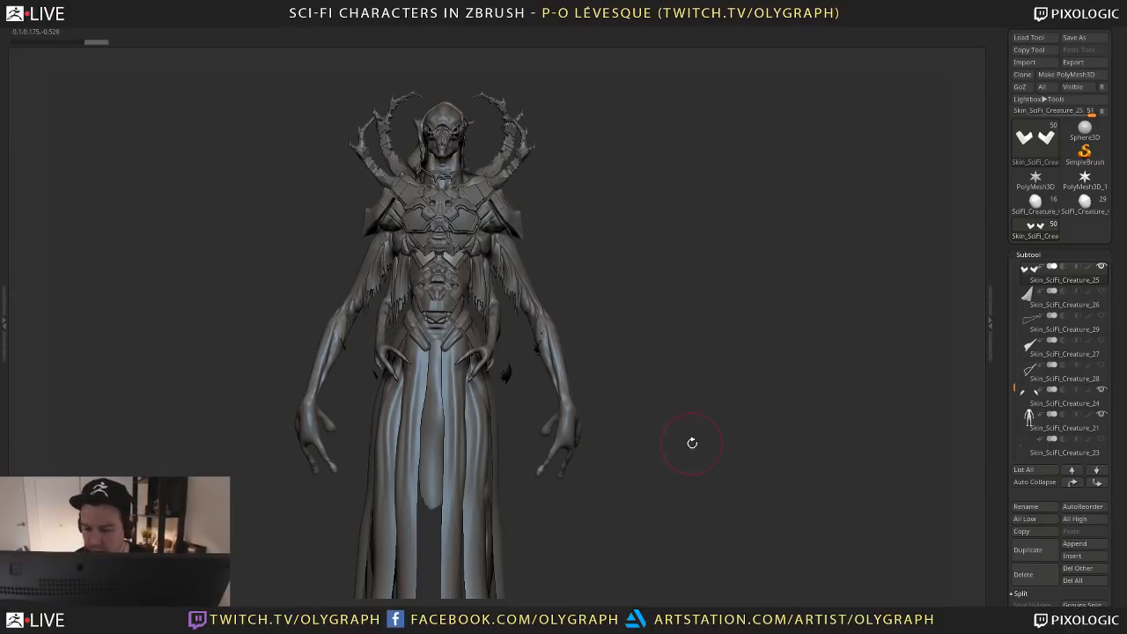
Make the creature's body subtool, Skin_SciFi_Creature_21, active for sculpting
left_click_drag(642, 288, 644, 327, "alt")
left_click(549, 434, "alt")
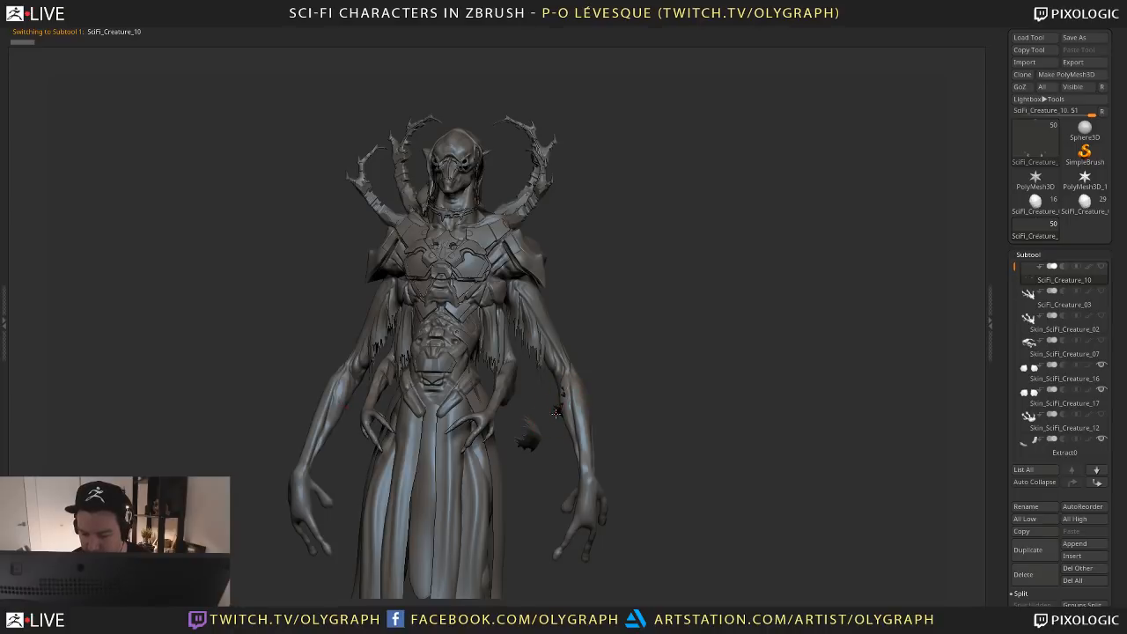
mouse_move(772, 367)
left_mouse_down("shift")
mouse_move(697, 356)
mouse_move(746, 346)
left_mouse_up("shift")
left_click(535, 294, "alt")
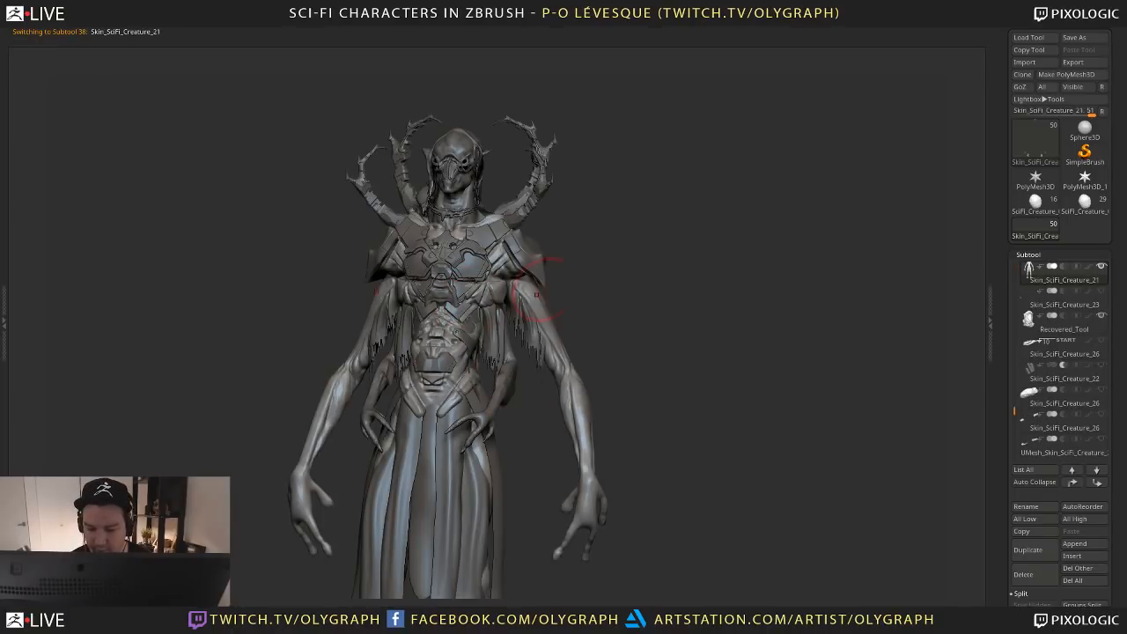
mouse_move(631, 302)
left_mouse_down()
mouse_move(611, 266)
mouse_move(634, 299)
mouse_move(644, 272)
mouse_move(651, 309)
left_mouse_up()
left_click_drag(548, 265, 515, 224)
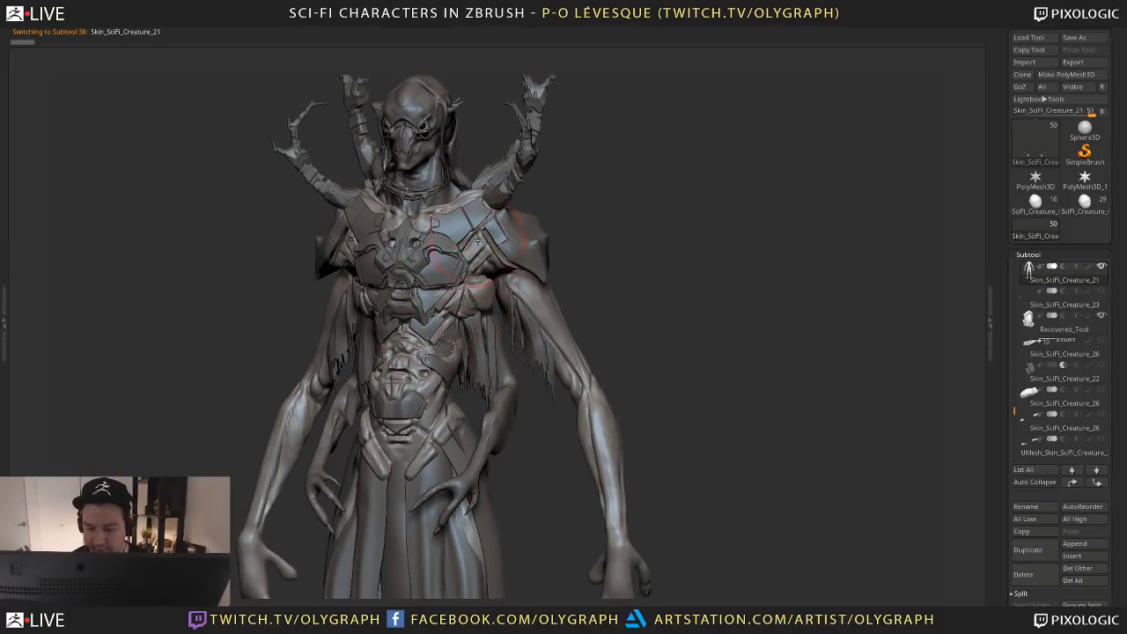
Reshape the side chest muscle below the shoulder armor with the Move brush
key("b")
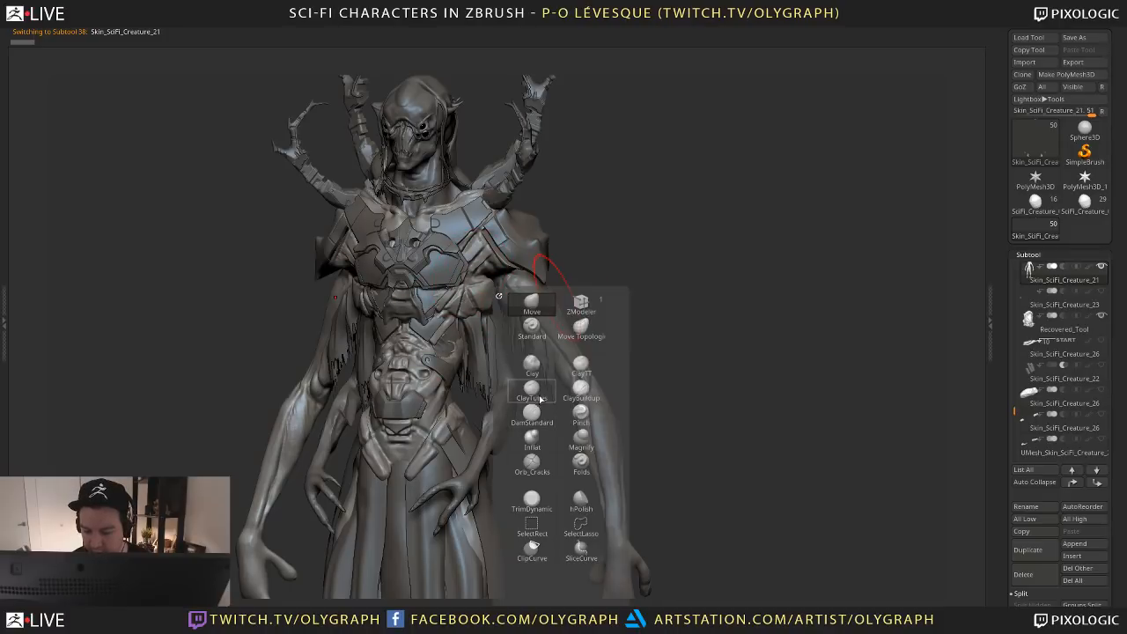
left_click(532, 302)
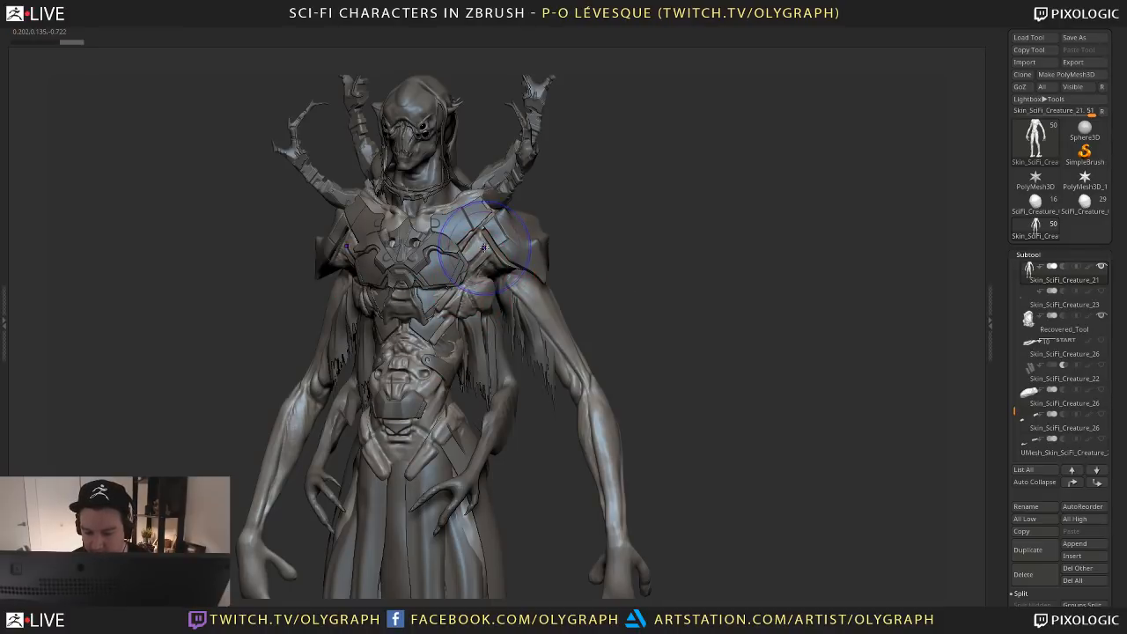
mouse_move(487, 293)
left_mouse_down()
mouse_move(472, 299)
mouse_move(484, 284)
left_mouse_up()
left_click_drag(460, 305, 475, 294)
Build up the rib muscle between the chest plate and the armpit with the ClayTT brush
key("b")
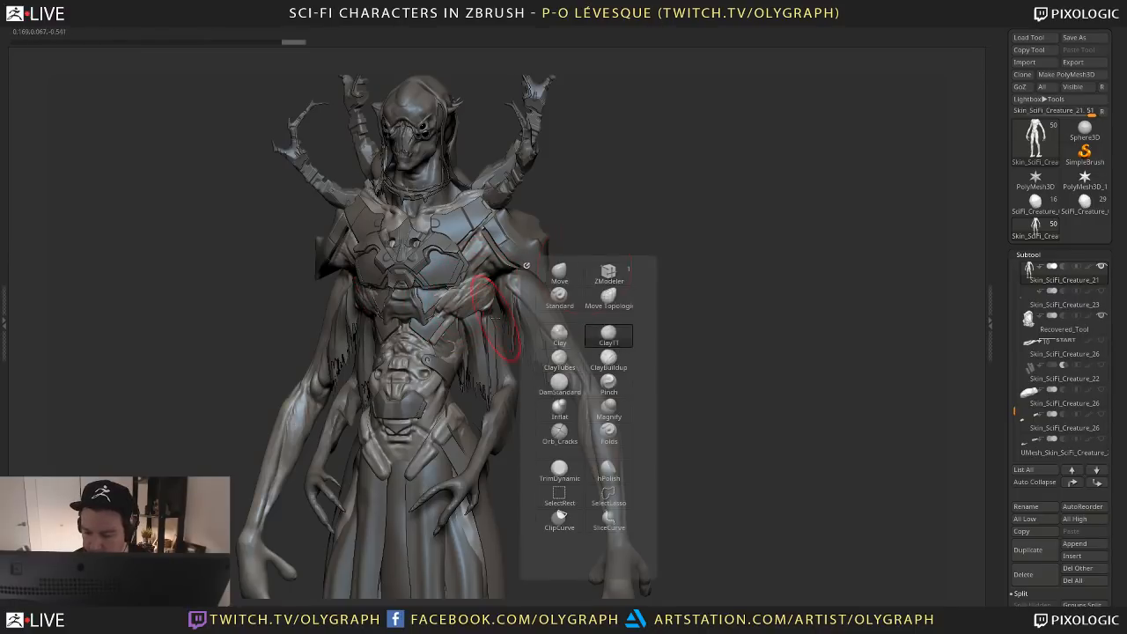
left_click(607, 340)
left_click_drag(626, 211, 626, 251, "alt")
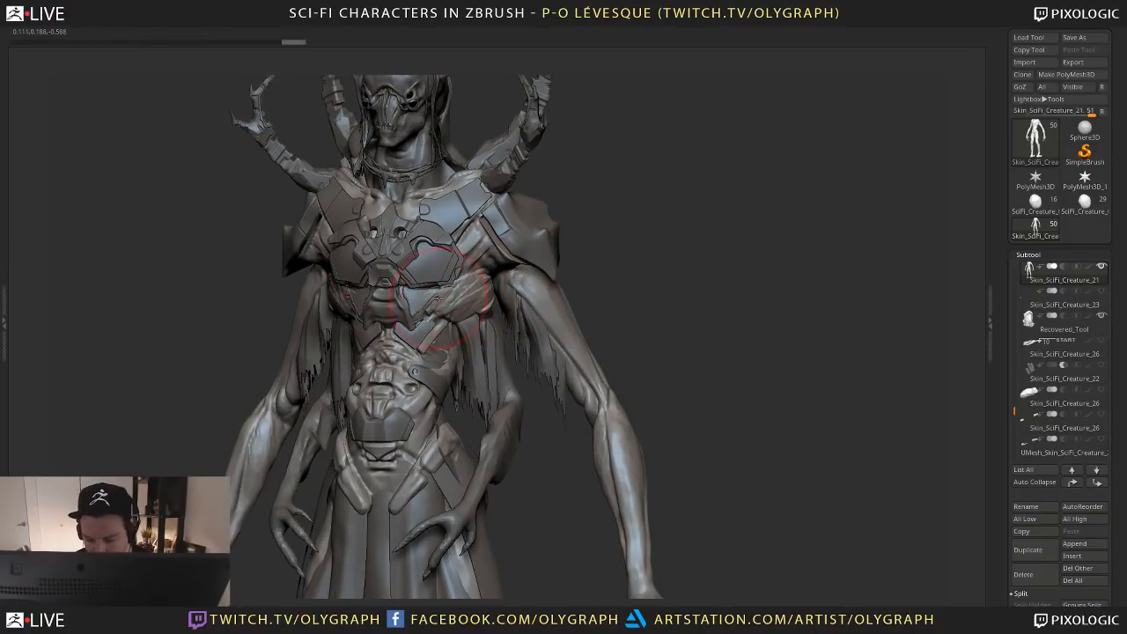
mouse_move(431, 296)
left_mouse_down()
mouse_move(454, 310)
mouse_move(491, 299)
mouse_move(477, 290)
mouse_move(476, 226)
left_mouse_up()
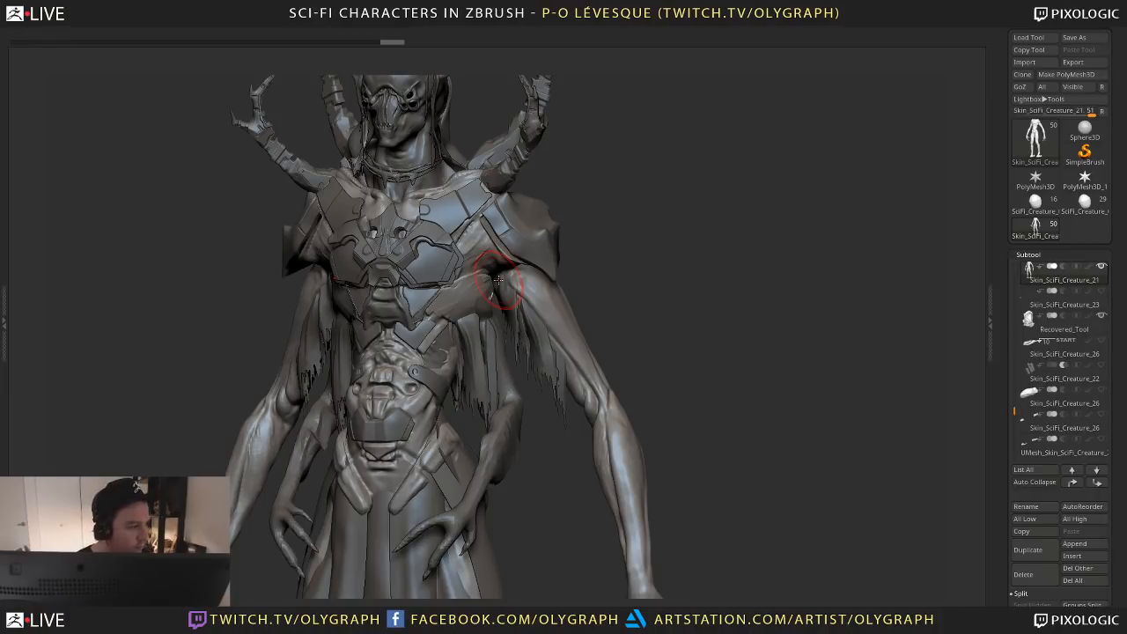
left_click_drag(605, 249, 485, 312)
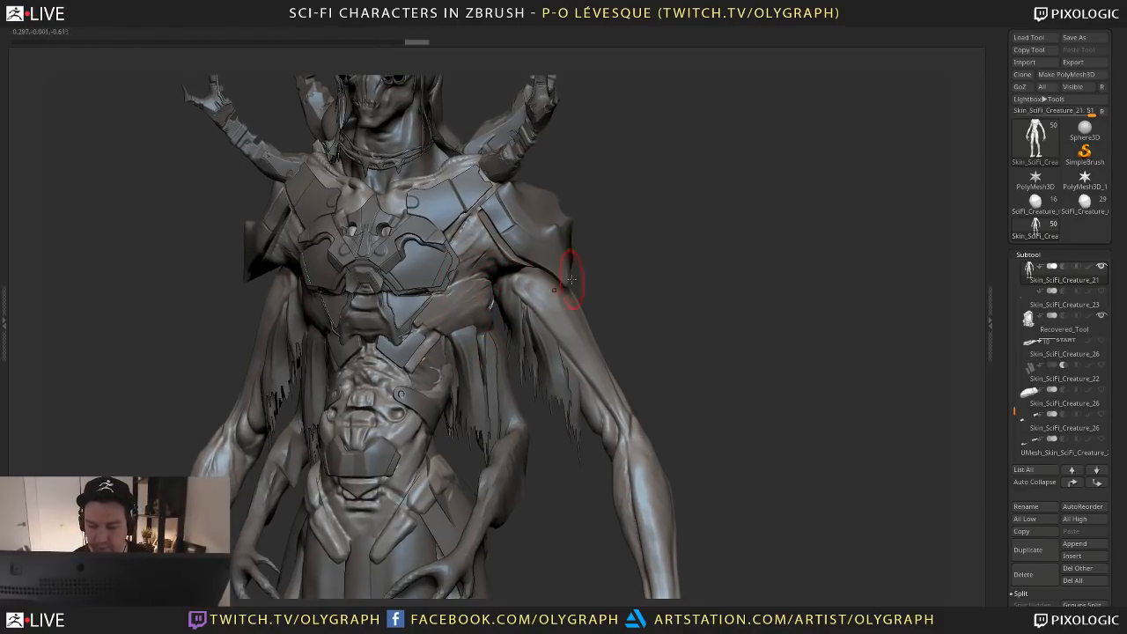
mouse_move(437, 322)
left_mouse_down()
mouse_move(422, 316)
mouse_move(435, 314)
left_mouse_up()
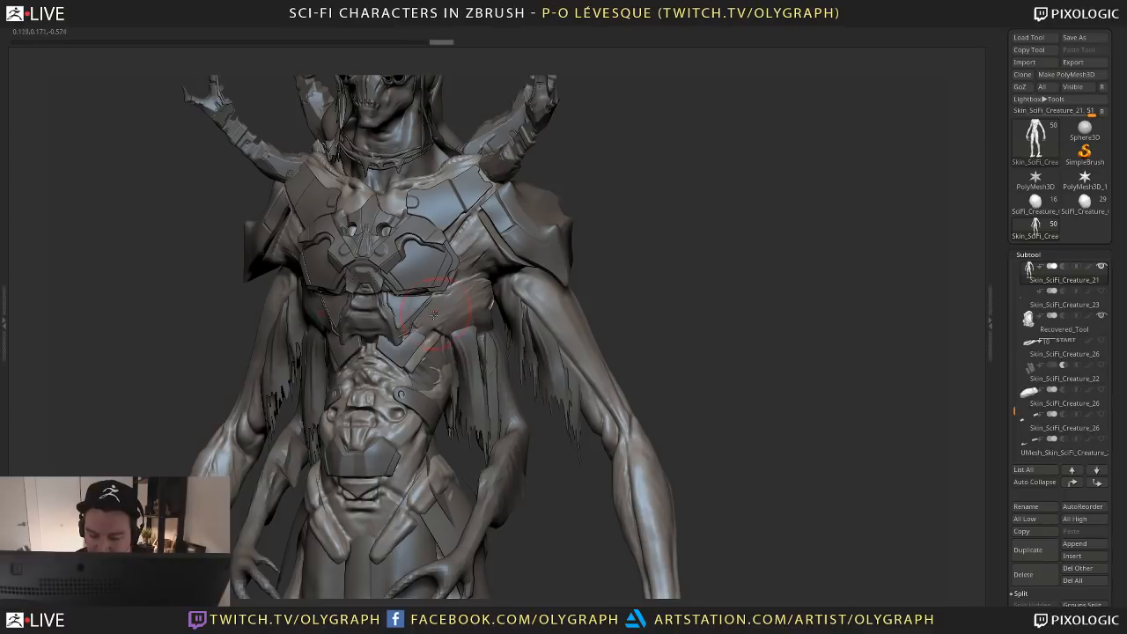
left_click_drag(528, 315, 479, 314)
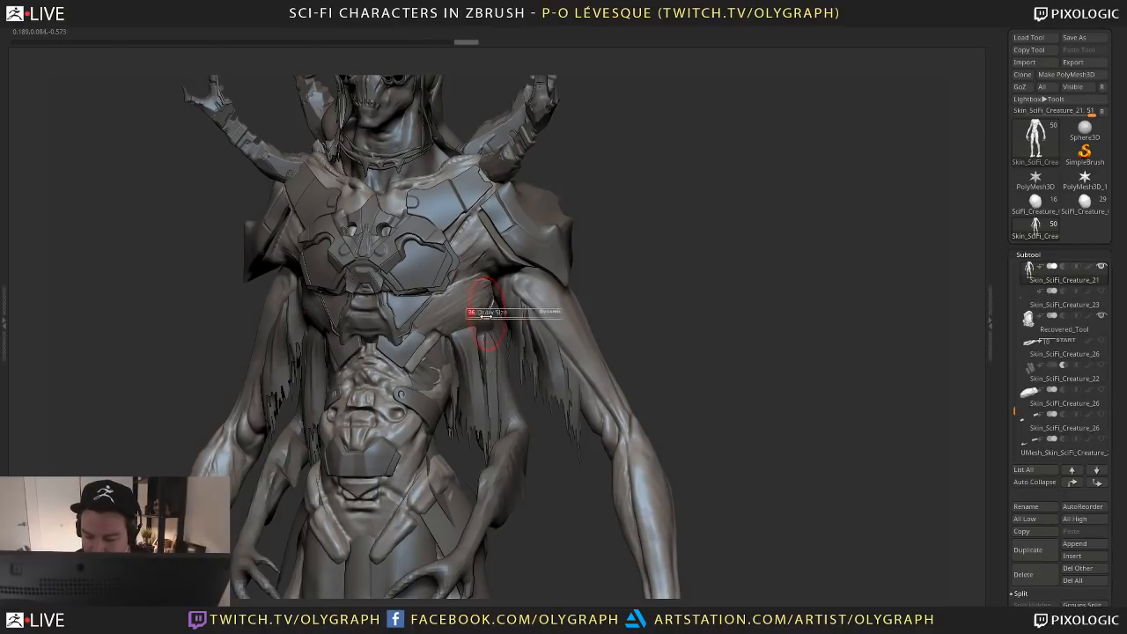
Refine the outer end of the rib muscle beside the upper arm using the Move brush
key("b")
left_click(481, 320)
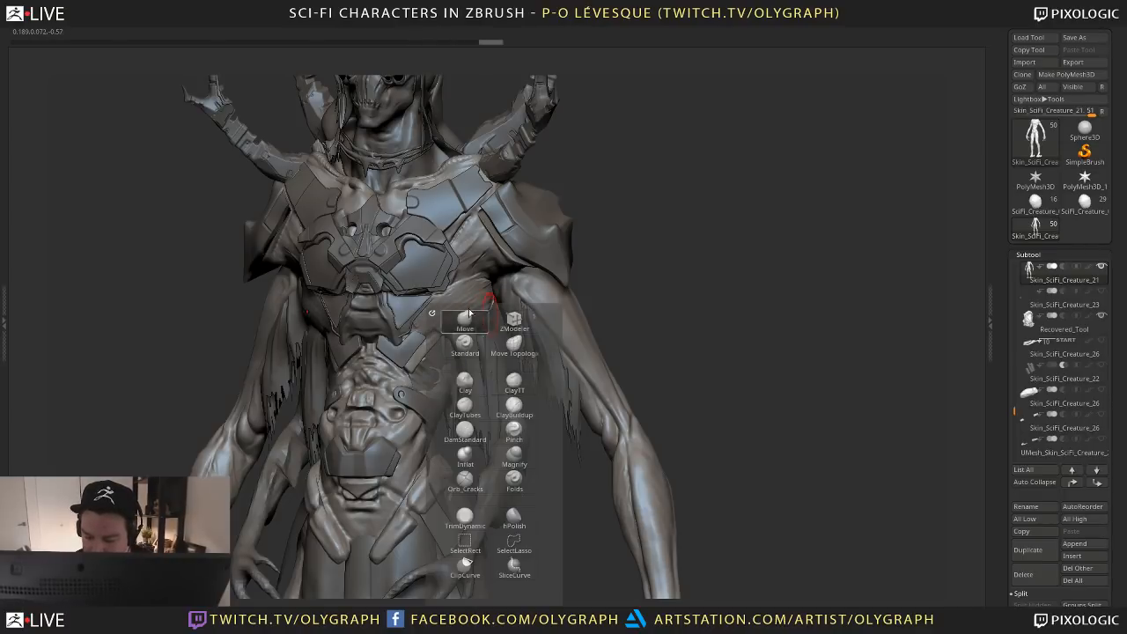
left_click_drag(488, 320, 485, 320)
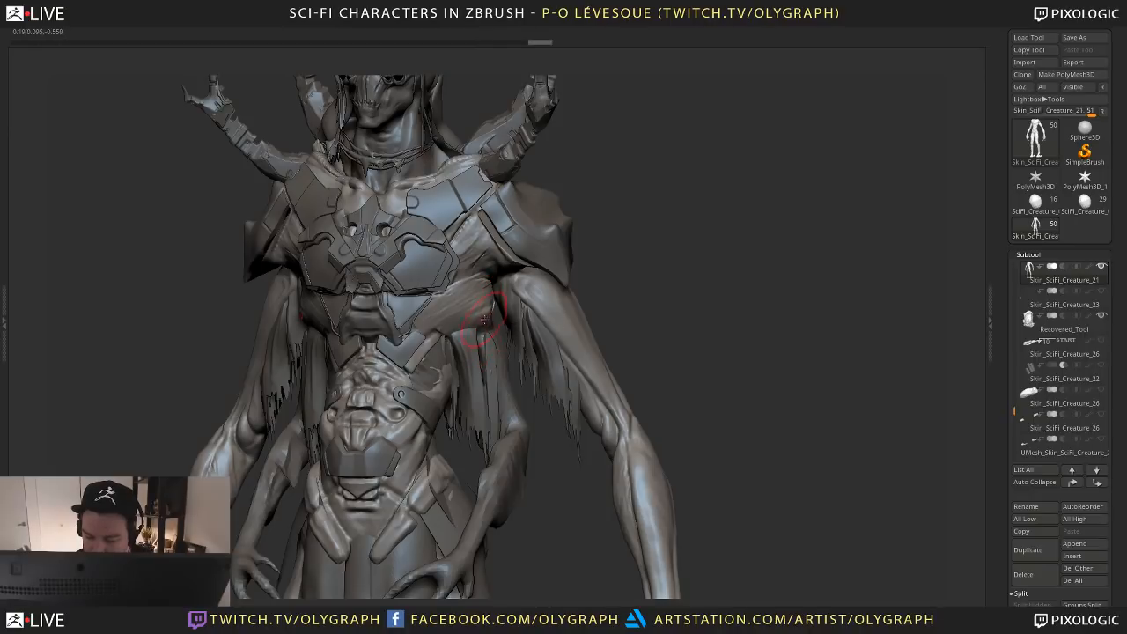
key("b")
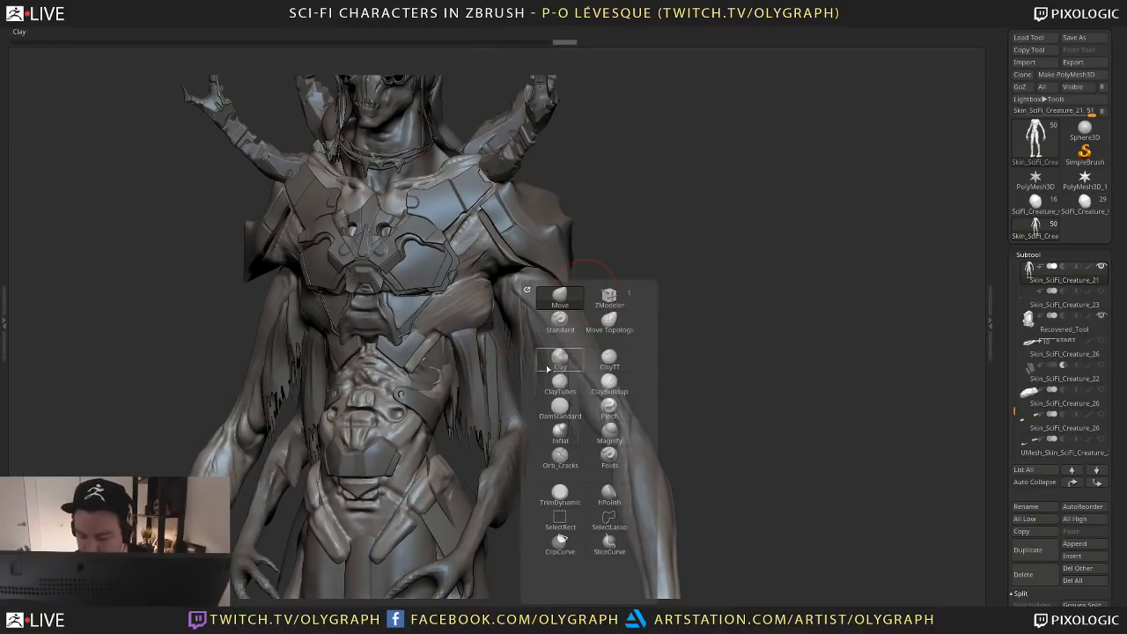
left_click(558, 307)
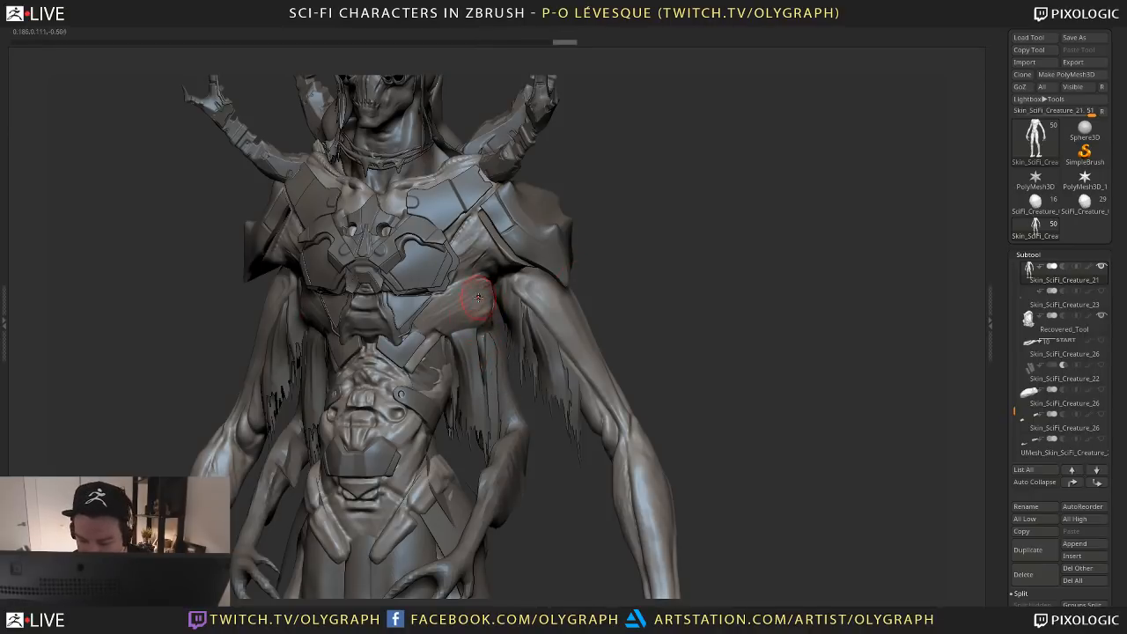
left_click_drag(461, 298, 467, 296)
Try to pull the muscle beneath the armpit outward toward the arm in the front view
mouse_move(669, 264)
left_mouse_down("shift")
mouse_move(629, 285)
mouse_move(616, 274)
mouse_move(584, 297)
left_mouse_up("shift")
key("b")
left_click(562, 317)
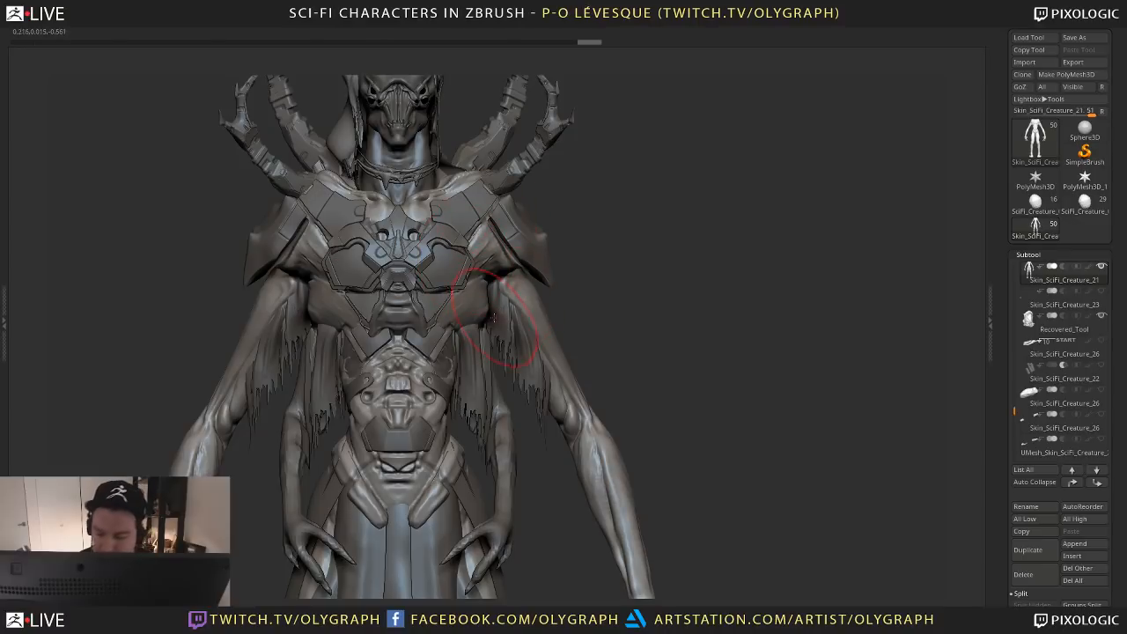
left_click_drag(474, 313, 509, 300)
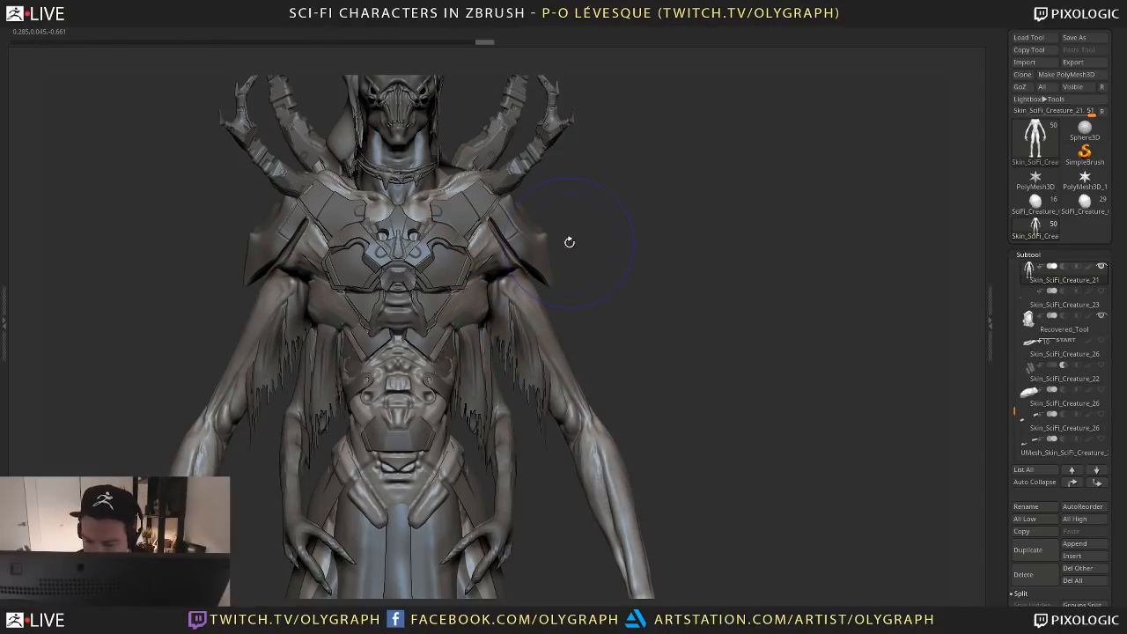
key("ctrl+z")
Isolate the body subtool and mask the torso and legs up to the shoulders, leaving both arms unmasked
left_click_drag(513, 365, 468, 367)
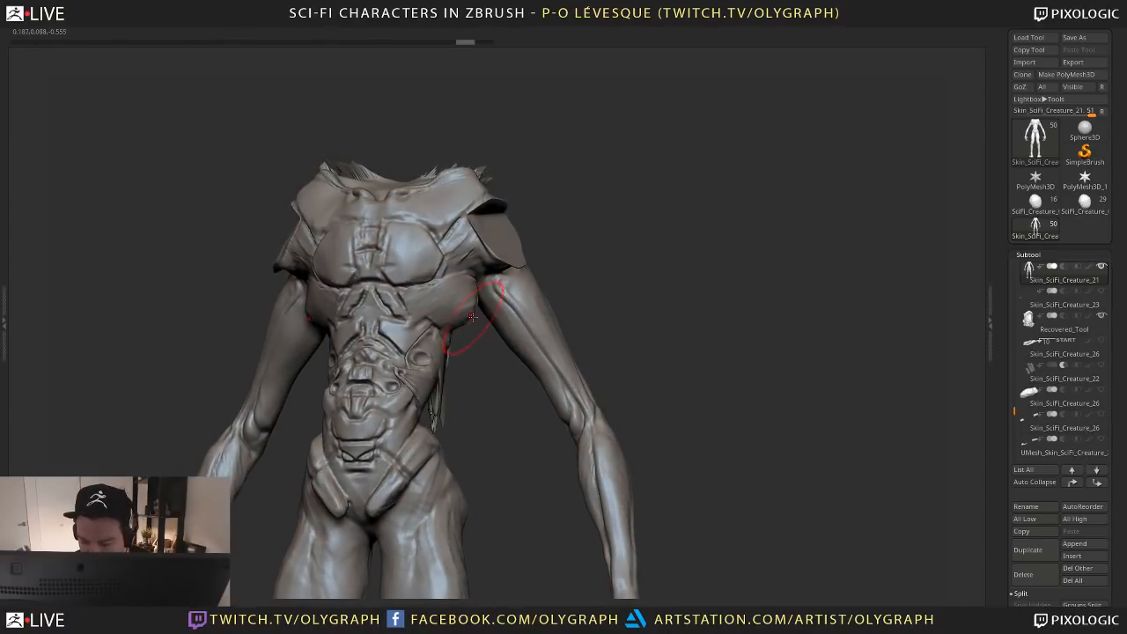
key("space")
left_click(449, 526)
left_click_drag(466, 302, 464, 298)
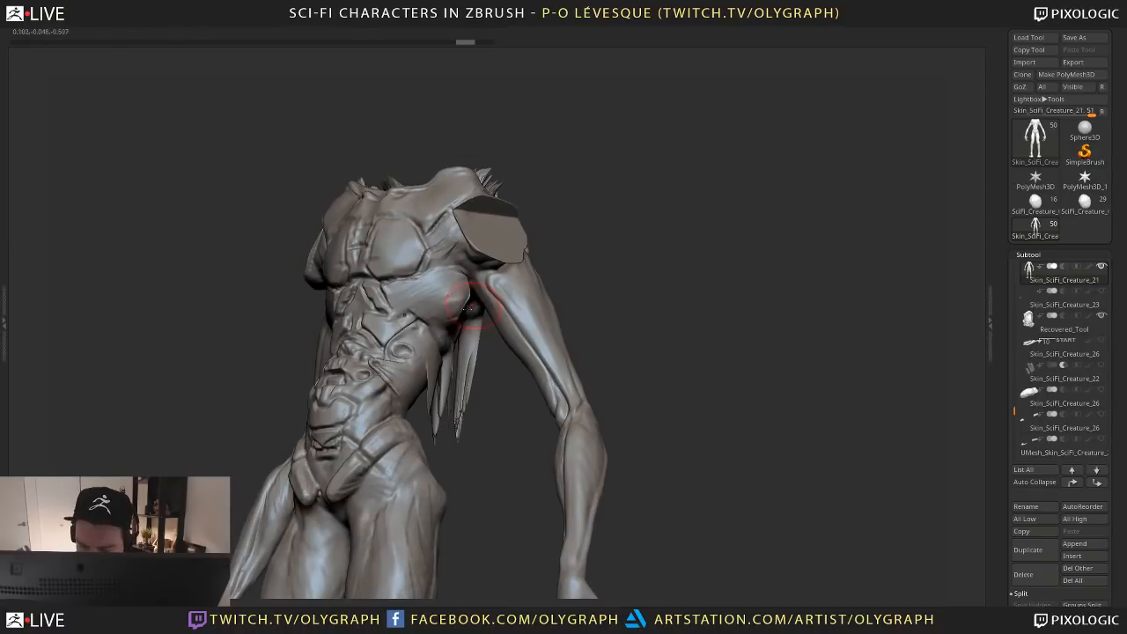
left_click_drag(591, 226, 576, 235)
key("w")
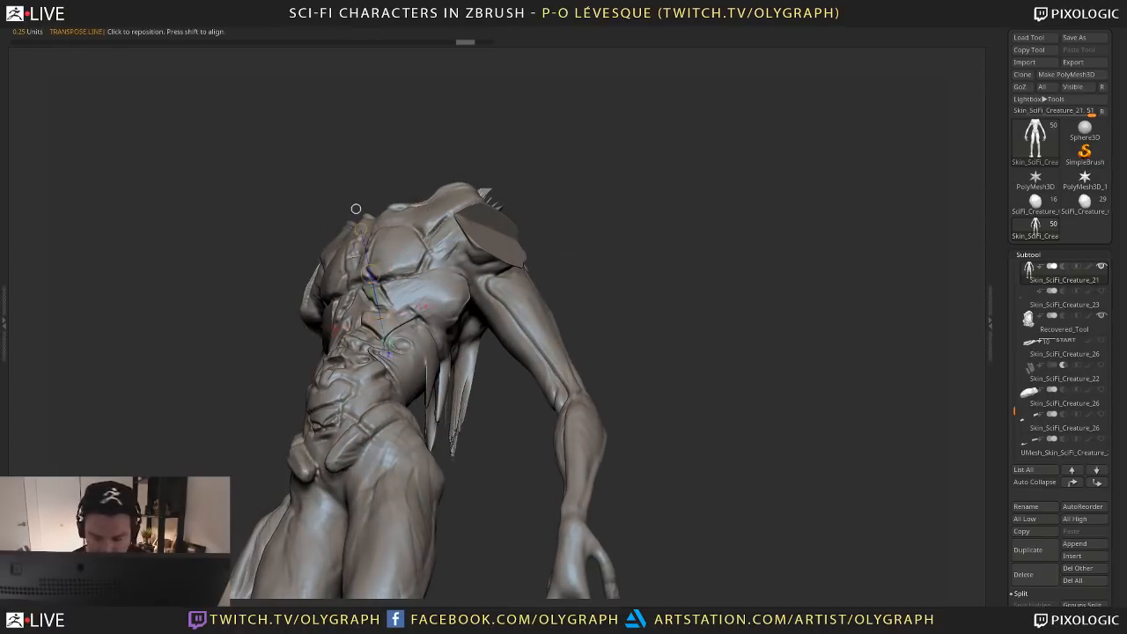
left_click(525, 319, "ctrl")
left_click_drag(614, 274, 556, 219)
key("q")
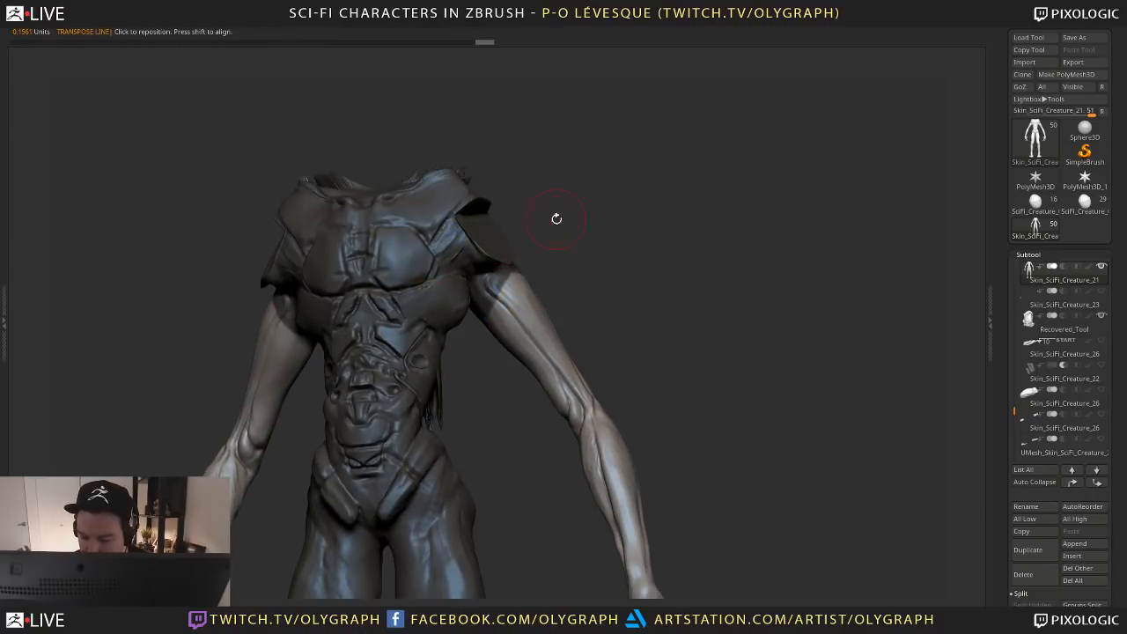
mouse_move(513, 288)
left_mouse_down()
mouse_move(483, 298)
mouse_move(515, 271)
left_mouse_up()
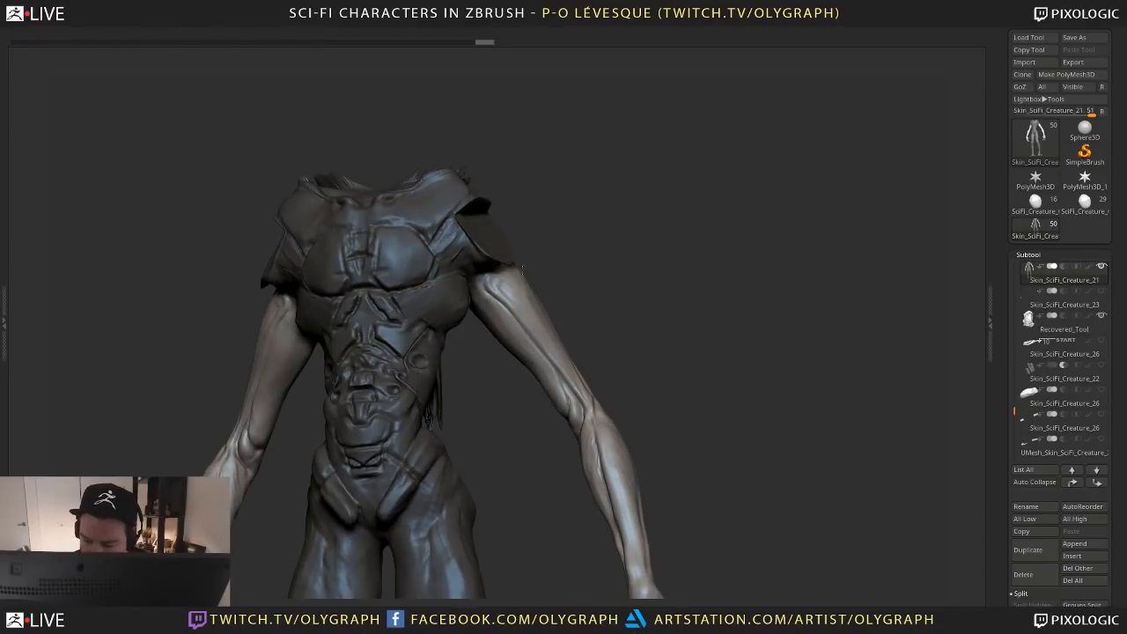
Turn the masked torso into its own polygroup and hide the arms, using the polyframe display to check the groups
mouse_move(616, 264)
left_mouse_down()
mouse_move(466, 295)
mouse_move(596, 269)
mouse_move(517, 306)
mouse_move(646, 219)
left_mouse_up()
key("shift+f")
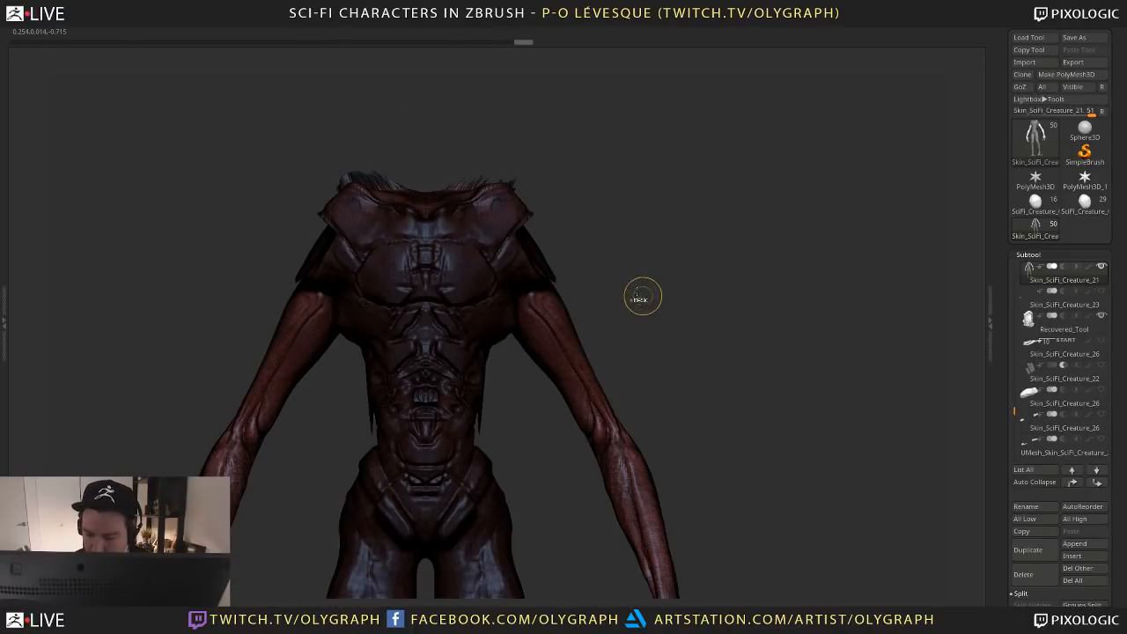
key("ctrl+w")
left_click(558, 343, "ctrl+shift")
left_click_drag(595, 323, 648, 299, "ctrl+shift")
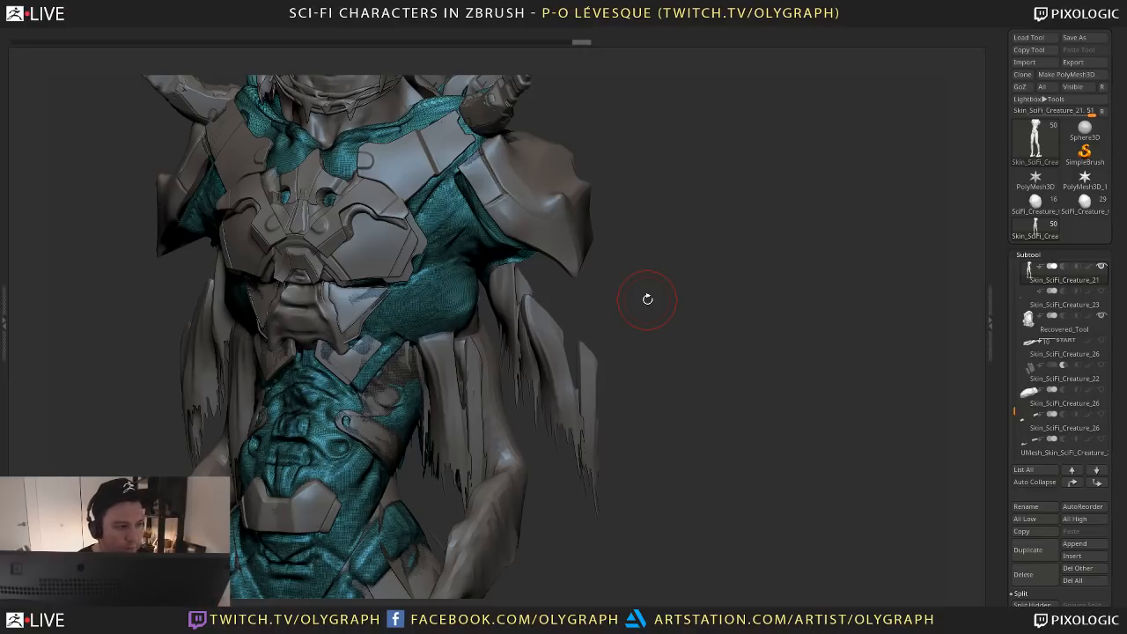
key("shift+f")
Flatten the outer surface of the rib muscle beneath the armpit with the TrimDynamic brush
key("b")
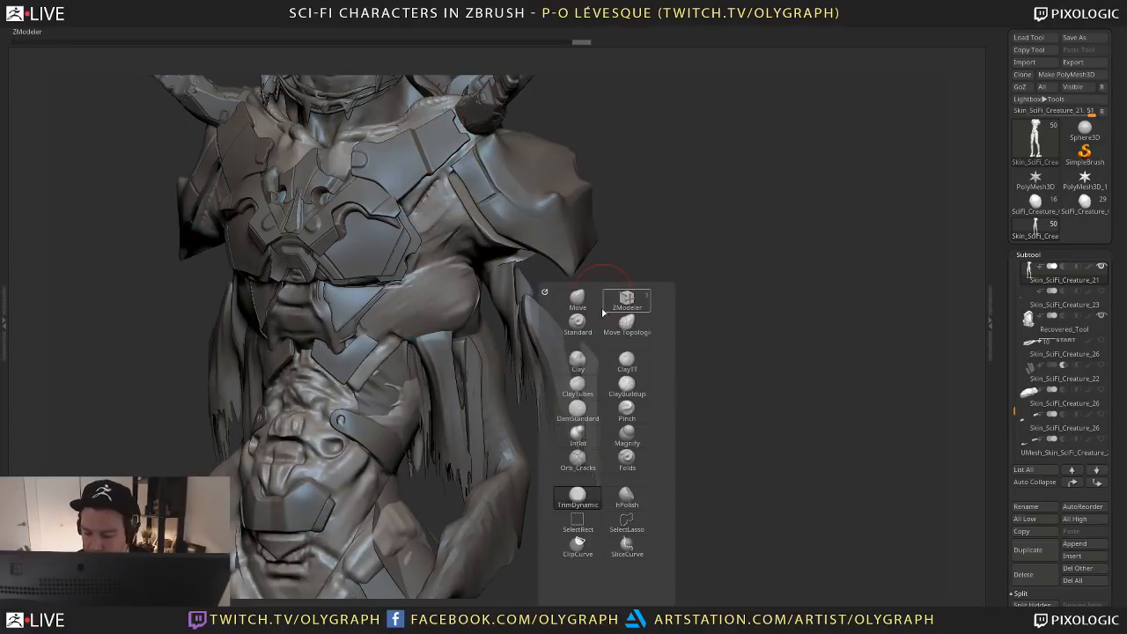
left_click(585, 502)
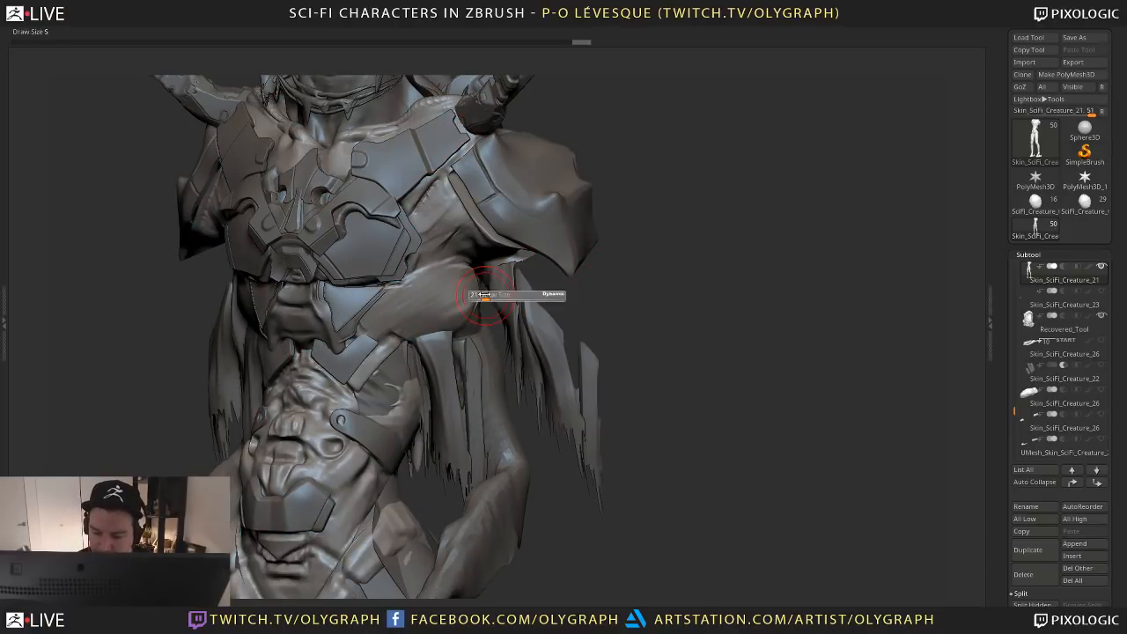
left_click_drag(597, 288, 608, 296)
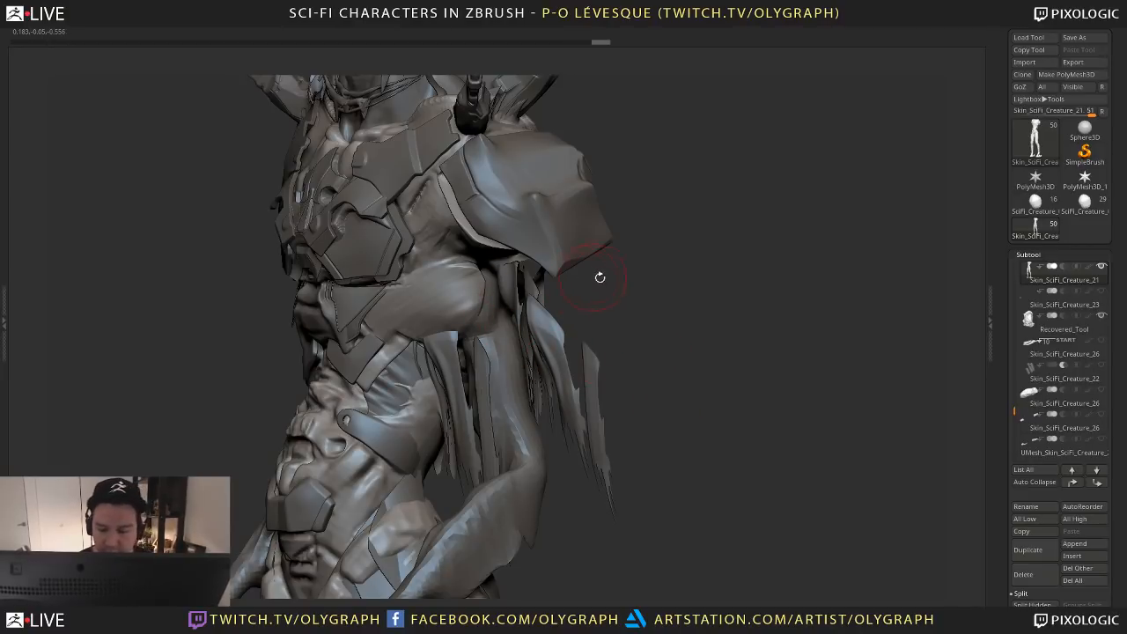
key("b")
key("b")
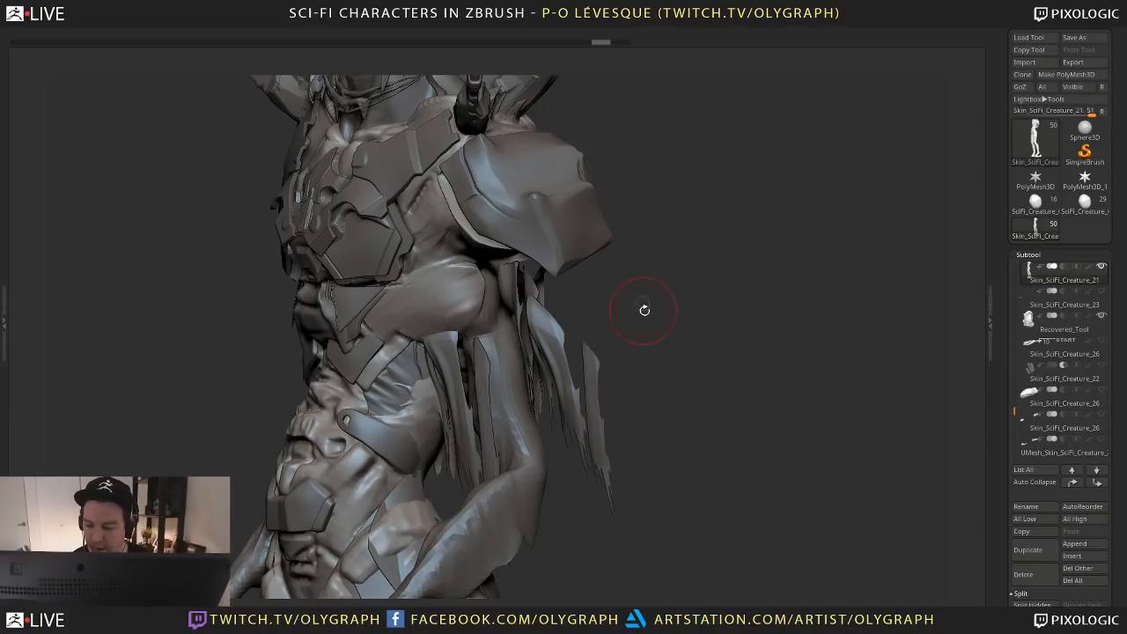
left_click_drag(644, 312, 656, 314)
key("b")
left_click(609, 536)
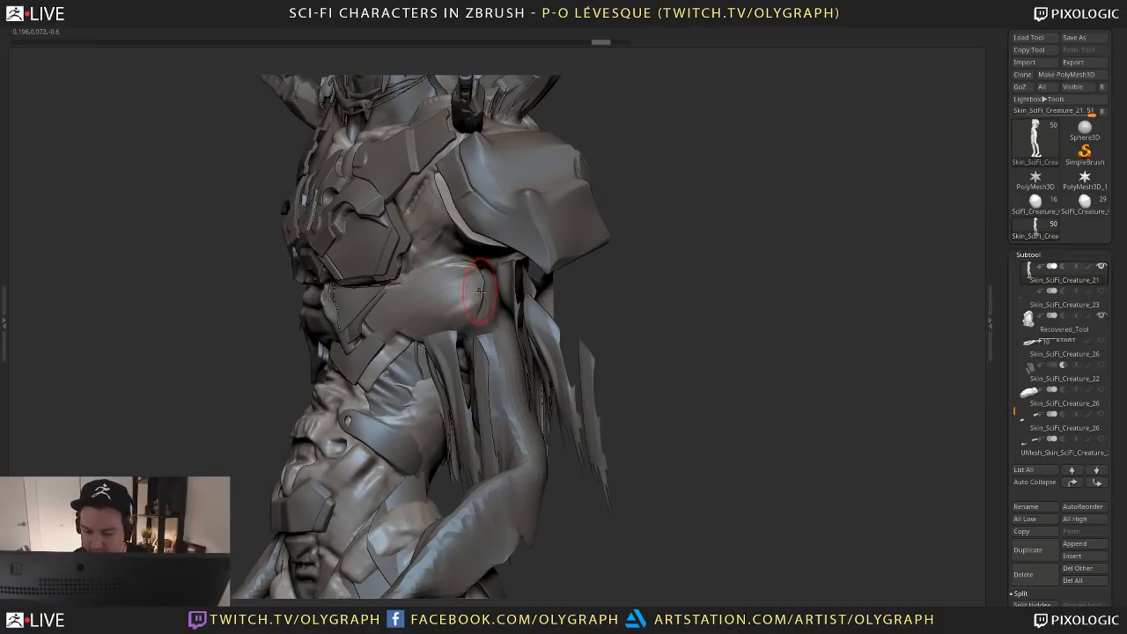
Trim the rounded outer corner of the rib muscle, working from several angles around the side of the torso
mouse_move(603, 256)
left_mouse_down()
mouse_move(616, 304)
mouse_move(467, 292)
left_mouse_up()
key("b")
left_click(564, 516)
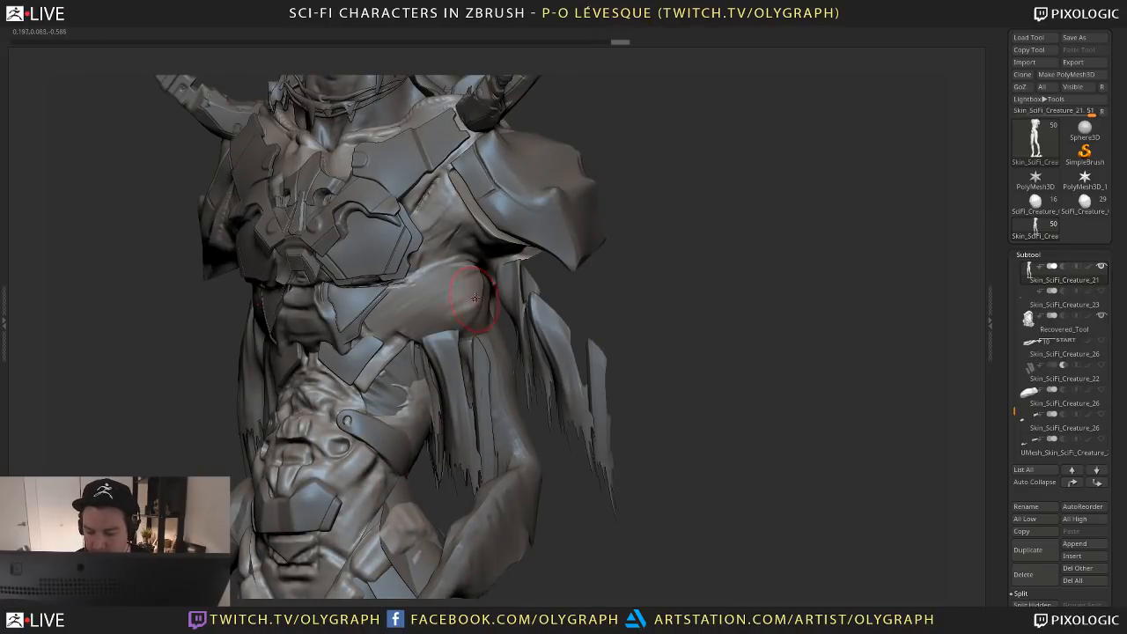
key("b")
left_click(458, 532)
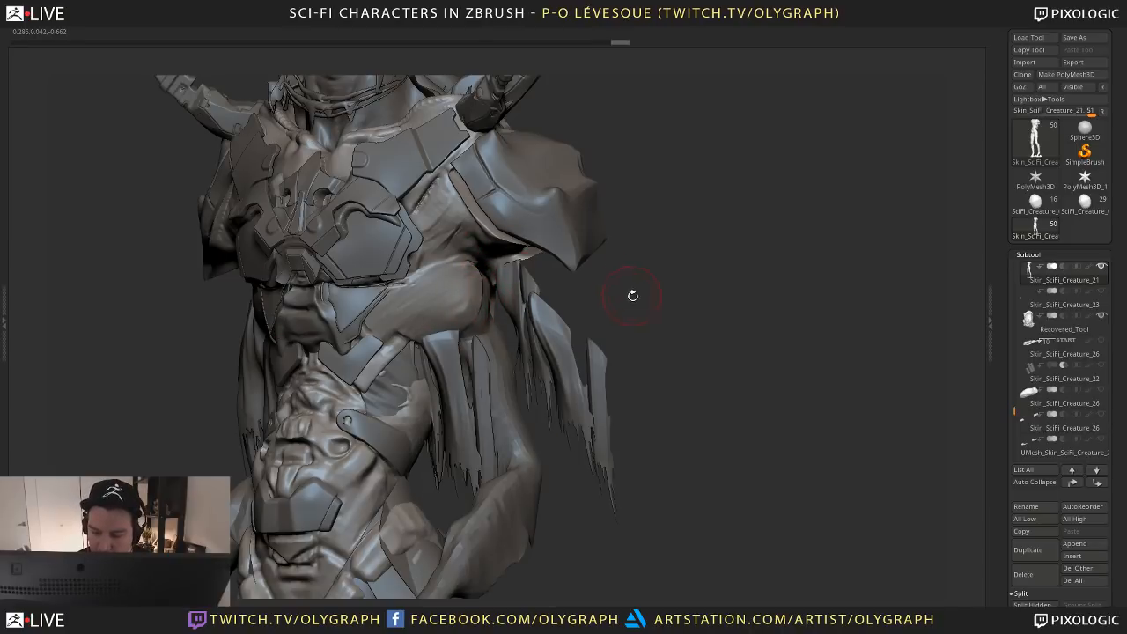
left_click_drag(631, 294, 473, 299)
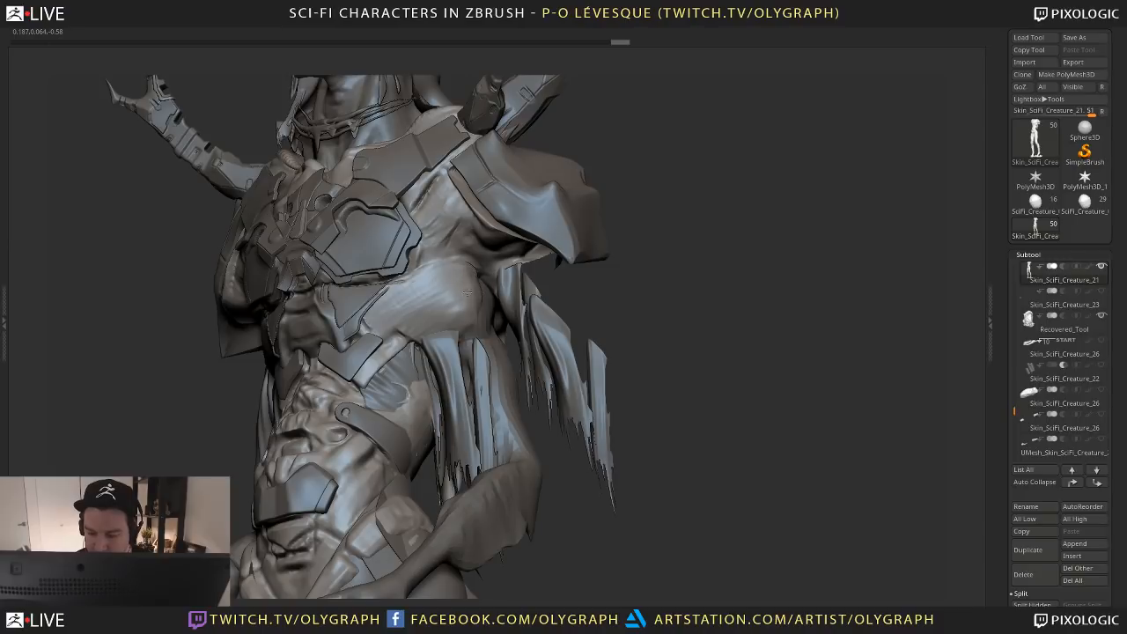
left_click_drag(608, 299, 629, 302)
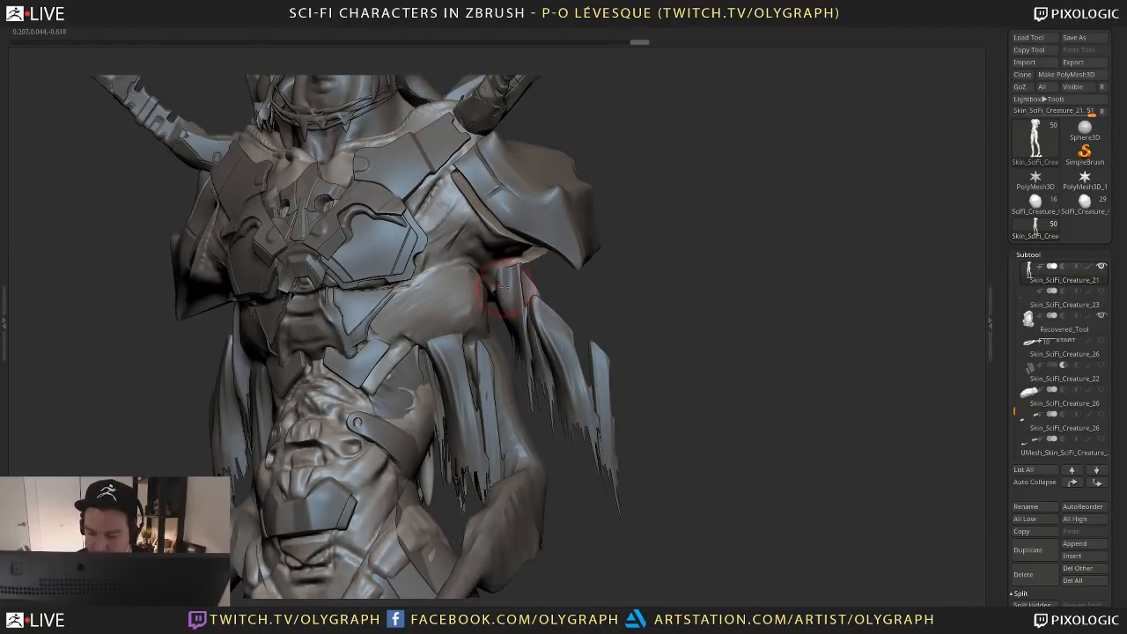
Undo the last trim stroke and build up the surface of the rib muscle beneath the armpit with the ClayTT brush
key("ctrl+z")
mouse_move(493, 287)
left_mouse_down()
mouse_move(490, 273)
mouse_move(525, 255)
left_mouse_up()
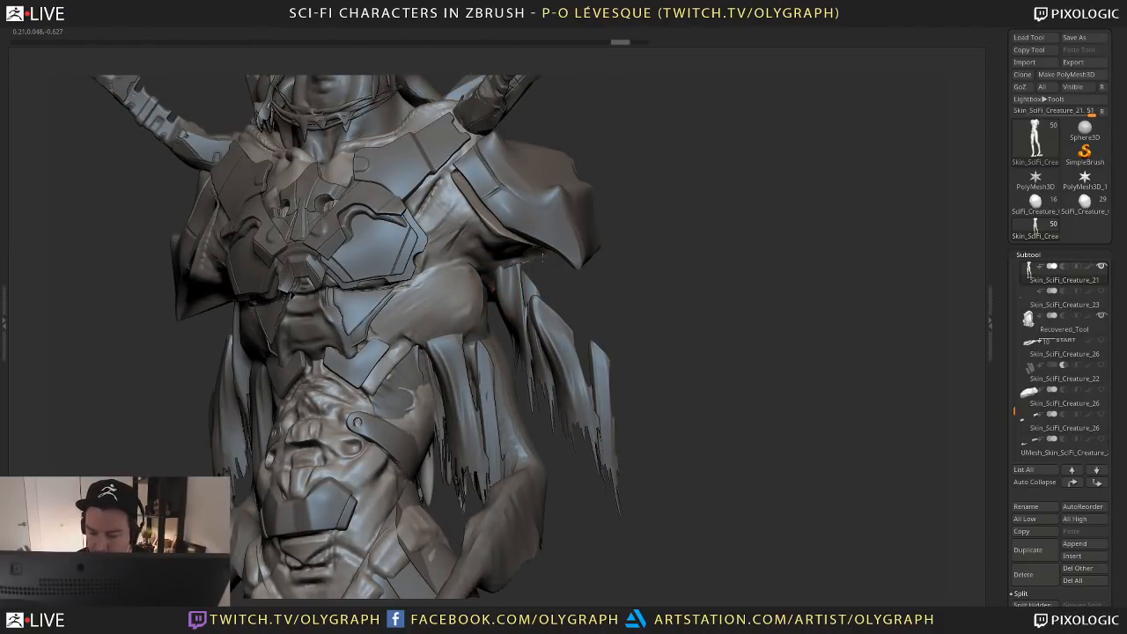
left_click_drag(660, 247, 621, 284)
key("b")
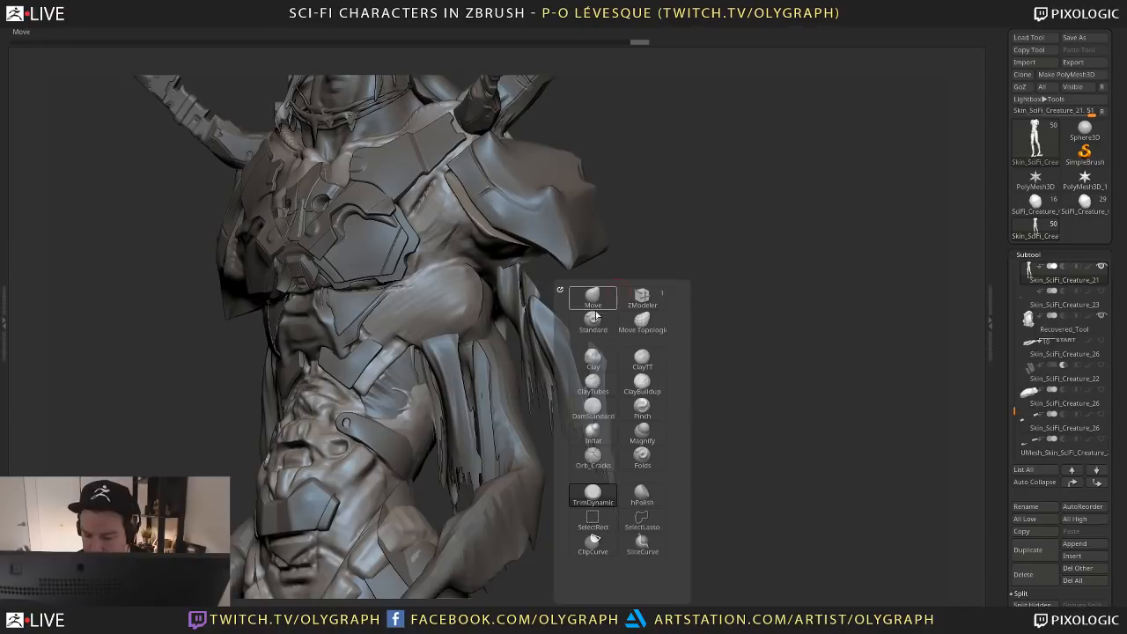
left_click(653, 367)
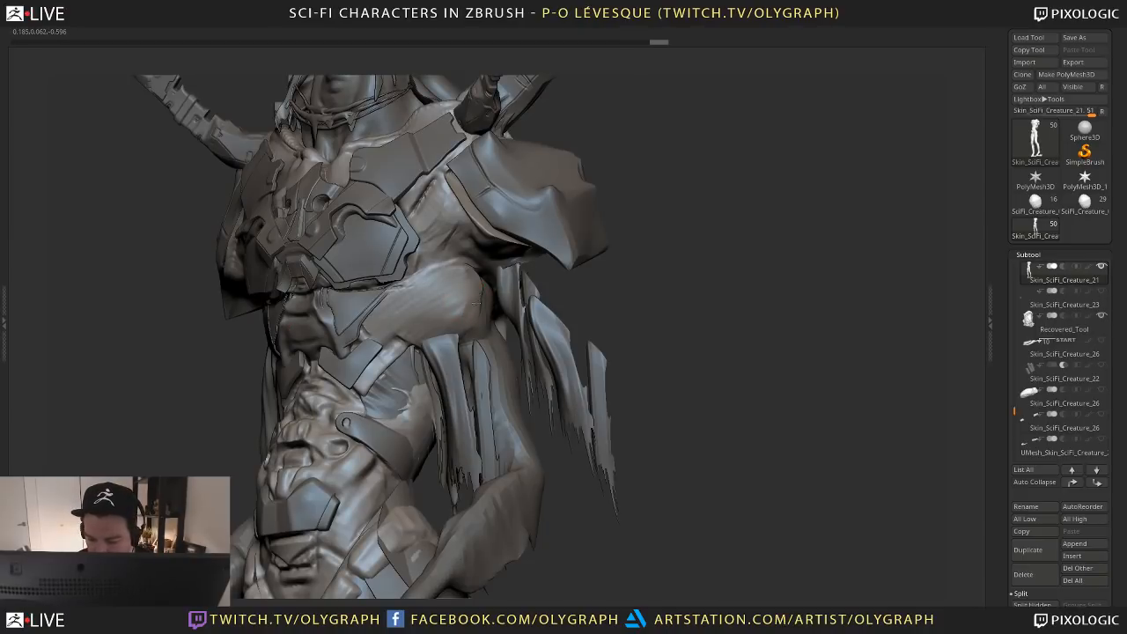
mouse_move(484, 307)
left_mouse_down()
mouse_move(490, 286)
mouse_move(462, 288)
mouse_move(484, 297)
mouse_move(421, 280)
mouse_move(432, 309)
mouse_move(413, 294)
left_mouse_up()
Unhide the arms to check the torso silhouette from the front, and hide them again
left_click_drag(644, 306, 490, 308)
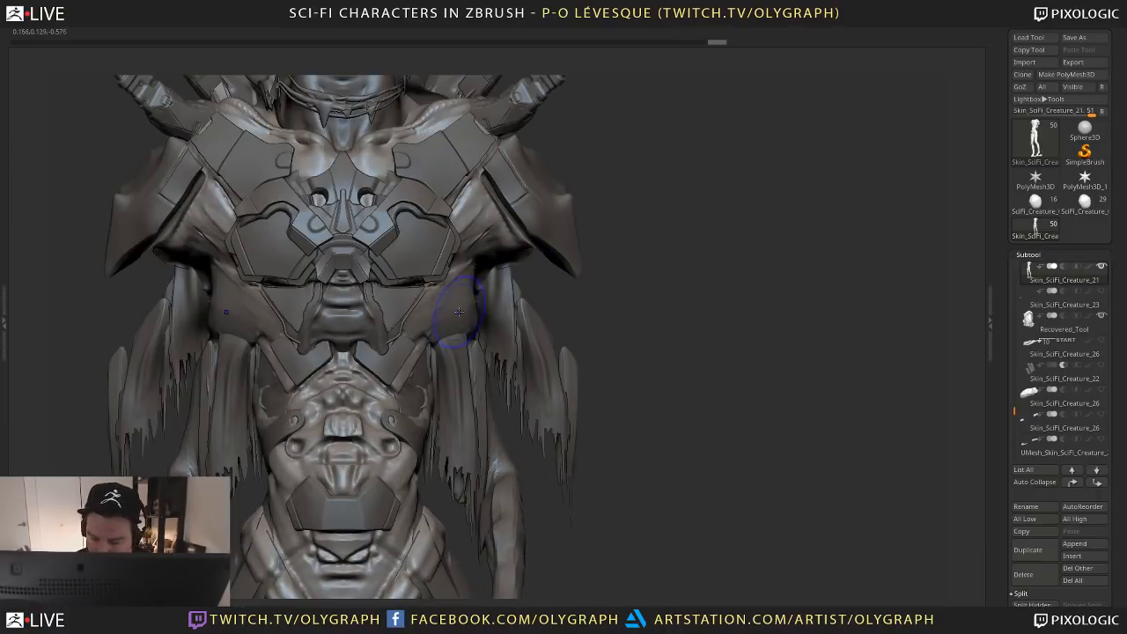
left_click_drag(648, 285, 654, 410, "ctrl")
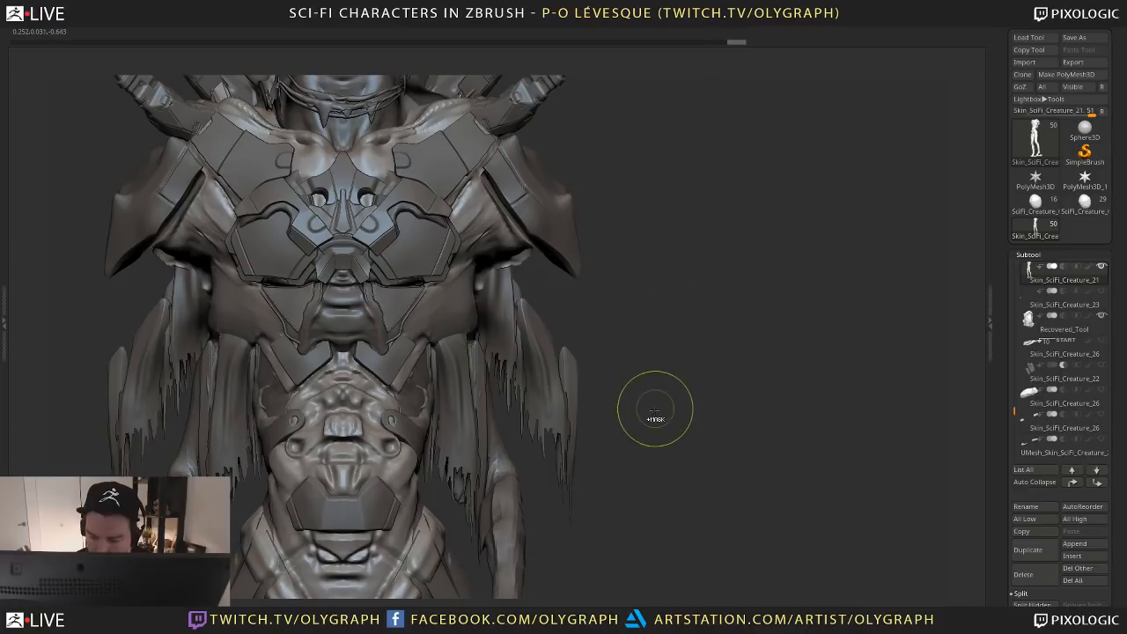
left_click_drag(647, 356, 665, 435, "ctrl")
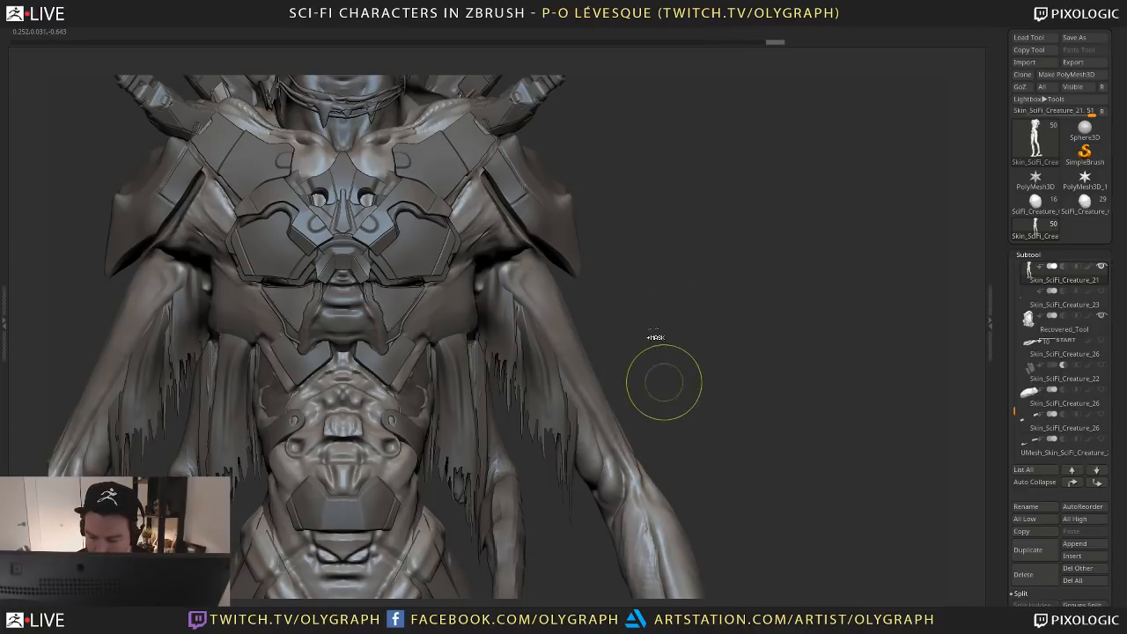
Sculpt rough muscle fibers fanning across the rib muscle beneath the armpit, adjusting the brush size between strokes
left_click_drag(660, 313, 672, 285)
key("b")
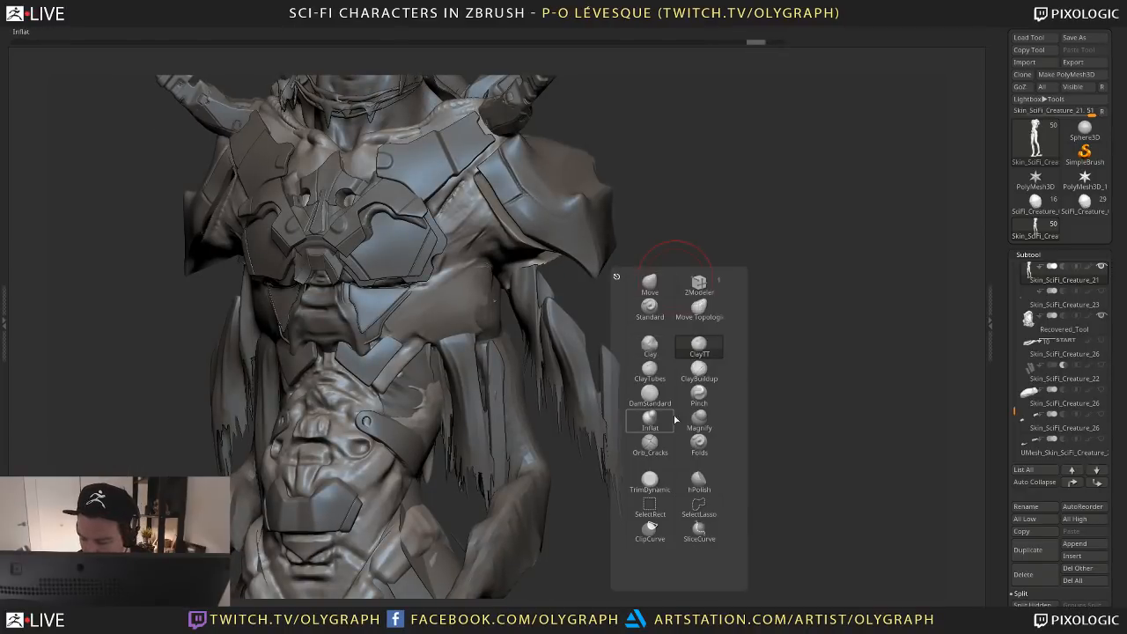
left_click(659, 368)
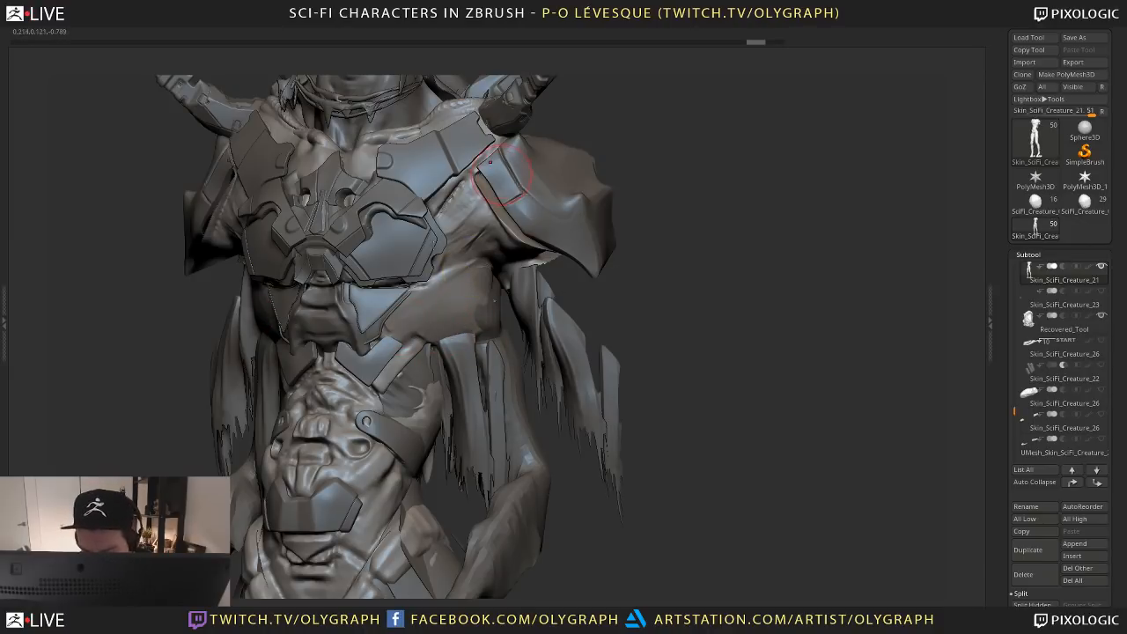
mouse_move(398, 329)
left_mouse_down()
mouse_move(477, 329)
mouse_move(401, 353)
mouse_move(475, 324)
mouse_move(401, 335)
mouse_move(458, 318)
mouse_move(441, 290)
mouse_move(452, 277)
left_mouse_up()
key("shift+s")
mouse_move(491, 328)
left_mouse_down()
mouse_move(453, 280)
mouse_move(443, 304)
mouse_move(438, 282)
mouse_move(493, 296)
mouse_move(523, 239)
left_mouse_up()
key("shift+s")
right_click_drag(524, 238, 493, 326)
left_click_drag(516, 337, 499, 304)
left_click_drag(676, 305, 689, 305)
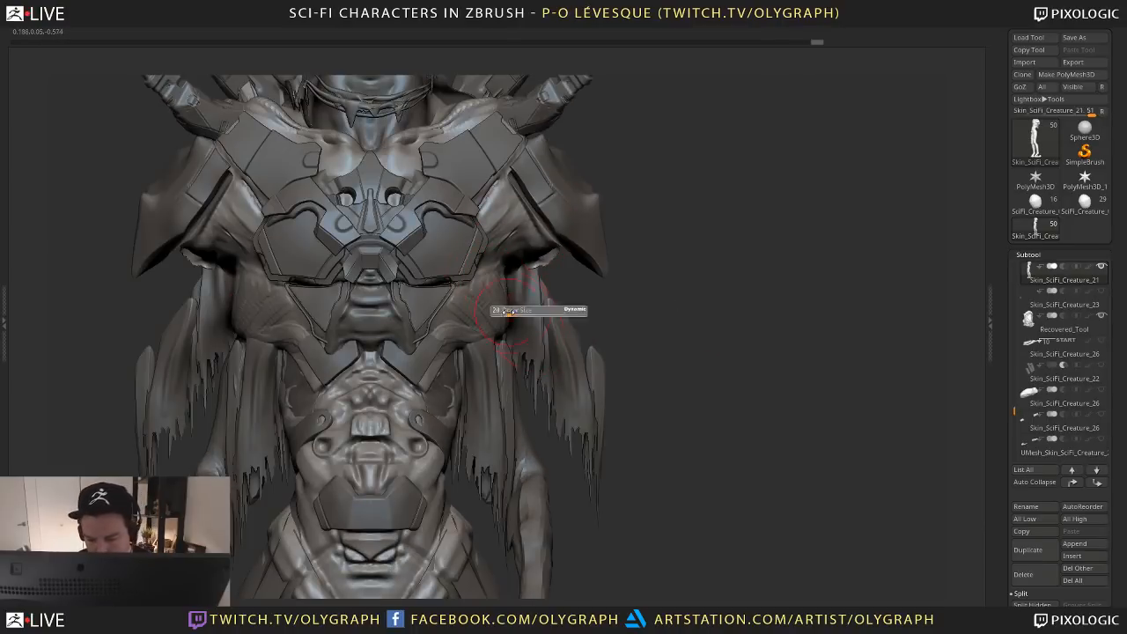
Carve finer fiber lines across the rib muscle and along its lower front edge from a three-quarter view
left_click_drag(637, 274, 636, 285)
key("b")
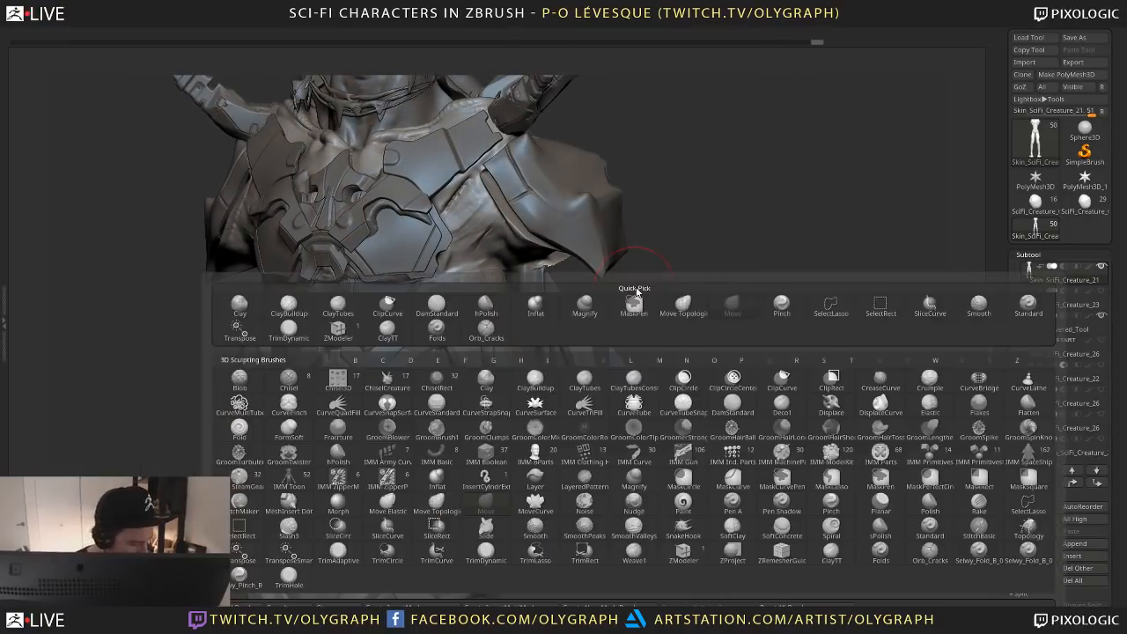
left_click(635, 288)
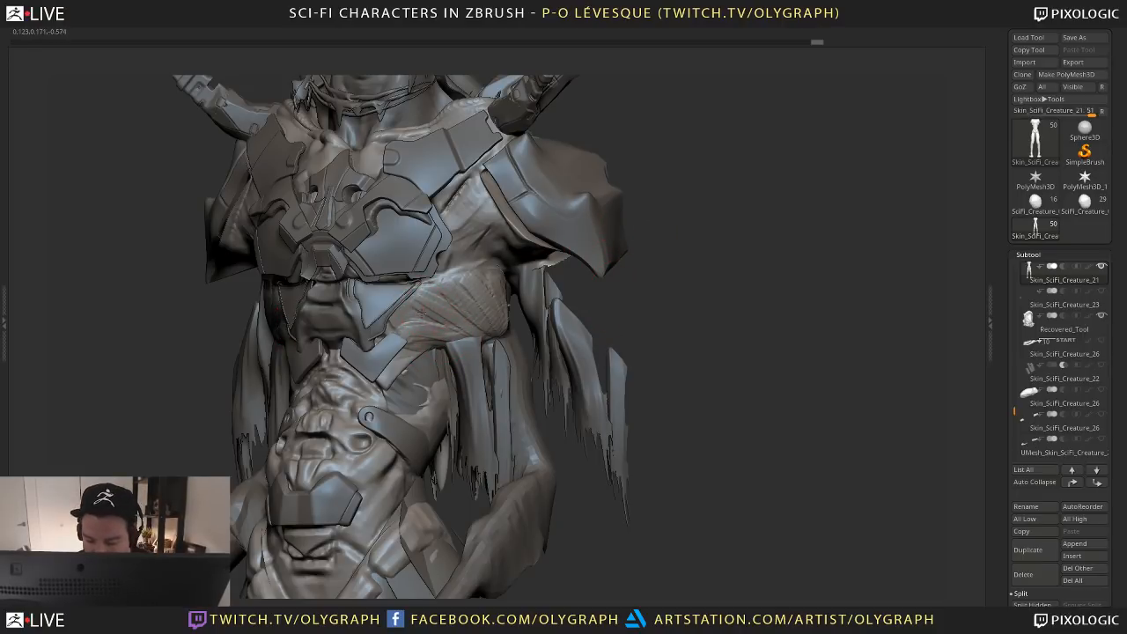
left_click_drag(421, 313, 432, 324)
left_click_drag(463, 366, 469, 361)
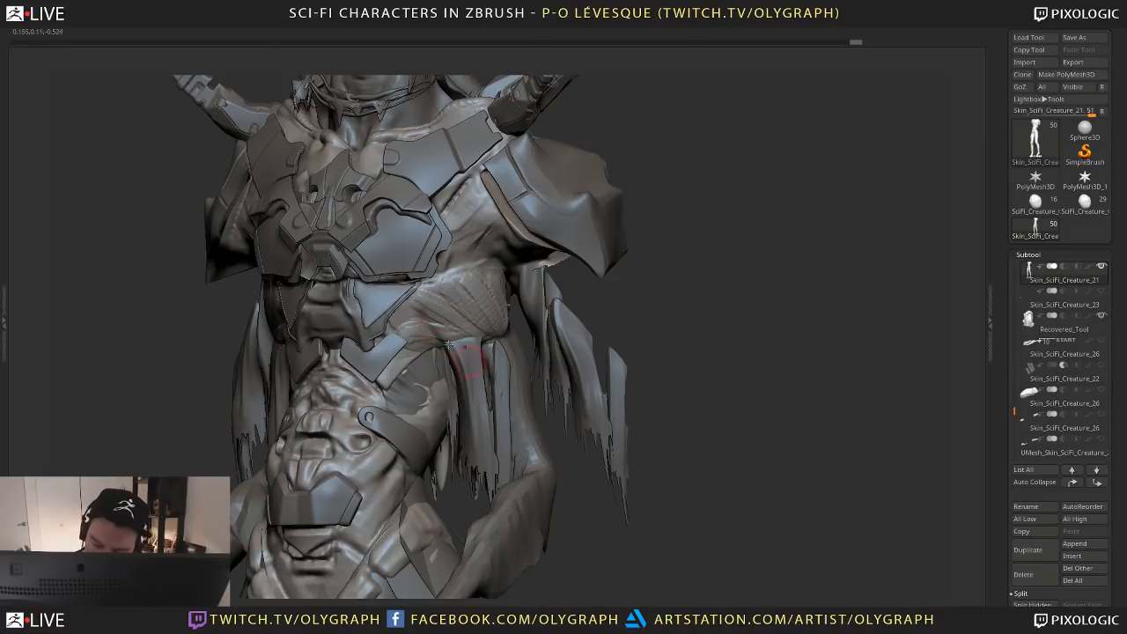
Adjust the shape of the rib muscle beneath the armpit with the Move brush
key("b")
key("m")
key("v")
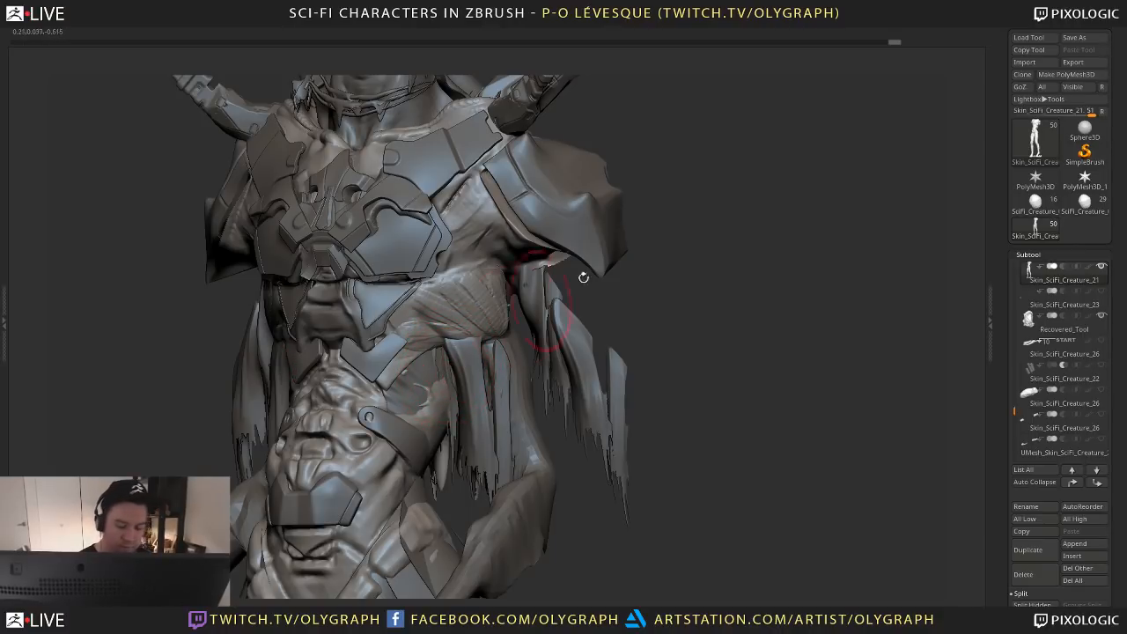
mouse_move(687, 312)
left_mouse_down()
mouse_move(460, 320)
mouse_move(488, 329)
mouse_move(443, 334)
mouse_move(436, 347)
left_mouse_up()
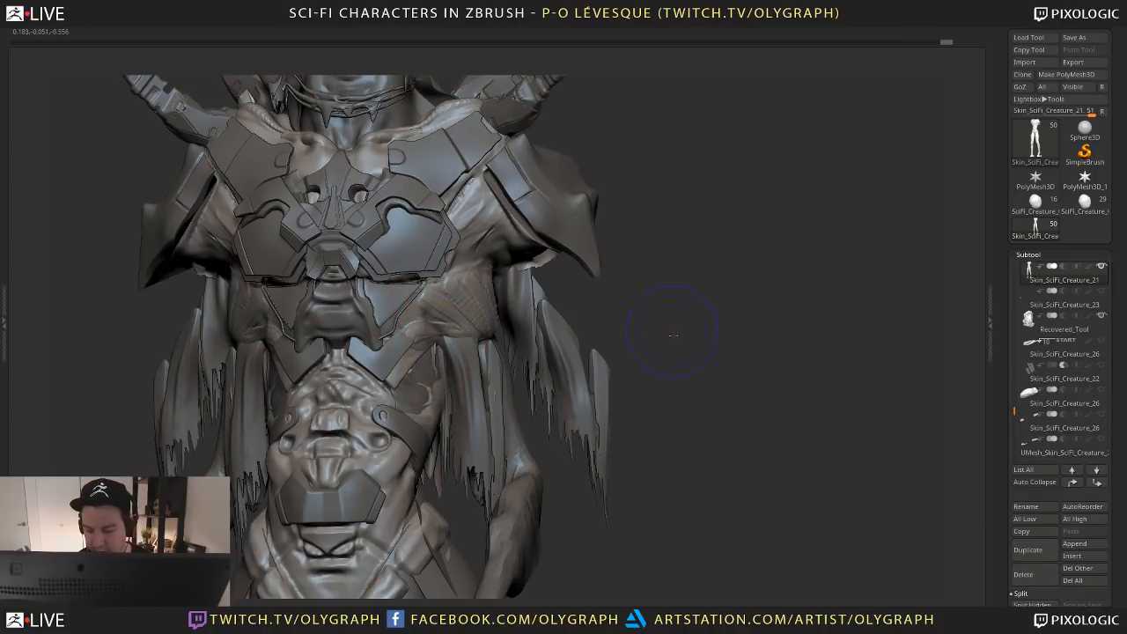
Isolate the hanging tattered strips subtool in front view and examine its strip groups by hiding and showing them
left_click_drag(670, 338, 585, 372, "shift")
left_click(577, 384, "alt")
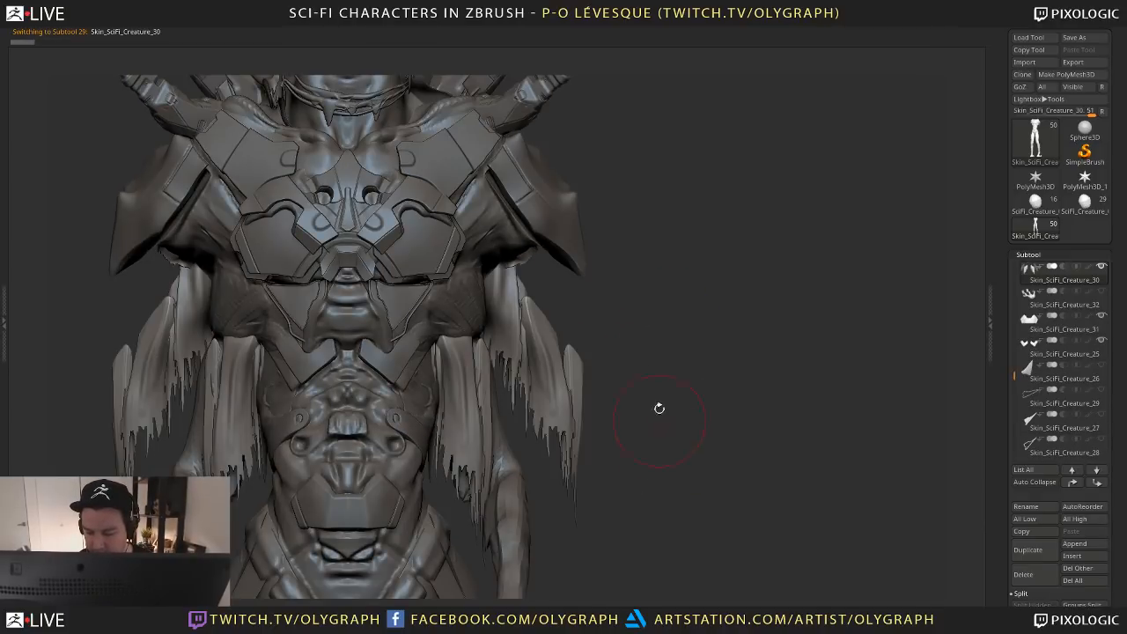
left_click_drag(641, 311, 641, 355, "alt")
key("alt+s")
left_click(554, 408, "ctrl+shift")
left_click(553, 410, "ctrl+shift")
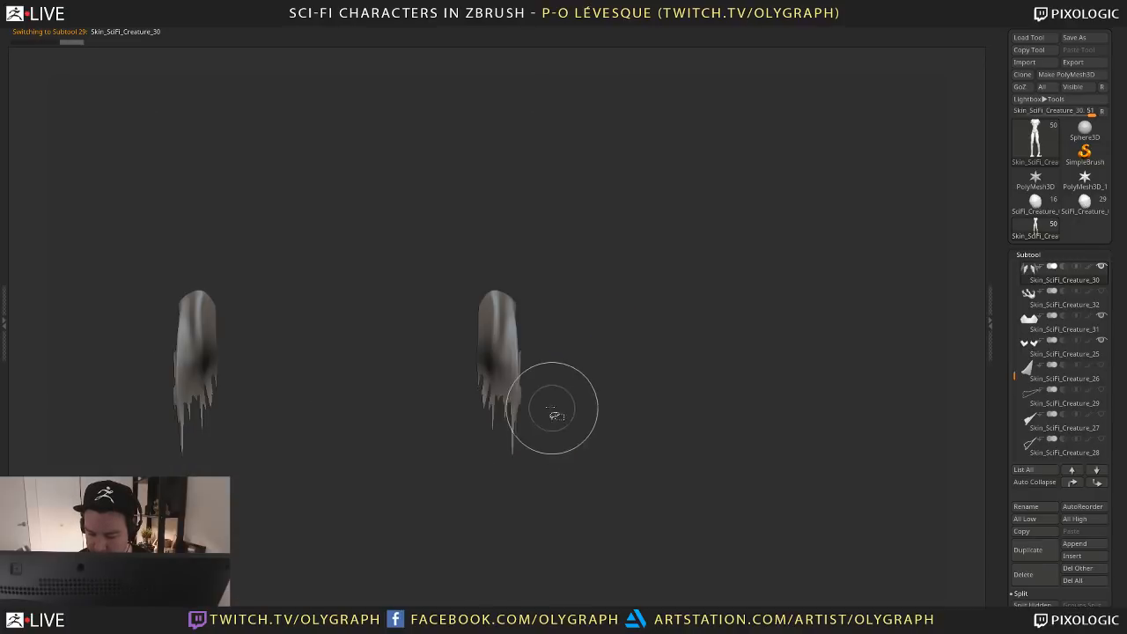
left_click(516, 375, "ctrl+shift")
left_click(554, 403, "ctrl+shift")
left_click(516, 366, "ctrl+shift")
left_click(634, 384, "ctrl+shift")
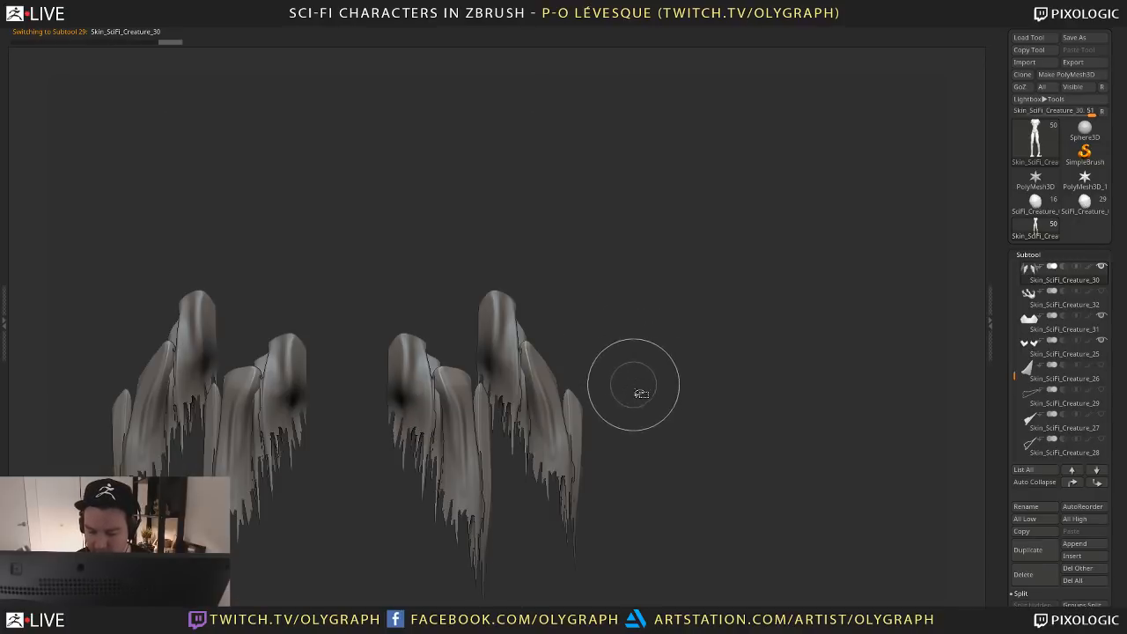
key("alt+s")
Reselect the body subtool and refine the outer contour of the rib muscle, checking it from the side and front
left_click_drag(643, 382, 640, 264)
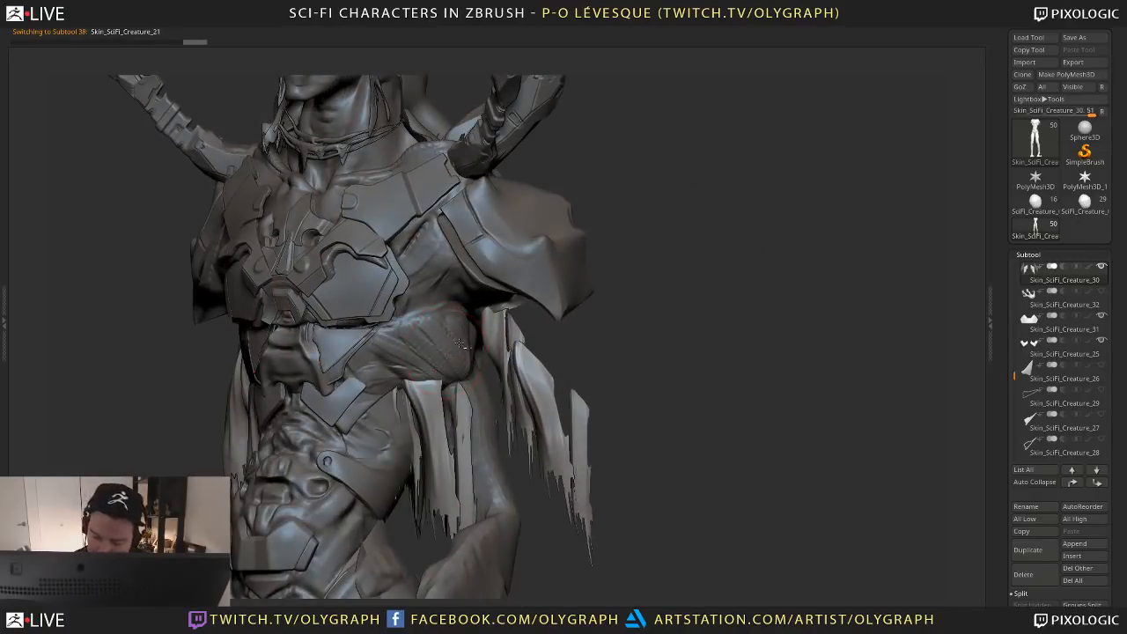
mouse_move(629, 331)
left_mouse_down()
mouse_move(476, 340)
mouse_move(441, 360)
mouse_move(471, 352)
left_mouse_up()
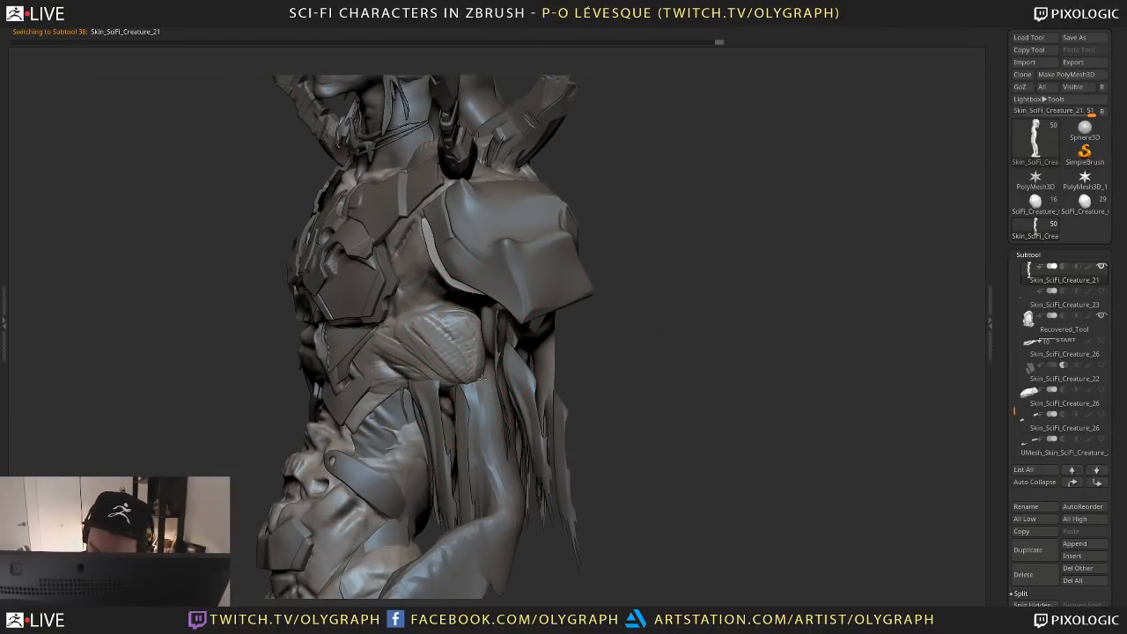
left_click_drag(611, 355, 478, 362)
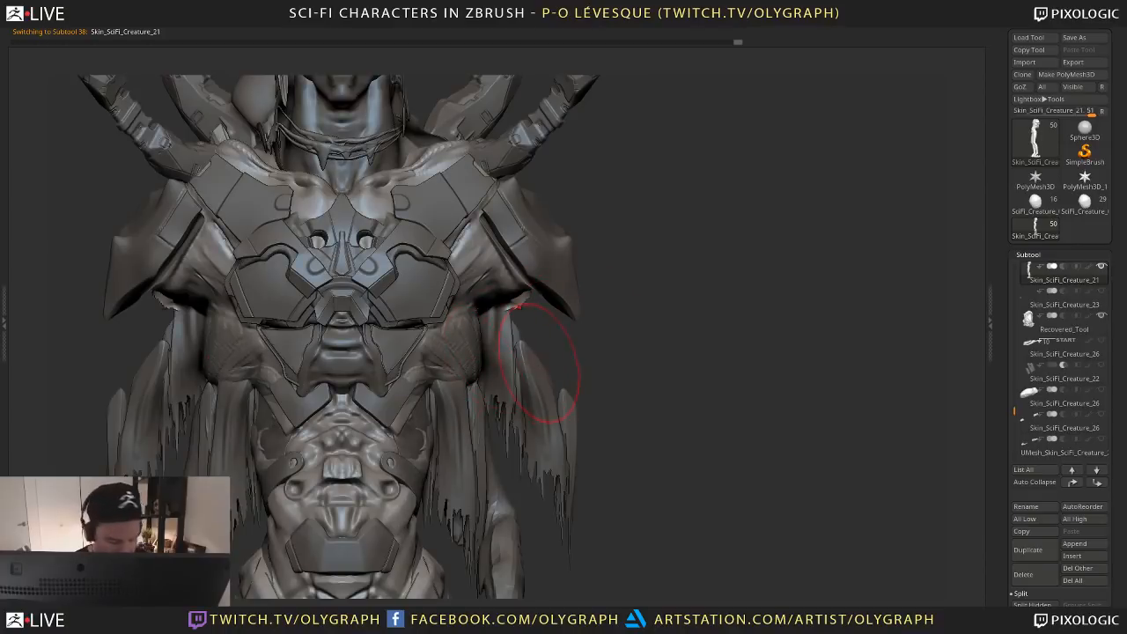
key("b")
left_click(531, 302)
left_click_drag(677, 332, 651, 332)
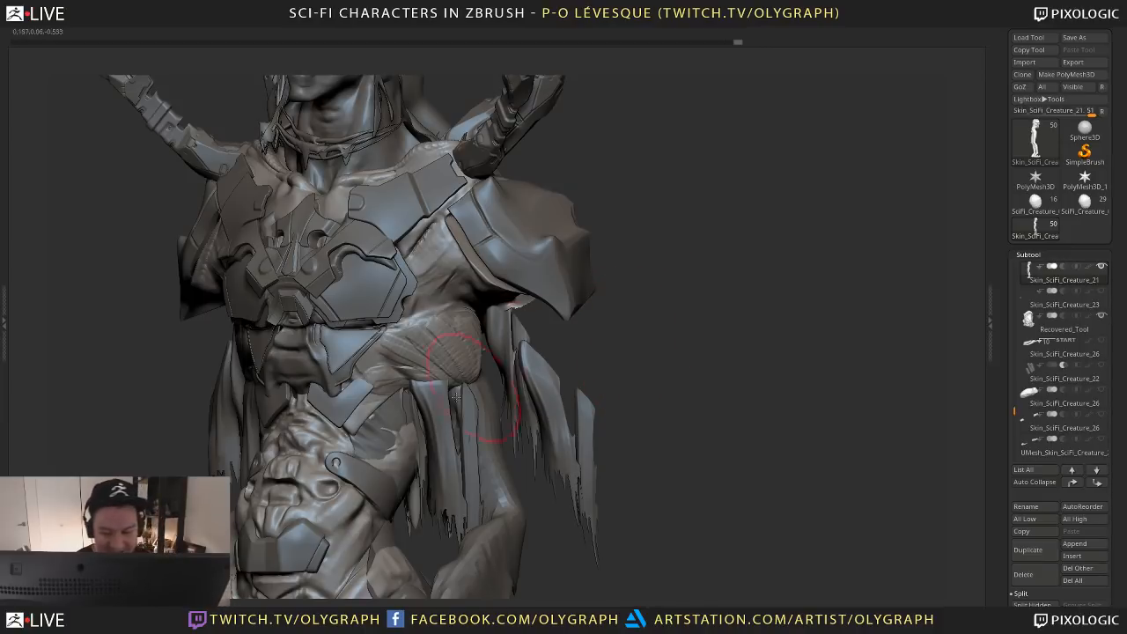
Isolate the body and sculpt the fiber folds at the lower front of the rib muscle
left_click_drag(687, 299, 599, 295)
key("b")
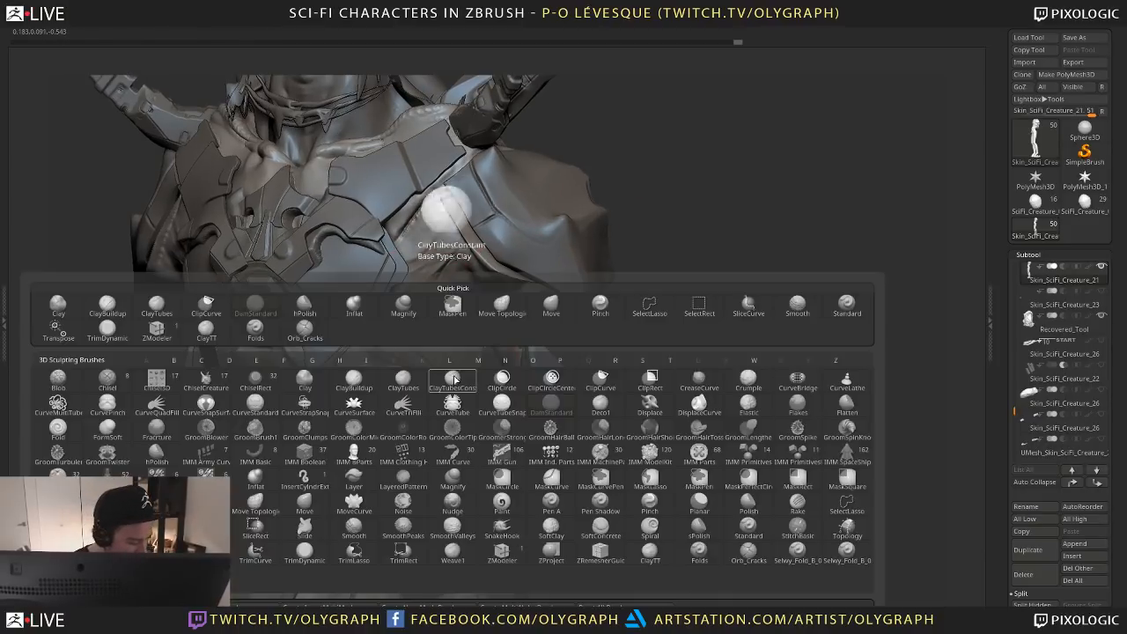
left_click(454, 380)
right_click_drag(379, 368, 388, 365)
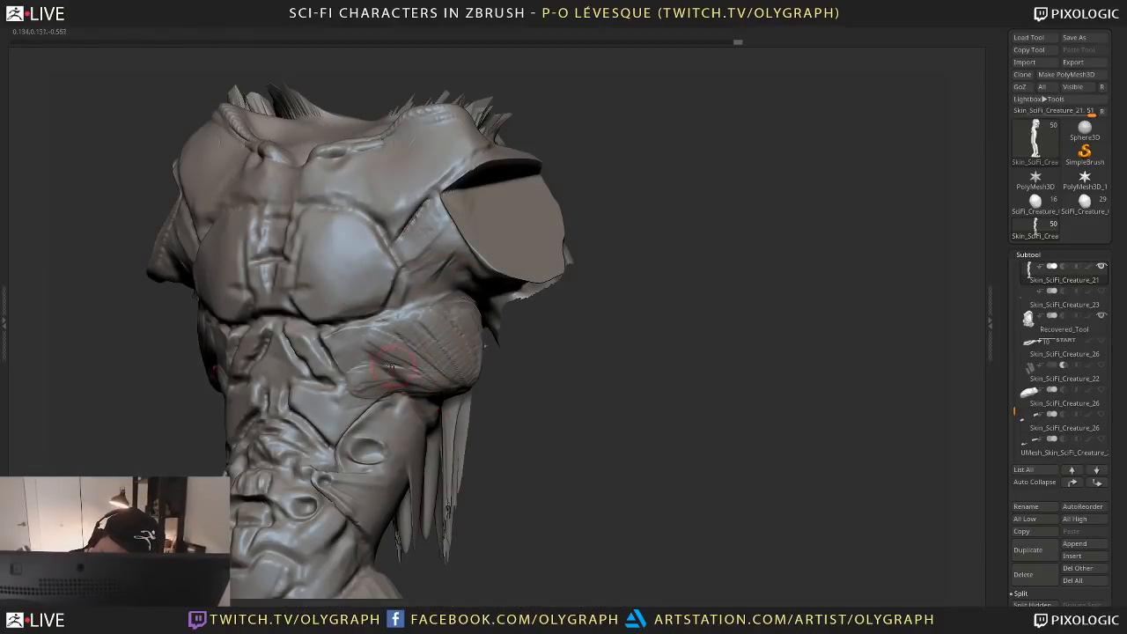
mouse_move(384, 364)
left_mouse_down()
mouse_move(416, 384)
mouse_move(367, 356)
left_mouse_up()
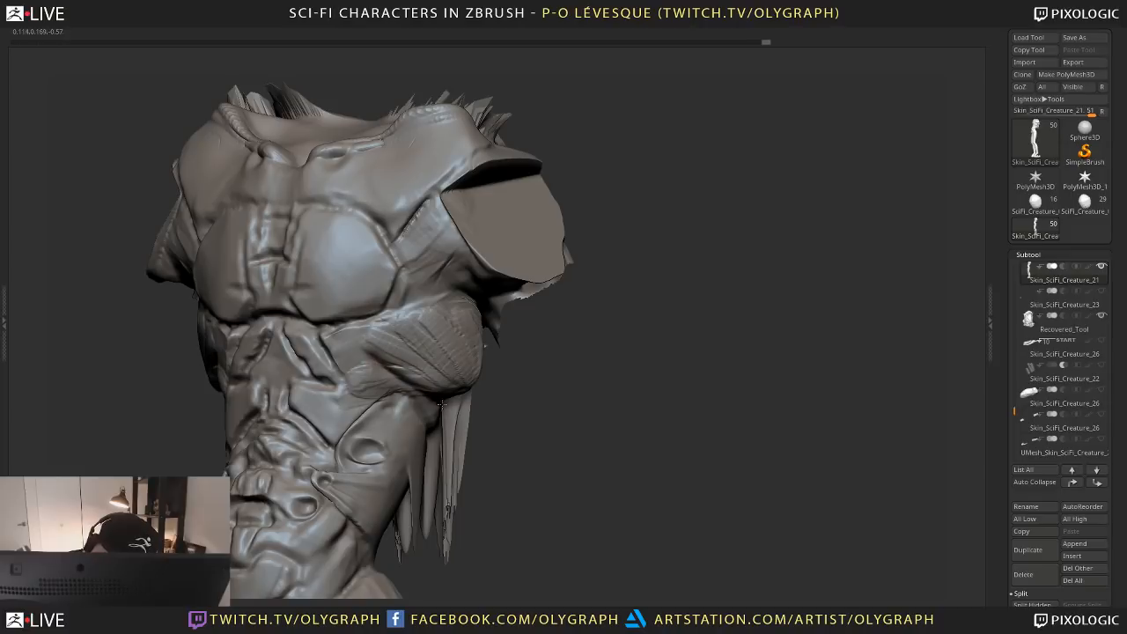
Hide the hanging tattered strips subtool and make the body the active subtool again
left_click(467, 470, "alt")
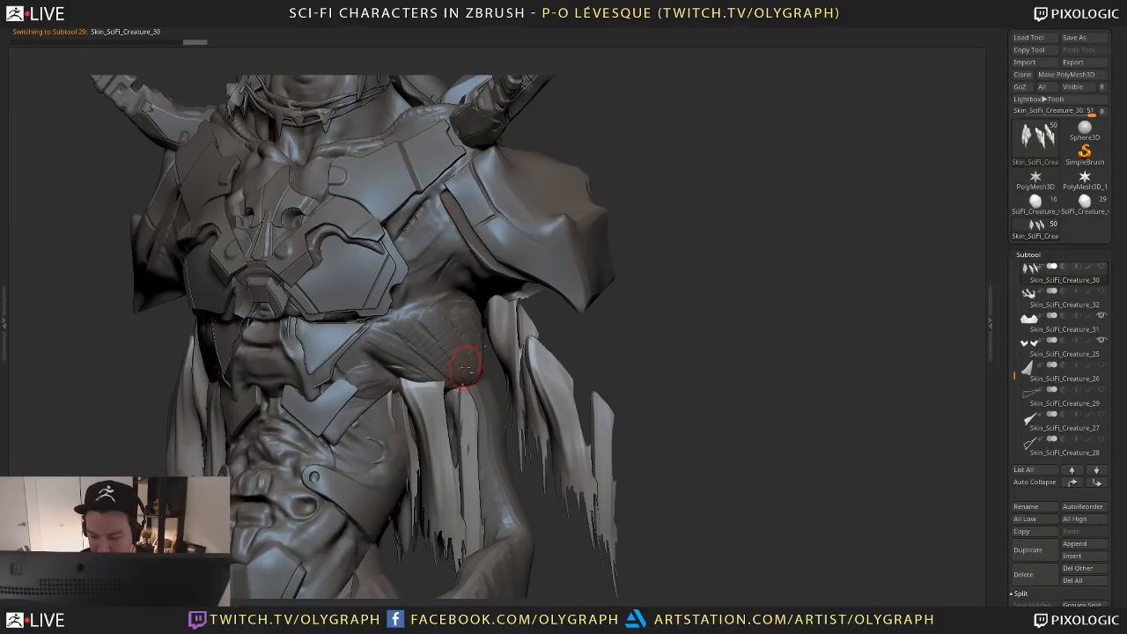
key("b")
left_click(409, 325)
left_click(480, 342, "alt")
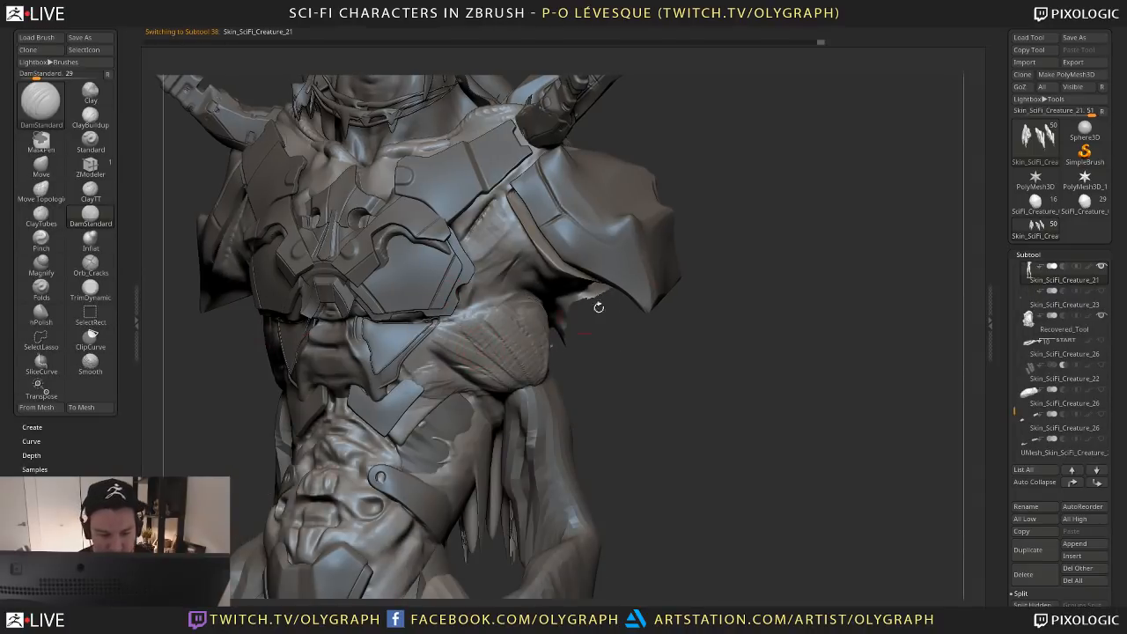
Remove the brush palette from the side tray and collapse the tray
left_click(21, 28)
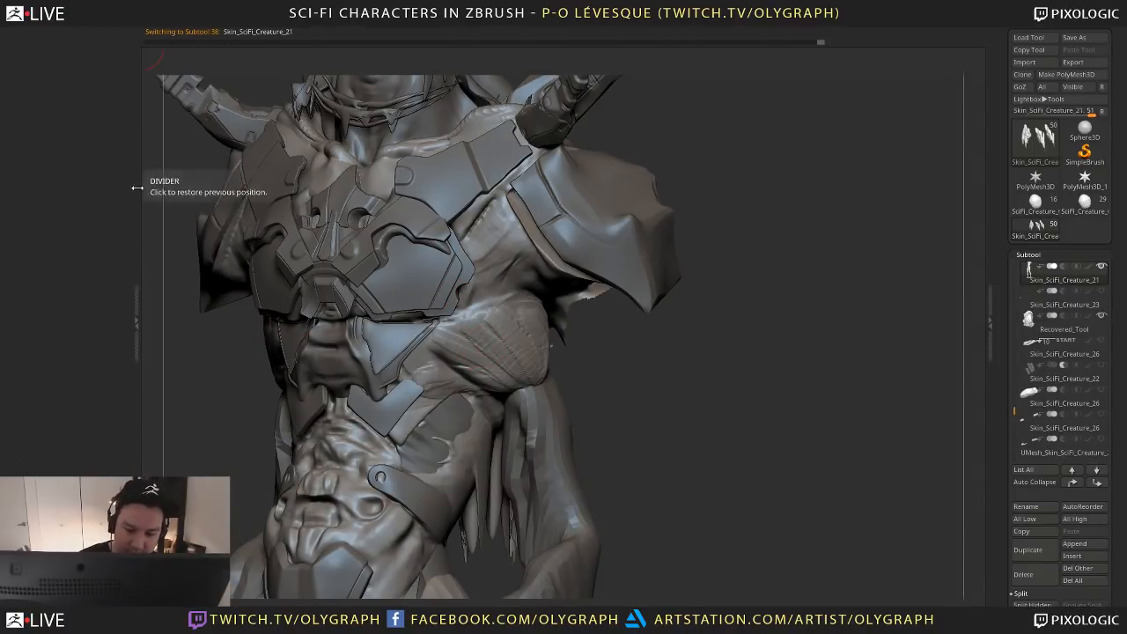
left_click(137, 186)
double_click(138, 317)
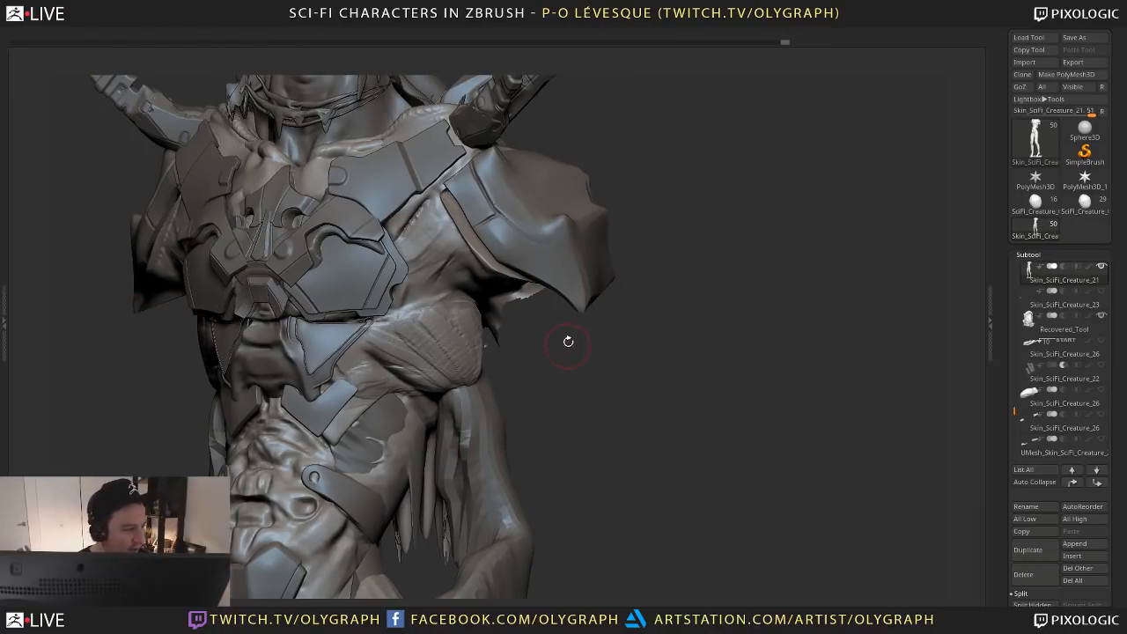
Push up and tighten the lower edge of the rib muscle with the Move brush from the side
left_click_drag(570, 383, 528, 397)
key("b")
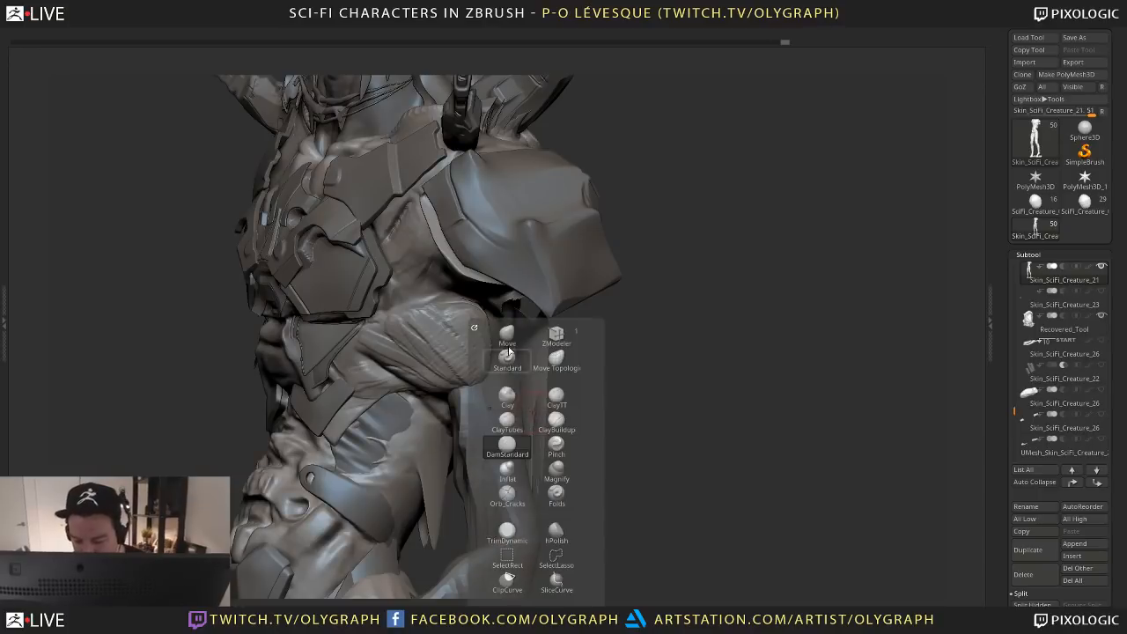
left_click(506, 349)
mouse_move(443, 393)
left_mouse_down()
mouse_move(439, 379)
mouse_move(403, 374)
mouse_move(423, 382)
mouse_move(439, 368)
left_mouse_up()
mouse_move(474, 380)
left_mouse_down()
mouse_move(472, 362)
mouse_move(462, 374)
mouse_move(491, 358)
mouse_move(380, 350)
left_mouse_up()
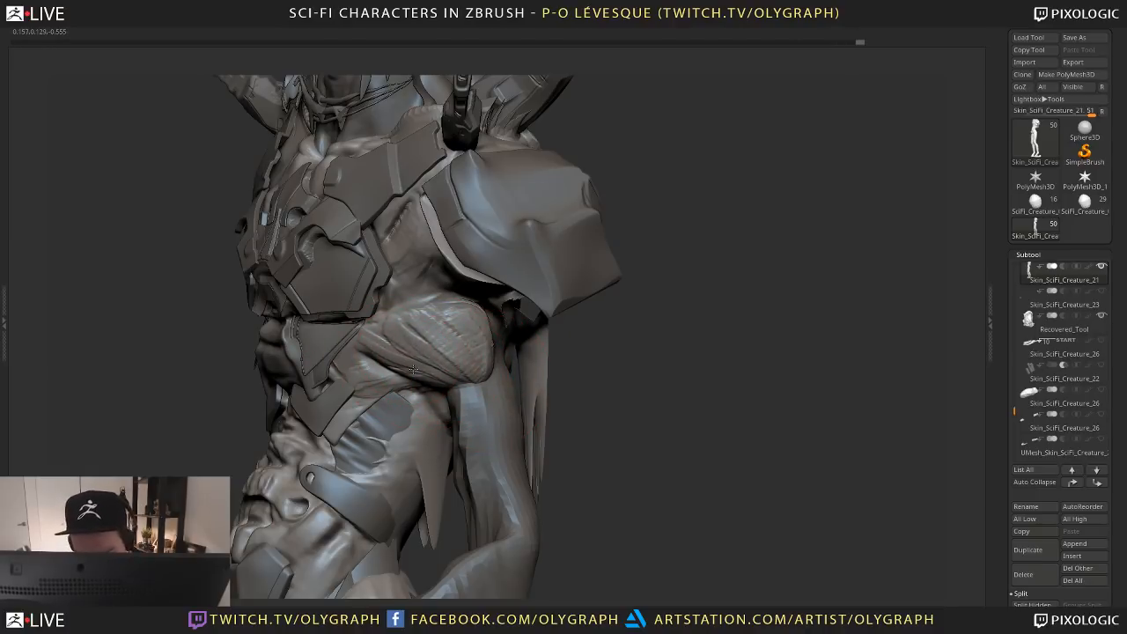
Try a sculpting stroke across the outer rib muscle from the zoomed-out front view, and undo it
right_click_drag(414, 370, 544, 371)
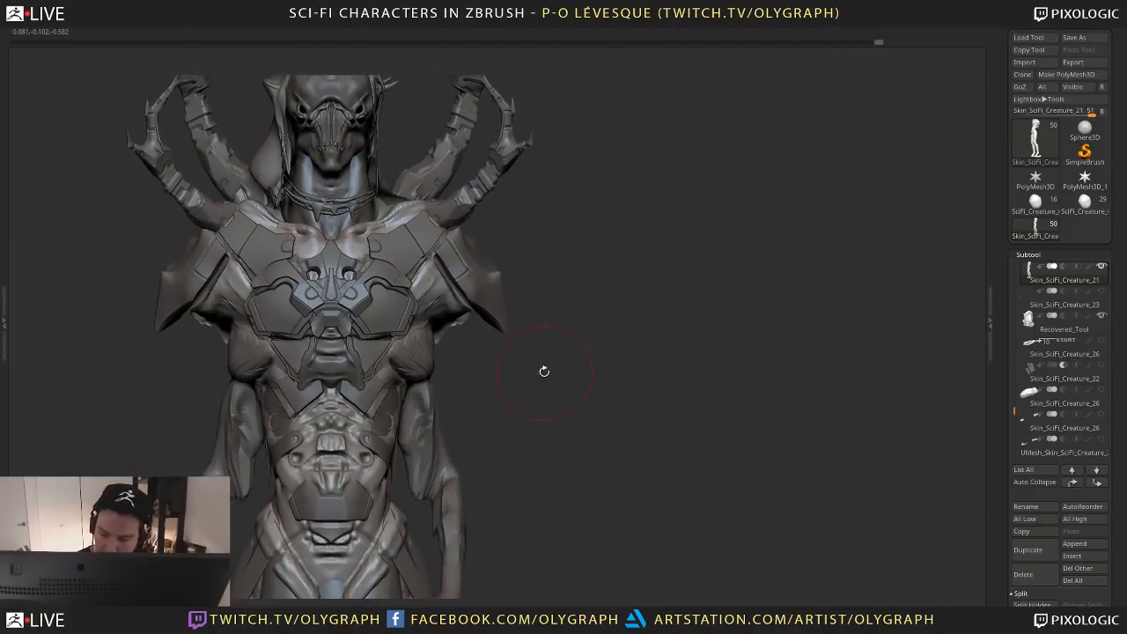
key("space")
left_click(521, 339)
key("space")
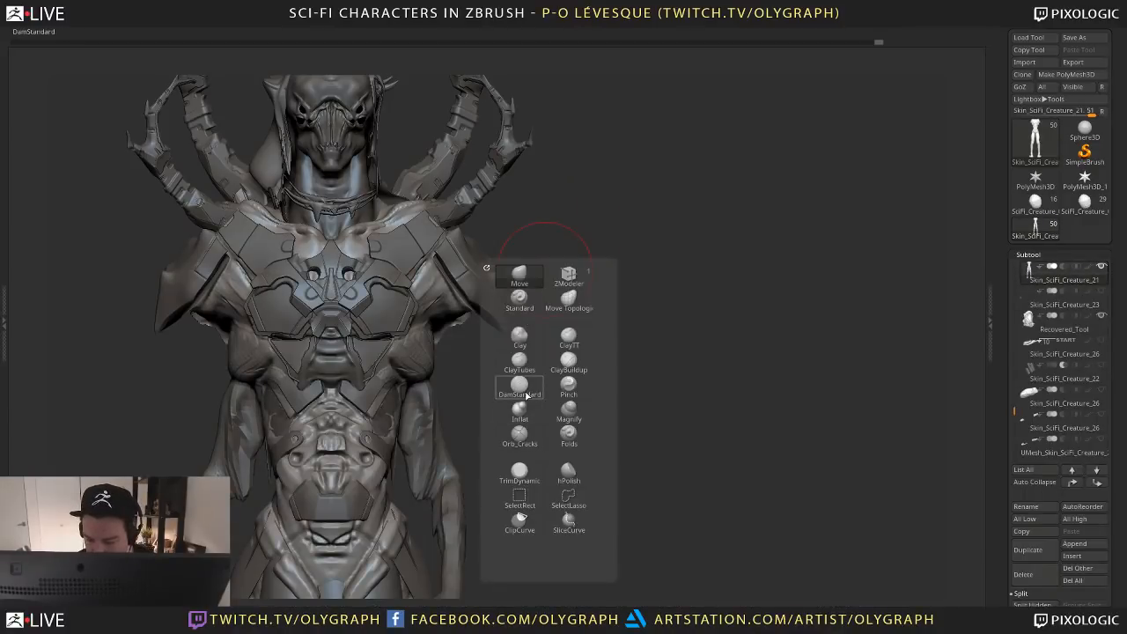
left_click(522, 364)
mouse_move(416, 362)
left_mouse_down()
mouse_move(427, 352)
mouse_move(380, 370)
mouse_move(392, 352)
left_mouse_up()
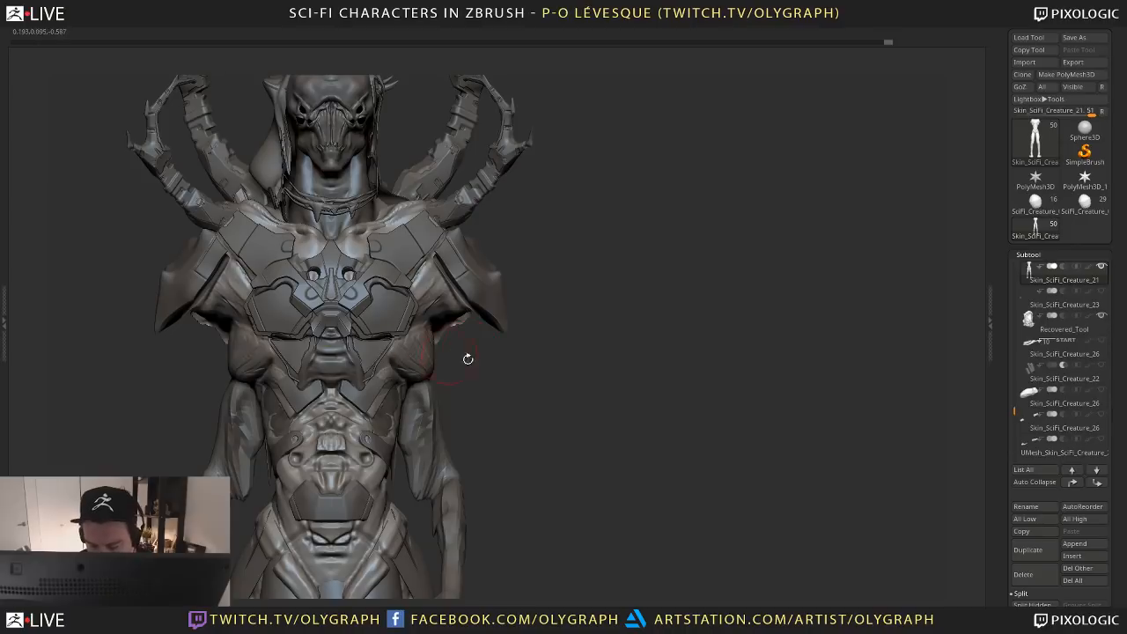
key("ctrl+z")
Isolate the side waist armor plate and reshape its upper edge below the rib muscle with the Move brush
key("space")
left_click(425, 410)
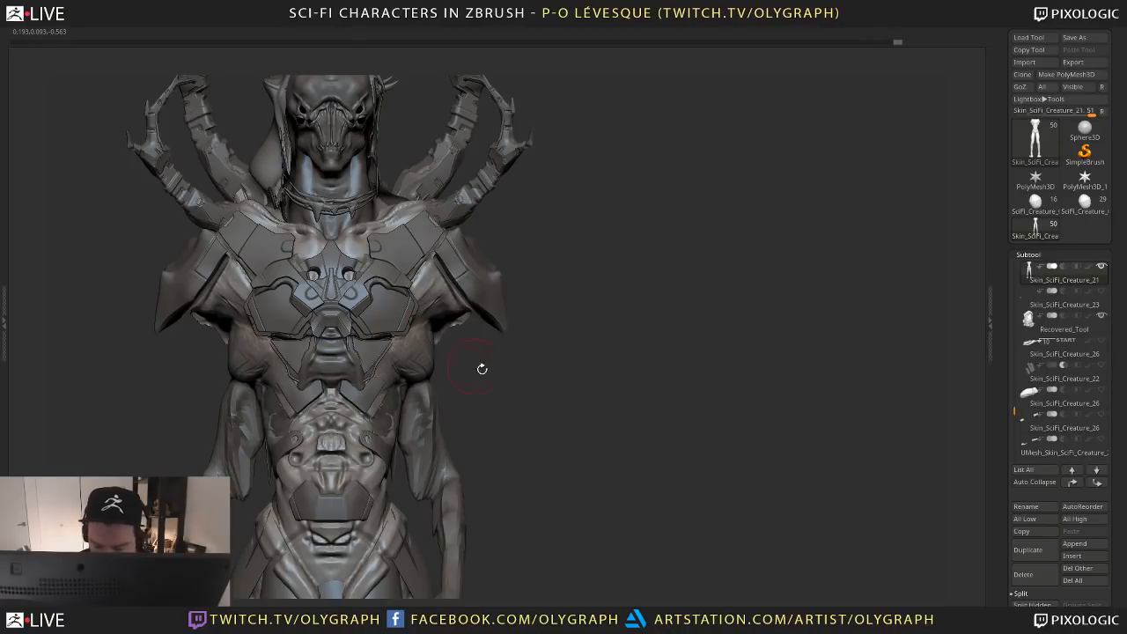
left_click_drag(481, 370, 407, 394)
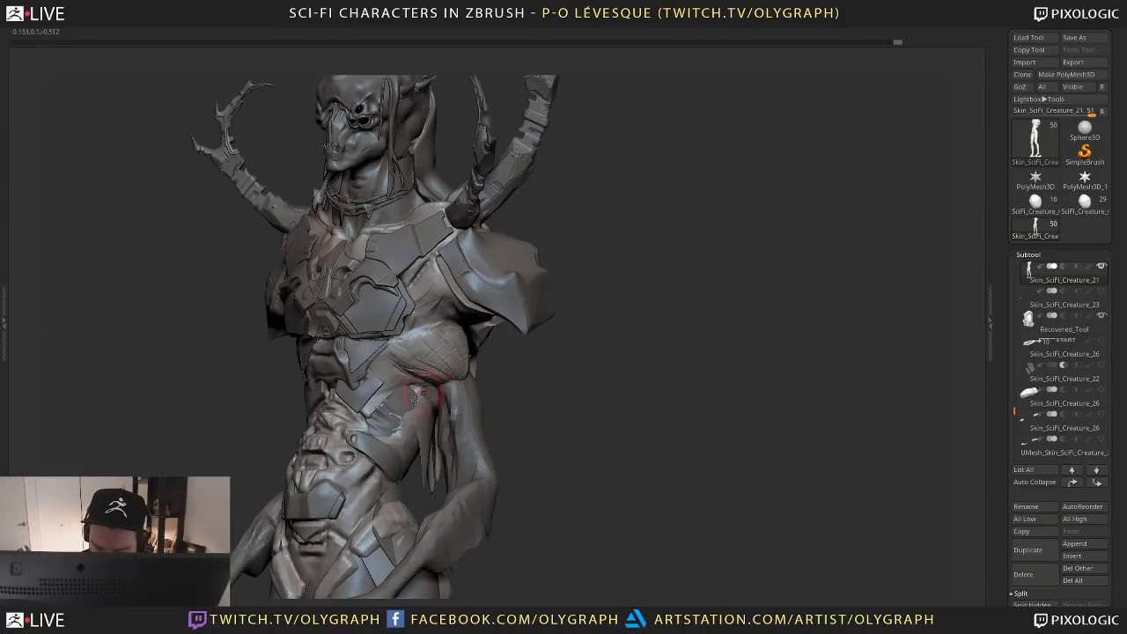
left_click(402, 401, "alt")
left_click_drag(526, 348, 521, 358)
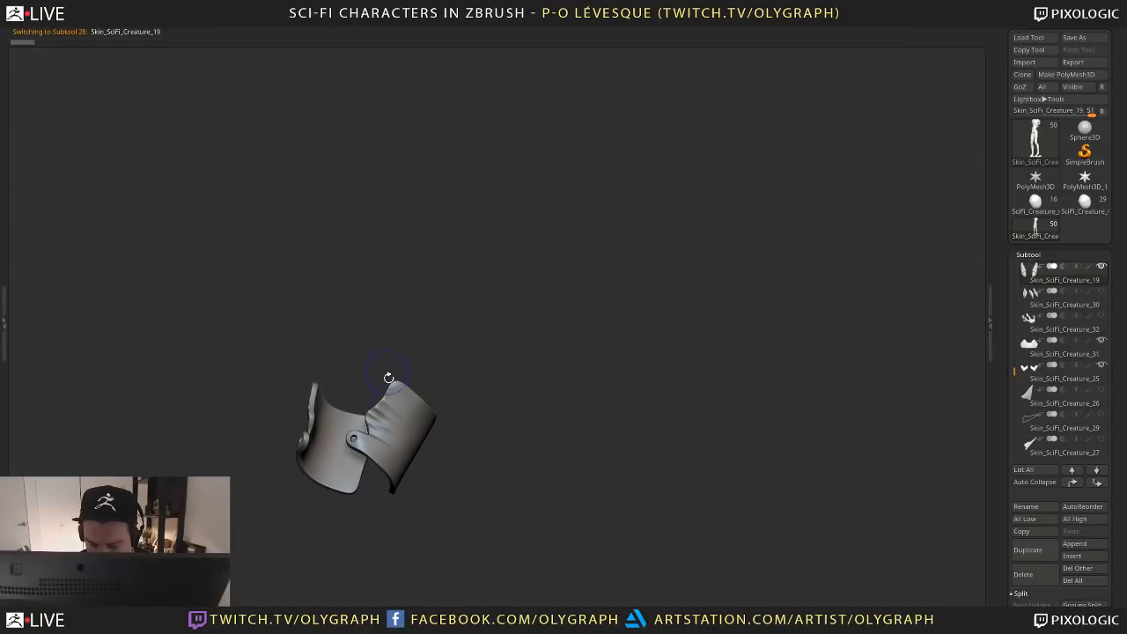
mouse_move(389, 378)
left_mouse_down()
mouse_move(392, 418)
mouse_move(404, 418)
mouse_move(383, 392)
mouse_move(399, 372)
left_mouse_up()
key("s")
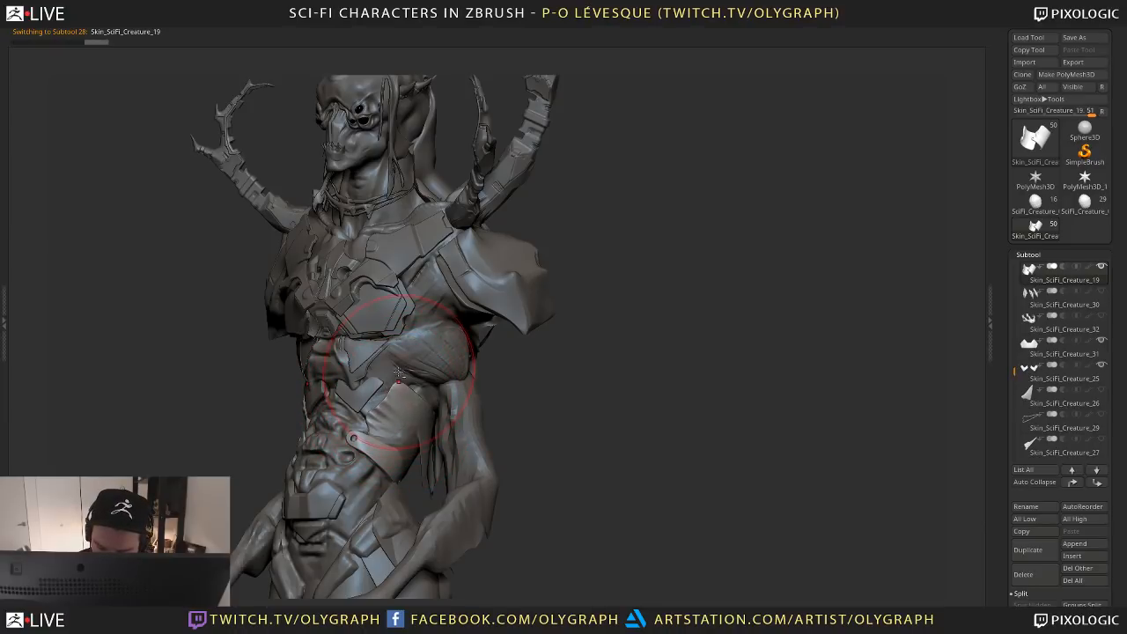
left_click_drag(416, 438, 422, 437)
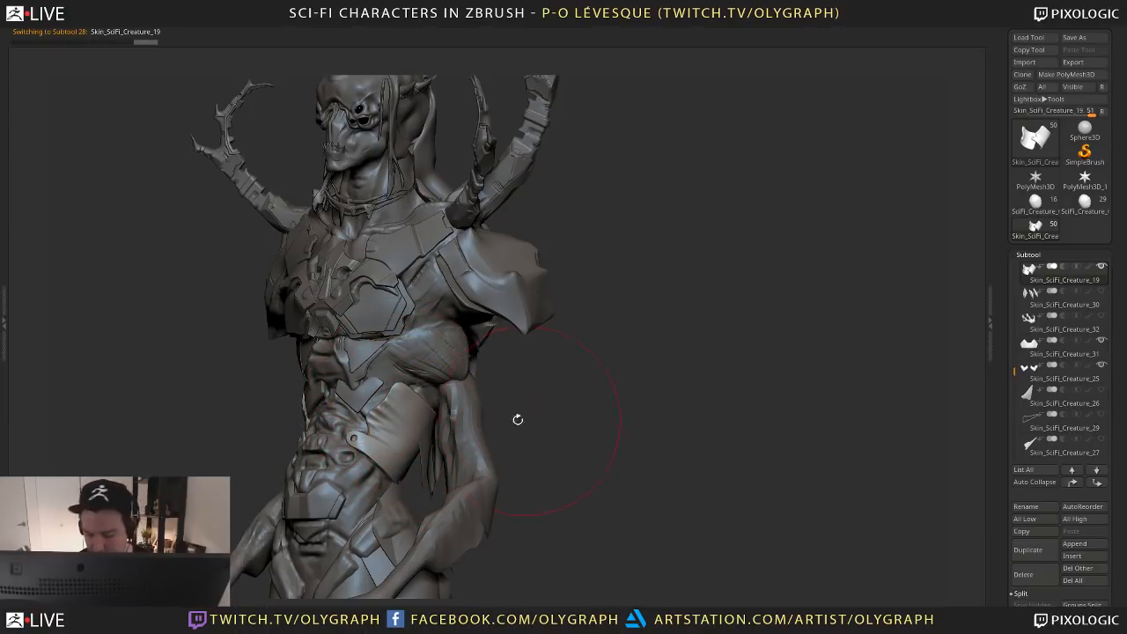
Make the body active again and pull the rib muscle's bulge forward from the side with a resized Move brush
left_click(428, 467, "alt")
mouse_move(578, 398)
left_mouse_down("alt")
mouse_move(583, 415)
mouse_move(566, 419)
mouse_move(614, 396)
mouse_move(573, 334)
mouse_move(519, 348)
mouse_move(466, 330)
left_mouse_up("alt")
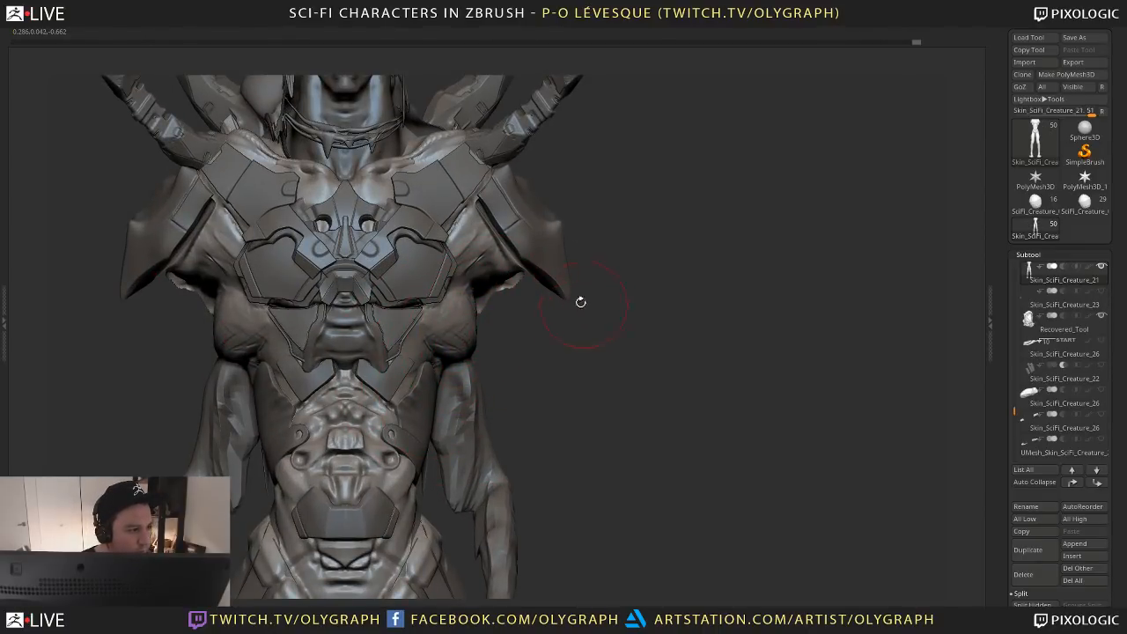
left_click_drag(552, 385, 489, 348)
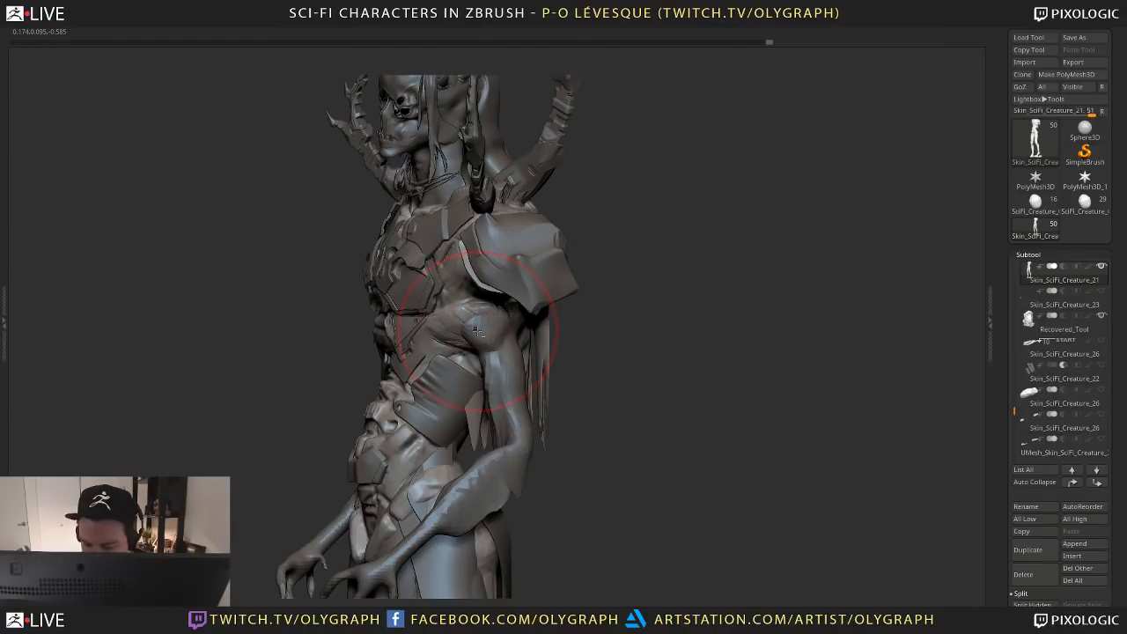
key("s")
left_click_drag(479, 333, 464, 333)
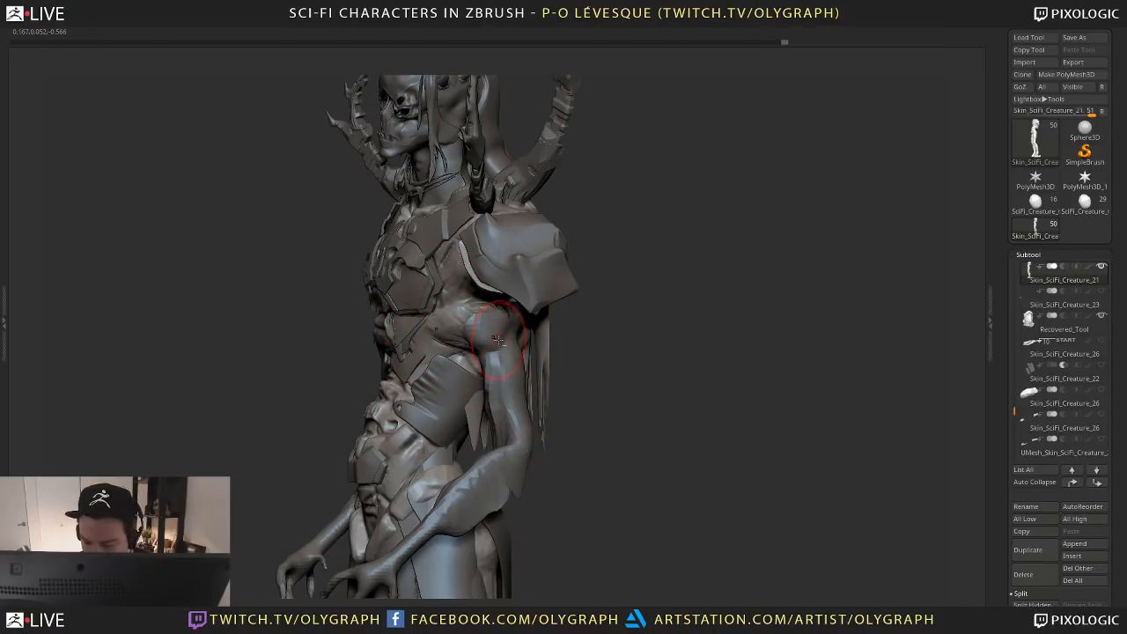
Move the upper end of the lower arm subtool back beneath the rib muscle and refine its placement from the side
left_click_drag(516, 348, 634, 357)
left_click(487, 341, "alt")
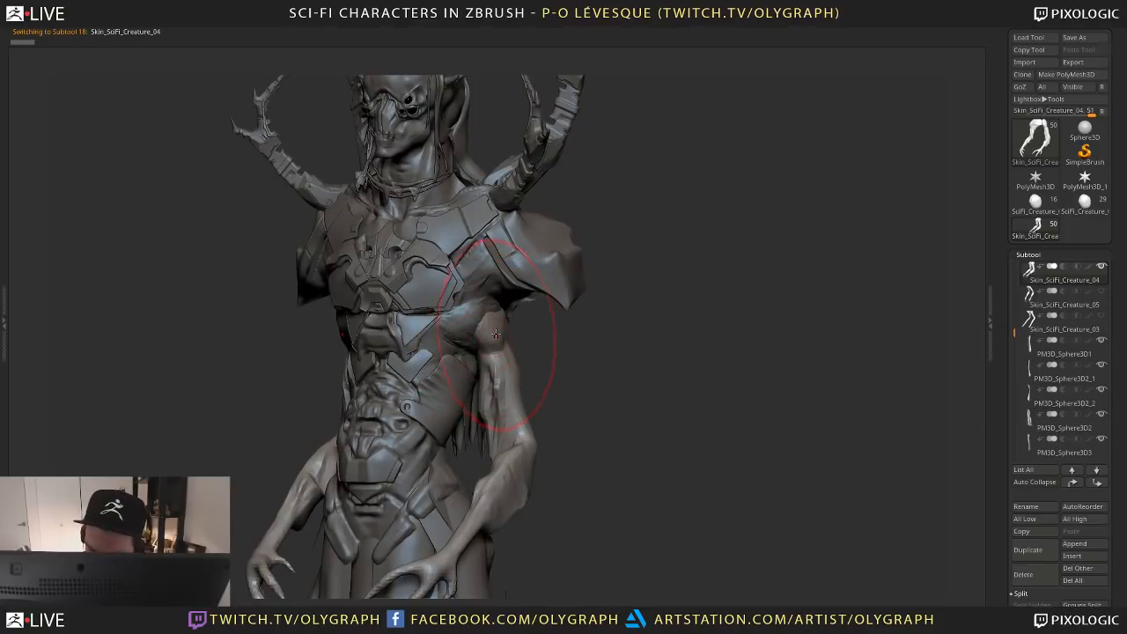
mouse_move(496, 334)
left_mouse_down()
mouse_move(487, 324)
mouse_move(463, 333)
left_mouse_up()
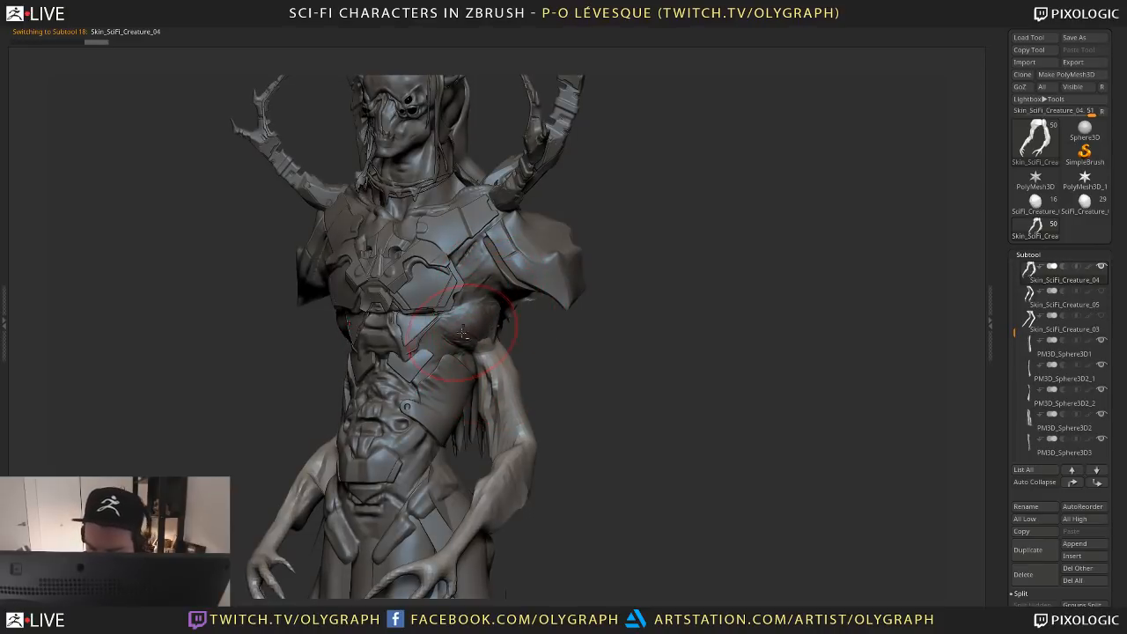
left_click(491, 339, "alt")
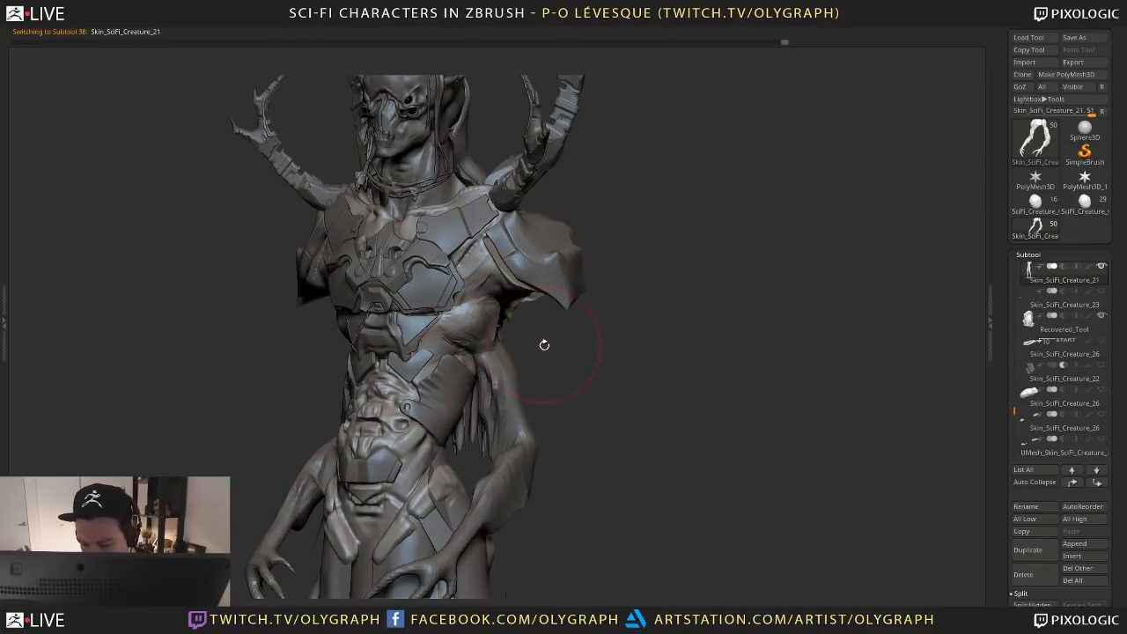
left_click_drag(544, 345, 496, 346)
left_click(504, 331, "alt")
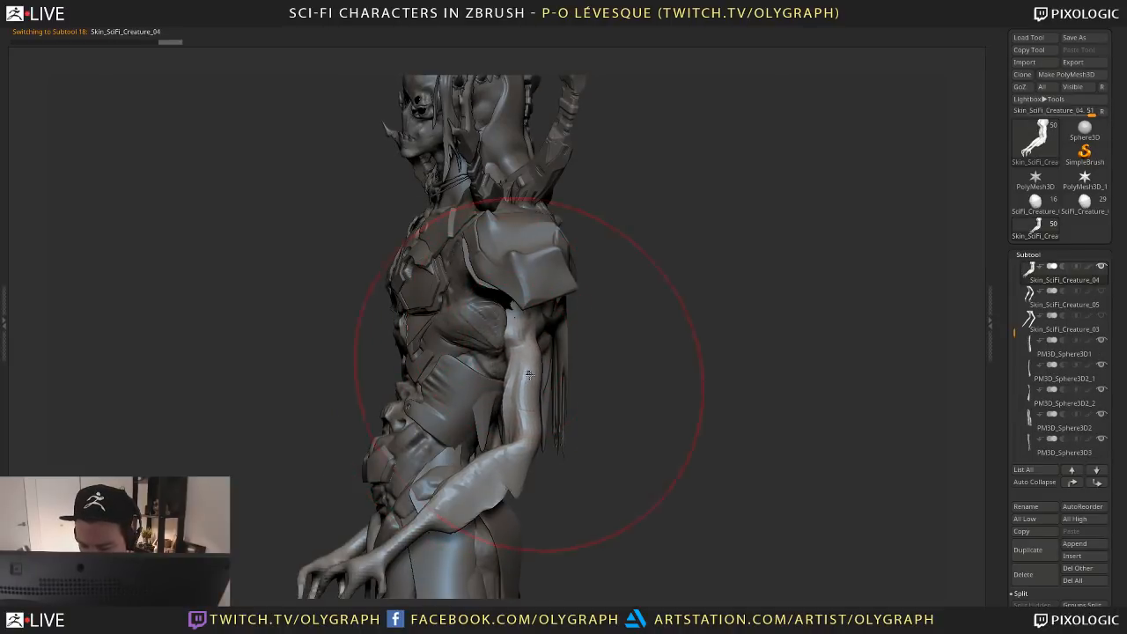
key("s")
mouse_move(550, 318)
left_mouse_down()
mouse_move(539, 318)
mouse_move(581, 331)
mouse_move(568, 310)
left_mouse_up()
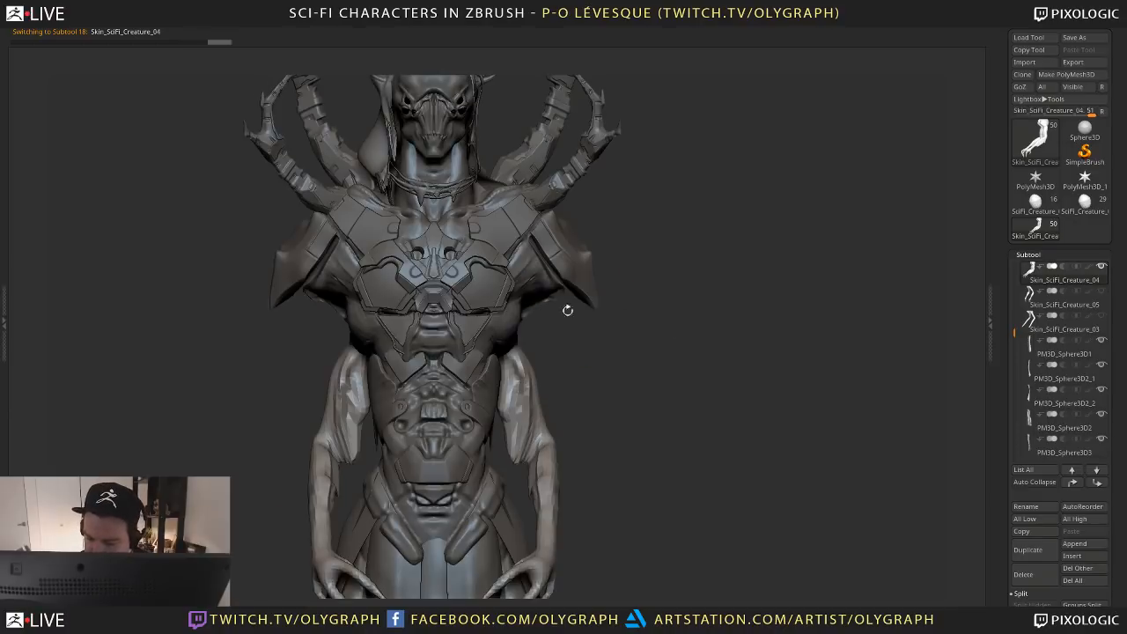
Make the body active again and add volume to the outer rib muscle with the ClayTT brush
left_click(502, 335, "alt")
left_click_drag(598, 345, 556, 356)
key("space")
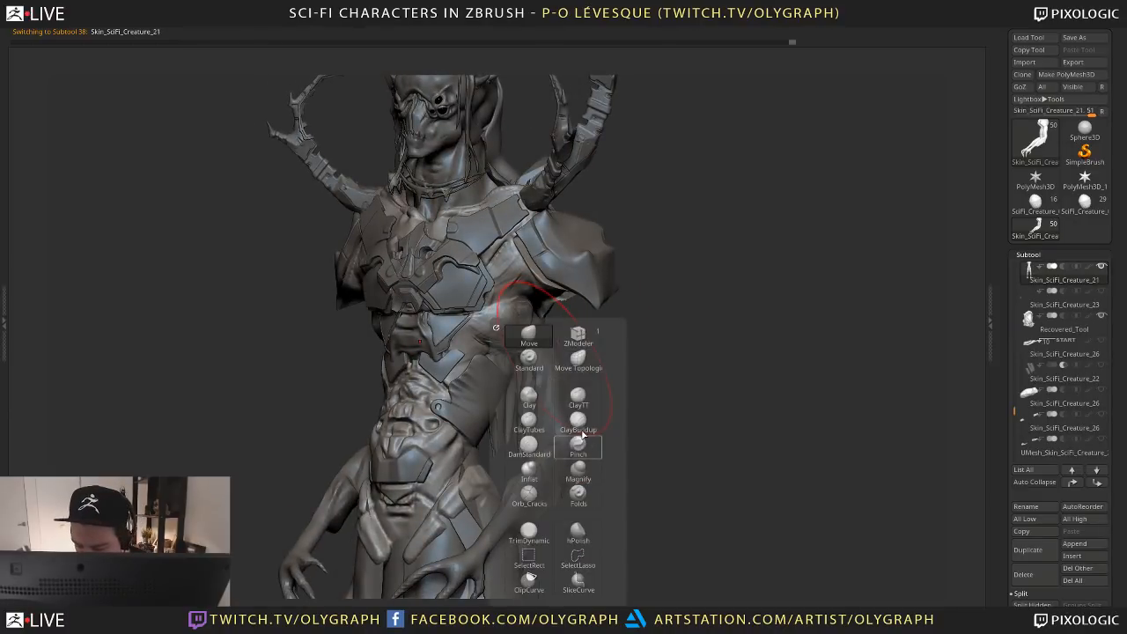
left_click(578, 398)
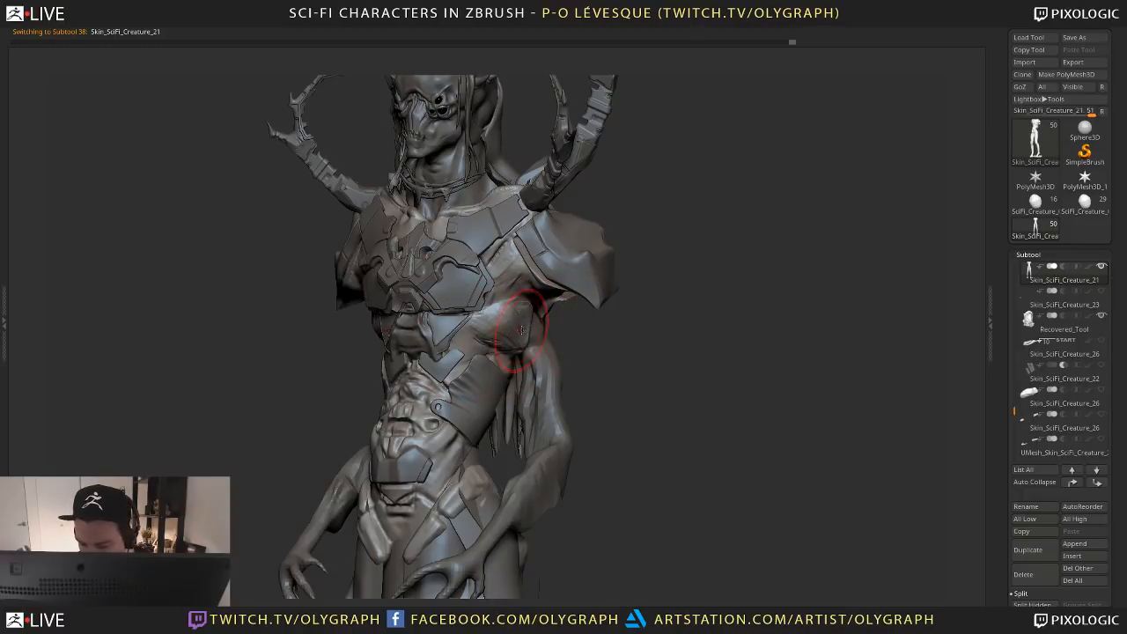
mouse_move(509, 322)
left_mouse_down()
mouse_move(521, 340)
mouse_move(502, 312)
mouse_move(520, 322)
mouse_move(493, 322)
mouse_move(484, 342)
mouse_move(518, 346)
mouse_move(595, 319)
mouse_move(550, 371)
left_mouse_up()
Build up muscle fibers around the armpit and across the rib muscle with a small ClayTubes brush, isolating the body for access
key("space")
left_click(499, 424)
key("s")
key("shift+s")
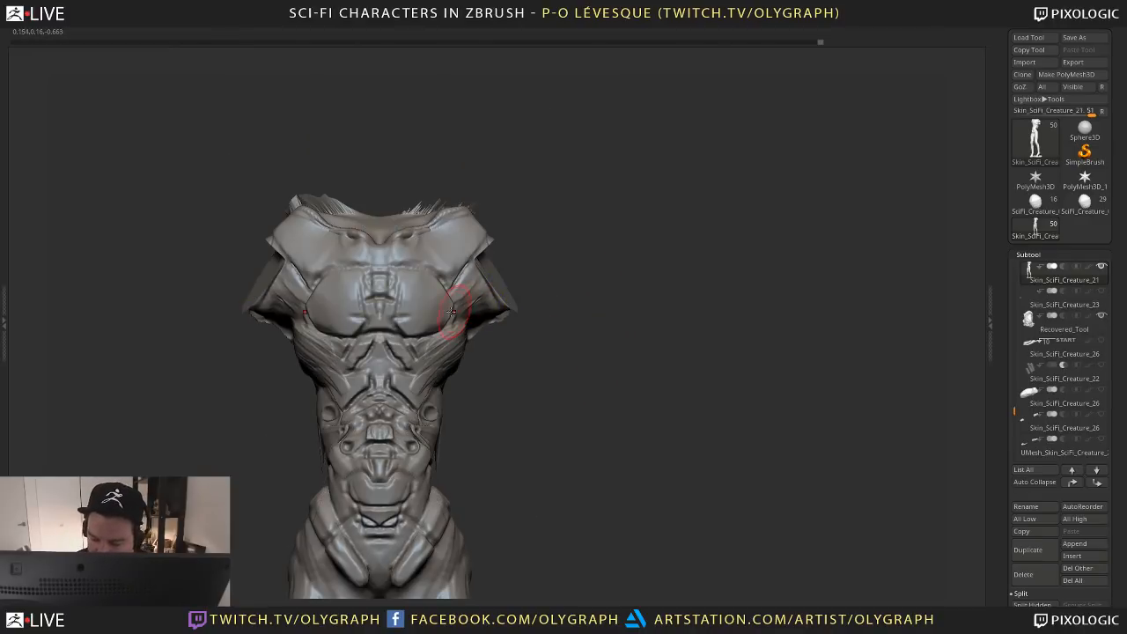
mouse_move(466, 309)
left_mouse_down()
mouse_move(480, 300)
mouse_move(466, 270)
mouse_move(480, 300)
left_mouse_up()
key("shift+s")
left_click_drag(577, 334, 537, 349)
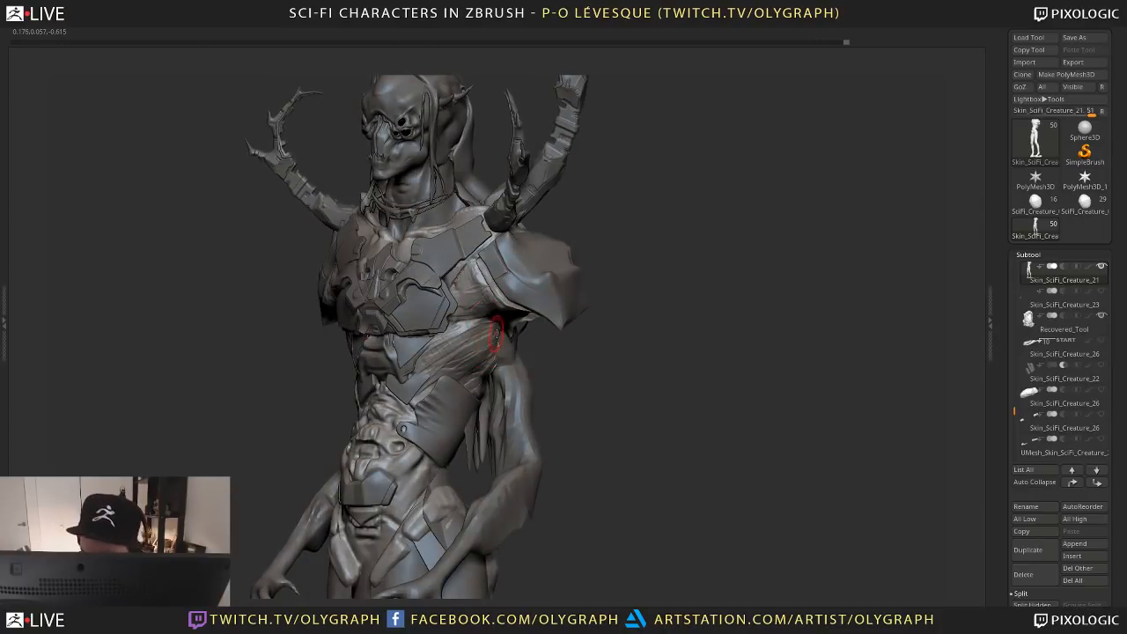
mouse_move(456, 350)
left_mouse_down()
mouse_move(467, 352)
mouse_move(445, 361)
mouse_move(440, 348)
mouse_move(460, 325)
left_mouse_up()
Reveal the hidden upper arms of the body mesh
left_click_drag(565, 356, 616, 374, "shift")
mouse_move(537, 385)
left_mouse_down("alt")
mouse_move(555, 342)
mouse_move(548, 291)
left_mouse_up("alt")
left_click(529, 425, "ctrl+shift")
mouse_move(527, 357)
left_mouse_down("alt")
mouse_move(551, 393)
mouse_move(589, 287)
mouse_move(579, 304)
left_mouse_up("alt")
Sculpt deeper, more defined fiber strands across the rib muscle with the Standard brush at varying sizes
key("b")
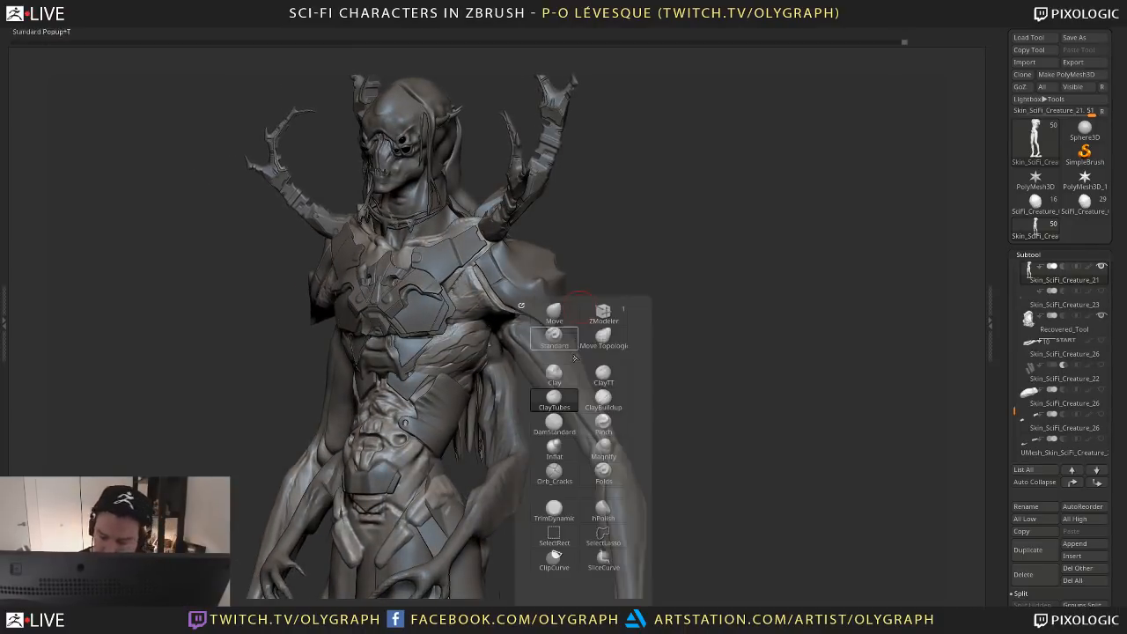
left_click(561, 455)
left_click_drag(692, 247, 704, 274, "alt")
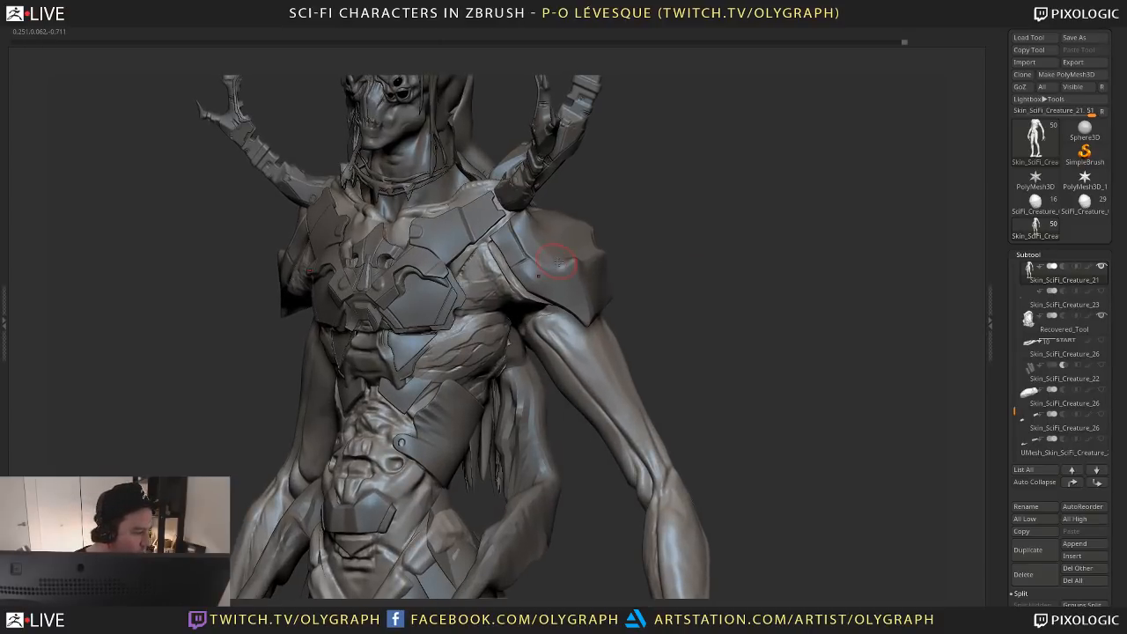
key("b")
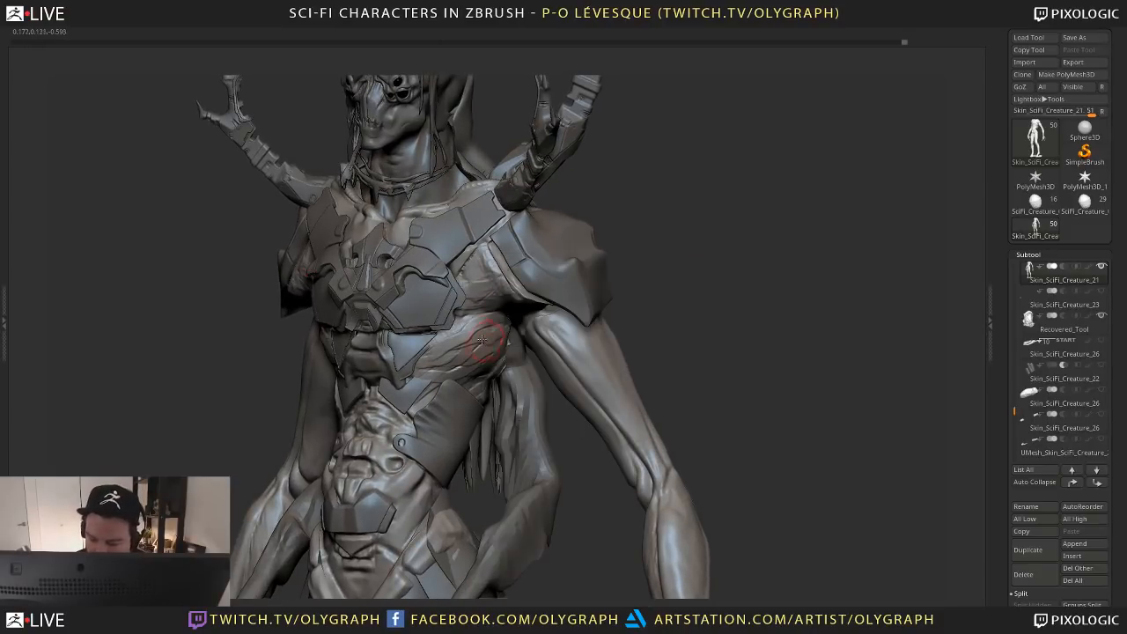
key("s")
mouse_move(482, 336)
left_mouse_down()
mouse_move(476, 328)
mouse_move(426, 350)
mouse_move(437, 335)
left_mouse_up()
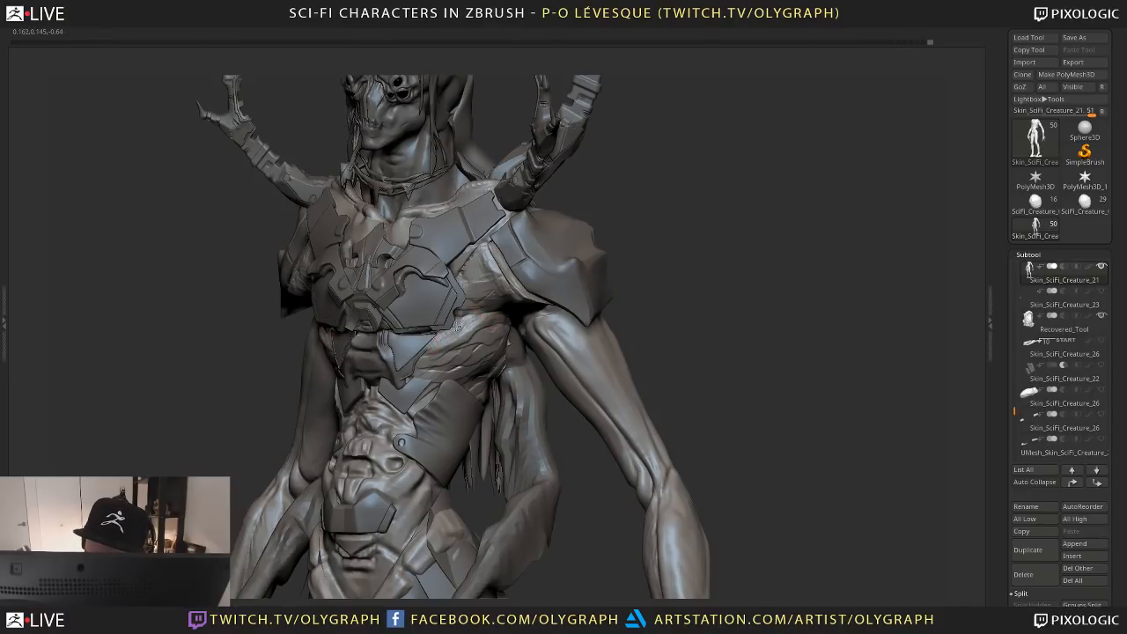
key("s")
left_click(499, 335)
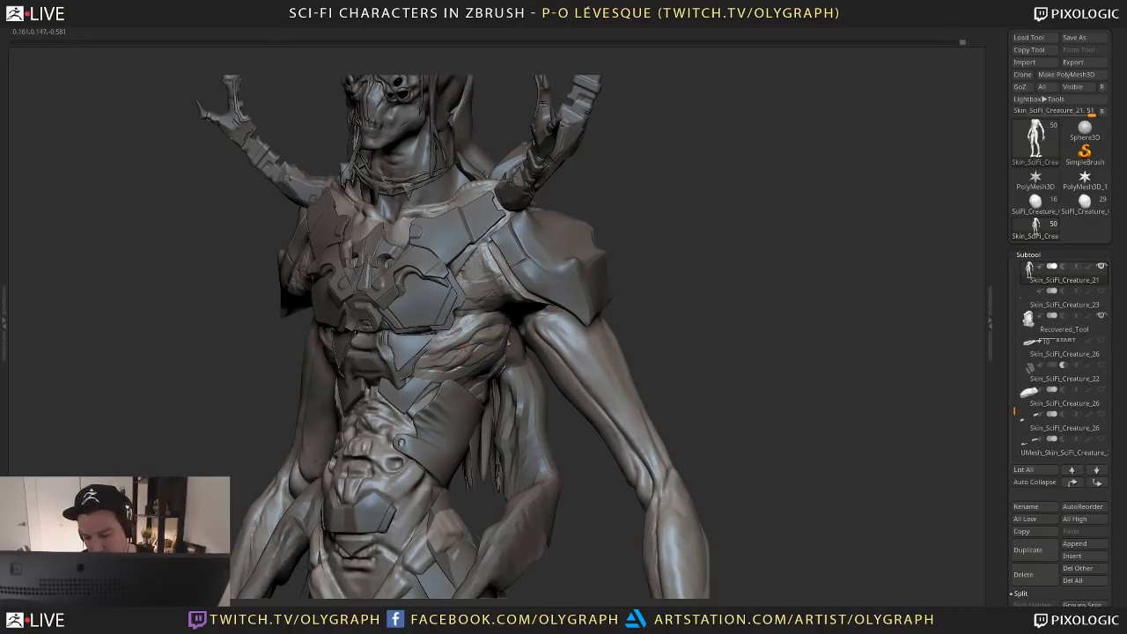
mouse_move(462, 350)
left_mouse_down()
mouse_move(425, 371)
mouse_move(495, 364)
left_mouse_up()
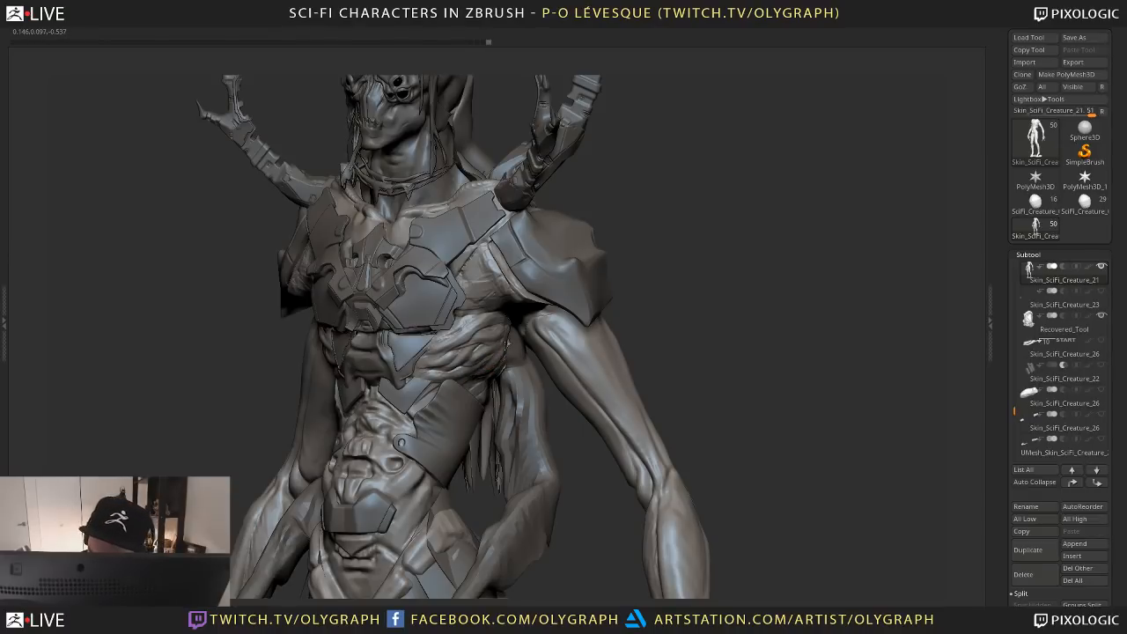
left_click_drag(487, 328, 449, 336)
Fill and soften the harsh grooves between the fiber strands on the lower rib muscle
mouse_move(640, 312)
left_mouse_down("alt")
mouse_move(634, 286)
mouse_move(593, 309)
mouse_move(579, 302)
mouse_move(577, 467)
left_mouse_up("alt")
key("space")
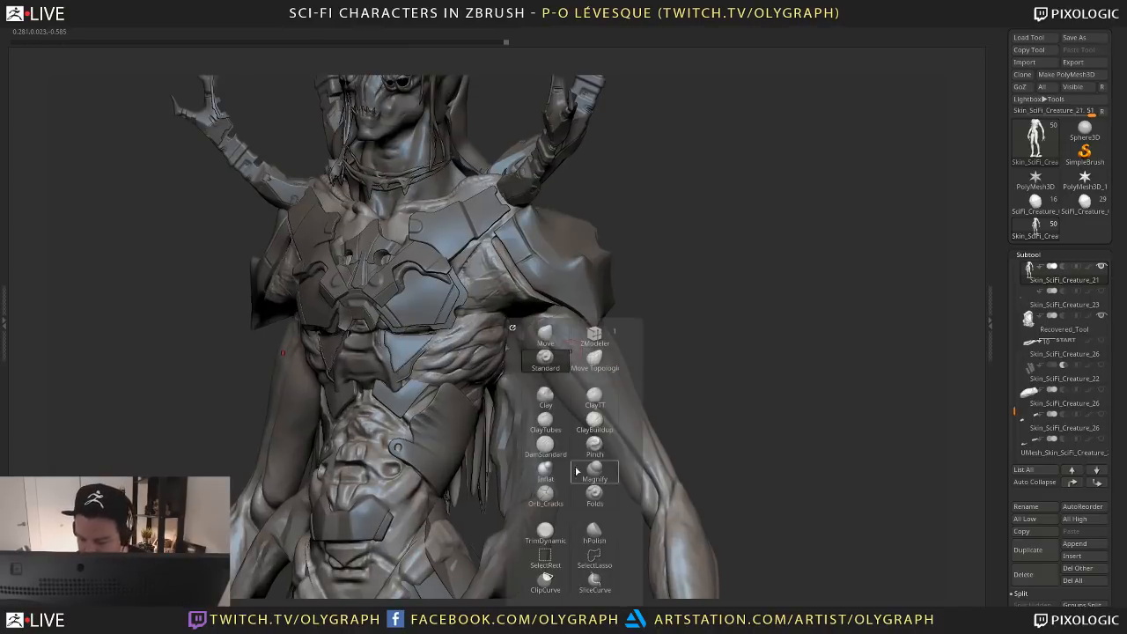
left_click(545, 357)
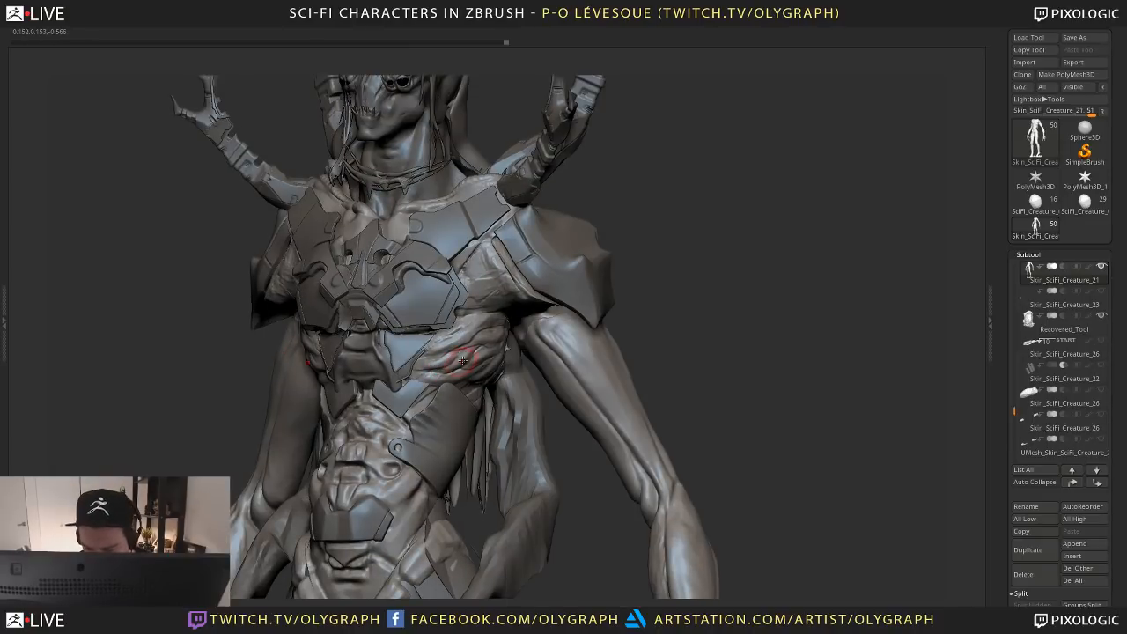
left_click_drag(451, 345, 419, 362)
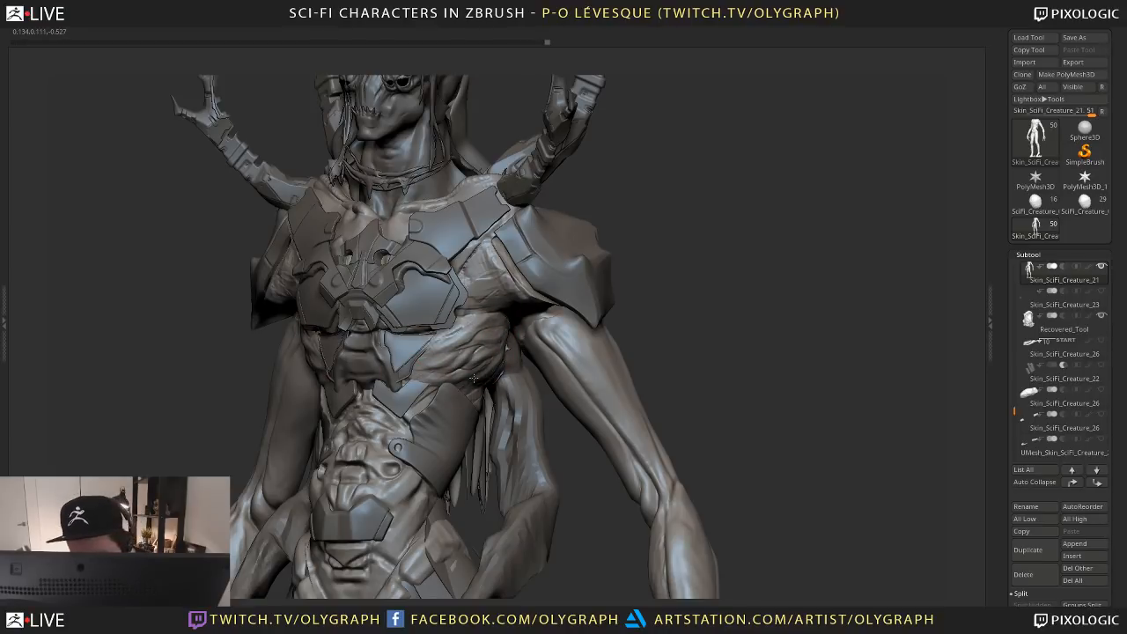
Adjust the rib muscle's contour and the armpit edge from the front view, undoing the oversized stroke and retrying with a resized brush
left_click_drag(622, 315, 633, 300)
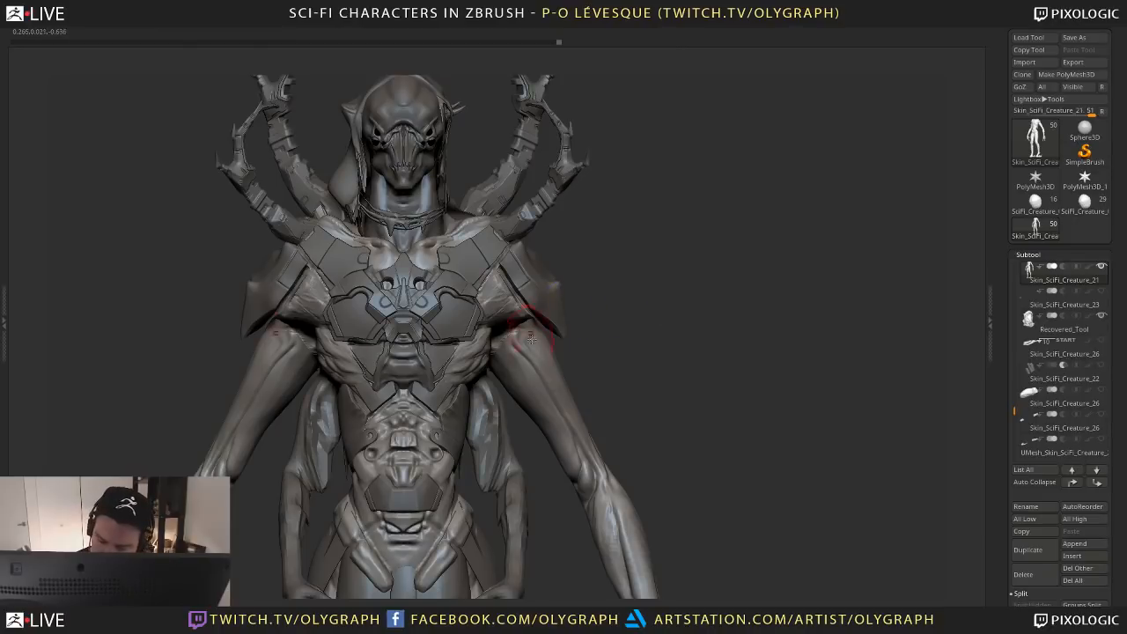
key("1")
left_click(492, 359)
key("s")
left_click(472, 362)
left_click_drag(471, 367, 457, 368)
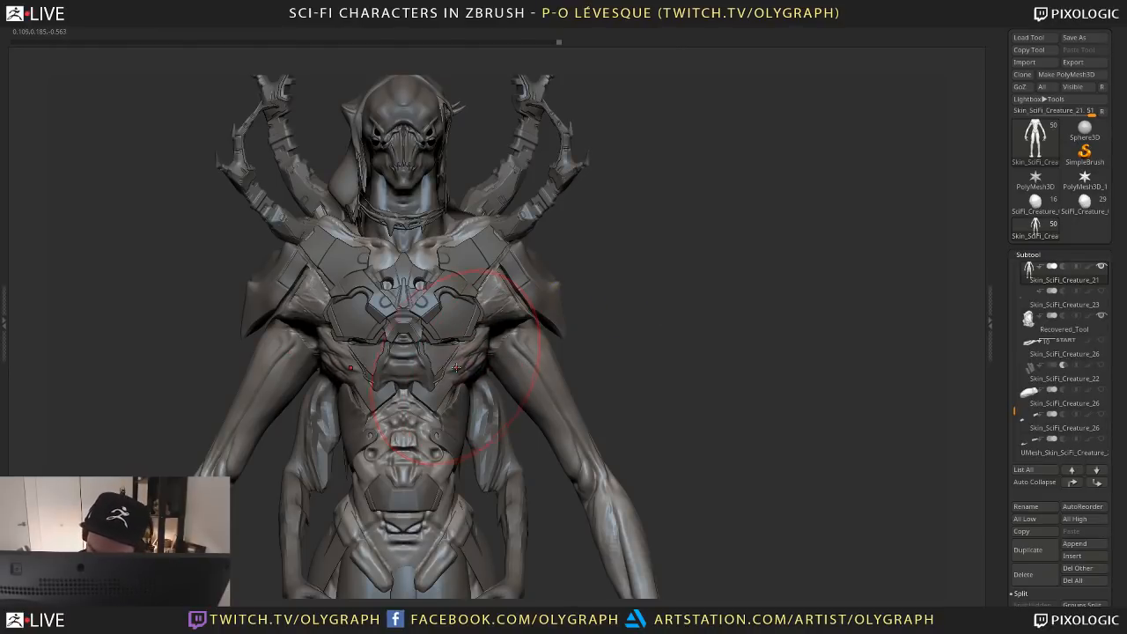
key("ctrl+z")
key("s")
left_click(462, 367)
mouse_move(503, 327)
left_mouse_down()
mouse_move(507, 338)
mouse_move(484, 336)
left_mouse_up()
Isolate the body and flatten the shoulder surface above the armpit into cleaner planes with the TrimDynamic brush
key("shift+s")
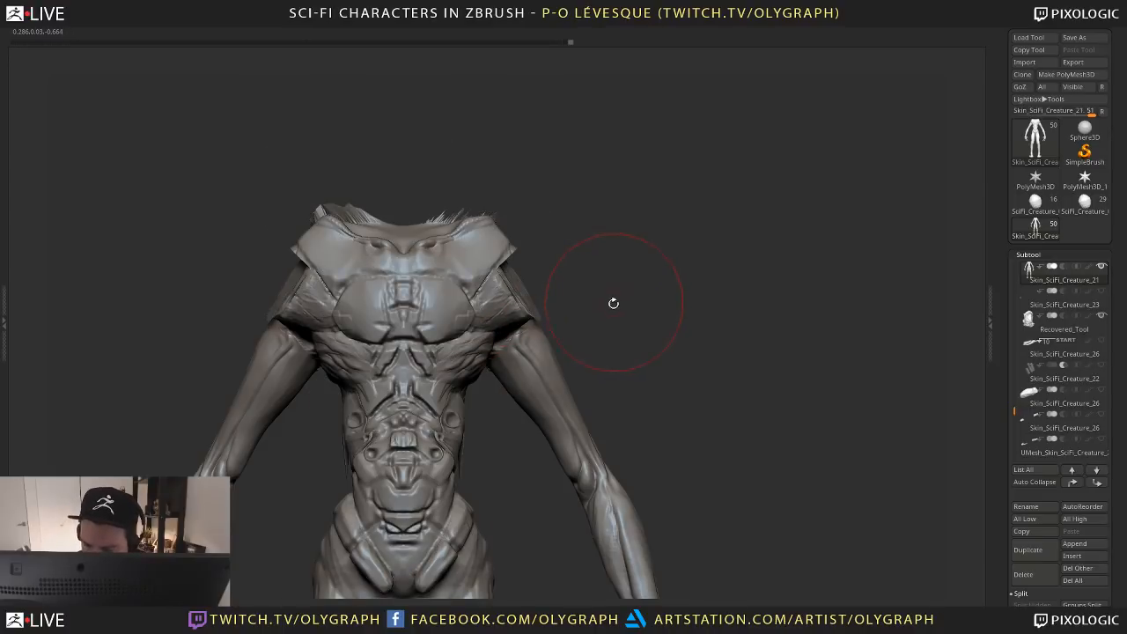
key("1")
left_click(650, 375)
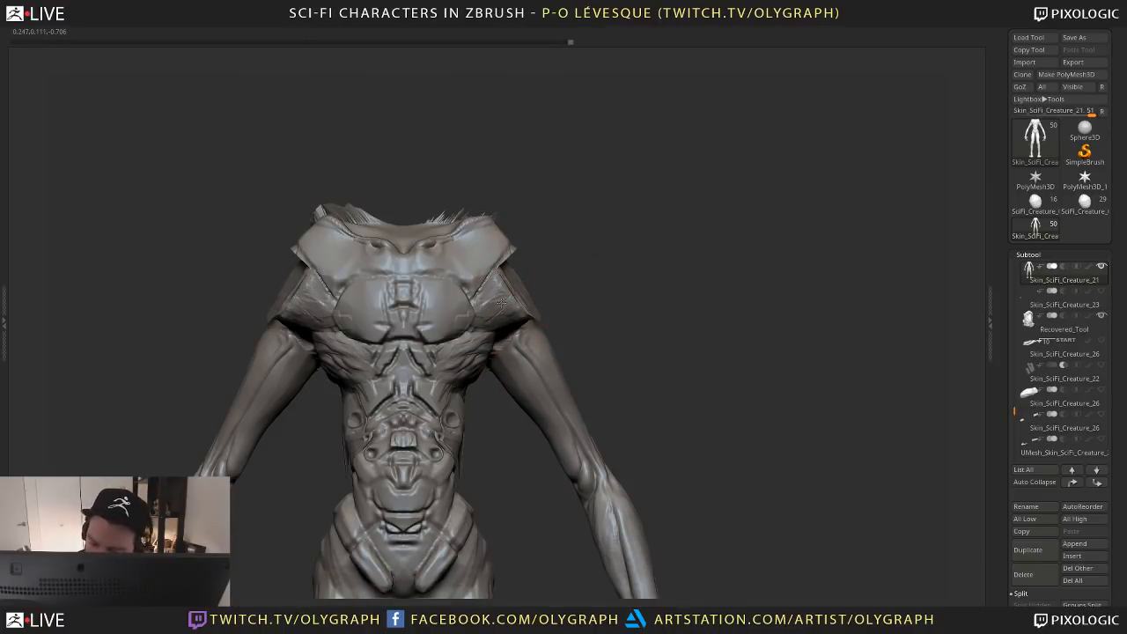
left_click_drag(600, 225, 621, 264)
key("1")
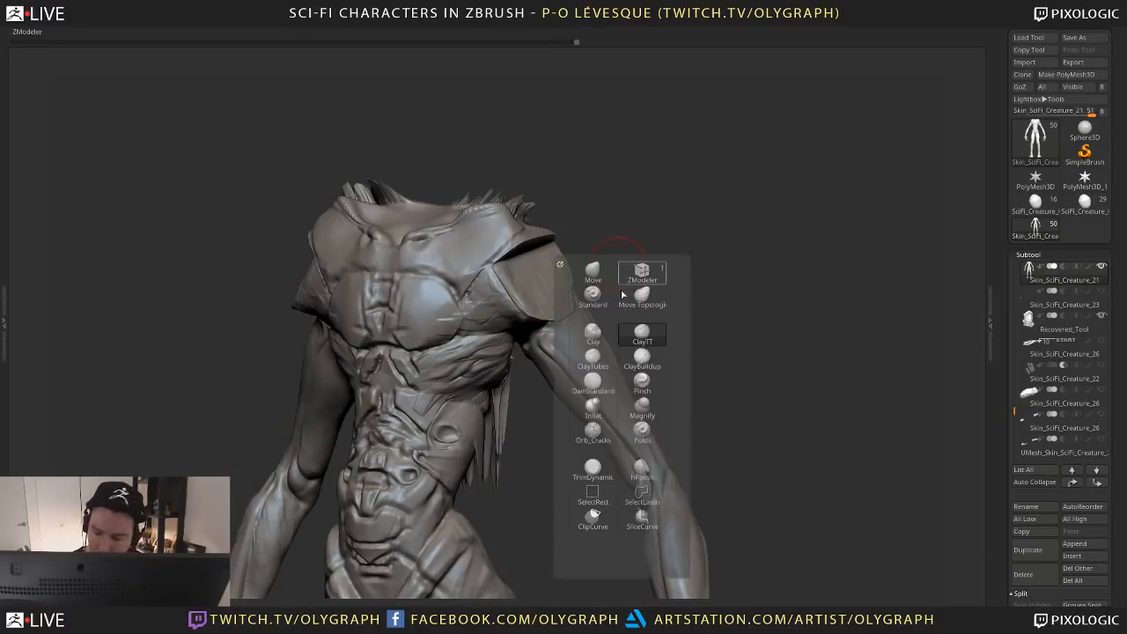
left_click(595, 469)
left_click_drag(520, 308, 504, 271)
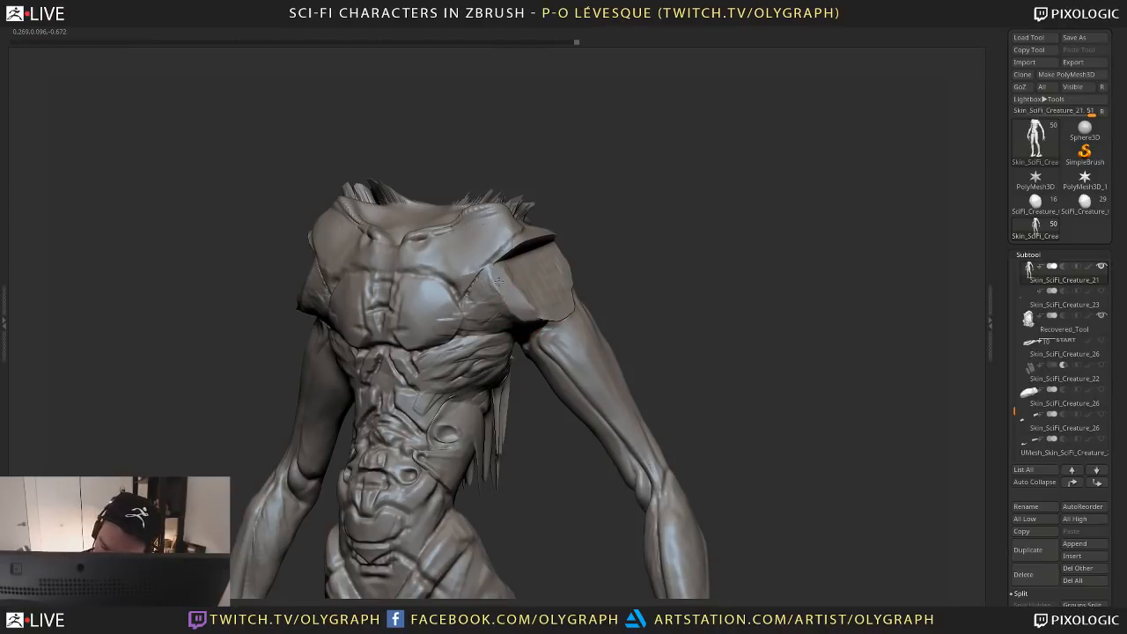
mouse_move(542, 322)
left_mouse_down()
mouse_move(568, 312)
mouse_move(564, 276)
left_mouse_up()
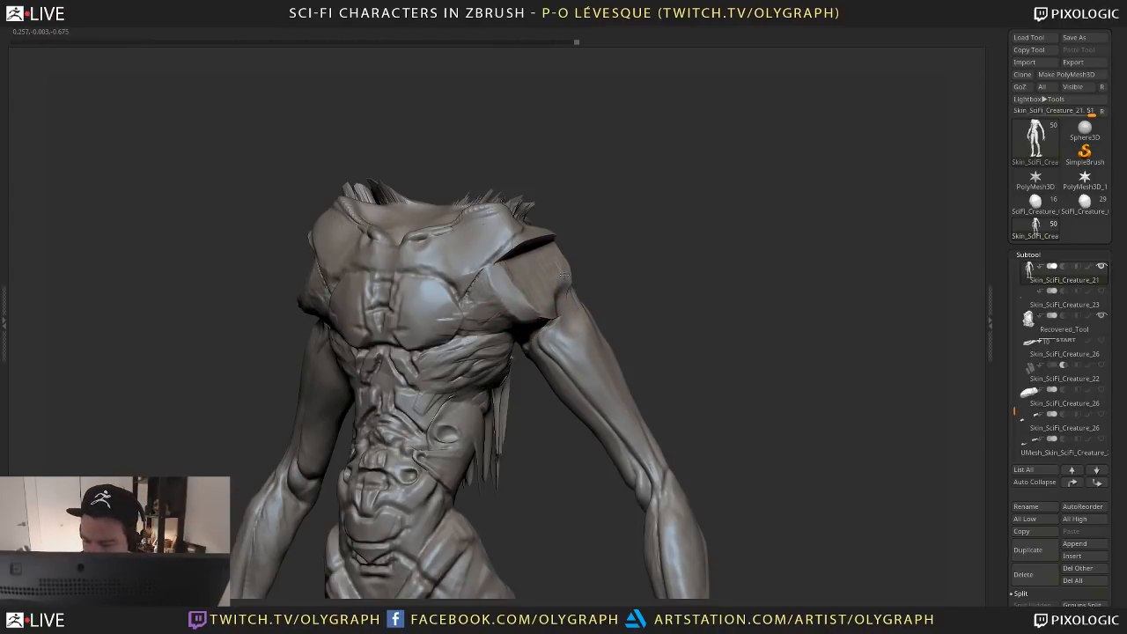
Try to DynaMesh the isolated body at an adjusted resolution and check the resulting wireframe
left_click_drag(654, 264, 663, 269, "shift")
key("shift+f")
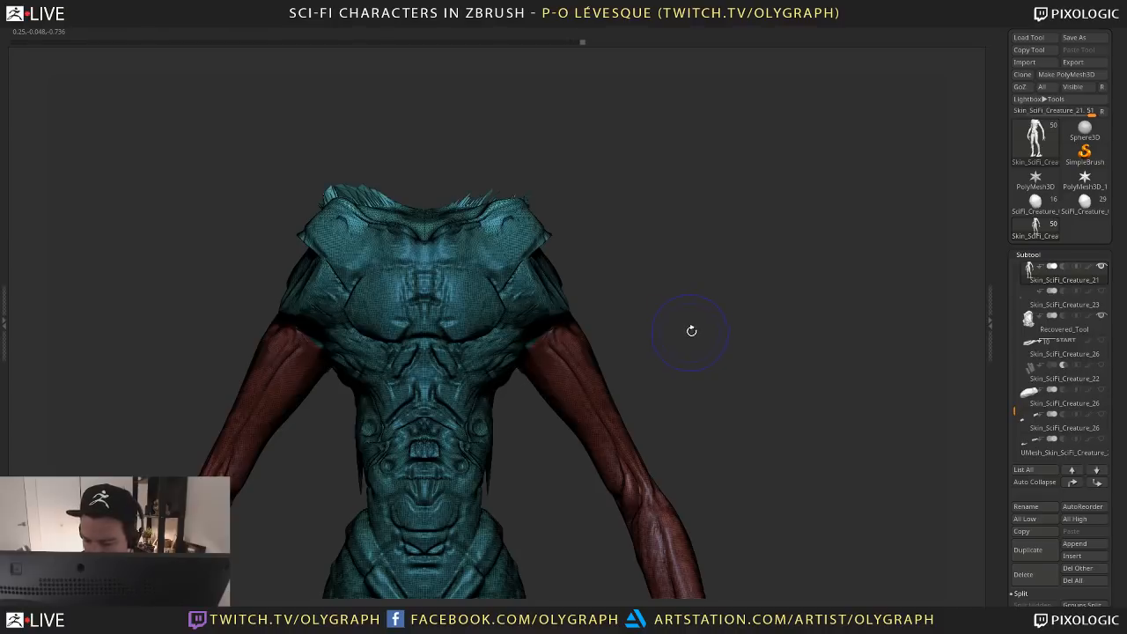
key("shift+f")
key("space")
left_click(660, 517)
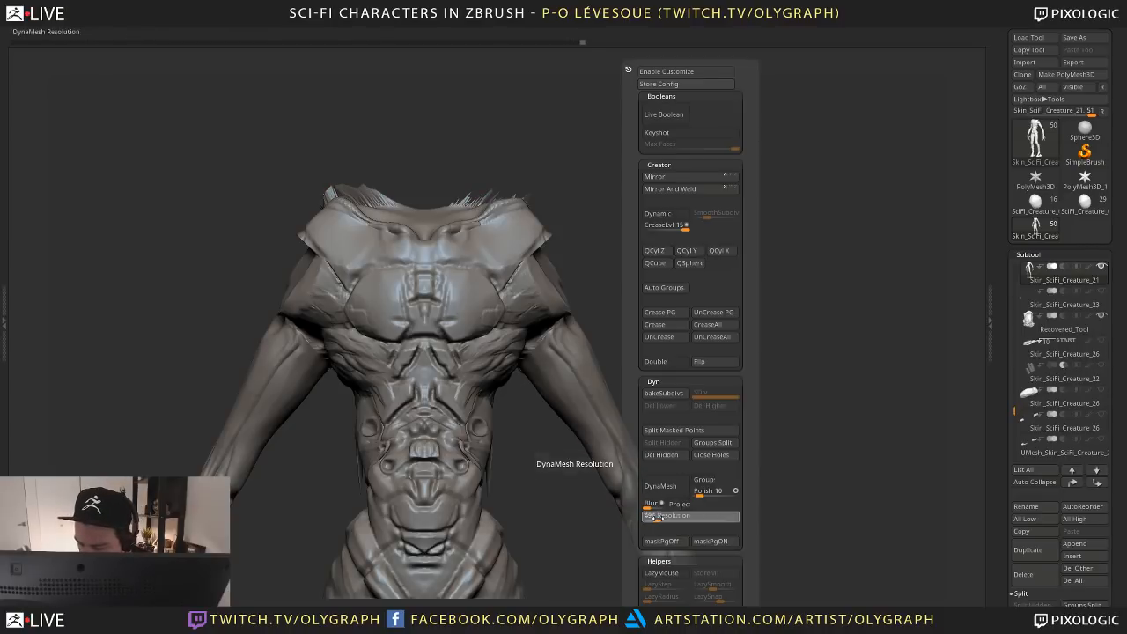
left_click(668, 487)
key("shift+f")
key("shift+f")
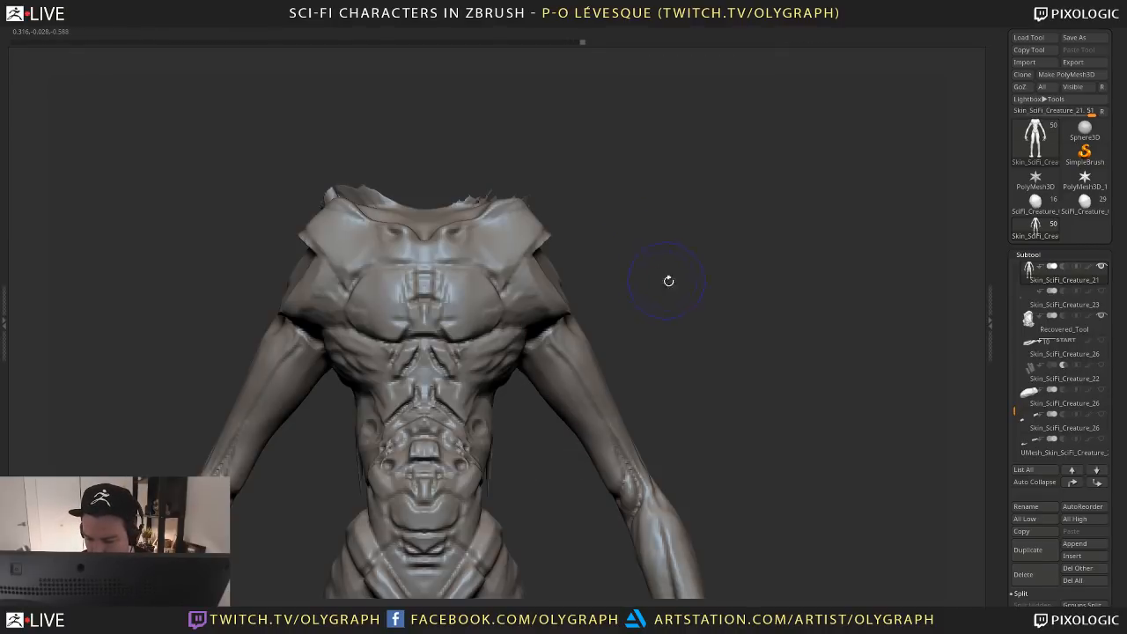
Duplicate the body subtool, DynaMesh the copy at resolution 664, and hide the original body
left_click_drag(670, 279, 670, 298)
mouse_move(670, 297)
right_mouse_down("ctrl")
mouse_move(621, 253)
mouse_move(690, 331)
right_mouse_up("ctrl")
key("ctrl+shift+d")
key("space")
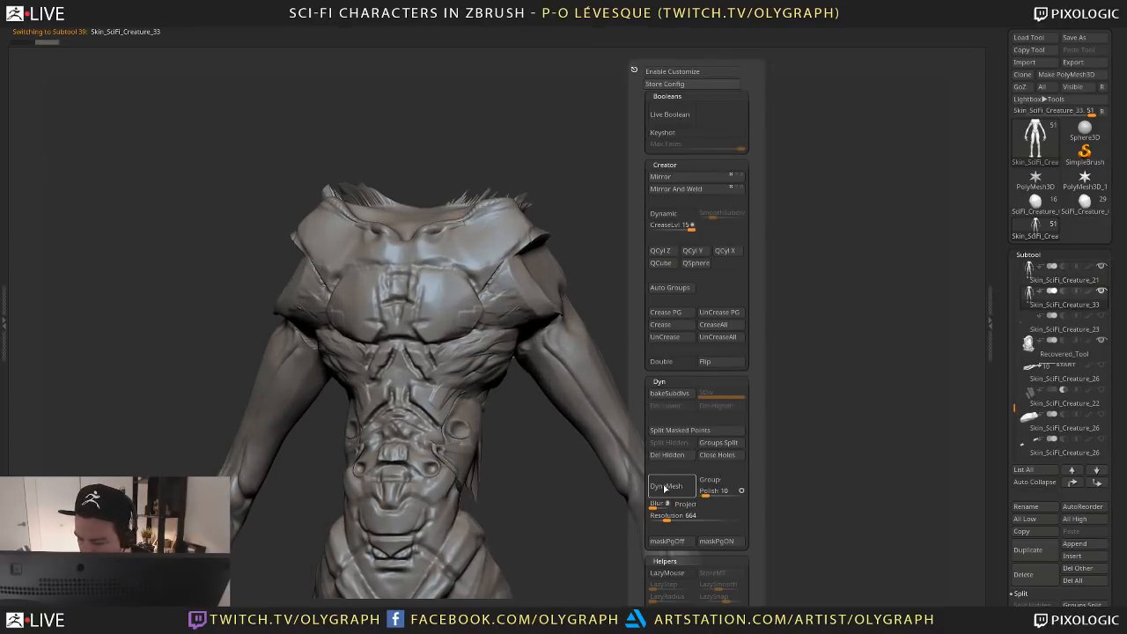
left_click(665, 488)
left_click(1102, 266)
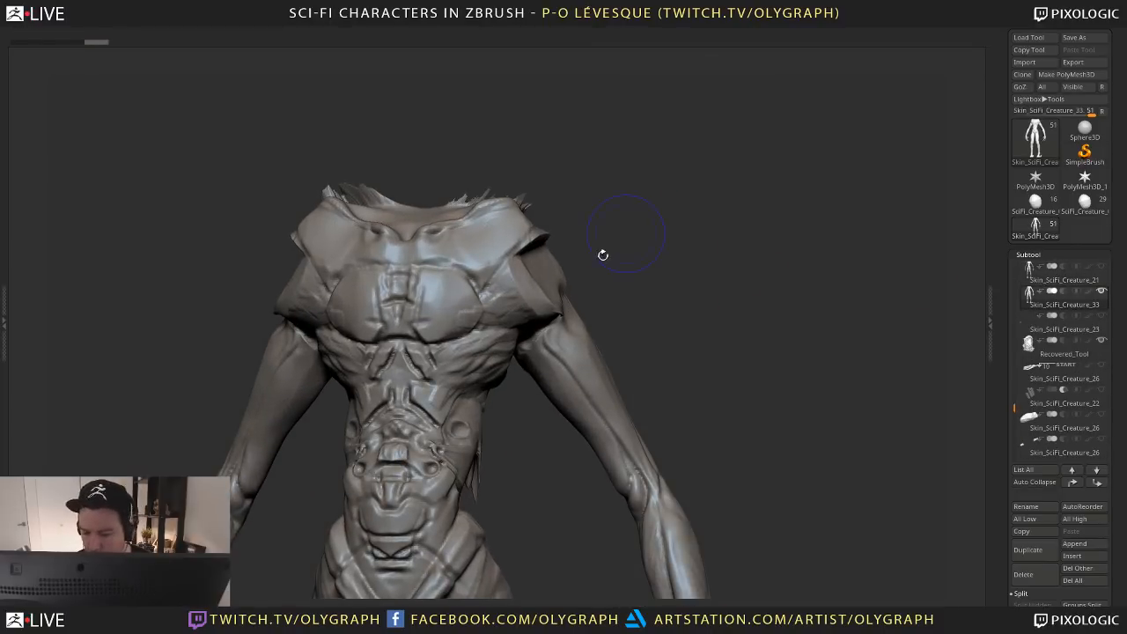
Show the armor and head around the body again and refine the chest muscle beside the armpit with a resized brush
key("shift+s")
key("space")
left_click(571, 461)
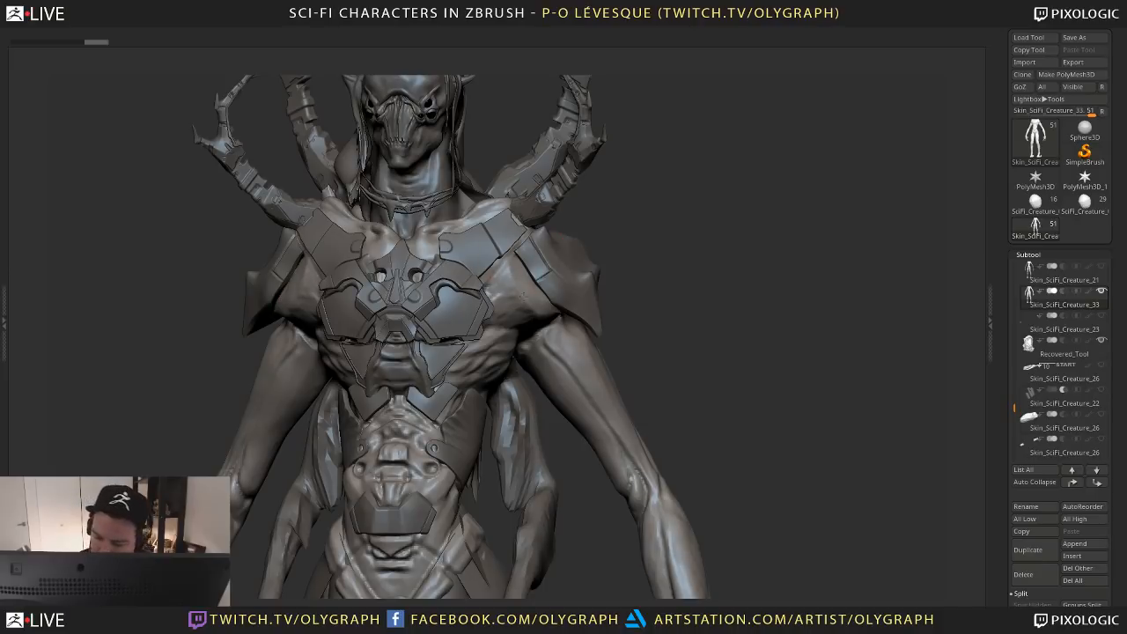
key("space")
mouse_move(537, 295)
left_mouse_down()
mouse_move(520, 298)
mouse_move(550, 262)
mouse_move(514, 292)
left_mouse_up()
left_click(541, 268)
key("s")
left_click_drag(634, 292, 614, 203, "alt")
left_click_drag(627, 305, 594, 309)
Build up the muscle strands between the chest armor and the armpit with the Standard brush at varying sizes
key("b")
left_click(589, 388)
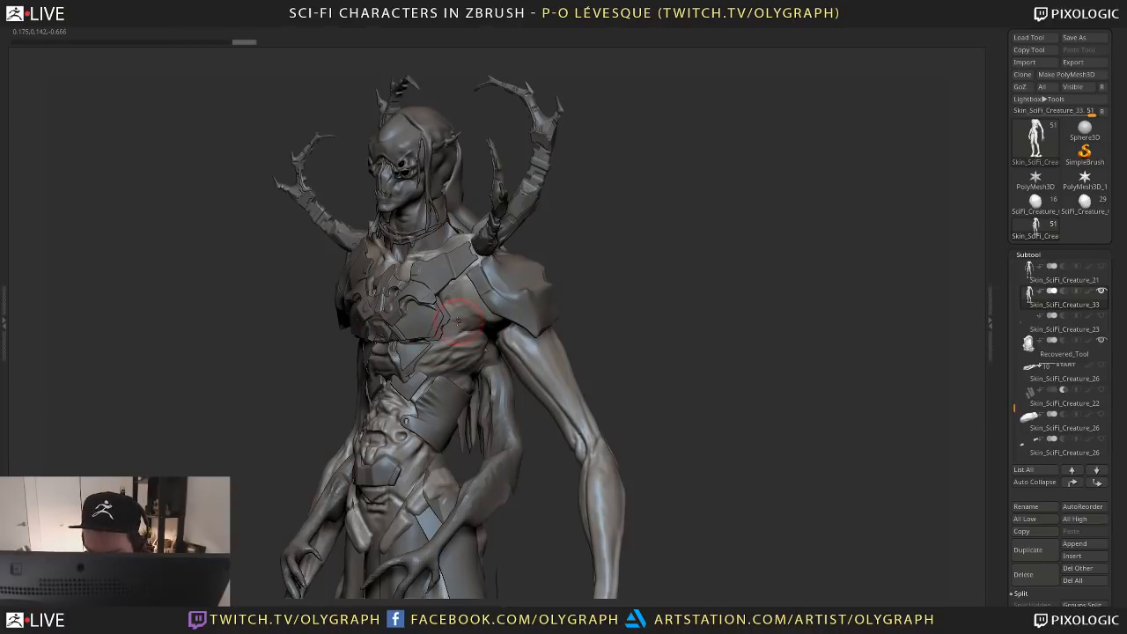
key("b")
left_click(469, 358)
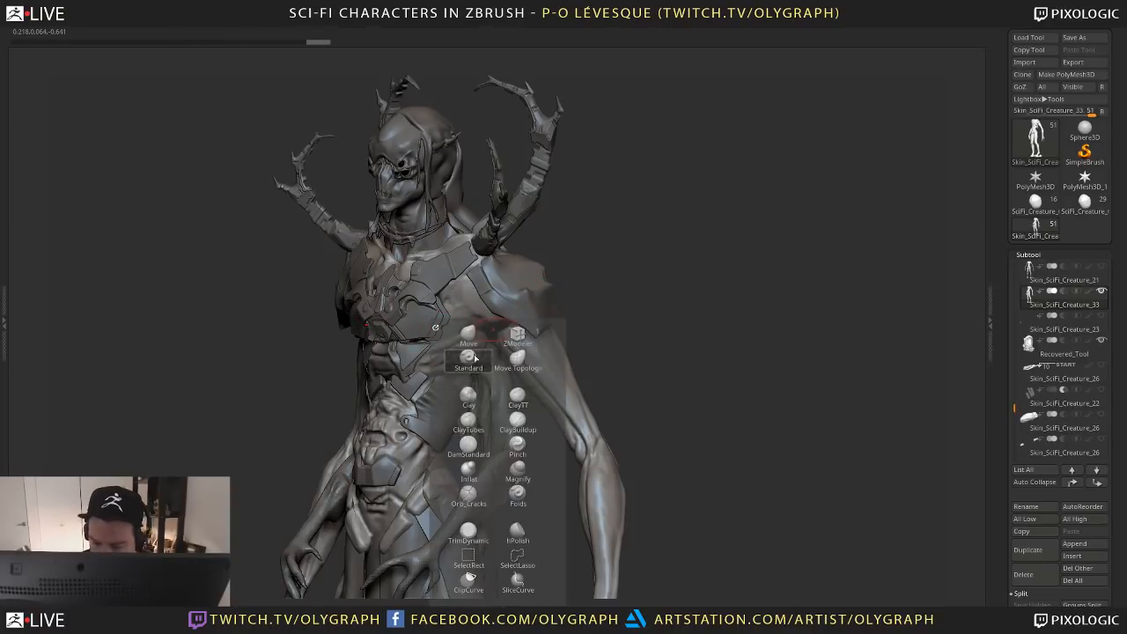
key("s")
key("s")
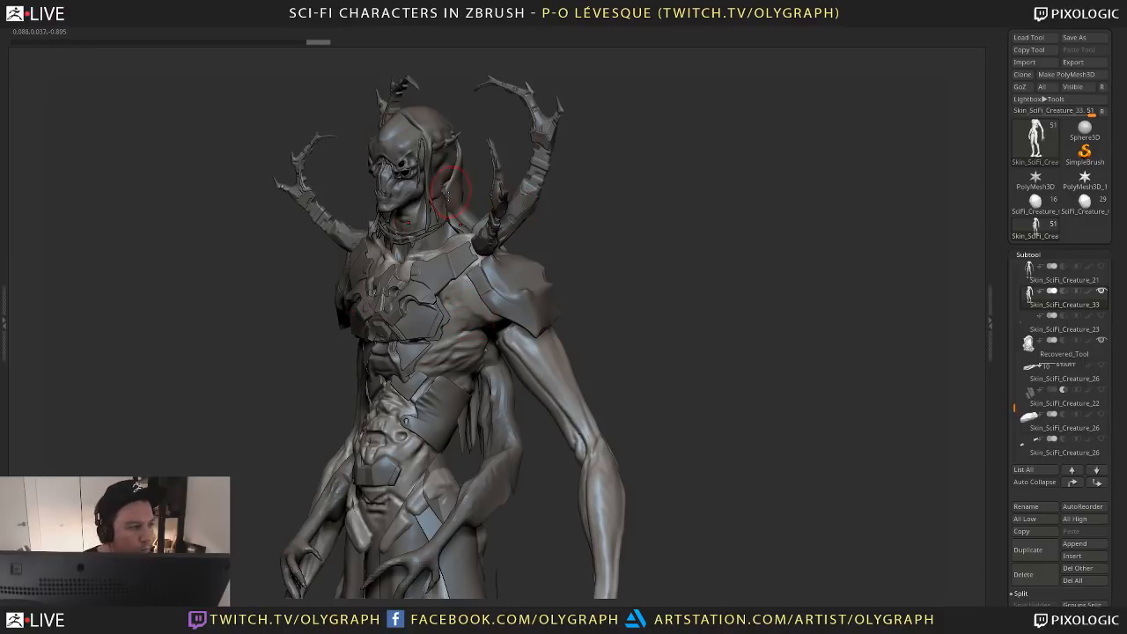
key("s")
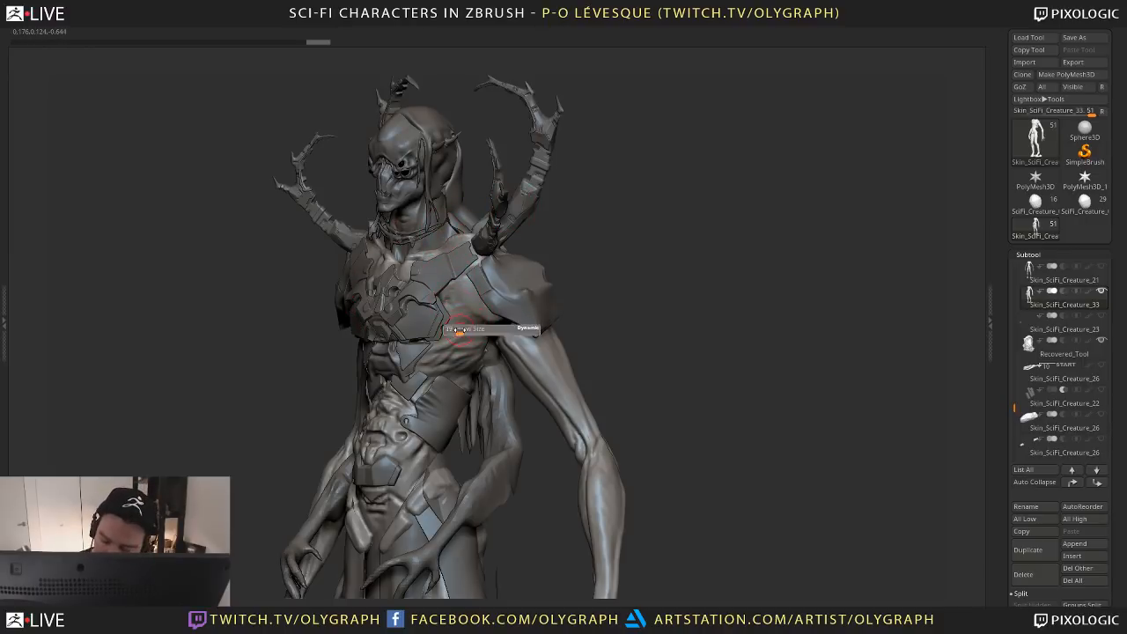
left_click(467, 325)
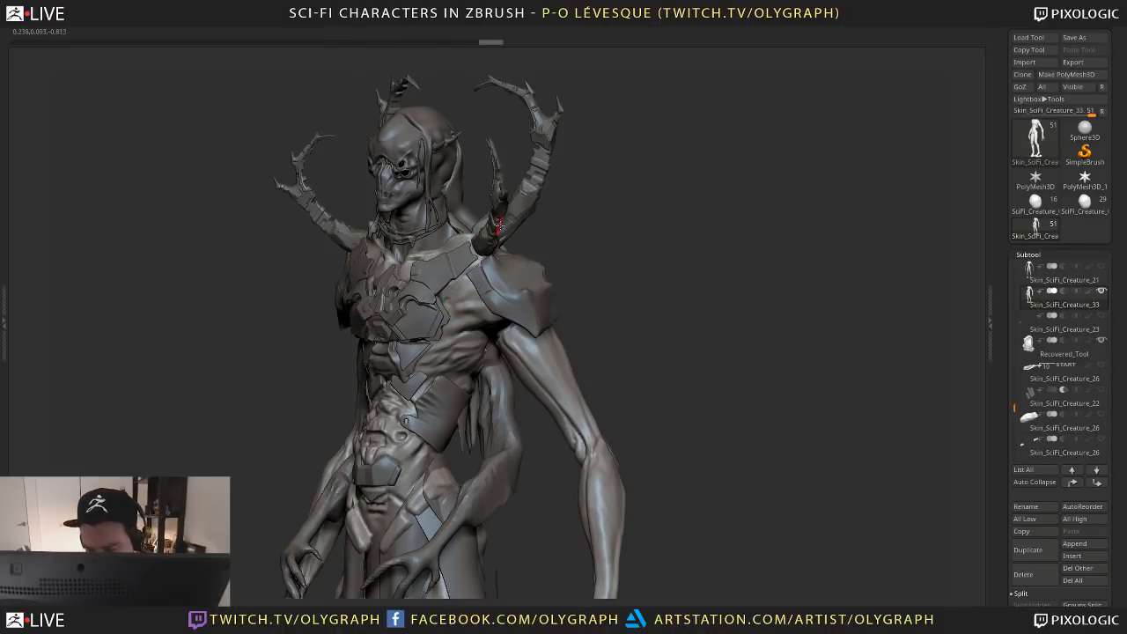
Set up the DamStandard brush with intensity 38, LazyMouse enabled, and a lower LazySnap value
key("b")
left_click(484, 407)
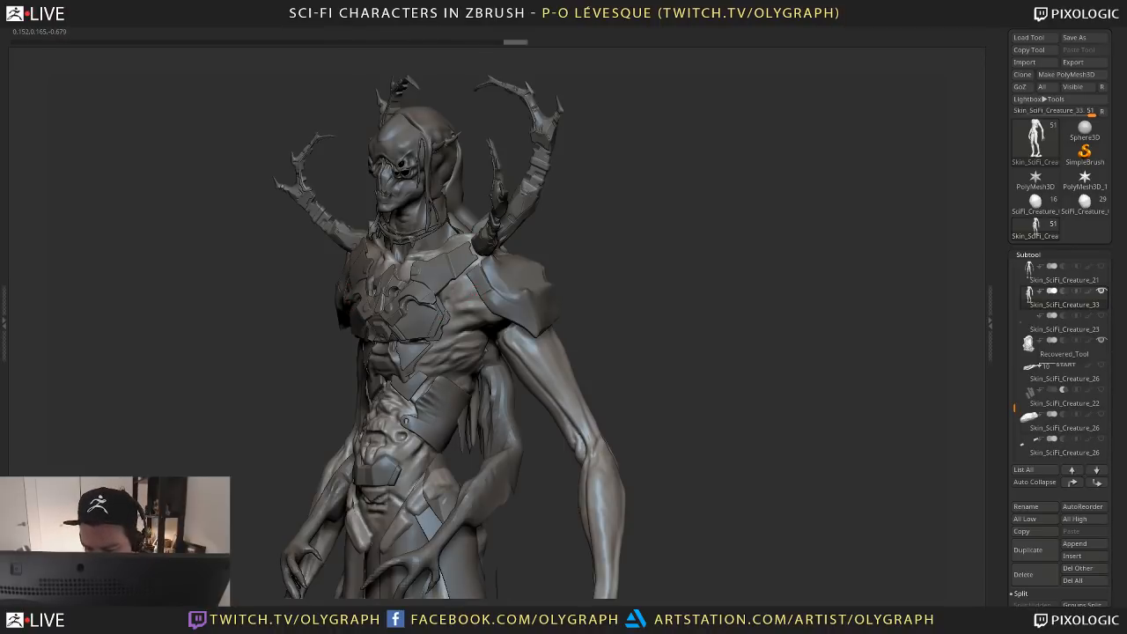
key("Tab")
key("space")
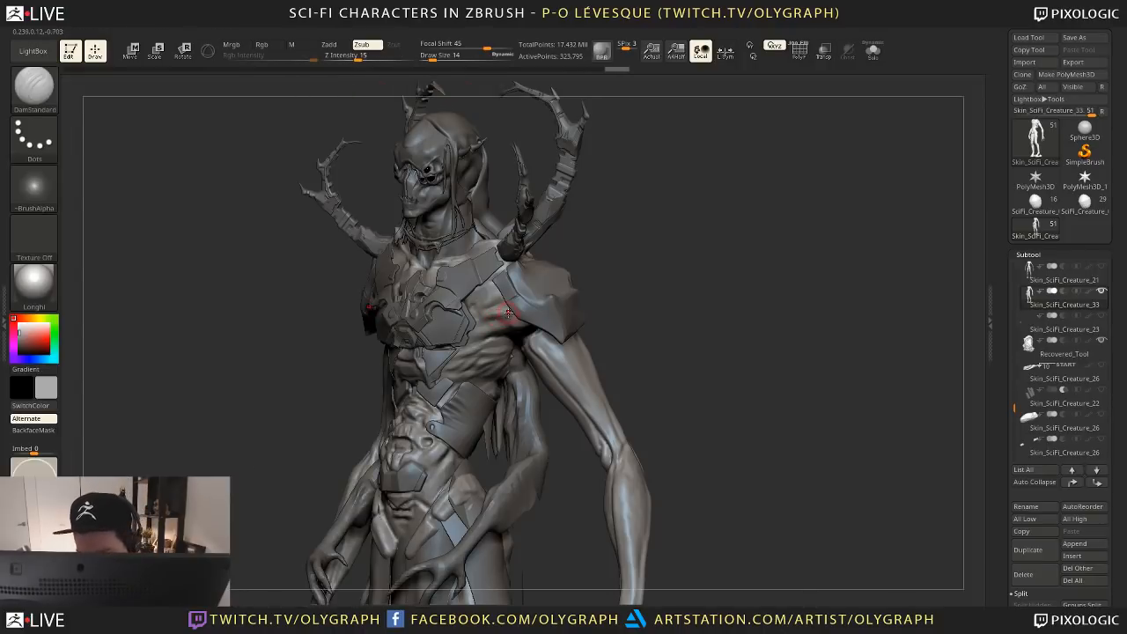
key("space")
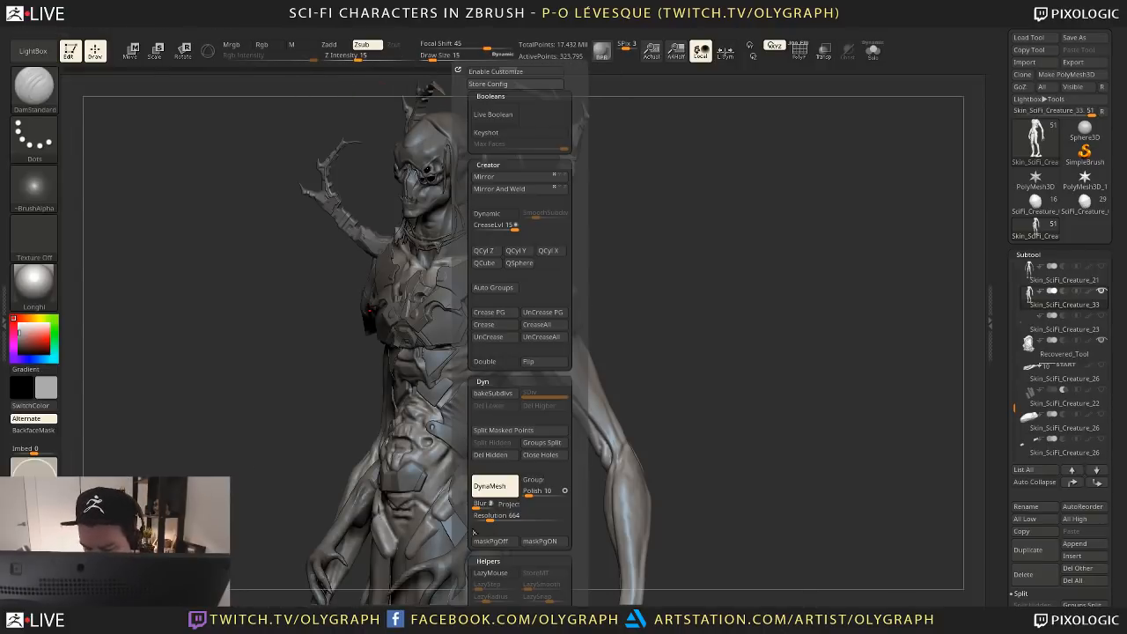
left_click(492, 573)
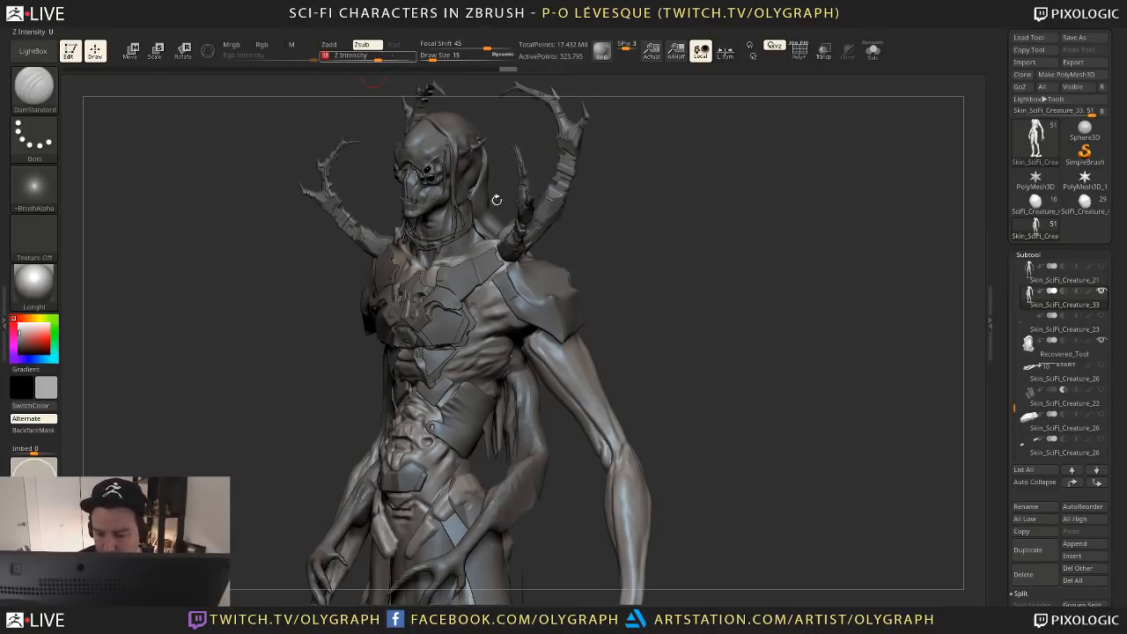
key("space")
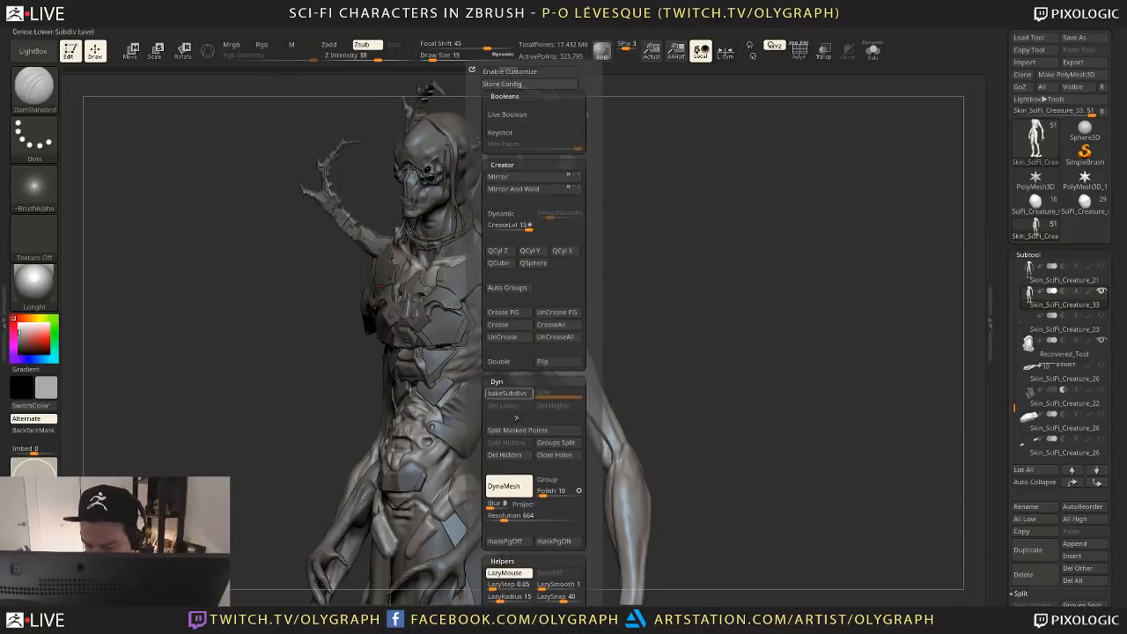
left_click_drag(558, 597, 497, 598)
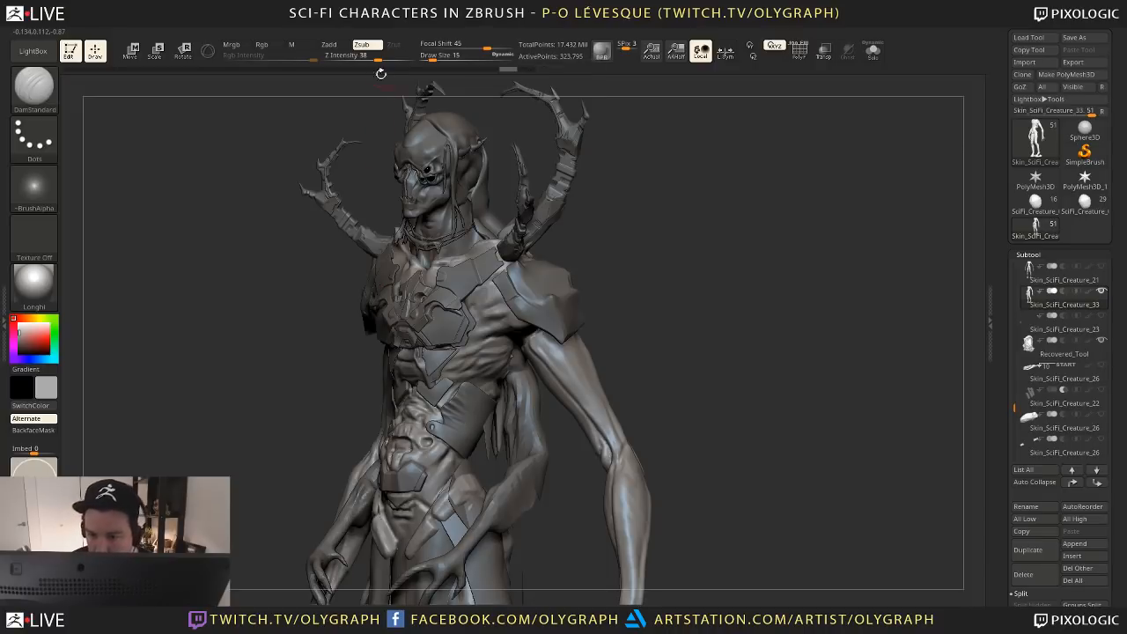
Carve fiber grooves into the chest muscle with DamStandard at intensity 19, check the body in isolation, and switch to ClayTT
key("shift")
left_click(506, 304, "ctrl+shift")
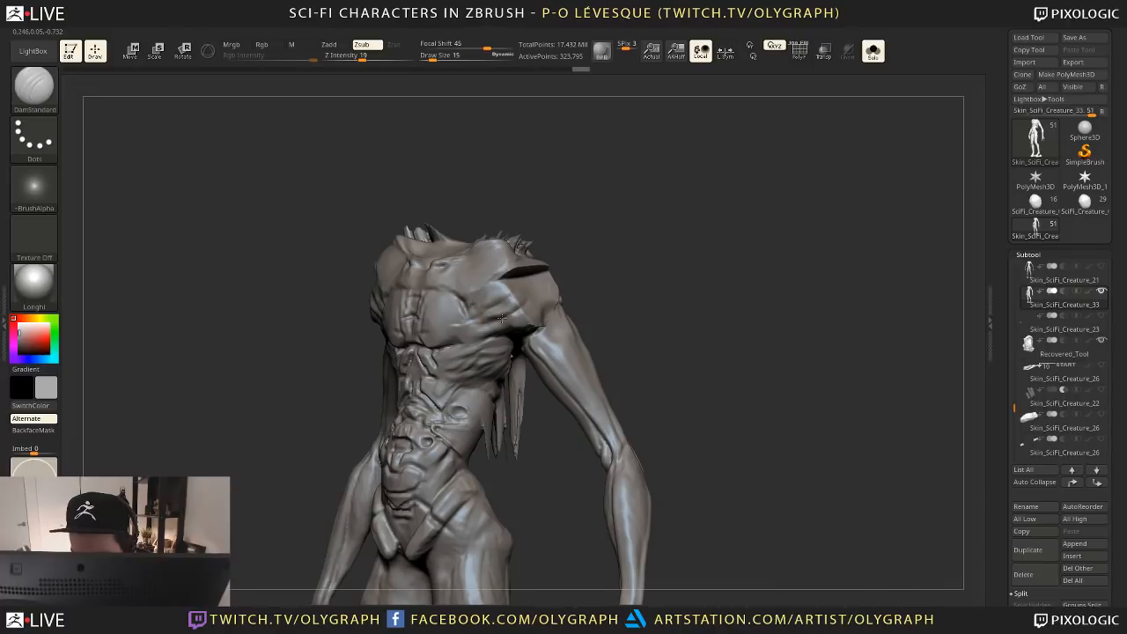
key("shift+s")
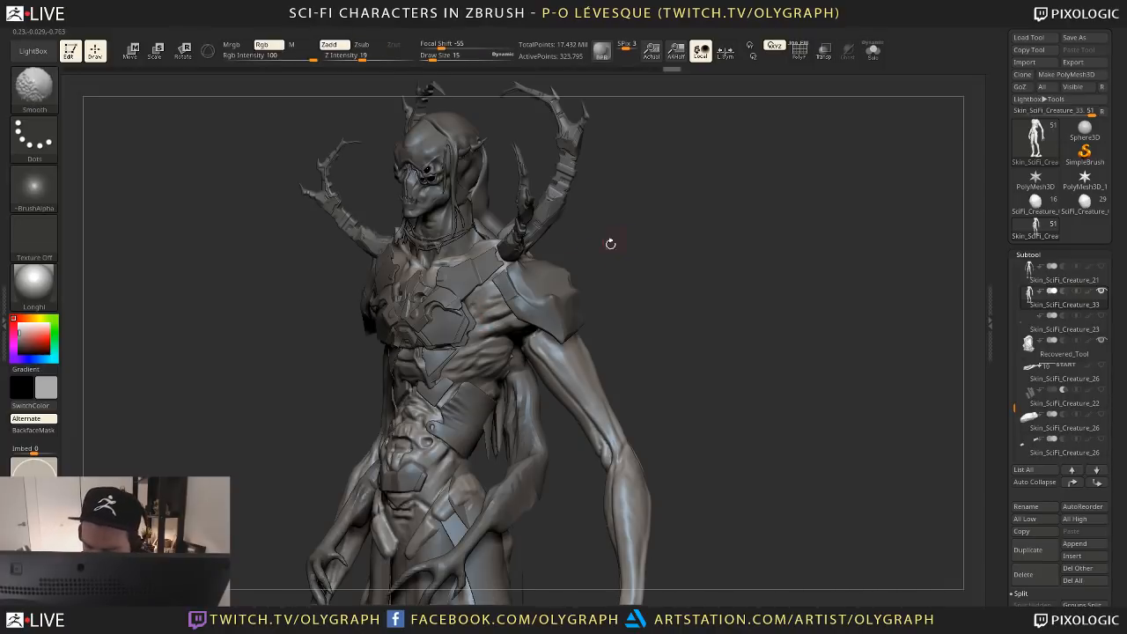
key("b")
left_click(636, 393)
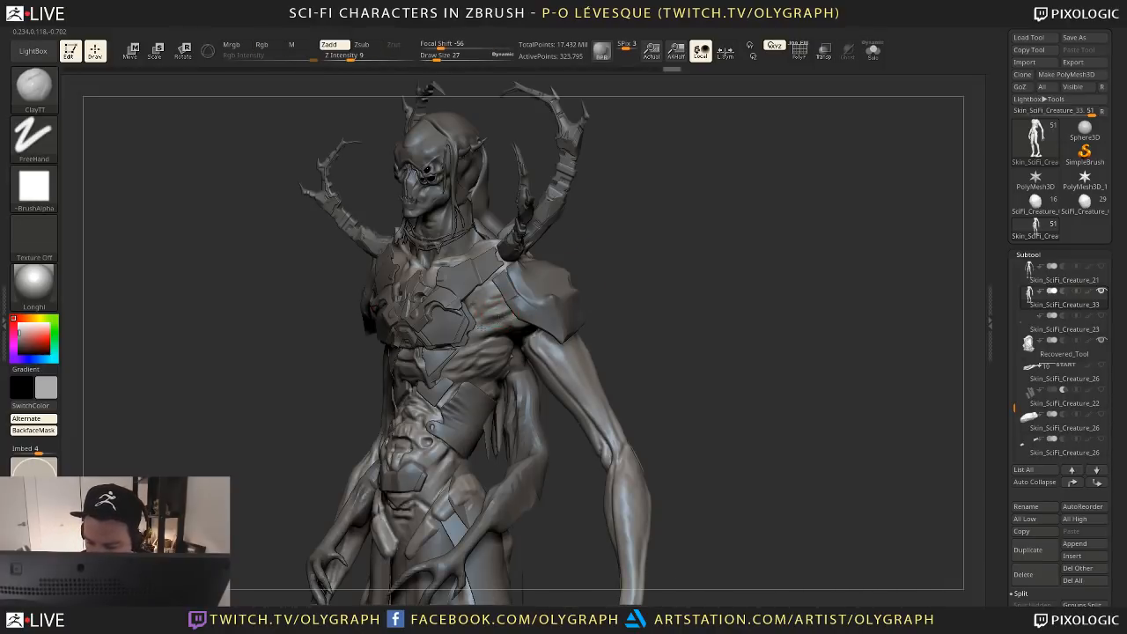
Reshape the chest and rib muscle contours around the armpit with the Move brush at varying sizes
key("b")
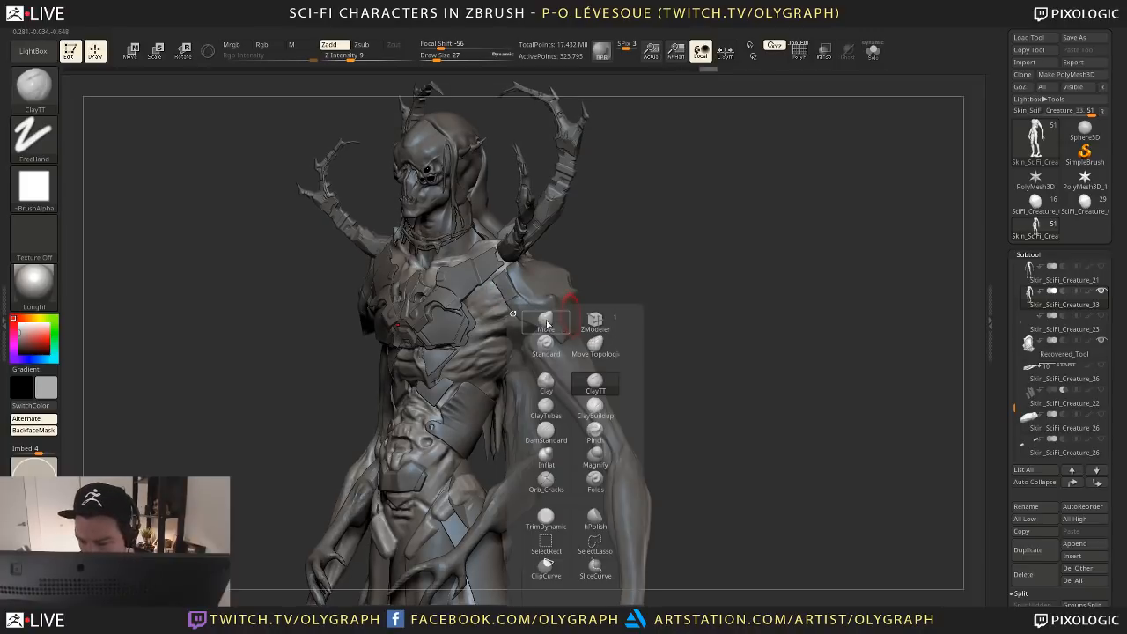
key("m")
key("v")
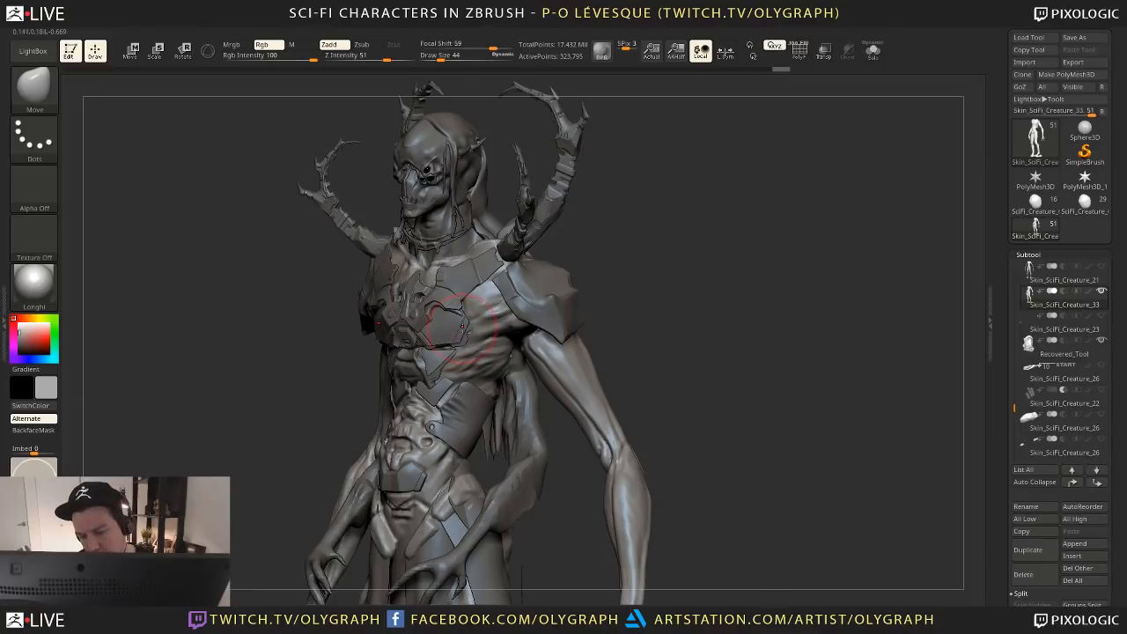
left_click_drag(644, 279, 629, 318, "shift")
right_click_drag(520, 343, 516, 360)
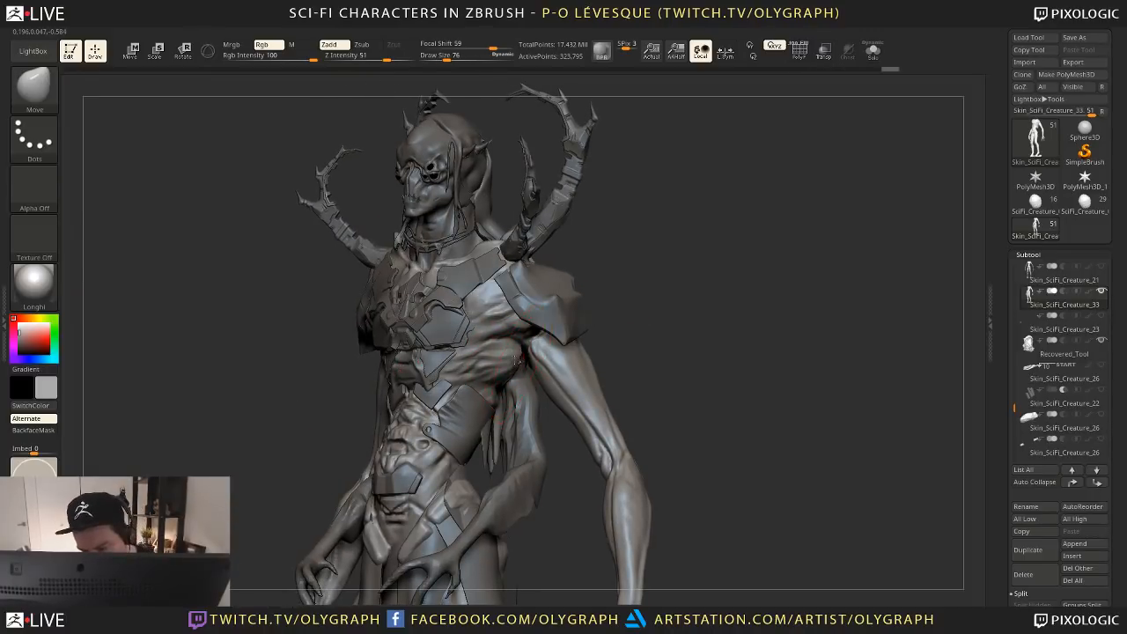
left_click_drag(639, 320, 624, 280, "shift")
mouse_move(507, 372)
left_mouse_down()
mouse_move(507, 361)
mouse_move(516, 370)
left_mouse_up()
key("s")
left_click_drag(516, 371, 512, 371)
Examine the full figure from the front and check the SciFi_Creature_10 subtool in isolation
left_click_drag(645, 322, 494, 198, "alt")
left_click_drag(566, 383, 592, 283, "alt")
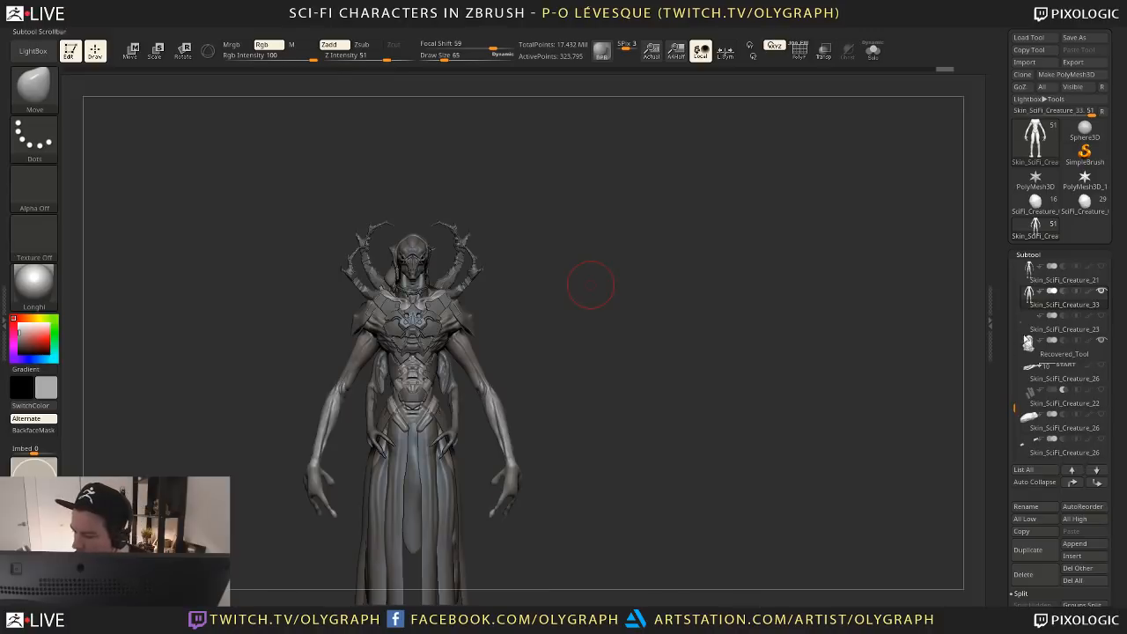
scroll(1028, 342, "up", 5)
left_click(1030, 278)
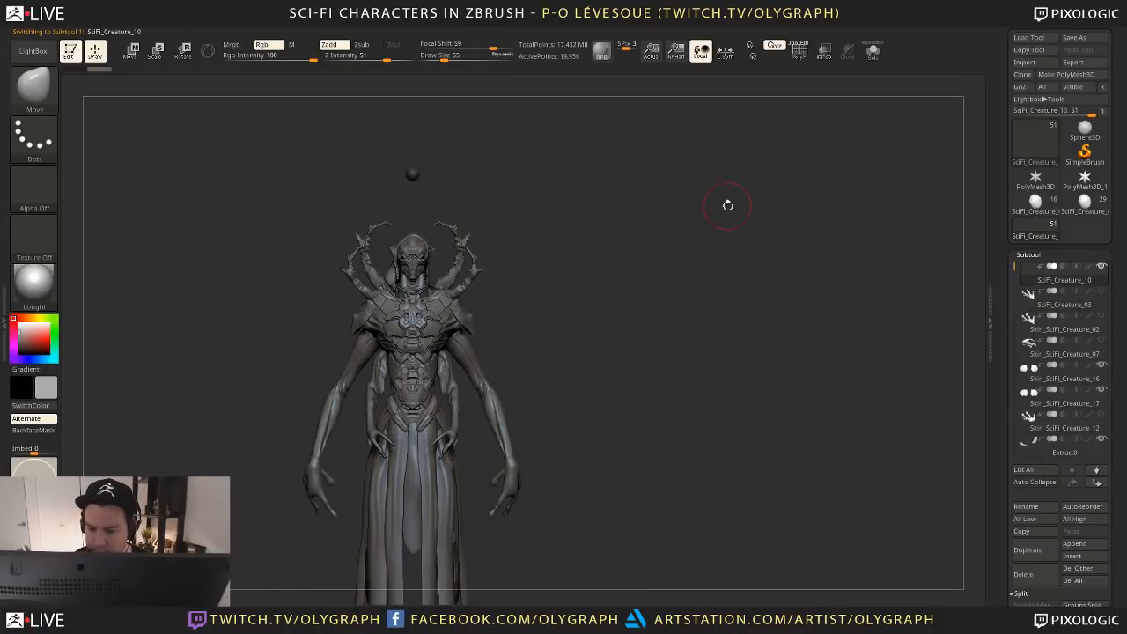
key("ctrl+shift+s")
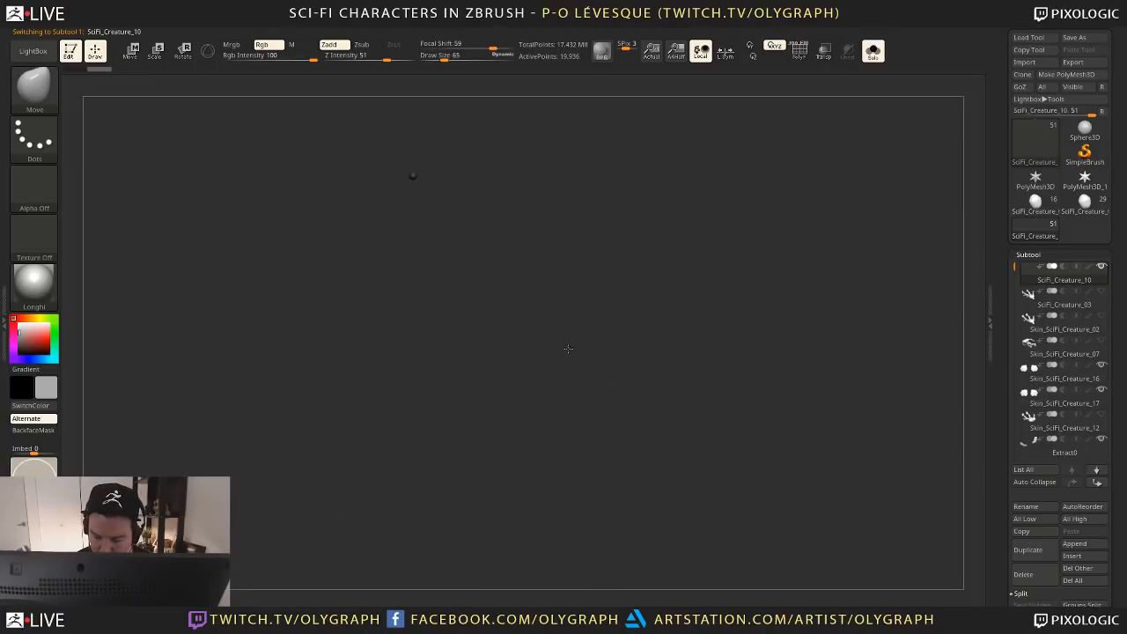
key("ctrl+shift+s")
left_click_drag(632, 428, 589, 266)
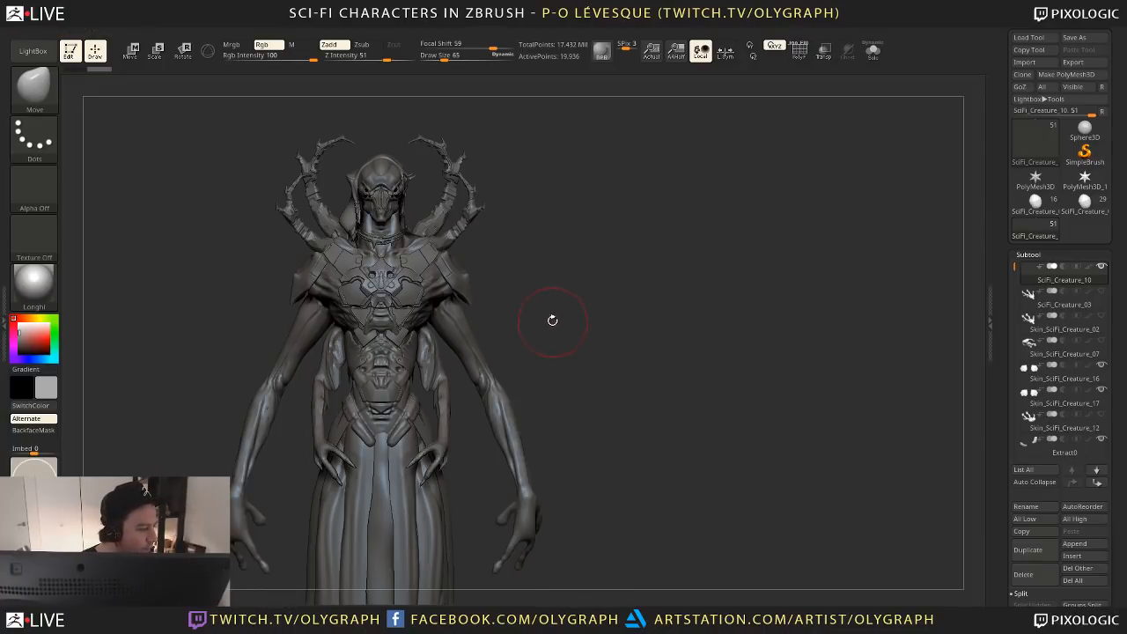
Reselect the DynaMeshed body and refine the rib muscle below the armpit with the Standard brush at size 22
left_click_drag(548, 252, 450, 272)
left_click(450, 272, "alt")
key("b")
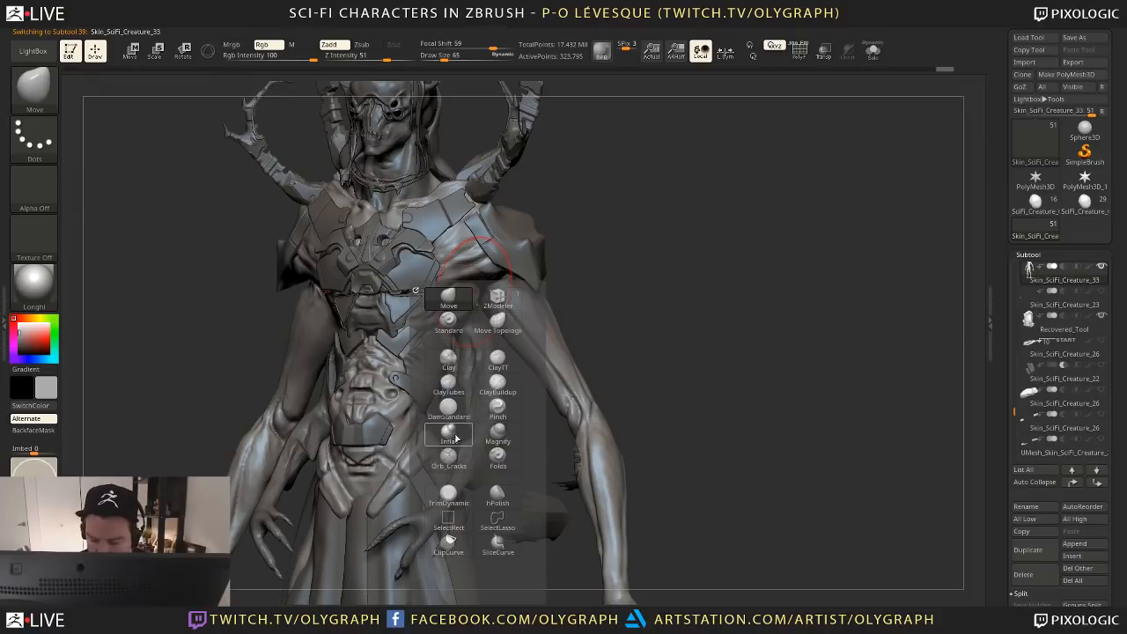
left_click(448, 321)
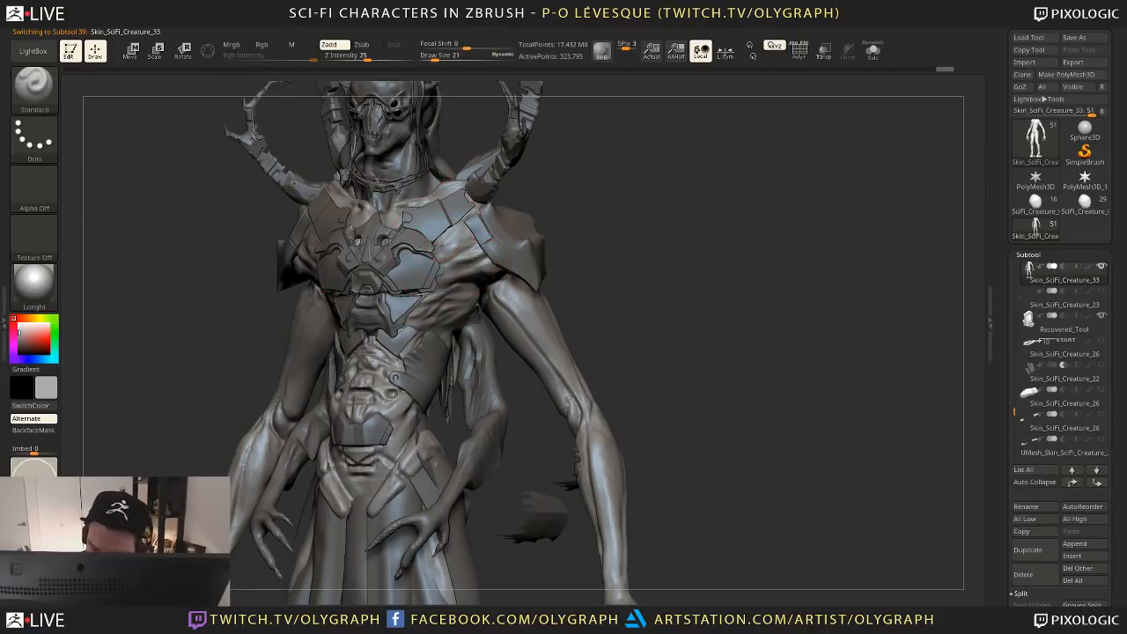
key("space")
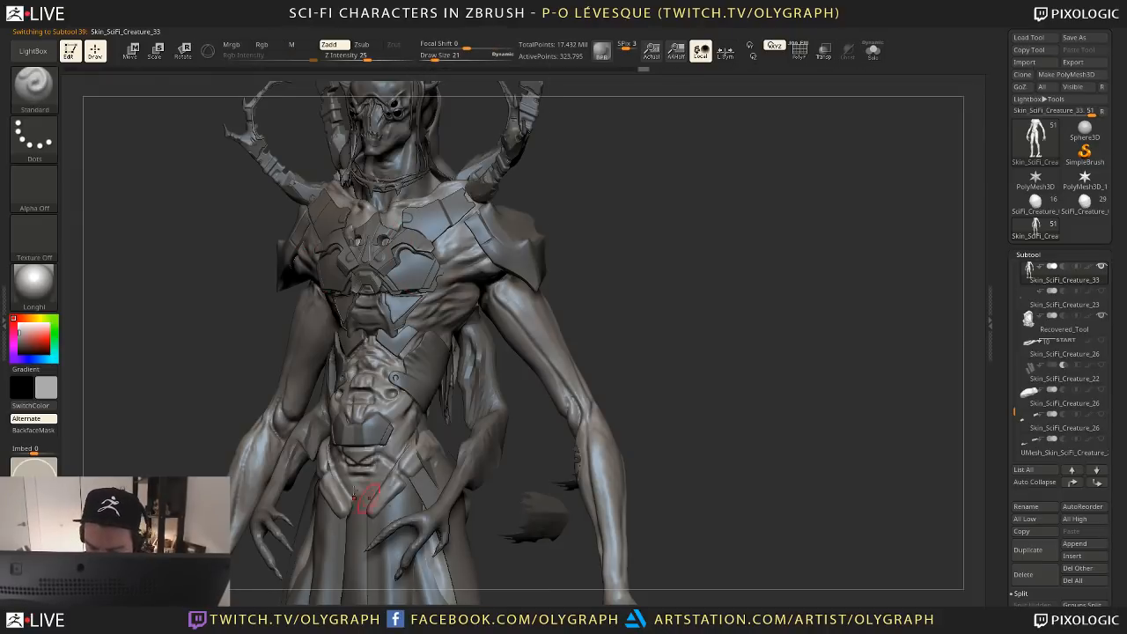
left_click_drag(443, 285, 439, 290)
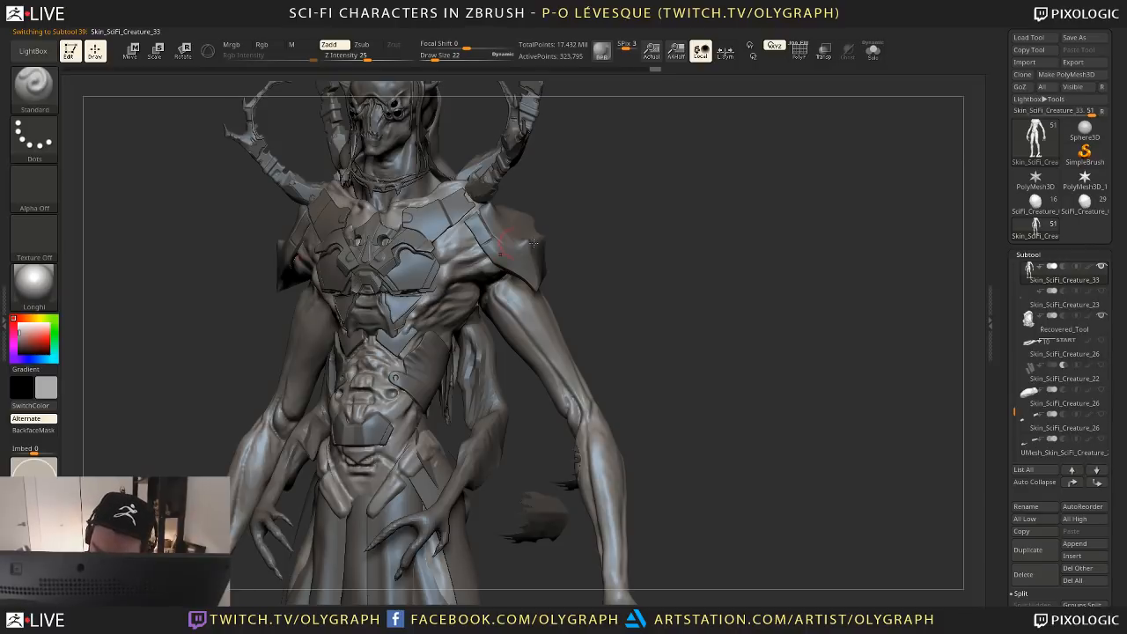
left_click_drag(613, 267, 541, 245, "shift")
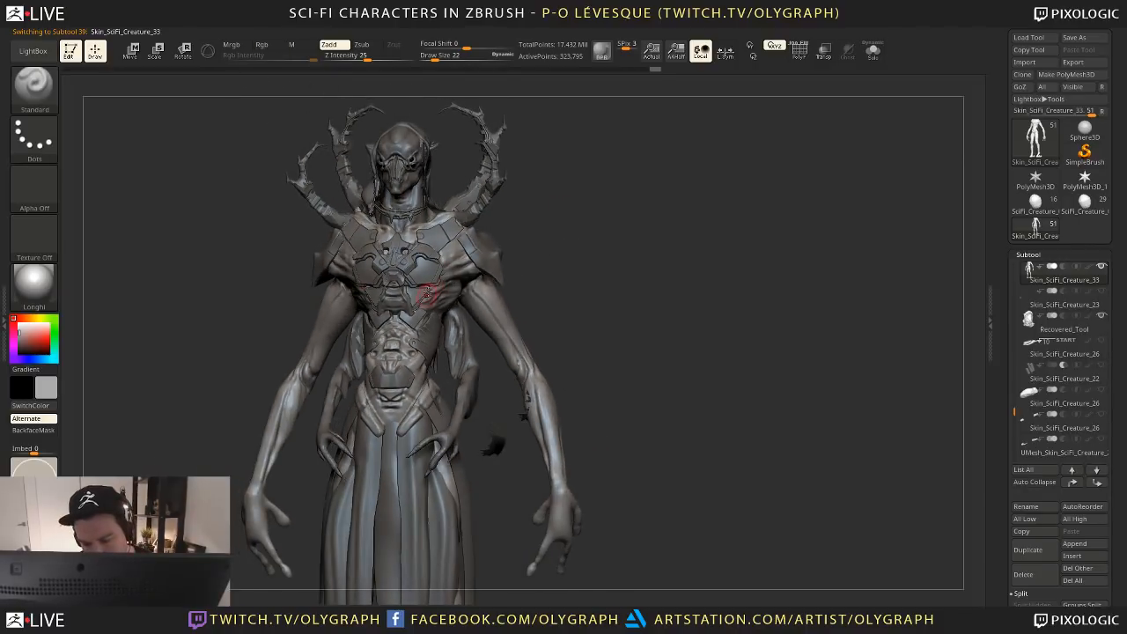
left_click_drag(494, 444, 534, 202)
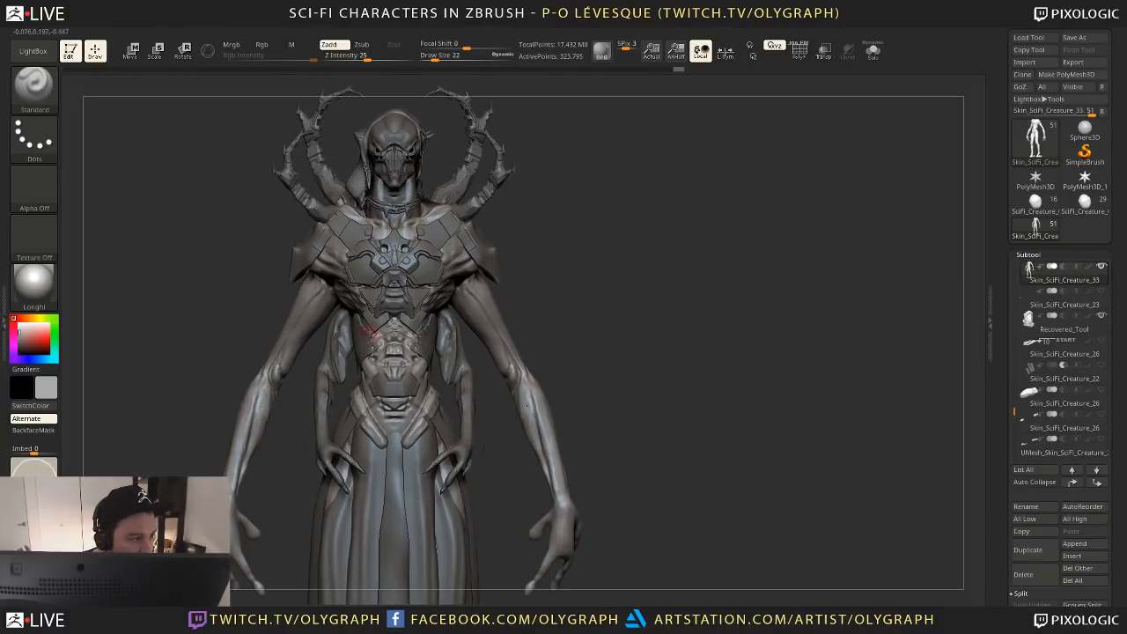
Select the Skin_SciFi_Creature_24 piece under the shoulder armor, lay a Transpose move line outward across it, and save the work
mouse_move(545, 241)
left_mouse_down()
mouse_move(425, 255)
mouse_move(445, 260)
left_mouse_up()
mouse_move(604, 275)
left_mouse_down("shift")
mouse_move(561, 234)
mouse_move(607, 280)
mouse_move(591, 250)
mouse_move(621, 241)
mouse_move(597, 267)
mouse_move(614, 270)
mouse_move(531, 255)
mouse_move(651, 248)
left_mouse_up("shift")
left_click(513, 246, "alt")
key("w")
mouse_move(524, 269)
left_mouse_down()
mouse_move(586, 307)
mouse_move(561, 312)
mouse_move(524, 268)
mouse_move(555, 293)
left_mouse_up()
left_click(559, 304, "ctrl")
key("r")
key("w")
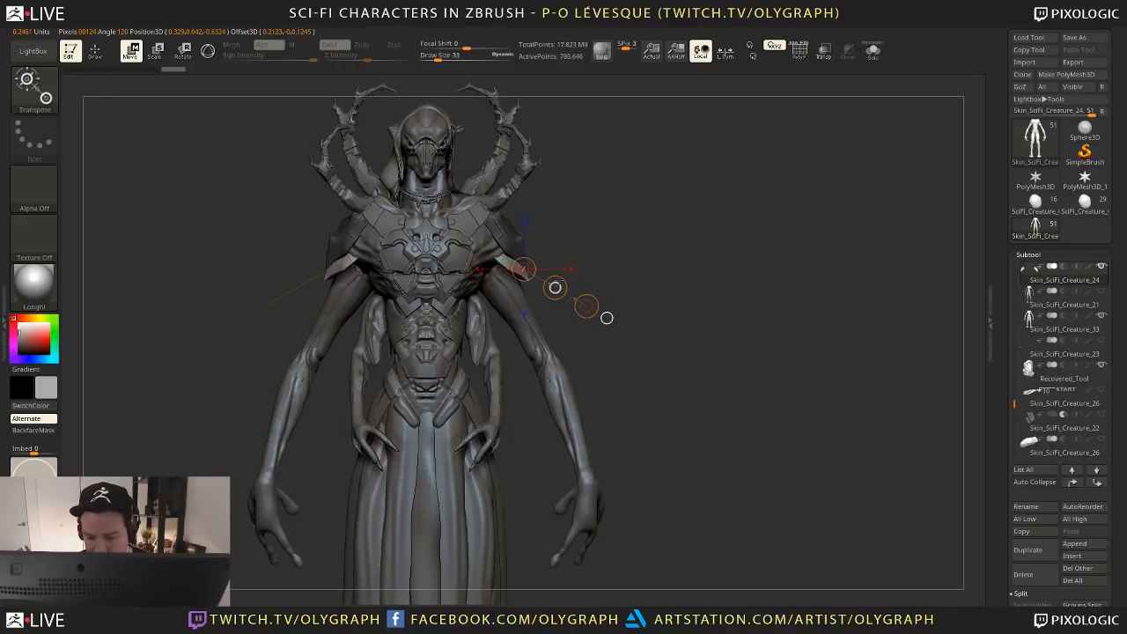
key("ctrl+s")
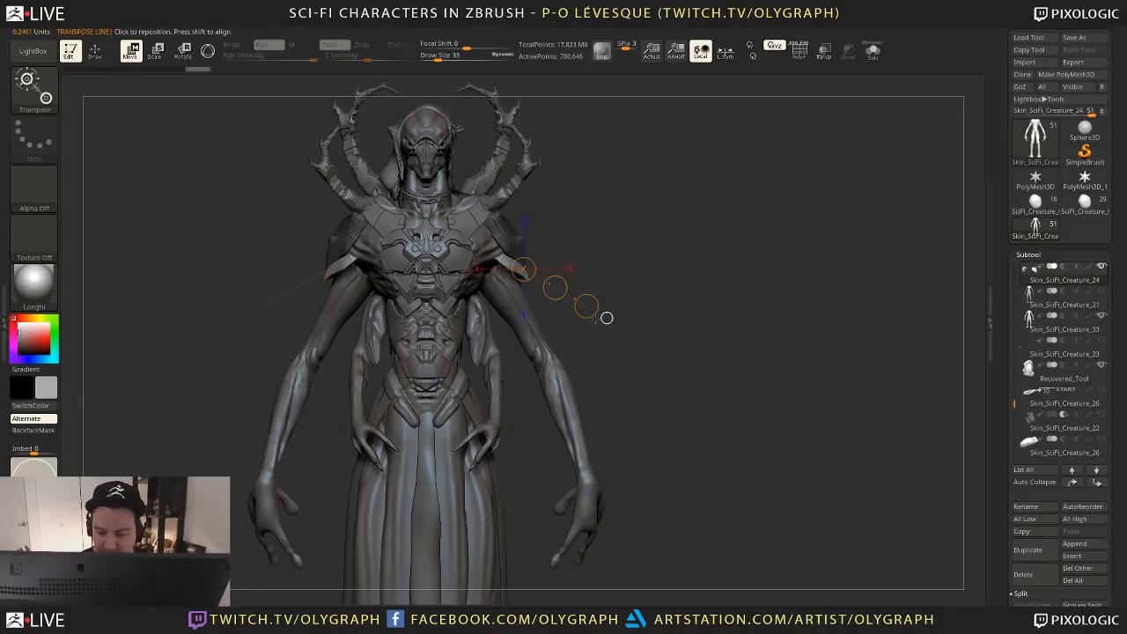
Rotate and reposition the Skin_SciFi_Creature_24 plates beneath the shoulder armor with the Transpose line
right_click_drag(629, 219, 599, 236, "ctrl")
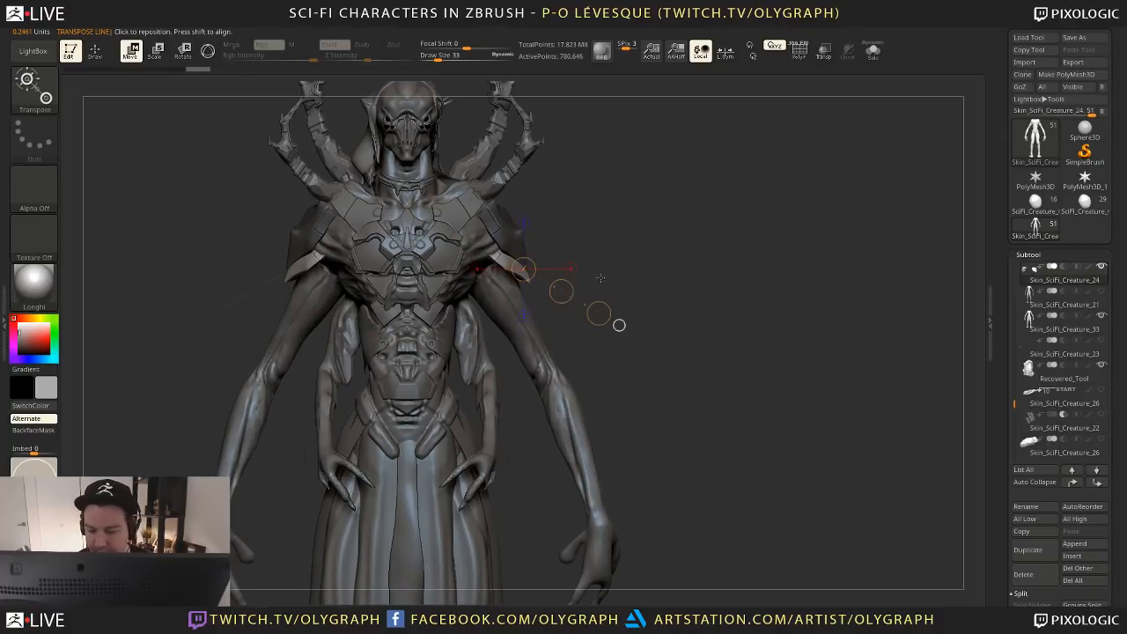
key("r")
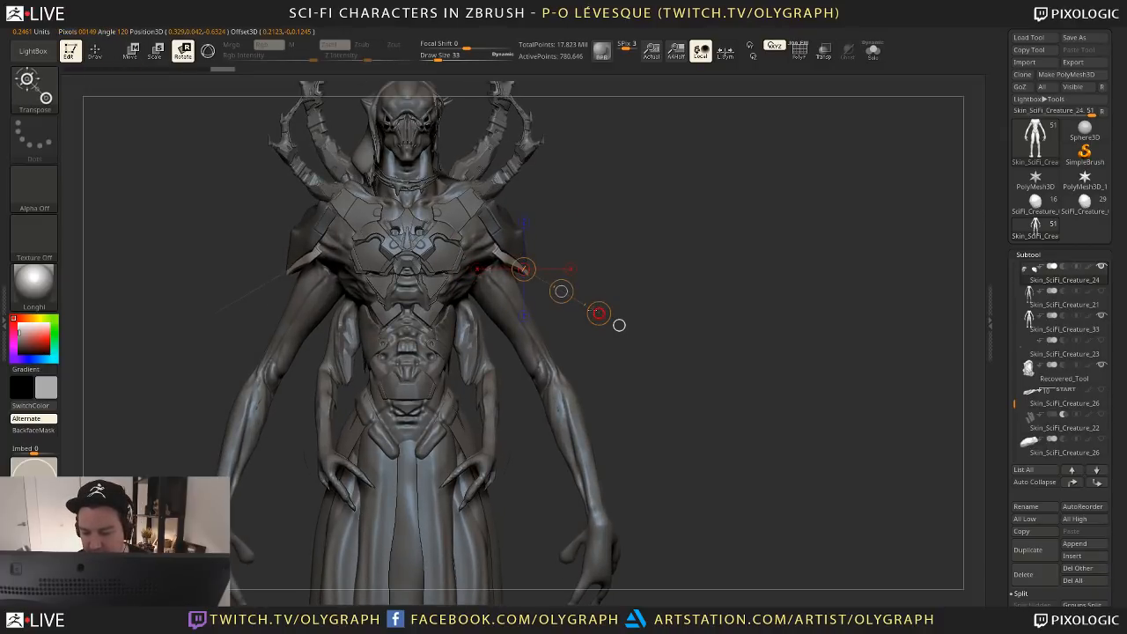
key("q")
mouse_move(606, 317)
right_mouse_down("ctrl")
mouse_move(534, 319)
mouse_move(611, 321)
mouse_move(591, 320)
mouse_move(558, 380)
mouse_move(588, 403)
mouse_move(618, 391)
mouse_move(600, 393)
mouse_move(469, 269)
right_mouse_up("ctrl")
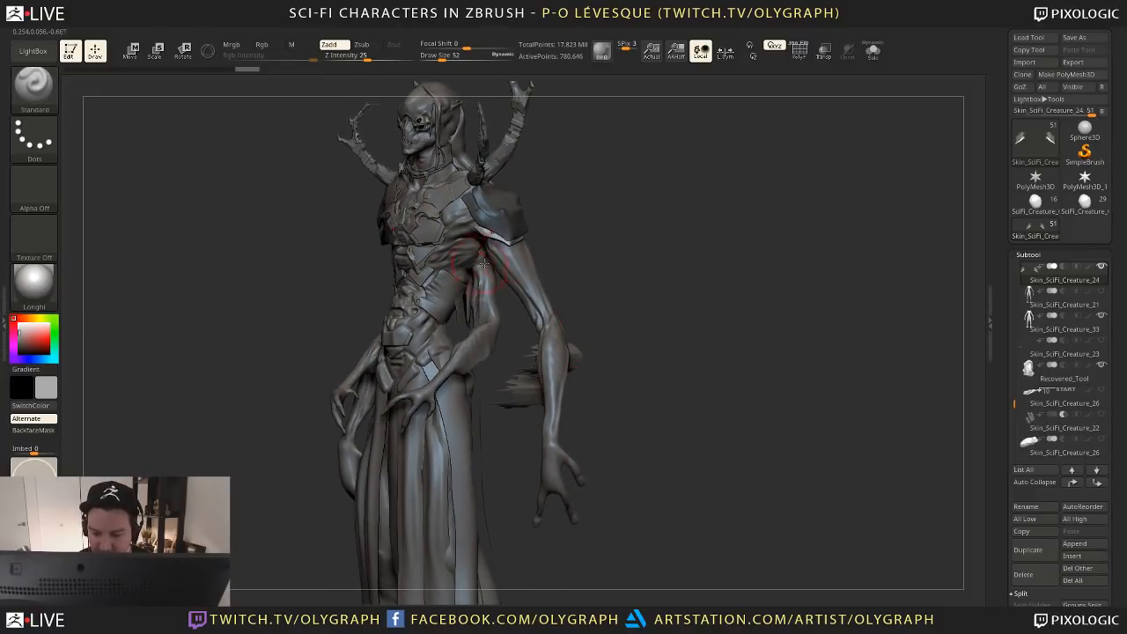
mouse_move(574, 236)
right_mouse_down("shift")
mouse_move(594, 242)
mouse_move(569, 252)
mouse_move(558, 224)
right_mouse_up("shift")
key("w")
key("r")
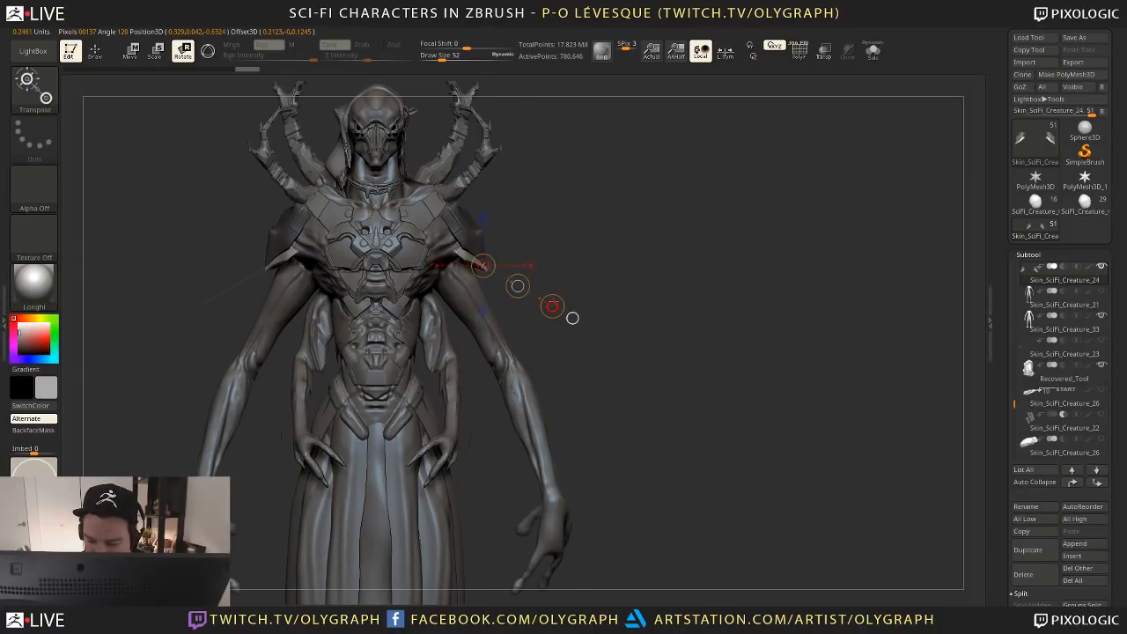
key("w")
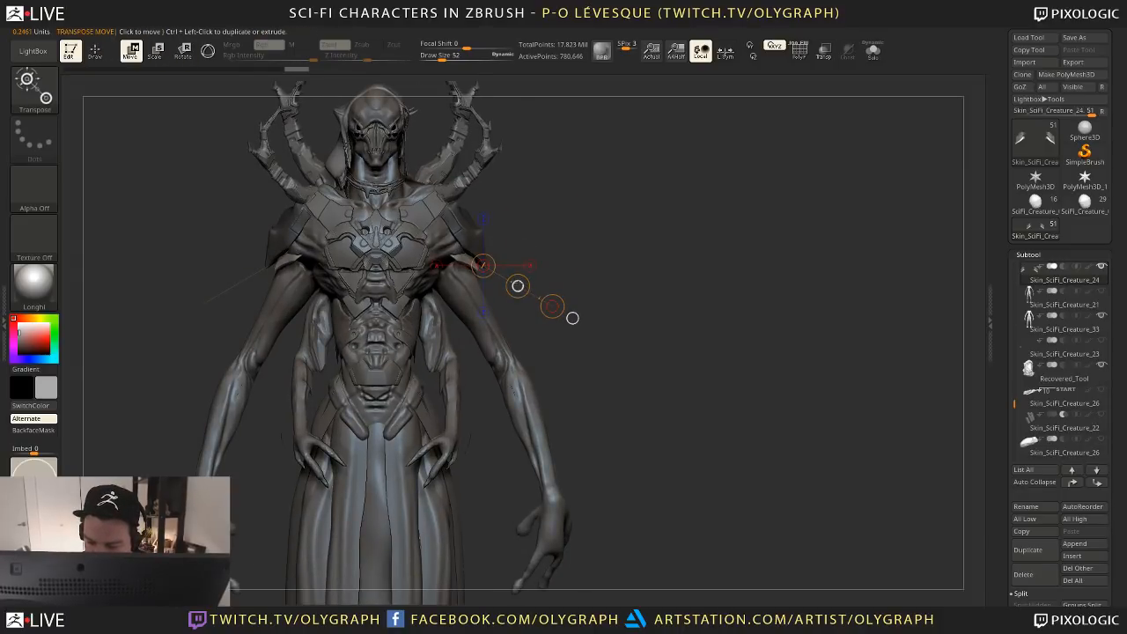
Duplicate the plate under the shoulder armor with Transpose, then scale and move the new layer over the upper arm
key("ctrl")
key("ctrl")
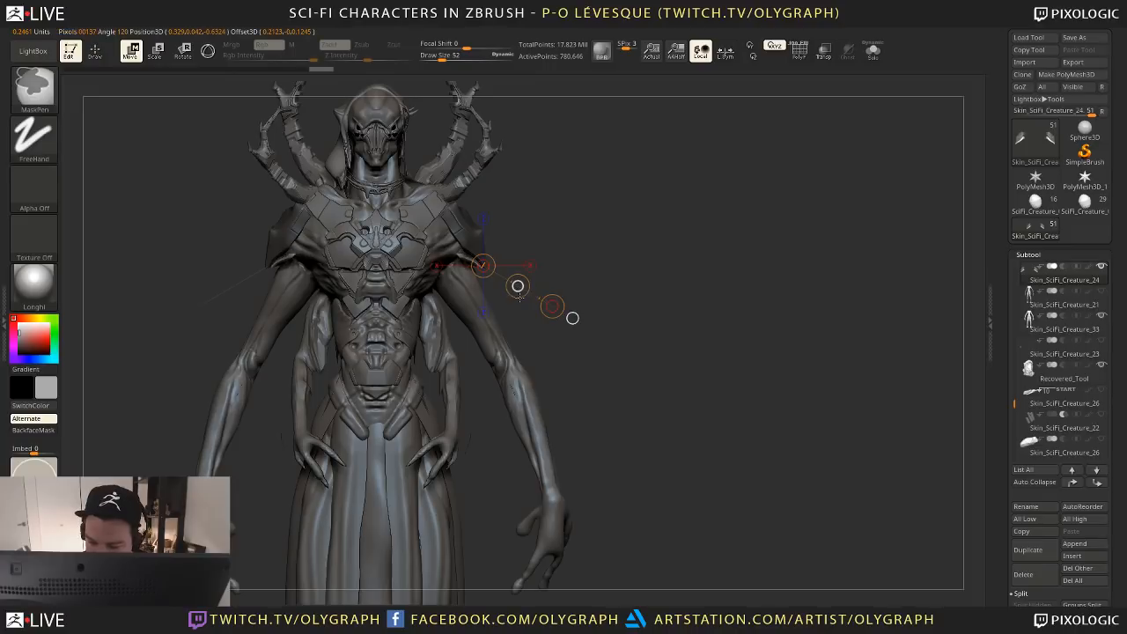
key("e")
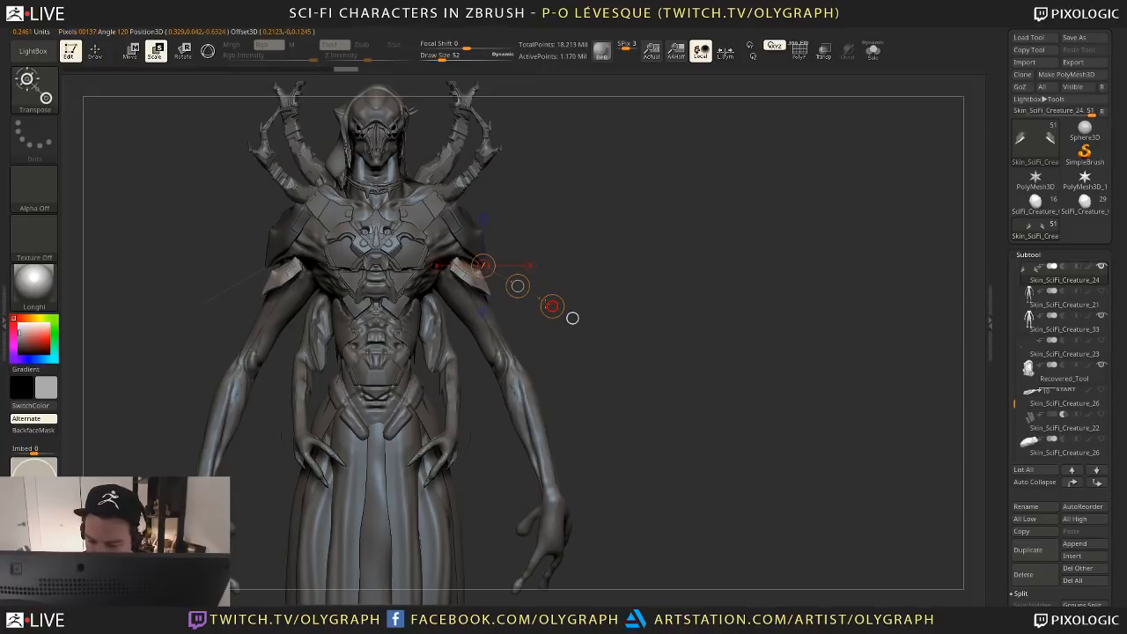
key("w")
mouse_move(531, 282)
left_mouse_down()
mouse_move(495, 275)
mouse_move(572, 279)
mouse_move(533, 281)
left_mouse_up()
mouse_move(604, 340)
left_mouse_down()
mouse_move(629, 340)
mouse_move(643, 232)
left_mouse_up()
key("q")
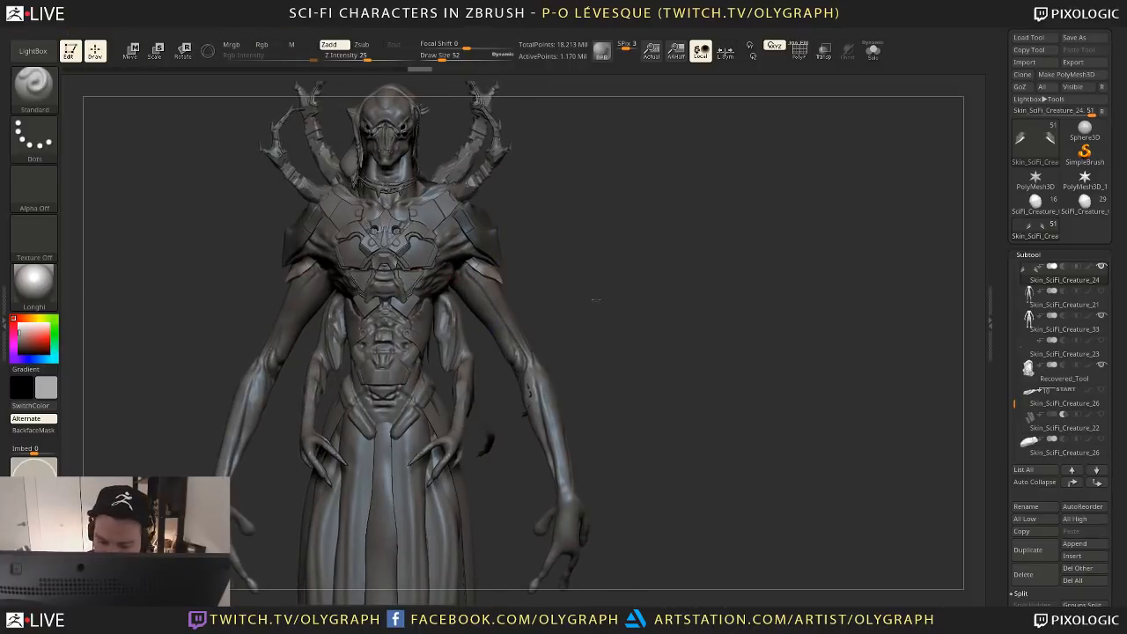
mouse_move(595, 299)
left_mouse_down("alt")
mouse_move(585, 262)
mouse_move(614, 247)
left_mouse_up("alt")
Hide the Recovered_Tool hood by switching to the Skin_SciFi_Creature_26 horn subtool, and check the full figure from the front
left_click(438, 109, "alt")
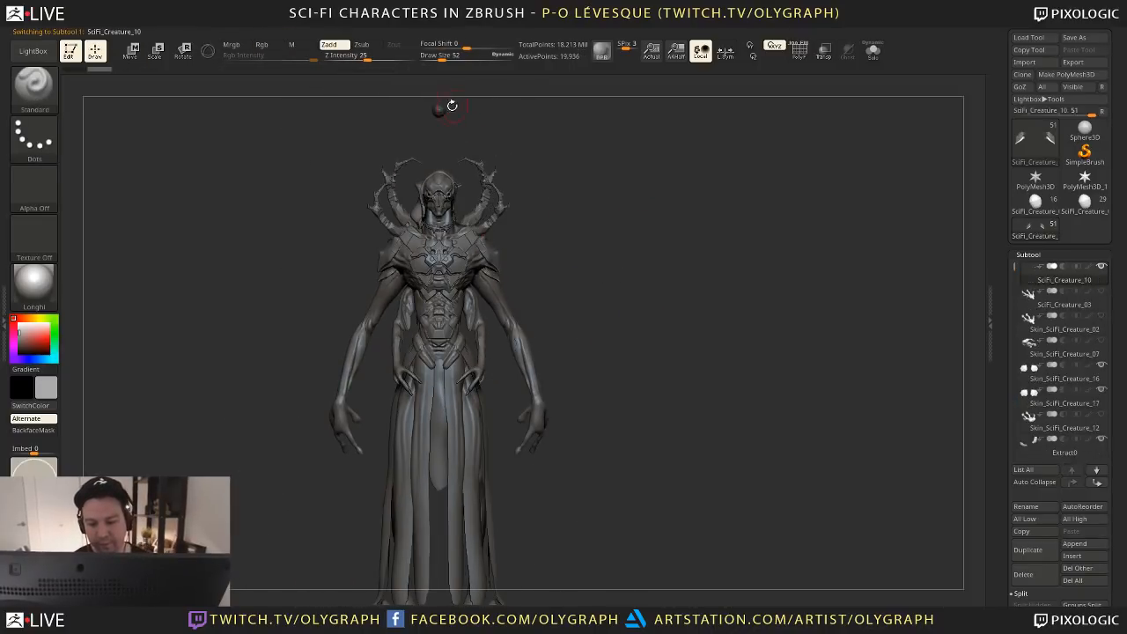
mouse_move(592, 184)
left_mouse_down("alt")
mouse_move(617, 241)
mouse_move(604, 252)
mouse_move(595, 233)
mouse_move(611, 274)
mouse_move(613, 232)
left_mouse_up("alt")
left_click_drag(560, 173, 513, 254)
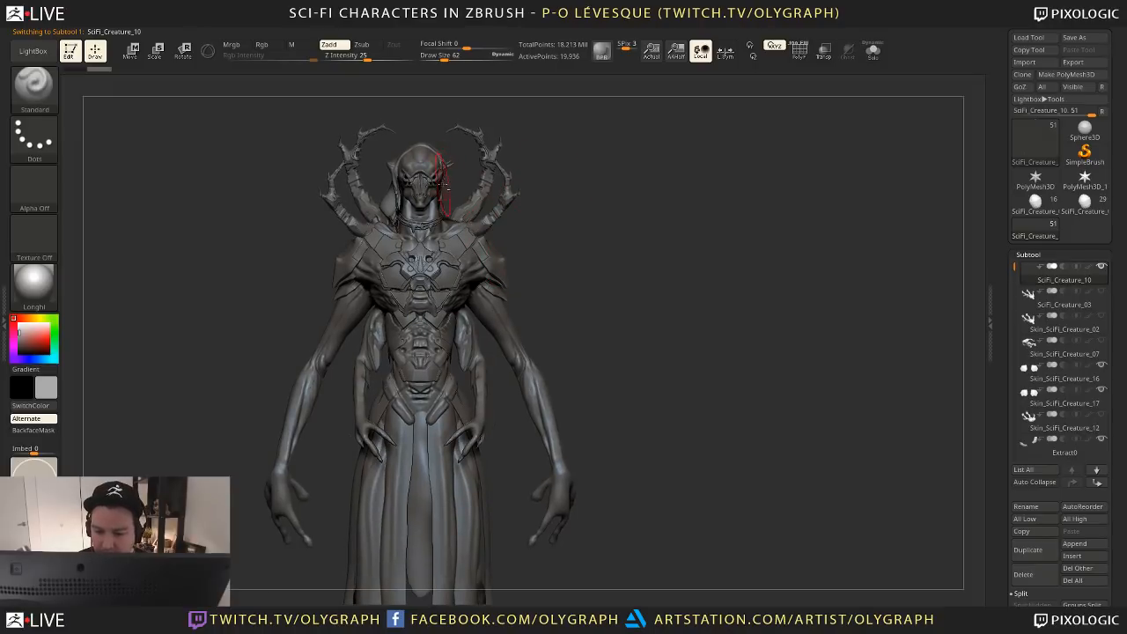
left_click(390, 231, "alt")
left_click(1065, 304)
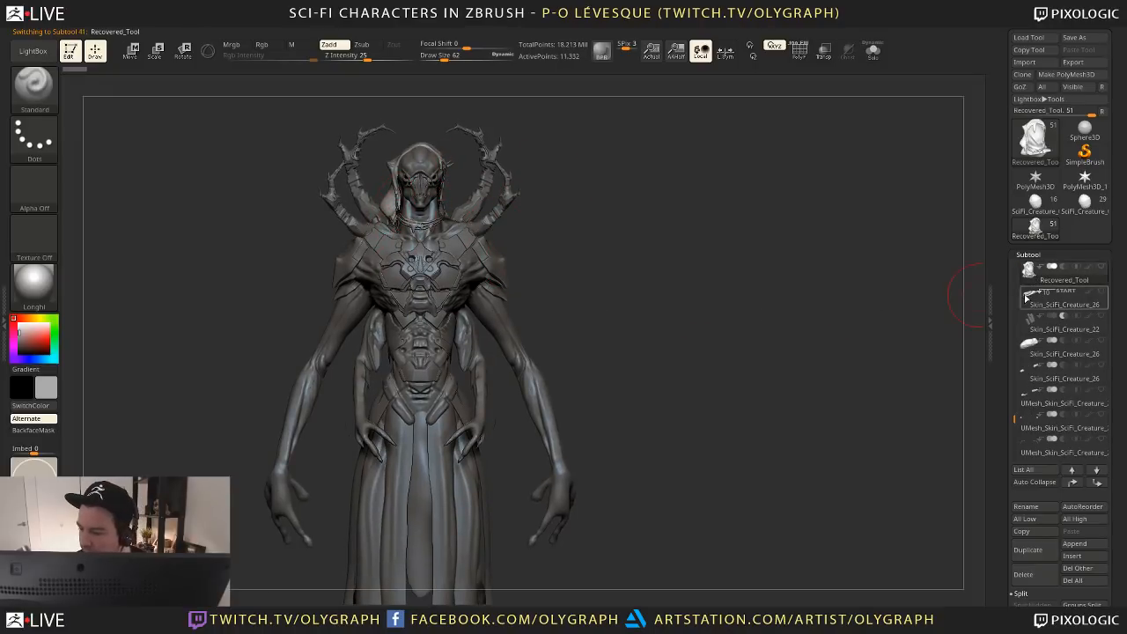
left_click_drag(594, 221, 491, 182)
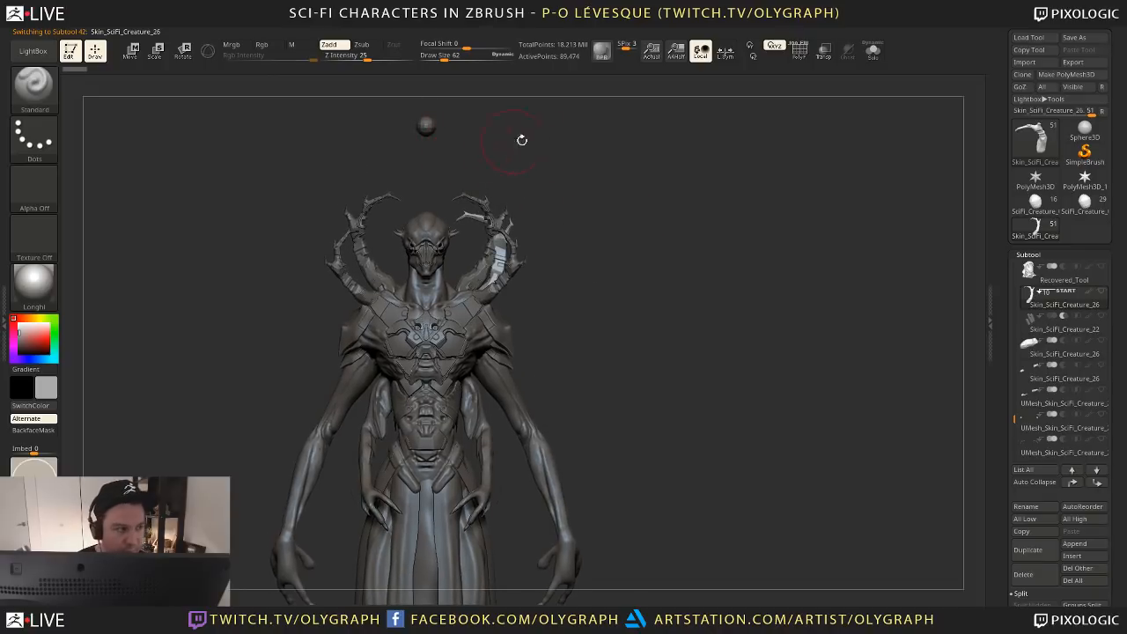
left_click_drag(522, 140, 550, 178)
left_click_drag(592, 282, 553, 284, "alt")
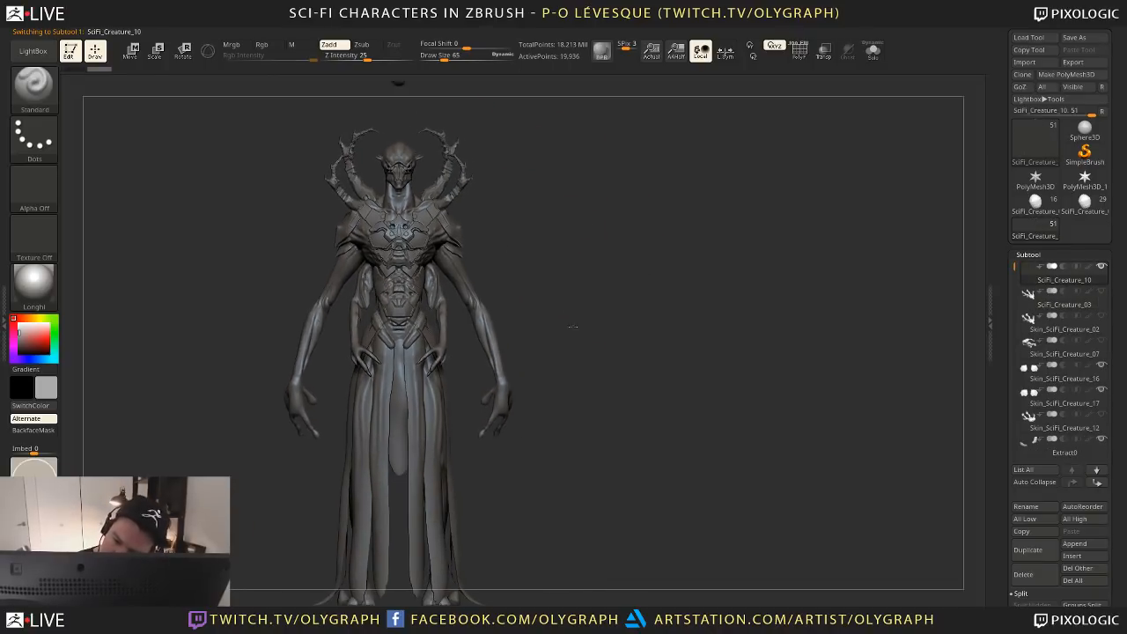
Select the merged Skin_SciFi_Creature_26 horns and use the gizmo to rotate and lower them beside the head
key("w")
left_click_drag(521, 193, 509, 231, "alt")
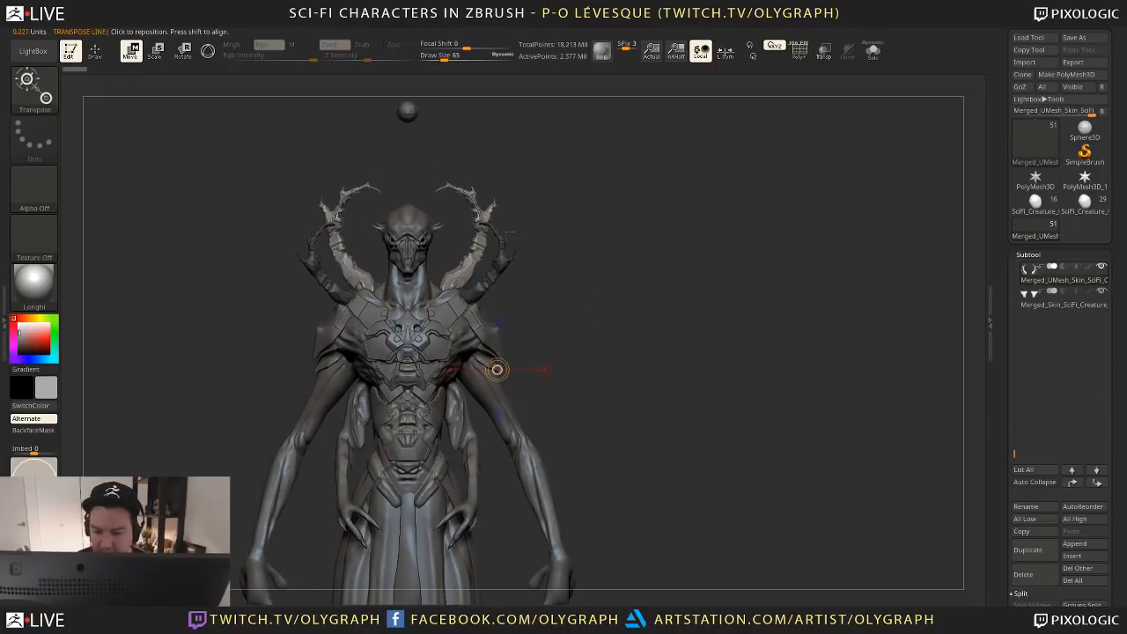
key("y")
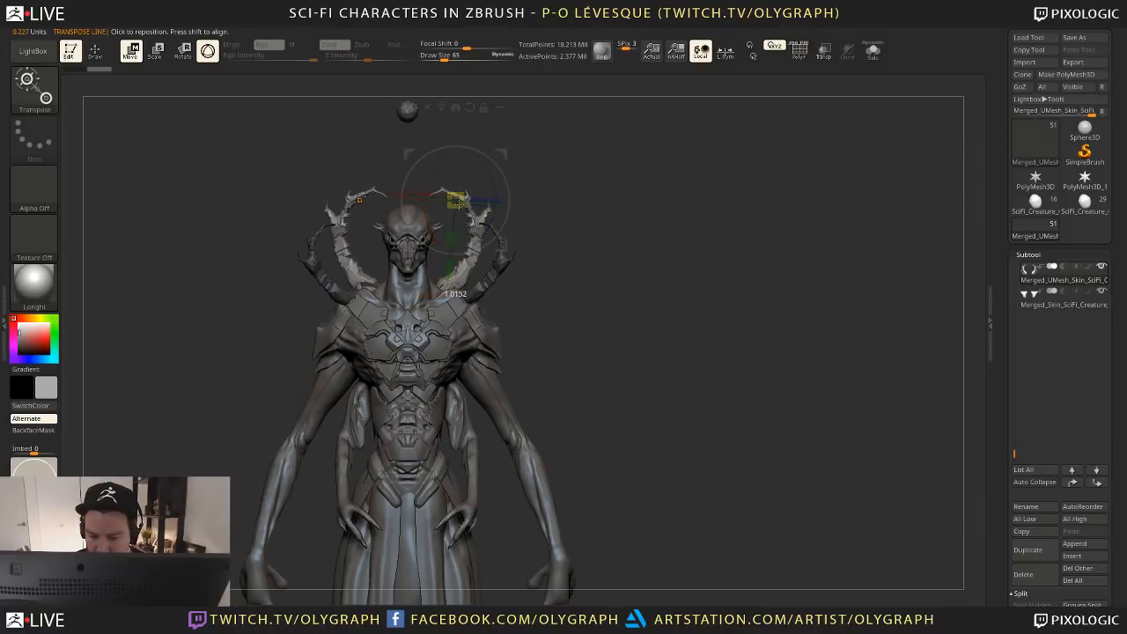
left_click_drag(503, 178, 505, 193)
left_click_drag(503, 154, 493, 200)
mouse_move(588, 198)
left_mouse_down()
mouse_move(526, 212)
mouse_move(513, 192)
mouse_move(573, 231)
mouse_move(608, 208)
left_mouse_up()
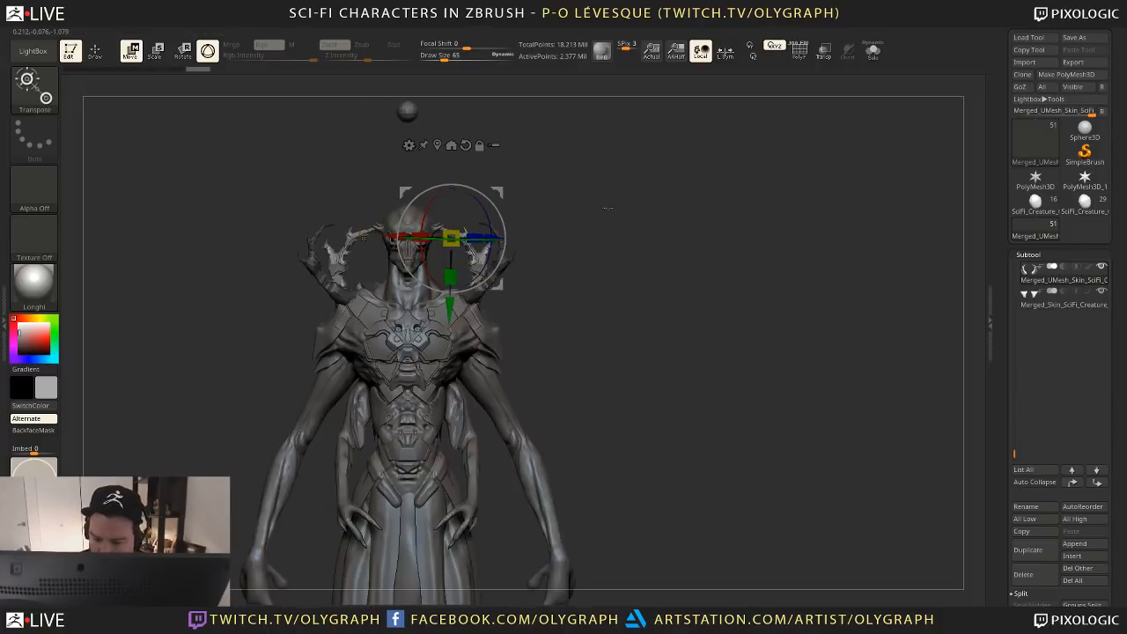
key("q")
Scale and move the merged horns inward around the face and check the silhouette with SciFi_Creature_10 selected
mouse_move(581, 264)
left_mouse_down("alt")
mouse_move(544, 211)
mouse_move(525, 252)
left_mouse_up("alt")
key("e")
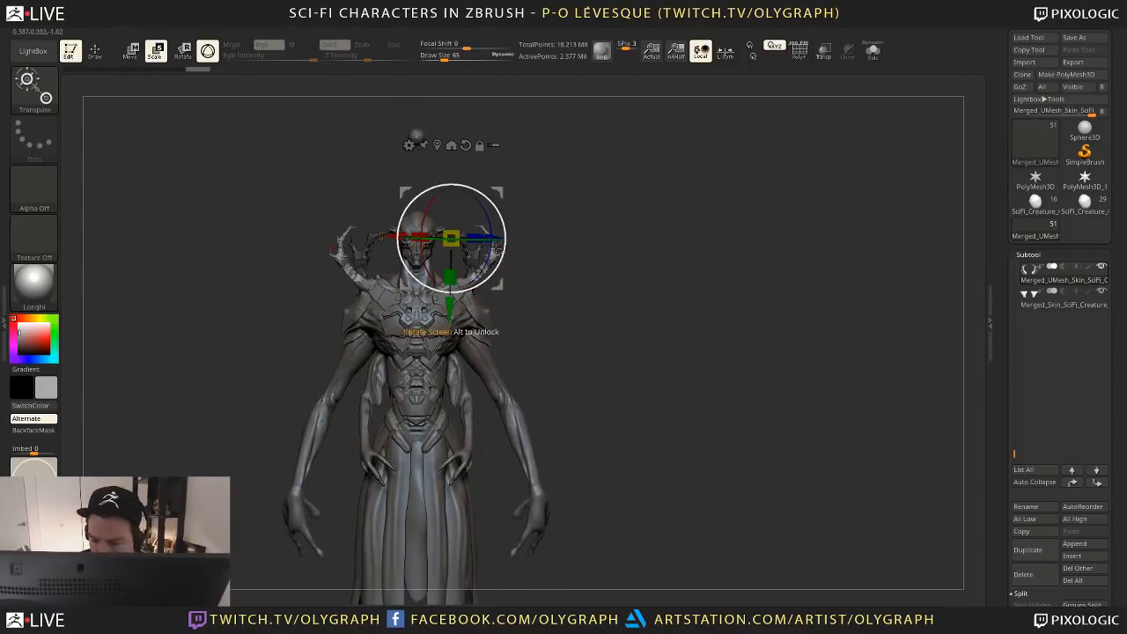
left_click_drag(453, 242, 450, 247)
key("w")
mouse_move(499, 194)
left_mouse_down()
mouse_move(503, 214)
mouse_move(489, 212)
left_mouse_up()
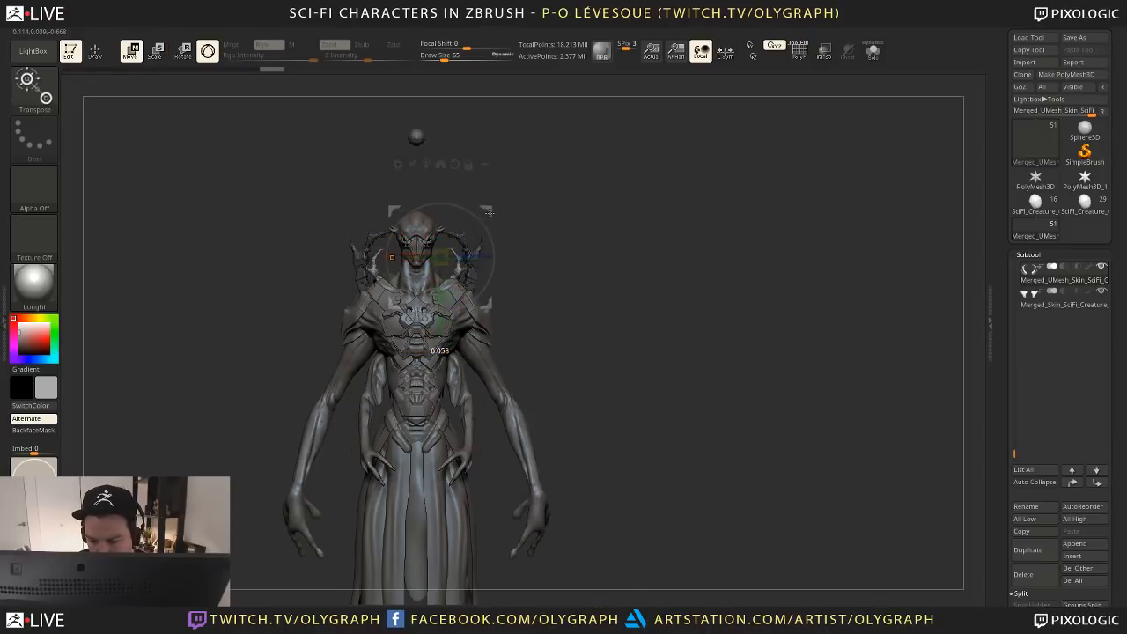
key("q")
left_click_drag(566, 217, 450, 156, "alt")
left_click(421, 142, "alt")
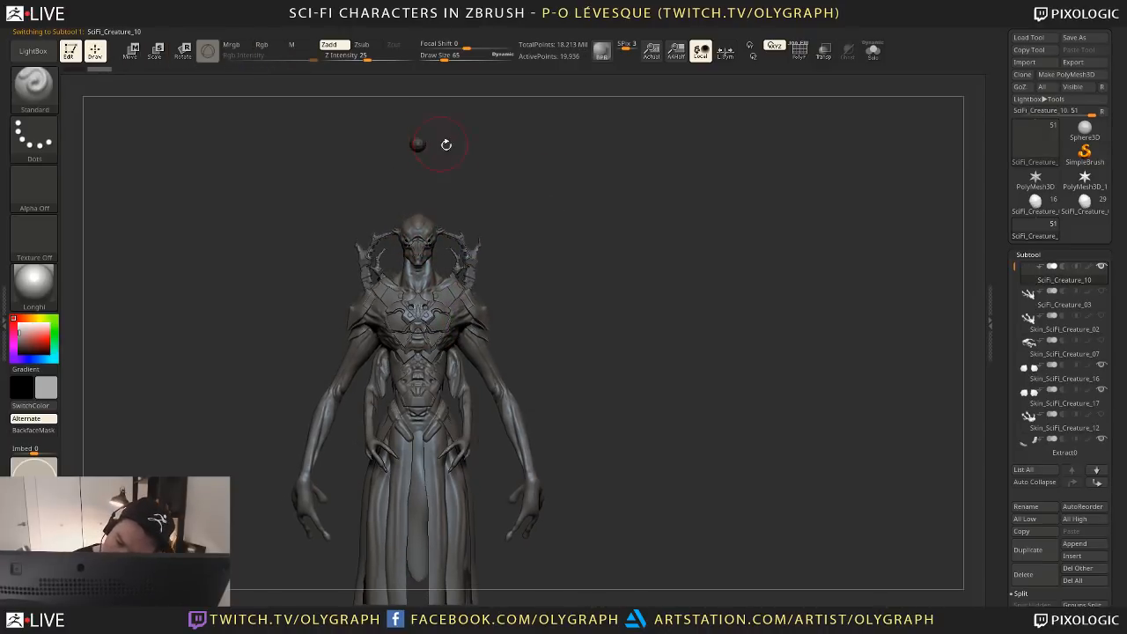
left_click_drag(539, 242, 519, 163, "alt")
left_click_drag(546, 194, 555, 268)
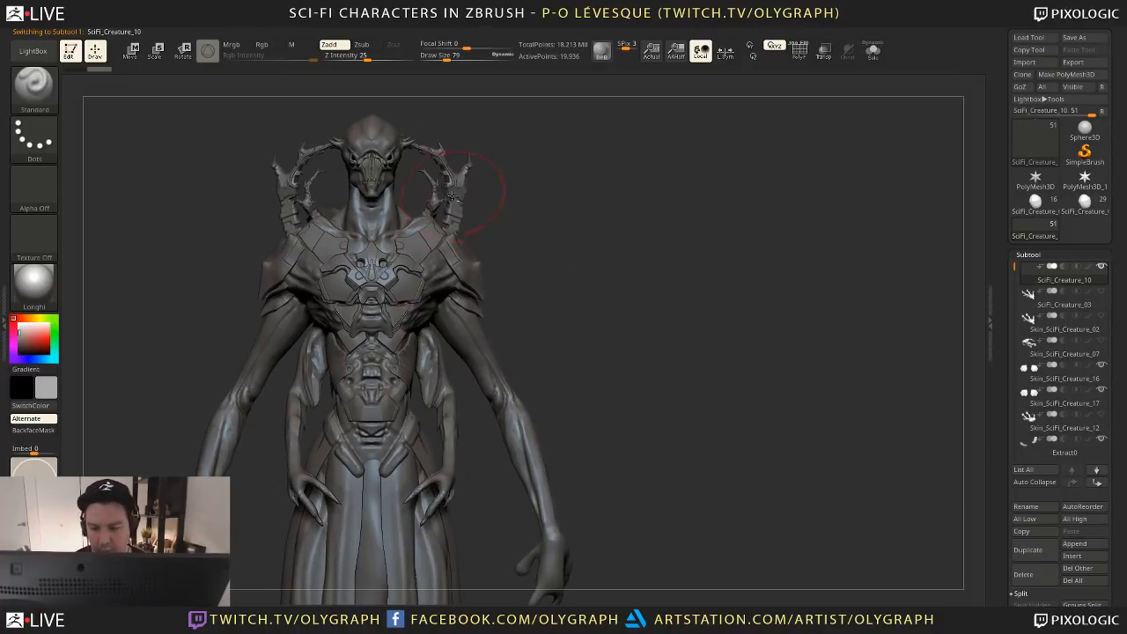
Step back and forth through the merged horns' undo history to compare their earlier and current placements
left_click(453, 195, "alt")
key("ctrl+z")
key("ctrl+z")
key("ctrl+z")
key("ctrl+z")
key("ctrl+z")
key("ctrl+z")
key("ctrl+z")
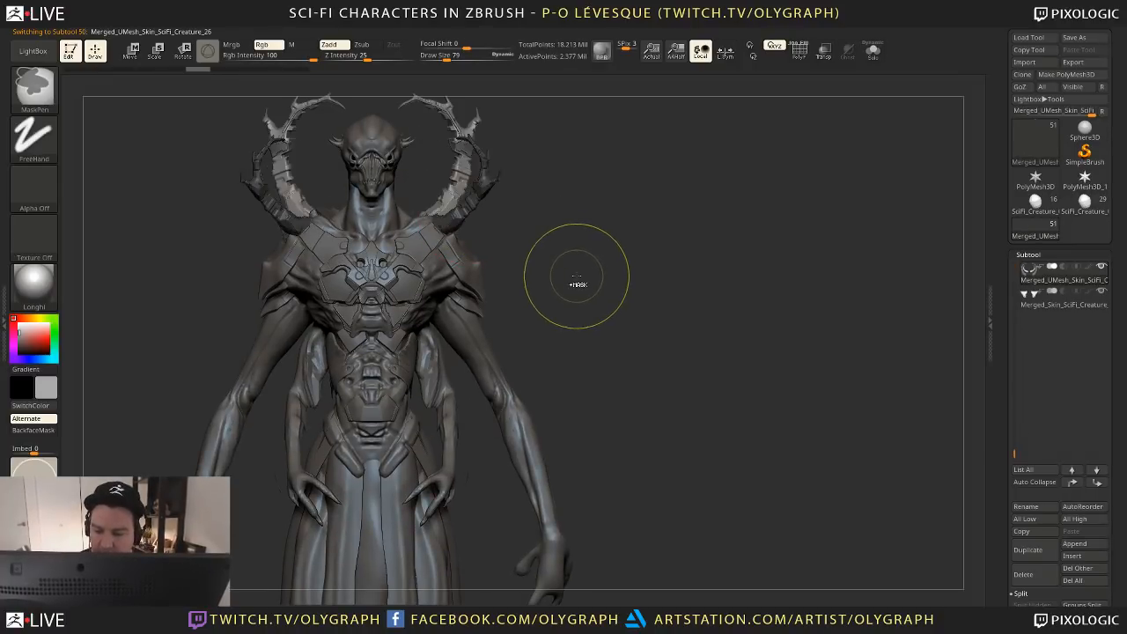
key("ctrl+shift+z")
key("ctrl+shift+z")
key("ctrl+shift+z")
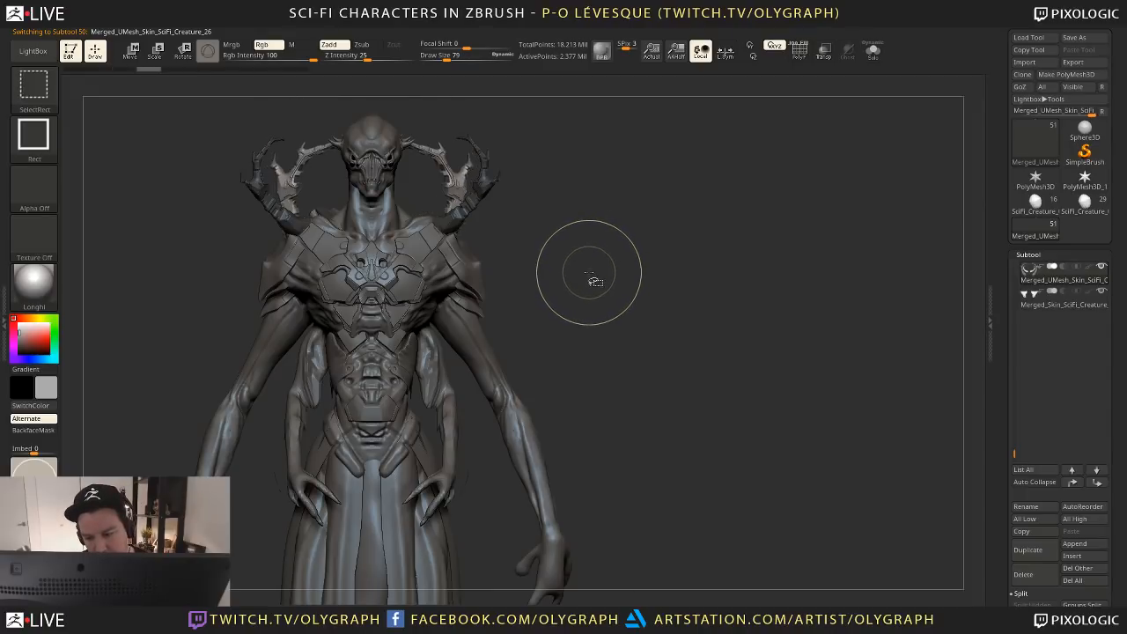
key("ctrl+shift+z")
key("ctrl+shift+z")
key("ctrl+shift+z")
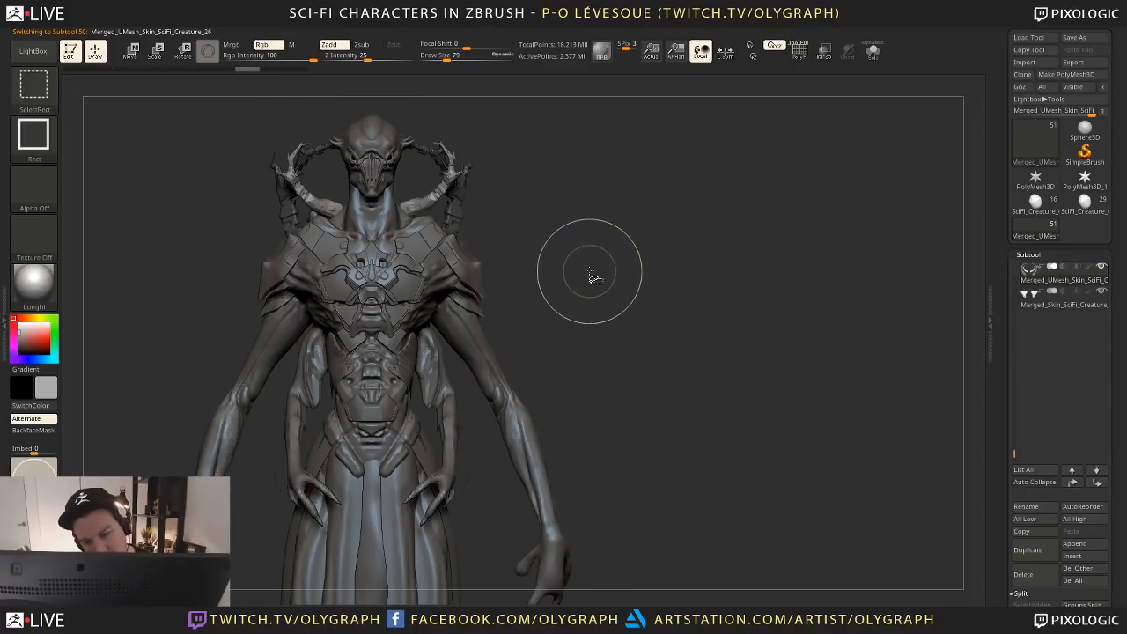
key("ctrl+shift+z")
key("ctrl+shift+z")
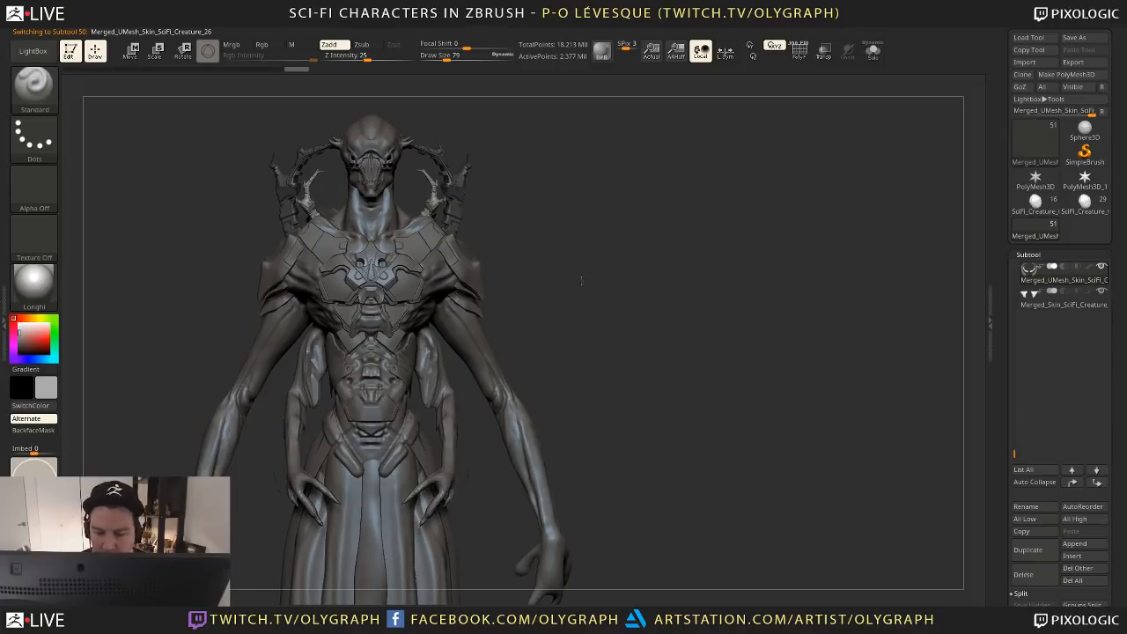
left_click_drag(582, 282, 458, 117, "alt")
key("ctrl+z")
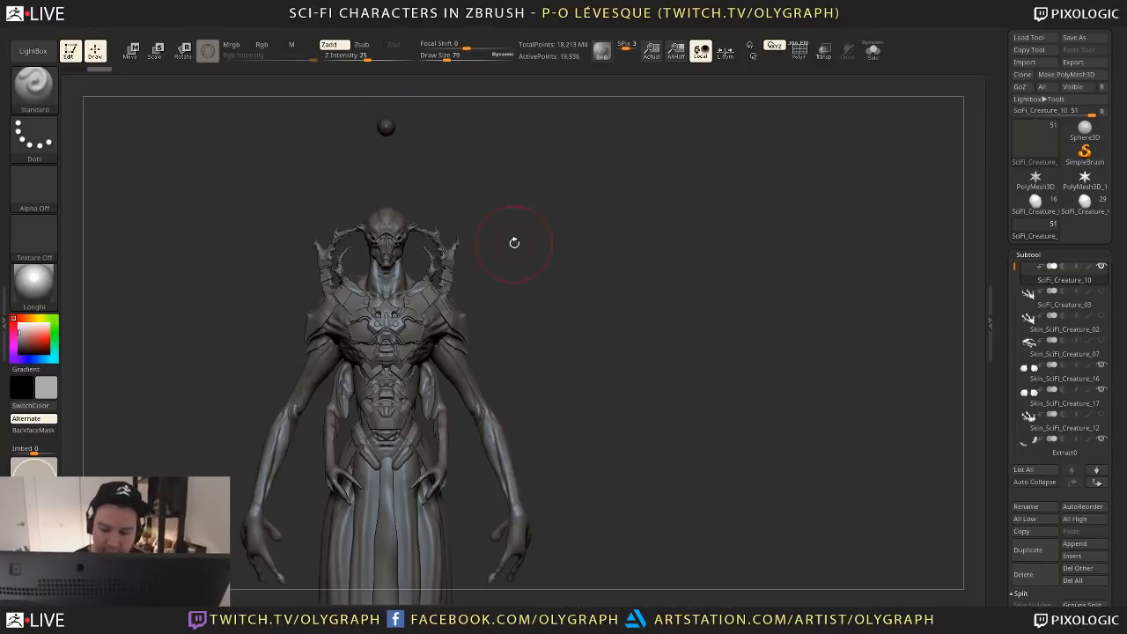
Reselect the merged horns and try rotating and shifting them with the gizmo from a top view
mouse_move(513, 241)
left_mouse_down()
mouse_move(574, 221)
mouse_move(553, 247)
mouse_move(551, 307)
mouse_move(529, 310)
mouse_move(572, 204)
left_mouse_up()
left_click(428, 313, "alt")
key("r")
left_click_drag(285, 471, 534, 375)
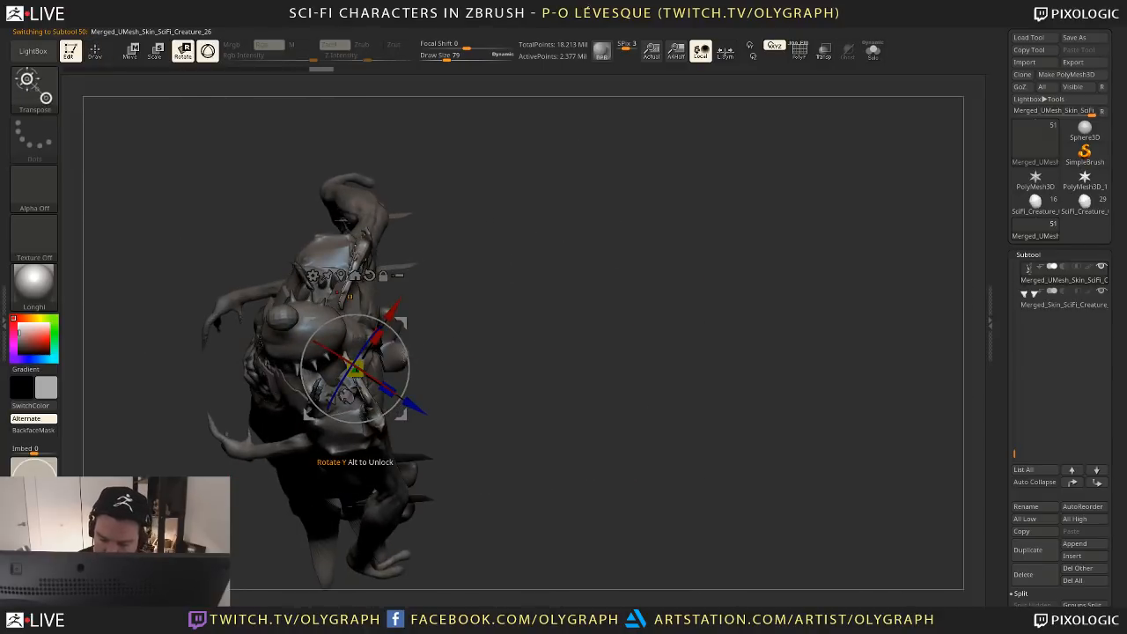
left_click_drag(408, 356, 404, 343)
key("w")
left_click_drag(414, 391, 390, 386)
key("q")
mouse_move(526, 370)
left_mouse_down()
mouse_move(530, 296)
mouse_move(519, 349)
mouse_move(554, 355)
left_mouse_up()
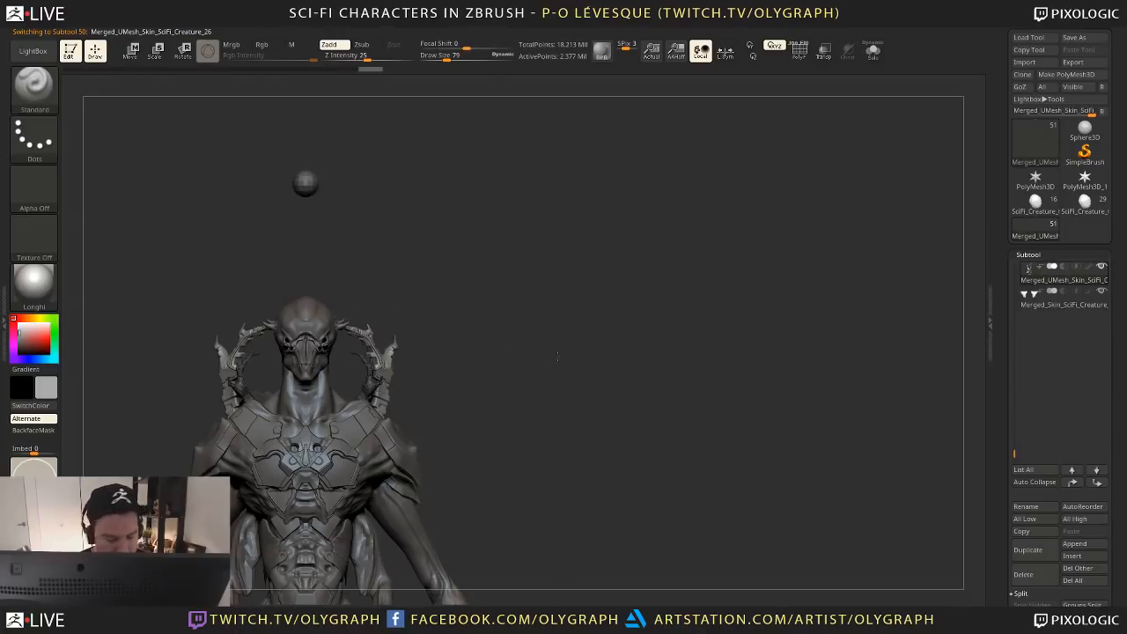
Try scaling the merged horns from the front, then undo the recent horn adjustments
mouse_move(505, 385)
left_mouse_down("alt")
mouse_move(519, 312)
mouse_move(523, 331)
mouse_move(476, 295)
left_mouse_up("alt")
key("e")
mouse_move(392, 278)
left_mouse_down()
mouse_move(495, 250)
mouse_move(511, 264)
mouse_move(486, 221)
mouse_move(484, 238)
mouse_move(484, 222)
left_mouse_up()
key("q")
key("w")
key("q")
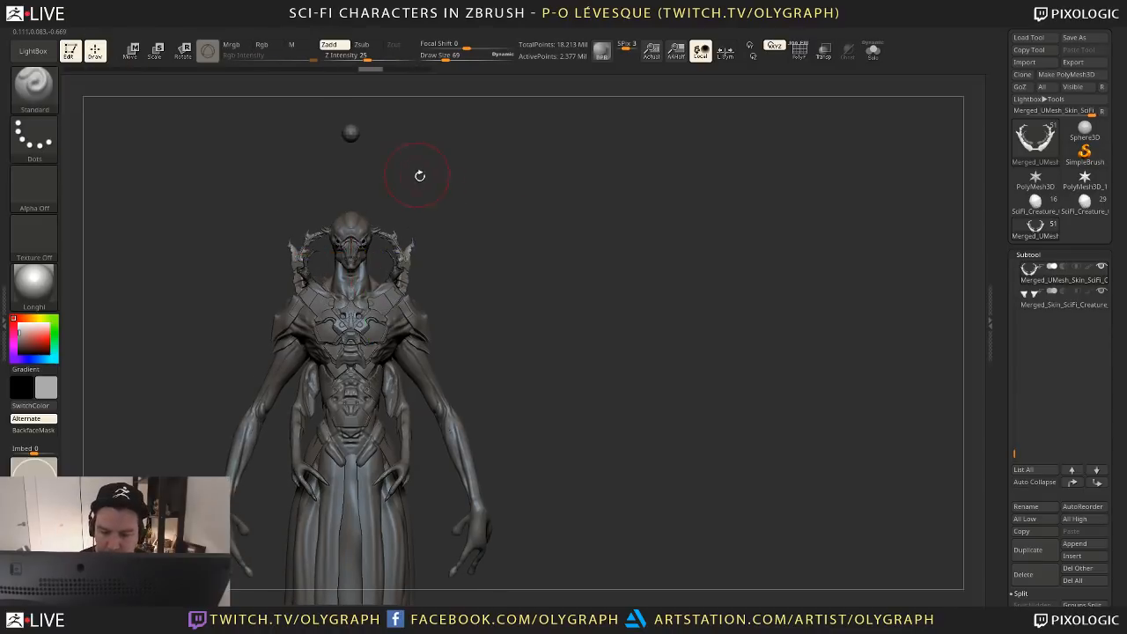
key("ctrl")
key("ctrl+z")
key("ctrl+z")
key("ctrl+z")
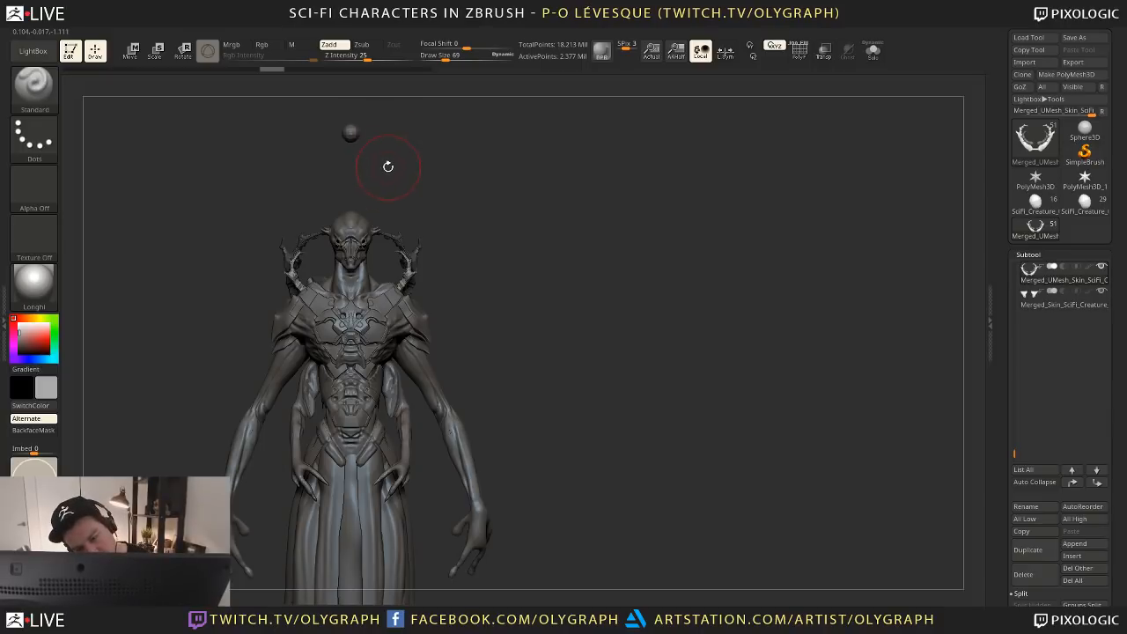
Move and rotate the inner horn branches inward toward the creature's neck with the gizmo
mouse_move(404, 185)
left_mouse_down("shift")
mouse_move(317, 189)
mouse_move(383, 336)
mouse_move(368, 333)
left_mouse_up("shift")
left_click_drag(450, 212, 564, 291)
left_click(485, 277, "ctrl+shift")
key("r")
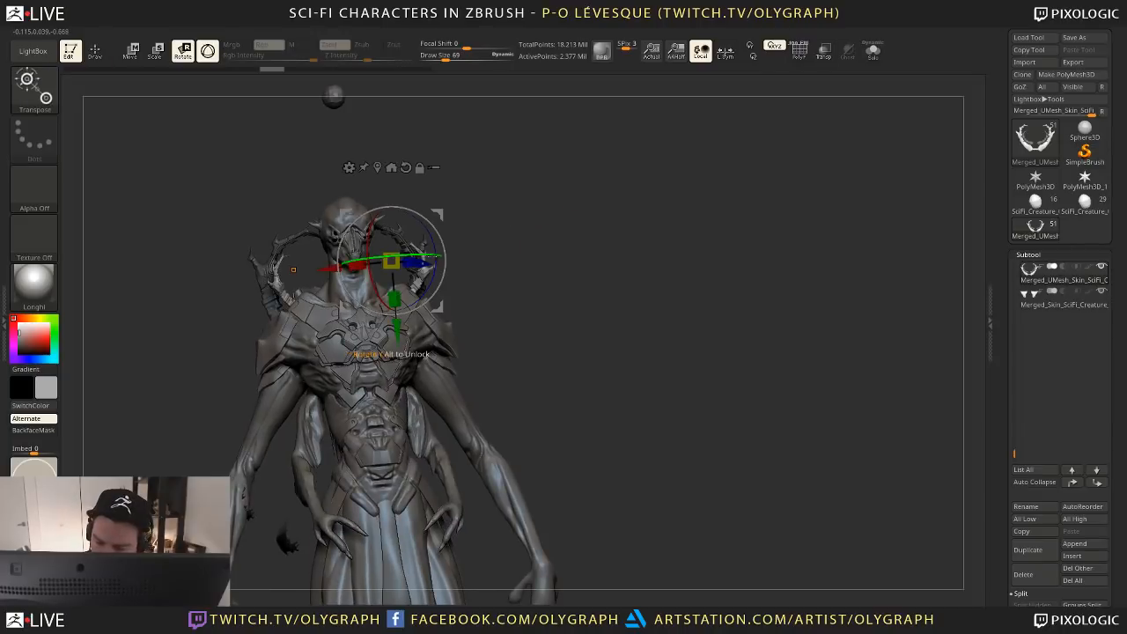
key("w")
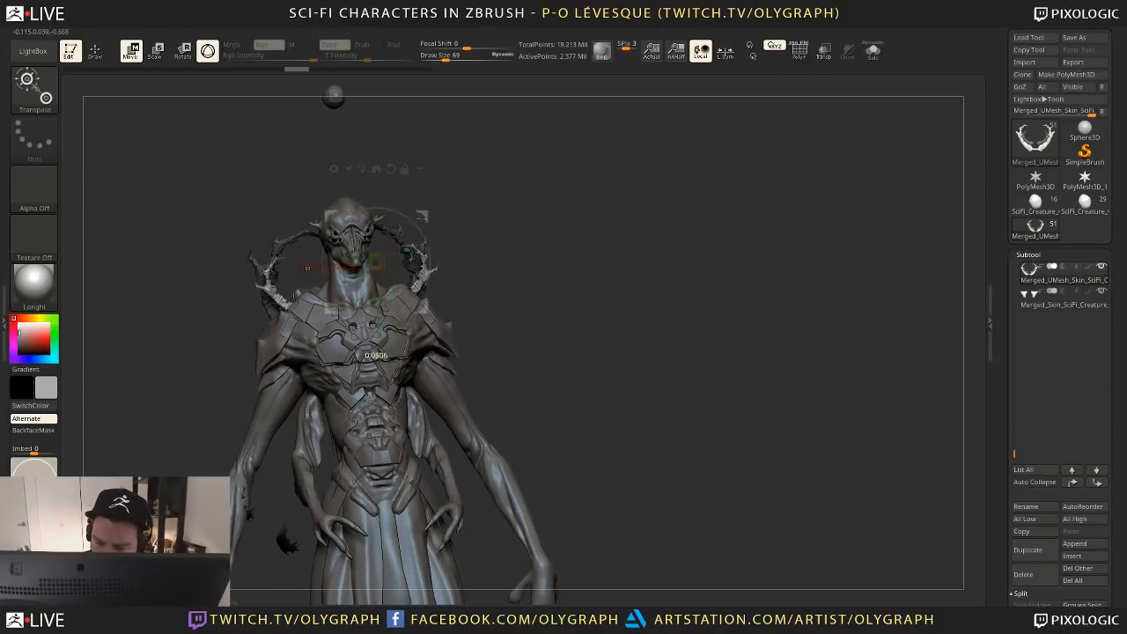
left_click_drag(418, 220, 411, 223)
left_click_drag(412, 248, 412, 248)
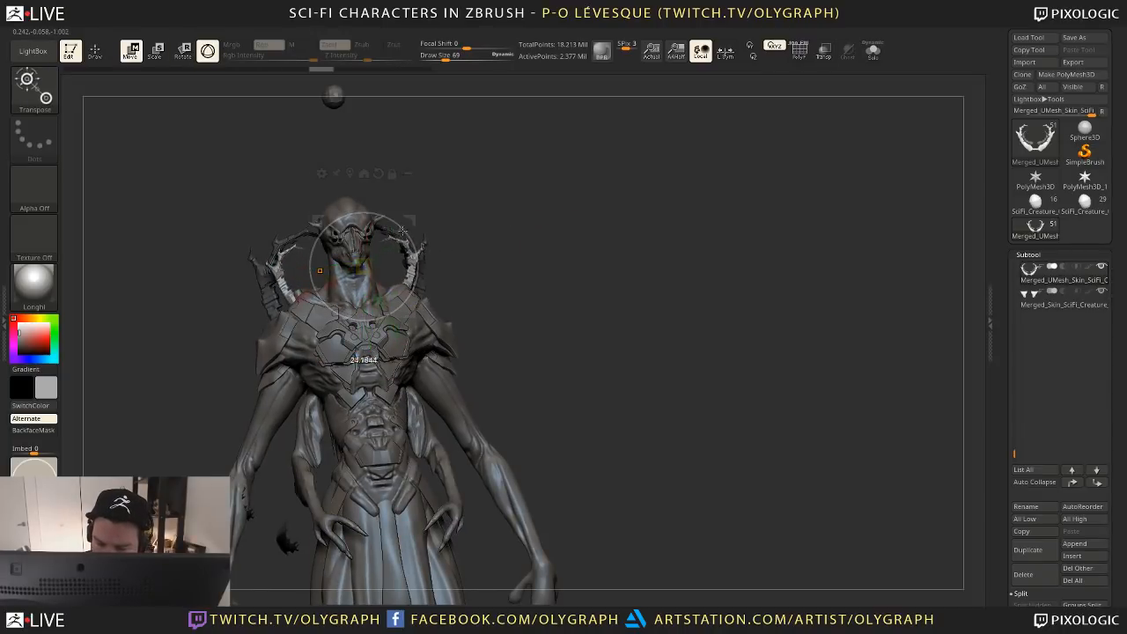
key("q")
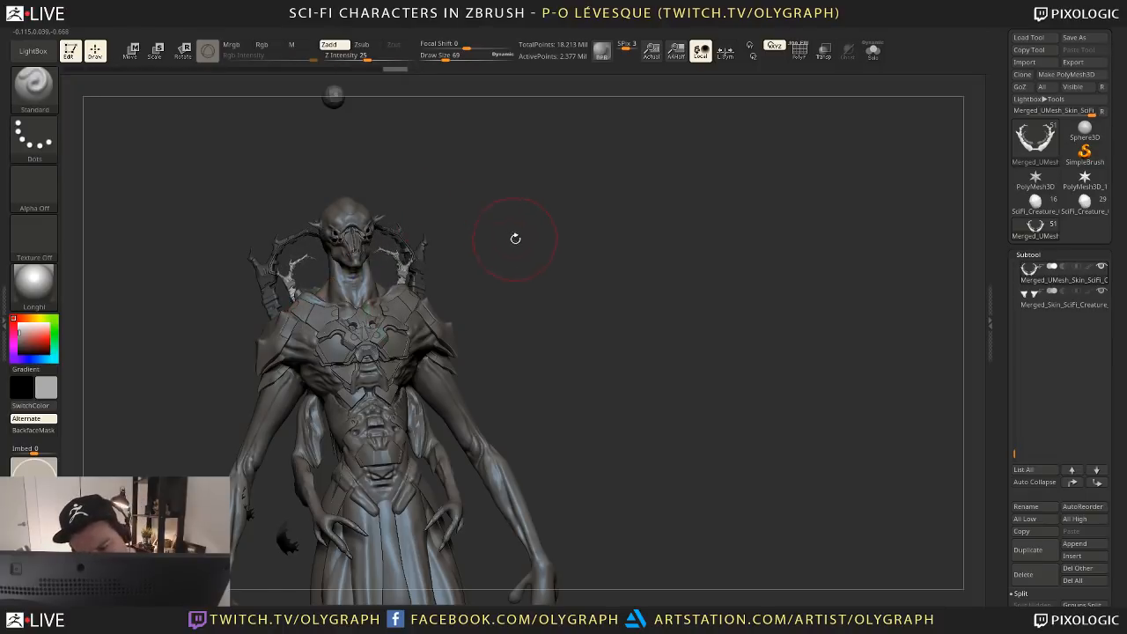
left_click_drag(516, 239, 511, 226)
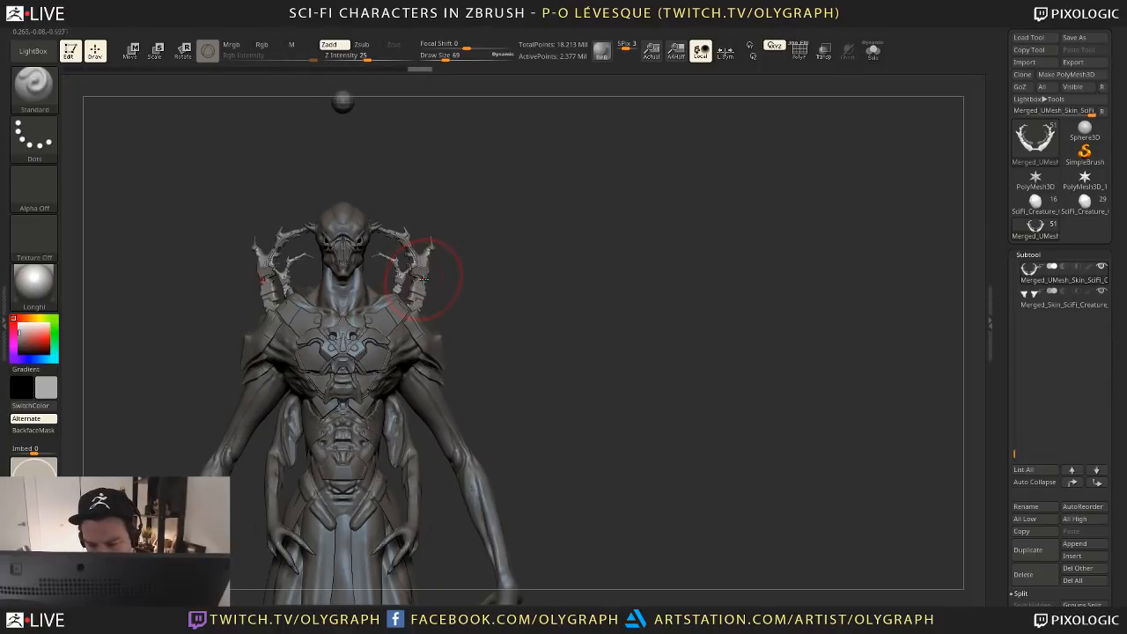
Tilt and move the outer horns outward above the shoulders and check the full silhouette from the front
key("e")
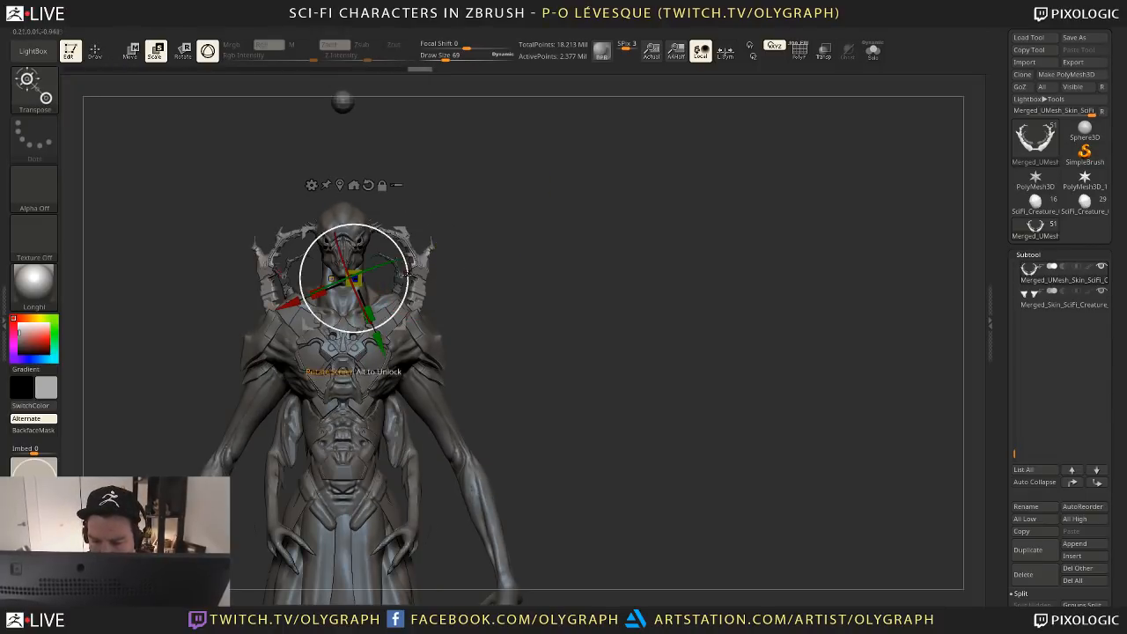
left_click_drag(407, 275, 405, 286)
key("w")
mouse_move(401, 231)
left_mouse_down()
mouse_move(414, 220)
mouse_move(420, 231)
mouse_move(407, 218)
left_mouse_up()
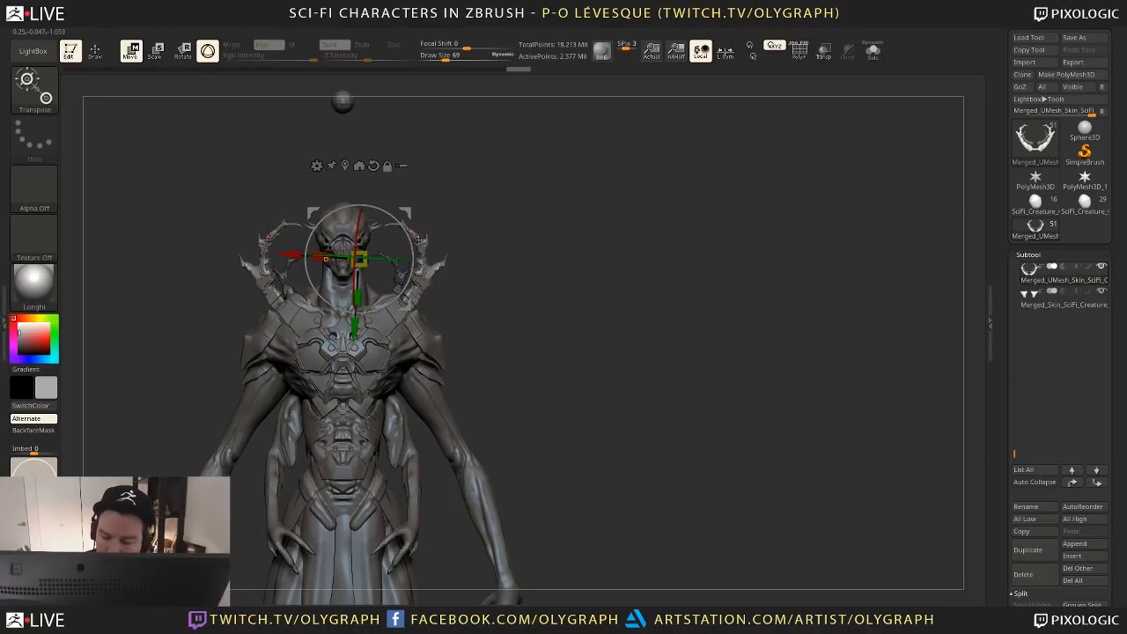
key("q")
mouse_move(505, 260)
left_mouse_down("alt")
mouse_move(493, 269)
mouse_move(498, 260)
left_mouse_up("alt")
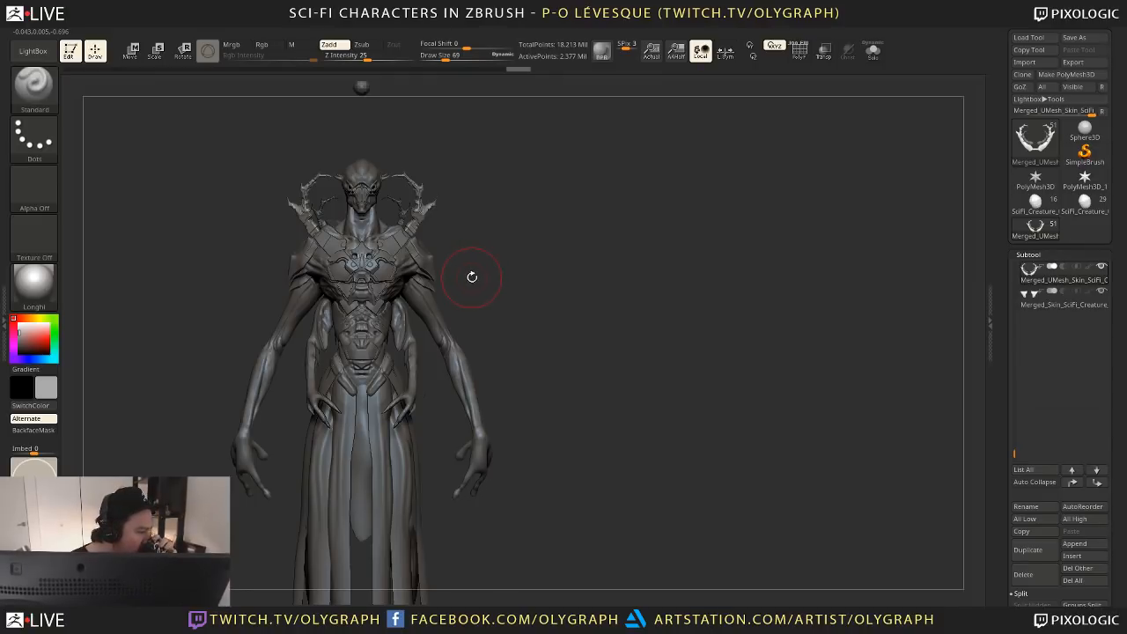
left_click_drag(469, 277, 469, 310)
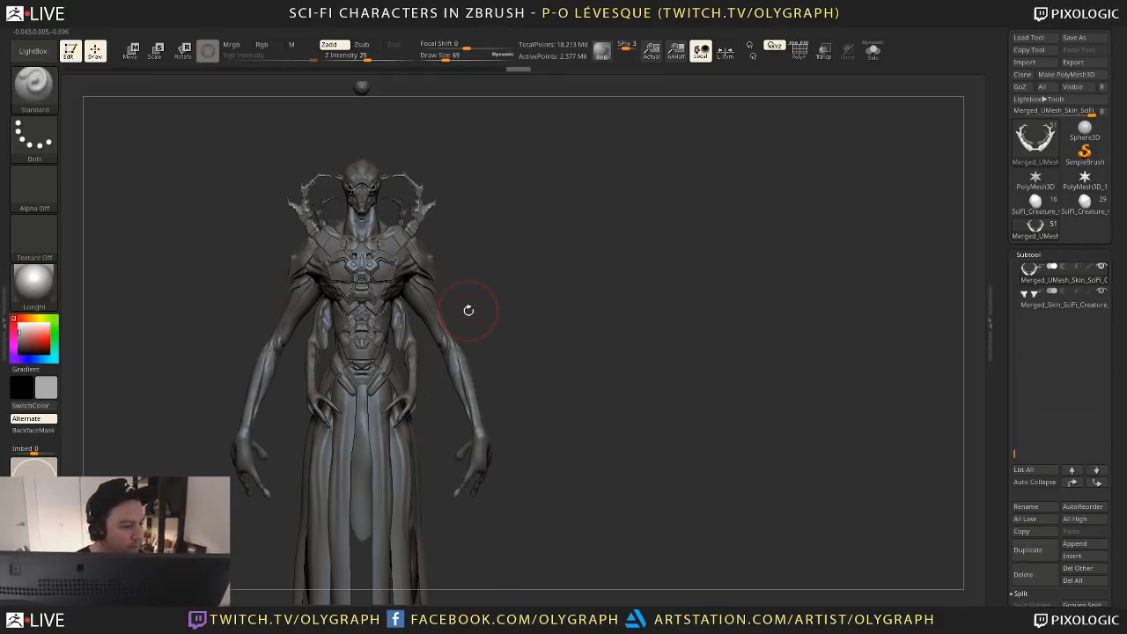
mouse_move(474, 271)
left_mouse_down()
mouse_move(525, 271)
mouse_move(528, 255)
mouse_move(536, 315)
mouse_move(499, 333)
mouse_move(534, 303)
left_mouse_up()
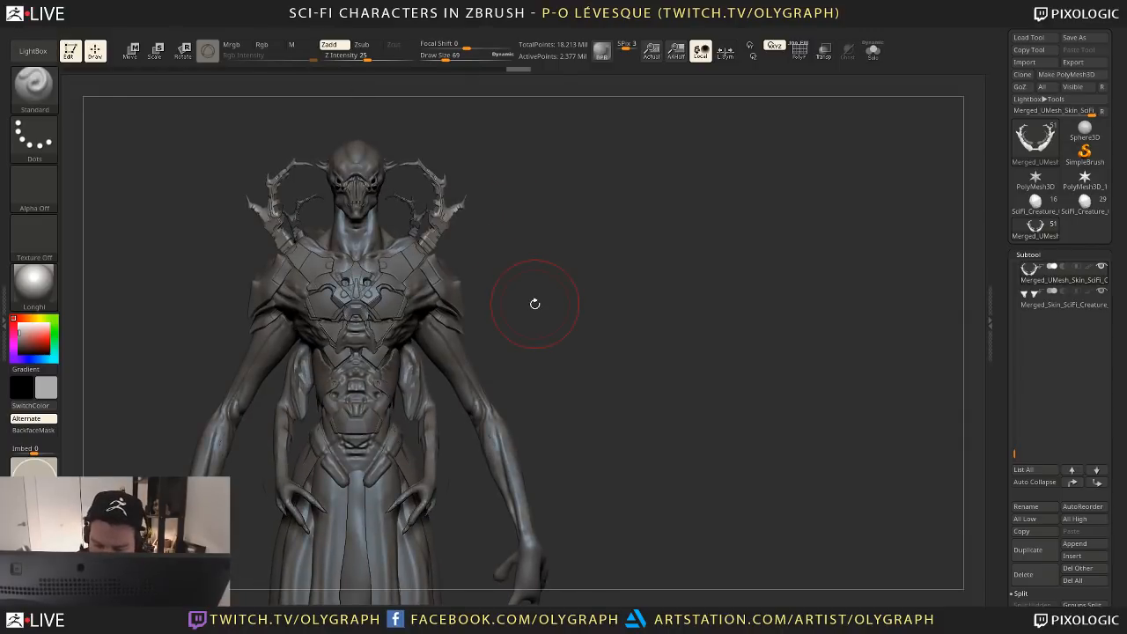
Select the body subtool Skin_SciFi_Creature_33 and build up the side chest muscles below the armpit with ClayTubes
mouse_move(520, 346)
left_mouse_down()
mouse_move(554, 315)
mouse_move(551, 326)
mouse_move(407, 275)
left_mouse_up()
left_click(407, 274, "alt")
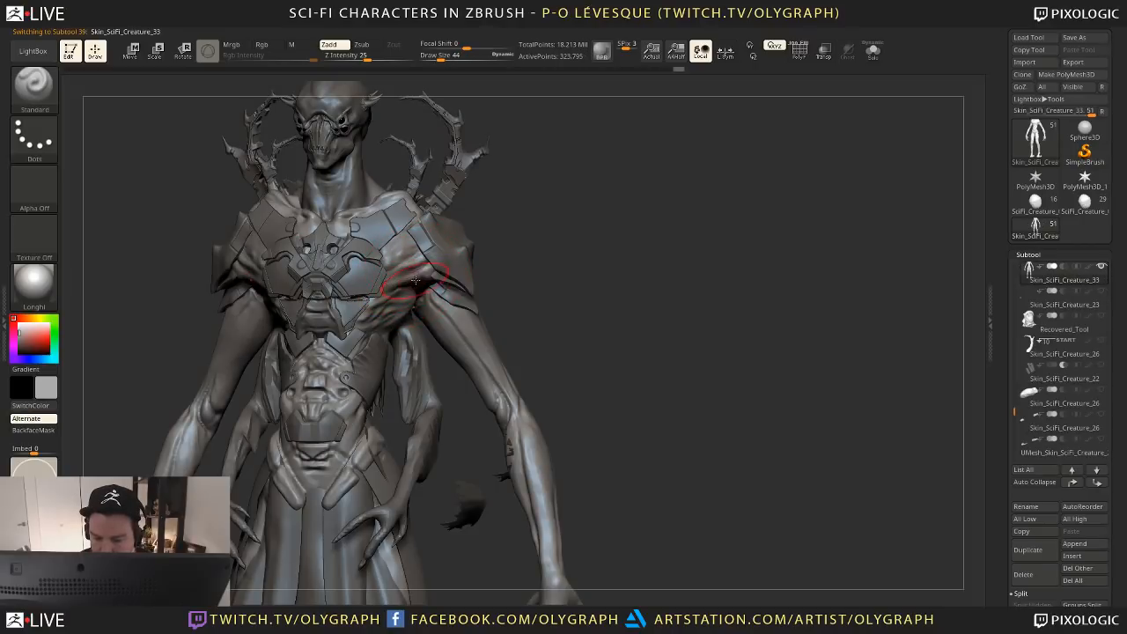
key("space")
left_click(413, 368)
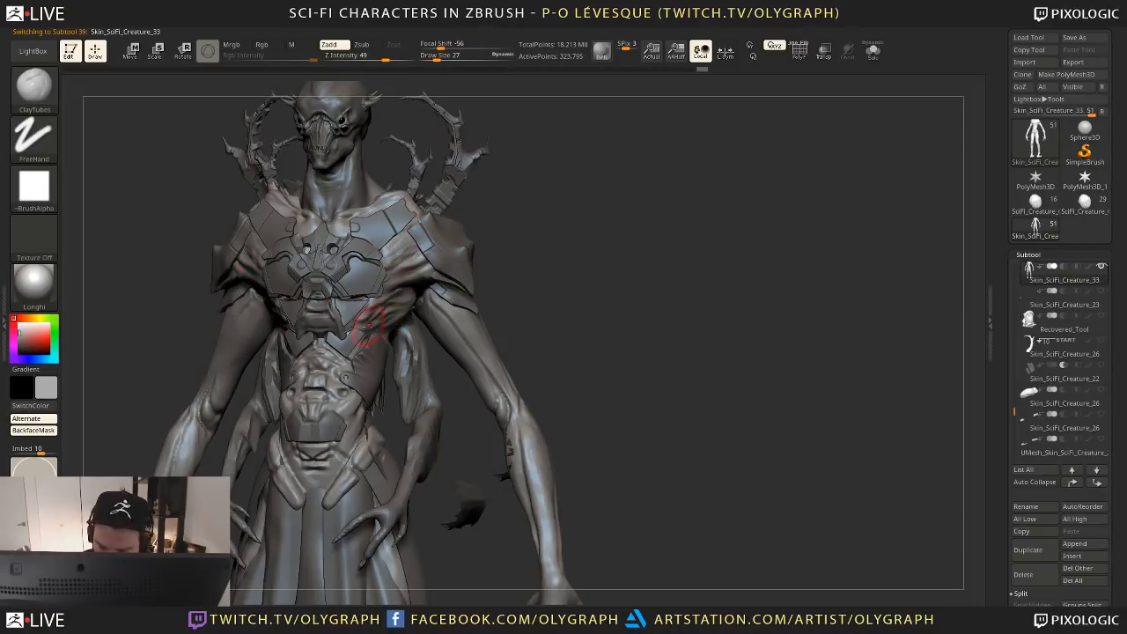
key("bracketleft")
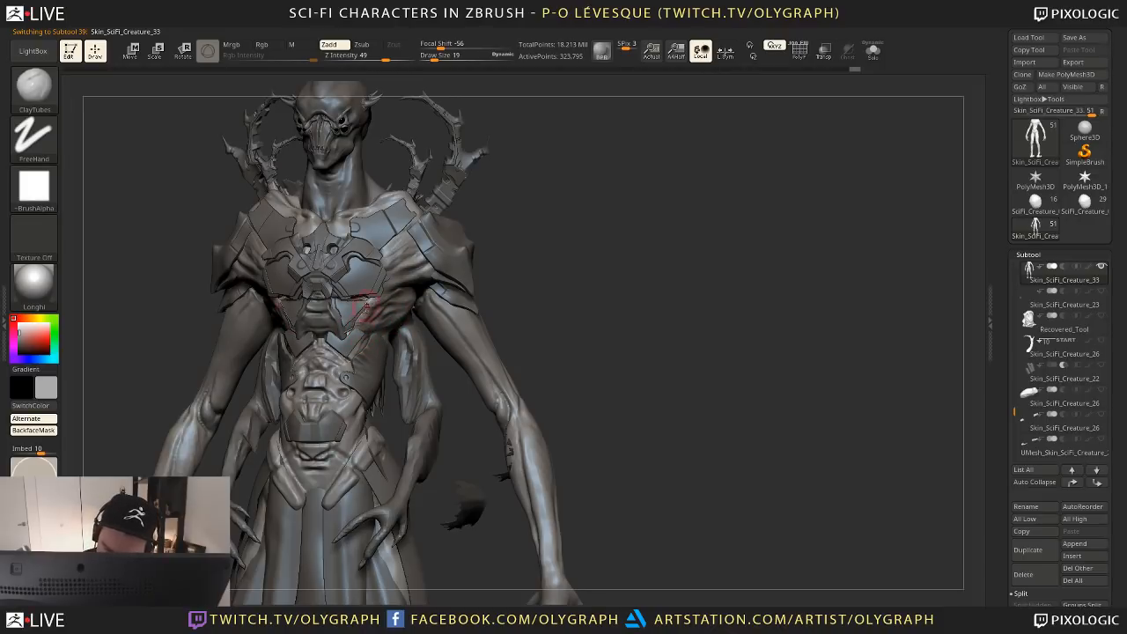
Try Standard brush strokes on the body around the chest and shoulder base, and undo the last stroke
key("b")
key("s")
key("t")
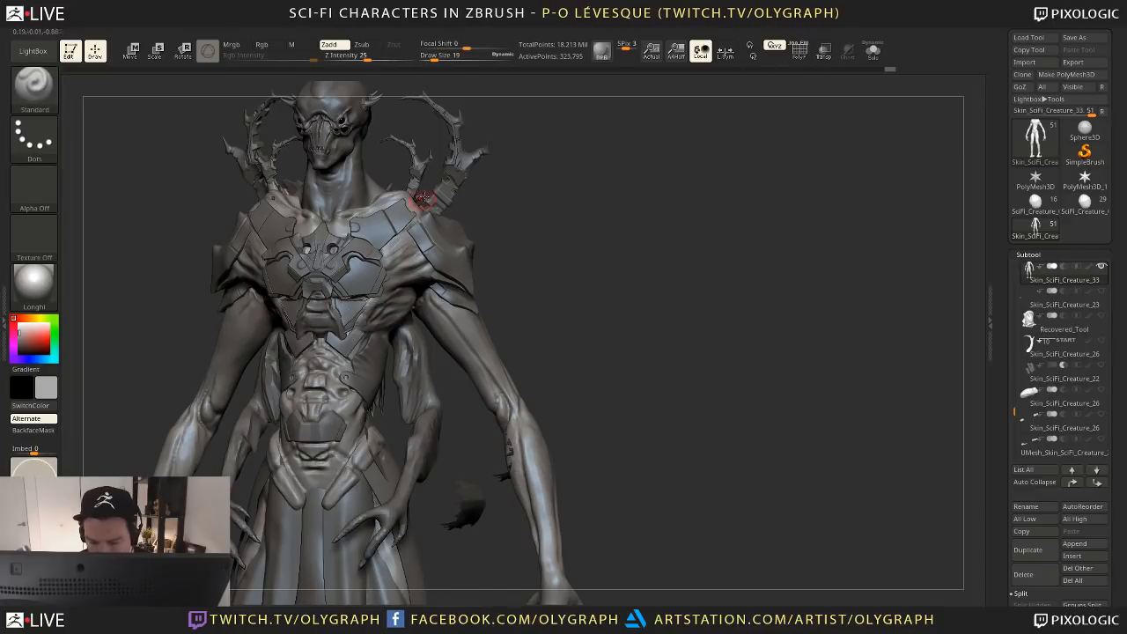
key("bracketright")
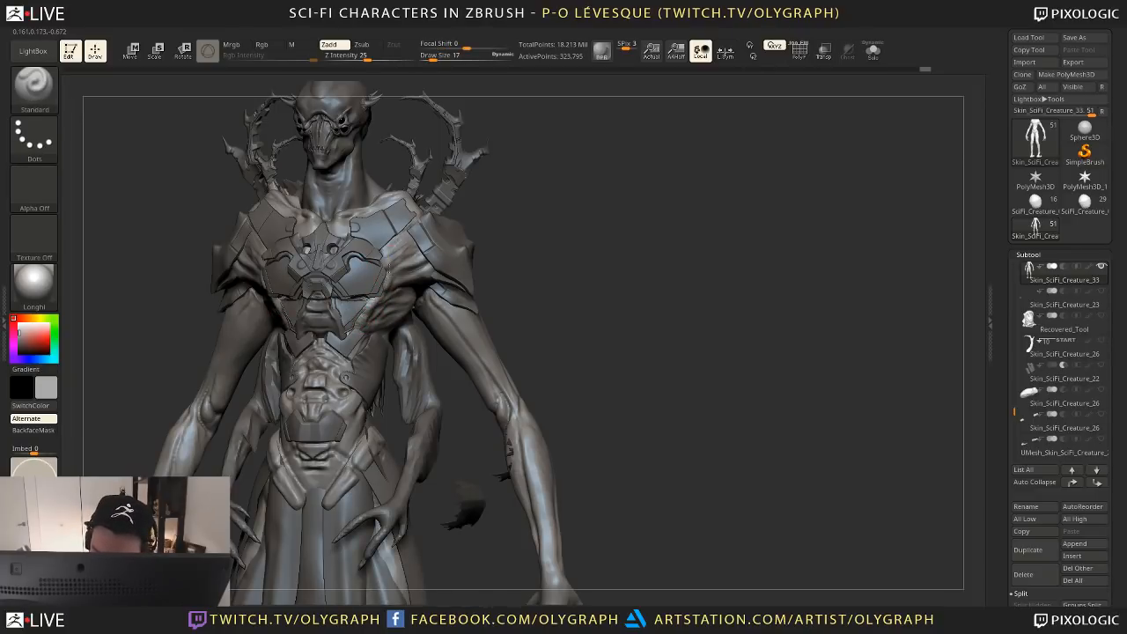
key("ctrl+z")
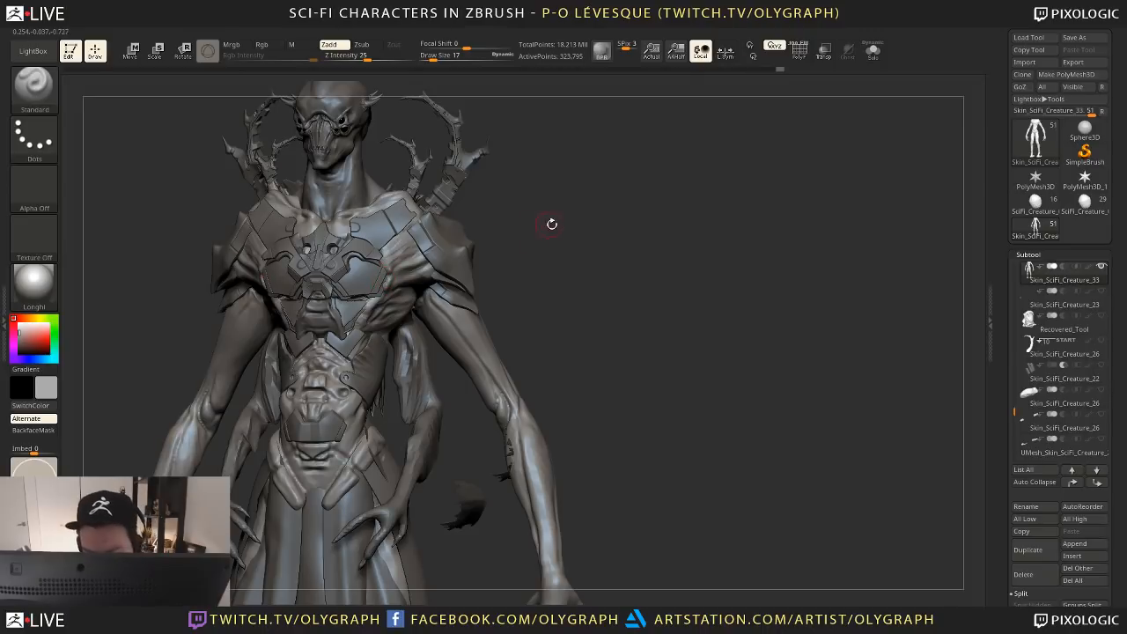
Sculpt finer muscle folds around the collar and between the chest plate and shoulder armor with the Standard brush
left_click_drag(553, 223, 398, 256, "alt")
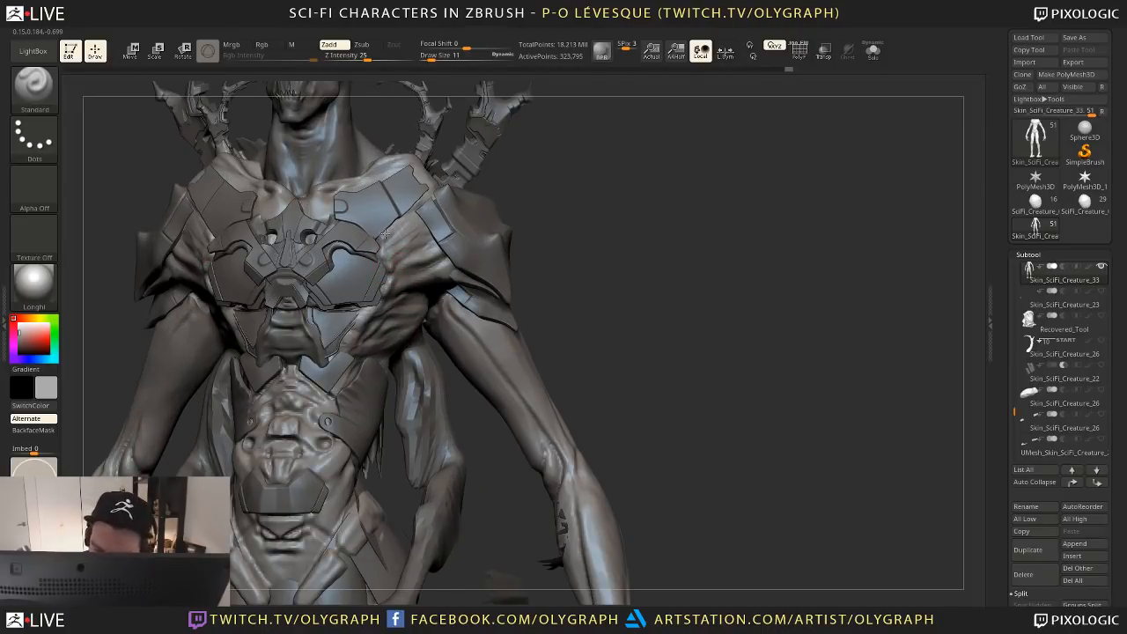
key("bracketright")
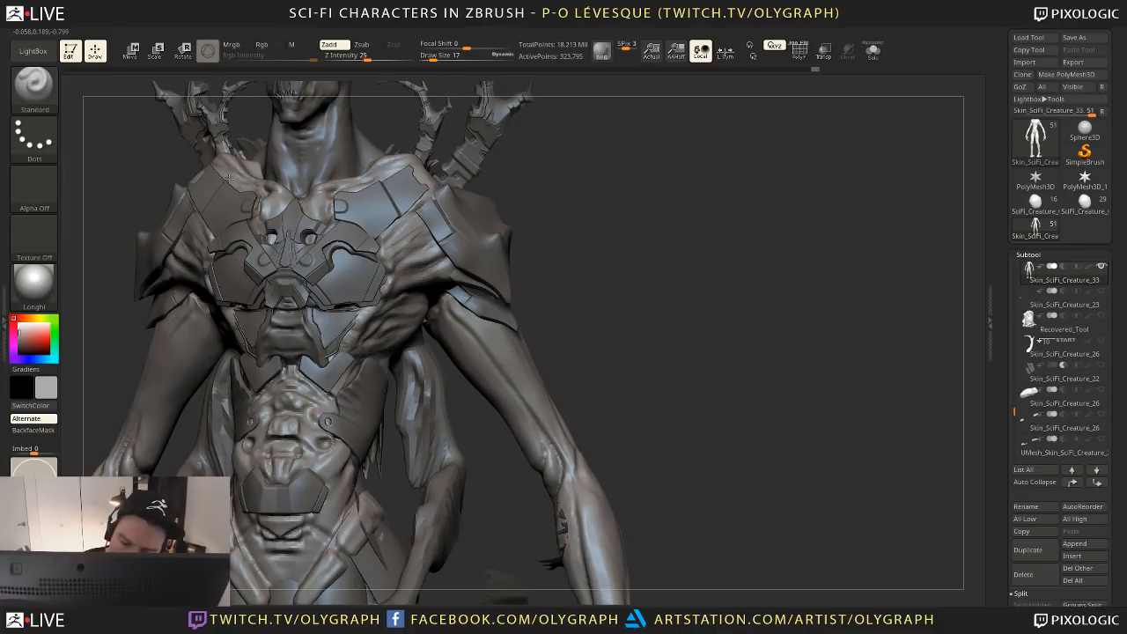
left_click_drag(229, 178, 213, 164)
mouse_move(557, 205)
left_mouse_down("shift")
mouse_move(582, 214)
mouse_move(551, 256)
mouse_move(548, 236)
mouse_move(544, 249)
left_mouse_up("shift")
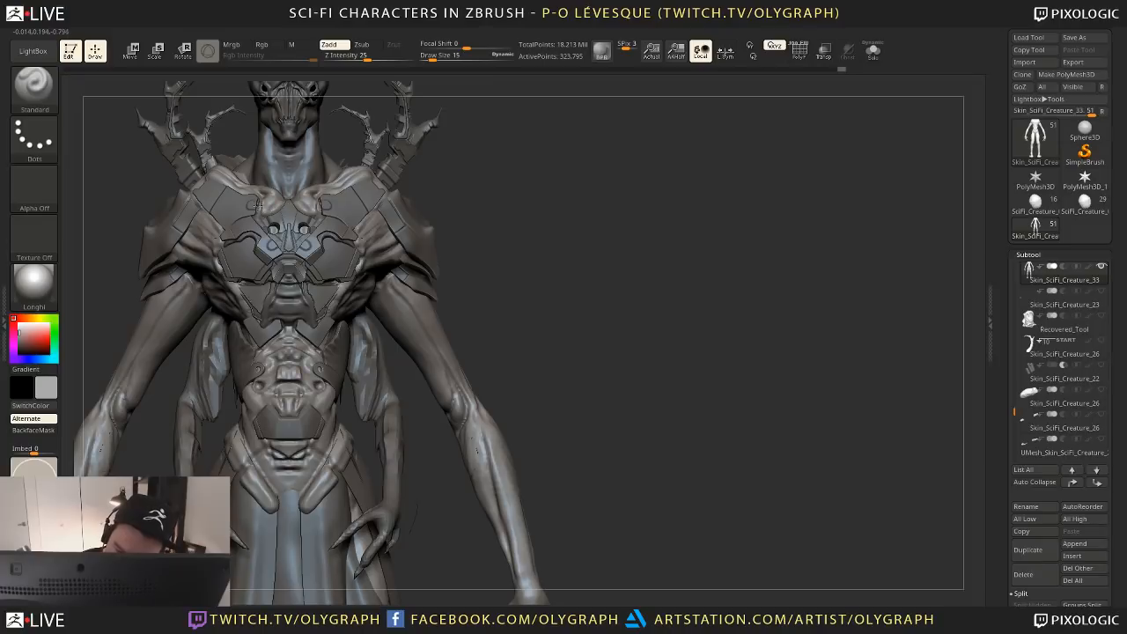
mouse_move(508, 201)
left_mouse_down("alt")
mouse_move(487, 262)
mouse_move(481, 227)
mouse_move(472, 254)
mouse_move(381, 240)
mouse_move(366, 272)
left_mouse_up("alt")
key("s")
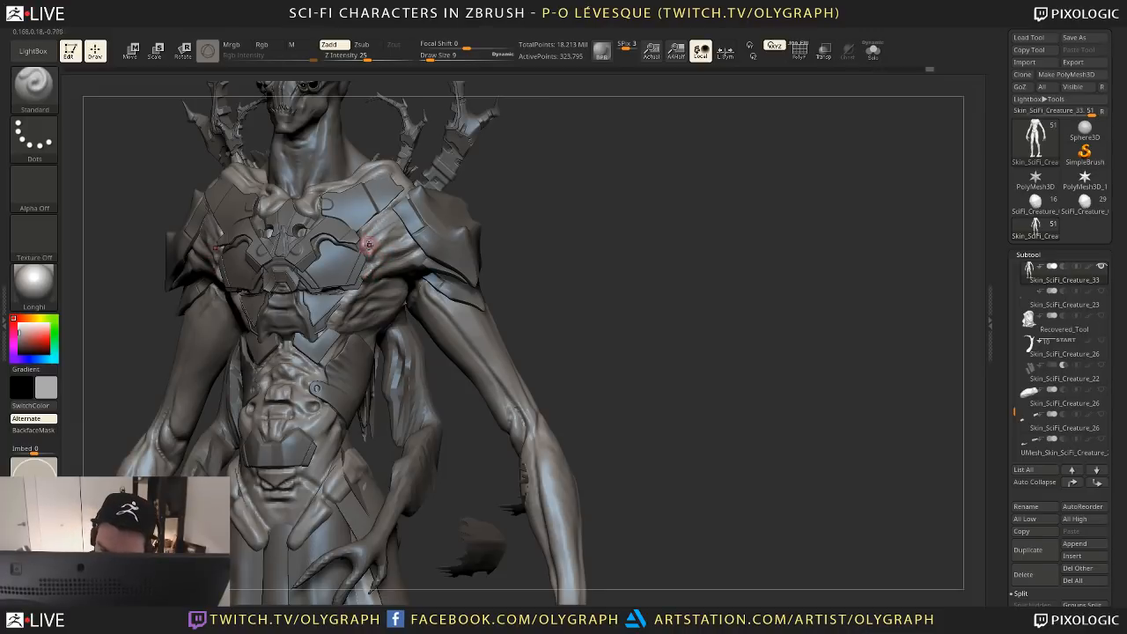
left_click_drag(543, 235, 542, 269, "alt")
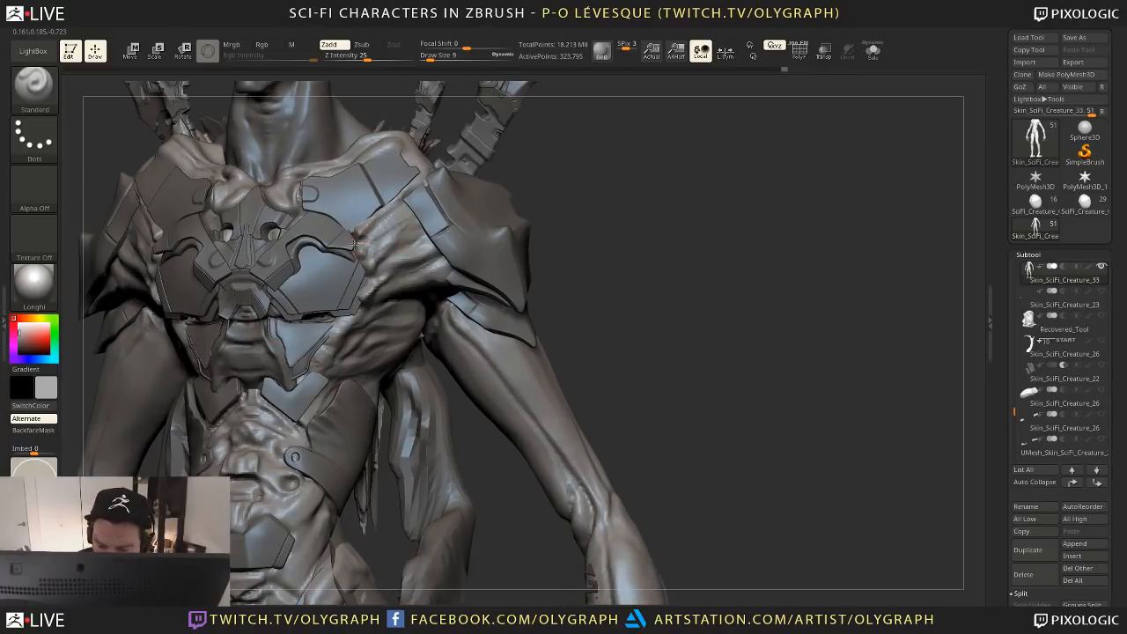
Nudge the flesh along the chest plate's outer edge beside the shoulder with the Move brush
key("b")
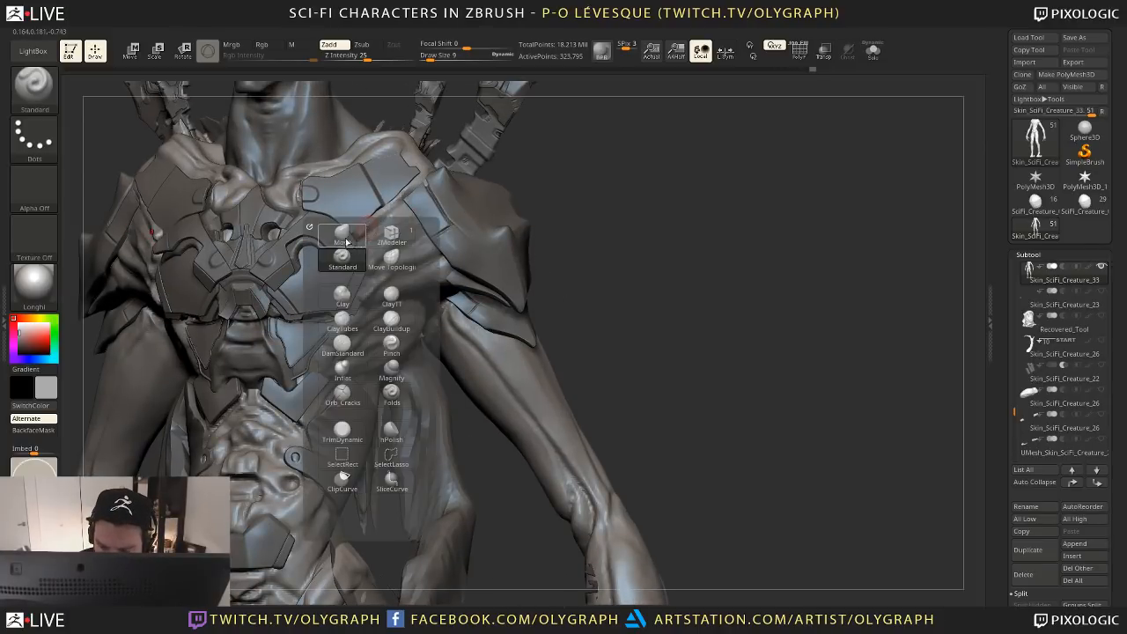
key("m")
key("v")
key("s")
left_click_drag(351, 224, 363, 219)
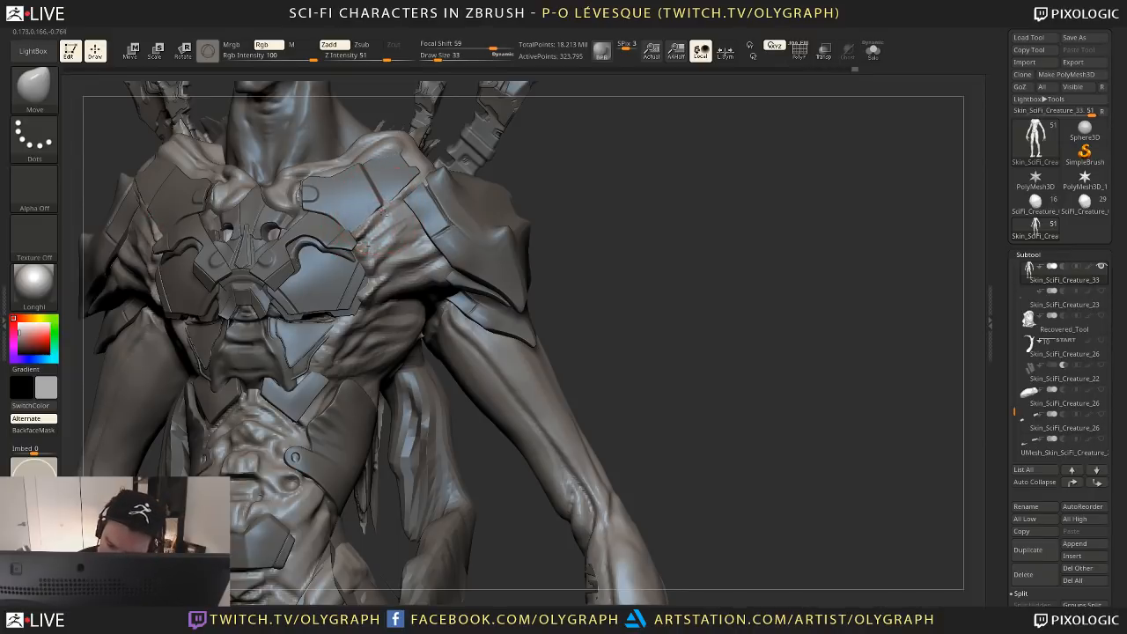
key("s")
left_click_drag(381, 212, 356, 211)
key("s")
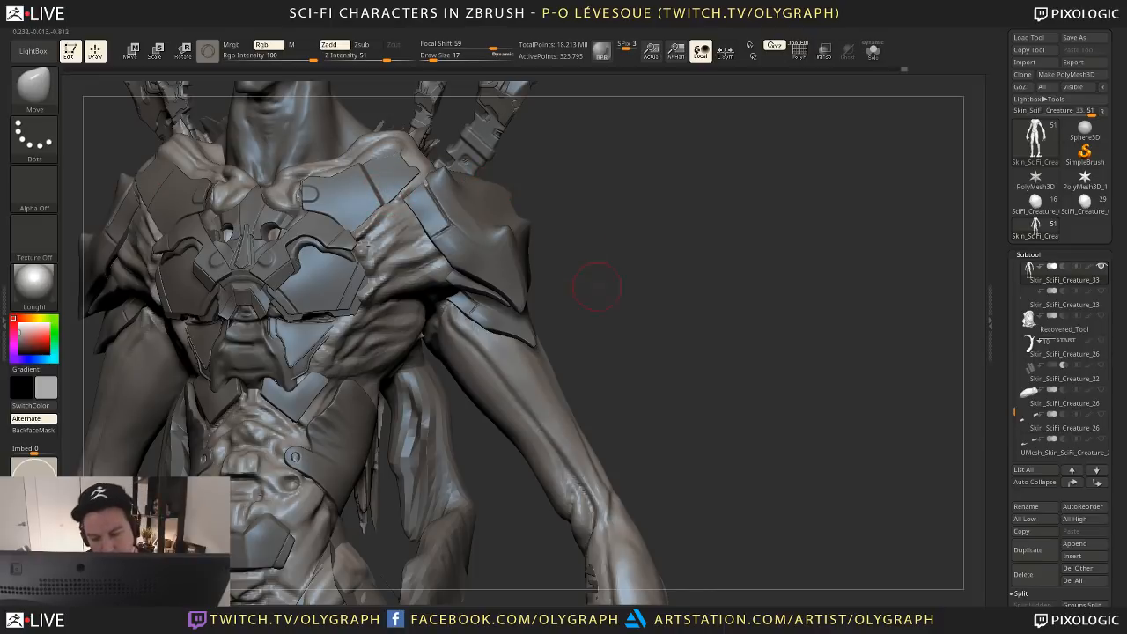
Pull the muscle beside the lower chest plate into shape with the Move brush at draw size 14
left_click_drag(597, 286, 554, 220, "alt")
mouse_move(547, 271)
left_mouse_down("shift")
mouse_move(555, 261)
mouse_move(553, 280)
mouse_move(574, 259)
mouse_move(533, 252)
left_mouse_up("shift")
key("s")
left_click_drag(359, 275, 371, 276)
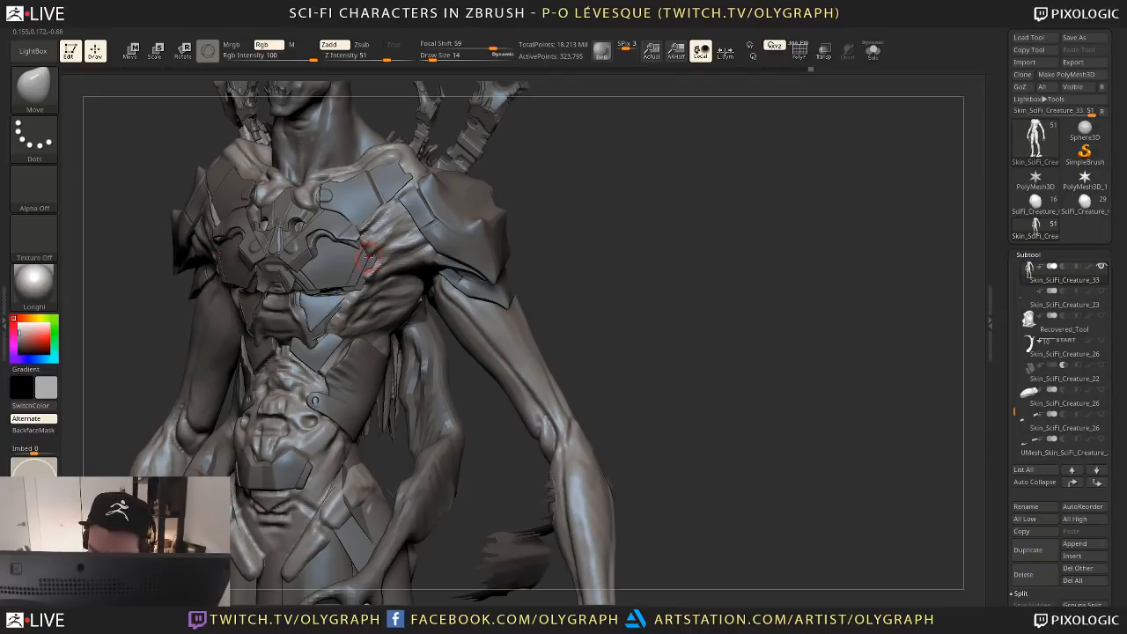
left_click_drag(580, 235, 579, 203, "shift")
Select the torso subtool Skin_SciFi_Creature_09 and build up the sternum form below the chest plate with ClayTubes
key("s")
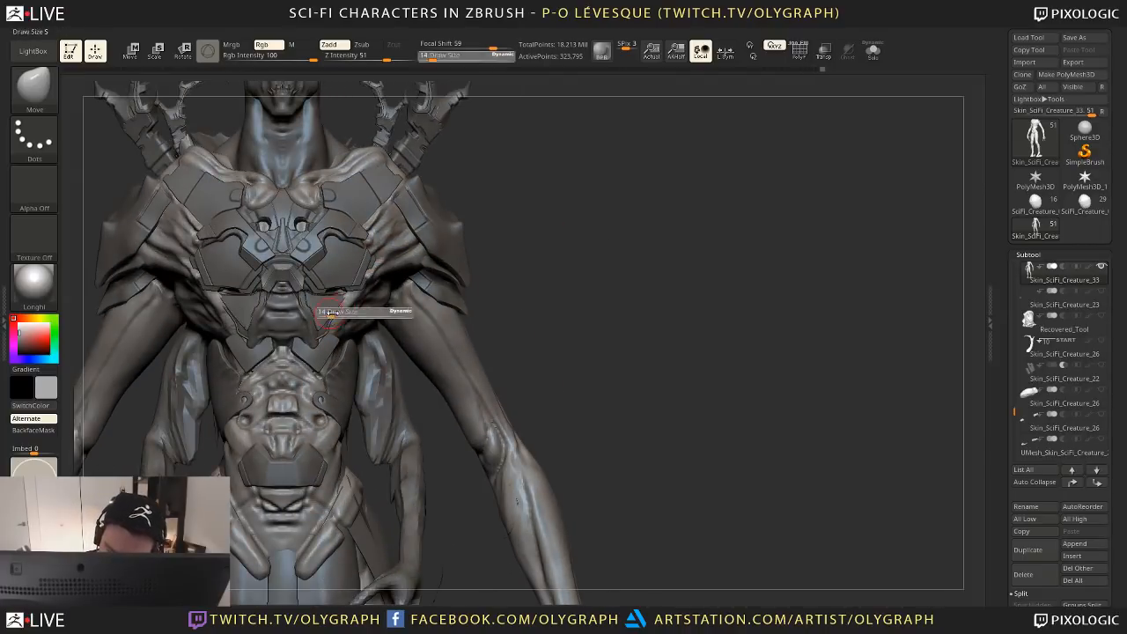
mouse_move(331, 314)
left_mouse_down()
mouse_move(342, 314)
mouse_move(313, 323)
left_mouse_up()
left_click(303, 331, "alt")
key("s")
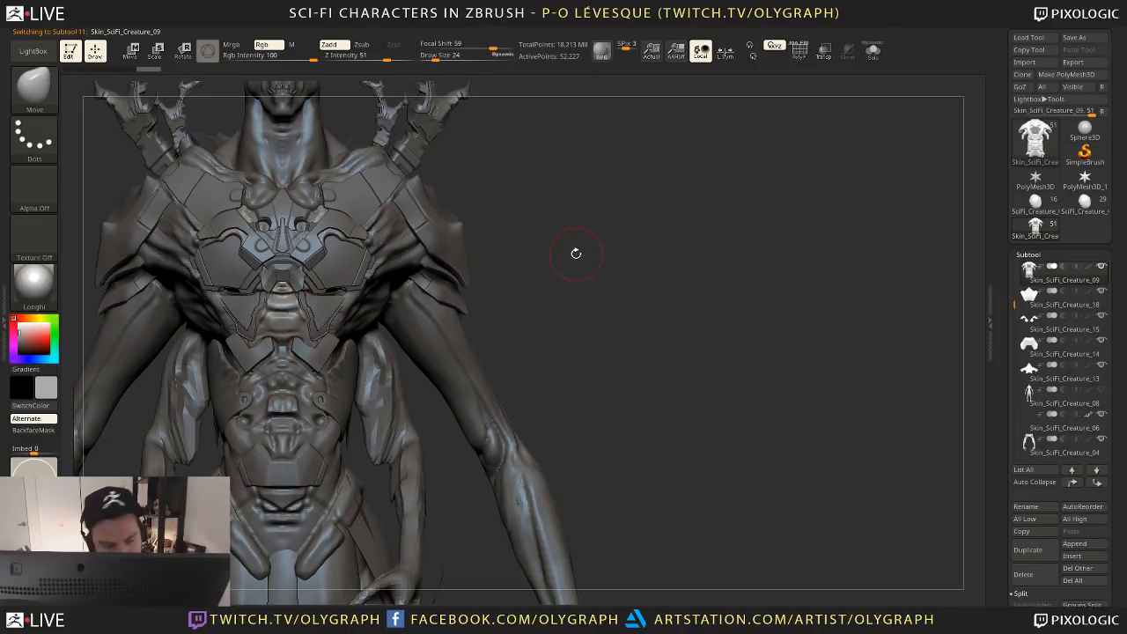
left_click_drag(530, 286, 554, 302)
left_click_drag(572, 320, 577, 238)
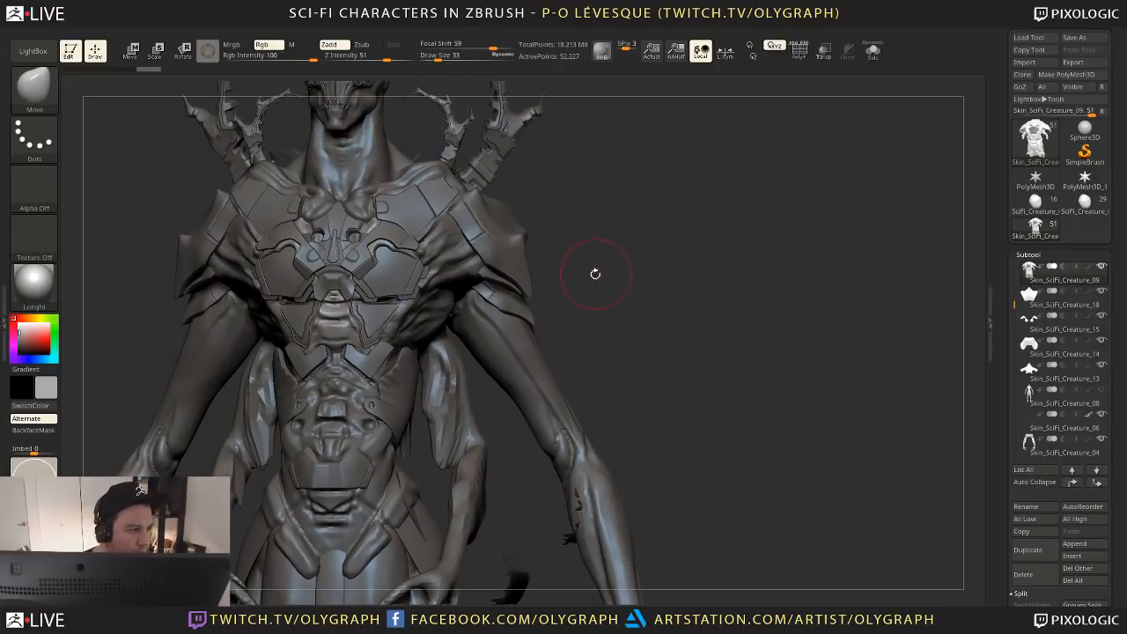
key("b")
key("c")
key("t")
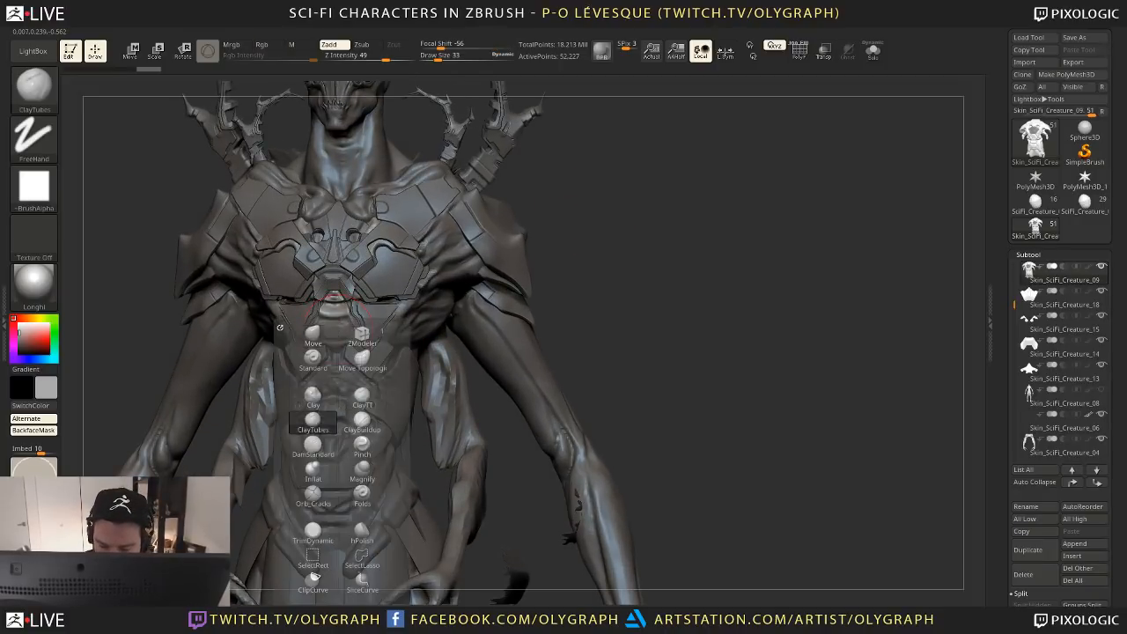
mouse_move(313, 344)
left_mouse_down()
mouse_move(327, 319)
mouse_move(315, 354)
left_mouse_up()
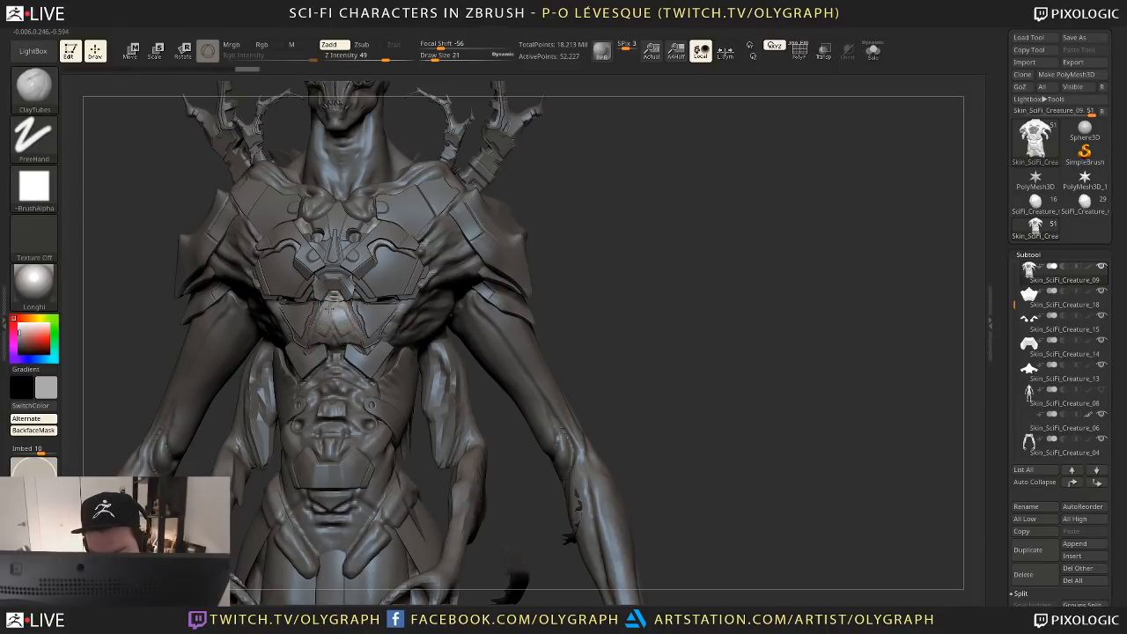
left_click_drag(330, 305, 332, 336)
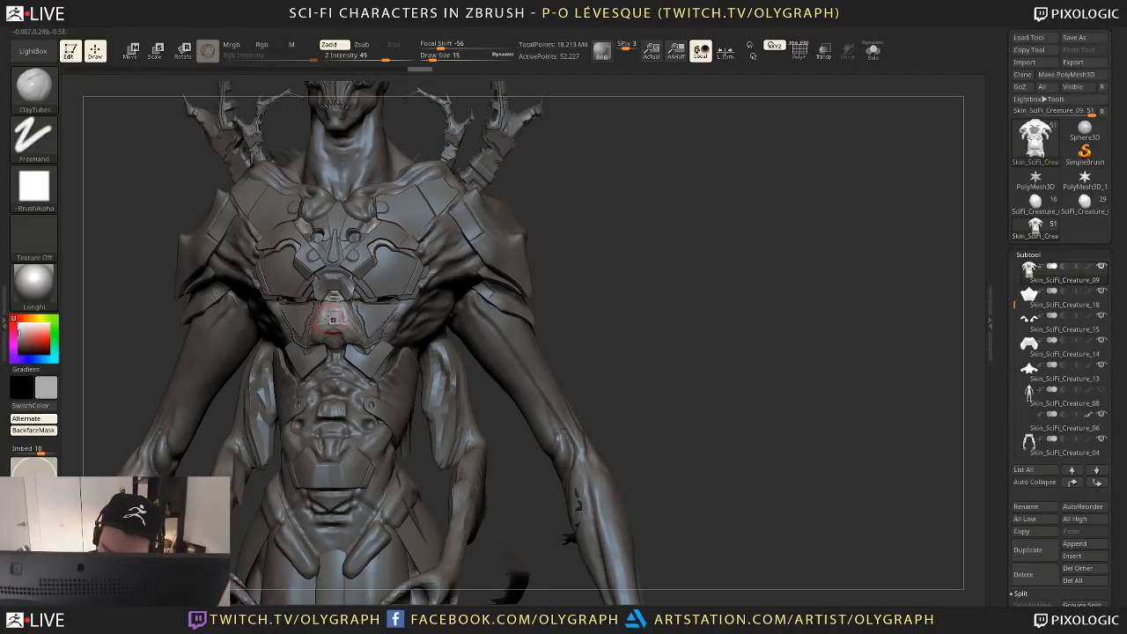
Flatten the sternum form into cleaner planes with the TrimDynamic brush
key("b")
key("t")
key("d")
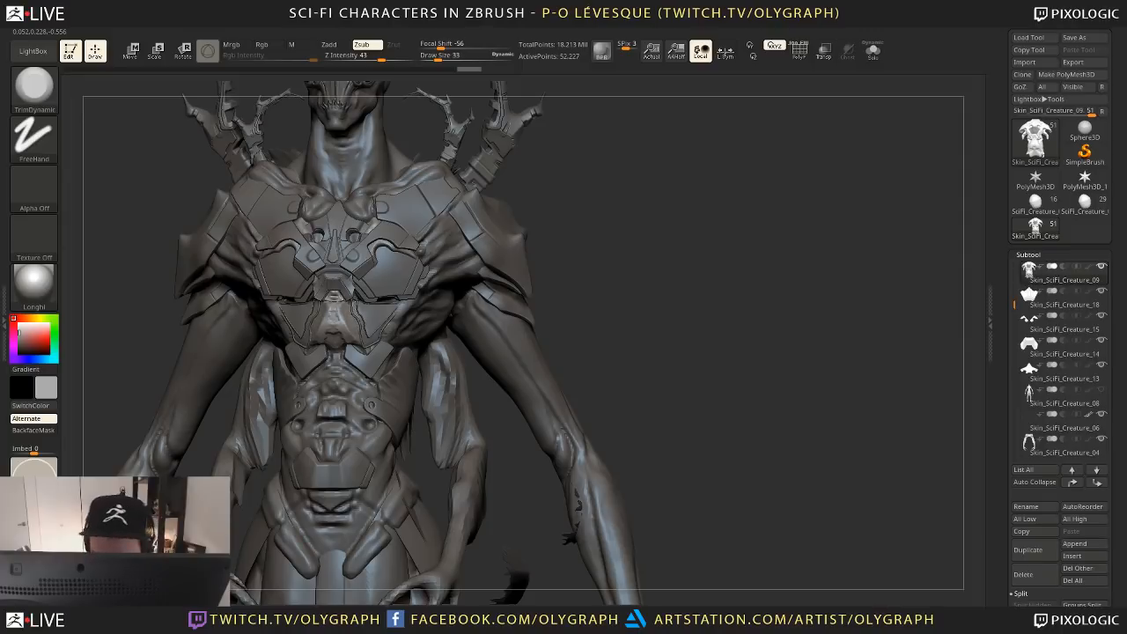
key("s")
mouse_move(346, 321)
left_mouse_down()
mouse_move(335, 346)
mouse_move(337, 328)
left_mouse_up()
key("s")
left_click_drag(566, 255, 511, 255, "alt")
Select the Move brush and frame the creature's chest and arms from the front
key("b")
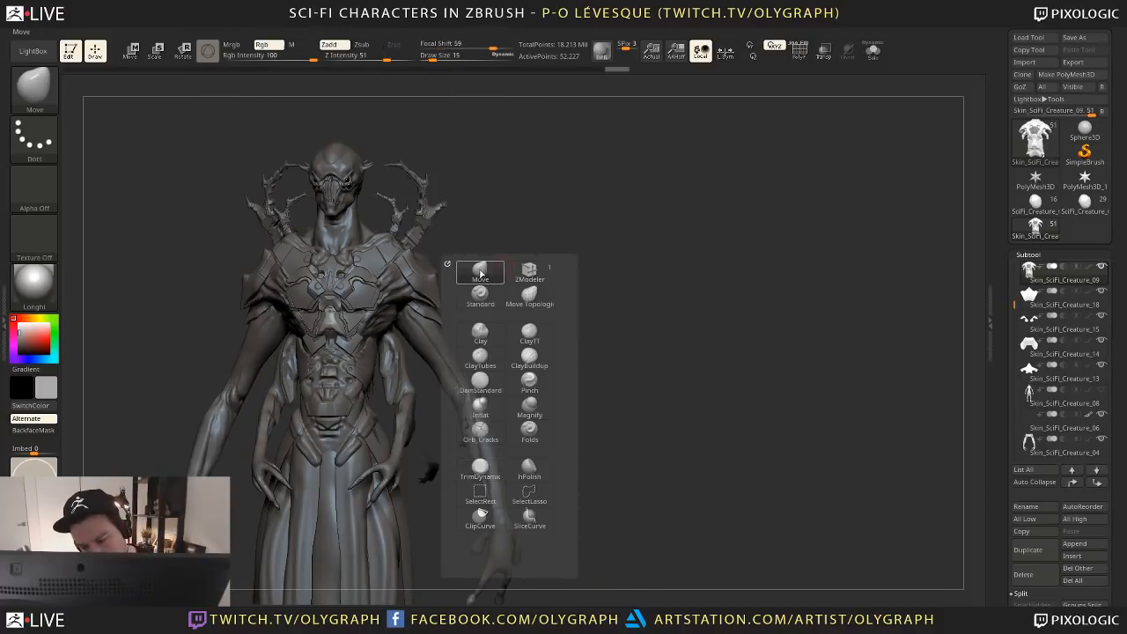
key("m")
key("v")
mouse_move(493, 334)
left_mouse_down("alt")
mouse_move(317, 321)
mouse_move(321, 308)
left_mouse_up("alt")
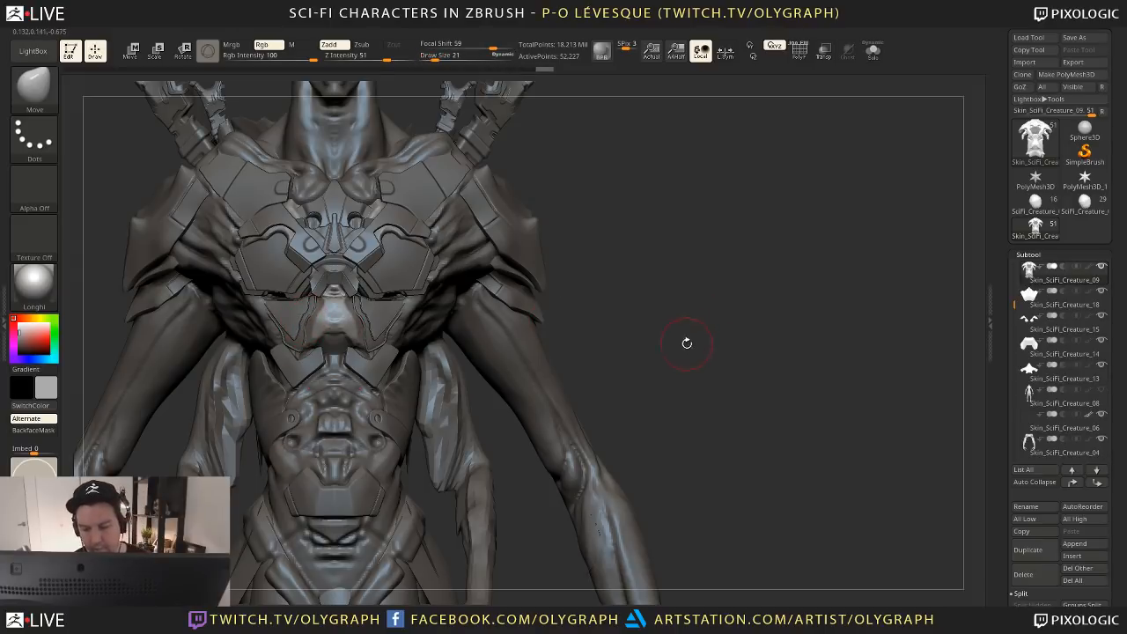
Enable interface customization and examine the Move brush's elasticity and curve settings, including AccuCurve
key("space")
left_click(685, 72)
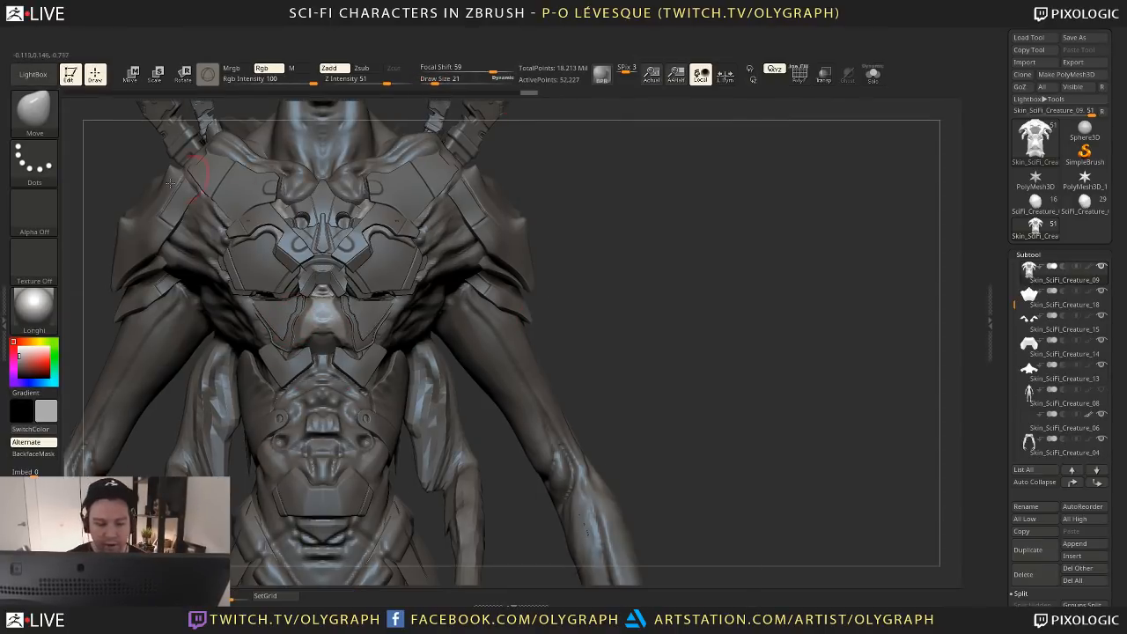
left_click(62, 34)
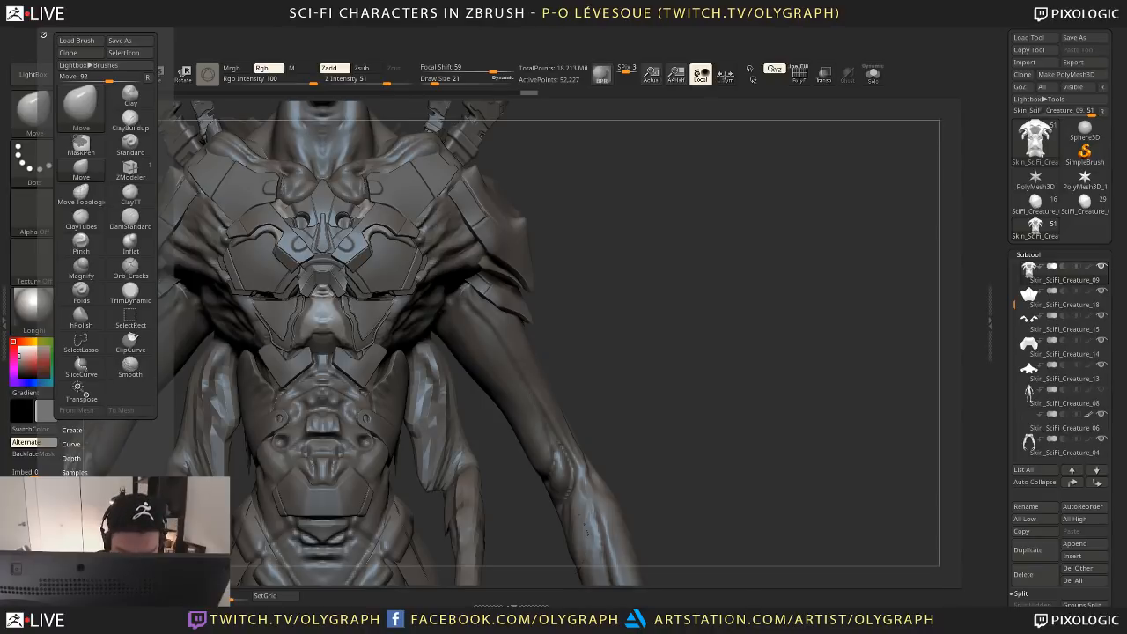
scroll(114, 357, "down", 3)
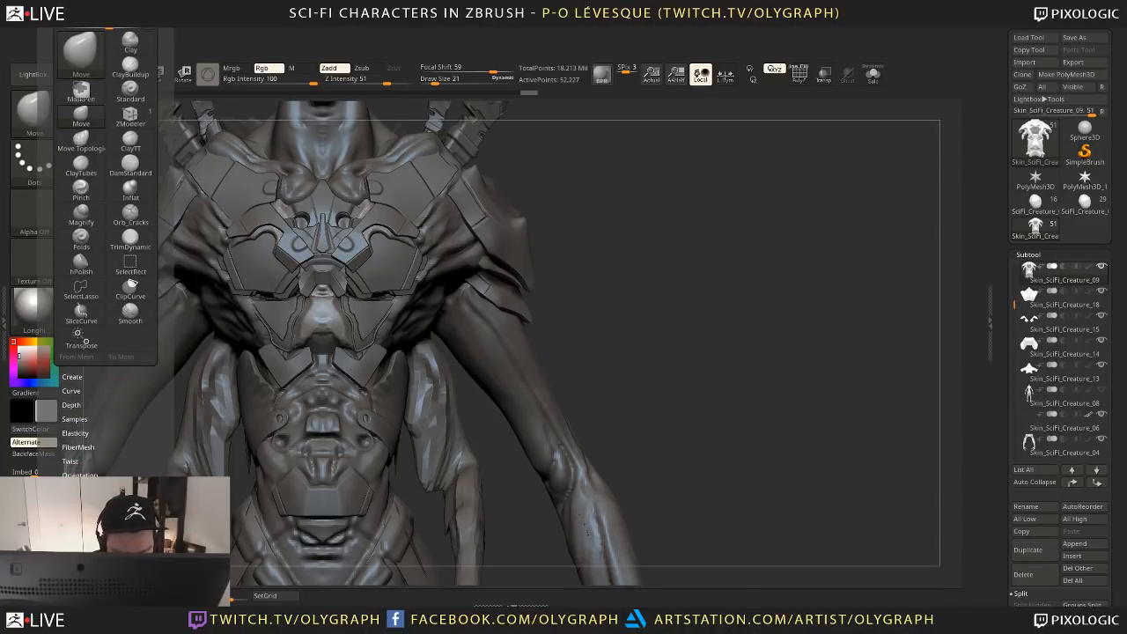
left_click(98, 419)
left_click(124, 416)
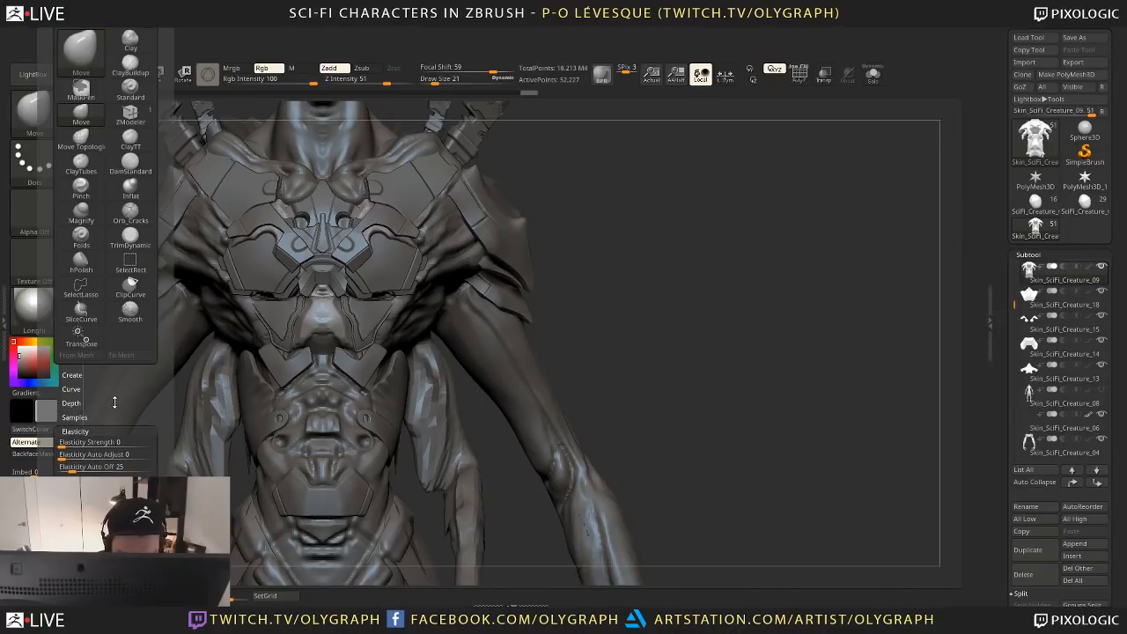
left_click(114, 403)
left_click(115, 389)
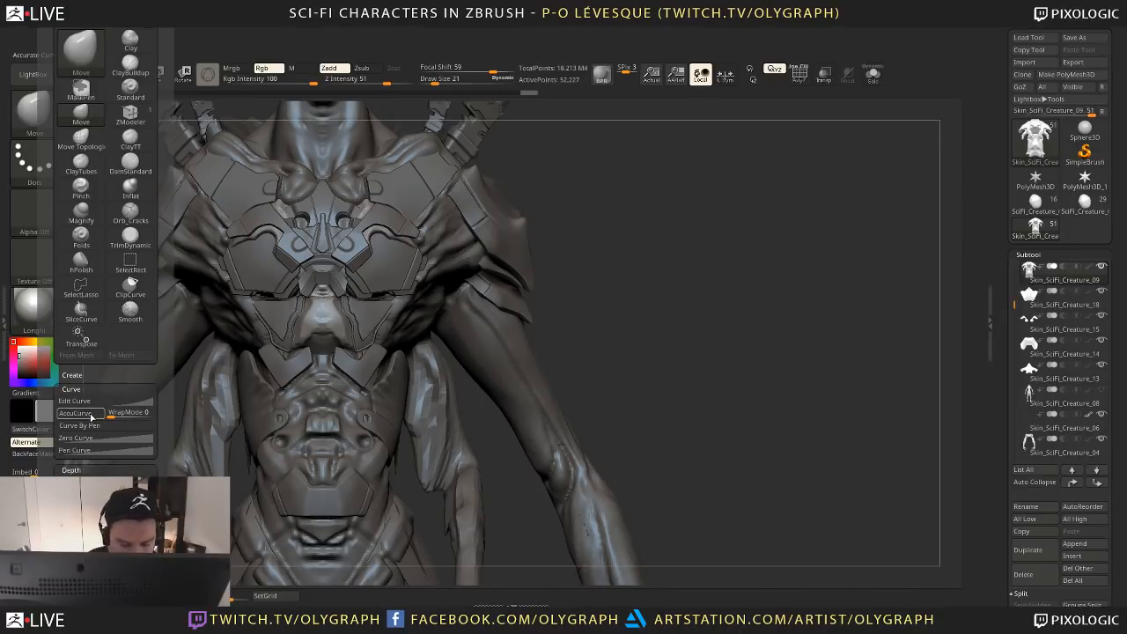
key("ctrl")
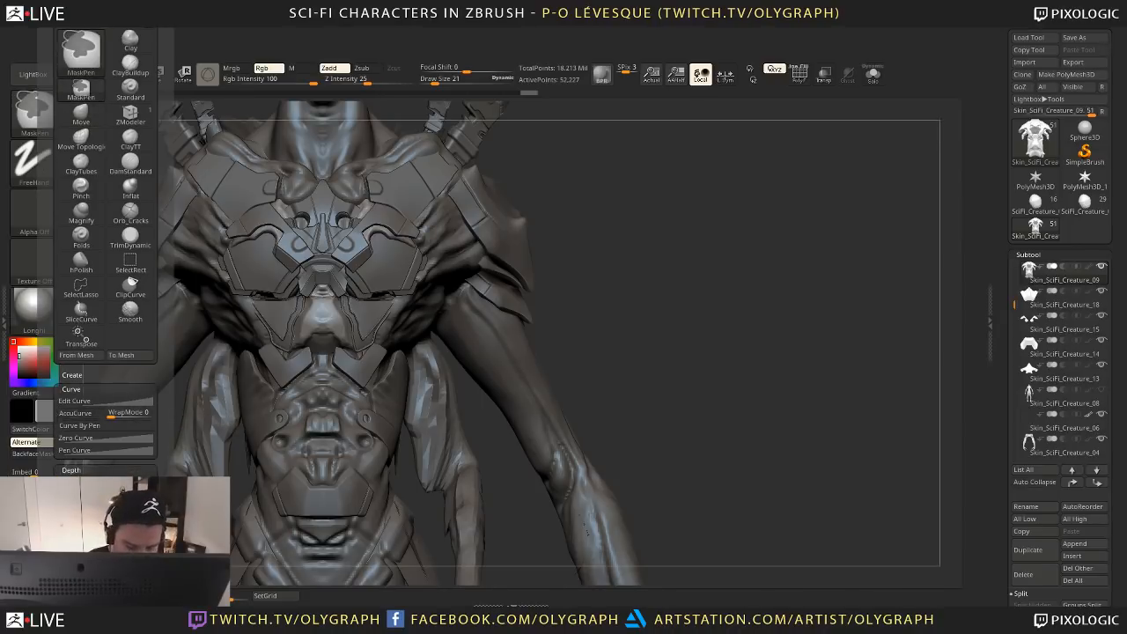
Turn interface customization off and store the interface configuration
key("space")
left_click(667, 74)
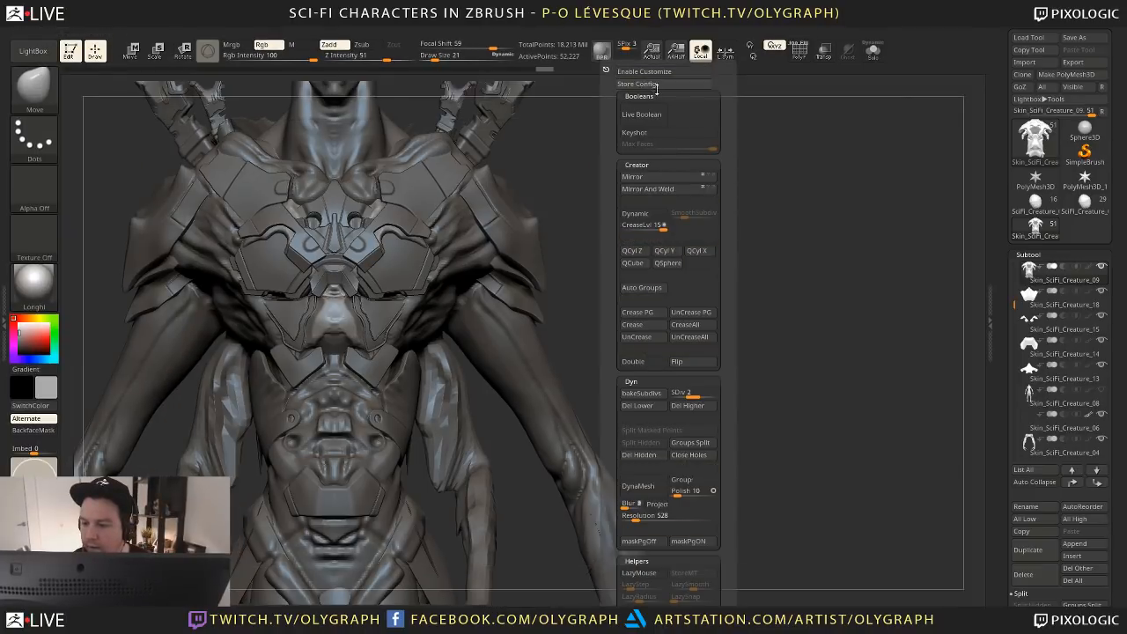
left_click(638, 84)
left_click(654, 350)
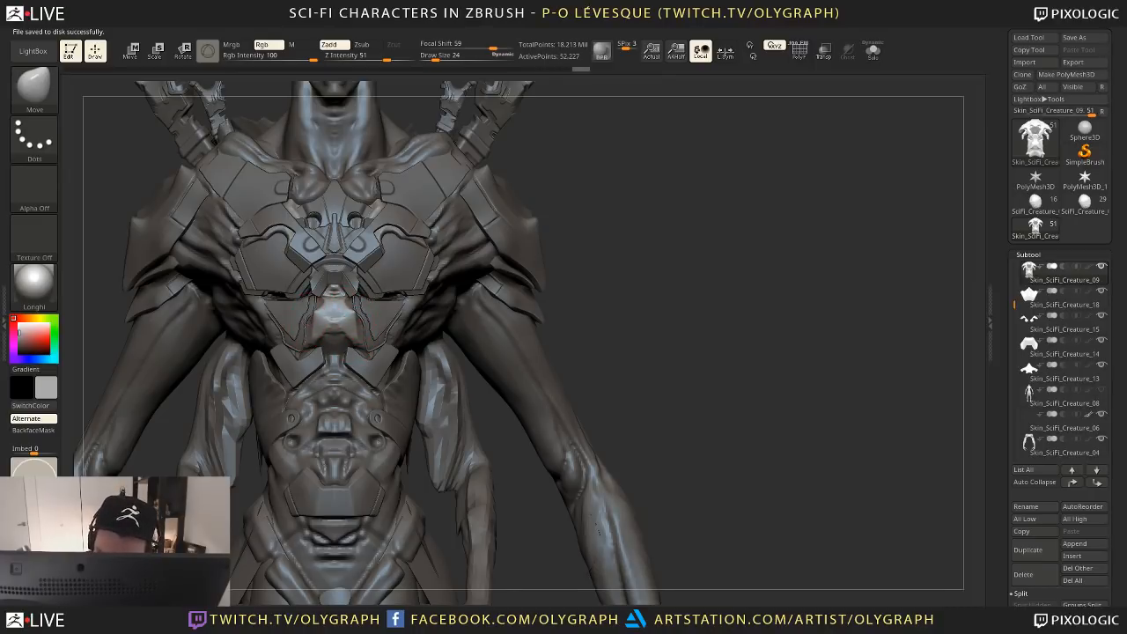
Pull the sternum form between the lower chest plates into shape with the Move brush, adjusting the draw size
key("s")
mouse_move(338, 328)
left_mouse_down()
mouse_move(318, 344)
mouse_move(335, 298)
left_mouse_up()
key("s")
left_click(399, 211)
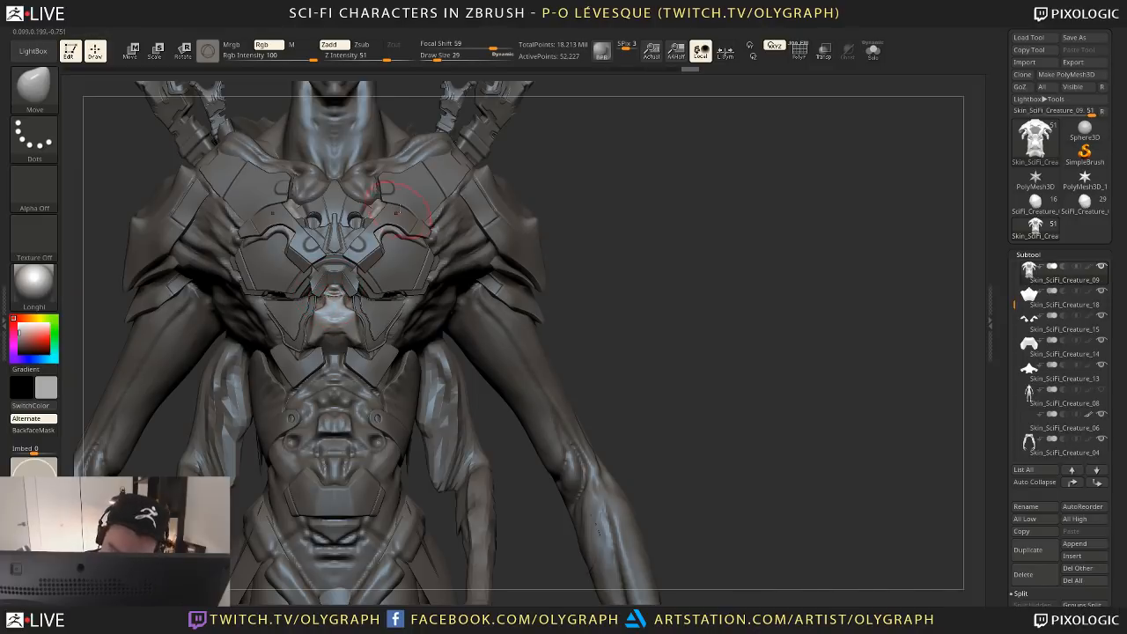
left_click_drag(598, 244, 633, 265)
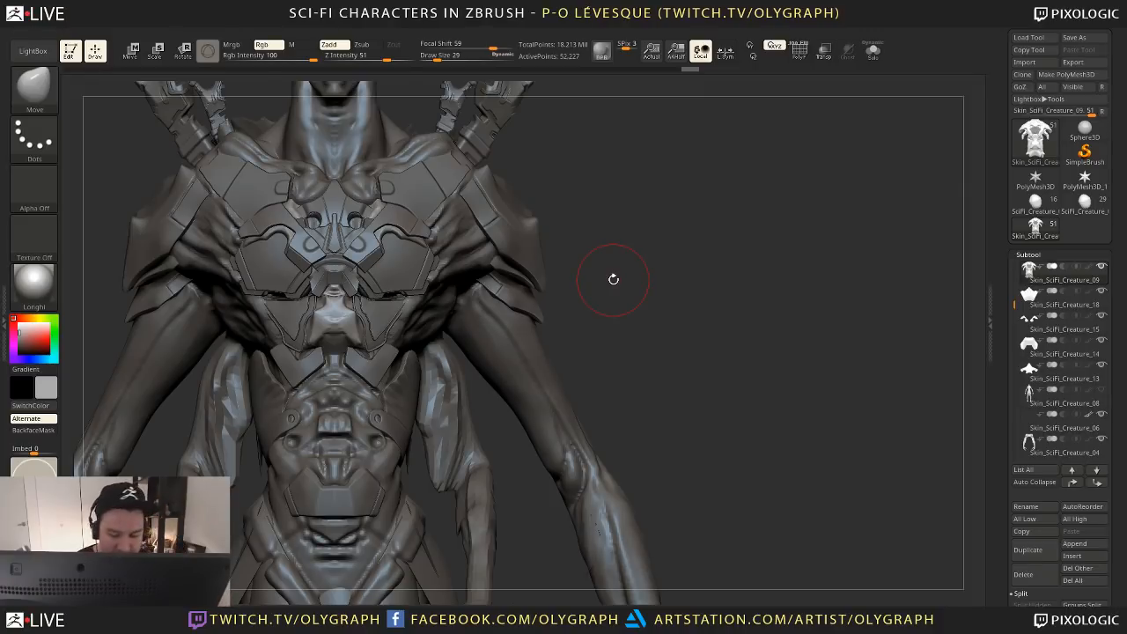
mouse_move(626, 292)
left_mouse_down("alt")
mouse_move(622, 274)
mouse_move(650, 312)
left_mouse_up("alt")
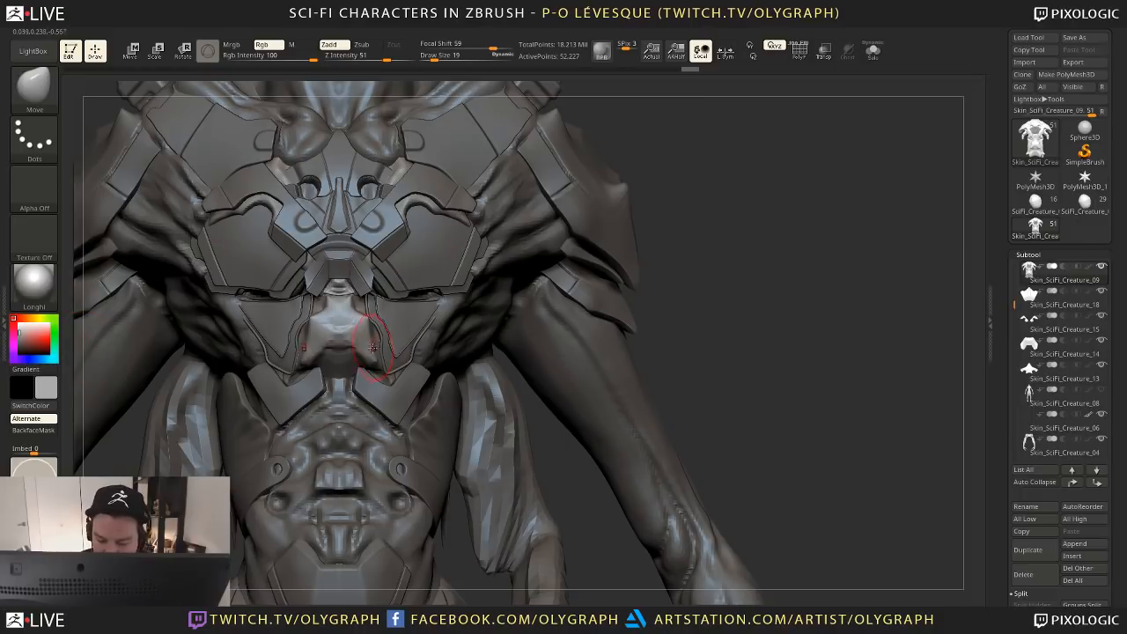
mouse_move(669, 282)
left_mouse_down("alt")
mouse_move(604, 212)
mouse_move(581, 213)
left_mouse_up("alt")
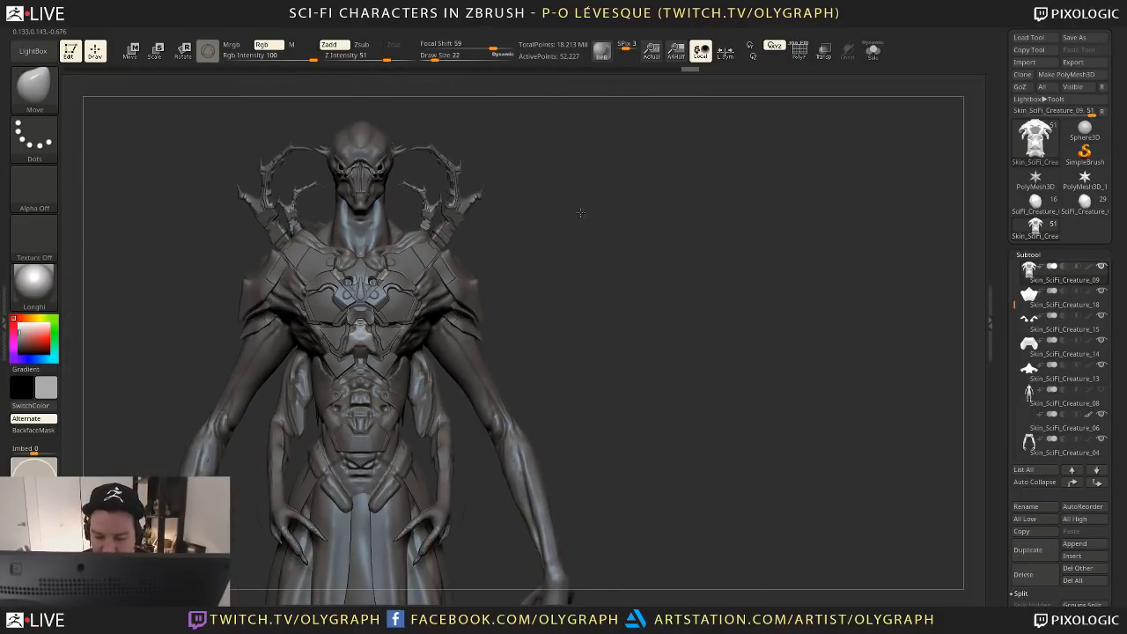
Switch the creature's material from Longhi to ZSkin and frame the upper body from the front
left_click_drag(569, 305, 623, 187)
left_click_drag(645, 261, 175, 296)
left_click_drag(141, 350, 123, 280, "alt")
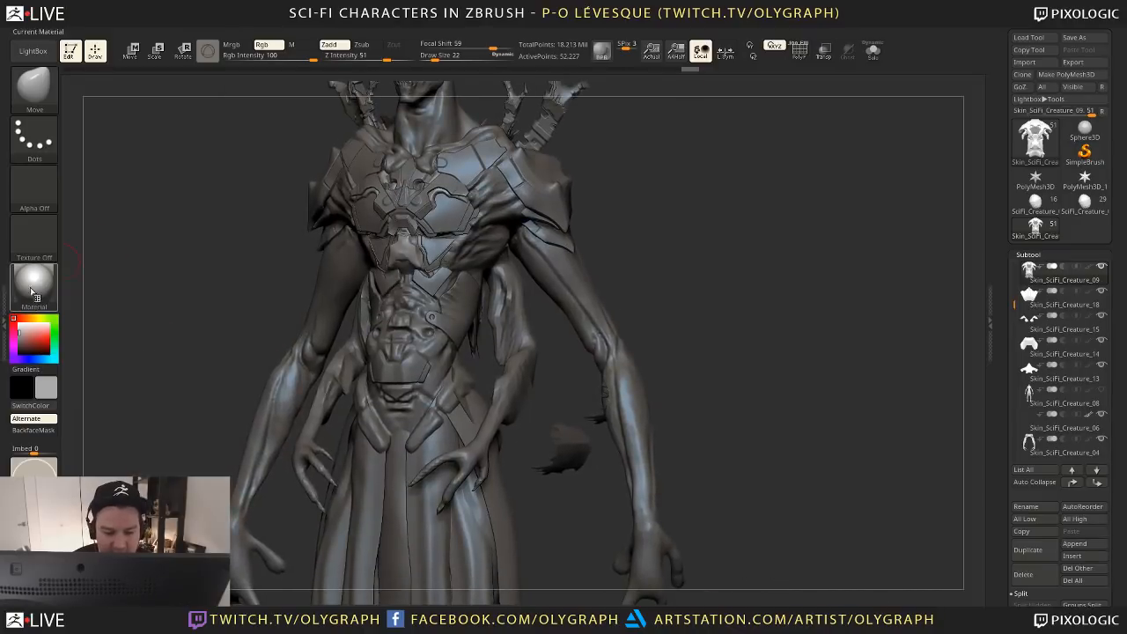
left_click(33, 284)
left_click_drag(617, 202, 704, 204)
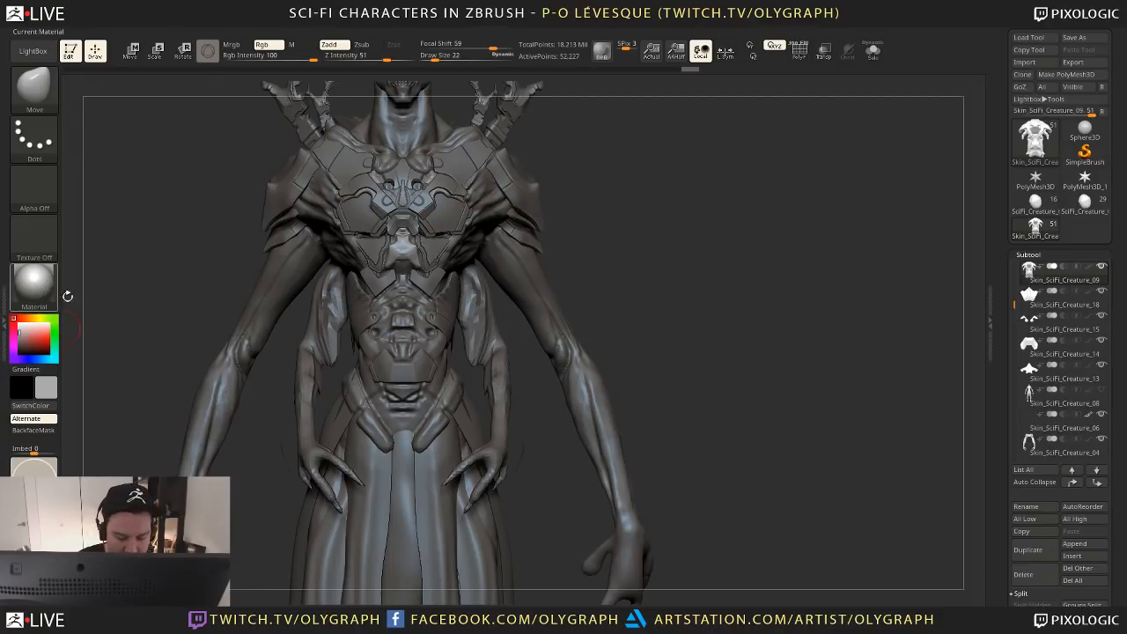
left_click(56, 288)
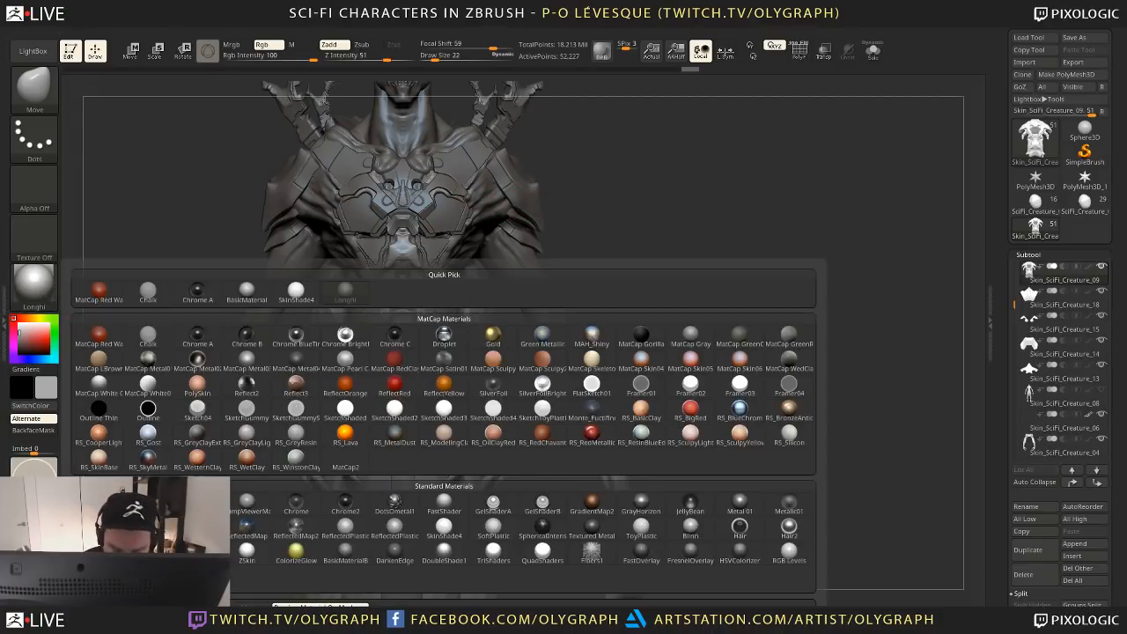
left_click(246, 551)
mouse_move(650, 282)
left_mouse_down("alt")
mouse_move(644, 325)
mouse_move(632, 312)
mouse_move(635, 322)
left_mouse_up("alt")
key("s")
mouse_move(622, 320)
left_mouse_down("alt")
mouse_move(627, 288)
mouse_move(607, 310)
mouse_move(634, 305)
mouse_move(605, 250)
mouse_move(624, 236)
mouse_move(631, 260)
left_mouse_up("alt")
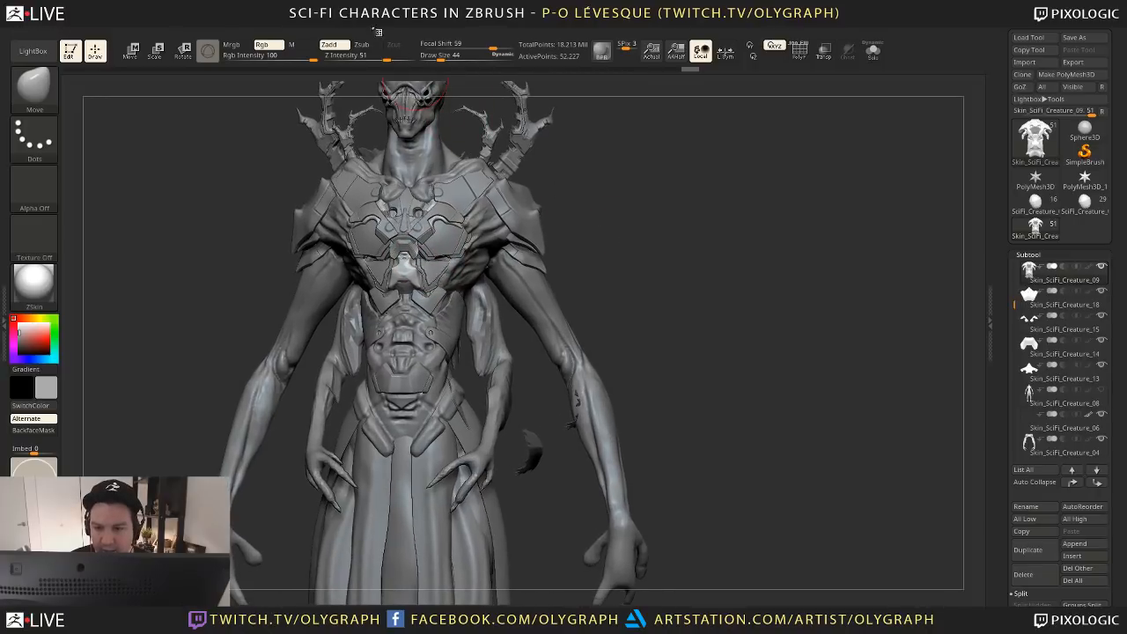
Set ZSkin's specular to 10 on the first shader and 9 on the second, and pick a darker grey colour
left_click(338, 29)
left_click(362, 246)
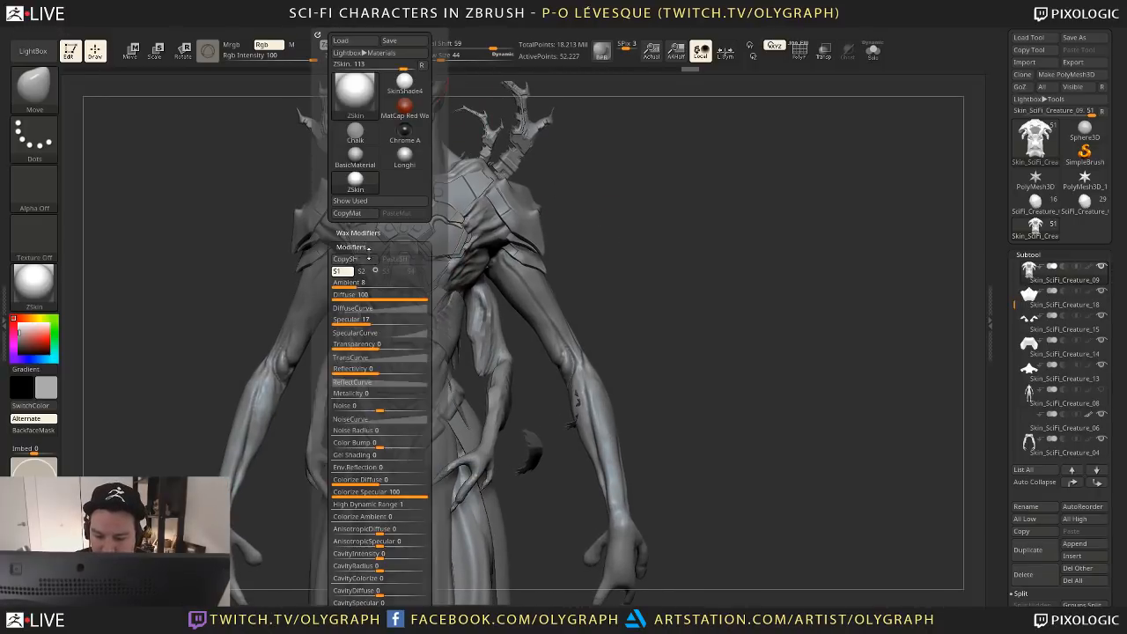
left_click(340, 271)
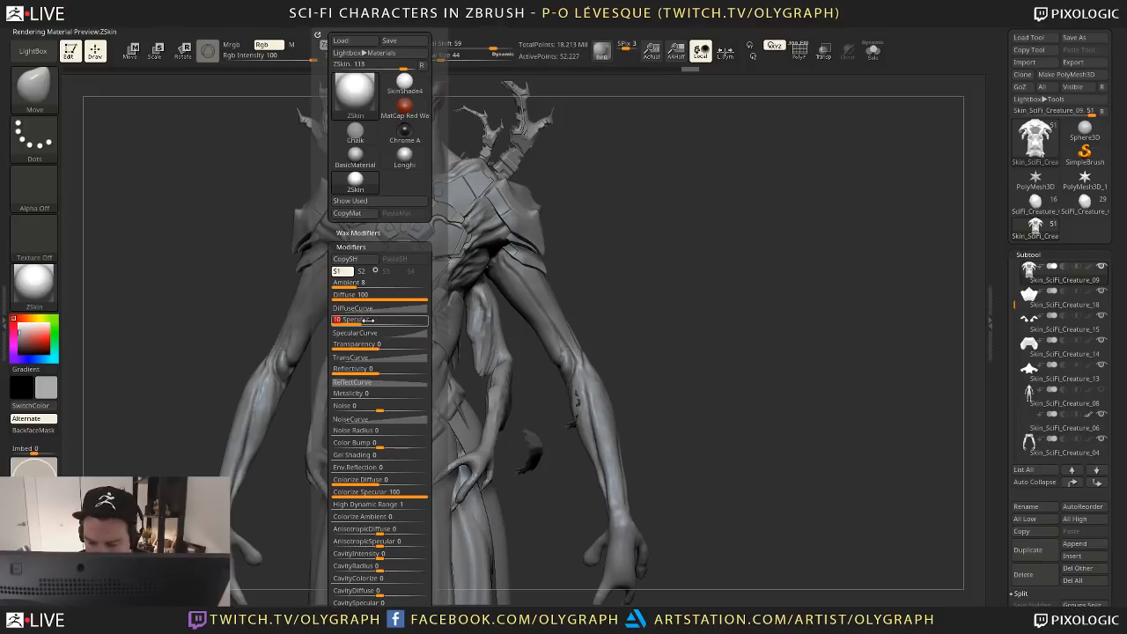
left_click(364, 272)
left_click_drag(369, 319, 333, 319)
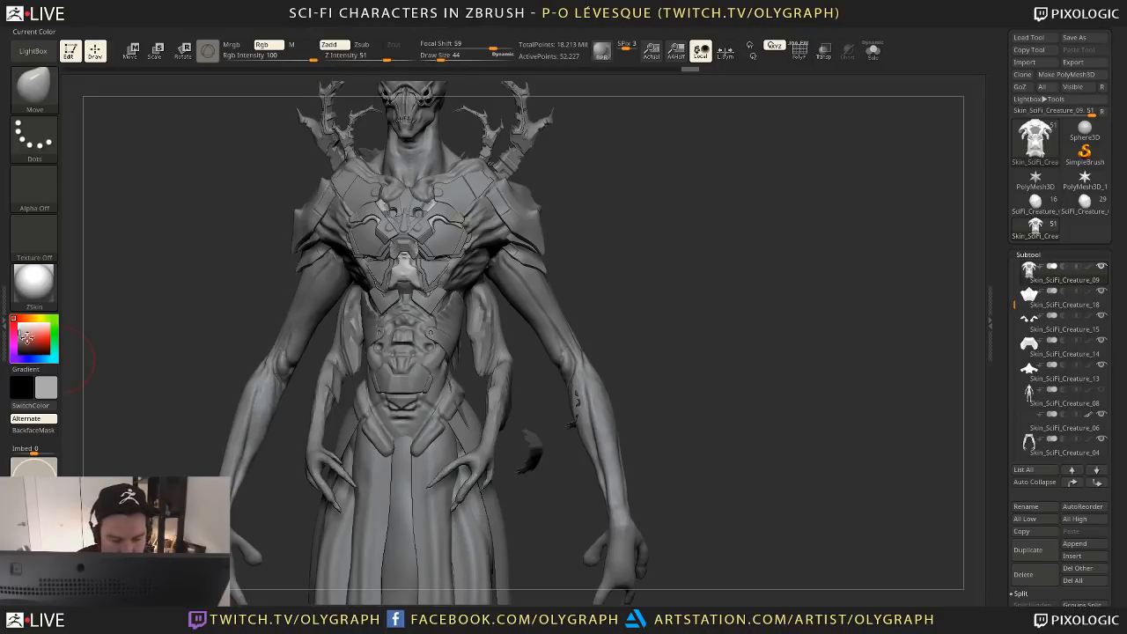
left_click(48, 343)
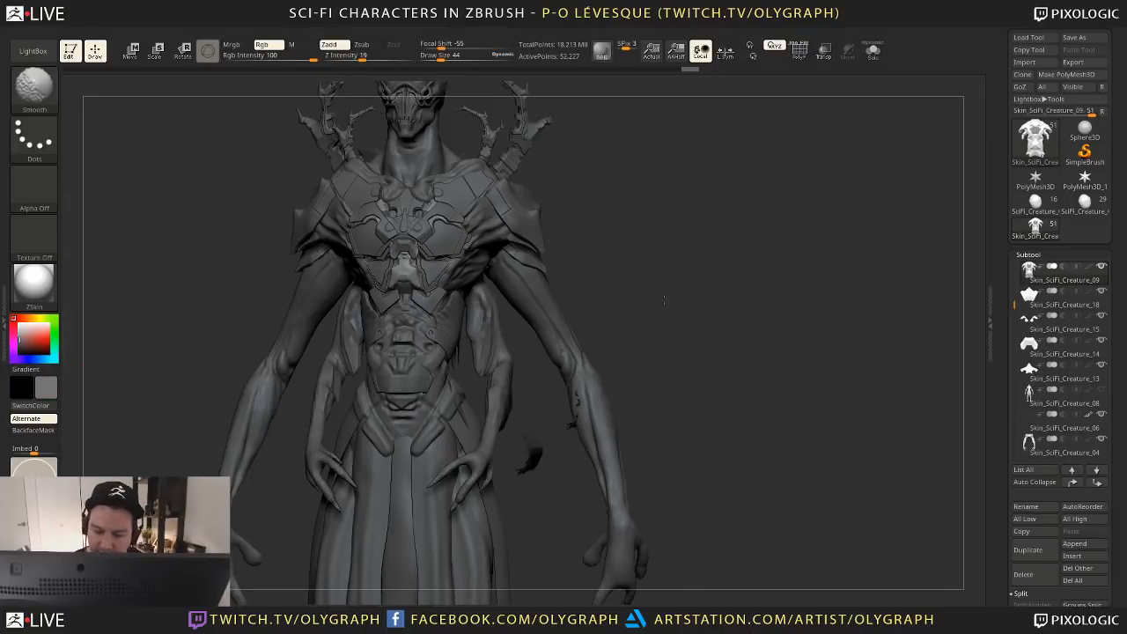
left_click_drag(664, 300, 616, 270, "shift")
Preview the Longhi and ZMetal materials on the creature and switch back to ZSkin
left_click(38, 287)
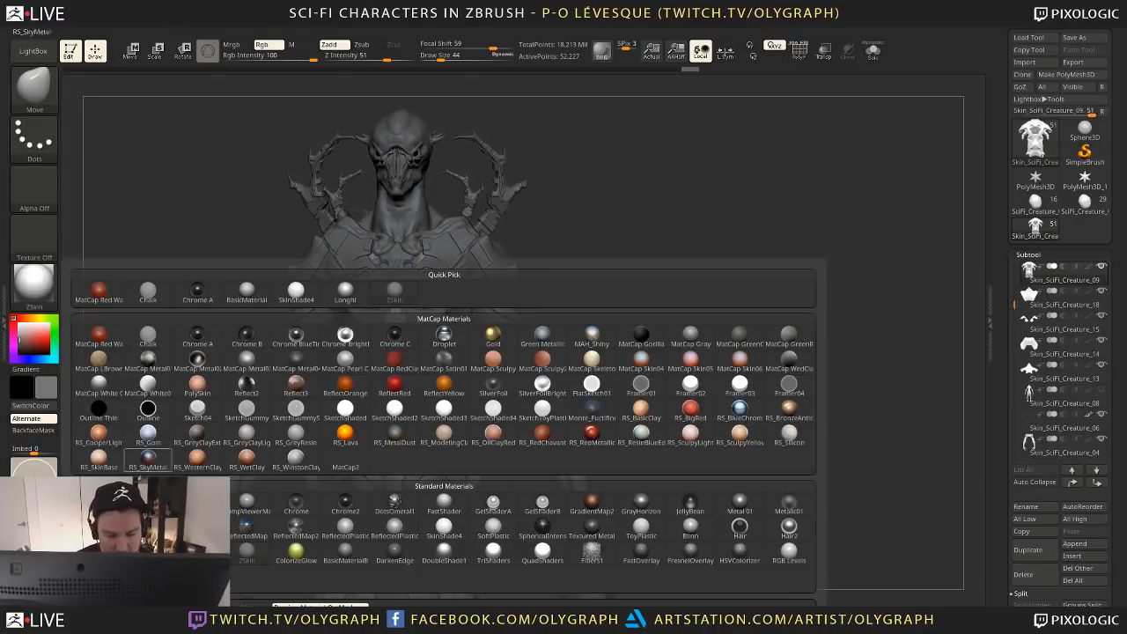
left_click(345, 291)
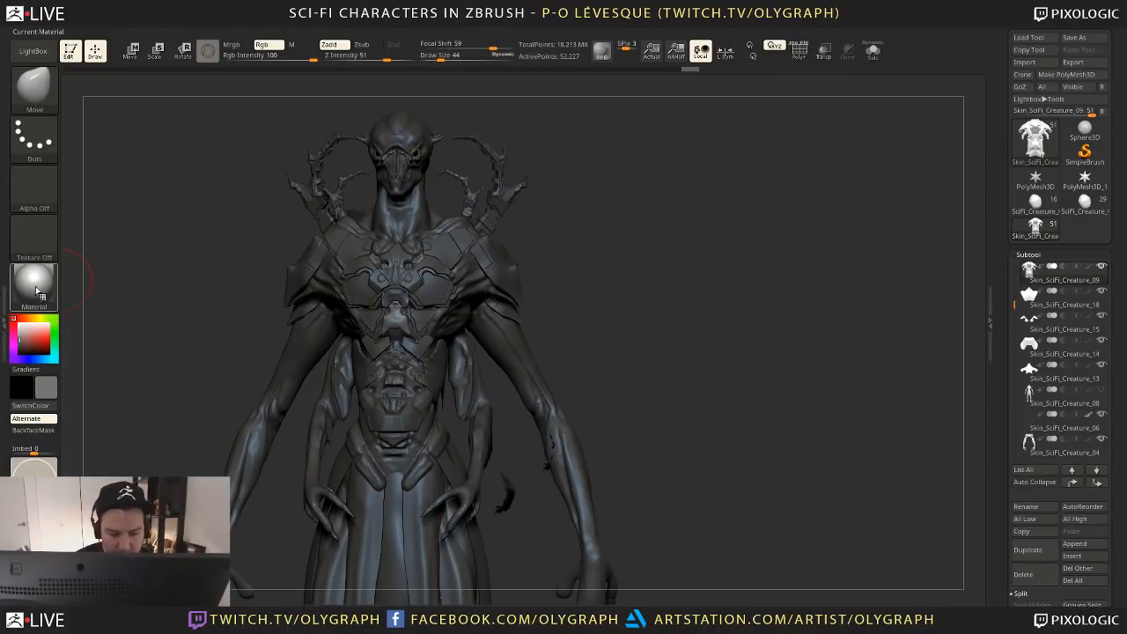
left_click(39, 291)
left_click(194, 357)
left_click(41, 302)
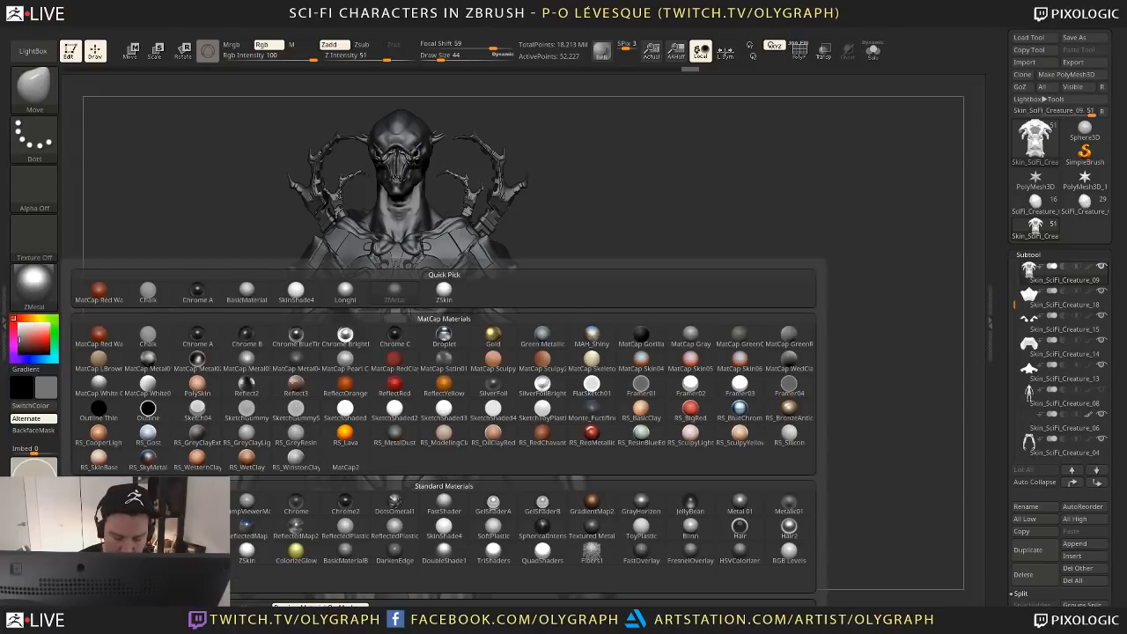
left_click(237, 553)
Compare BasicMaterial with ZSkin on the creature's upper body and return to ZSkin
mouse_move(561, 252)
left_mouse_down("alt")
mouse_move(594, 329)
mouse_move(591, 315)
left_mouse_up("alt")
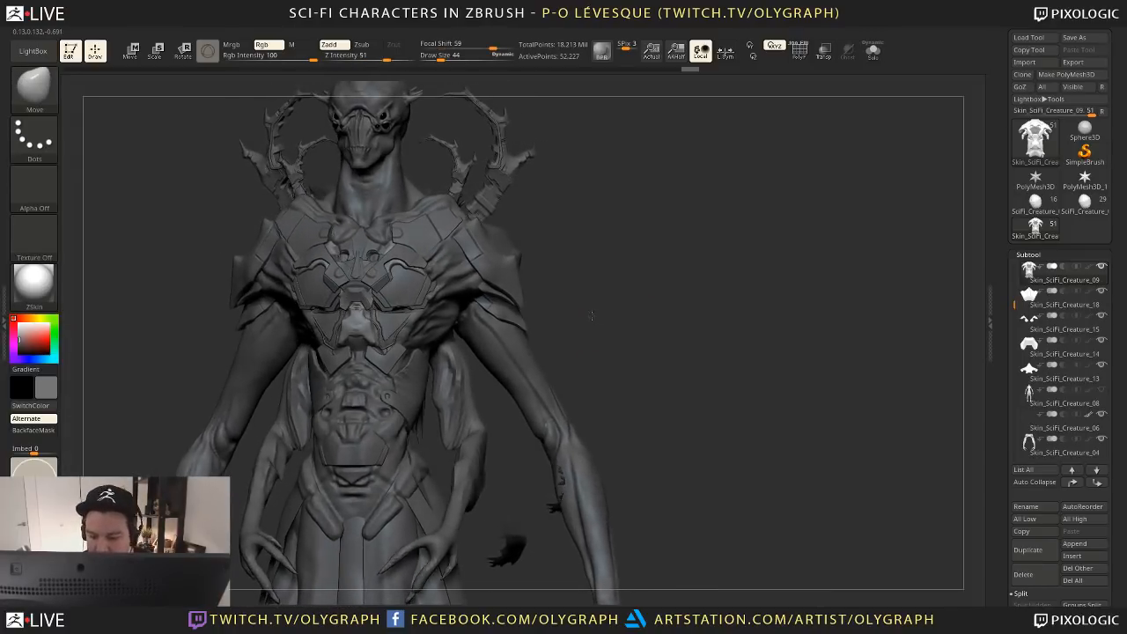
left_click(36, 280)
left_click(36, 299)
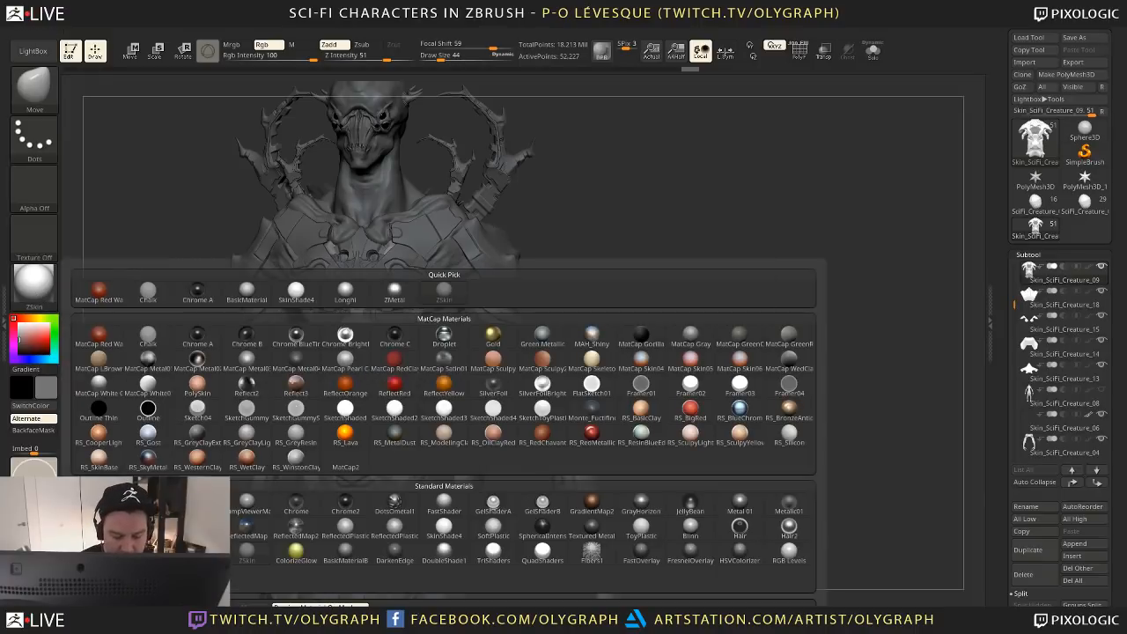
left_click(438, 302)
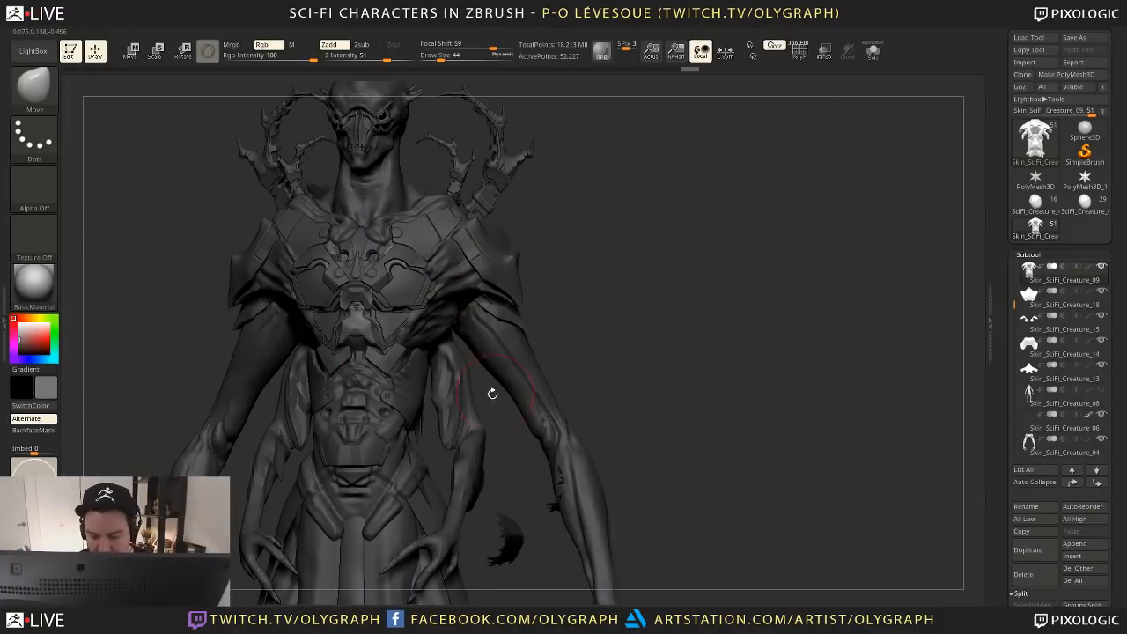
left_click(33, 282)
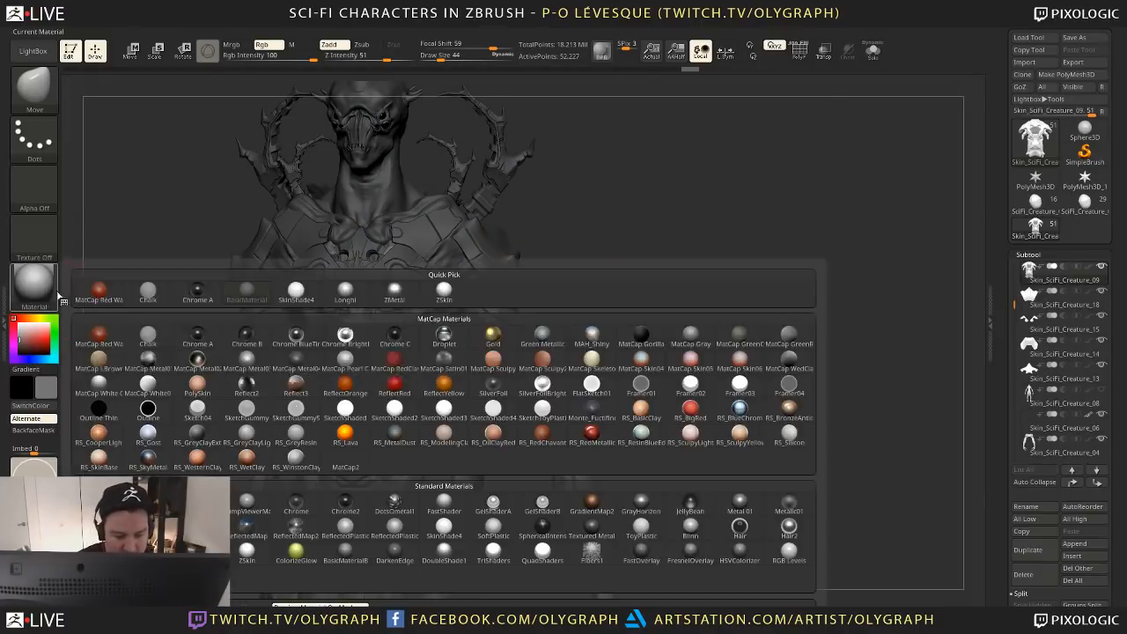
left_click(247, 552)
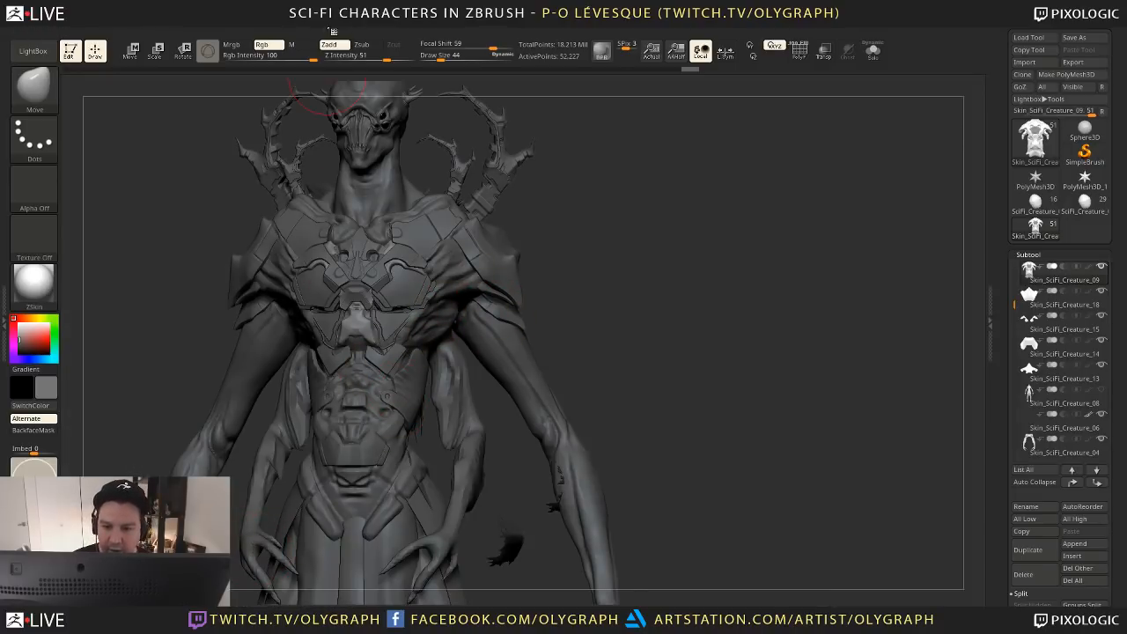
Bring up ZSkin's shader modifiers on the first shader and dock the Material palette beside the canvas
left_click(335, 32)
left_click(361, 273)
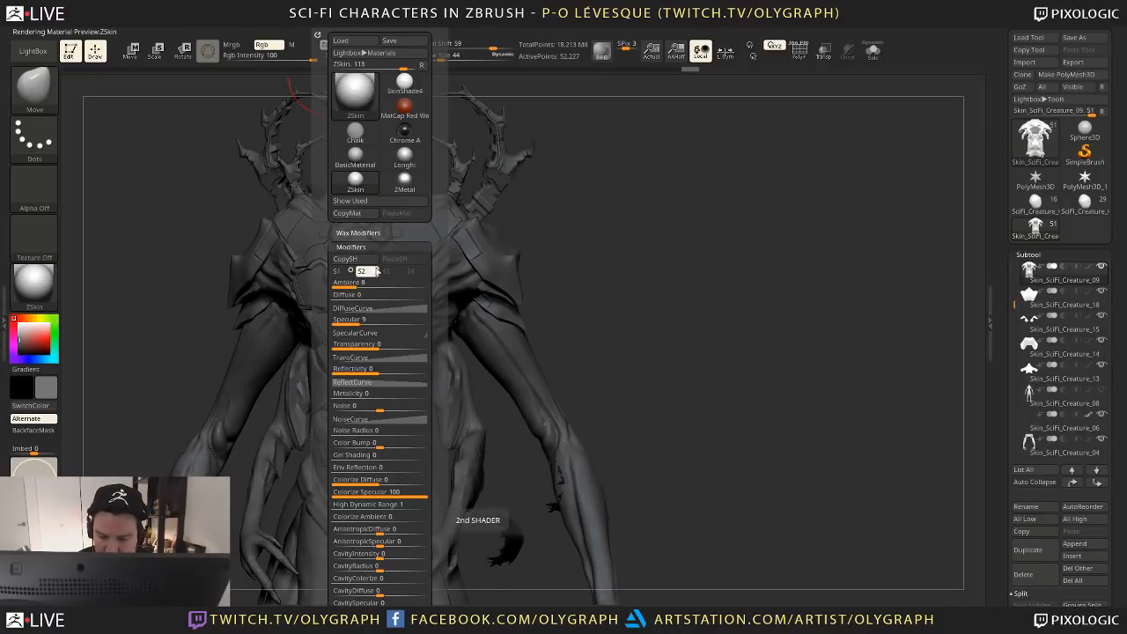
left_click(340, 272)
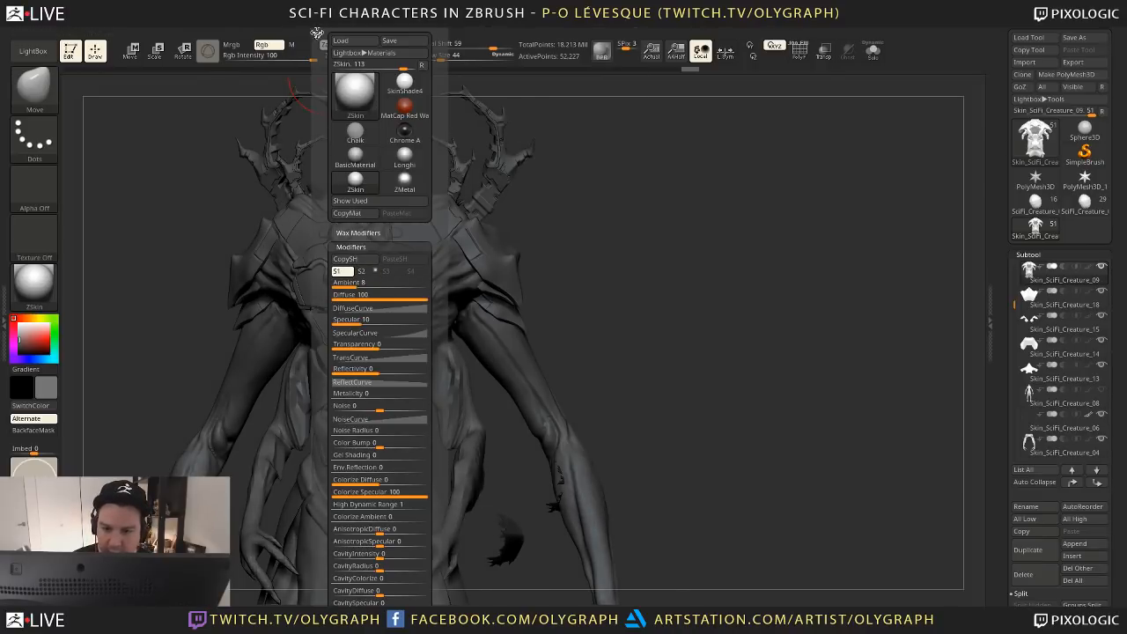
left_click(317, 34)
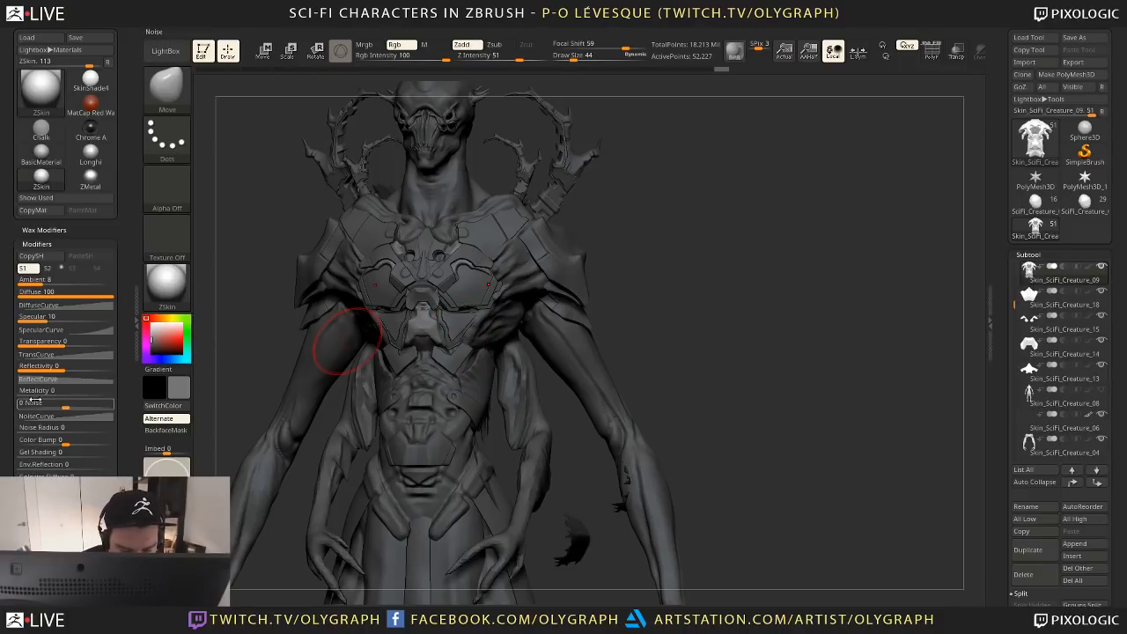
Reshape the specular curve of ZSkin's first shader while testing specular up to 55, and bring its specular back to 10
left_click_drag(44, 316, 67, 316)
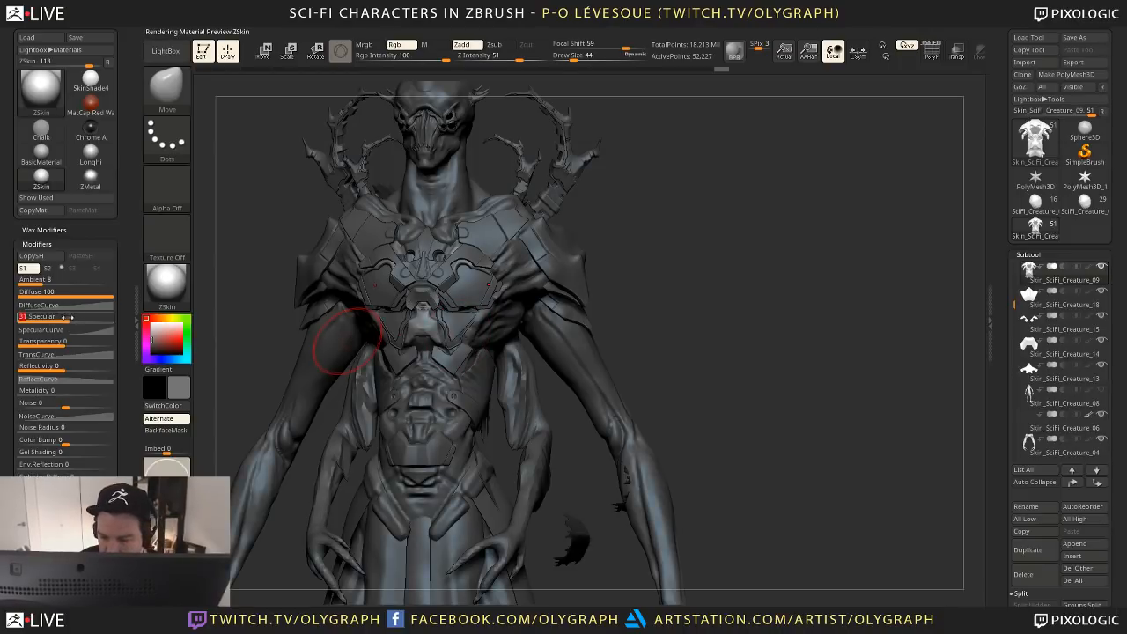
left_click(53, 329)
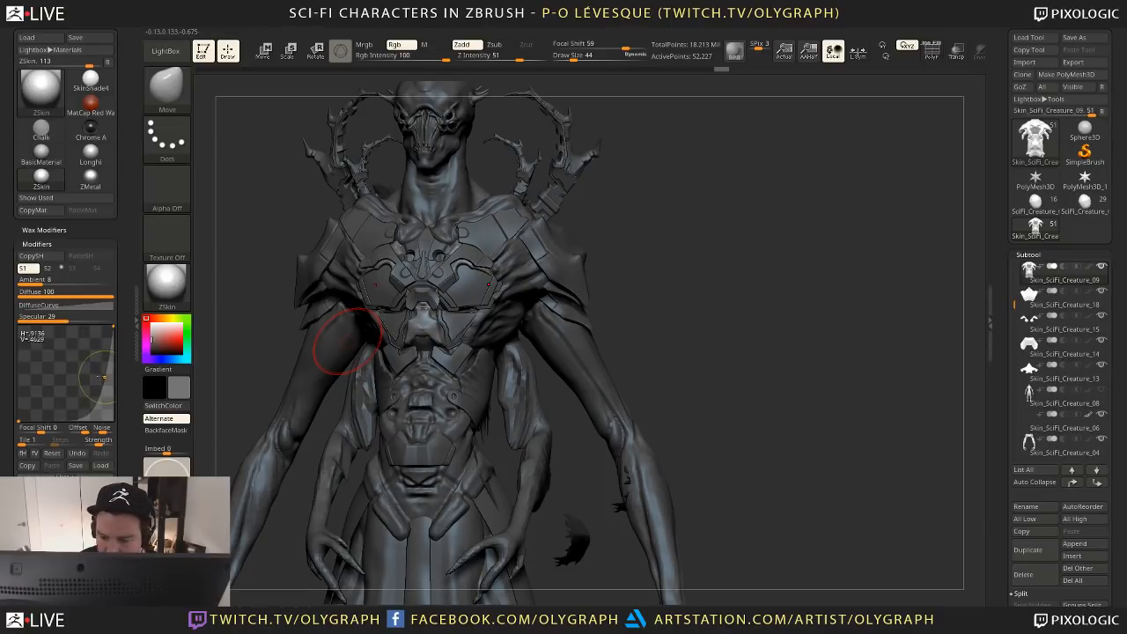
left_click_drag(93, 317, 84, 320)
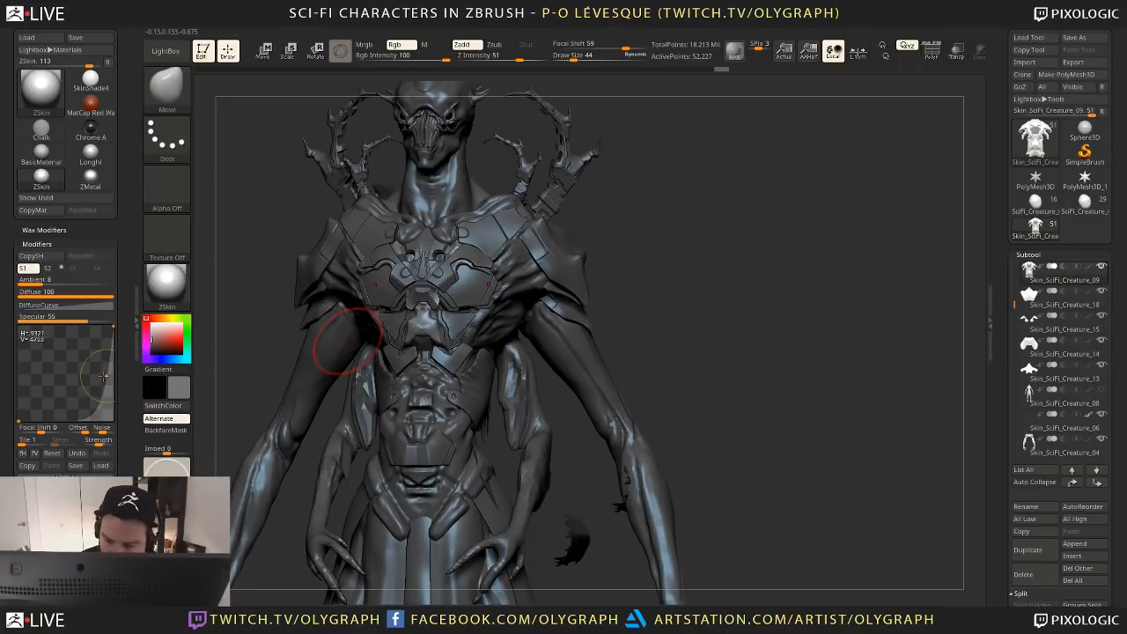
left_click(49, 319)
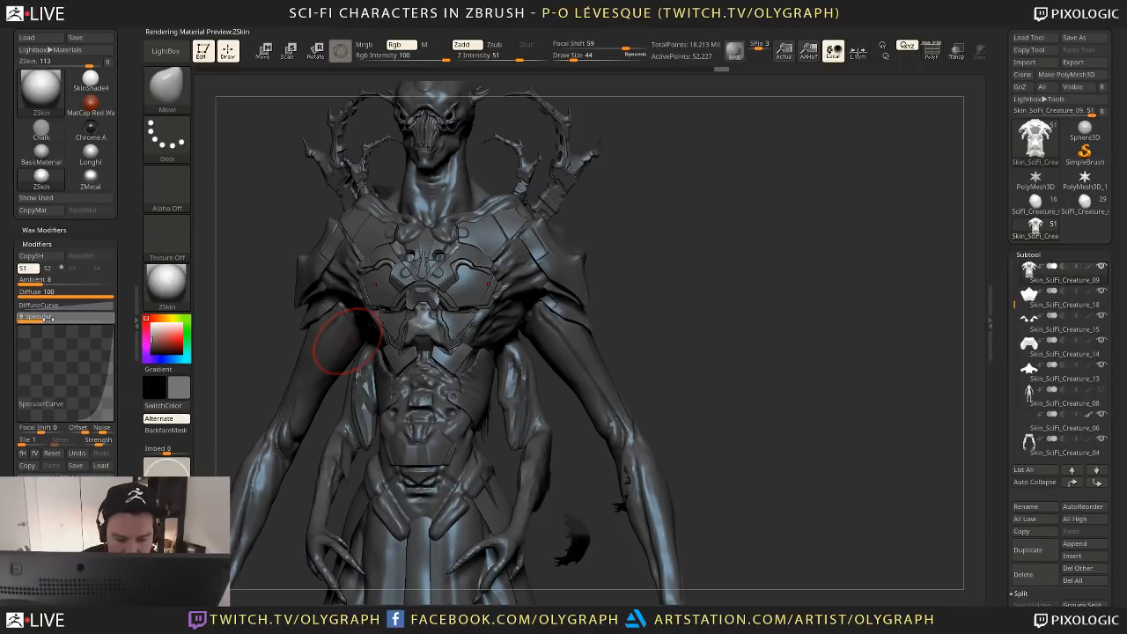
Adjust the specular curve of ZSkin's second shader for tighter highlights and raise its specular to 52
left_click(49, 269)
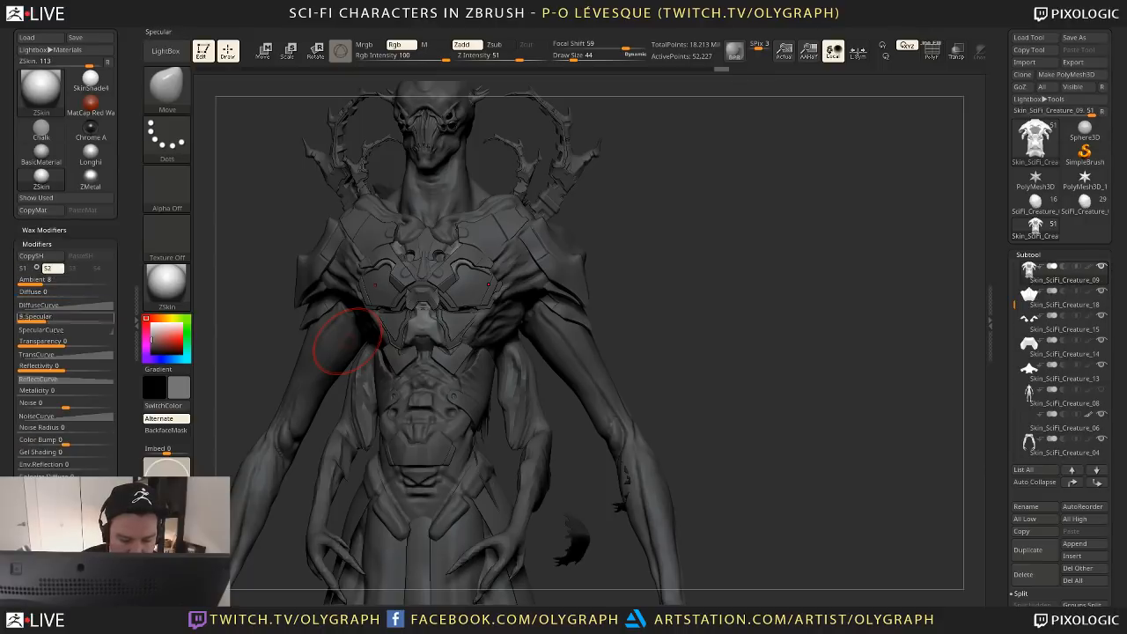
left_click(85, 331)
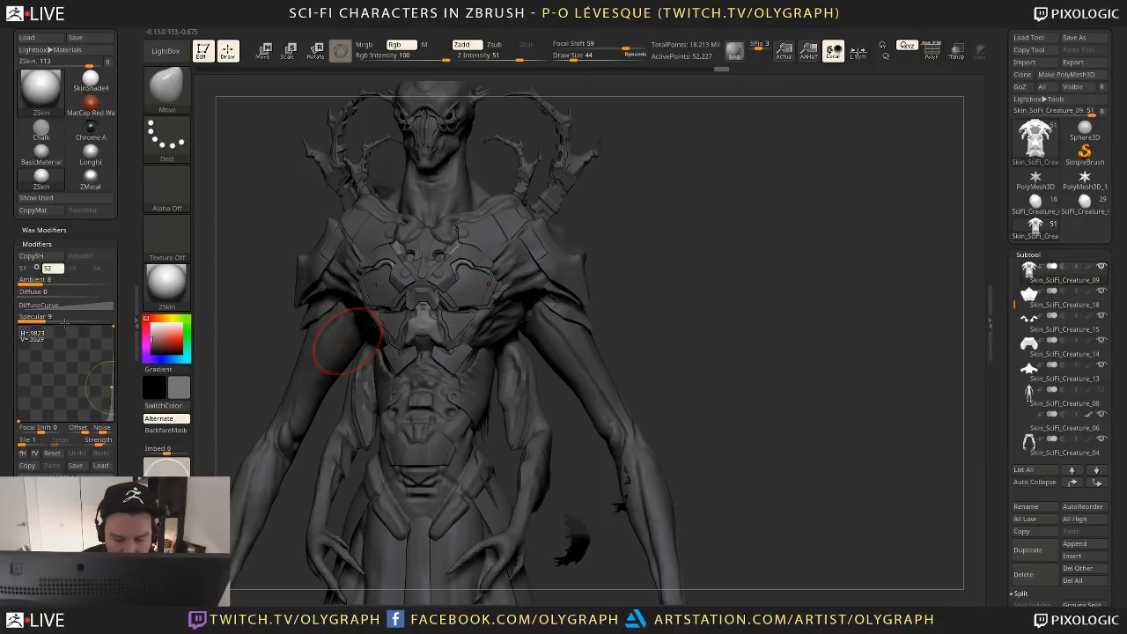
left_click_drag(65, 322, 85, 319)
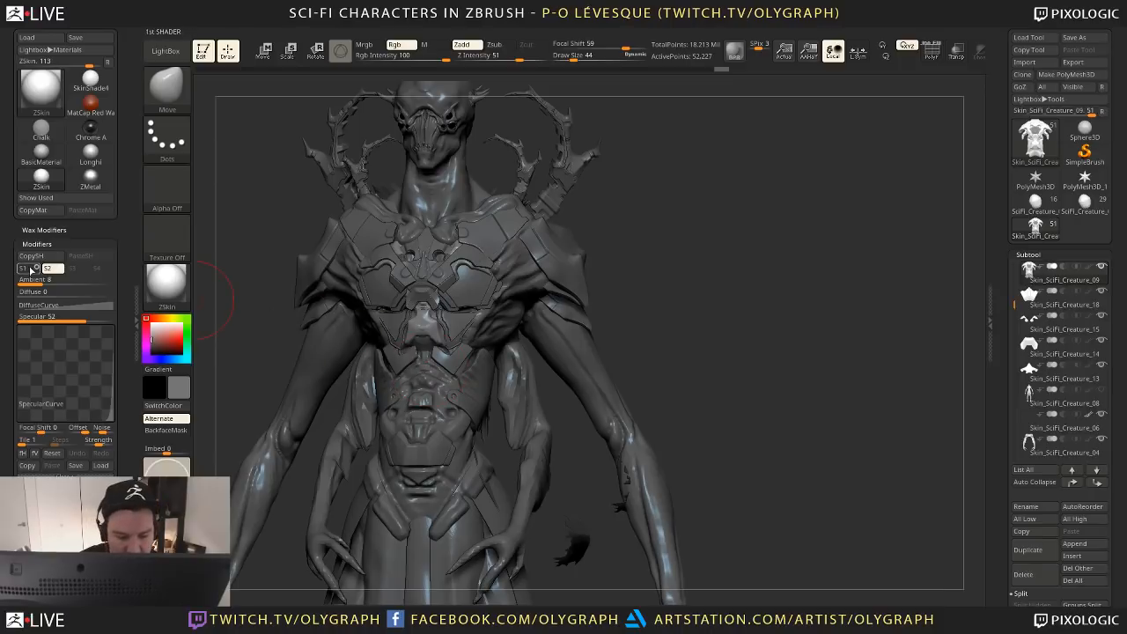
With the second shader switched off, adjust the first shader's specular curve, set its specular to 15, and re-enable the second shader
left_click(26, 268)
left_click(39, 354)
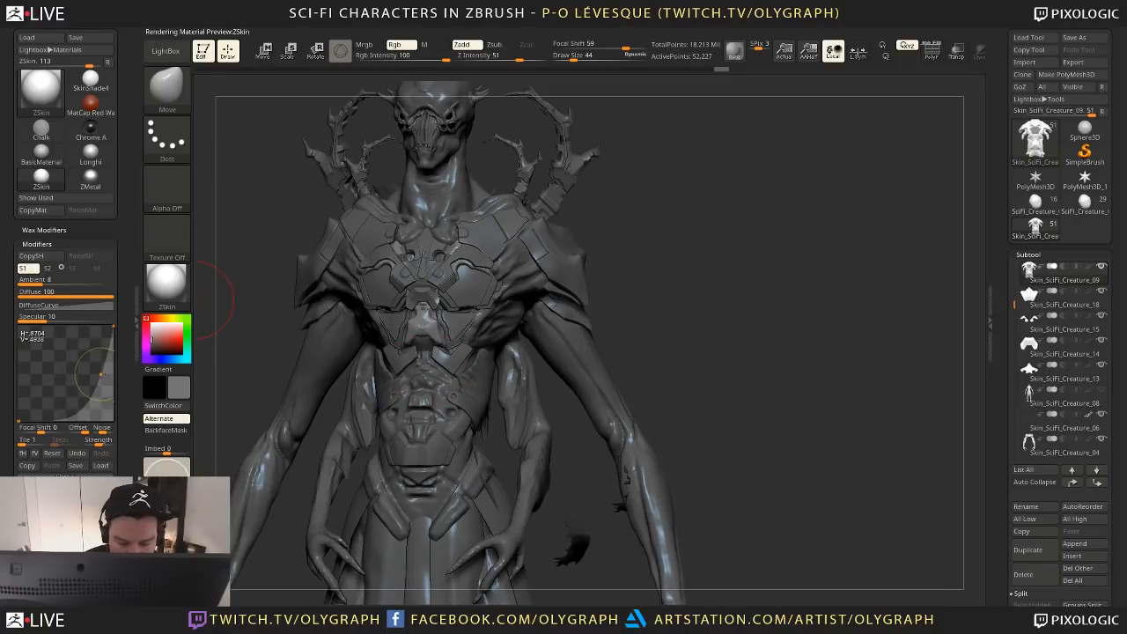
left_click(61, 268)
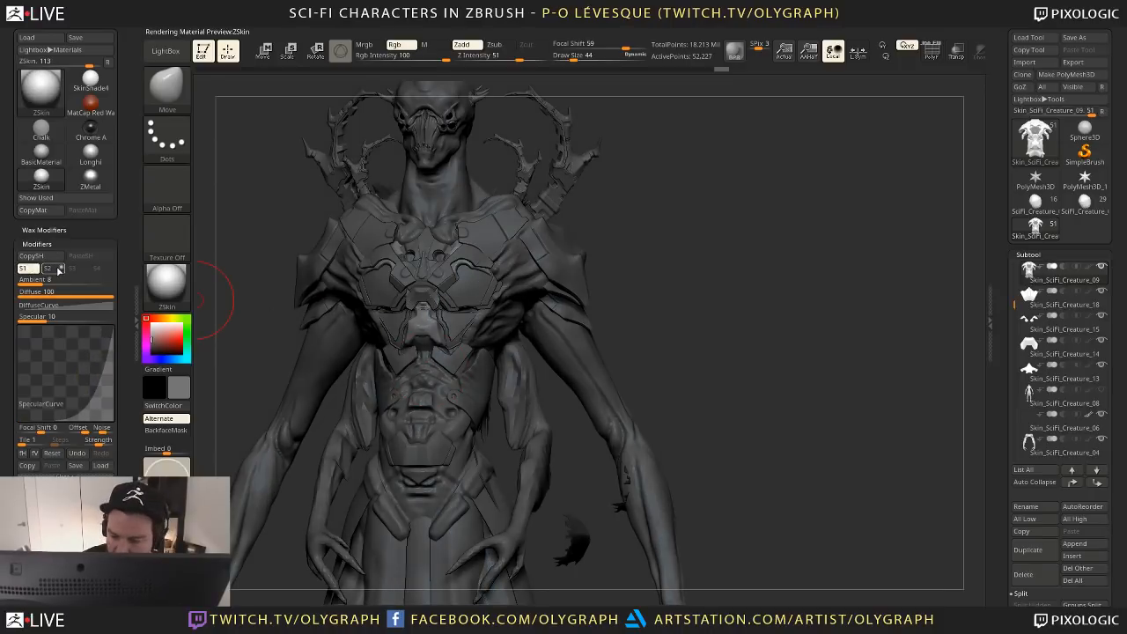
left_click_drag(60, 319, 69, 317)
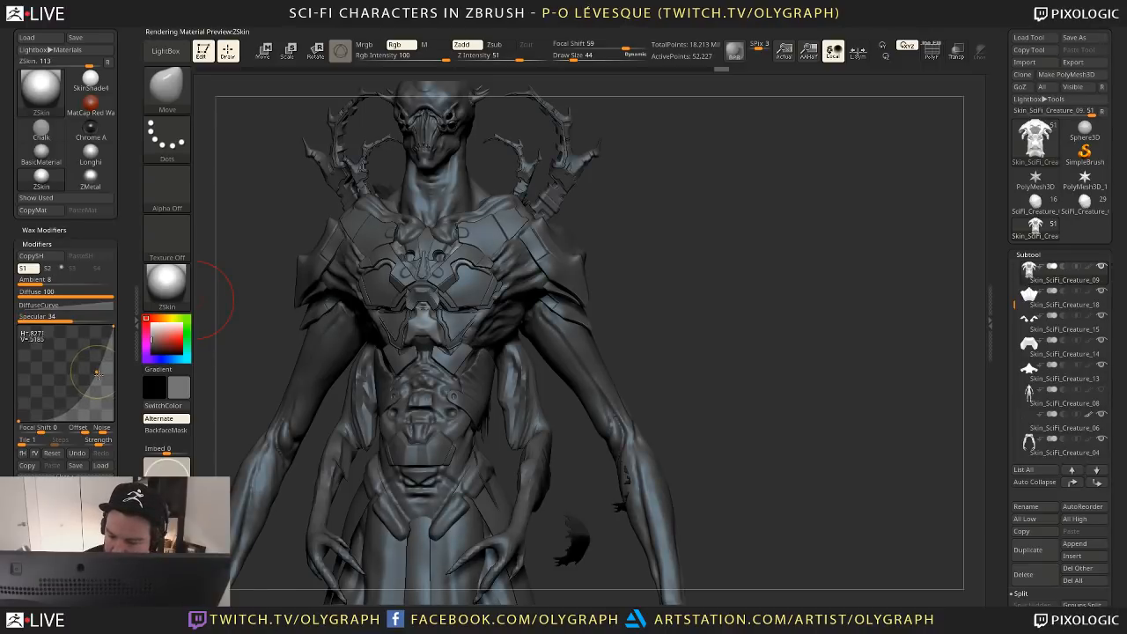
left_click_drag(71, 317, 54, 317)
left_click(61, 268)
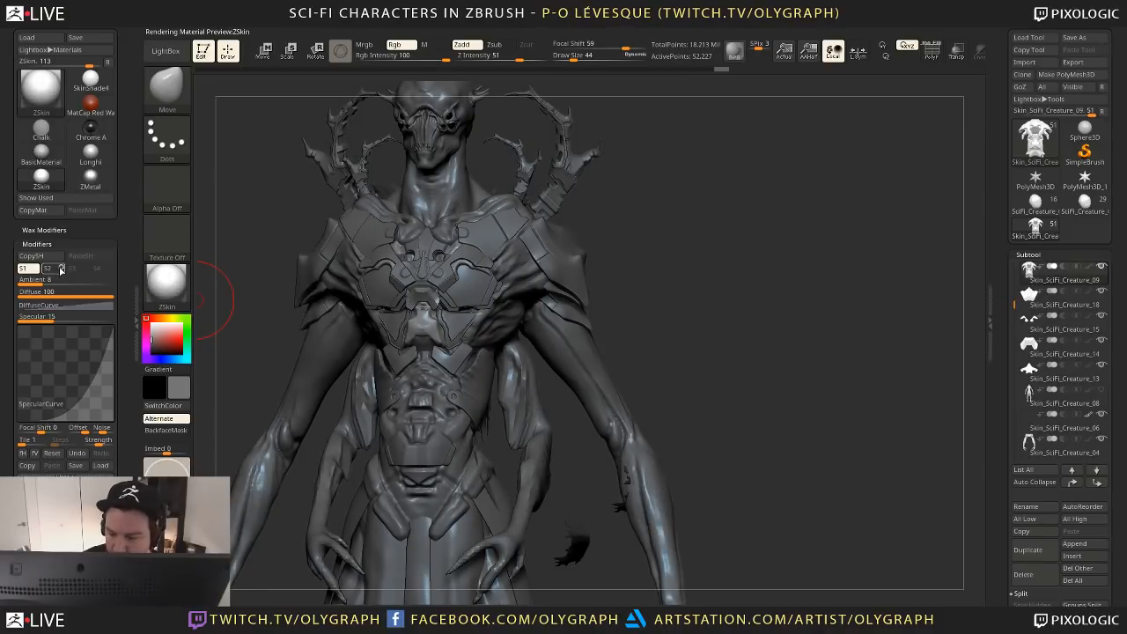
Make the creature's head the active subtool and set the specular of ZSkin's second shader to 14
right_click_drag(681, 320, 649, 294, "ctrl")
mouse_move(659, 248)
right_mouse_down("ctrl")
mouse_move(666, 297)
mouse_move(714, 271)
mouse_move(679, 290)
mouse_move(625, 275)
right_mouse_up("ctrl")
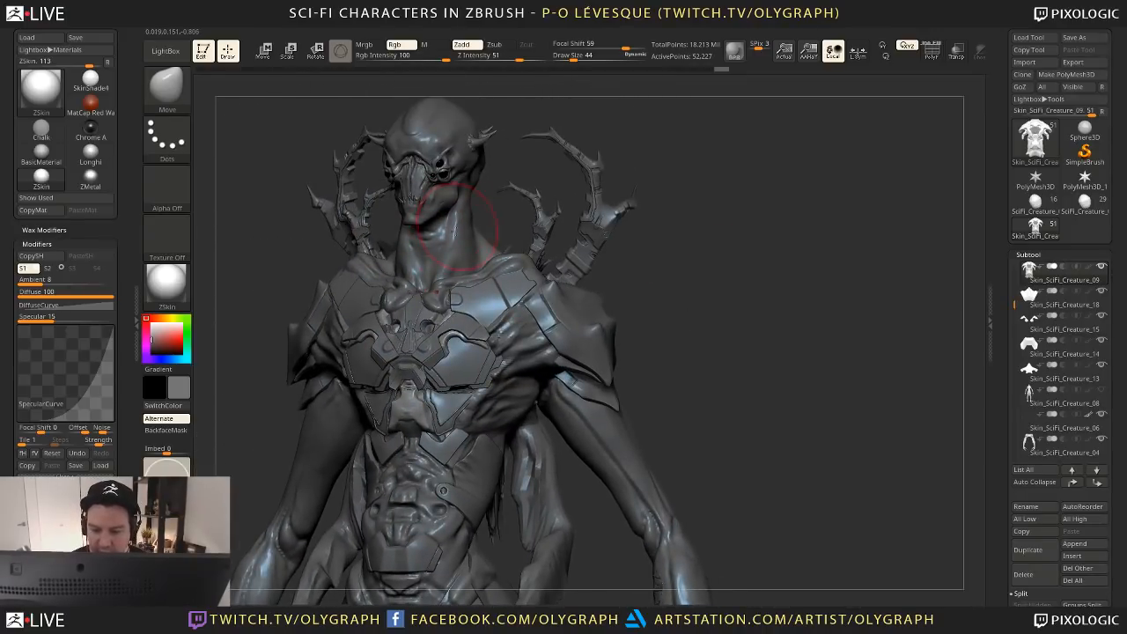
left_click_drag(404, 187, 389, 308)
left_click(402, 252, "alt")
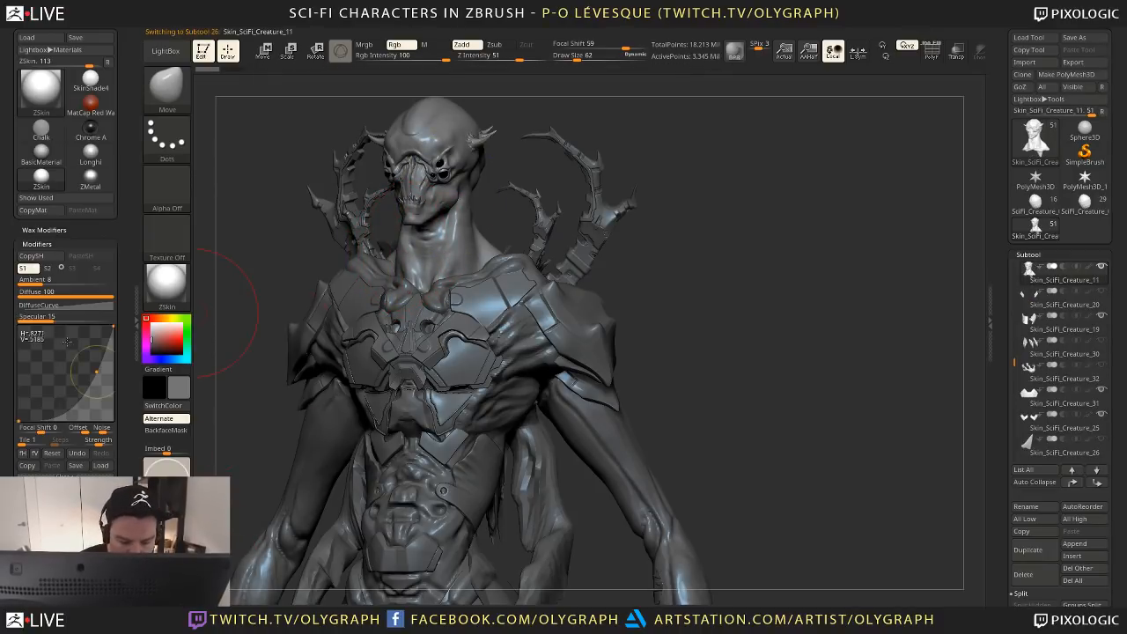
left_click(47, 268)
left_click_drag(78, 318, 59, 316)
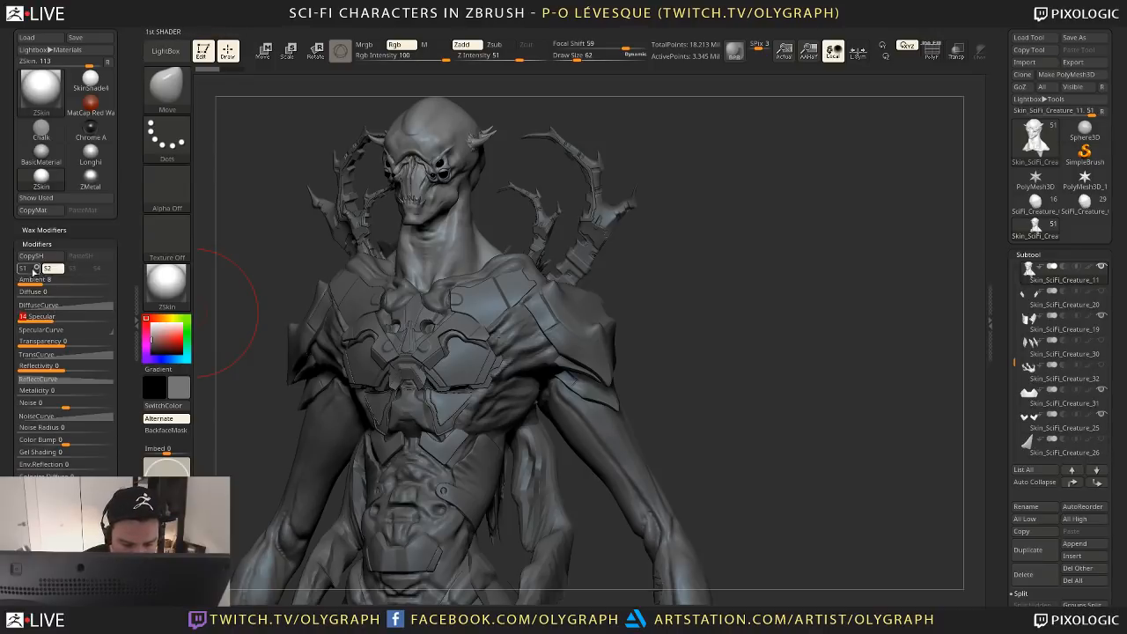
Set the first ZSkin shader's ambient to 2 and diffuse to 52, and pick a light grey colour
mouse_move(50, 291)
left_mouse_down()
mouse_move(107, 293)
mouse_move(37, 285)
mouse_move(85, 295)
left_mouse_up()
left_click(148, 325)
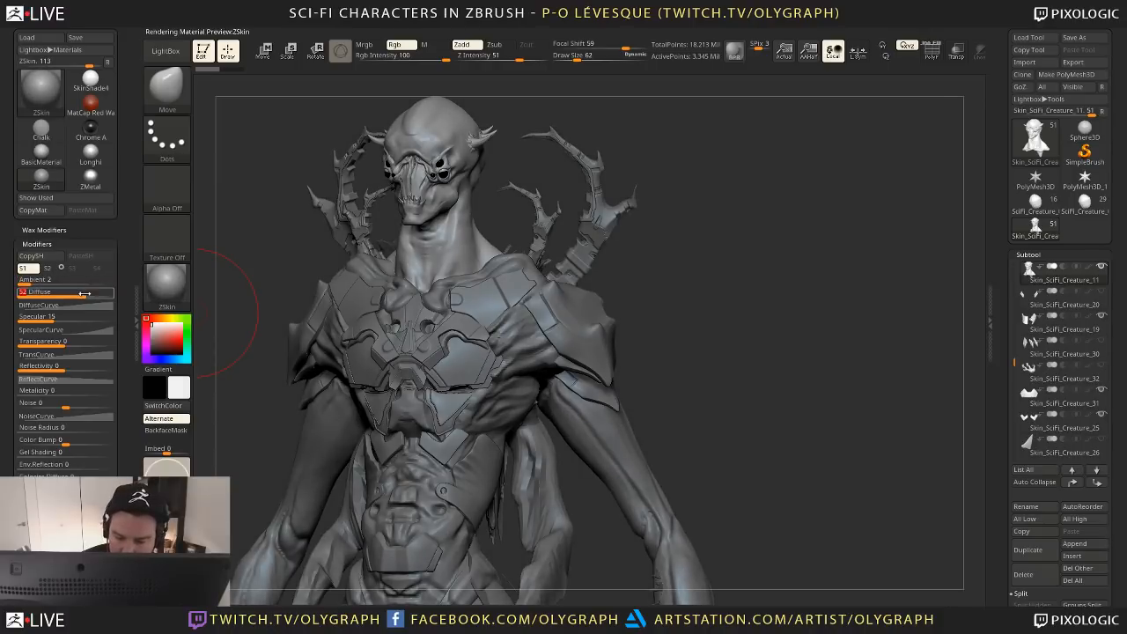
left_click_drag(649, 270, 658, 302, "alt")
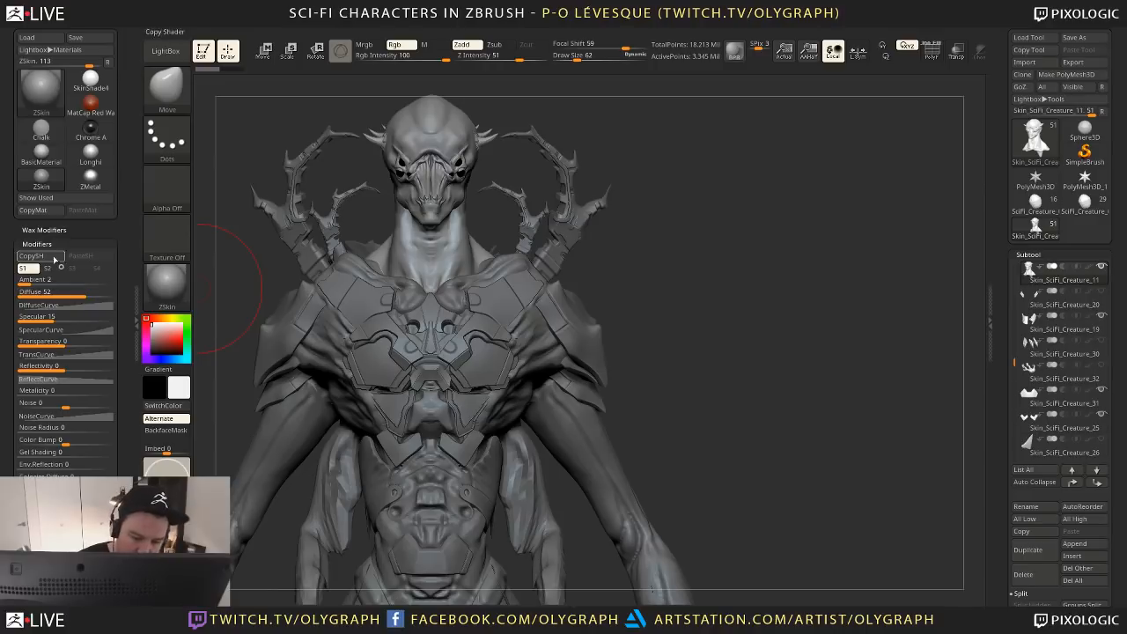
left_click(147, 342)
left_click_drag(668, 311, 667, 285)
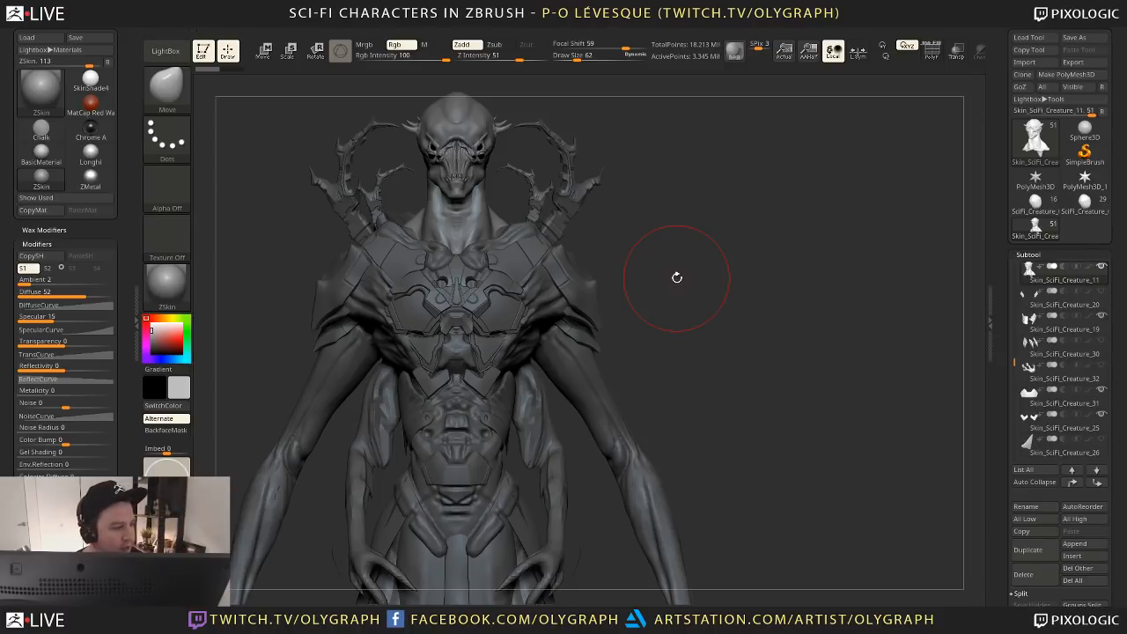
Make the creature's main body Skin_SciFi_Creature_33 the active subtool
left_click_drag(672, 290, 568, 301)
left_click(568, 301, "alt")
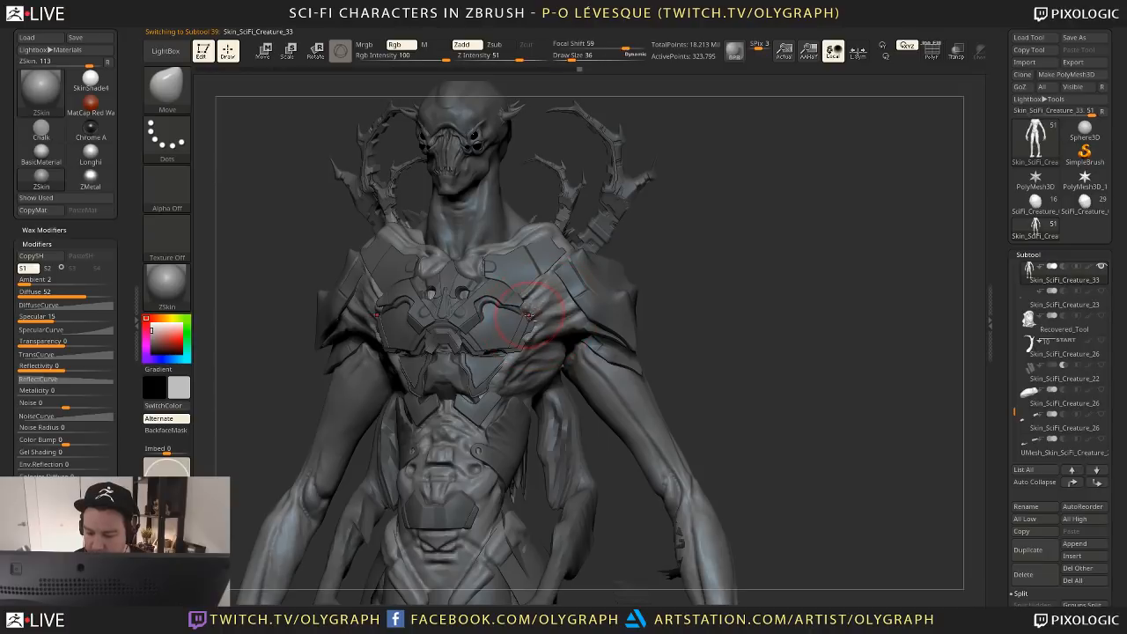
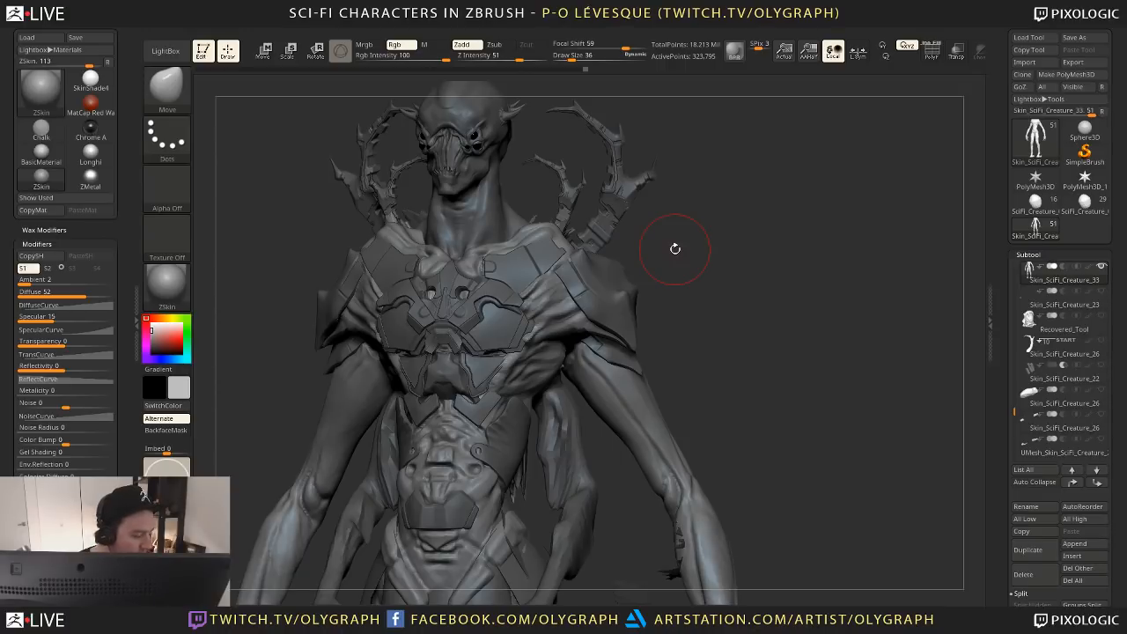
Compare the MatCap Red Wax and Longhi materials on the creature and return to ZSkin
left_click(167, 282)
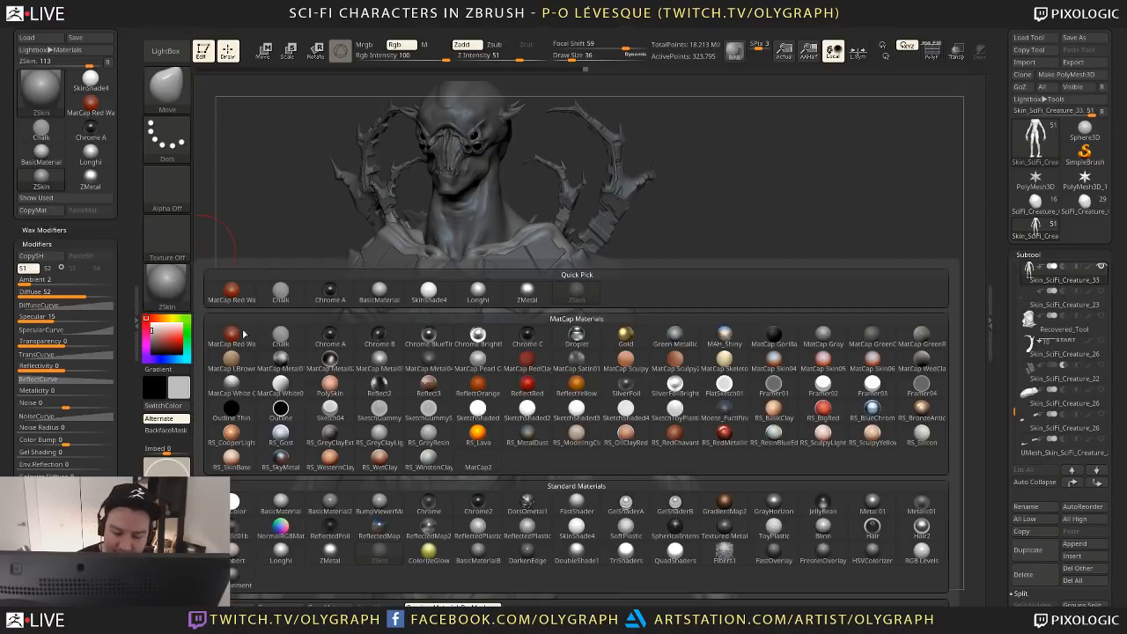
left_click(233, 336)
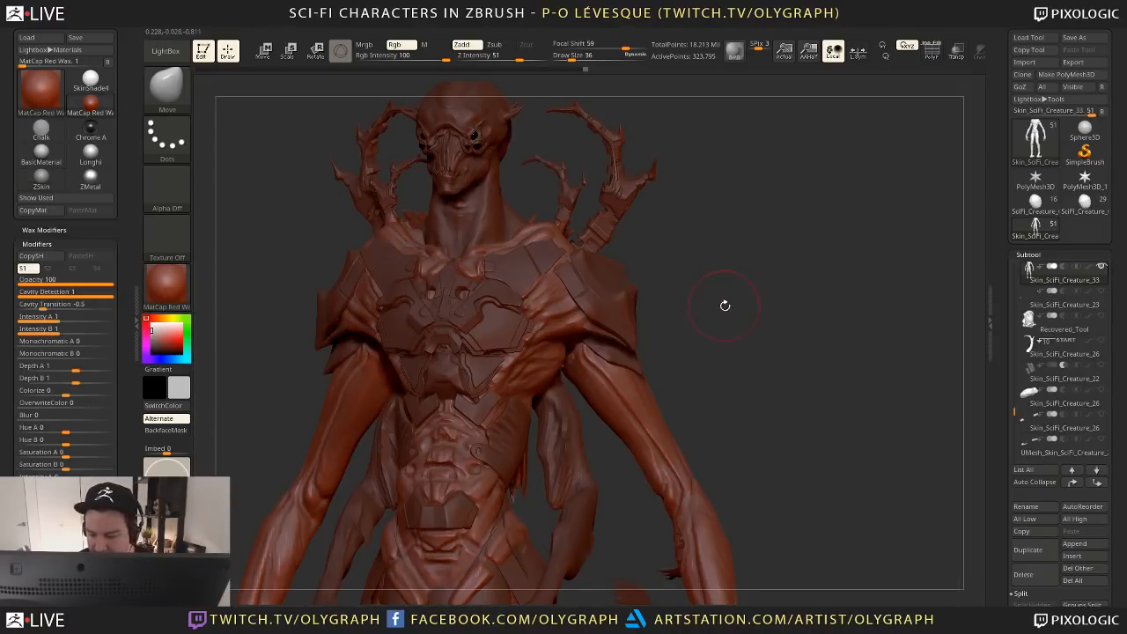
mouse_move(725, 305)
left_mouse_down("alt")
mouse_move(722, 273)
mouse_move(702, 319)
mouse_move(710, 315)
left_mouse_up("alt")
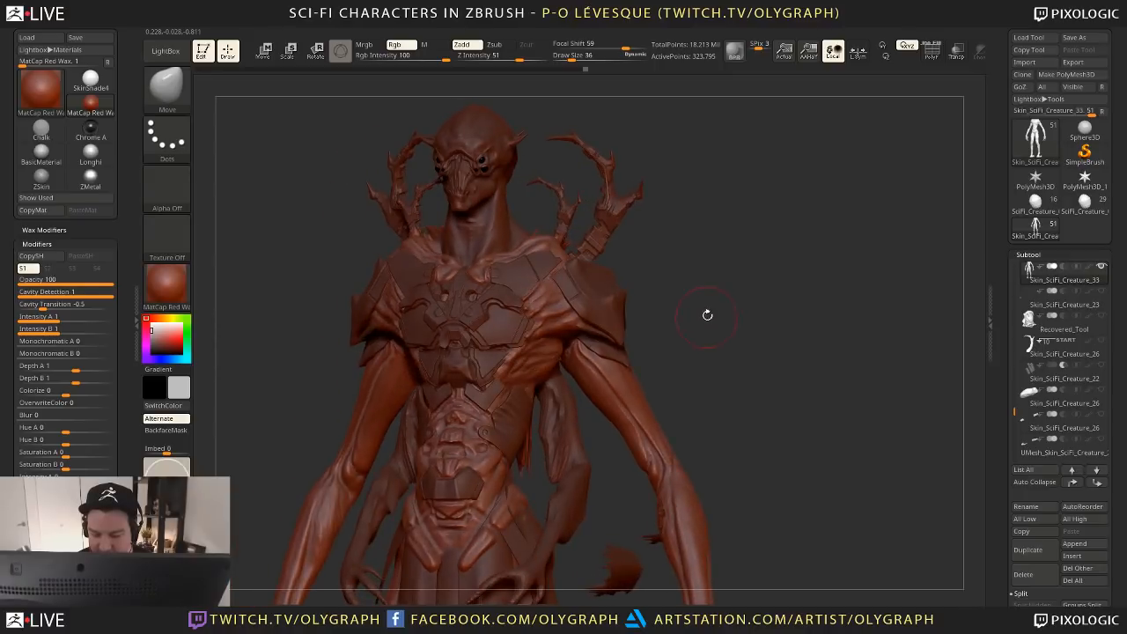
left_click(176, 275)
left_click(280, 551)
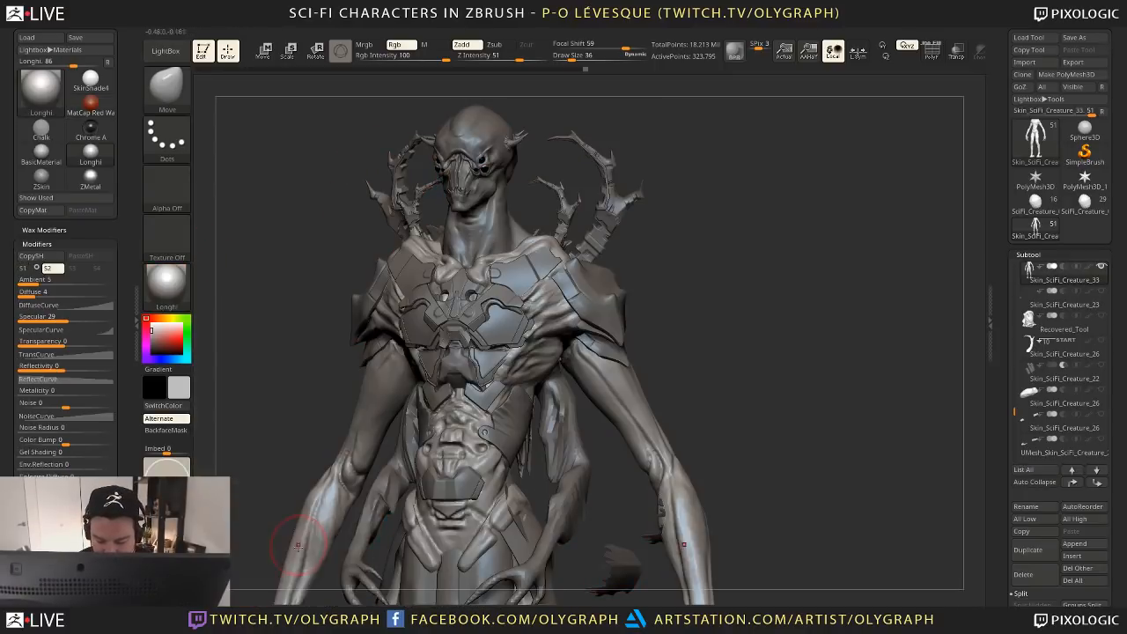
left_click(167, 282)
left_click(382, 550)
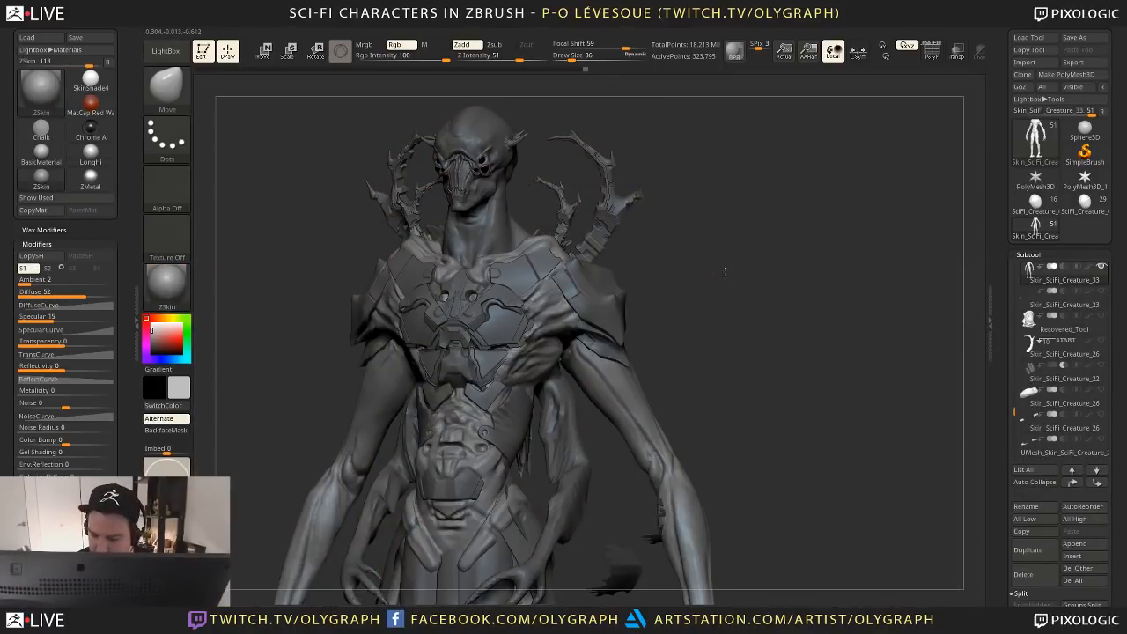
left_click_drag(725, 269, 725, 342, "alt")
left_click_drag(734, 381, 675, 395)
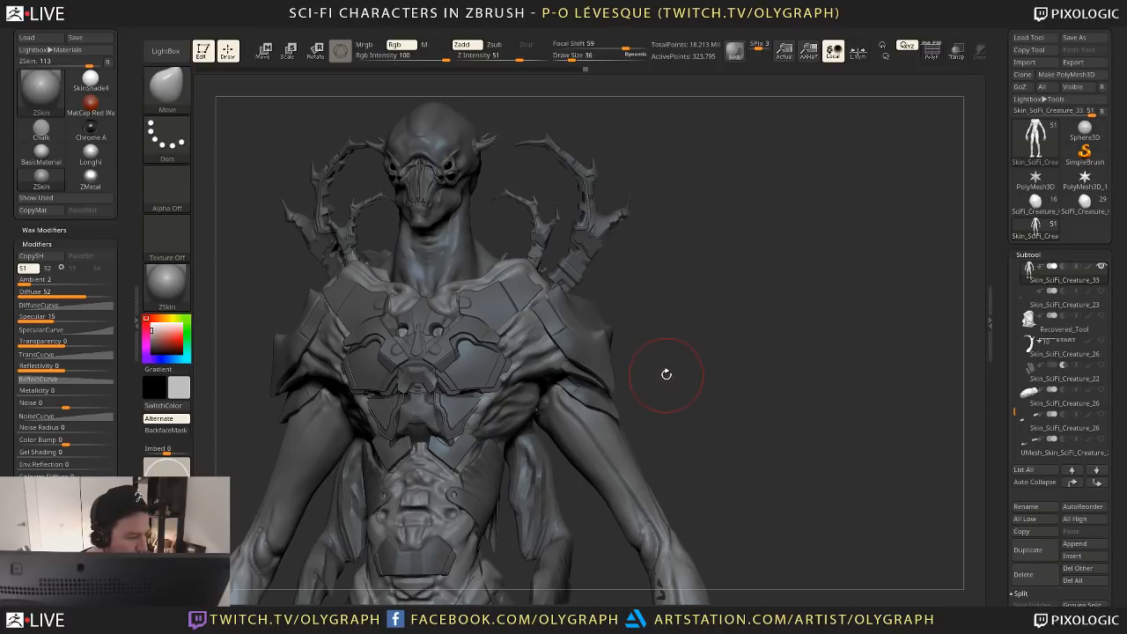
left_click_drag(650, 307, 657, 312)
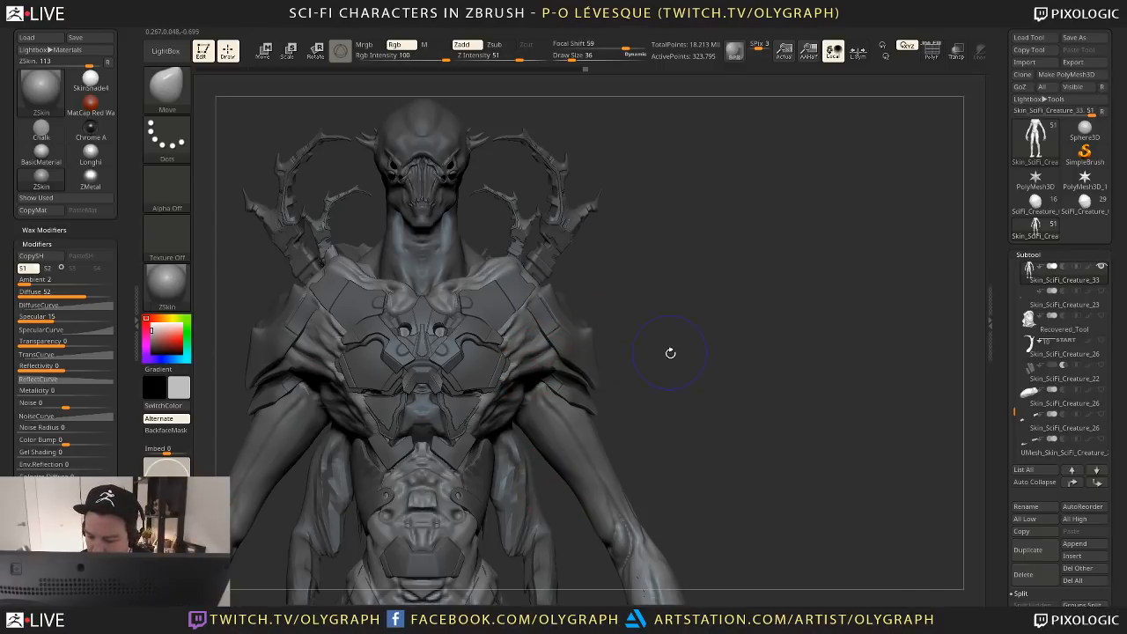
left_click_drag(670, 353, 465, 270)
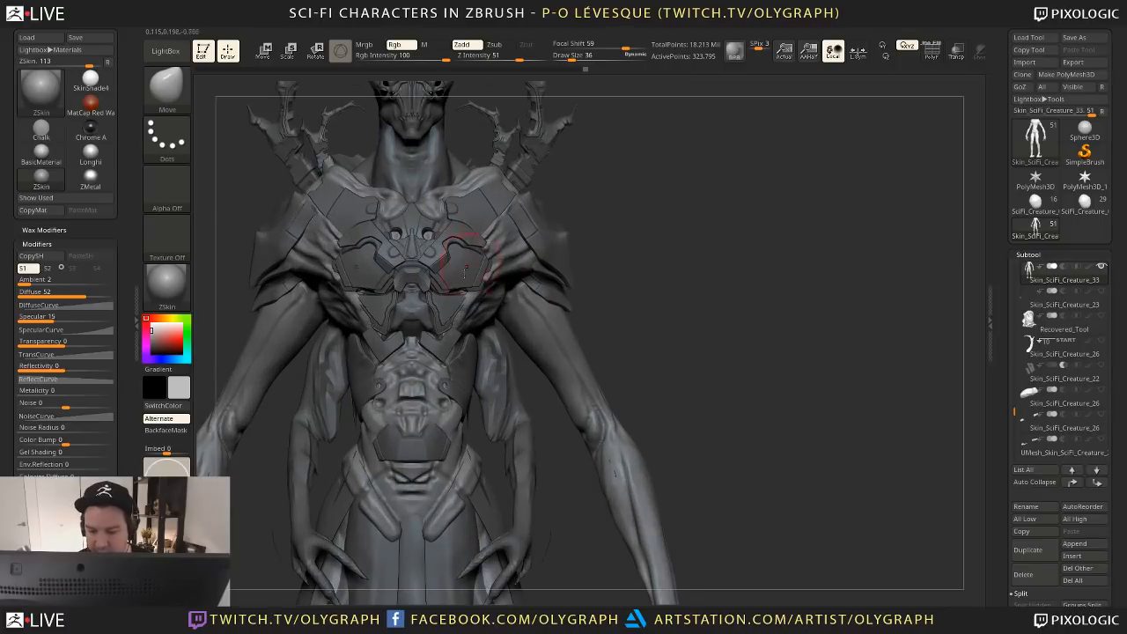
left_click_drag(681, 294, 520, 291)
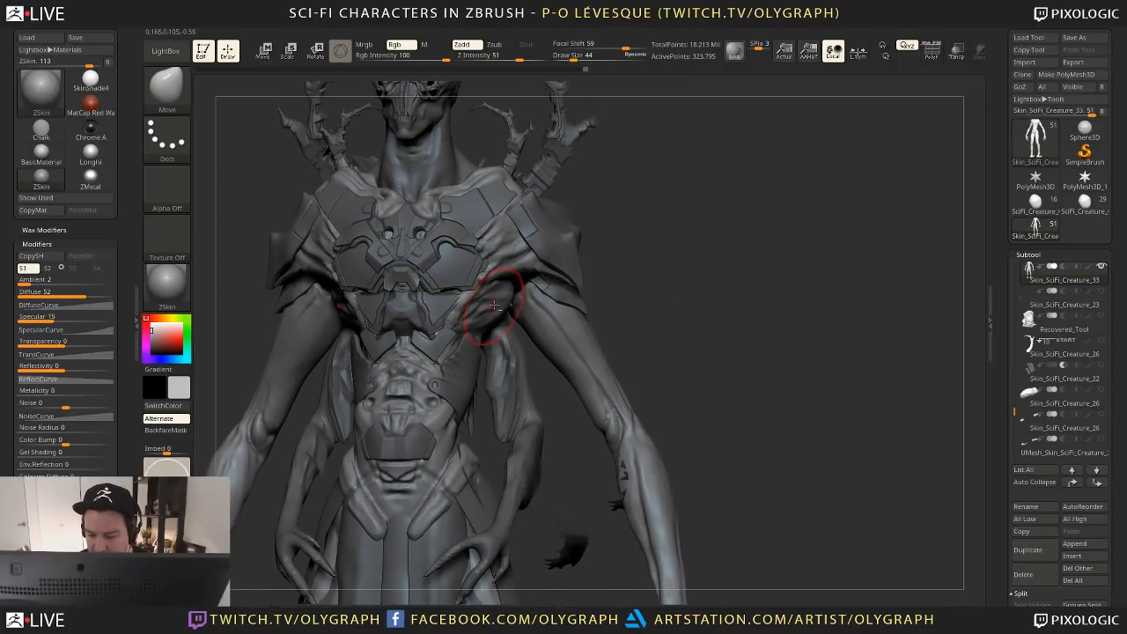
Clone the creature tool with Skin_SciFi_Creature_33 as the active subtool
left_click_drag(1000, 546, 1006, 350)
left_click(1023, 472)
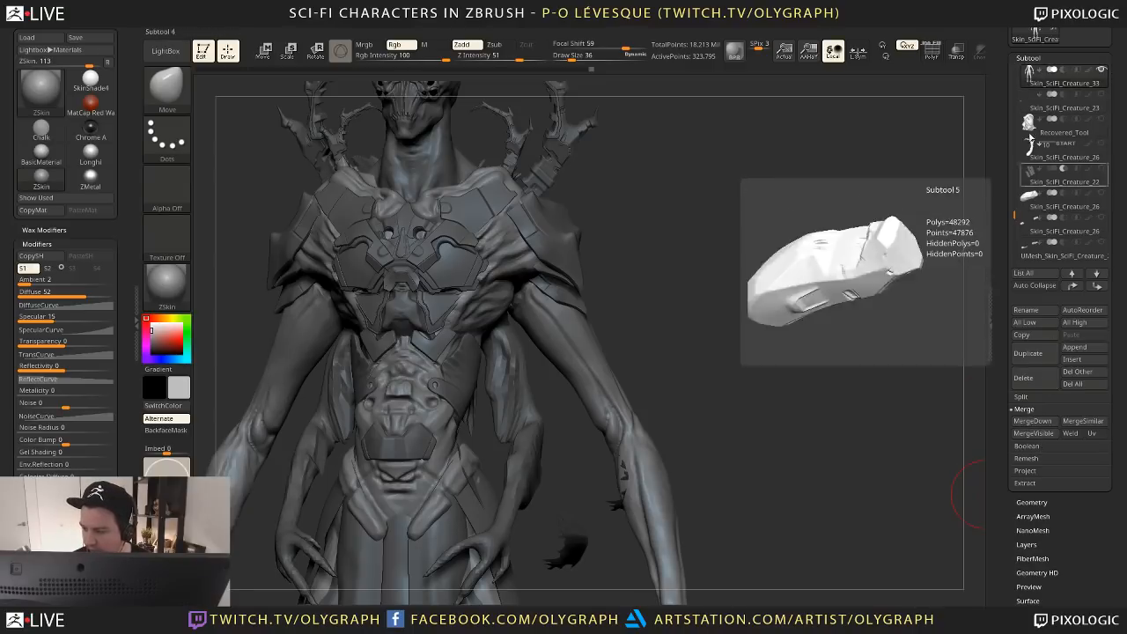
left_click_drag(1013, 214, 1012, 201)
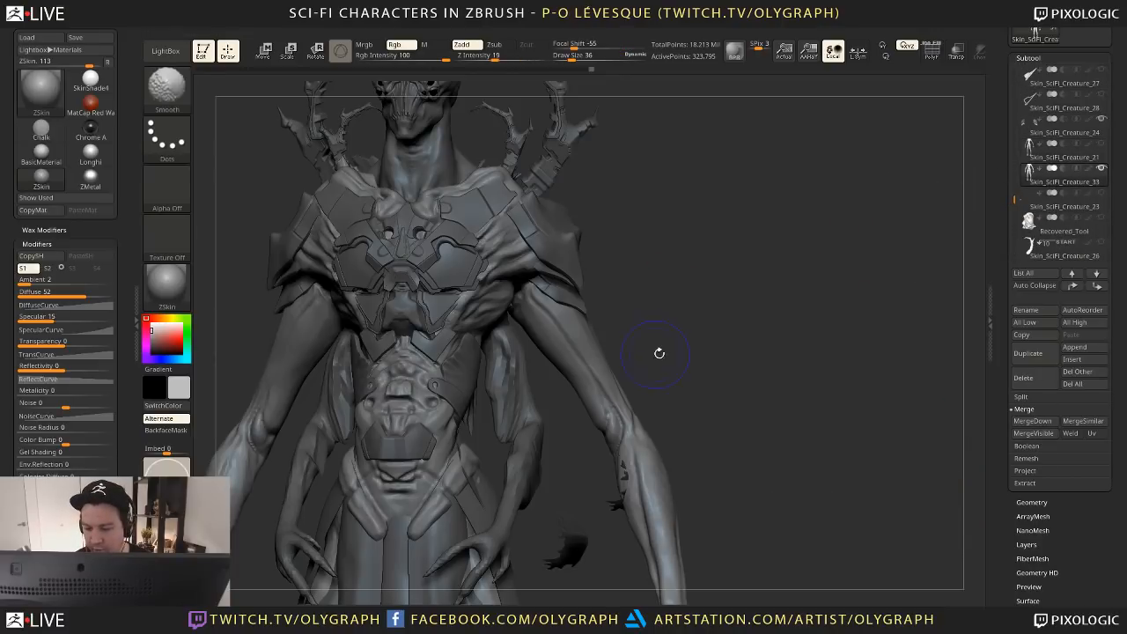
left_click_drag(659, 353, 677, 331, "shift")
left_click(677, 332, "ctrl+shift")
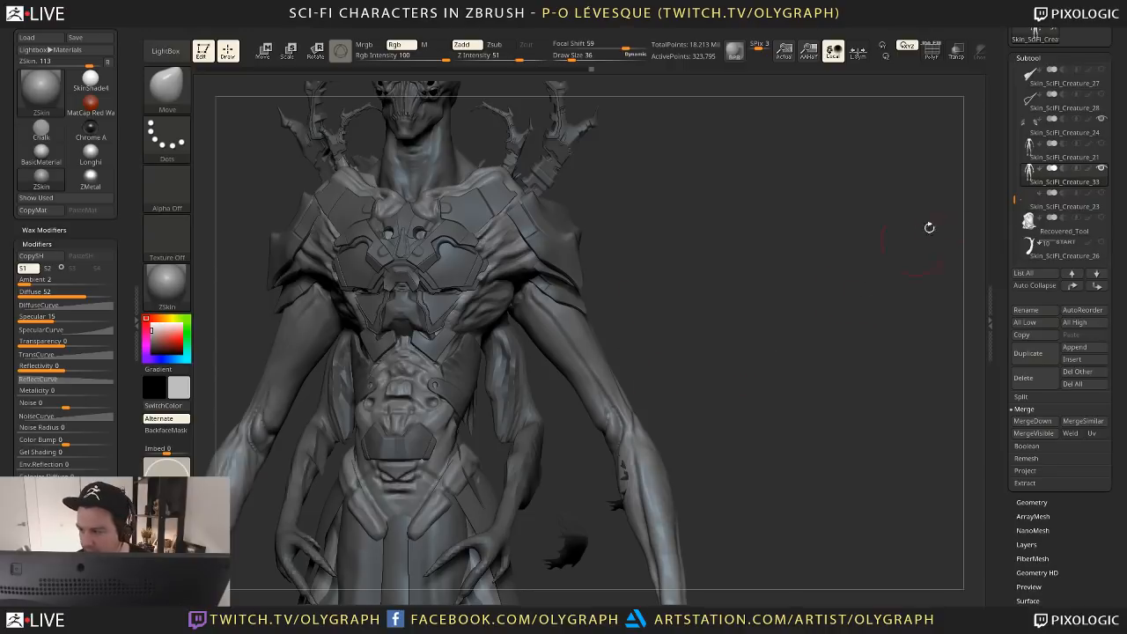
left_click_drag(1007, 69, 1007, 232)
left_click(1022, 40)
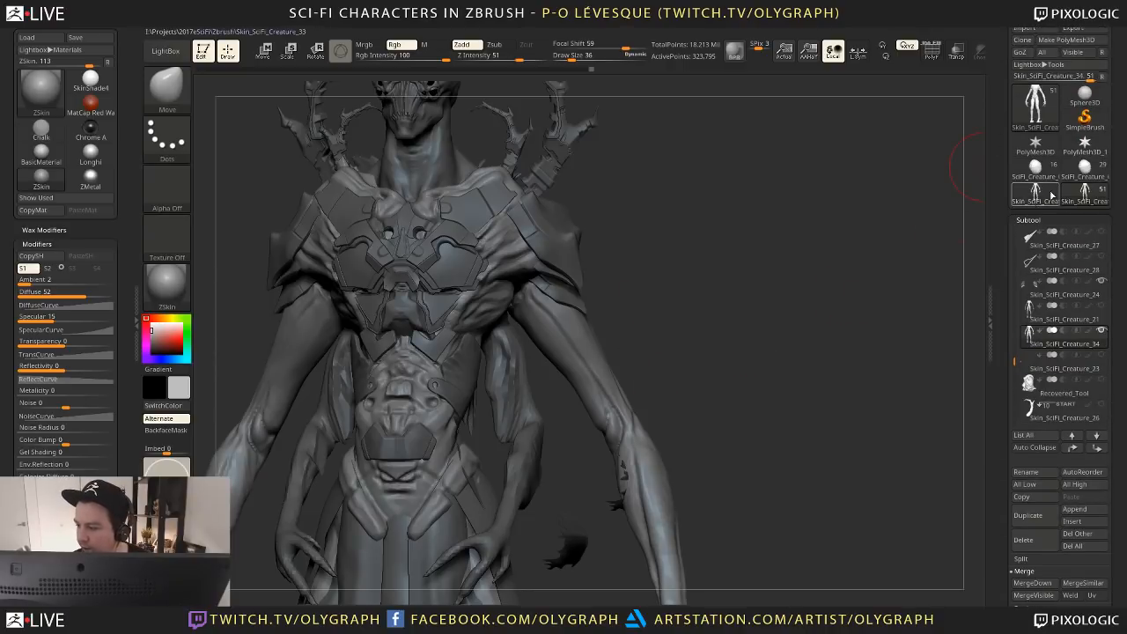
Switch to the cloned Skin_SciFi_Creature_33 tool and insert a Sphere3D as a new subtool
left_click(1036, 192)
left_click_drag(706, 355, 683, 314, "alt")
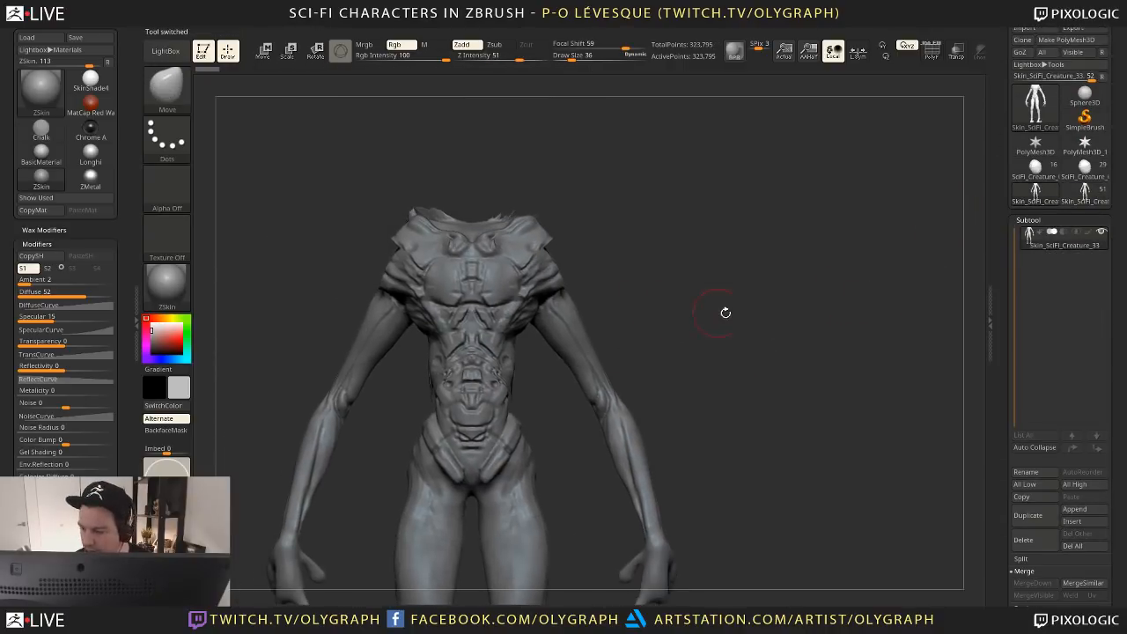
left_click(1085, 520)
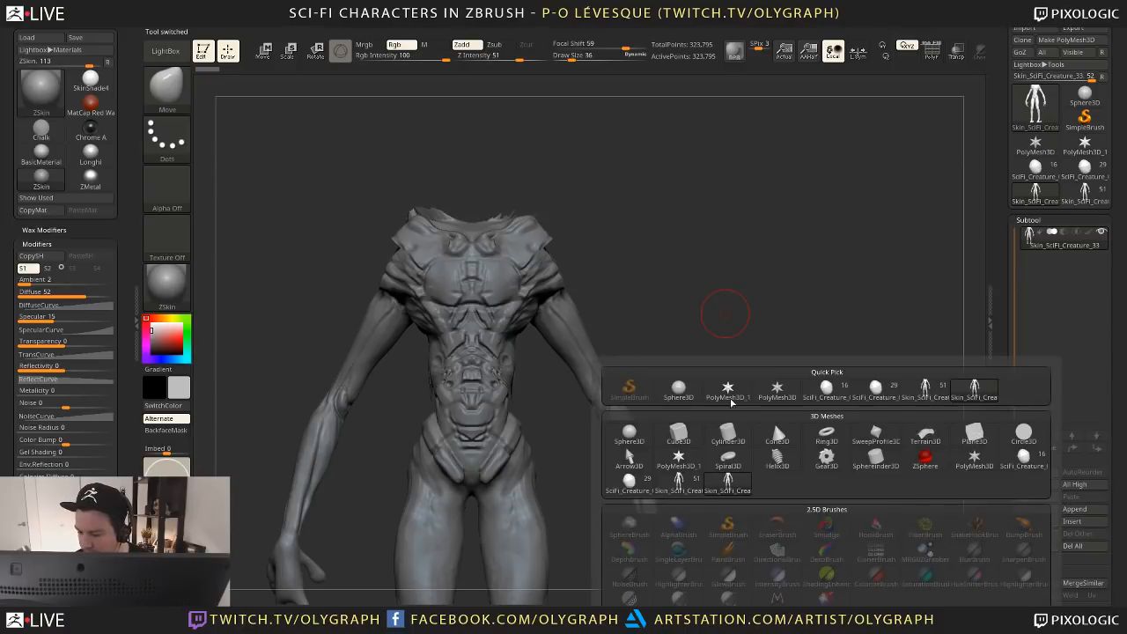
left_click(679, 392)
Scale the inserted sphere down and place it against the outside of one of the creature's upper arms
key("w")
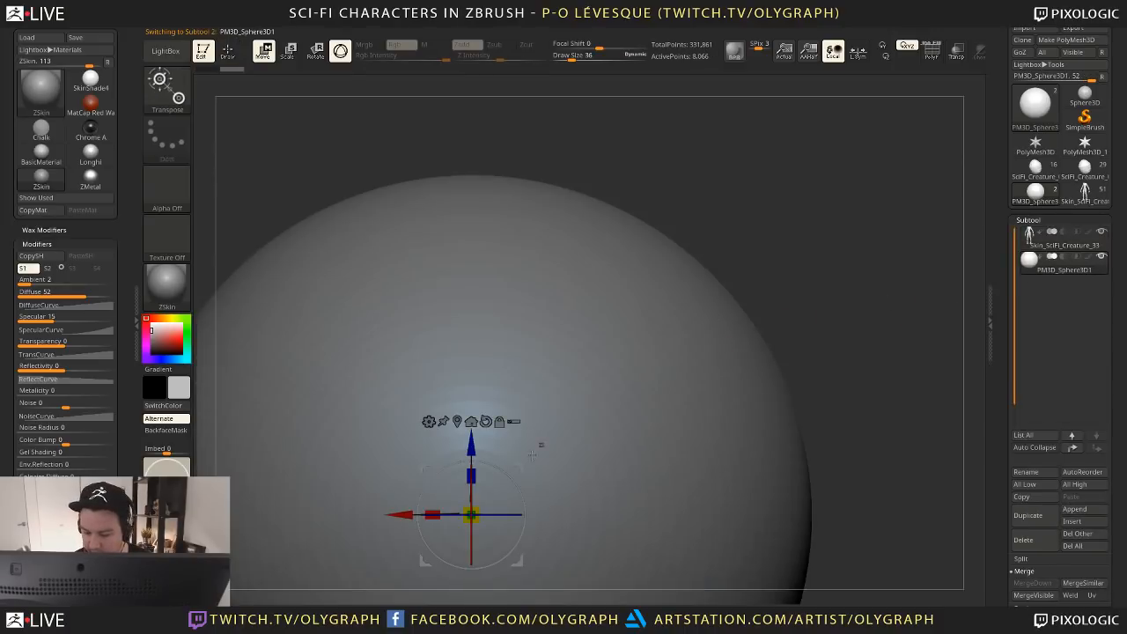
left_click_drag(471, 515, 650, 316)
mouse_move(602, 362)
left_mouse_down()
mouse_move(481, 366)
mouse_move(501, 365)
left_mouse_up()
left_click_drag(728, 313, 617, 317, "shift")
mouse_move(652, 408)
left_mouse_down()
mouse_move(687, 382)
mouse_move(676, 384)
left_mouse_up()
key("q")
left_click_drag(234, 487, 592, 335, "shift")
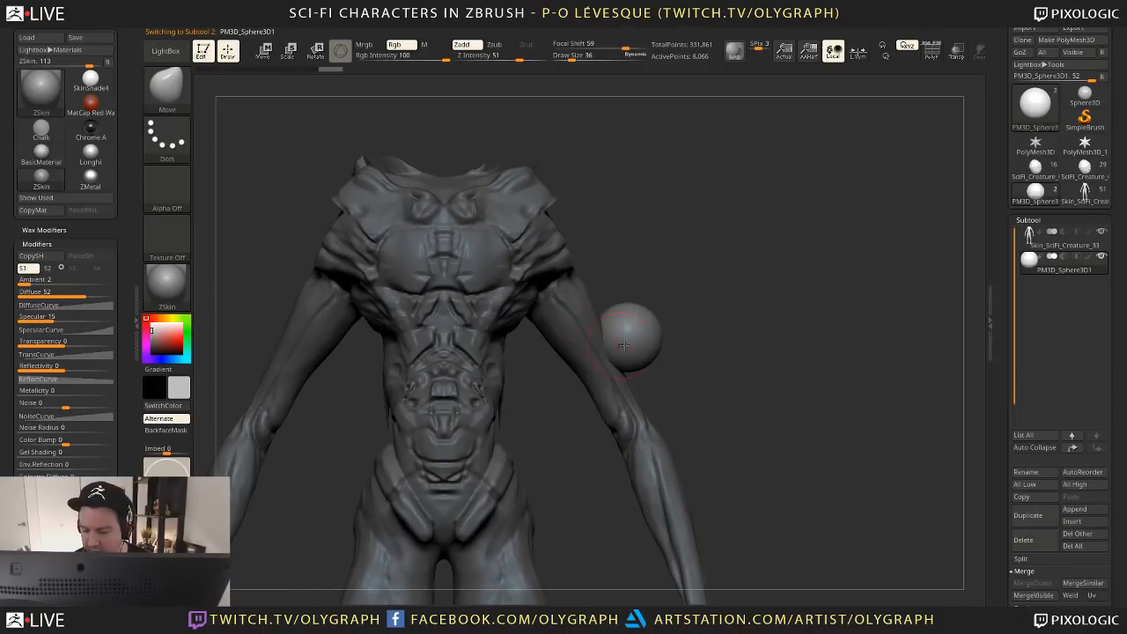
Merge the sphere into the body subtool and remesh them with DynaMesh into one continuous surface
left_click(1066, 240)
scroll(1057, 441, "down", 2)
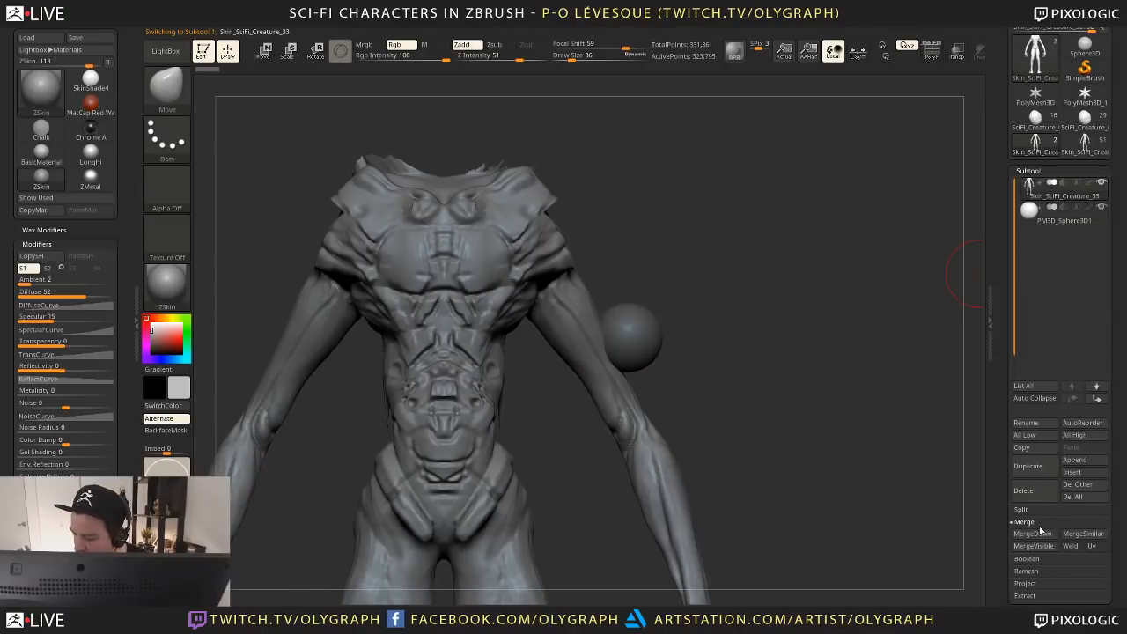
left_click(1033, 534)
left_click(926, 559)
key("shift+f")
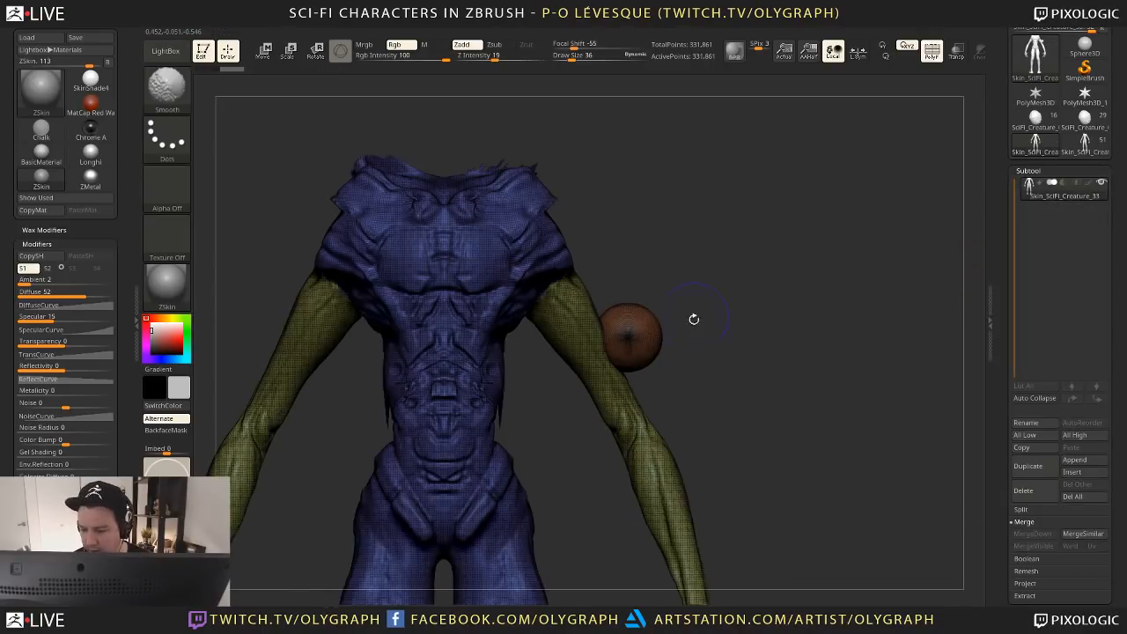
key("shift+f")
left_click_drag(735, 337, 796, 401, "ctrl")
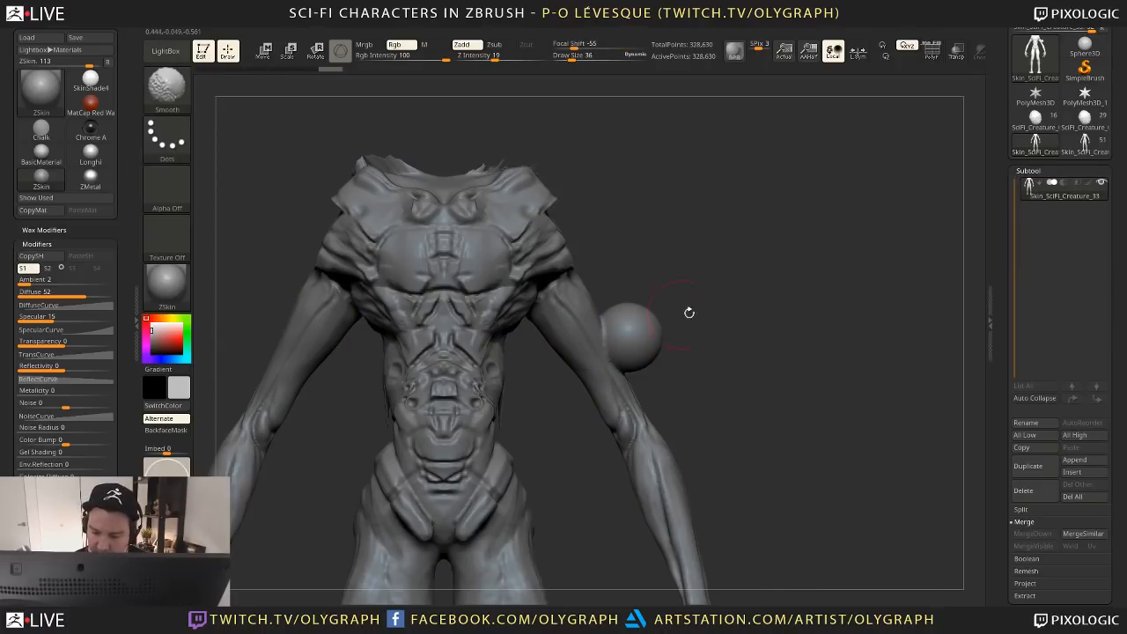
Build up clay over the sphere and its junction with the upper arm using the ClayTubes brush
left_click_drag(692, 323, 647, 319)
key("b")
key("c")
key("t")
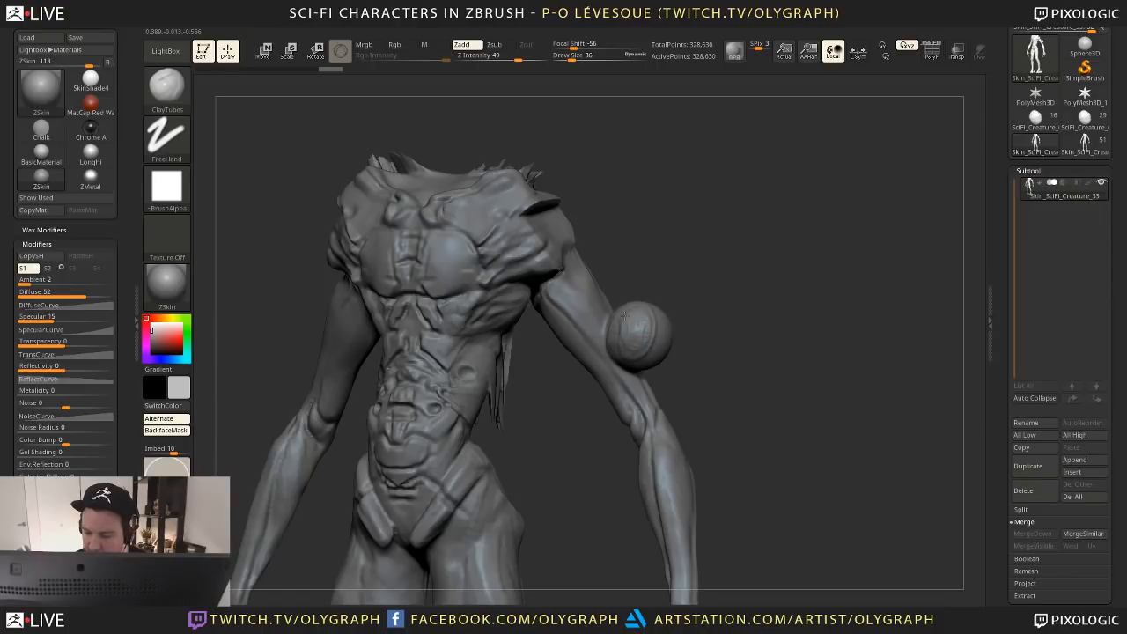
left_click_drag(715, 302, 732, 344, "shift")
Mirror and weld the body so both upper arms carry the fused sphere
key("space")
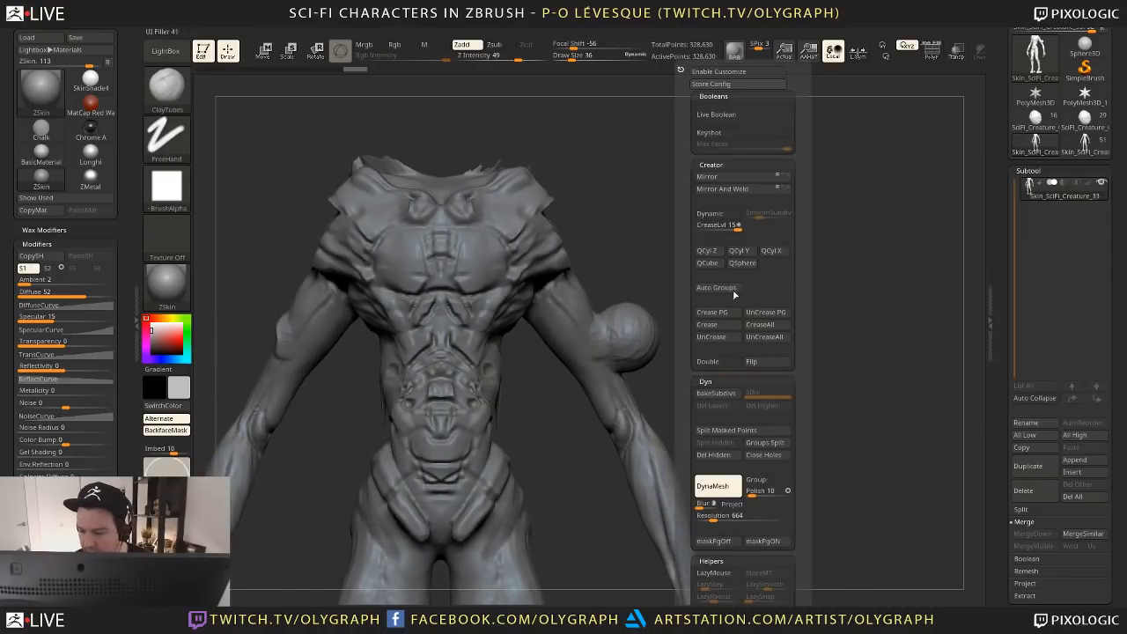
left_click(725, 180)
left_click(727, 190)
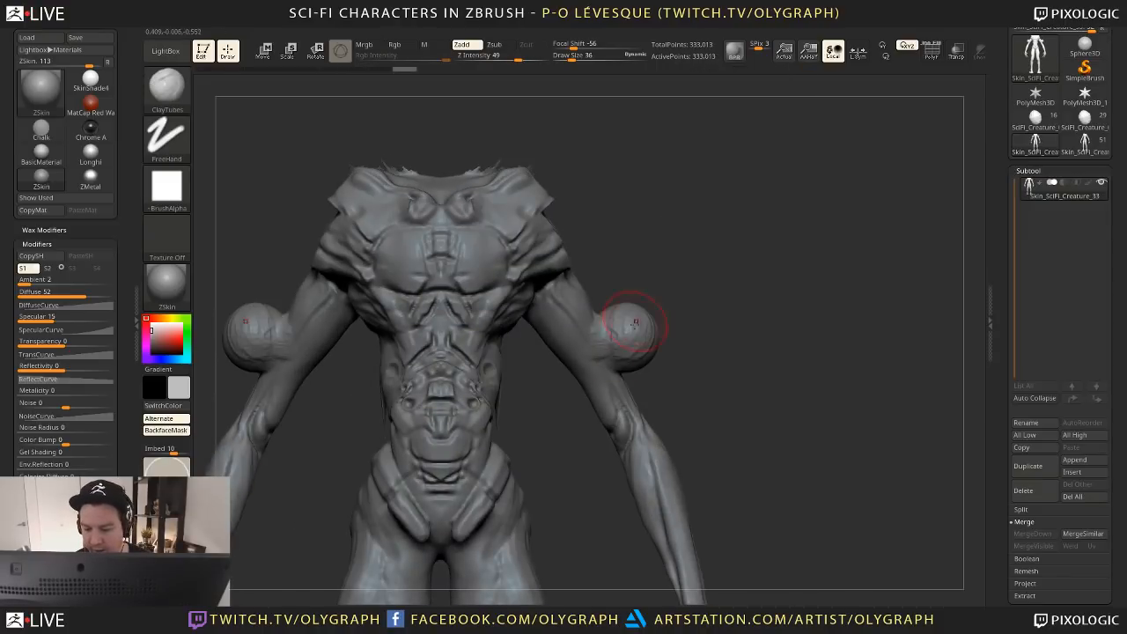
left_click_drag(696, 269, 621, 337)
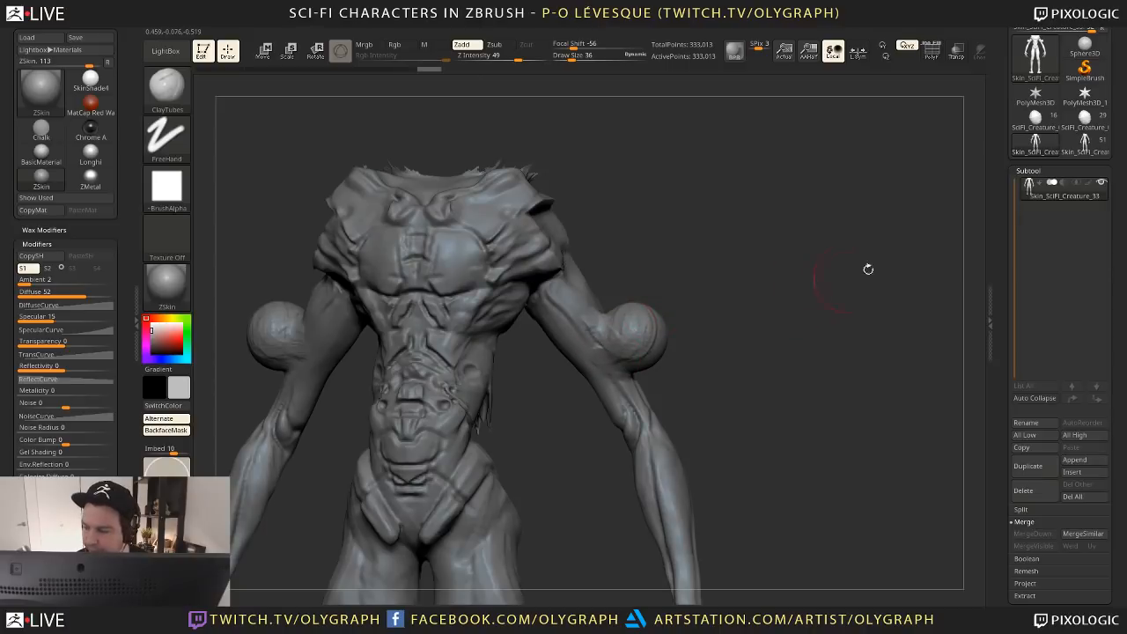
Switch back to the full multi-subtool creature tool and frame its head and upper body
left_click(1085, 143)
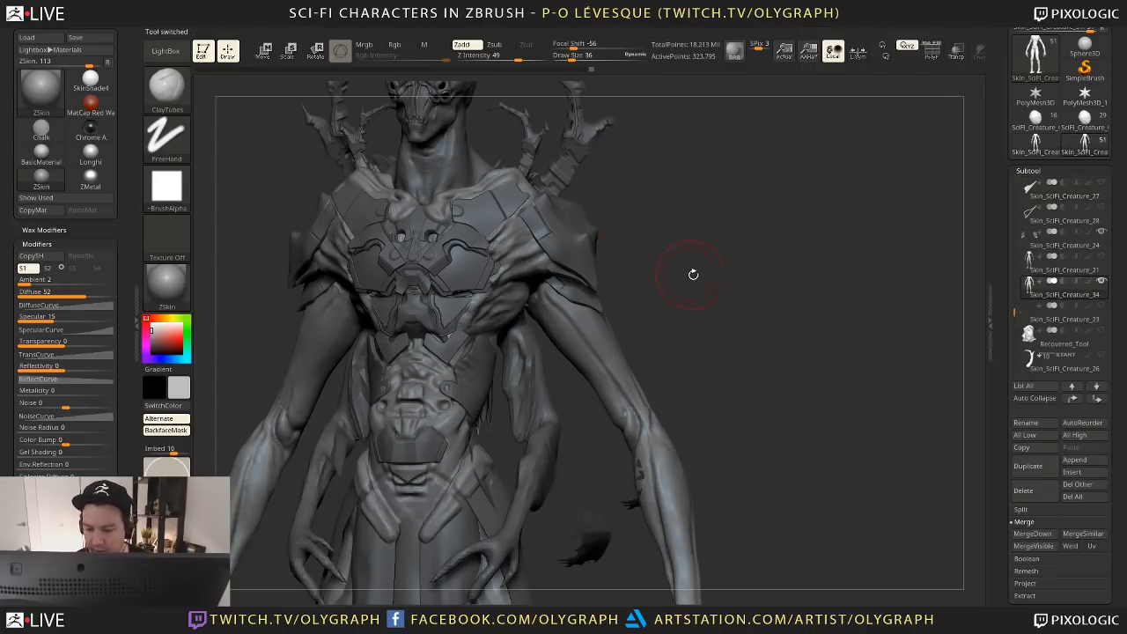
left_click_drag(693, 275, 712, 287, "shift")
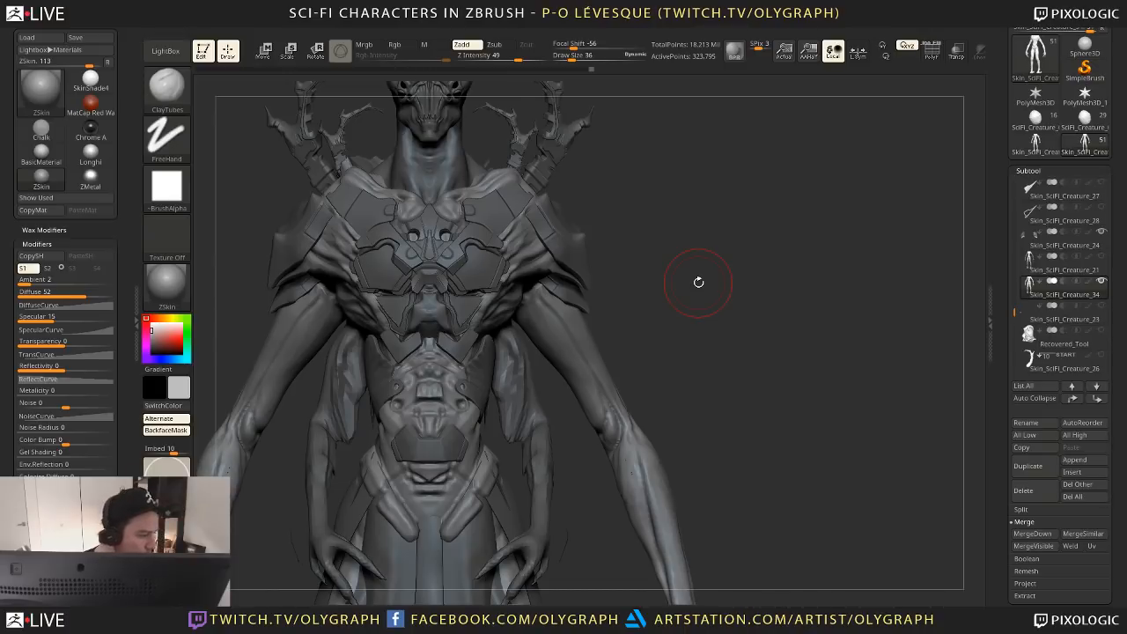
mouse_move(703, 223)
left_mouse_down("alt")
mouse_move(687, 253)
mouse_move(724, 294)
mouse_move(697, 288)
left_mouse_up("alt")
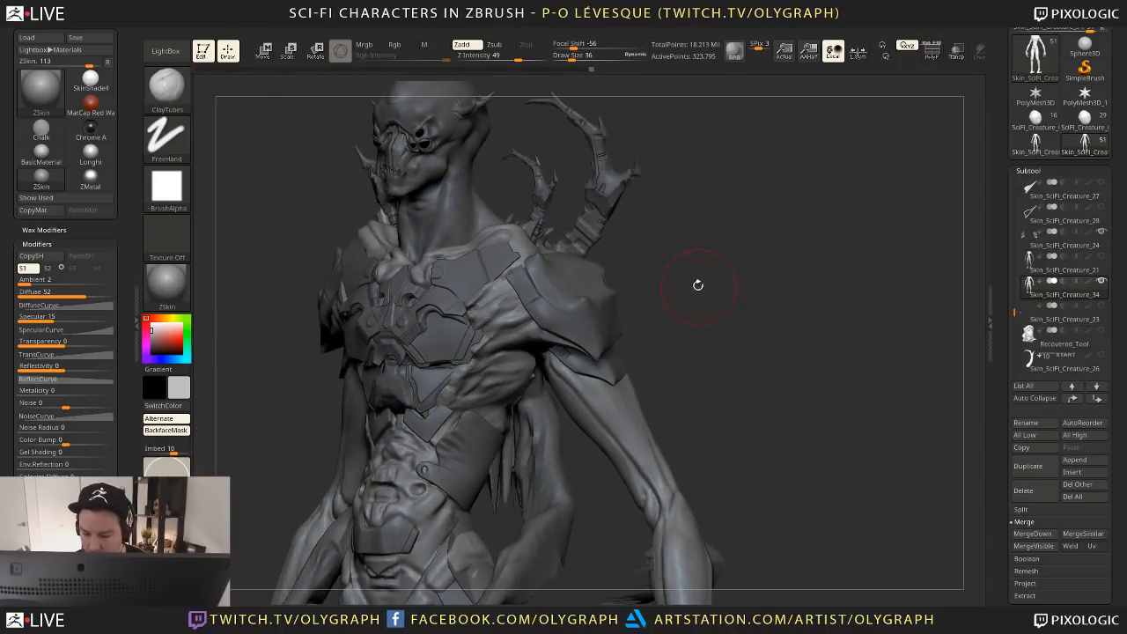
Reshape the chest and shoulder muscles beside the armour with the Move brush, enlarging its draw size to 46
key("b")
key("m")
key("v")
left_click_drag(686, 246, 494, 322)
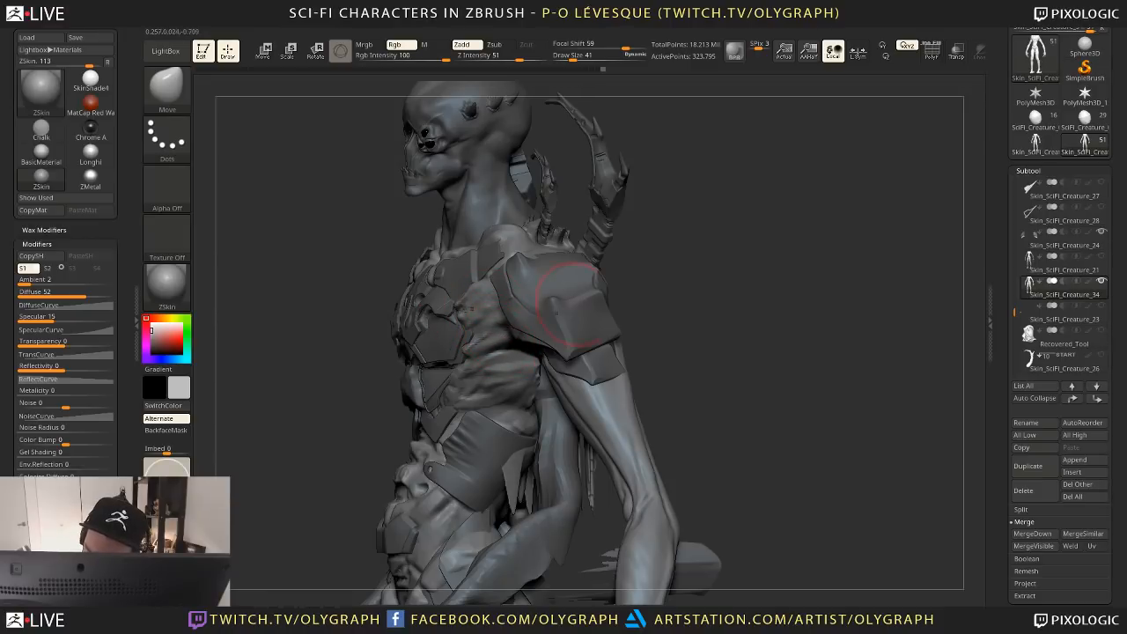
left_click_drag(682, 291, 810, 298)
key("s")
left_click_drag(519, 331, 525, 303)
key("s")
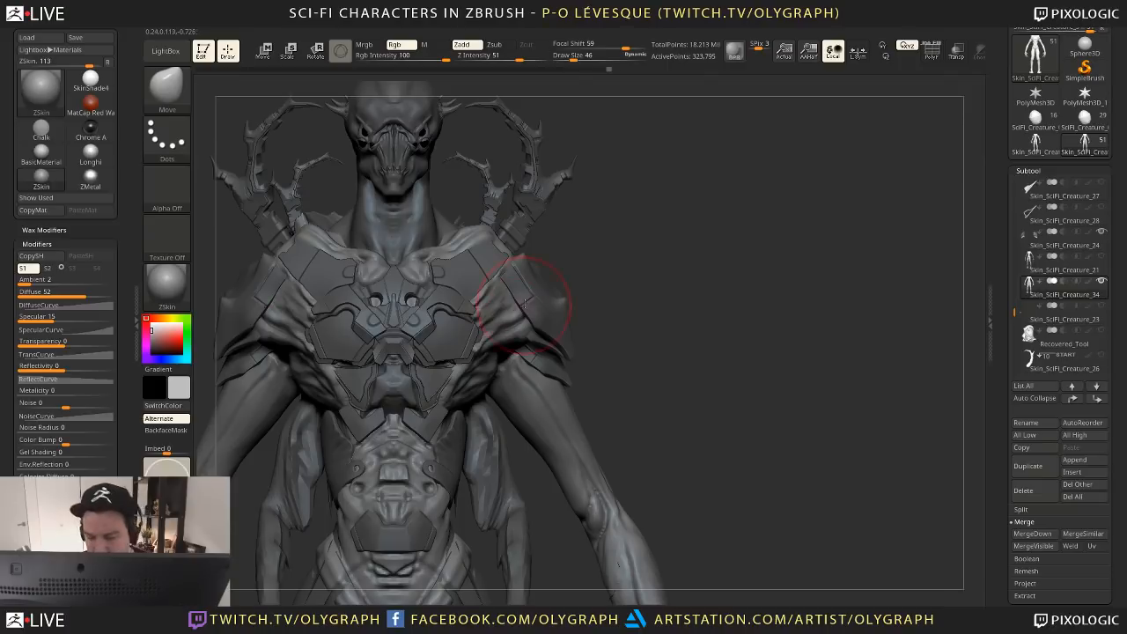
Refine the muscle shapes around the shoulder plates with the Move brush at a draw size of 27
mouse_move(669, 321)
left_mouse_down()
mouse_move(520, 339)
mouse_move(483, 321)
left_mouse_up()
key("s")
mouse_move(711, 319)
left_mouse_down()
mouse_move(735, 329)
mouse_move(717, 310)
left_mouse_up()
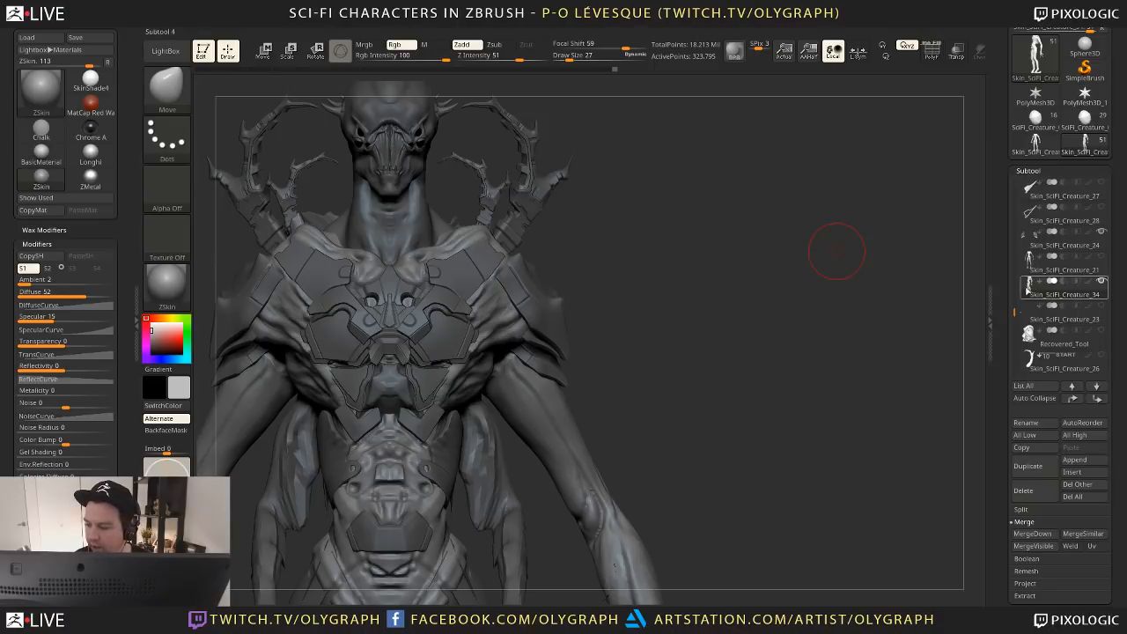
mouse_move(630, 319)
left_mouse_down("alt")
mouse_move(568, 306)
mouse_move(638, 302)
mouse_move(660, 278)
left_mouse_up("alt")
left_click_drag(733, 359, 720, 405, "alt")
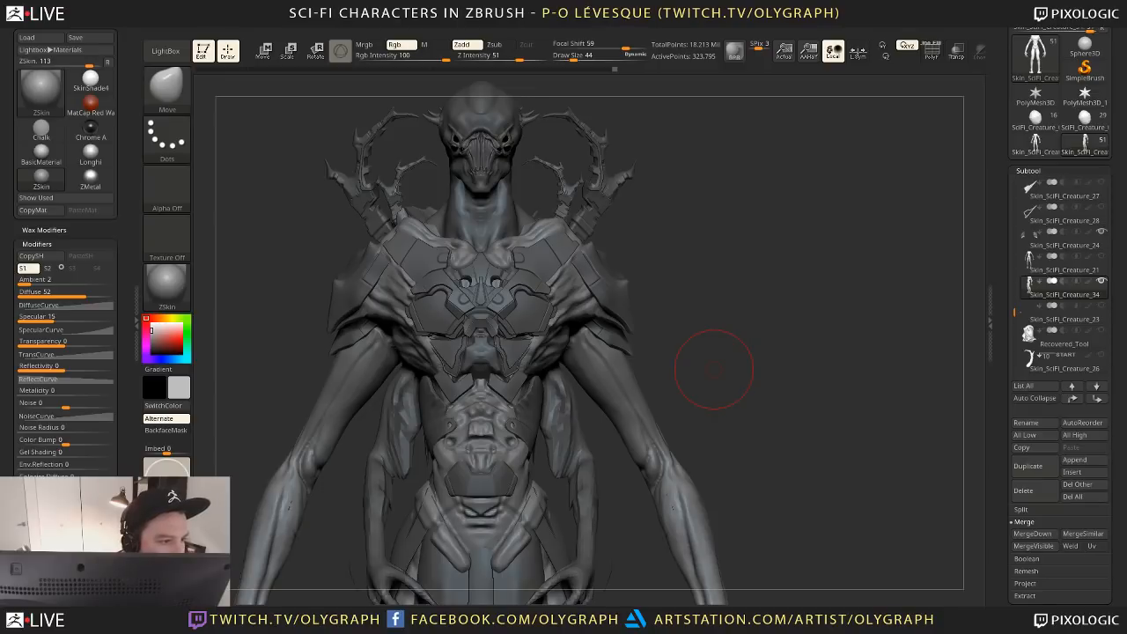
Switch to Notepad and read through the cleanTool routine of the 2-GOMerge.txt macro
left_click_drag(284, 158, 327, 91)
scroll(365, 227, "down", 2)
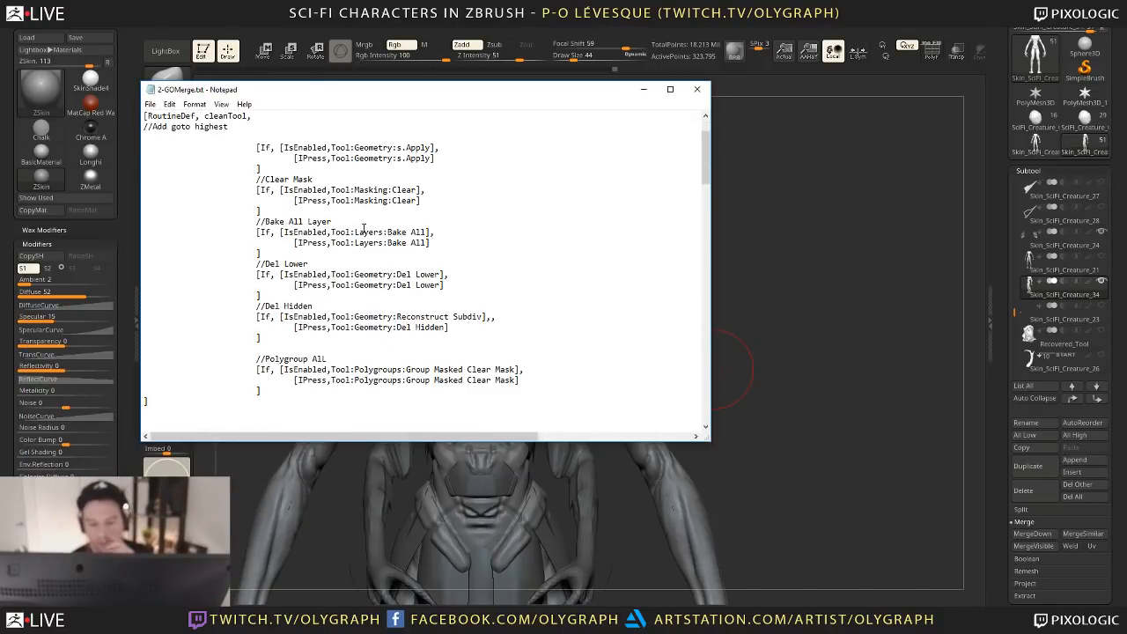
scroll(363, 238, "up", 2)
scroll(360, 252, "down", 5)
scroll(357, 268, "up", 5)
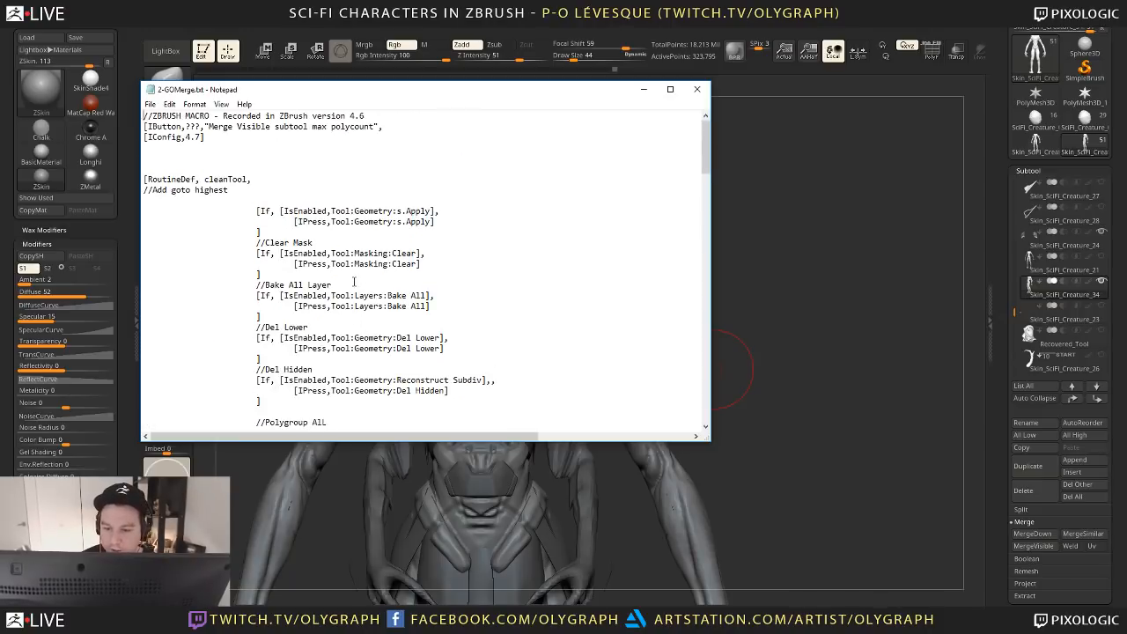
scroll(412, 217, "down", 1)
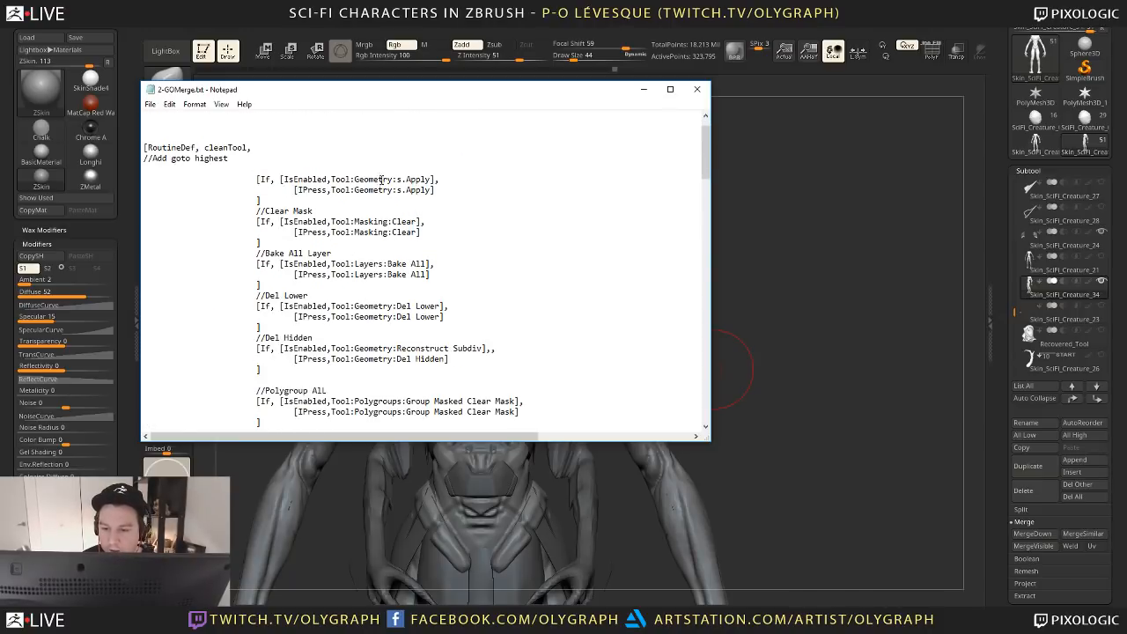
scroll(414, 176, "down", 1)
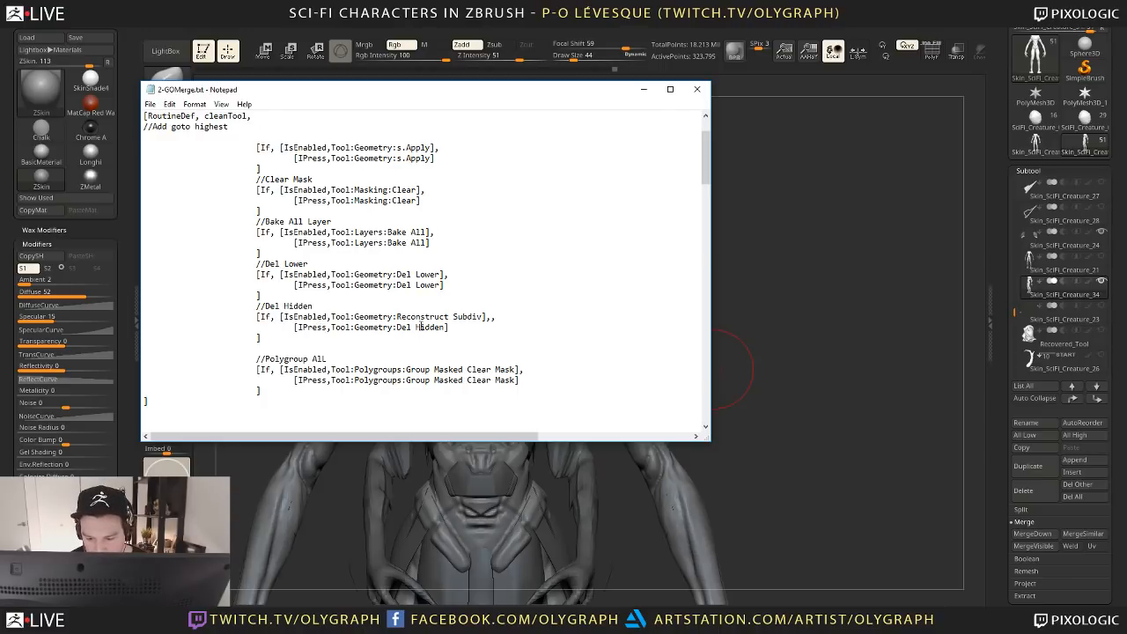
Highlight the Del Hidden and Group Masked Clear Mask commands in the macro, and return to ZBrush
left_click_drag(448, 327, 405, 327)
scroll(384, 242, "down", 2)
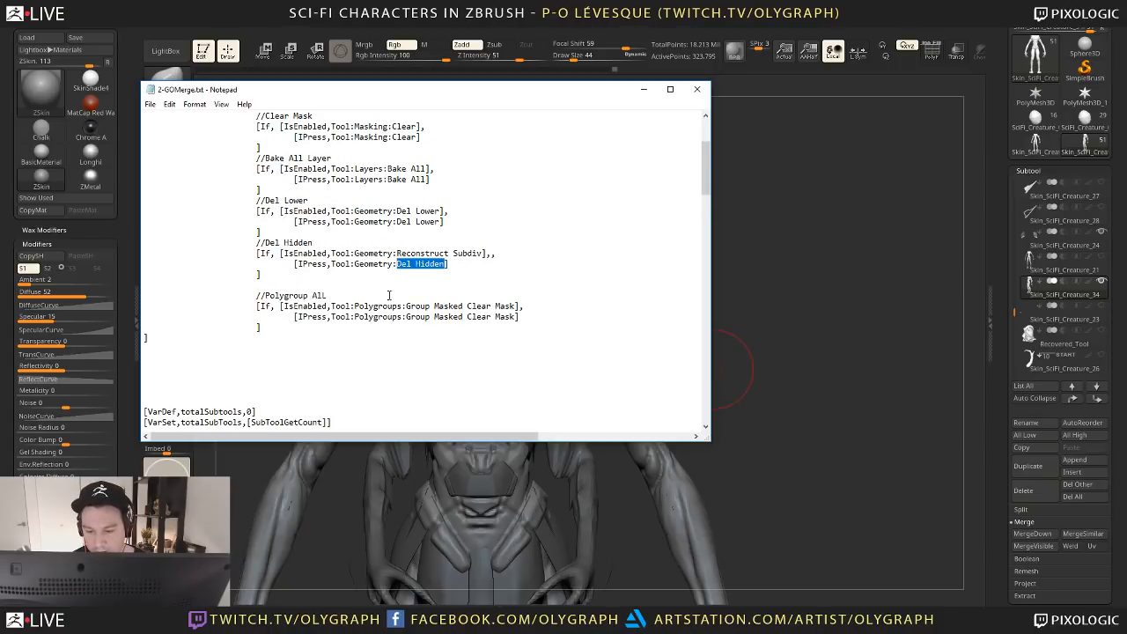
left_click_drag(520, 306, 406, 307)
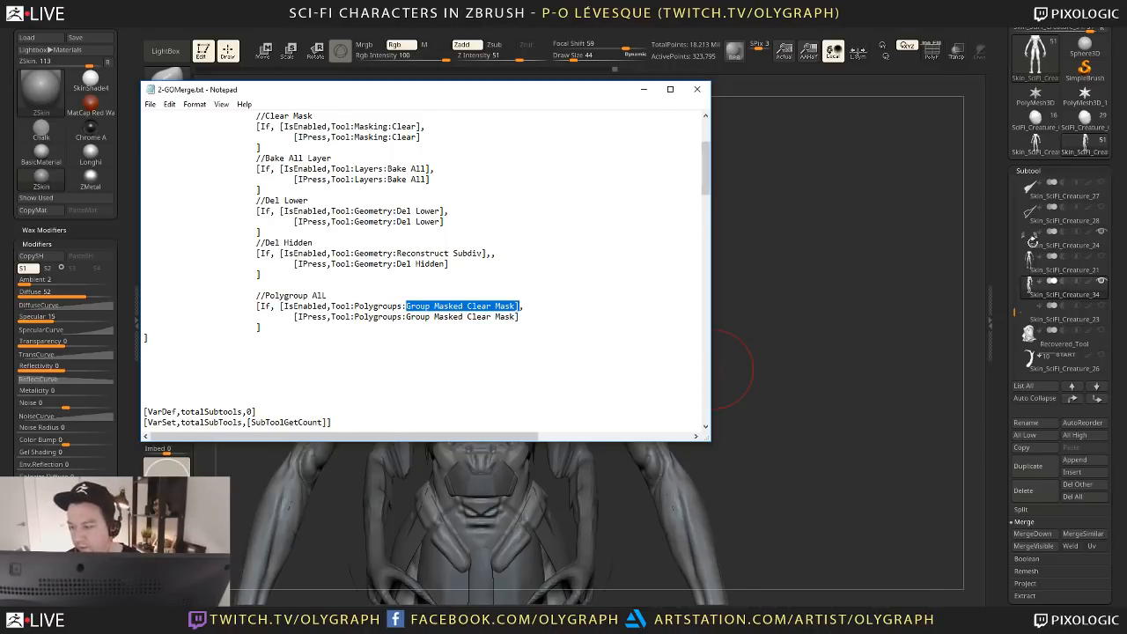
left_click(644, 89)
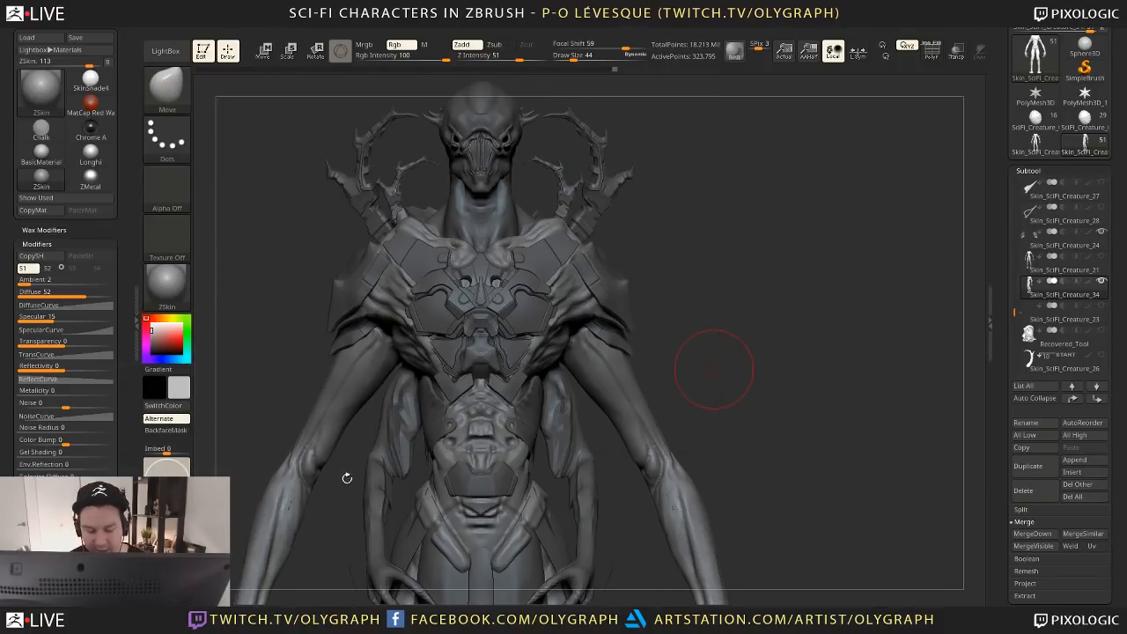
Reopen the 2-GOMerge.txt macro in Notepad, set maxPolys to 60000000, and return to ZBrush
key("alt+Tab")
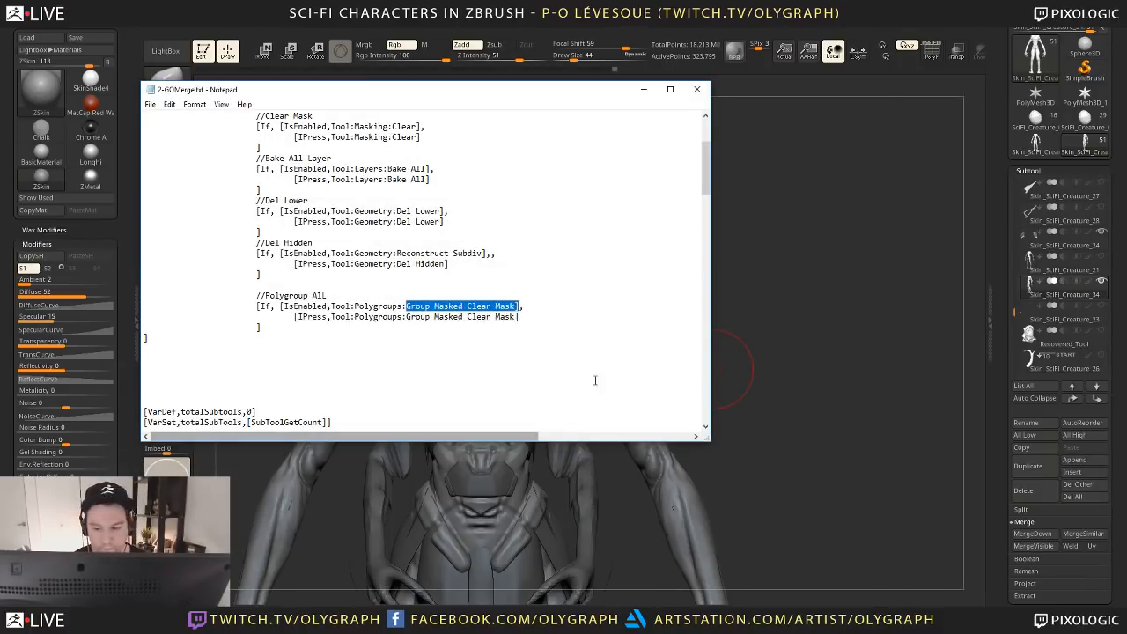
scroll(385, 327, "down", 8)
scroll(377, 326, "up", 2)
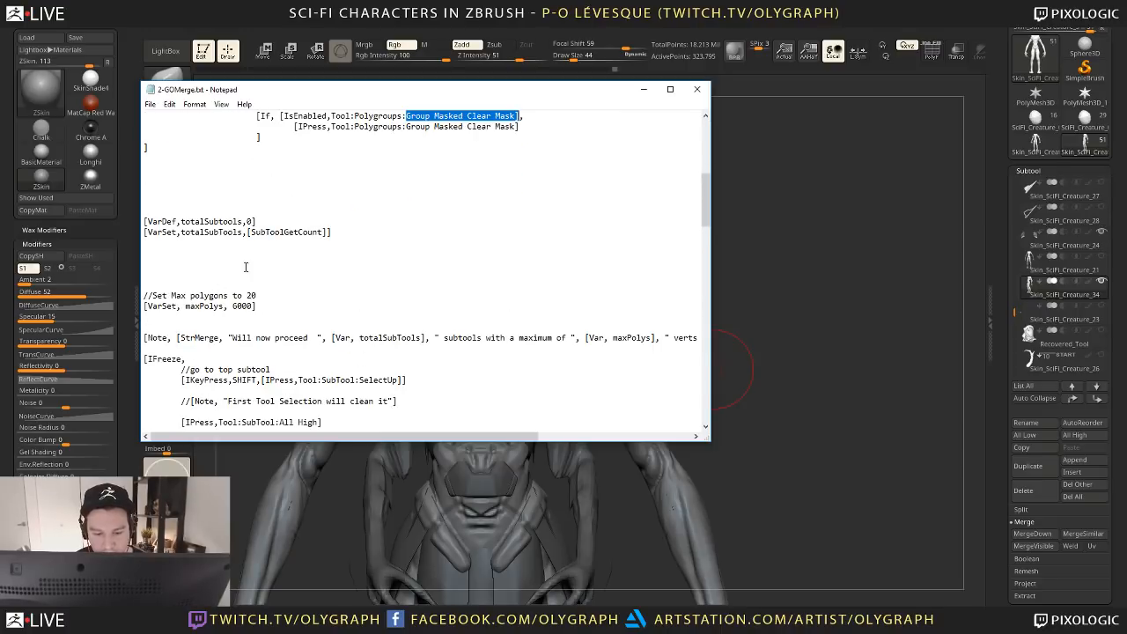
left_click(254, 306)
type("000")
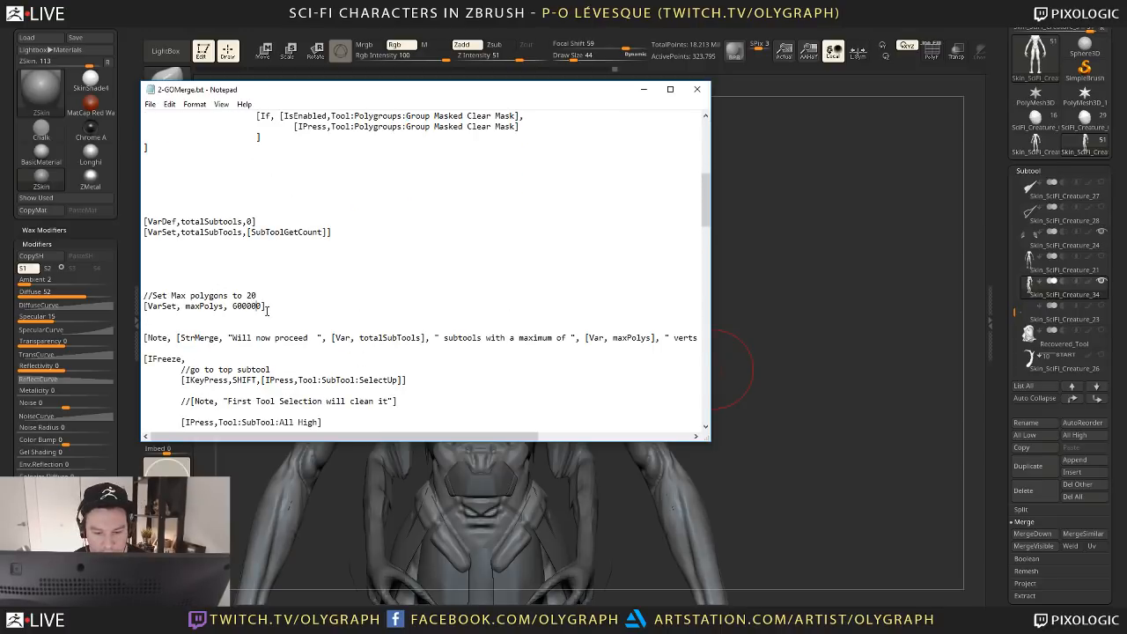
mouse_move(237, 306)
left_mouse_down()
mouse_move(272, 306)
mouse_move(232, 305)
left_mouse_up()
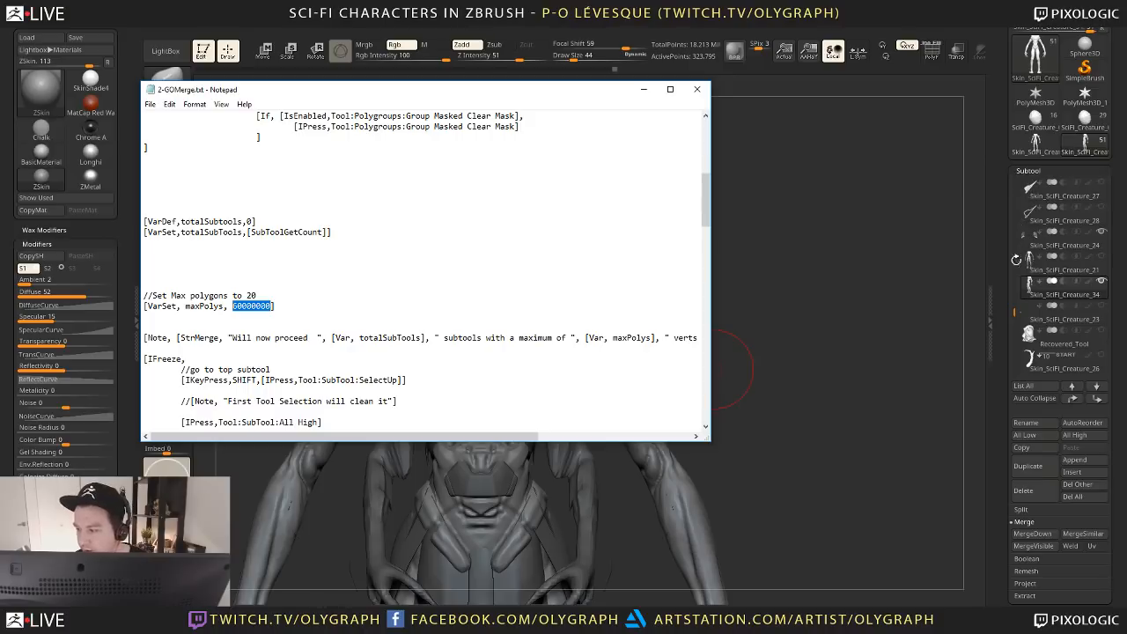
left_click(644, 90)
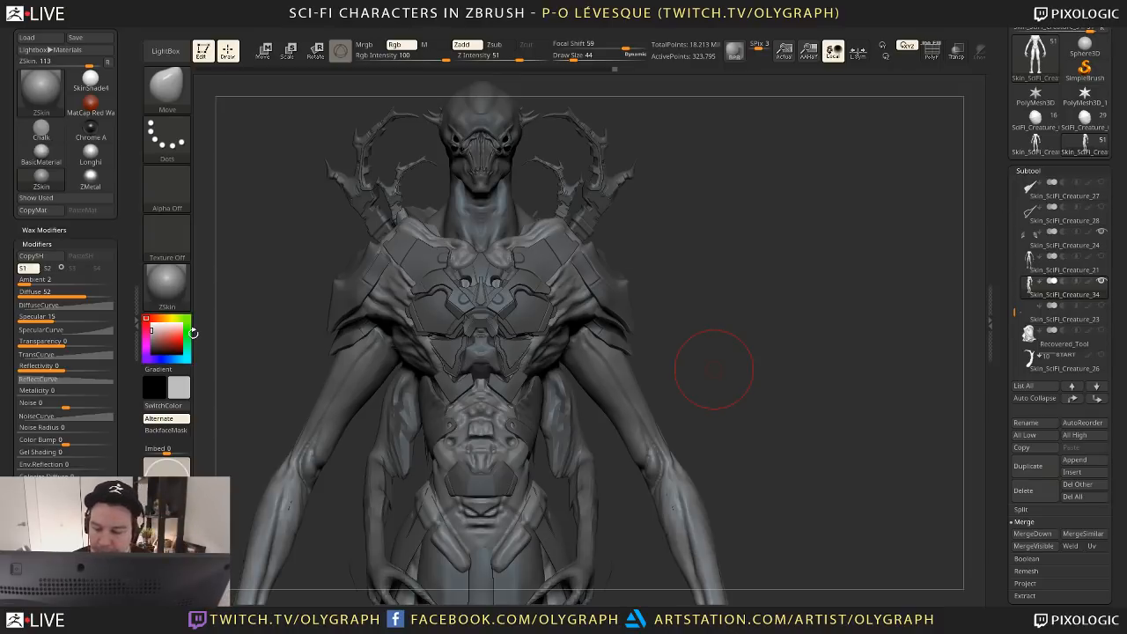
Select the DamStandard brush with the creature's shoulder and side torso in close view
mouse_move(745, 315)
left_mouse_down()
mouse_move(742, 304)
mouse_move(795, 273)
mouse_move(740, 308)
mouse_move(744, 323)
left_mouse_up()
key("b")
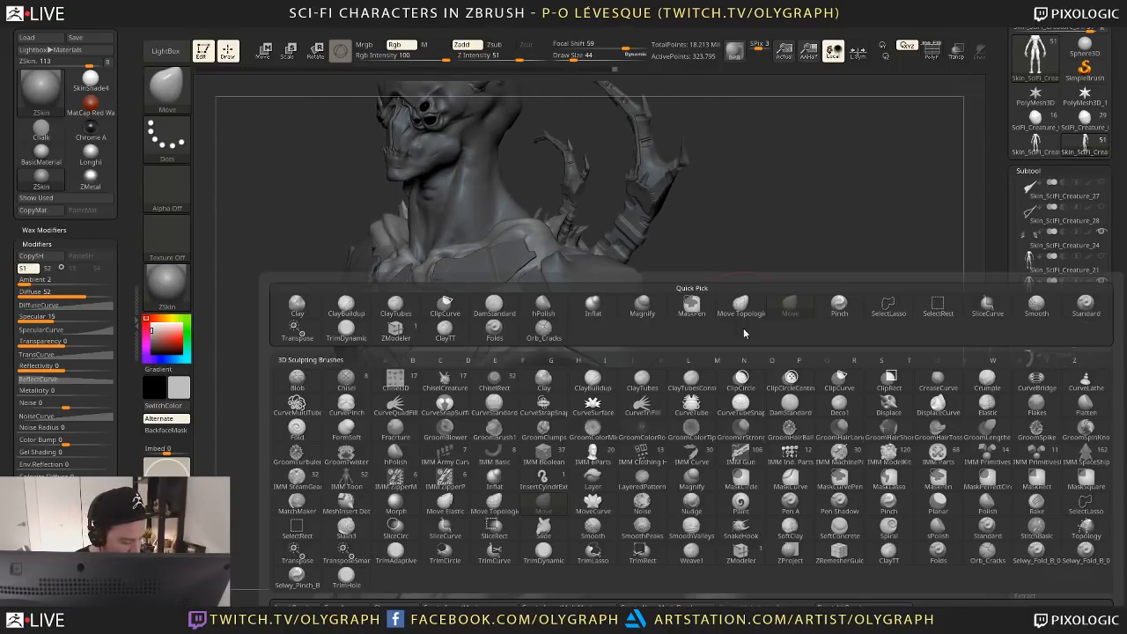
key("d")
key("s")
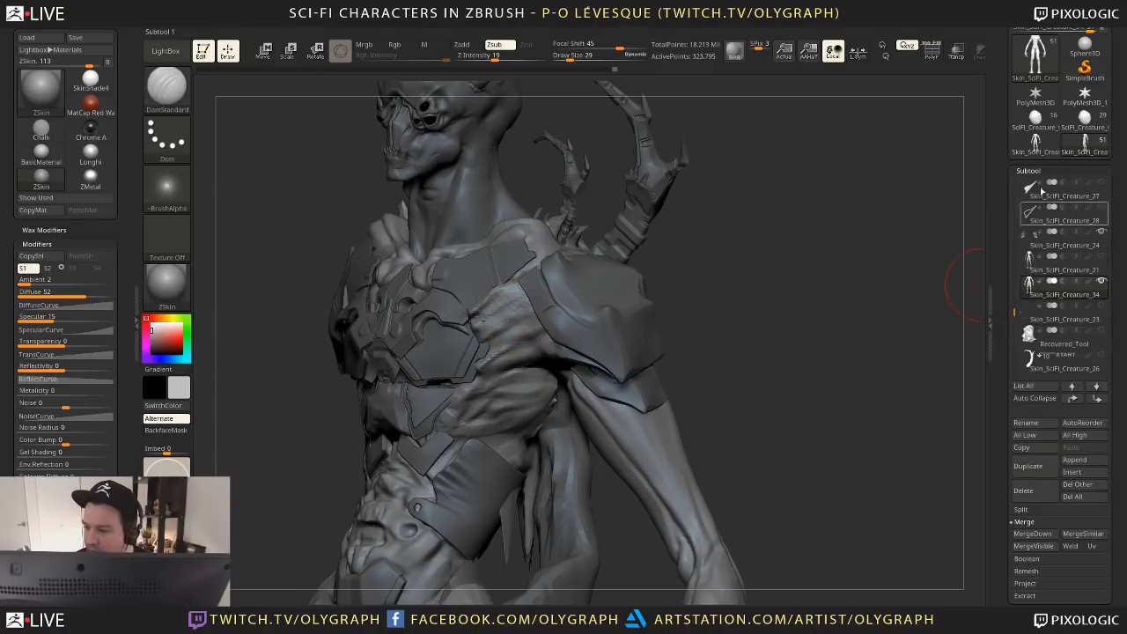
Open the Decimation Master plugin options to examine its pre-process and decimation settings
left_click(786, 30)
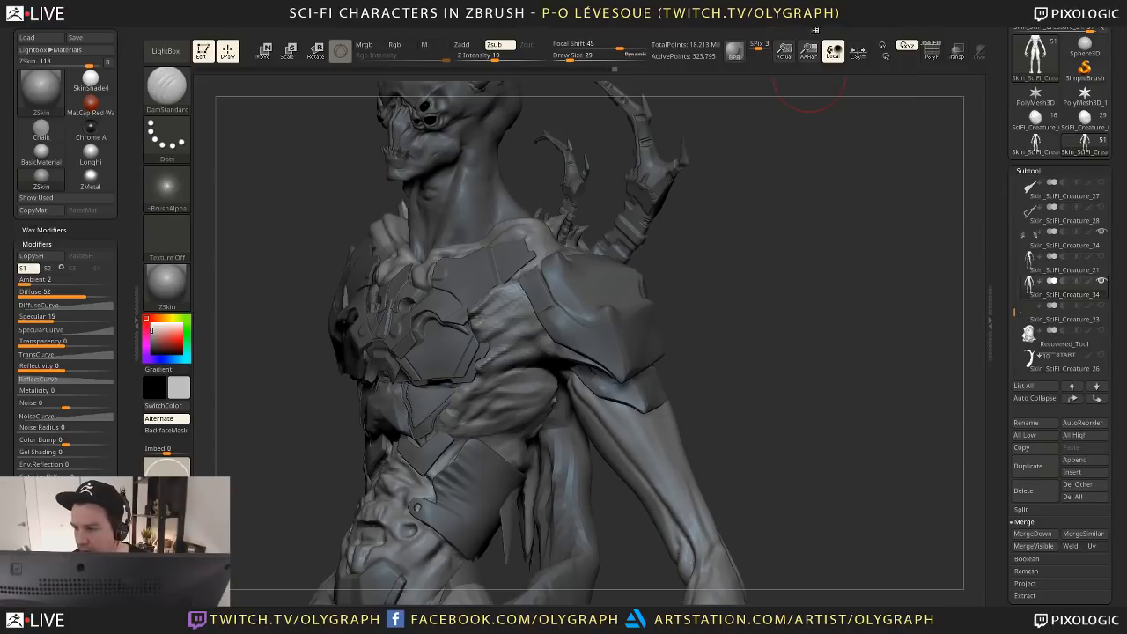
left_click(807, 33)
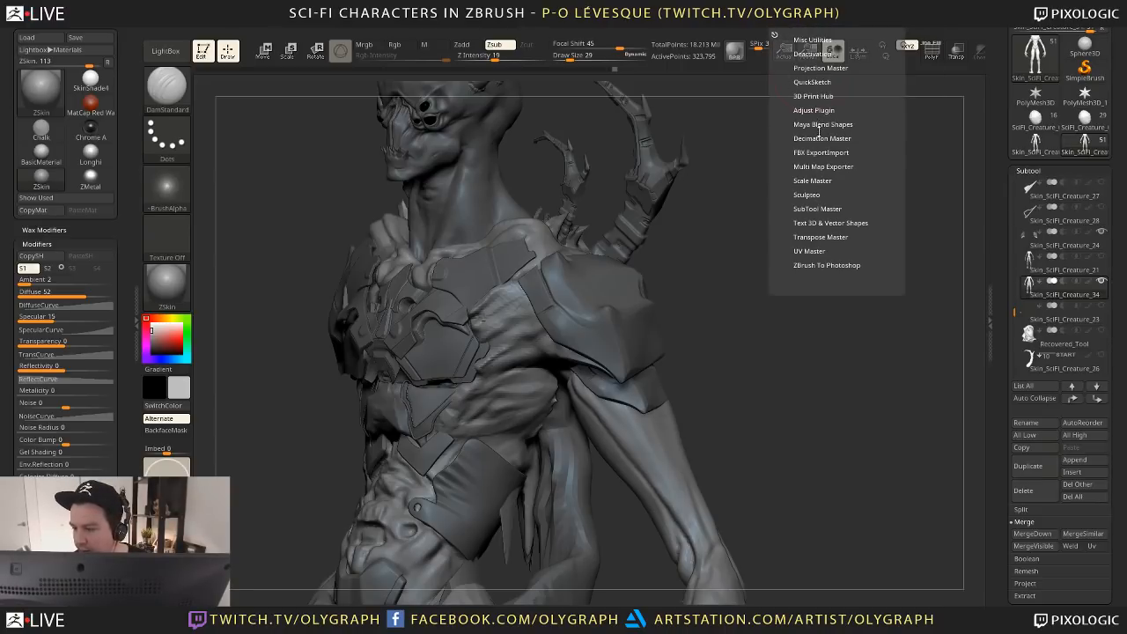
left_click(821, 138)
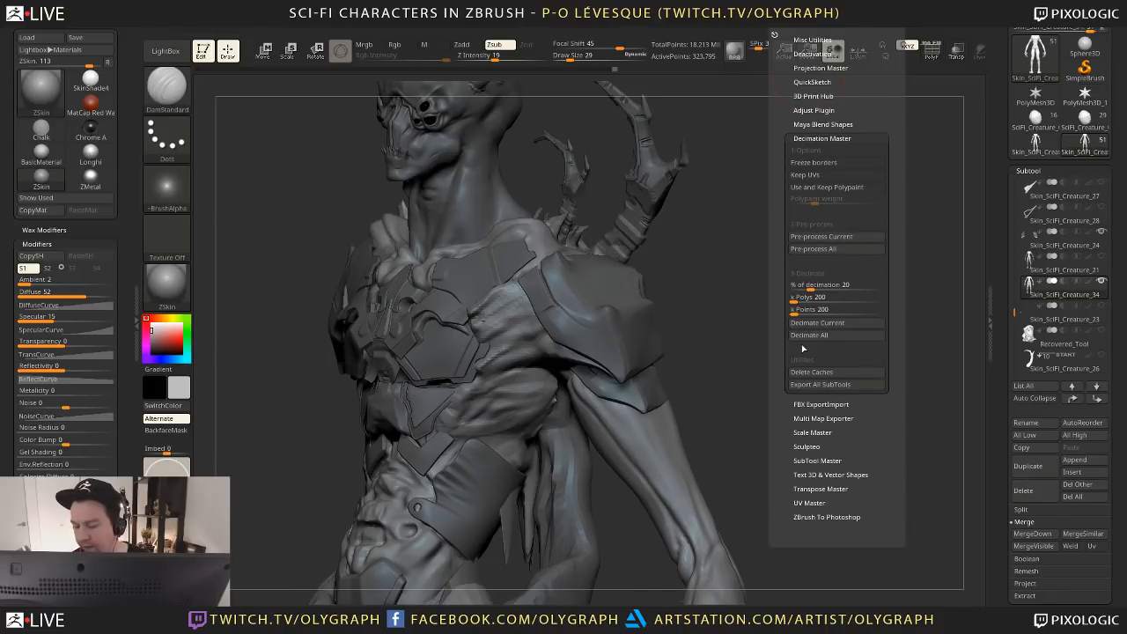
Select the TrimDynamic brush with the creature's side torso and shoulder armour in close view
left_click_drag(728, 297, 599, 319)
mouse_move(755, 284)
left_mouse_down("alt")
mouse_move(796, 317)
mouse_move(813, 284)
mouse_move(766, 309)
mouse_move(546, 290)
left_mouse_up("alt")
key("space")
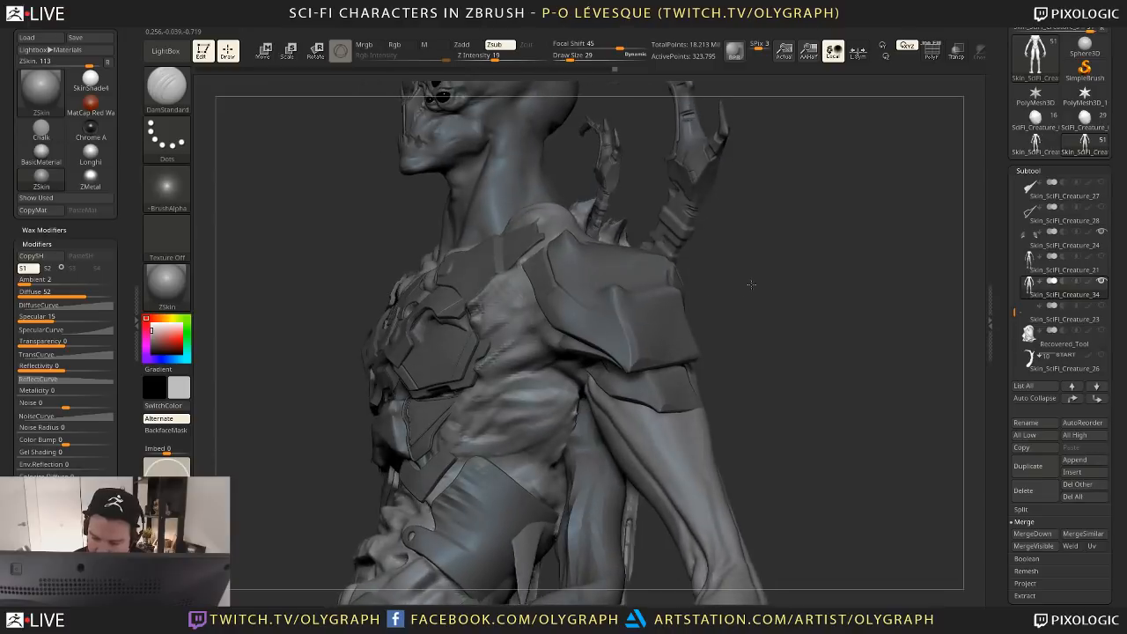
key("space")
left_click(497, 515)
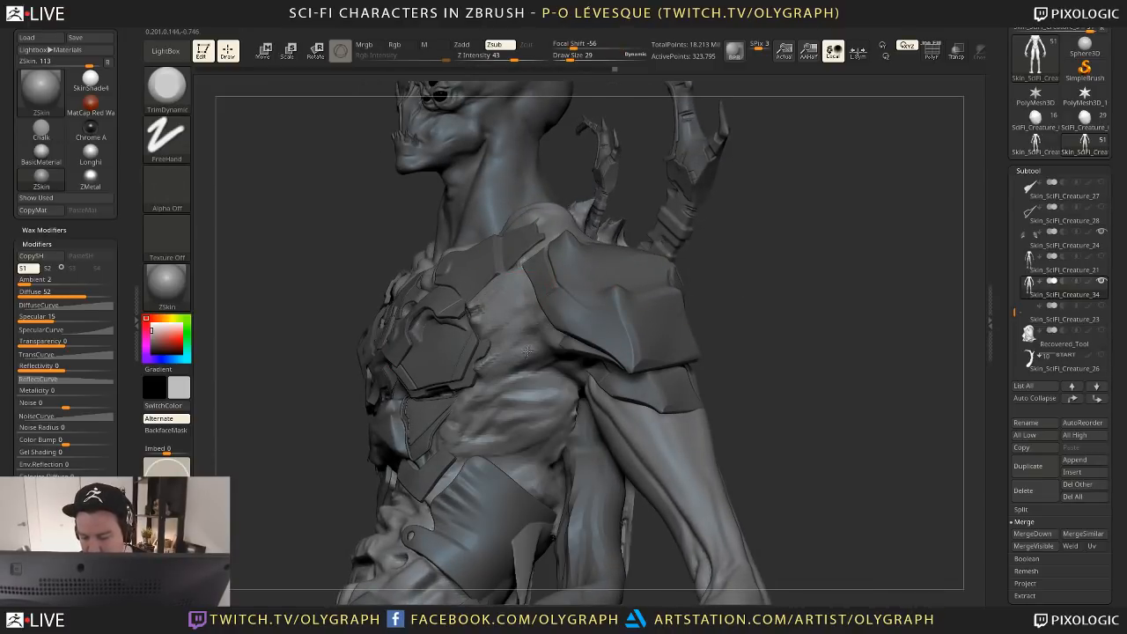
left_click_drag(751, 317, 687, 345)
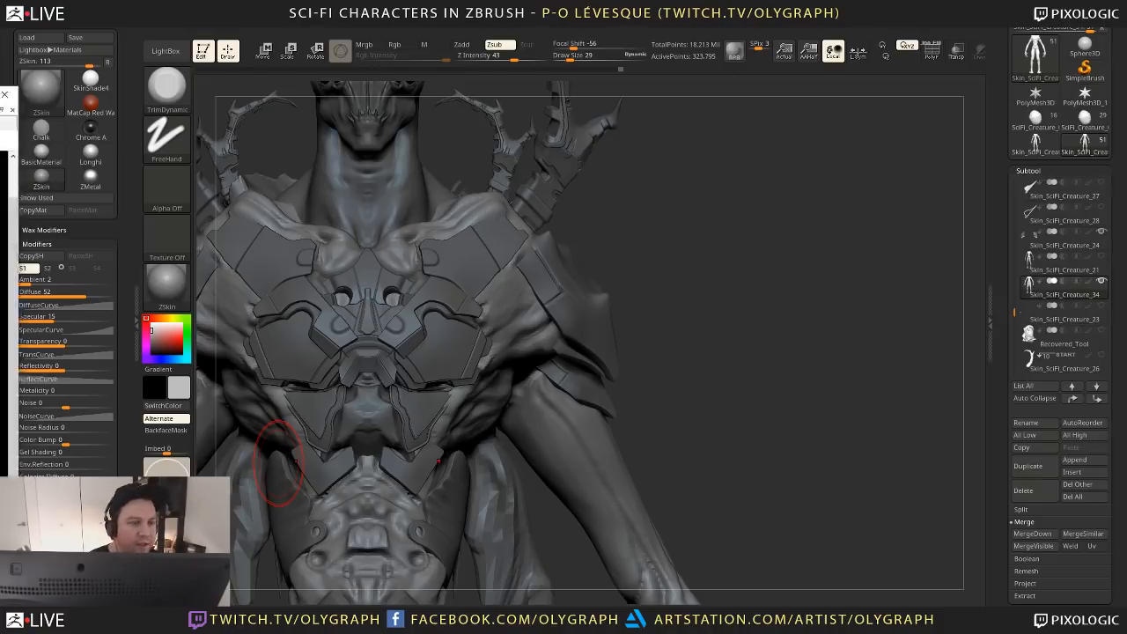
Switch to the image viewer, examine the armour panels on the robot5.jpg and robot11.jpg references, and return to ZBrush
key("alt+Tab")
key("F11")
scroll(451, 220, "down", 1)
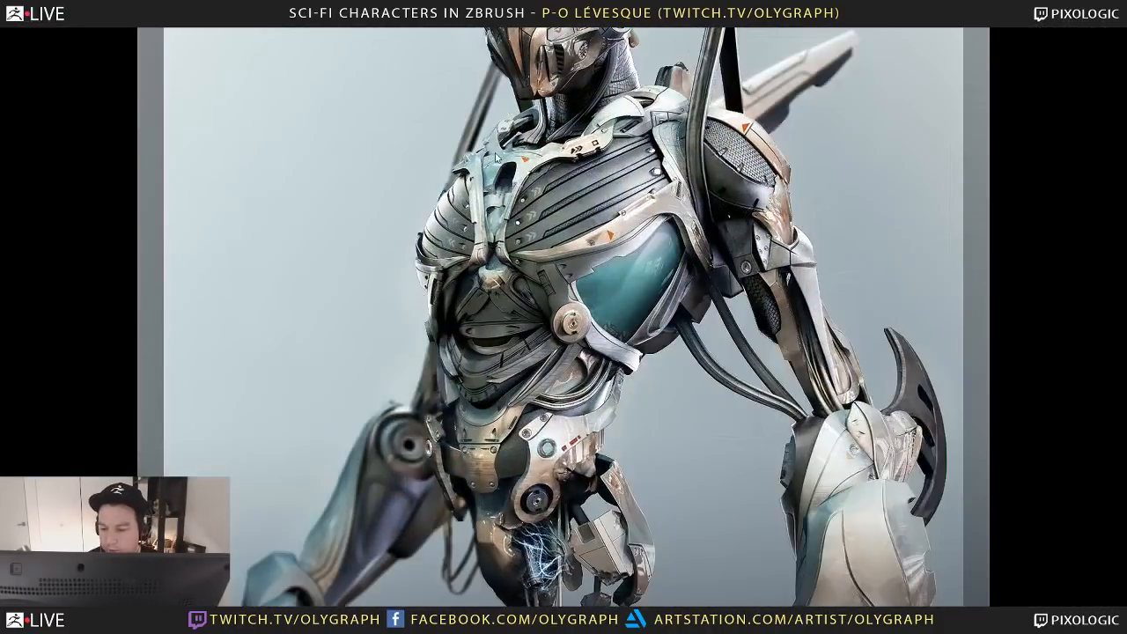
scroll(467, 189, "down", 1)
scroll(455, 208, "down", 1)
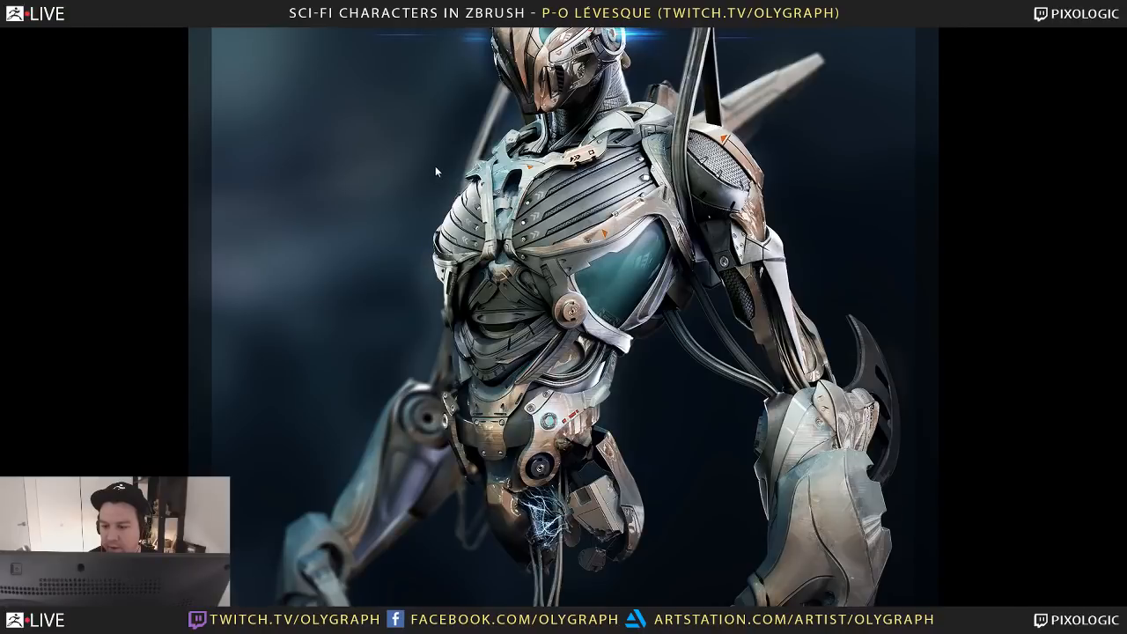
key("F11")
scroll(435, 165, "up", 4)
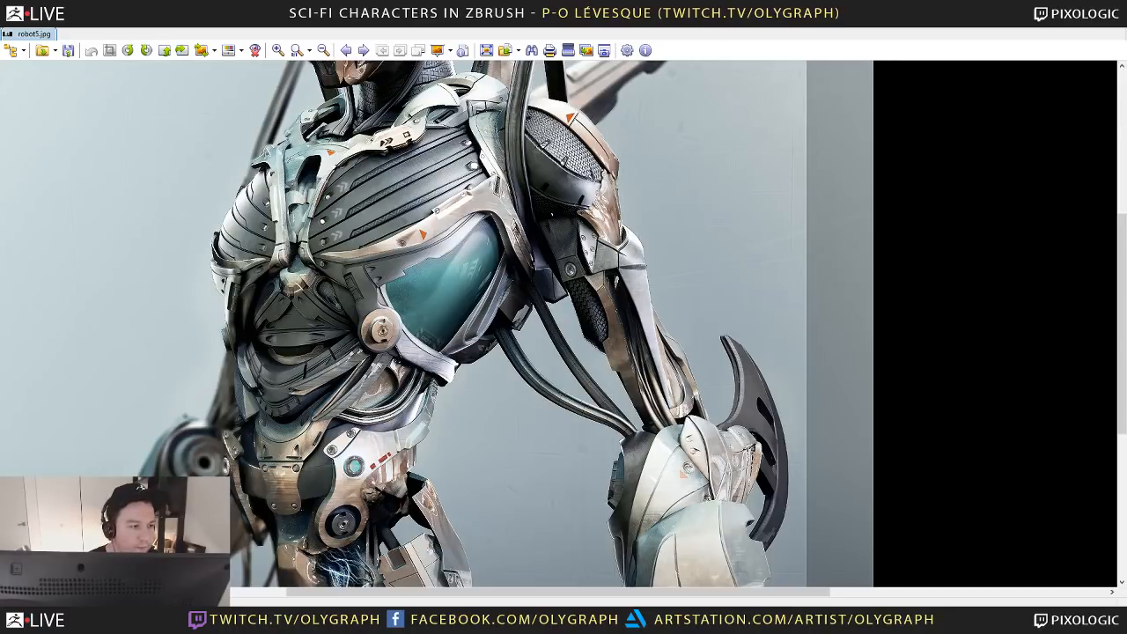
key("Right")
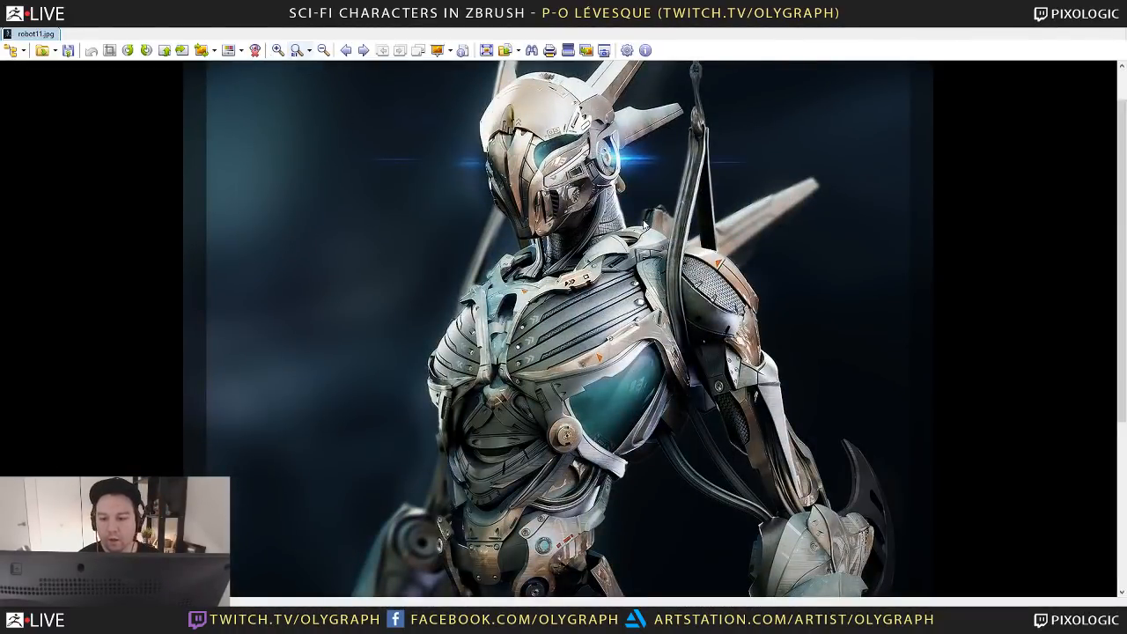
double_click(502, 252)
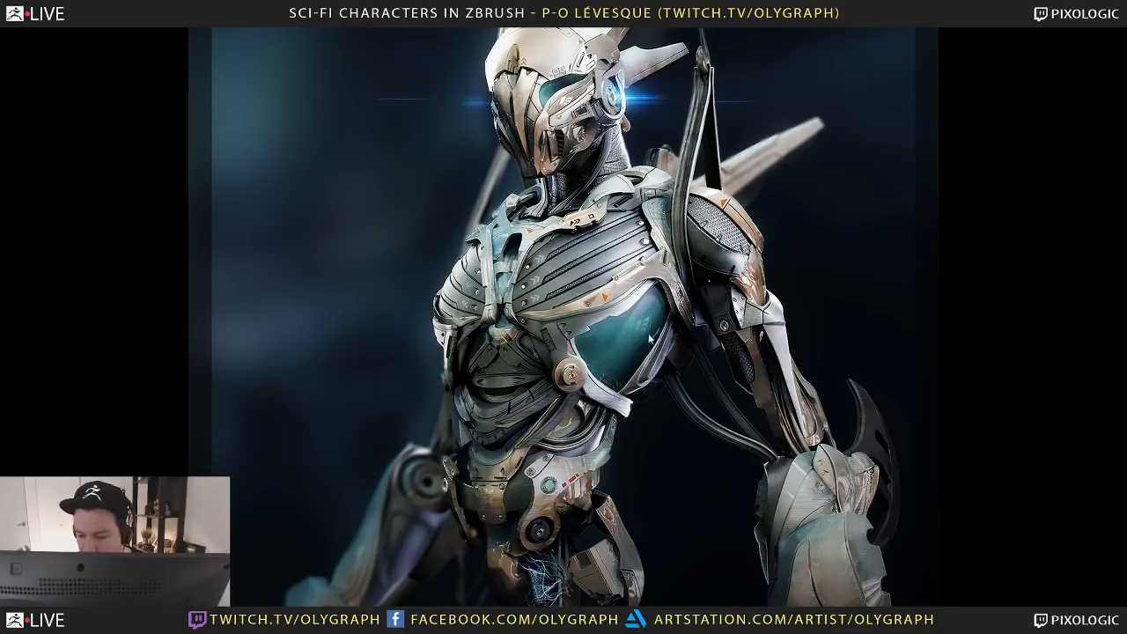
double_click(557, 404)
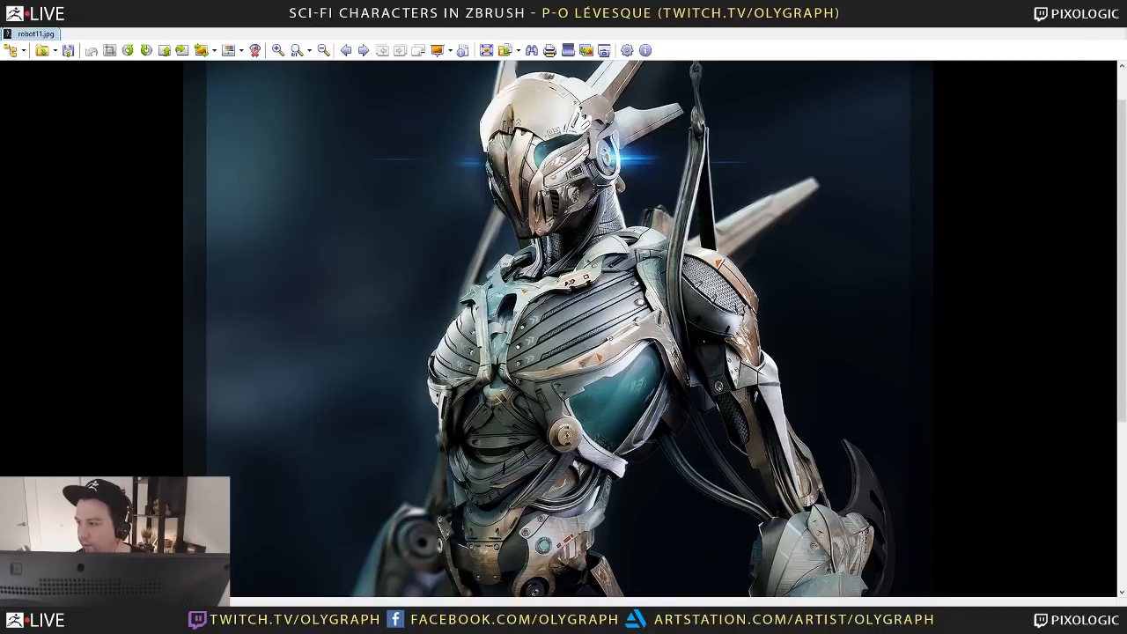
key("Page_Down")
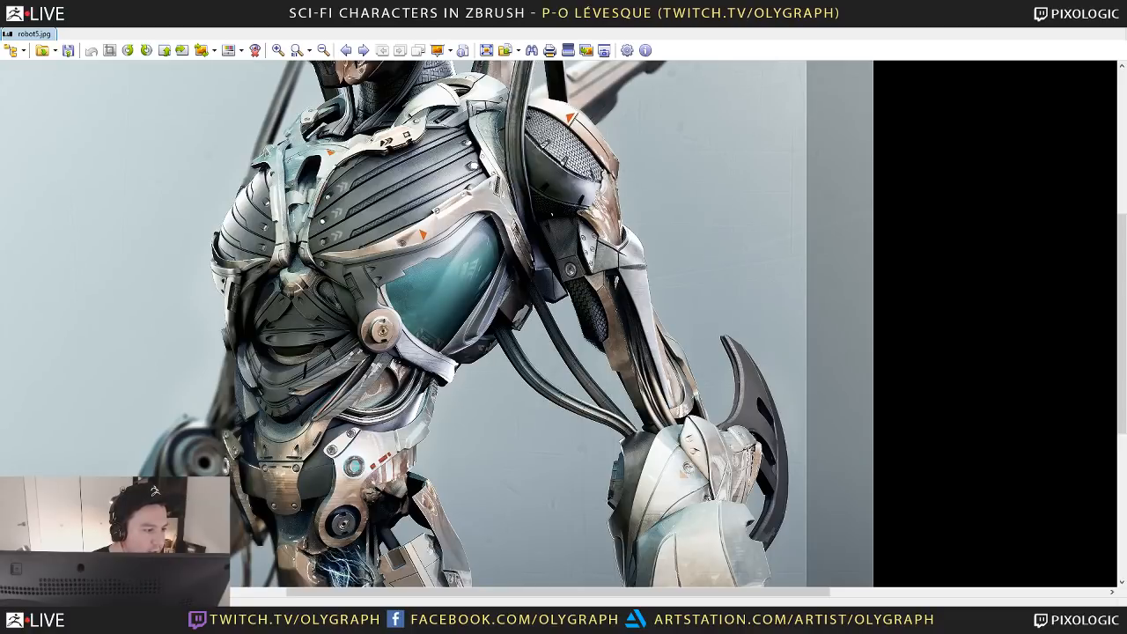
key("alt+Tab")
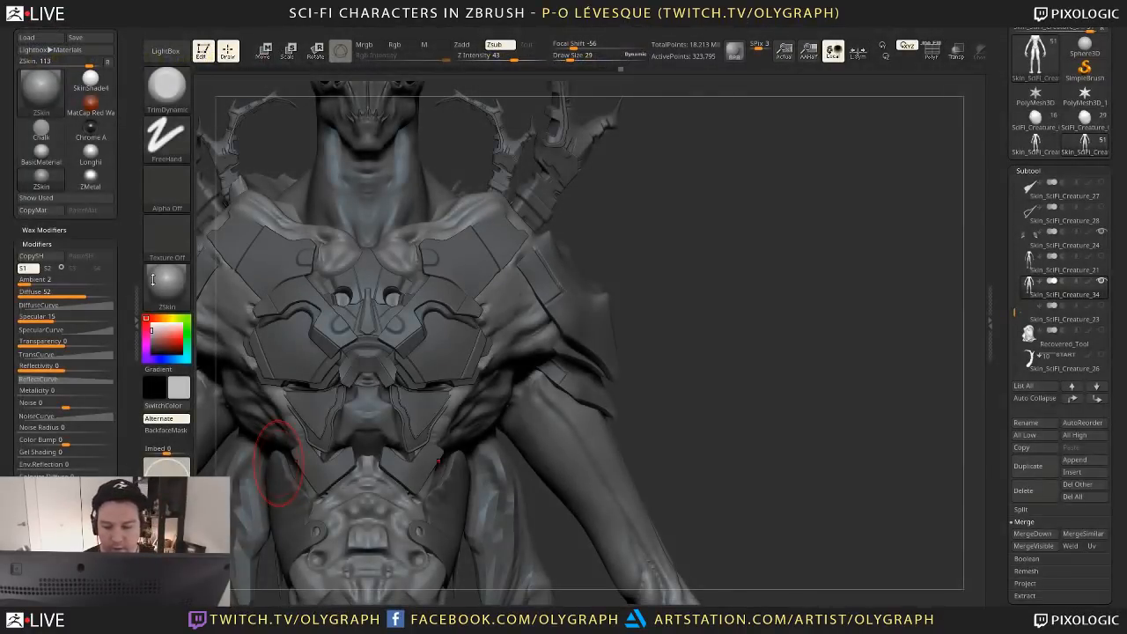
Adjust the muscle shape beside the shoulder armour with the Move brush
mouse_move(677, 316)
left_mouse_down("alt")
mouse_move(689, 316)
mouse_move(650, 297)
left_mouse_up("alt")
key("shift")
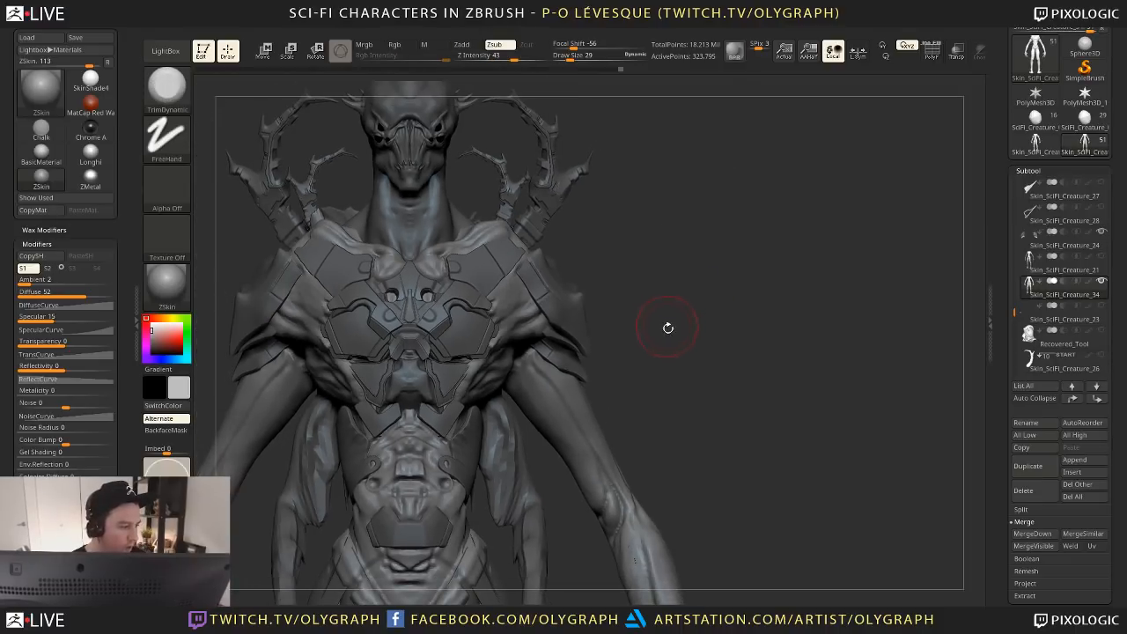
left_click_drag(694, 324, 717, 288)
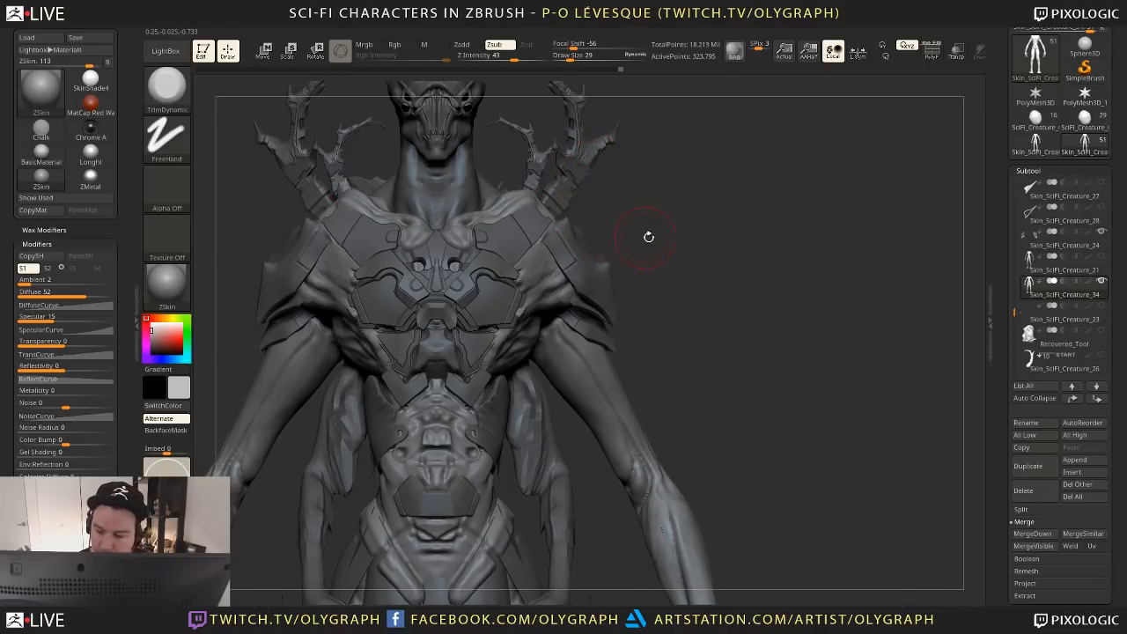
mouse_move(649, 237)
left_mouse_down()
mouse_move(670, 201)
mouse_move(703, 201)
mouse_move(540, 252)
left_mouse_up()
key("b")
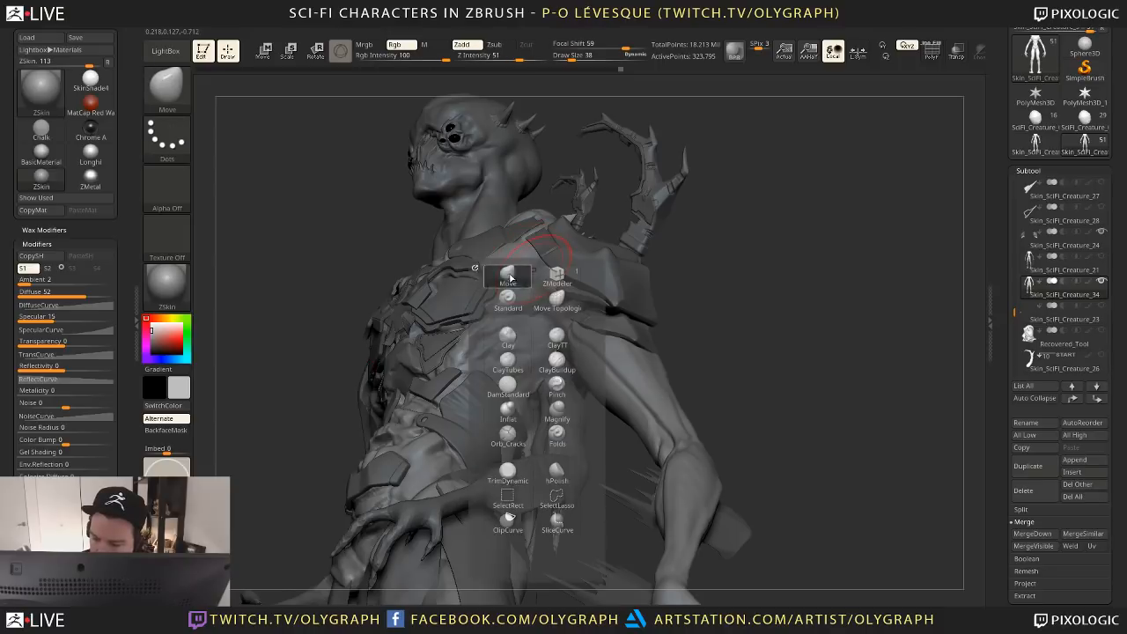
left_click(510, 278)
left_click_drag(525, 259, 527, 266)
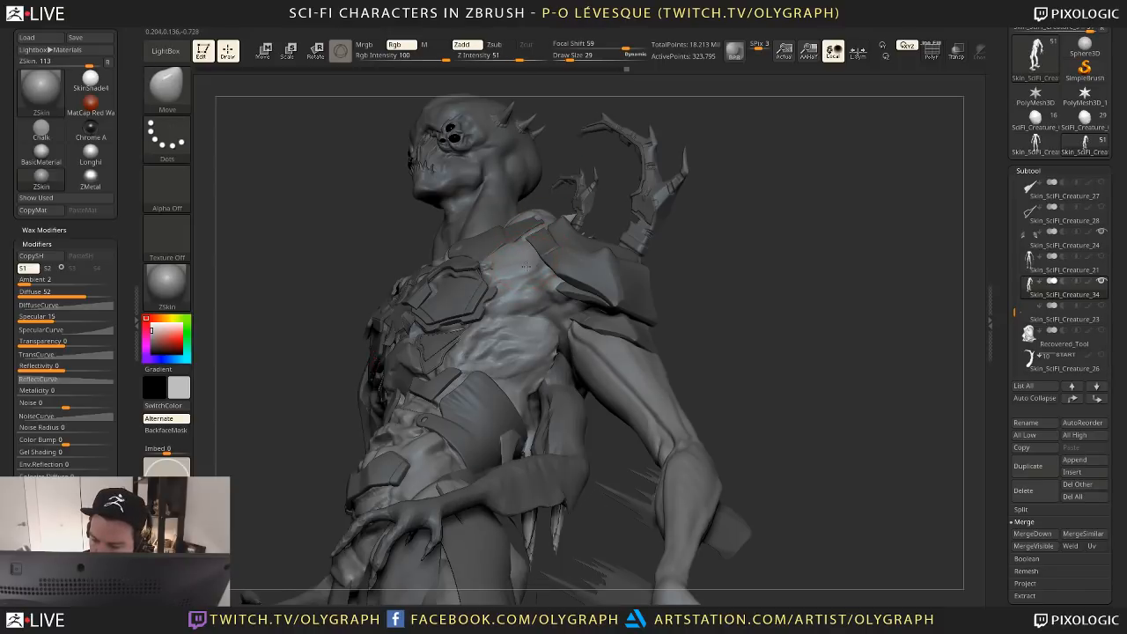
Swell the muscle folds between the chest plate and shoulder armour with the Inflat brush
mouse_move(725, 253)
left_mouse_down()
mouse_move(681, 240)
mouse_move(679, 252)
left_mouse_up()
key("b")
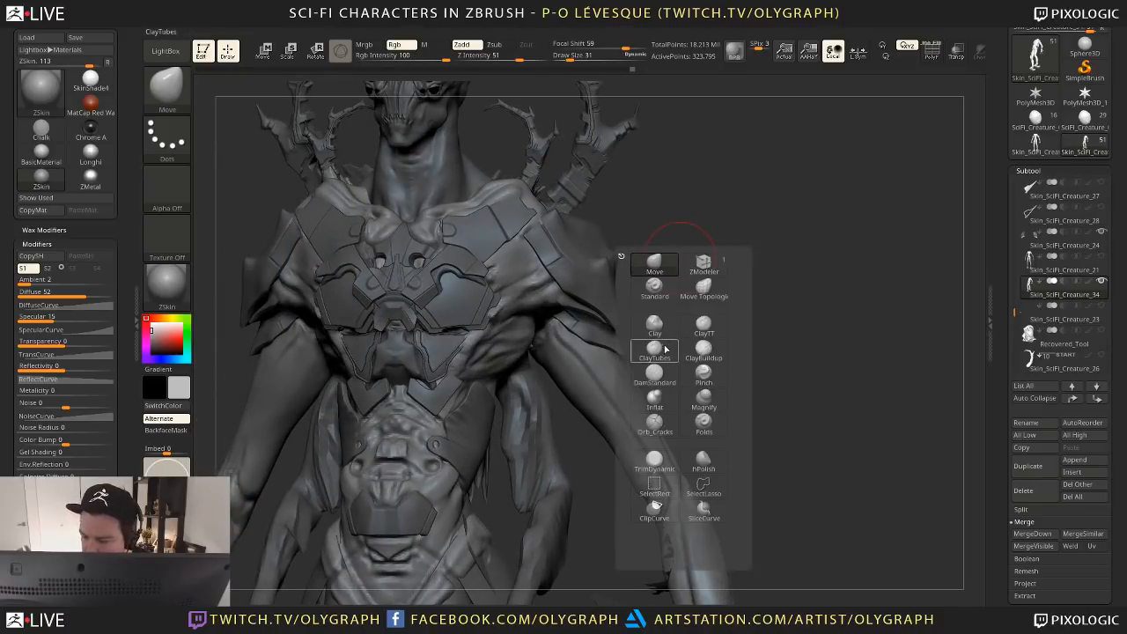
left_click(658, 406)
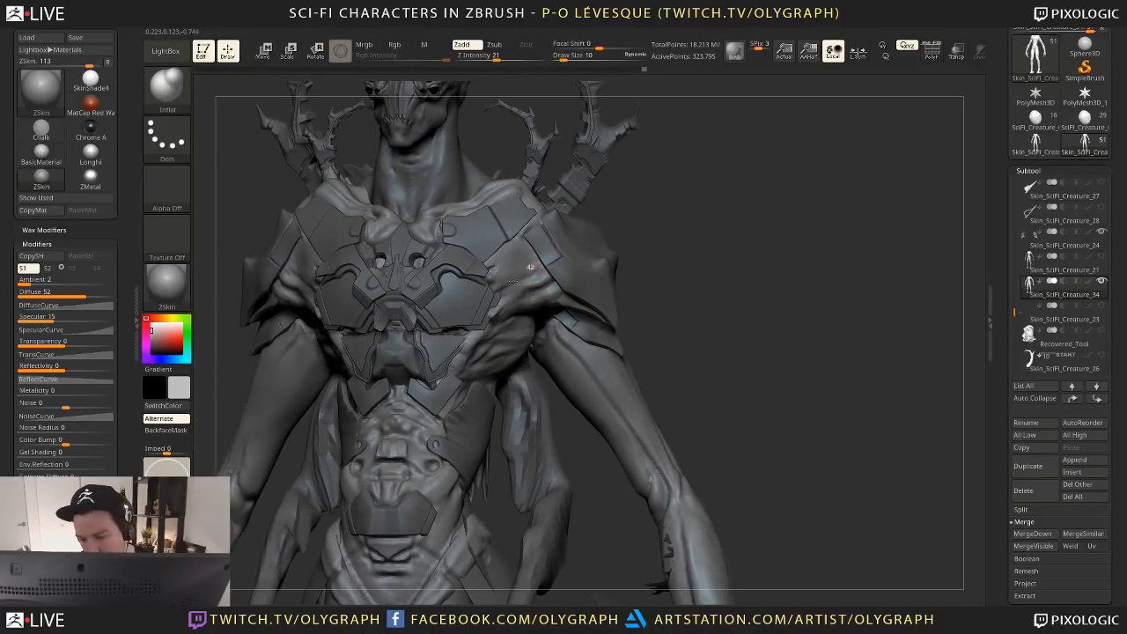
left_click_drag(634, 191, 644, 186, "alt")
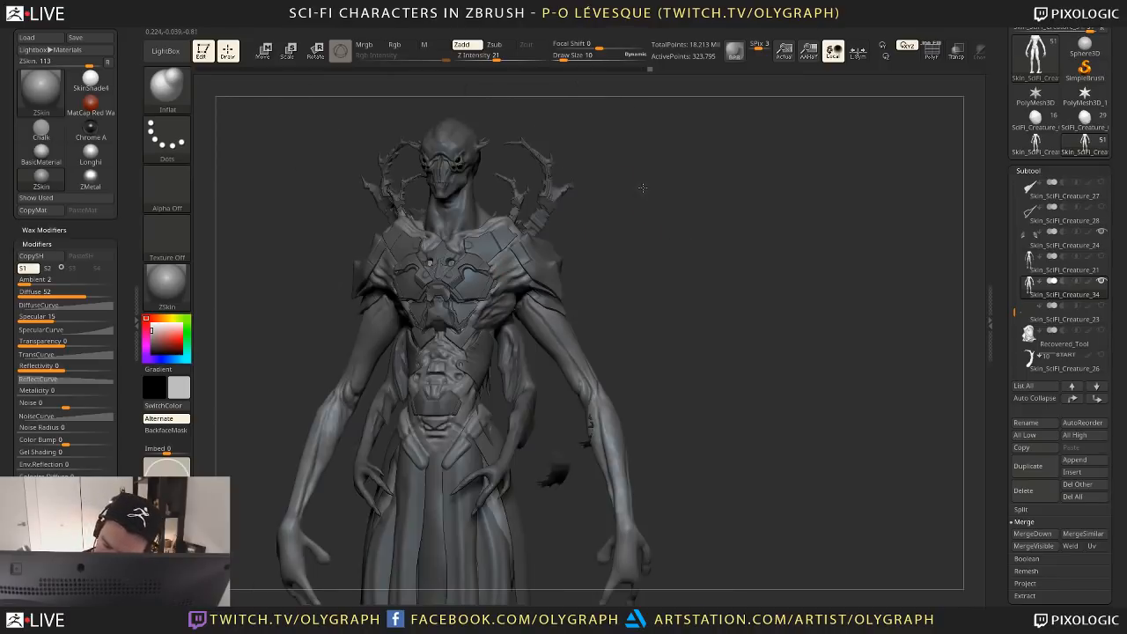
left_click_drag(599, 232, 583, 257, "alt")
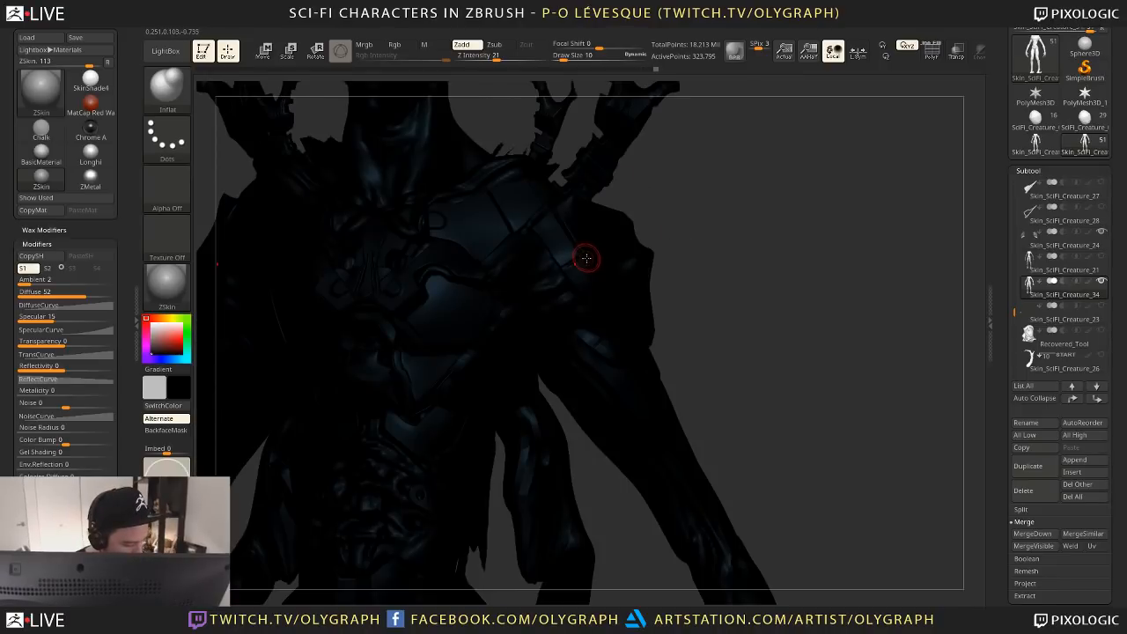
Carve deeper creases between the chest-side muscle strands with the DamStandard brush
key("b")
key("d")
key("s")
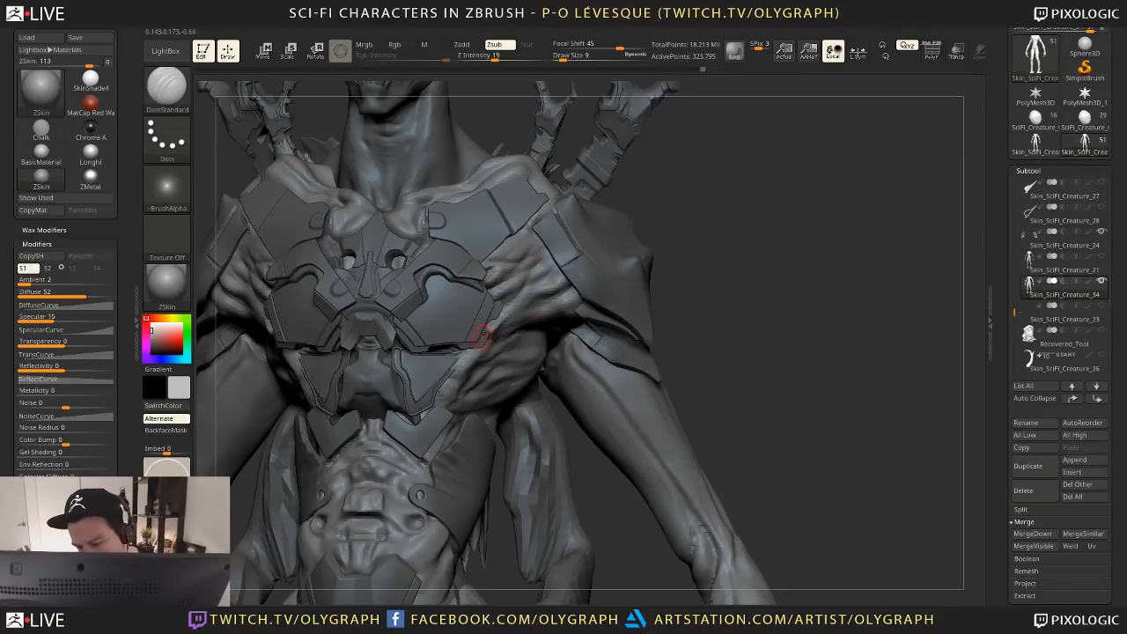
left_click_drag(697, 238, 644, 262, "alt")
key("d")
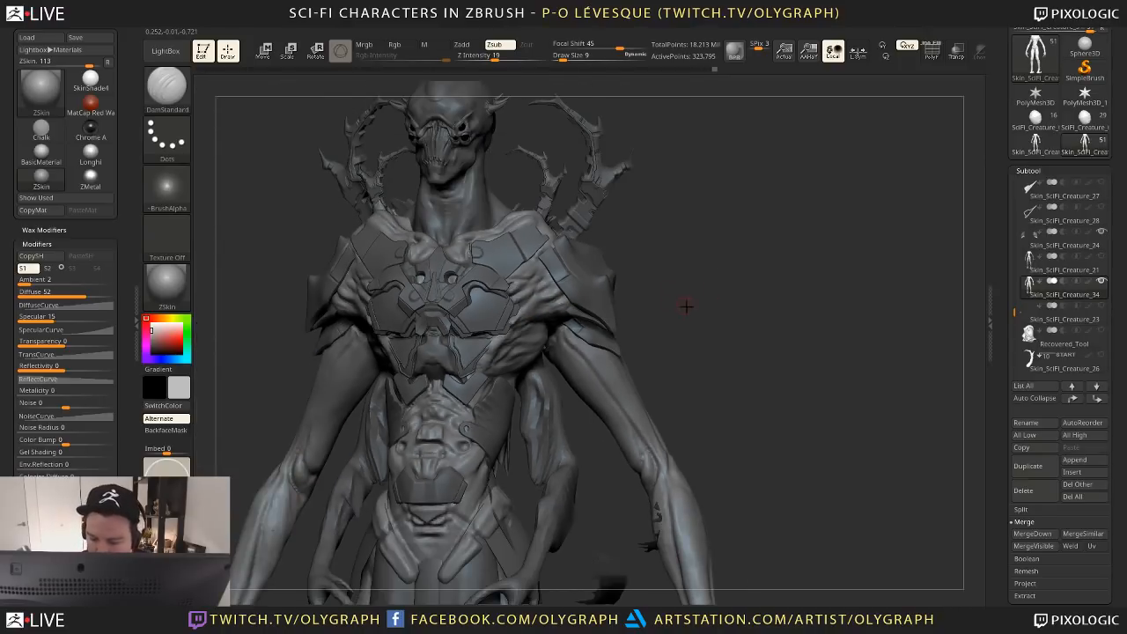
Select the central chest subtool Skin_SciFi_Creature_09 and show it alone, framed in the view
left_click_drag(687, 305, 644, 249, "alt")
left_click_drag(608, 149, 584, 217, "alt")
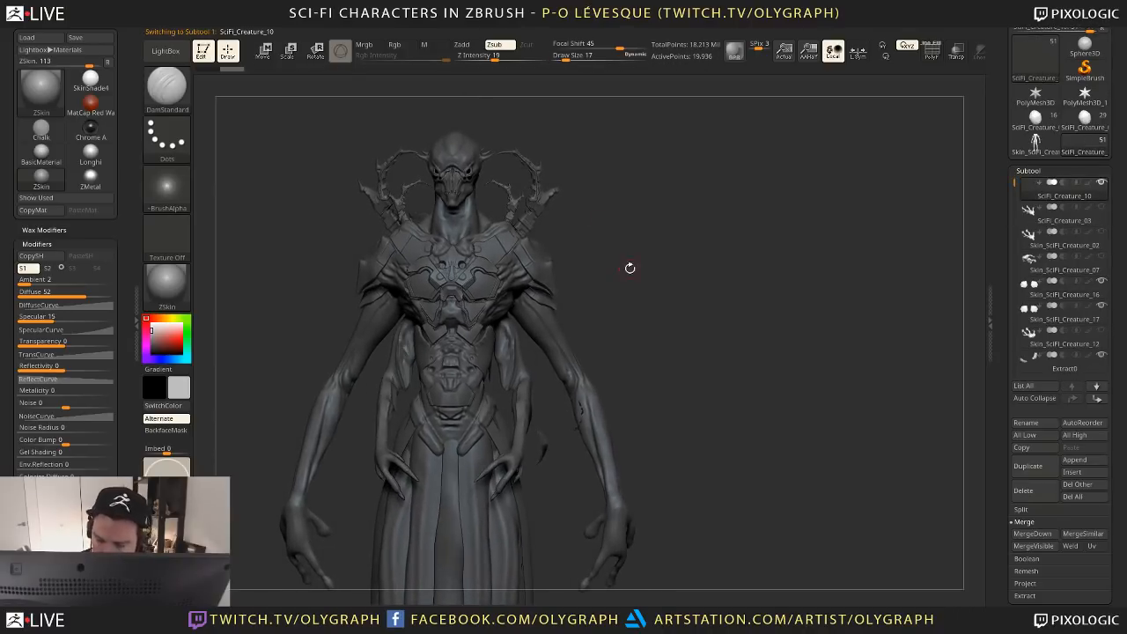
left_click_drag(629, 266, 668, 243, "alt")
left_click(451, 308, "alt")
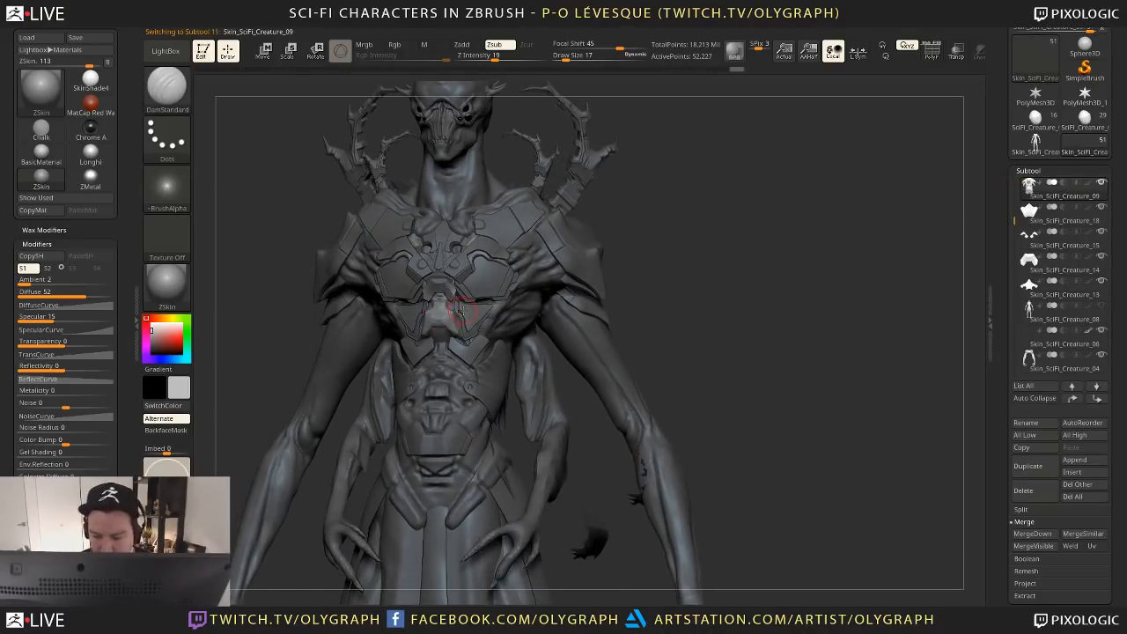
key("shift+s")
key("f")
key("f")
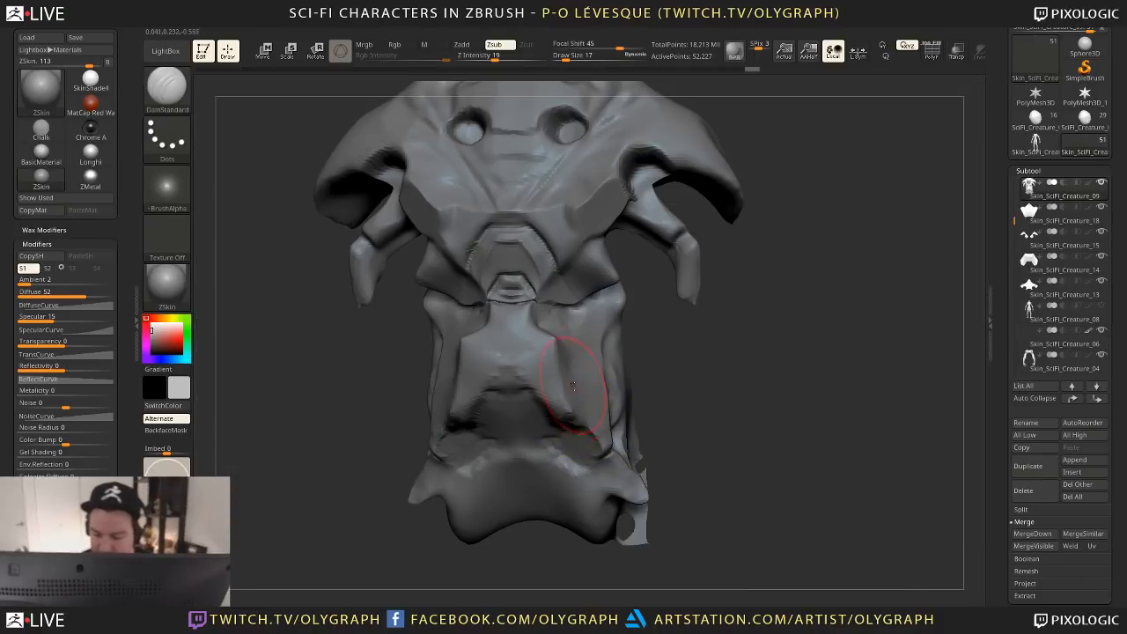
Engrave a crack along the side edge of the central lower plate using Orb_Cracks at draw size 3
left_click_drag(705, 395, 700, 395)
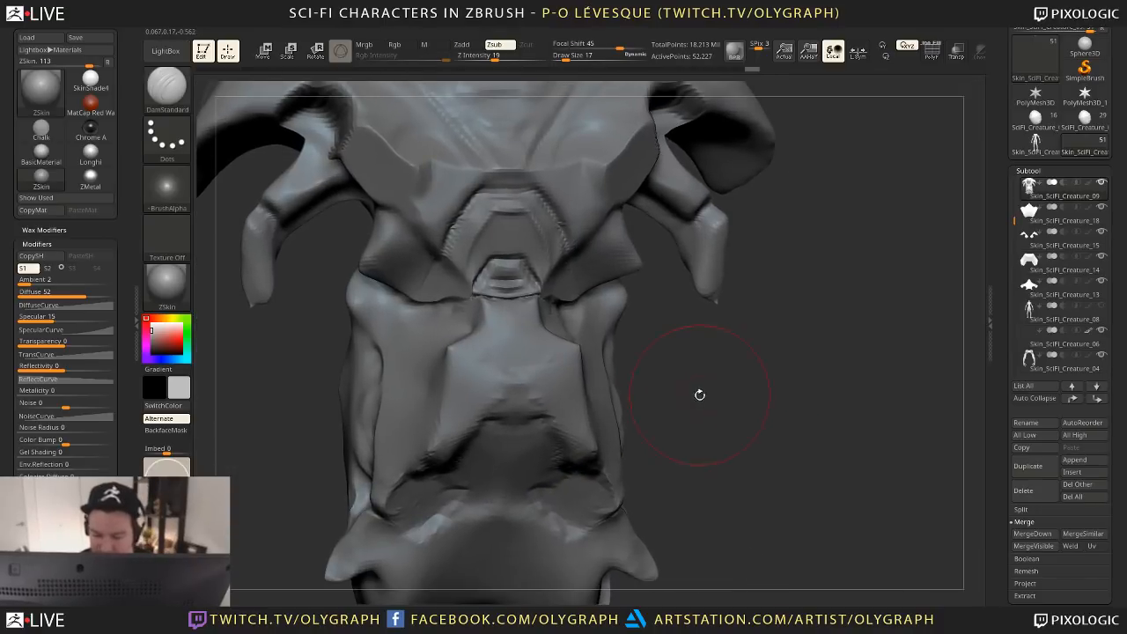
key("b")
left_click(706, 414)
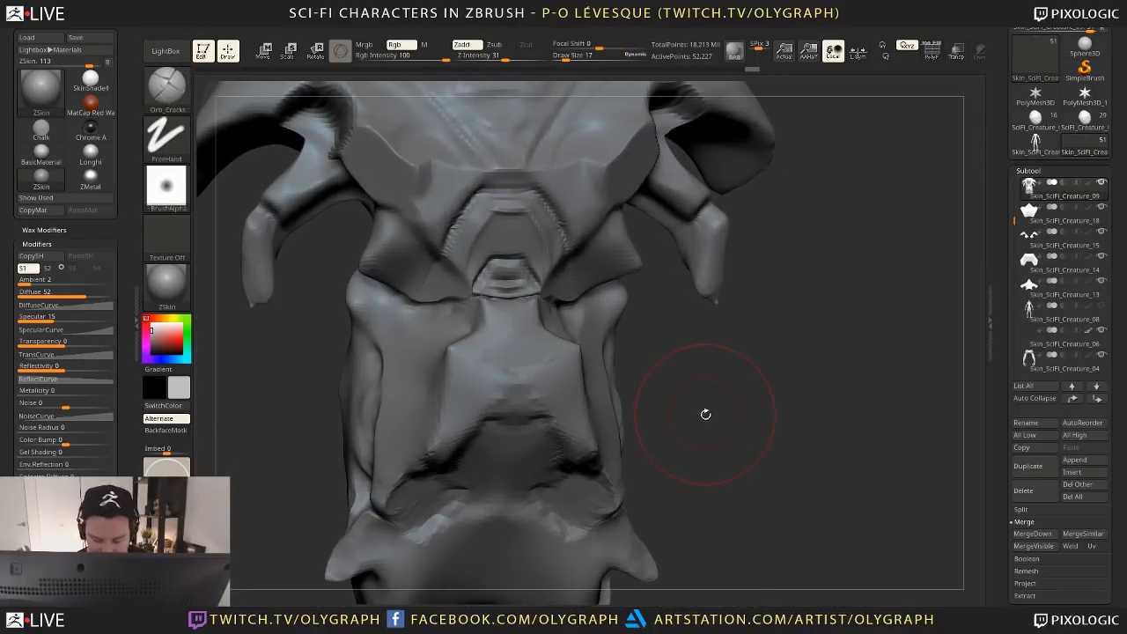
left_click_drag(665, 362, 564, 370)
type("s3")
key("Return")
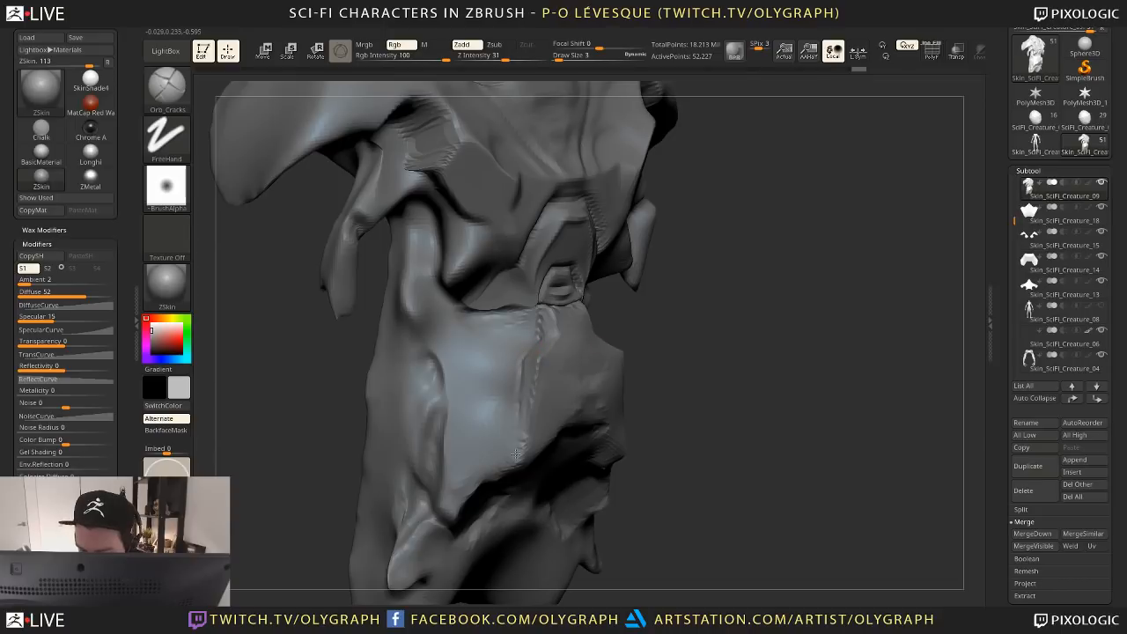
left_click_drag(686, 319, 607, 344)
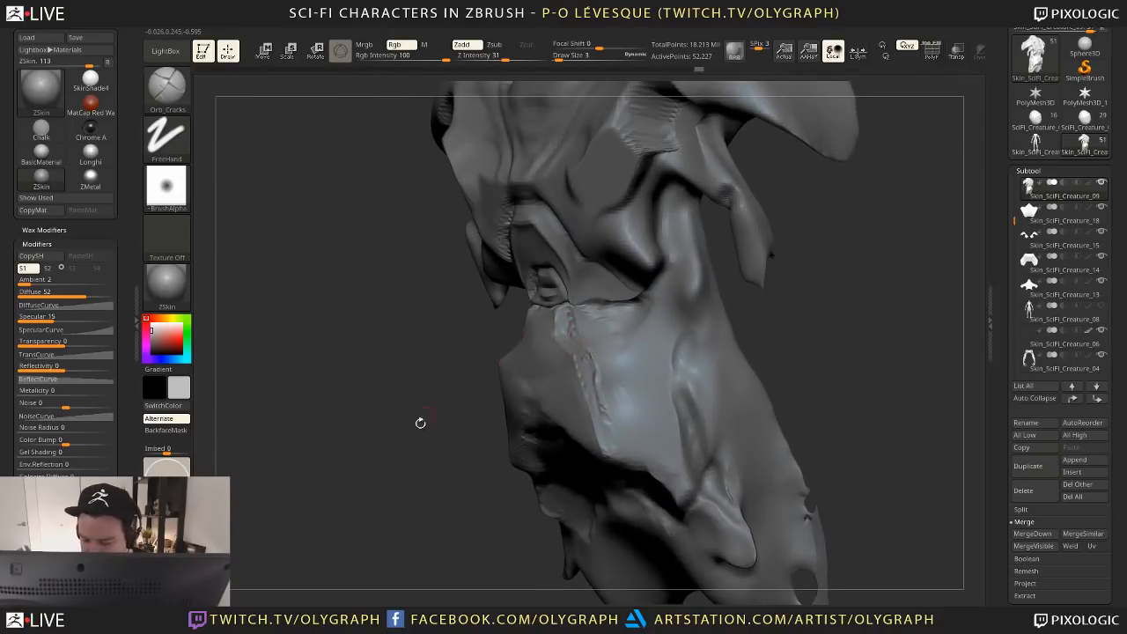
Refine the engraved outline around the narrow upper neck of the central lower plate
mouse_move(420, 423)
left_mouse_down("shift")
mouse_move(651, 344)
mouse_move(726, 359)
mouse_move(637, 332)
left_mouse_up("shift")
key("s")
key("shift+s")
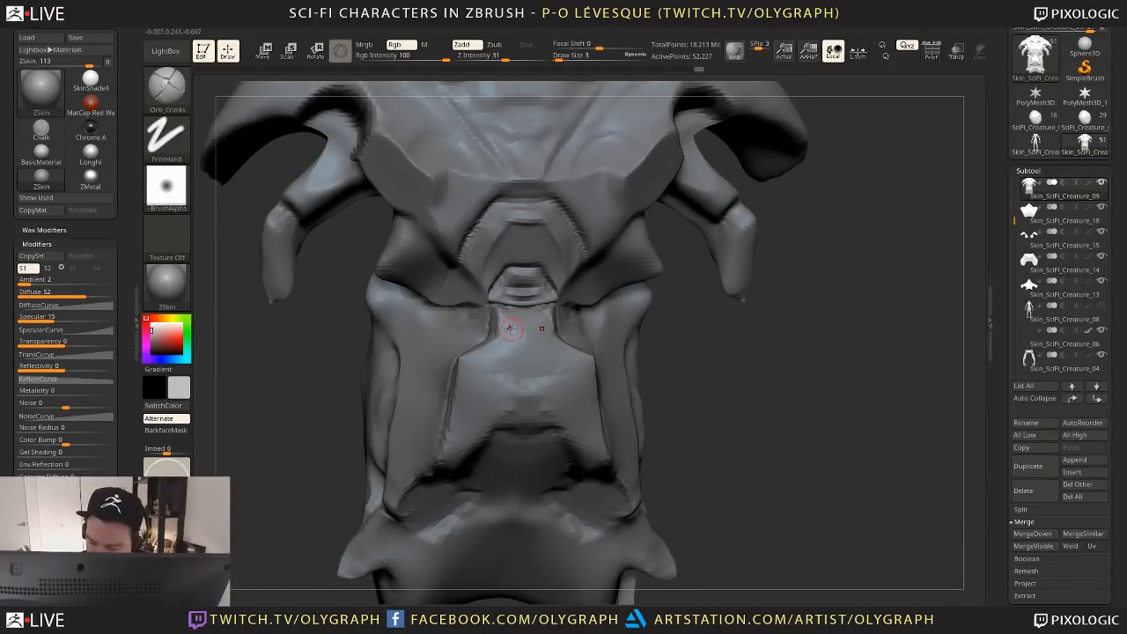
key("s")
mouse_move(510, 329)
left_mouse_down()
mouse_move(509, 345)
mouse_move(516, 324)
left_mouse_up()
key("s")
key("s")
Mask the surface of the central lower plate and convert the masked area into its own polygroup
mouse_move(516, 316)
left_mouse_down("ctrl")
mouse_move(513, 336)
mouse_move(475, 360)
mouse_move(449, 440)
mouse_move(474, 405)
mouse_move(510, 405)
left_mouse_up("ctrl")
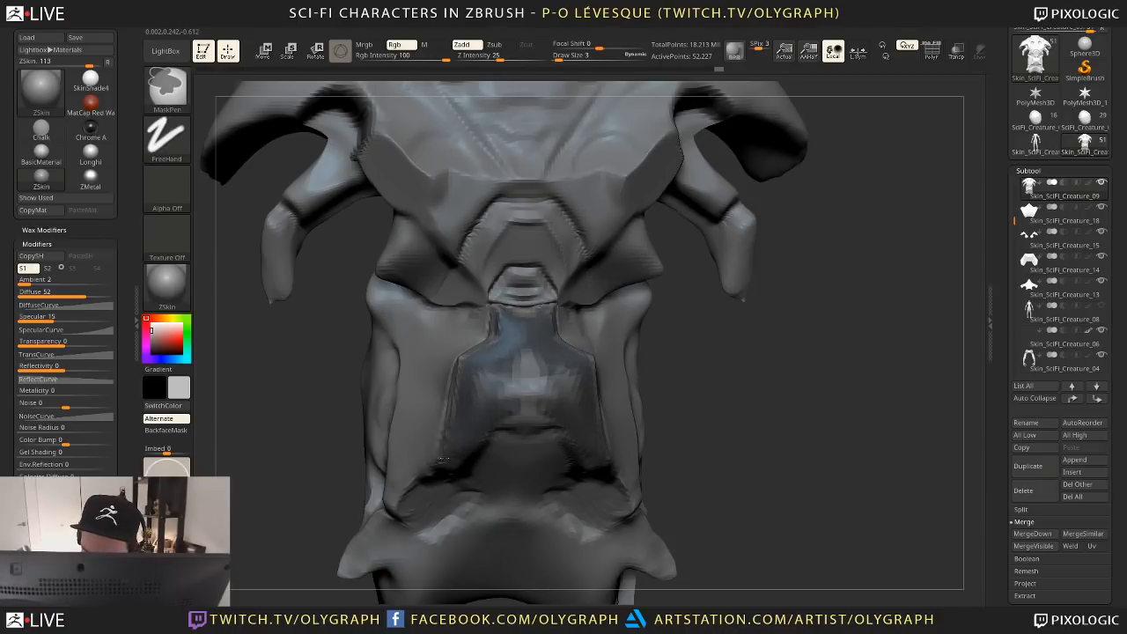
mouse_move(444, 459)
left_mouse_down("ctrl")
mouse_move(526, 398)
mouse_move(544, 412)
mouse_move(526, 370)
mouse_move(507, 390)
left_mouse_up("ctrl")
left_click_drag(697, 379, 664, 387, "alt")
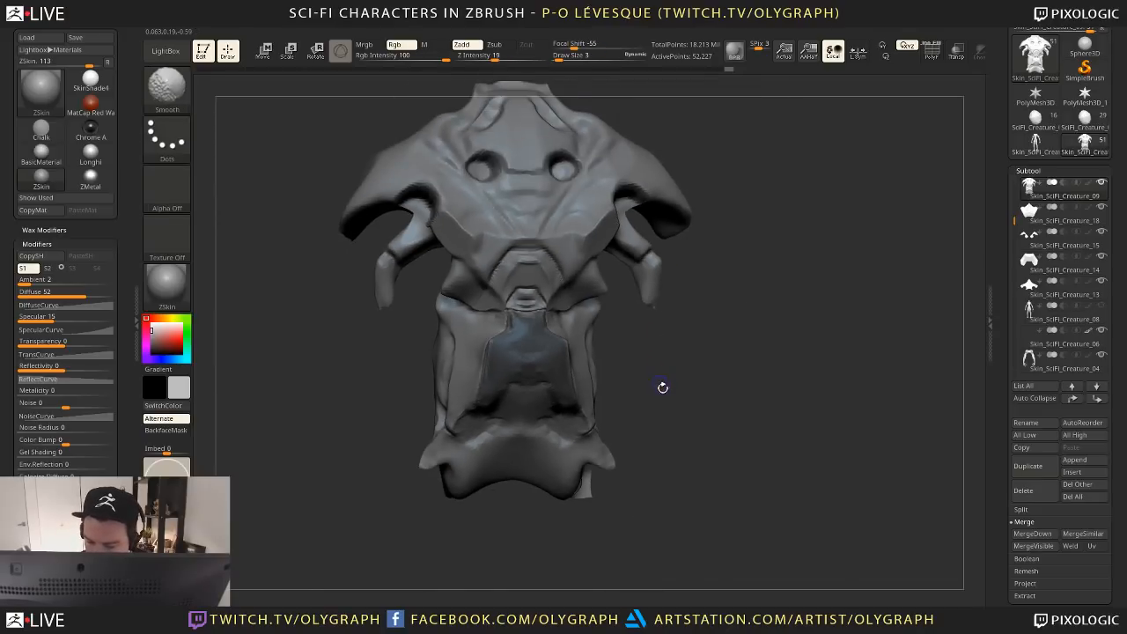
key("shift+s")
key("shift+s")
key("ctrl+w")
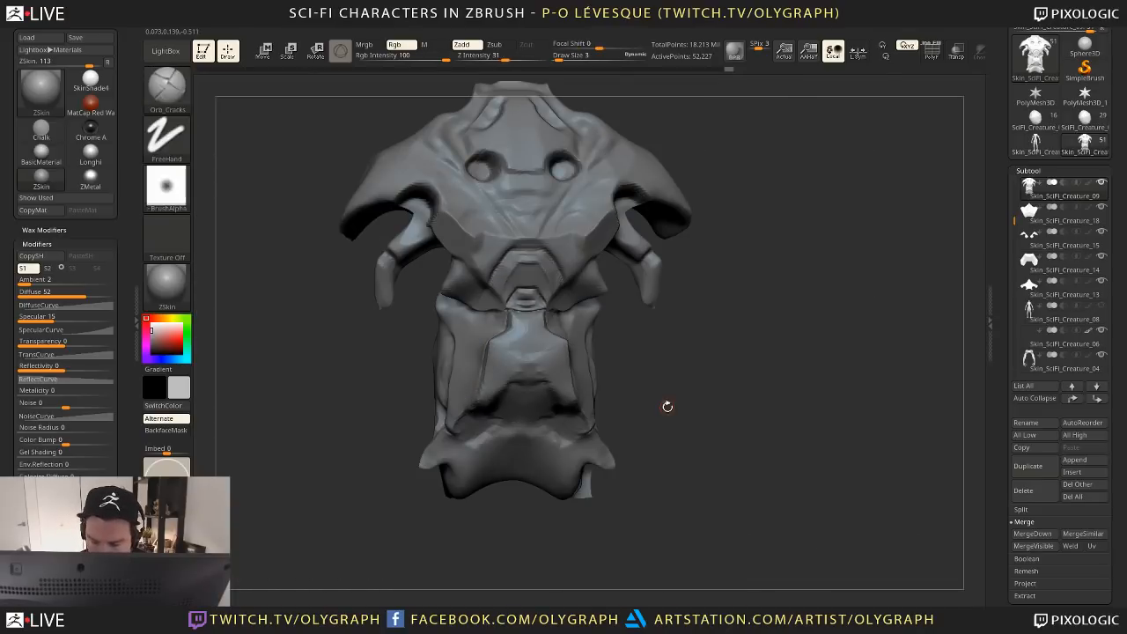
Display the polyframe and give the curved section at the base of the chest piece a separate polygroup
key("shift+f")
left_click(574, 357, "ctrl+shift")
key("shift+d")
mouse_move(679, 379)
left_mouse_down("alt")
mouse_move(699, 402)
mouse_move(699, 379)
left_mouse_up("alt")
key("space")
left_click(564, 494, "ctrl+shift")
key("f")
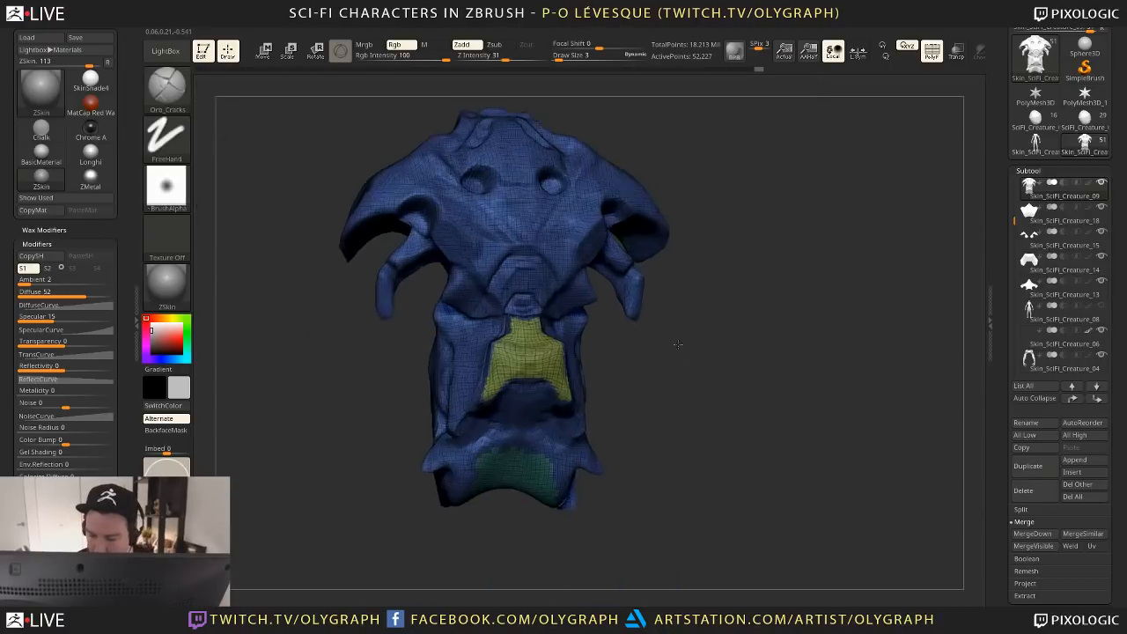
Isolate the central lower plate's polygroup and hide the rest of the chest piece
key("shift+f")
key("shift+f")
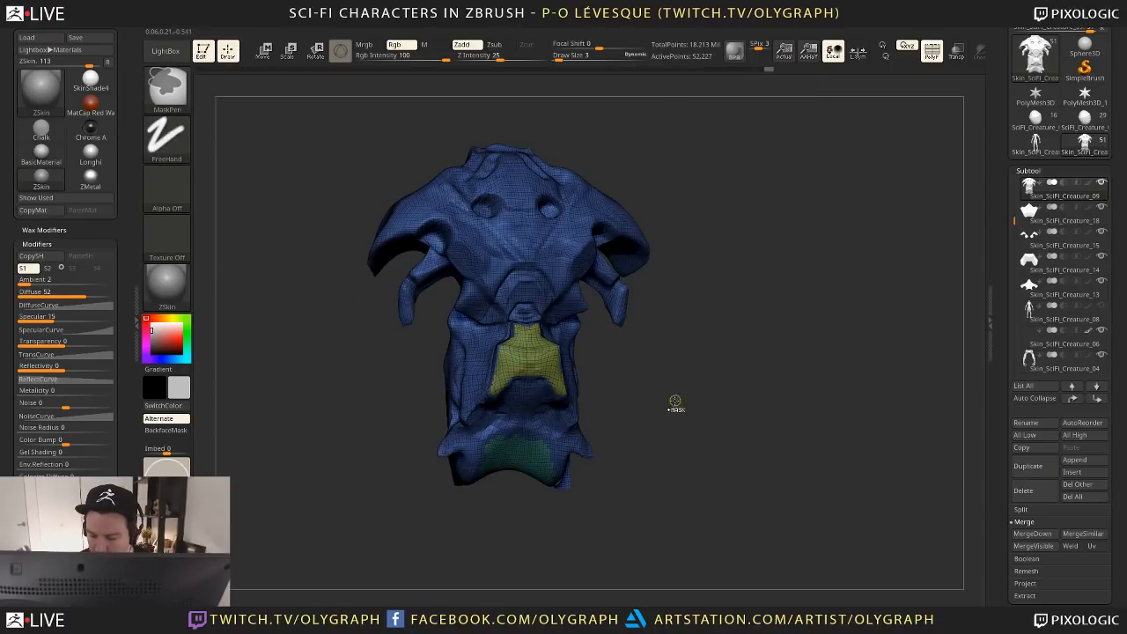
left_click(553, 366, "ctrl+shift")
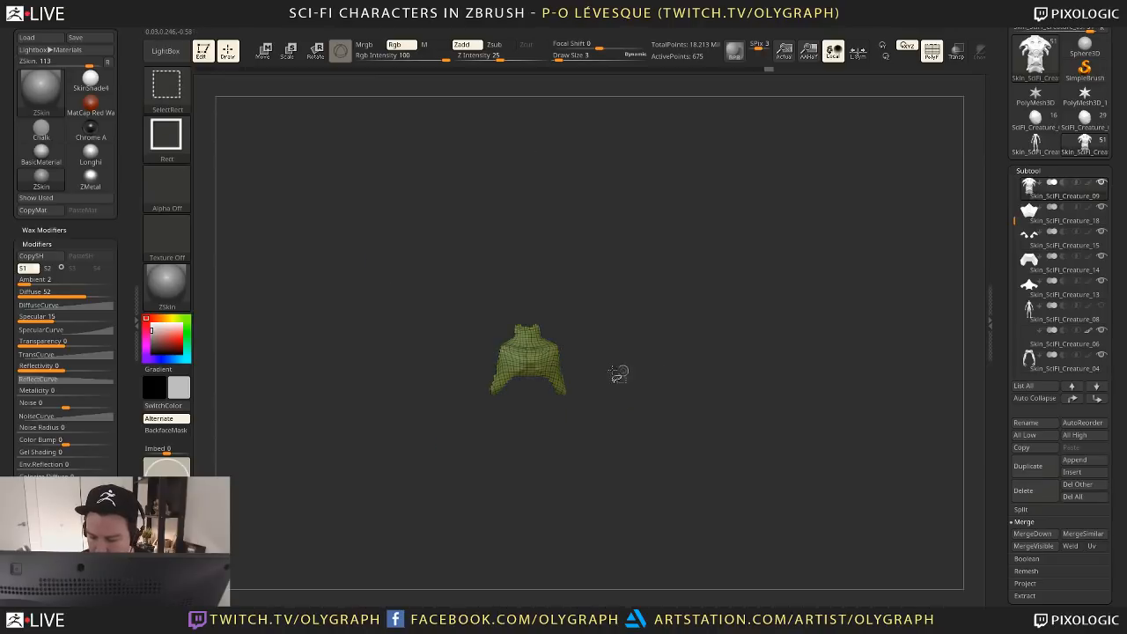
Show the whole chest piece again around the central lower plate and duplicate its subtool
left_click(663, 362, "ctrl+shift")
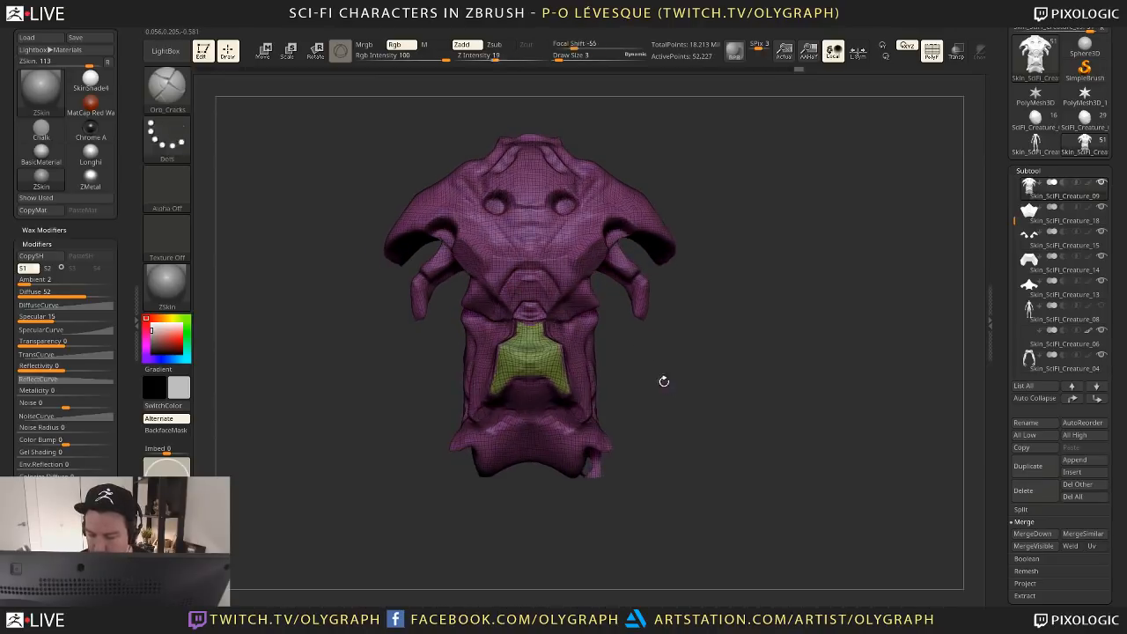
right_click_drag(664, 381, 722, 380, "ctrl")
key("shift+f")
key("shift+f")
left_click(536, 344, "ctrl+shift")
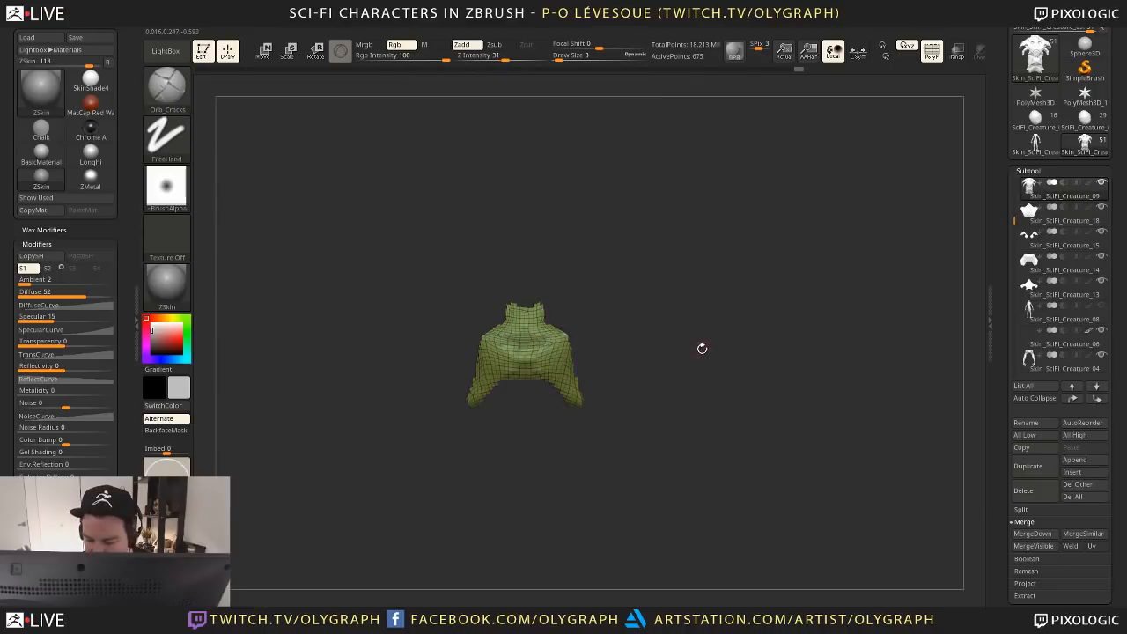
left_click(710, 387, "ctrl+shift")
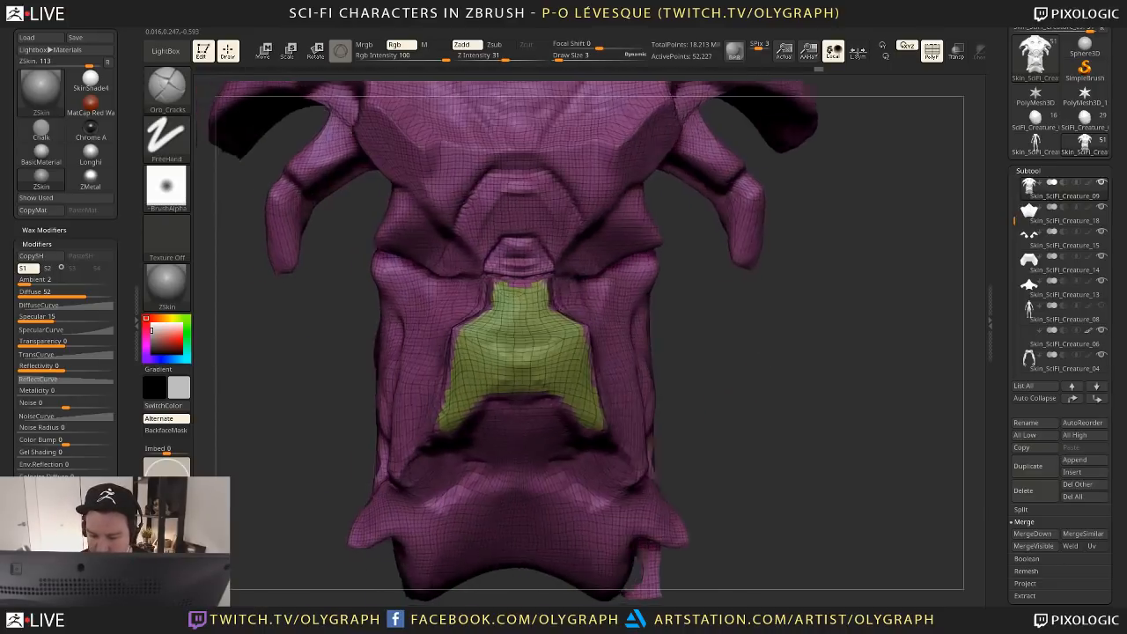
left_click_drag(710, 387, 730, 380)
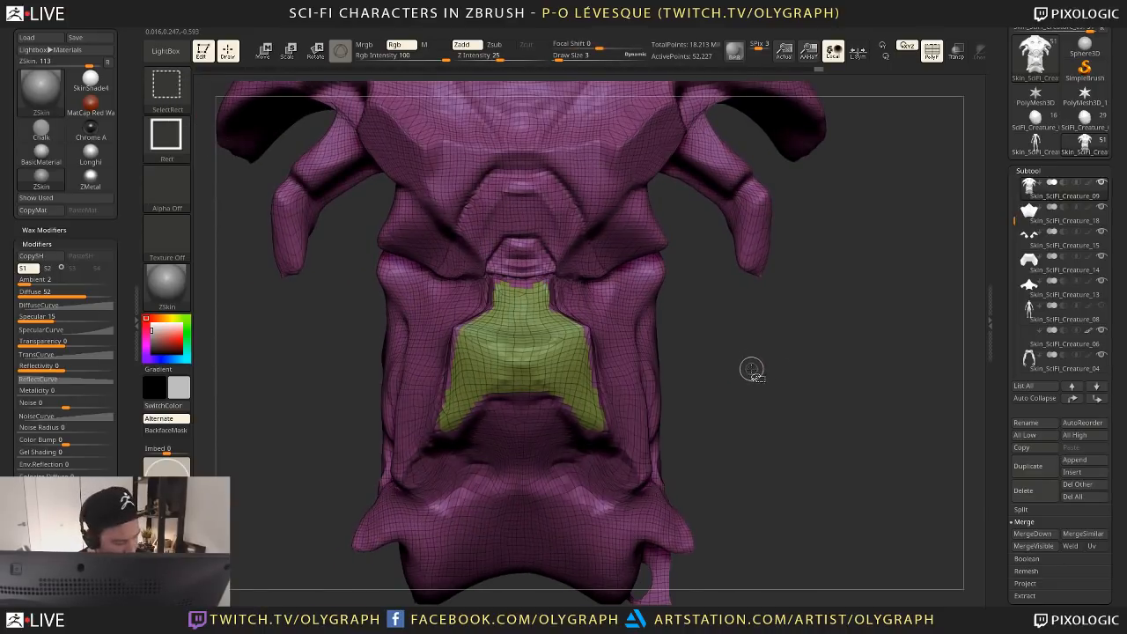
left_click(753, 352, "alt")
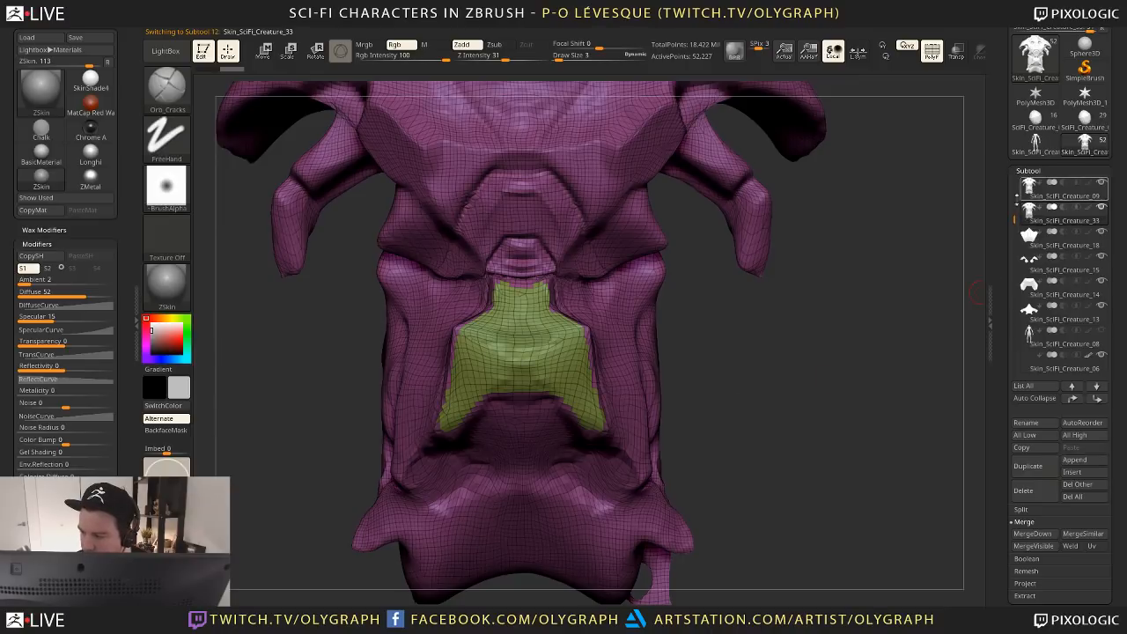
Isolate the central lower plate's polygroup on the duplicate, then delete its lower subdivision levels and hidden geometry
left_click(739, 330, "ctrl+shift")
key("space")
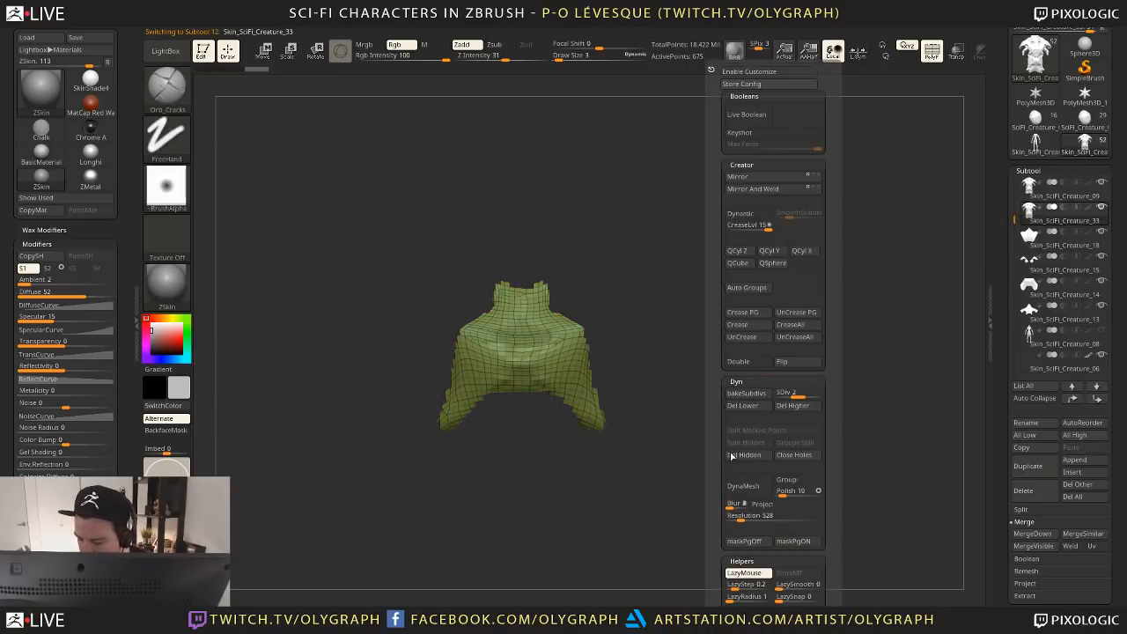
left_click(743, 454)
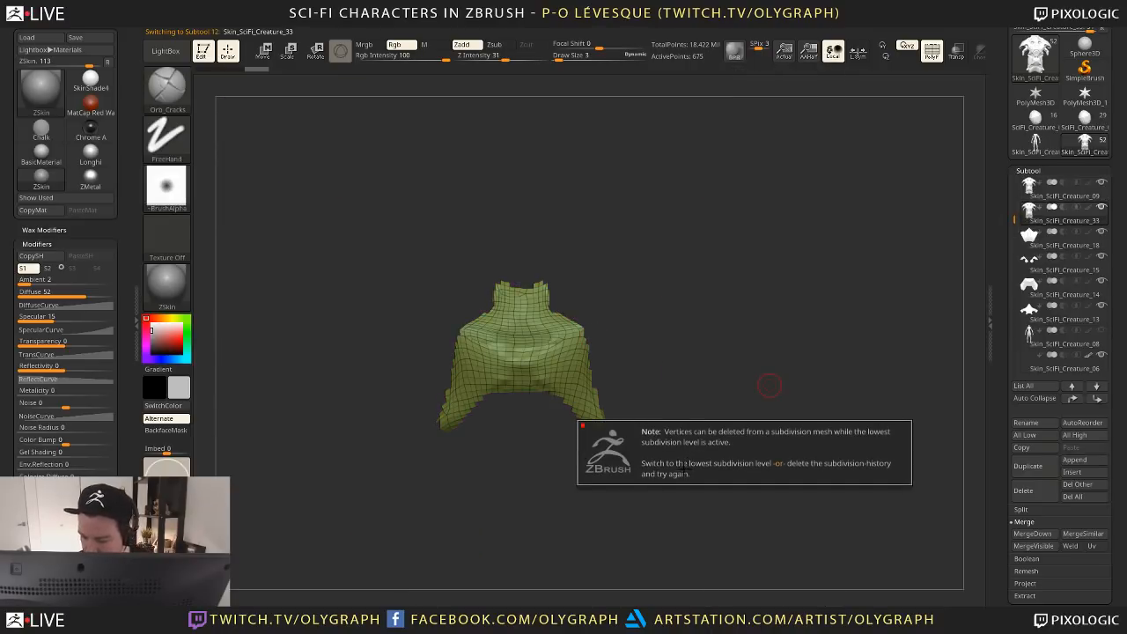
key("space")
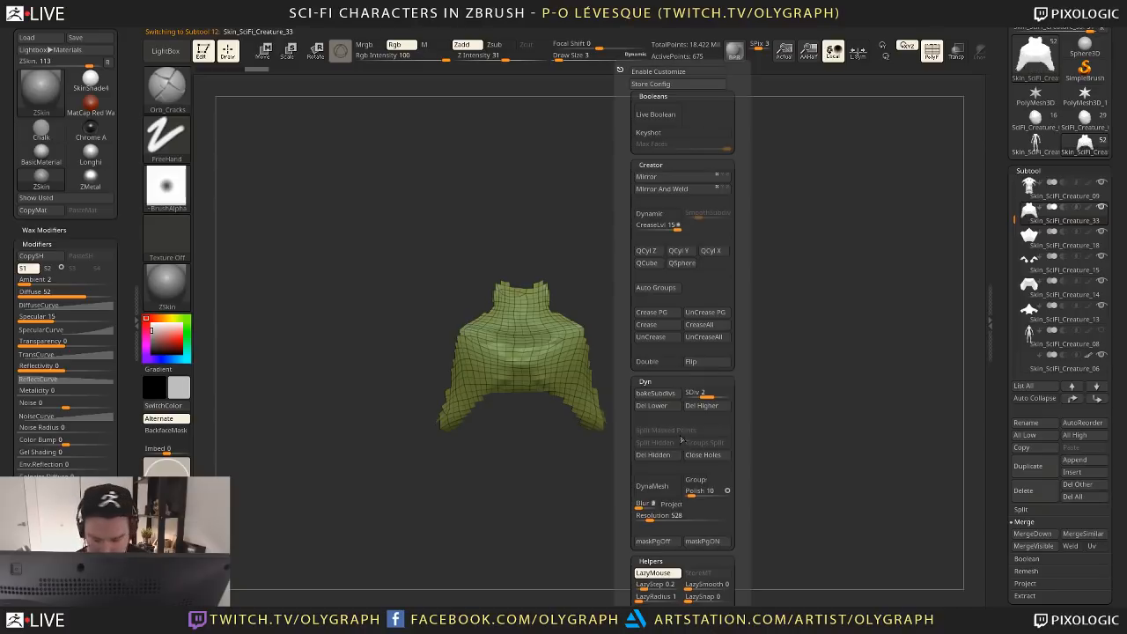
left_click(652, 405)
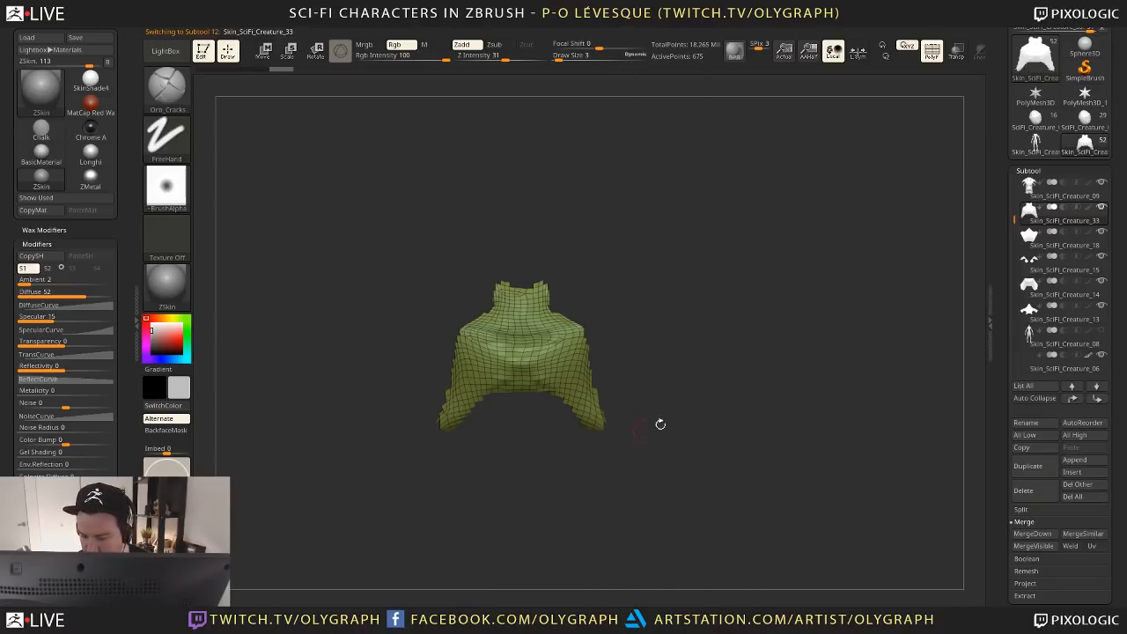
key("space")
left_click(683, 457)
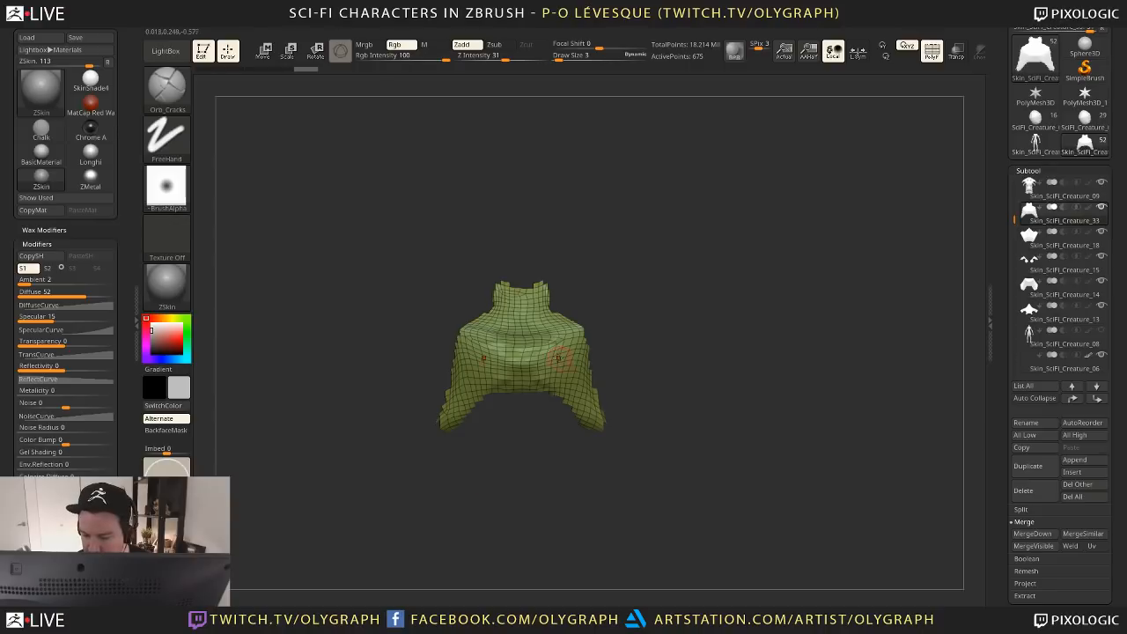
Centre the transform gizmo on the extracted plate, reset its orientation and return to draw mode
key("e")
key("w")
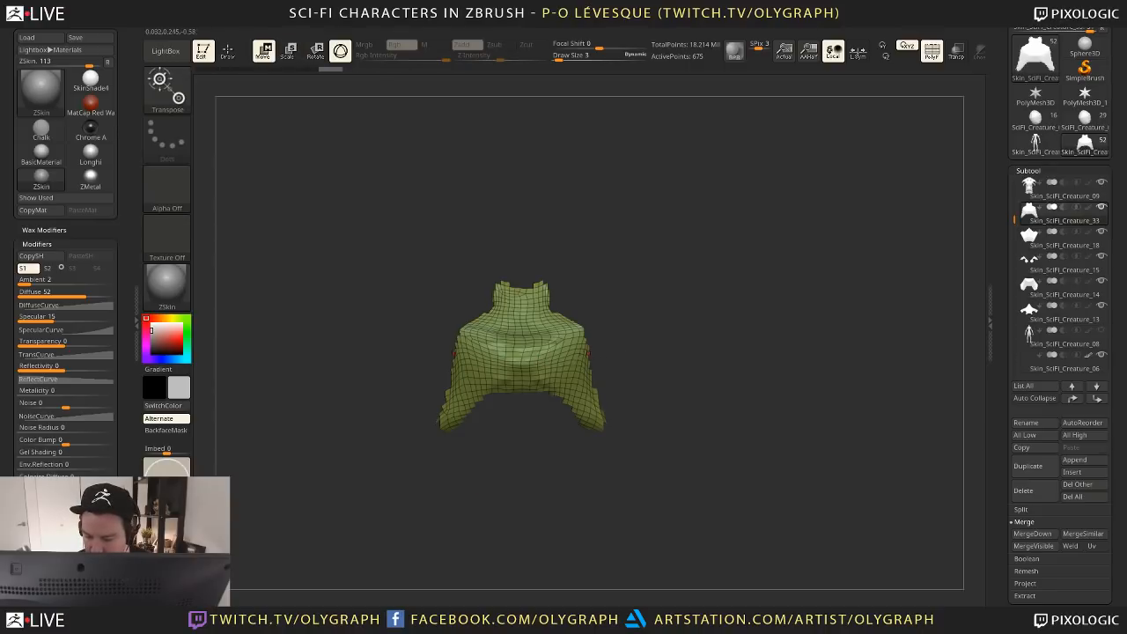
left_click_drag(642, 337, 625, 441, "alt")
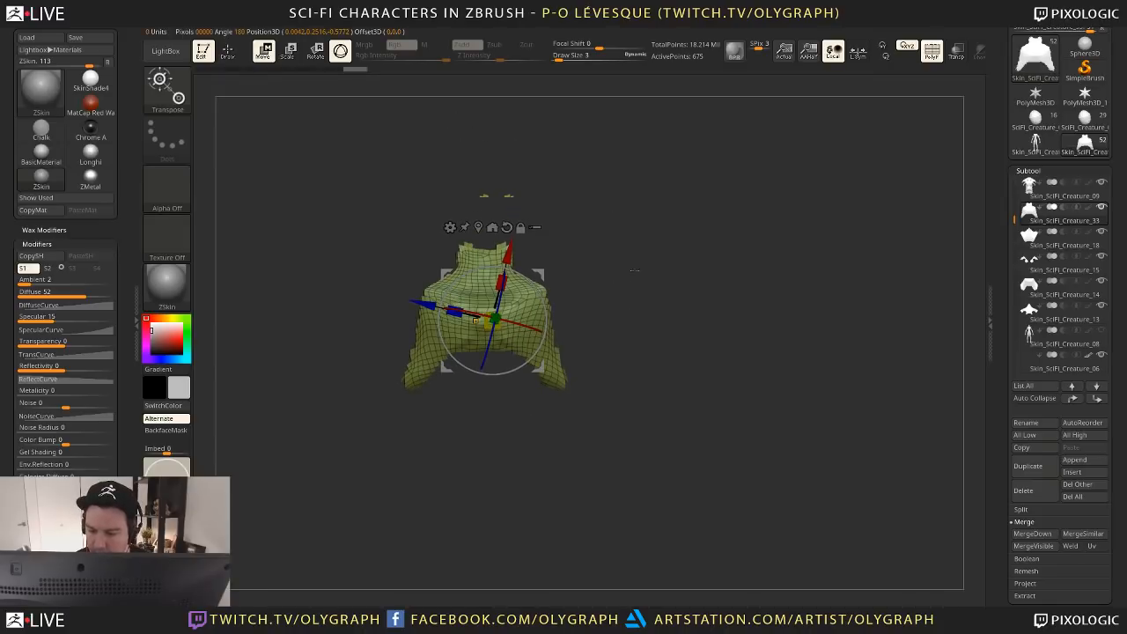
left_click(481, 226)
left_click(533, 225, "alt")
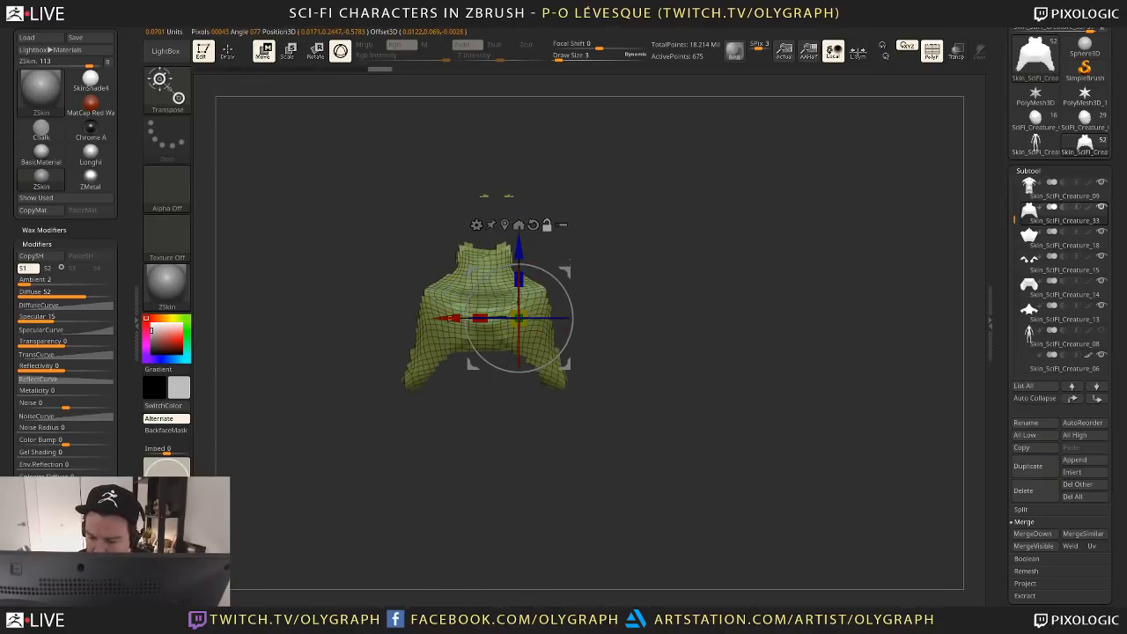
left_click_drag(519, 318, 568, 276)
key("q")
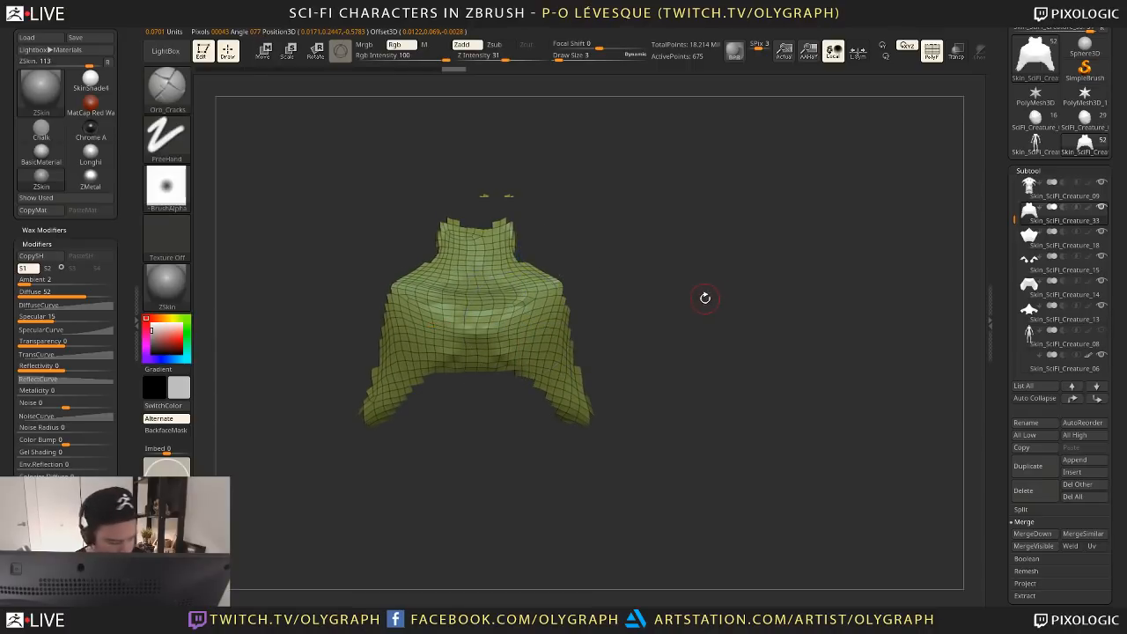
Choose the SliceCurve brush and slice cleanly along the plate's right neck, shoulder and outer leg edges
key("b")
key("s")
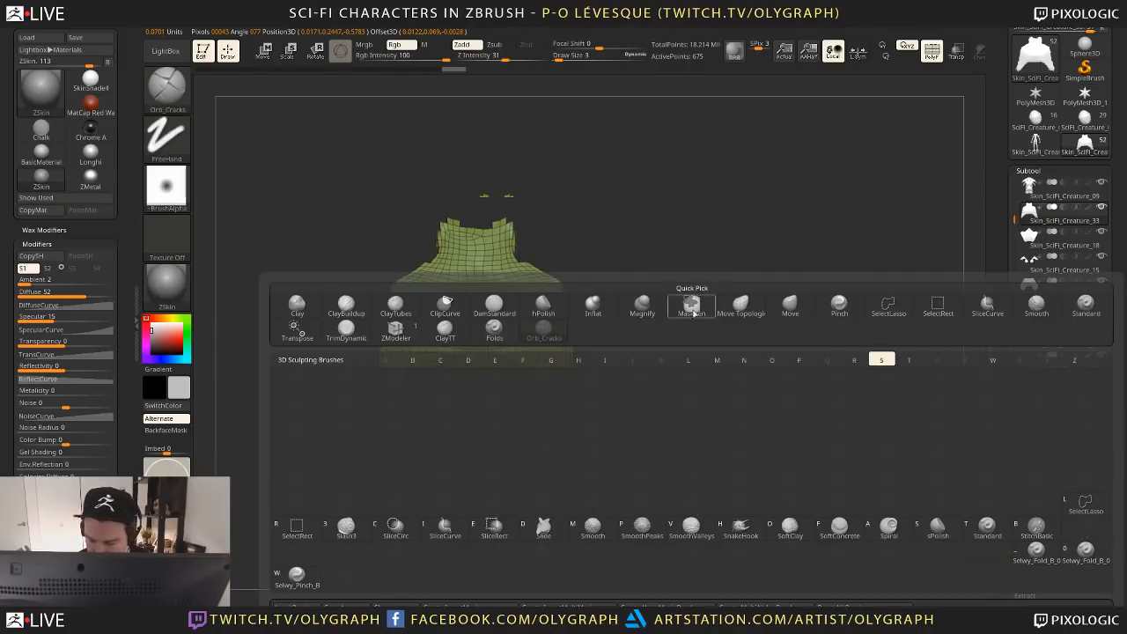
left_click(446, 530)
left_click(420, 559)
mouse_move(500, 176)
left_mouse_down("ctrl+shift")
mouse_move(517, 268)
mouse_move(568, 297)
left_mouse_up("ctrl+shift")
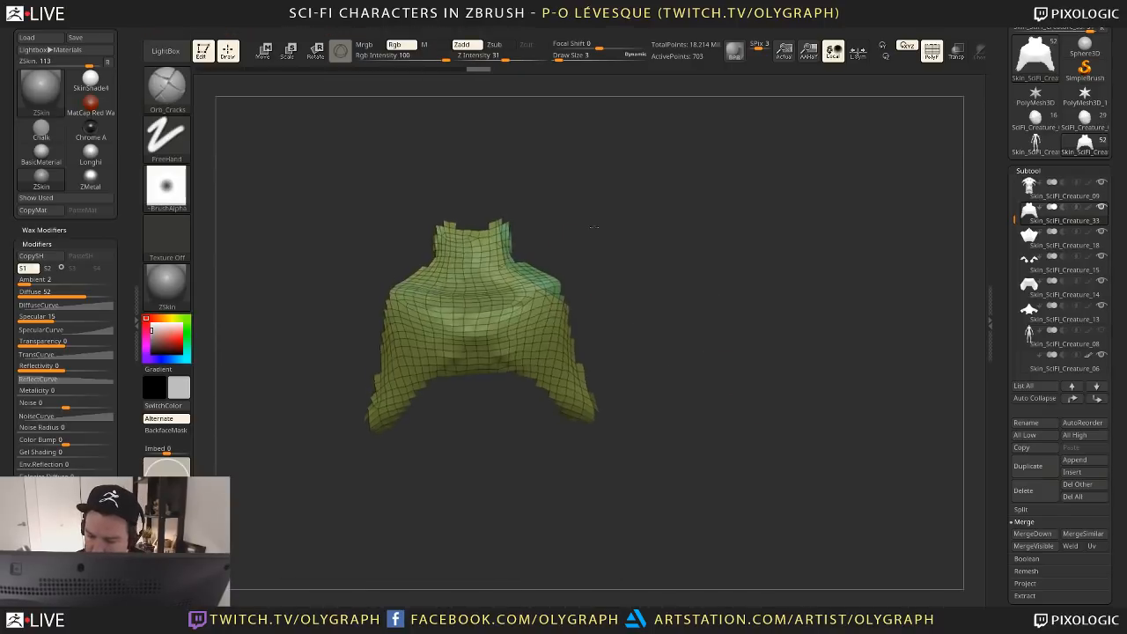
mouse_move(536, 226)
left_mouse_down("ctrl+shift")
mouse_move(612, 502)
mouse_move(601, 502)
left_mouse_up("ctrl+shift")
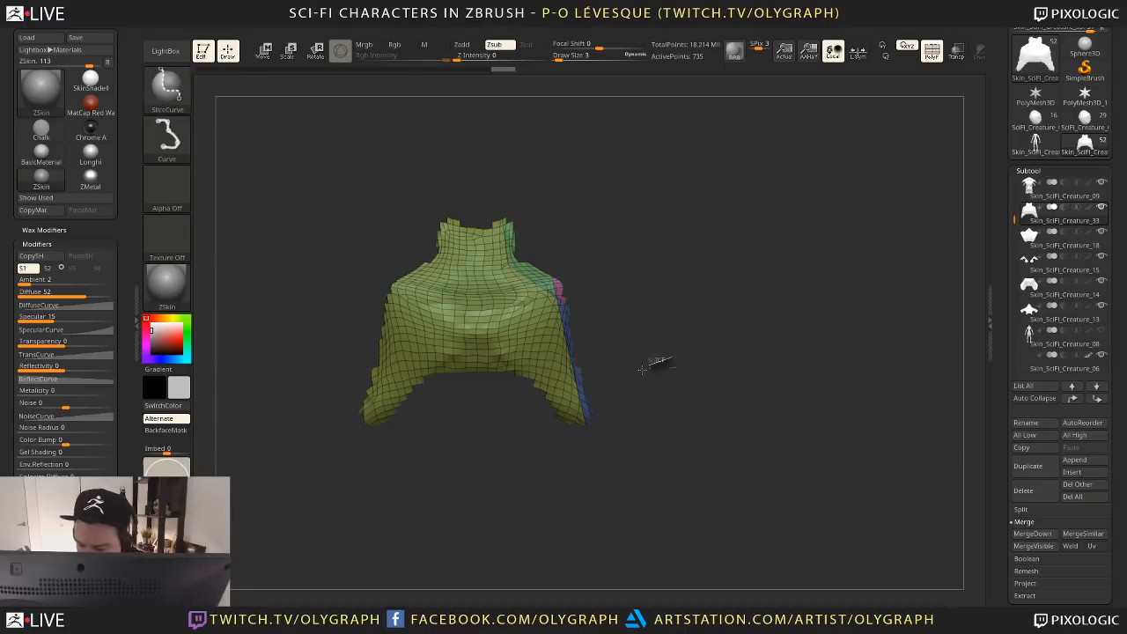
Slice along the plate's lower edge and isolate the main body from the jagged offcuts
mouse_move(588, 445)
left_mouse_down("ctrl+shift")
mouse_move(525, 364)
mouse_move(294, 361)
left_mouse_up("ctrl+shift")
left_click_drag(540, 435, 537, 506, "alt")
left_click(568, 342, "ctrl+shift")
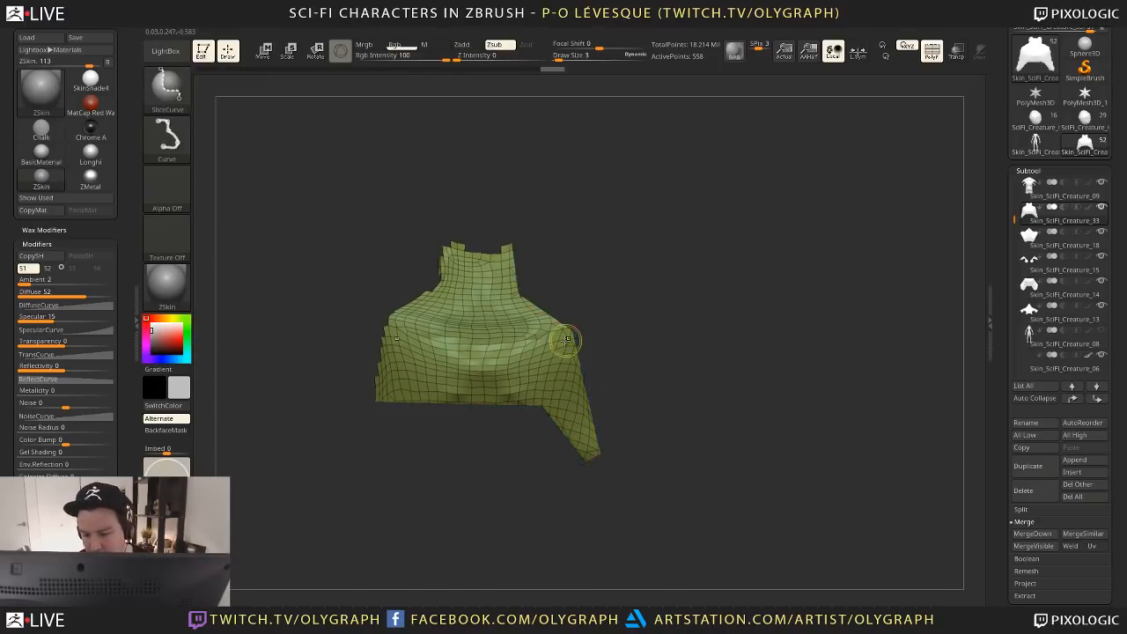
Slice straight across the top of the plate's neck, isolate the main body and delete the hidden offcuts
left_click_drag(401, 261, 714, 263, "ctrl+shift")
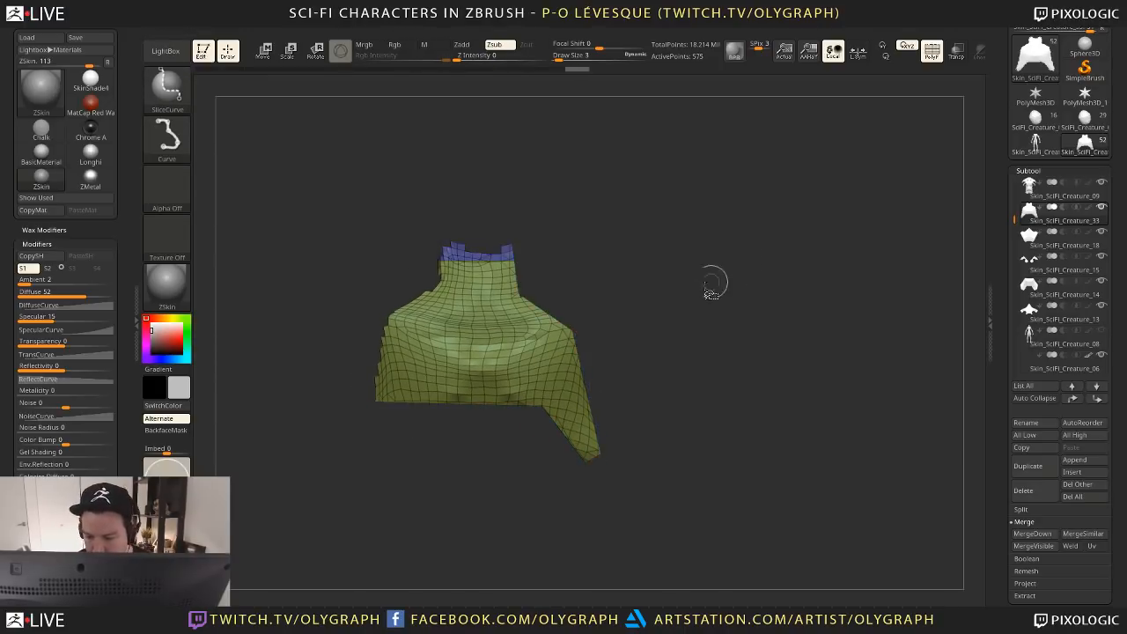
left_click(532, 350, "ctrl+shift")
left_click(656, 312, "ctrl+shift")
left_click(543, 348, "ctrl+shift")
key("space")
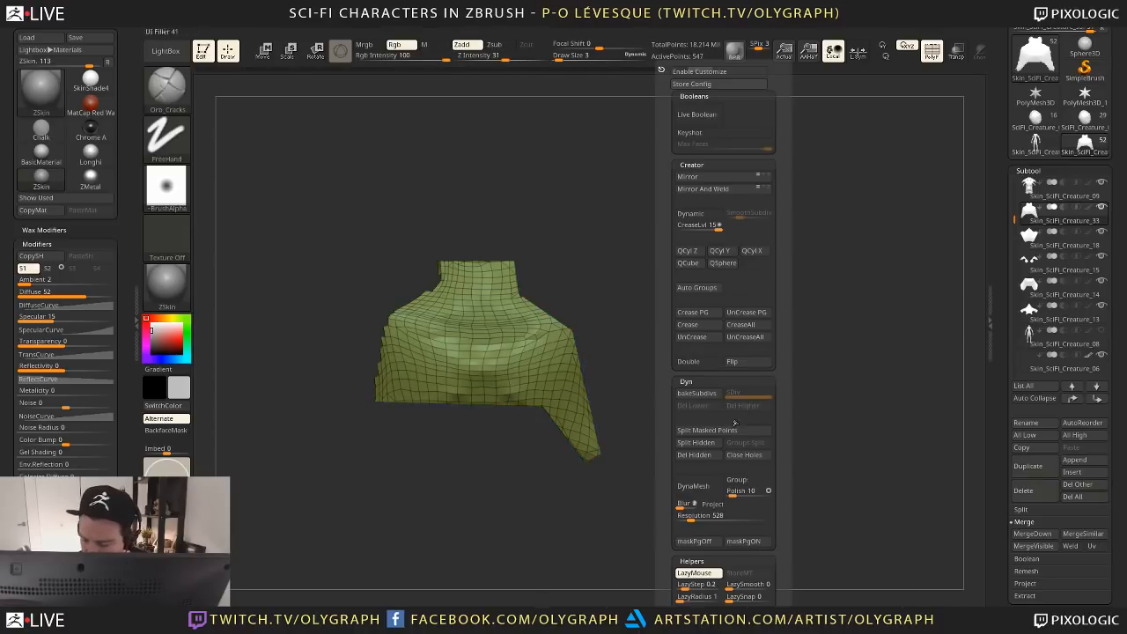
left_click(700, 456)
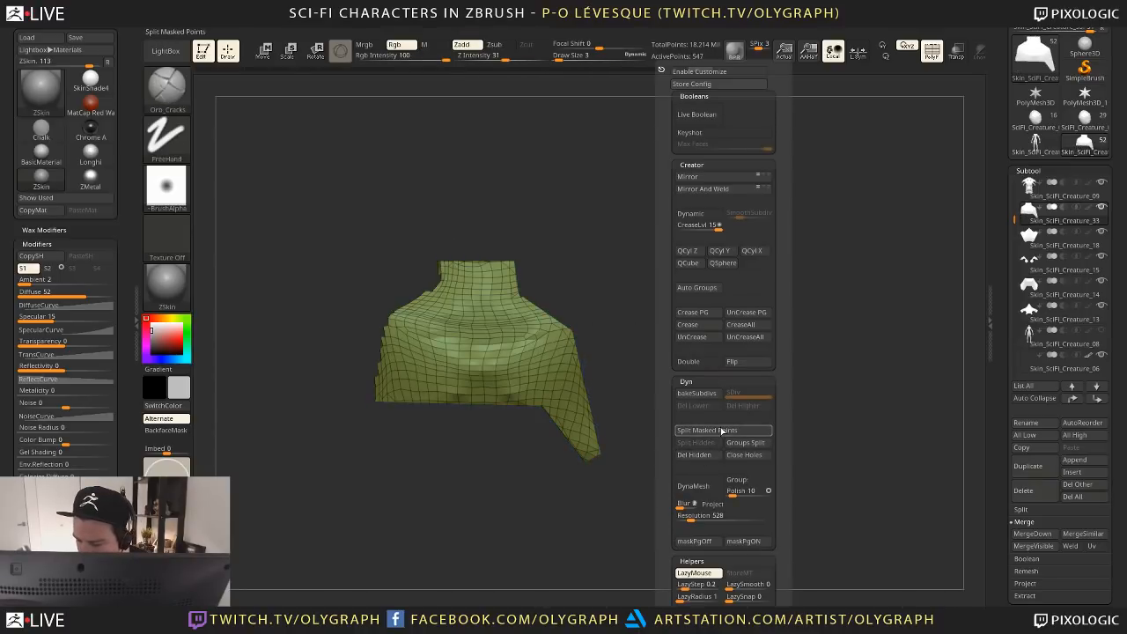
Mirror and weld the trimmed plate to make both sides symmetrical, and turn off the polyframe
left_click(705, 189)
key("shift+f")
left_click_drag(693, 327, 679, 323)
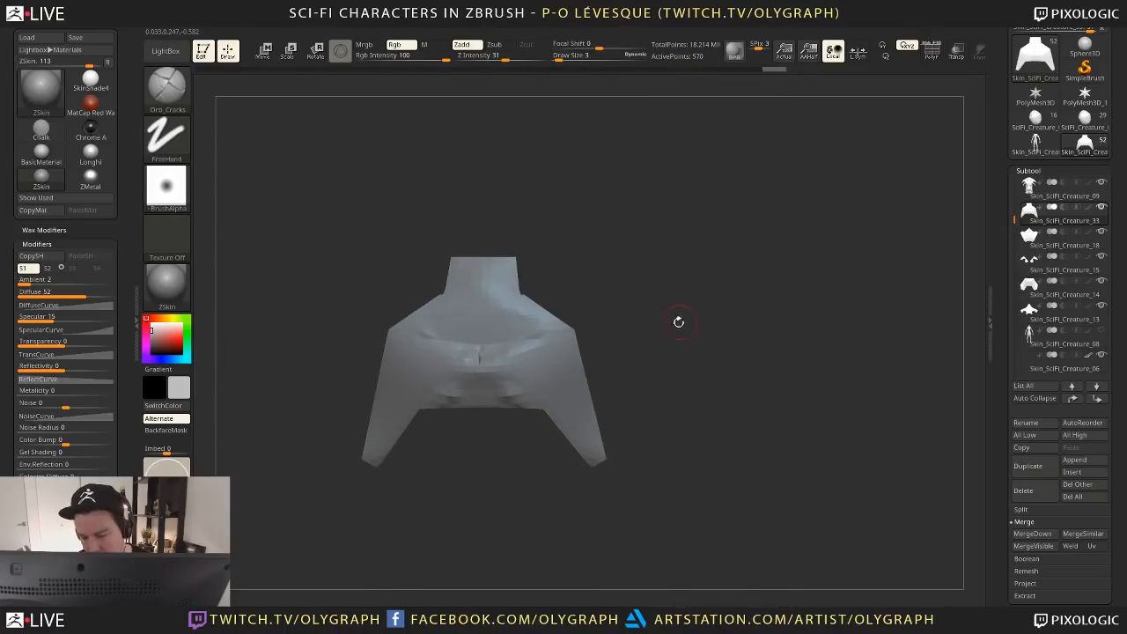
Flatten the plate's front surface with the hPolish brush at draw size 21
key("b")
left_click(703, 525)
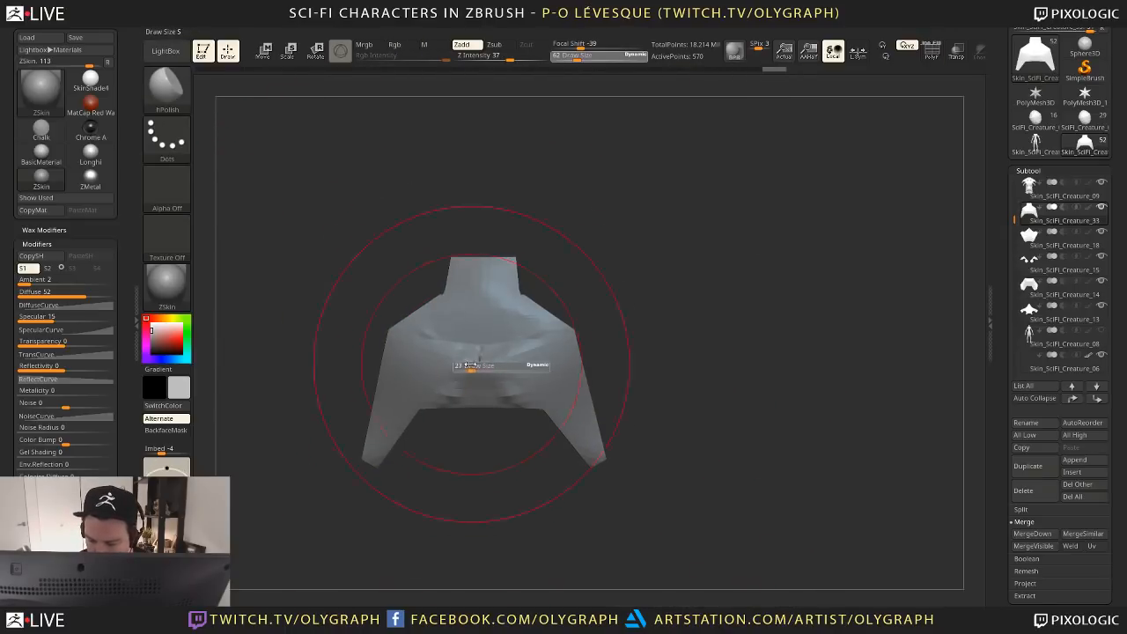
mouse_move(492, 342)
left_mouse_down()
mouse_move(458, 388)
mouse_move(414, 362)
mouse_move(474, 276)
left_mouse_up()
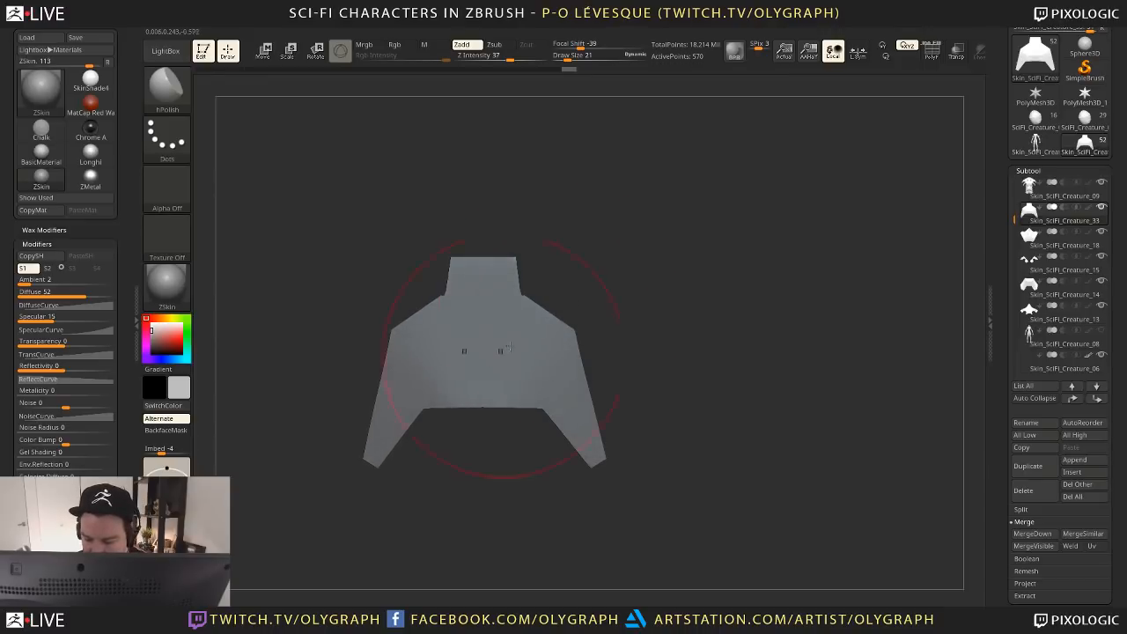
left_click_drag(572, 264, 657, 298, "shift")
Display the polyframe, enable FreezeBorder and run ZRemesher three times on the plate, then hide the polyframe
key("space")
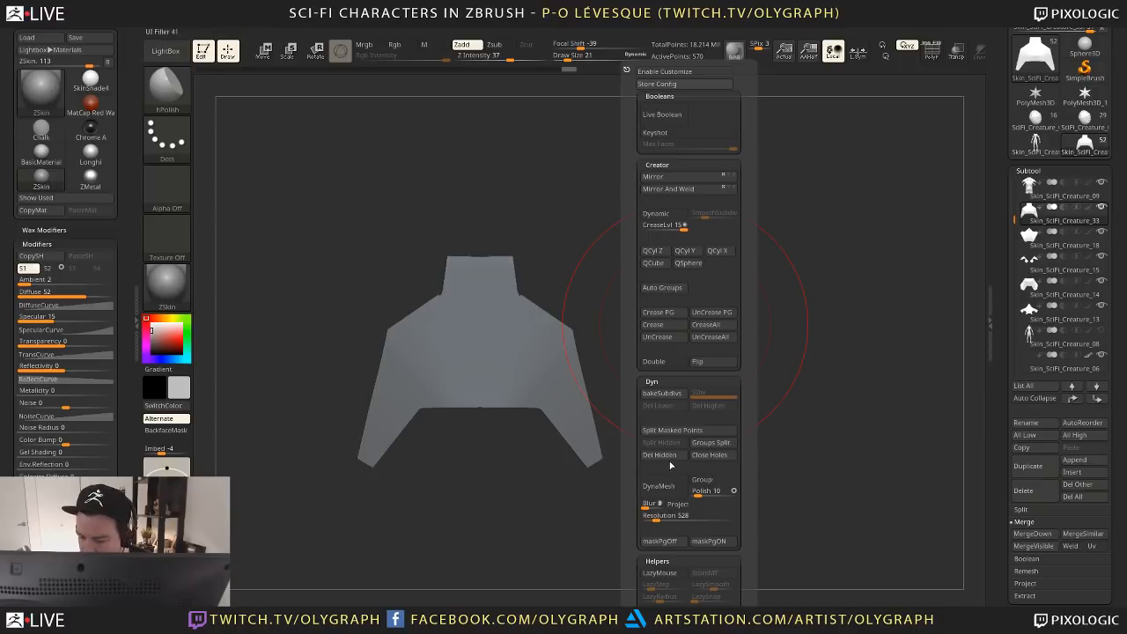
key("space")
key("space")
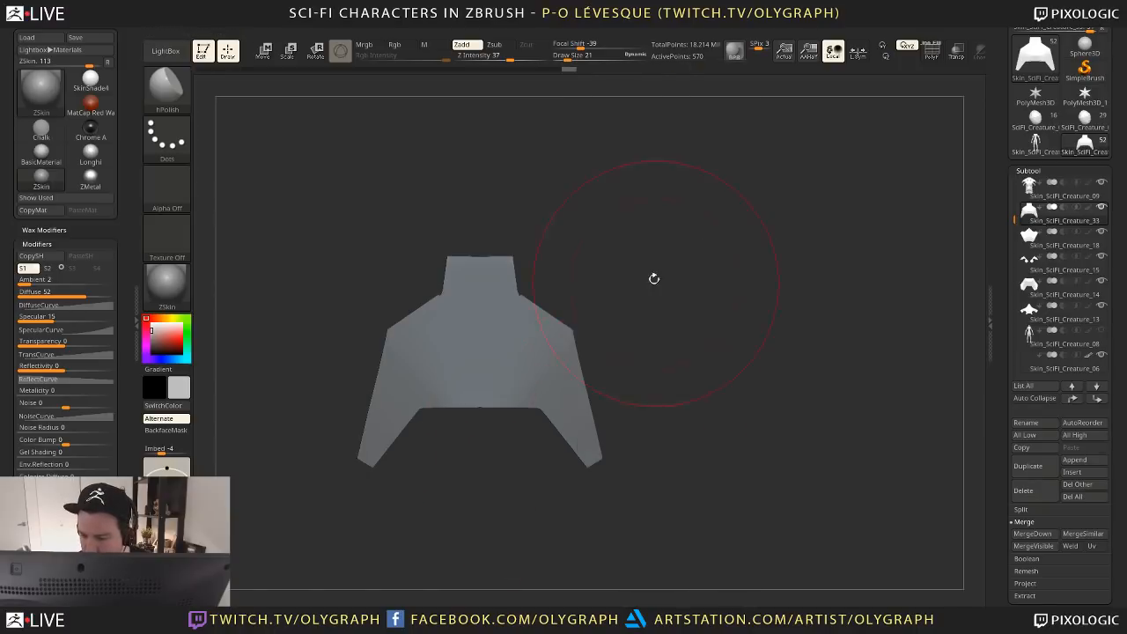
left_click(614, 180)
key("shift+f")
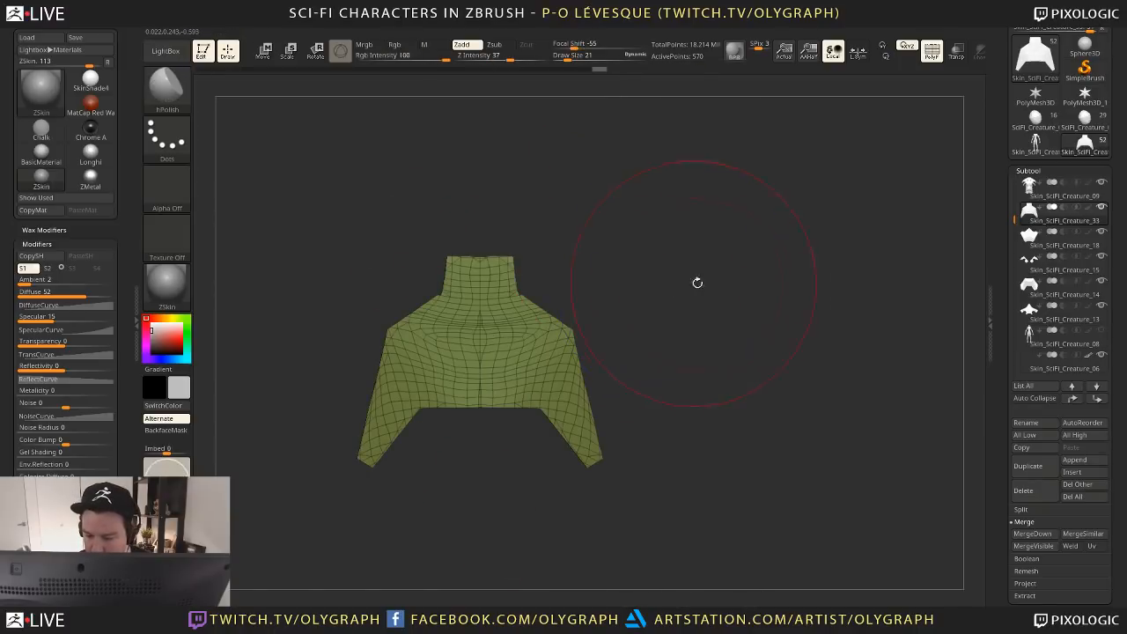
key("space")
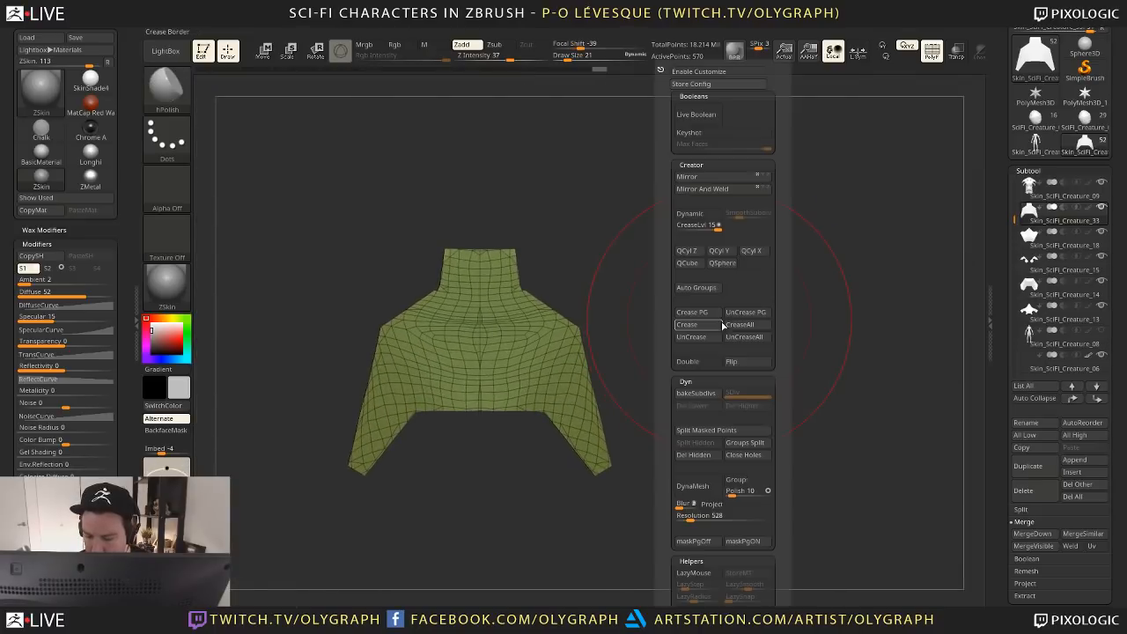
scroll(793, 524, "down", 6)
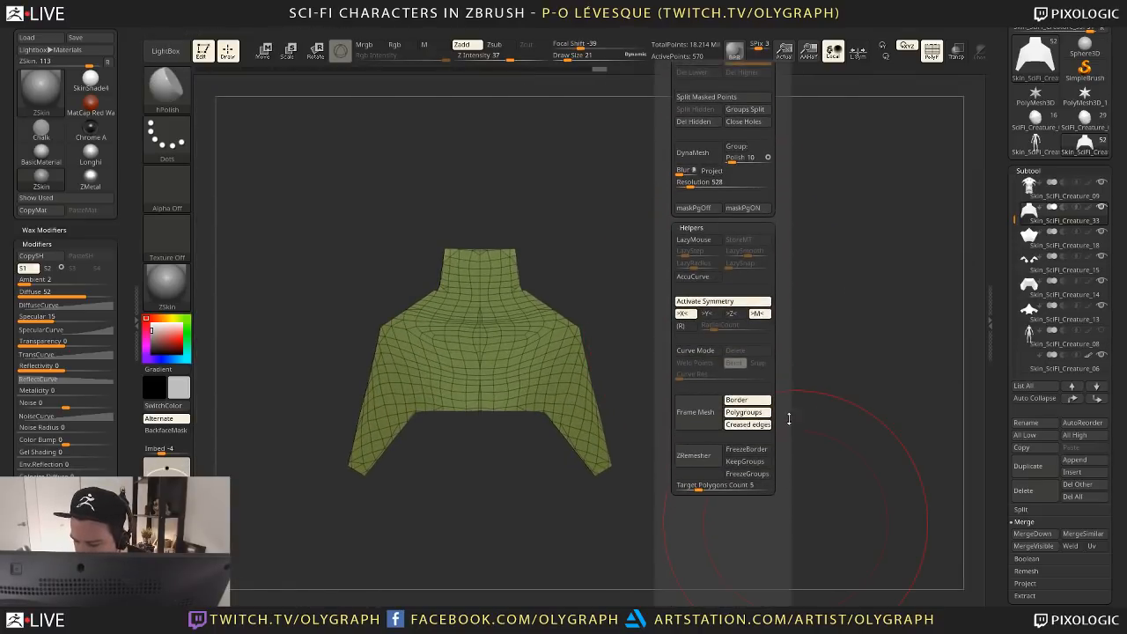
left_click(747, 450)
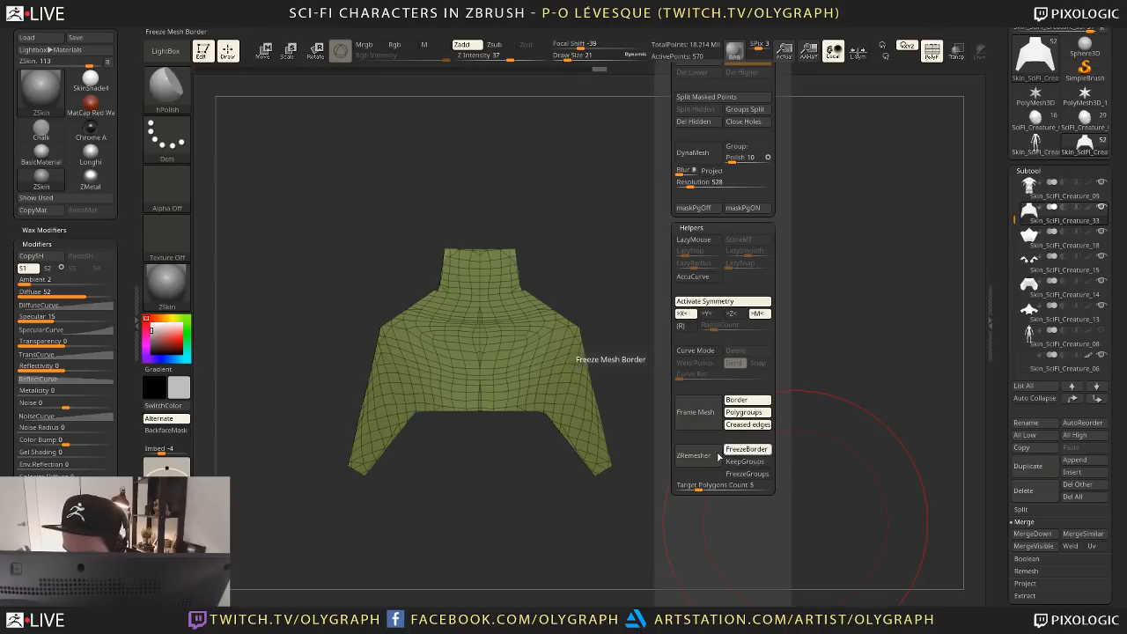
left_click(694, 456)
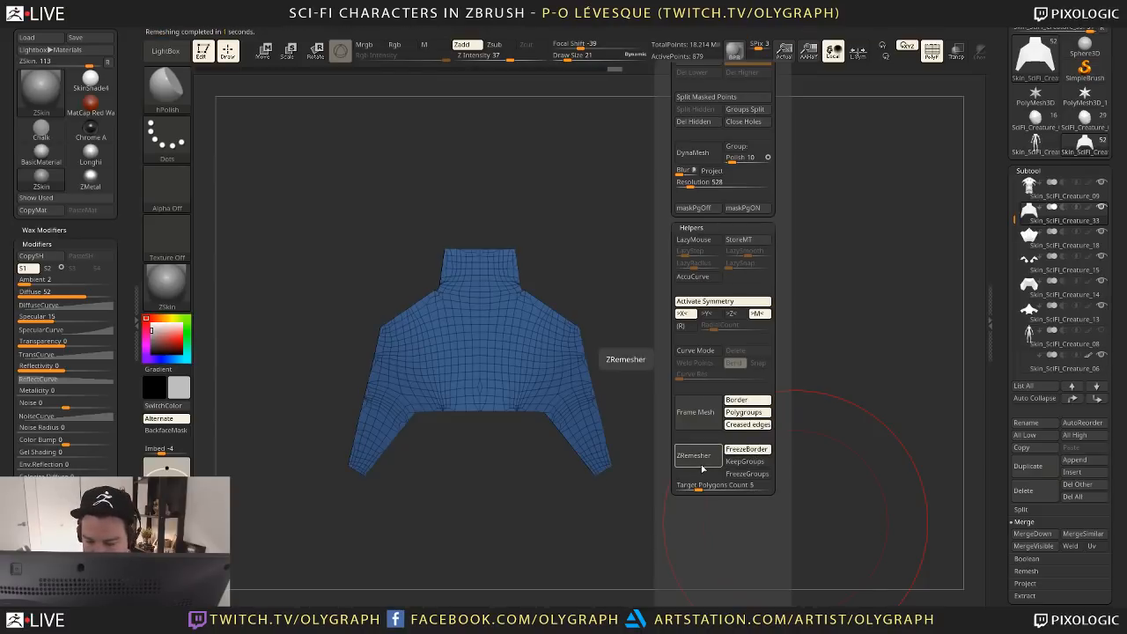
left_click(702, 462)
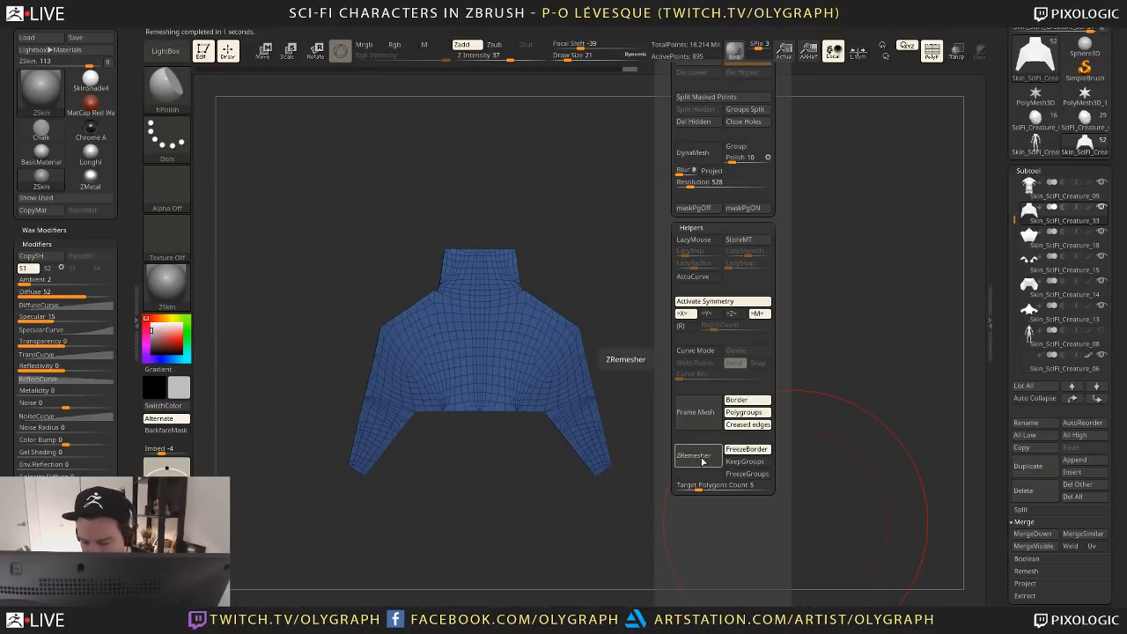
left_click(699, 463)
key("shift+f")
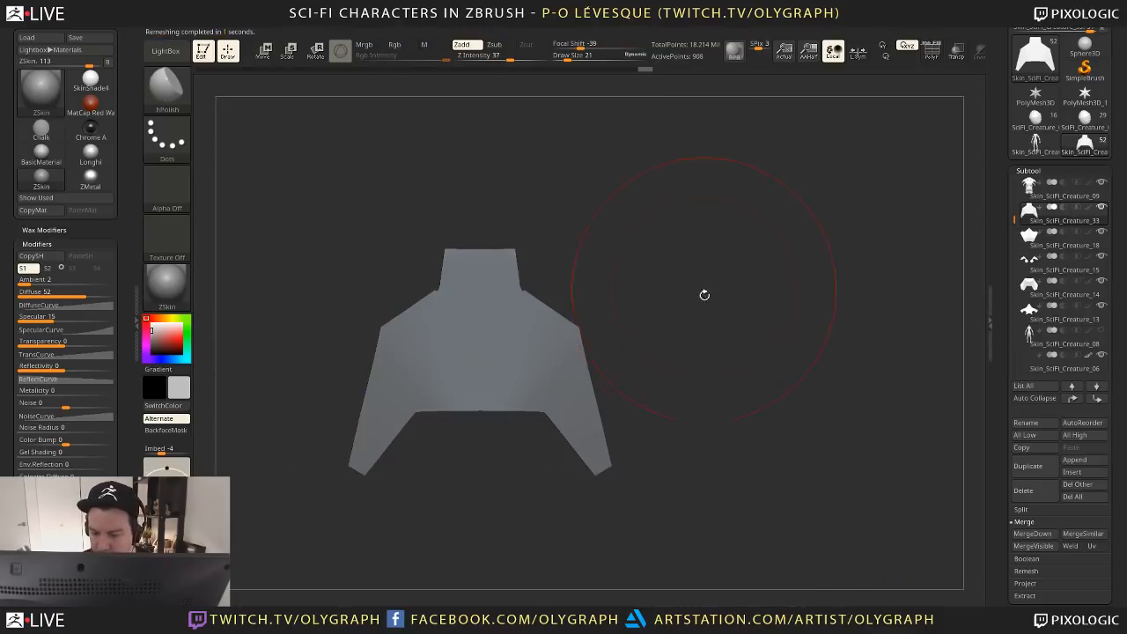
Try to clip one lower wing of the plate from an angled view with the ClipCurve brush
left_click_drag(705, 294, 710, 358)
key("b")
key("c")
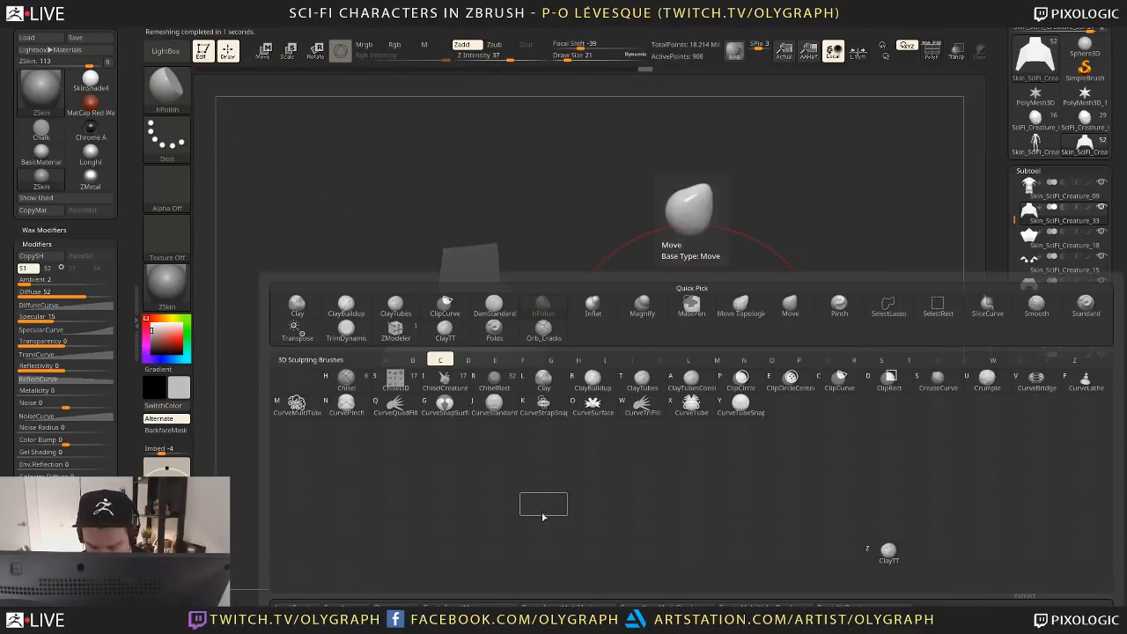
key("b")
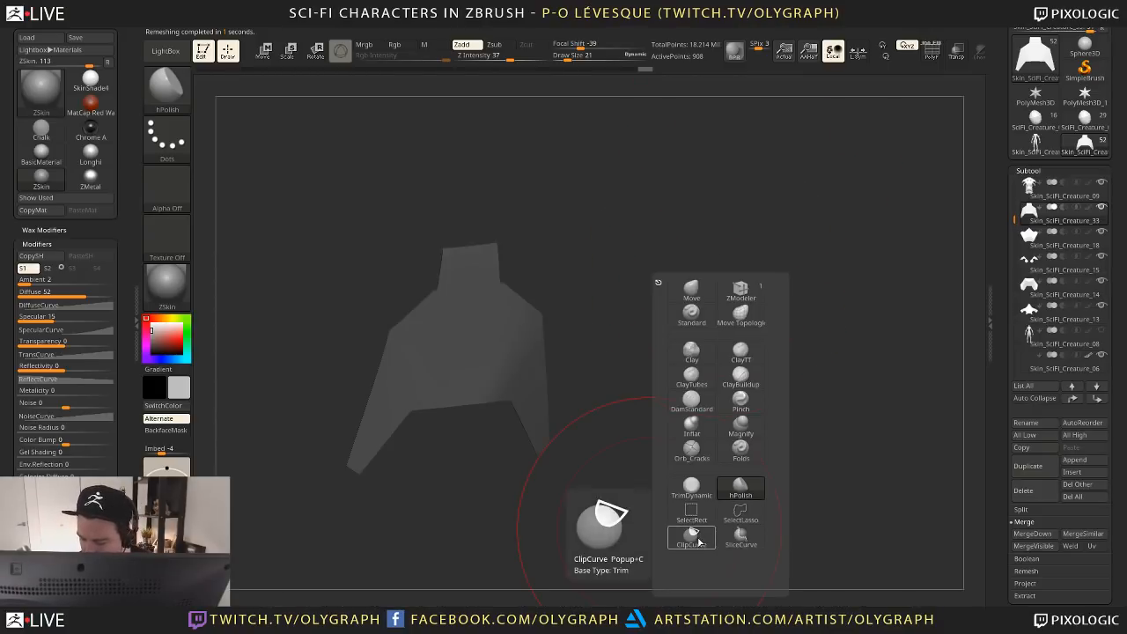
left_click(695, 544)
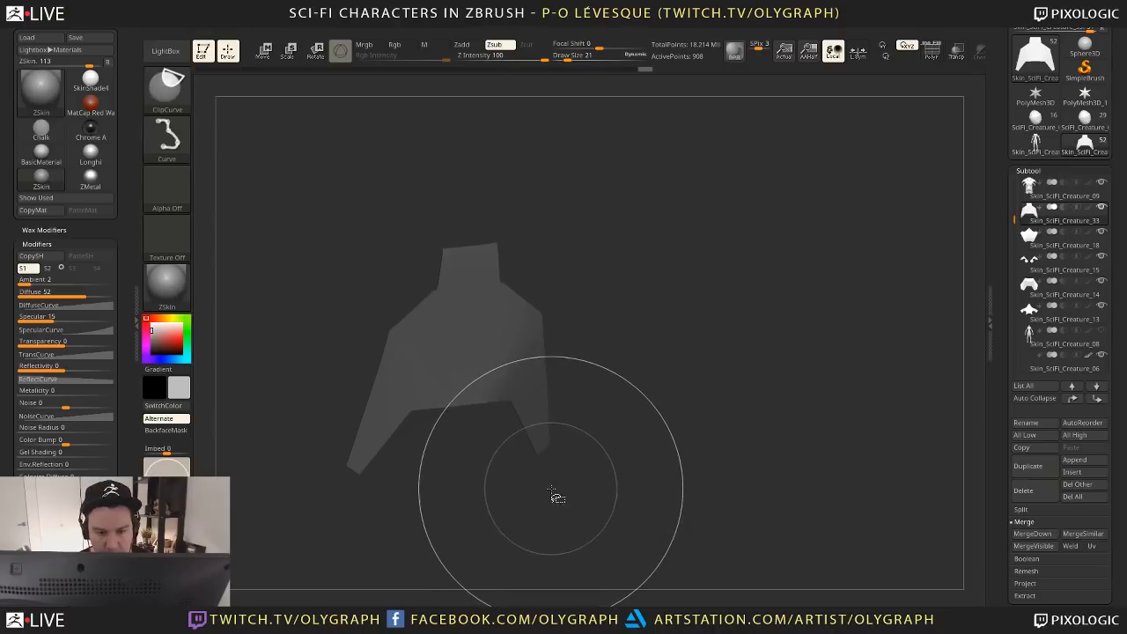
left_click_drag(541, 227, 480, 498, "ctrl+shift")
left_click_drag(534, 453, 654, 346)
key("ctrl+z")
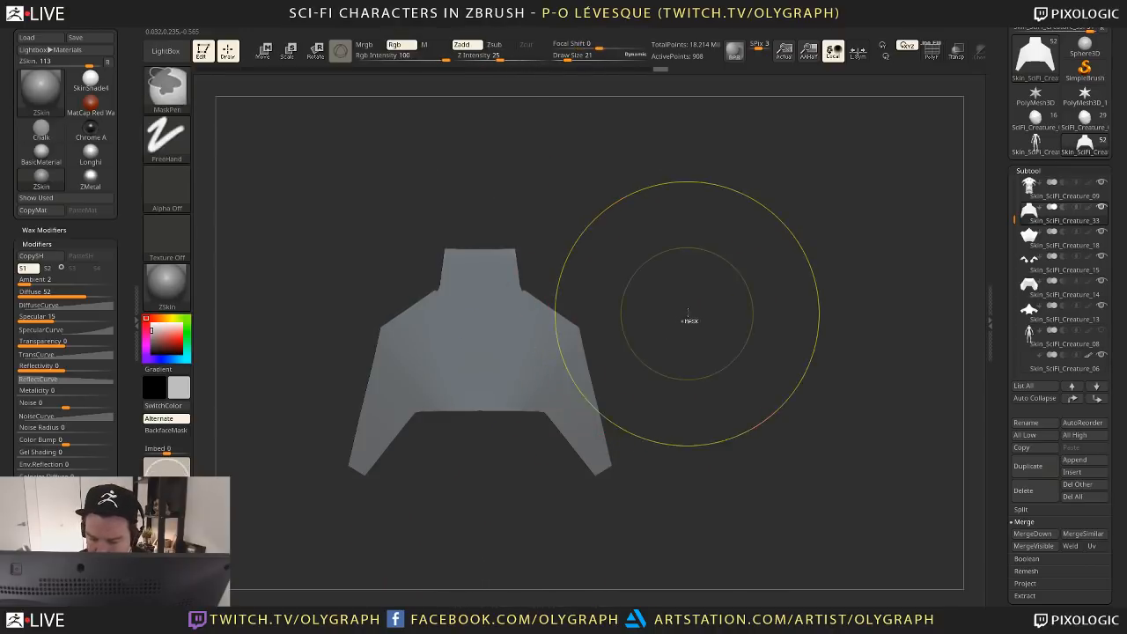
key("ctrl+z")
key("ctrl+shift+z")
Inspect the plate's polyframe, try another diagonal curve cut across the wing and undo it
key("shift+f")
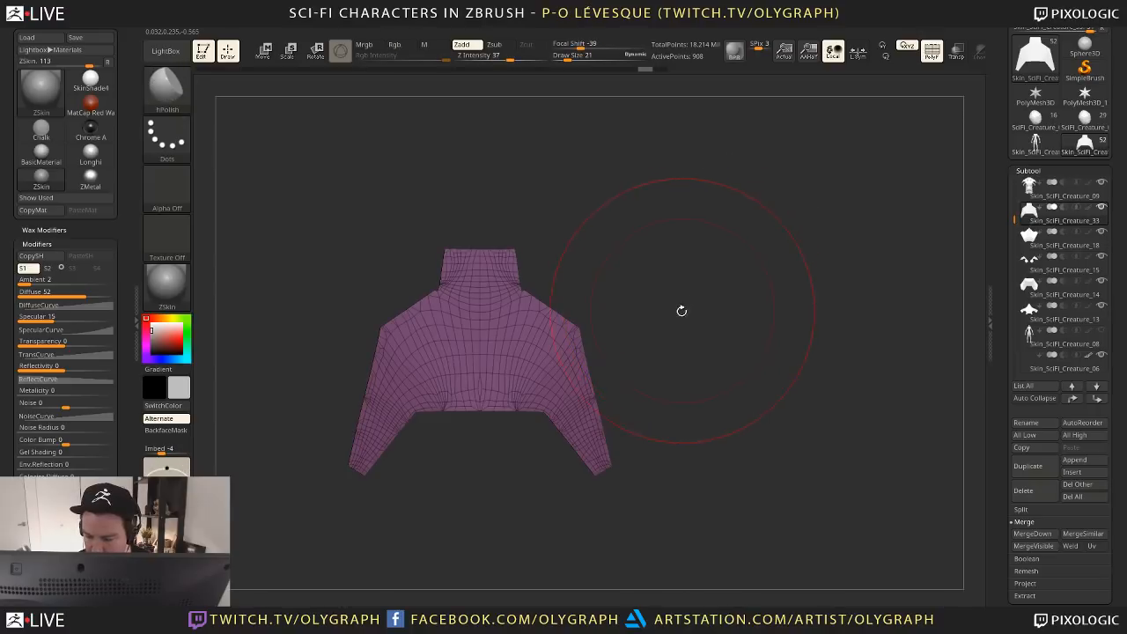
mouse_move(682, 311)
left_mouse_down()
mouse_move(689, 338)
mouse_move(743, 337)
mouse_move(666, 305)
left_mouse_up()
key("shift+d")
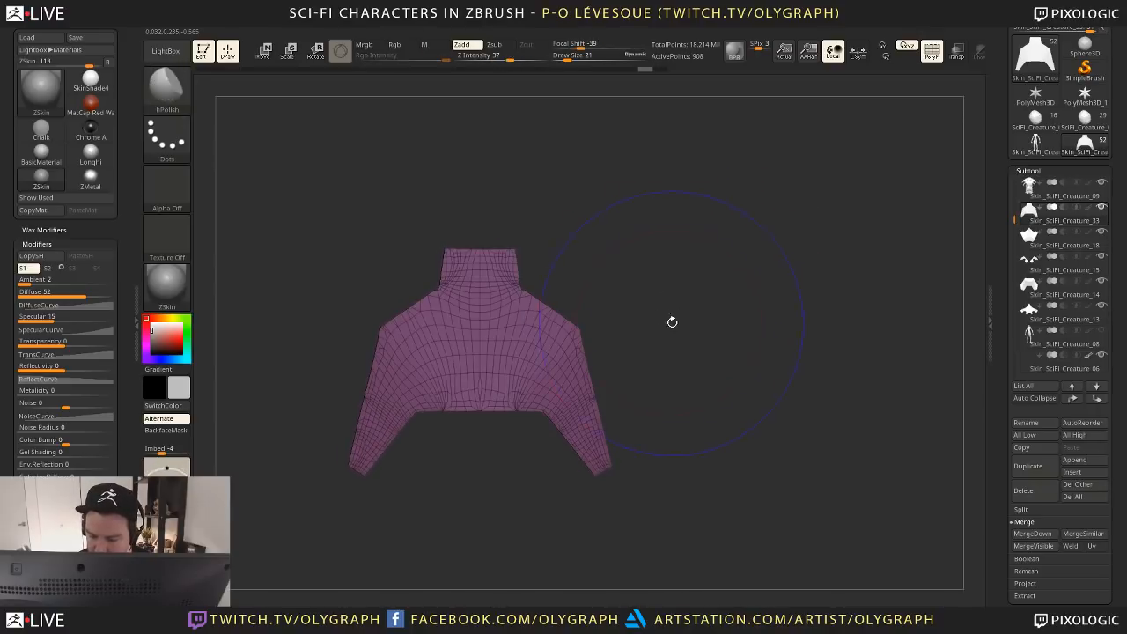
key("shift+f")
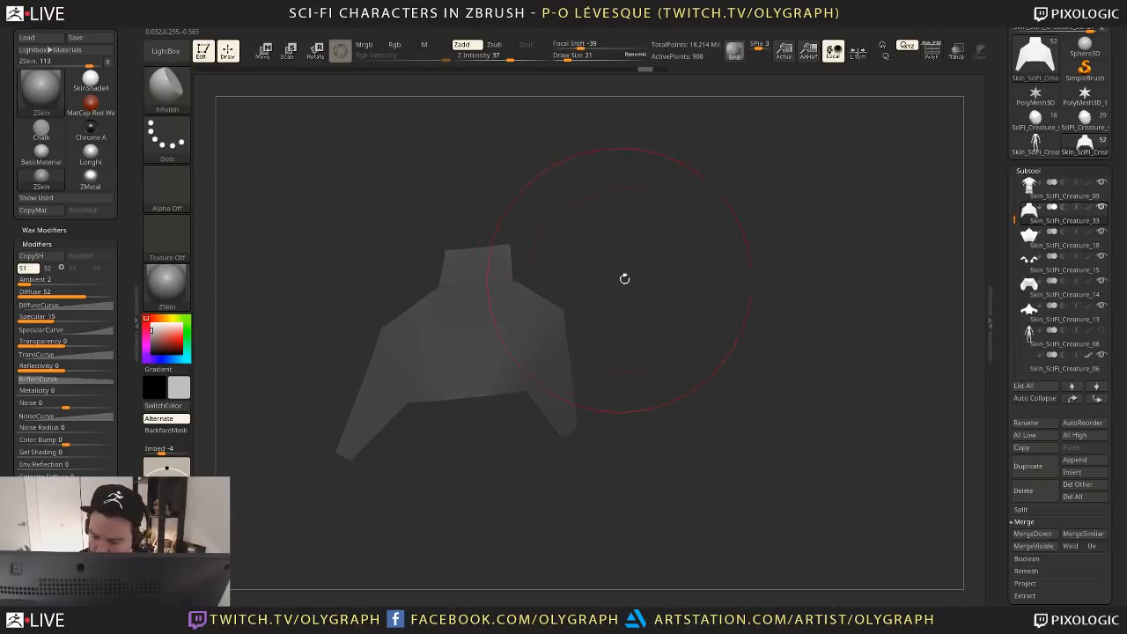
left_click_drag(625, 279, 612, 285, "shift")
mouse_move(622, 246)
left_mouse_down("ctrl+shift")
mouse_move(506, 445)
mouse_move(522, 455)
mouse_move(529, 444)
left_mouse_up("ctrl+shift")
key("shift+f")
key("ctrl+z")
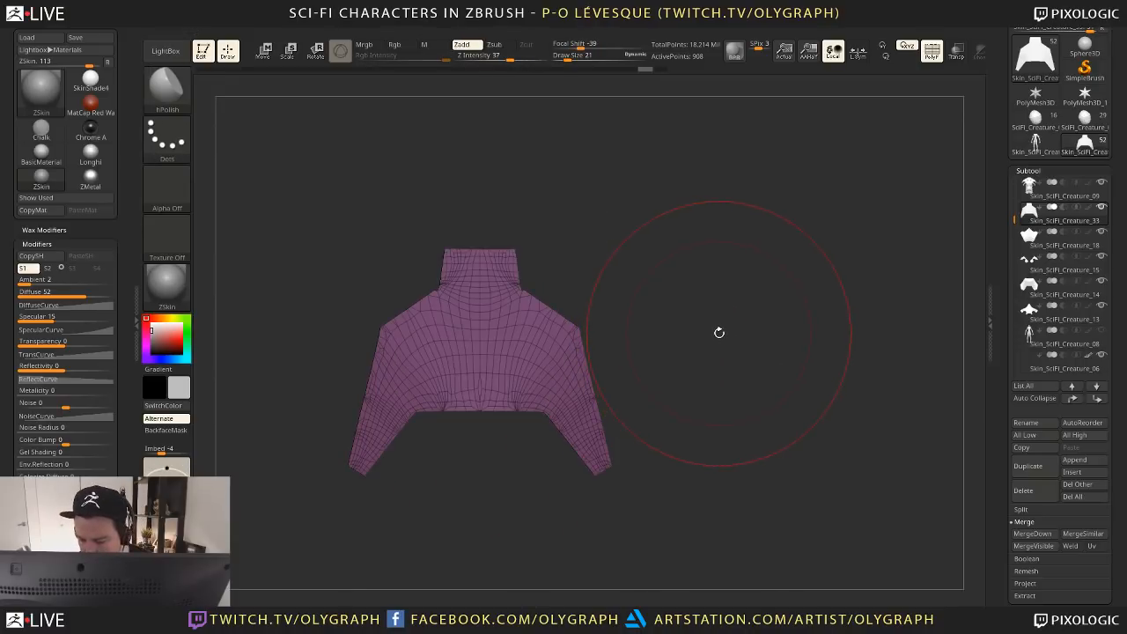
Slice two closely spaced diagonals from the shoulder corner to the lower edge with SliceCurve, separating one wing with a narrow band
key("b")
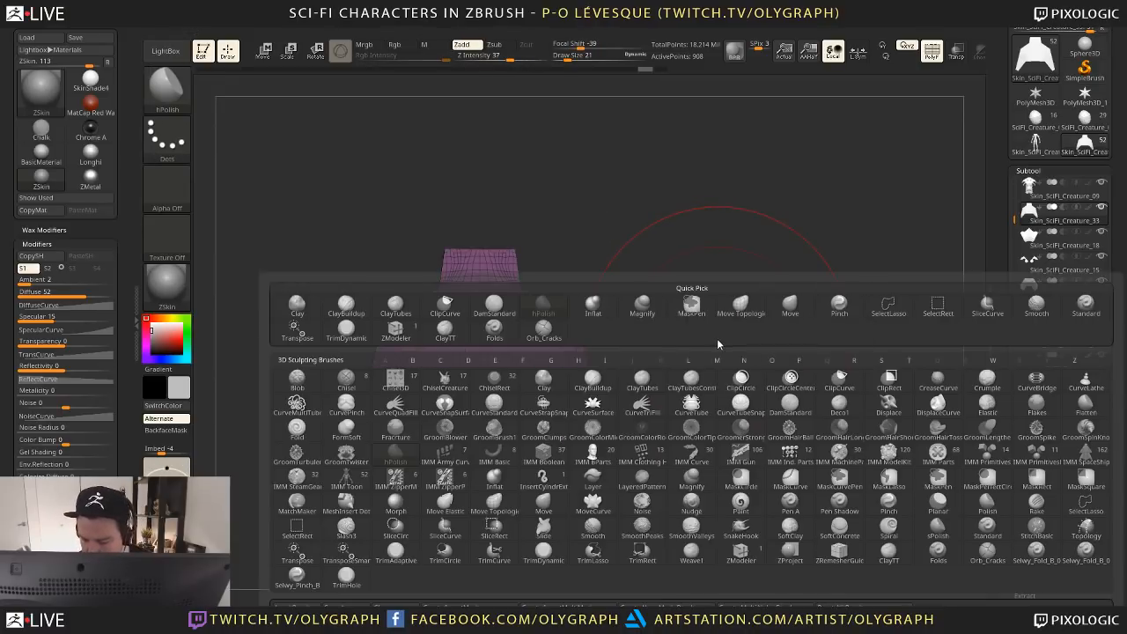
left_click(445, 529)
mouse_move(659, 235)
left_mouse_down("ctrl+shift")
mouse_move(515, 502)
mouse_move(514, 488)
mouse_move(526, 503)
mouse_move(547, 477)
mouse_move(532, 498)
left_mouse_up("ctrl+shift")
left_click_drag(614, 255, 529, 491, "ctrl+shift")
left_click_drag(691, 361, 699, 378)
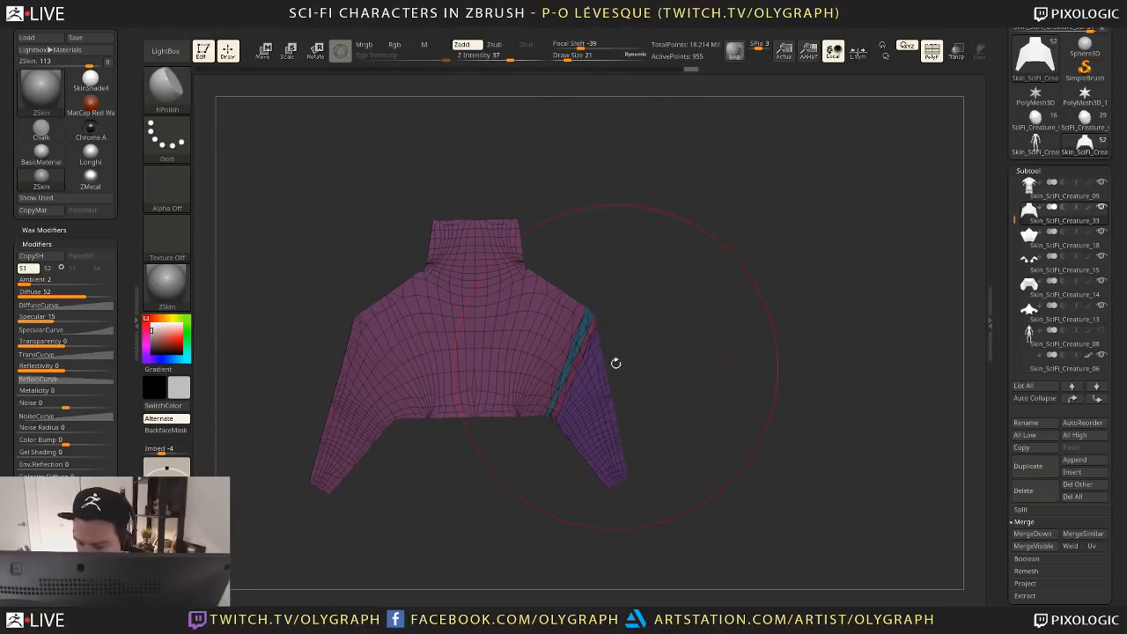
Clip the separated wing backward along the slice from an angled view with ClipCurve, and hide the polyframe
left_click_drag(642, 283, 656, 305)
key("b")
key("1")
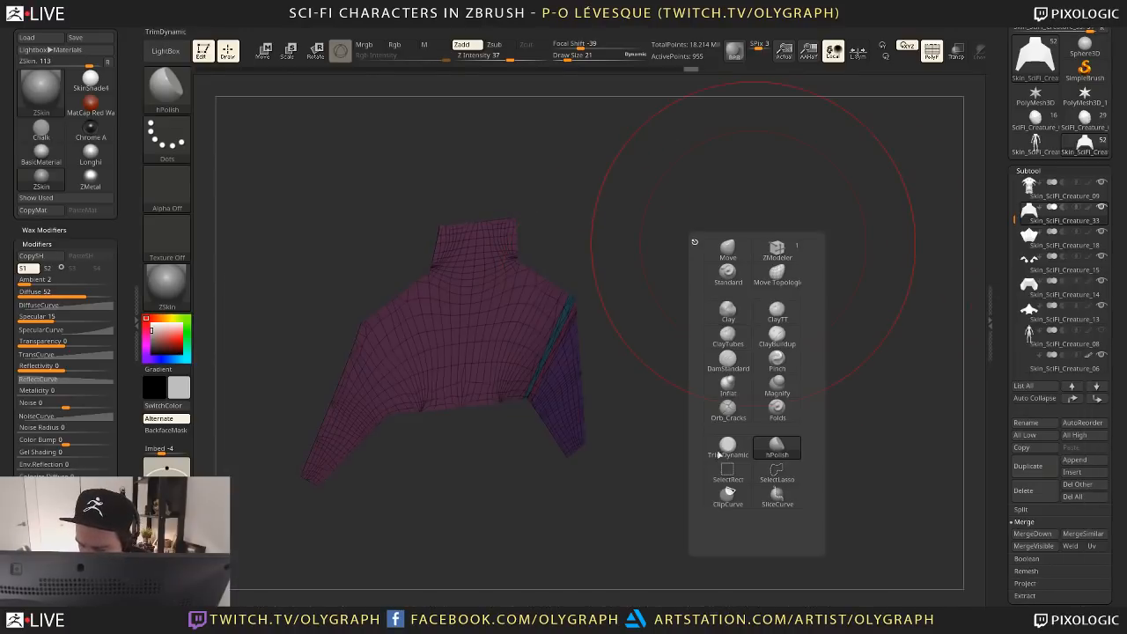
left_click(729, 500)
left_click_drag(621, 310, 606, 302)
mouse_move(599, 198)
left_mouse_down("ctrl+shift")
mouse_move(475, 497)
mouse_move(463, 491)
mouse_move(475, 495)
mouse_move(466, 488)
mouse_move(484, 470)
left_mouse_up("ctrl+shift")
key("shift+f")
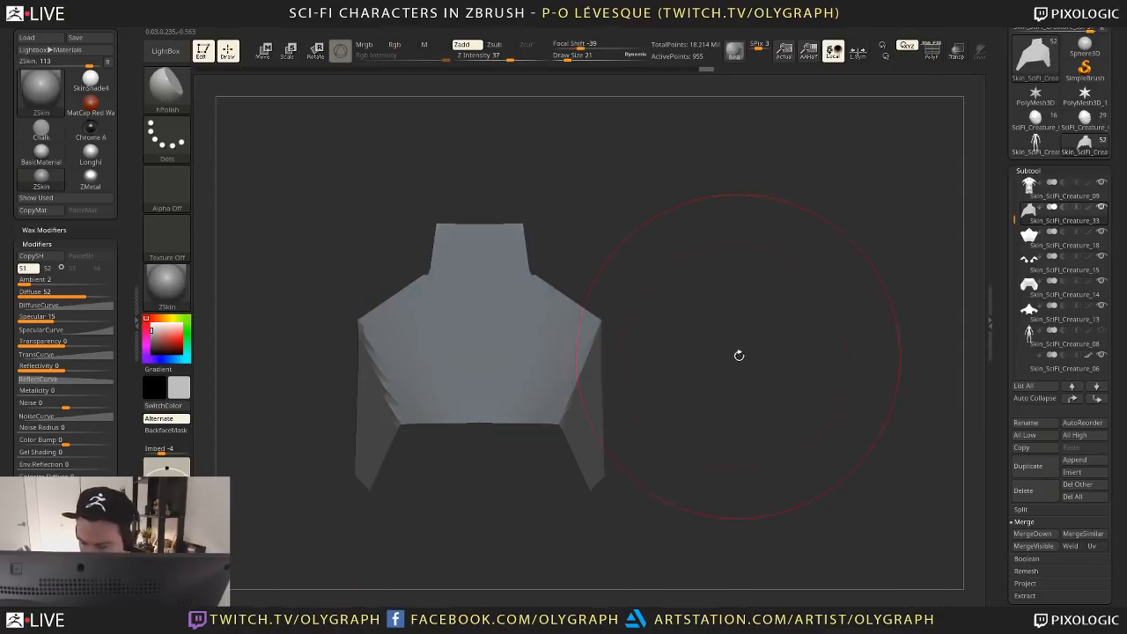
Mirror and weld the plate so both wings share the clipped shape, and display the polyframe
left_click_drag(740, 355, 729, 378, "alt")
key("space")
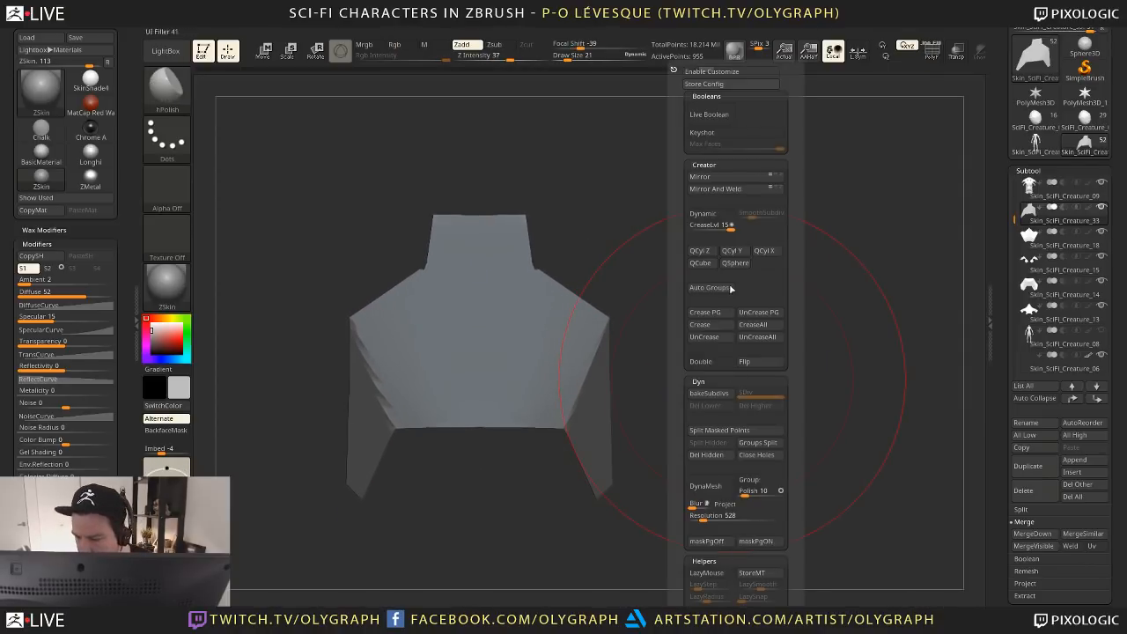
left_click(718, 189)
mouse_move(639, 251)
left_mouse_down("alt")
mouse_move(690, 317)
mouse_move(674, 311)
mouse_move(702, 314)
left_mouse_up("alt")
key("d")
left_click(532, 209)
key("shift+f")
Slice another narrow band along the fold between the plate's front face and each wing with SliceCurve
key("ctrl+shift")
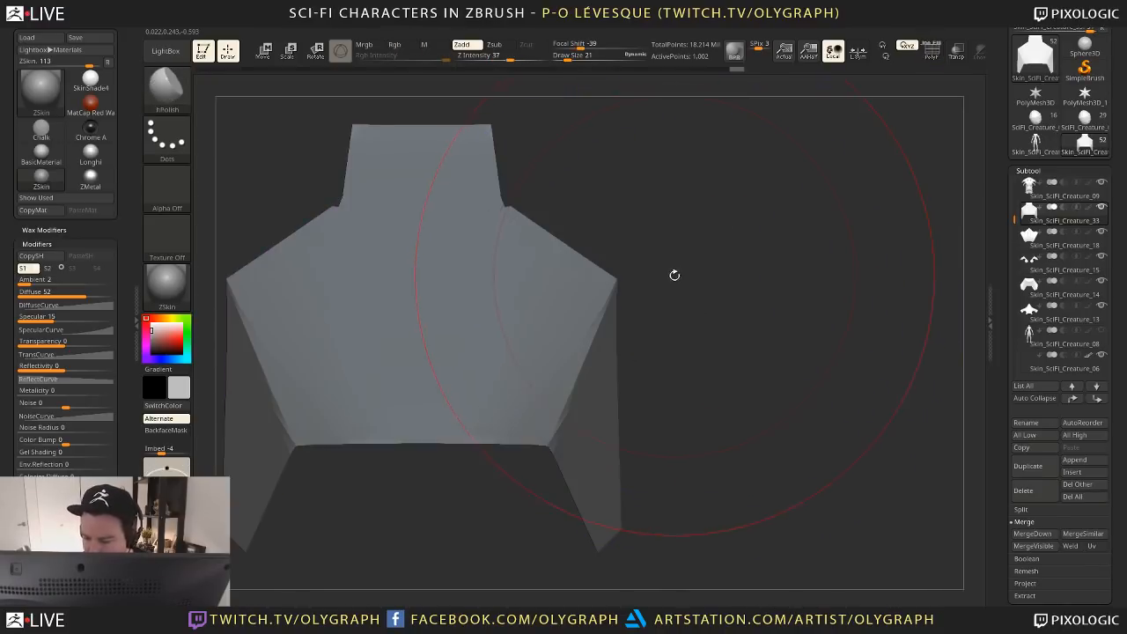
left_click_drag(650, 234, 532, 507, "ctrl+shift")
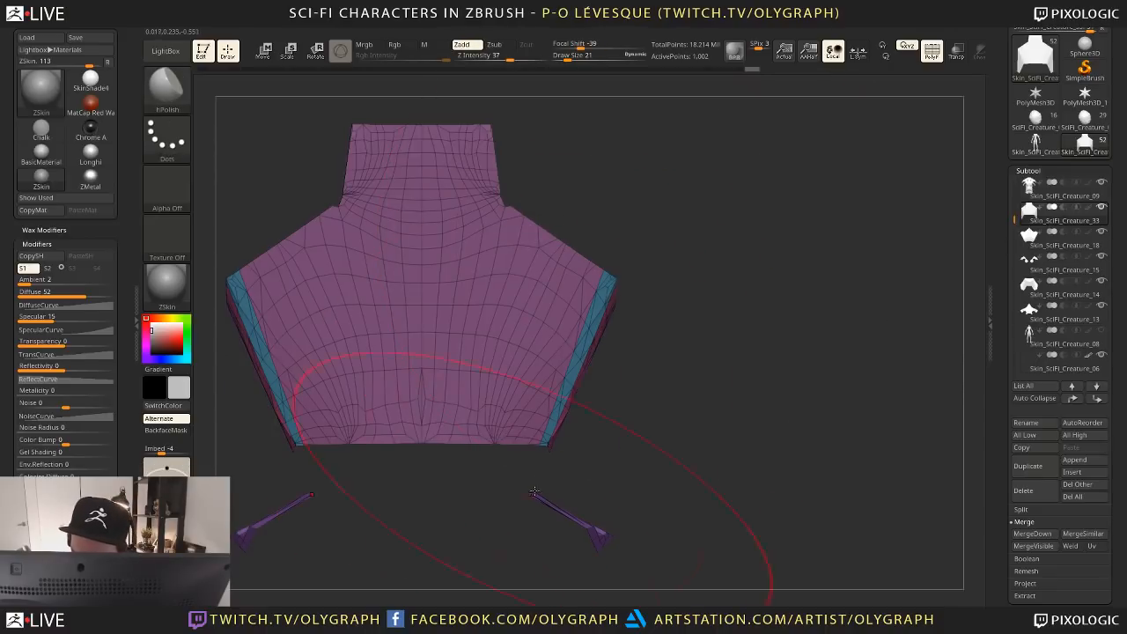
key("b")
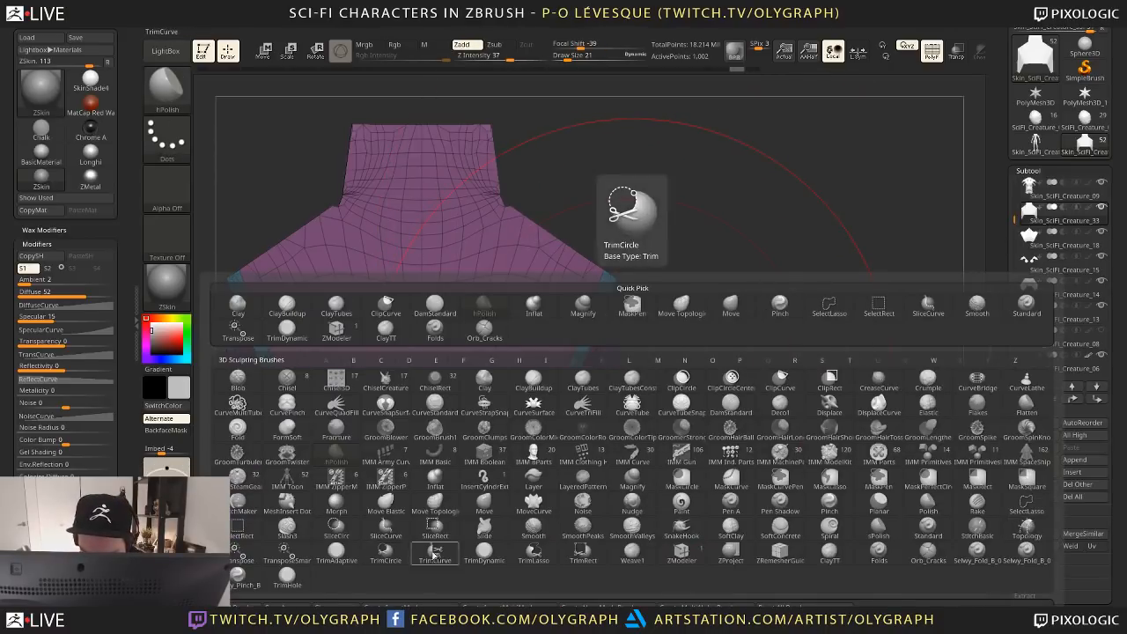
key("s")
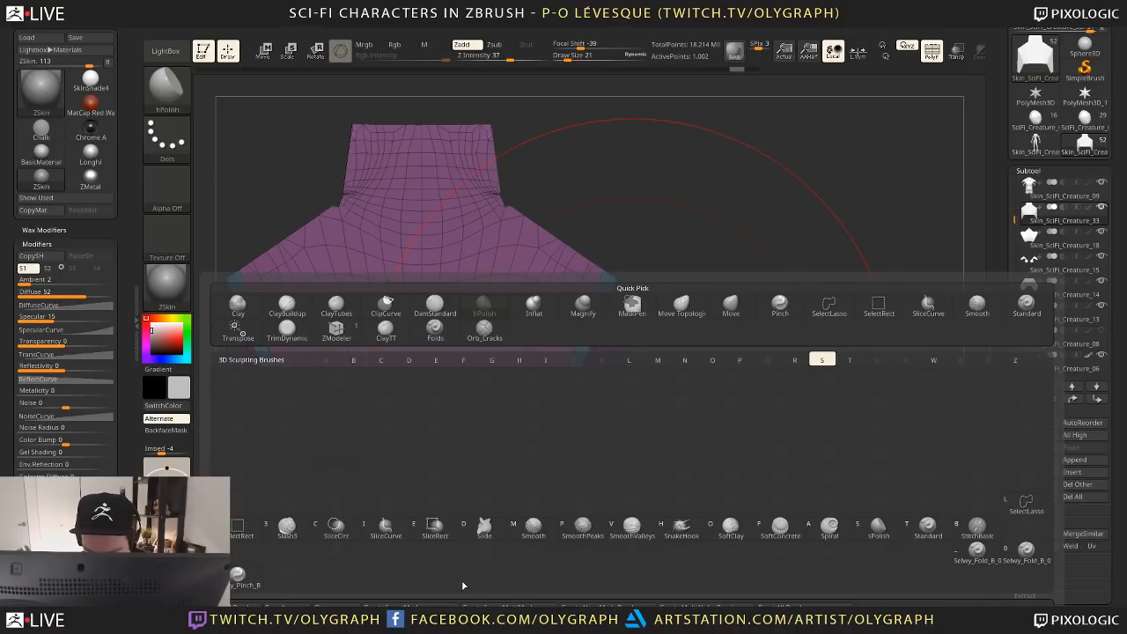
left_click(394, 533)
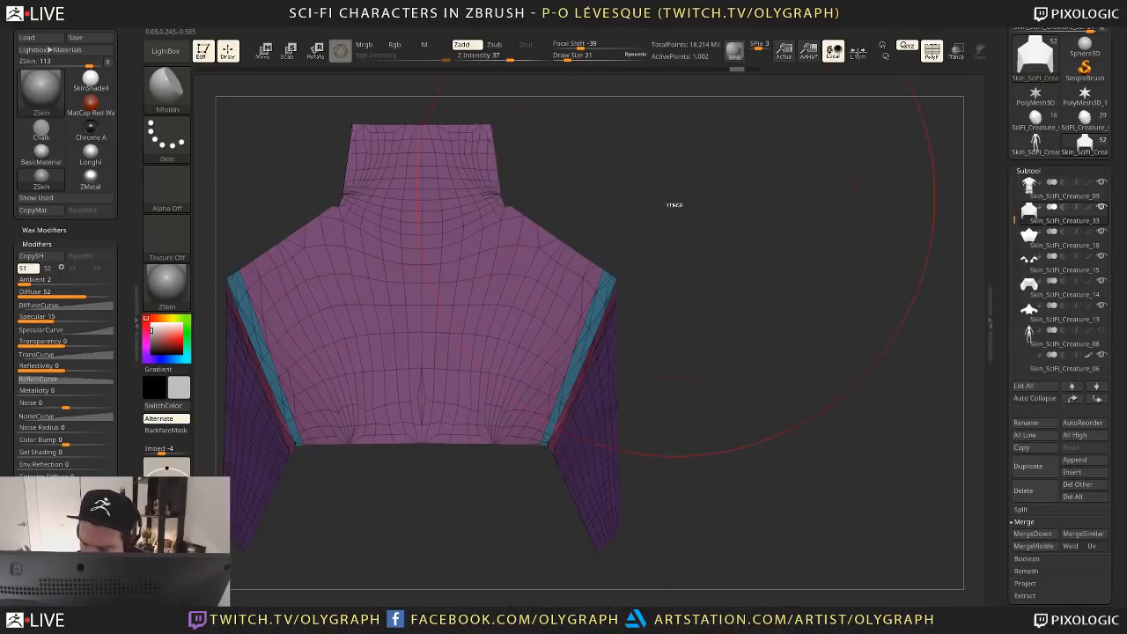
mouse_move(674, 204)
left_mouse_down()
mouse_move(666, 250)
mouse_move(661, 229)
left_mouse_up()
mouse_move(659, 225)
left_mouse_down("ctrl+shift")
mouse_move(513, 546)
mouse_move(651, 199)
mouse_move(640, 188)
mouse_move(680, 277)
mouse_move(659, 309)
left_mouse_up("ctrl+shift")
Try Dynamic Subdiv on the sliced plate and check the smoothing with the polyframe displayed
key("shift+f")
key("d")
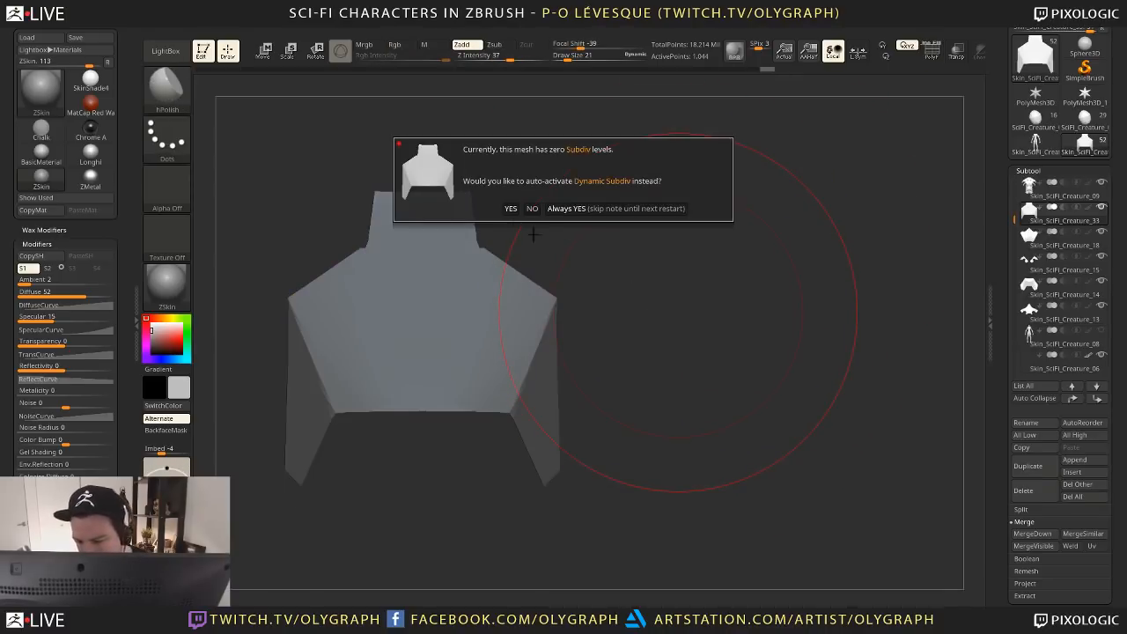
left_click(511, 208)
key("shift+f")
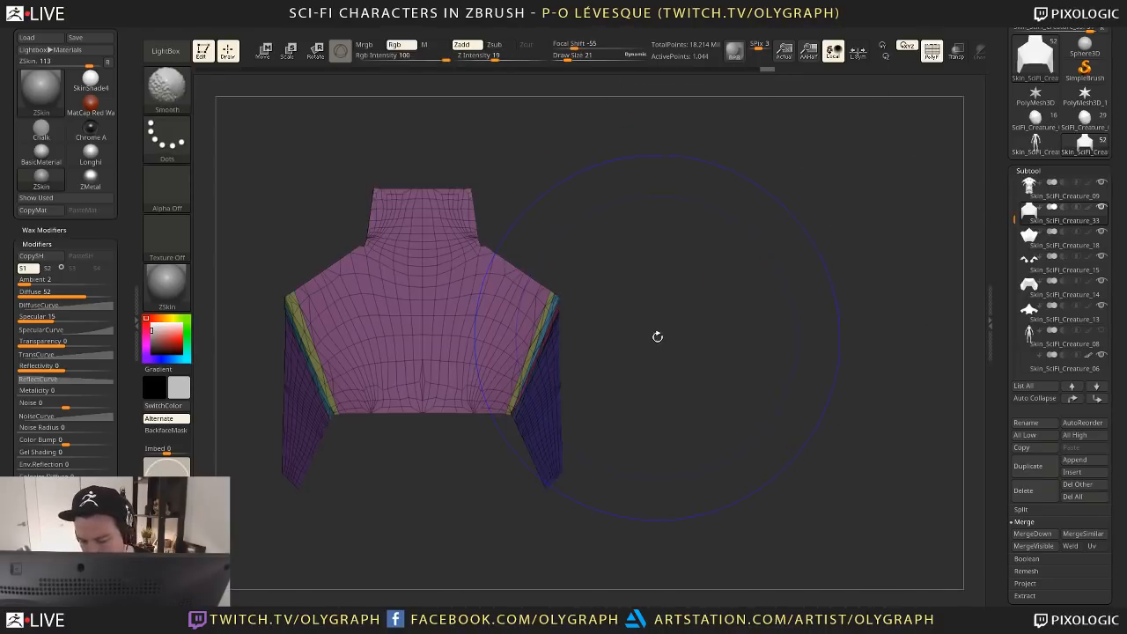
key("d")
Crease the plate's edges, activate Dynamic Subdiv again and hide the polyframe
key("space")
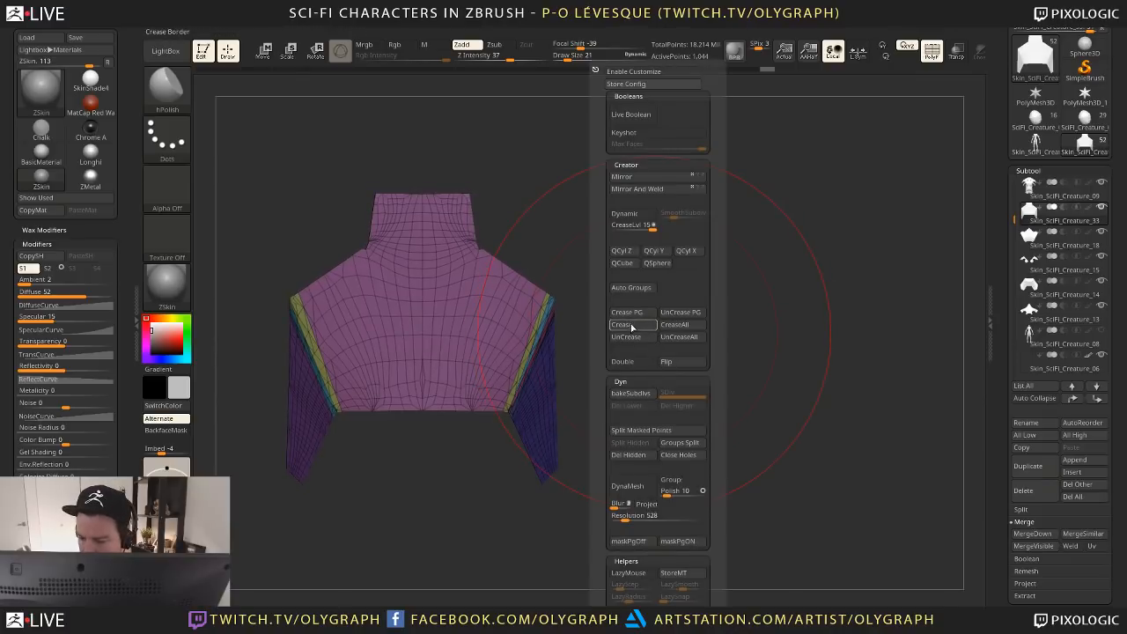
left_click(631, 327)
mouse_move(648, 340)
left_mouse_down()
mouse_move(563, 334)
mouse_move(694, 305)
mouse_move(707, 342)
mouse_move(568, 270)
left_mouse_up()
key("d")
left_click(605, 208)
key("shift+f")
Bring up the Move gizmo on the plate and view it from the side
key("b")
key("w")
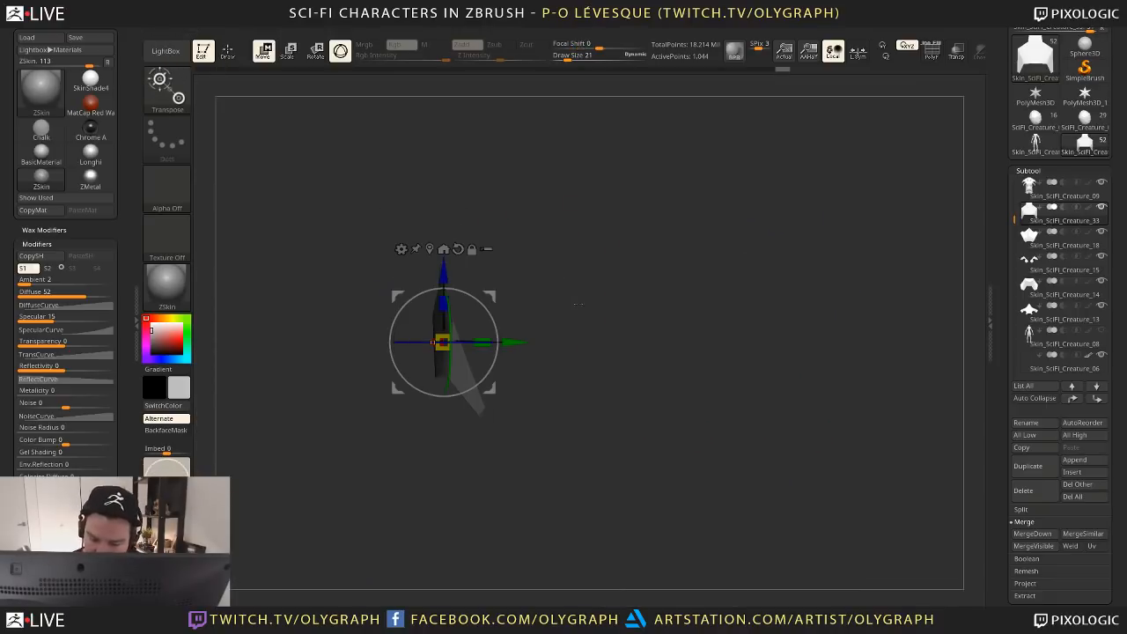
Scale up the central abdominal plate slightly and pull its lower side corners outward with the Move brush
left_click_drag(563, 352, 602, 362, "shift")
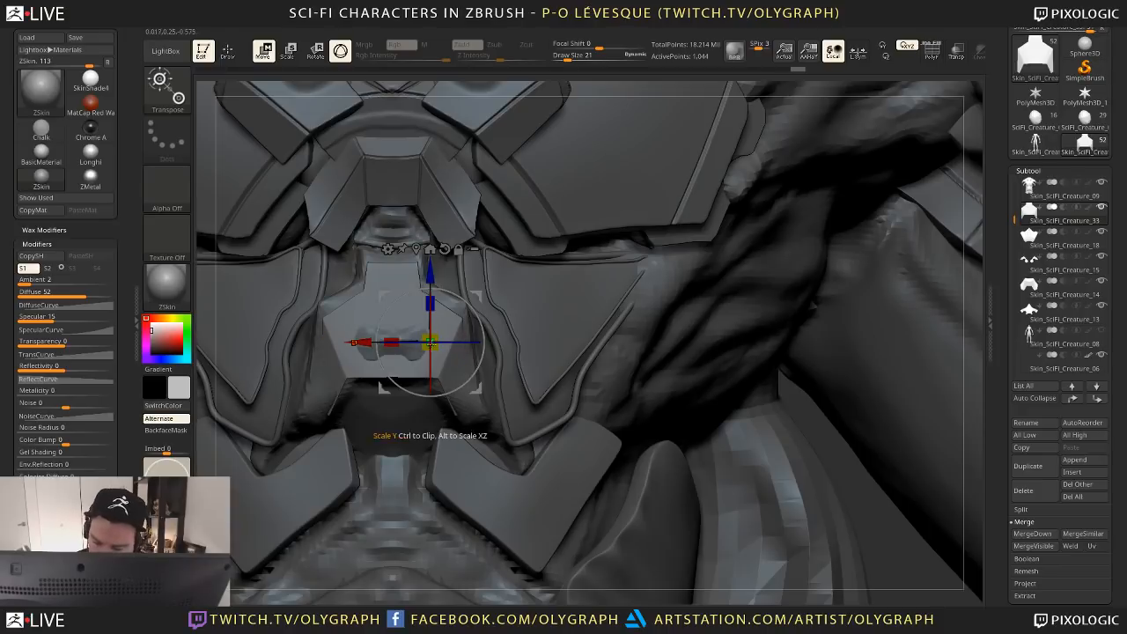
left_click_drag(431, 342, 442, 348)
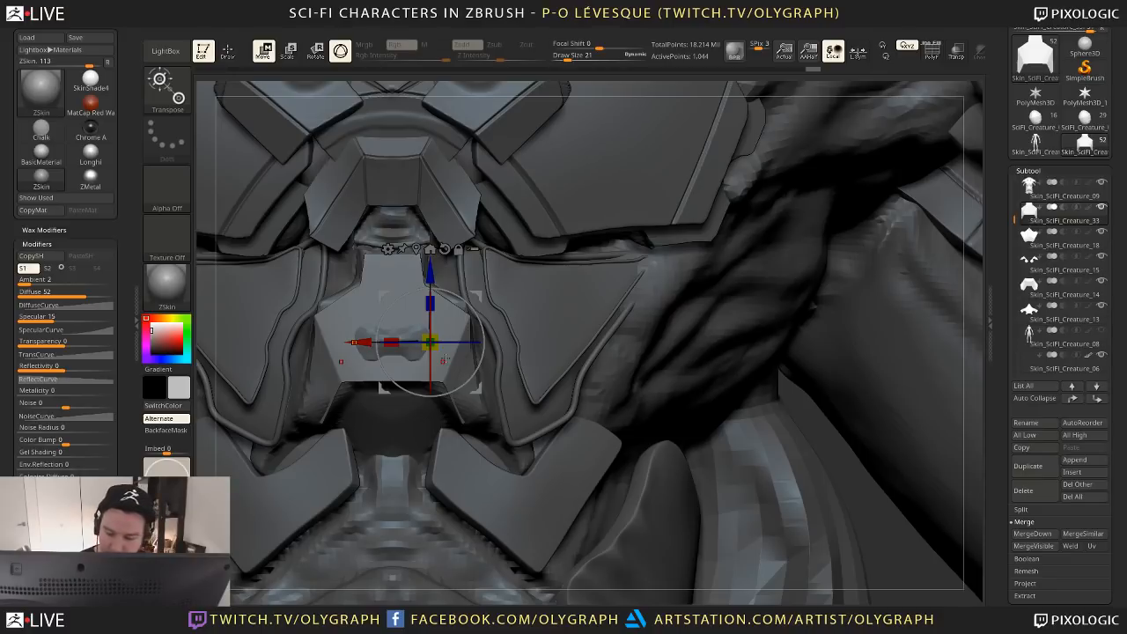
key("q")
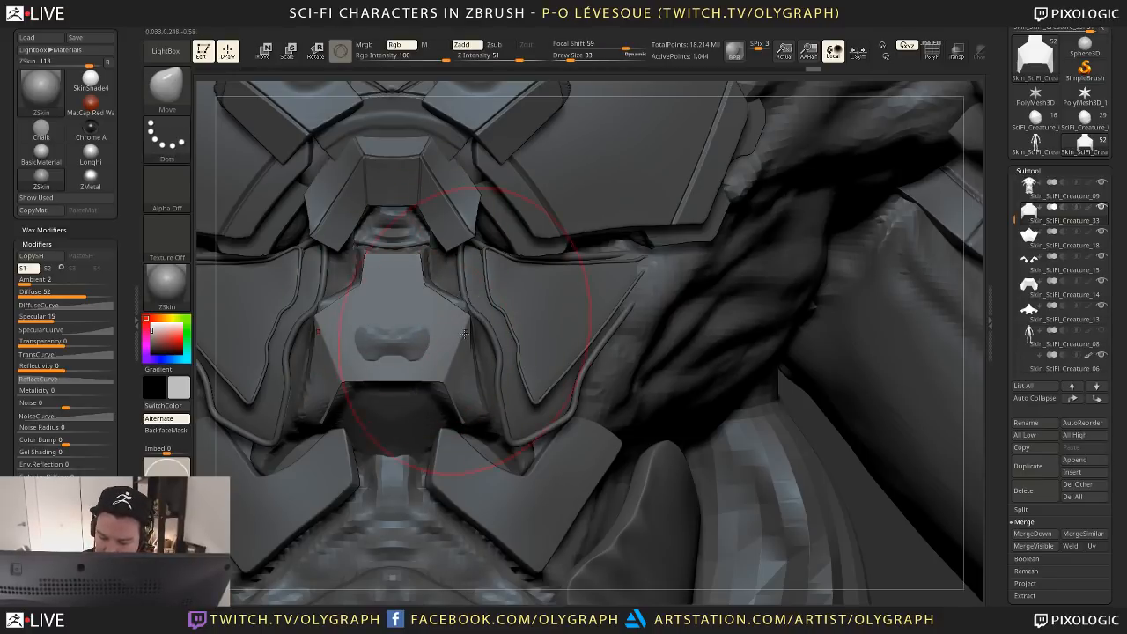
key("s")
left_click_drag(466, 392, 485, 394)
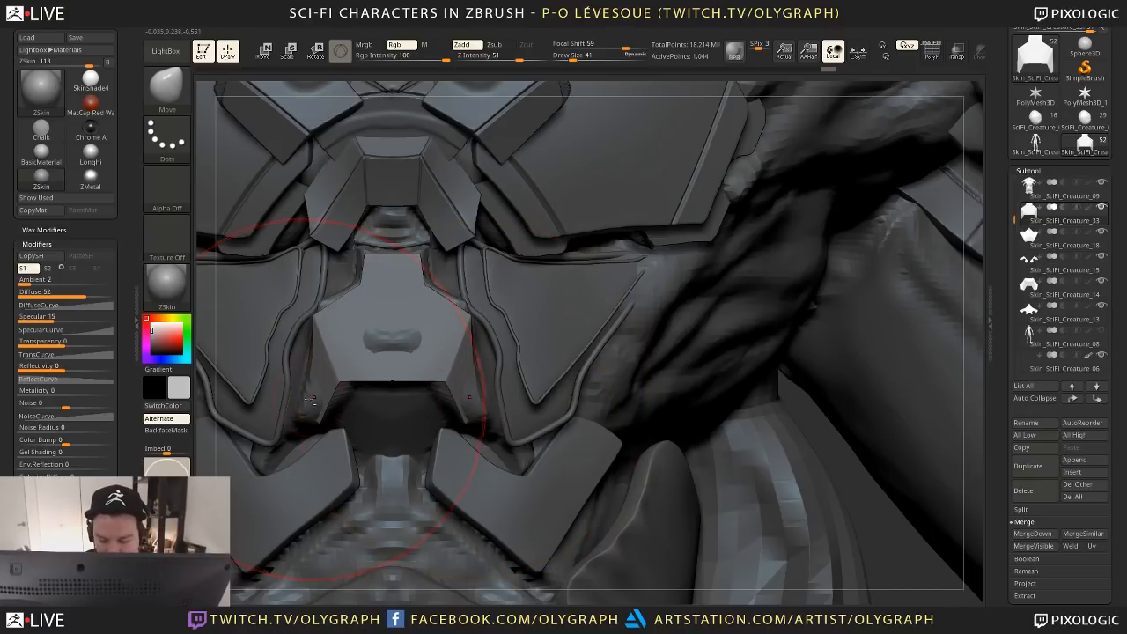
mouse_move(311, 398)
left_mouse_down()
mouse_move(283, 415)
mouse_move(294, 399)
left_mouse_up()
Pull the plate's narrow upper end up towards the armour piece above it with a resized Move brush
key("s")
key("s")
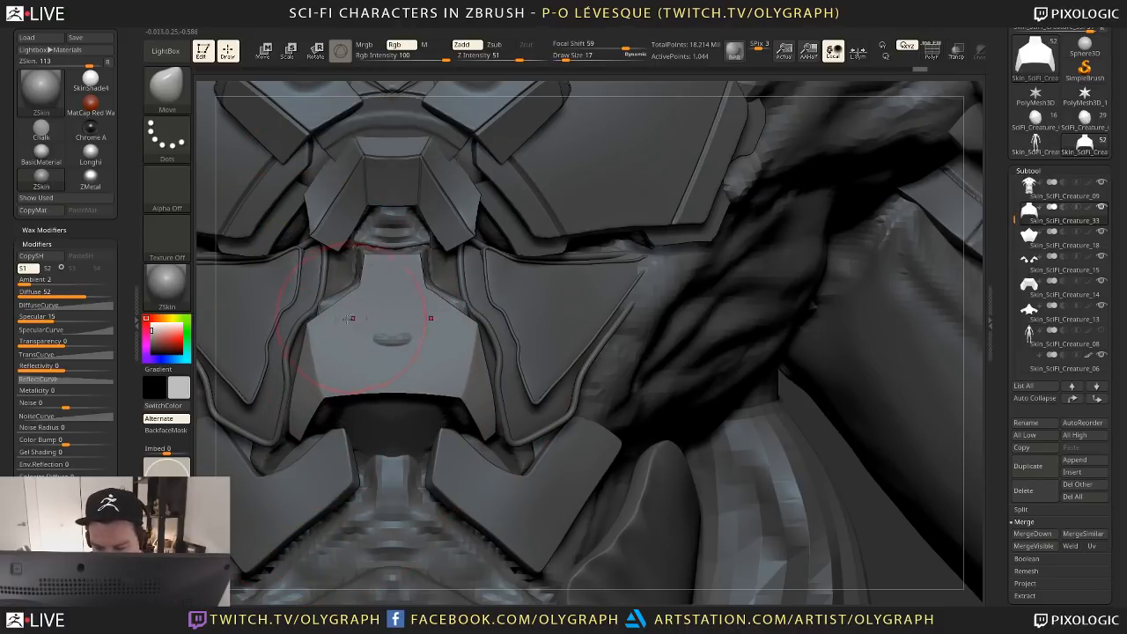
left_click_drag(328, 319, 377, 231)
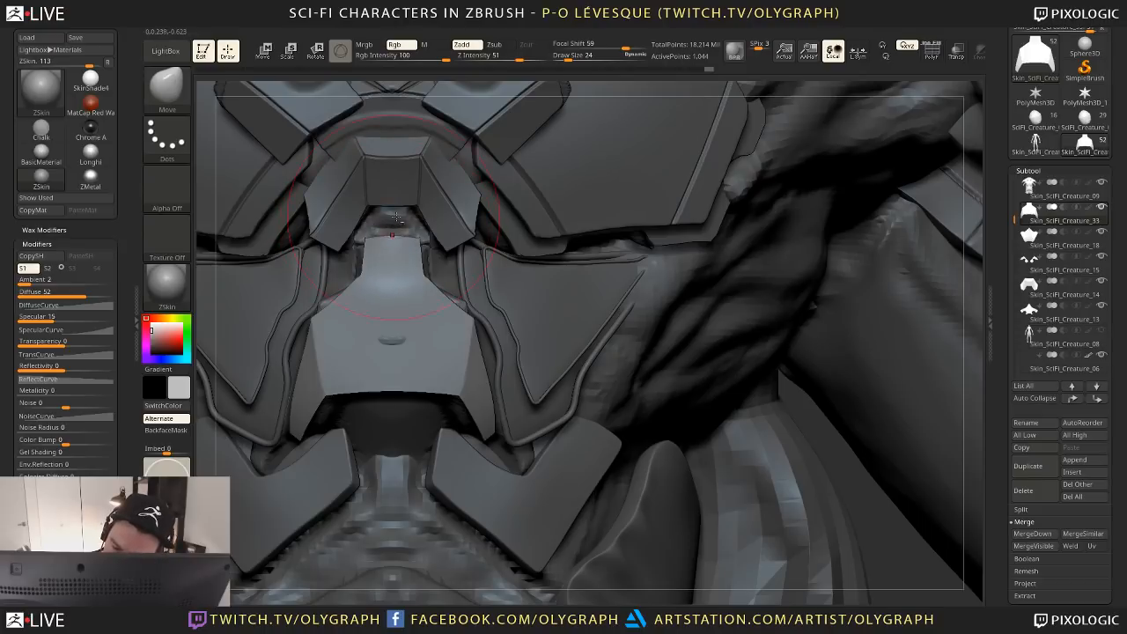
Adjust the abdominal plate's profile in side view with the Move brush so it follows the torso
mouse_move(819, 434)
left_mouse_down()
mouse_move(564, 370)
mouse_move(383, 289)
left_mouse_up()
left_click(371, 304, "alt")
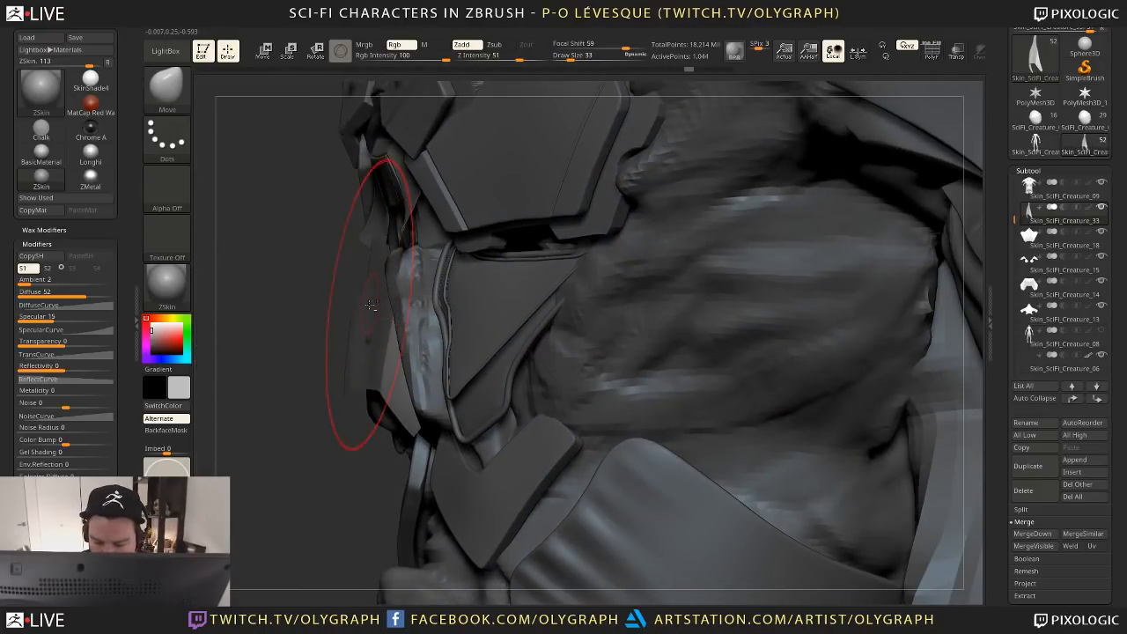
left_click_drag(337, 365, 414, 223)
left_click_drag(805, 435, 793, 315, "alt")
key("w")
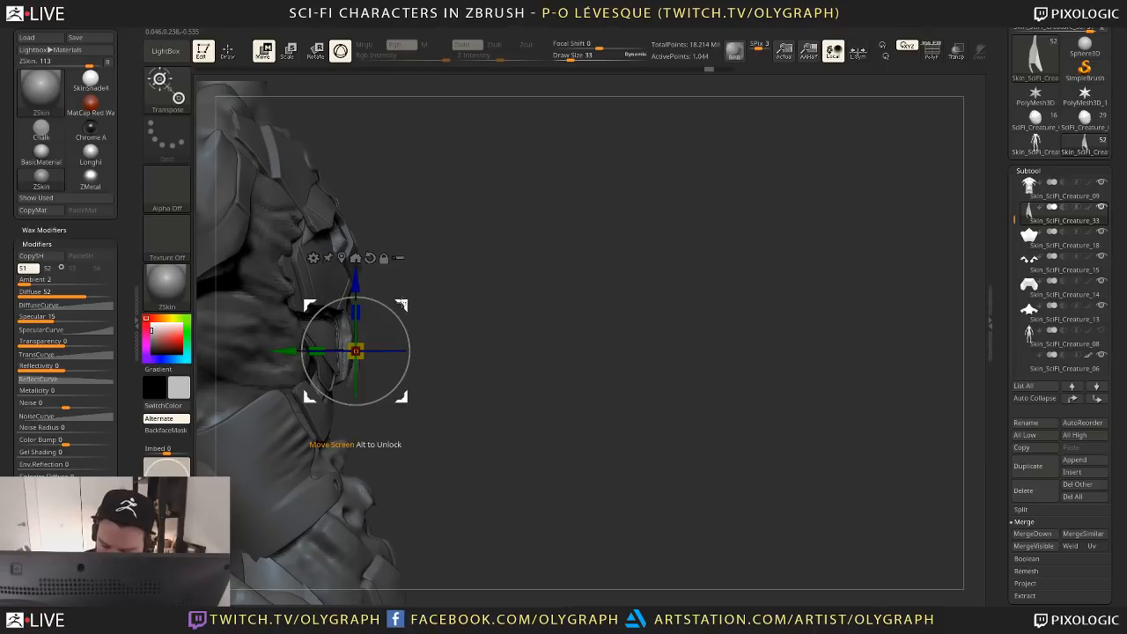
key("q")
mouse_move(414, 334)
left_mouse_down()
mouse_move(478, 305)
mouse_move(566, 338)
mouse_move(519, 328)
mouse_move(518, 400)
mouse_move(534, 384)
left_mouse_up()
Give the isolated abdominal plate thickness with the ZModeler Extrude action targeting All Polygons
key("shift+f")
key("shift+f")
key("b")
left_click(560, 338)
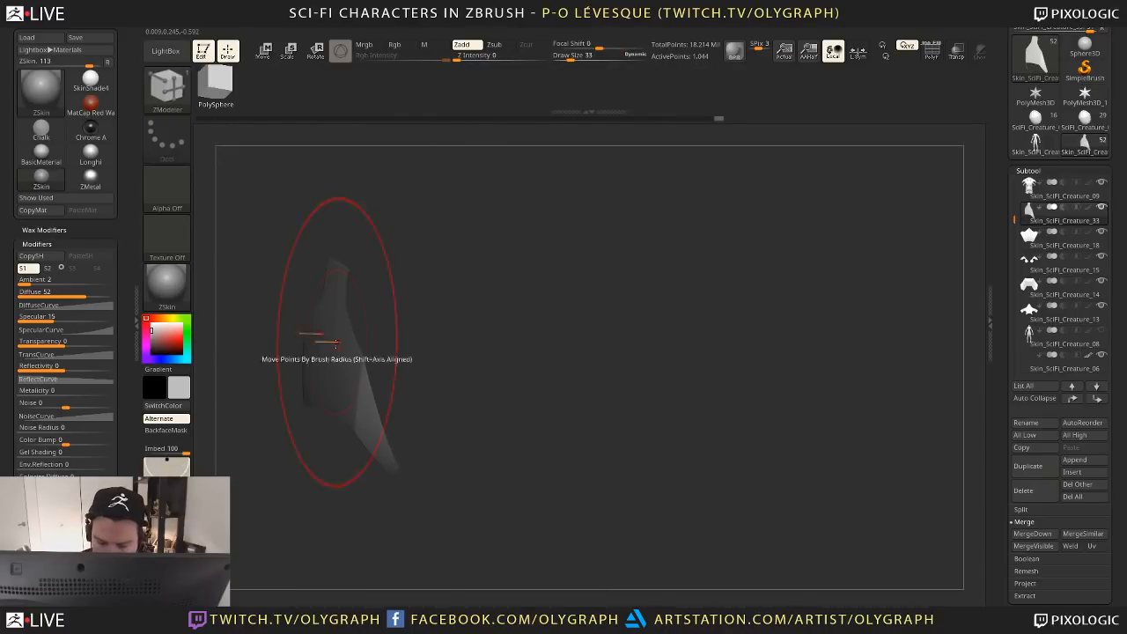
key("space")
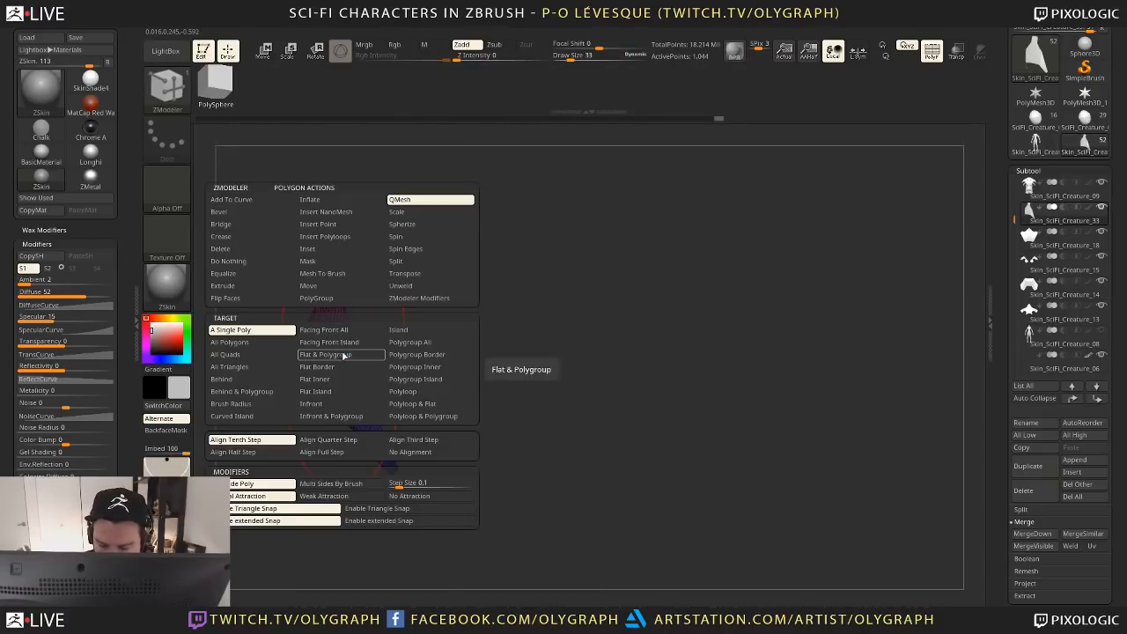
left_click(264, 286)
left_click(263, 344)
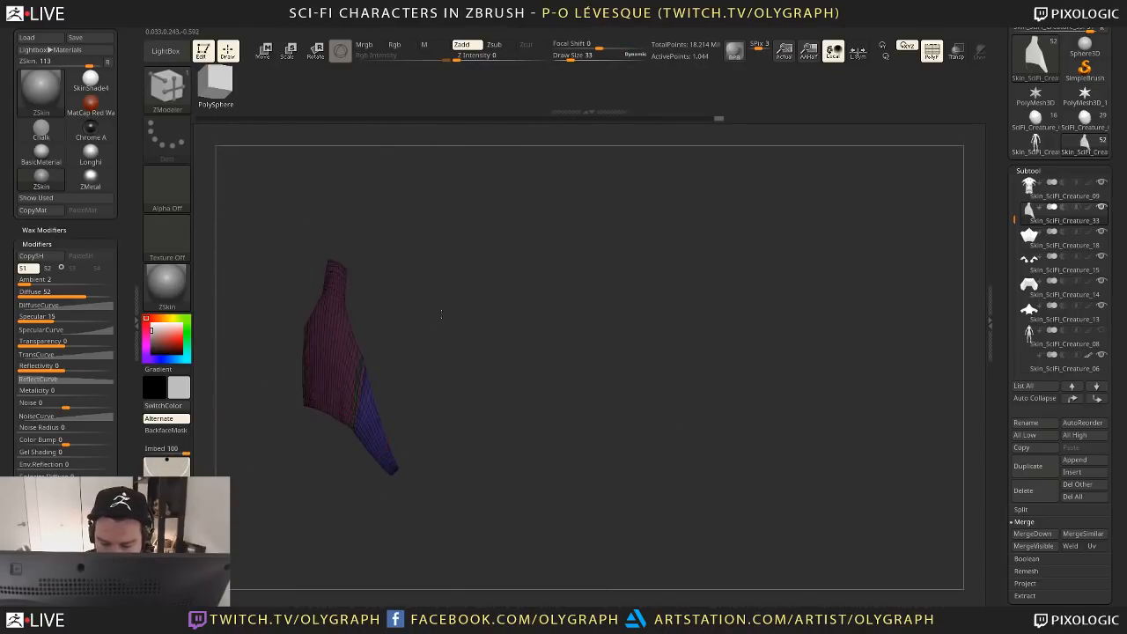
left_click_drag(343, 348, 361, 328)
Flip the normals of the extruded abdominal plate and hide its wireframe
key("g")
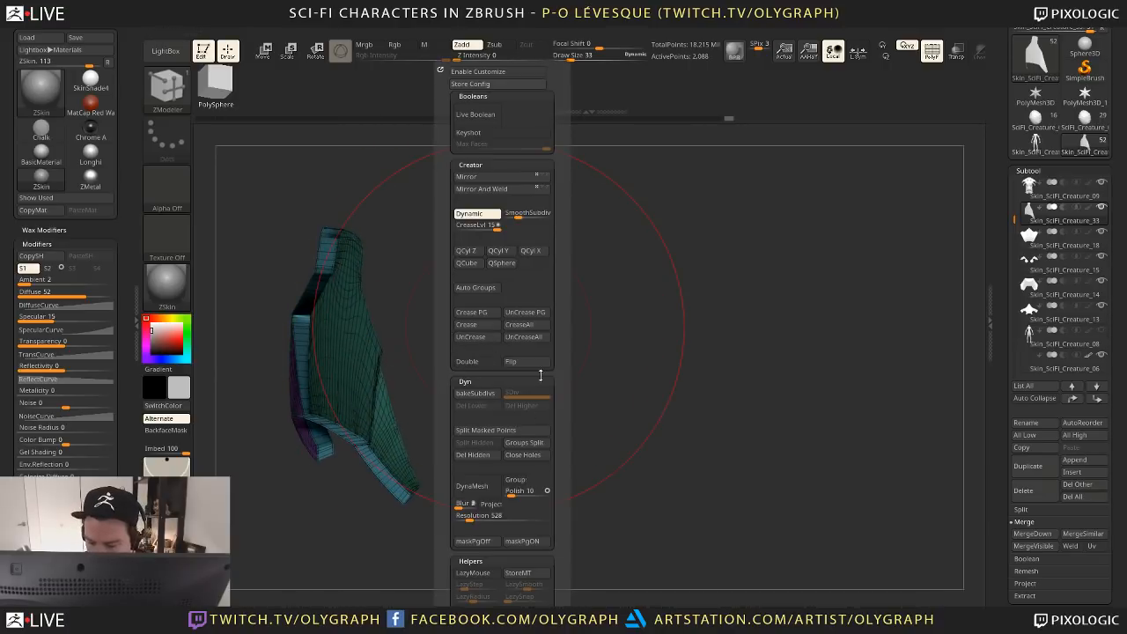
left_click(532, 362)
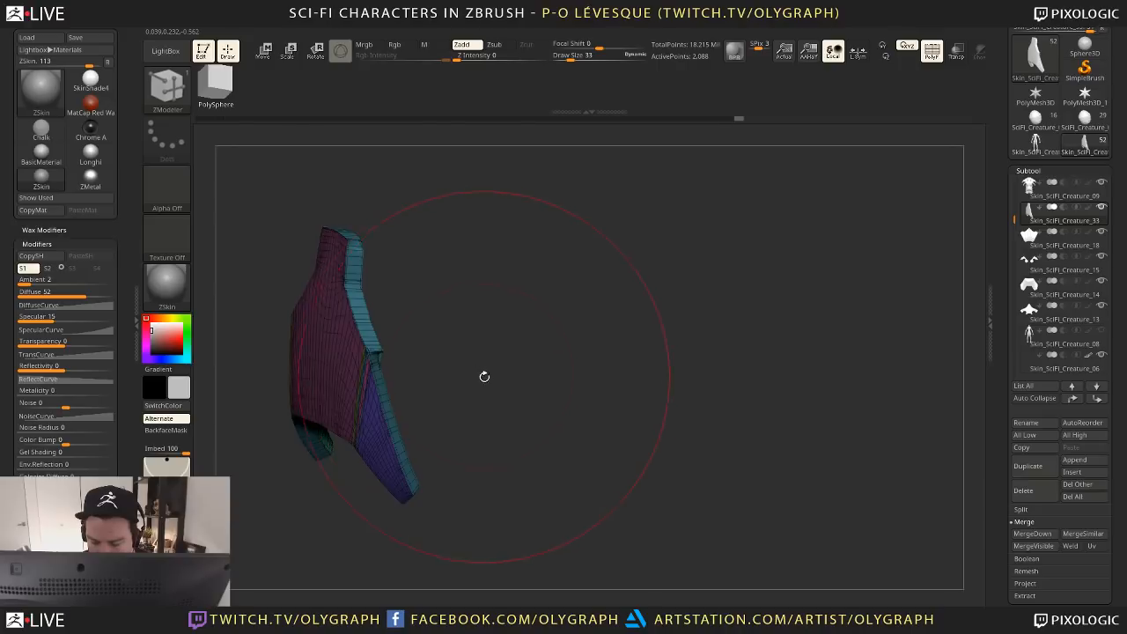
key("shift+f")
left_click_drag(485, 376, 557, 294)
Lower the abdominal plate's crease level and check its polygroups and edge flow in the wireframe display
key("g")
key("g")
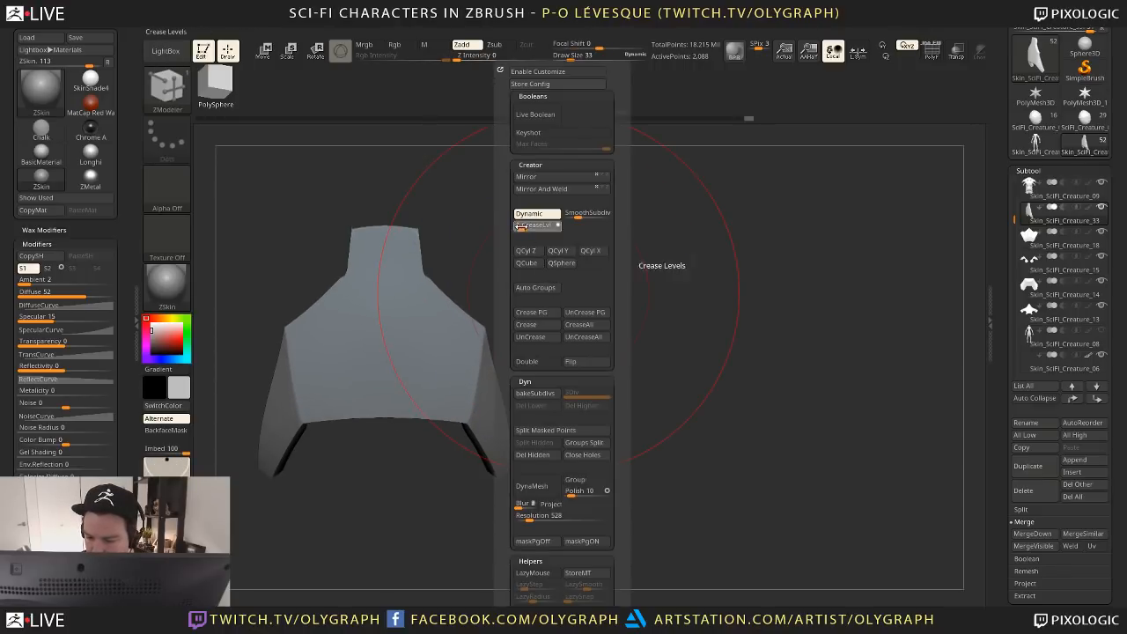
left_click_drag(493, 292, 533, 272)
key("g")
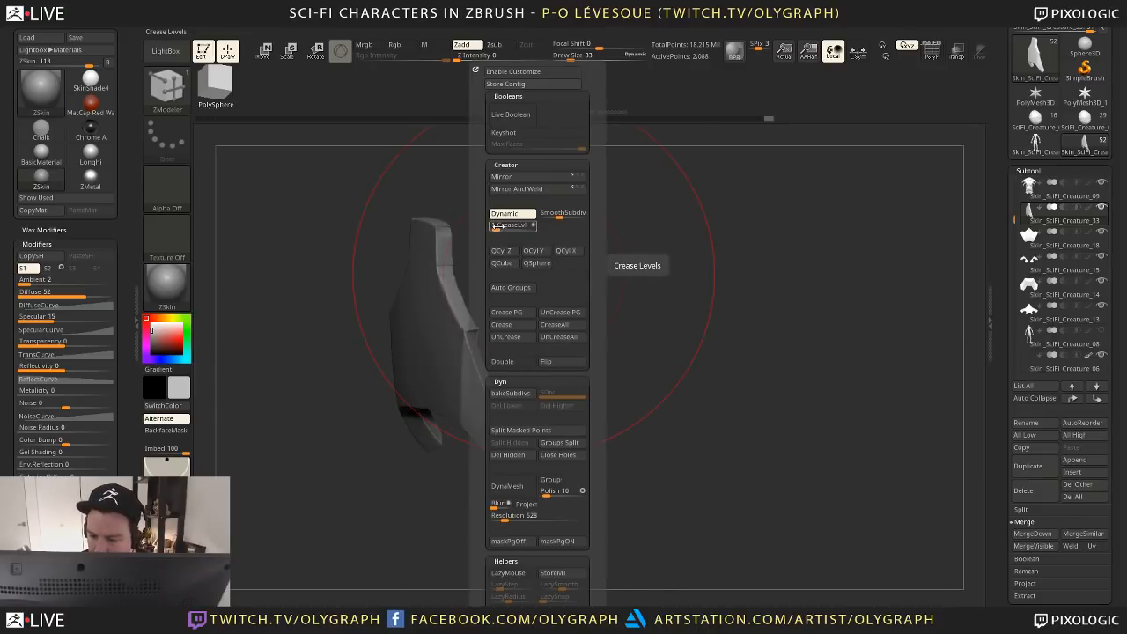
left_click_drag(496, 229, 500, 285)
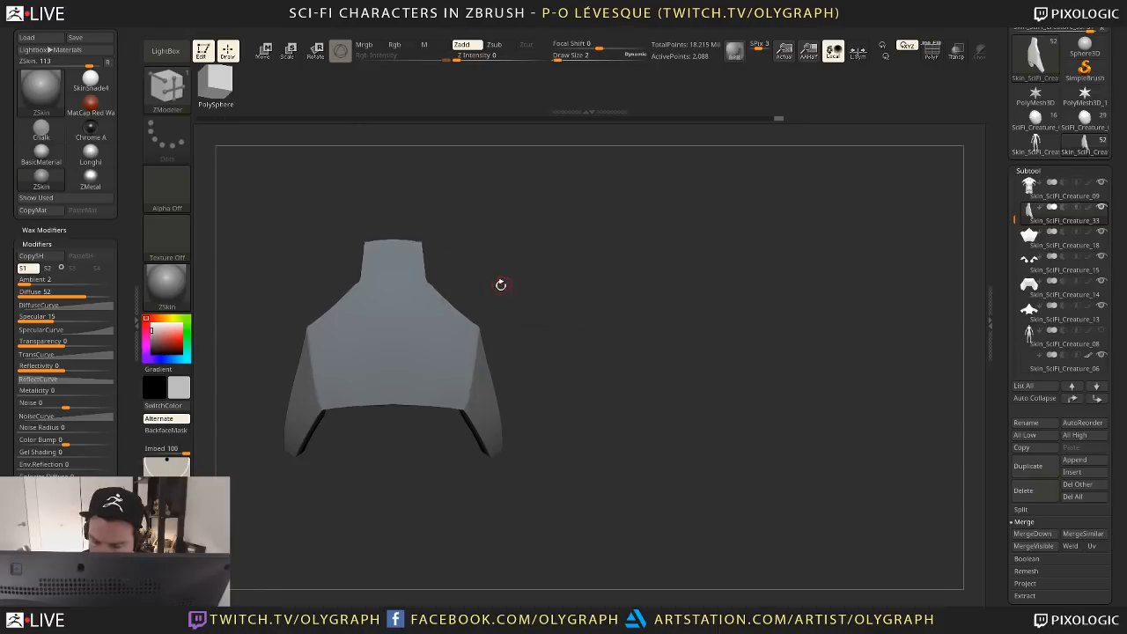
key("shift+f")
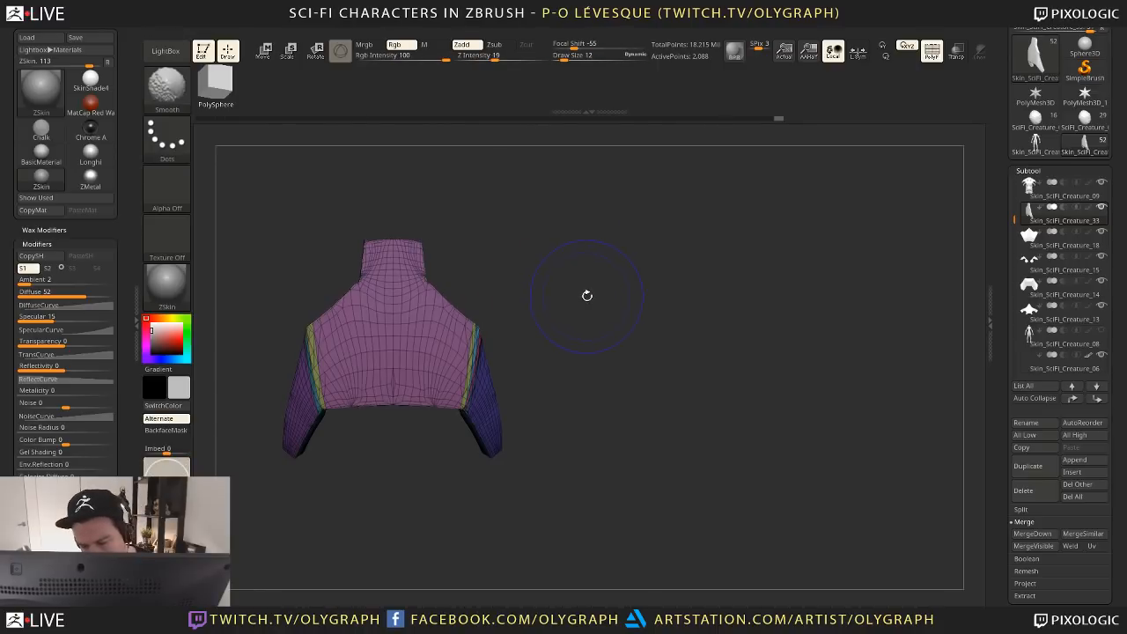
left_click_drag(587, 294, 565, 308)
key("shift+f")
left_click_drag(521, 340, 567, 314)
key("shift")
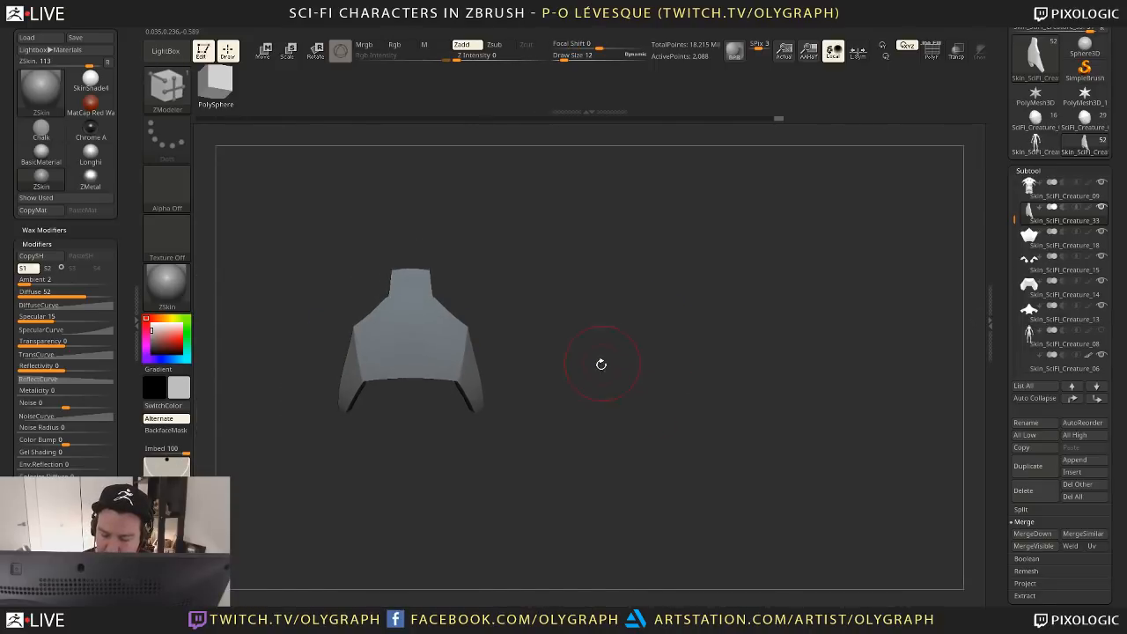
key("shift")
Widen the abdominal plate's side corners with a large Move brush and save the project
key("b")
left_click(556, 335)
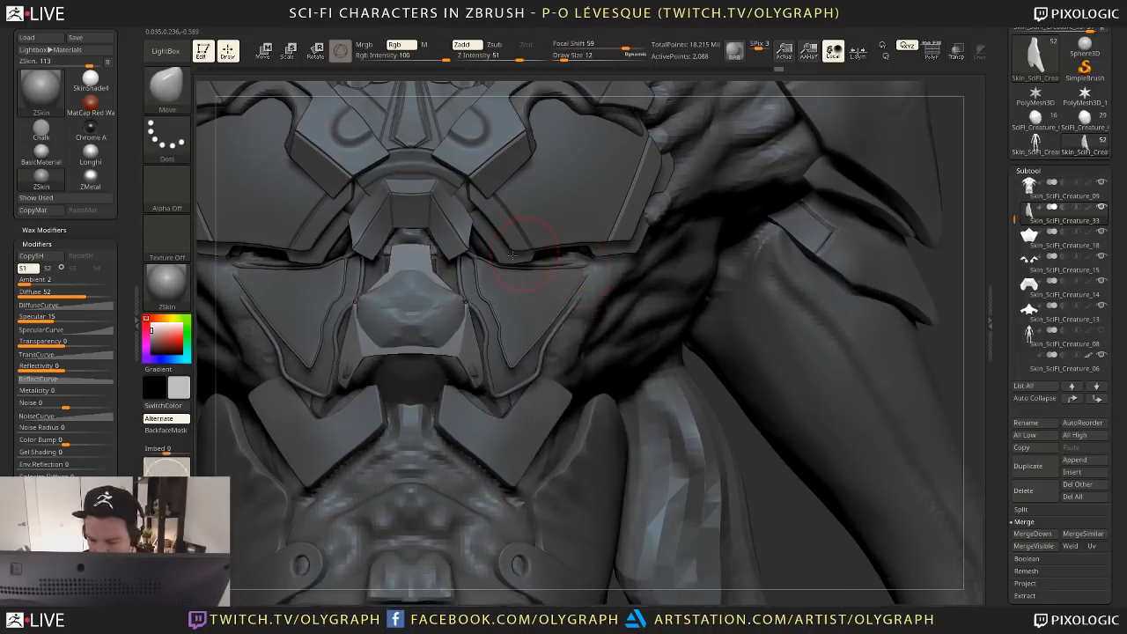
key("s")
left_click(365, 316)
left_click_drag(366, 318, 350, 300)
key("ctrl+s")
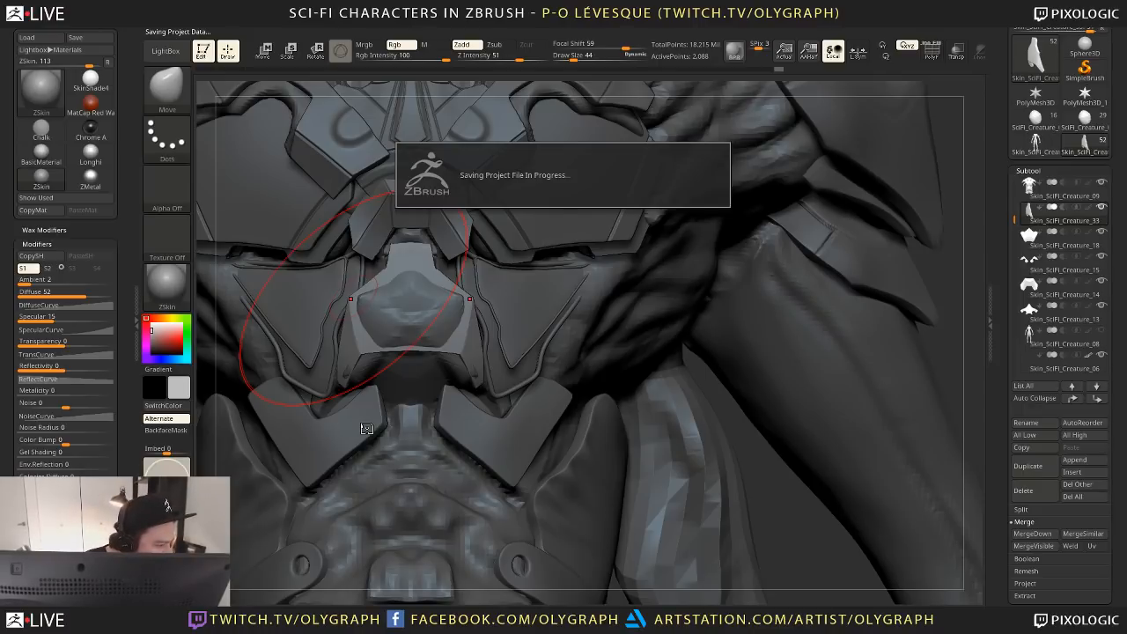
Push the underlying torso surface back with the Move brush so it sits behind the abdominal plate
key("s")
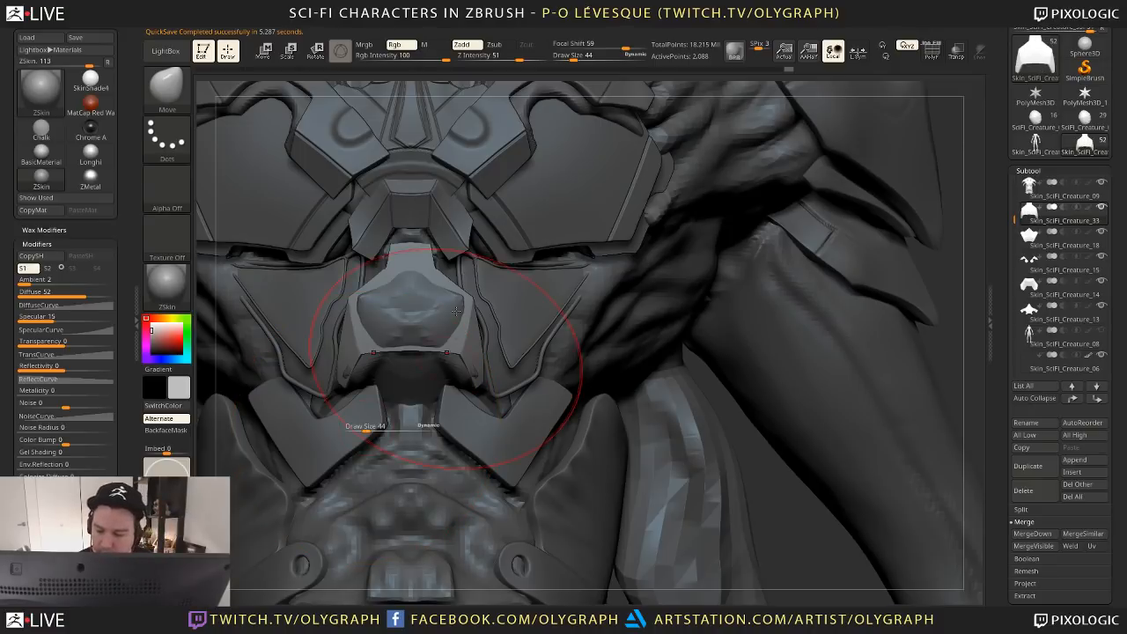
left_click(428, 339, "alt")
key("b")
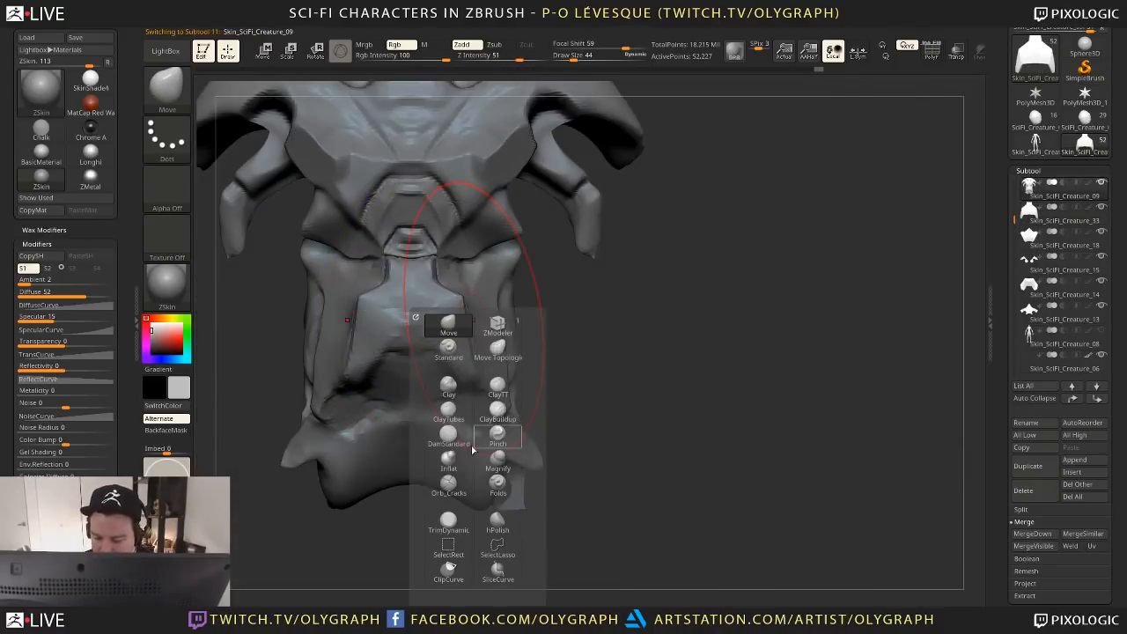
key("m")
key("v")
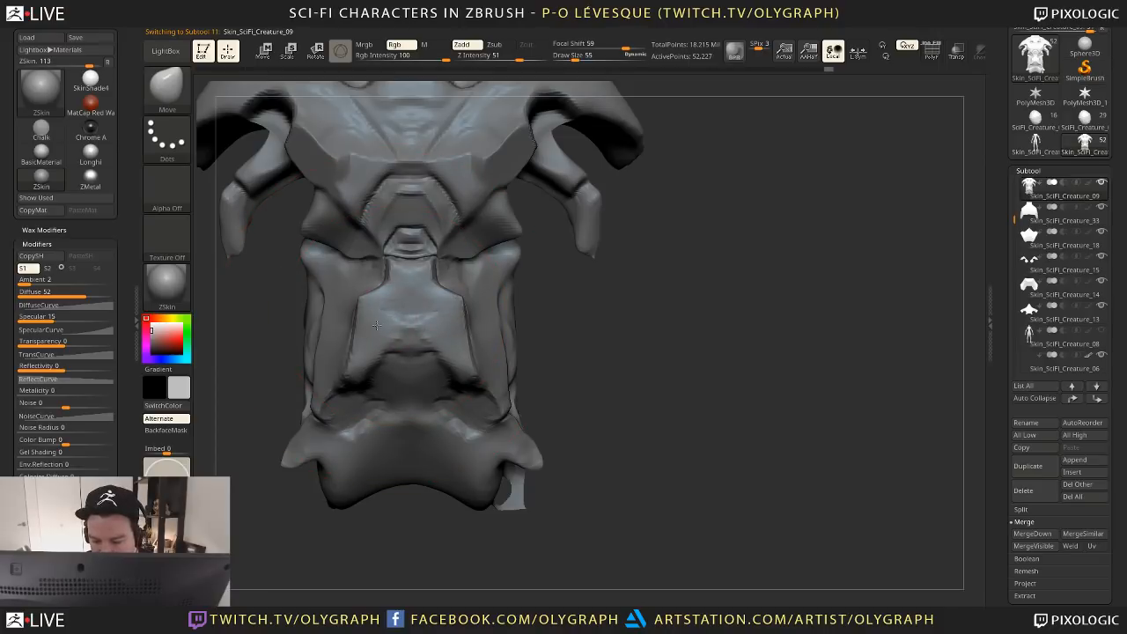
key("alt+s")
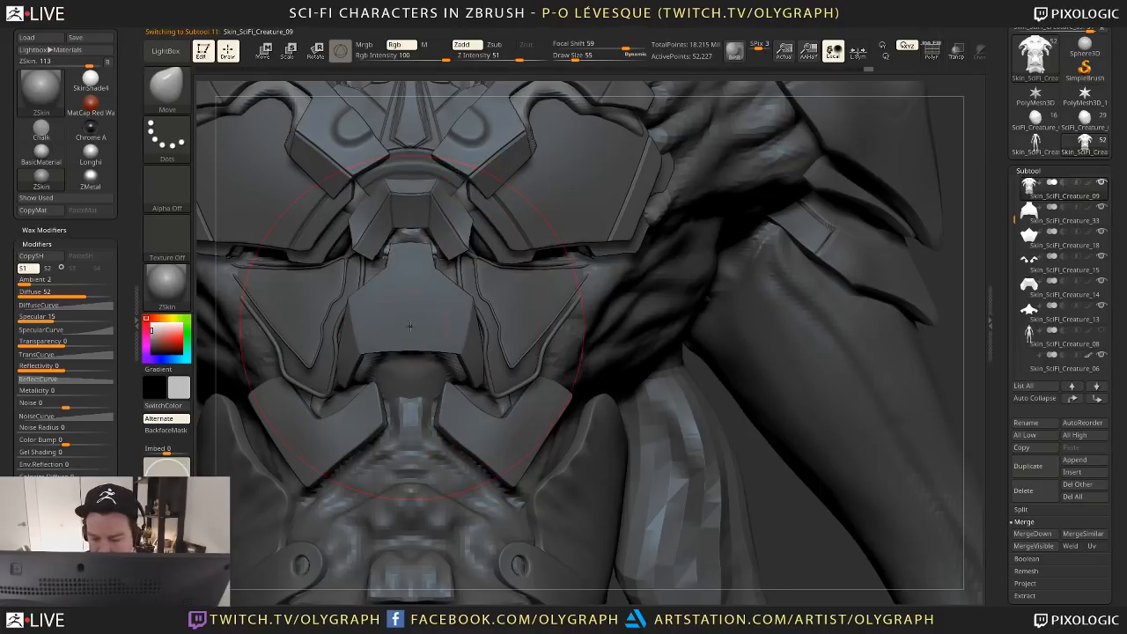
Select the abdominal plate, raise its lower edge and extend its top under the armour piece above
left_click(340, 315, "alt")
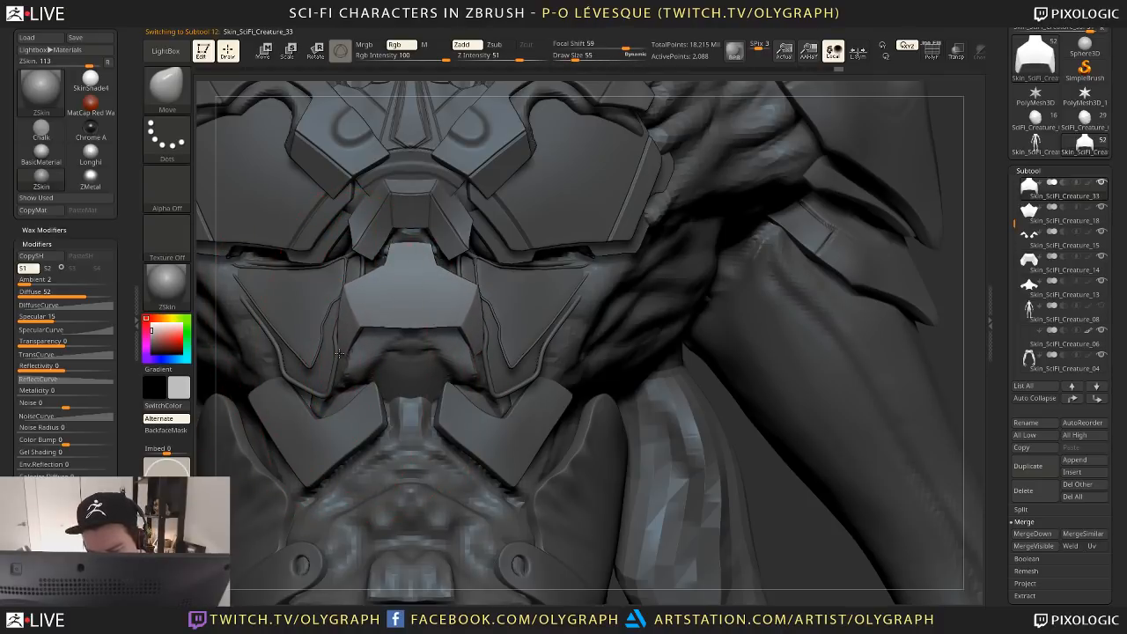
key("bracketleft")
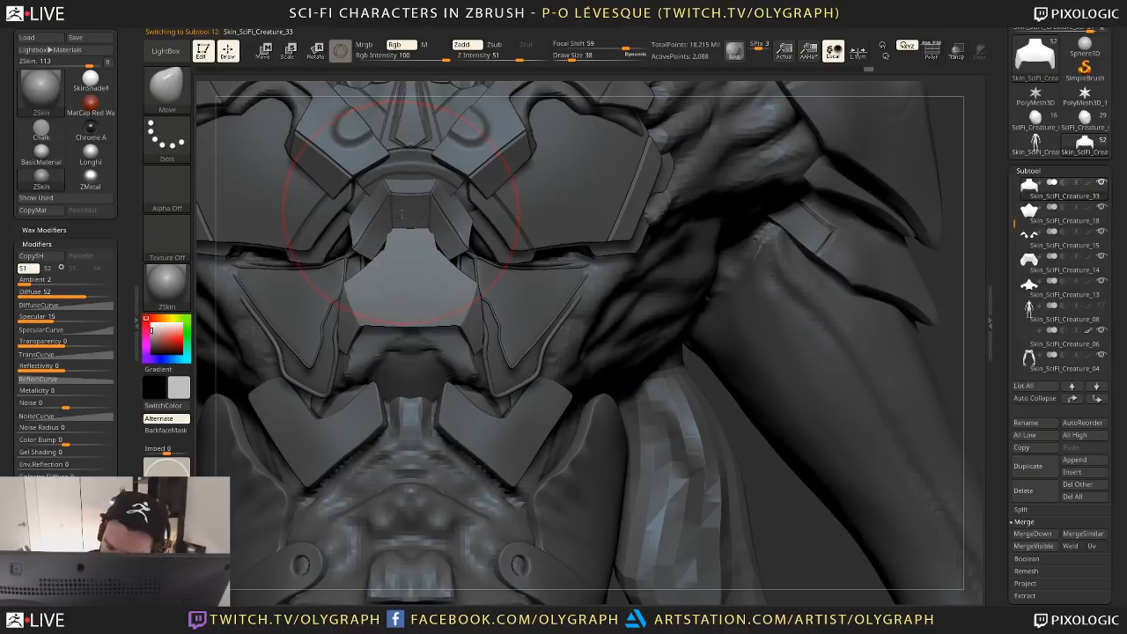
key("bracketleft")
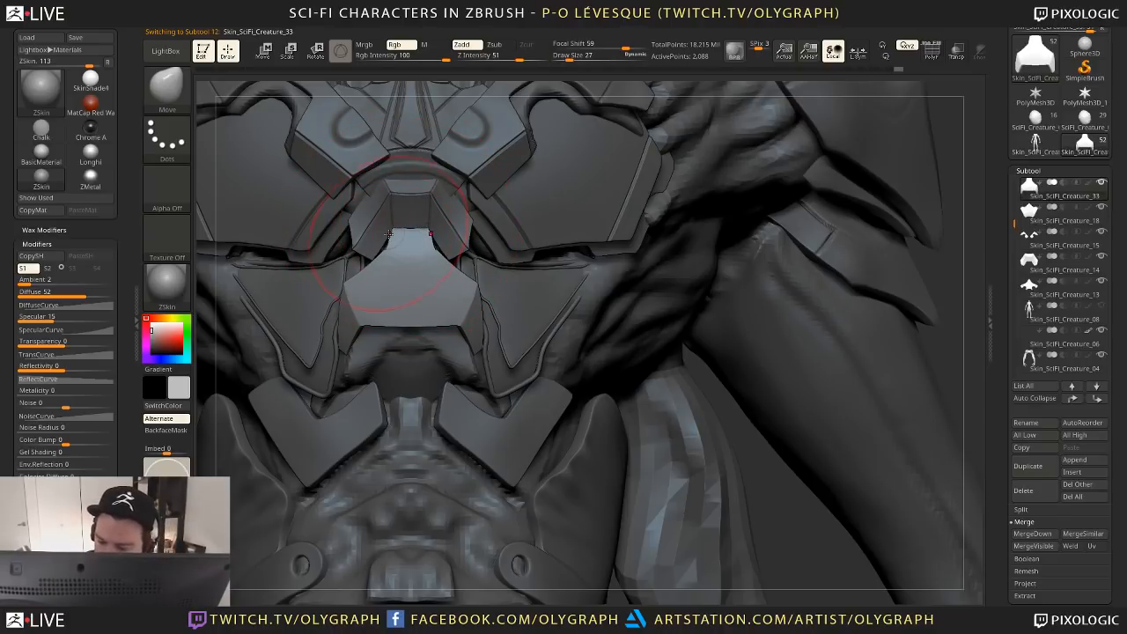
Refine the abdominal plate's side profile and lower side corners with the Move brush
right_click_drag(928, 192, 370, 246)
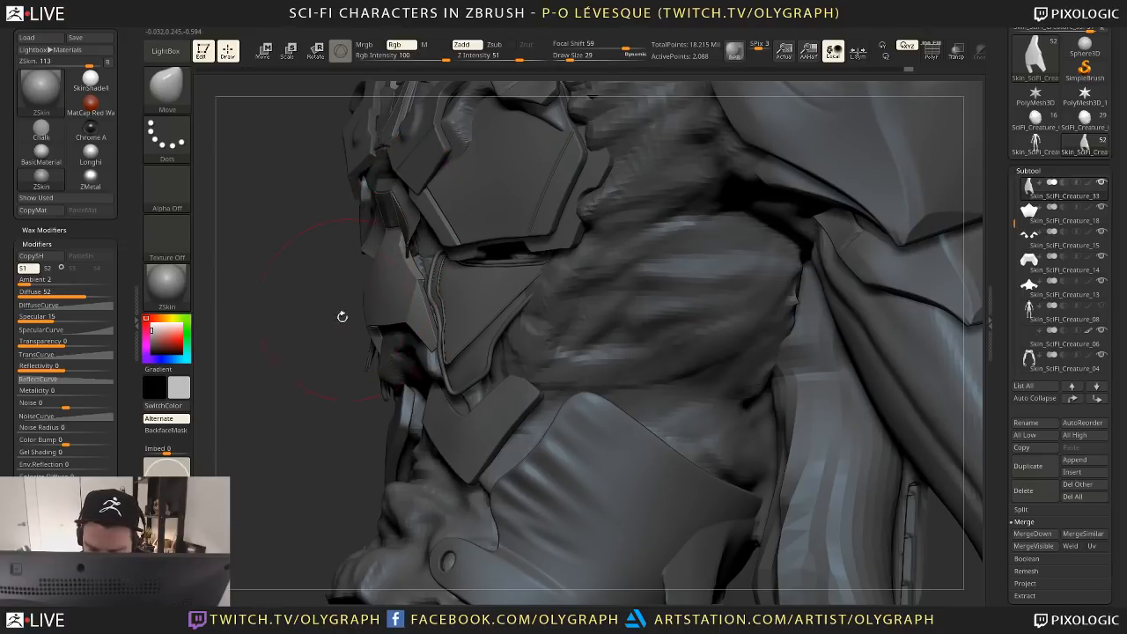
mouse_move(343, 317)
right_mouse_down()
mouse_move(406, 387)
mouse_move(471, 504)
right_mouse_up()
key("s")
left_click_drag(466, 347, 469, 347)
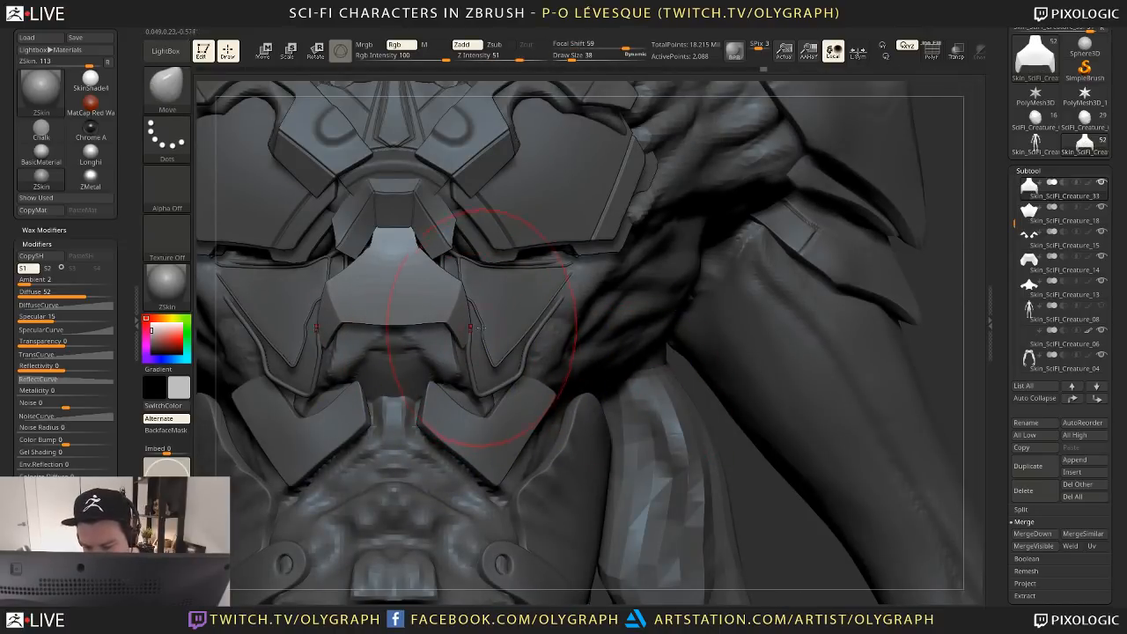
key("bracketleft")
Duplicate the abdominal plate downward within the same subtool, scale the copy down and position it below the original
right_click_drag(693, 297, 766, 259, "alt")
key("w")
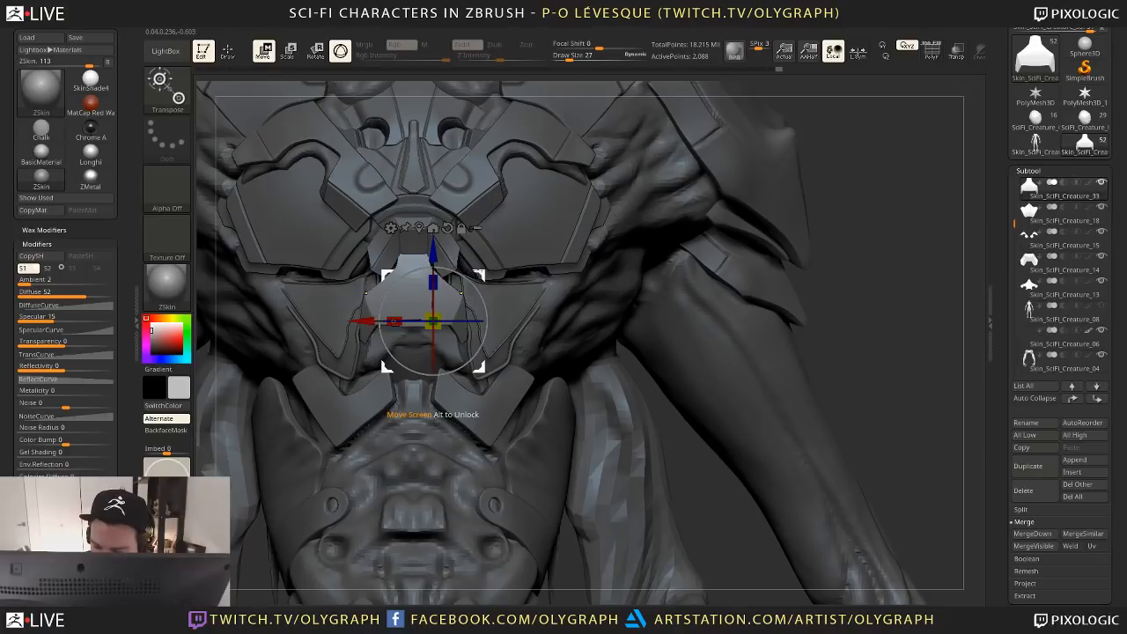
left_click_drag(480, 276, 480, 291, "ctrl")
left_click_drag(432, 337, 434, 333)
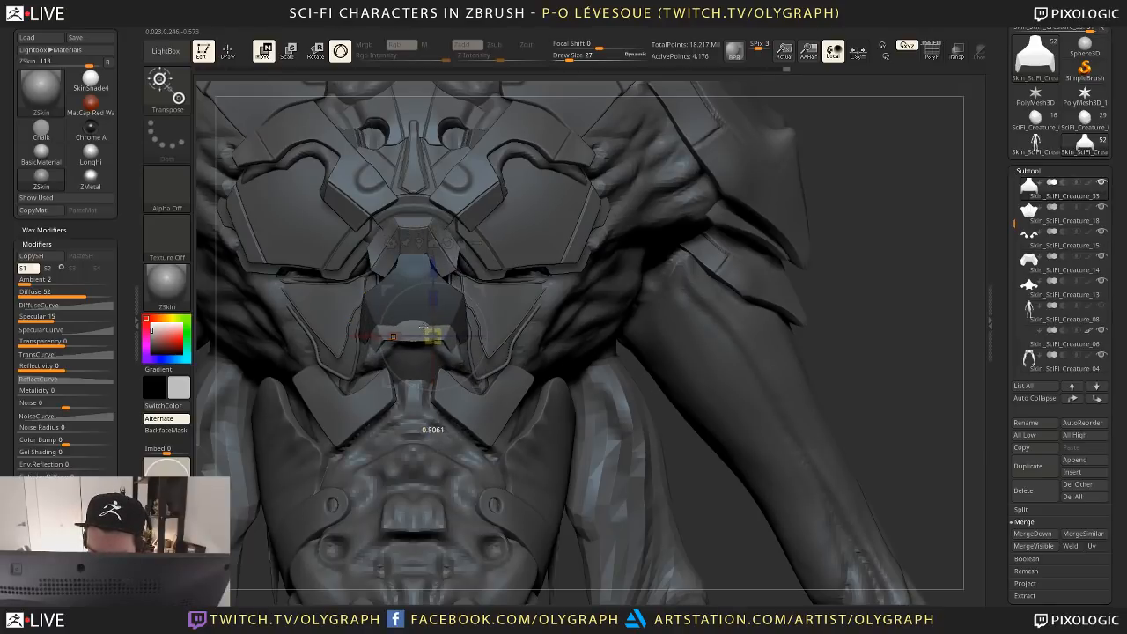
left_click_drag(481, 334, 481, 307)
key("q")
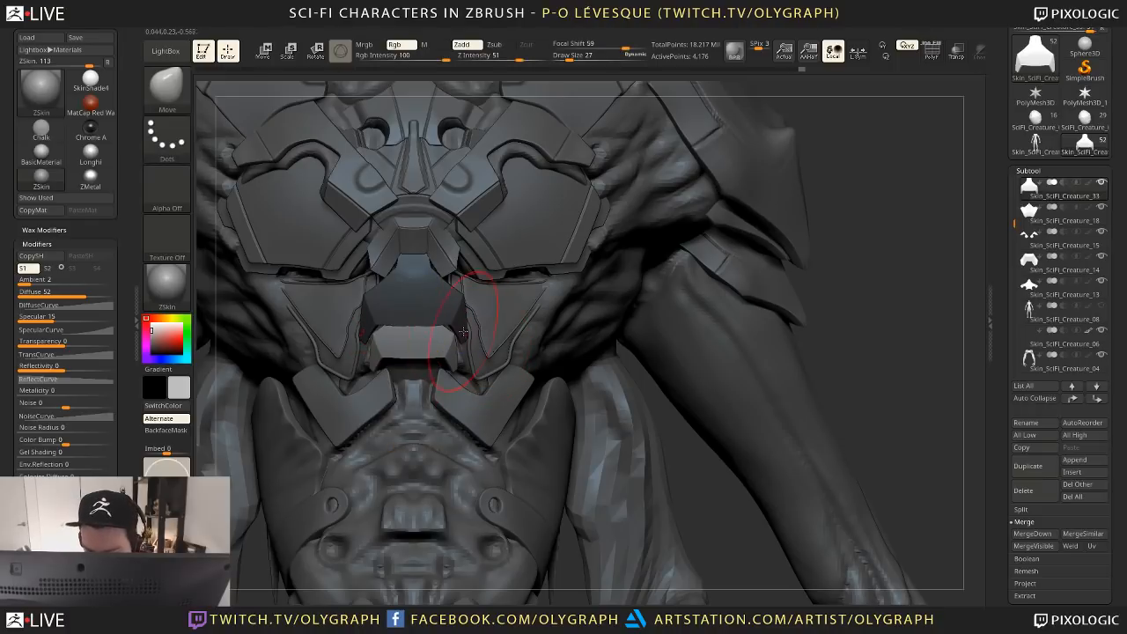
Reshape the duplicated lower plate's sides and bottom edge from the front with the Move brush
key("s")
key("s")
left_click_drag(381, 333, 384, 333)
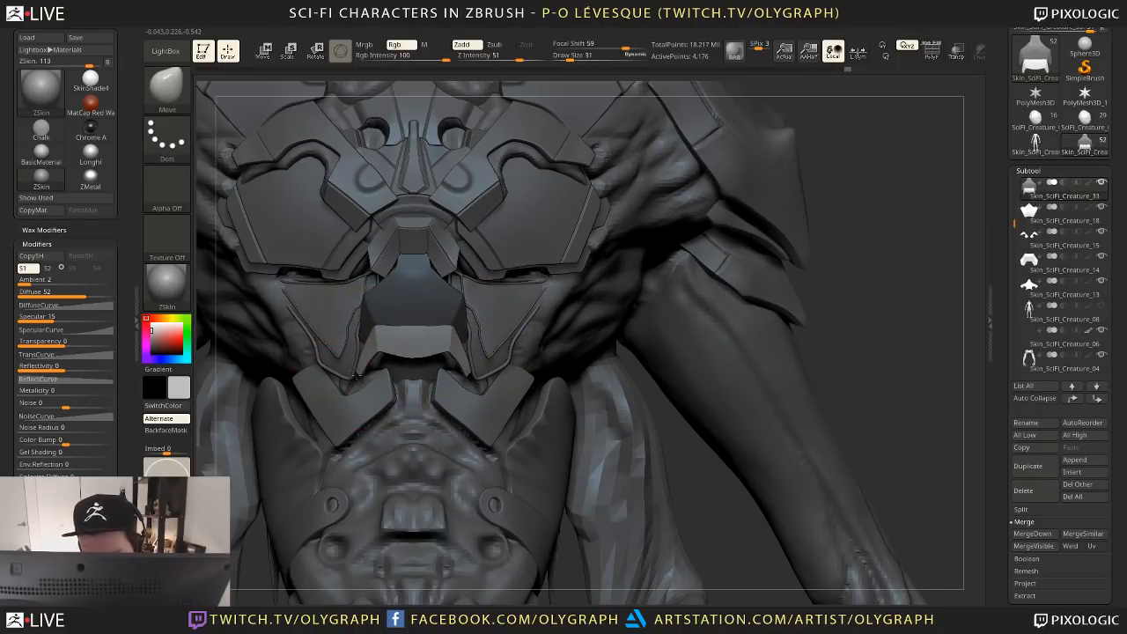
Adjust the duplicated lower plate's side profile with a larger Move brush to fit it against the abdomen
left_click_drag(832, 286, 604, 295)
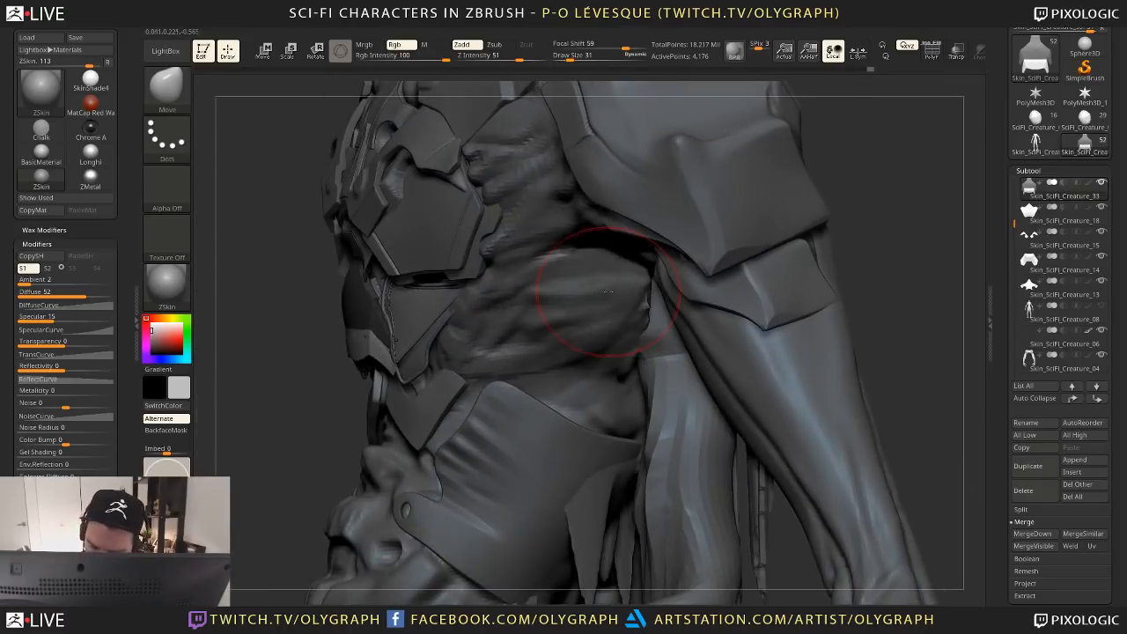
key("s")
left_click_drag(391, 373, 397, 371)
mouse_move(322, 412)
left_mouse_down()
mouse_move(402, 365)
mouse_move(363, 310)
left_mouse_up()
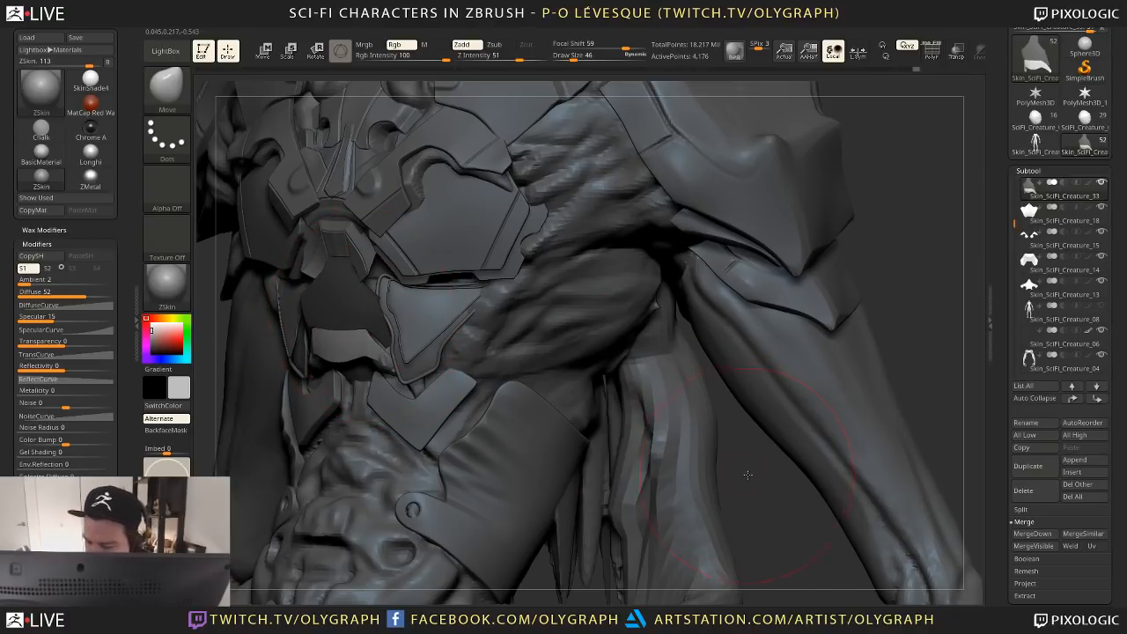
Check the abdominal plates' silhouette from front and side, and adjust the lower plate's bottom edge with the Move brush
left_click_drag(748, 474, 850, 476)
key("bracketleft")
key("bracketleft")
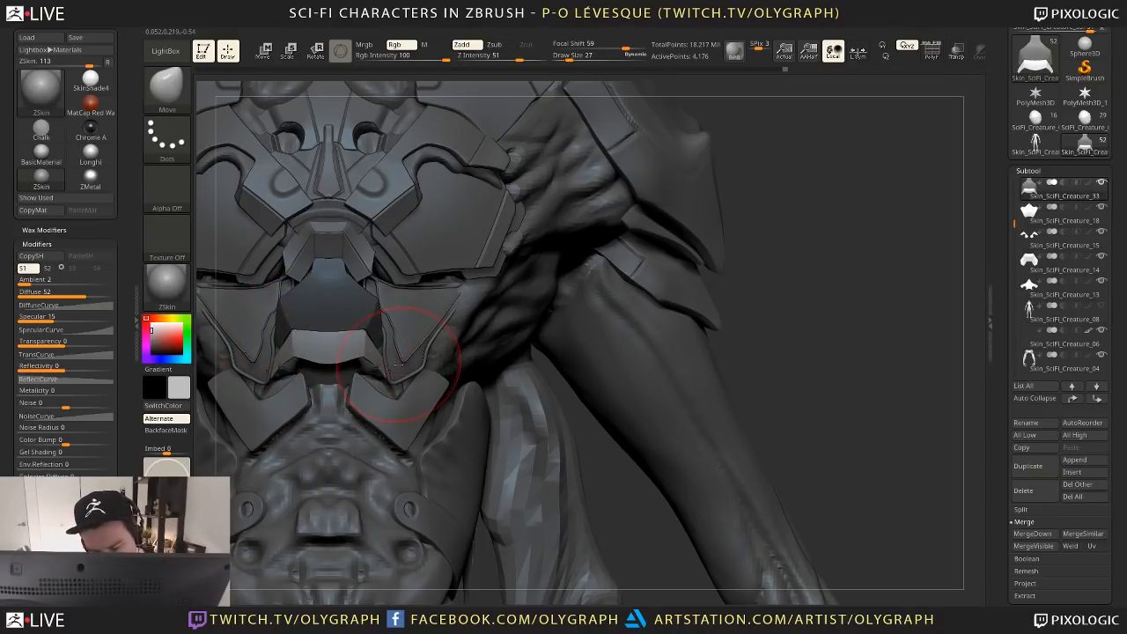
right_click_drag(740, 283, 717, 240, "ctrl")
mouse_move(640, 350)
right_mouse_down("alt")
mouse_move(675, 310)
mouse_move(775, 265)
mouse_move(720, 266)
right_mouse_up("alt")
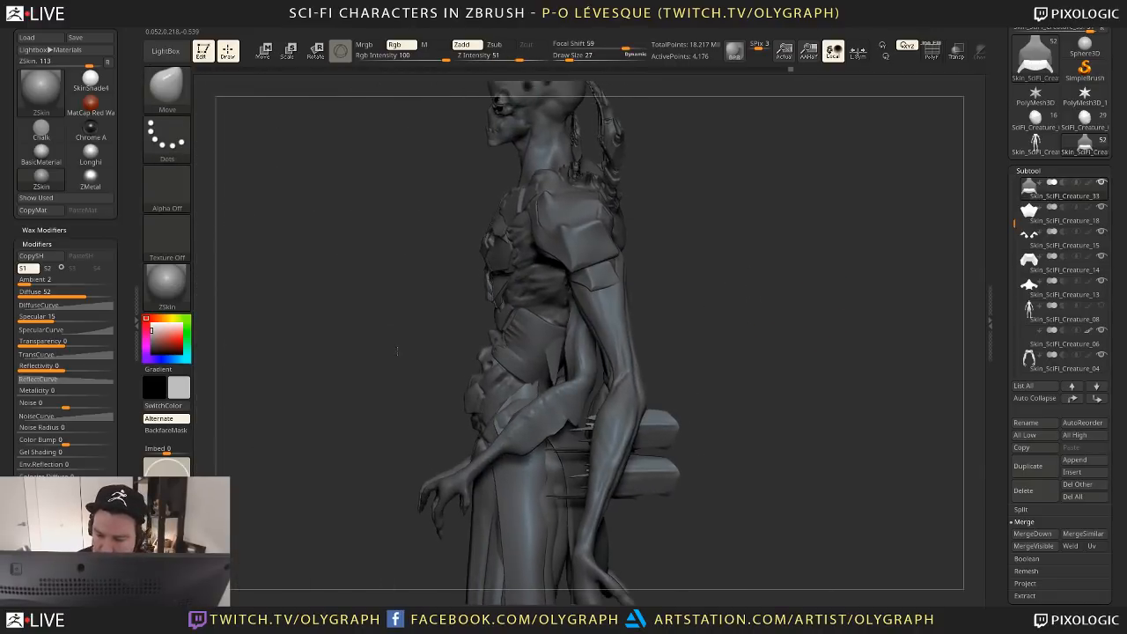
right_click_drag(440, 220, 476, 271, "ctrl")
left_click_drag(478, 271, 462, 280)
right_click_drag(361, 295, 416, 287)
left_click_drag(416, 287, 425, 281)
Build up the body surface under the lower abdominal plate with the ClayBuildup brush and smooth it
left_click(438, 301, "alt")
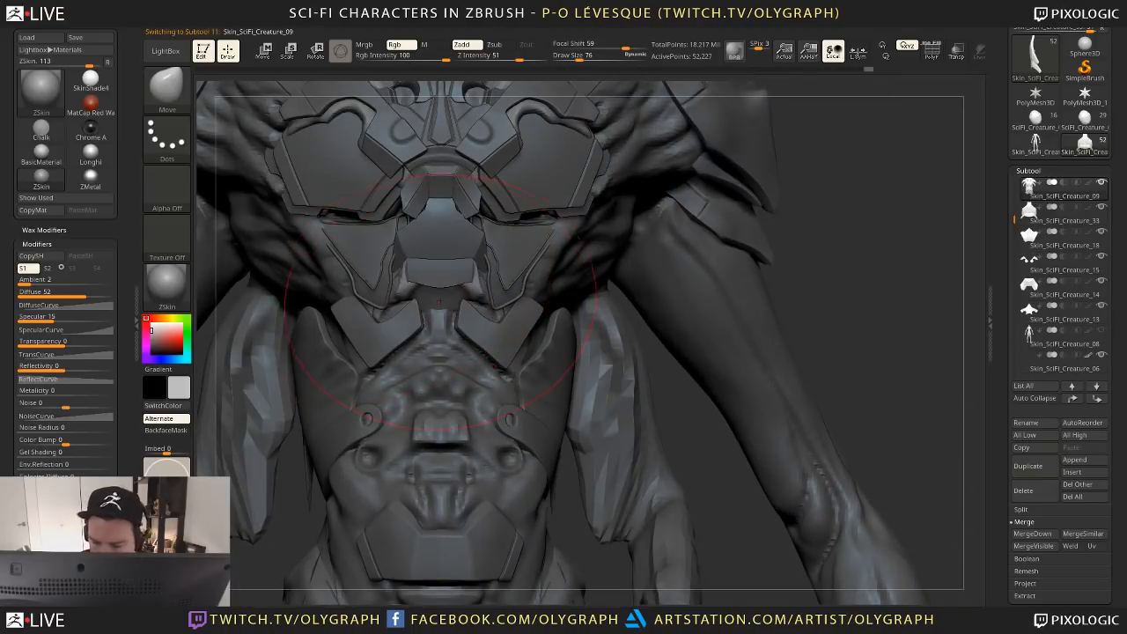
key("space")
left_click(476, 392)
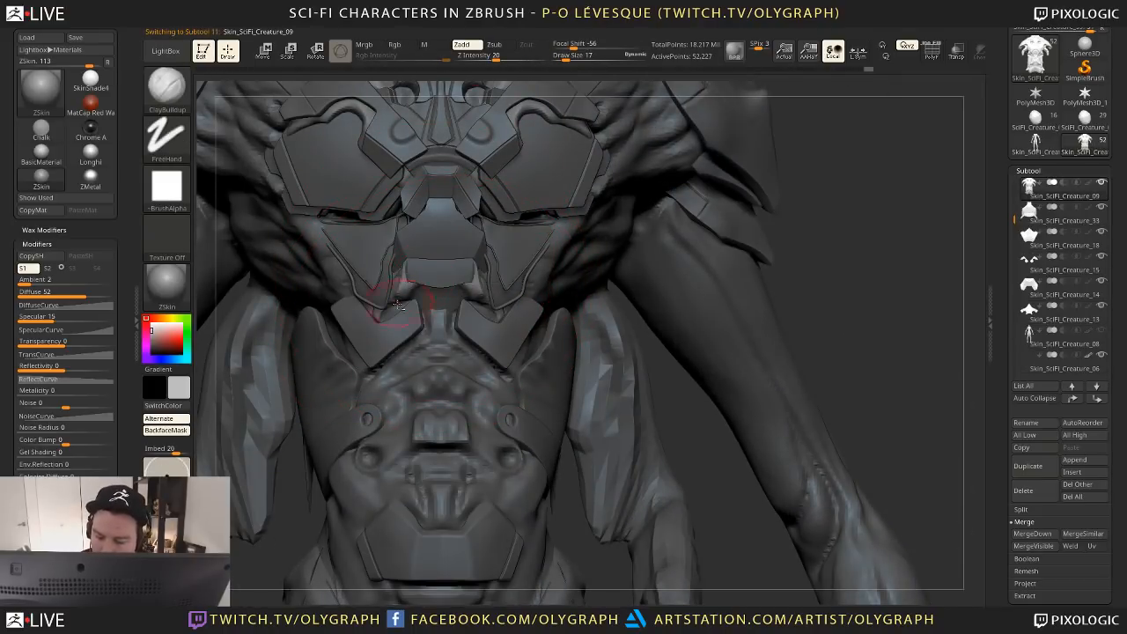
key("space")
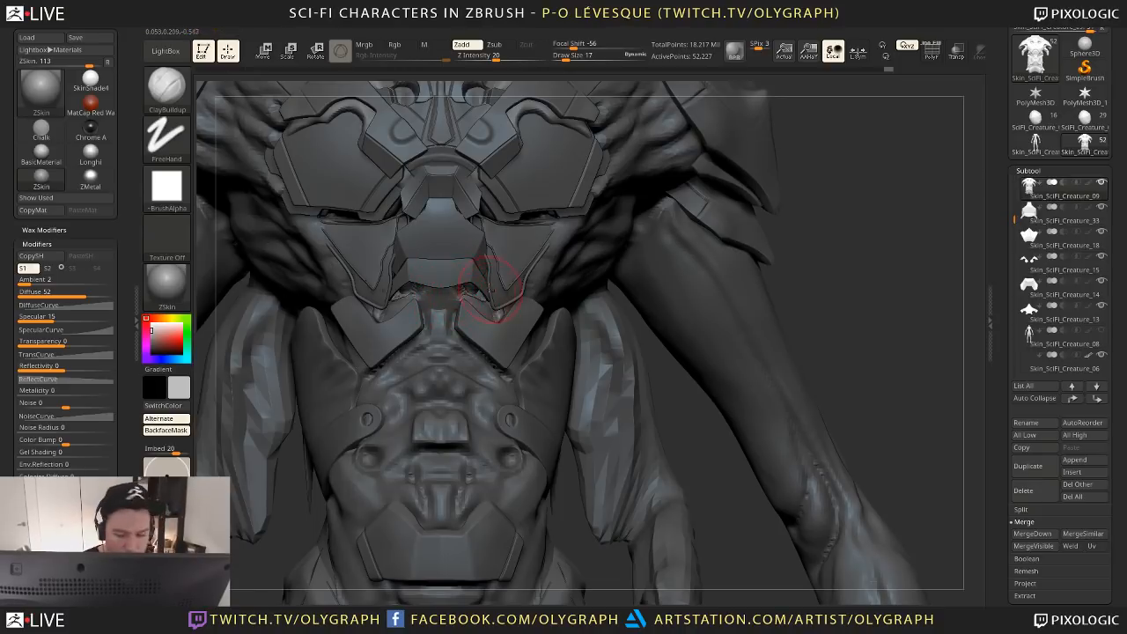
key("shift")
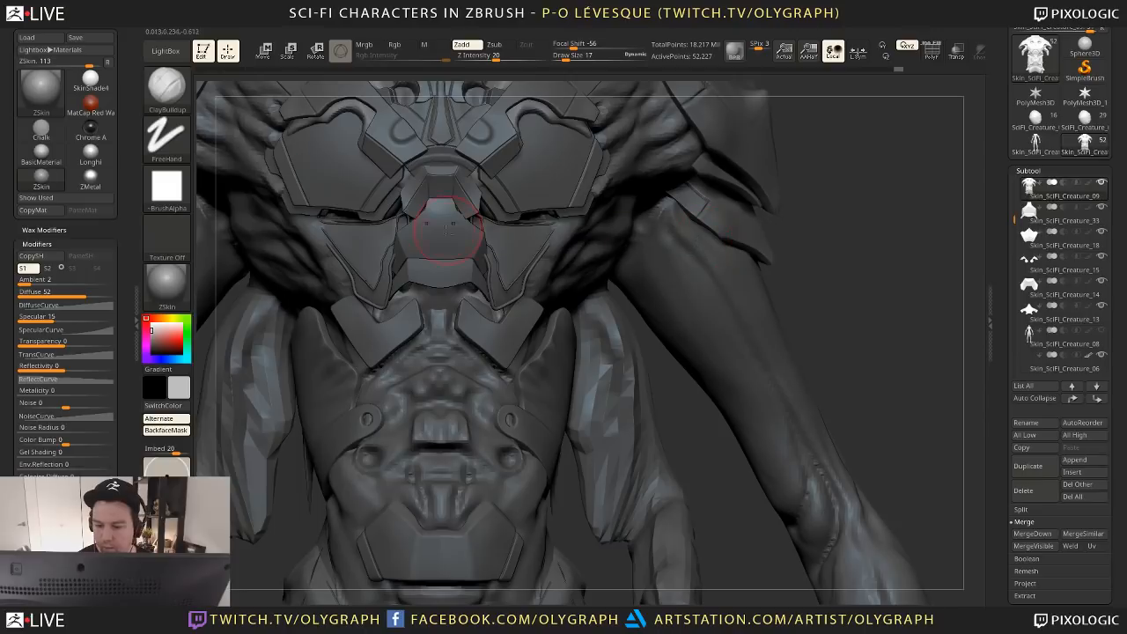
Reselect the central abdominal plates and refine their edges with a smaller Move brush
left_click(446, 227, "alt")
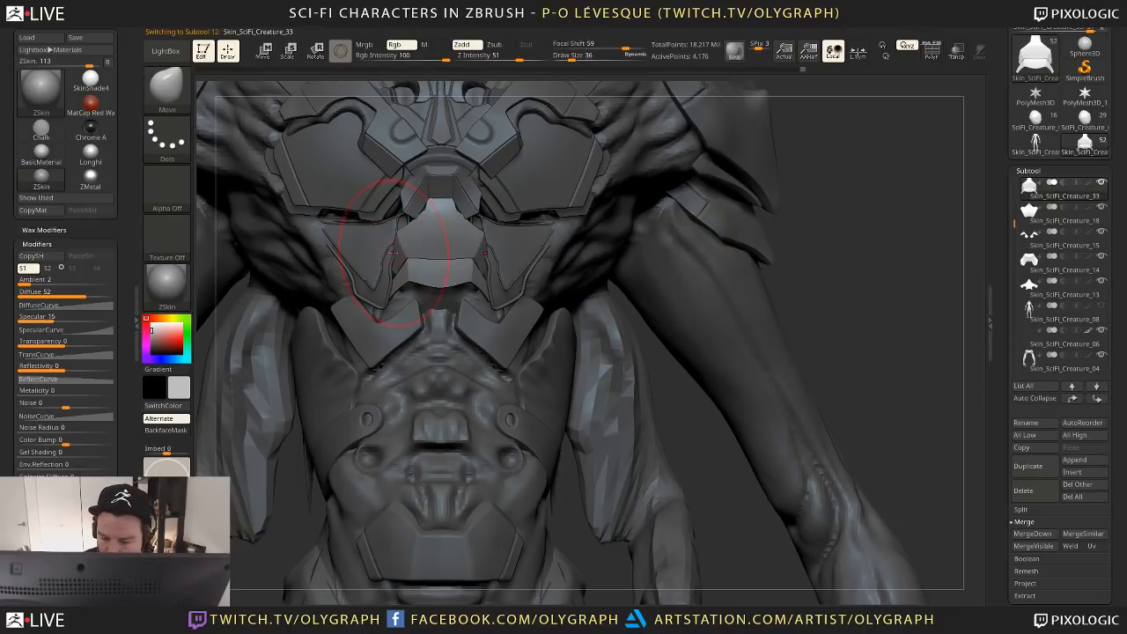
key("bracketleft")
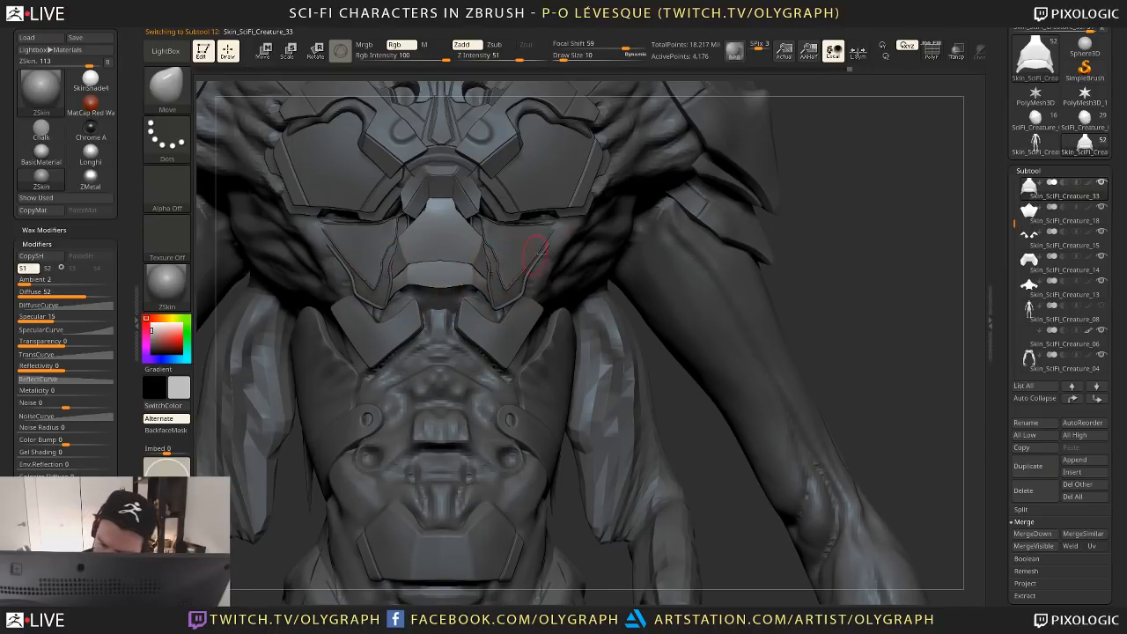
left_click_drag(816, 275, 742, 292, "alt")
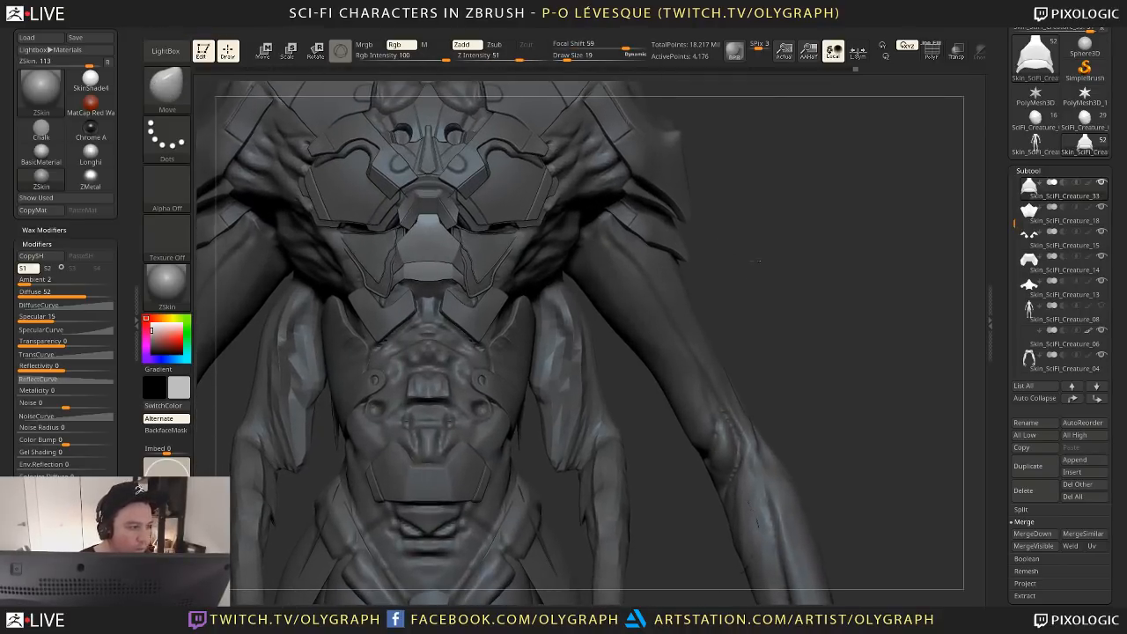
left_click_drag(780, 231, 736, 312, "alt")
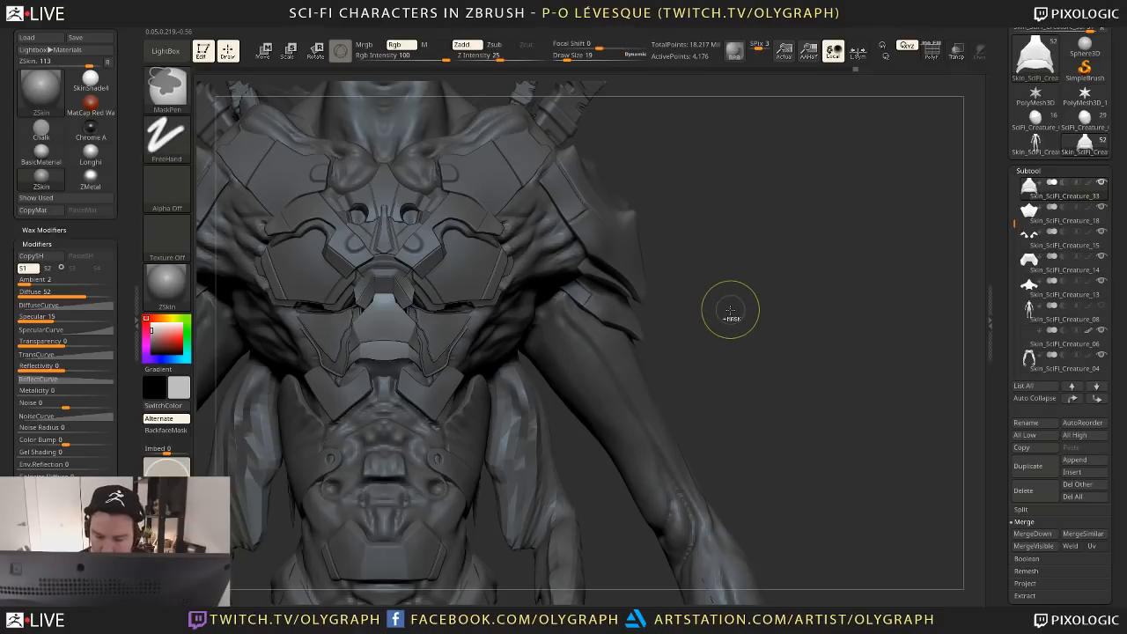
Check the central plates' polygroups and wireframe, subdivide them several times, and isolate them
key("shift+f")
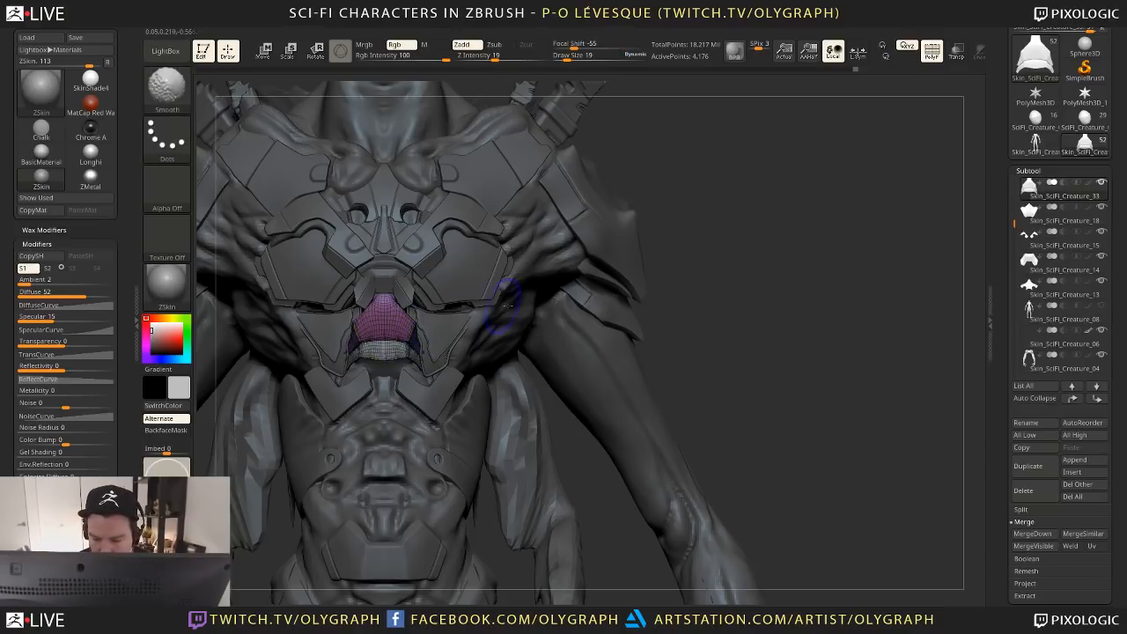
key("ctrl")
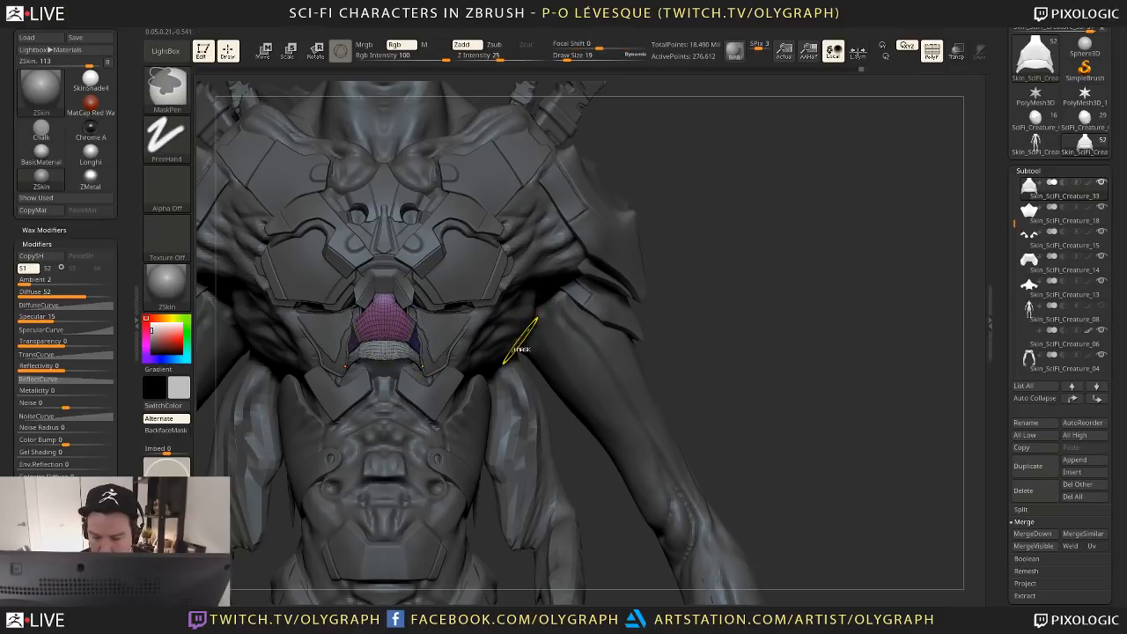
key("ctrl+d")
key("shift+f")
left_click_drag(507, 361, 599, 298, "alt")
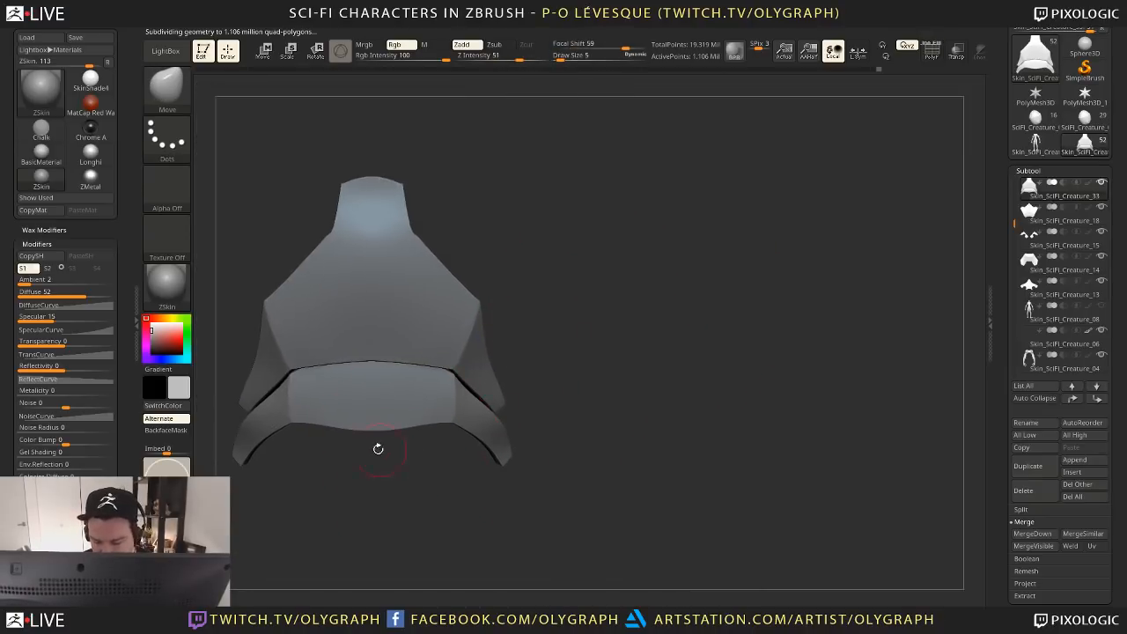
Mask everything except a rectangle at the lower plate's bottom centre, offset that area into a stepped panel, and clear the mask
key("ctrl")
left_click_drag(329, 476, 426, 410, "ctrl")
left_click(428, 466, "ctrl")
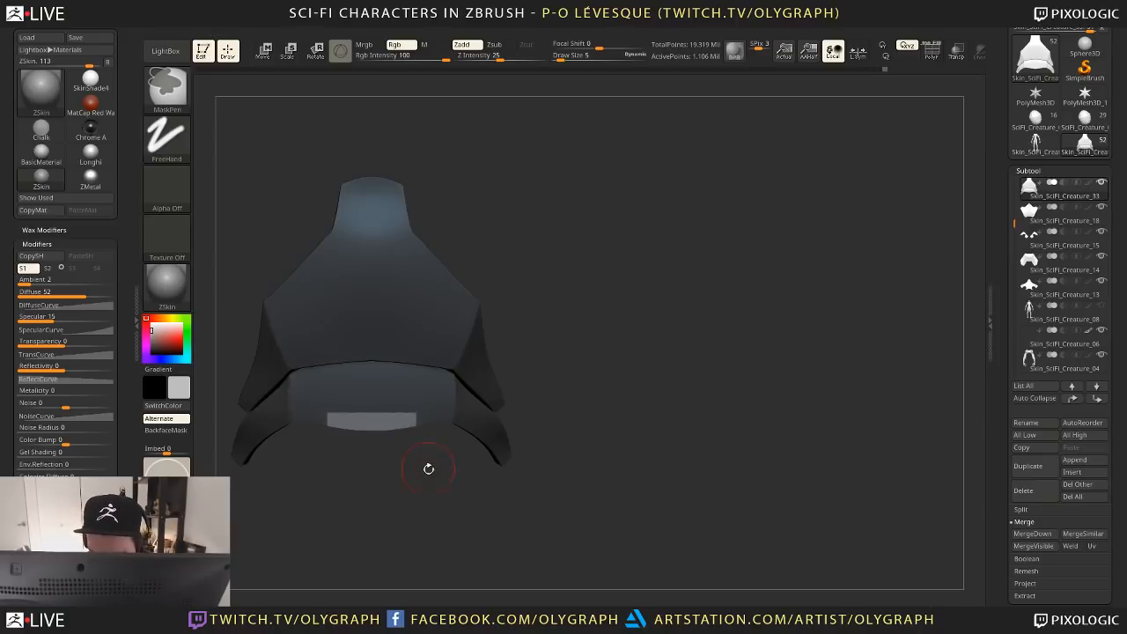
mouse_move(428, 466)
left_mouse_down()
mouse_move(360, 414)
mouse_move(394, 429)
left_mouse_up()
key("w")
key("q")
key("w")
key("q")
left_click_drag(479, 319, 522, 322)
left_click_drag(523, 321, 525, 330, "ctrl")
key("f")
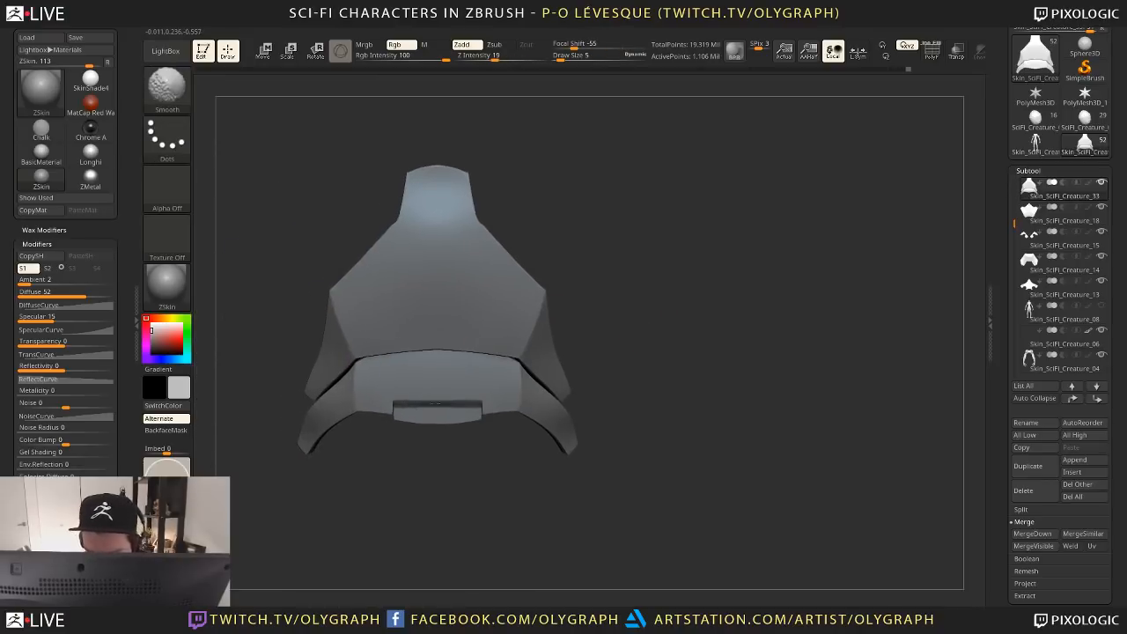
Polish the edges of the lower plate's stepped panel with the hPolish brush at draw sizes 1 and 2
left_click_drag(422, 459, 394, 412)
mouse_move(396, 459)
left_mouse_down("alt")
mouse_move(415, 501)
mouse_move(426, 466)
left_mouse_up("alt")
key("1")
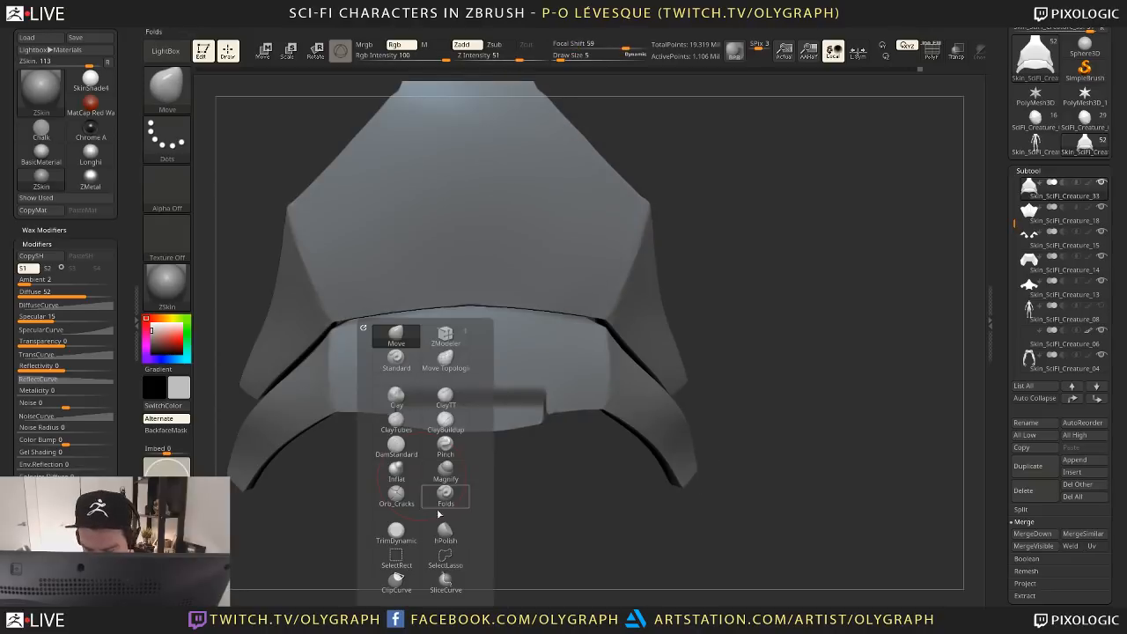
key("s")
left_click(440, 401)
key("s")
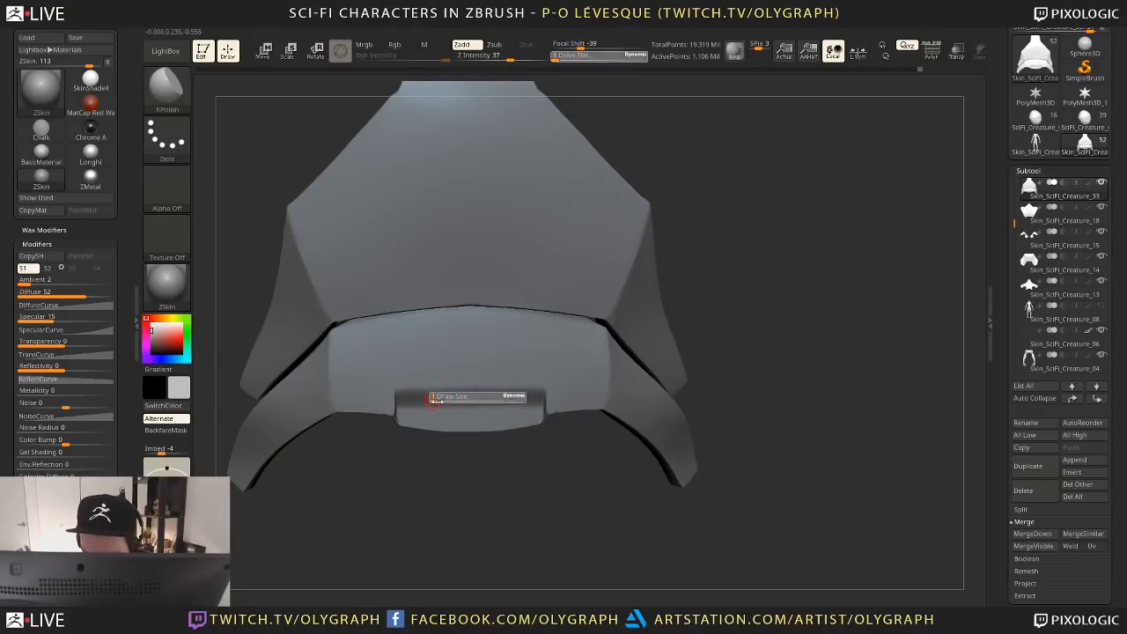
mouse_move(451, 406)
left_mouse_down()
mouse_move(466, 408)
mouse_move(411, 397)
left_mouse_up()
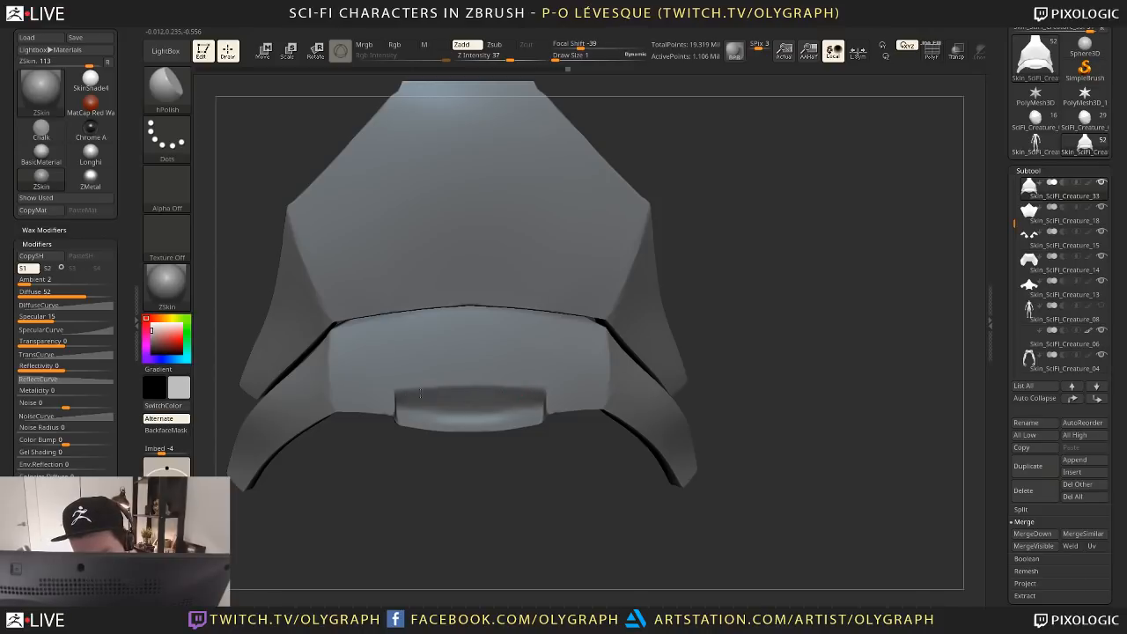
type("s2")
key("Return")
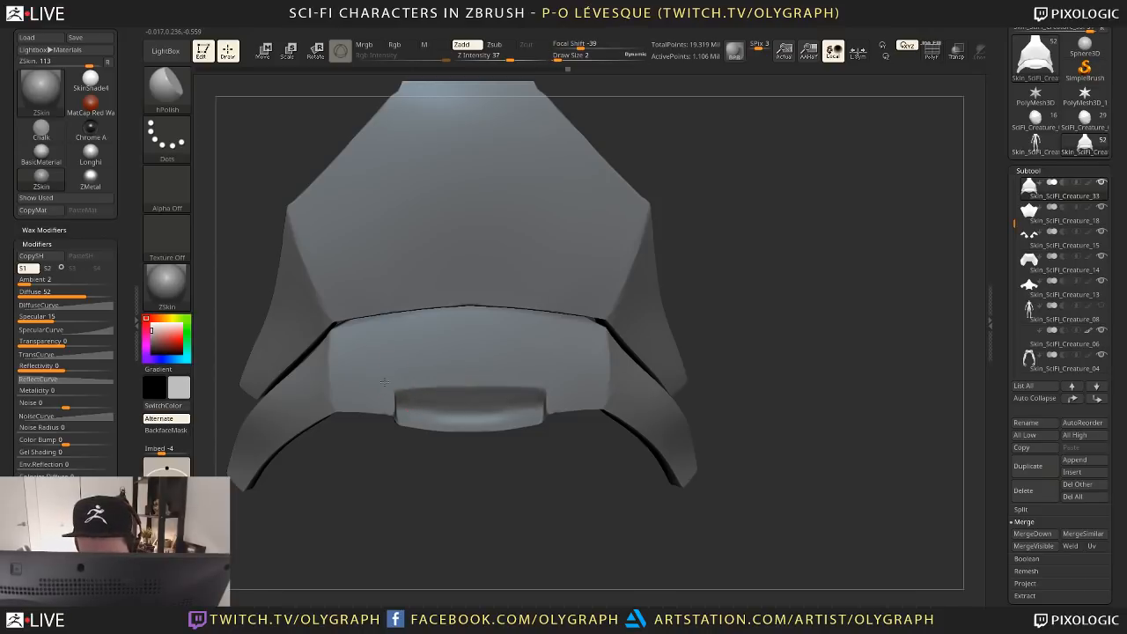
mouse_move(420, 463)
left_mouse_down()
mouse_move(420, 490)
mouse_move(464, 433)
left_mouse_up()
Cut the stepped panel's bottom edge flat with the ClipCurve brush and smooth its edges at draw size 5
key("b")
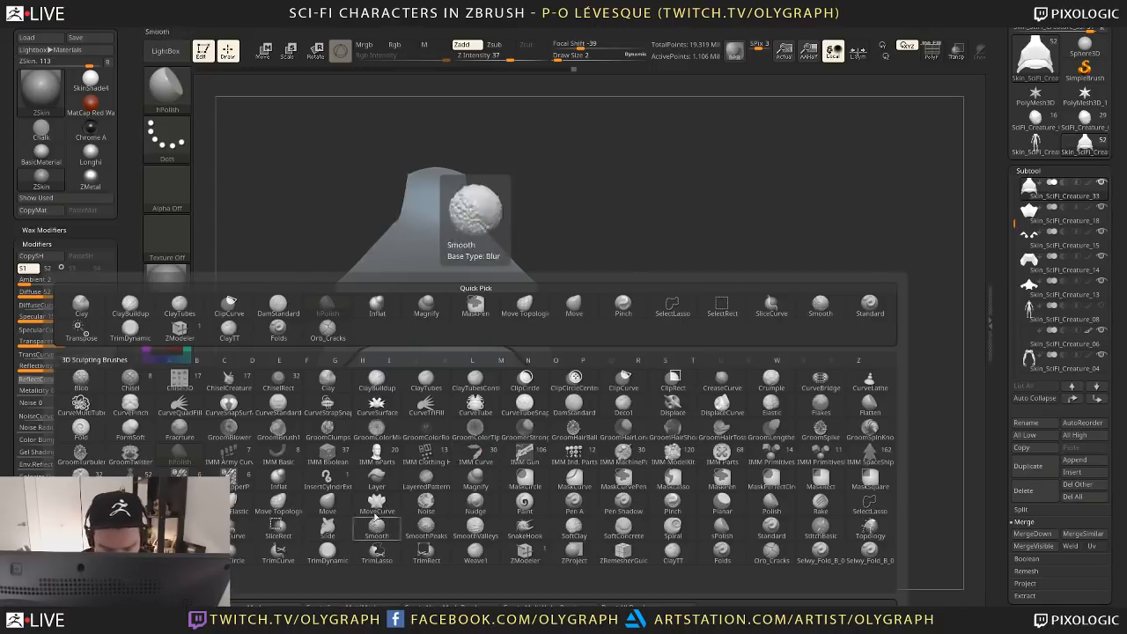
key("space")
left_click(655, 522)
left_click_drag(500, 402, 364, 401, "ctrl+shift")
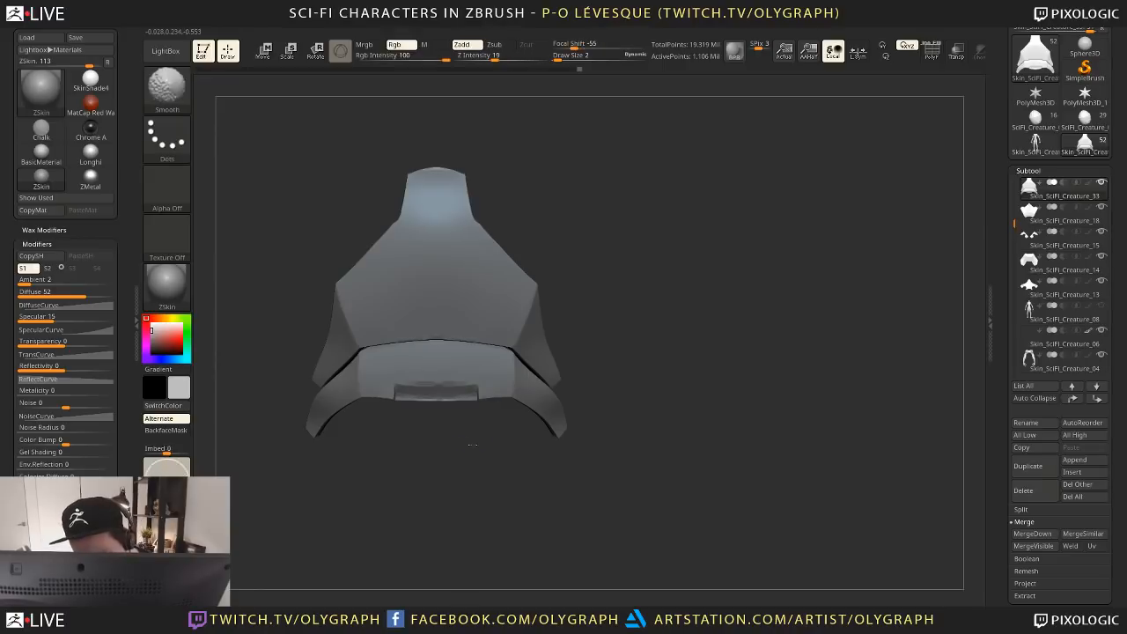
right_click_drag(458, 433, 423, 413, "ctrl")
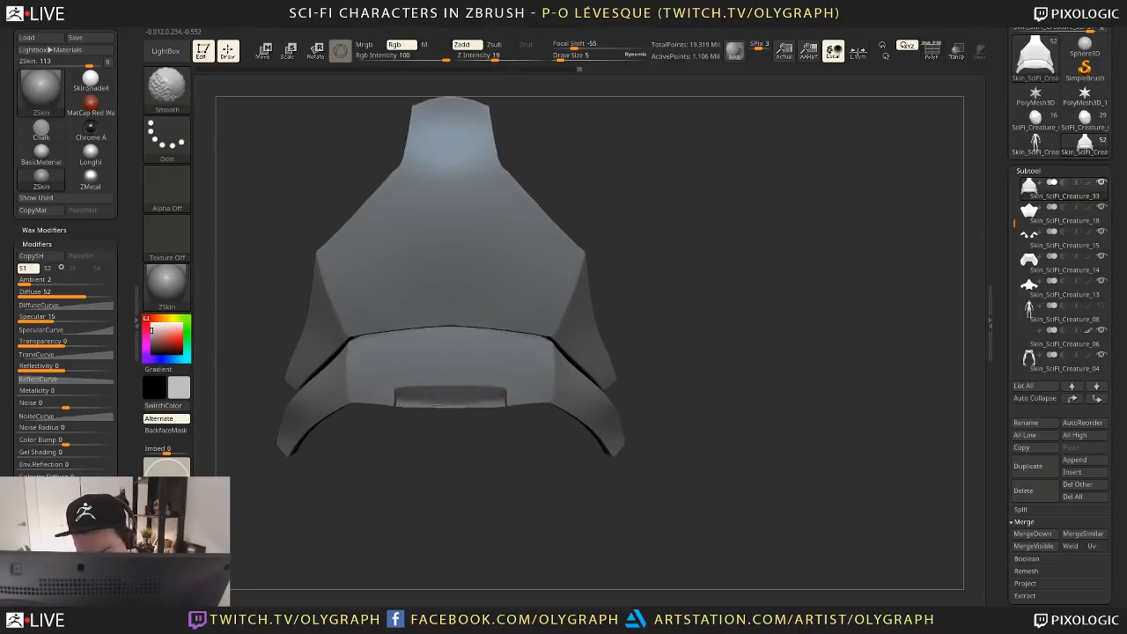
right_click_drag(399, 458, 410, 361)
left_click_drag(416, 414, 401, 409, "shift")
mouse_move(402, 408)
right_mouse_down()
mouse_move(414, 497)
mouse_move(403, 517)
mouse_move(609, 340)
right_mouse_up()
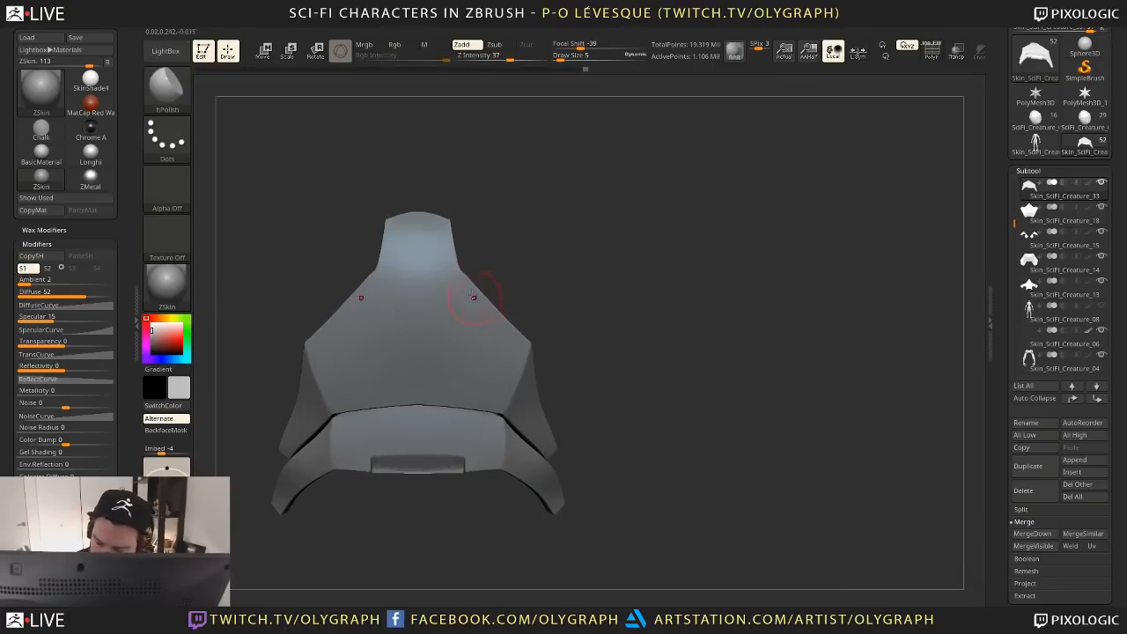
Clip angled notches into the upper plate's sloping shoulders with ClipCurve and check them against the surrounding armour
left_click_drag(480, 252, 474, 302, "ctrl+shift")
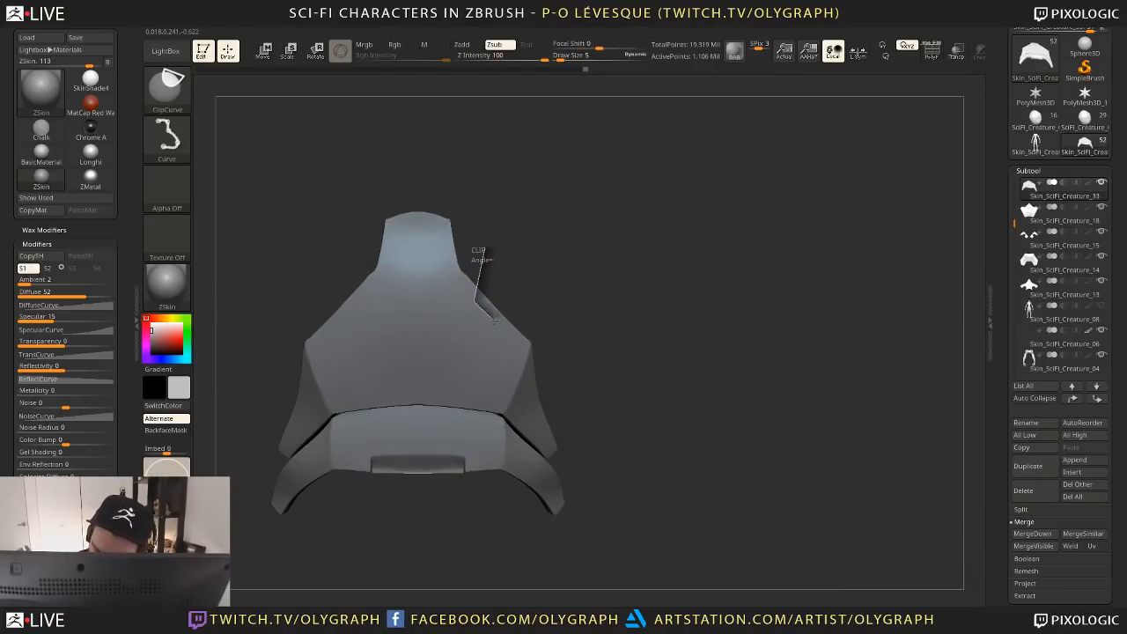
left_click_drag(547, 315, 520, 319, "ctrl+shift")
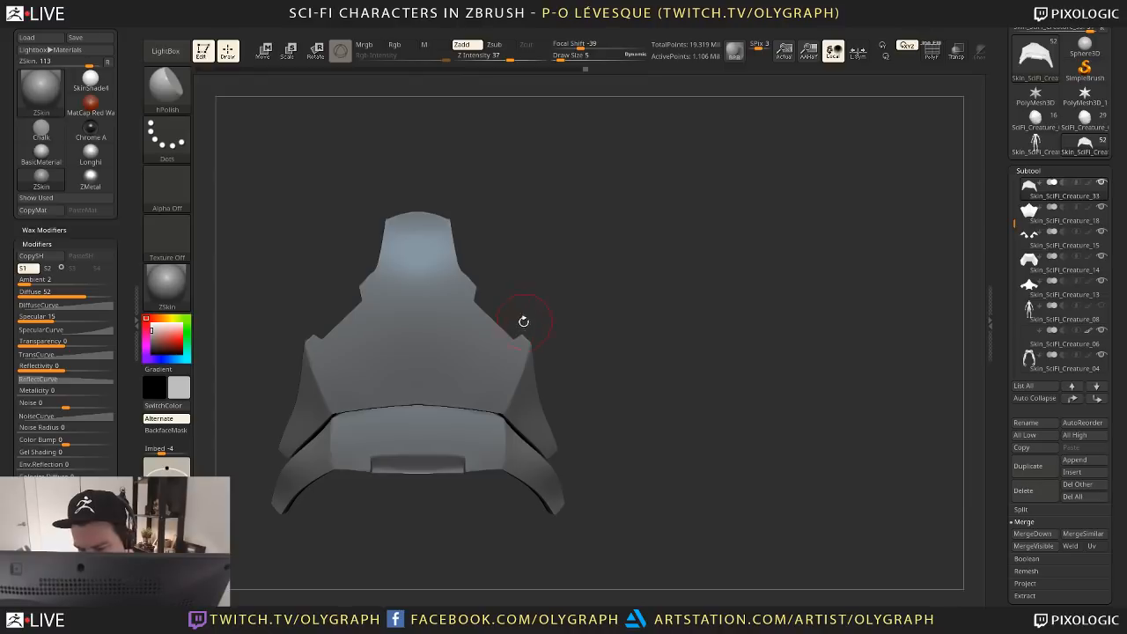
left_click(503, 154, "ctrl+shift")
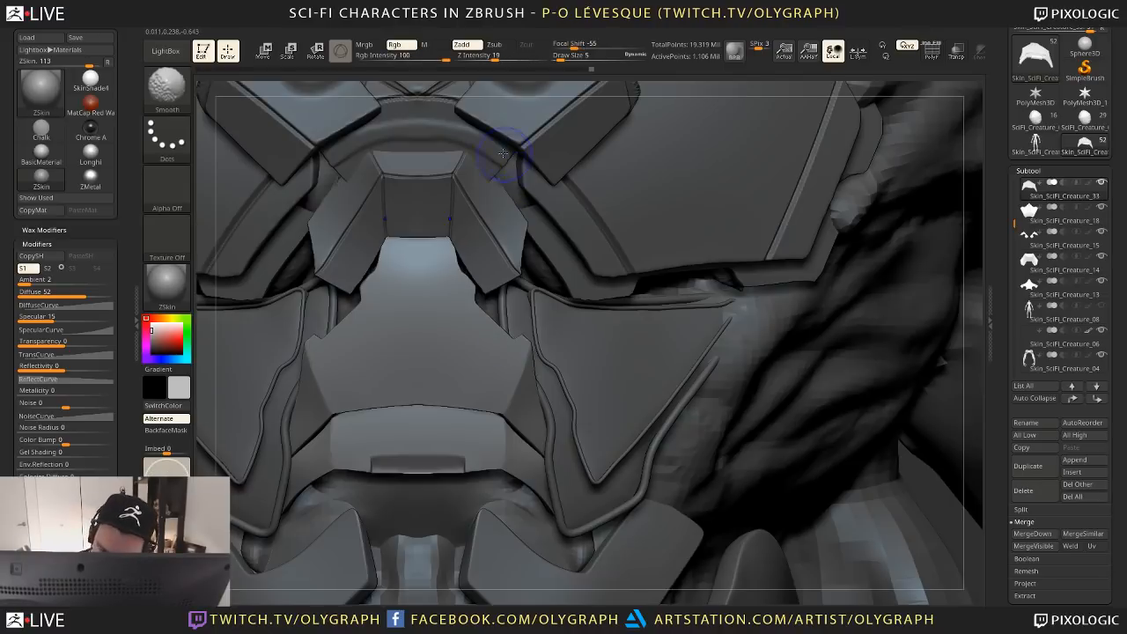
Regroup the two central plates with Auto Groups and isolate the upper plate
left_click(408, 391, "ctrl+shift")
left_click(302, 403, "ctrl+shift")
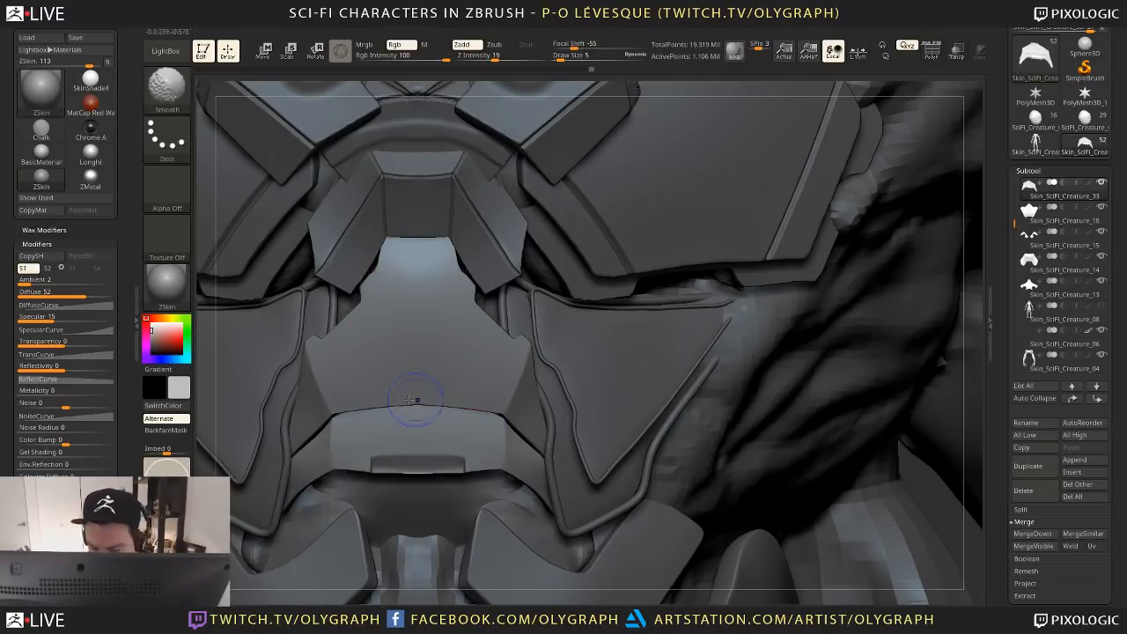
left_click(408, 392, "ctrl+shift")
left_click(407, 391, "ctrl+shift")
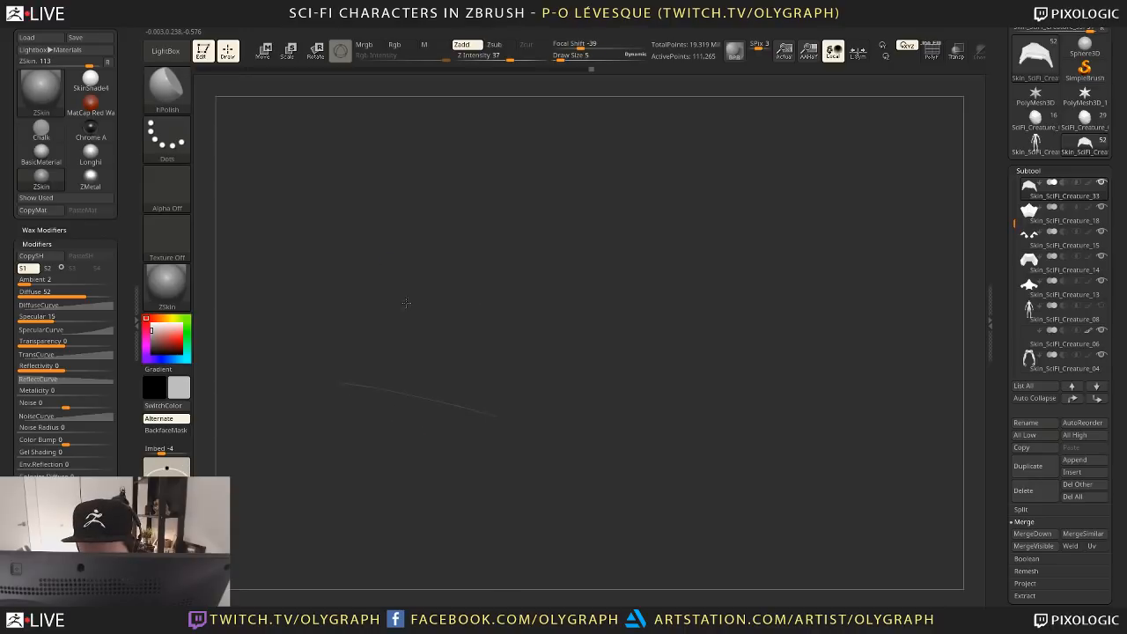
left_click(401, 436, "ctrl+shift")
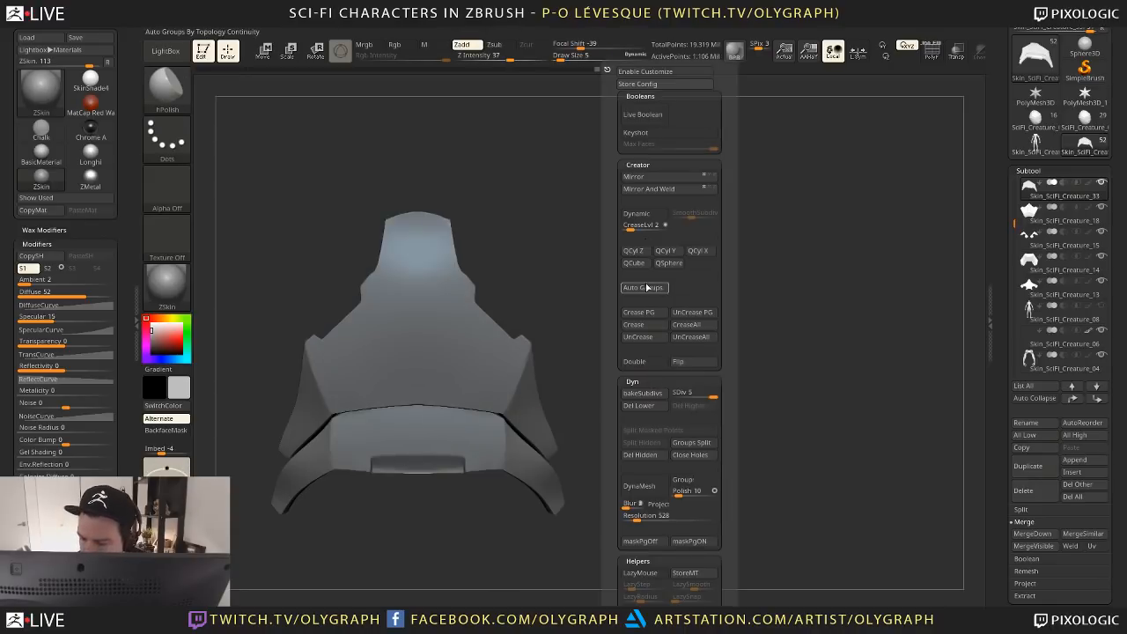
left_click(440, 395, "ctrl+shift")
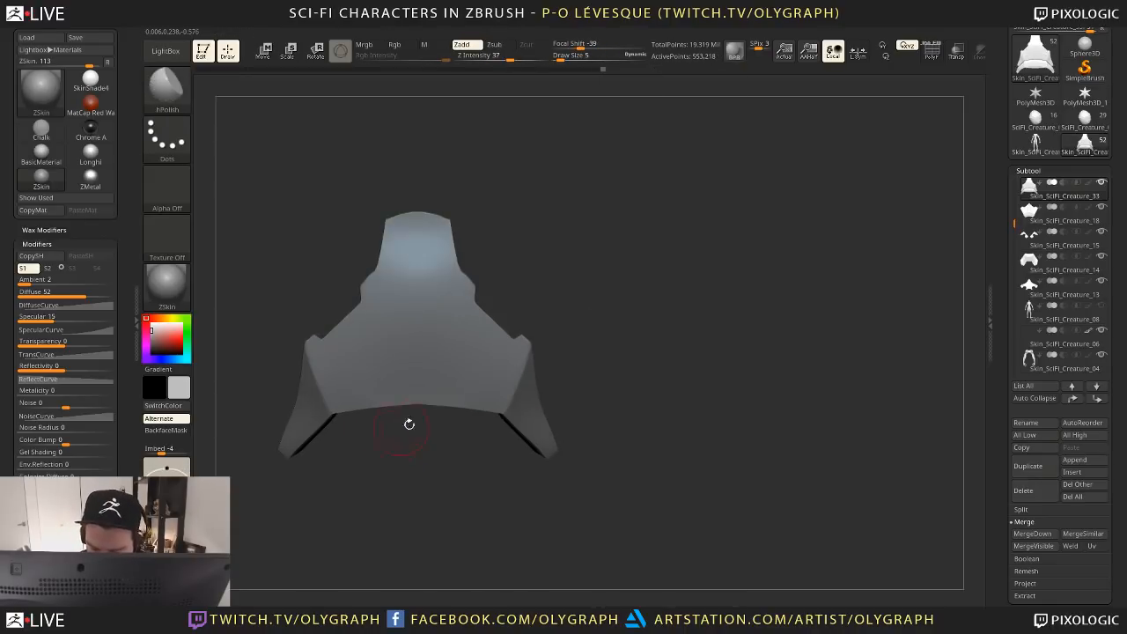
Clip an angled notch into the centre of the upper plate's bottom edge, smooth its edges, and show the whole armour again
mouse_move(471, 395)
left_mouse_down("ctrl+shift")
mouse_move(481, 447)
mouse_move(462, 398)
mouse_move(377, 399)
mouse_move(363, 431)
left_mouse_up("ctrl+shift")
key("shift")
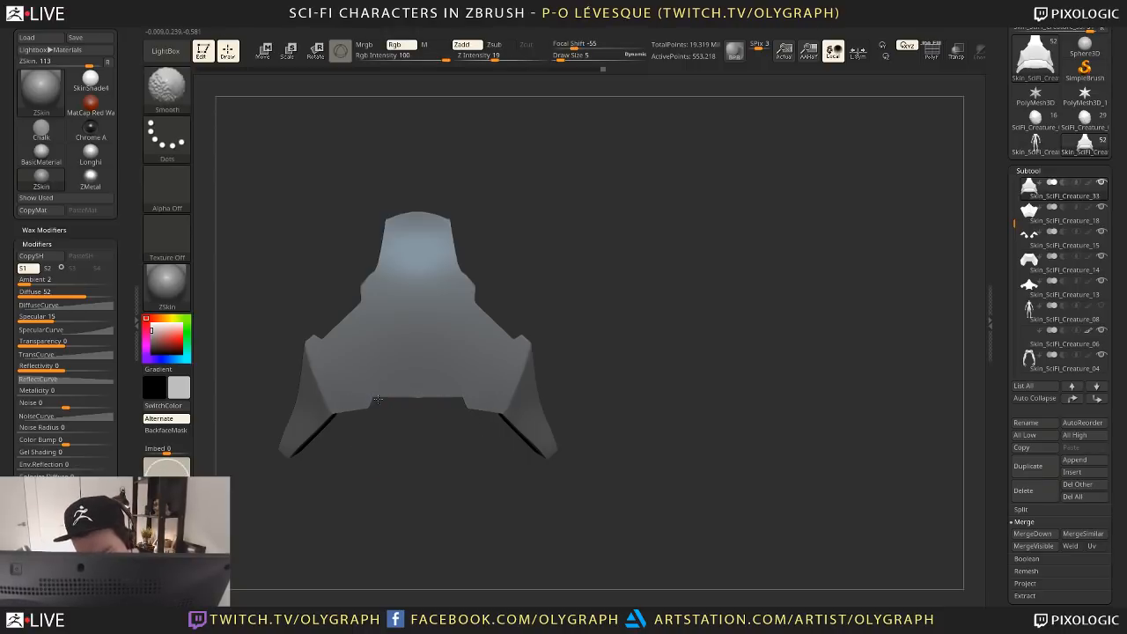
left_click_drag(422, 396, 378, 398)
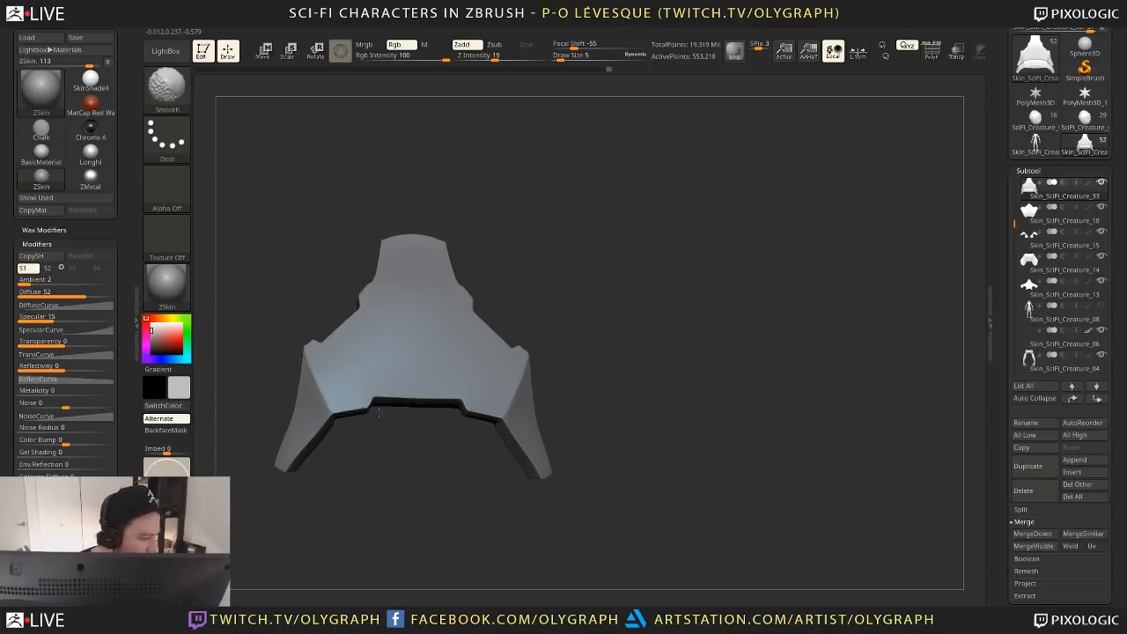
key("shift+s")
key("shift+s")
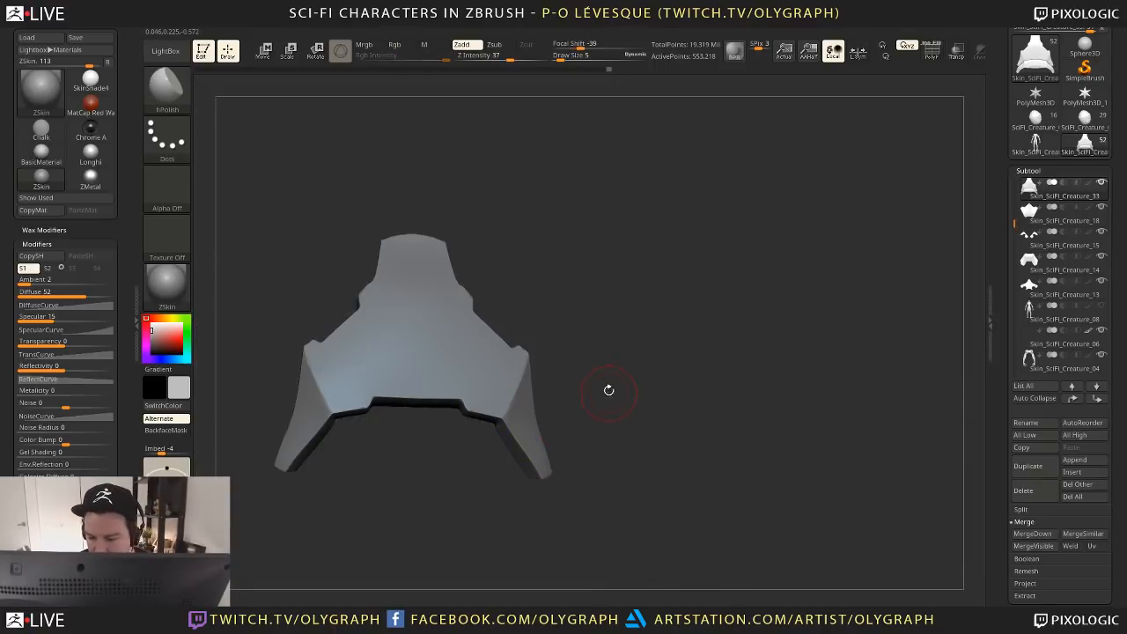
left_click(636, 412, "ctrl+shift")
key("shift+s")
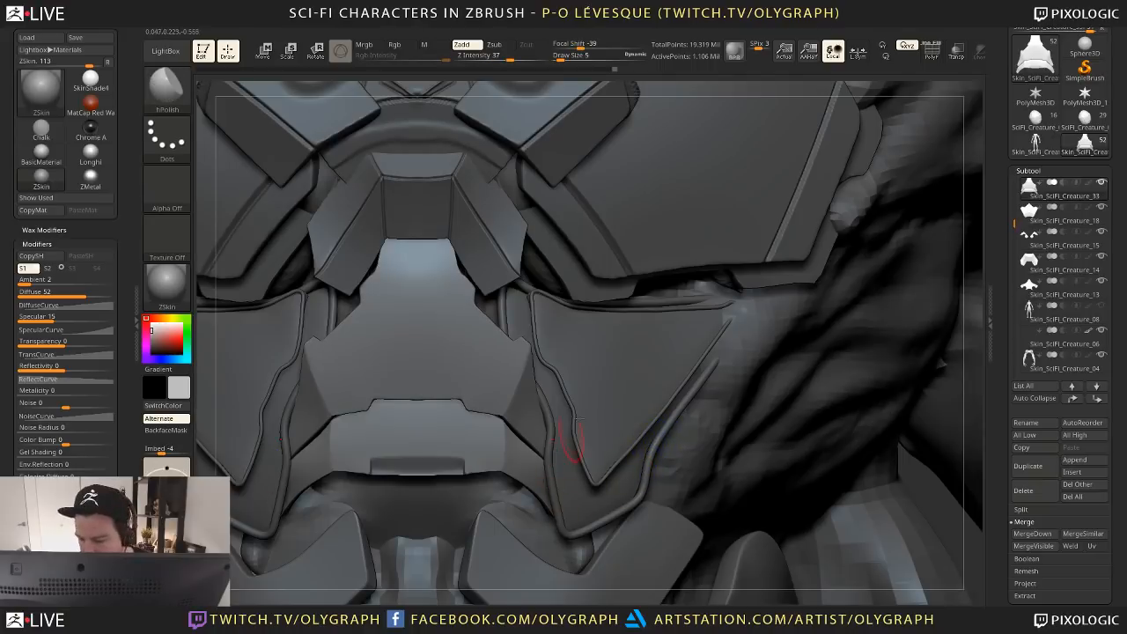
Examine the flanking side plates in isolation with their wireframe, and make the central plates active again
left_click(629, 382, "alt")
key("shift+s")
key("shift+f")
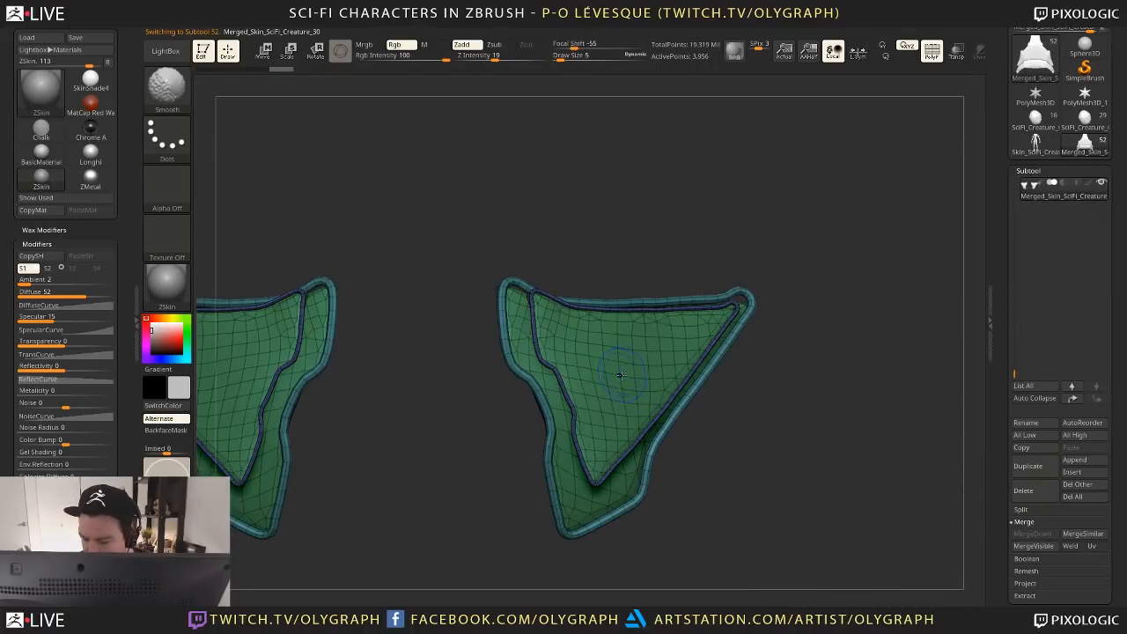
key("shift+f")
key("shift+s")
left_click(532, 462, "alt")
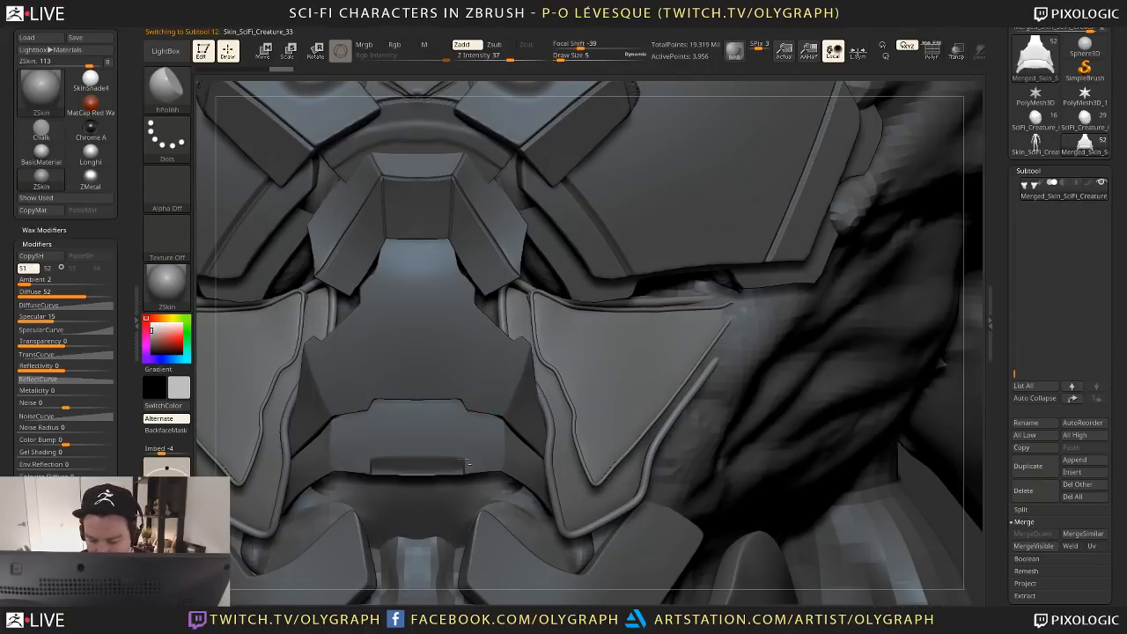
Isolate the central plates and smooth the upper plate's outer shoulder corner at draw size 3
key("shift+s")
key("b")
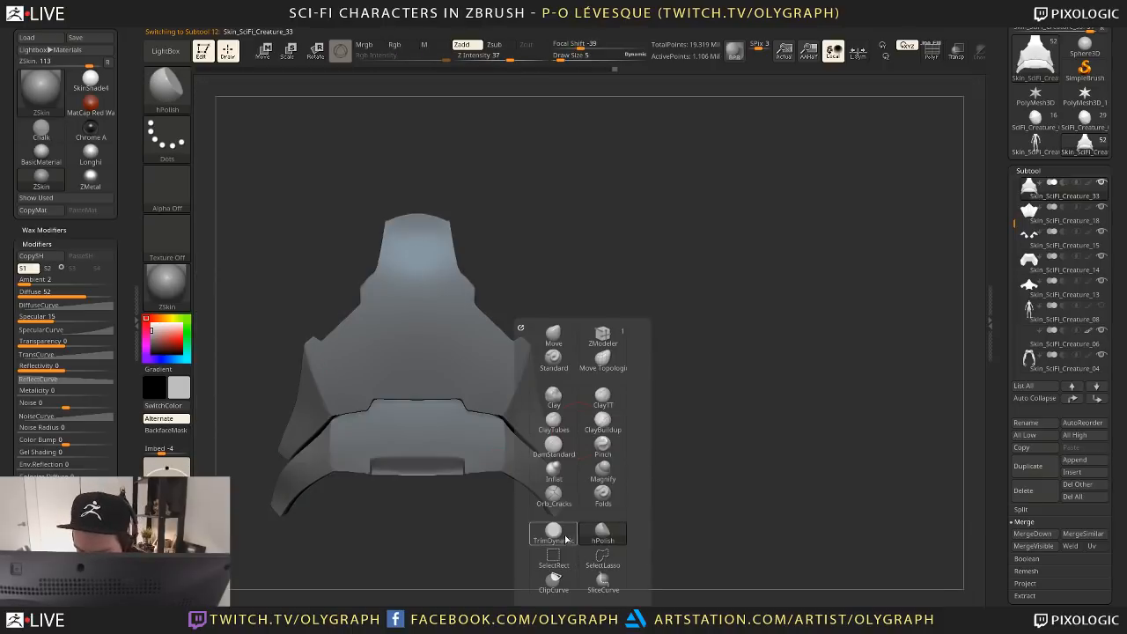
left_click(565, 536)
key("s")
left_click(523, 391)
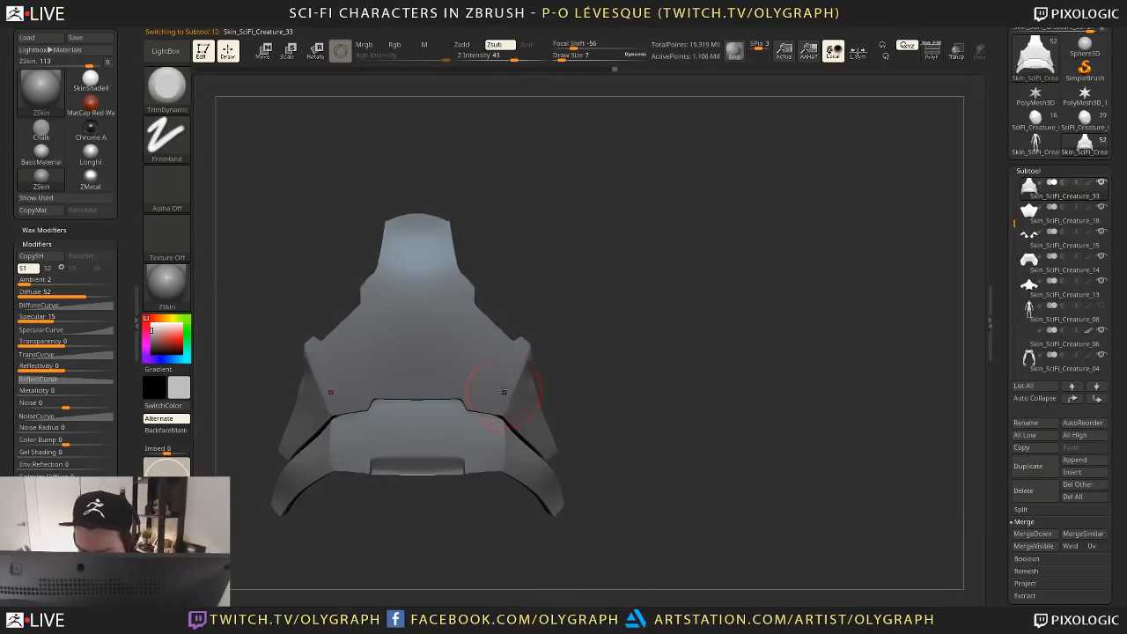
mouse_move(594, 323)
left_mouse_down()
mouse_move(541, 327)
mouse_move(531, 334)
mouse_move(564, 348)
mouse_move(528, 353)
mouse_move(461, 403)
mouse_move(528, 343)
mouse_move(604, 320)
left_mouse_up()
key("bracketleft")
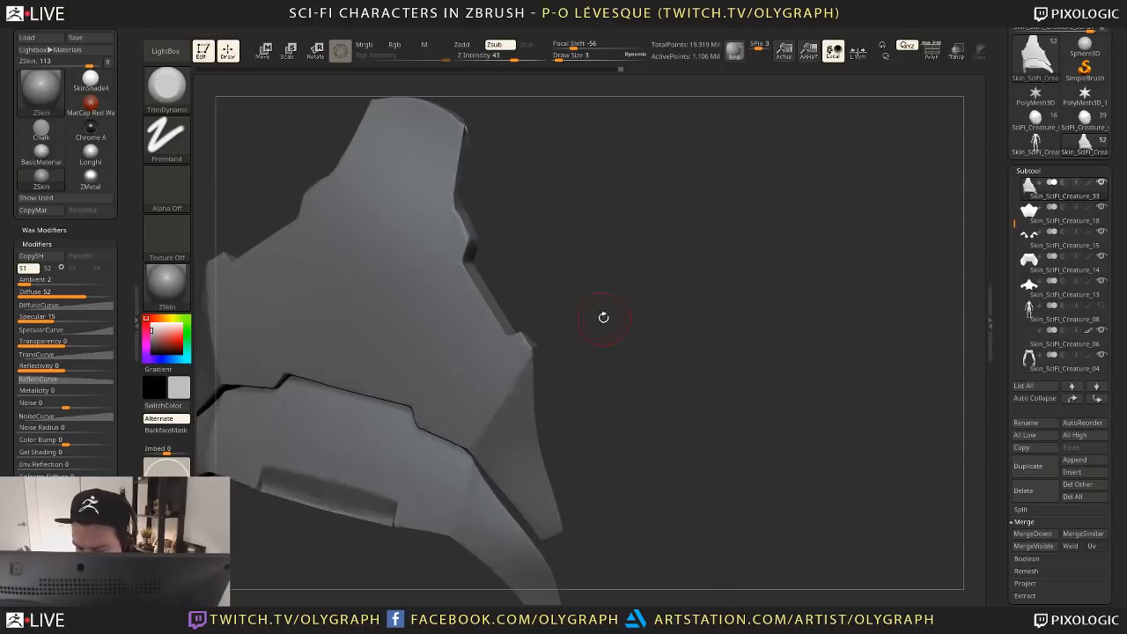
left_click_drag(526, 301, 533, 379, "ctrl+shift")
left_click_drag(596, 330, 532, 349)
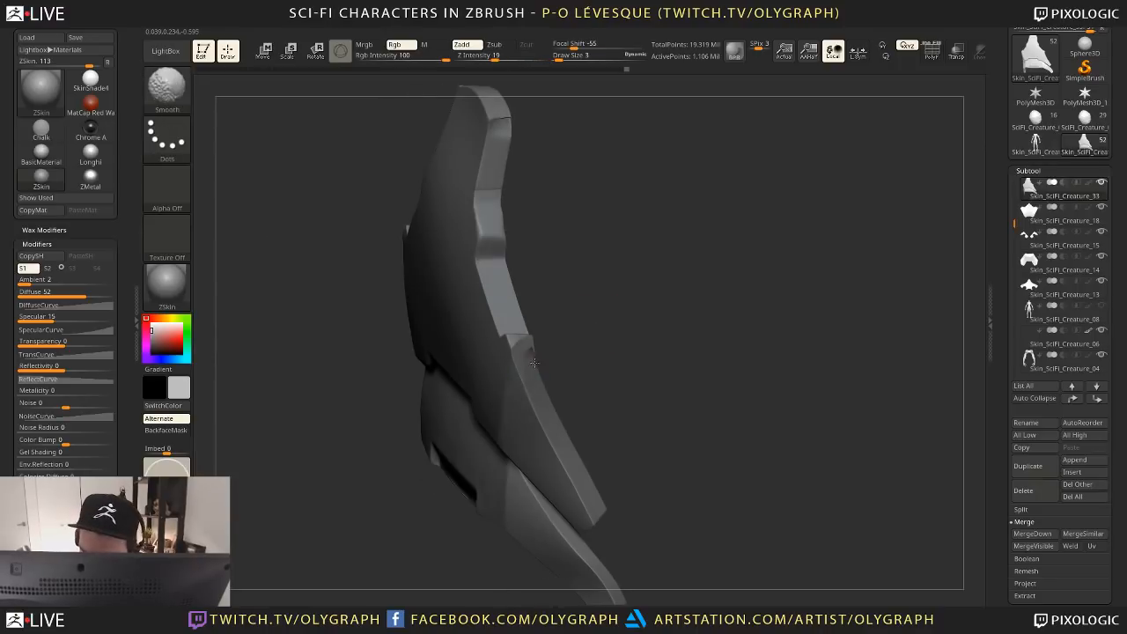
Flatten the upper plate's side edges around the notches with TrimDynamic and show the whole armour again
key("ctrl+shift")
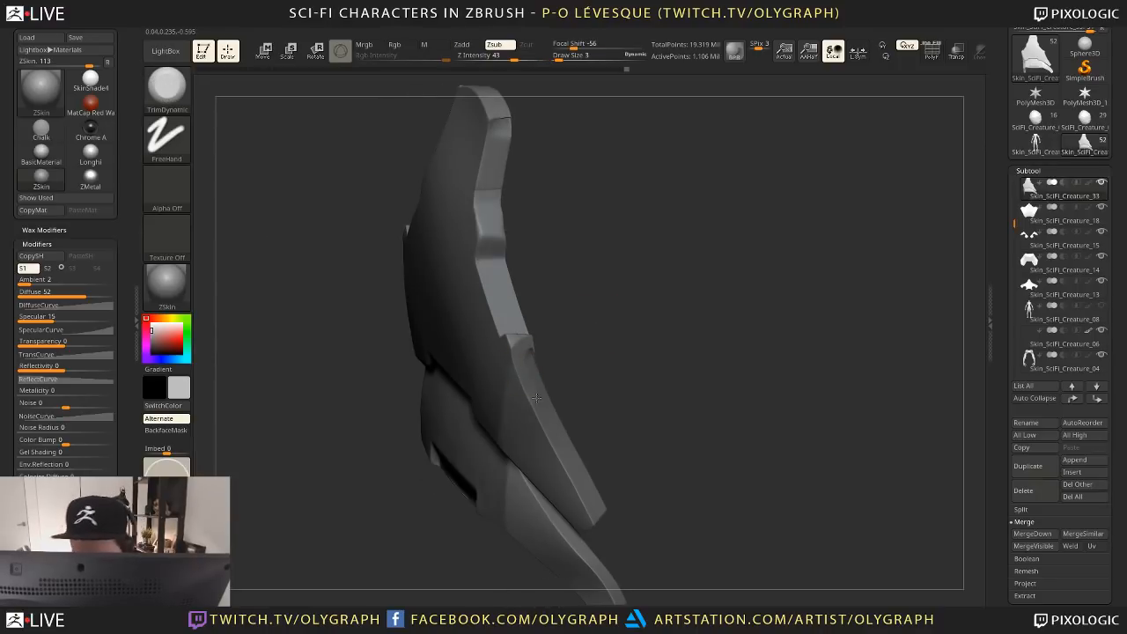
mouse_move(533, 394)
left_mouse_down()
mouse_move(574, 375)
mouse_move(499, 264)
mouse_move(548, 231)
mouse_move(498, 269)
left_mouse_up()
mouse_move(538, 227)
left_mouse_down()
mouse_move(514, 226)
mouse_move(498, 290)
left_mouse_up()
mouse_move(531, 244)
left_mouse_down("ctrl+shift")
mouse_move(511, 246)
mouse_move(483, 283)
left_mouse_up("ctrl+shift")
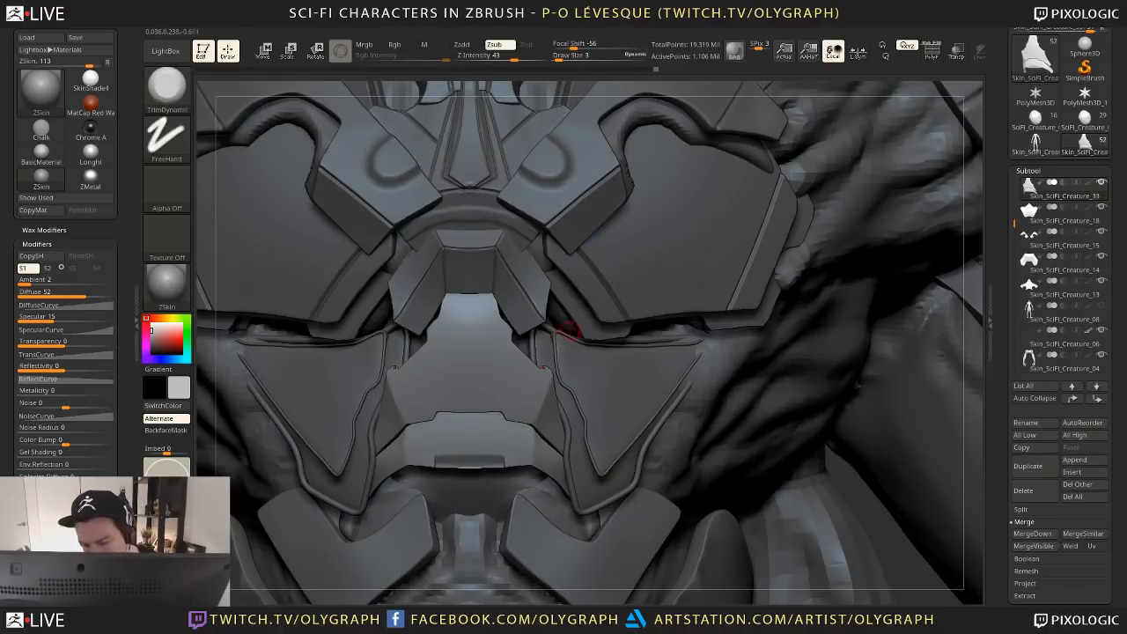
Adjust the upper plate's outline with the Move brush, checking it alone and against the surrounding armour
key("s")
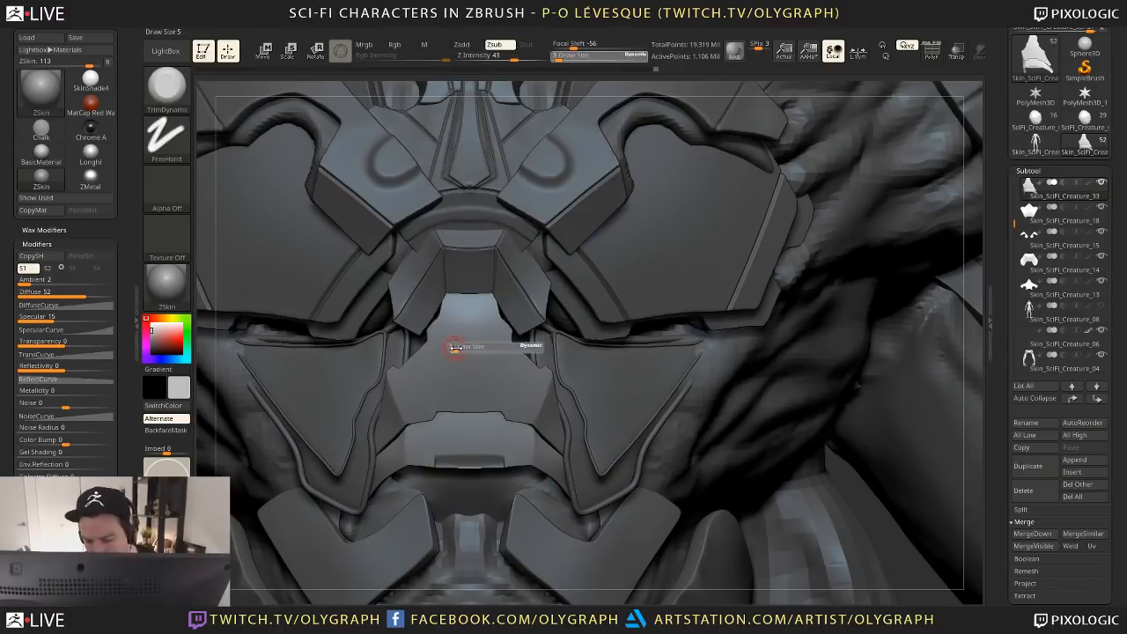
key("b")
key("m")
key("v")
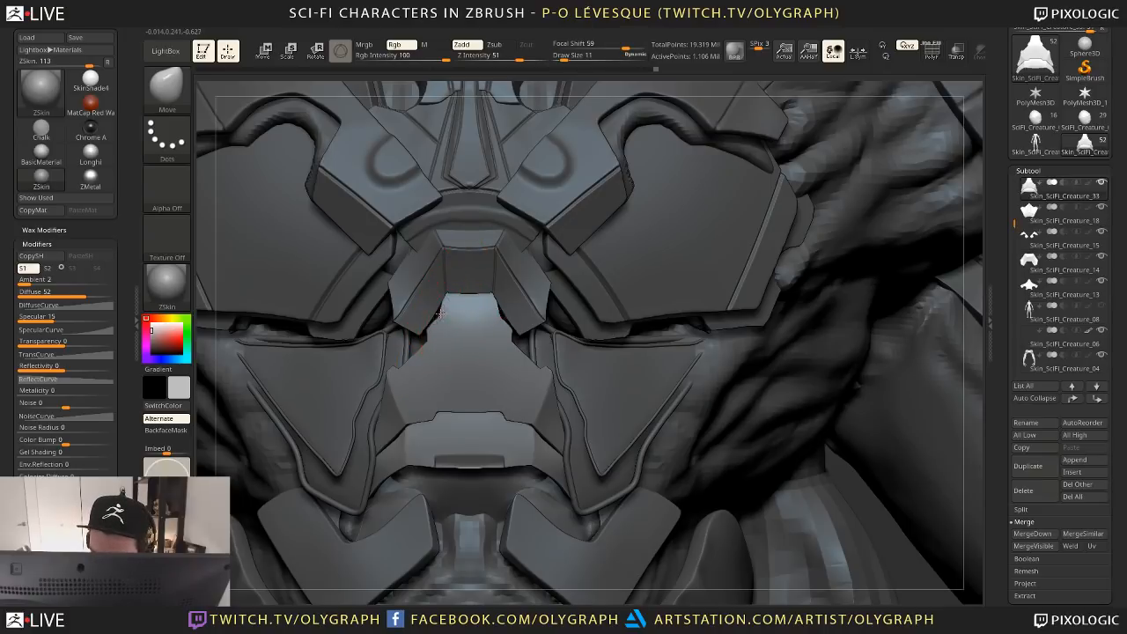
left_click(445, 302, "ctrl+shift")
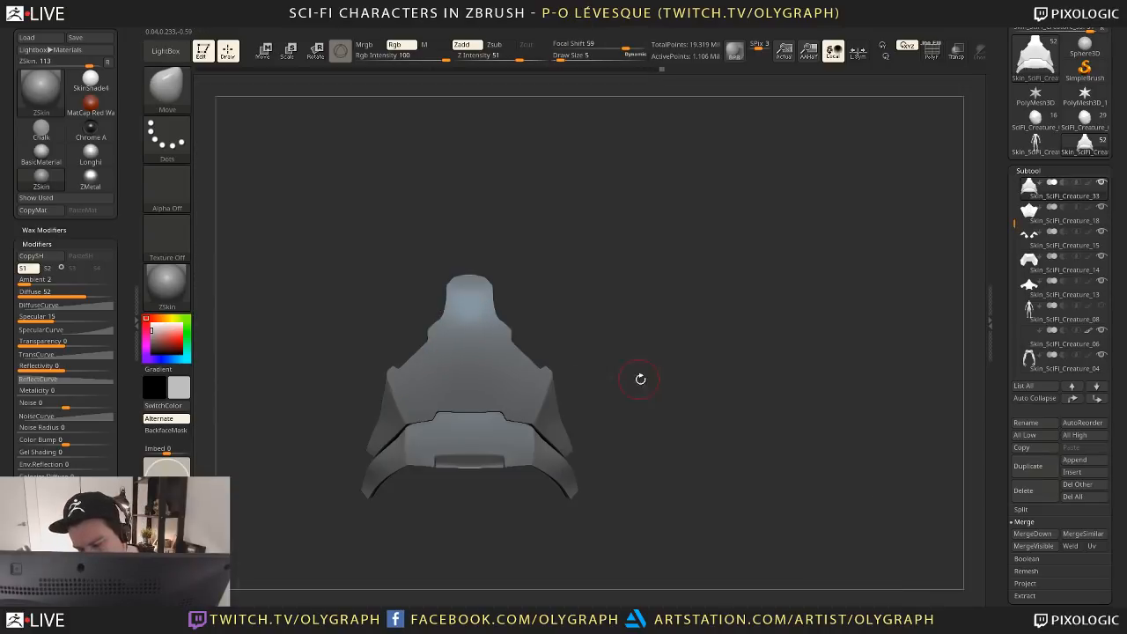
mouse_move(639, 378)
left_mouse_down("alt")
mouse_move(622, 313)
mouse_move(647, 357)
left_mouse_up("alt")
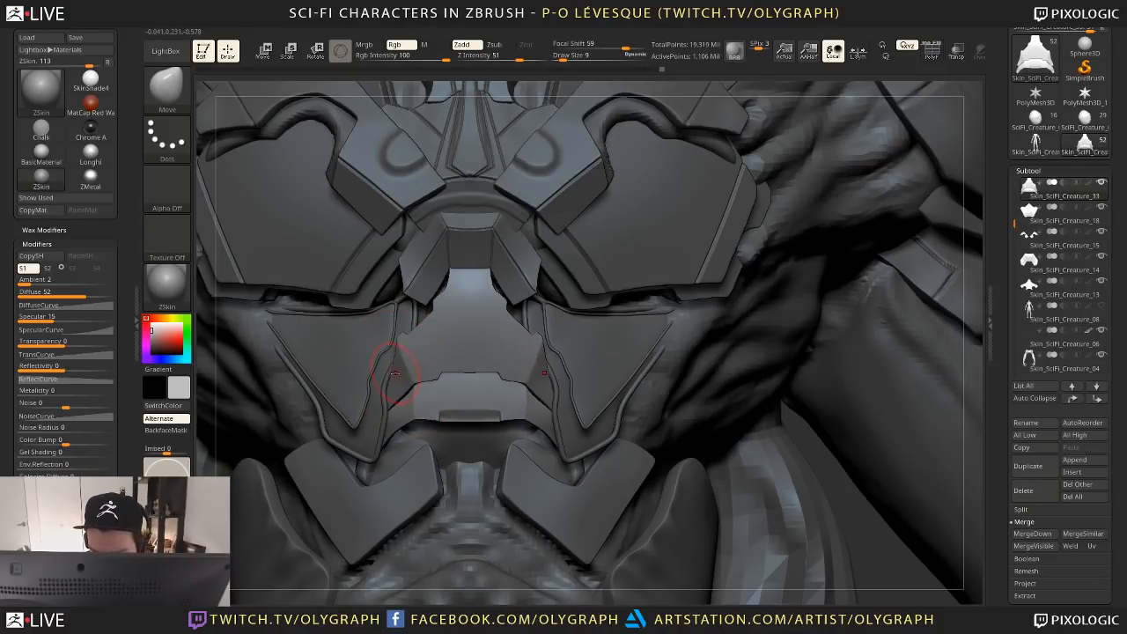
Isolate the central plates, mask a teardrop area down the upper plate's centre, soften the mask and invert it
key("b")
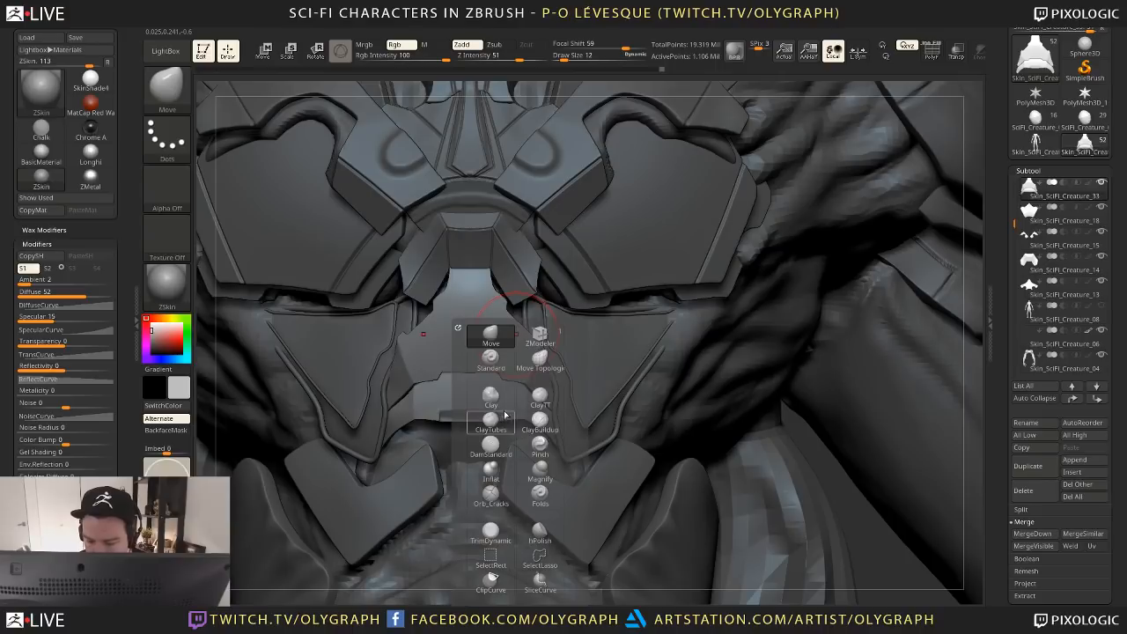
key("shift+s")
mouse_move(562, 236)
left_mouse_down("alt")
mouse_move(533, 262)
mouse_move(534, 280)
left_mouse_up("alt")
key("s")
mouse_move(458, 280)
left_mouse_down()
mouse_move(453, 271)
mouse_move(450, 357)
mouse_move(480, 375)
mouse_move(456, 282)
left_mouse_up()
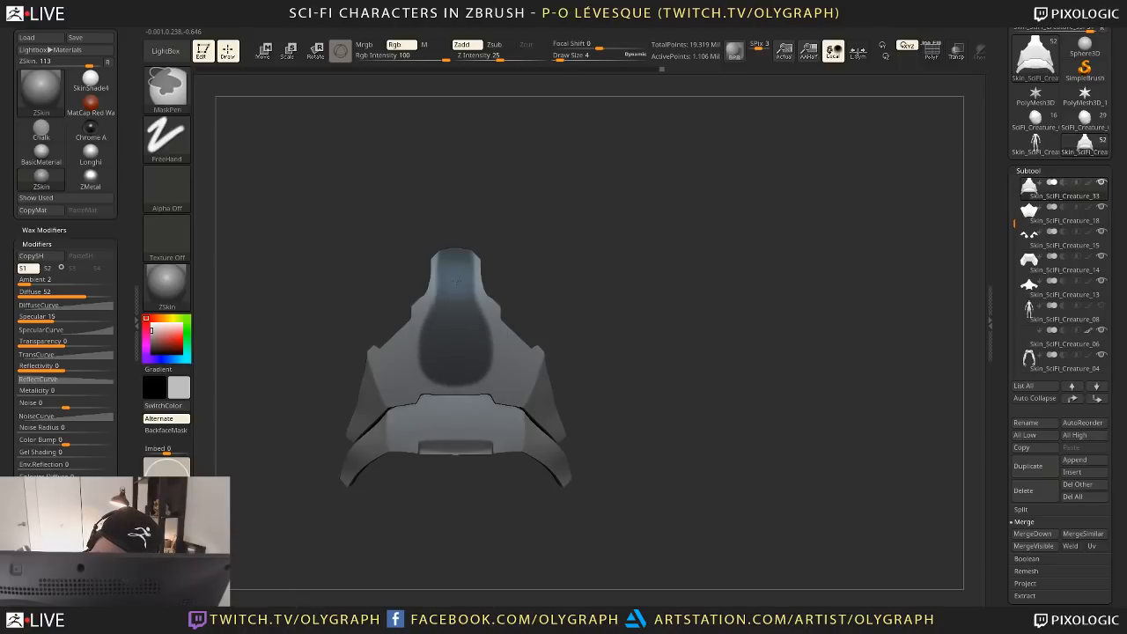
left_click(451, 373, "ctrl")
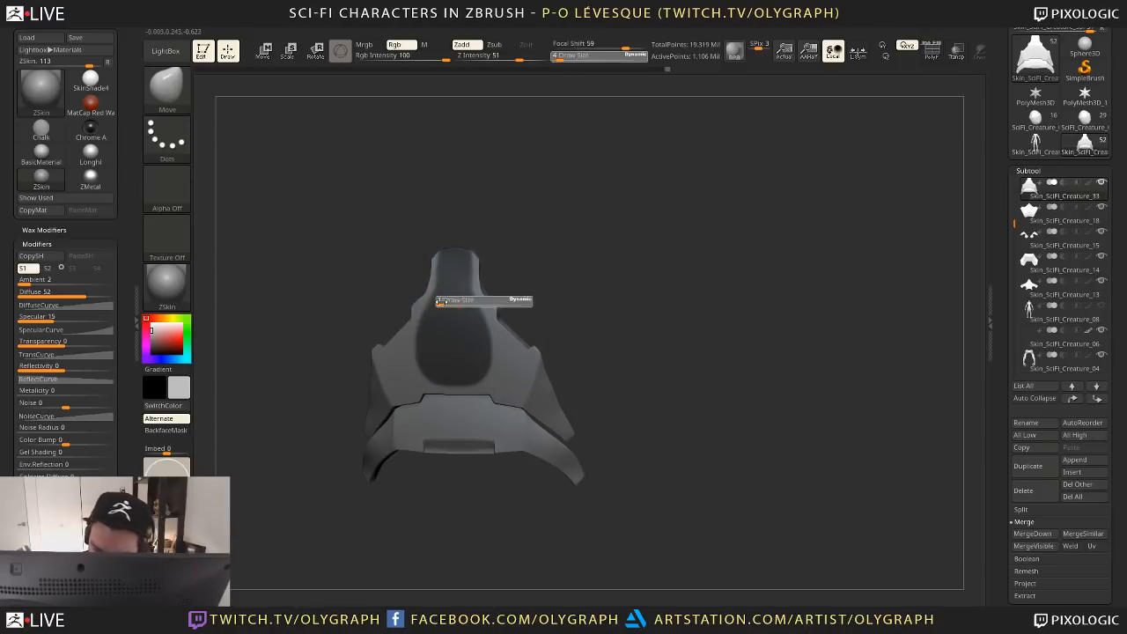
left_click(555, 278, "ctrl")
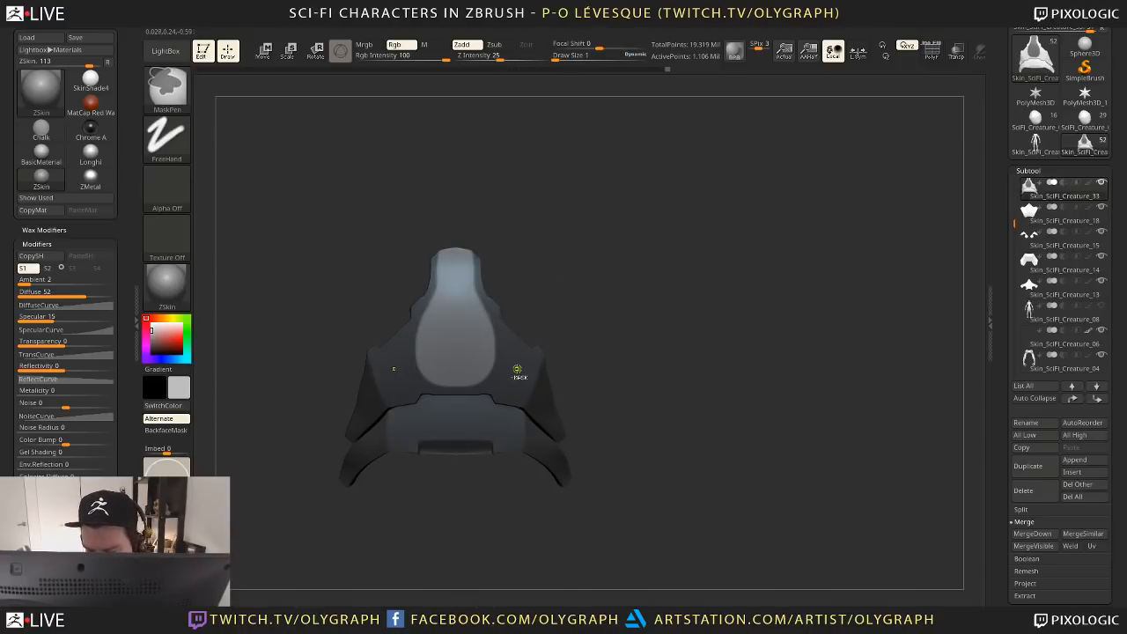
Swell the unmasked teardrop area outward into a bulge with the Magnify brush at draw size 14
key("b")
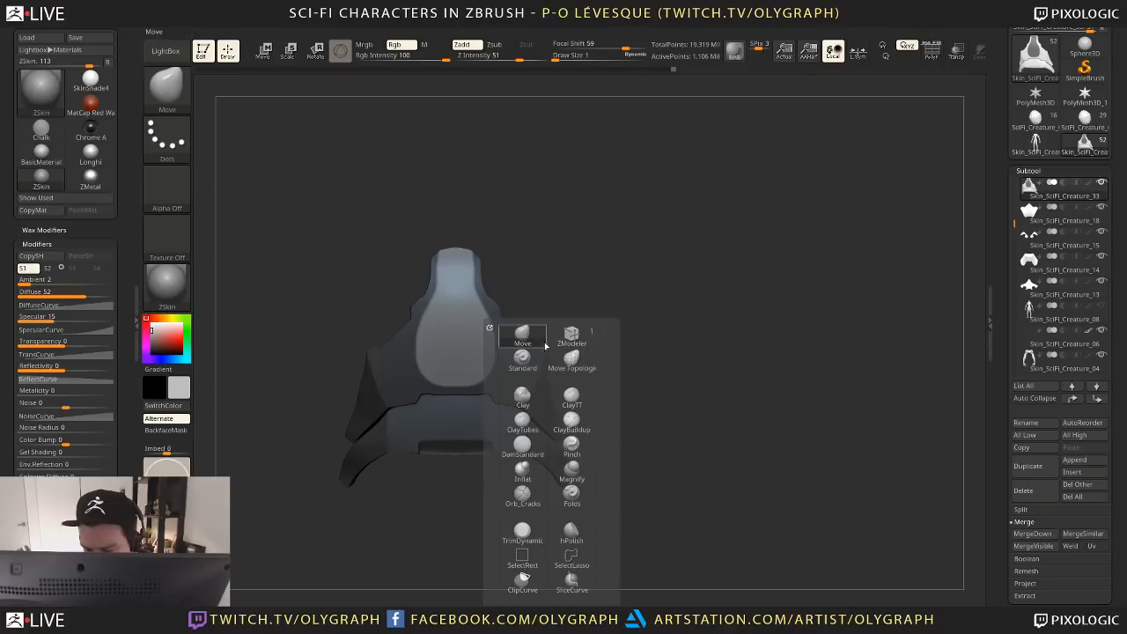
left_click(572, 471)
mouse_move(455, 334)
right_mouse_down()
mouse_move(511, 343)
mouse_move(476, 370)
right_mouse_up()
mouse_move(454, 350)
left_mouse_down()
mouse_move(423, 352)
mouse_move(448, 352)
left_mouse_up()
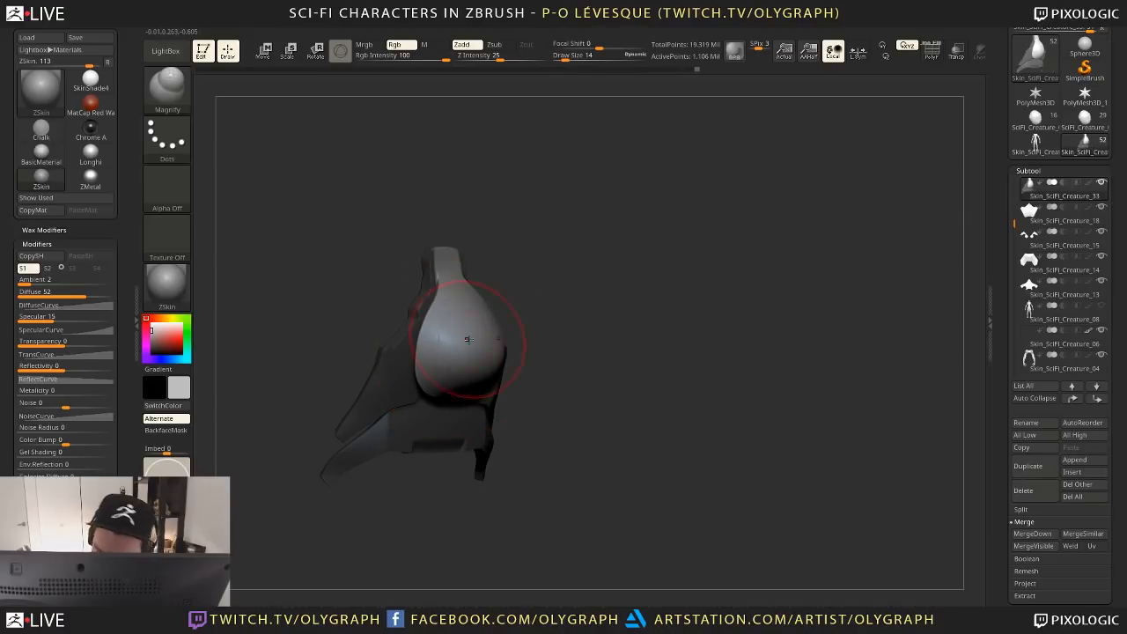
Smooth the bulge from both sides at a lower subdivision level and return to the highest level
right_click_drag(480, 388, 542, 356, "shift")
mouse_move(540, 309)
left_mouse_down("shift")
mouse_move(532, 347)
mouse_move(447, 391)
left_mouse_up("shift")
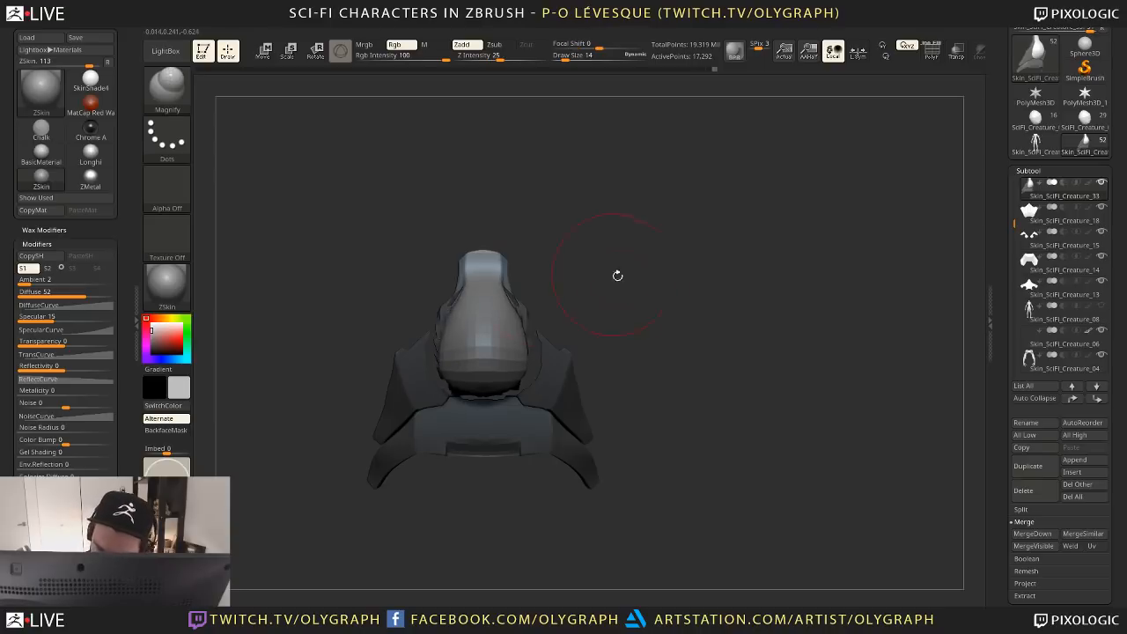
right_click_drag(617, 272, 602, 284)
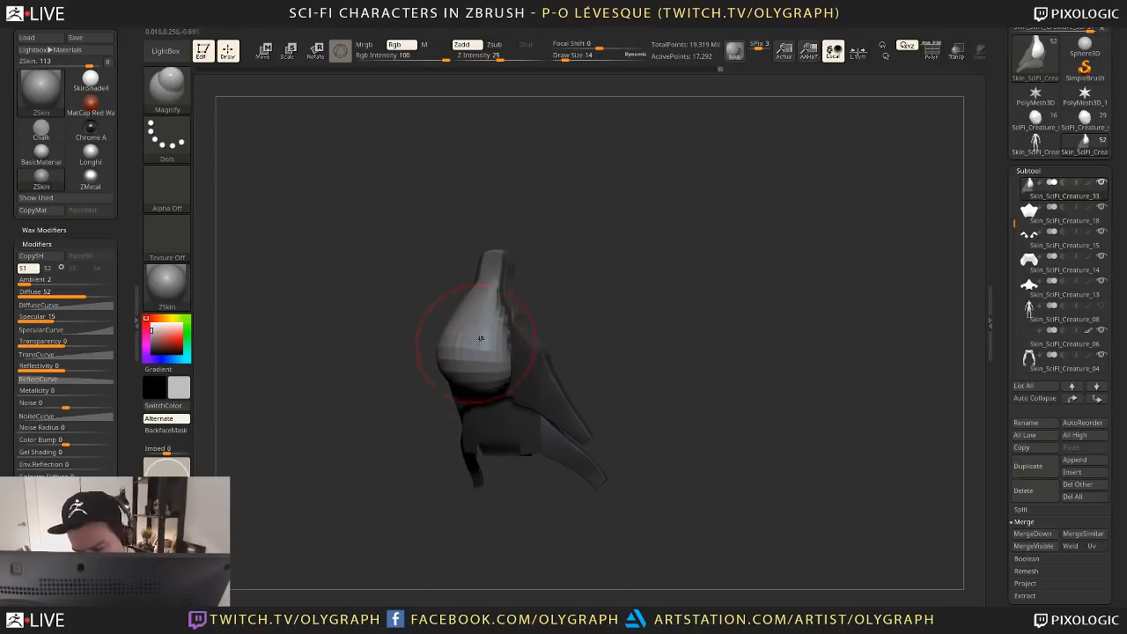
mouse_move(480, 338)
right_mouse_down("shift")
mouse_move(619, 297)
mouse_move(600, 290)
right_mouse_up("shift")
key("ctrl+d")
key("ctrl+d")
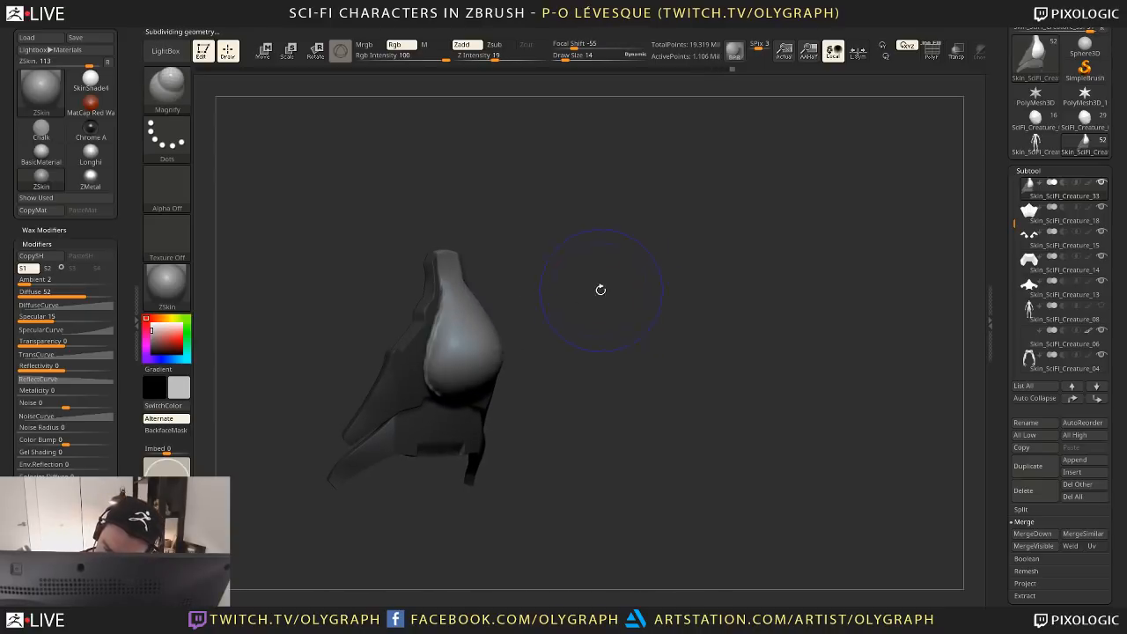
Step down the subdivision levels, smooth the bulge's jagged border at draw size 5, and return to the highest level
key("shift+d")
key("shift+d")
key("s")
left_click_drag(467, 339, 458, 338)
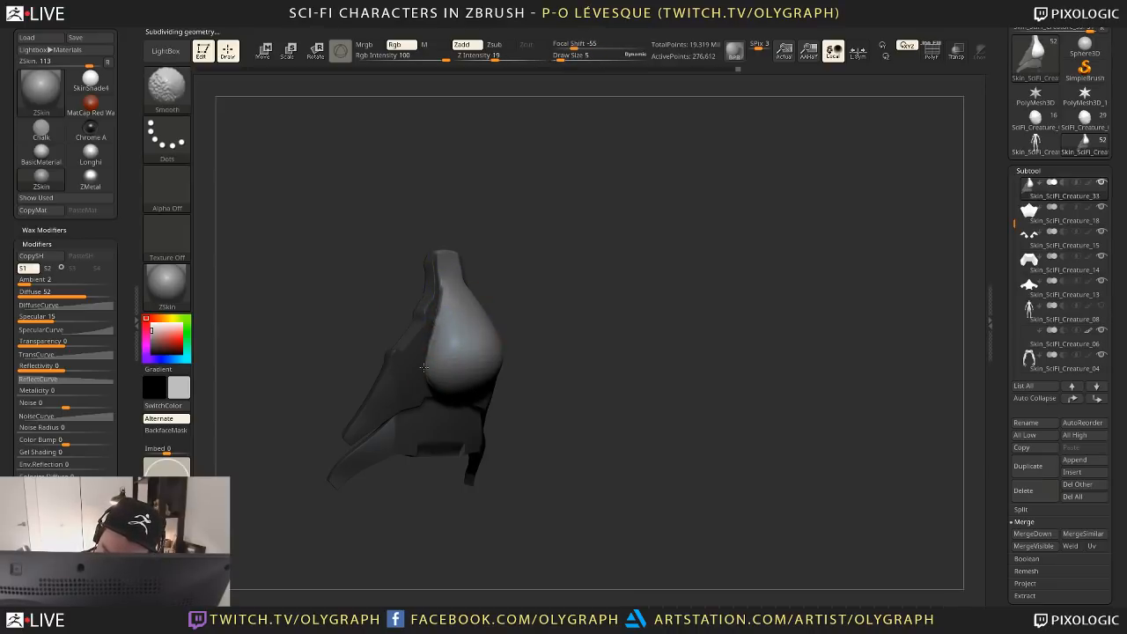
key("ctrl+d")
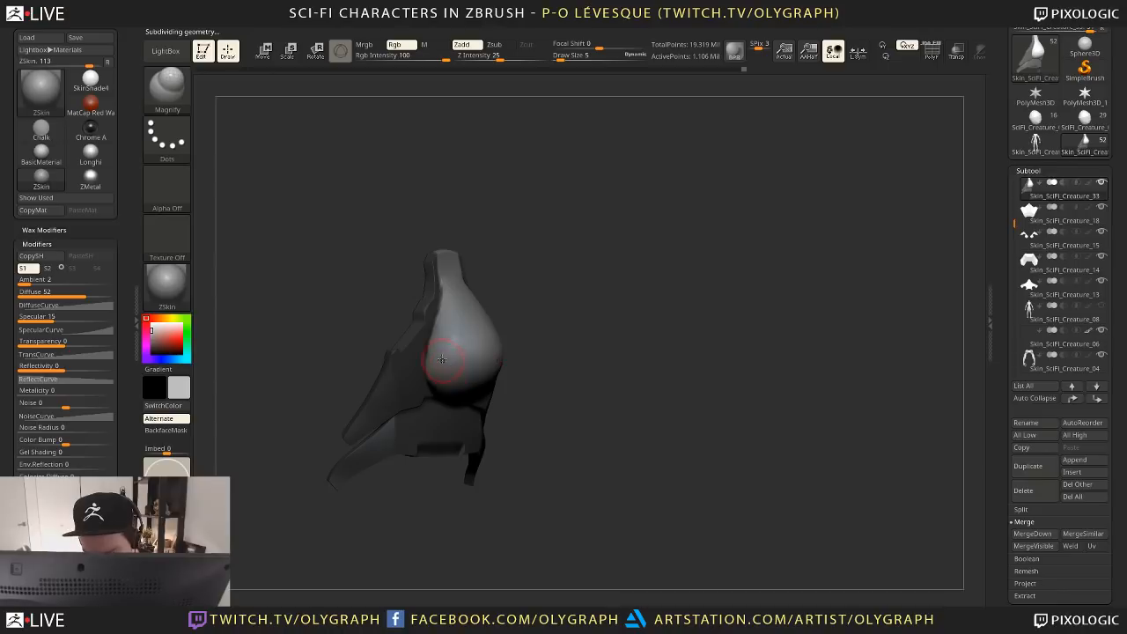
Clear the mask and plane flat facets over the bulge with TrimDynamic, raising the draw size up to 11
key("shift")
left_click_drag(591, 305, 573, 257, "shift")
key("shift+s")
key("shift+s")
mouse_move(599, 310)
left_mouse_down()
mouse_move(563, 352)
mouse_move(596, 388)
left_mouse_up()
key("space")
left_click(578, 530)
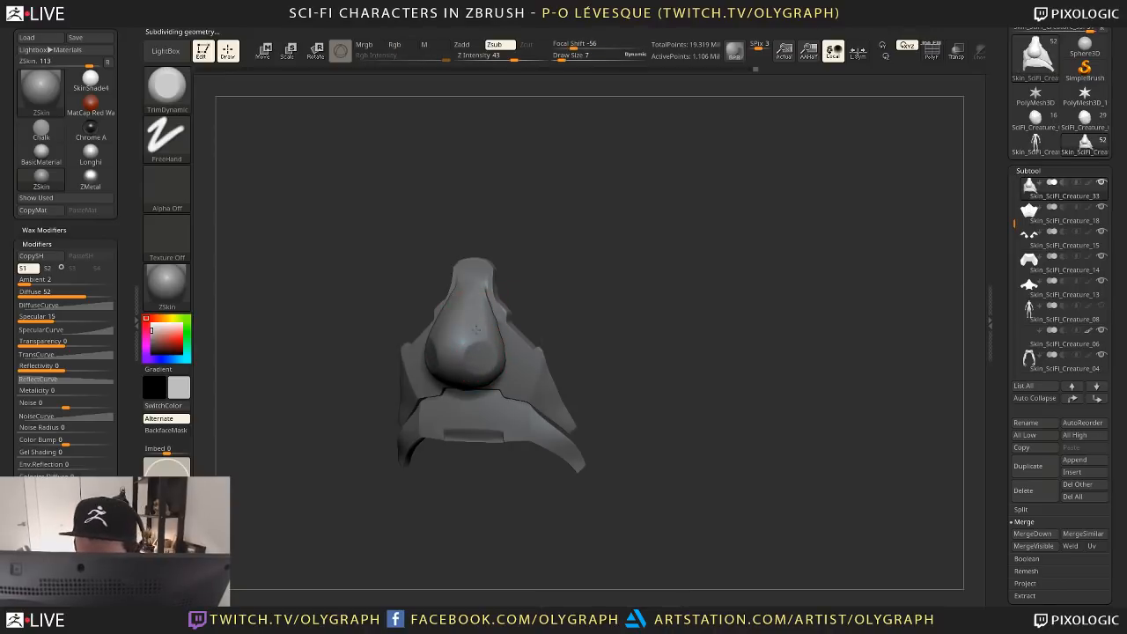
key("bracketright")
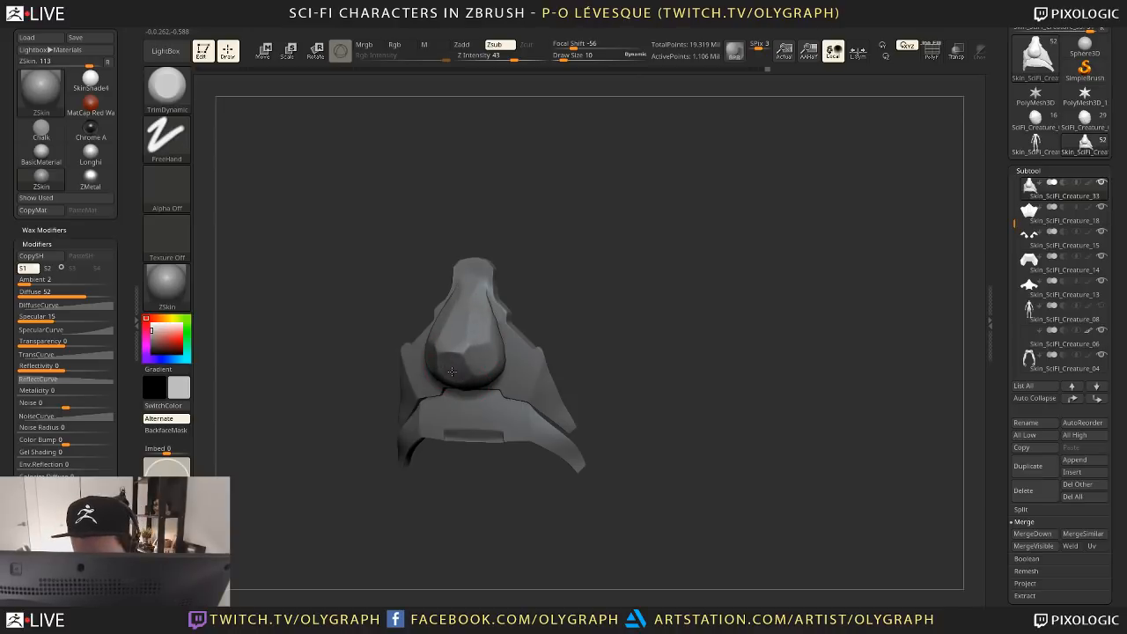
left_click_drag(578, 303, 510, 365)
key("bracketleft")
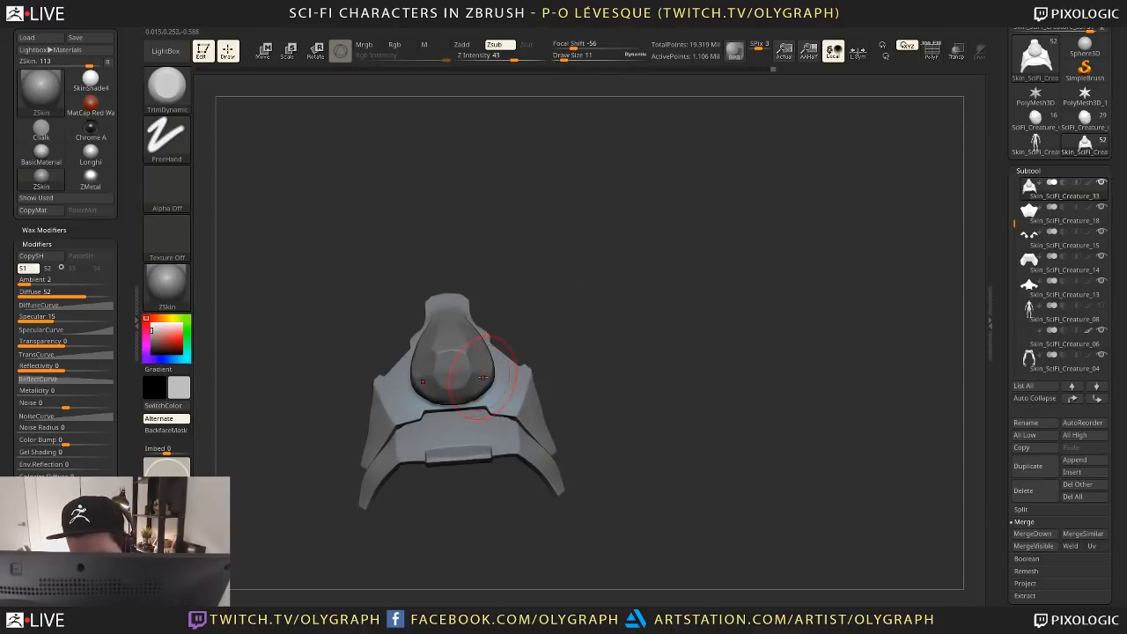
mouse_move(550, 315)
left_mouse_down()
mouse_move(532, 342)
mouse_move(483, 345)
mouse_move(476, 374)
mouse_move(483, 368)
left_mouse_up()
Mask oval areas on both sides of the bulge at draw size 3, invert the mask, push the ovals inward and clear the mask
key("ctrl")
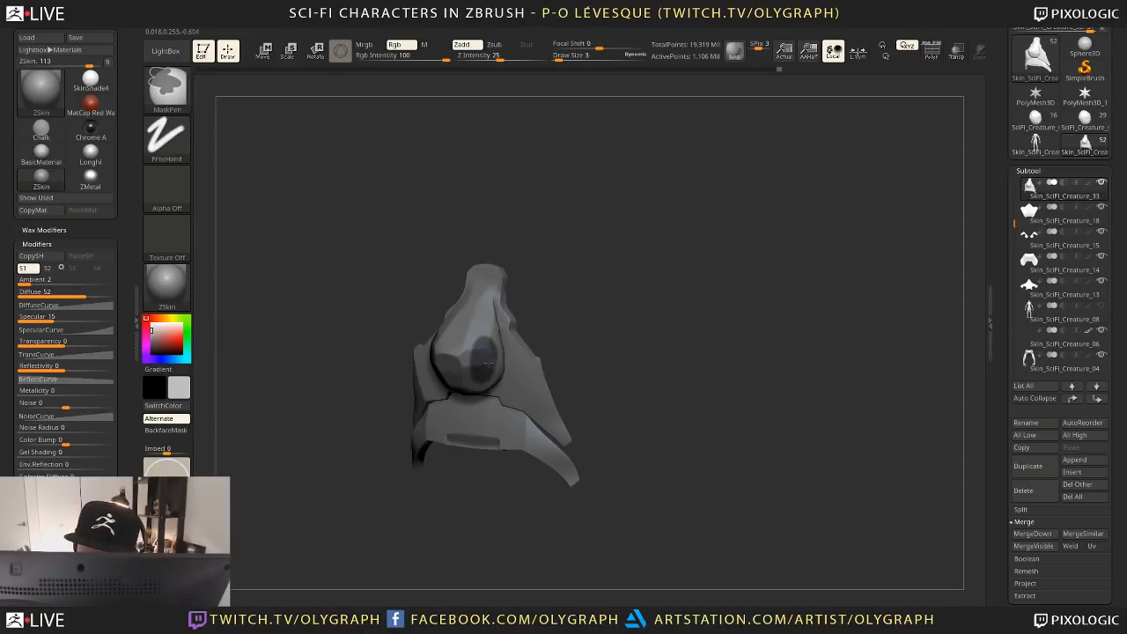
left_click(552, 313, "ctrl")
left_click_drag(561, 312, 599, 317, "shift")
key("w")
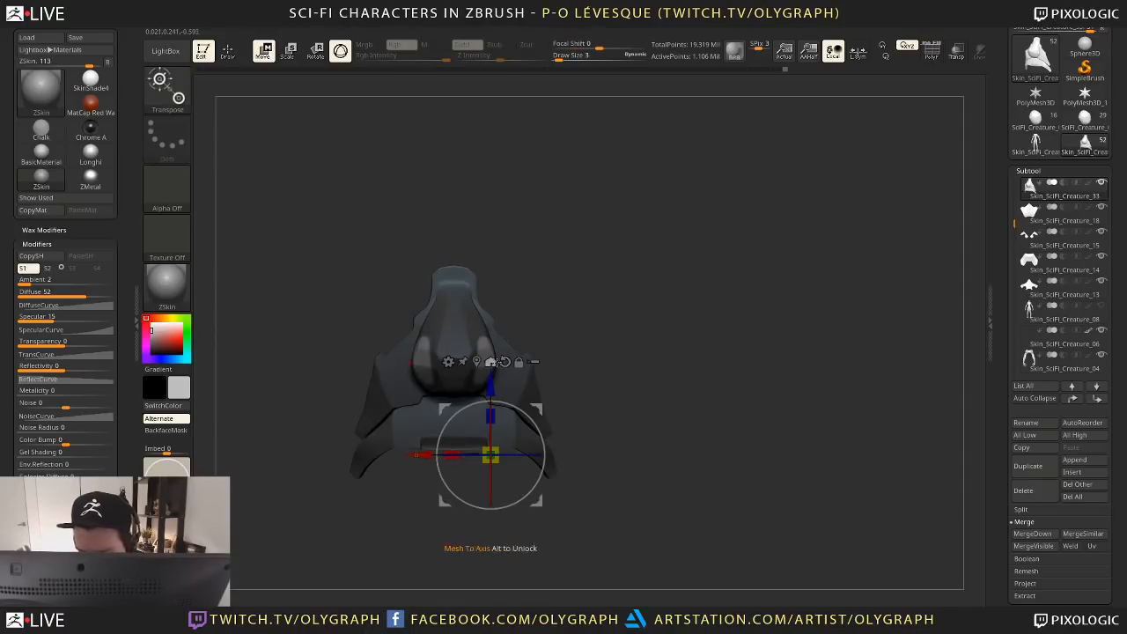
key("q")
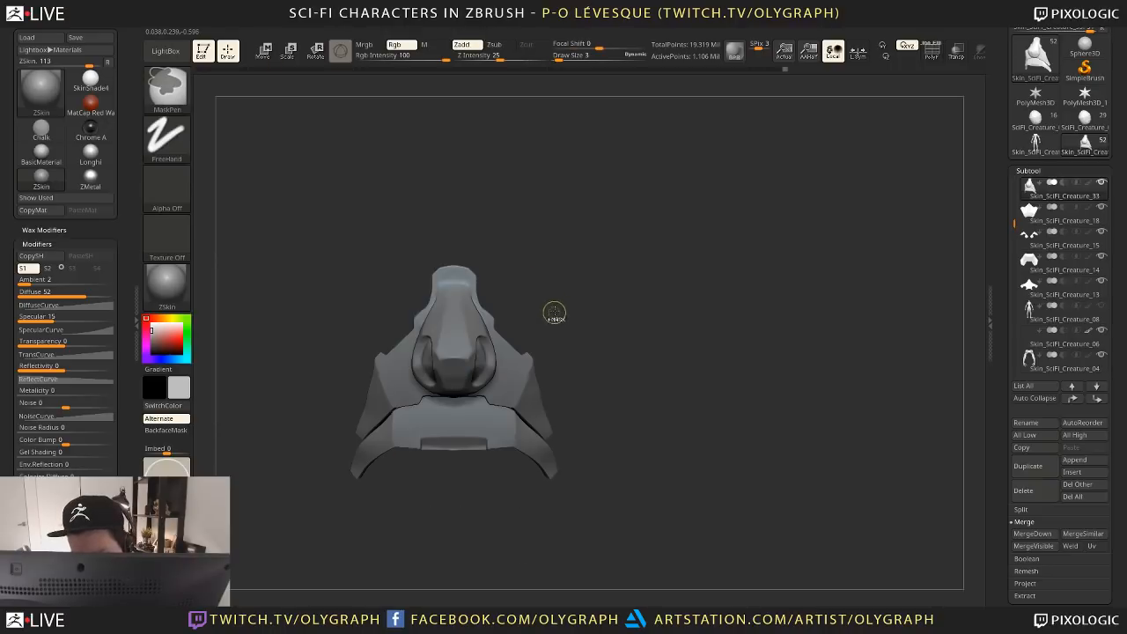
left_click_drag(536, 270, 554, 311, "ctrl")
Carve mirrored grooves from the side recesses up to the bulge's top with the Orb_Cracks brush at draw size 2
key("shift")
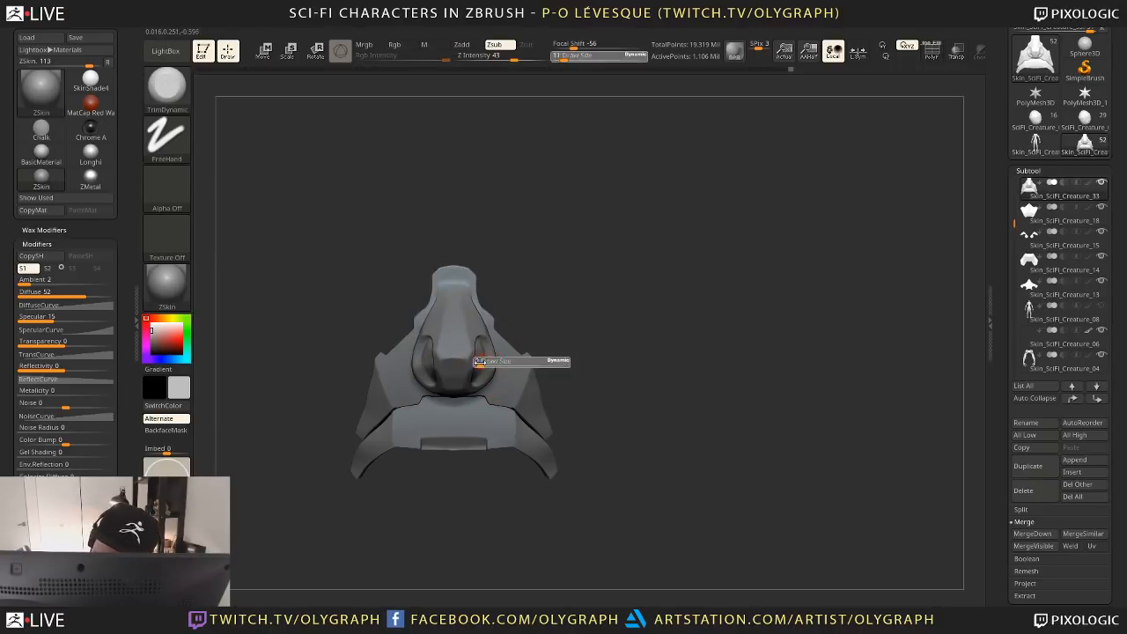
mouse_move(563, 361)
left_mouse_down()
mouse_move(543, 288)
mouse_move(573, 279)
left_mouse_up()
key("b")
key("o")
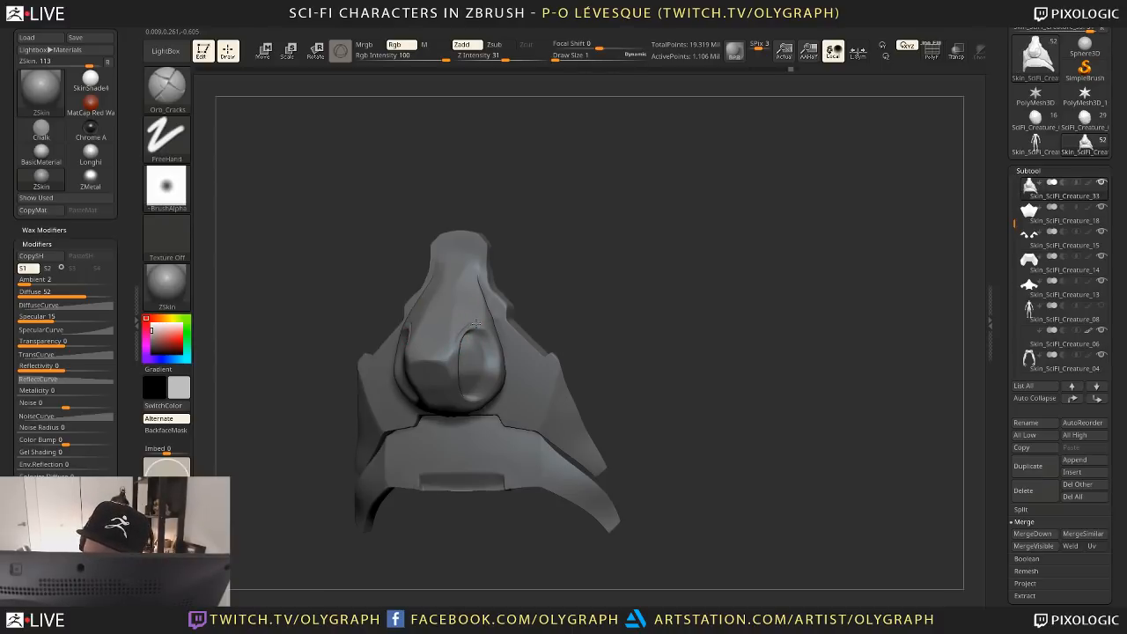
mouse_move(476, 336)
left_mouse_down()
mouse_move(470, 260)
mouse_move(475, 331)
left_mouse_up()
key("ctrl+z")
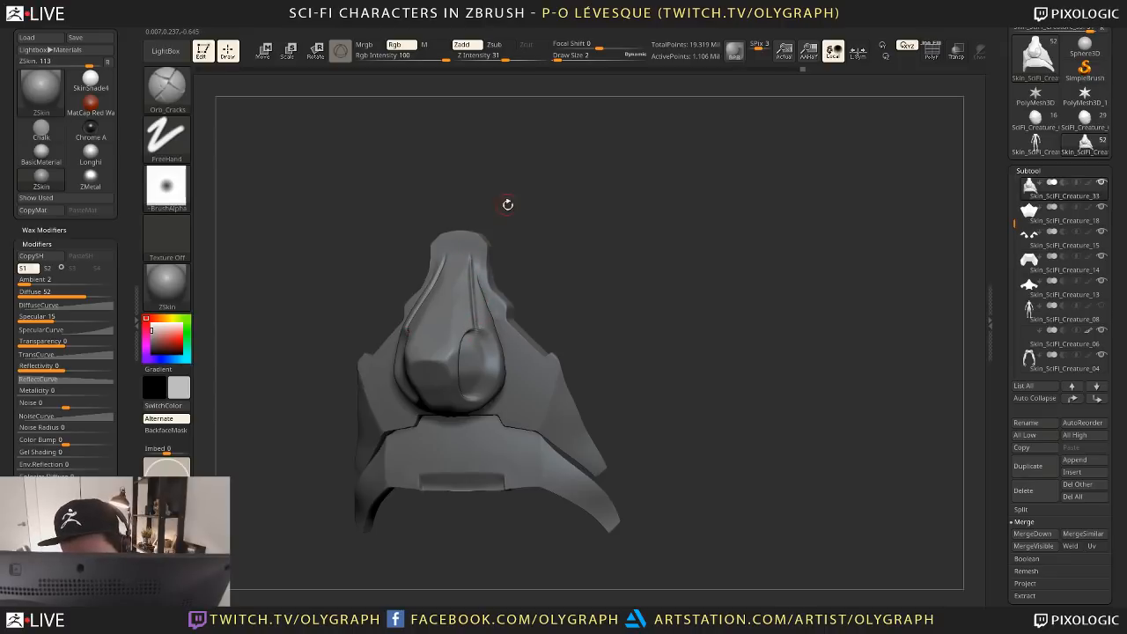
Carve a horizontal groove between the side recesses and creases down the bulge's lower front, and add a subdivision level
left_click_drag(507, 205, 478, 241)
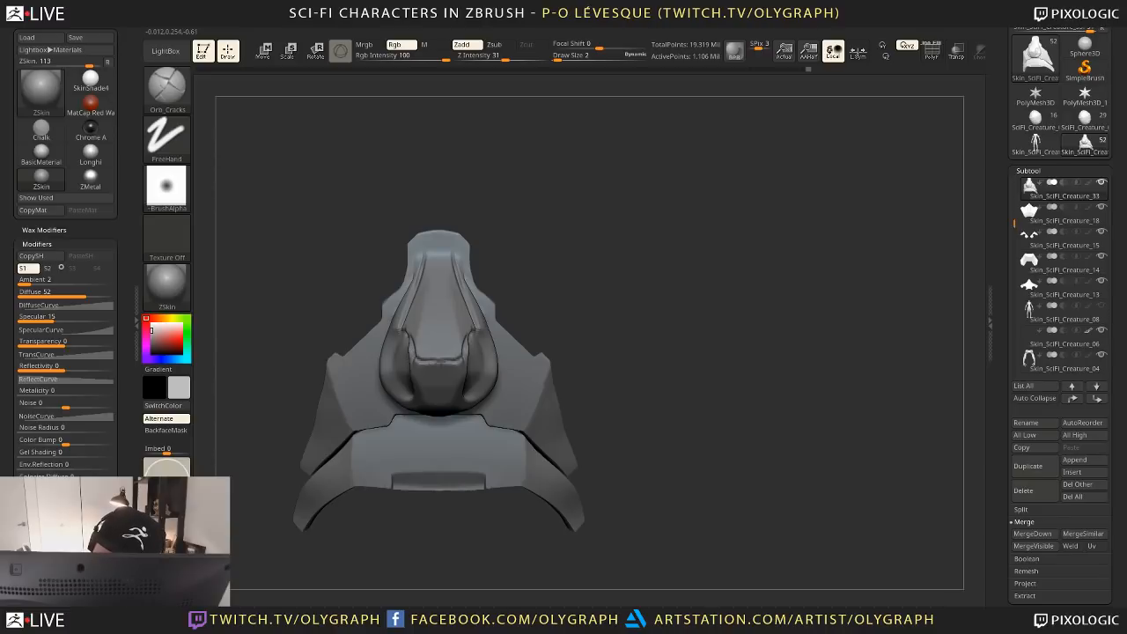
left_click_drag(453, 361, 418, 363)
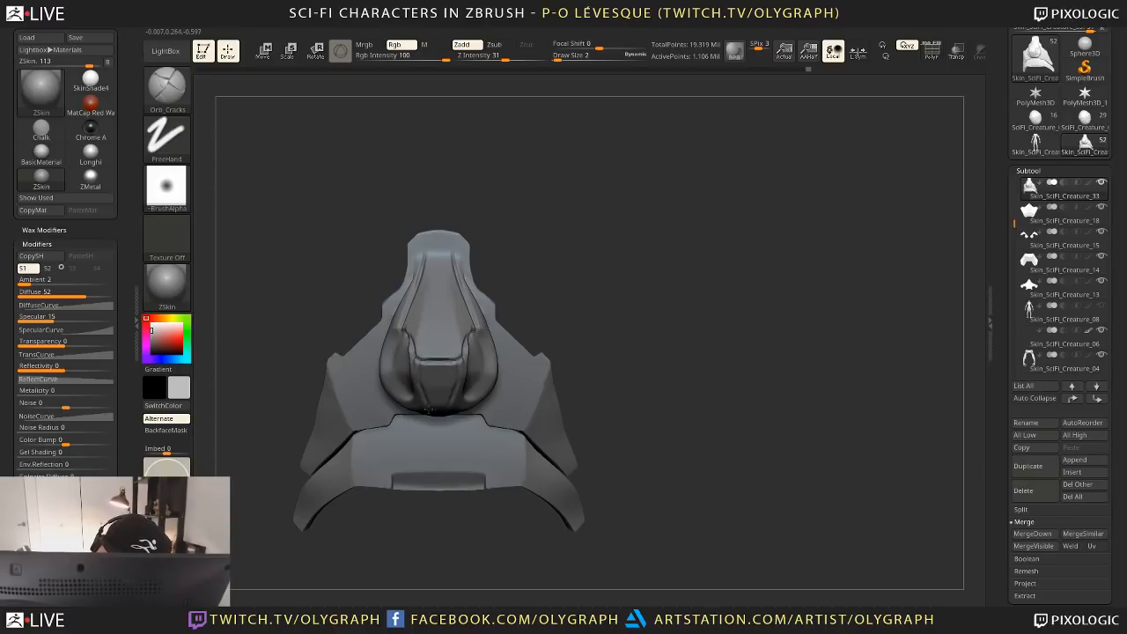
left_click_drag(568, 327, 616, 242)
key("ctrl+d")
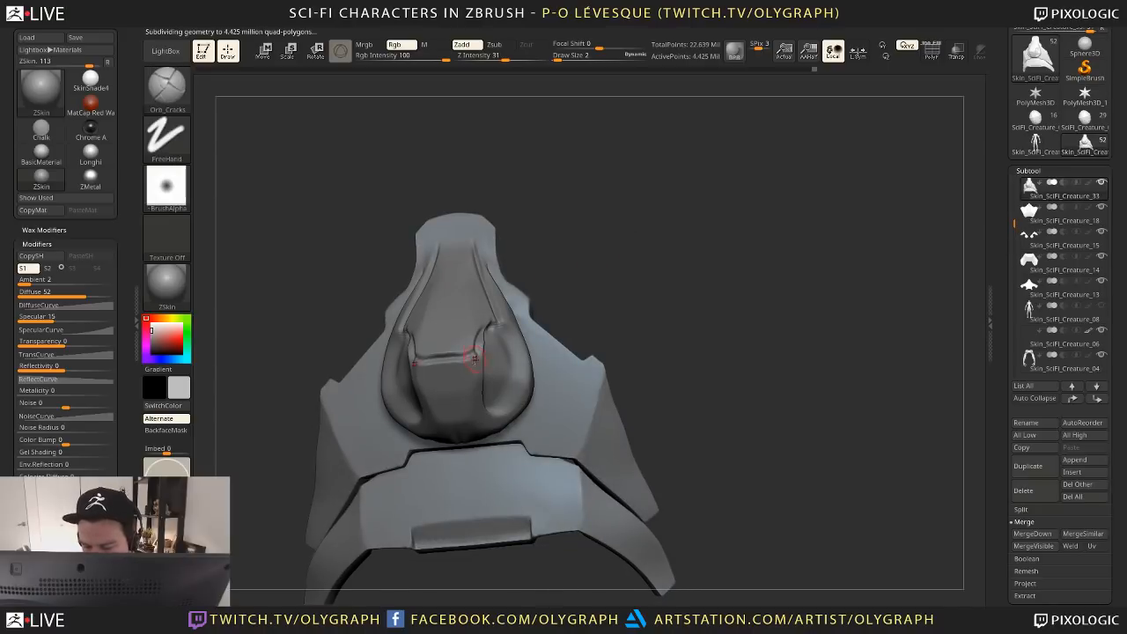
Carve fine grooves outlining the lower front facet of the central bulge with the Orb_Cracks brush at draw size 1
key("s")
left_click_drag(476, 358, 471, 359)
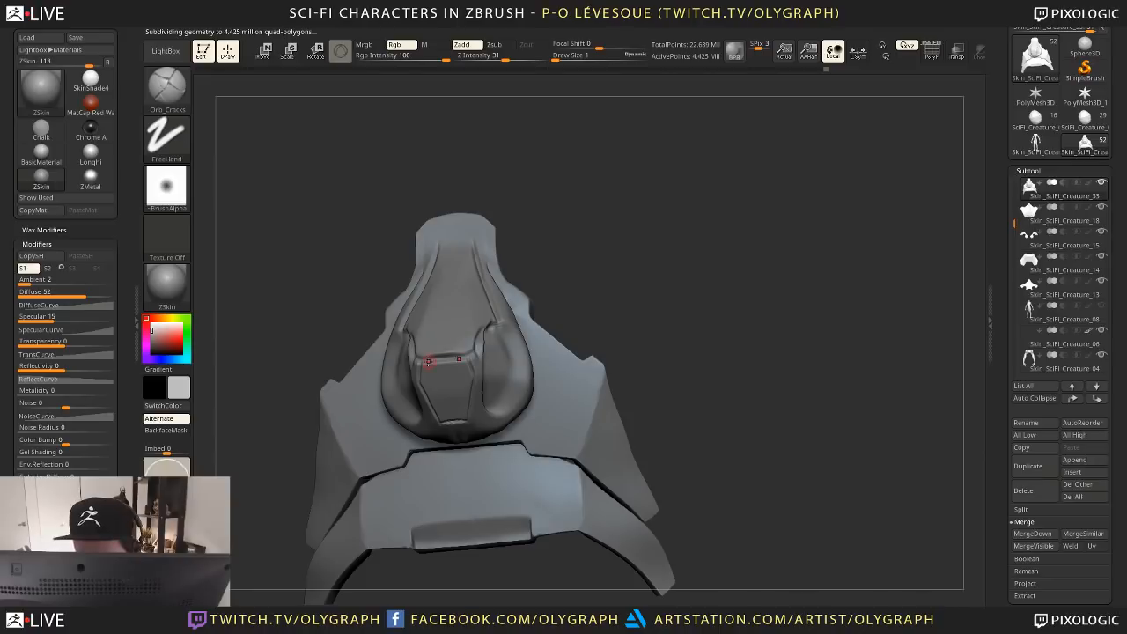
right_click_drag(507, 314, 479, 339)
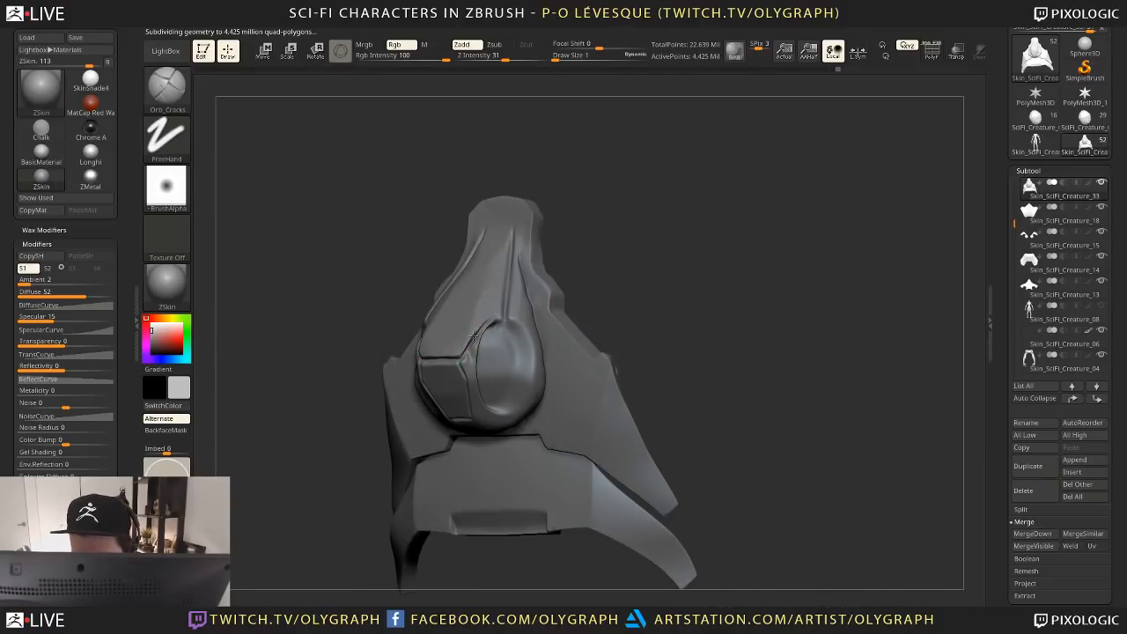
Undo the thin stroke in the bulge's side recess and recarve it as a mirrored curved groove at draw size 2
mouse_move(504, 314)
right_mouse_down()
mouse_move(602, 246)
mouse_move(466, 313)
mouse_move(507, 335)
right_mouse_up()
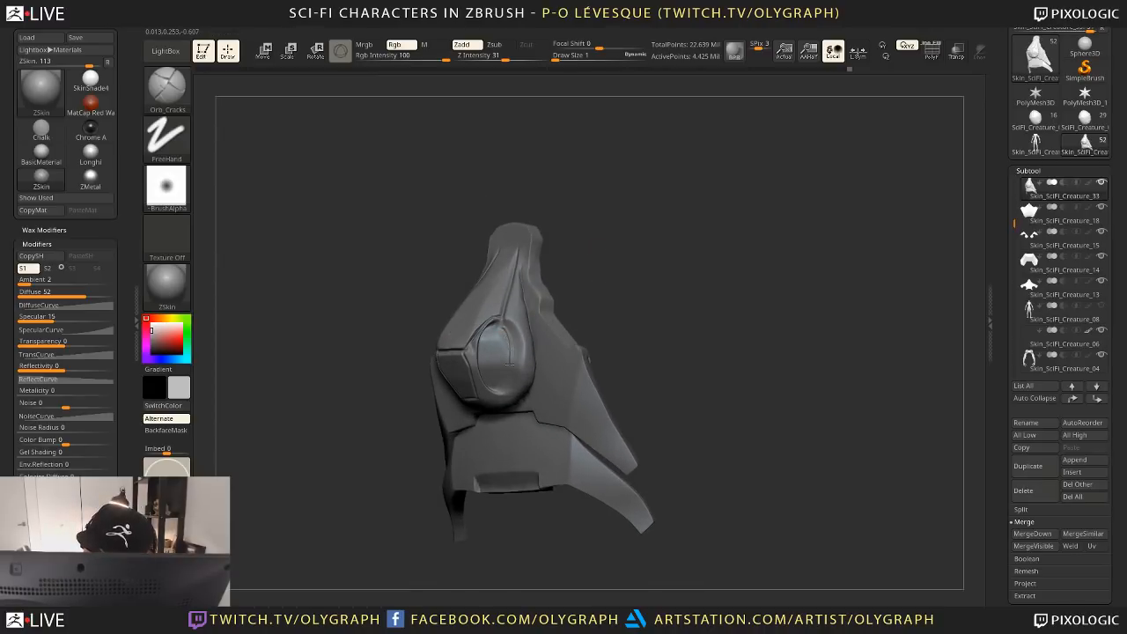
key("ctrl+z")
key("s")
left_click(501, 327)
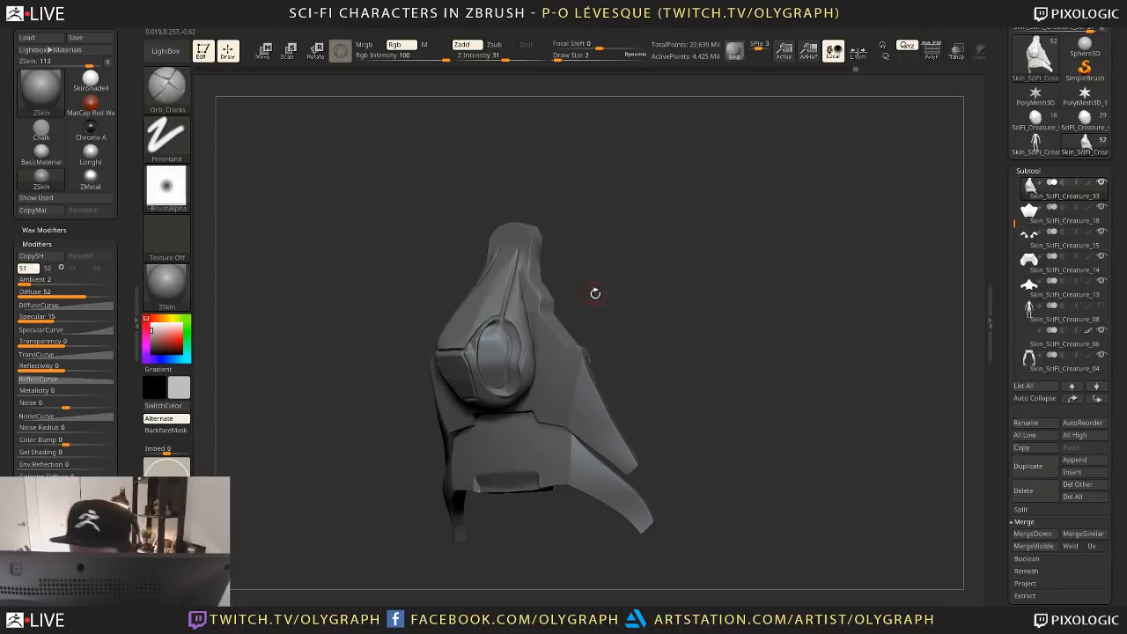
right_click_drag(596, 294, 591, 244, "shift")
Show the whole creature again and adjust the bulge and lower plate proportions with the Move brush at draw sizes 12 to 21
key("shift+s")
key("space")
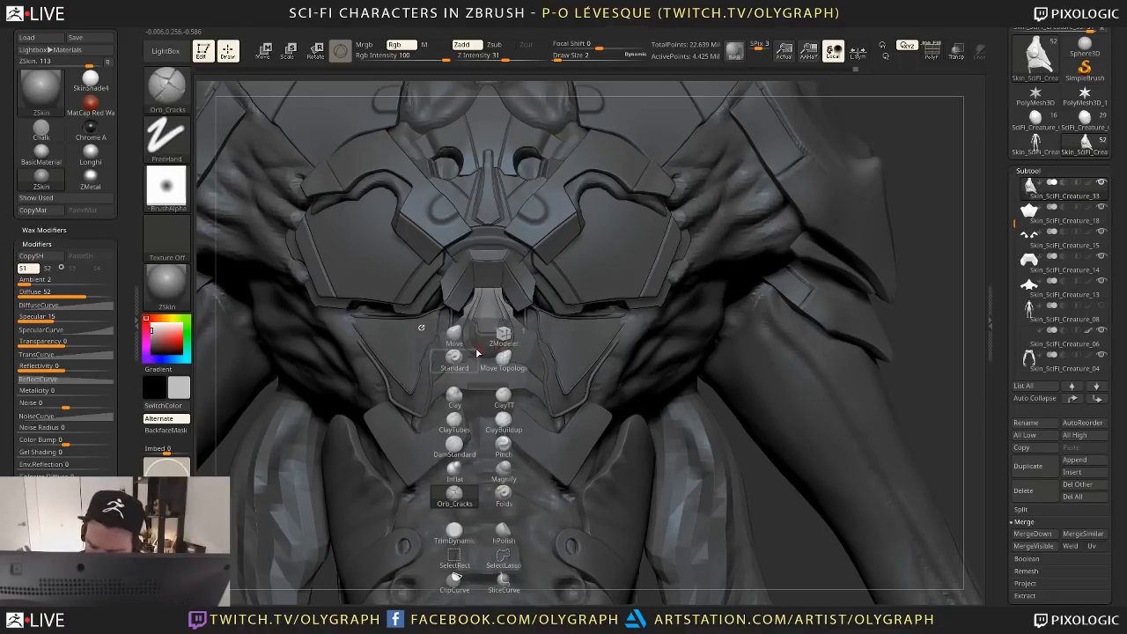
left_click(454, 334)
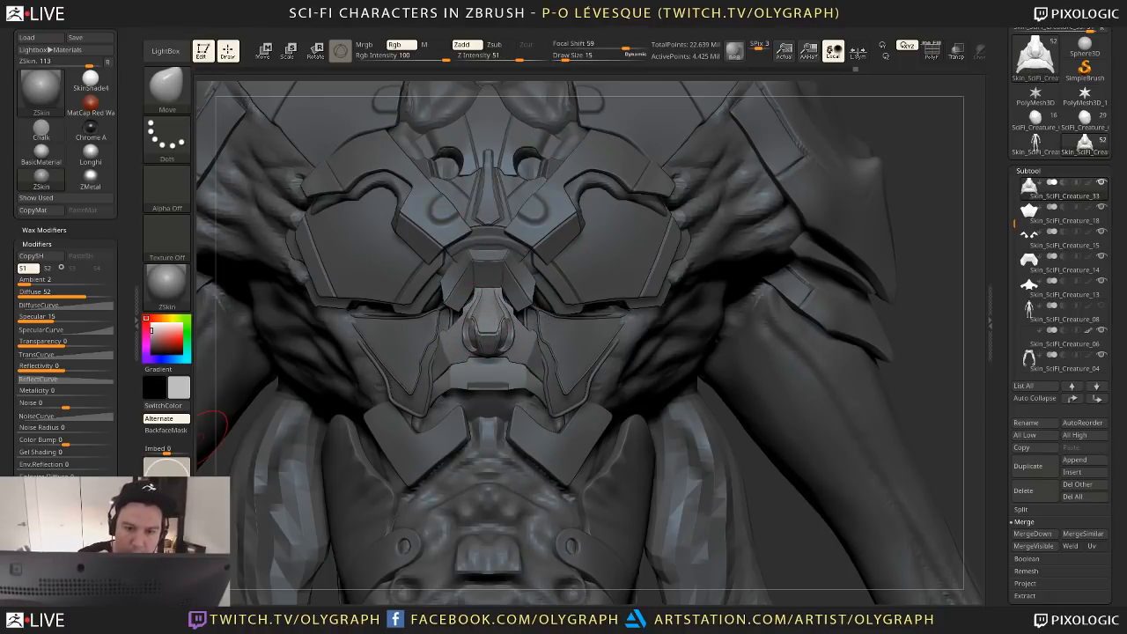
double_click(133, 79)
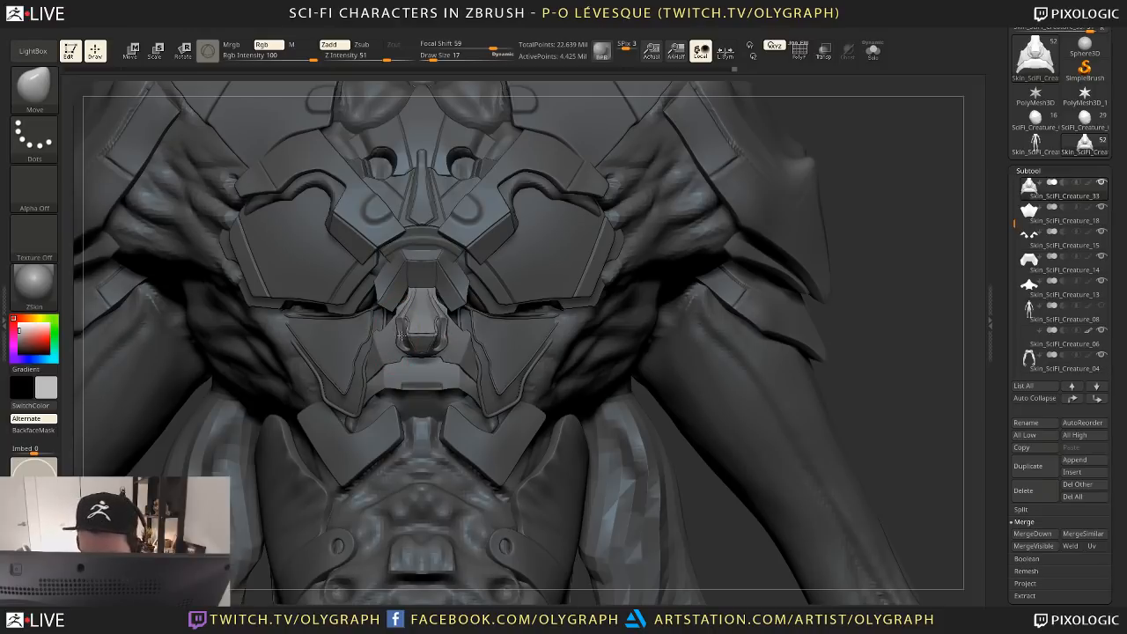
key("[")
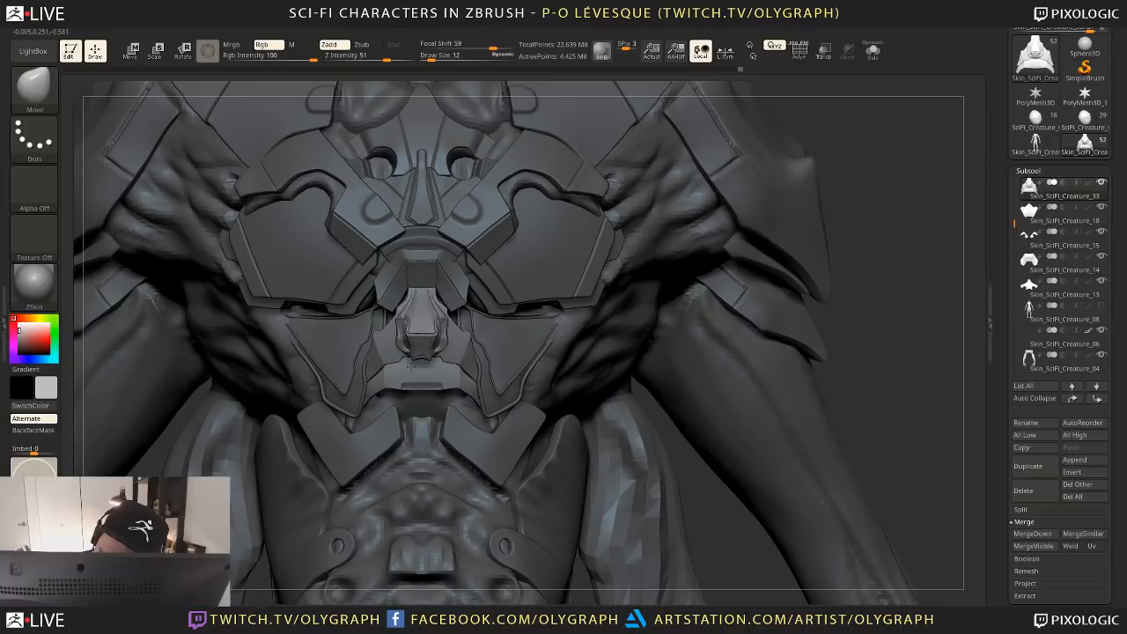
mouse_move(421, 355)
left_mouse_down()
mouse_move(404, 368)
mouse_move(406, 401)
left_mouse_up()
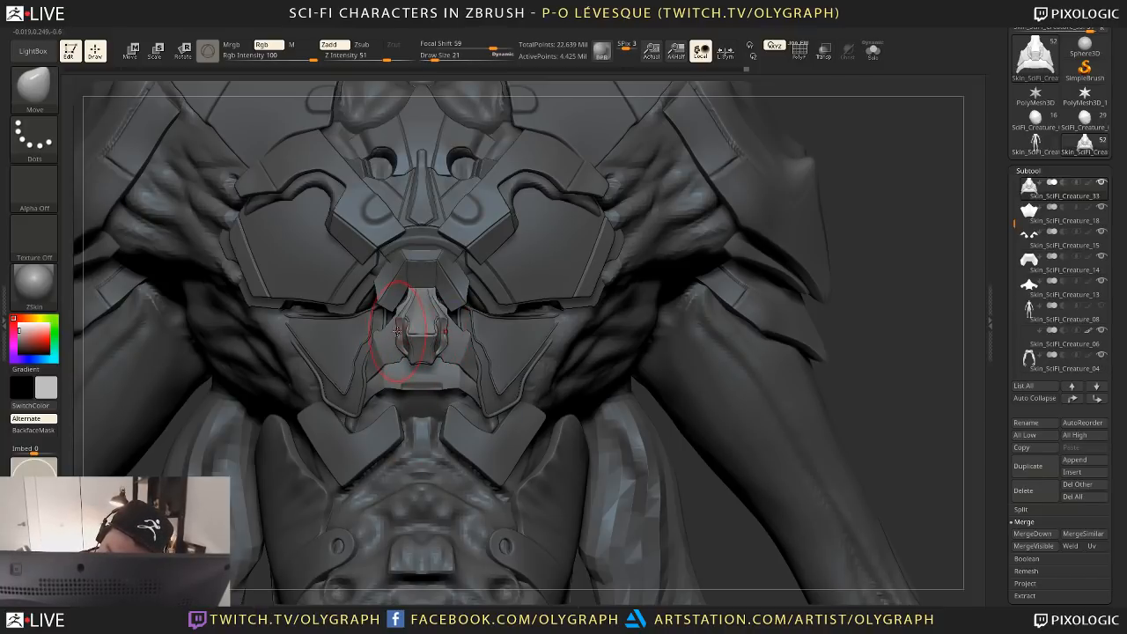
Select the SciFi_Creature_10 subtool and nudge the small central plates above the bulge with the Move brush at draw size 22
left_click_drag(764, 244, 656, 225, "alt")
left_click_drag(653, 344, 650, 551, "alt")
left_click_drag(398, 132, 400, 167, "alt")
left_click(400, 103, "alt")
mouse_move(669, 368)
left_mouse_down("alt")
mouse_move(668, 287)
mouse_move(664, 299)
mouse_move(689, 325)
mouse_move(639, 330)
mouse_move(755, 256)
left_mouse_up("alt")
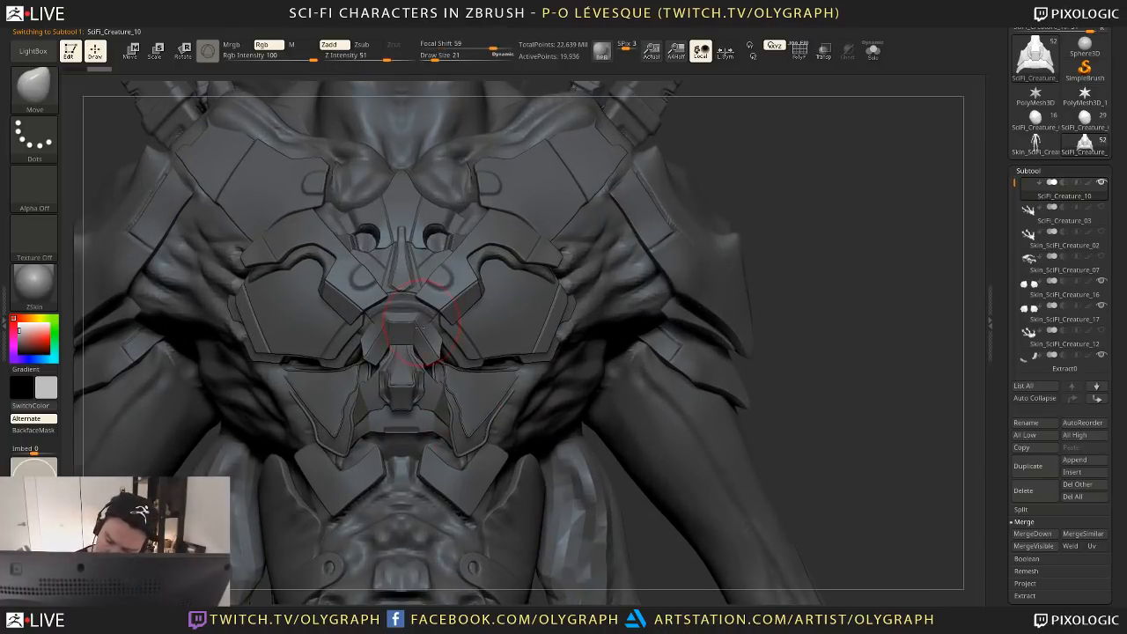
key("s")
key("s")
left_click_drag(392, 354, 391, 355)
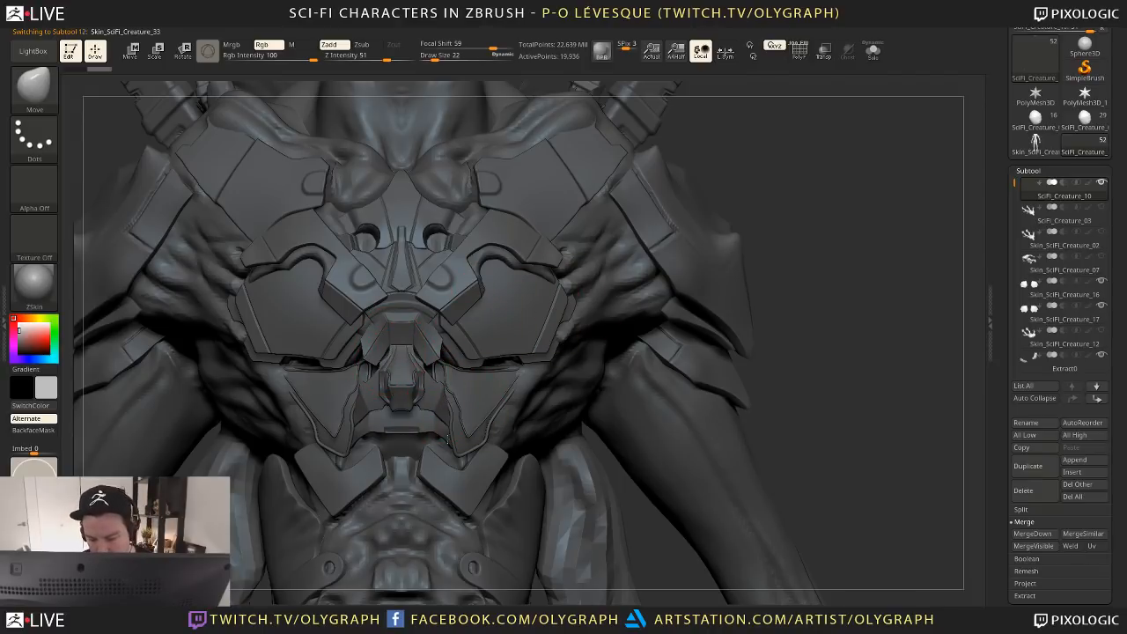
Select the Skin_SciFi_Creature_33 abdominal plates and set up the Standard brush with the DragRect stroke
left_click(472, 399, "alt")
key("b")
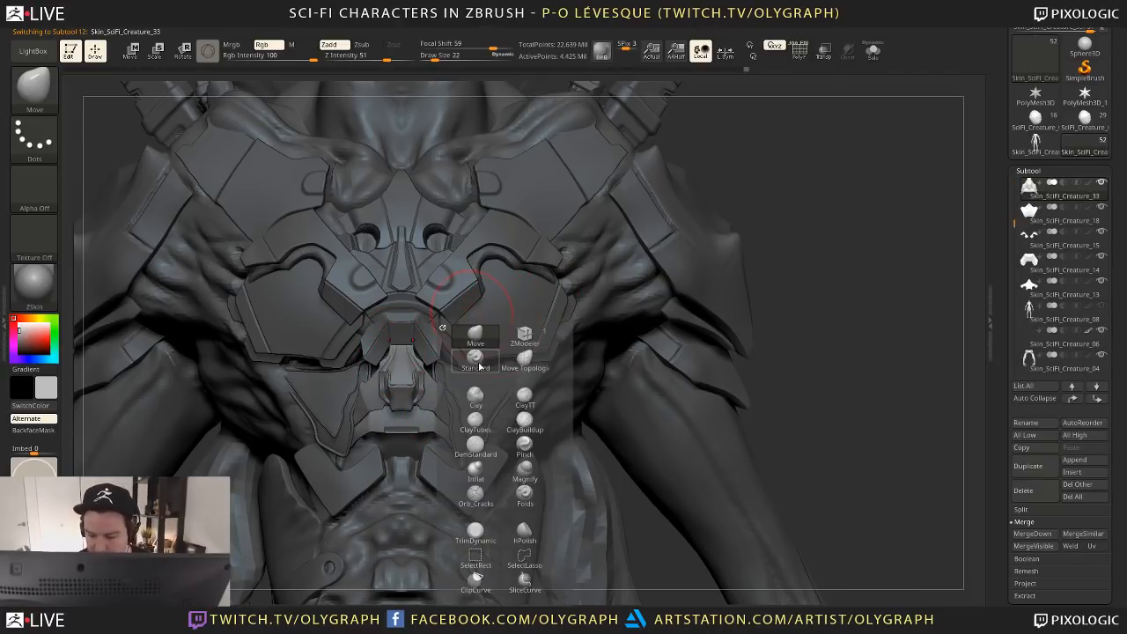
left_click(482, 363)
left_click(34, 136)
left_click(146, 149)
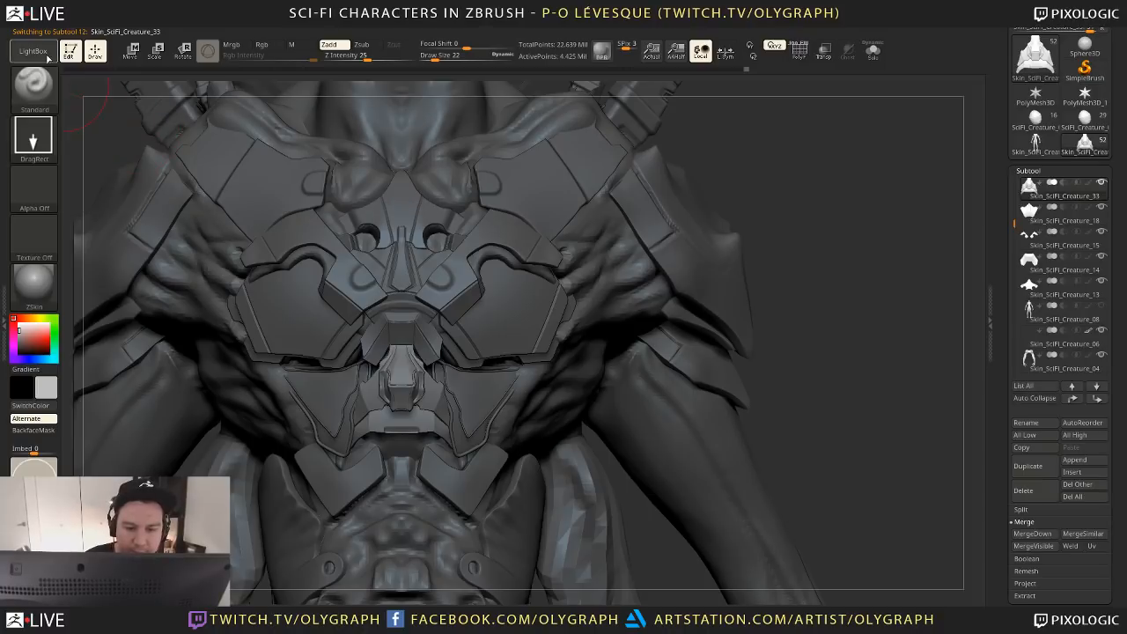
Load the JRO_Base17_in.psd alpha from the JRO folder in LightBox and isolate the abdominal plates
left_click(45, 53)
left_click(252, 84)
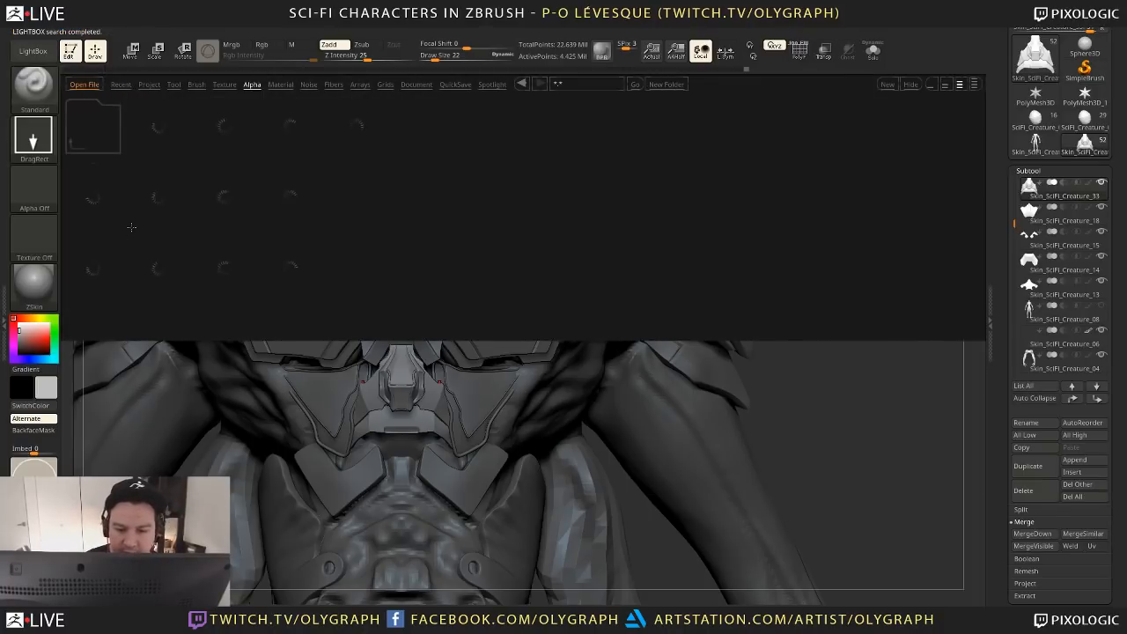
left_click(92, 128)
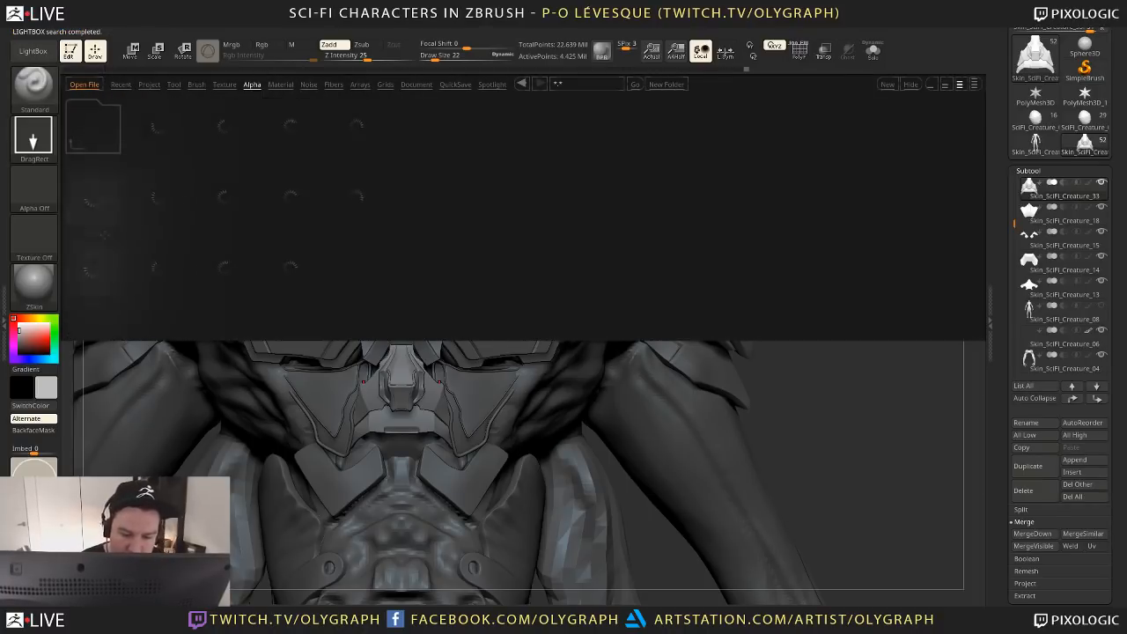
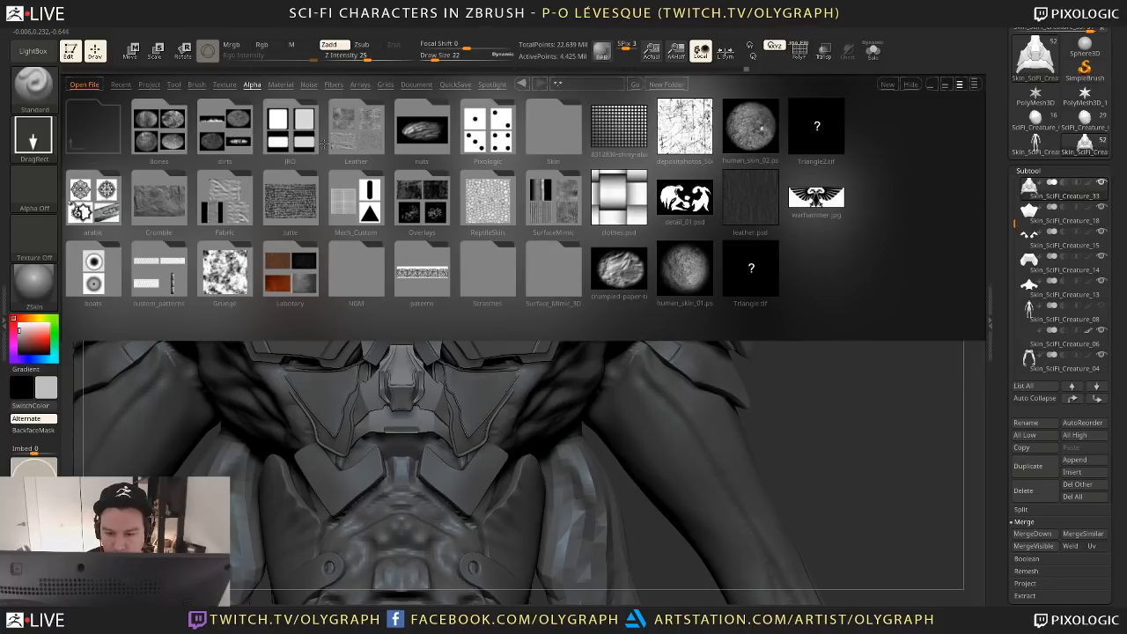
left_click(297, 134)
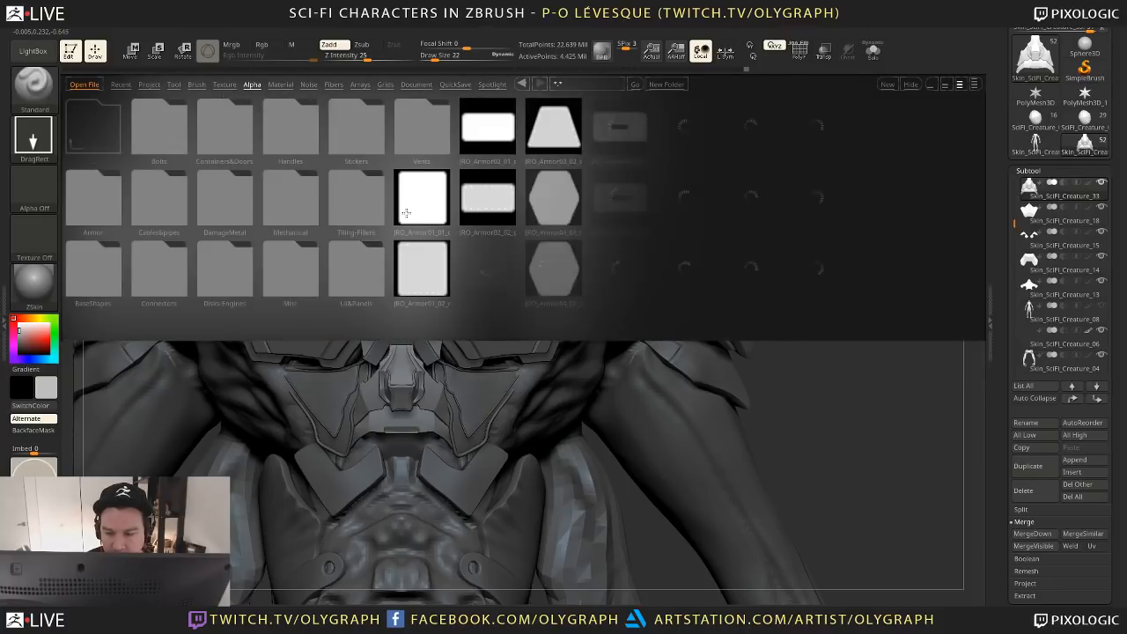
scroll(546, 208, "down", 10)
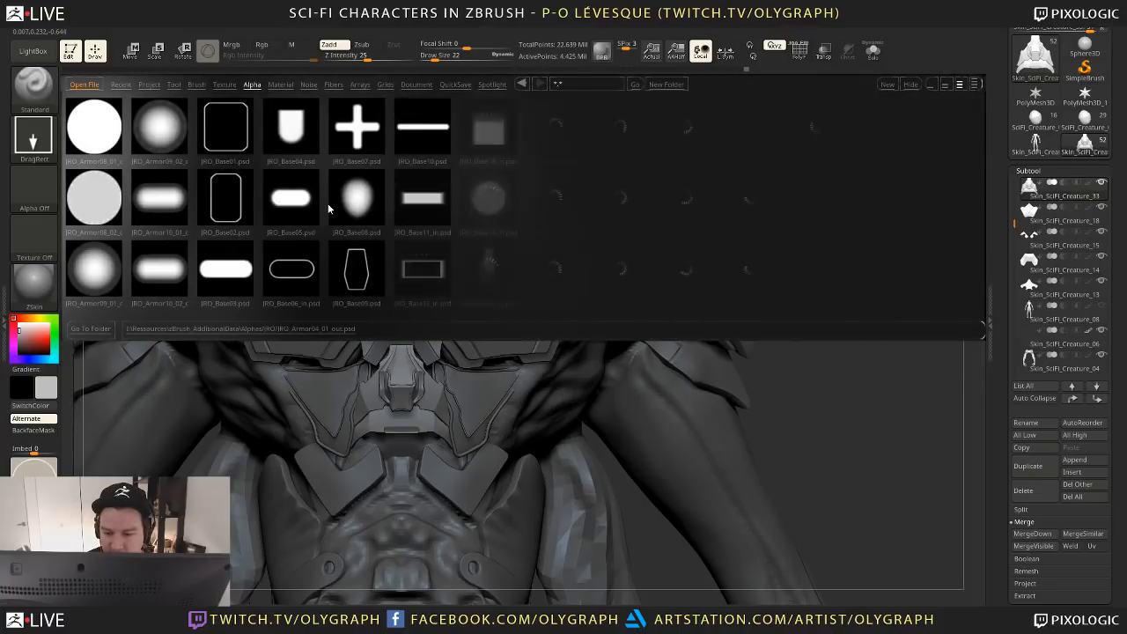
left_click_drag(547, 204, 454, 222)
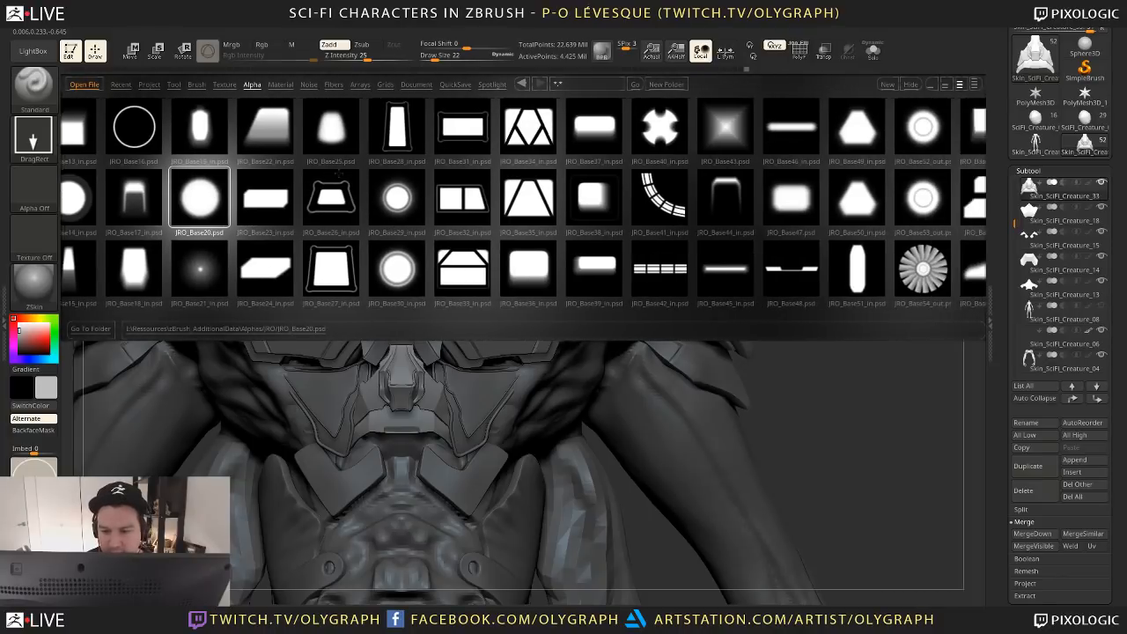
left_click(132, 201)
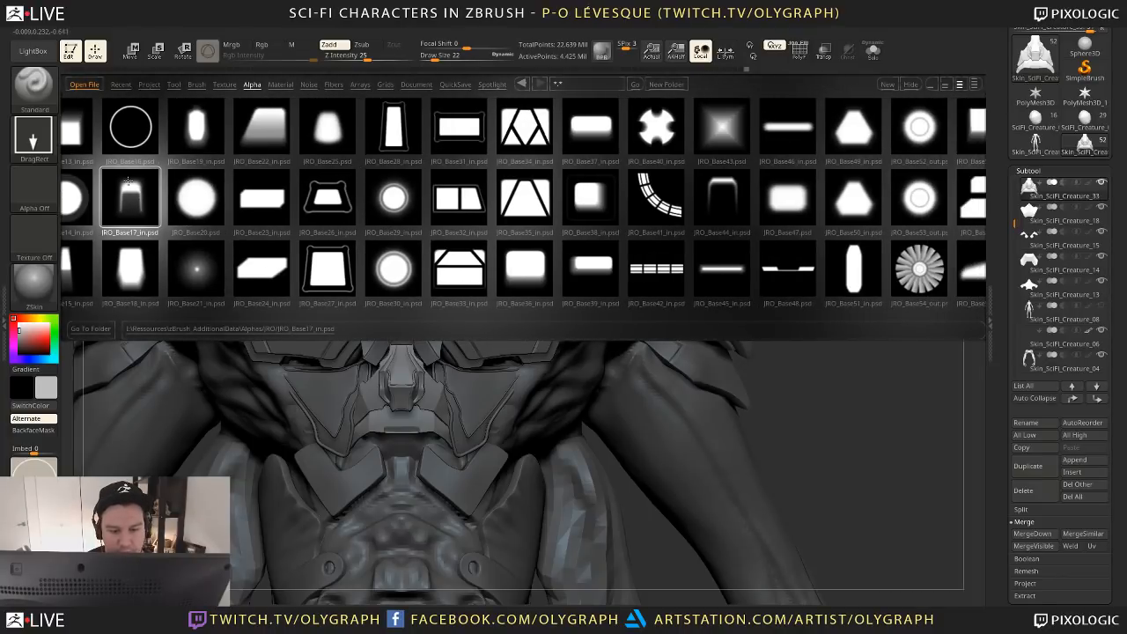
double_click(131, 185)
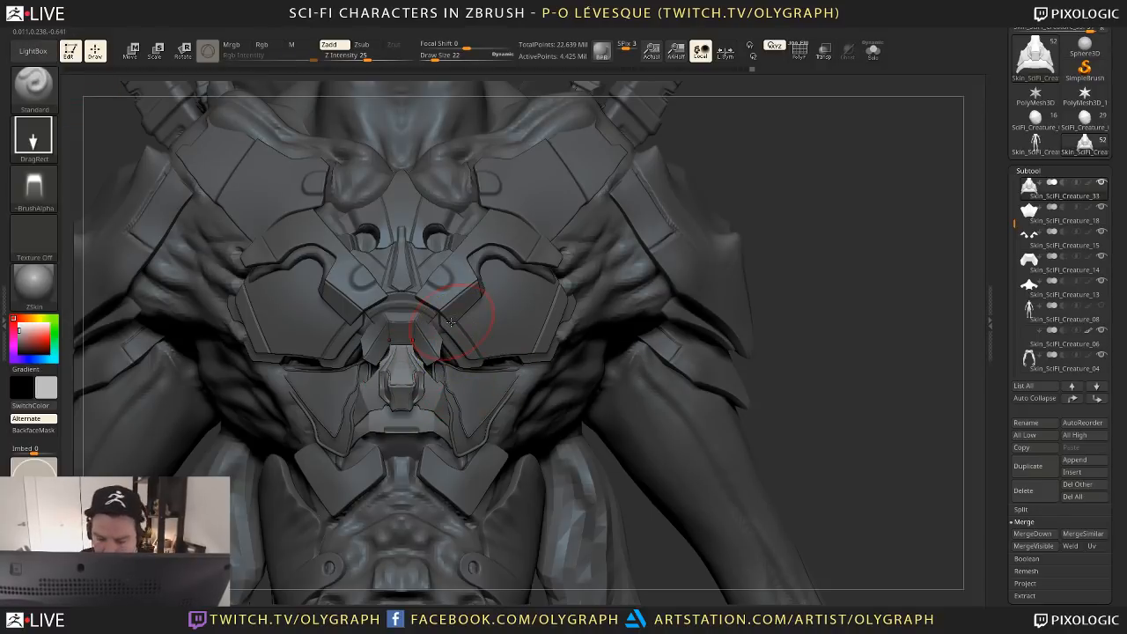
key("shift+s")
key("f")
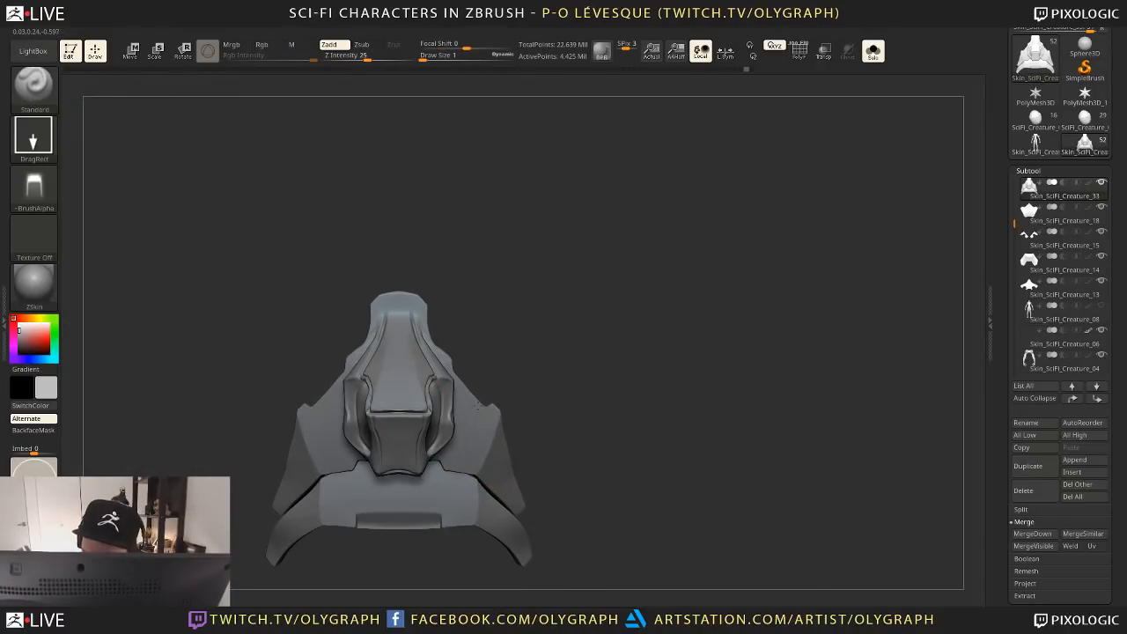
left_click(400, 57)
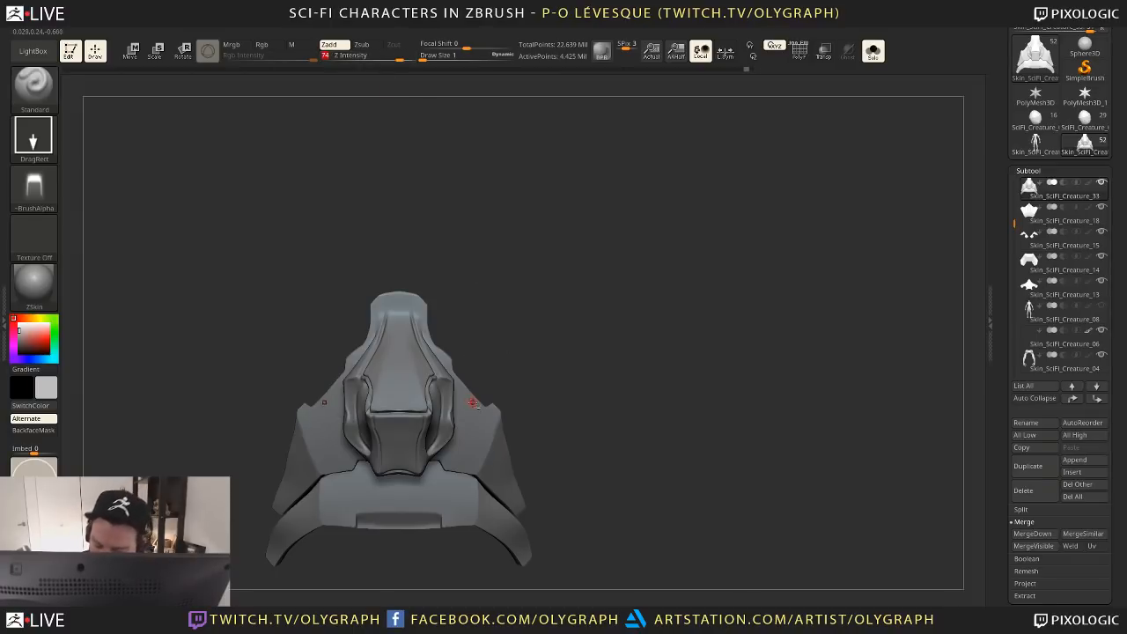
left_click_drag(481, 405, 460, 438)
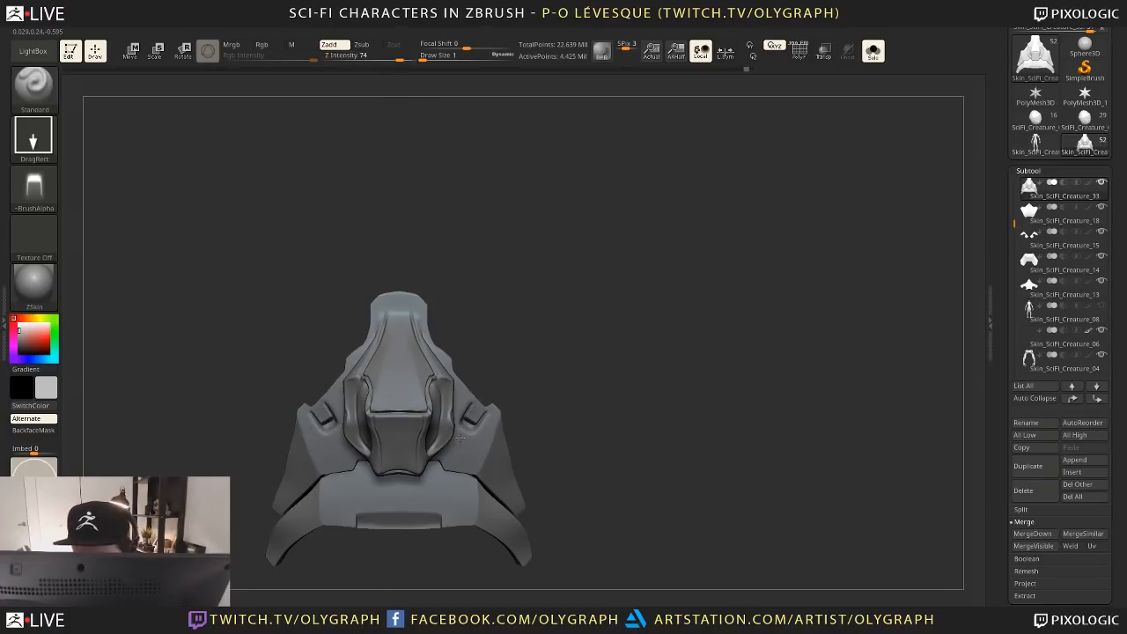
key("ctrl+z")
Set the Z Intensity to 47 and stamp mirrored notches beside the bulge and on the upper plate's outer edges
left_click(384, 58)
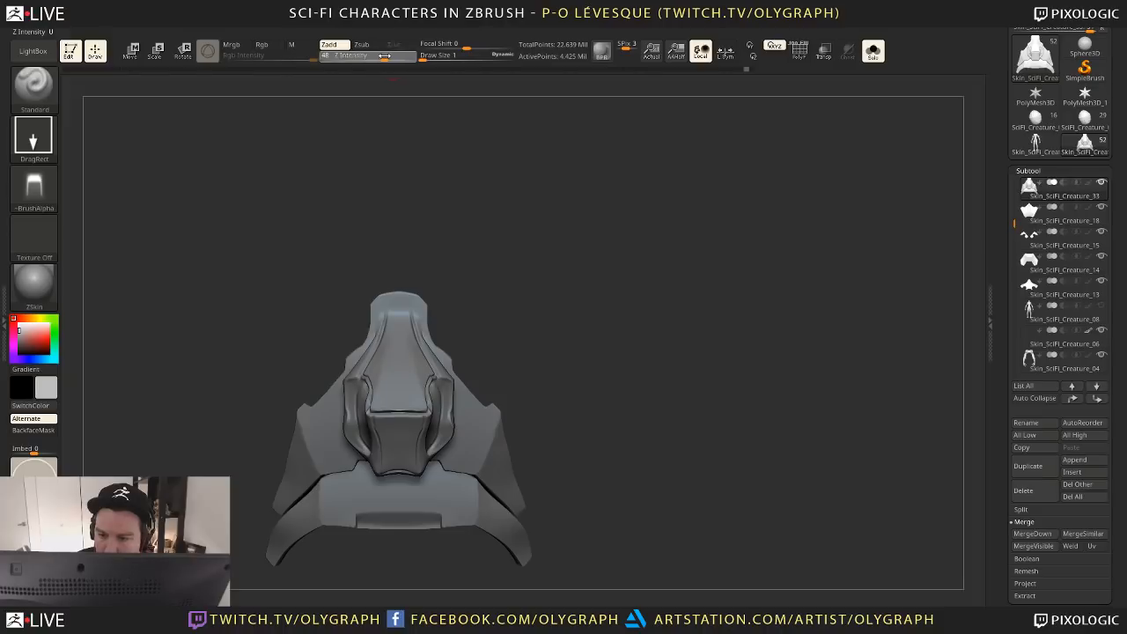
left_click_drag(461, 405, 453, 418)
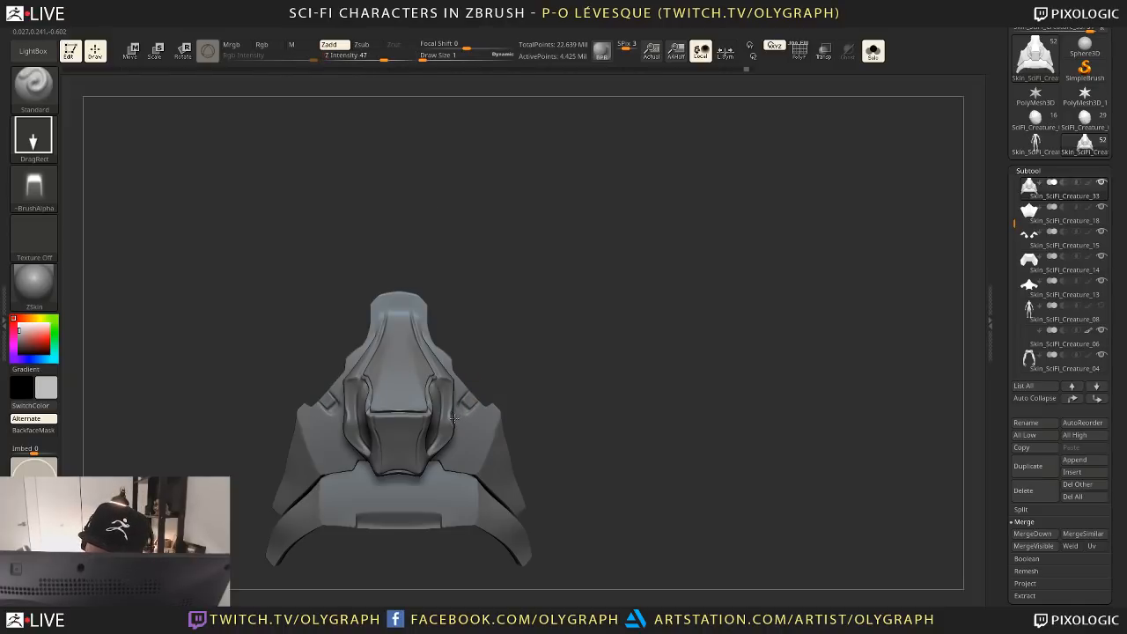
right_click_drag(507, 443, 503, 459)
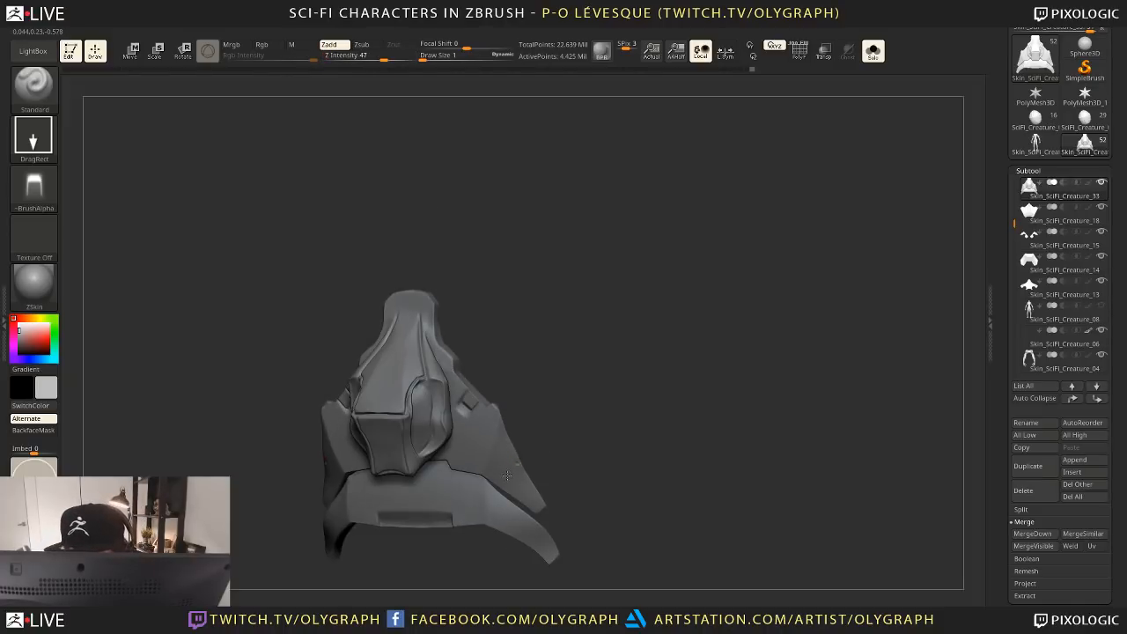
right_click_drag(573, 423, 582, 350, "shift")
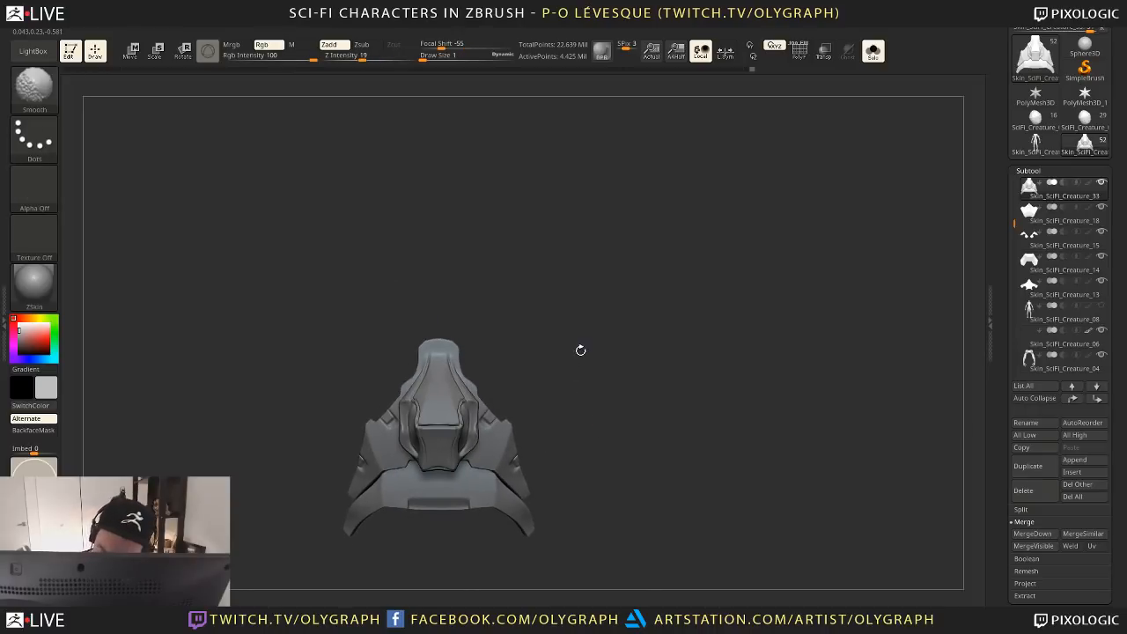
With the whole creature shown, stamp mirrored notches on the lower plate's front and hide the upper plate's polygroup
key("shift+s")
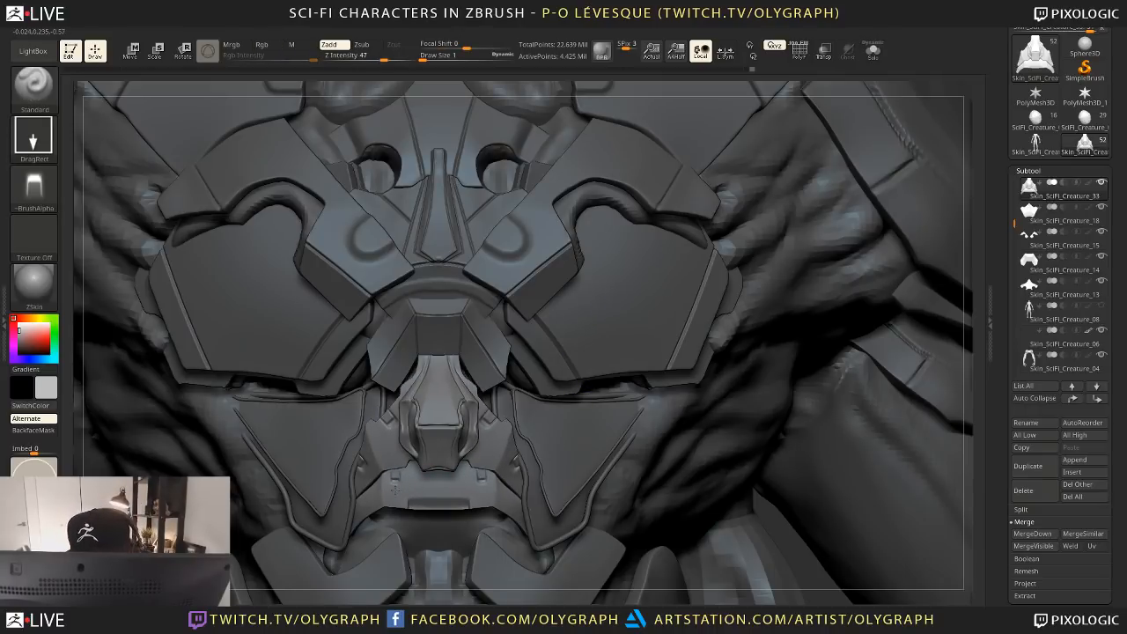
left_click_drag(395, 490, 395, 498)
key("ctrl+shift")
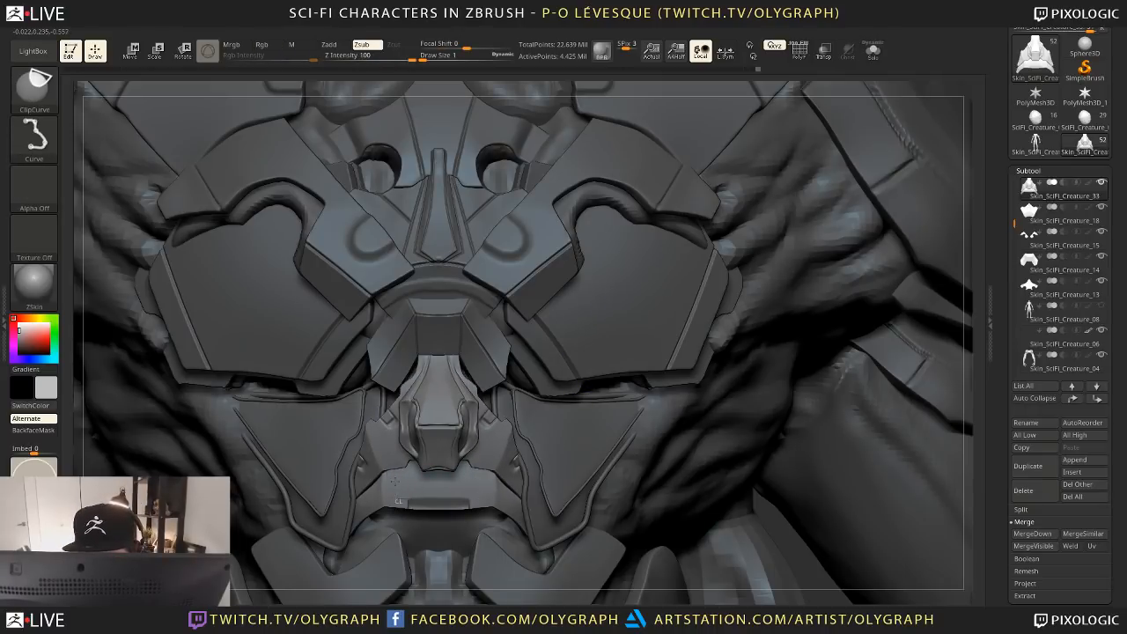
left_click(394, 472, "ctrl+alt+shift")
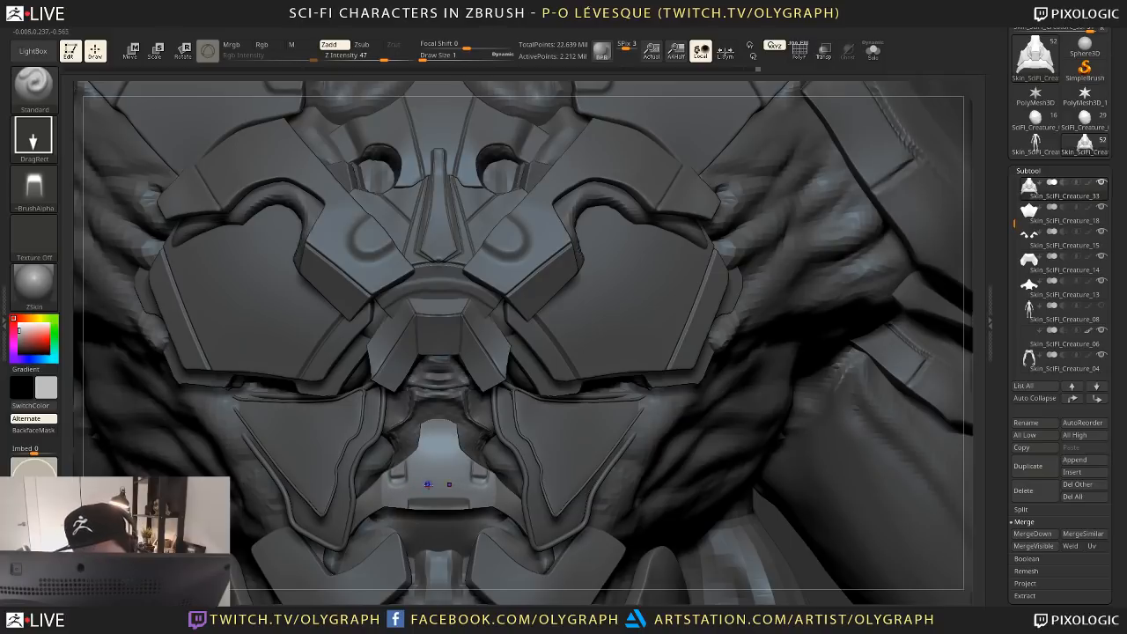
left_click(427, 484, "ctrl+shift")
left_click(220, 221, "ctrl+shift")
Load the JRO_Base59_in.psd alpha from the JRO folder in LightBox for the Standard brush
left_click(33, 50)
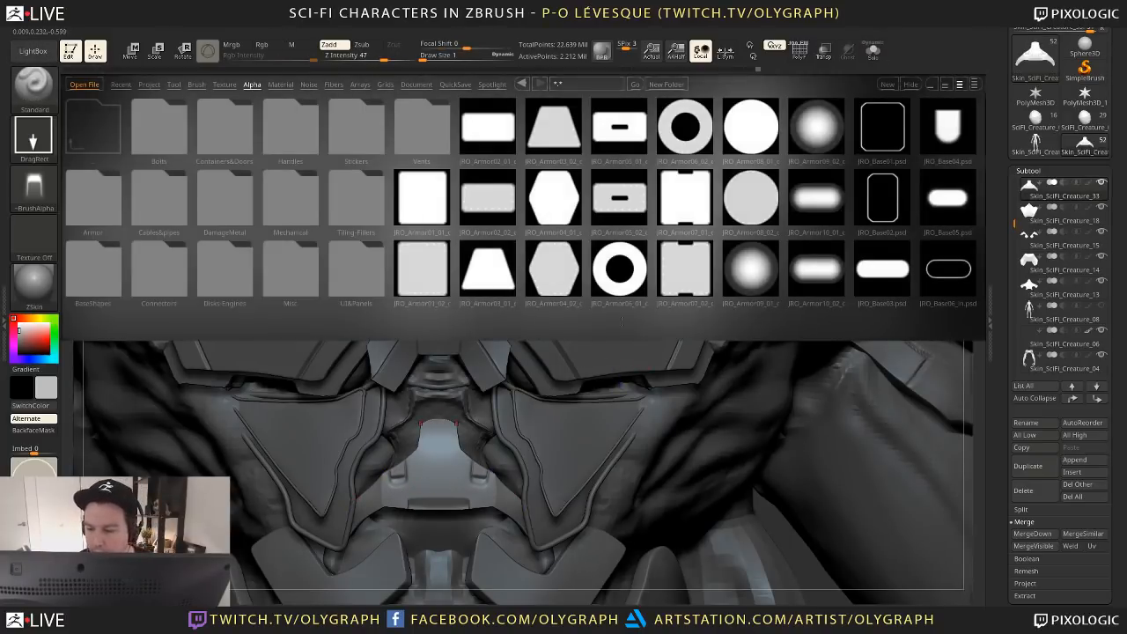
double_click(383, 291)
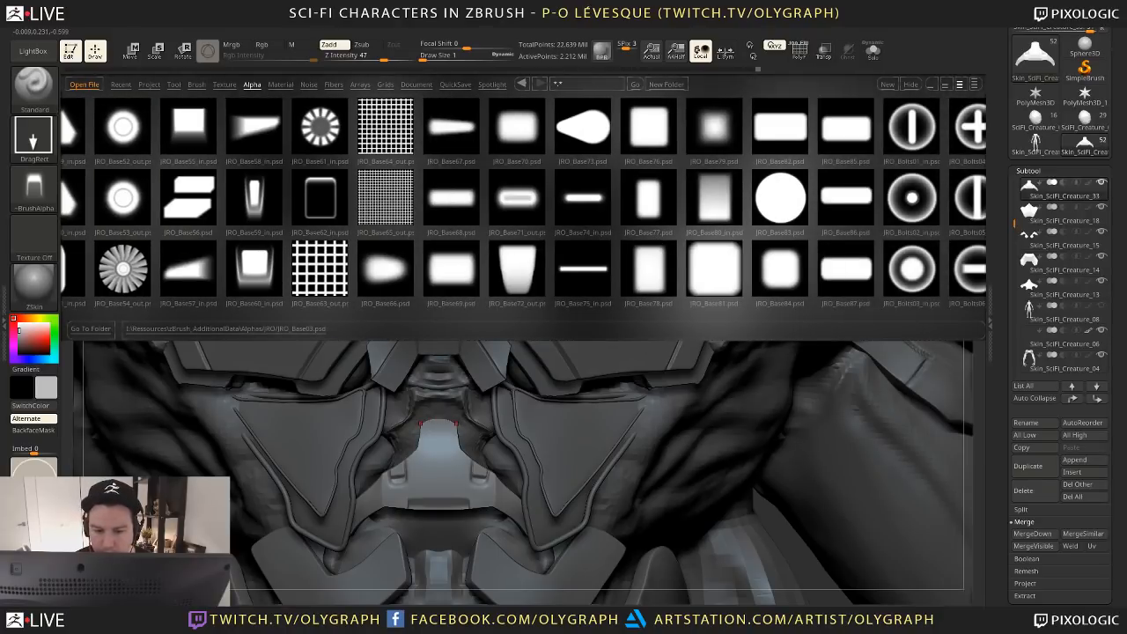
left_click_drag(254, 198, 401, 303)
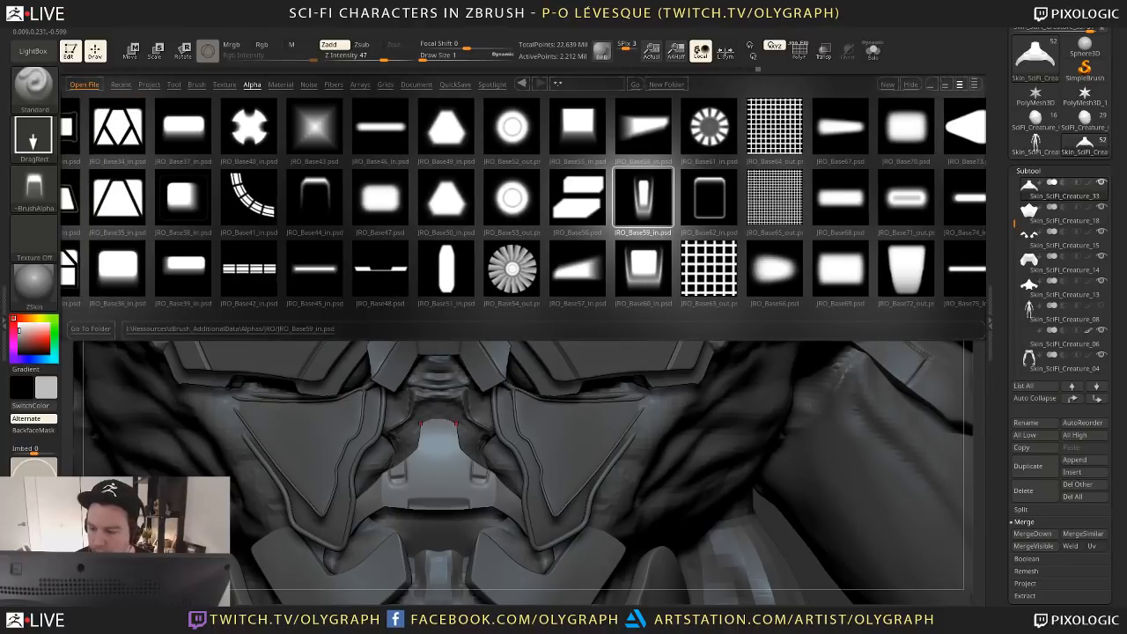
left_click_drag(653, 200, 440, 207)
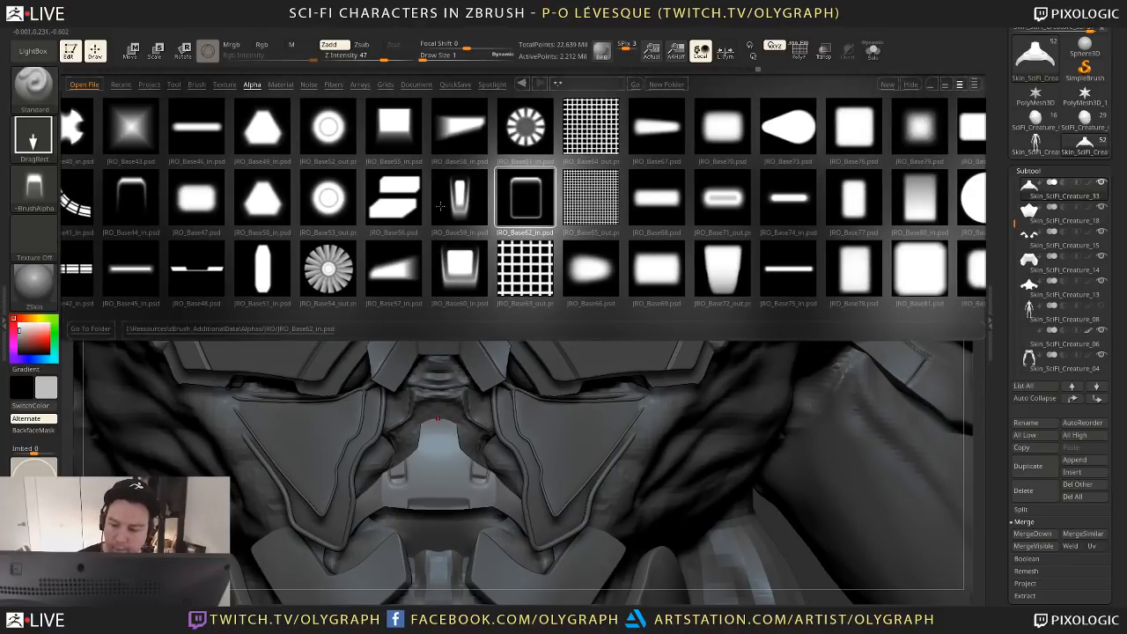
double_click(457, 198)
left_click(35, 51)
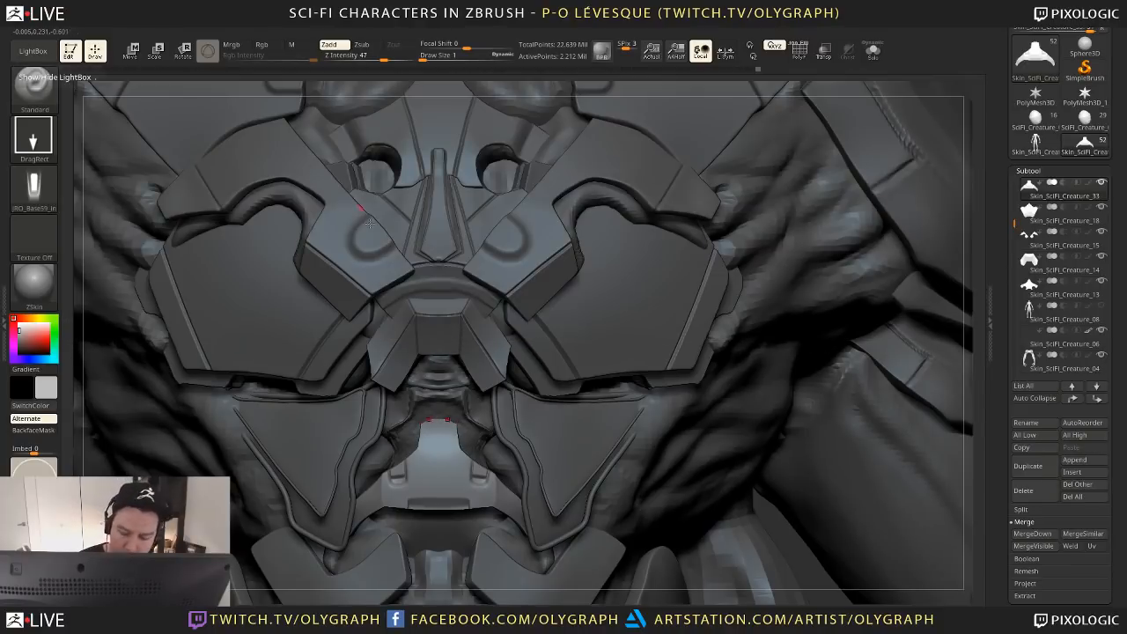
Stamp mirrored notches on the side arms of the lower abdominal plate, checking it both isolated and on the whole creature
key("shift+s")
left_click_drag(498, 415, 492, 368, "alt")
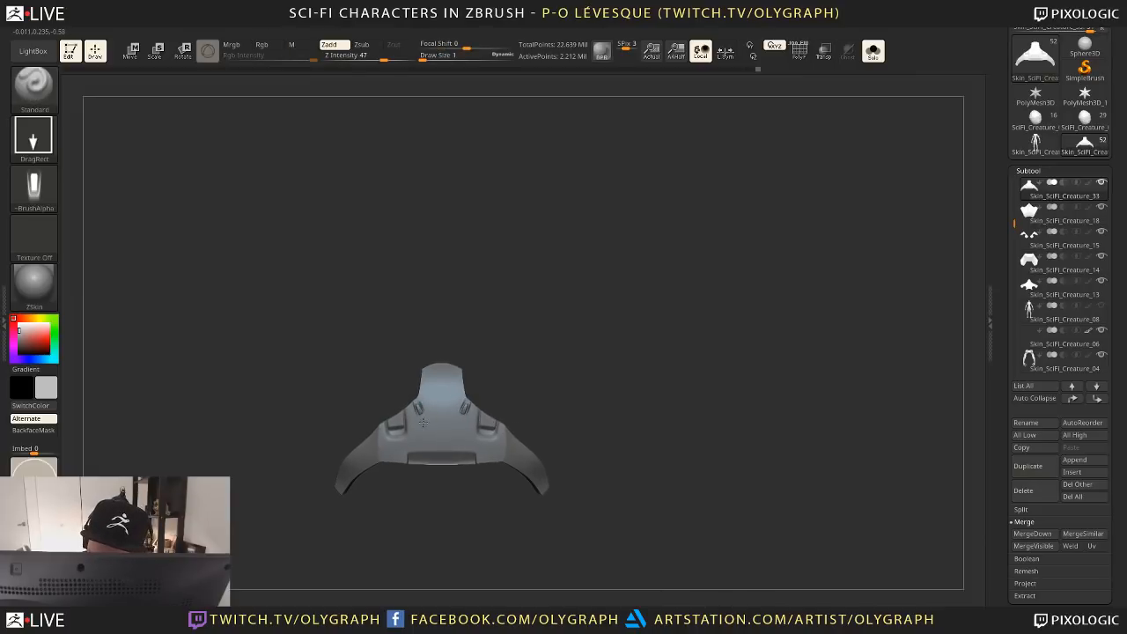
key("shift+s")
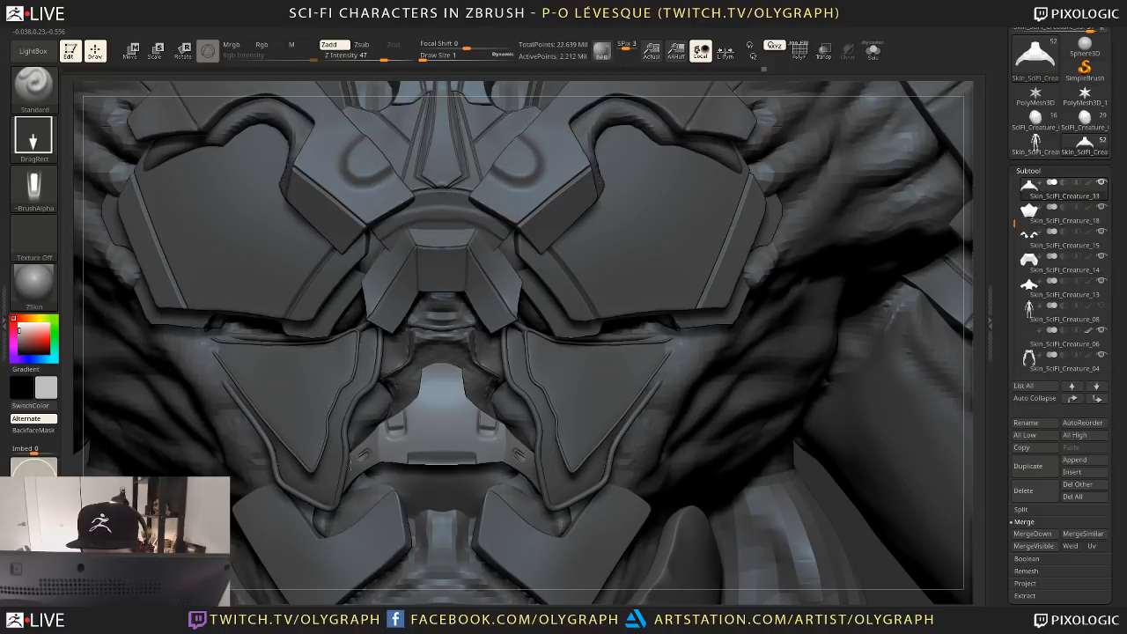
key("shift+s")
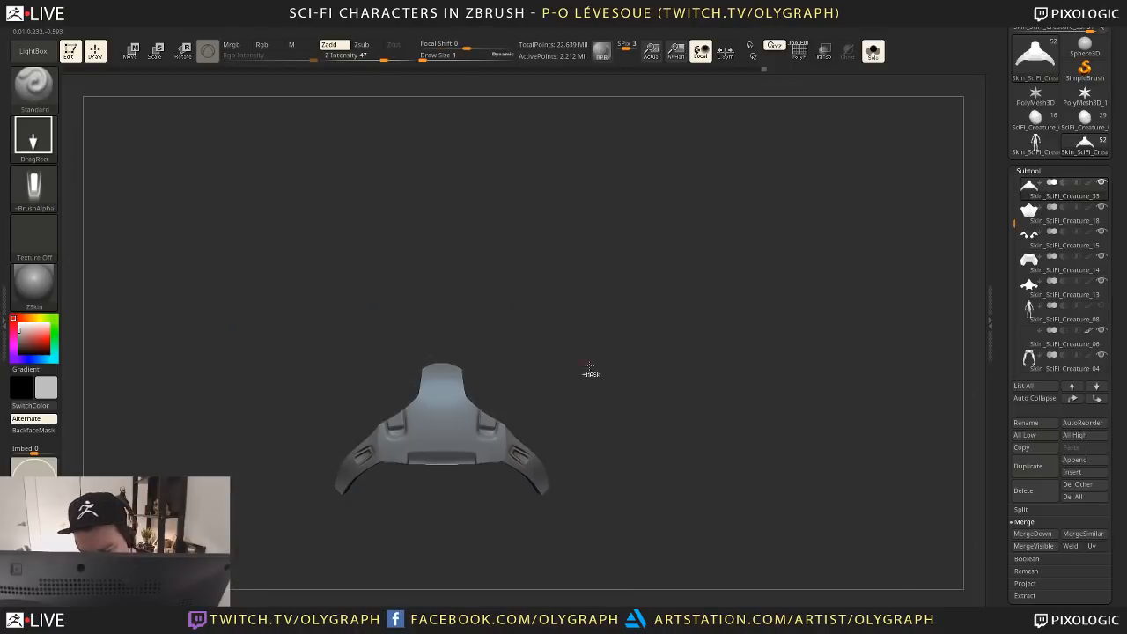
Unhide the upper abdominal plates and compare the chest with and without them on the whole creature
left_click(591, 390, "ctrl+shift")
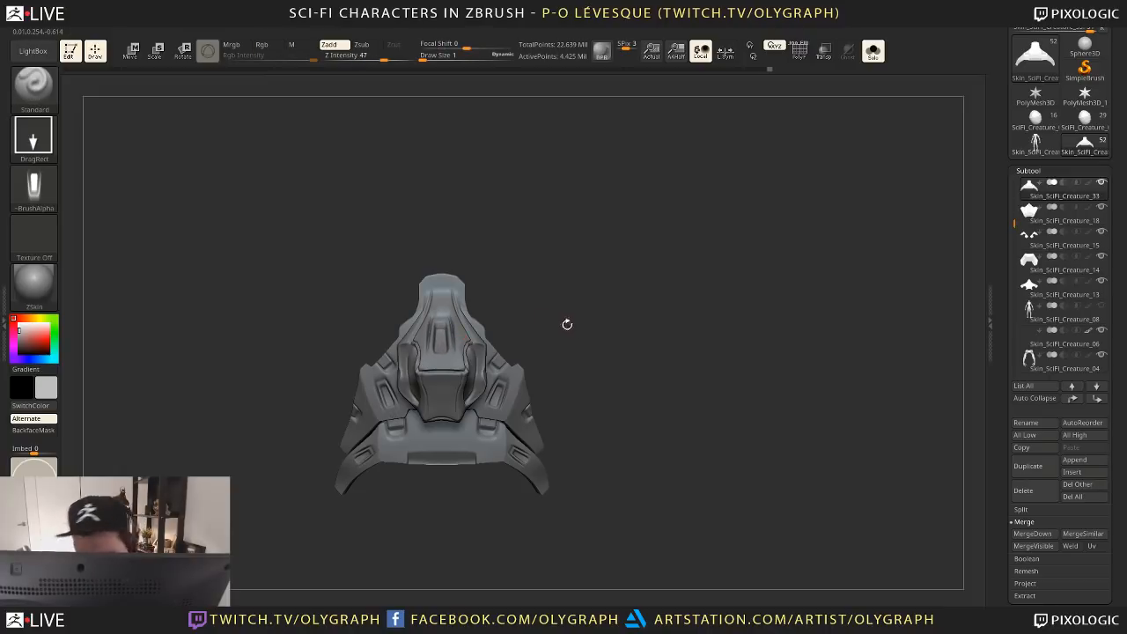
mouse_move(566, 322)
left_mouse_down("alt")
mouse_move(552, 266)
mouse_move(558, 398)
left_mouse_up("alt")
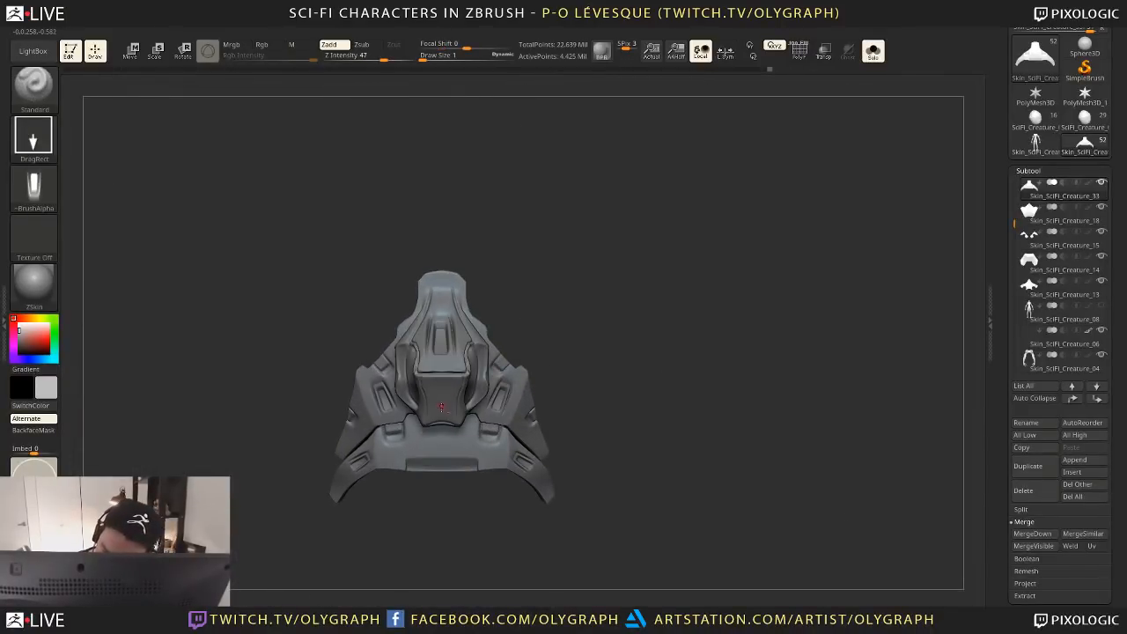
left_click_drag(587, 352, 584, 237, "alt")
key("shift+s")
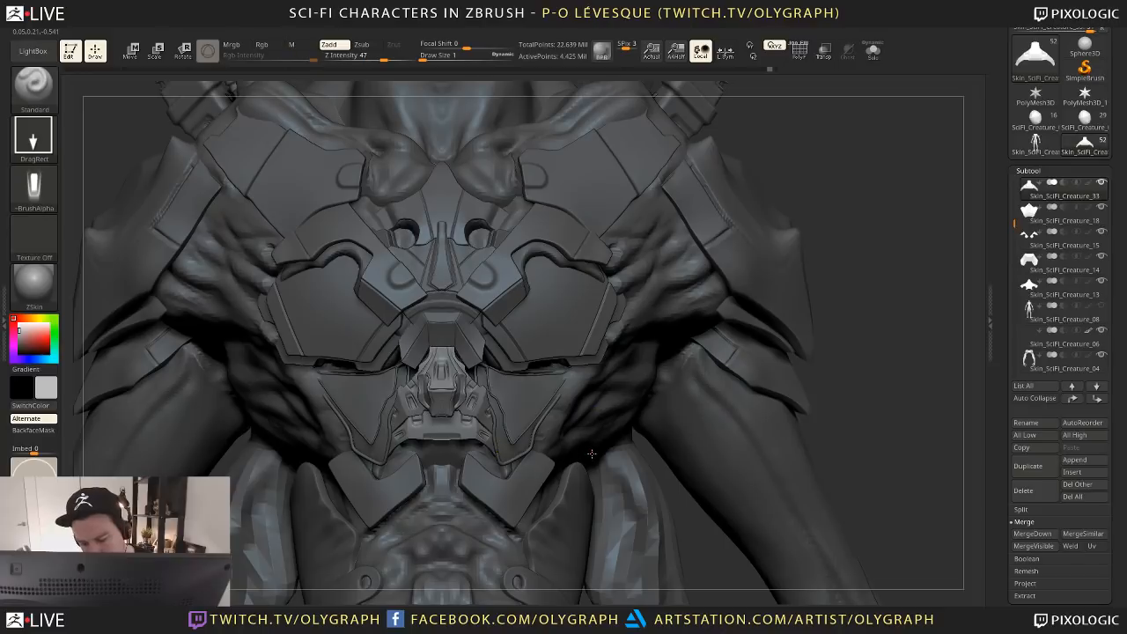
key("ctrl+z")
key("ctrl+z")
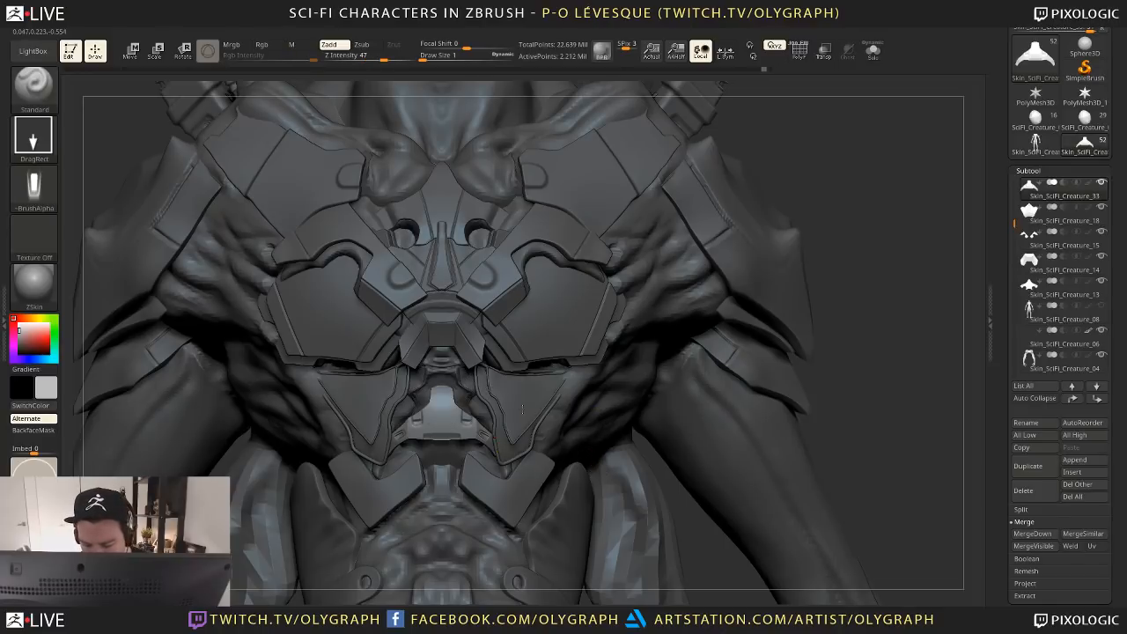
key("ctrl+shift+z")
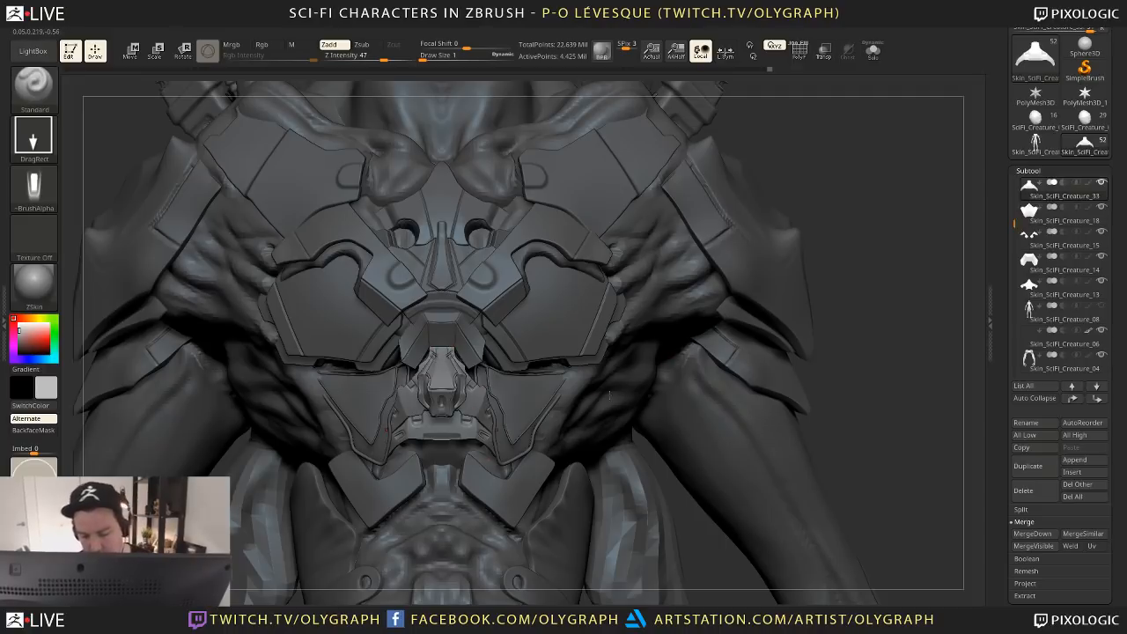
Select the SciFi_Creature_10 subtool with the upper body in view and switch to the Move brush
left_click_drag(835, 287, 725, 168, "alt")
left_click_drag(618, 262, 653, 267, "alt")
left_click(445, 221, "alt")
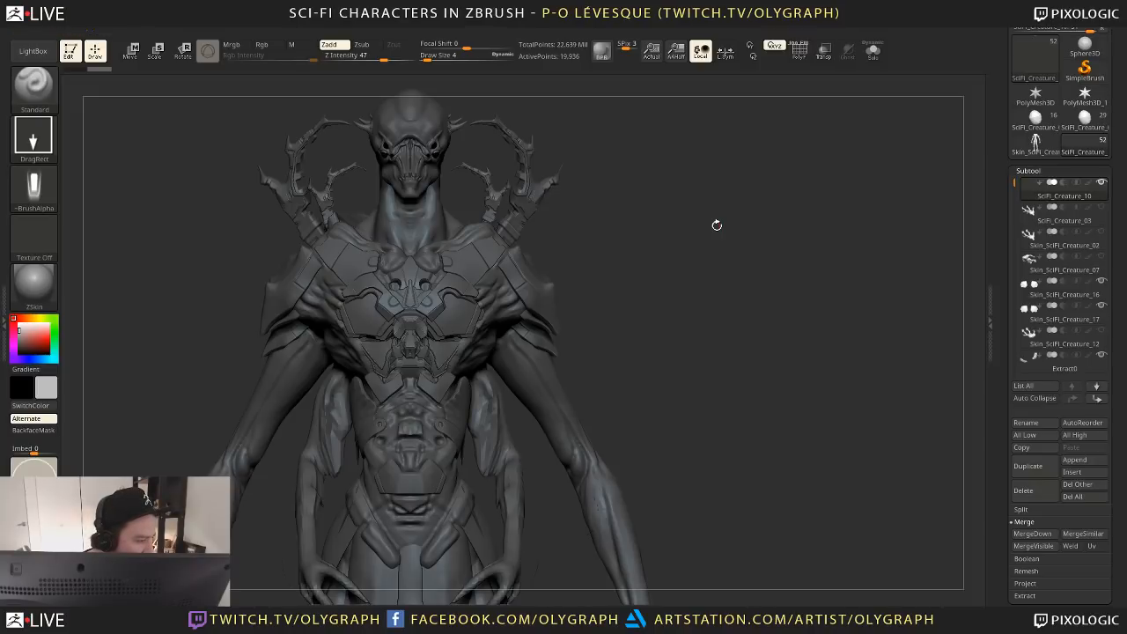
key("b")
key("m")
key("v")
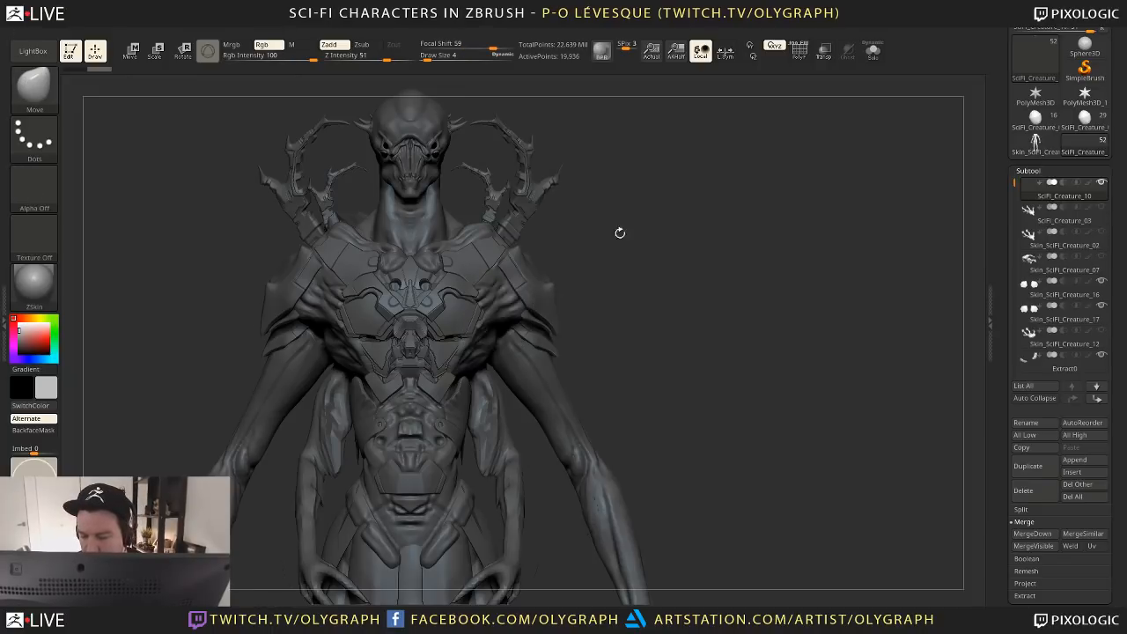
mouse_move(623, 261)
left_mouse_down()
mouse_move(632, 280)
mouse_move(641, 258)
left_mouse_up()
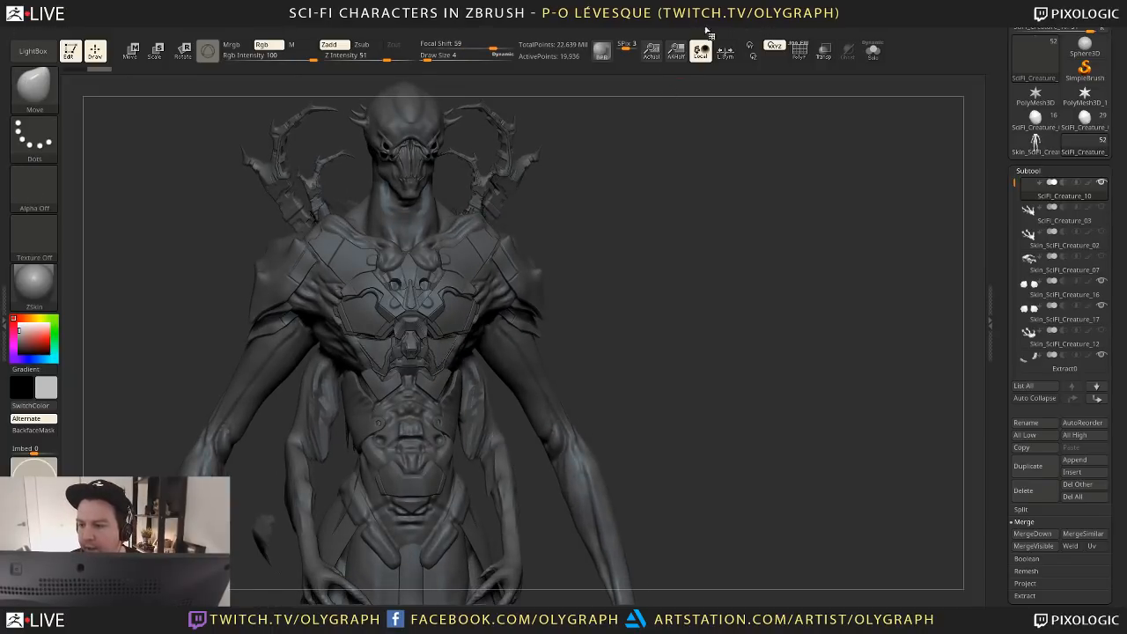
Show the custom brush palette, enable interface customization in the preferences and try to create a new menu
left_click(707, 30)
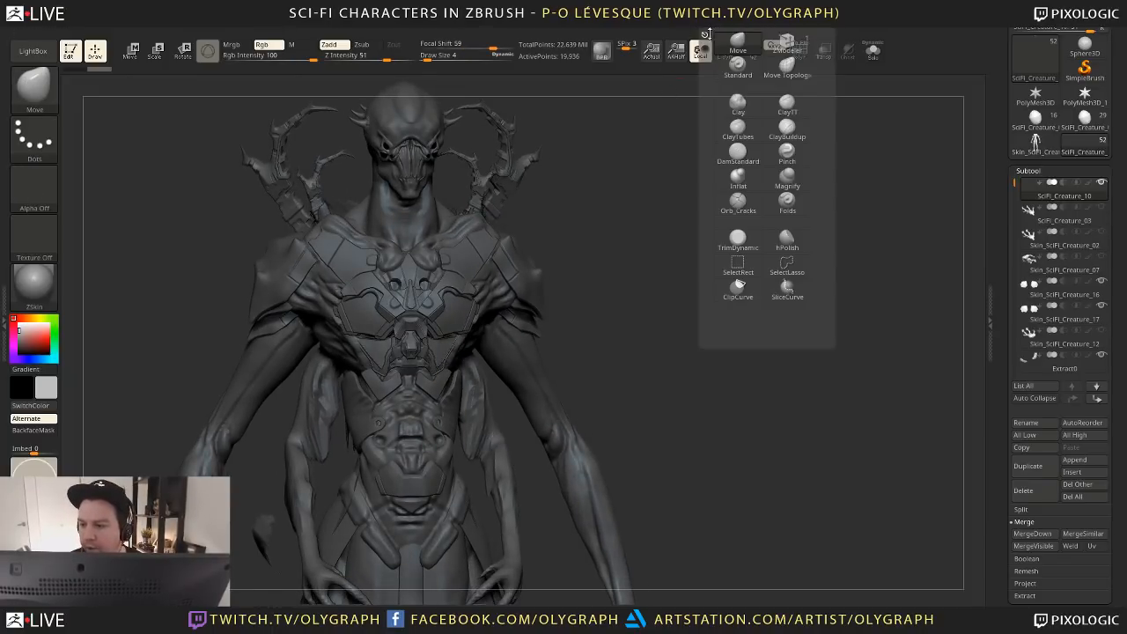
left_click(434, 41)
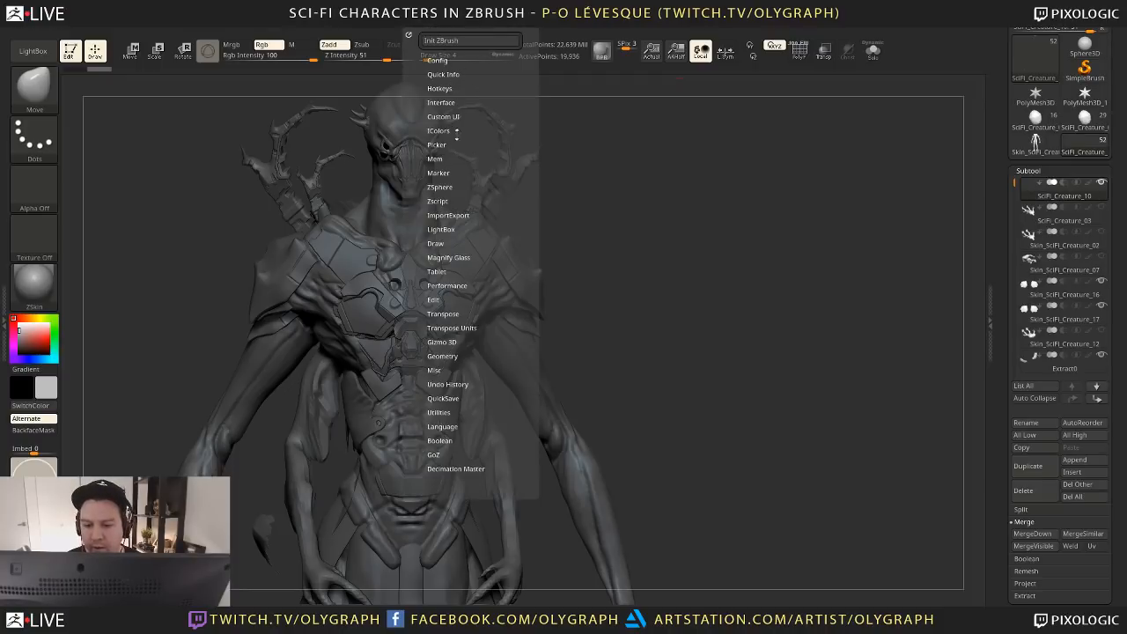
left_click(445, 117)
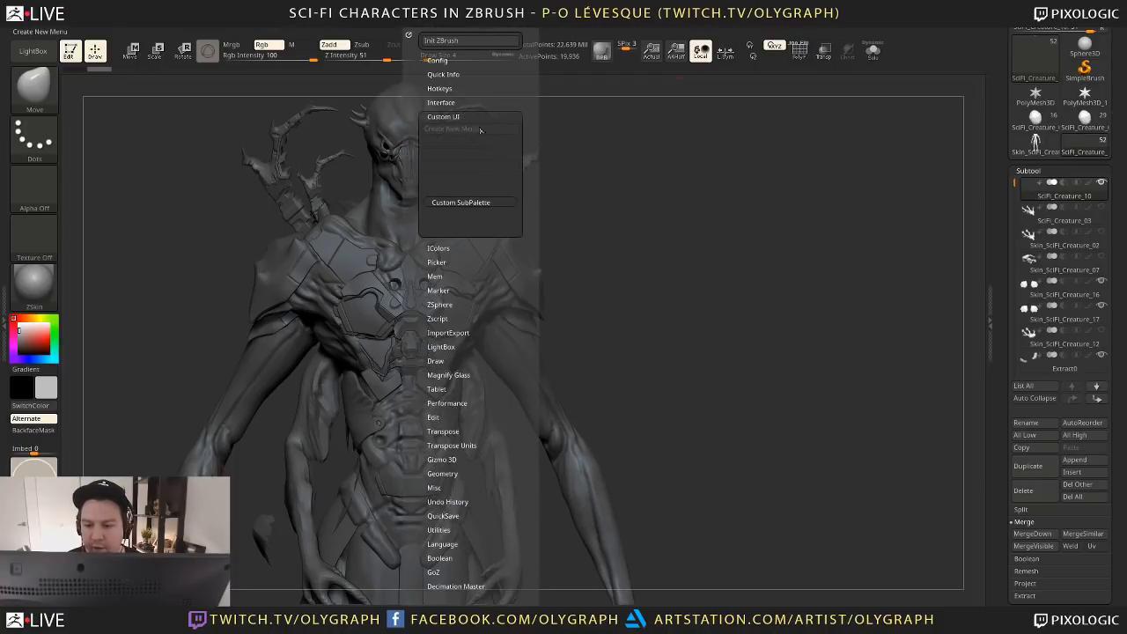
left_click(455, 62)
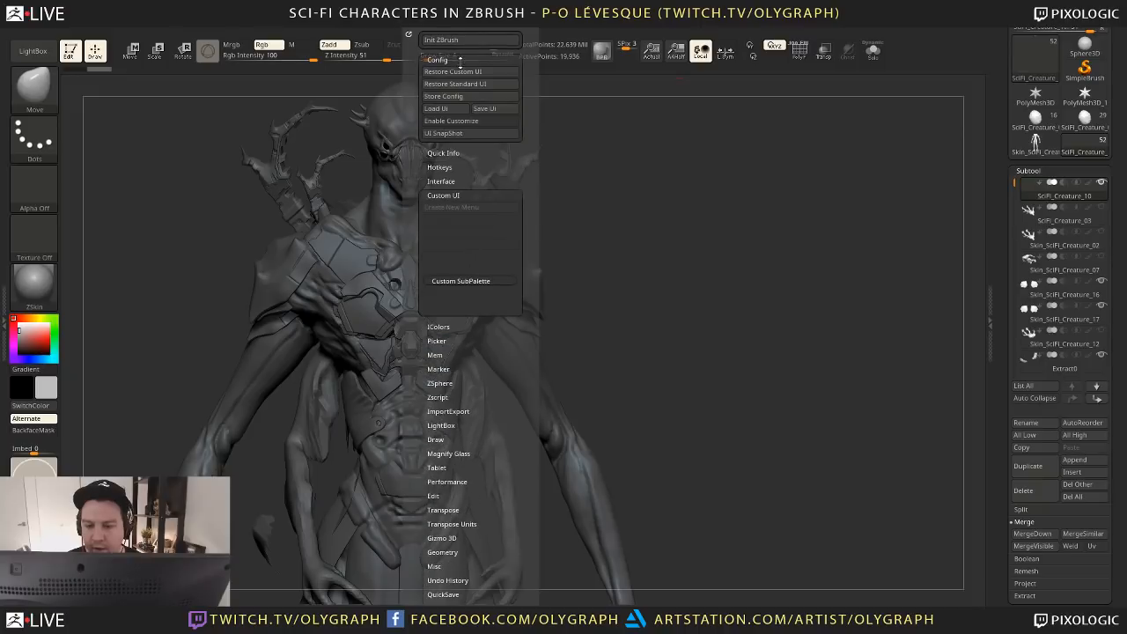
left_click(451, 121)
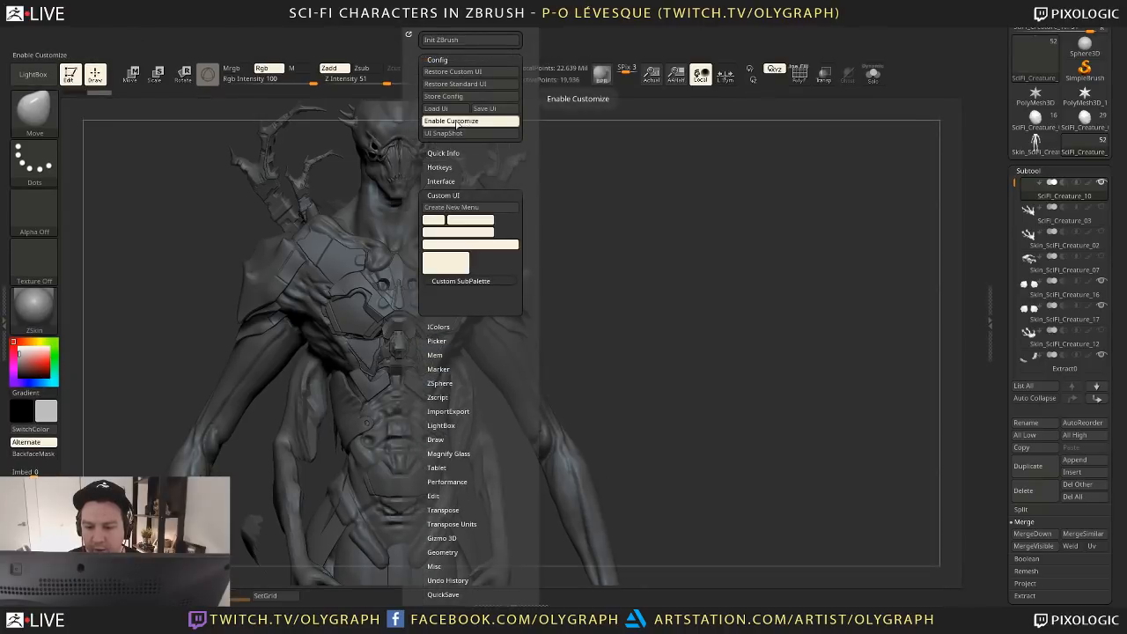
left_click(471, 211)
key("Return")
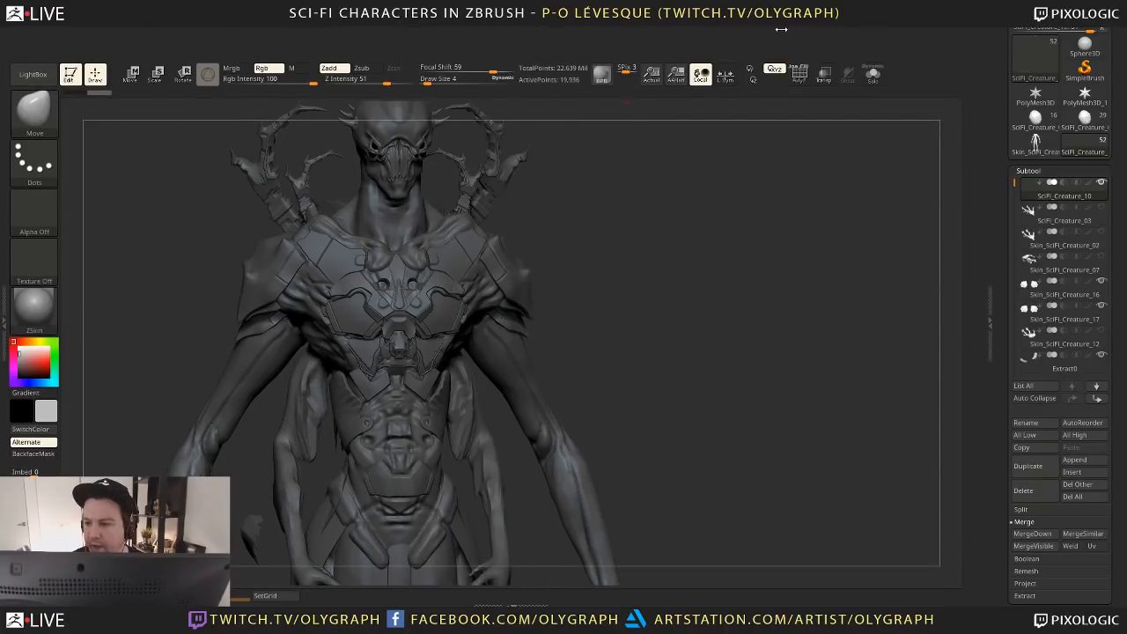
Show the custom tools palette, turn interface customization off and review the UI configuration options in the preferences
left_click(729, 30)
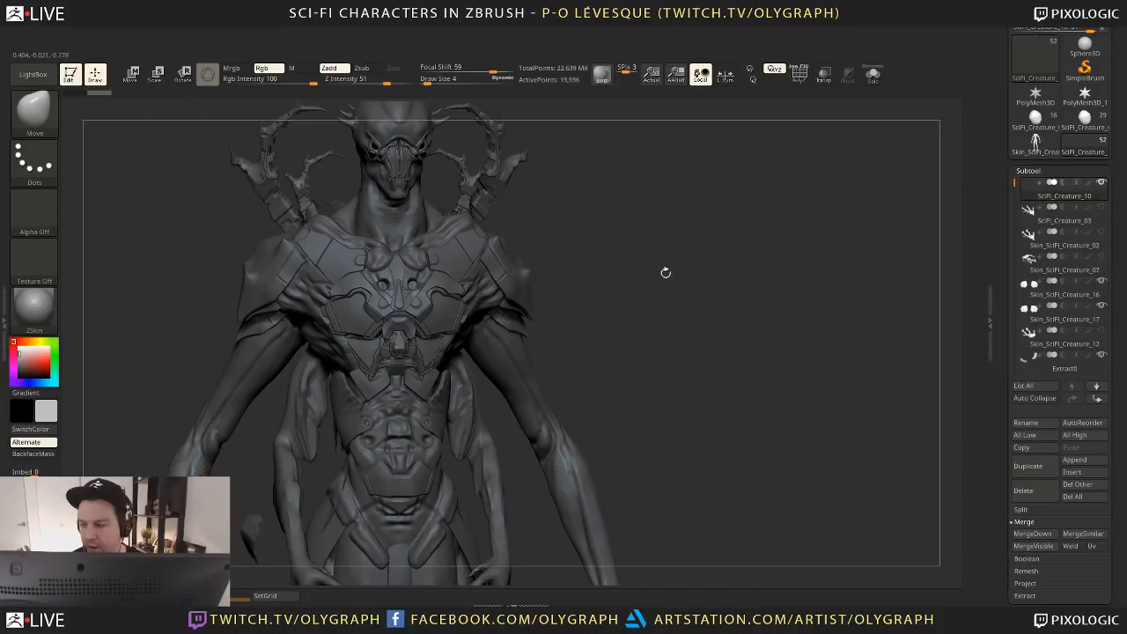
key("ctrl")
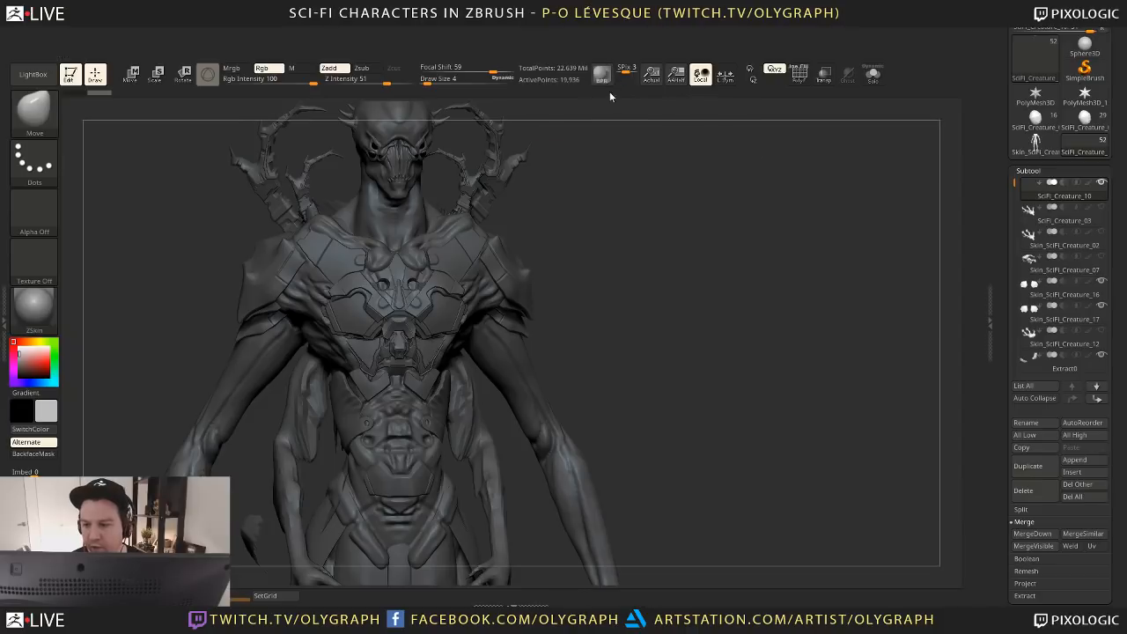
key("b")
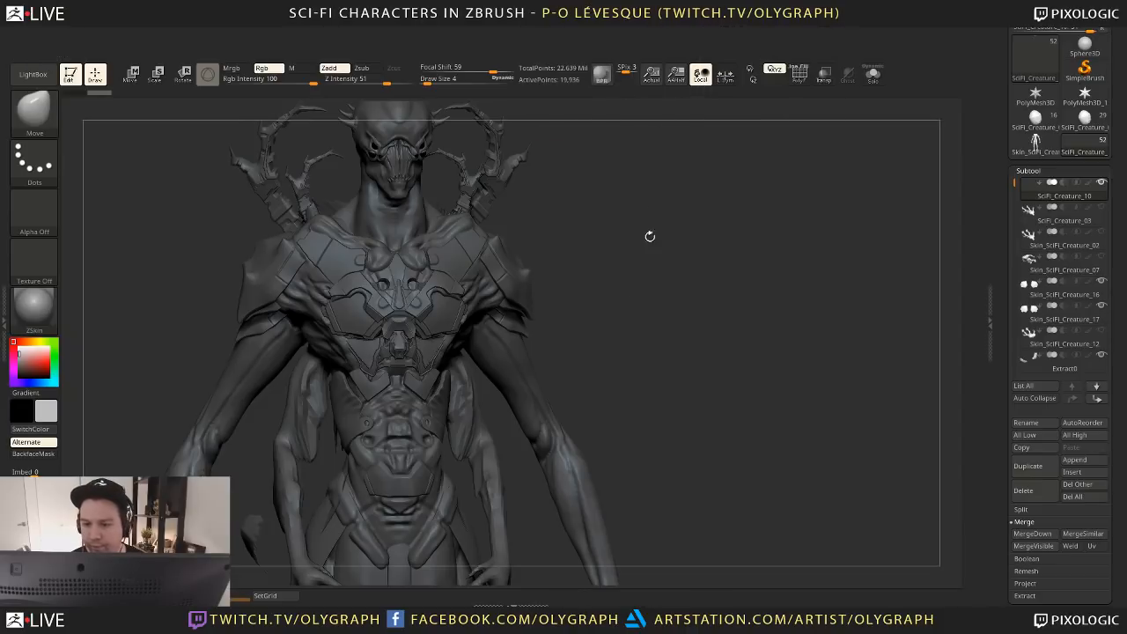
key("space")
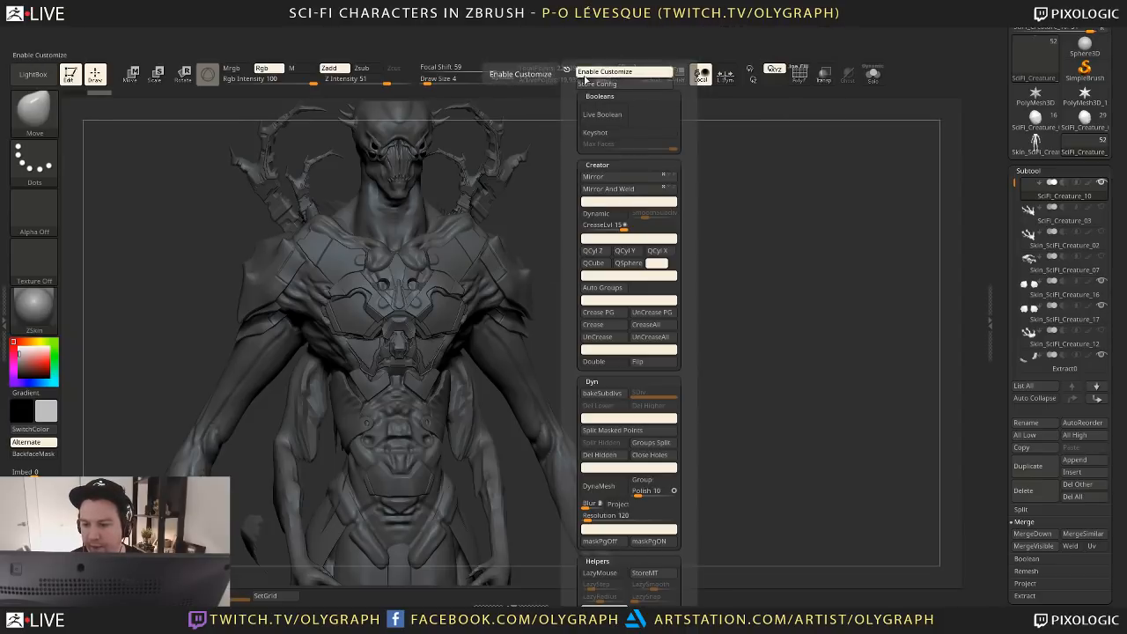
left_click(584, 73)
left_click(443, 28)
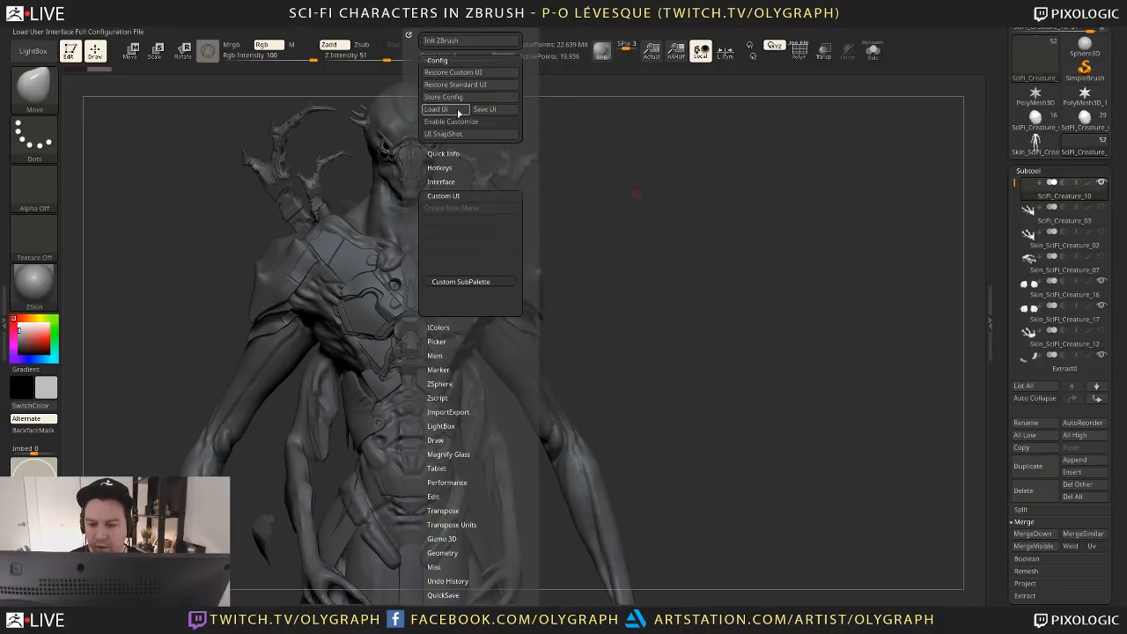
left_click(718, 30)
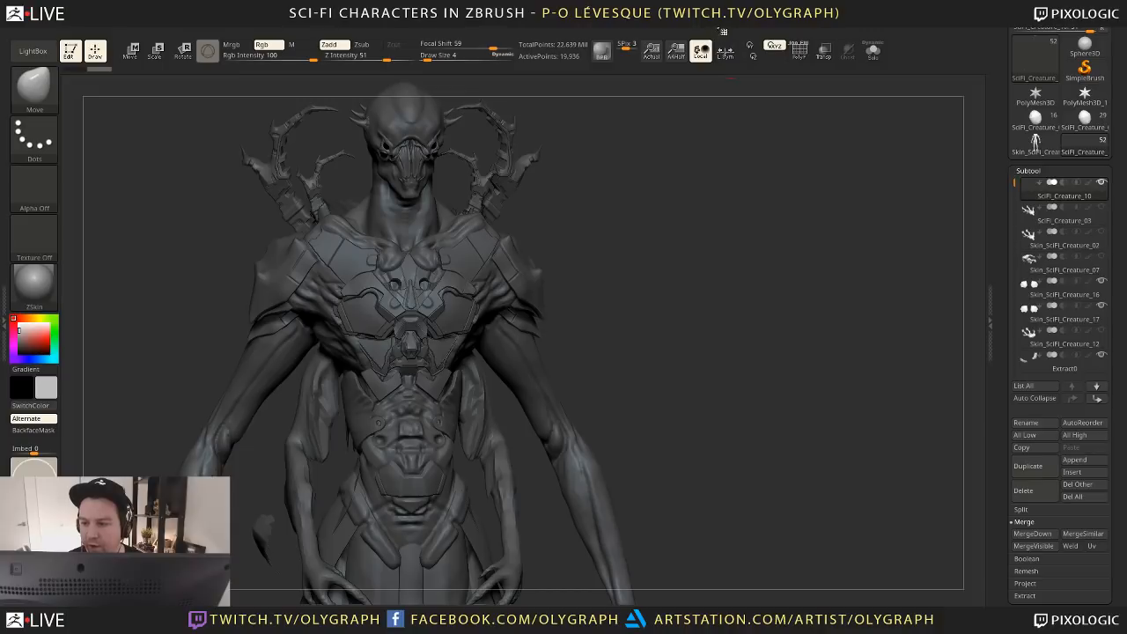
key("ctrl")
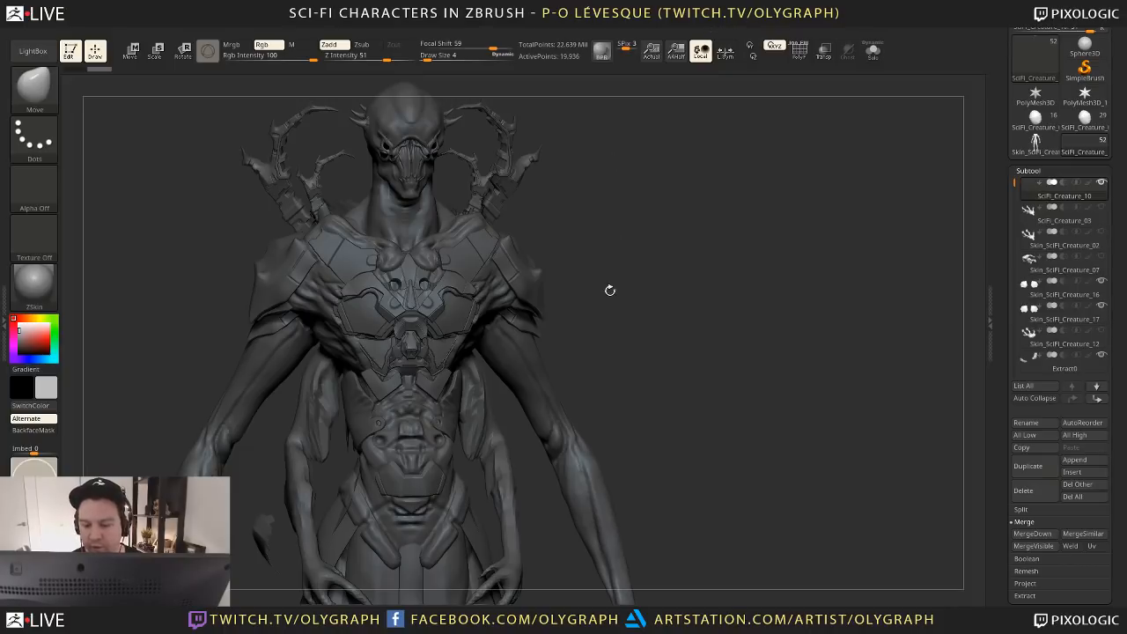
Snap the creature to the front view, reselect the Move brush and look over the custom brush palette
left_click_drag(611, 291, 617, 297, "shift")
key("b")
key("m")
key("v")
key("b")
key("m")
key("v")
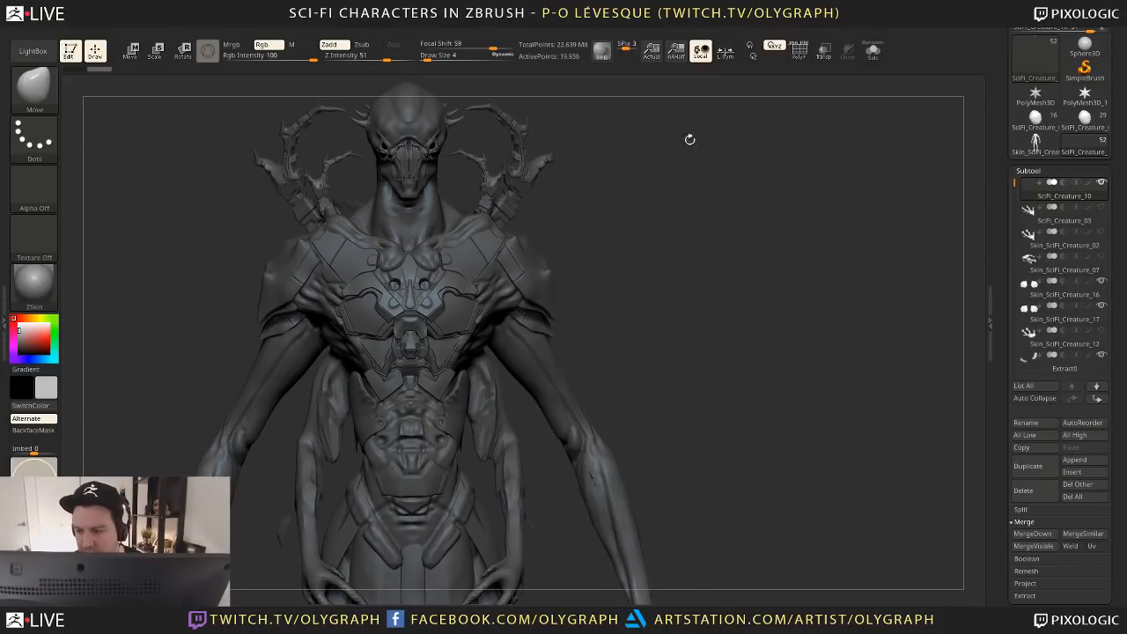
key("b")
key("m")
key("v")
key("b")
key("m")
key("v")
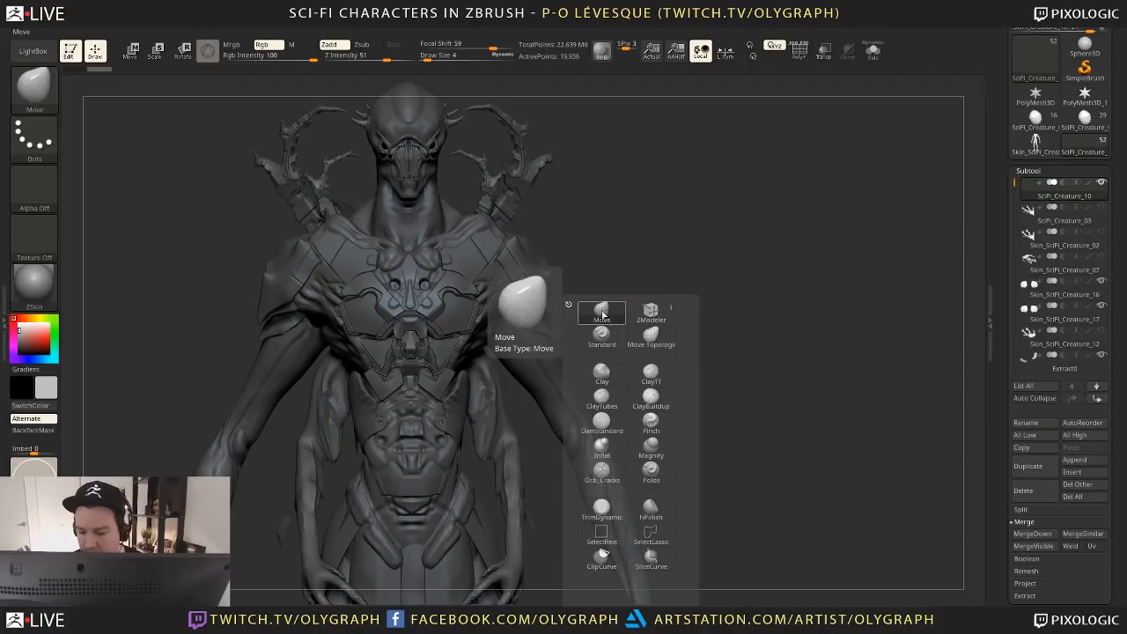
Select the Skin_SciFi_Creature_34 body subtool and switch to the Clay brush from the custom brush palette
scroll(652, 260, "up", 2)
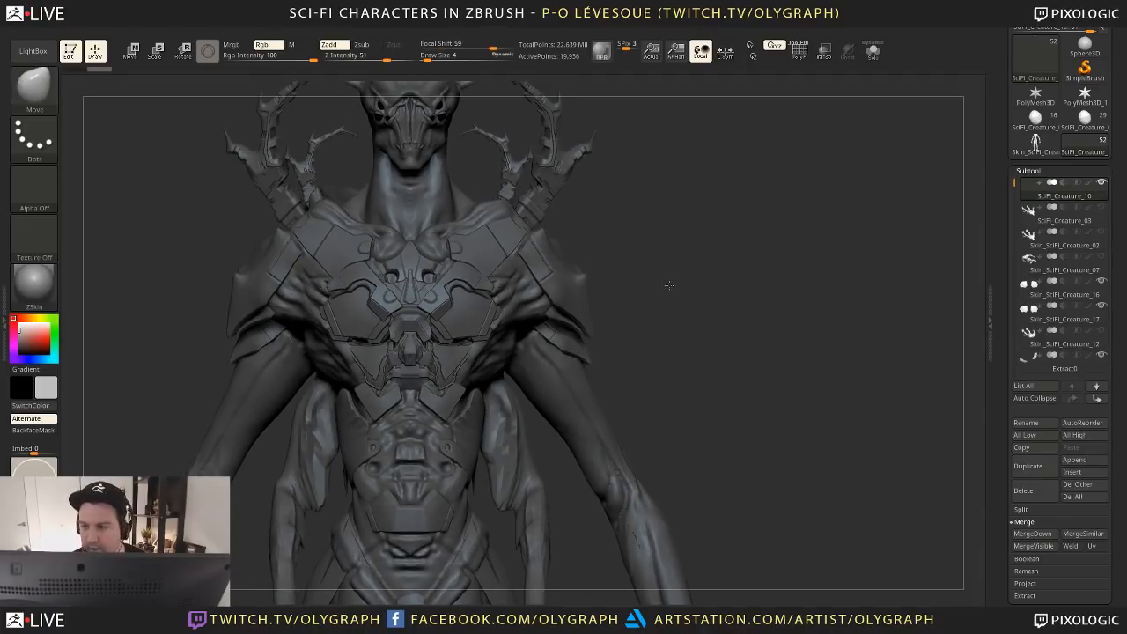
scroll(660, 282, "up", 3)
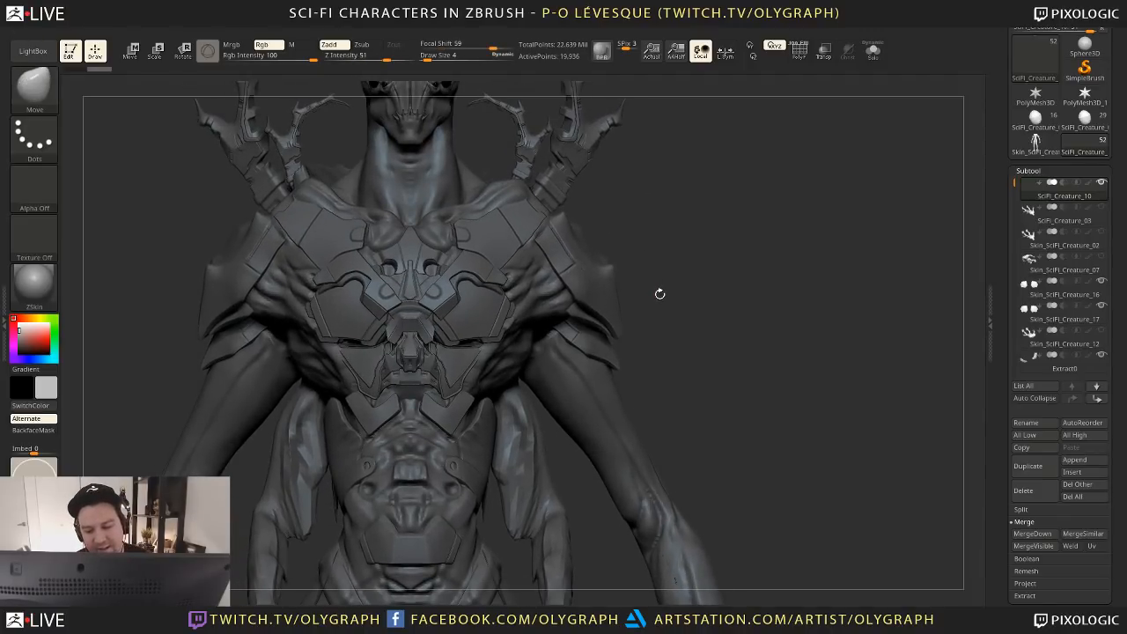
left_click_drag(671, 253, 608, 264)
left_click(540, 324, "alt")
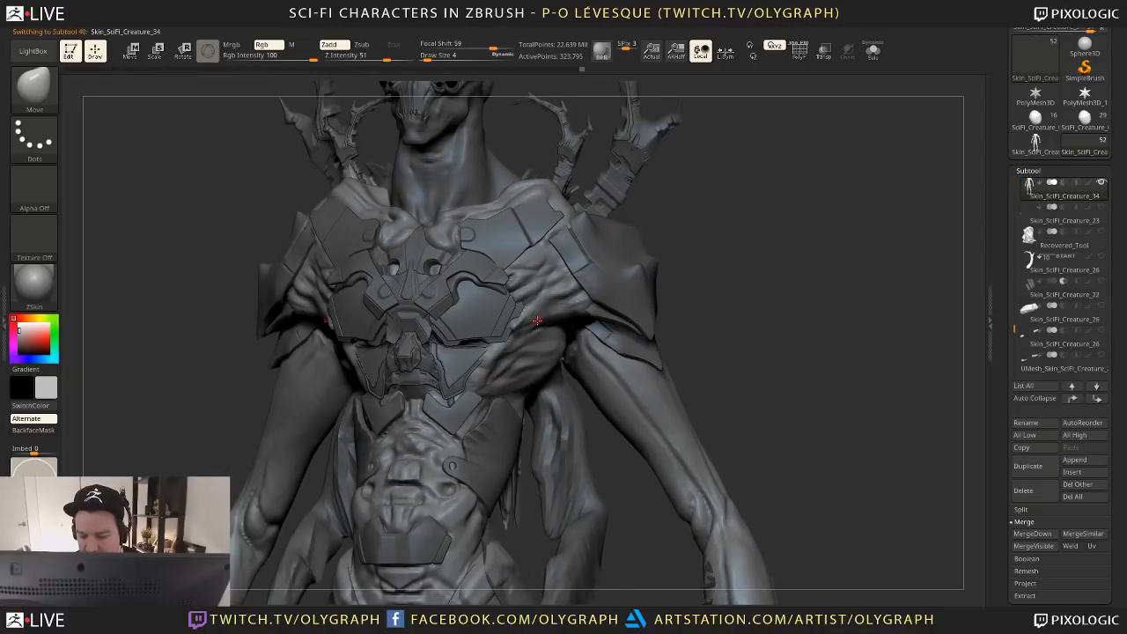
key("b")
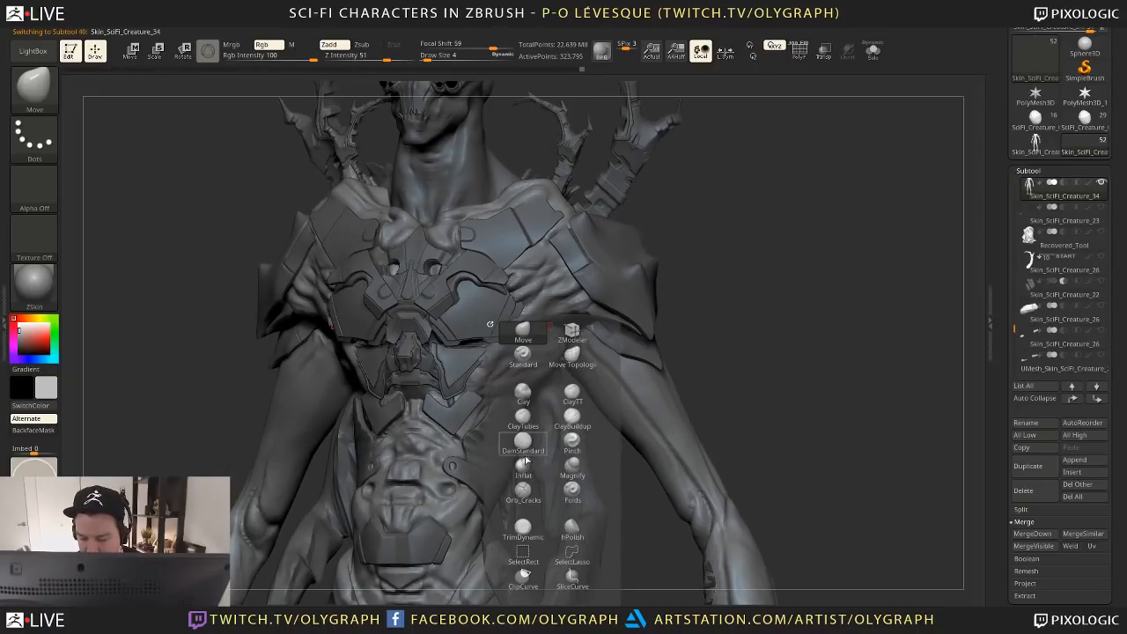
left_click(523, 394)
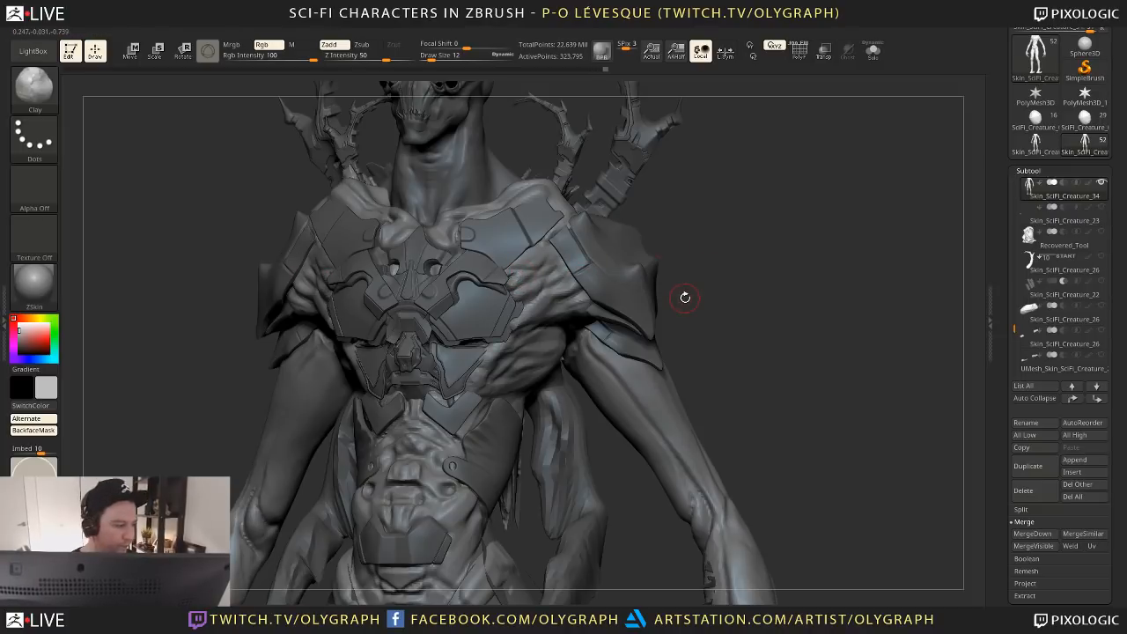
Show the custom tools palette with its Booleans, Creator, Dyn and Helpers groups, both as a pop-up and as a menu
mouse_move(717, 317)
left_mouse_down()
mouse_move(700, 331)
mouse_move(692, 314)
left_mouse_up()
key("space")
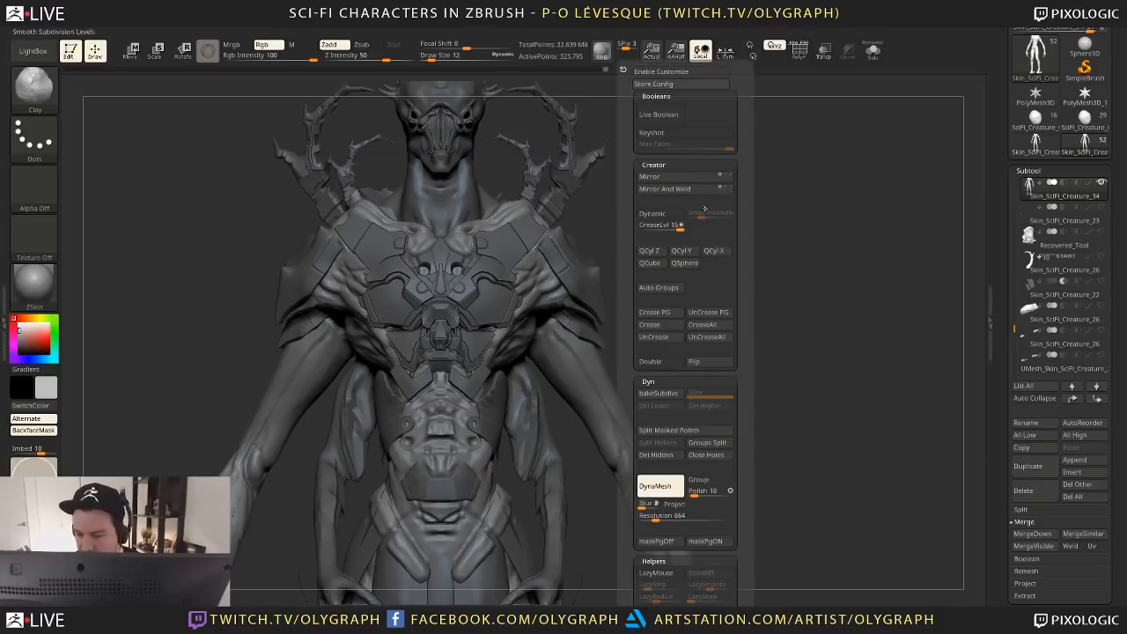
left_click(771, 30)
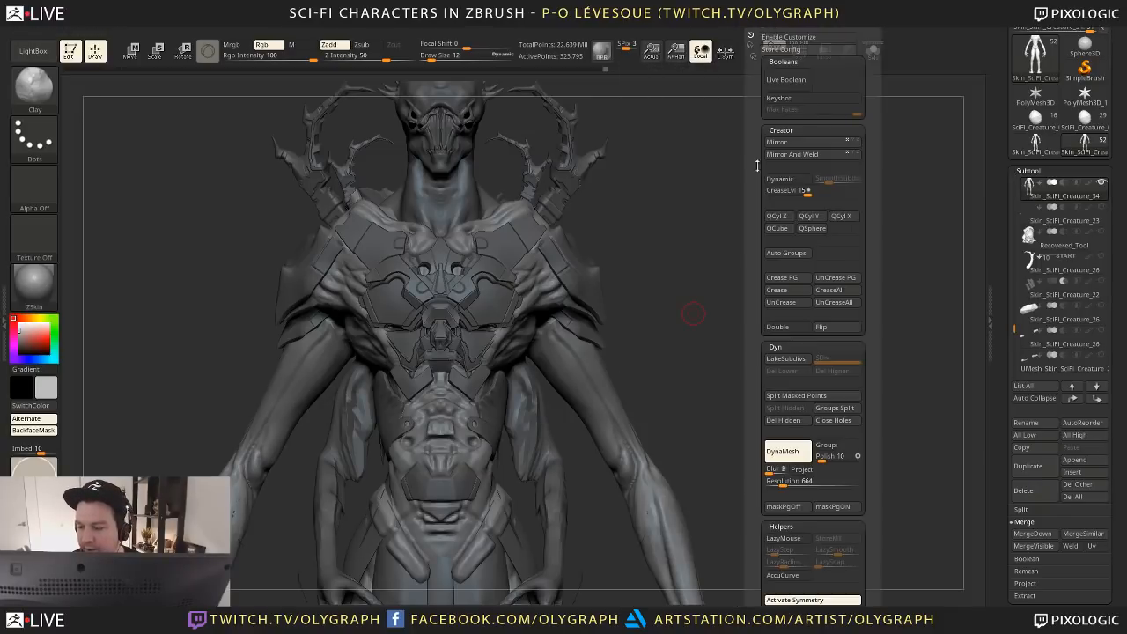
key("space")
left_click_drag(622, 482, 617, 379)
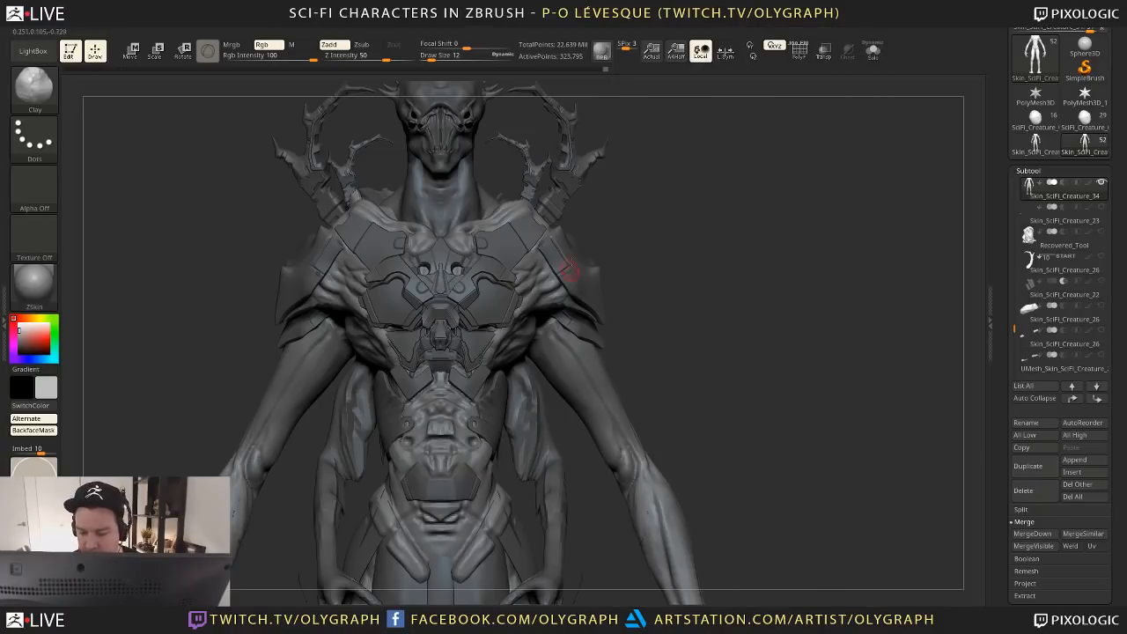
Bring up the full brush library and switch to the Morph brush
key("b")
key("b")
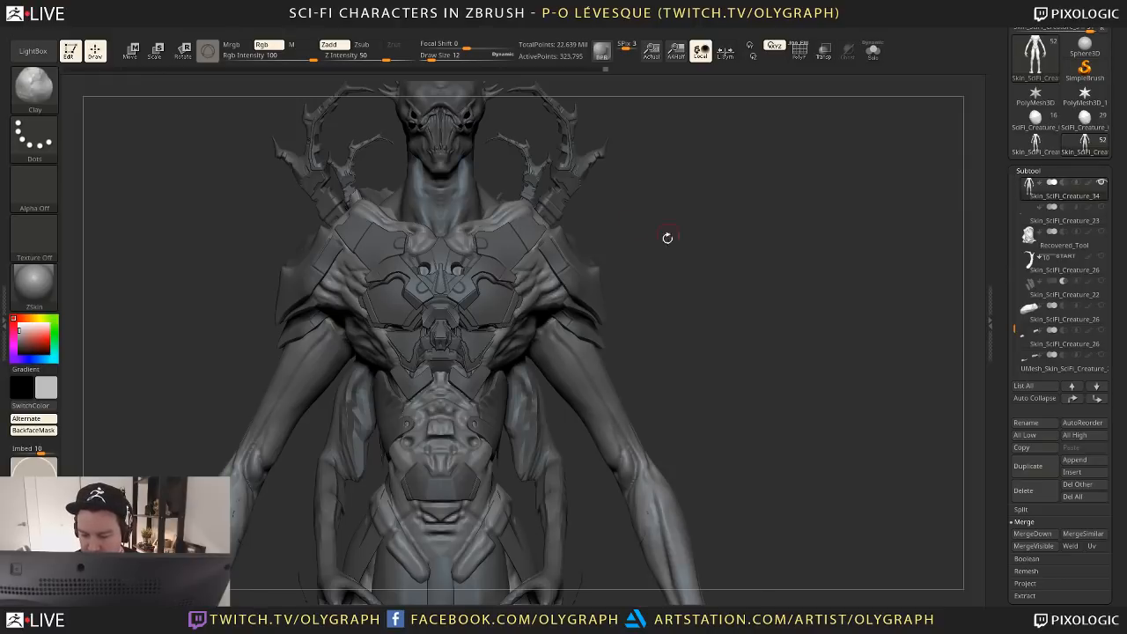
key("b")
key("b")
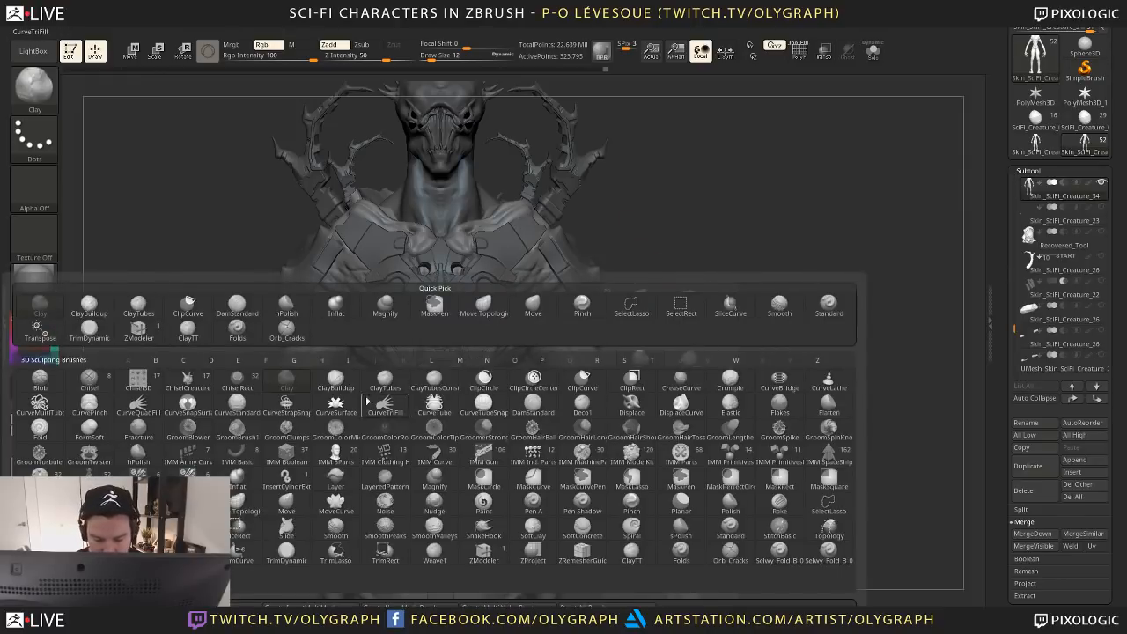
key("m")
key("o")
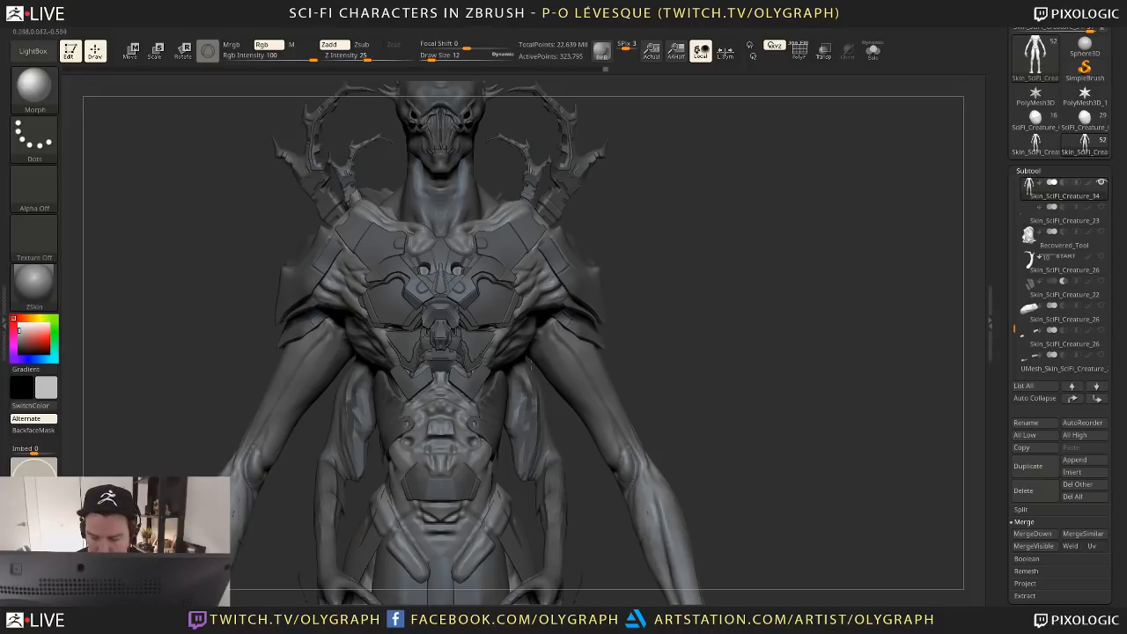
Select the Move brush from the custom brush palette and compare that palette with the full brush library
key("b")
key("b")
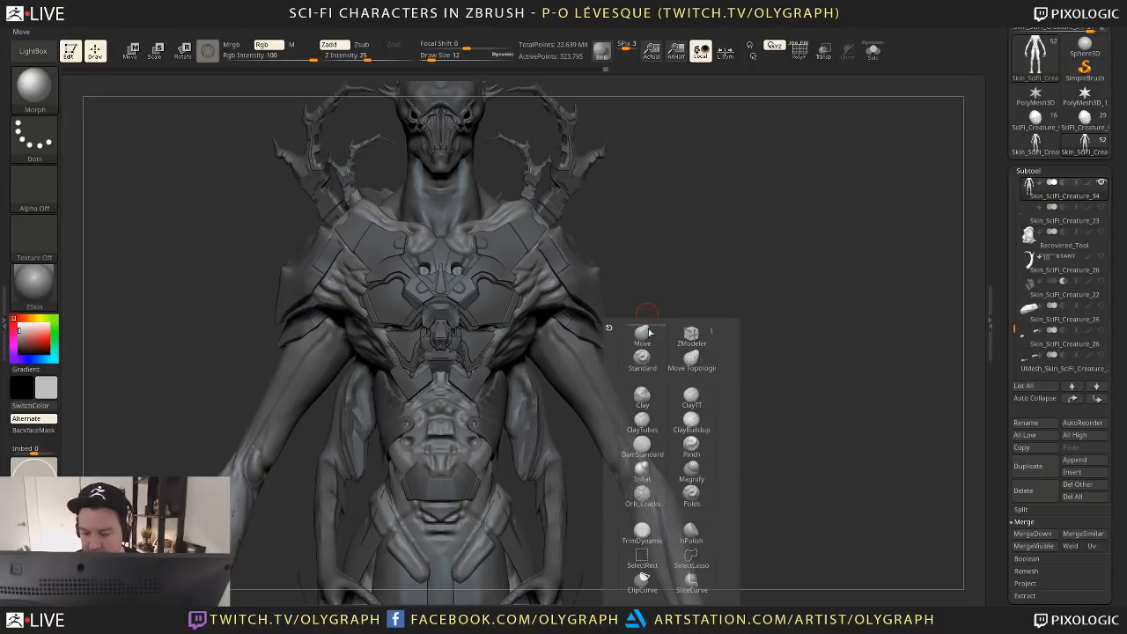
left_click(646, 334)
key("b")
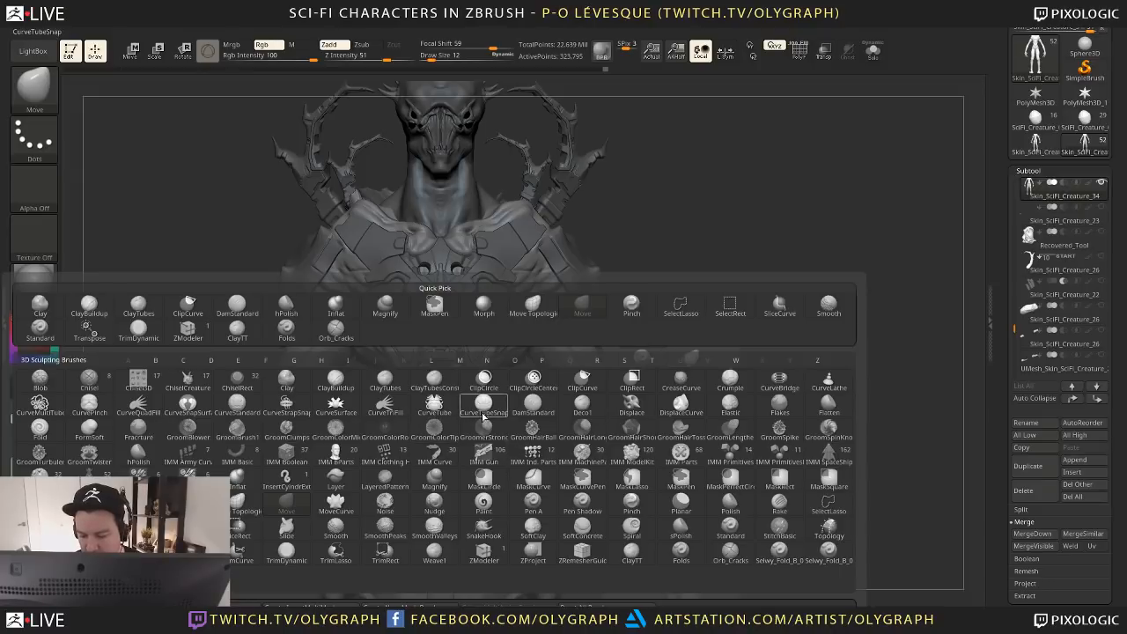
key("b")
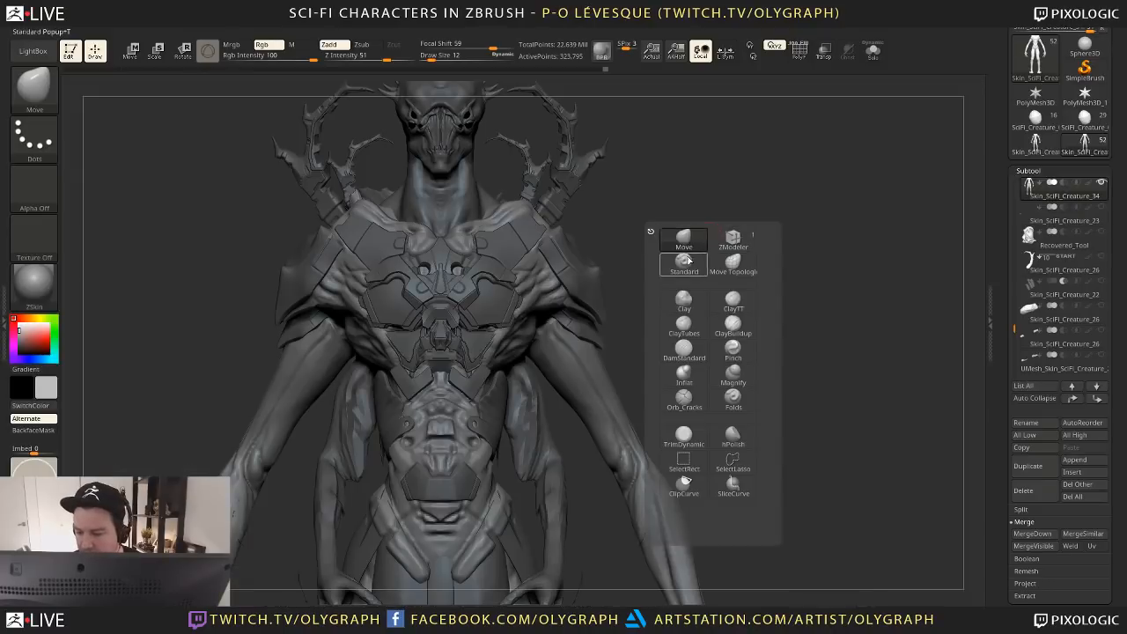
Select Clay and then Move from the full brush library, checking the custom brush palette after each choice
key("b")
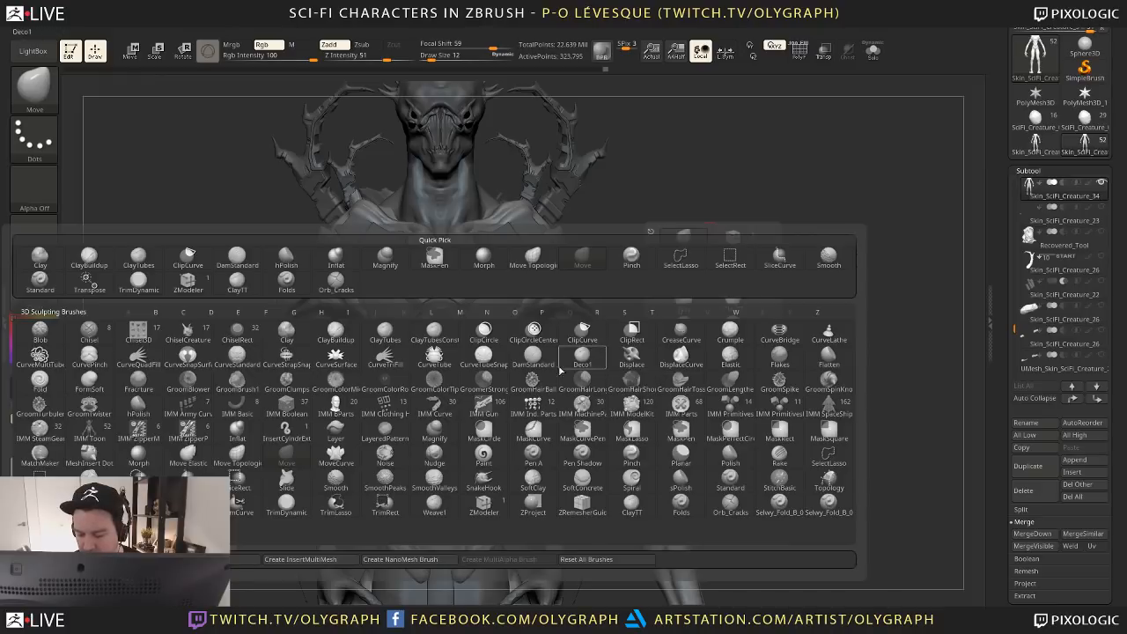
left_click(304, 332)
key("b")
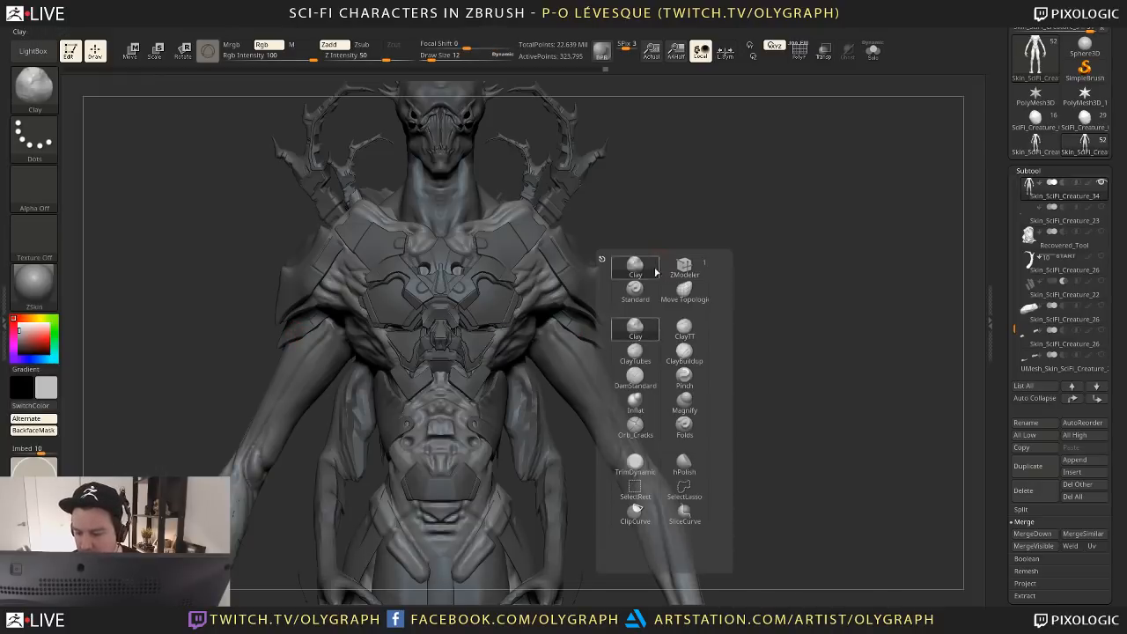
mouse_move(641, 273)
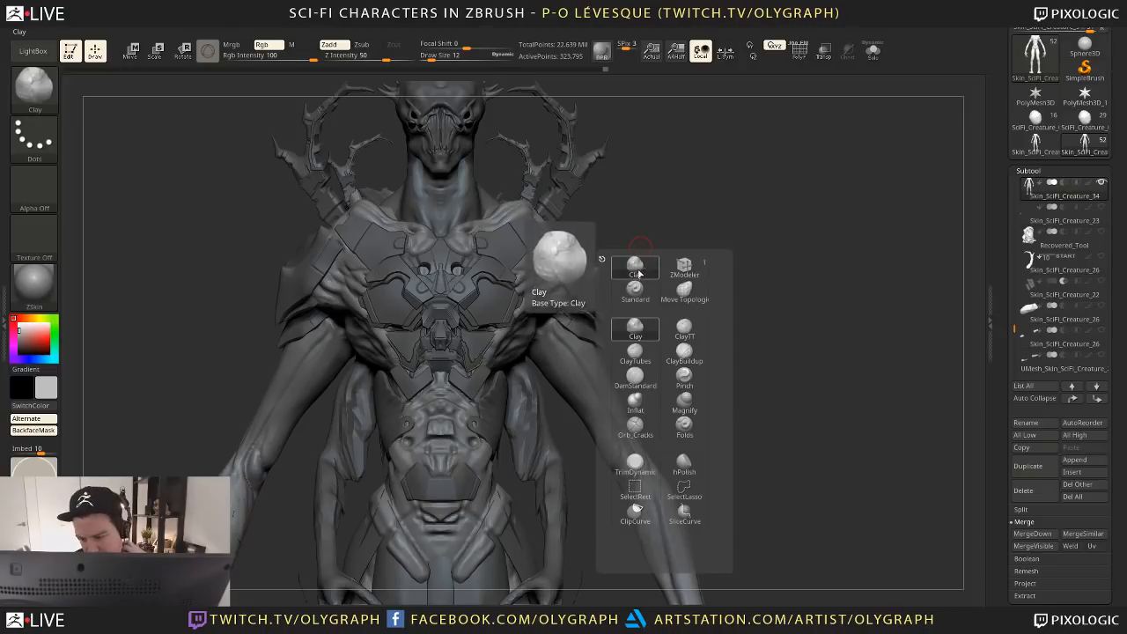
key("b")
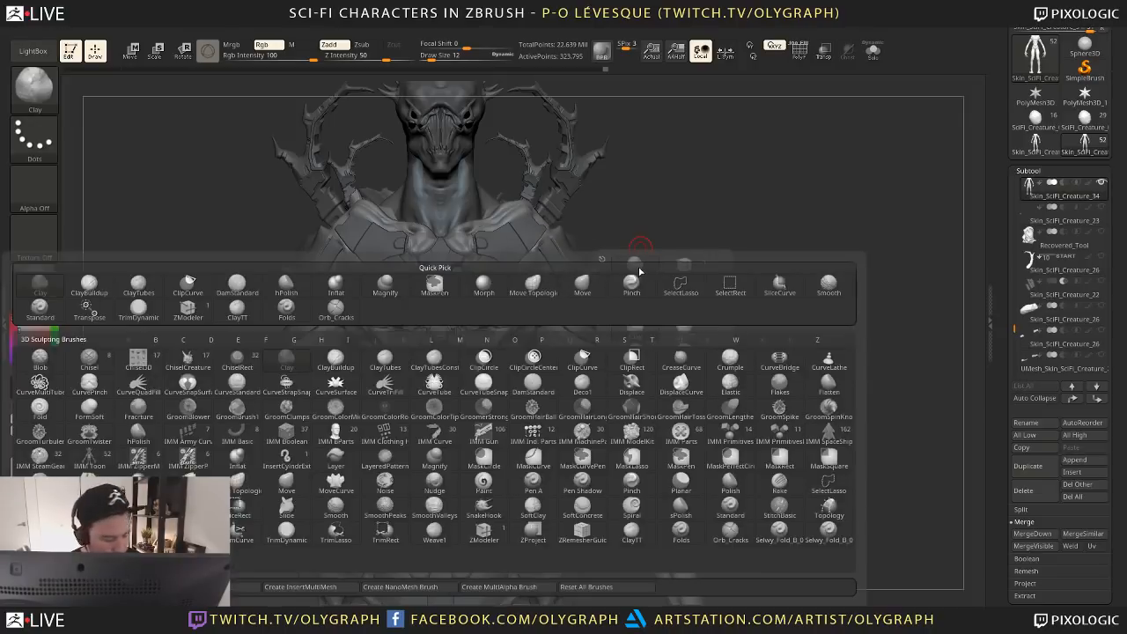
left_click(582, 285)
key("b")
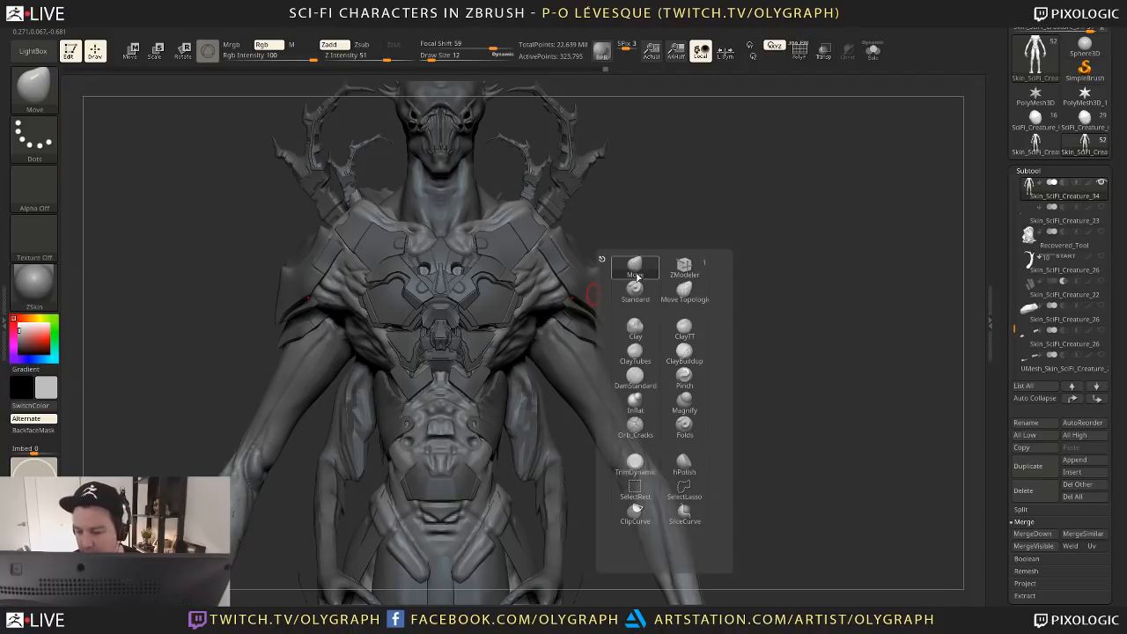
Reselect Move in the full brush library, then choose SelectRect and examine the first slot of the custom brush palette
key("b")
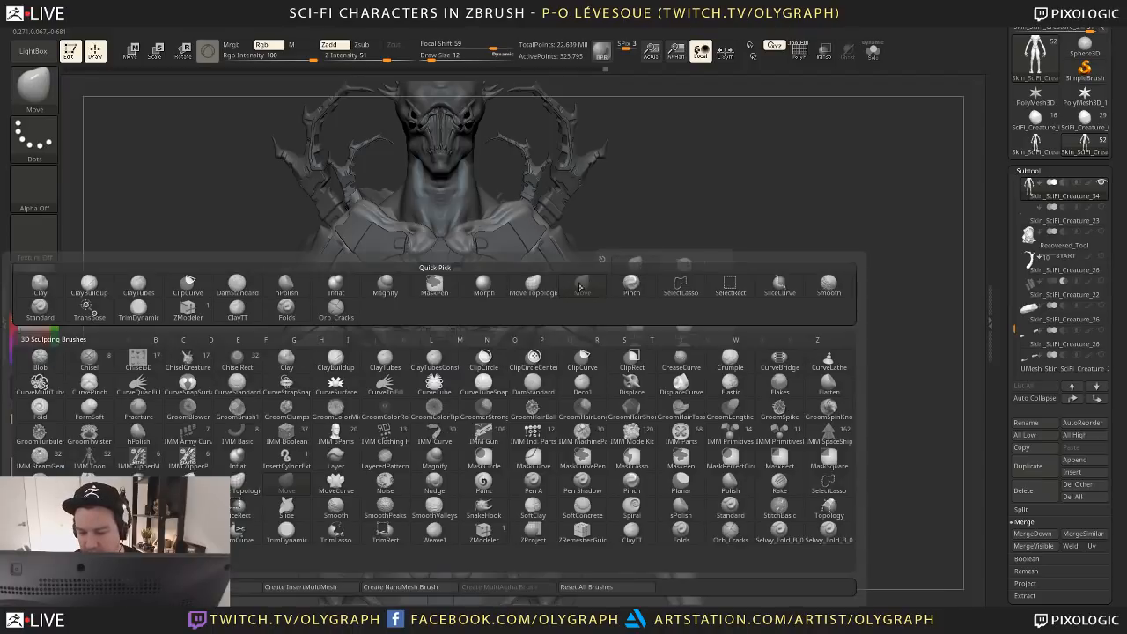
left_click(581, 286)
key("b")
key("b")
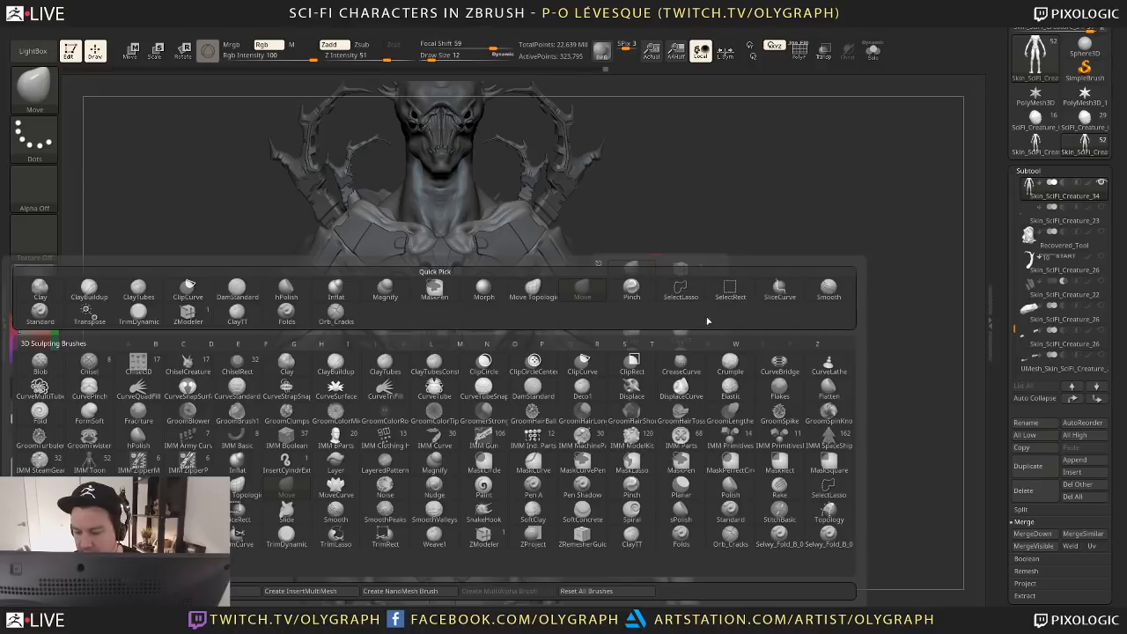
left_click(730, 289)
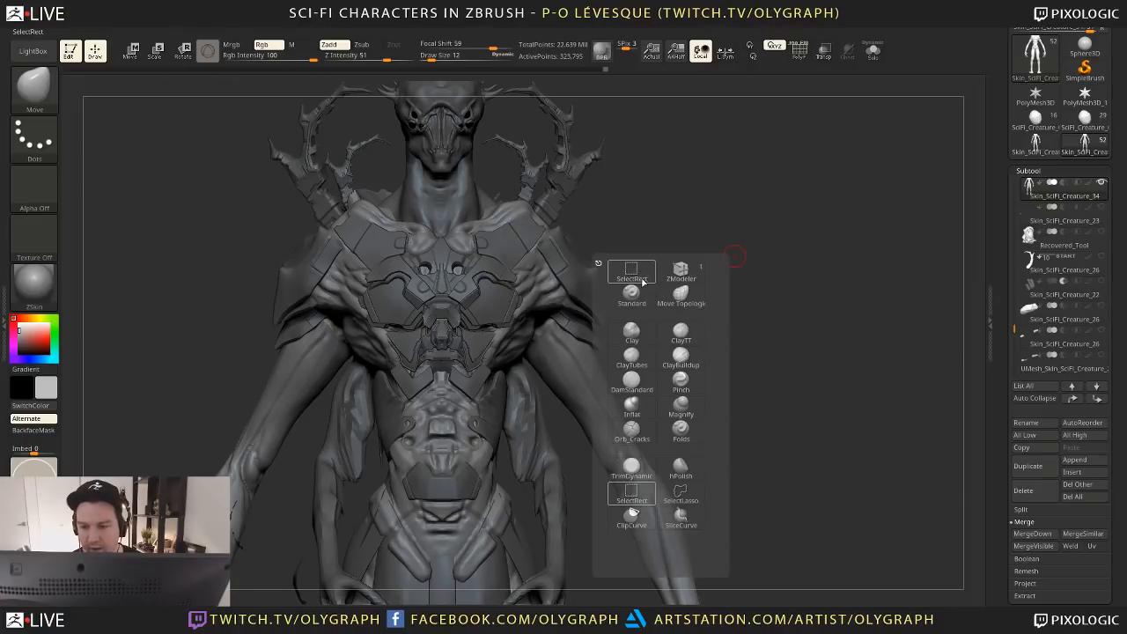
Collapse the Custom UI preferences, restore the custom UI configuration and check the custom brush palette
left_click(425, 28)
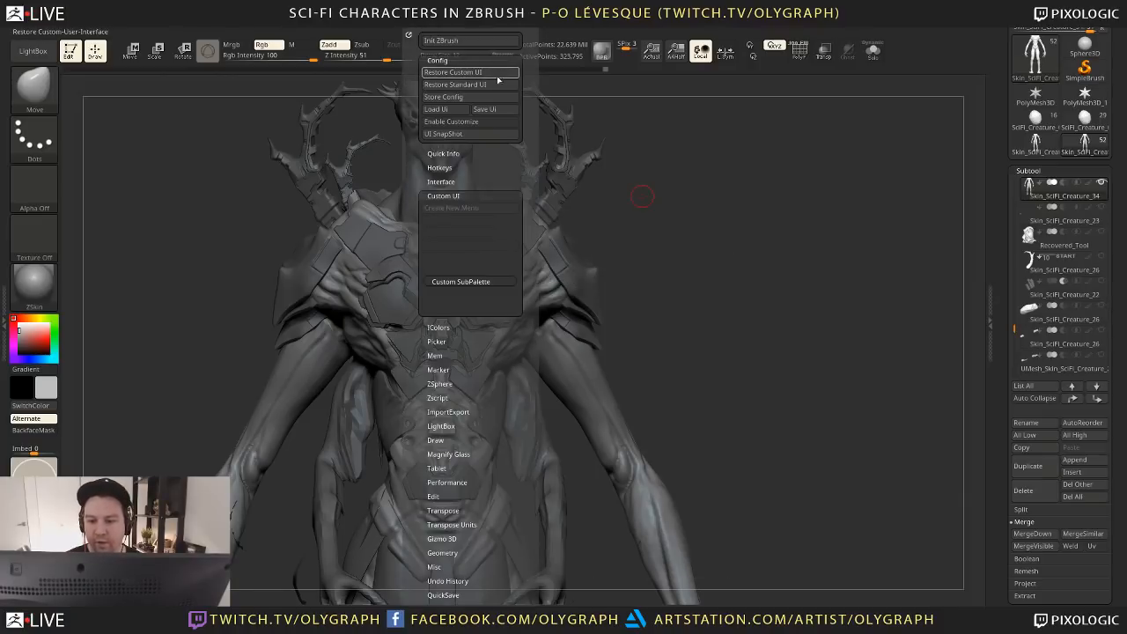
left_click(476, 196)
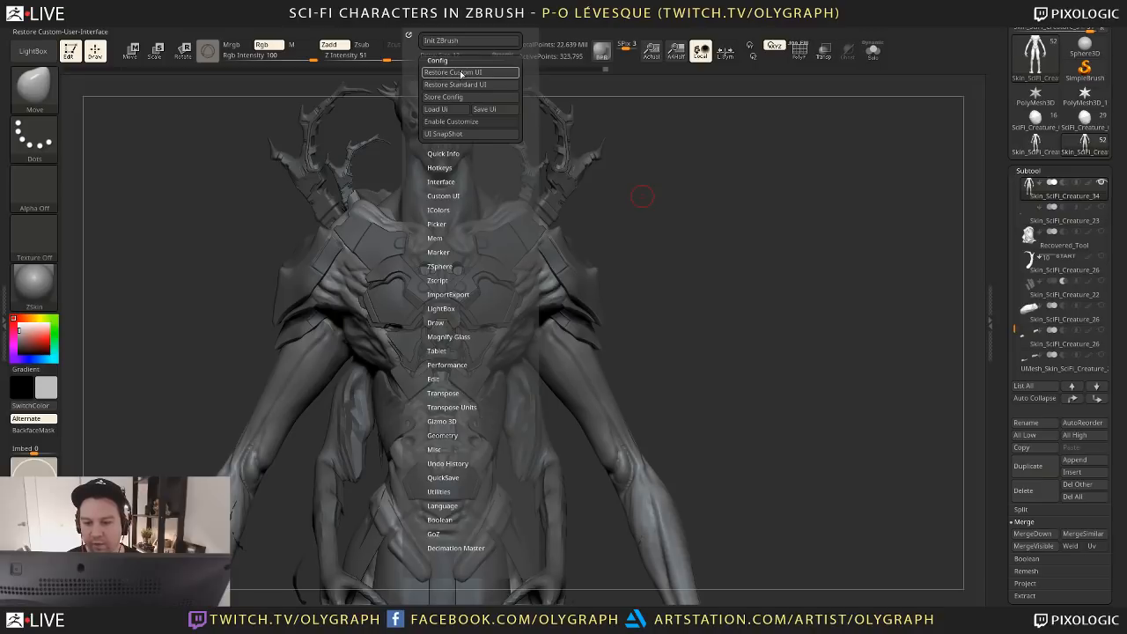
left_click(461, 73)
key("b")
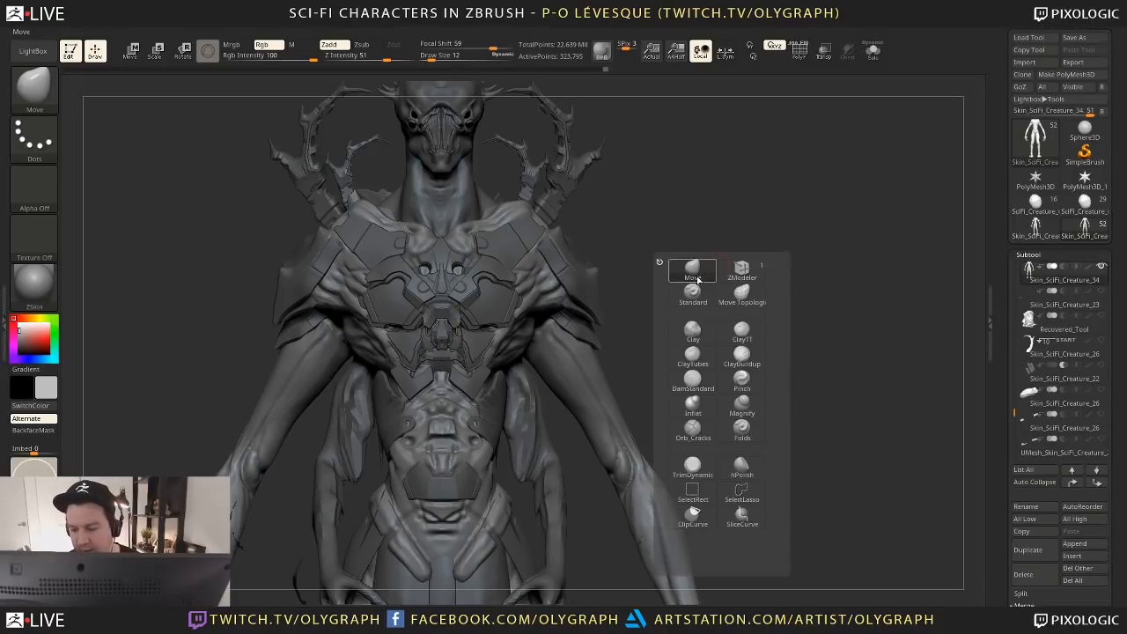
Turn the creature to a three-quarter view and switch to the DamStandard brush
mouse_move(722, 332)
left_mouse_down()
mouse_move(657, 264)
mouse_move(685, 282)
mouse_move(671, 278)
left_mouse_up()
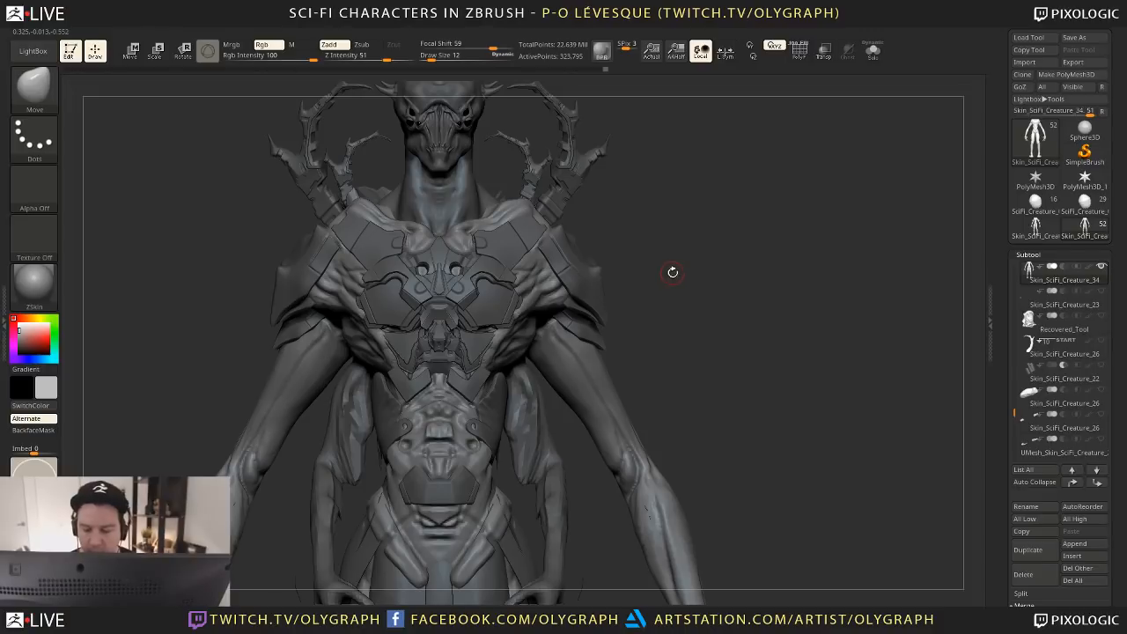
left_click_drag(672, 270, 658, 276)
key("b")
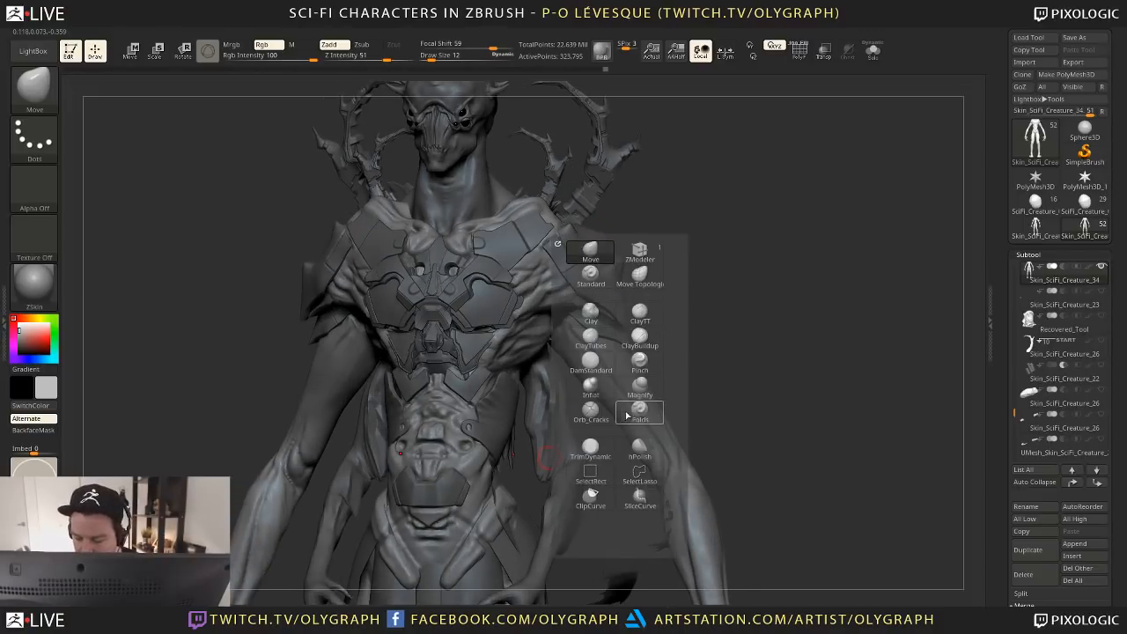
key("d")
key("s")
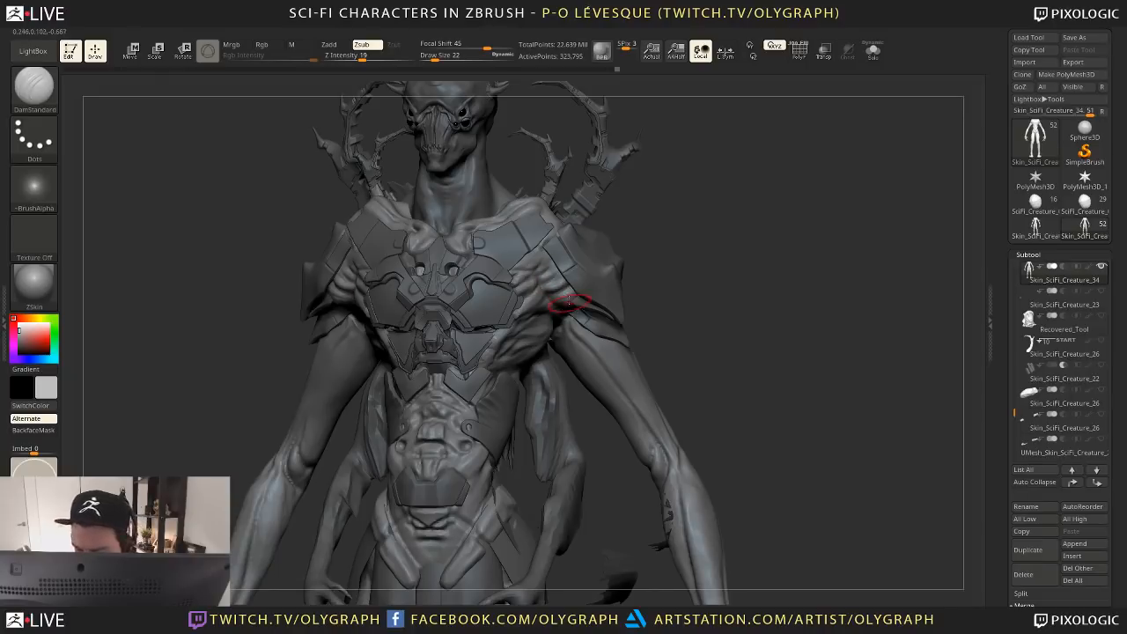
Switch back to the Move brush and frame the creature's upper body from the front
mouse_move(665, 277)
left_mouse_down()
mouse_move(649, 211)
mouse_move(675, 288)
mouse_move(665, 196)
left_mouse_up()
key("b")
key("m")
key("v")
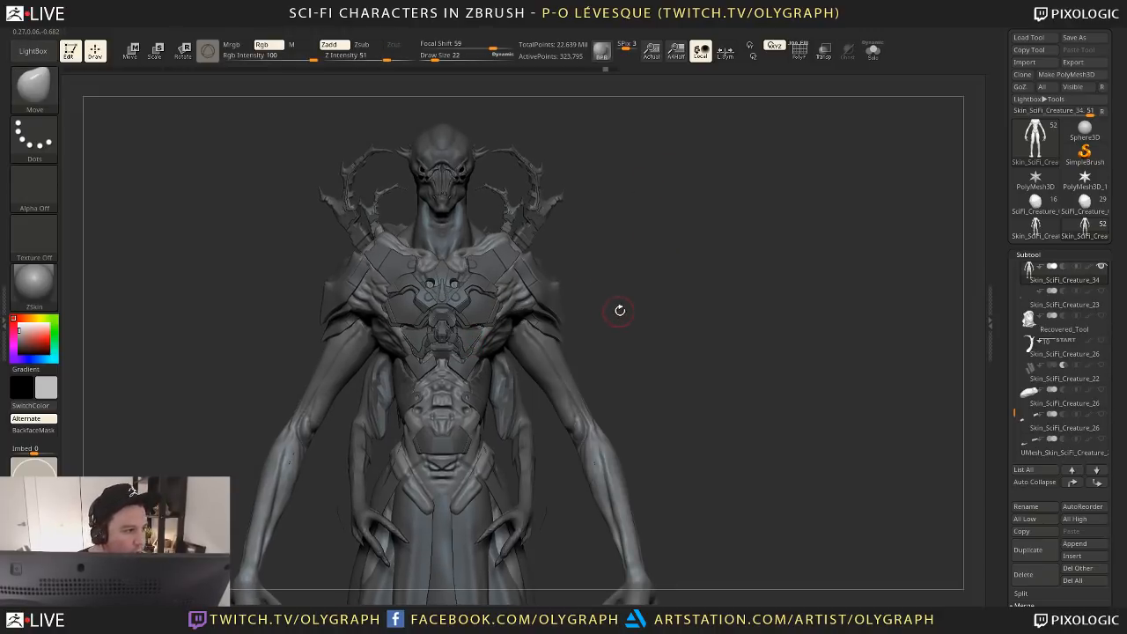
left_click_drag(620, 310, 471, 335, "alt")
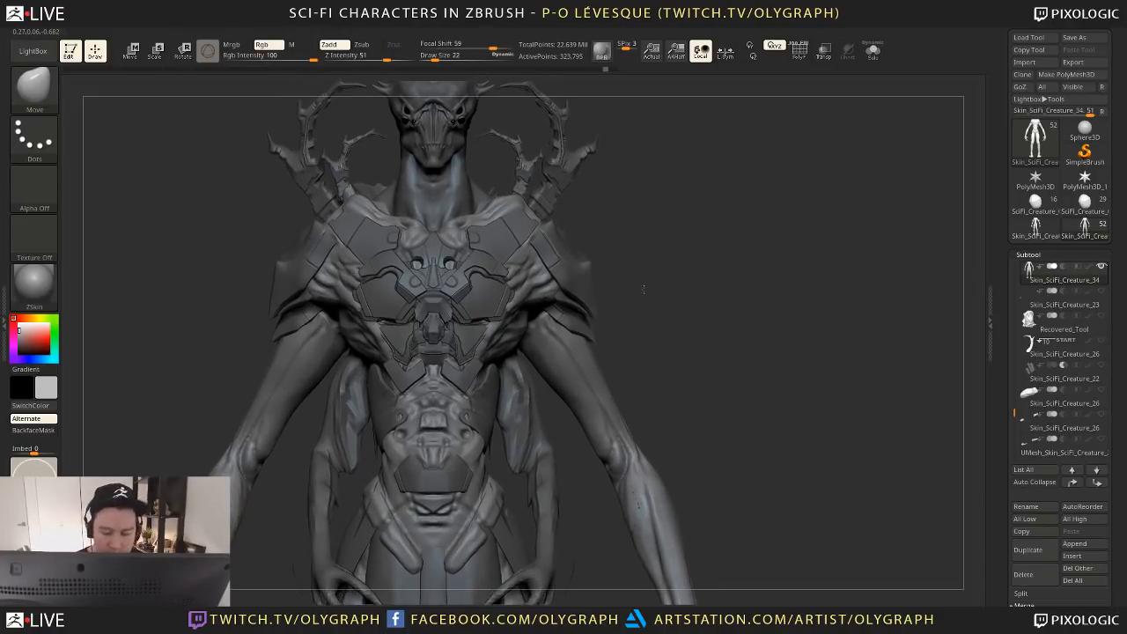
Select the Merged_Skin_SciFi_Creature_30 lower chest plates with the transform gizmo and check them briefly in isolation
key("w")
left_click(489, 325, "alt")
key("ctrl+shift+s")
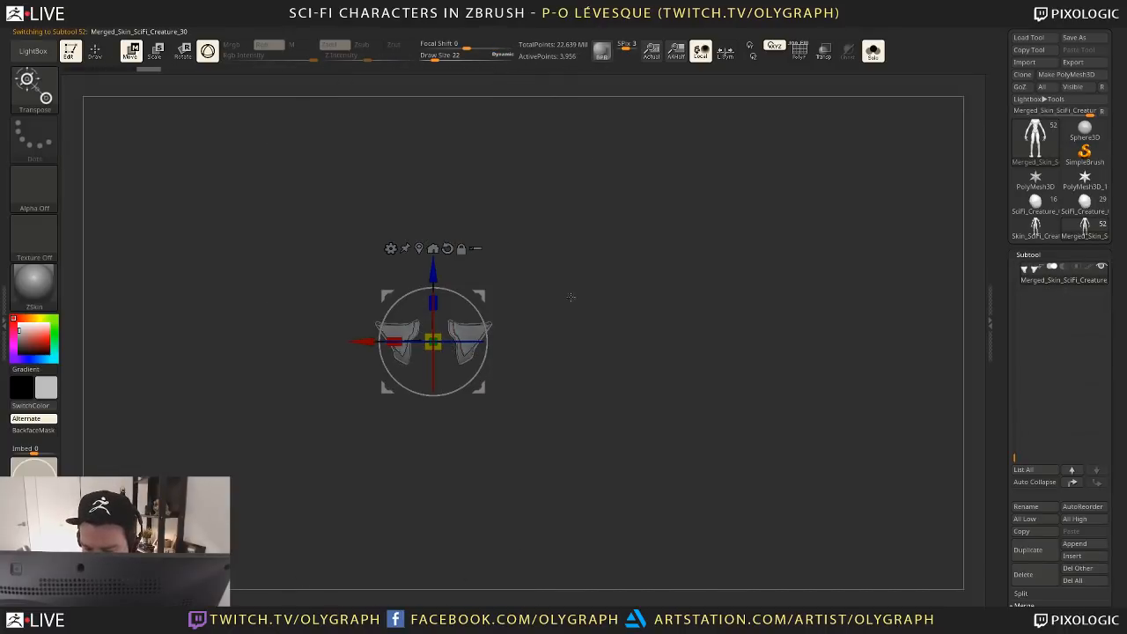
key("ctrl+shift+s")
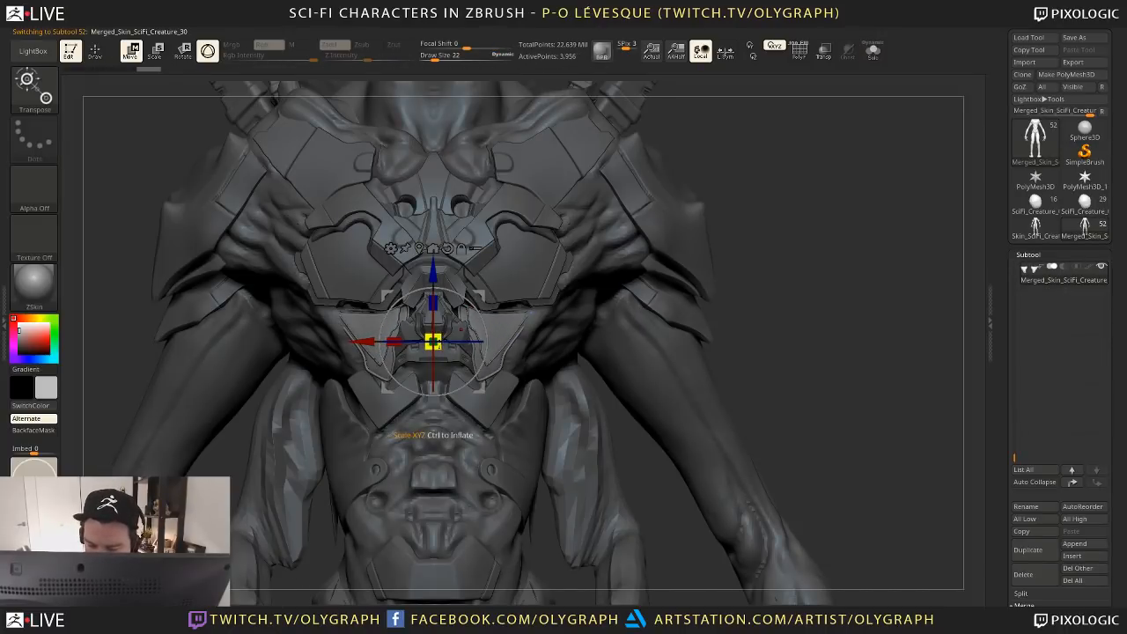
Scale down the lower chest plates, shift them slightly upward with the gizmo and return to the Move brush
mouse_move(480, 296)
left_mouse_down()
mouse_move(482, 286)
mouse_move(478, 297)
left_mouse_up()
left_click_drag(433, 341, 410, 323)
left_click_drag(478, 297, 478, 288)
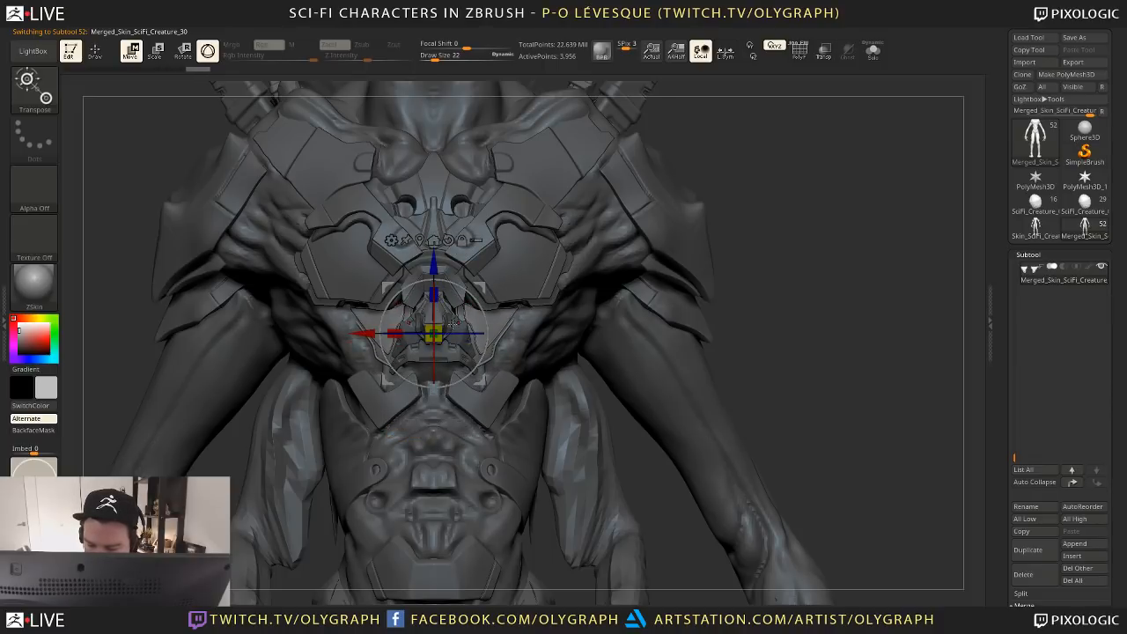
left_click_drag(432, 332, 433, 332)
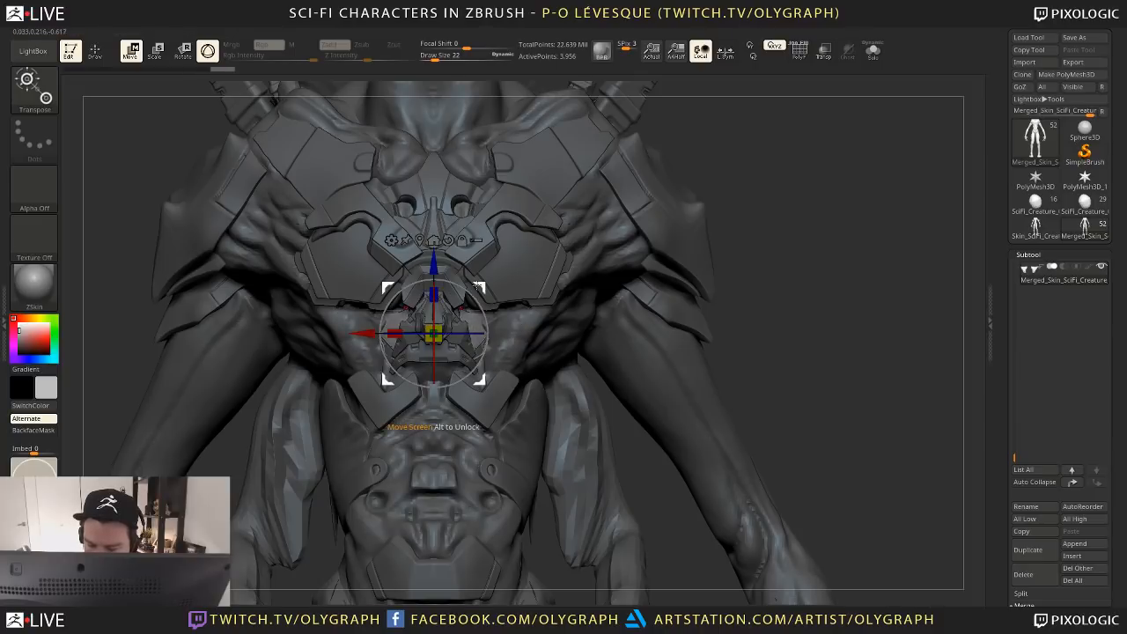
mouse_move(486, 293)
left_mouse_down()
mouse_move(487, 302)
mouse_move(489, 282)
left_mouse_up()
key("q")
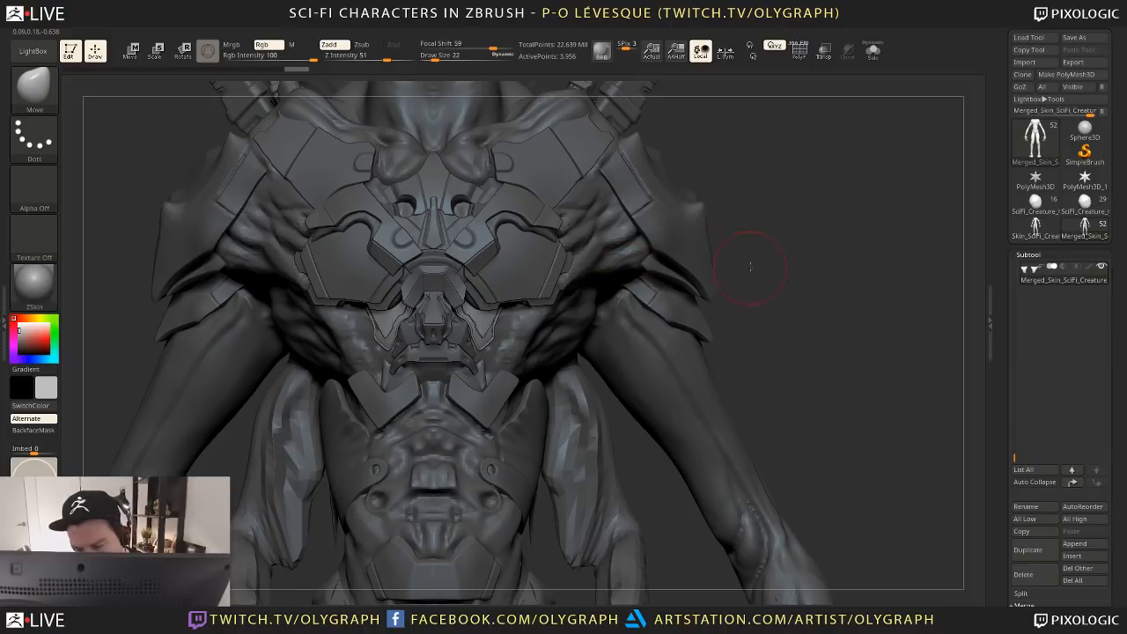
Select the Skin_SciFi_Creature_25 V-shaped plates, shrink and raise them under the chest armour with the gizmo, and return to brush mode
left_click_drag(749, 264, 700, 172, "alt")
left_click_drag(632, 263, 660, 361, "alt")
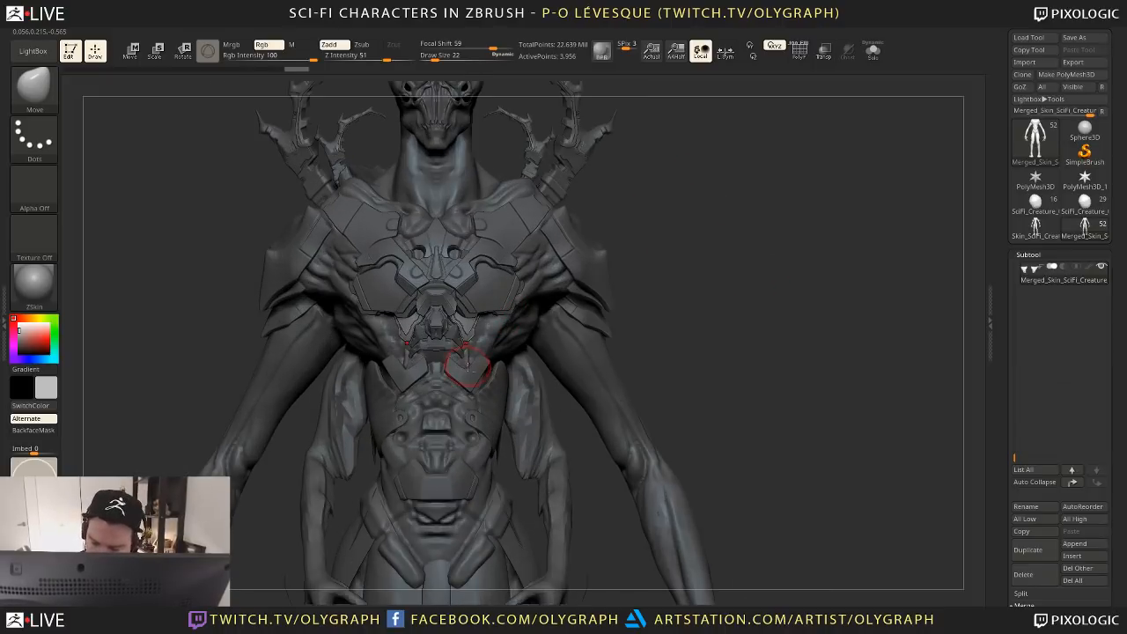
left_click(466, 370, "alt")
key("w")
left_click_drag(504, 330, 522, 307)
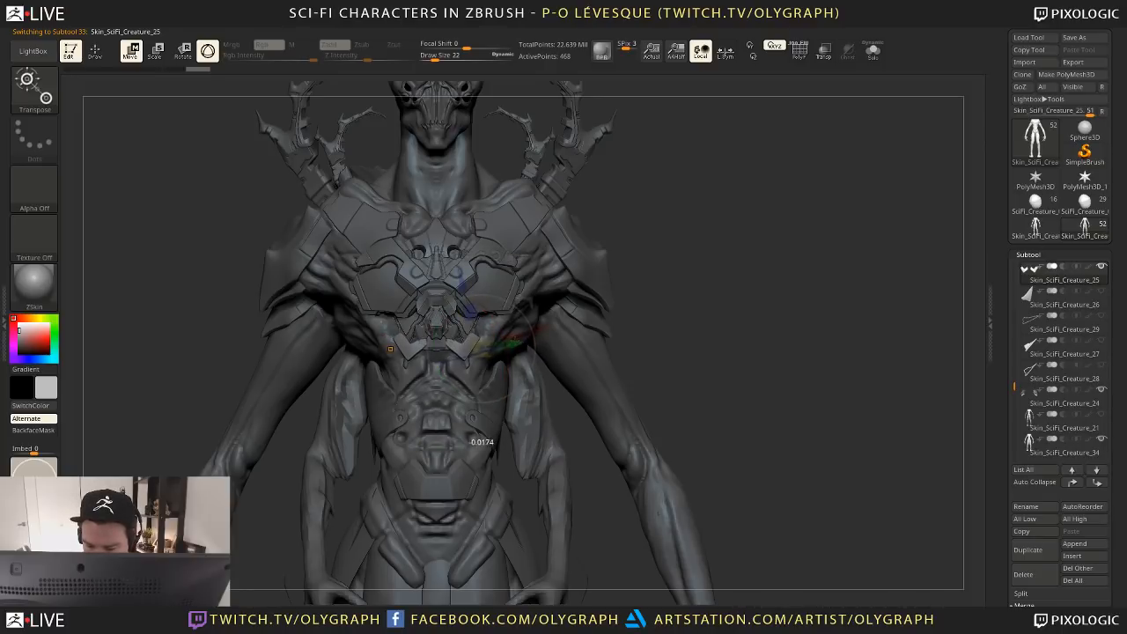
key("q")
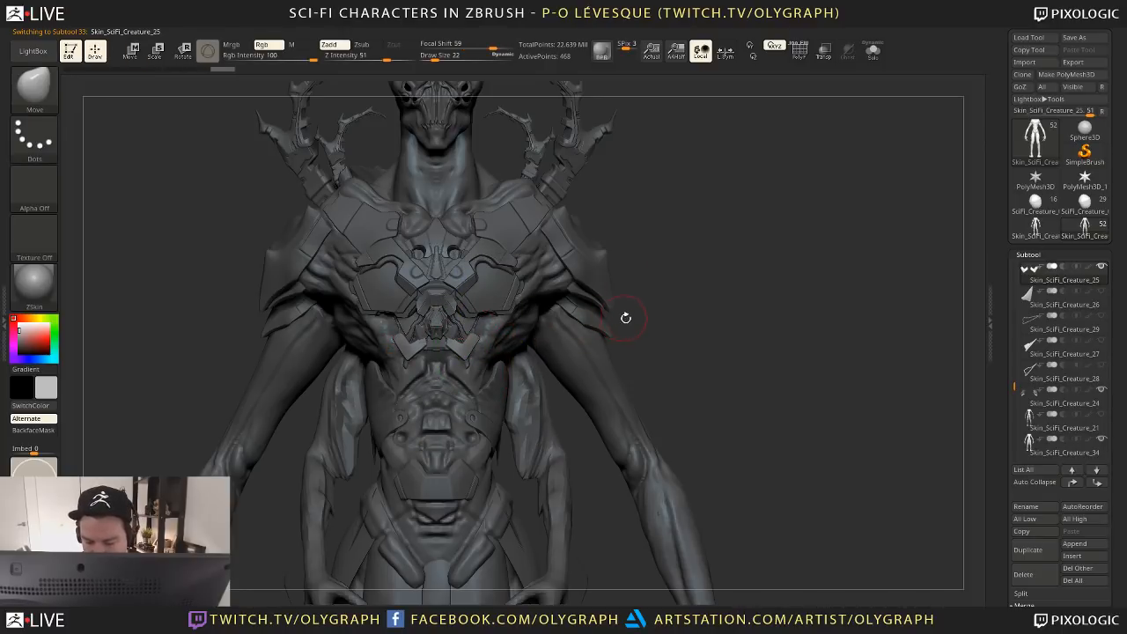
Select the Skin_SciFi_Creature_34 body, switch to the ClayTT brush and smooth the middle of the upper abdomen
right_click_drag(625, 317, 619, 245, "ctrl")
left_click_drag(634, 291, 627, 328, "alt")
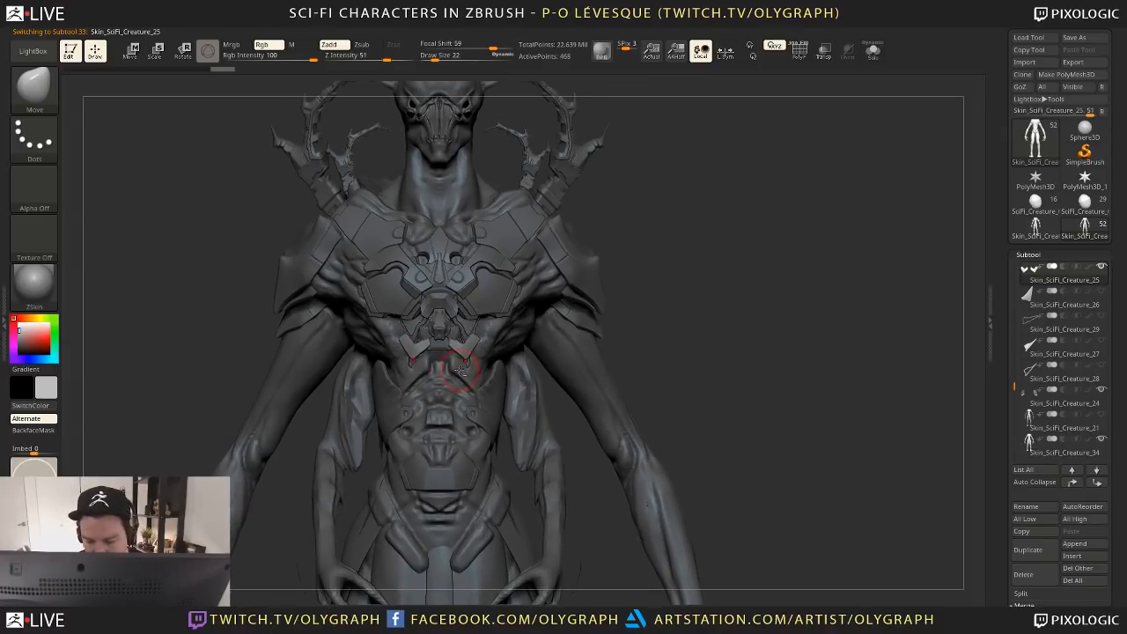
key("space")
left_click(453, 404)
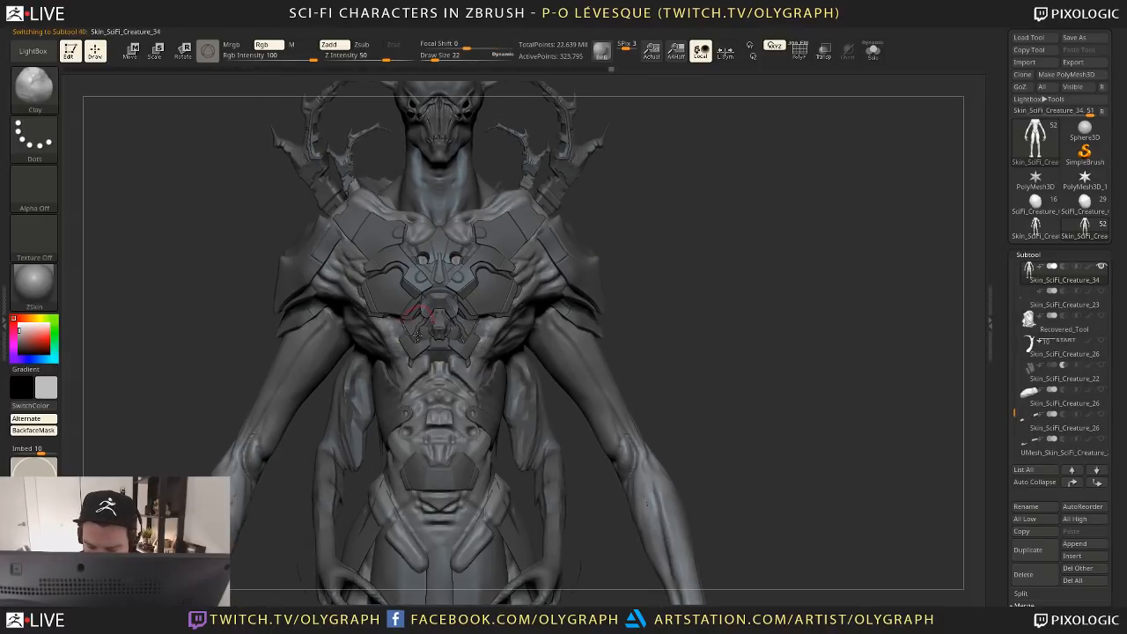
key("space")
left_click(479, 398)
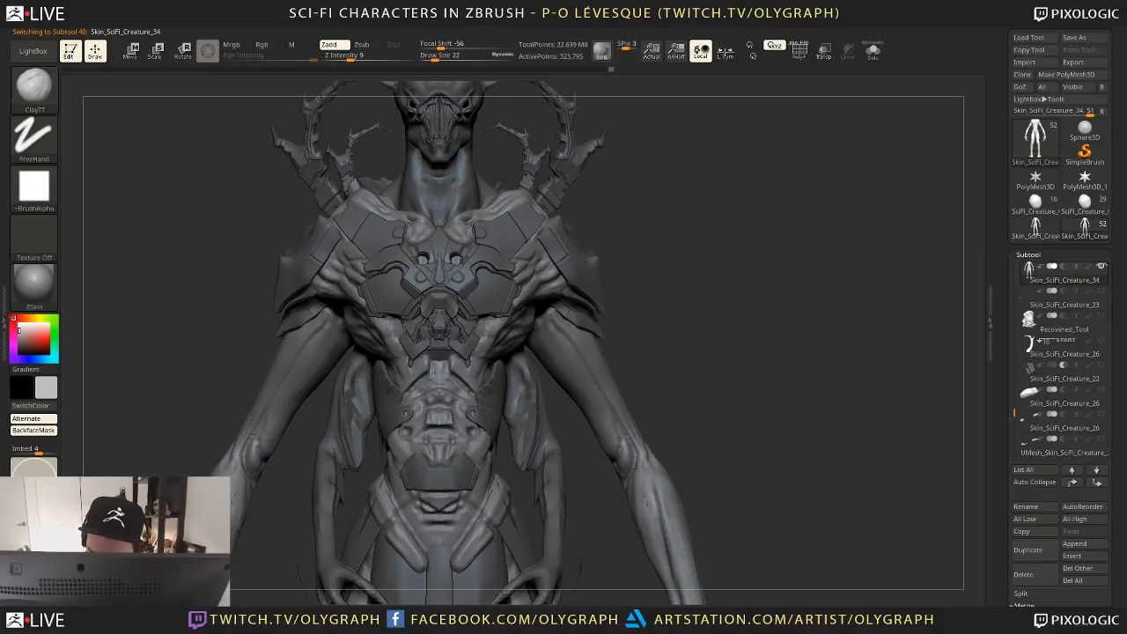
left_click_drag(425, 371, 441, 363, "shift")
Build up the flesh beside and below the lower chest plates with the ClayTubes brush
key("space")
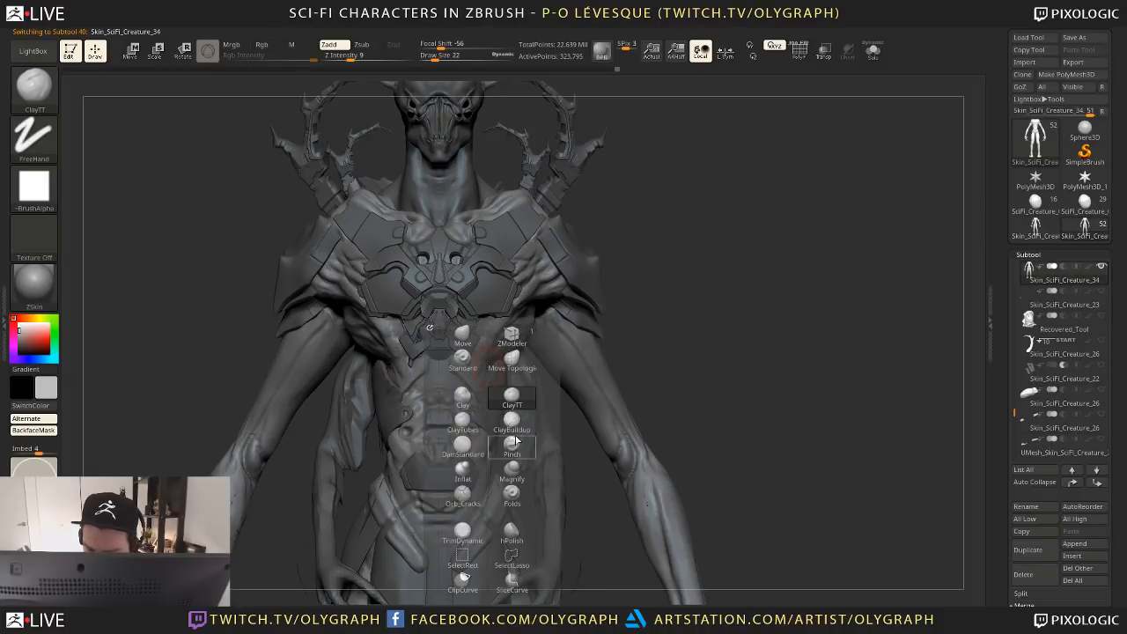
left_click(463, 423)
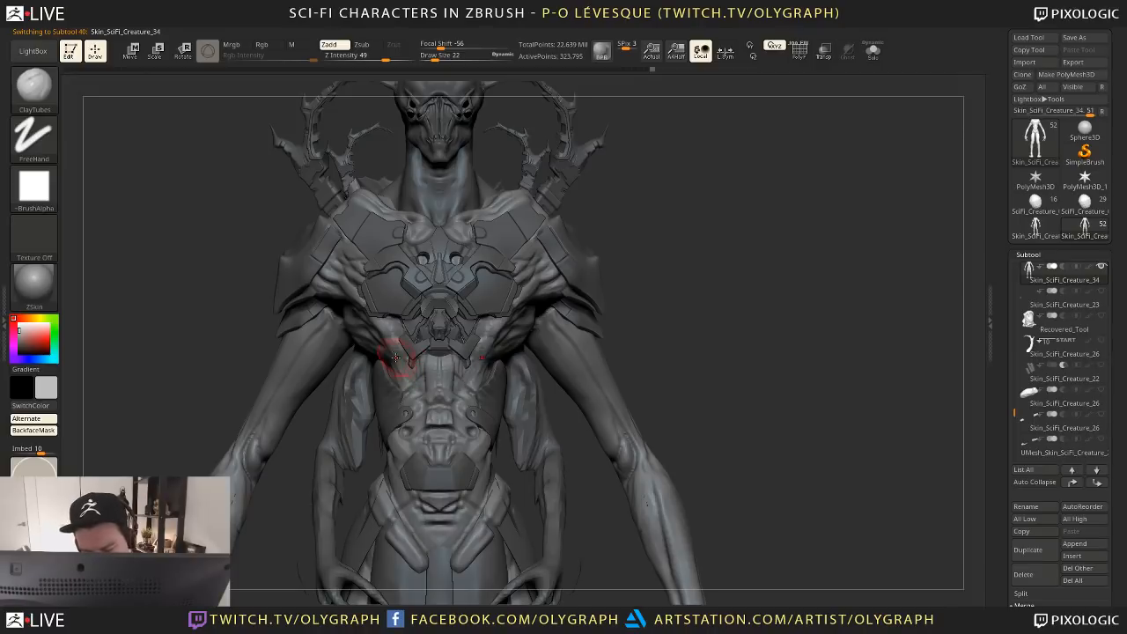
mouse_move(396, 358)
left_mouse_down()
mouse_move(388, 337)
mouse_move(401, 371)
mouse_move(385, 348)
mouse_move(388, 368)
mouse_move(417, 385)
mouse_move(390, 327)
left_mouse_up()
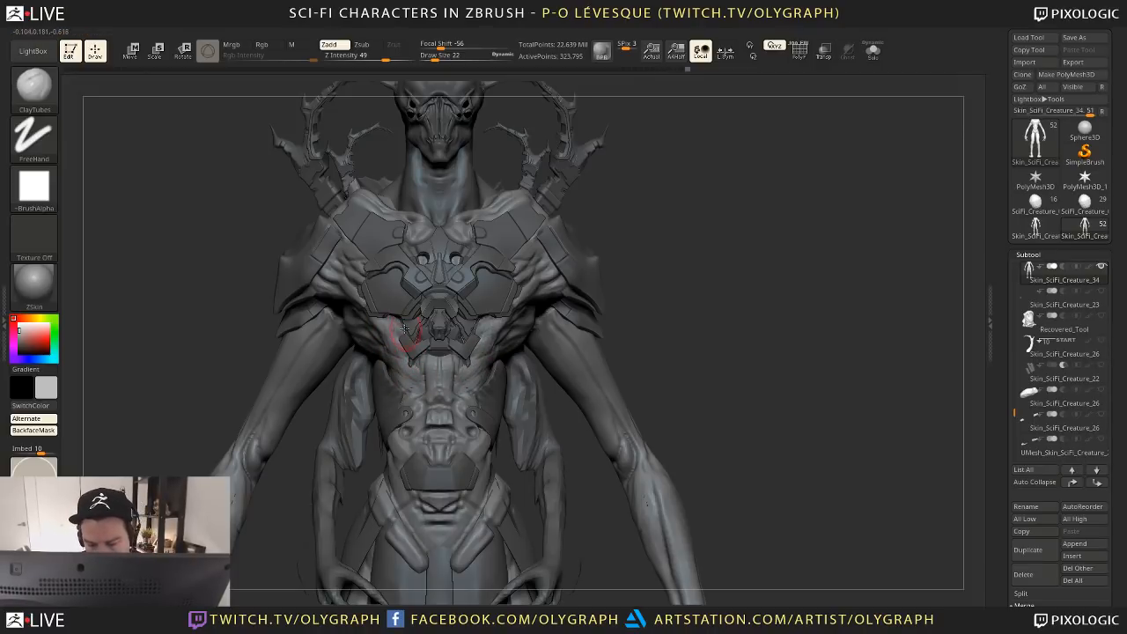
Select the Extract0 upper chest plates and adjust their size and placement with the transform gizmo
left_click_drag(699, 282, 667, 216, "alt")
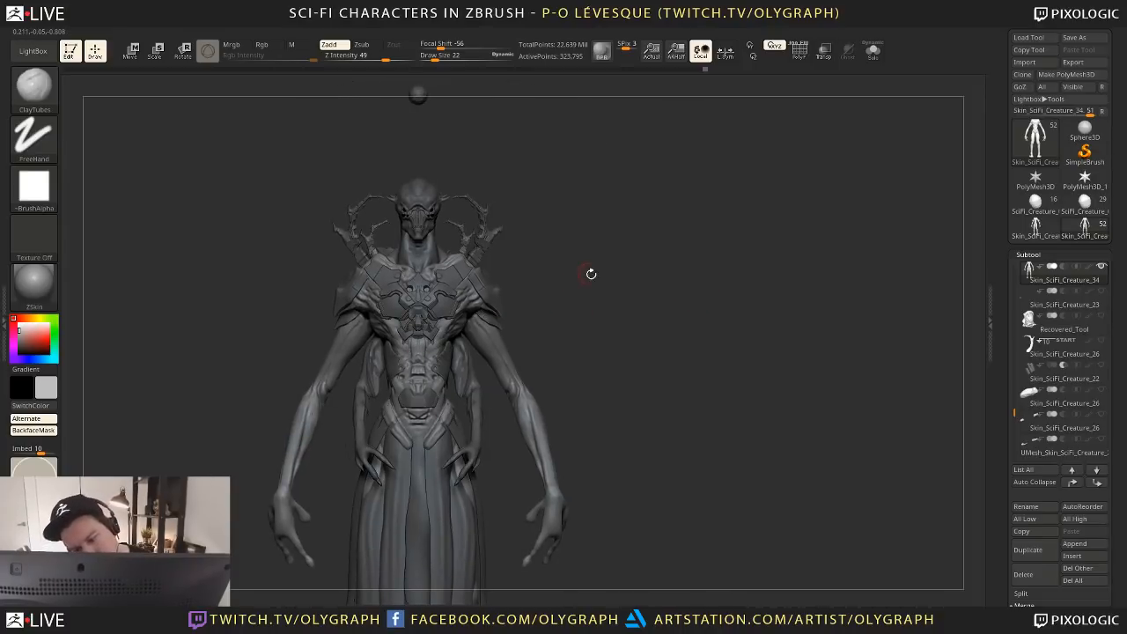
left_click_drag(591, 274, 504, 236, "alt")
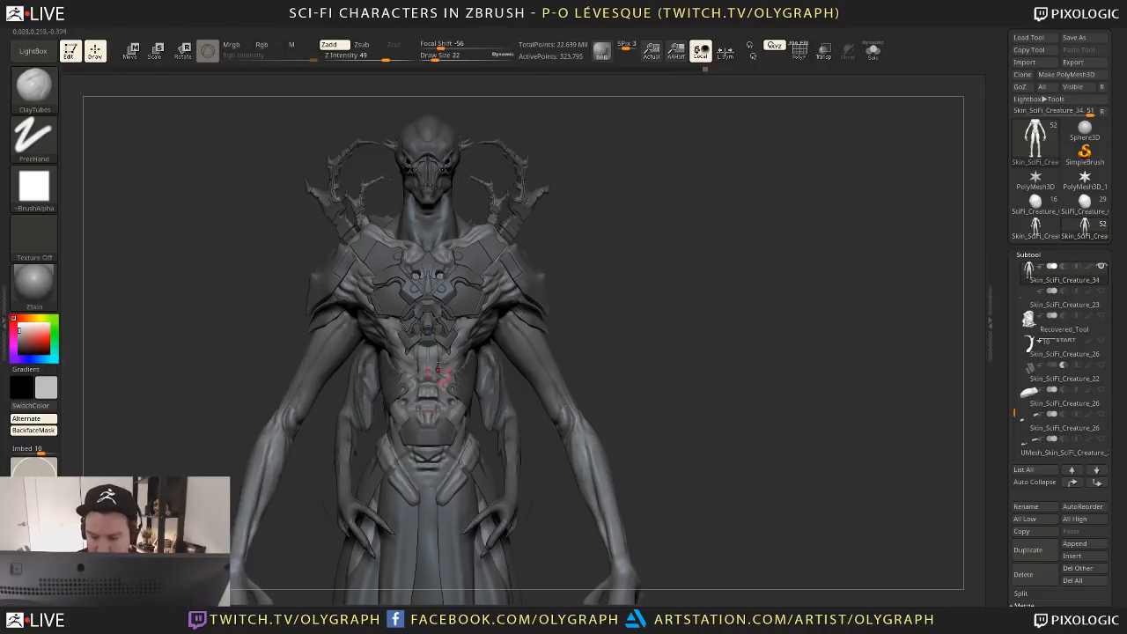
mouse_move(647, 243)
left_mouse_down()
mouse_move(624, 265)
mouse_move(564, 161)
left_mouse_up()
left_click(480, 251, "alt")
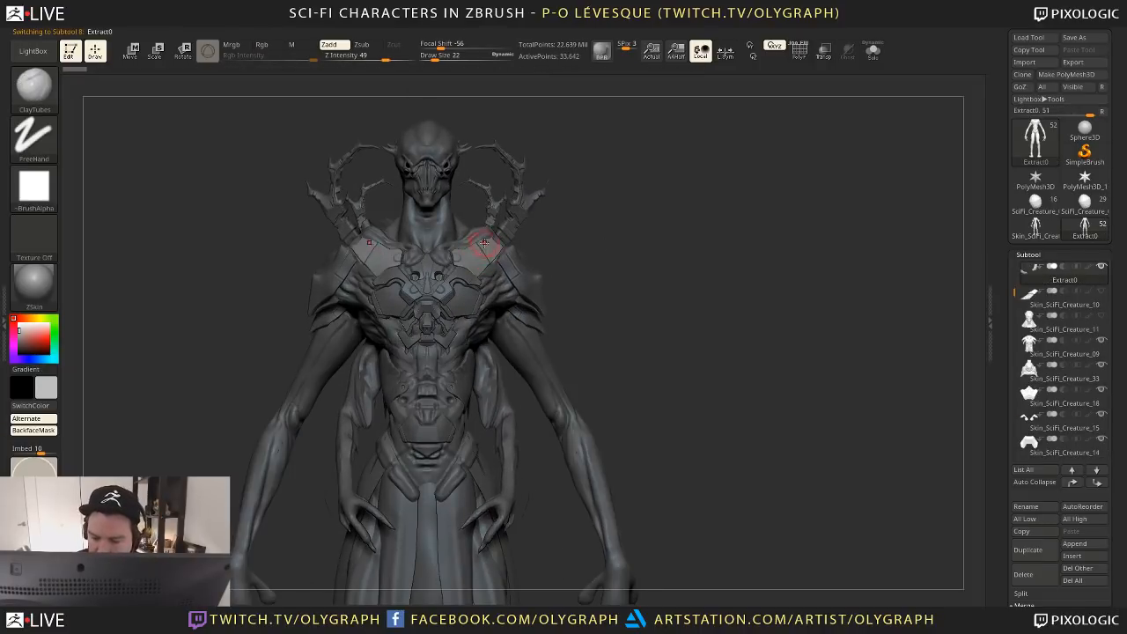
key("w")
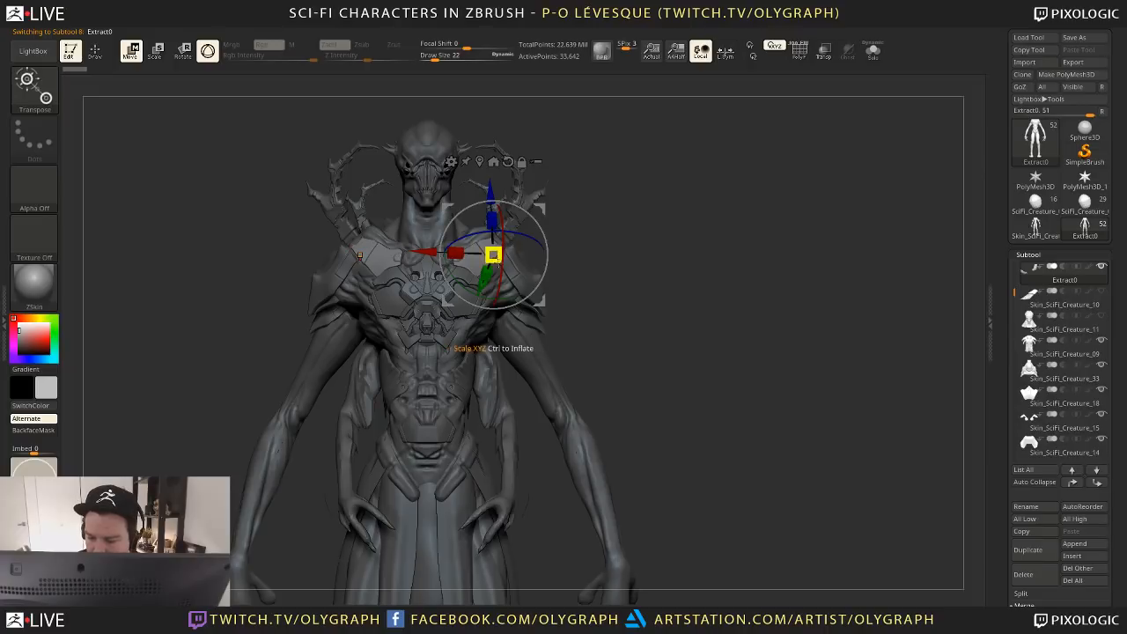
mouse_move(493, 255)
left_mouse_down()
mouse_move(363, 255)
mouse_move(480, 249)
left_mouse_up()
left_click_drag(534, 209, 538, 214)
left_click_drag(609, 268, 739, 262)
left_click_drag(543, 212, 552, 212)
key("q")
Fine-tune the Extract0 chest plates with small gizmo adjustments from a closer front view and return to brush mode
mouse_move(667, 232)
left_mouse_down()
mouse_move(596, 232)
mouse_move(611, 244)
mouse_move(617, 281)
left_mouse_up()
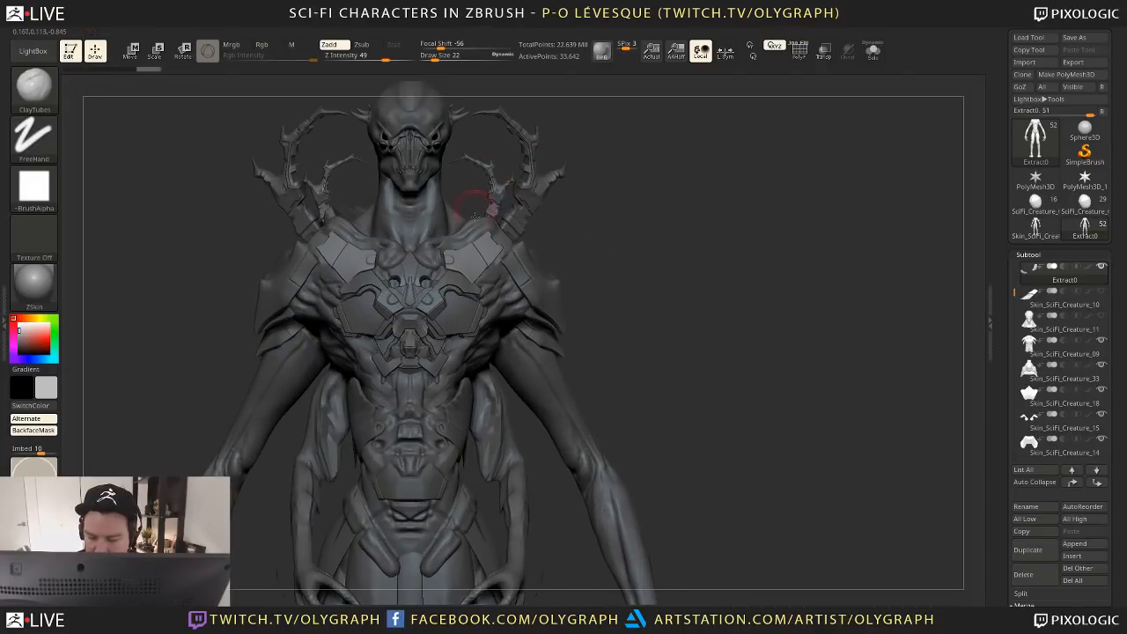
key("w")
left_click_drag(543, 212, 543, 224)
left_click_drag(501, 255, 503, 257)
key("q")
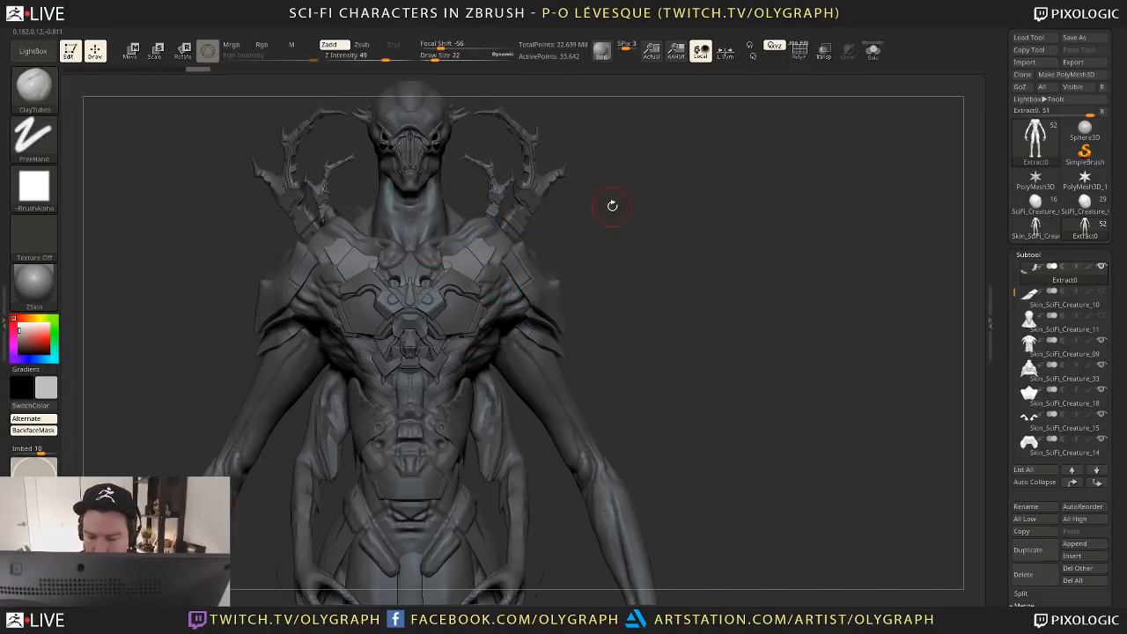
Select the Skin_SciFi_Creature_34 body in three-quarter view and set the Standard brush to Alpha 01 with a FreeHand stroke
mouse_move(605, 209)
left_mouse_down("alt")
mouse_move(586, 346)
mouse_move(596, 276)
mouse_move(604, 292)
mouse_move(634, 269)
left_mouse_up("alt")
left_click(441, 174, "alt")
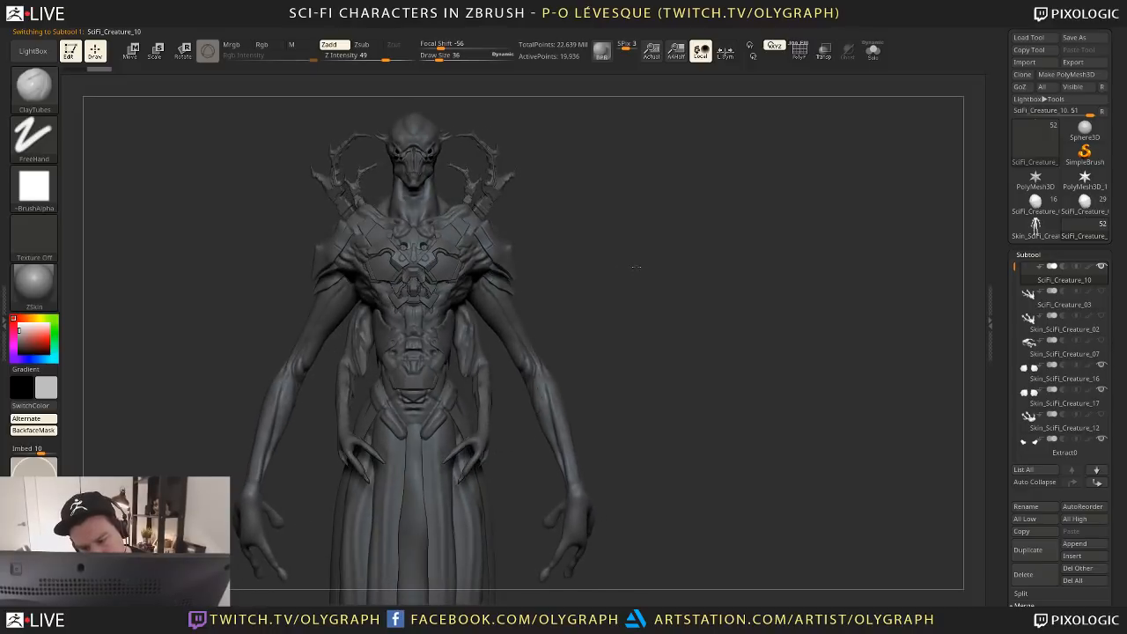
mouse_move(616, 307)
left_mouse_down("alt")
mouse_move(607, 256)
mouse_move(625, 305)
mouse_move(632, 294)
mouse_move(573, 280)
left_mouse_up("alt")
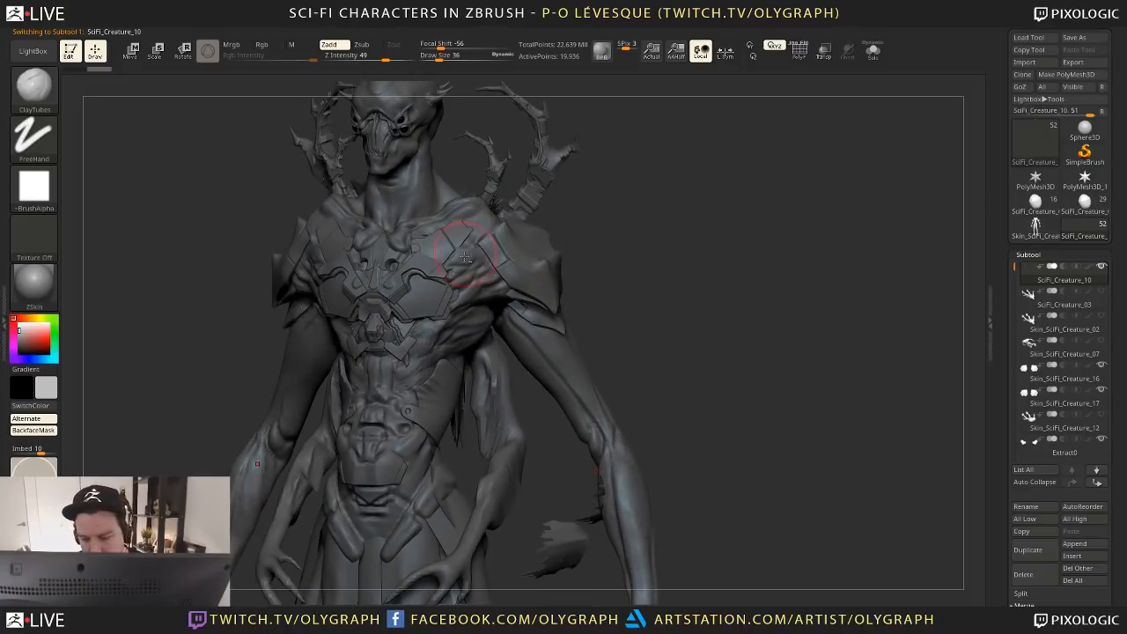
left_click(469, 257, "alt")
key("b")
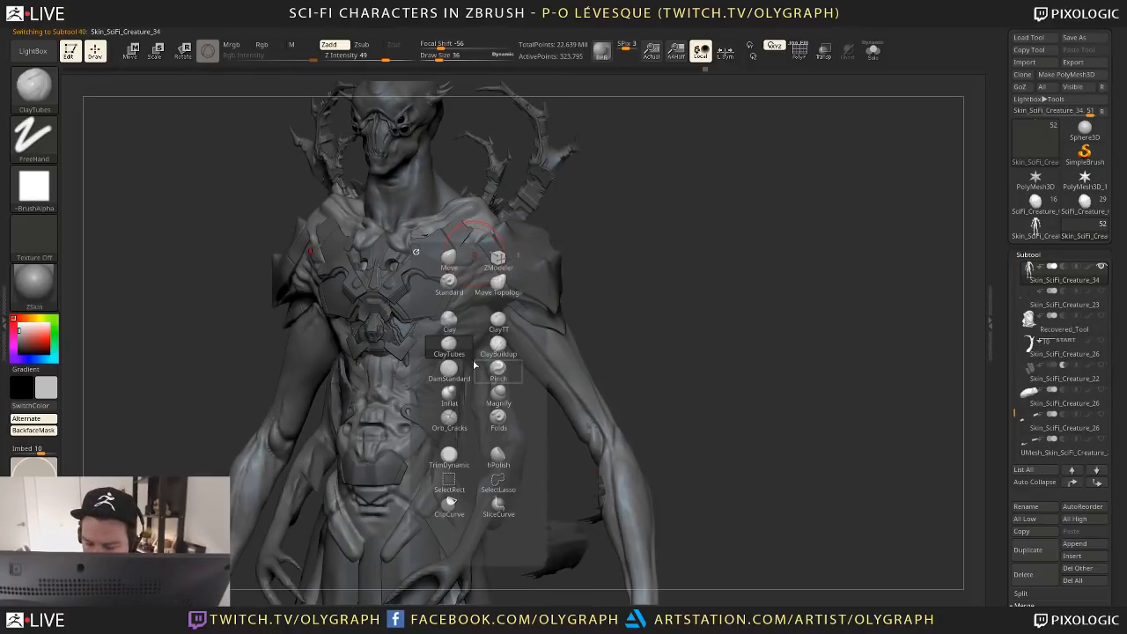
left_click(449, 282)
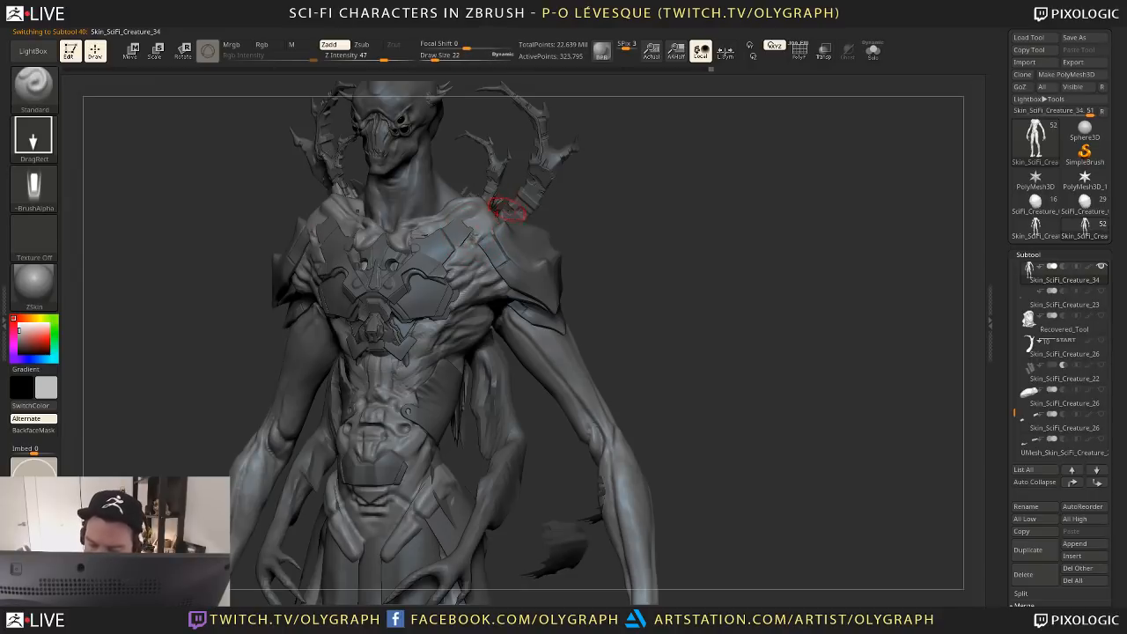
left_click(34, 186)
left_click(149, 195)
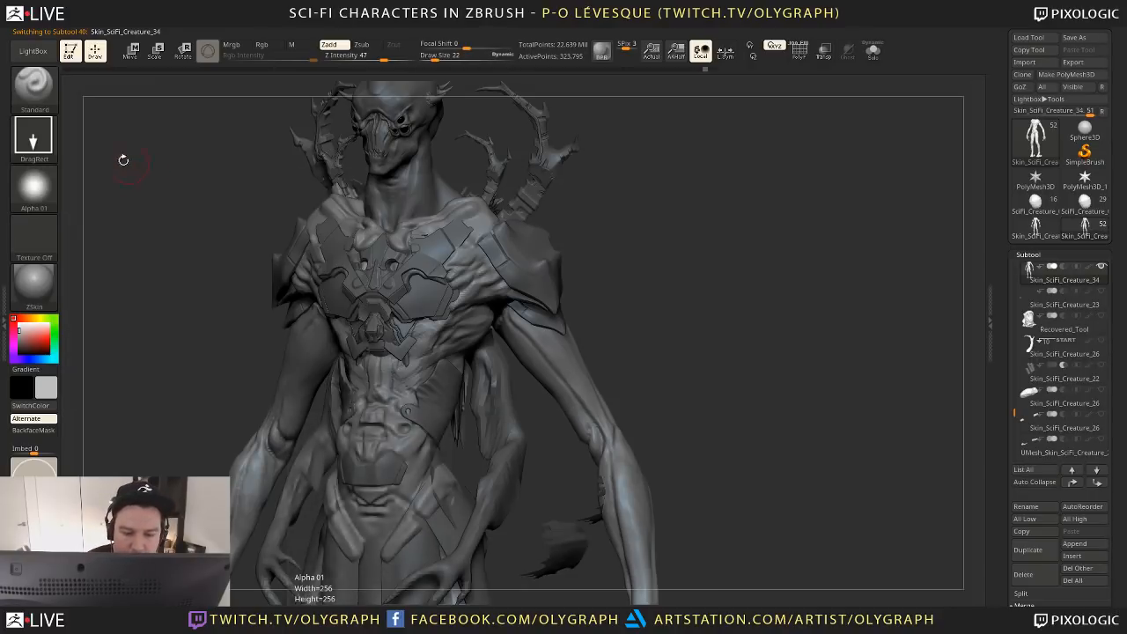
left_click(34, 136)
left_click(197, 150)
Reduce the Standard brush's draw size to 15 and sculpt and smooth forms along the collarbone above the chest plates
key("s")
left_click(474, 236)
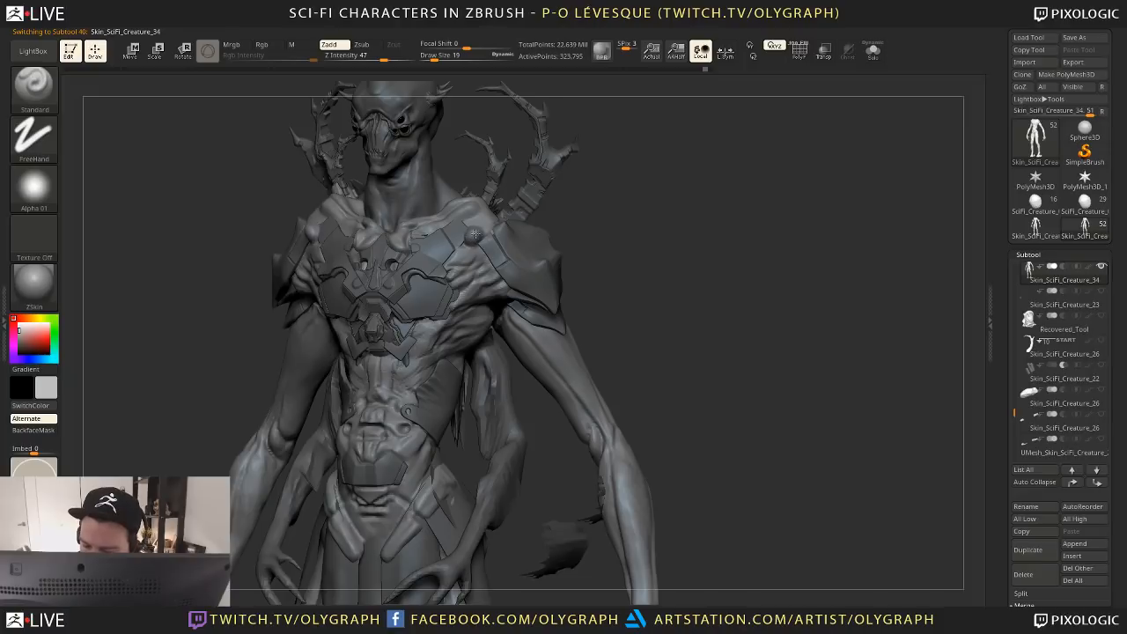
key("shift")
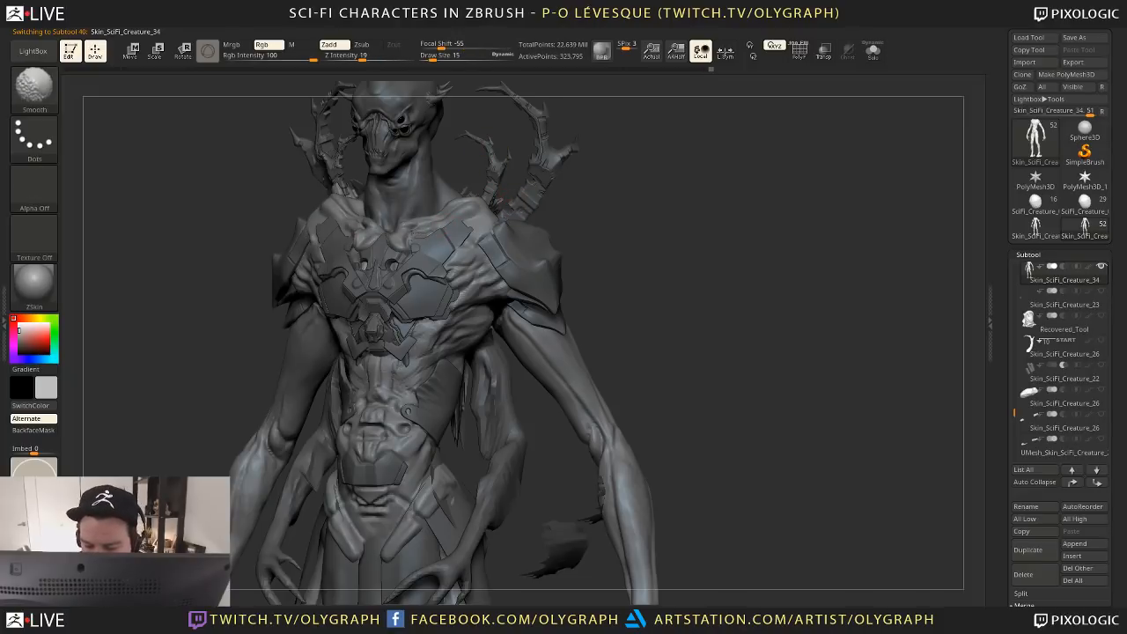
mouse_move(419, 231)
left_mouse_down()
mouse_move(467, 219)
mouse_move(465, 243)
mouse_move(479, 229)
left_mouse_up()
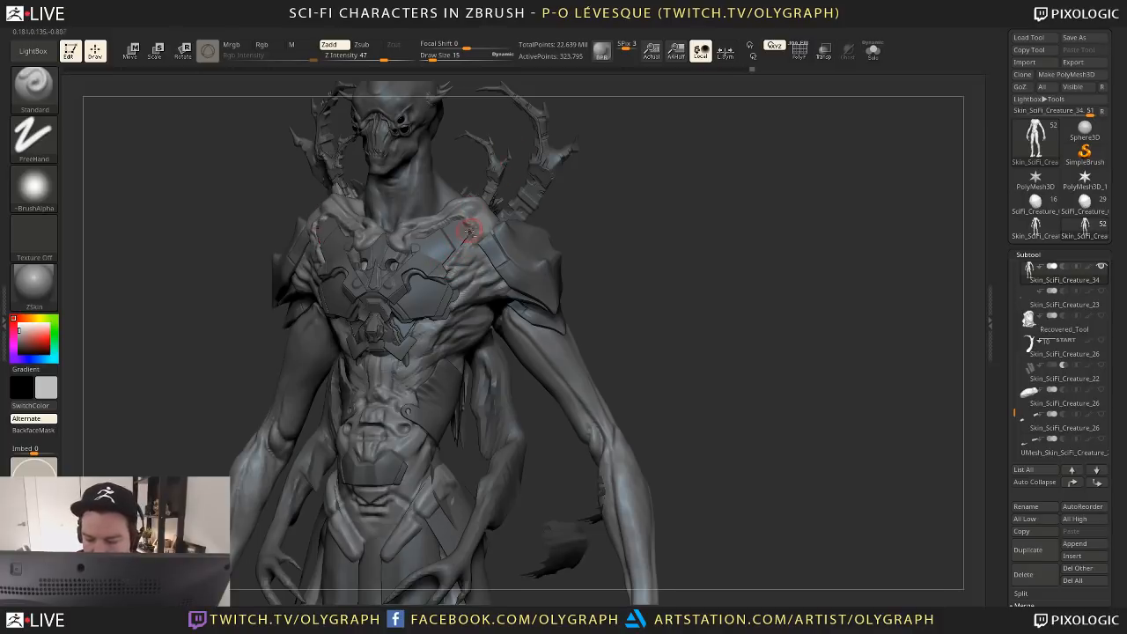
Refine and smooth the collarbone forms beside the base of the neck from the front
left_click_drag(615, 225, 625, 217, "shift")
key("b")
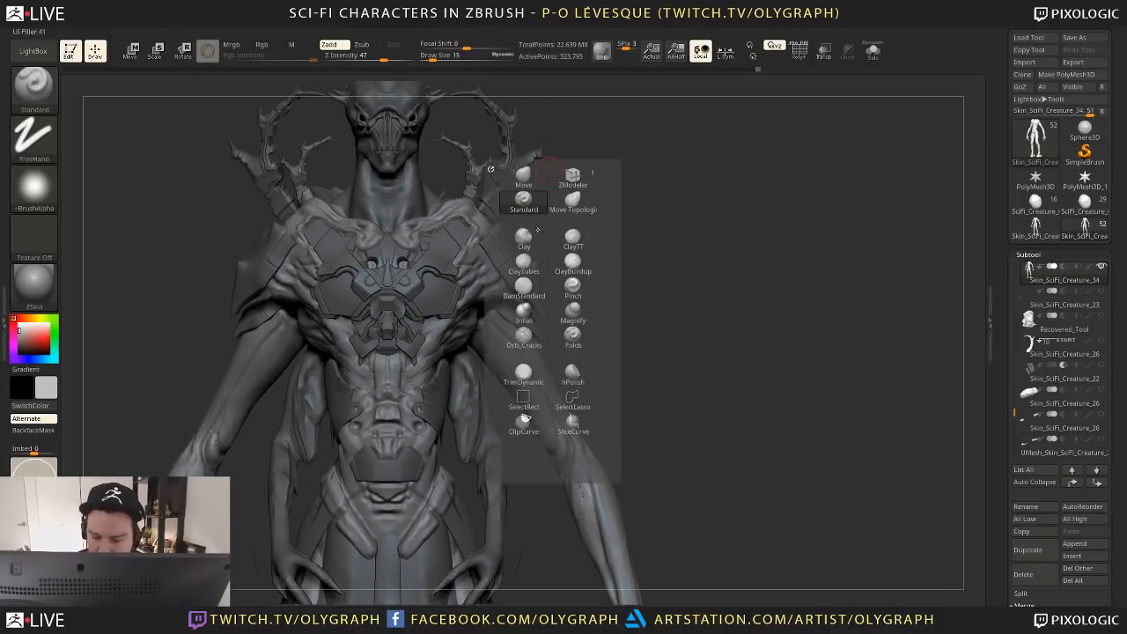
left_click(539, 323)
left_click_drag(446, 211, 433, 227)
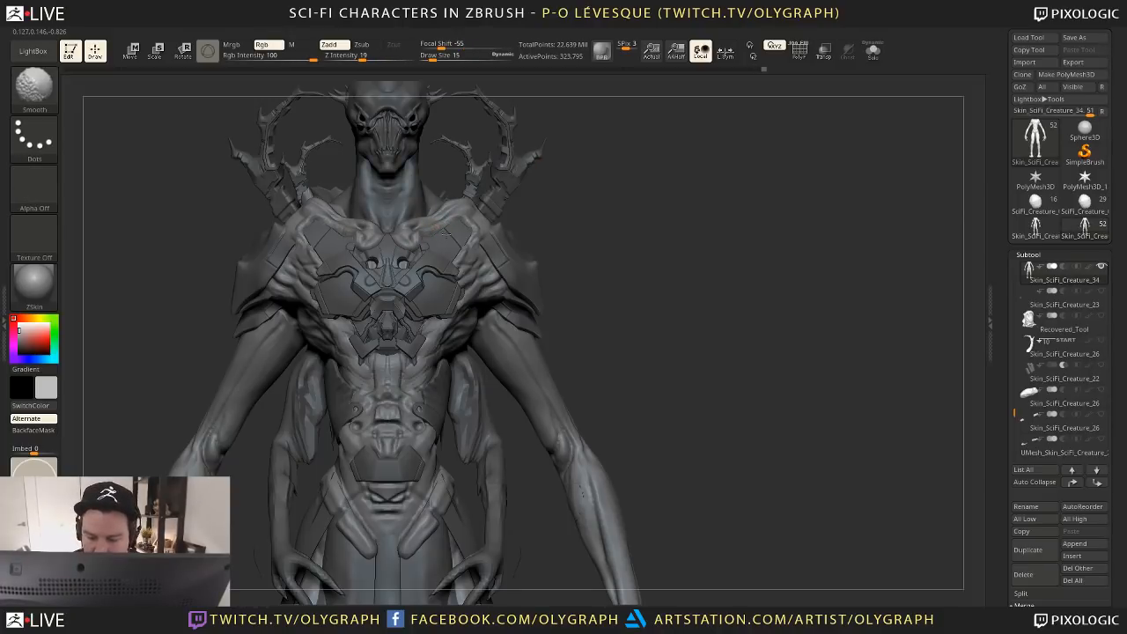
Reshape the body around the collarbones with the Move brush, varying the draw size between 41 and 33
key("b")
key("m")
key("v")
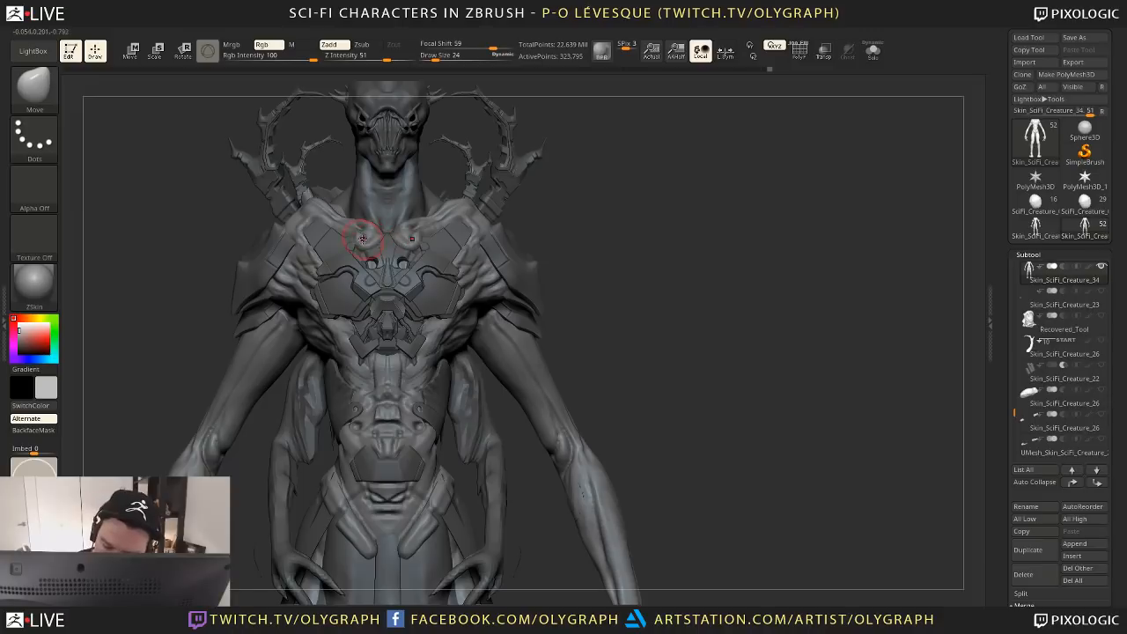
key("]")
left_click_drag(360, 236, 349, 236)
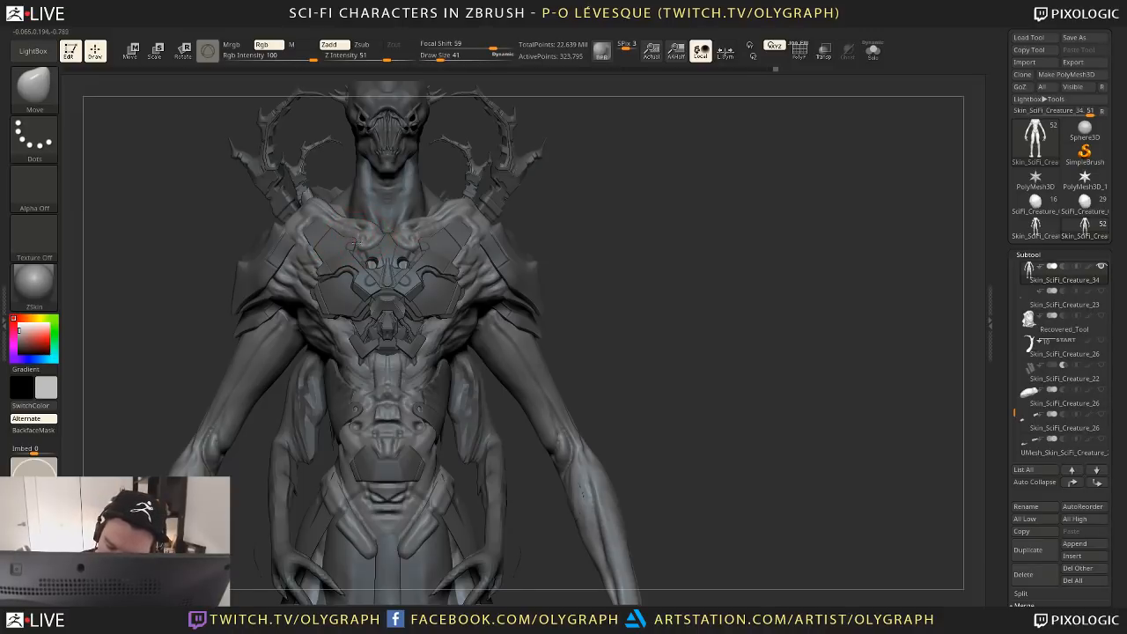
key("[")
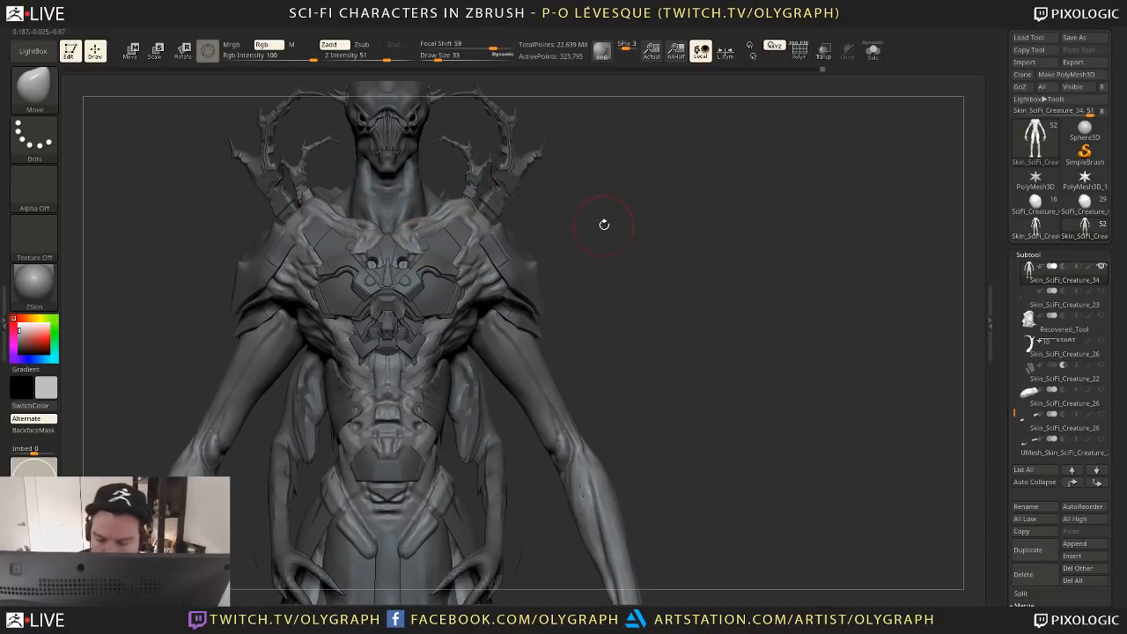
Select SciFi_Creature_10 and reshape its shoulder armour with the Move brush at draw size 38
key("f")
left_click_drag(551, 218, 551, 260, "alt")
left_click(480, 256, "alt")
left_click_drag(557, 335, 541, 254, "alt")
key("s")
left_click_drag(538, 255, 545, 255)
mouse_move(550, 269)
left_mouse_down()
mouse_move(565, 282)
mouse_move(560, 326)
left_mouse_up()
left_click_drag(556, 274, 560, 244, "alt")
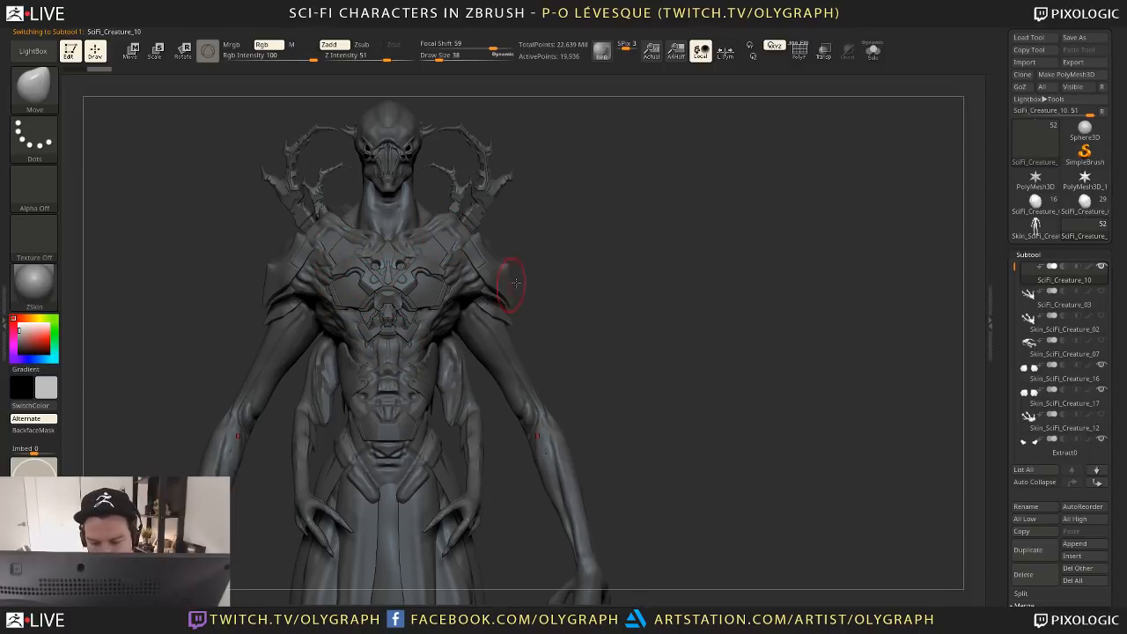
left_click_drag(515, 281, 513, 332)
Sculpt the Skin_SciFi_Creature_34 body below the chest armour with the Standard brush at Z Intensity 19 and draw size 14
left_click_drag(604, 256, 563, 282)
left_click(441, 356, "alt")
key("space")
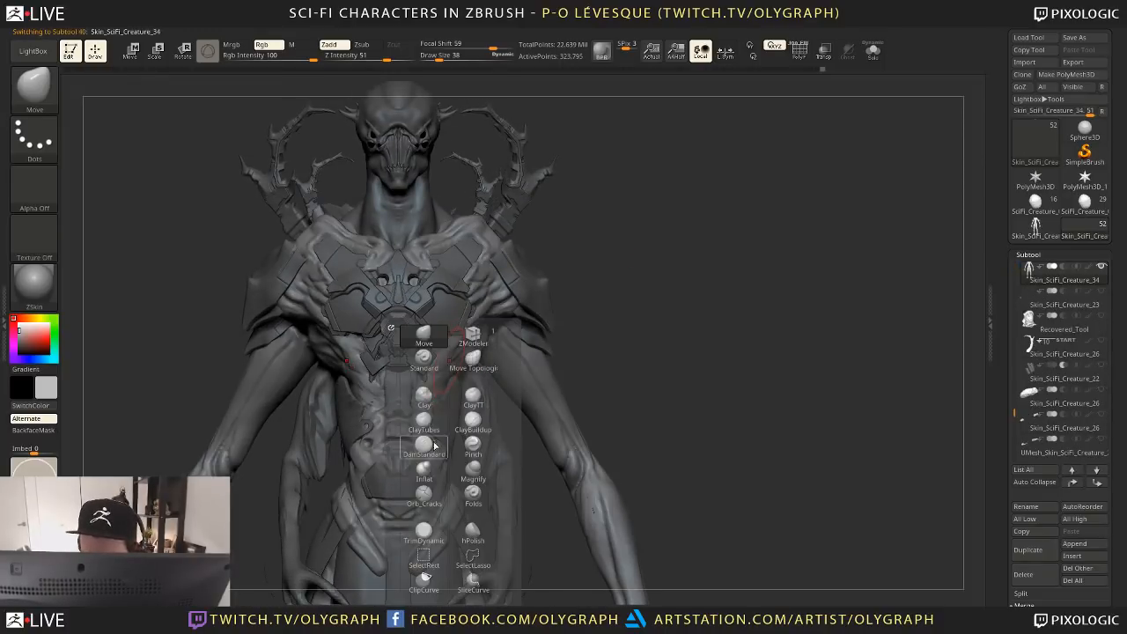
left_click(424, 357)
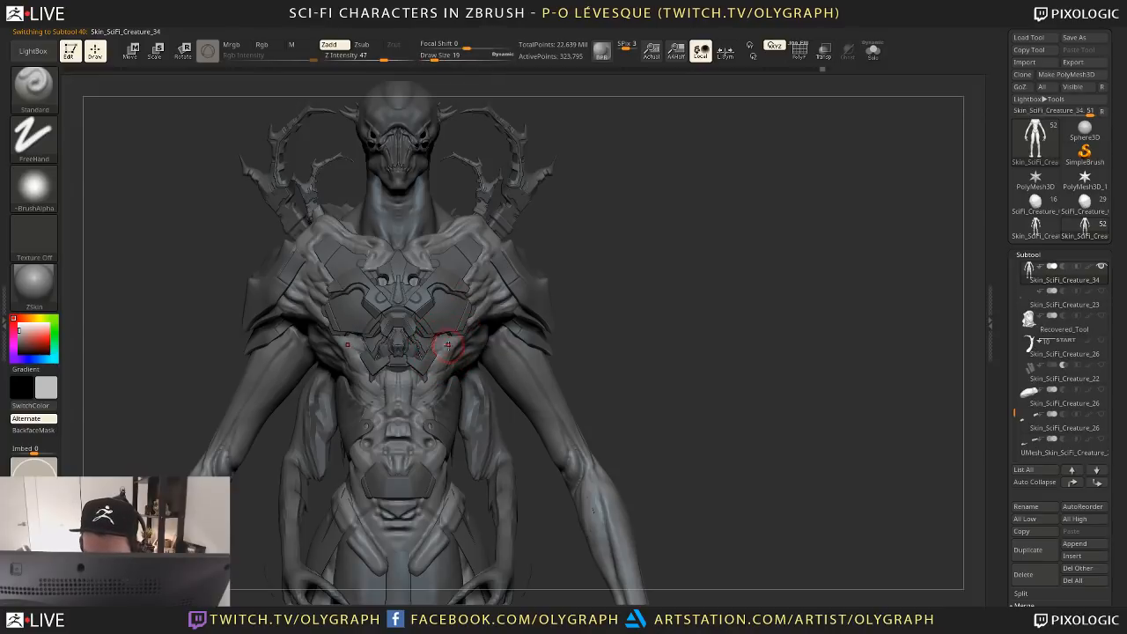
left_click(361, 56)
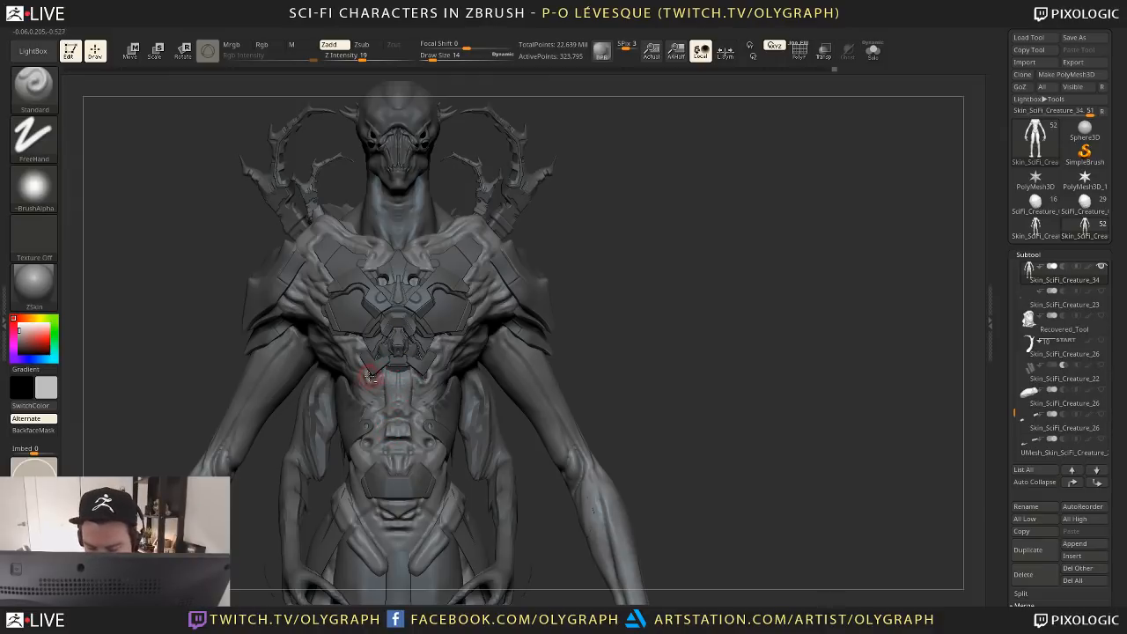
Sculpt the skin beside the lower chest armour with the Standard brush at Z Intensity 19 and draw size 14
left_click_drag(634, 314, 426, 369)
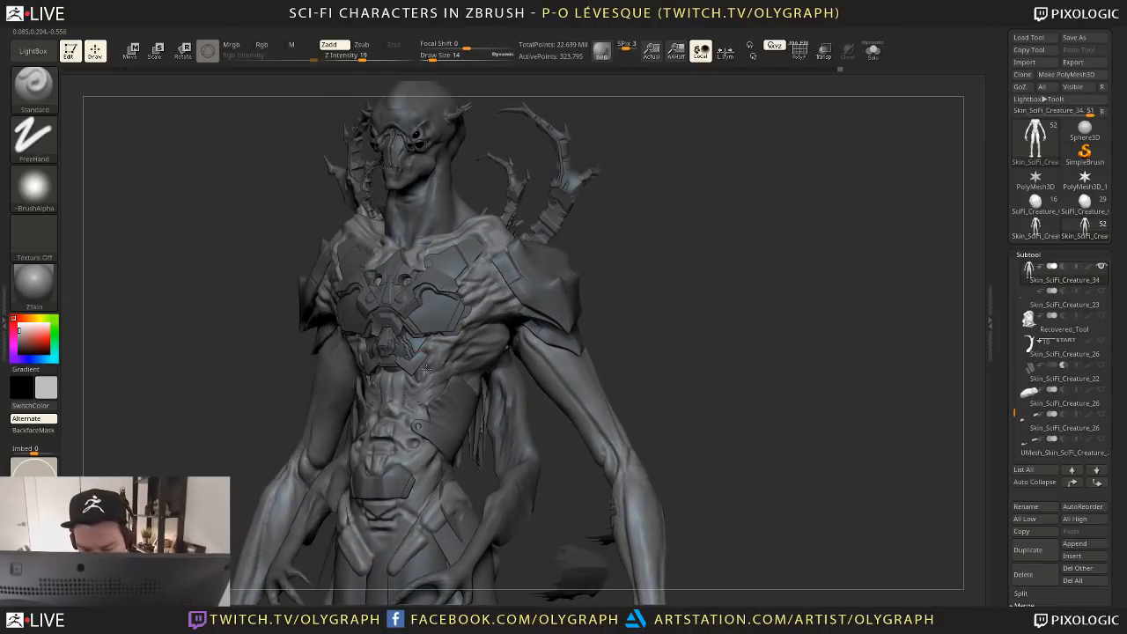
key("b")
key("s")
key("t")
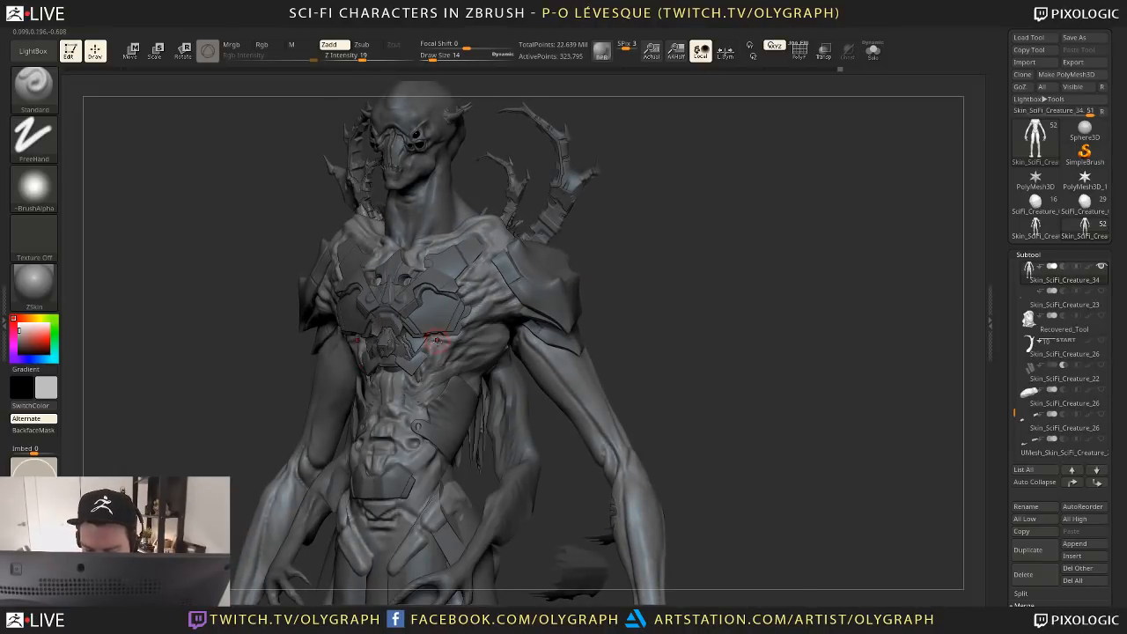
left_click_drag(643, 295, 643, 343, "alt")
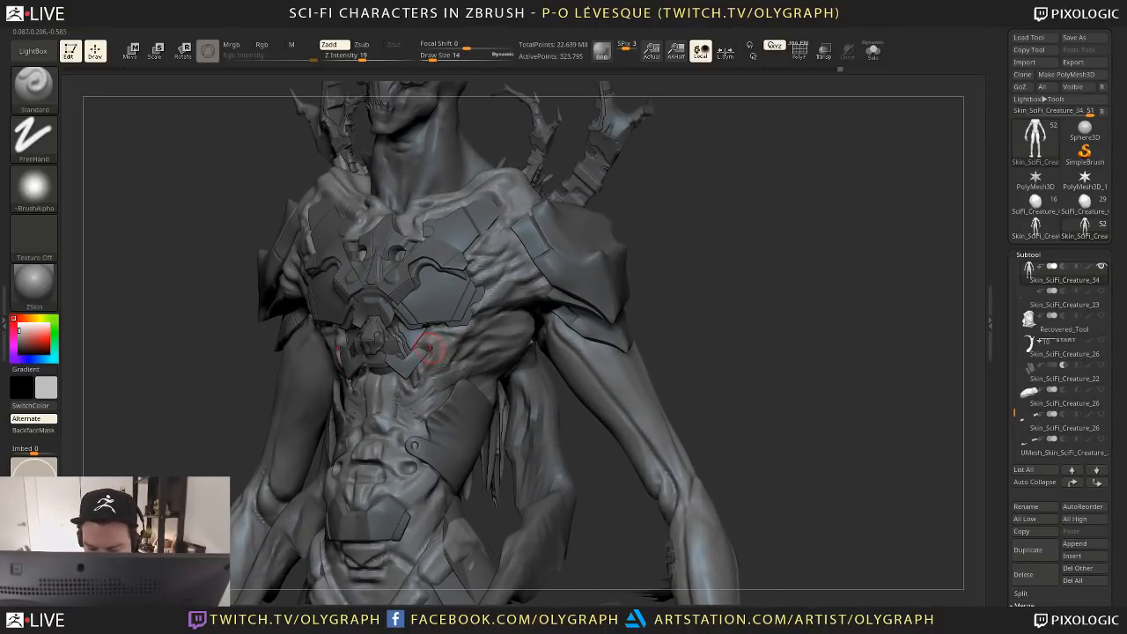
Swell the skin folds beside the lower chest armour with the Inflat brush at Z Intensity 21, reducing the draw size to 9
key("b")
key("i")
key("n")
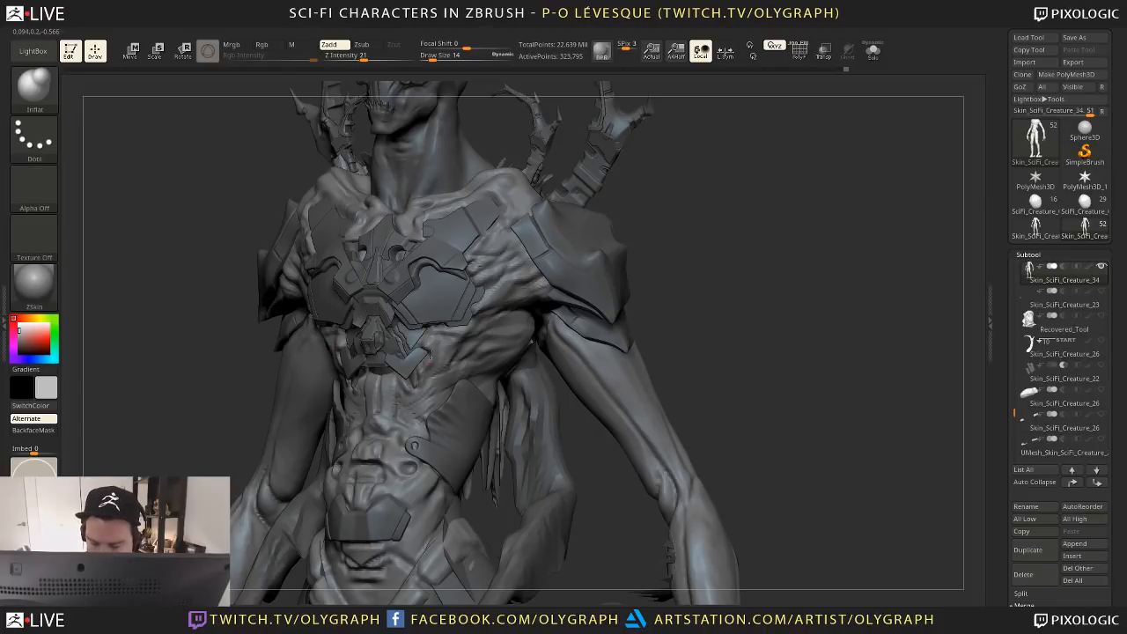
key("space")
left_click(431, 576)
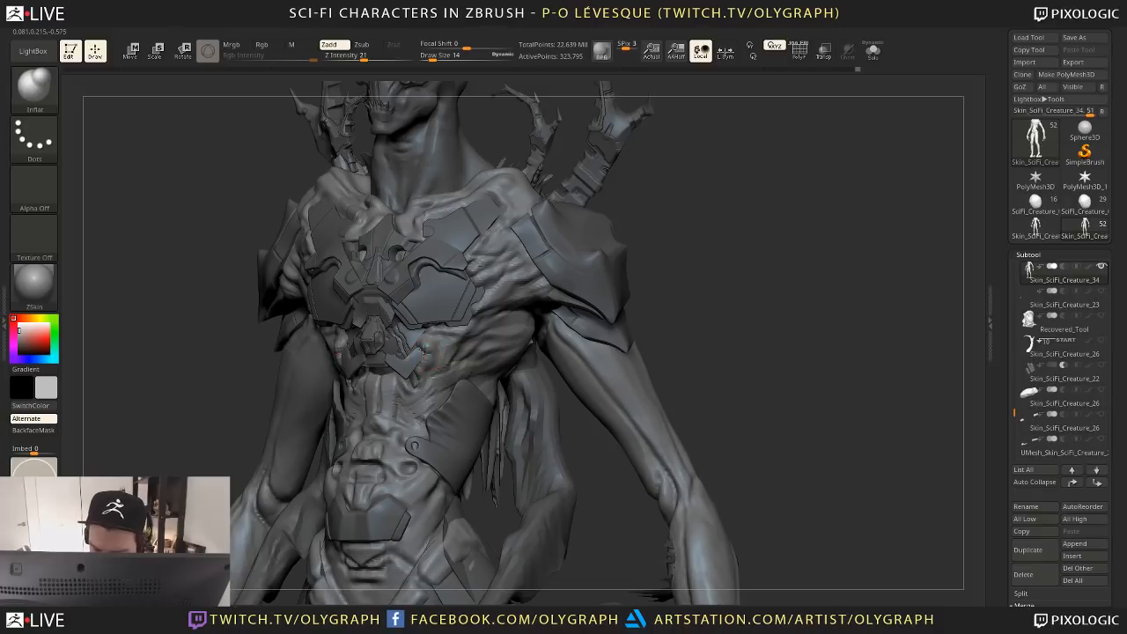
key("shift")
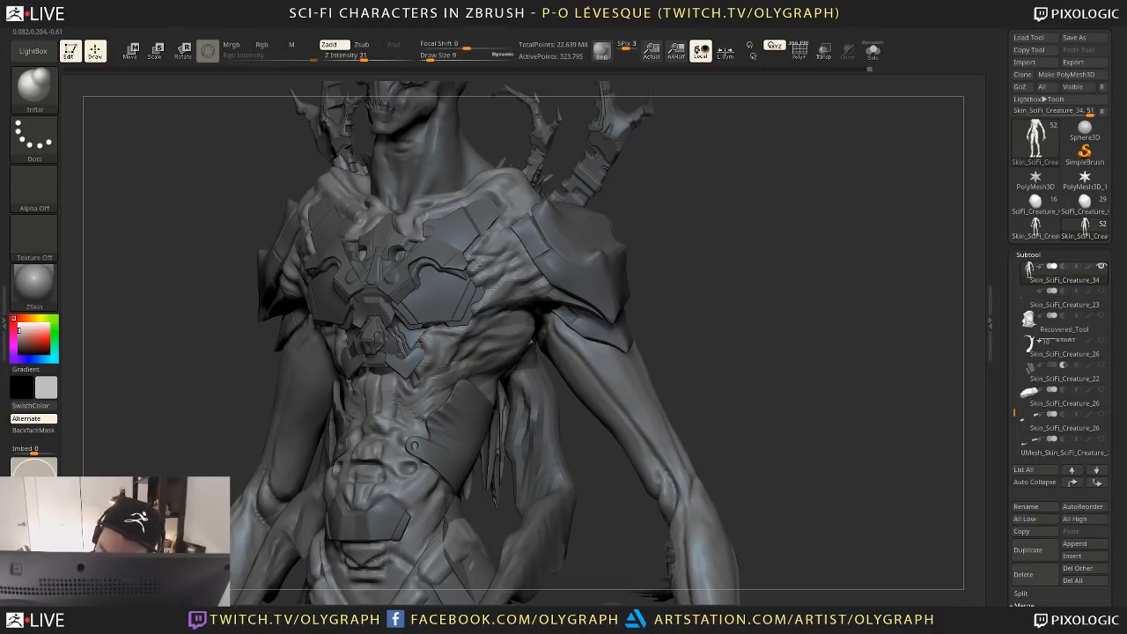
Build up the skin edges around the lower chest armour from the front with the Inflat brush at draw size 7
left_click(425, 27)
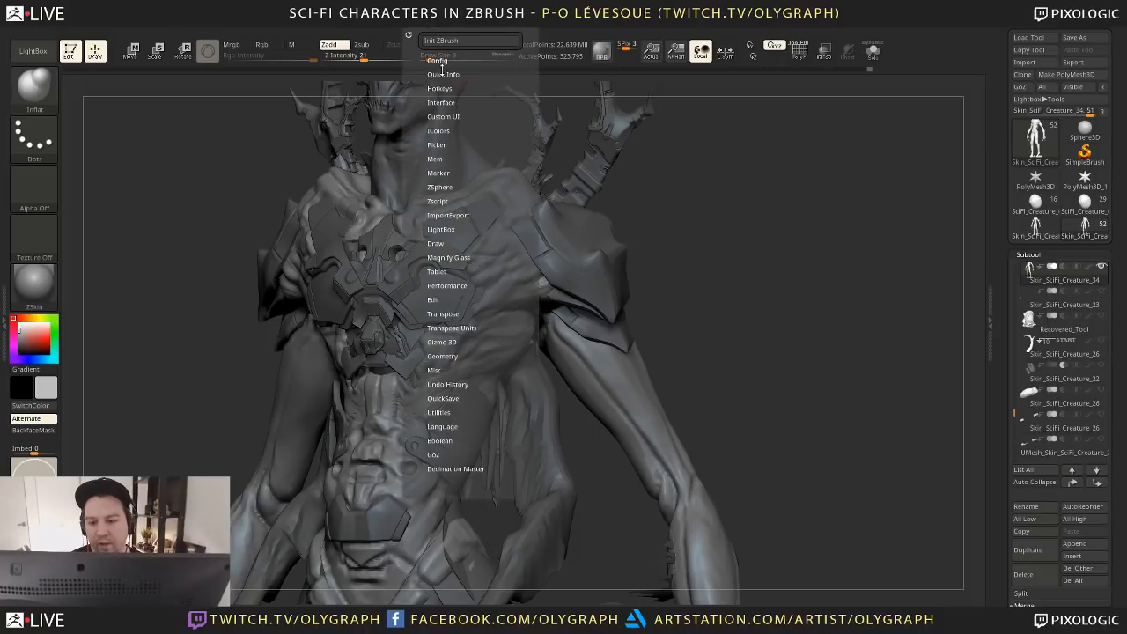
left_click(440, 62)
left_click_drag(714, 324, 429, 359)
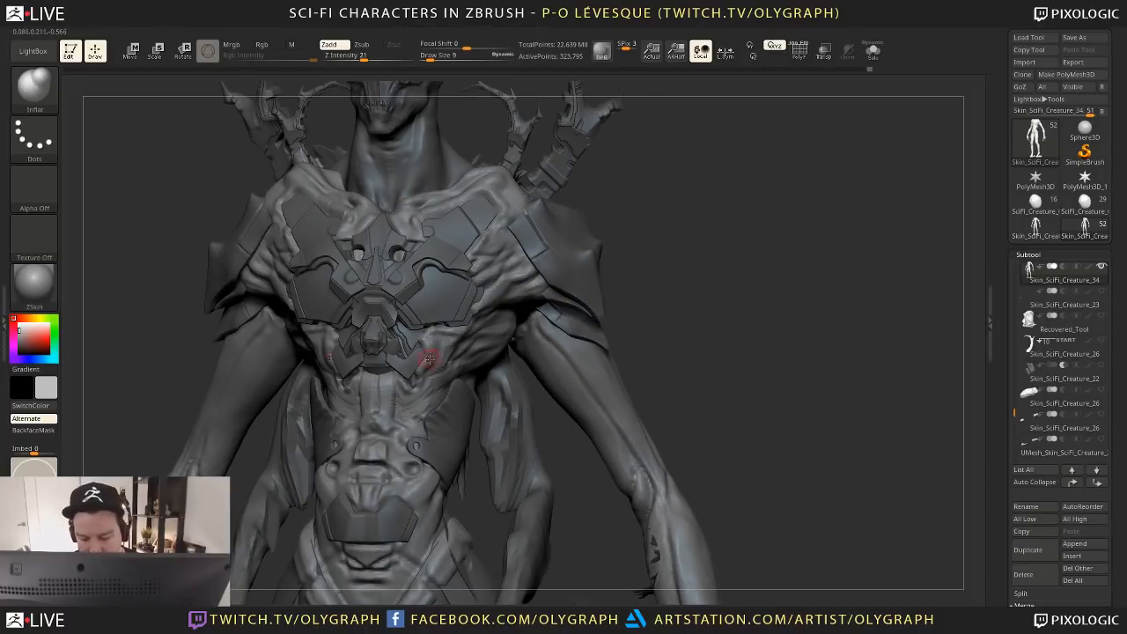
type("s7")
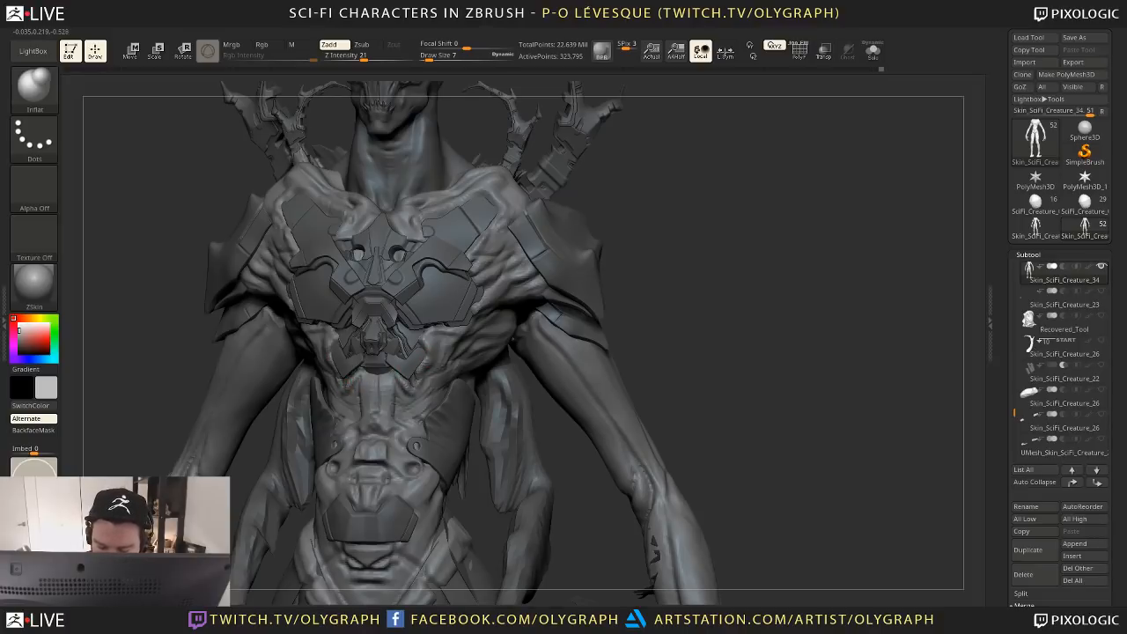
left_click(435, 30)
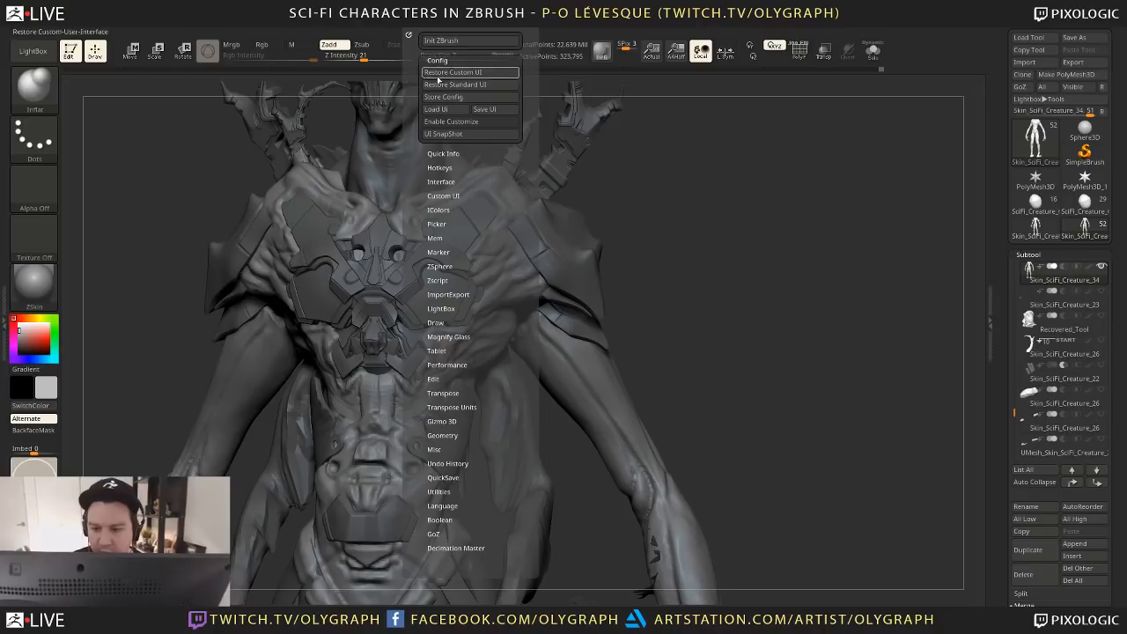
Adjust the skin forms around the lower chest armour with the Move brush at draw size 21
left_click_drag(723, 285, 671, 282)
key("b")
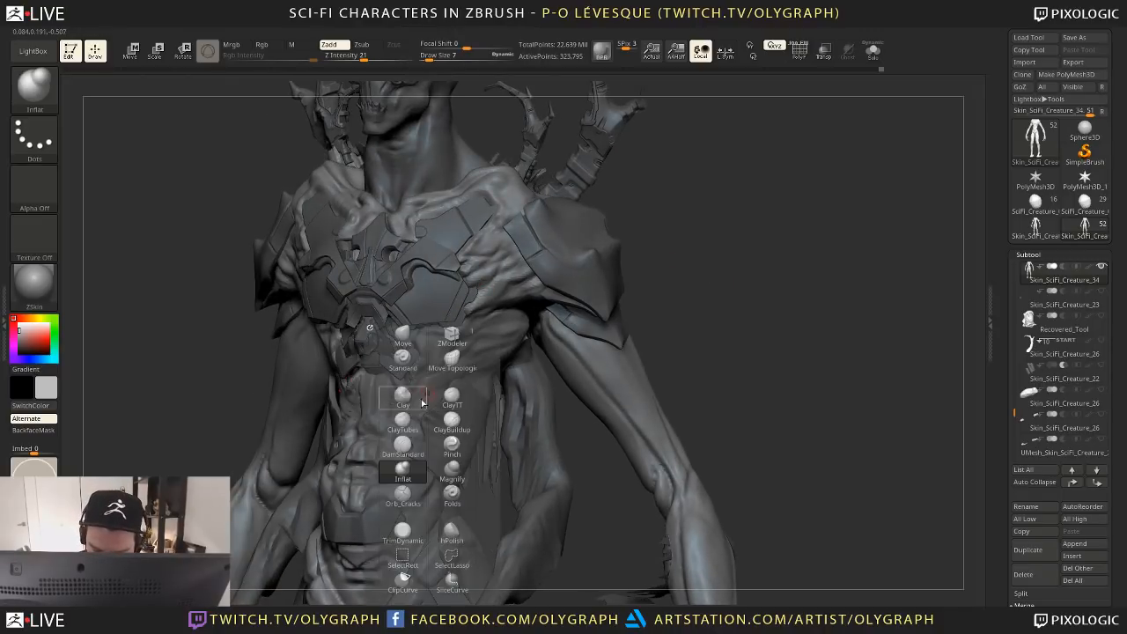
left_click(395, 362)
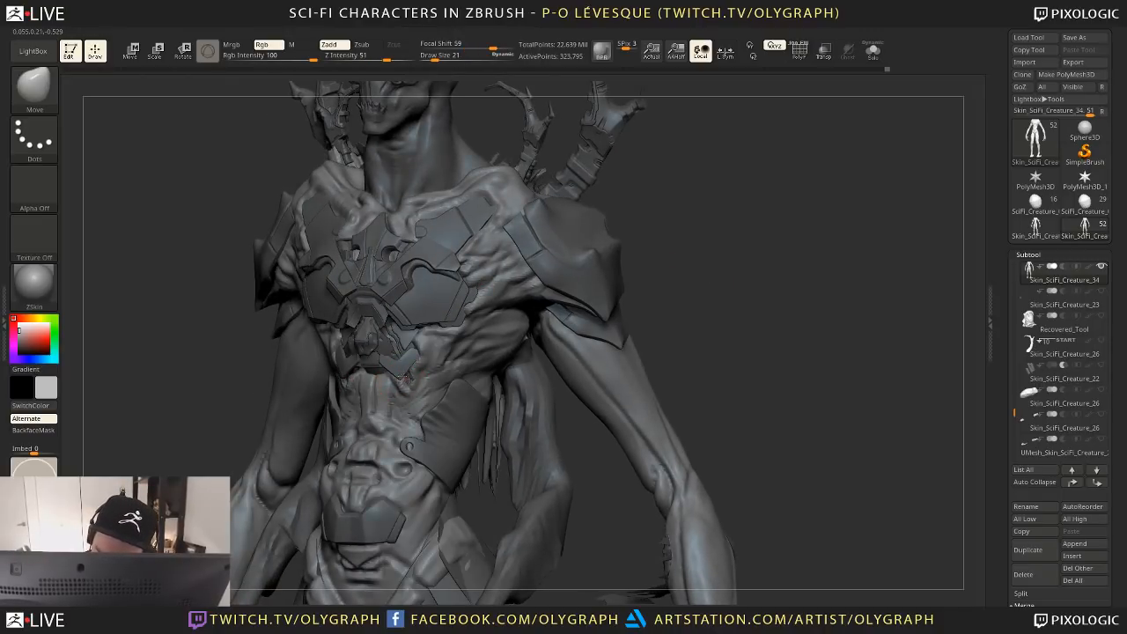
Select SciFi_Creature_10 and examine the creature's overall proportions from front and three-quarter views
left_click_drag(732, 254, 554, 221, "shift")
left_click(391, 148, "alt")
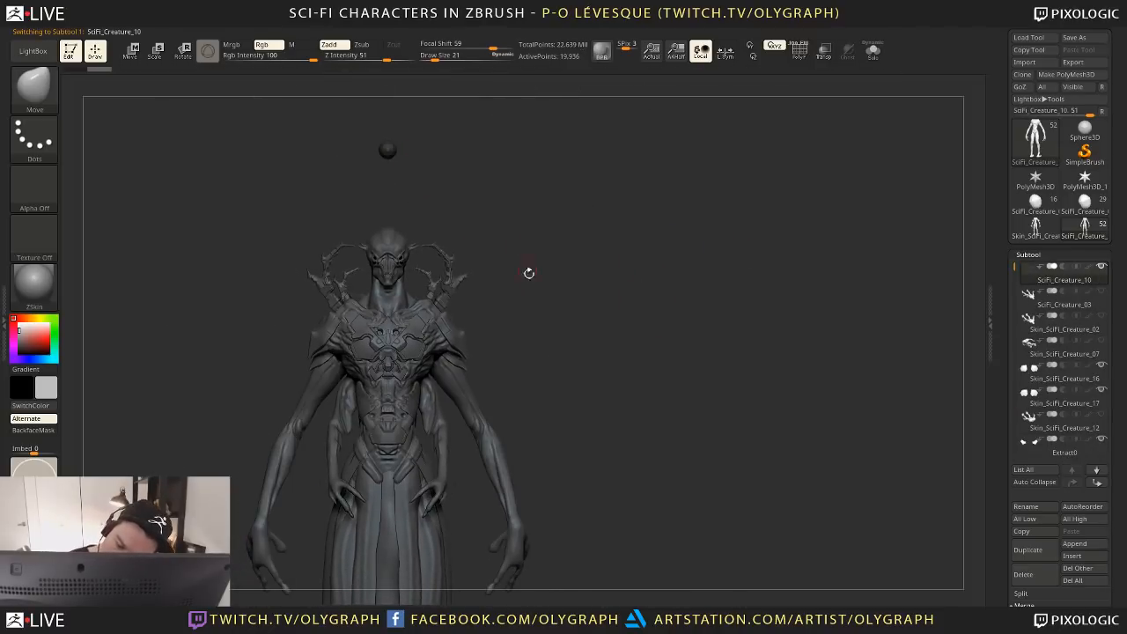
left_click_drag(397, 163, 594, 281)
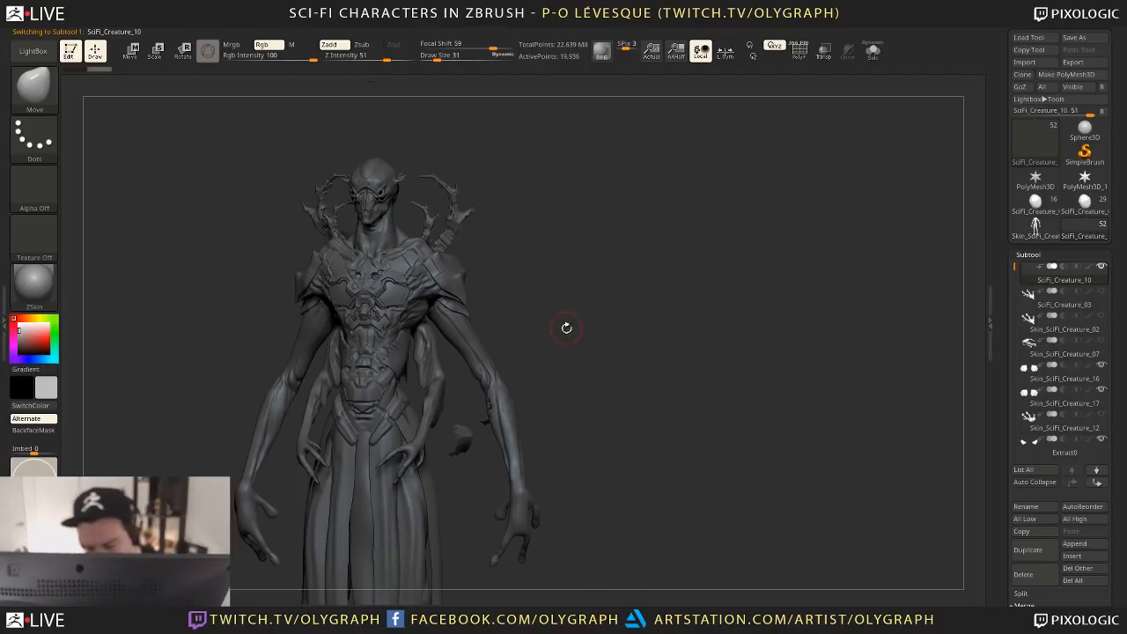
left_click_drag(566, 326, 465, 350)
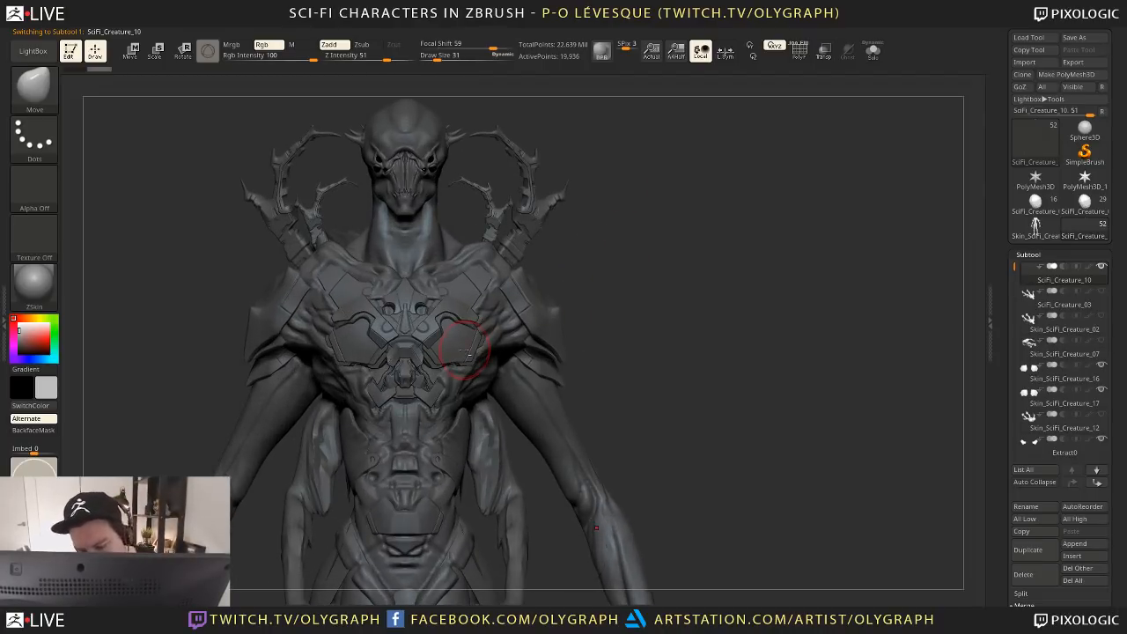
left_click_drag(645, 315, 623, 298)
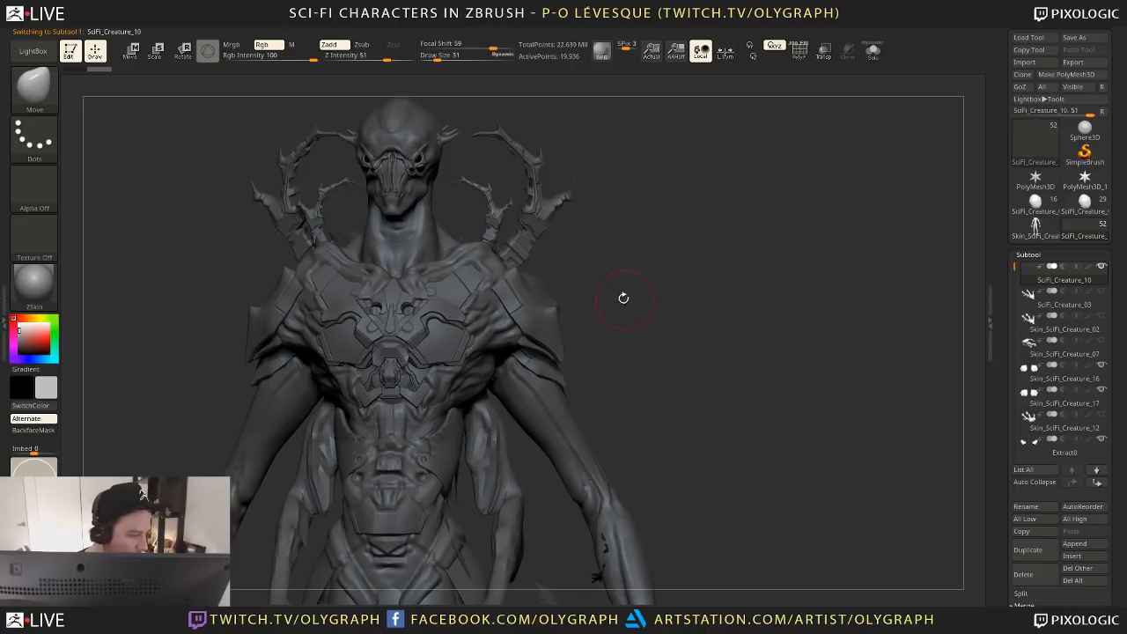
Select Skin_SciFi_Creature_34 and sculpt the ribcage below the chest armour with the Standard brush, using draw sizes 29 and 24
left_click(467, 364, "alt")
key("b")
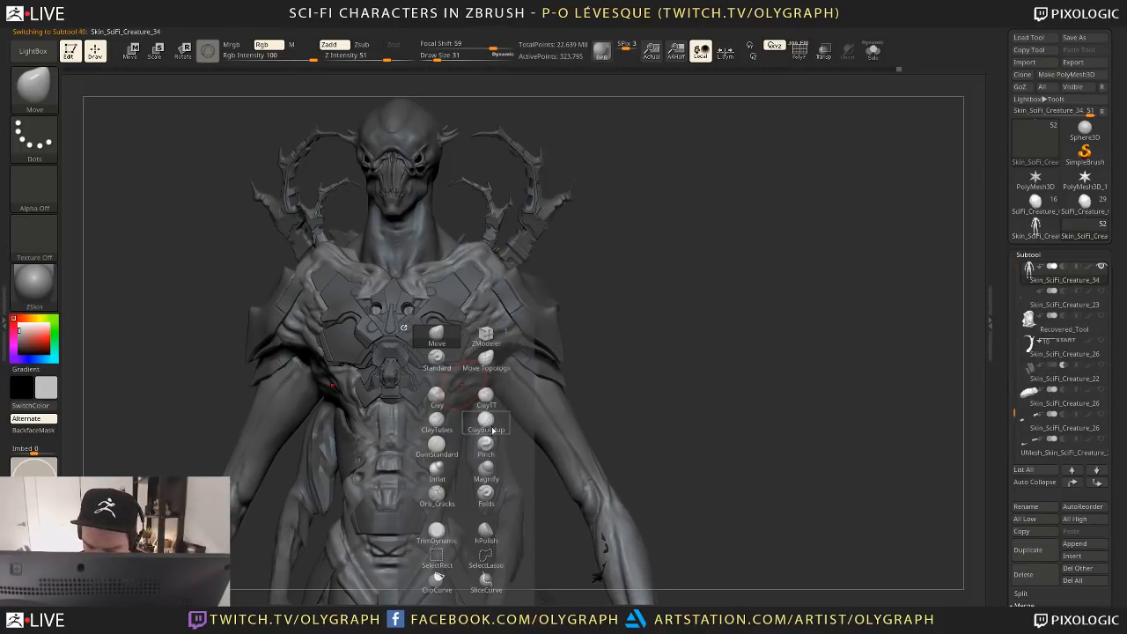
left_click(437, 361)
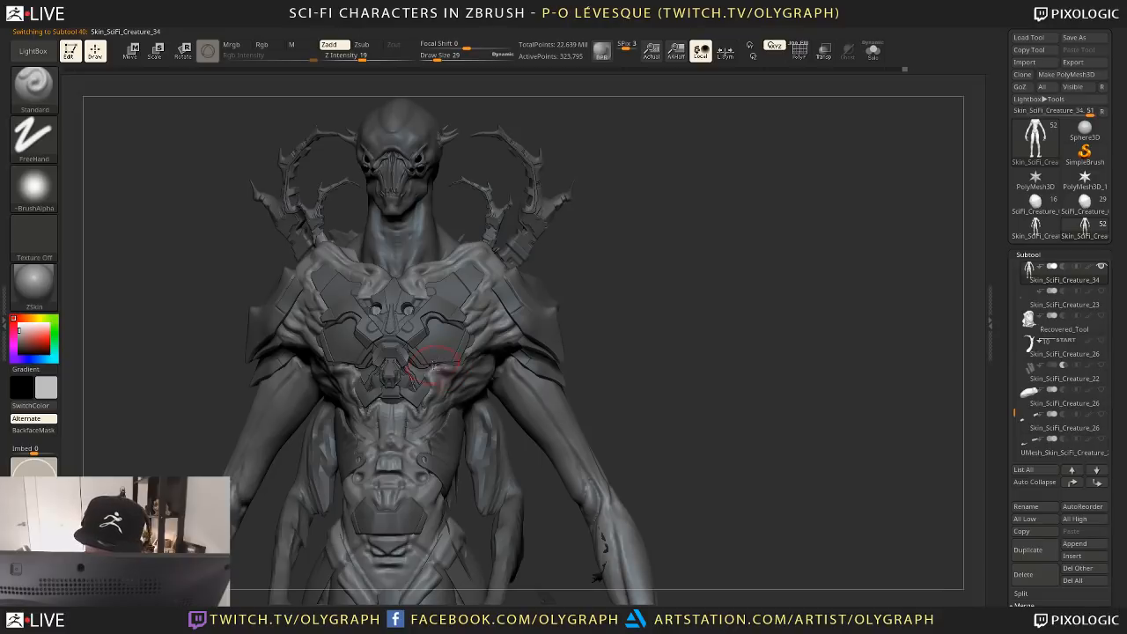
left_click_drag(608, 280, 476, 353)
key("bracketleft")
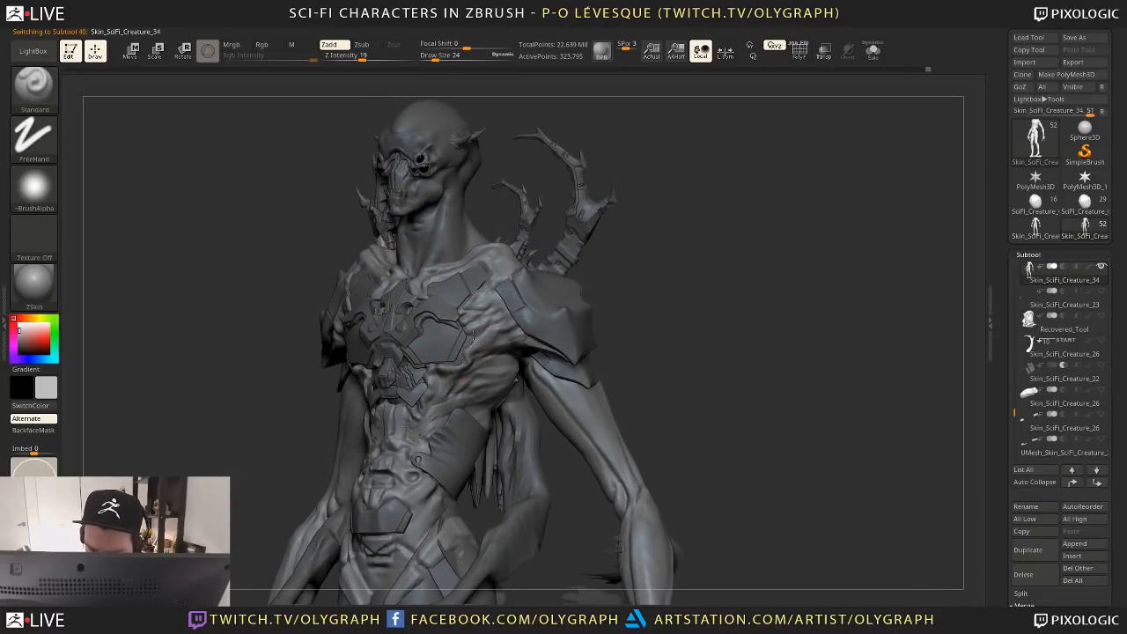
Reshape the skin along the chest and ribs with the Move brush, enlarging the draw size from 24 to 33
key("b")
key("m")
key("v")
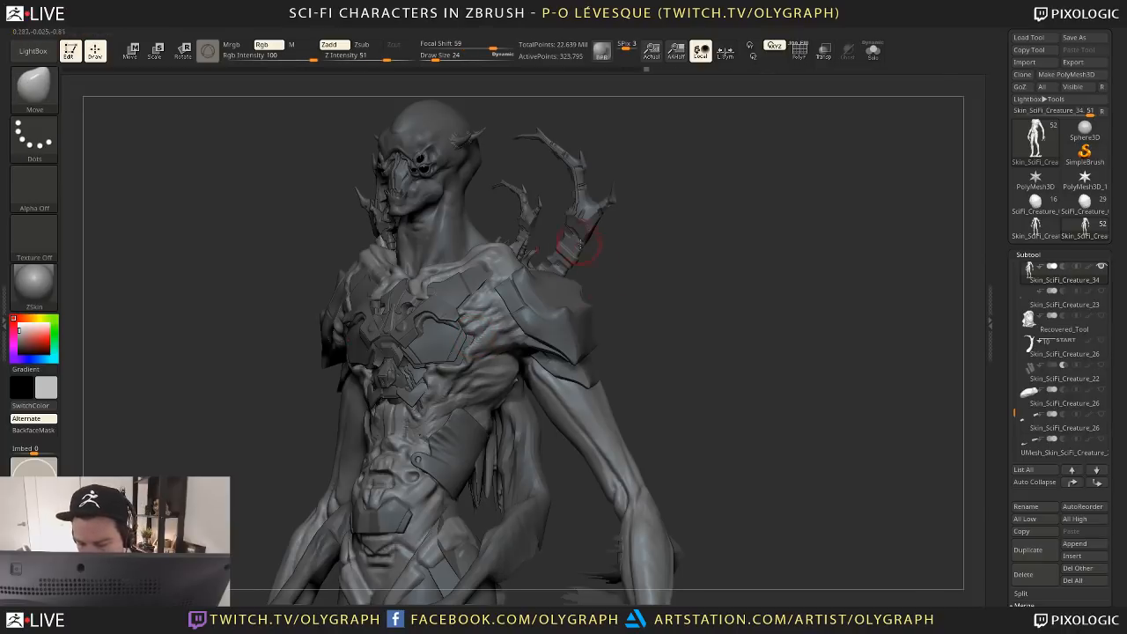
mouse_move(639, 278)
left_mouse_down("shift")
mouse_move(657, 276)
mouse_move(463, 373)
left_mouse_up("shift")
key("s")
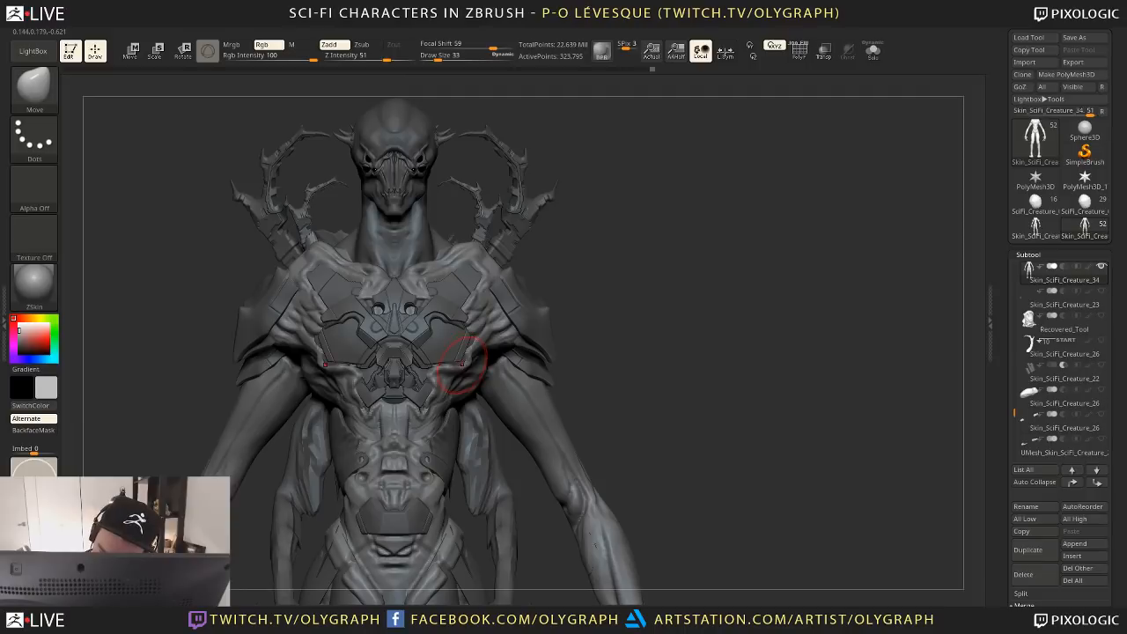
Build up the pectoral and rib muscles around the chest armour with ClayTT at Z Intensity 9, varying the draw size between 29 and 17
left_click_drag(619, 302, 584, 313)
key("b")
left_click(611, 392)
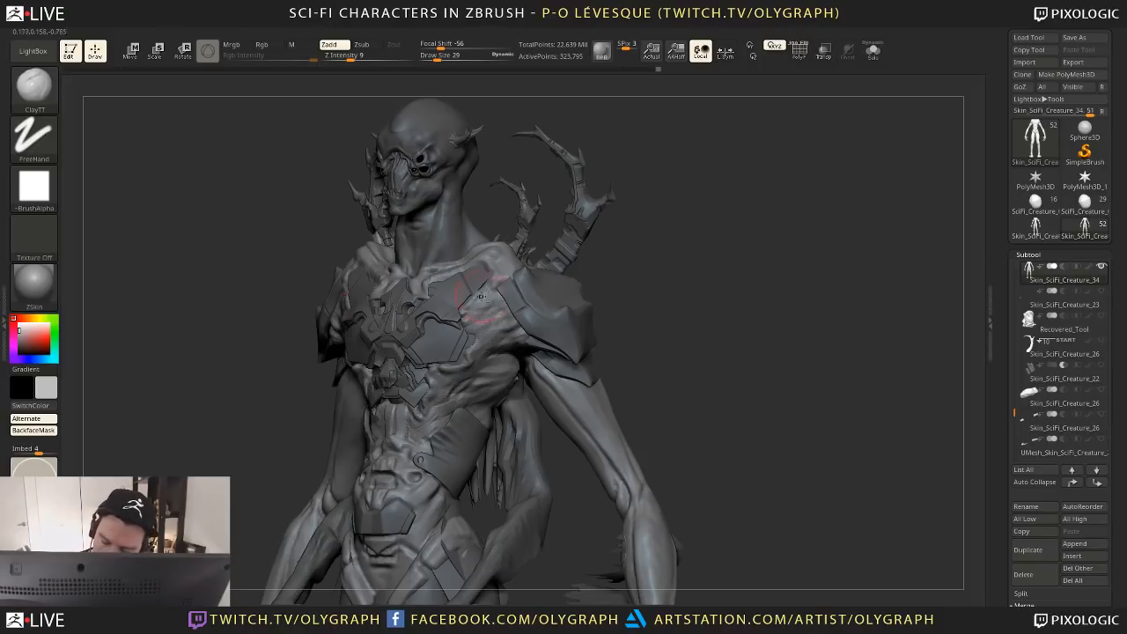
left_click_drag(617, 297, 472, 352)
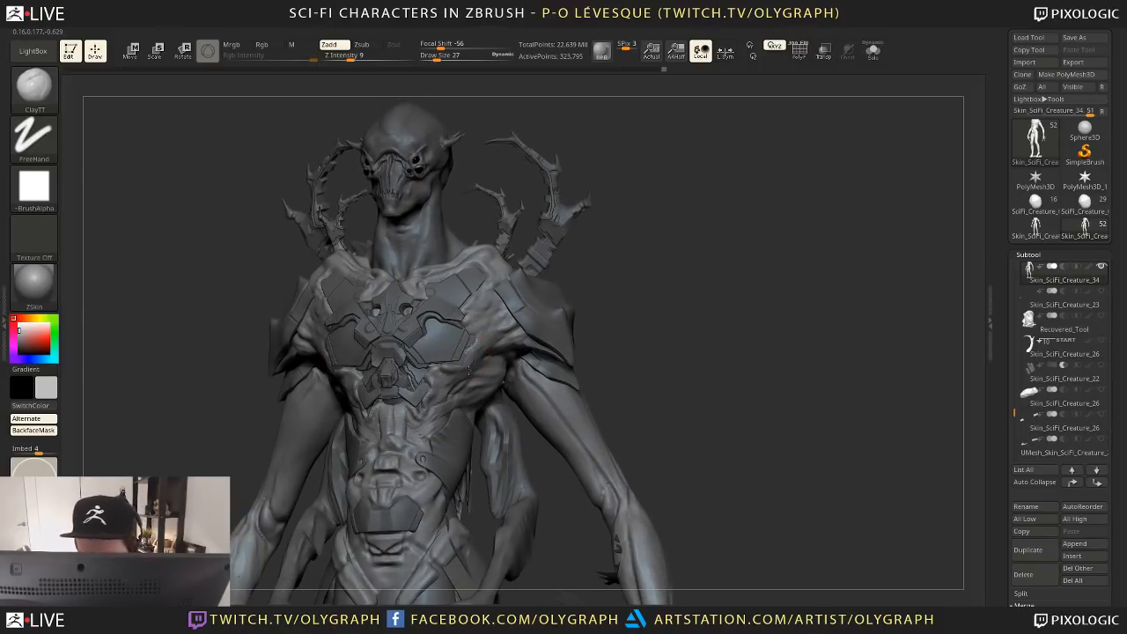
key("bracketleft")
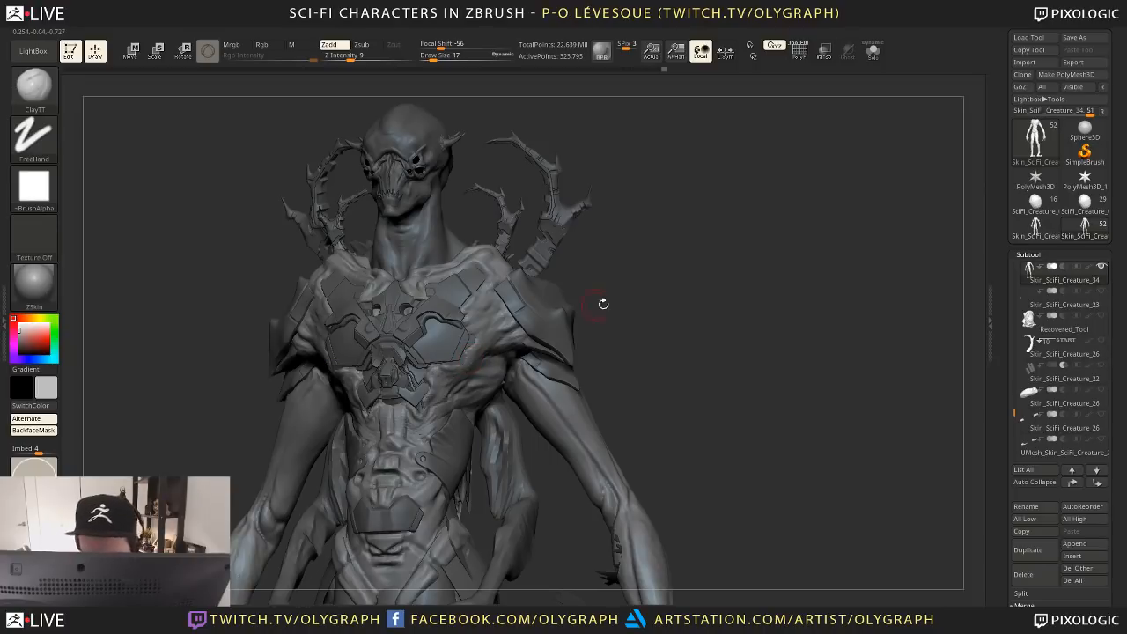
mouse_move(603, 304)
left_mouse_down()
mouse_move(622, 315)
mouse_move(590, 314)
left_mouse_up()
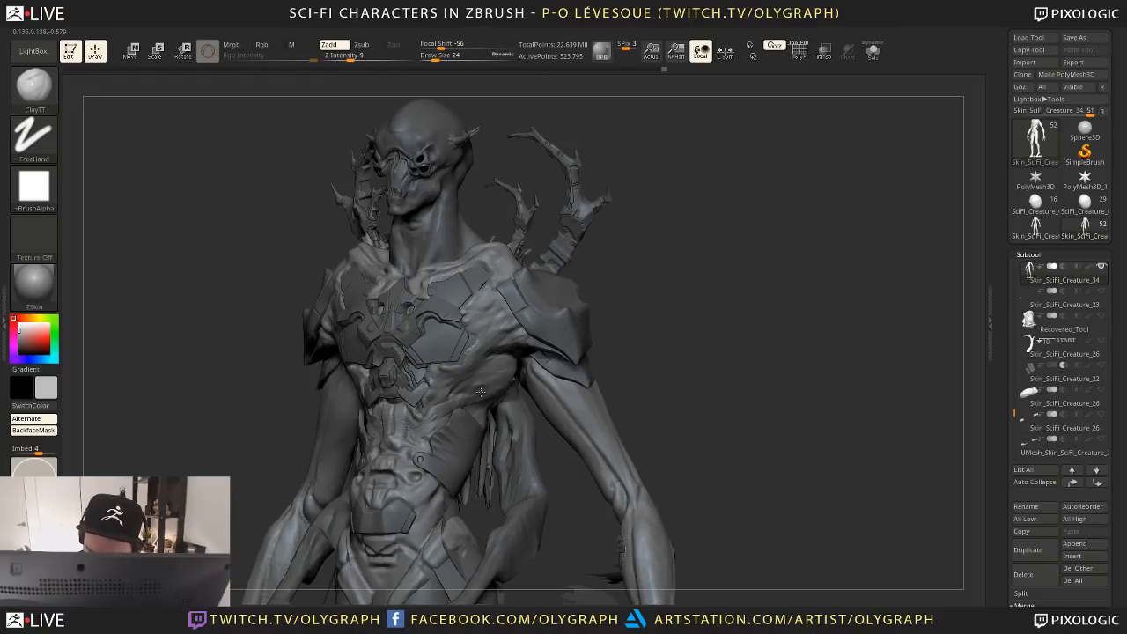
right_click_drag(499, 368, 539, 374)
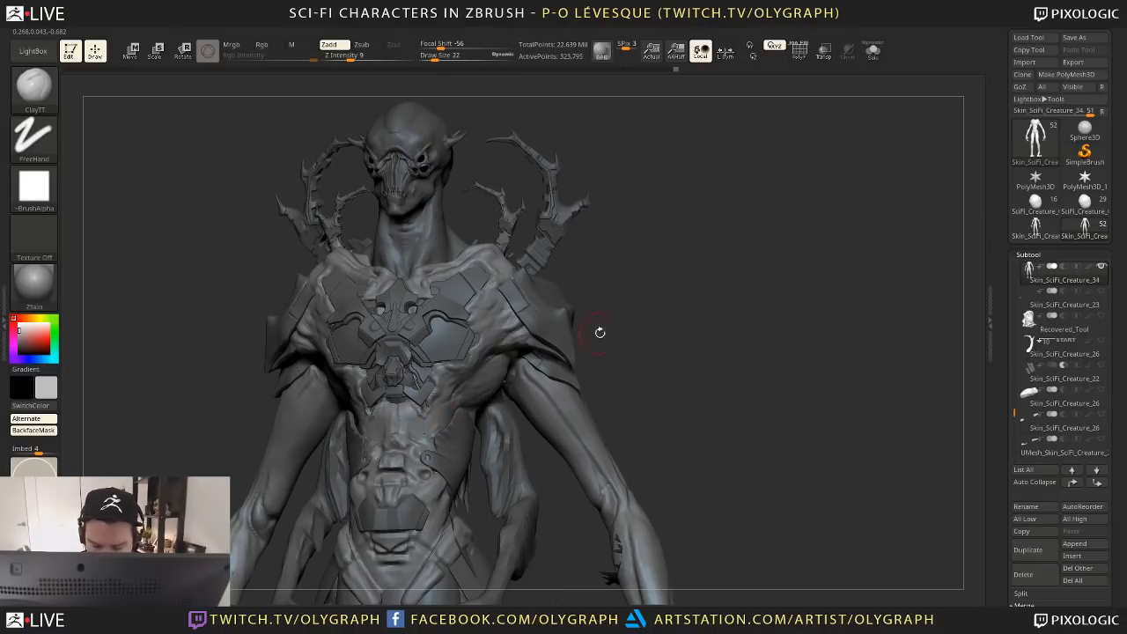
Carve and refine the upper abdomen's centre line and the rib edges with DamStandard at Z Intensity 19, reducing the draw size to 12
mouse_move(600, 331)
left_mouse_down("shift")
mouse_move(559, 282)
mouse_move(586, 353)
mouse_move(608, 299)
left_mouse_up("shift")
key("b")
key("d")
key("s")
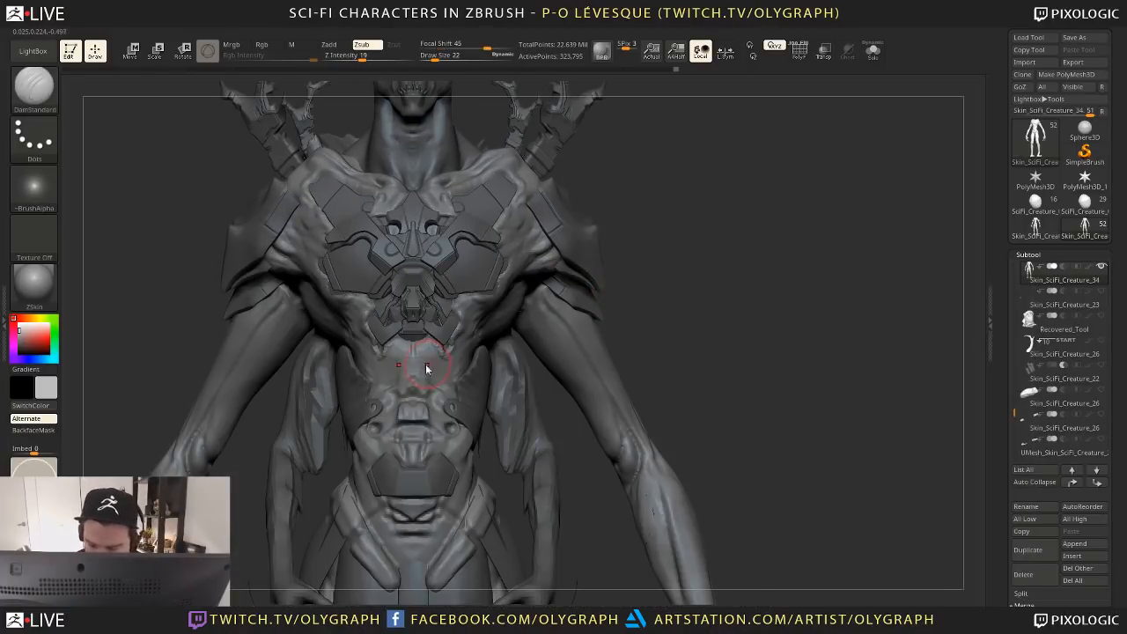
left_click_drag(415, 342, 413, 392)
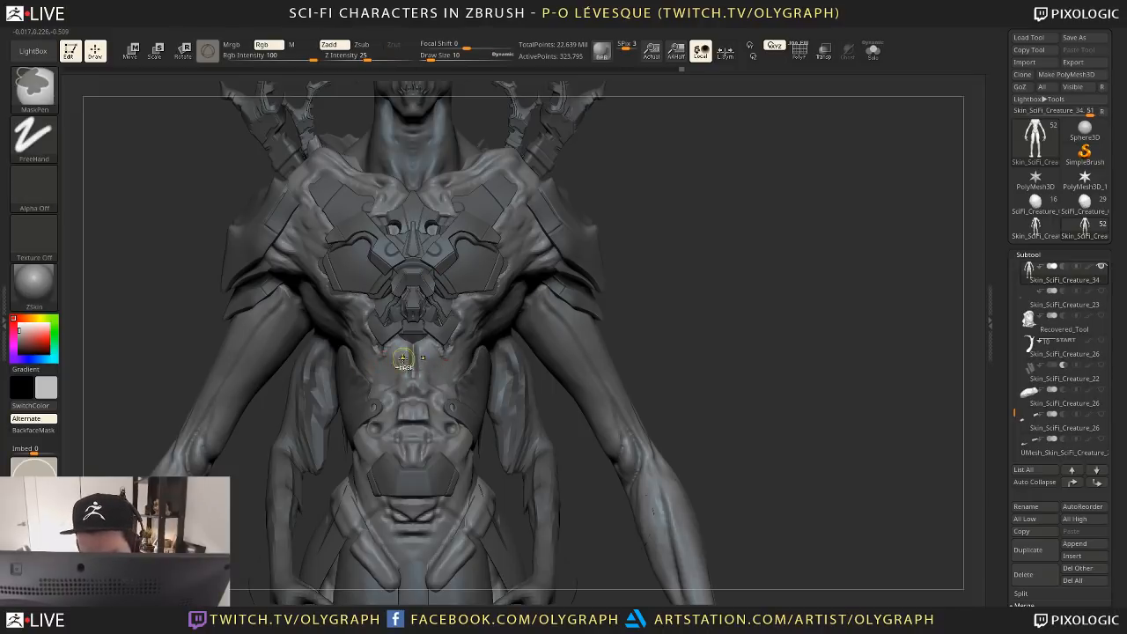
mouse_move(402, 361)
left_mouse_down("shift")
mouse_move(418, 361)
mouse_move(413, 350)
left_mouse_up("shift")
key("s")
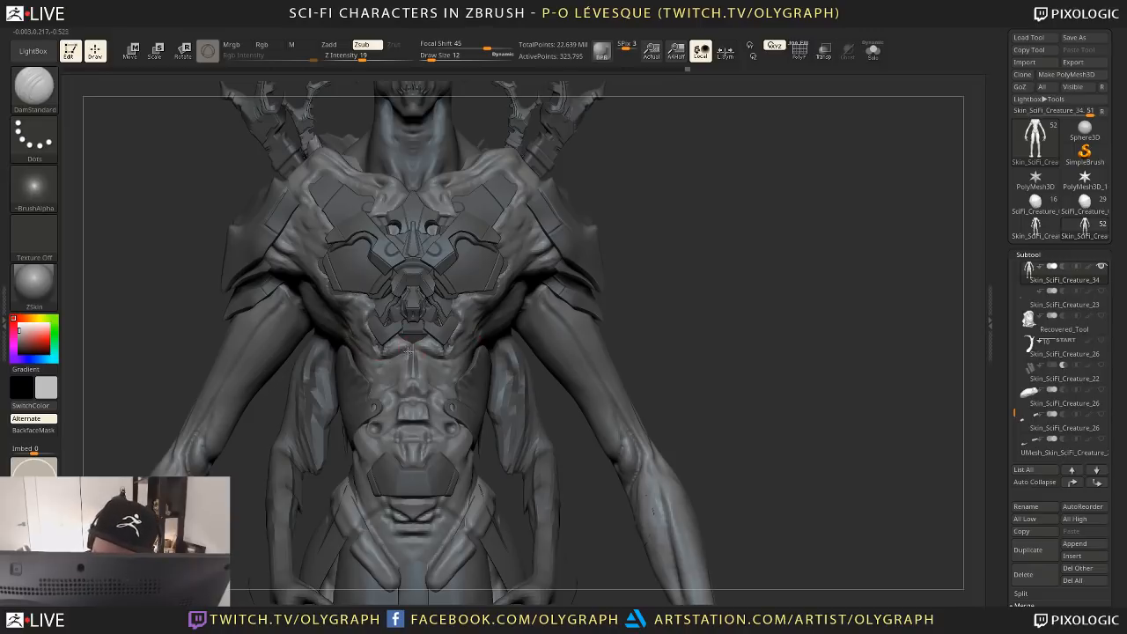
right_click_drag(355, 326, 339, 339)
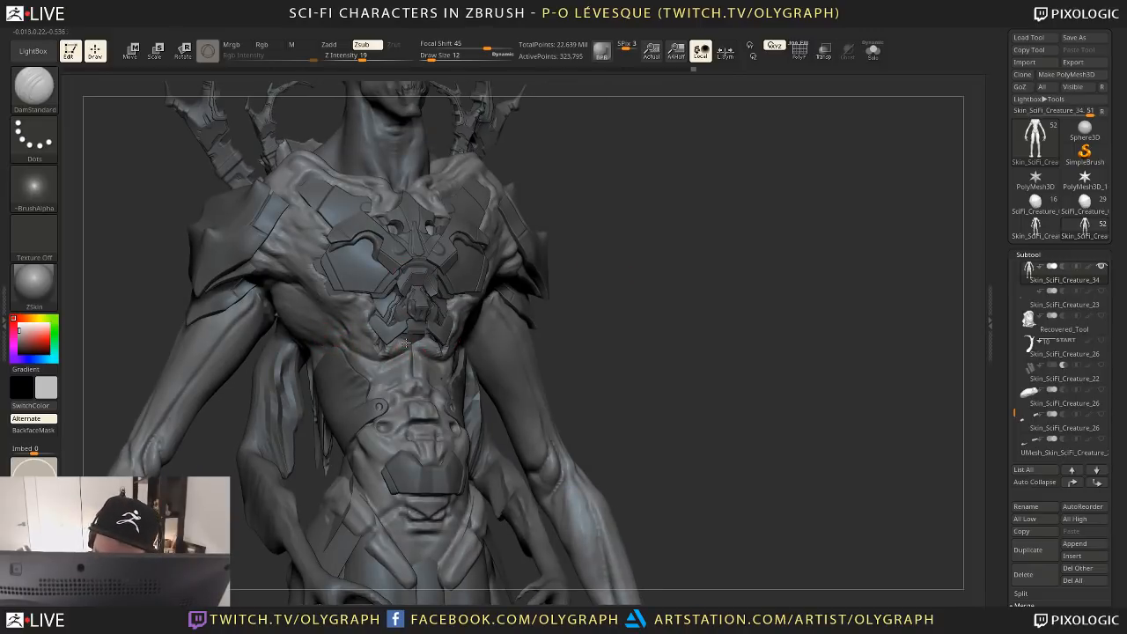
Add muscle volume to the ribs beside the lower chest armour with ClayTubes at Z Intensity 49, using draw sizes 17 and 21
left_click_drag(641, 301, 579, 272)
key("b")
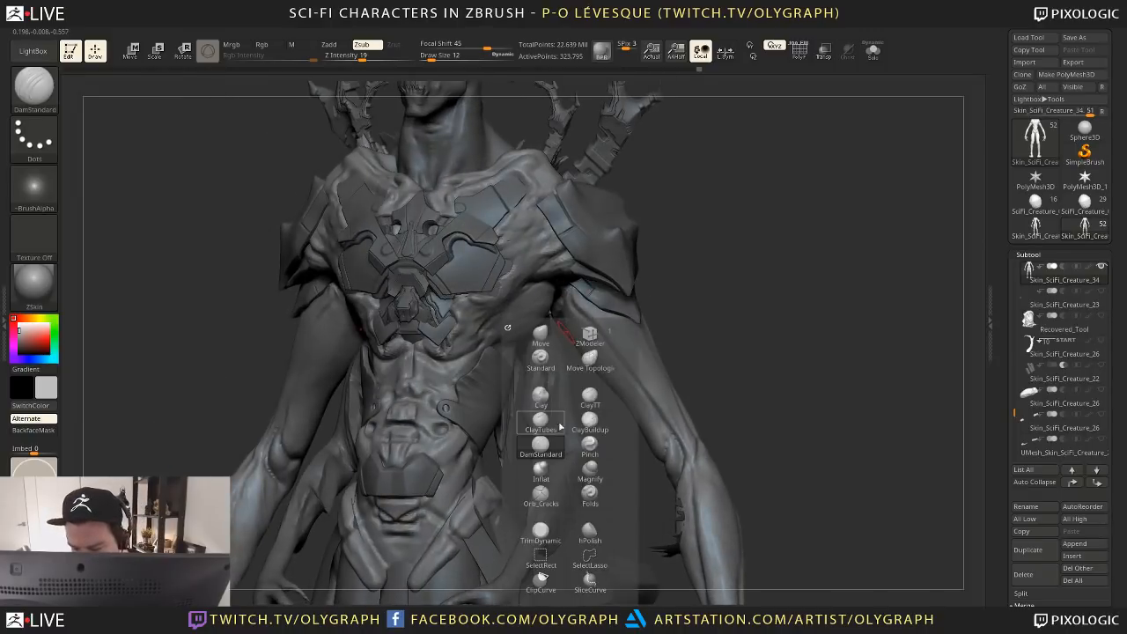
left_click(539, 423)
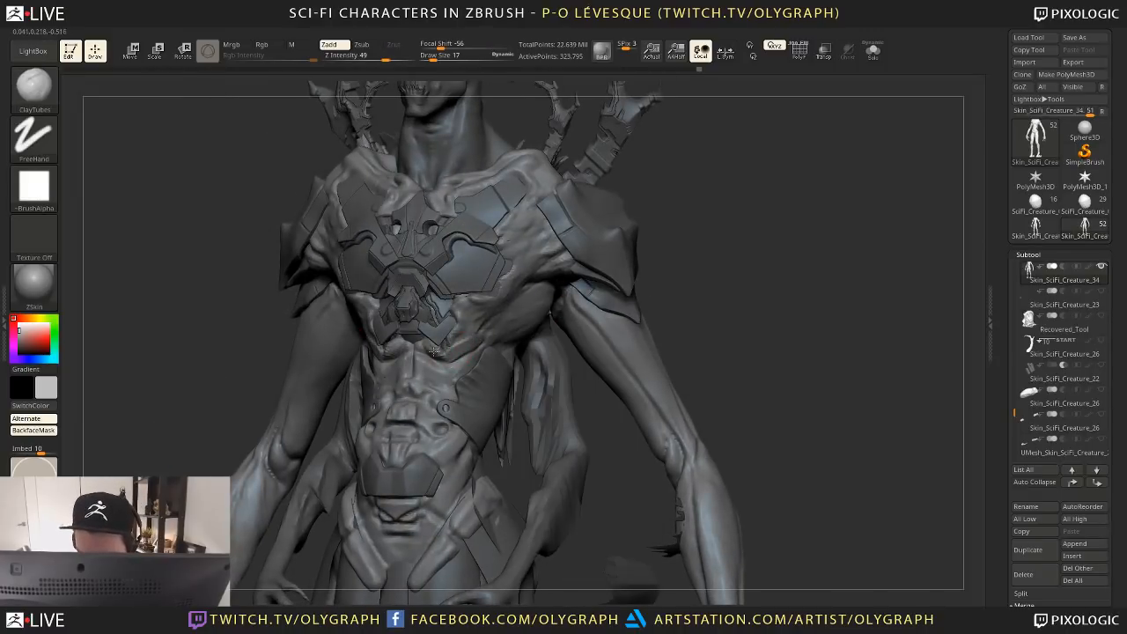
key("bracketright")
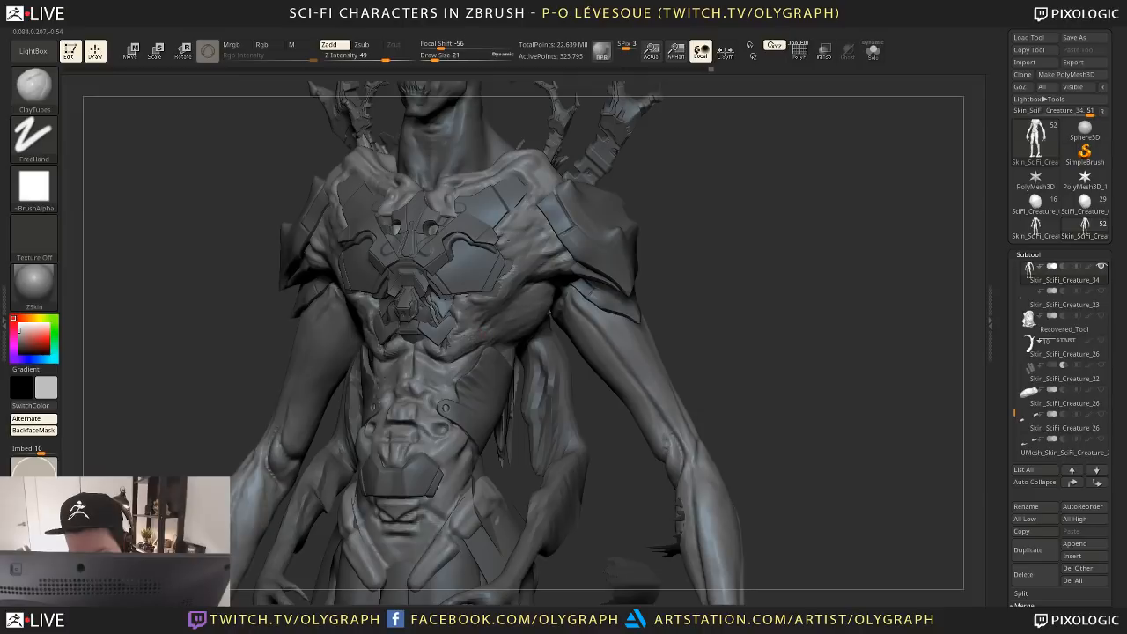
mouse_move(489, 310)
left_mouse_down()
mouse_move(458, 332)
mouse_move(489, 329)
left_mouse_up()
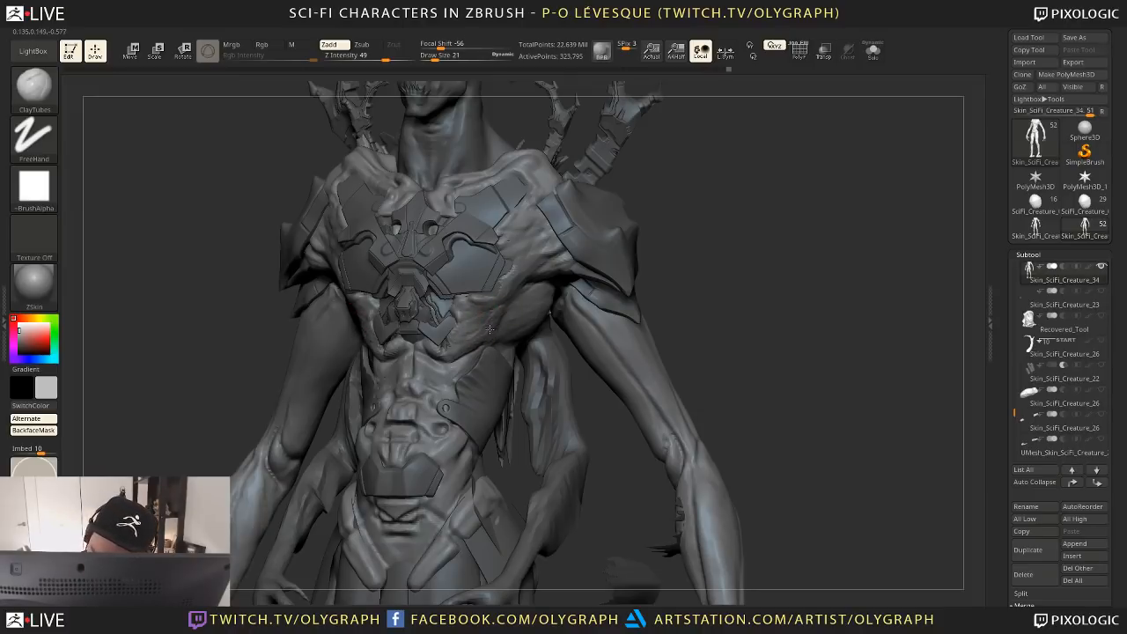
Refine the muscle forms of the upper abdomen below the chest armour with ClayTT at Z Intensity 9 and draw size 21
mouse_move(692, 286)
left_mouse_down()
mouse_move(619, 283)
mouse_move(502, 306)
left_mouse_up()
key("b")
left_click(597, 376)
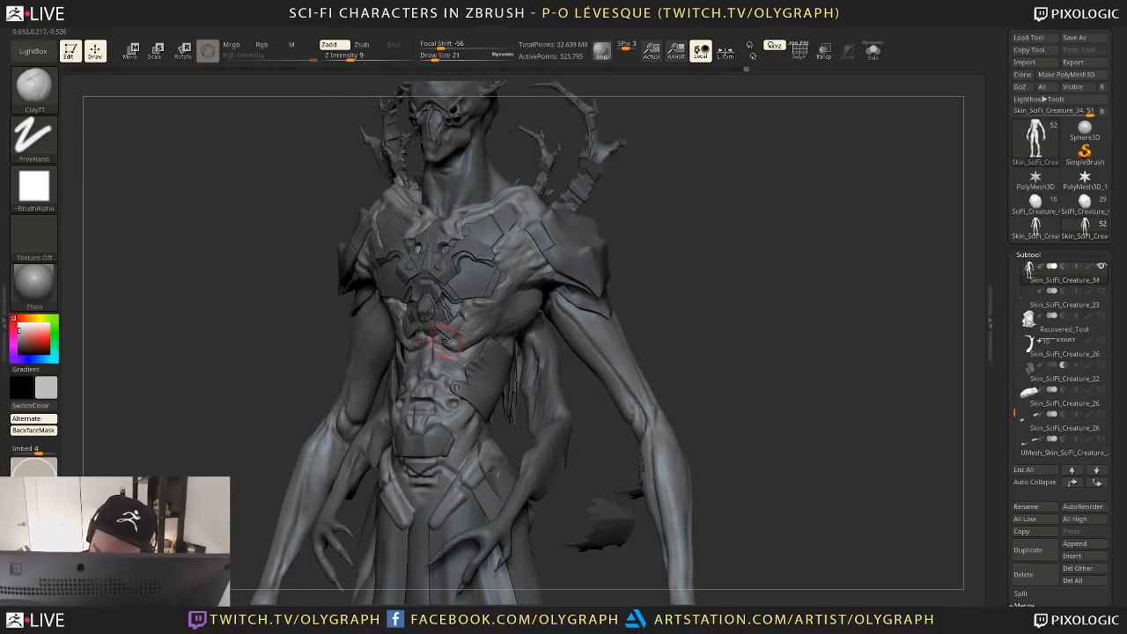
left_click_drag(642, 268, 608, 270, "shift")
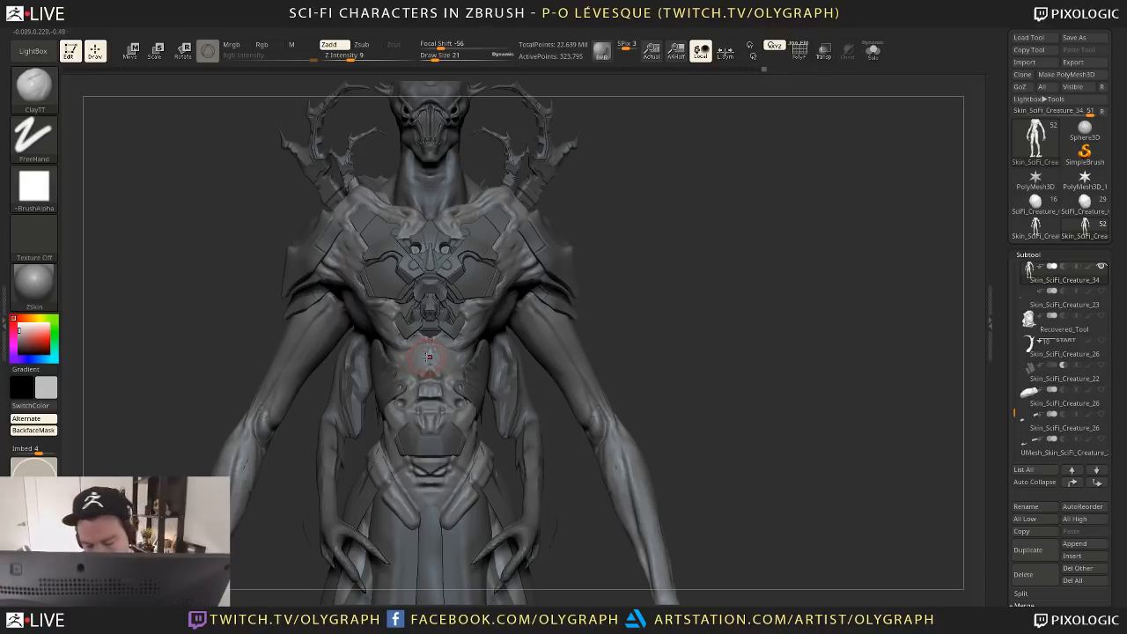
Build up raised vertebra-like segments along the upper abdomen's centre line with ClayBuildup at Z Intensity 20 and draw size 11
mouse_move(646, 331)
left_mouse_down("alt")
mouse_move(661, 290)
mouse_move(639, 313)
mouse_move(647, 264)
left_mouse_up("alt")
key("space")
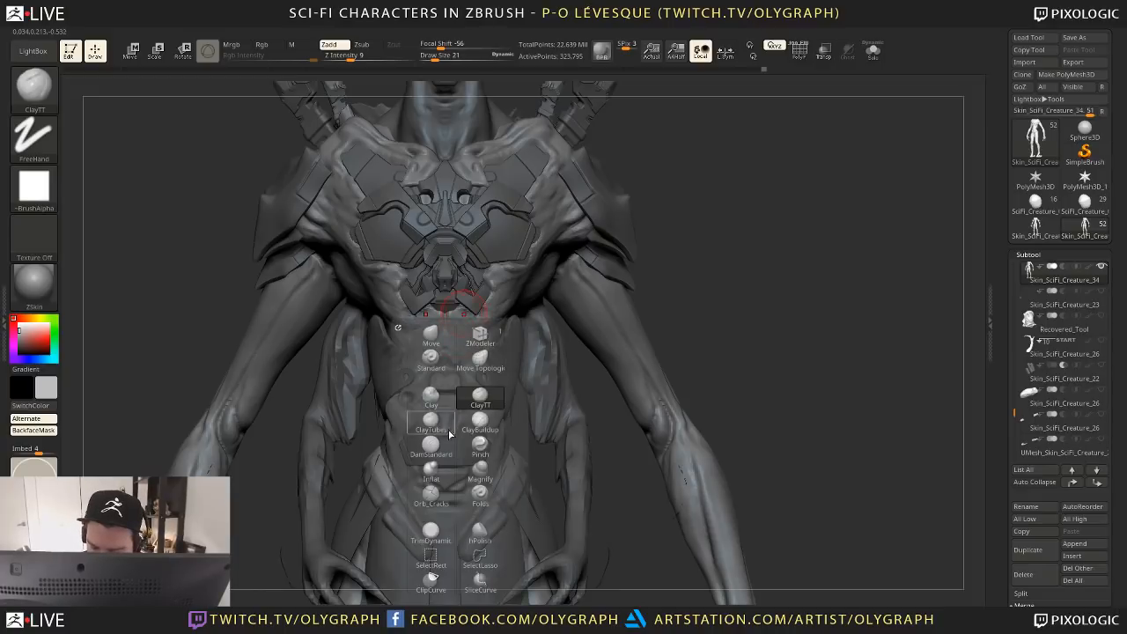
left_click(481, 421)
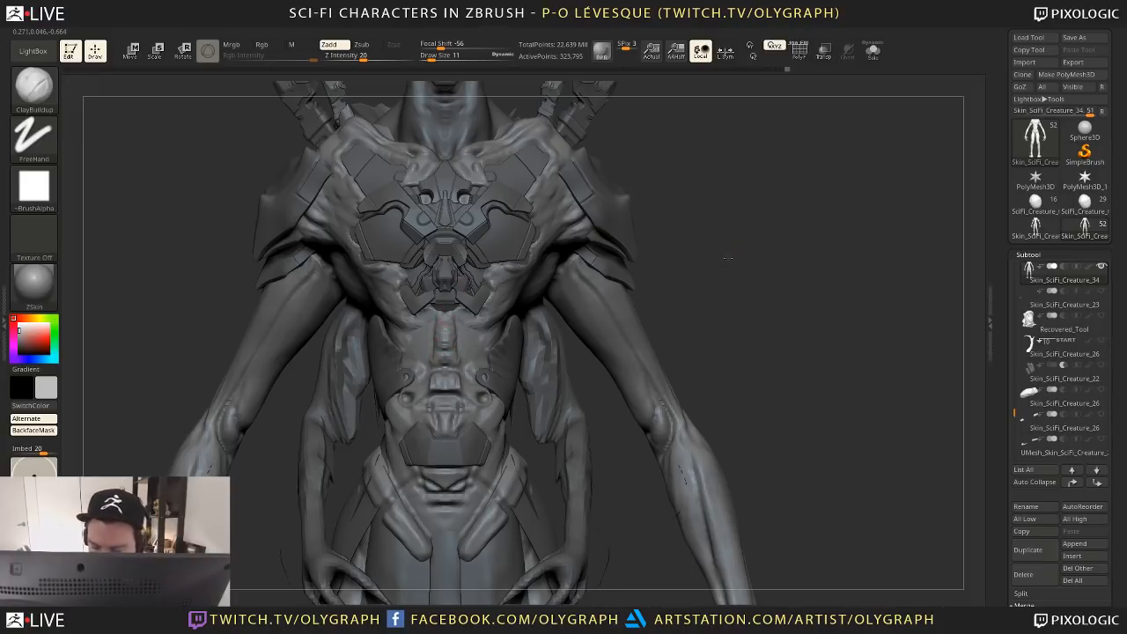
left_click_drag(727, 258, 458, 321)
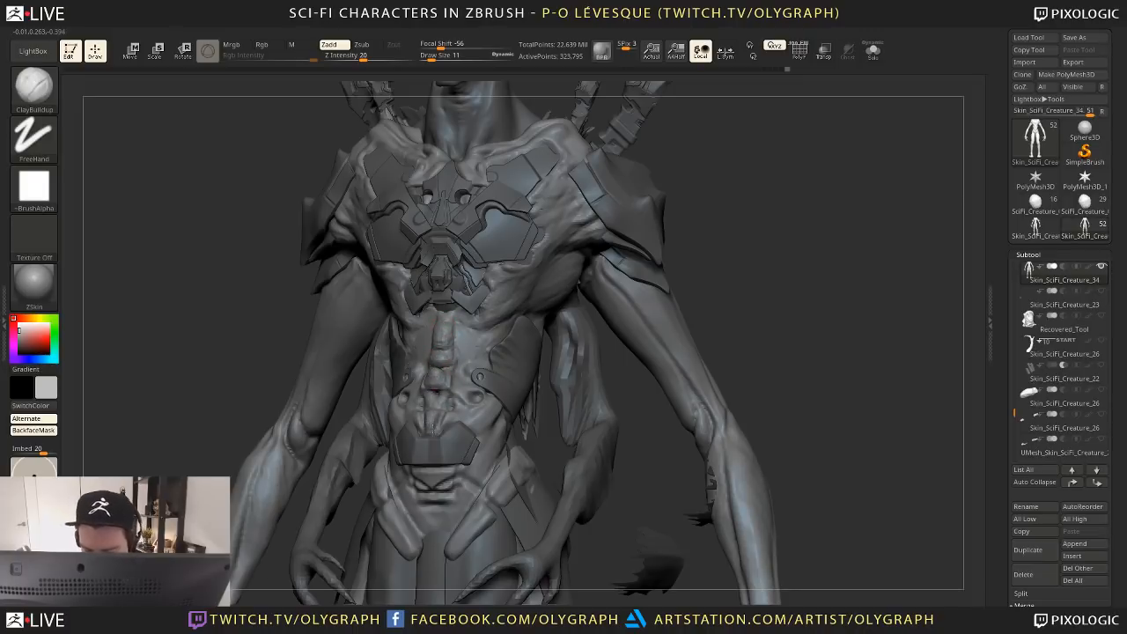
Carve grooves between and beside the central abdominal segments with Orb_Cracks at Z Intensity 31 and draw size 11
key("b")
left_click(441, 324)
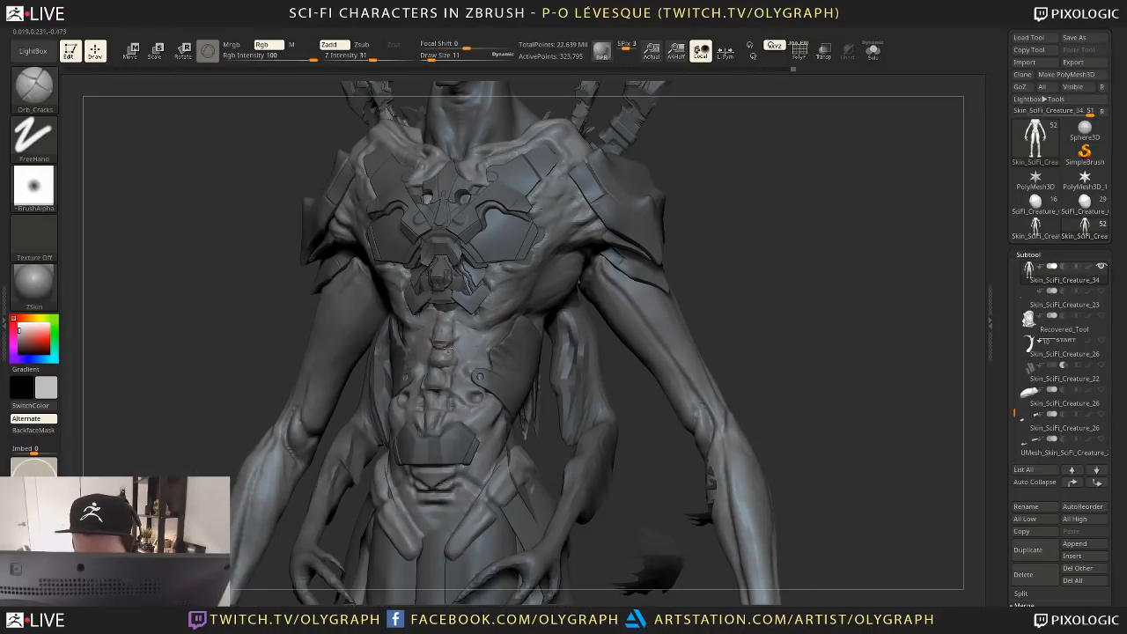
left_click_drag(732, 268, 775, 271)
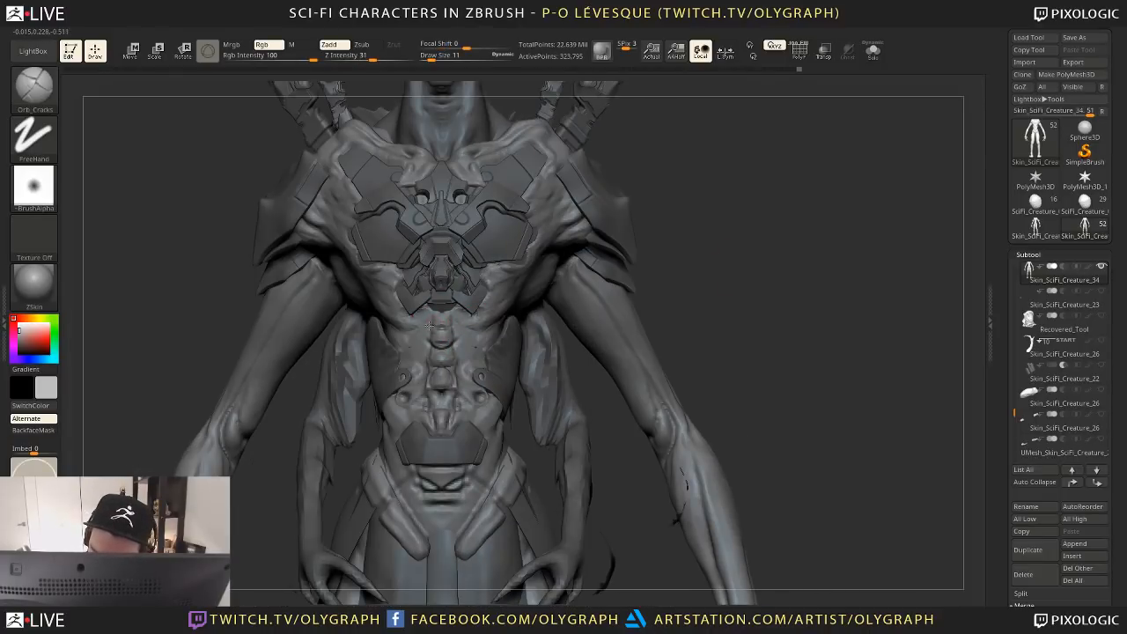
left_click_drag(698, 241, 642, 244)
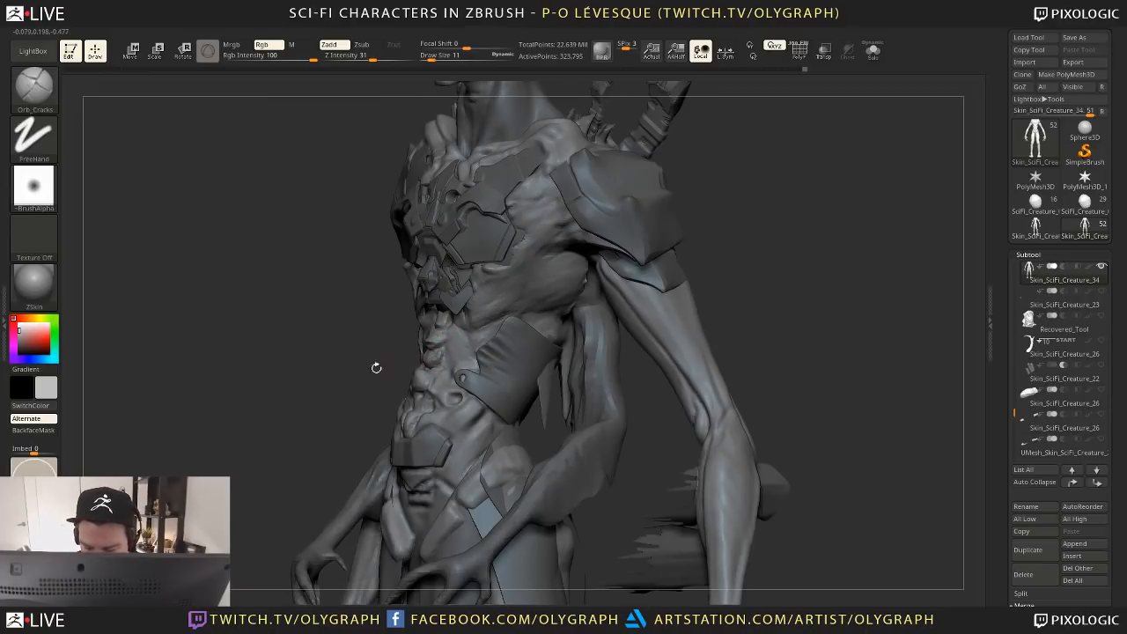
left_click_drag(376, 367, 414, 372)
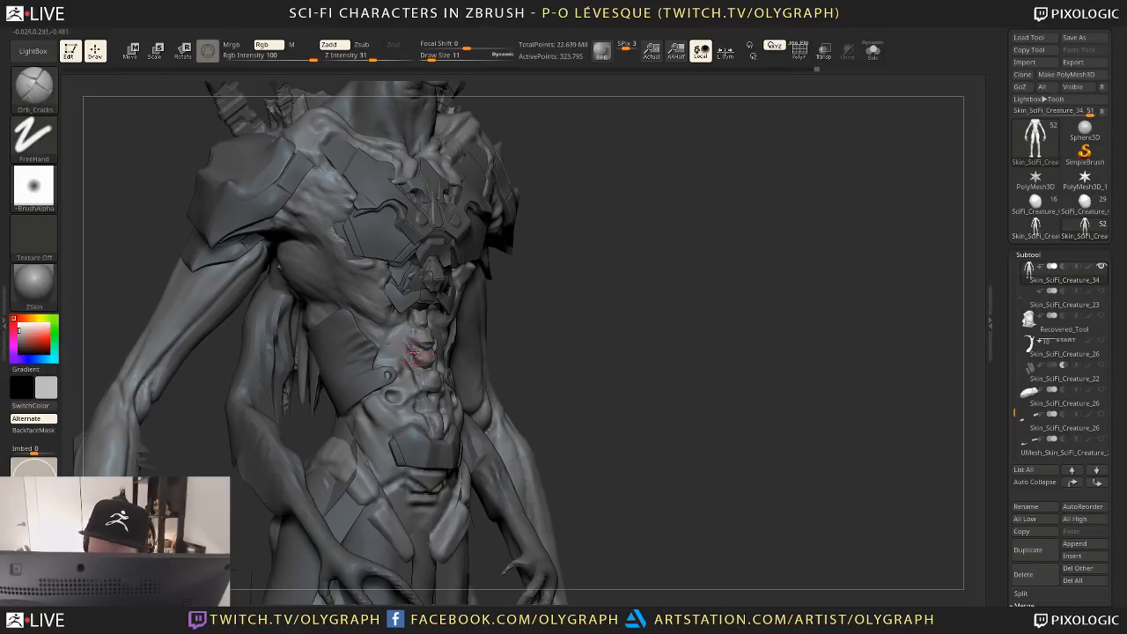
left_click_drag(608, 303, 616, 242, "shift")
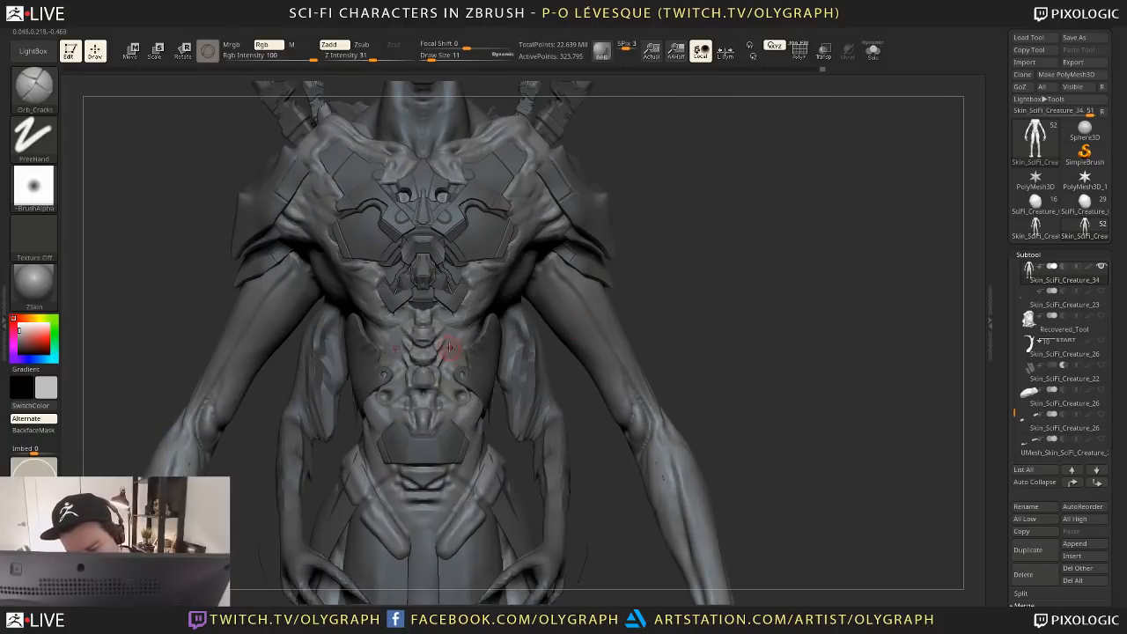
key("shift")
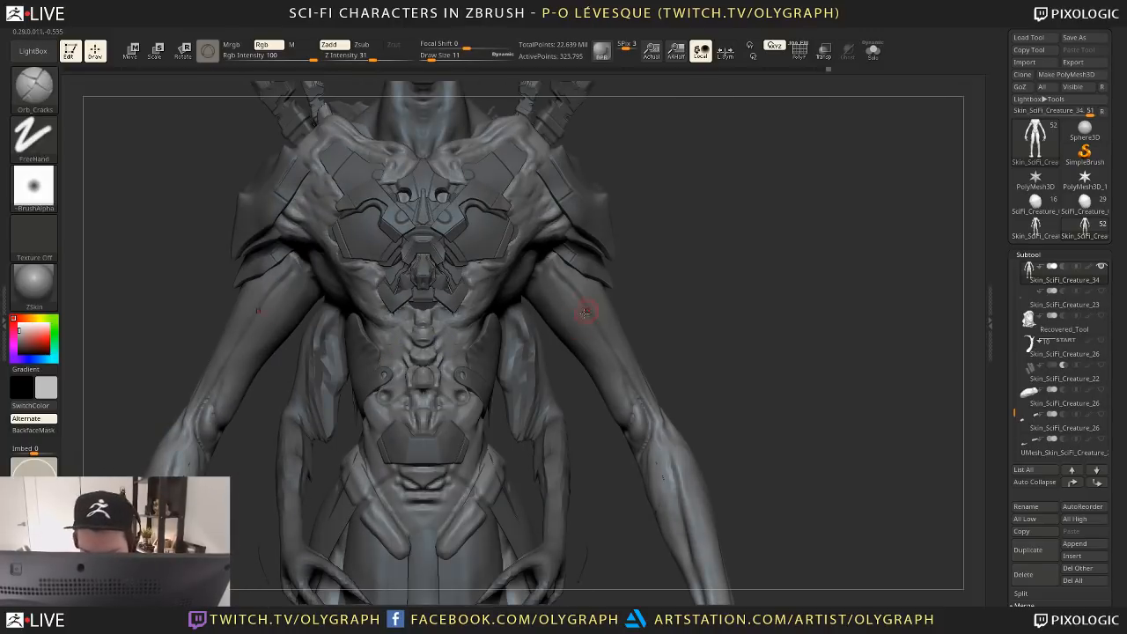
Add fine skin folds beside the central abdominal segments with the Folds brush at Z Intensity 18 and draw size 3, and subdivide the skin mesh
key("b")
left_click(576, 301)
mouse_move(728, 266)
left_mouse_down()
mouse_move(704, 264)
mouse_move(704, 304)
left_mouse_up()
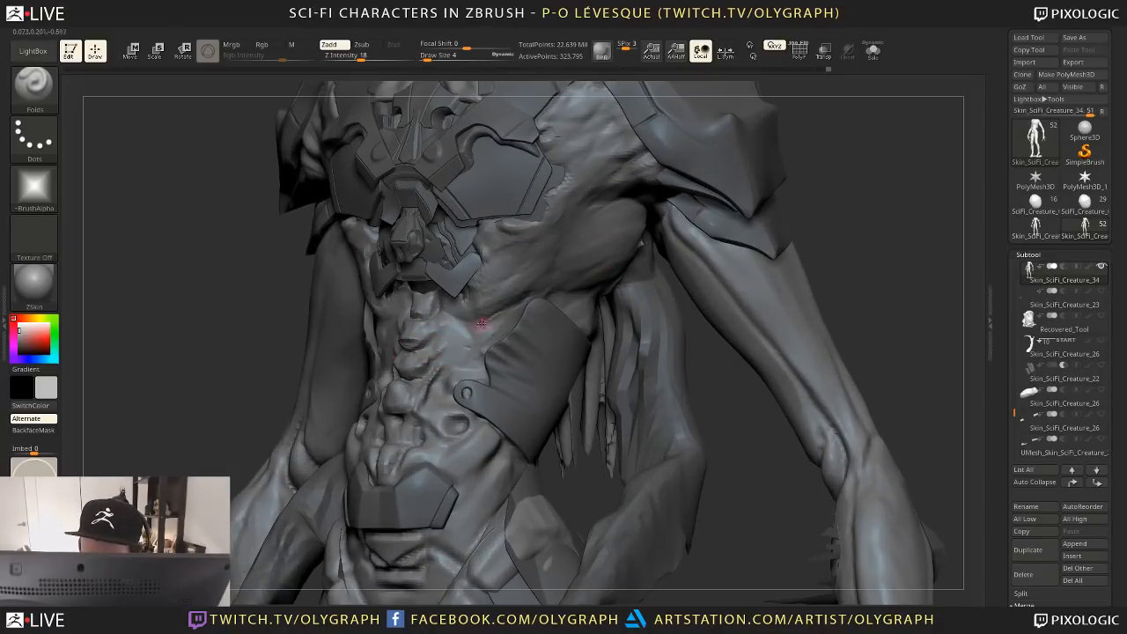
key("bracketleft")
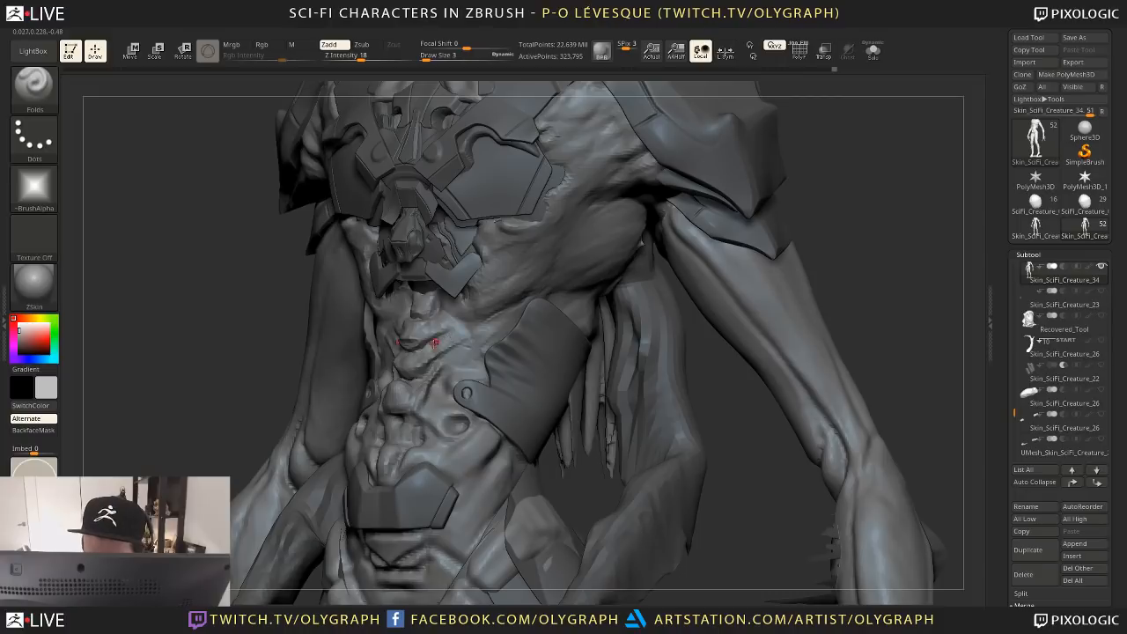
key("ctrl+d")
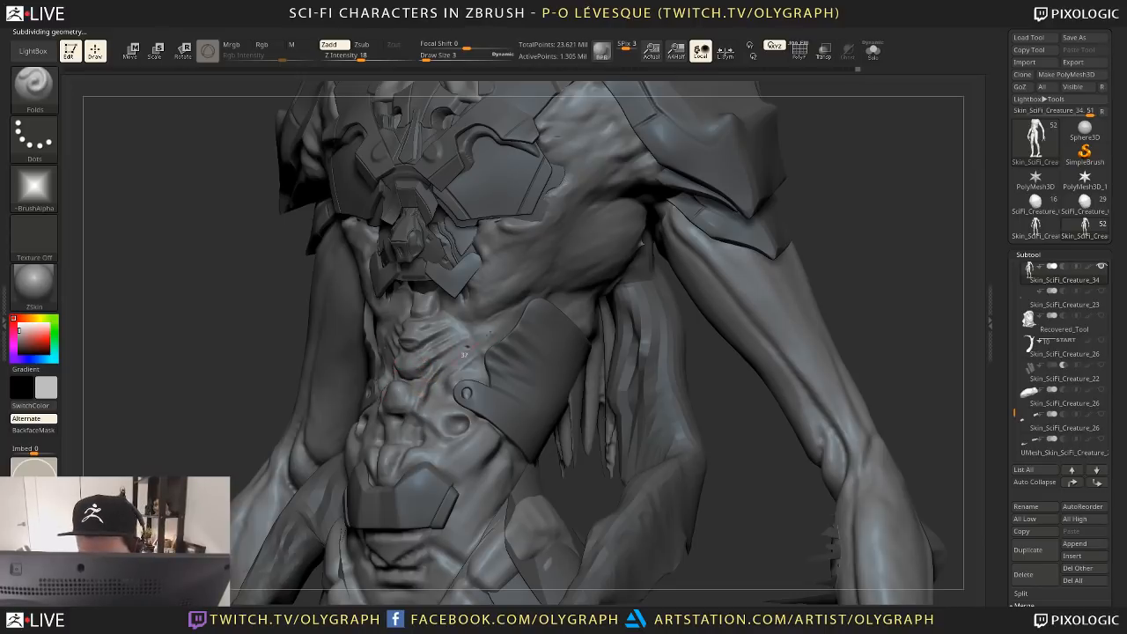
Cut crisp outlines around the uppermost abdominal segments below the chest armour with Orb_Cracks at Z Intensity 31 and draw size 6
left_click_drag(256, 458, 365, 341, "shift")
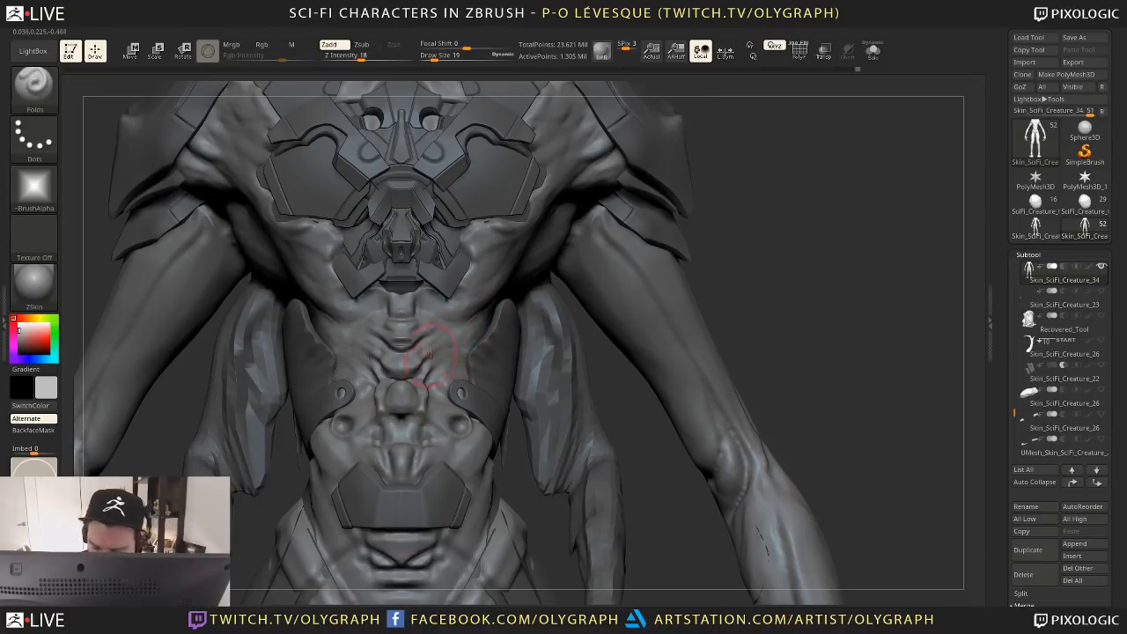
key("n")
key("b")
key("o")
key("c")
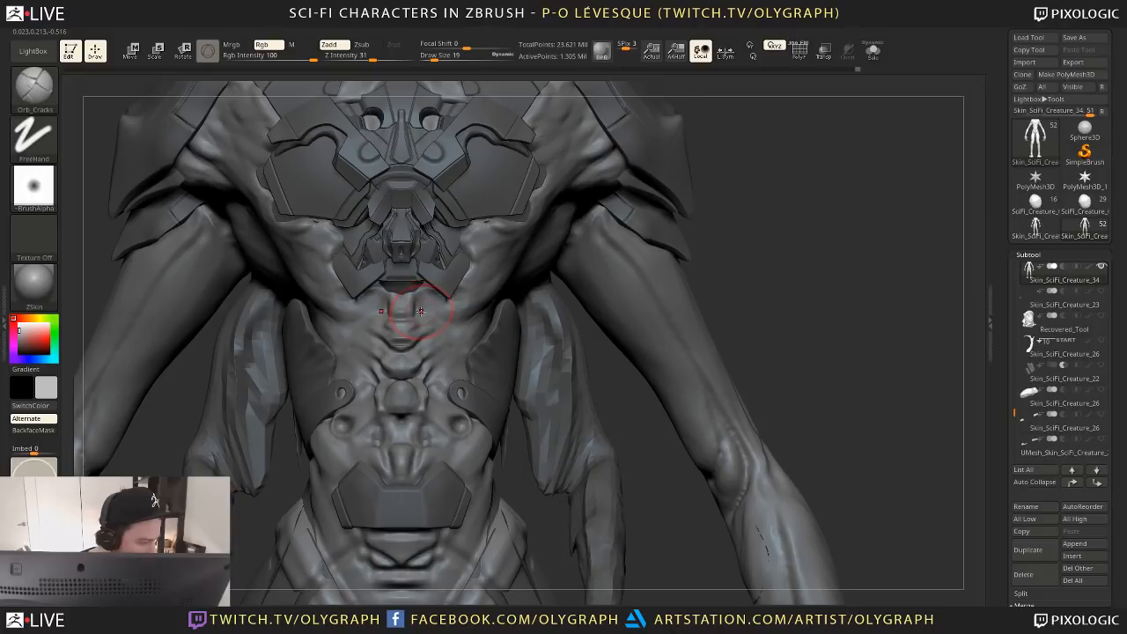
key("s")
left_click(401, 337)
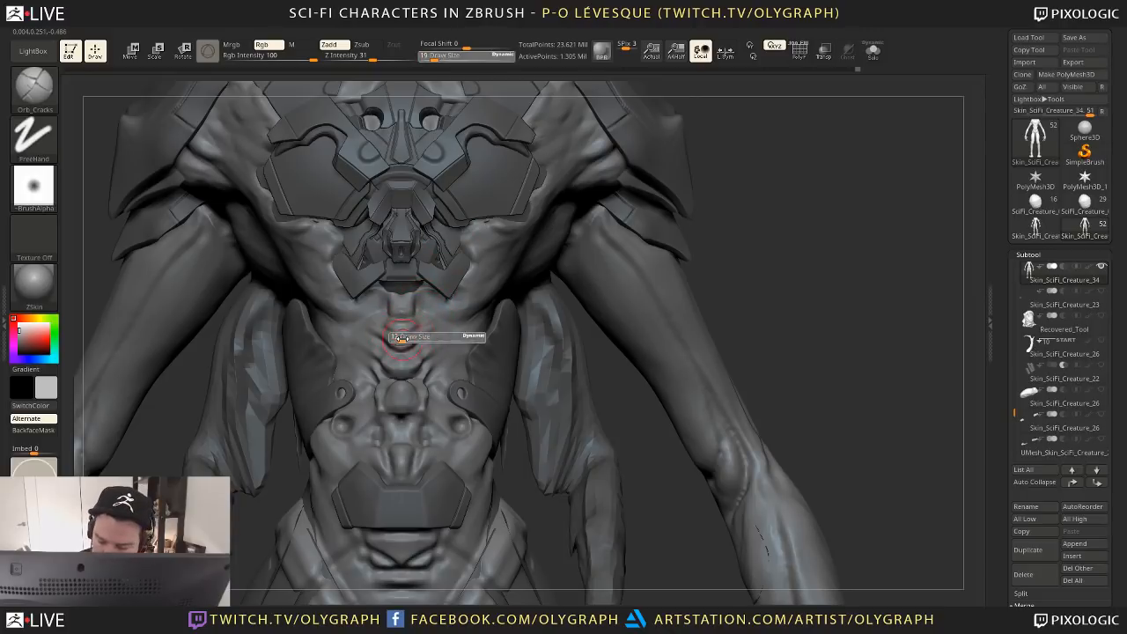
key("s")
left_click(396, 339)
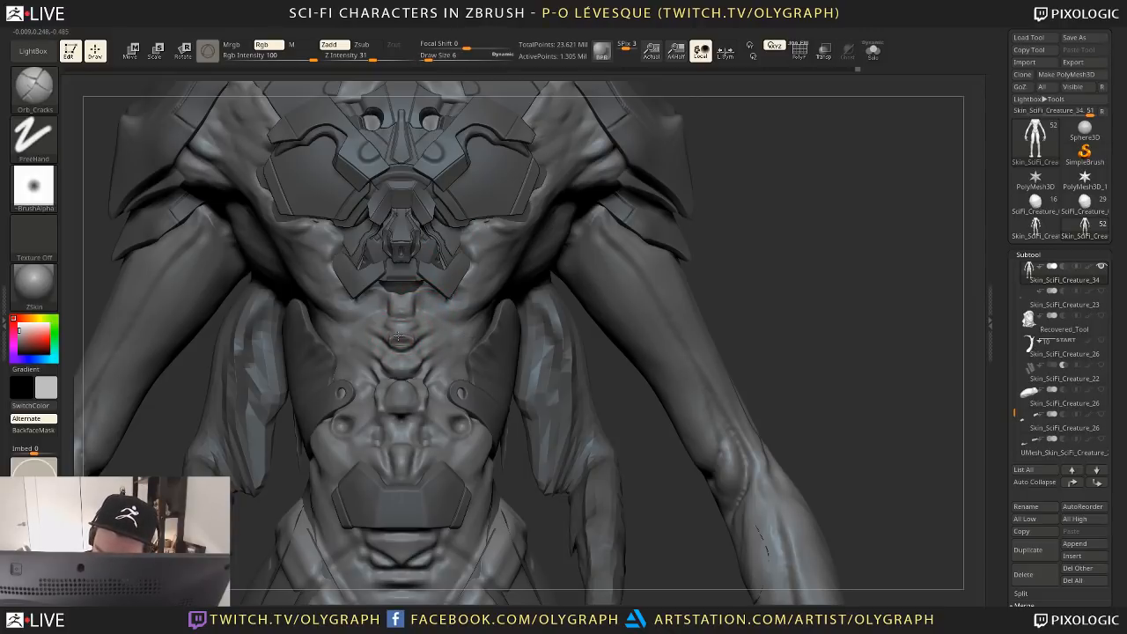
left_click_drag(399, 337, 390, 325)
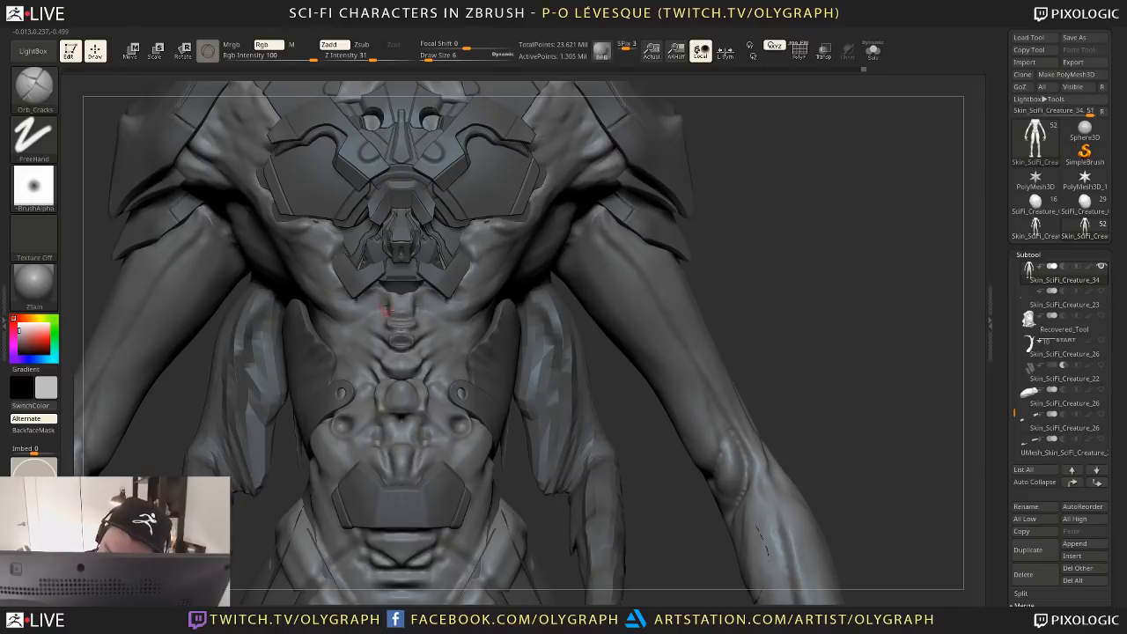
key("F6")
left_click(400, 573)
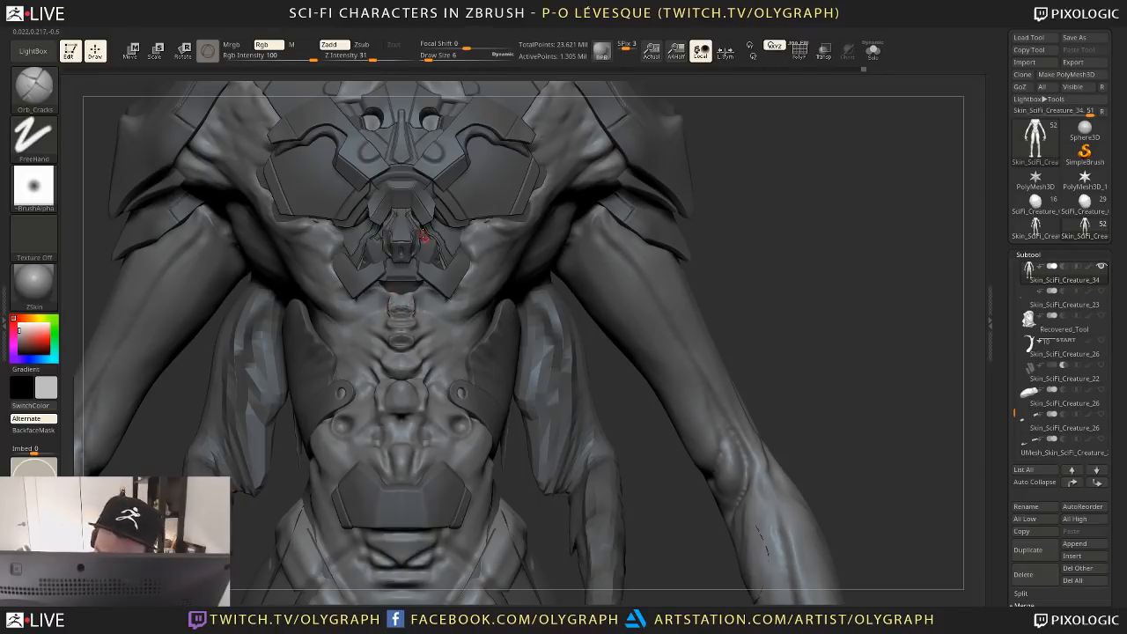
Carve sharp creases around the lower central segments and the round knobs above the belly plate with Orb_Cracks at draw size 6
left_click_drag(381, 353, 385, 352)
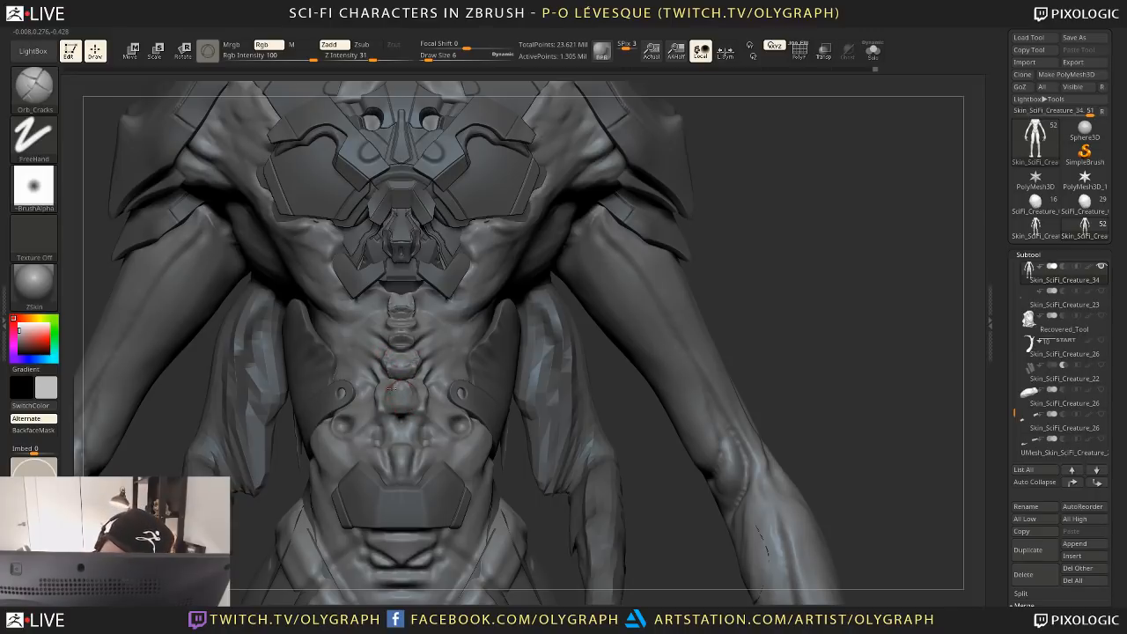
left_click_drag(392, 389, 388, 405)
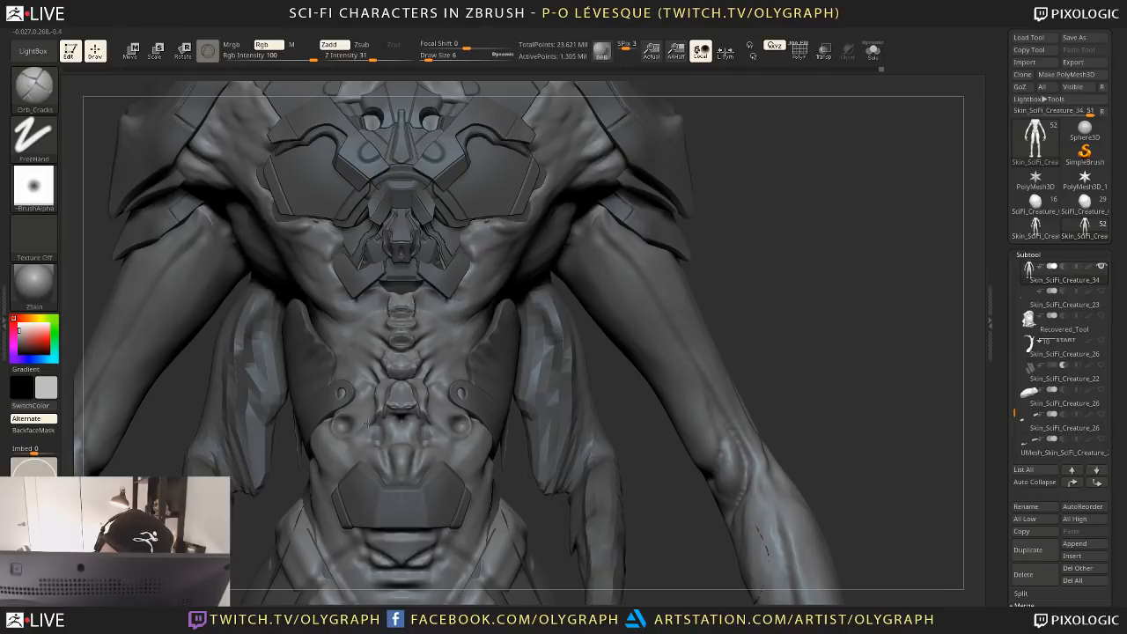
mouse_move(361, 427)
left_mouse_down()
mouse_move(345, 421)
mouse_move(377, 440)
mouse_move(382, 418)
mouse_move(376, 460)
mouse_move(399, 484)
left_mouse_up()
left_click_drag(745, 300, 690, 249, "alt")
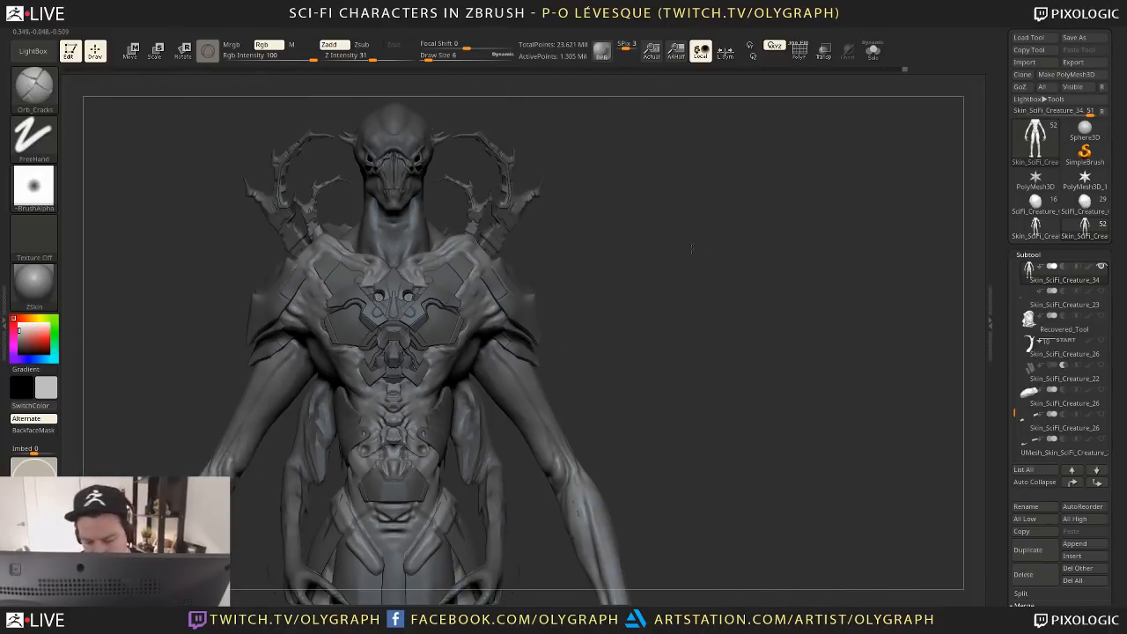
mouse_move(604, 325)
left_mouse_down()
mouse_move(669, 312)
mouse_move(652, 392)
left_mouse_up()
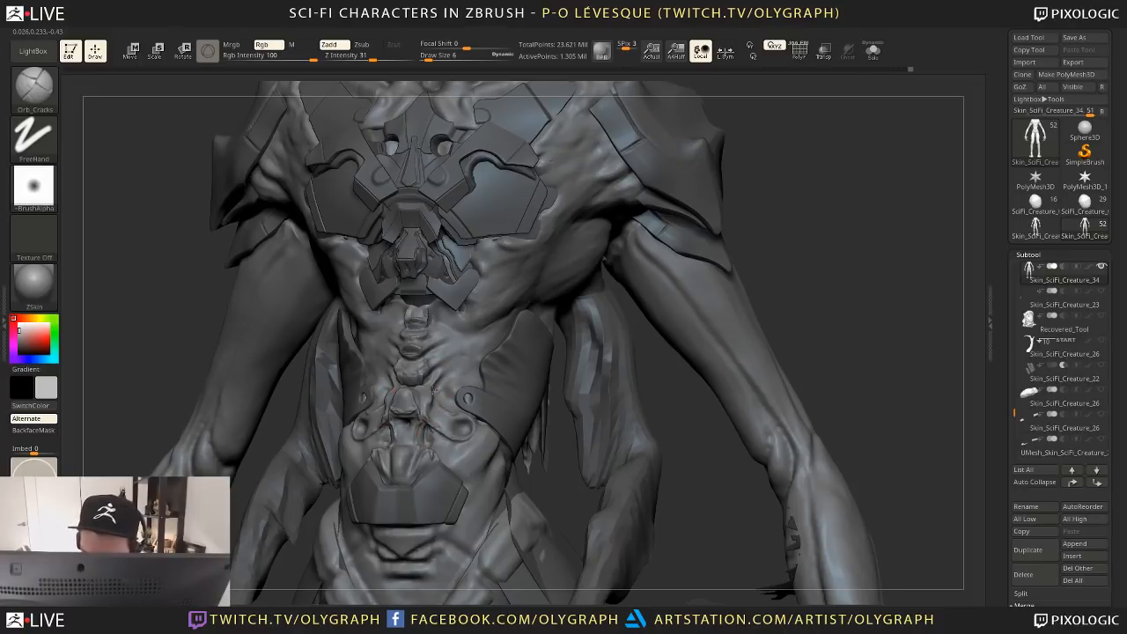
Sharpen the skin creases along the lower edge of the chest armour with Orb_Cracks at draw size 6
key("shift")
mouse_move(793, 229)
left_mouse_down("shift")
mouse_move(750, 250)
mouse_move(578, 246)
mouse_move(614, 286)
mouse_move(621, 361)
left_mouse_up("shift")
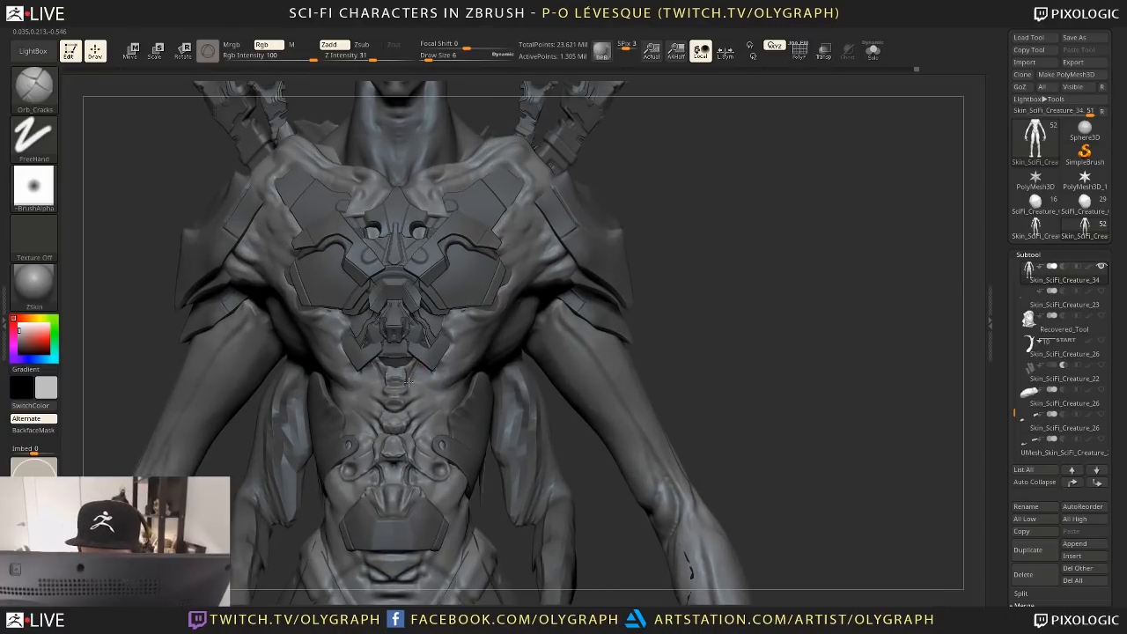
left_click_drag(362, 371, 362, 376)
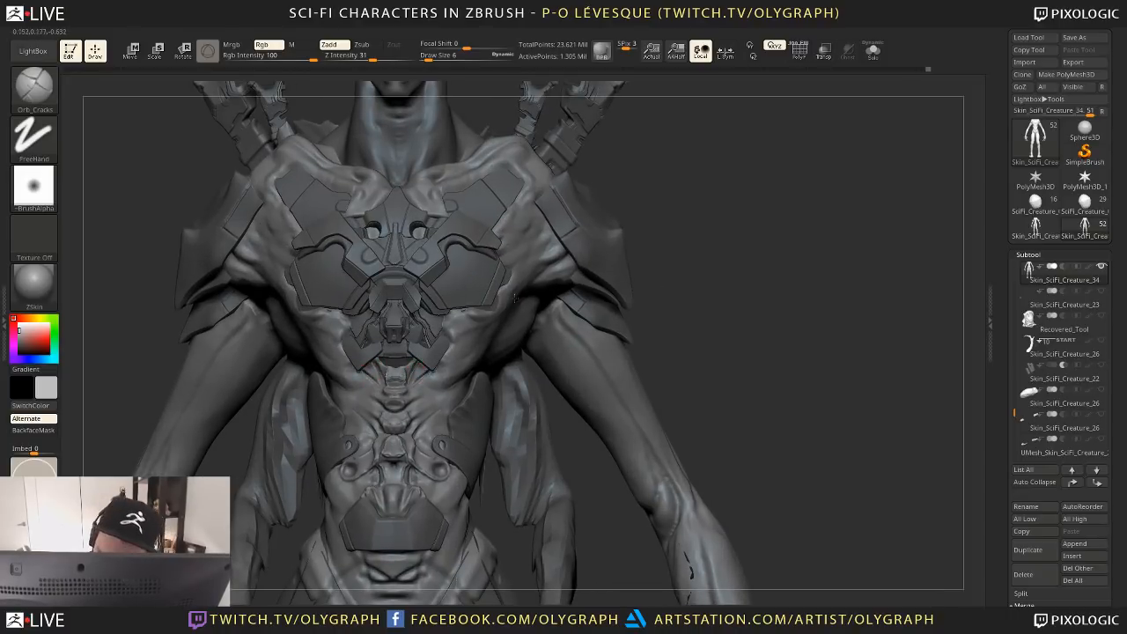
mouse_move(582, 467)
left_mouse_down("alt")
mouse_move(548, 312)
mouse_move(608, 291)
mouse_move(623, 304)
mouse_move(619, 280)
mouse_move(629, 320)
left_mouse_up("alt")
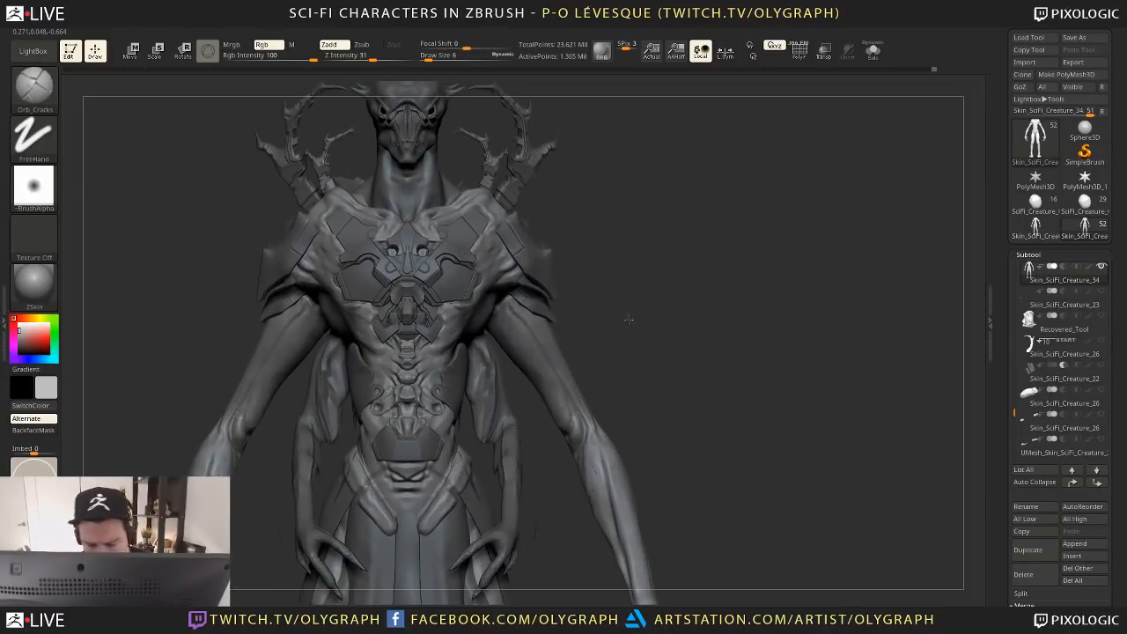
Mask the abdomen's central segments, invert the mask, and reshape their profile with the Move brush at draw size 72
left_click_drag(408, 352, 407, 435, "ctrl")
mouse_move(627, 264)
left_mouse_down()
mouse_move(639, 256)
mouse_move(569, 260)
left_mouse_up()
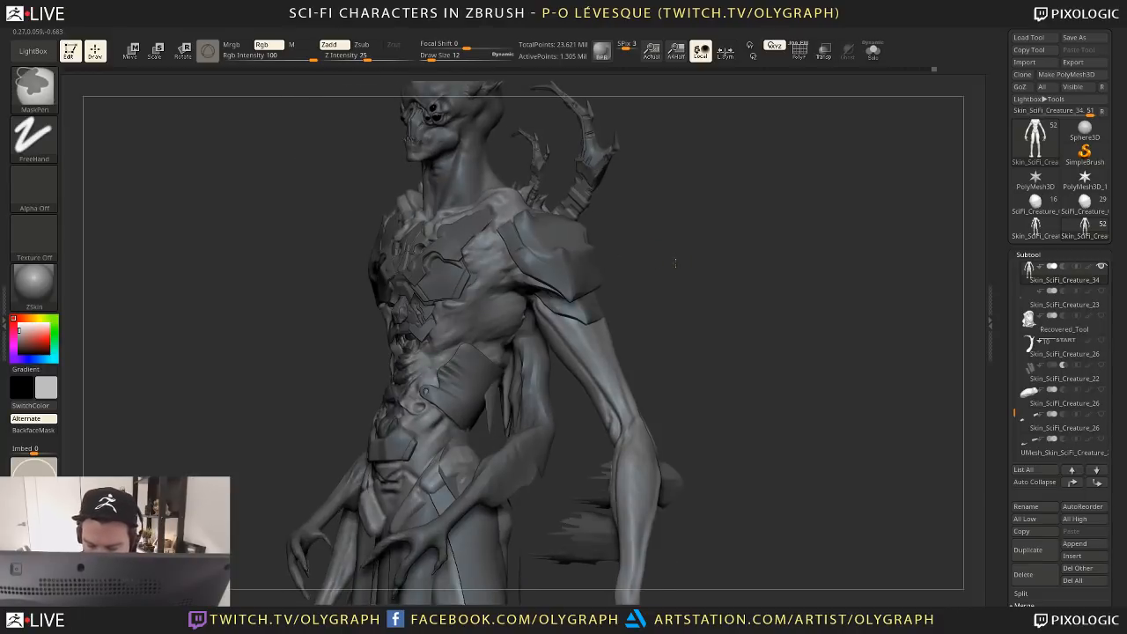
left_click(675, 262, "ctrl")
key("b")
left_click(408, 370)
key("s")
left_click_drag(391, 378, 408, 377)
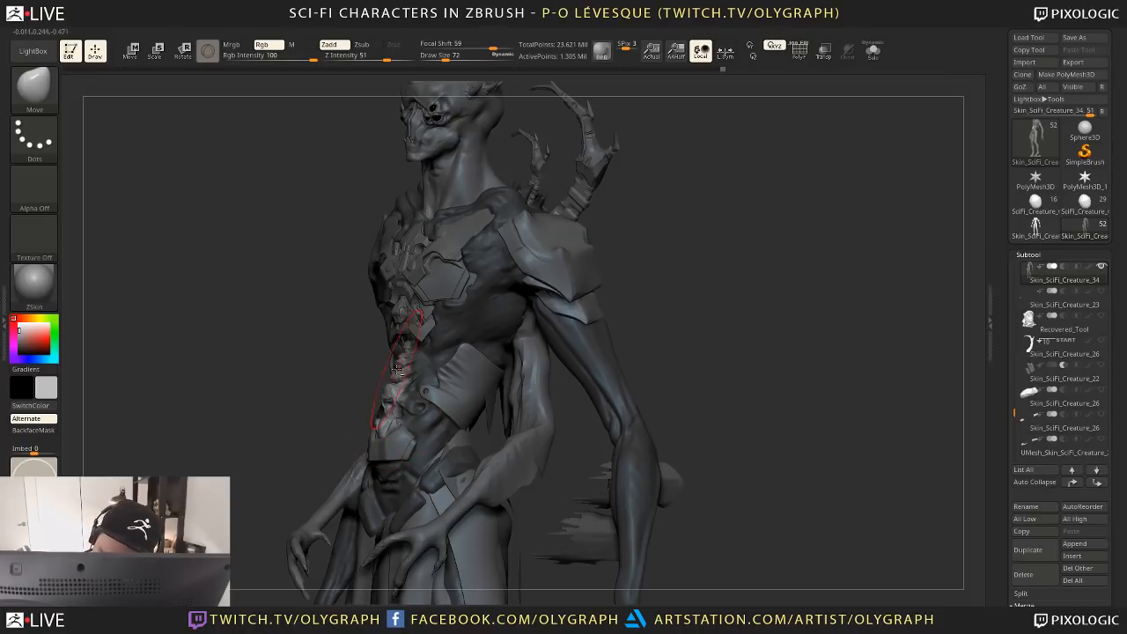
Make the small sphere floating above the creature's head the active subtool
mouse_move(293, 430)
left_mouse_down()
mouse_move(414, 378)
mouse_move(485, 282)
mouse_move(566, 211)
mouse_move(536, 241)
left_mouse_up()
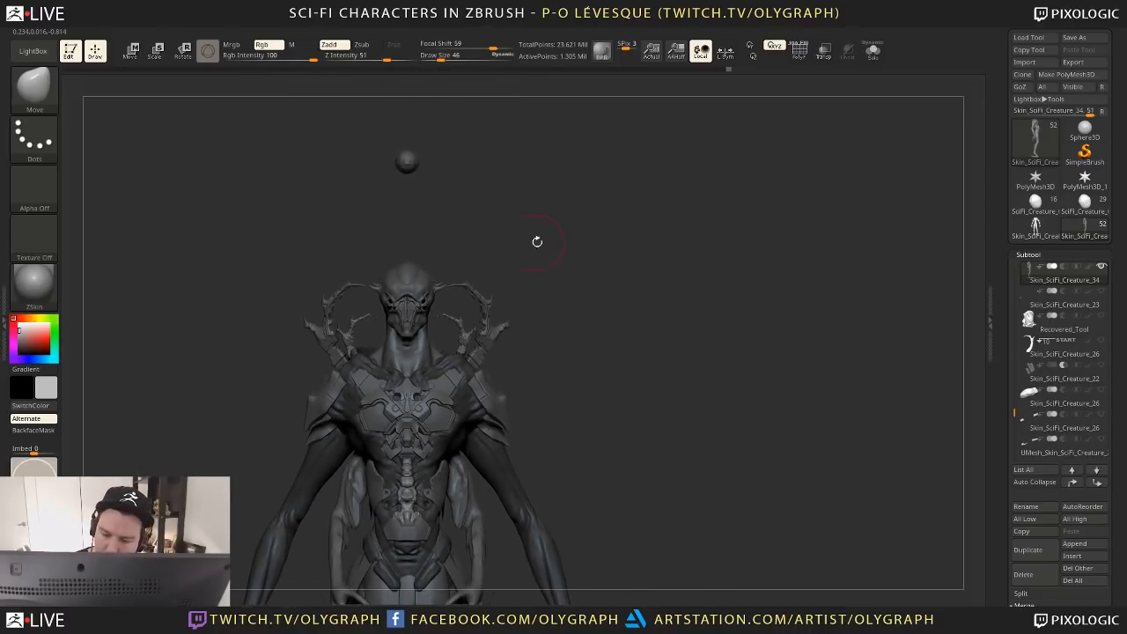
left_click(409, 166, "alt")
mouse_move(587, 413)
left_mouse_down("alt")
mouse_move(563, 272)
mouse_move(616, 330)
left_mouse_up("alt")
left_click(491, 341, "alt")
mouse_move(626, 319)
left_mouse_down()
mouse_move(602, 320)
mouse_move(626, 317)
mouse_move(589, 211)
mouse_move(582, 308)
mouse_move(504, 232)
mouse_move(594, 294)
mouse_move(578, 252)
mouse_move(549, 244)
left_mouse_up()
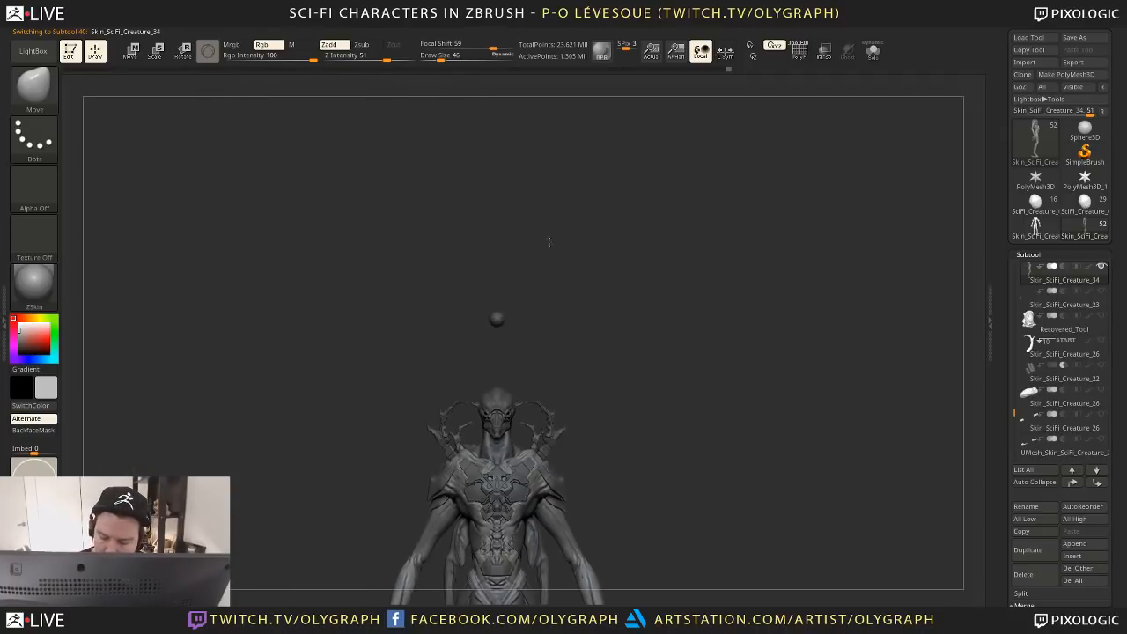
left_click(500, 318, "alt")
left_click_drag(500, 319, 634, 272, "alt")
left_click_drag(597, 325, 551, 419, "alt")
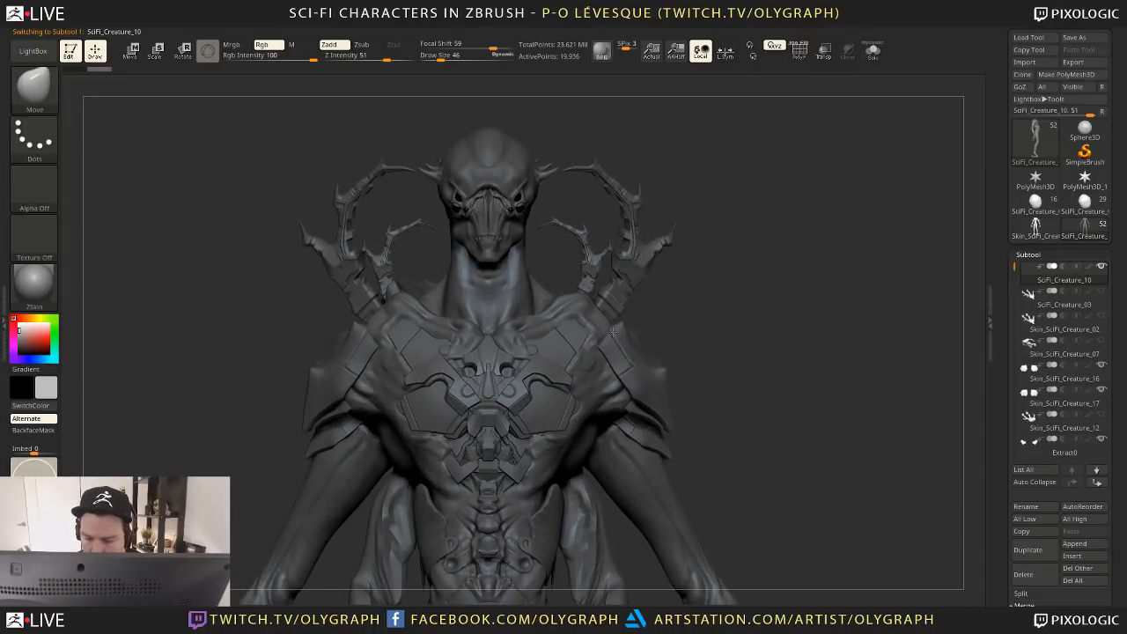
Make the pair of pectoral armour plates the active subtool and isolate them in Solo mode to inspect their shape
left_click(551, 420, "alt")
left_click_drag(578, 372, 455, 299, "alt")
key("shift+s")
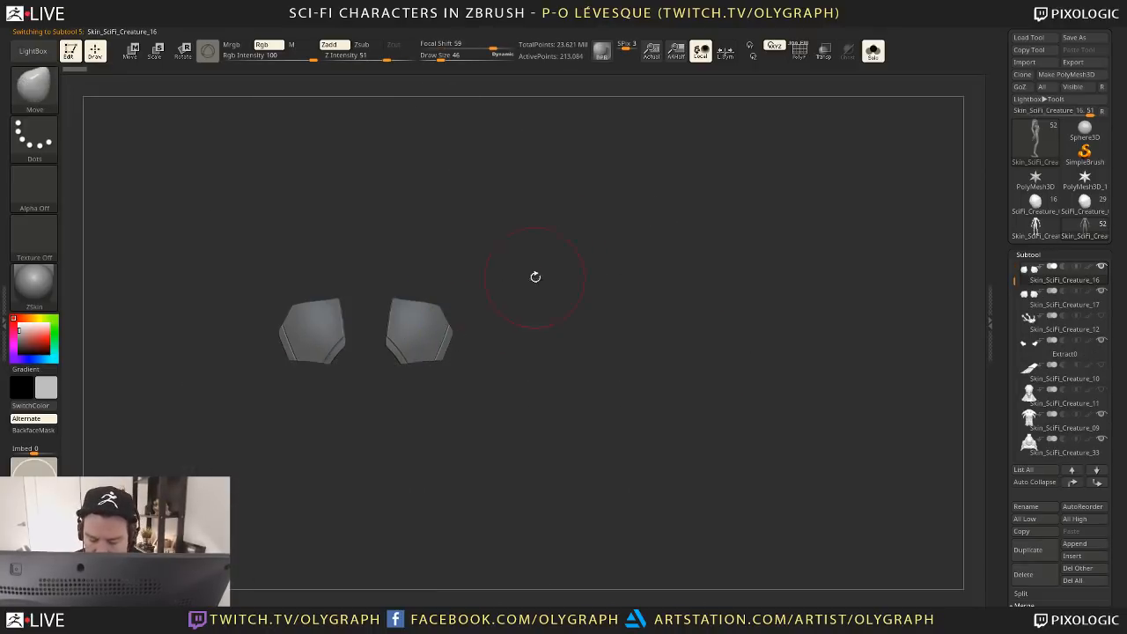
left_click_drag(534, 276, 520, 339, "alt")
left_click_drag(411, 284, 500, 357, "alt")
key("shift+s")
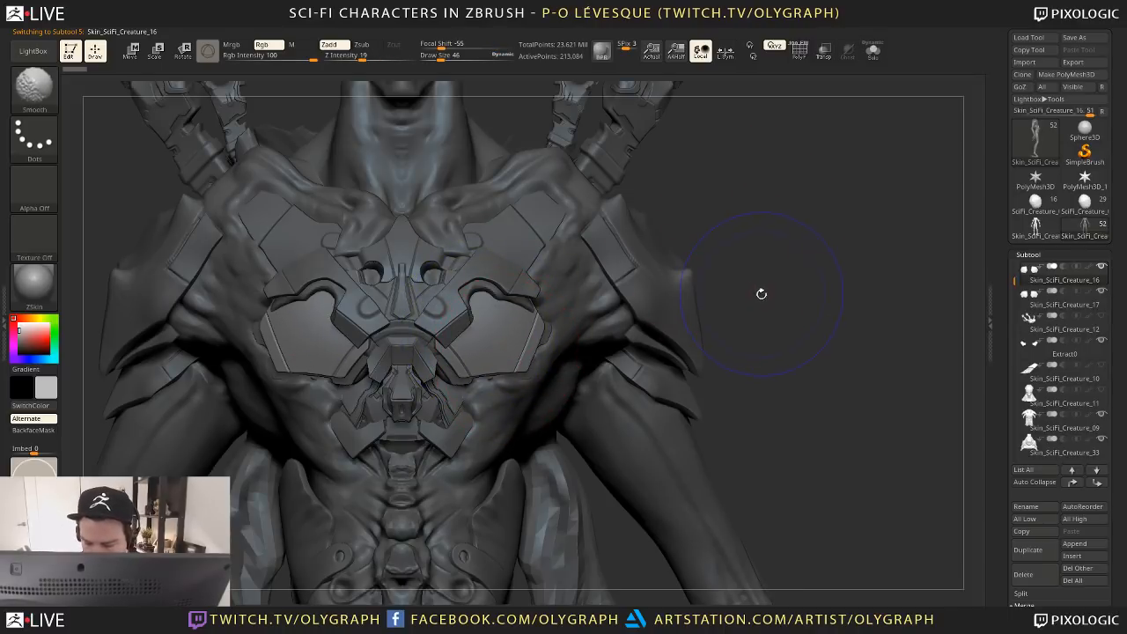
key("shift+s")
key("shift+s")
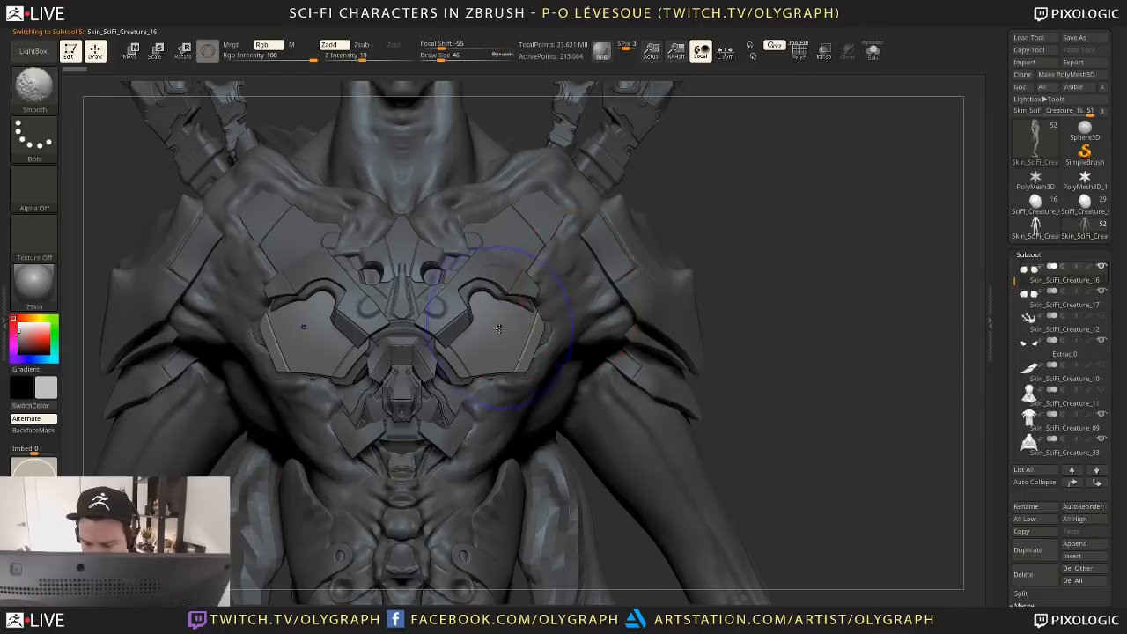
Cut a shallow angled notch into the middle of the pectoral plates' lower edge with the ClipCurve brush
key("shift+s")
left_click_drag(564, 353, 607, 302, "alt")
mouse_move(530, 250)
left_mouse_down("alt")
mouse_move(536, 274)
mouse_move(452, 327)
left_mouse_up("alt")
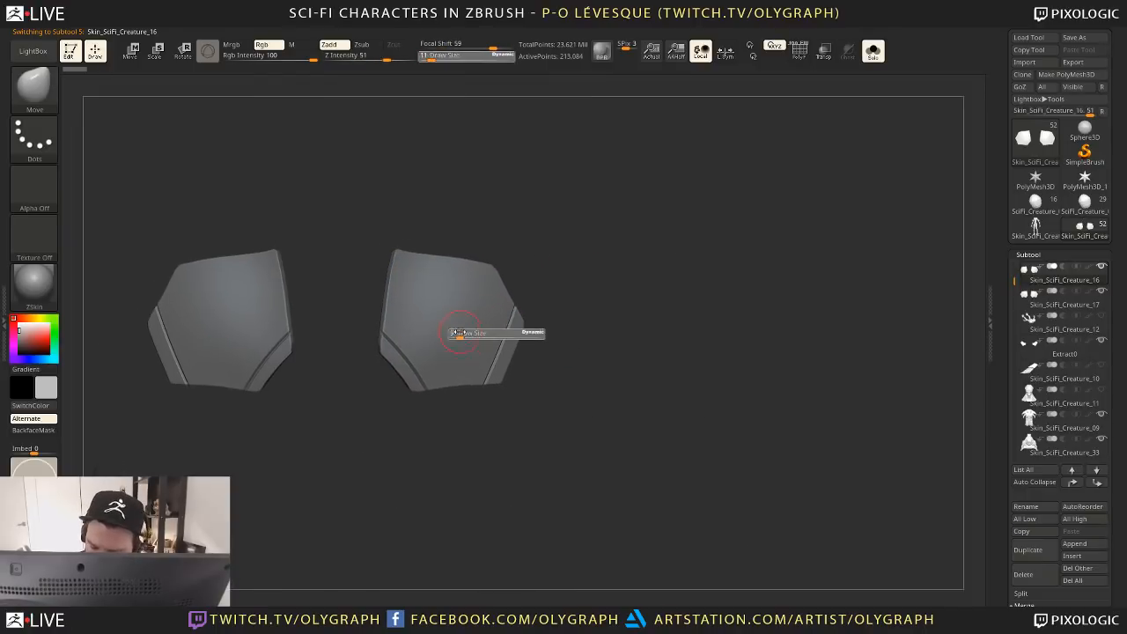
key("shift+s")
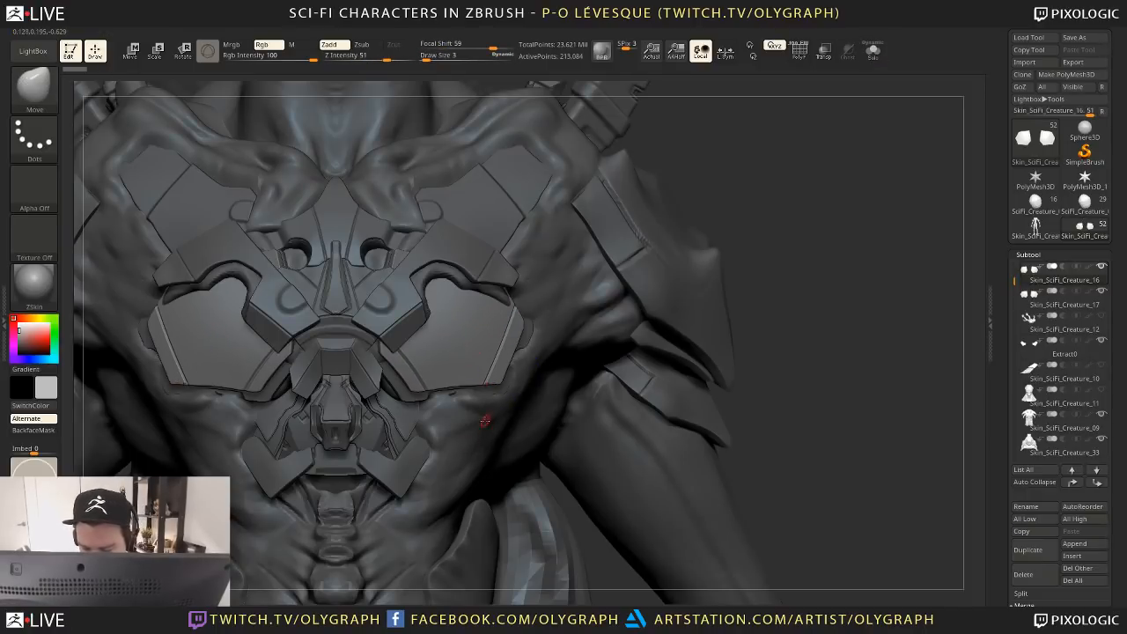
key("b")
key("c")
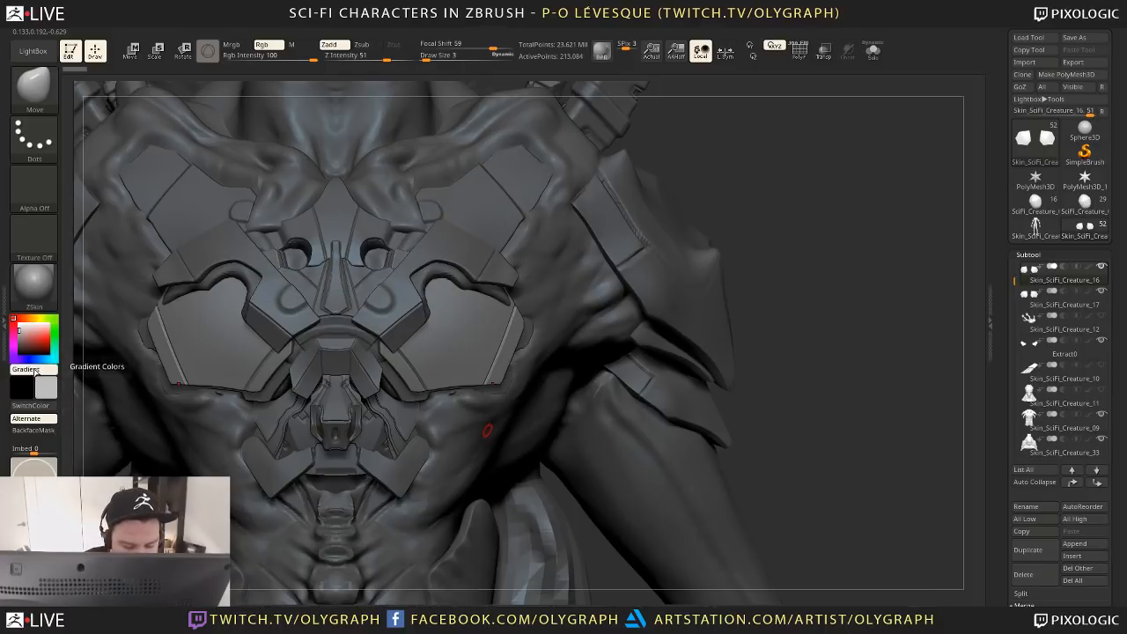
key("ctrl")
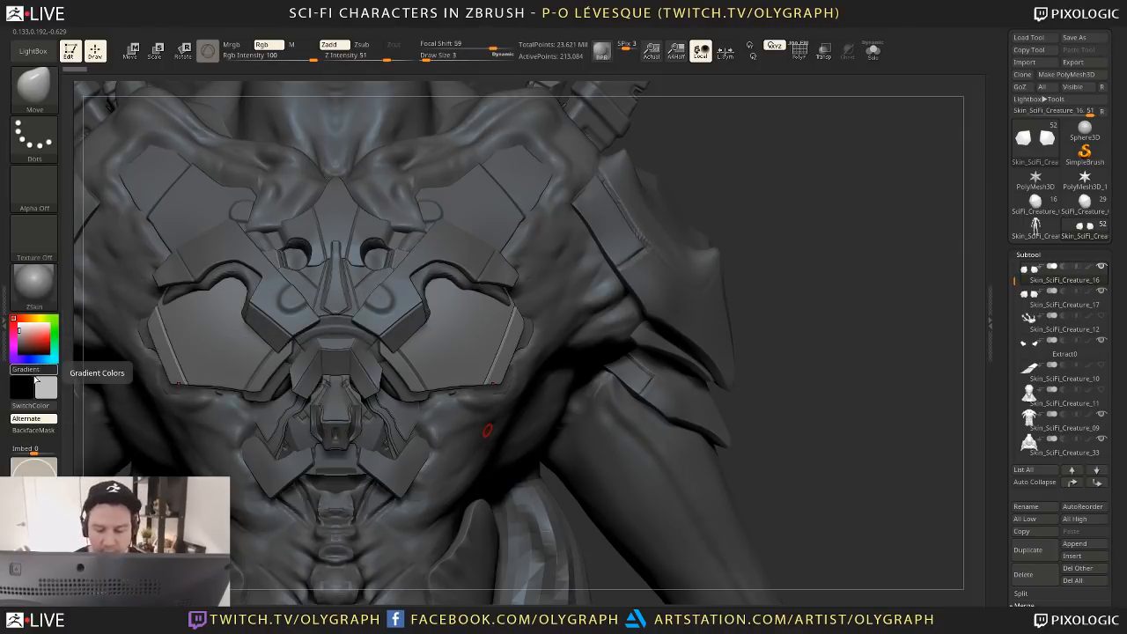
key("b")
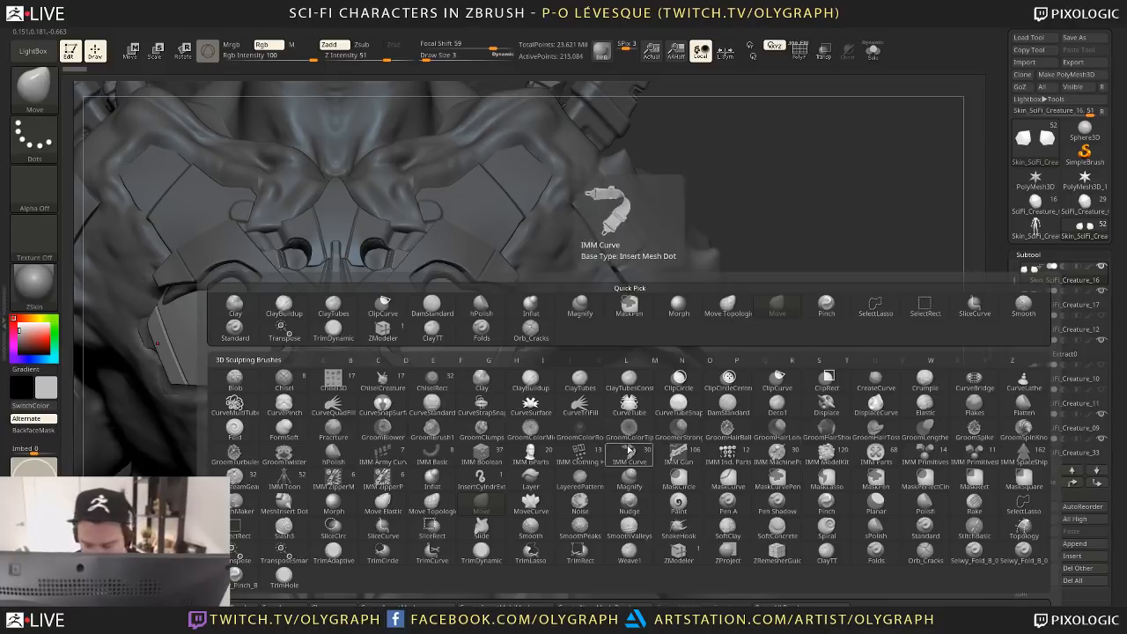
key("space")
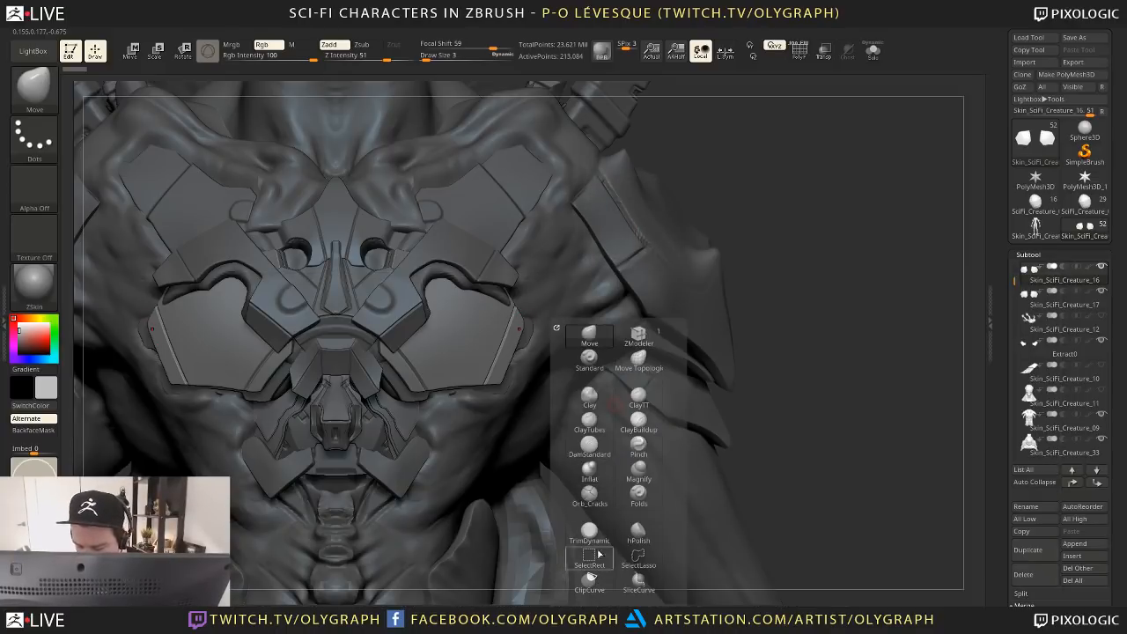
left_click(589, 581)
left_click(516, 368, "ctrl+shift")
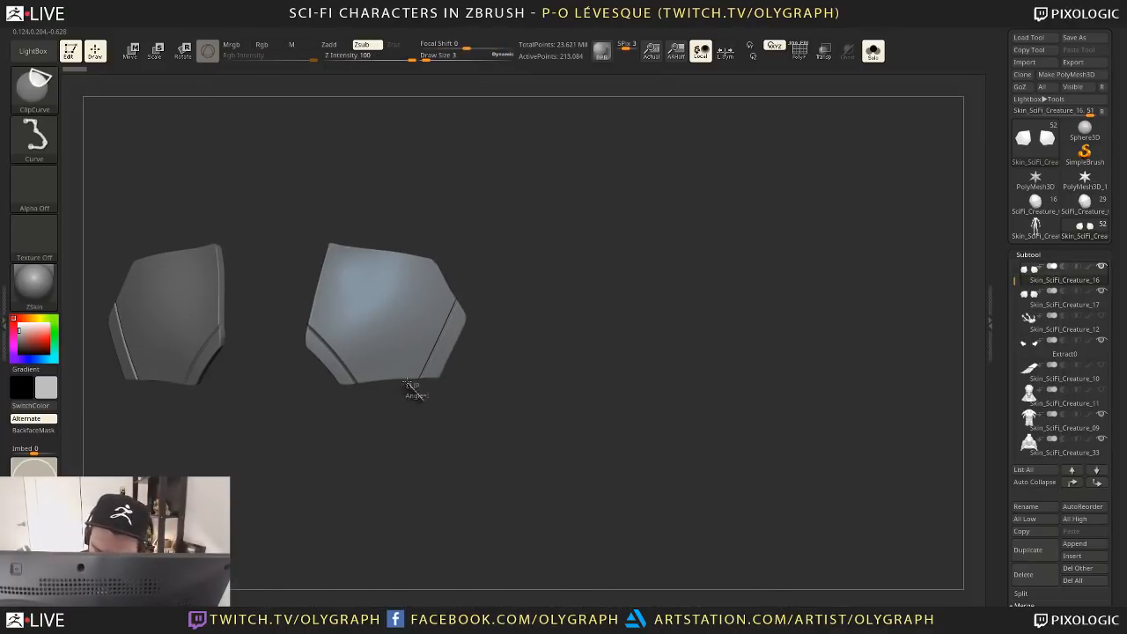
mouse_move(407, 382)
left_mouse_down("ctrl+shift")
mouse_move(374, 375)
mouse_move(353, 422)
left_mouse_up("ctrl+shift")
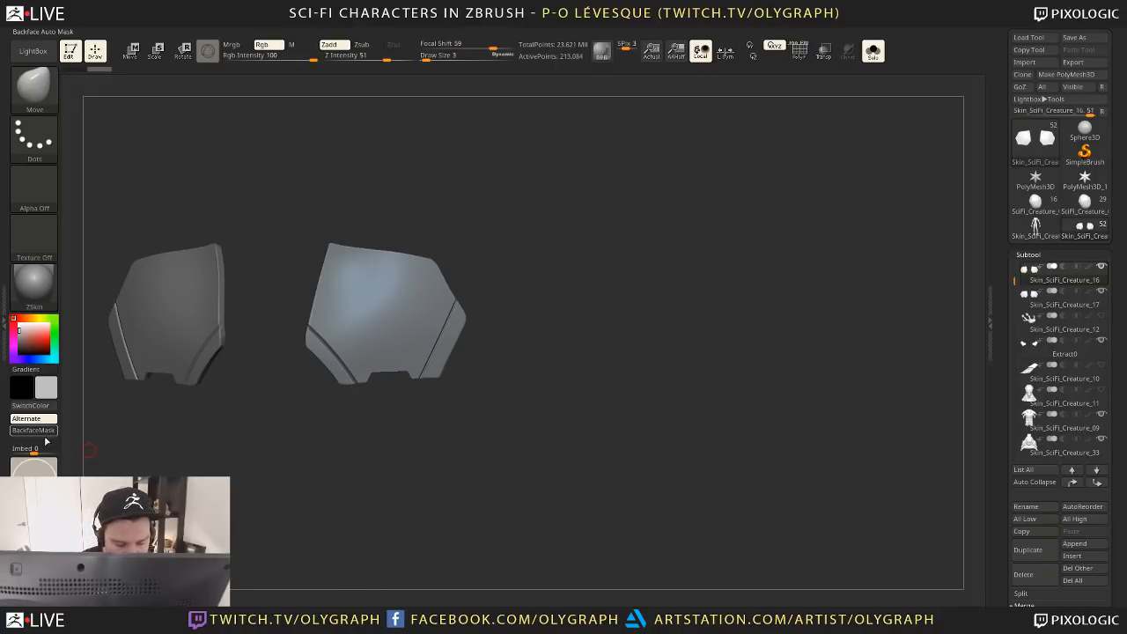
Enable interface customization, remove the Gradient and SwitchColor controls, and shift Alternate, BackfaceMask and Imbed up beneath the colour swatches
key("ctrl")
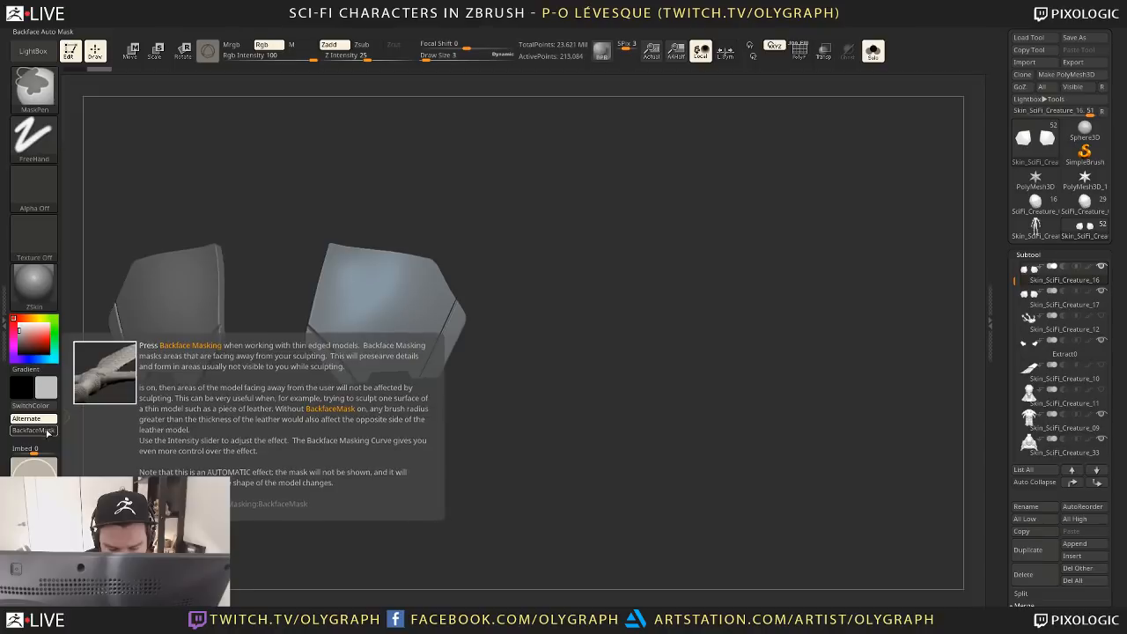
key("space")
left_click(330, 74)
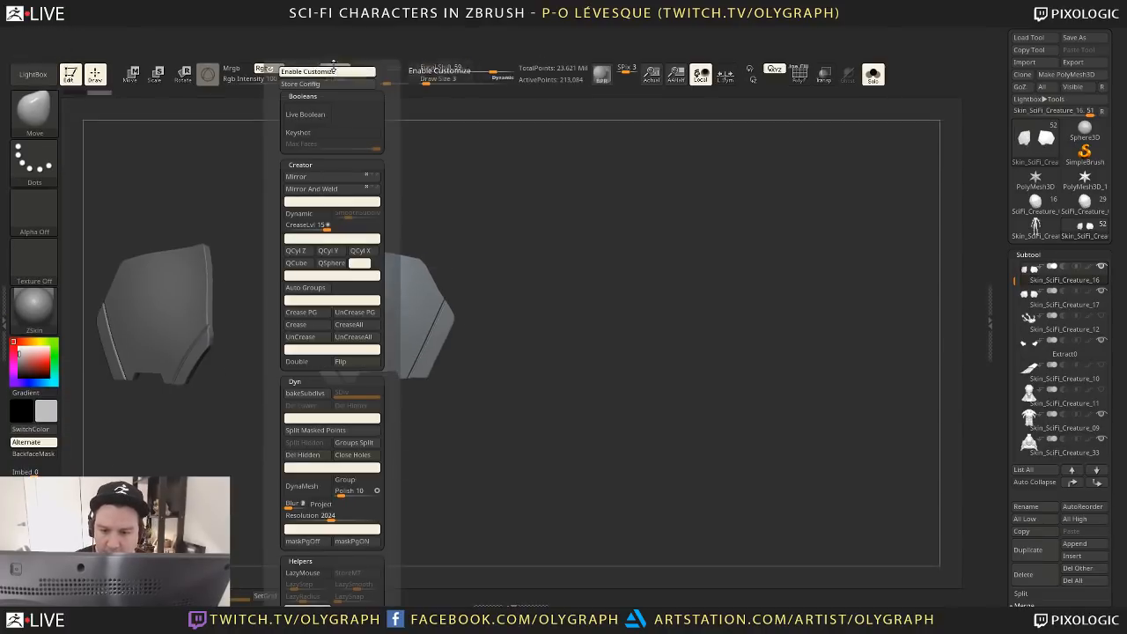
left_click_drag(26, 392, 131, 428, "ctrl+alt")
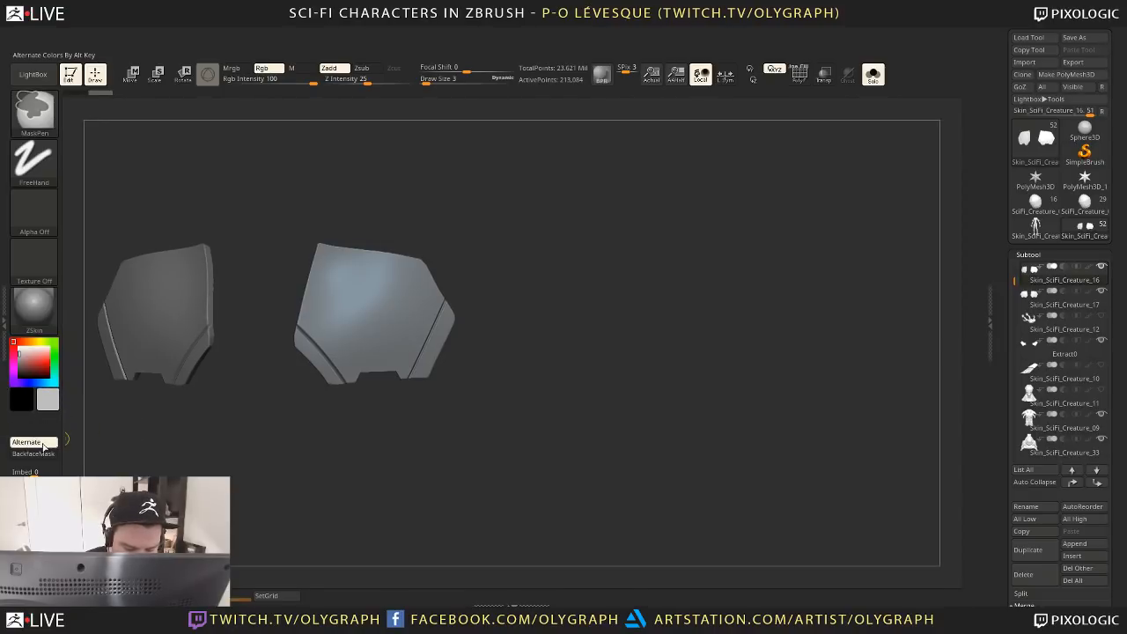
mouse_move(43, 439)
left_mouse_down("ctrl+alt")
mouse_move(46, 417)
mouse_move(45, 429)
left_mouse_up("ctrl+alt")
mouse_move(39, 473)
left_mouse_down("ctrl+alt")
mouse_move(40, 431)
mouse_move(35, 465)
left_mouse_up("ctrl+alt")
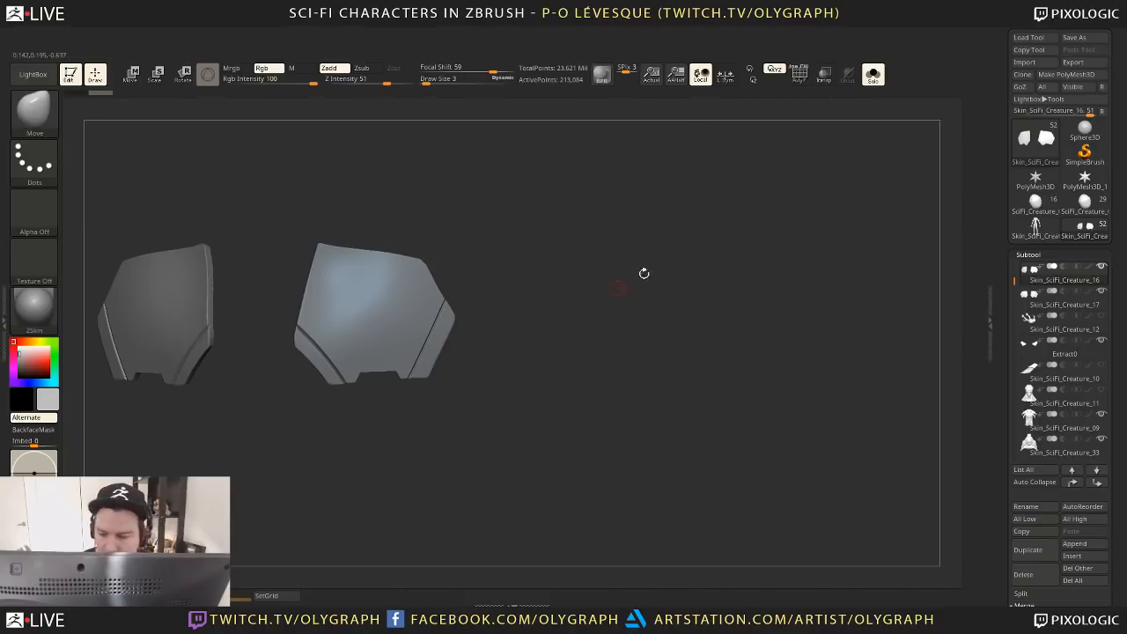
Turn off interface customization and store the modified layout as the startup configuration
key("space")
left_click(619, 71)
left_click(616, 84)
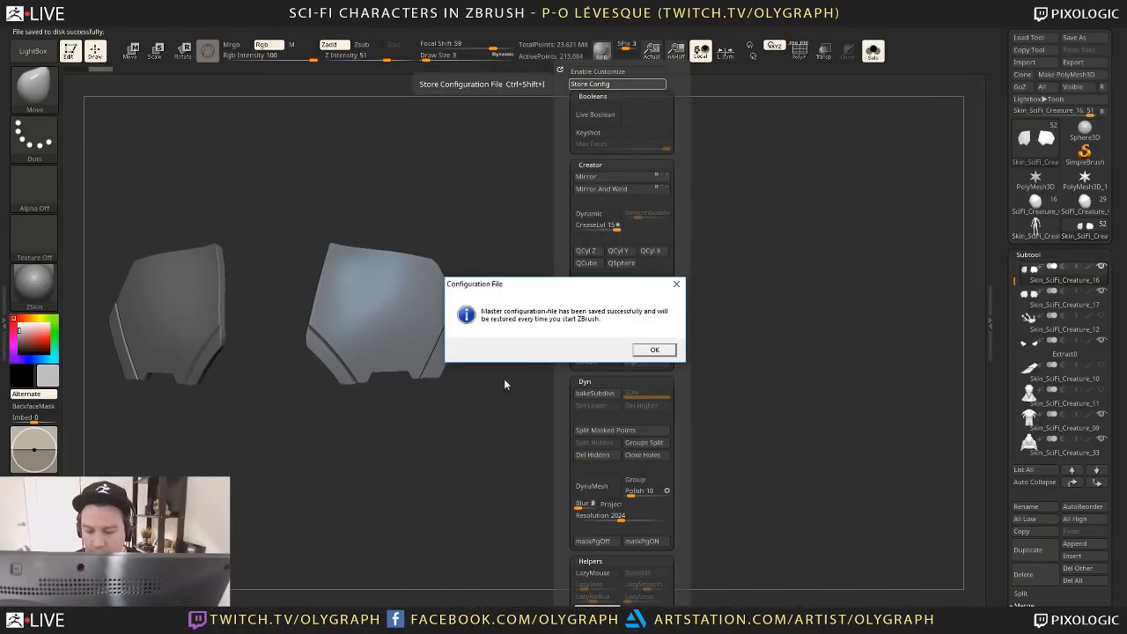
left_click(655, 352)
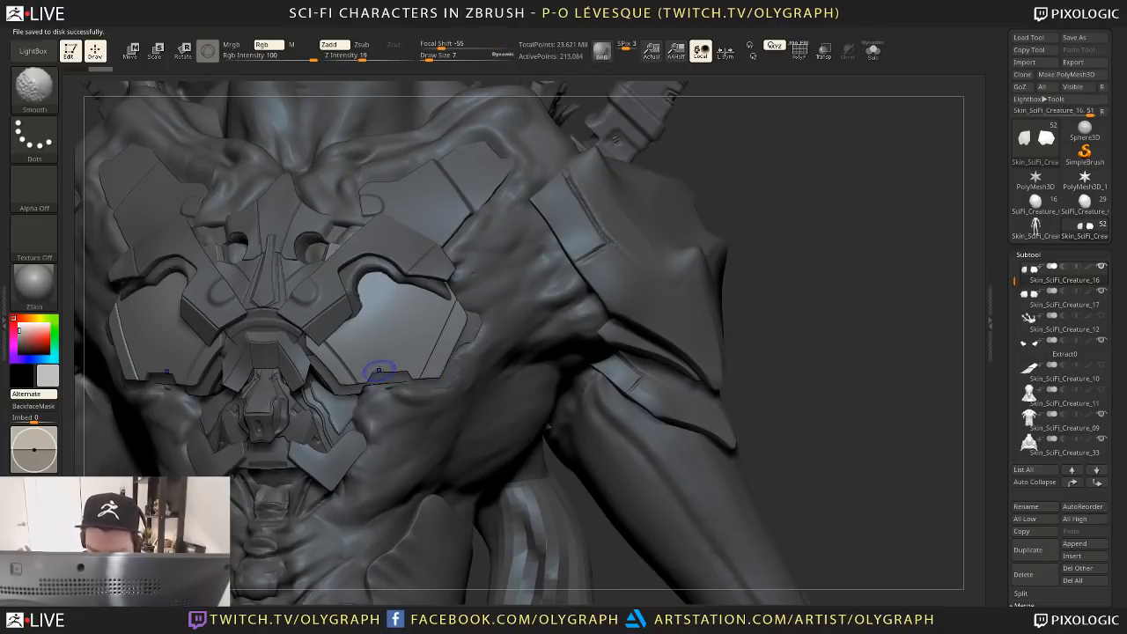
Clip a stepped cut into the outer lower side of the pectoral plates with ClipCurve and check both plates' silhouette
mouse_move(489, 324)
left_mouse_down("ctrl+shift")
mouse_move(454, 345)
mouse_move(415, 396)
left_mouse_up("ctrl+shift")
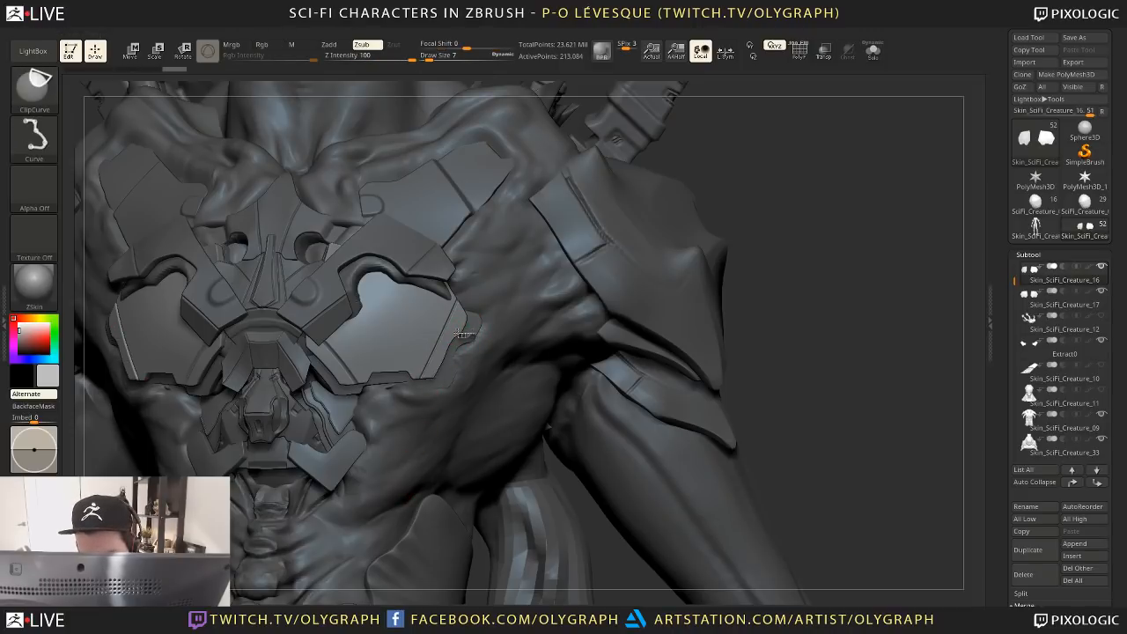
left_click_drag(467, 333, 419, 410, "ctrl+shift")
key("shift")
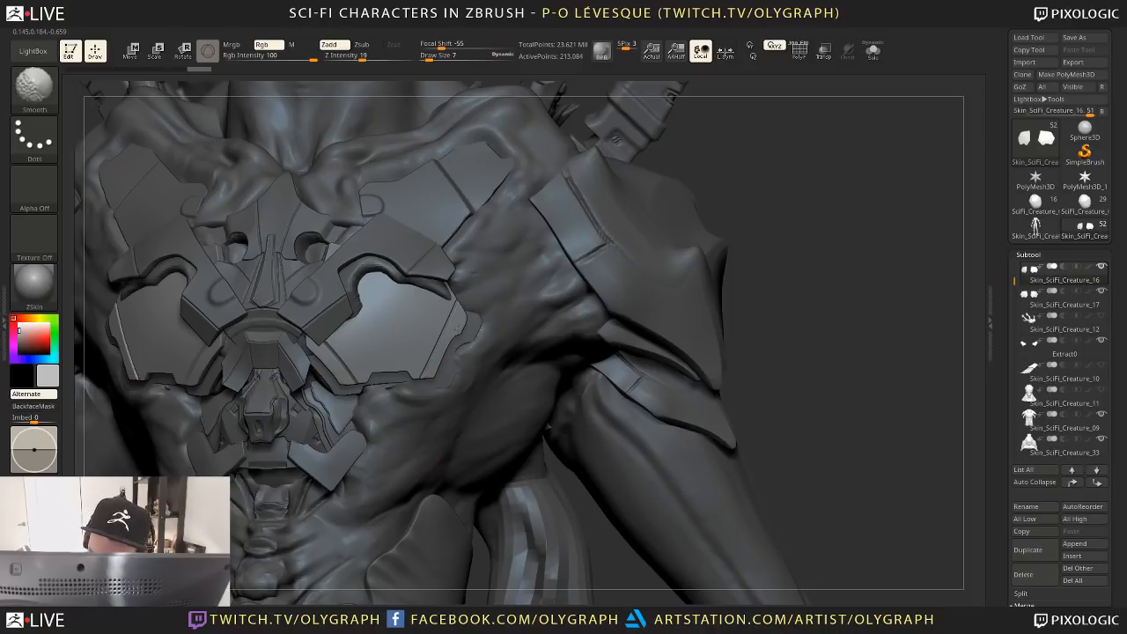
mouse_move(457, 328)
left_mouse_down("shift")
mouse_move(458, 359)
mouse_move(452, 342)
left_mouse_up("shift")
key("shift+s")
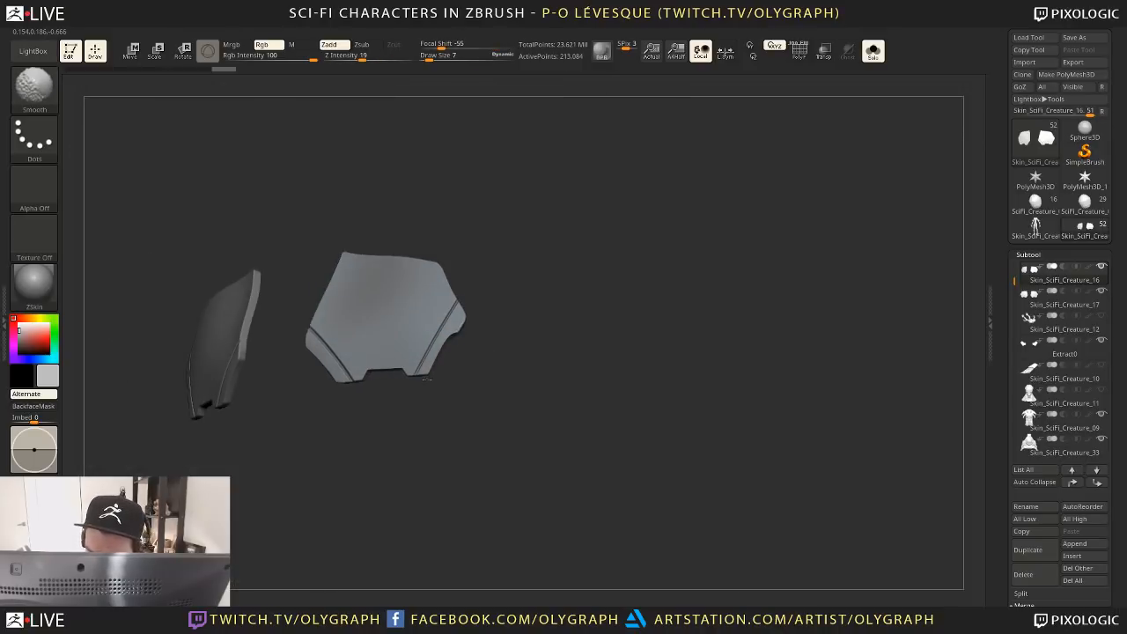
left_click_drag(427, 379, 503, 373)
key("shift+s")
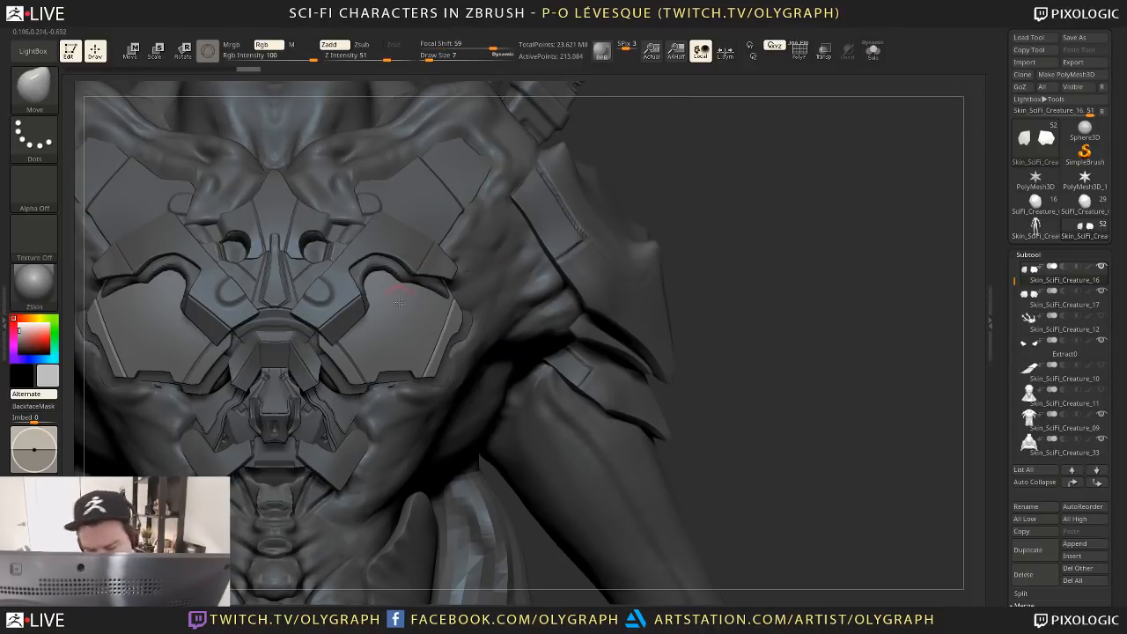
Hide one pectoral plate and clip a recess into the inner lower edge of the remaining plate with ClipCurve
key("shift+s")
left_click_drag(390, 455, 383, 432)
mouse_move(635, 180)
left_mouse_down("ctrl+shift")
mouse_move(327, 482)
mouse_move(287, 480)
left_mouse_up("ctrl+shift")
left_click_drag(432, 414, 408, 466)
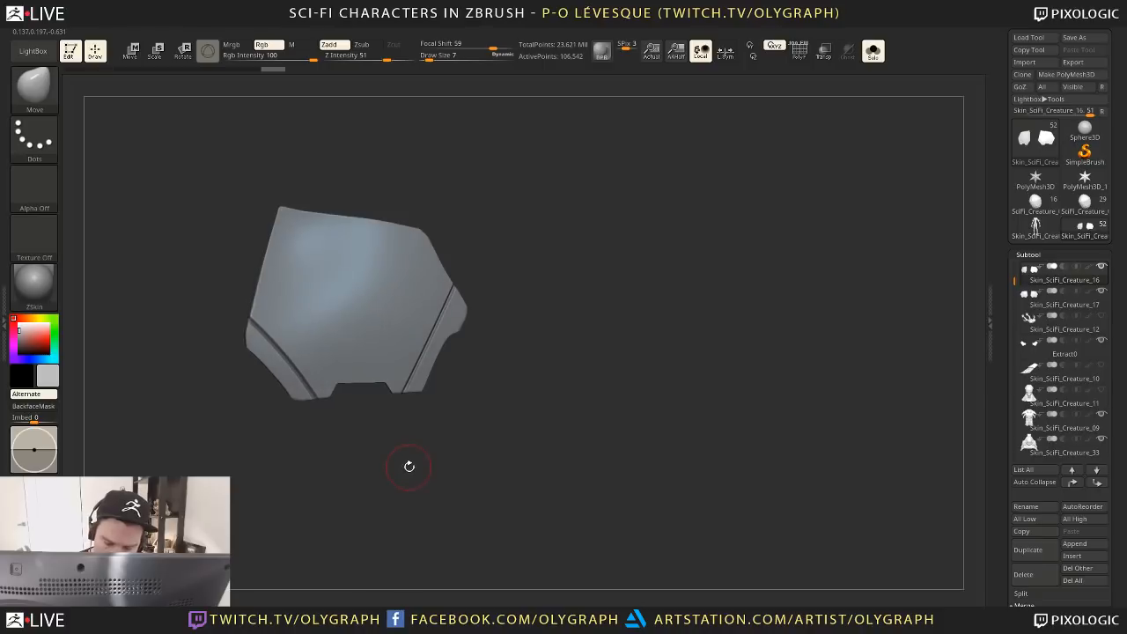
mouse_move(332, 443)
left_mouse_down("ctrl+shift")
mouse_move(266, 357)
mouse_move(210, 357)
left_mouse_up("ctrl+shift")
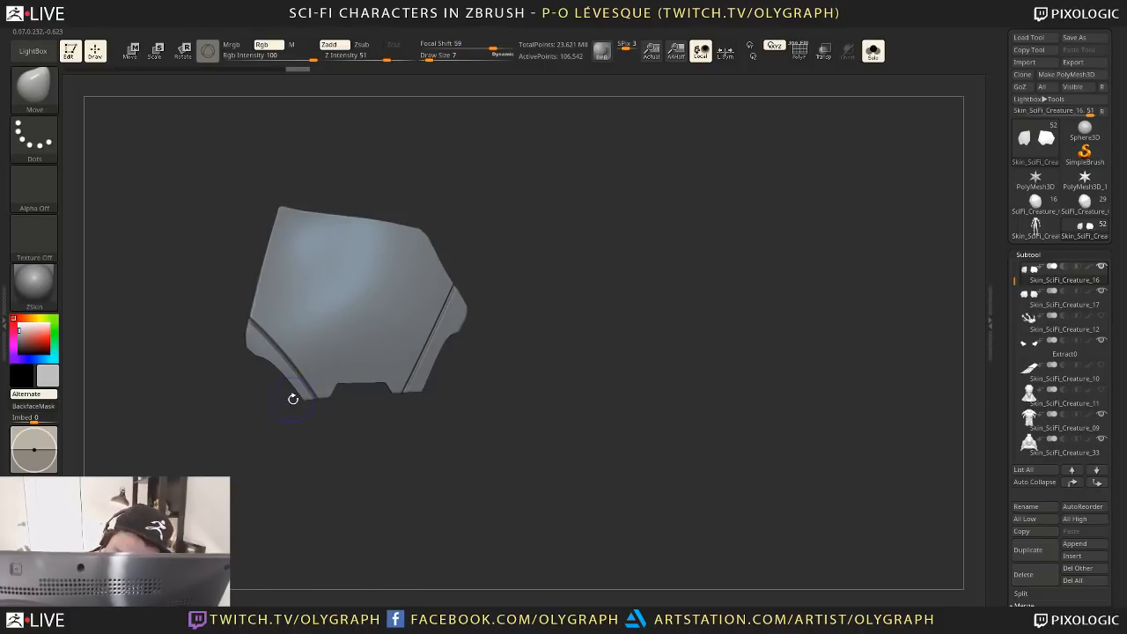
left_click_drag(327, 450, 343, 499)
key("shift+s")
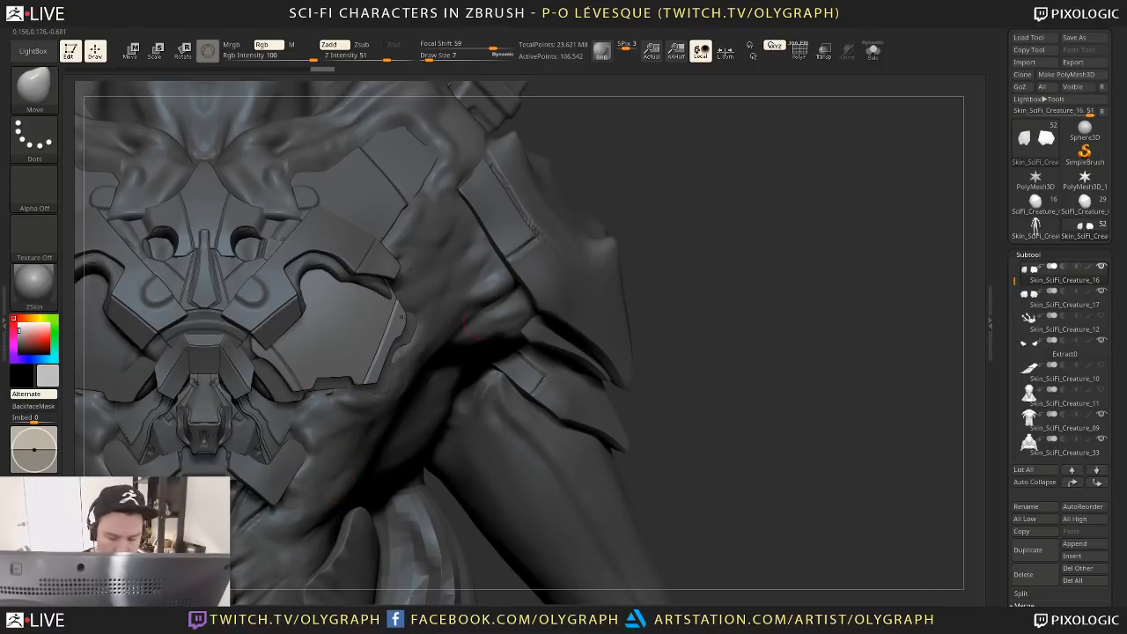
Delete the hidden pectoral plate so the subtool keeps only the newly clipped one
left_click_drag(682, 256, 589, 291, "alt")
key("shift+s")
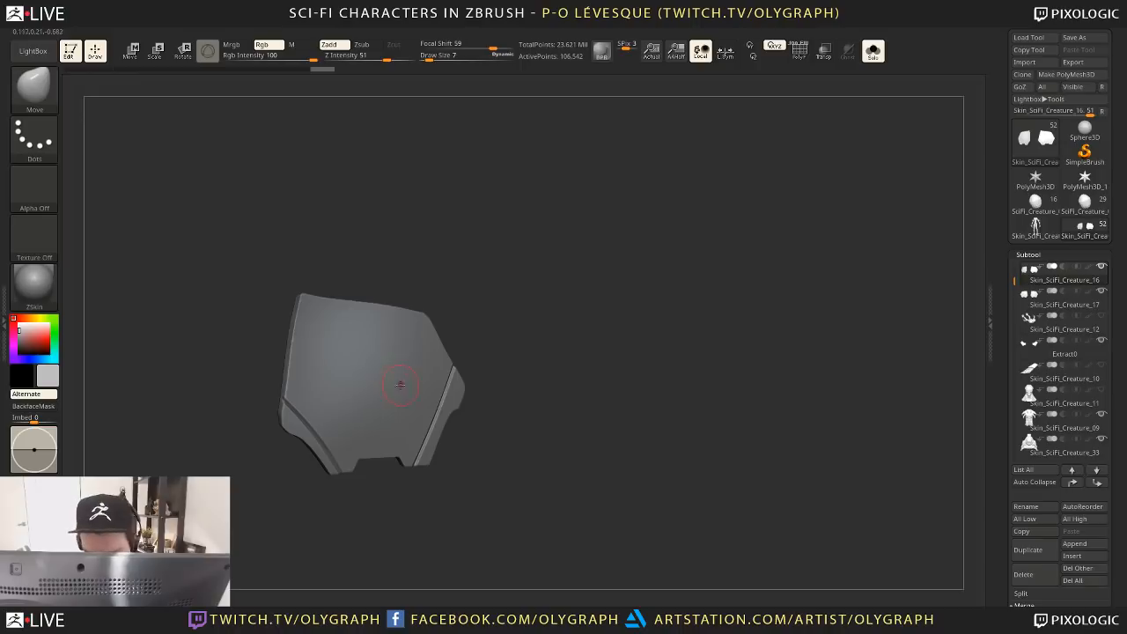
left_click_drag(390, 511, 428, 279)
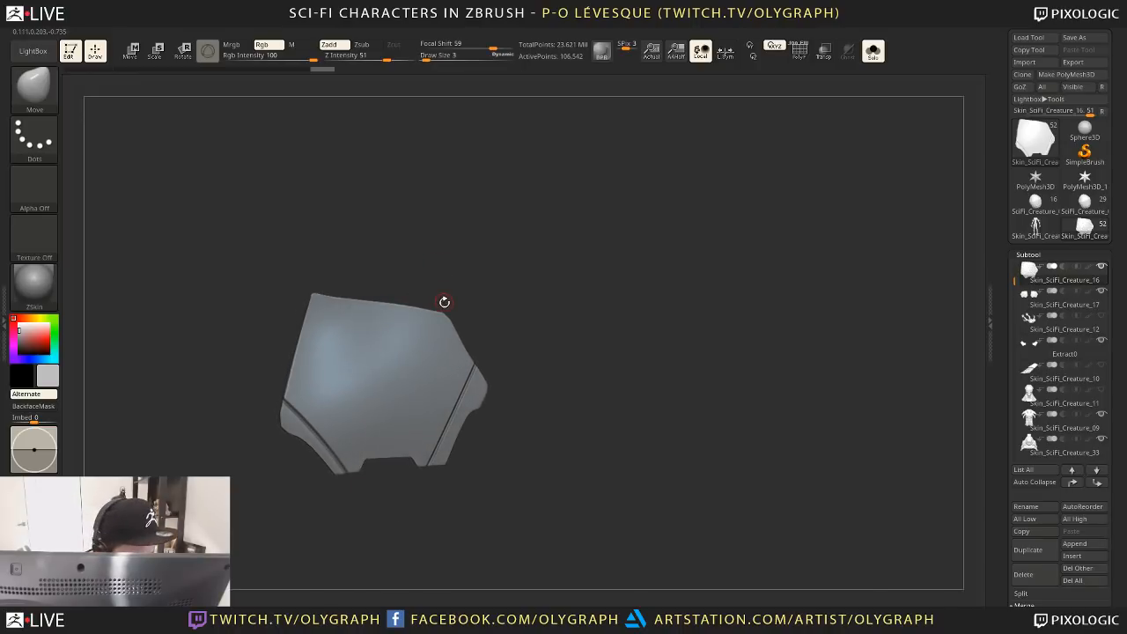
Choose the Orb_Cracks brush with draw size 2 and isolate the remaining pectoral plate in Solo mode
key("b")
key("o")
key("c")
key("shift+s")
type("s")
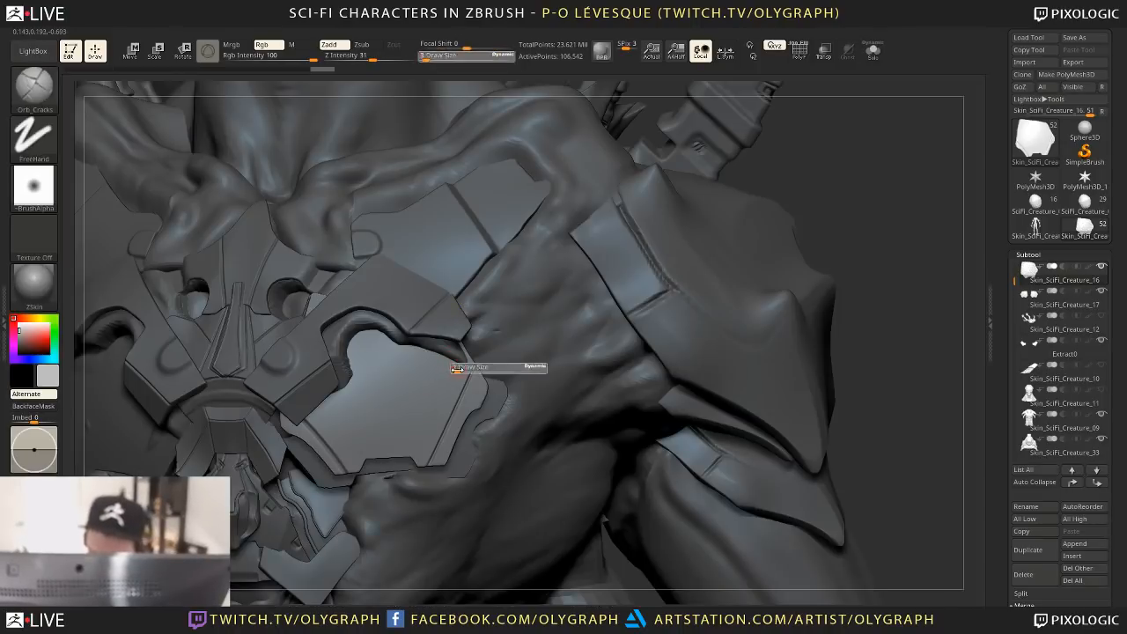
type("2")
key("Return")
key("shift+s")
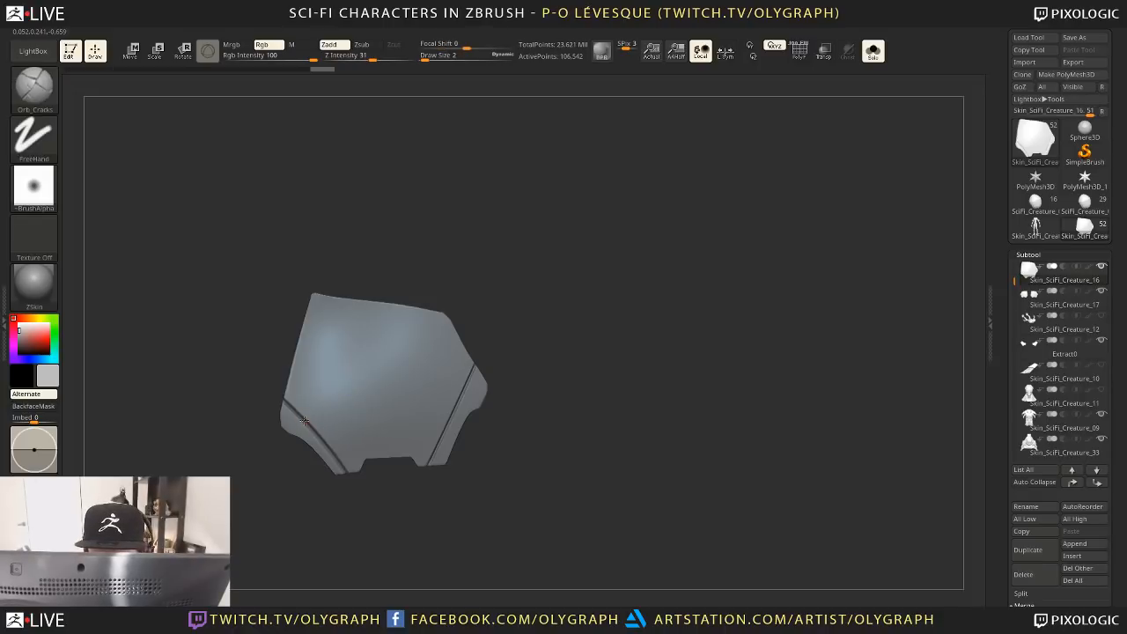
Toggle LazyMouse for the Orb_Cracks brush and try a short groove rising from the plate's inner lower seam
left_click_drag(344, 389, 352, 382)
key("ctrl+space")
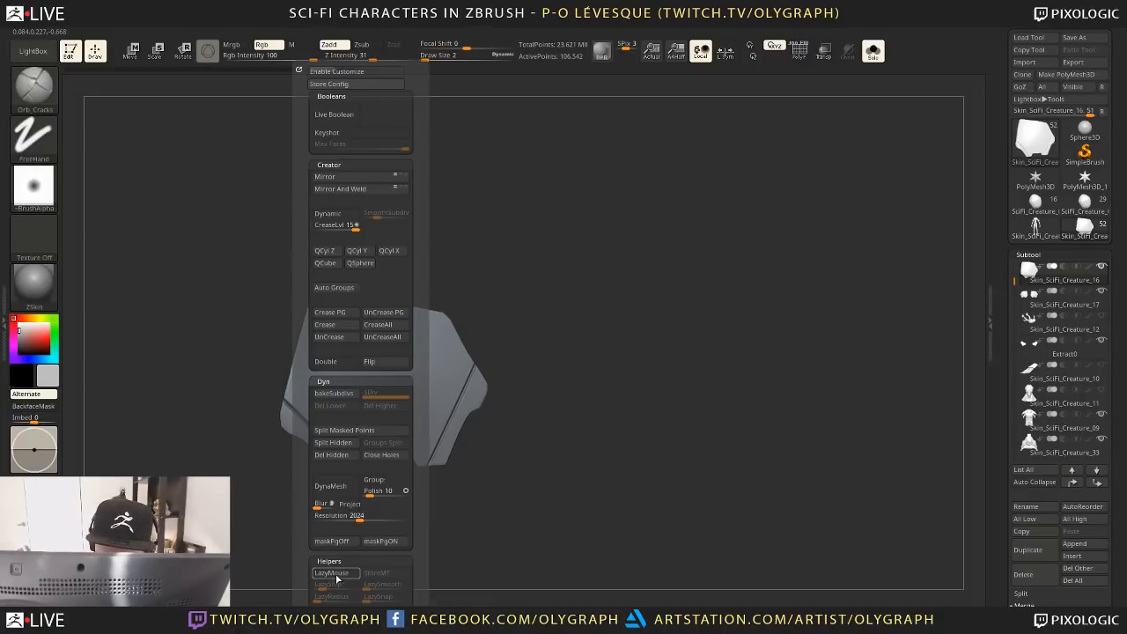
left_click(337, 576)
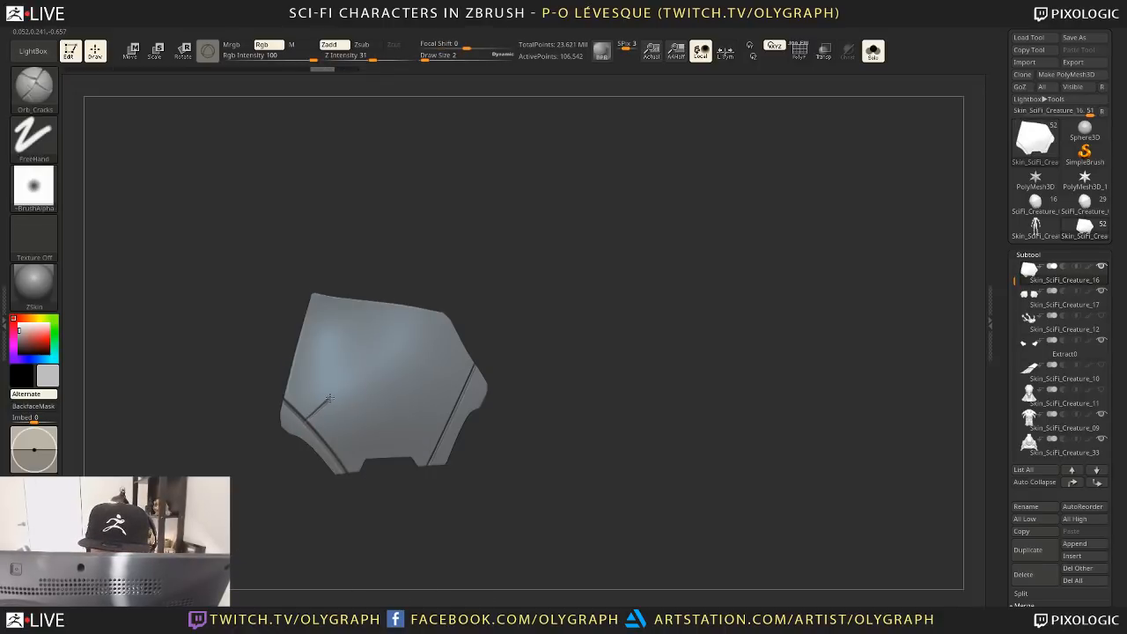
left_click_drag(329, 398, 352, 387)
key("ctrl+z")
Try to carve a long groove from the inner seam, curving across the plate's upper area and down its outer side
key("ctrl+space")
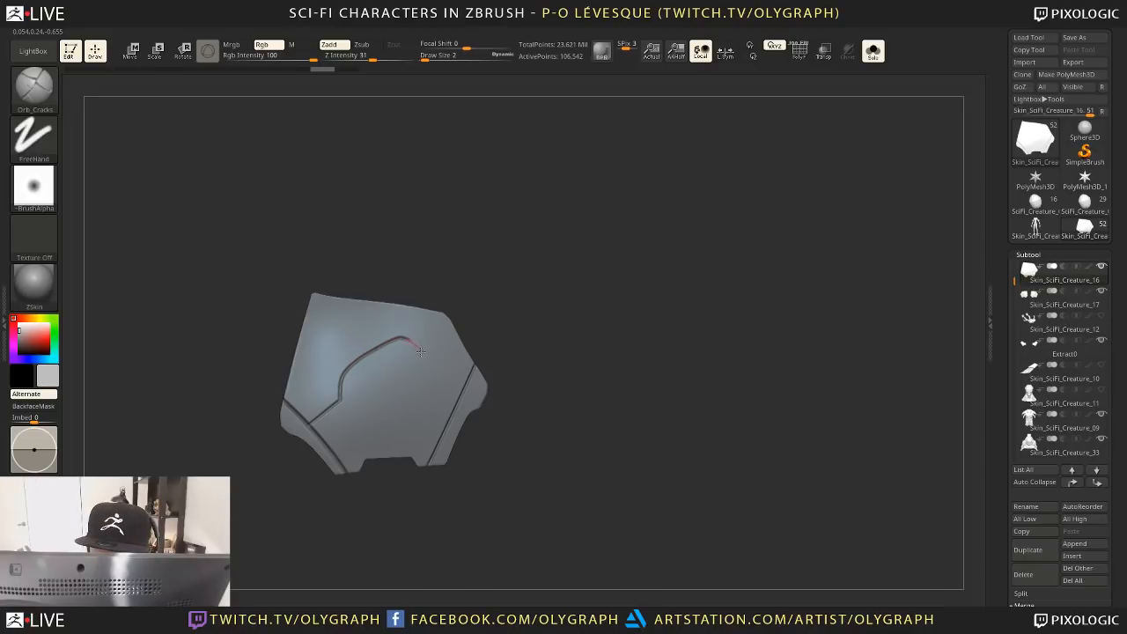
left_click_drag(440, 342, 454, 334)
key("ctrl+z")
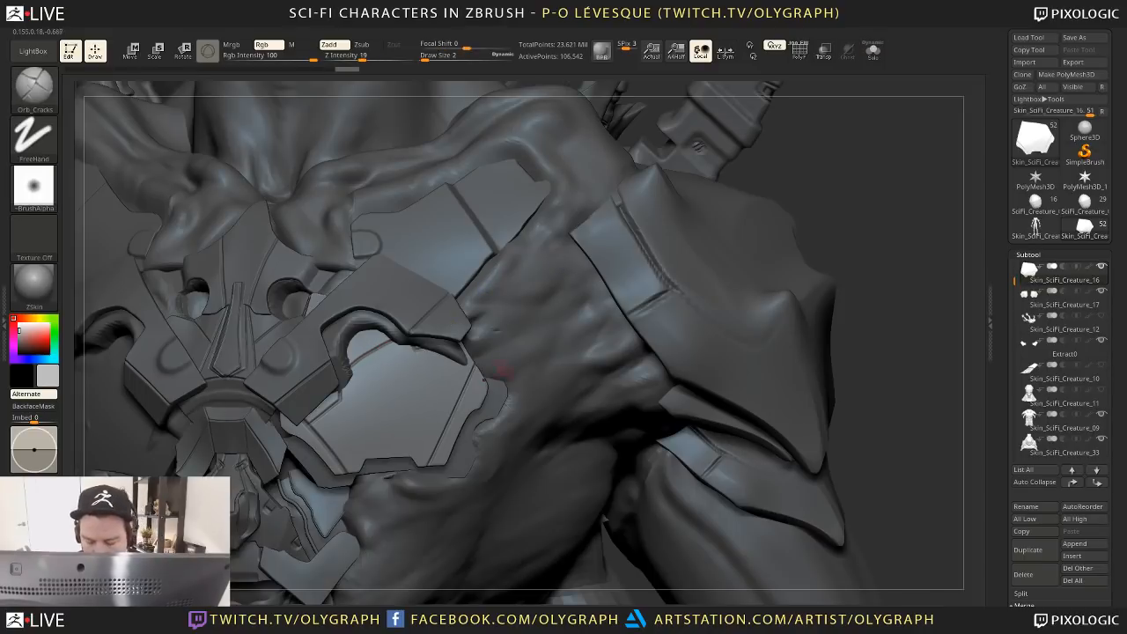
left_click_drag(321, 420, 302, 415)
left_click(302, 414, "shift")
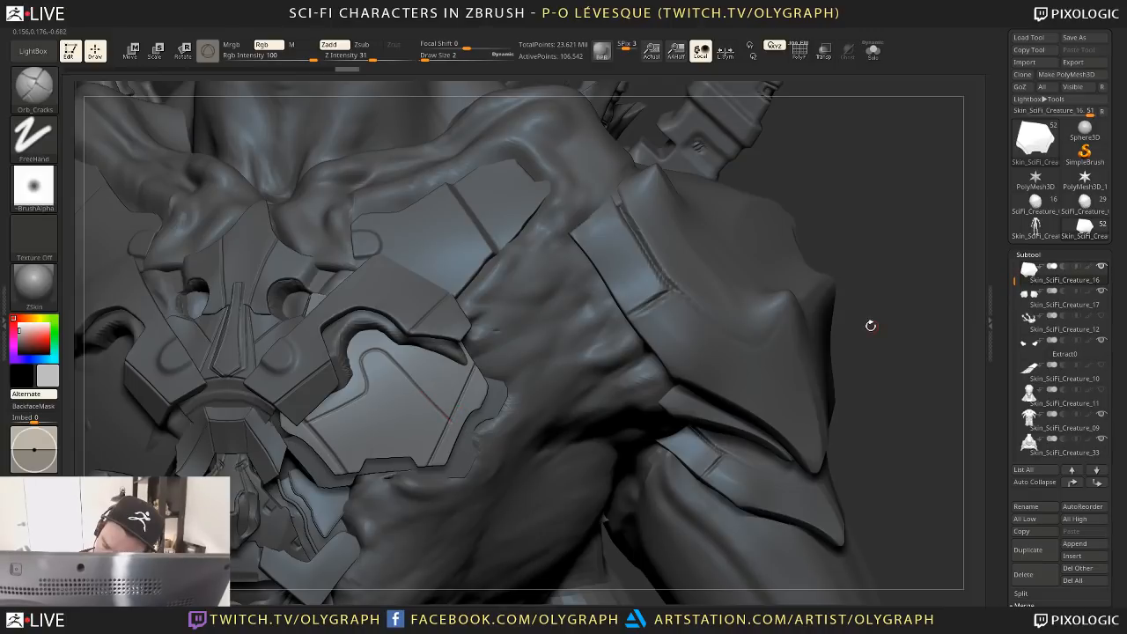
mouse_move(872, 326)
left_mouse_down("alt")
mouse_move(481, 310)
mouse_move(513, 385)
left_mouse_up("alt")
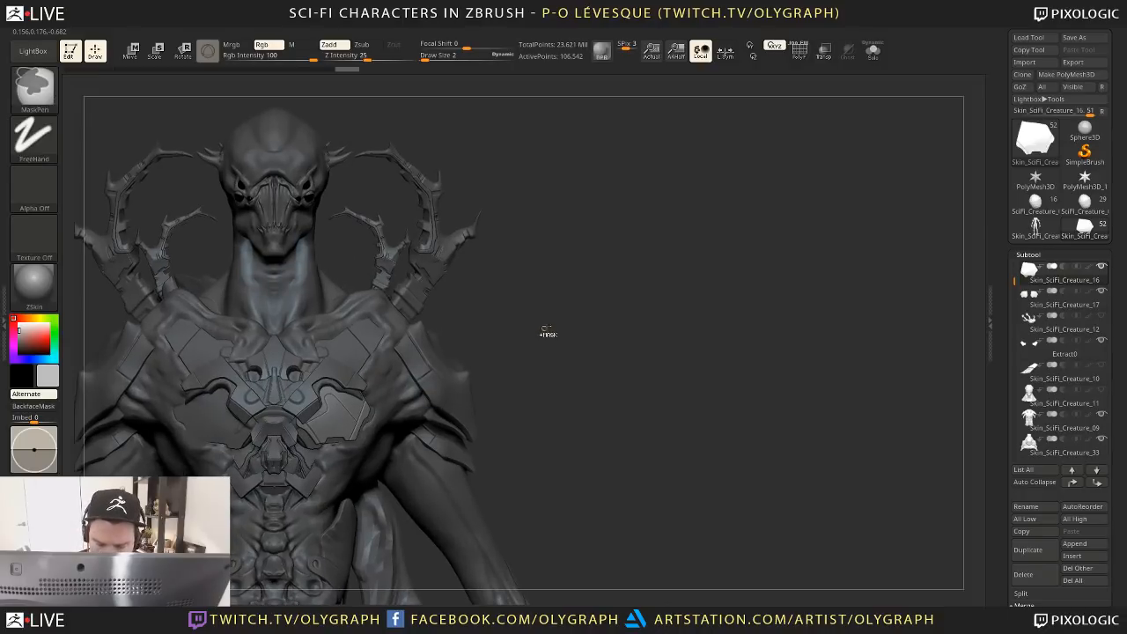
left_click_drag(560, 329, 551, 275, "alt")
Try to carve a straight Orb_Cracks groove parallel to the plate's outer seam and compare it against the surrounding armour
key("shift+s")
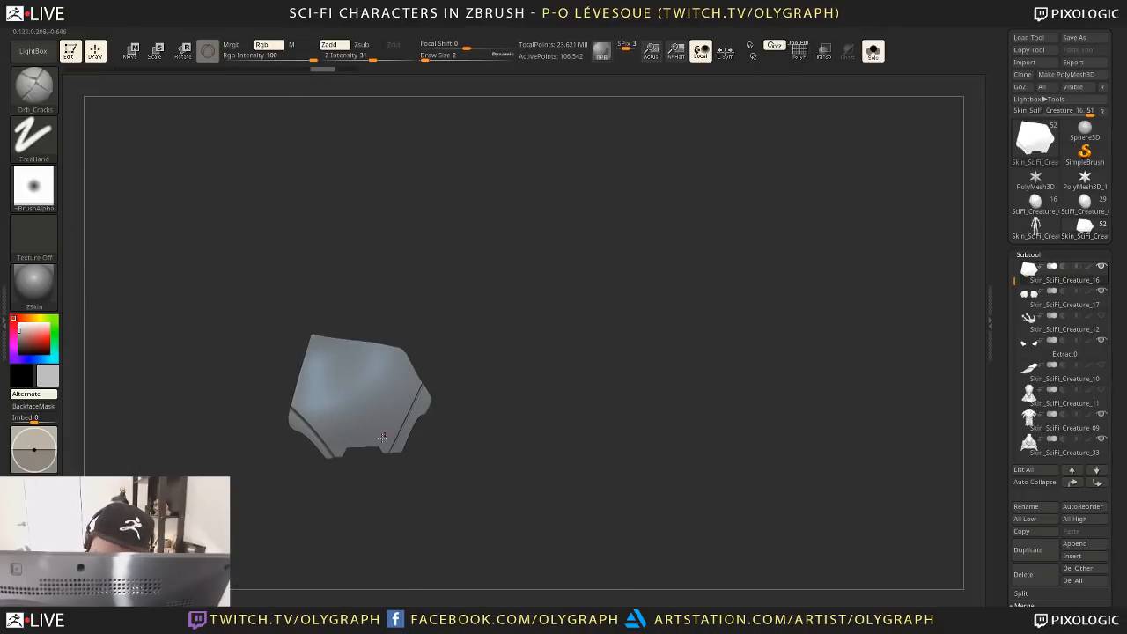
left_click_drag(452, 353, 477, 365)
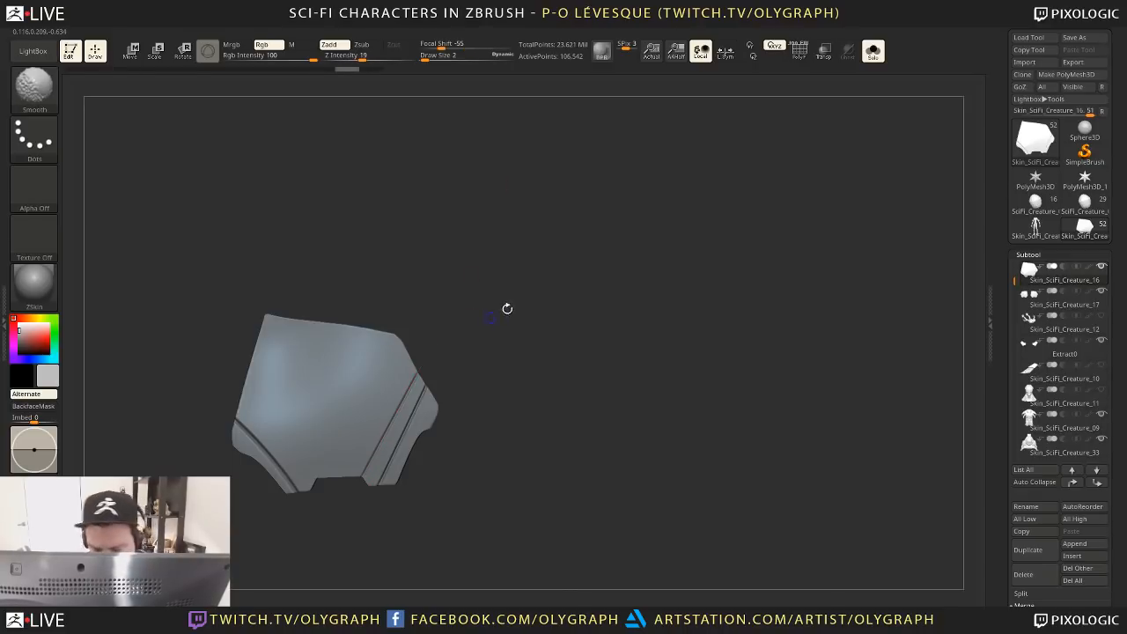
key("shift+s")
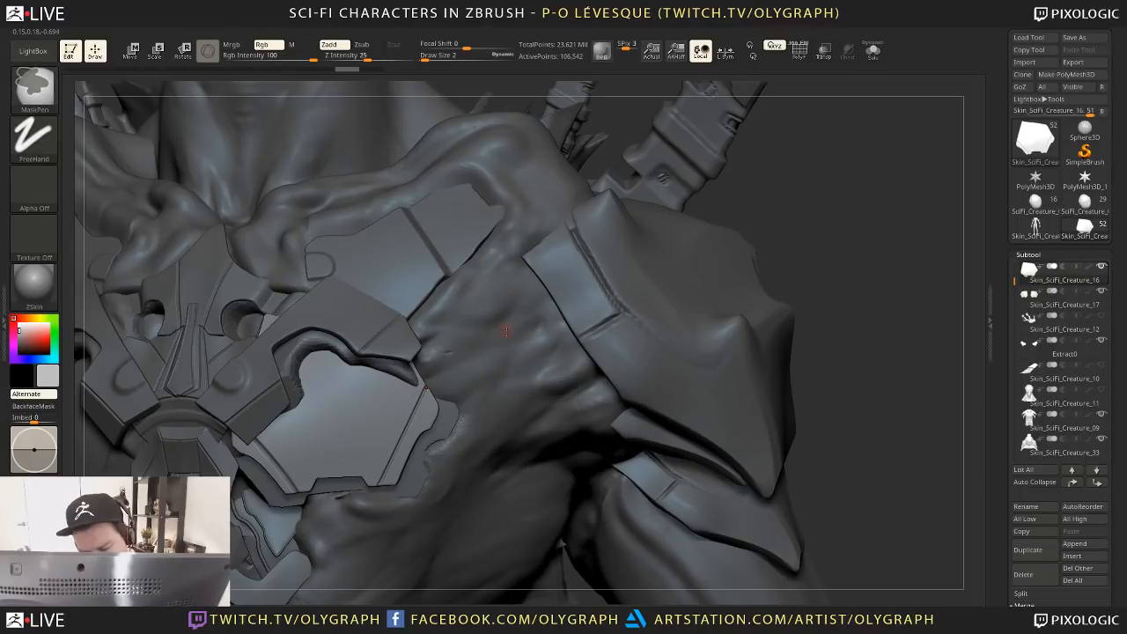
key("shift+s")
mouse_move(458, 413)
left_mouse_down()
mouse_move(487, 365)
mouse_move(470, 372)
mouse_move(499, 381)
left_mouse_up()
key("shift+s")
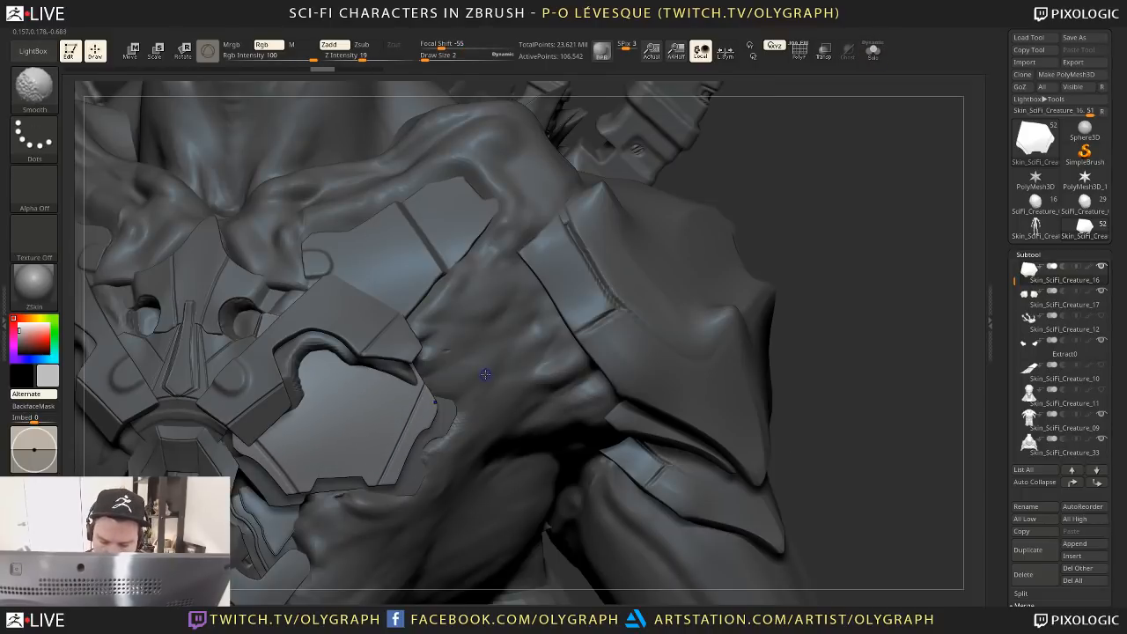
Select the torso armour mesh Skin_SciFi_Creature_09 and subdivide it one level
left_click(352, 398, "alt")
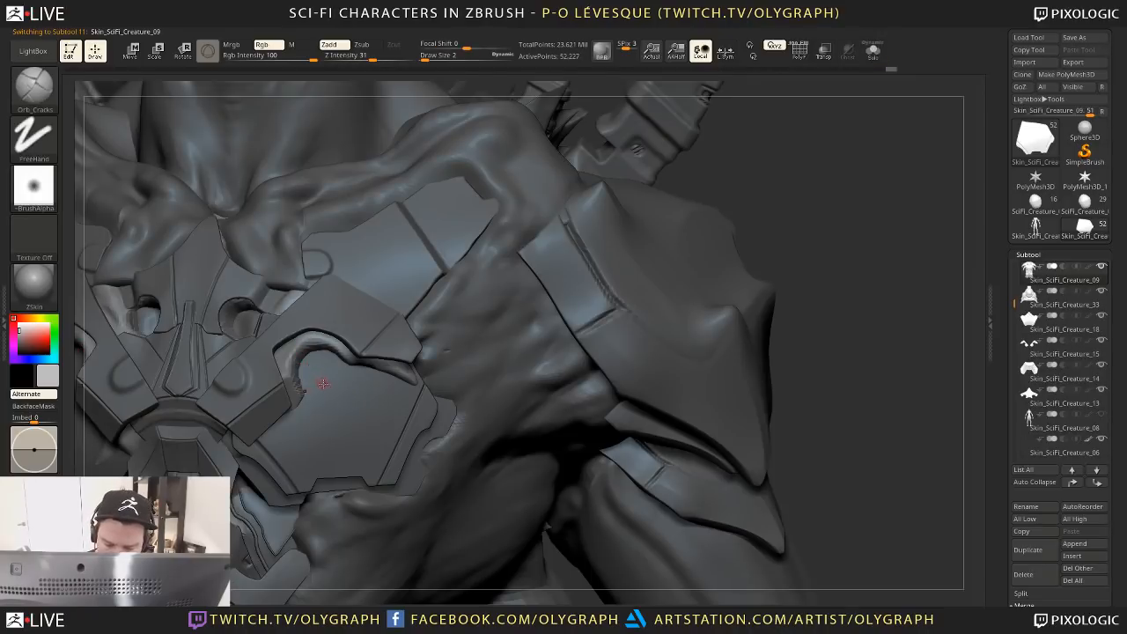
key("shift+d")
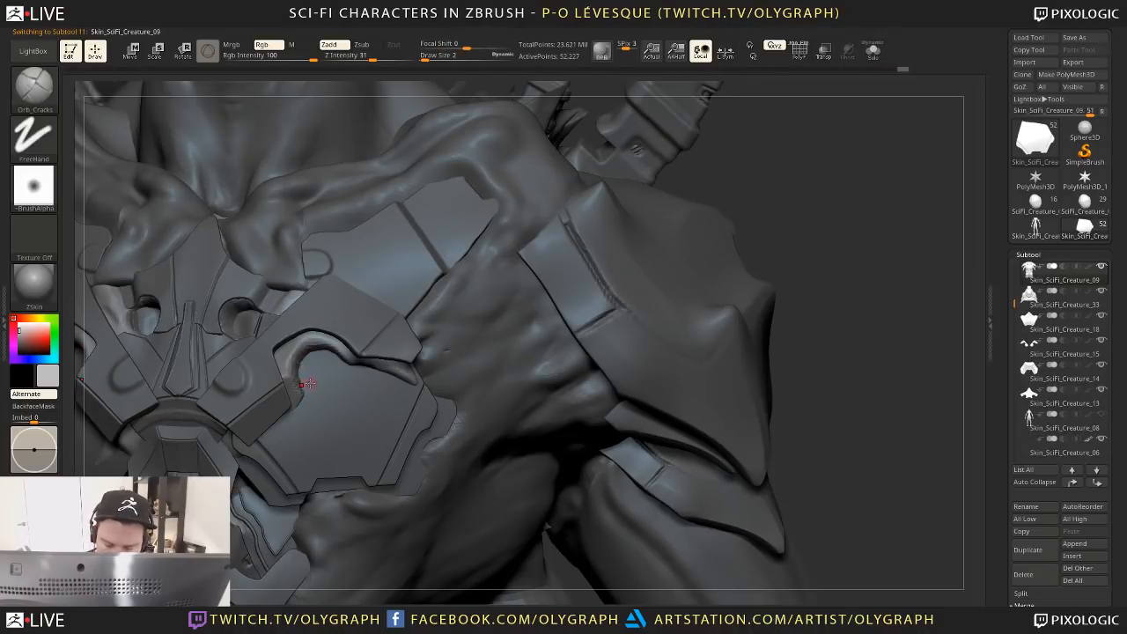
key("ctrl+d")
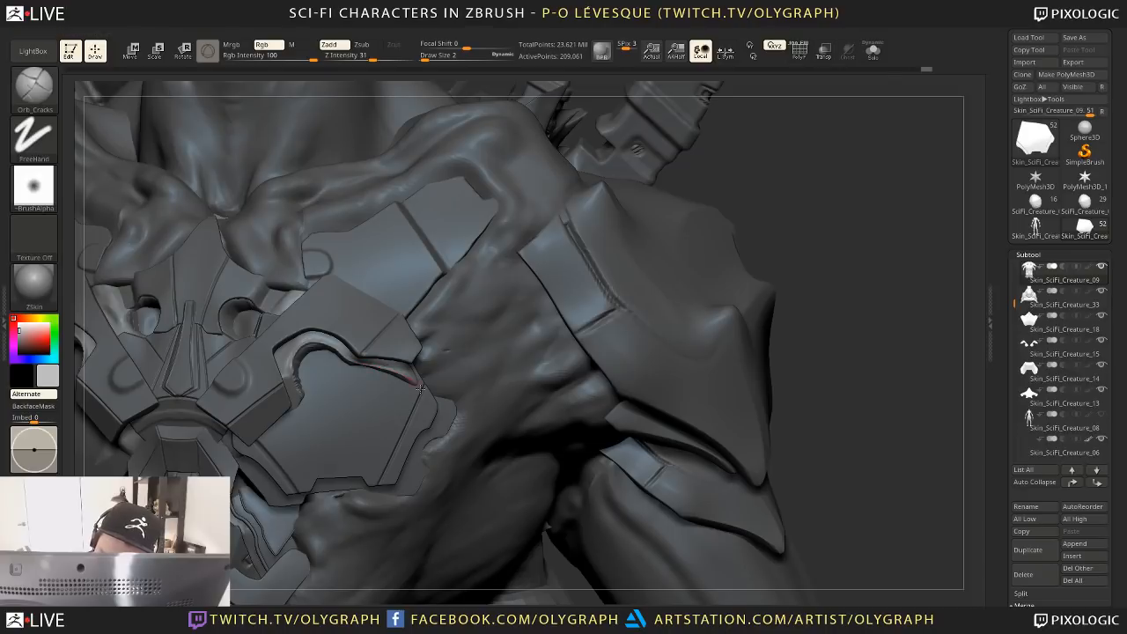
Pull the outer end of the torso's curved rim over the pectoral plate outward into a pointed spike with the Move brush and save
left_click(384, 366, "alt")
type("bmvs")
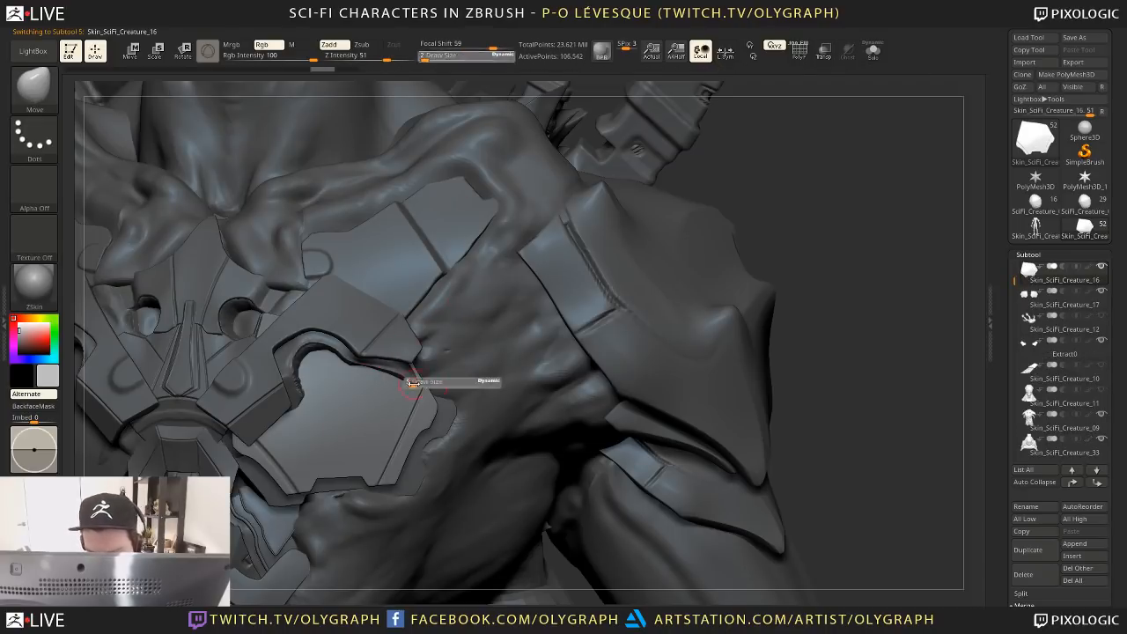
type("46")
key("Return")
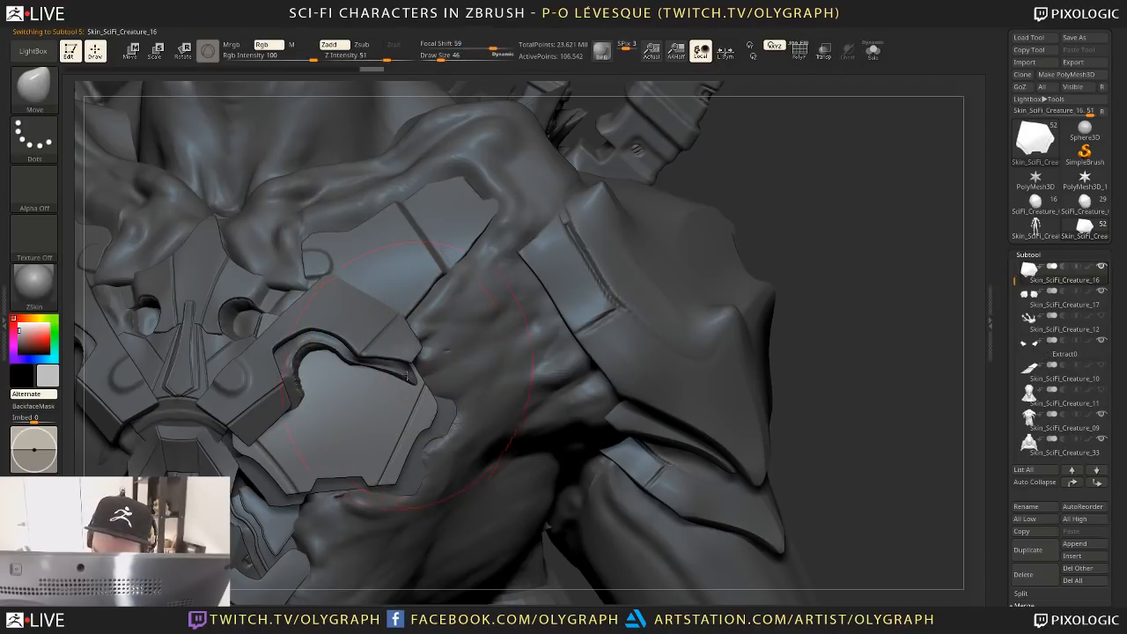
left_click(414, 370, "alt")
mouse_move(419, 364)
left_mouse_down()
mouse_move(451, 434)
mouse_move(429, 409)
mouse_move(419, 437)
mouse_move(424, 416)
mouse_move(467, 424)
left_mouse_up()
key("s")
key("s")
key("ctrl+s")
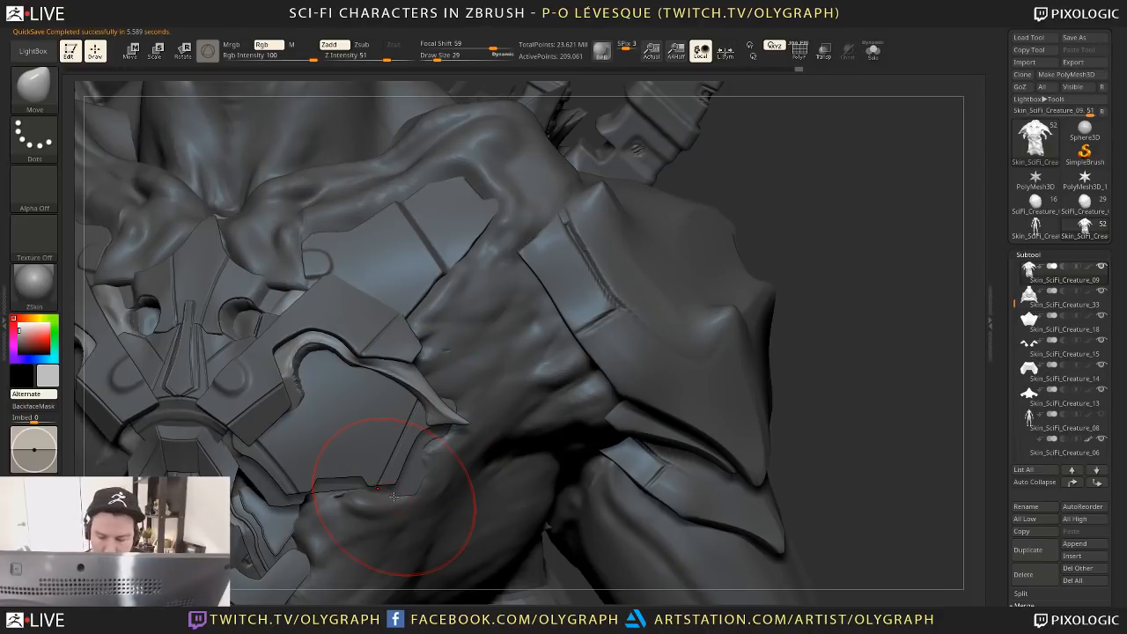
Try to mirror the single pectoral plate across the chest
left_click_drag(825, 302, 809, 254)
key("f")
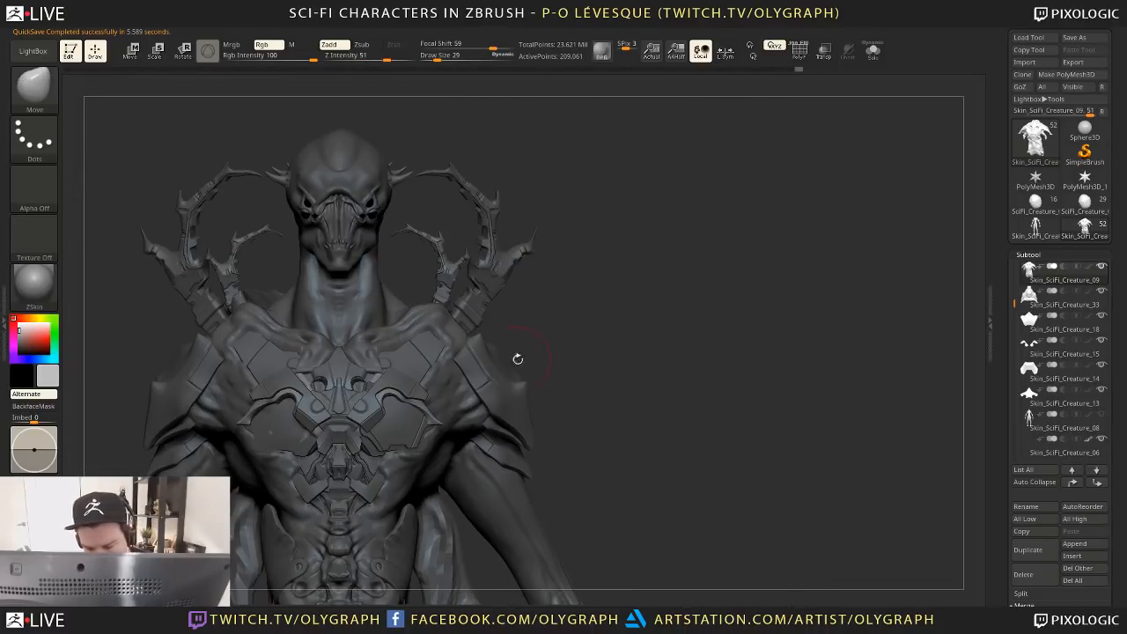
left_click(404, 431, "alt")
key("space")
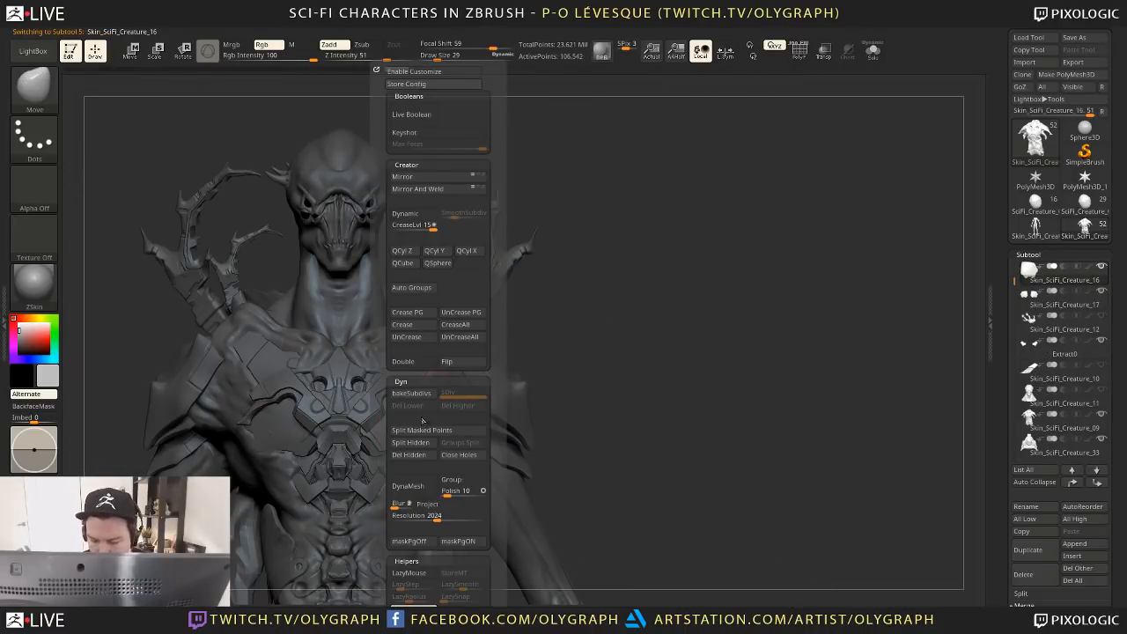
left_click(435, 180)
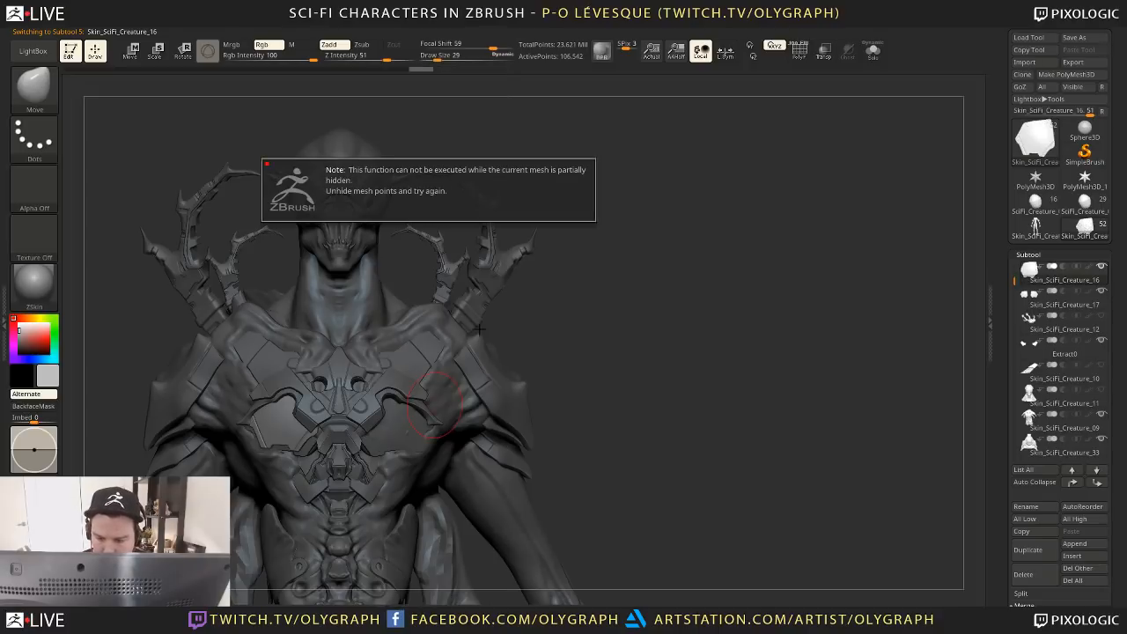
left_click(567, 205)
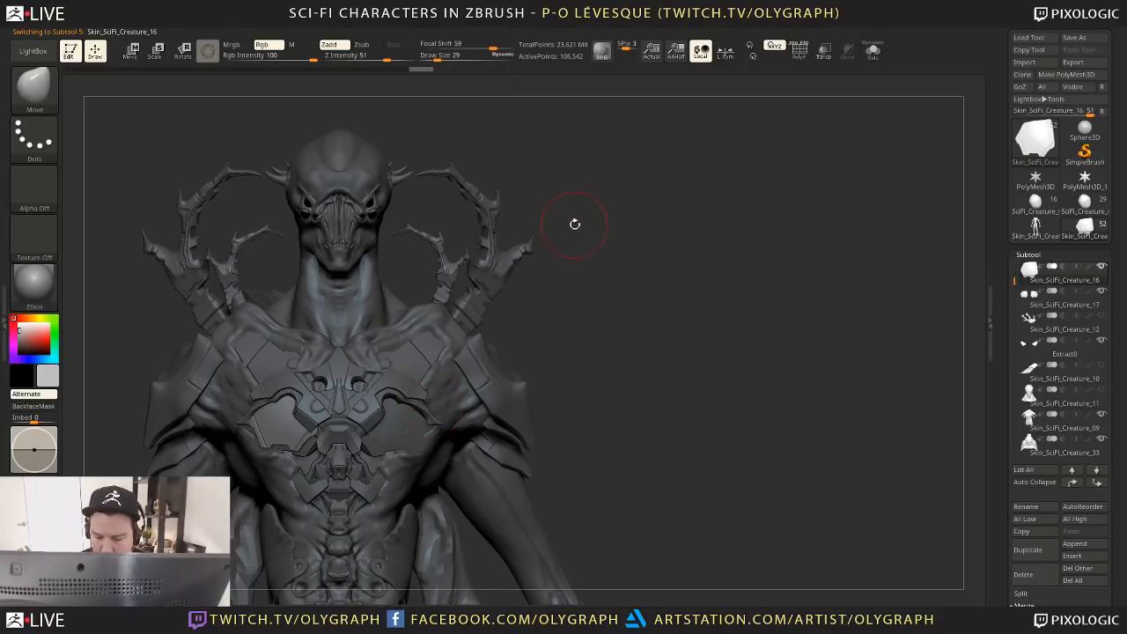
Isolate the pectoral plate, delete its hidden geometry, mirror it to the other side of the chest and show the whole creature again
key("space")
left_click(572, 313)
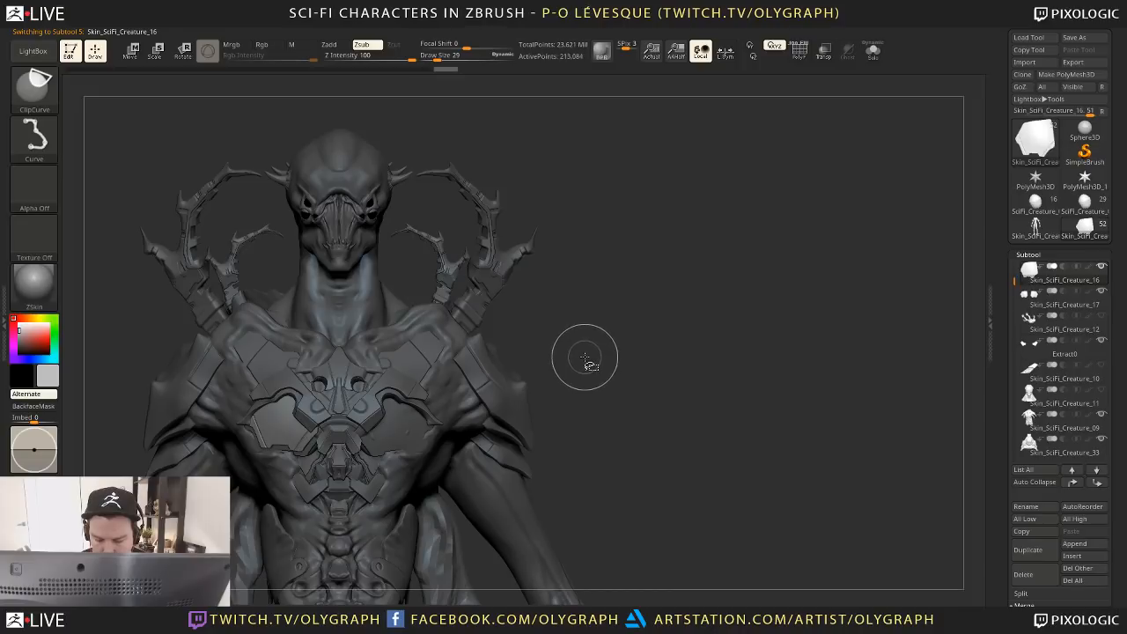
key("space")
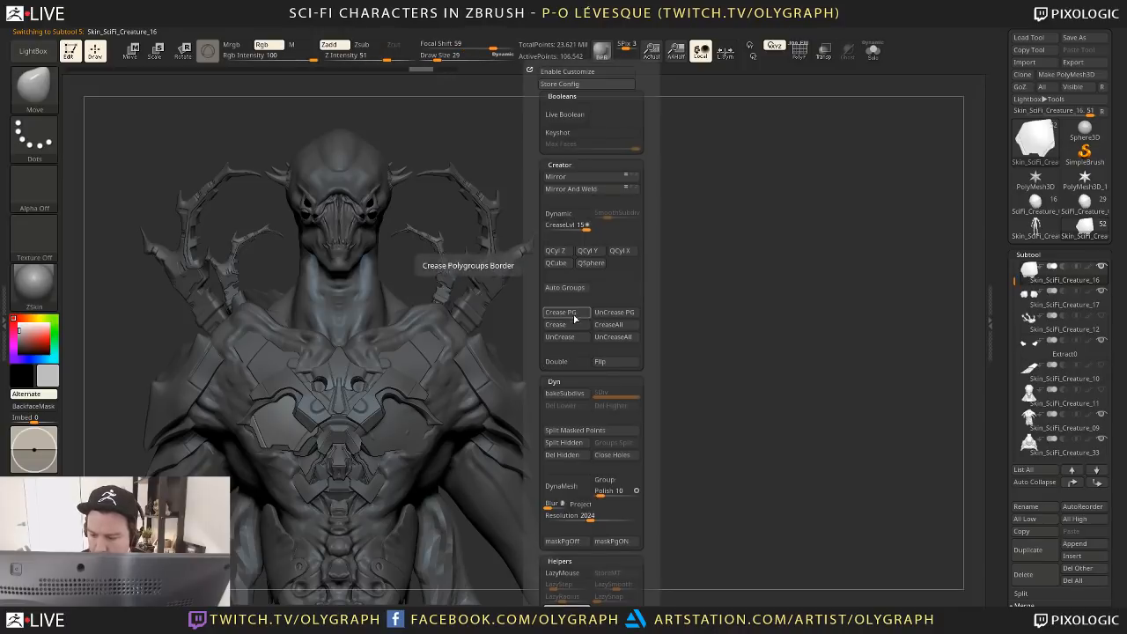
key("alt+shift+s")
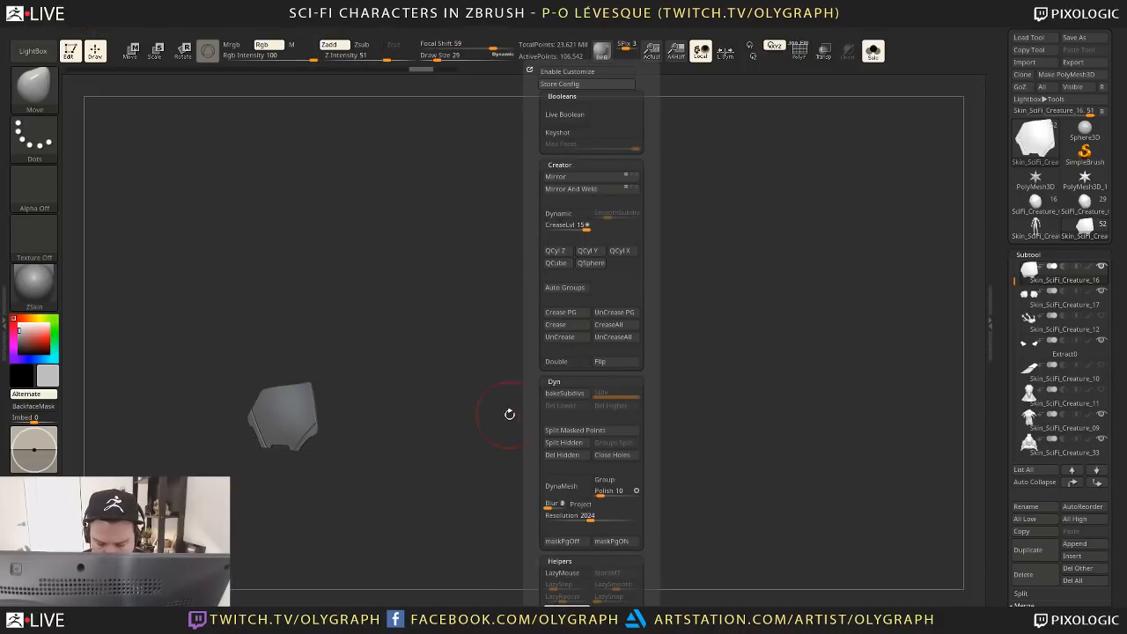
left_click_drag(509, 414, 443, 480)
key("space")
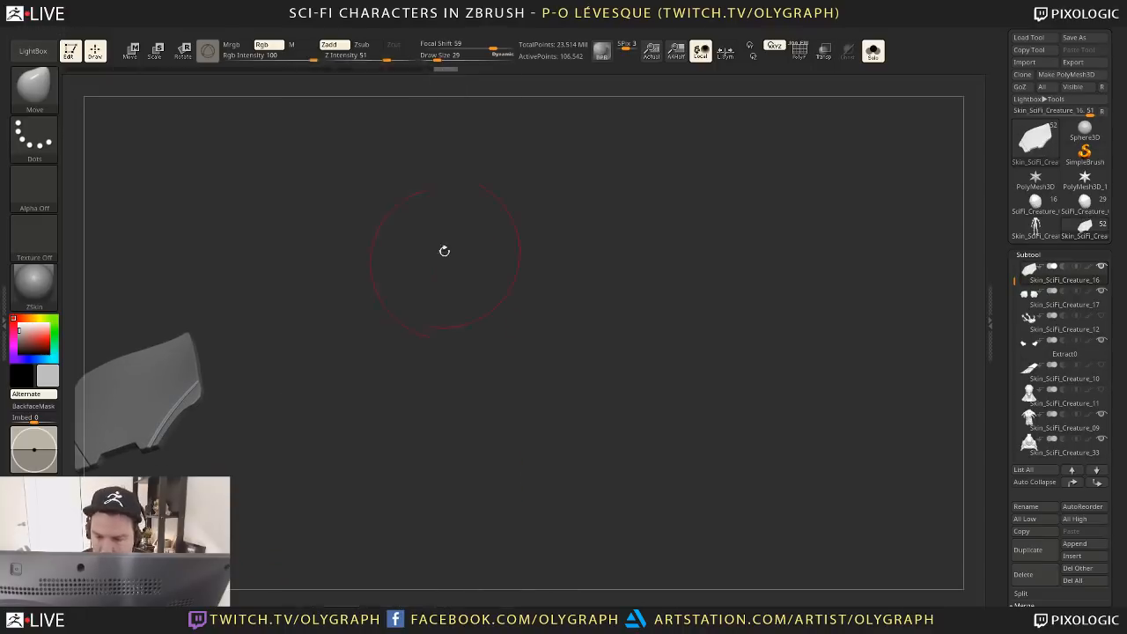
key("space")
left_click(358, 195)
key("shift+s")
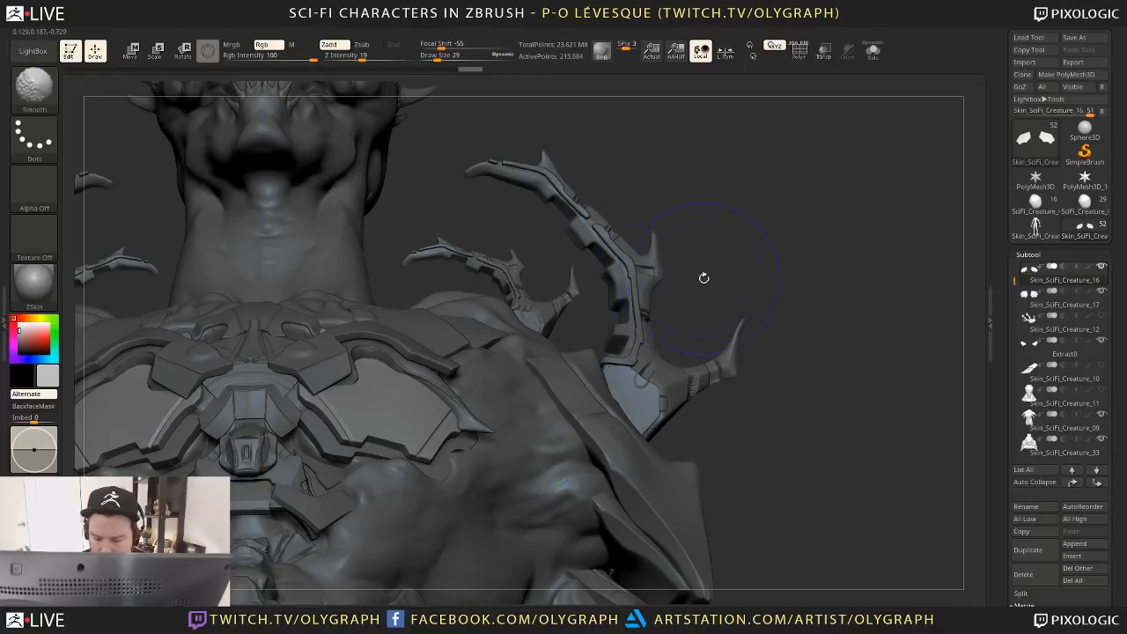
Reshape the upper edges of the pectoral plates and the curved torso rim around them with the Move brush
mouse_move(785, 240)
left_mouse_down("shift")
mouse_move(796, 285)
mouse_move(773, 301)
left_mouse_up("shift")
mouse_move(772, 370)
left_mouse_down()
mouse_move(704, 308)
mouse_move(570, 296)
left_mouse_up()
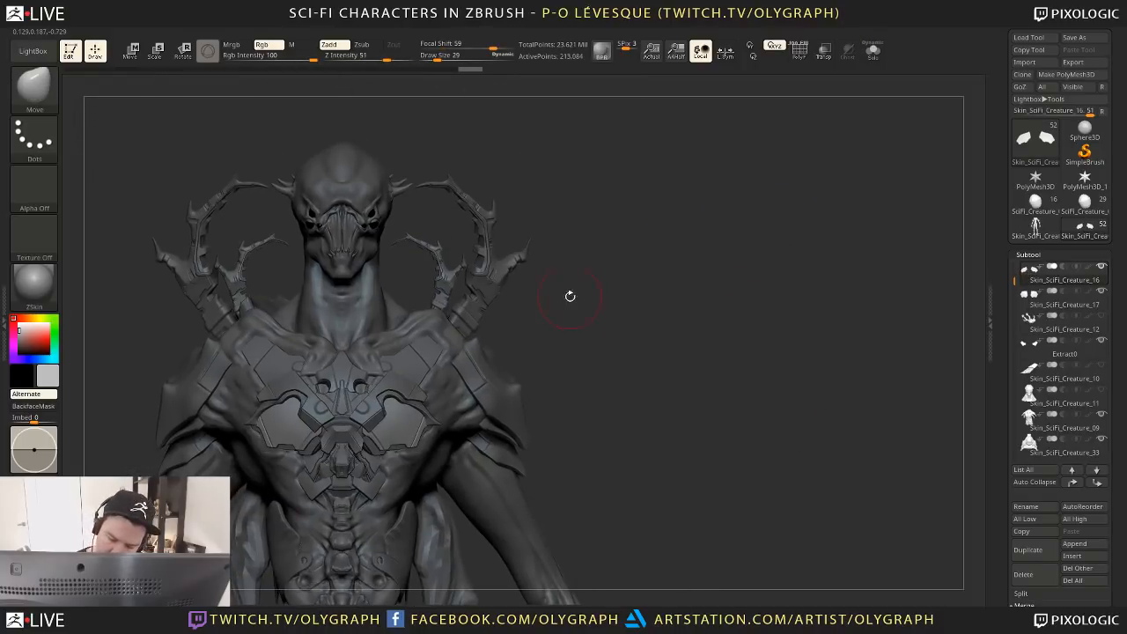
mouse_move(614, 330)
left_mouse_down("alt")
mouse_move(605, 393)
mouse_move(675, 310)
mouse_move(577, 307)
left_mouse_up("alt")
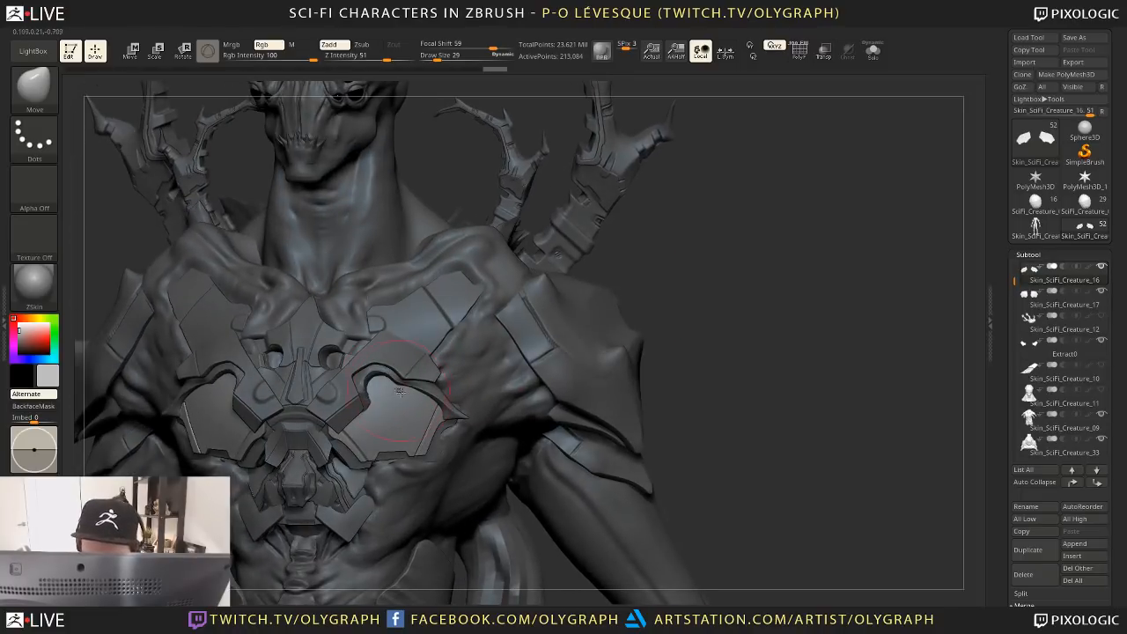
key("s")
left_click_drag(407, 389, 402, 389)
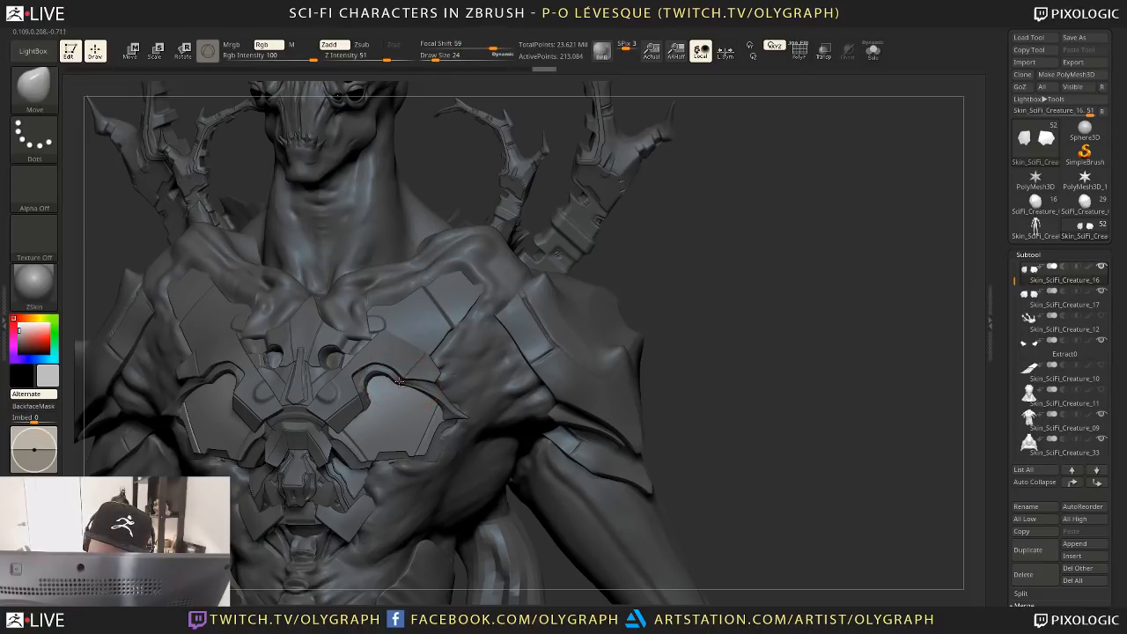
left_click(399, 380, "alt")
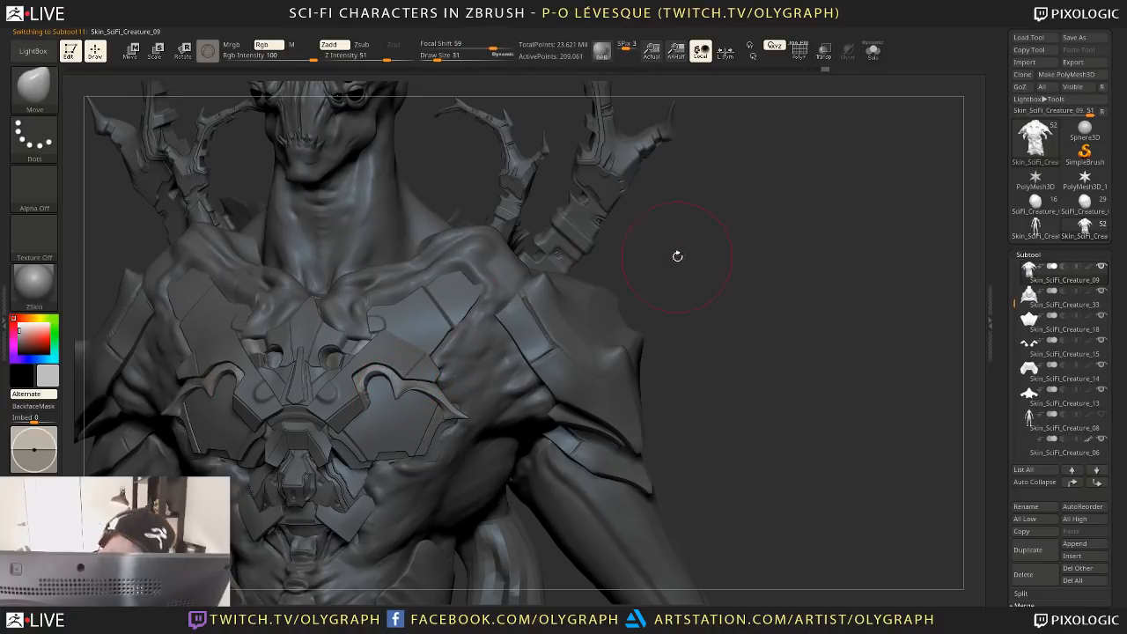
left_click_drag(702, 280, 587, 317, "alt")
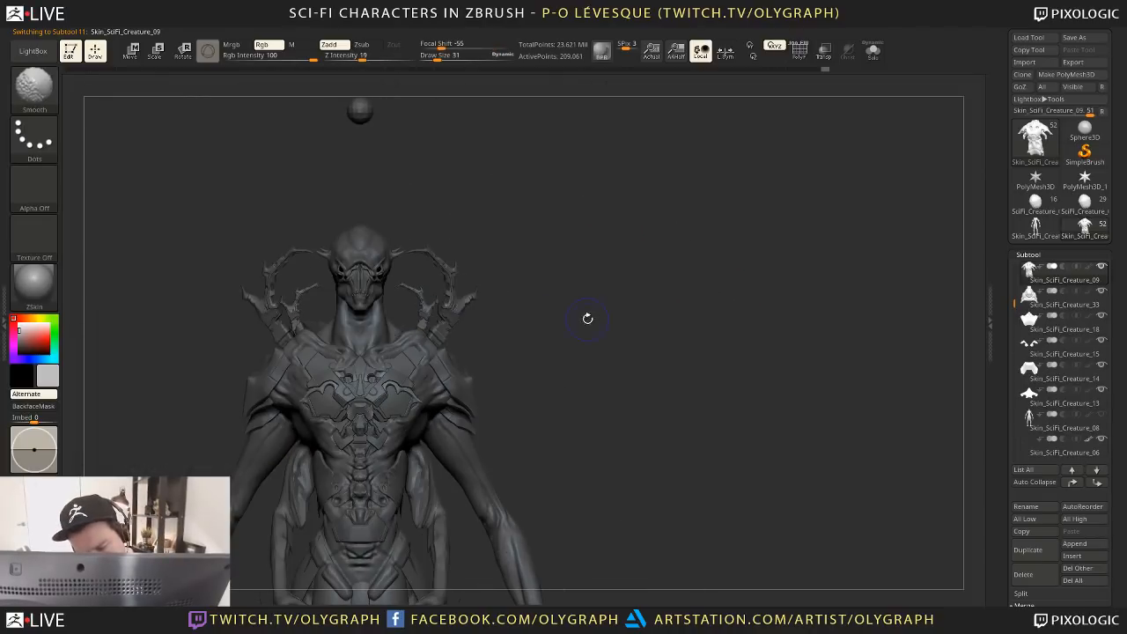
Isolate both pectoral plates in Solo mode and create a clone of the Standard brush
left_click(468, 391, "alt")
left_click_drag(574, 359, 577, 362, "alt")
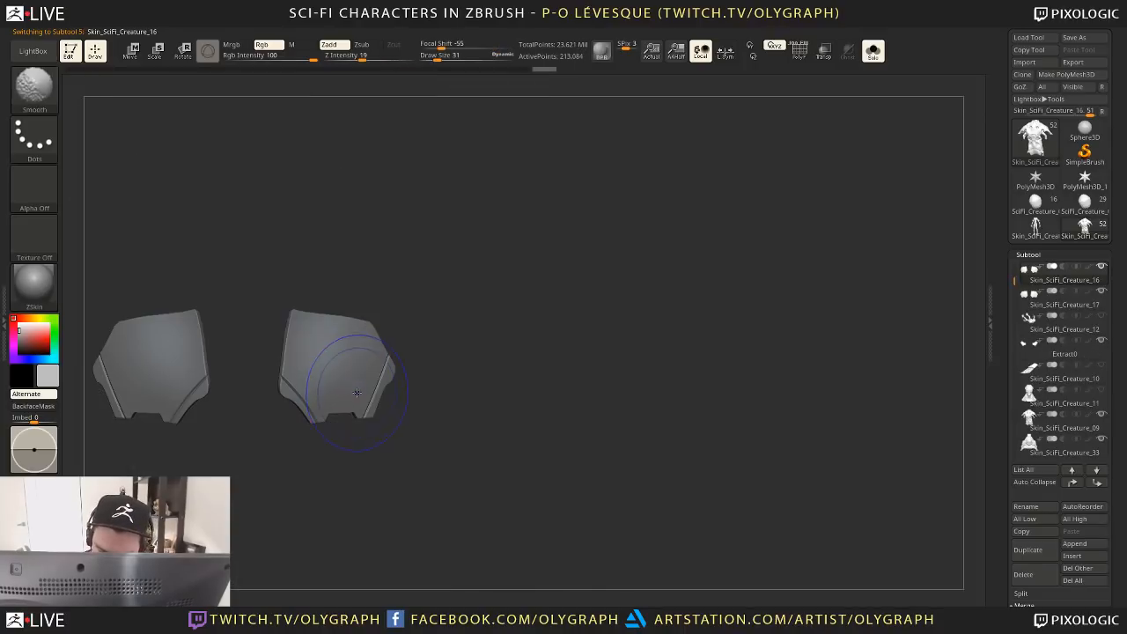
mouse_move(435, 343)
left_mouse_down()
mouse_move(463, 342)
mouse_move(537, 307)
left_mouse_up()
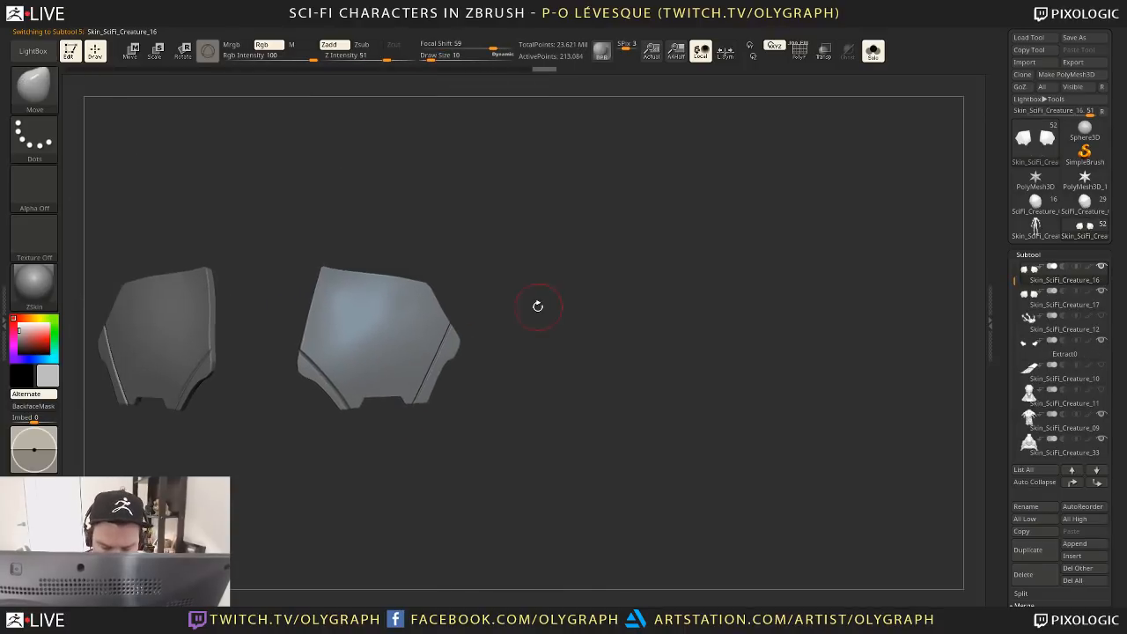
key("b")
left_click(511, 335)
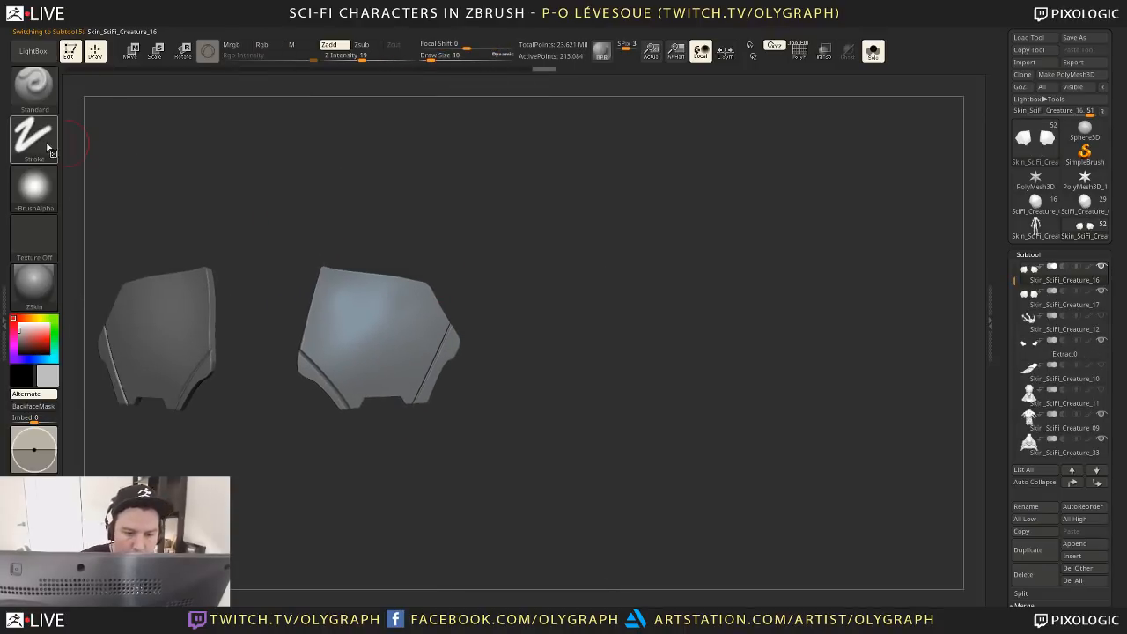
left_click(39, 92)
left_click(201, 405)
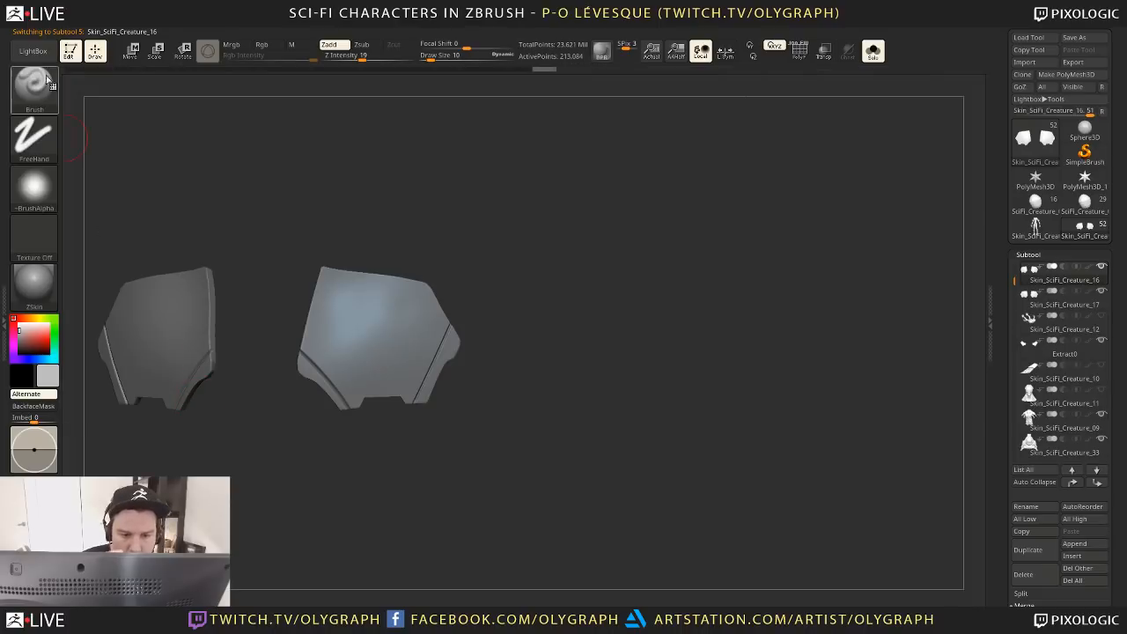
left_click(44, 97)
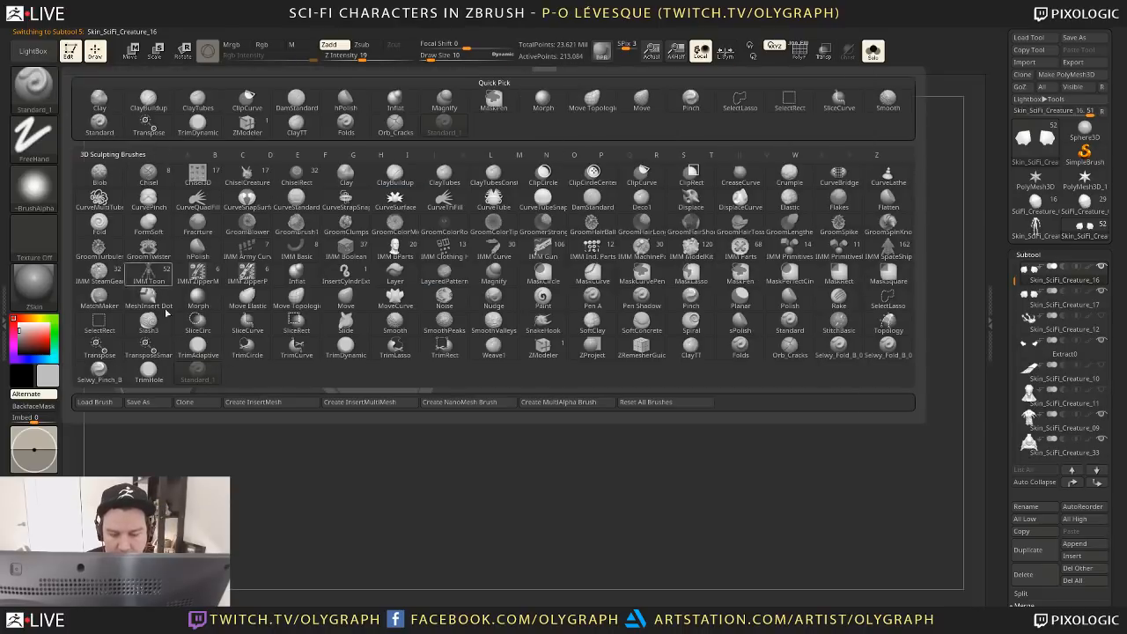
Give the cloned brush the DragRect stroke and a slot-shaped alpha, test it on the plate, and set Z Intensity to 57
left_click(34, 137)
left_click(151, 150)
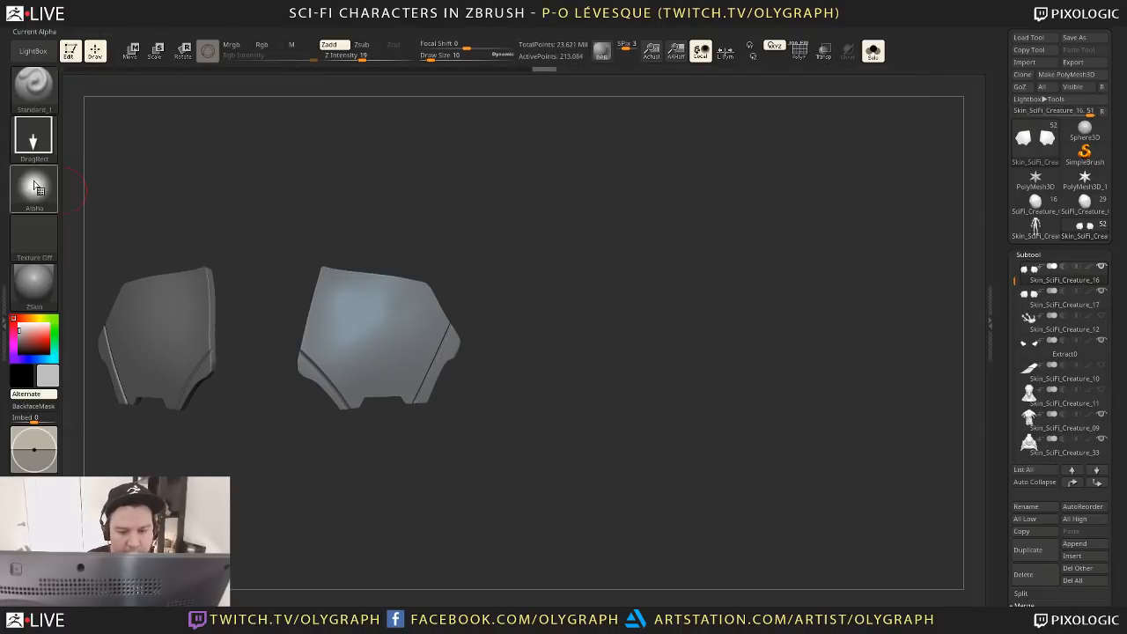
left_click(33, 187)
left_click(392, 196)
left_click_drag(410, 174, 327, 430)
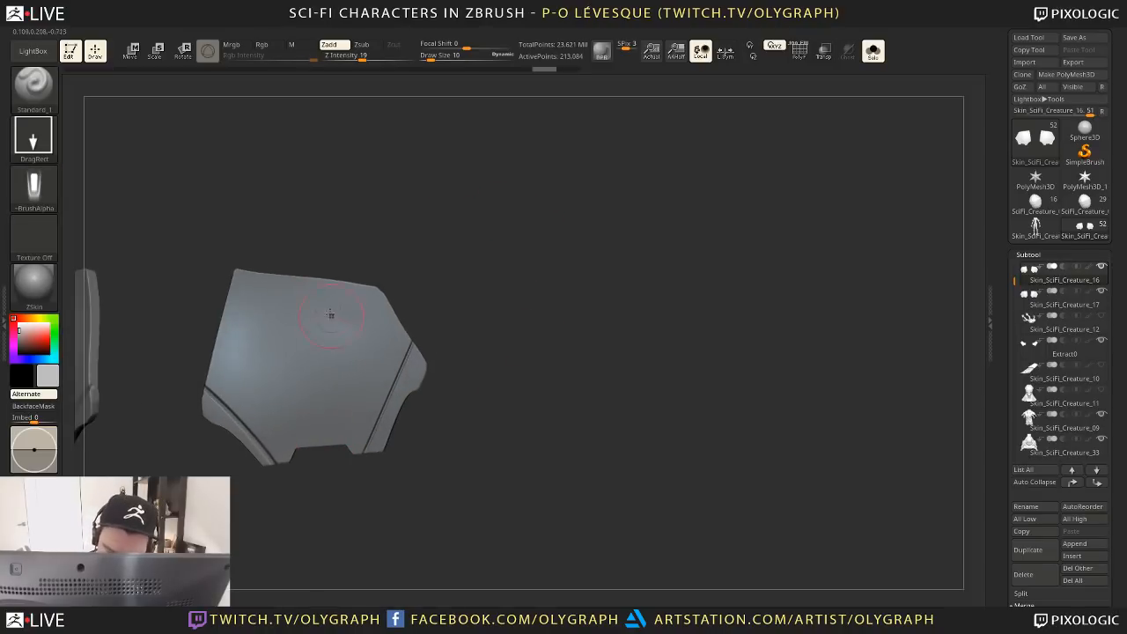
key("ctrl+z")
left_click(390, 55)
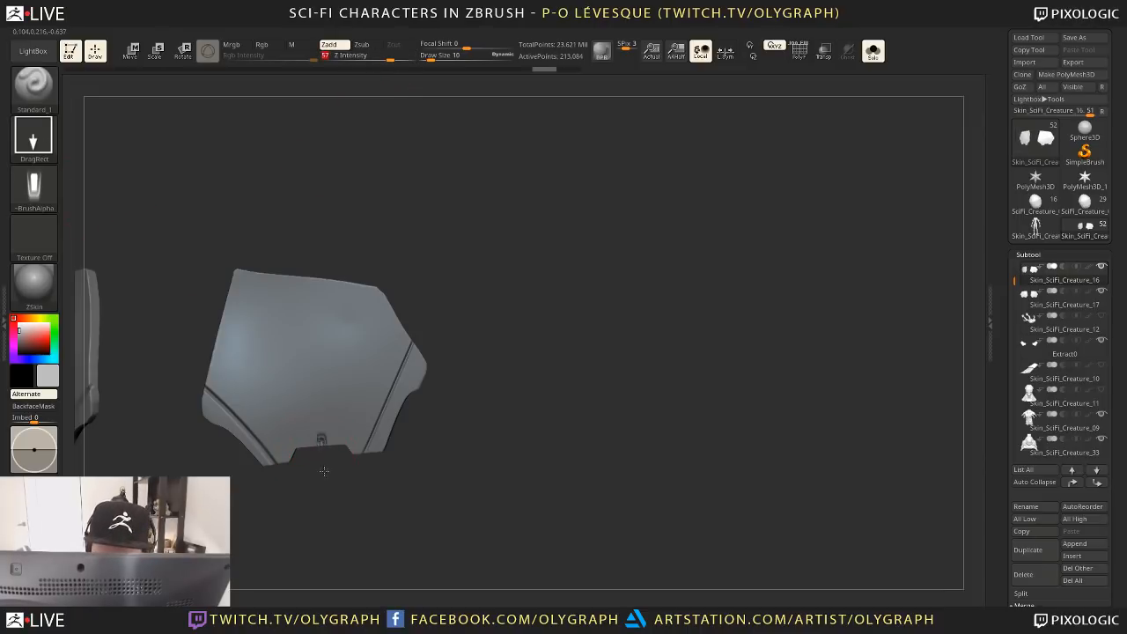
Try to stamp a single slot at the middle of the plate's lower edge
left_click_drag(324, 472, 320, 454)
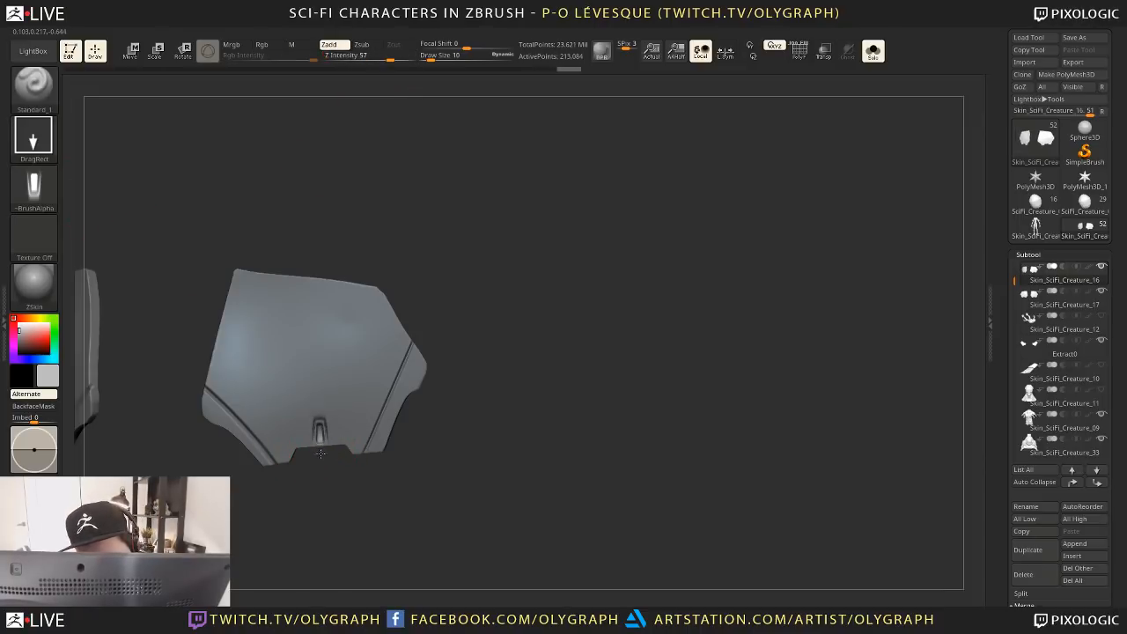
key("shift+s")
key("ctrl+z")
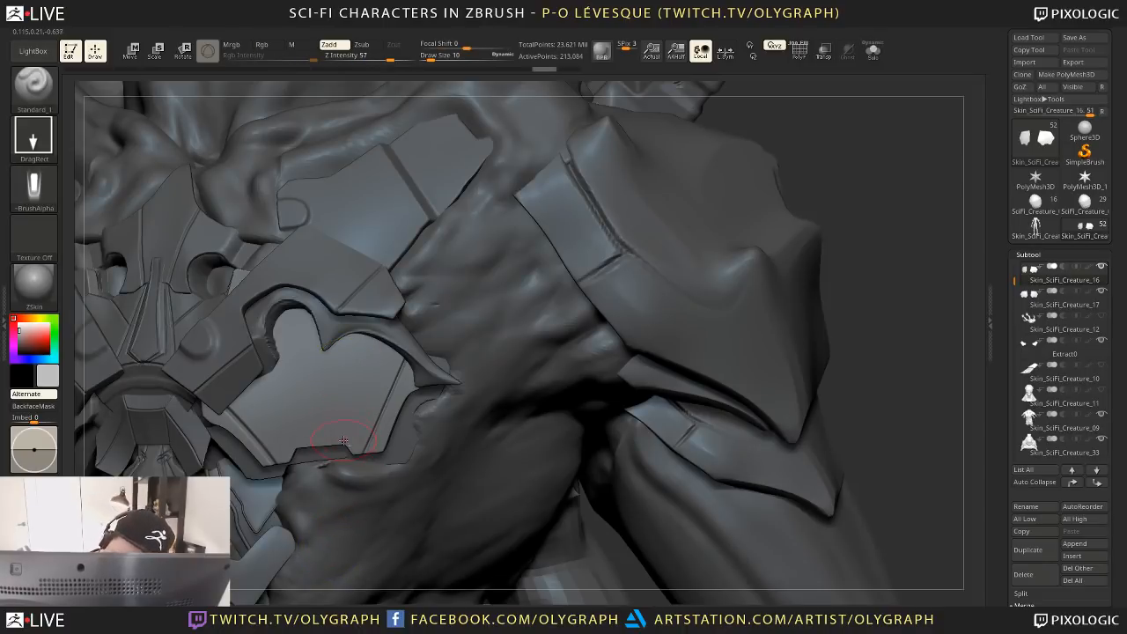
Stamp two small slots beside the plate's lower notch and a larger one in its rounded upper inner lobe
left_click_drag(344, 455, 299, 462)
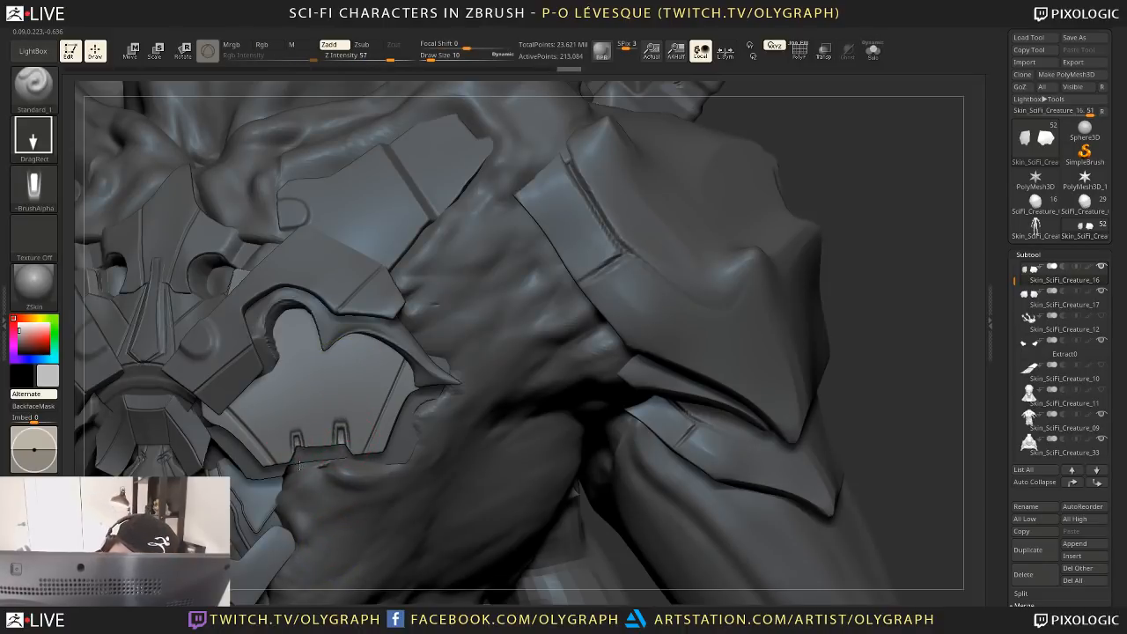
key("shift+s")
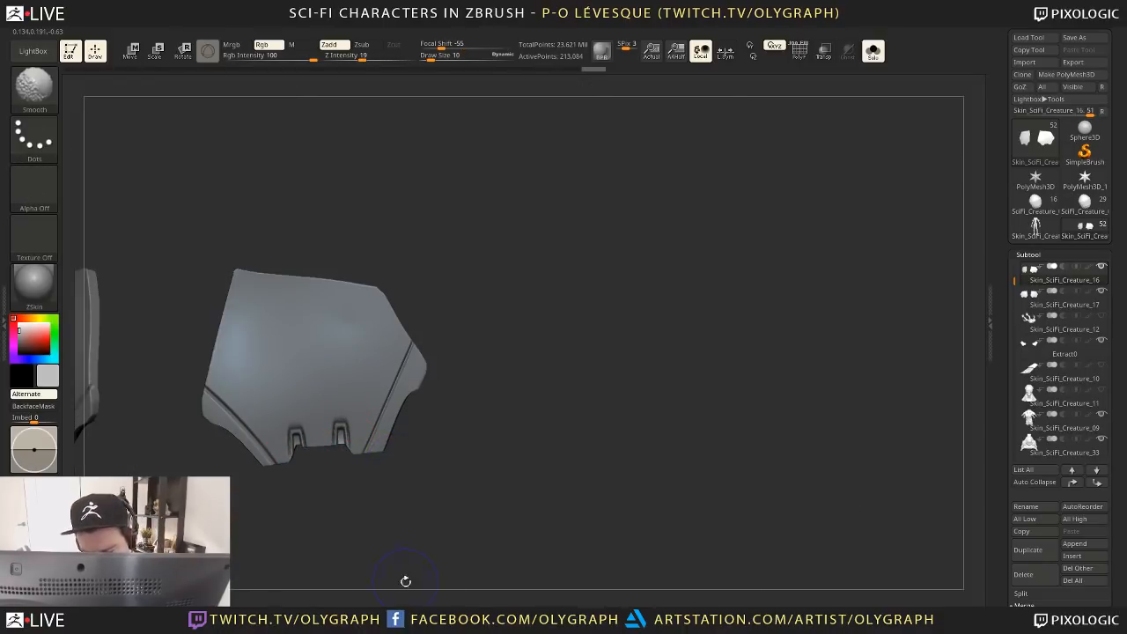
key("shift+s")
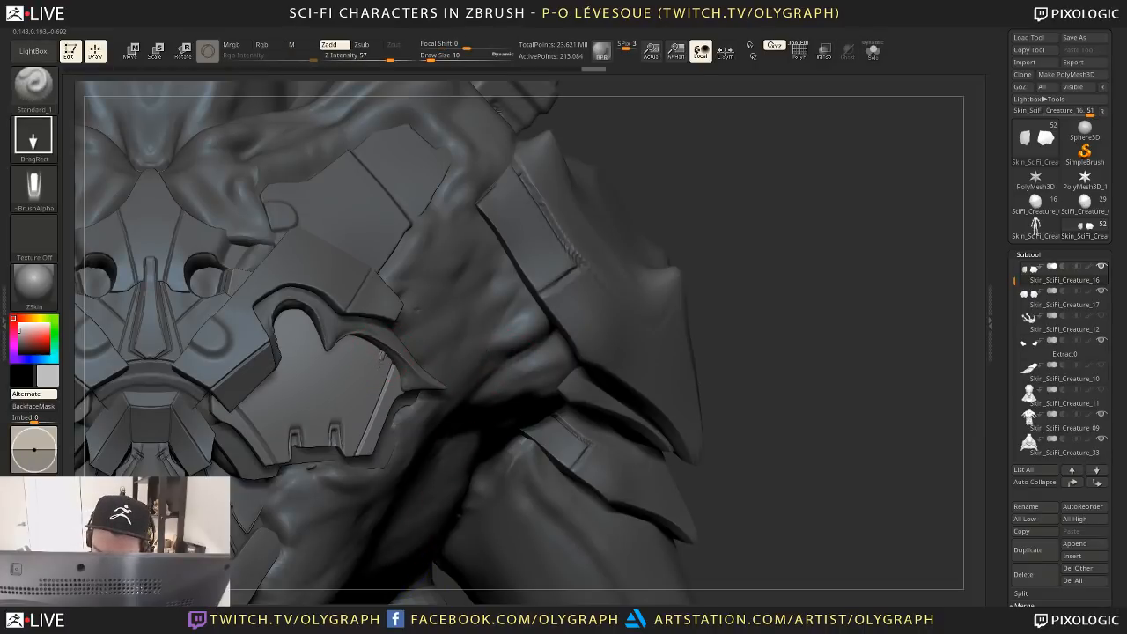
left_click_drag(298, 344, 301, 365)
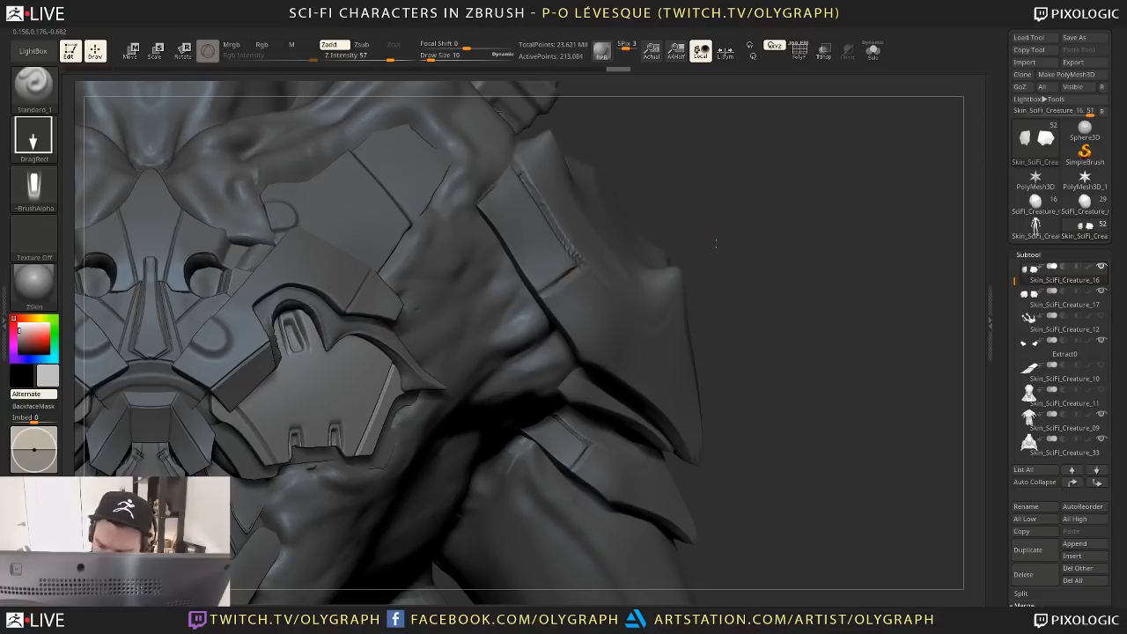
left_click_drag(716, 243, 485, 304, "alt")
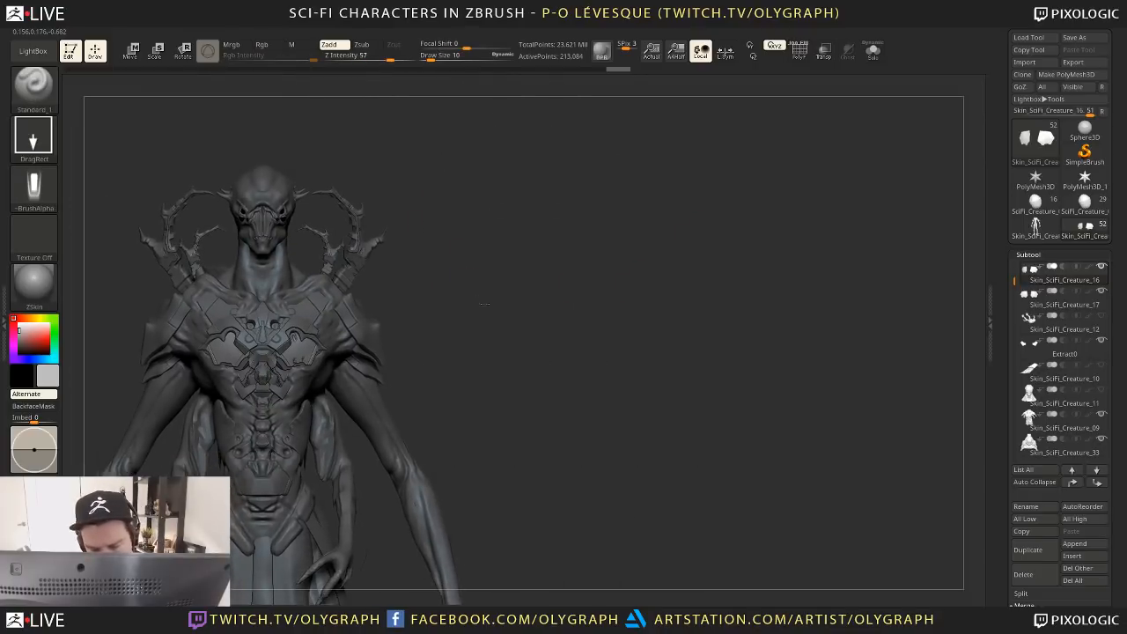
Load the JRO_Base34_in alpha from LightBox into the cloned Standard brush
right_click_drag(484, 304, 493, 317, "ctrl")
left_click_drag(496, 307, 589, 265, "alt")
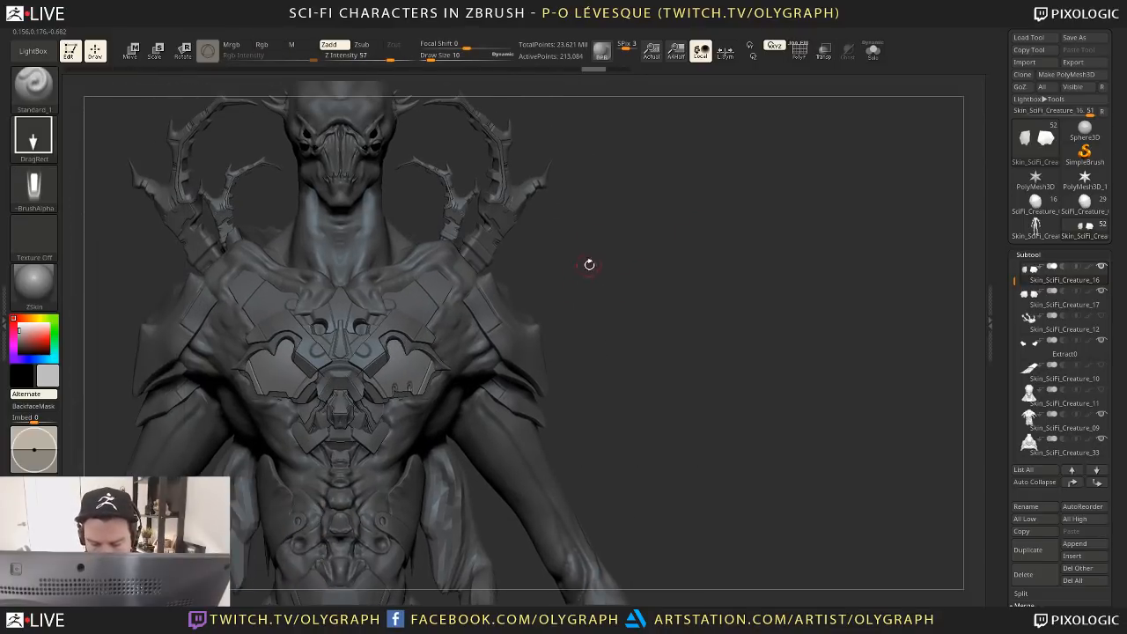
left_click(32, 50)
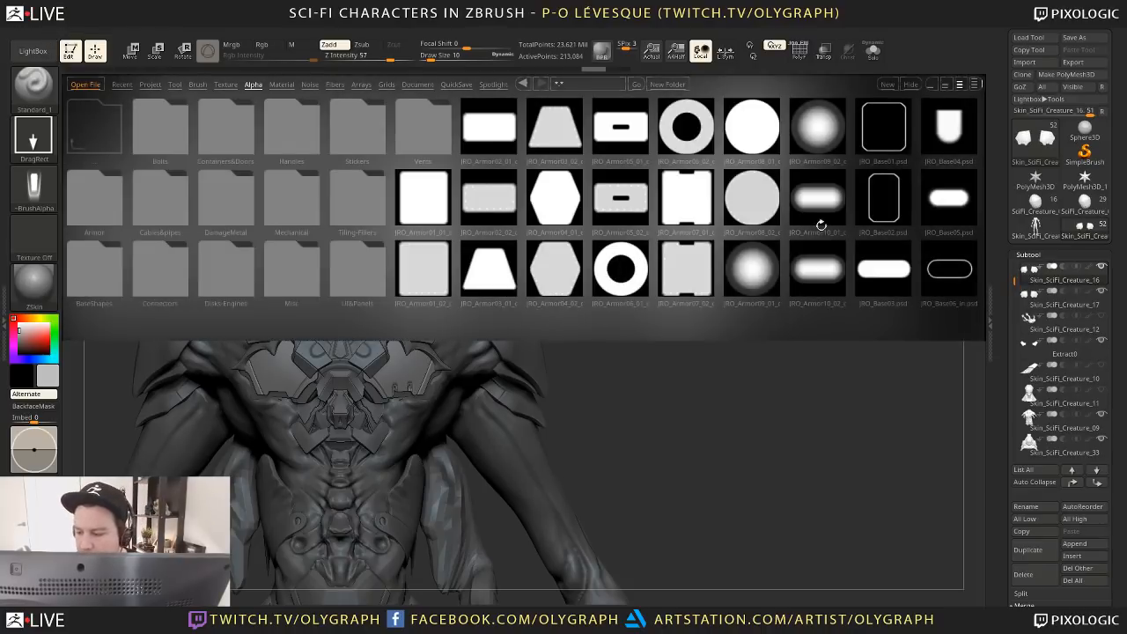
left_click_drag(820, 224, 460, 292)
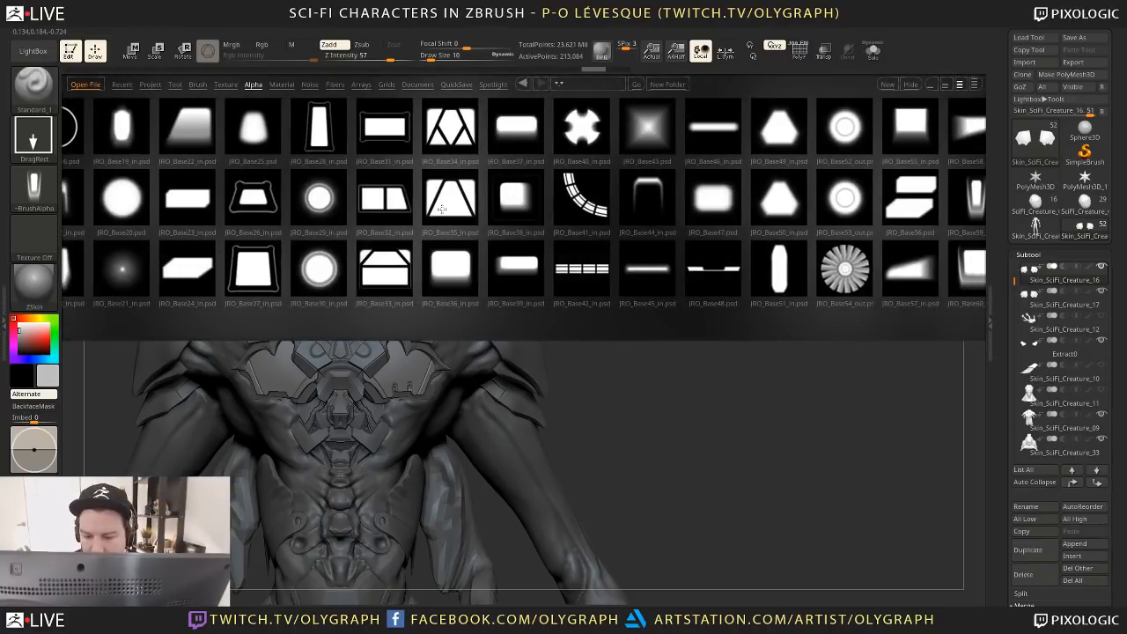
double_click(452, 127)
left_click(35, 50)
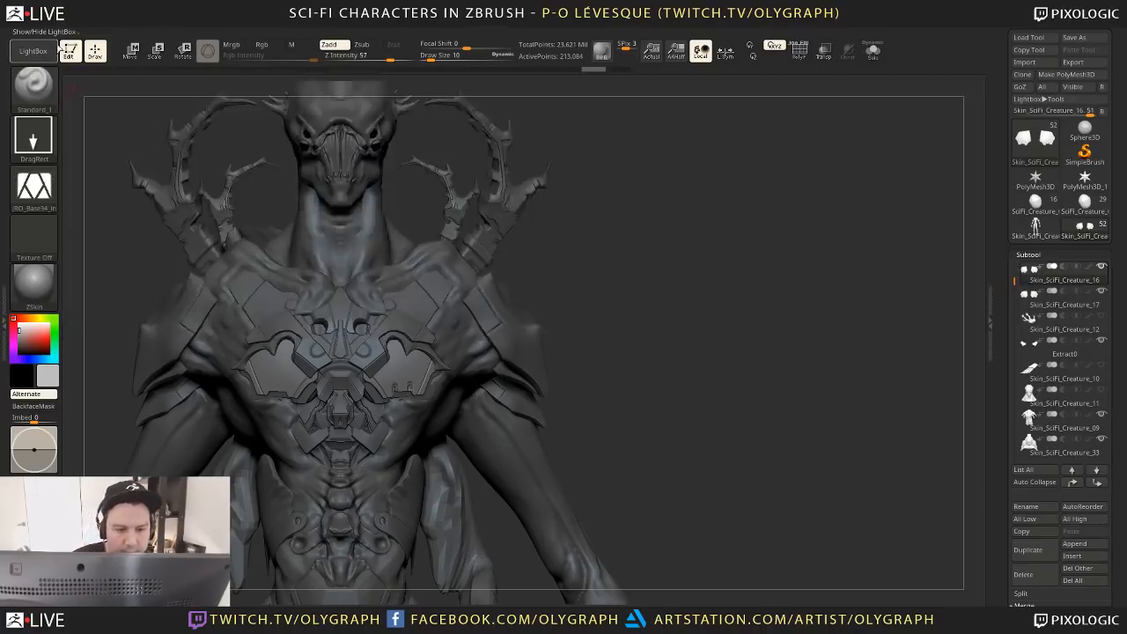
Isolate the pectoral plates and try stamping the new alpha on the plate, lowering Z Intensity to 24 for a second attempt
key("shift+s")
left_click_drag(397, 362, 499, 415)
key("ctrl+z")
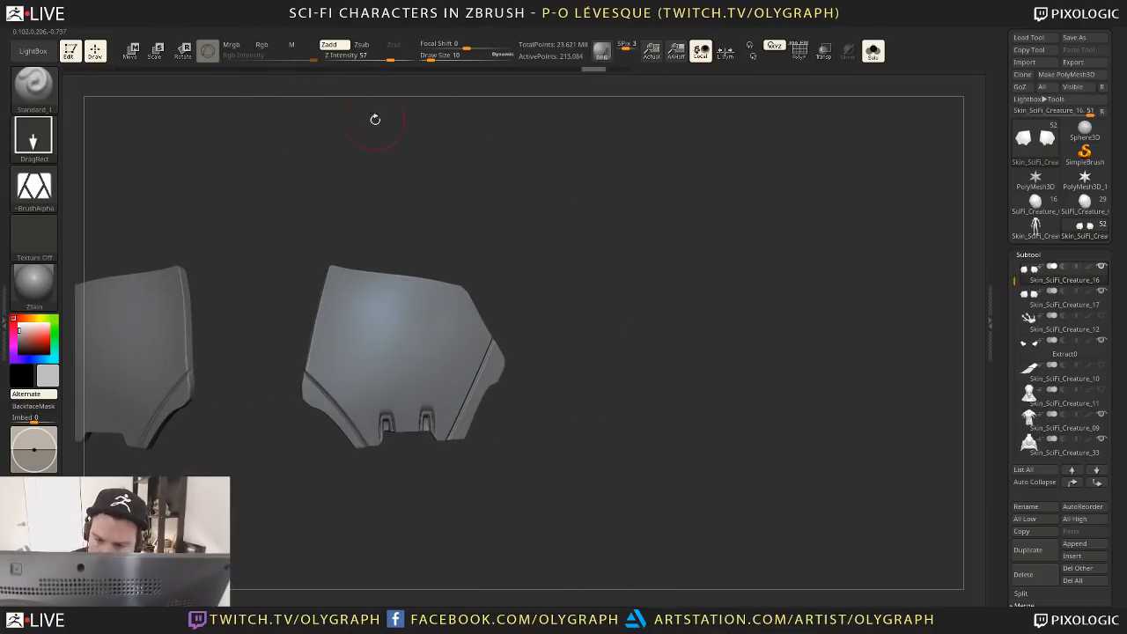
left_click_drag(391, 55, 365, 55)
left_click_drag(405, 368, 406, 418)
key("ctrl+z")
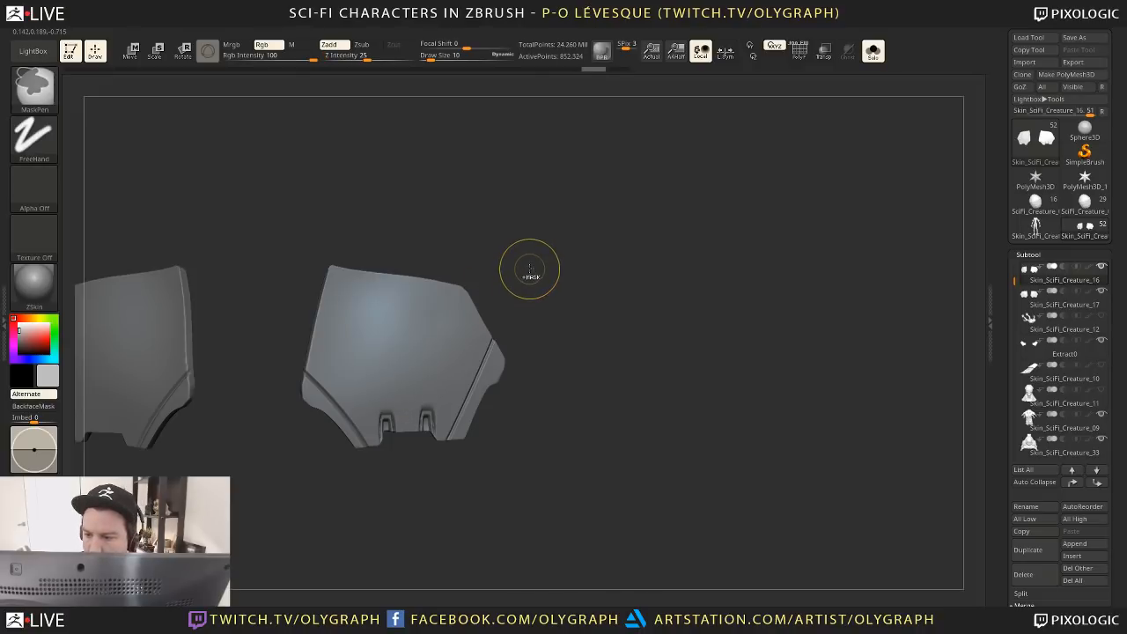
Subdivide the pectoral plates, try stamping the panel pattern above the lower notch, and bring the full creature back into view
key("ctrl+d")
left_click_drag(403, 389, 406, 419)
left_click_drag(414, 480, 375, 458, "alt")
key("shift+s")
mouse_move(471, 379)
left_mouse_down("alt")
mouse_move(709, 308)
mouse_move(689, 317)
mouse_move(636, 223)
mouse_move(507, 236)
left_mouse_up("alt")
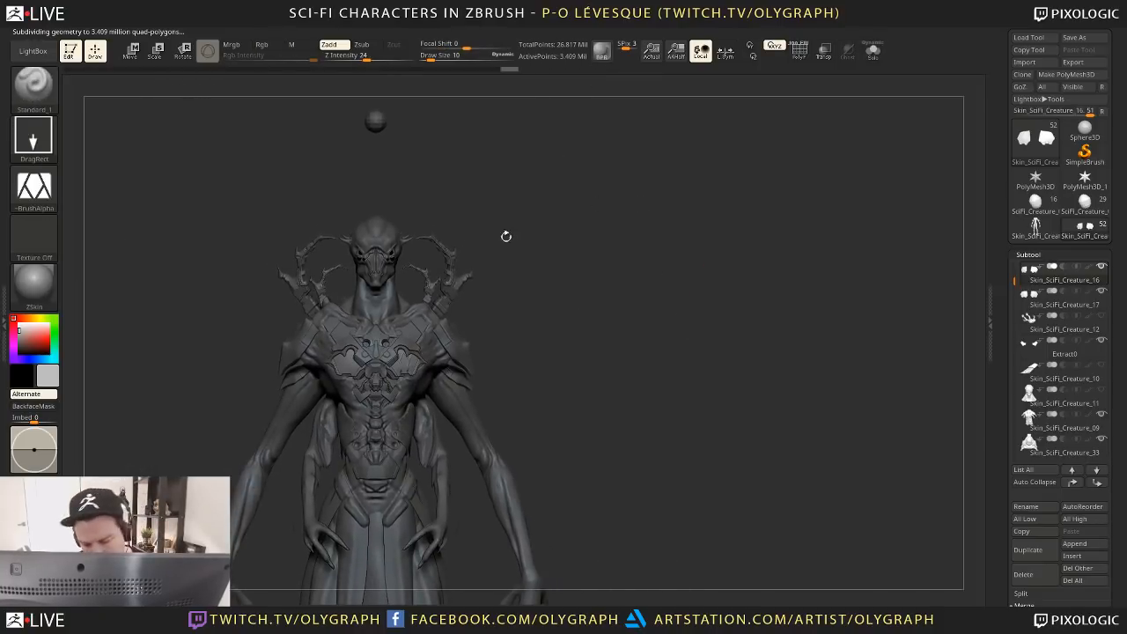
Switch to the small sphere above the head, reselect the pectoral plates subtool and isolate it in Solo mode
left_click(376, 119, "alt")
left_click_drag(579, 286, 633, 423, "alt")
left_click(455, 417, "alt")
left_click_drag(680, 328, 672, 314)
key("shift+alt+s")
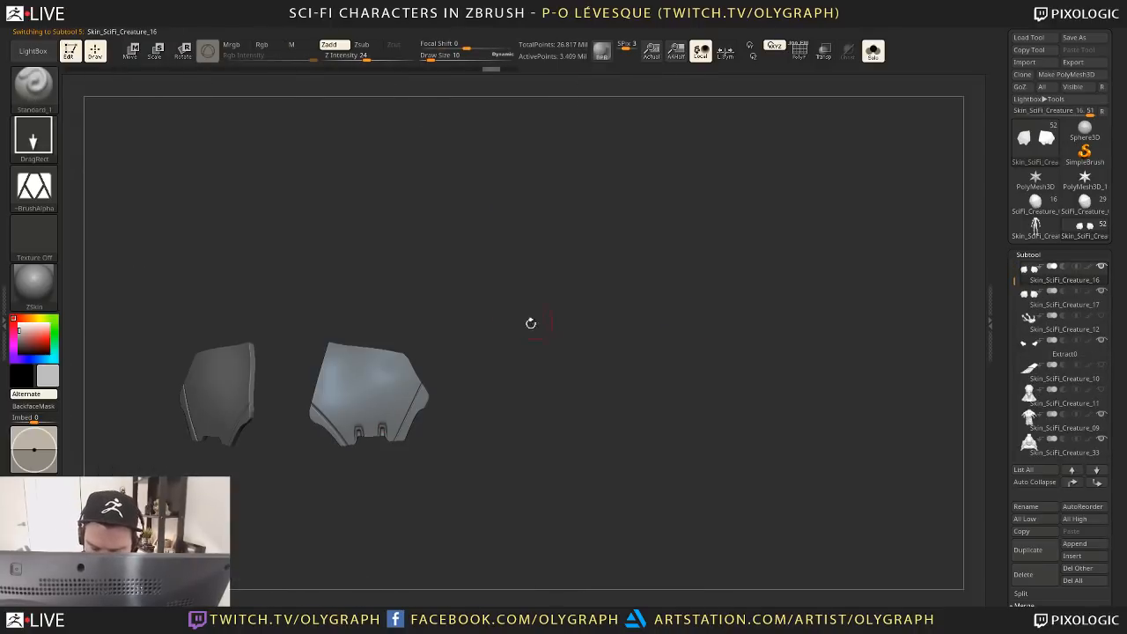
Set Z Intensity to 37, stamp the panel pattern on the plate above its lower notch, and leave Solo mode
left_click_drag(531, 322, 365, 406, "alt")
left_click_drag(344, 283, 528, 418, "alt")
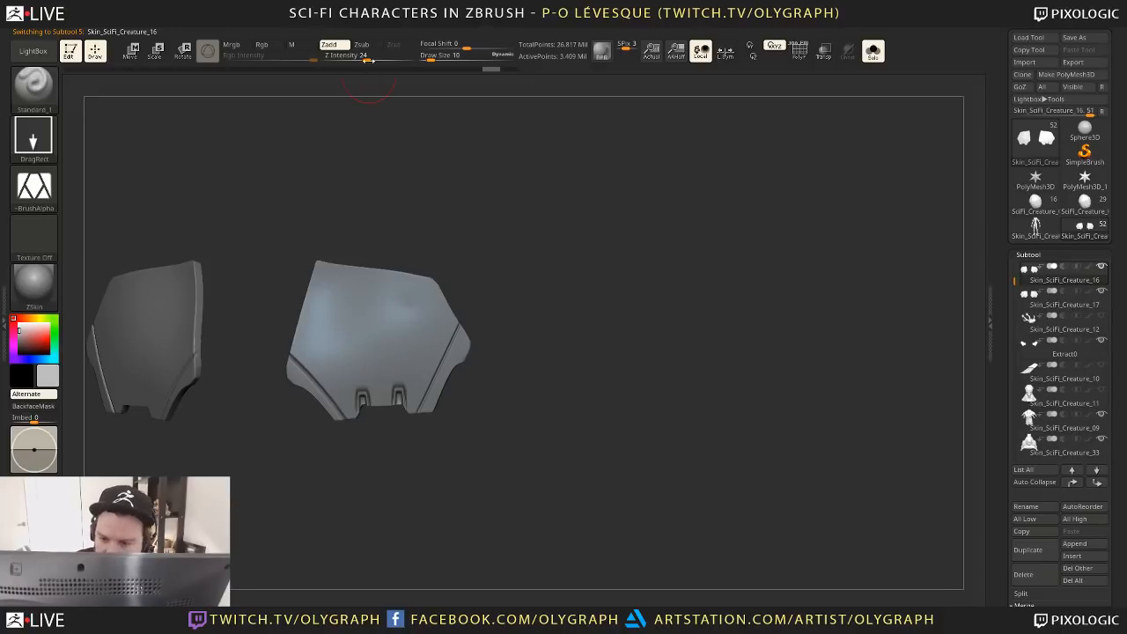
left_click_drag(368, 59, 378, 59)
left_click_drag(382, 344, 382, 400)
mouse_move(385, 461)
left_mouse_down("alt")
mouse_move(380, 478)
mouse_move(495, 420)
left_mouse_up("alt")
key("shift+alt+s")
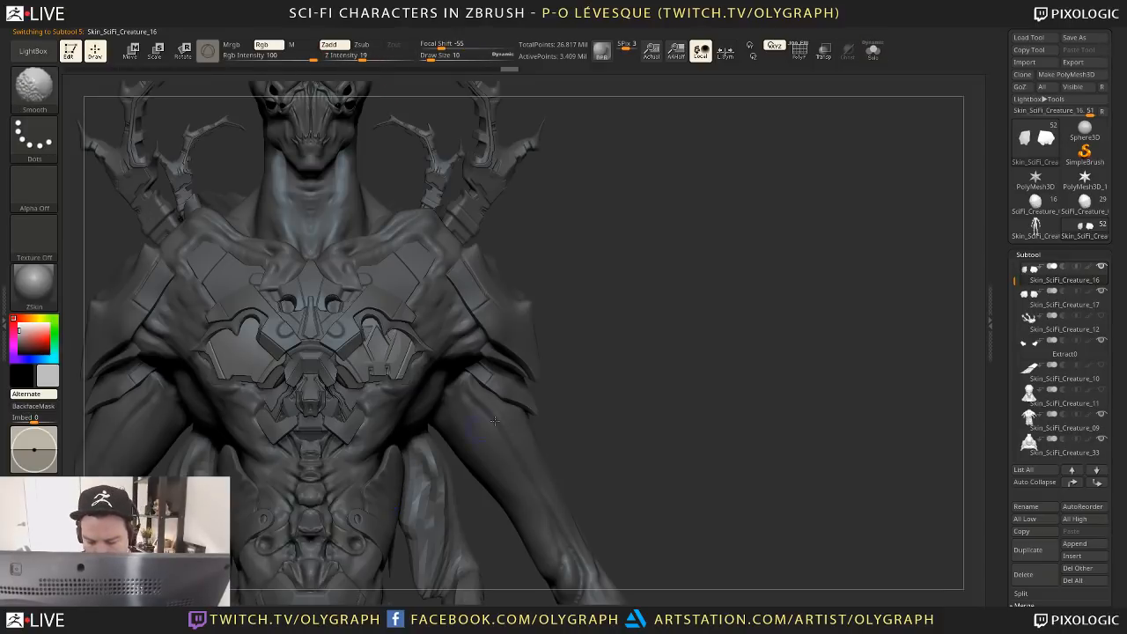
Delete the plates' lower subdivision levels and use Mirror and Mirror And Weld to copy the stamped details to the opposite plate
key("space")
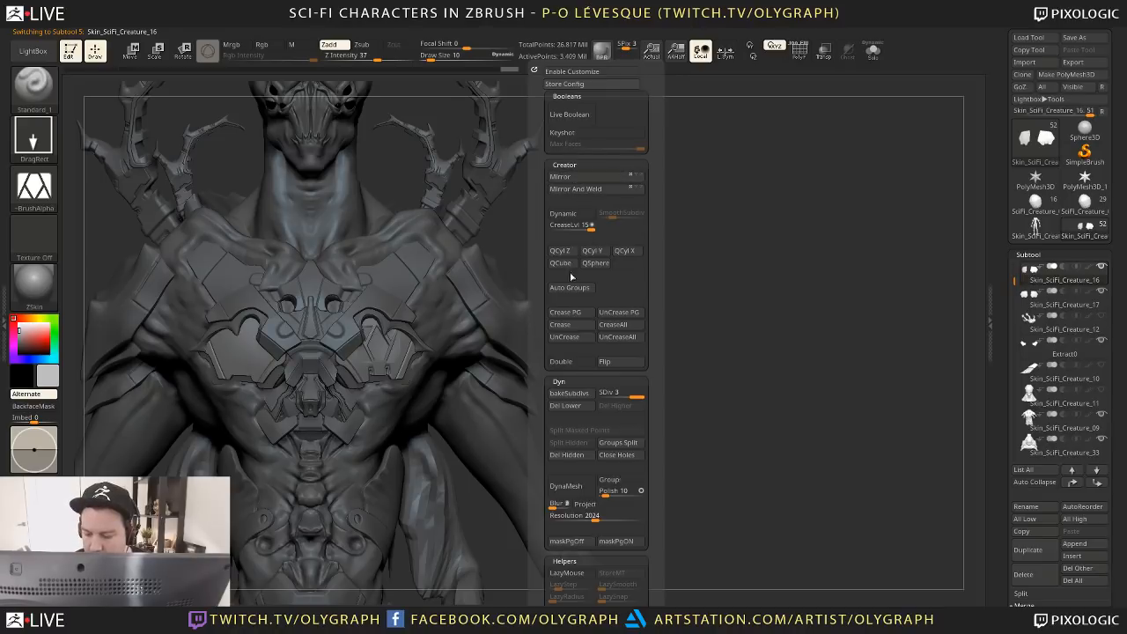
left_click(577, 408)
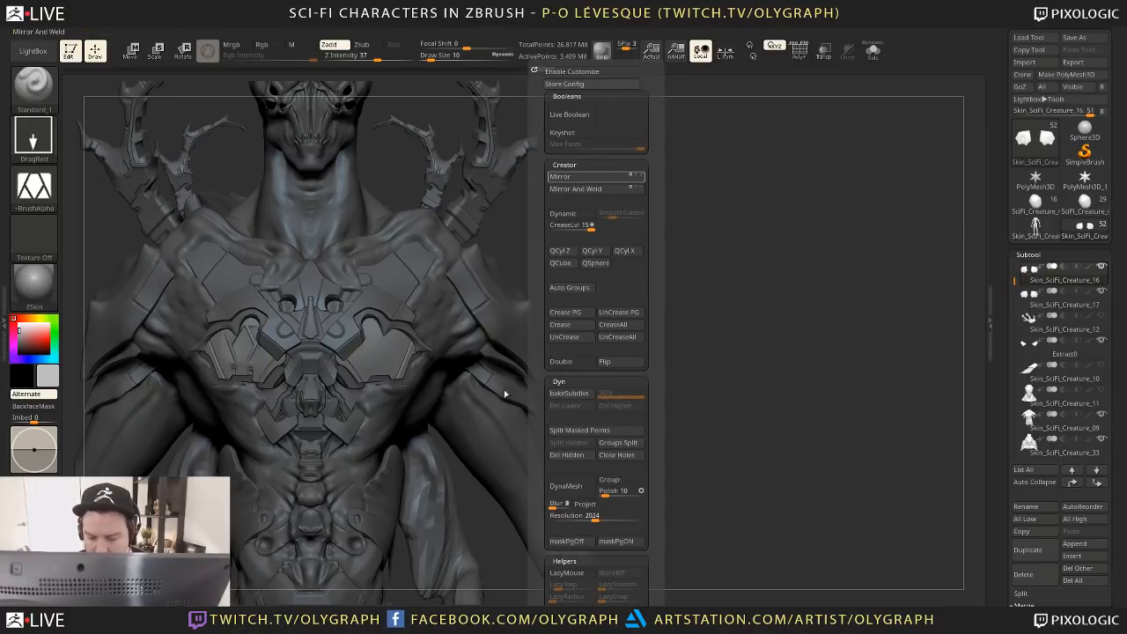
left_click_drag(647, 382, 608, 317, "alt")
Open the Geometry settings for the pectoral plates subtool
left_click_drag(998, 488, 996, 373)
left_click(1031, 337)
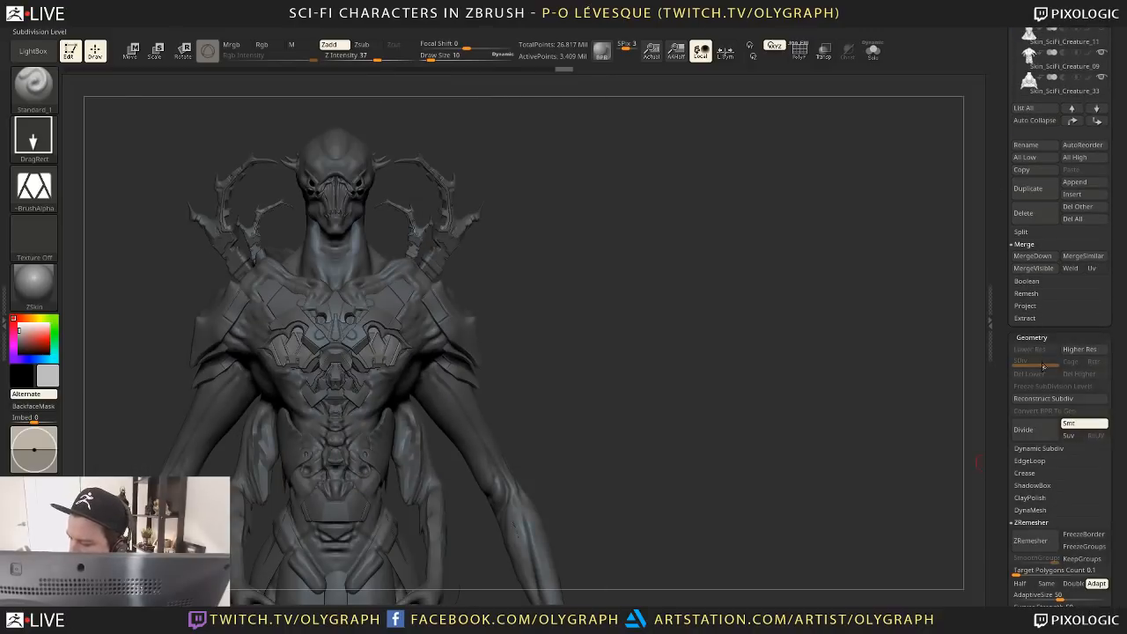
Reconstruct the lower subdivision levels of the chest armour plates and make the sphere above the head the active subtool
left_click(1044, 399)
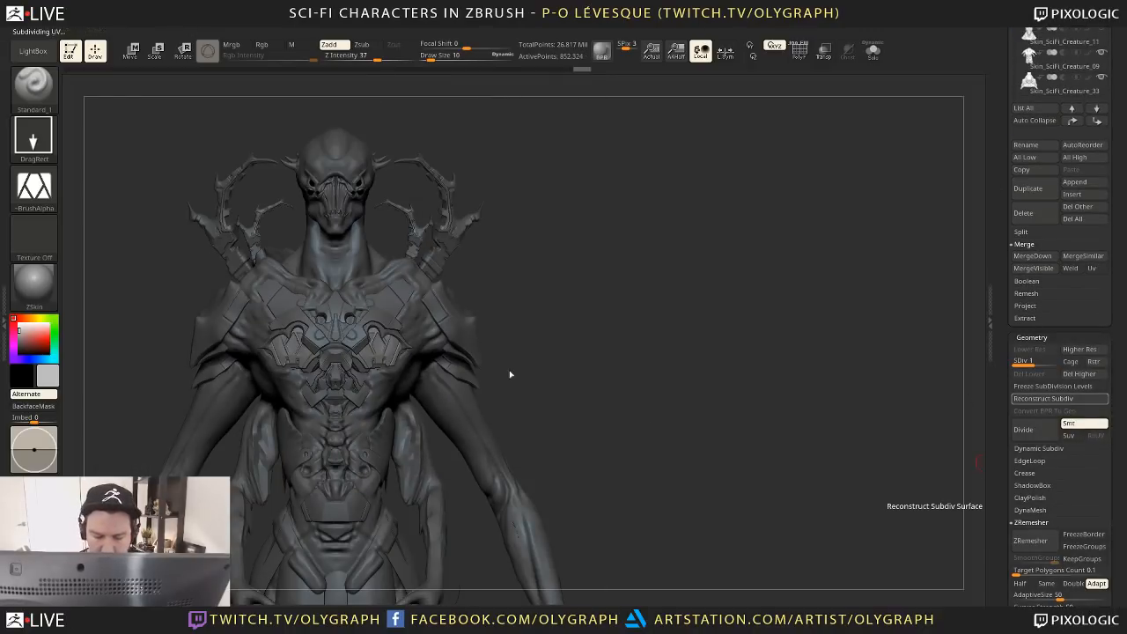
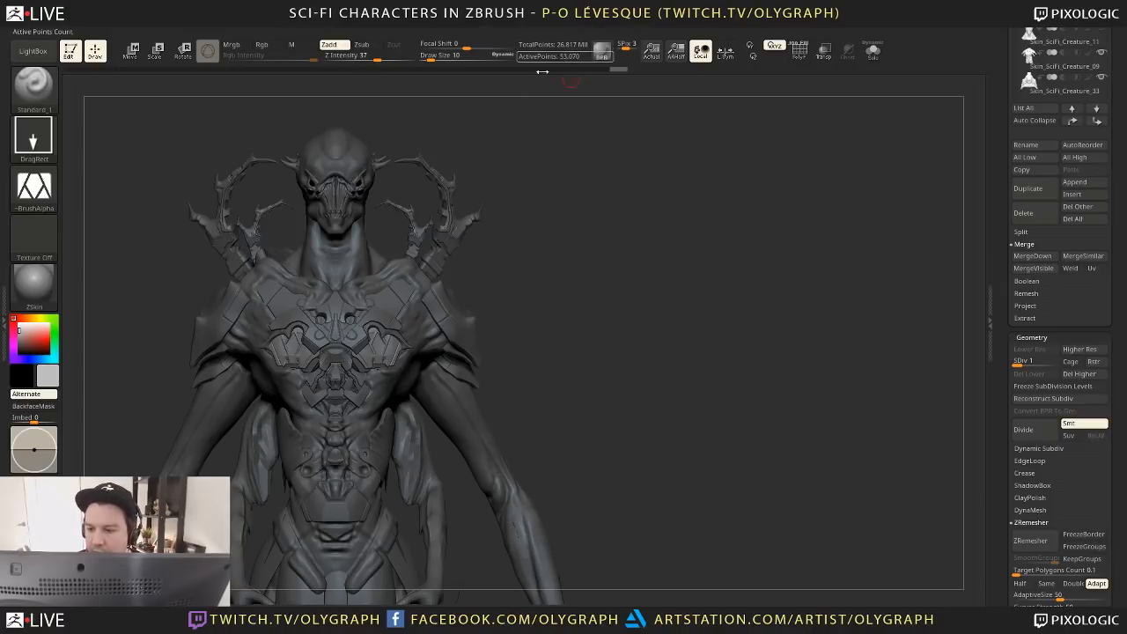
left_click_drag(564, 215, 646, 437, "alt")
left_click_drag(460, 183, 451, 279, "alt")
left_click(423, 129, "alt")
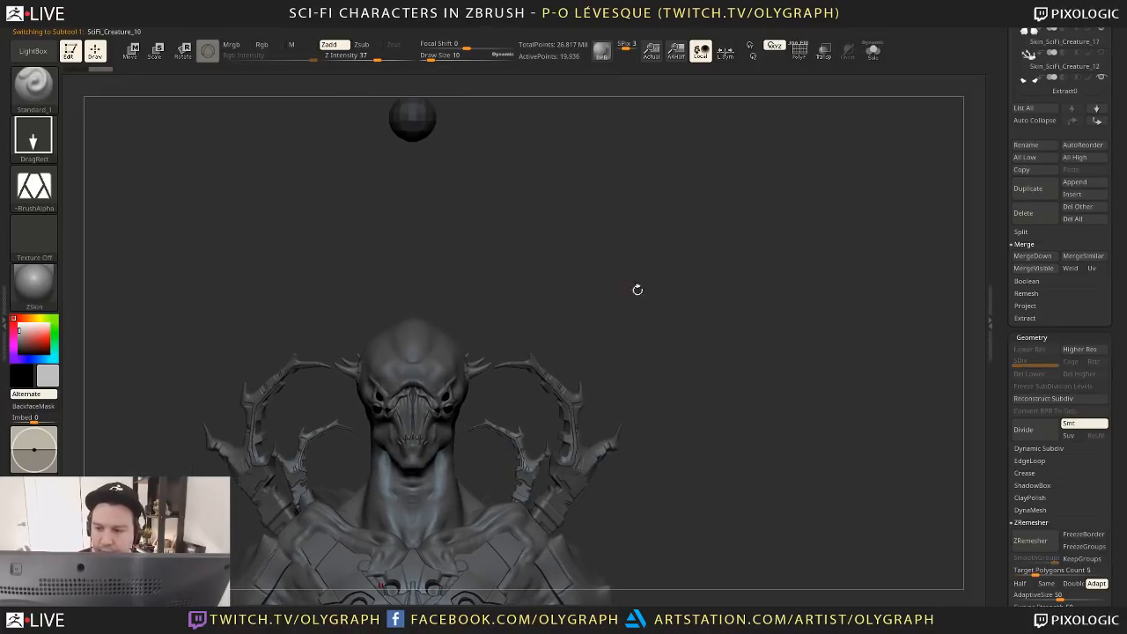
left_click_drag(637, 290, 533, 360, "alt")
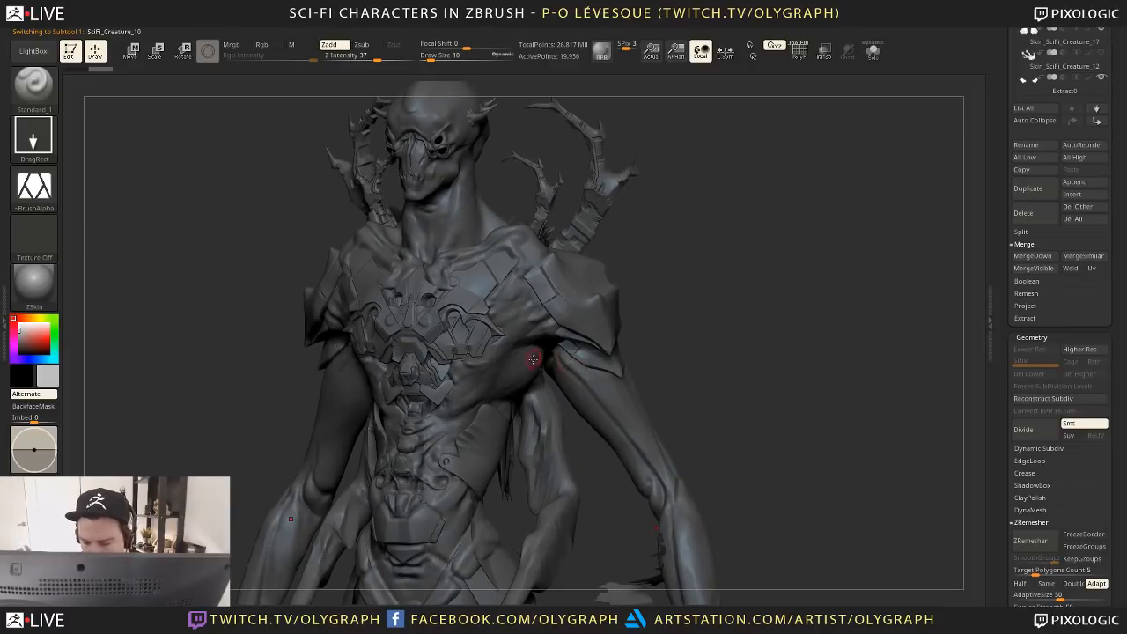
Choose the Move brush and make the torso skin the active subtool
key("b")
key("m")
key("v")
left_click(495, 362, "alt")
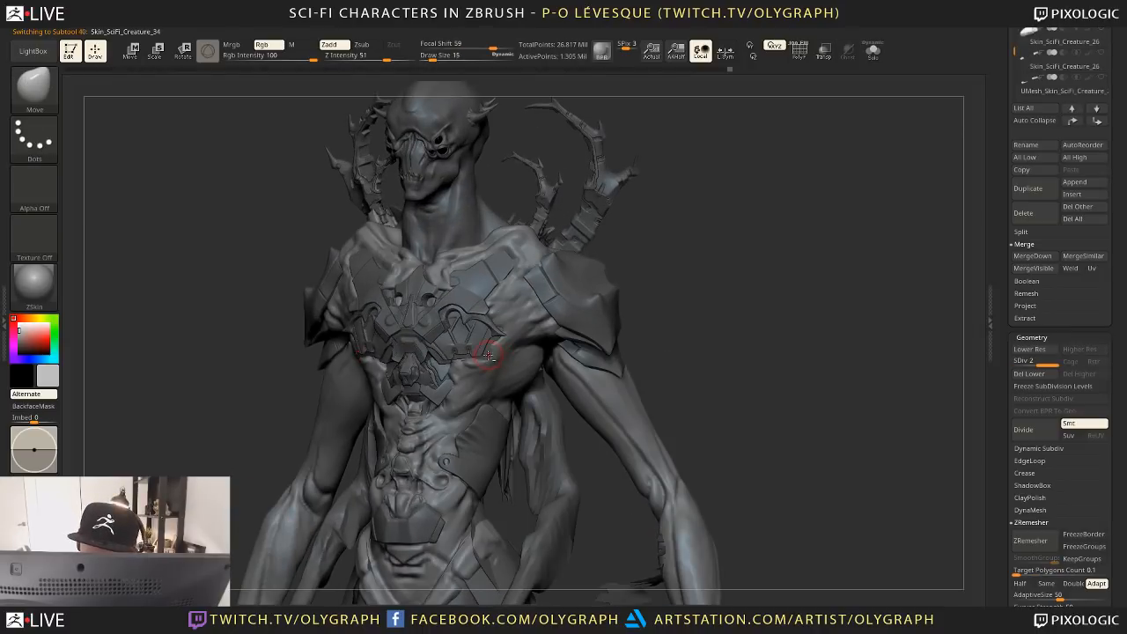
Sculpt the torso skin beside the chest armour with the Inflat brush at draw size 11
key("b")
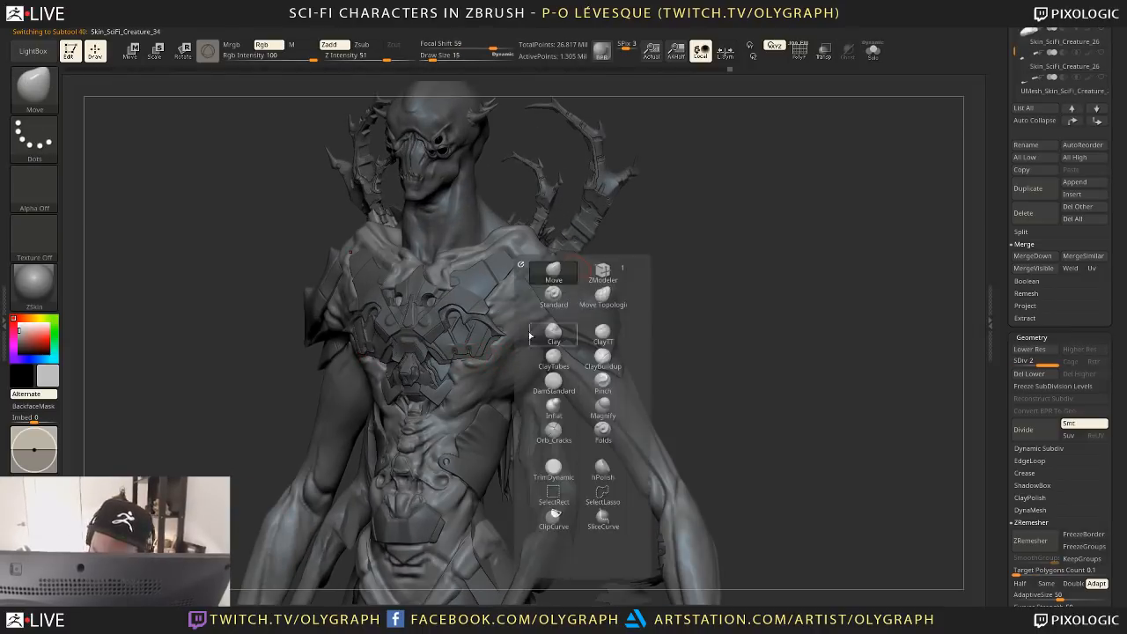
key("i")
key("n")
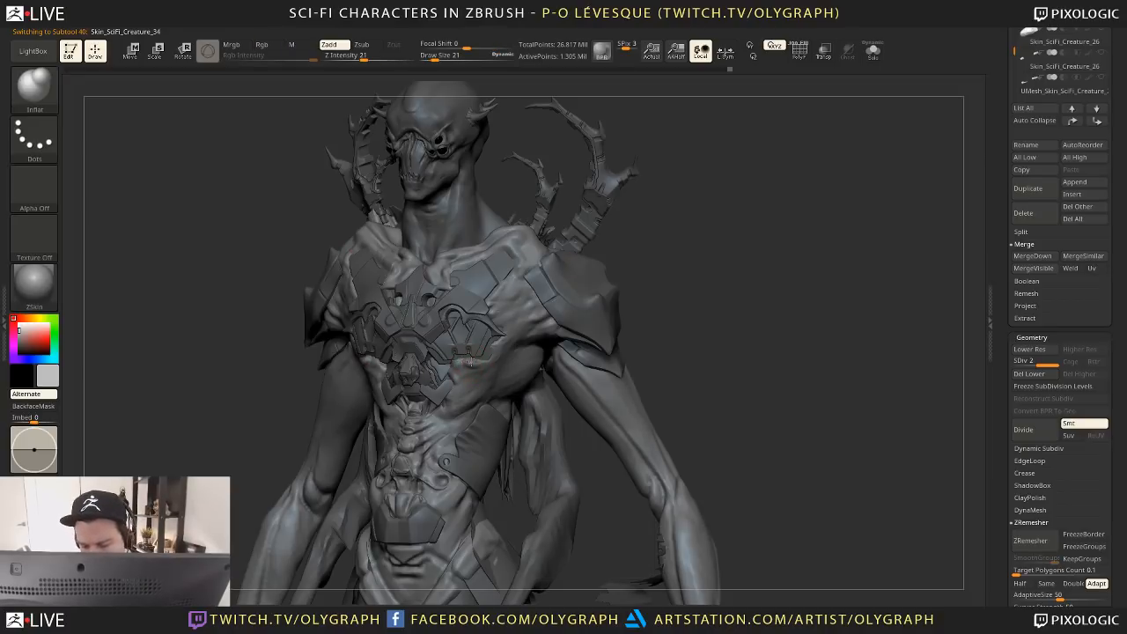
key("bracketleft")
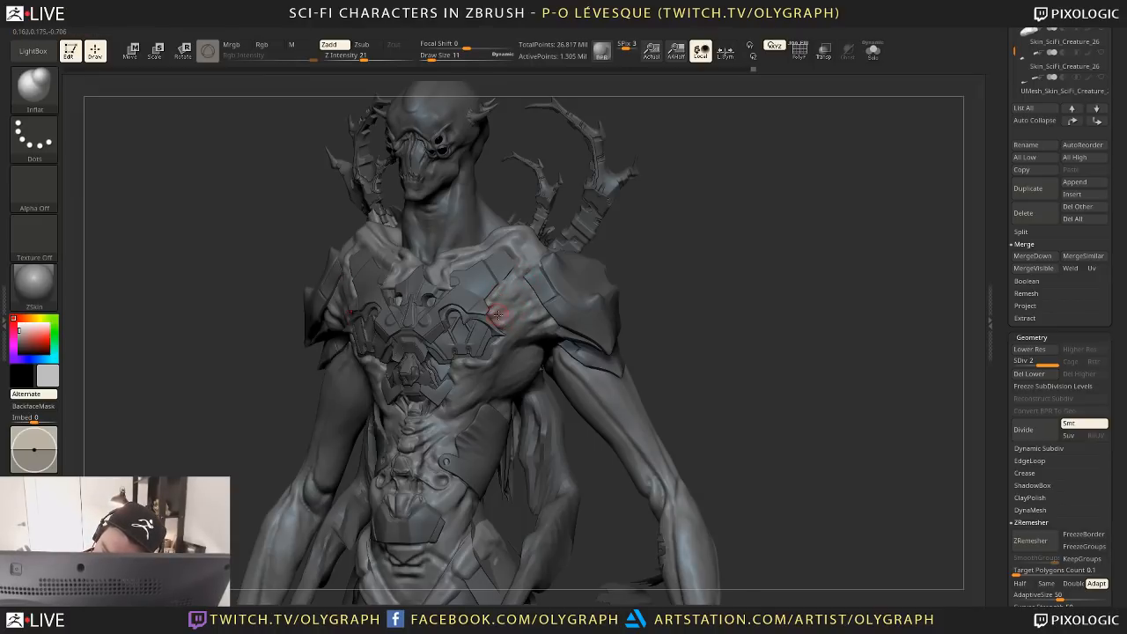
Choose the TrimDynamic brush, reselect the sphere above the head and set the draw size to 22
key("b")
left_click(493, 481)
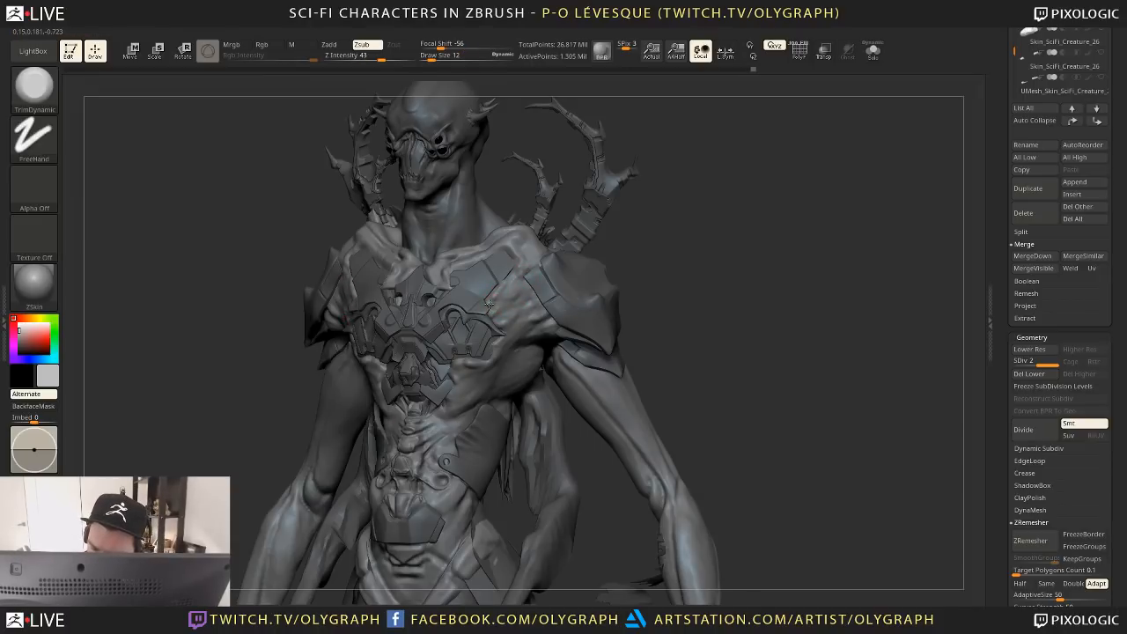
mouse_move(636, 278)
left_mouse_down()
mouse_move(607, 317)
mouse_move(626, 311)
mouse_move(641, 343)
mouse_move(563, 219)
mouse_move(600, 296)
mouse_move(582, 250)
left_mouse_up()
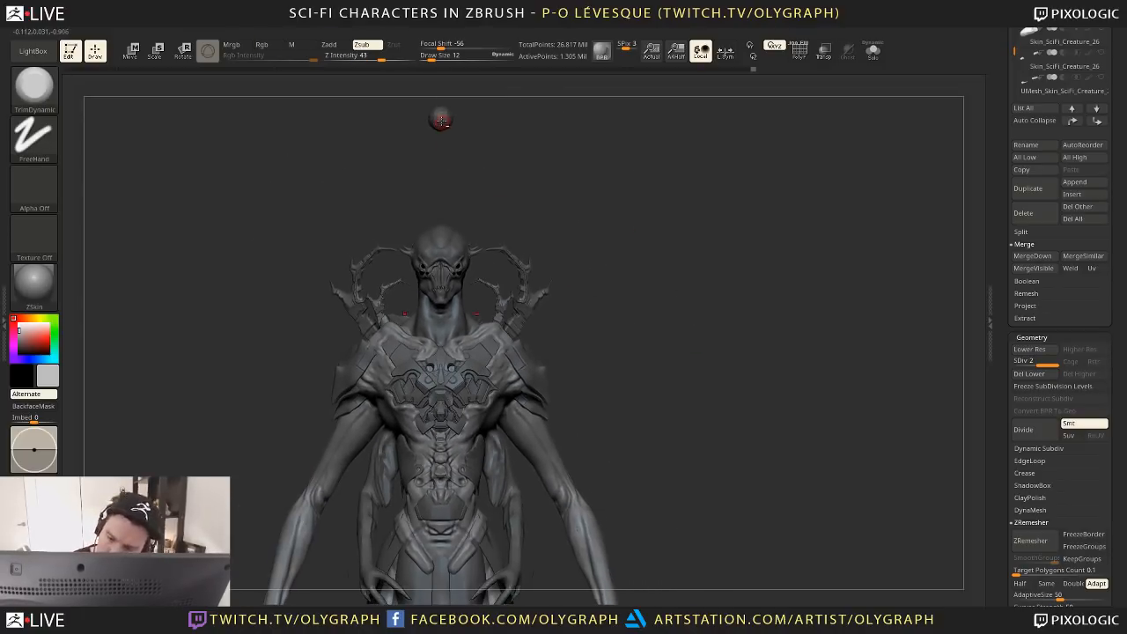
left_click(441, 121, "alt")
left_click_drag(600, 328, 592, 220, "alt")
key("s")
left_click(595, 260)
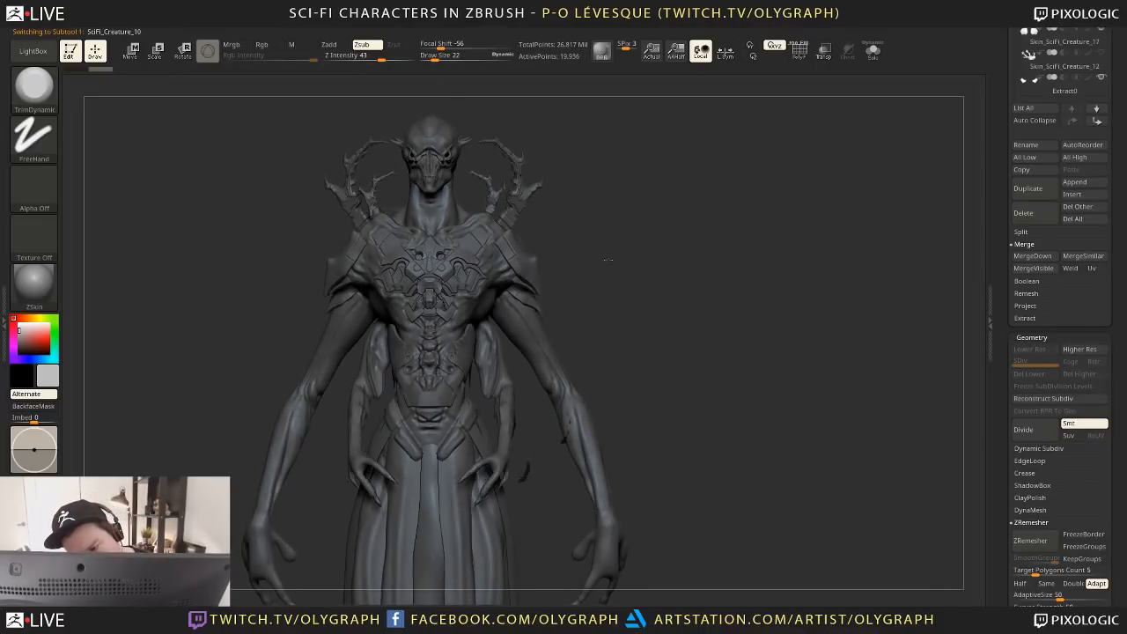
left_click_drag(608, 260, 625, 244)
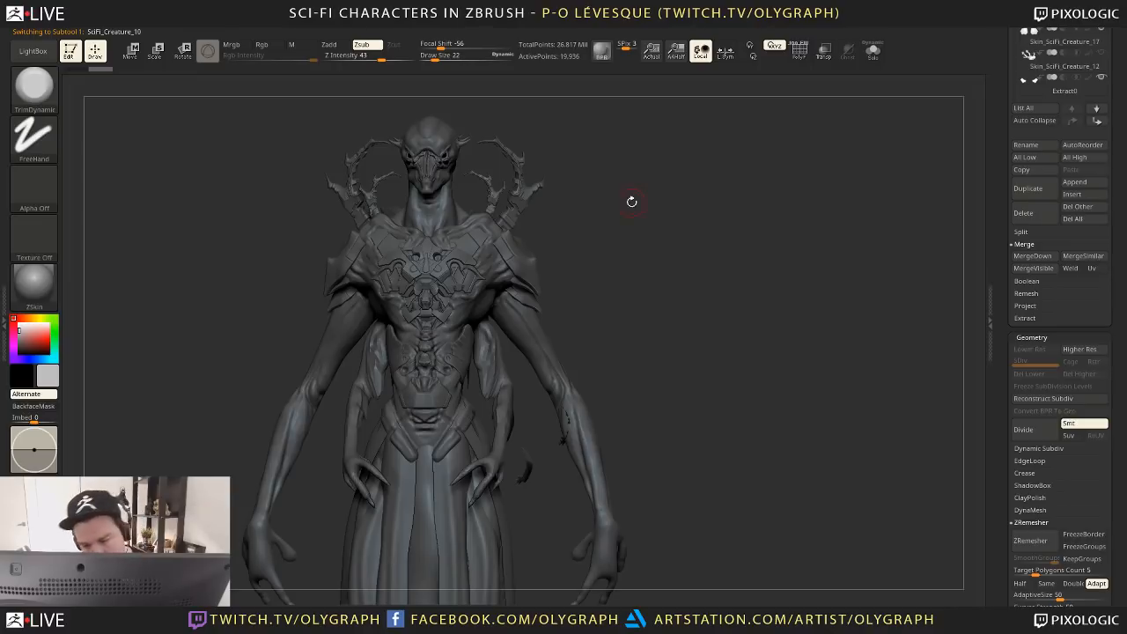
Select the chest armour plates, raise them to subdivision level 4 and set the draw size to 15
mouse_move(619, 225)
left_mouse_down("alt")
mouse_move(622, 300)
mouse_move(590, 362)
mouse_move(556, 384)
left_mouse_up("alt")
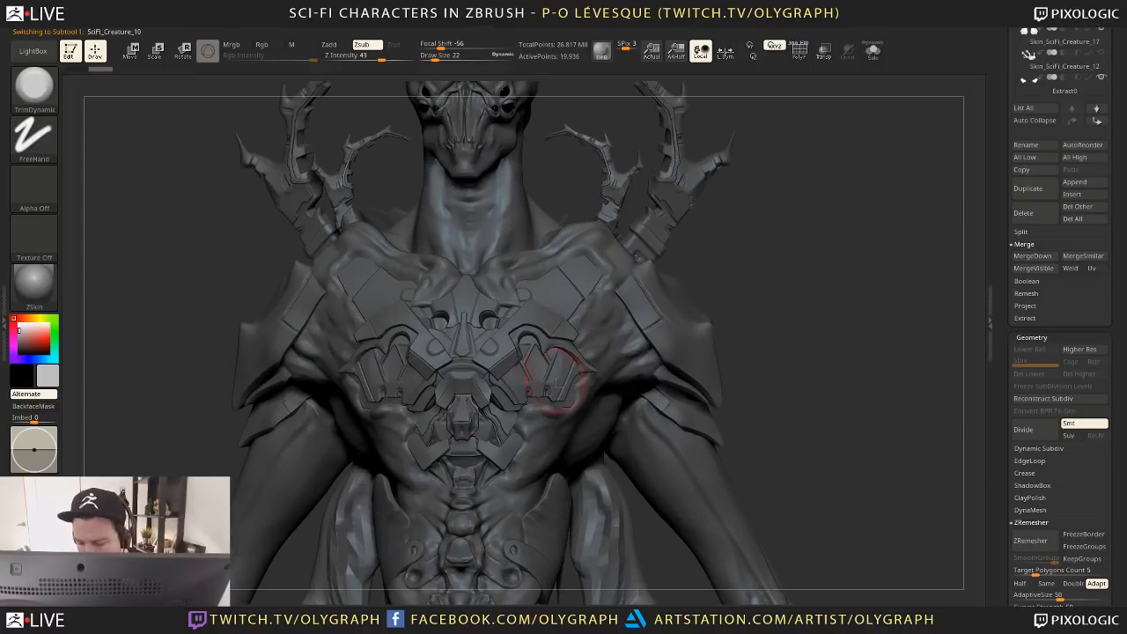
left_click(564, 376, "alt")
key("d")
key("d")
key("d")
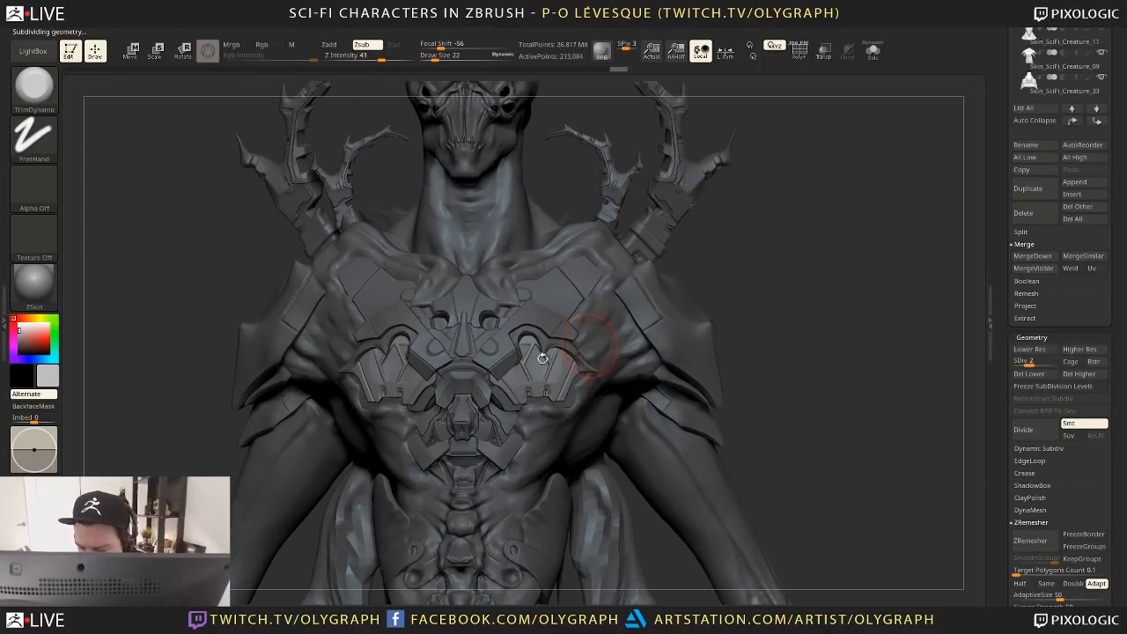
key("s")
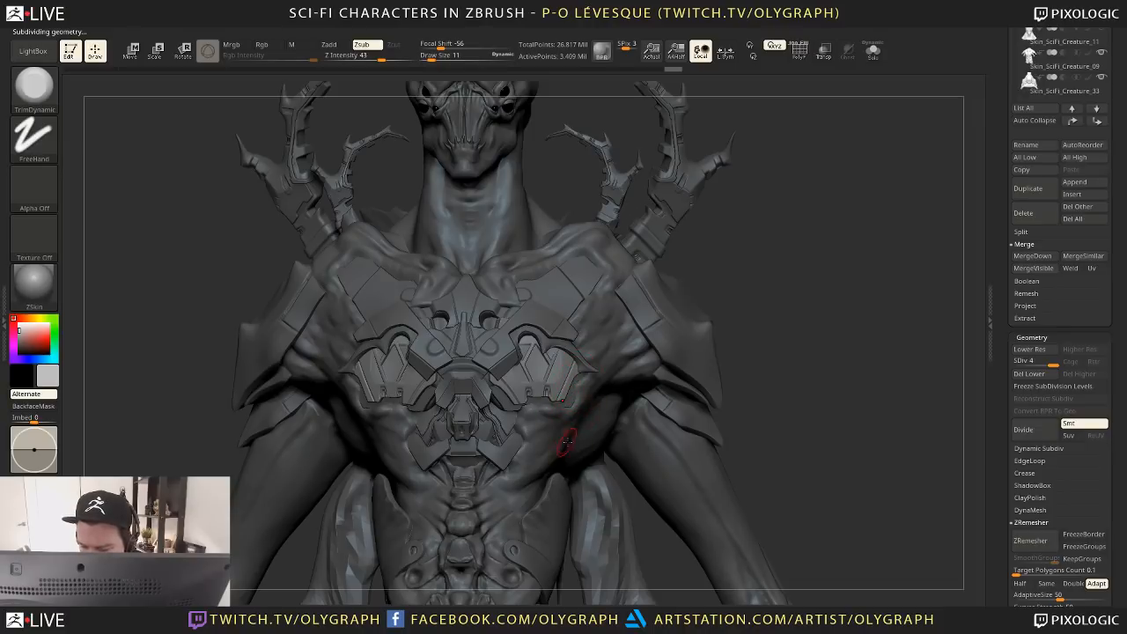
mouse_move(762, 304)
left_mouse_down("shift")
mouse_move(755, 263)
mouse_move(669, 280)
mouse_move(621, 207)
mouse_move(383, 84)
mouse_move(491, 324)
mouse_move(517, 301)
mouse_move(548, 217)
left_mouse_up("shift")
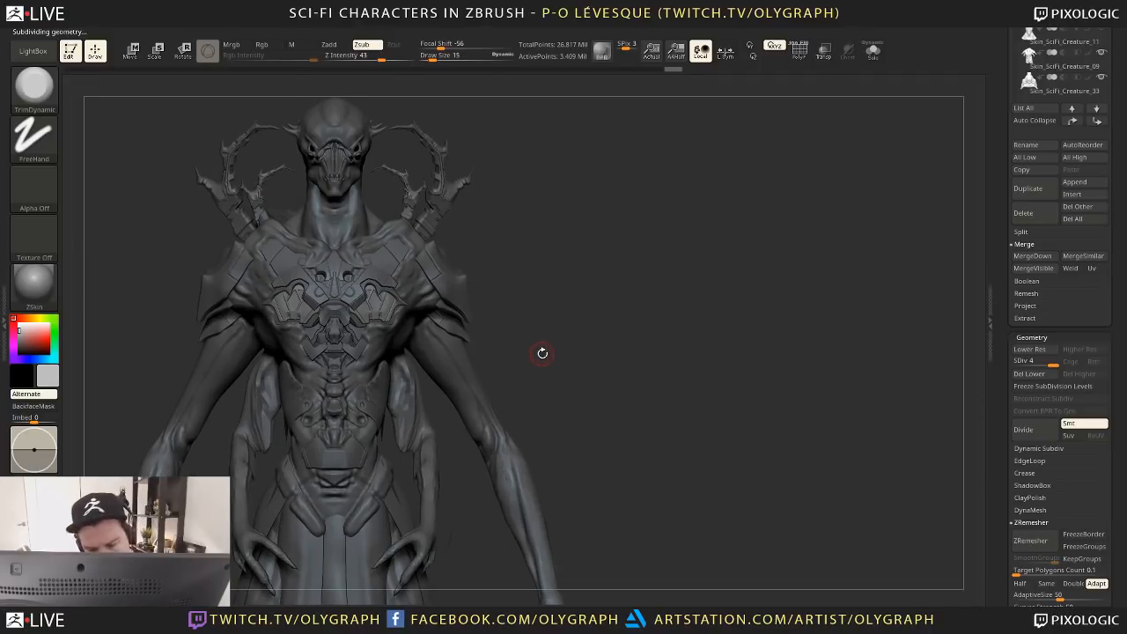
left_click_drag(560, 275, 520, 327)
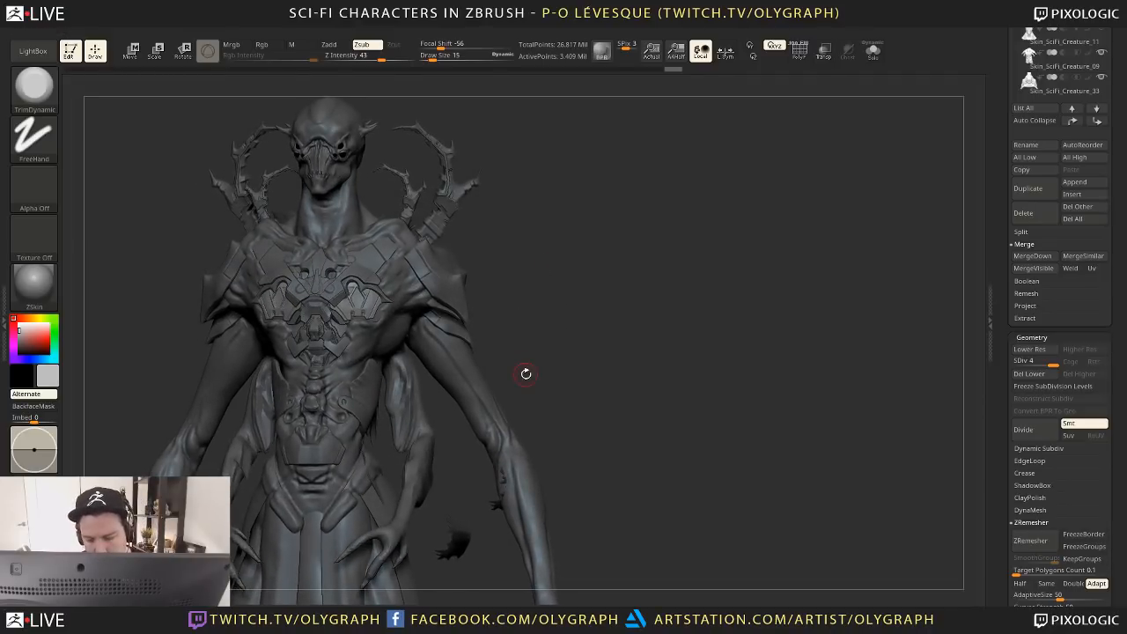
Save the file to disk, keeping the TrimDynamic brush for the chest armour plates
key("ctrl")
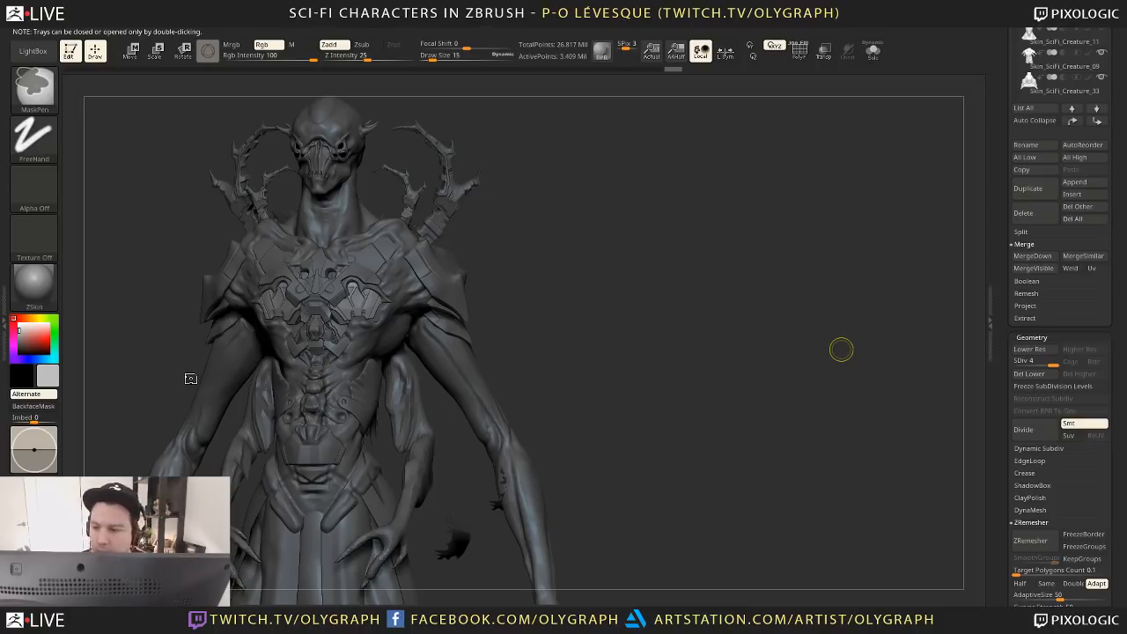
key("b")
key("t")
key("d")
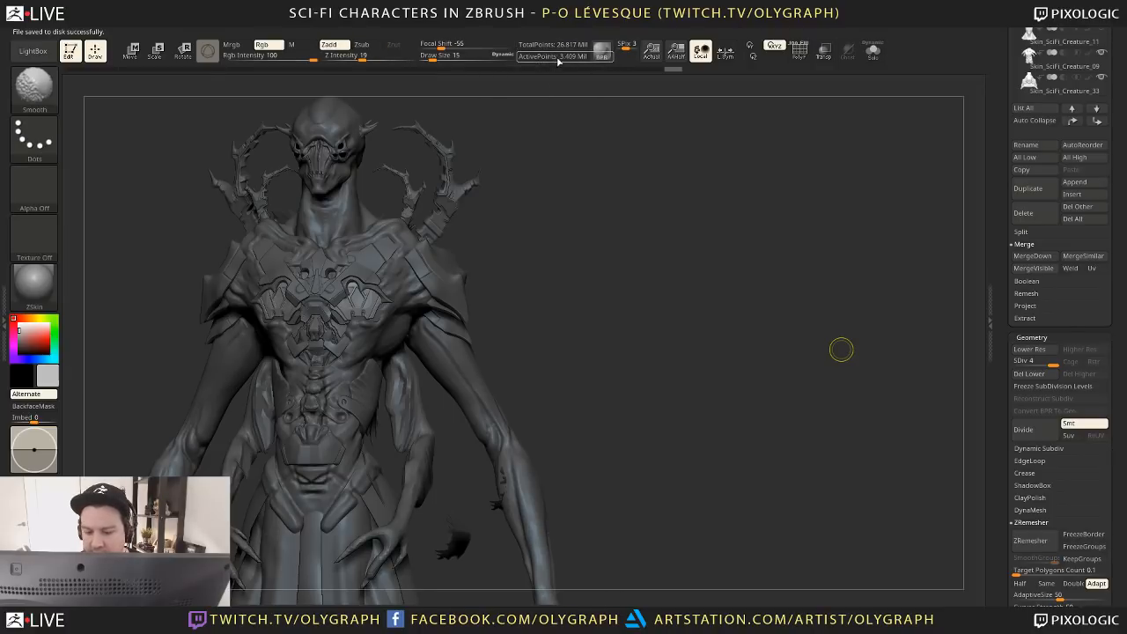
key("shift+s")
key("shift+s")
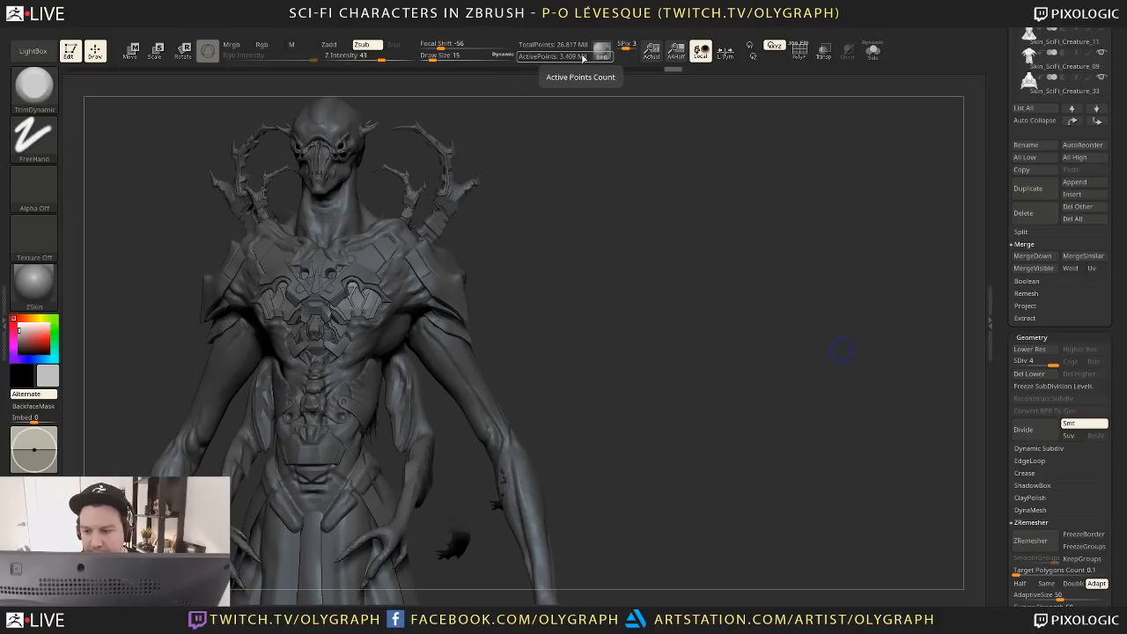
Switch to the PolyMesh3D star tool and convert it into a QCube
left_click_drag(633, 161, 682, 332, "alt")
left_click_drag(997, 93, 990, 210)
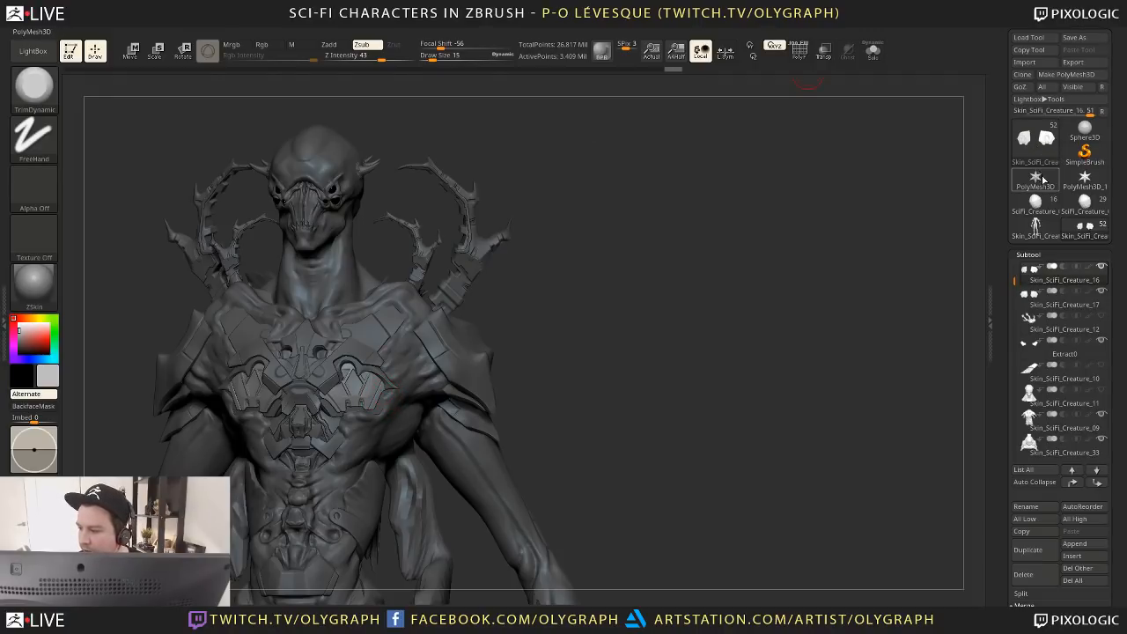
left_click(1039, 179)
key("f")
key("space")
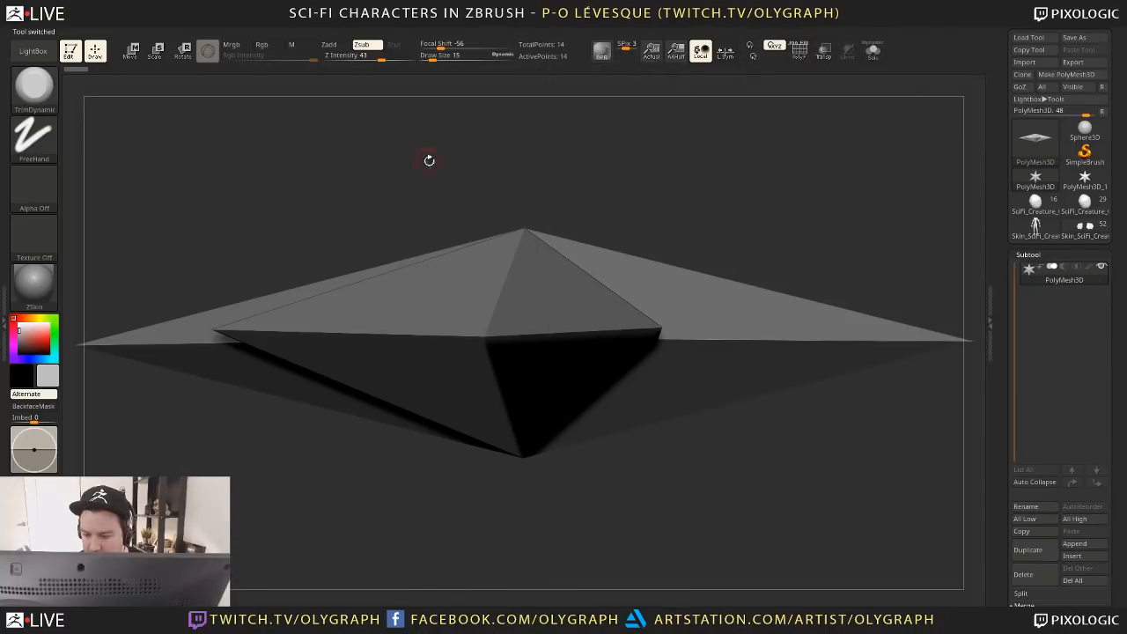
key("b")
key("space")
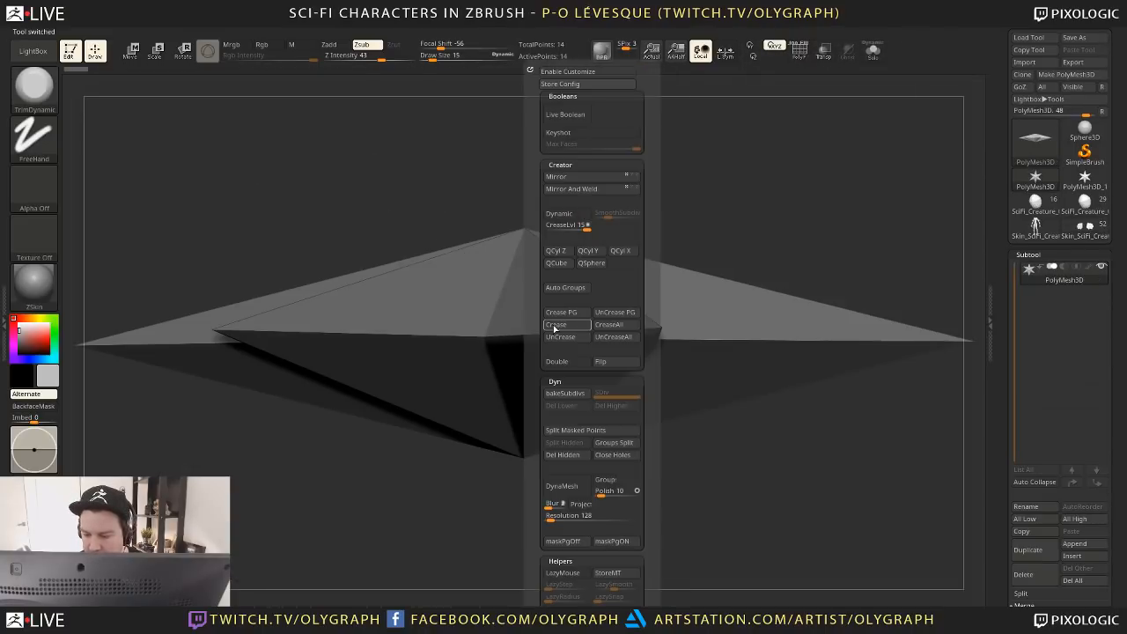
left_click(556, 263)
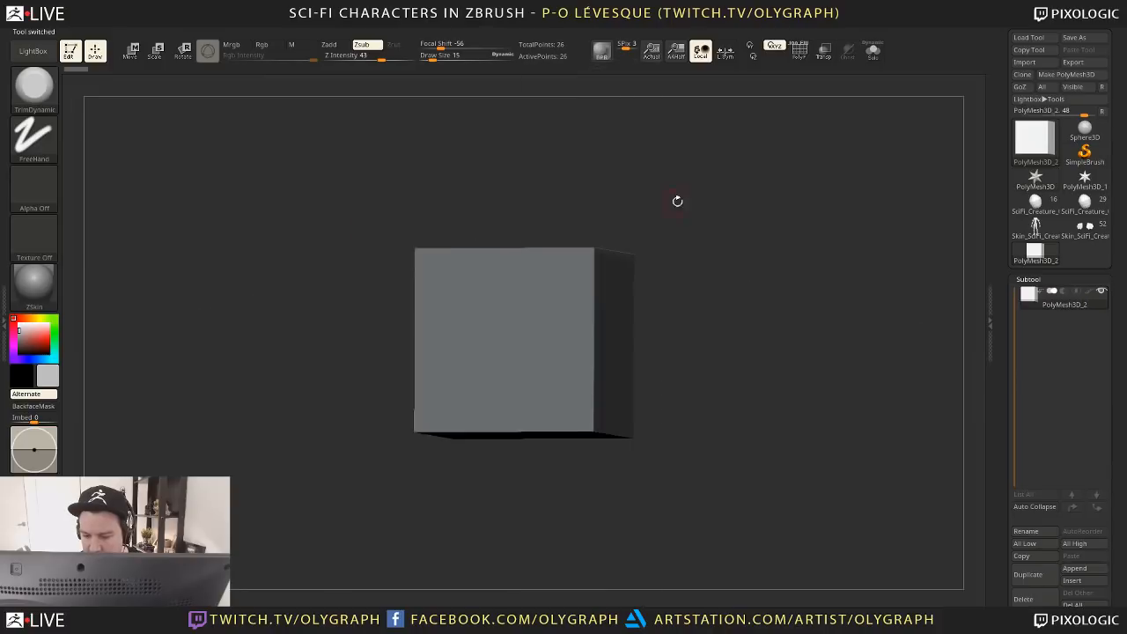
Flatten the cube along its depth into a thin plate and show its polyframe from the front
key("w")
left_click_drag(525, 303, 520, 416)
left_click_drag(728, 234, 713, 254, "shift")
key("q")
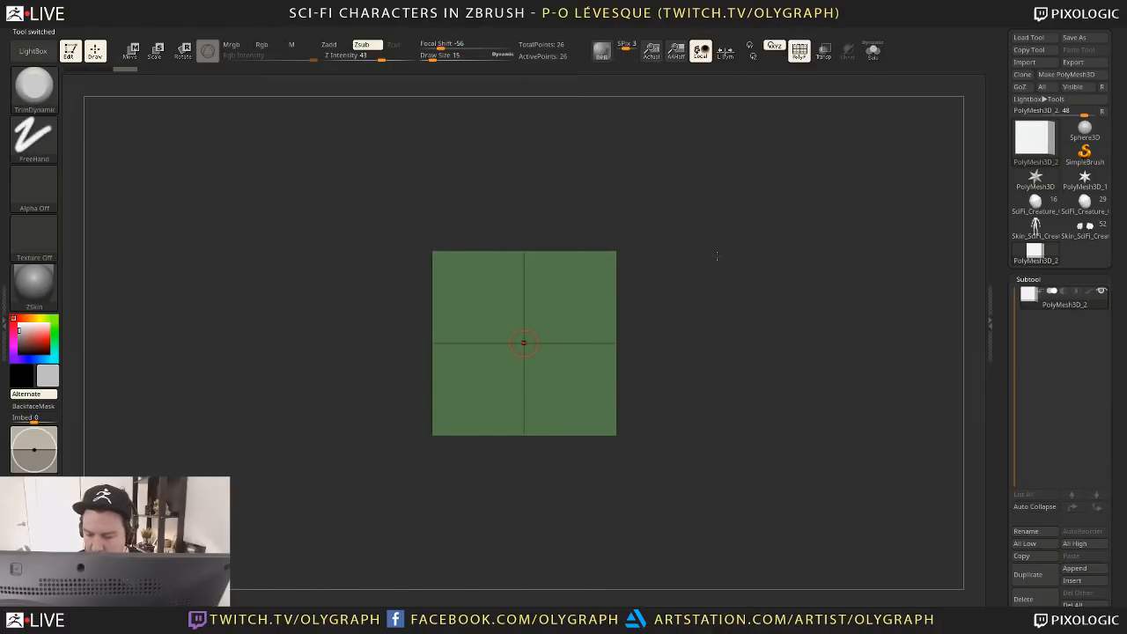
Insert two horizontal edge loops with the ZModeler brush, one near the plate's upper edge and one near its lower edge
key("b")
left_click(741, 262)
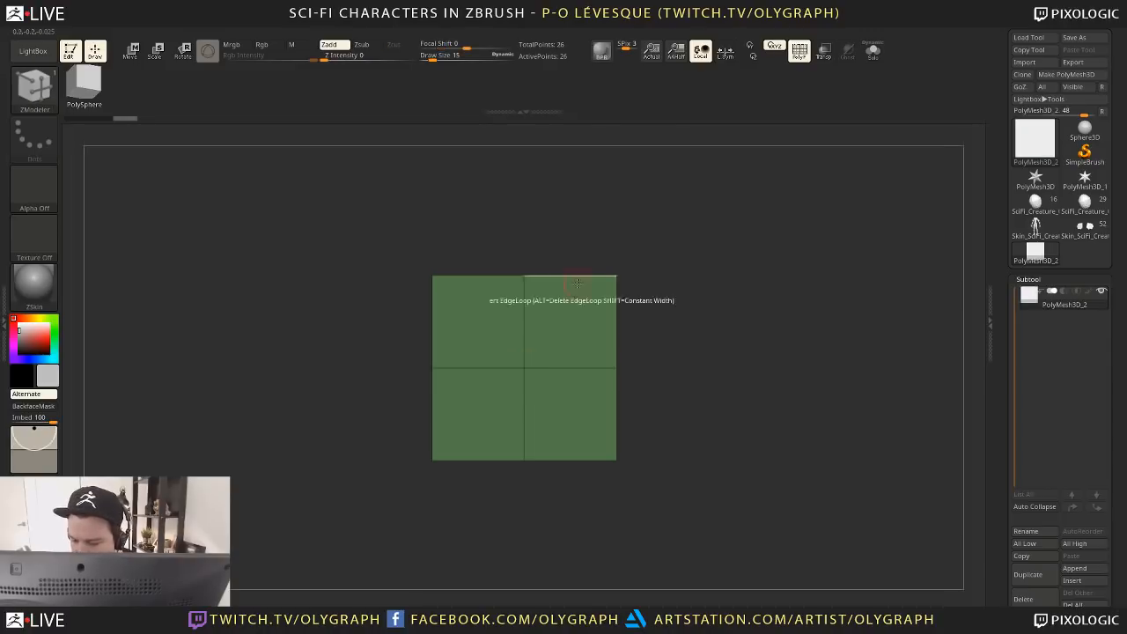
left_click(524, 311)
left_click(524, 421)
Extrude the upper and lower side faces on both sides of the plate with QMesh targeting A Single Poly, leaving shorter tabs on one side
left_click_drag(498, 440, 438, 431)
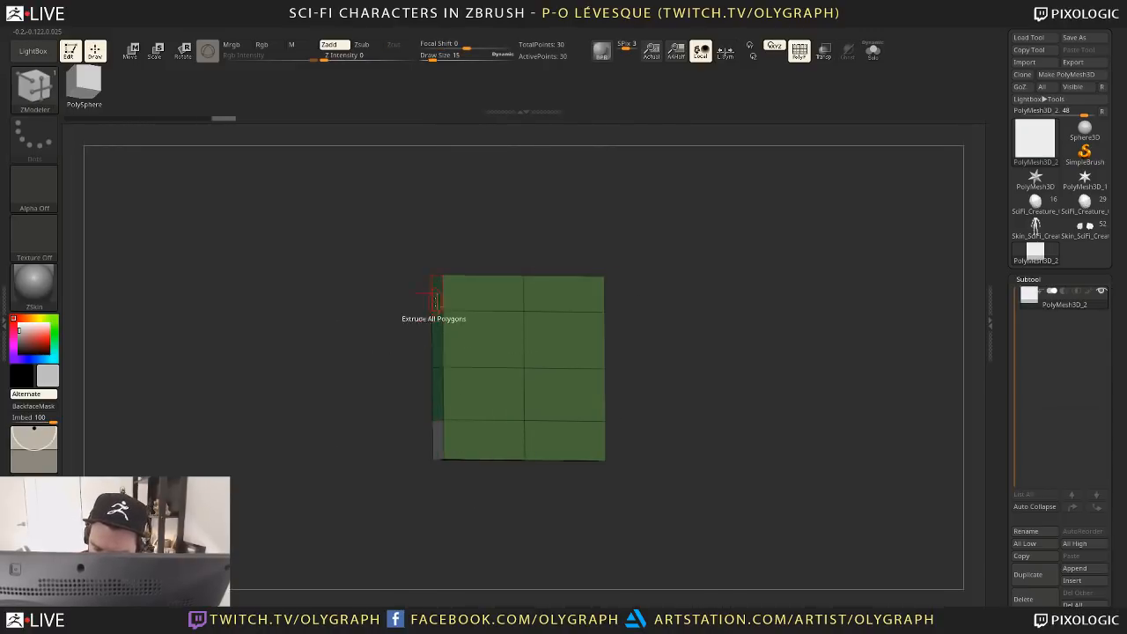
key("ctrl+z")
key("space")
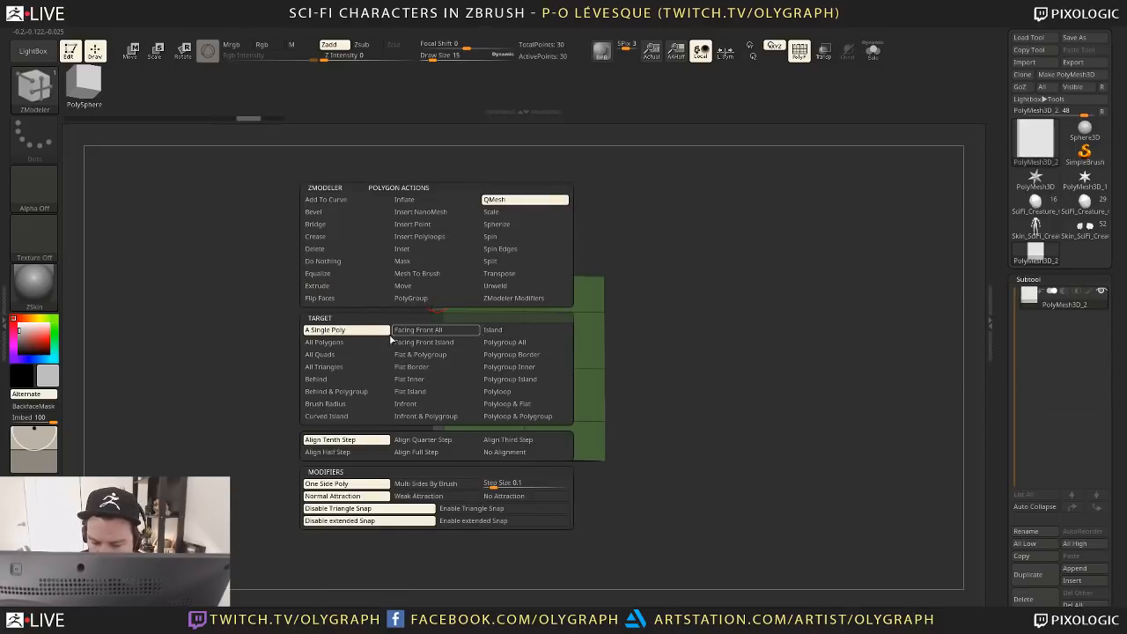
left_click_drag(434, 298, 388, 277)
left_click_drag(665, 293, 612, 293)
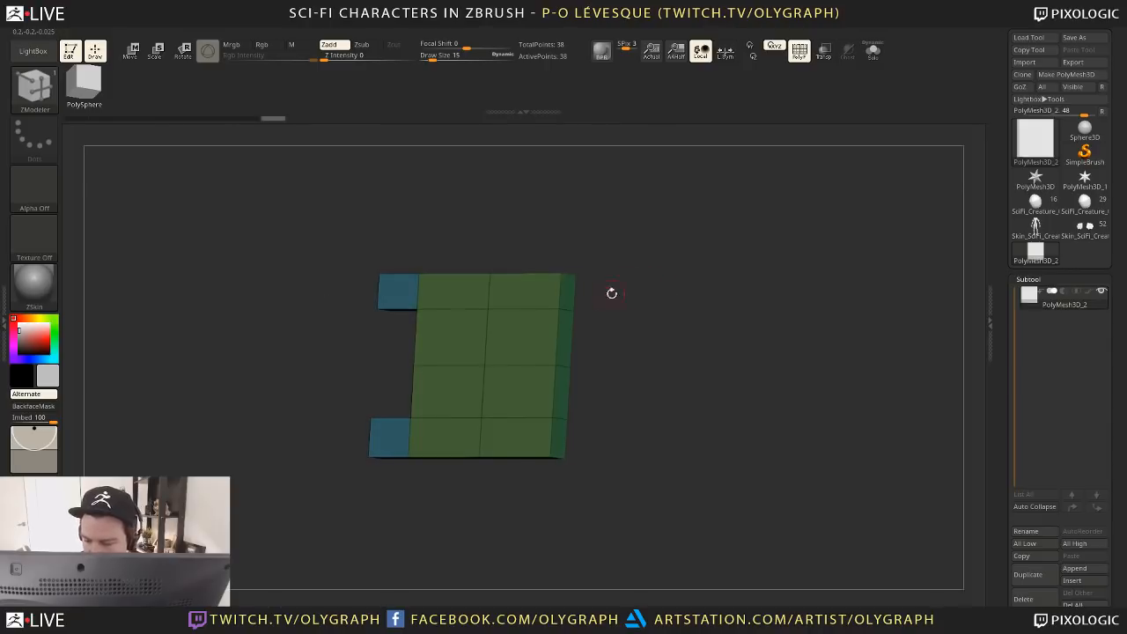
left_click(566, 292, "alt")
left_click_drag(561, 436, 581, 432)
Try to isolate part of the plate's thickness from an edge-on view and restore the whole mesh
left_click_drag(630, 339, 697, 323, "shift")
left_click_drag(663, 397, 660, 251)
mouse_move(262, 298)
left_mouse_down("ctrl+shift")
mouse_move(640, 411)
mouse_move(647, 400)
left_mouse_up("ctrl+shift")
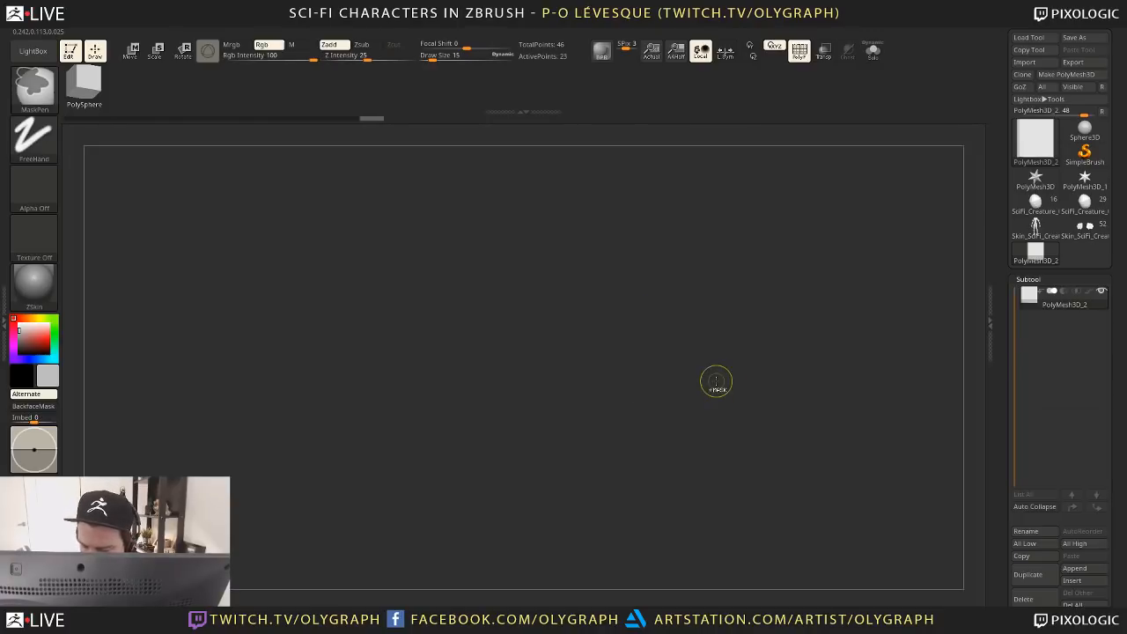
left_click(710, 383, "ctrl+shift")
mouse_move(709, 382)
left_mouse_down()
mouse_move(708, 430)
mouse_move(685, 352)
left_mouse_up()
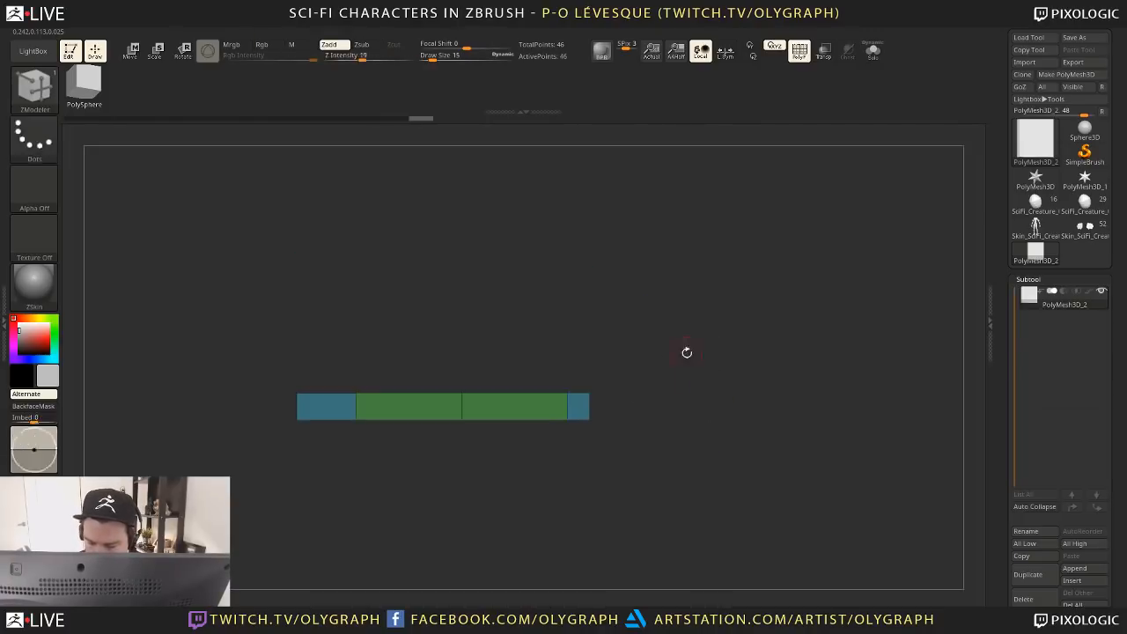
mouse_move(714, 415)
left_mouse_down("ctrl+shift")
mouse_move(252, 496)
mouse_move(231, 485)
left_mouse_up("ctrl+shift")
left_click(538, 470, "ctrl+shift")
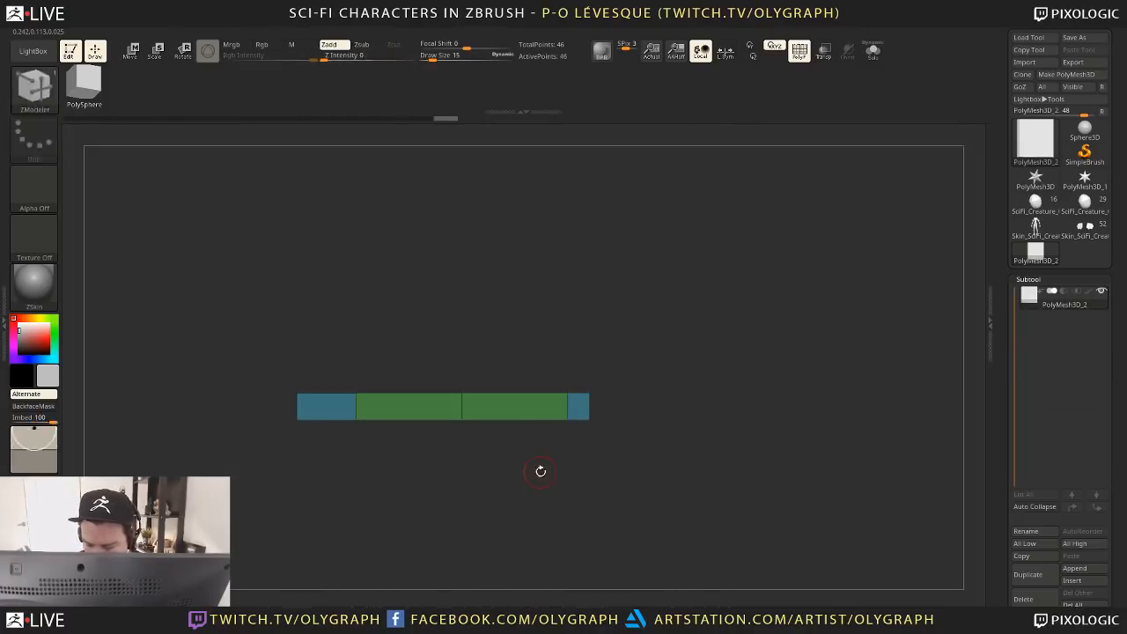
Crease the H-shaped plate's edges with crease level 2 and turn on Dynamic subdivision
mouse_move(538, 470)
left_mouse_down()
mouse_move(458, 393)
mouse_move(445, 435)
mouse_move(462, 412)
mouse_move(687, 320)
mouse_move(657, 294)
mouse_move(675, 408)
left_mouse_up()
left_click_drag(663, 367, 665, 360)
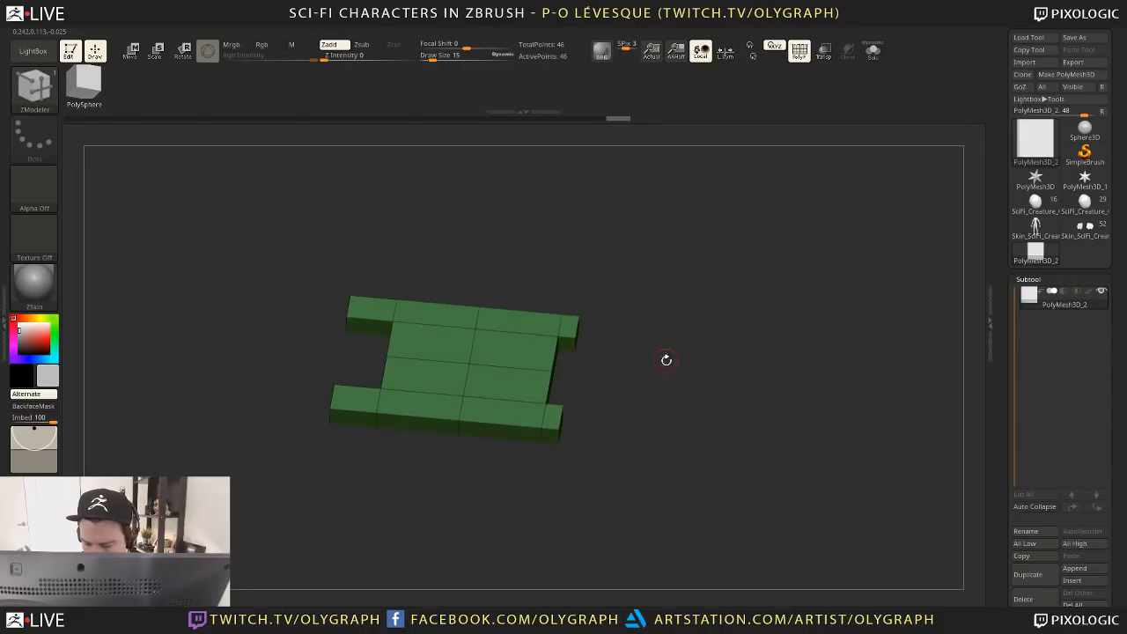
key("space")
left_click(644, 331)
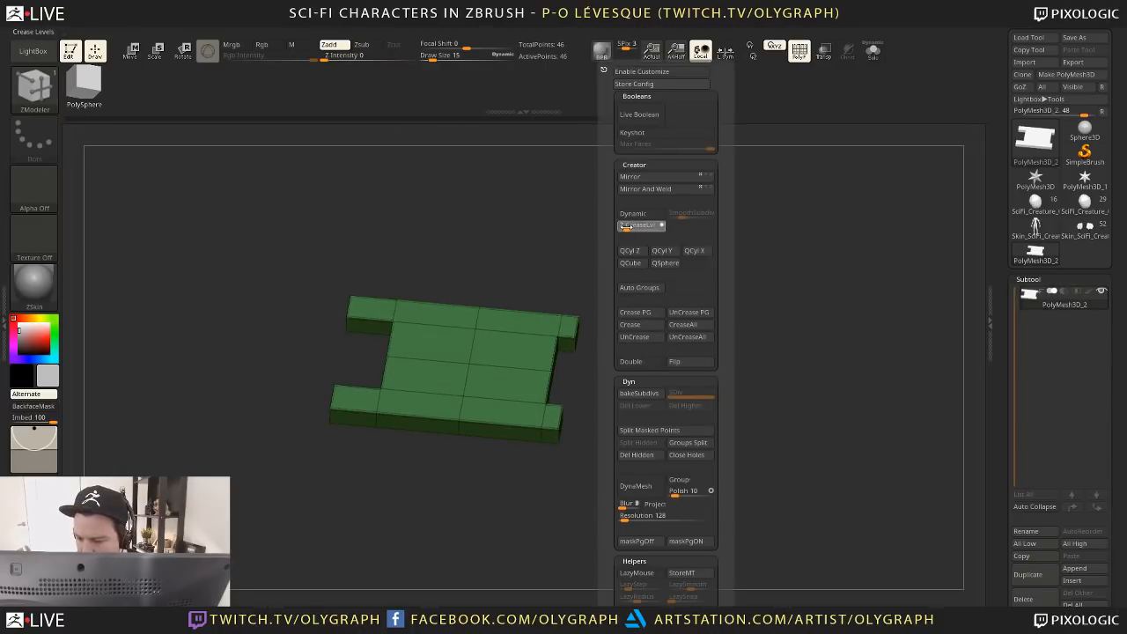
left_click(632, 214)
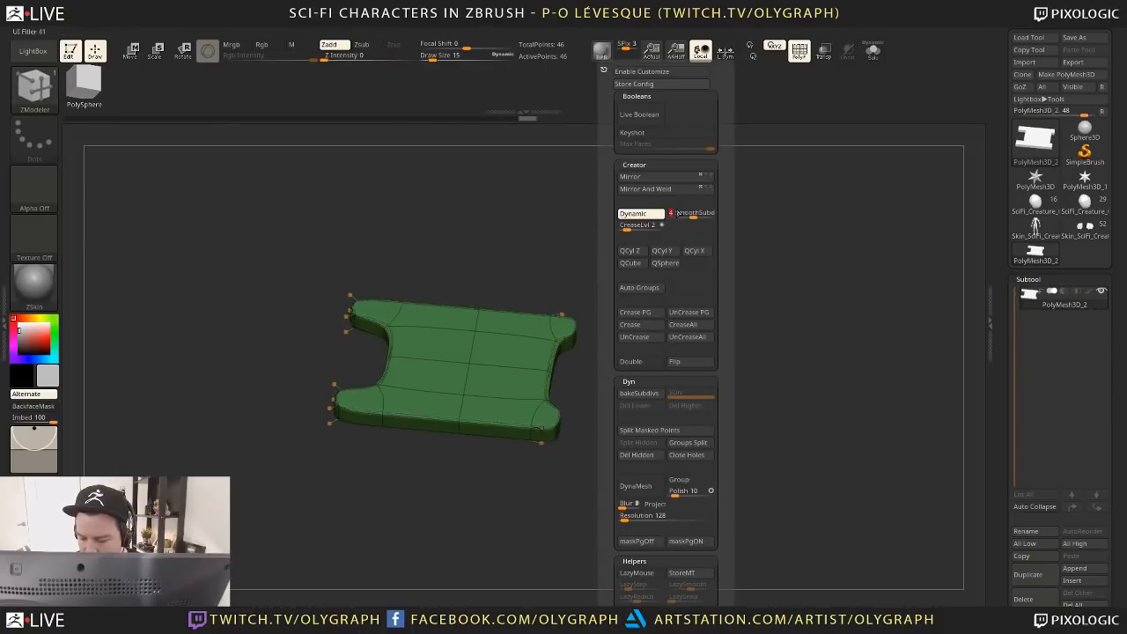
Turn off the dynamic subdivision preview and insert two horizontal edge loops across the plate's upper tabs with ZModeler
mouse_move(573, 282)
left_mouse_down("shift")
mouse_move(637, 307)
mouse_move(587, 321)
mouse_move(644, 348)
mouse_move(712, 344)
left_mouse_up("shift")
key("shift+f")
left_click_drag(637, 342, 636, 334, "alt")
key("shift+d")
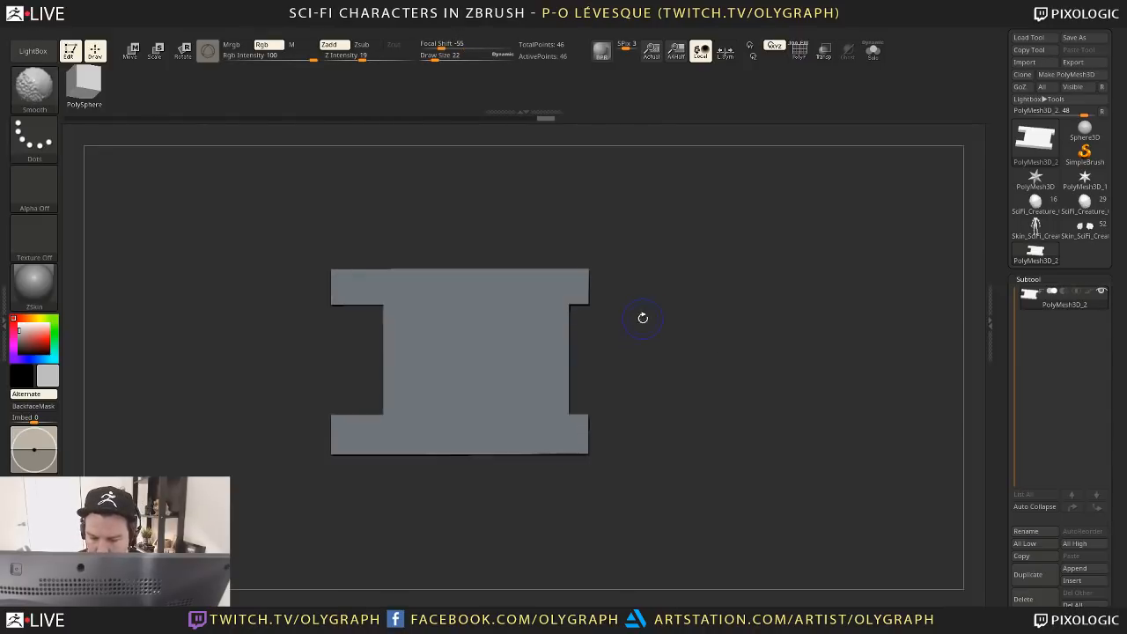
key("shift+f")
key("b")
key("z")
key("m")
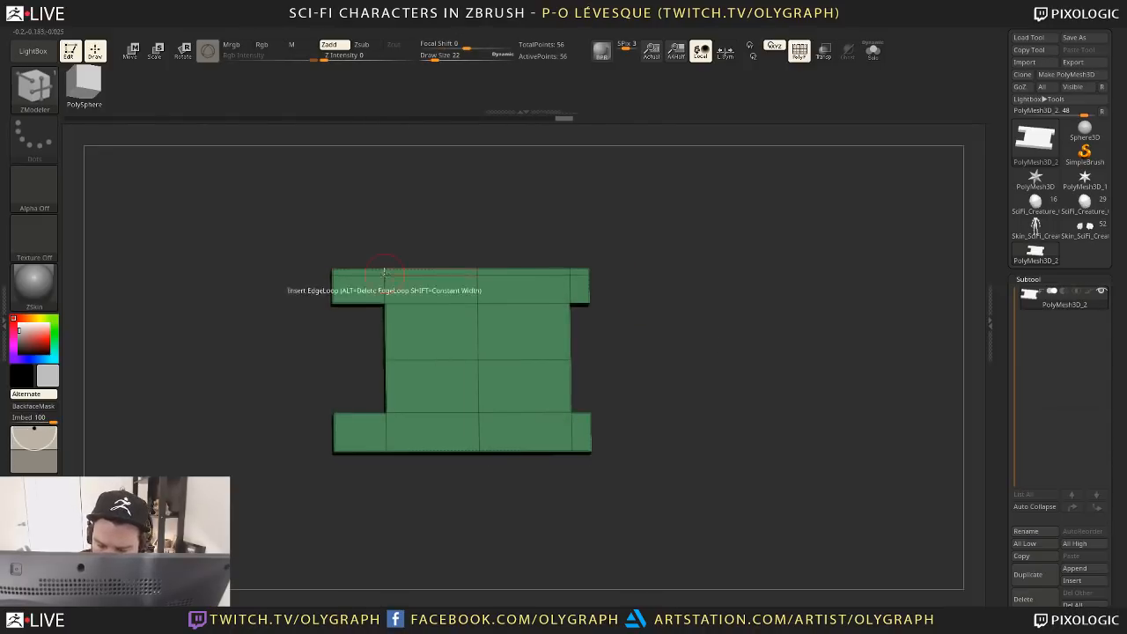
left_click(384, 291)
left_click_drag(280, 370, 369, 285)
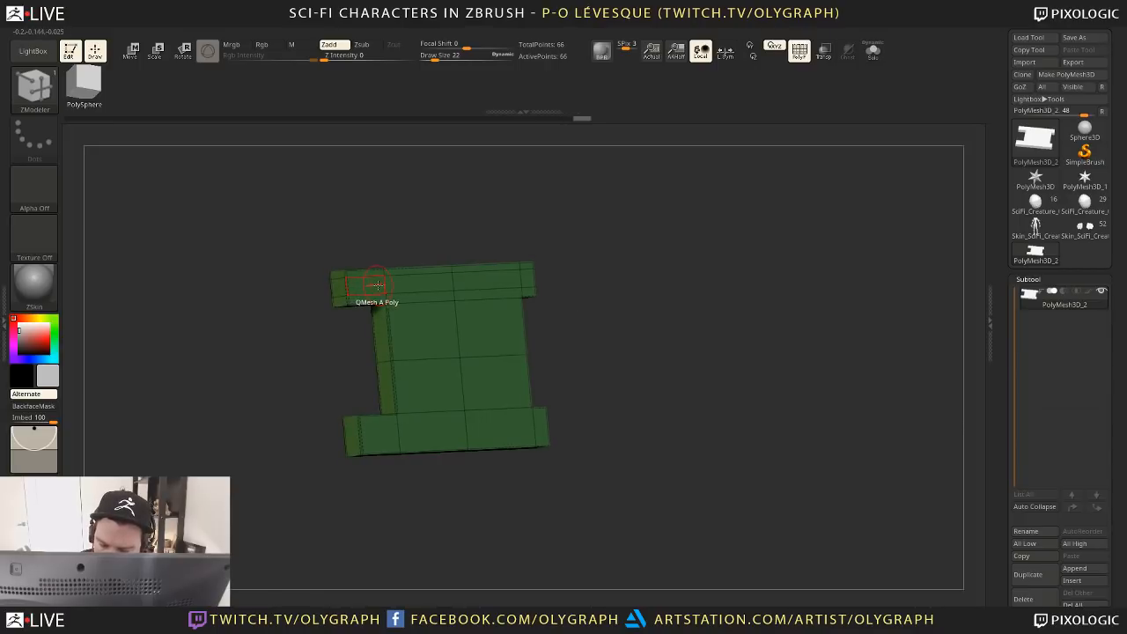
Extrude the band between the new upper loops outward with QMesh targeting Polyloop, and crease the polygroup borders
key("space")
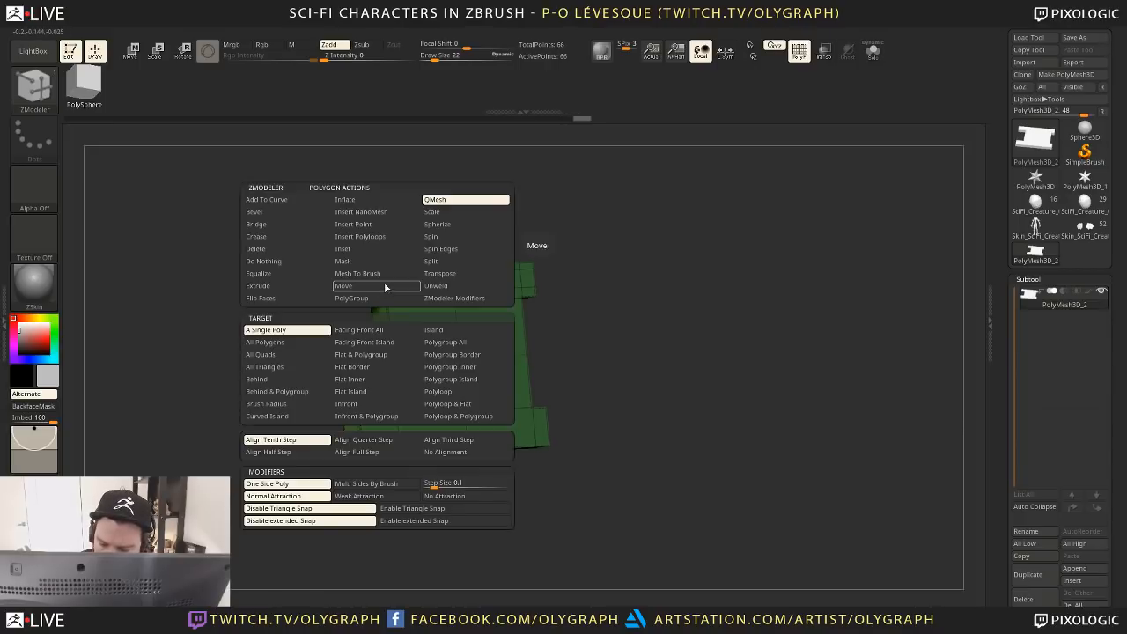
left_click(477, 396)
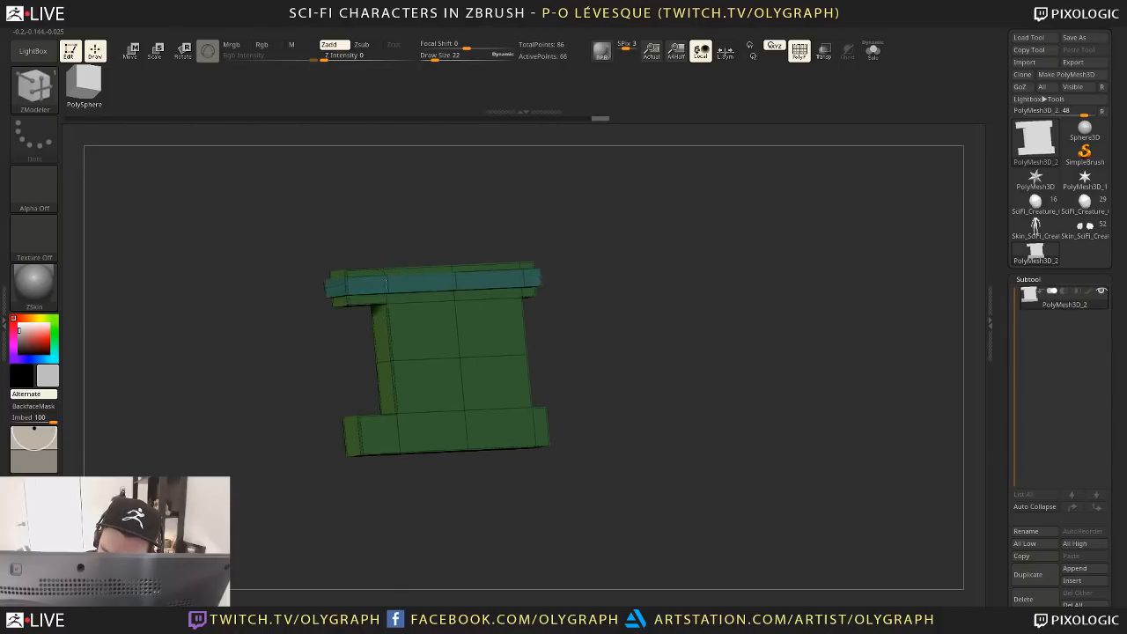
key("2")
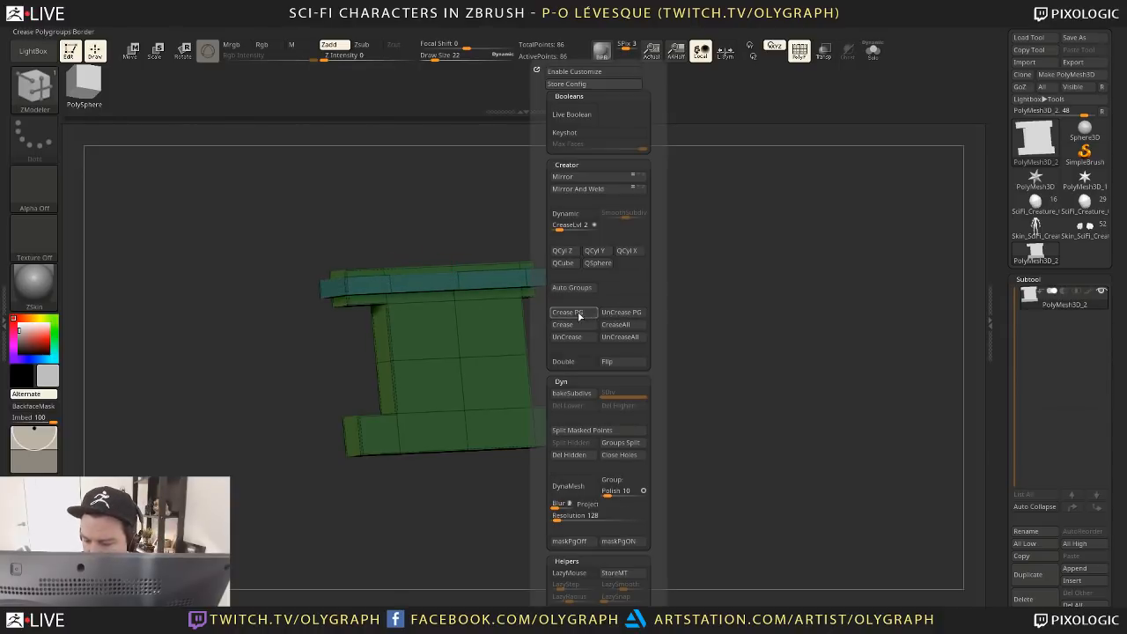
left_click(579, 314)
Turn on Dynamic subdivision, then mirror and weld the plate vertically so the lower end repeats the upper band
left_click_drag(647, 312, 664, 277)
key("d")
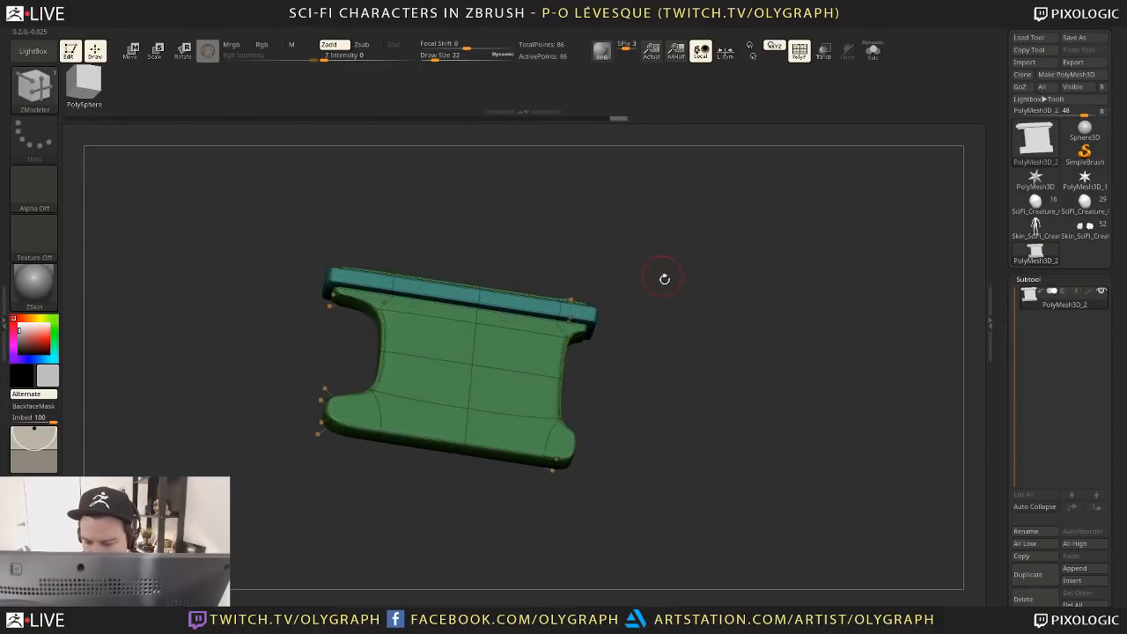
key("shift+f")
left_click_drag(678, 323, 665, 302, "shift")
key("2")
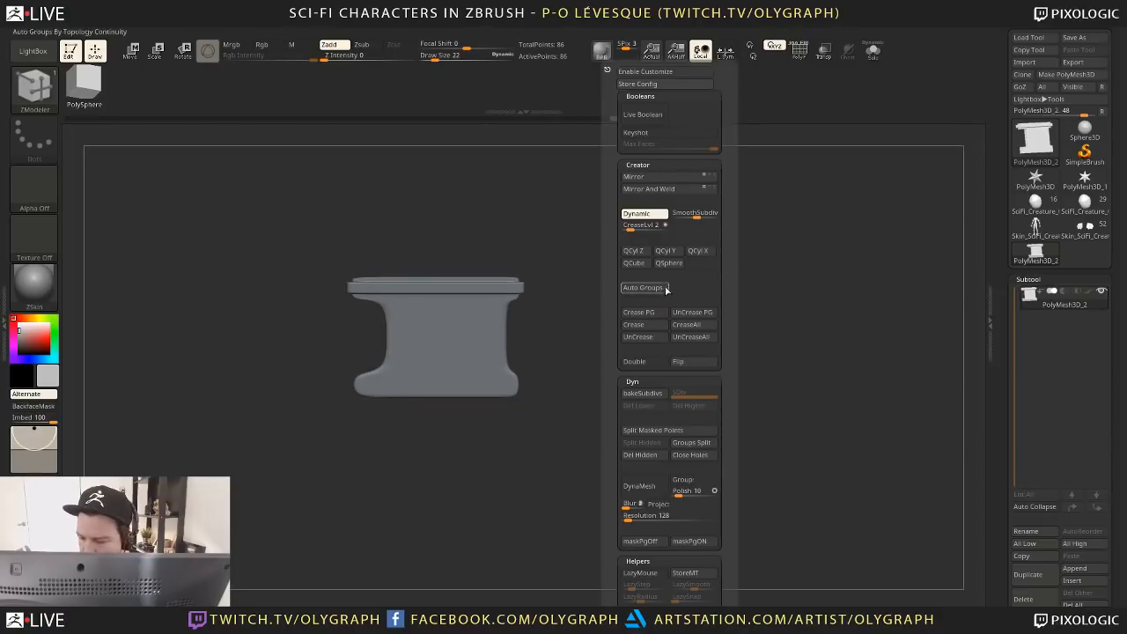
left_click(710, 188)
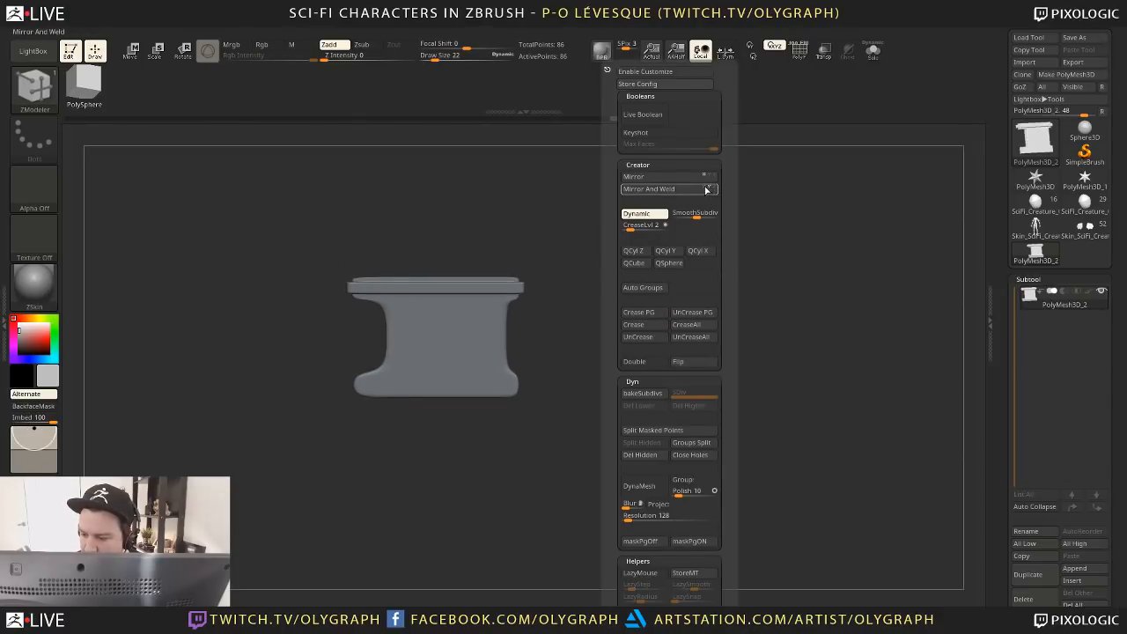
left_click(683, 190)
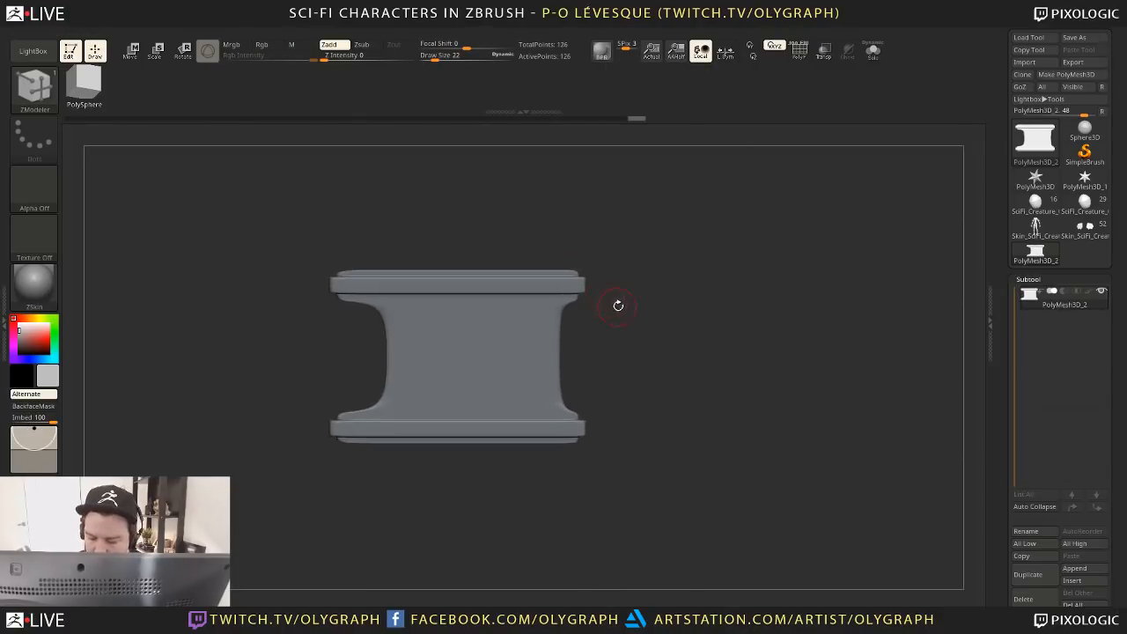
Insert horizontal edge loops in the plate's middle section and extrude the band above its centre line outward with QMesh
mouse_move(583, 318)
left_mouse_down()
mouse_move(614, 322)
mouse_move(557, 305)
mouse_move(636, 312)
mouse_move(621, 309)
left_mouse_up()
key("shift+f")
key("b")
key("z")
key("m")
left_click(356, 344)
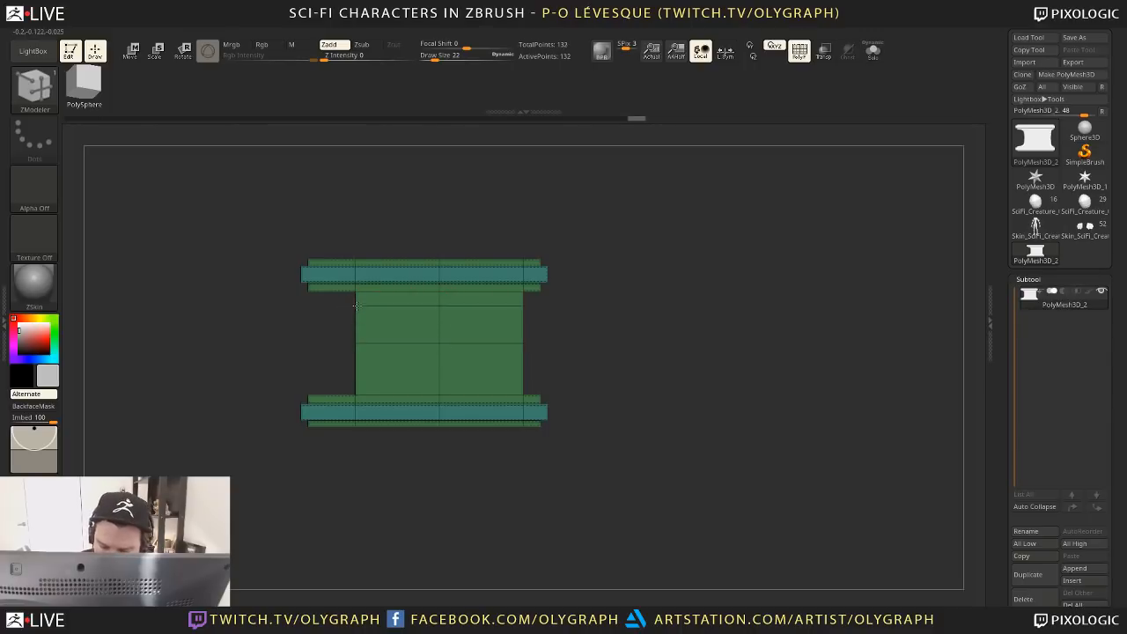
mouse_move(357, 369)
left_mouse_down()
mouse_move(357, 380)
mouse_move(361, 371)
left_mouse_up()
left_click_drag(435, 324, 424, 323)
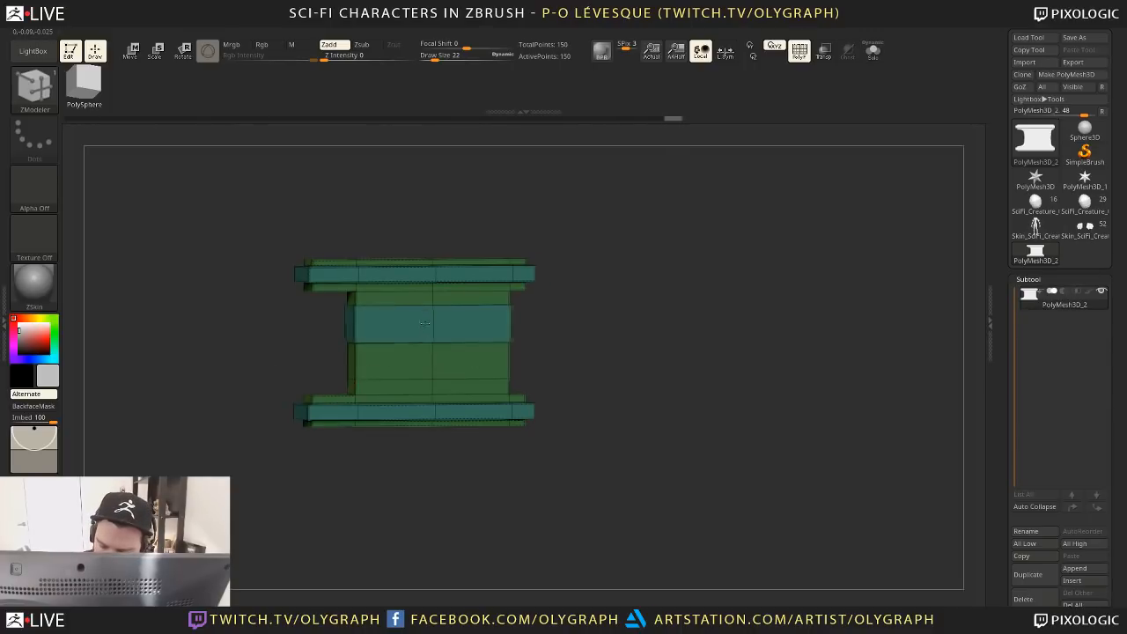
Mirror and weld the plate vertically to complete the raised middle block, and turn Dynamic subdivision on
left_click_drag(594, 307, 563, 309, "shift")
mouse_move(294, 328)
left_mouse_down("ctrl")
mouse_move(650, 344)
mouse_move(626, 291)
mouse_move(617, 320)
mouse_move(678, 308)
mouse_move(604, 315)
mouse_move(649, 326)
mouse_move(619, 319)
mouse_move(660, 352)
mouse_move(652, 320)
left_mouse_up("ctrl")
left_click(605, 348, "ctrl")
key("w")
key("1")
left_click(637, 191)
key("q")
key("d")
key("shift+f")
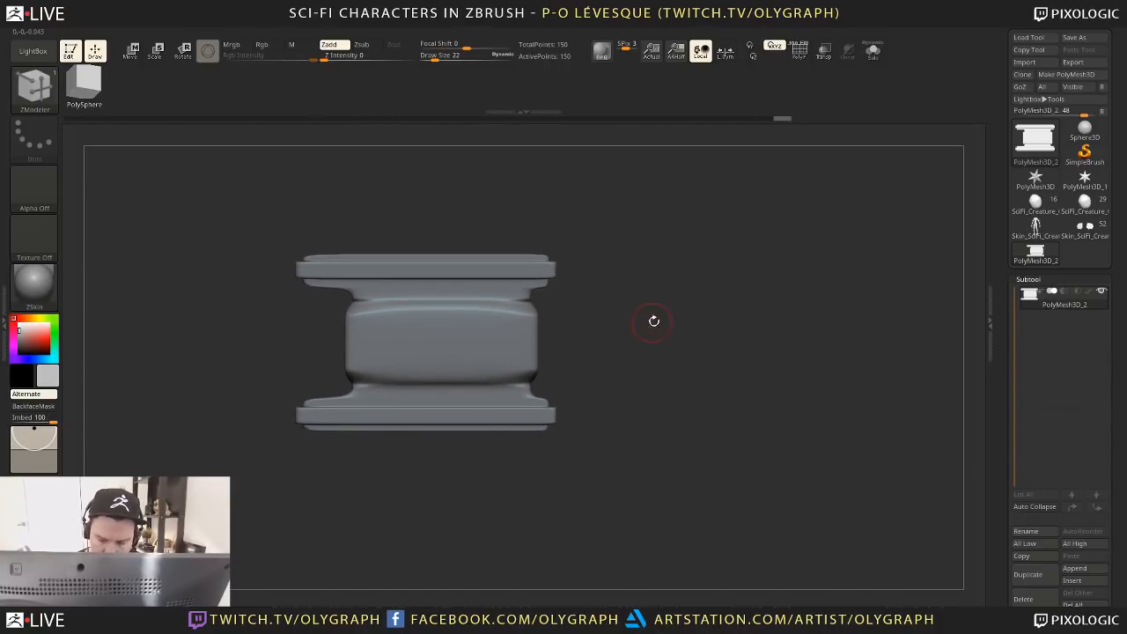
Create a new InsertMesh brush from the finished plate
key("b")
left_click(414, 604)
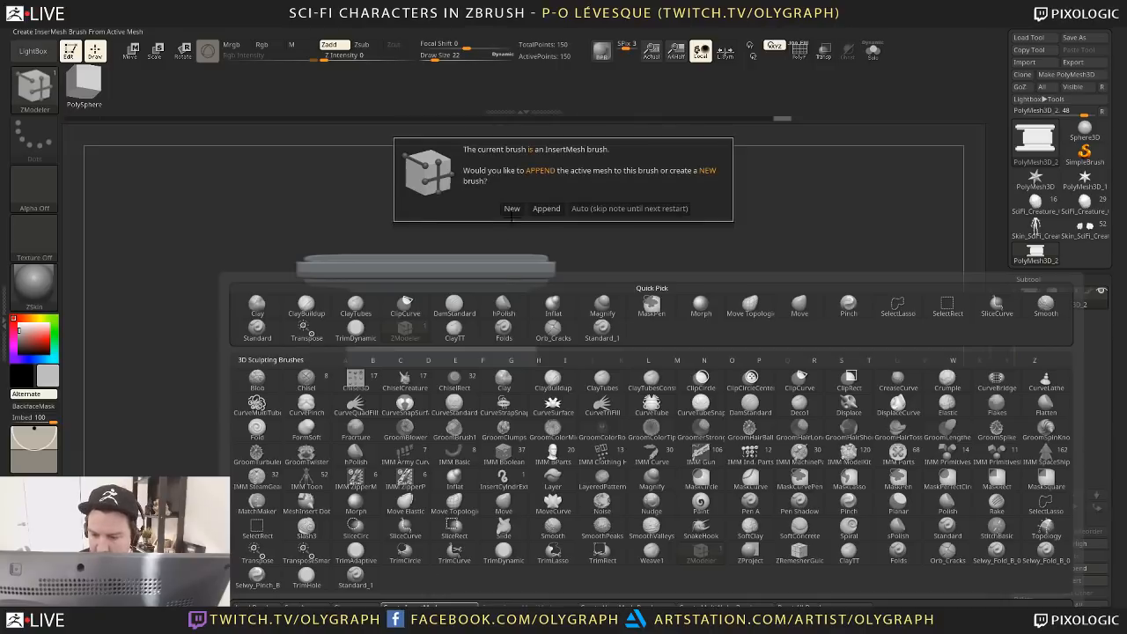
left_click(513, 210)
left_click_drag(457, 288, 771, 251)
key("ctrl+z")
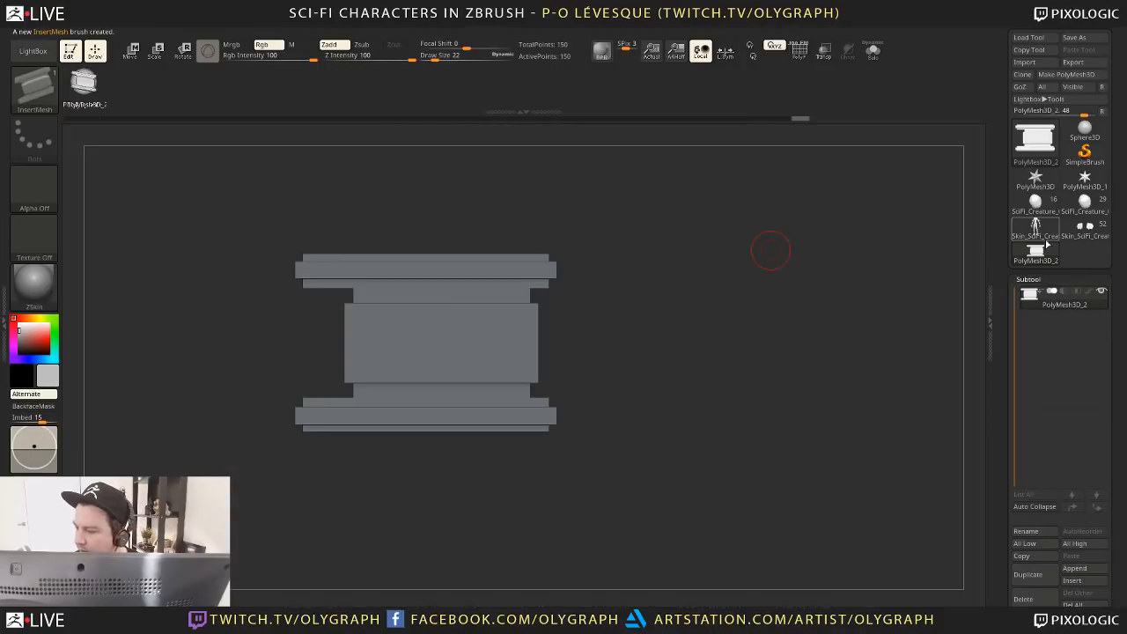
Switch to the sci-fi creature tool, append a Gear3D mesh as a subtool and select it
left_click(1074, 232)
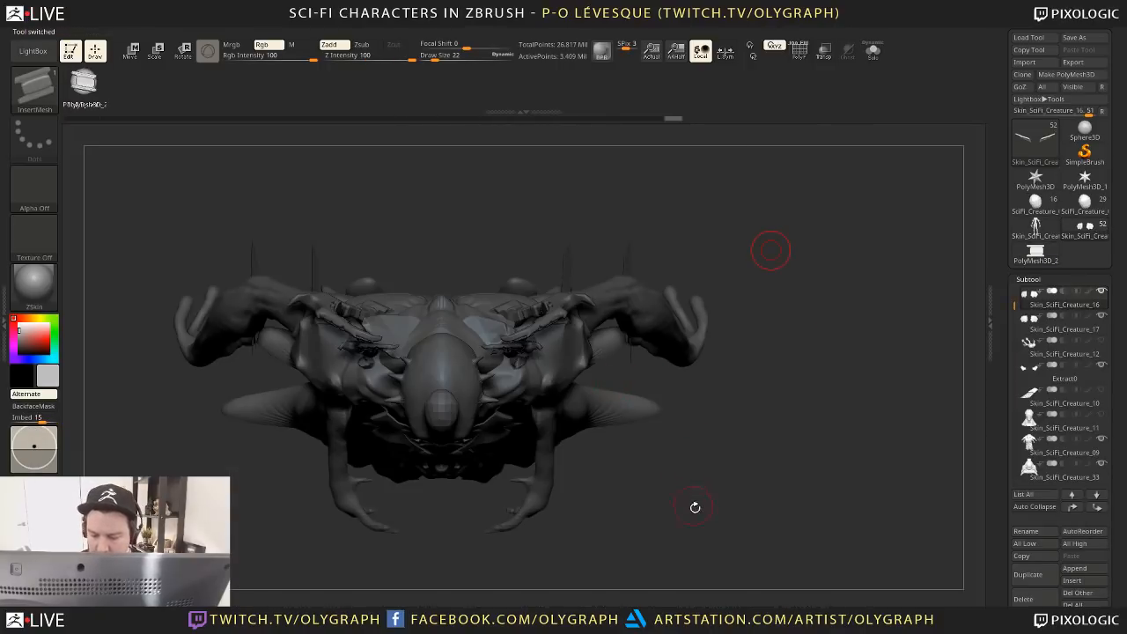
left_click_drag(695, 507, 624, 284)
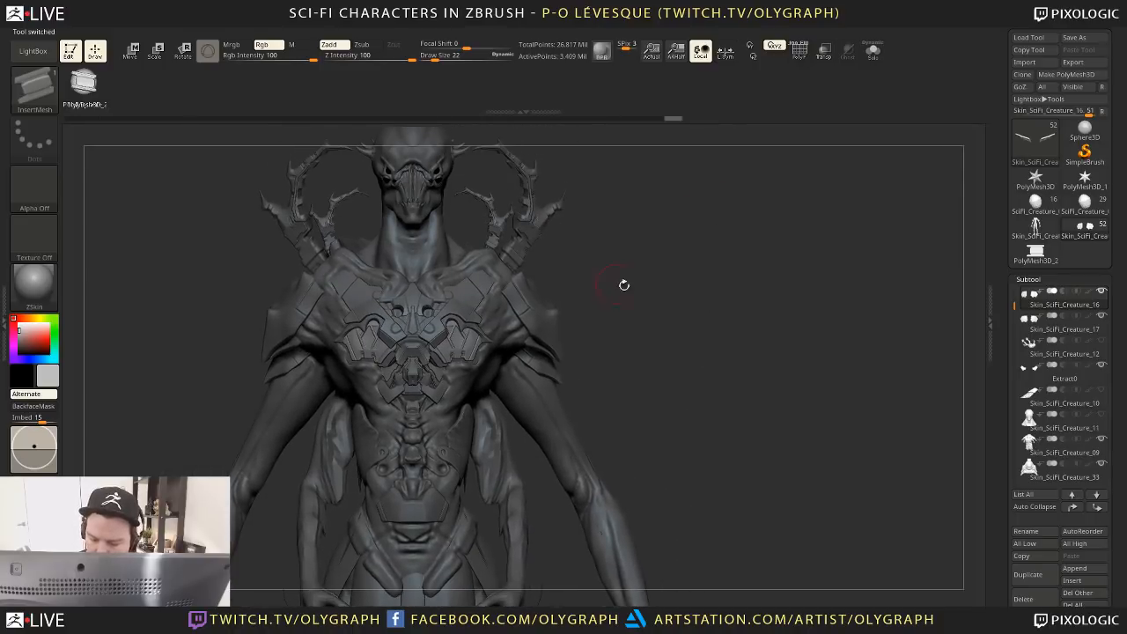
left_click(1076, 569)
left_click(821, 467)
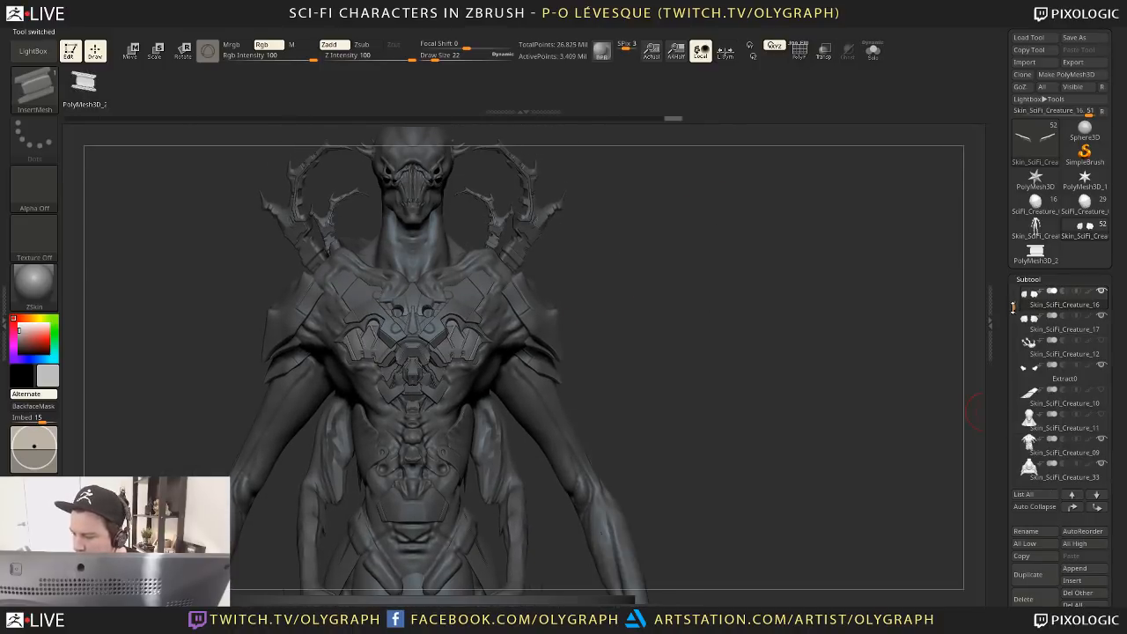
left_click_drag(1013, 307, 1015, 465)
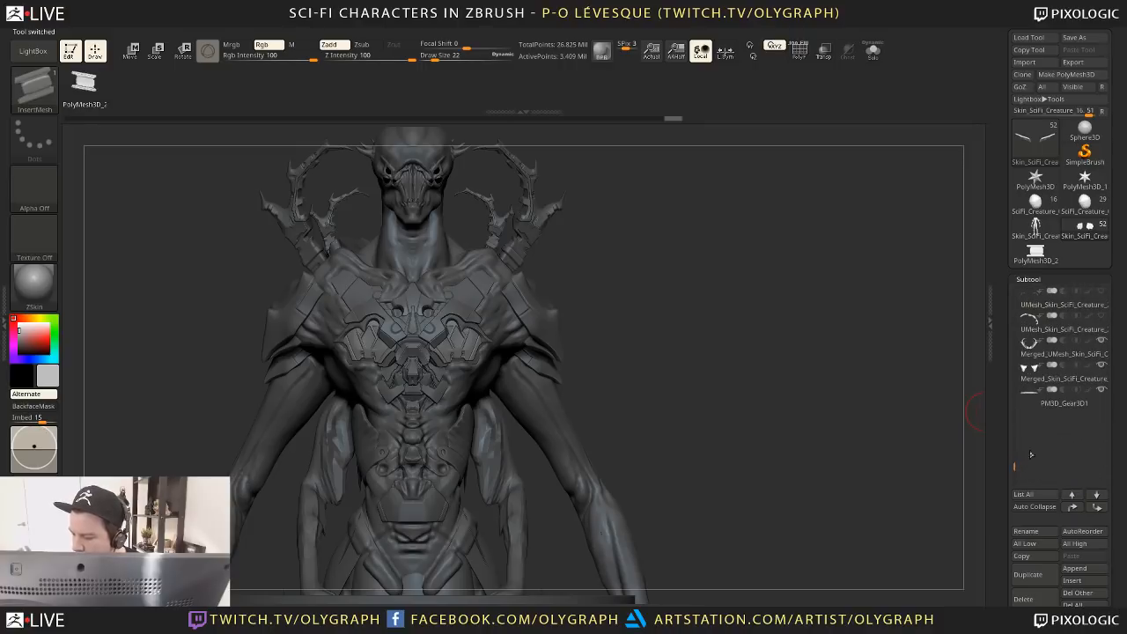
left_click(1033, 403)
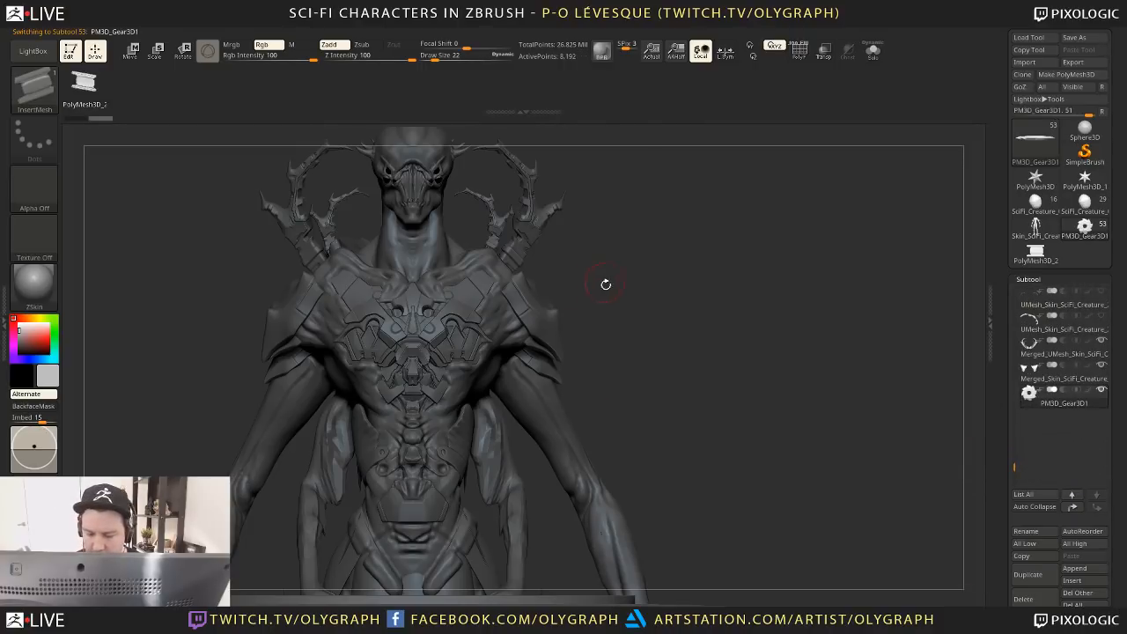
Insert a plate at the outer edge of the creature's left chest armour and adjust its placement with the gizmo
left_click_drag(606, 284, 627, 305, "alt")
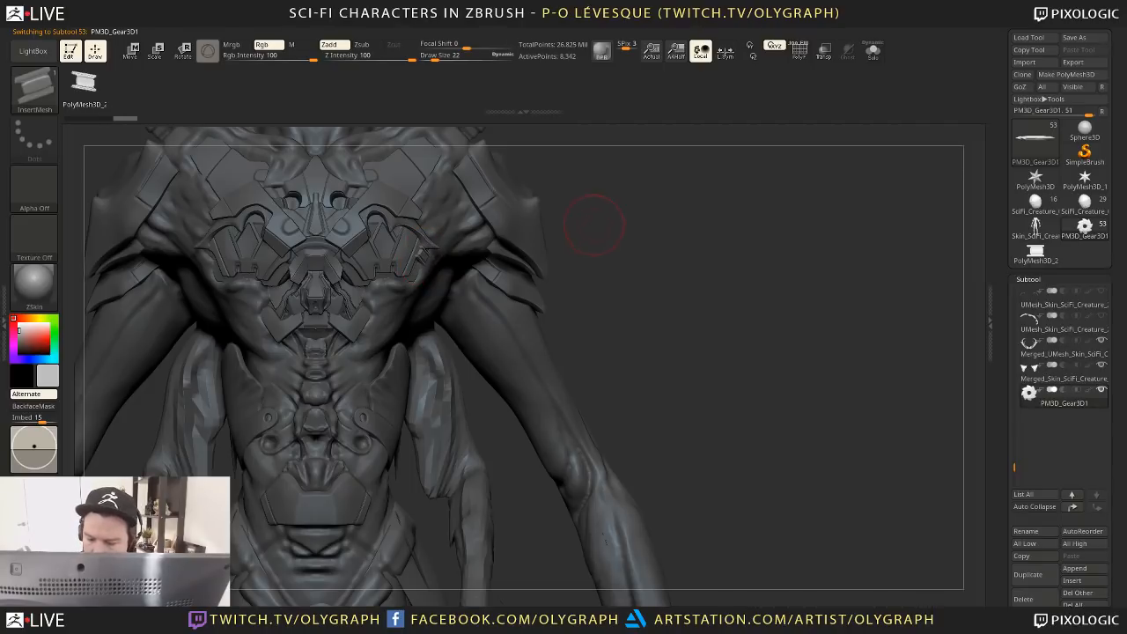
key("w")
key("y")
key("y")
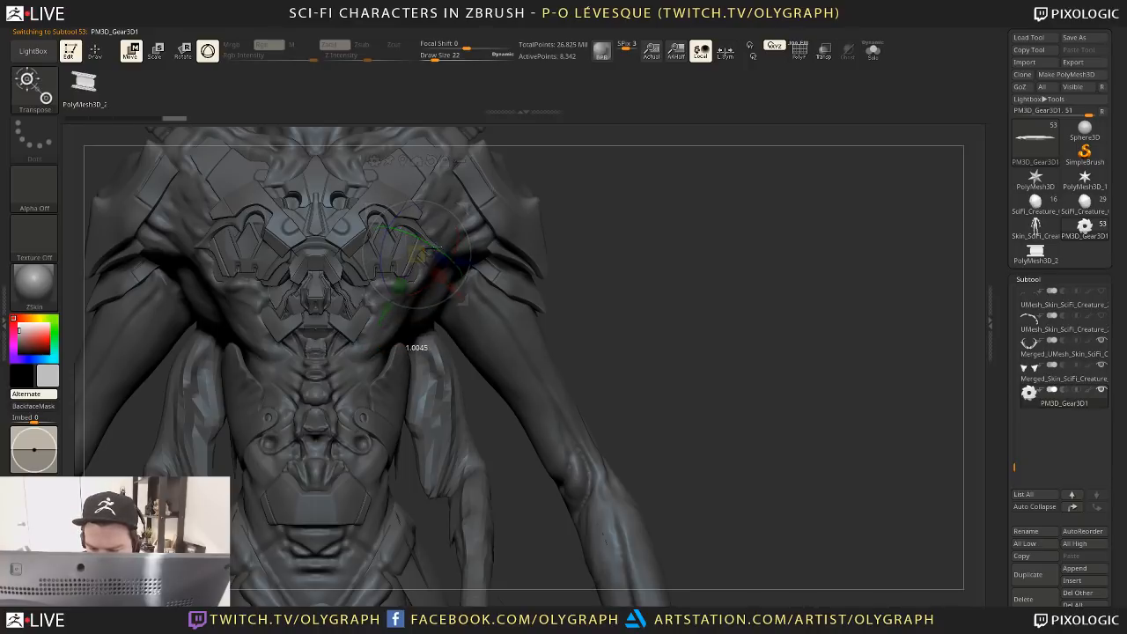
left_click_drag(445, 250, 492, 241)
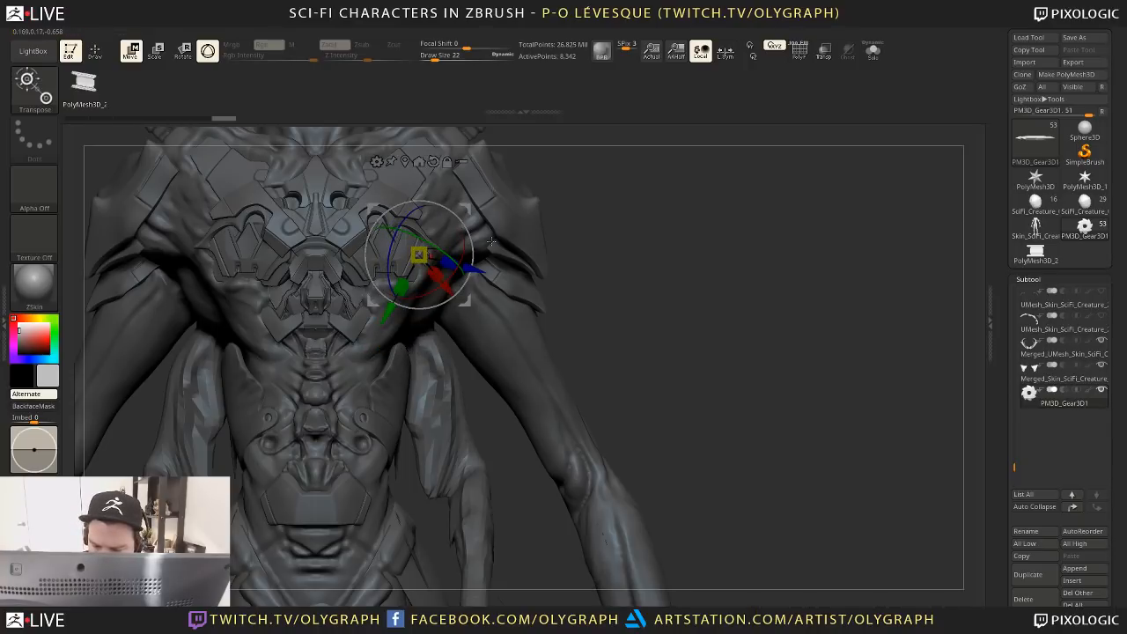
key("q")
Refine the first inserted plate's orientation against the chest armour from an angled view
mouse_move(618, 219)
left_mouse_down()
mouse_move(607, 211)
mouse_move(662, 189)
left_mouse_up()
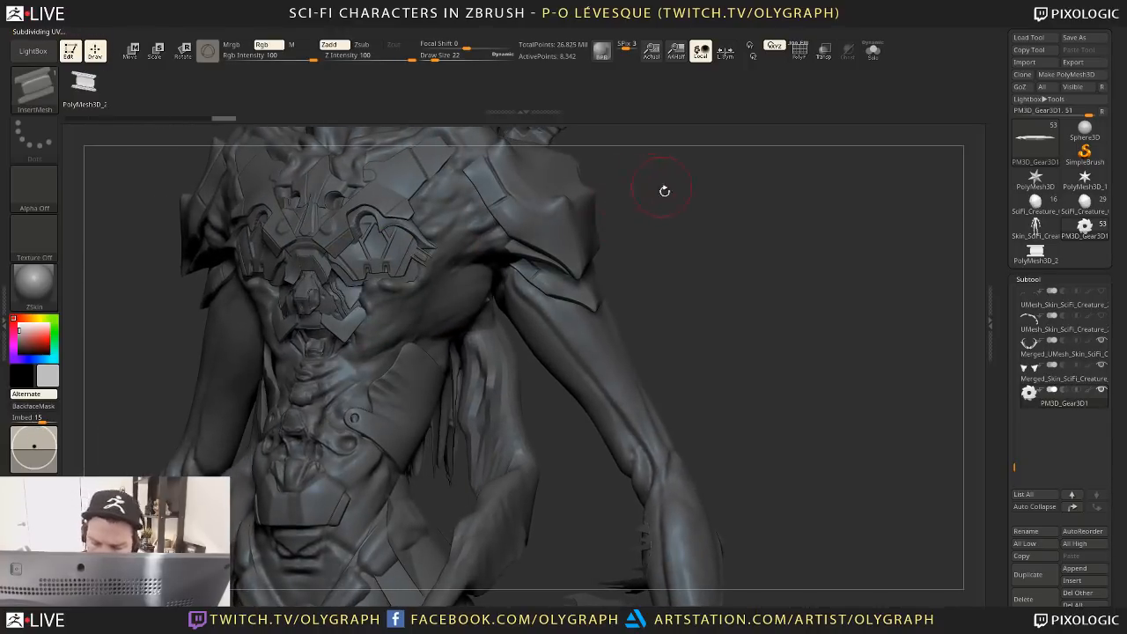
left_click_drag(686, 229, 758, 325, "shift")
key("w")
left_click_drag(421, 253, 415, 248)
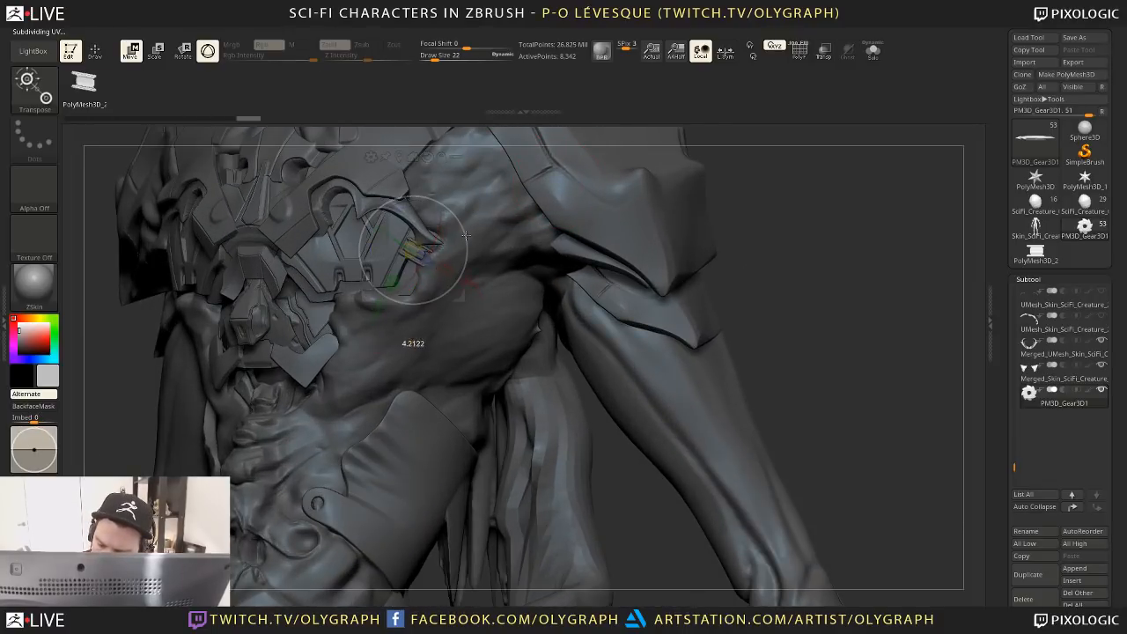
left_click_drag(787, 241, 815, 241)
key("q")
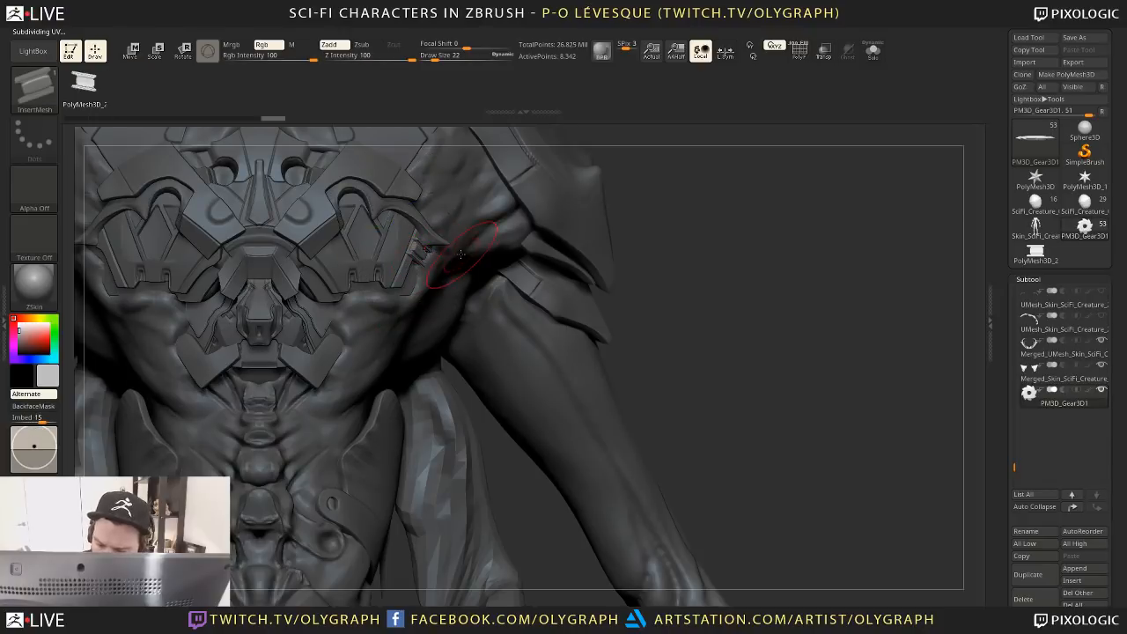
Insert a second plate below the first on the chest armour's outer edge and align it with the gizmo
key("w")
key("q")
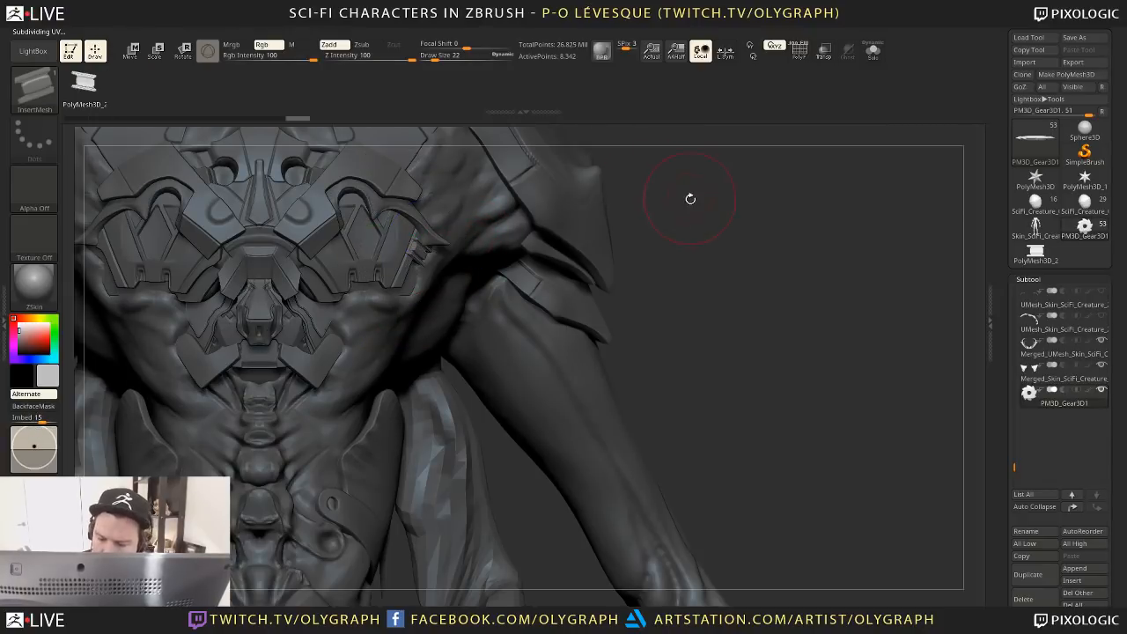
left_click_drag(690, 196, 638, 180)
key("w")
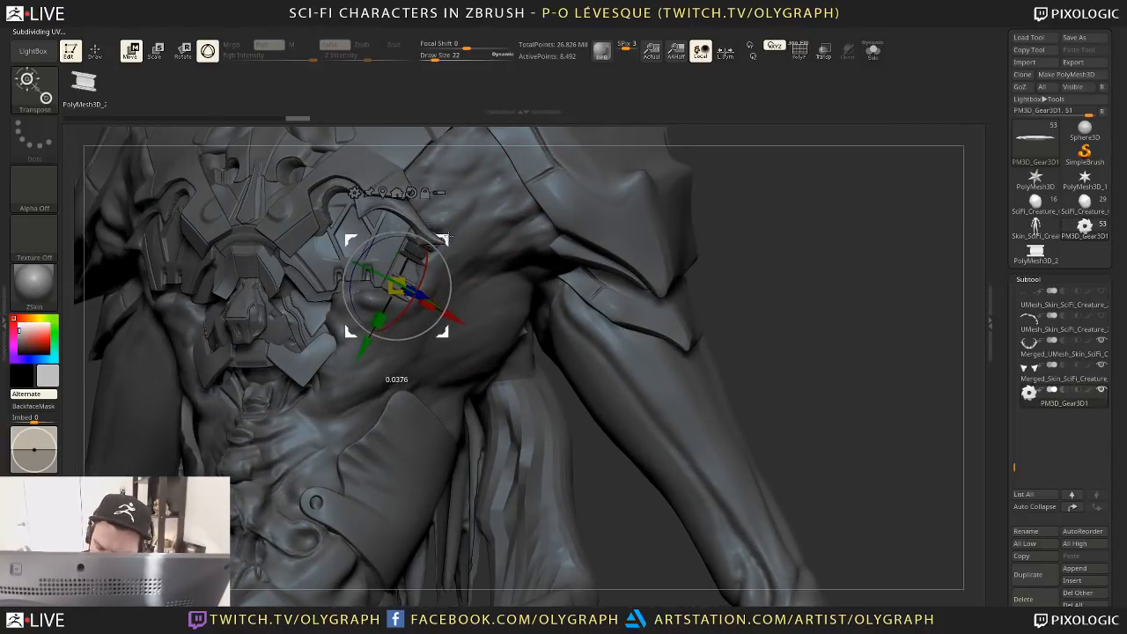
left_click_drag(733, 227, 493, 269)
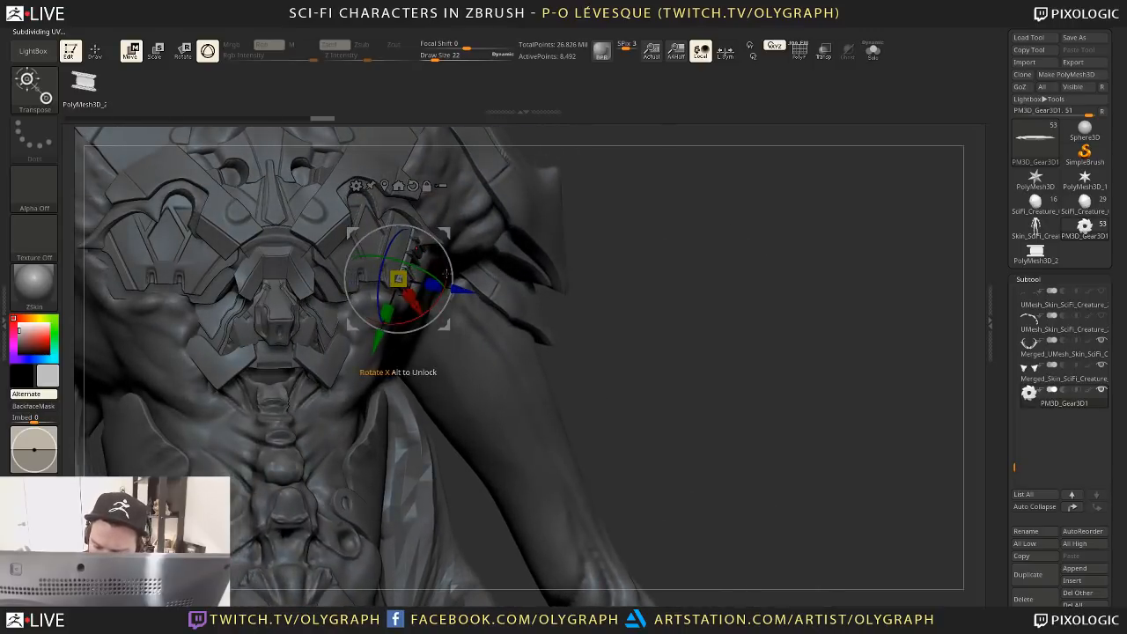
left_click_drag(581, 211, 448, 198)
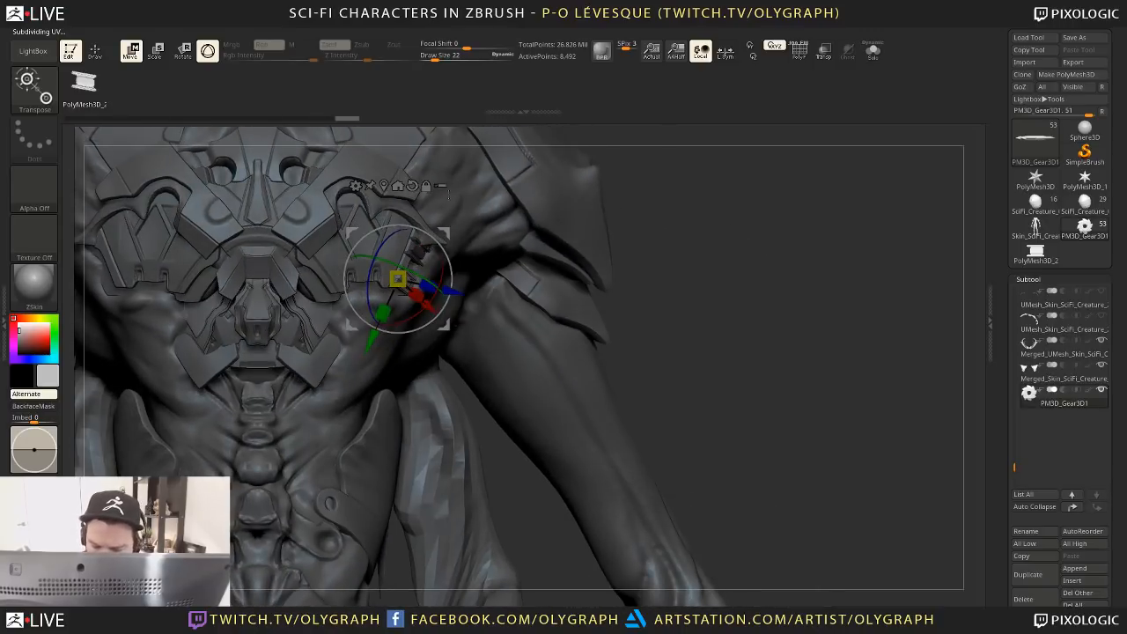
key("q")
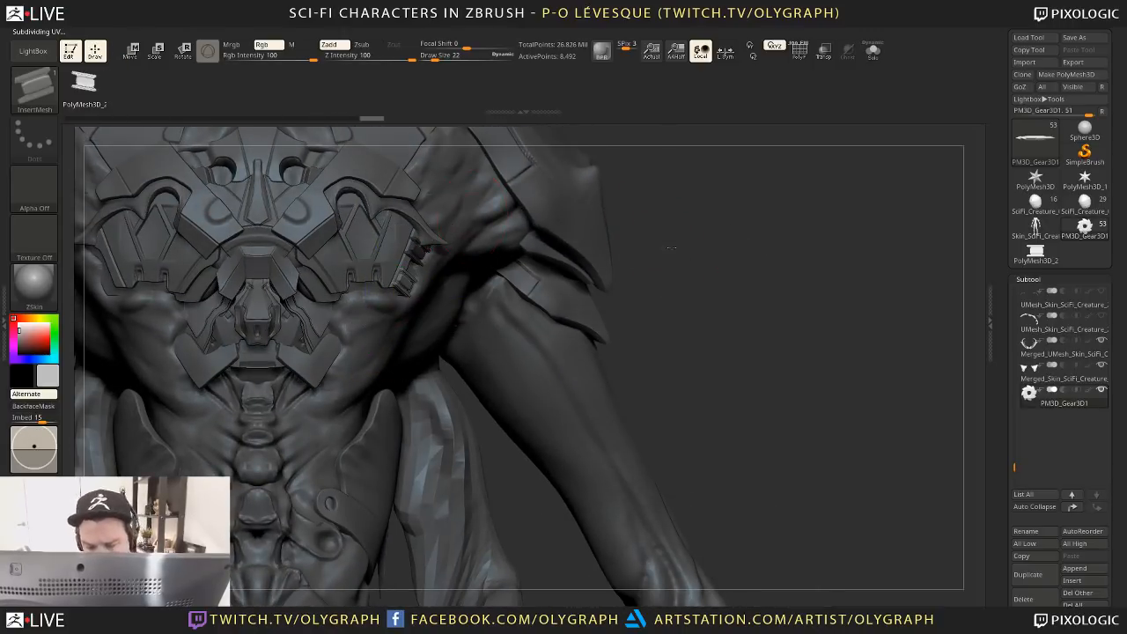
Insert a third plate at the outer edge of the upper left chest armour and rotate it to follow the surface
mouse_move(667, 247)
left_mouse_down()
mouse_move(740, 254)
mouse_move(670, 245)
mouse_move(649, 290)
mouse_move(509, 235)
left_mouse_up()
key("w")
left_click_drag(416, 320, 428, 234)
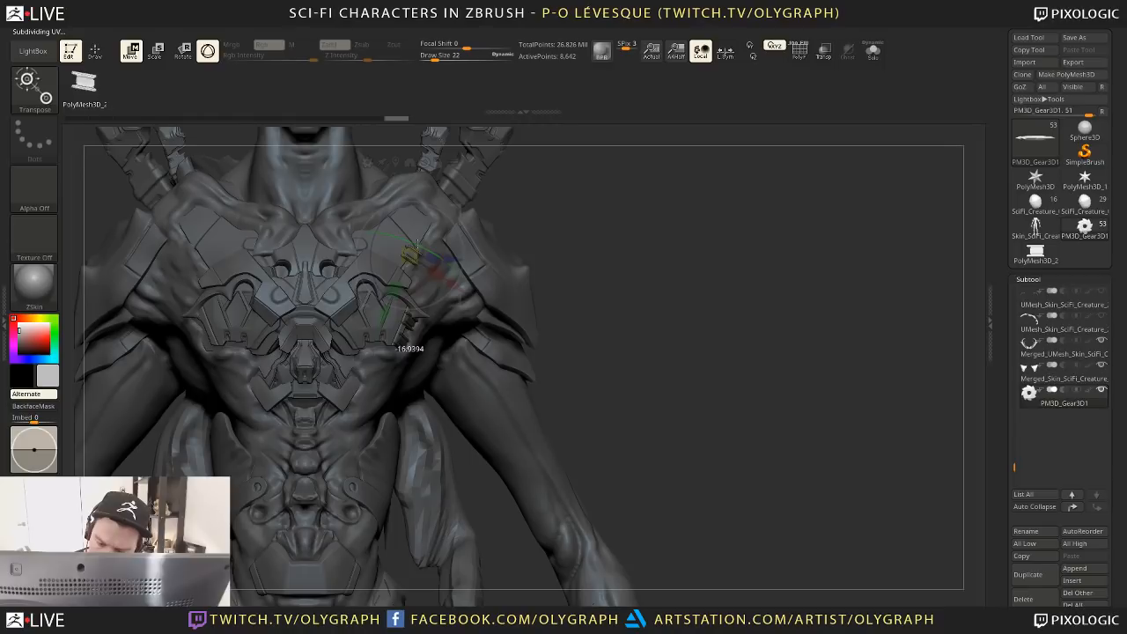
left_click_drag(417, 245, 421, 247)
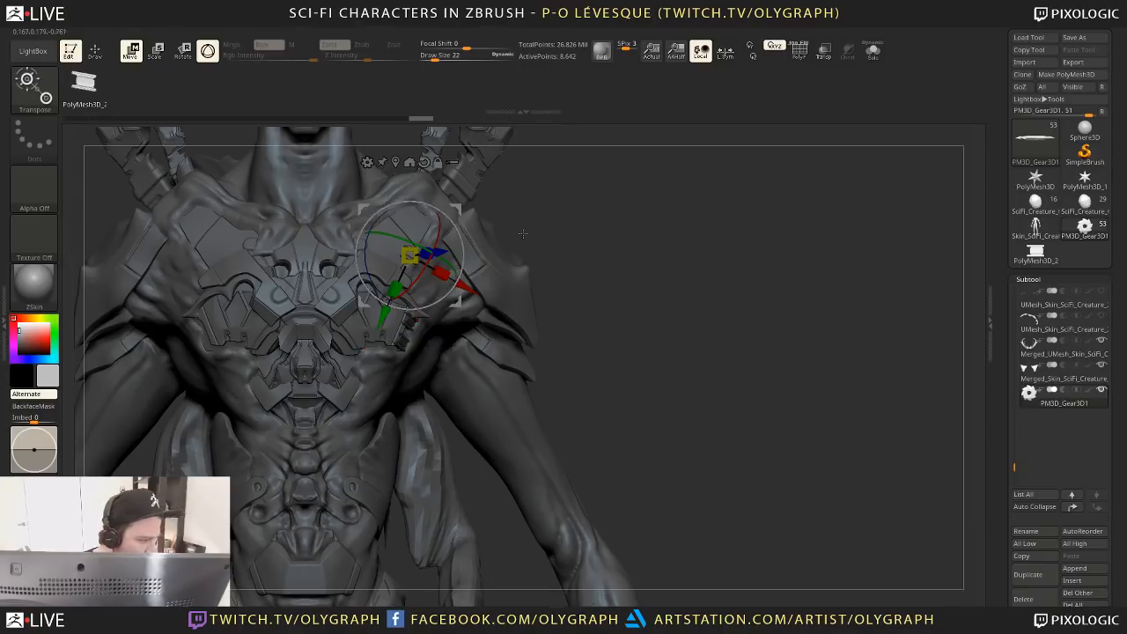
left_click_drag(620, 229, 599, 251)
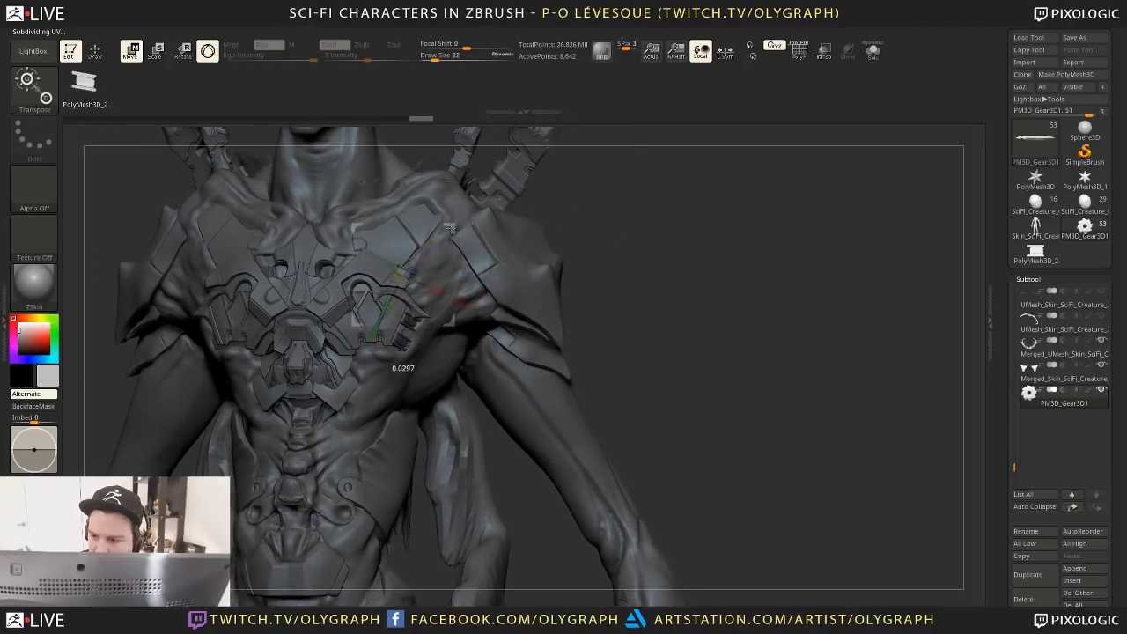
left_click_drag(452, 269, 452, 278)
left_click_drag(363, 336, 368, 327)
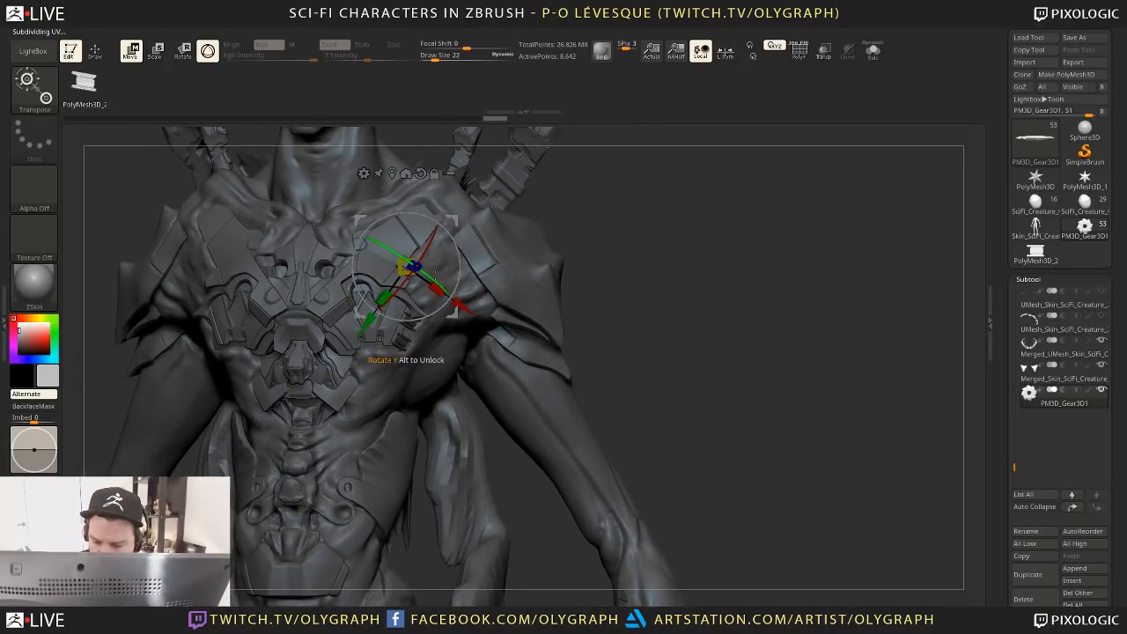
left_click_drag(437, 277, 424, 276)
Fine-tune the third plate's depth and rotation against the chest armour with the gizmo, checking it from the front and side
right_click_drag(498, 263, 536, 226)
left_click_drag(446, 262, 445, 262)
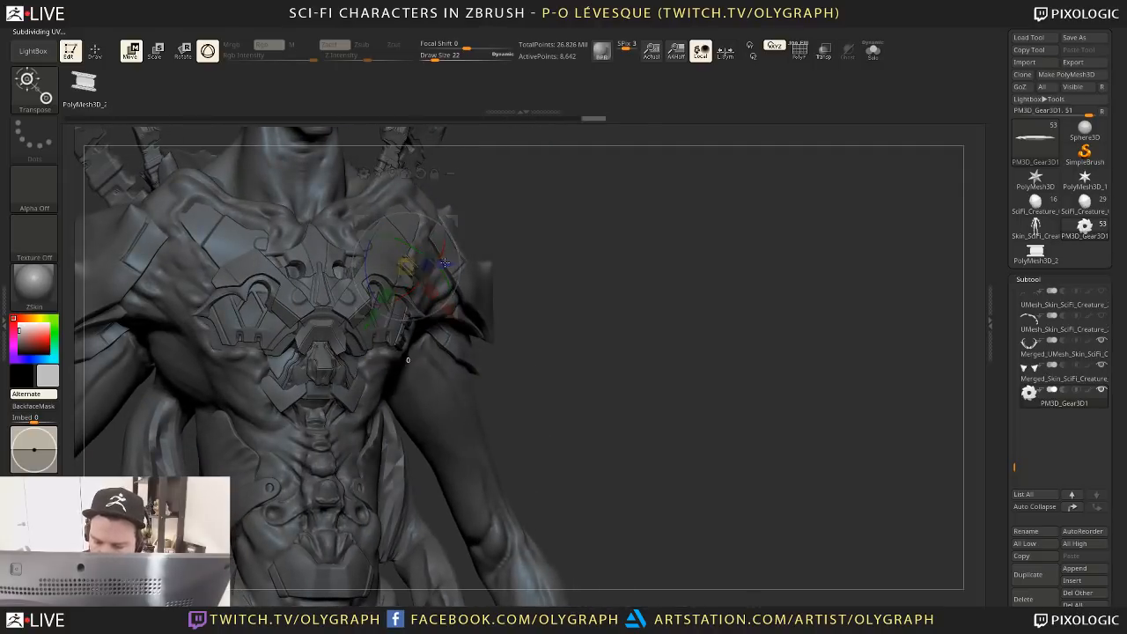
right_click_drag(493, 264, 432, 275)
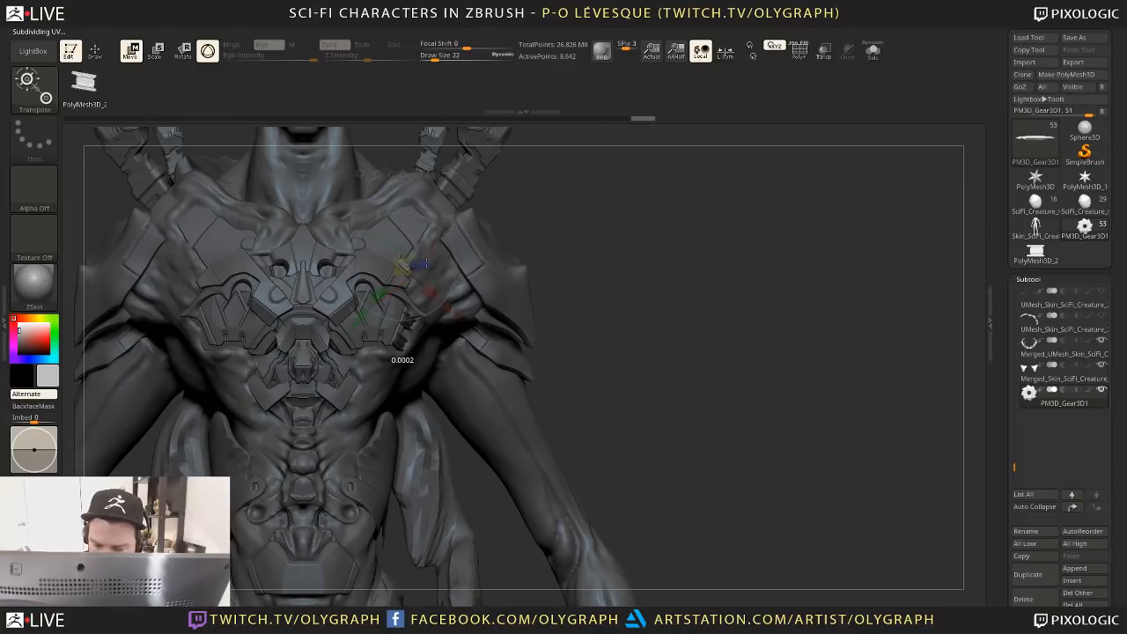
right_click_drag(558, 212, 608, 211)
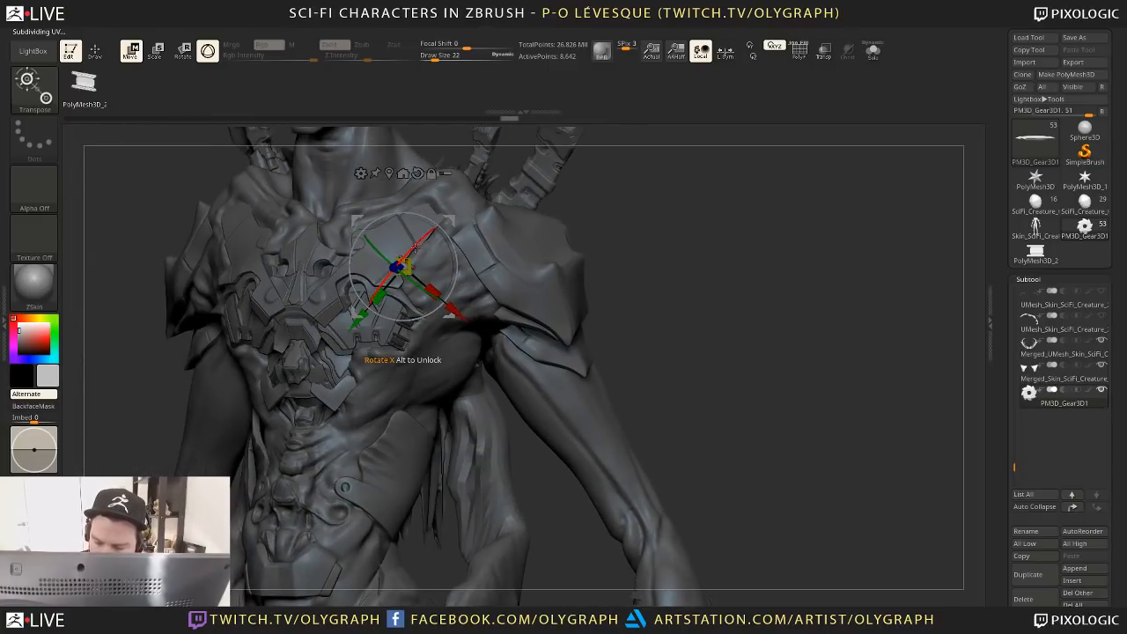
right_click_drag(478, 222, 448, 246)
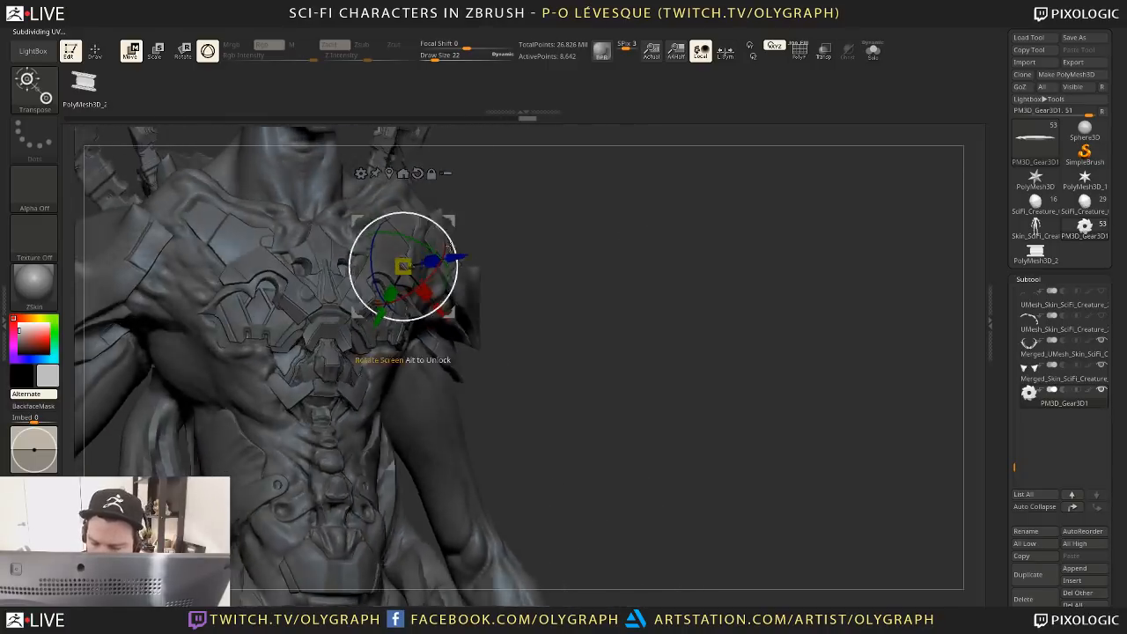
key("q")
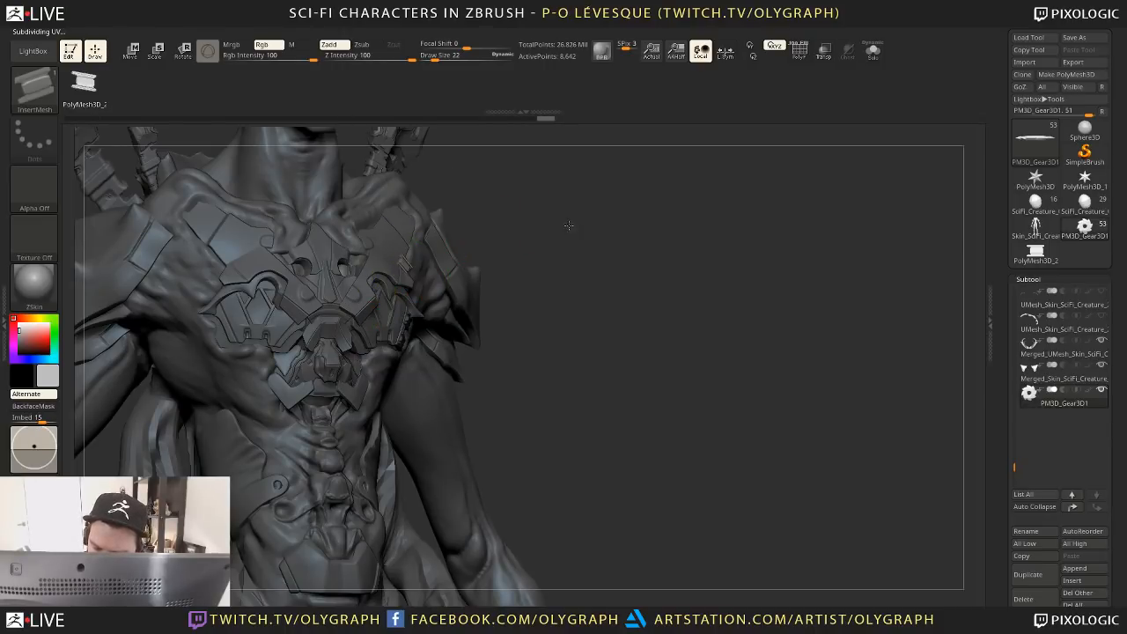
right_click_drag(569, 225, 696, 231)
key("e")
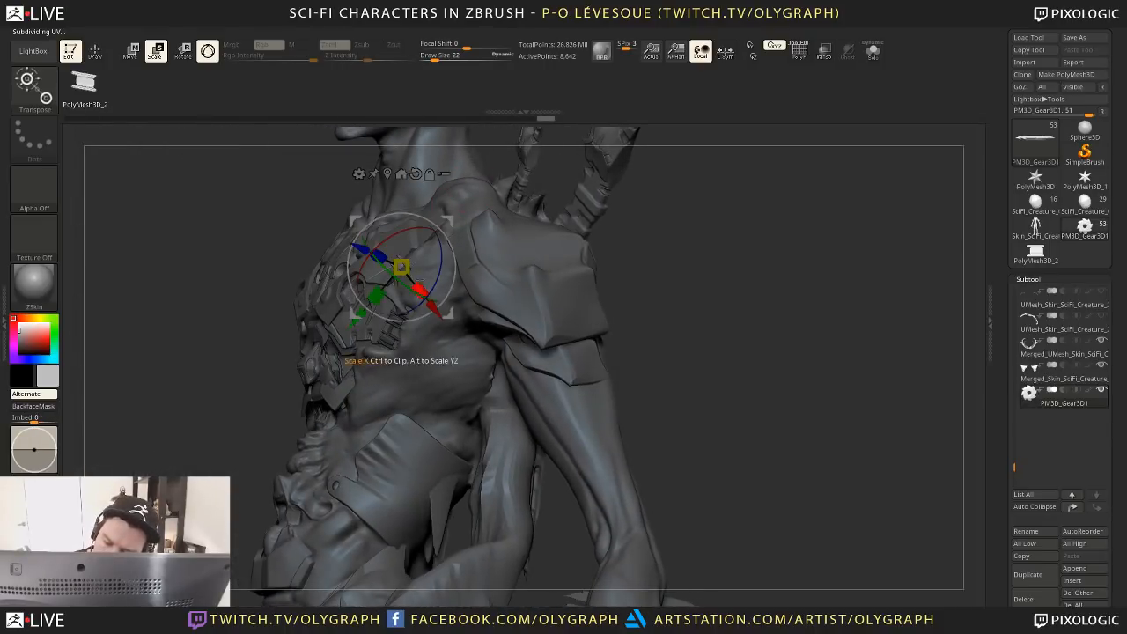
left_click_drag(226, 418, 353, 417)
key("q")
key("w")
right_click_drag(610, 244, 456, 216)
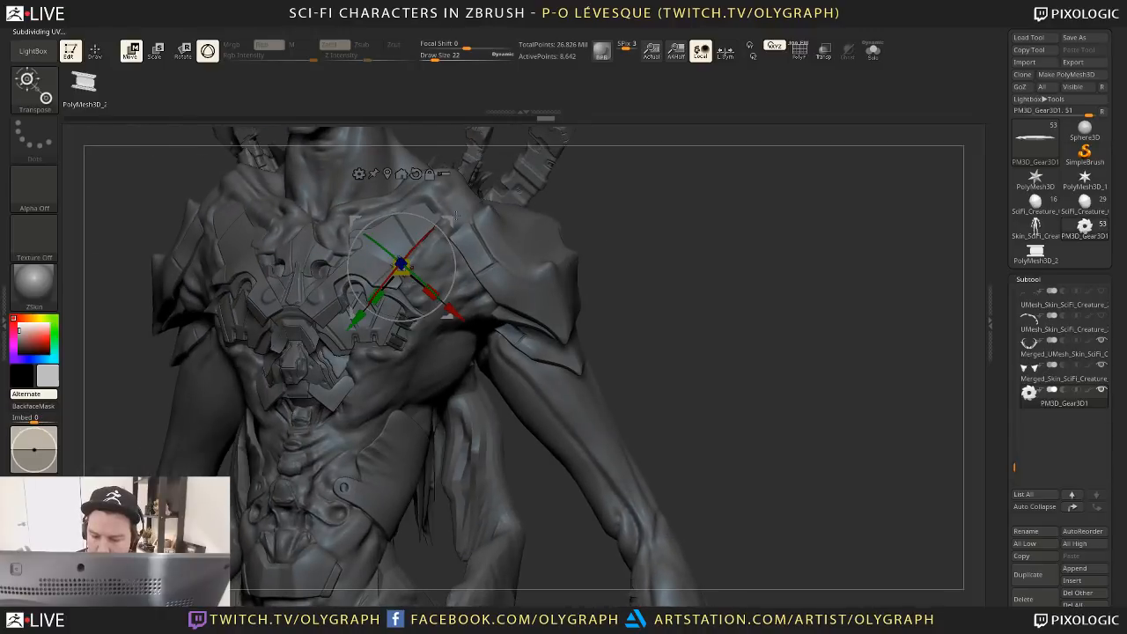
Insert a fourth plate higher on the chest armour's outer edge near the shoulder and orient it with the gizmo
left_click_drag(657, 221, 582, 212)
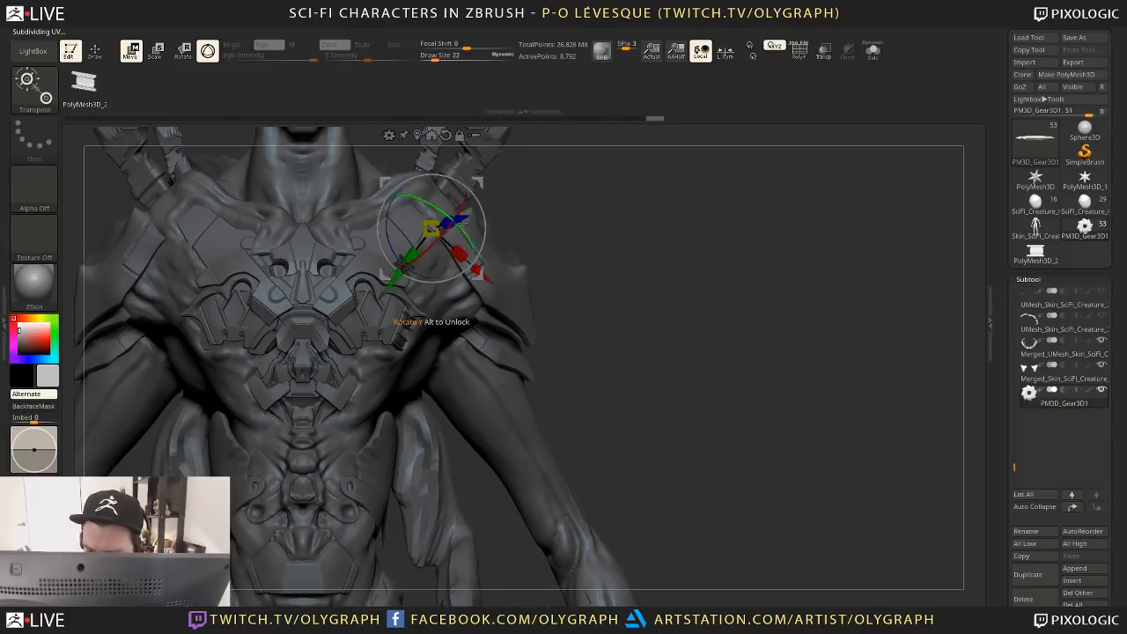
key("q")
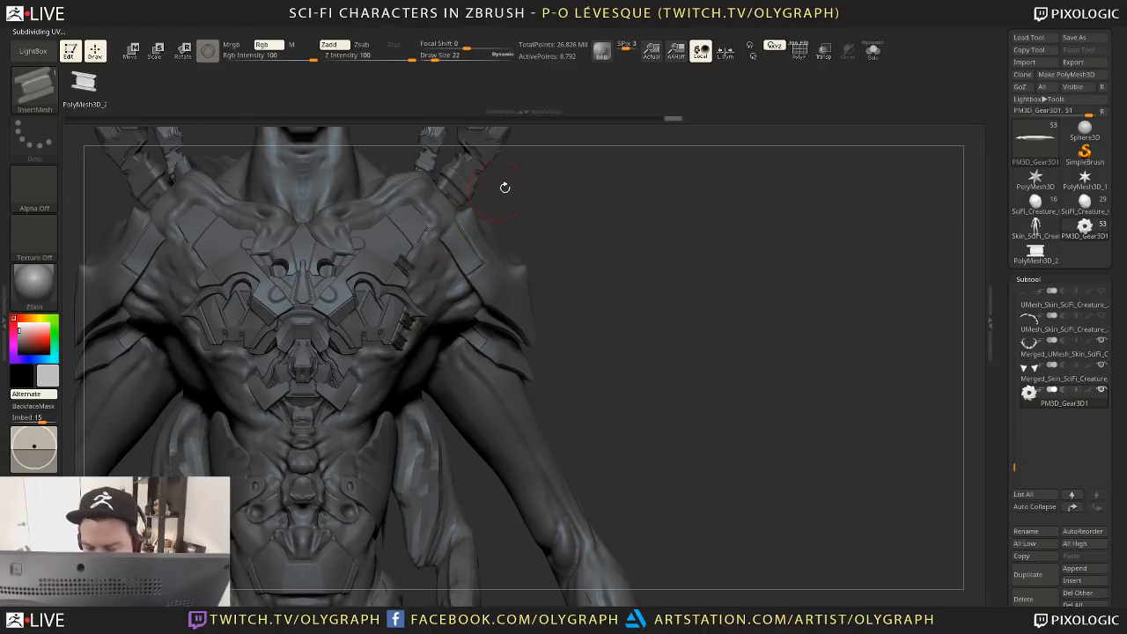
mouse_move(568, 219)
left_mouse_down()
mouse_move(470, 205)
mouse_move(441, 217)
left_mouse_up()
Switch to the Move brush with a draw size of 31 for adjusting the fourth plate
key("b")
key("m")
key("v")
key("s")
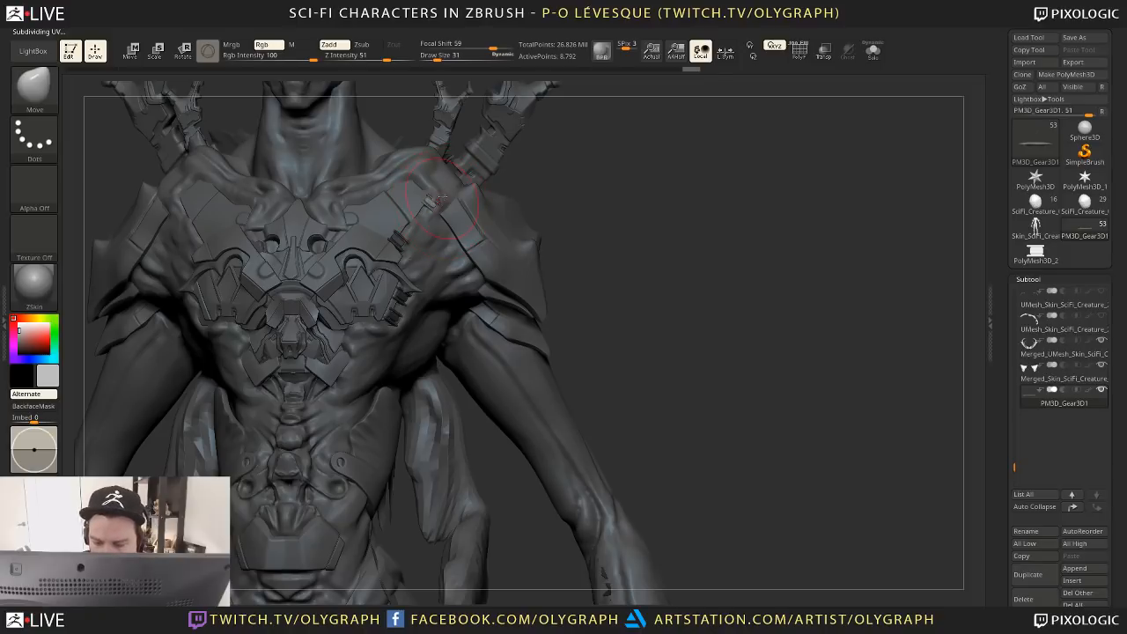
Hide the original gear mesh in the plate subtool and delete the hidden geometry, keeping only the four plates
left_click_drag(568, 216, 507, 419, "shift")
mouse_move(743, 357)
left_mouse_down("ctrl+shift")
mouse_move(396, 370)
mouse_move(176, 480)
mouse_move(126, 473)
mouse_move(120, 486)
left_mouse_up("ctrl+shift")
key("space")
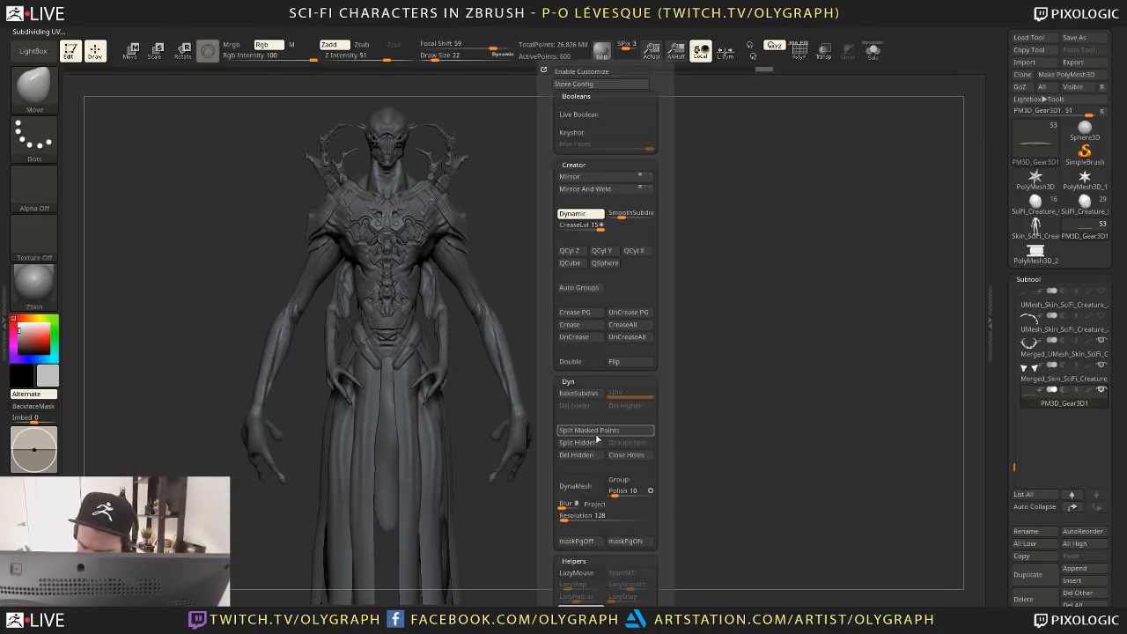
left_click(568, 455)
Set the Move brush's draw size to 52, then centre the gizmo on the third plate and nudge it along the armour edge
left_click_drag(619, 342, 626, 235)
left_click_drag(616, 187, 487, 198)
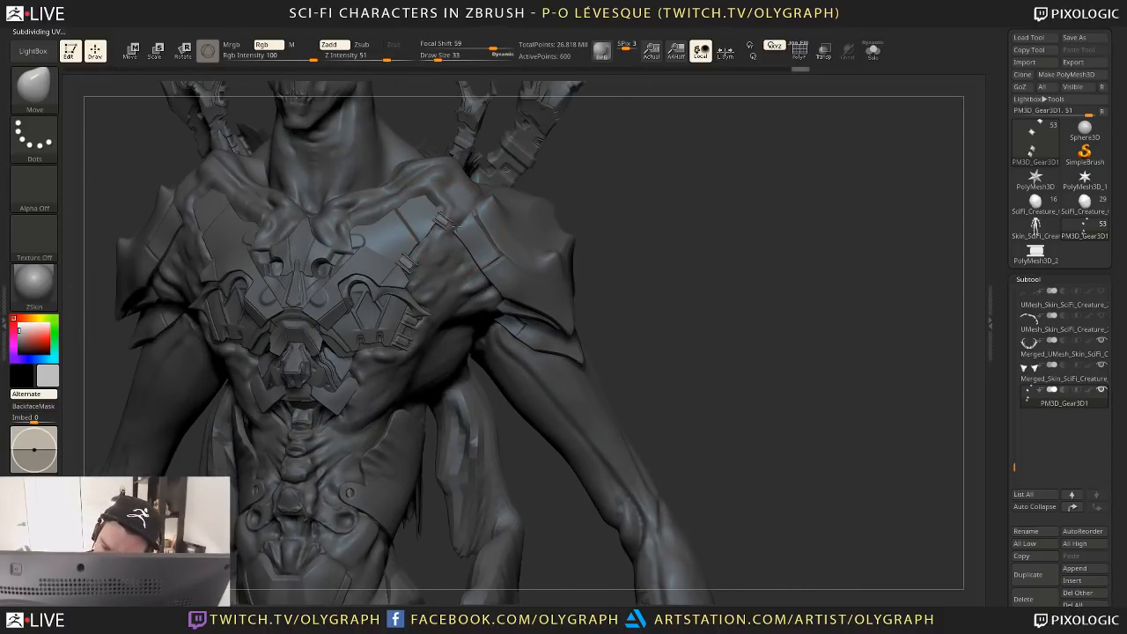
key("s")
left_click_drag(459, 212, 457, 211)
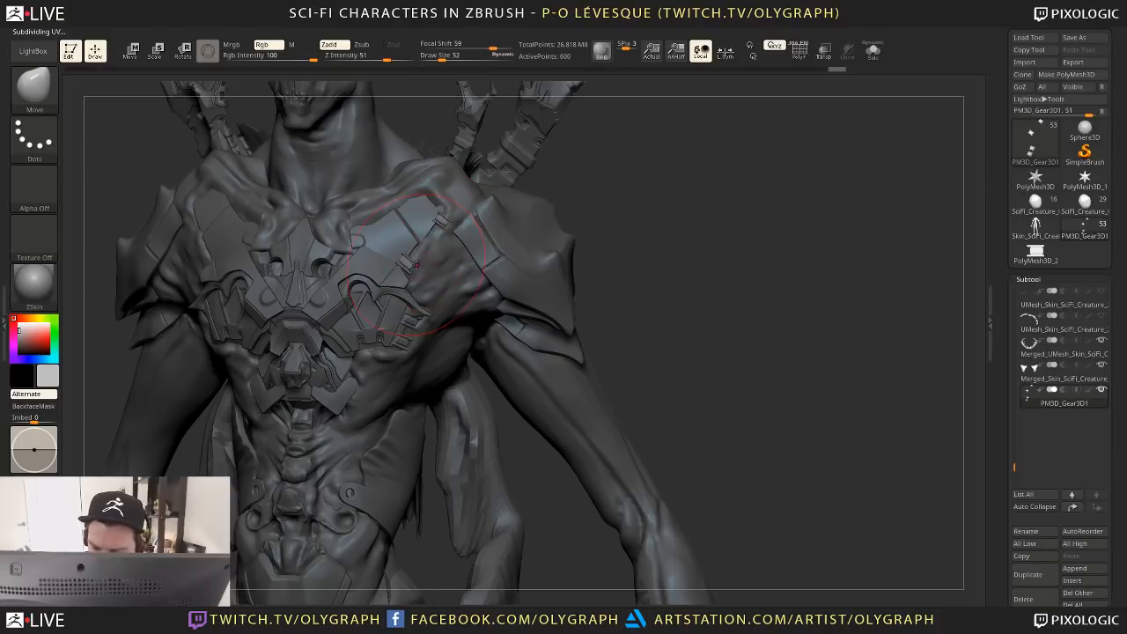
key("alt+s")
left_click_drag(369, 294, 433, 247, "ctrl+shift")
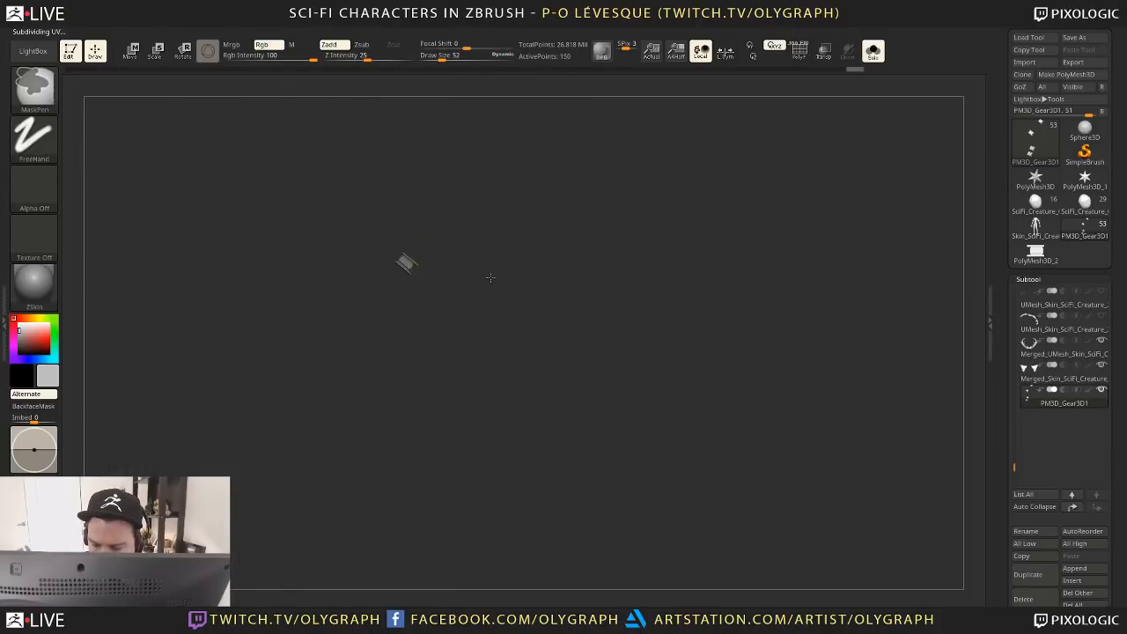
left_click(490, 278, "ctrl+shift")
key("w")
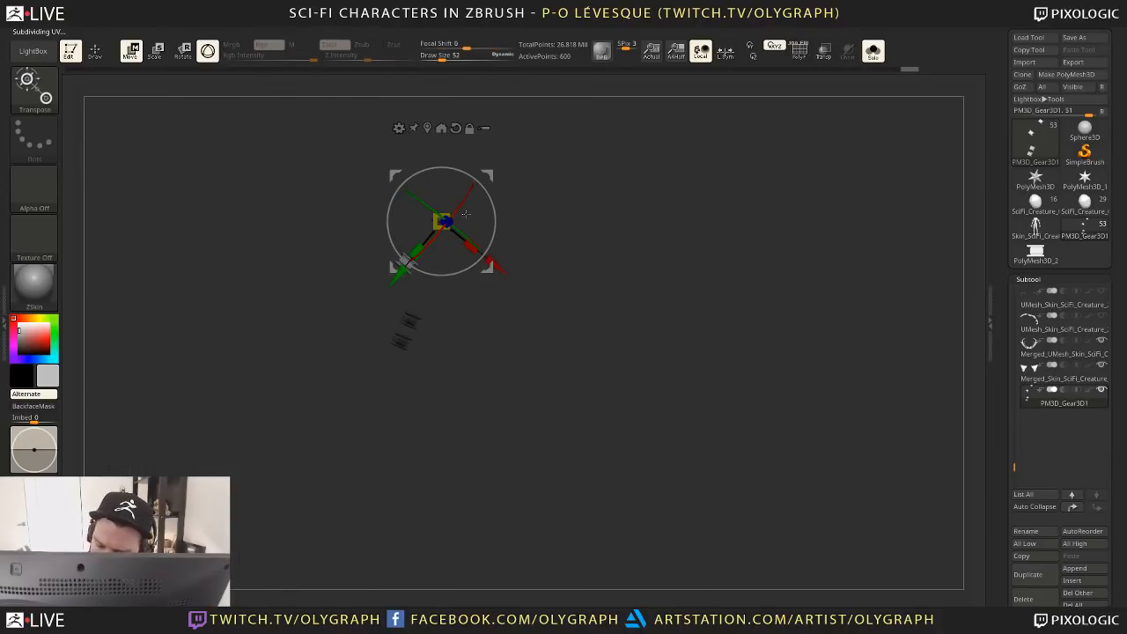
key("alt+s")
left_click(405, 261, "alt")
left_click_drag(405, 263, 410, 255)
key("q")
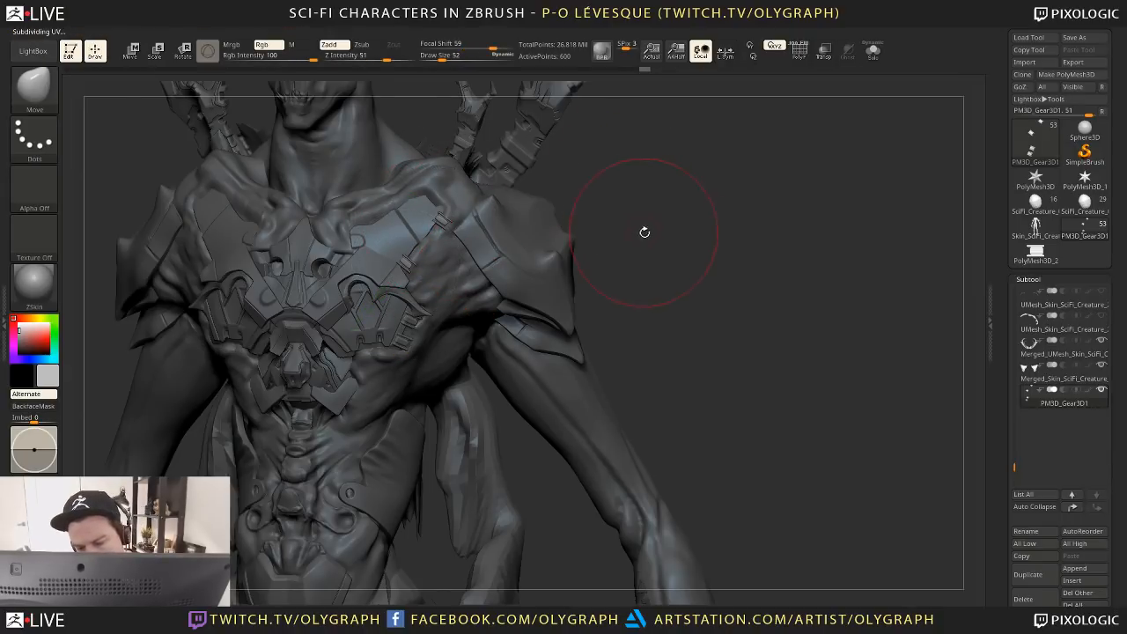
Reselect the plate subtool and mirror the four plates onto the opposite side of the creature's chest
left_click_drag(644, 232, 624, 209, "shift")
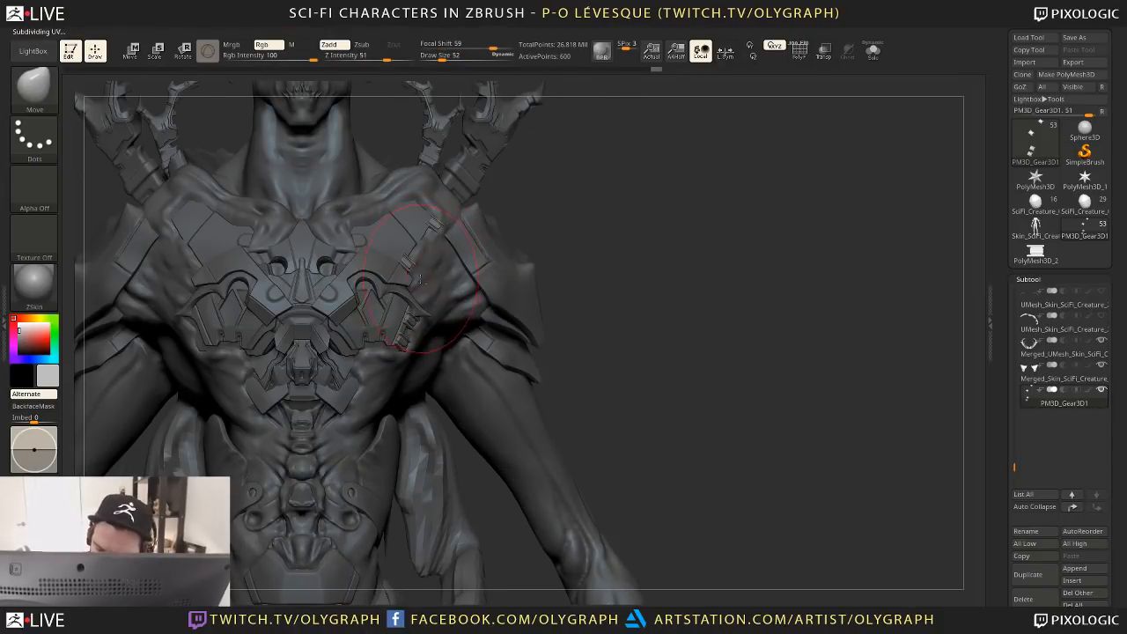
key("bracketleft")
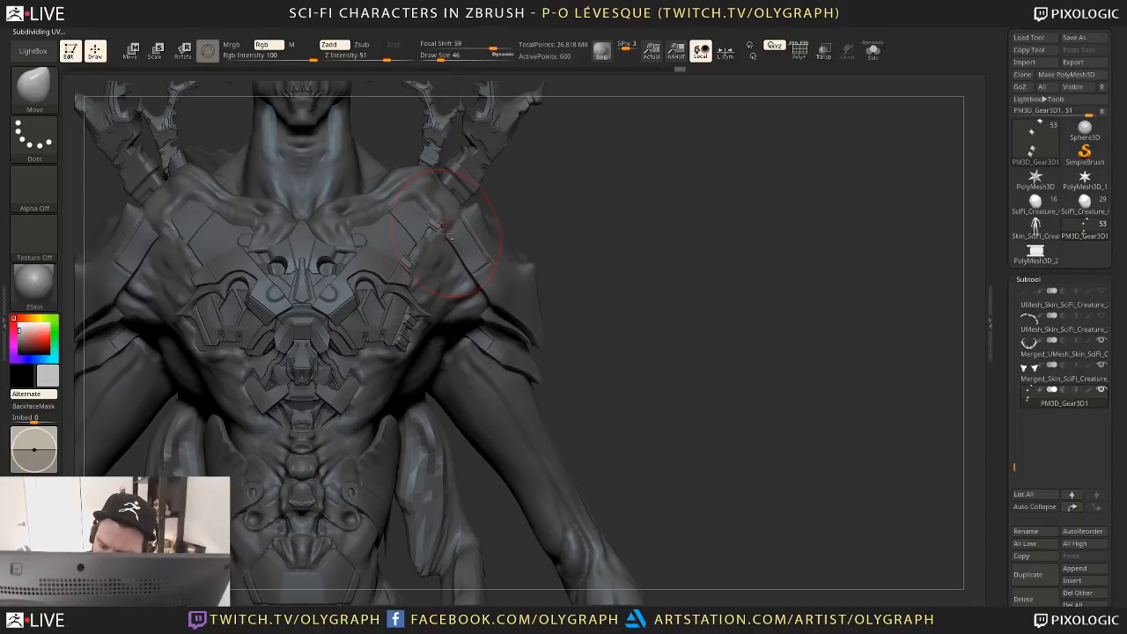
left_click(448, 234, "alt")
left_click_drag(582, 241, 425, 265)
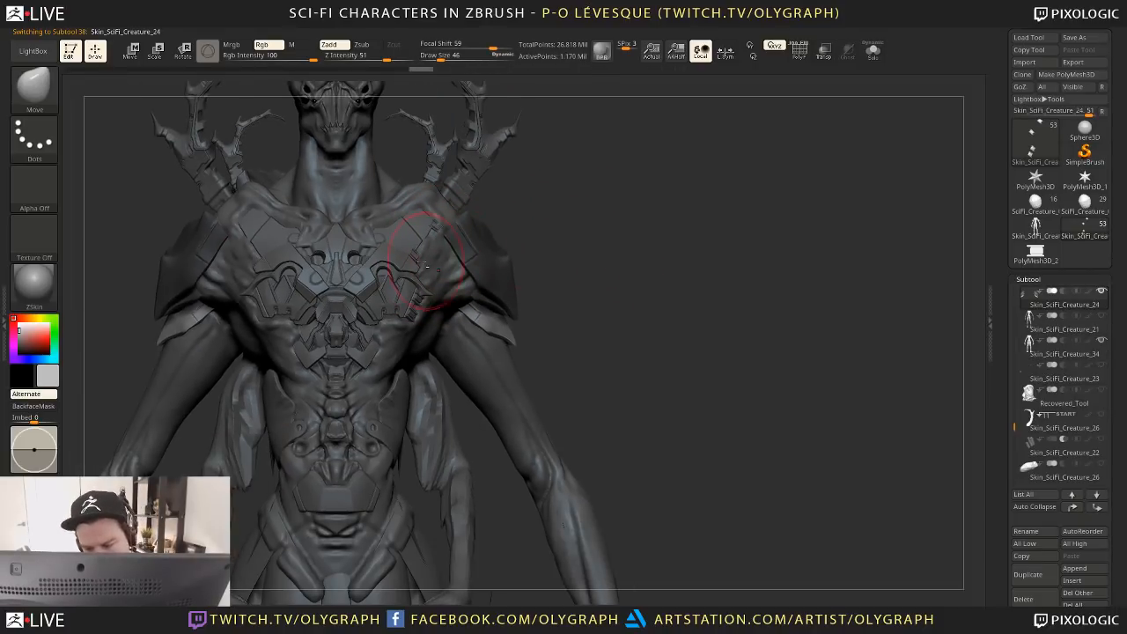
left_click(416, 257, "alt")
key("1")
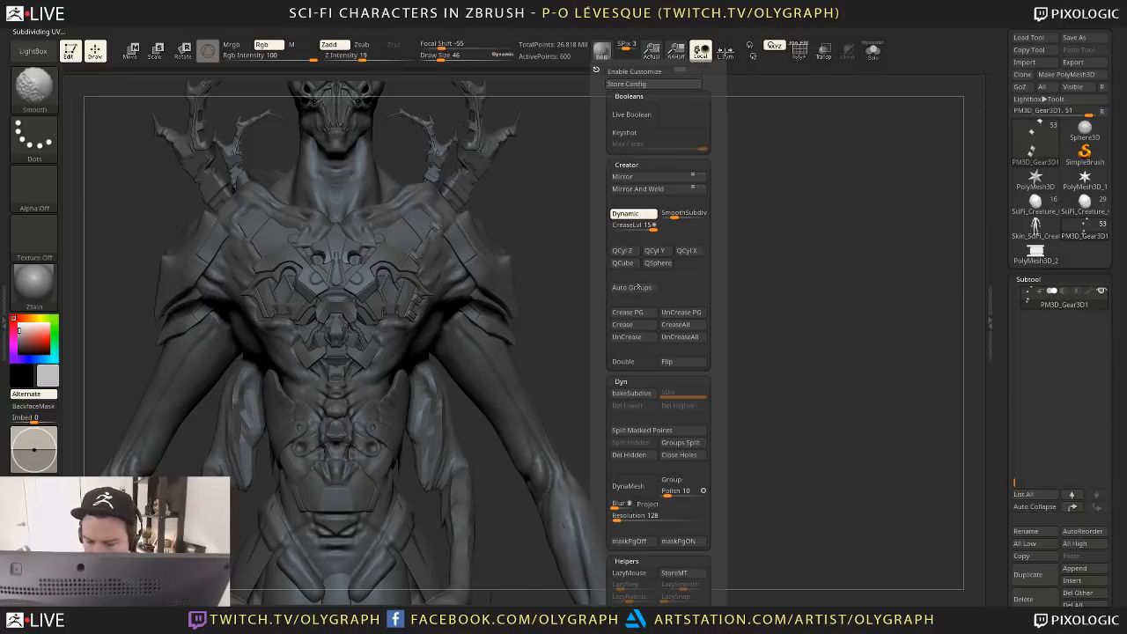
key("shift+s")
key("shift+s")
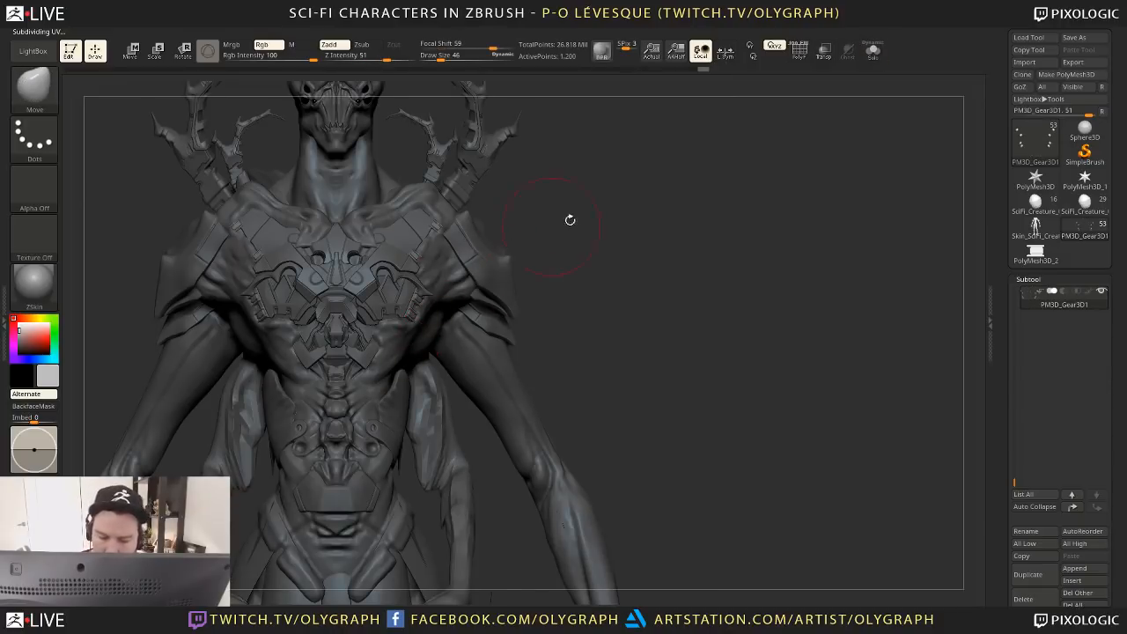
Try reshaping the lower chest plates with the Move brush at draw size 22, then undo the strokes
key("b")
mouse_move(601, 170)
left_mouse_down()
mouse_move(564, 197)
mouse_move(556, 230)
mouse_move(647, 282)
mouse_move(599, 290)
left_mouse_up()
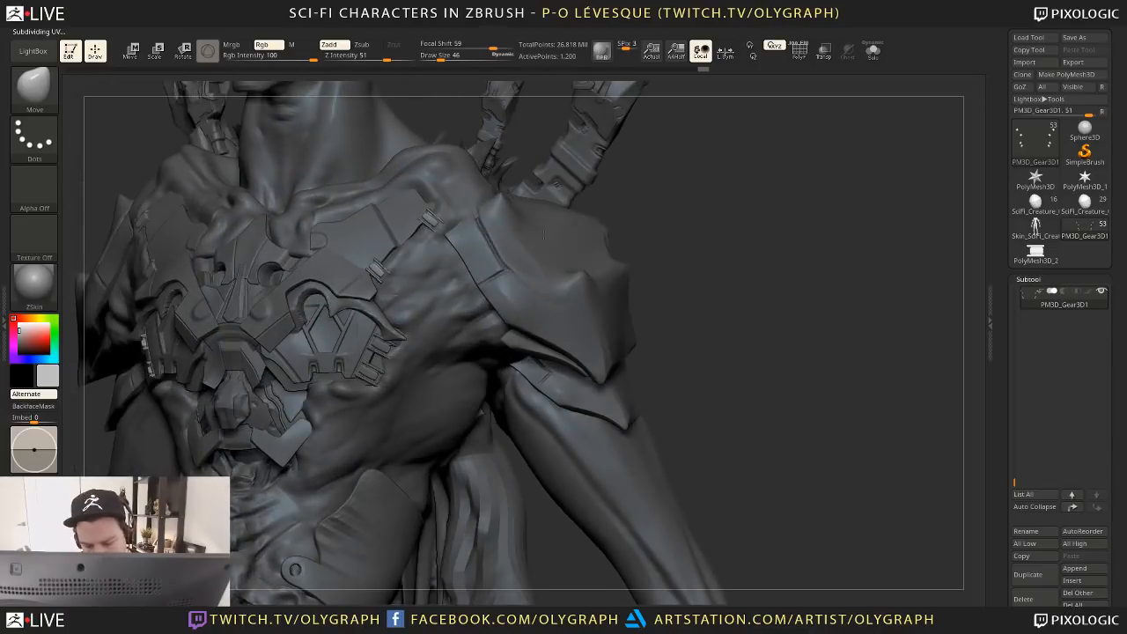
key("s")
left_click_drag(408, 353, 393, 352)
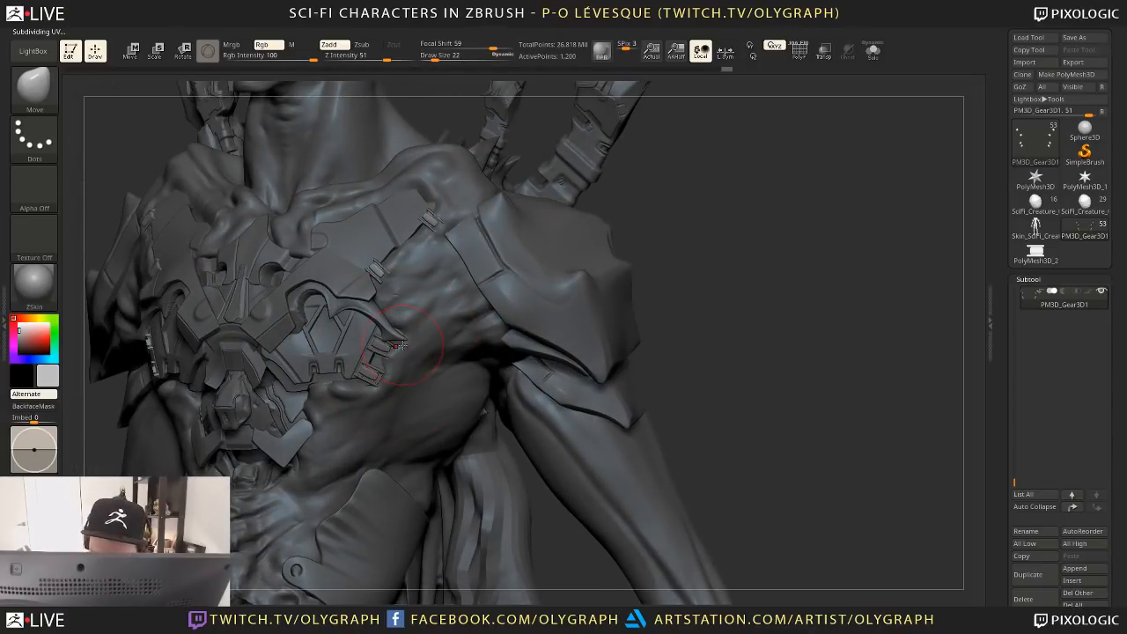
left_click(404, 352)
key("ctrl+z")
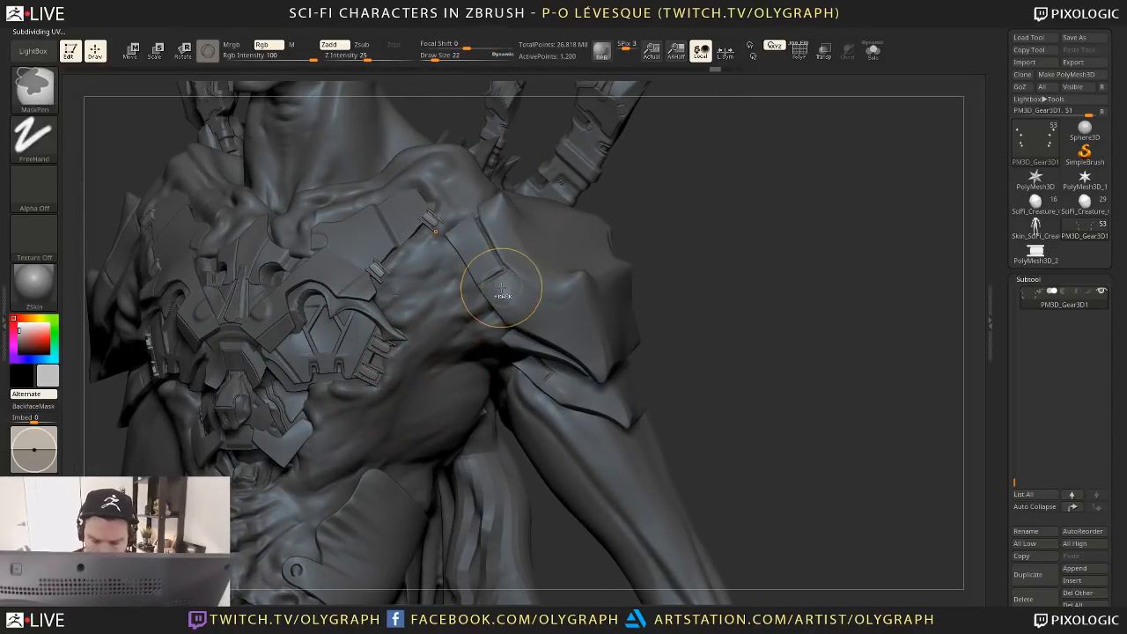
key("ctrl+z")
Try the Pinch brush on the lower plates at the chest armour's outer edge
key("b")
key("p")
key("i")
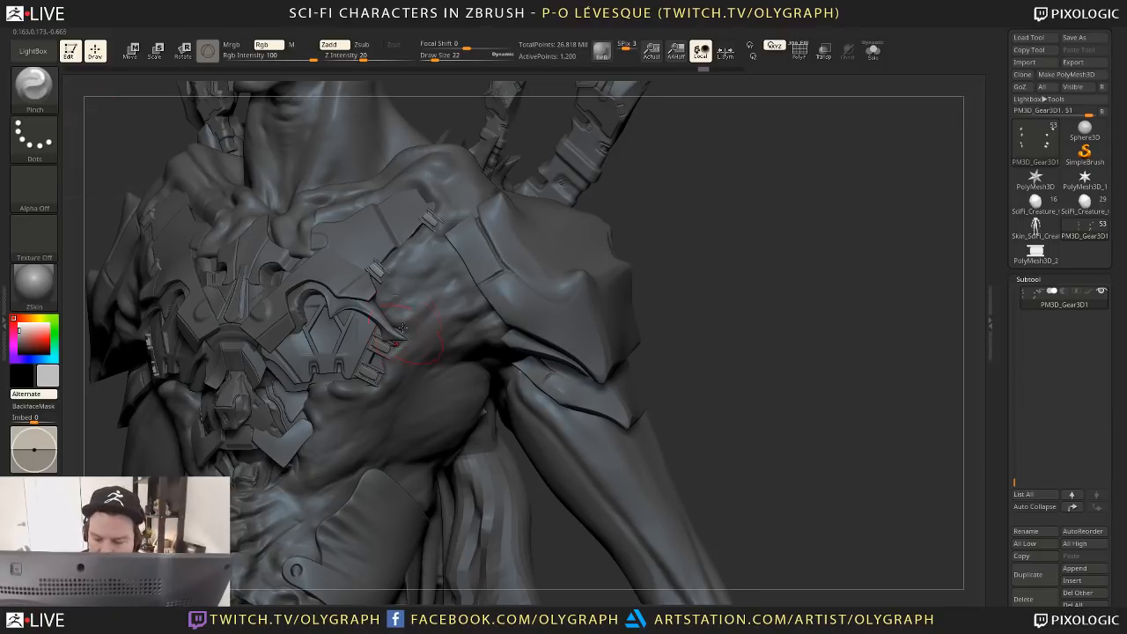
key("ctrl+d")
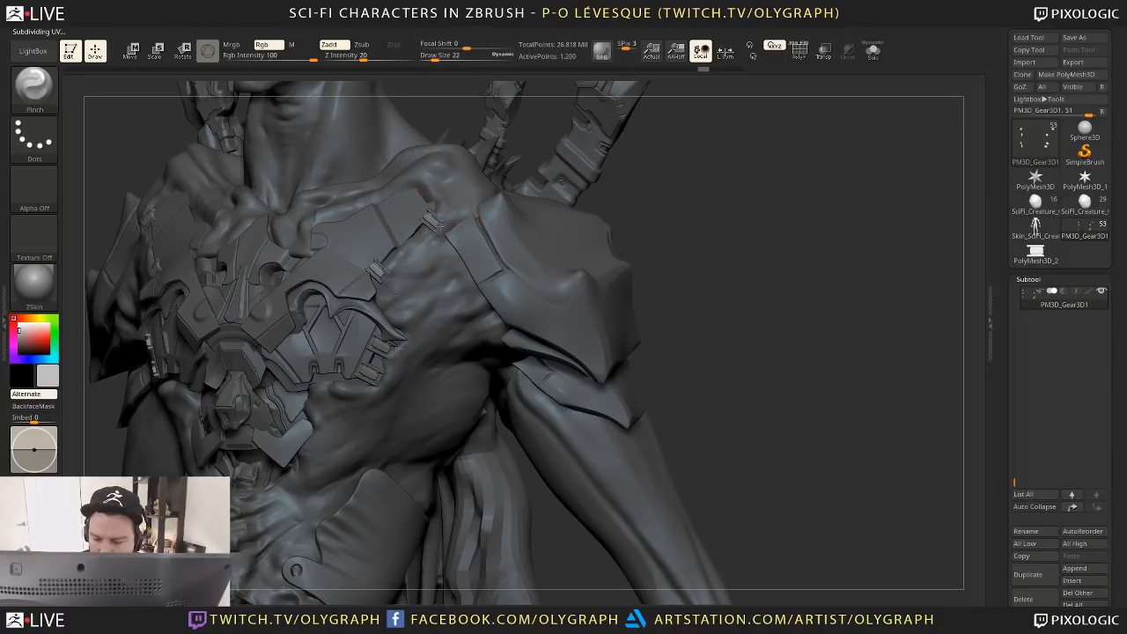
Return to the Move brush and fit the uppermost plate to the armour edge, using draw sizes of 14 and 36
key("b")
key("m")
key("v")
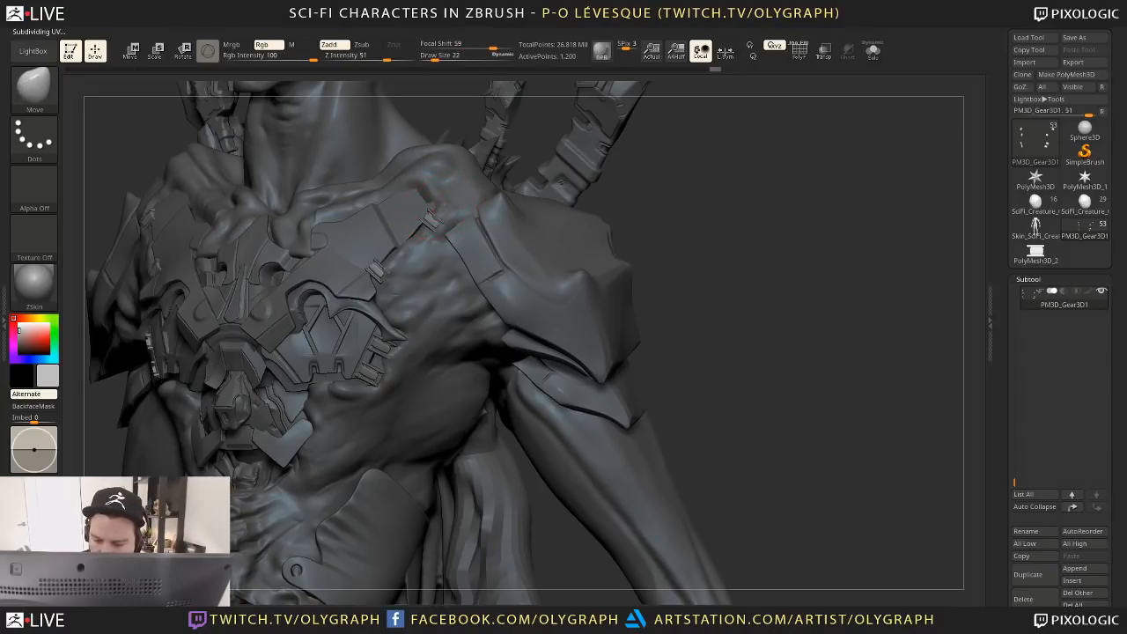
left_click(438, 214, "alt")
left_click(435, 220, "alt")
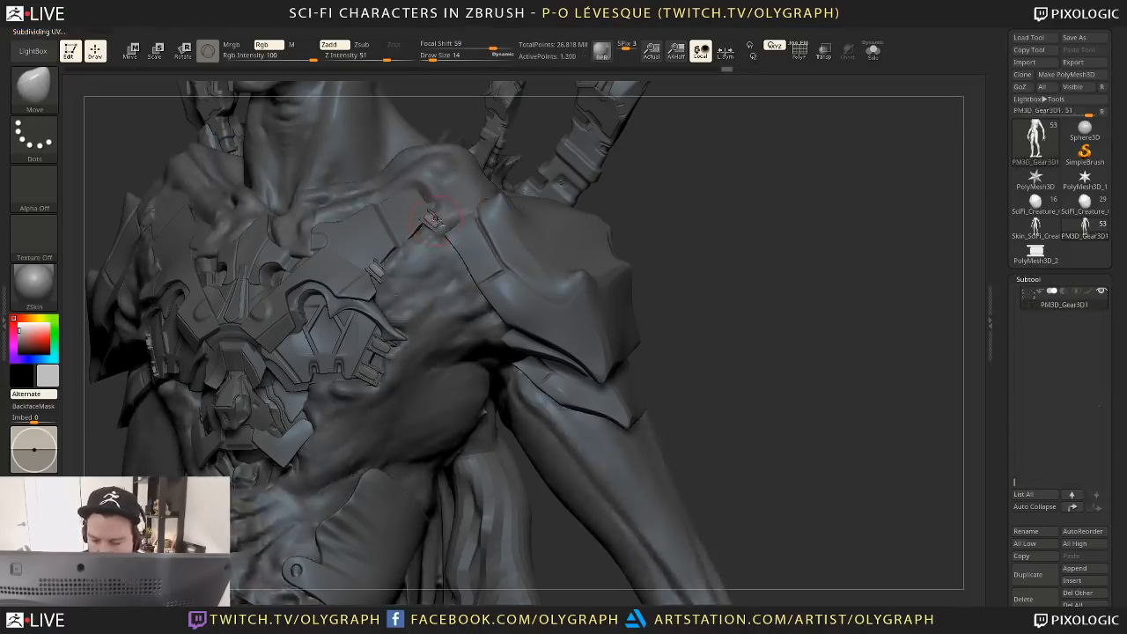
key("s")
left_click_drag(444, 227, 448, 228)
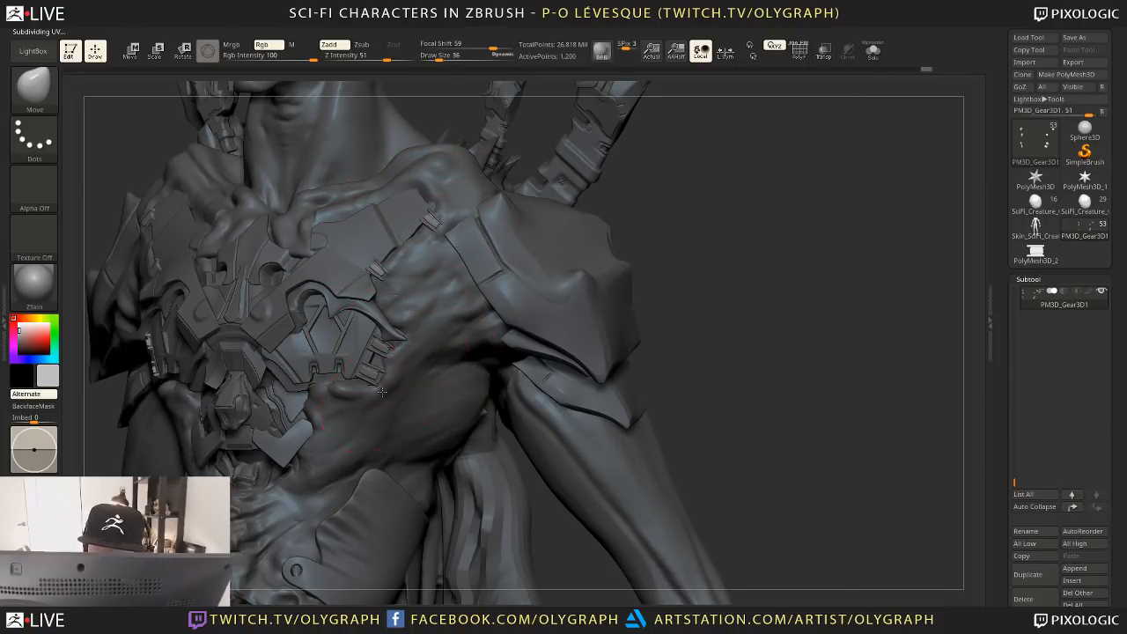
Fit the lowest plates to the chest armour's outer edge with the Move brush at draw sizes of 44 and 29
type("s44")
key("Return")
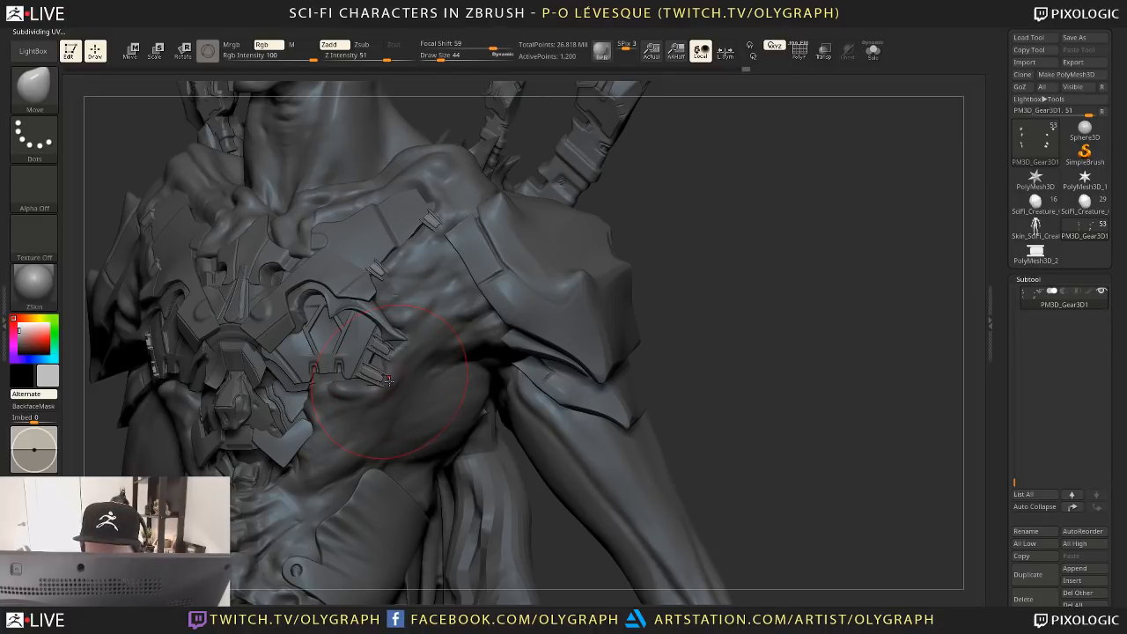
type("s33")
key("Return")
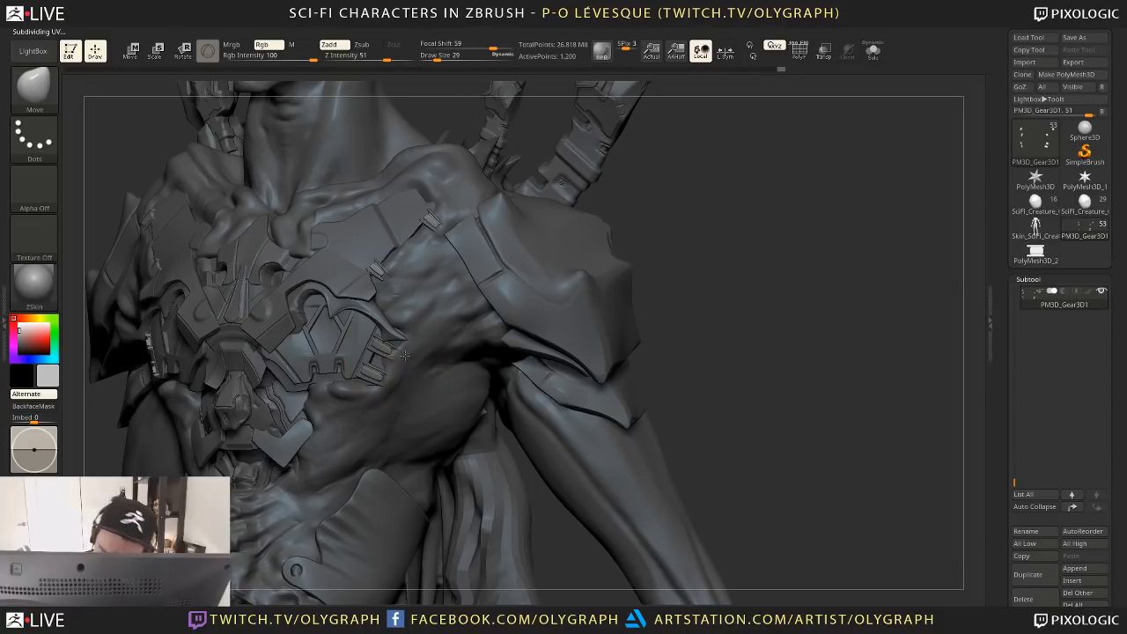
Select the creature's body subtool and switch to the Folds brush
left_click_drag(733, 284, 652, 141, "alt")
left_click_drag(546, 291, 569, 306, "shift")
left_click_drag(566, 366, 650, 293, "alt")
left_click(655, 290, "alt")
key("b")
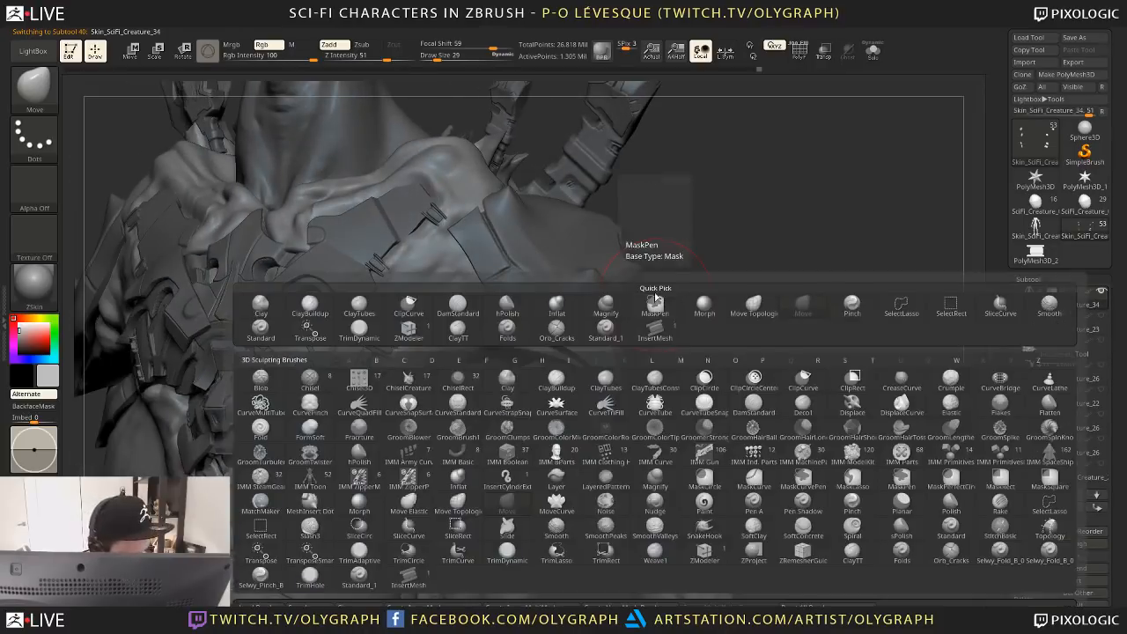
key("f")
key("o")
key("s")
Sculpt fine skin folds around the lower plates at draw sizes of 2 and 3, smoothing between strokes
left_click_drag(396, 364, 389, 356)
key("s")
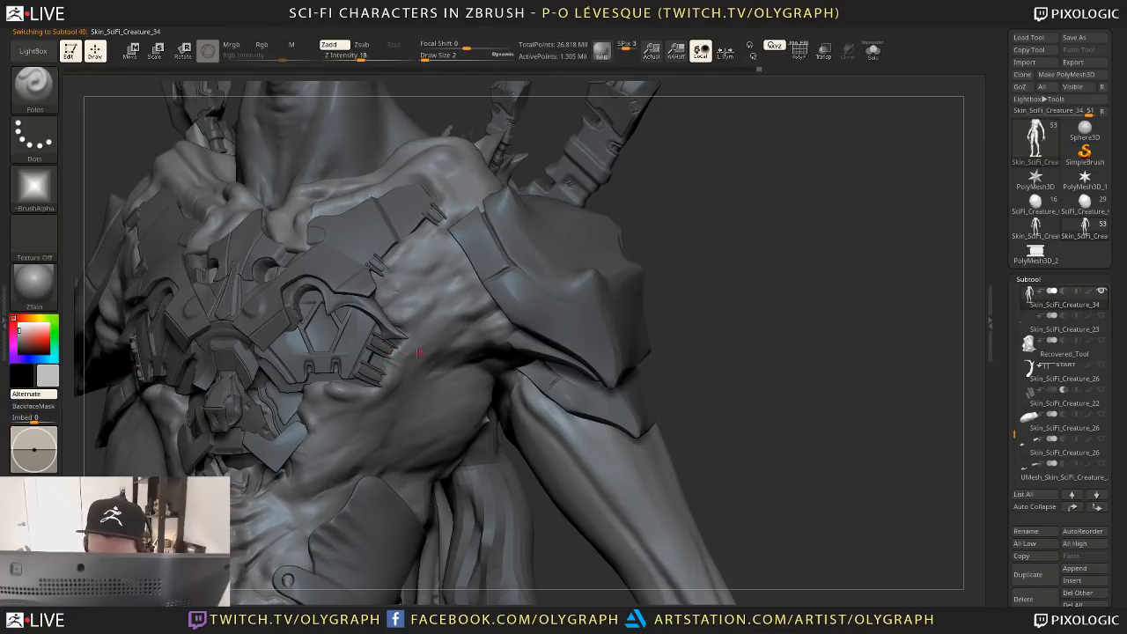
key("ctrl")
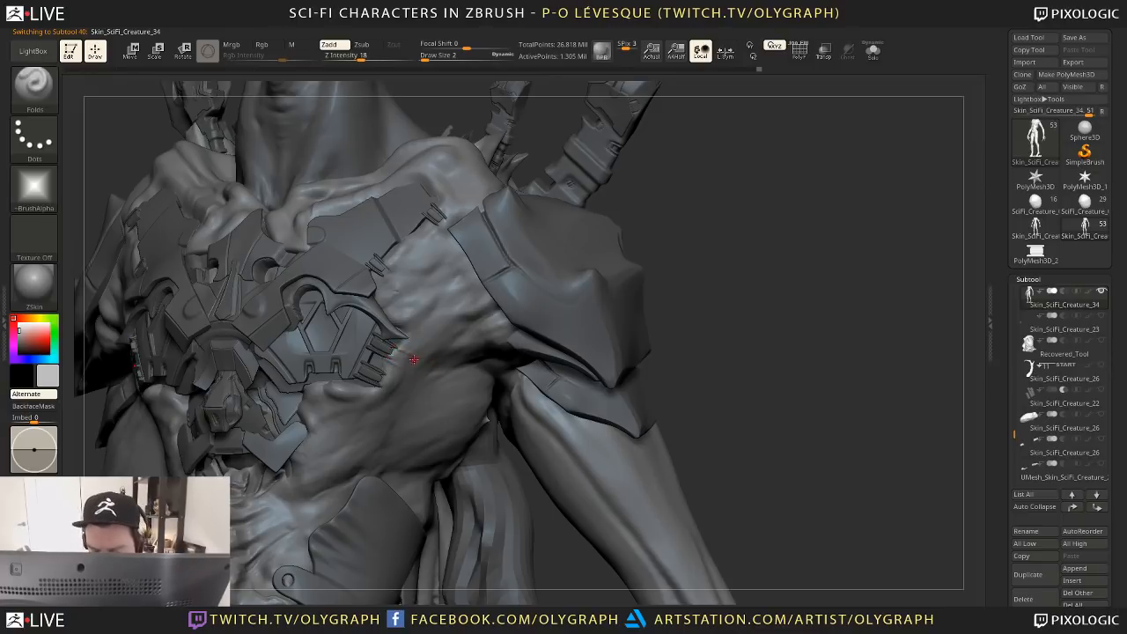
key("ctrl")
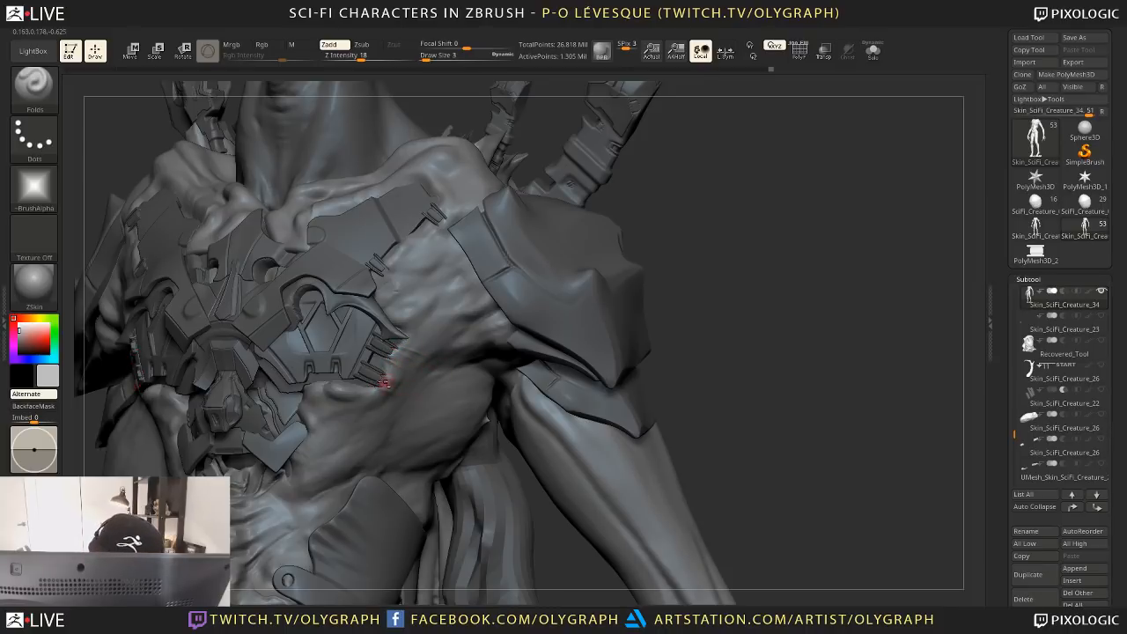
key("shift")
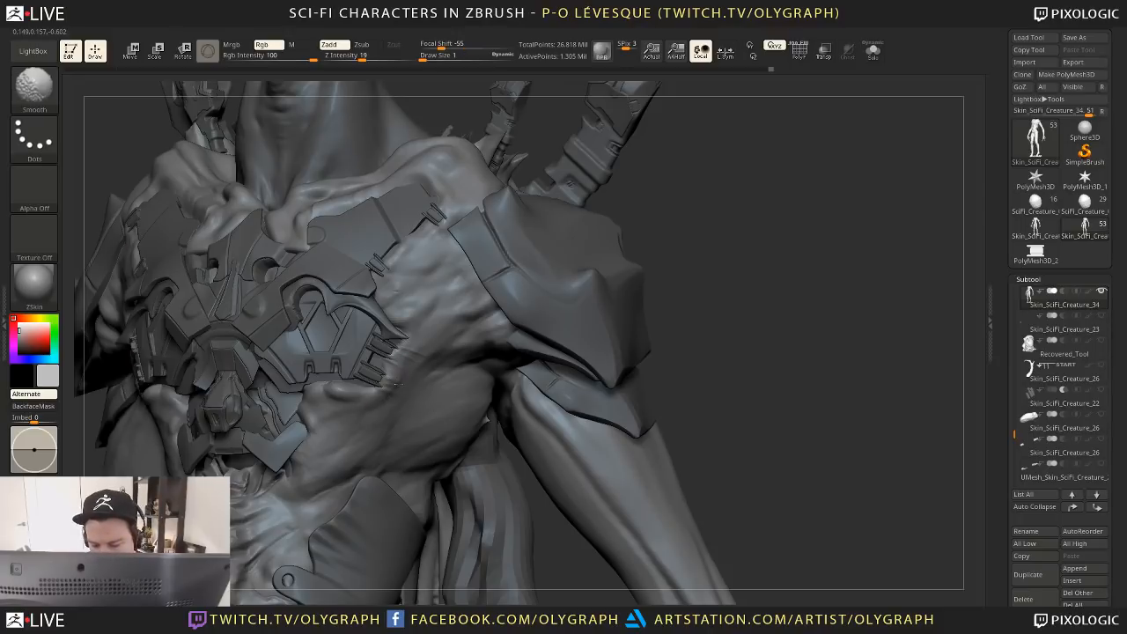
key("bracketright")
key("shift")
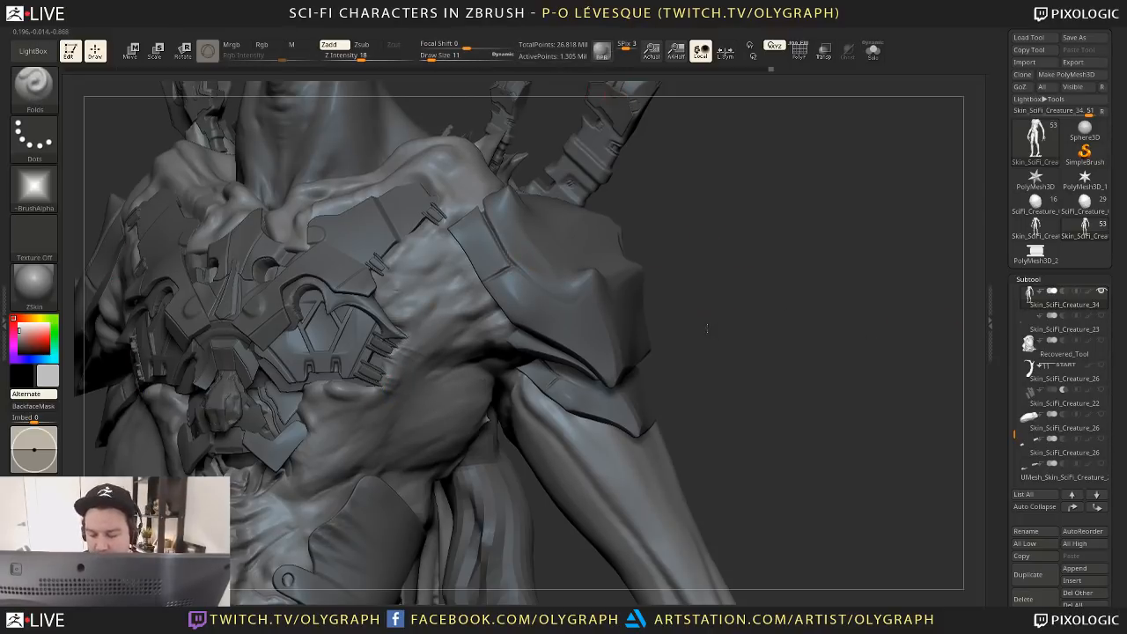
Adjust the skin around the lower plates with the Move brush at draw sizes of 9 and 5
left_click_drag(709, 328, 646, 304, "alt")
left_click_drag(626, 376, 534, 573, "shift")
mouse_move(616, 299)
left_mouse_down("alt")
mouse_move(658, 393)
mouse_move(586, 352)
left_mouse_up("alt")
key("b")
left_click(614, 335)
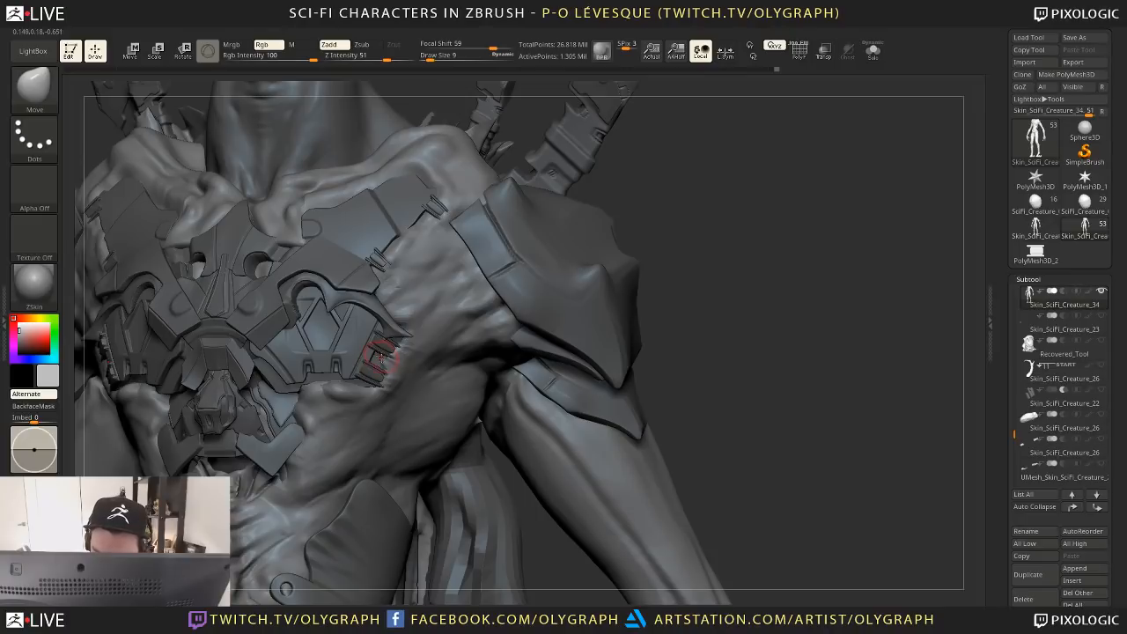
key("shift")
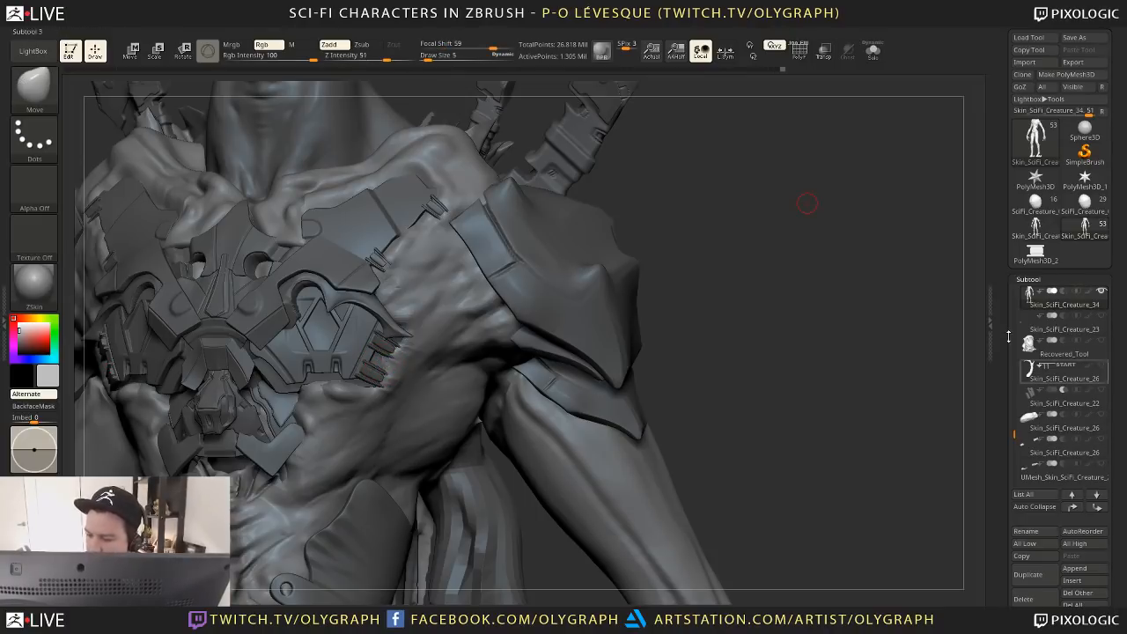
Build up the skin beside the lower plates with the Standard brush at draw sizes of 5 and 10
mouse_move(725, 300)
left_mouse_down("alt")
mouse_move(690, 249)
mouse_move(559, 323)
mouse_move(580, 332)
left_mouse_up("alt")
left_click_drag(577, 375, 624, 410)
key("space")
left_click(603, 361)
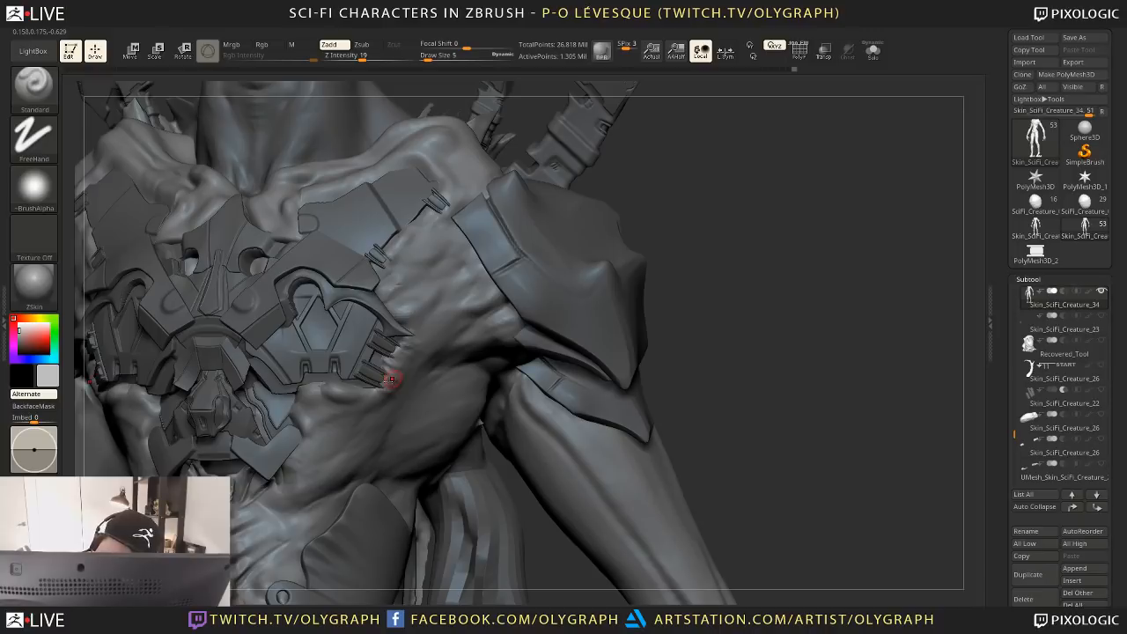
type("s")
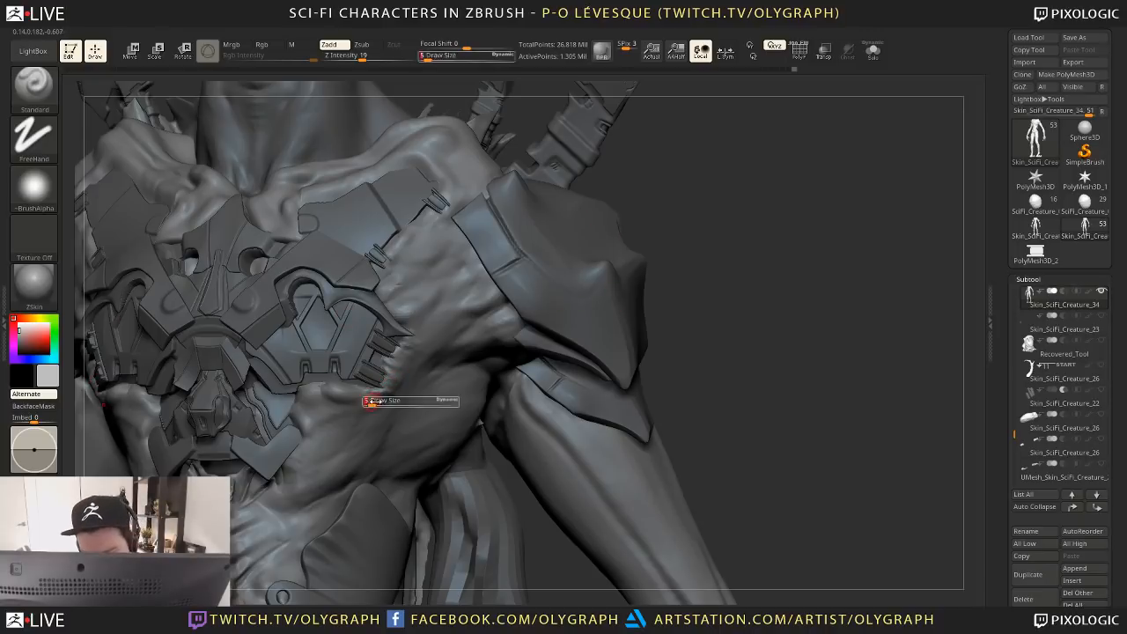
type("10")
key("Return")
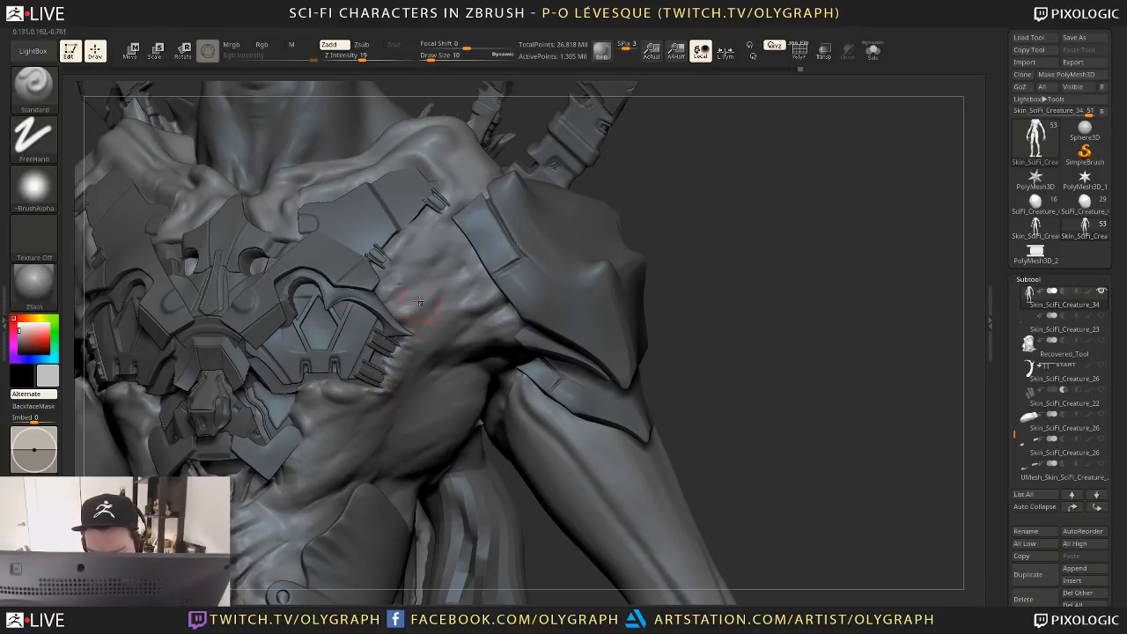
Raise the skin around the uppermost plate near the shoulder with the Standard brush at draw size 5
type("s5")
key("Return")
key("s")
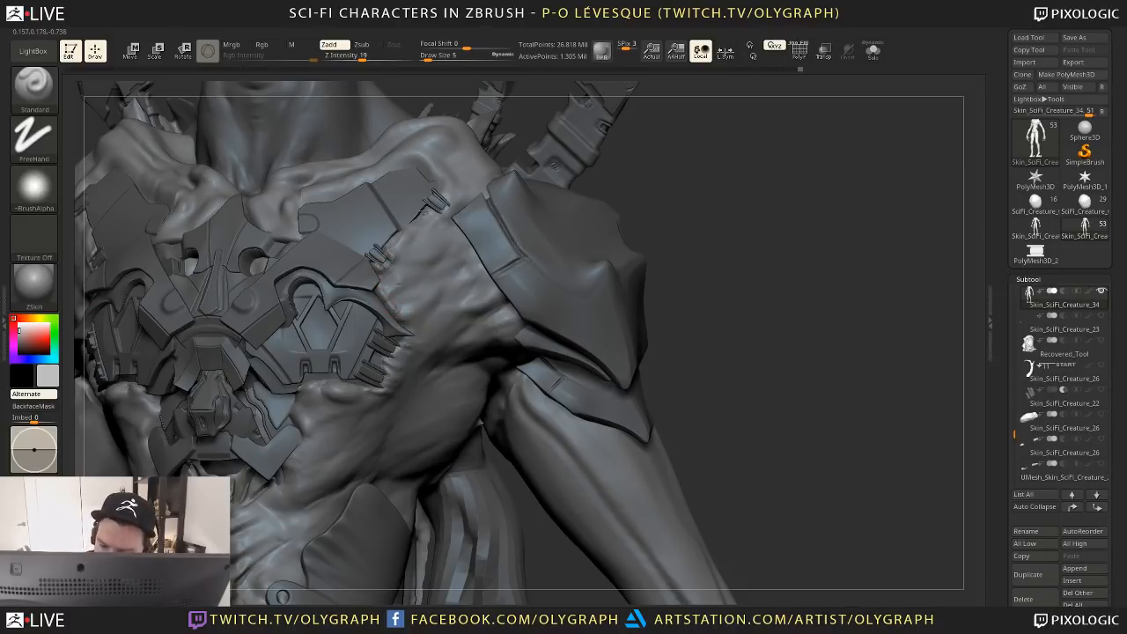
mouse_move(423, 211)
left_mouse_down()
mouse_move(441, 214)
mouse_move(445, 195)
left_mouse_up()
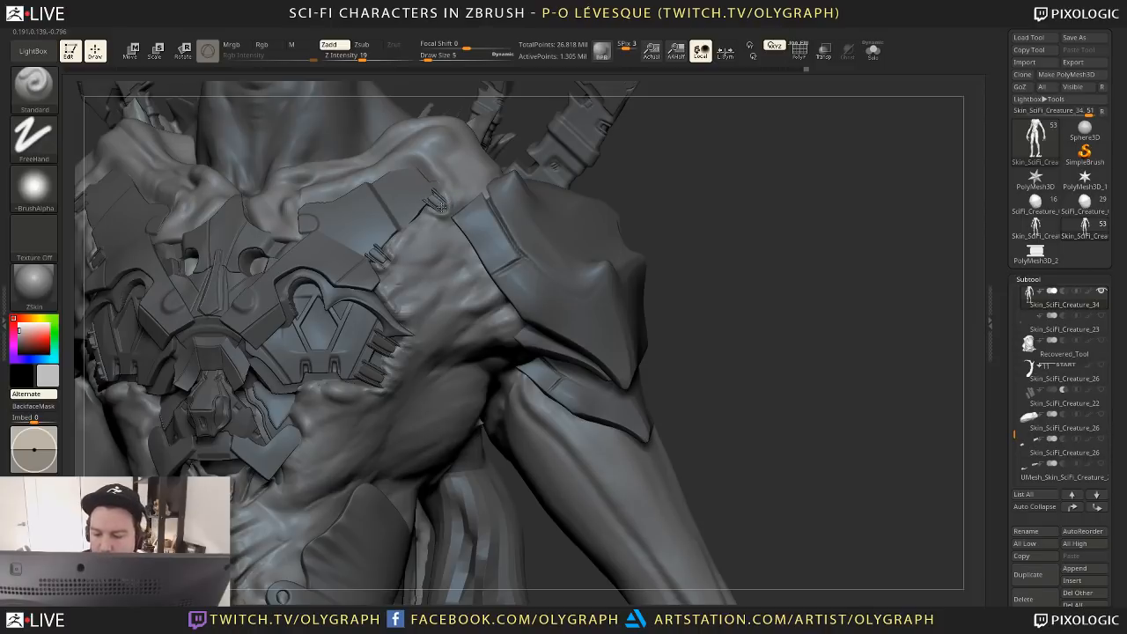
Return to the Move brush and refine the skin around the lower plates at draw size 14
key("f")
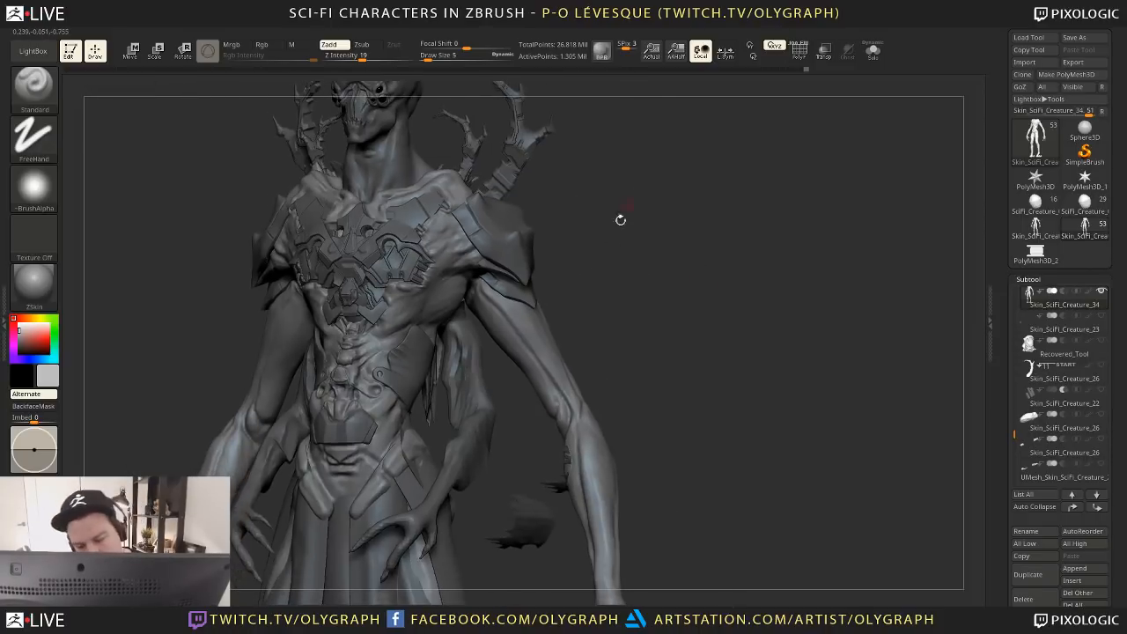
mouse_move(620, 219)
left_mouse_down()
mouse_move(601, 305)
mouse_move(616, 307)
mouse_move(635, 379)
left_mouse_up()
key("b")
key("m")
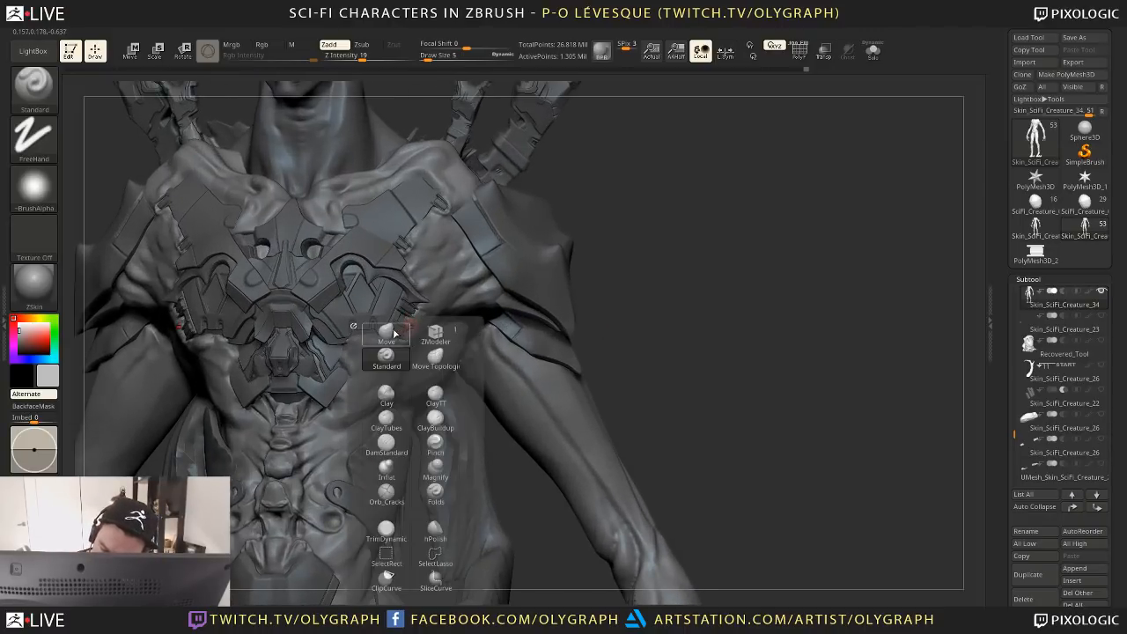
key("v")
left_click_drag(604, 223, 399, 319)
key("bracketright")
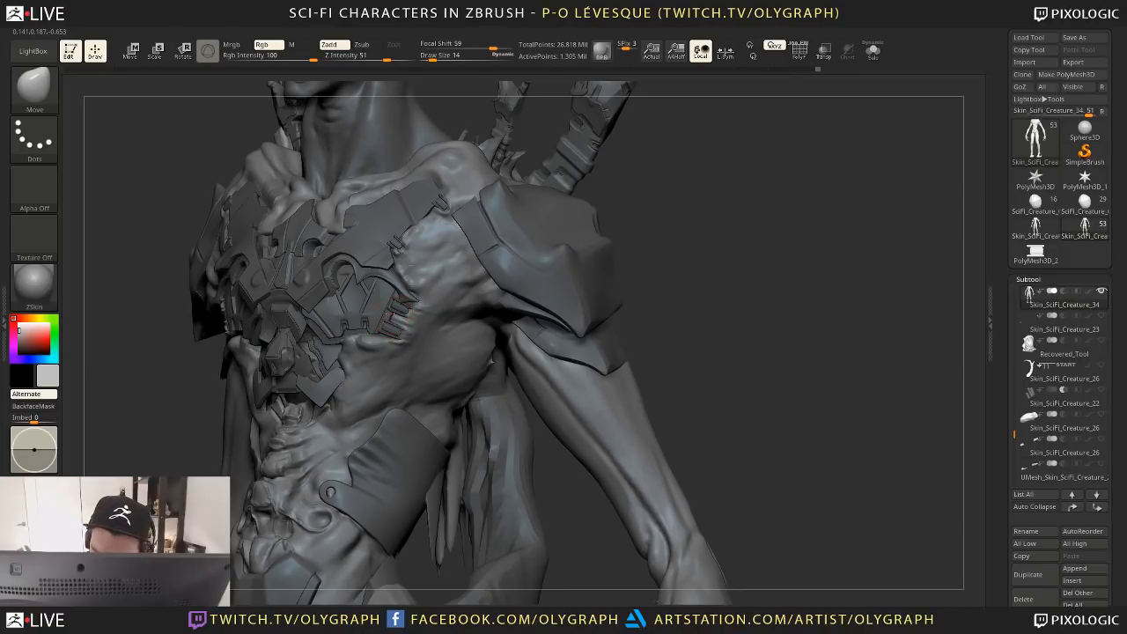
key("shift")
left_click_drag(655, 265, 725, 279, "shift")
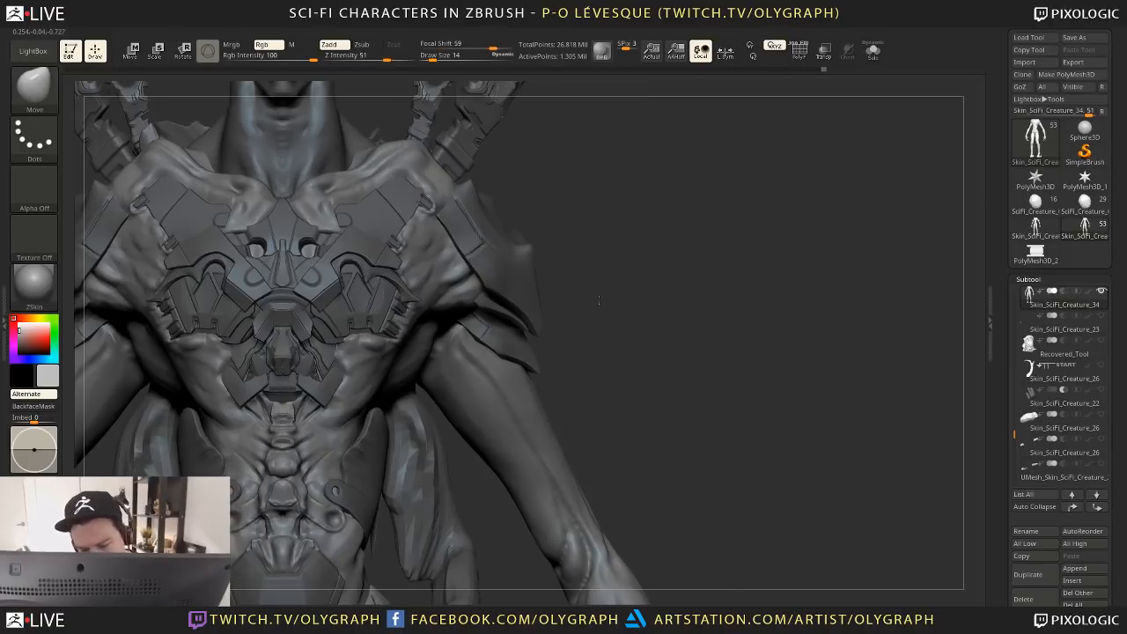
Check the whole figure from the front and select the upper chest plates' subtool
left_click_drag(567, 222, 420, 205, "alt")
left_click(391, 161, "alt")
left_click_drag(539, 333, 528, 219, "alt")
mouse_move(552, 280)
left_mouse_down()
mouse_move(554, 294)
mouse_move(589, 276)
left_mouse_up()
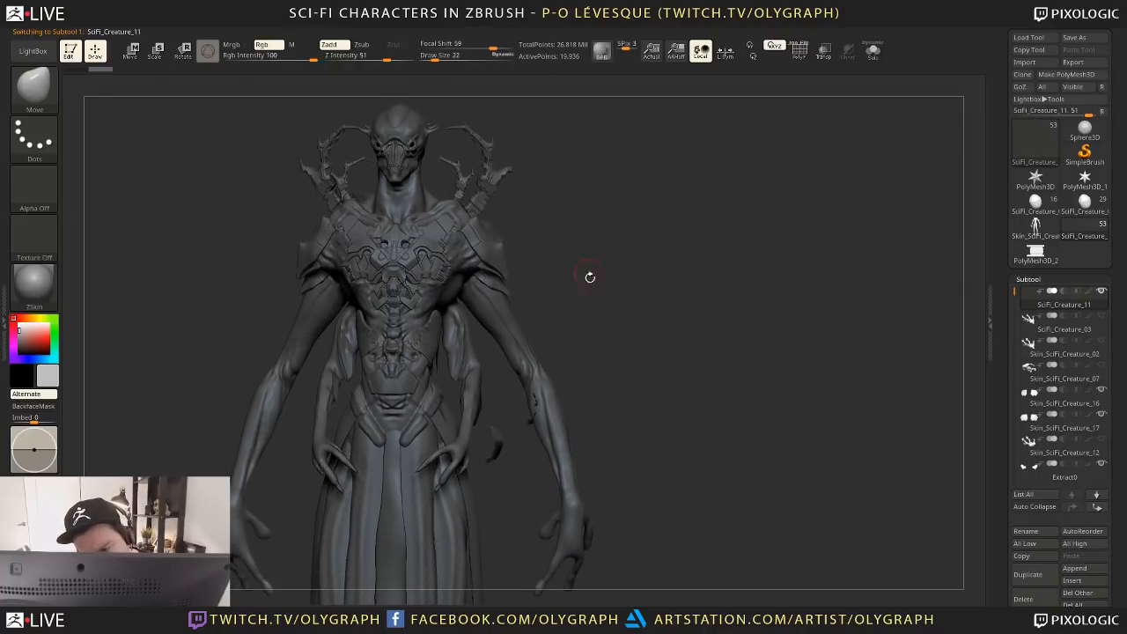
left_click_drag(568, 325, 569, 252)
left_click_drag(607, 287, 550, 260, "alt")
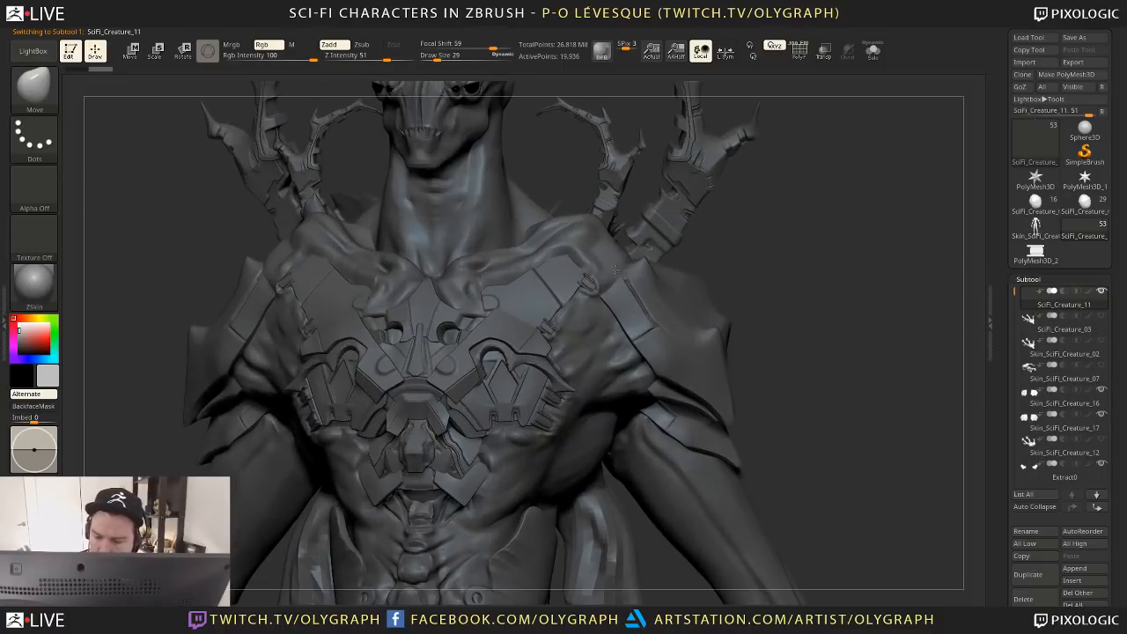
left_click(530, 279, "alt")
key("ctrl+shift")
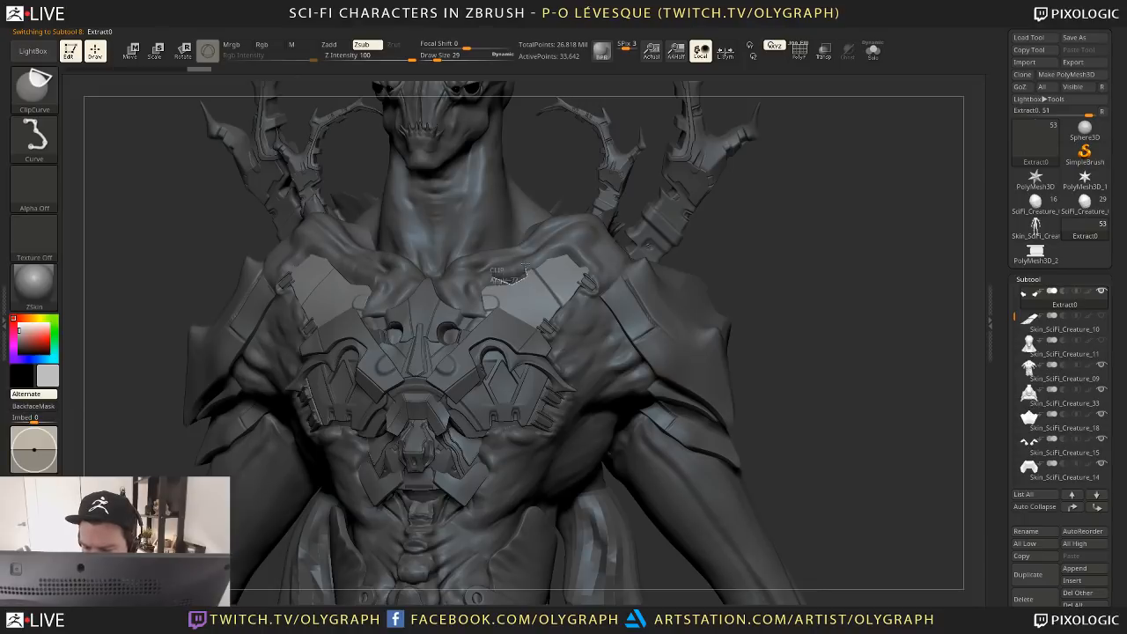
key("shift")
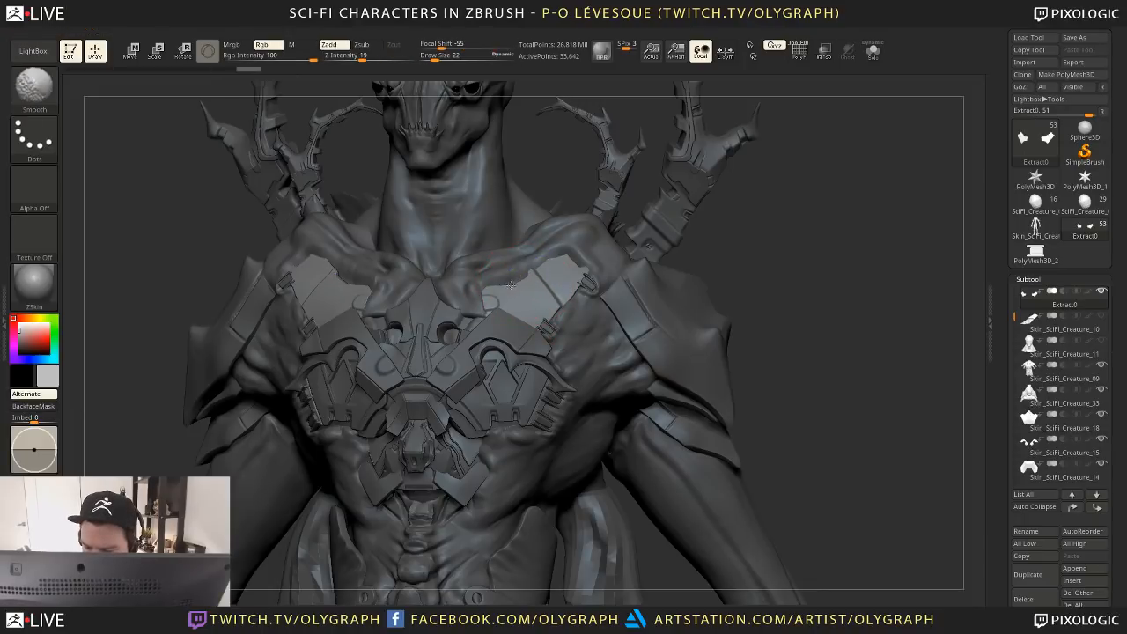
left_click_drag(478, 300, 530, 236, "ctrl+shift")
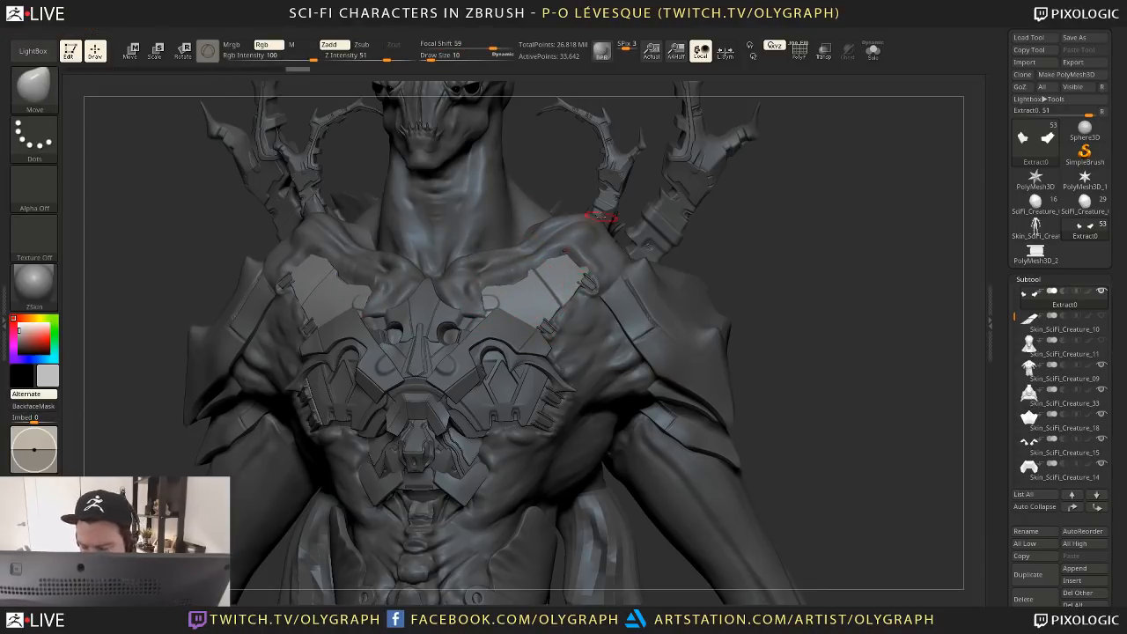
Choose the Standard_1 DragRect brush and try stamping its panel alpha on the upper chest plates
key("b")
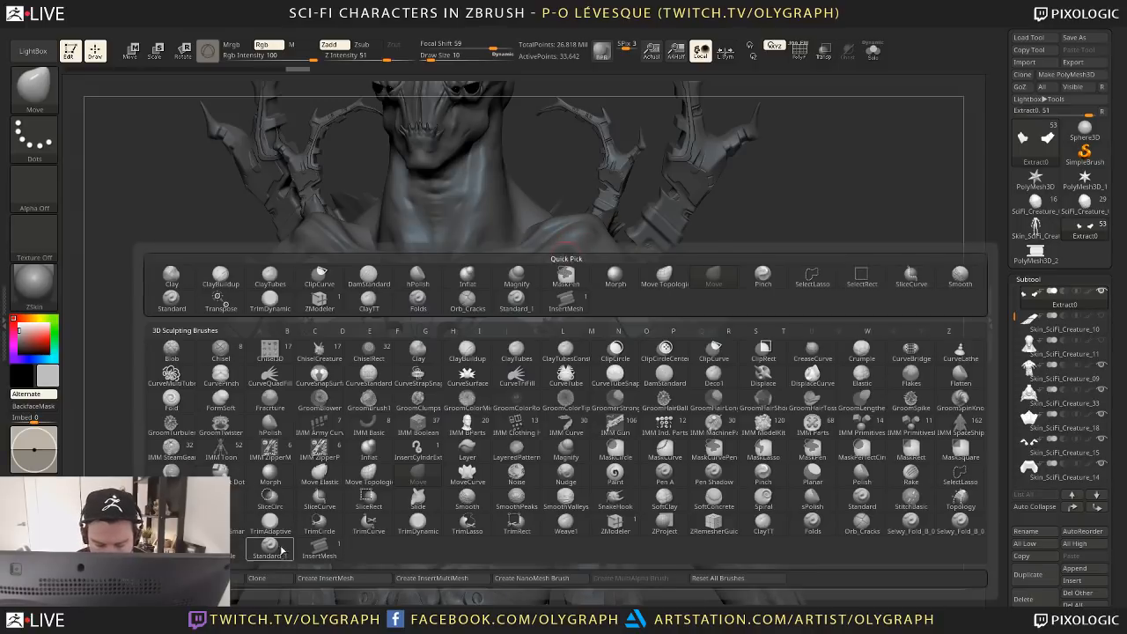
left_click(531, 289)
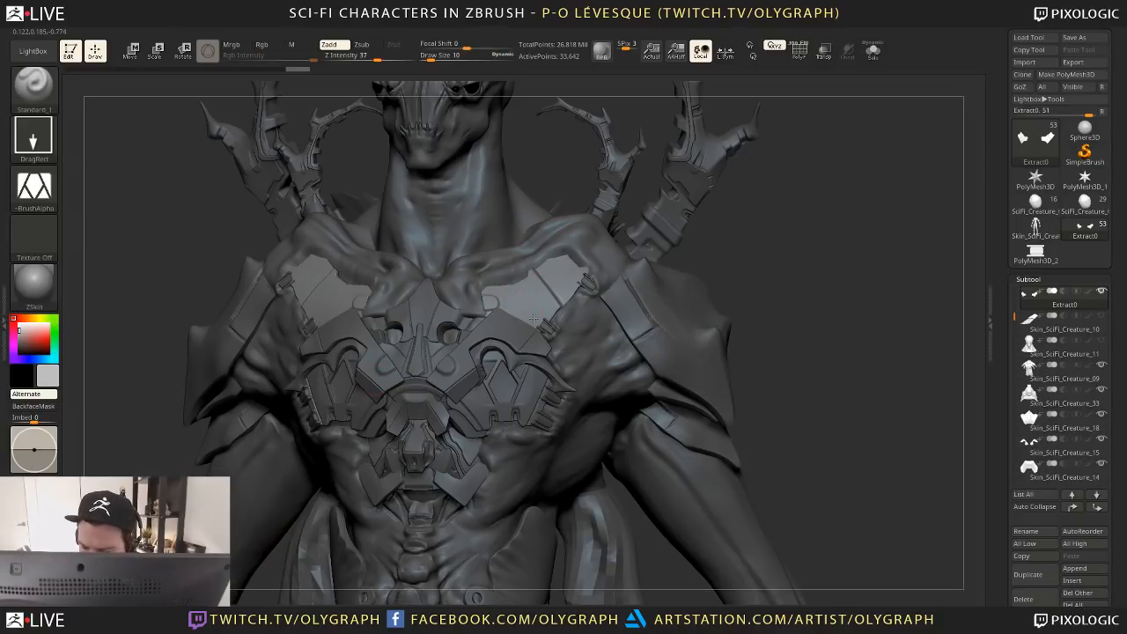
left_click_drag(527, 305, 533, 318)
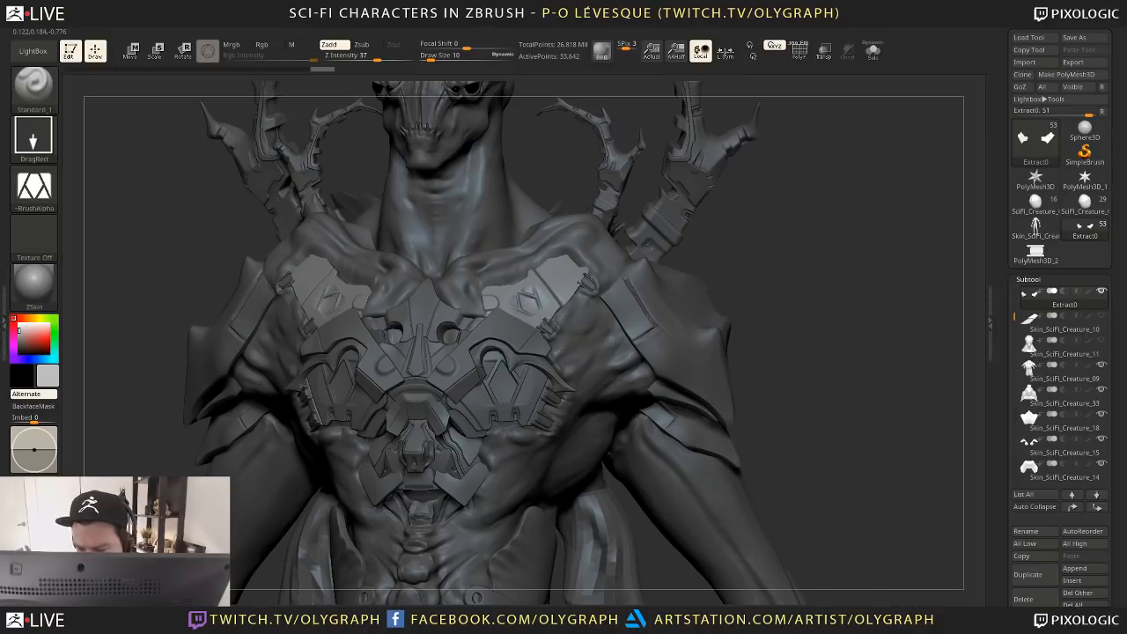
Subdivide the upper chest plates and stamp the panel alpha larger on their inner section while they are isolated in Solo mode
key("ctrl+d")
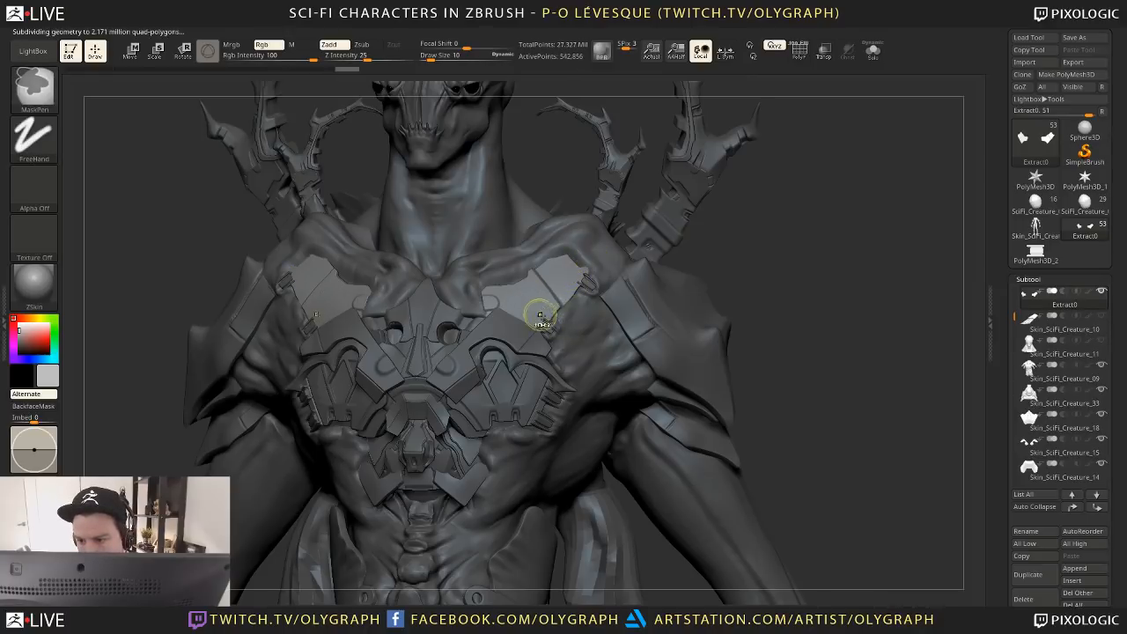
key("shift")
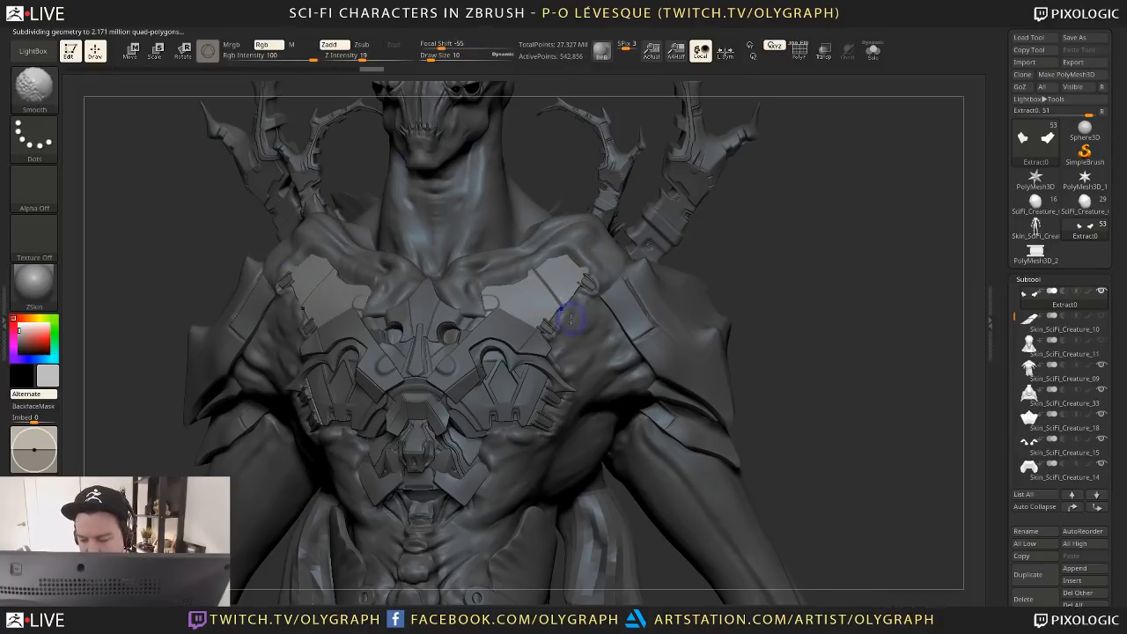
key("shift+alt+s")
right_click_drag(571, 319, 550, 287, "ctrl")
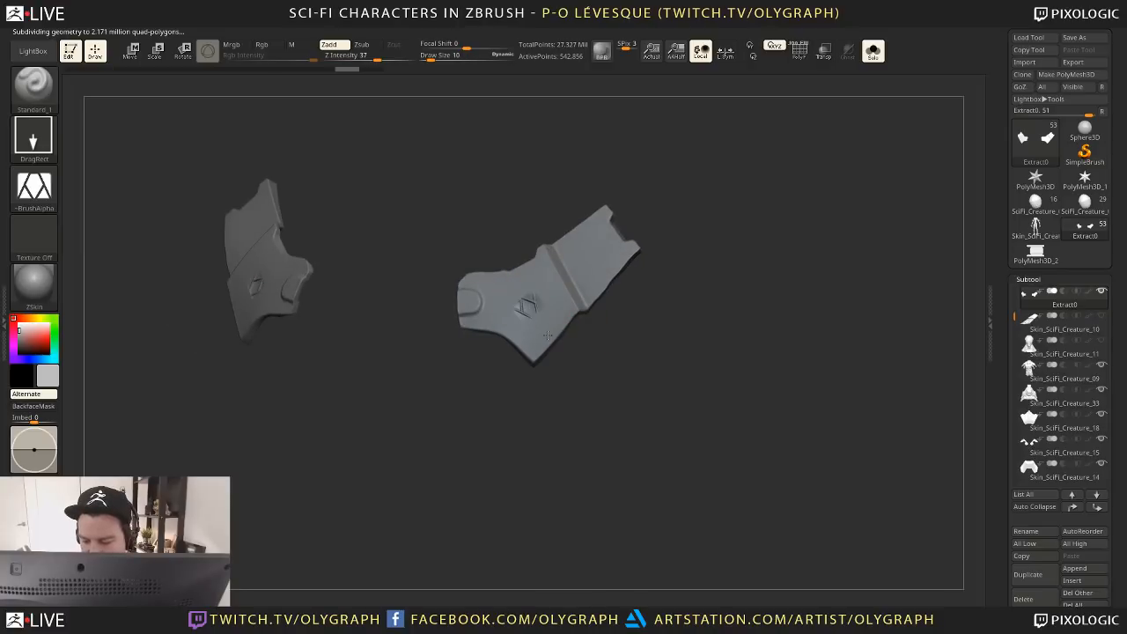
left_click_drag(547, 335, 554, 333)
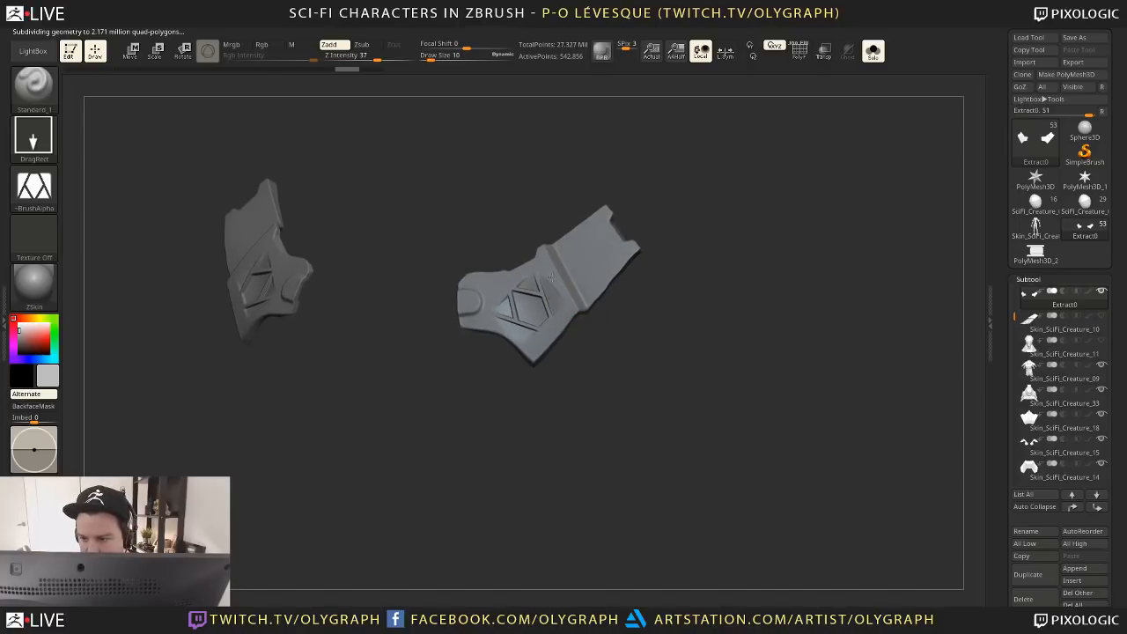
left_click_drag(665, 358, 627, 338)
key("shift")
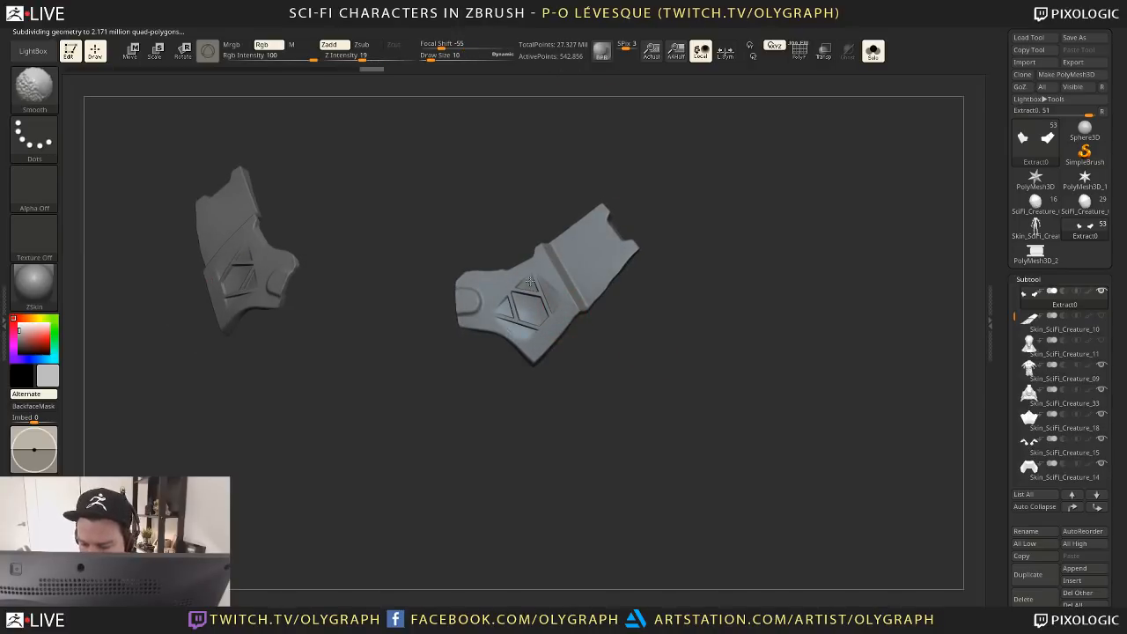
key("shift+alt+s")
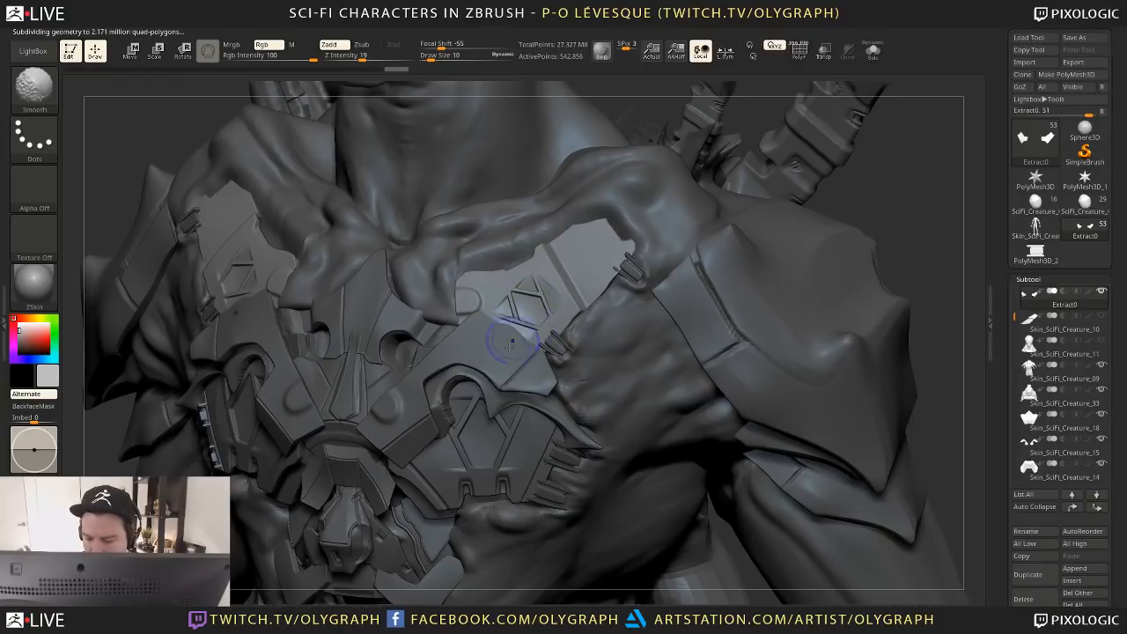
Reshape the inner ends of the upper chest plates with the Move brush at draw sizes 17 and 11
key("shift")
key("b")
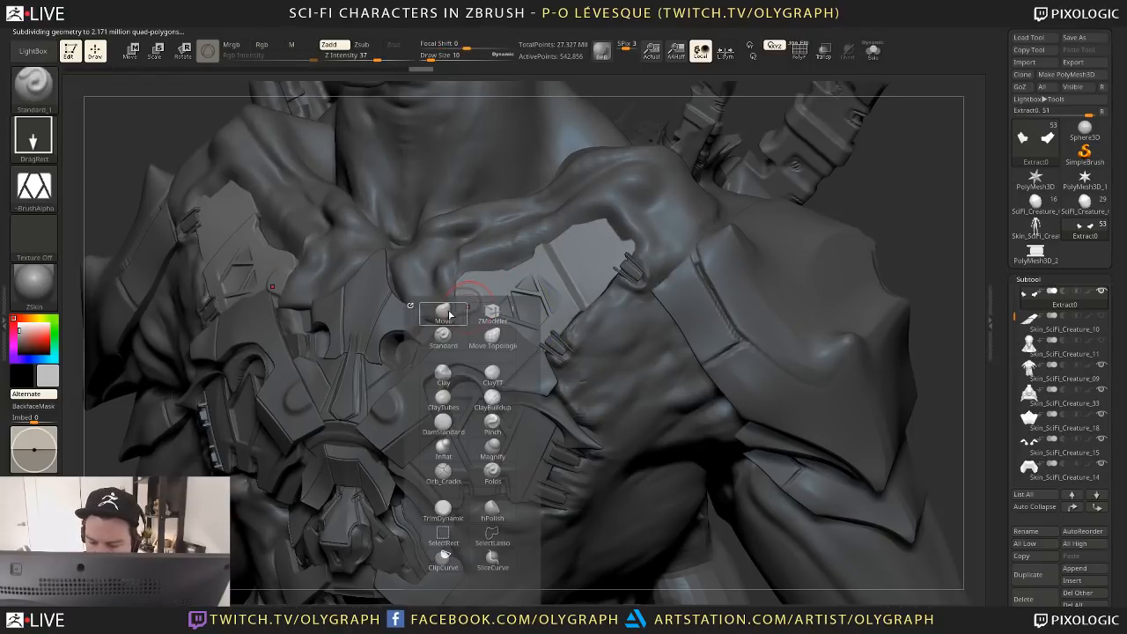
left_click(450, 313)
key("s")
left_click_drag(463, 283, 474, 283)
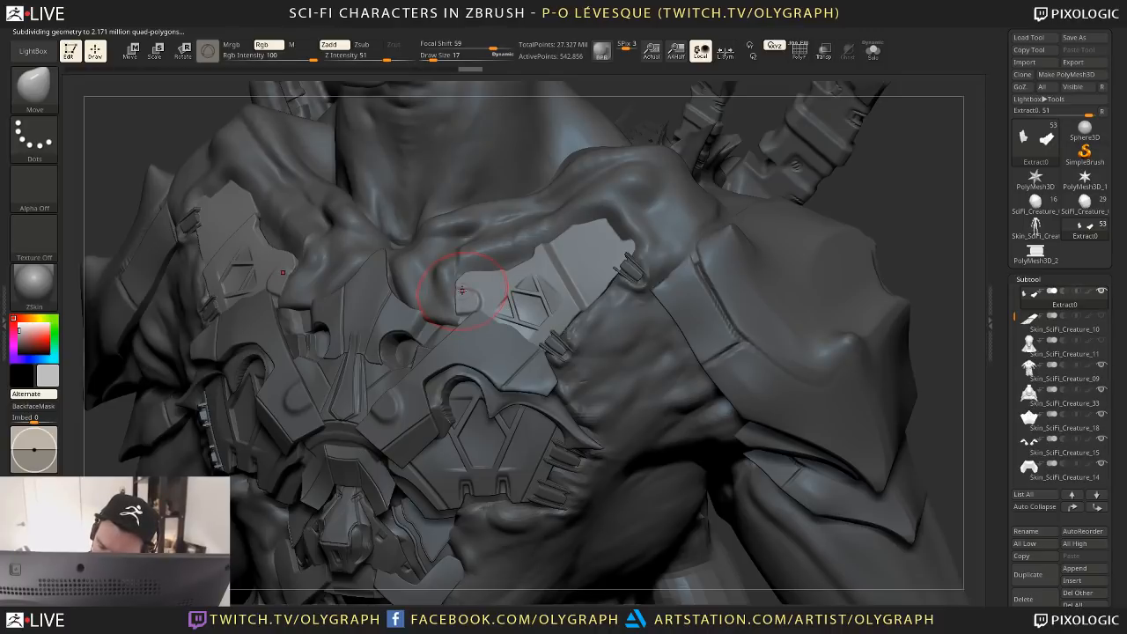
key("s")
left_click(472, 291)
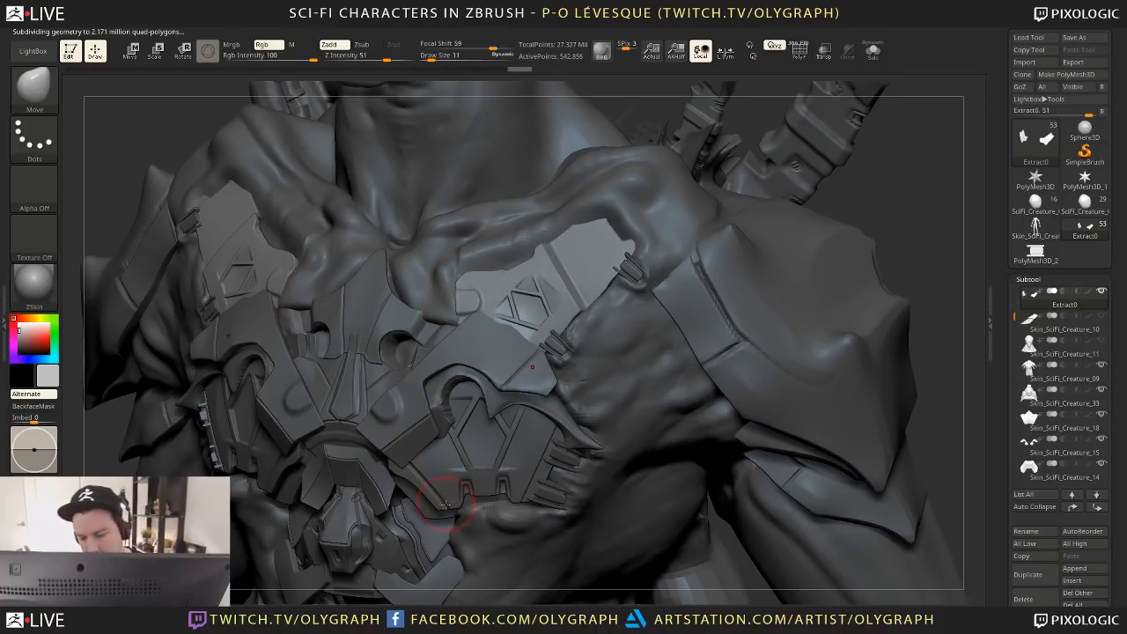
Polish the raised band across the upper chest plates with the hPolish brush at draw size 9 in Solo mode
key("b")
key("h")
key("p")
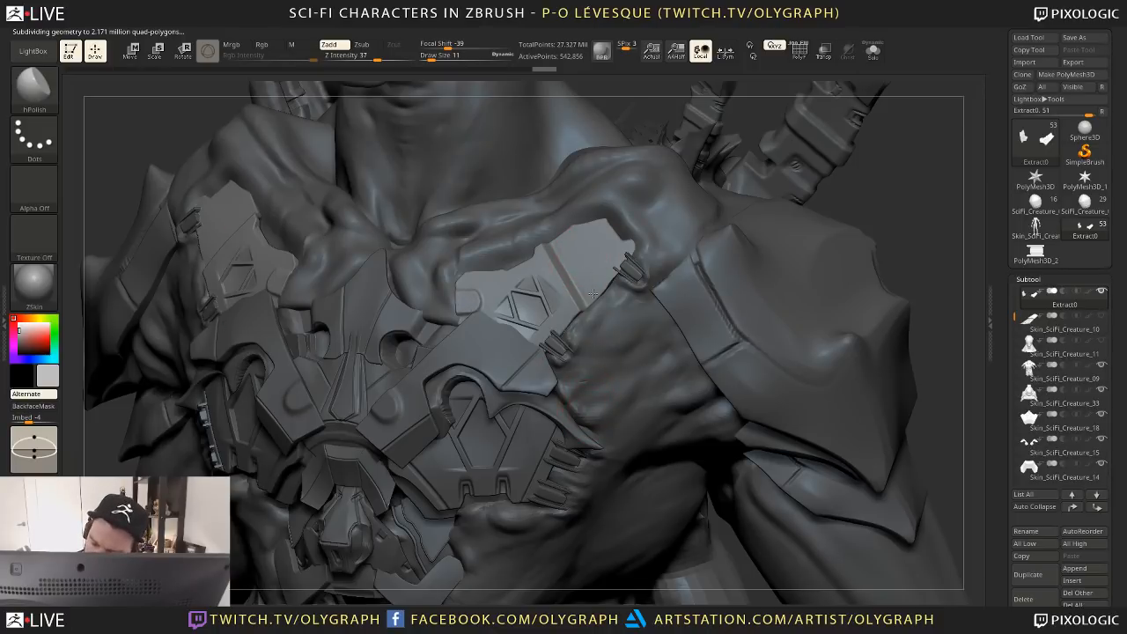
key("shift+alt+s")
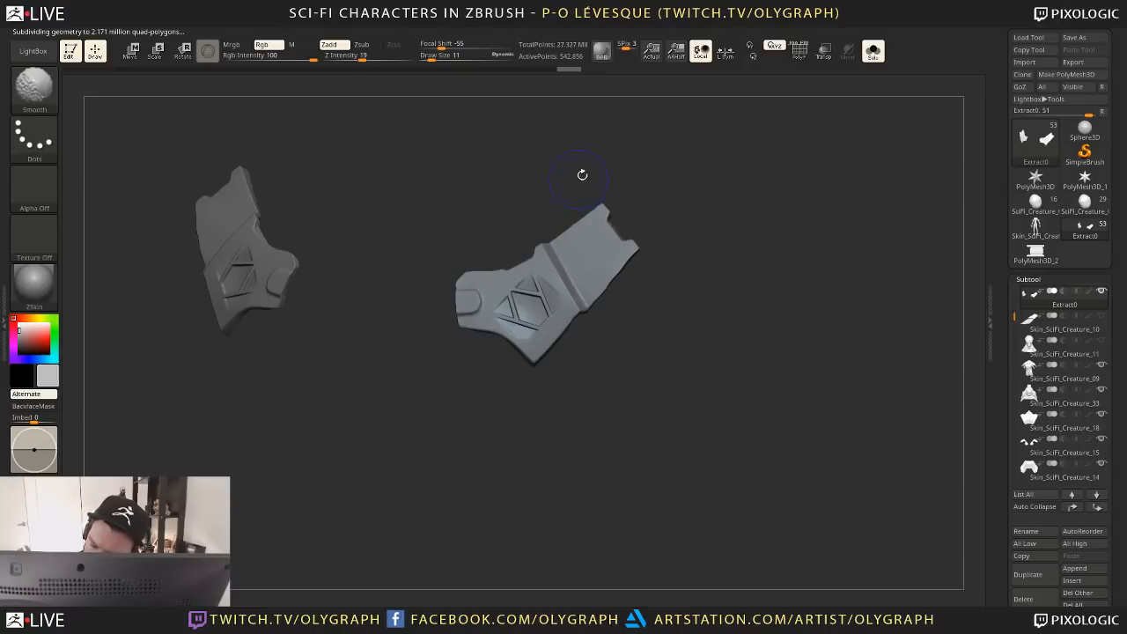
key("2")
mouse_move(586, 291)
left_mouse_down()
mouse_move(582, 261)
mouse_move(567, 294)
left_mouse_up()
mouse_move(664, 211)
left_mouse_down("alt")
mouse_move(658, 348)
mouse_move(627, 390)
mouse_move(639, 390)
left_mouse_up("alt")
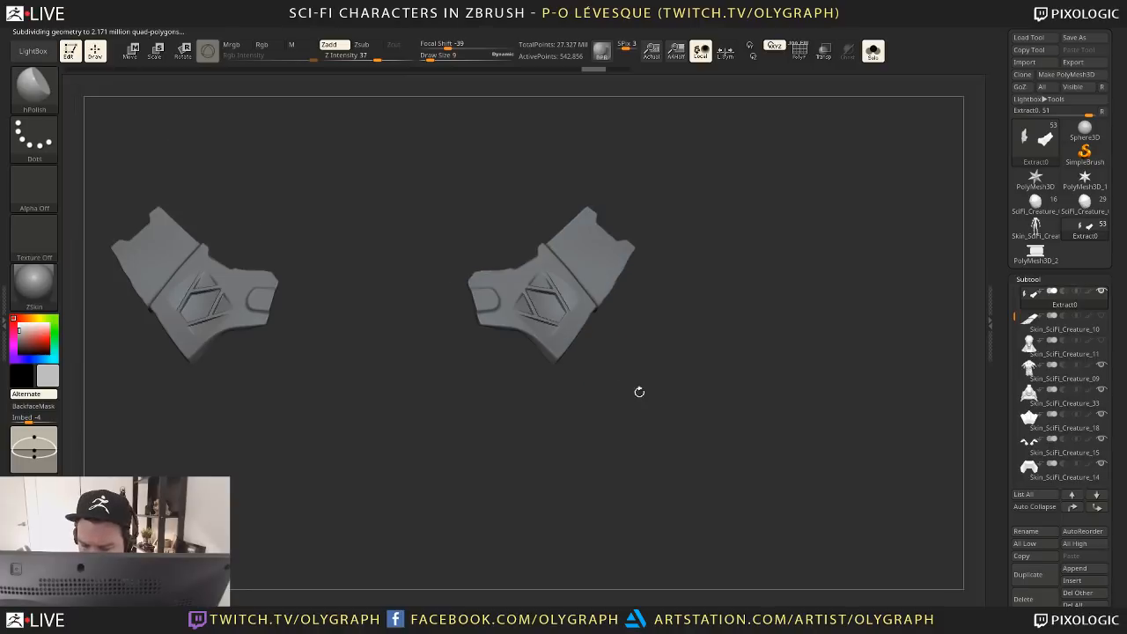
Mask the upper chest plates except their inner ends, apply ClayPolish to the unmasked ends and clear the mask
left_click_drag(439, 215, 508, 363, "ctrl")
left_click(534, 469, "ctrl")
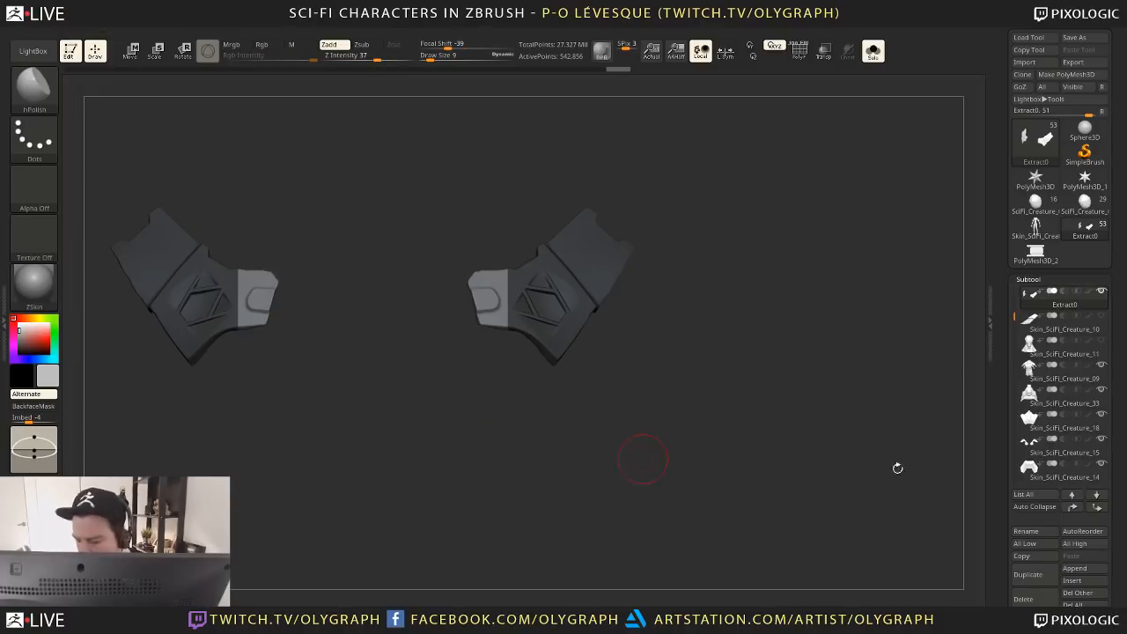
left_click_drag(999, 539, 1005, 237)
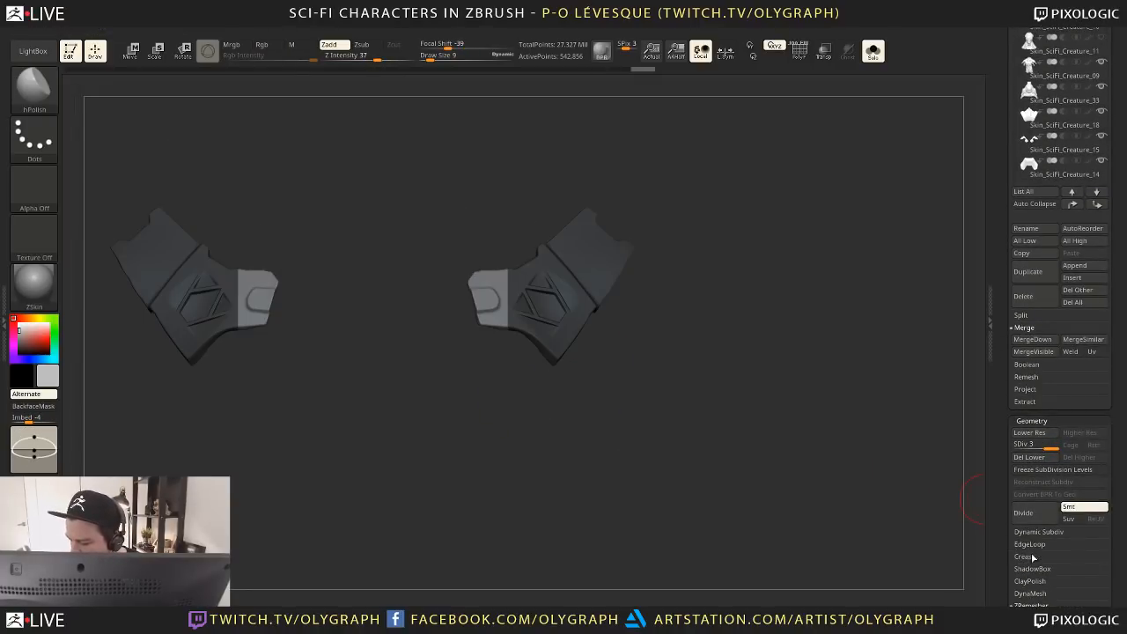
left_click(1033, 583)
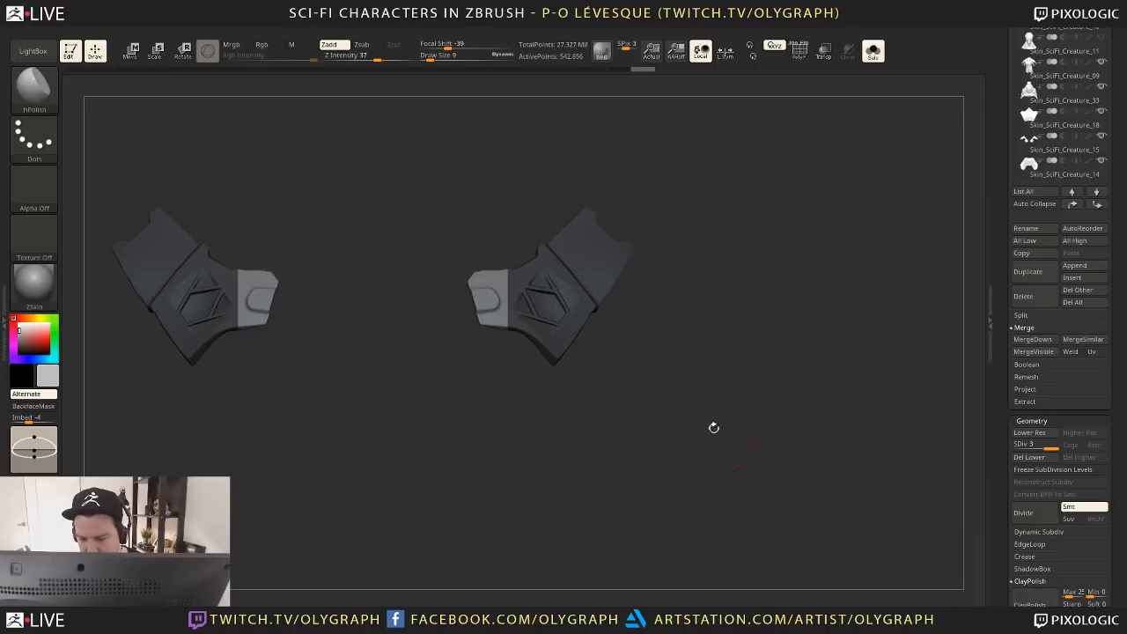
left_click_drag(713, 428, 637, 399)
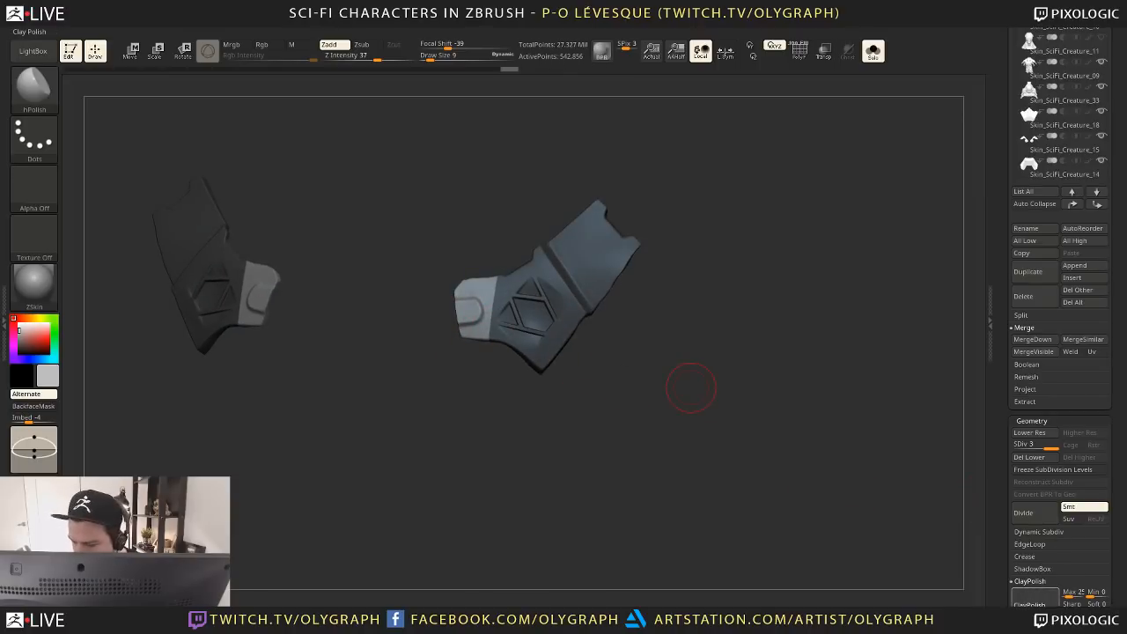
left_click(1034, 602)
left_click_drag(625, 400, 546, 378, "alt")
left_click_drag(441, 308, 412, 343, "ctrl")
key("ctrl+z")
left_click_drag(404, 434, 407, 414, "ctrl")
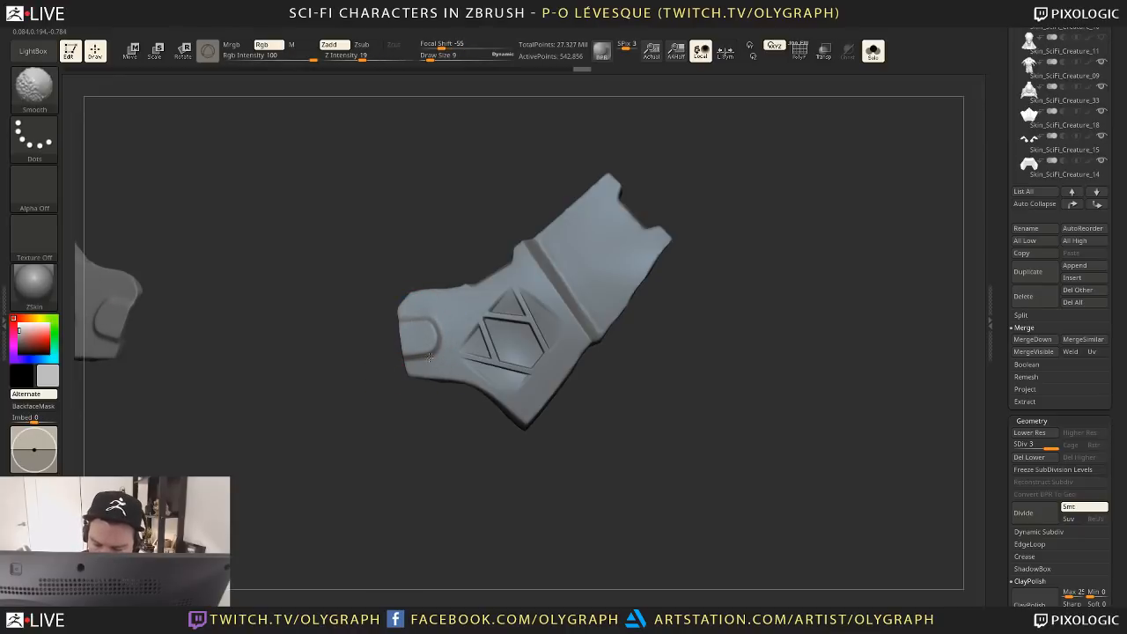
Adjust the inner end of the upper chest plate with the Move brush at draw size 15 and leave Solo mode
key("b")
key("m")
key("v")
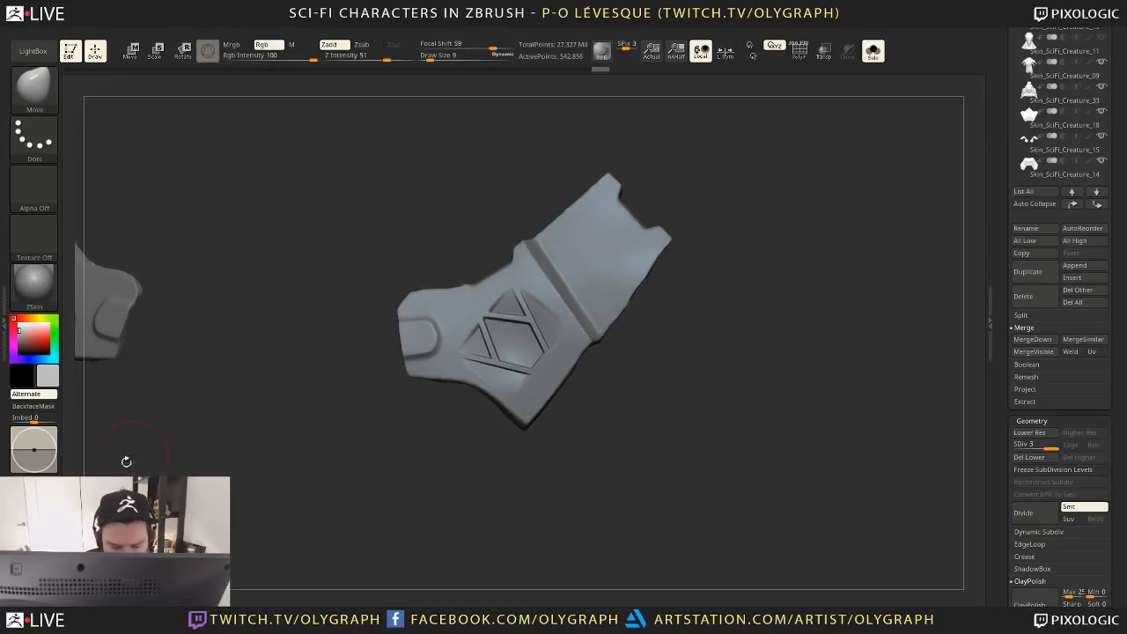
key("]")
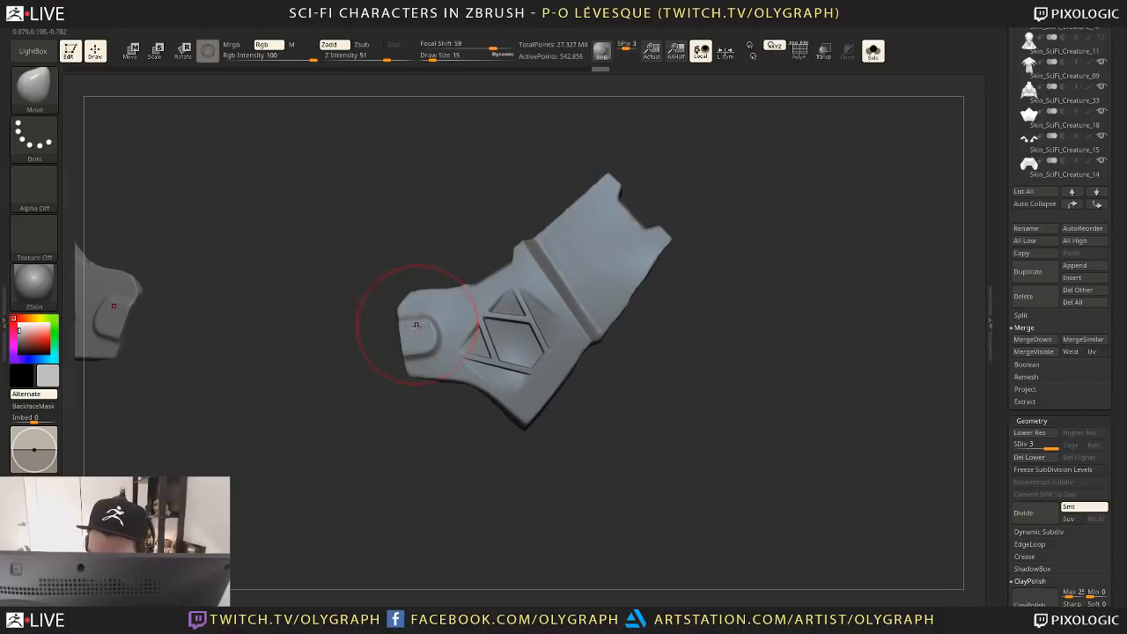
mouse_move(408, 418)
left_mouse_down("alt")
mouse_move(400, 413)
mouse_move(435, 443)
left_mouse_up("alt")
key("shift+s")
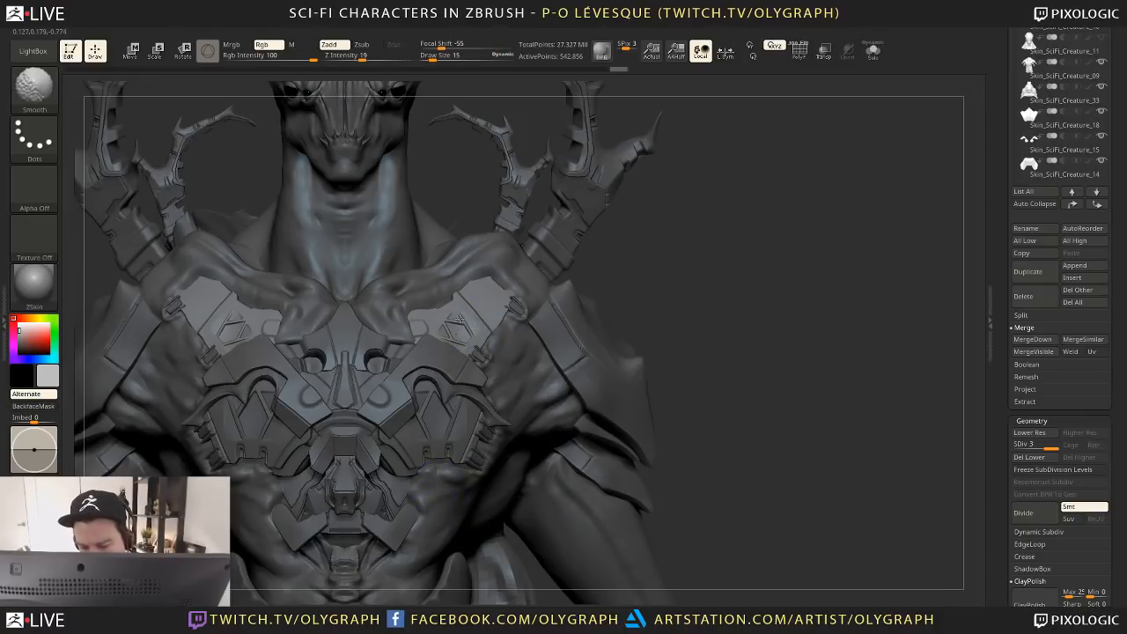
Stamp the panel alpha on the outer section of the upper chest plates with the Standard_1 DragRect brush
mouse_move(683, 316)
left_mouse_down("alt")
mouse_move(629, 235)
mouse_move(667, 291)
left_mouse_up("alt")
key("b")
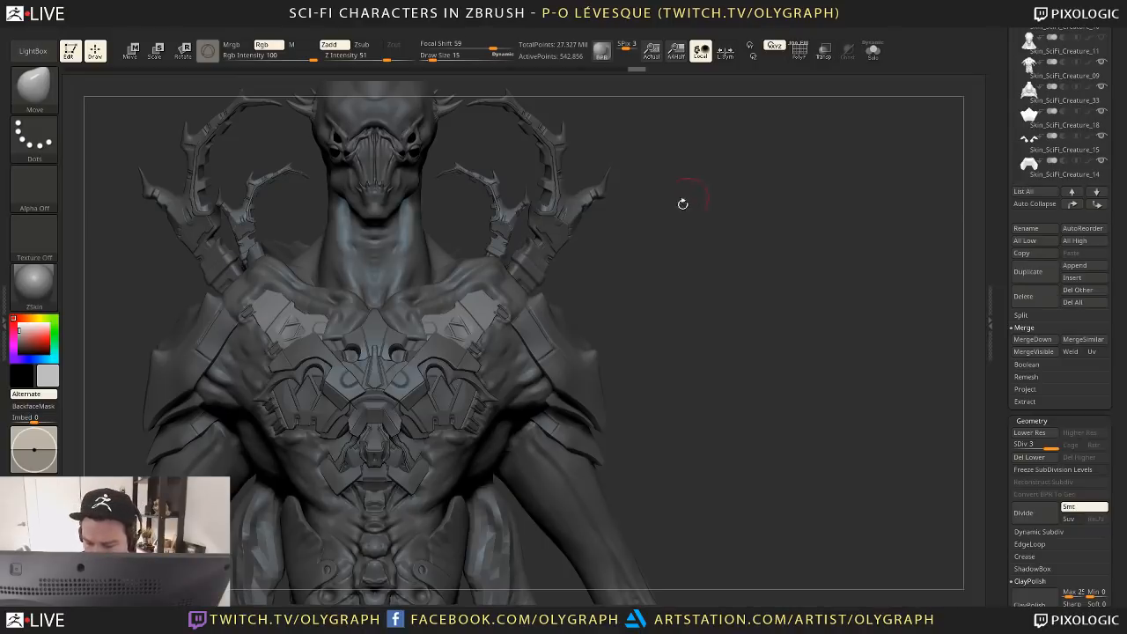
key("space")
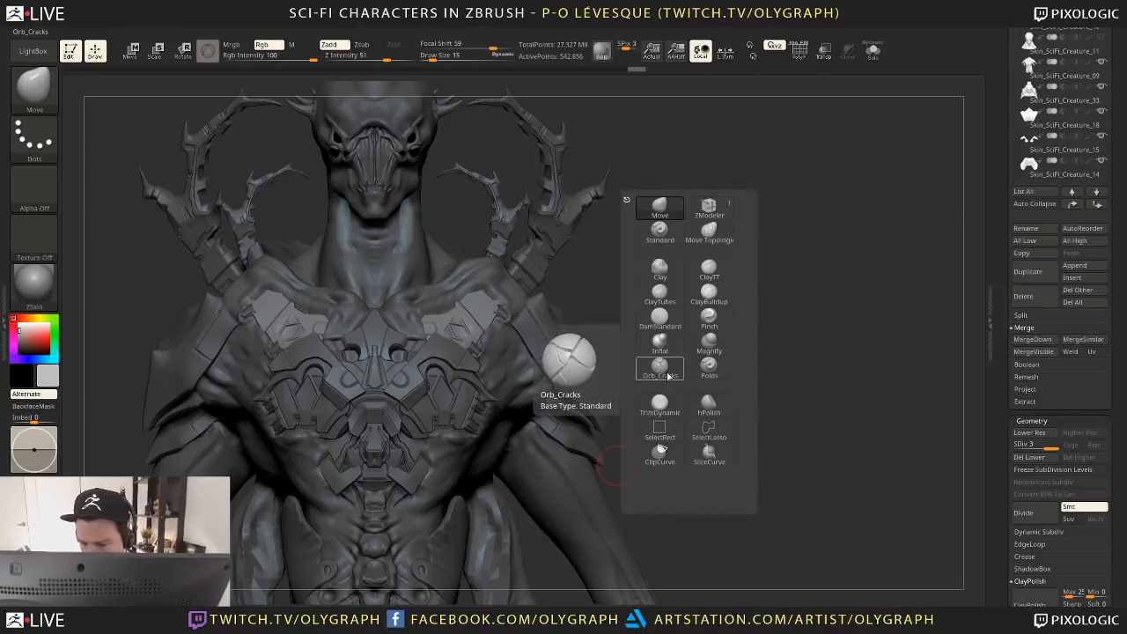
left_click(659, 231)
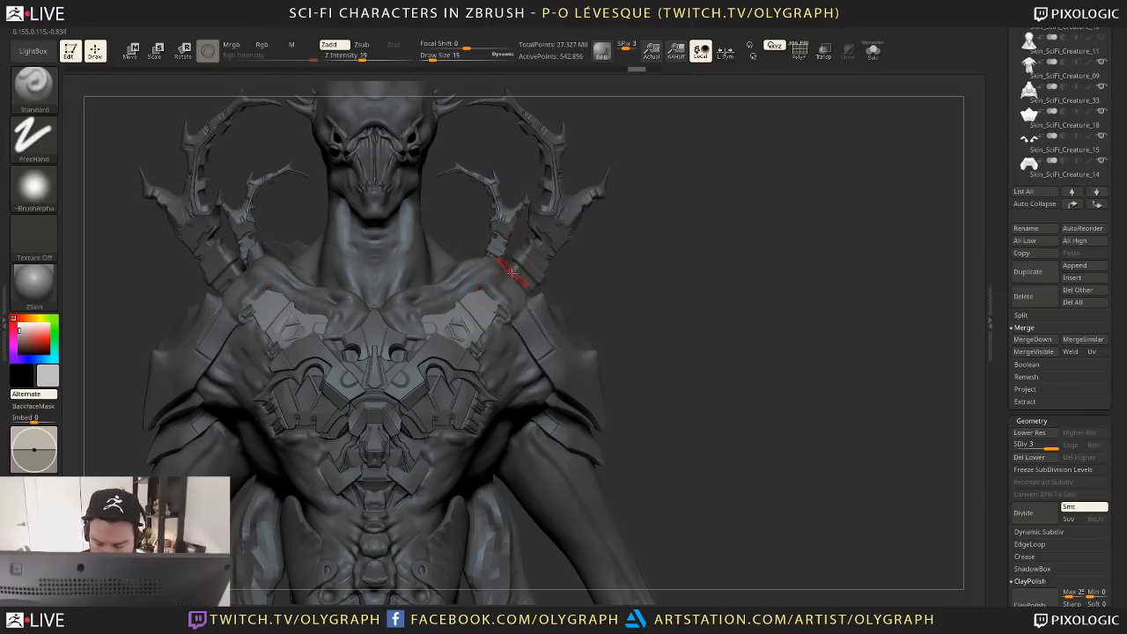
key("b")
left_click(264, 557)
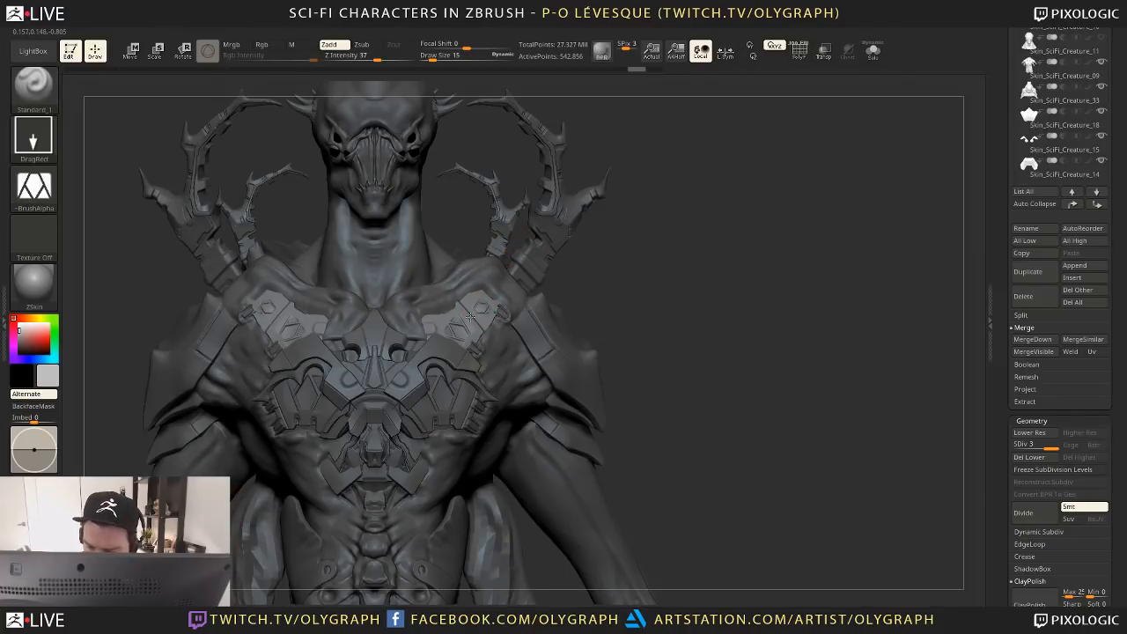
key("ctrl+z")
left_click_drag(471, 316, 506, 299)
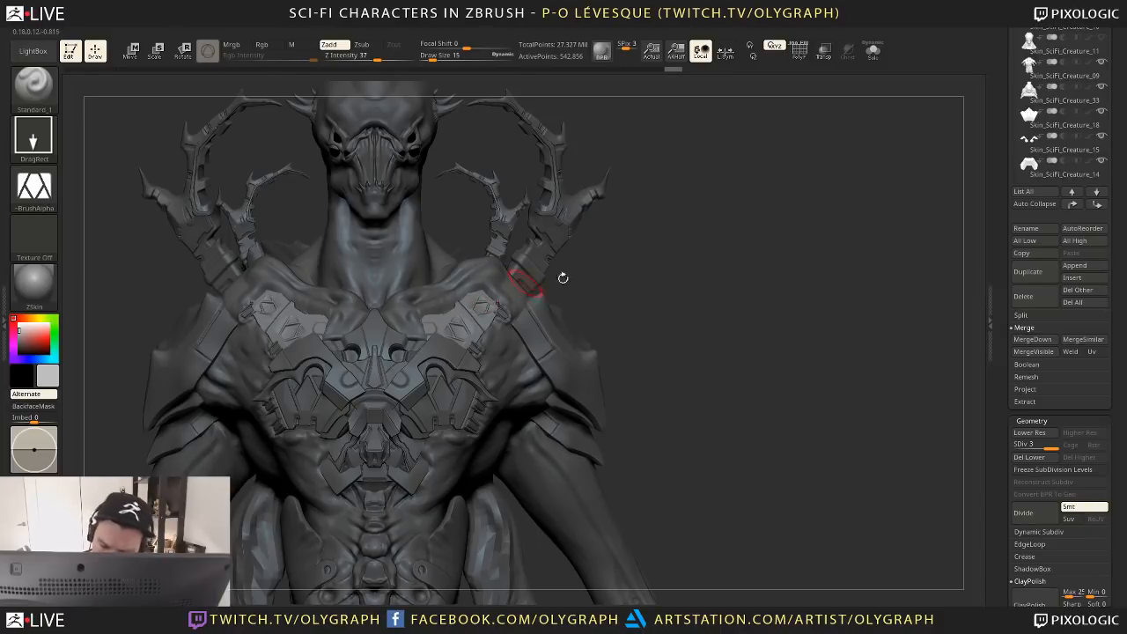
Duplicate the small clamp beside the upper chest plate with the Gizmo and move the copy up toward the plate's upper edge
mouse_move(643, 299)
left_mouse_down("alt")
mouse_move(614, 246)
mouse_move(608, 185)
left_mouse_up("alt")
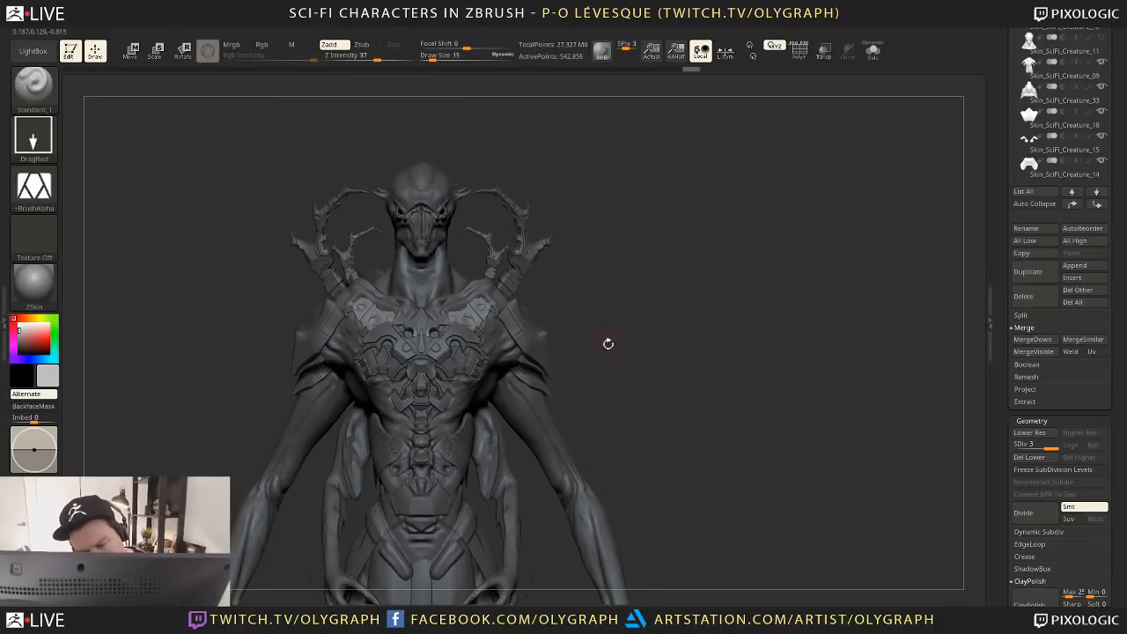
mouse_move(607, 343)
left_mouse_down("alt")
mouse_move(594, 297)
mouse_move(622, 370)
mouse_move(628, 325)
mouse_move(509, 320)
left_mouse_up("alt")
key("w")
left_click_drag(647, 264, 599, 284)
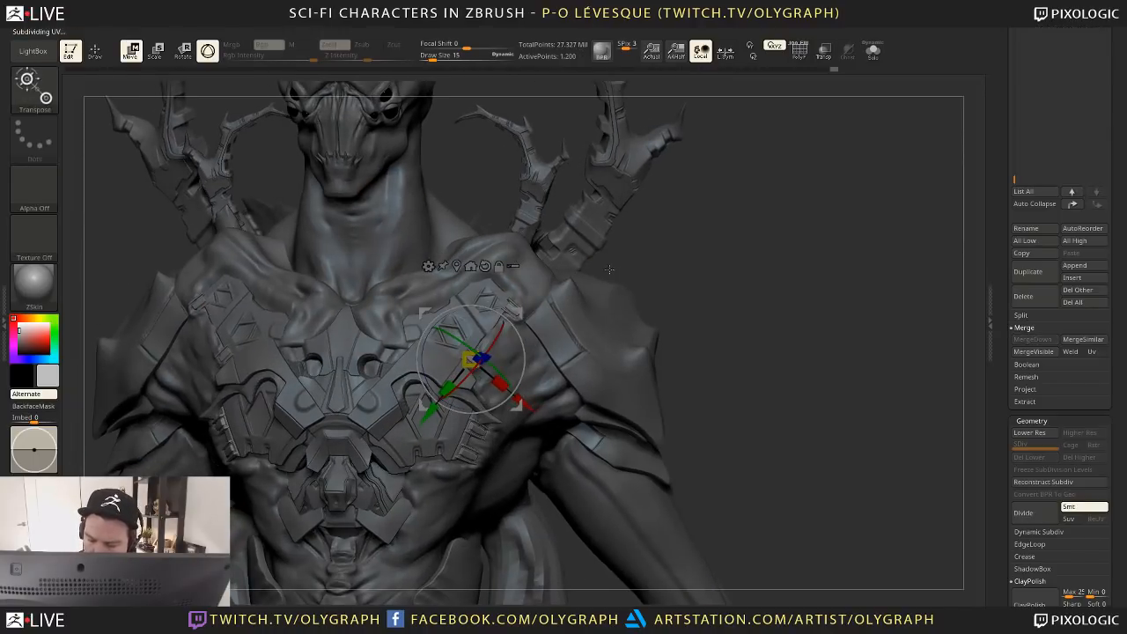
left_click_drag(523, 313, 520, 222, "ctrl")
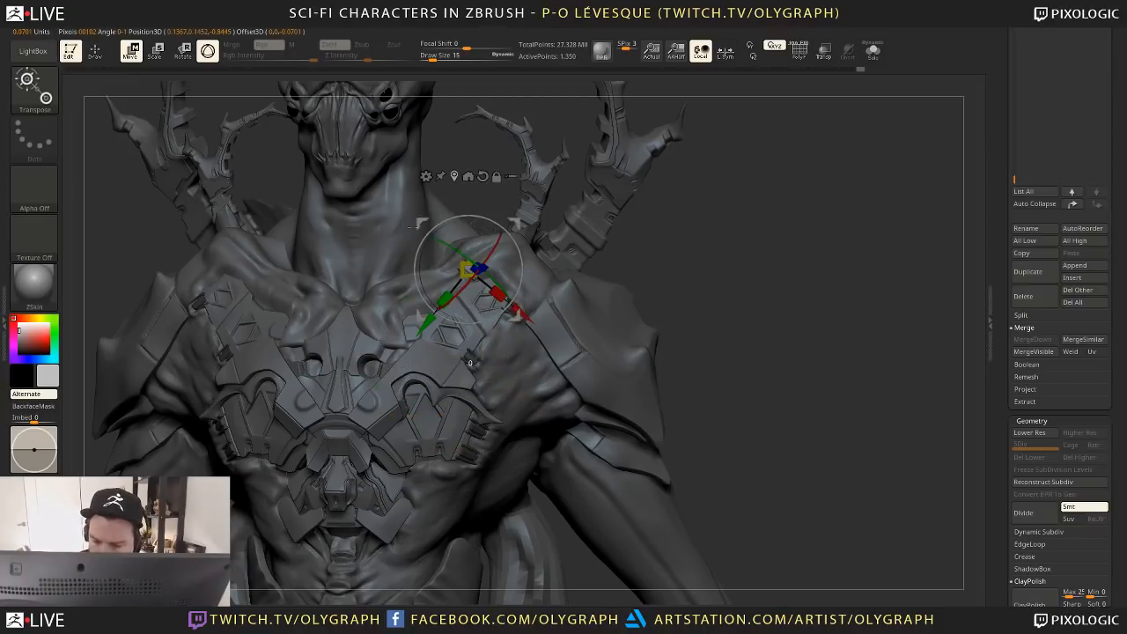
left_click_drag(494, 283, 478, 213)
mouse_move(468, 260)
left_mouse_down()
mouse_move(462, 277)
mouse_move(466, 258)
mouse_move(475, 284)
mouse_move(470, 264)
left_mouse_up()
Fit the copied clamp across the upper edge of the chest plate and select the surrounding skin's subtool
key("q")
mouse_move(720, 260)
left_mouse_down()
mouse_move(759, 246)
mouse_move(760, 269)
mouse_move(669, 285)
mouse_move(537, 255)
mouse_move(469, 251)
mouse_move(469, 264)
mouse_move(485, 248)
mouse_move(470, 267)
left_mouse_up()
key("w")
key("space")
left_click(472, 243)
left_click(477, 258, "alt")
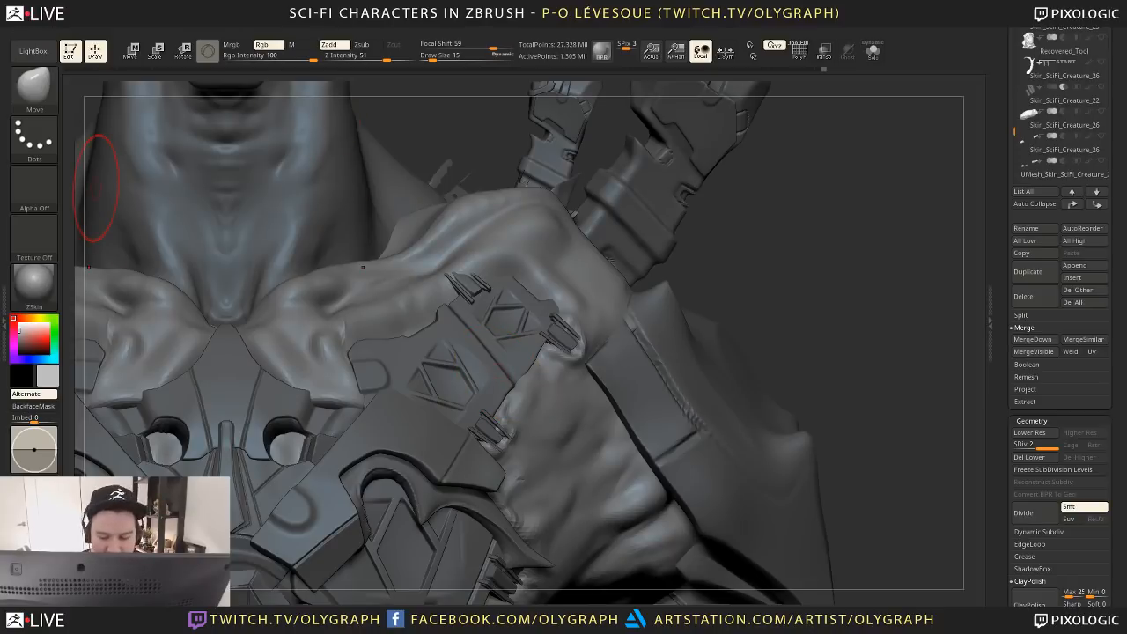
Build up and smooth the skin around the copied clamp with the Standard brush at draw size 3
key("b")
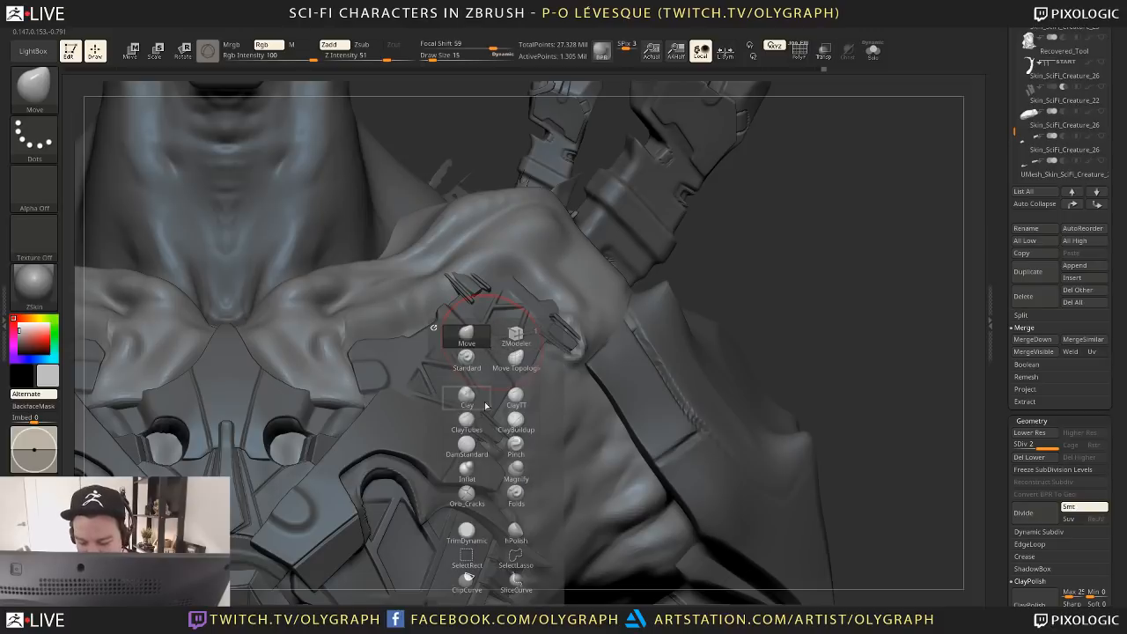
left_click(467, 357)
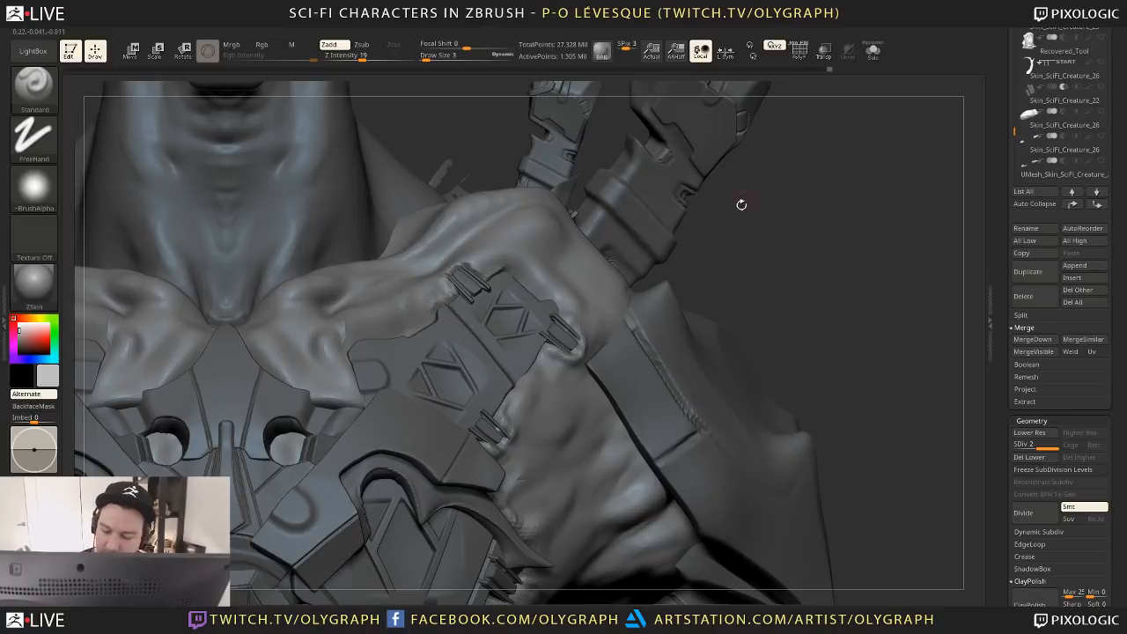
key("[")
key("]")
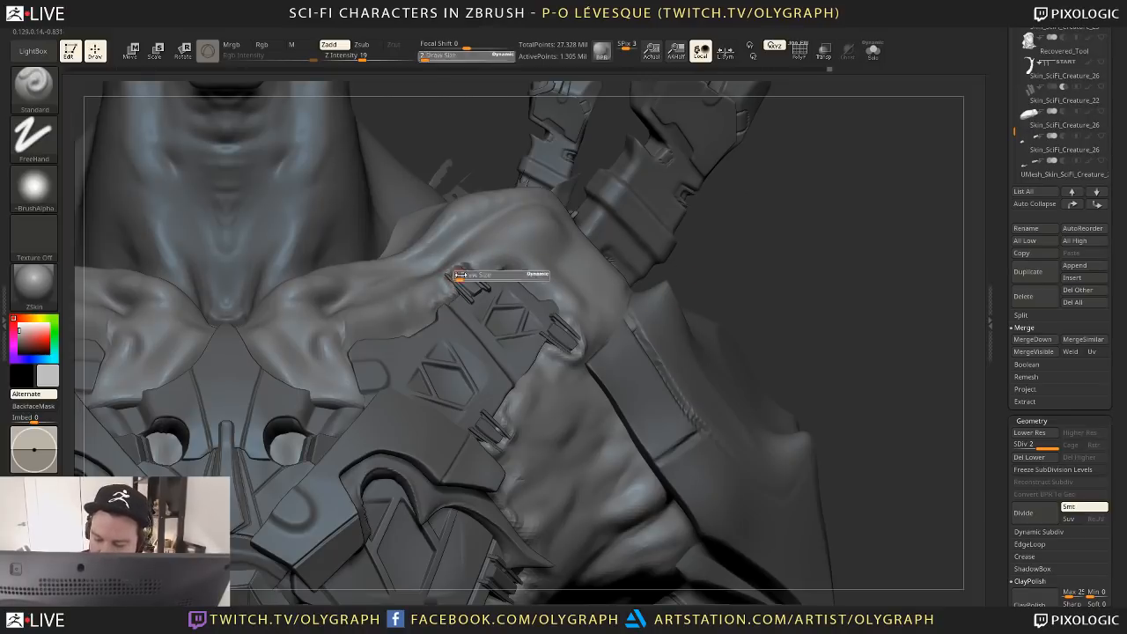
key("shift")
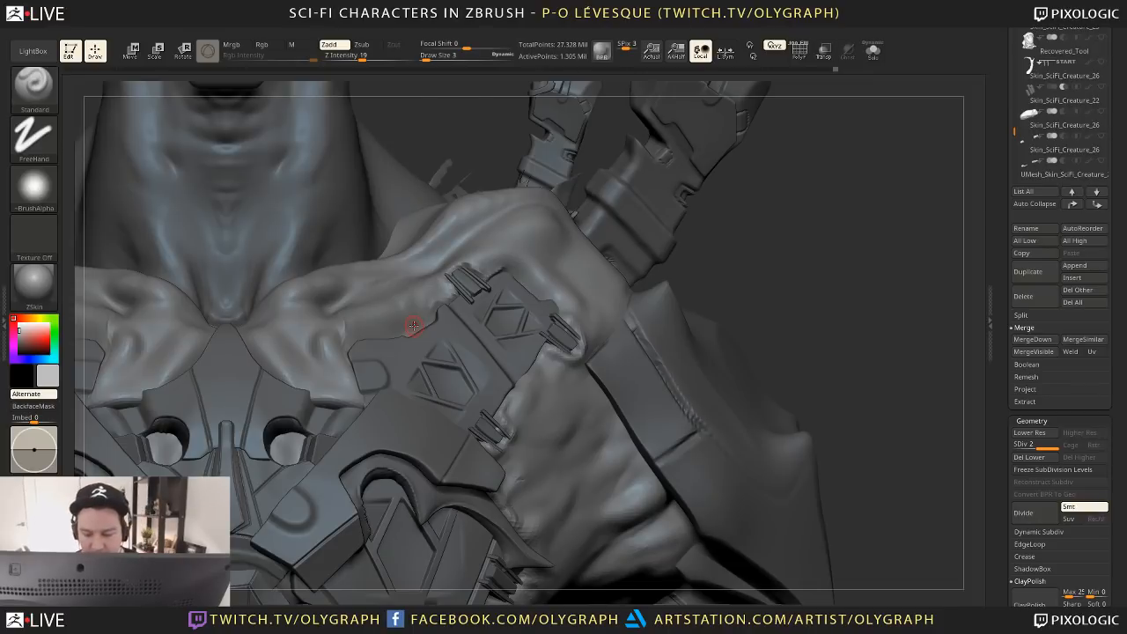
Sculpt the skin above the upper chest plate between the two clamps with the Standard brush at draw size 7
left_click_drag(756, 254, 765, 273)
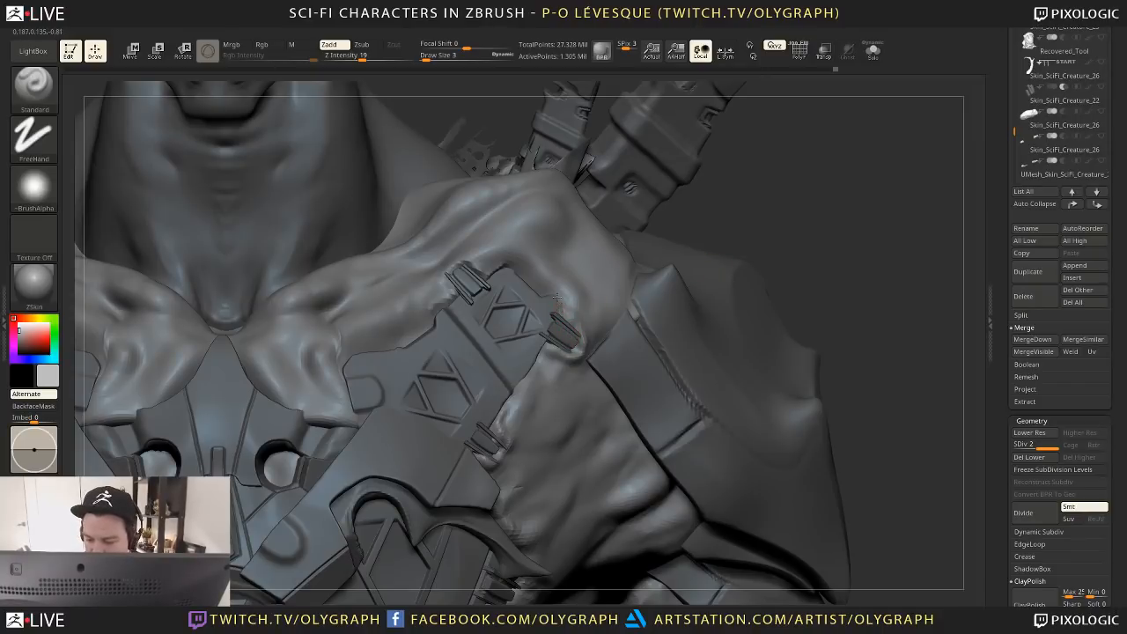
key("s")
left_click_drag(534, 286, 509, 266)
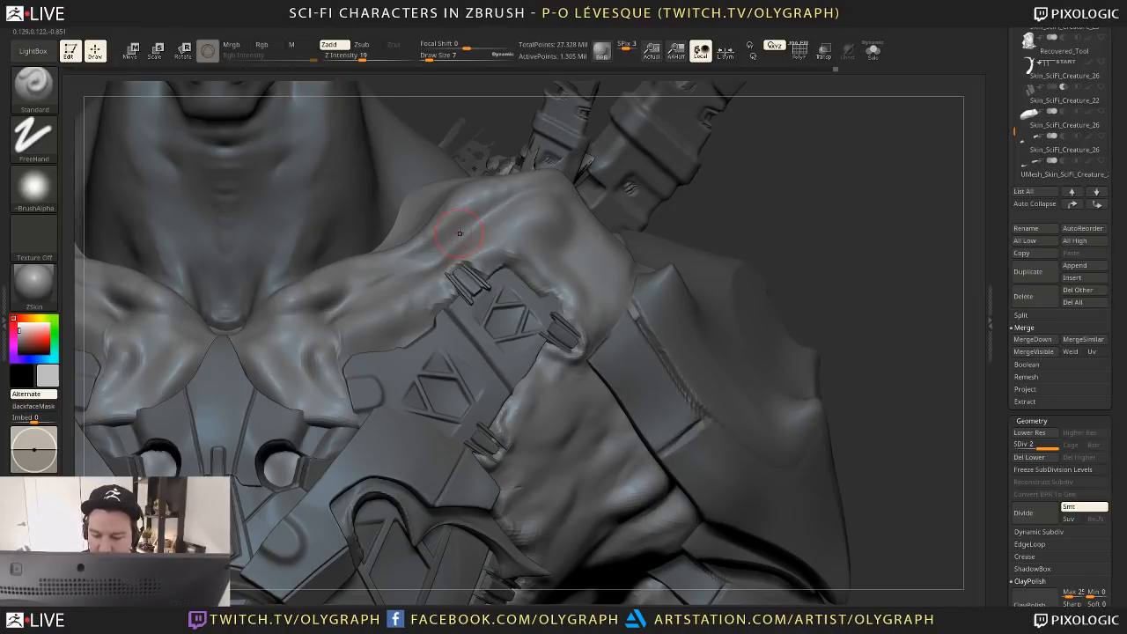
Check the figure from the front and refine the skin along the upper chest plates with the Standard brush at draw size 9
key("f")
left_click_drag(699, 268, 639, 234)
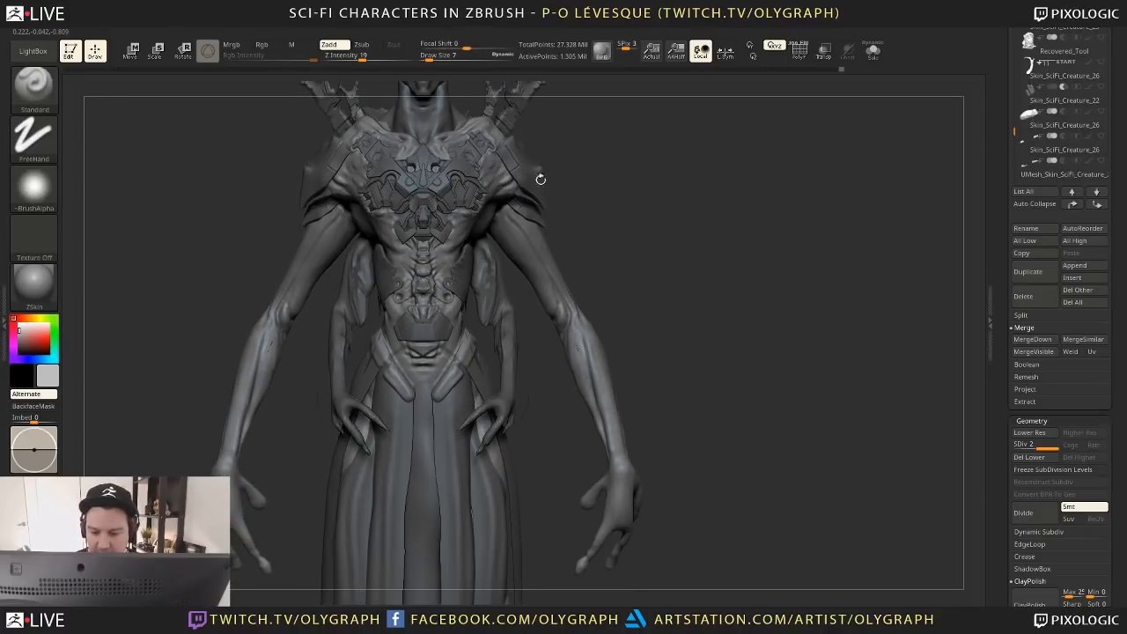
left_click_drag(616, 139, 584, 274, "alt")
scroll(436, 295, "up", 5)
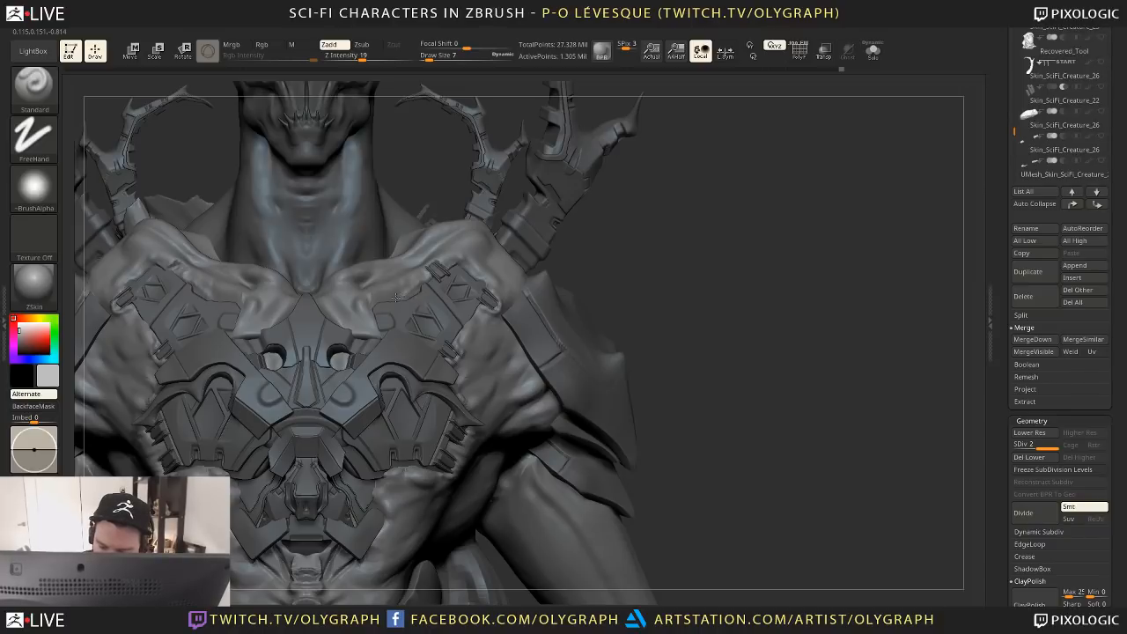
key("shift")
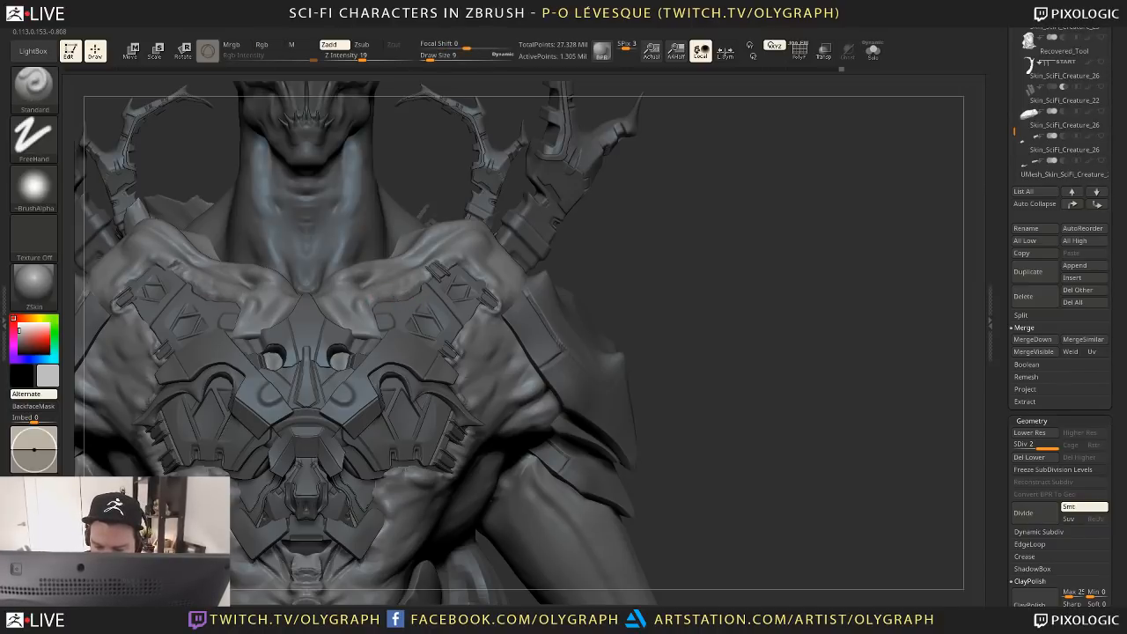
key("ctrl")
Swell and smooth the skin along the upper chest plate's edge with the Inflat brush at draw size 9
key("b")
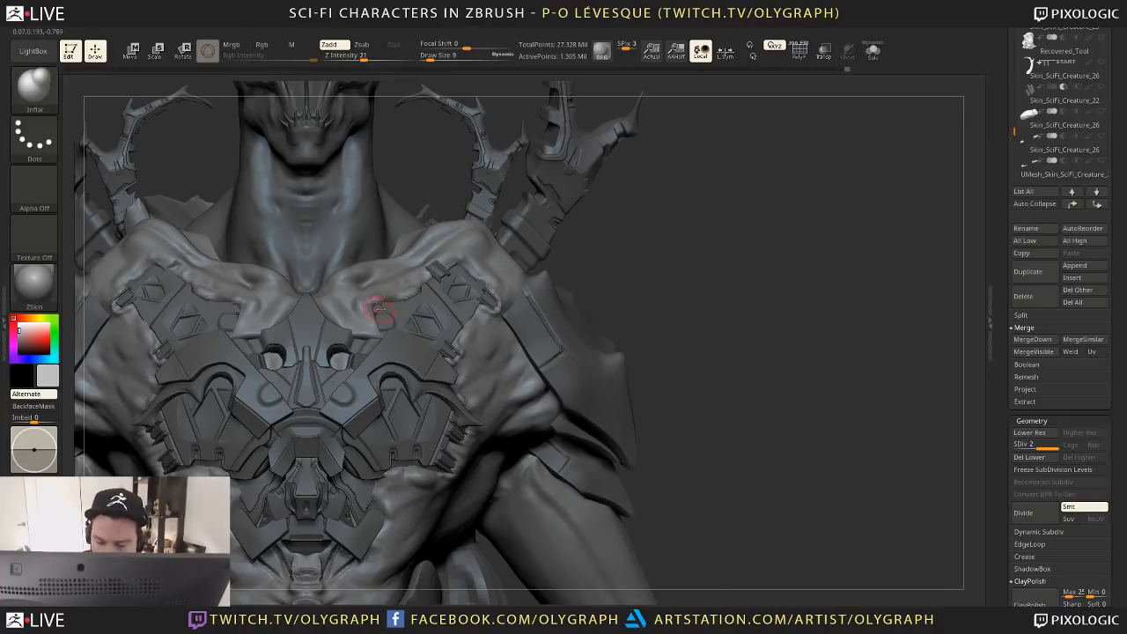
key("shift")
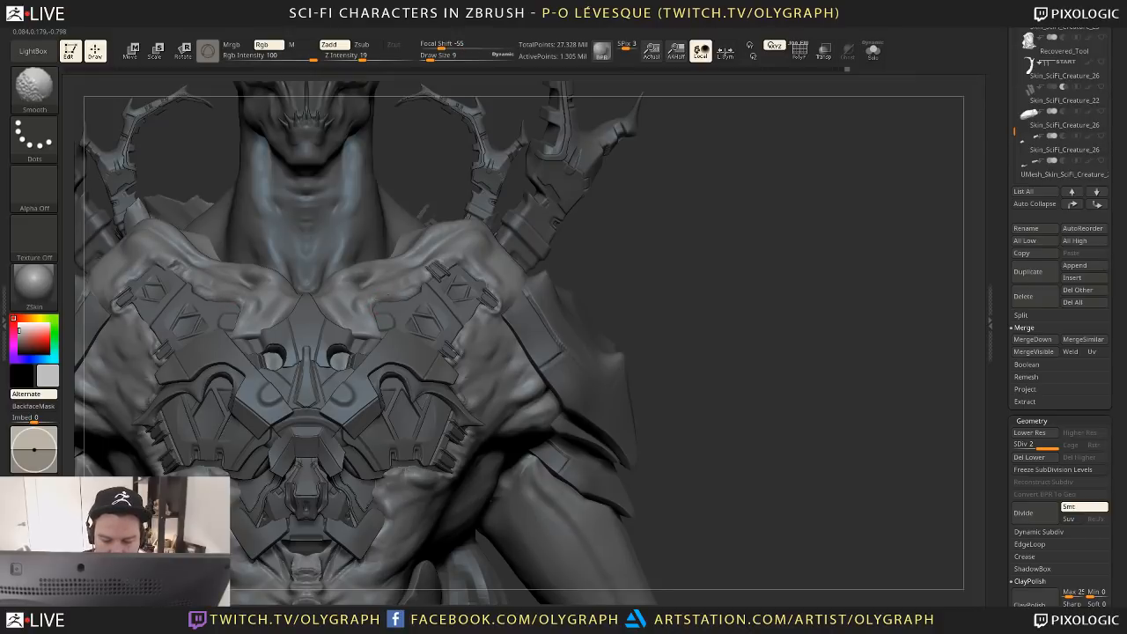
left_click_drag(604, 219, 642, 238)
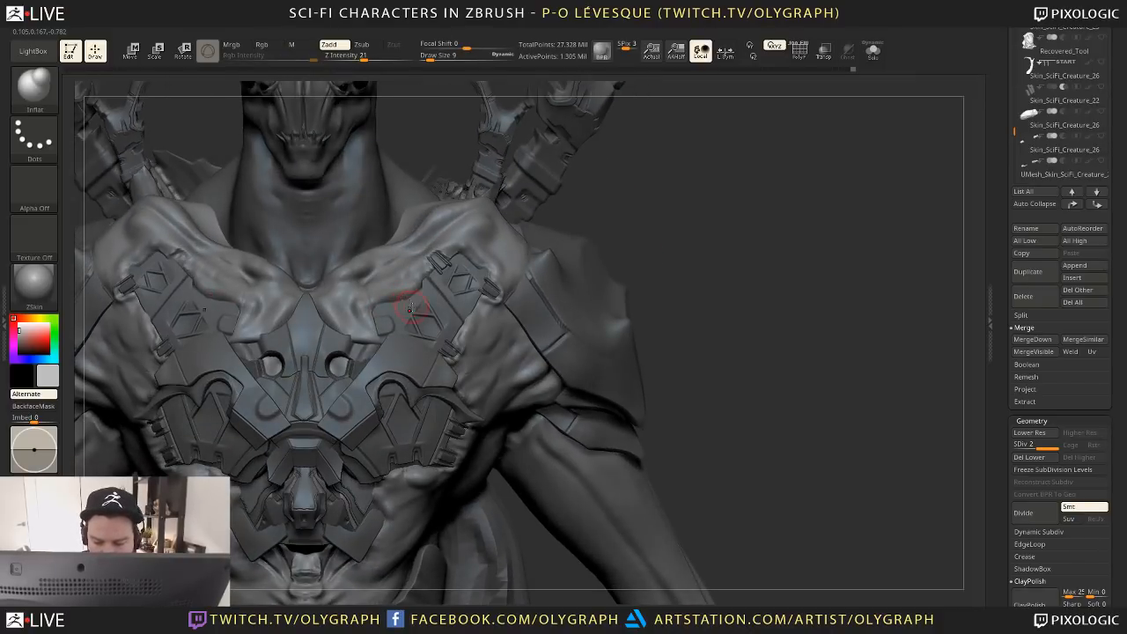
Reshape the skin's edge over the upper chest plates with the Move brush at draw sizes 24 and 27
key("b")
key("m")
key("v")
key("s")
left_click_drag(403, 301, 411, 301)
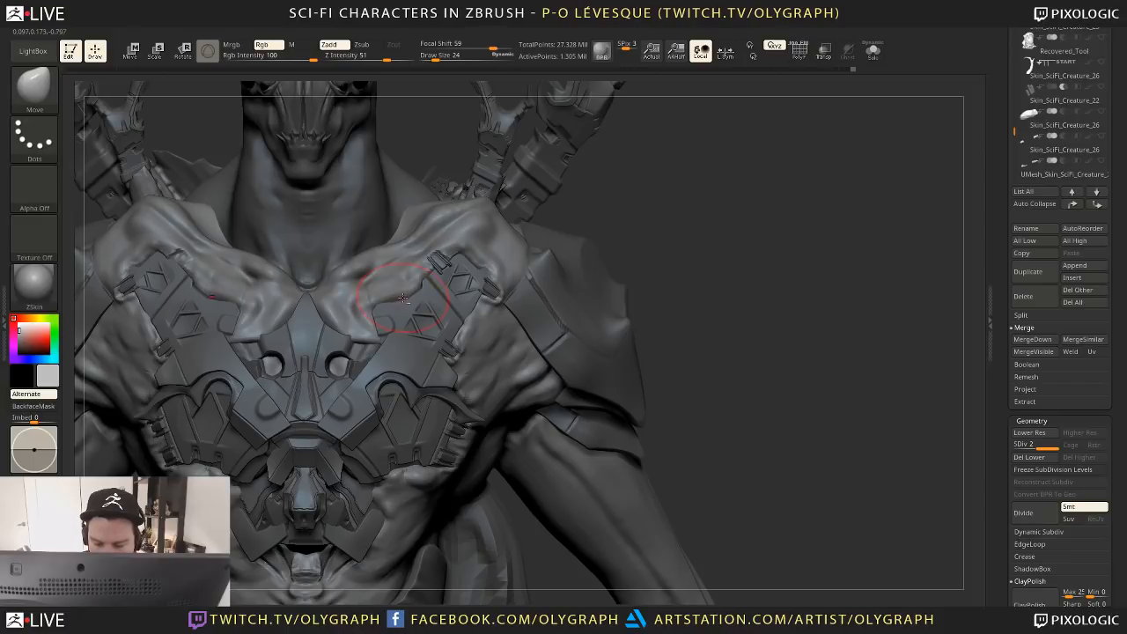
key("s")
left_click_drag(409, 296, 405, 297)
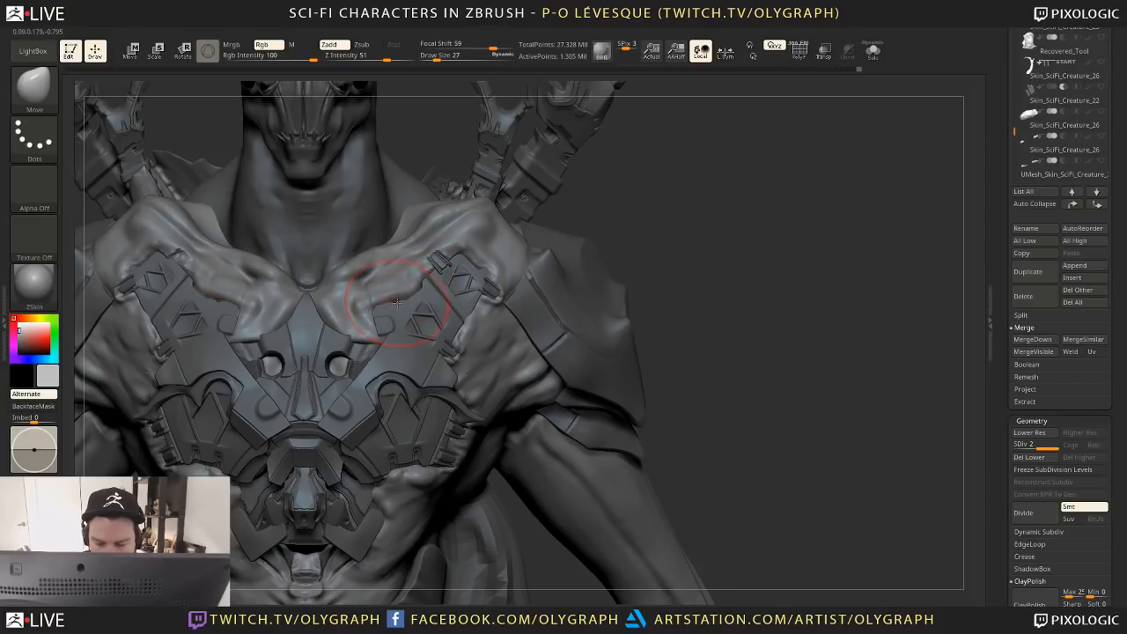
left_click_drag(370, 315, 373, 307)
key("s")
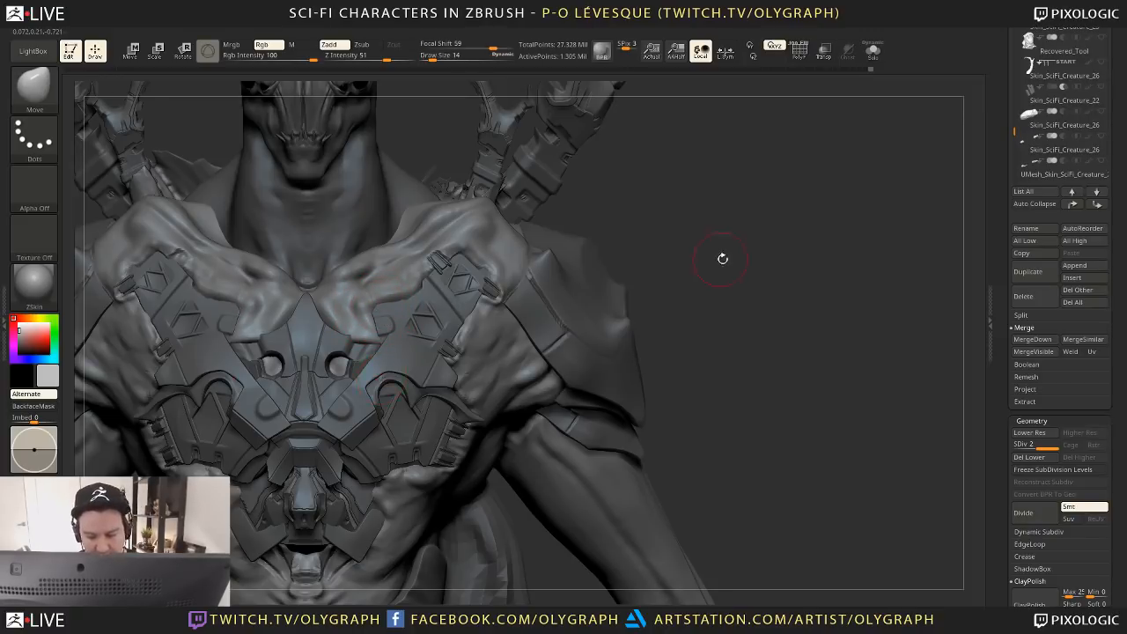
Adjust the skin folds at the base of the neck with the Move brush at draw sizes 21 to 33
left_click_drag(722, 258, 599, 266)
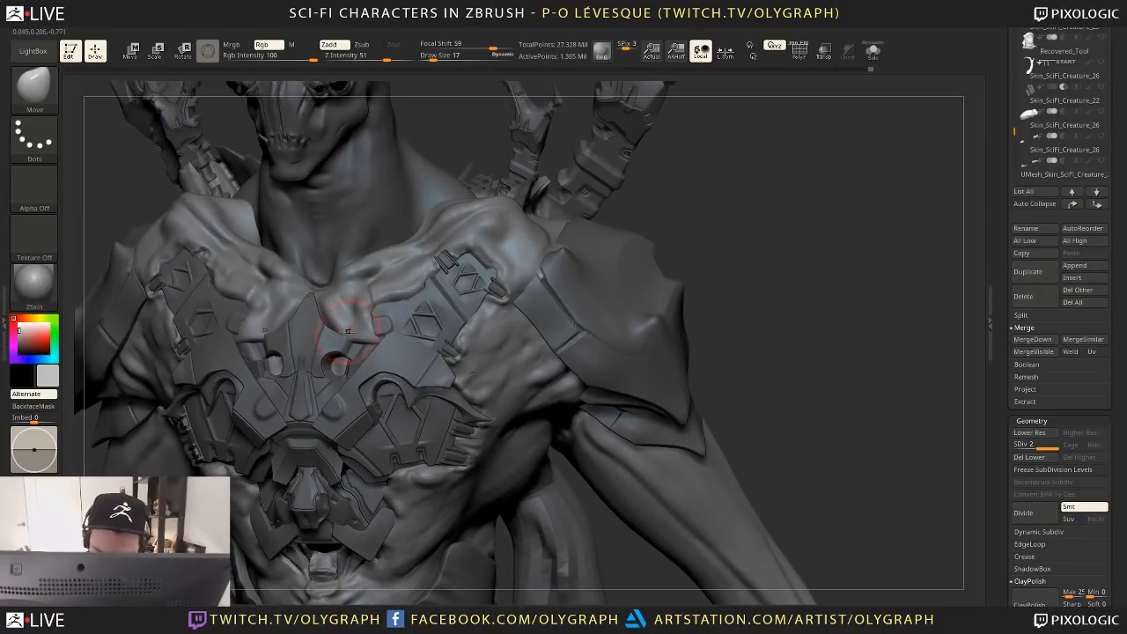
left_click_drag(782, 226, 812, 231, "shift")
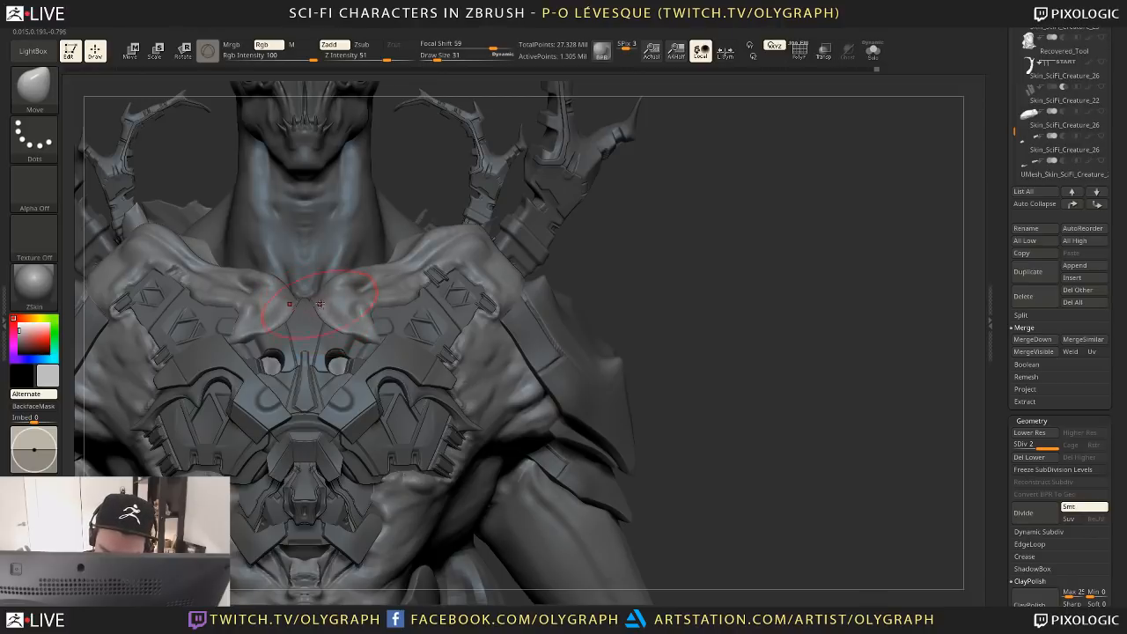
key("s")
left_click_drag(296, 273, 293, 273)
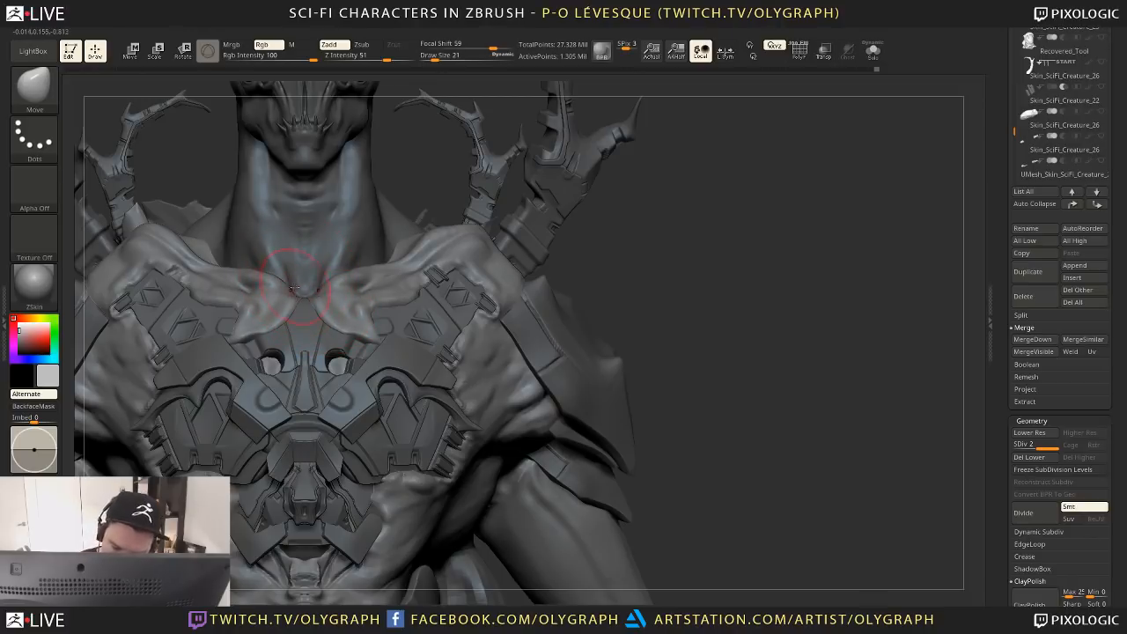
key("bracketright")
key("bracketright")
key("bracketright")
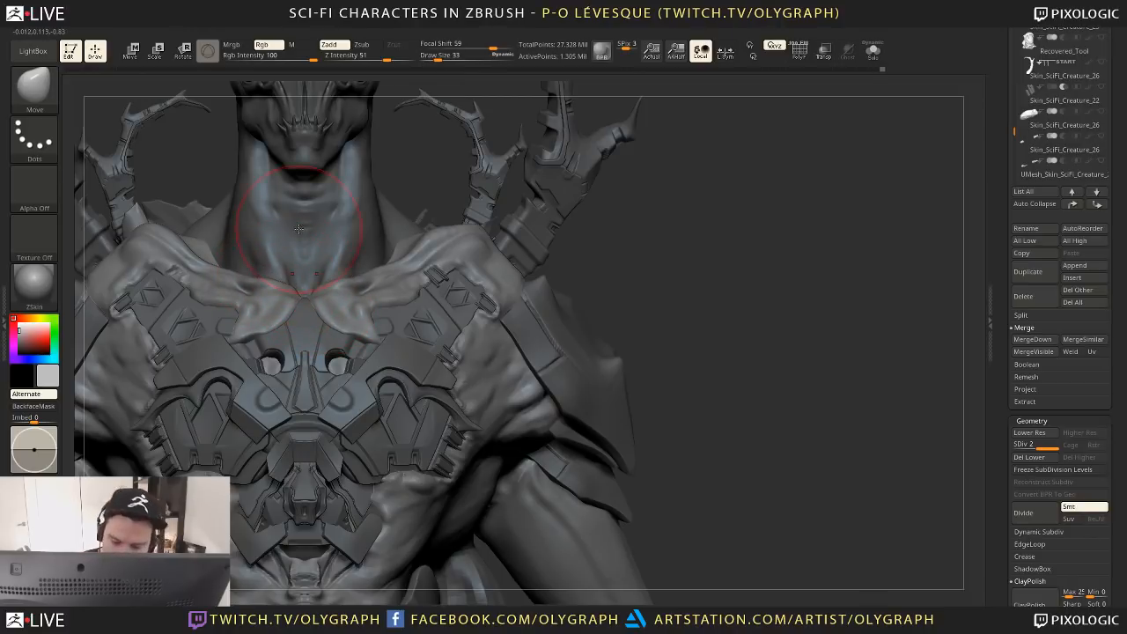
Check the whole figure, select the upper chest plates' subtool and adjust the plates with the Move brush at draw size 29
mouse_move(674, 258)
left_mouse_down()
mouse_move(681, 304)
mouse_move(604, 257)
mouse_move(469, 291)
mouse_move(508, 299)
mouse_move(499, 300)
left_mouse_up()
left_click_drag(295, 88, 355, 138, "alt")
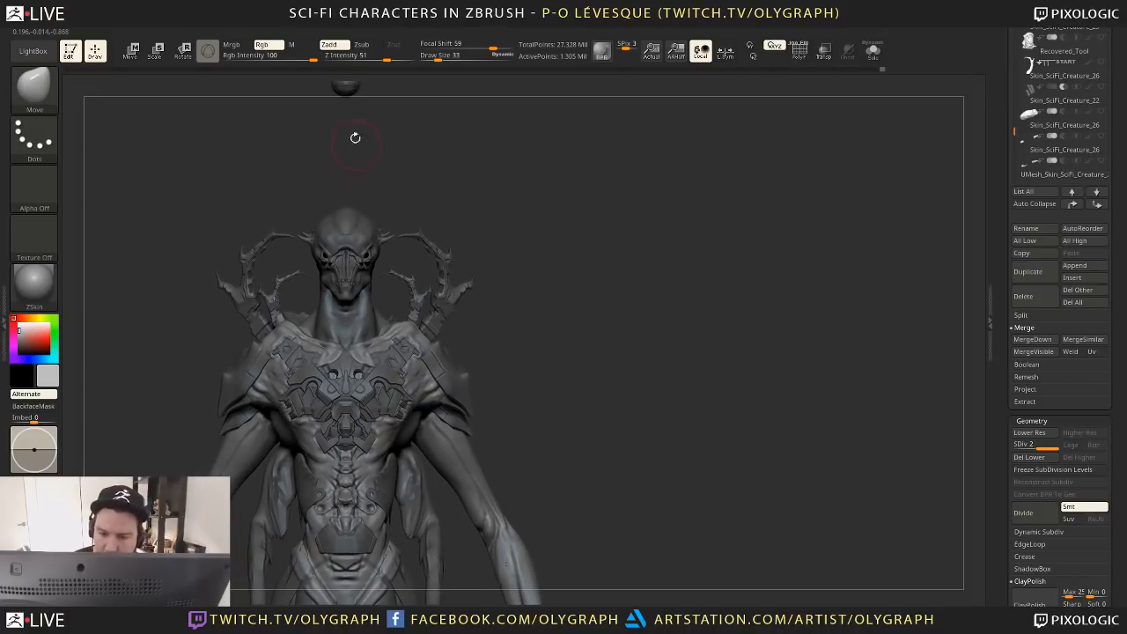
left_click(345, 93, "alt")
mouse_move(568, 349)
left_mouse_down("alt")
mouse_move(556, 293)
mouse_move(548, 335)
mouse_move(574, 365)
mouse_move(586, 422)
left_mouse_up("alt")
key("s")
left_click(502, 327, "alt")
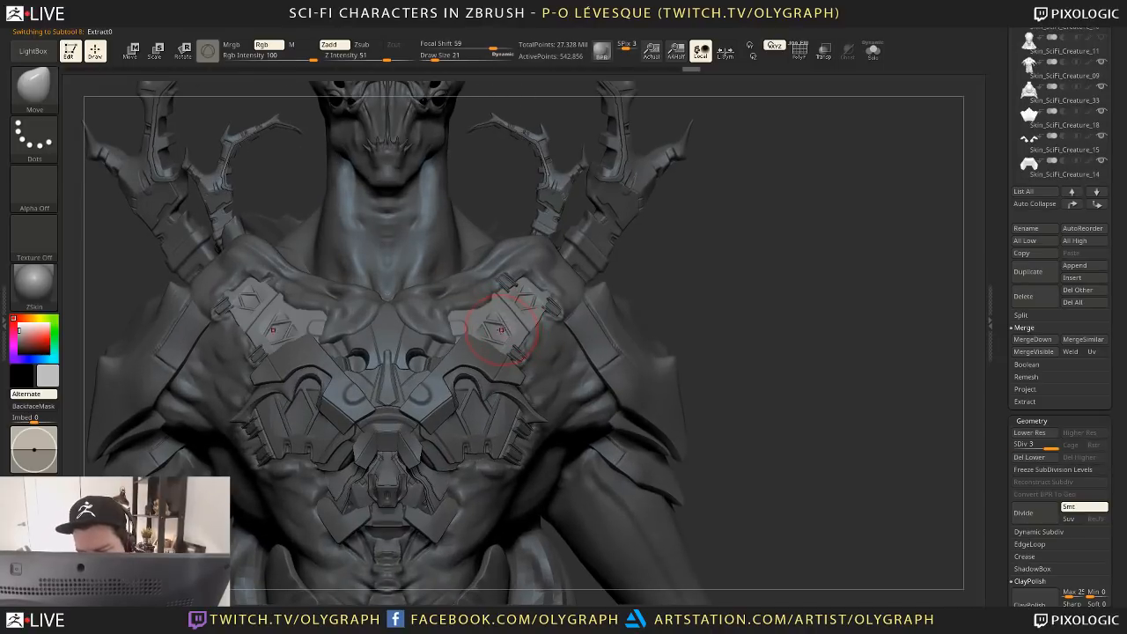
key("s")
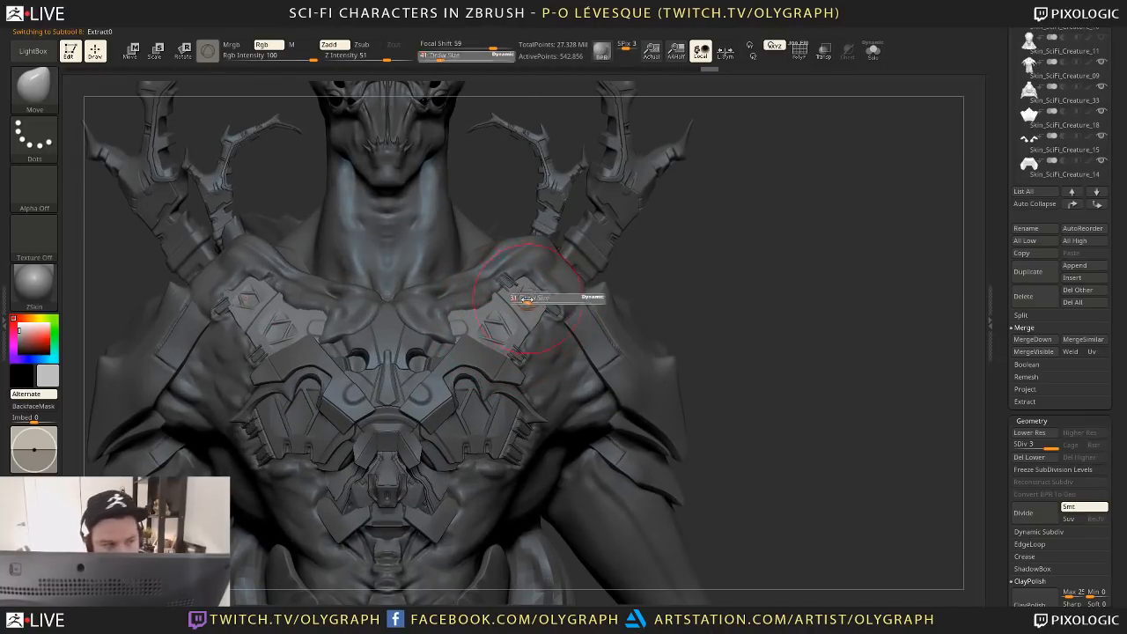
left_click_drag(529, 299, 516, 307)
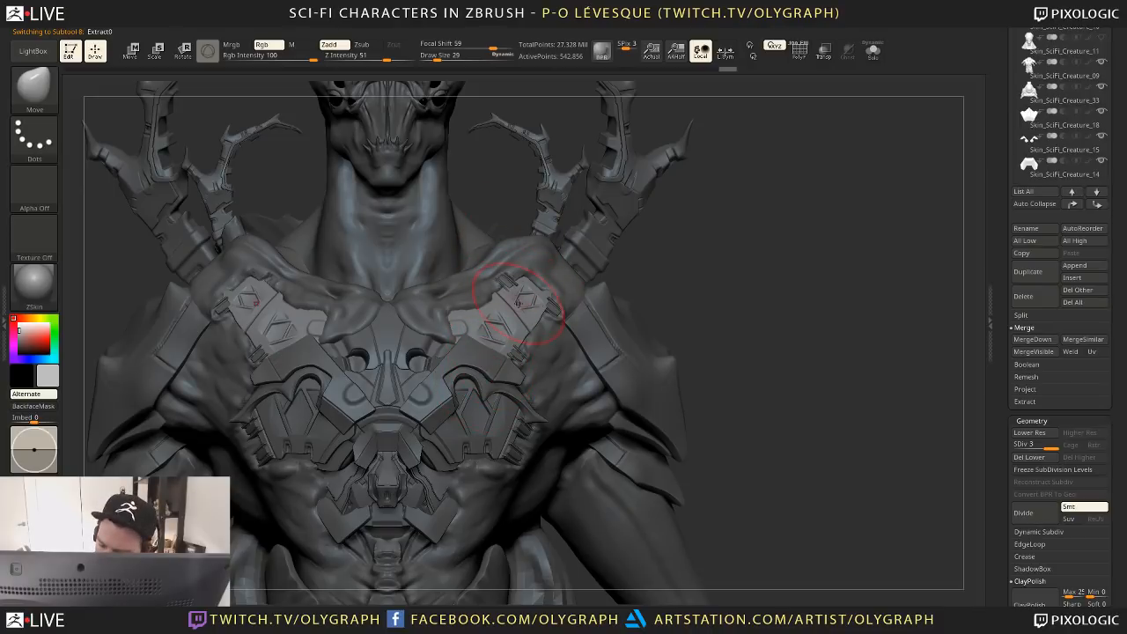
left_click_drag(530, 300, 527, 301)
Isolate the upper chest plates and try to reposition them with the Transpose line
key("shift+s")
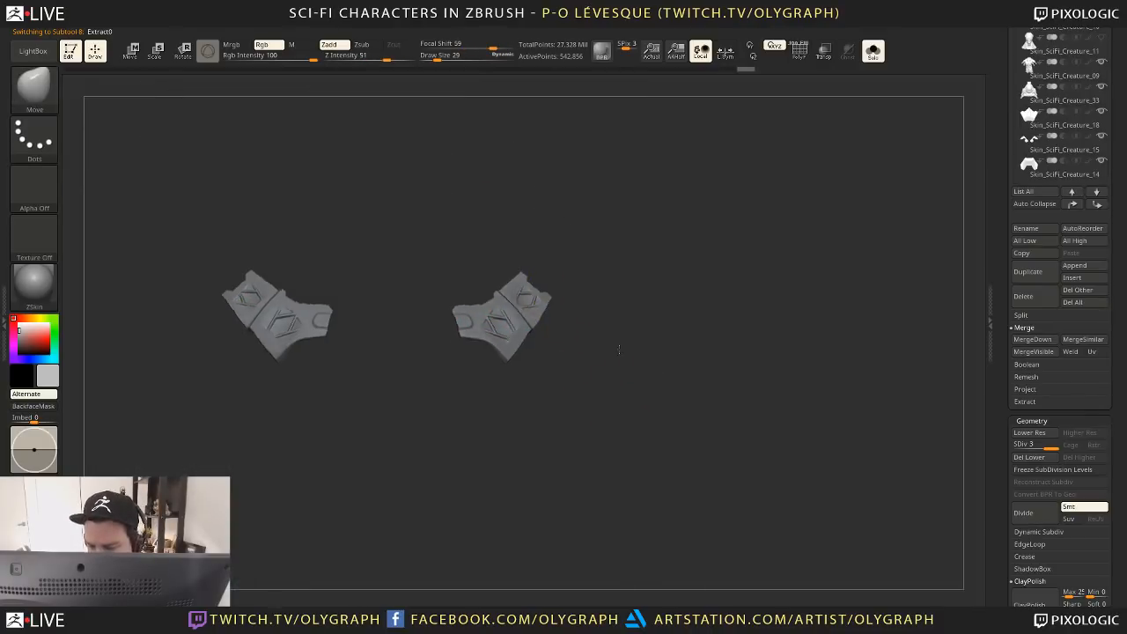
left_click_drag(621, 353, 632, 357)
key("w")
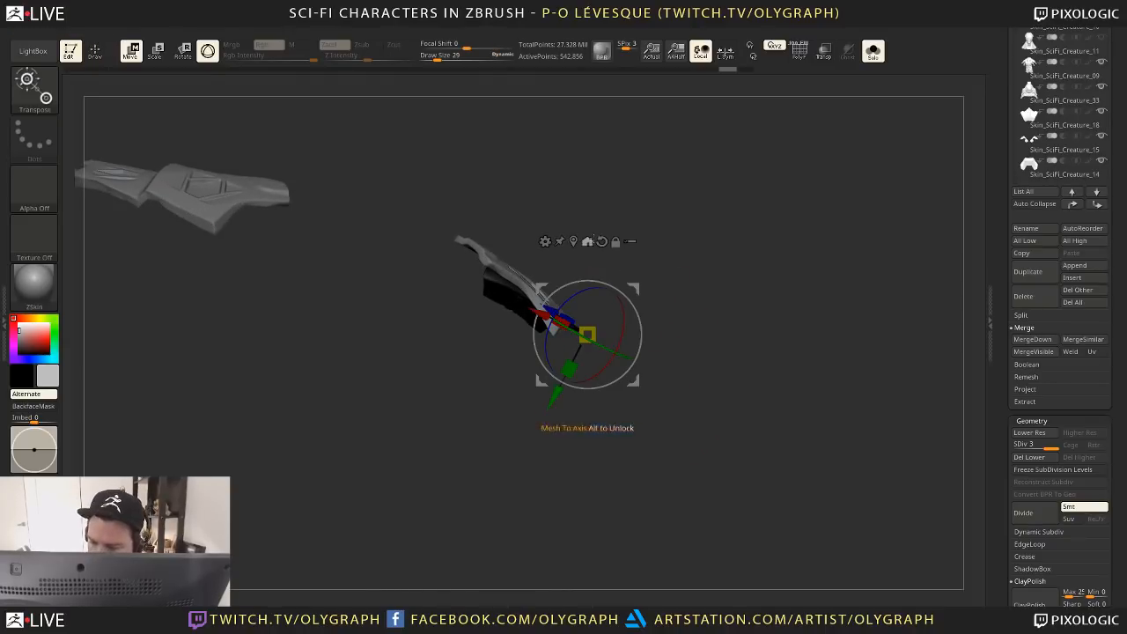
key("y")
left_click_drag(530, 172, 655, 395)
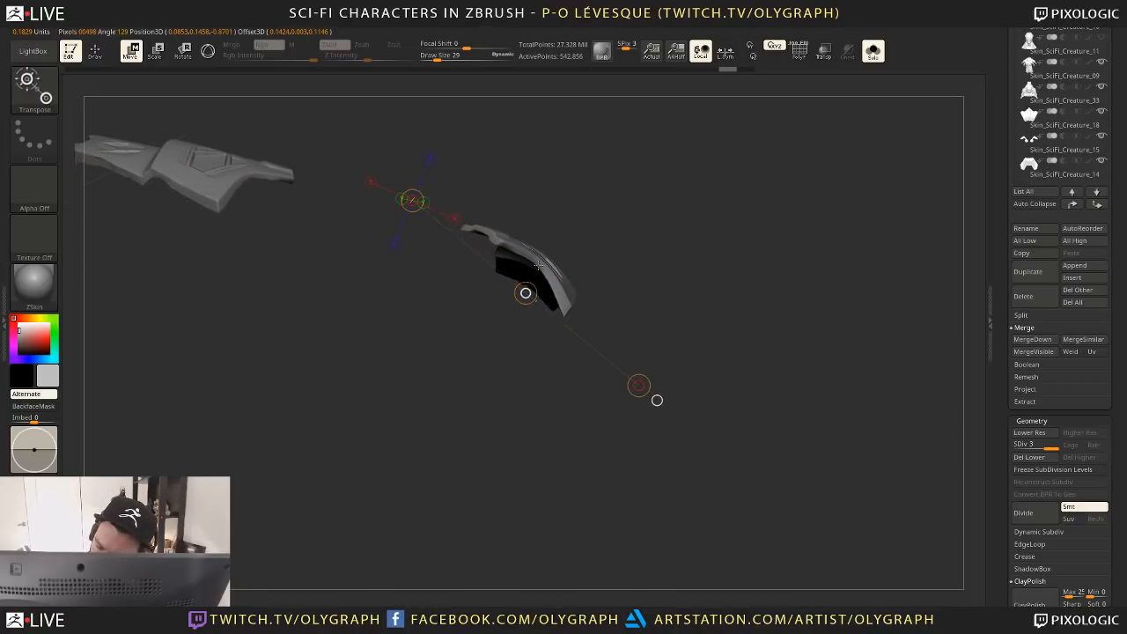
key("ctrl+shift+s")
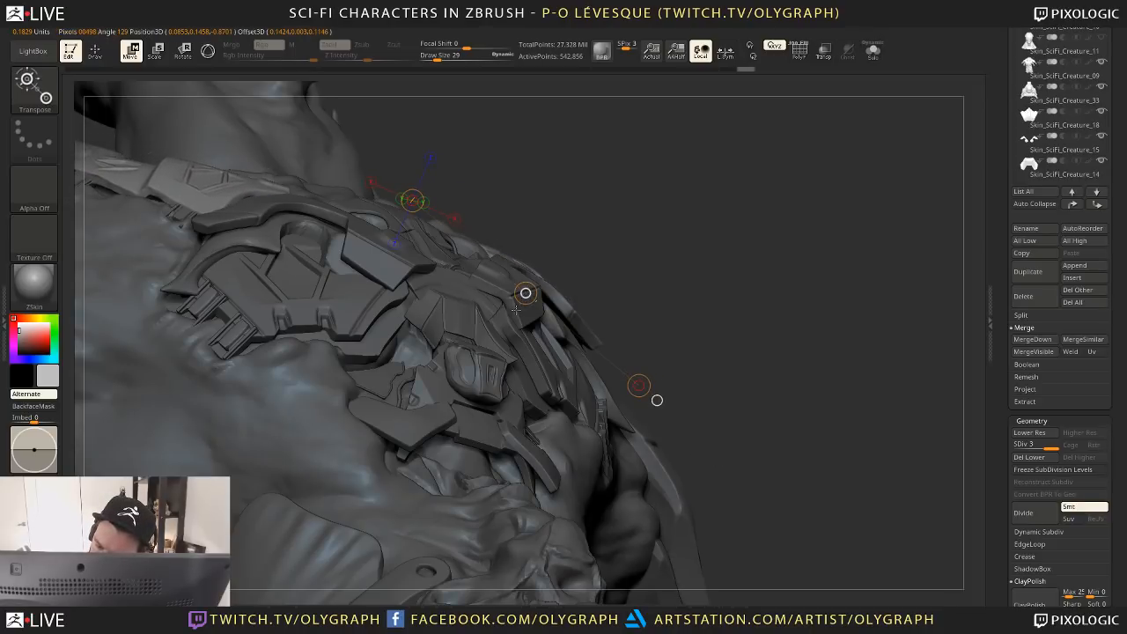
left_click_drag(658, 400, 642, 214)
left_click(456, 275)
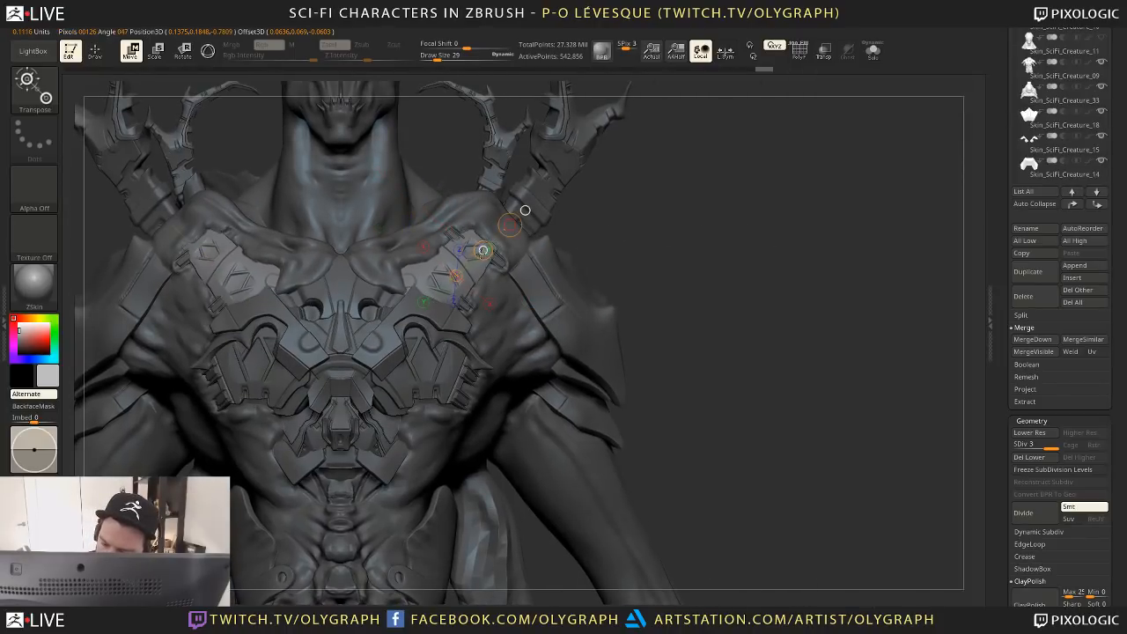
key("b")
left_click(569, 238)
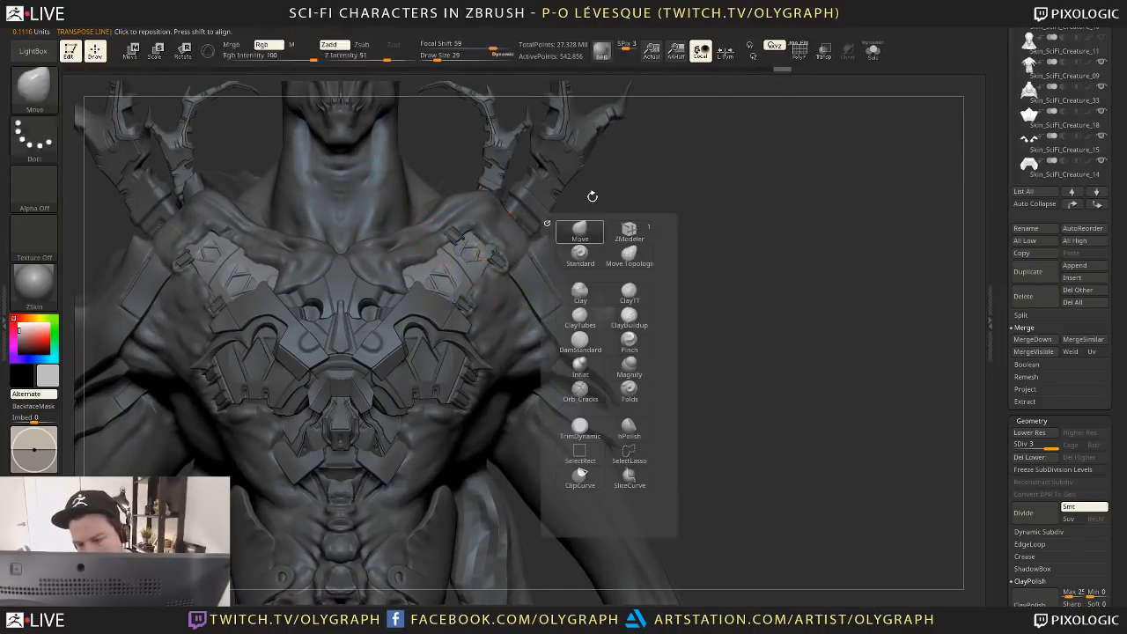
key("ctrl+z")
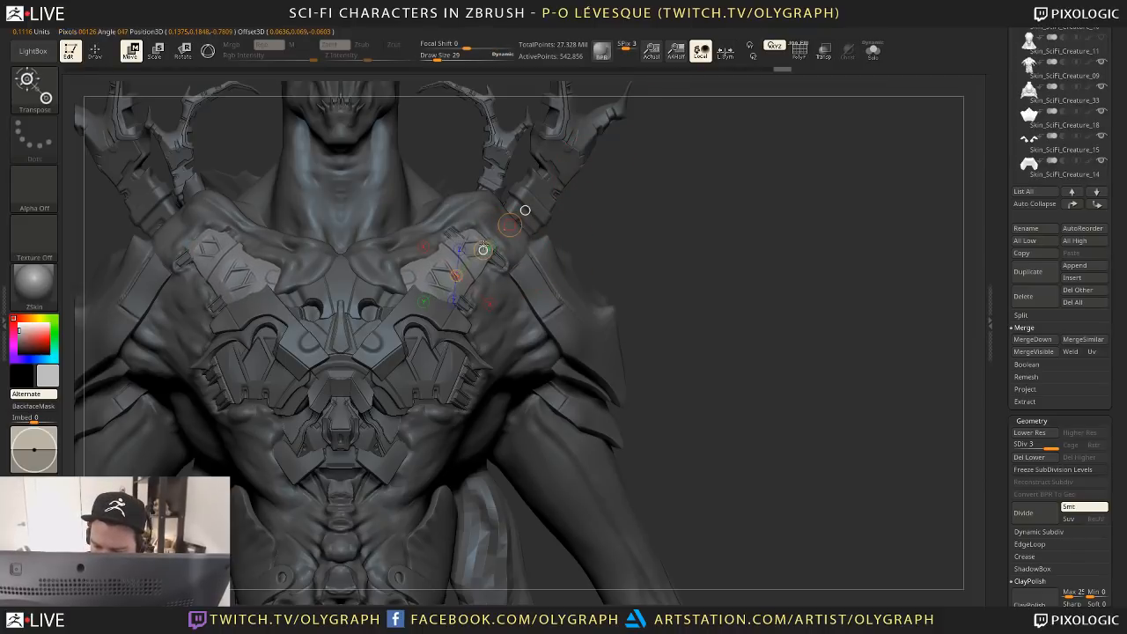
Push the inner ends of the upper chest plates outward with the Move brush and select the surrounding skin's subtool
key("b")
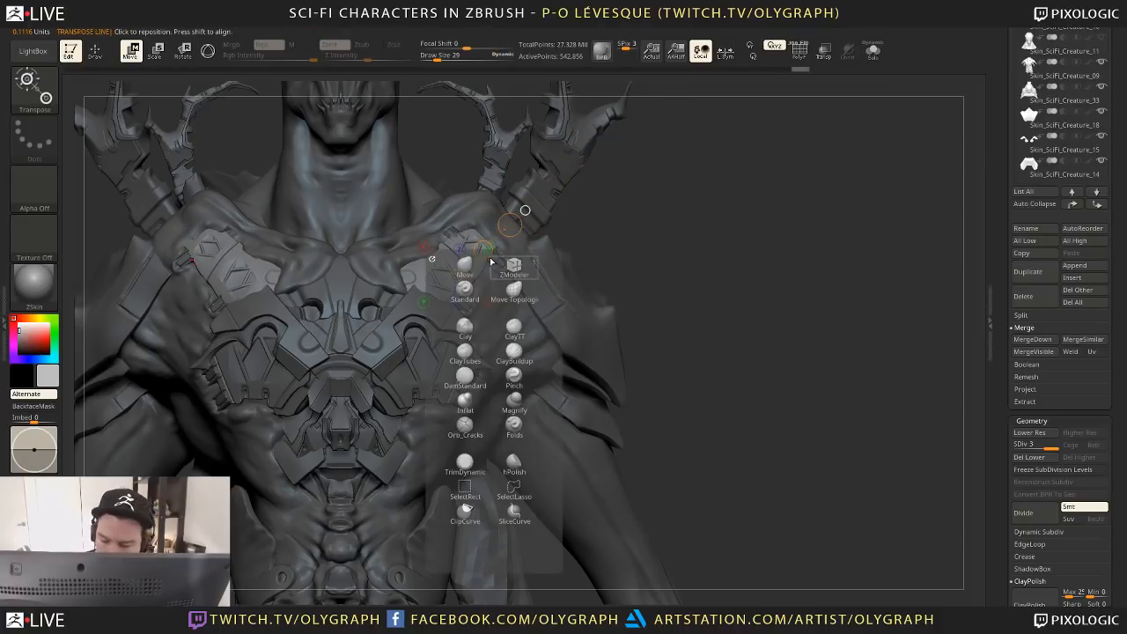
left_click(516, 258)
left_click_drag(418, 298, 441, 284)
mouse_move(664, 273)
left_mouse_down("alt")
mouse_move(634, 231)
mouse_move(602, 256)
mouse_move(632, 310)
left_mouse_up("alt")
left_click(397, 276, "alt")
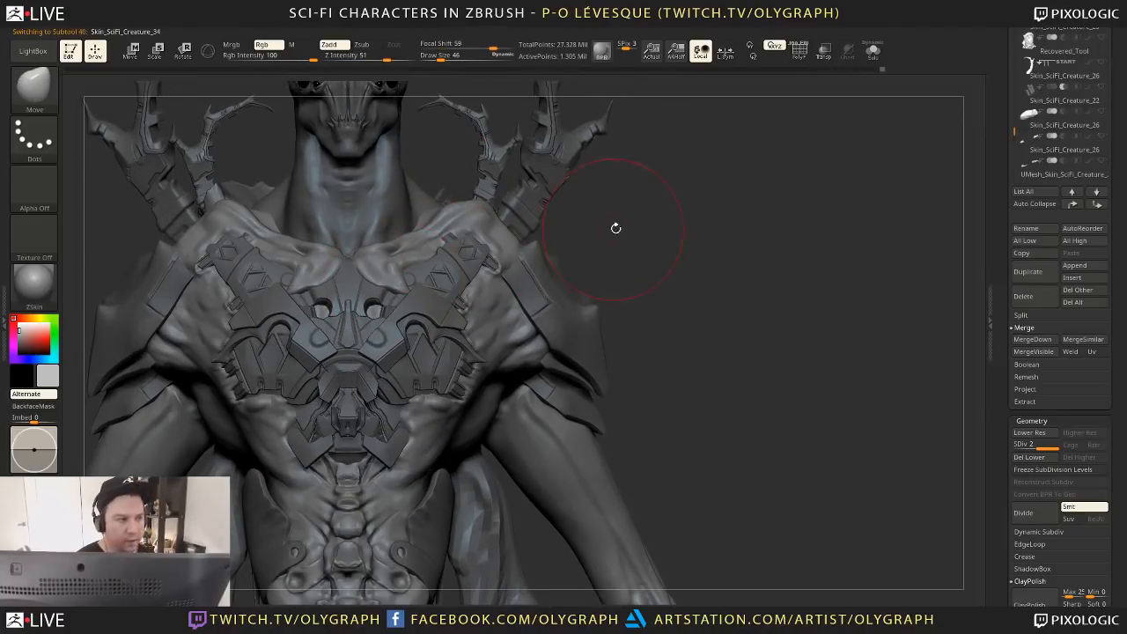
Pull the skin below the collar outward into long flaps over the chest plates with the Move brush at draw size 22
key("s")
mouse_move(419, 285)
left_mouse_down()
mouse_move(412, 277)
mouse_move(424, 273)
mouse_move(412, 281)
mouse_move(432, 295)
mouse_move(445, 287)
mouse_move(421, 262)
left_mouse_up()
key("bracketleft")
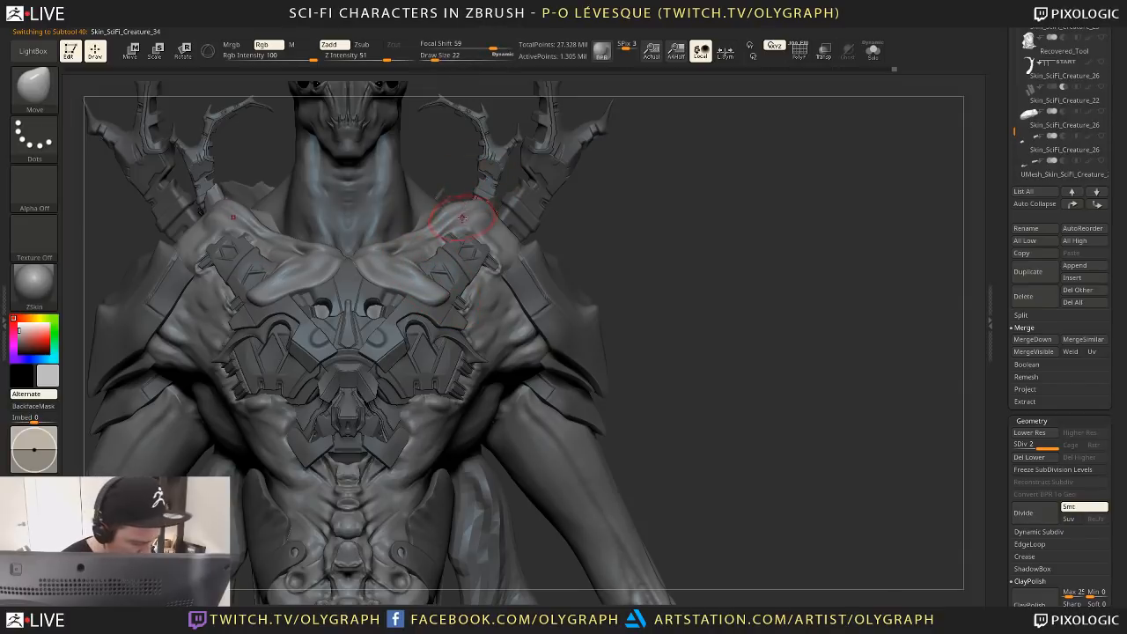
Carve creases into the skin flaps and collar area with the Orb_Cracks brush at draw size 9
key("b")
key("o")
key("c")
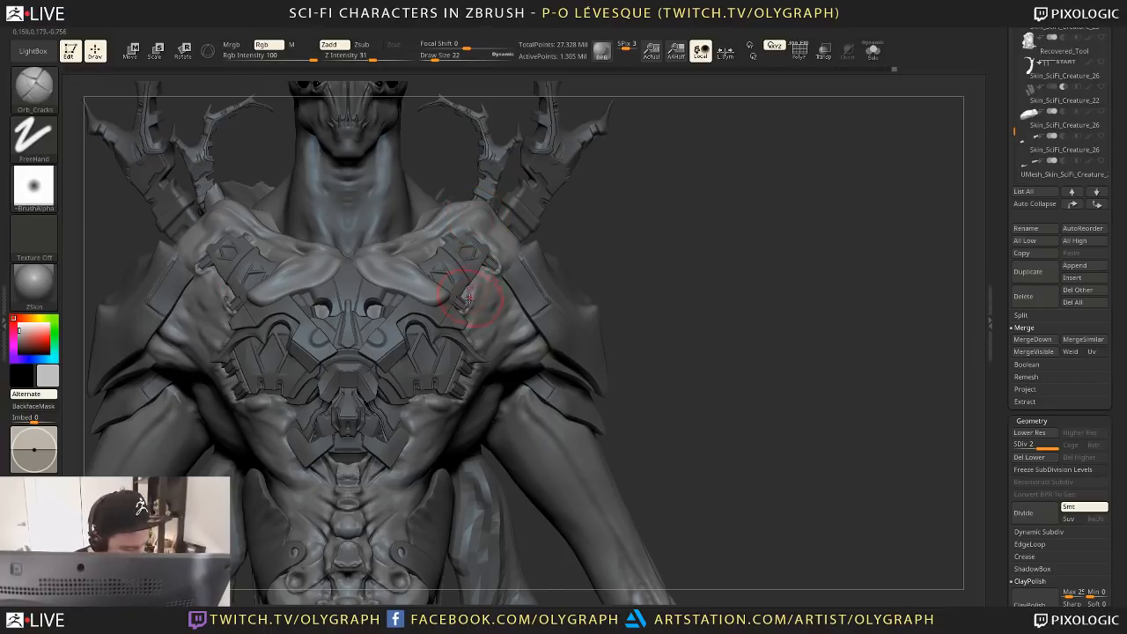
key("b")
key("s")
left_click_drag(382, 285, 377, 284)
key("s")
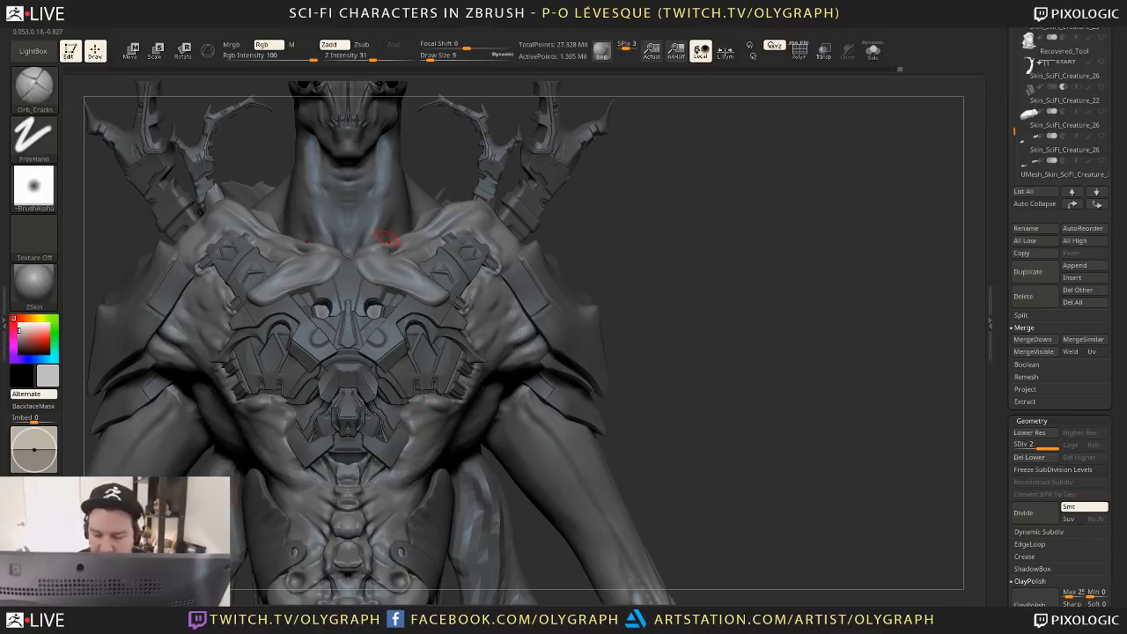
Refine the shape of the skin flaps over the chest plates with the Move brush at draw sizes 22 to 41
key("b")
key("m")
key("v")
key("bracketright")
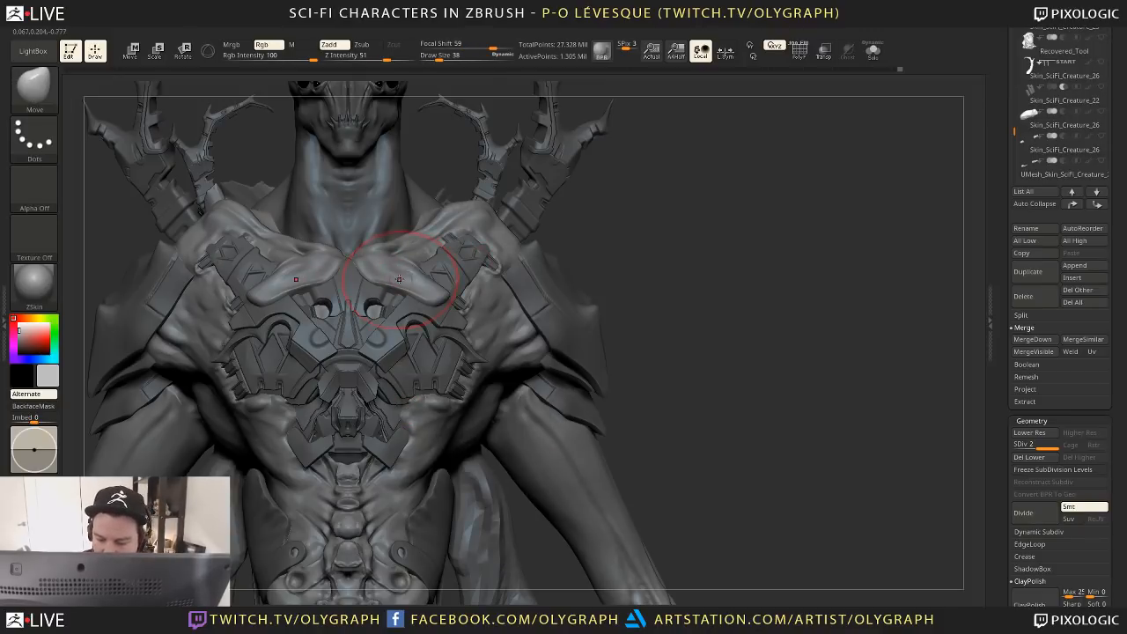
key("bracketright")
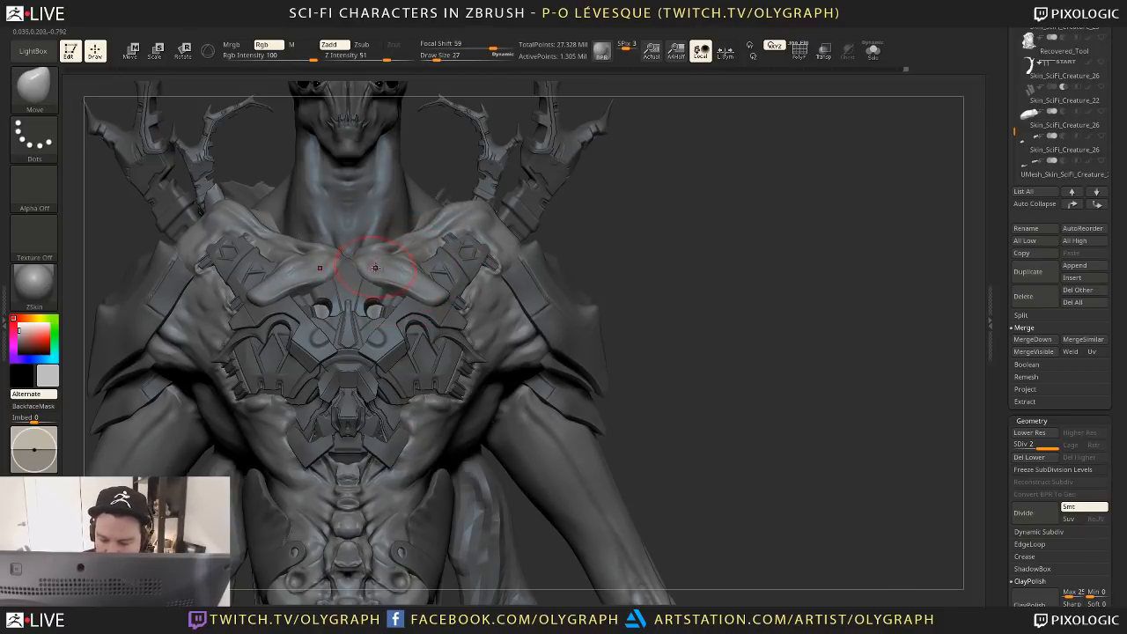
key("bracketleft")
key("bracketright")
key("bracketright")
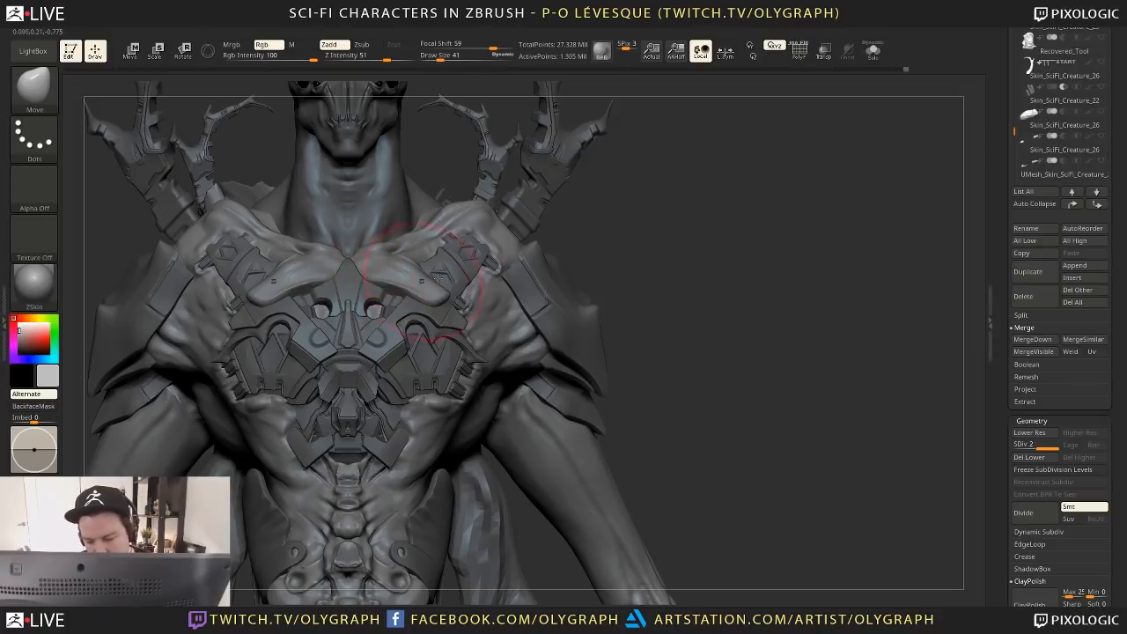
key("bracketleft")
key("bracketleft")
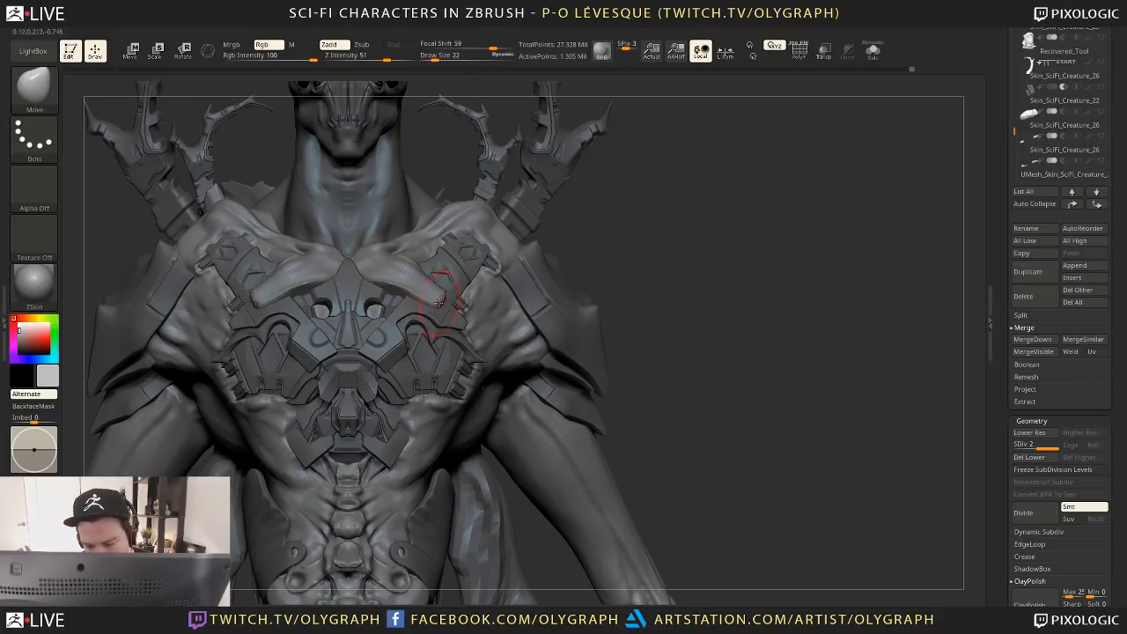
Check the chest from the side and shape the flaps' tips and inner ends with the Move brush at draw sizes 27 and 24
mouse_move(664, 238)
left_mouse_down()
mouse_move(384, 275)
mouse_move(445, 292)
left_mouse_up()
key("s")
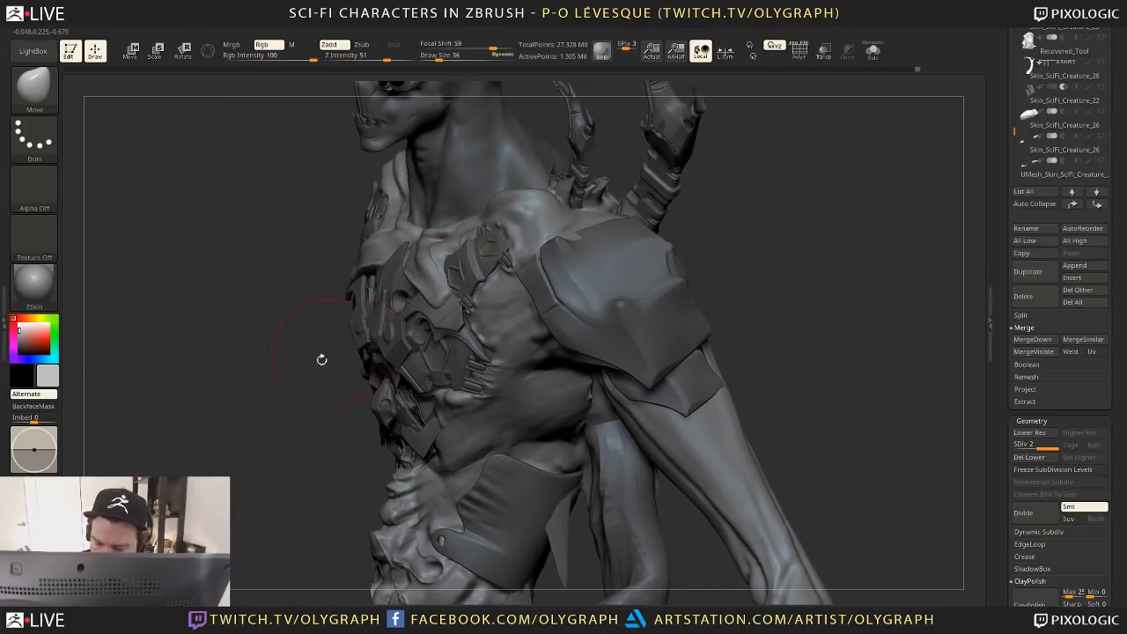
mouse_move(323, 359)
left_mouse_down("shift")
mouse_move(355, 362)
mouse_move(126, 465)
left_mouse_up("shift")
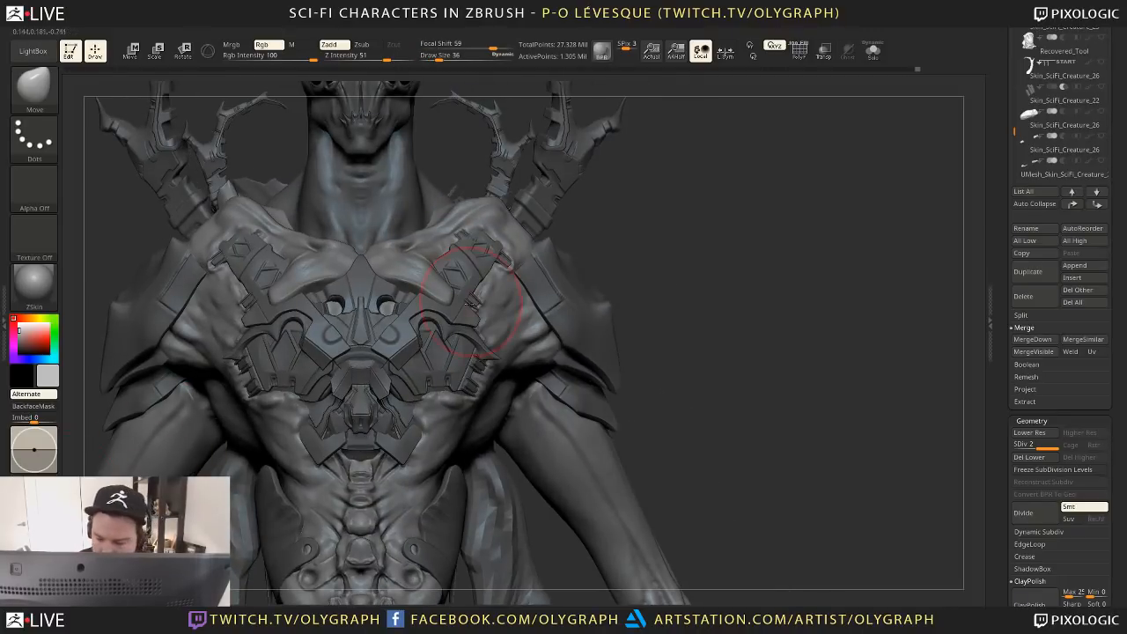
key("s")
left_click_drag(473, 303, 464, 304)
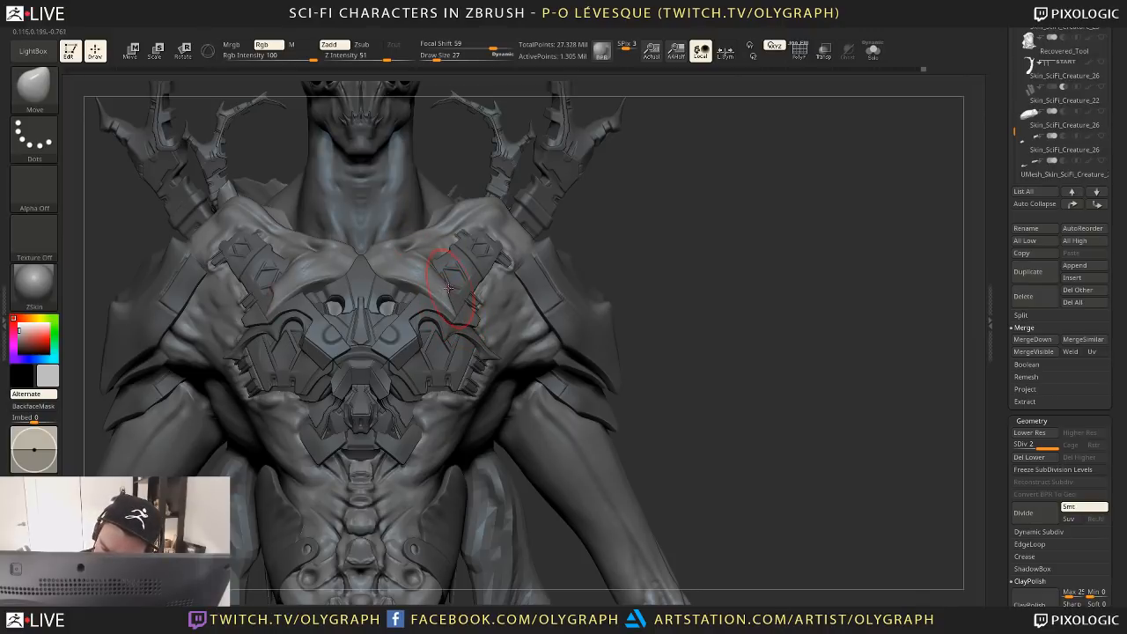
key("]")
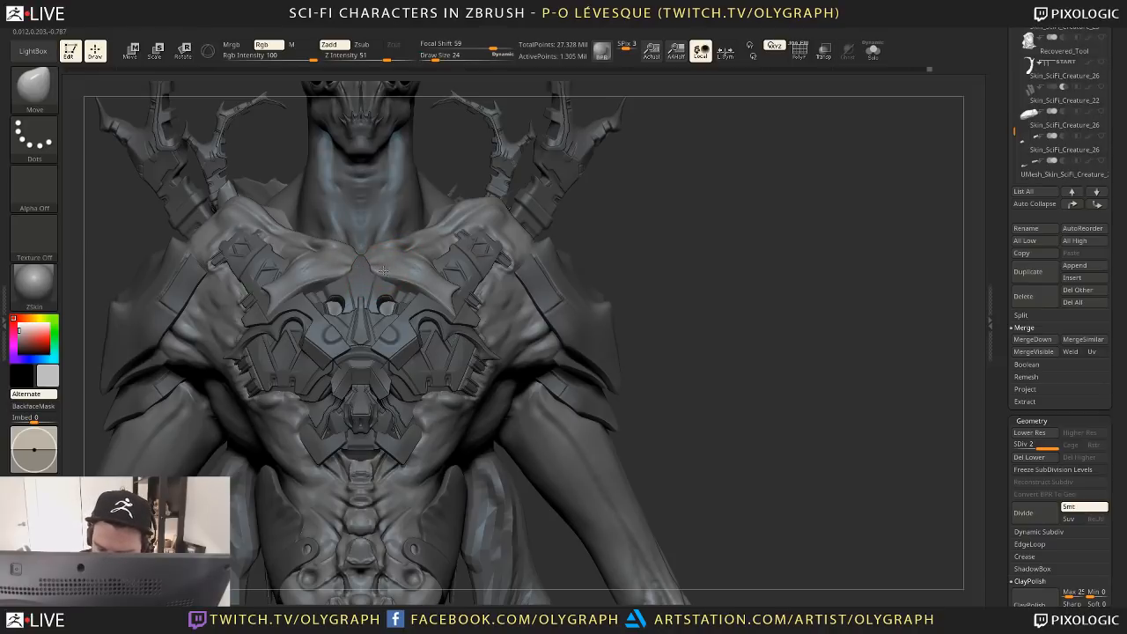
key("bracketleft")
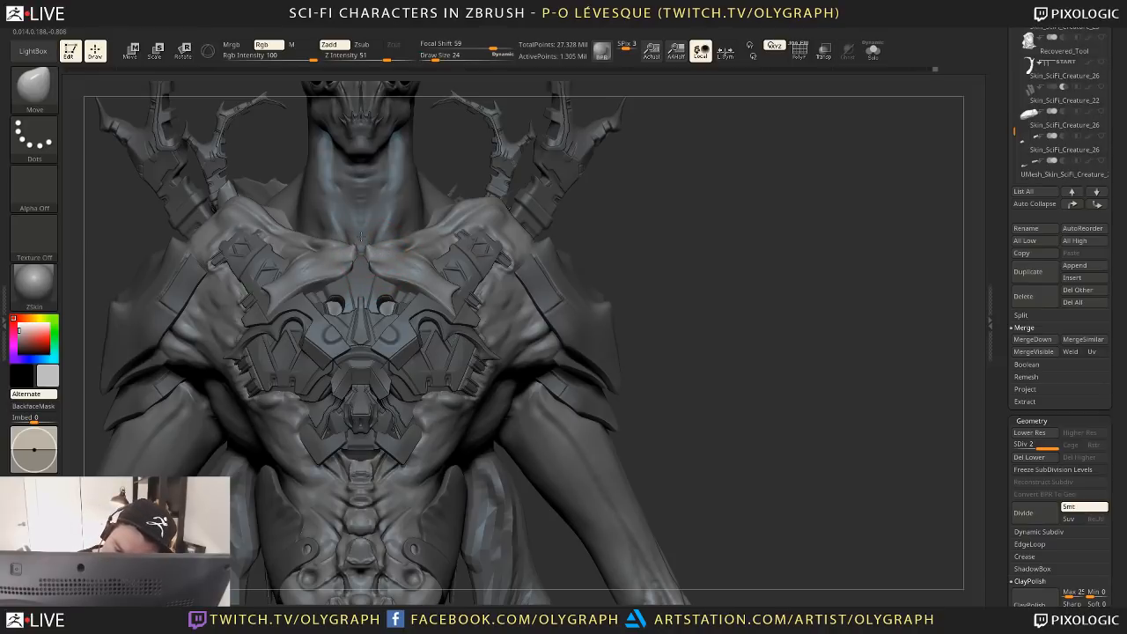
Adjust the skin flaps' edges and outer tips over the chest plates with the Move brush at draw sizes 36 down to 19
mouse_move(378, 304)
right_mouse_down("ctrl")
mouse_move(443, 260)
mouse_move(391, 281)
right_mouse_up("ctrl")
key("s")
left_click_drag(392, 282, 398, 282)
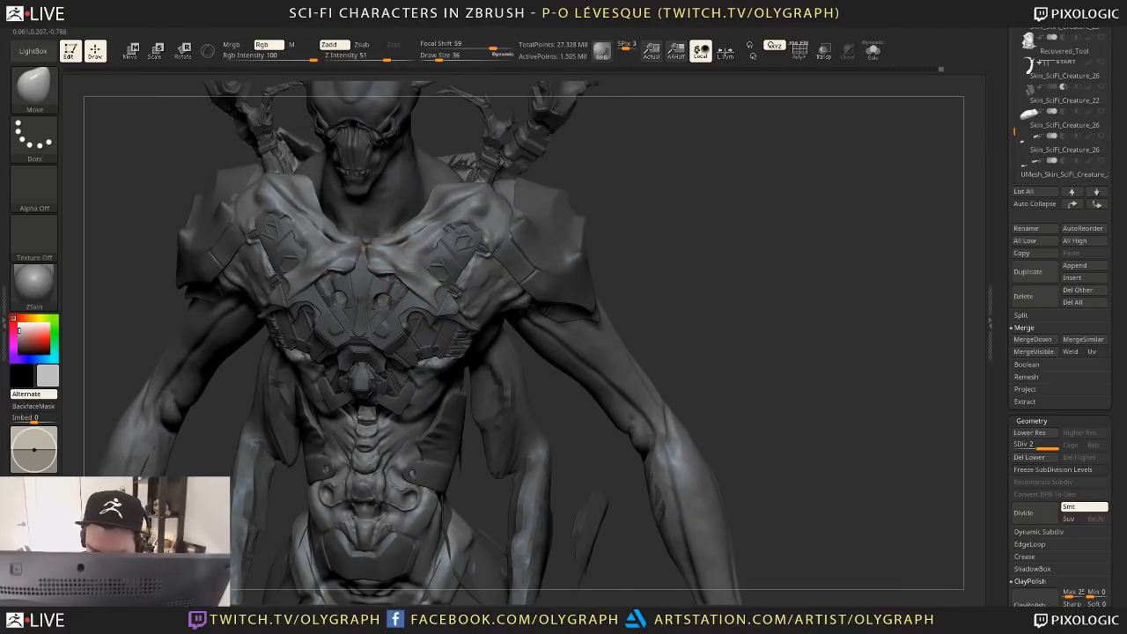
mouse_move(407, 278)
left_mouse_down()
mouse_move(385, 301)
mouse_move(382, 287)
left_mouse_up()
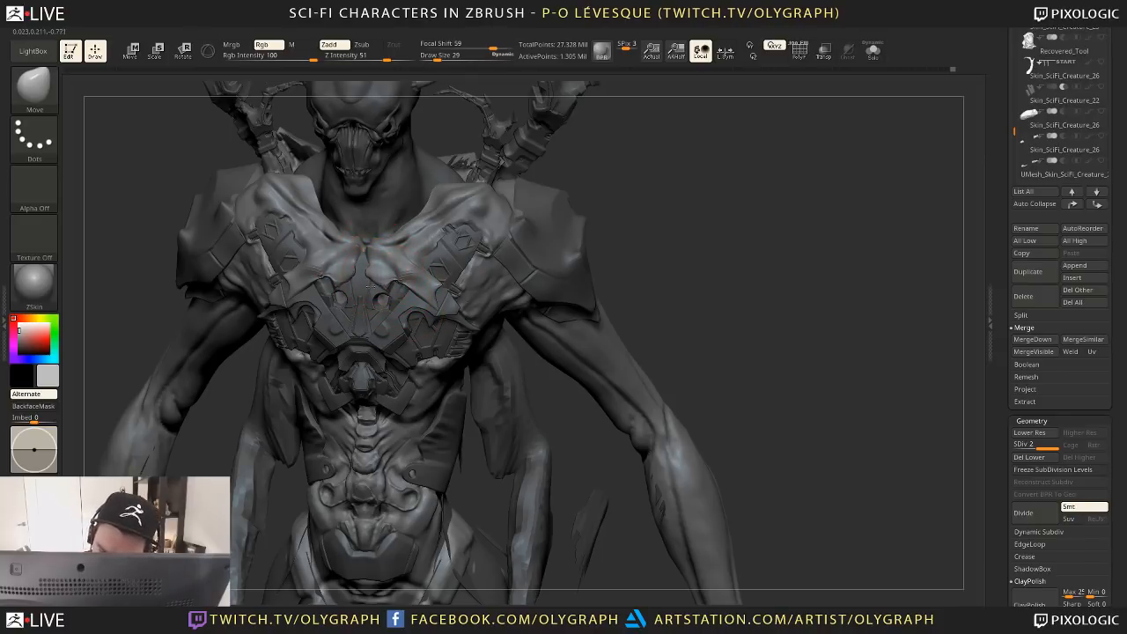
key("bracketleft")
left_click_drag(684, 202, 672, 118)
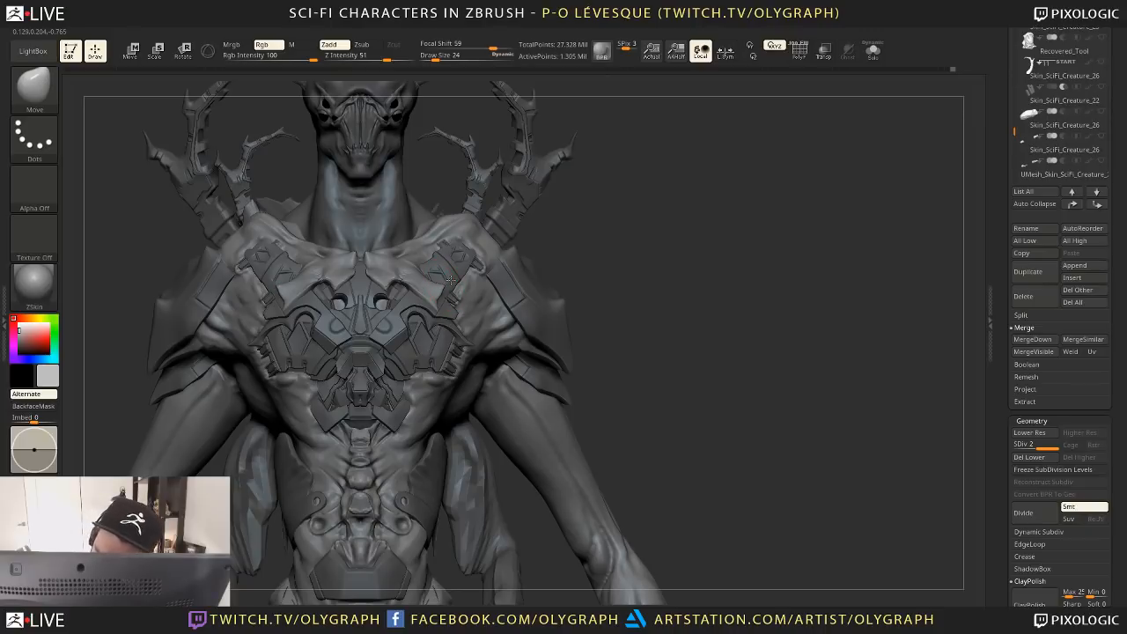
key("bracketleft")
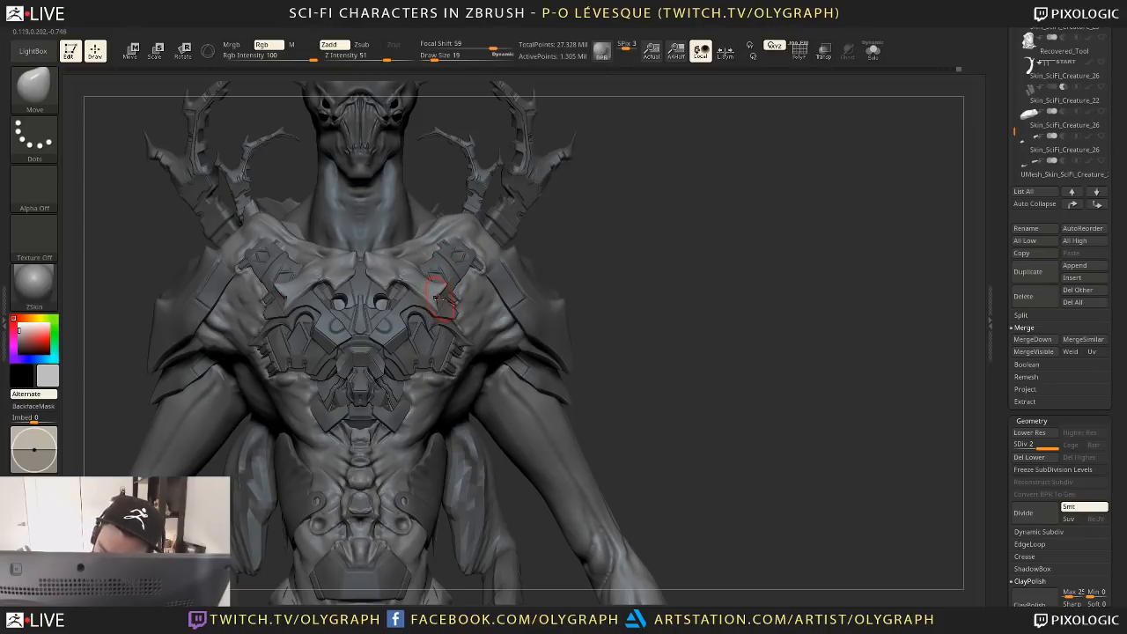
key("bracketright")
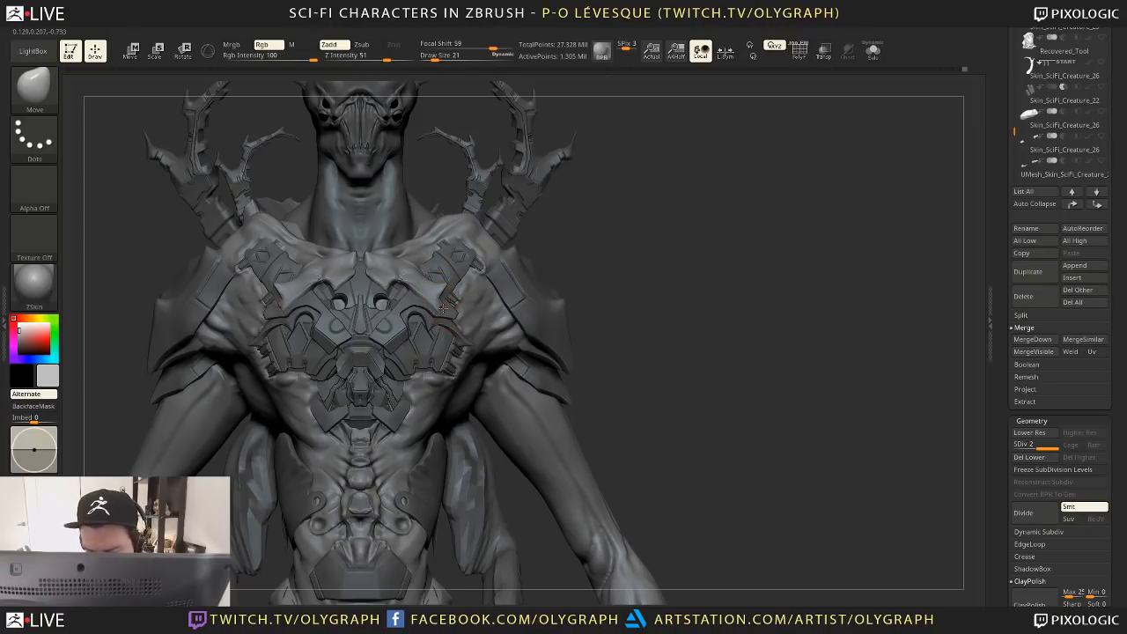
Try to reshape the skin flaps across the upper chest with the Move brush at draw sizes 59 and 38
left_click_drag(604, 242, 571, 194, "alt")
left_click_drag(395, 129, 398, 151, "alt")
left_click(404, 107, "alt")
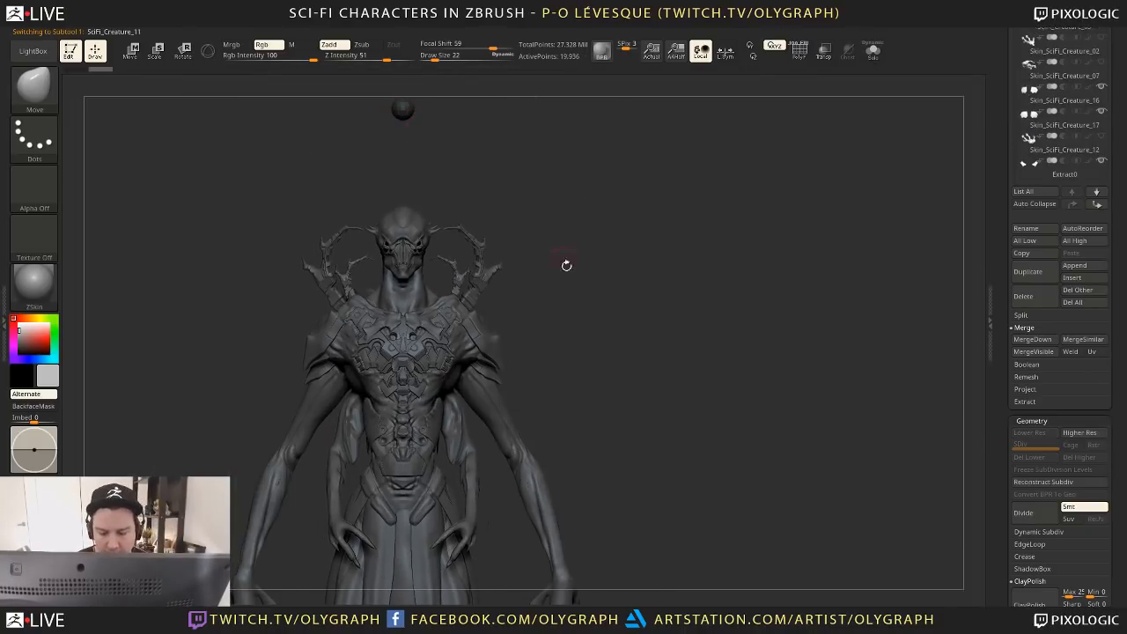
mouse_move(567, 264)
left_mouse_down("alt")
mouse_move(589, 269)
mouse_move(583, 246)
mouse_move(576, 277)
mouse_move(562, 279)
mouse_move(599, 280)
mouse_move(599, 309)
left_mouse_up("alt")
key("space")
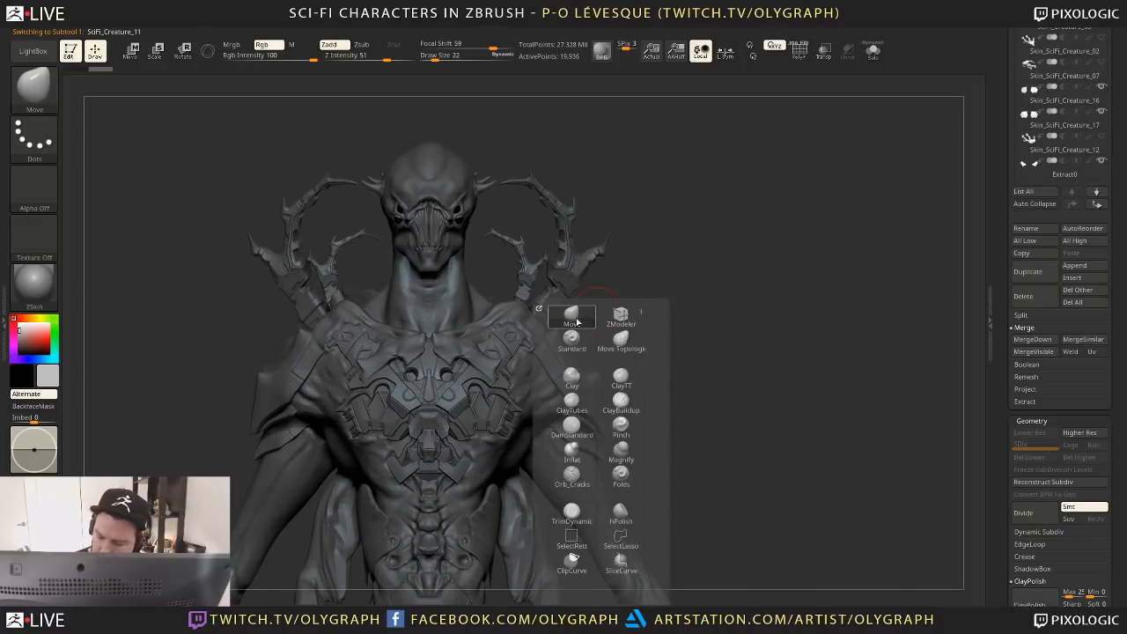
left_click(576, 320)
key("s")
left_click_drag(479, 360, 487, 361)
left_click(484, 359, "alt")
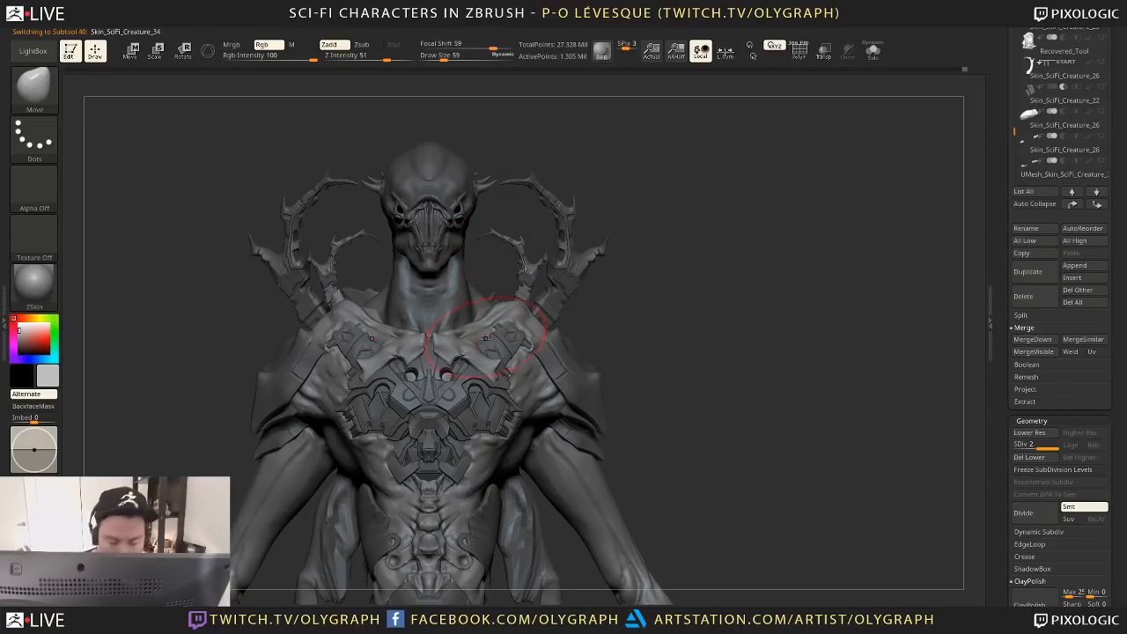
key("s")
left_click_drag(487, 361, 483, 360)
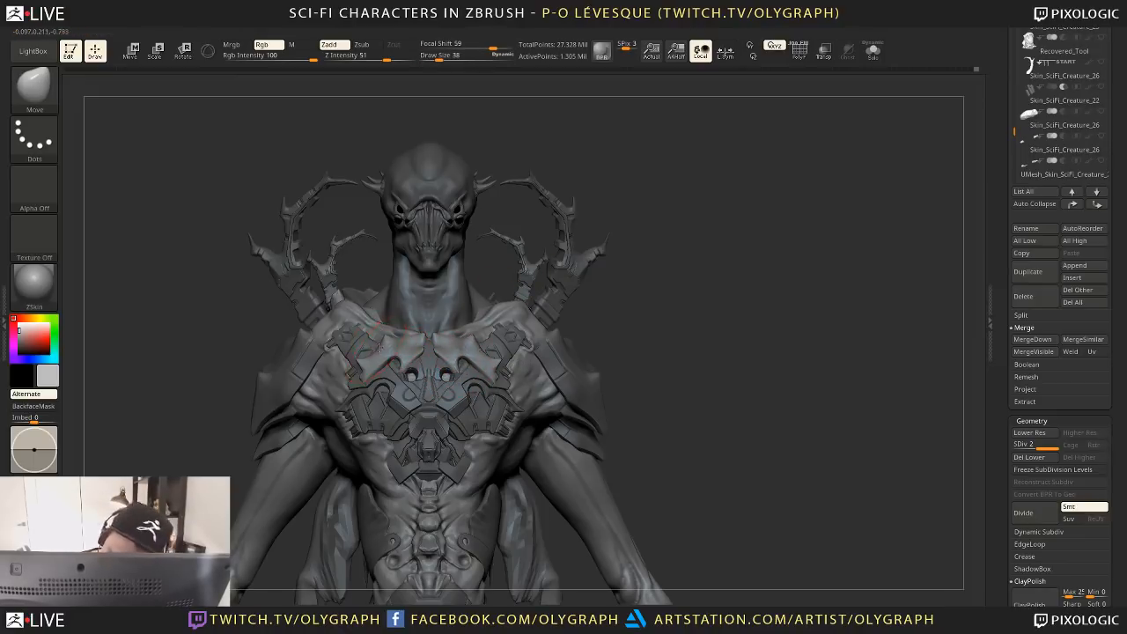
Undo the last Move strokes on the upper chest skin
key("ctrl+z")
key("ctrl+z")
key("ctrl+z")
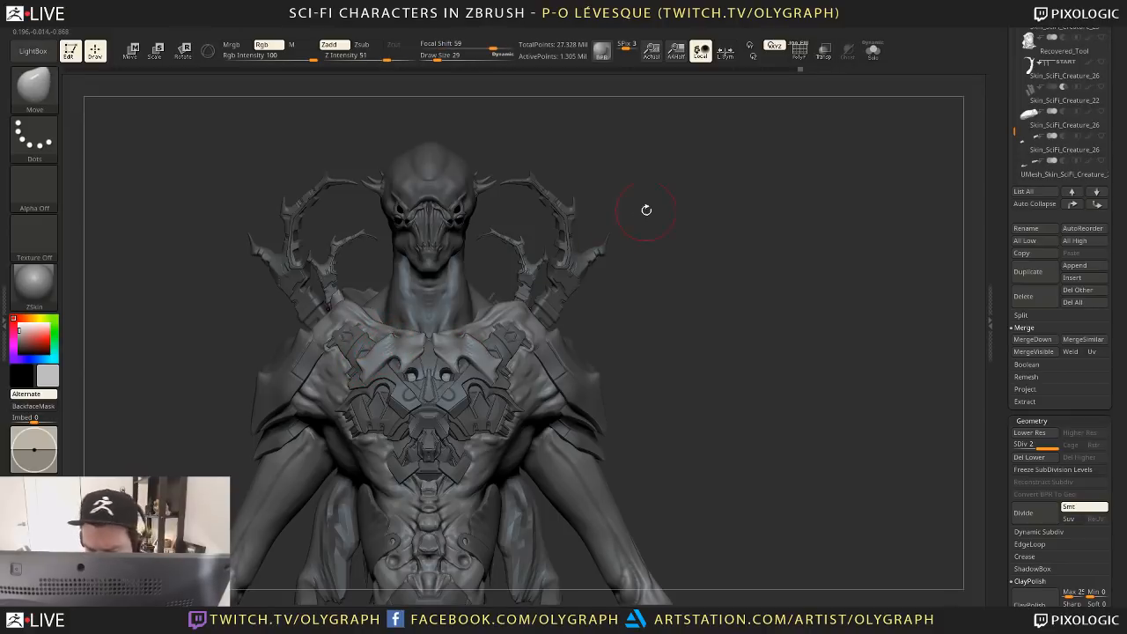
Select the V-shaped plates on the lower chest and inspect them in isolation before showing the full body again
mouse_move(647, 291)
left_mouse_down()
mouse_move(656, 285)
mouse_move(627, 217)
left_mouse_up()
left_click(407, 168, "alt")
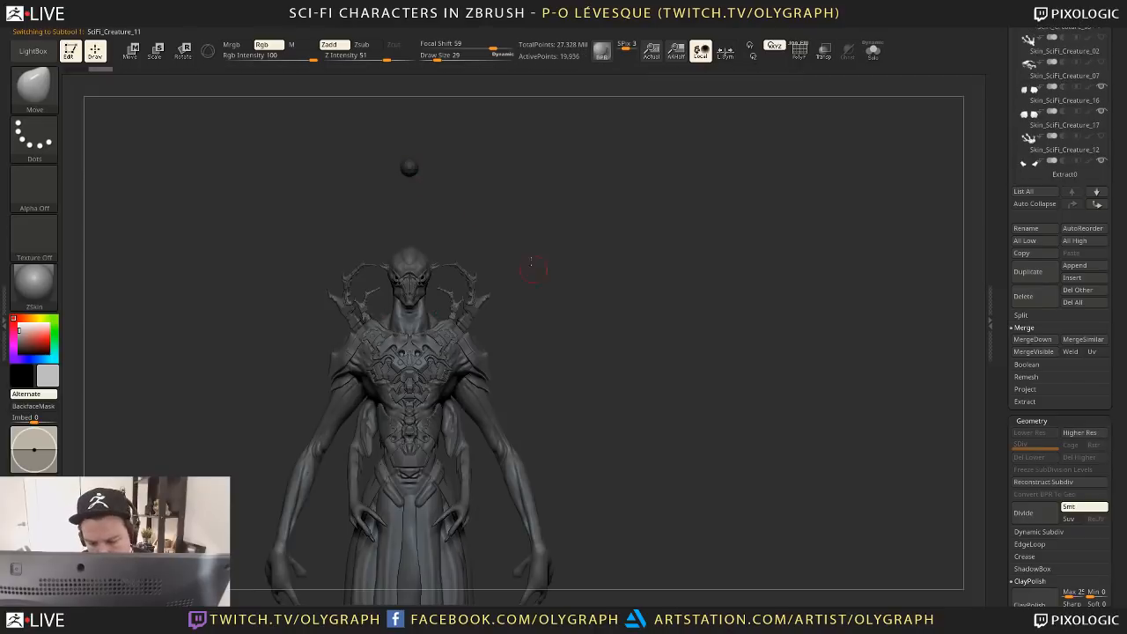
mouse_move(536, 291)
left_mouse_down("alt")
mouse_move(530, 226)
mouse_move(516, 231)
mouse_move(556, 224)
mouse_move(560, 202)
mouse_move(576, 269)
mouse_move(604, 242)
mouse_move(592, 250)
mouse_move(594, 229)
mouse_move(578, 234)
left_mouse_up("alt")
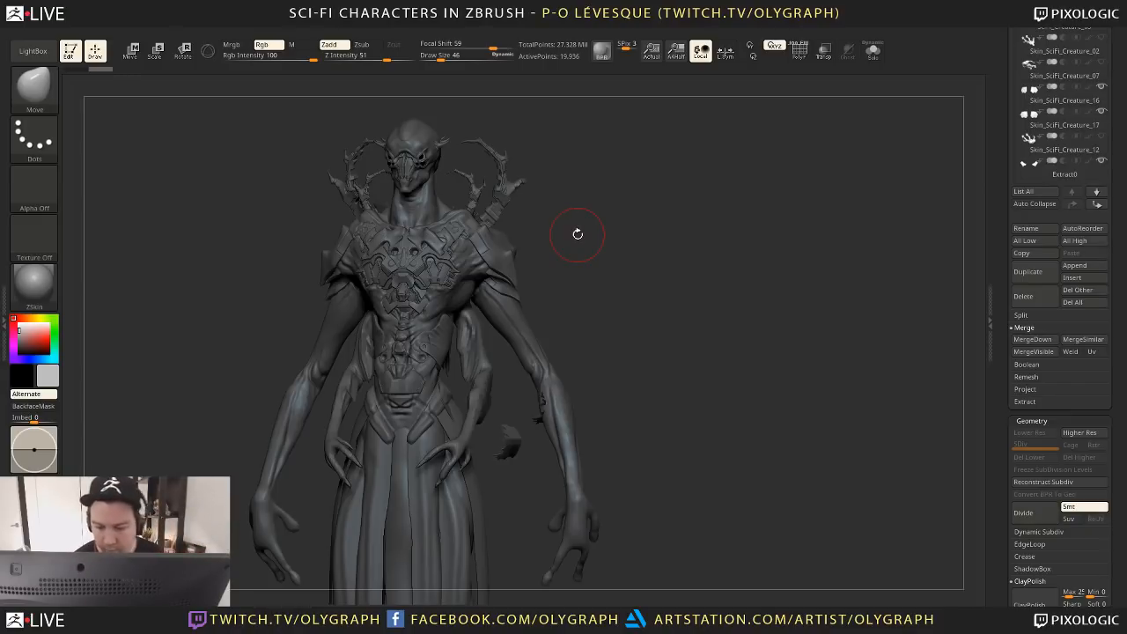
left_click_drag(578, 235, 546, 248)
key("b")
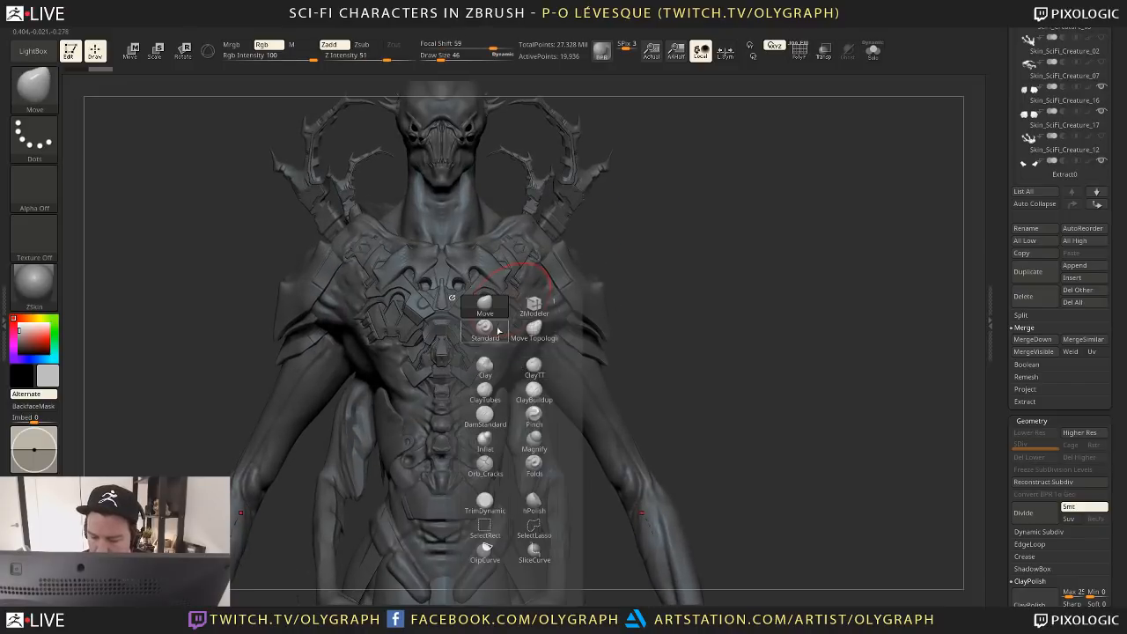
left_click(500, 332)
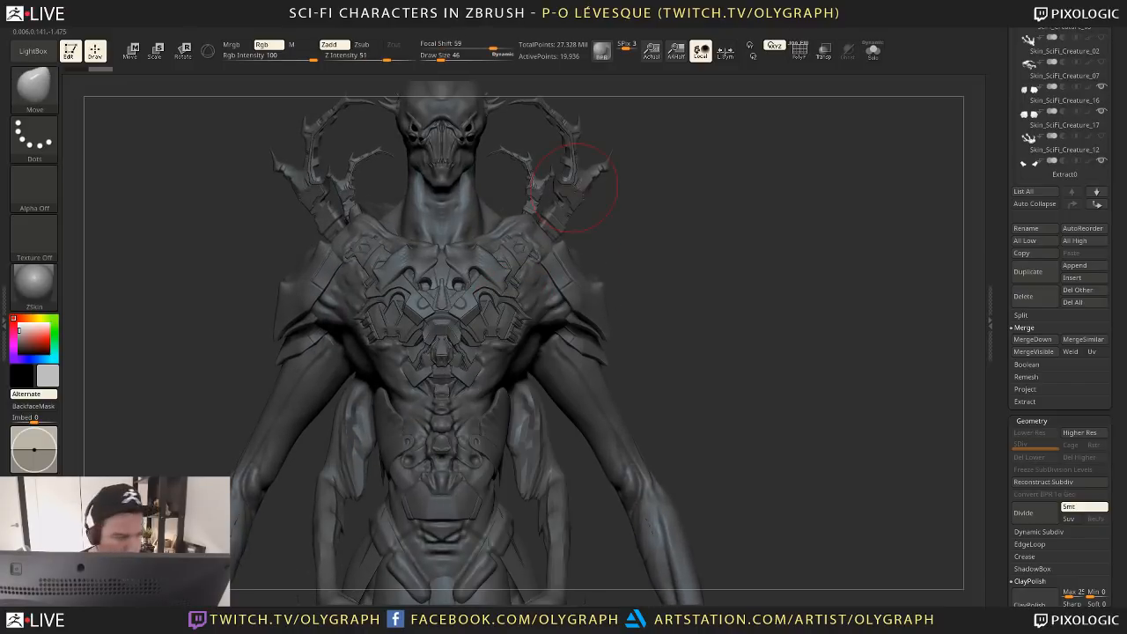
left_click(484, 364, "alt")
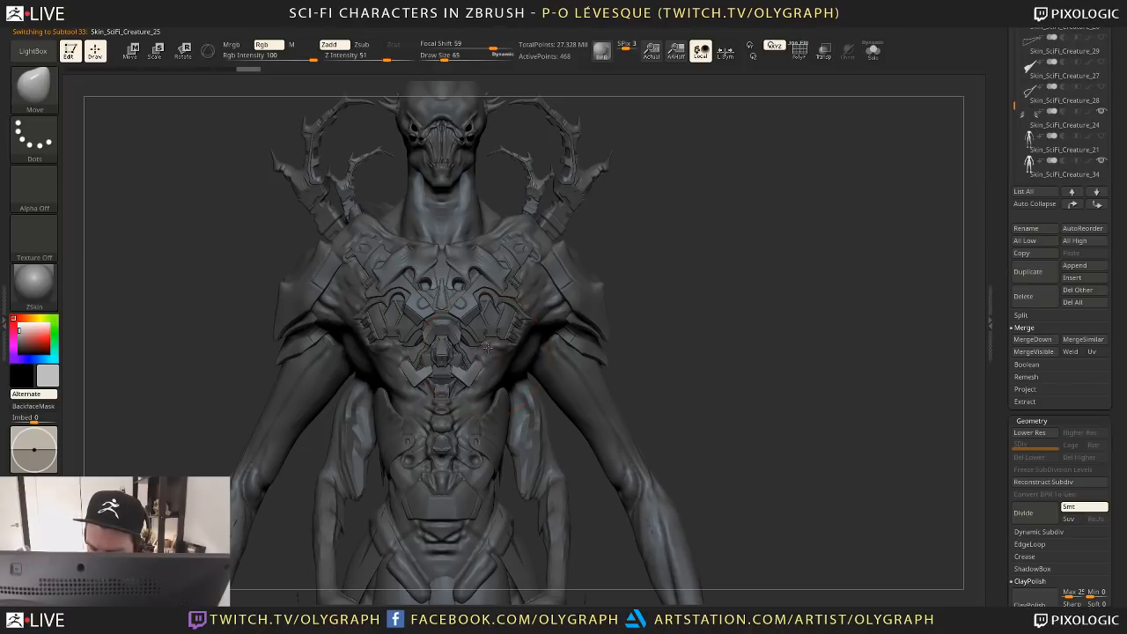
key("alt+s")
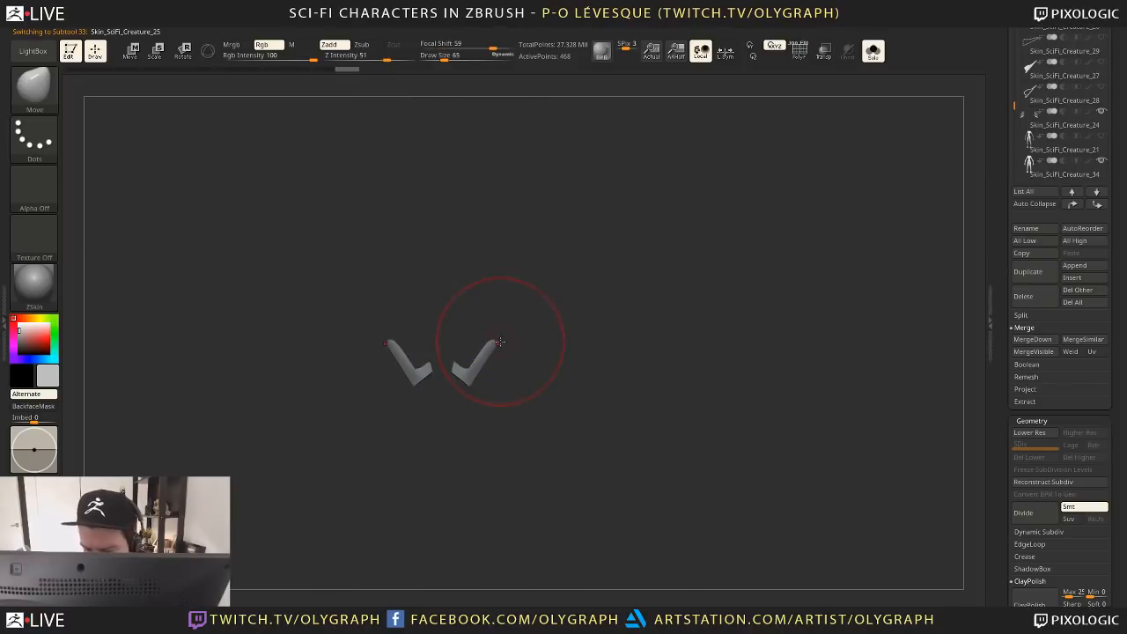
key("alt+s")
Shape the outer ends of the V-shaped lower chest plates with the Move brush at draw sizes 52 and 76
key("s")
left_click_drag(499, 345, 502, 344)
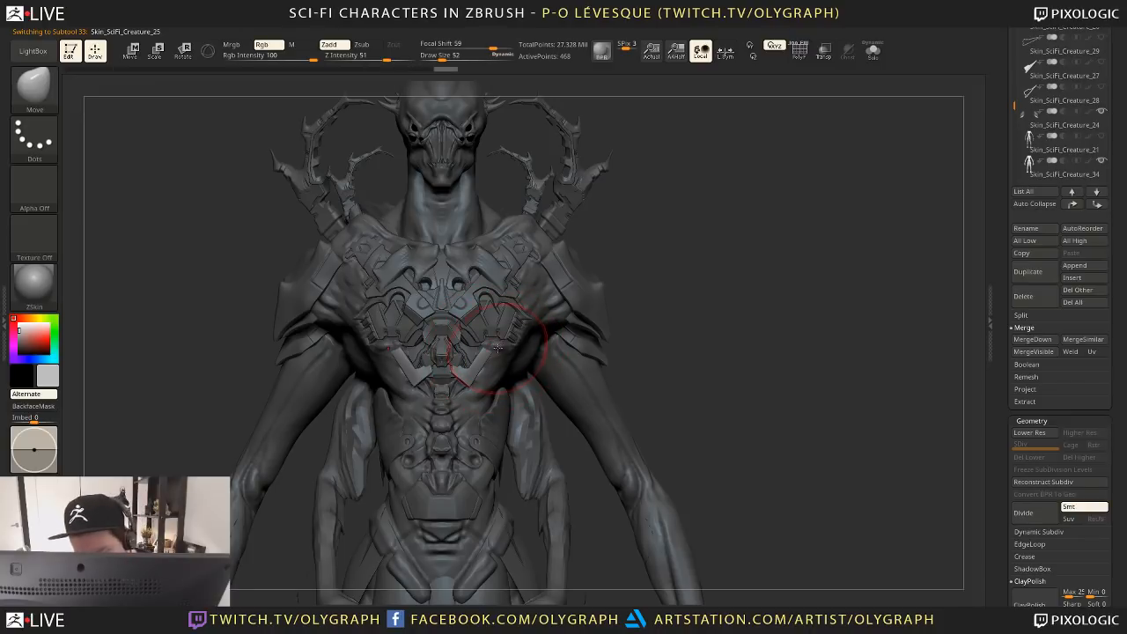
key("s")
left_click_drag(496, 351, 484, 359)
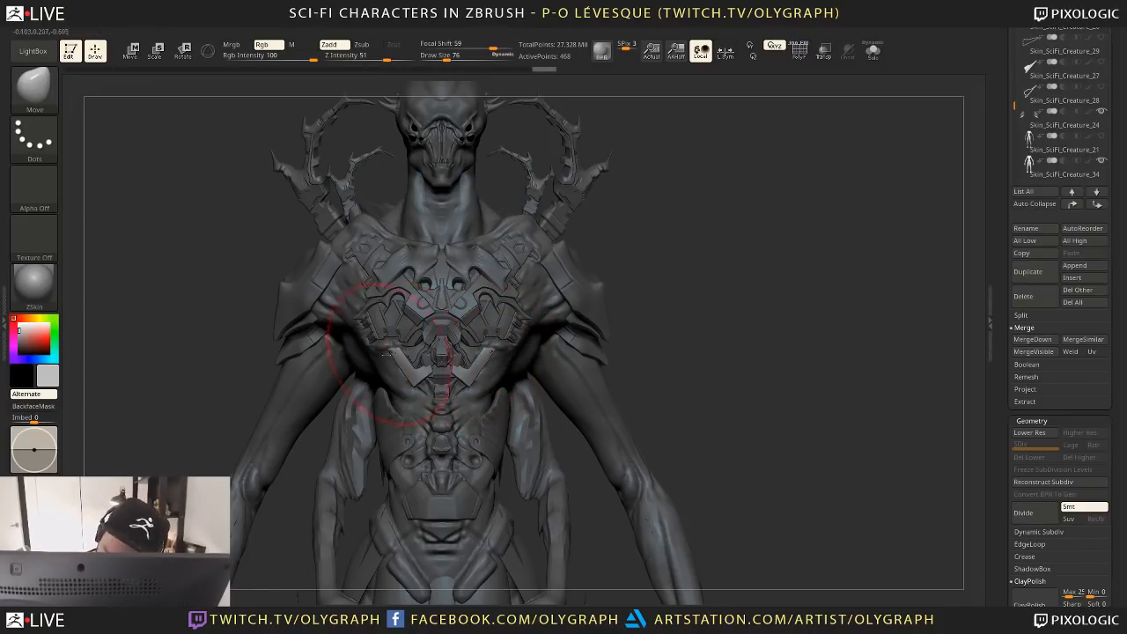
Select the body skin and adjust it along the V-shaped plates' lower edges with the Move brush at draw size 33
key("b")
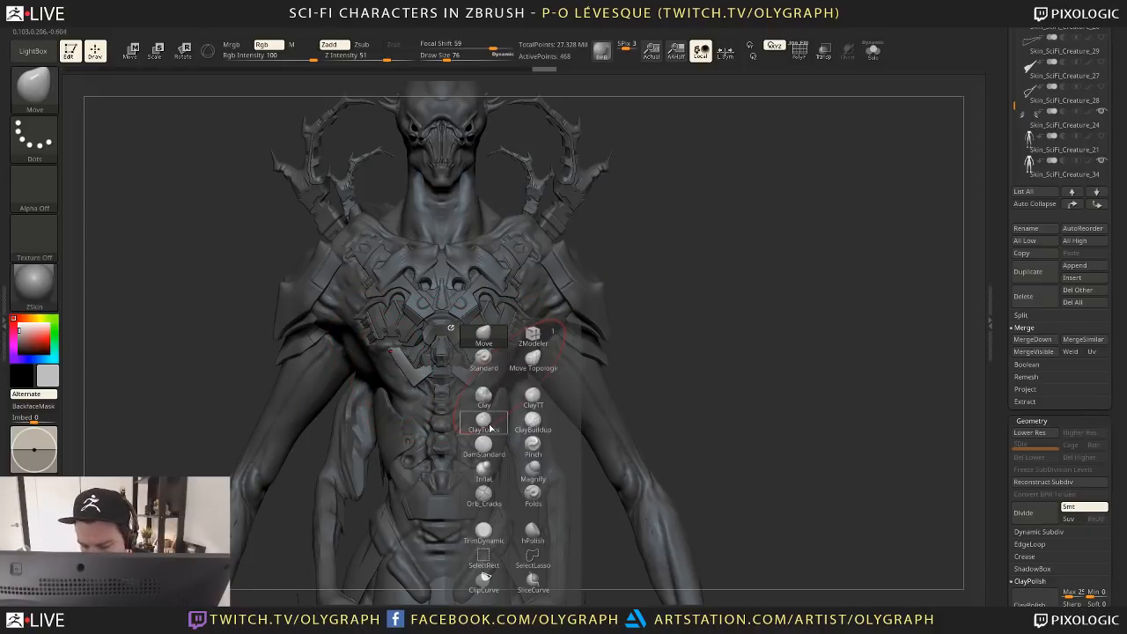
key("s")
key("t")
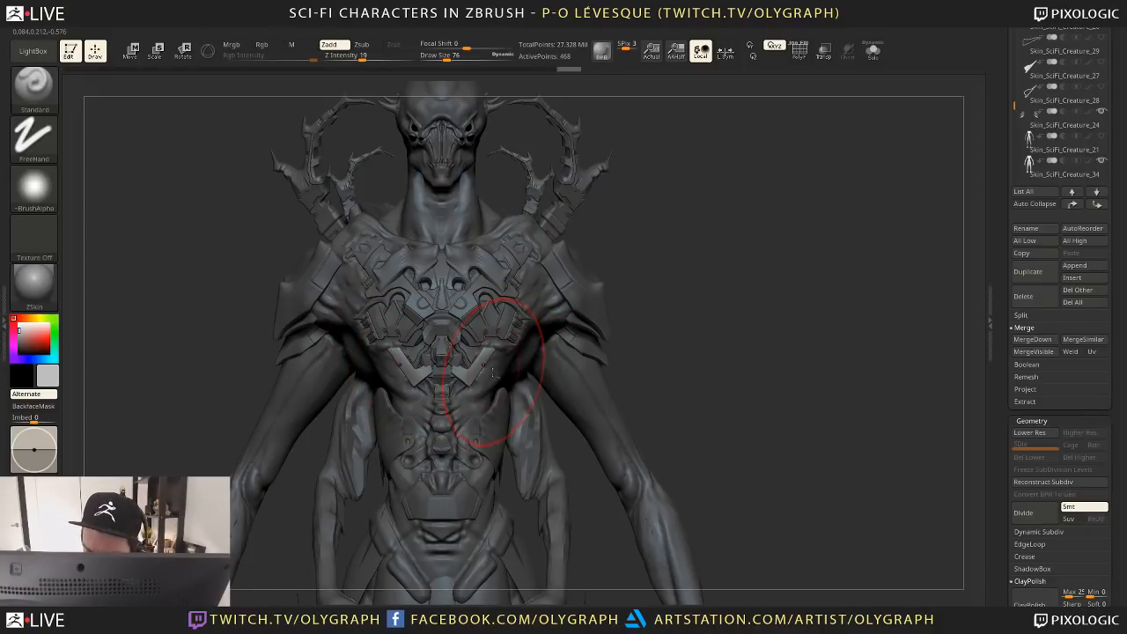
left_click_drag(490, 371, 493, 374)
left_click(494, 375, "alt")
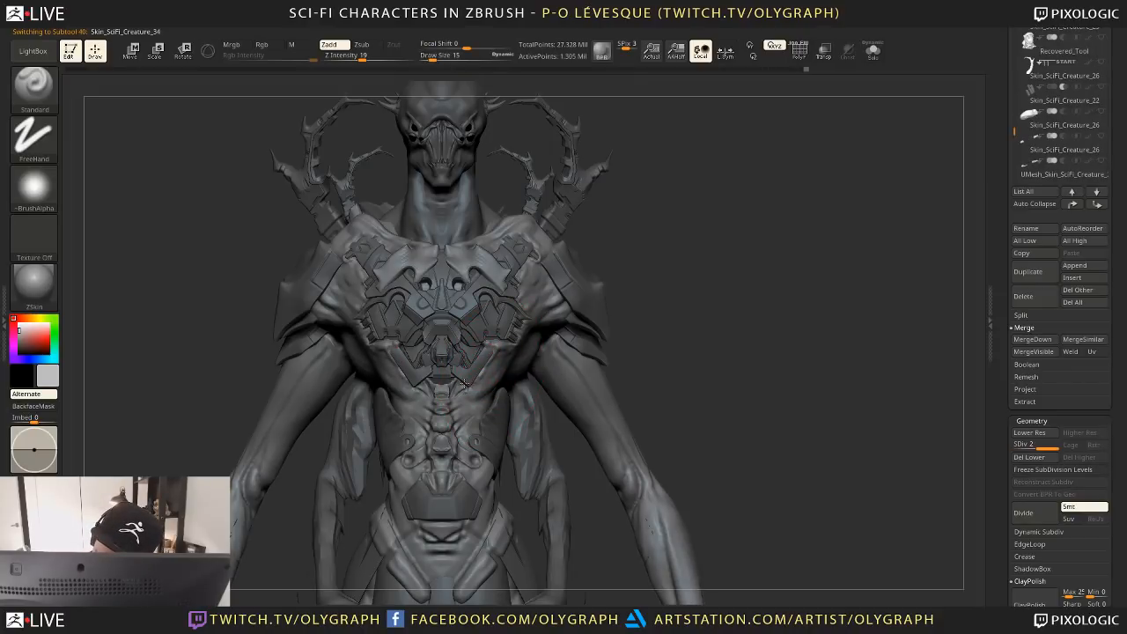
key("b")
key("m")
left_click(478, 344)
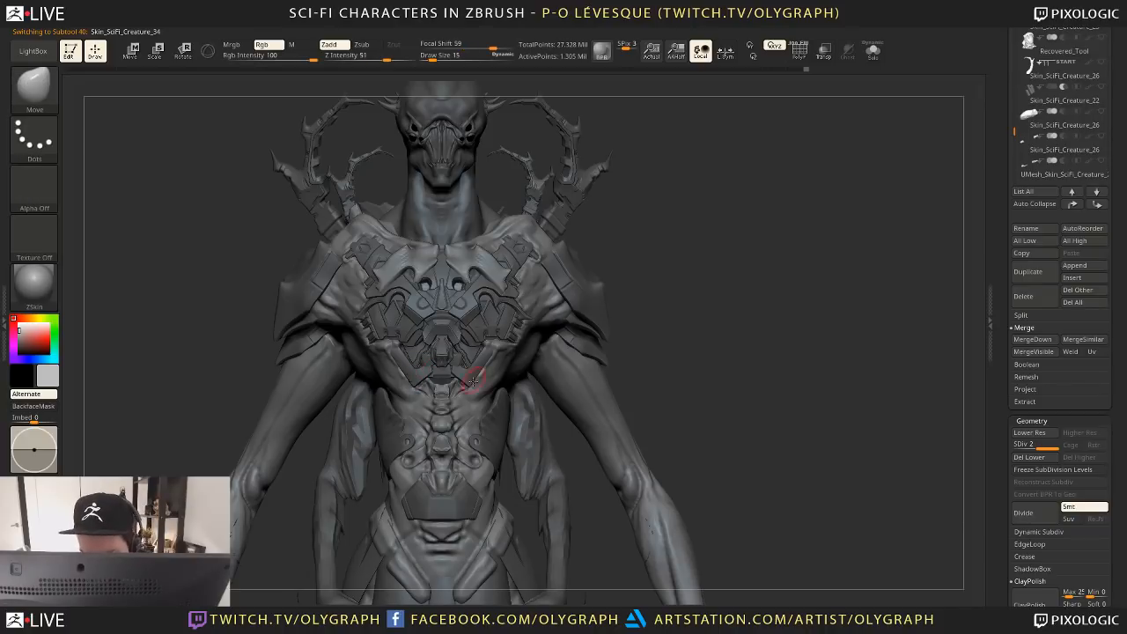
key("s")
left_click_drag(460, 385, 469, 385)
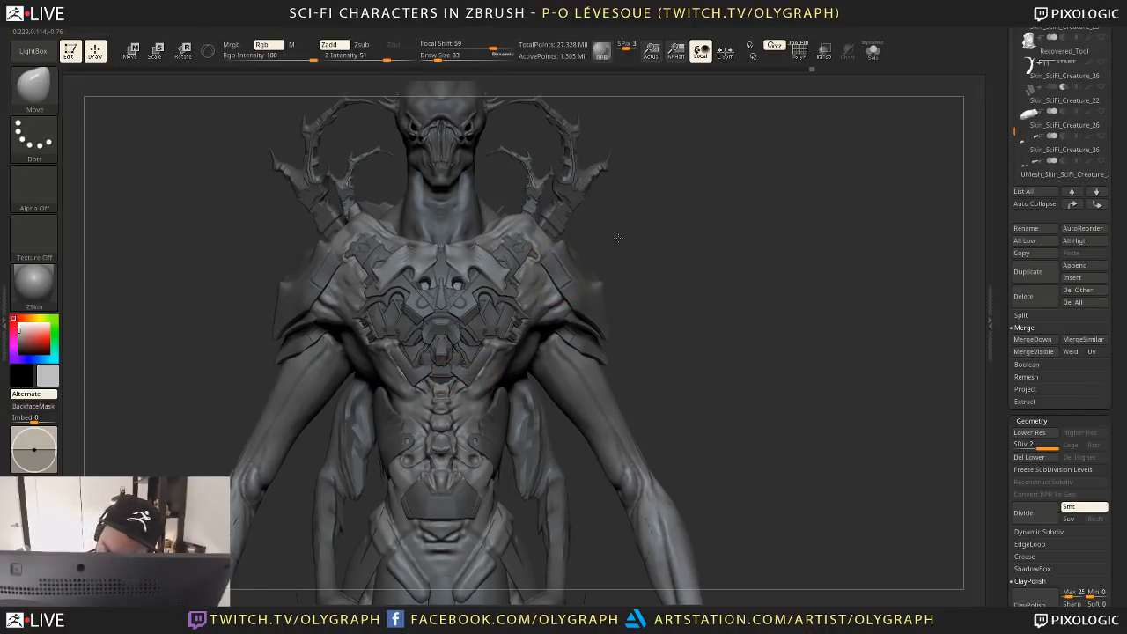
Hide the surrounding interface, reselect the body skin and pull it up into pointed spikes on both sides of the neck
left_click_drag(616, 237, 611, 232, "alt")
left_click(456, 134, "alt")
left_click_drag(604, 279, 609, 242, "alt")
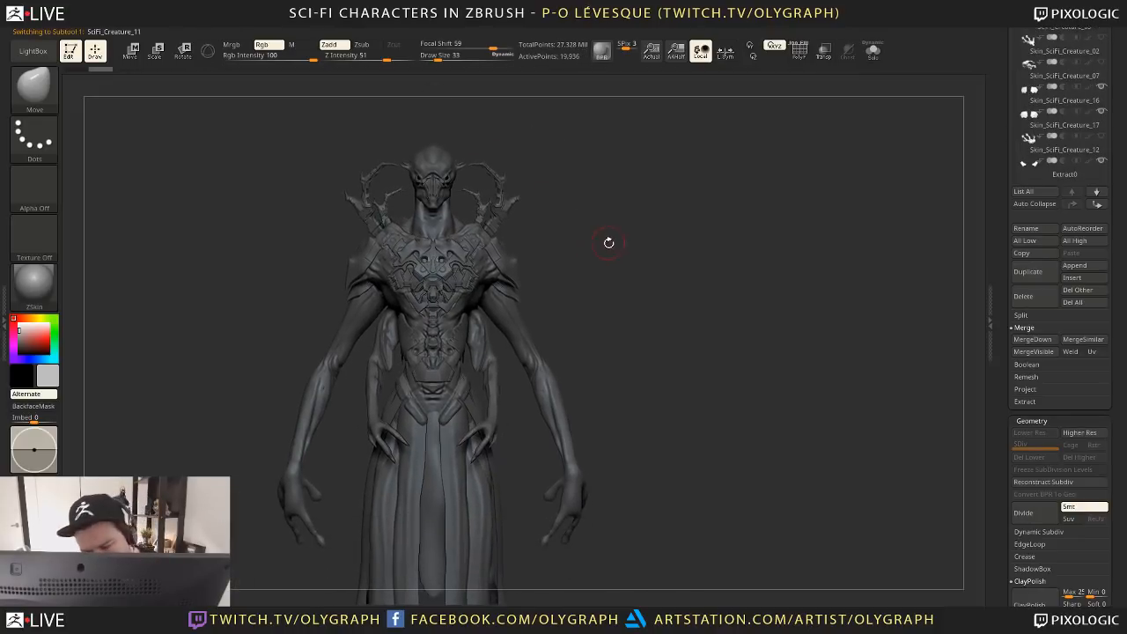
key("Tab")
mouse_move(605, 310)
left_mouse_down("alt")
mouse_move(594, 286)
mouse_move(582, 307)
mouse_move(579, 276)
mouse_move(586, 295)
mouse_move(568, 290)
mouse_move(611, 246)
mouse_move(559, 197)
left_mouse_up("alt")
left_click(453, 257, "alt")
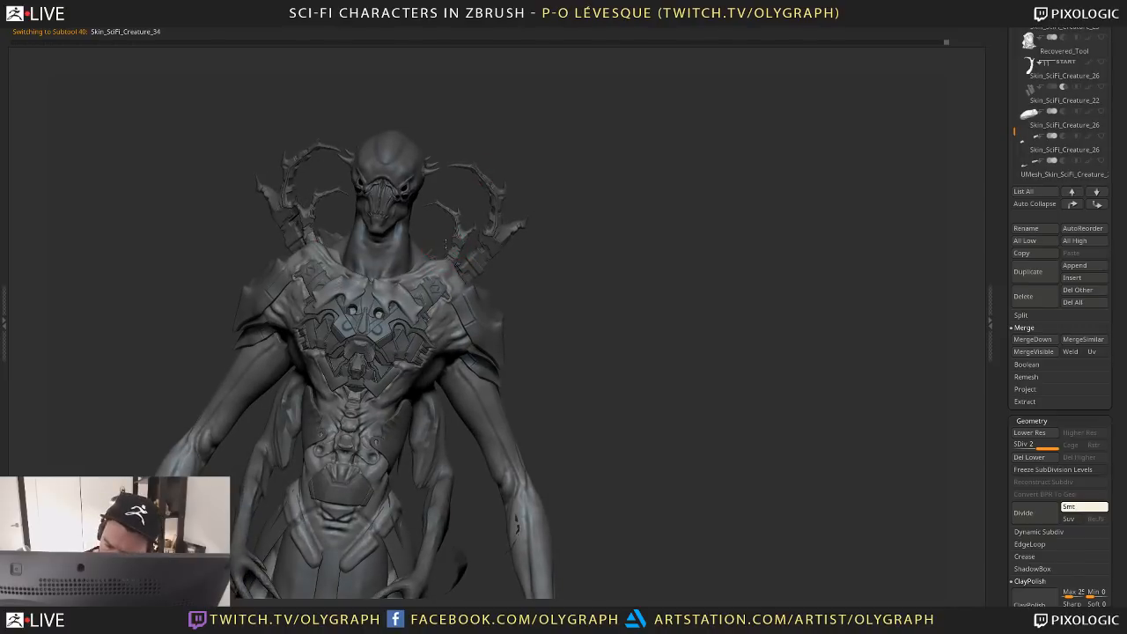
left_click_drag(560, 251, 563, 197)
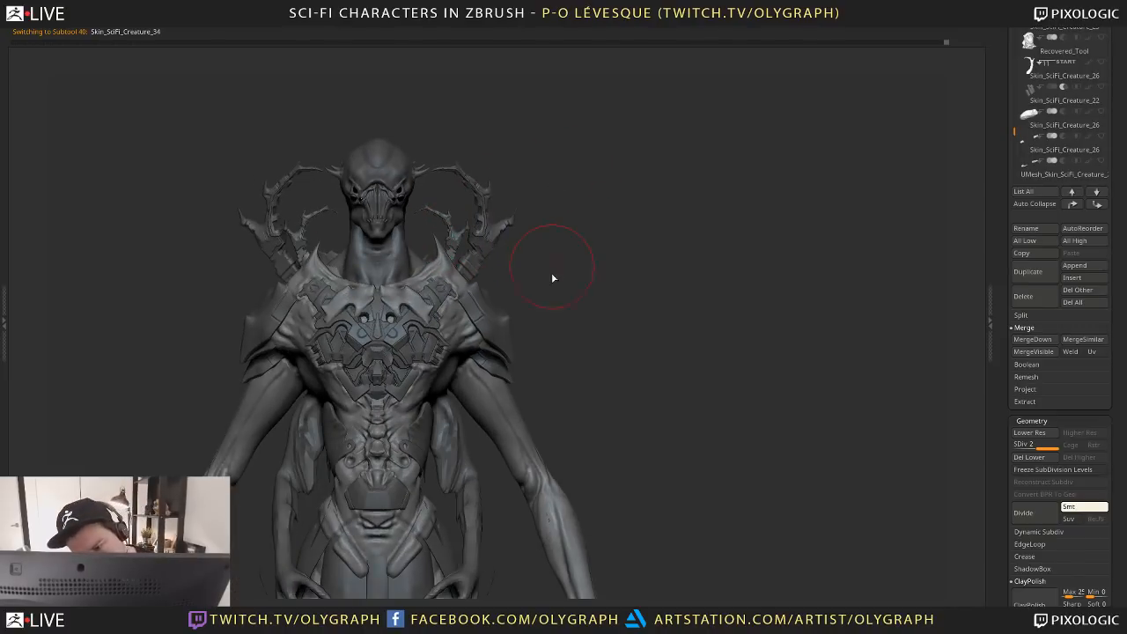
key("space")
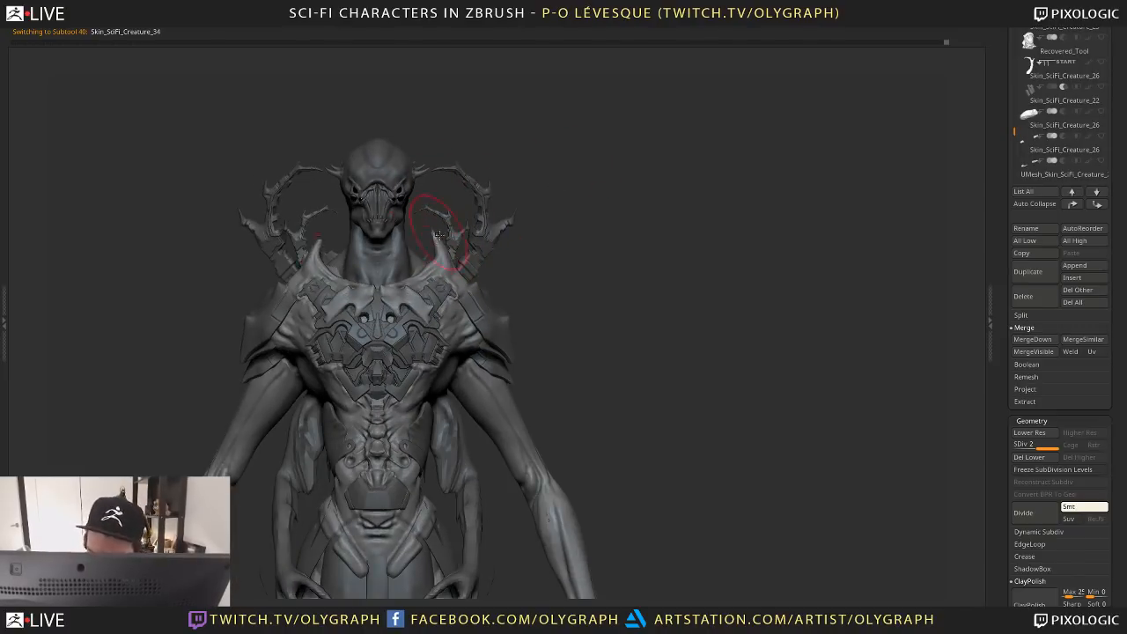
Refine the neck-side spikes from the front and three-quarter view with the Move brush, and undo the last stroke
mouse_move(549, 171)
left_mouse_down()
mouse_move(480, 262)
mouse_move(544, 230)
mouse_move(607, 228)
mouse_move(536, 117)
left_mouse_up()
key("b")
key("m")
key("v")
key("s")
left_click_drag(458, 264, 444, 264)
key("s")
left_click_drag(581, 239, 501, 128)
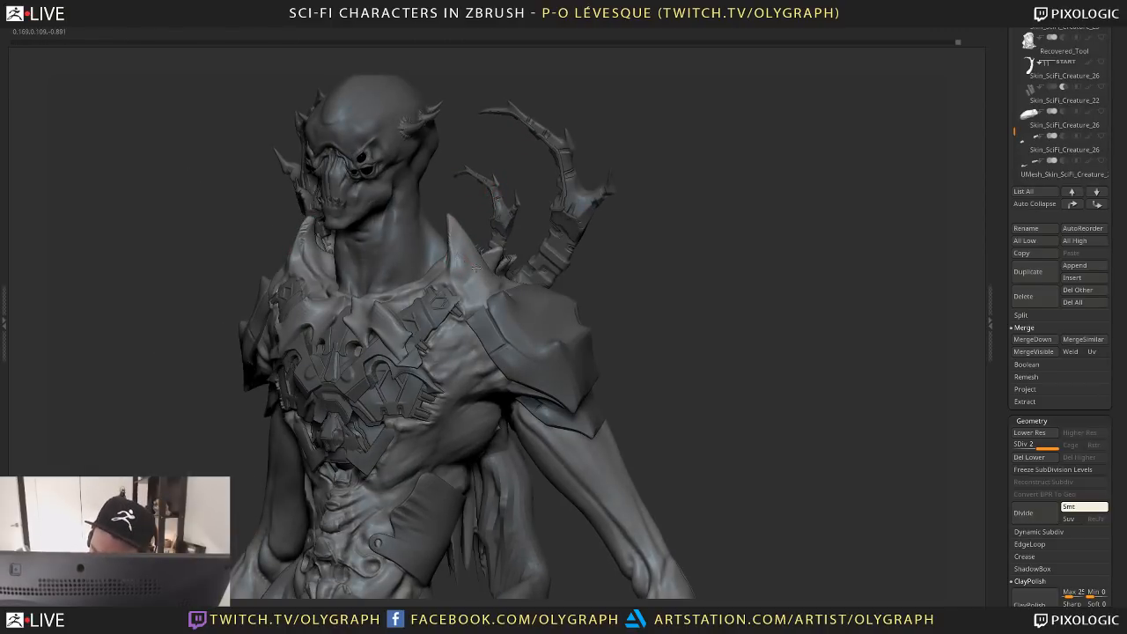
key("ctrl+z")
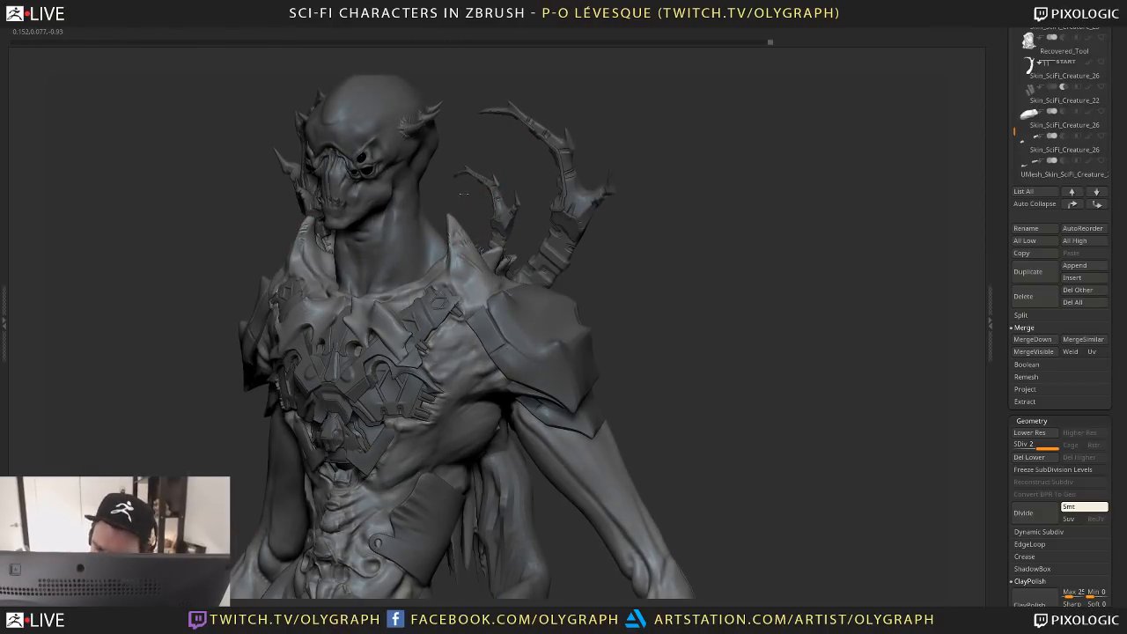
Bend the tips of the neck-side spikes with the Move brush in front view
mouse_move(464, 194)
left_mouse_down("shift")
mouse_move(495, 261)
mouse_move(475, 240)
mouse_move(429, 238)
mouse_move(453, 223)
left_mouse_up("shift")
key("b")
key("m")
key("v")
key("s")
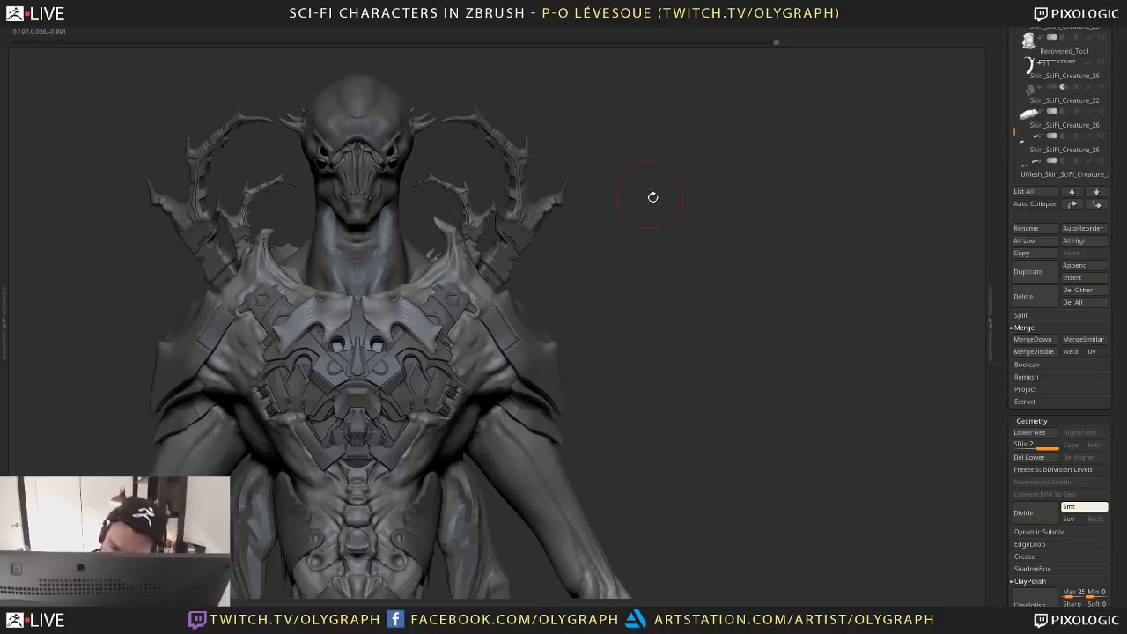
key("space")
left_click(614, 176)
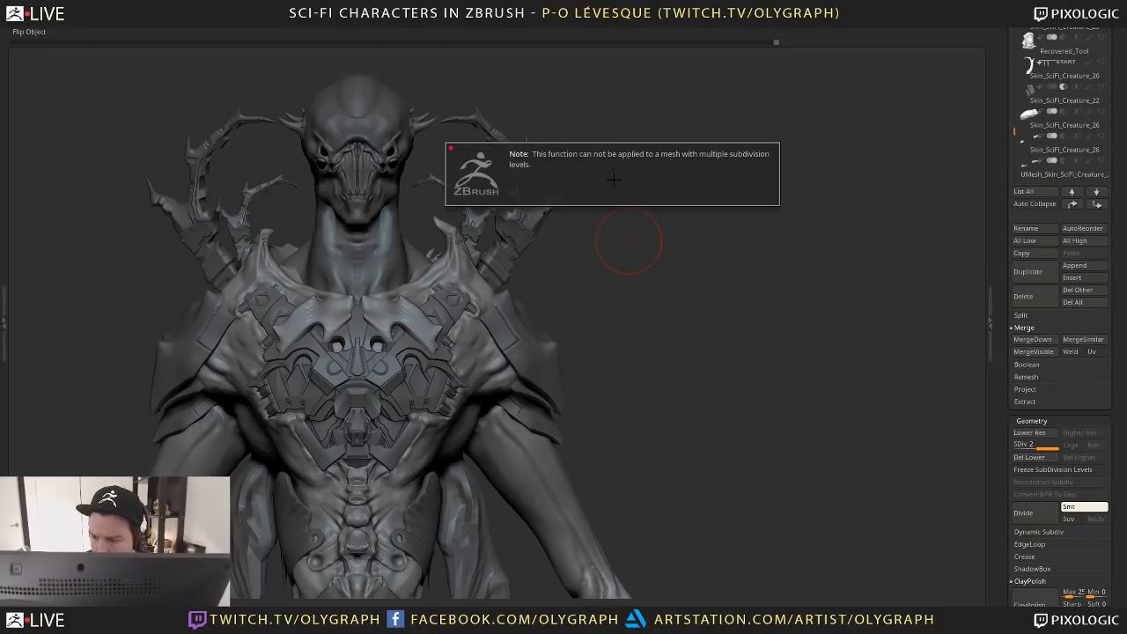
key("space")
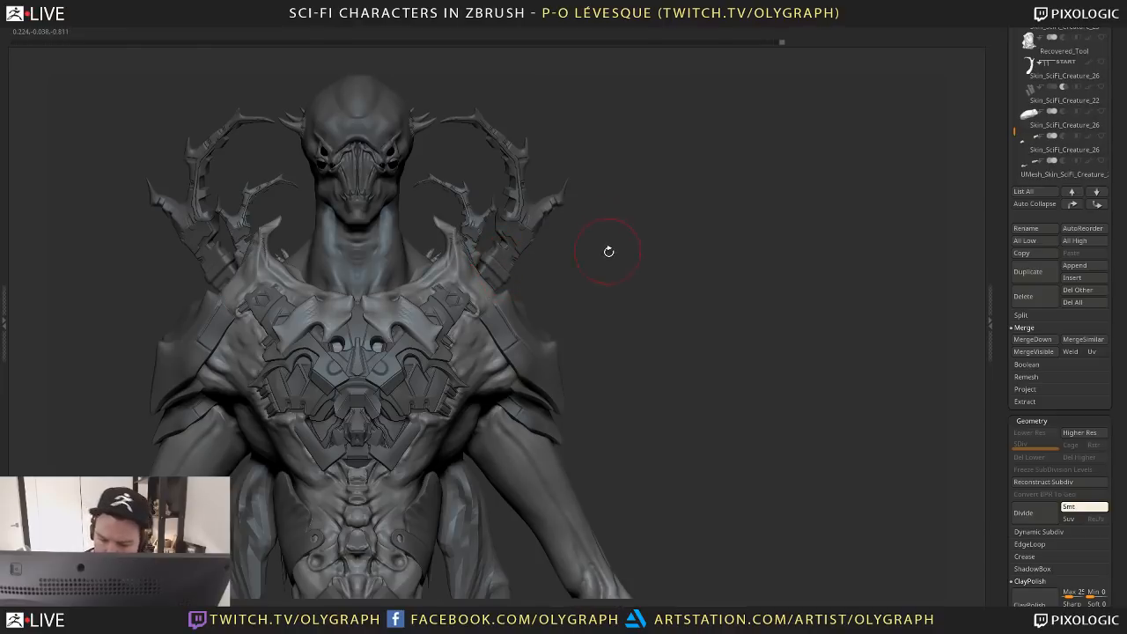
Adjust the spikes' inner edges at the lowest subdivision level and check the silhouette of the whole figure
left_click_drag(609, 252, 552, 166, "alt")
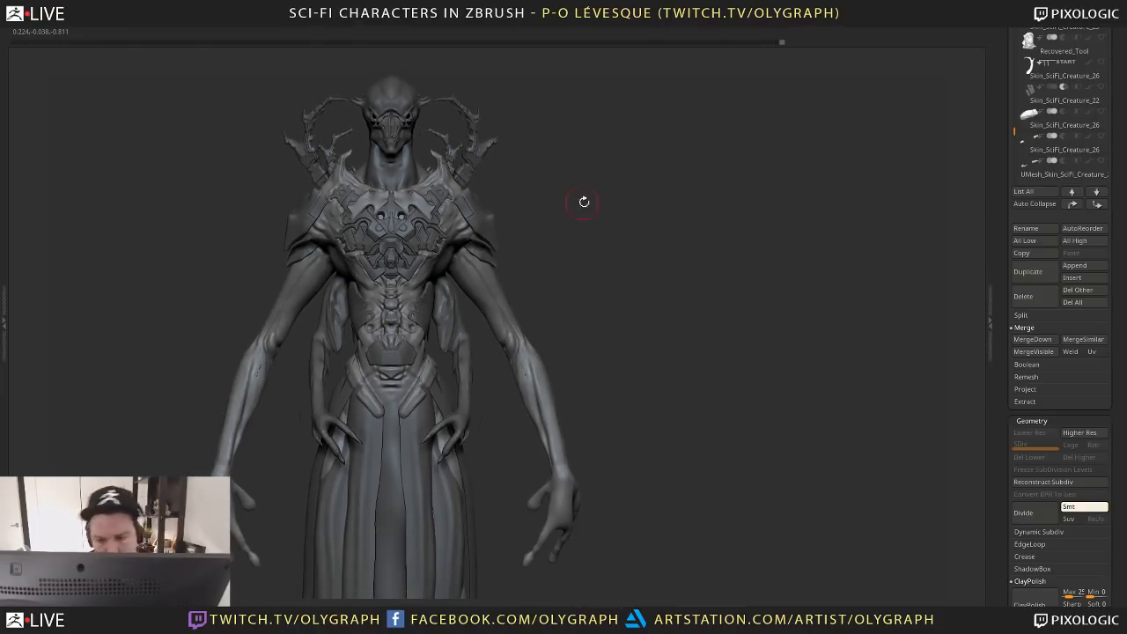
left_click_drag(584, 201, 604, 218)
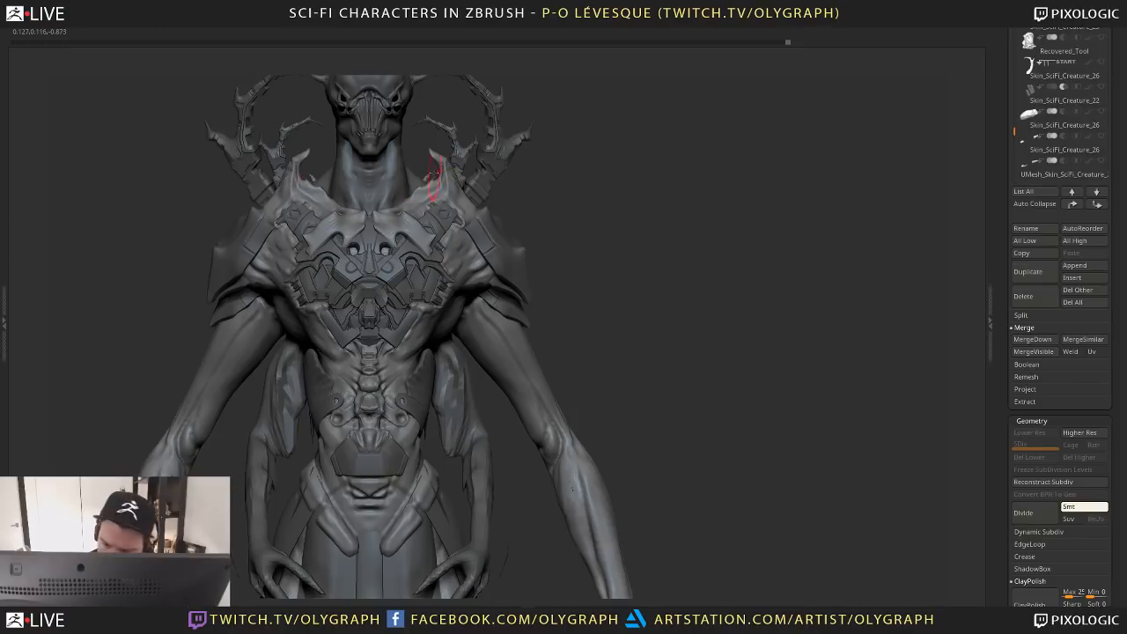
left_click_drag(579, 205, 560, 184)
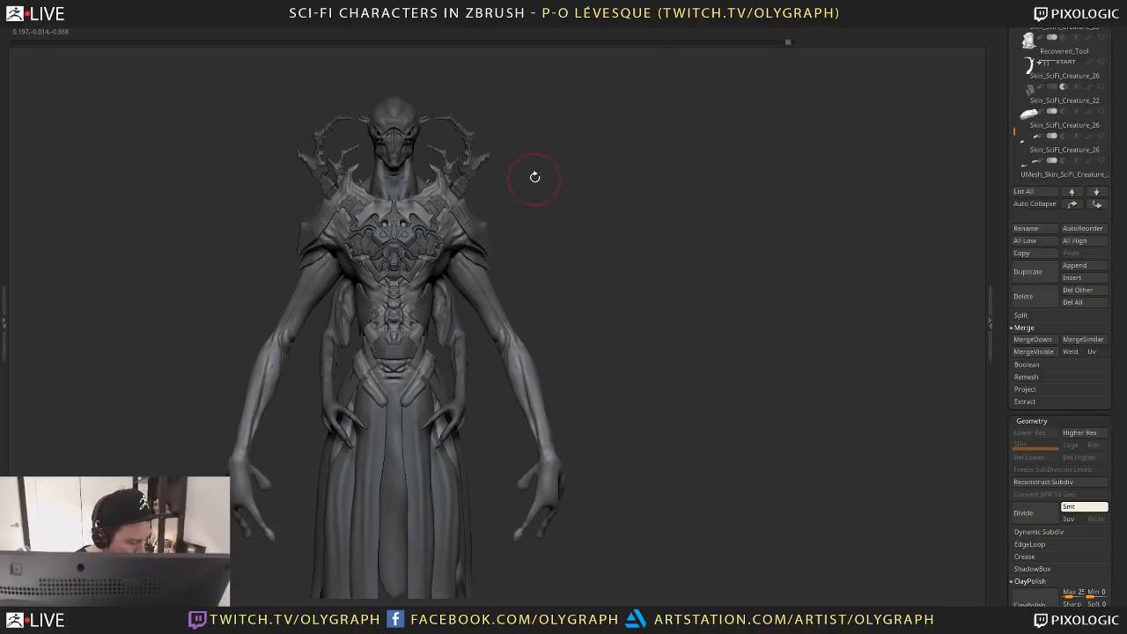
Adjust the skin between the neck and its side spikes with the Move brush in front view
key("b")
left_click(569, 286)
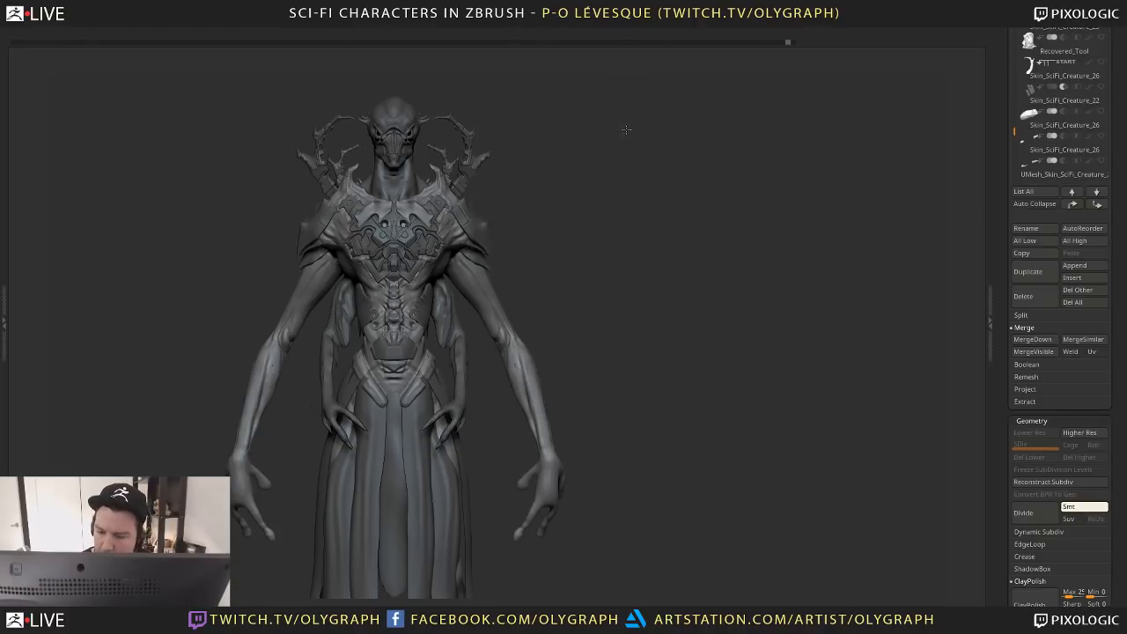
left_click_drag(626, 131, 609, 176)
left_click_drag(590, 225, 585, 275, "alt")
mouse_move(431, 189)
left_mouse_down()
mouse_move(410, 213)
mouse_move(411, 190)
mouse_move(401, 200)
left_mouse_up()
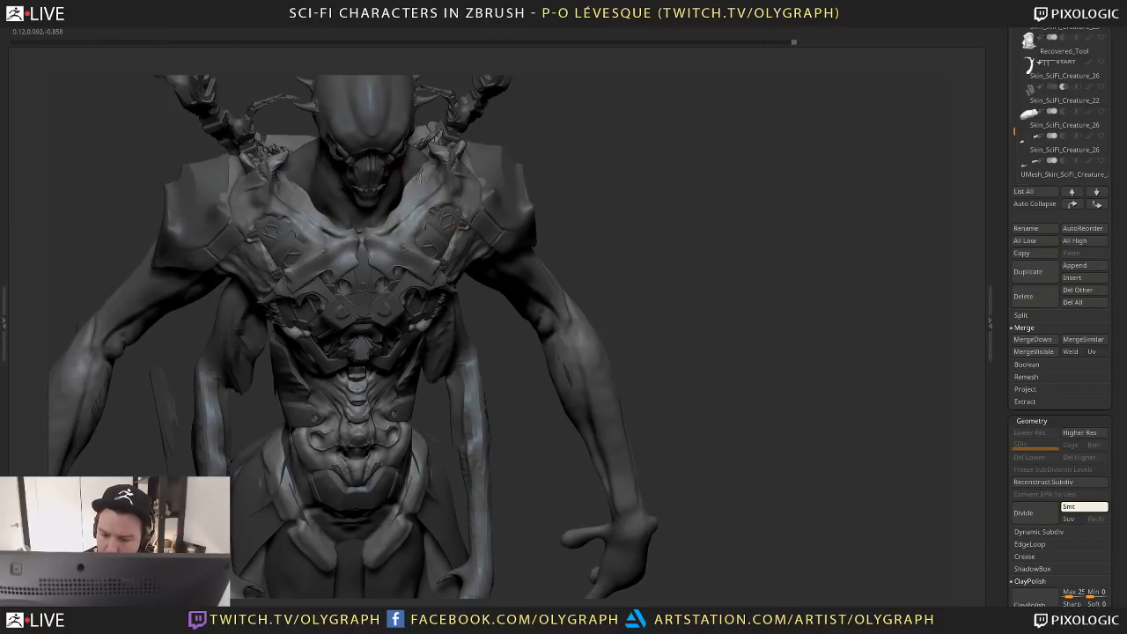
key("b")
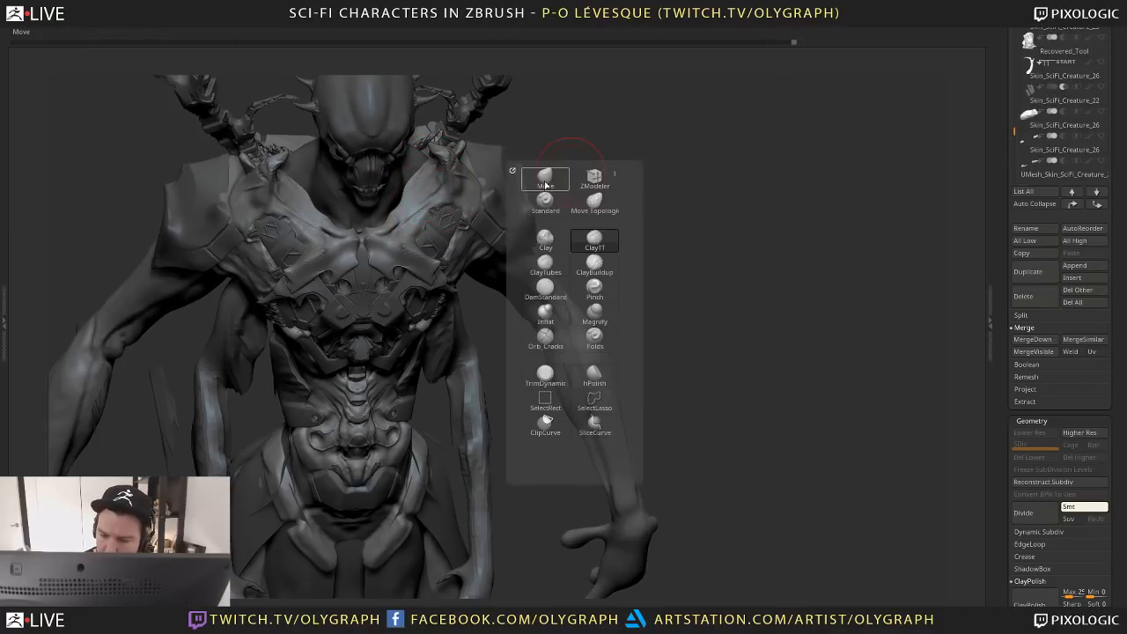
left_click_drag(575, 136, 304, 158)
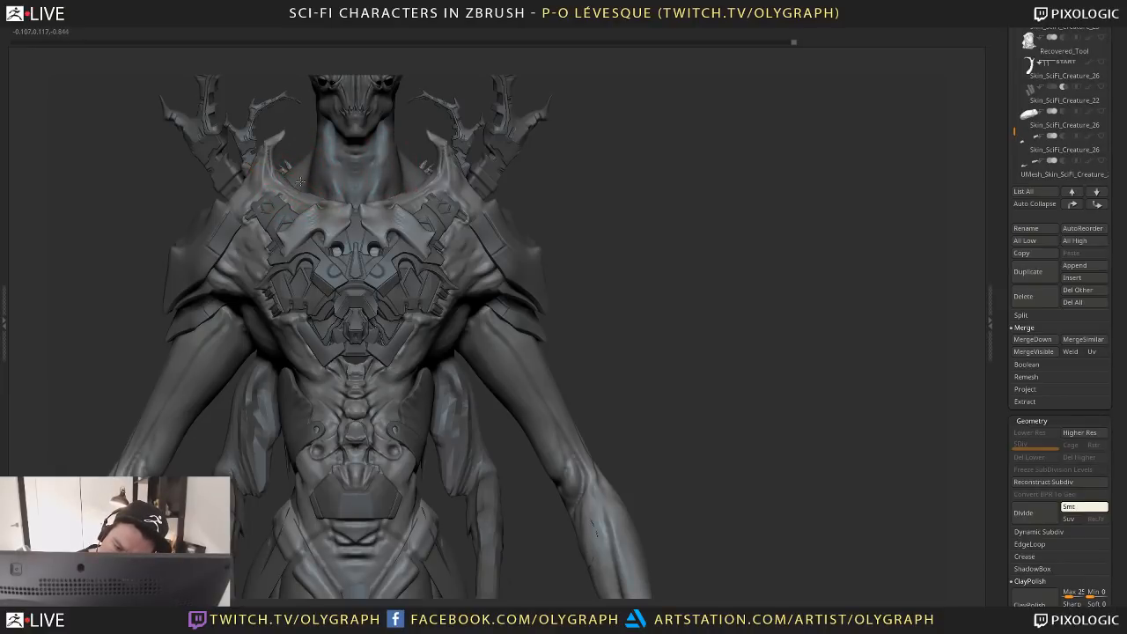
mouse_move(300, 181)
left_mouse_down()
mouse_move(282, 192)
mouse_move(285, 167)
left_mouse_up()
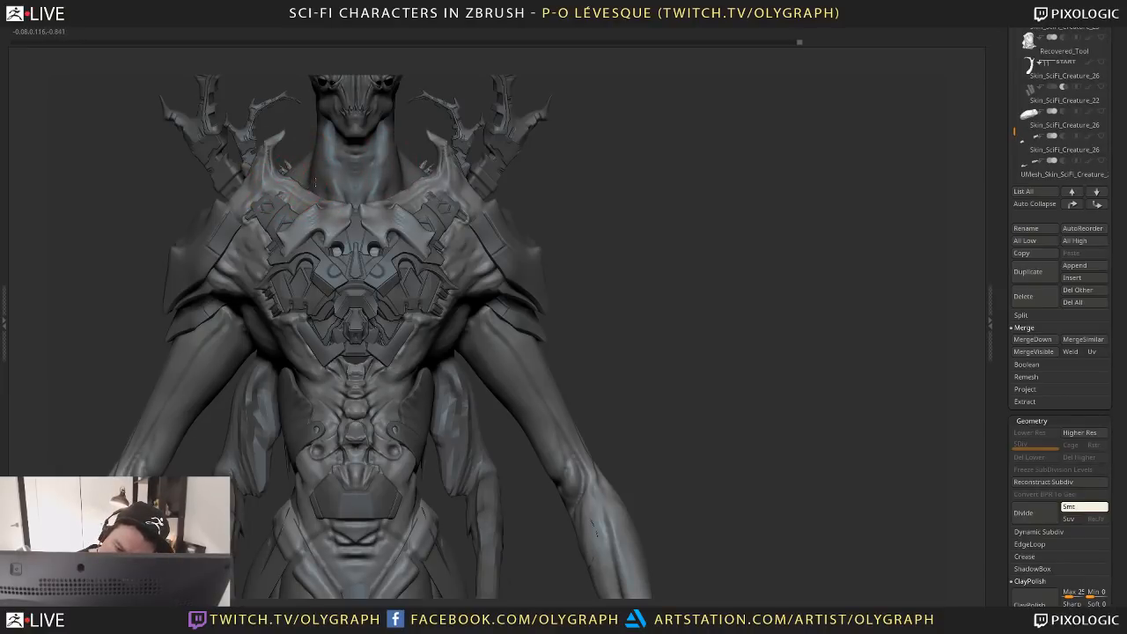
Show the surrounding interface again and reshape the shoulder skin with the Move brush, reducing its draw size to 29
left_click_drag(624, 281, 605, 250, "alt")
key("1")
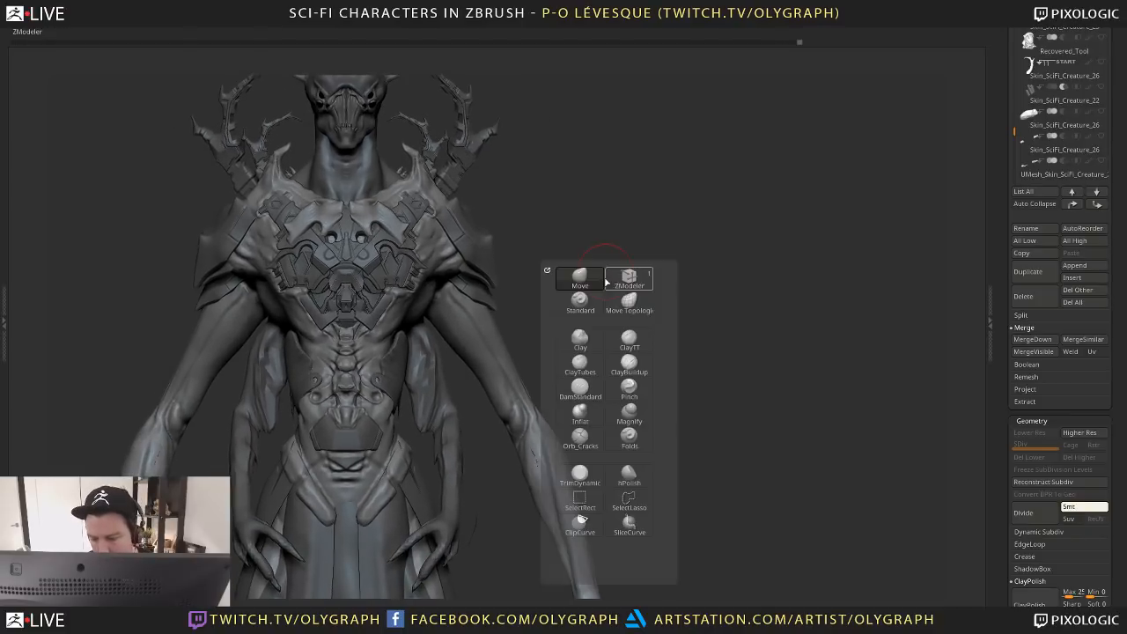
key("2")
key("Tab")
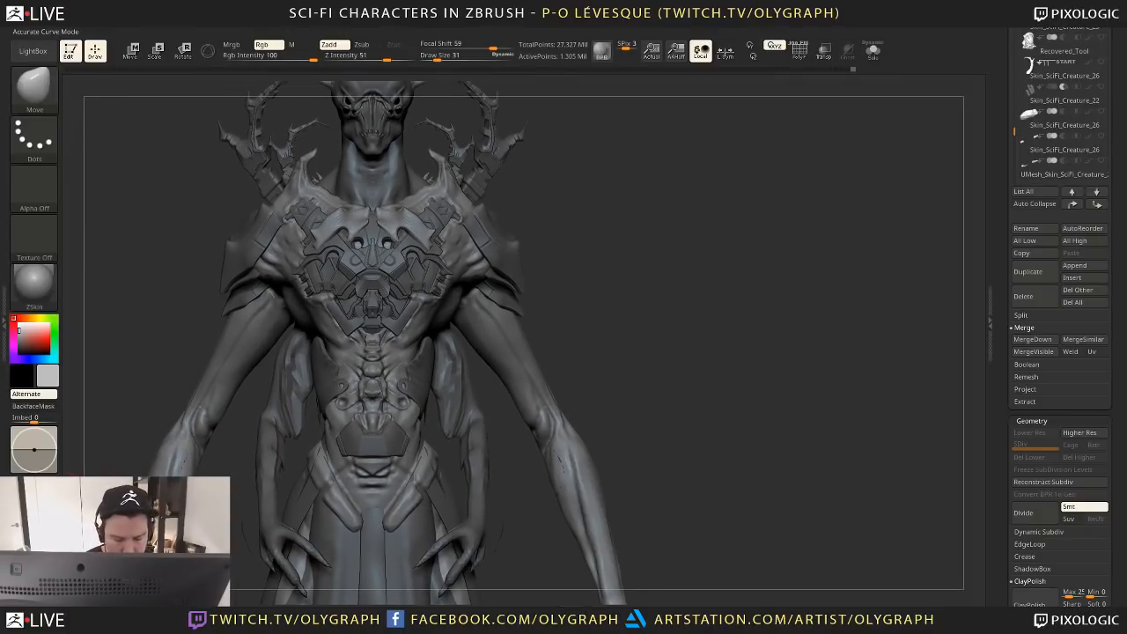
key("s")
left_click(460, 251)
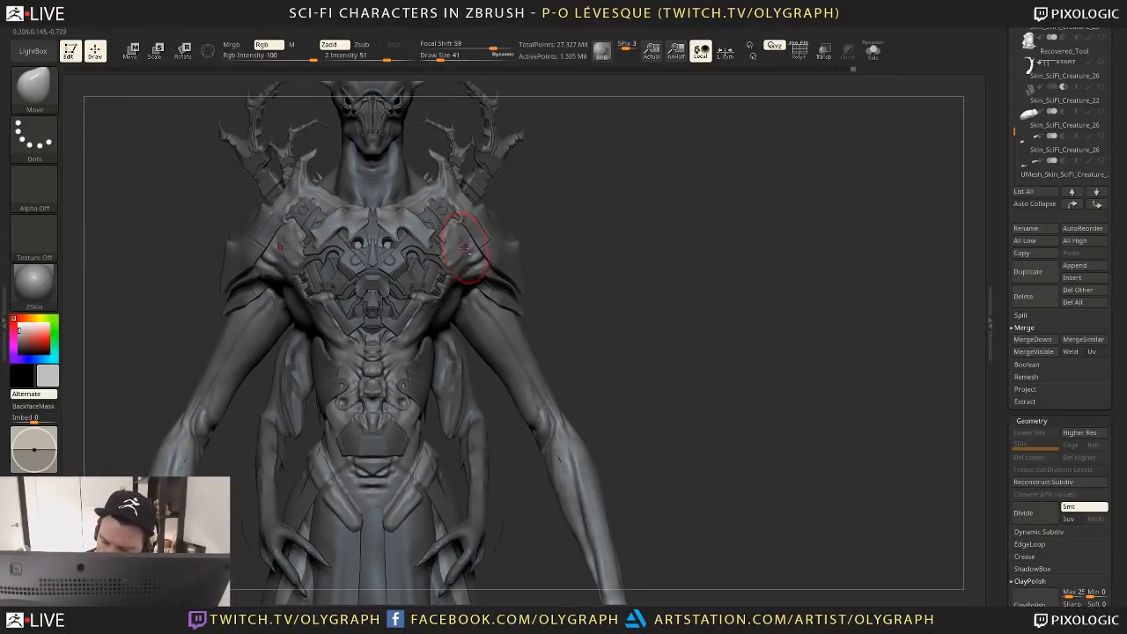
key("s")
left_click(460, 251)
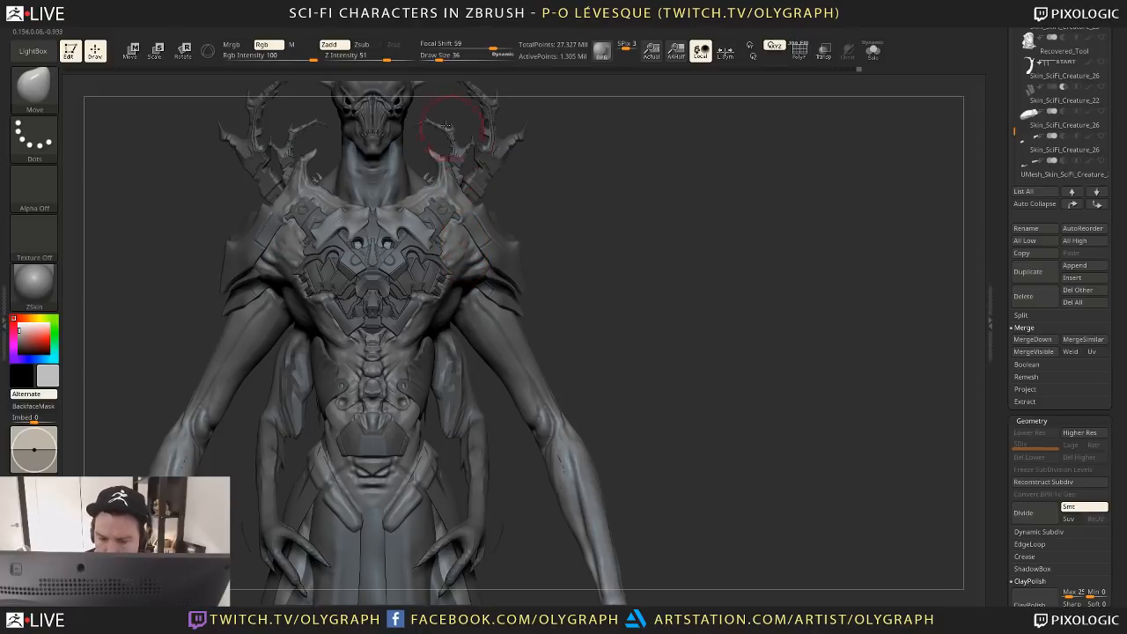
key("s")
left_click(281, 191)
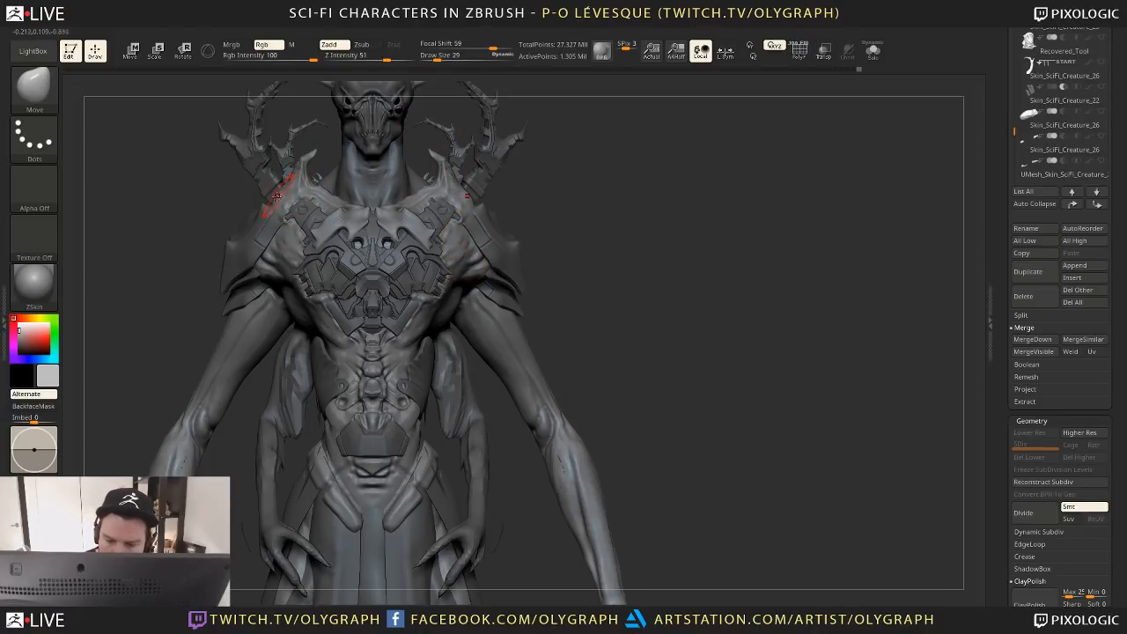
Refine the skin around the neck-side spikes in side and front view with a larger Move brush
left_click_drag(568, 202, 534, 222)
key("s")
left_click(330, 252)
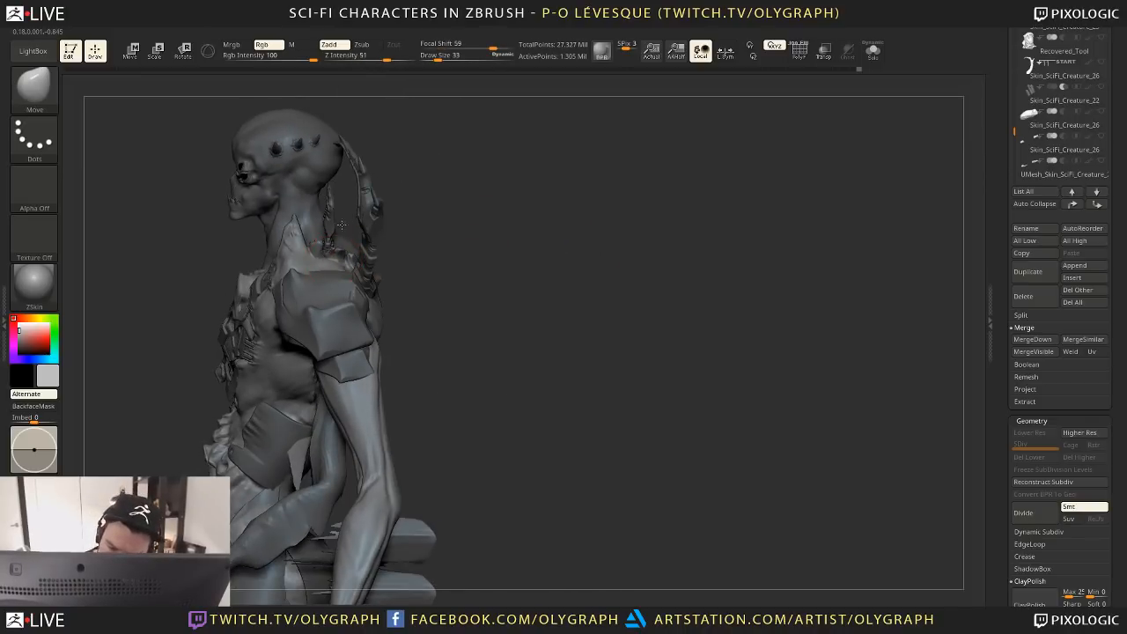
left_click_drag(434, 251, 379, 256)
key("s")
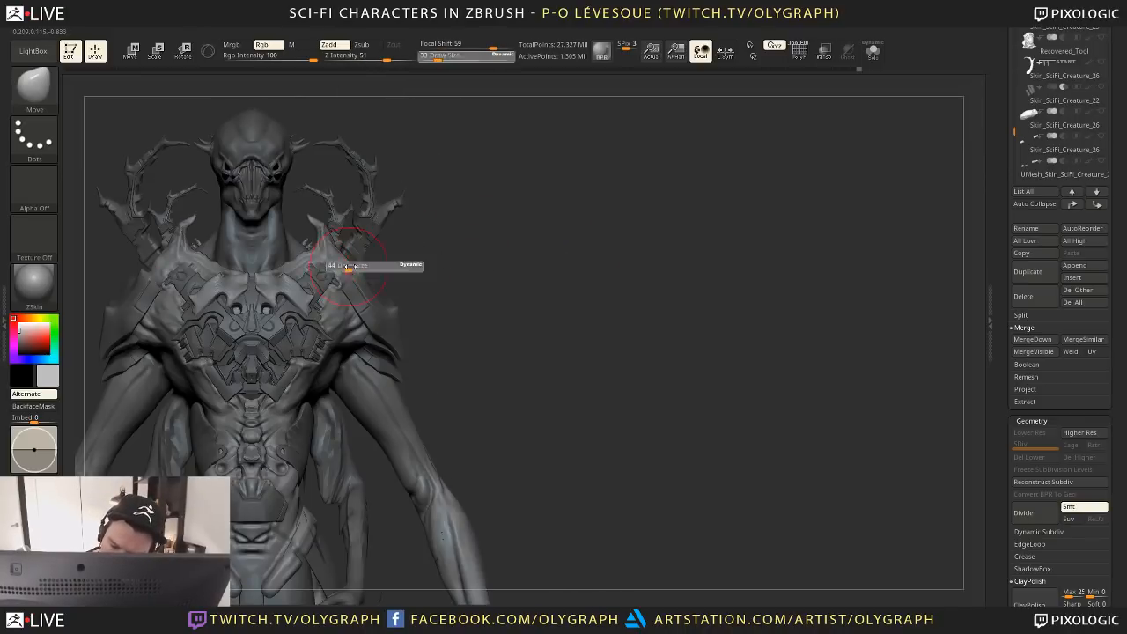
left_click(347, 260)
Select the small sphere above the head and check the whole figure from the front and three-quarter view
mouse_move(450, 214)
left_mouse_down("alt")
mouse_move(578, 232)
mouse_move(538, 179)
mouse_move(528, 184)
left_mouse_up("alt")
left_click(426, 103, "alt")
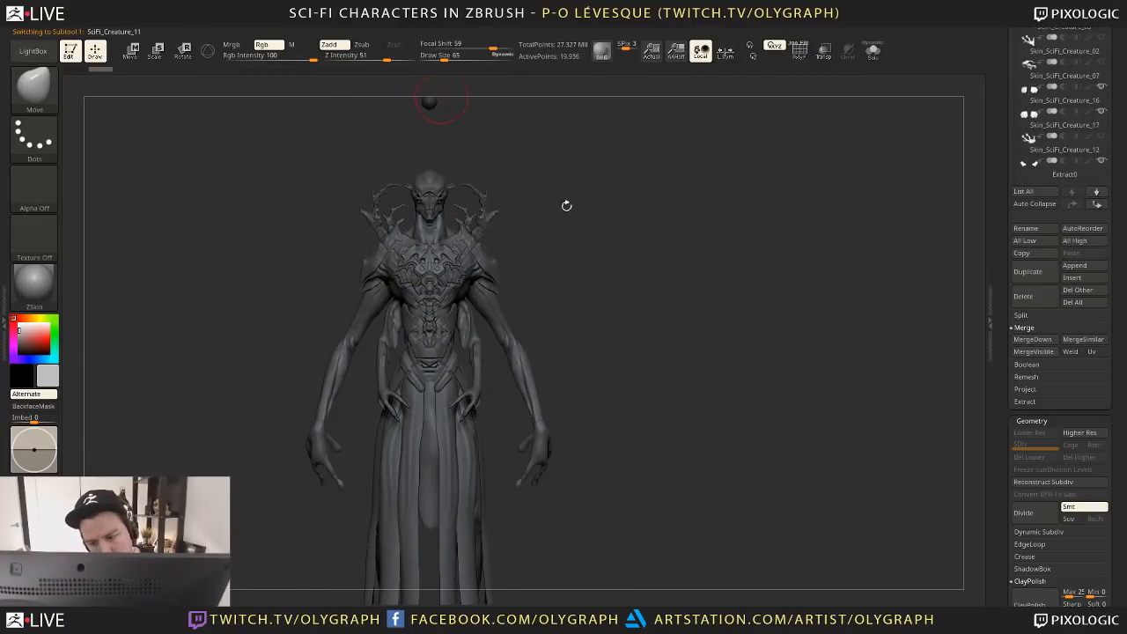
mouse_move(586, 270)
left_mouse_down("alt")
mouse_move(550, 255)
mouse_move(536, 272)
mouse_move(544, 254)
mouse_move(548, 282)
mouse_move(568, 273)
mouse_move(591, 297)
mouse_move(576, 265)
left_mouse_up("alt")
left_click_drag(550, 218, 562, 242)
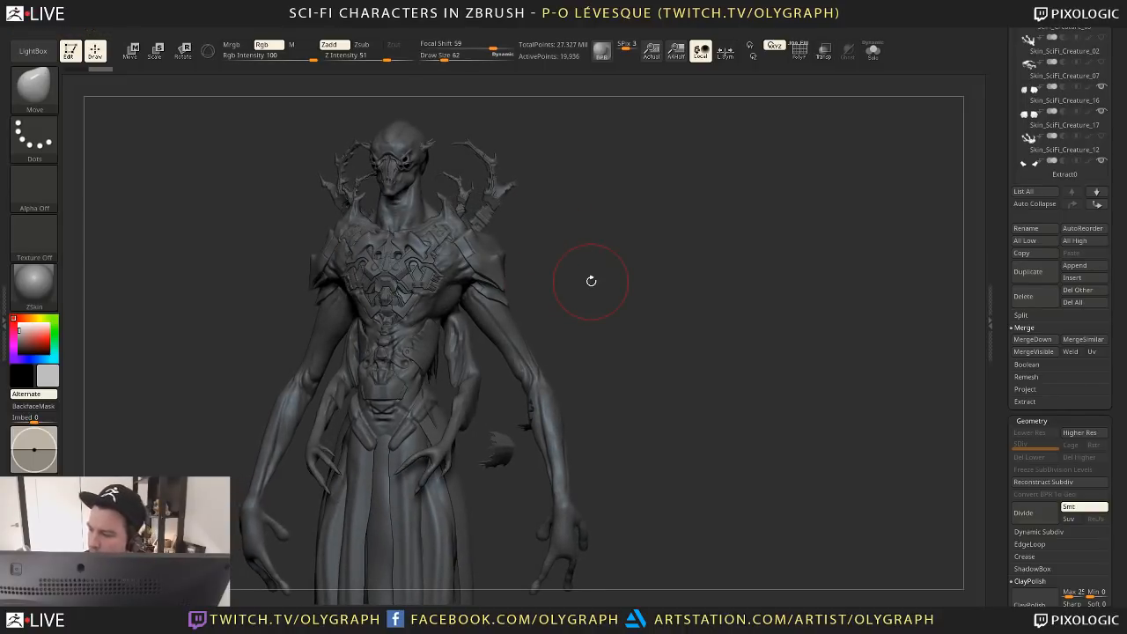
Preview the hidden feather-like arm subtool on the figure and reselect the sphere above the head
key("F1")
key("F1")
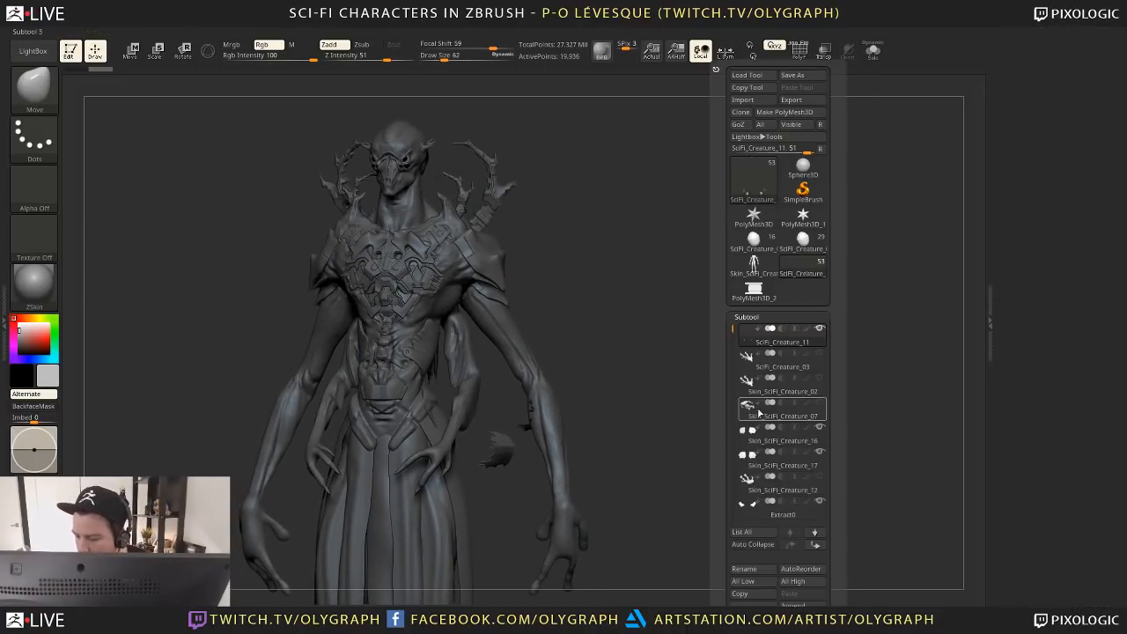
key("n")
mouse_move(698, 453)
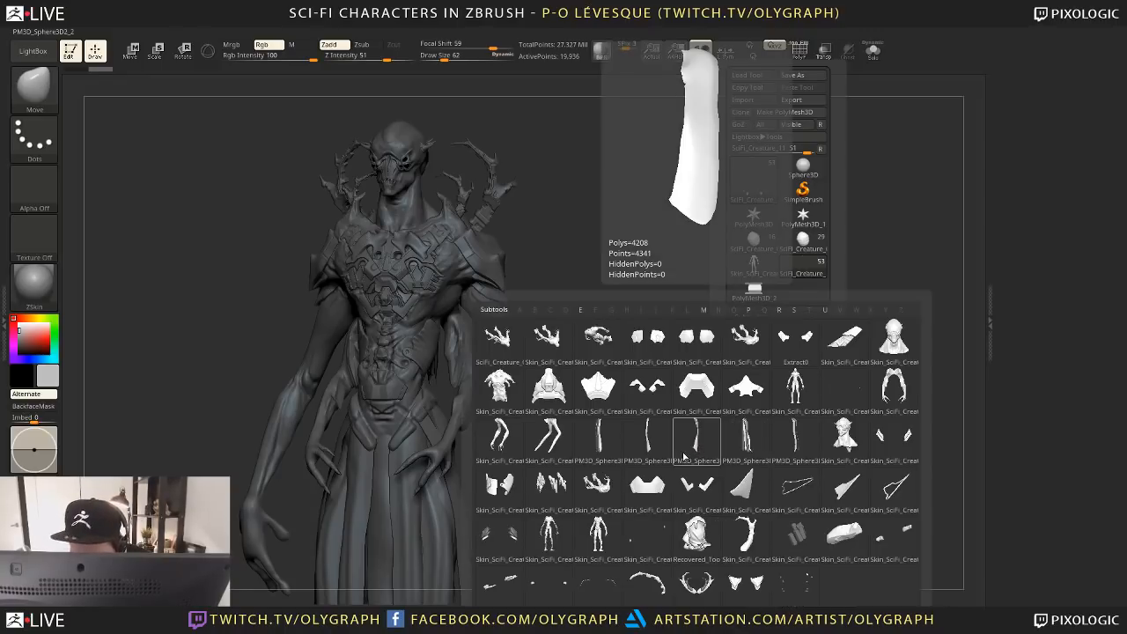
left_click(551, 485)
left_click_drag(611, 411, 634, 346)
left_click_drag(550, 183, 548, 307, "alt")
left_click(419, 154, "alt")
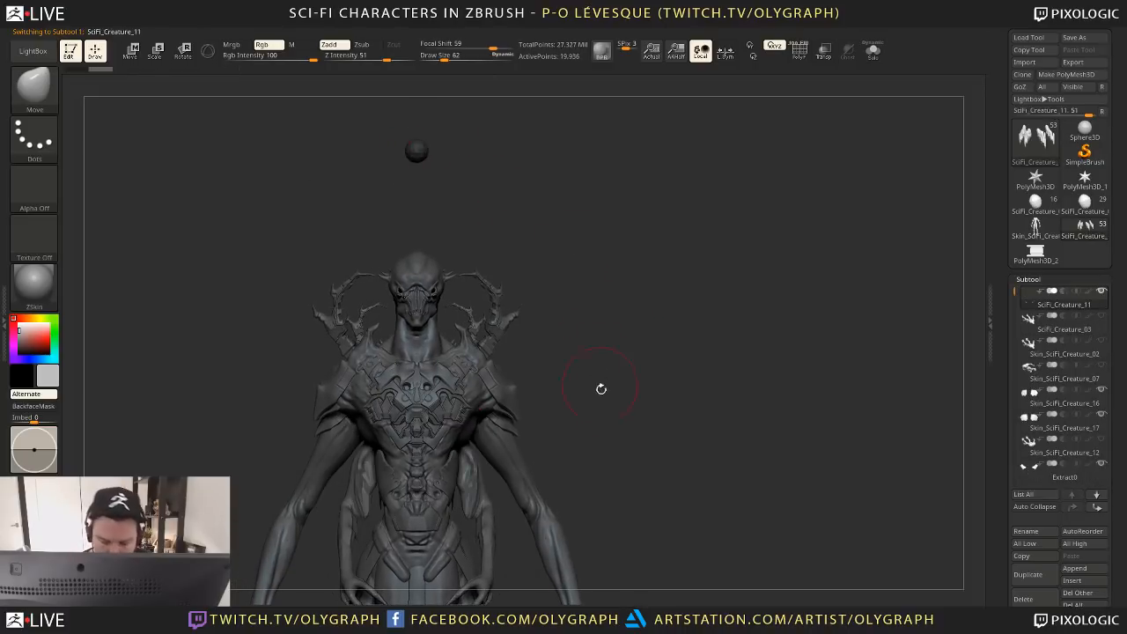
left_click_drag(602, 389, 576, 287, "alt")
key("t")
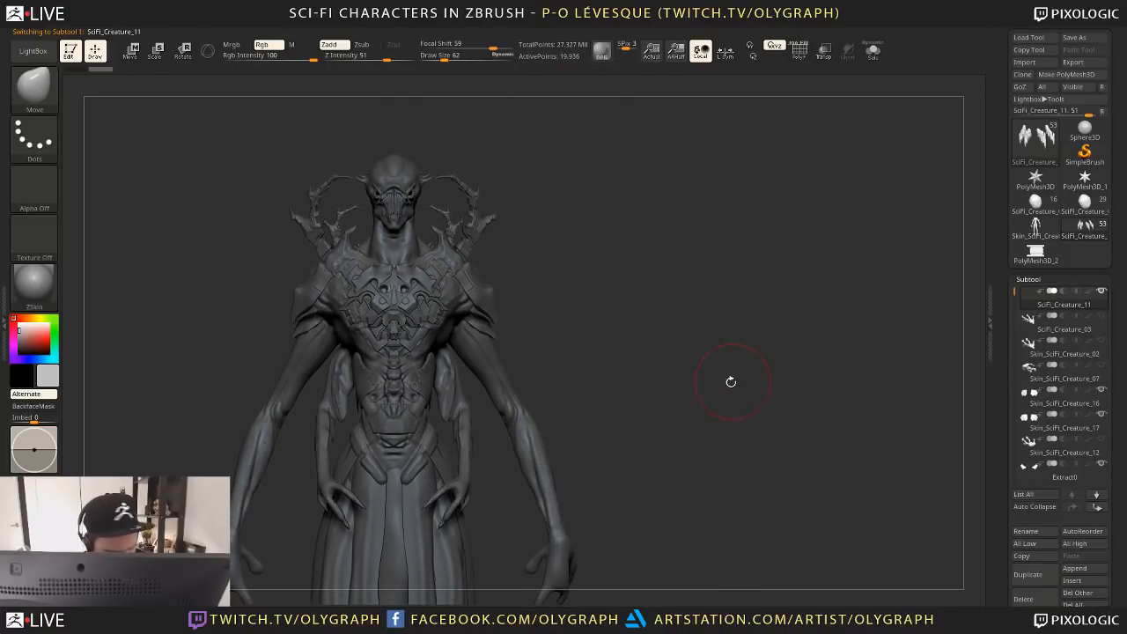
Make the hidden hood subtool Recovered_Tool visible on the figure and reselect the sphere above the head
key("n")
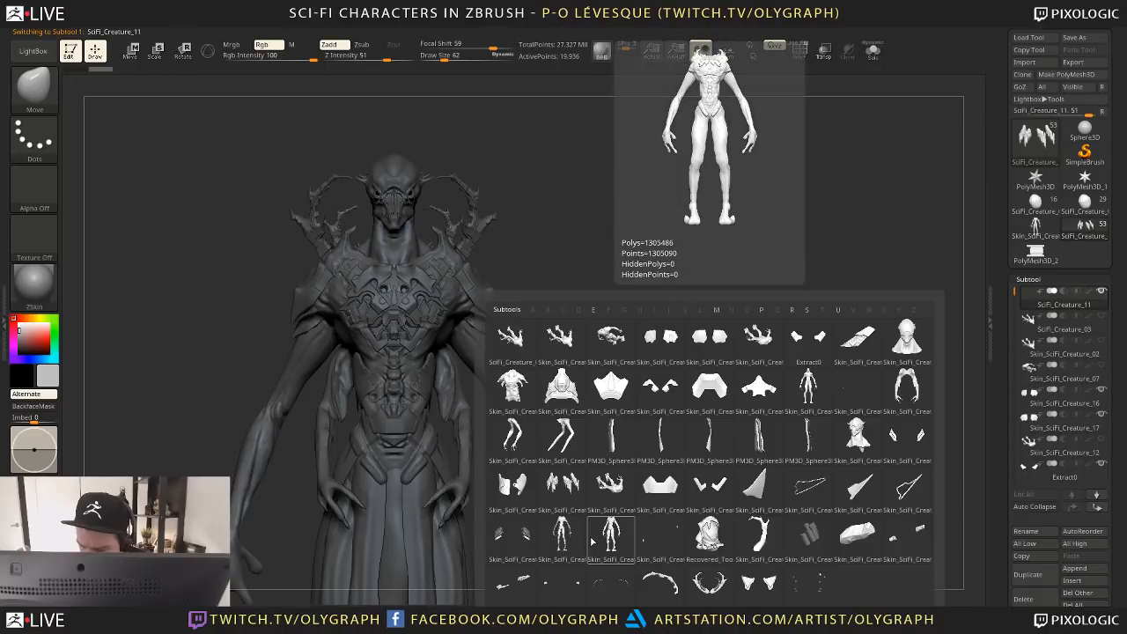
left_click(709, 535)
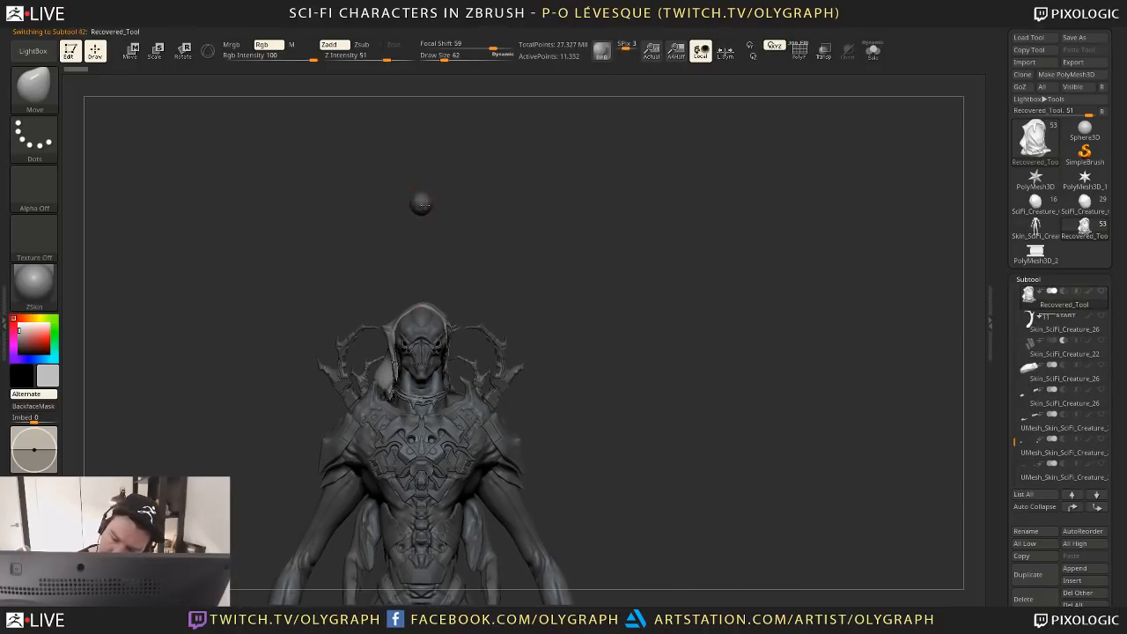
key("F1")
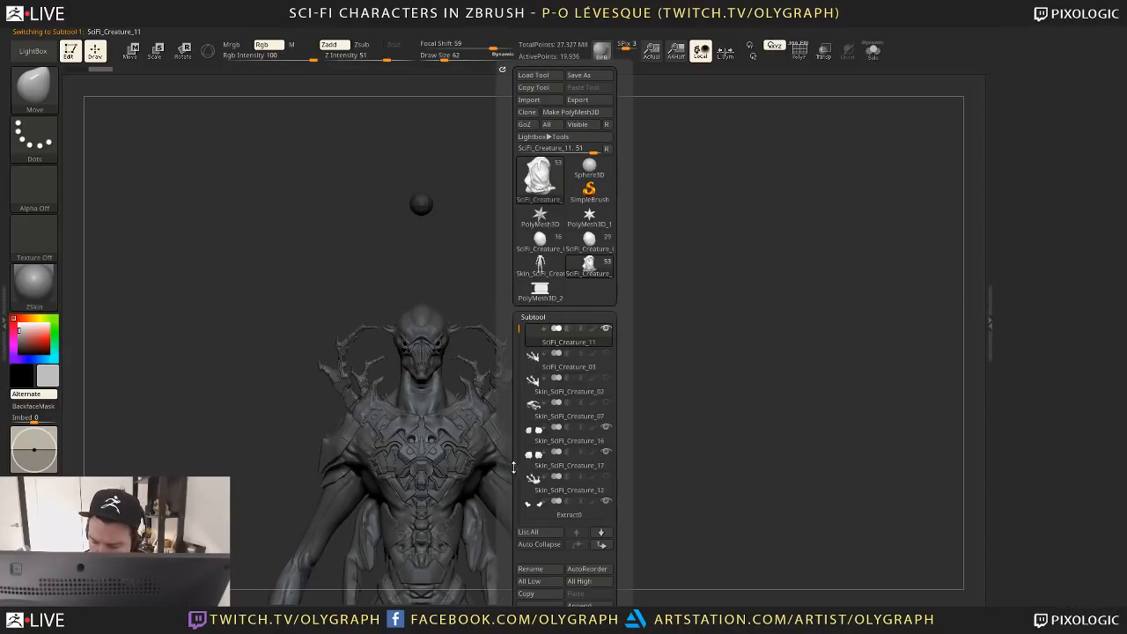
left_click_drag(515, 486, 518, 498)
key("n")
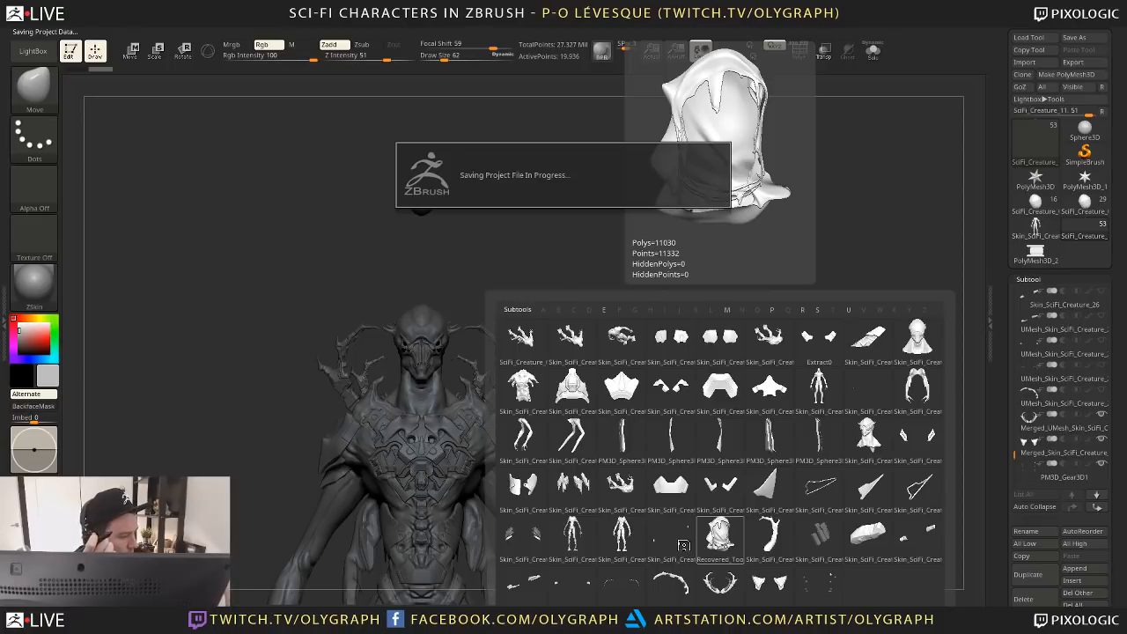
left_click(683, 544)
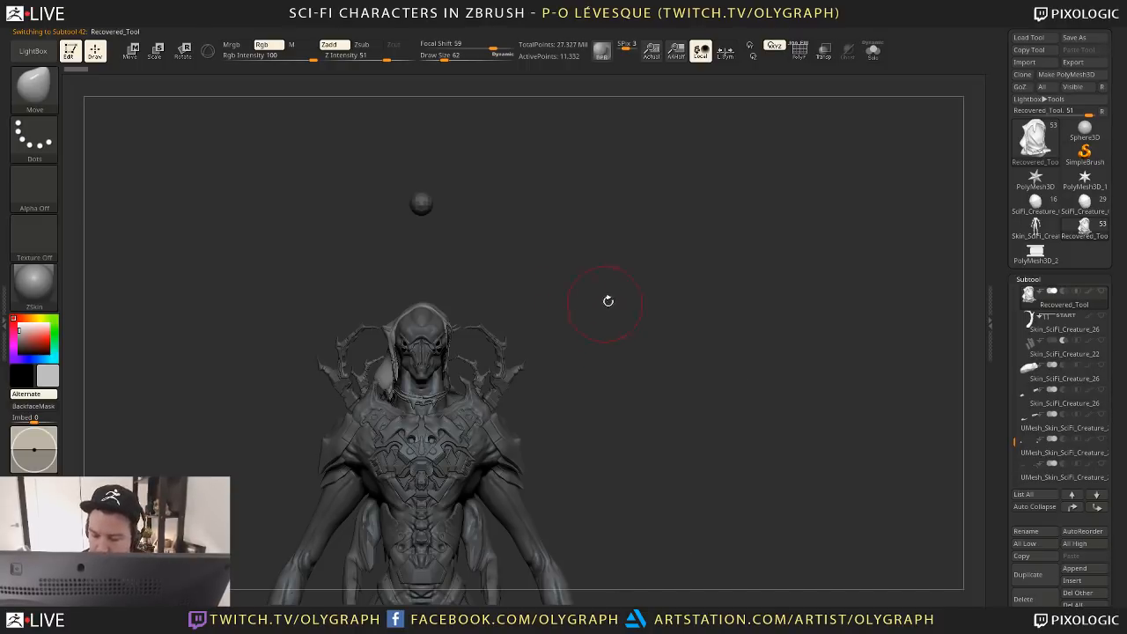
key("1")
key("2")
left_click(571, 329)
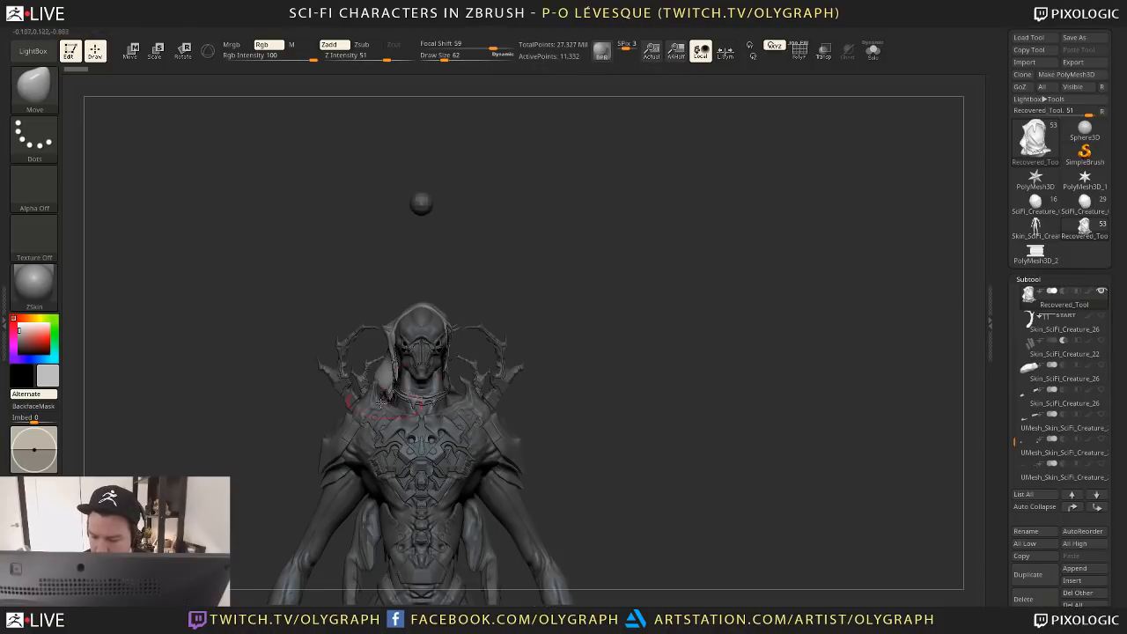
left_click(422, 197, "alt")
left_click_drag(582, 387, 584, 291, "alt")
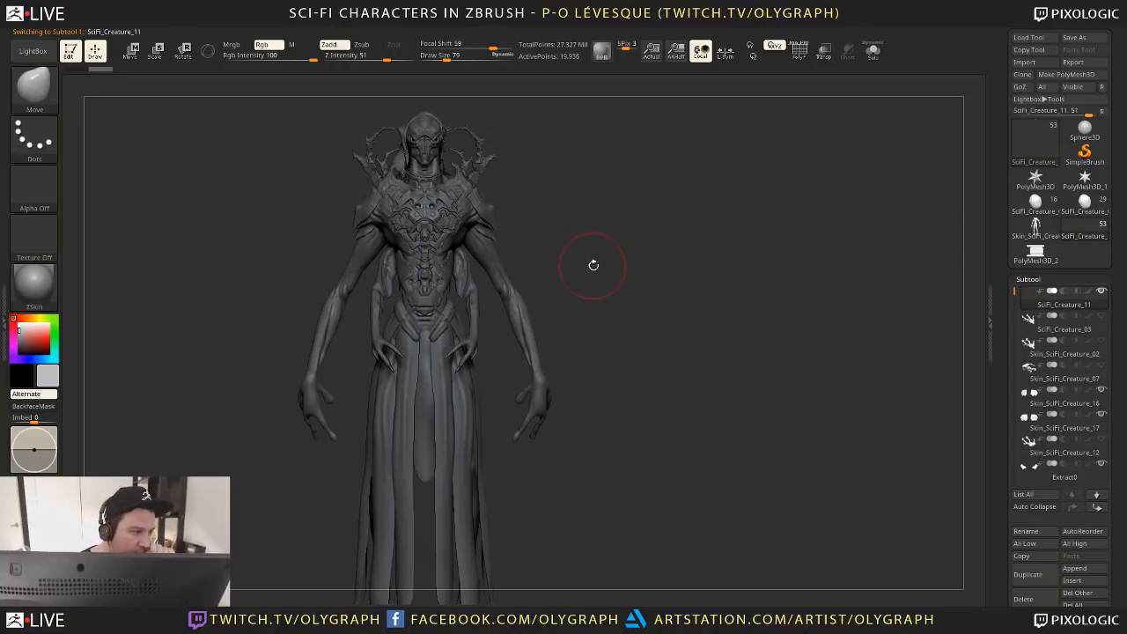
Inspect the stray fragments beside the hip in three-quarter view and select the rear pair of arms
mouse_move(589, 253)
left_mouse_down()
mouse_move(577, 275)
mouse_move(589, 312)
mouse_move(593, 269)
mouse_move(589, 291)
mouse_move(646, 249)
mouse_move(603, 269)
mouse_move(621, 210)
mouse_move(564, 317)
mouse_move(574, 277)
mouse_move(608, 276)
mouse_move(541, 350)
mouse_move(509, 408)
left_mouse_up()
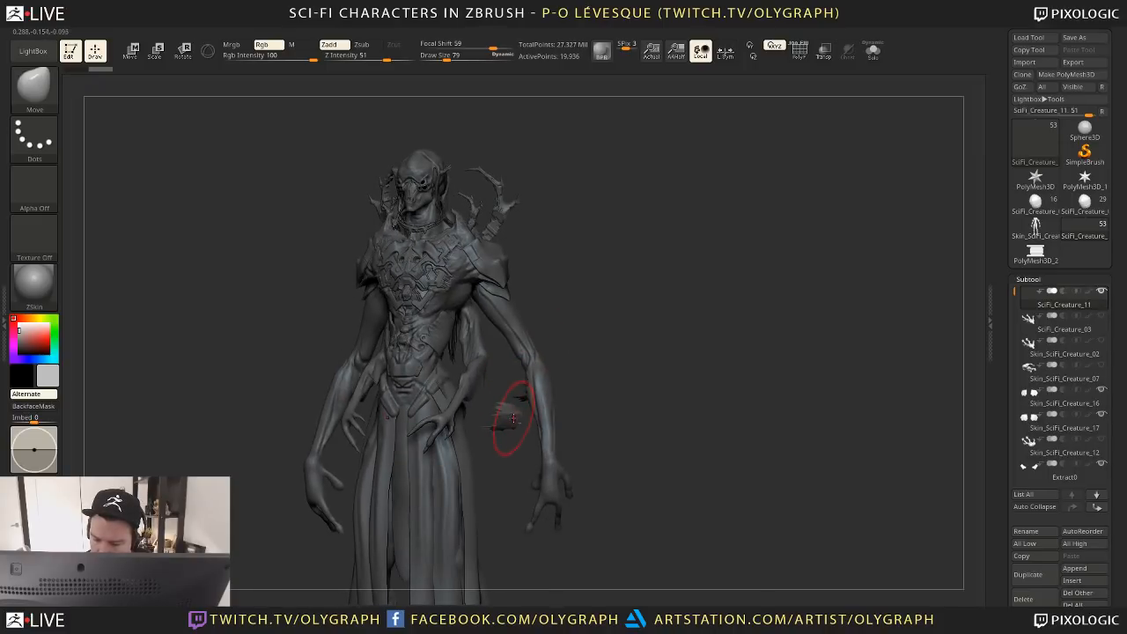
key("shift+s")
key("shift+s")
key("n")
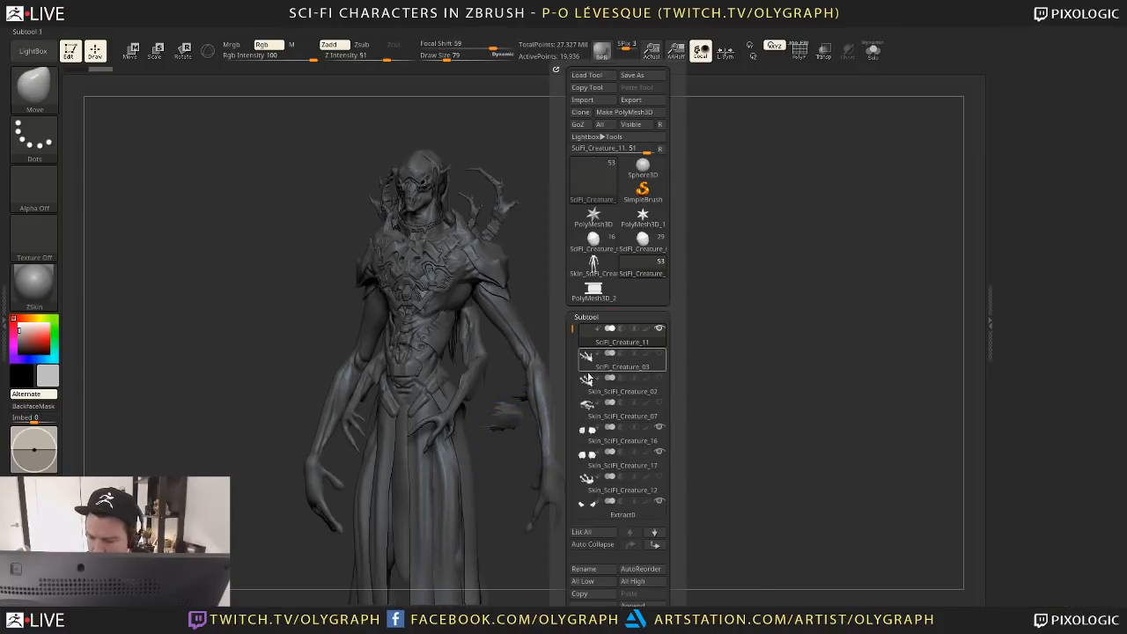
left_click(479, 379, "alt")
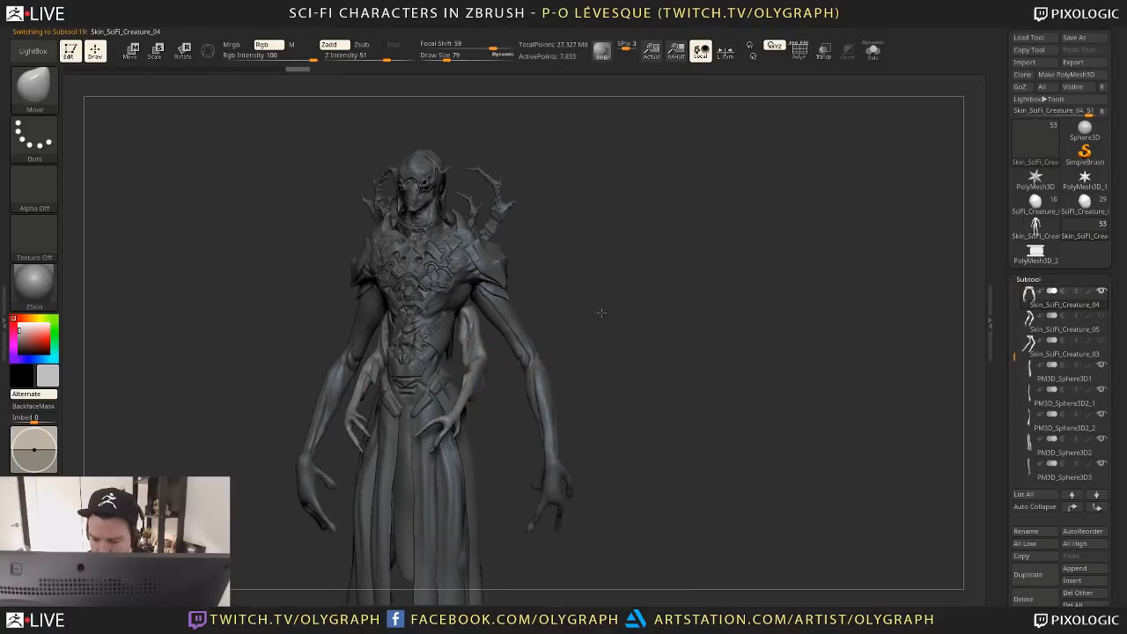
Select the feather-like arm subtool Skin_SciFi_Creature_30 and turn on its visibility
key("F1")
key("n")
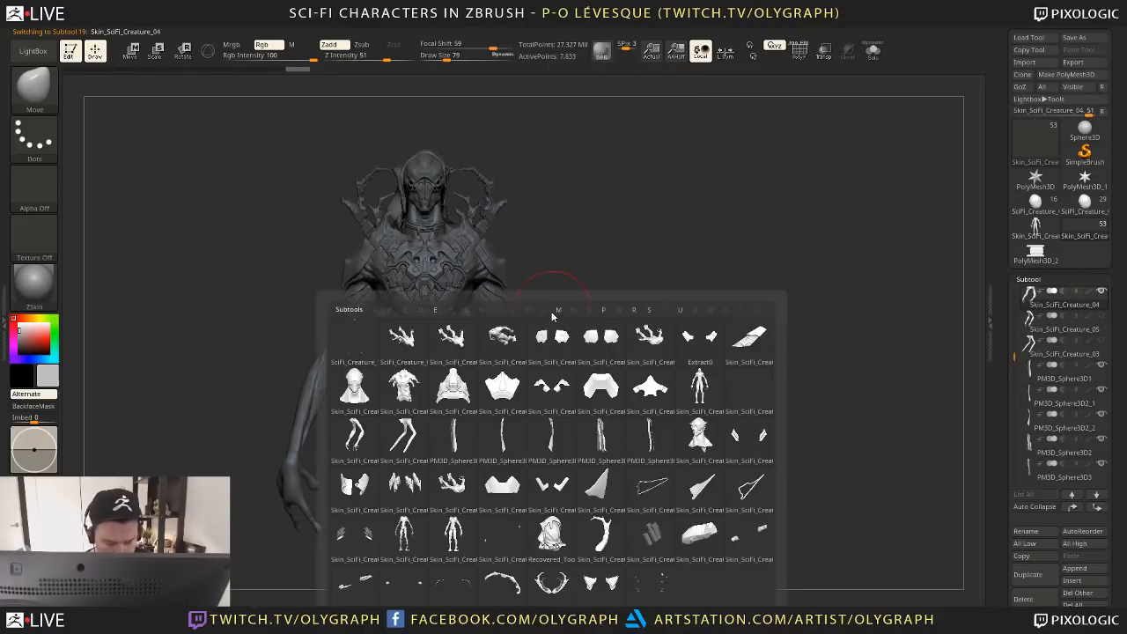
mouse_move(551, 535)
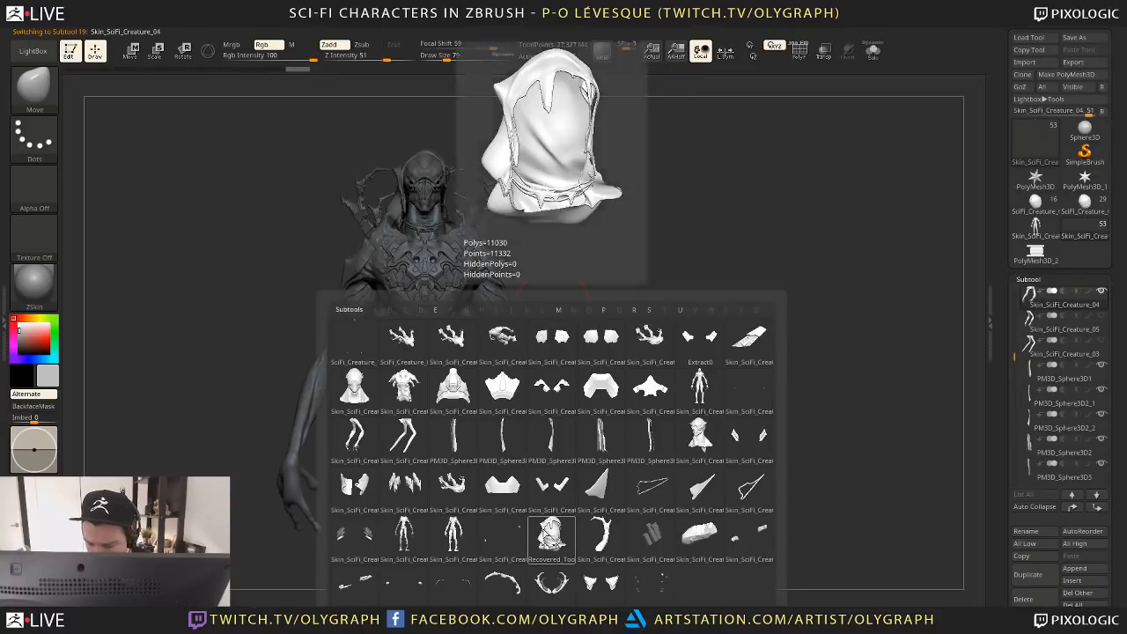
left_click(402, 496)
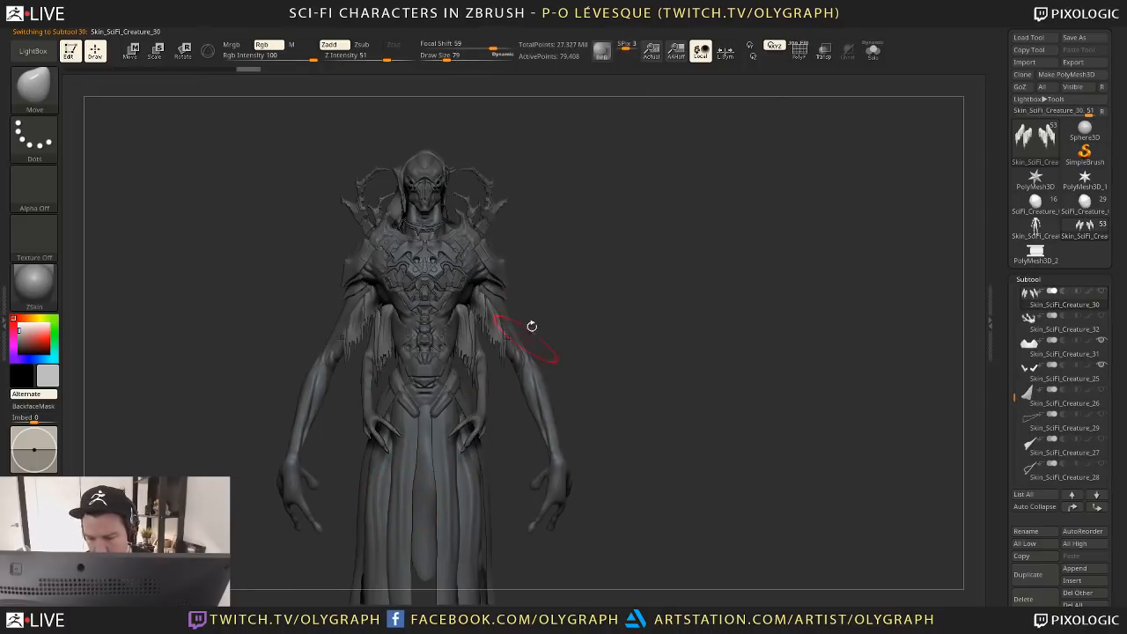
left_click_drag(532, 327, 455, 231)
key("F1")
left_click(497, 328)
Select the sphere subtool SciFi_Creature_11 above the head and display it alone in Solo mode
left_click_drag(239, 375, 415, 264, "alt")
left_click_drag(522, 458, 487, 178, "alt")
key("F1")
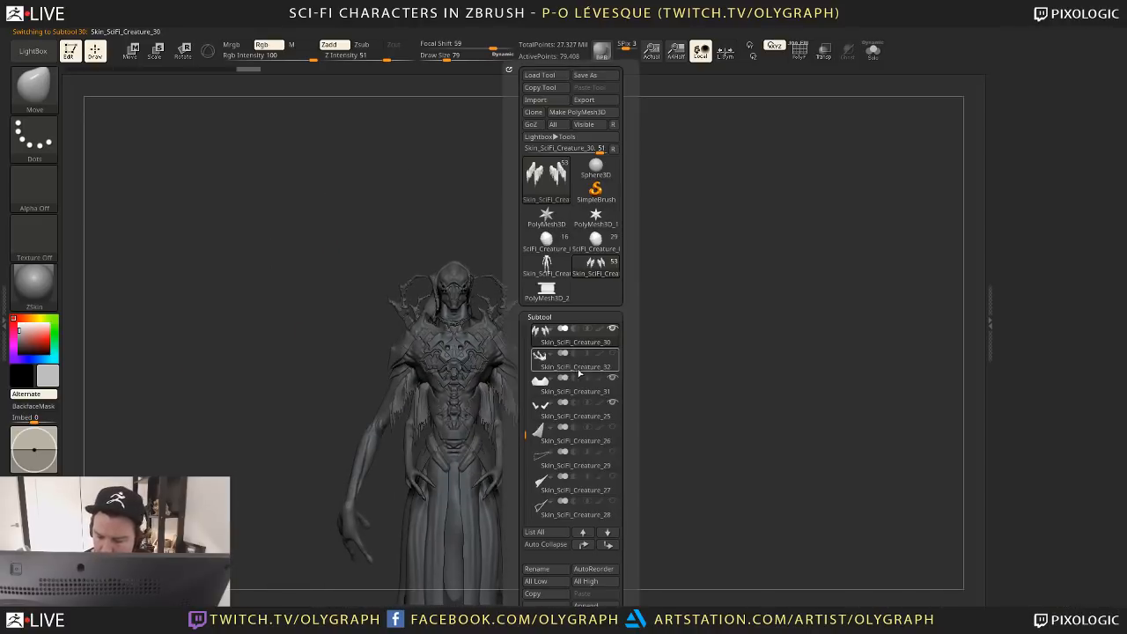
left_click_drag(521, 437, 526, 265)
left_click(539, 283)
key("shift+s")
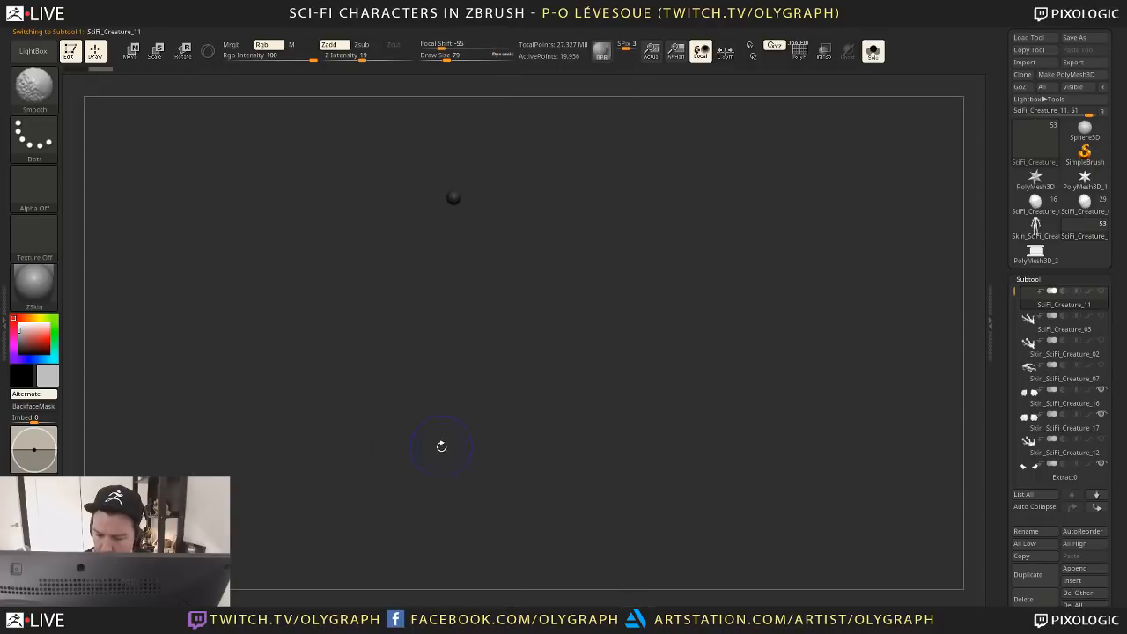
key("shift+s")
key("shift+s")
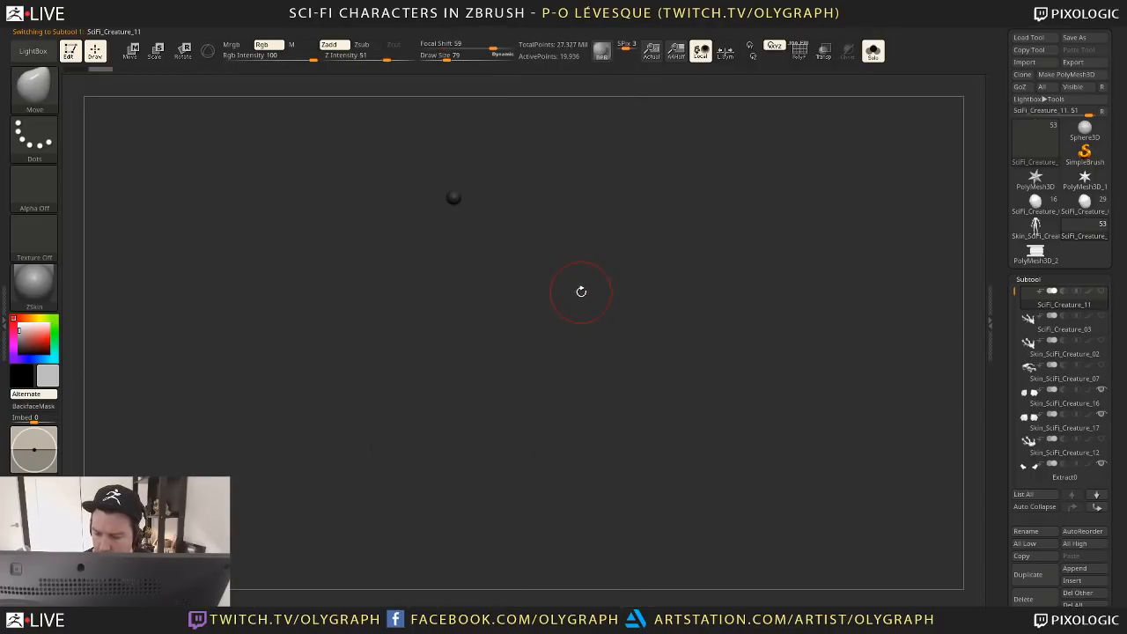
Hide all geometry of the SciFi_Creature_11 subtool except the small sphere
key("space")
key("n")
left_click(549, 340)
mouse_move(491, 225)
left_mouse_down("ctrl+shift")
mouse_move(429, 165)
mouse_move(492, 226)
left_mouse_up("ctrl+shift")
left_click_drag(431, 164, 483, 233, "ctrl+shift")
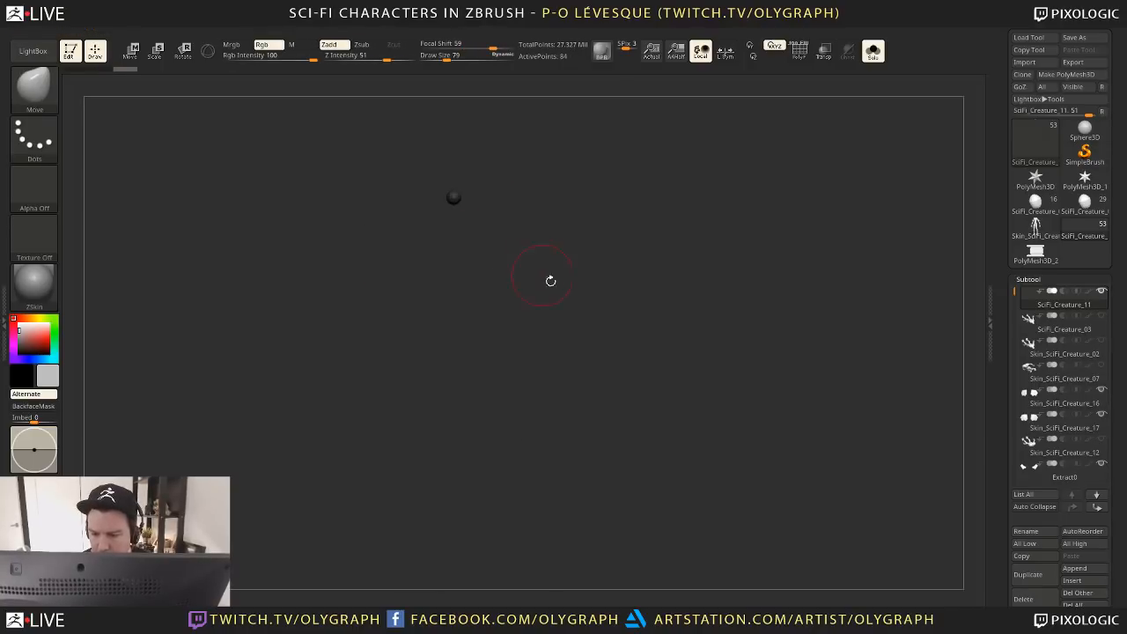
Delete the hidden geometry of the SciFi_Creature_11 subtool and display the whole creature again
key("space")
left_click(519, 455)
key("shift+s")
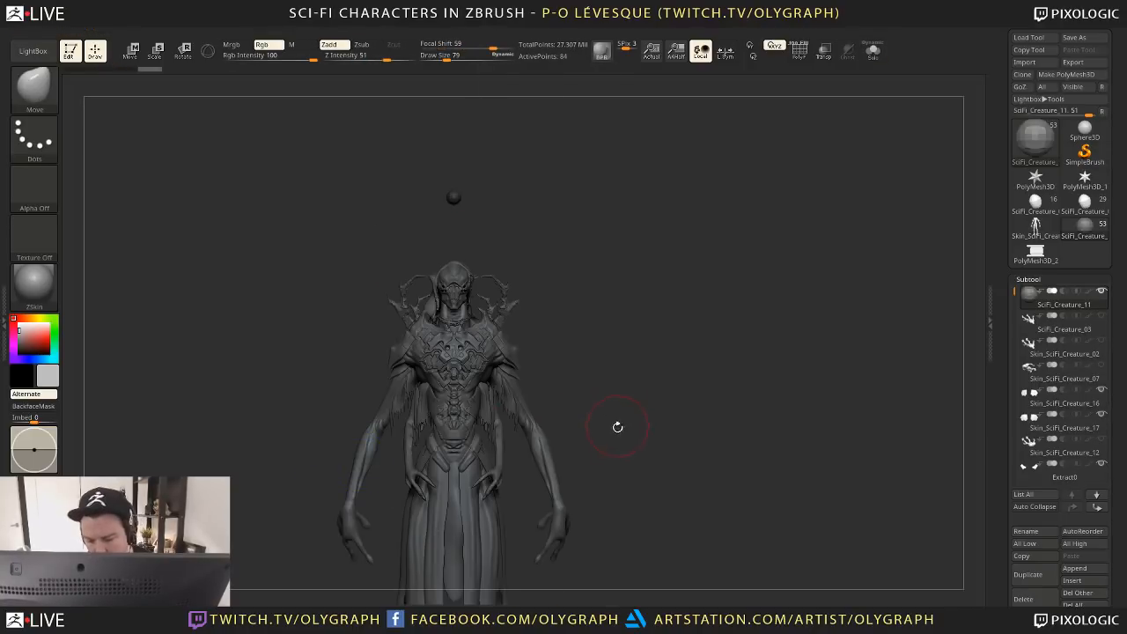
mouse_move(617, 438)
left_mouse_down()
mouse_move(704, 432)
mouse_move(632, 426)
left_mouse_up()
key("f")
left_click_drag(598, 278, 572, 264, "alt")
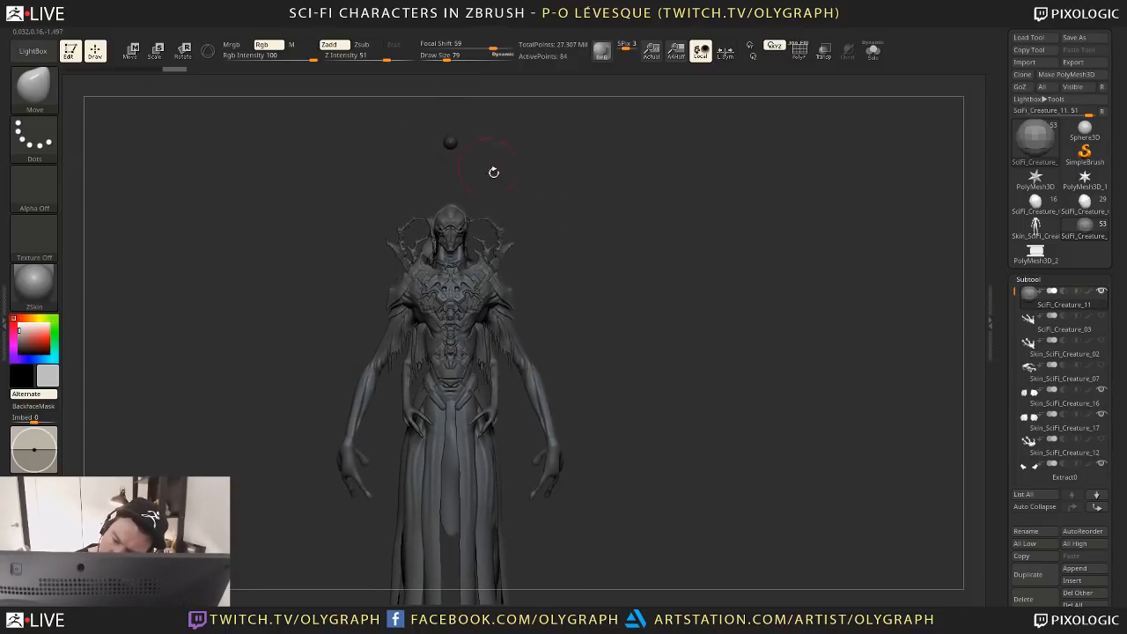
left_click_drag(493, 172, 532, 178, "alt")
mouse_move(573, 244)
left_mouse_down("alt")
mouse_move(541, 266)
mouse_move(564, 259)
mouse_move(532, 254)
mouse_move(571, 250)
mouse_move(555, 245)
mouse_move(572, 238)
left_mouse_up("alt")
key("Tab")
key("Tab")
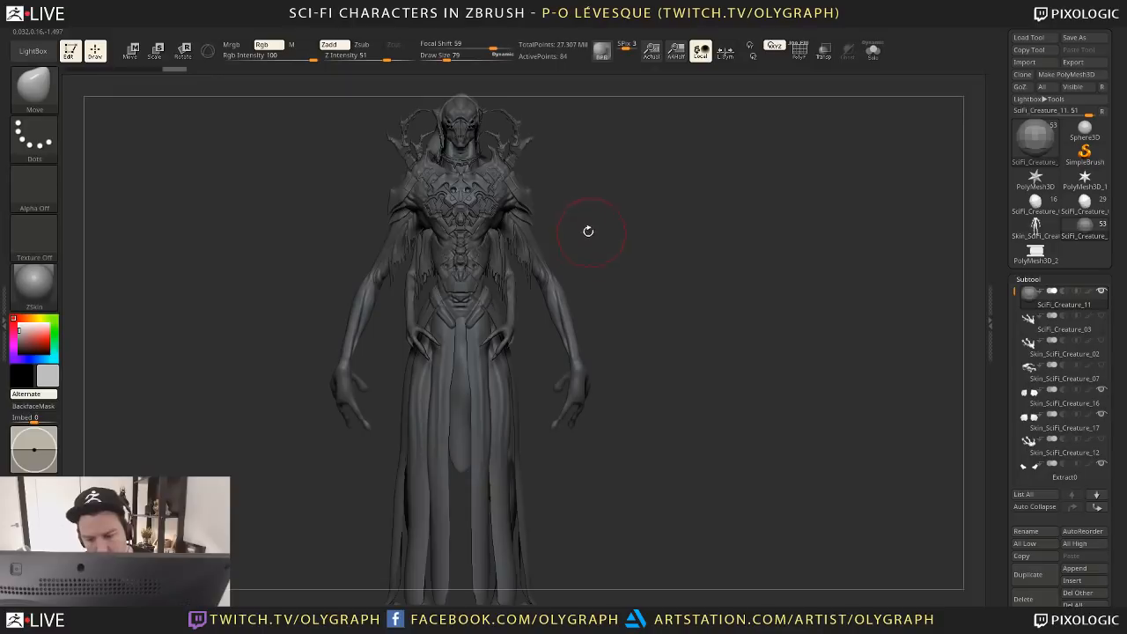
Switch the creature's material to BasicMaterial and set the current color to RGB 153, 153, 153
left_click(34, 282)
left_click(346, 291)
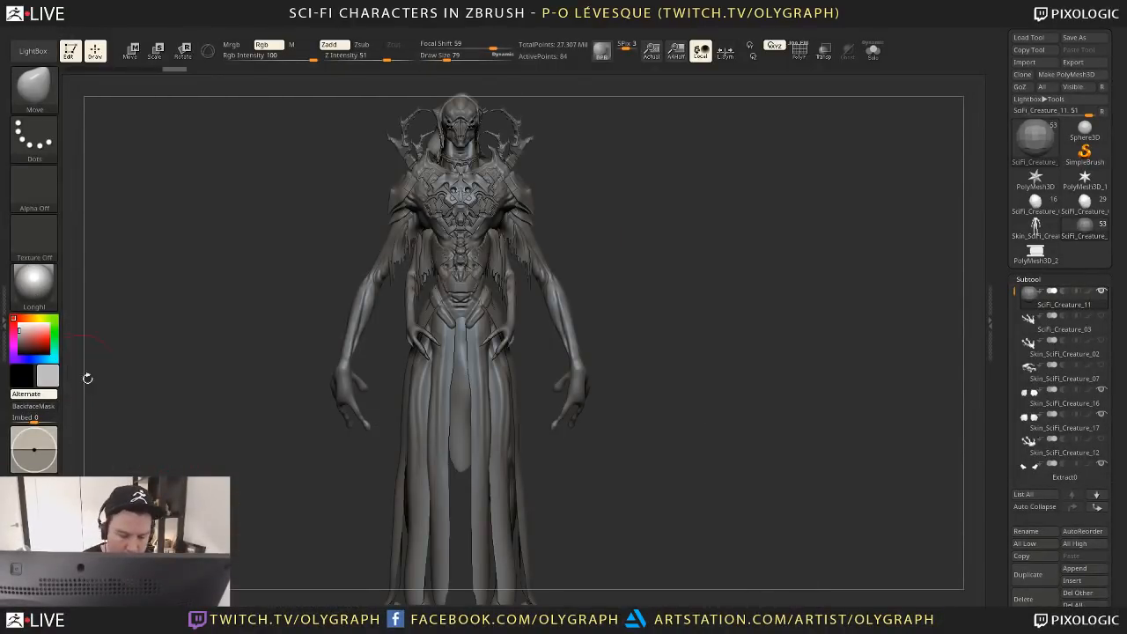
left_click(33, 282)
left_click(99, 386)
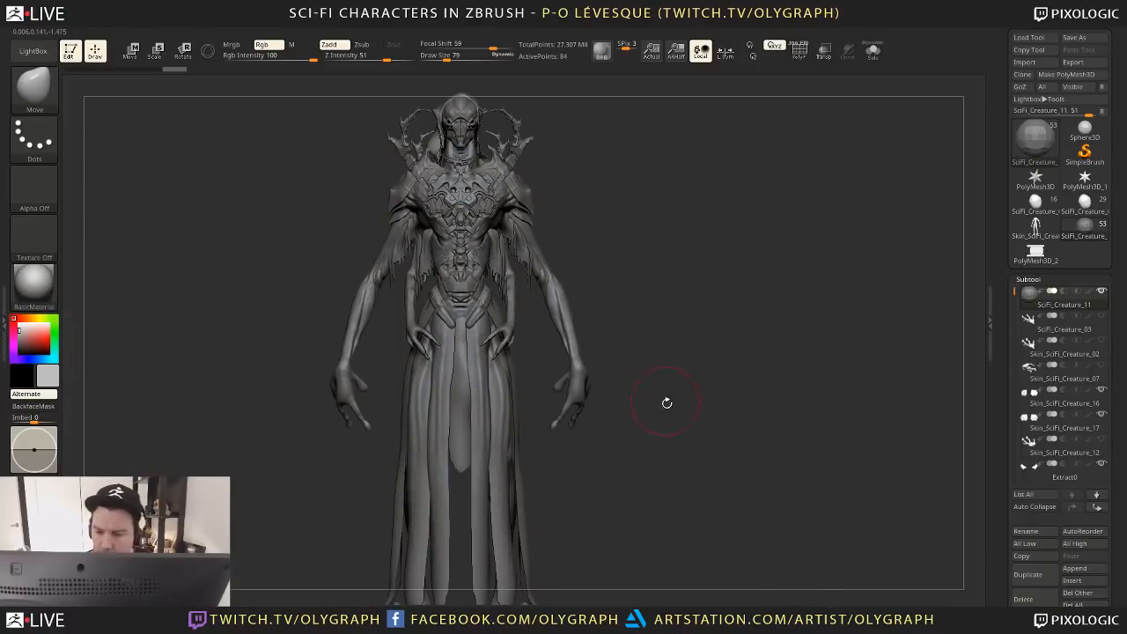
left_click_drag(667, 402, 627, 407)
left_click(19, 334)
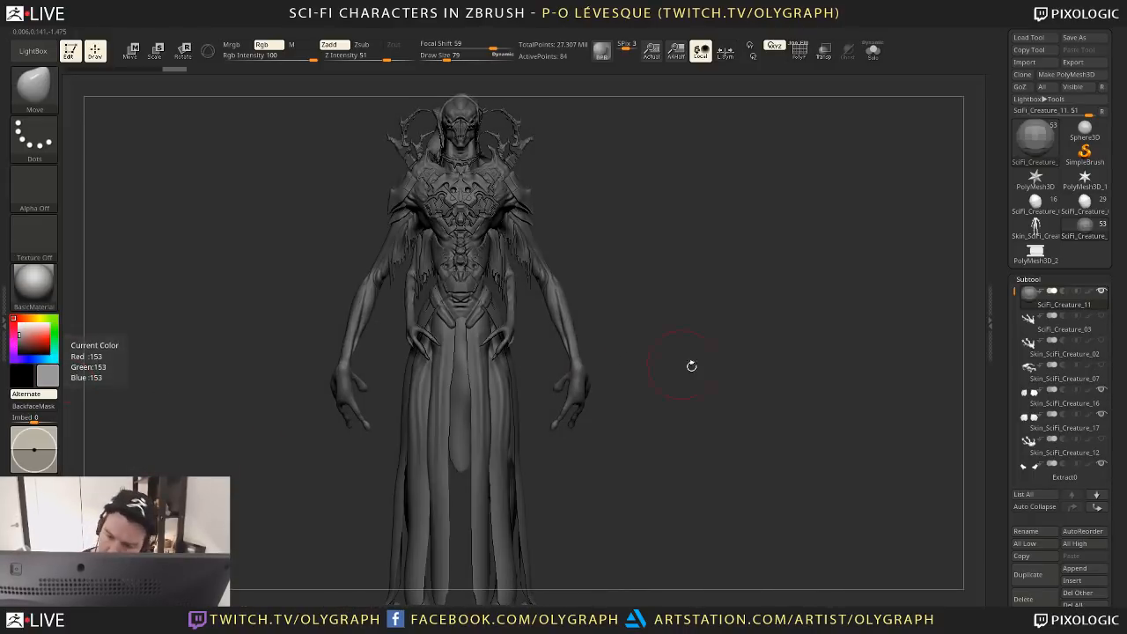
Examine the creature's full frontal silhouette from the head and shoulder spikes to the hands and skirt, with the interface hidden
key("Tab")
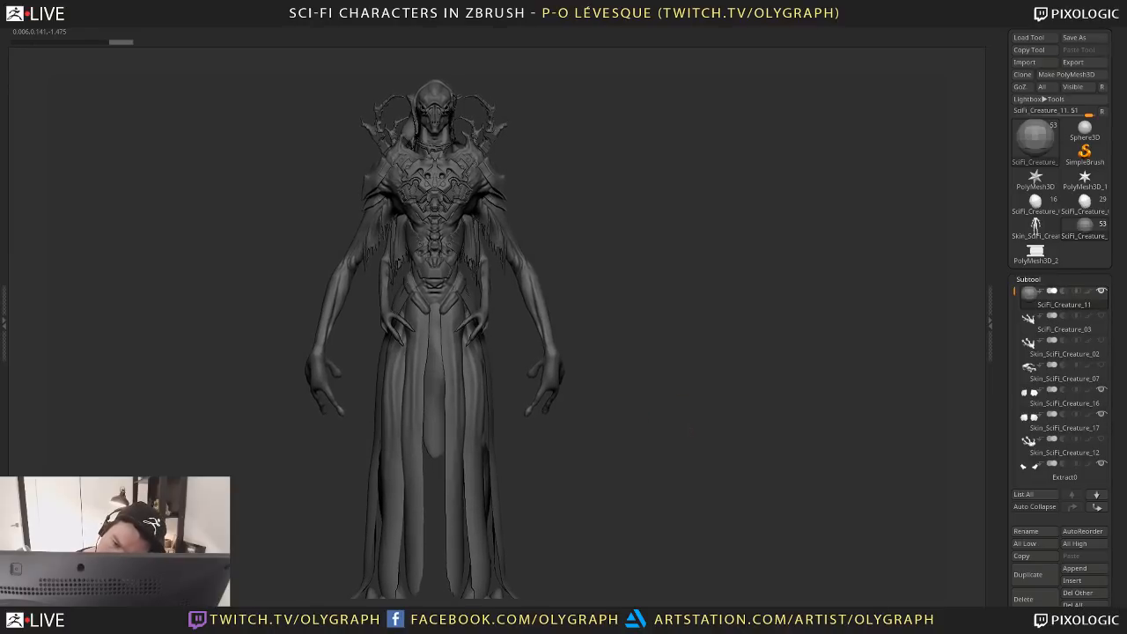
left_click_drag(652, 431, 681, 436)
left_click_drag(575, 140, 482, 246)
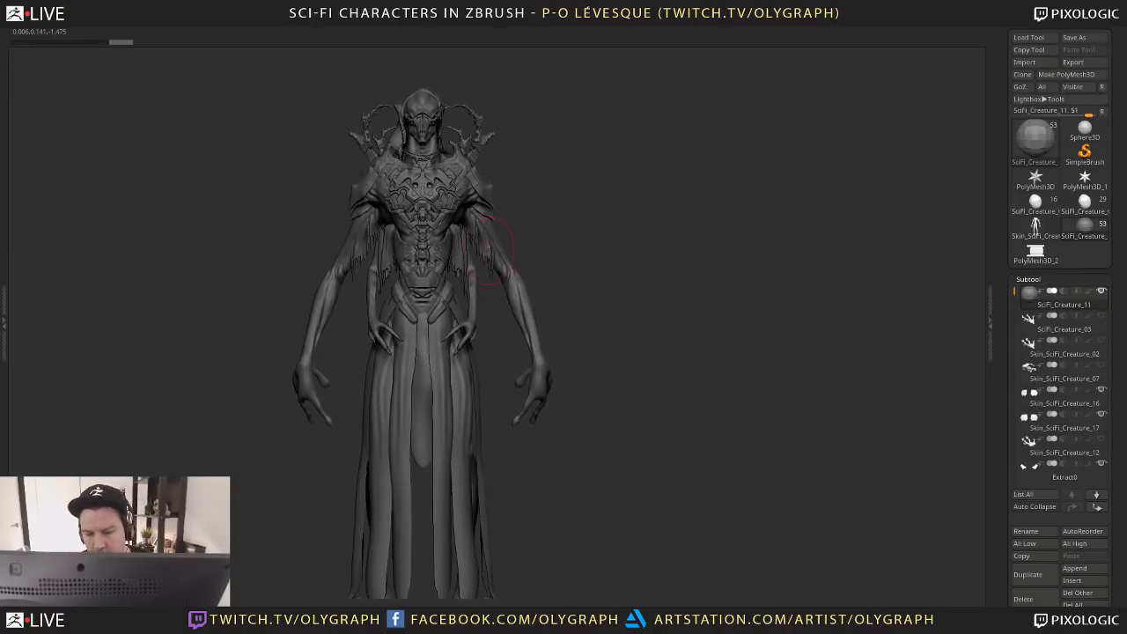
mouse_move(533, 178)
left_mouse_down()
mouse_move(435, 179)
mouse_move(531, 172)
mouse_move(501, 166)
mouse_move(525, 258)
mouse_move(504, 344)
left_mouse_up()
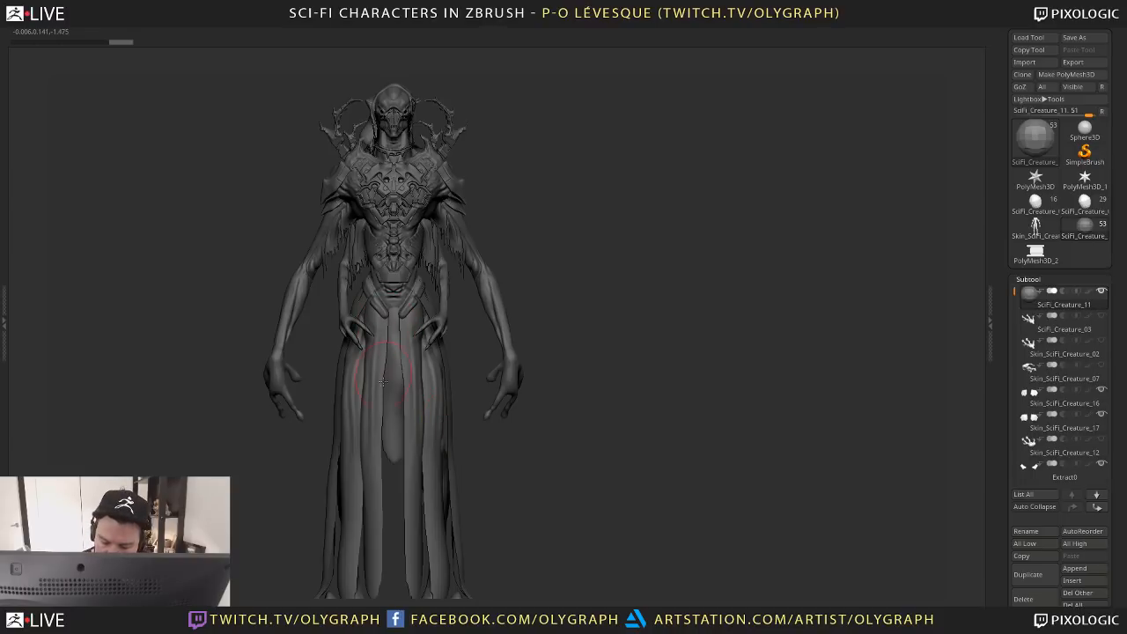
left_click_drag(392, 555, 390, 538, "alt")
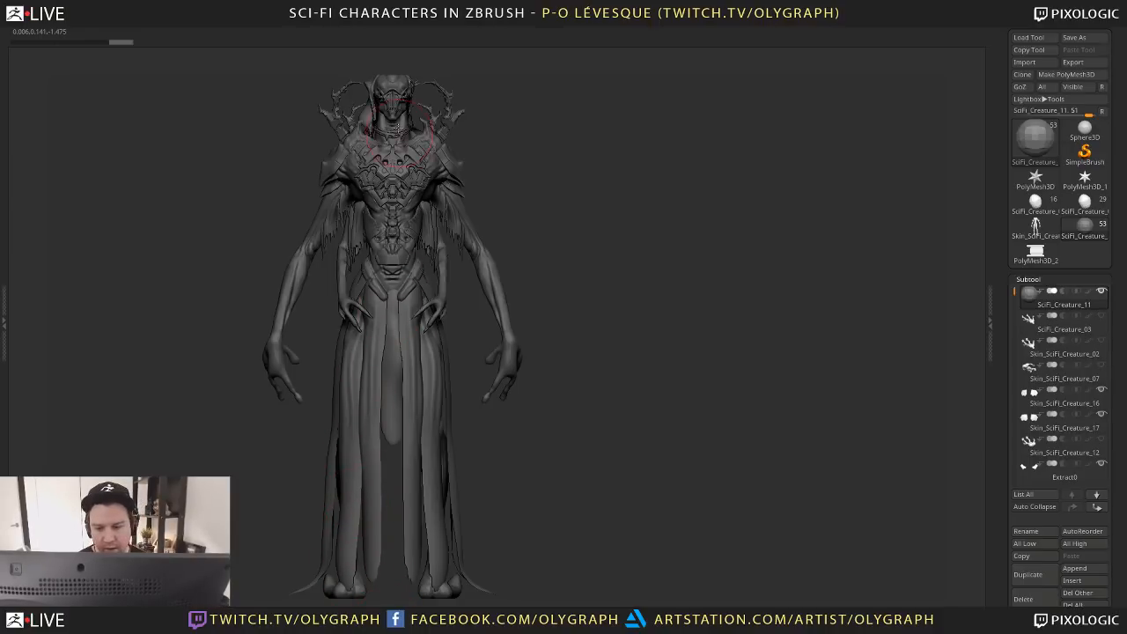
left_click_drag(607, 247, 401, 215)
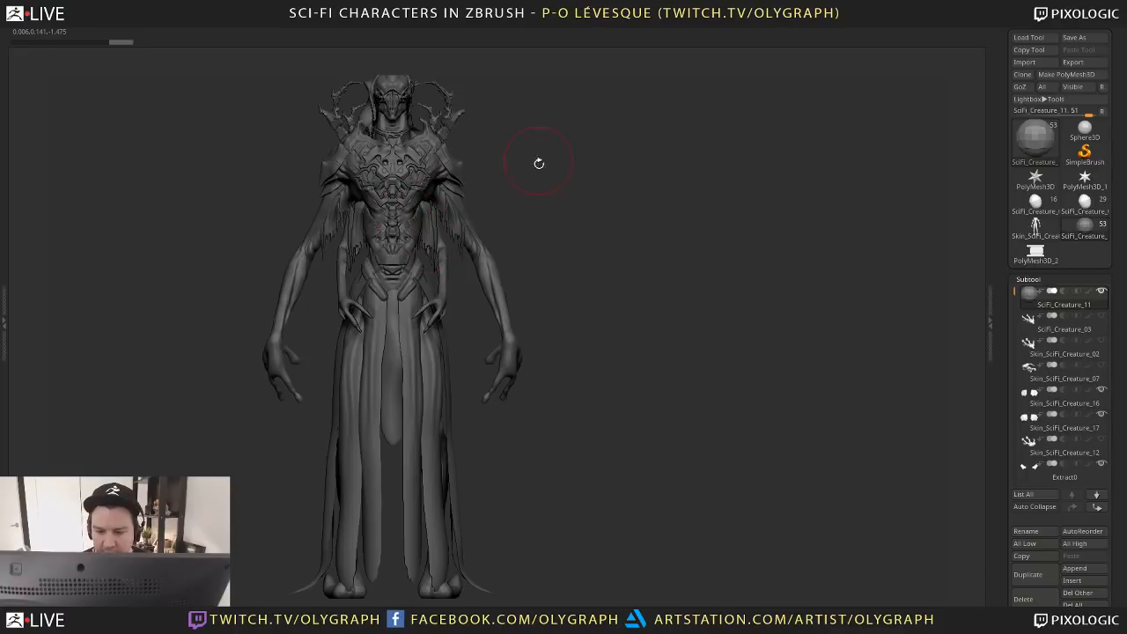
left_click_drag(539, 163, 463, 166)
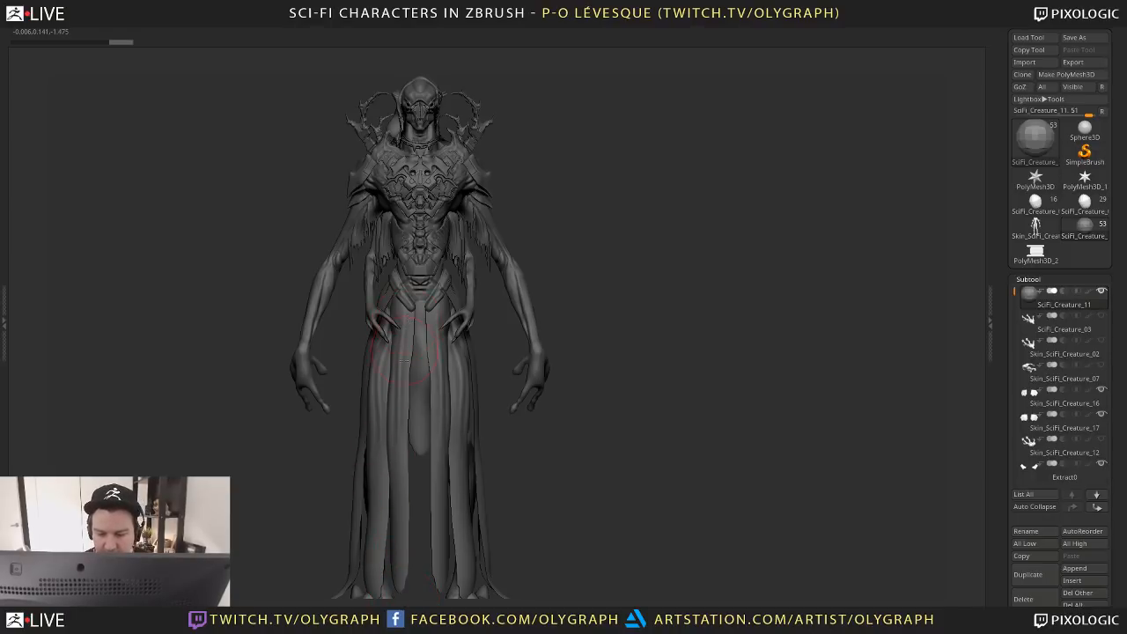
mouse_move(276, 403)
left_mouse_down()
mouse_move(633, 273)
mouse_move(578, 367)
mouse_move(564, 370)
left_mouse_up()
left_click_drag(303, 335, 461, 442)
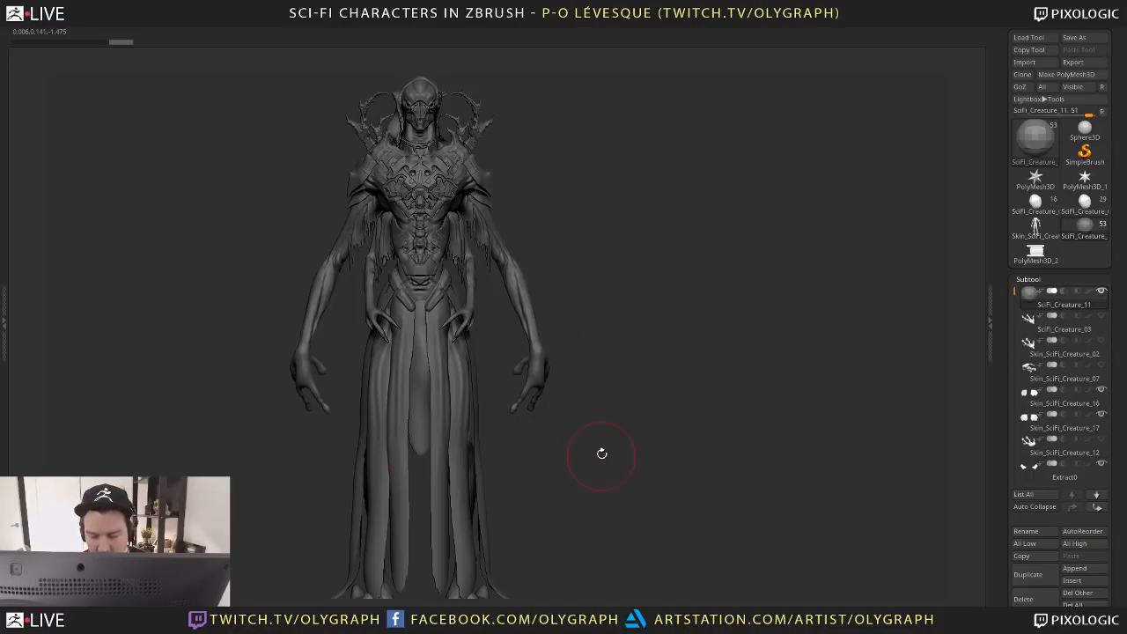
Examine the torso, forearm and hand up close, and review the overall proportions from head to feet
left_click_drag(615, 333, 532, 291, "alt")
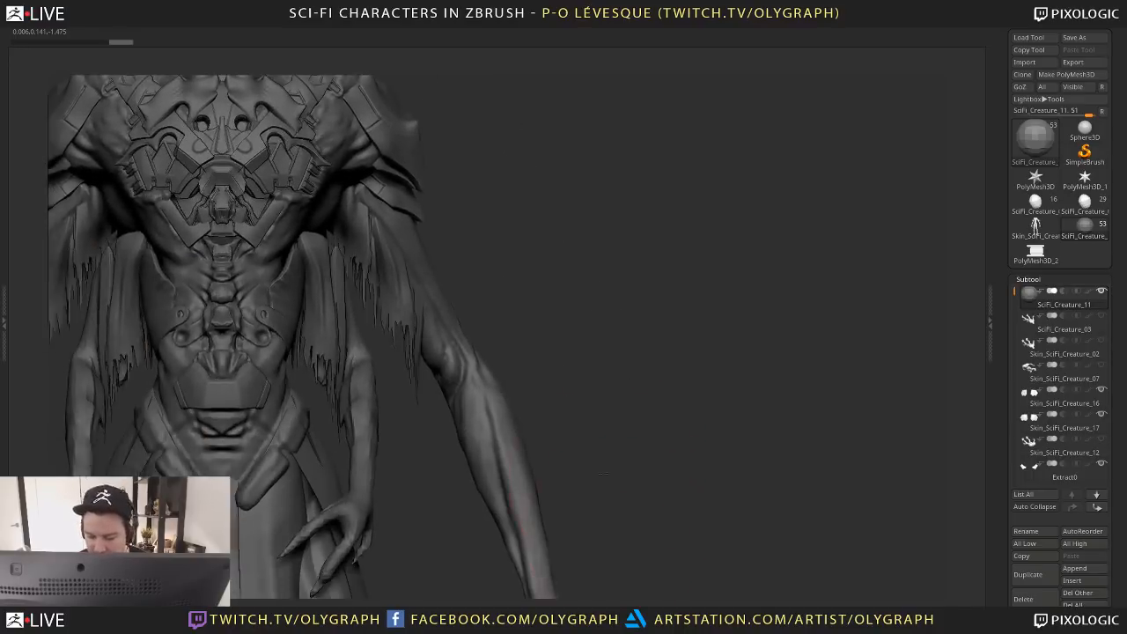
left_click_drag(530, 599, 533, 482, "alt")
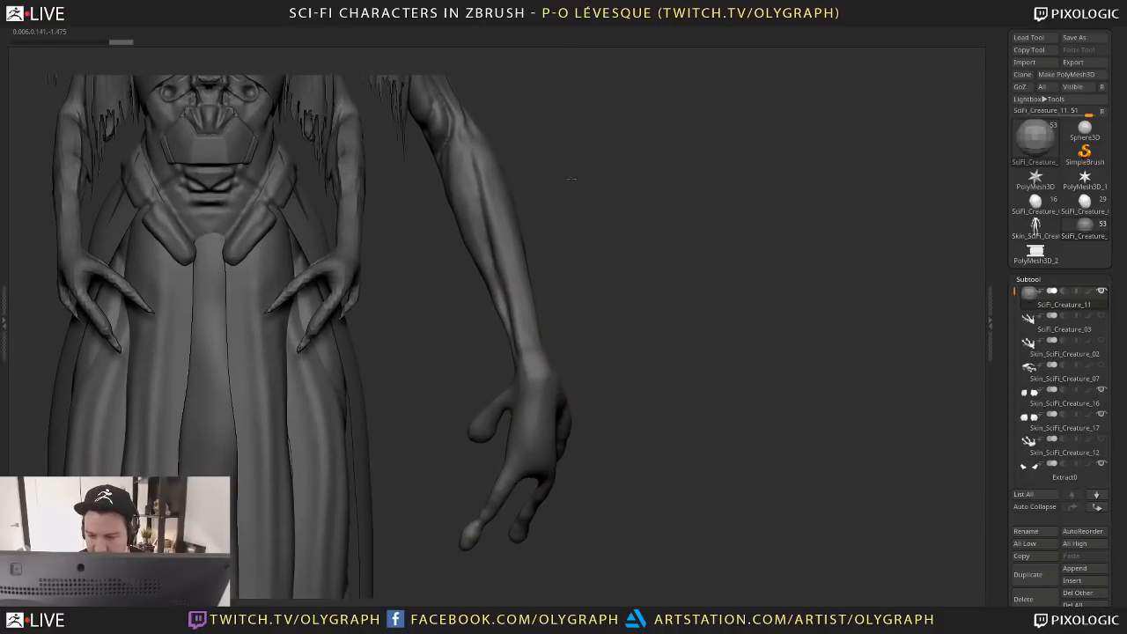
left_click_drag(572, 178, 618, 395, "alt")
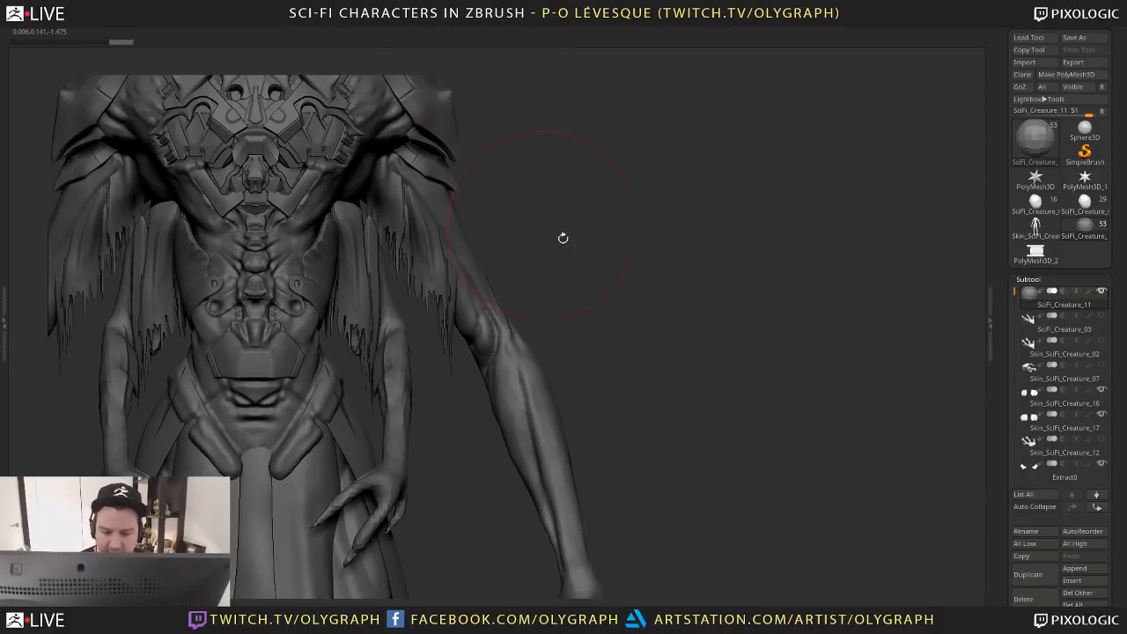
left_click_drag(563, 238, 630, 590, "alt")
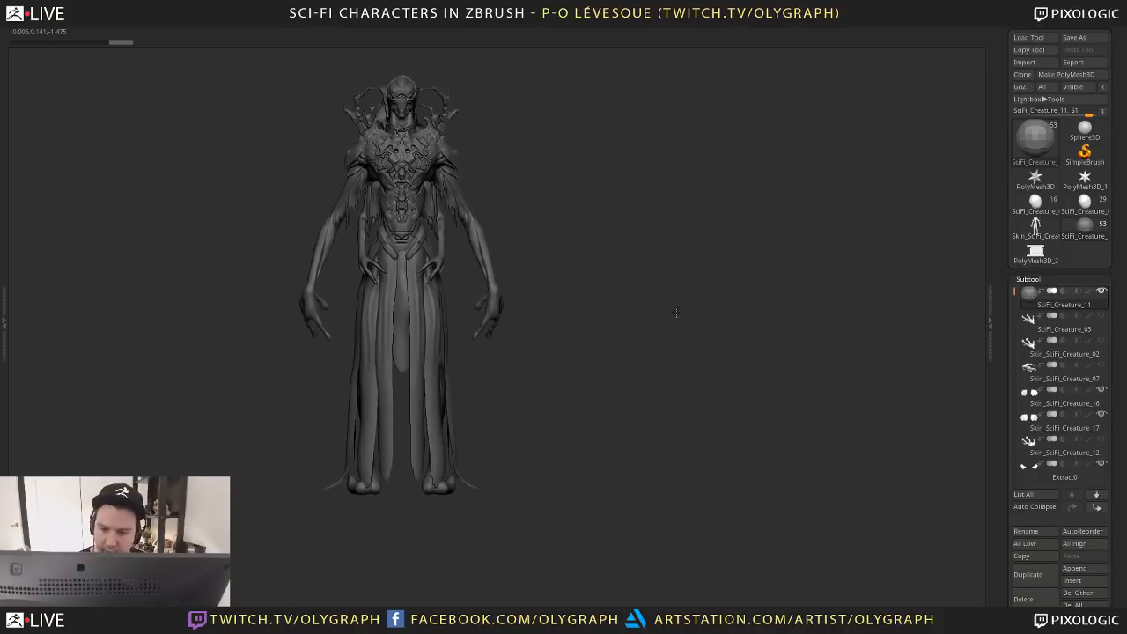
left_click_drag(677, 311, 540, 233)
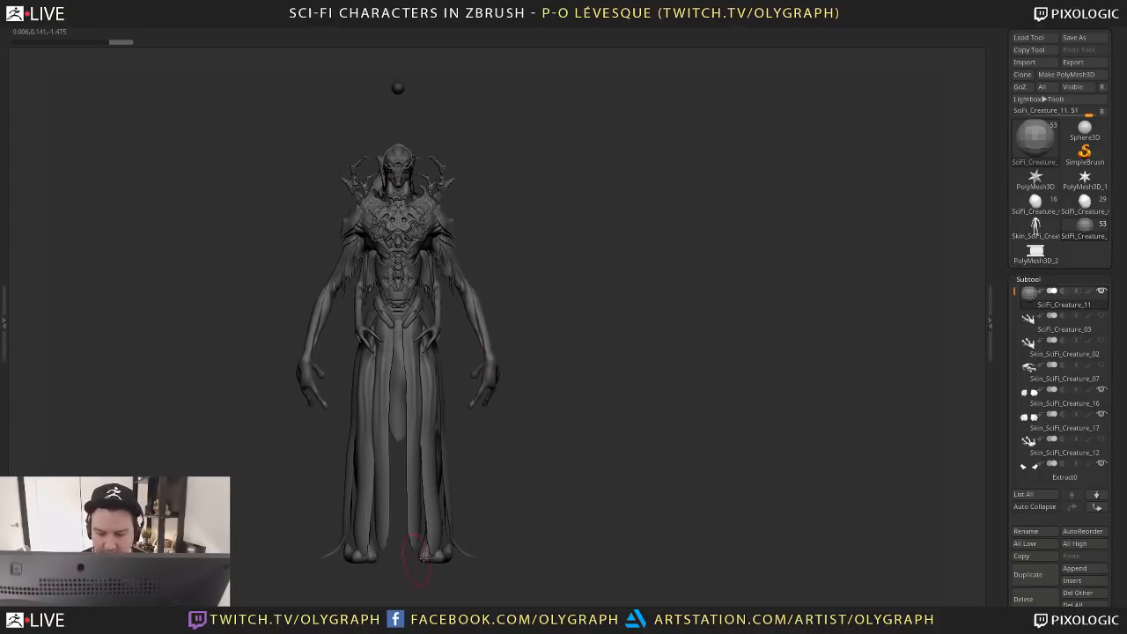
left_click_drag(579, 289, 534, 254)
mouse_move(682, 374)
left_mouse_down()
mouse_move(704, 401)
mouse_move(666, 406)
mouse_move(667, 428)
mouse_move(676, 337)
mouse_move(694, 316)
left_mouse_up()
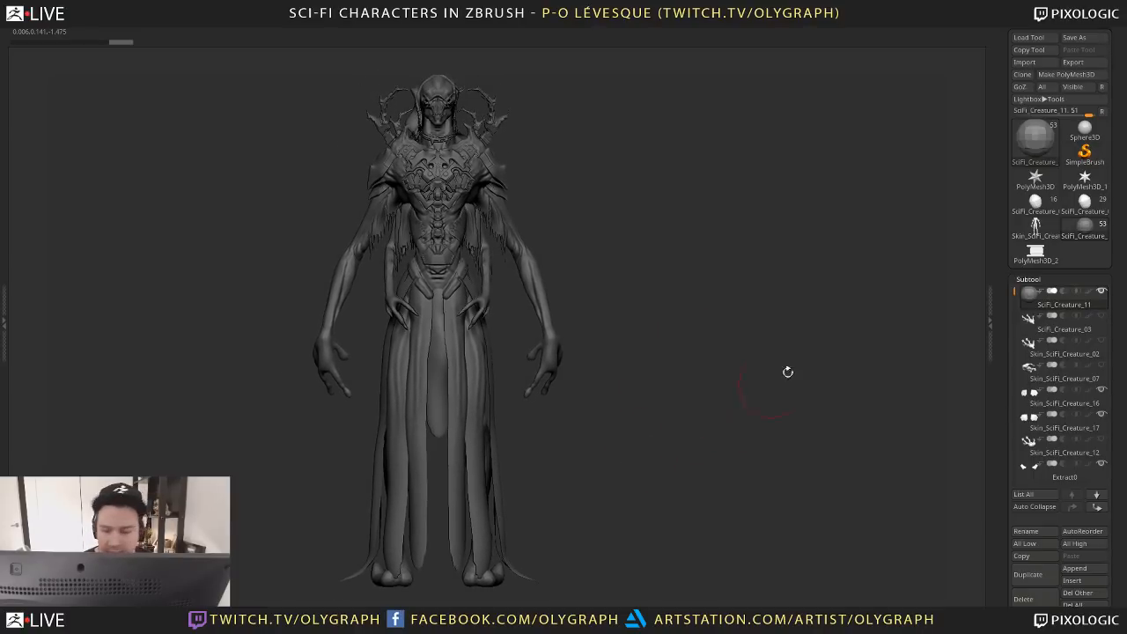
Save the creature tool as SciFi_Creature_12
left_click(1036, 136)
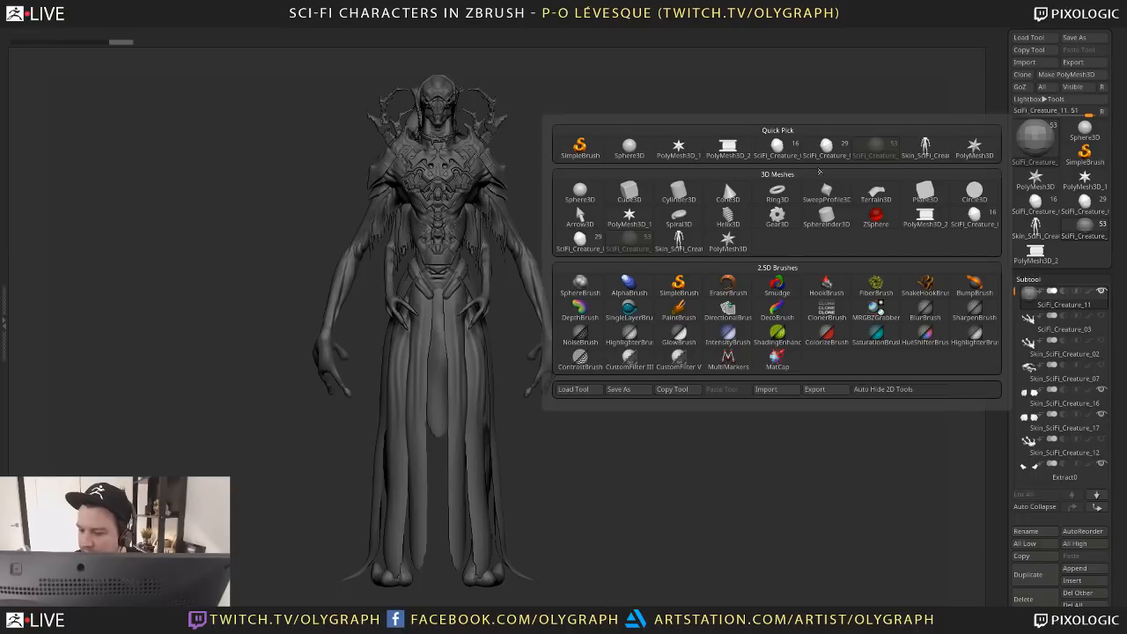
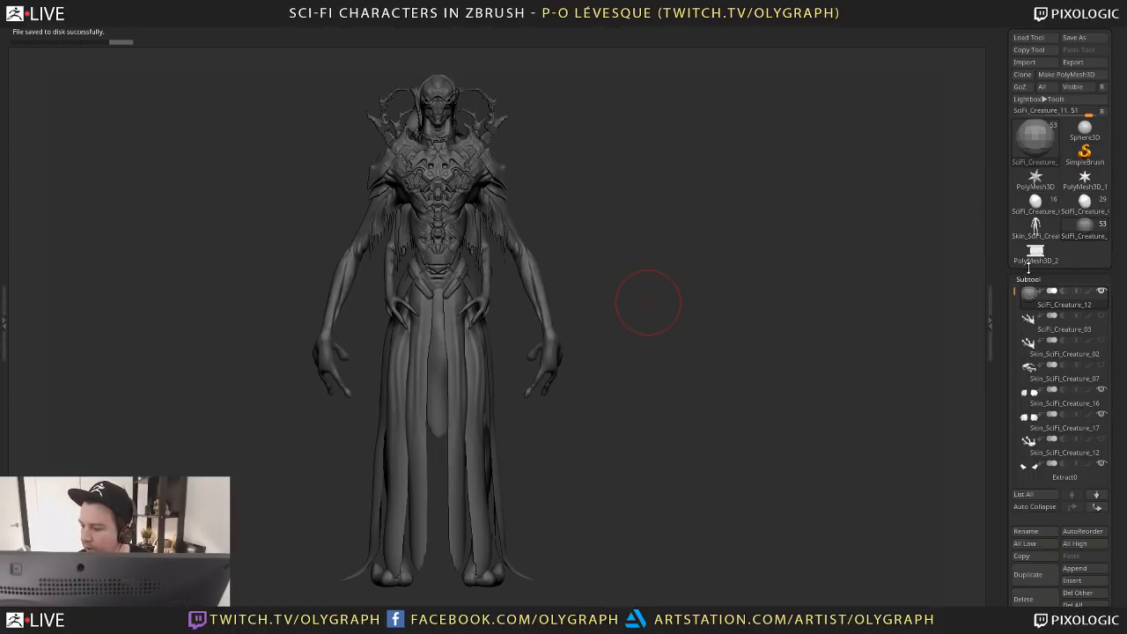
Load a Sphere3D primitive, convert it to a PolyMesh3D and display its polyframe
left_click(1085, 131)
mouse_move(1090, 181)
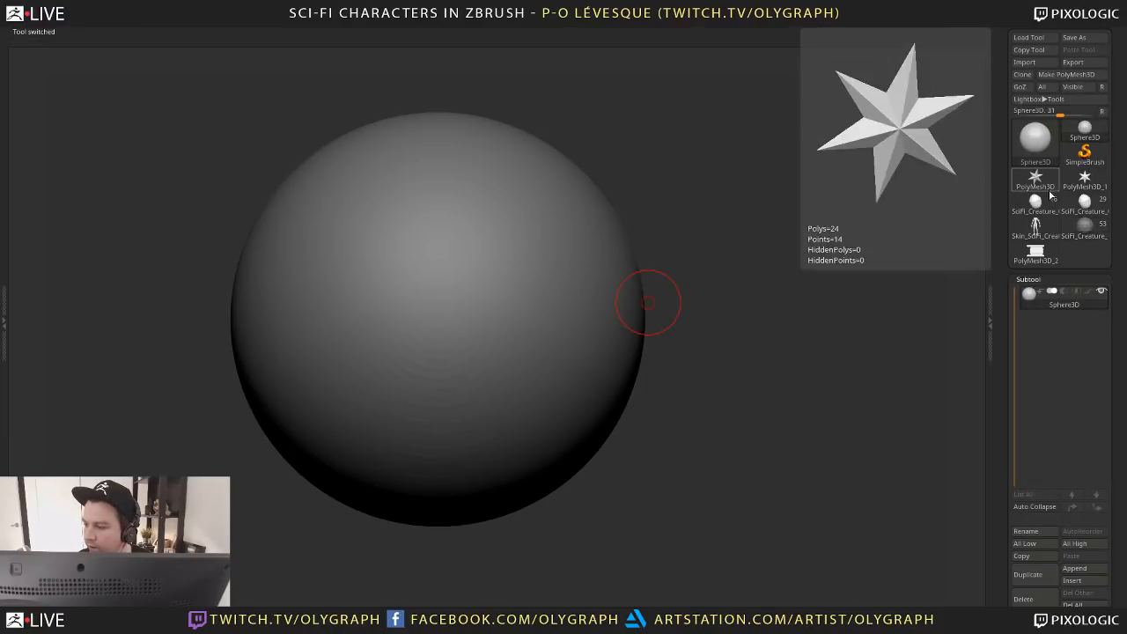
left_click(1066, 74)
key("shift+f")
key("w")
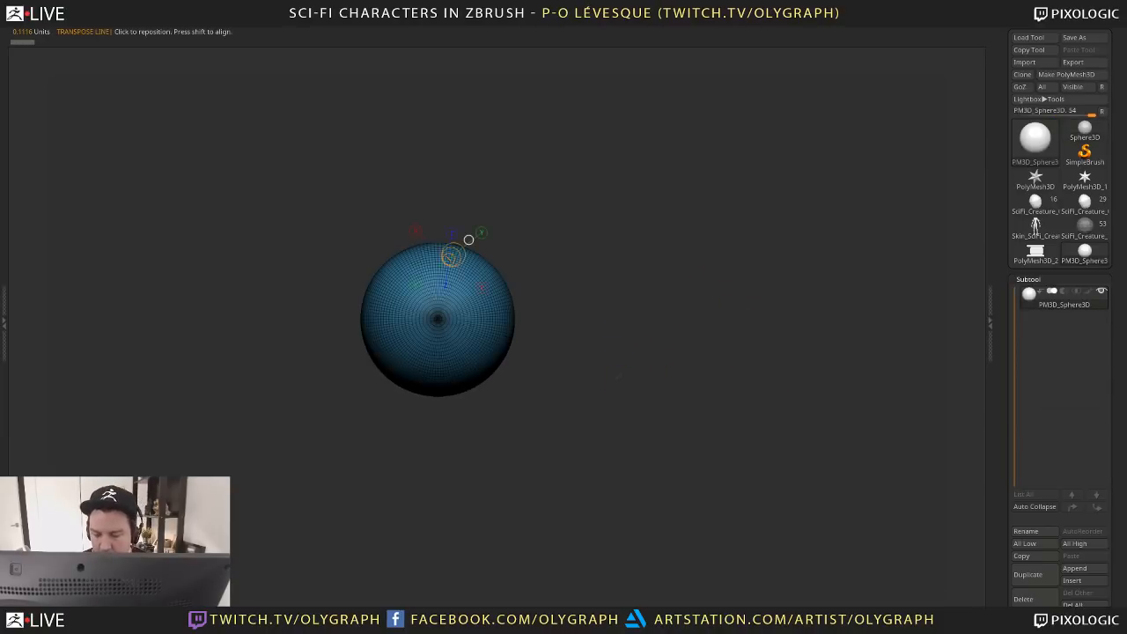
Select the Move brush, turn off Dynamic brush sizing and raise the draw size to 884
key("1")
key("2")
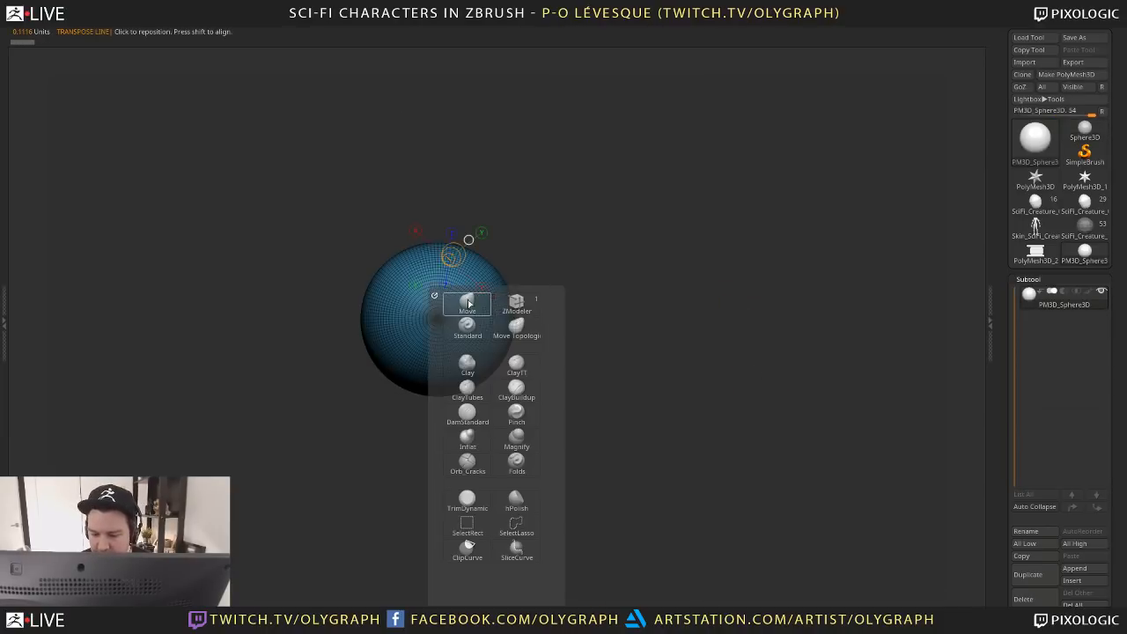
left_click(466, 304)
right_click_drag(576, 290, 576, 247, "ctrl")
key("s")
left_click_drag(411, 327, 431, 324)
key("1")
left_click(411, 337)
key("Tab")
key("s")
key("s")
key("s")
left_click(429, 322)
key("shift")
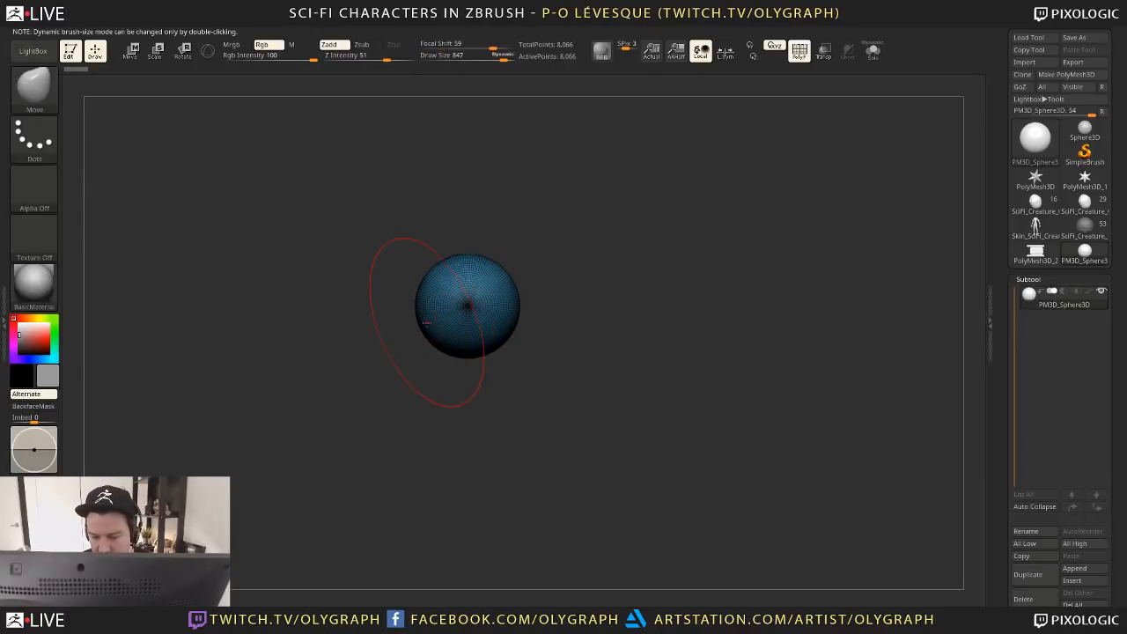
key("s")
left_click(428, 327, "shift")
left_click(495, 45)
left_click_drag(502, 55, 507, 55)
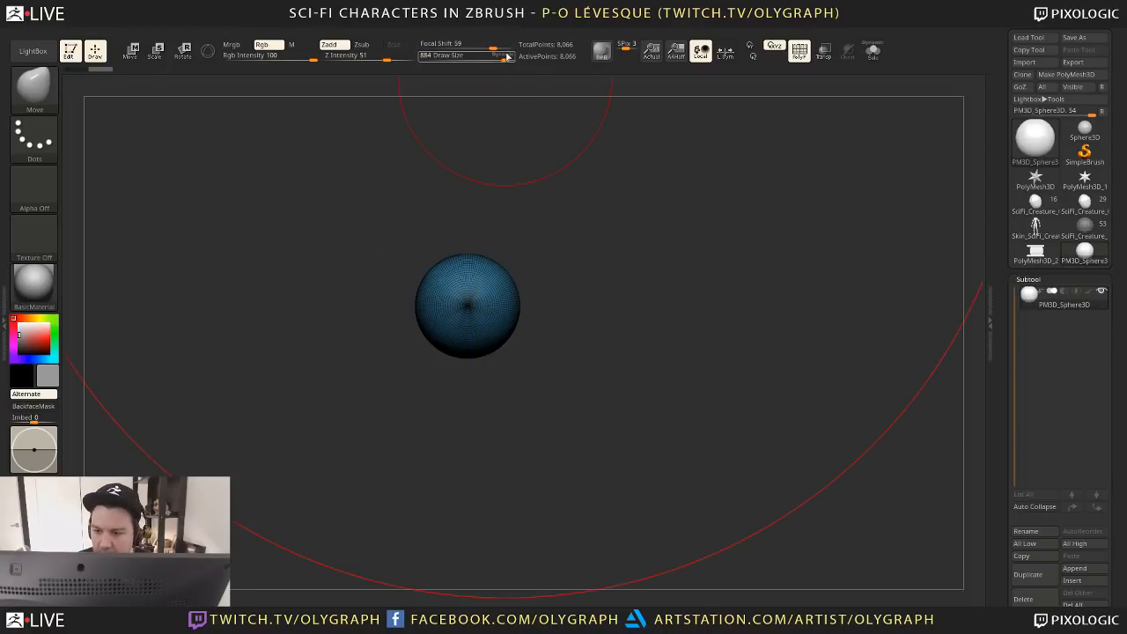
Pull one side of the sphere out into a long teardrop and DynaMesh it at resolution 128
key("s")
left_click_drag(430, 338, 254, 384)
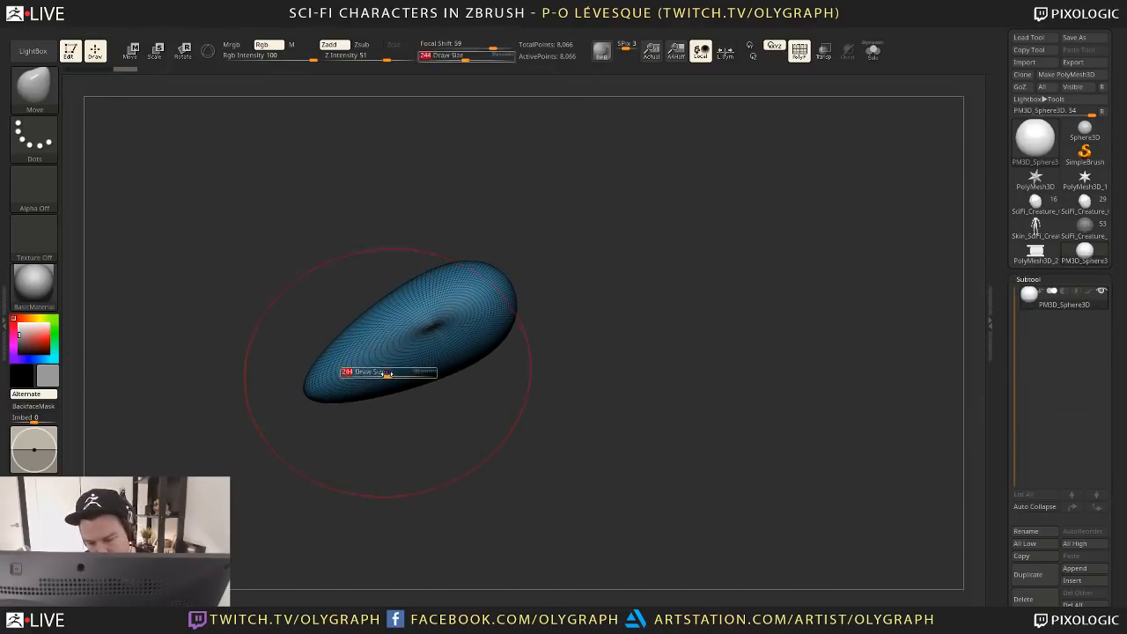
key("shift+f")
key("g")
left_click_drag(526, 510, 520, 494)
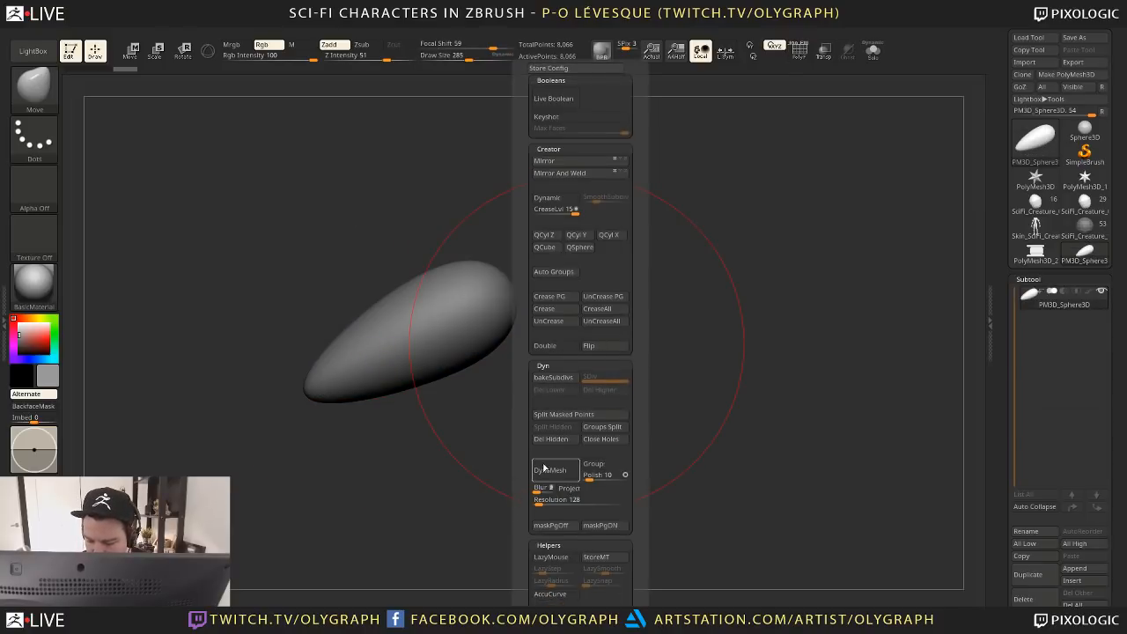
left_click(544, 467)
Lengthen the teardrop's narrow end and arch its upper contour with the Move brush
key("s")
mouse_move(391, 389)
left_mouse_down()
mouse_move(404, 389)
mouse_move(237, 356)
left_mouse_up()
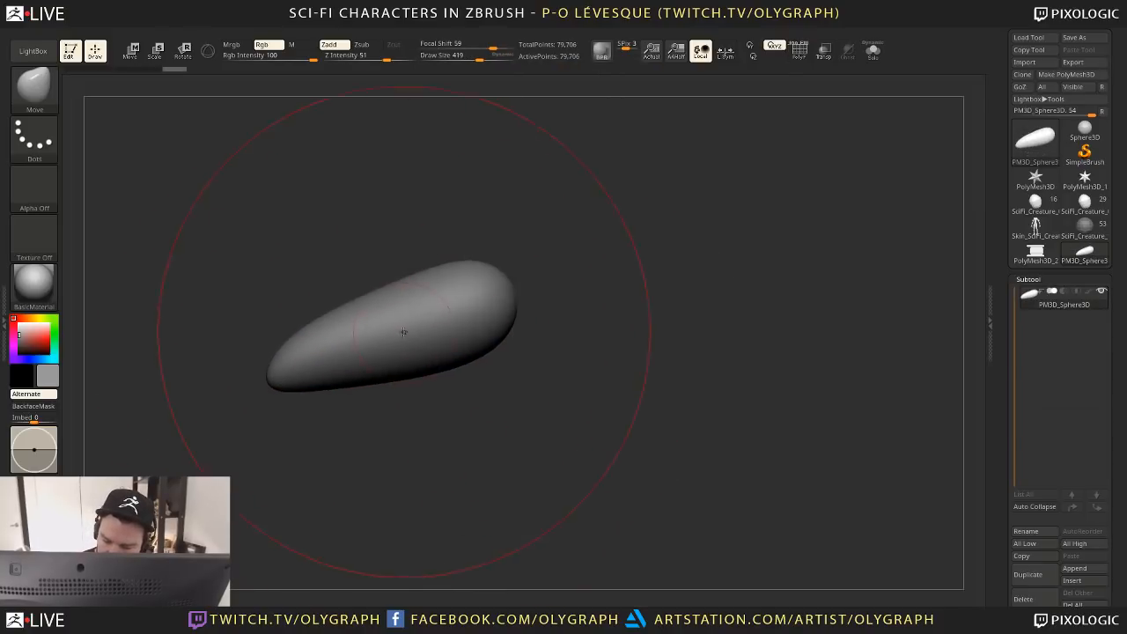
left_click_drag(402, 330, 391, 298)
Try to mirror and weld the elongated shape along its length, and undo it
left_click_drag(596, 353, 539, 350, "shift")
key("shift+f")
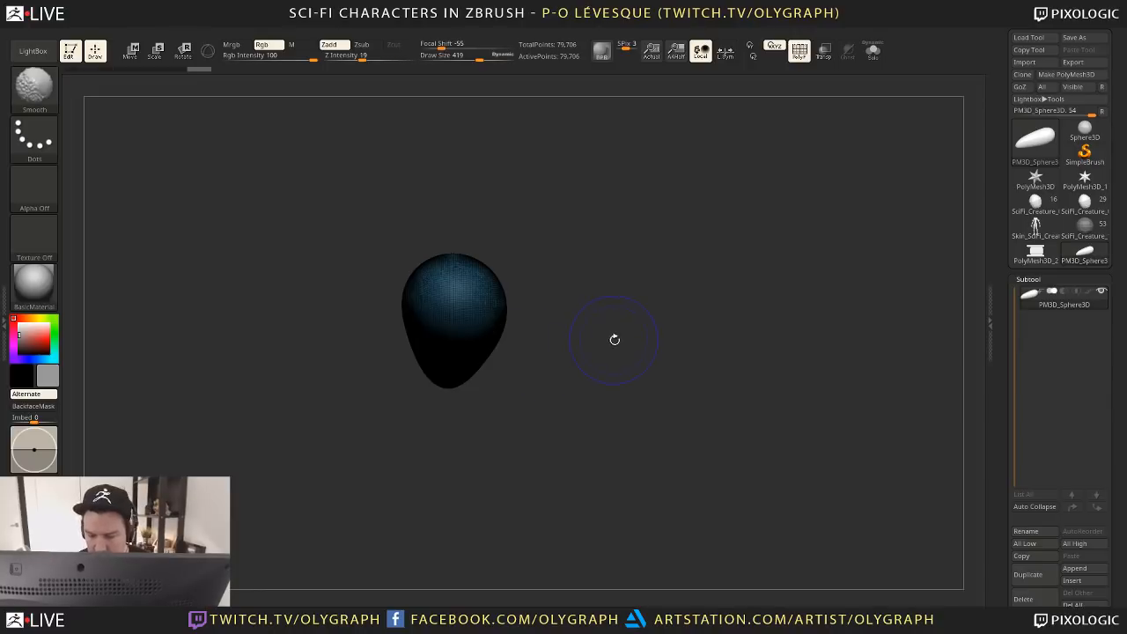
key("shift+p")
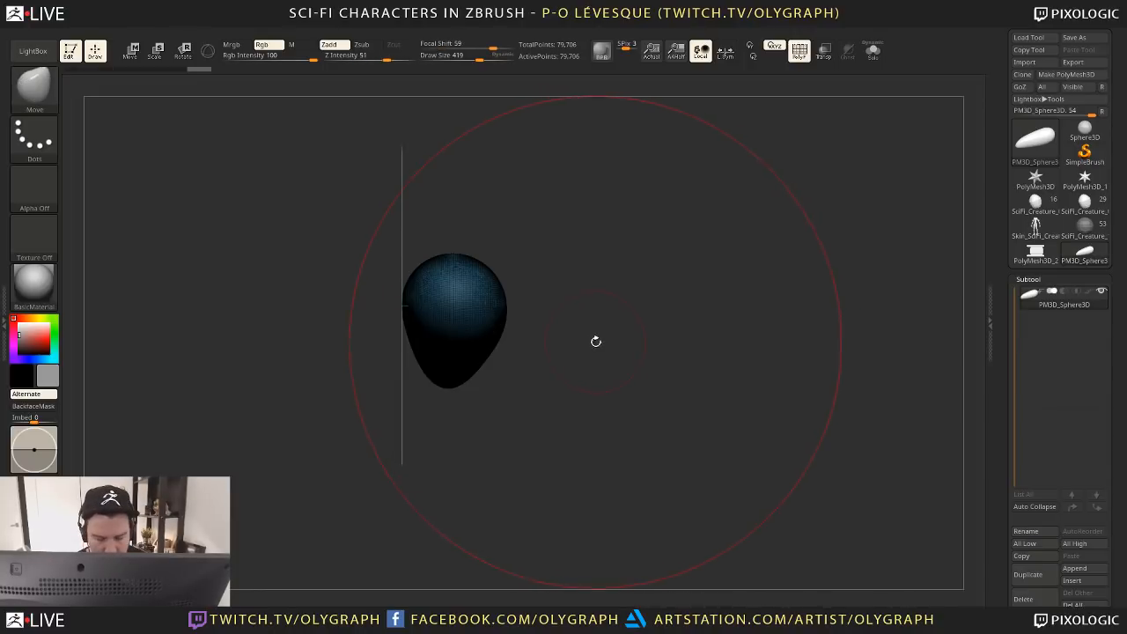
key("space")
left_click(596, 189)
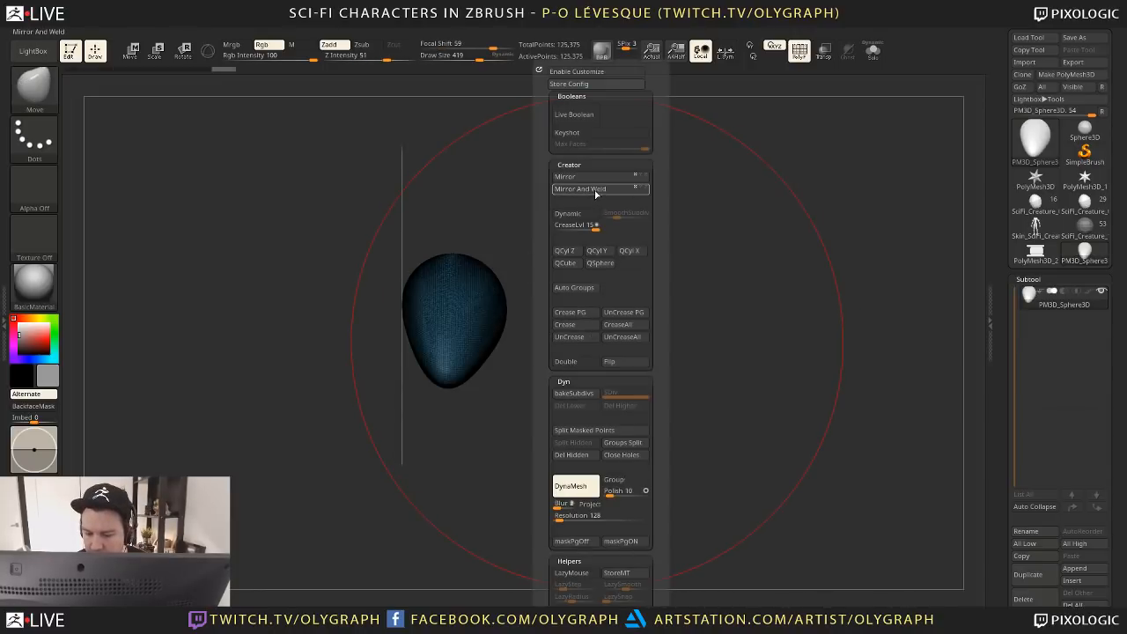
left_click_drag(523, 259, 479, 258)
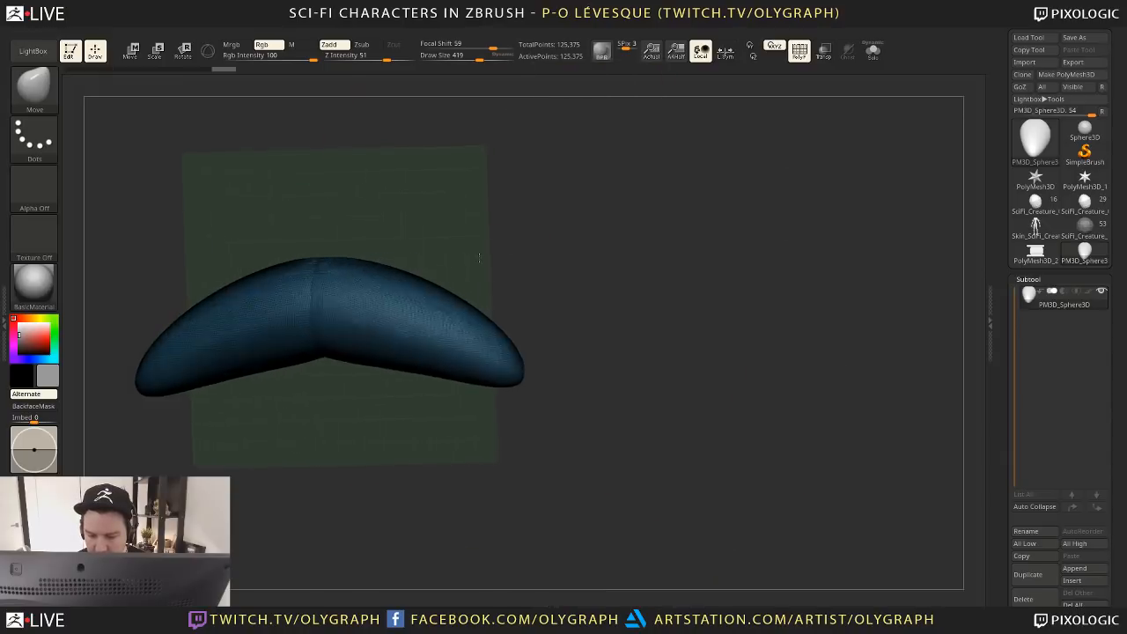
key("ctrl+z")
Mirror and weld the elongated shape top to bottom along a different axis
key("space")
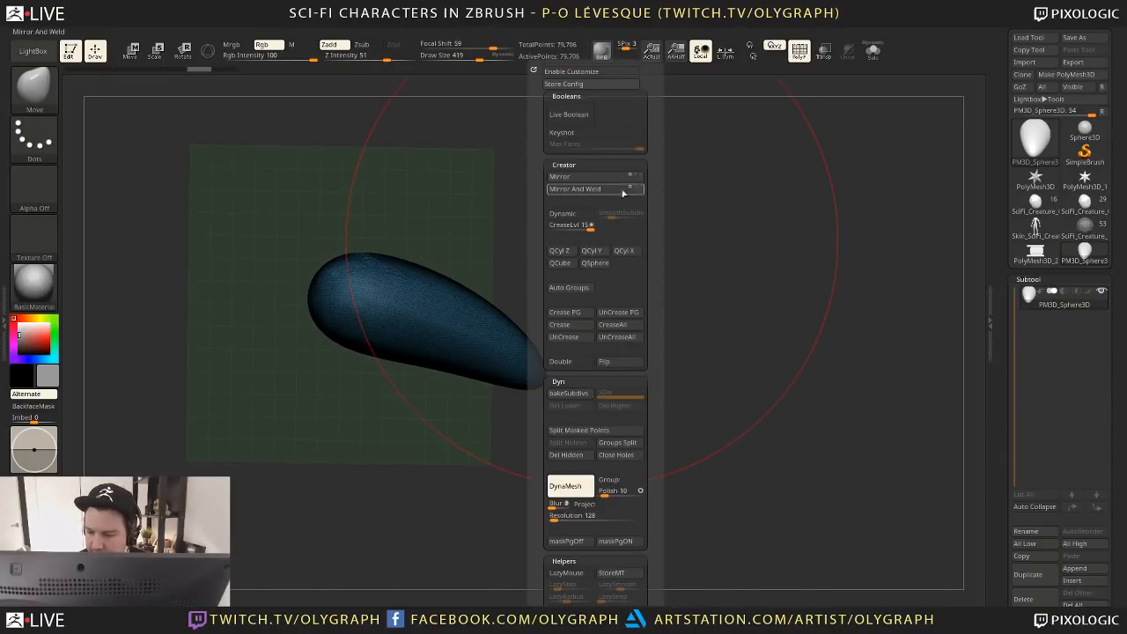
left_click(640, 189)
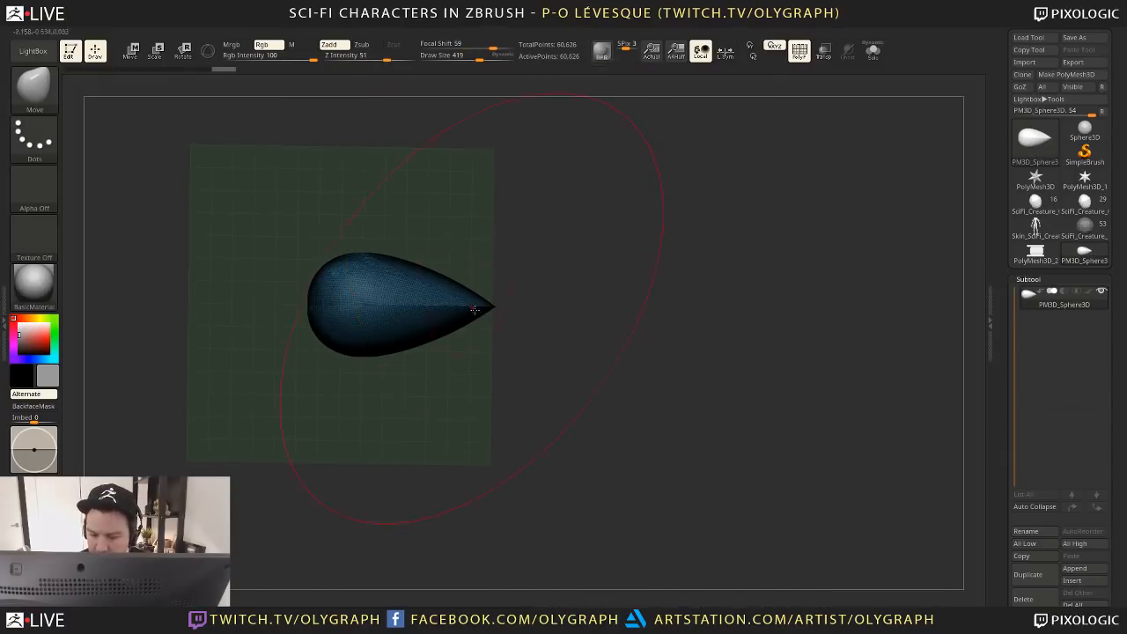
Undo the top-to-bottom mirror, mirror and weld the elongated shape along another axis, and hide the floor grid
left_click_drag(528, 351, 429, 397)
key("ctrl+z")
key("space")
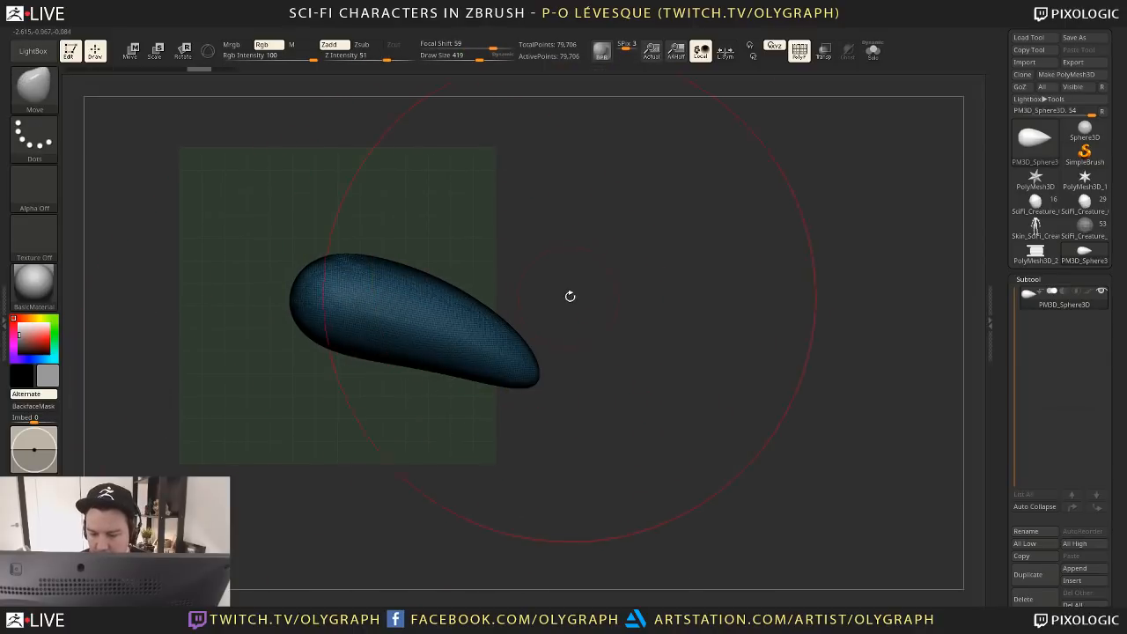
key("space")
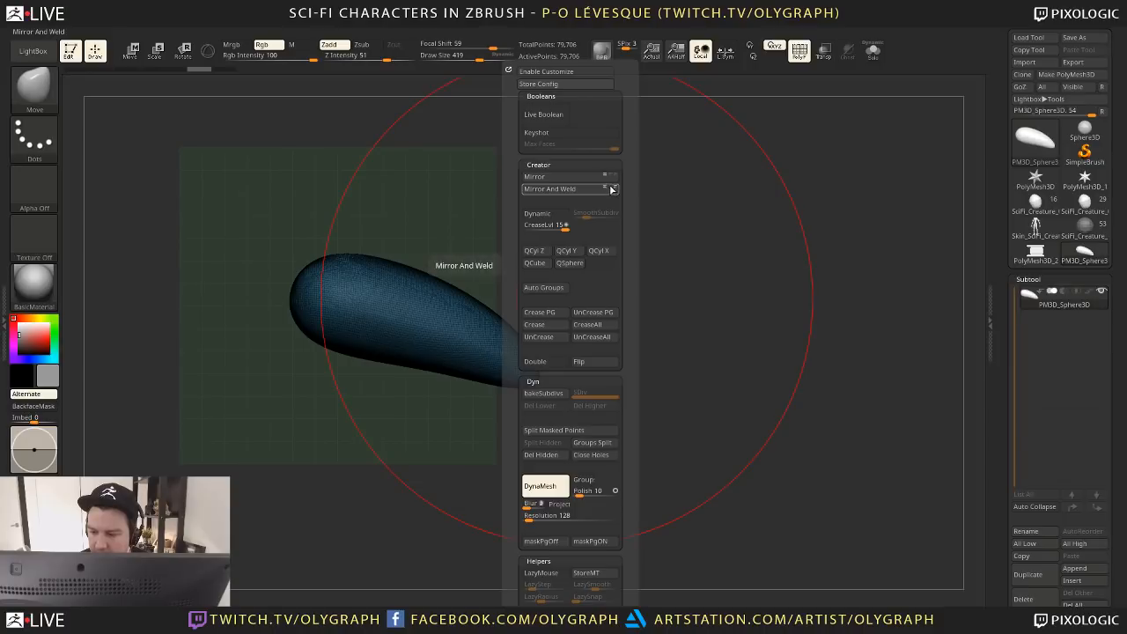
left_click(609, 191)
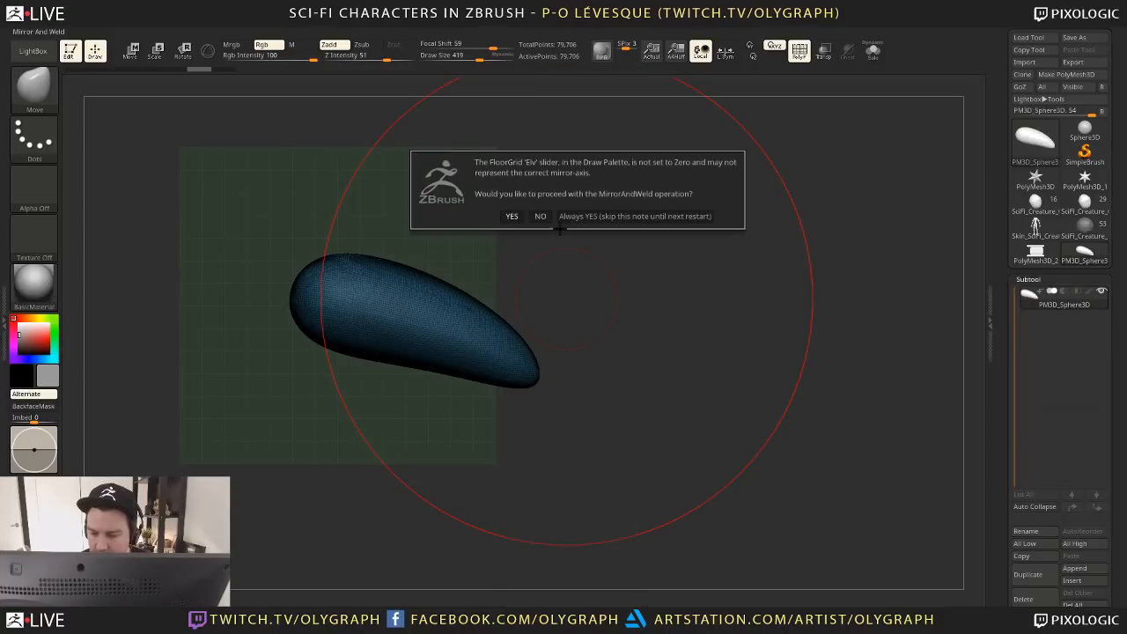
left_click(513, 216)
mouse_move(580, 282)
left_mouse_down("shift")
mouse_move(524, 287)
mouse_move(561, 305)
mouse_move(569, 278)
mouse_move(540, 301)
left_mouse_up("shift")
key("shift+f")
key("shift+f")
key("shift+p")
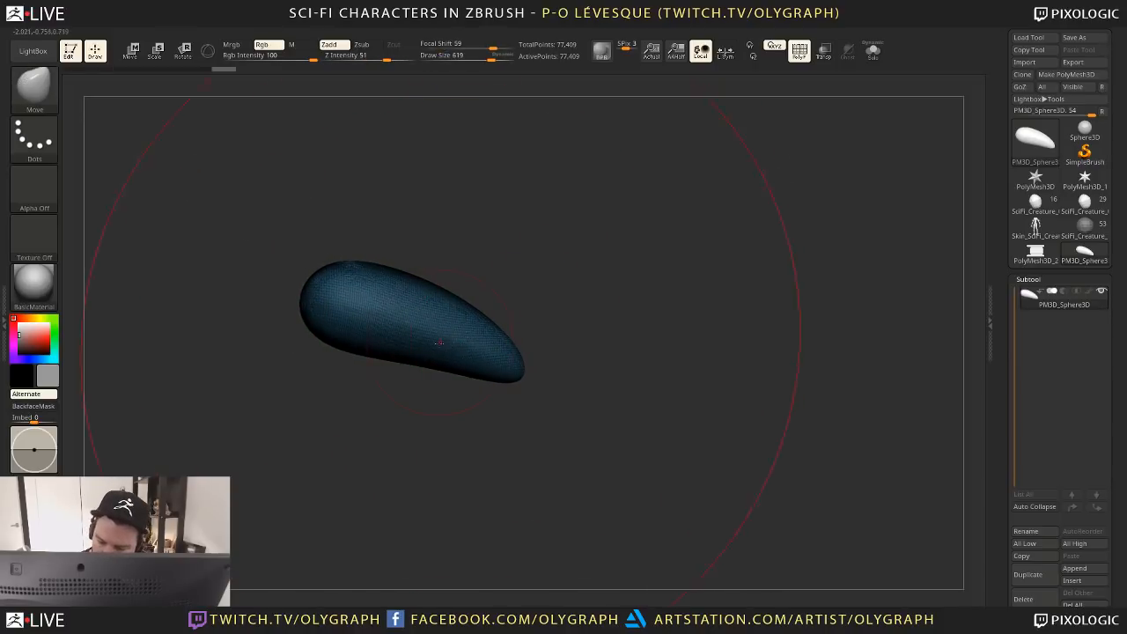
Arch the shape's underside and pull up the upper contour of its wide end with the Move brush
left_click_drag(439, 344, 446, 308)
key("s")
mouse_move(356, 387)
left_mouse_down("alt")
mouse_move(383, 379)
mouse_move(375, 372)
left_mouse_up("alt")
key("s")
mouse_move(355, 285)
left_mouse_down()
mouse_move(342, 285)
mouse_move(307, 371)
left_mouse_up()
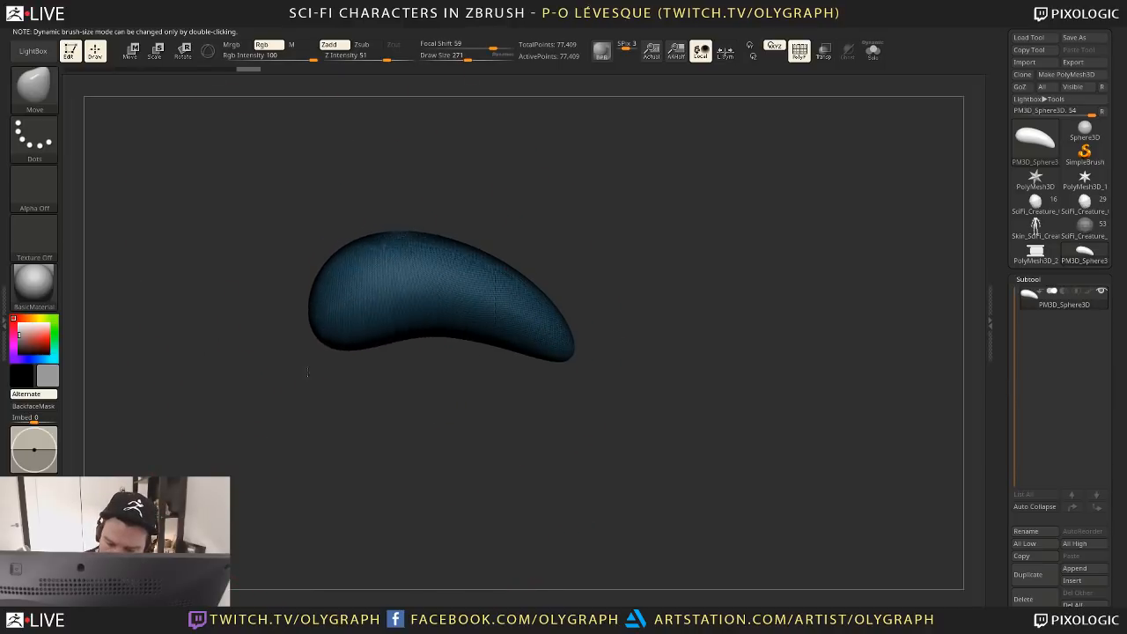
left_click_drag(353, 290, 349, 262)
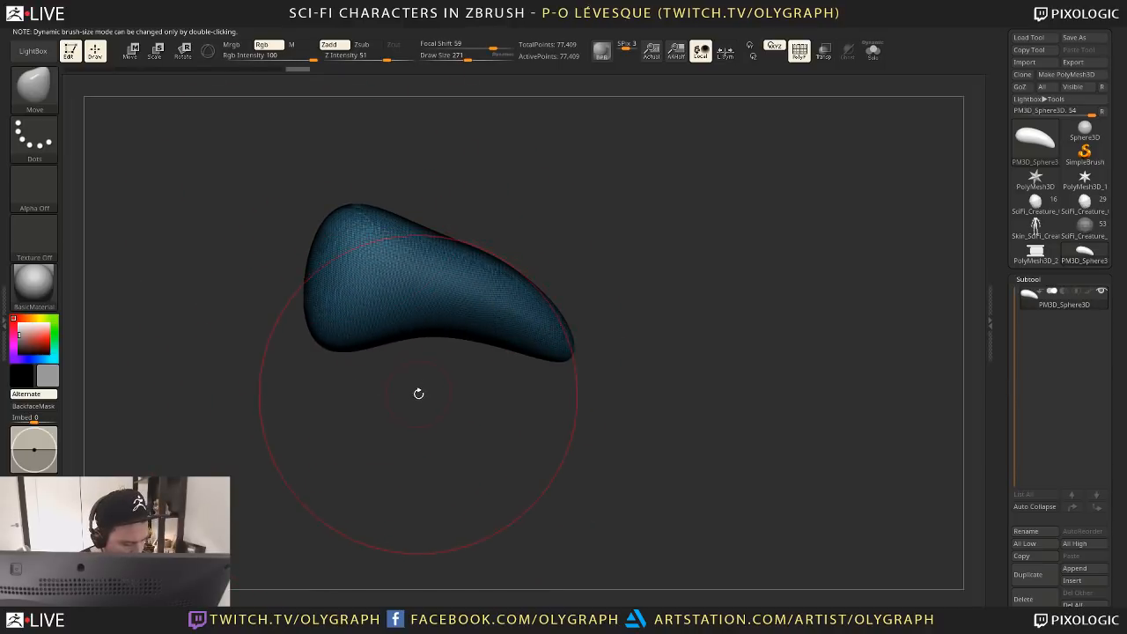
Try carving strokes along the side of the shape with the Orb_Cracks brush, and undo them
key("b")
key("c")
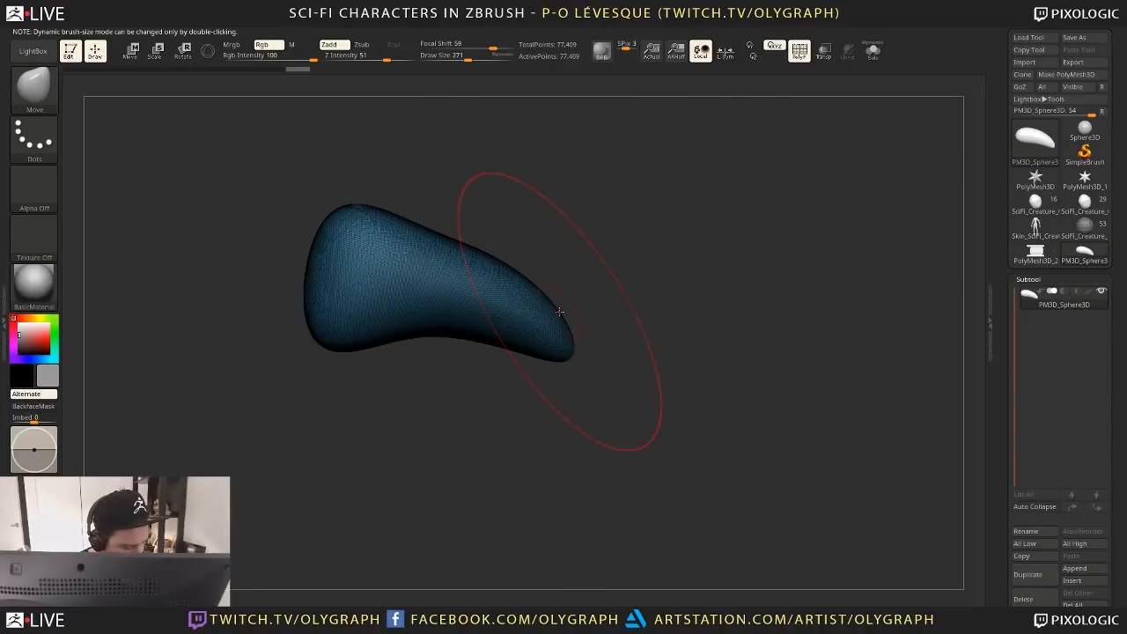
key("b")
key("o")
key("c")
key("shift+f")
key("s")
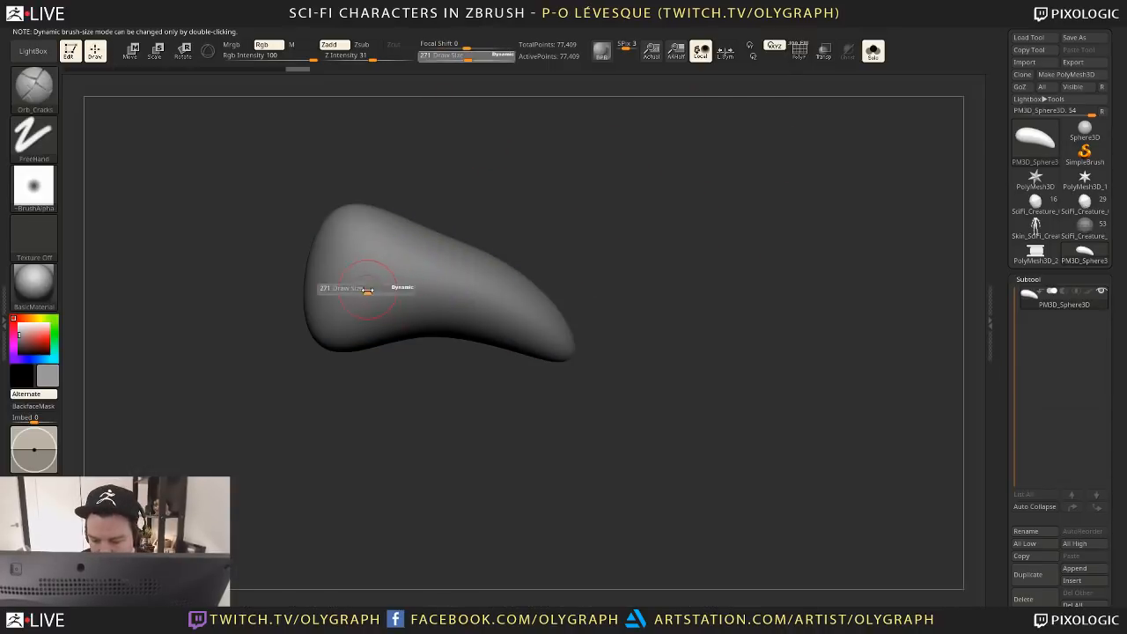
left_click_drag(328, 275, 604, 376)
key("ctrl+z")
key("s")
left_click_drag(396, 277, 564, 333)
key("ctrl+z")
Scale the whole shape down uniformly with the transform gizmo
key("space")
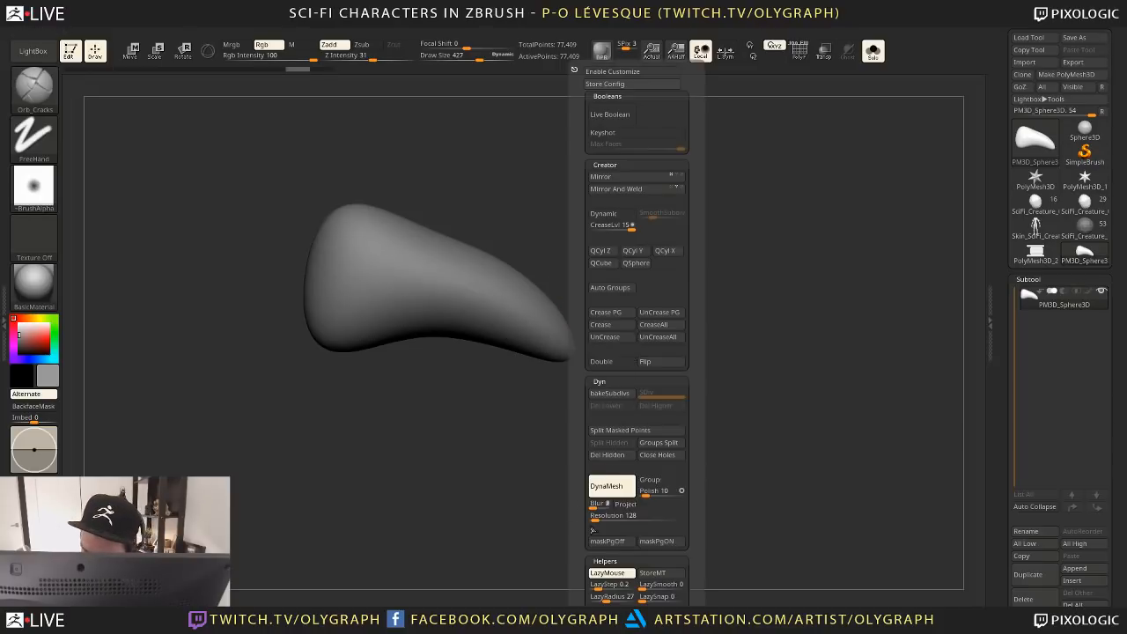
key("e")
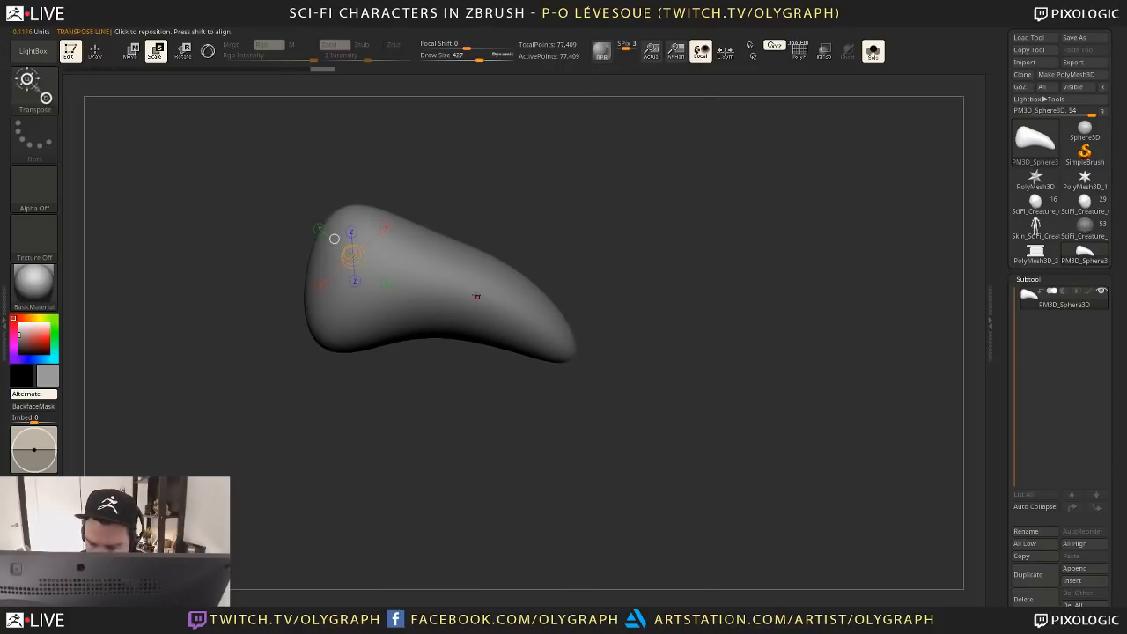
key("y")
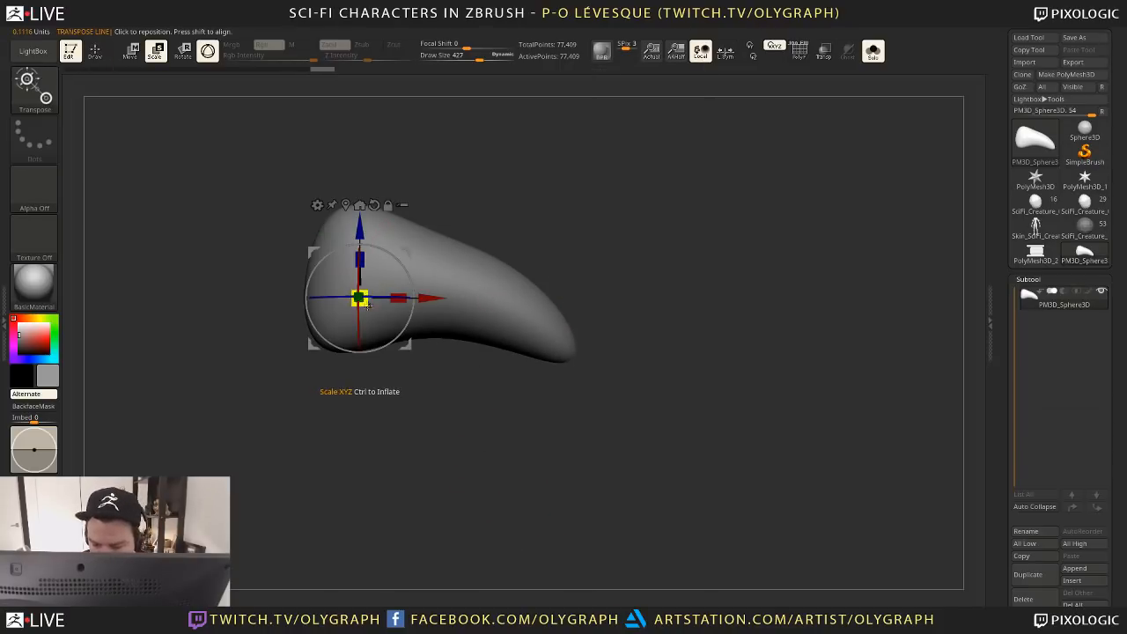
left_click_drag(368, 305, 344, 372)
key("f")
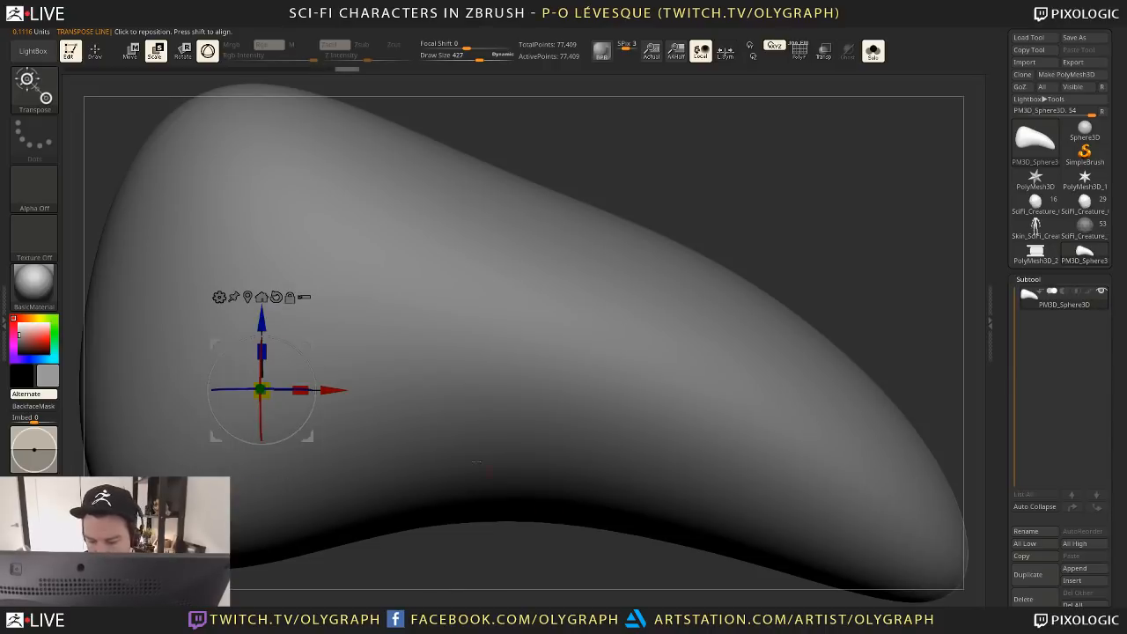
left_click_drag(262, 389, 119, 317)
key("f")
left_click_drag(572, 564, 493, 428, "alt")
DynaMesh the scaled-down shape at resolution 304
key("space")
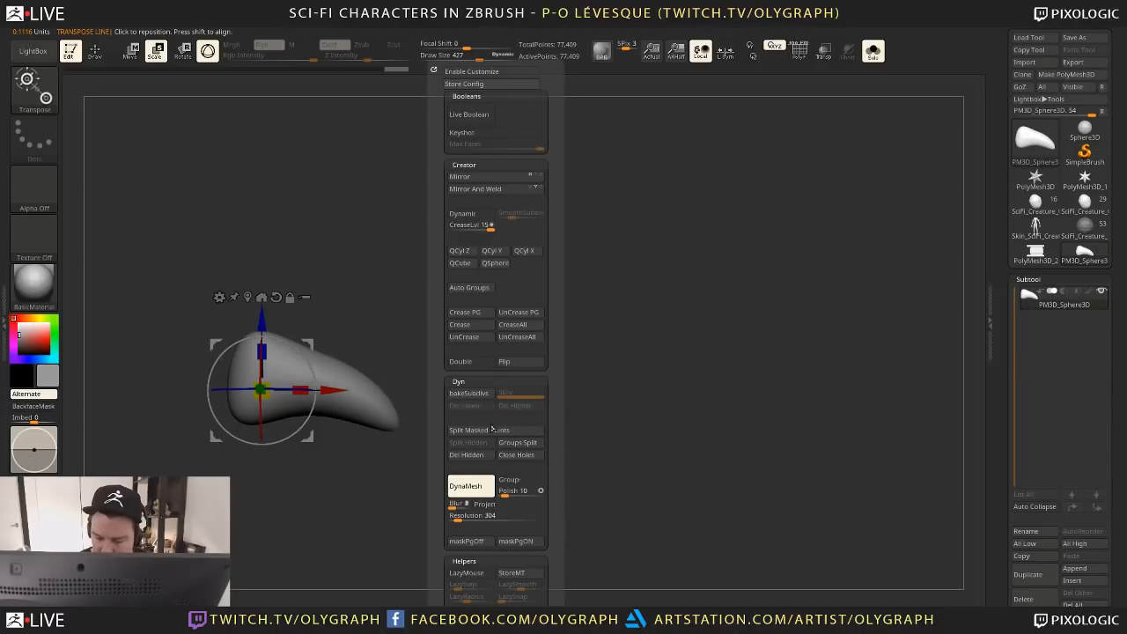
mouse_move(413, 491)
left_mouse_down("ctrl")
mouse_move(396, 487)
mouse_move(546, 402)
left_mouse_up("ctrl")
key("shift+f")
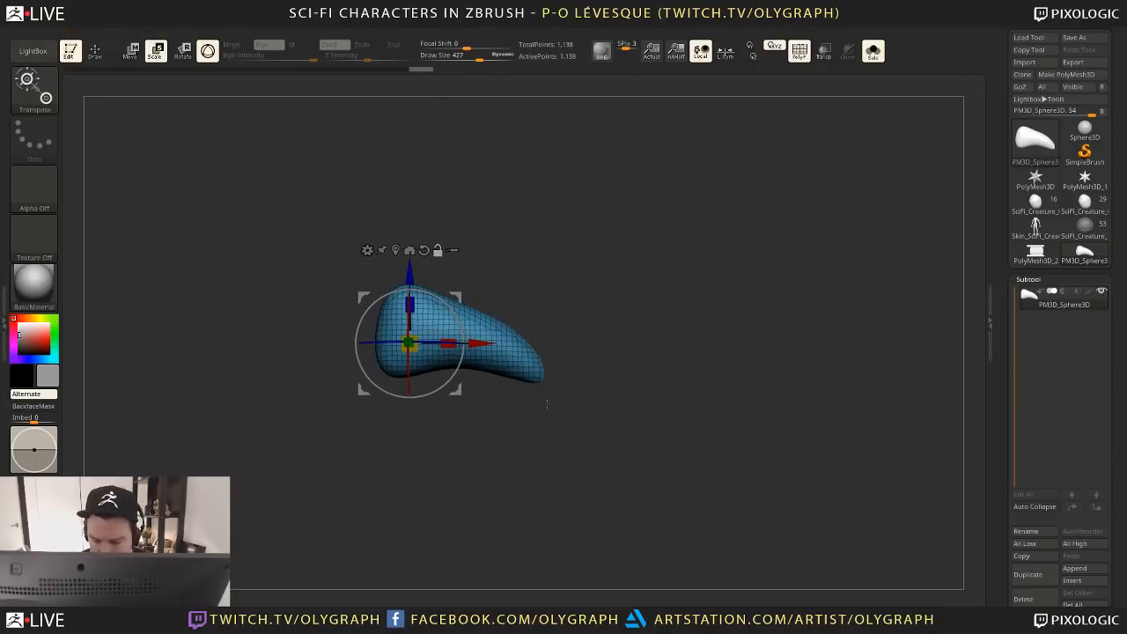
key("b")
left_click(521, 338)
key("shift+f")
Carve creases along the length of the shape with the Orb_Cracks brush at draw size 38
mouse_move(529, 282)
left_mouse_down()
mouse_move(551, 302)
mouse_move(548, 329)
mouse_move(529, 343)
mouse_move(397, 243)
left_mouse_up()
key("b")
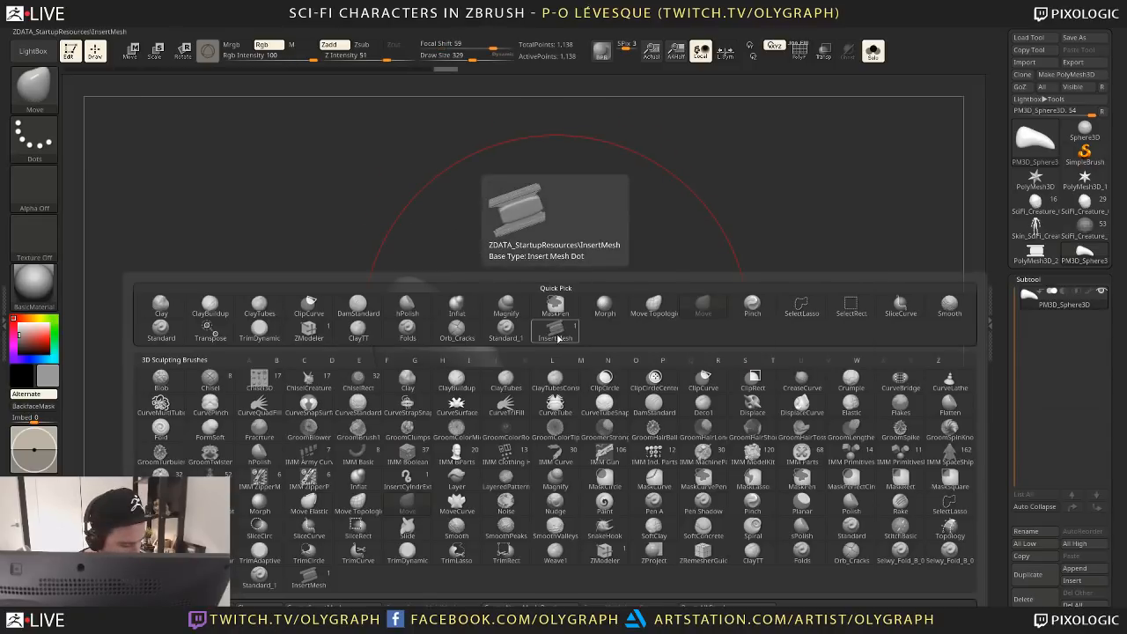
key("o")
key("c")
left_click_drag(594, 295, 554, 369)
key("s")
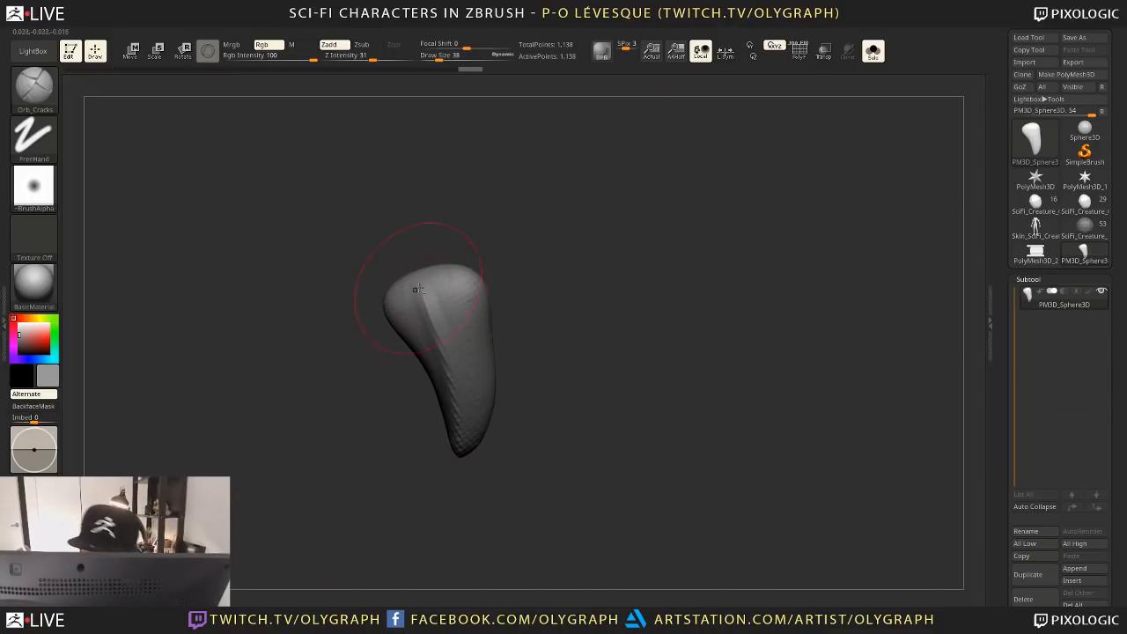
left_click_drag(419, 290, 460, 468)
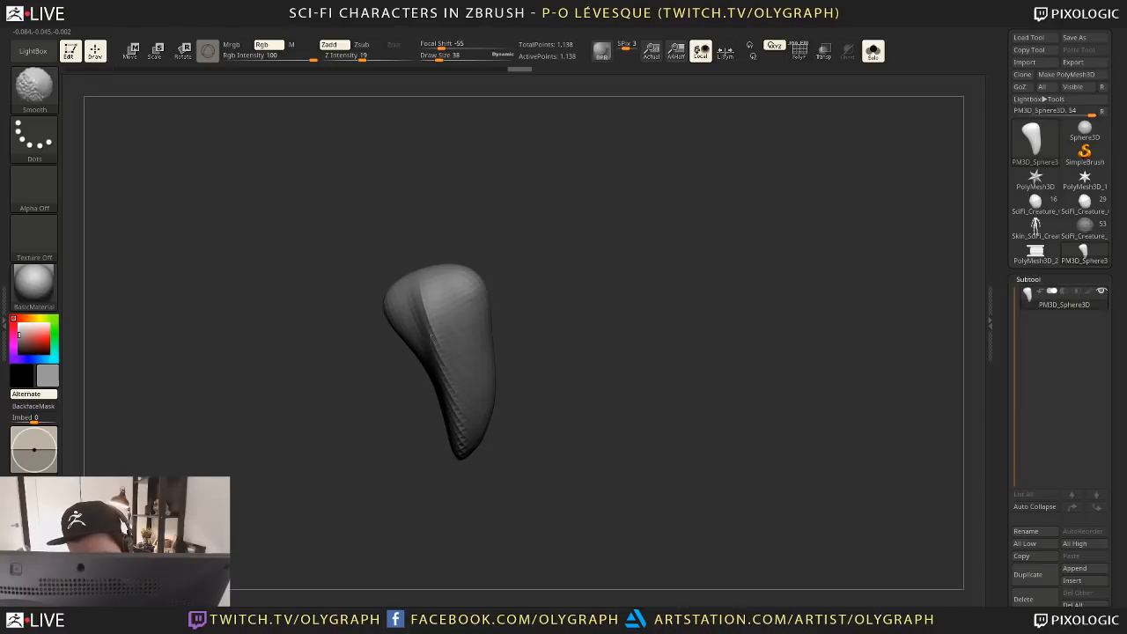
left_click_drag(577, 275, 504, 282)
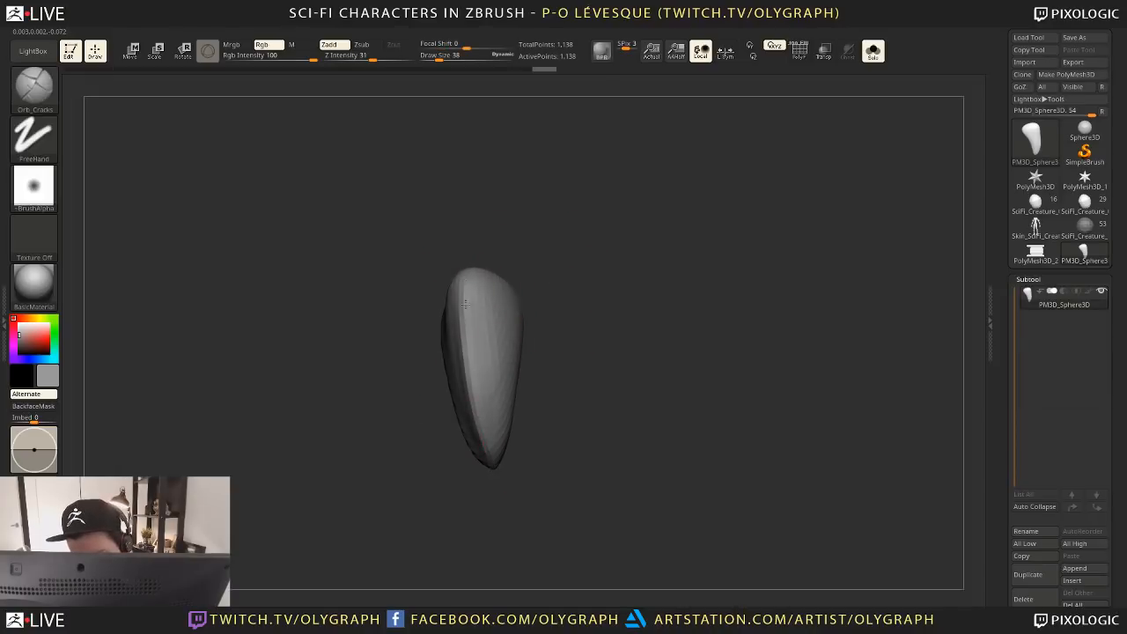
left_click_drag(493, 484, 473, 486)
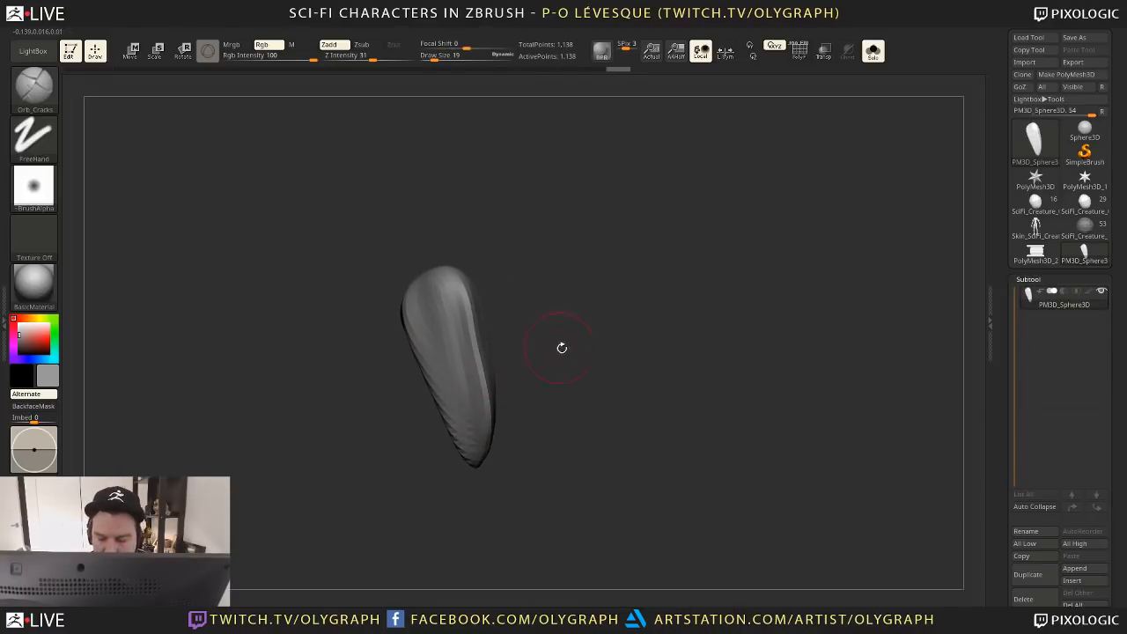
Adjust the contour of the creased shape's wide end with the Move brush
key("b")
mouse_move(561, 348)
left_mouse_down()
mouse_move(582, 339)
mouse_move(493, 357)
mouse_move(503, 357)
left_mouse_up()
left_click(564, 339)
key("s")
key("s")
key("s")
mouse_move(473, 300)
left_mouse_down()
mouse_move(480, 276)
mouse_move(470, 276)
left_mouse_up()
mouse_move(520, 280)
left_mouse_down()
mouse_move(564, 285)
mouse_move(507, 291)
mouse_move(613, 333)
mouse_move(552, 300)
left_mouse_up()
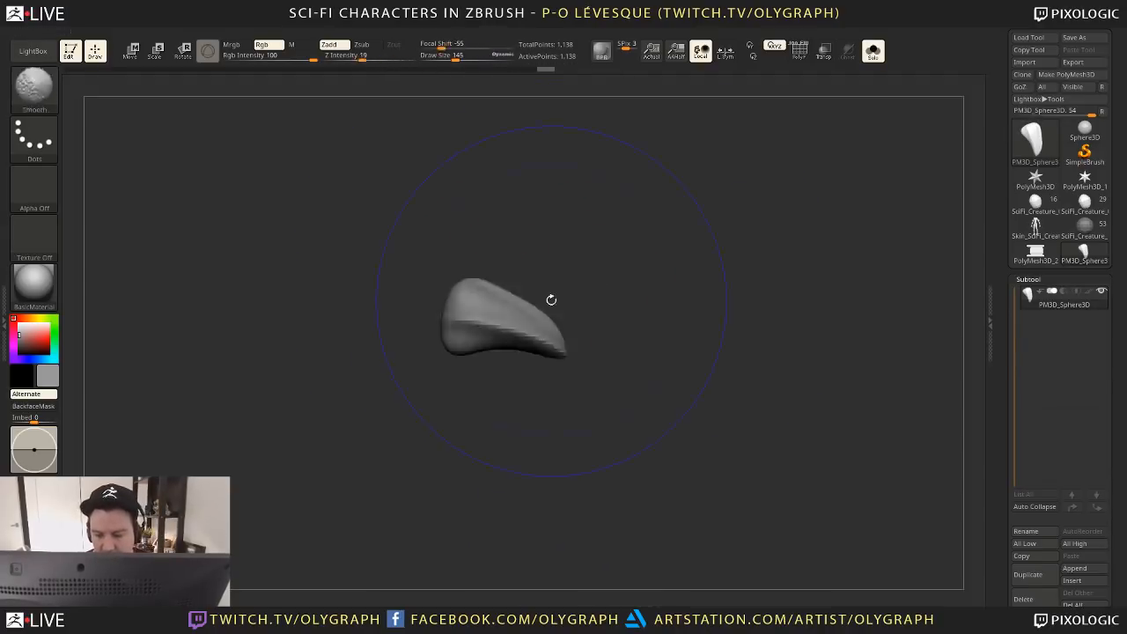
Mirror and weld the creased shape so both sides match across its thickness
key("space")
left_click(584, 195)
left_click_drag(424, 444, 379, 441)
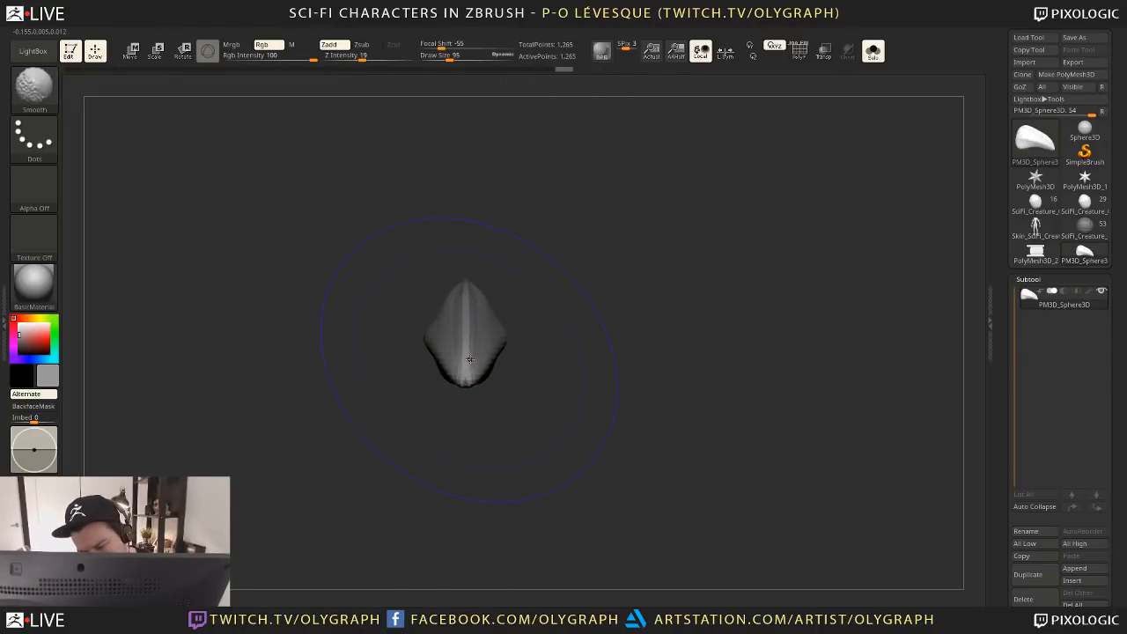
mouse_move(445, 402)
left_mouse_down()
mouse_move(496, 422)
mouse_move(498, 290)
mouse_move(528, 294)
mouse_move(539, 254)
mouse_move(579, 317)
mouse_move(394, 274)
left_mouse_up()
Pull the wide end outward and round its contour with the Move brush
key("s")
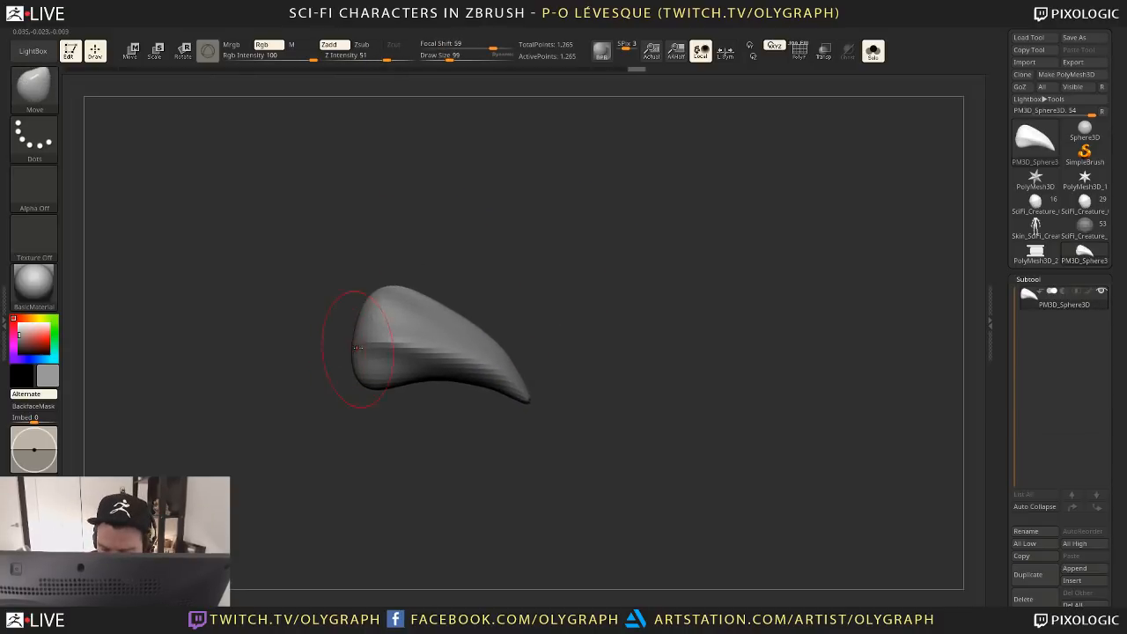
key("s")
left_click(358, 348)
mouse_move(356, 347)
left_mouse_down()
mouse_move(327, 330)
mouse_move(327, 315)
left_mouse_up()
left_click_drag(365, 302, 354, 289)
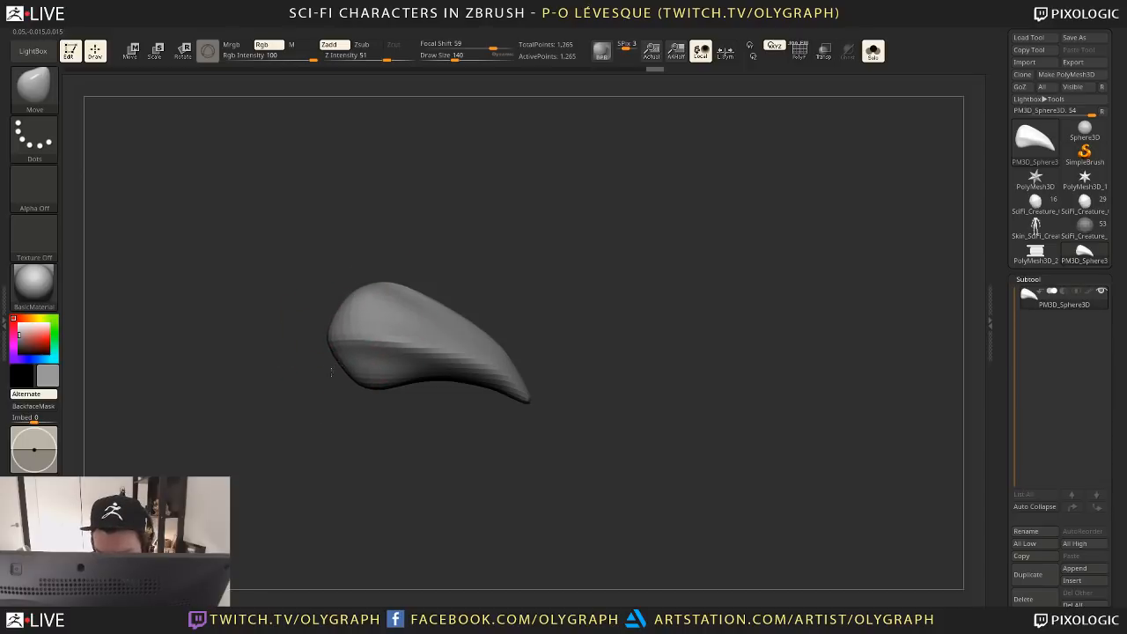
left_click_drag(331, 372, 323, 376)
mouse_move(324, 319)
left_mouse_down()
mouse_move(341, 395)
mouse_move(341, 361)
mouse_move(327, 360)
left_mouse_up()
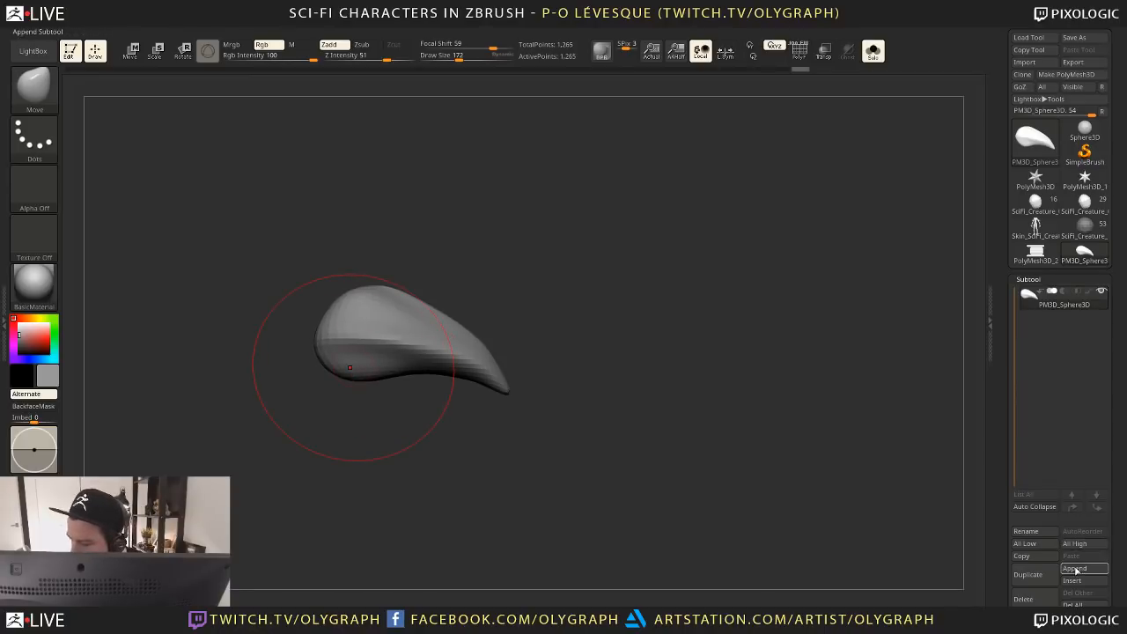
Append a Sphereinder3D as a second subtool
left_click(1082, 570)
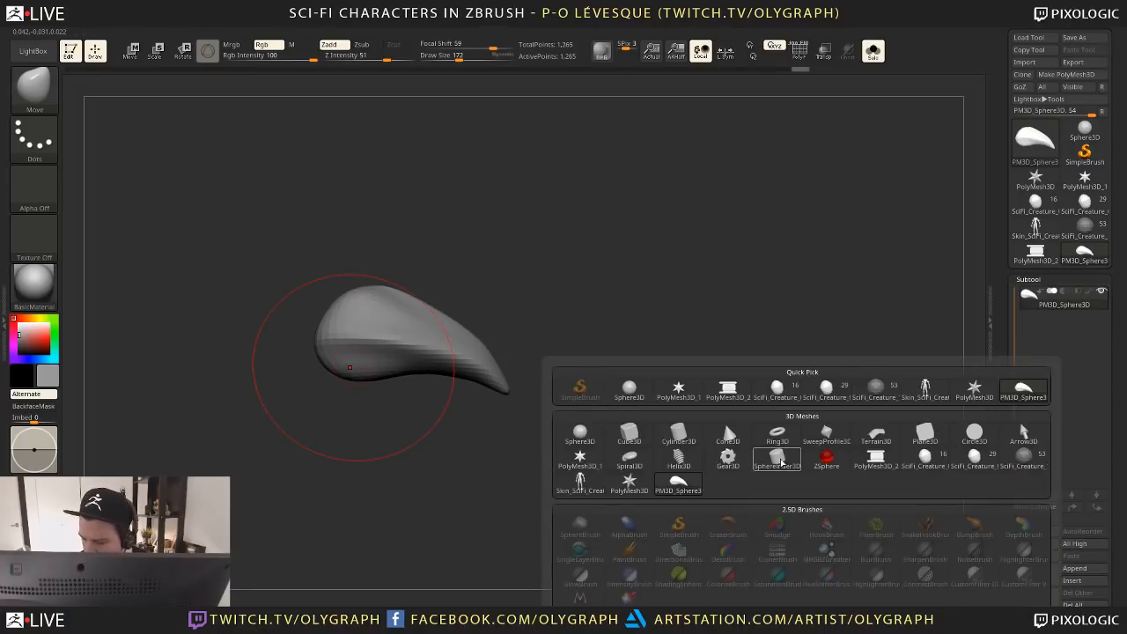
left_click(781, 461)
key("f")
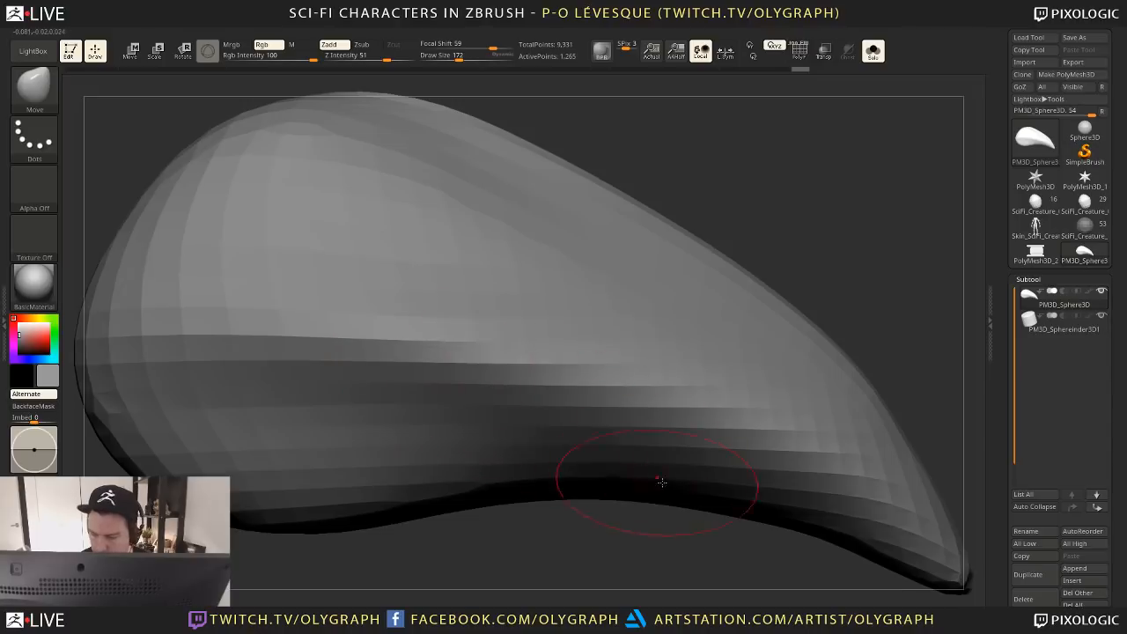
Select the Sphereinder3D and adjust its placement with the gizmo so it sits inside the curved shape
left_click(1045, 327)
key("w")
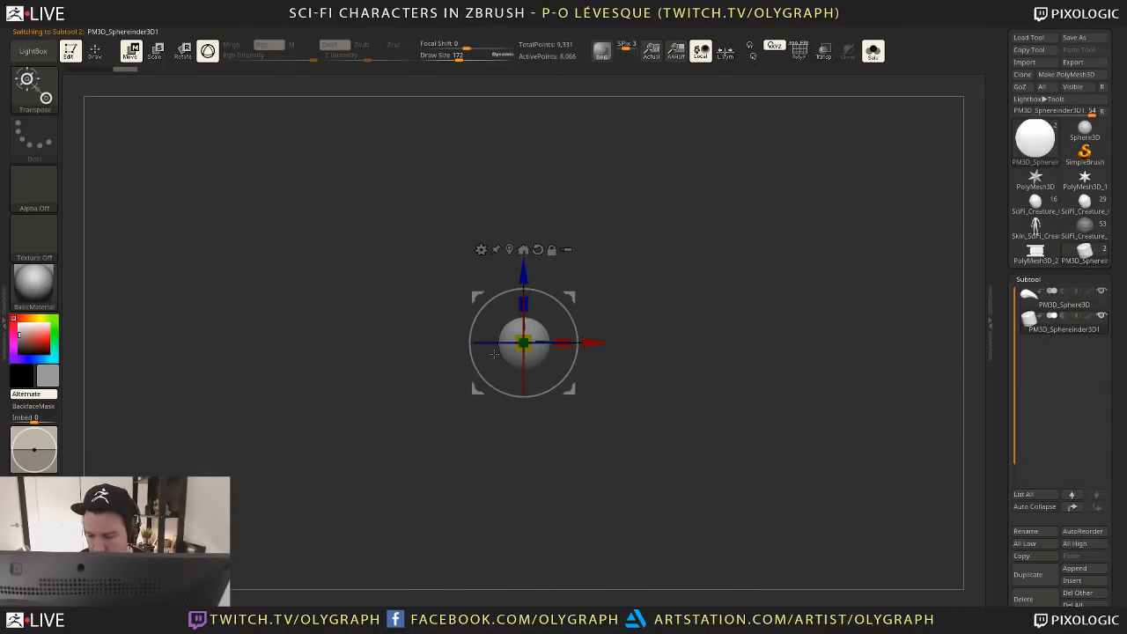
left_click_drag(524, 343, 507, 343)
left_click_drag(427, 346, 427, 346)
key("f")
left_click_drag(820, 410, 731, 383, "alt")
key("shift+s")
key("f")
left_click_drag(722, 490, 616, 423, "alt")
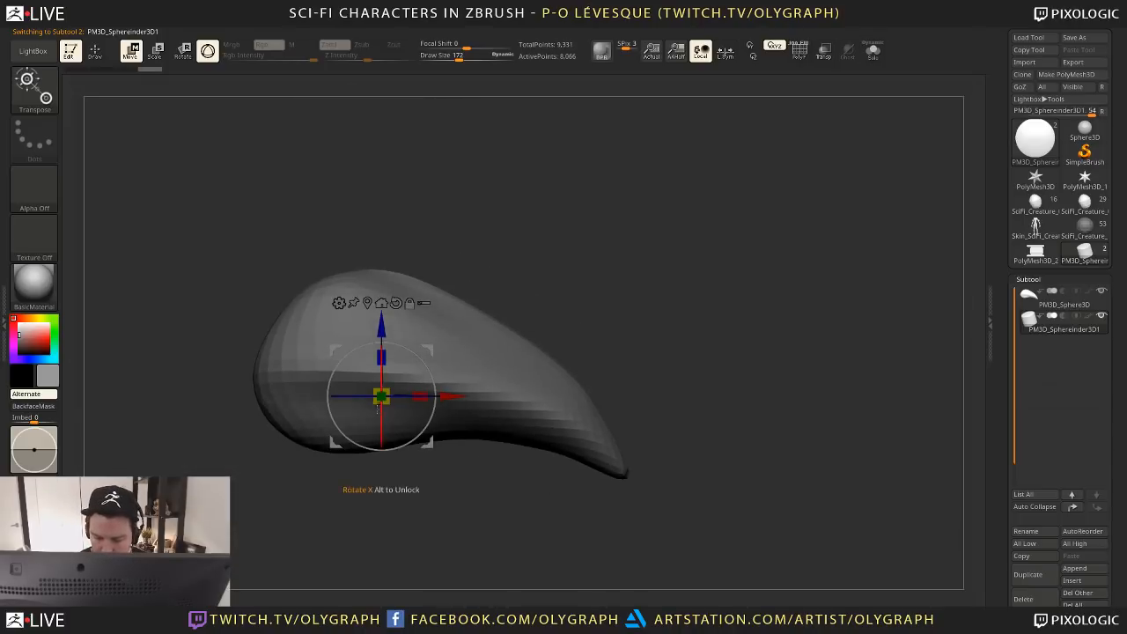
Position the Sphereinder3D so it passes through the side of the curved shape's wide end
mouse_move(384, 398)
left_mouse_down()
mouse_move(404, 415)
mouse_move(390, 399)
left_mouse_up()
left_click_drag(627, 335, 608, 333, "shift")
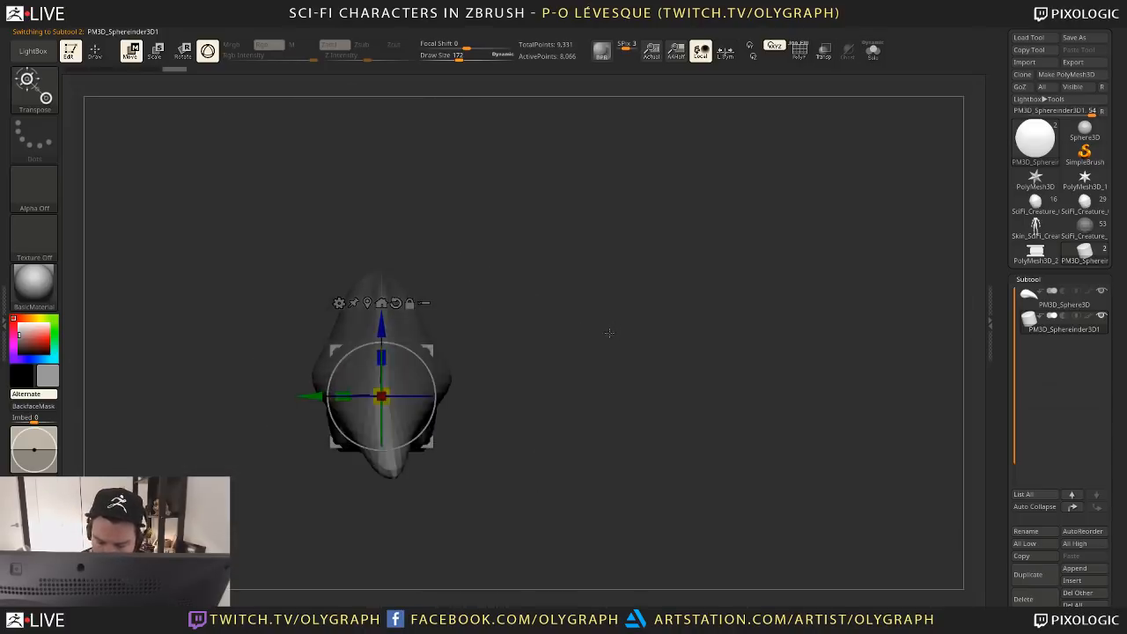
mouse_move(346, 396)
left_mouse_down("alt")
mouse_move(304, 395)
mouse_move(351, 392)
left_mouse_up("alt")
left_click_drag(381, 327, 381, 287)
left_click_drag(528, 337, 590, 337, "shift")
mouse_move(427, 401)
left_mouse_down()
mouse_move(356, 426)
mouse_move(368, 416)
left_mouse_up()
key("q")
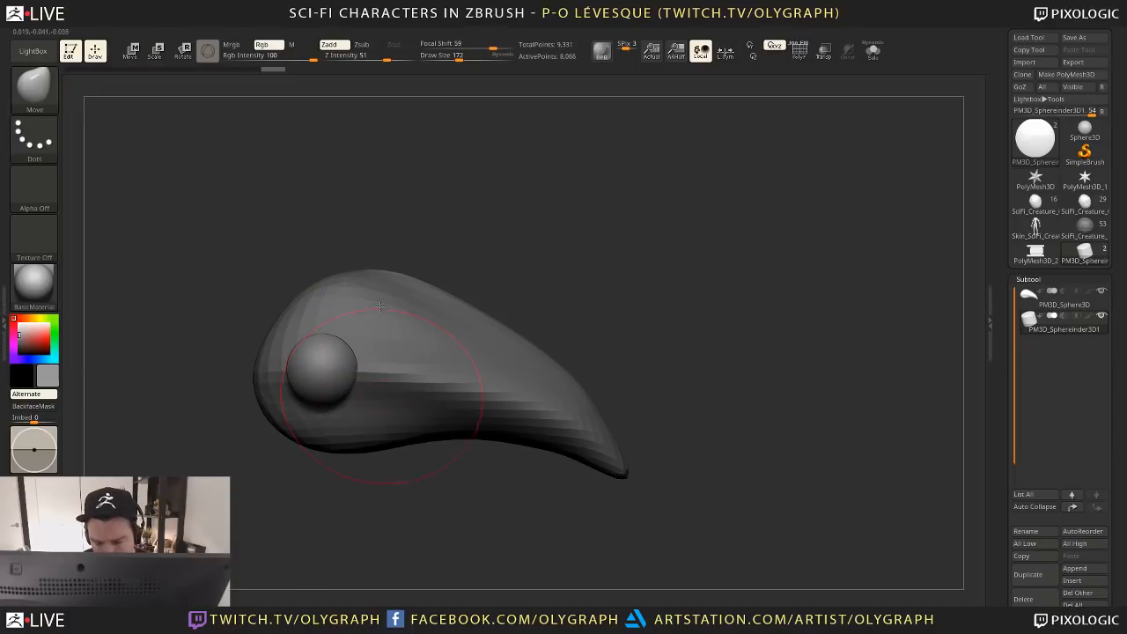
Set the curved shape as the Boolean start group, the Sphereinder3D to subtract, and enable Live Boolean
left_click(1064, 305)
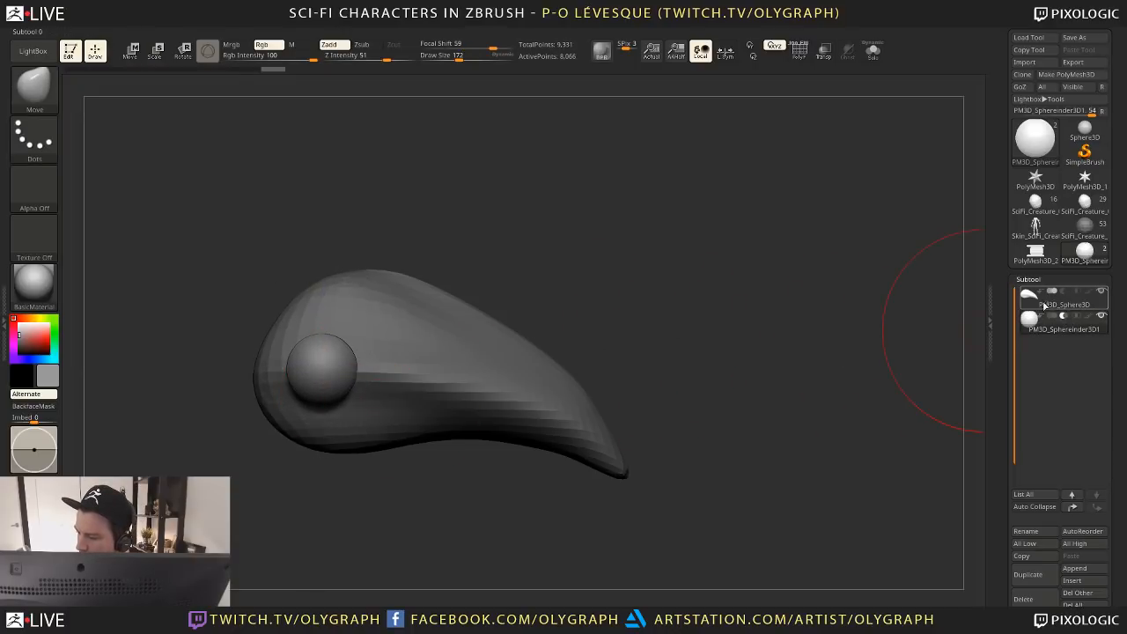
key("space")
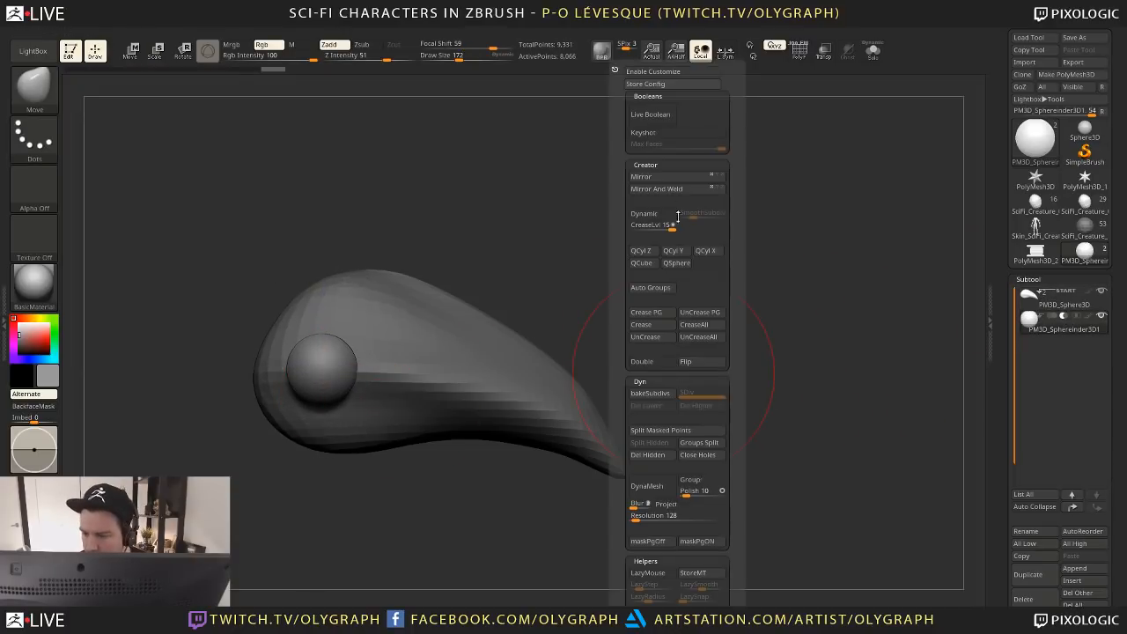
left_click(662, 115)
mouse_move(543, 270)
left_mouse_down()
mouse_move(564, 265)
mouse_move(554, 254)
mouse_move(363, 334)
mouse_move(398, 319)
mouse_move(390, 342)
left_mouse_up()
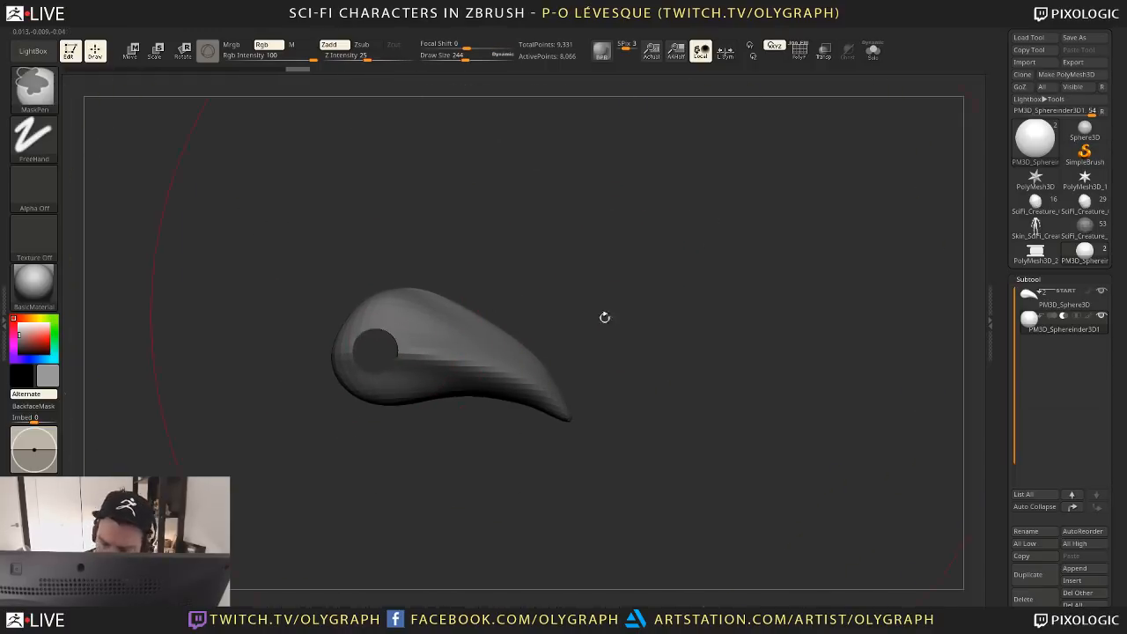
Select the curved shape and make a Boolean mesh from the subtraction, switching to the resulting mesh
left_click(1030, 303)
scroll(1010, 547, "down", 3)
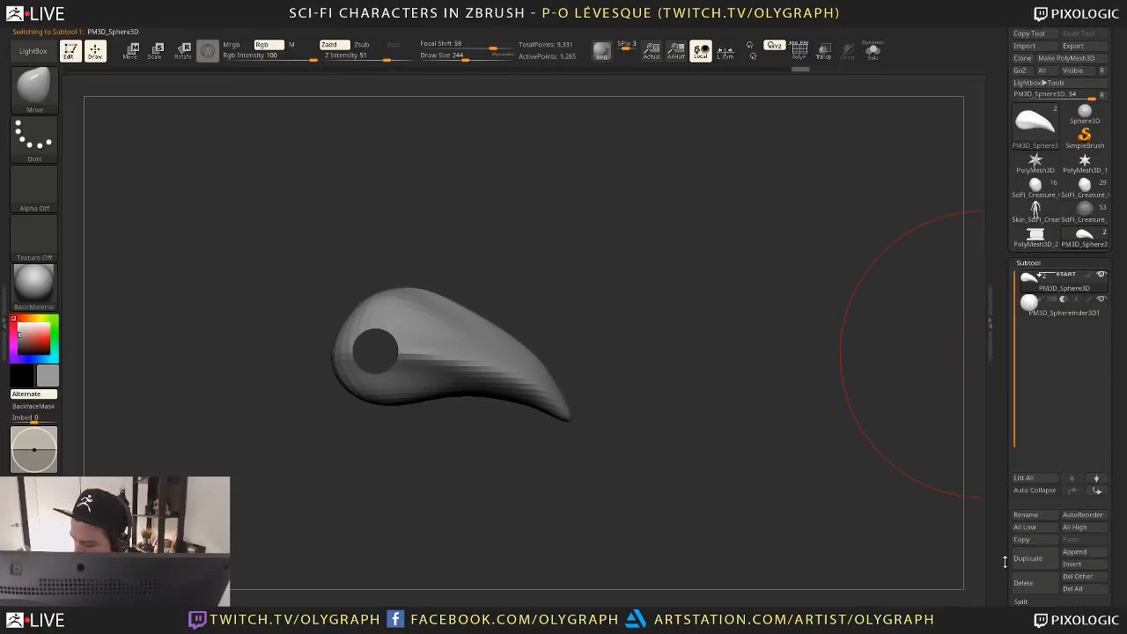
scroll(1010, 547, "down", 3)
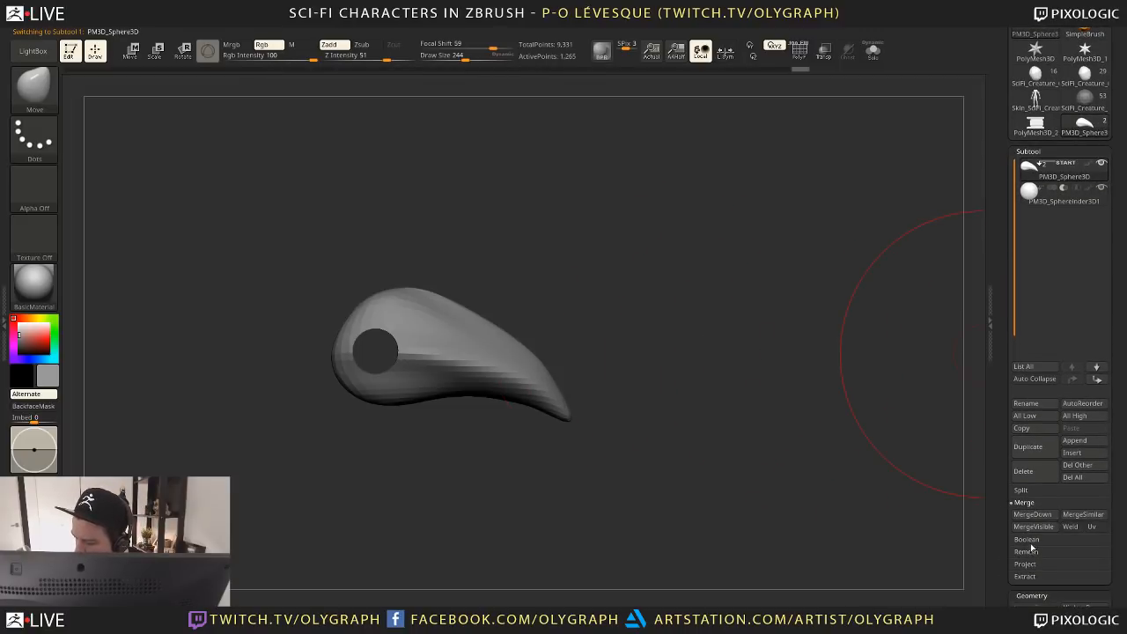
left_click(1037, 542)
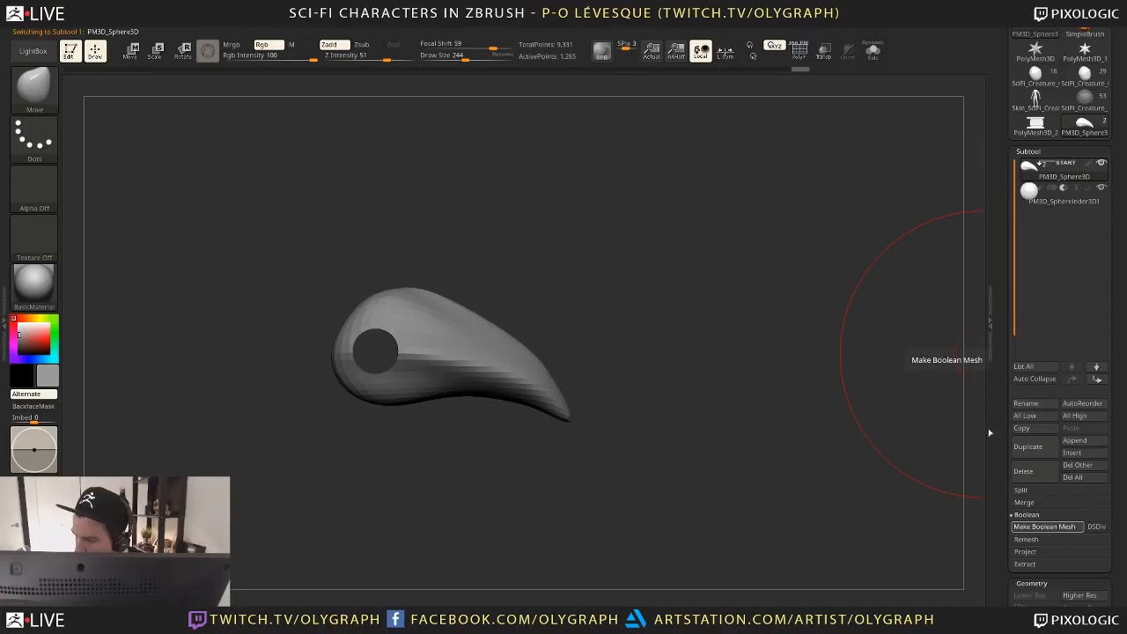
left_click(1046, 525)
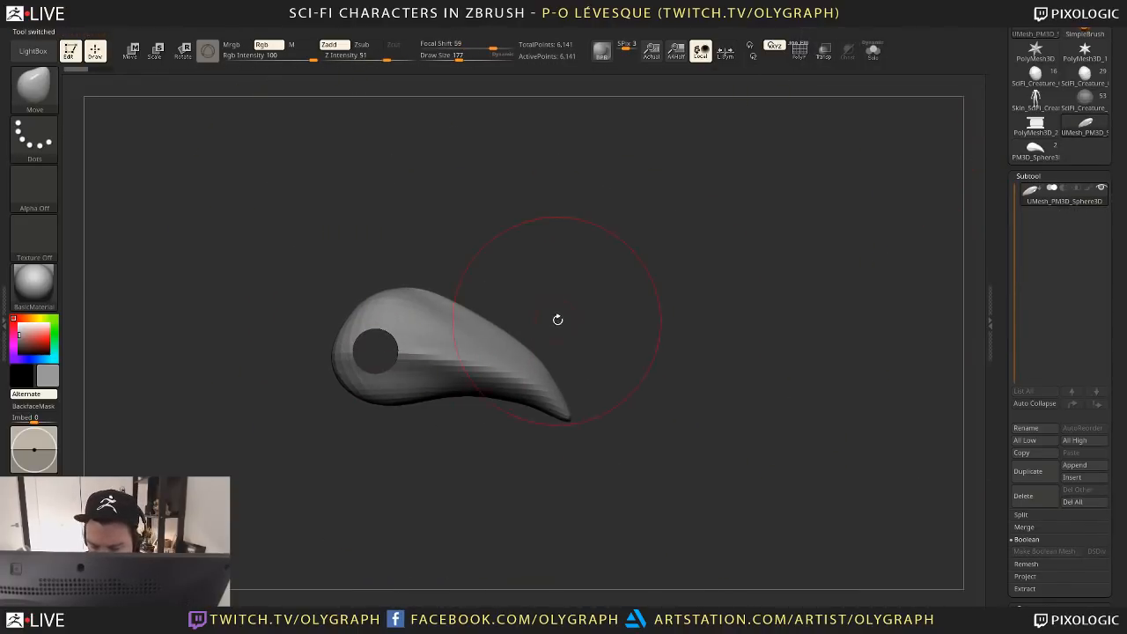
Check the Boolean result's wireframe and DynaMesh it at resolution 632 for an even topology
key("shift+f")
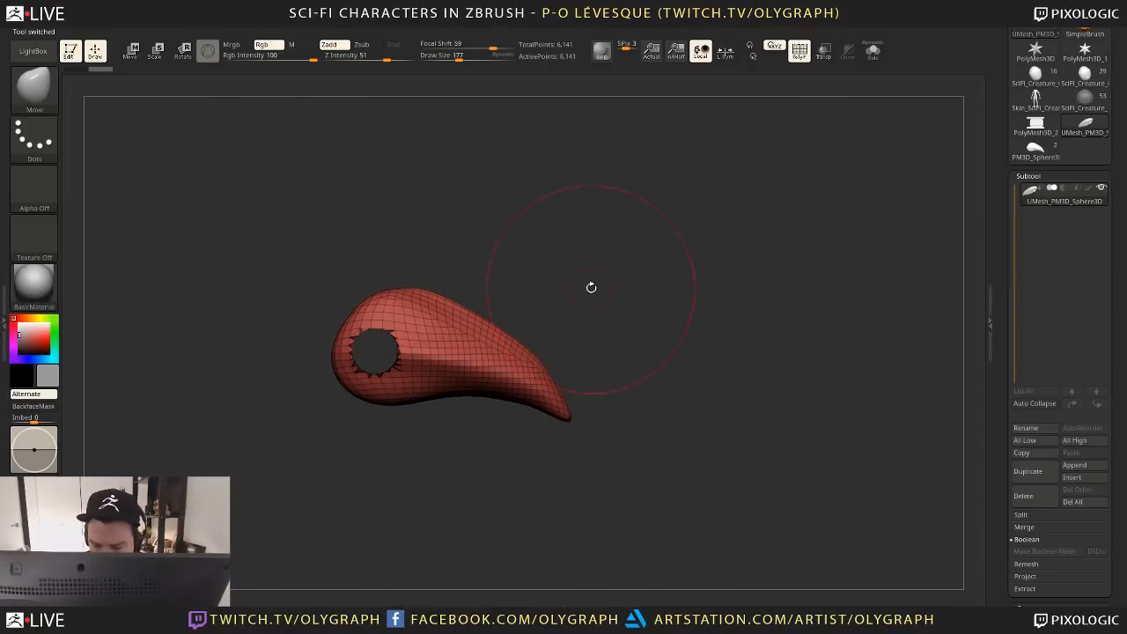
key("space")
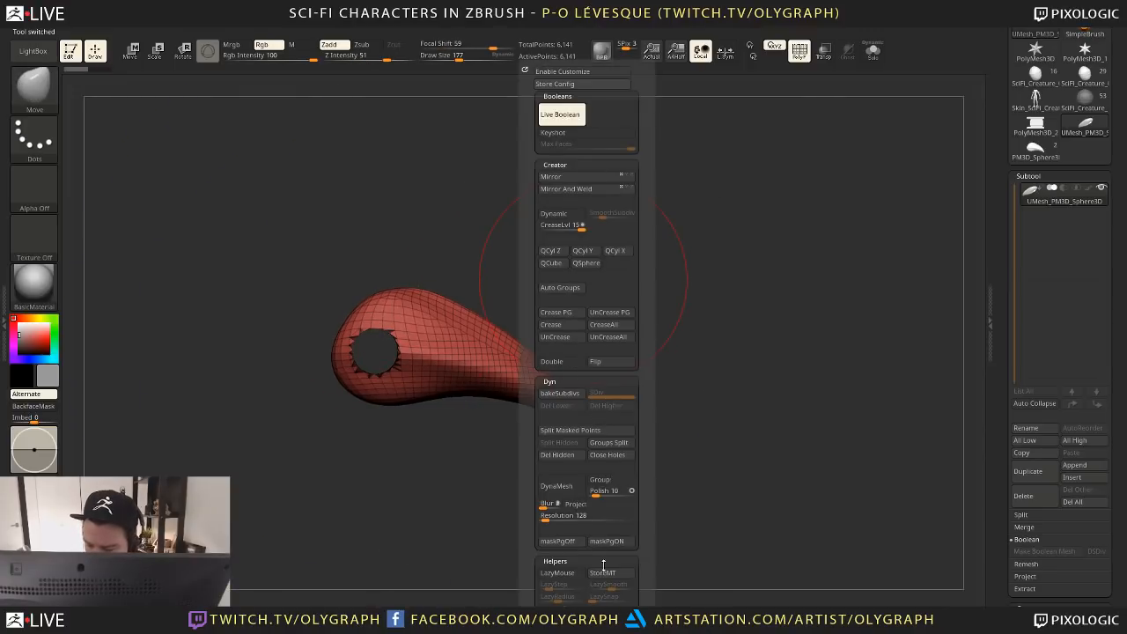
left_click_drag(504, 474, 642, 384)
key("space")
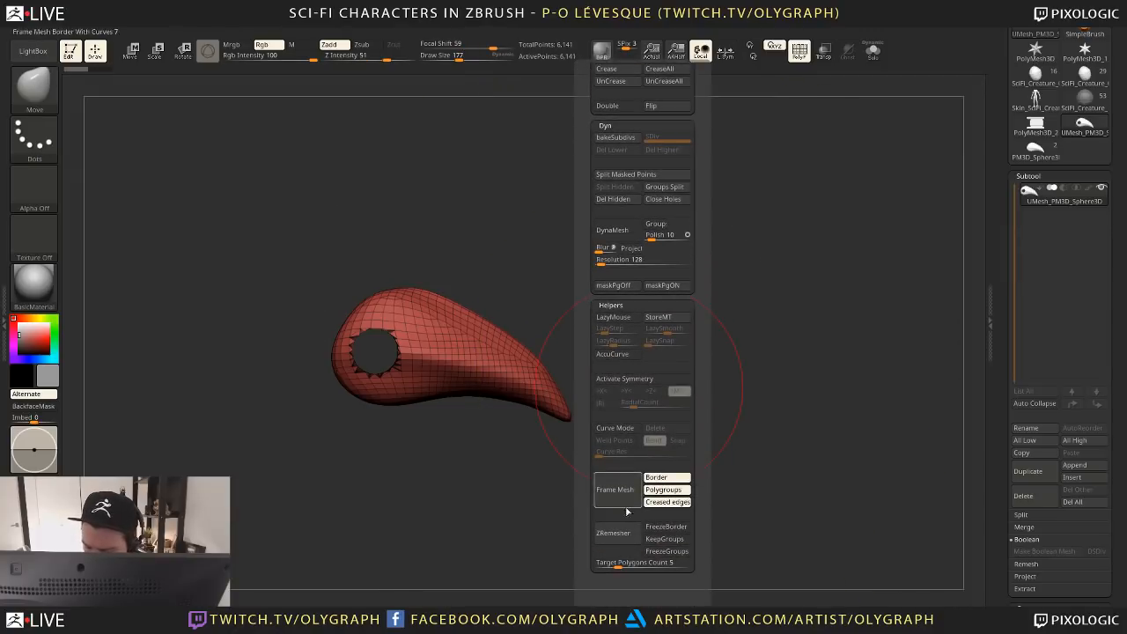
key("shift+d")
key("d")
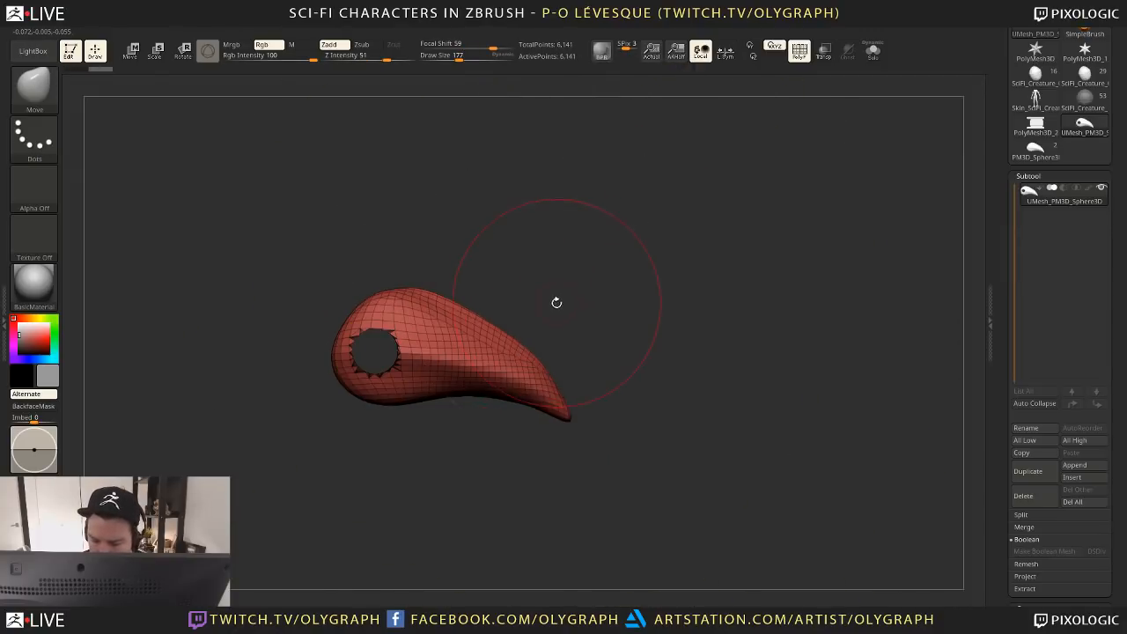
key("space")
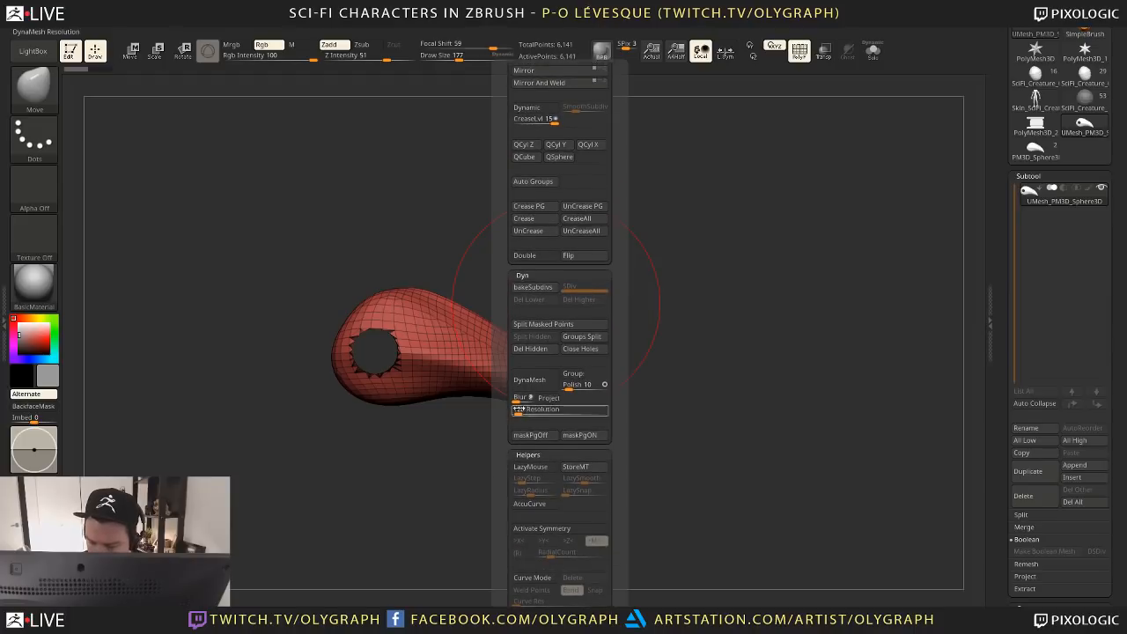
left_click(529, 379)
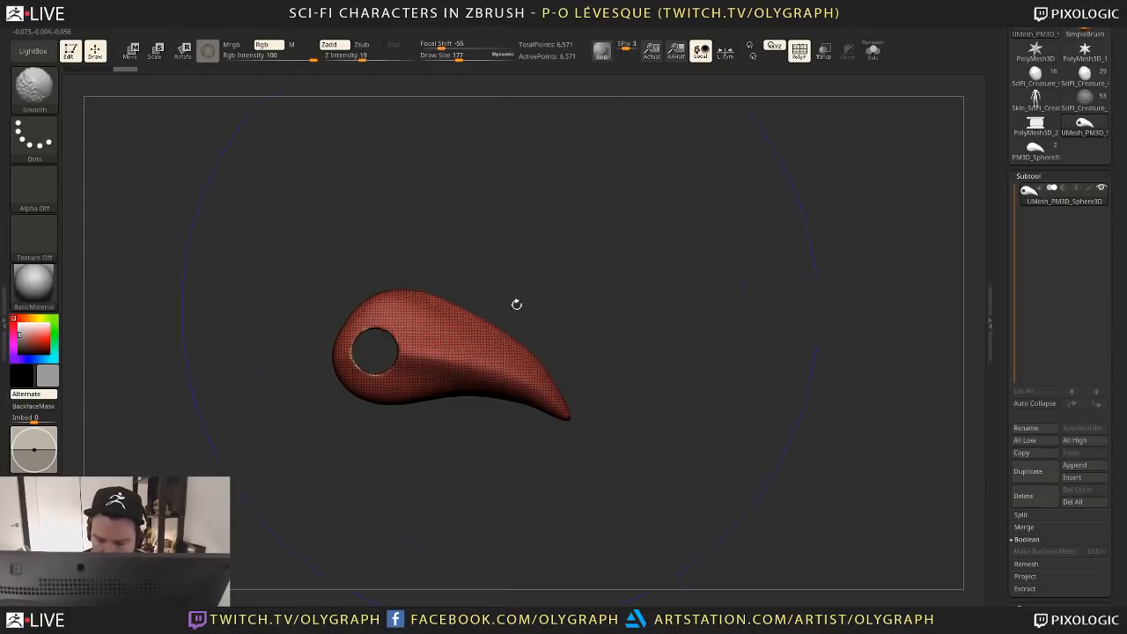
key("shift+f")
mouse_move(572, 278)
left_mouse_down()
mouse_move(566, 302)
mouse_move(639, 315)
mouse_move(612, 307)
left_mouse_up()
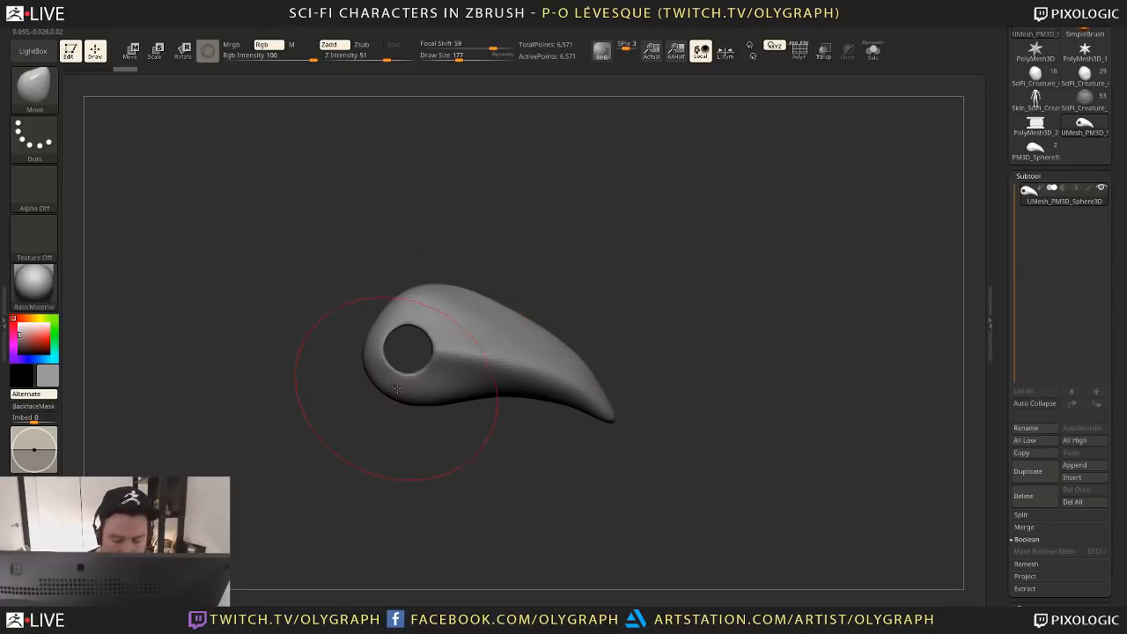
mouse_move(397, 389)
left_mouse_down()
mouse_move(370, 398)
mouse_move(360, 437)
left_mouse_up()
left_click_drag(404, 306, 370, 257)
key("ctrl+z")
key("ctrl+z")
Mask a square around the hole and pull pointed spikes out of the wide end's upper edge with the Move brush
mouse_move(389, 299)
left_mouse_down("ctrl")
mouse_move(423, 332)
mouse_move(442, 381)
mouse_move(368, 398)
mouse_move(362, 410)
left_mouse_up("ctrl")
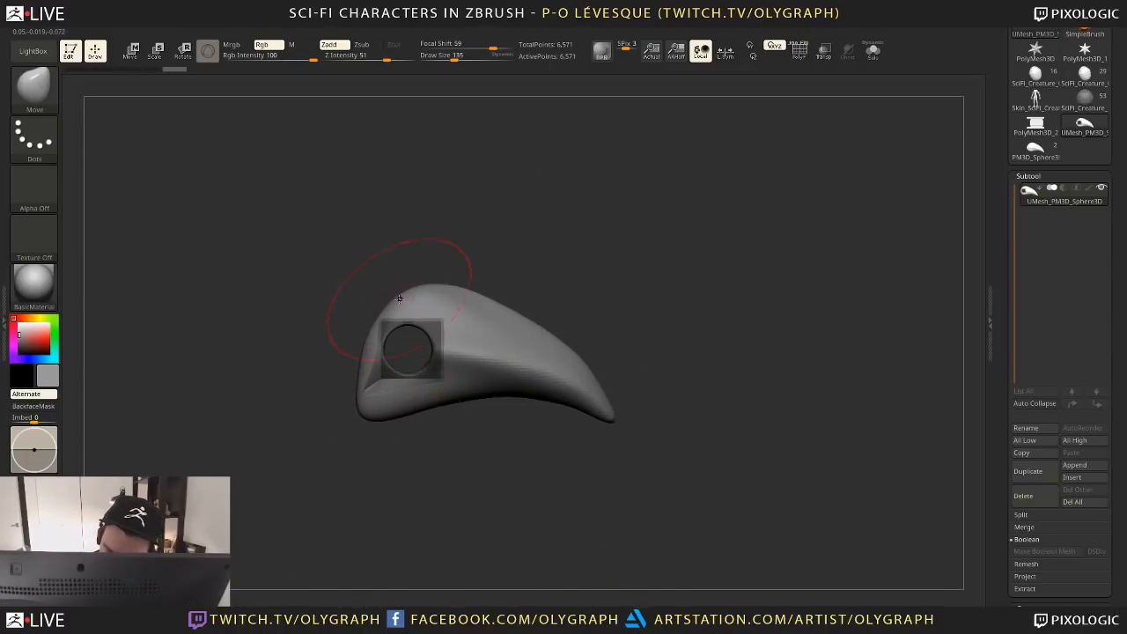
left_click_drag(399, 299, 338, 245)
key("s")
mouse_move(394, 283)
left_mouse_down()
mouse_move(375, 282)
mouse_move(441, 241)
left_mouse_up()
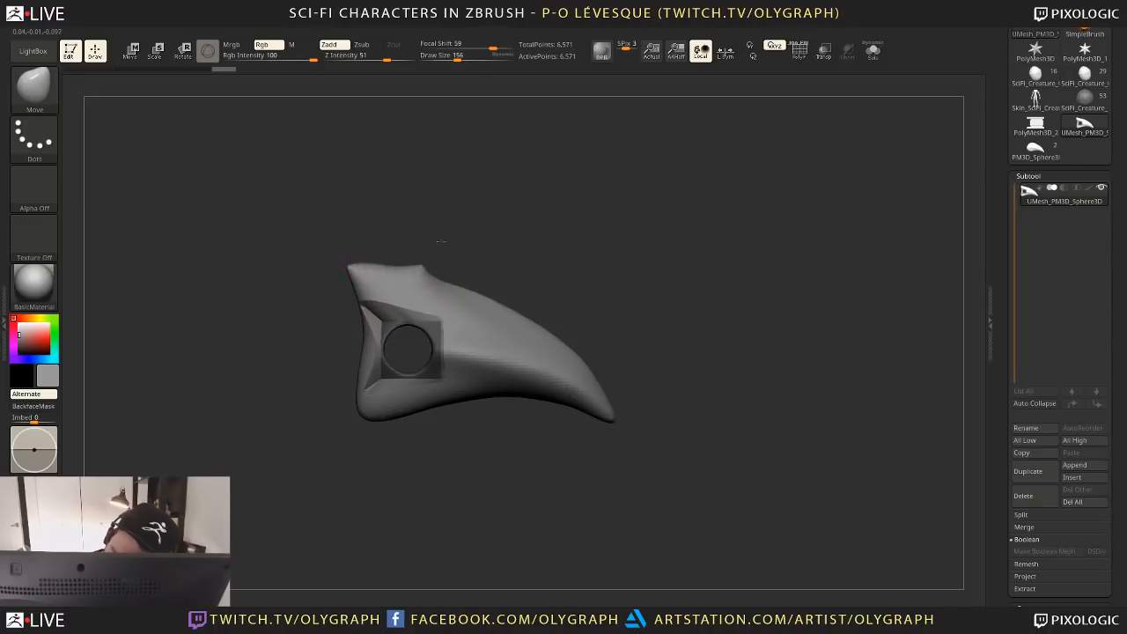
left_click_drag(476, 276, 444, 215)
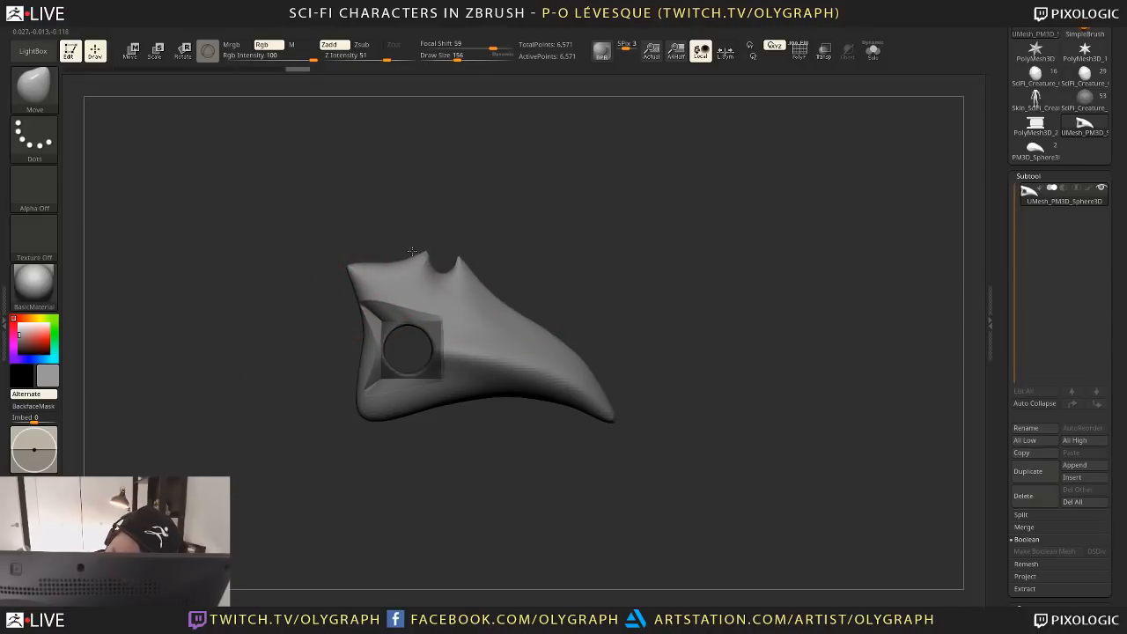
left_click_drag(412, 251, 397, 244)
Pull the wide end's rear and lower edges into spikes with a smaller Move brush, and clear the mask around the hole
key("s")
left_click_drag(378, 304, 356, 304)
left_click_drag(356, 304, 309, 361)
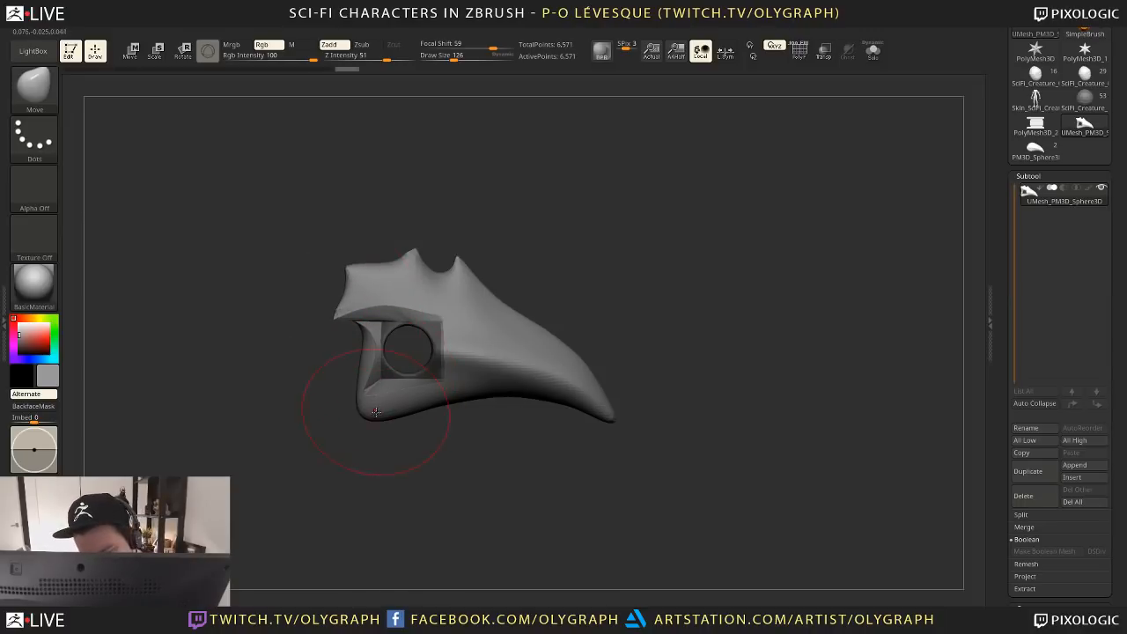
left_click_drag(351, 416, 316, 414)
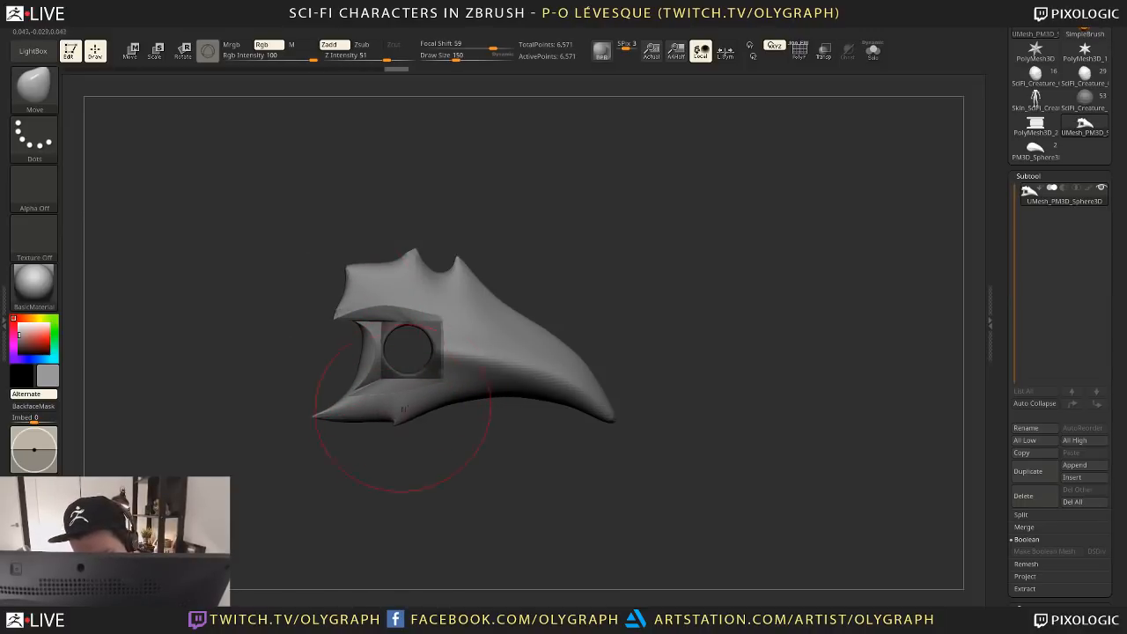
left_click_drag(404, 408, 405, 418)
mouse_move(503, 433)
left_mouse_down()
mouse_move(408, 443)
mouse_move(445, 473)
mouse_move(487, 469)
left_mouse_up()
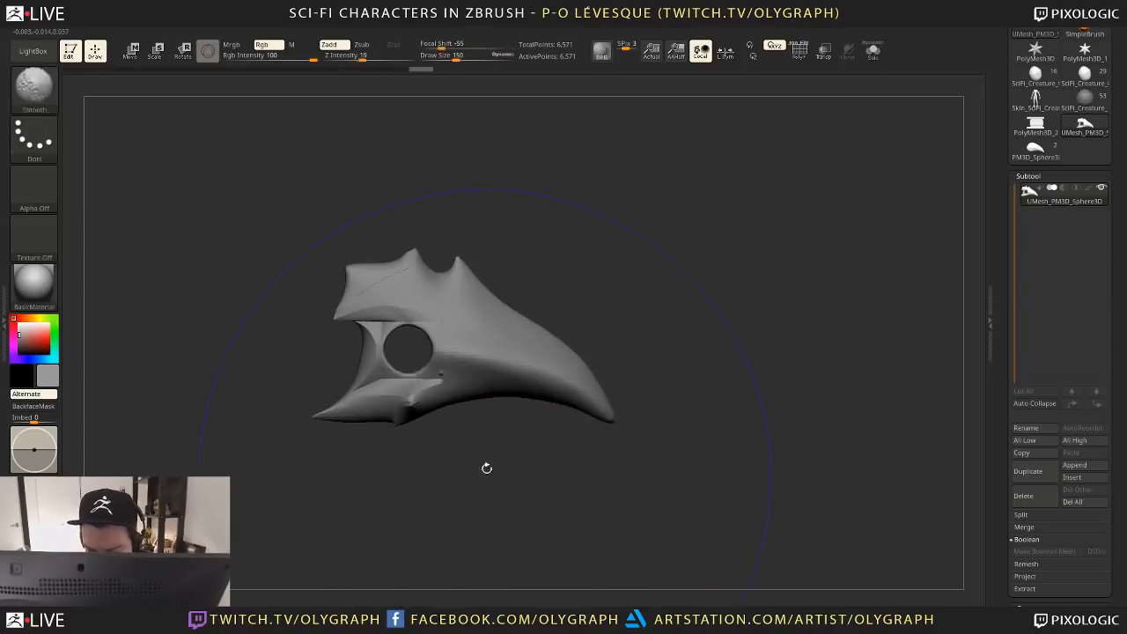
key("space")
left_click(543, 182)
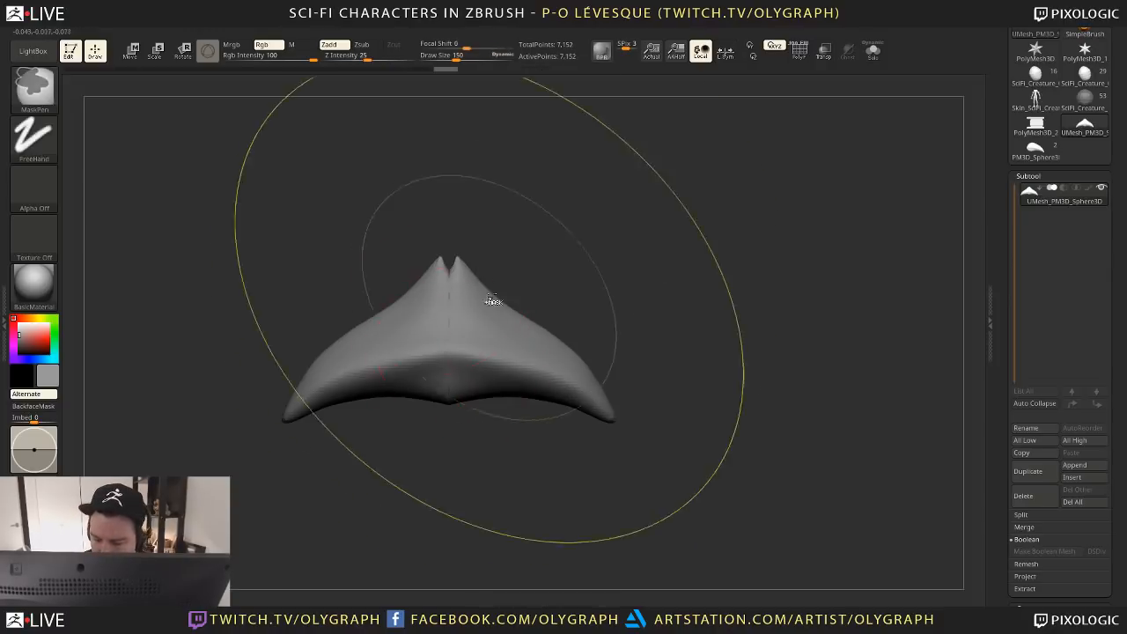
key("ctrl+z")
Mirror and weld the piece across its thickness so both sides carry the spiked shape
left_click_drag(577, 252, 537, 254)
key("space")
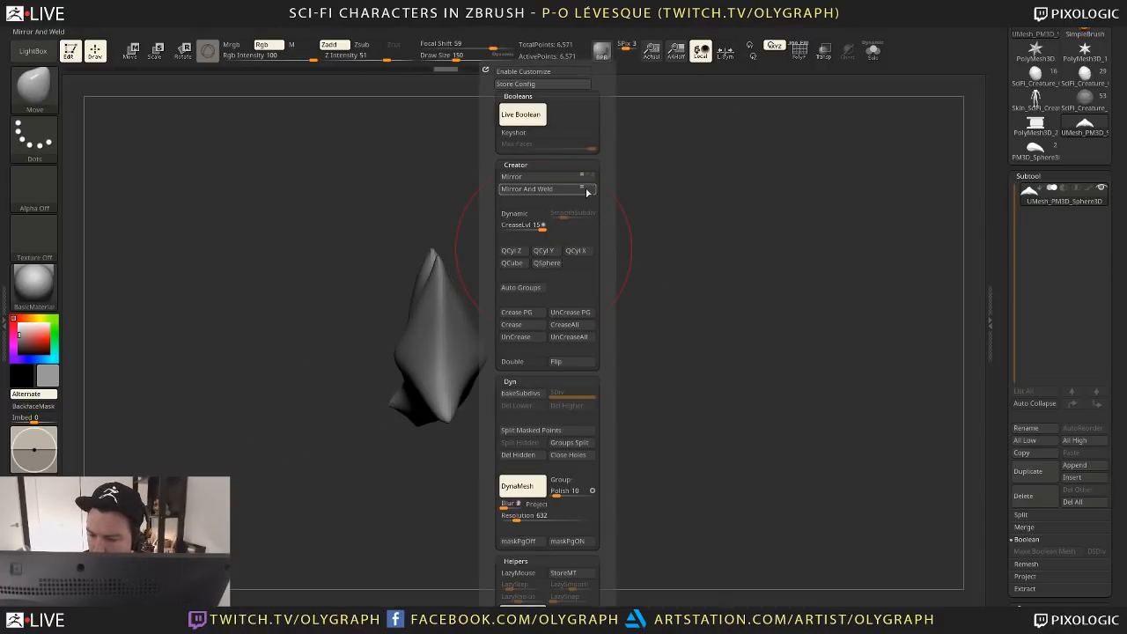
left_click(562, 191)
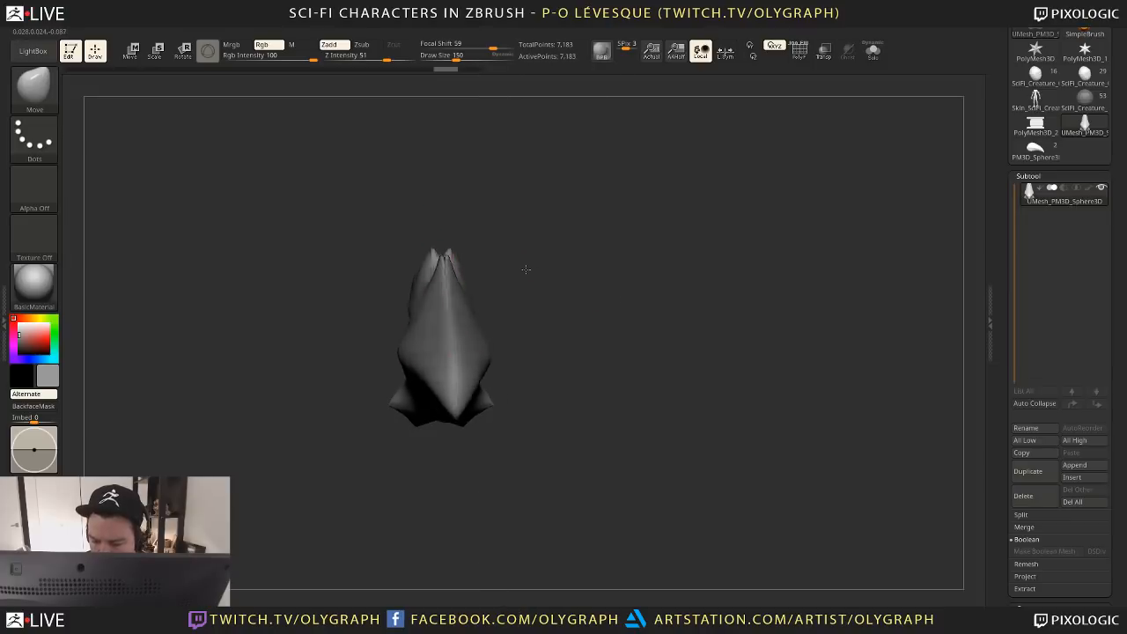
left_click_drag(526, 268, 512, 246)
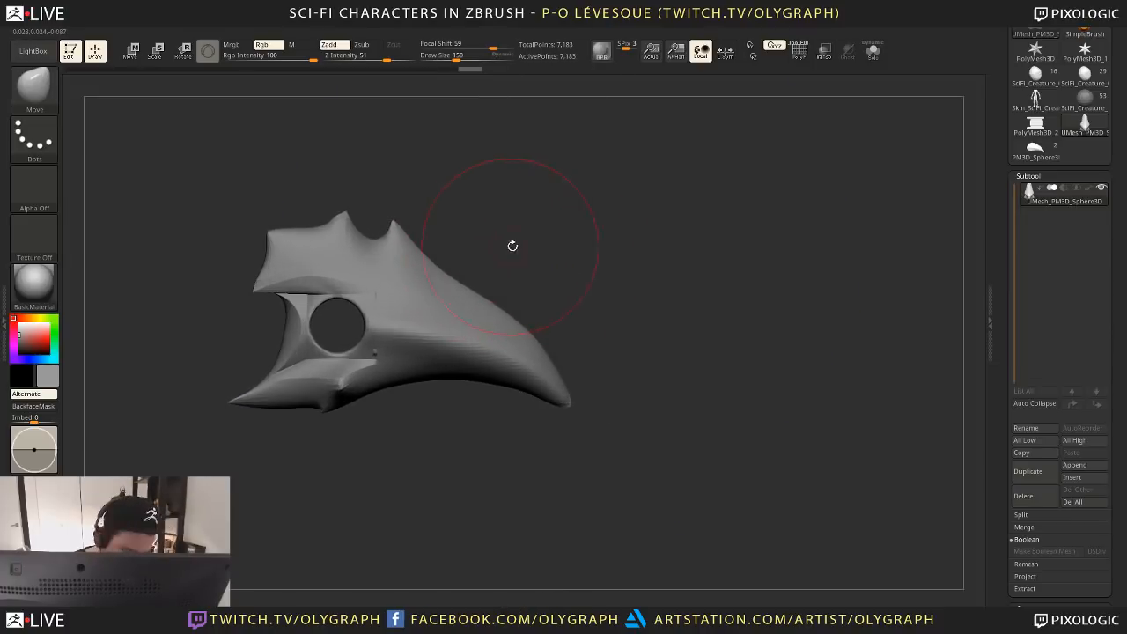
Carve grooves from the upper spikes to the claw's tip using the Orb_Cracks brush at draw size 10
key("b")
left_click(514, 250)
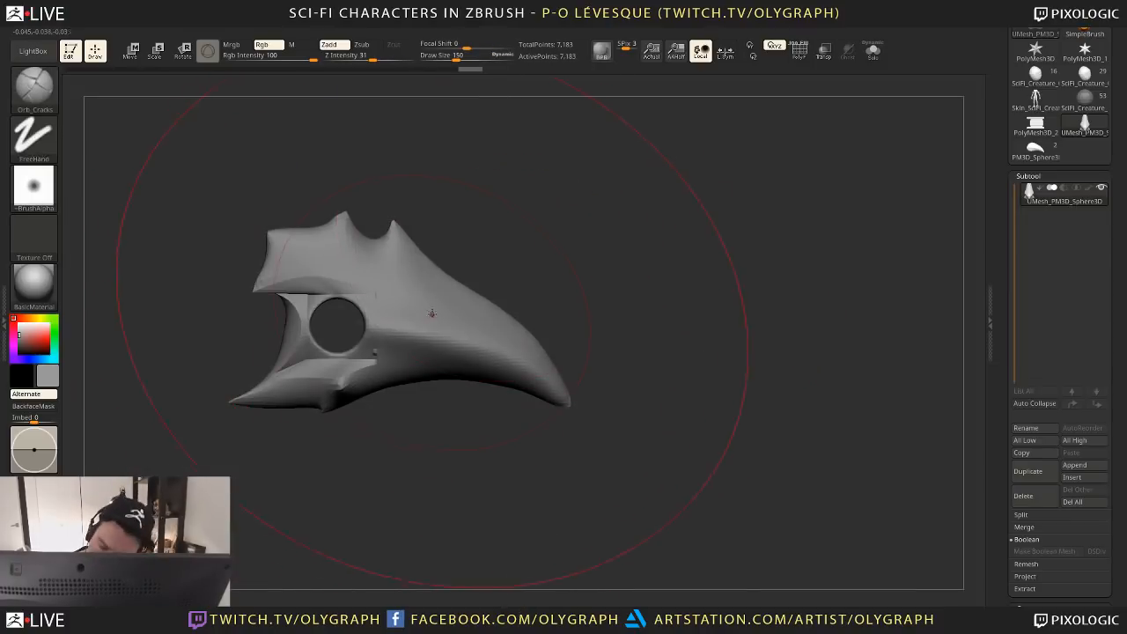
key("s")
left_click_drag(432, 313, 409, 313)
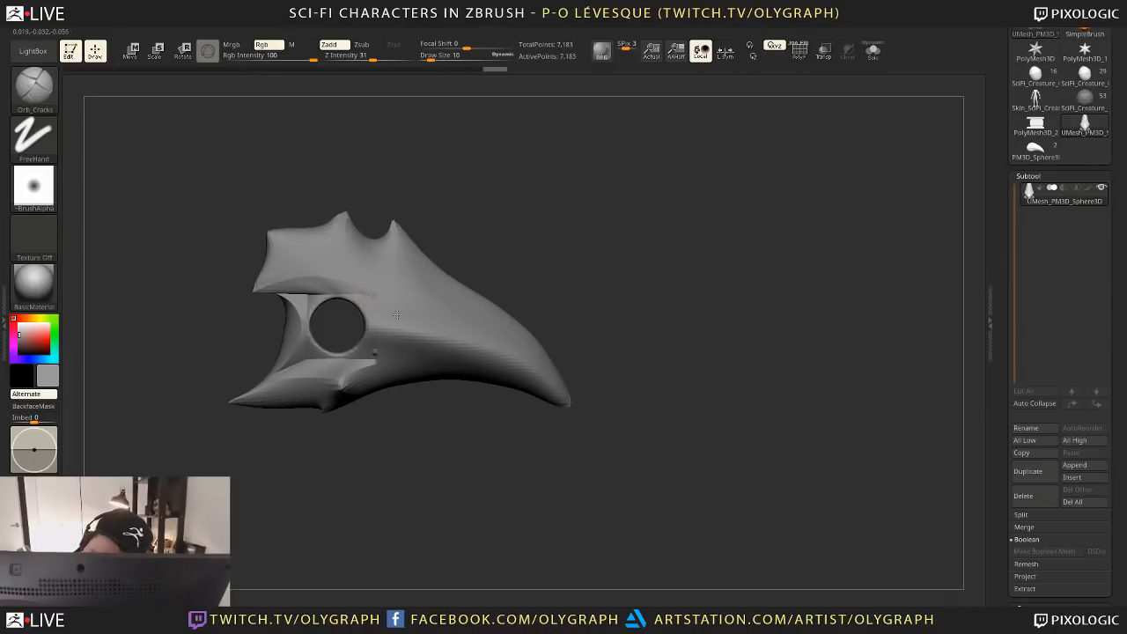
key("ctrl+z")
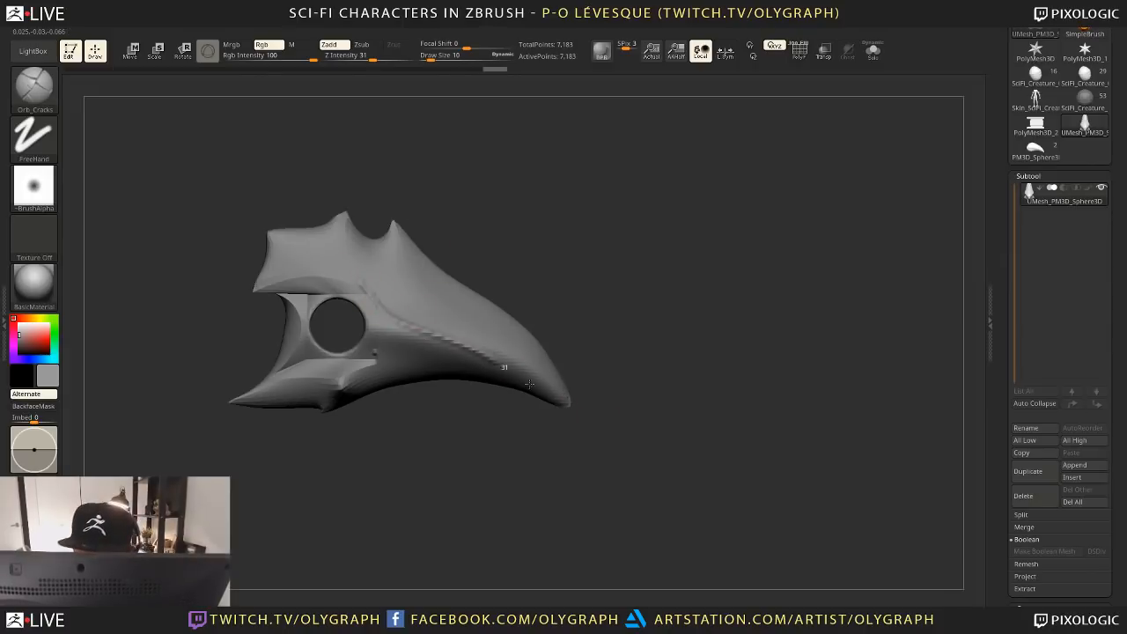
key("ctrl+z")
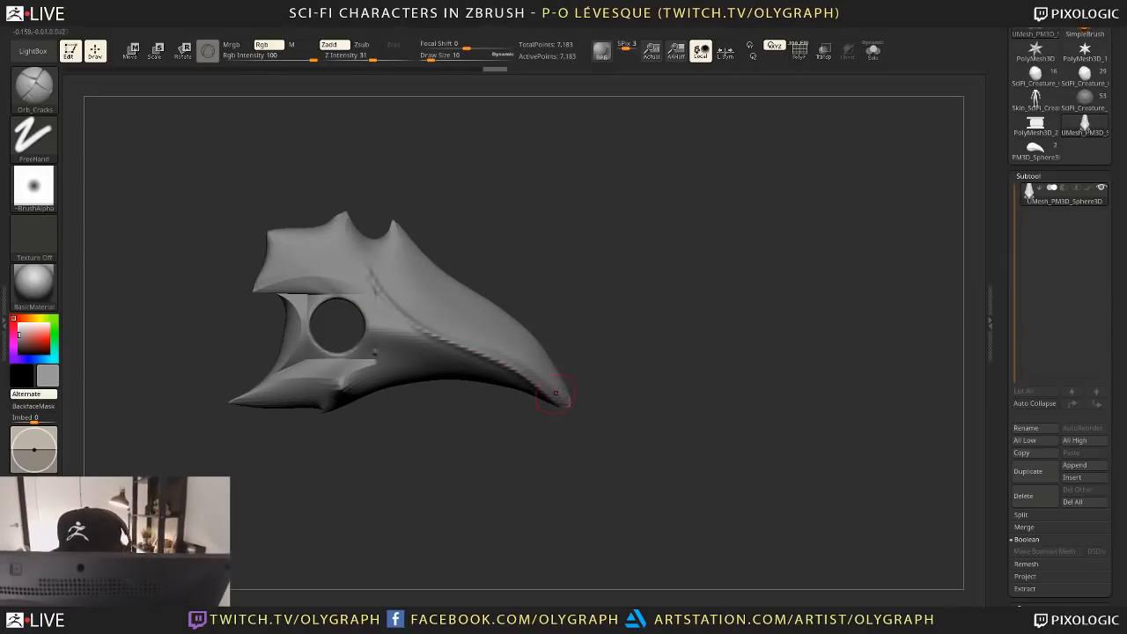
left_click_drag(556, 393, 394, 285)
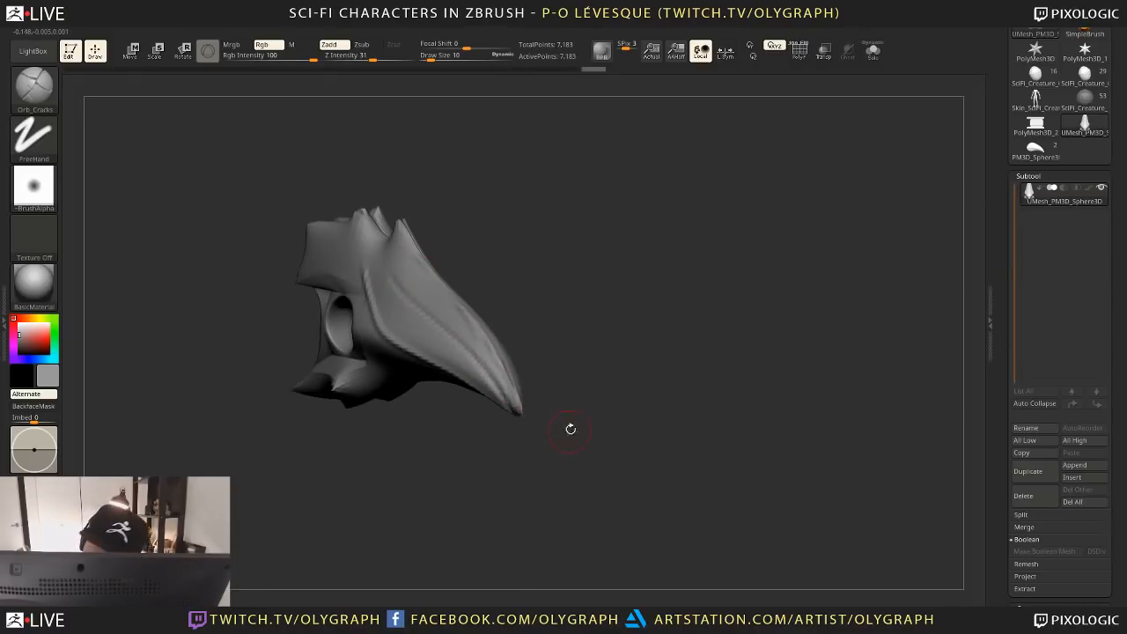
Reshape the claw's front with a large Move brush, bending its back and drawing the tip out longer and thinner
mouse_move(570, 429)
left_mouse_down("shift")
mouse_move(594, 327)
mouse_move(529, 349)
mouse_move(513, 376)
mouse_move(525, 381)
left_mouse_up("shift")
key("b")
key("m")
key("v")
key("s")
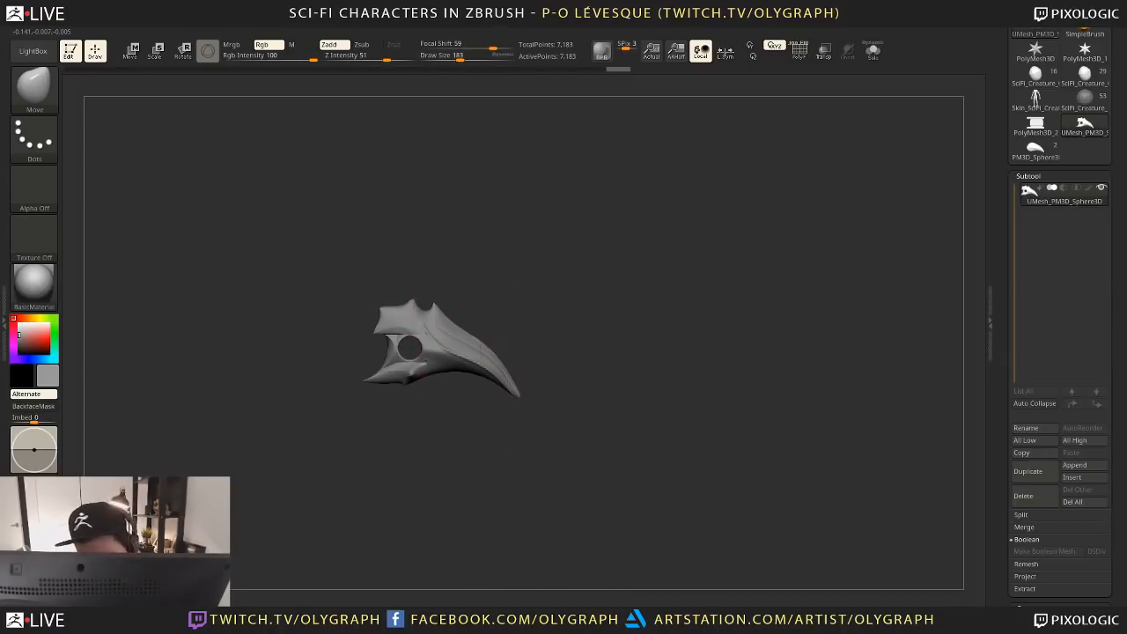
left_click_drag(481, 348, 516, 349)
key("s")
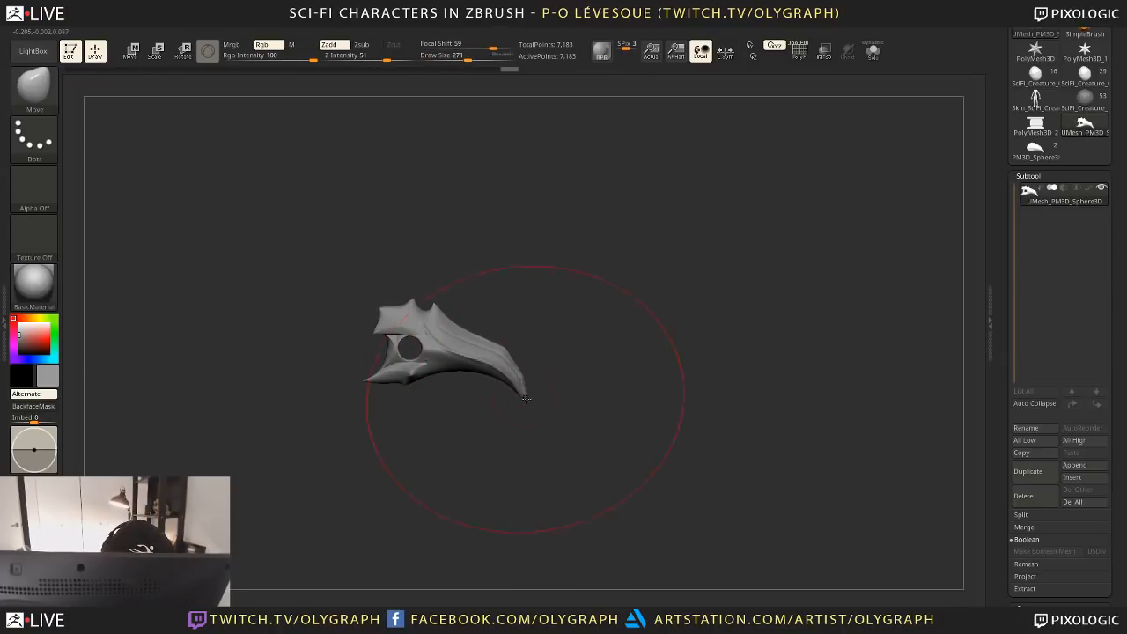
key("s")
mouse_move(513, 333)
left_mouse_down()
mouse_move(501, 332)
mouse_move(529, 308)
mouse_move(440, 437)
mouse_move(457, 408)
left_mouse_up()
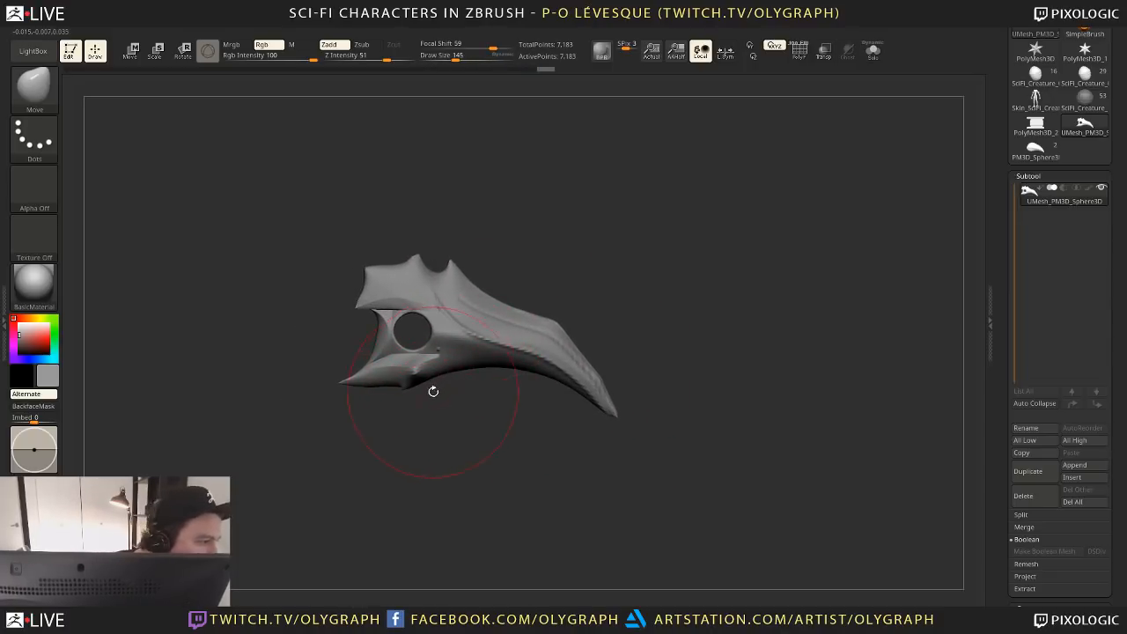
Subdivide the claw mesh once
right_click_drag(409, 395, 440, 408, "ctrl")
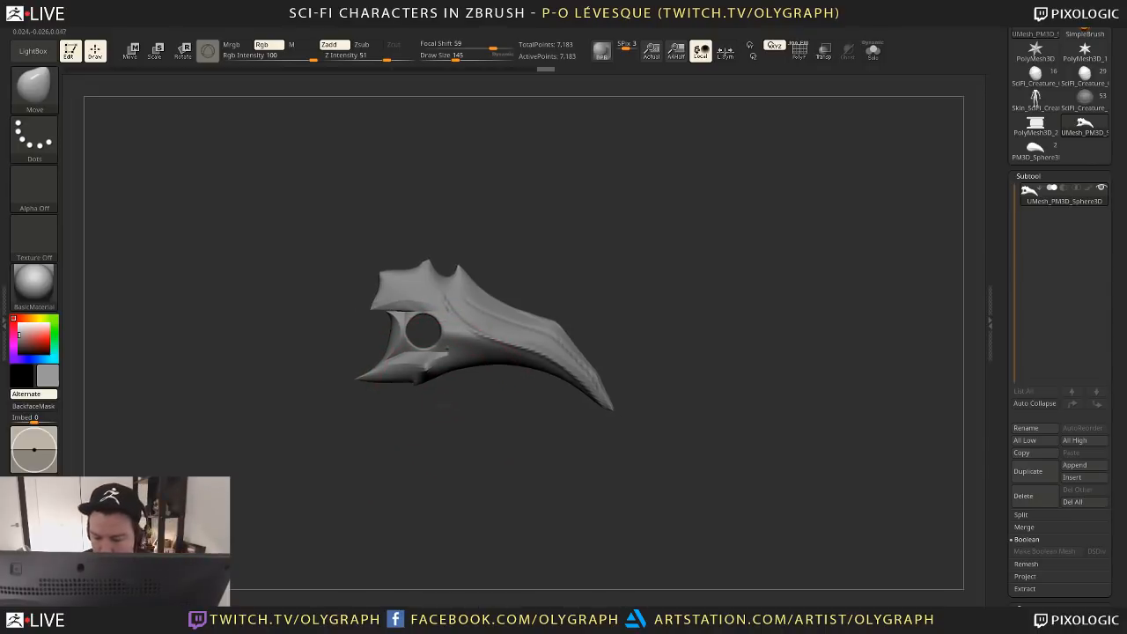
key("s")
left_click_drag(446, 410, 436, 409)
key("s")
mouse_move(440, 414)
right_mouse_down("ctrl")
mouse_move(437, 428)
mouse_move(484, 438)
mouse_move(457, 458)
right_mouse_up("ctrl")
key("ctrl+d")
Sharpen the long grooves along the claw's side with the Orb_Cracks brush, reducing the draw size to 7
key("bracketleft")
key("bracketleft")
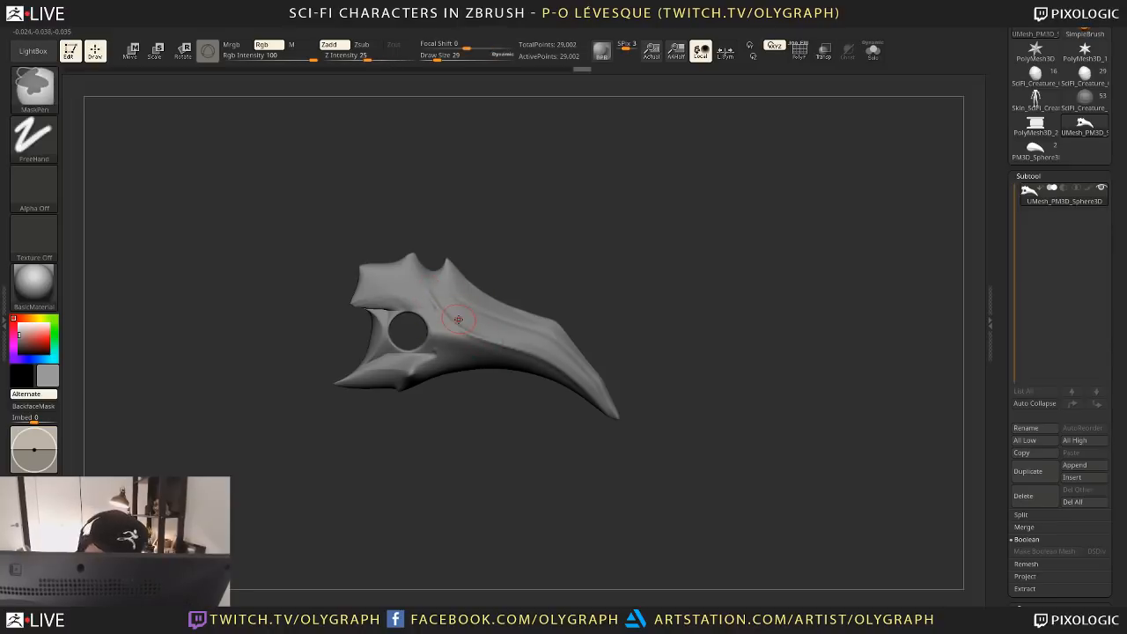
key("b")
key("o")
key("r")
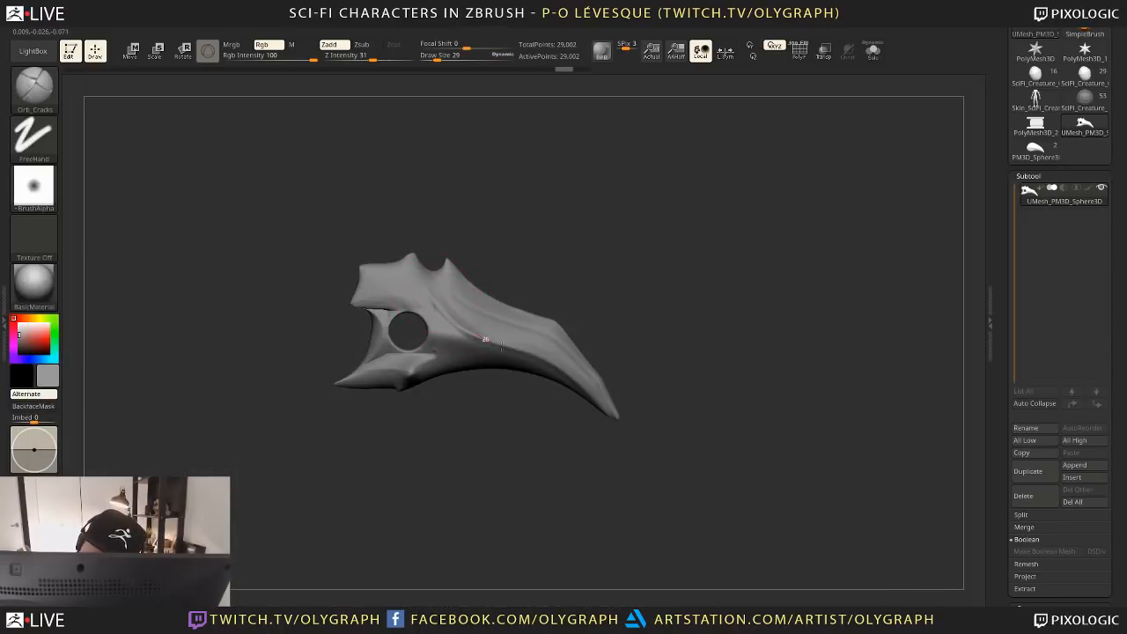
key("bracketleft")
key("bracketleft")
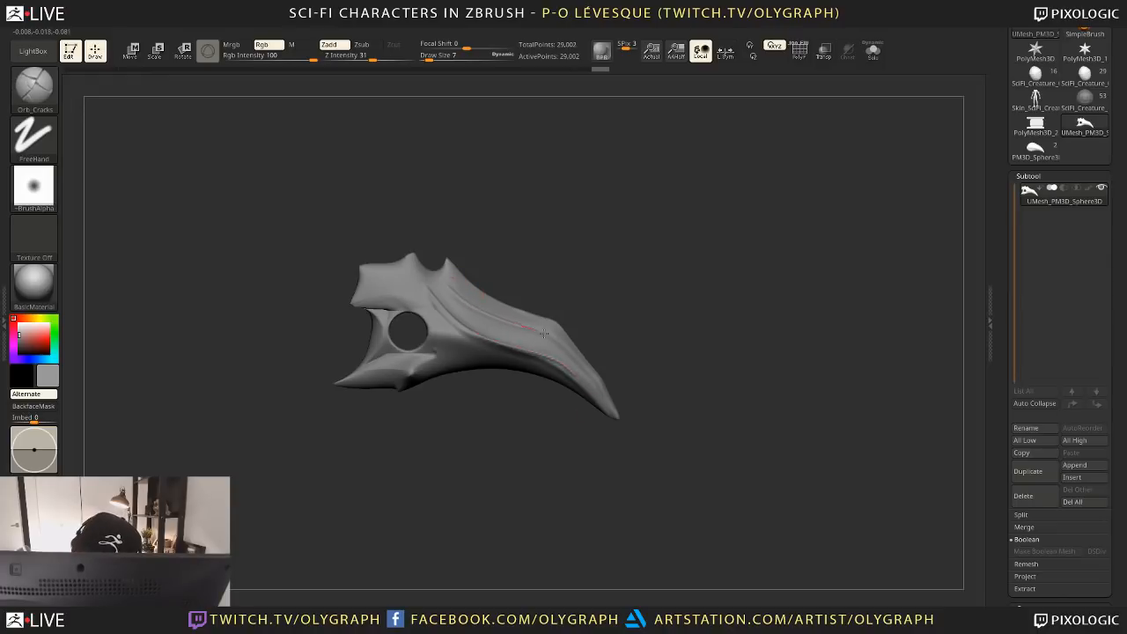
Carve a groove from below the round hole along the claw's lower edge with the Orb_Cracks brush at draw size 10
left_click_drag(572, 326, 420, 358)
left_click_drag(520, 367, 556, 377)
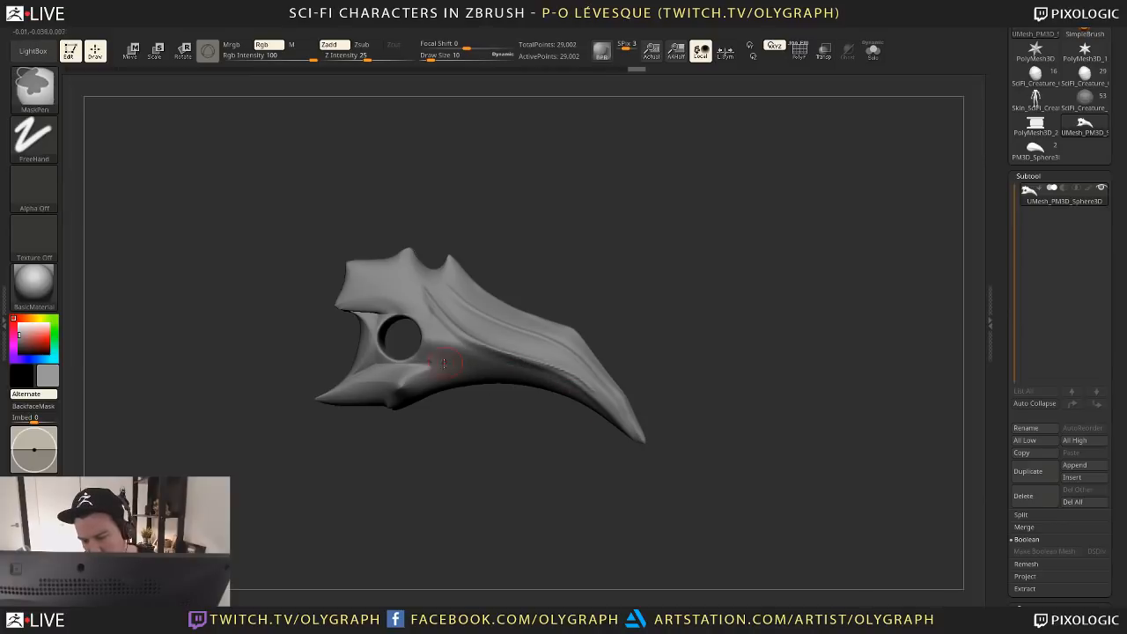
left_click_drag(425, 362, 484, 358)
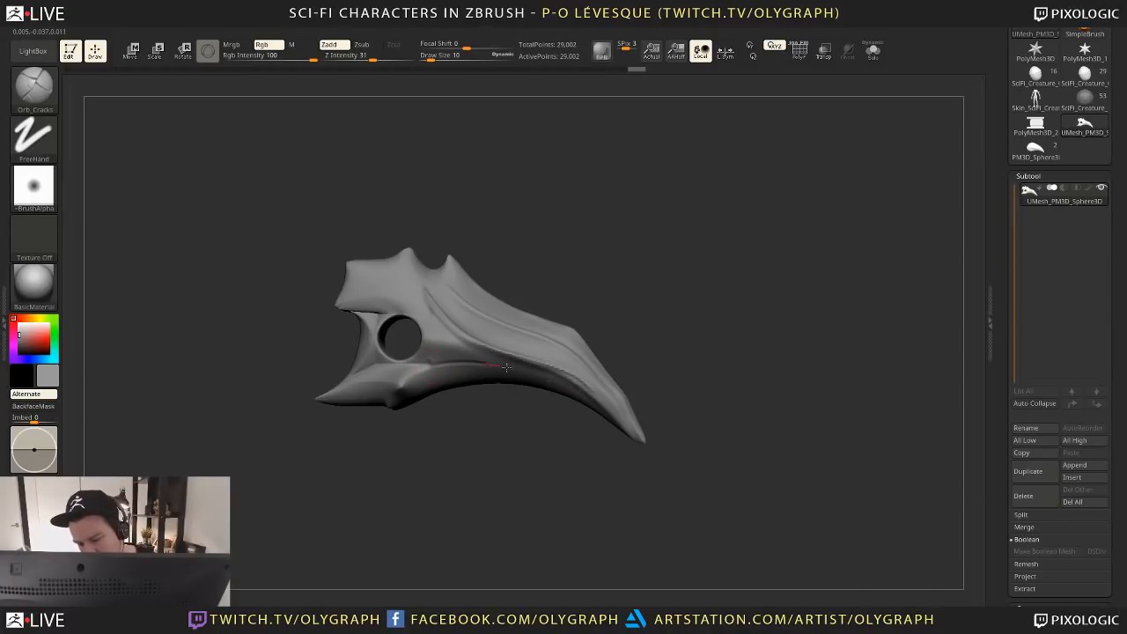
left_click_drag(484, 455, 474, 354, "alt")
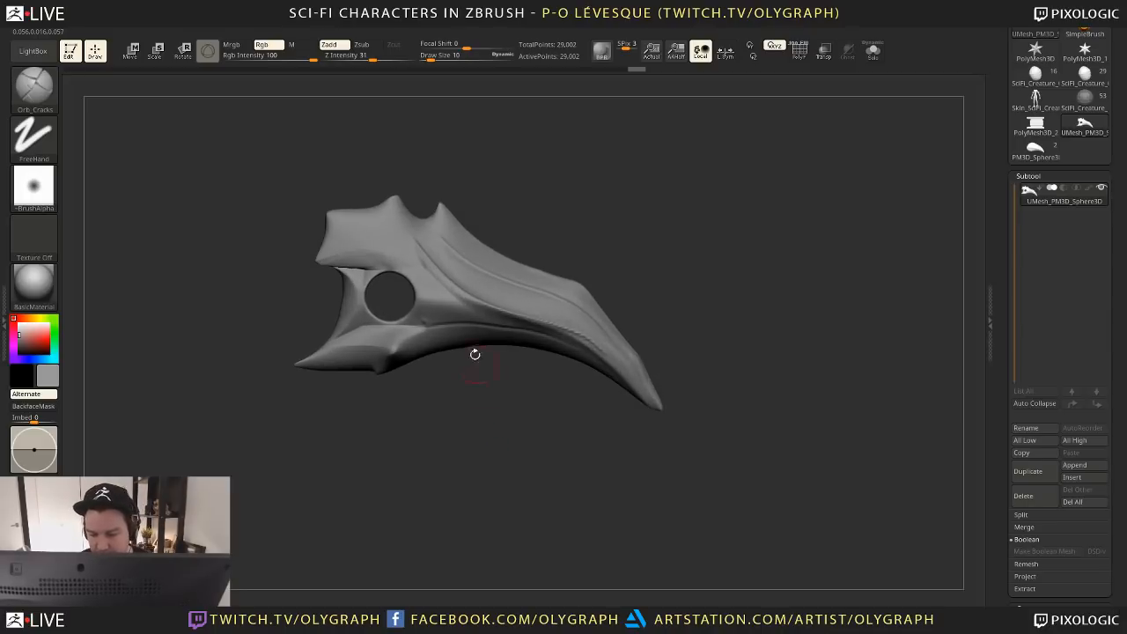
Carve finer creases into the claw's rear upper spikes with the Orb_Cracks brush at draw size 6
key("s")
left_click(421, 266)
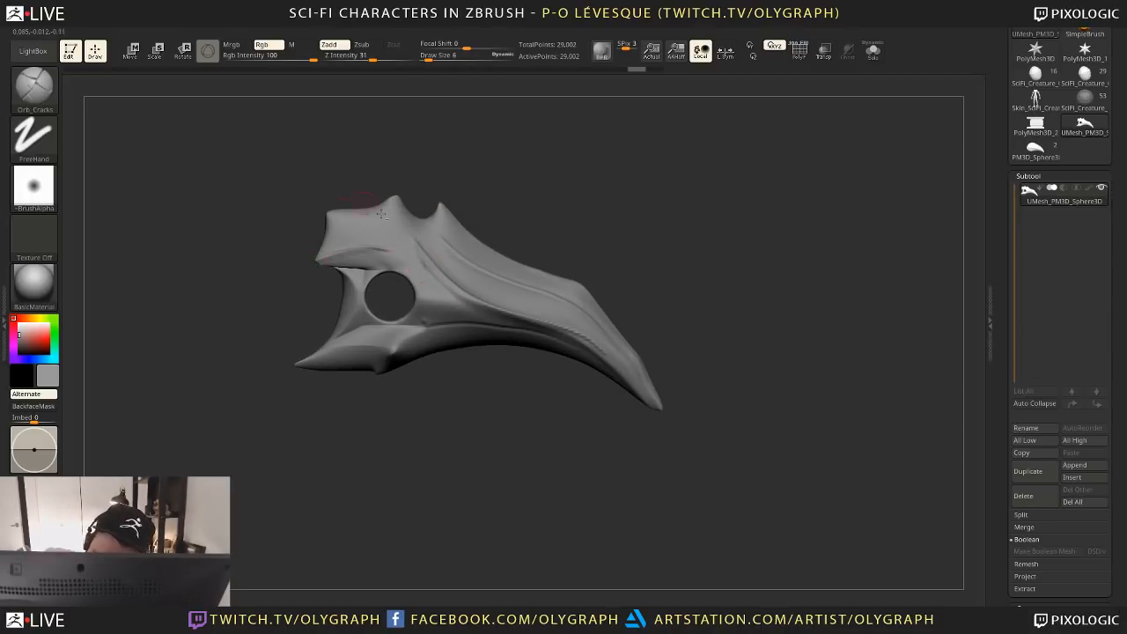
left_click_drag(480, 214, 364, 214, "alt")
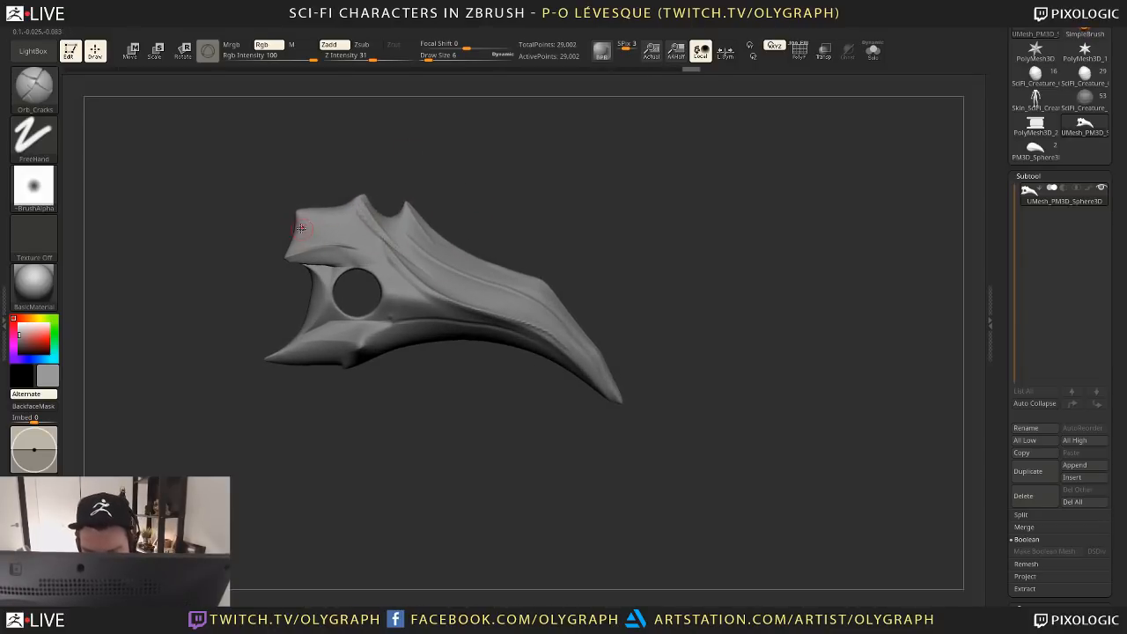
mouse_move(388, 193)
left_mouse_down("alt")
mouse_move(501, 161)
mouse_move(422, 232)
left_mouse_up("alt")
key("shift")
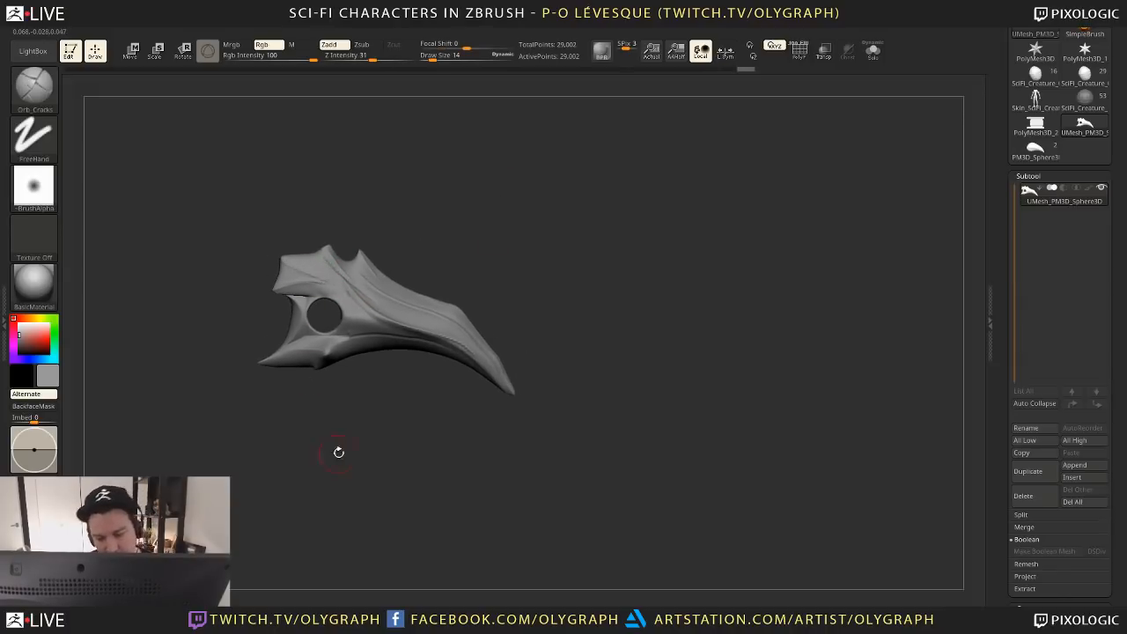
Flatten the rim around the claw's round hole with the TrimDynamic brush, reducing the draw size to 11
mouse_move(337, 453)
left_mouse_down()
mouse_move(305, 415)
mouse_move(402, 405)
mouse_move(418, 485)
mouse_move(471, 481)
mouse_move(406, 505)
mouse_move(437, 433)
mouse_move(395, 446)
mouse_move(385, 405)
mouse_move(394, 418)
mouse_move(377, 415)
mouse_move(416, 464)
mouse_move(489, 449)
left_mouse_up()
key("b")
left_click(465, 528)
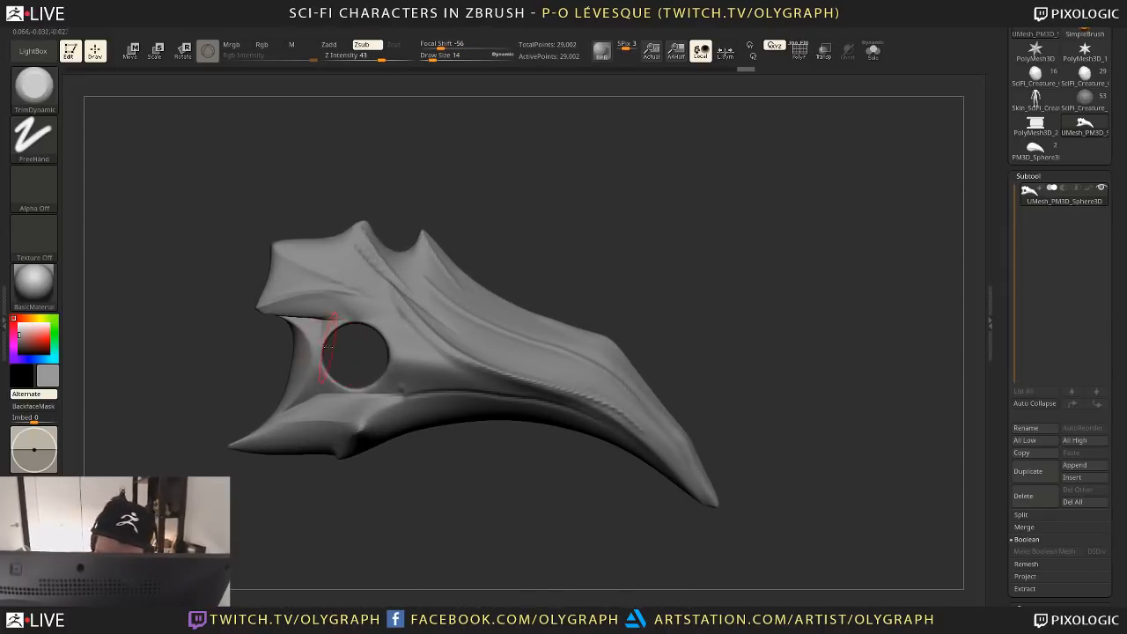
key("bracketright")
left_click_drag(347, 355, 322, 352)
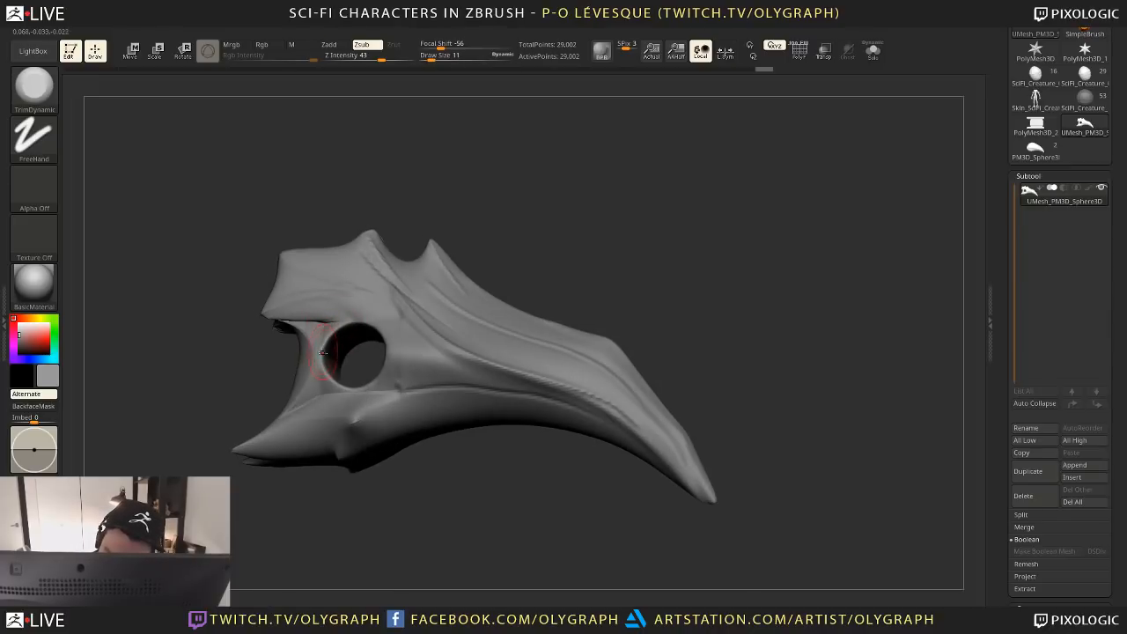
left_click_drag(419, 484, 382, 330)
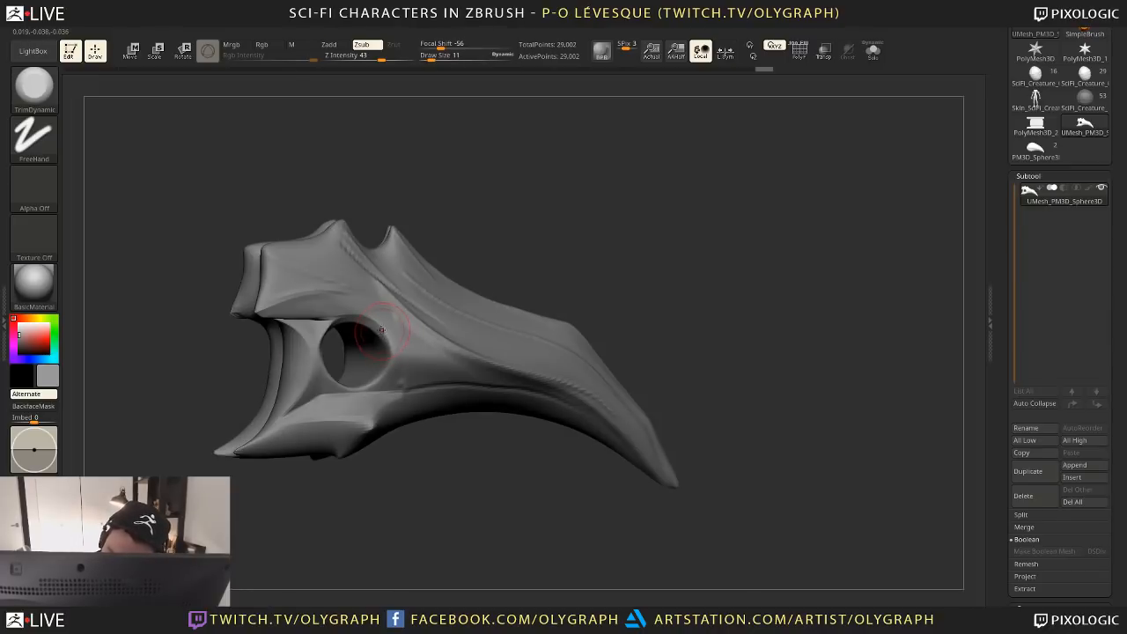
left_click_drag(439, 269, 366, 386)
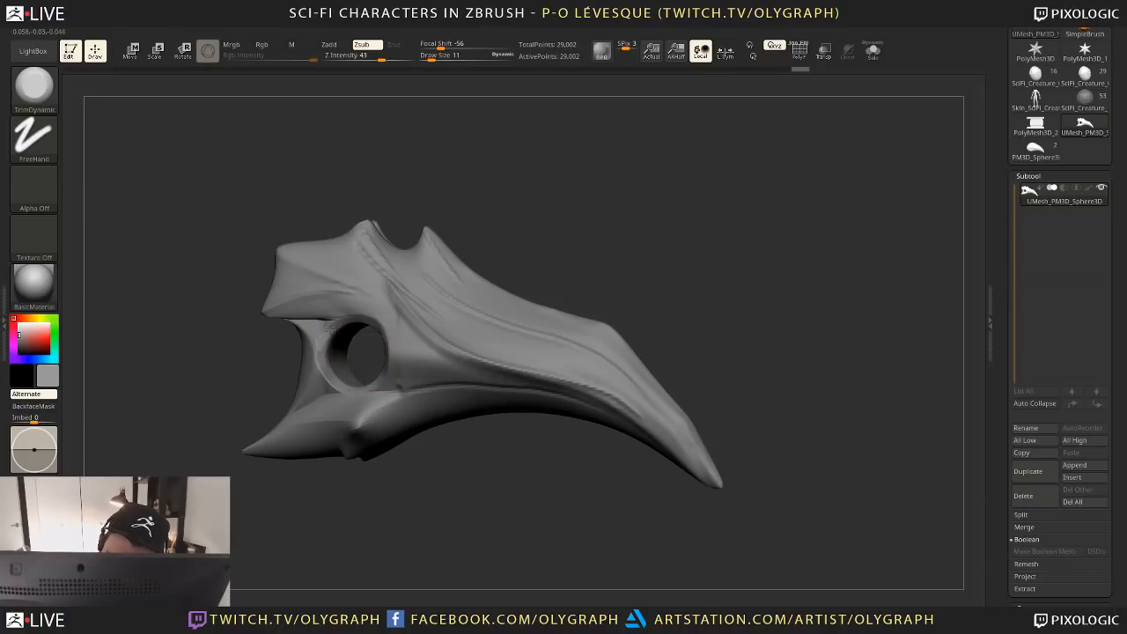
mouse_move(366, 516)
left_mouse_down()
mouse_move(383, 518)
mouse_move(329, 417)
mouse_move(266, 215)
left_mouse_up()
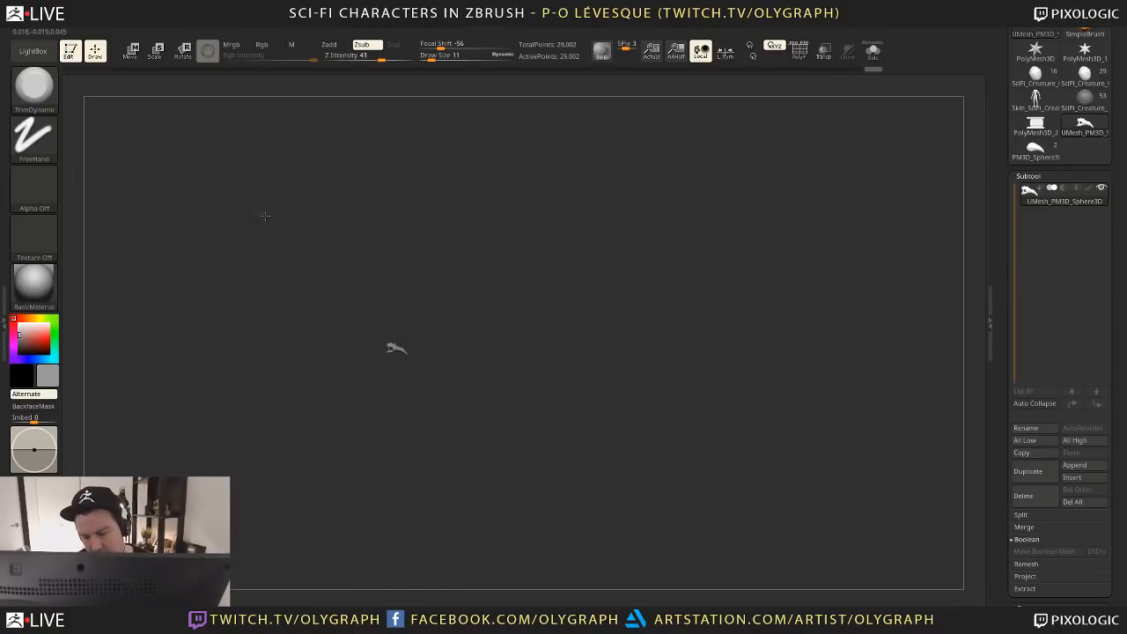
Append a Ring3D mesh as a new subtool and make it the active one
mouse_move(286, 351)
left_mouse_down("alt")
mouse_move(272, 468)
mouse_move(451, 479)
left_mouse_up("alt")
key("b")
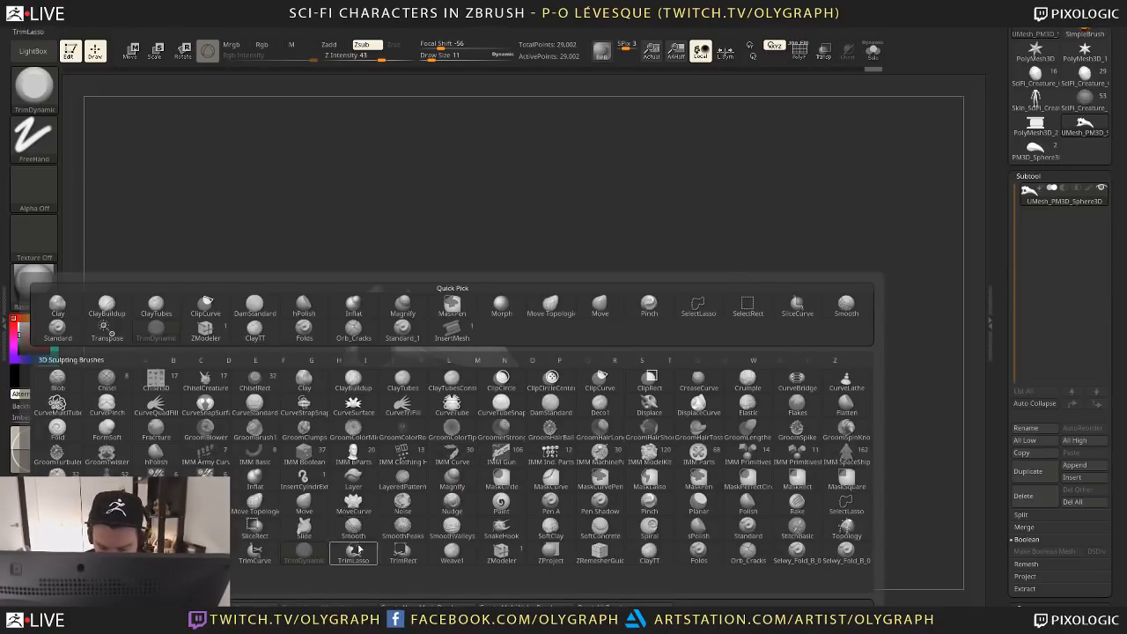
left_click(1076, 465)
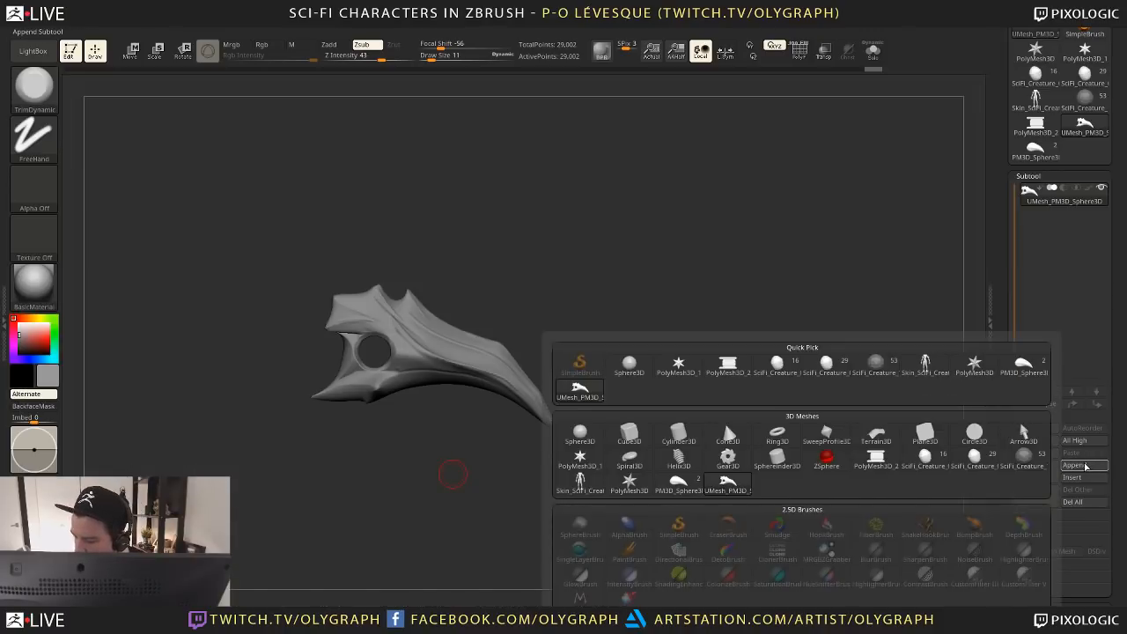
left_click(778, 433)
left_click(843, 408, "alt")
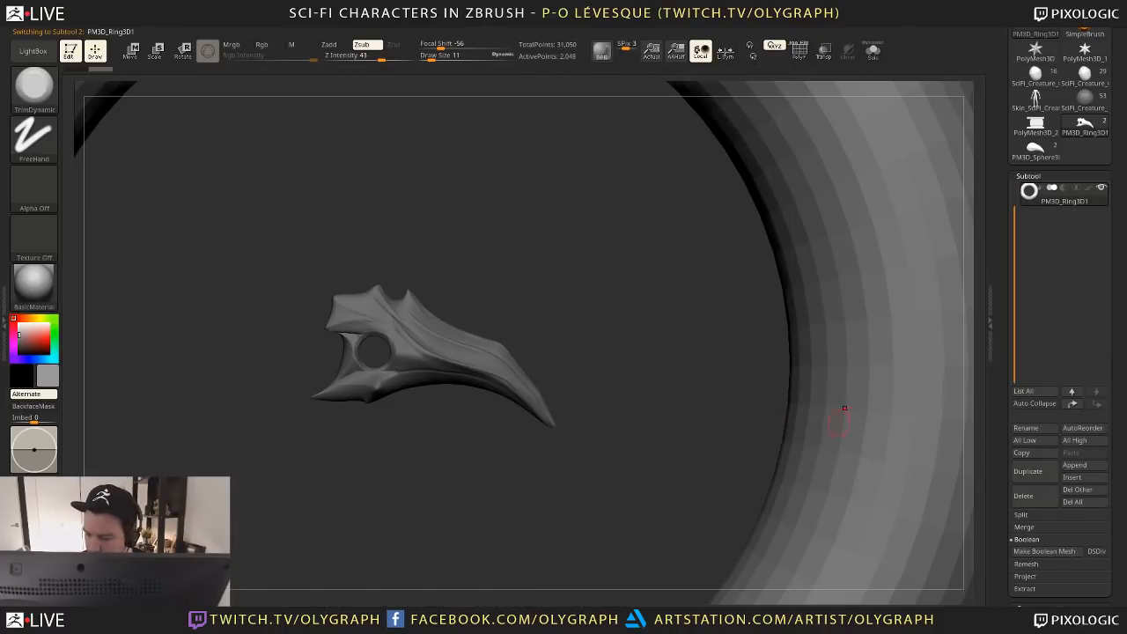
Scale the ring down to suit the claw and position it at the round hole in the claw's base
key("w")
left_click_drag(402, 365, 82, 430)
left_click_drag(402, 431, 351, 351)
left_click_drag(280, 355, 393, 302)
key("q")
mouse_move(574, 280)
left_mouse_down()
mouse_move(501, 304)
mouse_move(543, 357)
left_mouse_up()
key("w")
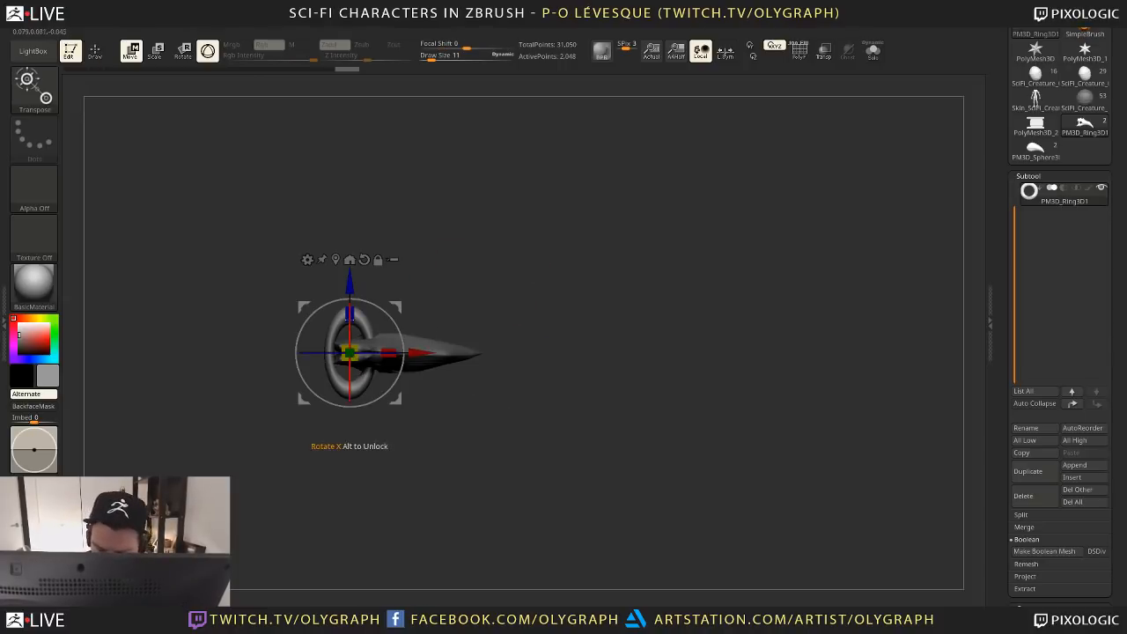
Scale the ring and reshape it with the Move brush to fit the notch at the claw's base
left_click_drag(350, 315, 351, 333)
key("q")
left_click_drag(528, 441, 423, 374)
key("b")
key("m")
key("v")
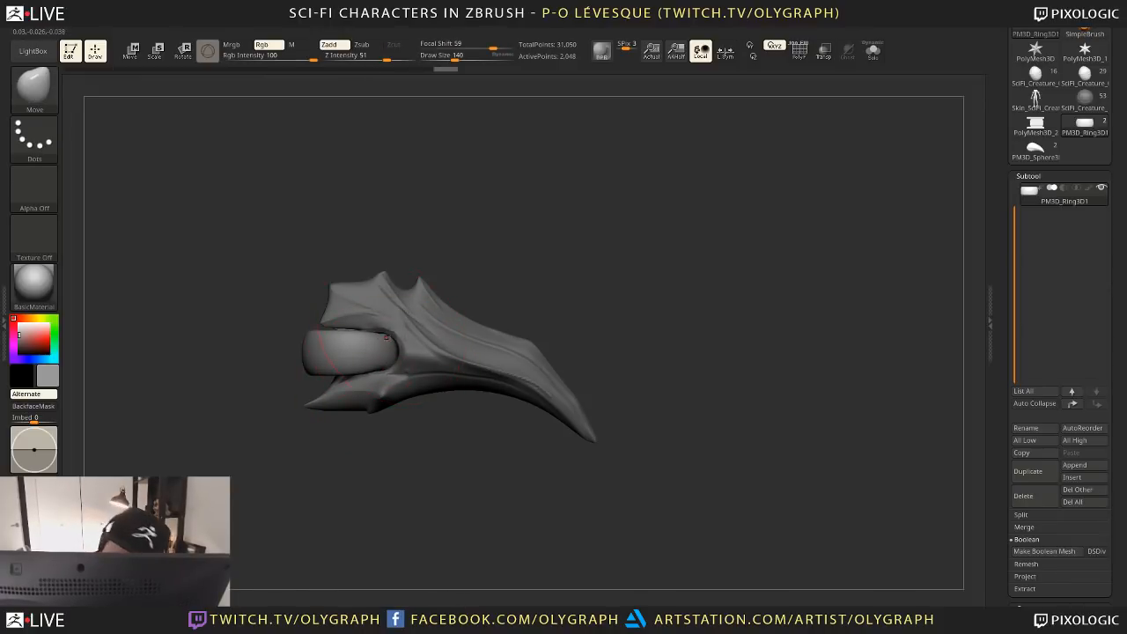
key("shift")
mouse_move(365, 448)
left_mouse_down()
mouse_move(432, 443)
mouse_move(377, 340)
left_mouse_up()
left_click_drag(529, 331, 514, 321)
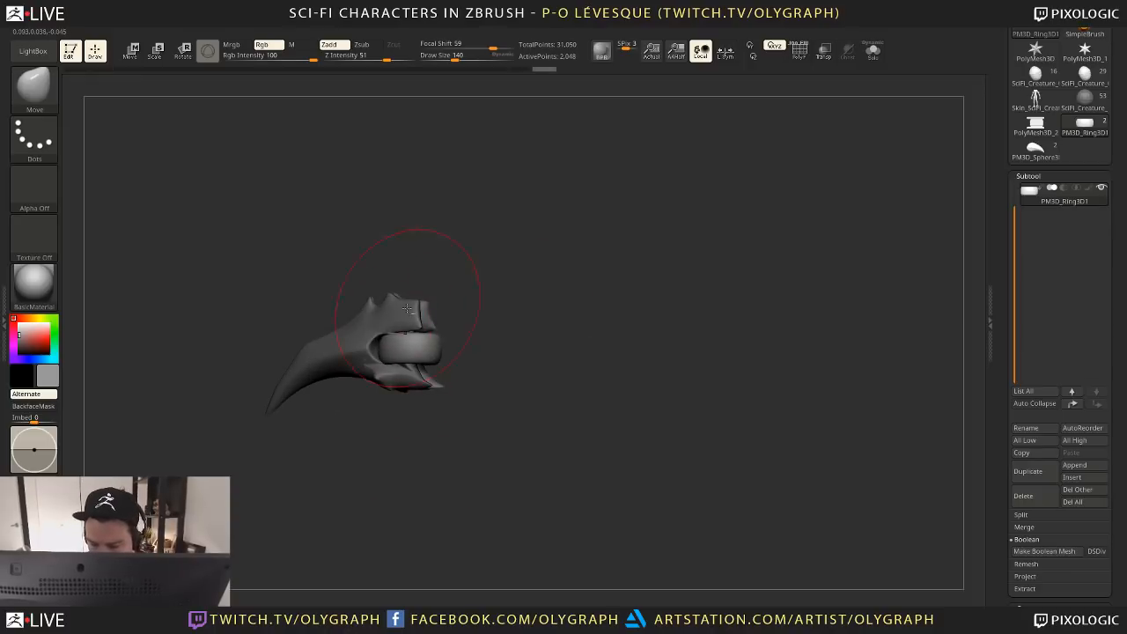
Delete the claw subtool's lower subdivision levels and apply Mirror And Weld to it
left_click(407, 308, "alt")
key("space")
left_click(431, 189)
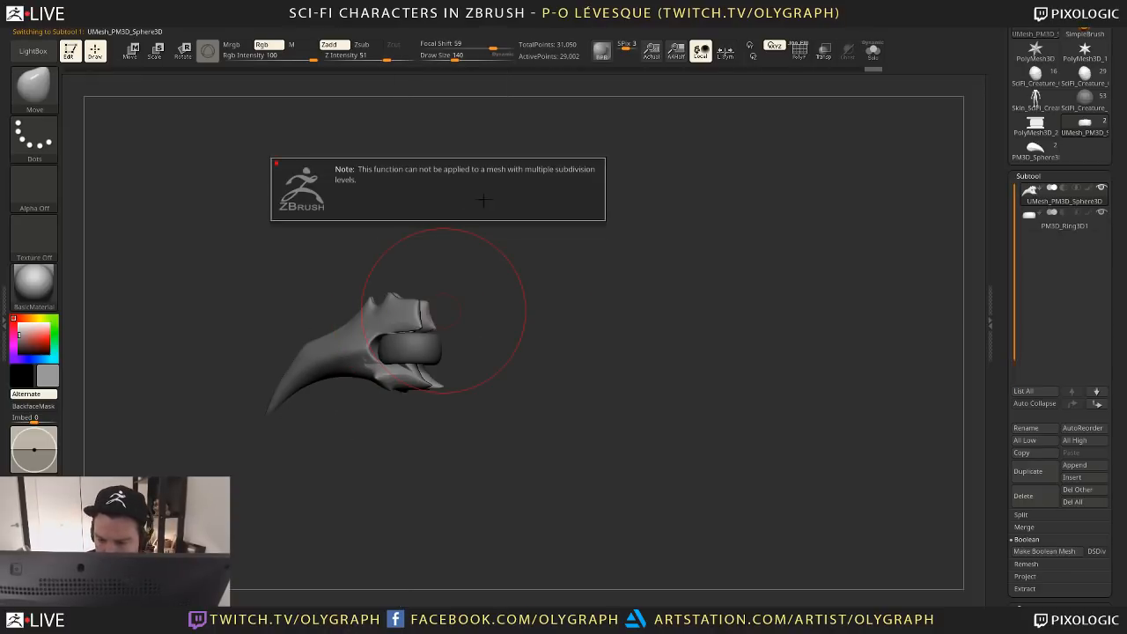
key("space")
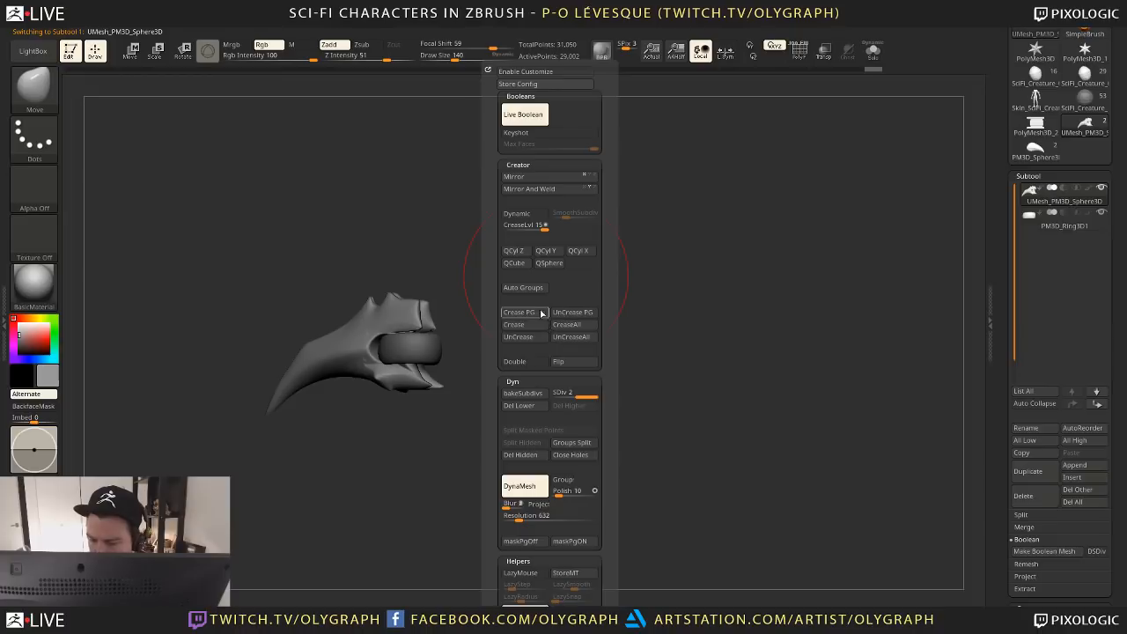
left_click(539, 407)
left_click(541, 189)
Select the ring inside the claw's base and subdivide it once
left_click_drag(435, 435, 458, 464)
left_click(417, 348, "alt")
key("ctrl+d")
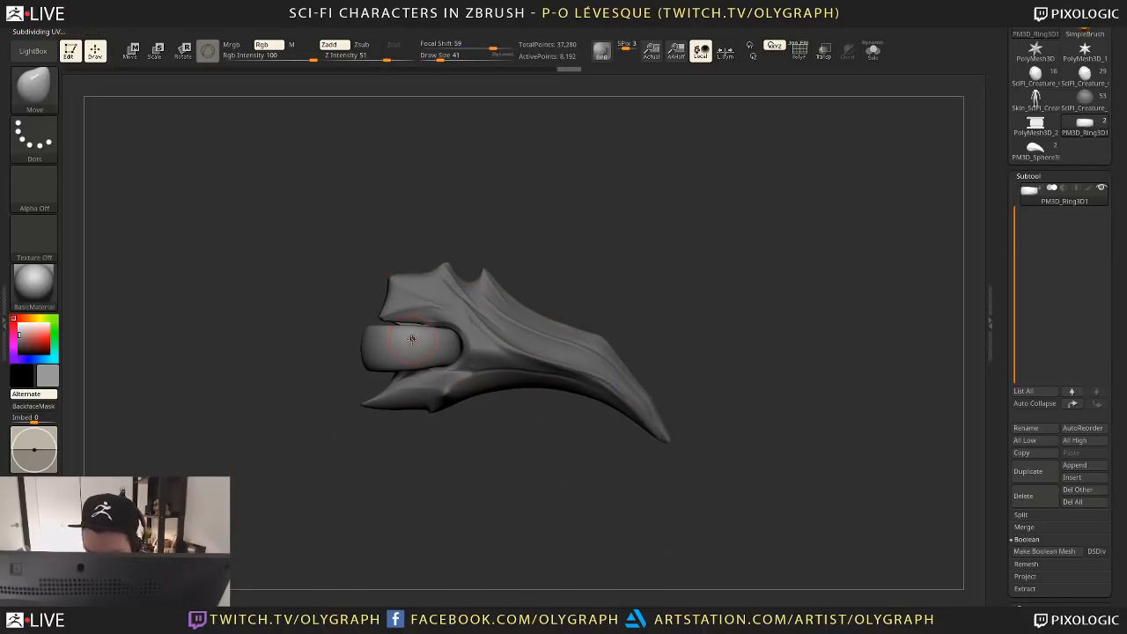
Carve lengthwise grooves around the ring's surface with a small Orb_Cracks brush and smooth them lightly
key("b")
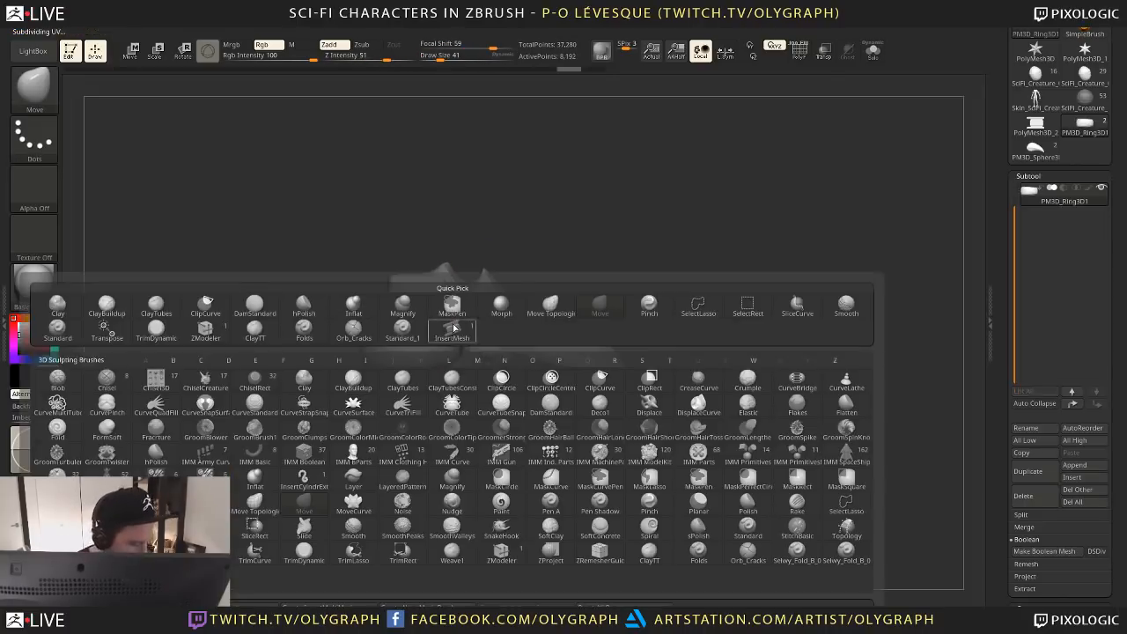
left_click(432, 502)
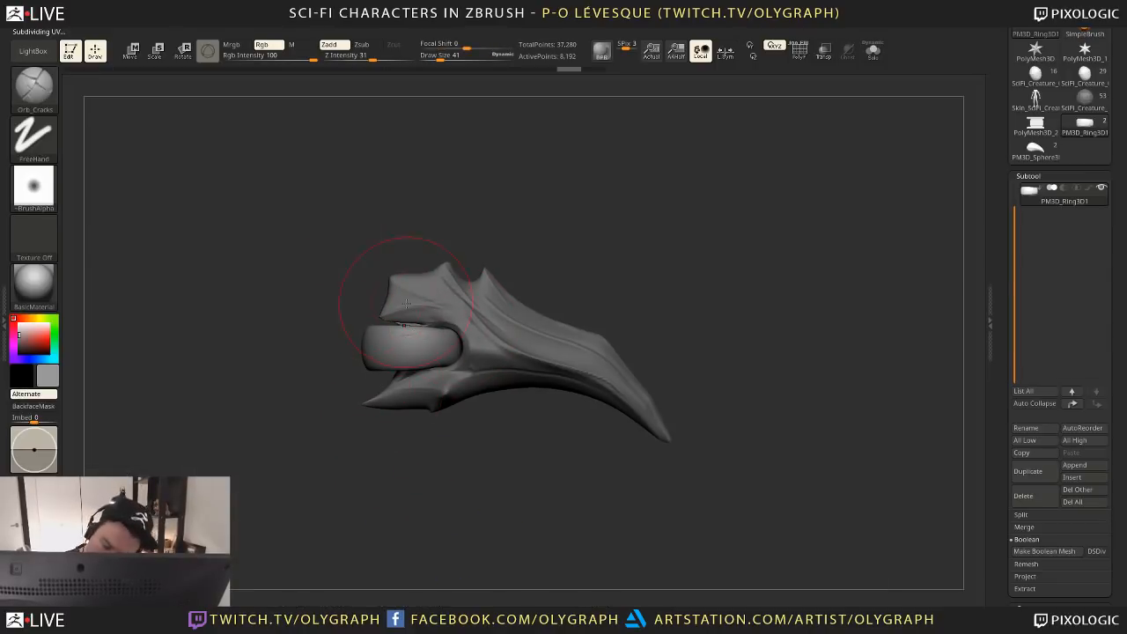
key("s")
left_click_drag(407, 325, 402, 325)
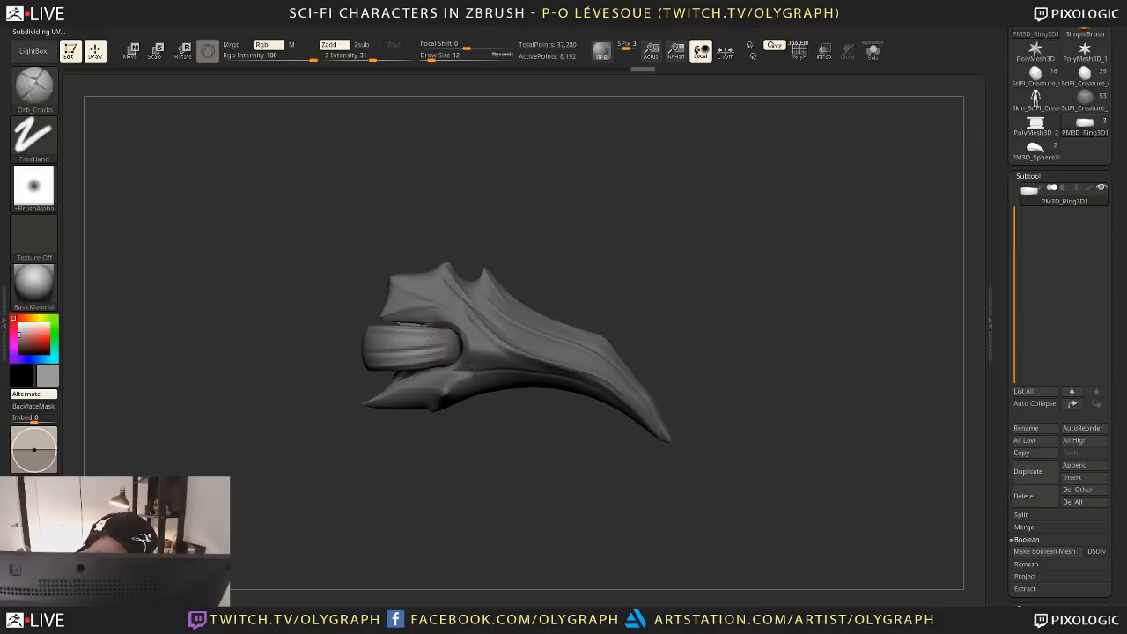
left_click_drag(315, 319, 309, 234, "alt")
key("shift")
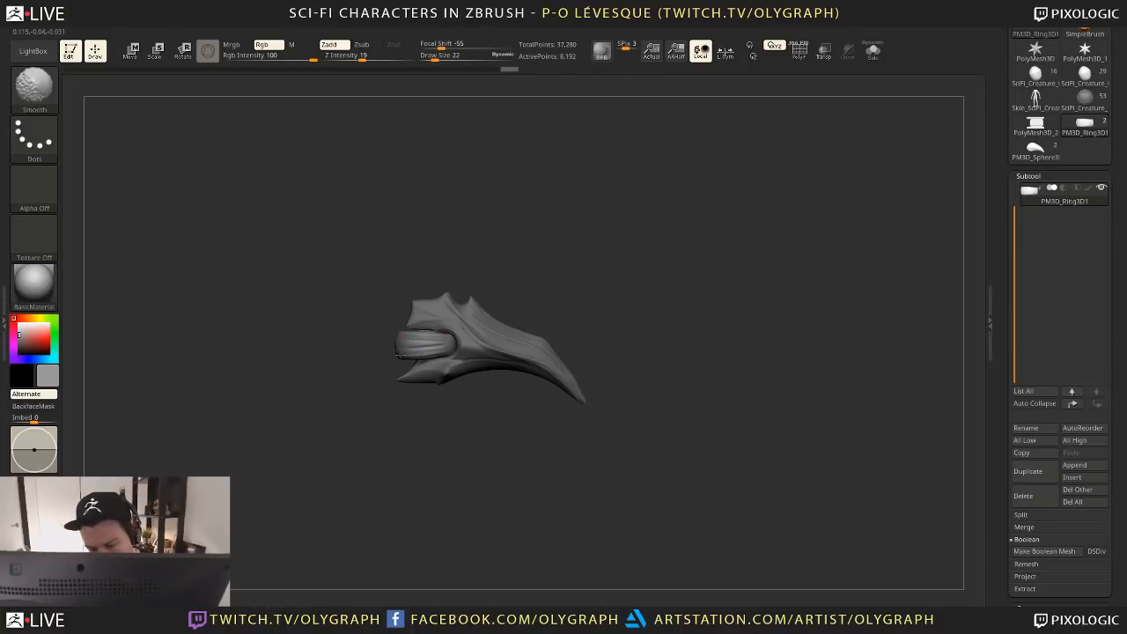
Select the UMesh_PM3D_Sphere3D claw subtool and merge the PM3D_Ring3D1 ring down into it
mouse_move(448, 466)
left_mouse_down()
mouse_move(350, 428)
mouse_move(402, 463)
mouse_move(344, 412)
mouse_move(492, 429)
mouse_move(508, 419)
left_mouse_up()
left_click_drag(1015, 257, 998, 276)
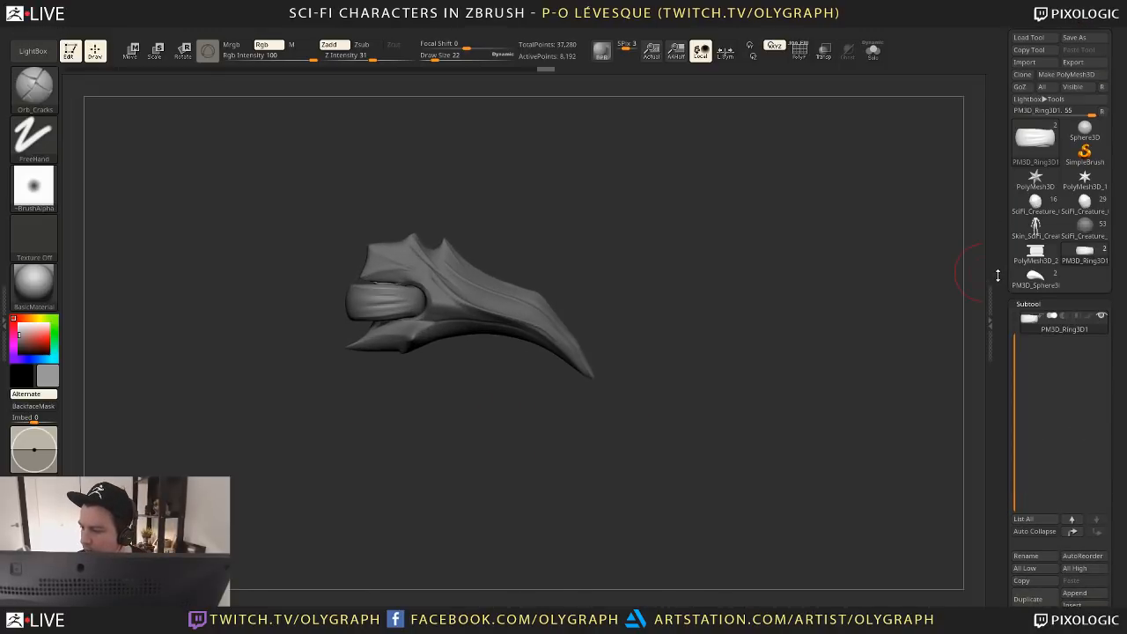
left_click(1013, 317)
left_click(1057, 322)
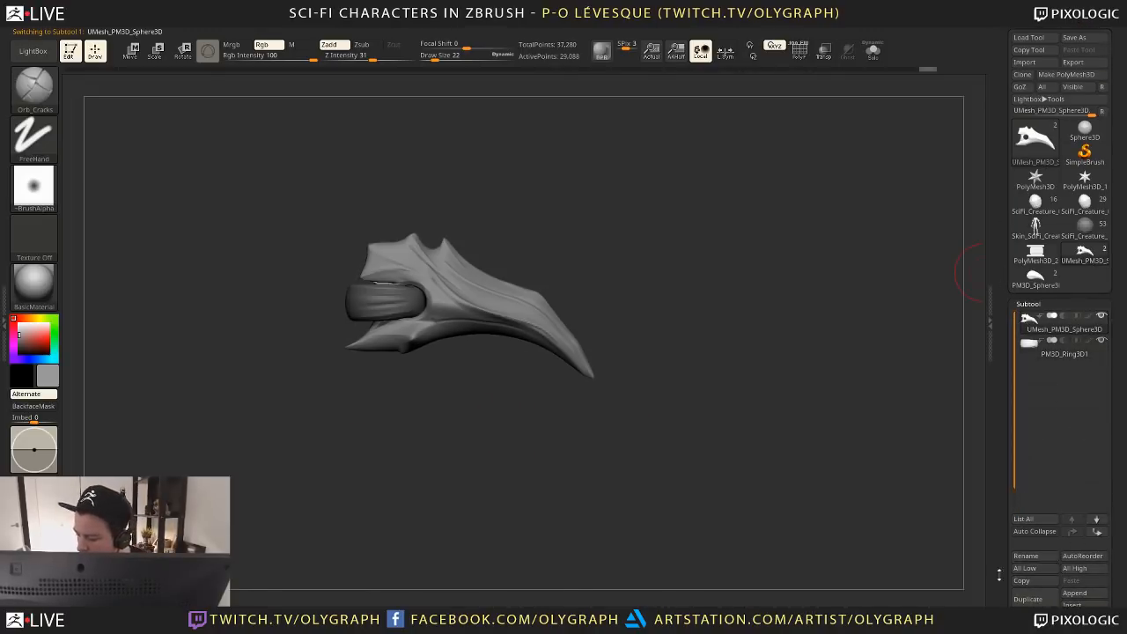
left_click_drag(999, 575, 999, 482)
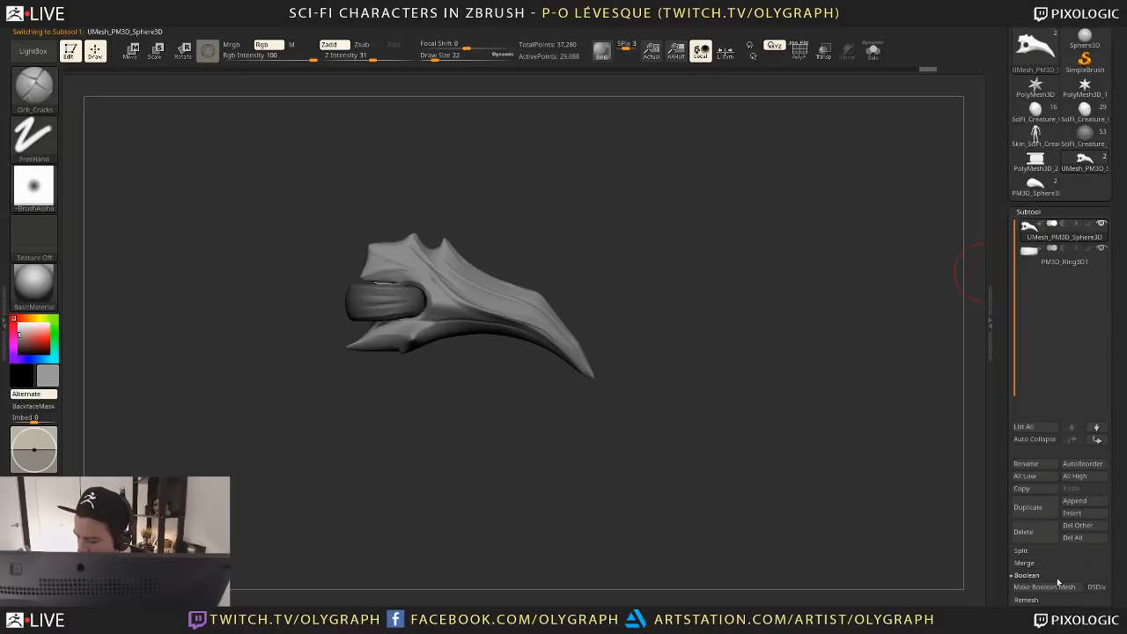
left_click(1025, 567)
left_click(1026, 573)
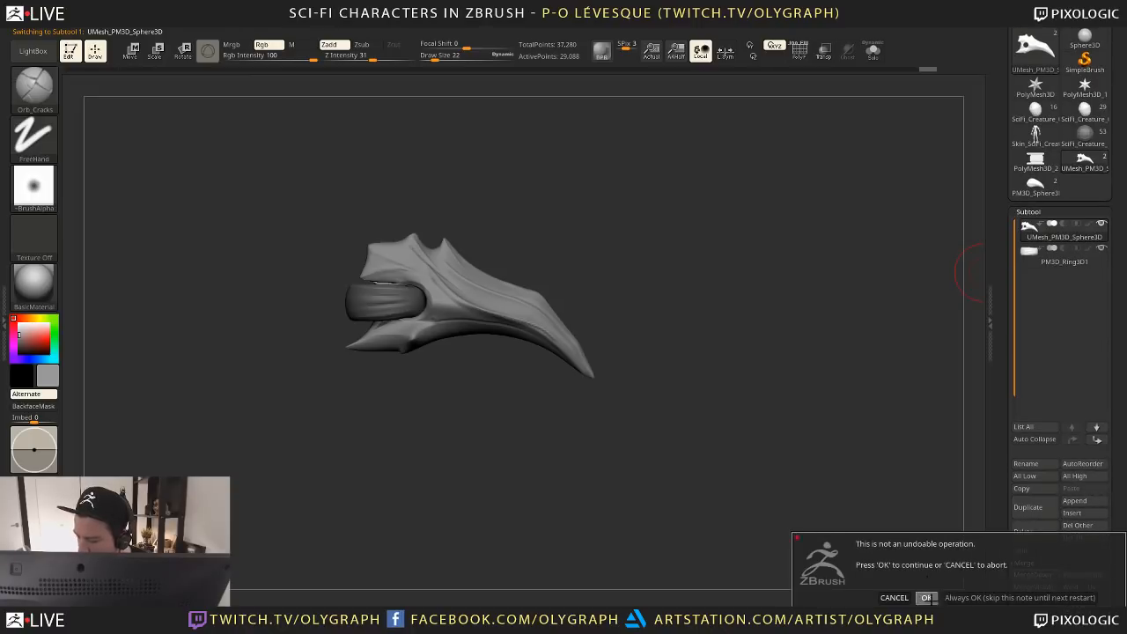
left_click(925, 598)
Pre-process the merged claw in Decimation Master and decimate it to 20%
left_click(686, 33)
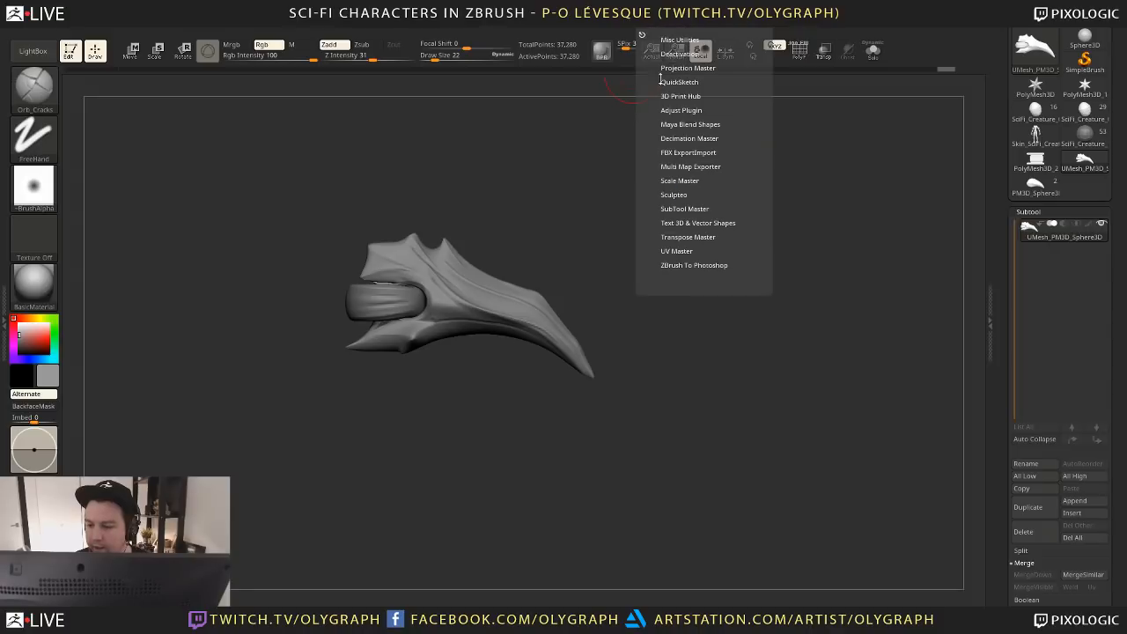
left_click(687, 152)
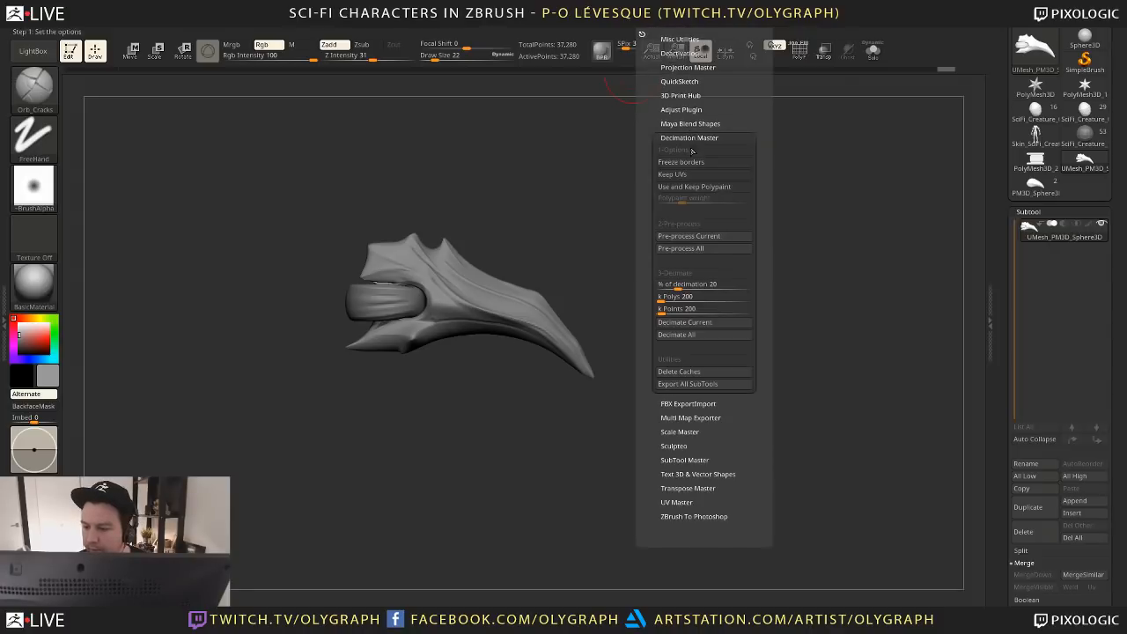
left_click(713, 235)
left_click(701, 238)
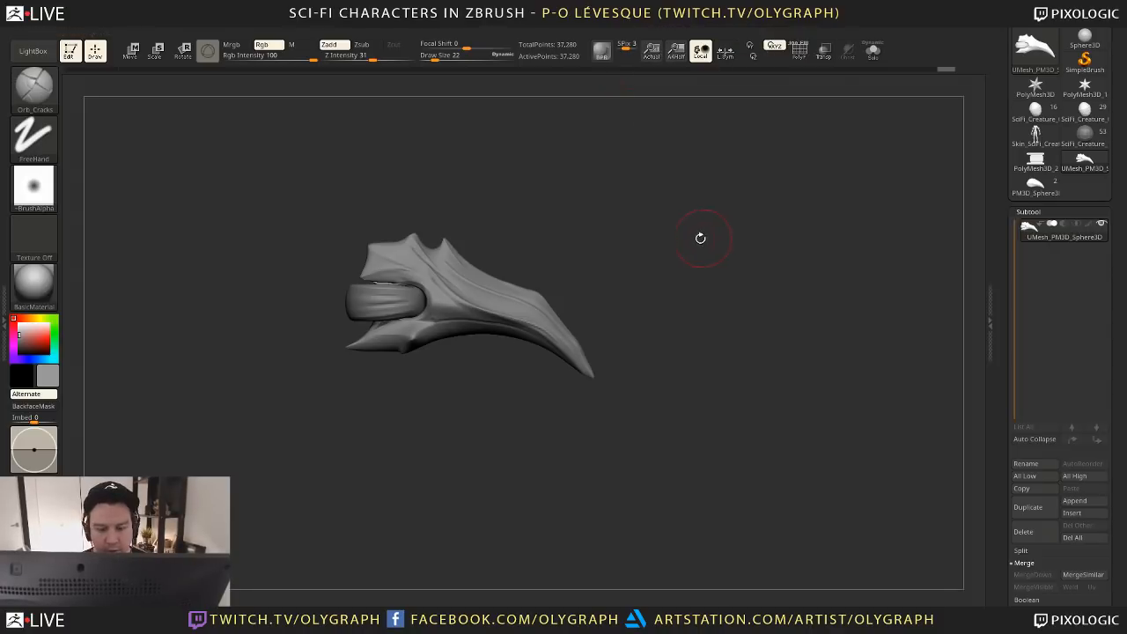
left_click(661, 31)
left_click(724, 322)
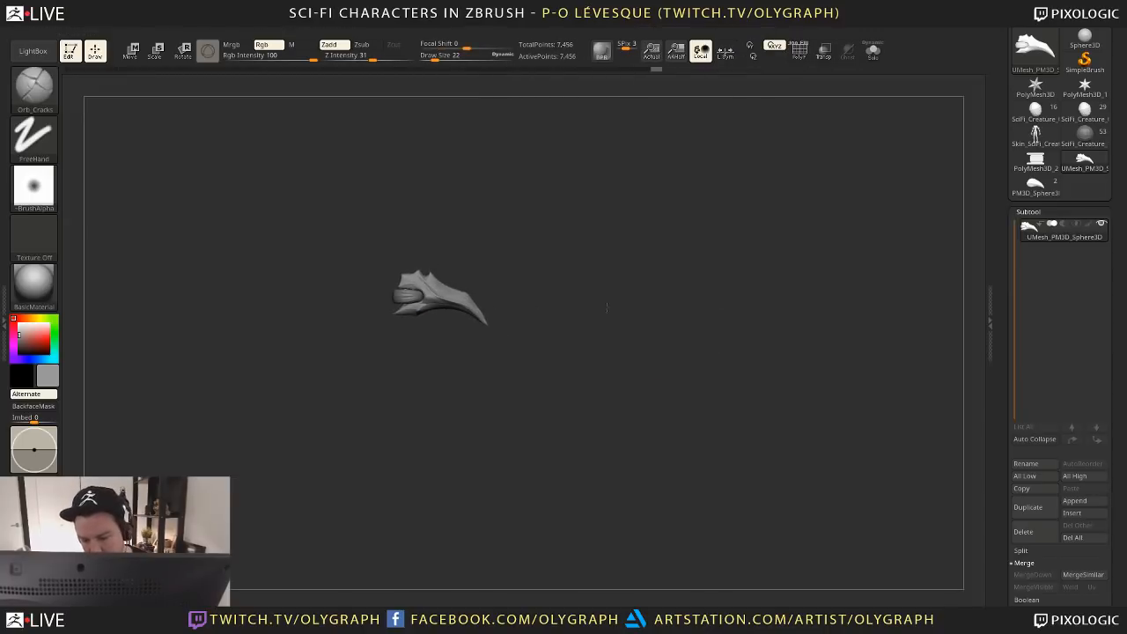
Orient the claw in side view and create a new InsertMesh brush from it
mouse_move(665, 434)
left_mouse_down("alt")
mouse_move(661, 453)
mouse_move(629, 413)
mouse_move(628, 456)
mouse_move(592, 466)
mouse_move(632, 457)
mouse_move(608, 436)
mouse_move(621, 425)
mouse_move(633, 457)
mouse_move(611, 484)
mouse_move(560, 456)
left_mouse_up("alt")
key("b")
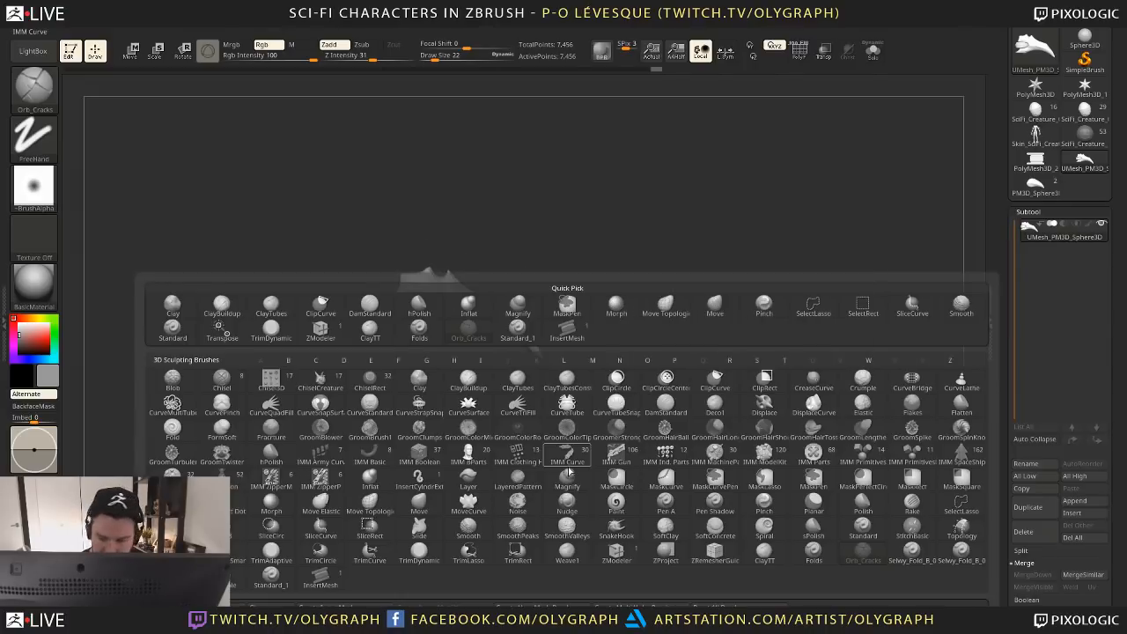
left_click(345, 605)
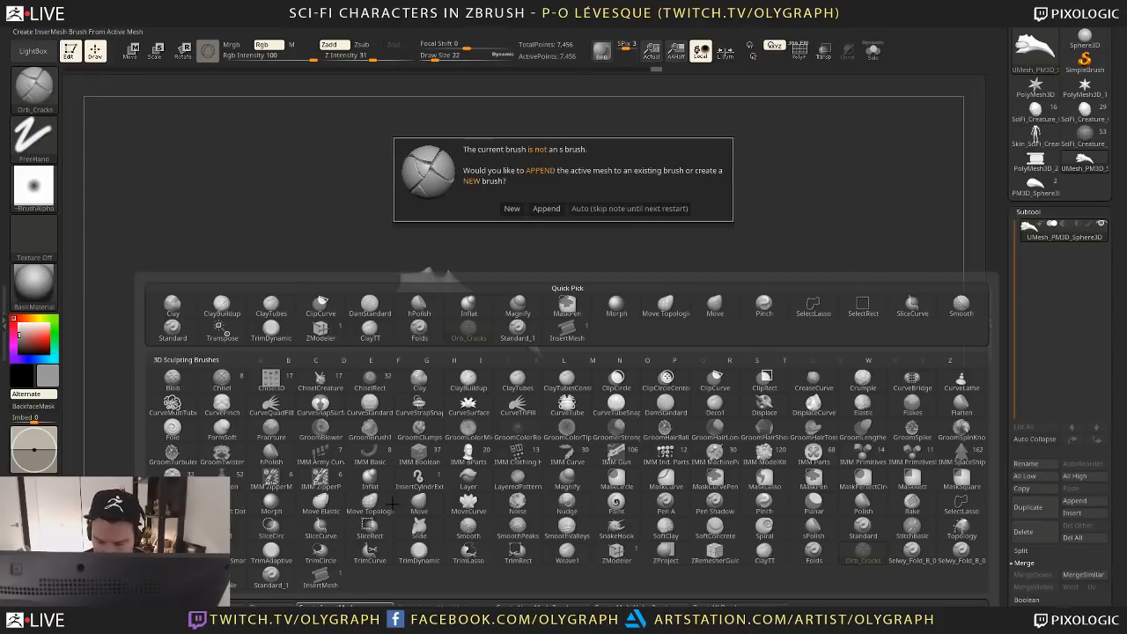
left_click(511, 208)
Turn on Curve Mode for the new claw insert brush
mouse_move(470, 294)
left_mouse_down()
mouse_move(461, 403)
mouse_move(476, 379)
left_mouse_up()
key("b")
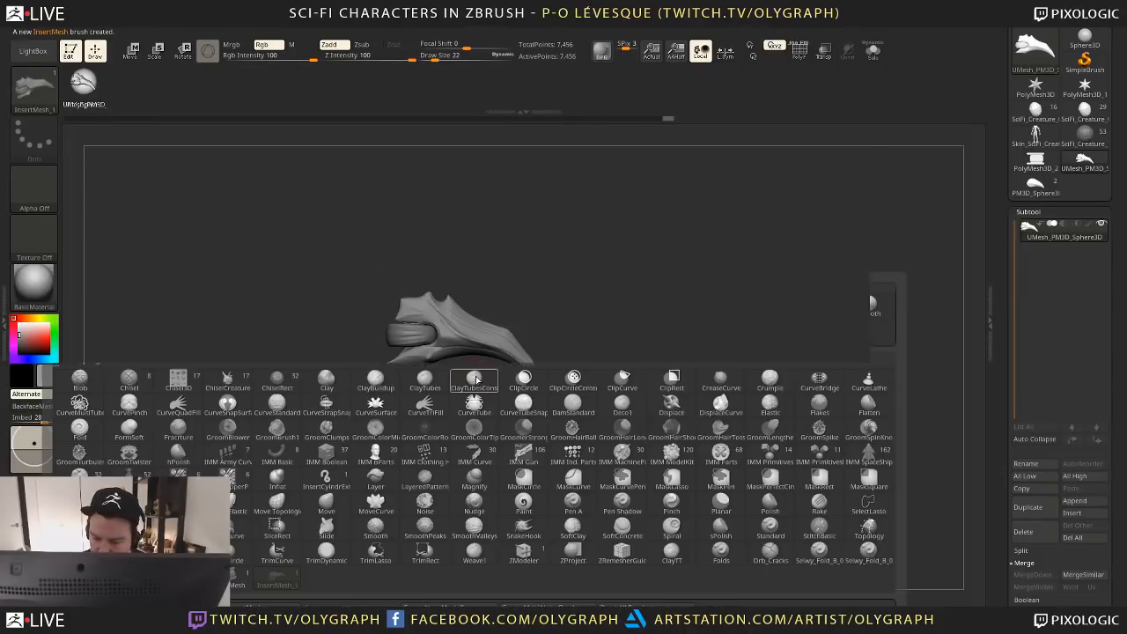
key("space")
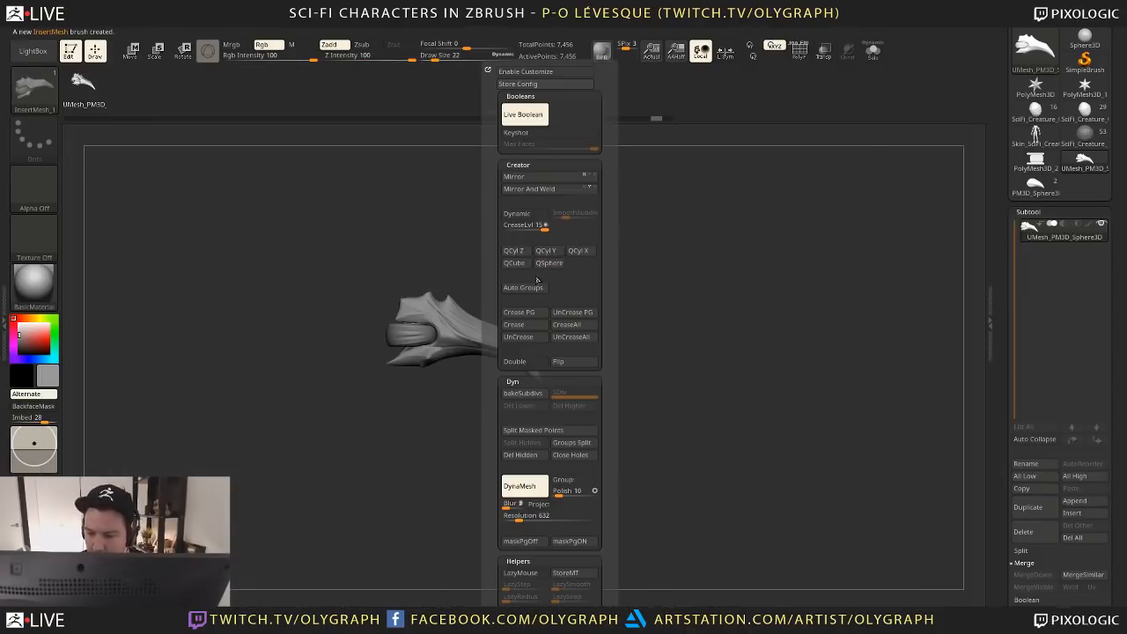
left_click_drag(496, 574, 500, 490)
left_click(522, 481)
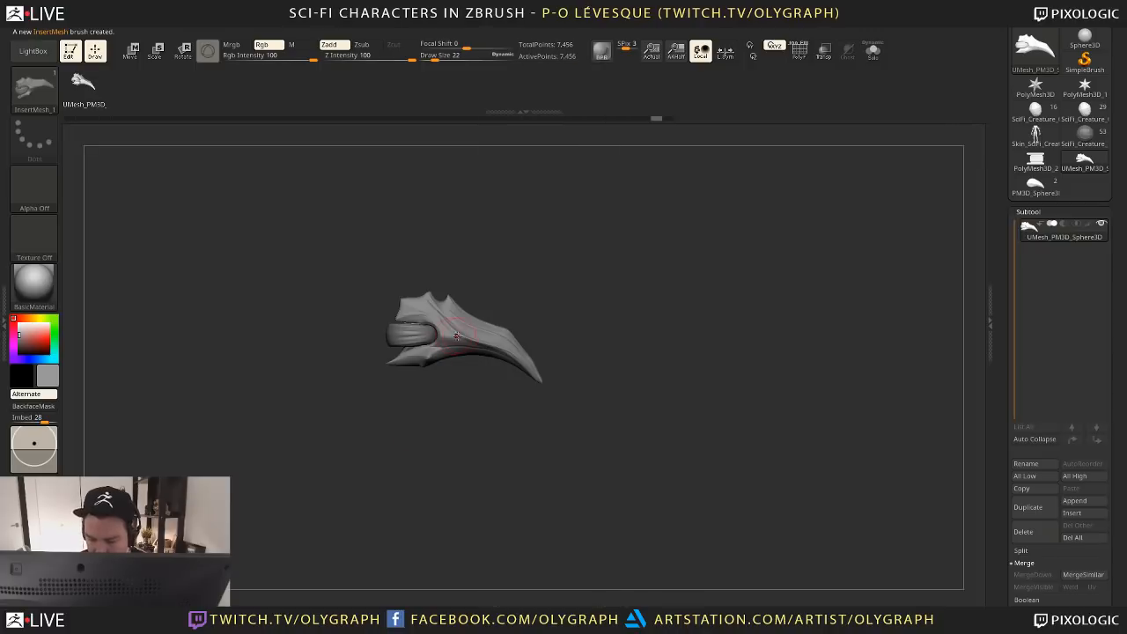
Draw a near-vertical curve of repeated claws below the original and enlarge the copies using Draw Size 49
left_click_drag(442, 588, 441, 603)
left_click_drag(556, 445, 565, 348, "alt")
key("s")
left_click(568, 354)
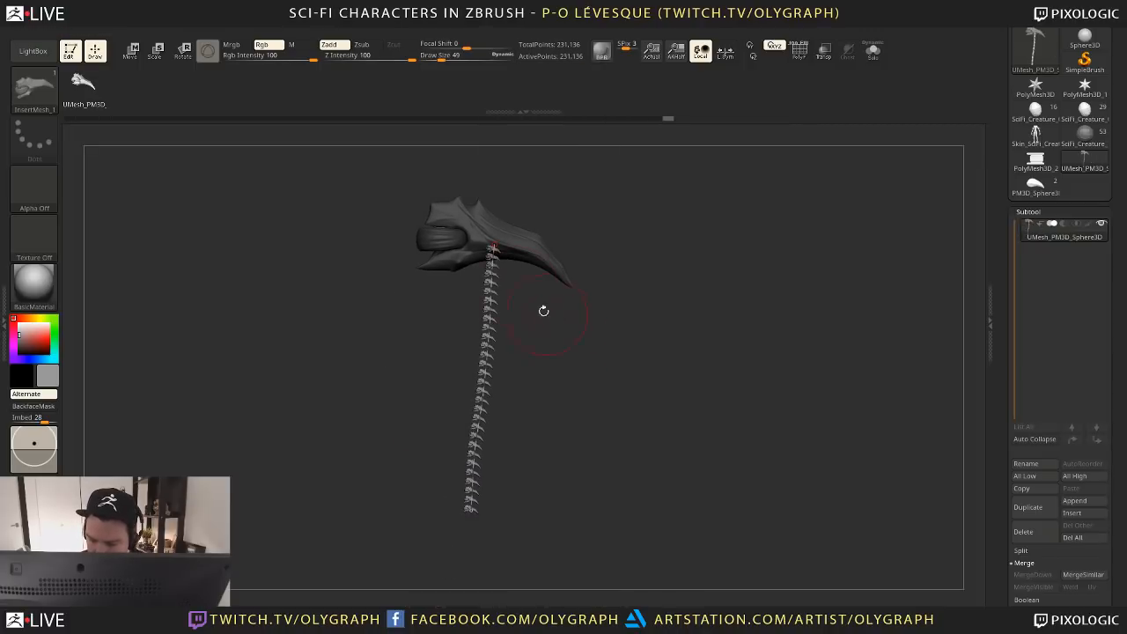
left_click(493, 244)
left_click_drag(493, 242, 486, 157)
left_click_drag(623, 272, 598, 263, "alt")
left_click_drag(467, 412, 458, 532)
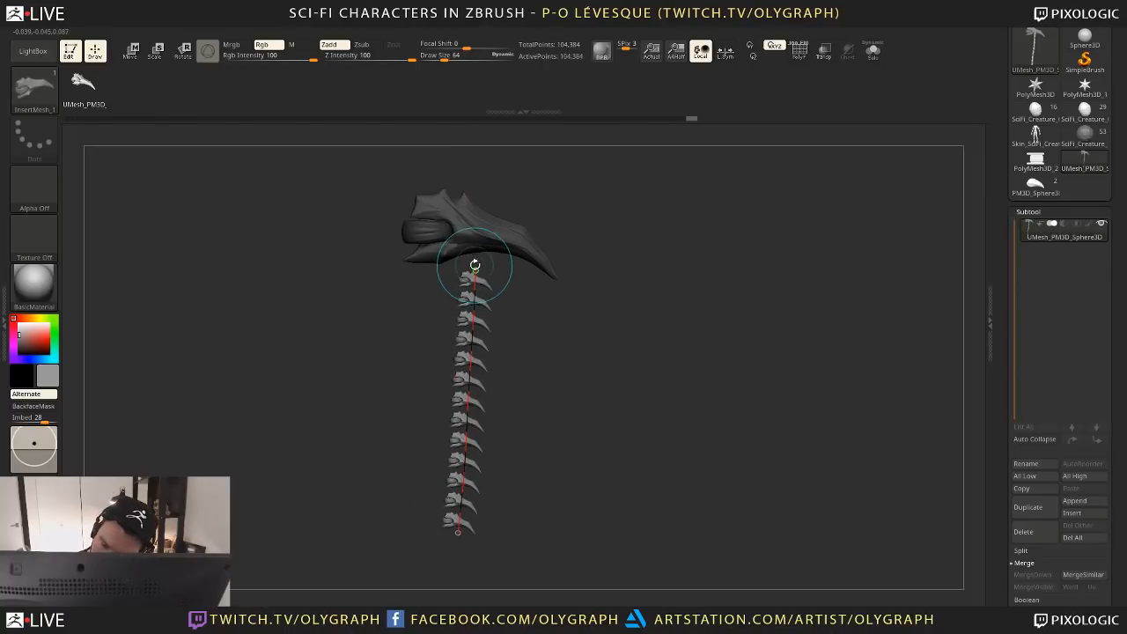
Set the brush's CurveStep to about 0.44 and update the claw curve with the tighter spacing
left_click_drag(643, 201, 638, 332, "alt")
key("space")
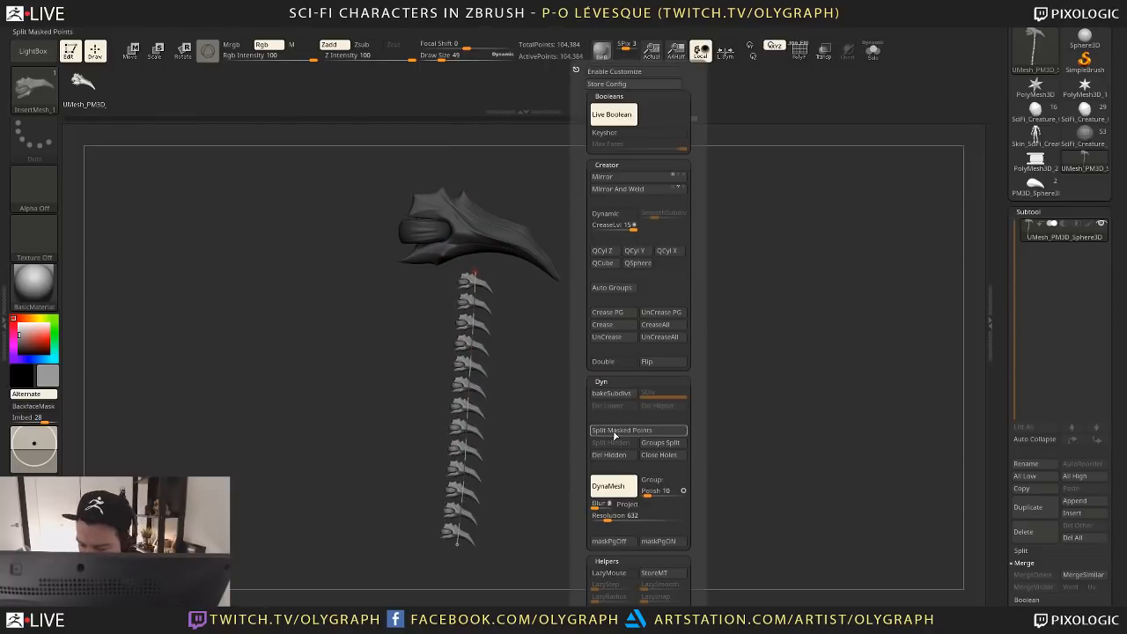
scroll(617, 516, "down", 5)
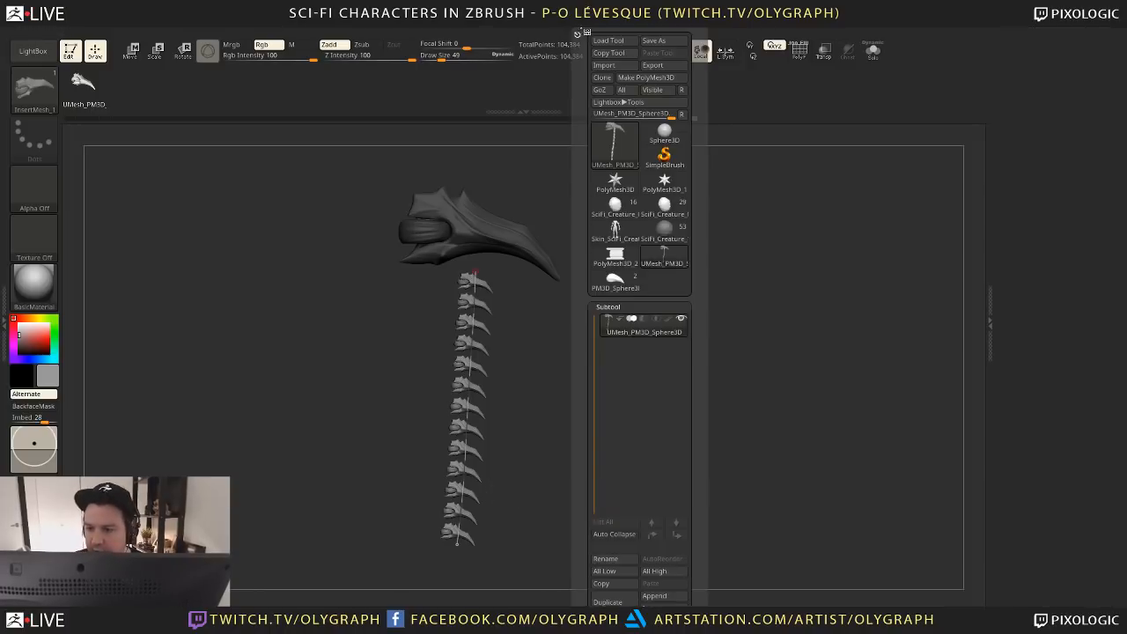
mouse_move(532, 28)
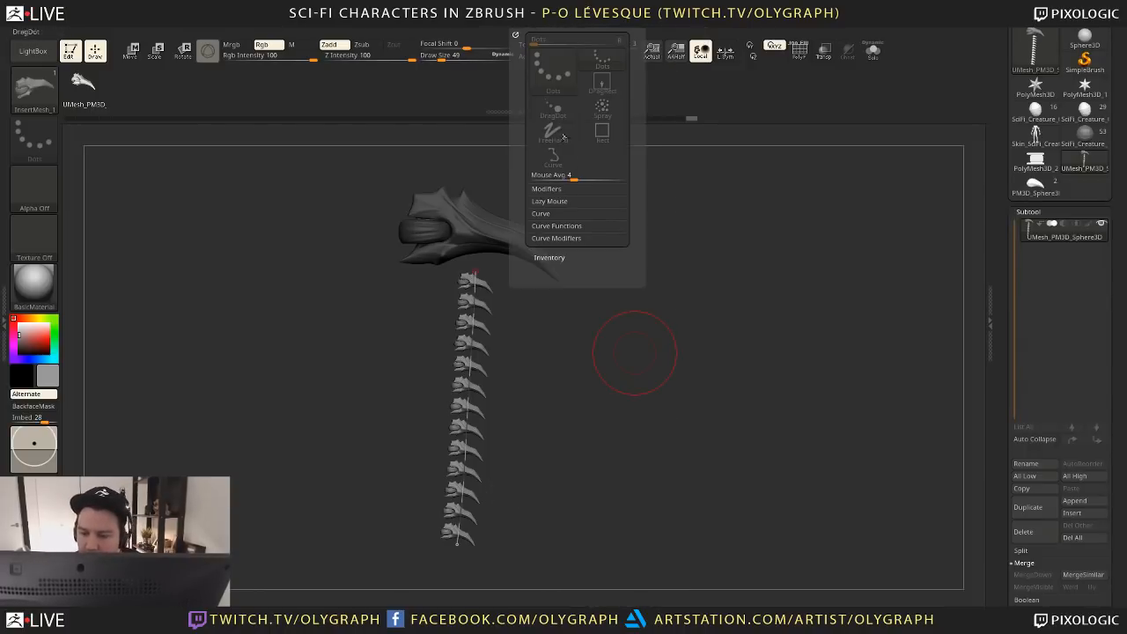
left_click(569, 188)
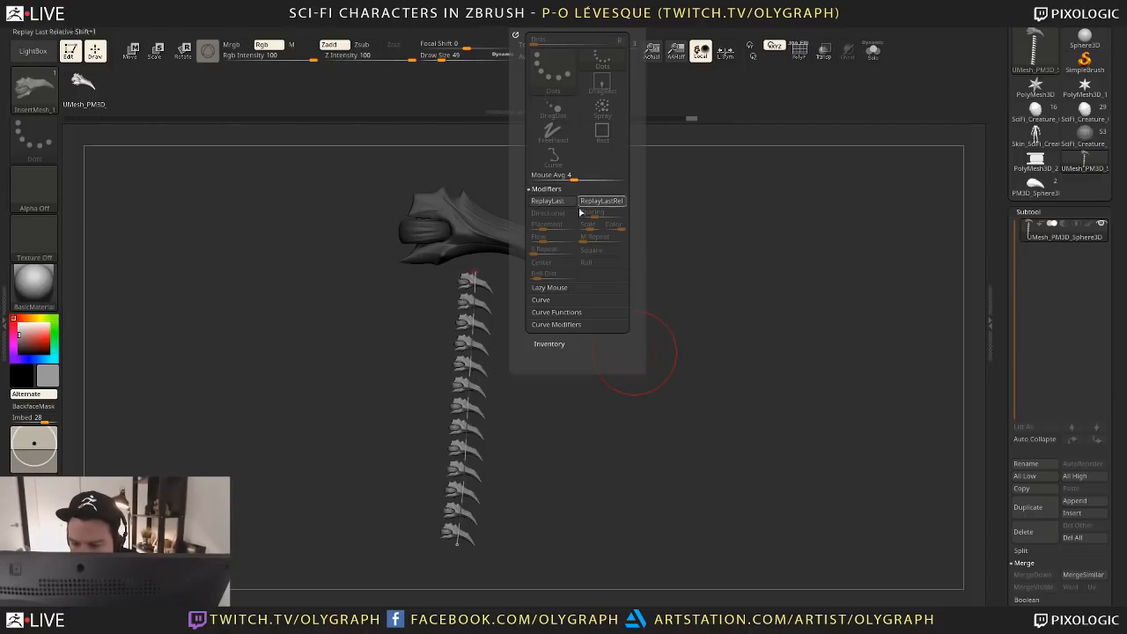
left_click(581, 300)
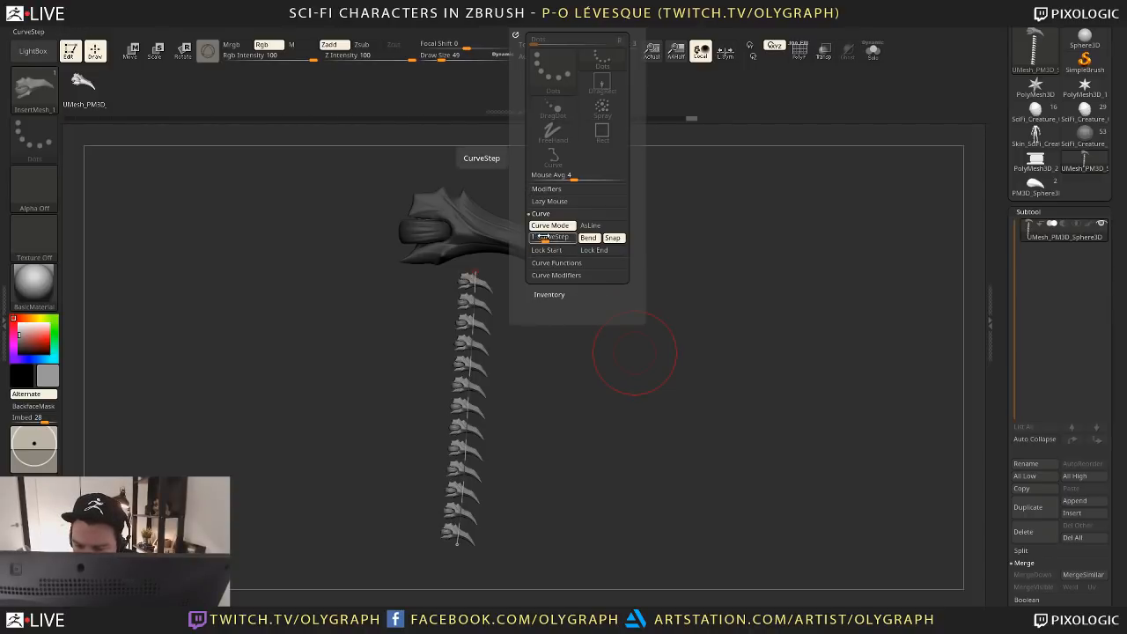
left_click_drag(545, 236, 541, 236)
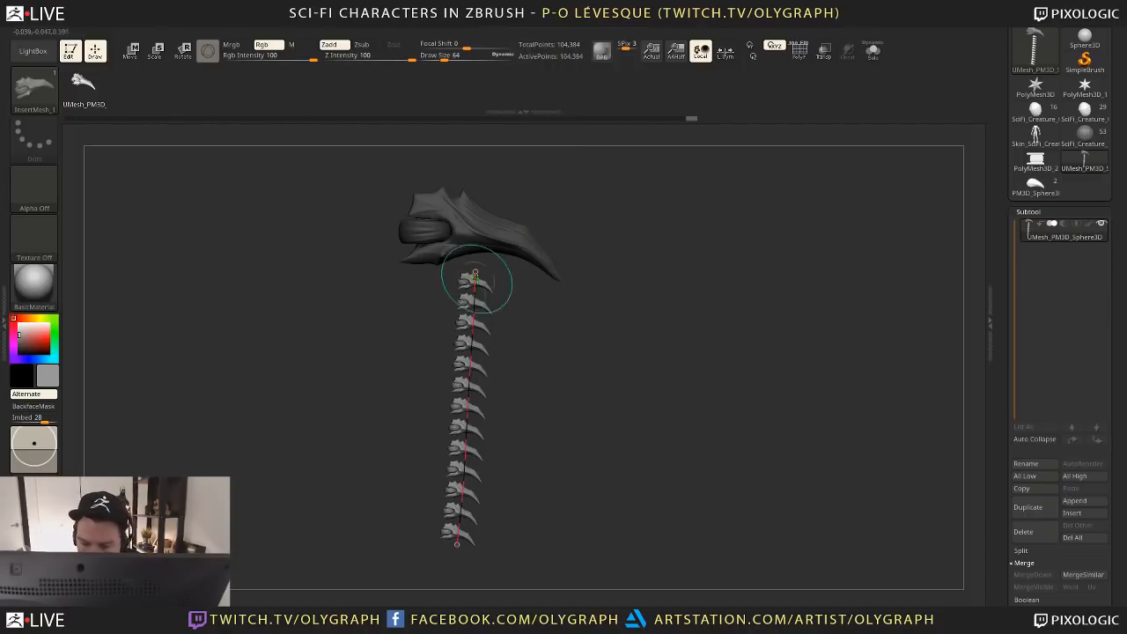
left_click_drag(476, 276, 474, 262)
left_click_drag(468, 387, 467, 435)
Increase the CurveStep to space the claws wider, then update and reposition the curve below the original claw
left_click(525, 31)
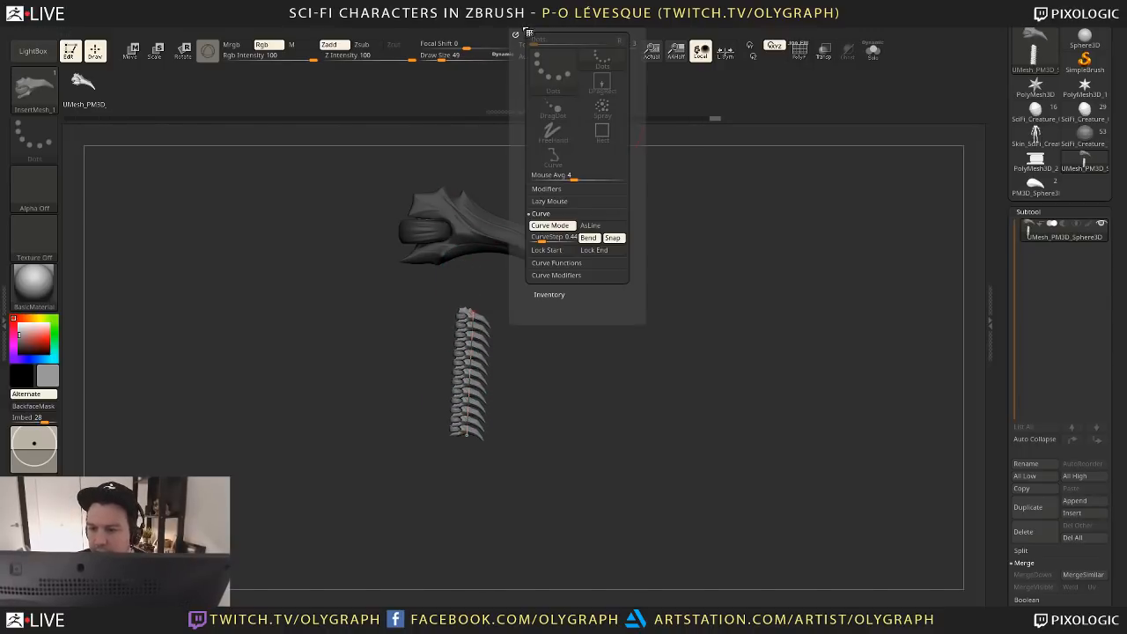
left_click(547, 236)
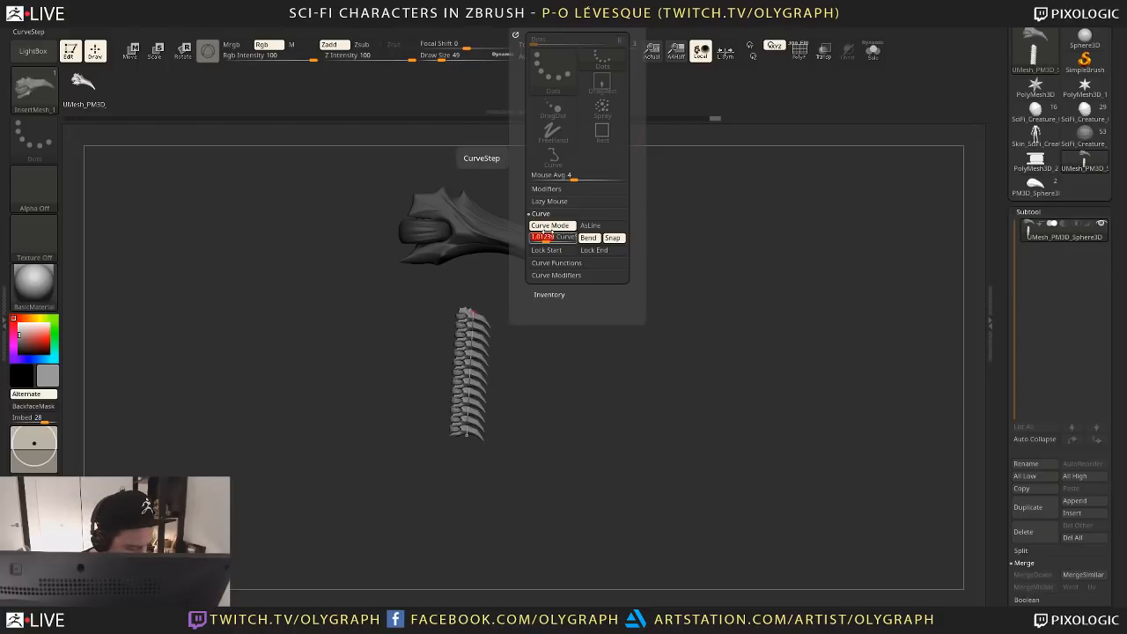
left_click_drag(466, 435, 425, 561)
left_click_drag(466, 352, 459, 276)
left_click_drag(568, 254, 617, 333)
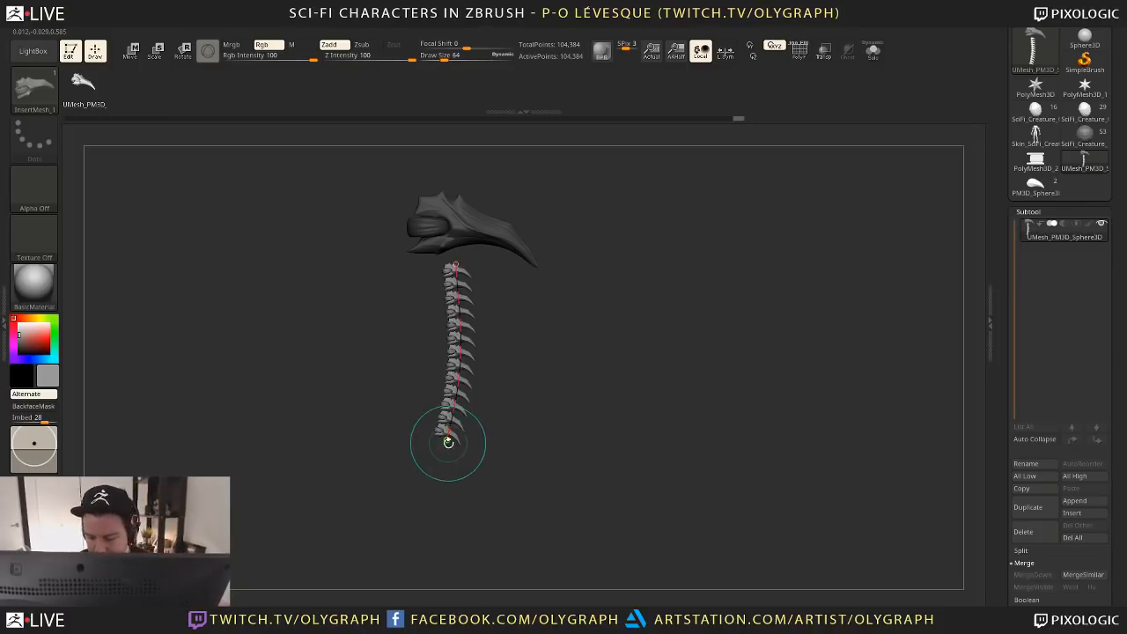
left_click_drag(447, 436, 445, 561)
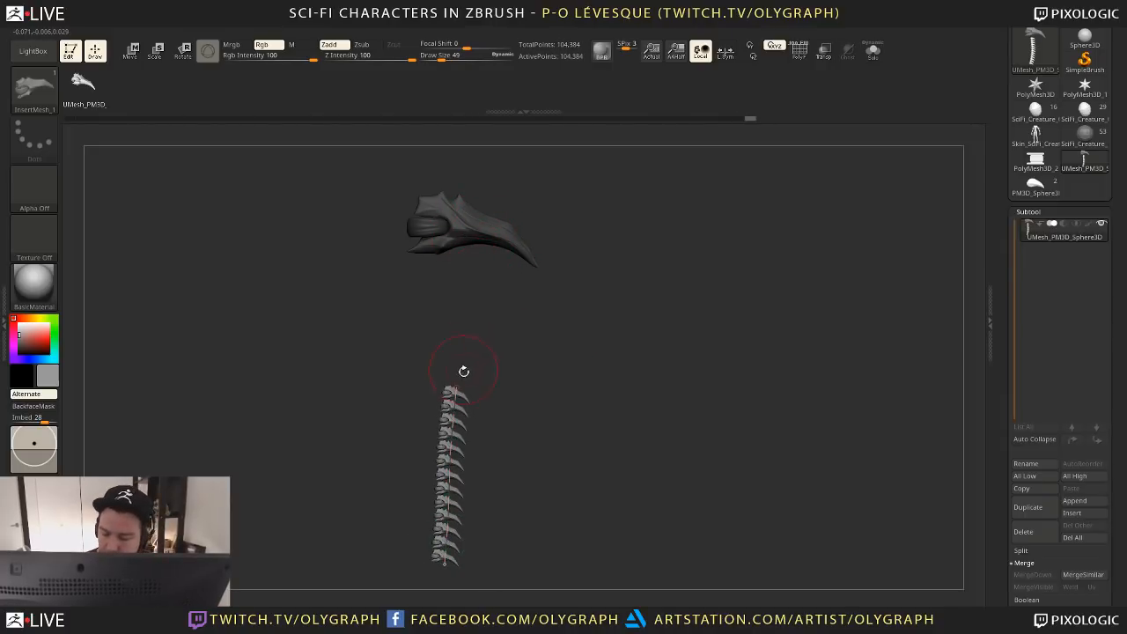
left_click_drag(456, 387, 453, 289)
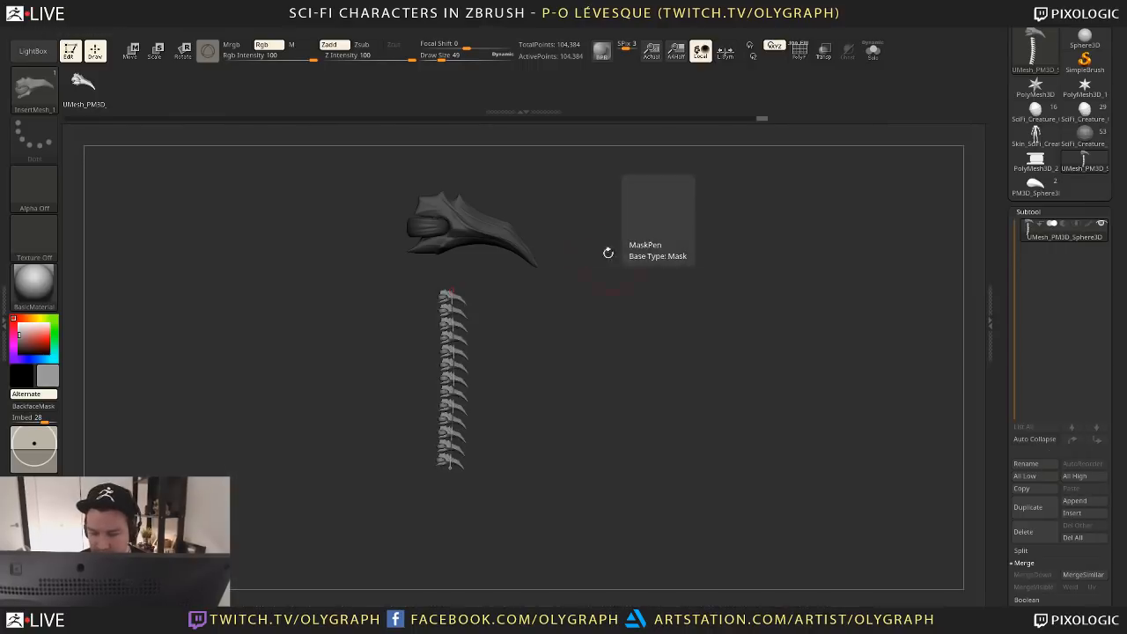
Save the claw curve insert brush under the name spikes
left_click(35, 90)
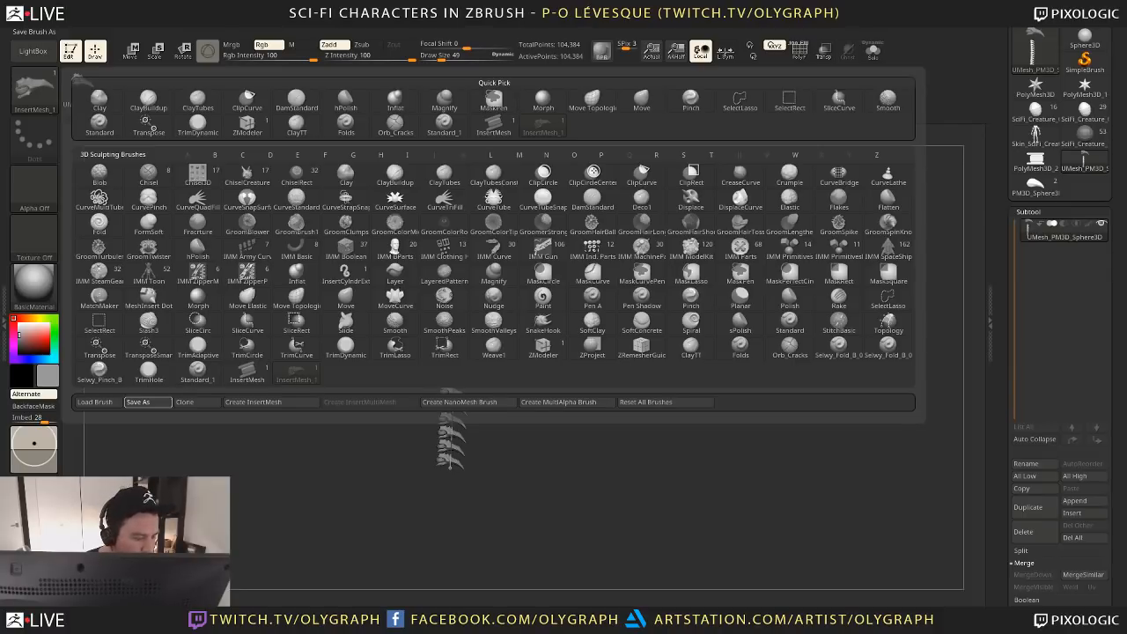
key("Return")
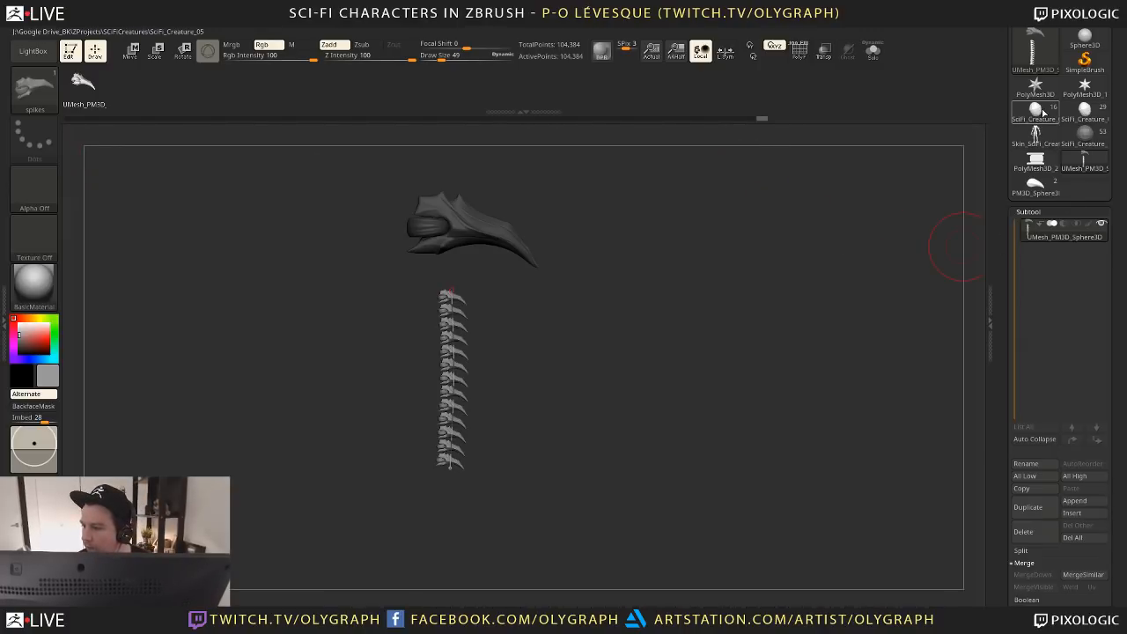
Switch to the full sci-fi creature and isolate its long cloth strips hanging in front of the legs
left_click(1085, 141)
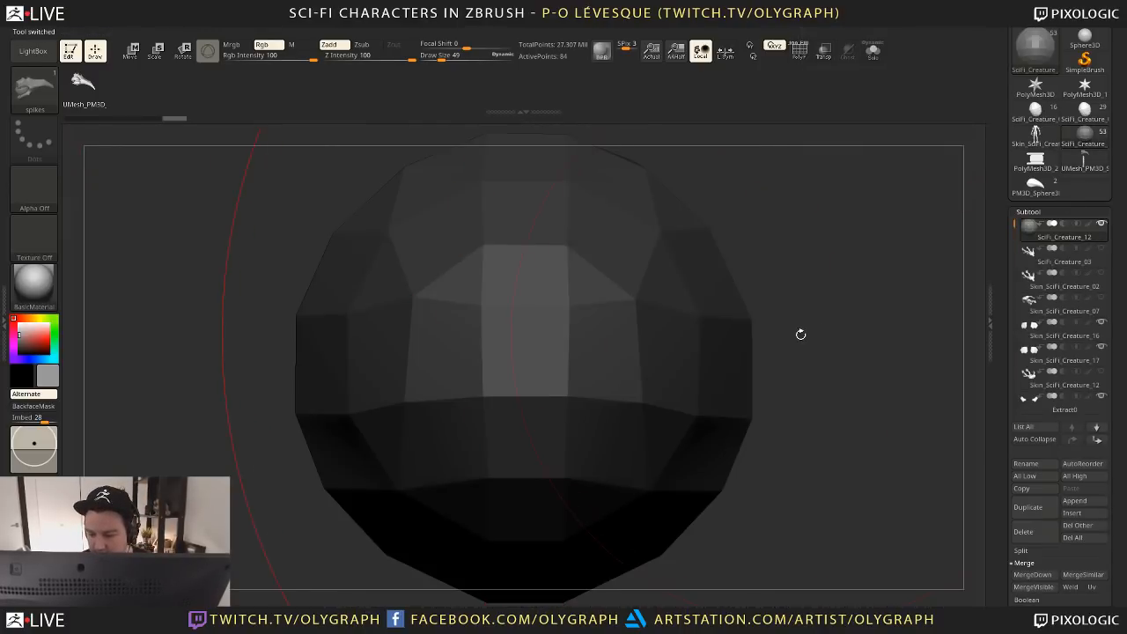
key("f")
left_click_drag(709, 330, 785, 332)
left_click_drag(785, 333, 725, 252, "alt")
left_click_drag(720, 354, 715, 257, "alt")
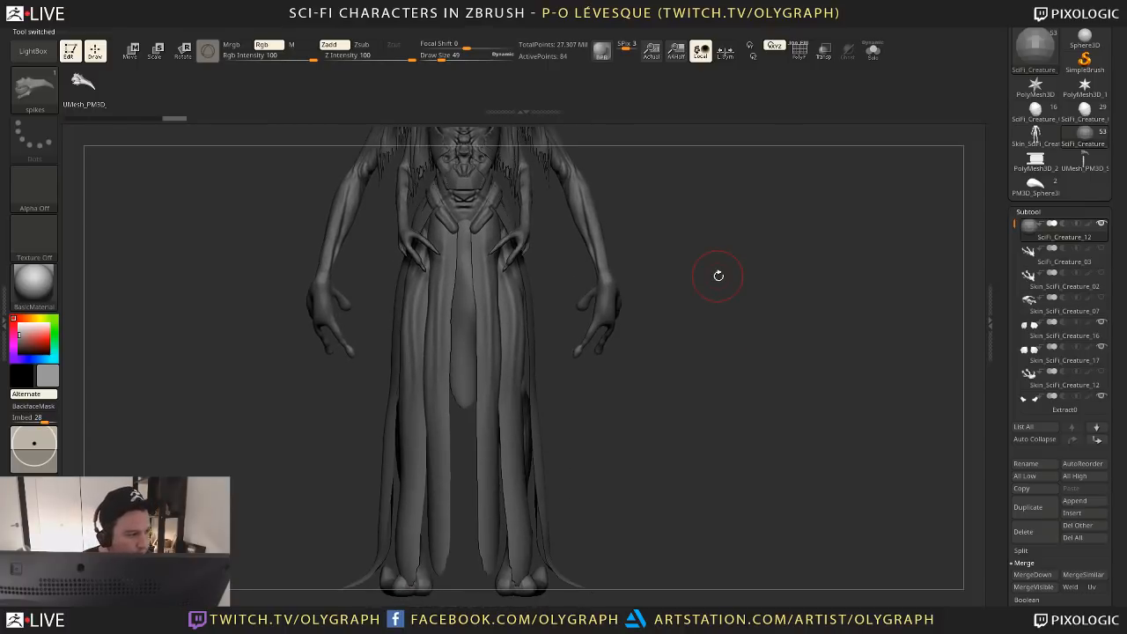
left_click(475, 349, "alt")
key("shift+s")
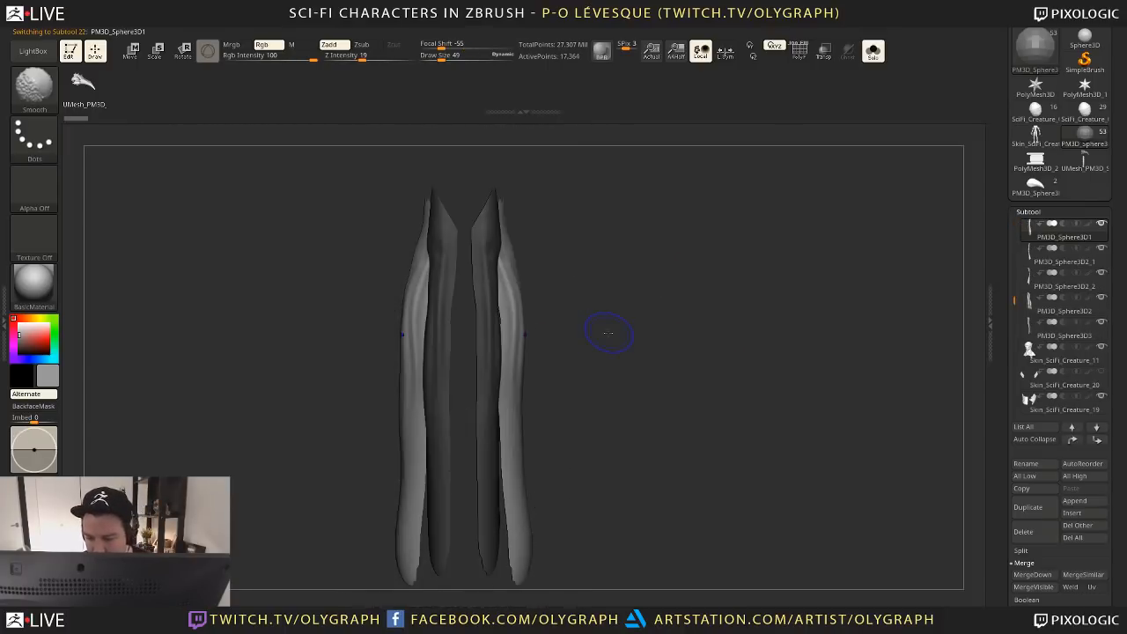
Clear the mask from the isolated cloth strips
left_click_drag(609, 332, 648, 389, "ctrl")
key("d")
key("shift+d")
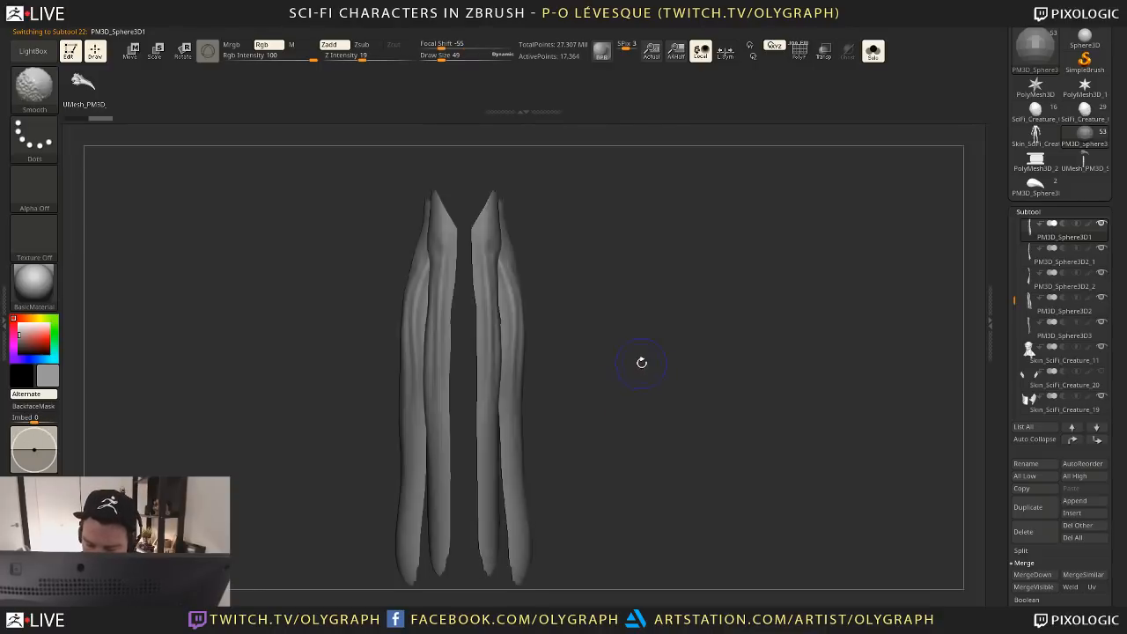
key("shift+f")
key("shift+f")
mouse_move(563, 335)
left_mouse_down()
mouse_move(581, 314)
mouse_move(599, 329)
left_mouse_up()
Draw a Topology brush grid of two lengthwise curves and repeated cross curves on the inner cloth strip and generate the new strip mesh
key("b")
key("t")
key("o")
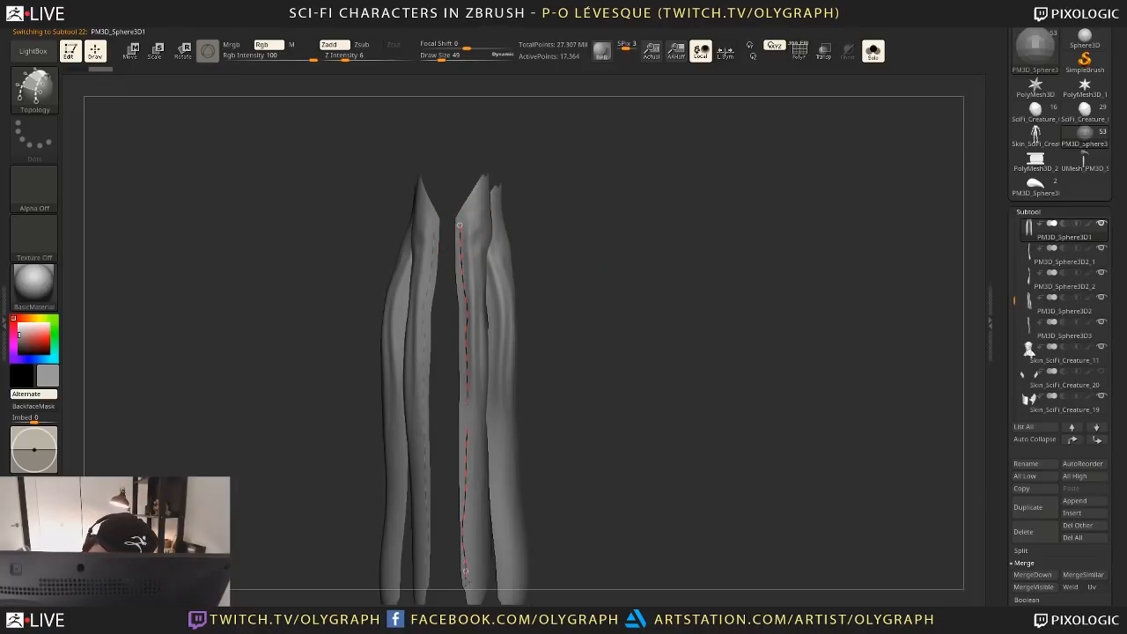
left_click_drag(555, 375, 466, 228)
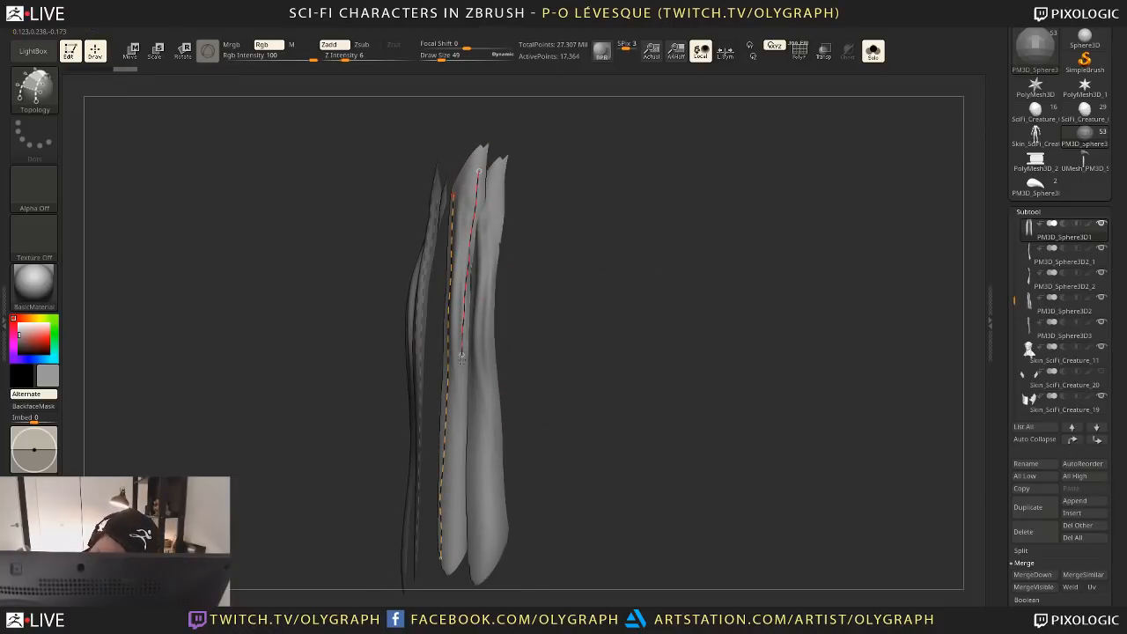
mouse_move(456, 548)
left_mouse_down()
mouse_move(455, 562)
mouse_move(473, 548)
left_mouse_up()
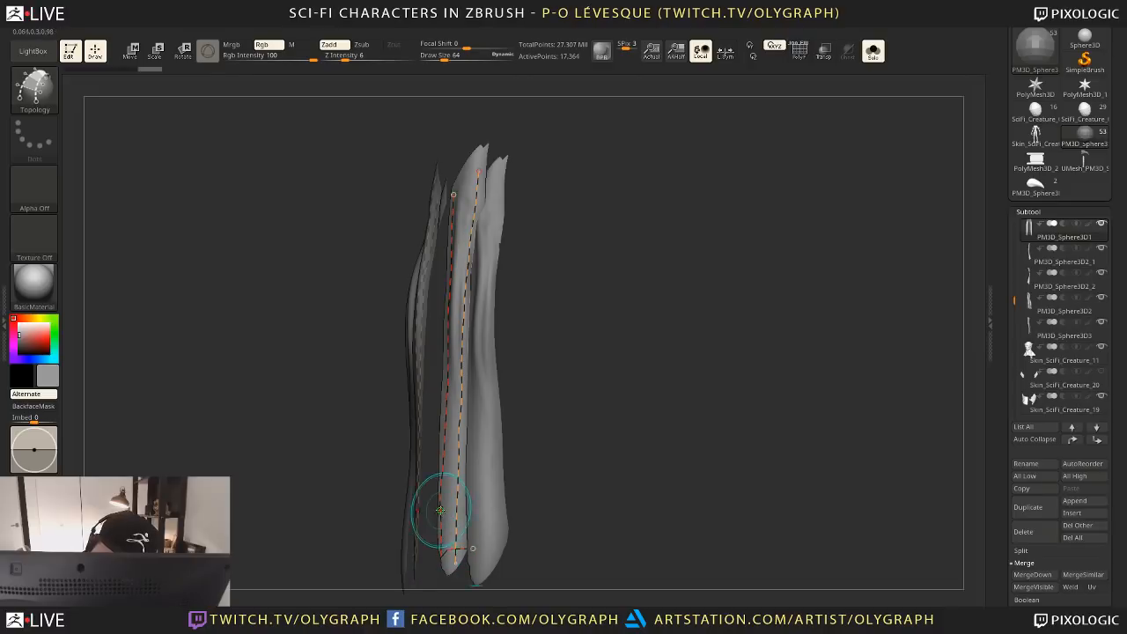
left_click_drag(439, 509, 474, 507)
left_click_drag(443, 451, 475, 455)
left_click_drag(446, 412, 472, 409)
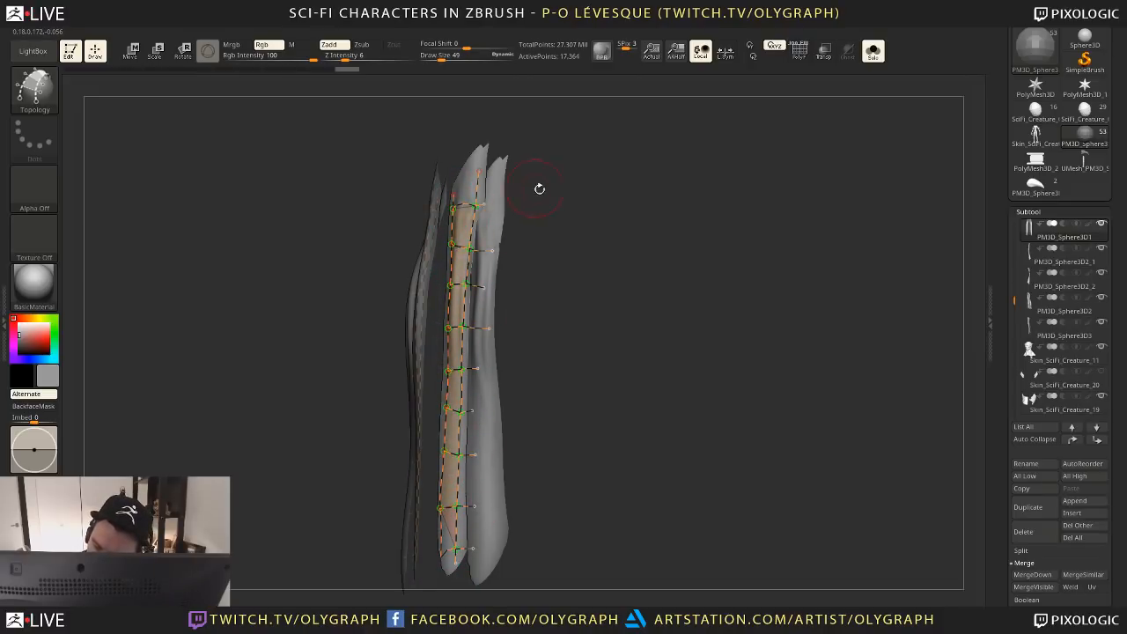
left_click(471, 176)
key("ctrl+shift")
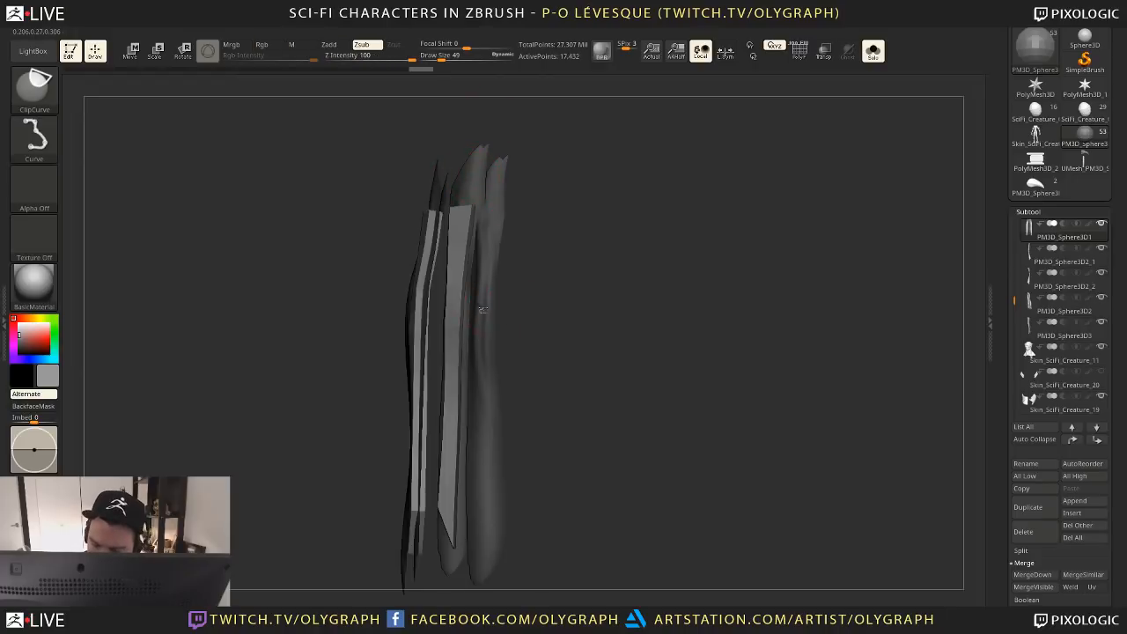
Isolate the newly generated strips, delete the hidden original cloth and display the polygon wireframe
left_click(467, 299, "ctrl+shift")
left_click_drag(482, 307, 554, 326)
key("space")
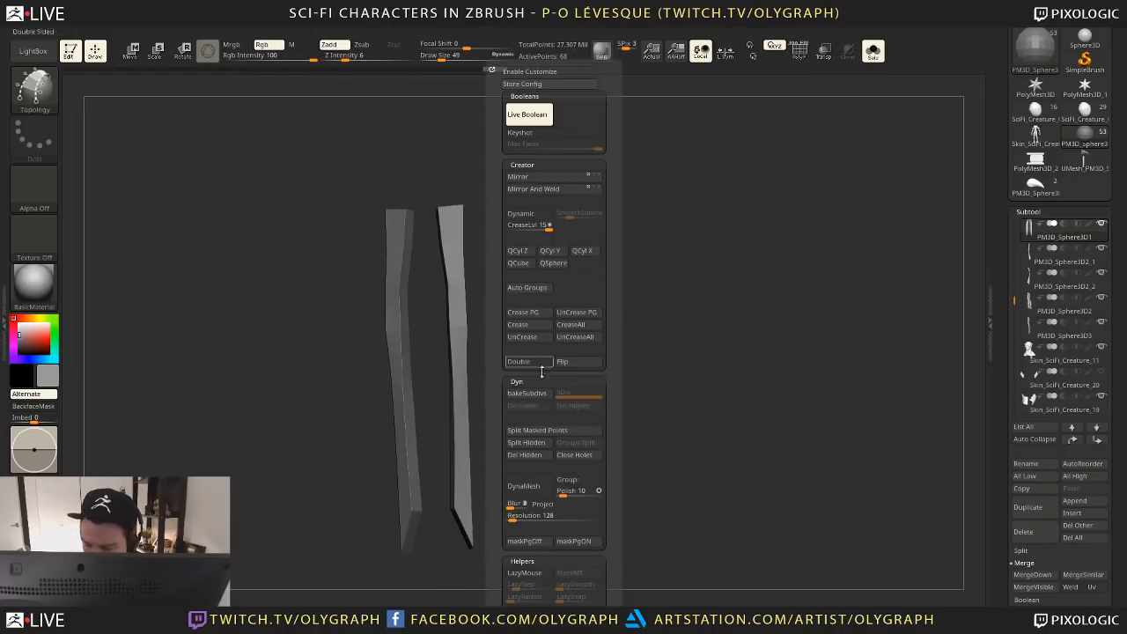
key("shift+f")
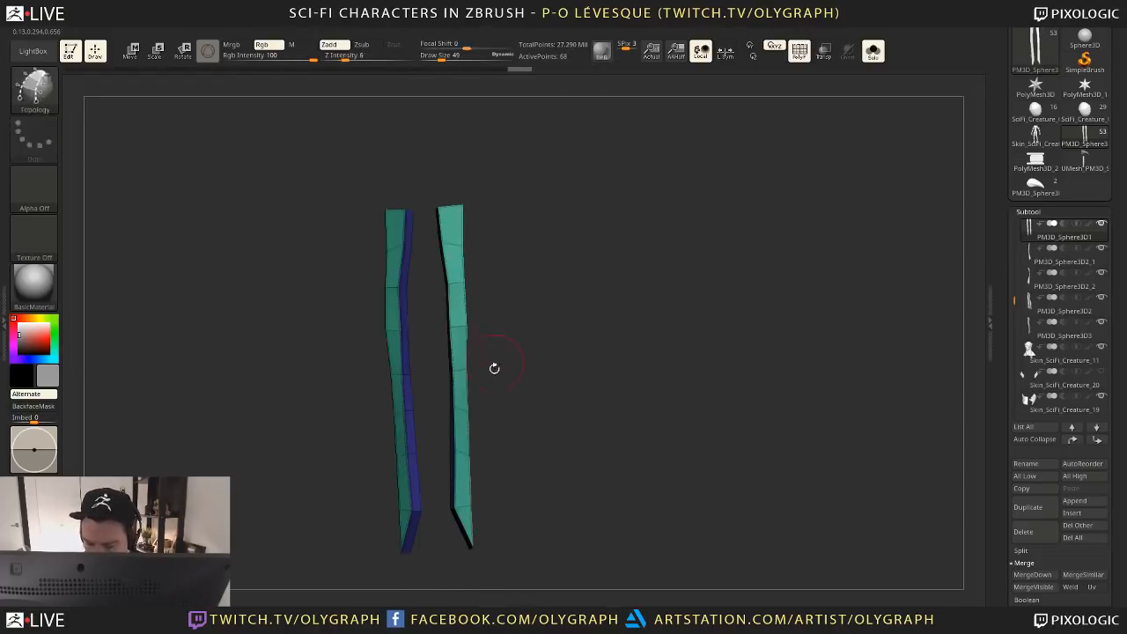
Reduce both strips to their front faces with a lengthwise centre edge using ZModeler, and delete the hidden geometry
mouse_move(493, 368)
left_mouse_down()
mouse_move(522, 385)
mouse_move(529, 405)
left_mouse_up()
key("space")
left_click(558, 335)
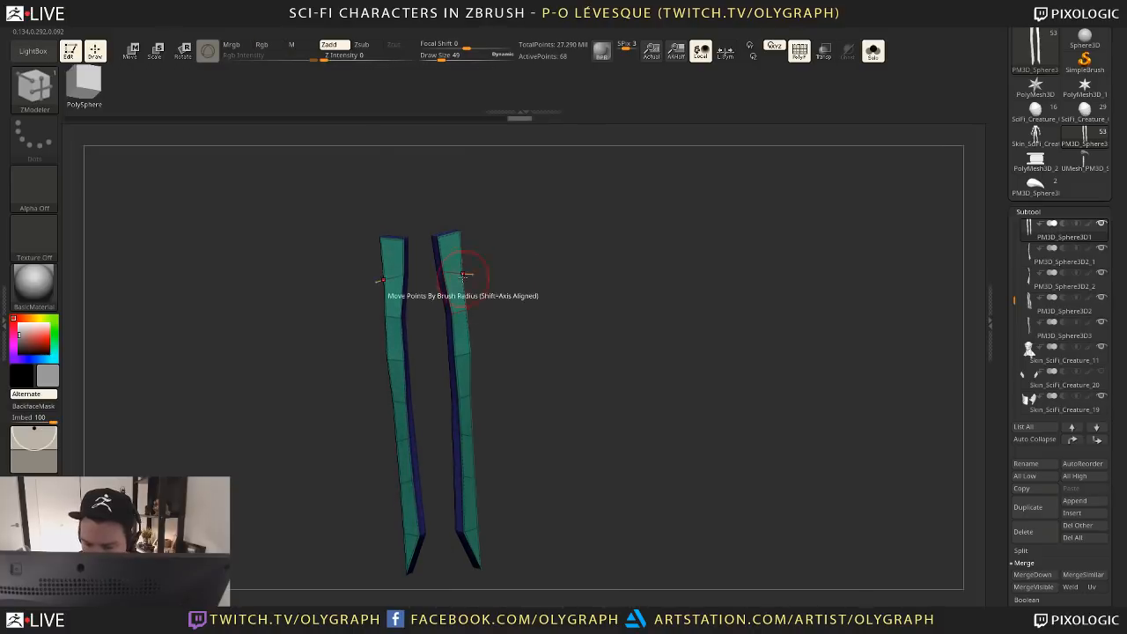
mouse_move(476, 253)
left_mouse_down()
mouse_move(520, 307)
mouse_move(501, 227)
mouse_move(447, 280)
mouse_move(517, 292)
mouse_move(494, 411)
mouse_move(414, 478)
mouse_move(463, 443)
left_mouse_up()
key("space")
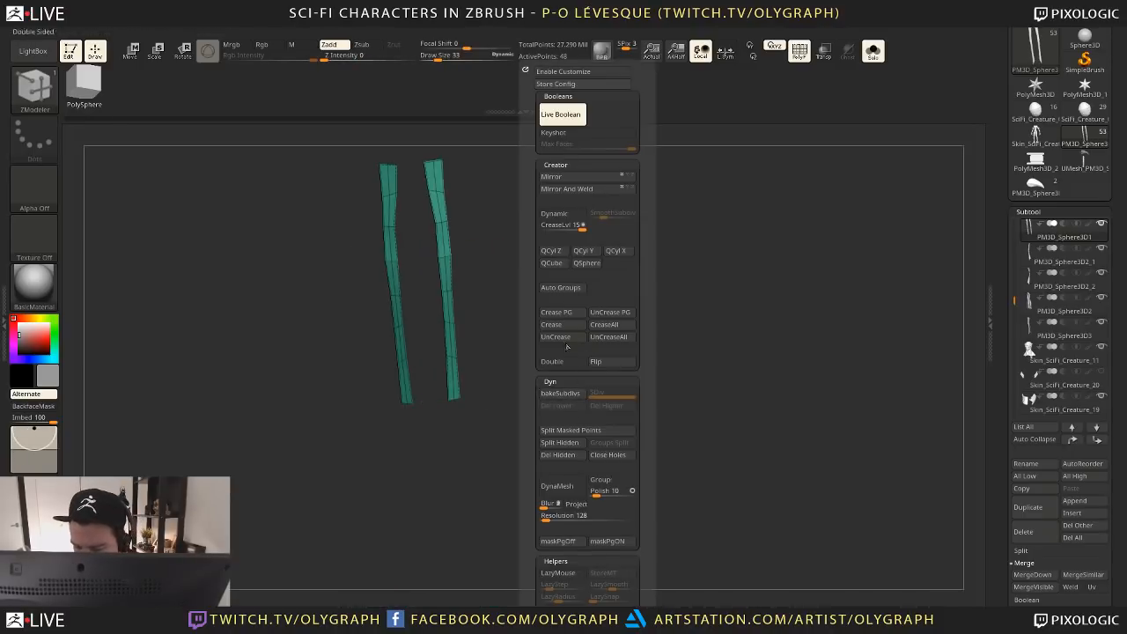
left_click(563, 461)
Show the whole creature again and pull the strips' upper ends up to the waist with the Move brush
mouse_move(460, 458)
left_mouse_down("alt")
mouse_move(473, 519)
mouse_move(503, 259)
left_mouse_up("alt")
key("shift+s")
key("b")
left_click(478, 333)
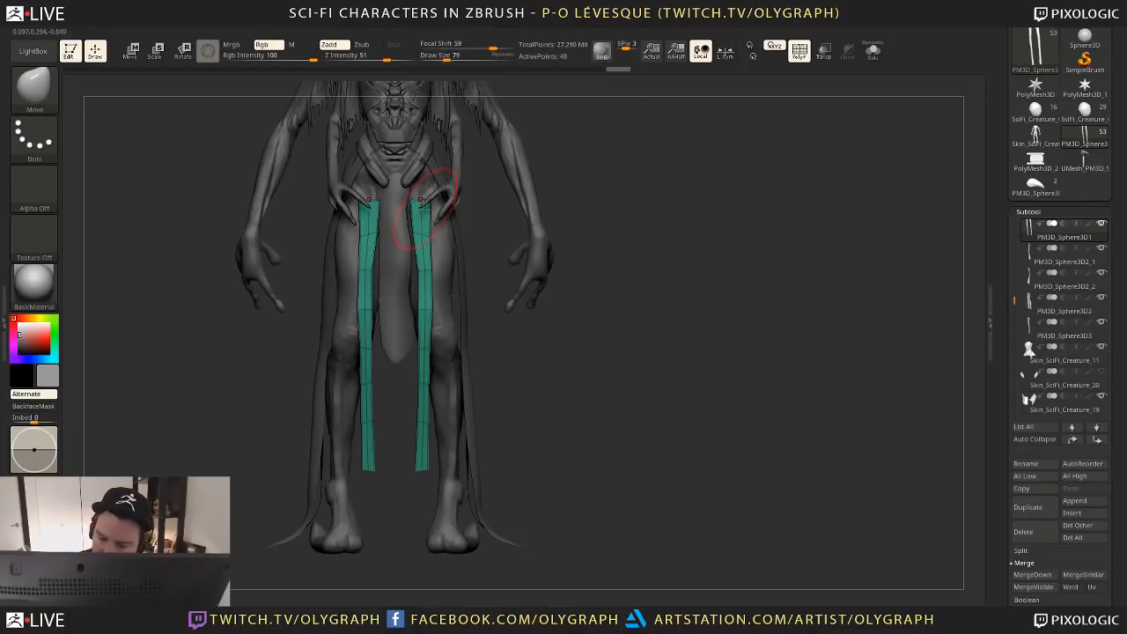
key("bracketright")
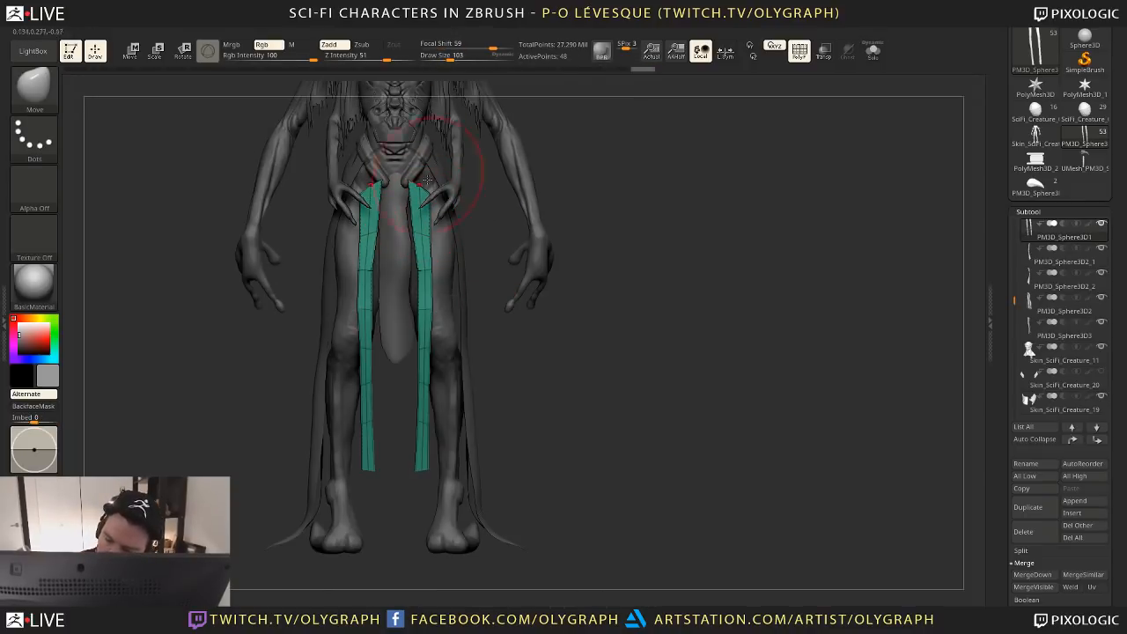
left_click_drag(427, 180, 408, 157)
key("bracketright")
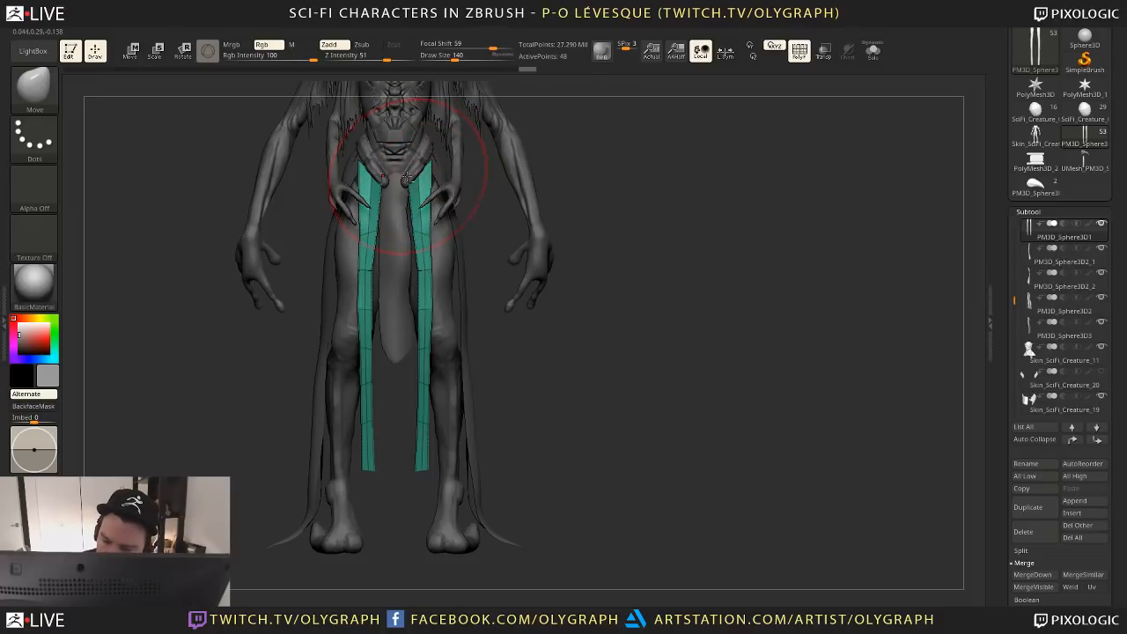
Move the strips back against the legs in side view and extend them to the ankles using Draw Size 200
left_click_drag(599, 182, 546, 185)
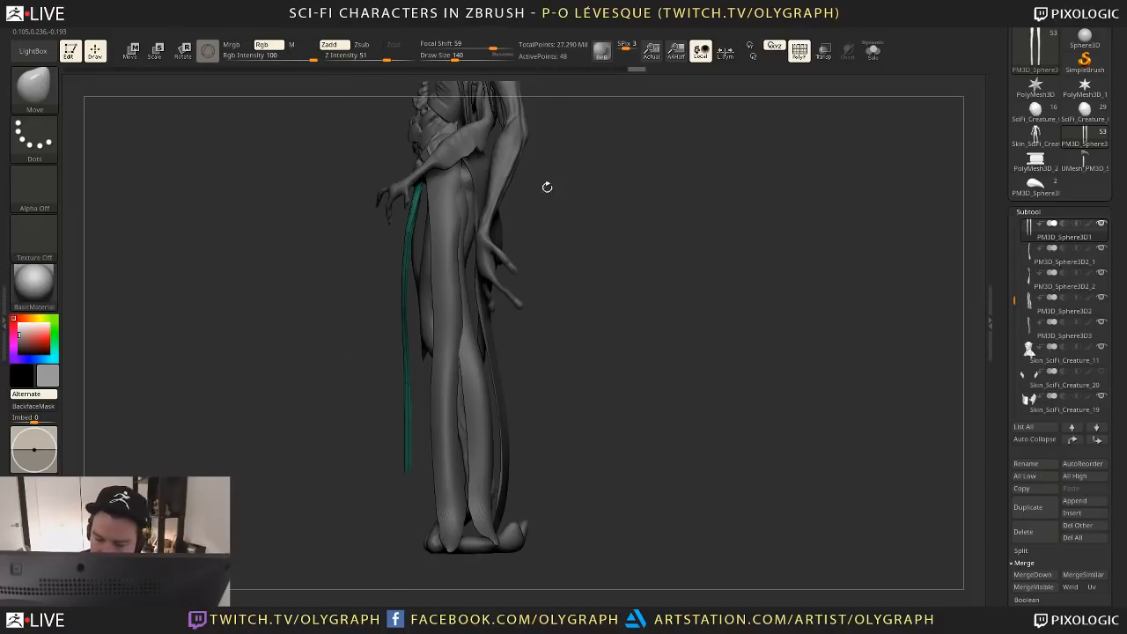
key("bracketright")
key("bracketright")
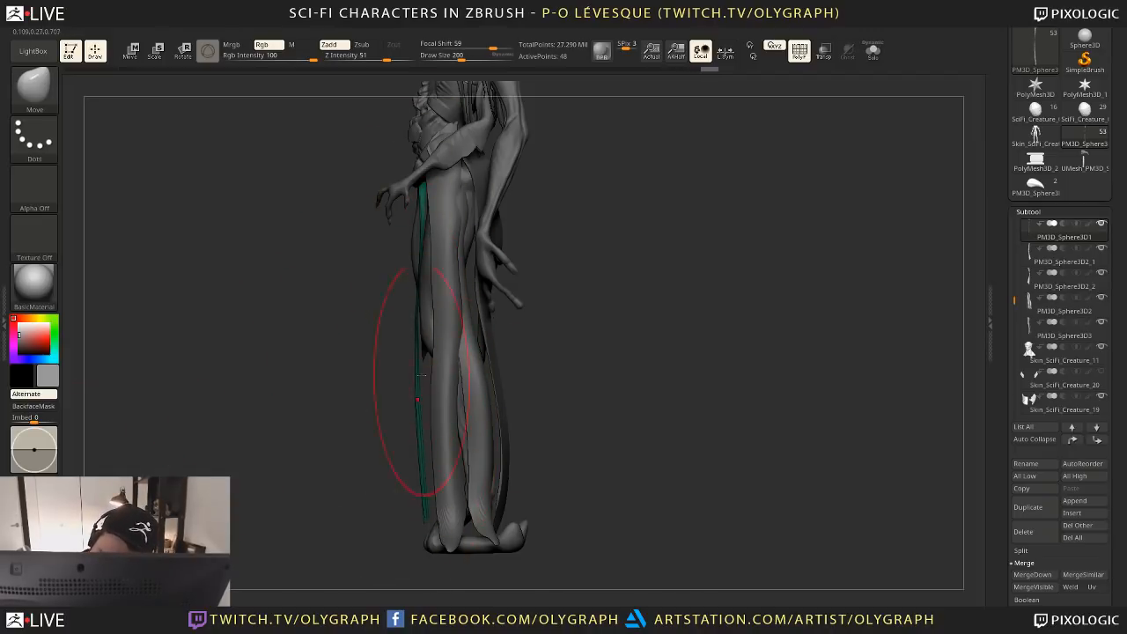
left_click_drag(599, 291, 503, 291, "shift")
key("bracketright")
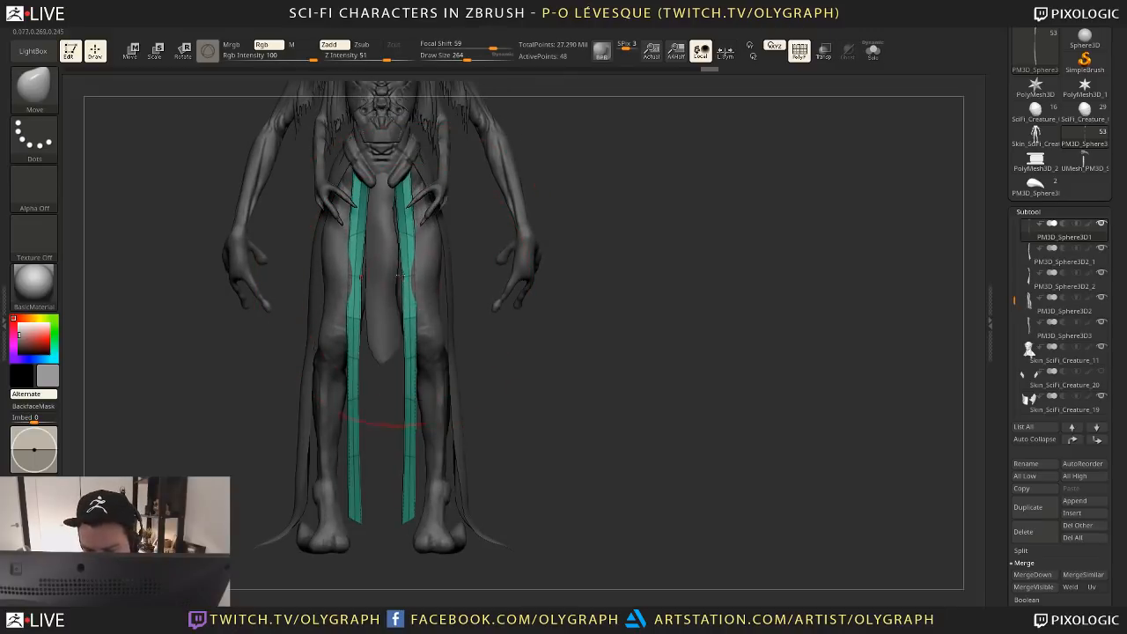
Widen both strips and spread them outward over the legs with a large Move brush
key("w")
mouse_move(446, 172)
left_mouse_down()
mouse_move(528, 154)
mouse_move(471, 172)
left_mouse_up()
key("1")
left_click(434, 181)
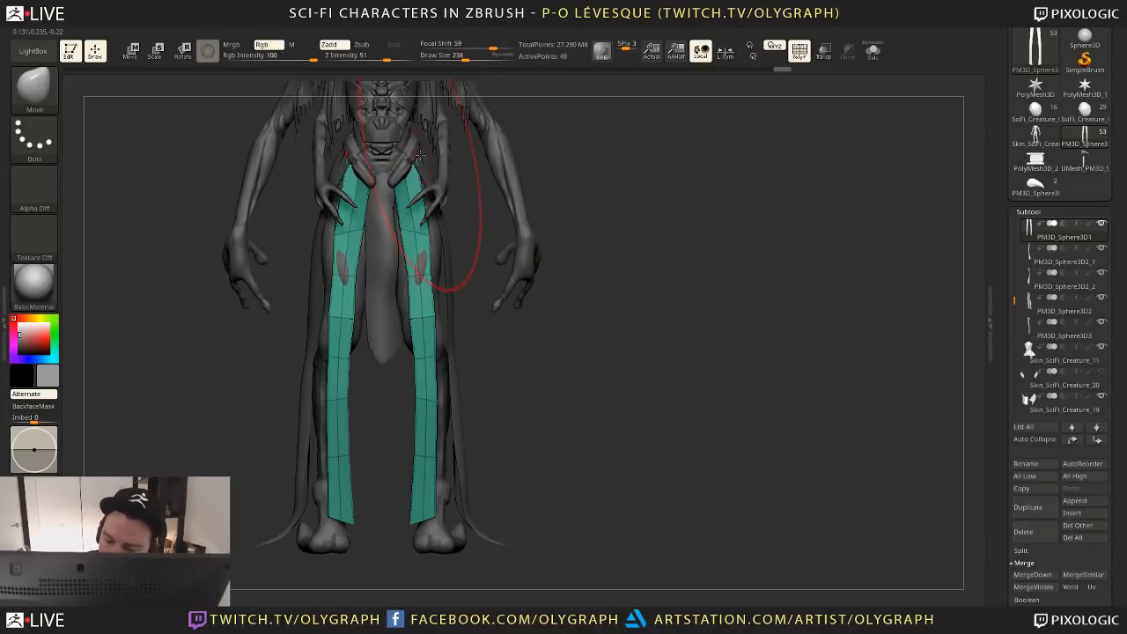
Reduce the Draw Size to 72 and pull the strips' inner edges at the thighs toward the centre cloth
key("[")
key("s")
key("s")
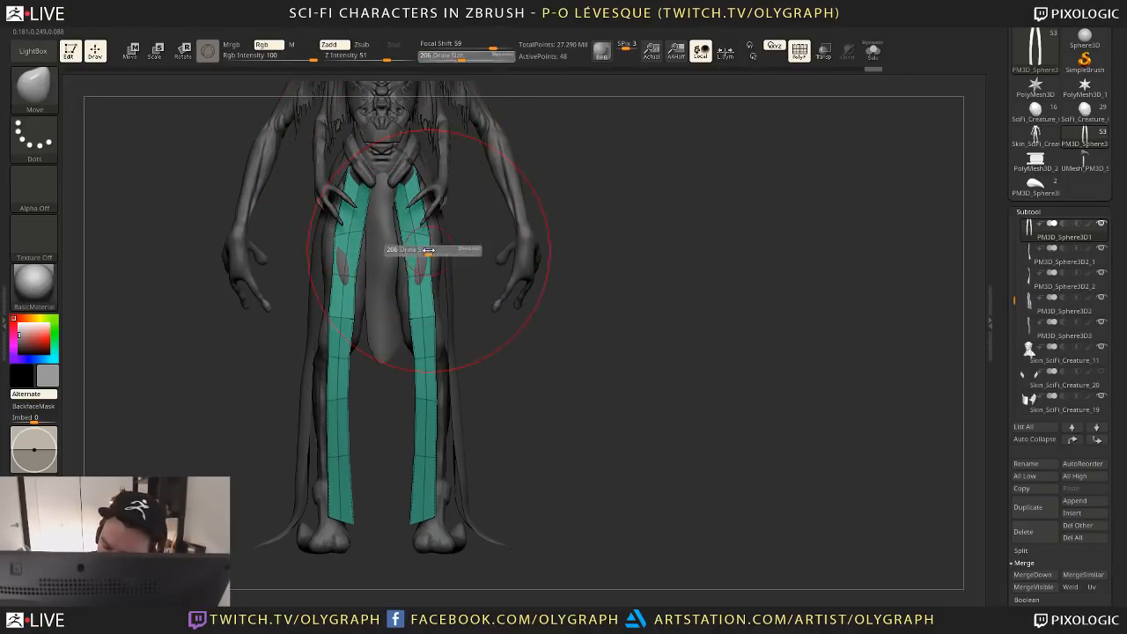
key("s")
left_click(413, 280)
mouse_move(415, 278)
left_mouse_down()
mouse_move(391, 274)
mouse_move(442, 269)
mouse_move(399, 278)
left_mouse_up()
key("[")
left_click_drag(402, 234, 397, 236)
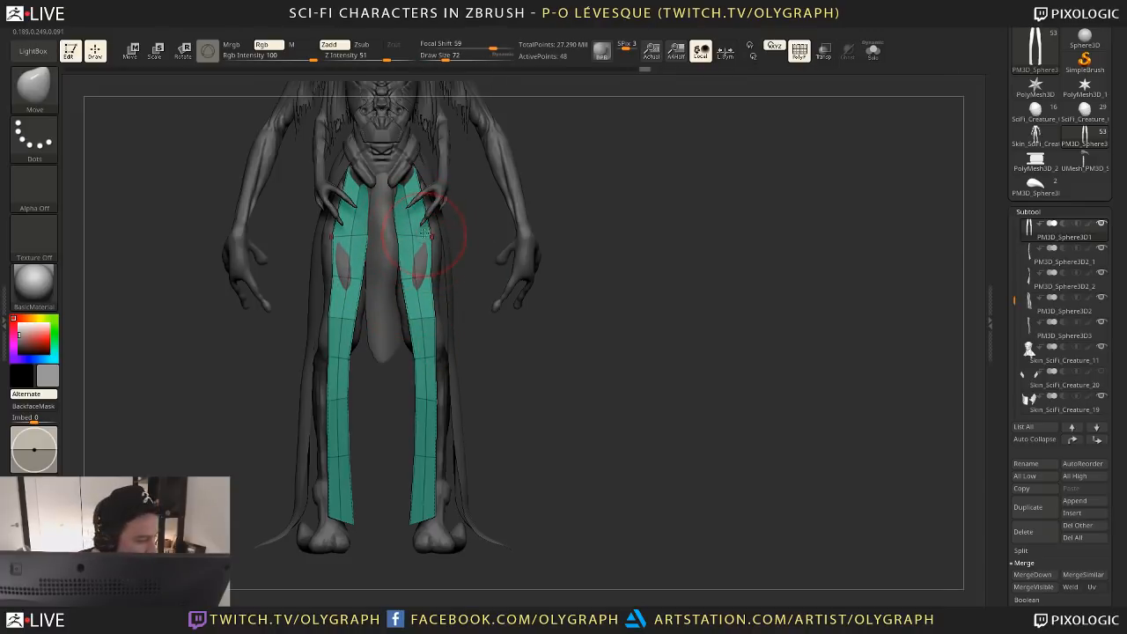
Pull the strips' inner edges inward around the knees to even out their width
mouse_move(571, 386)
left_mouse_down("alt")
mouse_move(566, 343)
mouse_move(523, 326)
left_mouse_up("alt")
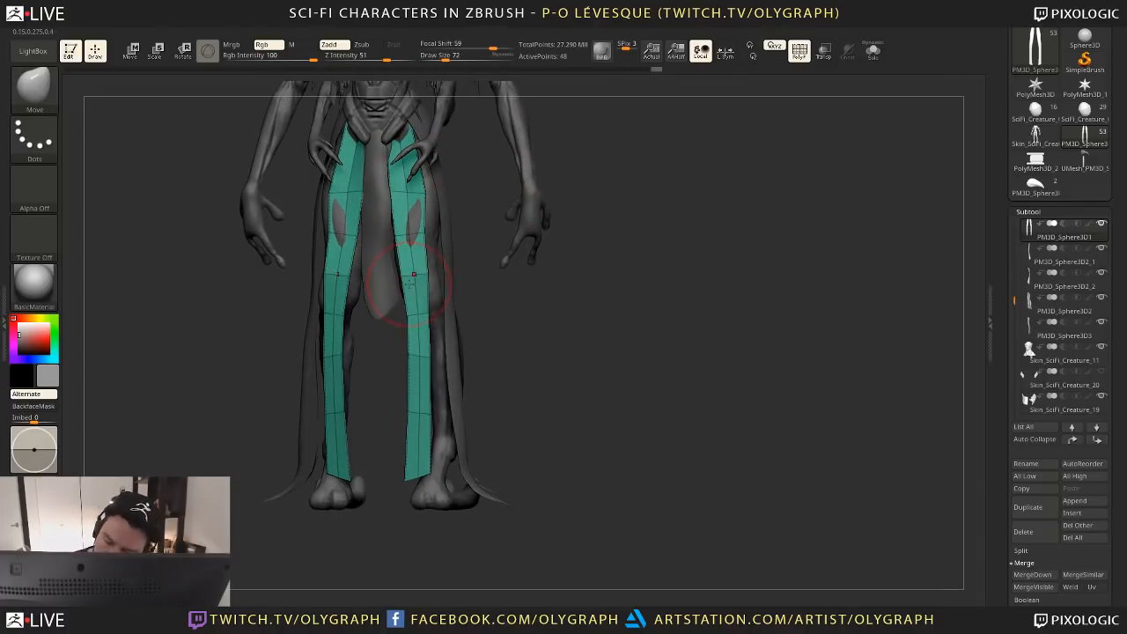
left_click_drag(399, 274, 386, 274)
mouse_move(413, 317)
left_mouse_down()
mouse_move(403, 315)
mouse_move(414, 312)
mouse_move(402, 363)
left_mouse_up()
key("]")
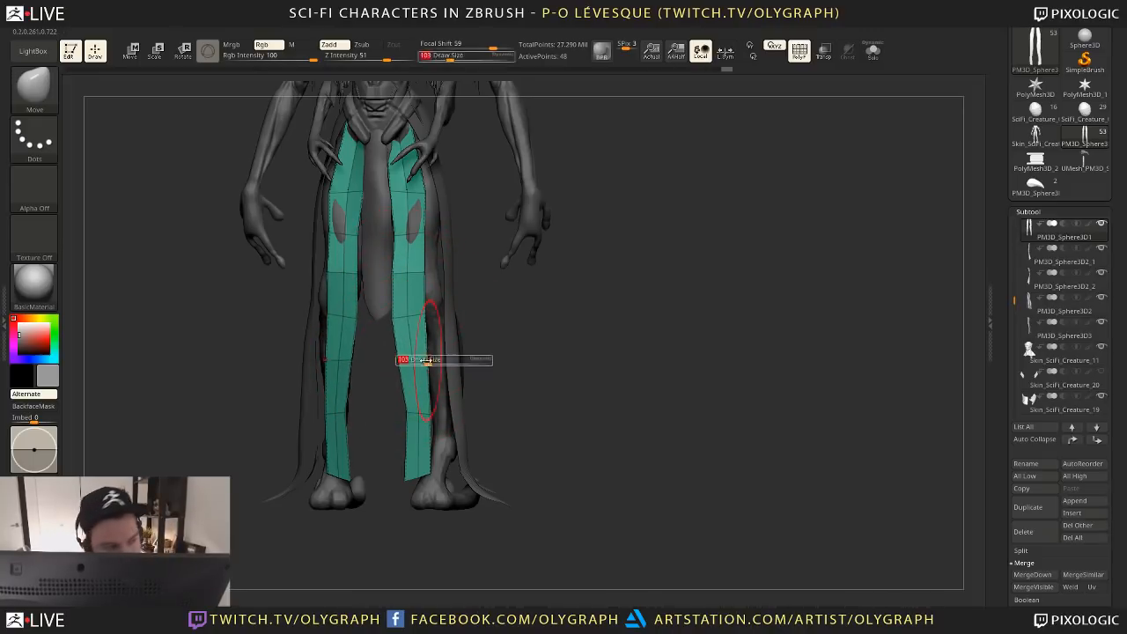
mouse_move(516, 347)
left_mouse_down("shift")
mouse_move(530, 354)
mouse_move(531, 327)
left_mouse_up("shift")
key("s")
left_click_drag(432, 344, 414, 343)
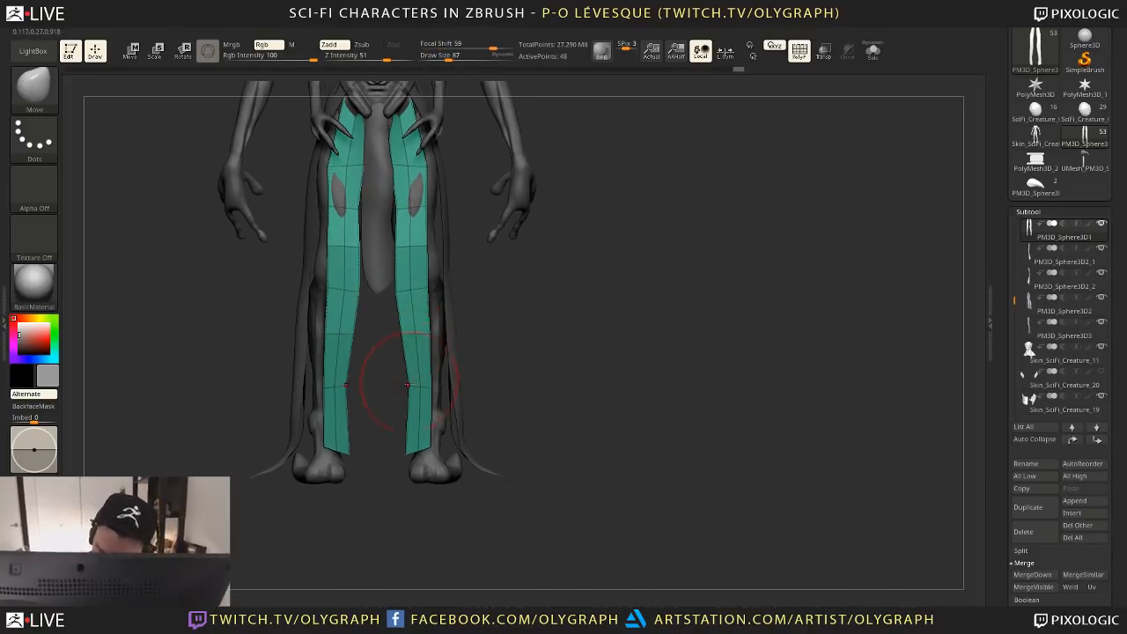
Widen the lower strips toward the centre and pull their inner bottom corners down near the ankles
mouse_move(416, 382)
left_mouse_down()
mouse_move(400, 343)
mouse_move(404, 373)
left_mouse_up()
key("s")
left_click_drag(411, 432, 410, 446)
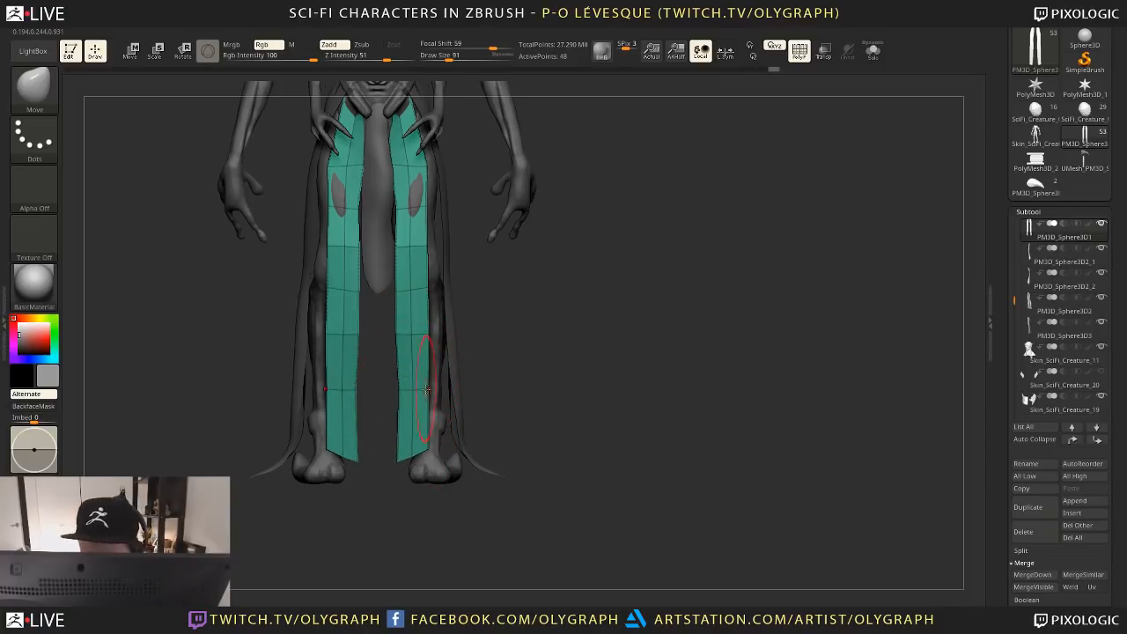
left_click_drag(421, 387, 401, 387)
Pull the strips forward at the thighs to cover the leg surface poking through them
left_click_drag(472, 284, 465, 351, "alt")
key("bracketright")
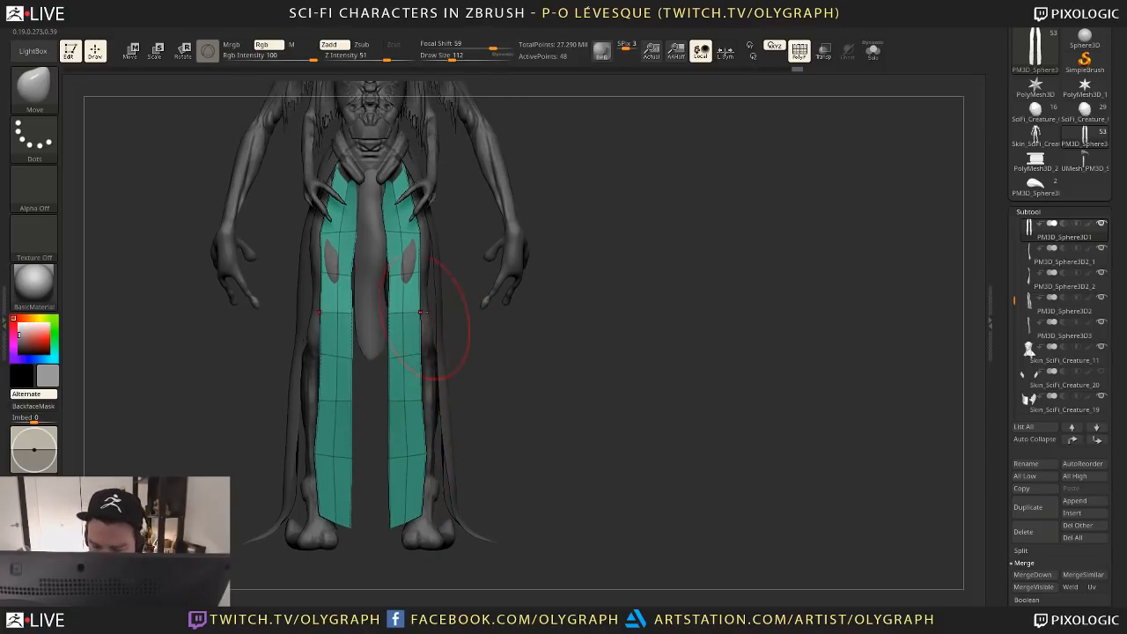
left_click_drag(412, 269, 417, 268)
left_click_drag(479, 314, 428, 214)
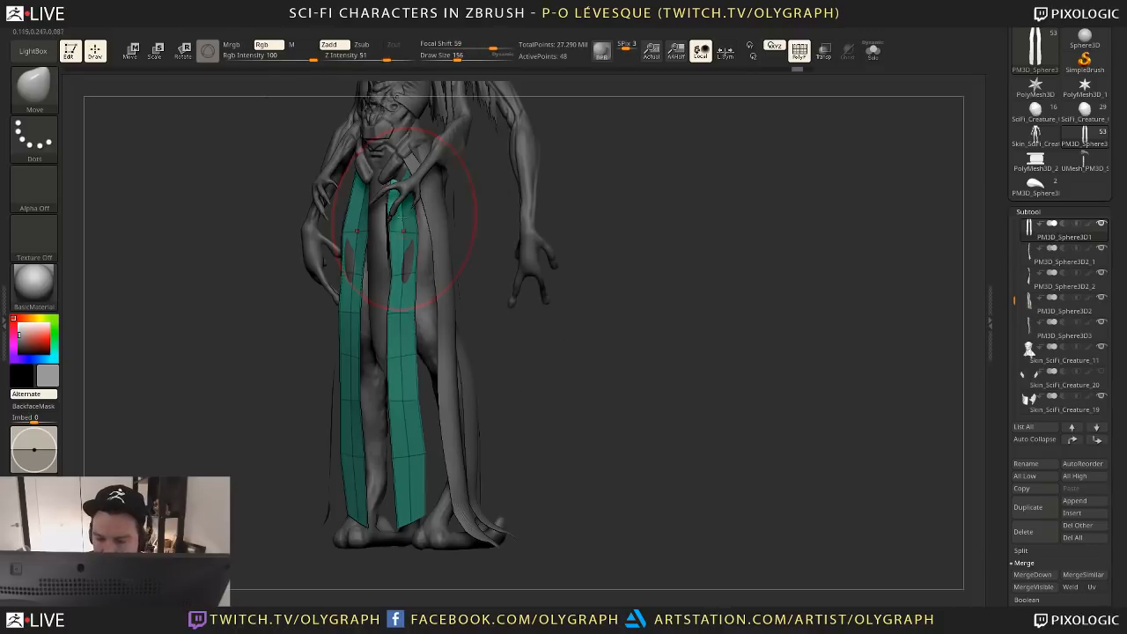
key("bracketright")
left_click_drag(398, 257, 401, 225)
Reduce the Move brush and nudge the strips' centre and inner points from thigh to shin to shape a lengthwise fold
key("bracketleft")
key("bracketleft")
key("bracketleft")
left_click_drag(462, 187, 508, 183)
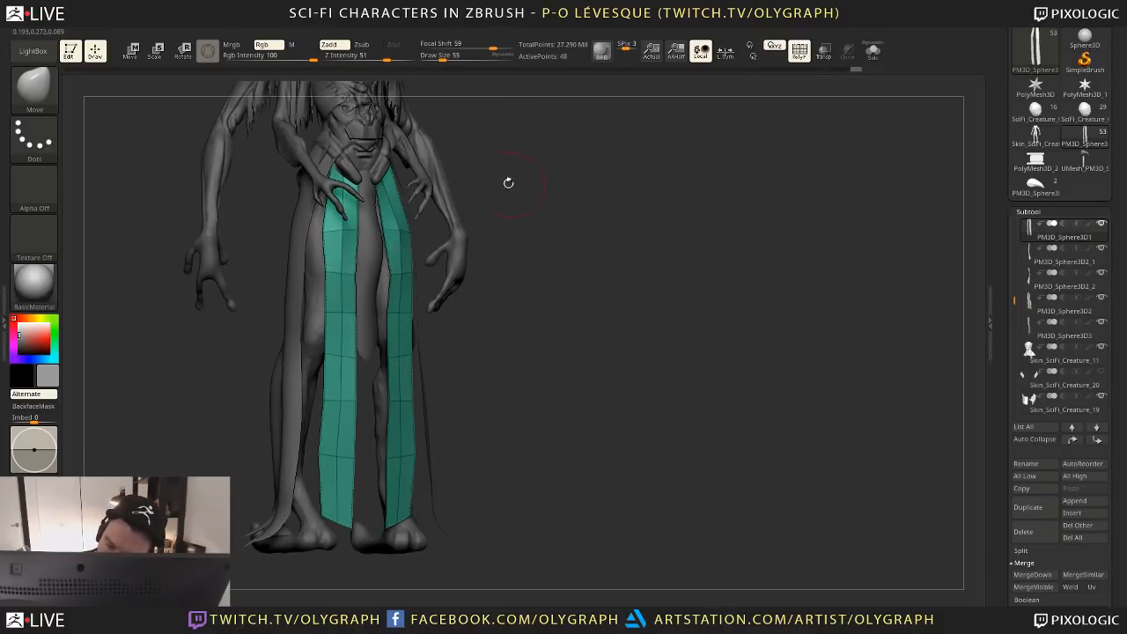
left_click_drag(399, 312, 401, 314)
left_click_drag(399, 356, 402, 357)
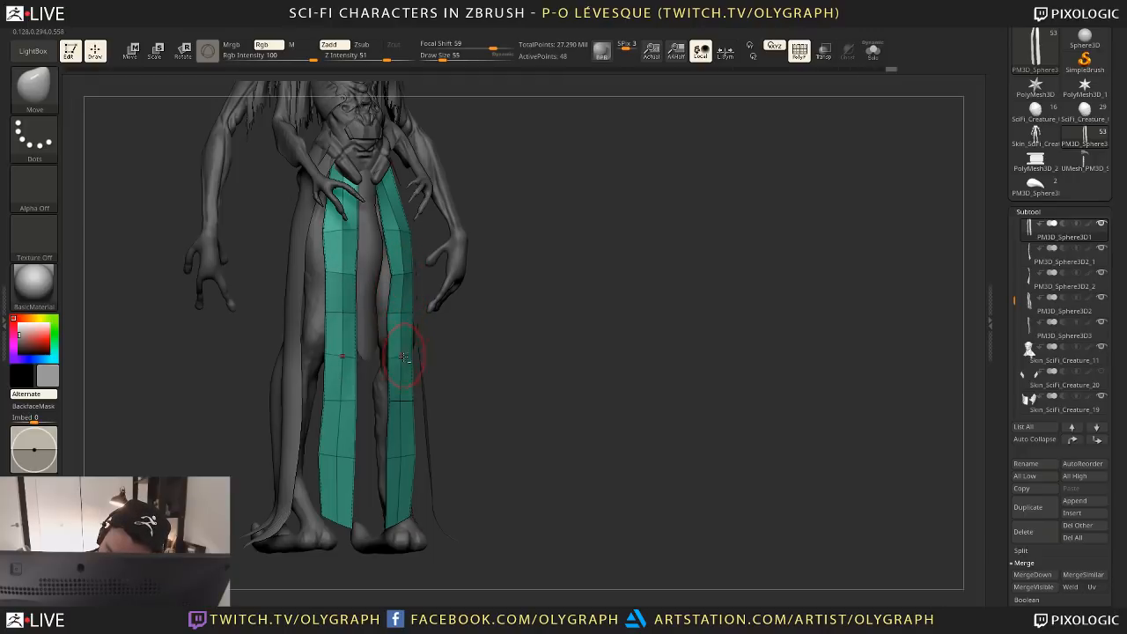
left_click_drag(401, 401, 403, 402)
left_click_drag(400, 456, 390, 453)
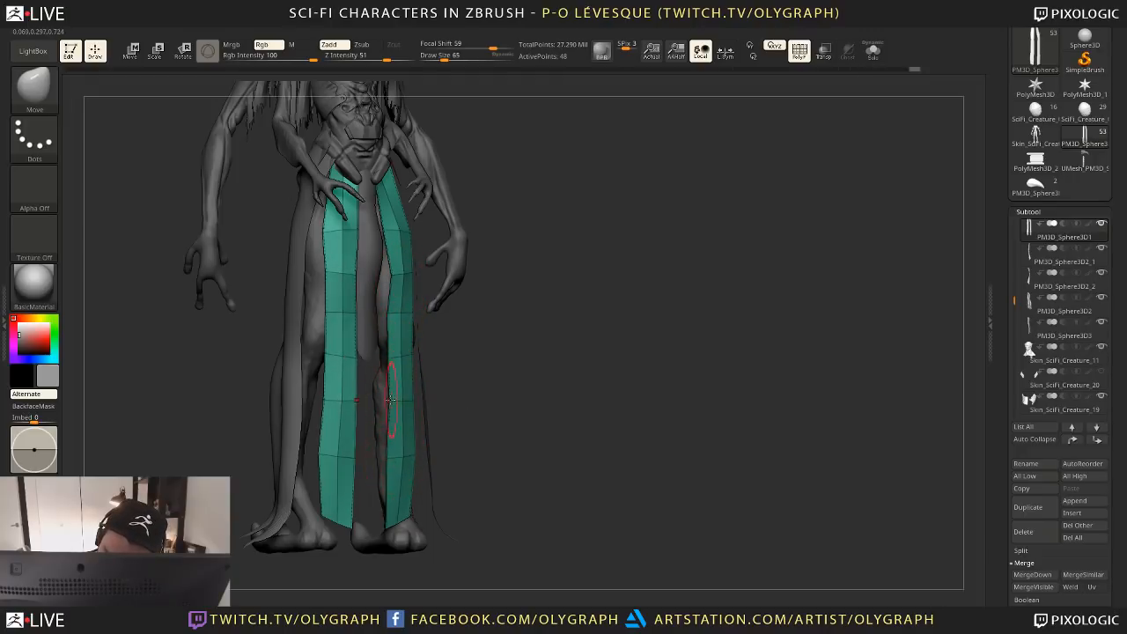
left_click_drag(393, 276, 386, 275)
left_click_drag(478, 230, 524, 226)
Isolate the two strips and insert extra horizontal edge loops between their existing rows from thigh to ankle with ZModeler
key("b")
left_click(544, 254)
key("alt+s")
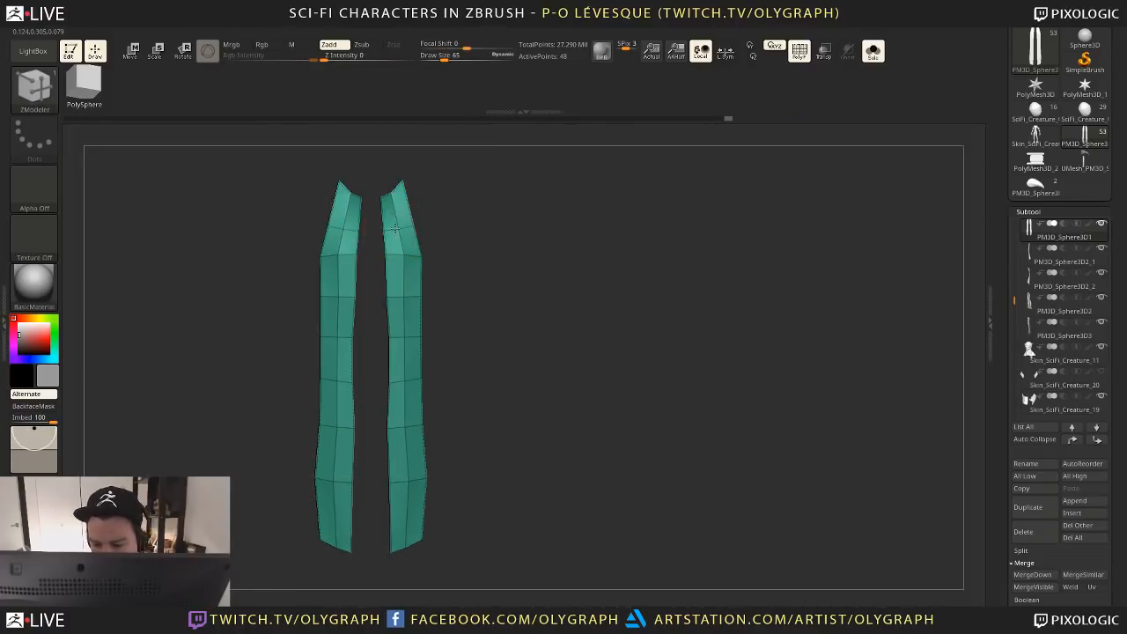
left_click(404, 272)
left_click(404, 313)
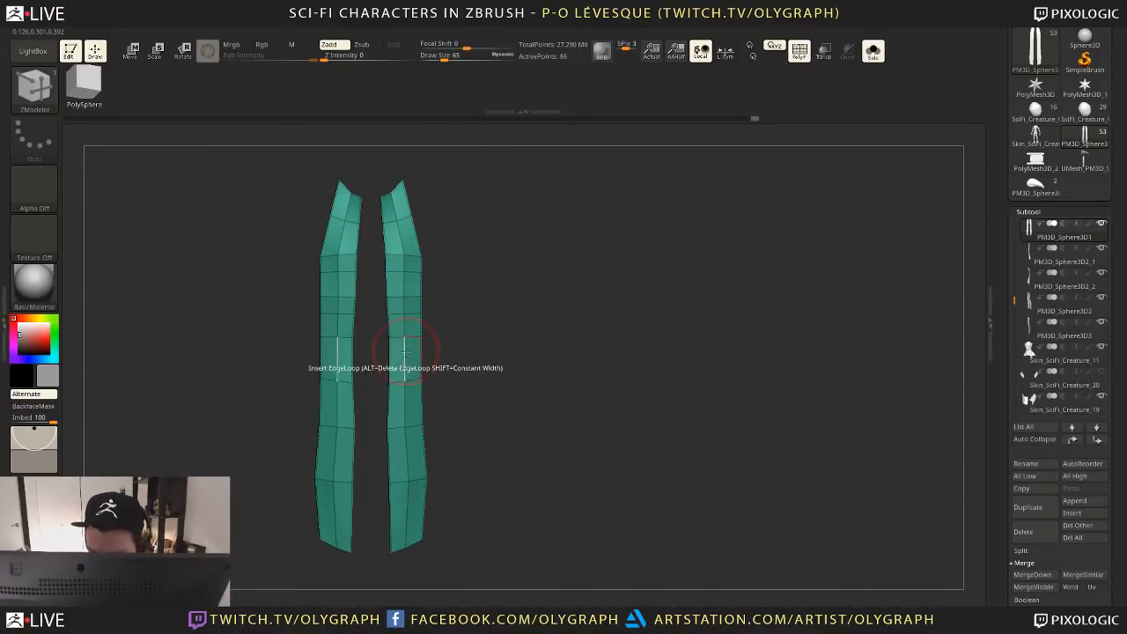
left_click(404, 357)
left_click(404, 392)
left_click(405, 428)
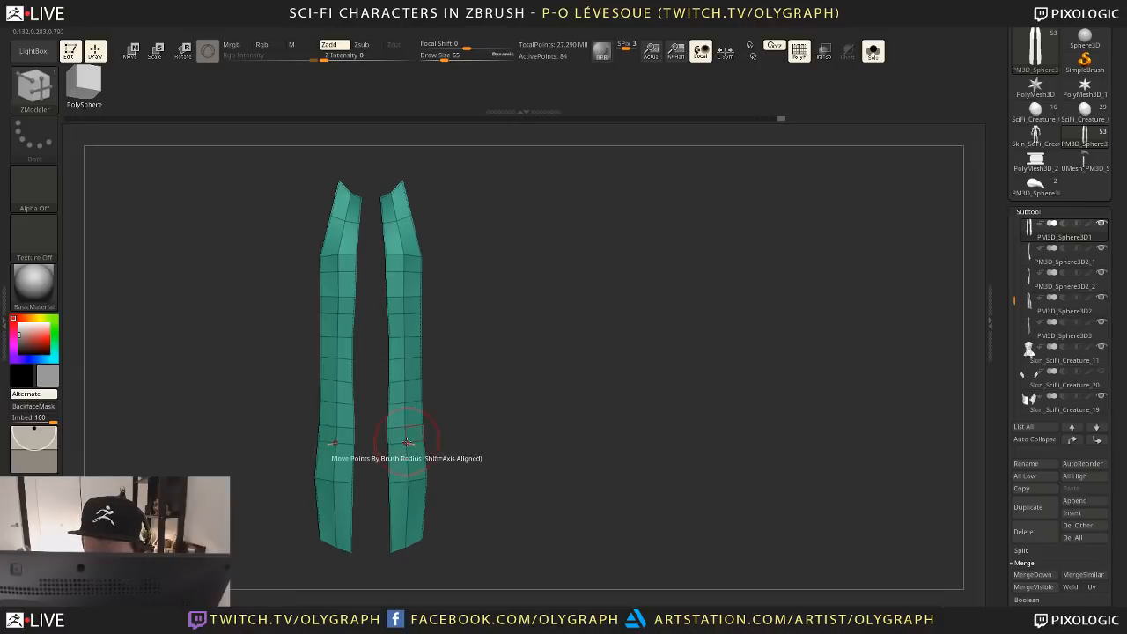
left_click(408, 462)
left_click(407, 500)
left_click(407, 519)
Preview the strips with smooth subdivision and insert more edge loops across their narrow upper ends
key("d")
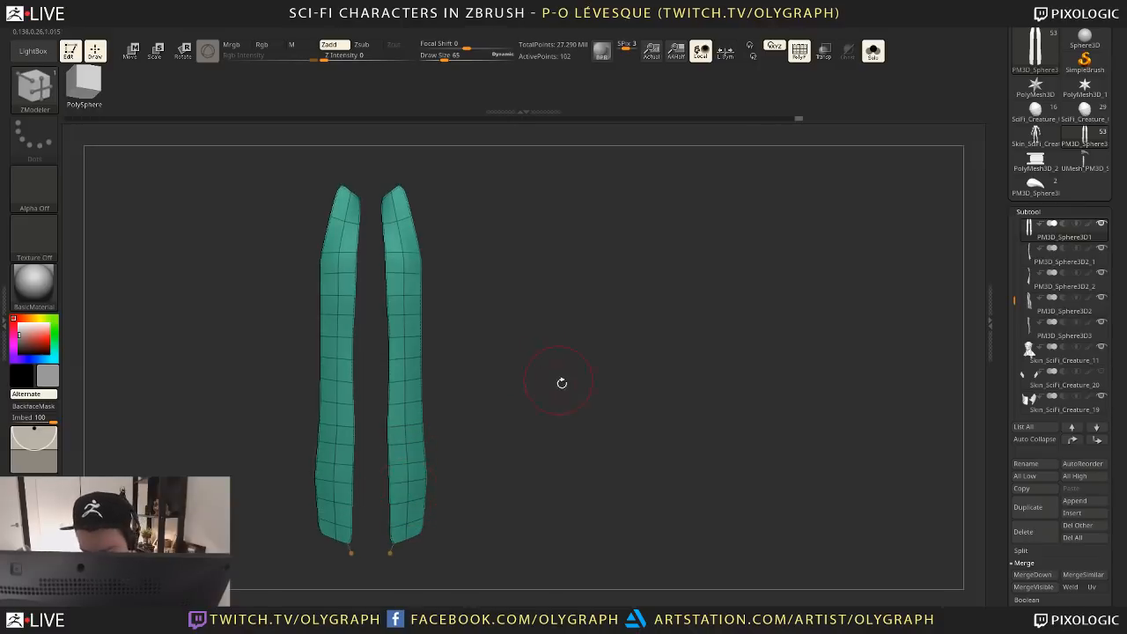
key("shift+f")
key("shift+d")
key("shift+f")
key("b")
key("z")
key("m")
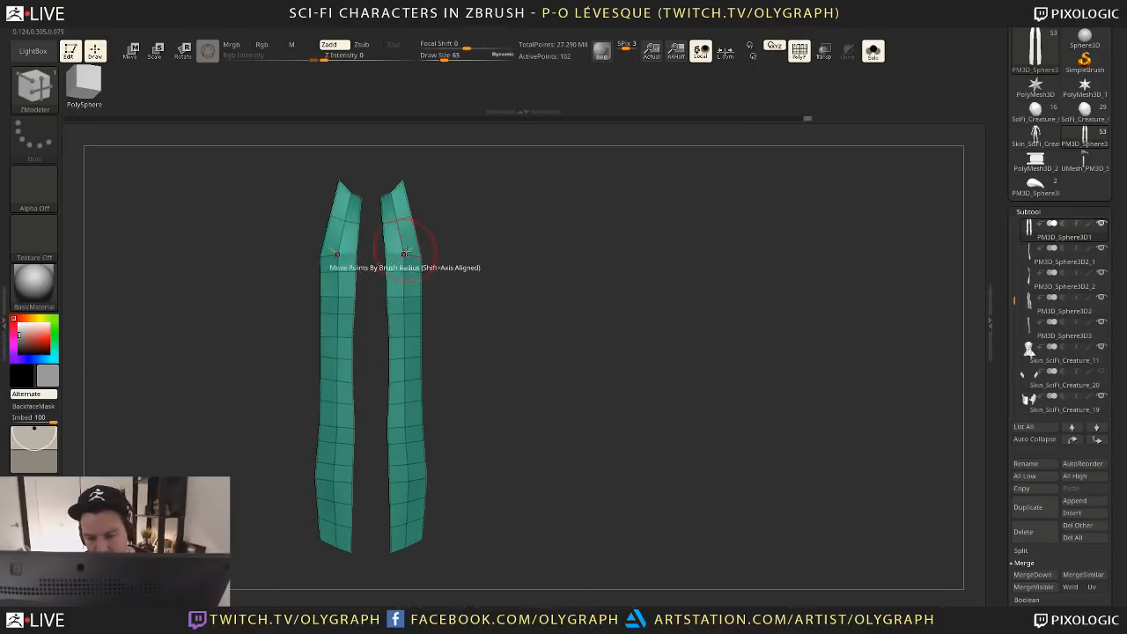
left_click(398, 236)
left_click(390, 191)
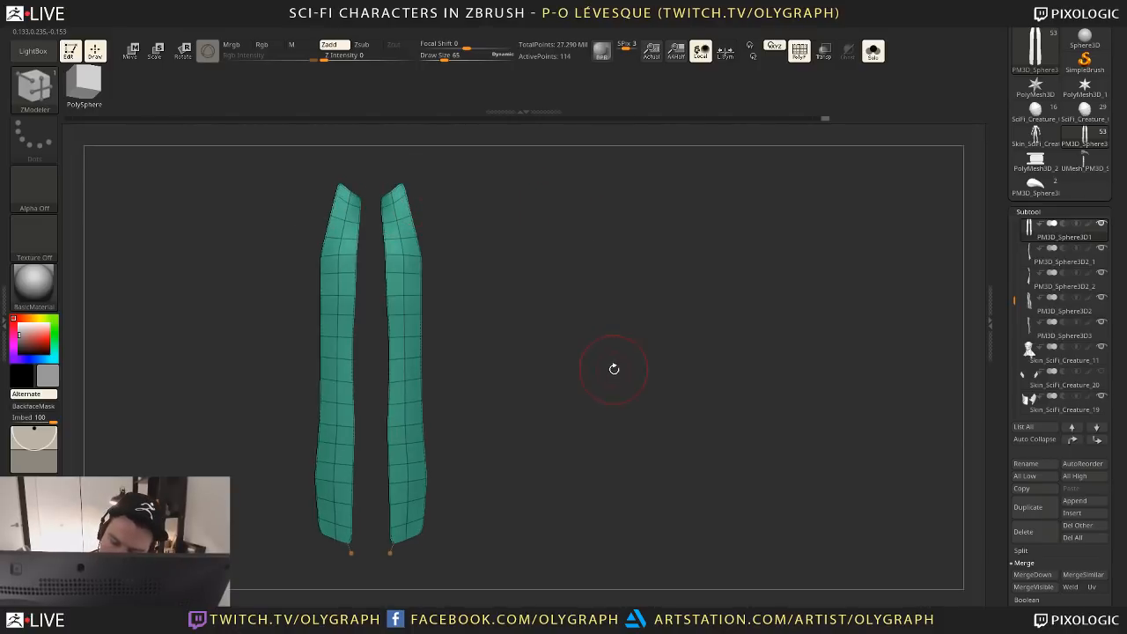
key("ctrl+z")
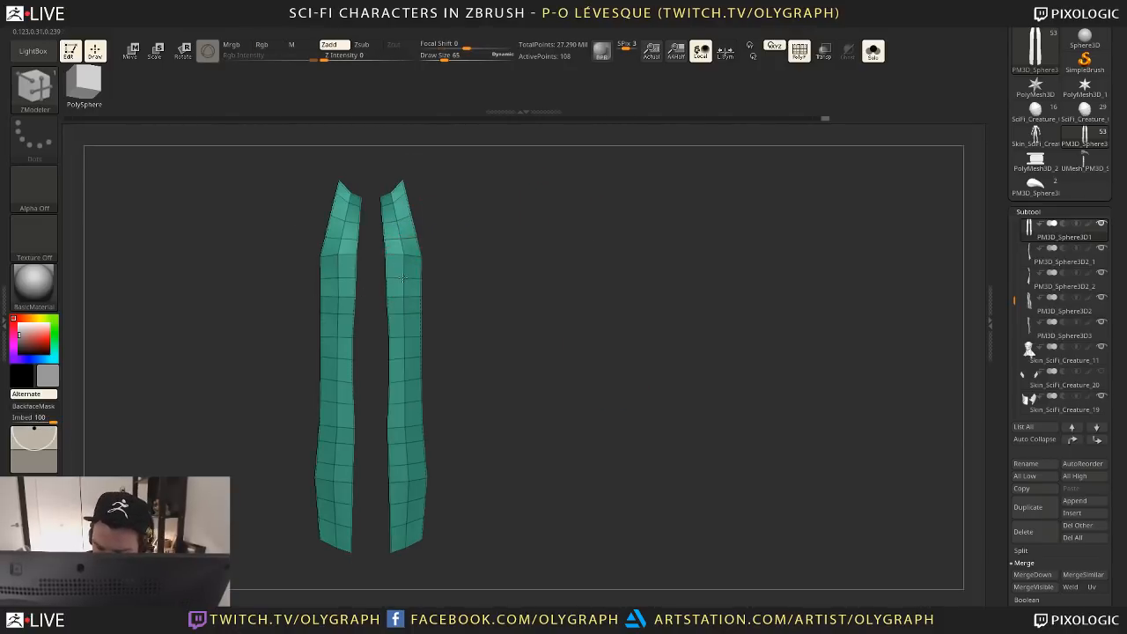
Hide the strip over the creature's right leg and delete the hidden geometry, keeping only the other strip
key("b")
key("m")
key("v")
key("shift+f")
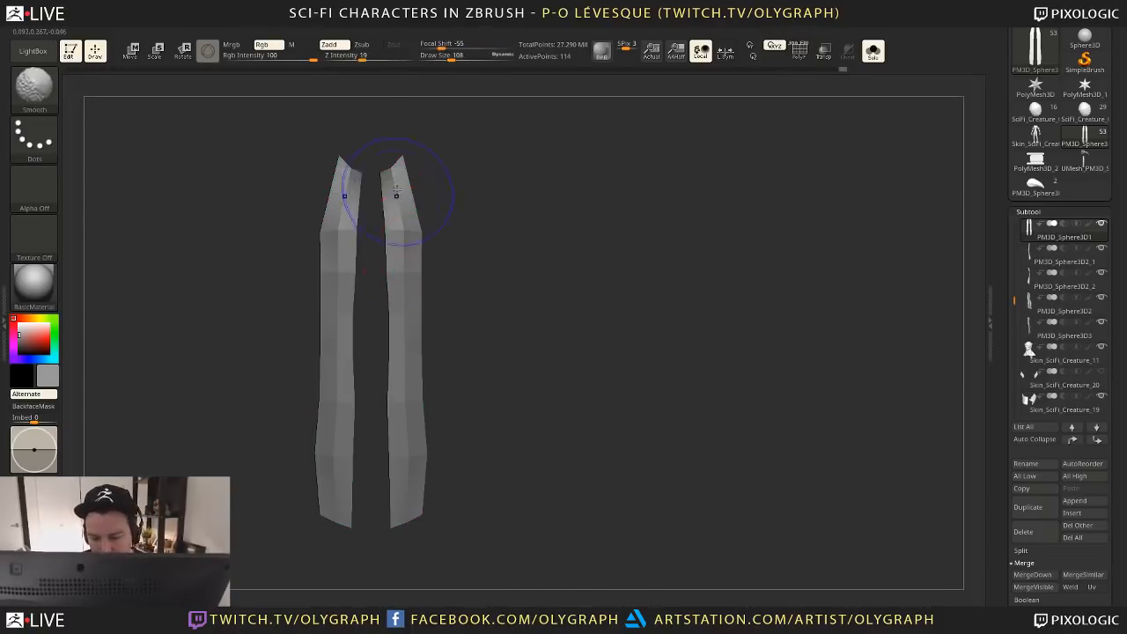
key("shift+f")
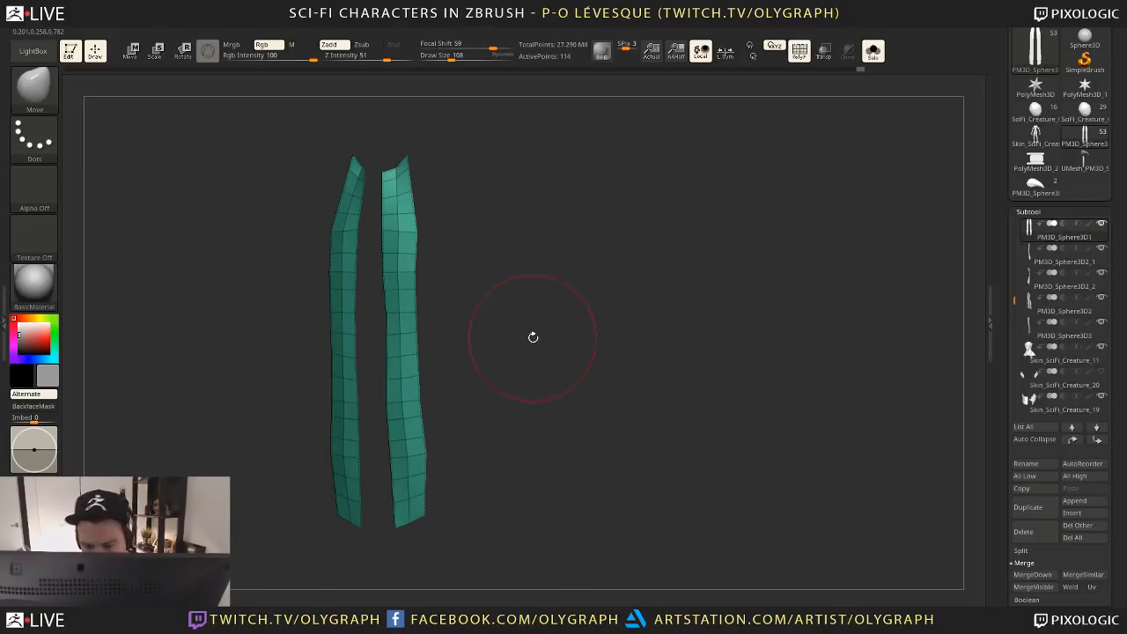
left_click_drag(534, 339, 554, 335, "alt")
key("2")
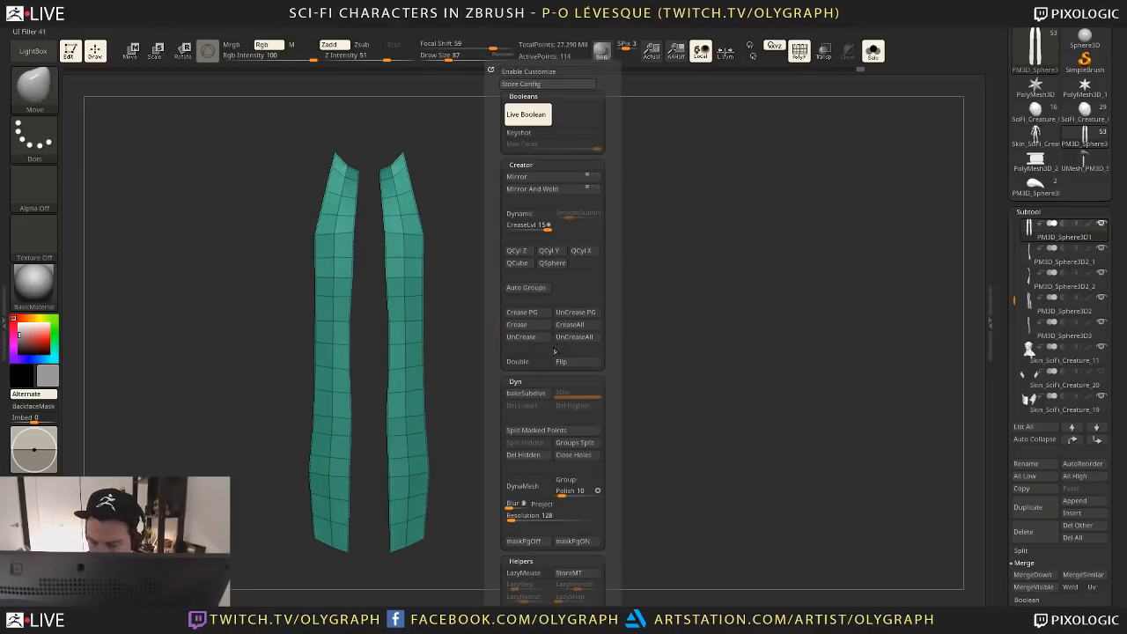
left_click_drag(543, 112, 450, 495, "ctrl+shift")
mouse_move(629, 142)
left_mouse_down("ctrl+shift")
mouse_move(414, 543)
mouse_move(367, 559)
left_mouse_up("ctrl+shift")
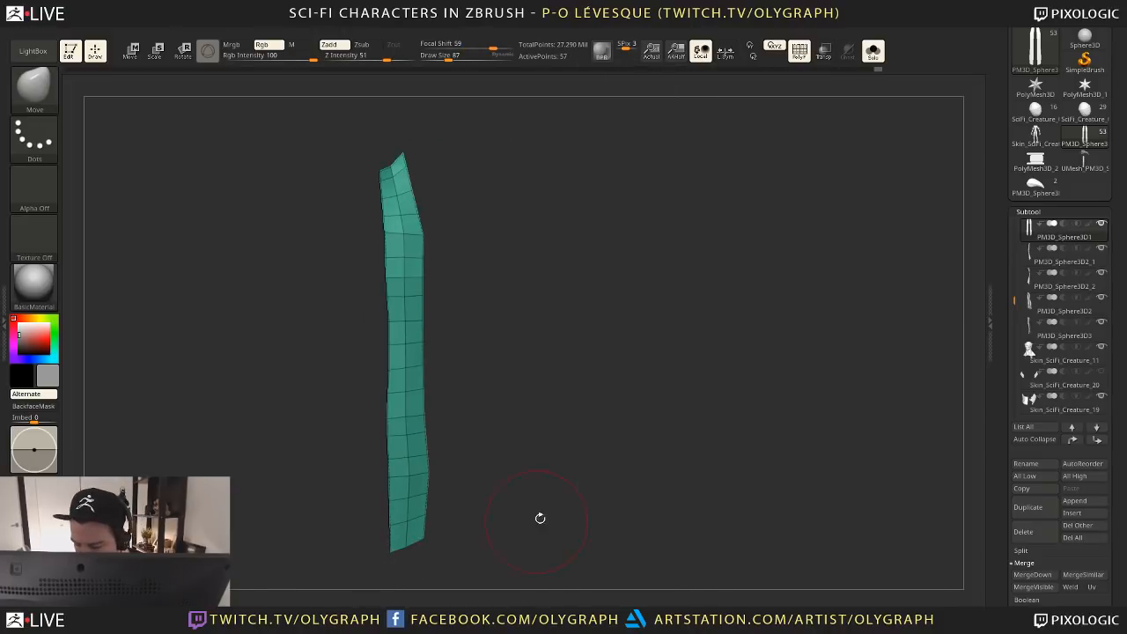
key("2")
left_click(619, 453)
Remove all creases from the remaining strip and check its fit against the full body
left_click_drag(536, 387, 515, 398)
key("2")
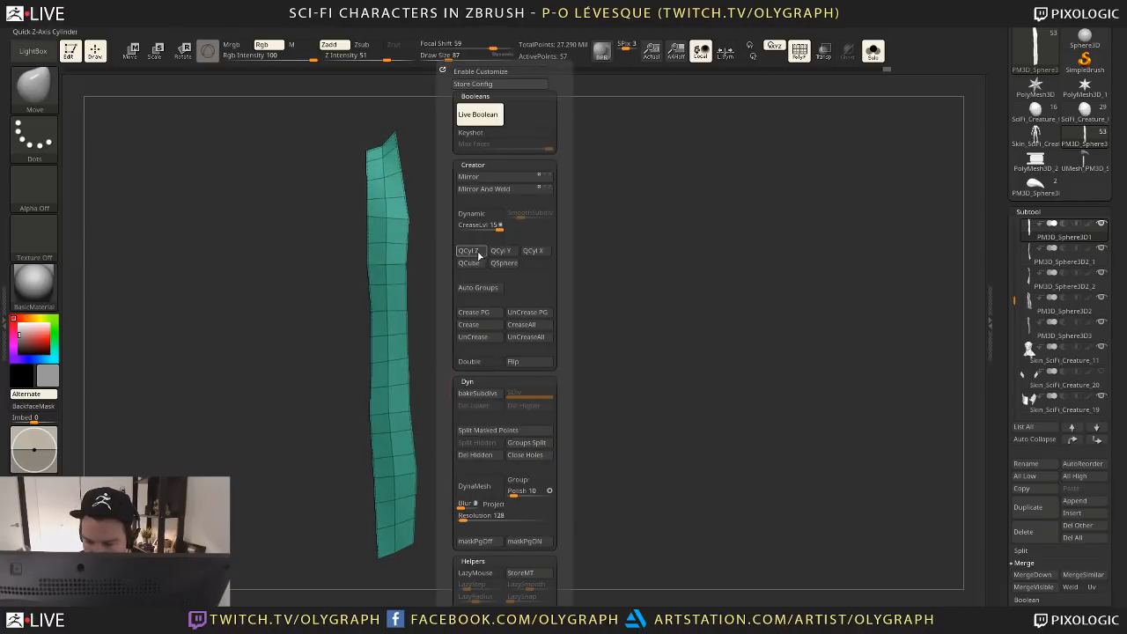
left_click(541, 340)
left_click_drag(455, 355, 451, 374)
key("bracketright")
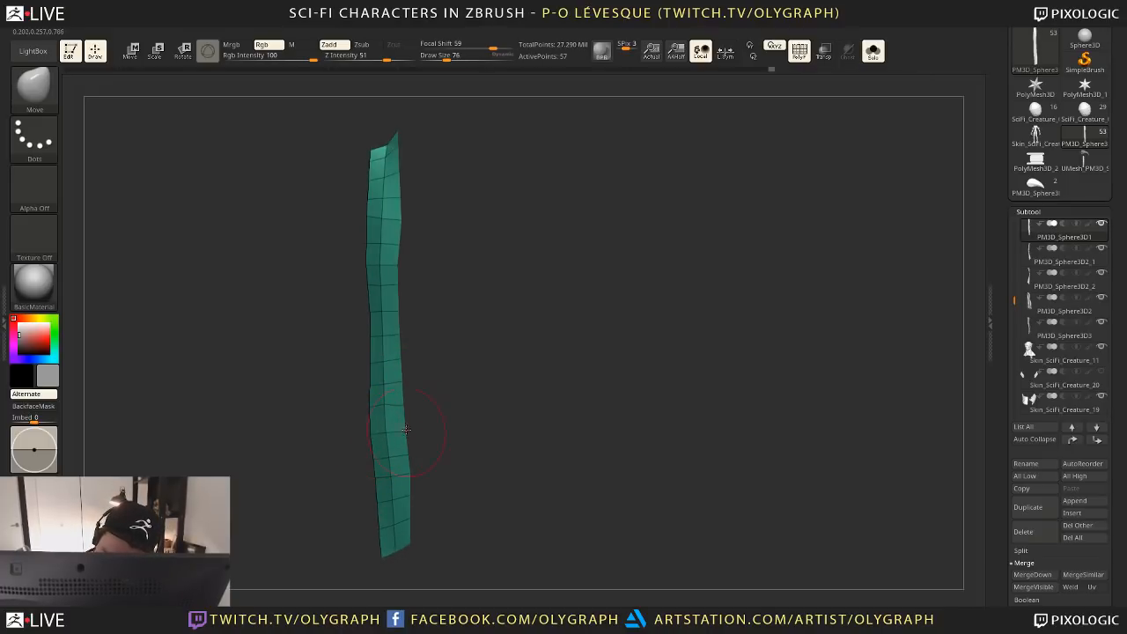
left_click_drag(475, 374, 502, 346, "alt")
key("shift+f")
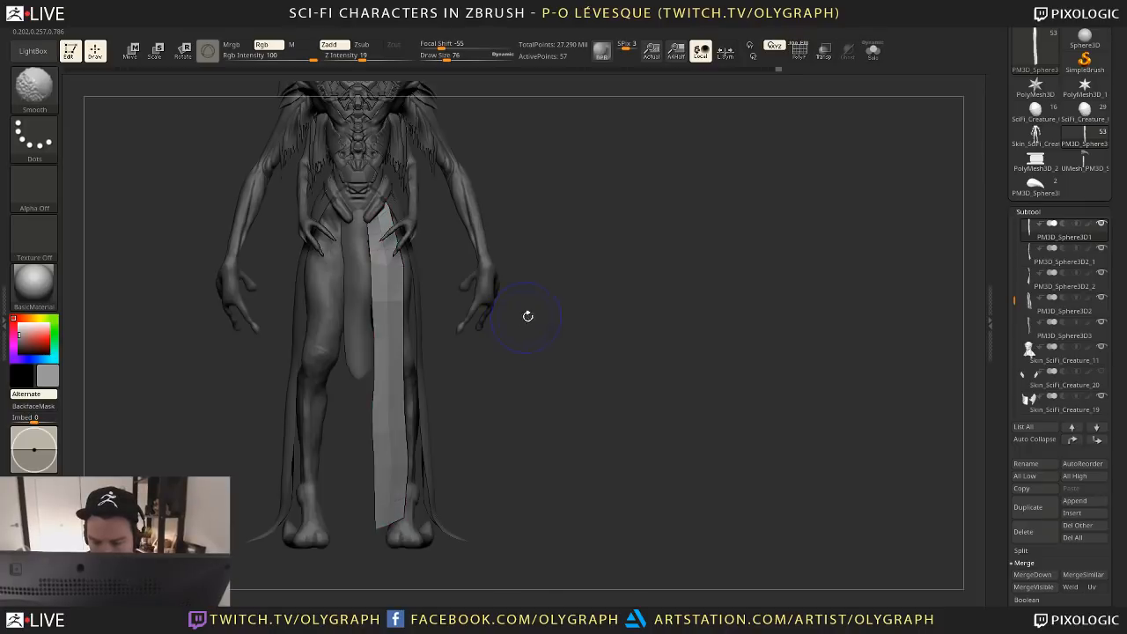
key("alt+s")
key("shift+f")
key("f")
Extrude all of the strip's polygons with the ZModeler Extrude action to give it thickness
key("b")
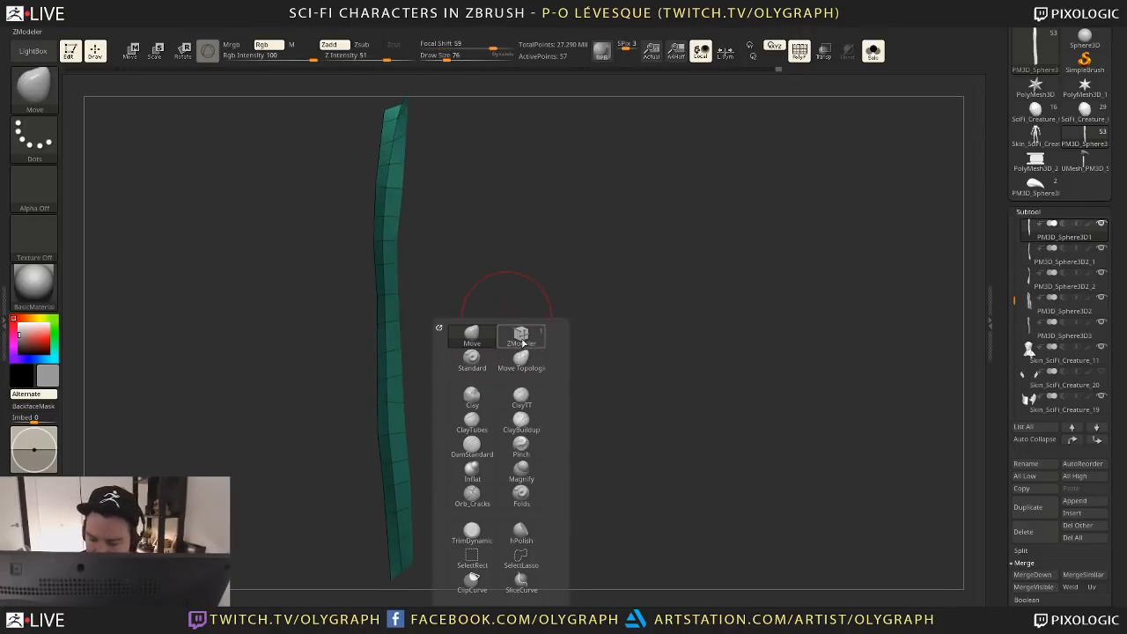
left_click(521, 339)
left_click(399, 231, "alt")
left_click_drag(412, 220, 468, 241)
key("space")
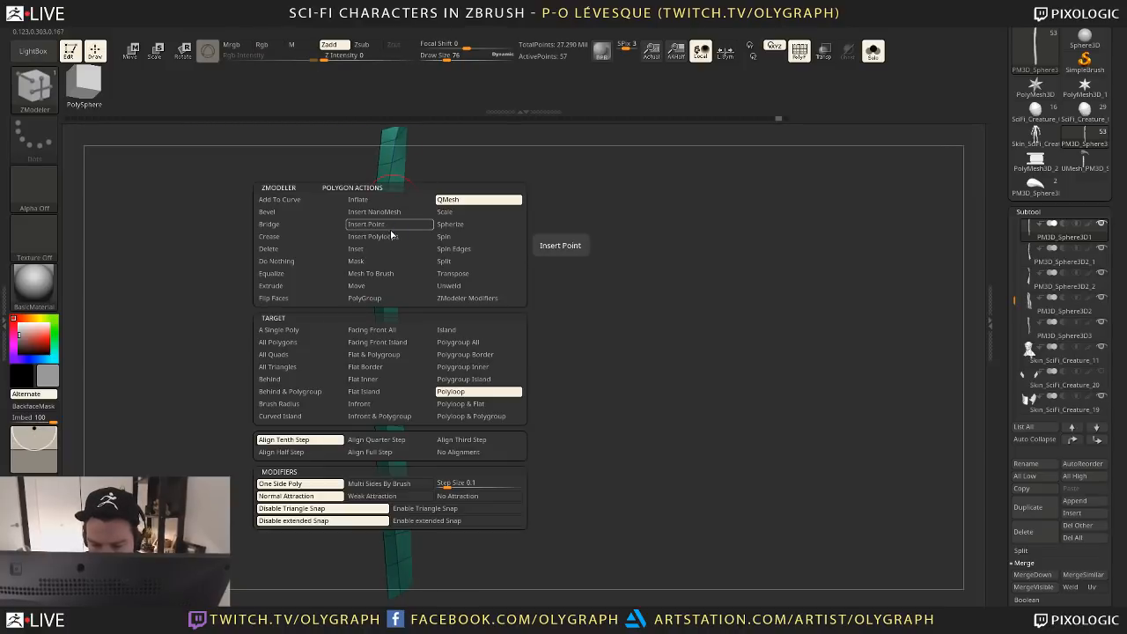
left_click(275, 286)
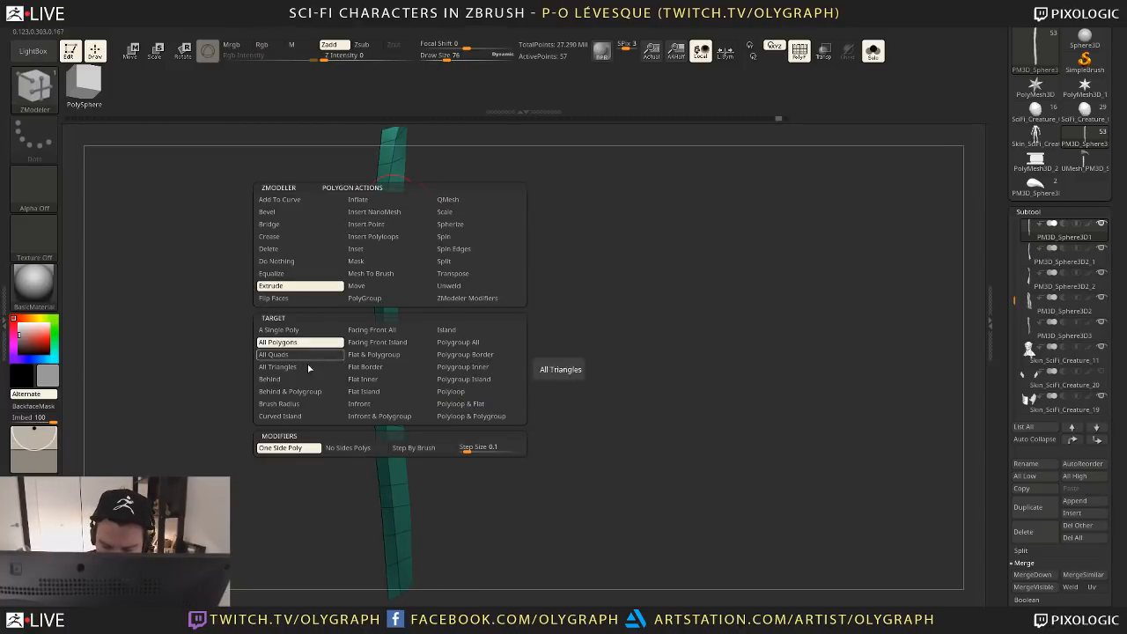
left_click(290, 354)
left_click(390, 239)
Flip the thickened strip's normals and preview it with smooth subdivision
key("2")
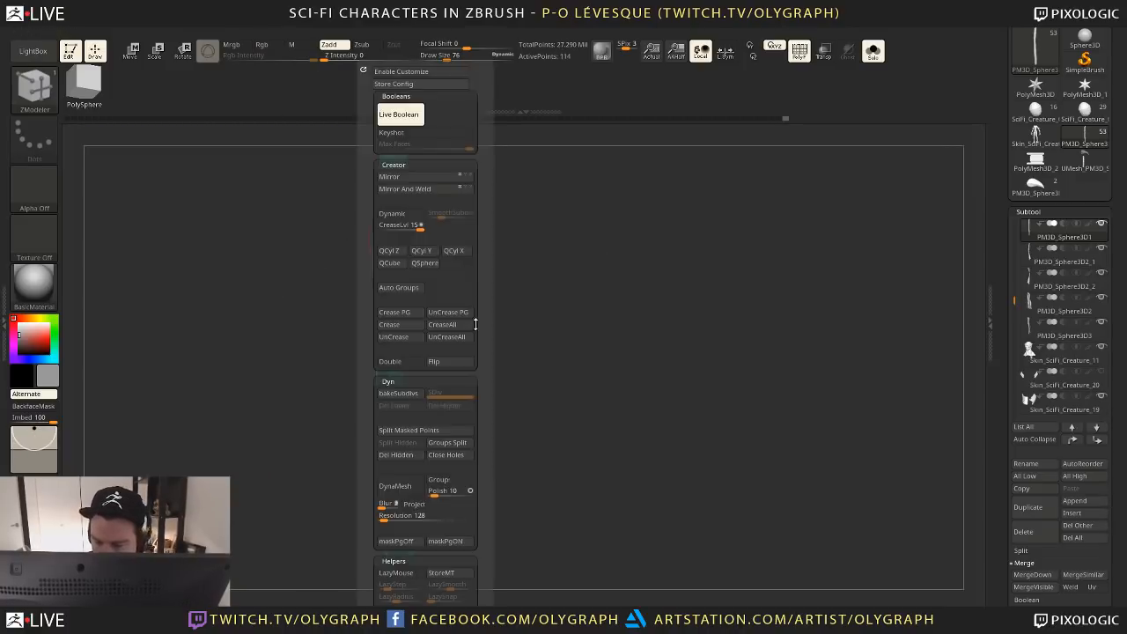
left_click(452, 361)
key("shift+f")
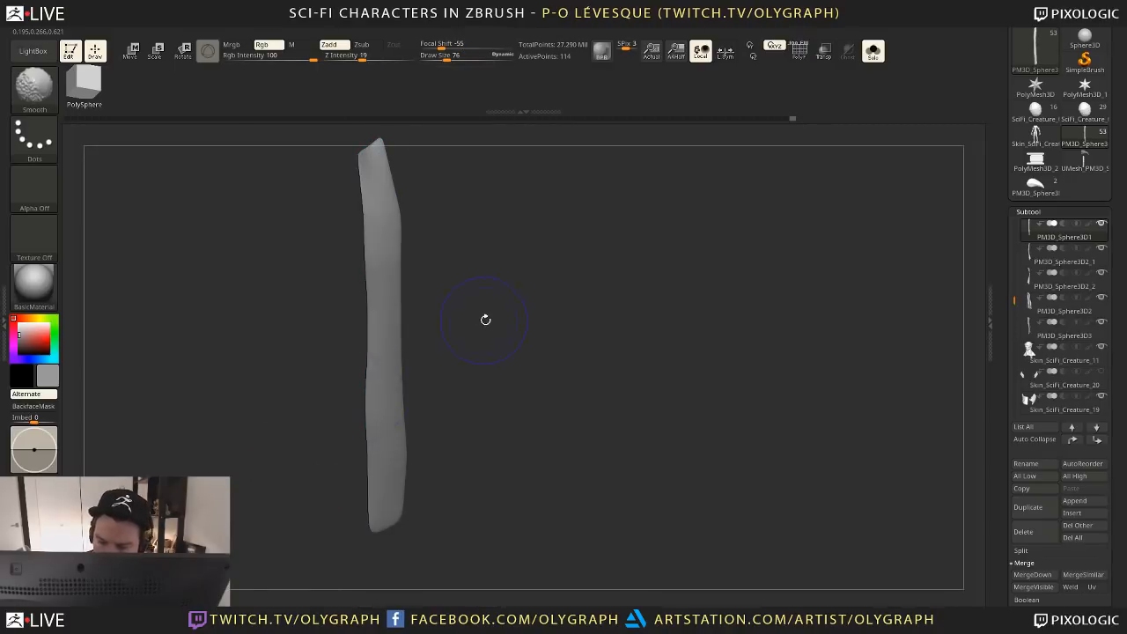
key("shift+s")
key("shift+d")
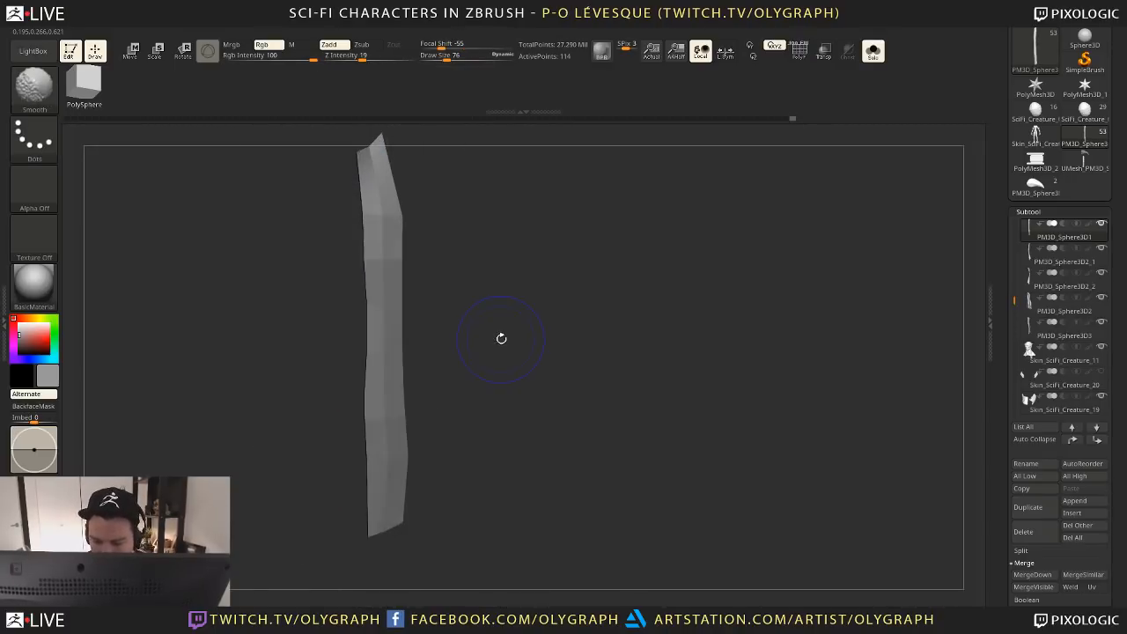
key("shift+f")
Crease the strip's long side edges with the ZModeler Crease action set to EdgeLoop Partial
left_click_drag(501, 339, 502, 374)
mouse_move(503, 282)
left_mouse_down()
mouse_move(502, 357)
mouse_move(506, 331)
left_mouse_up()
key("b")
left_click(521, 340)
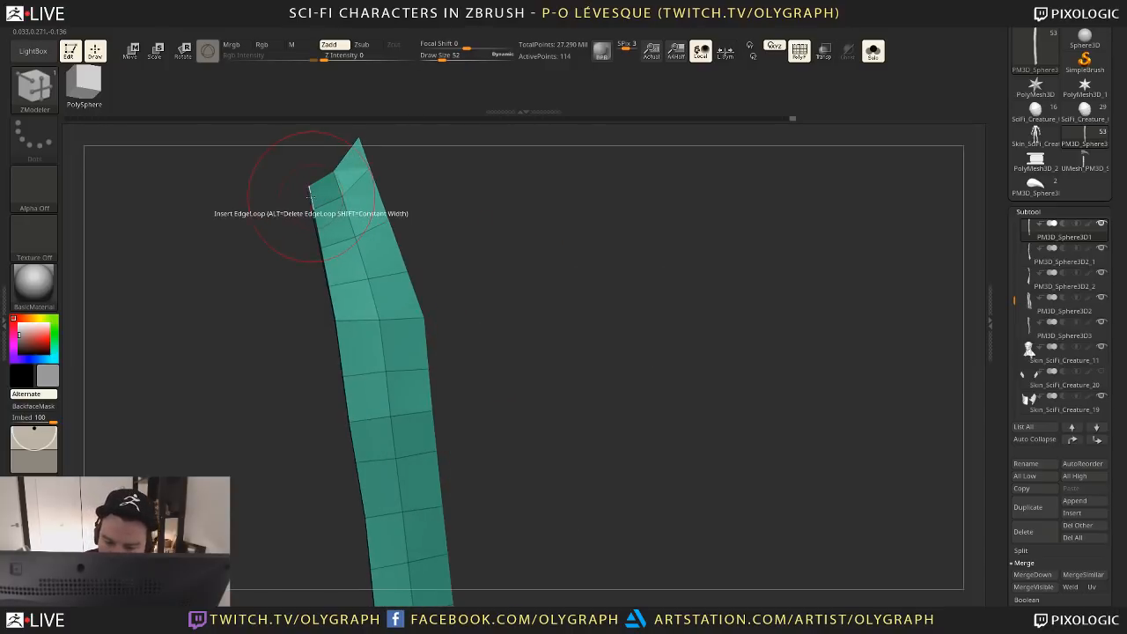
key("space")
left_click(218, 271)
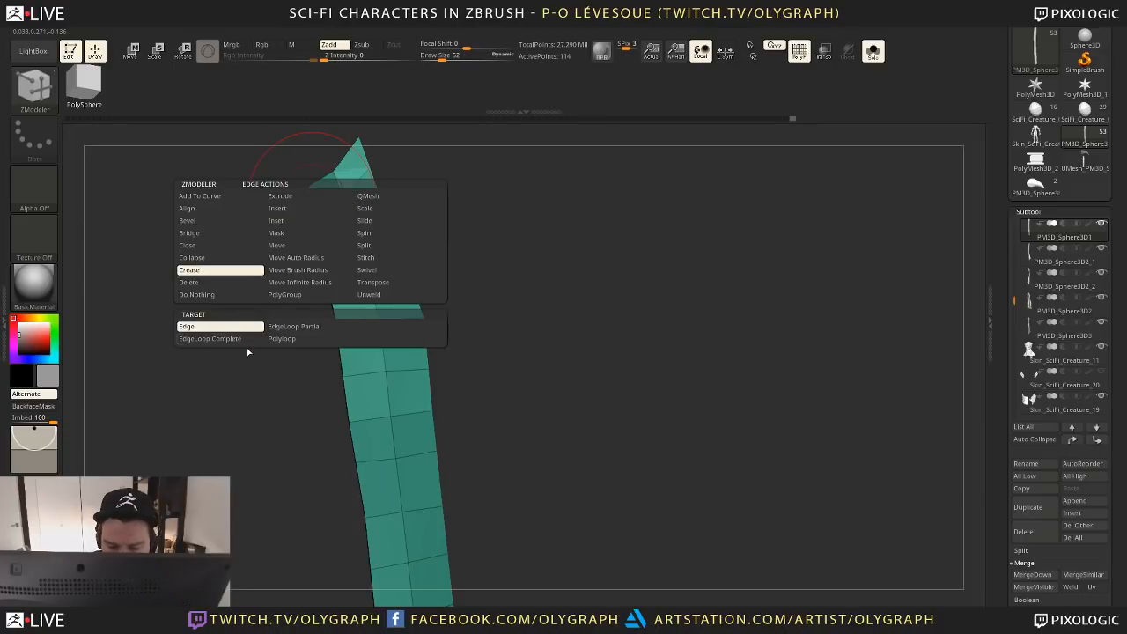
left_click(294, 326)
left_click_drag(282, 352, 307, 259)
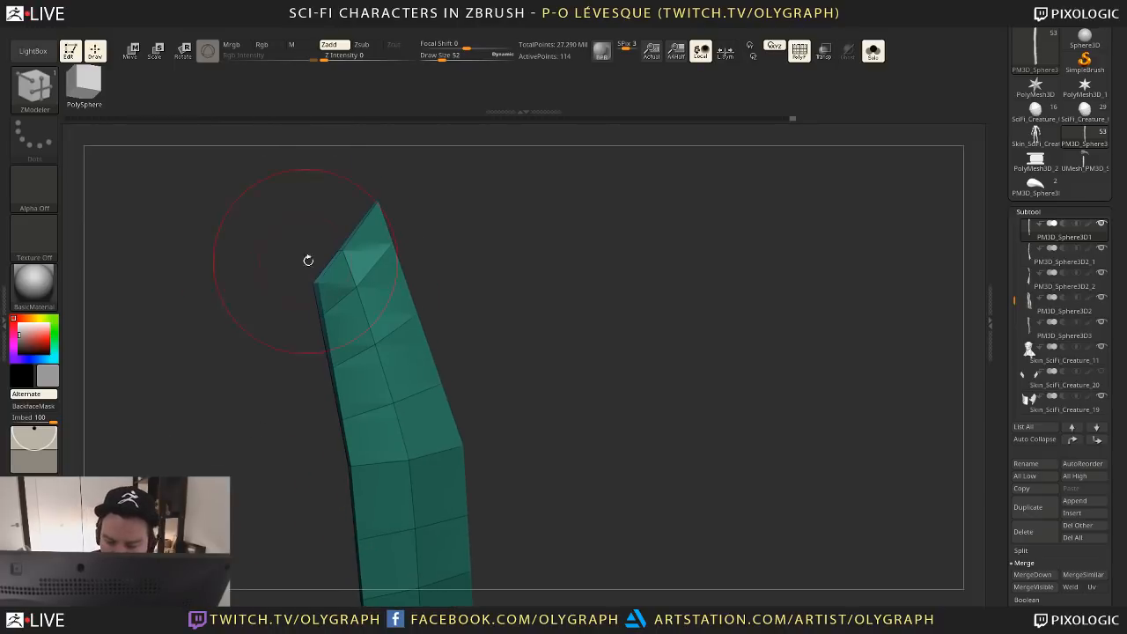
left_click_drag(294, 432, 297, 249)
left_click_drag(413, 448, 476, 370)
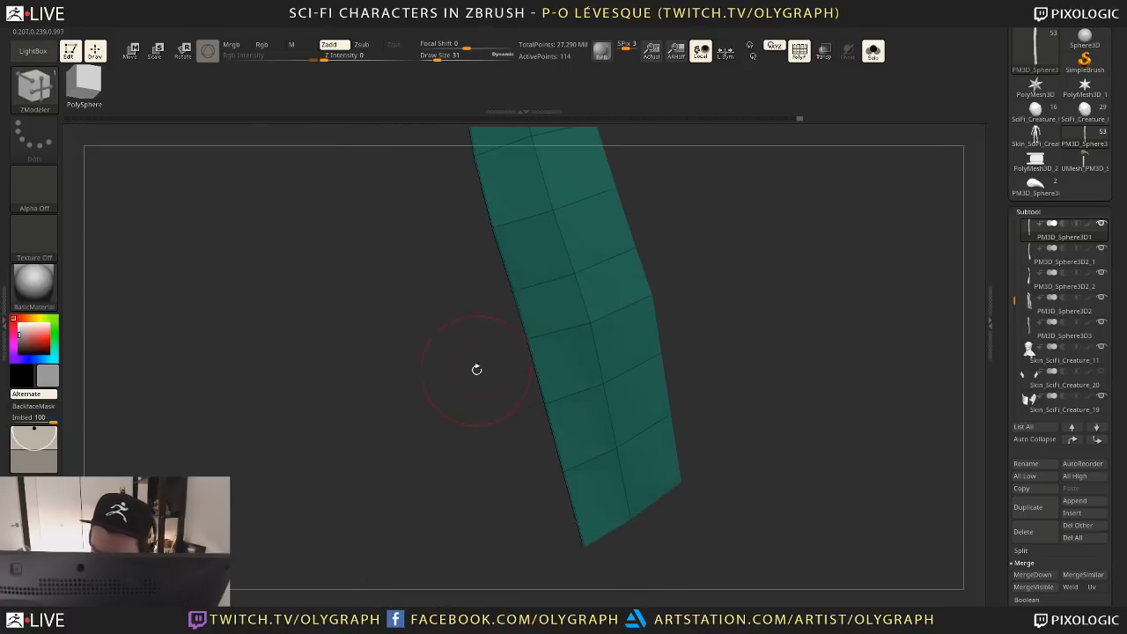
left_click_drag(694, 247, 592, 308)
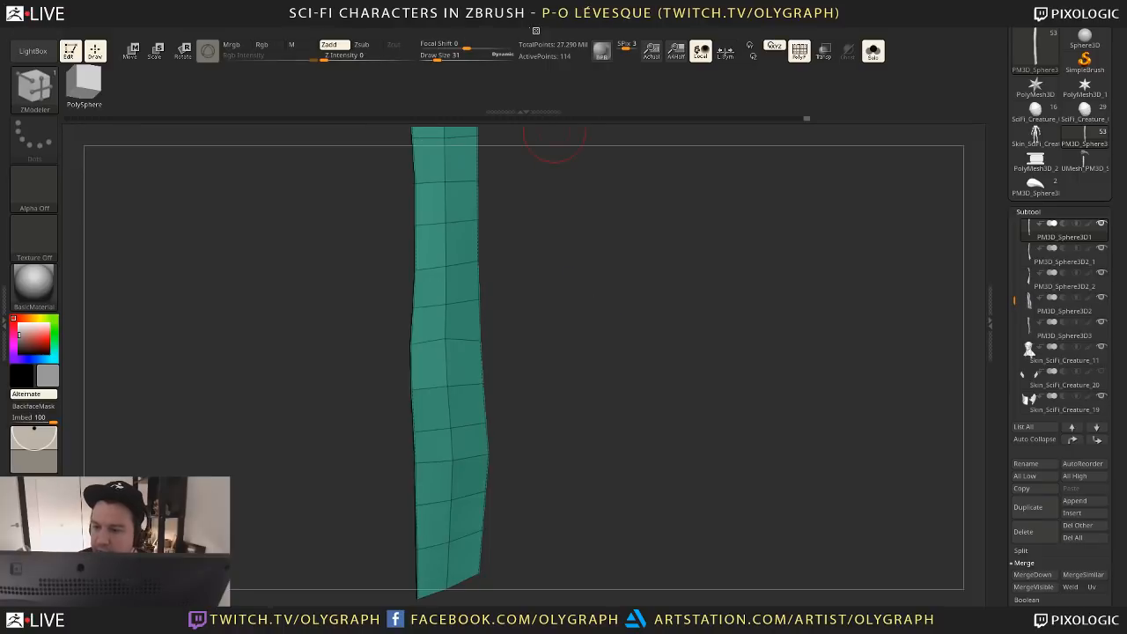
Frame the mesh with curves along its creased edges only
key("5")
left_click(556, 275)
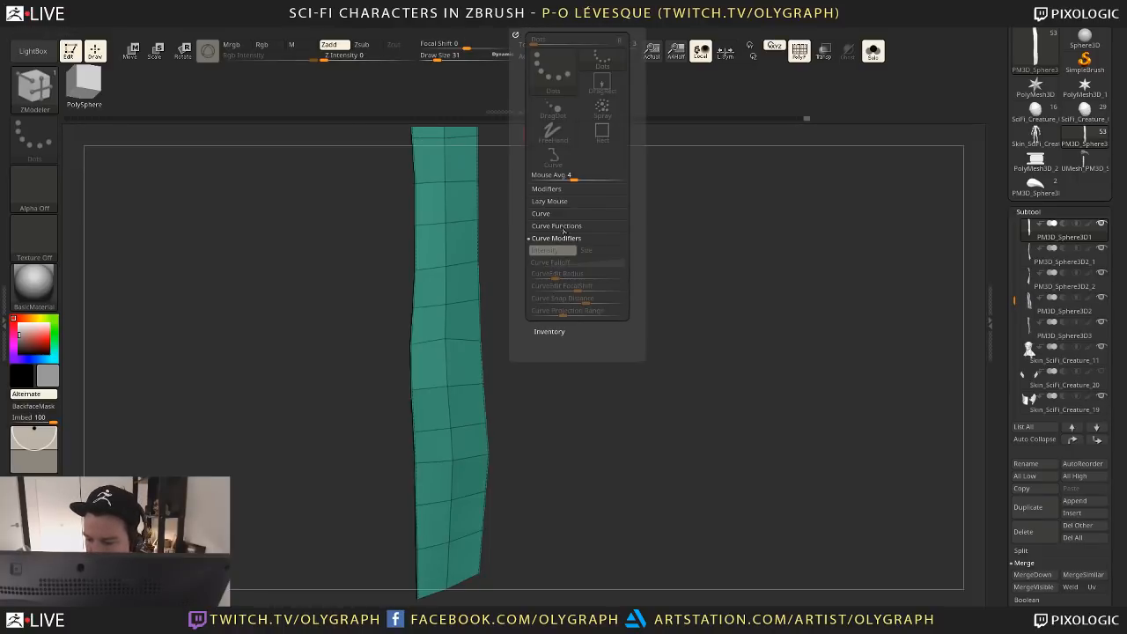
left_click(564, 227)
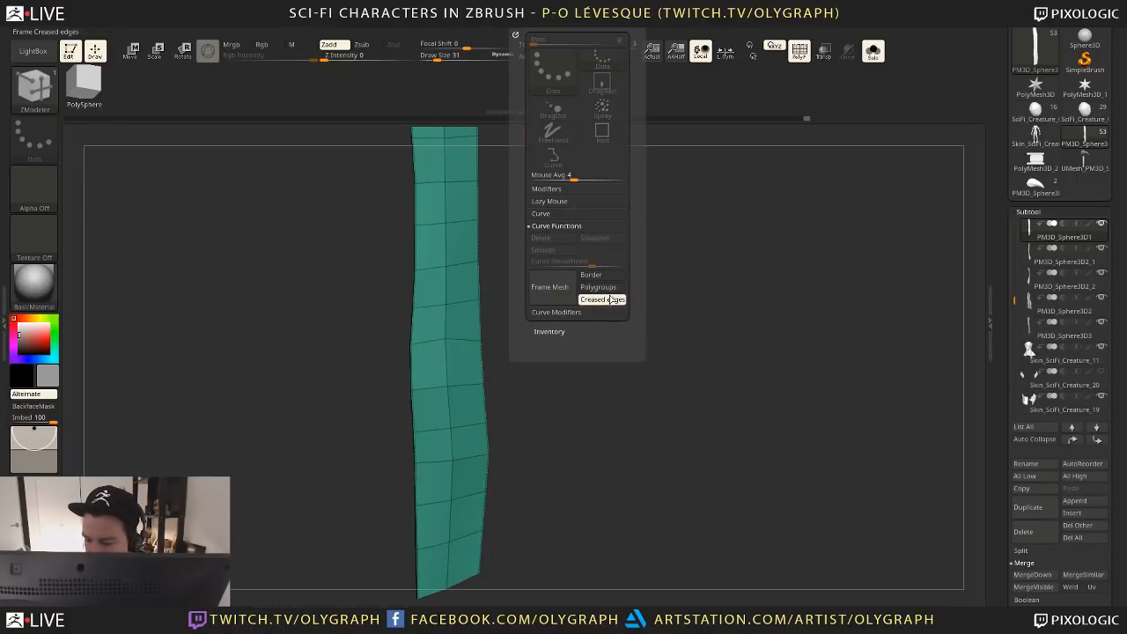
left_click(550, 287)
left_click_drag(537, 414, 482, 228)
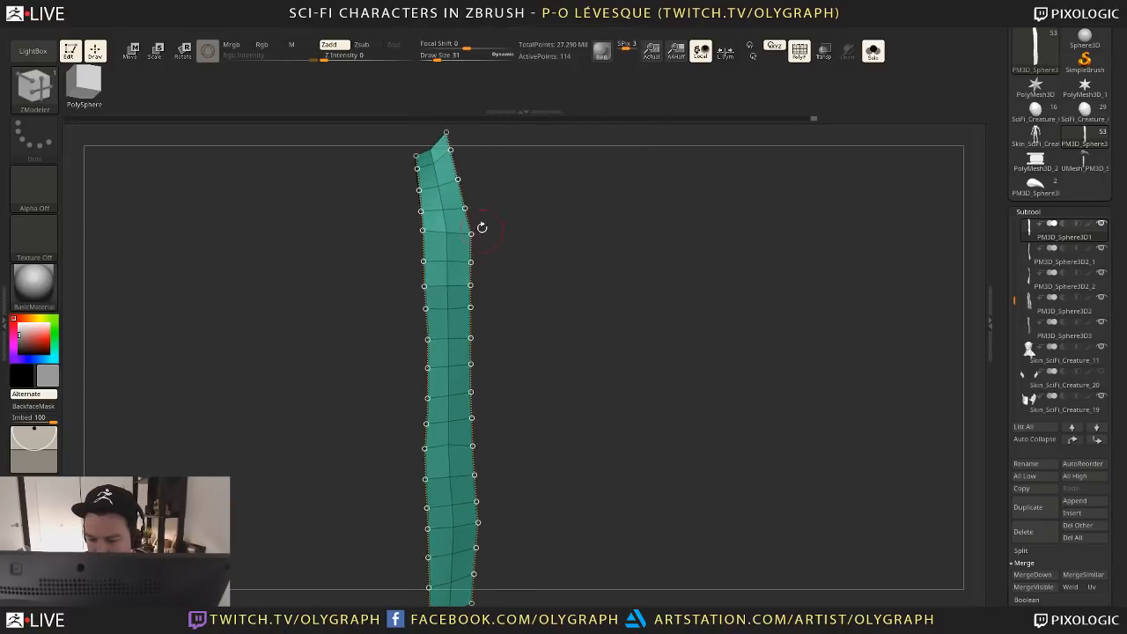
Apply the spikes brush to the framed curves to line both side edges with claw spines, and return to the Move brush
key("b")
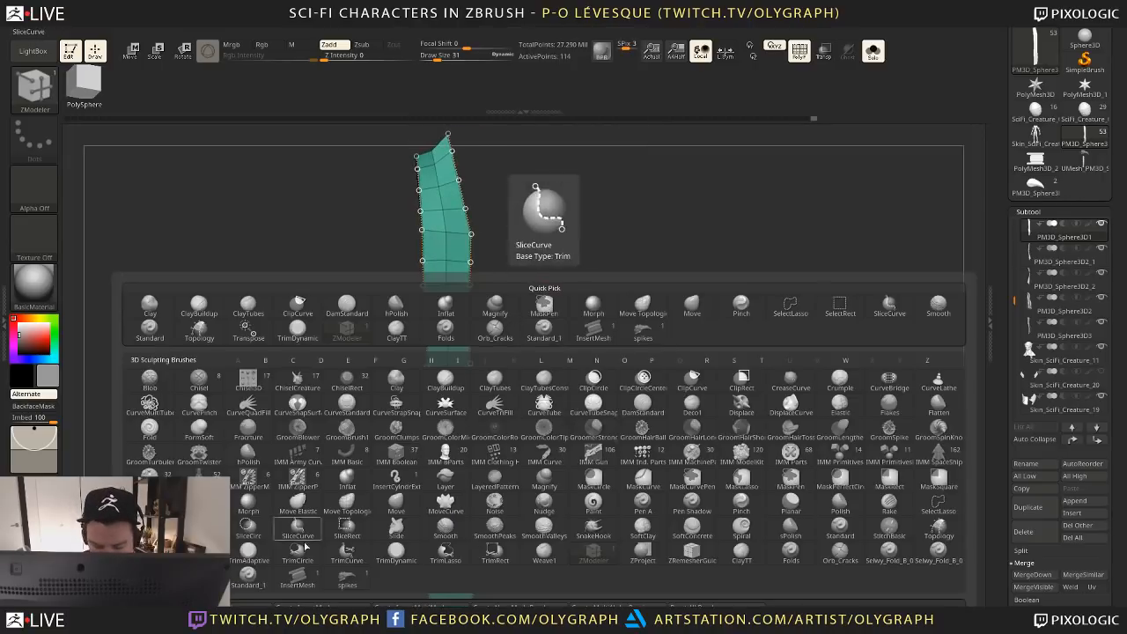
left_click(351, 568)
mouse_move(344, 408)
left_mouse_down()
mouse_move(326, 452)
mouse_move(549, 372)
mouse_move(604, 384)
mouse_move(546, 378)
mouse_move(556, 355)
mouse_move(395, 297)
mouse_move(489, 314)
mouse_move(538, 304)
mouse_move(509, 308)
mouse_move(564, 279)
mouse_move(556, 312)
mouse_move(538, 309)
left_mouse_up()
key("b")
left_click(526, 336)
left_click_drag(519, 221, 522, 305, "alt")
key("space")
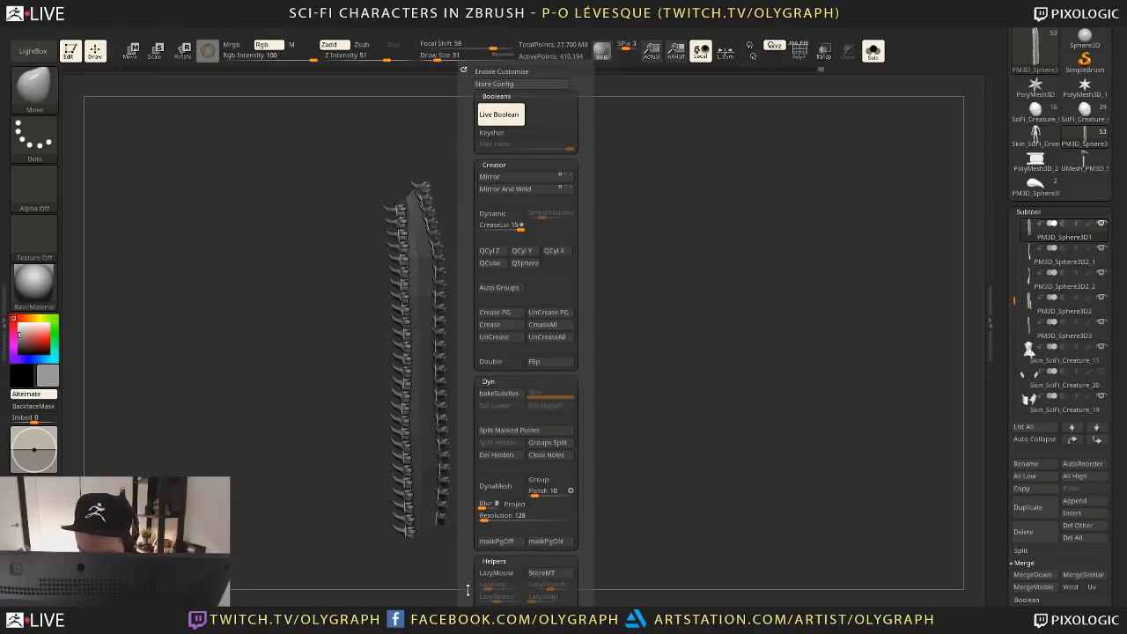
left_click_drag(468, 590, 471, 530)
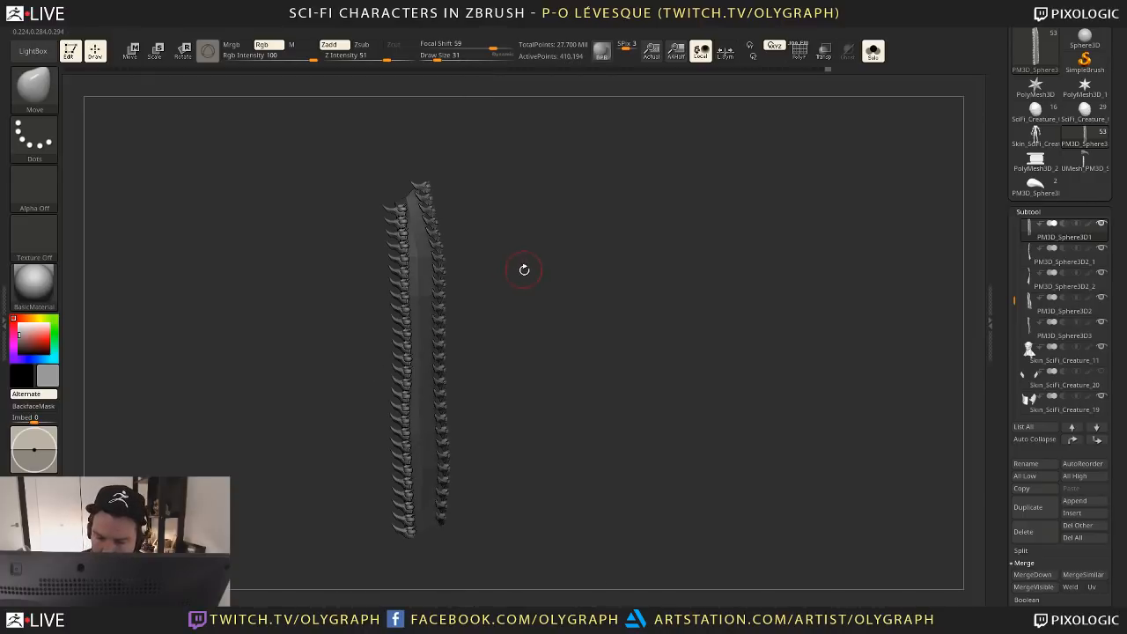
key("w")
left_click_drag(526, 180, 504, 175)
key("q")
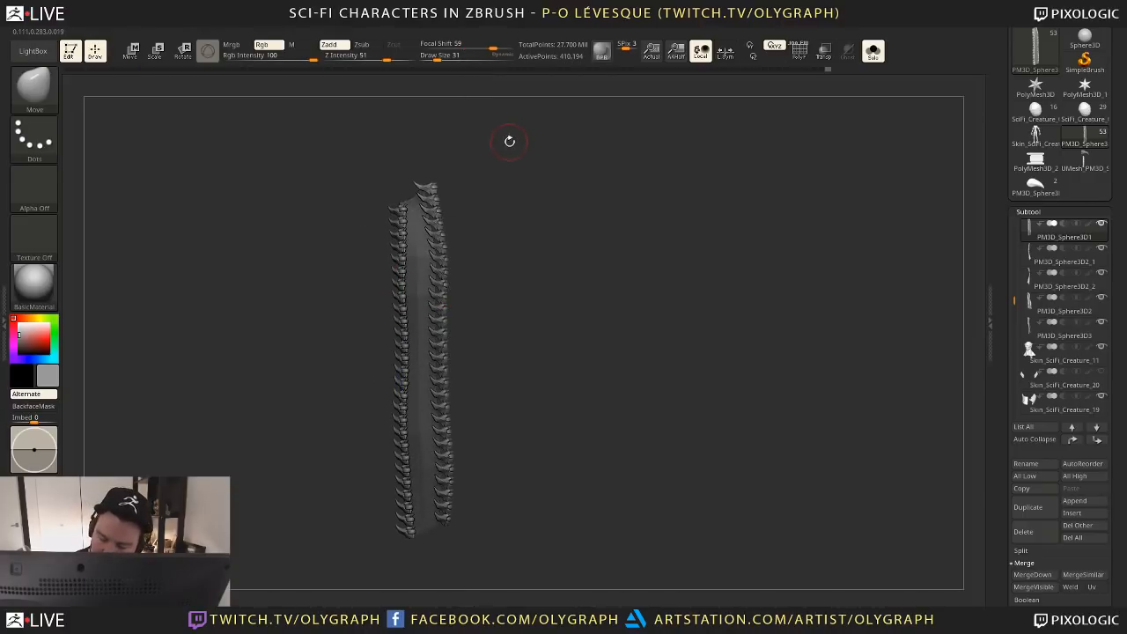
mouse_move(521, 115)
left_mouse_down("ctrl+shift")
mouse_move(452, 549)
mouse_move(413, 558)
left_mouse_up("ctrl+shift")
left_click_drag(500, 136, 417, 224, "ctrl+shift")
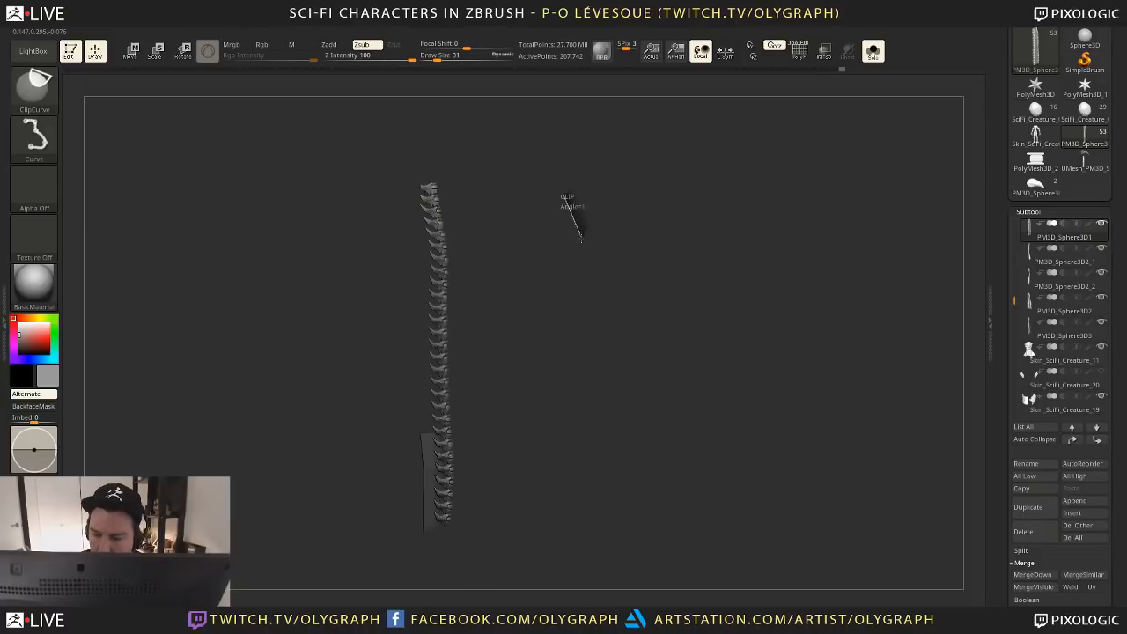
key("ctrl+z")
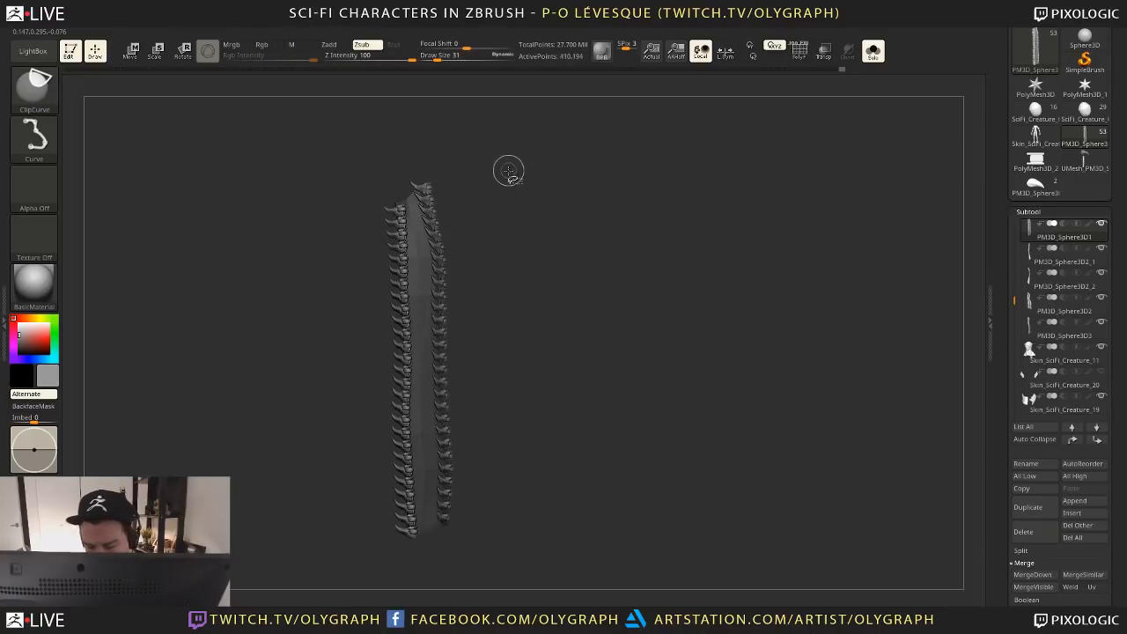
key("ctrl+z")
key("ctrl+z")
key("ctrl+z")
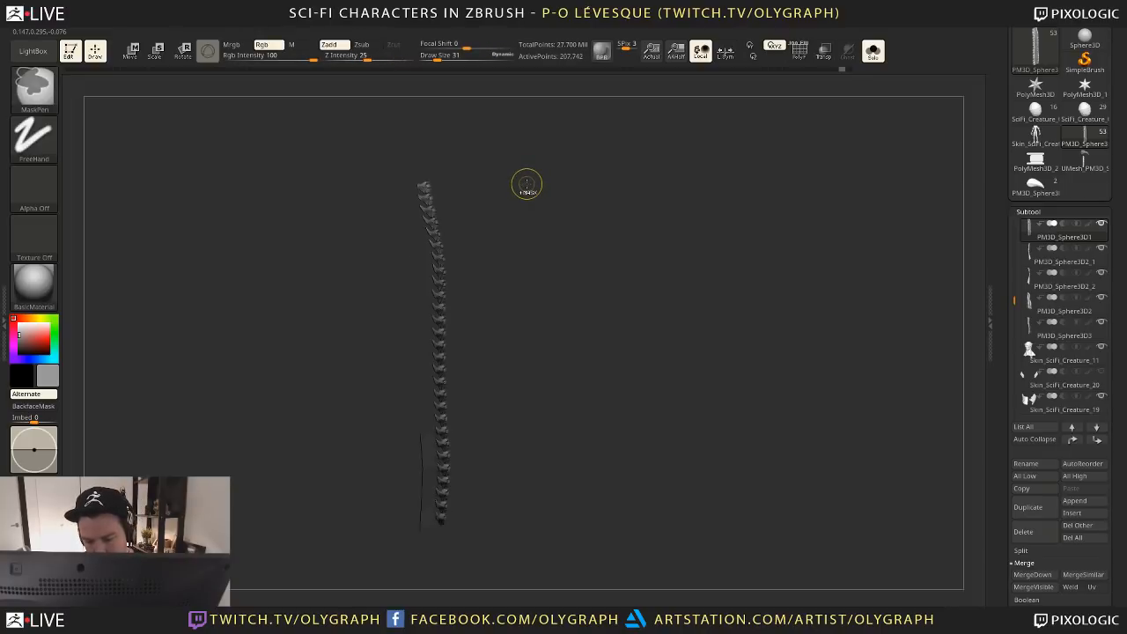
key("ctrl+shift+z")
Split the masked strip from its claw spines into separate subtools using Split Masked Points
key("space")
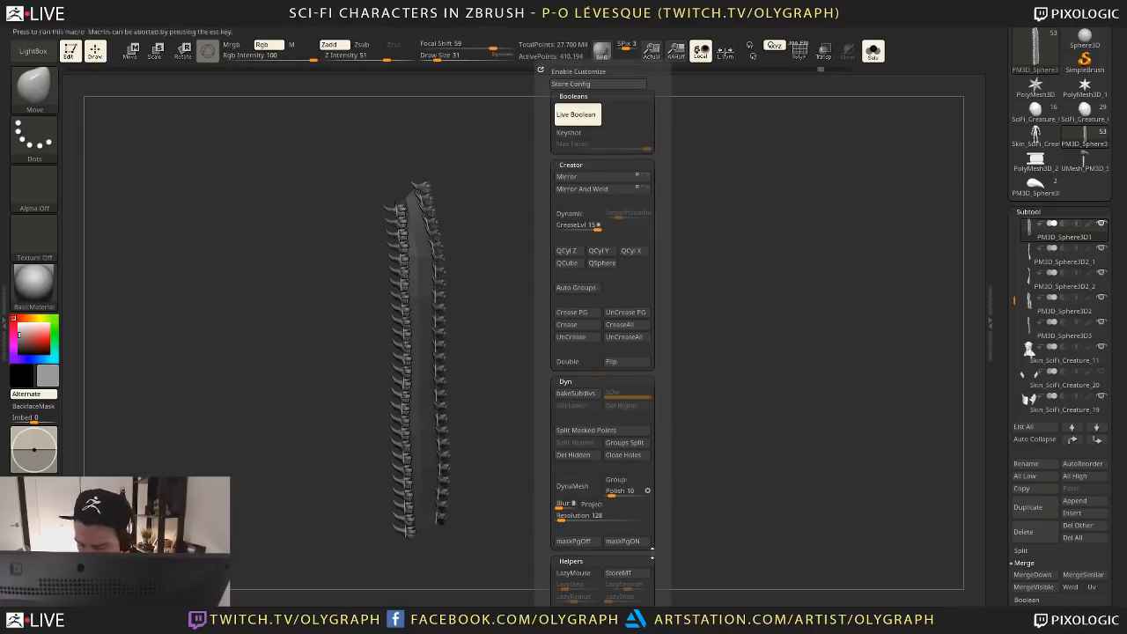
scroll(592, 597, "down", 5)
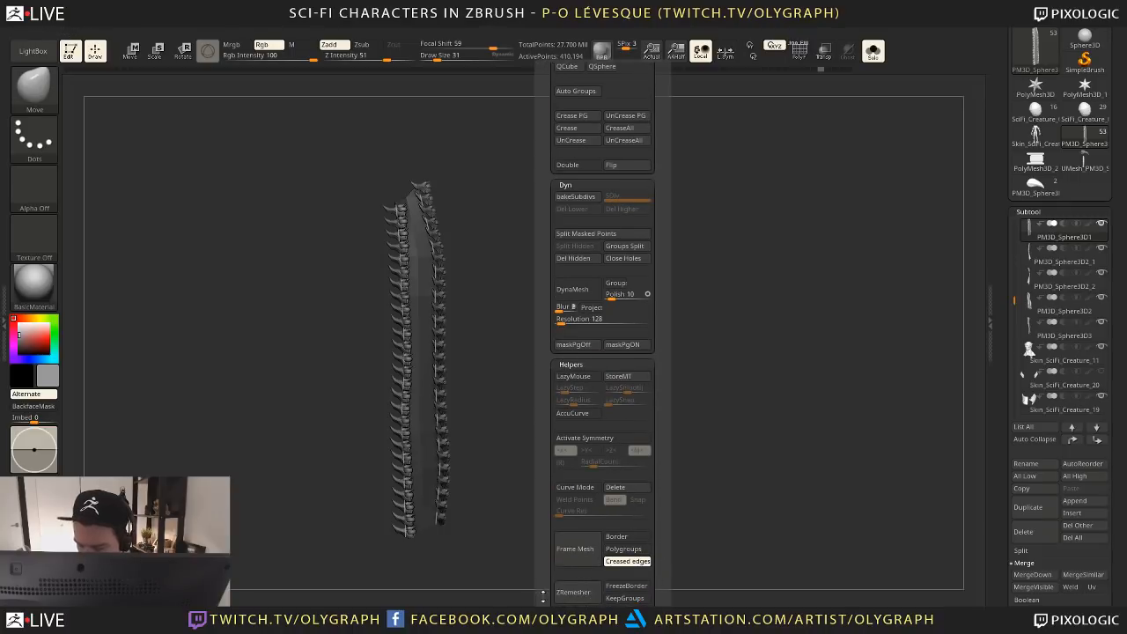
left_click_drag(542, 595, 543, 525)
key("space")
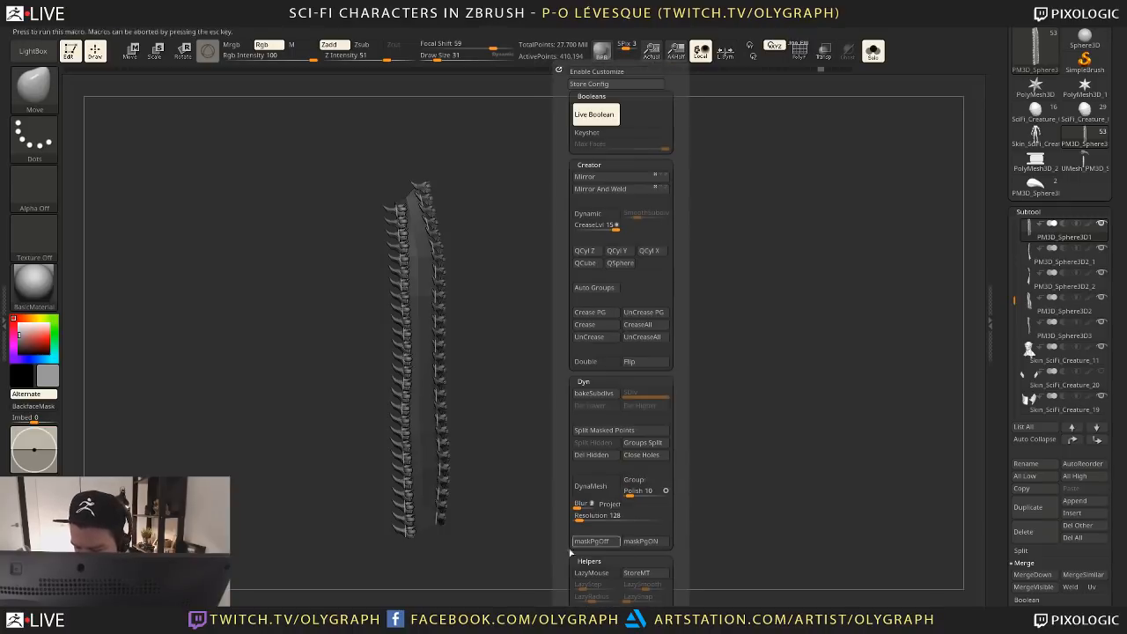
scroll(571, 552, "down", 5)
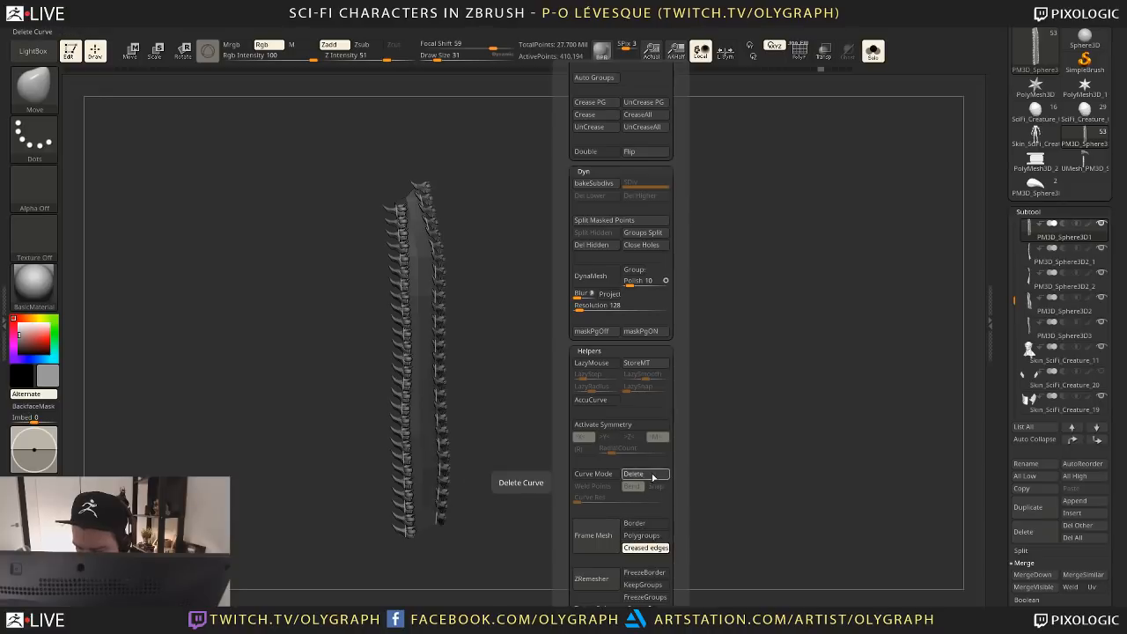
scroll(1050, 471, "down", 3)
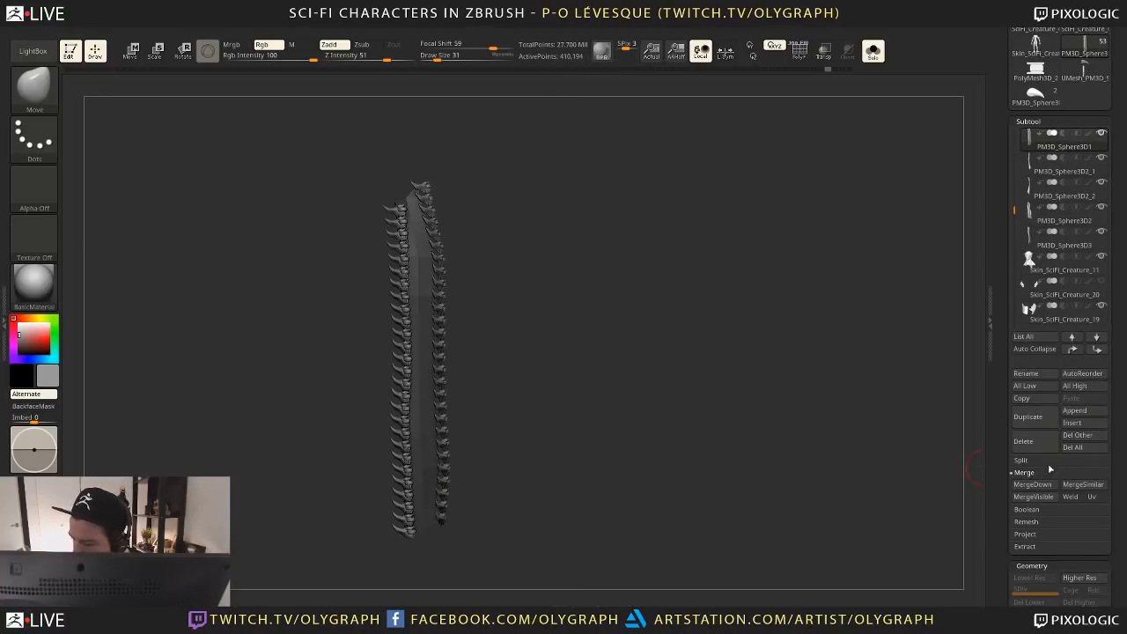
left_click(1035, 461)
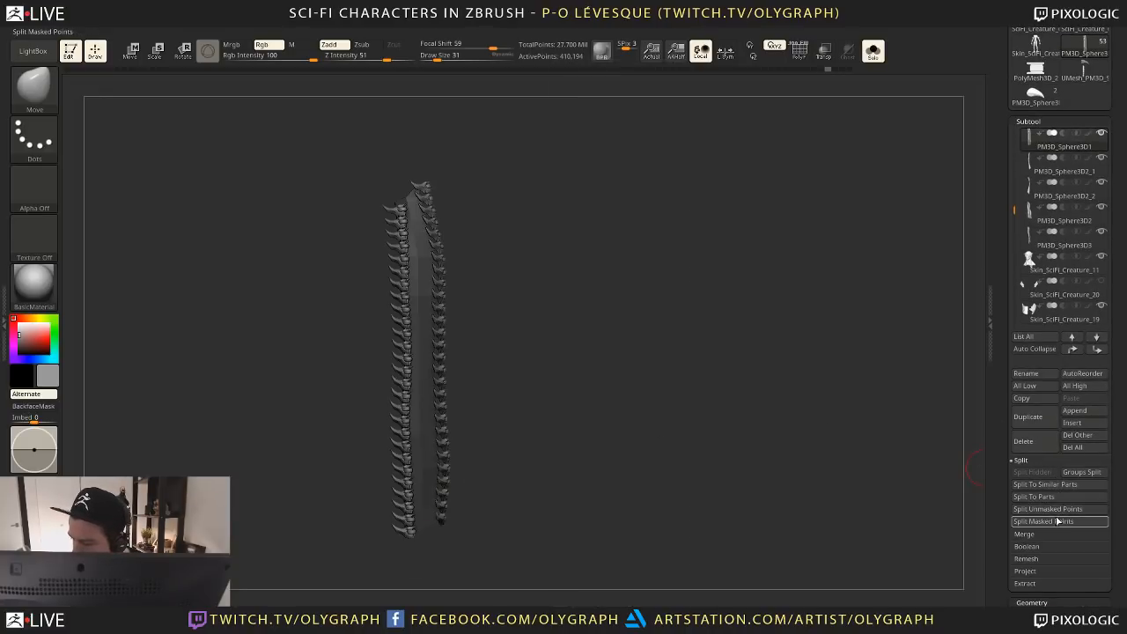
left_click(1057, 522)
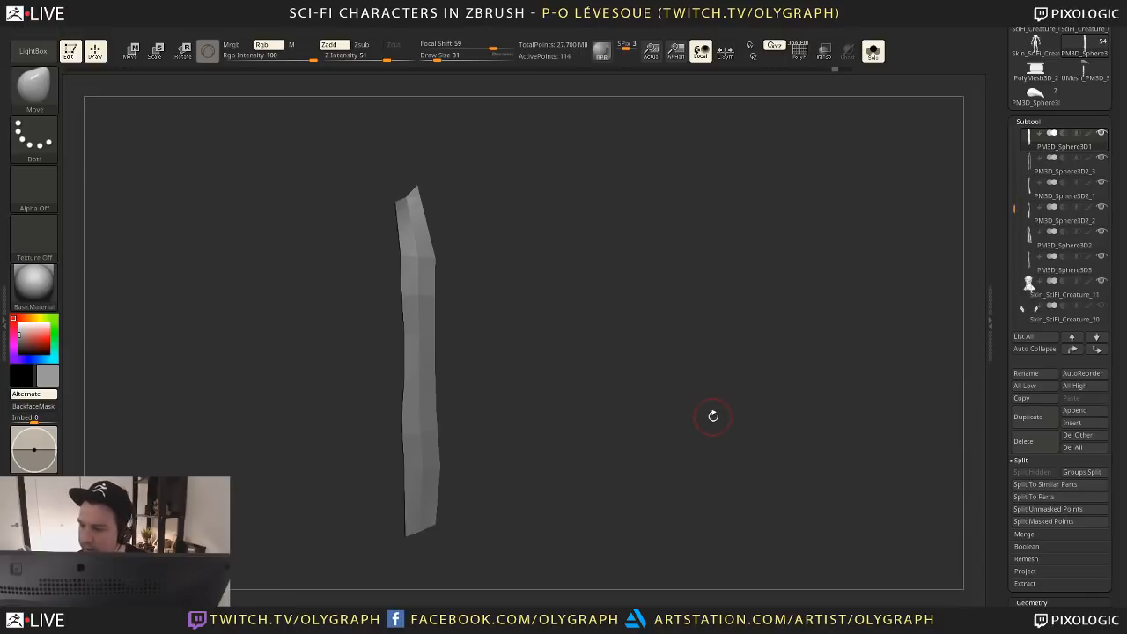
Isolate one claw spine row in the spines subtool, delete the other row, and show the whole creature again
key("Down")
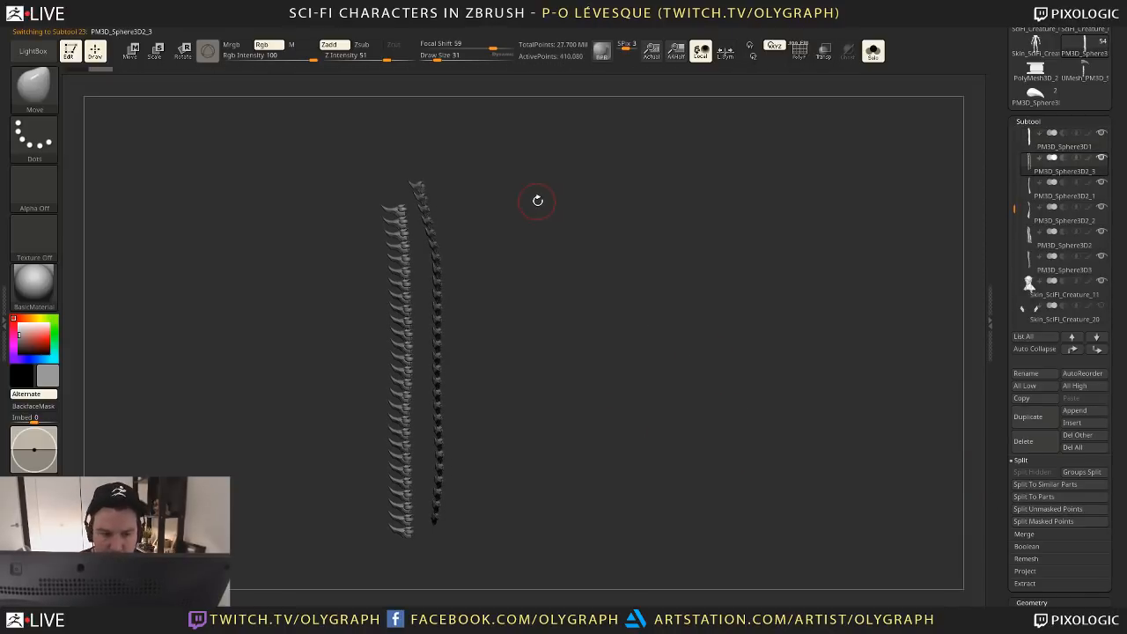
key("b")
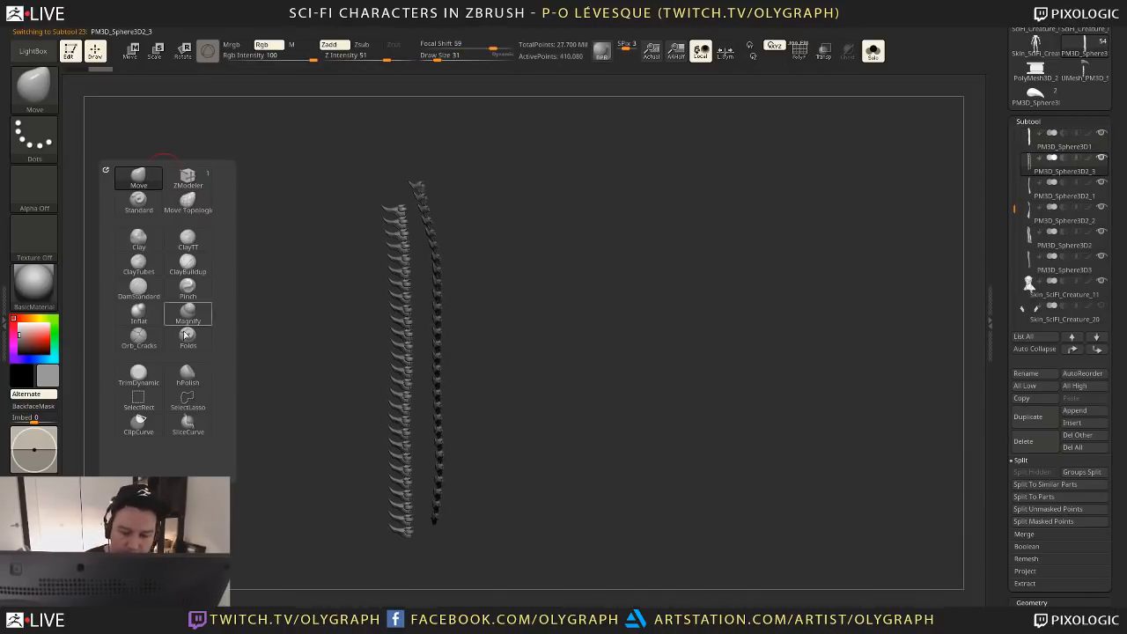
mouse_move(603, 281)
left_mouse_down("alt")
mouse_move(524, 214)
mouse_move(509, 228)
mouse_move(462, 148)
mouse_move(377, 151)
mouse_move(393, 476)
mouse_move(553, 398)
left_mouse_up("alt")
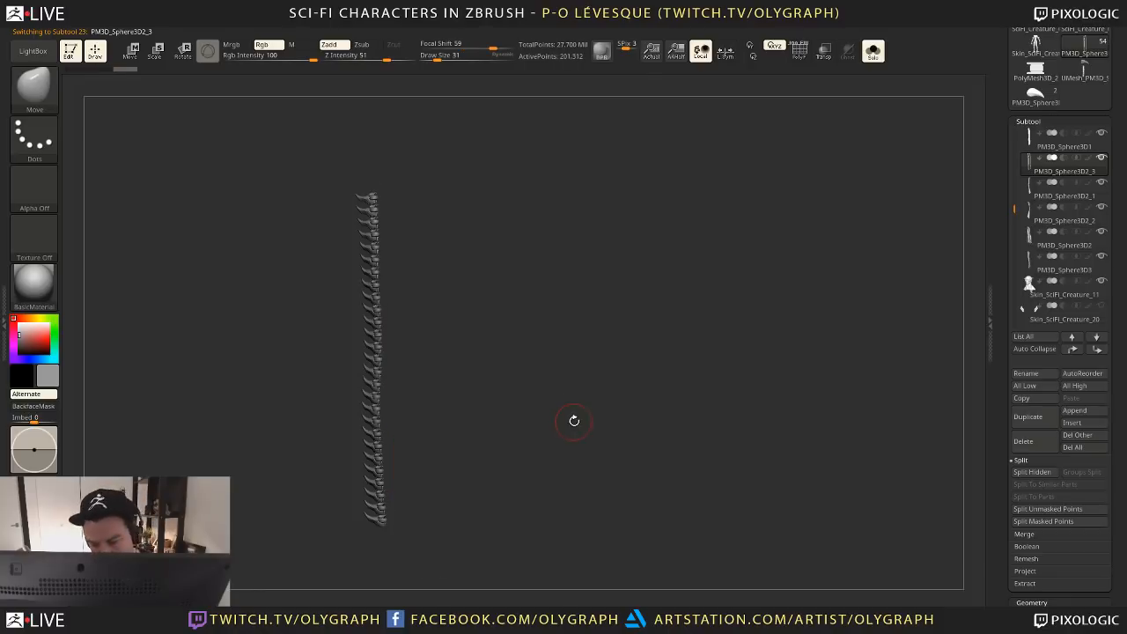
key("1")
left_click(563, 459)
key("shift+s")
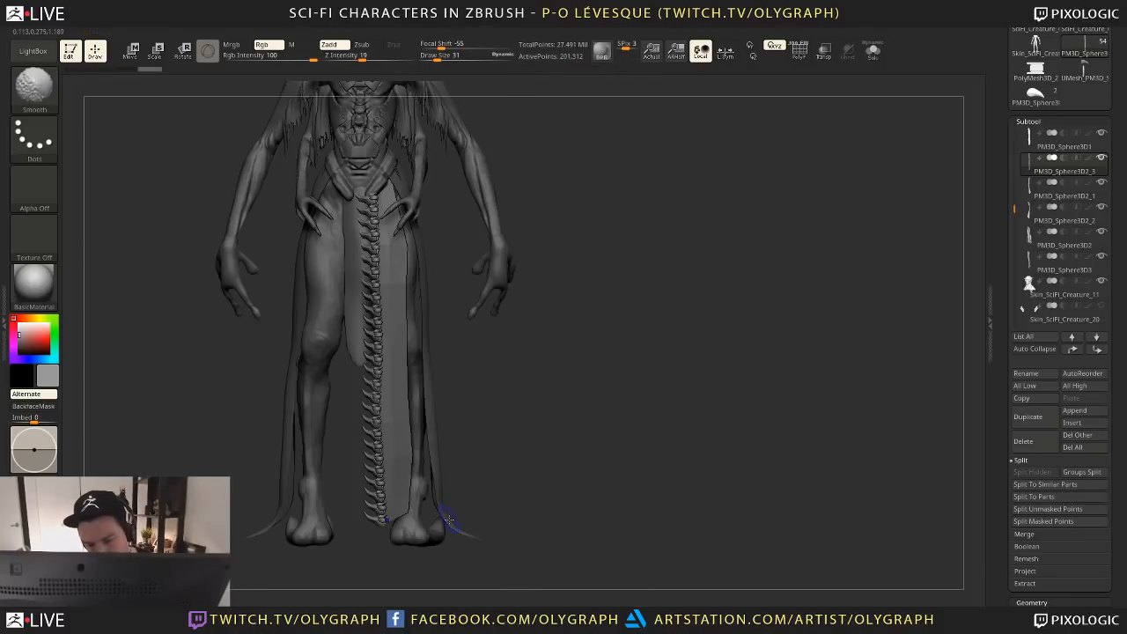
Select the plain front cloth strip and turn on its Dynamic subdivision preview
left_click(405, 398, "alt")
key("1")
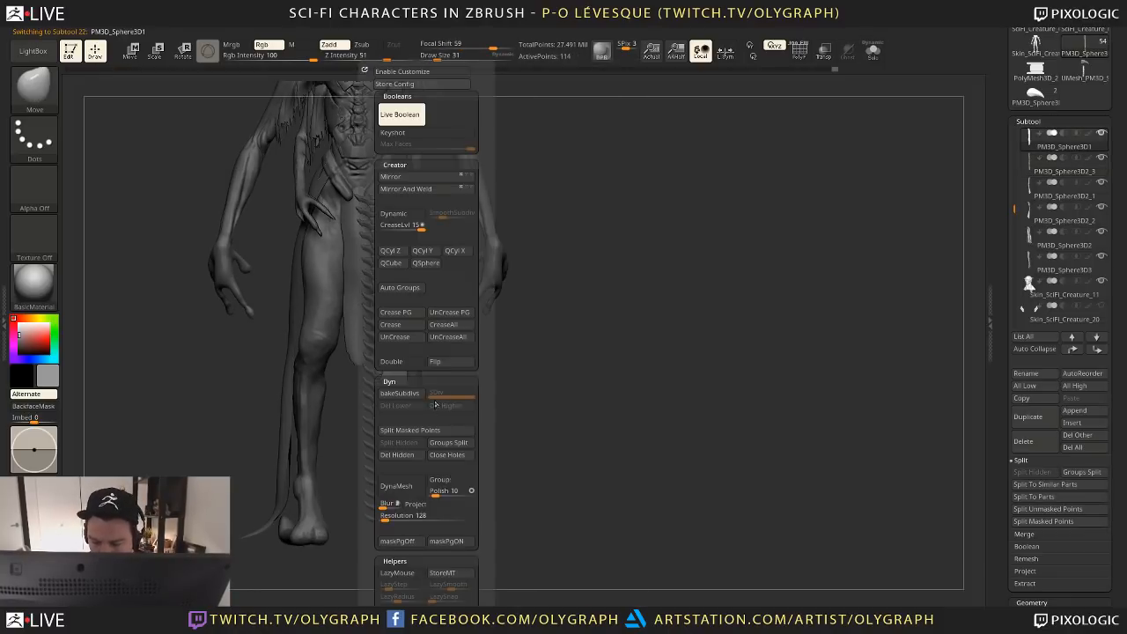
key("1")
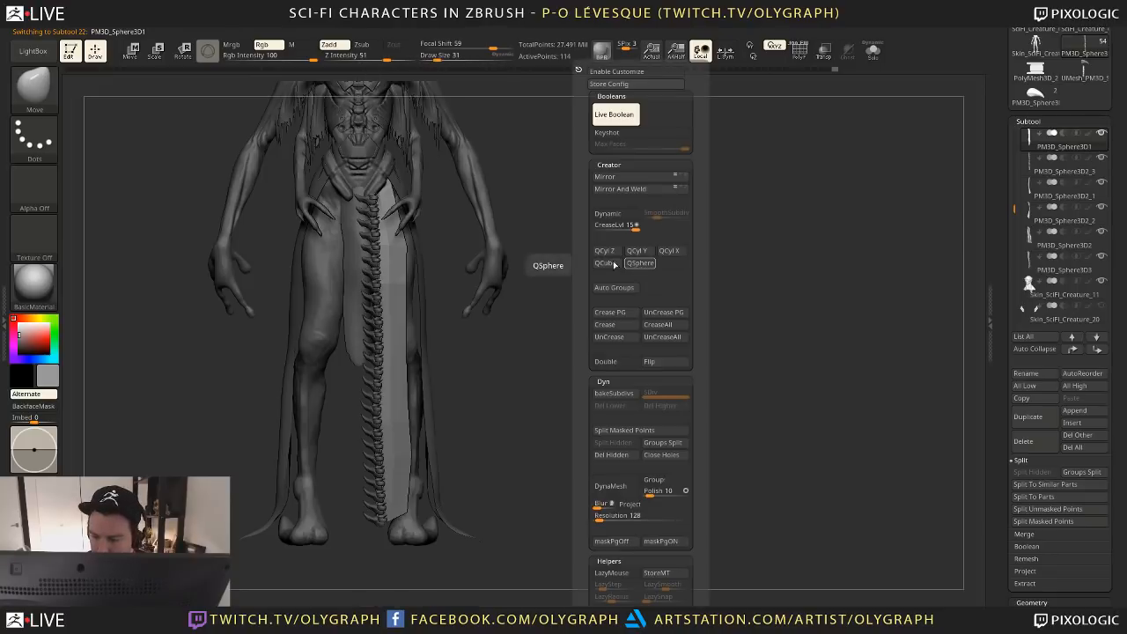
left_click_drag(633, 263, 627, 301, "alt")
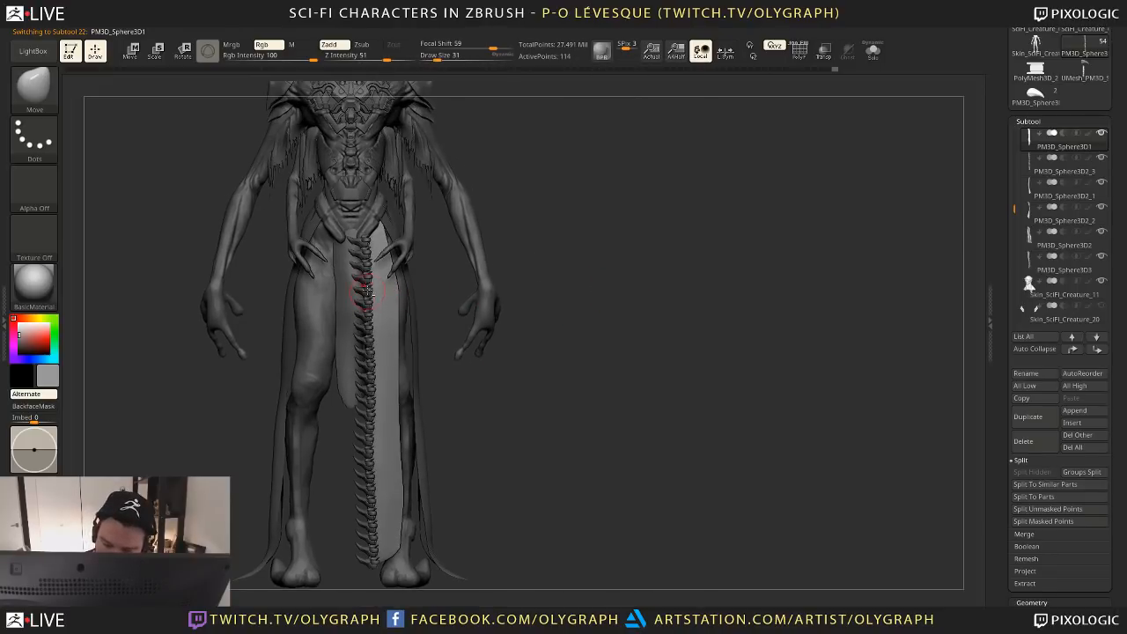
Scale the claw spine row down and rotate it to follow the front strip's inner edge
left_click(367, 290, "alt")
key("e")
mouse_move(365, 342)
left_mouse_down()
mouse_move(426, 332)
mouse_move(343, 344)
left_mouse_up()
left_click_drag(410, 296, 405, 280)
left_click_drag(388, 350, 410, 336)
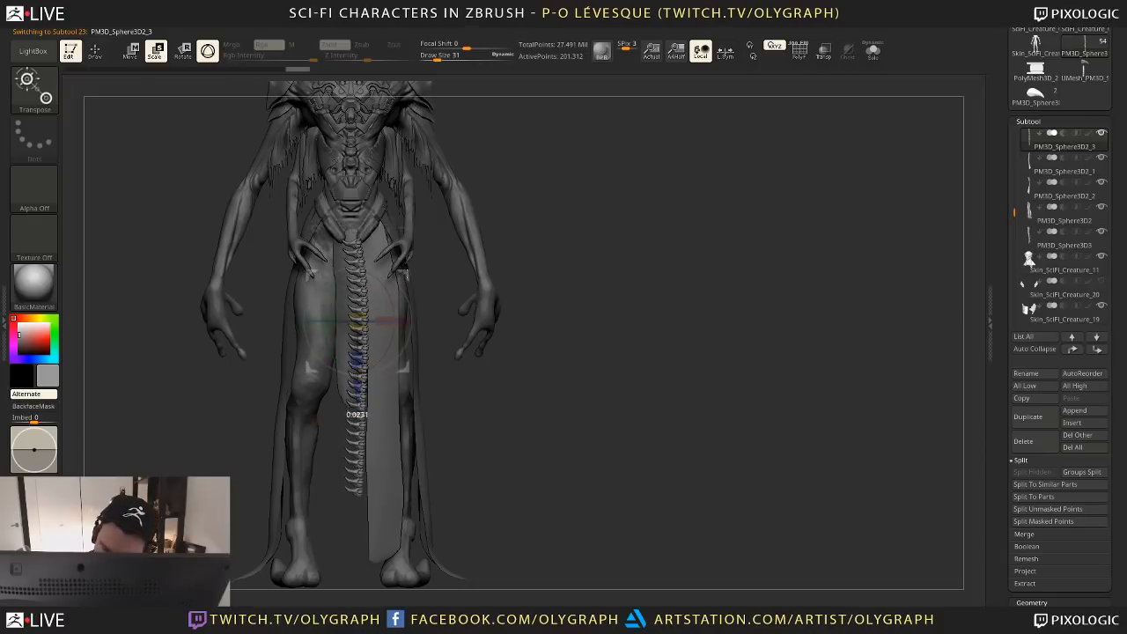
mouse_move(458, 345)
left_mouse_down()
mouse_move(445, 347)
mouse_move(463, 350)
mouse_move(456, 339)
left_mouse_up()
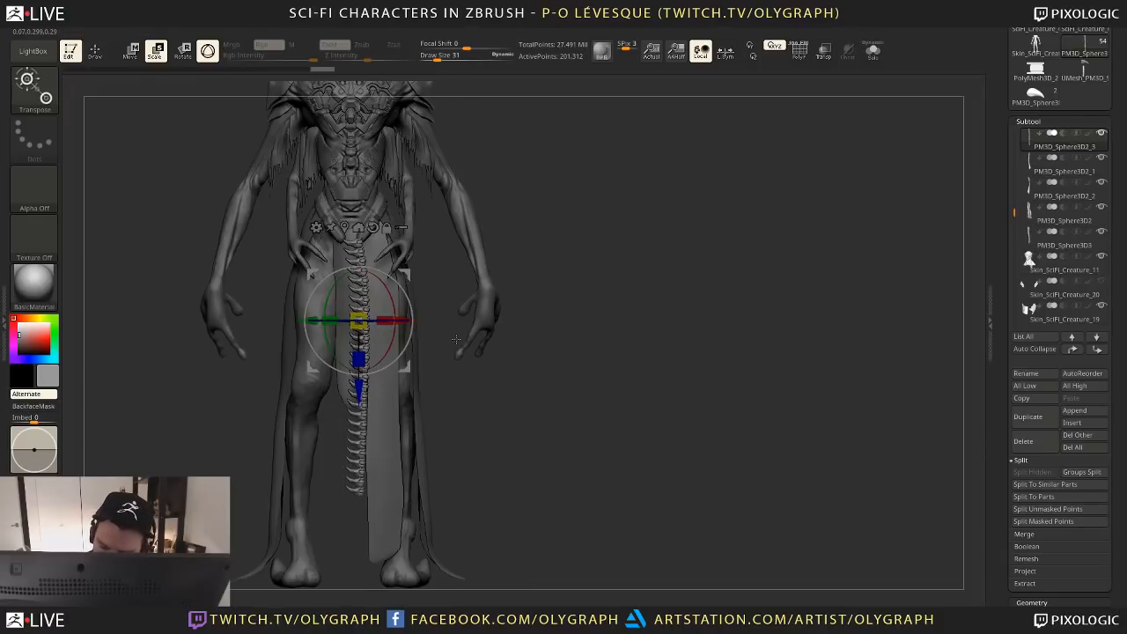
left_click_drag(470, 396, 420, 328, "alt")
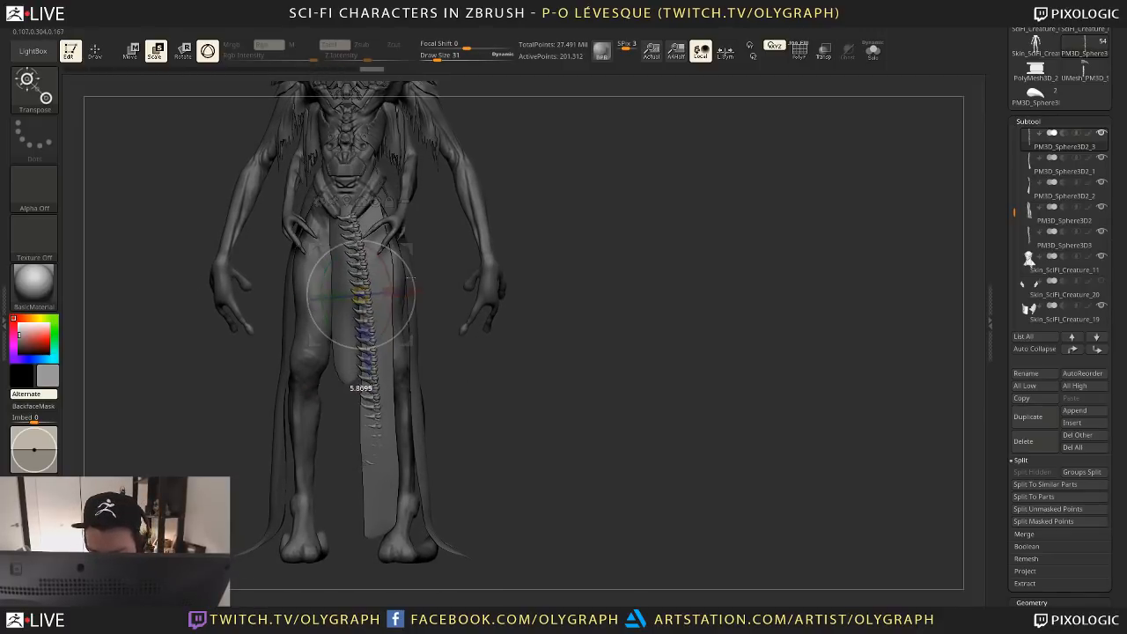
left_click_drag(413, 282, 433, 266)
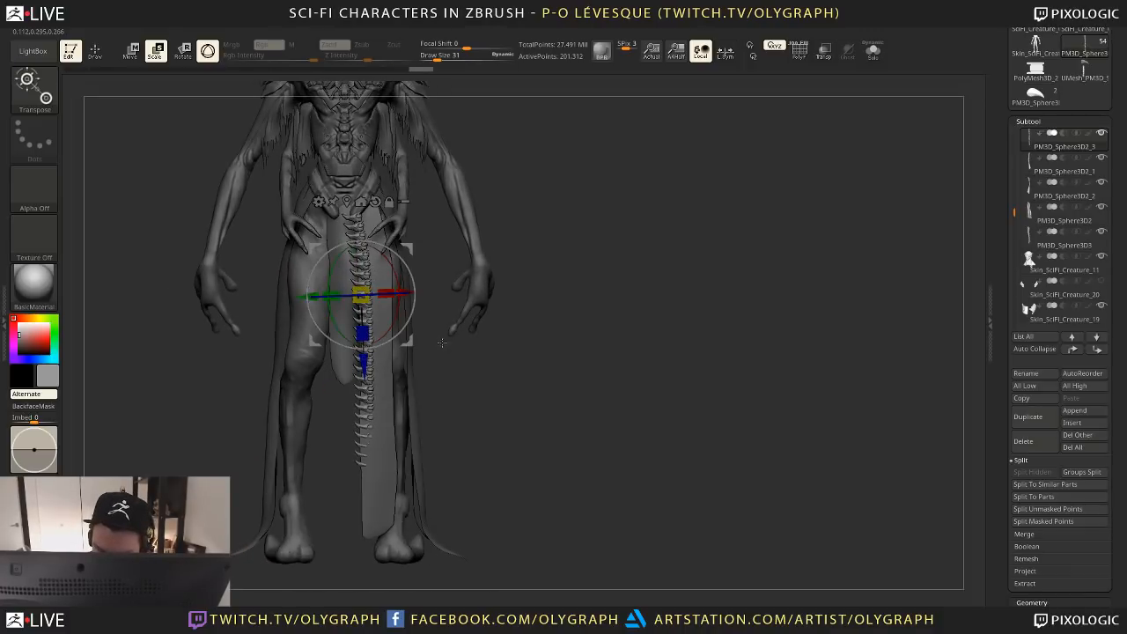
Move the claw spine row in depth to sit against the strip, and return to the Move brush
key("w")
left_click_drag(441, 343, 428, 321)
left_click_drag(240, 326, 296, 314)
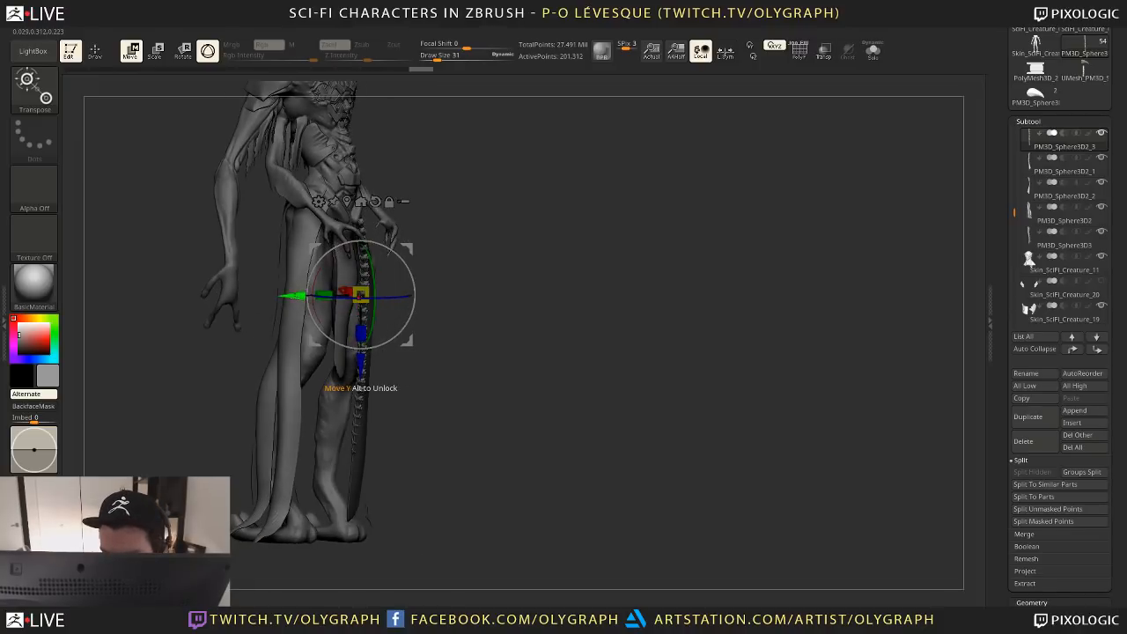
key("q")
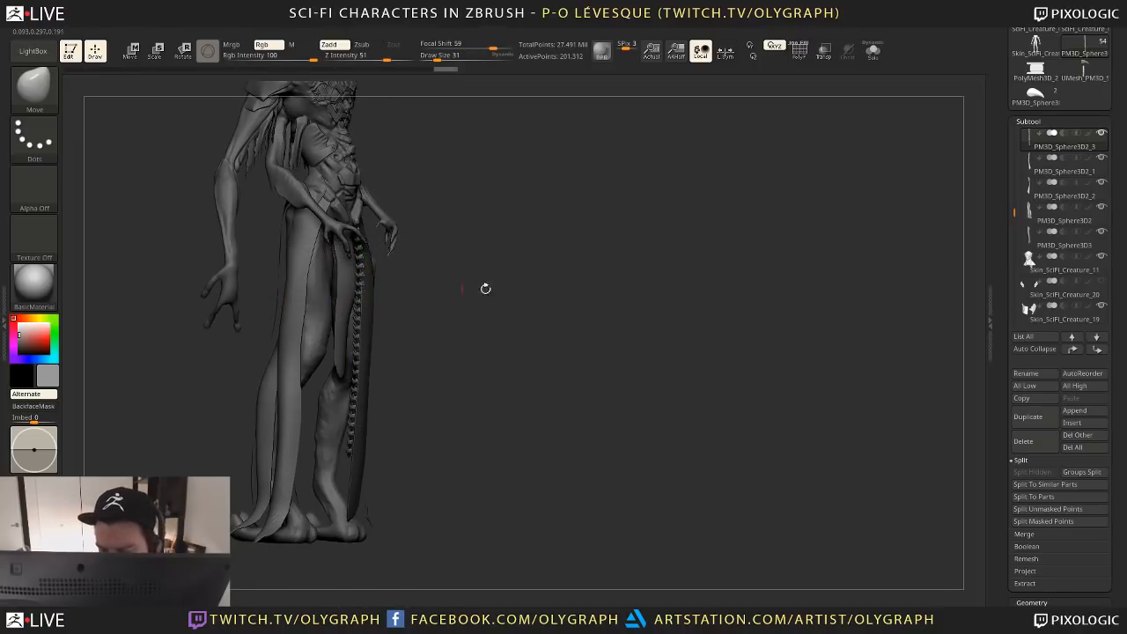
left_click_drag(486, 290, 466, 310, "shift")
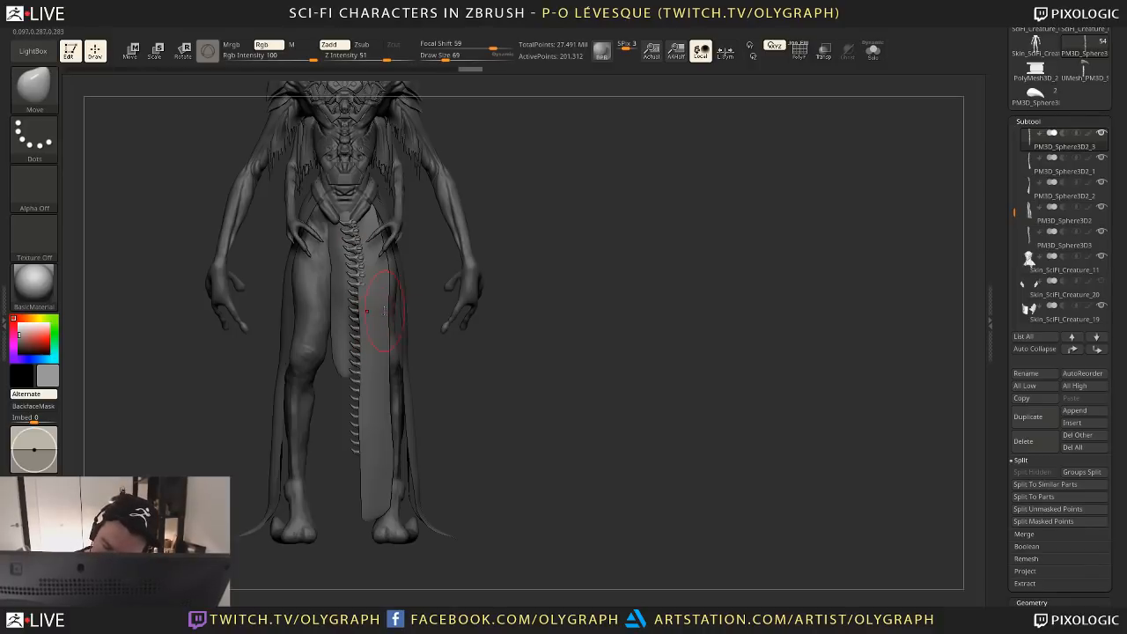
Select the front cloth strip and reshape it with a large Move brush so its edge follows the spine row
key("m")
left_click(372, 304, "alt")
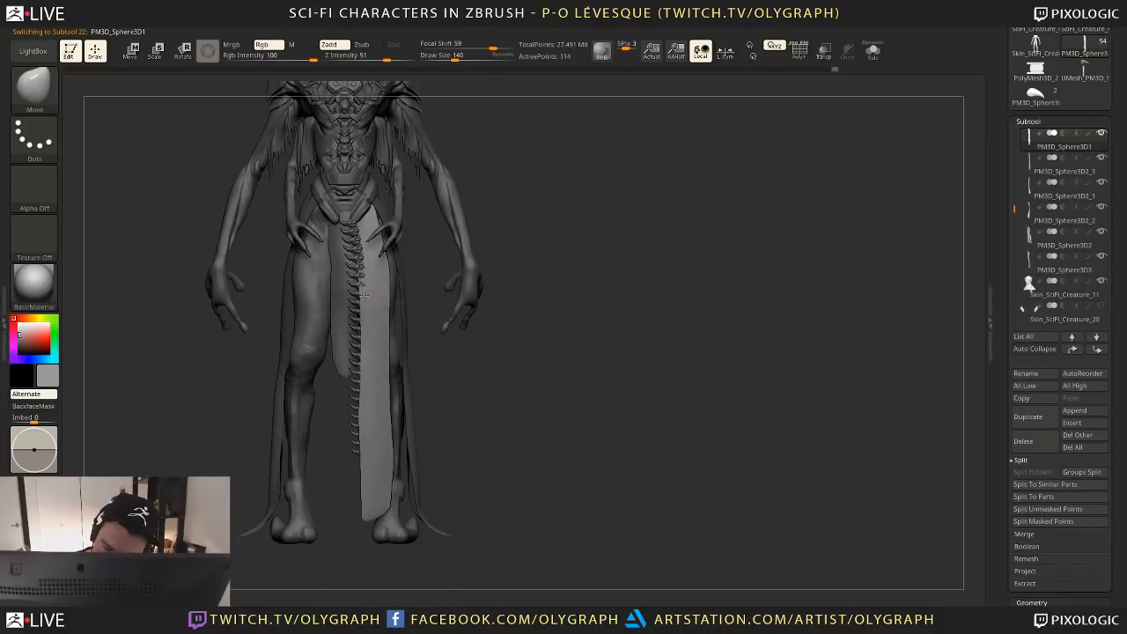
key("bracketright")
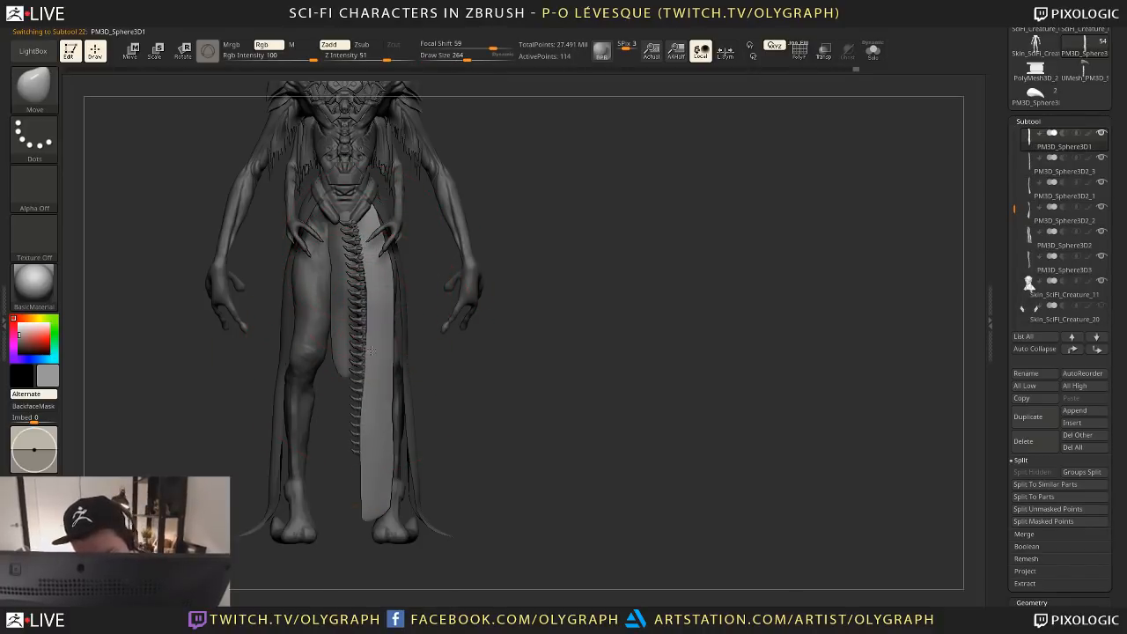
key("bracketright")
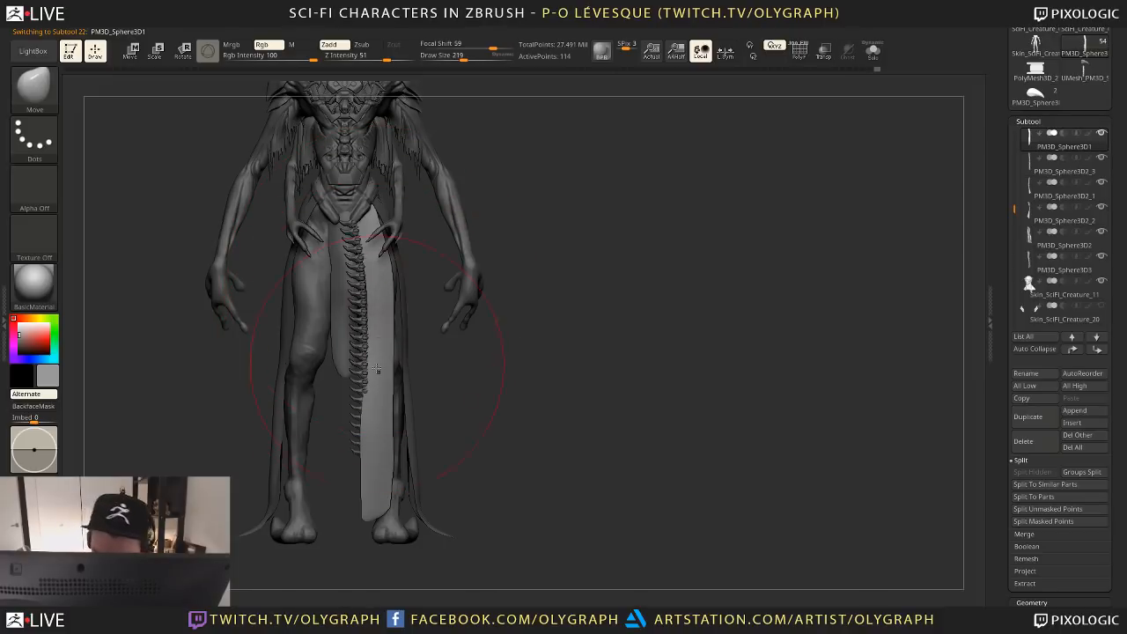
left_click_drag(363, 440, 379, 429)
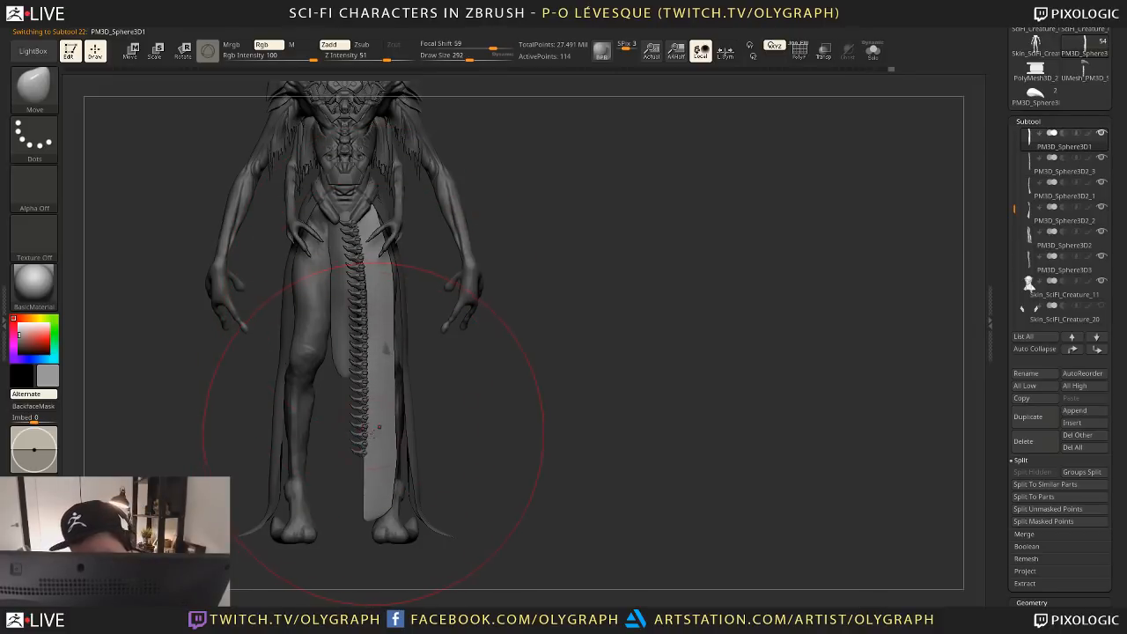
key("bracketleft")
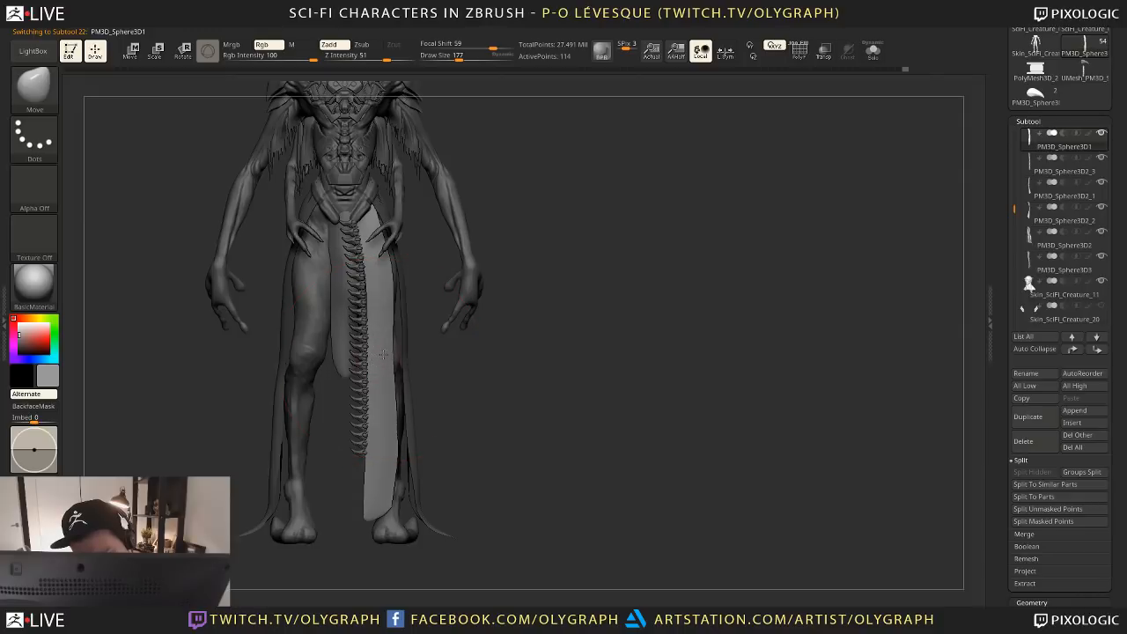
left_click_drag(432, 359, 439, 402)
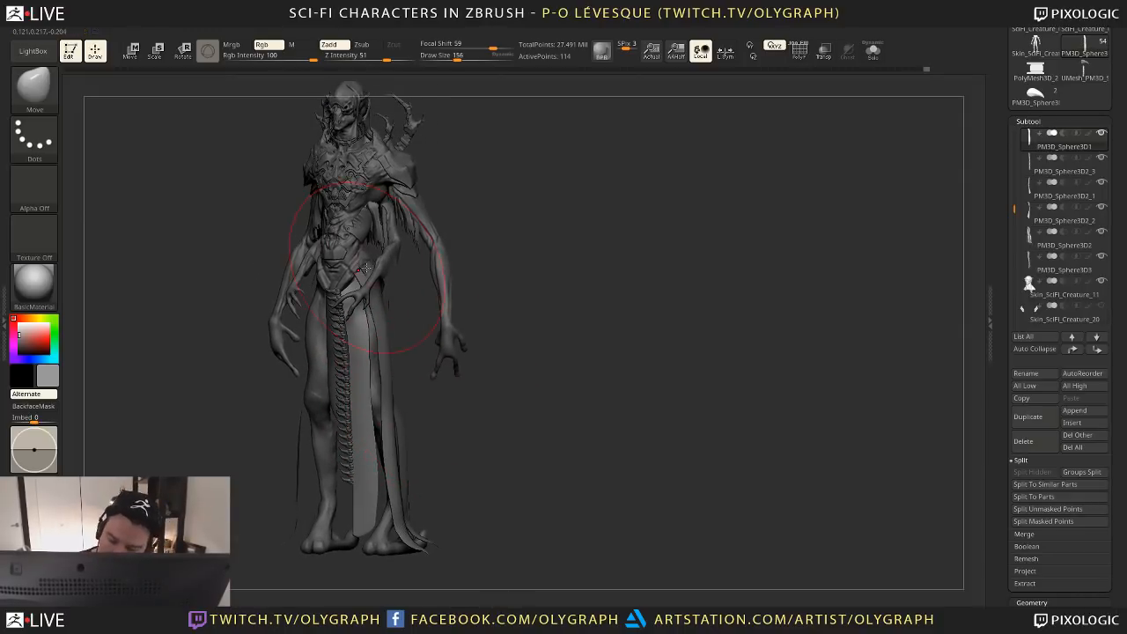
key("bracketright")
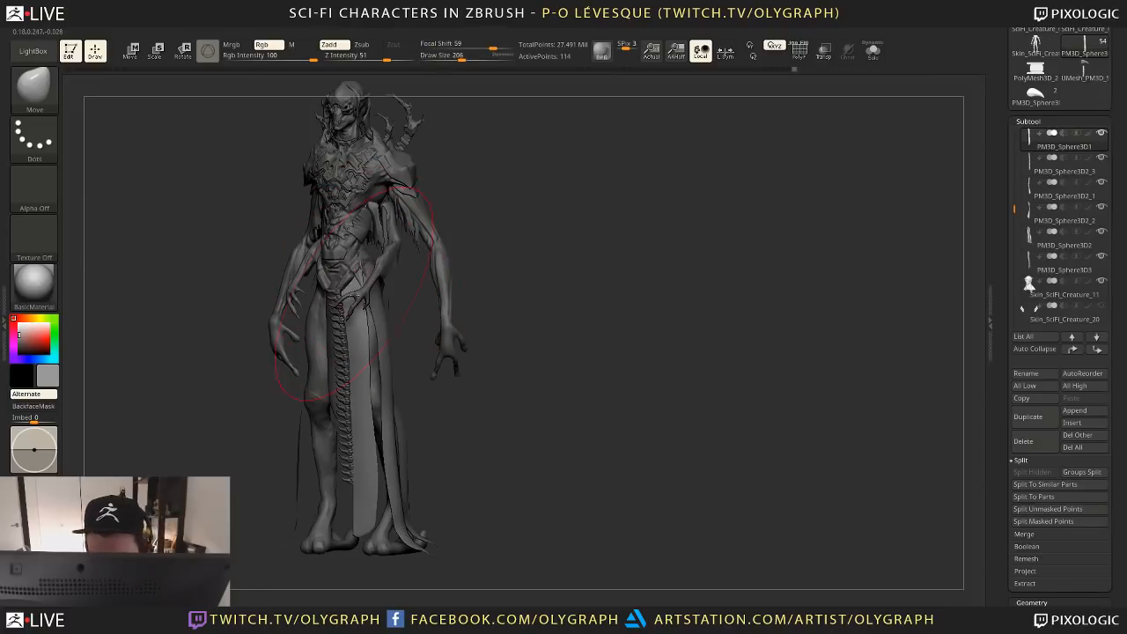
key("bracketright")
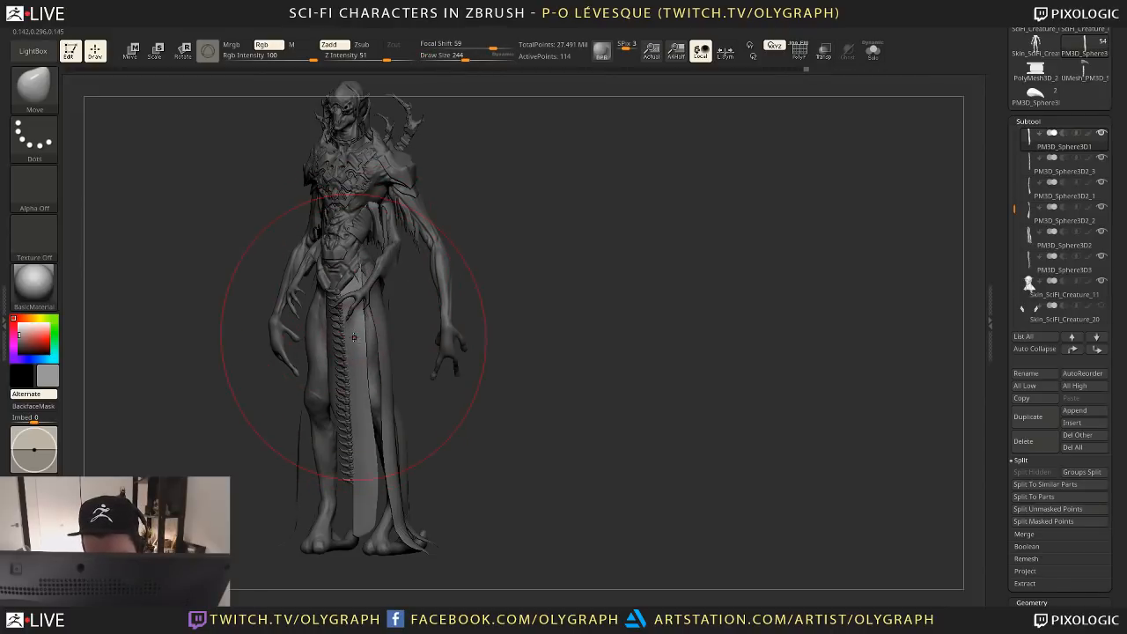
right_click_drag(368, 411, 368, 361)
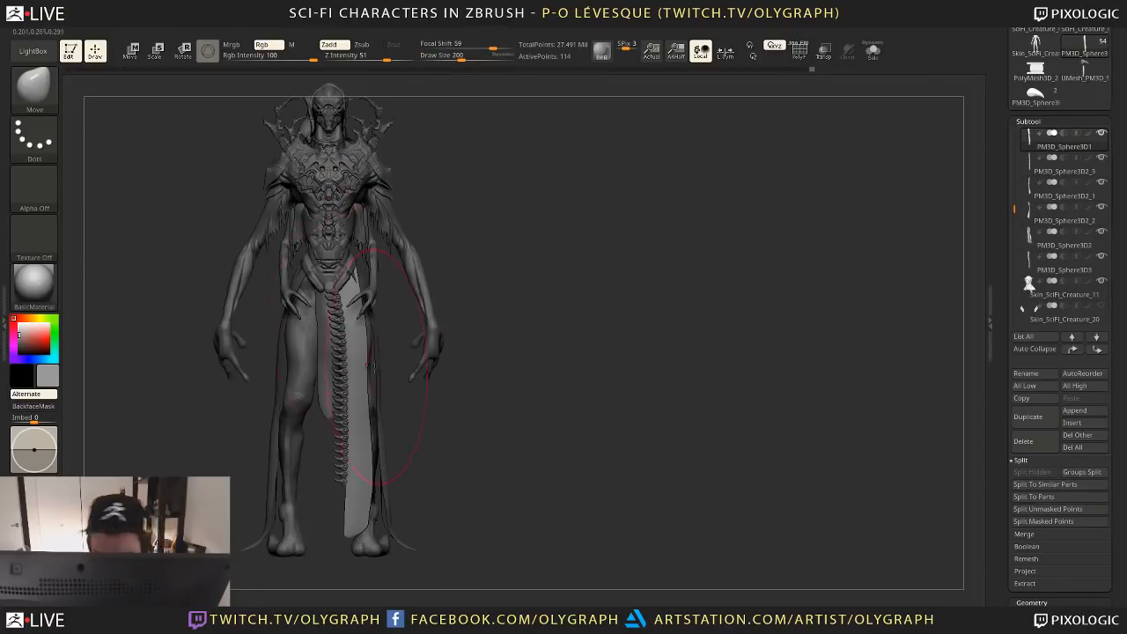
Duplicate the claw spine row on the front strip's inner edge and mirror the copy
left_click(340, 394, "alt")
key("space")
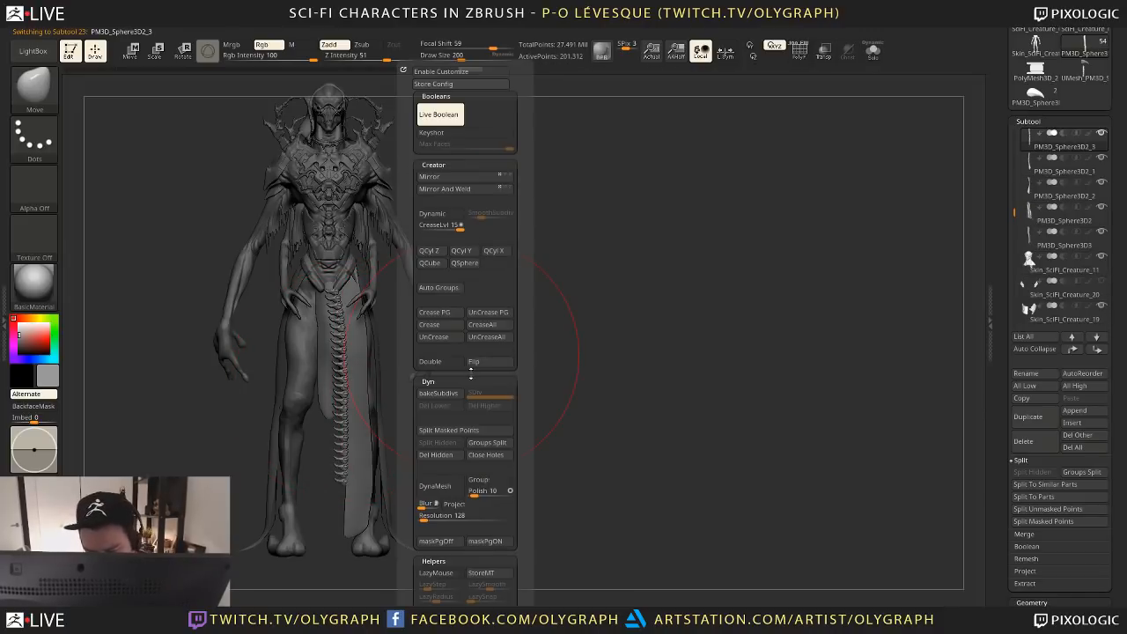
key("ctrl+shift+d")
key("space")
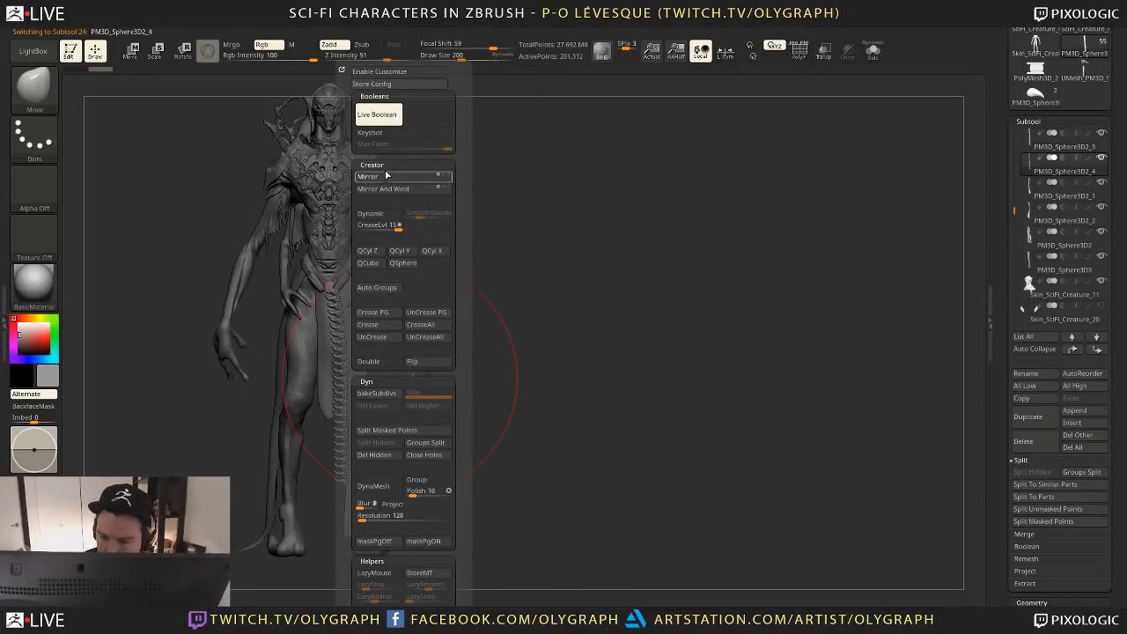
key("w")
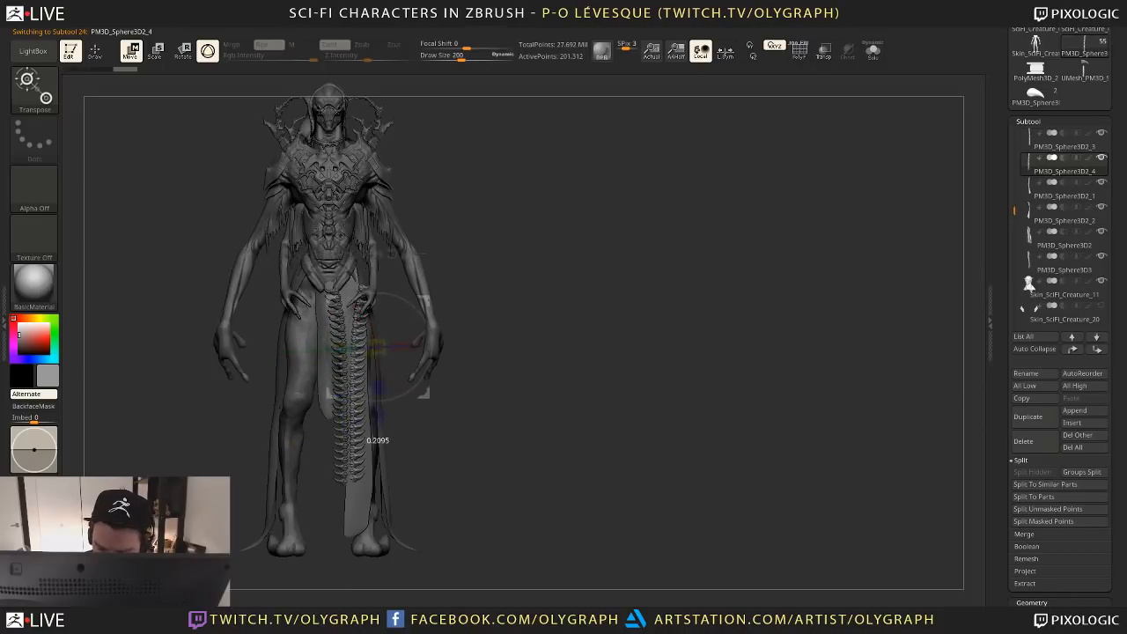
Move the copied spine row across to the front strip's outer edge and tilt it with the gizmo
right_click_drag(378, 440, 458, 441)
left_click_drag(444, 286, 453, 294)
right_click_drag(537, 414, 466, 414)
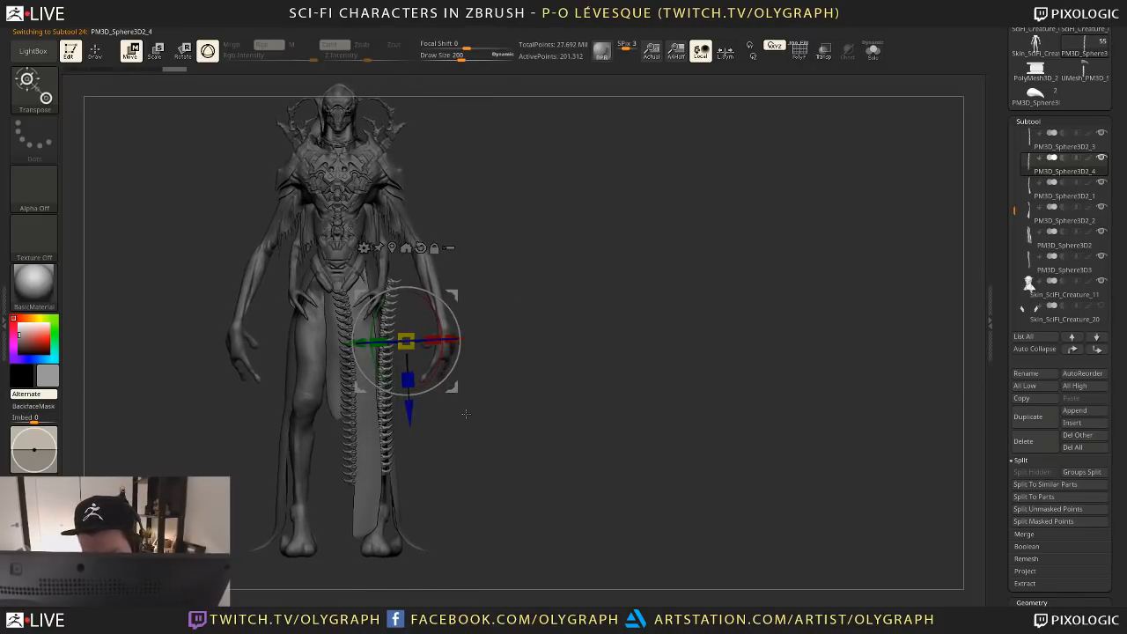
left_click_drag(444, 378, 448, 375)
left_click_drag(451, 296, 443, 279)
mouse_move(484, 310)
right_mouse_down()
mouse_move(456, 315)
mouse_move(476, 312)
right_mouse_up()
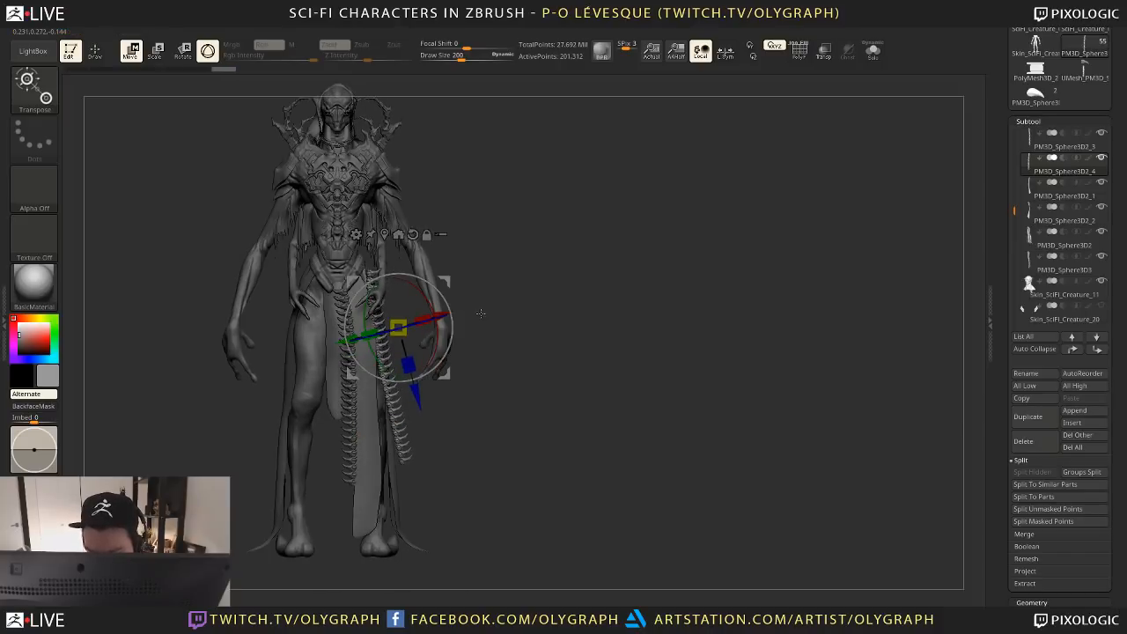
Use a Transpose line from the copied row's upper end to bring it against the front strip's outer edge
key("q")
key("w")
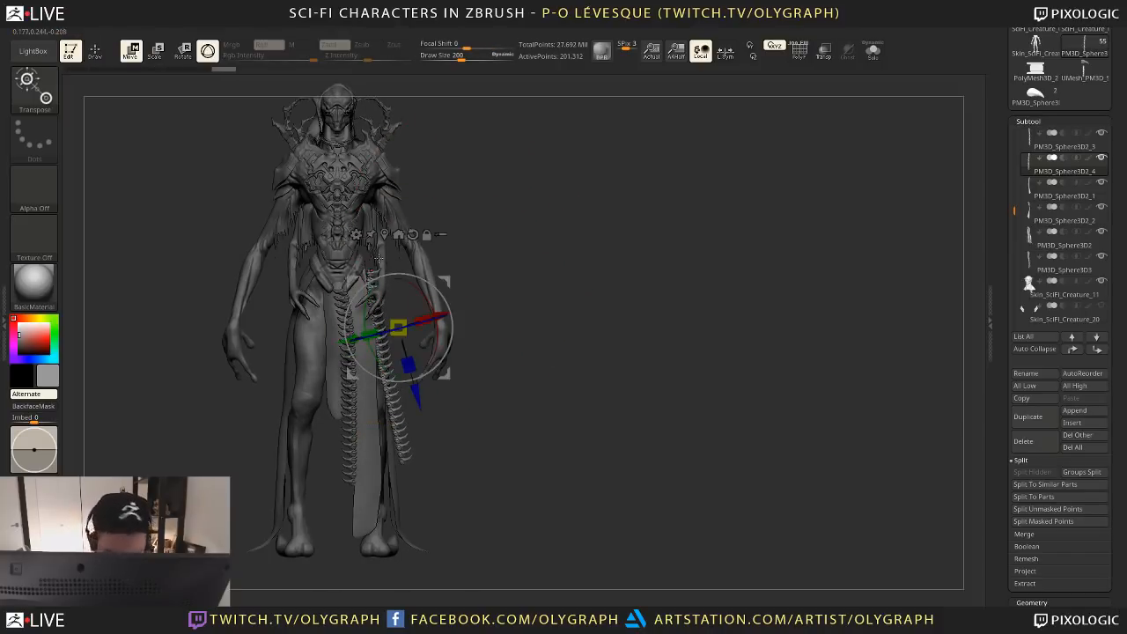
key("y")
left_click_drag(370, 277, 377, 302)
left_click_drag(429, 518, 428, 524)
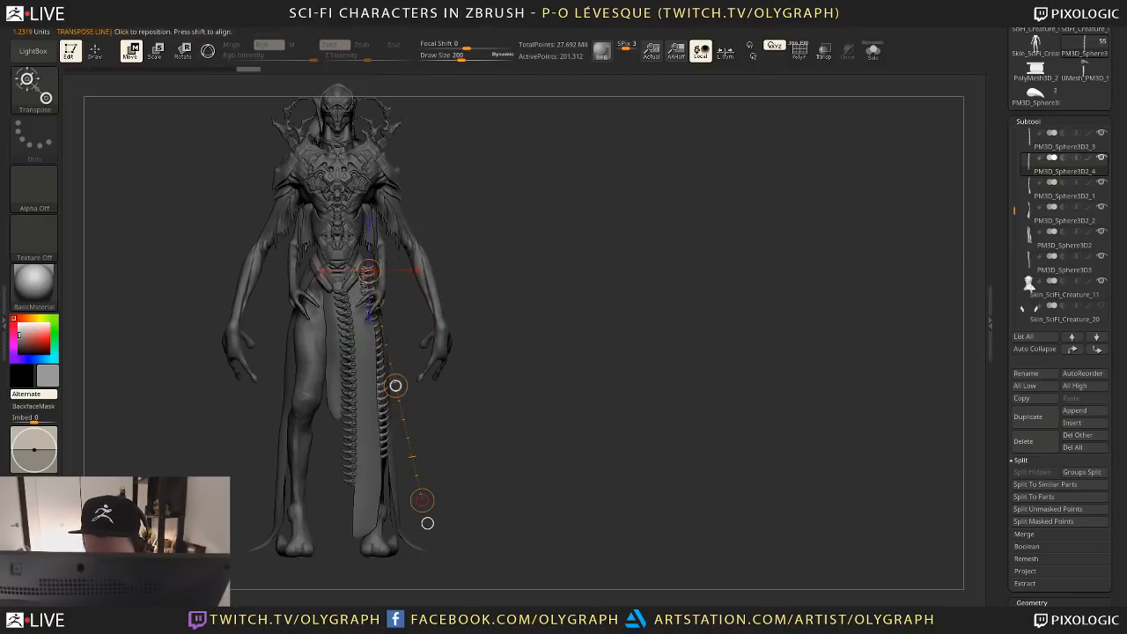
left_click_drag(564, 387, 440, 388)
left_click_drag(332, 414, 405, 403, "shift")
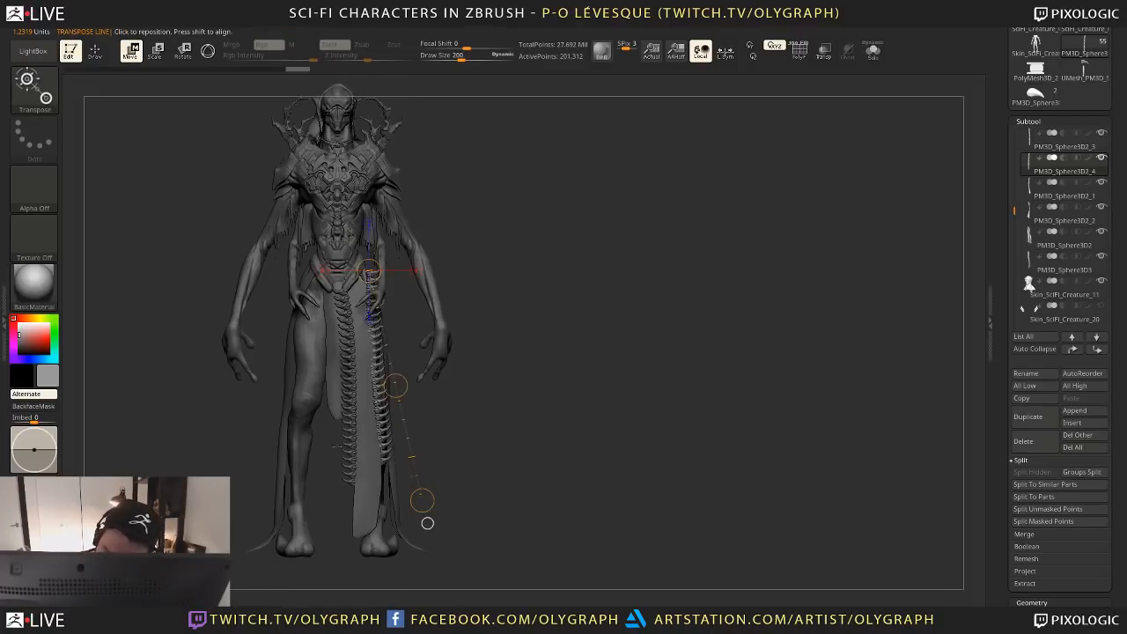
Isolate the copied spine row and adjust its angle with a vertical Transpose line starting at its lower end
key("b")
key("m")
key("v")
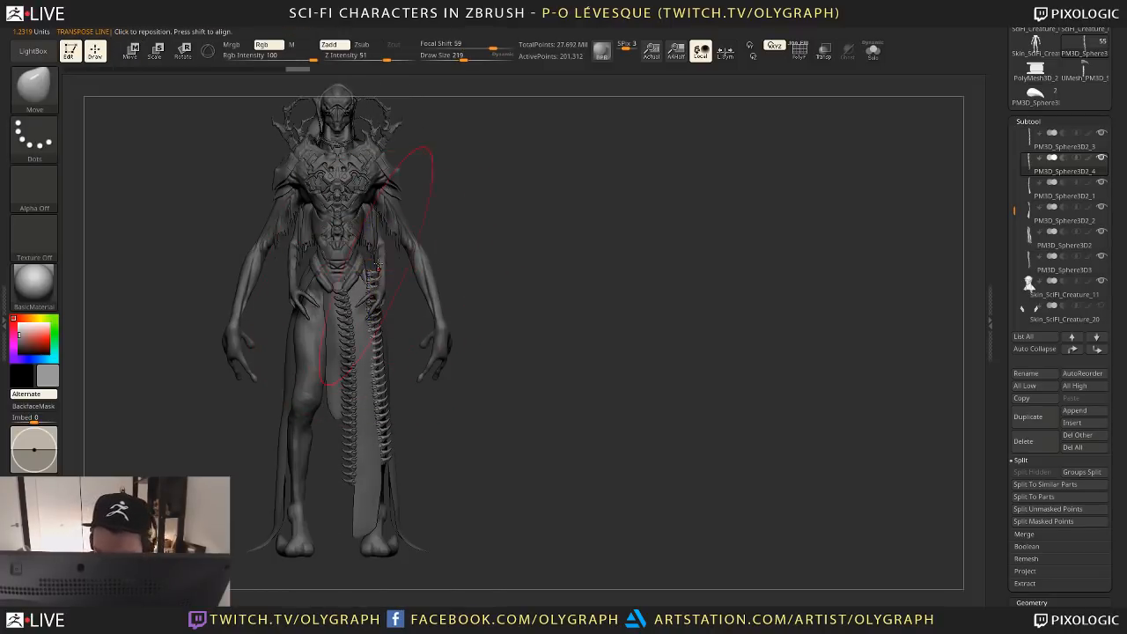
key("shift+s")
key("w")
left_click_drag(384, 465, 383, 232)
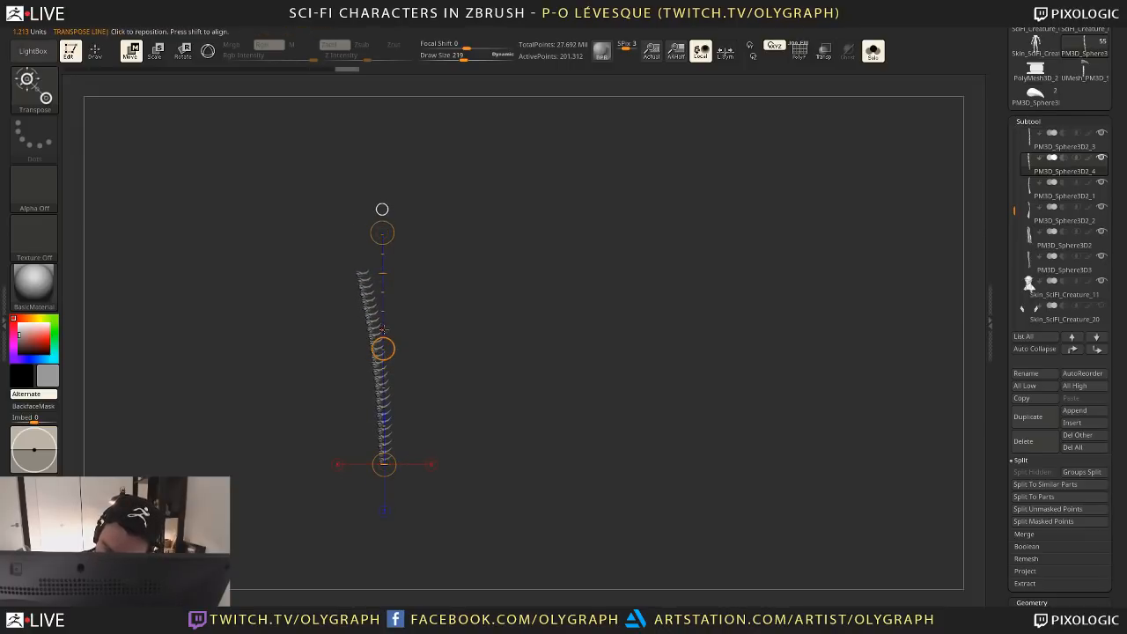
Show the full figure again and adjust the copied row's upper part with a large Move brush
key("shift+s")
key("b")
key("q")
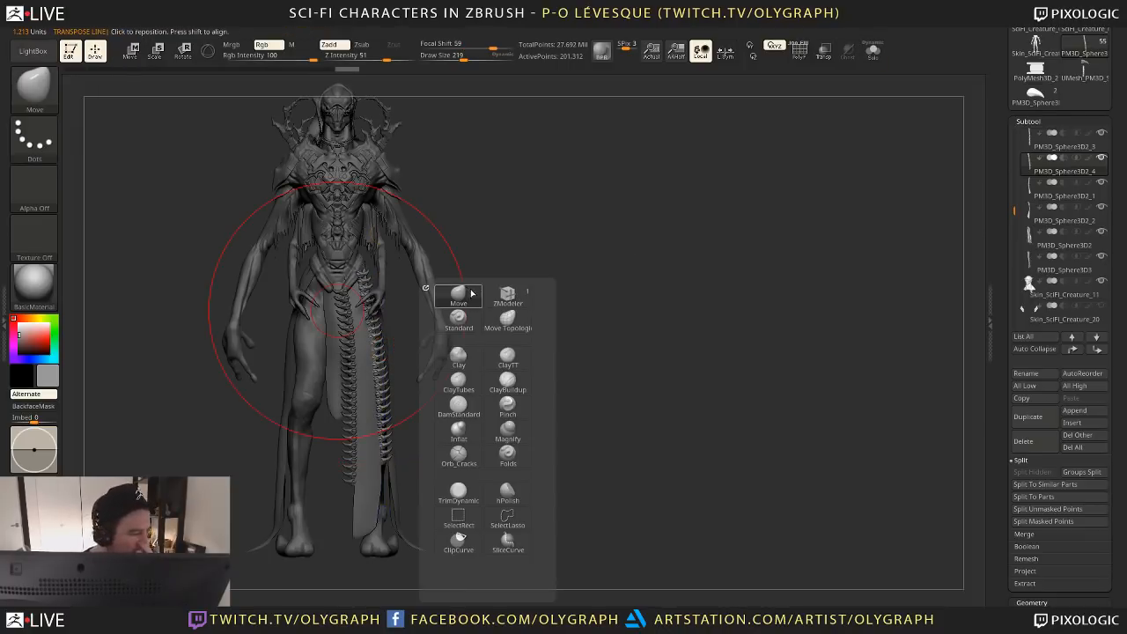
left_click_drag(509, 271, 414, 282)
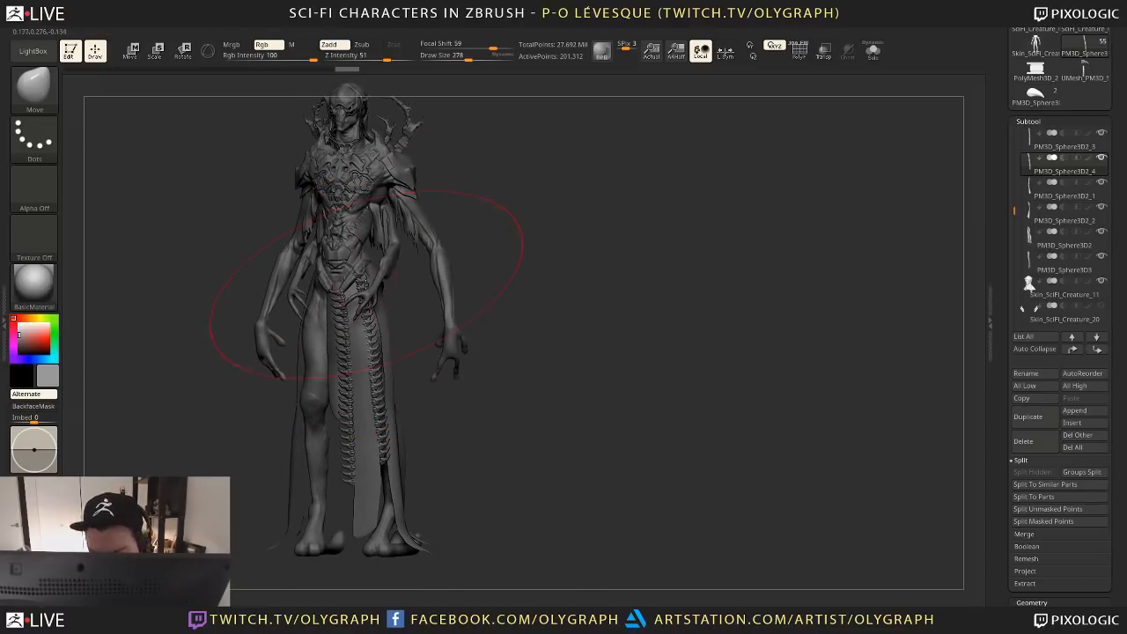
left_click_drag(528, 310, 376, 356)
key("s")
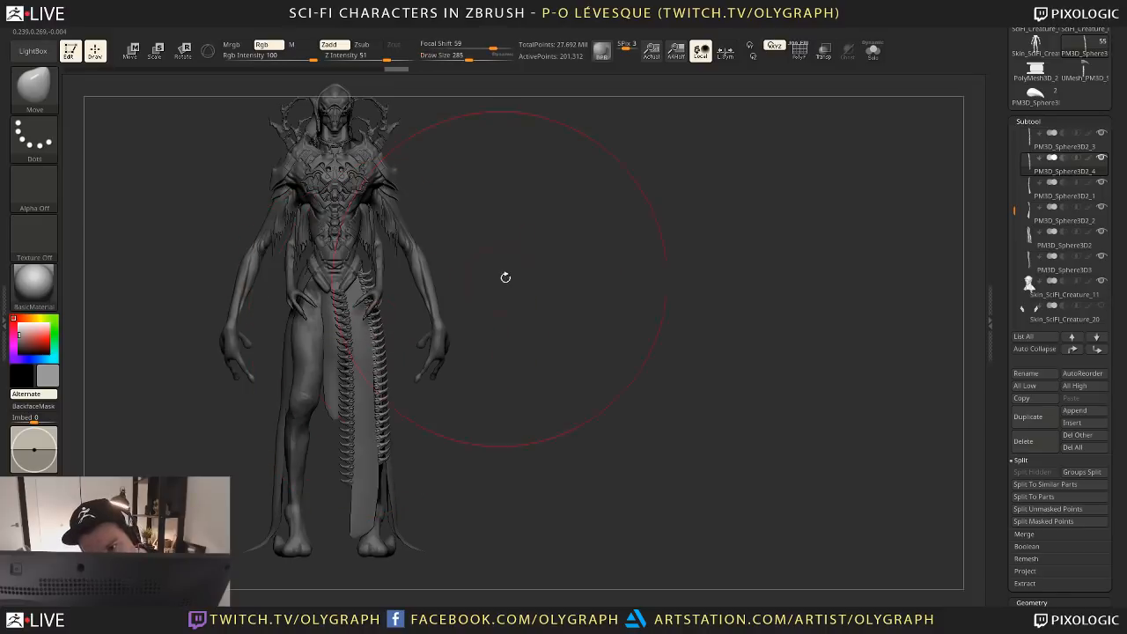
Change the display material to ZSkin
left_click_drag(506, 278, 518, 299, "alt")
key("Tab")
key("Tab")
key("m")
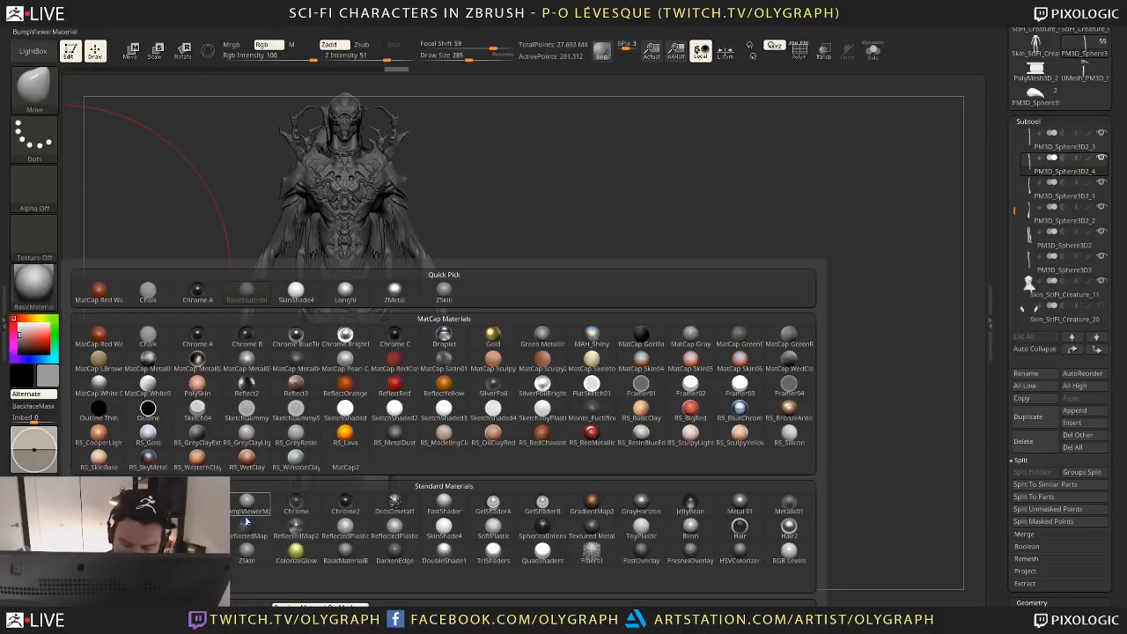
left_click(272, 473)
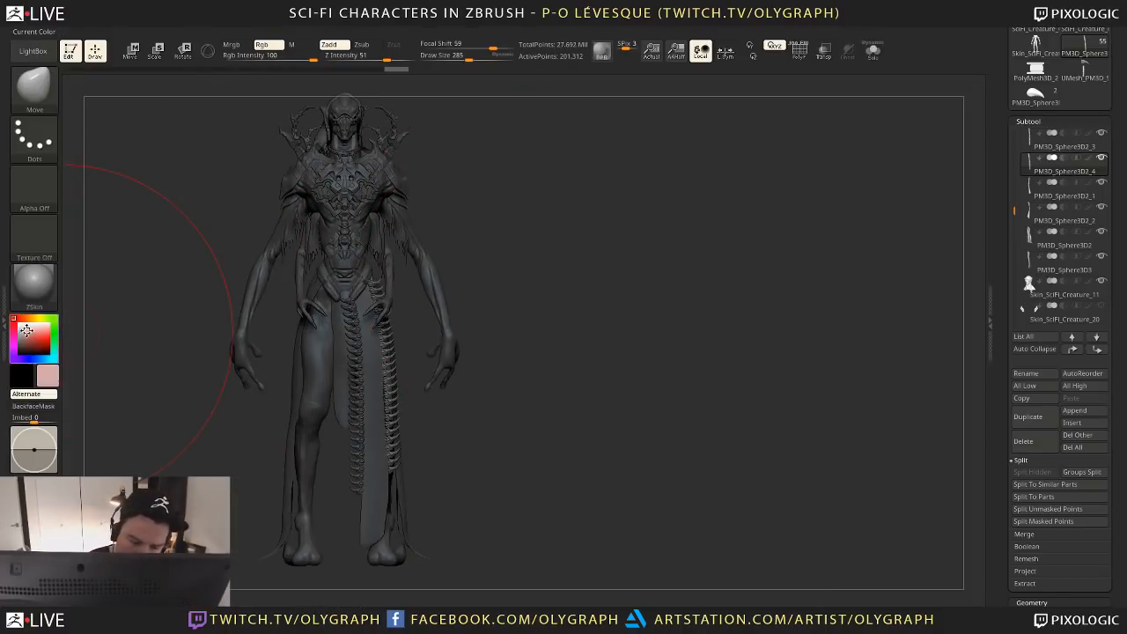
Rotate the copied spine row slightly with the Transpose line to align it in depth, and return to the Move brush
left_click_drag(550, 291, 534, 292)
key("r")
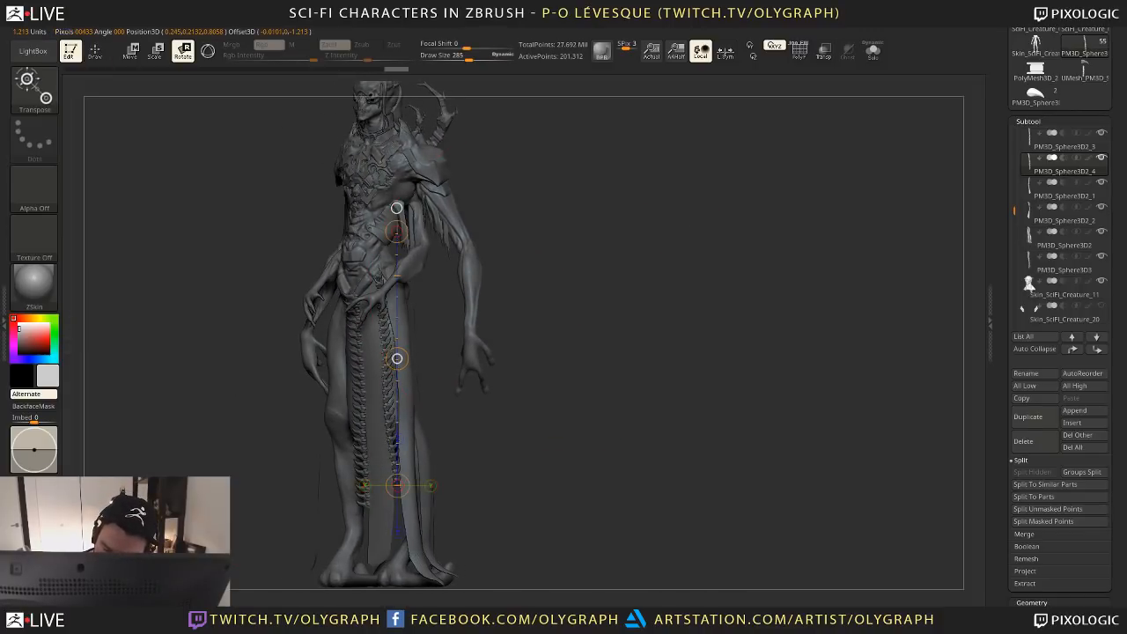
mouse_move(396, 359)
left_mouse_down()
mouse_move(414, 360)
mouse_move(396, 361)
left_mouse_up()
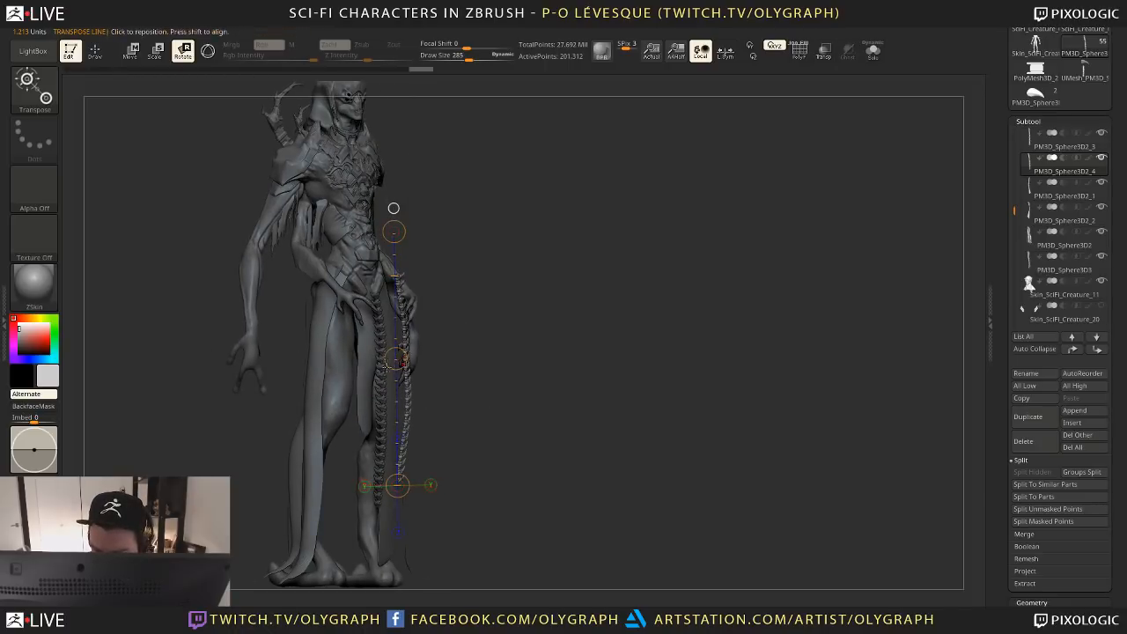
key("w")
key("q")
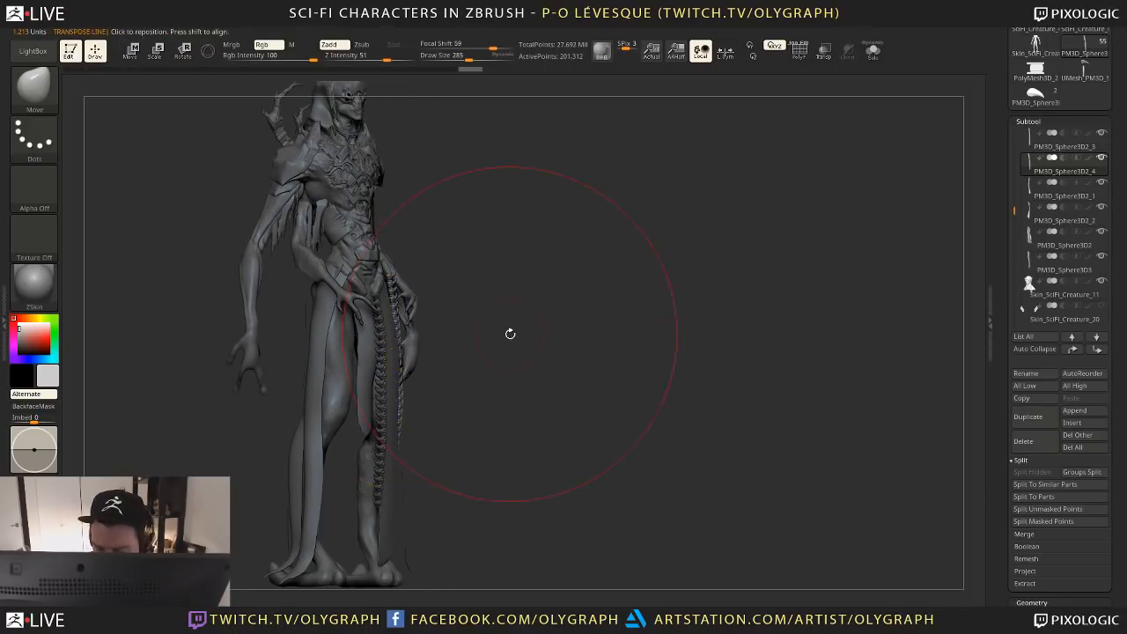
Reshape the copied spine row with the Move brush, from the front and side, so it follows the strip's outer edge
left_click_drag(509, 333, 405, 326)
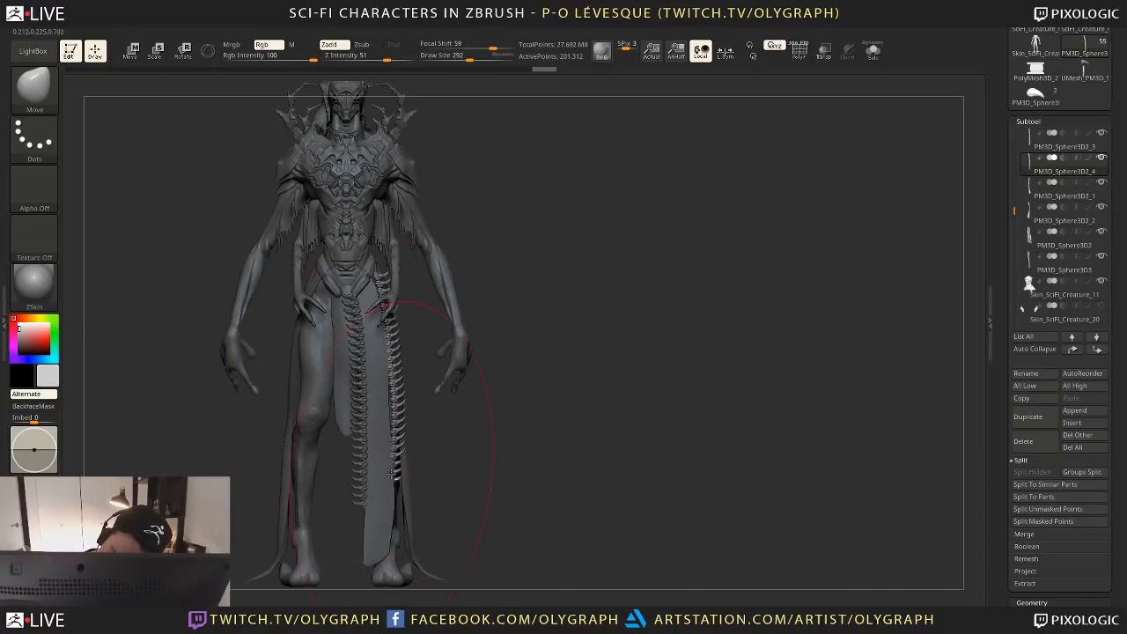
mouse_move(391, 483)
left_mouse_down()
mouse_move(402, 445)
mouse_move(393, 434)
left_mouse_up()
key("s")
left_click_drag(399, 348, 380, 350)
key("s")
mouse_move(490, 229)
left_mouse_down()
mouse_move(431, 231)
mouse_move(388, 271)
left_mouse_up()
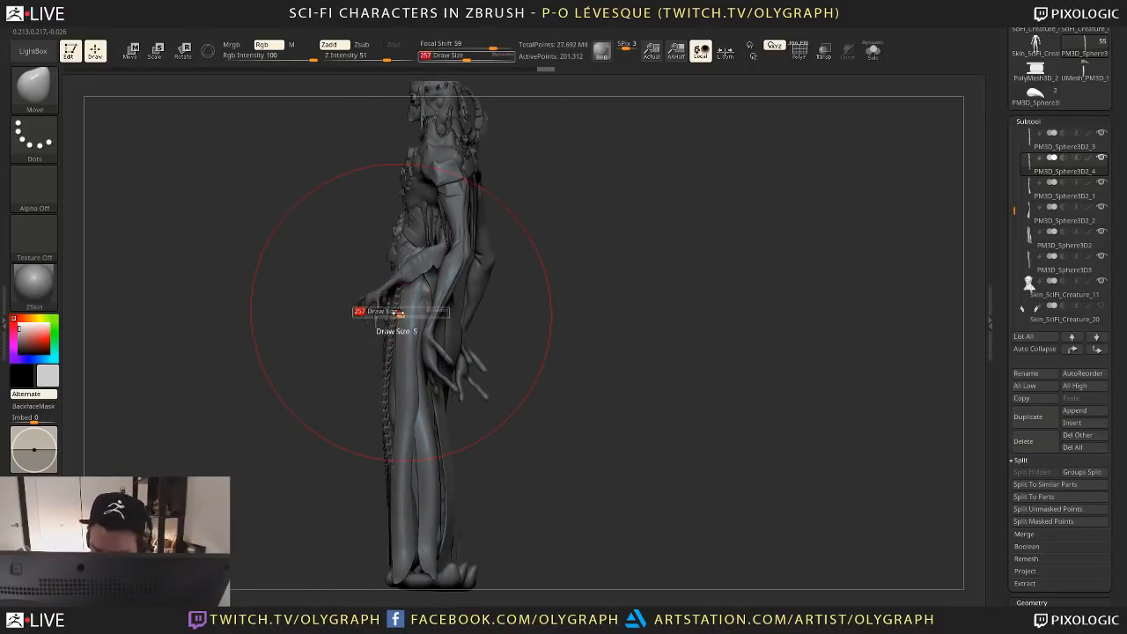
mouse_move(399, 332)
left_mouse_down()
mouse_move(366, 400)
mouse_move(390, 276)
left_mouse_up()
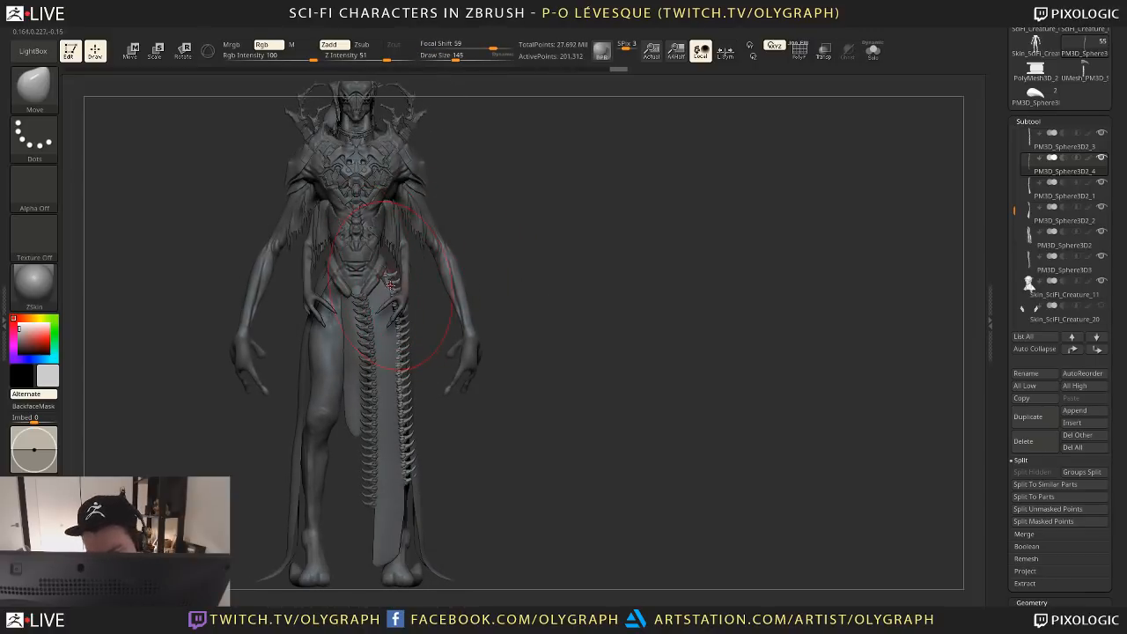
Select the plain front cloth strip and divide its mesh four times
left_click(398, 511, "alt")
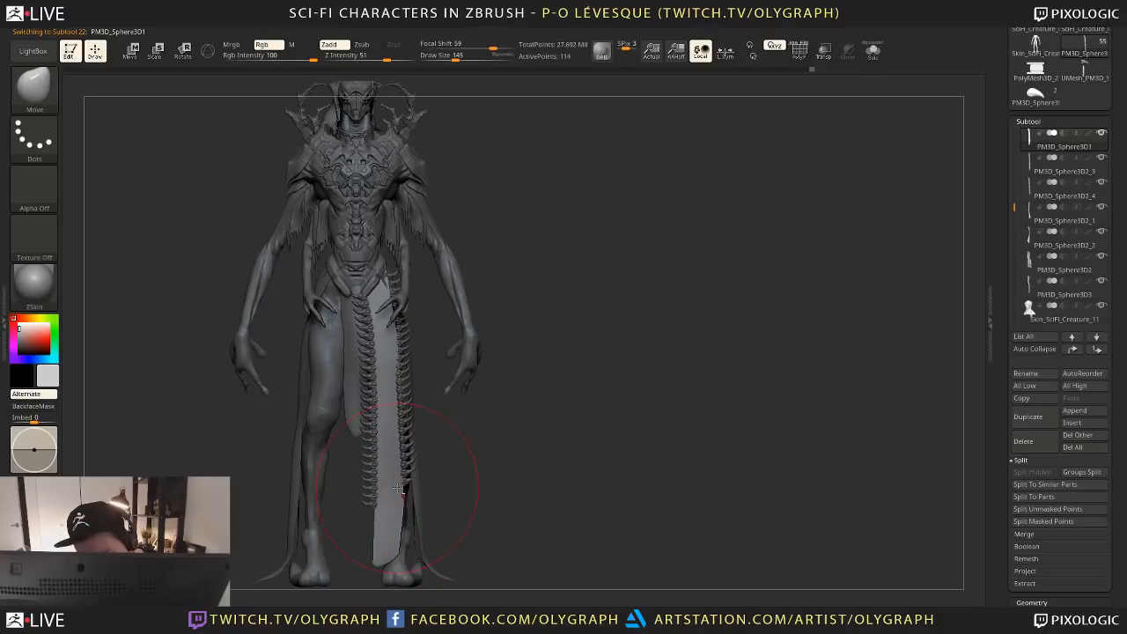
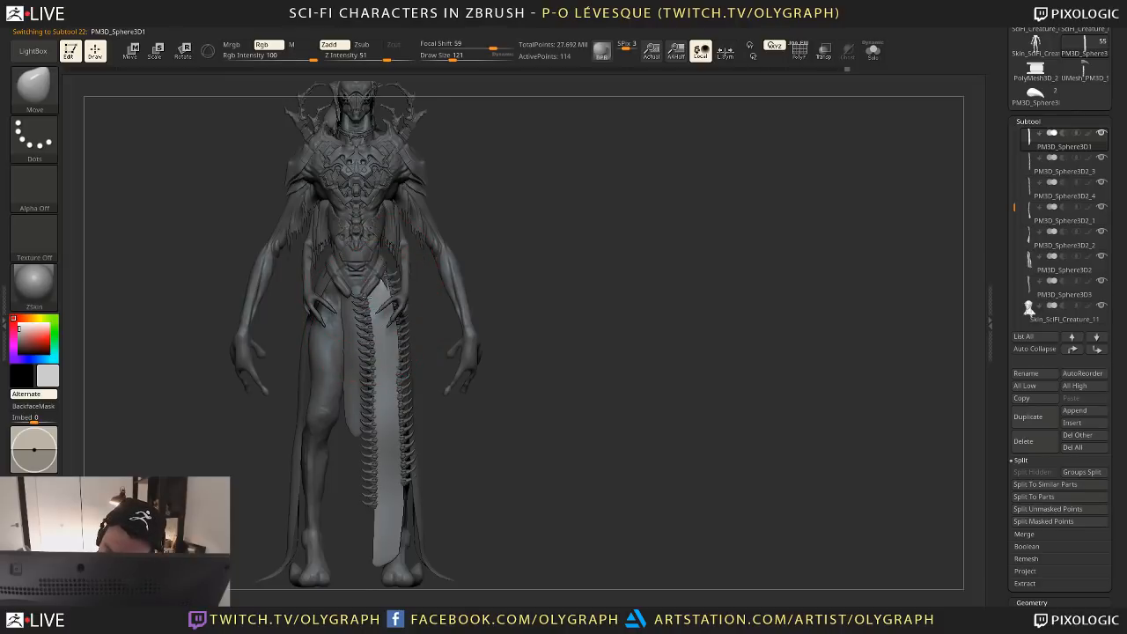
mouse_move(485, 192)
left_mouse_down("alt")
mouse_move(478, 274)
mouse_move(511, 265)
mouse_move(490, 246)
left_mouse_up("alt")
left_click_drag(445, 450, 390, 522, "alt")
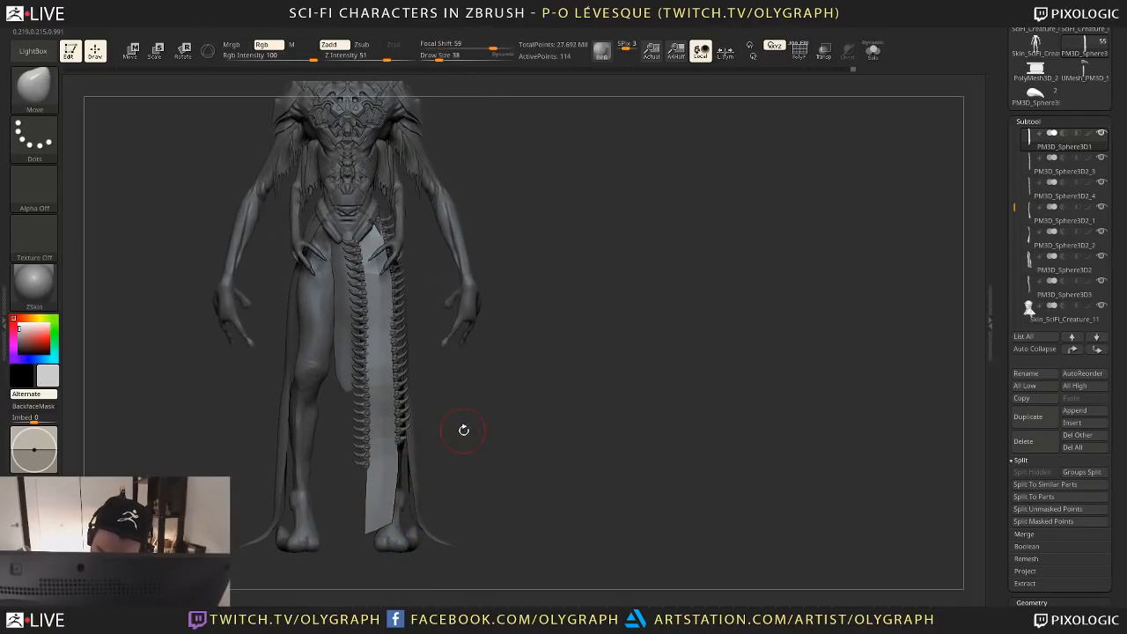
key("ctrl+d")
key("ctrl+d")
key("ctrl+d")
key("ctrl+d")
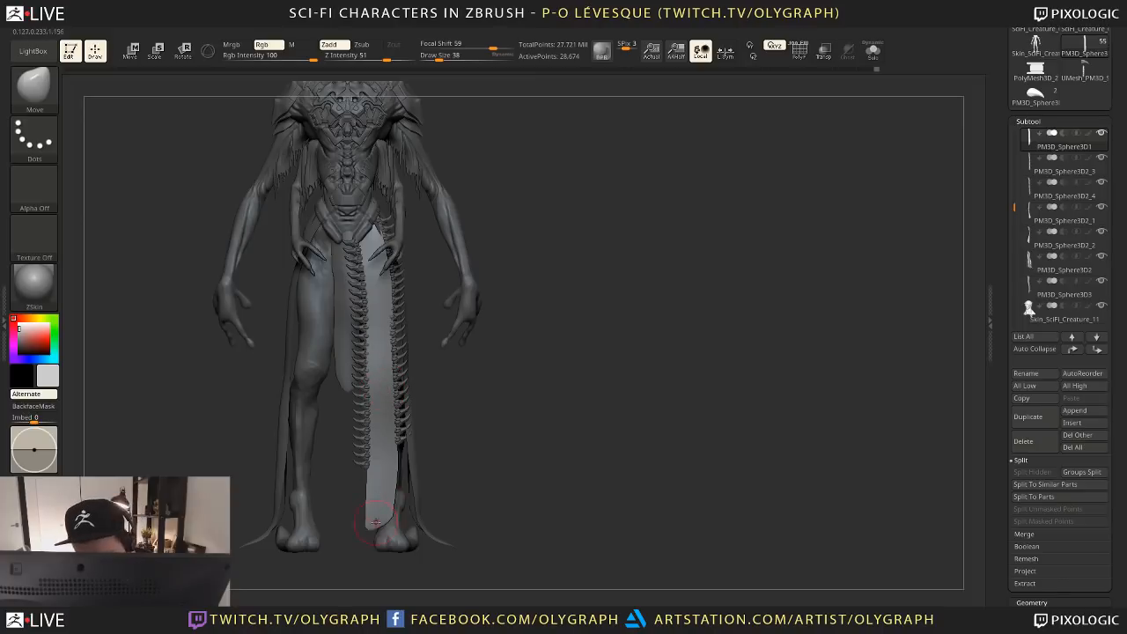
Pull the front strip's lower end up with an enlarged Move brush so it ends near the spine rows' tips
key("bracketright")
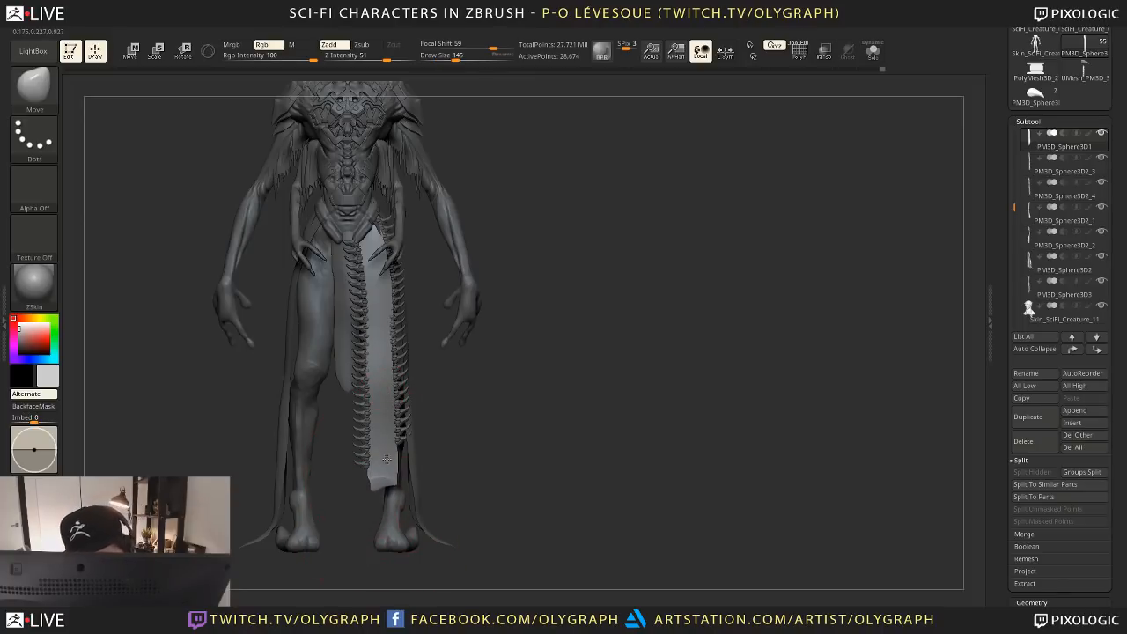
left_click_drag(387, 459, 385, 453)
key("bracketleft")
Sculpt lengthwise cloth folds down the upper part of the front strip with a small Folds brush
key("b")
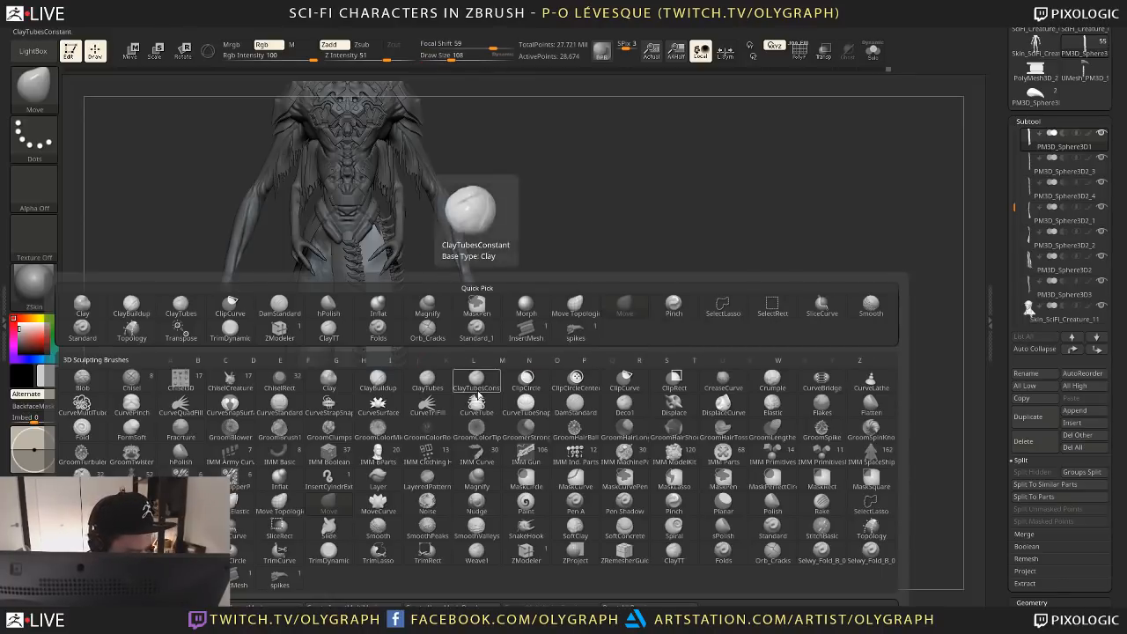
left_click(415, 303)
key("s")
mouse_move(368, 270)
left_mouse_down()
mouse_move(381, 252)
mouse_move(372, 254)
mouse_move(375, 295)
left_mouse_up()
key("shift+s")
key("s")
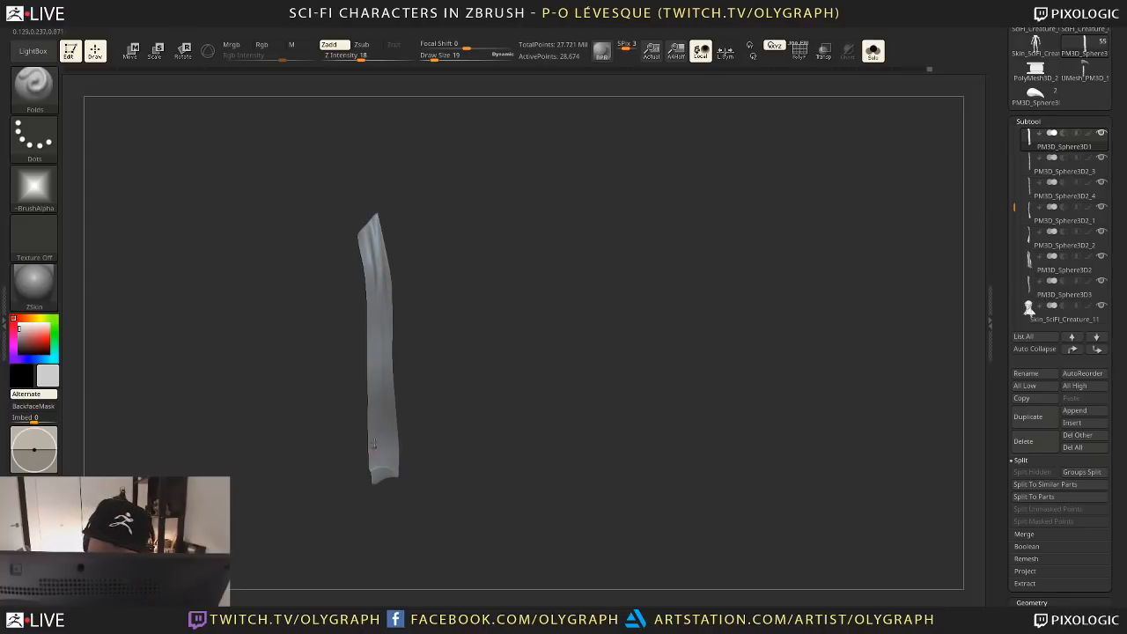
key("shift+s")
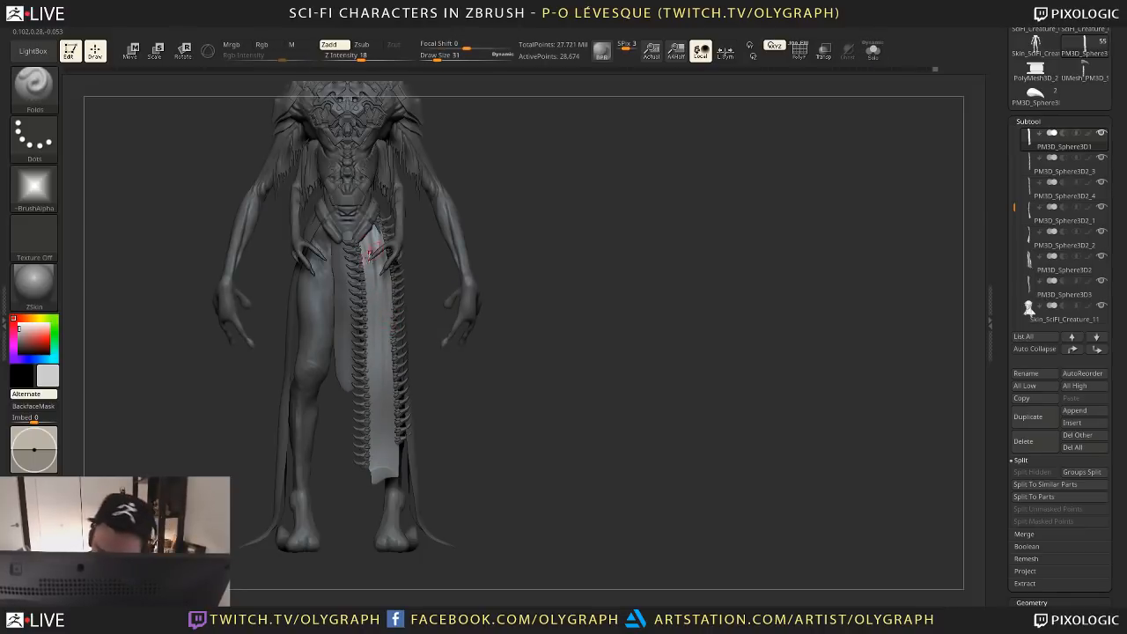
key("s")
left_click_drag(371, 274, 366, 274)
Isolate the front strip, drop it one subdivision level and display its polyframe
key("shift+s")
left_click_drag(397, 211, 419, 263, "alt")
mouse_move(419, 263)
left_mouse_down("alt")
mouse_move(403, 219)
mouse_move(378, 269)
left_mouse_up("alt")
key("shift+d")
key("shift+f")
key("shift+f")
key("shift+f")
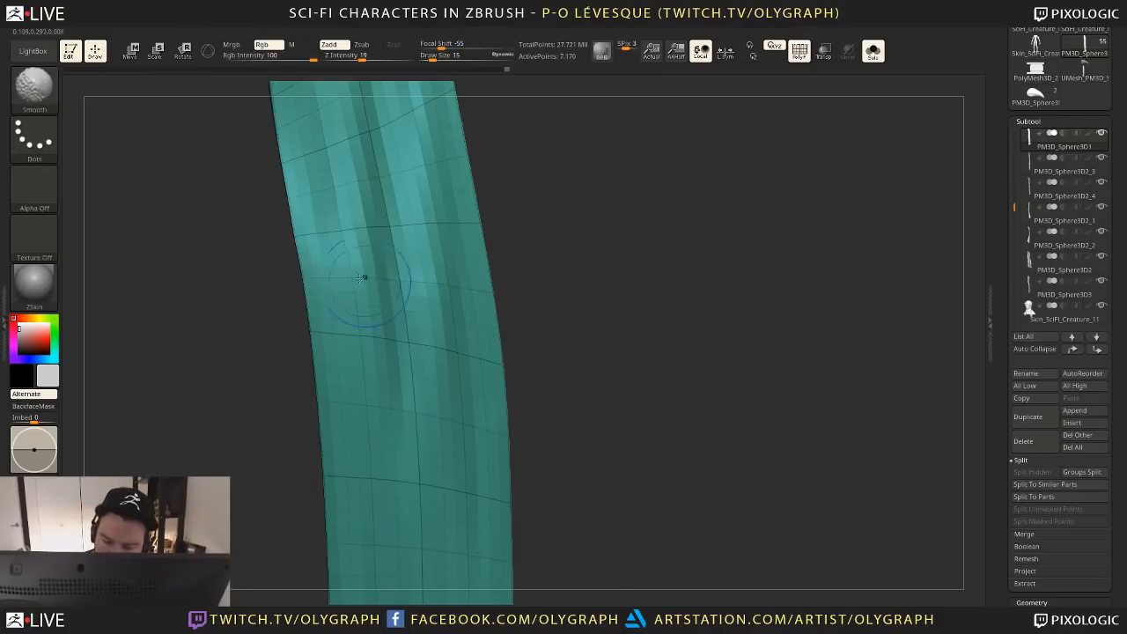
key("b")
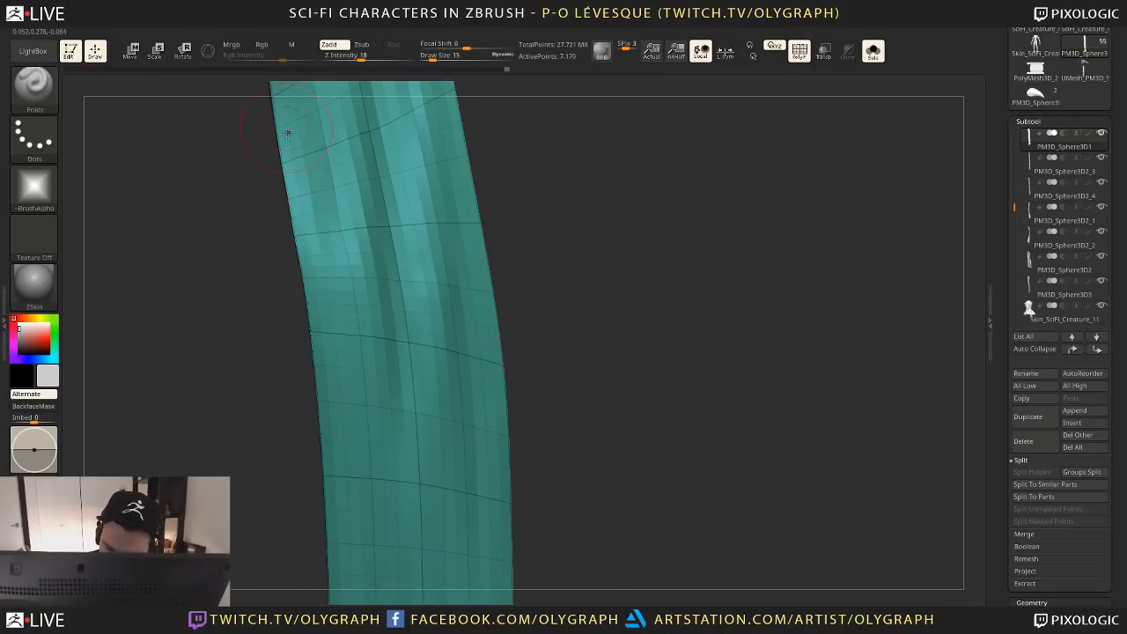
Mask the front strip's whole surface except the polygon rows along its two long edges
left_click(299, 239, "ctrl+shift")
left_click(479, 221, "ctrl+shift")
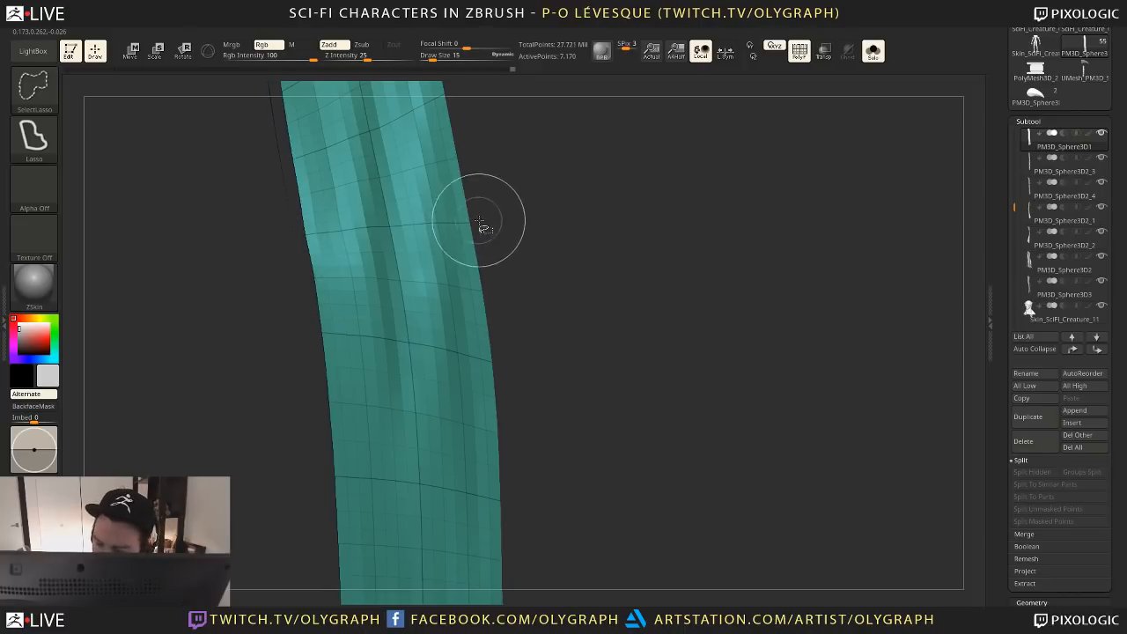
left_click_drag(566, 201, 569, 208, "ctrl+shift")
left_click(627, 273, "ctrl")
left_click(633, 273, "ctrl+shift")
left_click(635, 281, "ctrl")
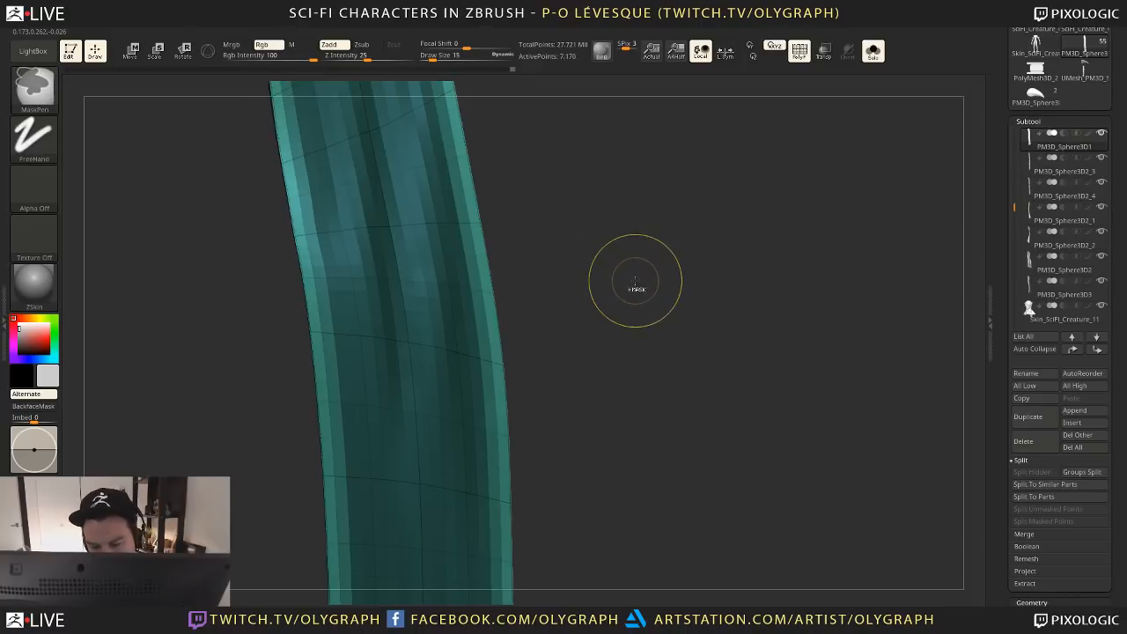
Move the strip's unmasked long edges with a Transpose line to form raised rims along both sides
left_click_drag(635, 281, 594, 252, "alt")
key("w")
left_click(414, 312)
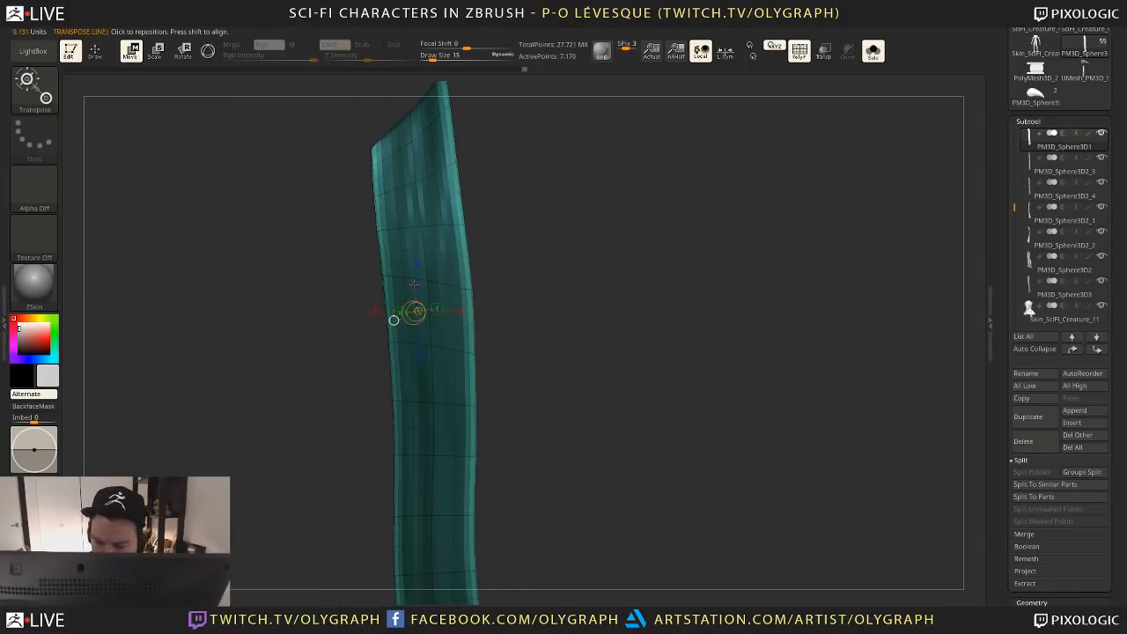
left_click_drag(592, 296, 518, 297)
left_click_drag(375, 315, 374, 315)
mouse_move(429, 267)
left_mouse_down()
mouse_move(564, 247)
mouse_move(540, 251)
left_mouse_up()
mouse_move(551, 295)
left_mouse_down()
mouse_move(508, 302)
mouse_move(502, 319)
mouse_move(566, 320)
mouse_move(520, 287)
left_mouse_up()
Return to the Folds brush with the strip one subdivision level higher and its polyframe hidden
key("q")
key("ctrl+d")
key("shift+f")
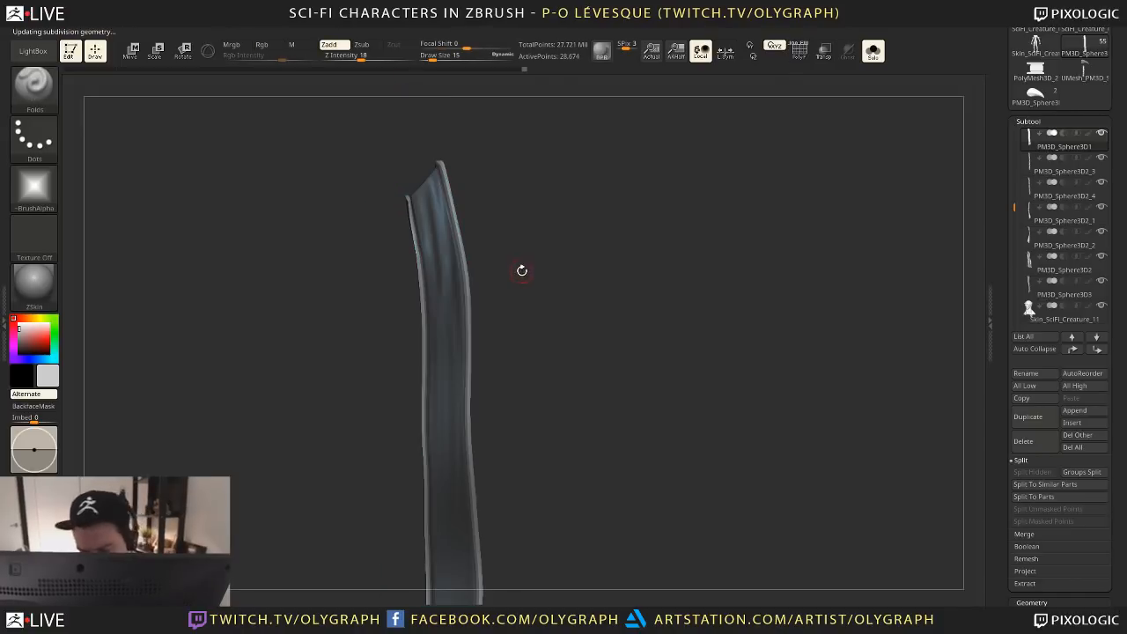
Try subdividing the isolated front strip two further levels
key("ctrl+d")
key("ctrl+d")
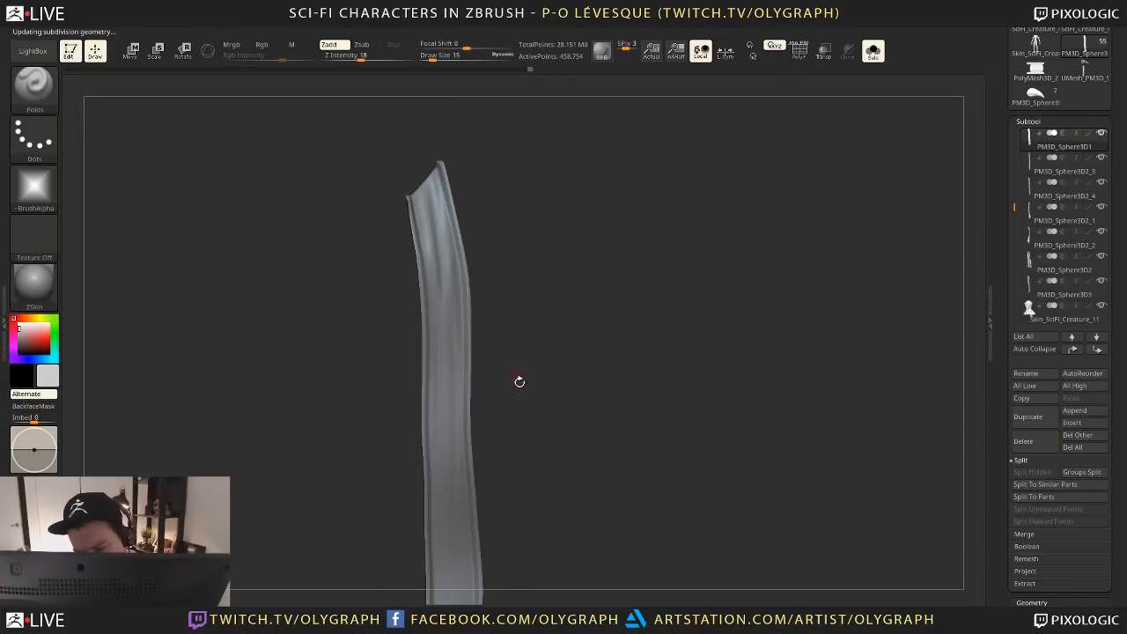
left_click_drag(520, 383, 498, 322, "alt")
key("shift+s")
mouse_move(516, 364)
left_mouse_down()
mouse_move(493, 377)
mouse_move(523, 370)
mouse_move(549, 400)
mouse_move(573, 393)
left_mouse_up()
key("ctrl+z")
key("ctrl+z")
key("ctrl+z")
Move the strip with a Transpose line in a side view, and return to draw mode one subdivision level higher
key("w")
left_click_drag(505, 300, 525, 312)
left_click_drag(444, 312, 472, 322)
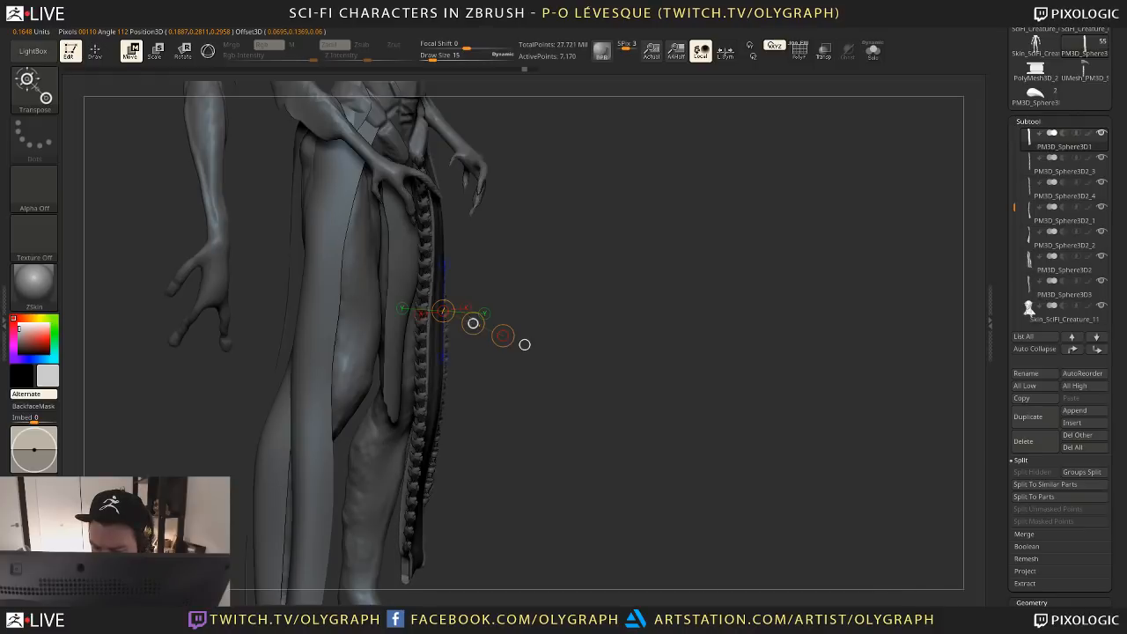
key("q")
mouse_move(554, 272)
left_mouse_down()
mouse_move(517, 317)
mouse_move(515, 364)
left_mouse_up()
key("d")
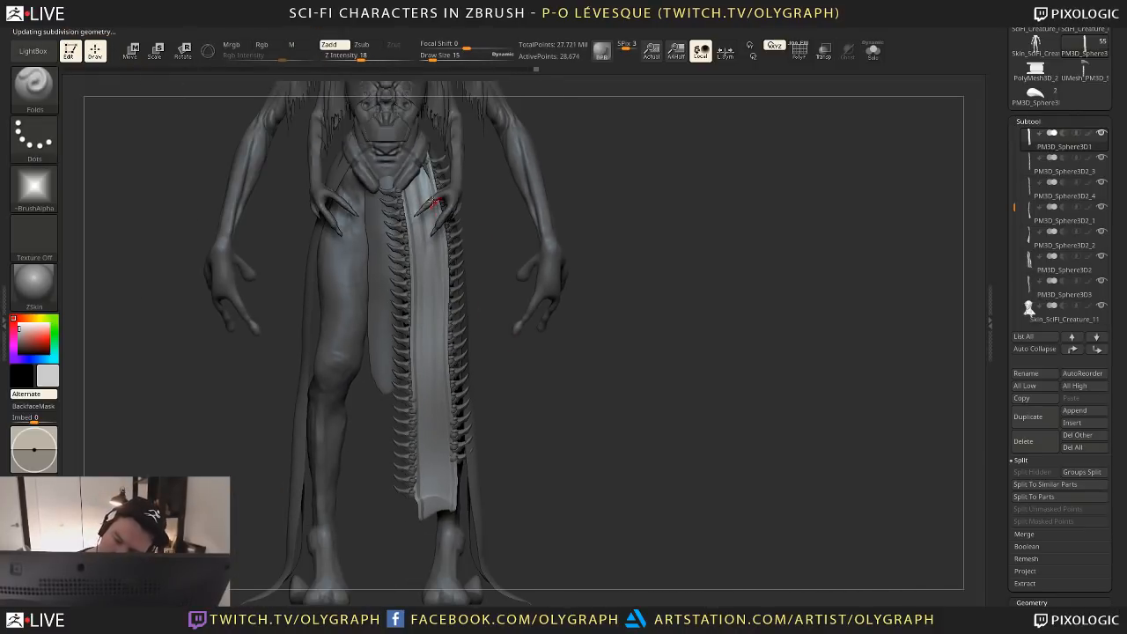
Reshape the strip's middle and lower length between the spine rows using the Move brush at draw size 225
key("b")
key("m")
key("v")
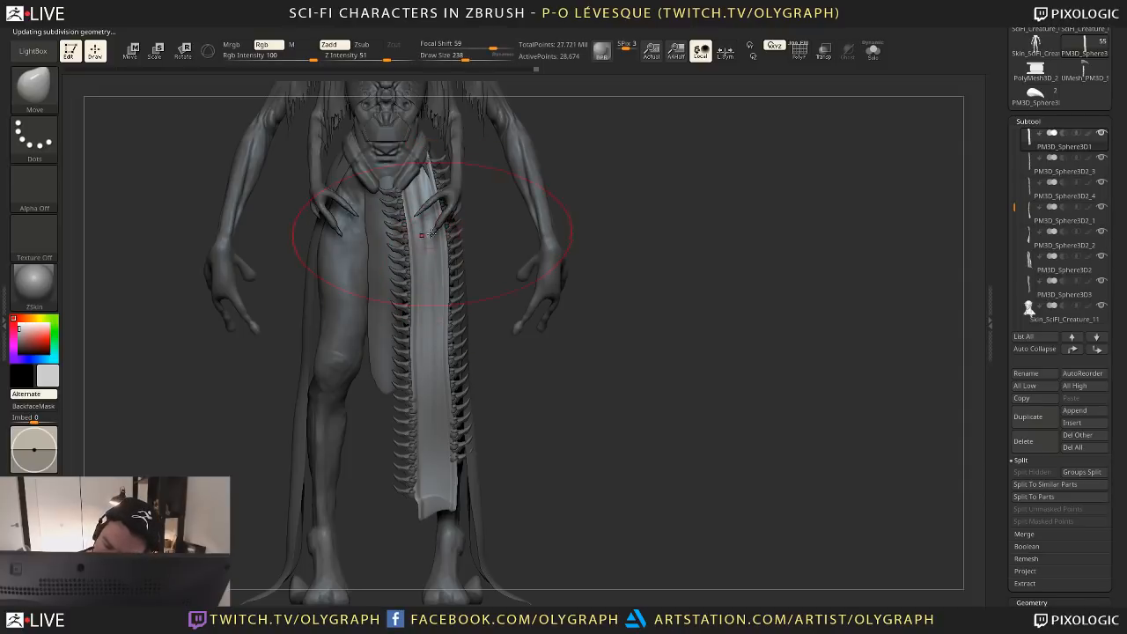
mouse_move(433, 232)
left_mouse_down()
mouse_move(415, 236)
mouse_move(428, 350)
left_mouse_up()
key("bracketleft")
key("bracketright")
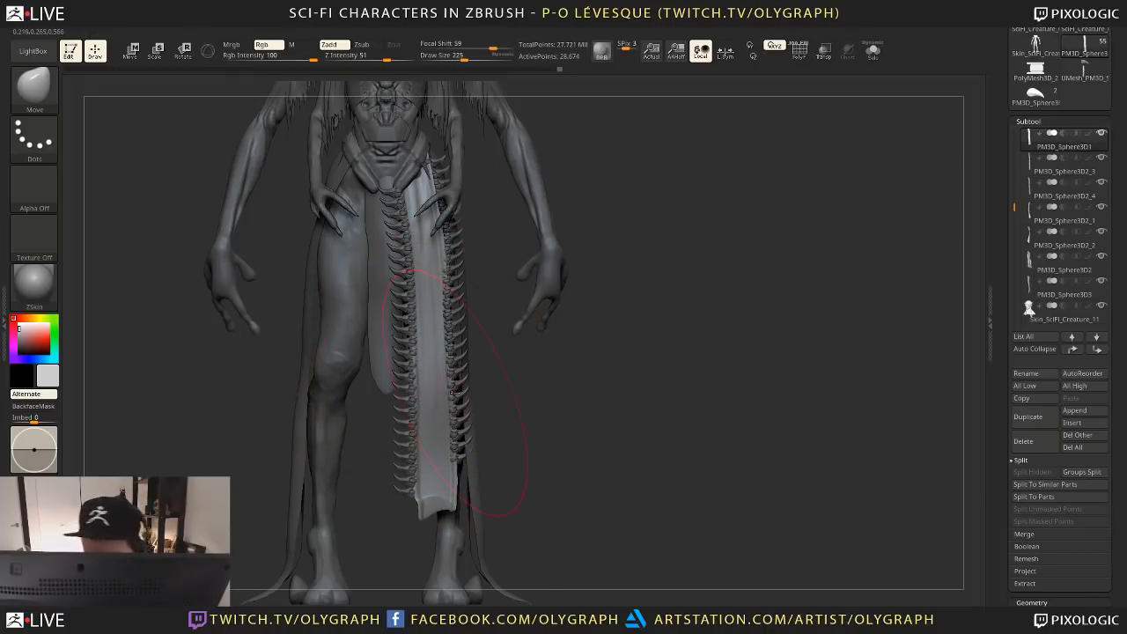
left_click_drag(452, 394, 448, 383)
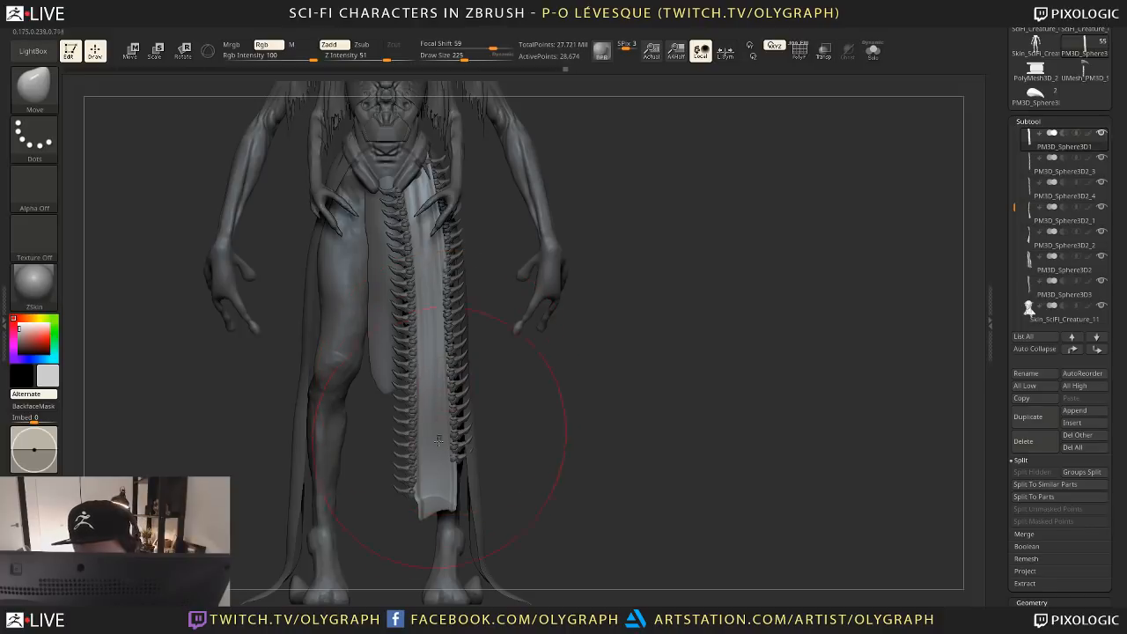
key("bracketright")
key("bracketleft")
Adjust the strip's upper end beside the belt with the Move brush at draw size 130
left_click_drag(479, 347, 438, 370)
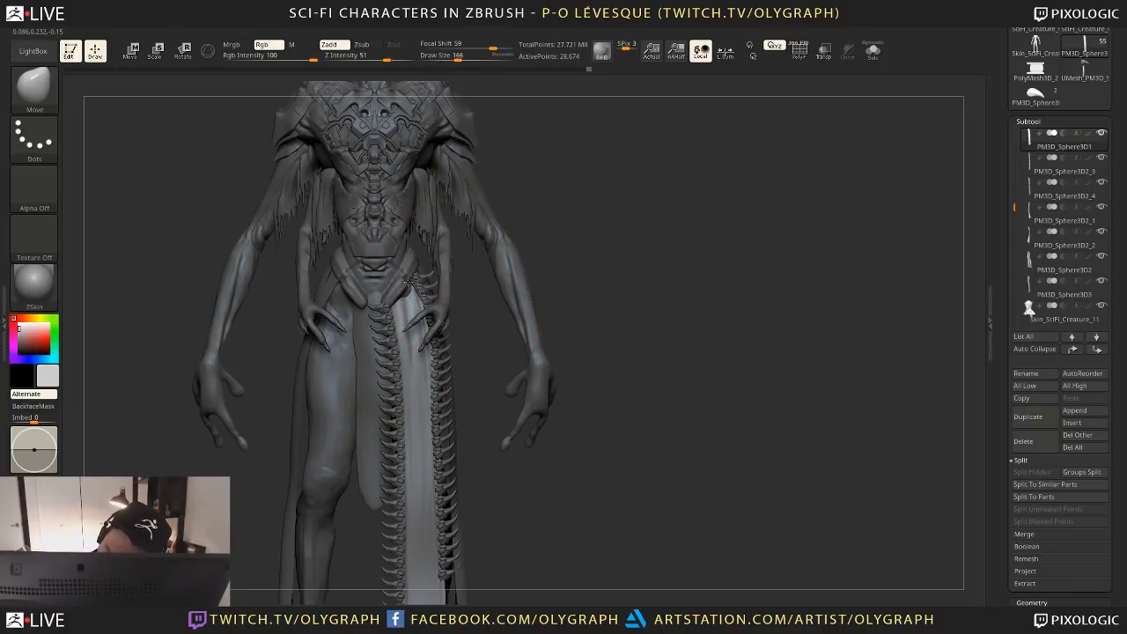
key("bracketleft")
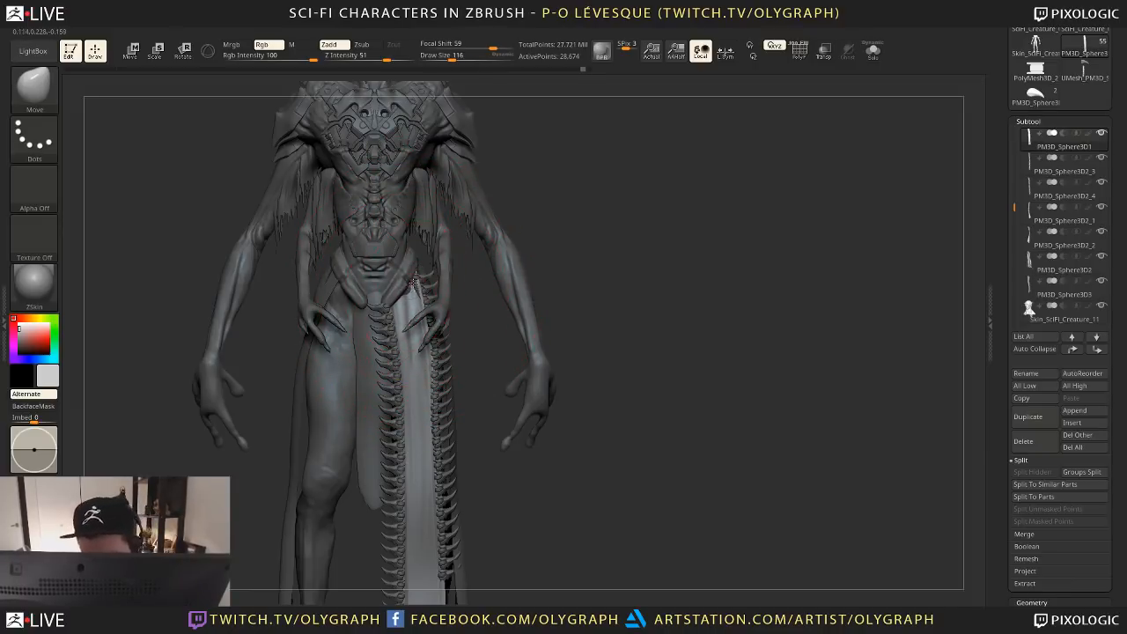
key("s")
left_click_drag(414, 280, 418, 280)
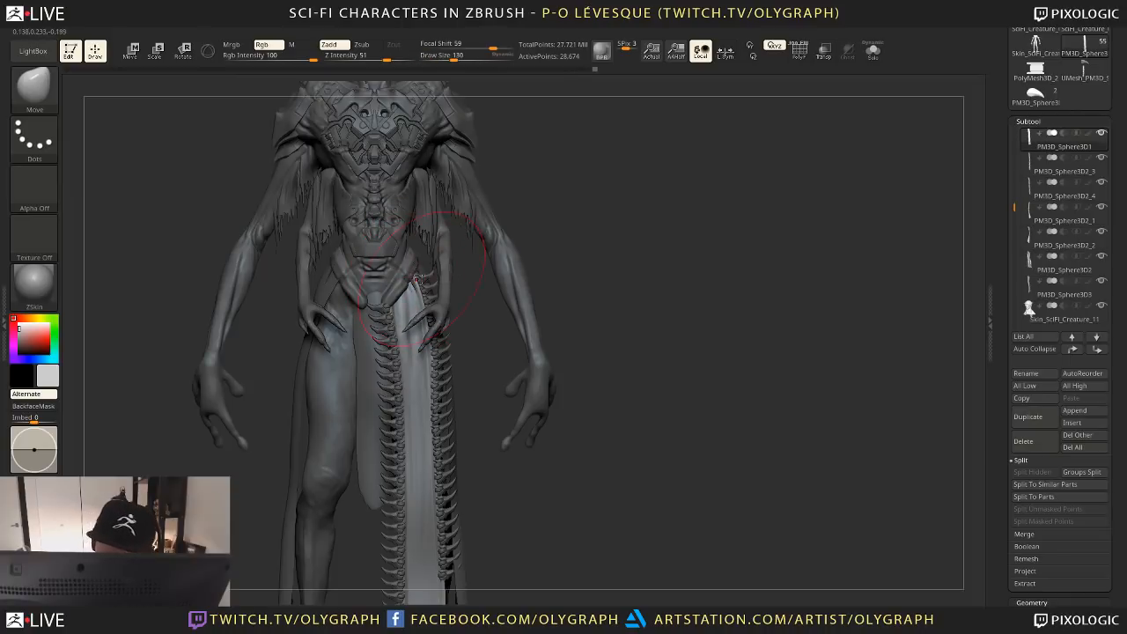
Select the small sphere above the head and examine the whole figure's silhouette from the front
right_click_drag(426, 293, 564, 264, "ctrl")
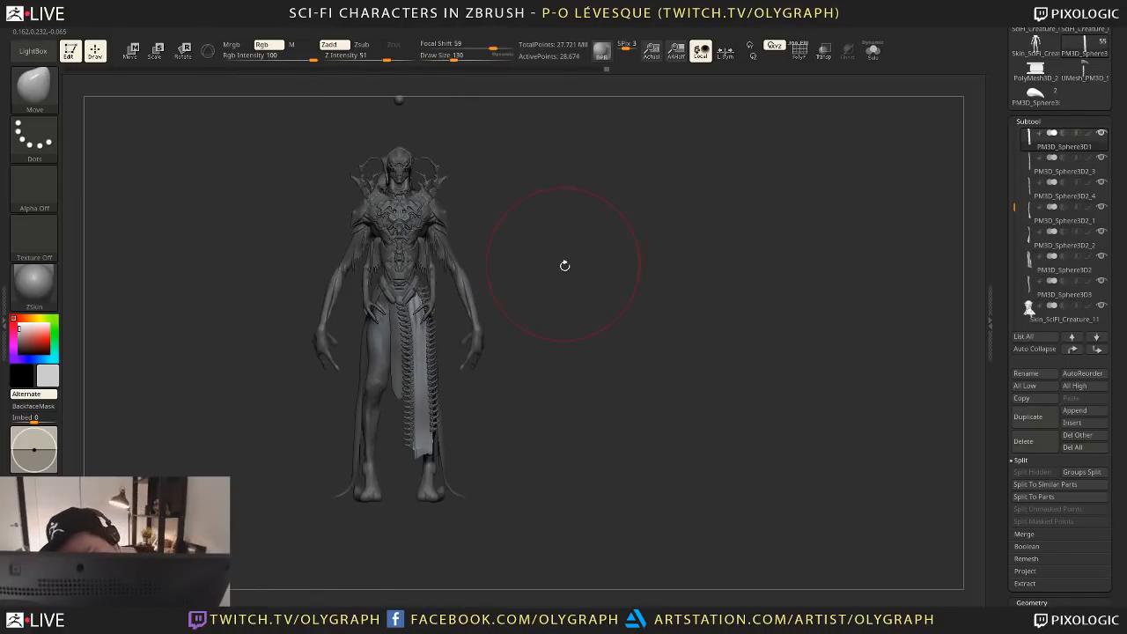
right_click_drag(569, 343, 566, 392, "alt")
left_click(402, 191, "alt")
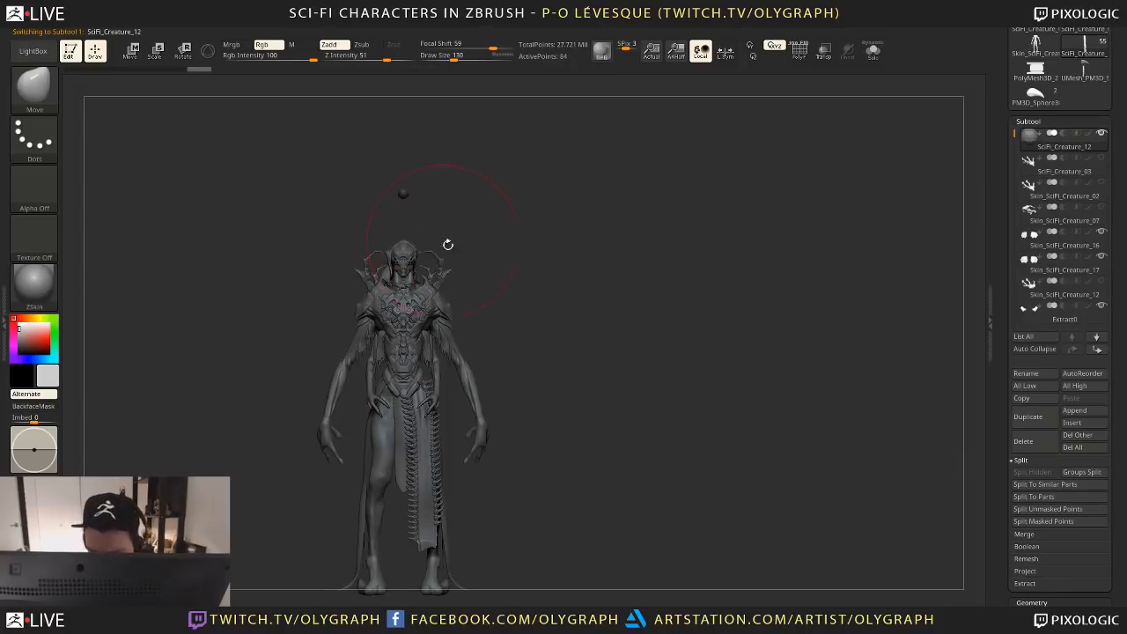
right_click_drag(511, 331, 501, 243, "alt")
key("s")
left_click_drag(512, 303, 502, 302)
right_click_drag(503, 302, 434, 402, "ctrl")
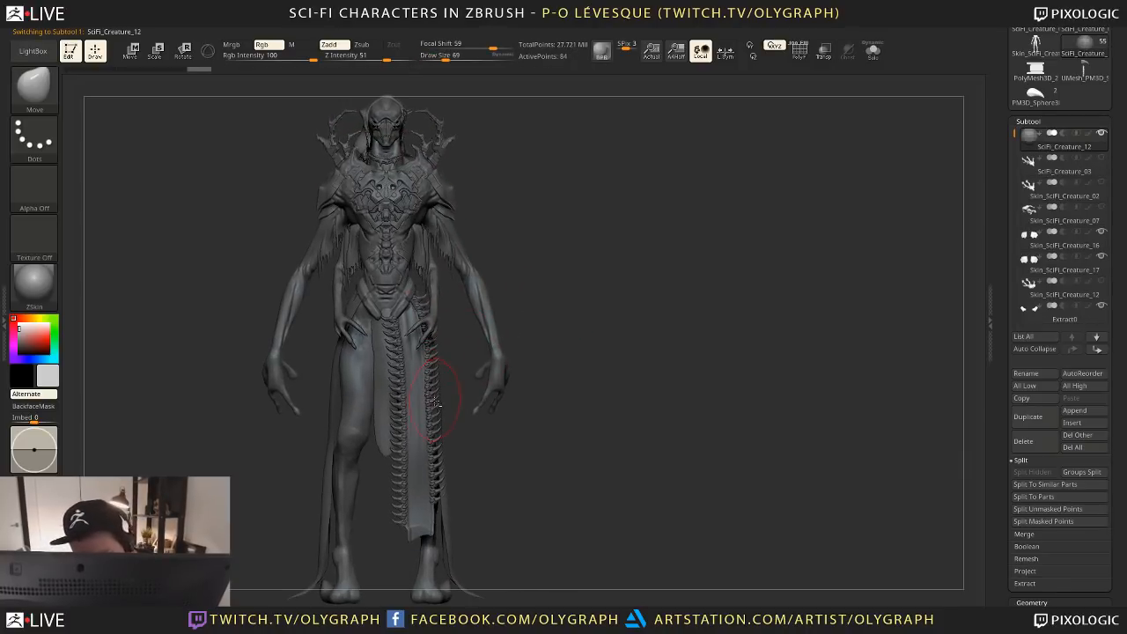
Rotate the strip's outer spine row around a vertical Transpose line along its length, and return to the Move brush
left_click(433, 407, "alt")
key("r")
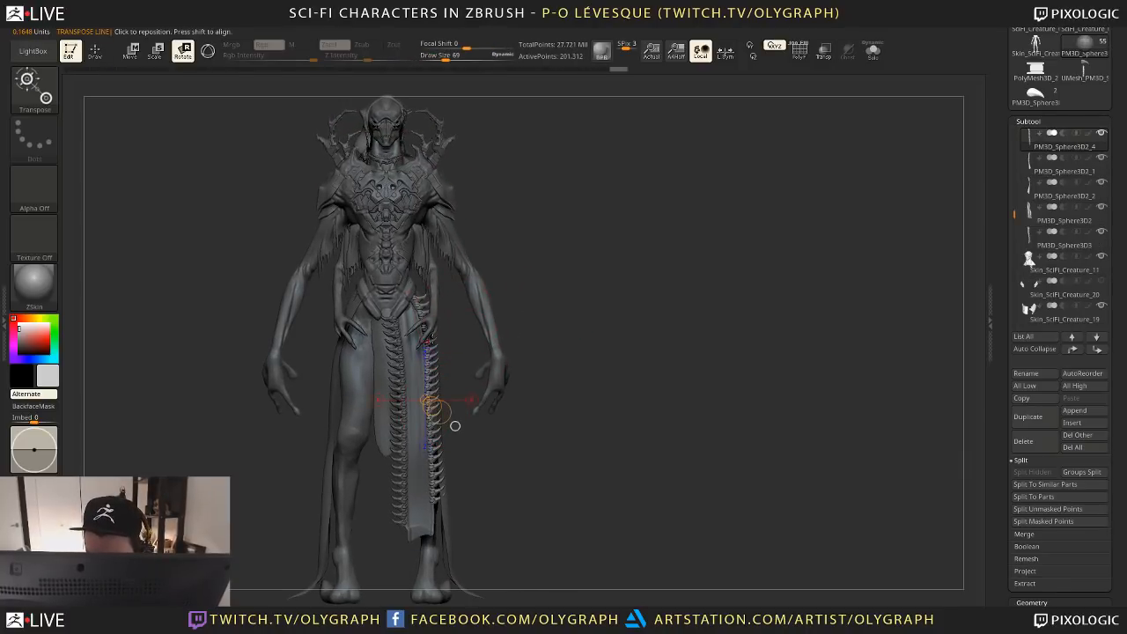
left_click_drag(433, 339, 433, 500, "shift")
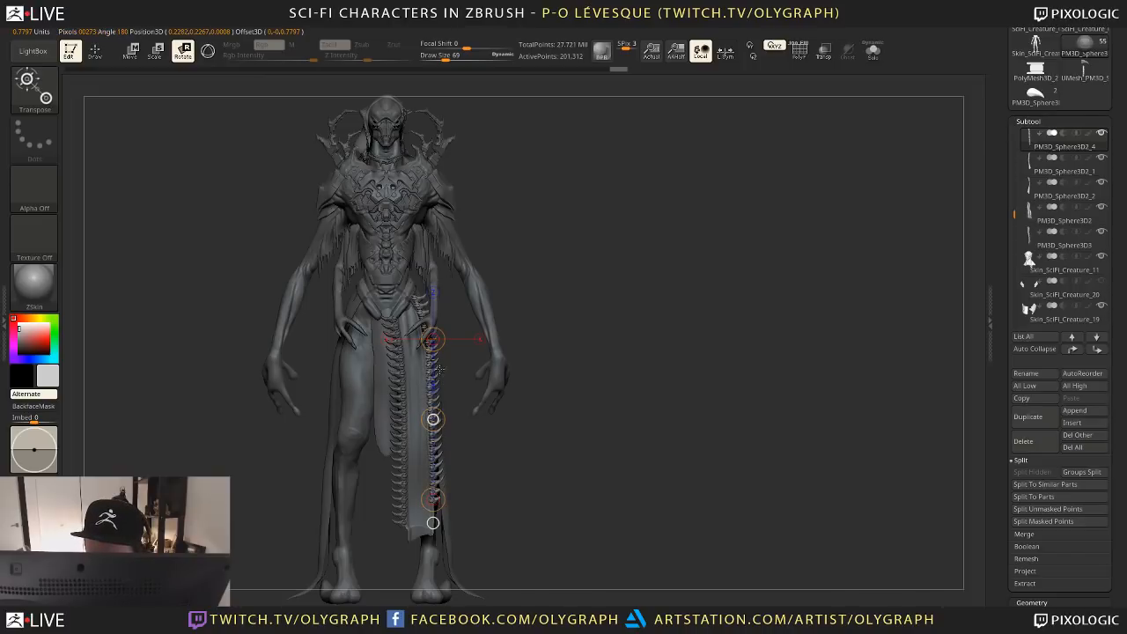
left_click_drag(476, 435, 520, 435)
key("w")
key("q")
left_click_drag(450, 409, 448, 278, "shift")
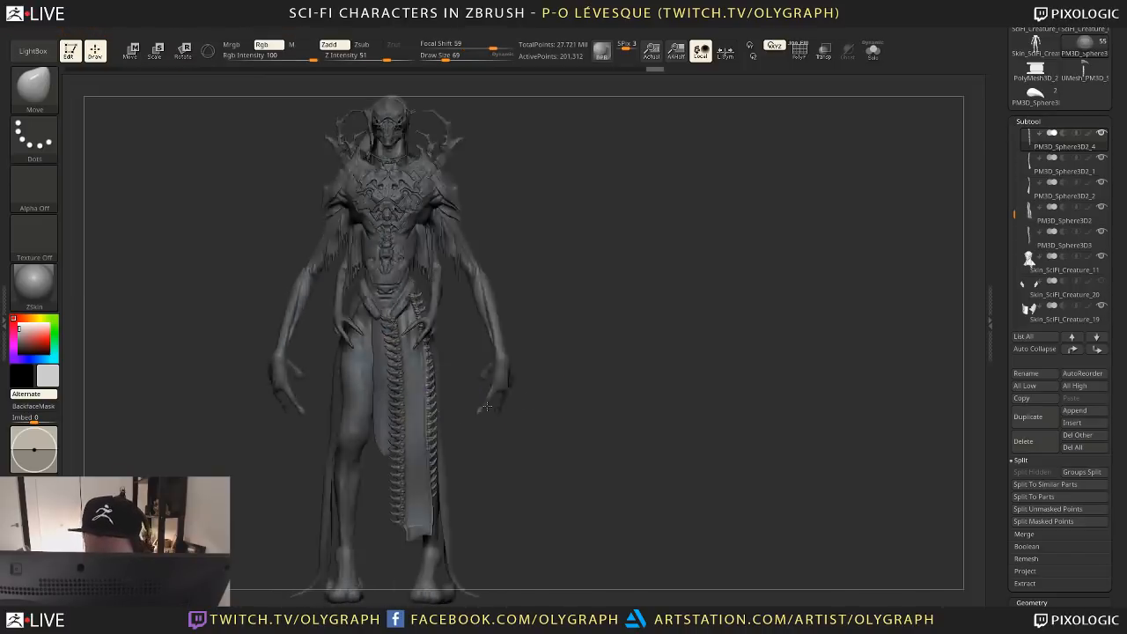
key("bracketright")
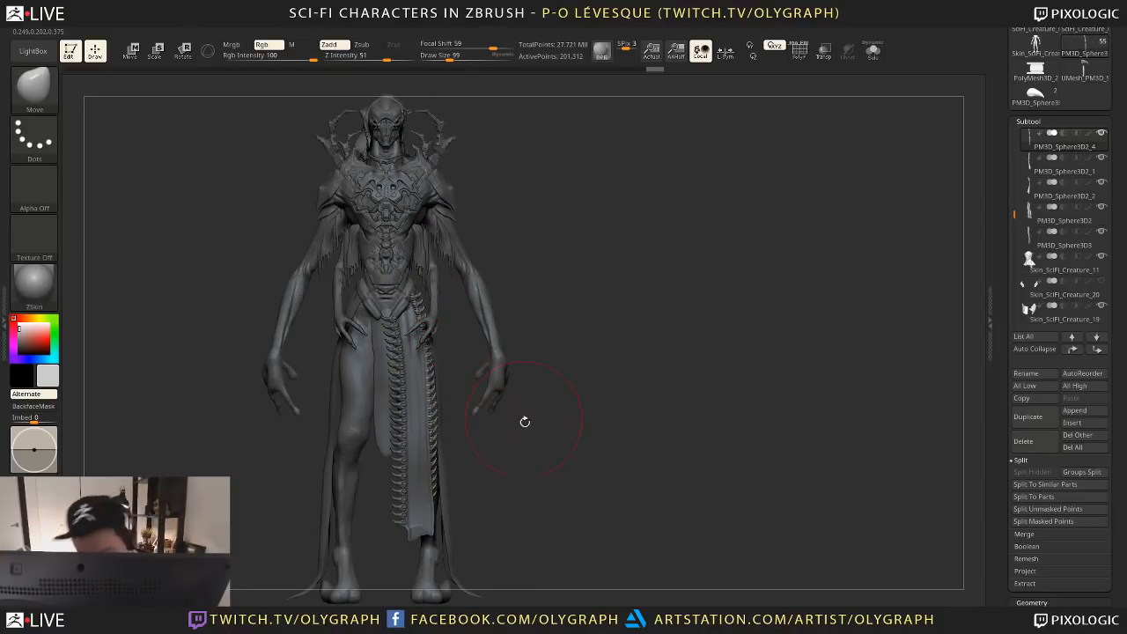
left_click_drag(525, 422, 536, 421)
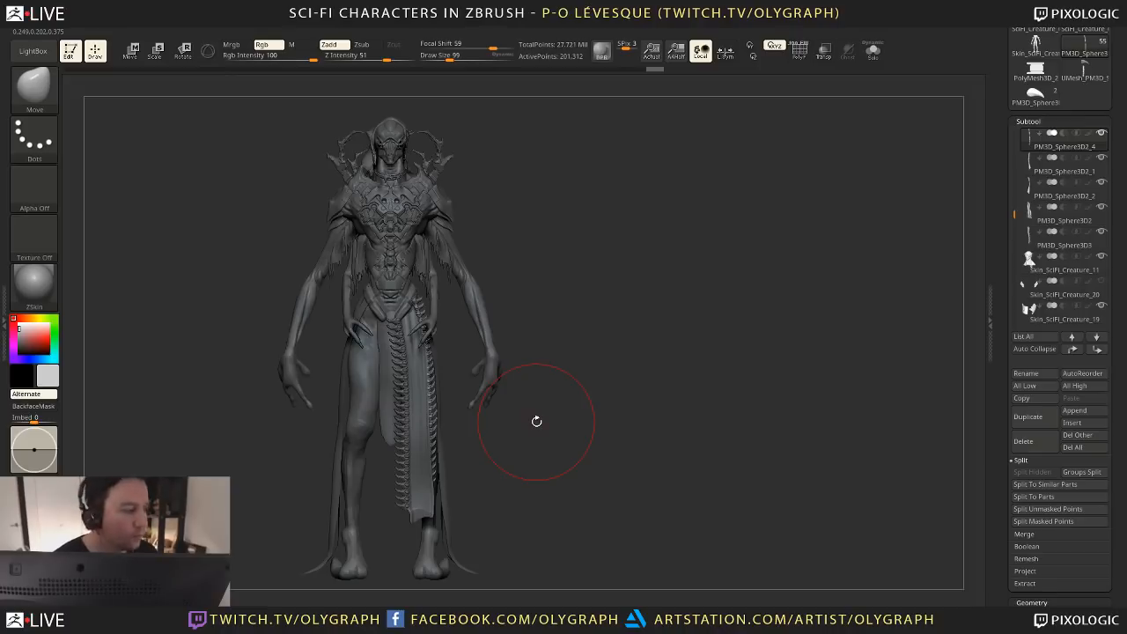
Select the strip's inner spine row and nudge its upper end with the Move brush at draw size 116
left_click(402, 361, "alt")
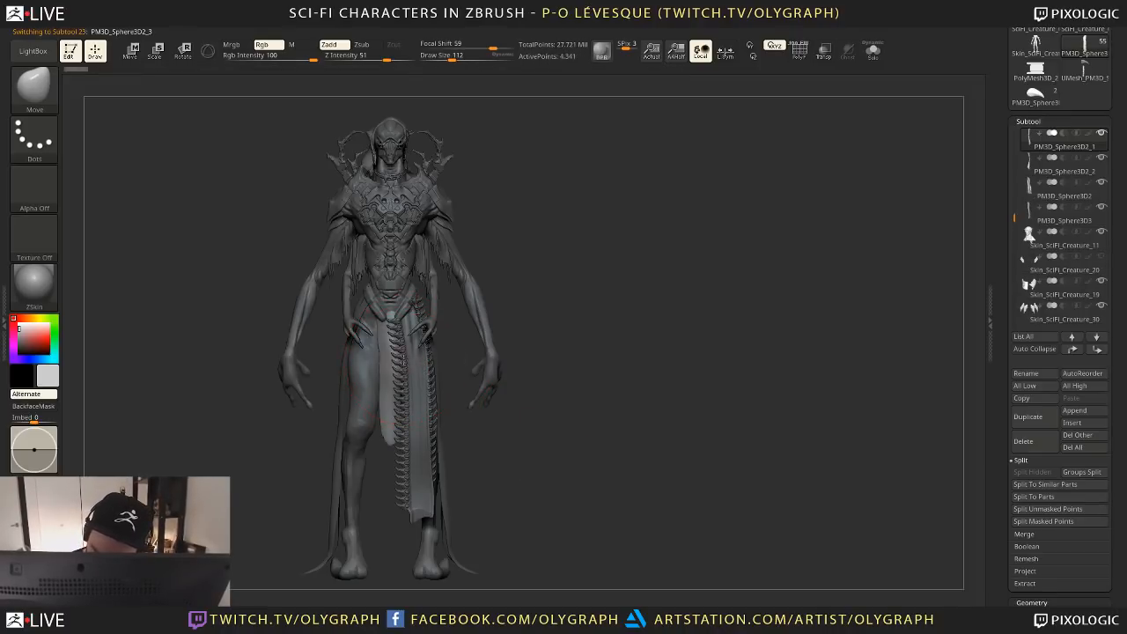
key("s")
left_click(405, 358)
left_click_drag(397, 349, 394, 327)
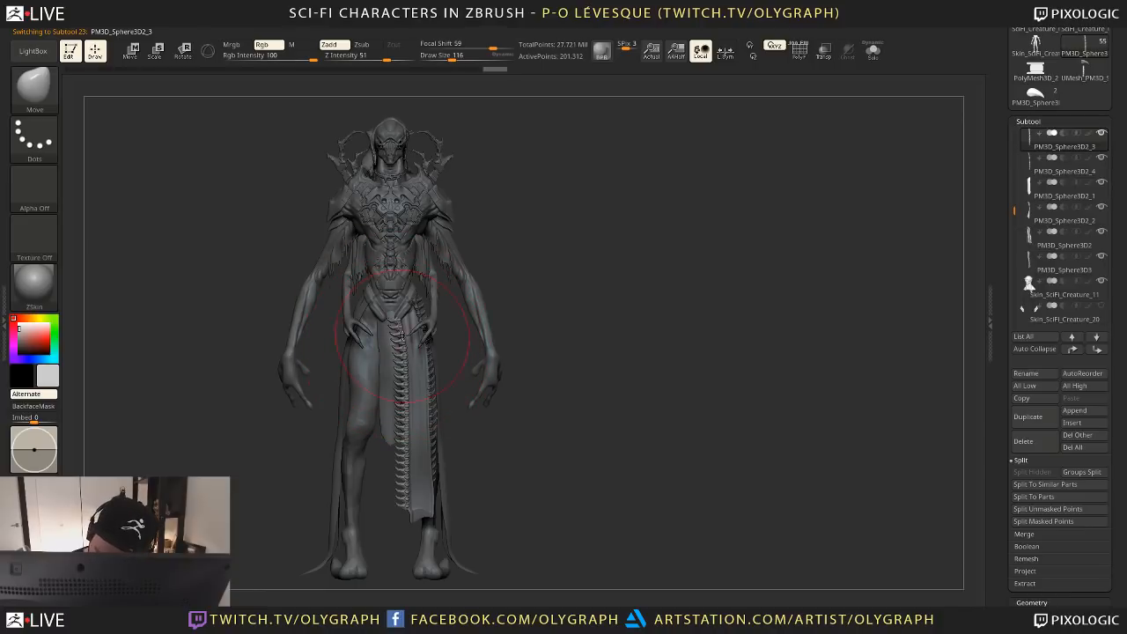
Try Mirror And Weld on the inner spine row
key("space")
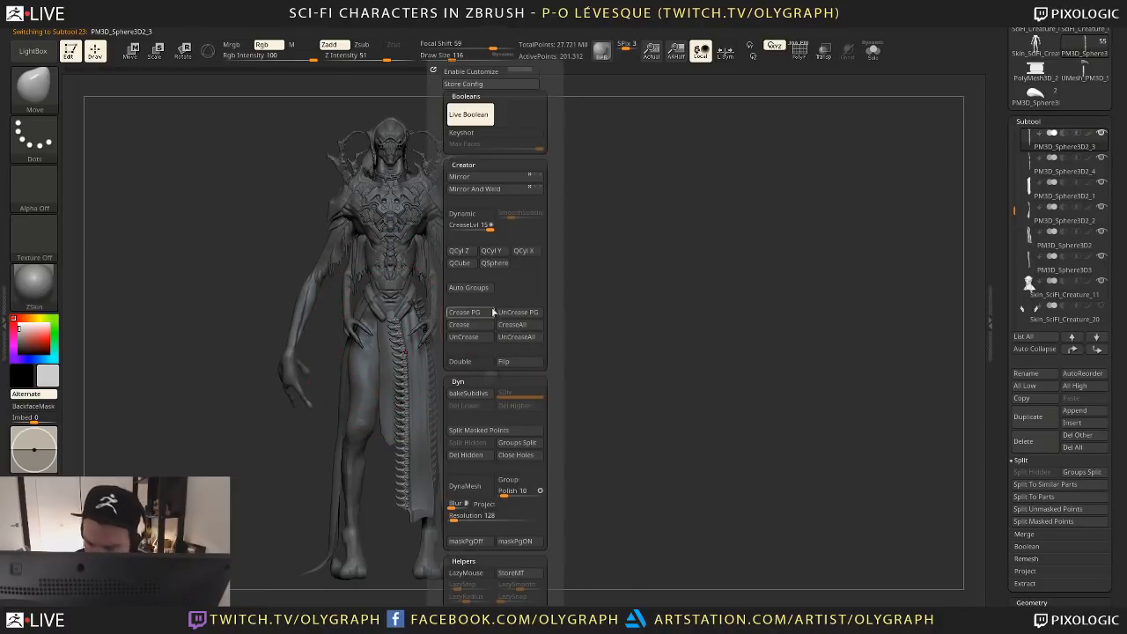
left_click(484, 191)
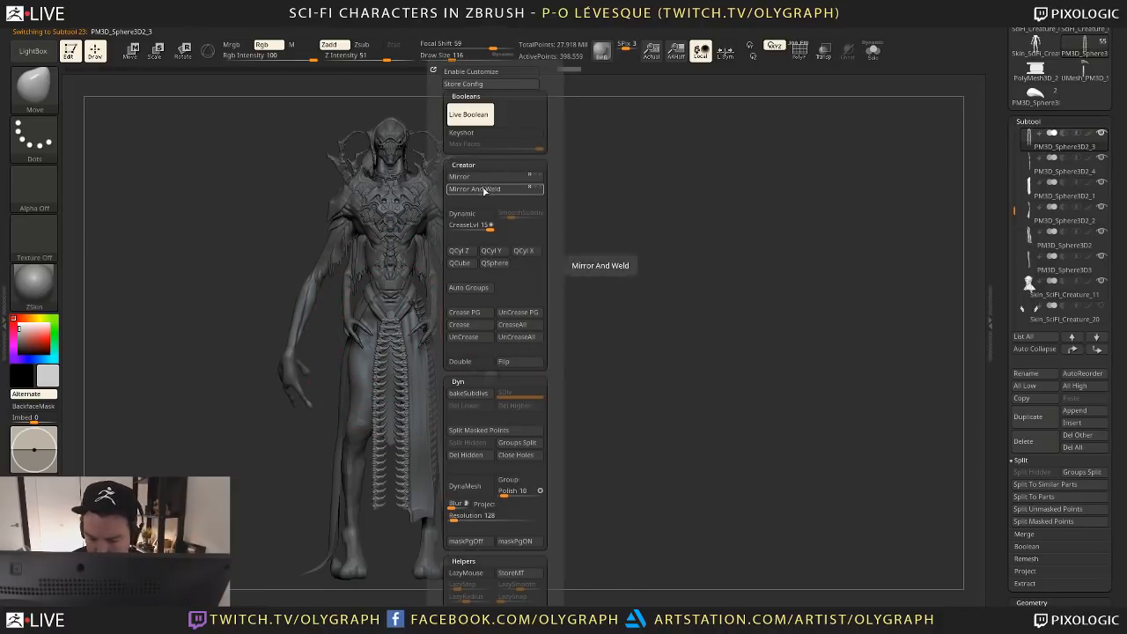
key("ctrl+z")
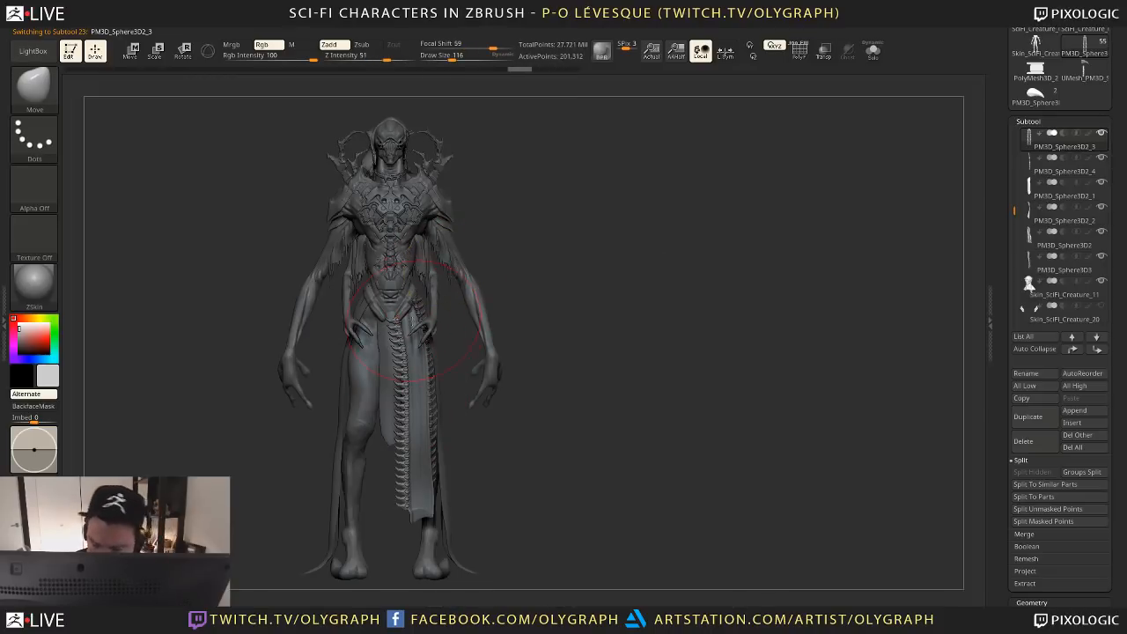
key("s")
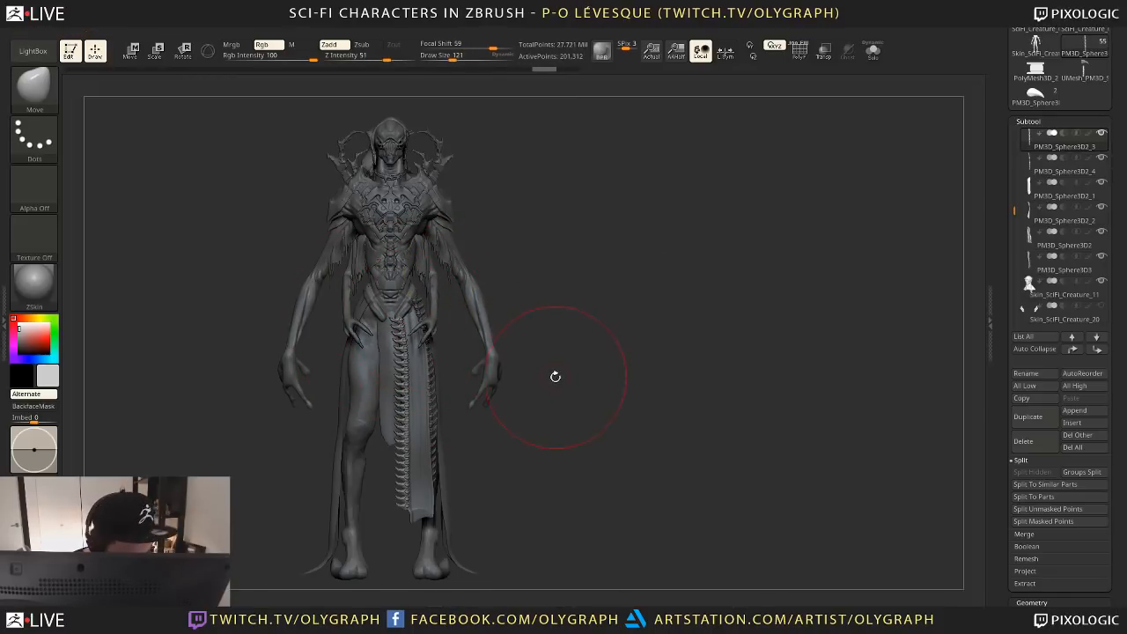
key("b")
key("p")
key("i")
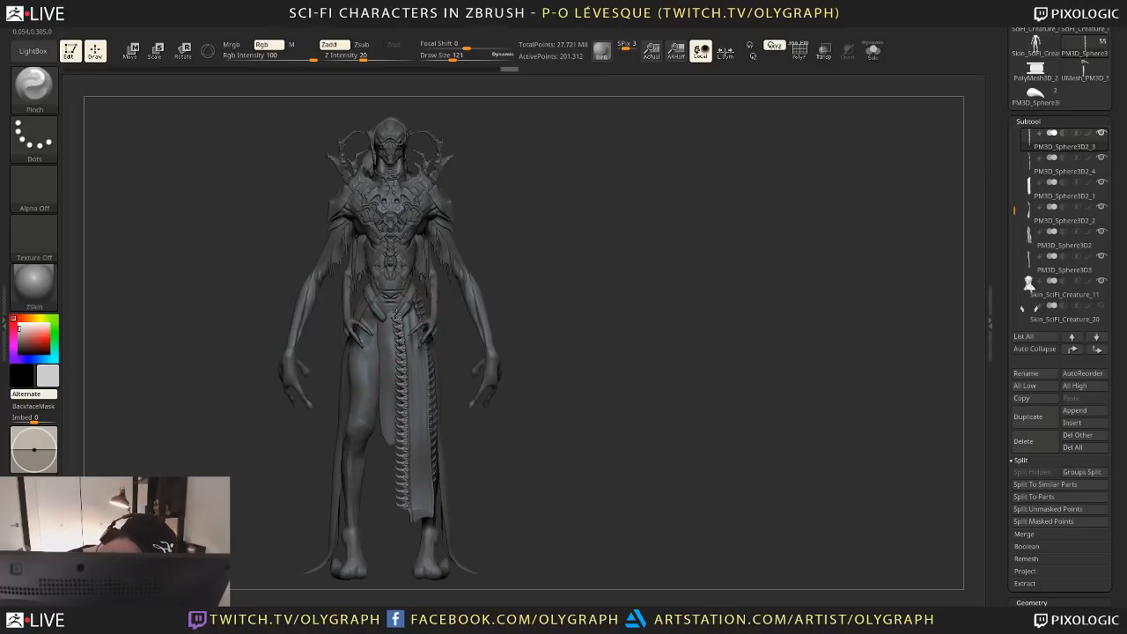
Reshape the inner spine row's upper and lower ends with the Move brush, using draw sizes 183 and 251
key("b")
key("m")
key("v")
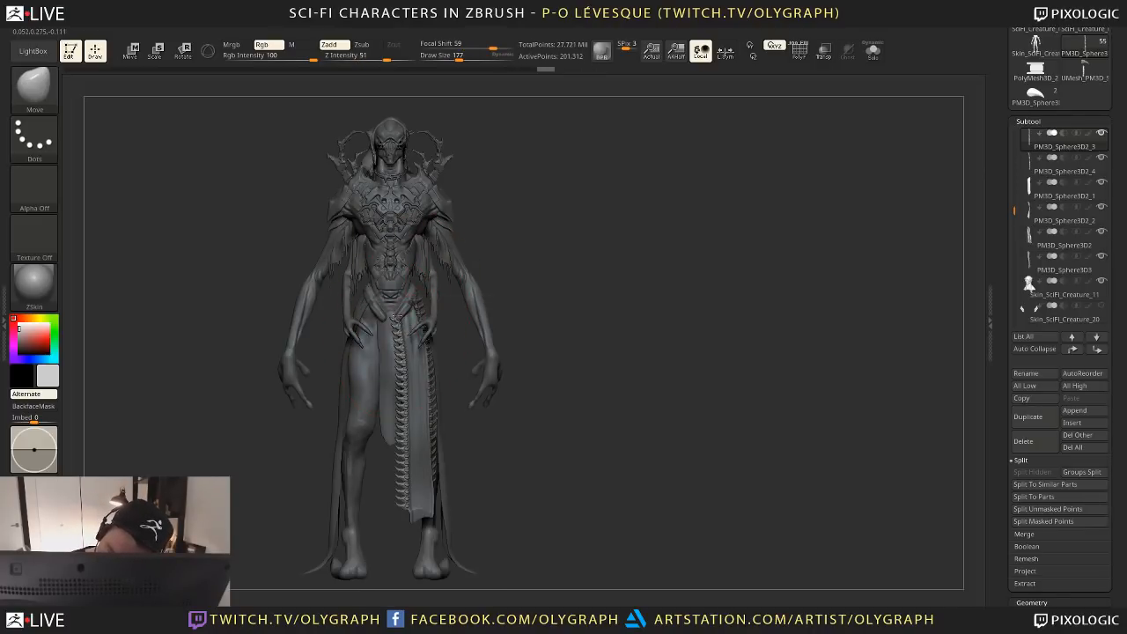
mouse_move(490, 274)
left_mouse_down()
mouse_move(501, 258)
mouse_move(391, 332)
mouse_move(502, 332)
left_mouse_up()
key("s")
left_click_drag(404, 334, 402, 322)
key("s")
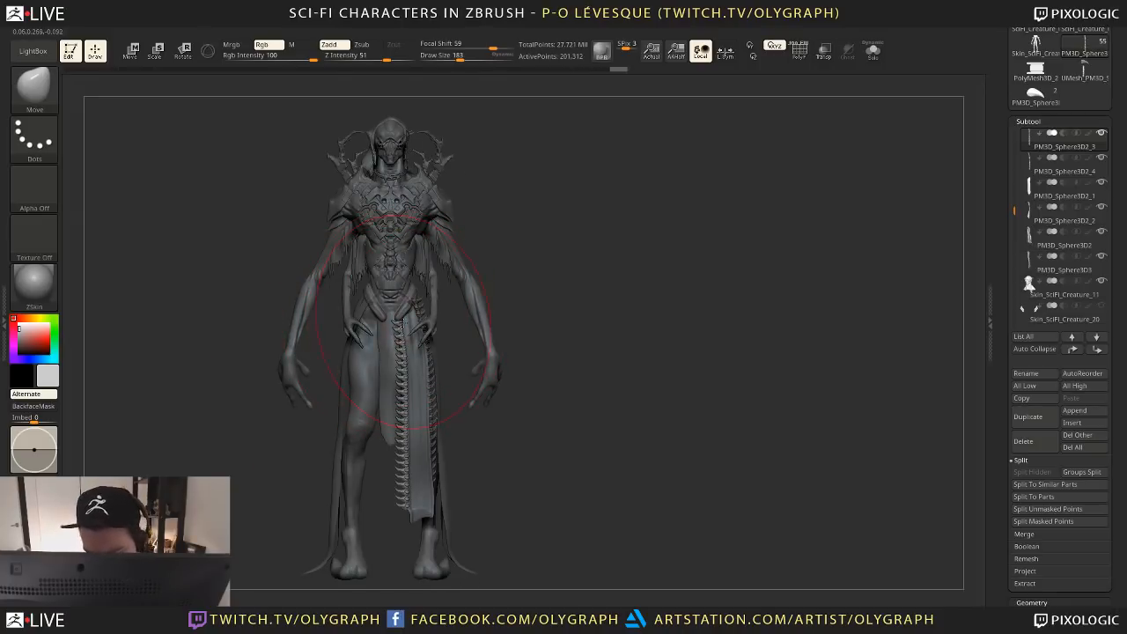
key("s")
left_click_drag(404, 503, 405, 506)
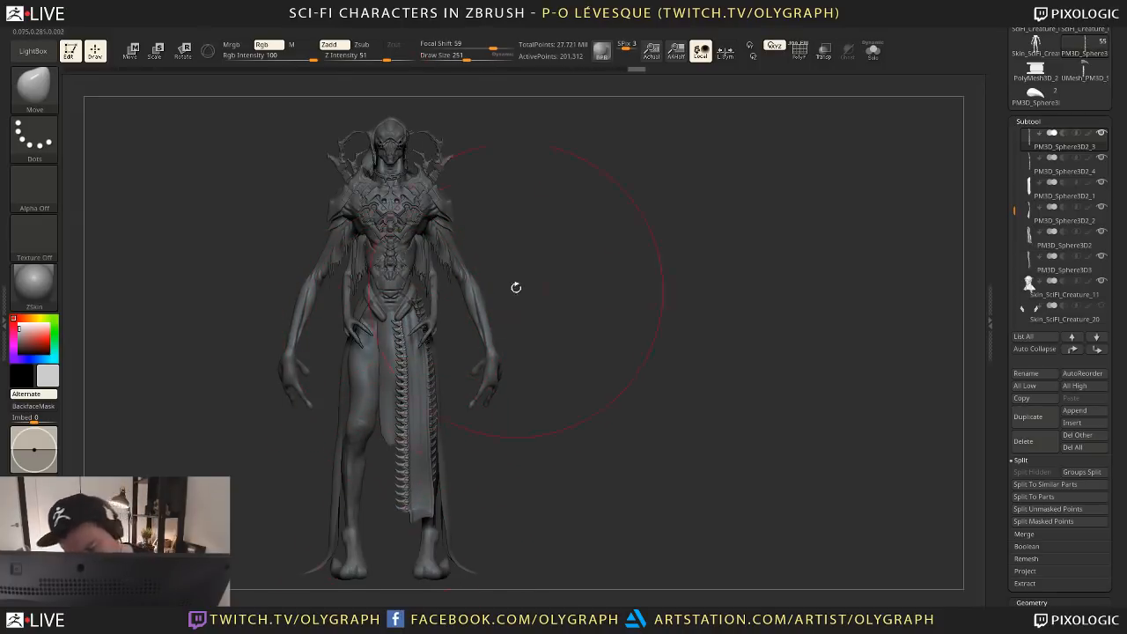
Select the outer spine row and switch to the Pinch brush
left_click_drag(560, 332, 422, 409)
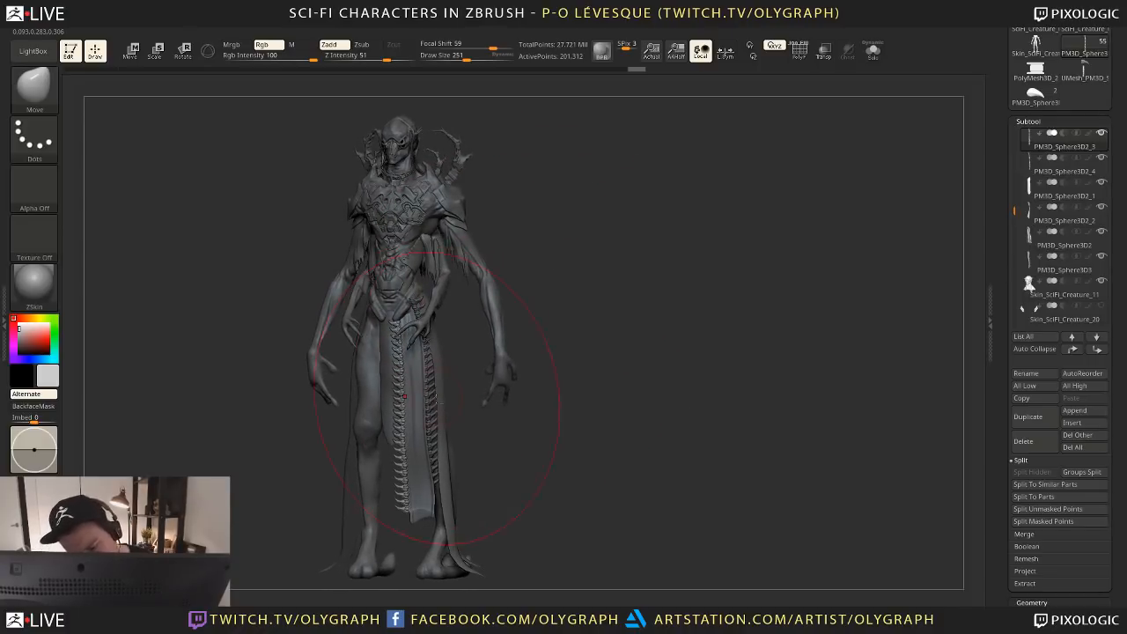
left_click(431, 407, "alt")
key("b")
key("p")
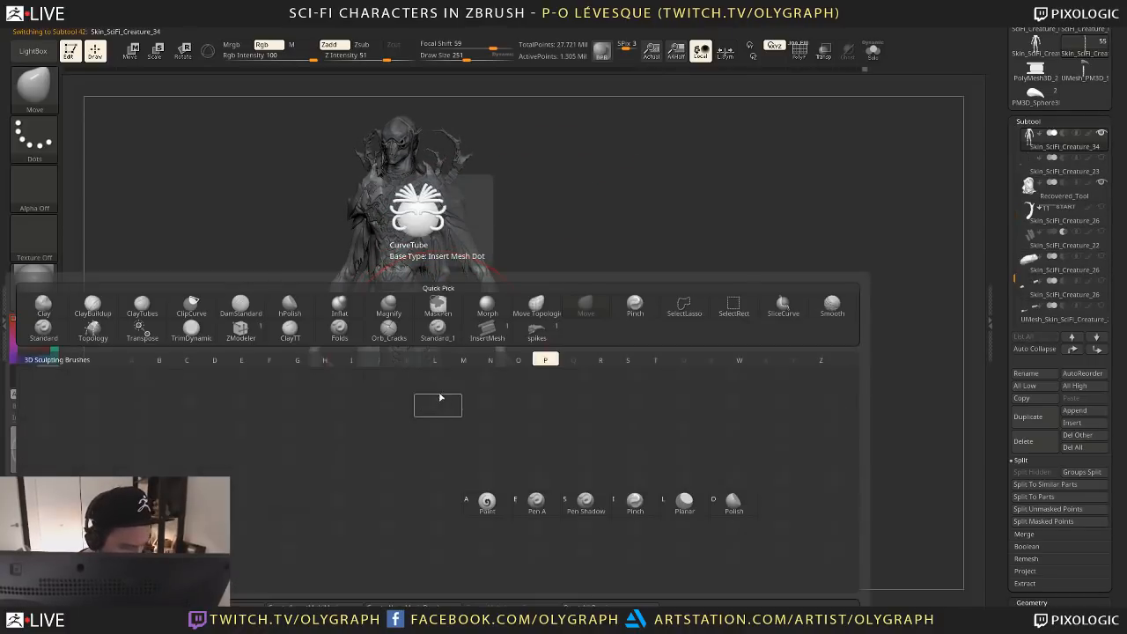
key("i")
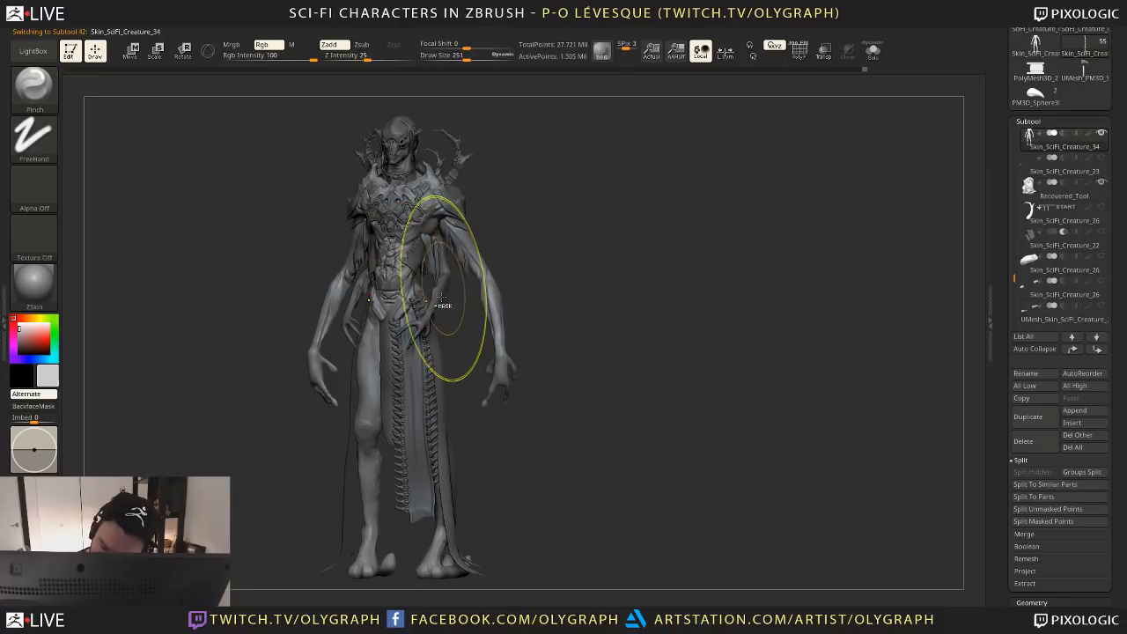
left_click(418, 309, "alt")
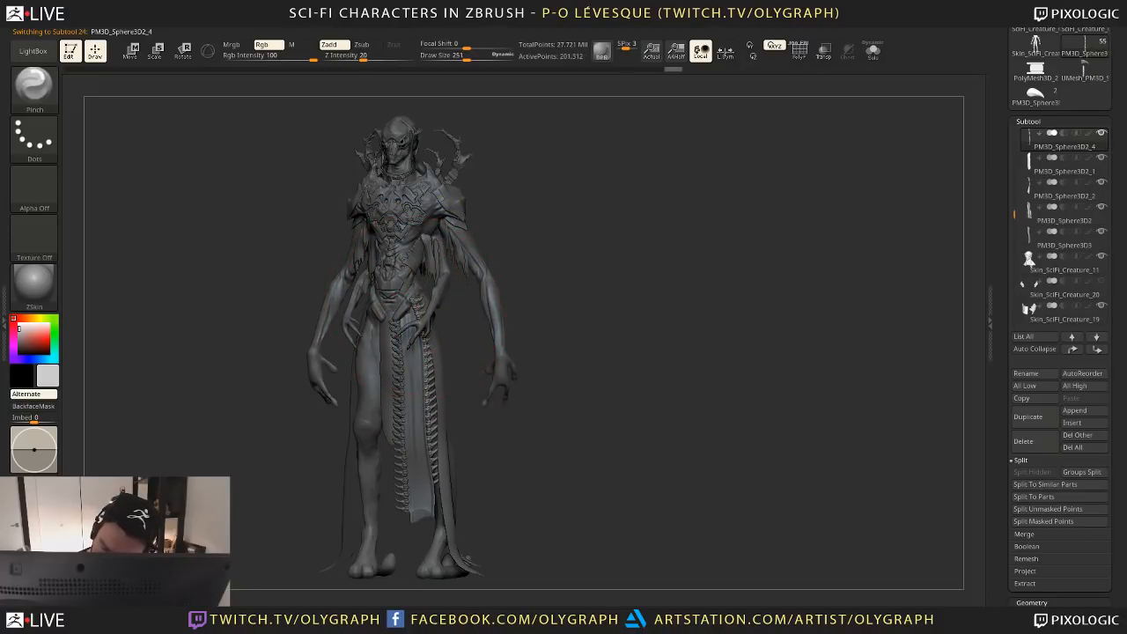
Tuck the outer spine row's top end in at the belt with the Move brush, and select the cloth strip
key("b")
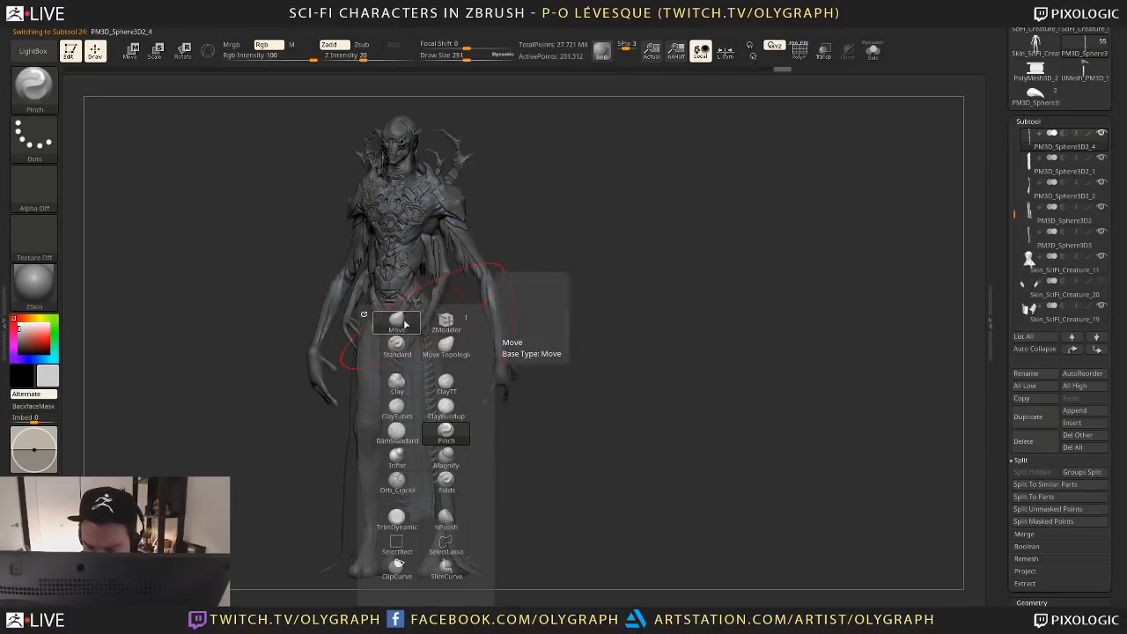
key("m")
key("v")
left_click_drag(476, 296, 418, 308)
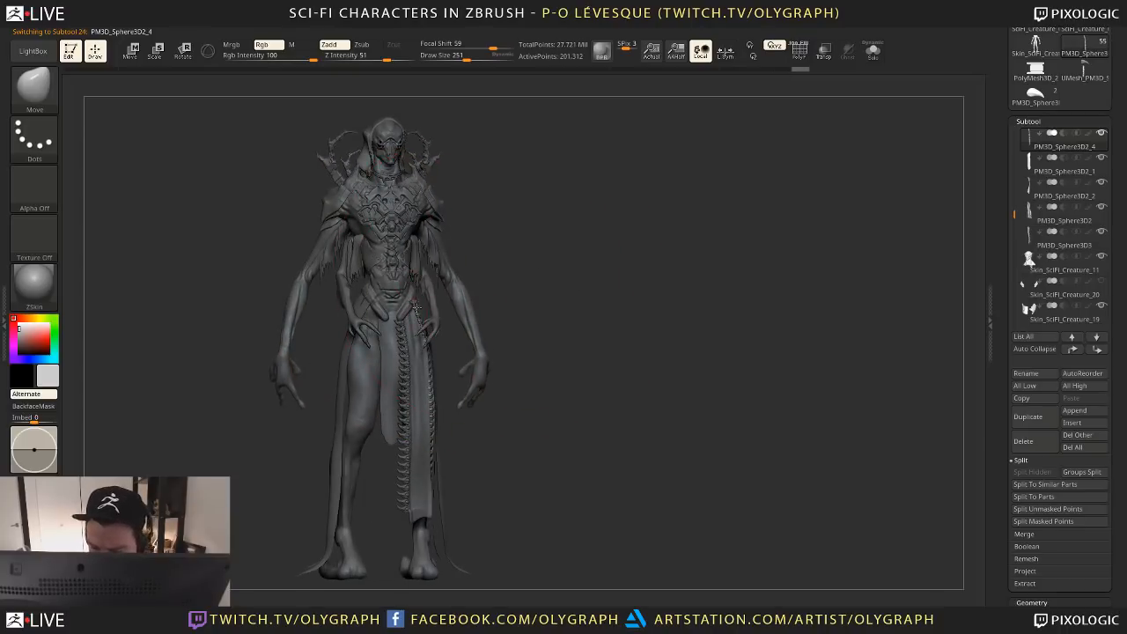
mouse_move(431, 302)
right_mouse_down()
mouse_move(417, 313)
mouse_move(564, 270)
right_mouse_up()
key("[")
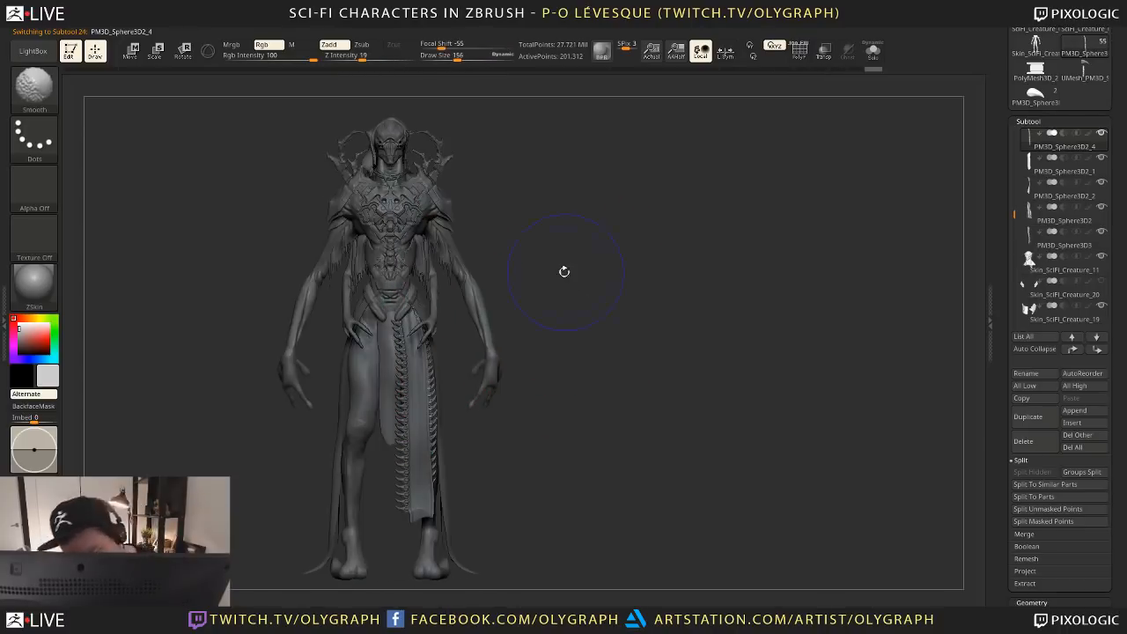
key("[")
left_click(423, 438, "alt")
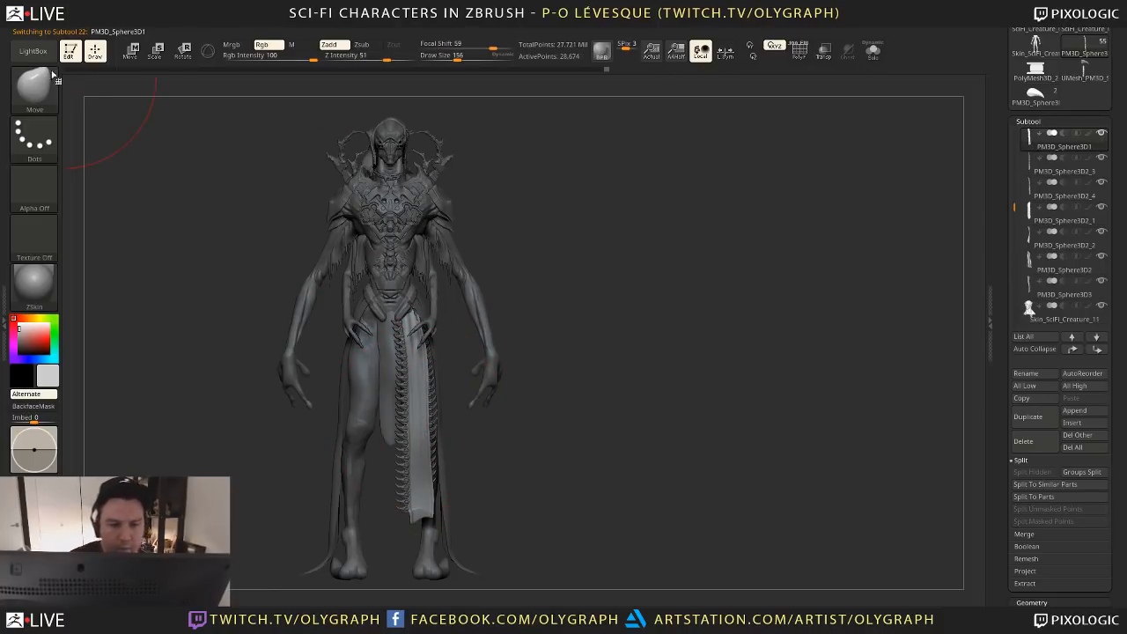
Load the LeatherStamp_torn01 brush from the Clothing > Leather folder of the additional brush library
left_click(33, 50)
left_click(197, 84)
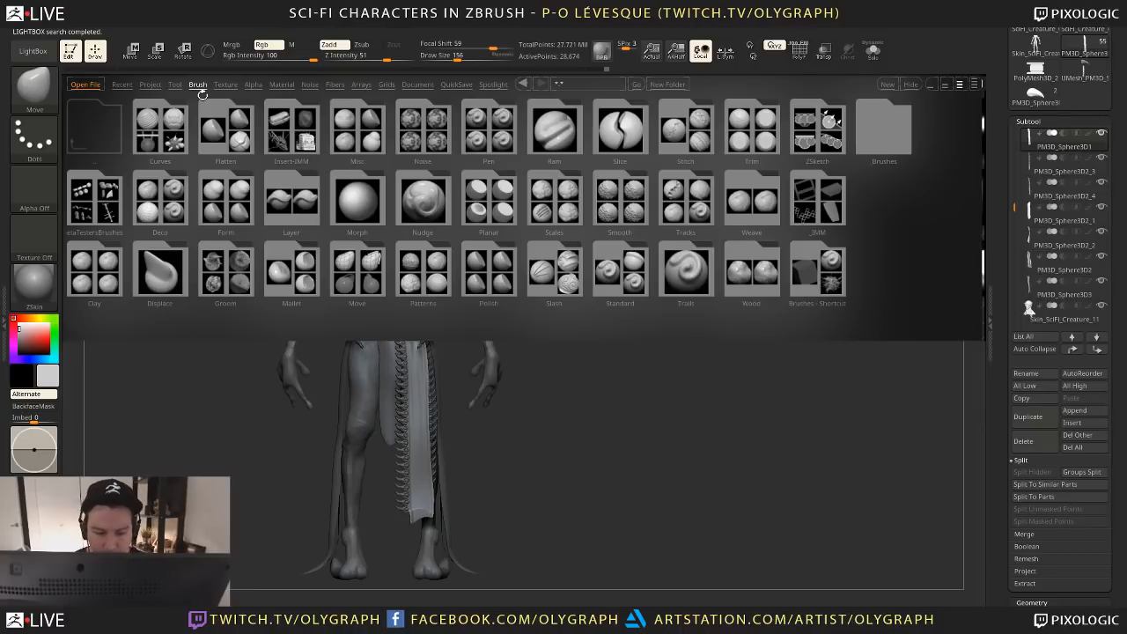
left_click(818, 257)
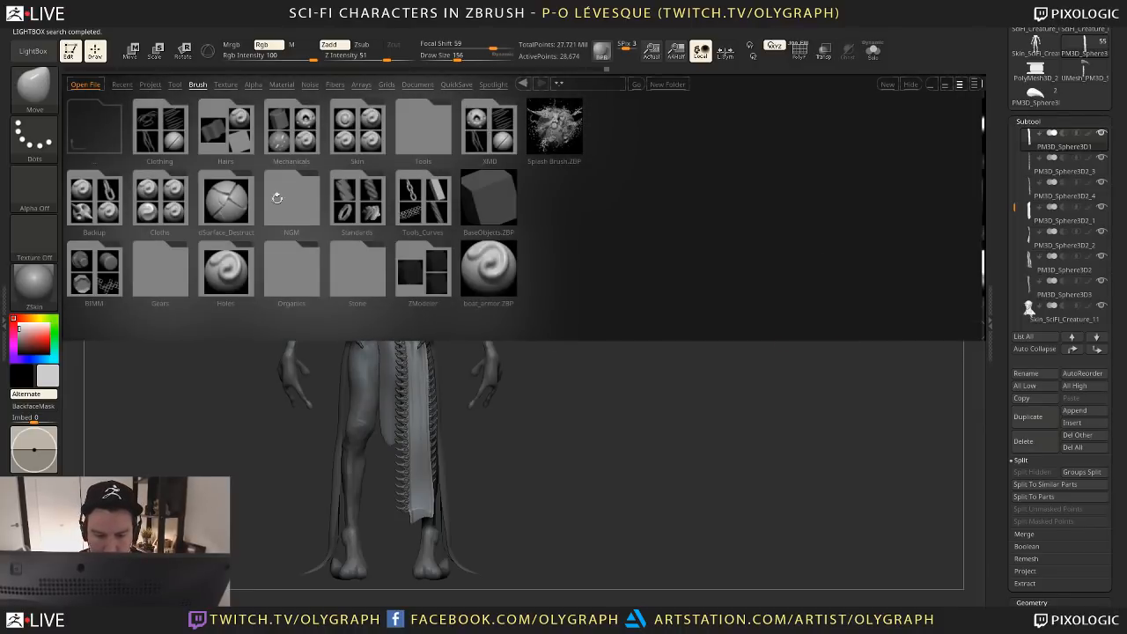
double_click(183, 223)
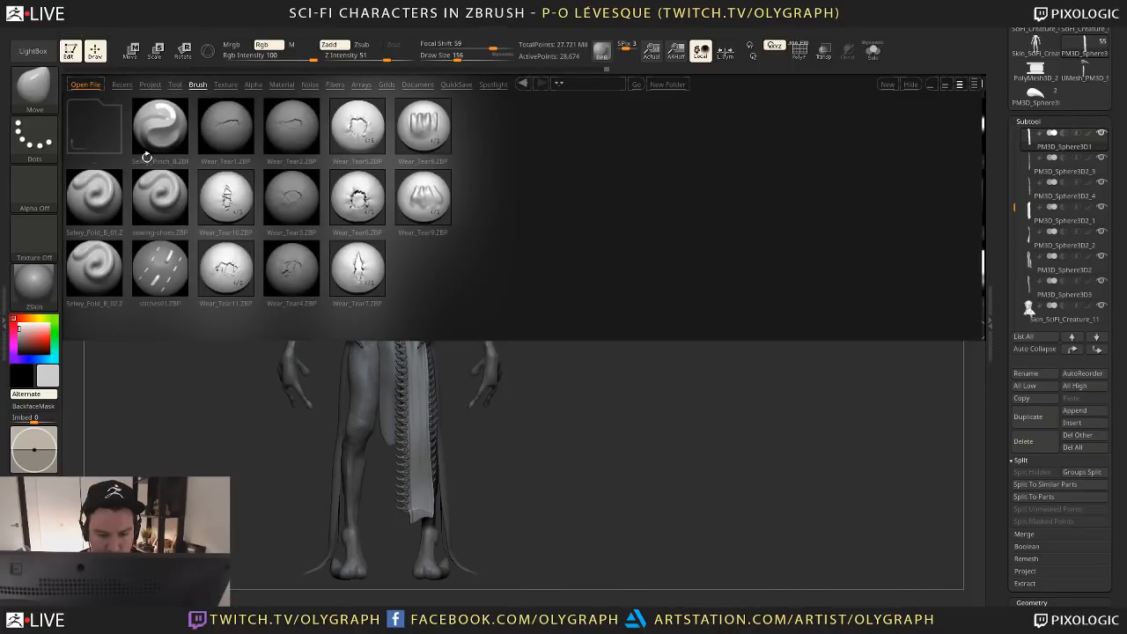
double_click(95, 116)
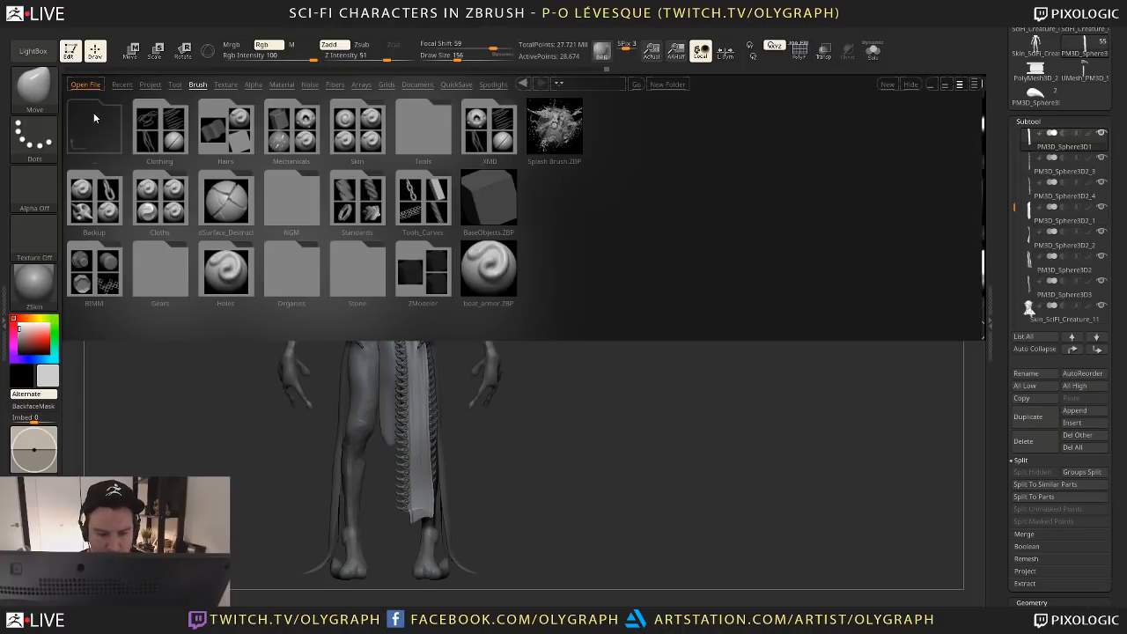
double_click(171, 148)
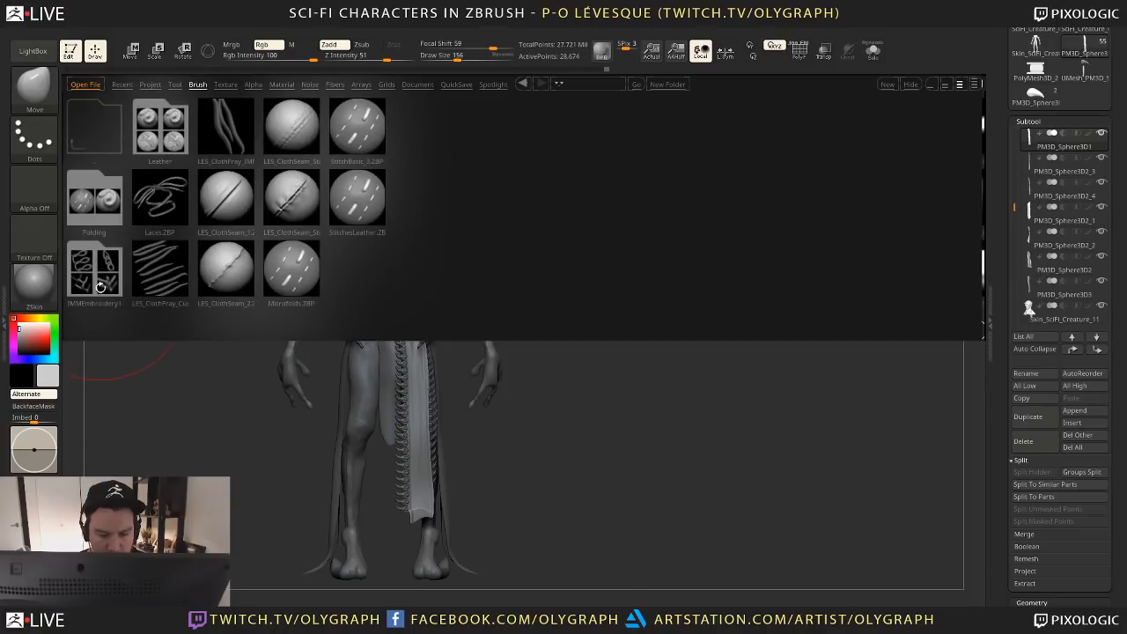
double_click(167, 129)
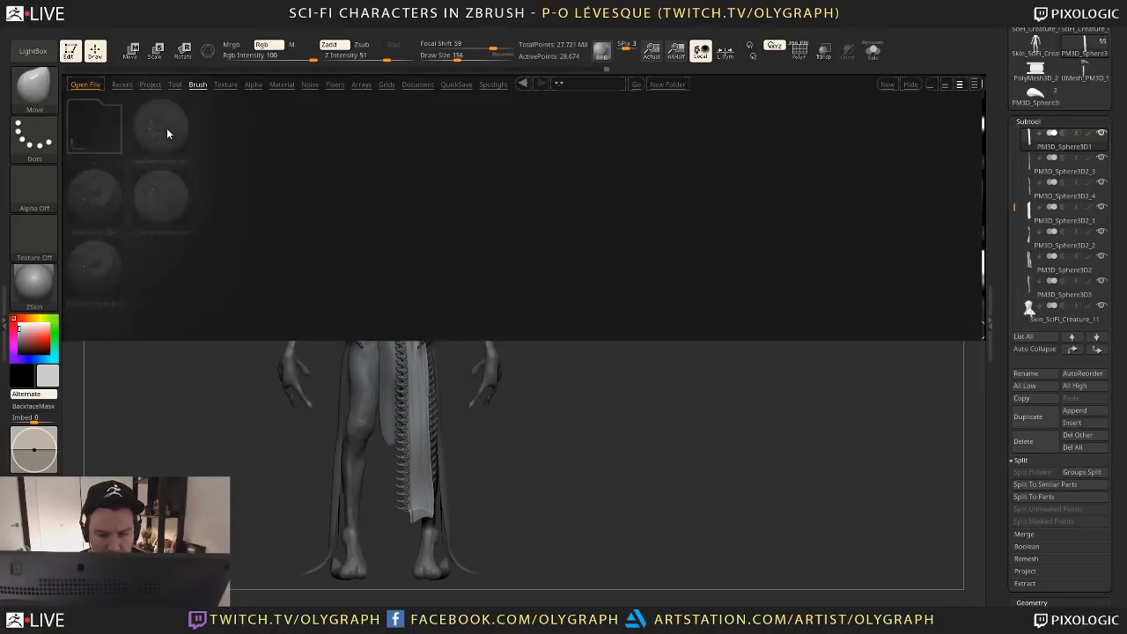
left_click(172, 144)
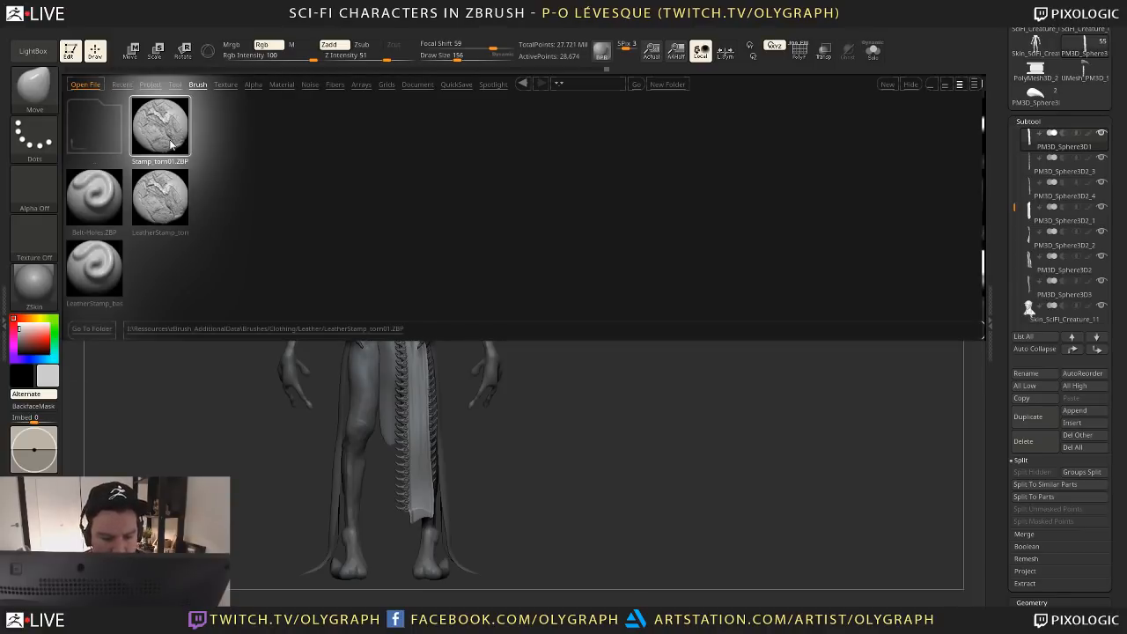
double_click(172, 143)
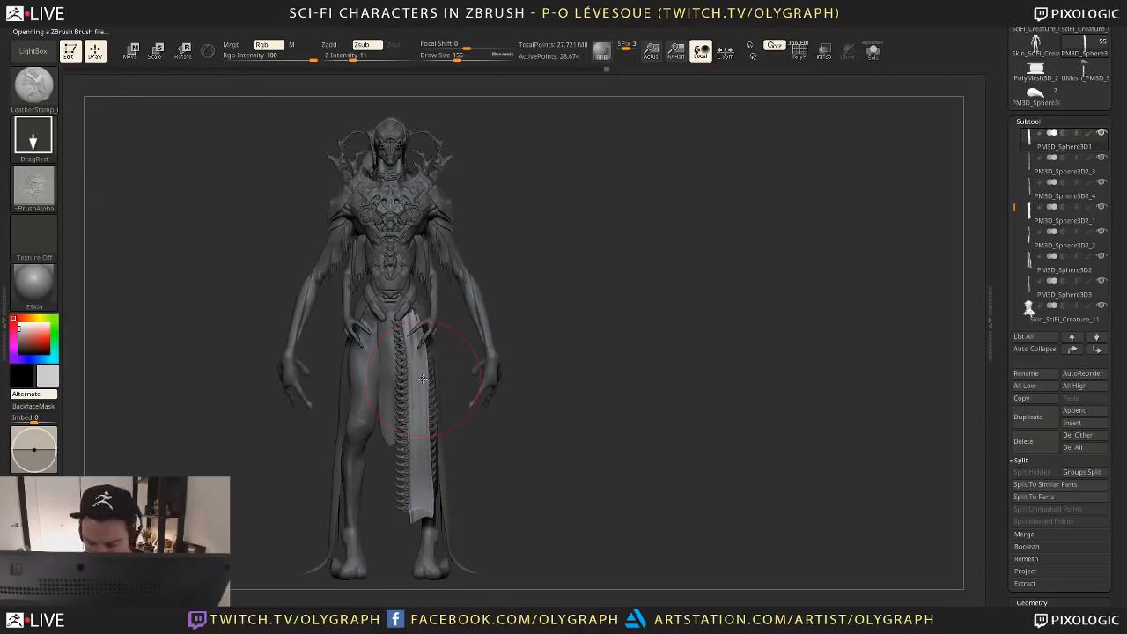
Subdivide the cloth strip once and stamp a large torn-leather wrinkle texture over it at Z intensity 11
left_click_drag(593, 361, 617, 366, "alt")
key("ctrl+d")
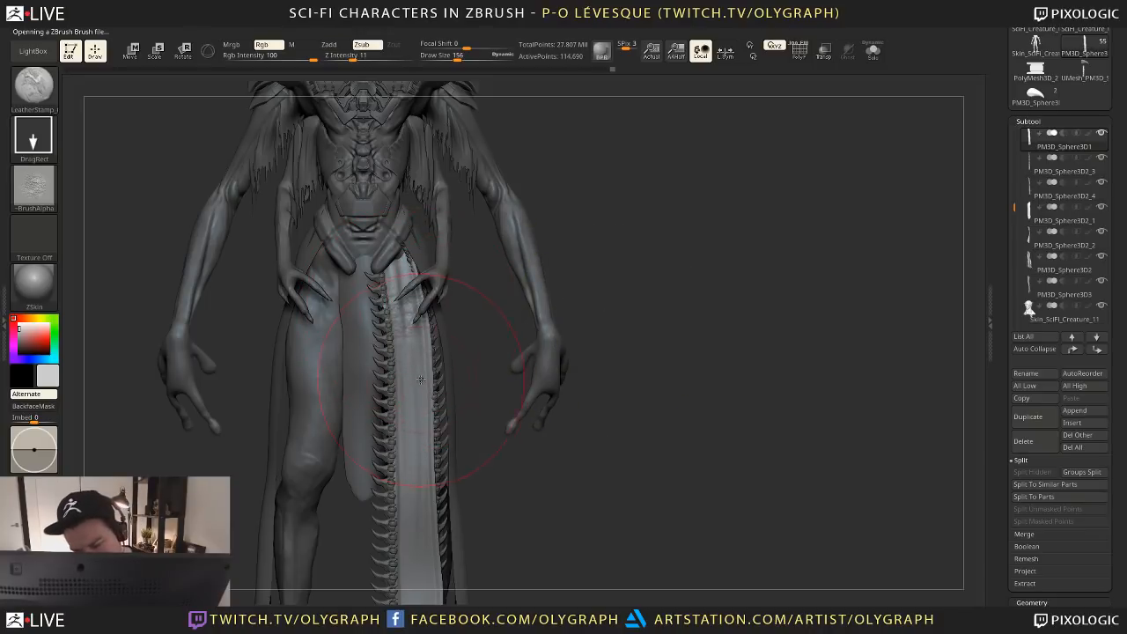
left_click_drag(421, 379, 286, 529)
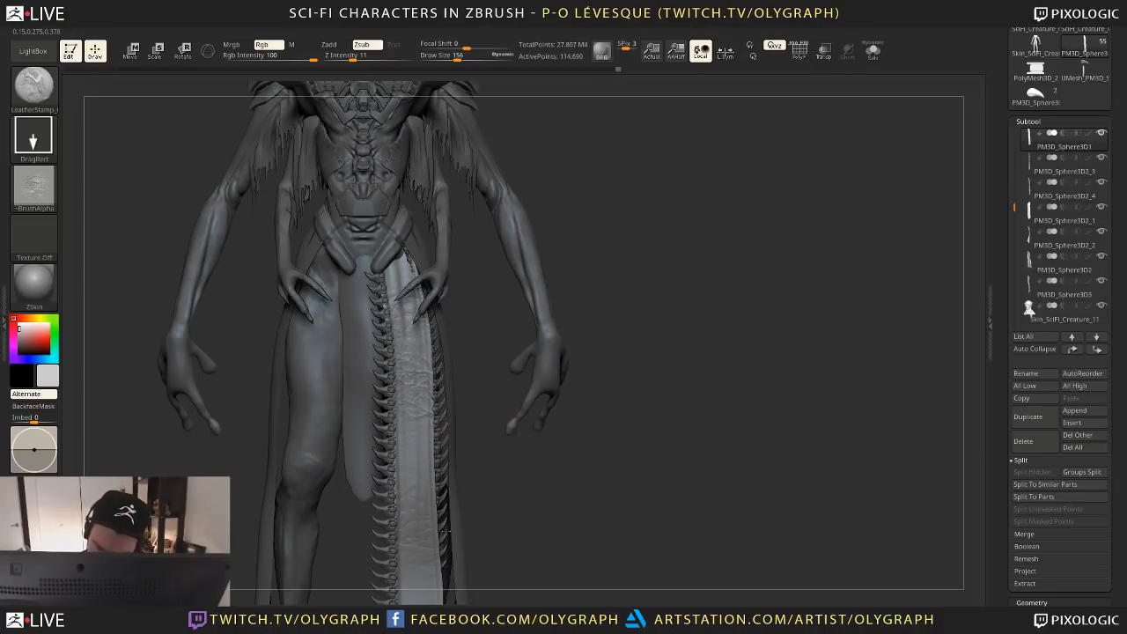
left_click_drag(557, 480, 567, 288, "alt")
left_click_drag(657, 377, 666, 606, "alt")
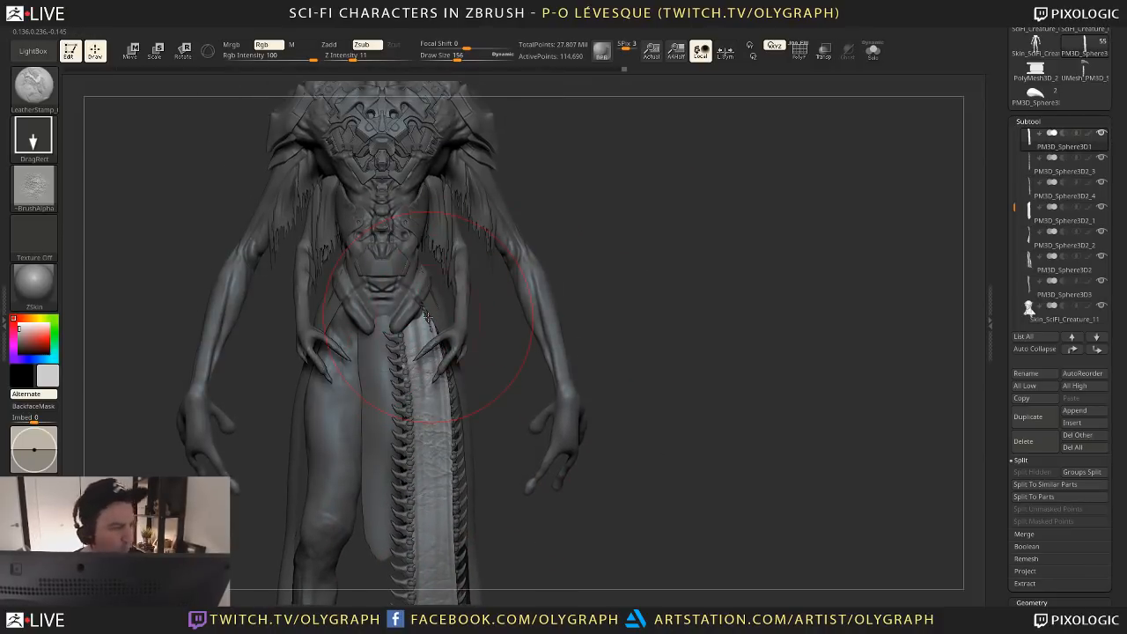
Carve small creases along the strip's inner edge with the Orb_Cracks brush at draw size 9
key("b")
type("oc")
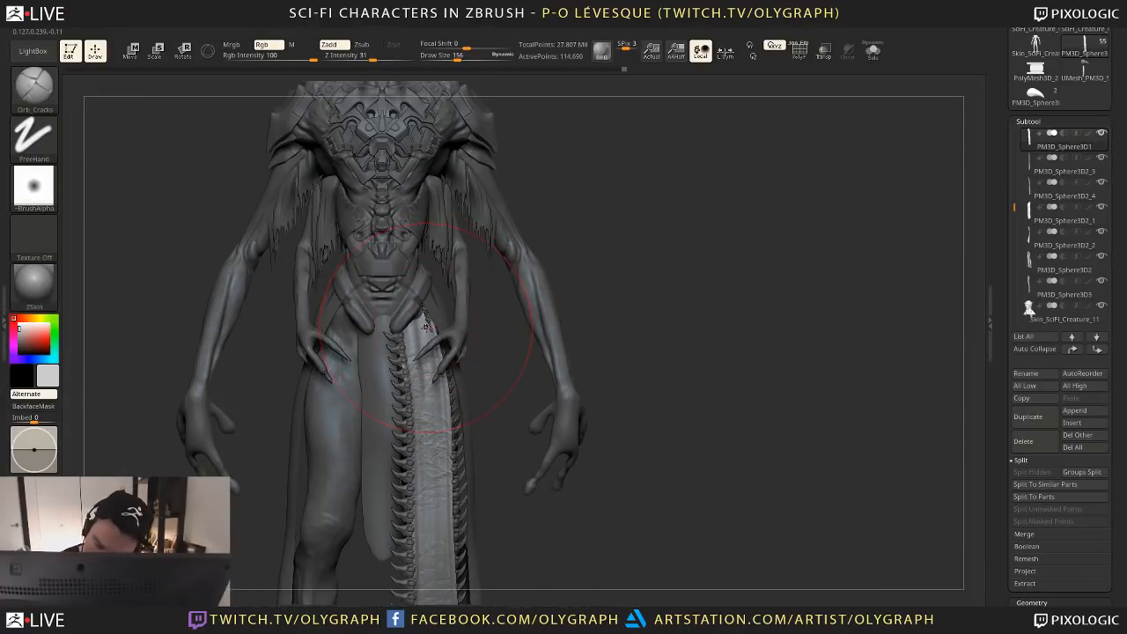
type("s12")
key("Return")
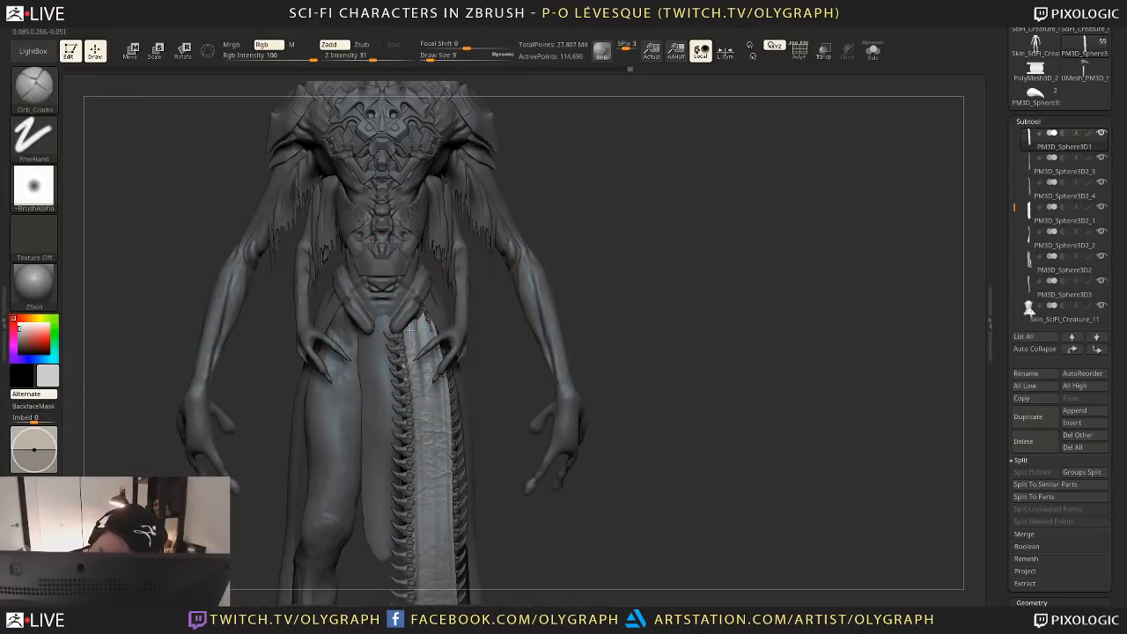
key("space")
left_click(416, 573)
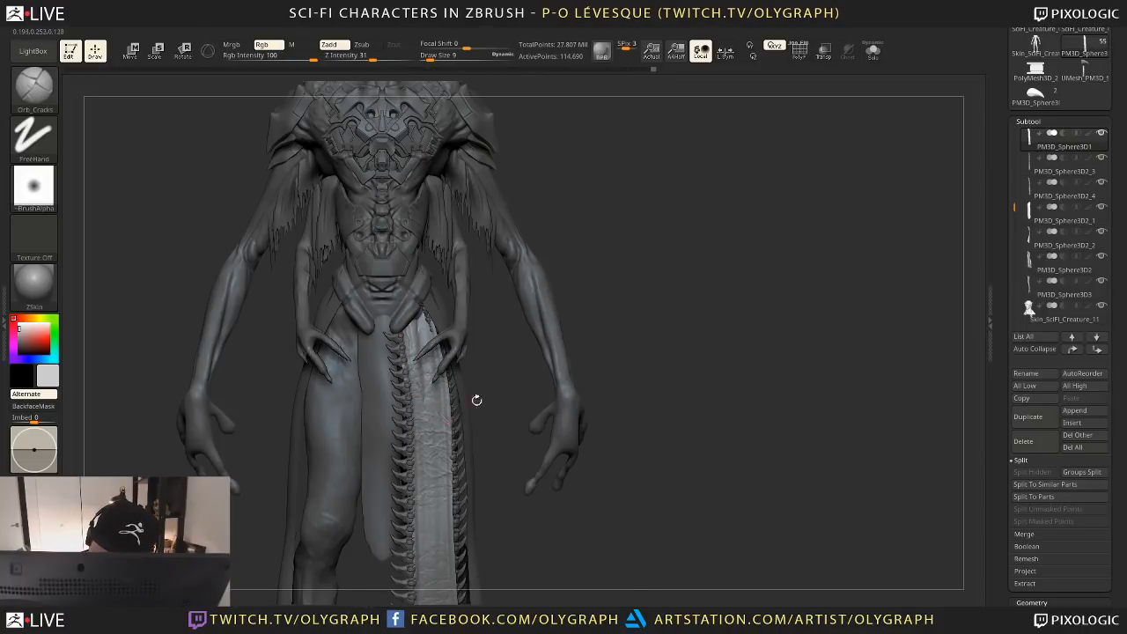
left_click_drag(477, 400, 463, 309, "alt")
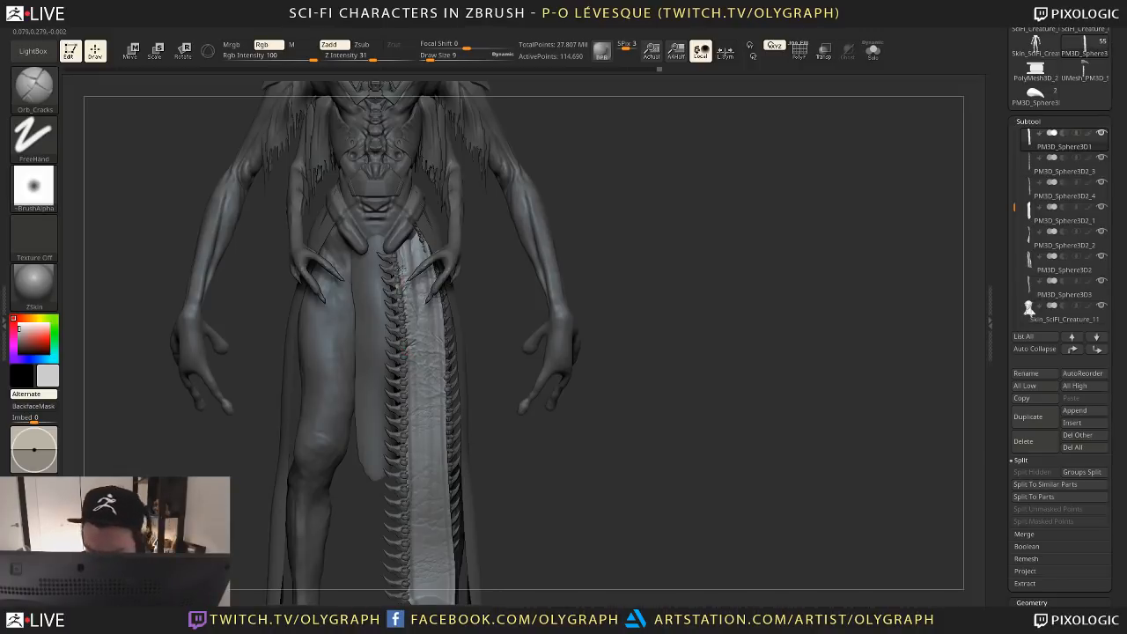
right_click_drag(418, 336, 421, 268, "alt")
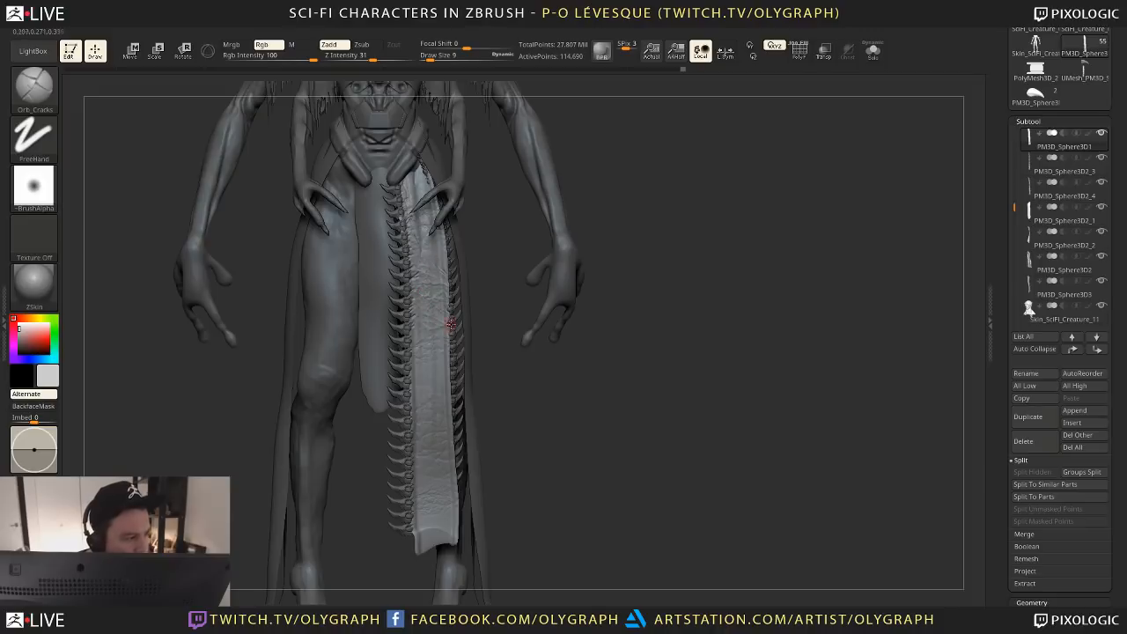
Set Orb_Cracks to Z intensity 56 and draw size 5, and cut sharper creases beside the spine rows
left_click(410, 378)
left_click_drag(373, 57, 389, 57)
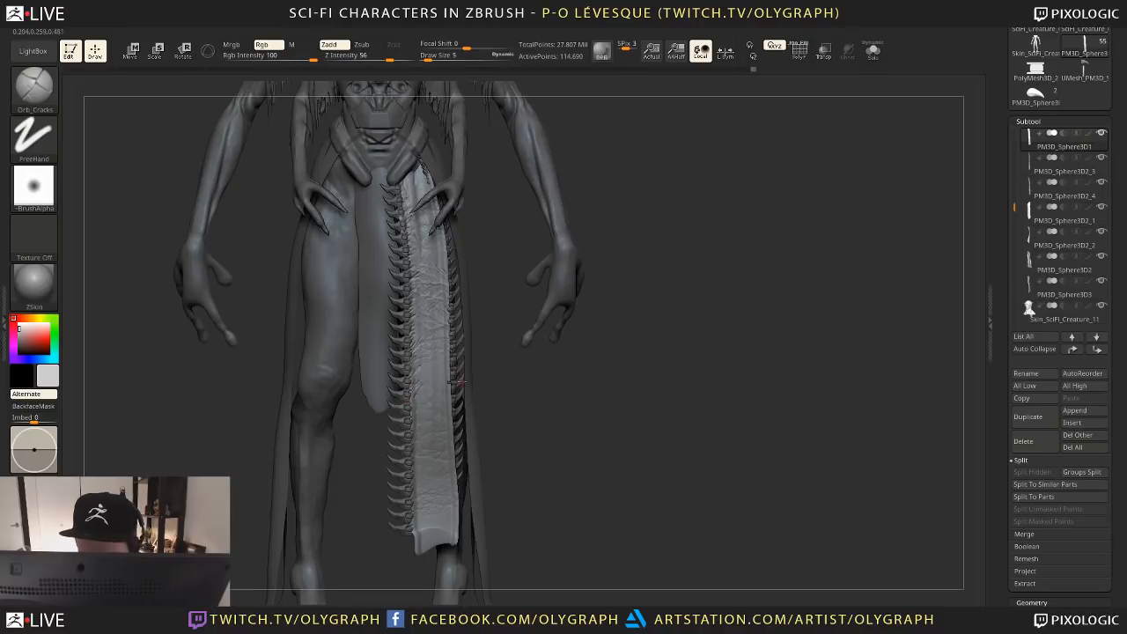
key("shift+s")
key("shift+s")
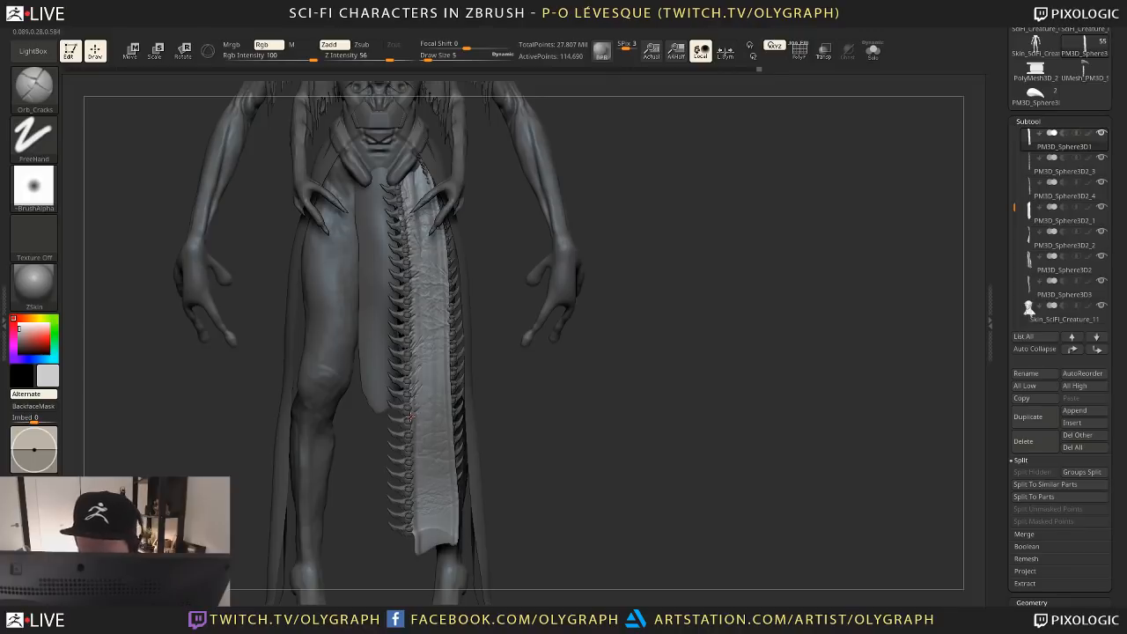
left_click_drag(520, 387, 480, 388)
key("space")
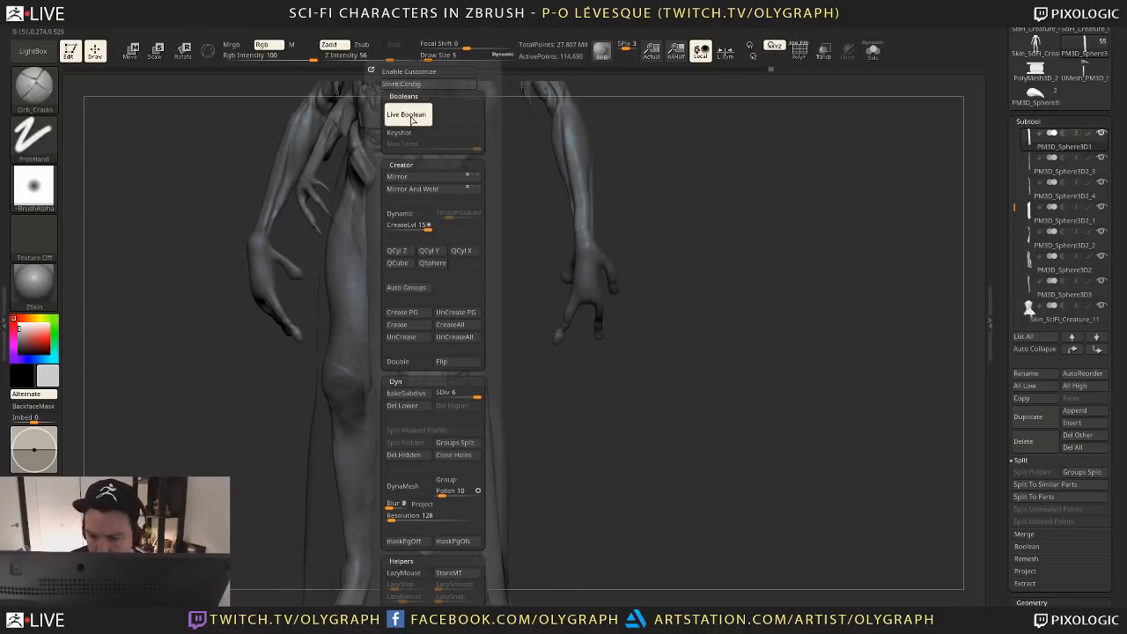
left_click_drag(252, 478, 290, 476)
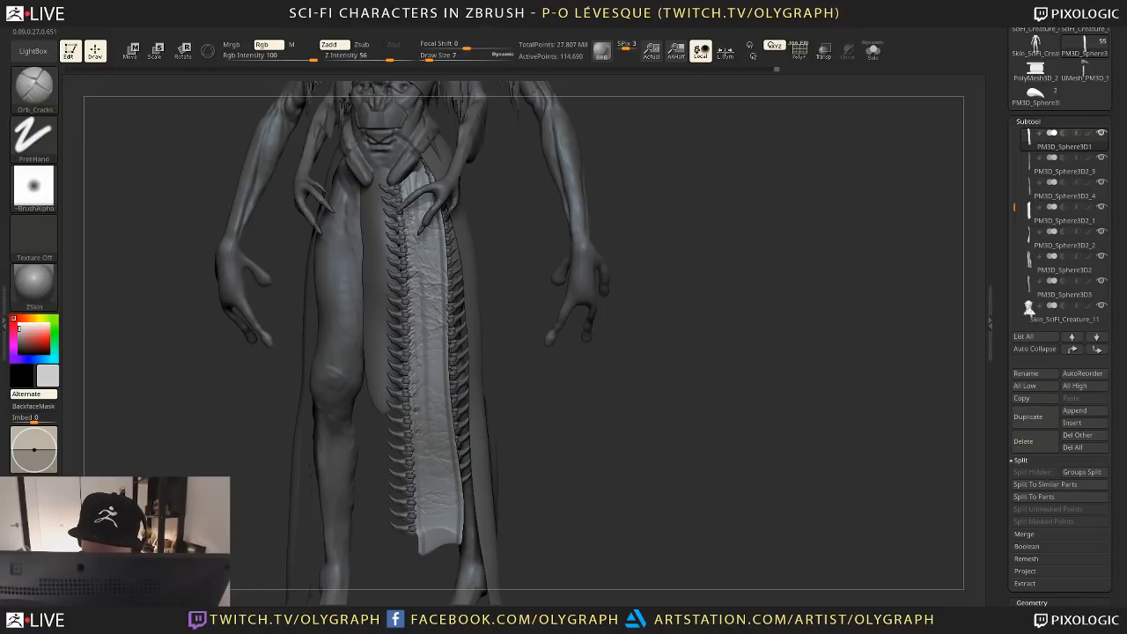
Carve and smooth creases down the strip's edges to the lower end at draw size 7, checking its wireframe in isolation, and save the project
key("shift+s")
key("shift+f")
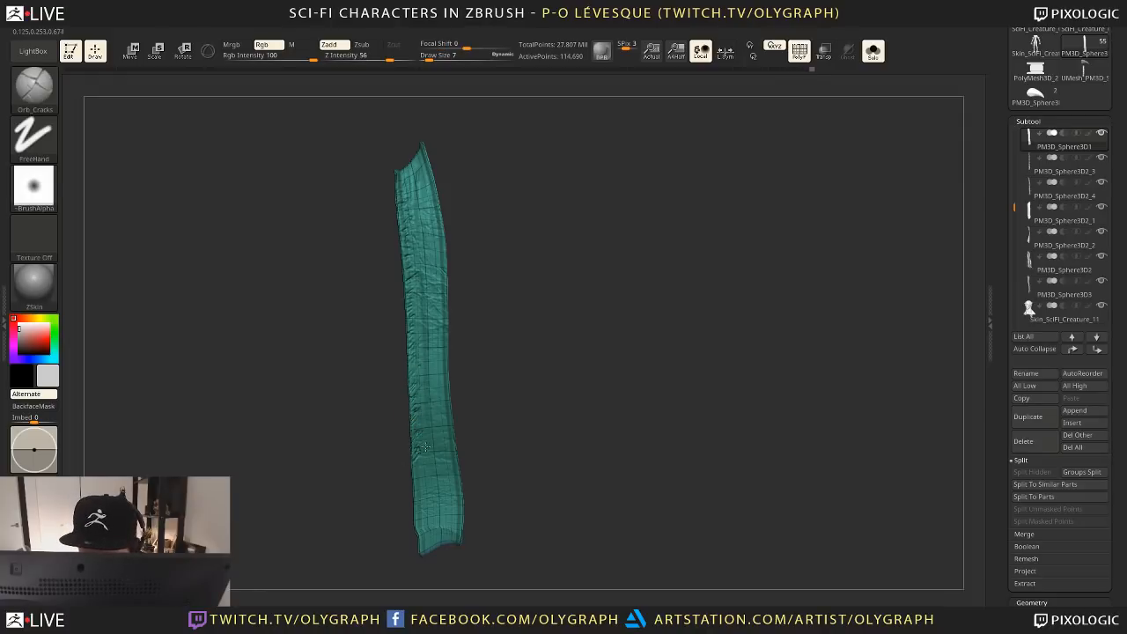
left_click_drag(407, 477, 429, 453)
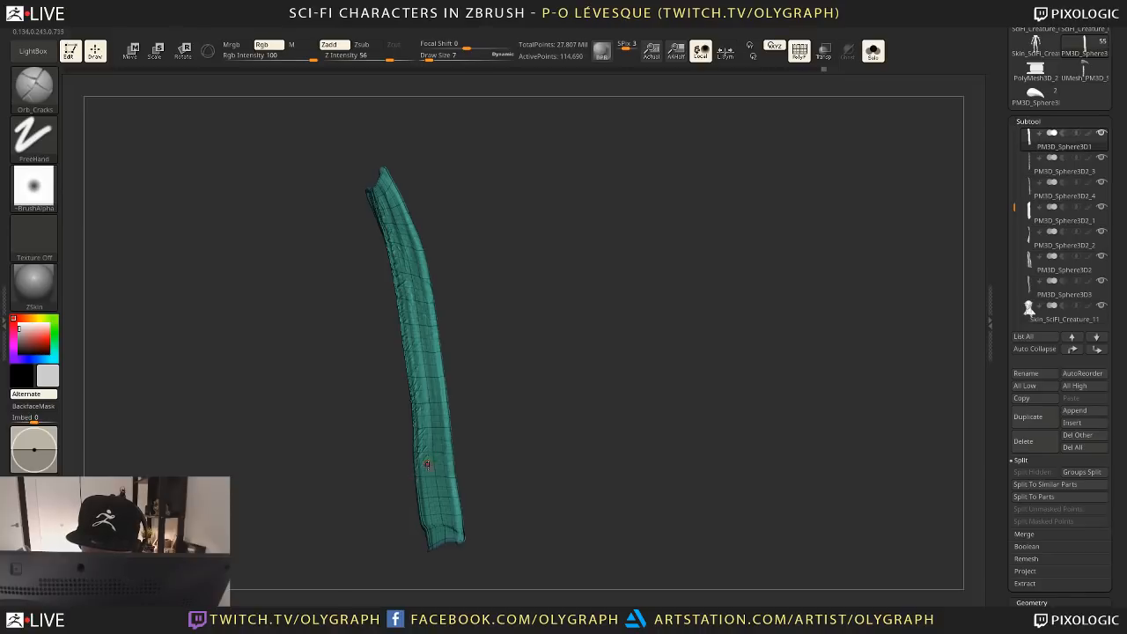
key("shift+f")
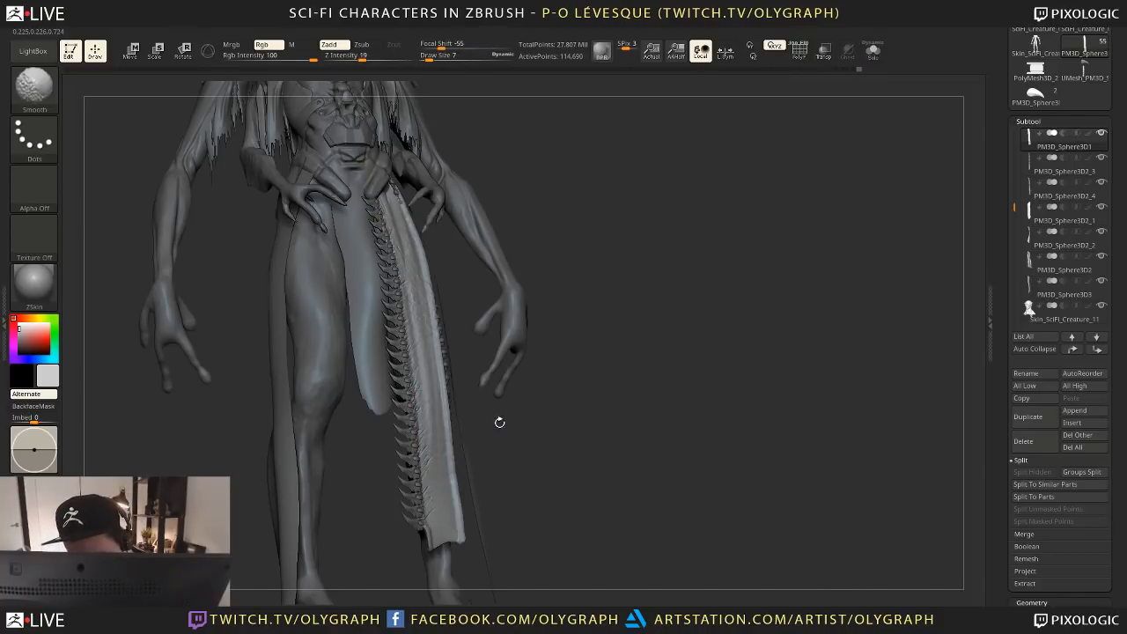
key("shift+s")
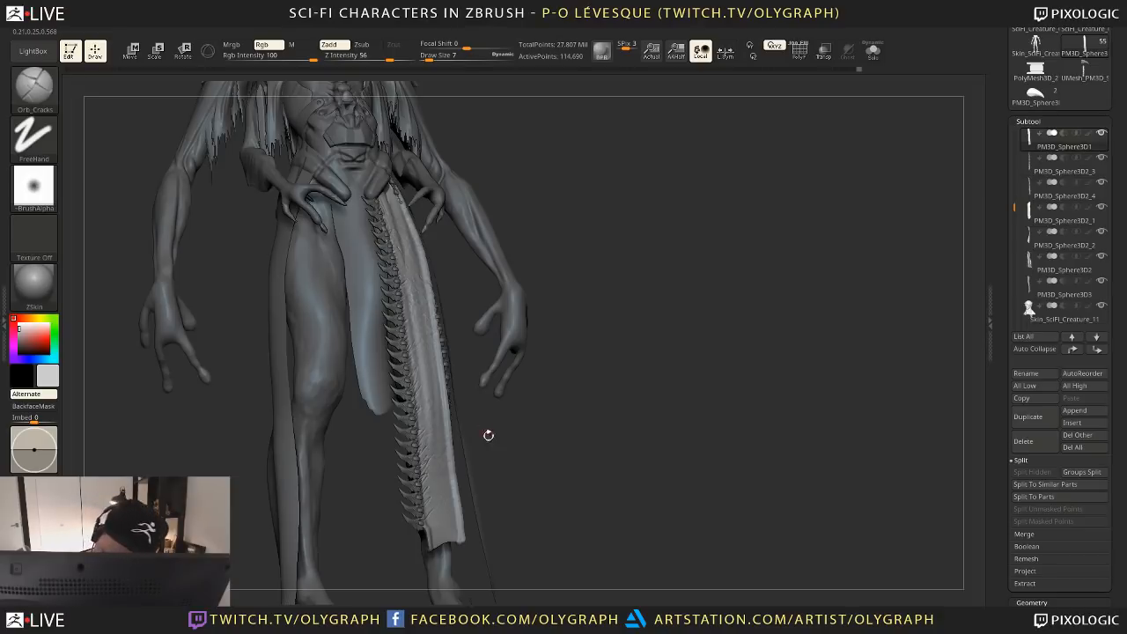
mouse_move(487, 432)
left_mouse_down()
mouse_move(494, 443)
mouse_move(518, 144)
left_mouse_up()
left_click_drag(573, 209, 456, 471)
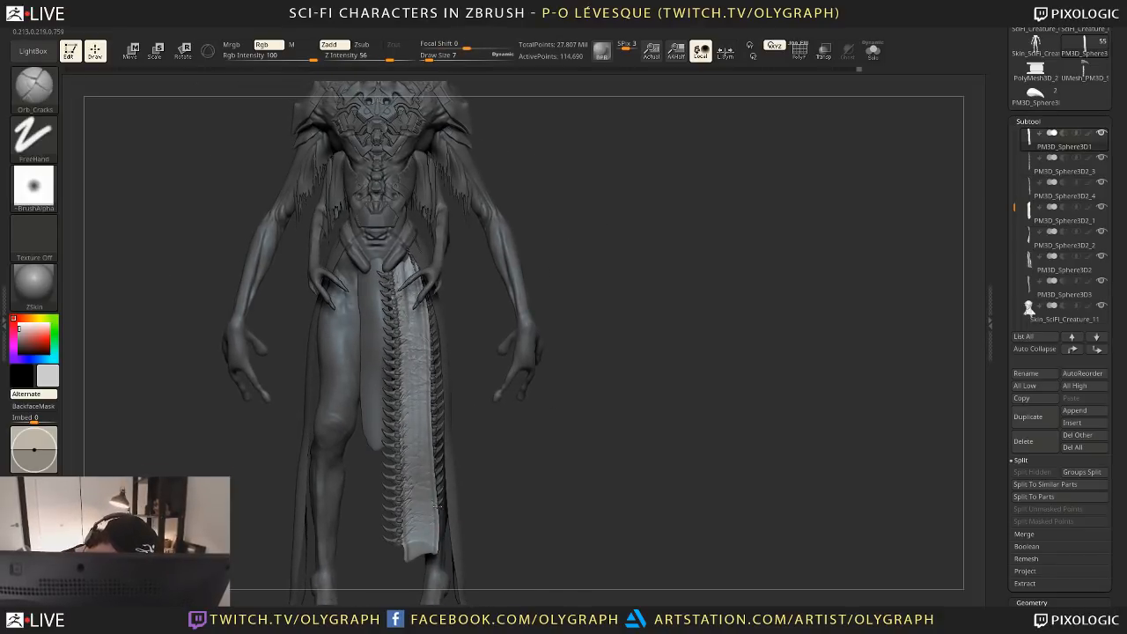
key("ctrl+s")
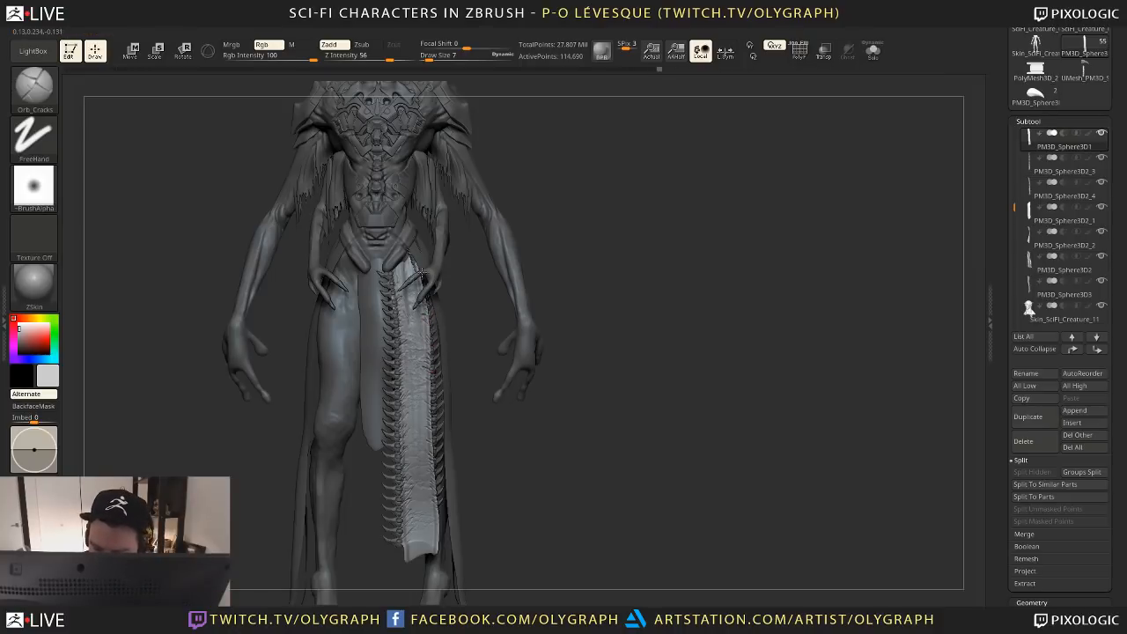
Adjust the strip's upper outer edge against the spine row with the Move brush, using draw sizes 87 and 112
key("b")
key("m")
key("v")
key("]")
key("]")
key("]")
key("]")
key("]")
key("]")
key("]")
key("]")
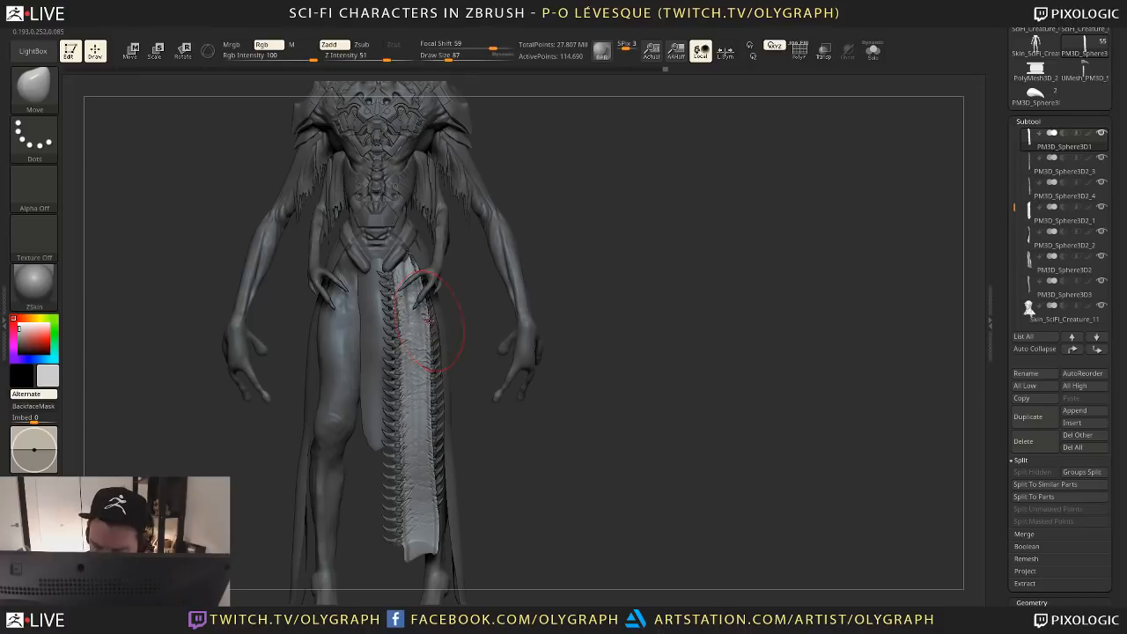
left_click_drag(447, 307, 432, 320)
key("s")
left_click_drag(427, 320, 430, 310)
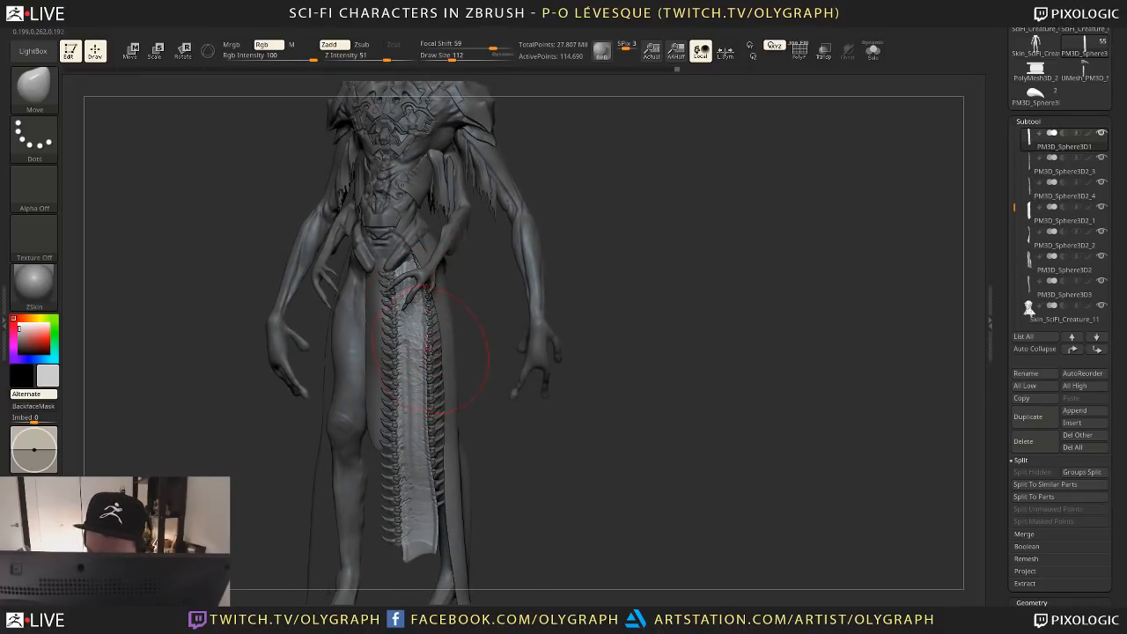
Push the strip's lower outer edge against the spine row with the Move brush at draw size 112
key("[")
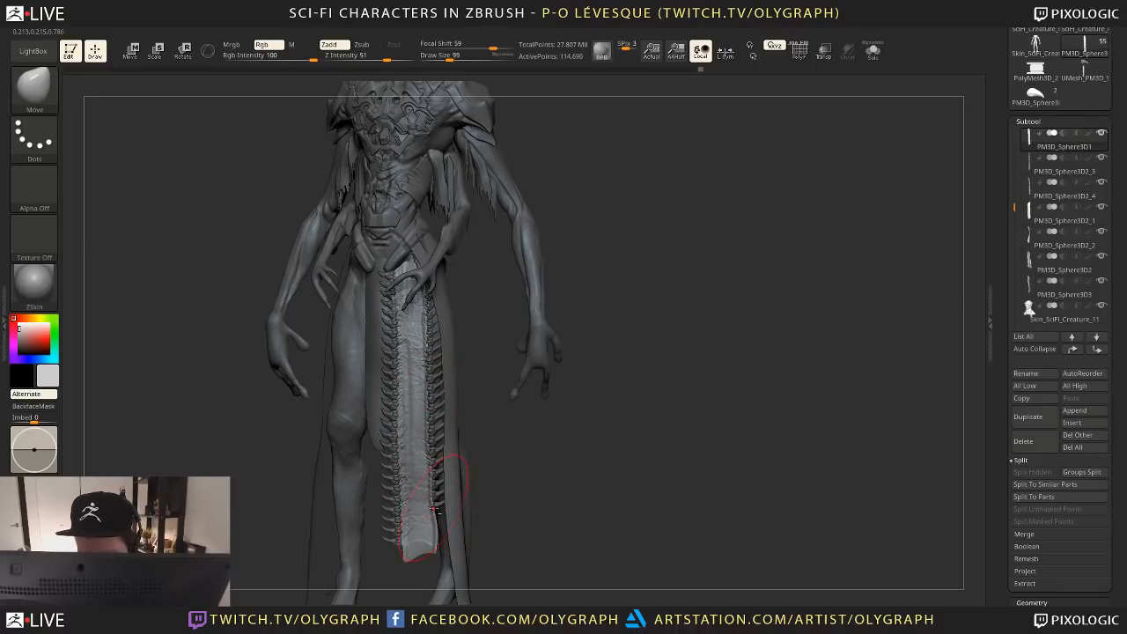
right_click_drag(478, 499, 452, 499)
key("]")
left_click_drag(453, 499, 433, 495)
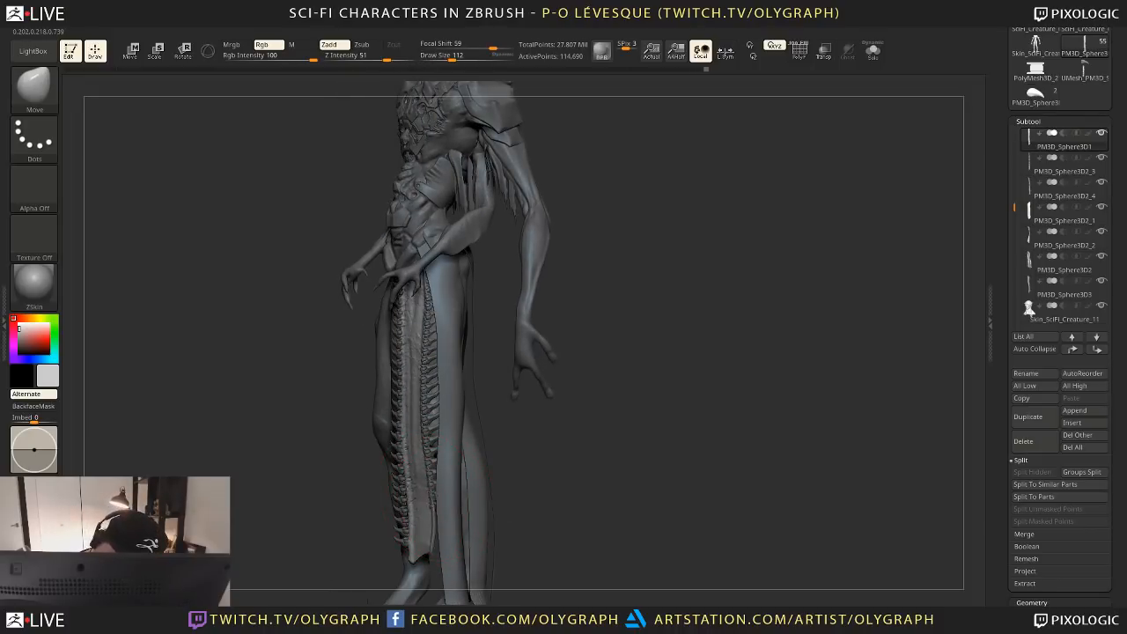
right_click_drag(444, 486, 586, 458)
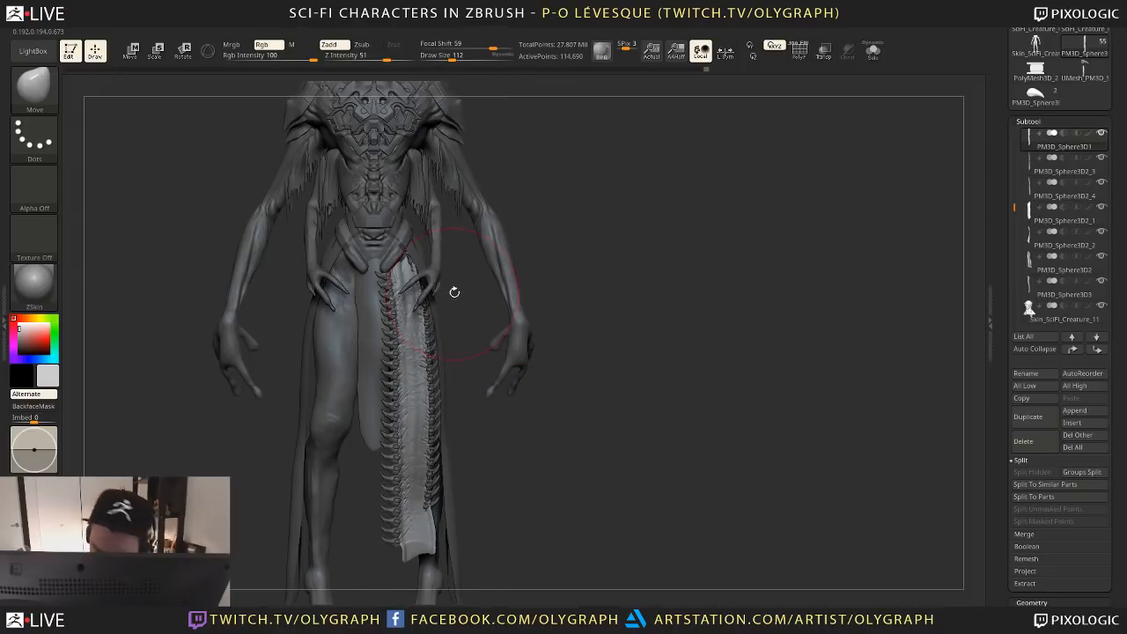
key("s")
left_click_drag(463, 395, 457, 396)
right_click_drag(478, 413, 496, 343, "ctrl")
Select the creature's body, and switch the active subtool to the small sphere above its head
left_click(484, 345, "alt")
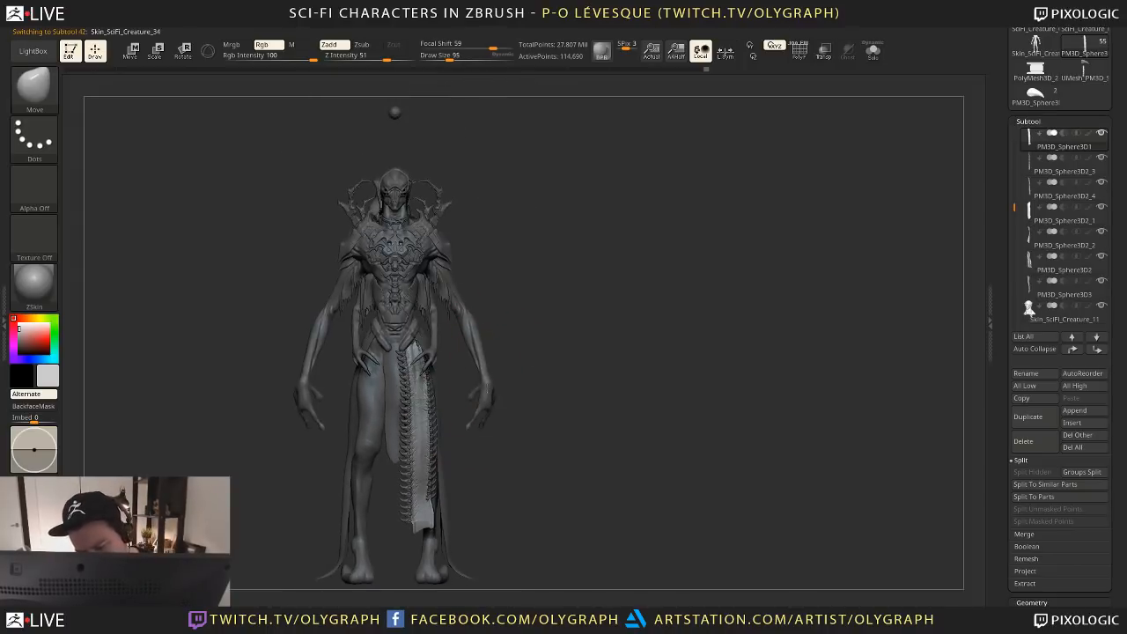
key("s")
left_click_drag(544, 374, 538, 375)
right_click_drag(515, 395, 517, 339, "alt")
key("]")
right_click_drag(485, 393, 491, 463, "ctrl")
right_click_drag(531, 327, 536, 340, "alt")
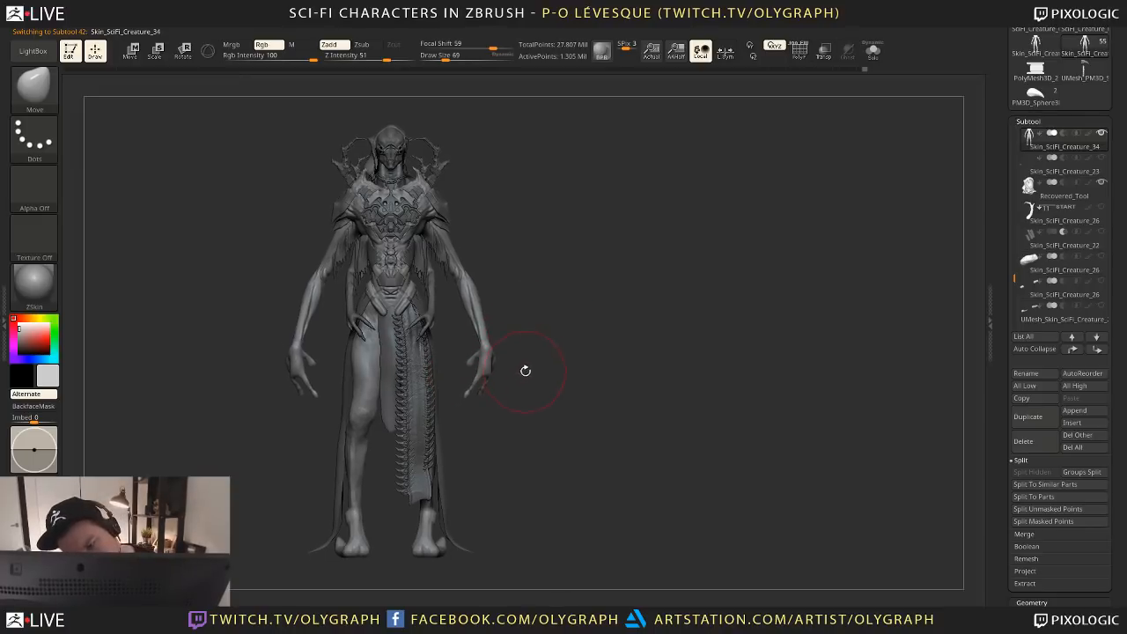
right_click_drag(541, 252, 539, 335, "alt")
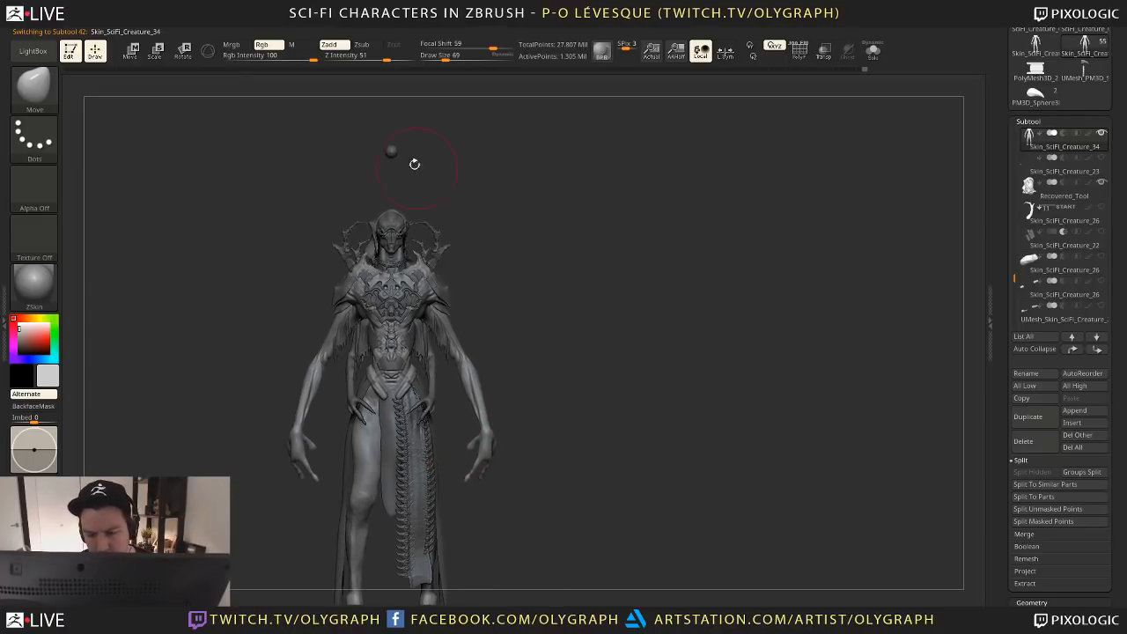
left_click(393, 153, "alt")
right_click_drag(502, 253, 477, 157, "alt")
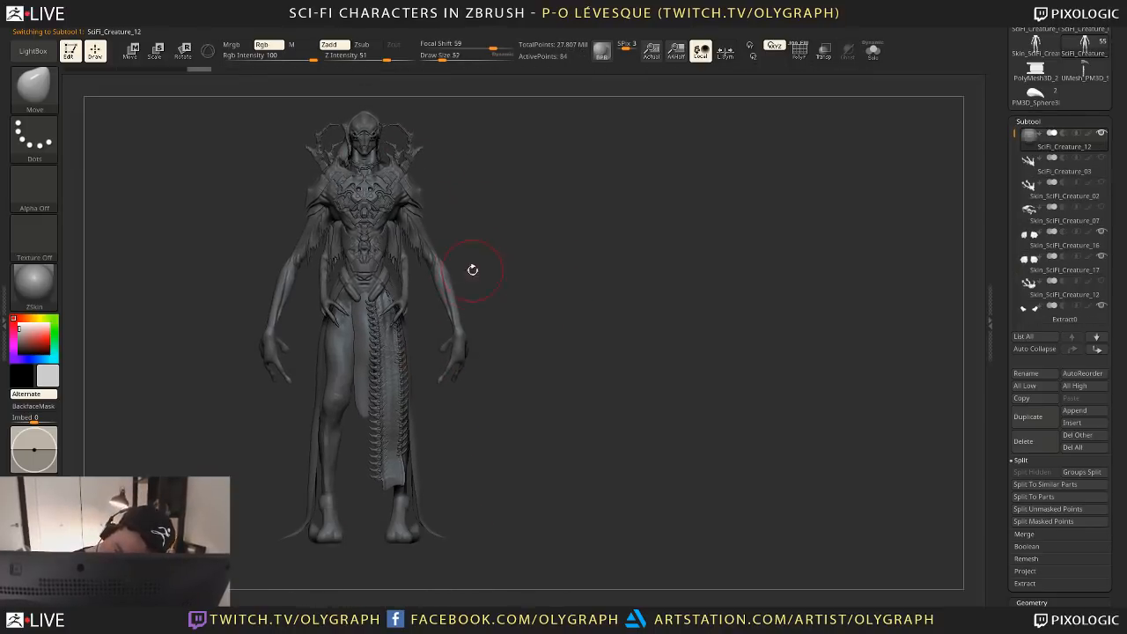
Press lengthwise folds down the front cloth strip from the waist to the lower end with the Folds brush at draw size 21
right_click_drag(506, 297, 484, 251, "alt")
left_click(373, 376, "alt")
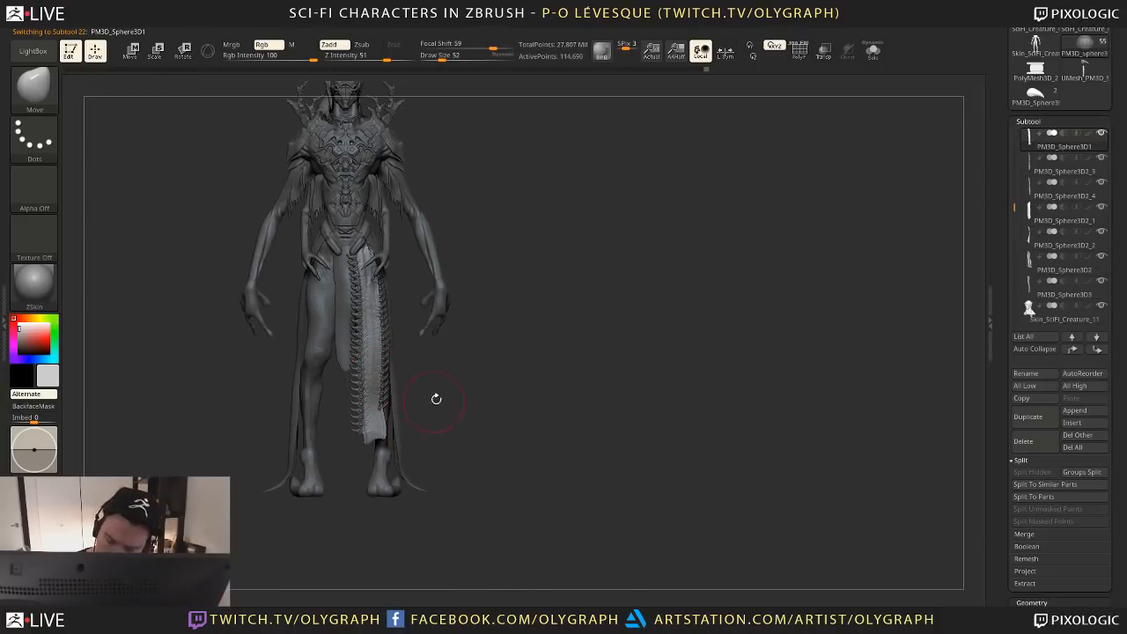
mouse_move(458, 415)
right_mouse_down("ctrl")
mouse_move(468, 514)
mouse_move(453, 405)
mouse_move(449, 441)
right_mouse_up("ctrl")
key("b")
key("f")
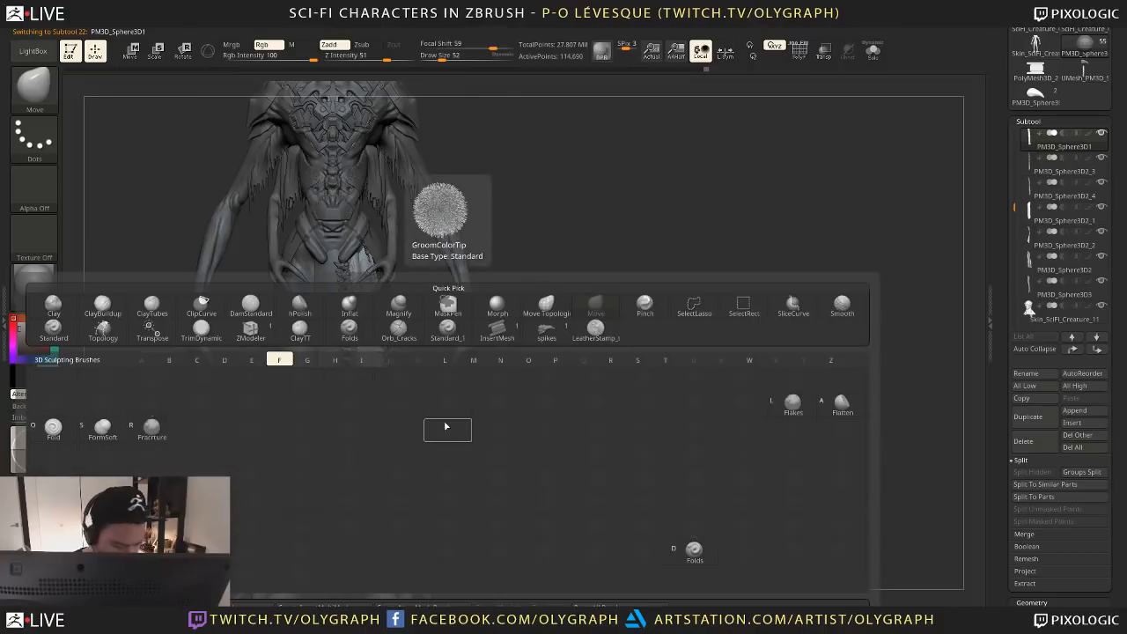
key("d")
key("shift+s")
left_click_drag(357, 281, 361, 532)
left_click_drag(362, 252, 379, 533)
key("shift+s")
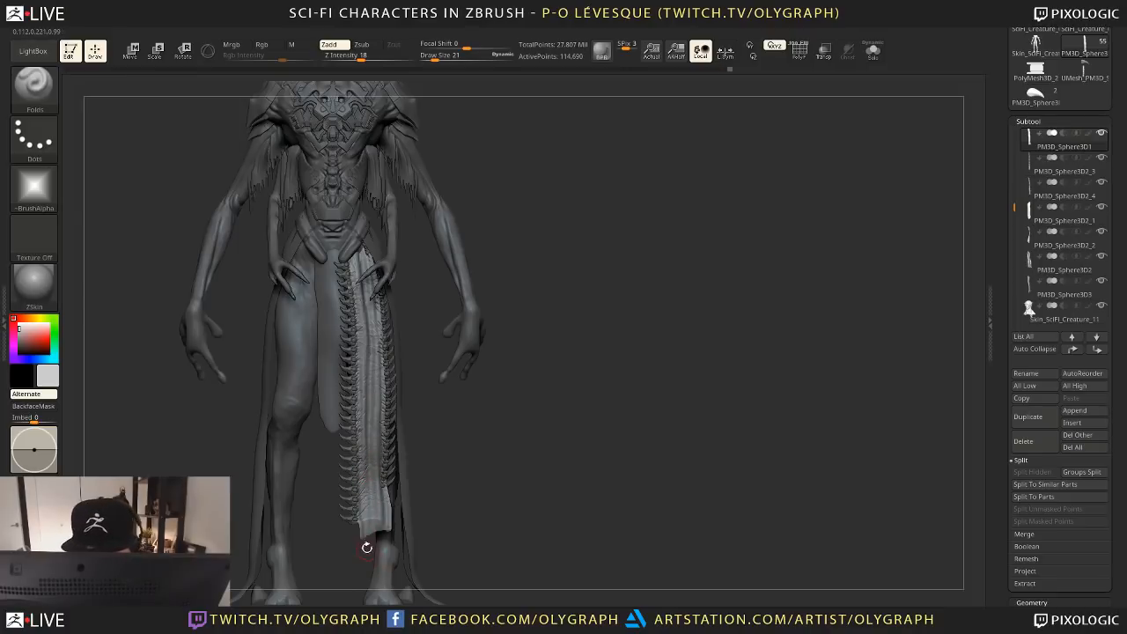
Delete the front cloth strip's lower subdivision levels and use Mirror and Mirror And Weld to copy it onto the creature's other side
left_click(463, 271, "alt")
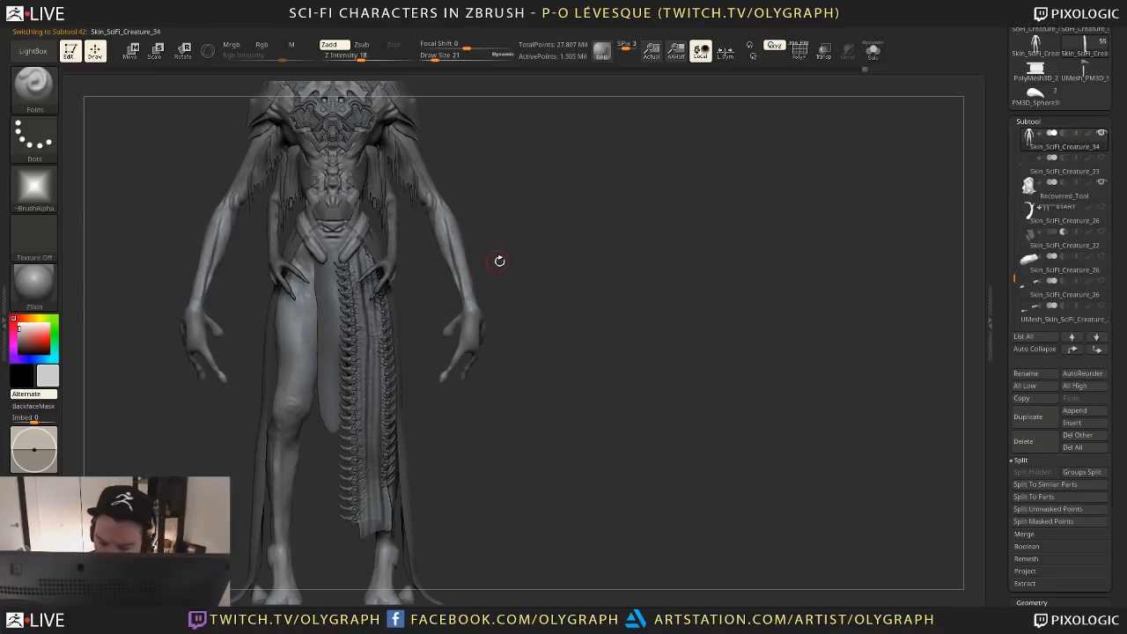
key("f")
left_click_drag(512, 268, 465, 264, "alt")
left_click(383, 361, "alt")
key("space")
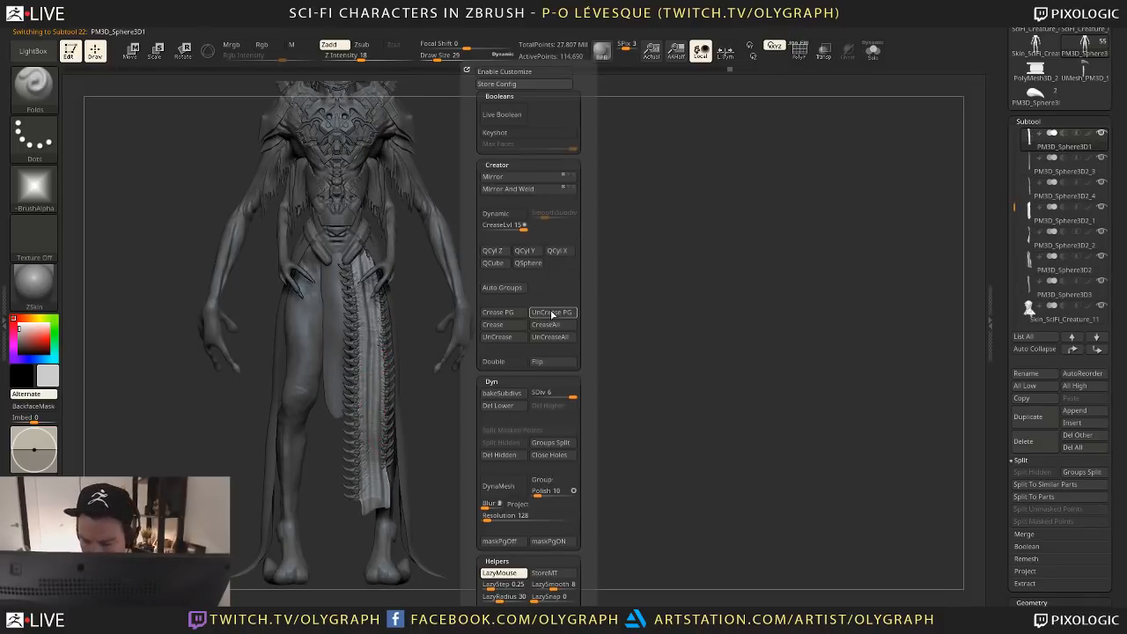
left_click(512, 405)
left_click(514, 179)
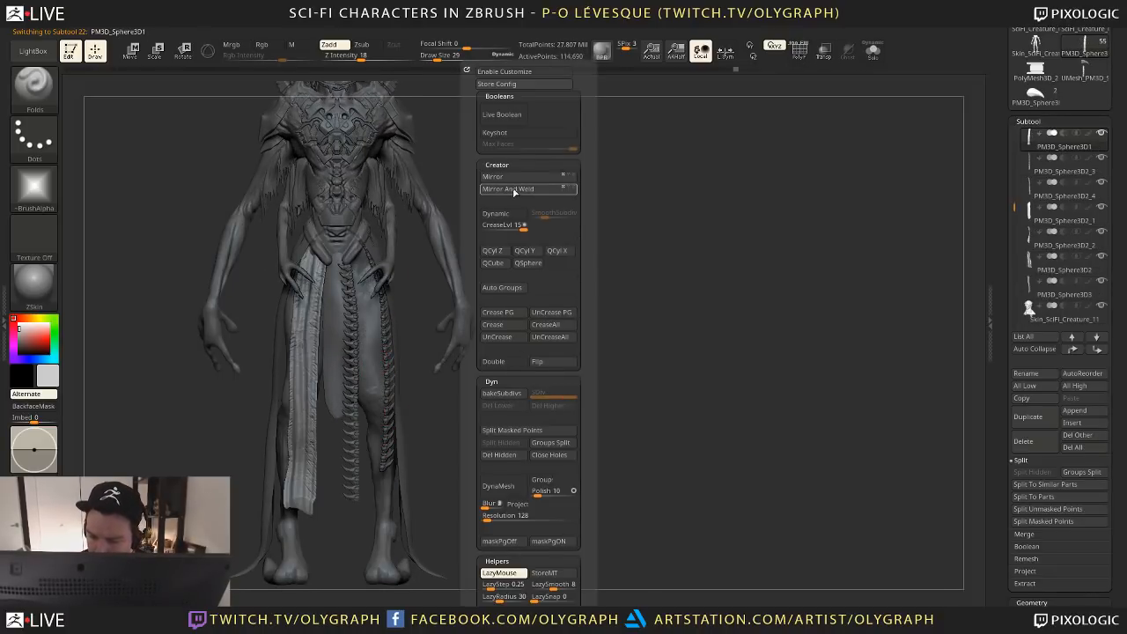
Mirror and weld the inner and outer claw spine rows onto the other side to match the mirrored cloth strips
left_click(352, 350, "alt")
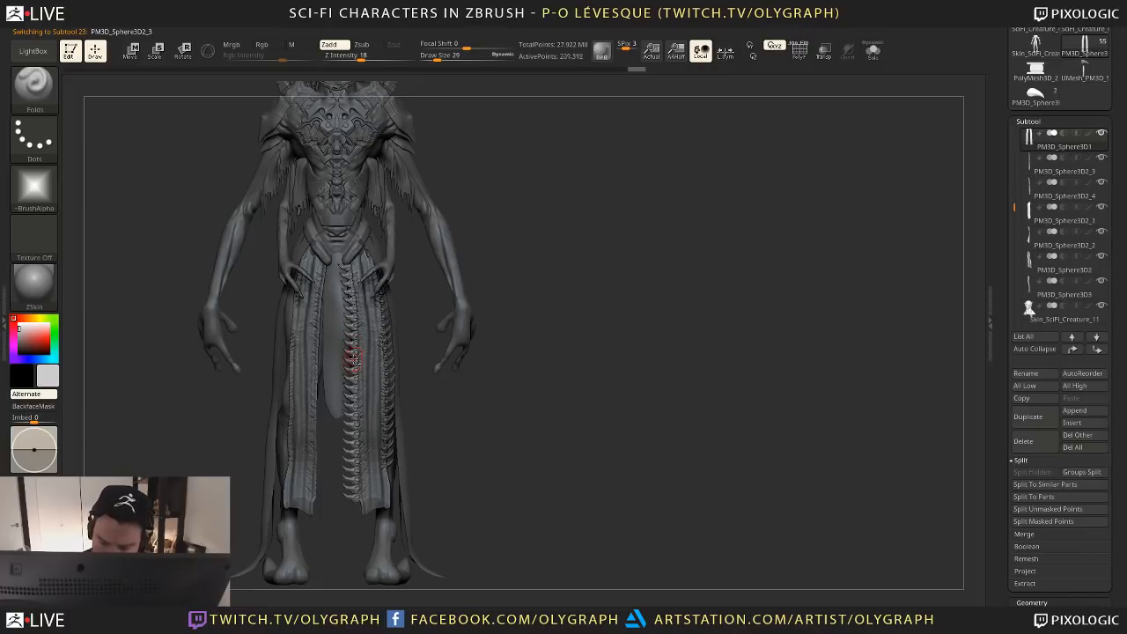
key("space")
key("space")
left_click(401, 178)
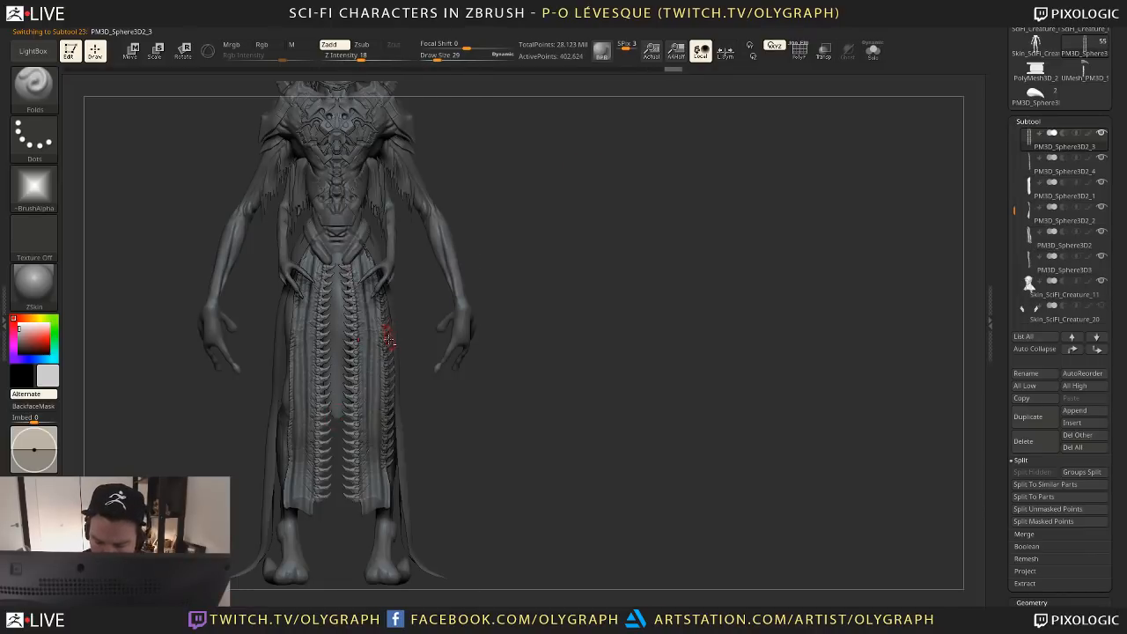
left_click(387, 340, "alt")
left_click(384, 340, "alt")
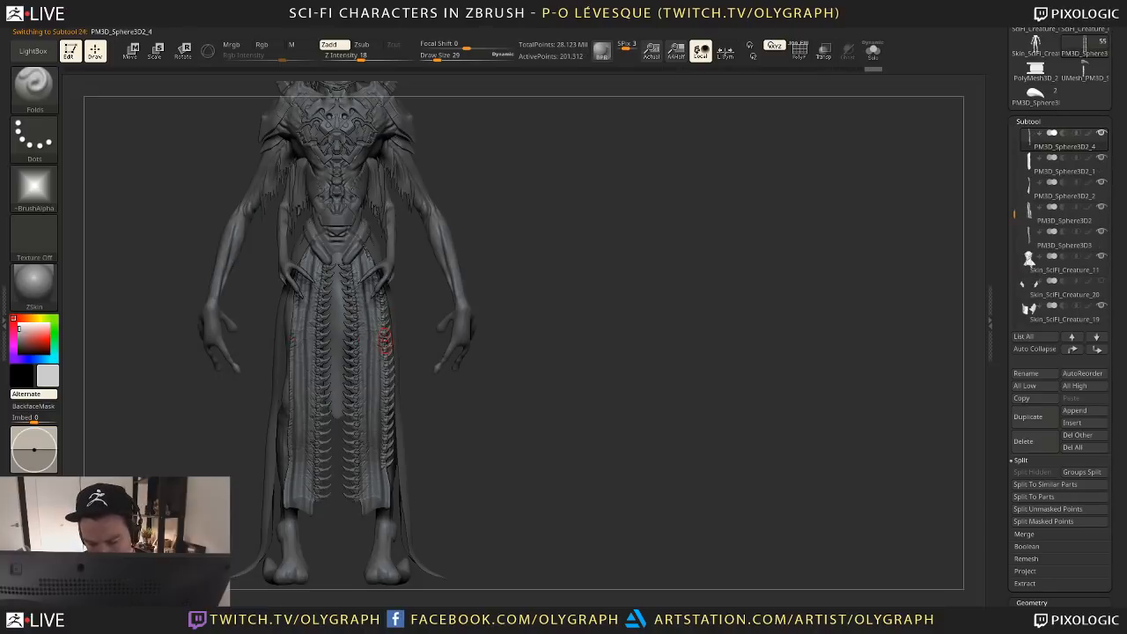
key("space")
left_click(395, 192)
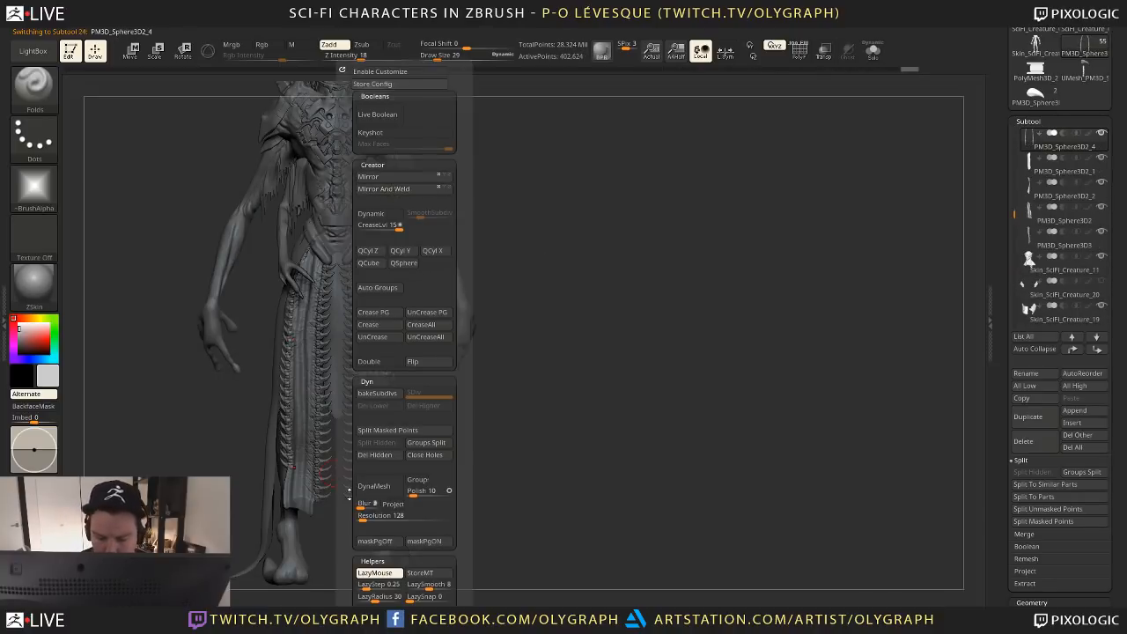
left_click_drag(494, 259, 505, 317, "alt")
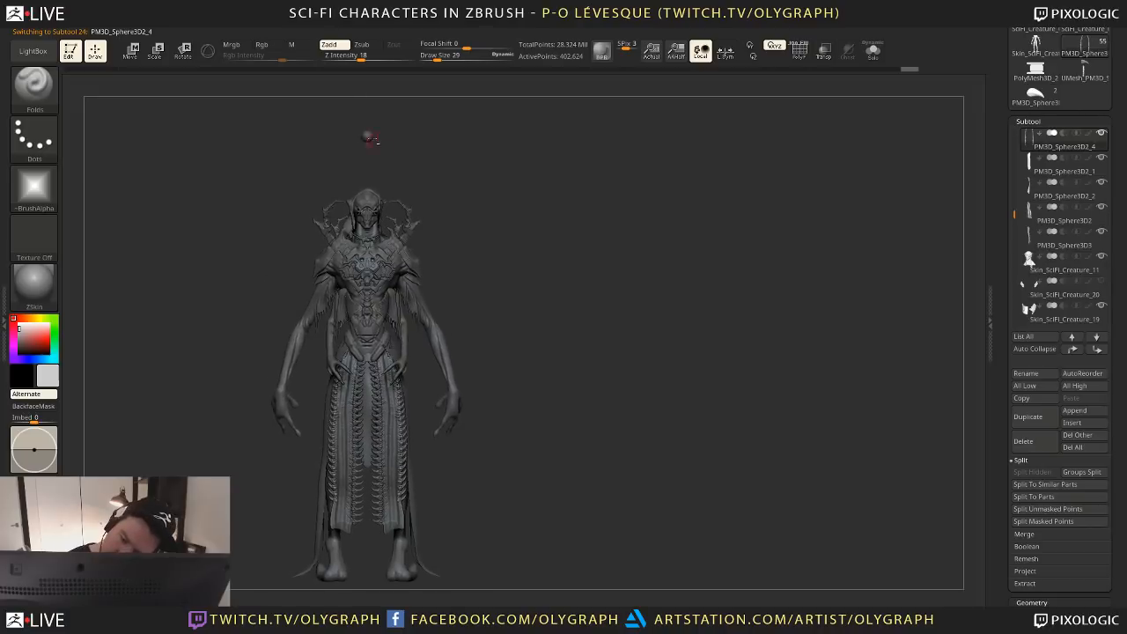
Nudge the outer spine row into place along the cloth strip with the Move brush at draw size 183
left_click(367, 137, "alt")
mouse_move(498, 395)
left_mouse_down("alt")
mouse_move(475, 310)
mouse_move(507, 266)
mouse_move(523, 294)
mouse_move(475, 326)
left_mouse_up("alt")
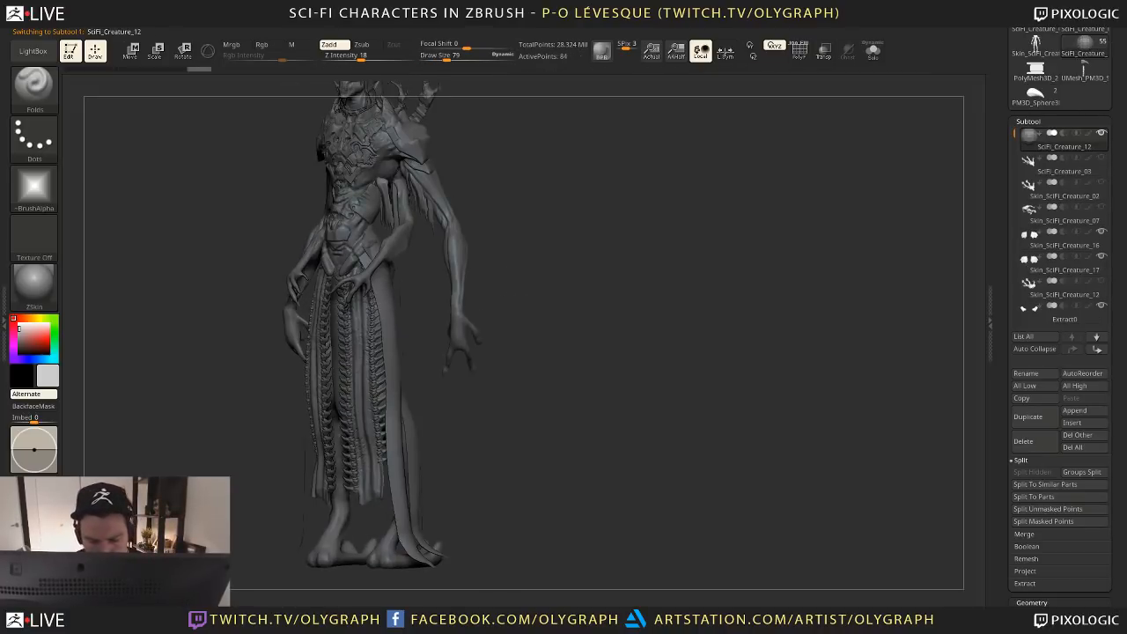
key("b")
key("m")
key("v")
key("s")
left_click_drag(315, 341, 327, 341)
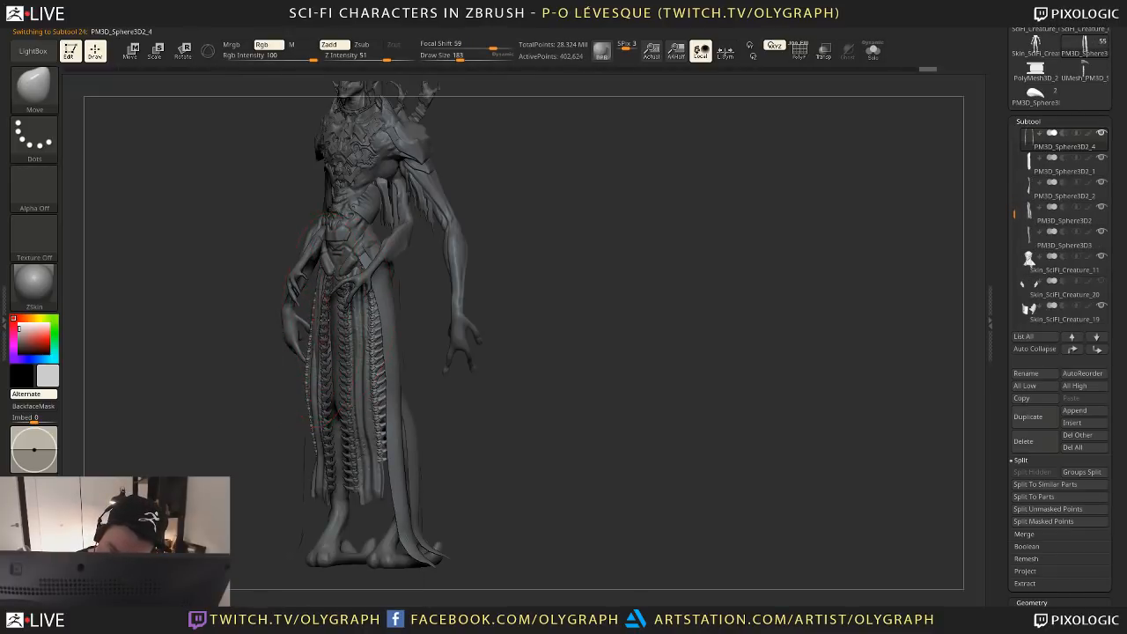
Refine the fit between the cloth strips and outer spine rows with the Move brush, using draw sizes 140 and 108
left_click(326, 323, "alt")
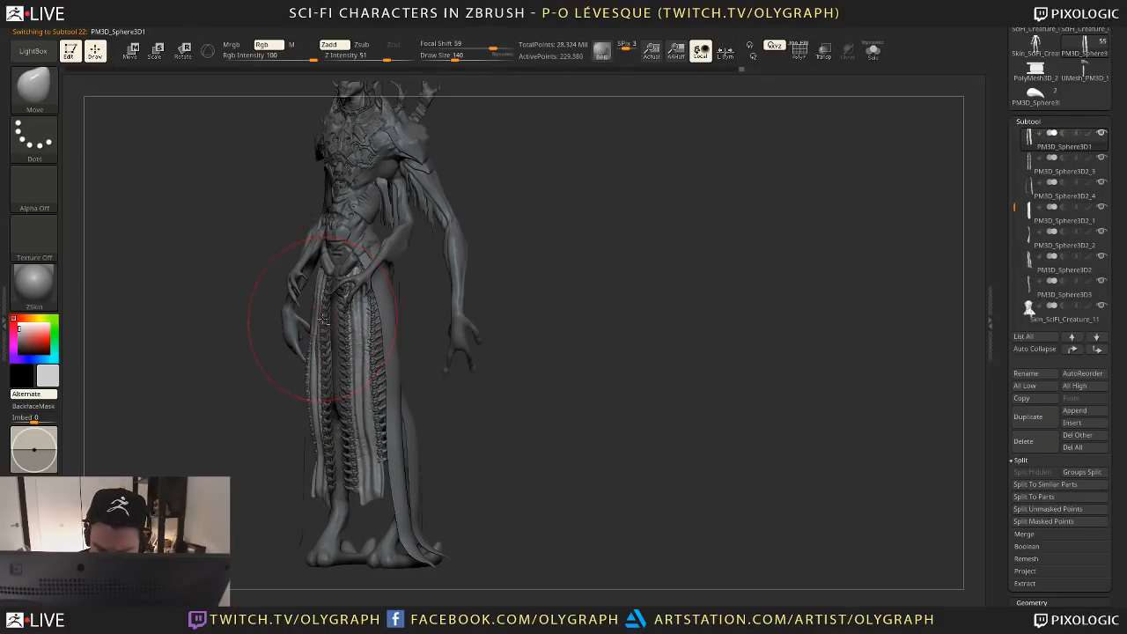
left_click(323, 320, "alt")
right_click_drag(326, 315, 312, 315, "shift")
left_click(294, 328, "alt")
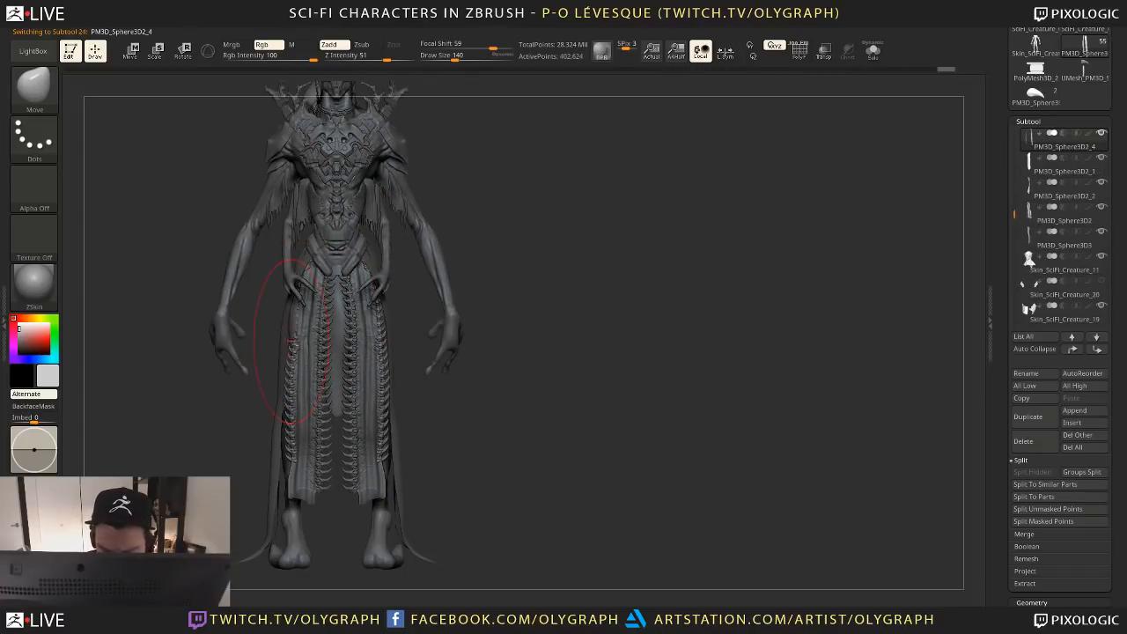
key("[")
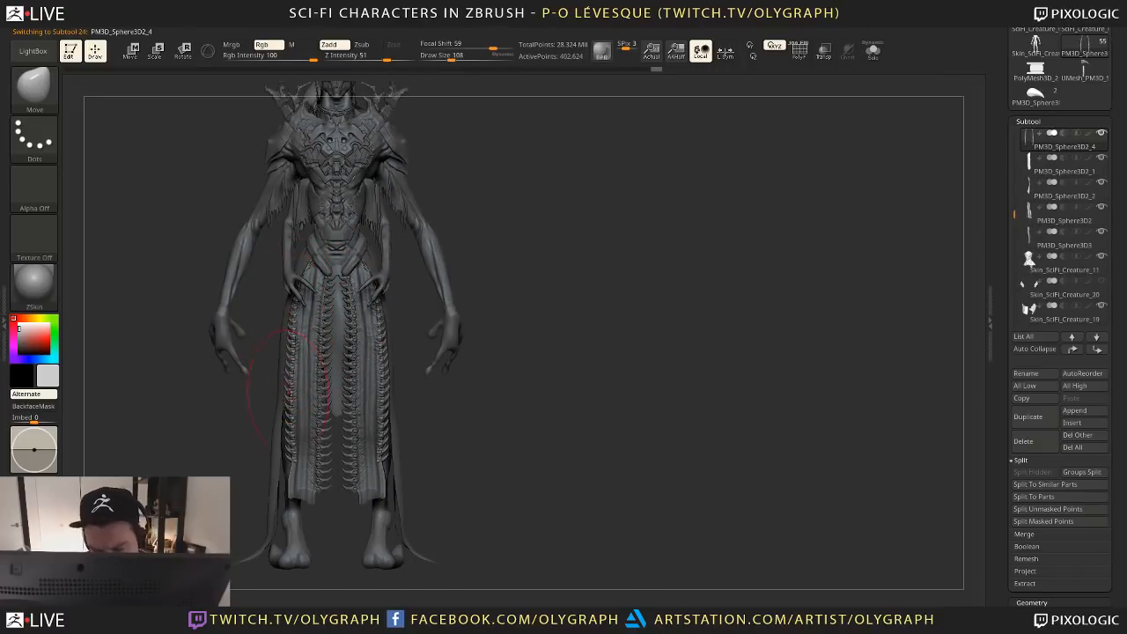
mouse_move(431, 405)
right_mouse_down("ctrl")
mouse_move(428, 232)
mouse_move(342, 152)
right_mouse_up("ctrl")
right_click_drag(448, 325, 456, 215, "alt")
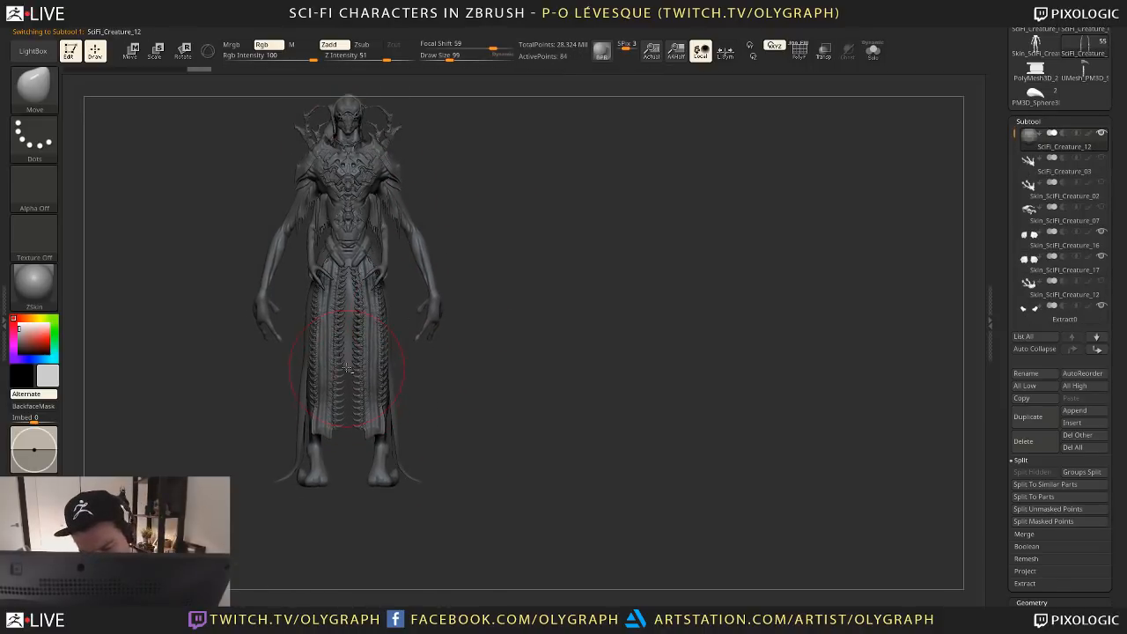
Isolate the middle cloth strip between the spine rows with its wireframe shown and choose the Topology brush
left_click(348, 371, "alt")
key("shift+f")
key("shift+s")
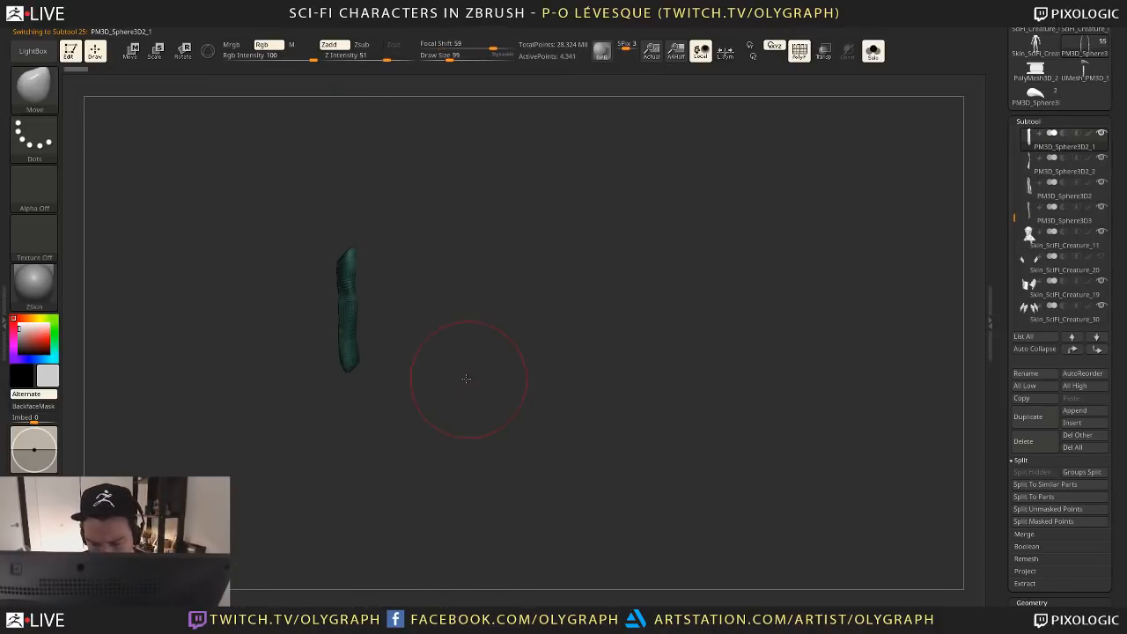
mouse_move(466, 378)
right_mouse_down("ctrl")
mouse_move(448, 442)
mouse_move(480, 294)
right_mouse_up("ctrl")
key("shift+f")
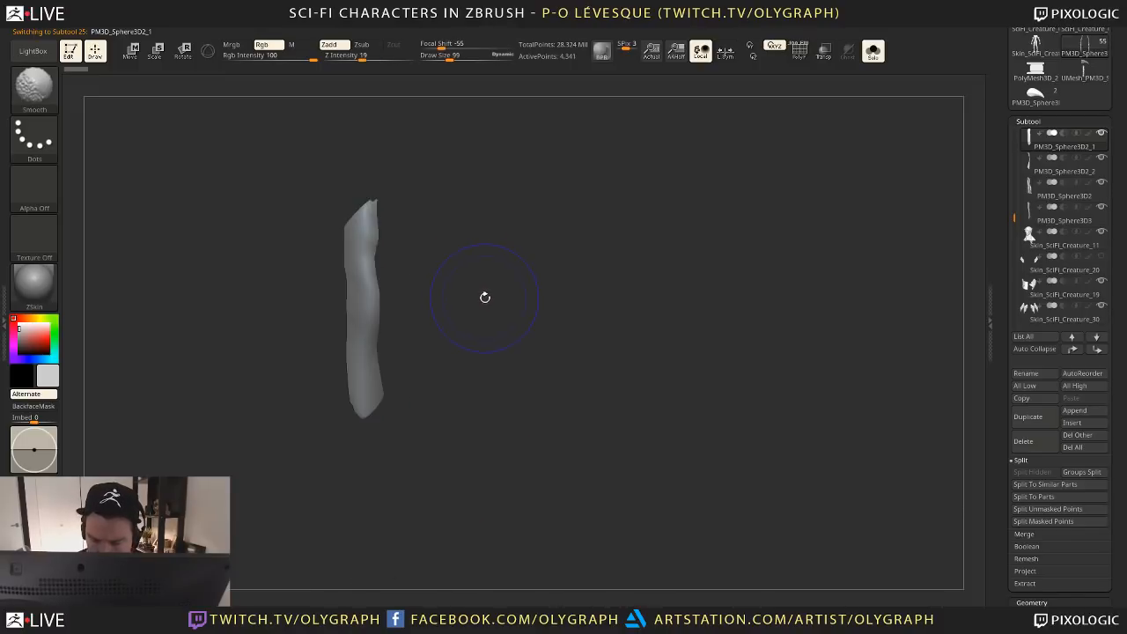
key("shift+f")
key("b")
key("t")
key("o")
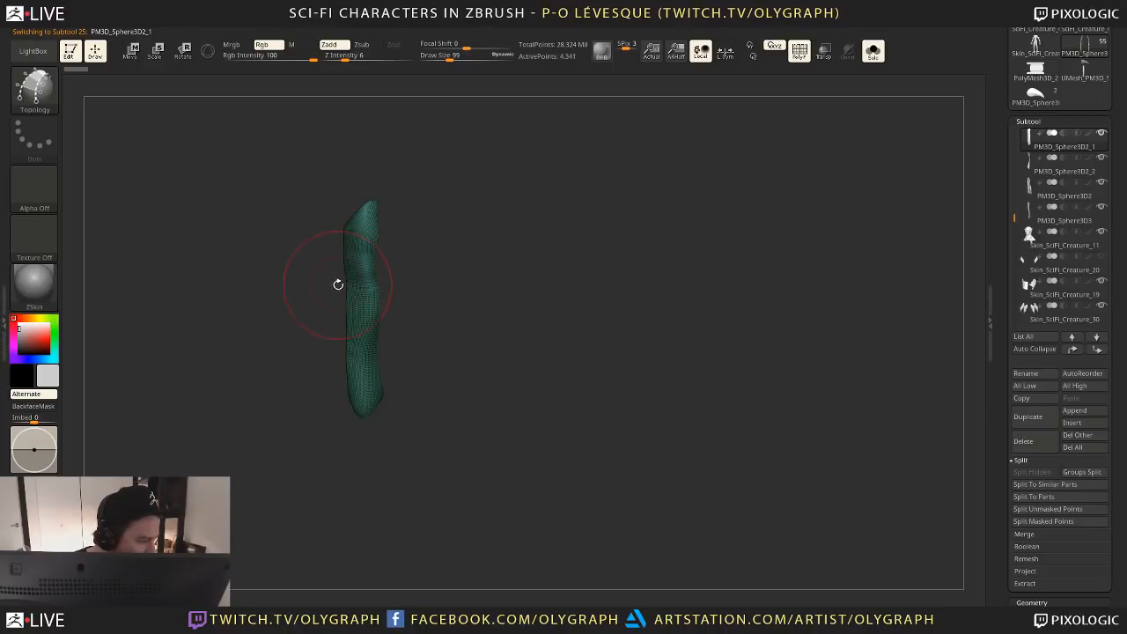
mouse_move(466, 335)
right_mouse_down("ctrl")
mouse_move(478, 350)
mouse_move(456, 299)
mouse_move(469, 318)
right_mouse_up("ctrl")
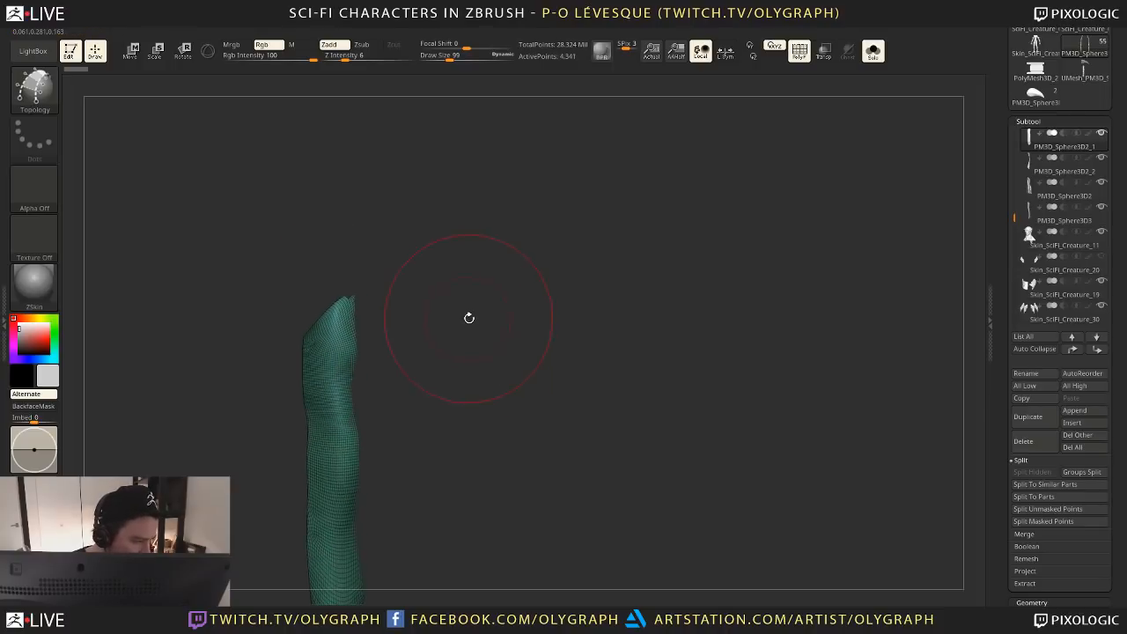
right_click_drag(470, 365, 399, 223, "alt")
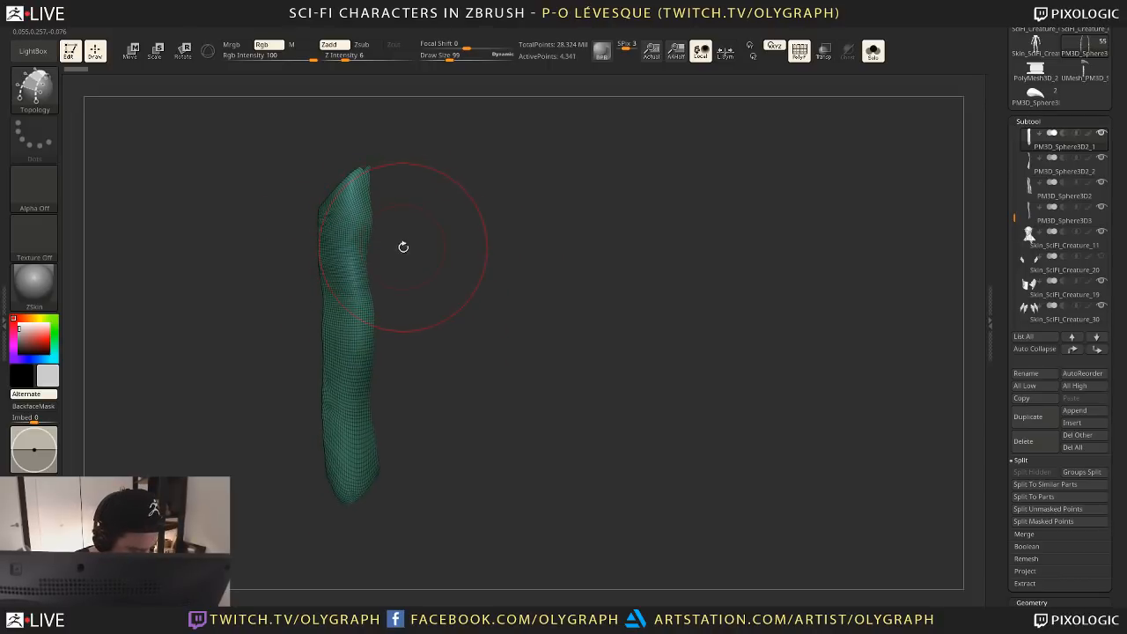
Draw two lengthwise topology curves along the middle strip's side edges at draw size 22
key("b")
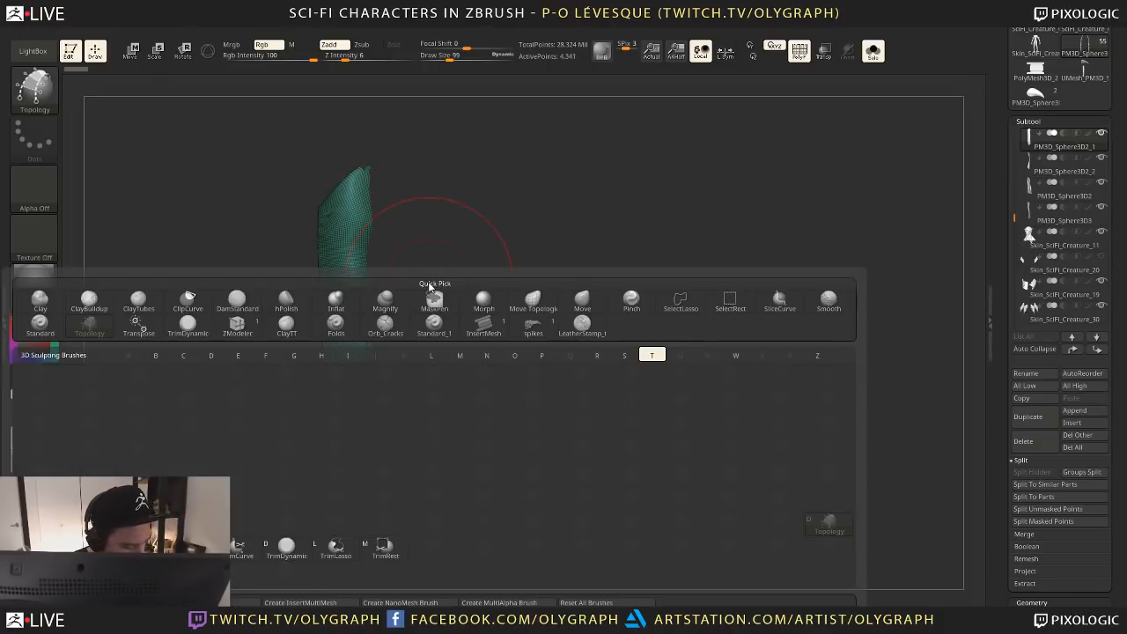
key("s")
left_click_drag(348, 237, 333, 235)
left_click_drag(326, 197, 332, 319)
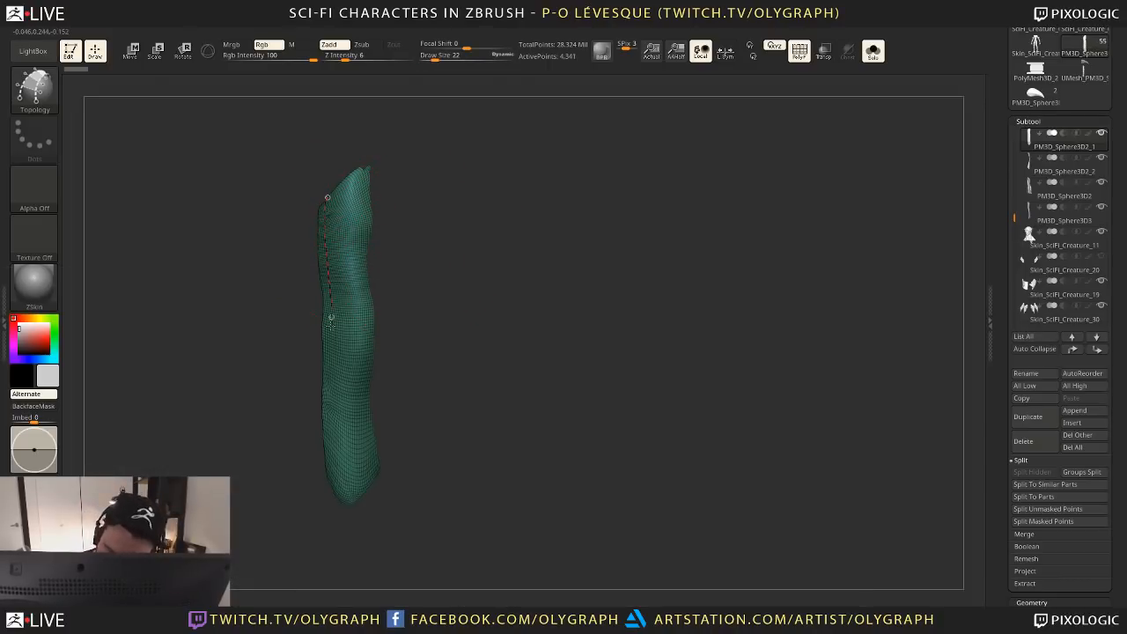
left_click_drag(325, 470, 326, 494)
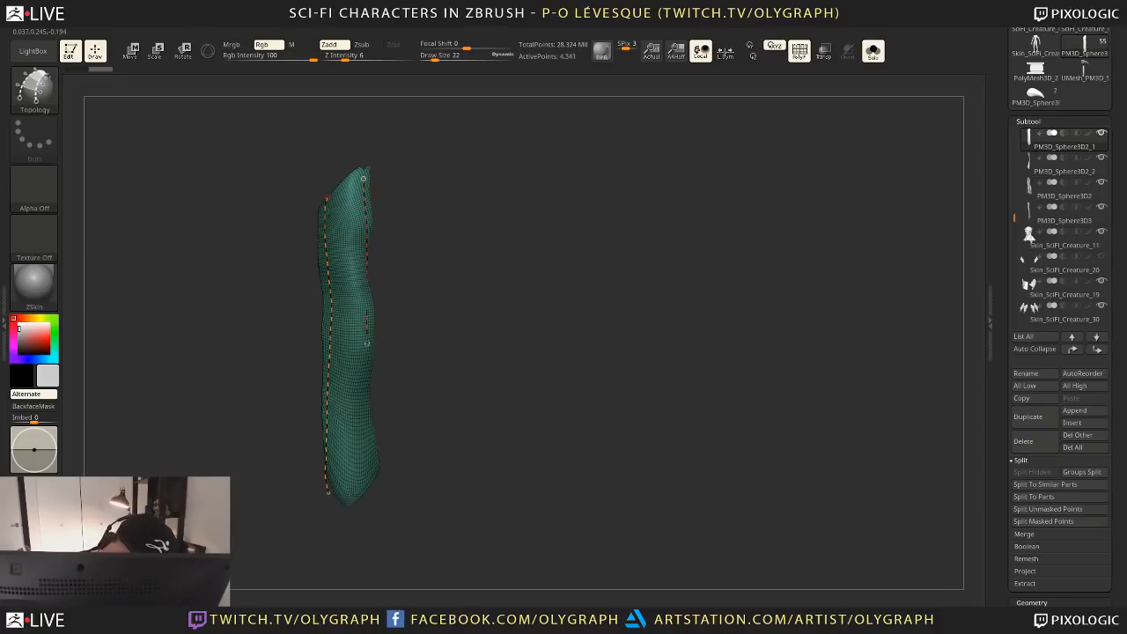
left_click_drag(363, 178, 364, 490)
Draw topology cross curves over the middle strip's lower half, undoing and redrawing the third one up
mouse_move(376, 428)
left_mouse_down()
mouse_move(311, 384)
mouse_move(412, 362)
mouse_move(342, 357)
left_mouse_up()
left_click_drag(326, 412, 402, 407)
left_click_drag(326, 358, 402, 355)
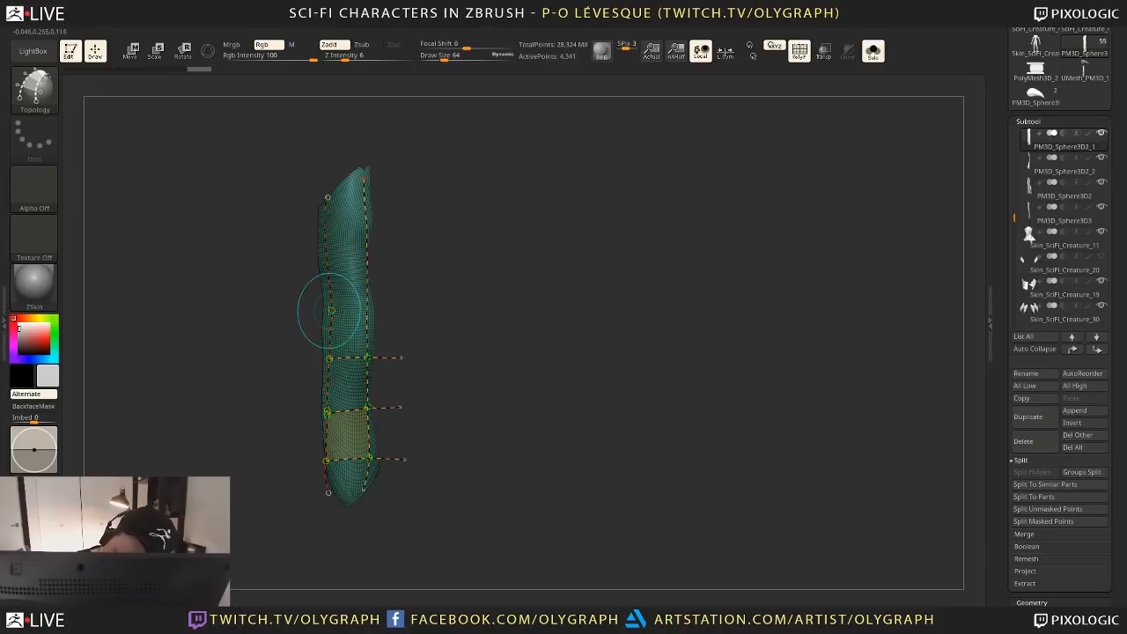
left_click_drag(327, 308, 400, 291)
key("ctrl+z")
key("ctrl+z")
left_click_drag(327, 374, 394, 362)
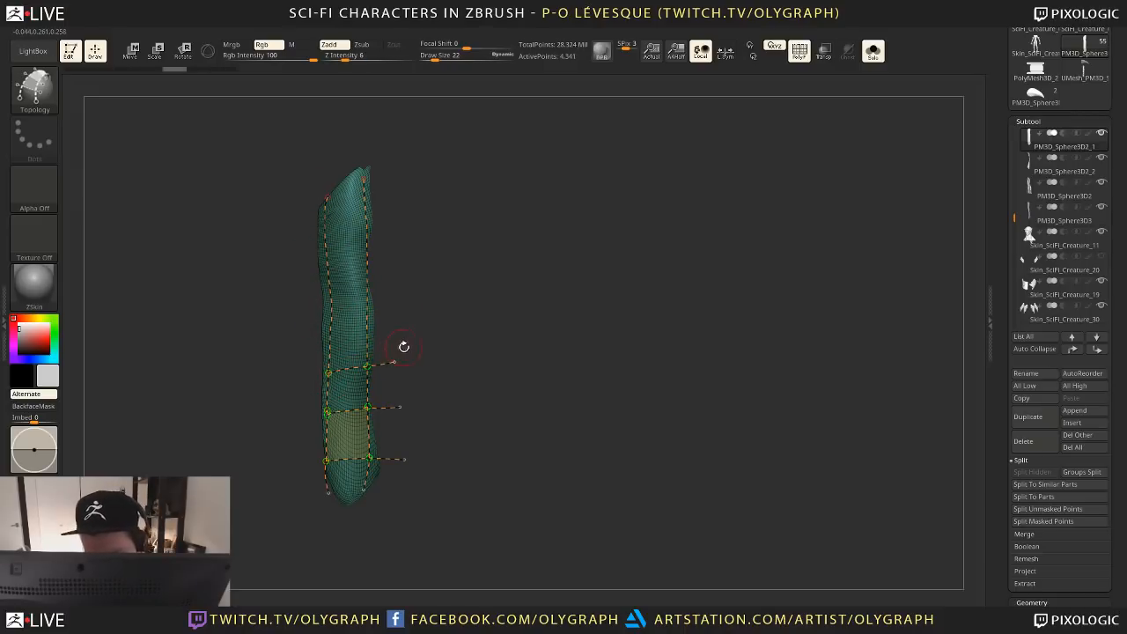
Add evenly spaced topology cross curves from the middle of the strip up to its slanted top end
left_click_drag(328, 328, 388, 321)
left_click_drag(326, 280, 397, 264)
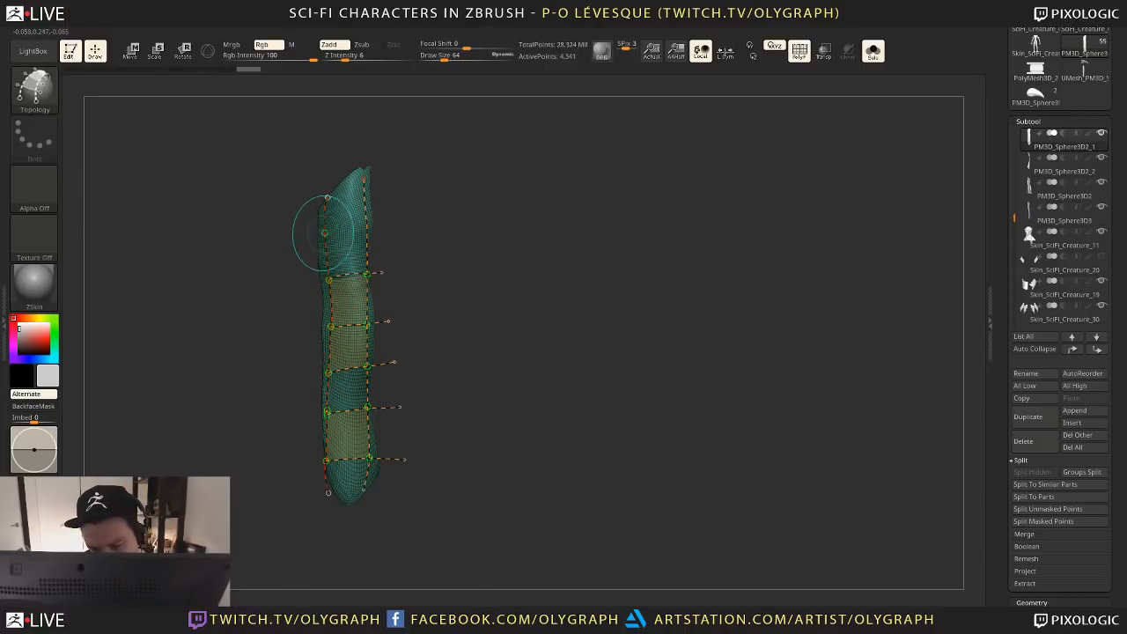
left_click_drag(324, 234, 410, 208)
left_click_drag(326, 202, 425, 147)
key("bracketright")
key("bracketright")
key("bracketright")
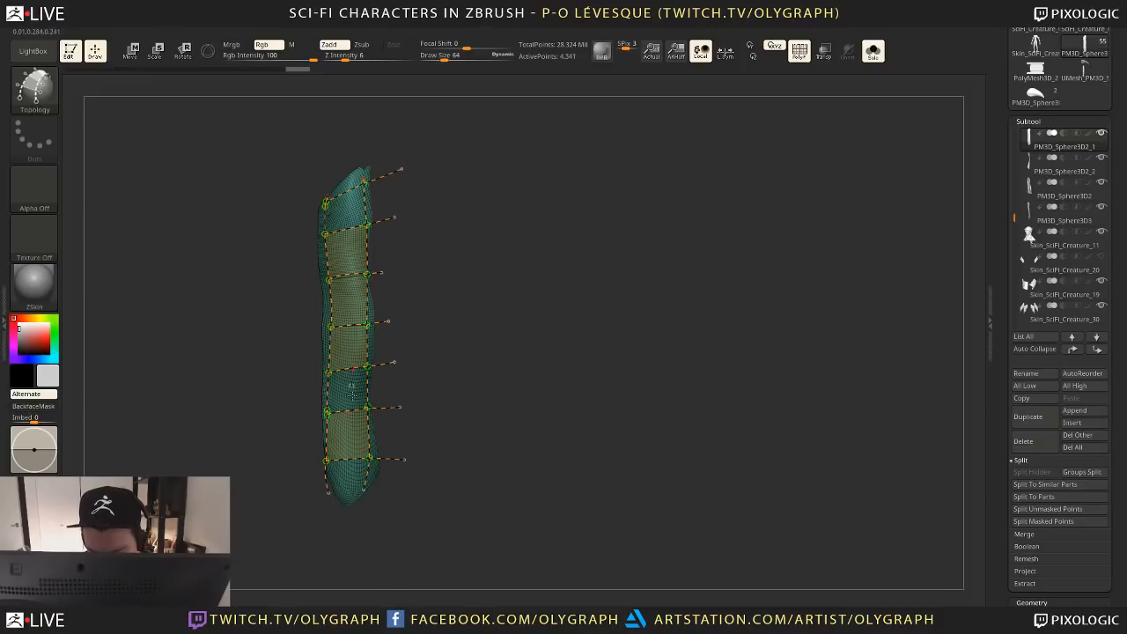
Redraw the cross curves in the strip's lower half so the missing section closes into a face
key("bracketleft")
key("bracketleft")
key("bracketleft")
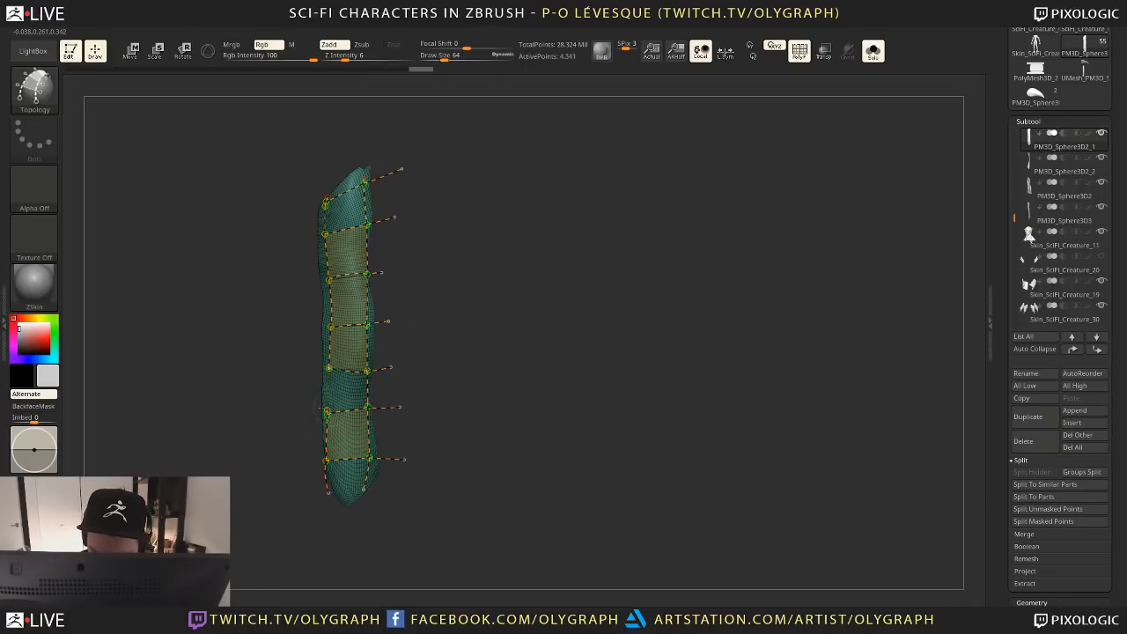
key("bracketright")
key("bracketright")
key("bracketright")
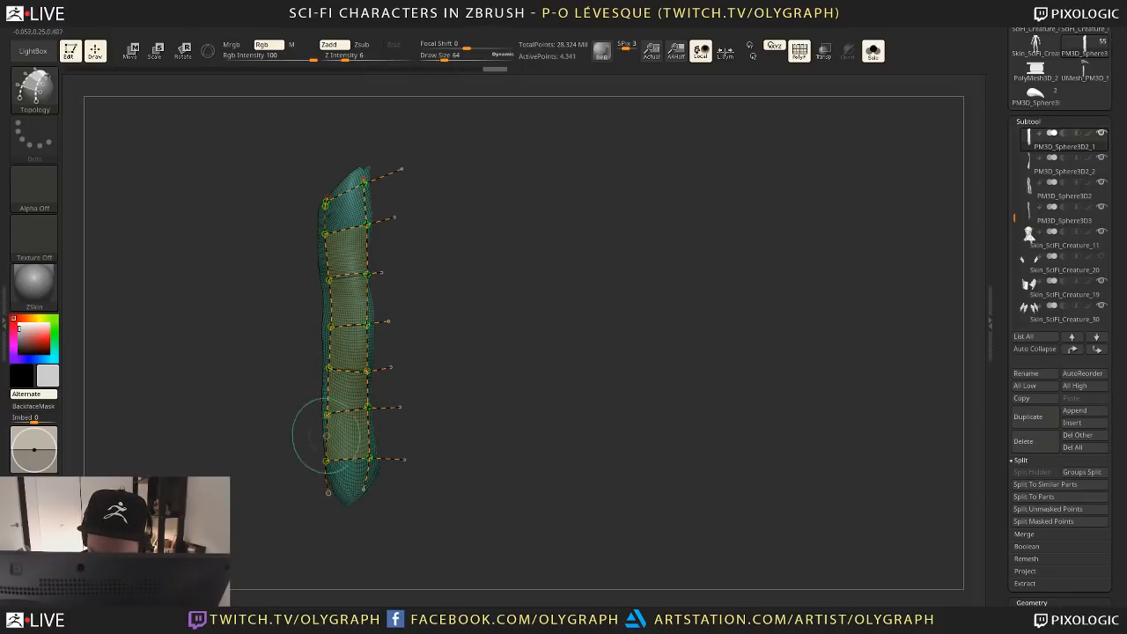
Generate the new mesh from the topology curves, isolate it from the old strip and delete the hidden geometry
left_click(349, 485)
key("ctrl+shift")
left_click(353, 483, "ctrl+shift")
left_click(353, 483, "ctrl+shift")
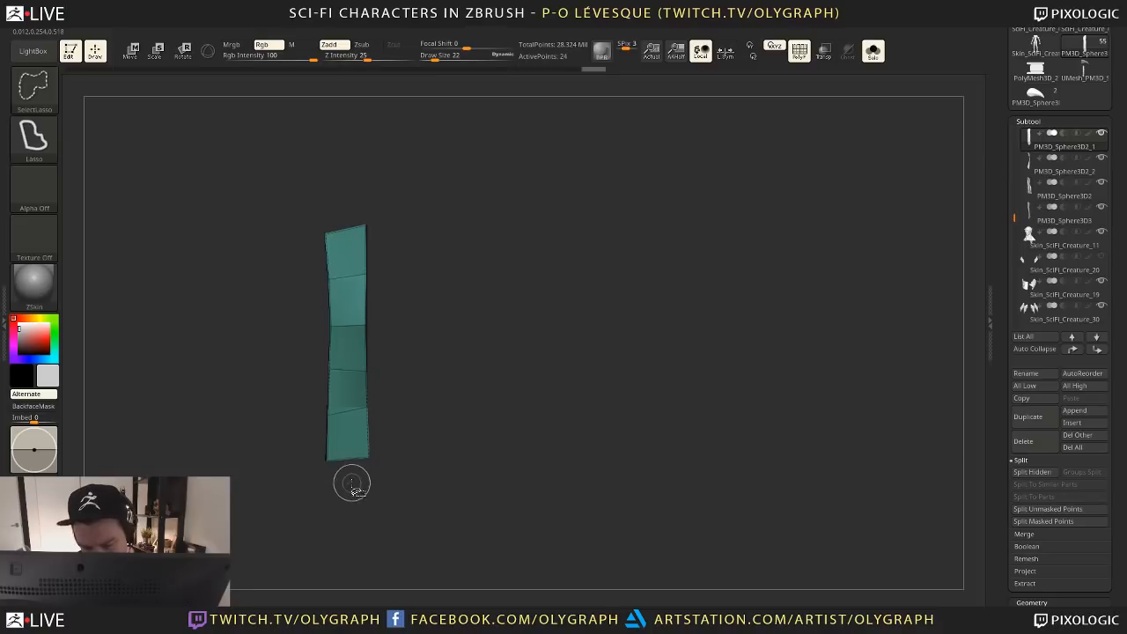
key("space")
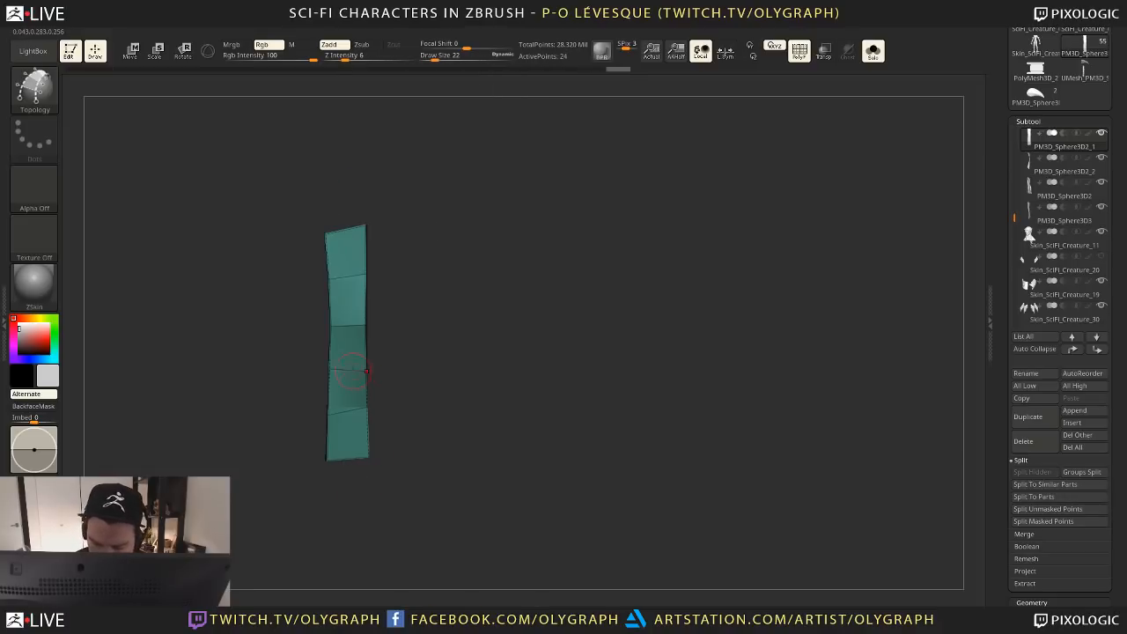
Insert a lengthwise edge loop down the centre of the new low-poly strip with the ZModeler brush
key("b")
key("z")
key("m")
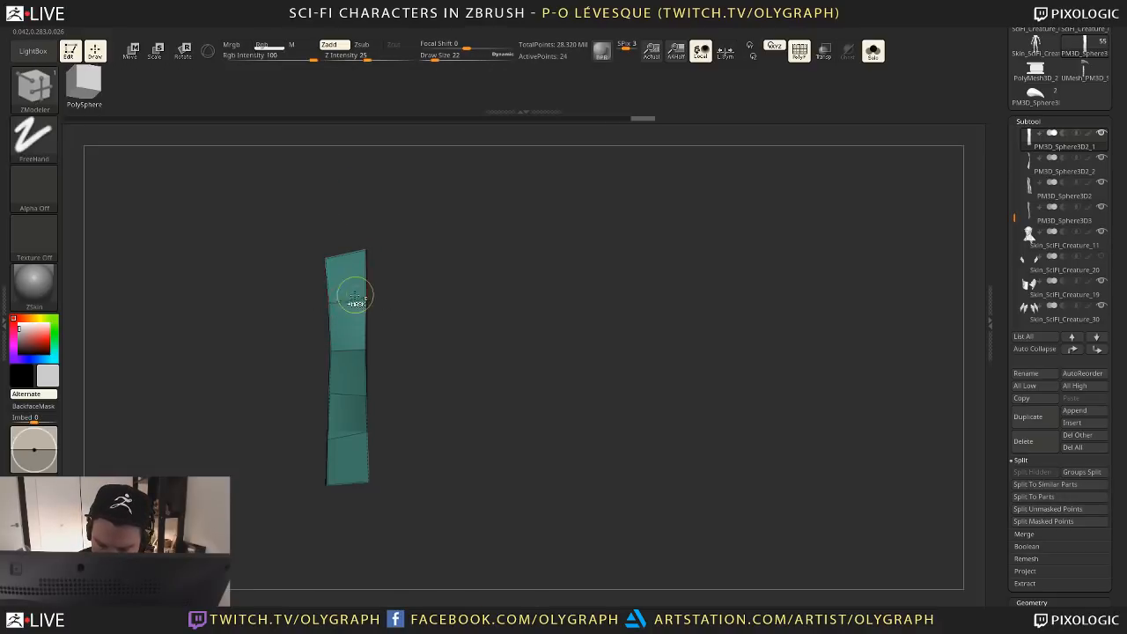
key("space")
left_click(343, 312)
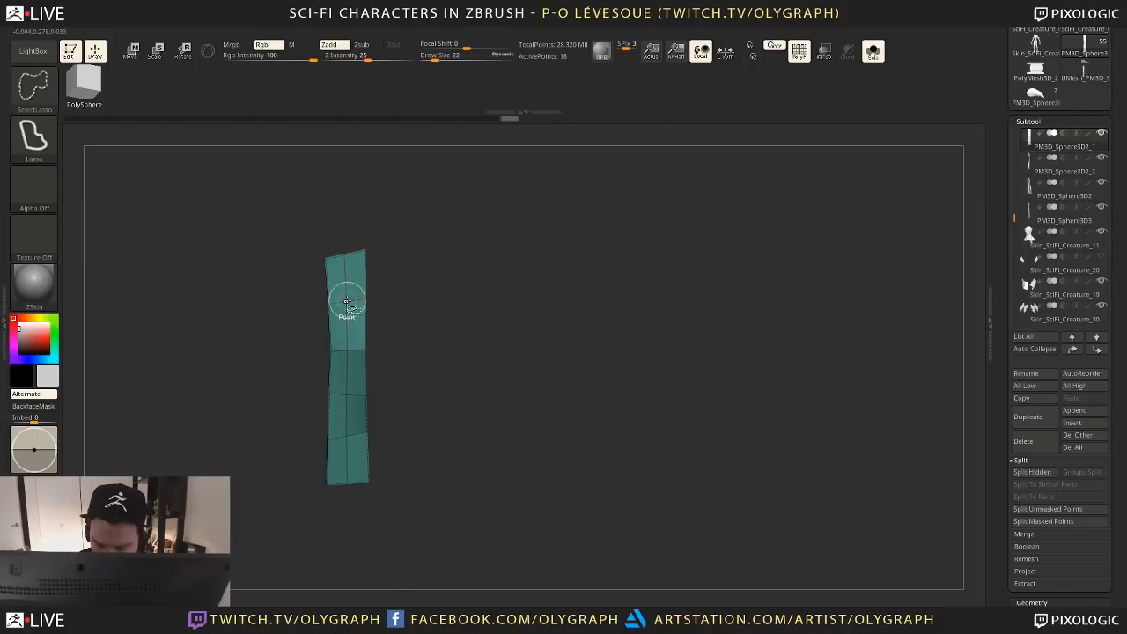
Give the low-poly middle strip thickness and turn on dynamic subdivision to smooth it
left_click(347, 302, "ctrl+shift")
key("1")
left_click(379, 339)
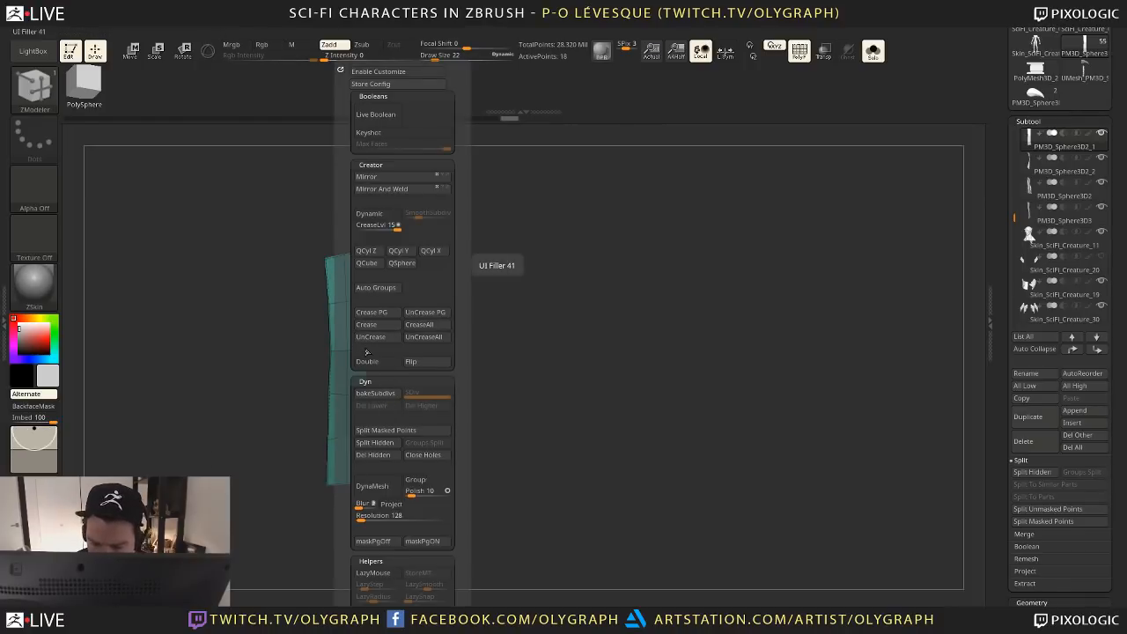
left_click(528, 262, "ctrl+shift")
left_click_drag(494, 319, 511, 330)
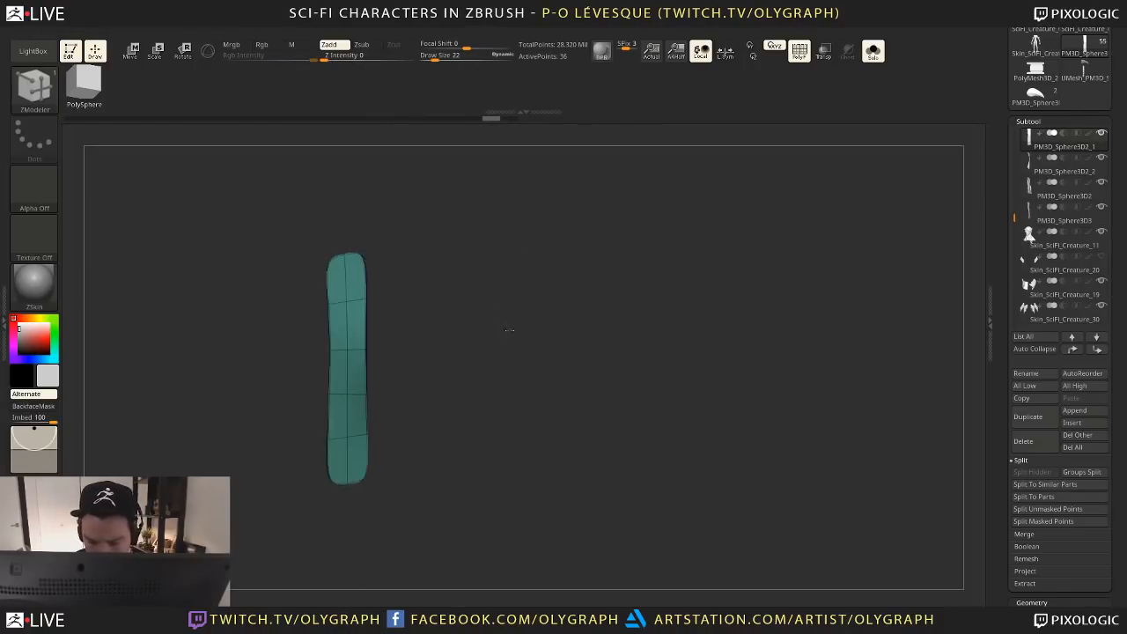
Clear all edge creases on the strip, keeping dynamic subdivision on
key("shift+d")
key("d")
key("b")
key("1")
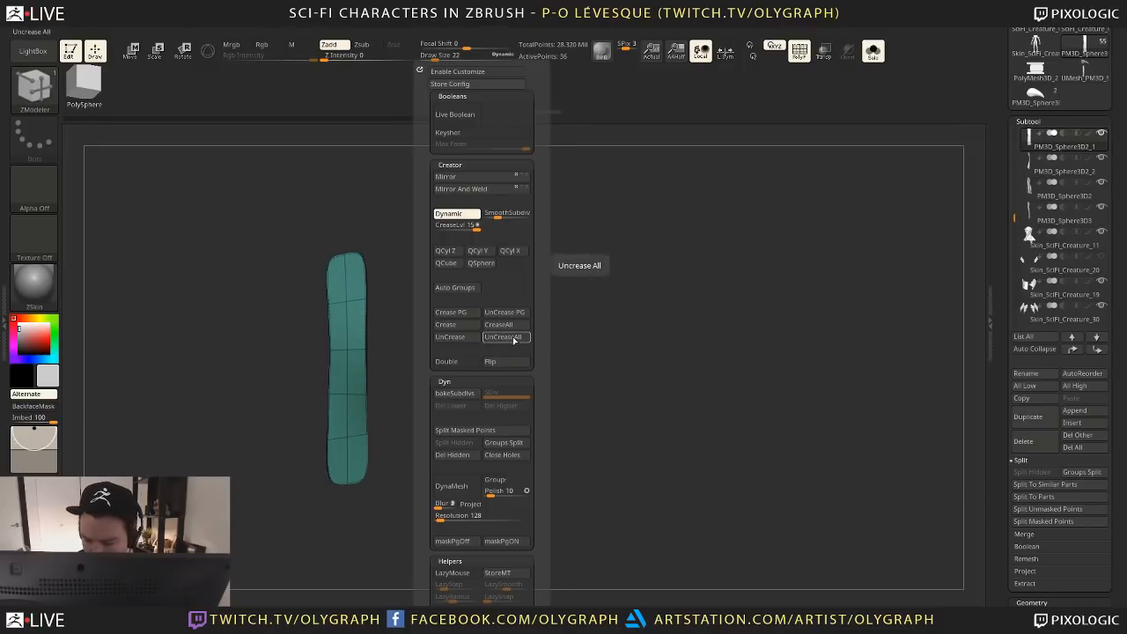
left_click(512, 341)
Show the rest of the creature around the strip and choose the Move brush with an enlarged draw size
left_click_drag(416, 440, 417, 407, "alt")
key("shift+s")
key("b")
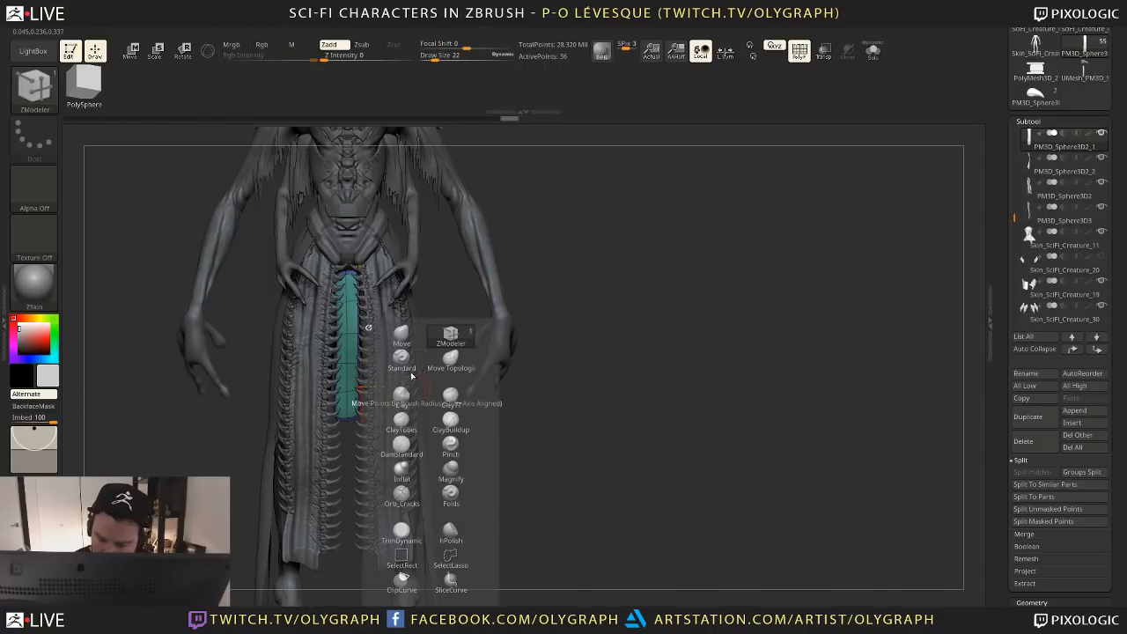
left_click(400, 335)
left_click_drag(342, 251, 345, 230)
key("s")
left_click_drag(358, 295, 380, 295)
key("w")
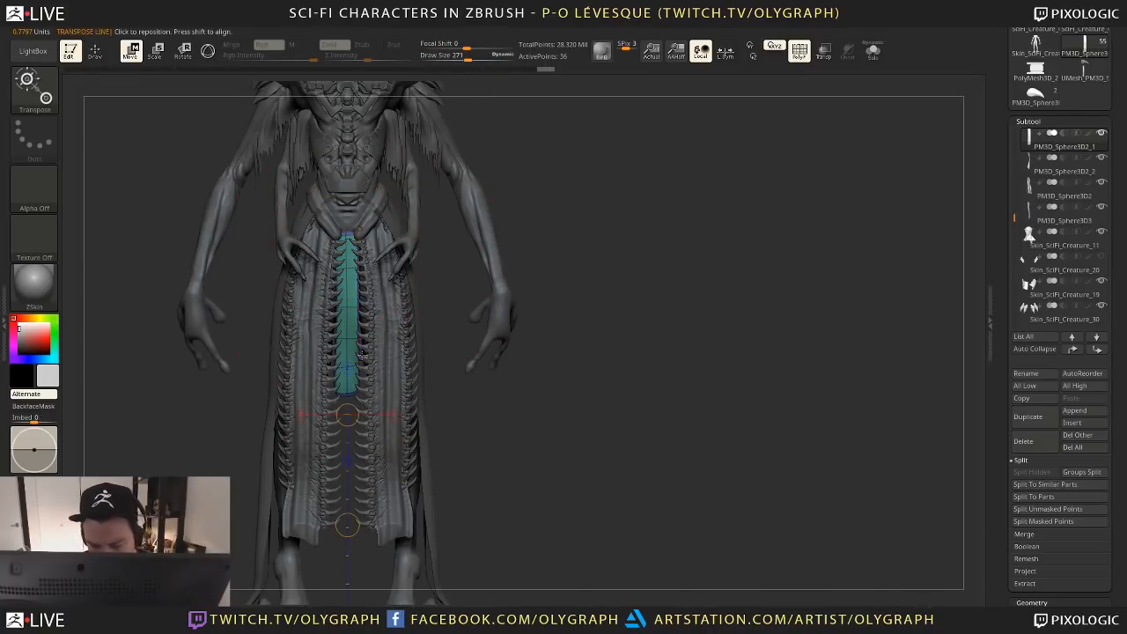
left_click_drag(346, 338, 403, 338)
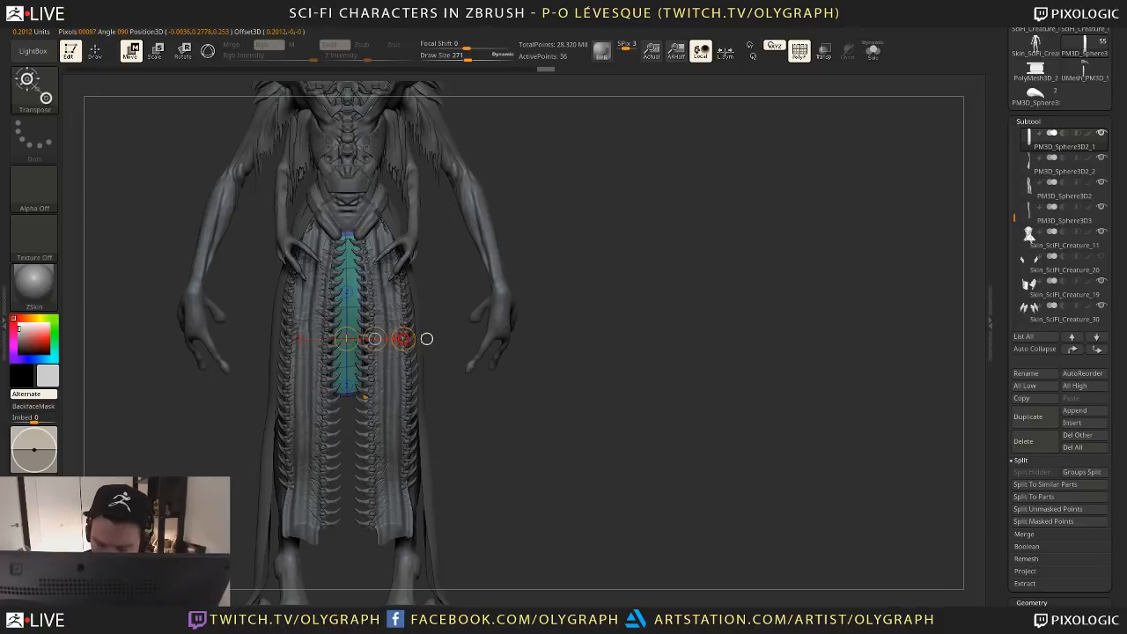
key("b")
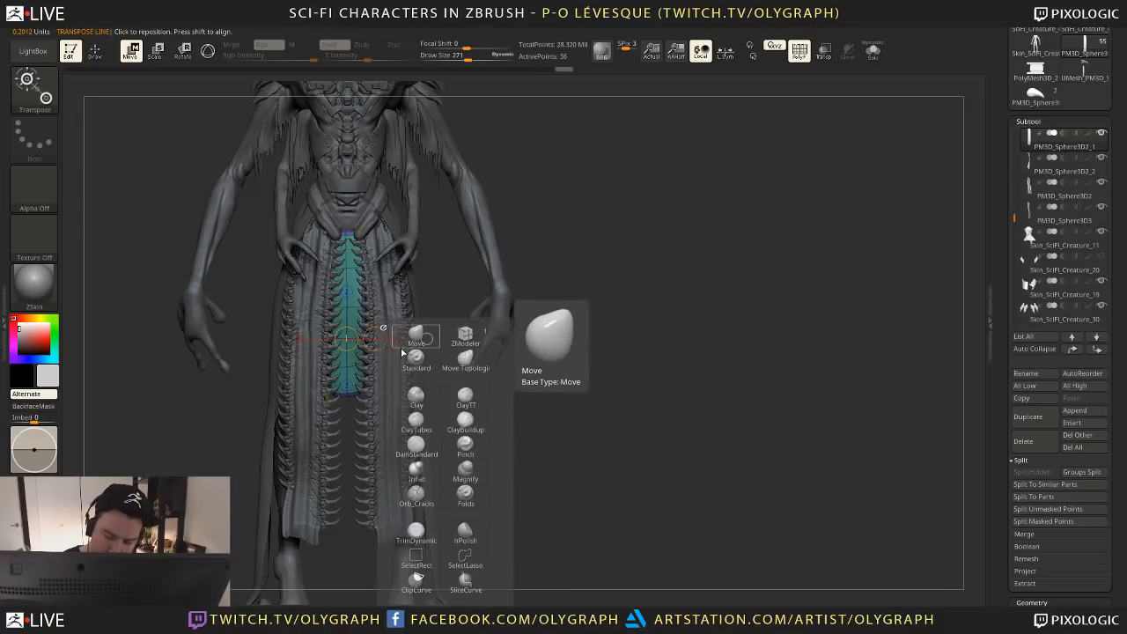
left_click(414, 336)
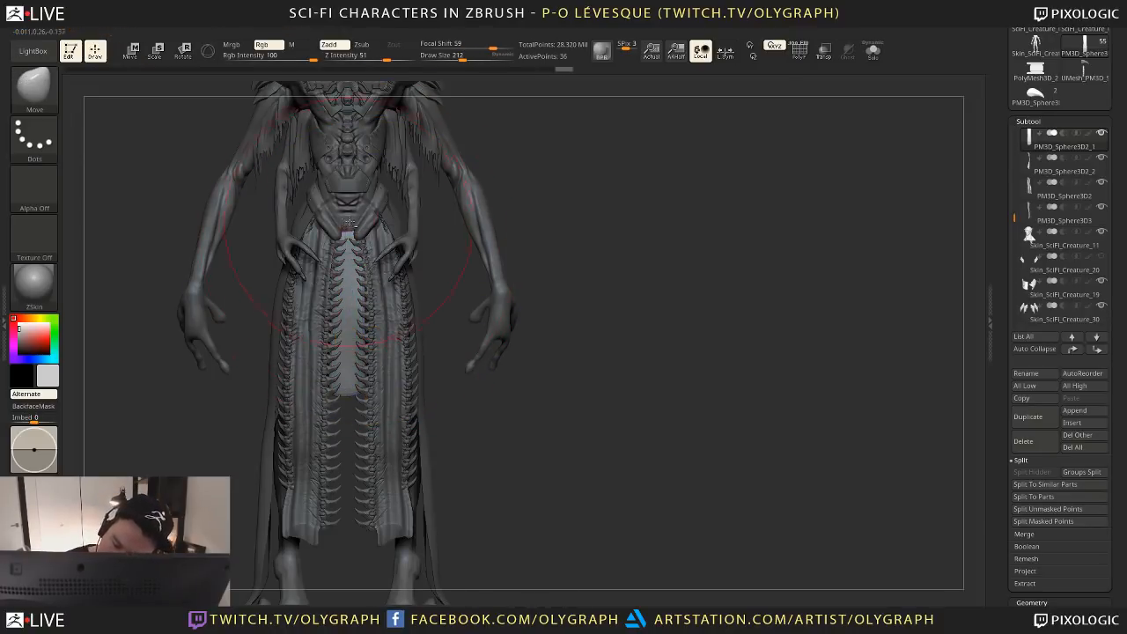
Push the strip's middle into line with the claw spine rows from an angled view, using the Move brush at draw size 353
right_click_drag(349, 222, 264, 227)
key("s")
left_click_drag(342, 361, 355, 362)
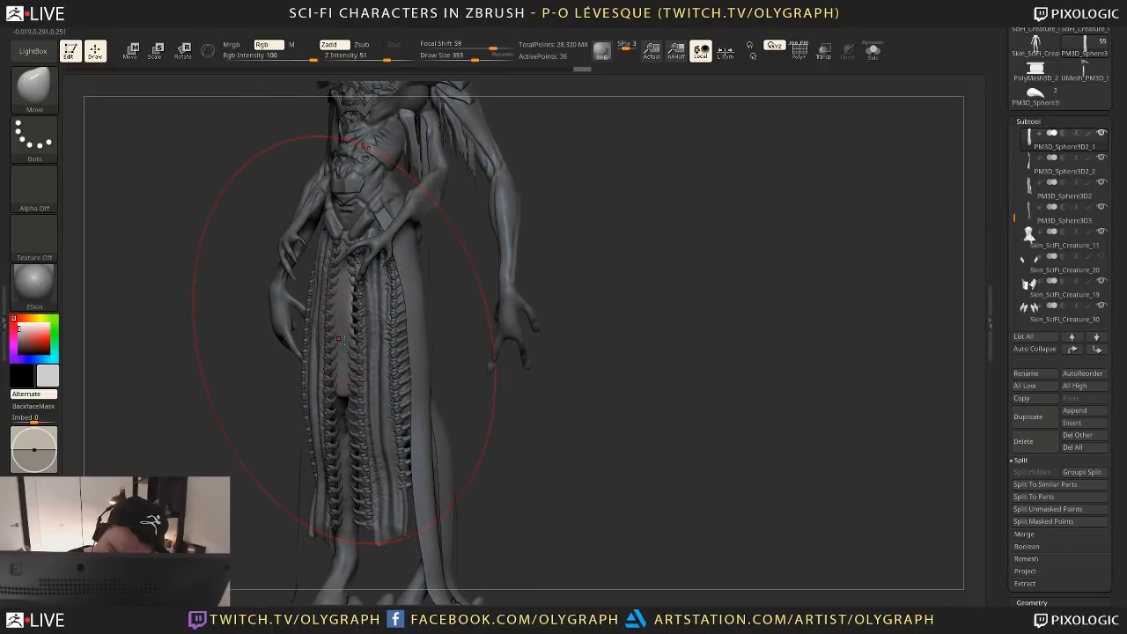
left_click(340, 340)
Lengthen the strip from the front by pulling its lower end down between the spine rows with the Move brush
right_click_drag(264, 416, 352, 407)
key("s")
left_click_drag(360, 322, 342, 310)
key("s")
left_click(355, 309)
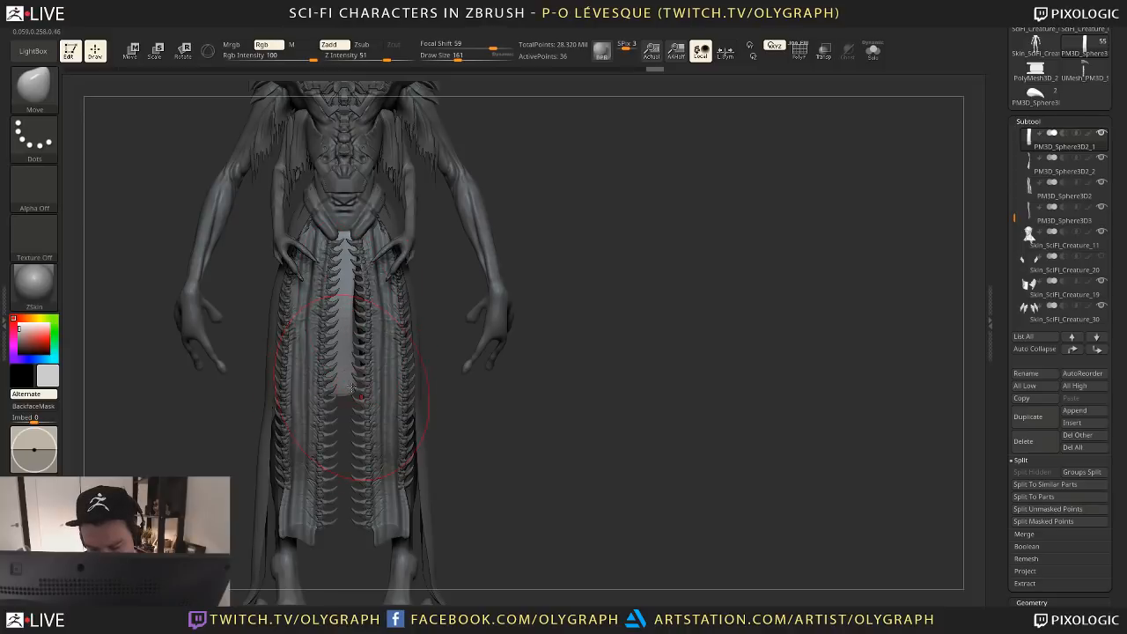
left_click_drag(351, 388, 332, 471)
Adjust the strip's upper end under the belt with a smaller Move brush and keep the strip as the active subtool
key("s")
key("s")
left_click(344, 281)
left_click(348, 232)
left_click(354, 230, "alt")
key("s")
left_click_drag(355, 235, 350, 235)
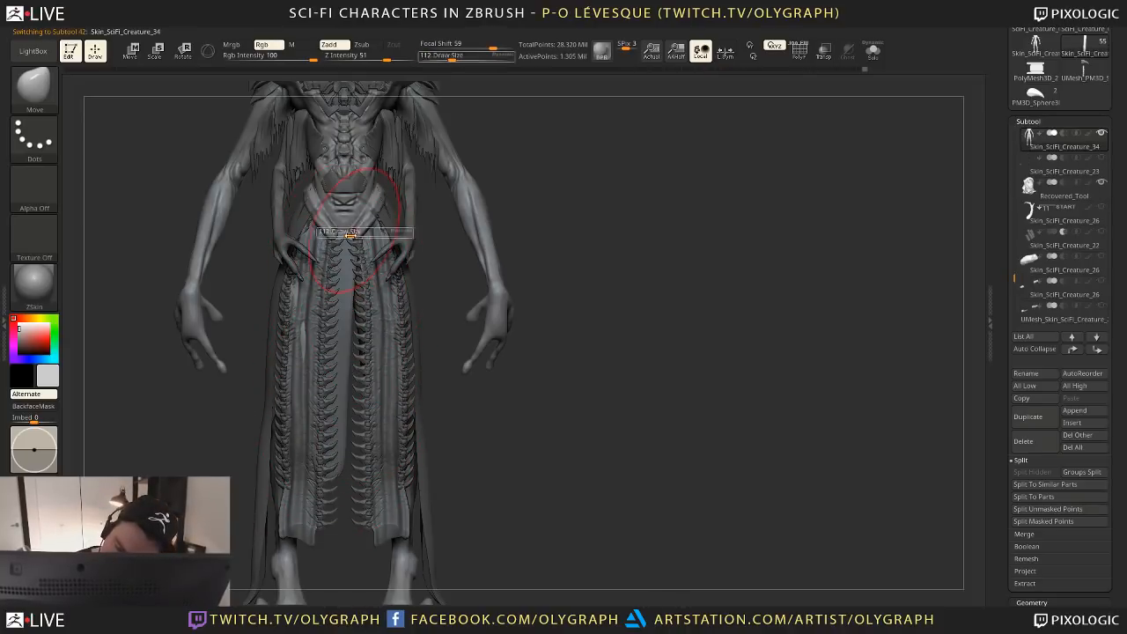
left_click(342, 356, "alt")
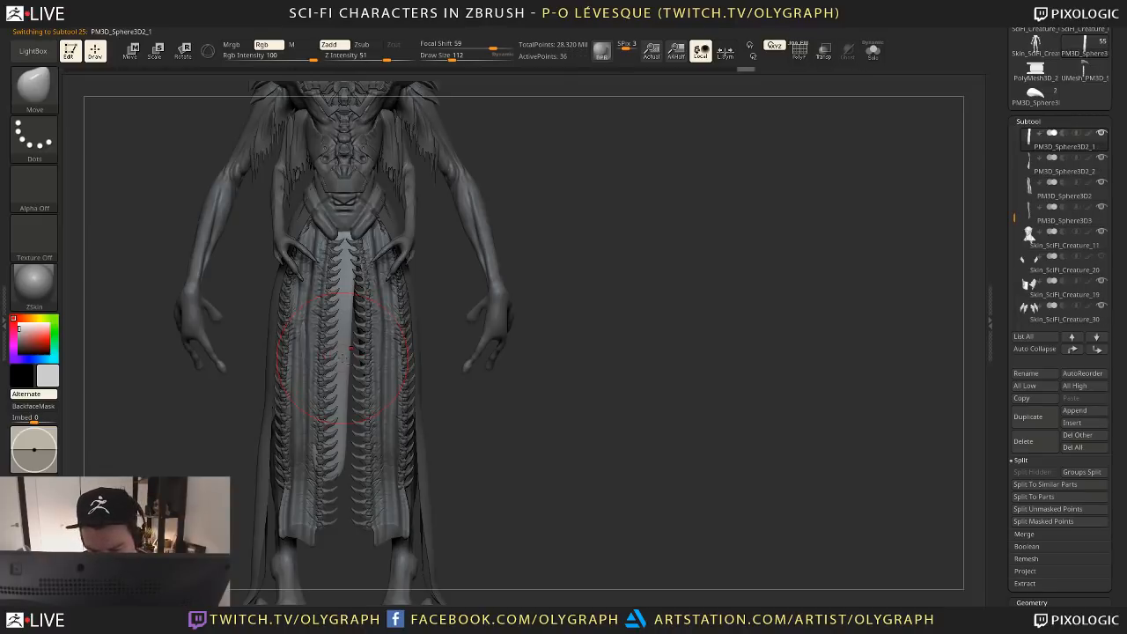
Subdivide the strip three times and switch to the Pinch brush
key("ctrl+d")
key("ctrl+d")
key("ctrl+d")
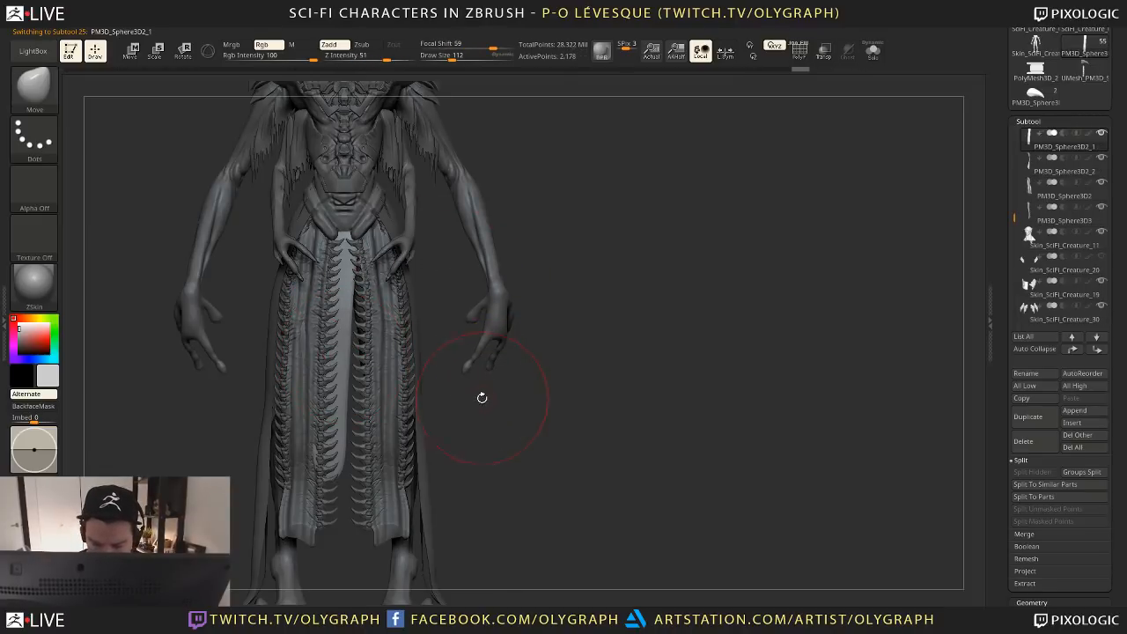
key("b")
key("p")
key("n")
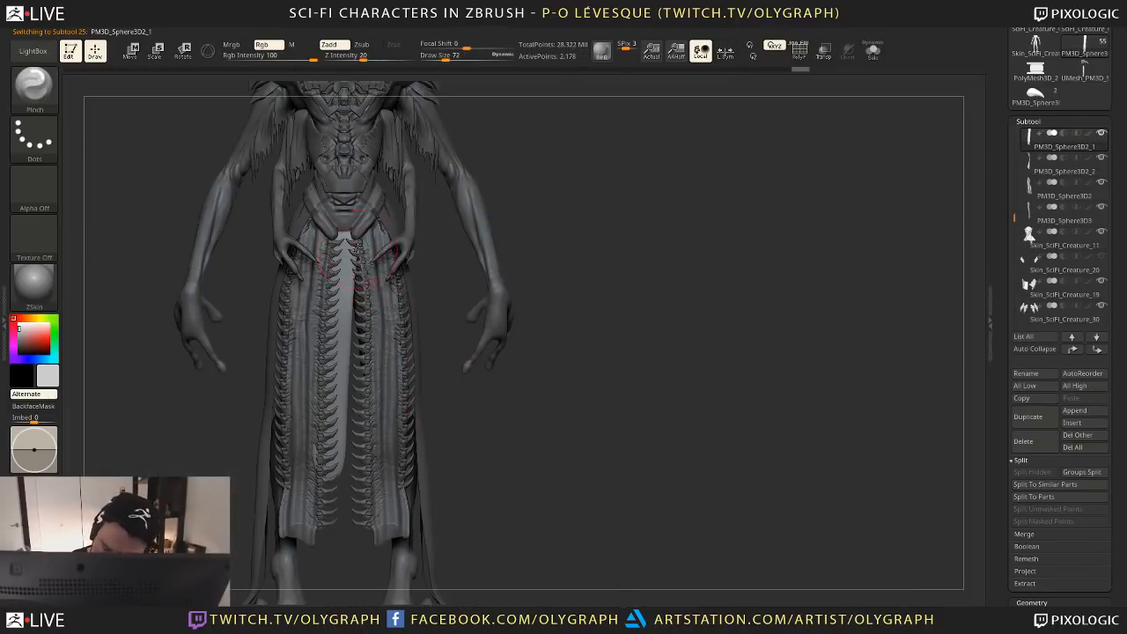
key("1")
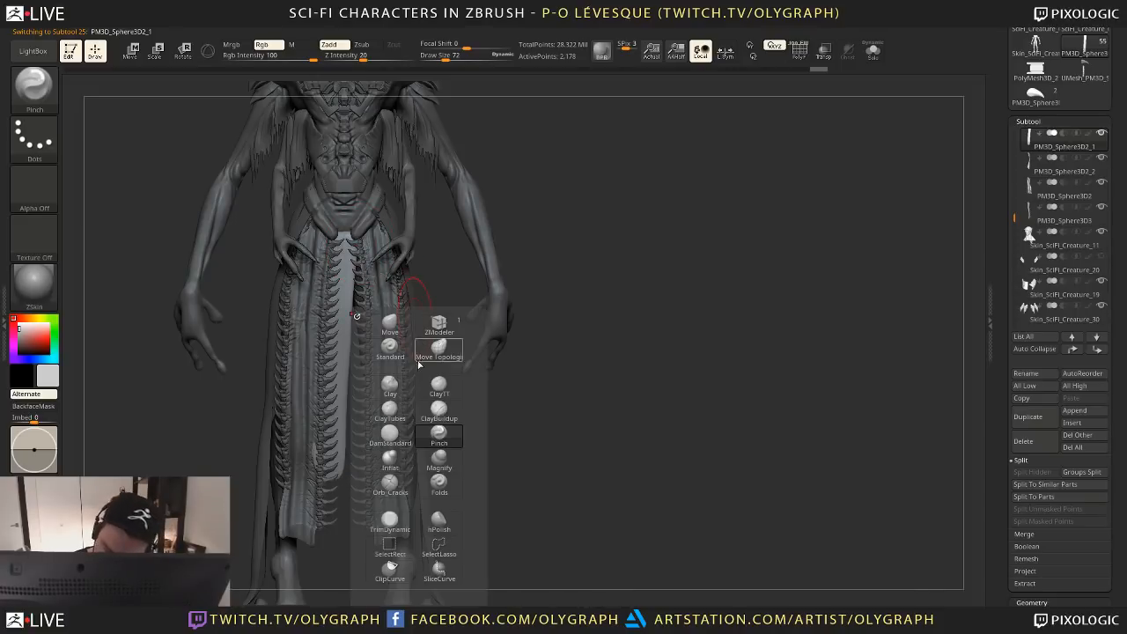
Choose the LeatherStamp brush and subdivide the strip two more times for surface detail
key("b")
left_click(350, 506)
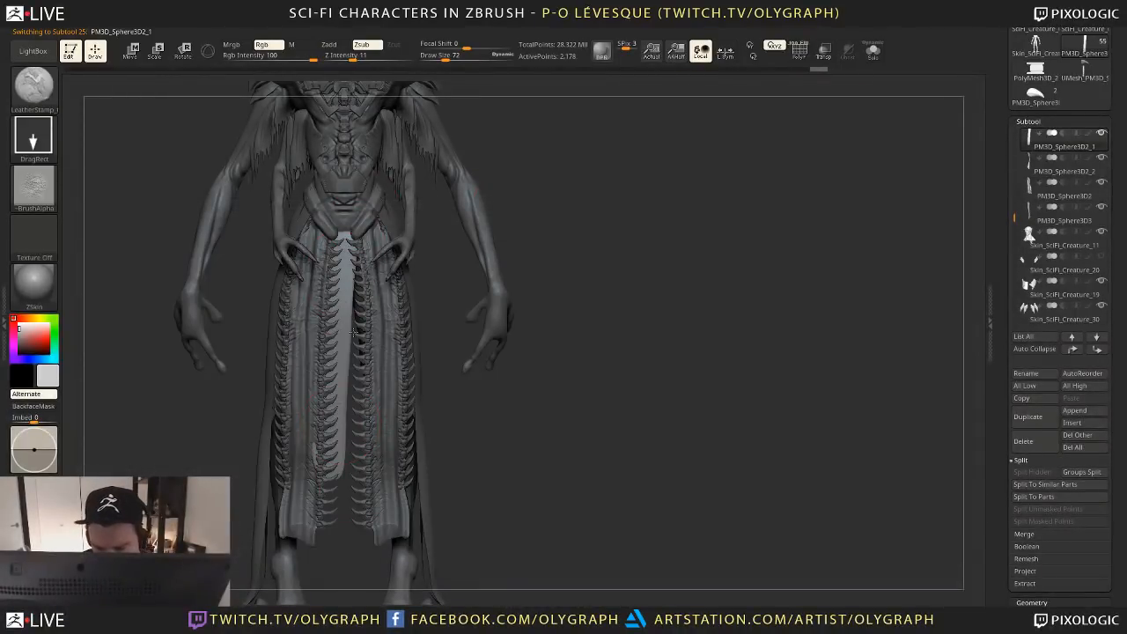
key("ctrl+d")
key("ctrl+d")
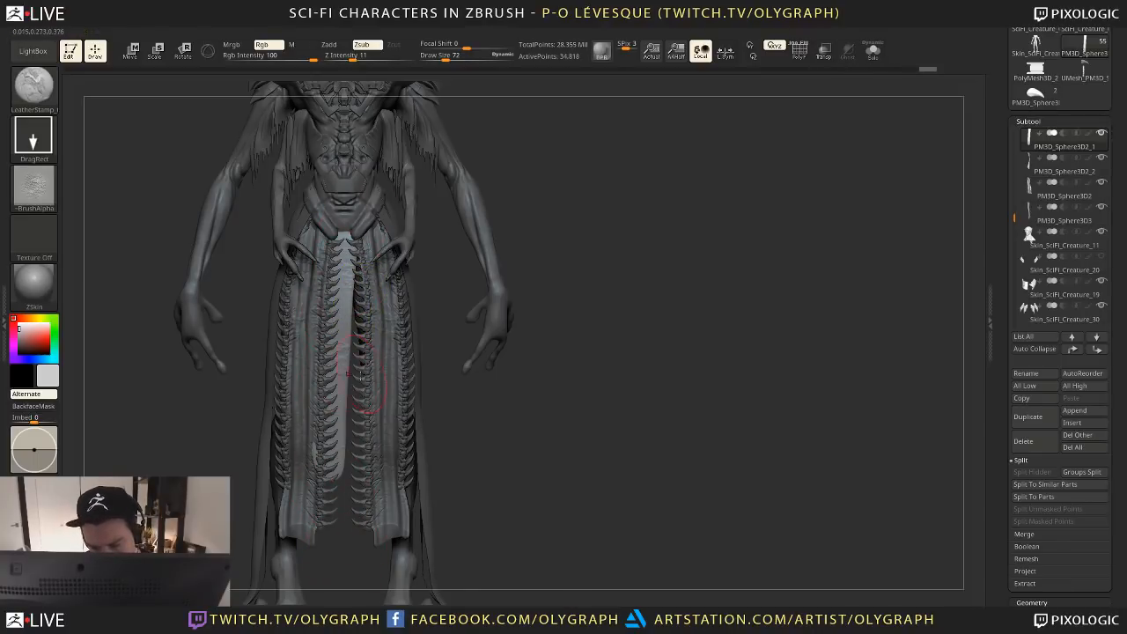
Reshape the strip's lower half slightly between the spine rows with the Move brush
key("1")
left_click(351, 338)
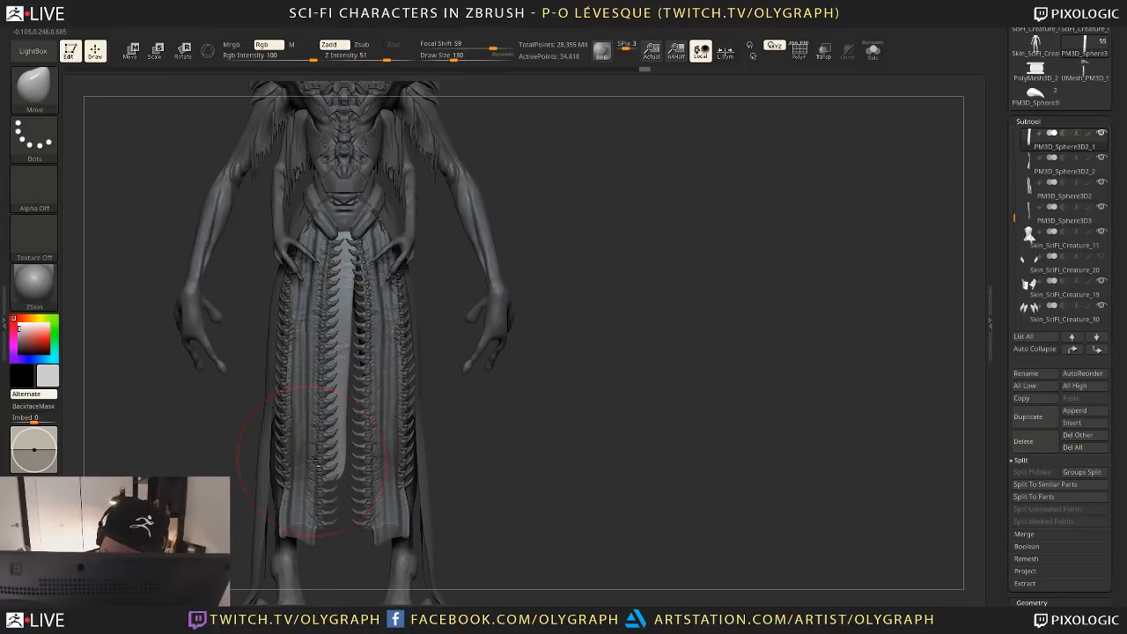
left_click_drag(347, 375, 344, 403)
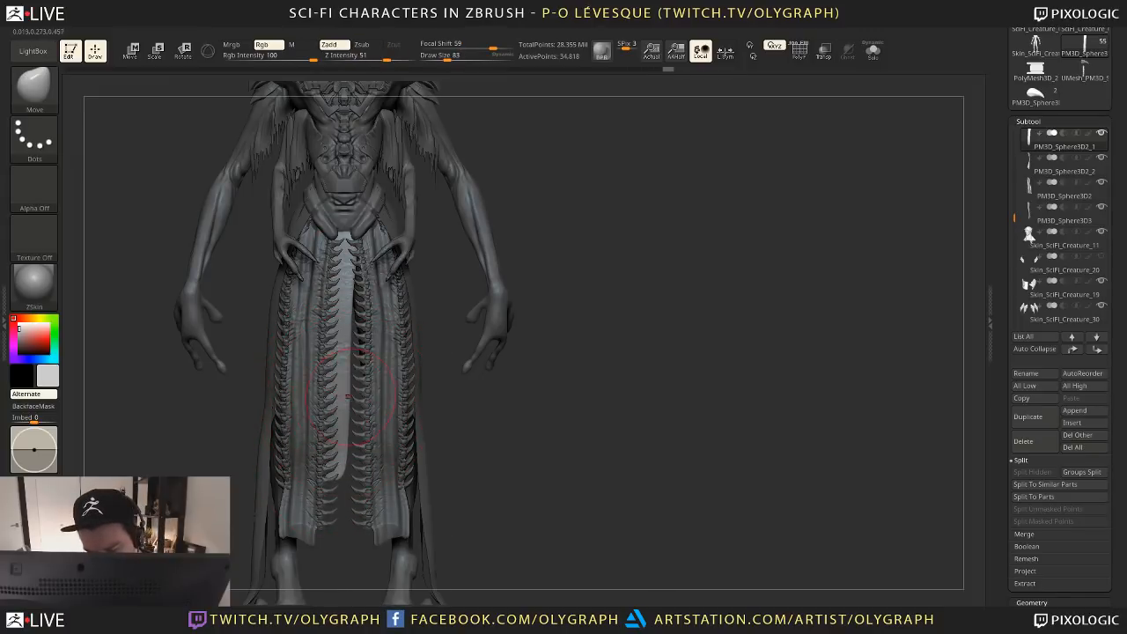
Isolate the strip and tighten its edges with the Pinch brush at draw size 36
left_click(348, 397, "ctrl+shift")
key("b")
key("p")
key("i")
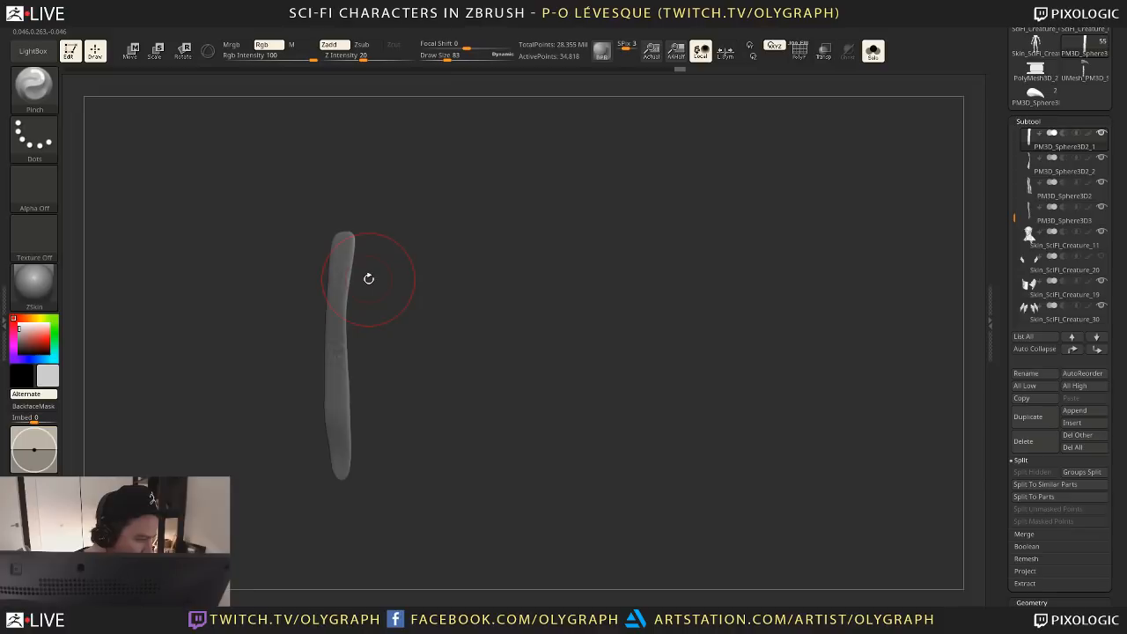
left_click_drag(392, 297, 391, 259)
key("s")
left_click_drag(359, 215, 349, 215)
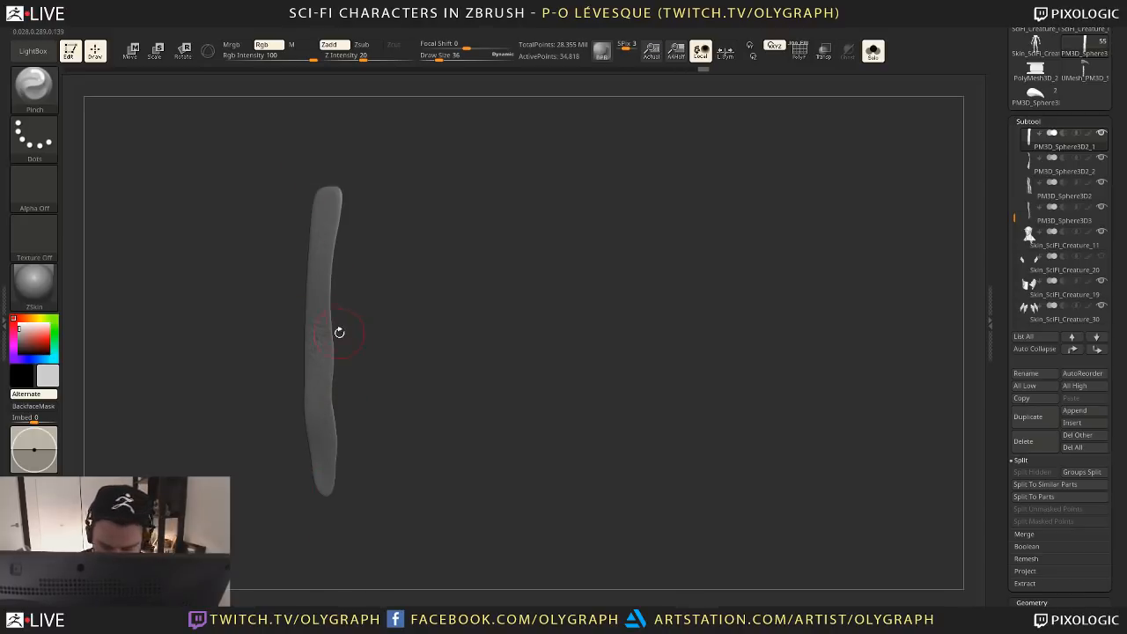
left_click_drag(351, 167, 464, 214)
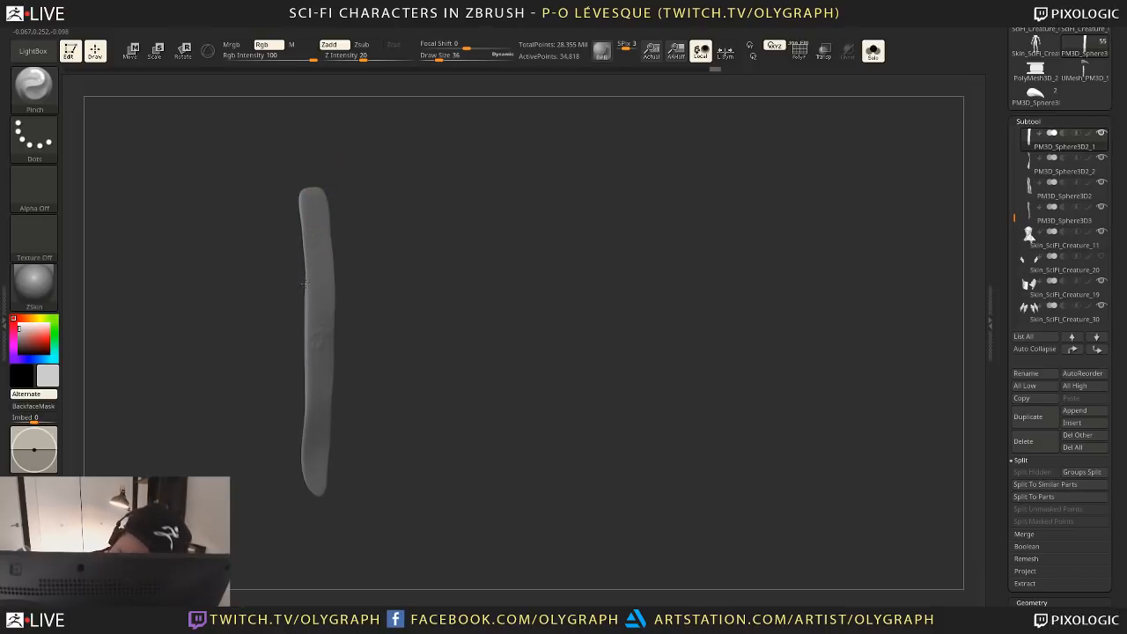
Bring the whole creature back and adjust the strip's middle between the spine rows with the Move brush
key("shift+s")
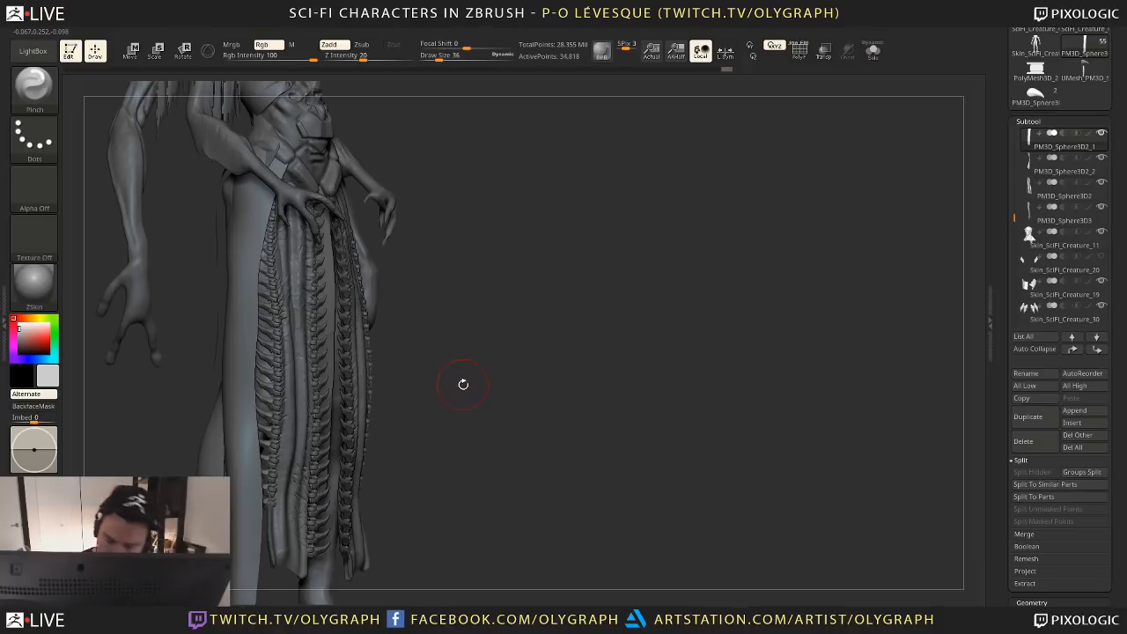
mouse_move(500, 391)
left_mouse_down()
mouse_move(466, 396)
mouse_move(481, 416)
left_mouse_up()
key("space")
left_click(453, 335)
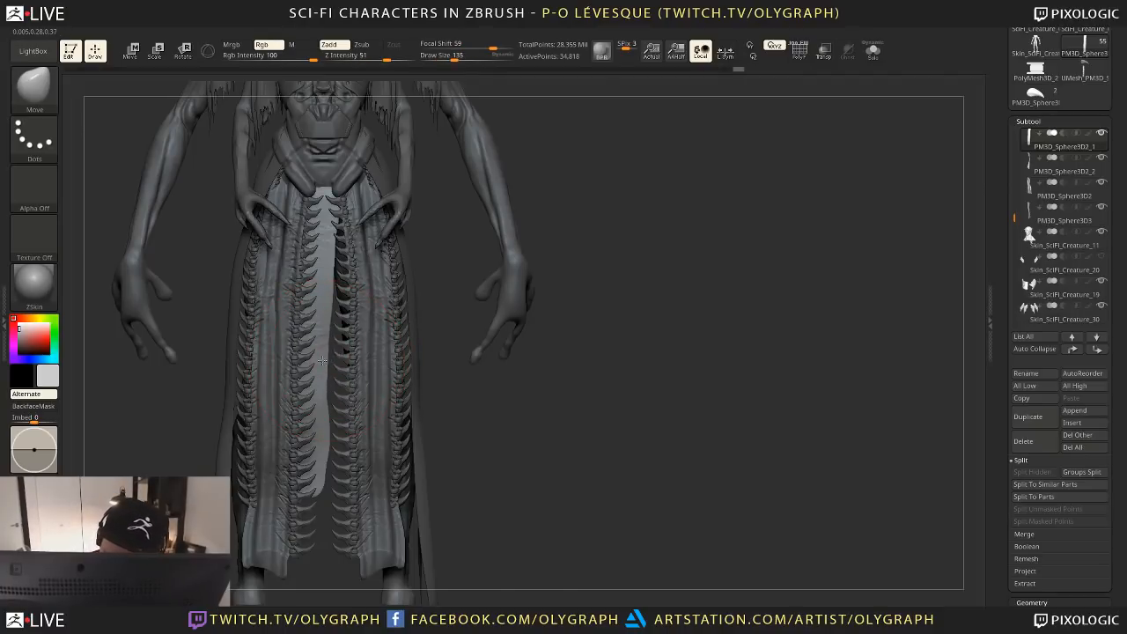
key("s")
left_click_drag(323, 358, 327, 358)
Narrow the strip's upper end where it meets the belt, reducing the Move brush to draw size 91
key("s")
left_click_drag(325, 244, 327, 244)
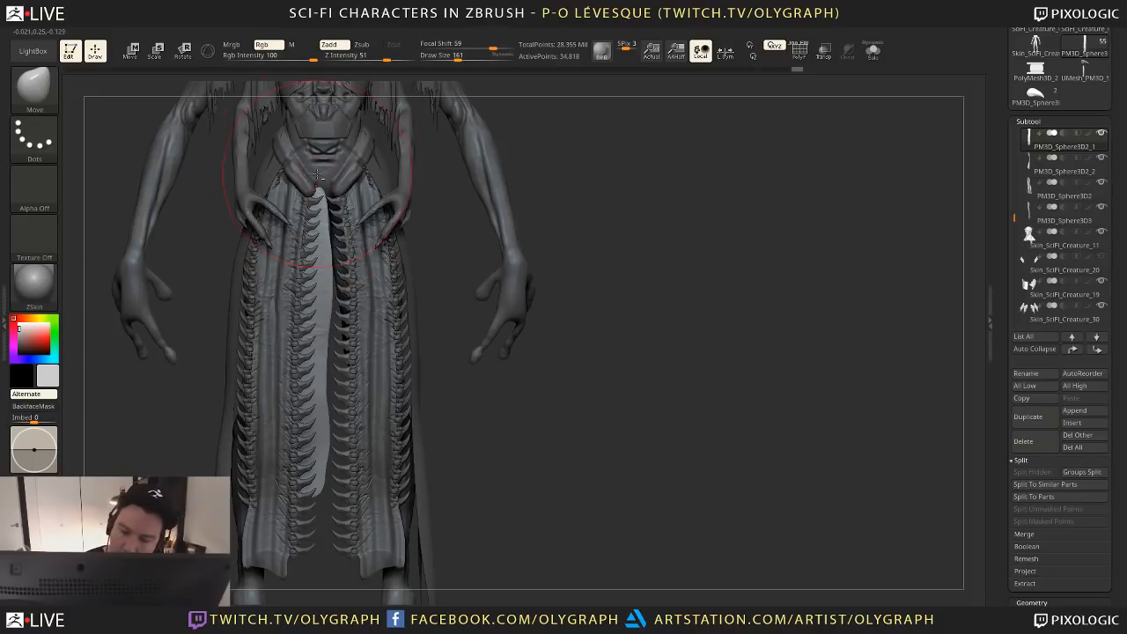
key("s")
mouse_move(317, 176)
left_mouse_down()
mouse_move(304, 175)
mouse_move(318, 173)
left_mouse_up()
key("s")
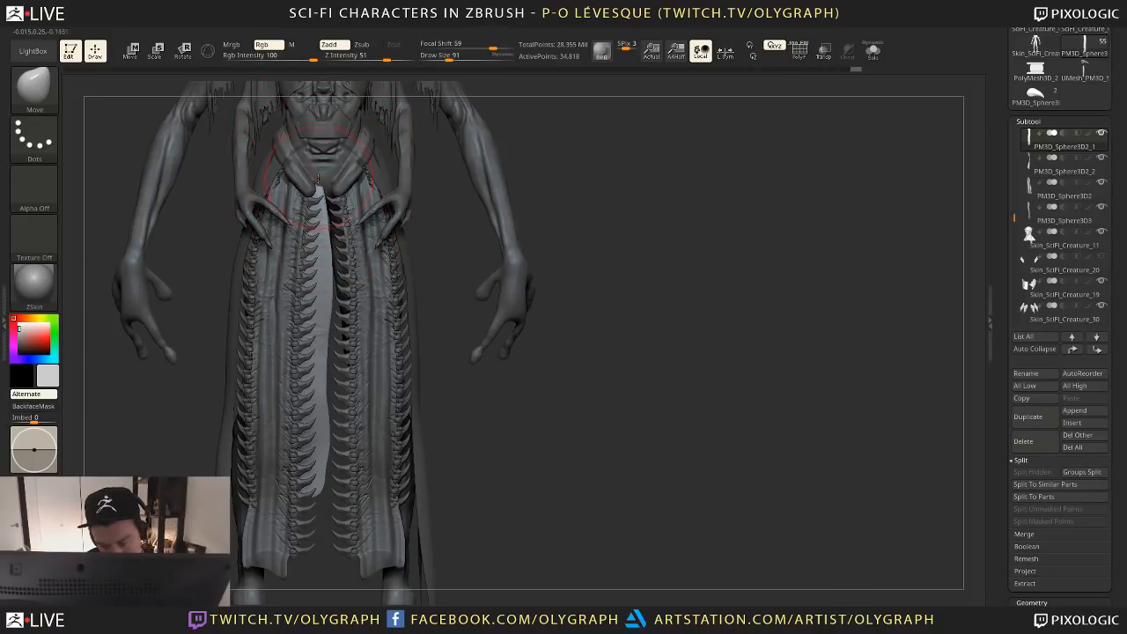
Duplicate the finished strip as a new subtool and lay a rotation line along the copy's length
mouse_move(473, 435)
right_mouse_down("ctrl")
mouse_move(424, 418)
mouse_move(472, 477)
mouse_move(391, 360)
right_mouse_up("ctrl")
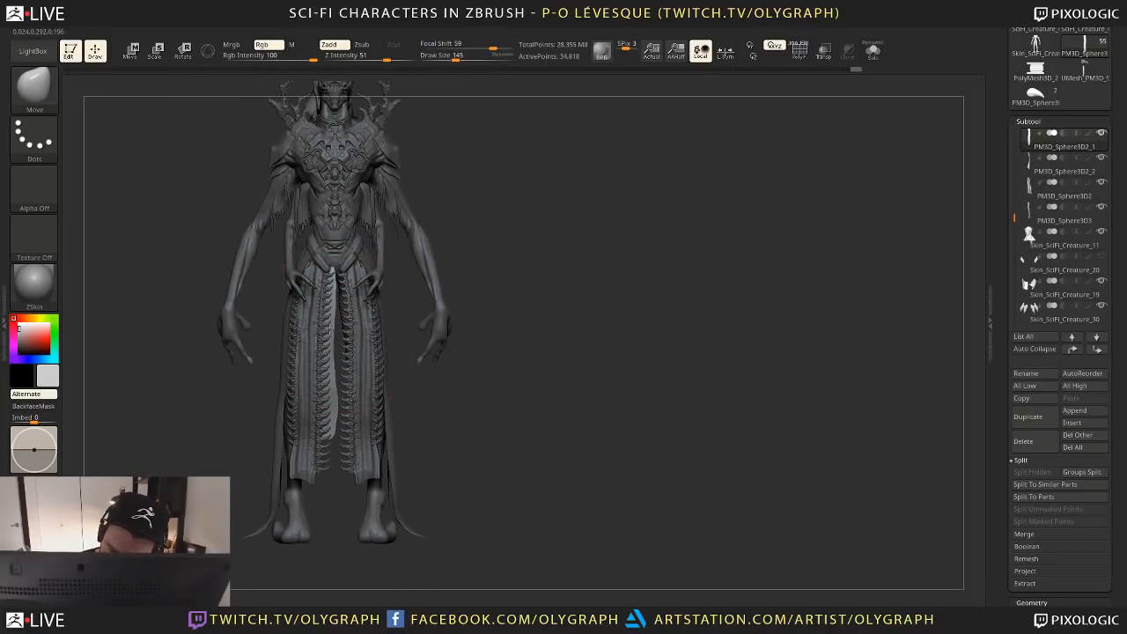
key("w")
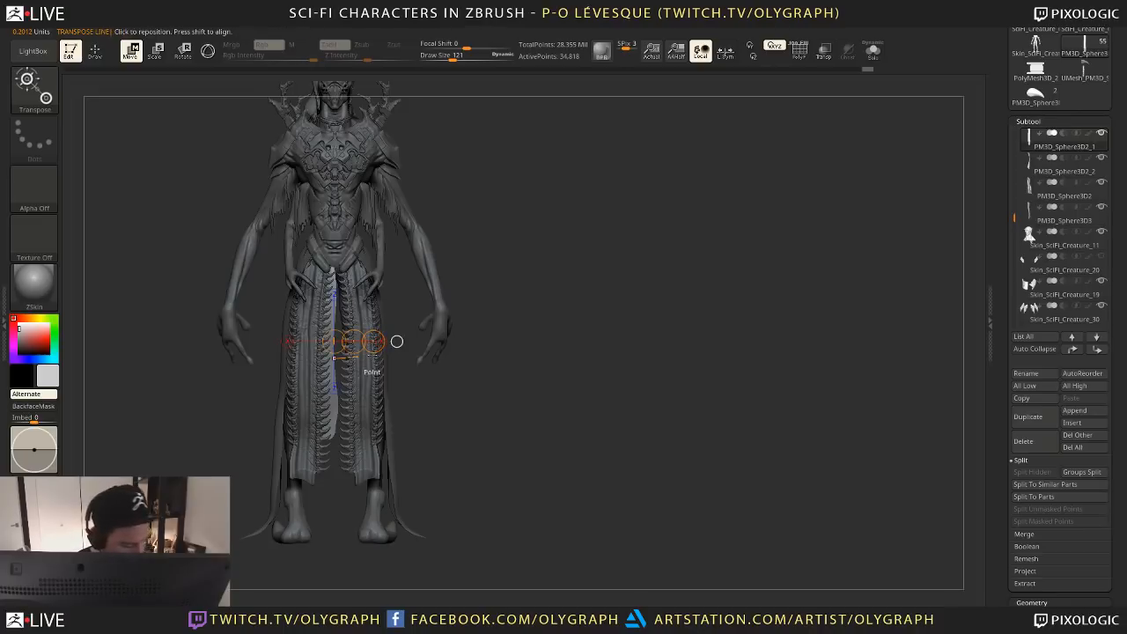
left_click(353, 341, "ctrl")
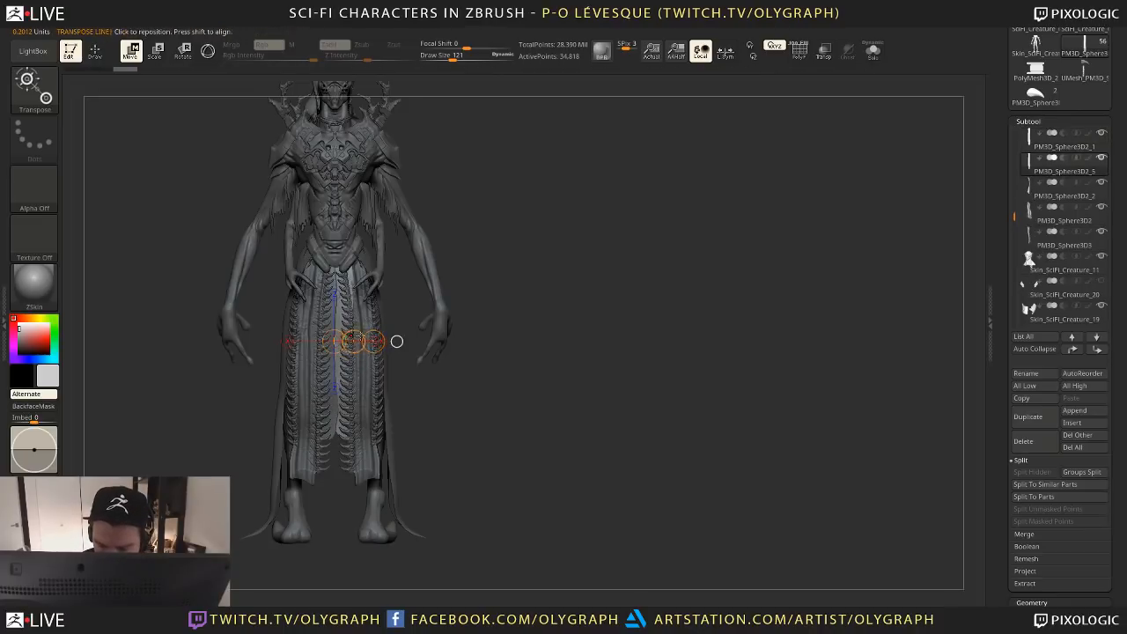
key("r")
left_click_drag(344, 266, 346, 461)
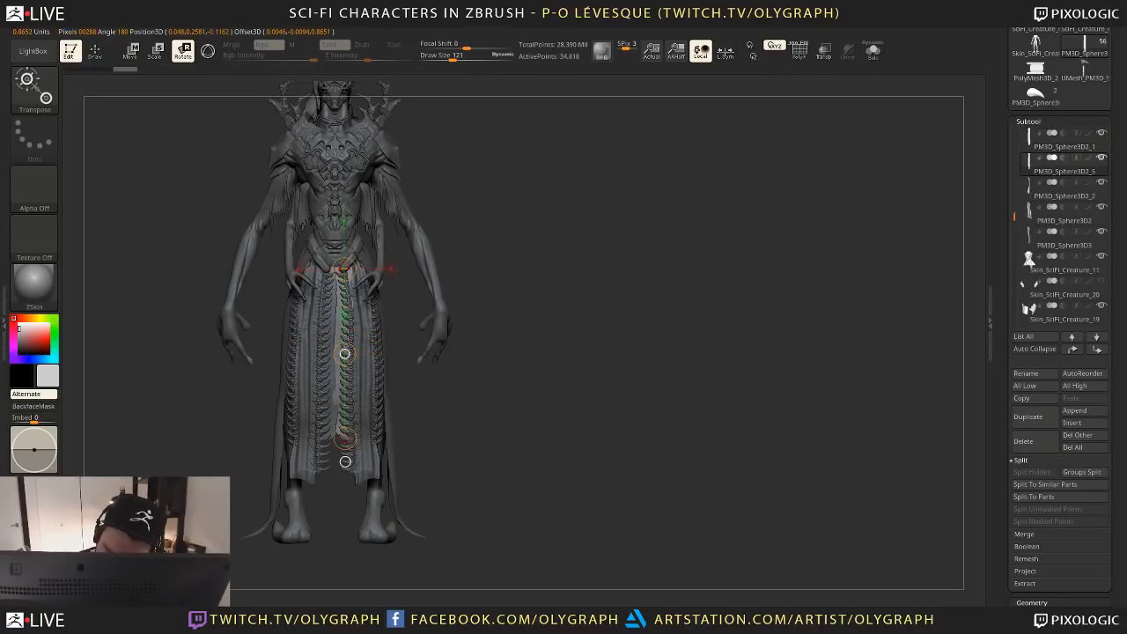
Move the duplicate strip sideways and forward so it sits over the neighbouring claw spine row
key("w")
left_click_drag(352, 337, 441, 345)
left_click_drag(418, 399, 451, 397)
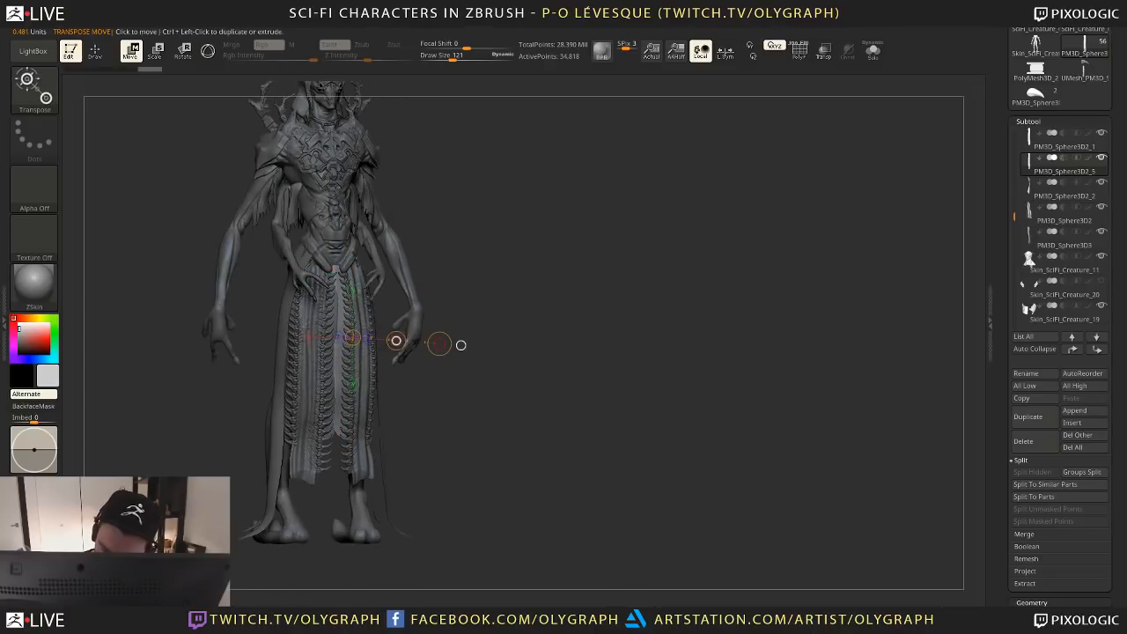
left_click_drag(396, 340, 411, 368)
left_click_drag(421, 392, 408, 392)
left_click_drag(454, 343, 428, 340)
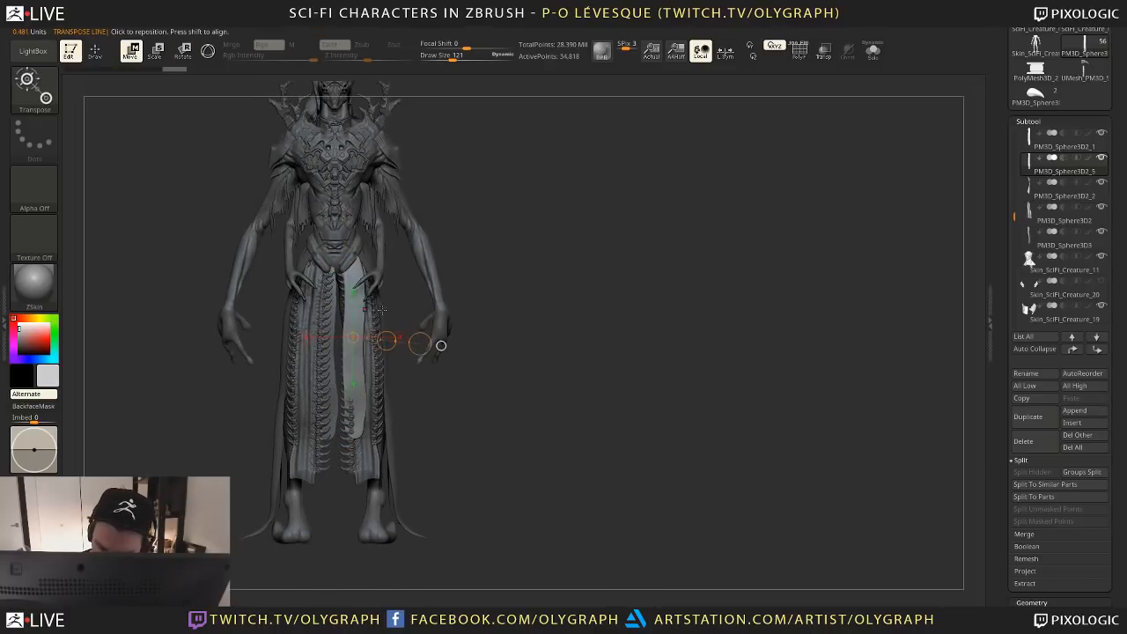
Shorten the duplicate strip by pulling its lower end up with a large Move brush
key("b")
key("m")
key("v")
mouse_move(356, 282)
left_mouse_down()
mouse_move(340, 278)
mouse_move(351, 283)
left_mouse_up()
key("s")
key("s")
left_click_drag(356, 356, 375, 356)
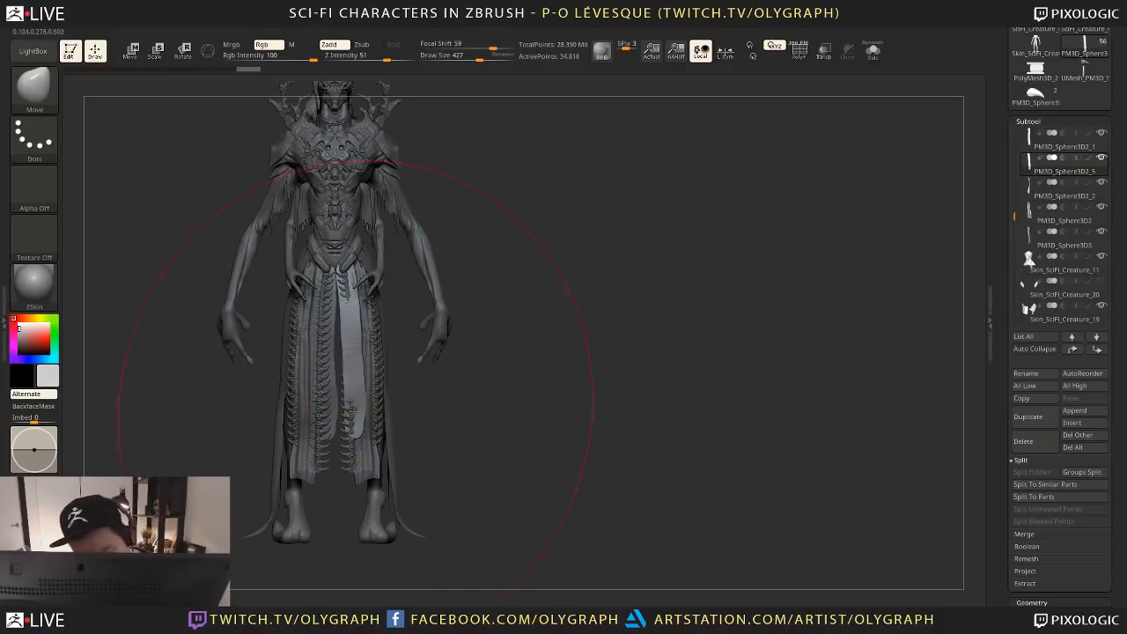
mouse_move(357, 428)
left_mouse_down()
mouse_move(352, 338)
mouse_move(356, 388)
mouse_move(354, 355)
left_mouse_up()
key("s")
key("s")
Shorten the duplicate strip further and fit its upper end under the belt, reducing the Move brush to draw size 59
left_click_drag(355, 352, 348, 346)
left_click_drag(345, 268, 350, 268)
key("s")
mouse_move(351, 264)
left_mouse_down()
mouse_move(330, 282)
mouse_move(338, 269)
left_mouse_up()
key("s")
key("s")
key("s")
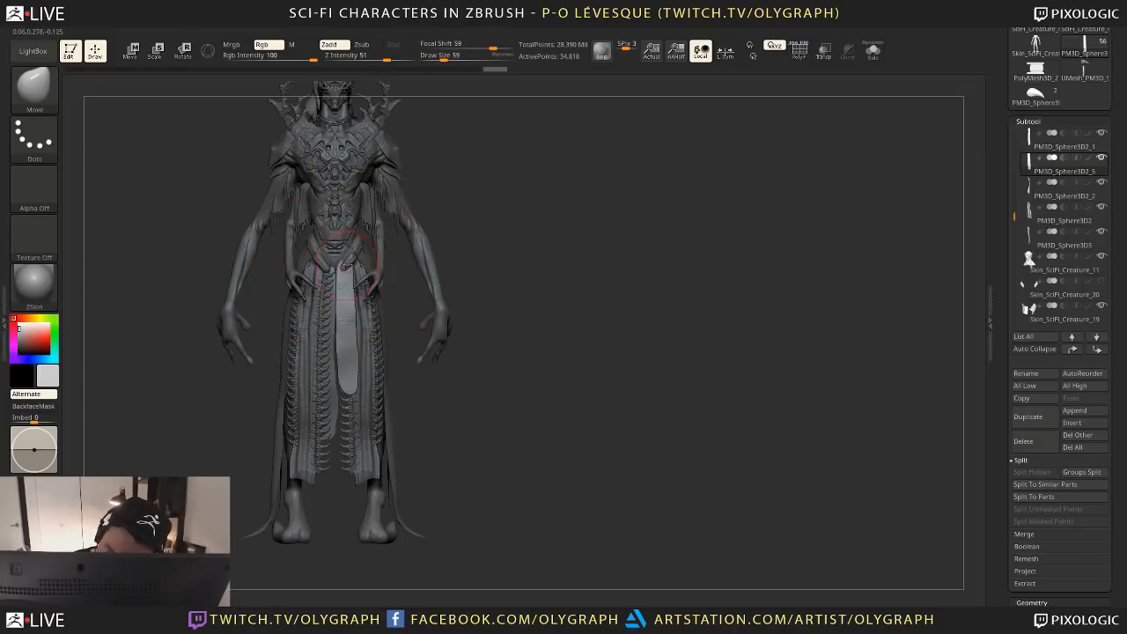
key("s")
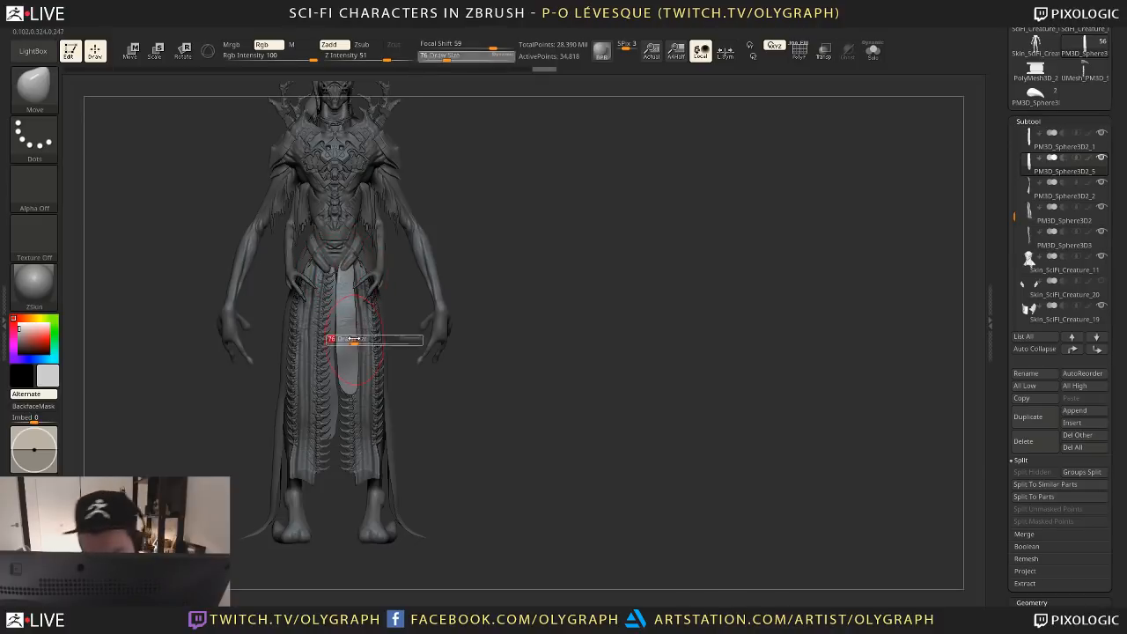
left_click_drag(343, 343, 356, 330)
Isolate the duplicate strip and sculpt lengthwise cloth folds along it with the Folds brush at draw size 12
key("shift+s")
left_click_drag(502, 272, 468, 401, "alt")
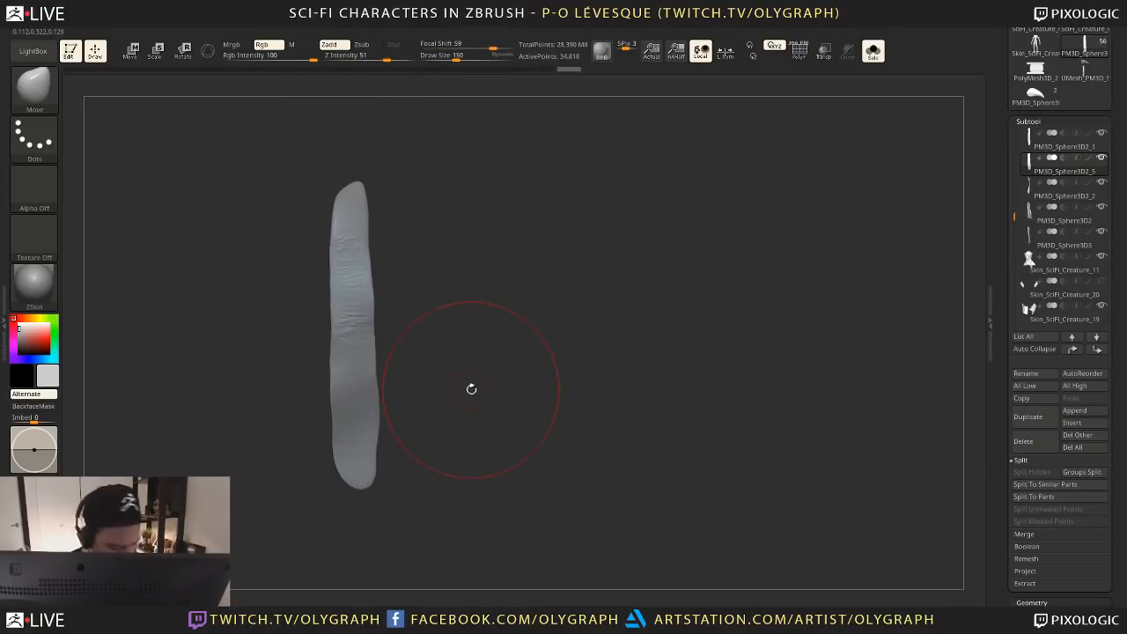
key("b")
left_click(440, 335)
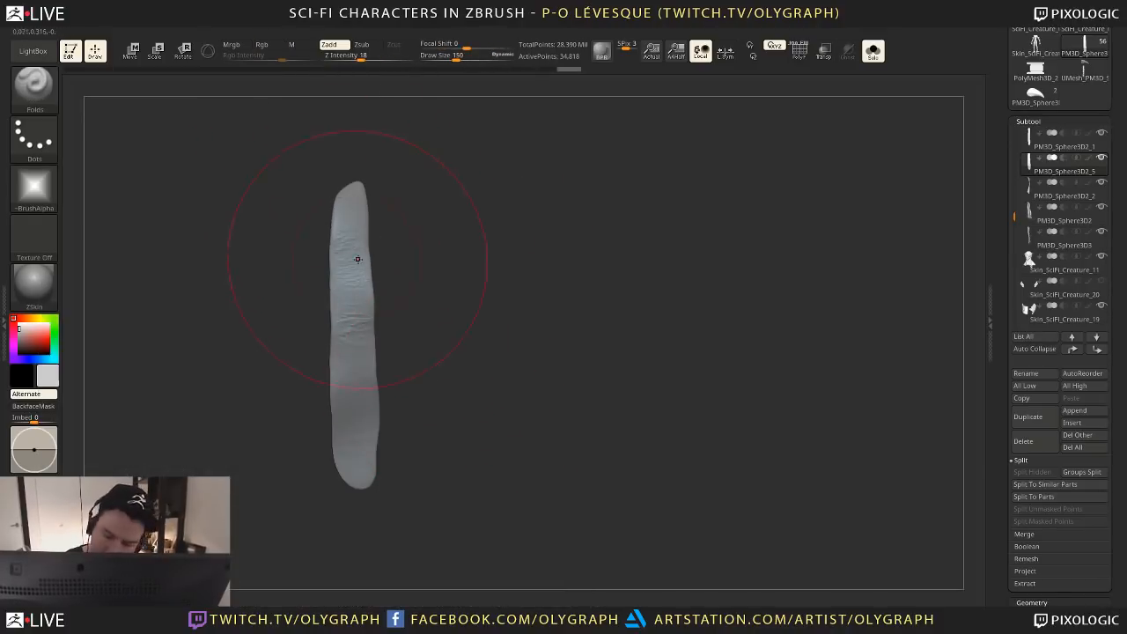
key("s")
left_click_drag(358, 258, 327, 253)
mouse_move(343, 204)
left_mouse_down()
mouse_move(327, 490)
mouse_move(358, 410)
mouse_move(368, 446)
left_mouse_up()
mouse_move(400, 247)
left_mouse_down()
mouse_move(381, 406)
mouse_move(408, 208)
mouse_move(410, 279)
left_mouse_up()
key("shift+s")
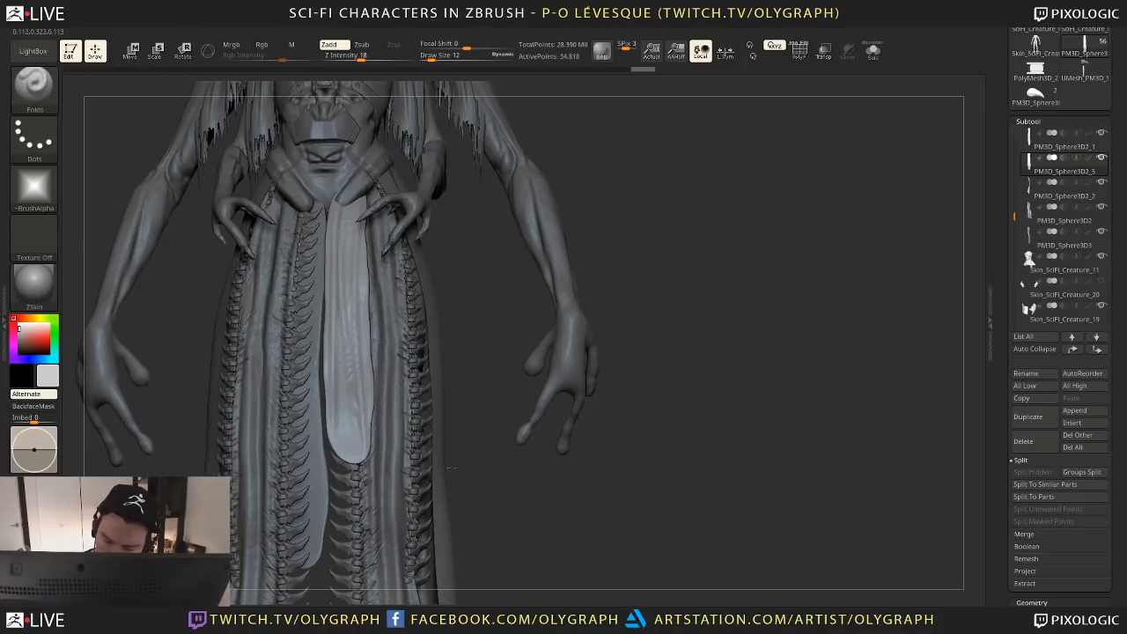
Pull the duplicate strip's lower end into ragged, torn tips with the Move brush at draw size 10
left_click_drag(451, 468, 443, 440, "alt")
left_click_drag(441, 358, 433, 413, "alt")
key("space")
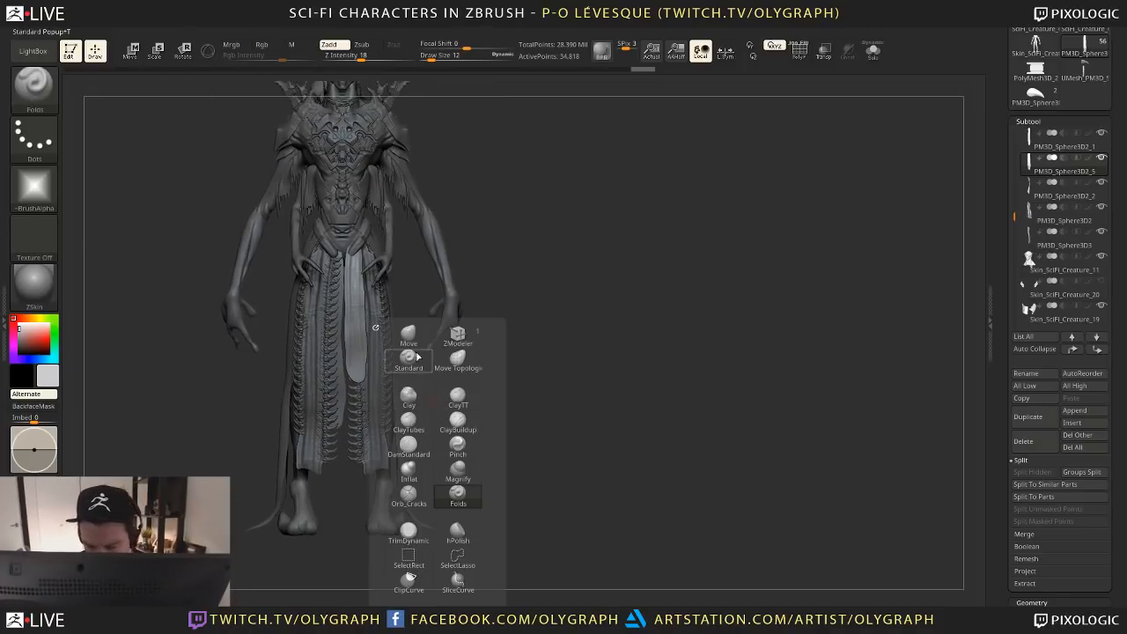
left_click(407, 333)
key("s")
left_click_drag(357, 379, 355, 380)
key("s")
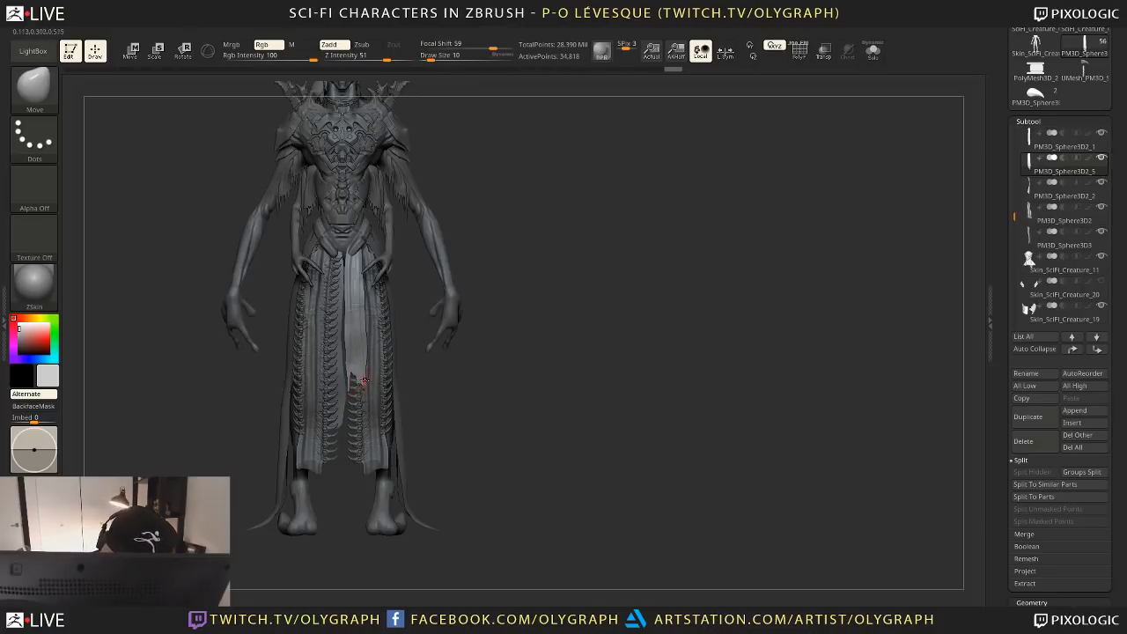
left_click_drag(357, 376, 354, 396)
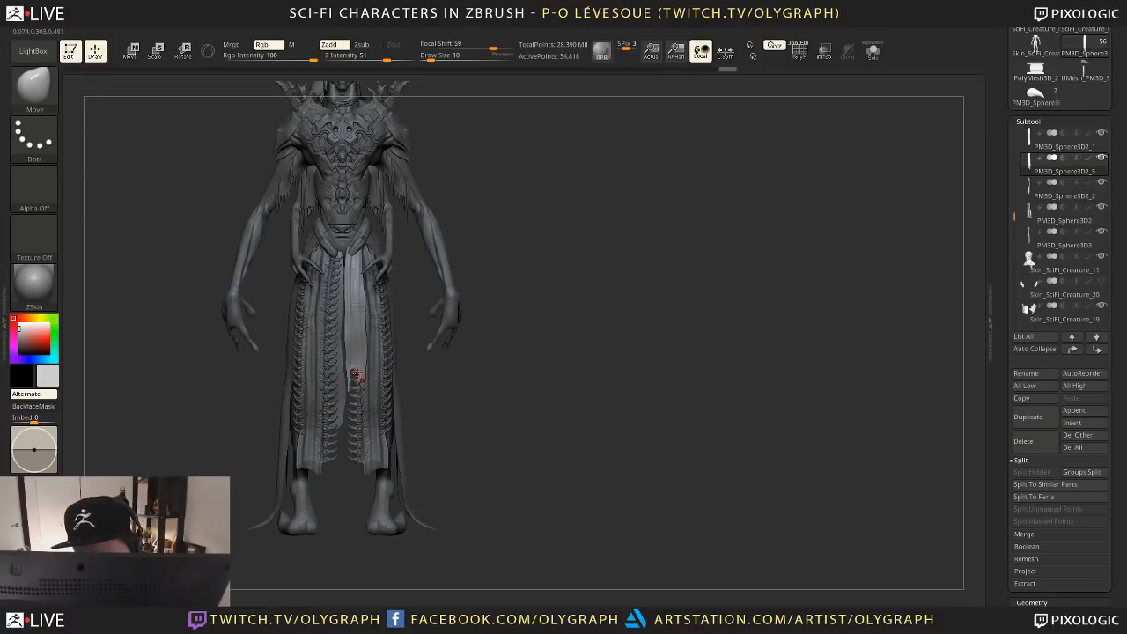
left_click_drag(414, 376, 356, 364)
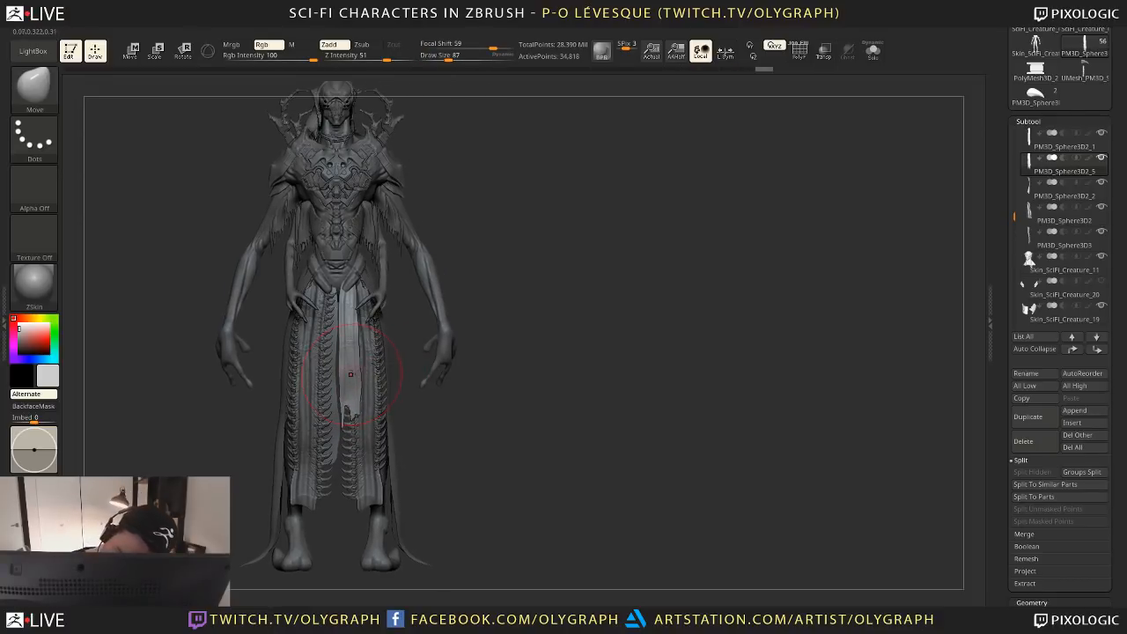
Adjust the torn strip's shape and drape from the front and side with a larger Move brush
right_click_drag(360, 293, 339, 340)
left_click_drag(339, 341, 340, 343)
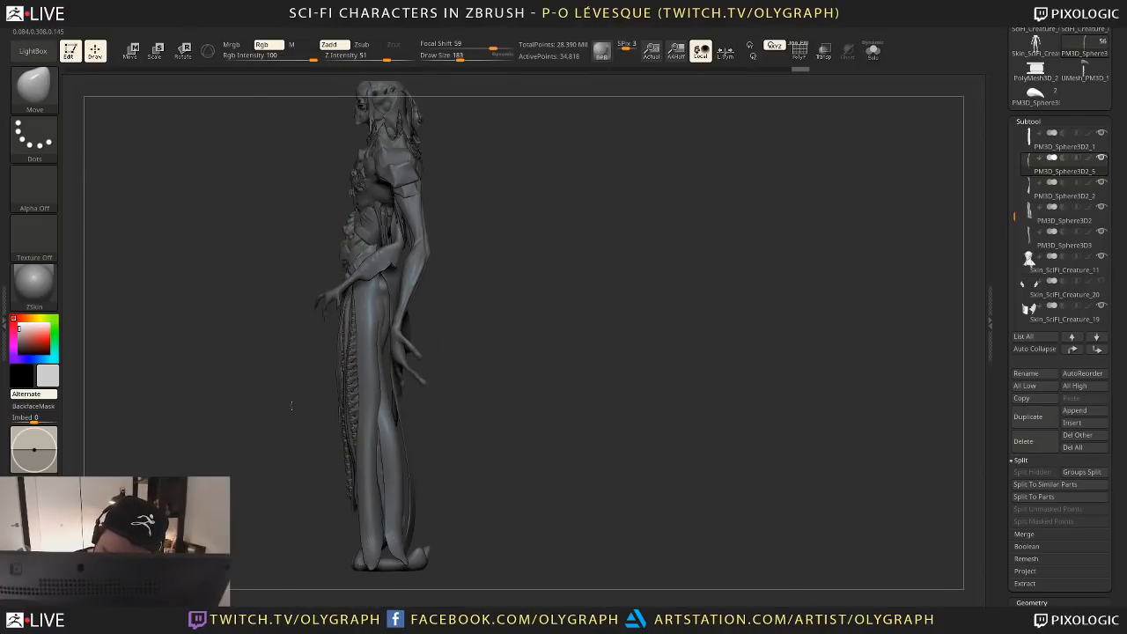
right_click_drag(292, 406, 338, 361)
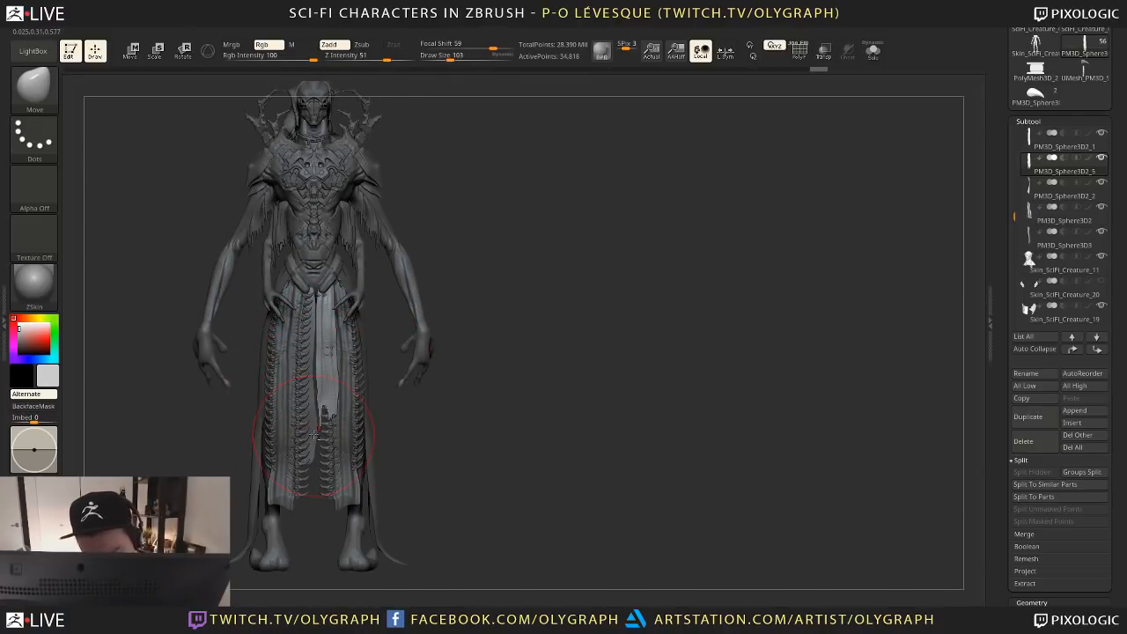
Select and isolate the original middle strip, and sculpt lengthwise folds along it with the Folds brush at draw size 27
left_click(310, 362, "alt")
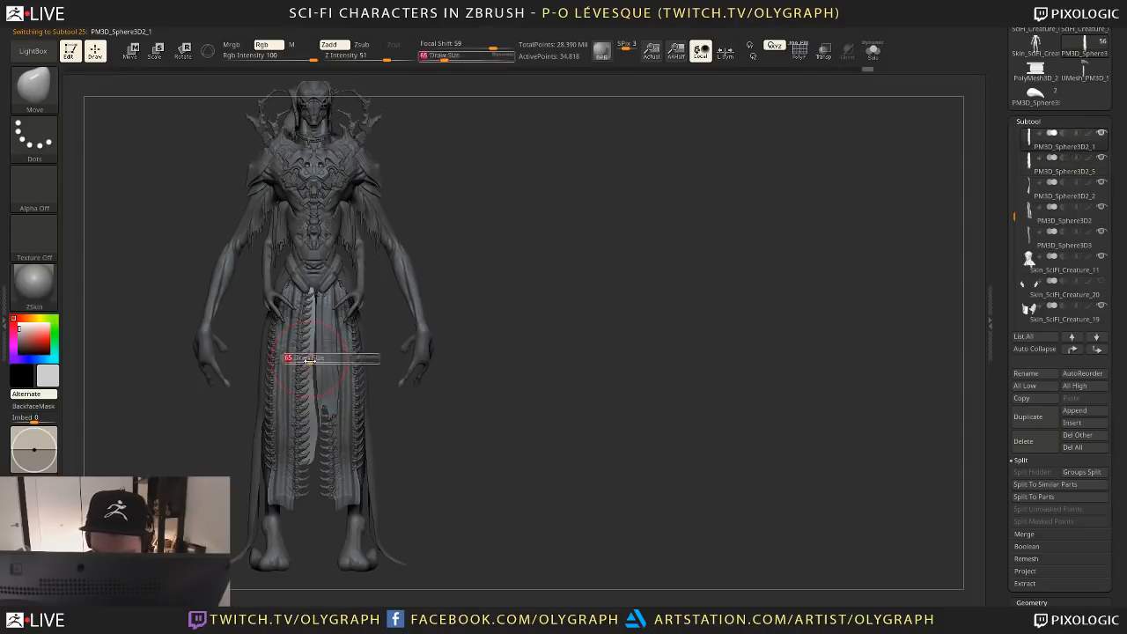
key("shift+s")
right_click_drag(380, 376, 431, 378, "ctrl")
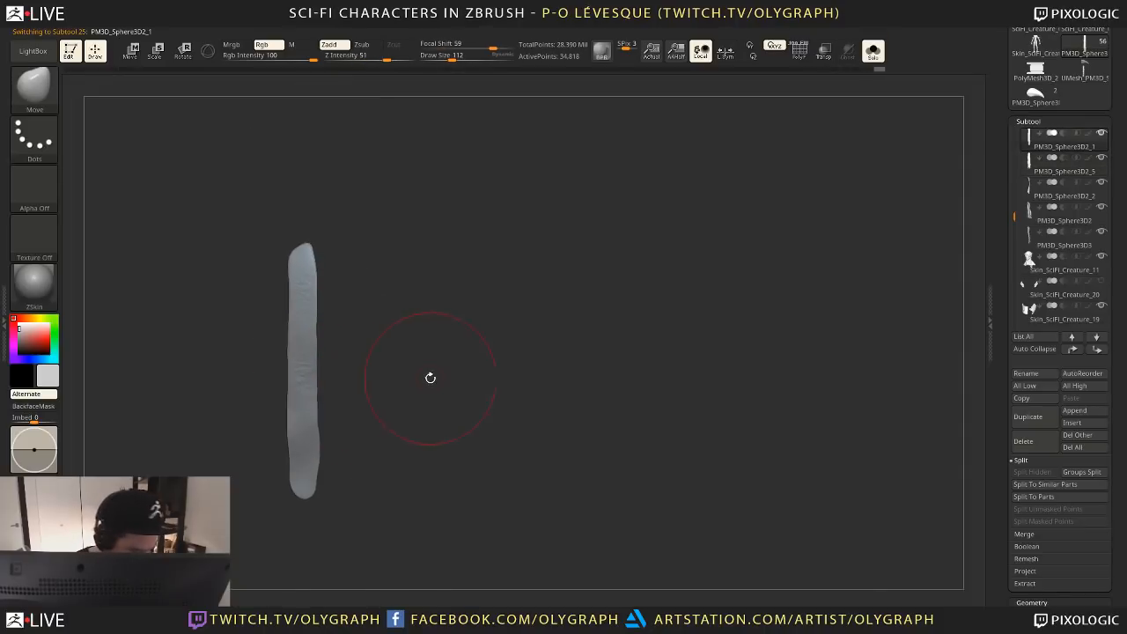
key("b")
left_click(388, 307)
type("s")
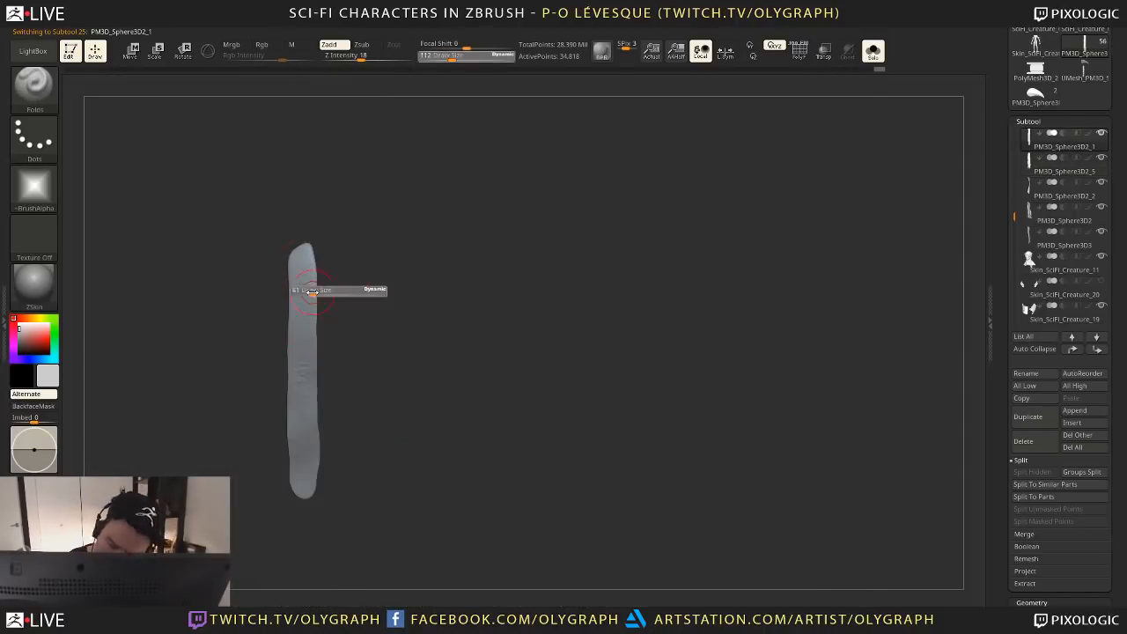
type("27")
key("Return")
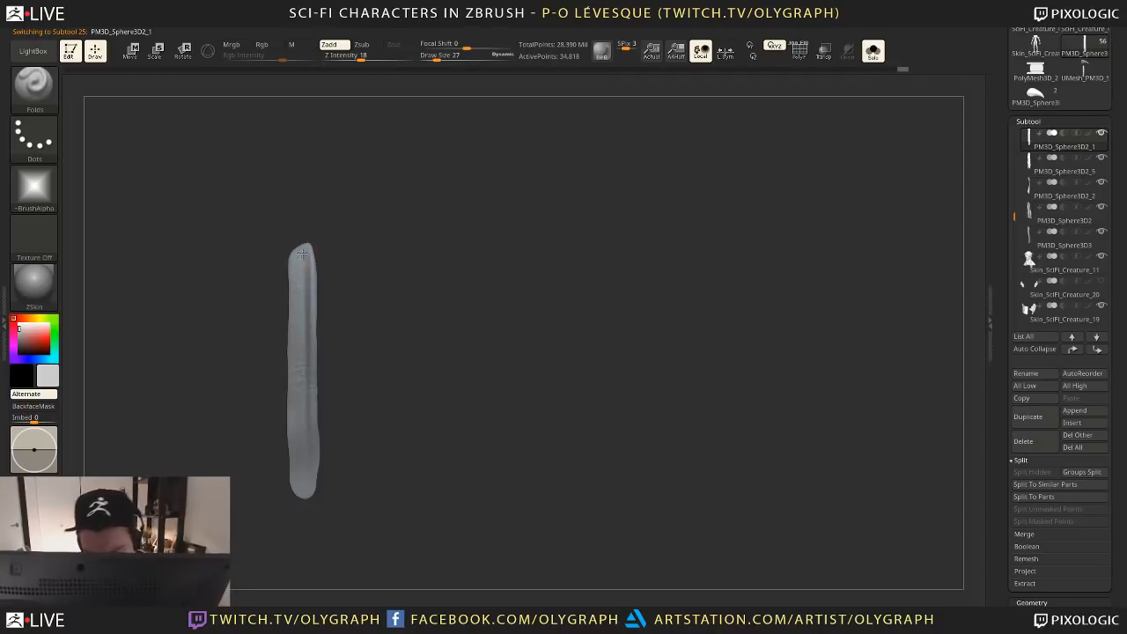
key("shift+s")
Pull the middle strip's lower end into long, ragged tips with a small Move brush, isolating the strip to refine them
key("b")
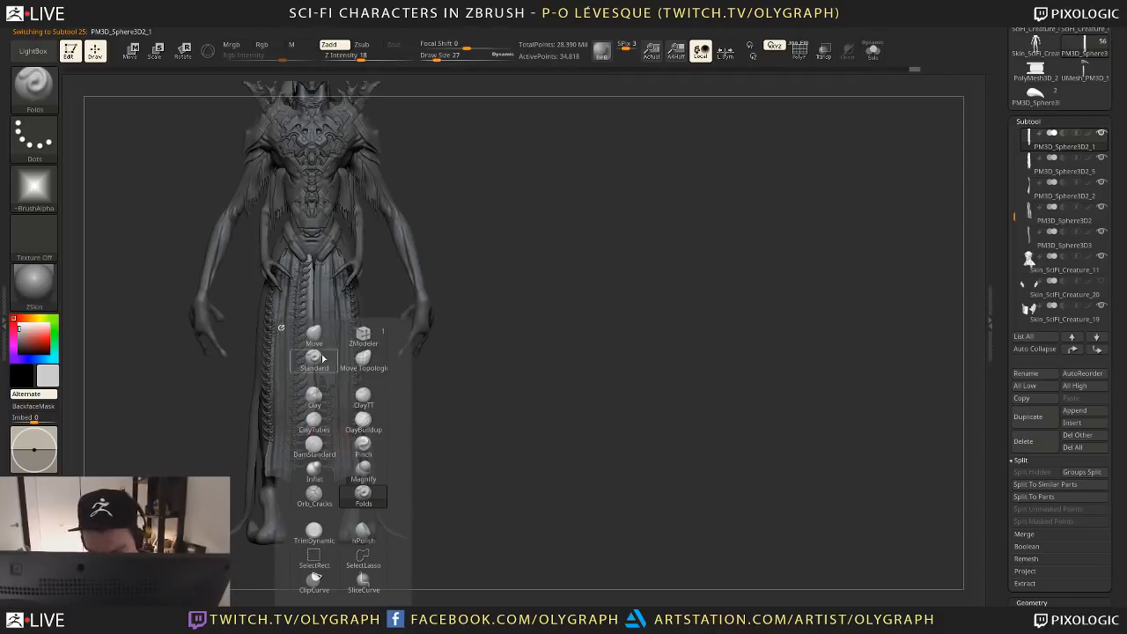
key("m")
key("v")
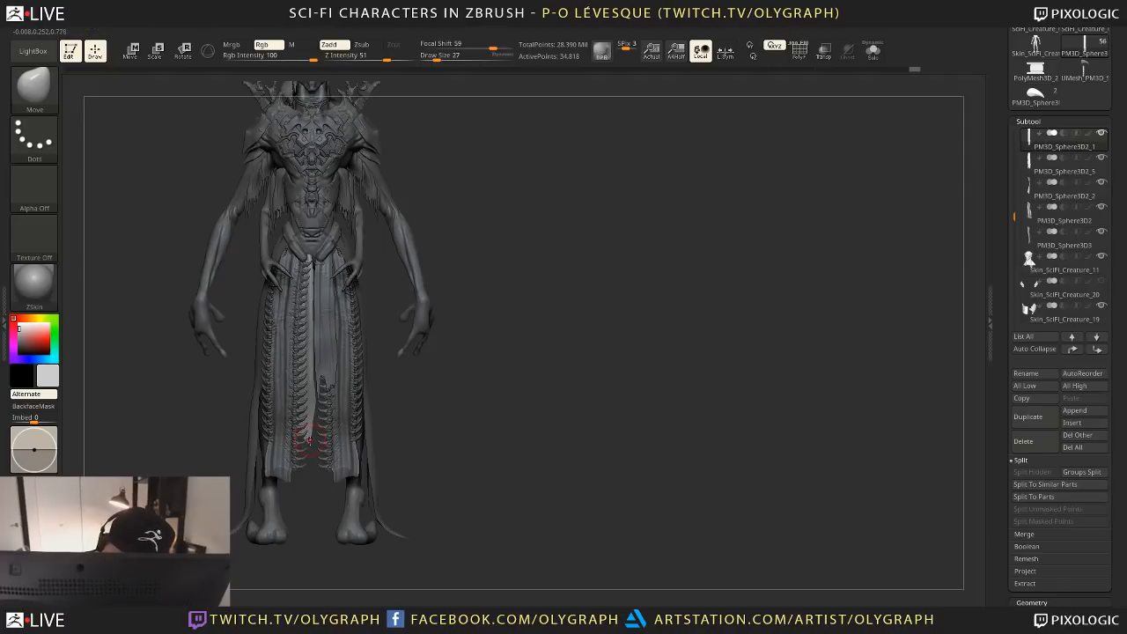
type("s17")
key("Return")
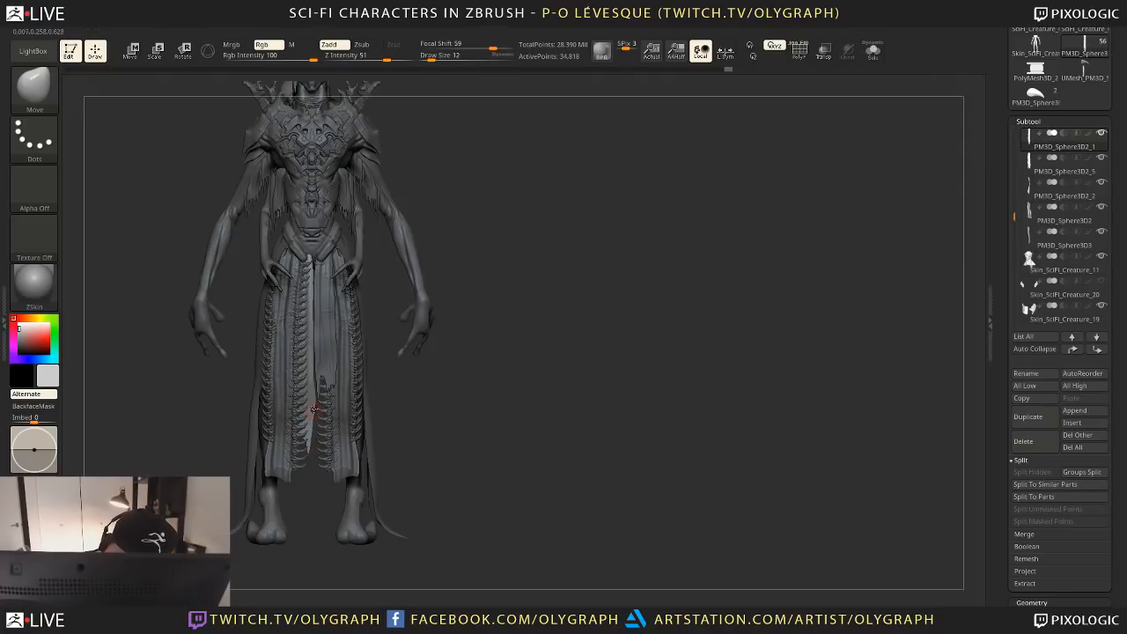
key("shift+s")
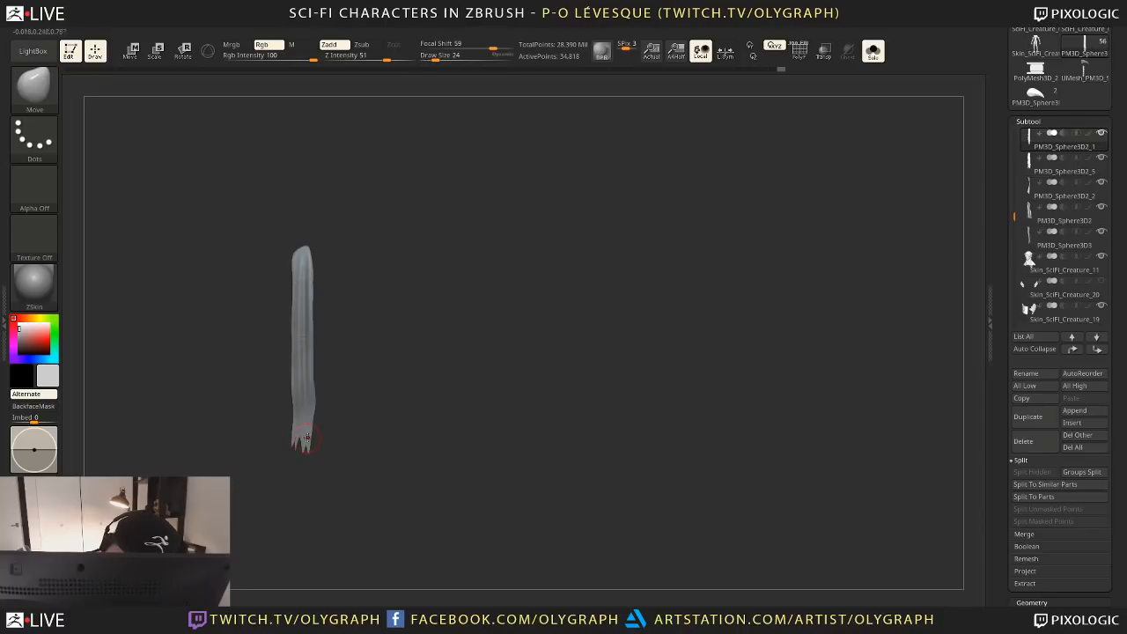
left_click_drag(302, 421, 311, 472)
key("shift+s")
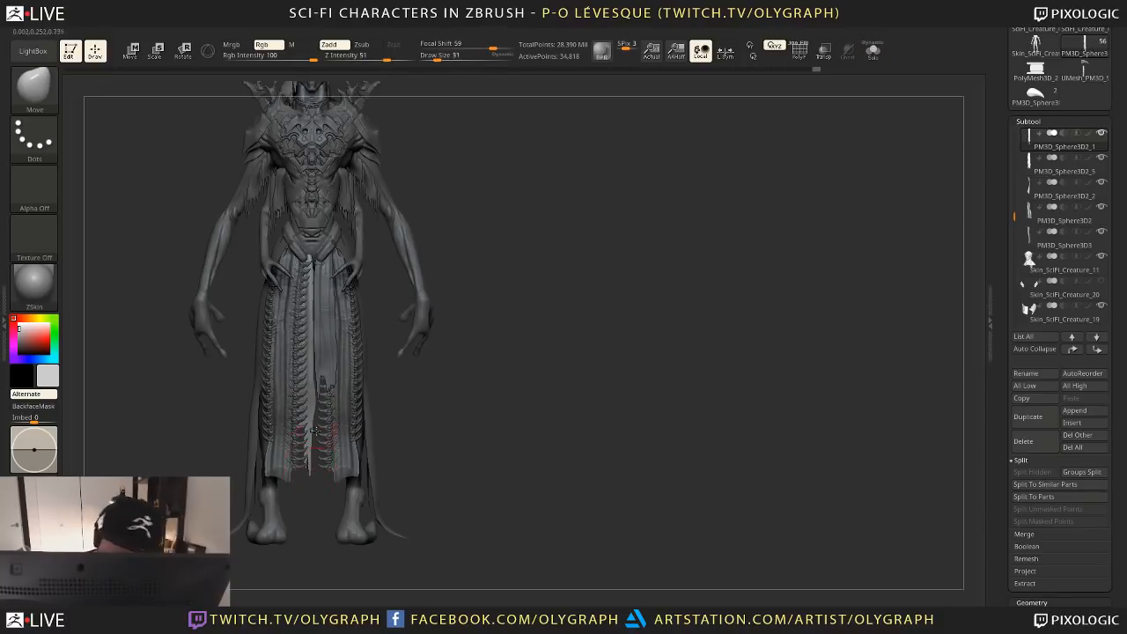
Fit the middle strip between the two inner claw spine rows with the Move brush at draw size 72
key("s")
left_click(325, 417)
left_click_drag(314, 401, 309, 400)
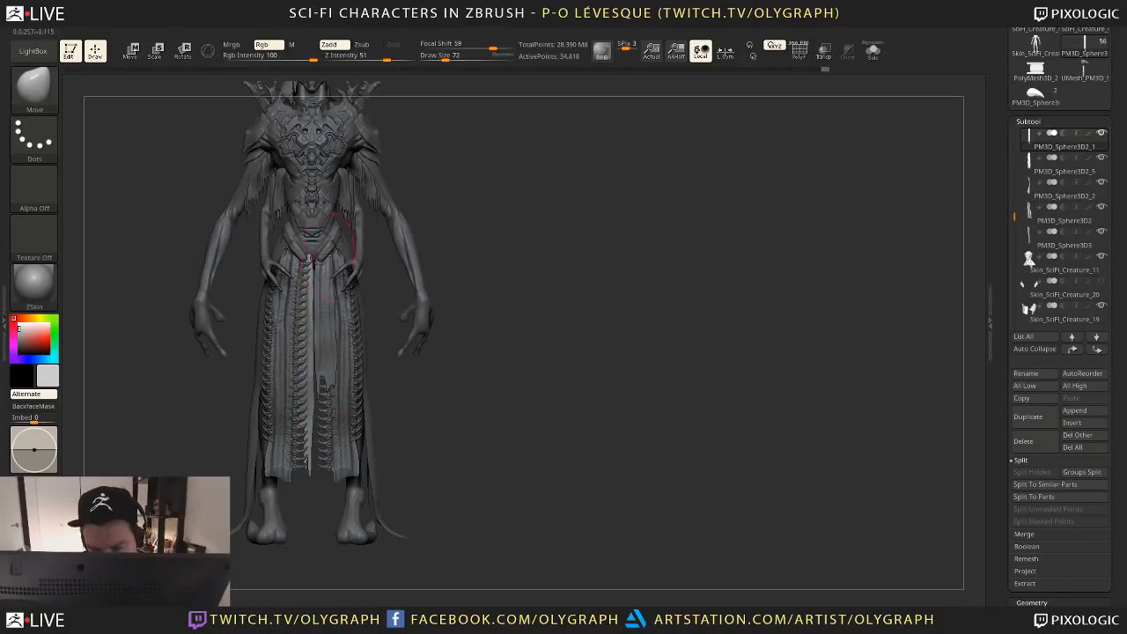
Select the wide cloth panel over the legs and raise its lower edge at the creature's left leg with the Move brush
left_click_drag(382, 372, 407, 220)
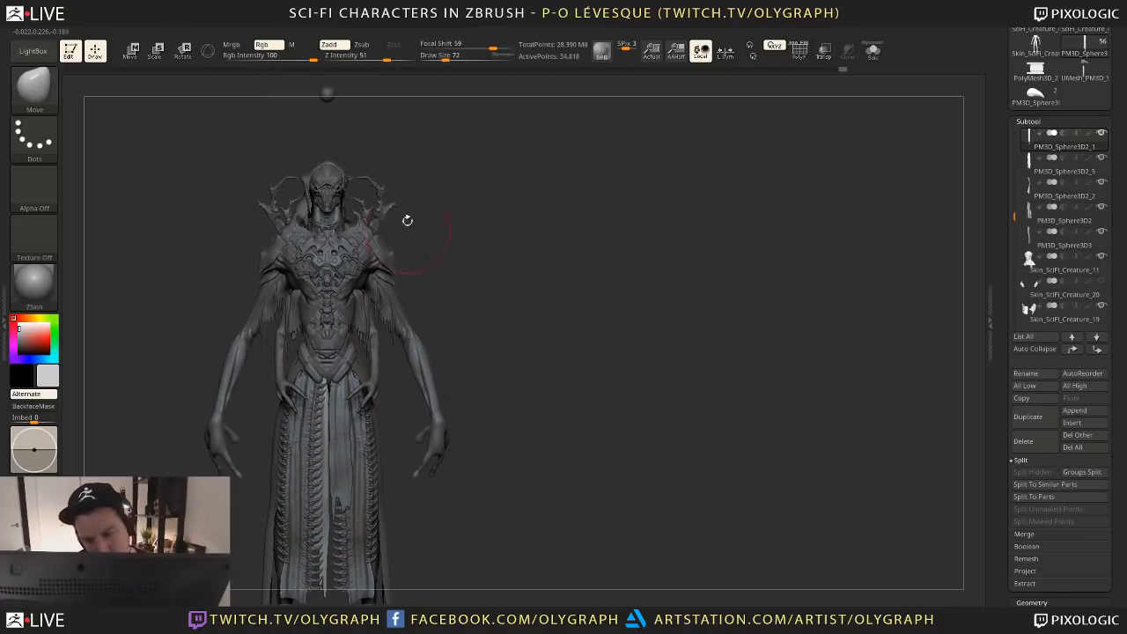
left_click(405, 324, "alt")
mouse_move(473, 314)
left_mouse_down()
mouse_move(467, 198)
mouse_move(497, 309)
mouse_move(472, 294)
left_mouse_up()
left_click(338, 141, "alt")
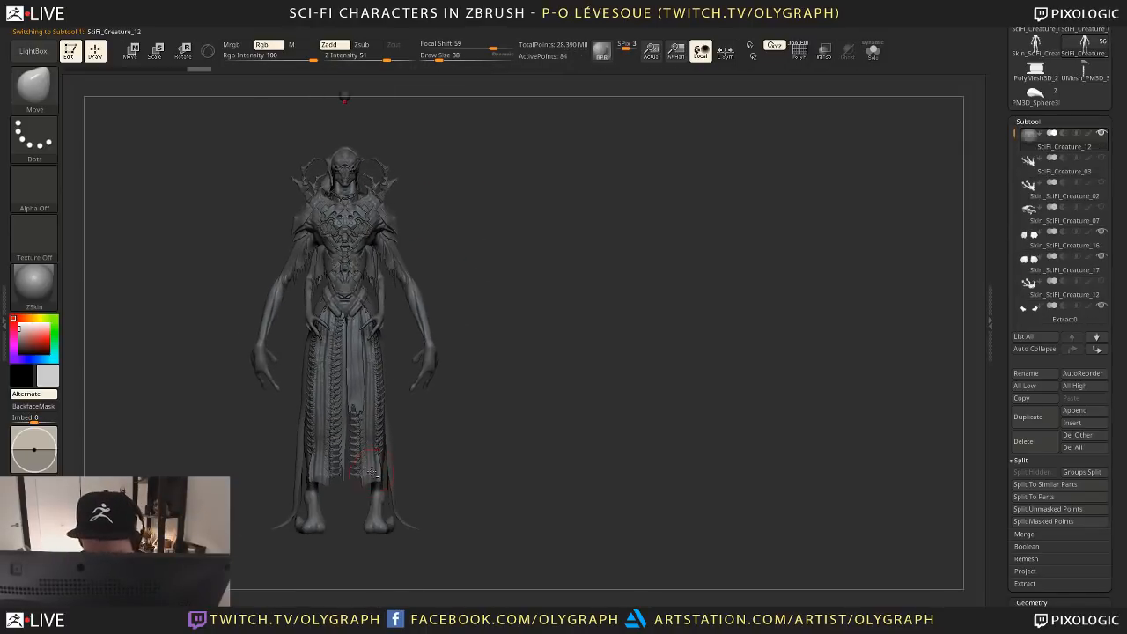
left_click(375, 480, "alt")
key("bracketright")
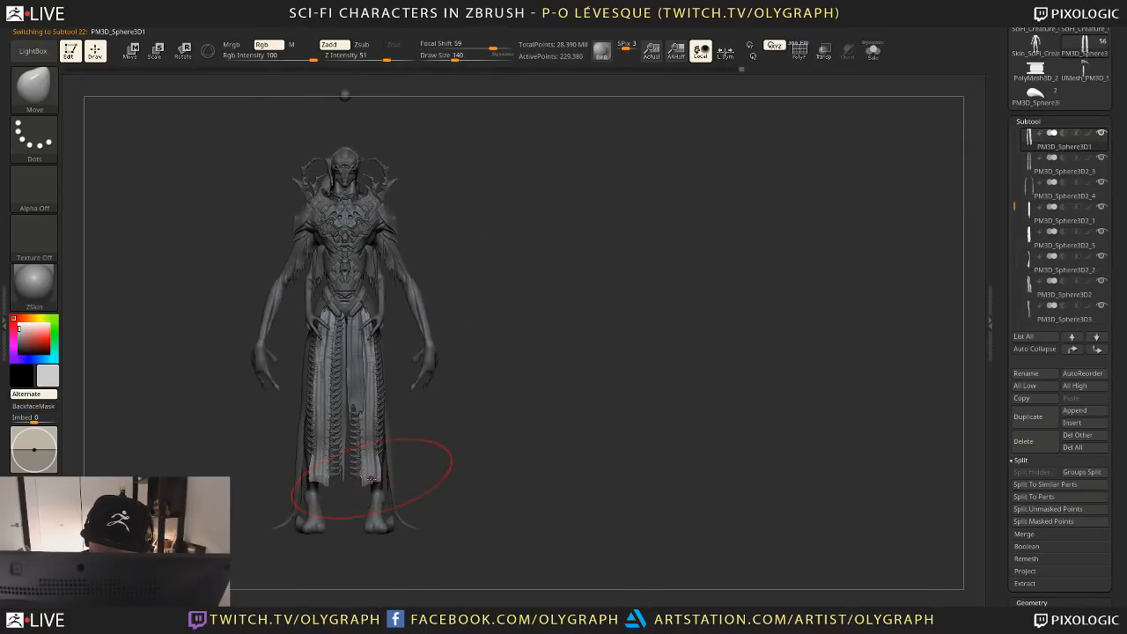
key("bracketleft")
key("bracketleft")
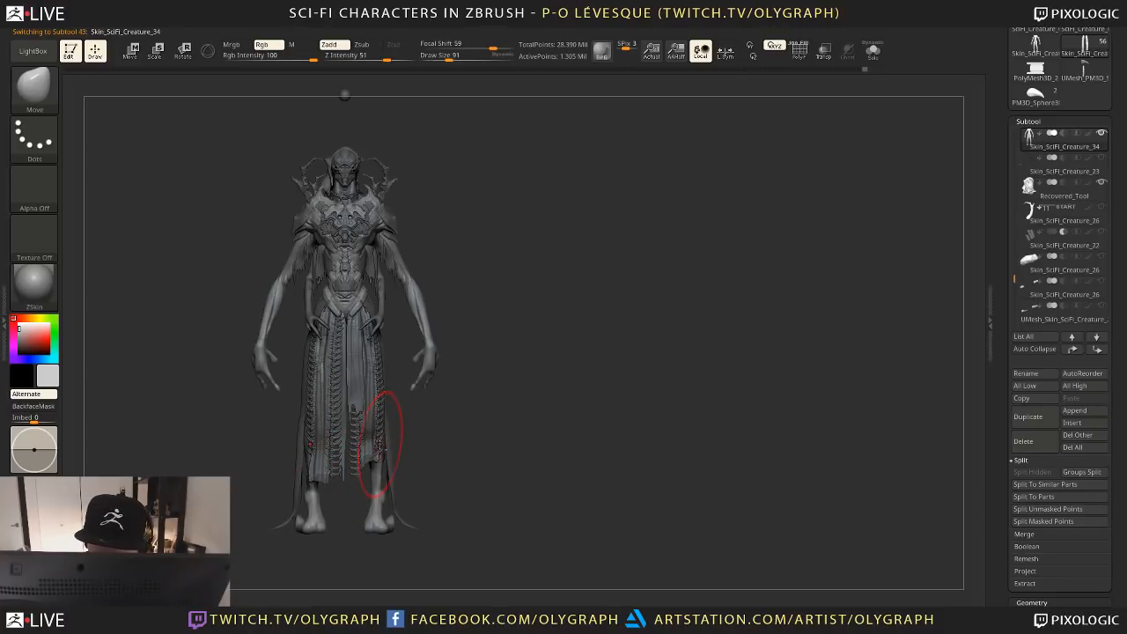
Select the outer claw spine rows and adjust their lower ends with the Move brush at draw size 177
left_click(387, 445, "alt")
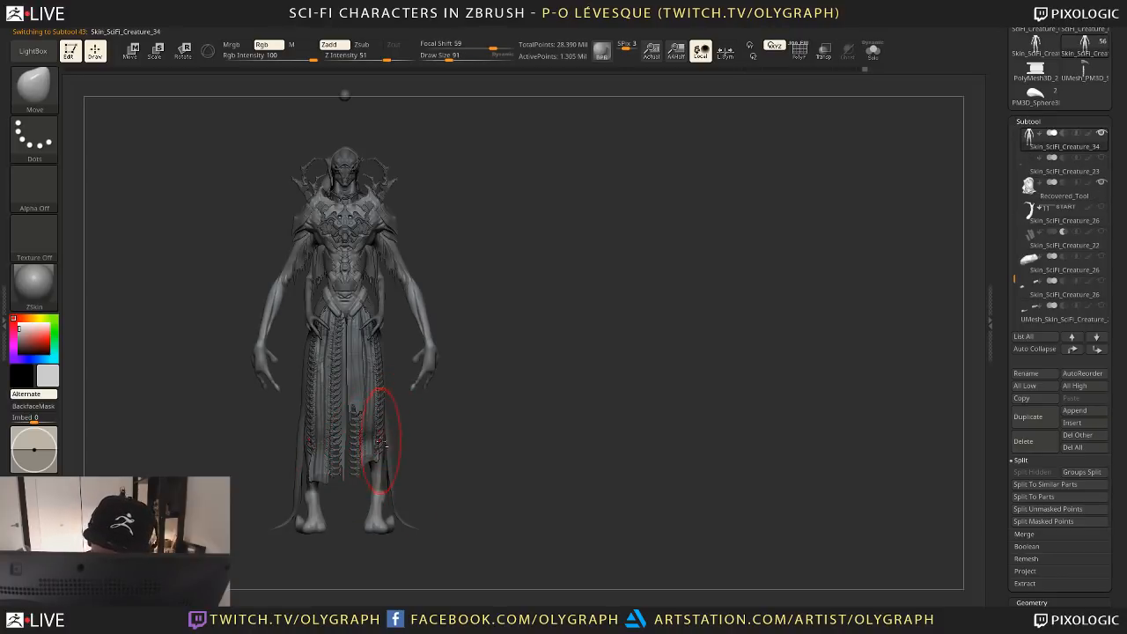
left_click(380, 441, "alt")
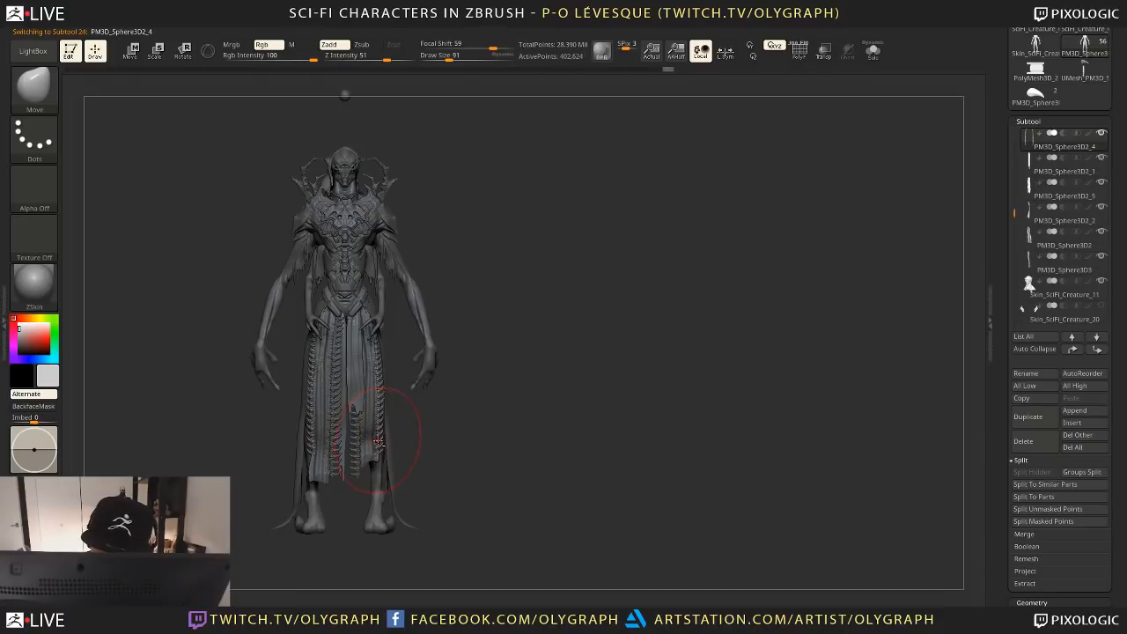
key("bracketright")
key("bracketright")
key("bracketright")
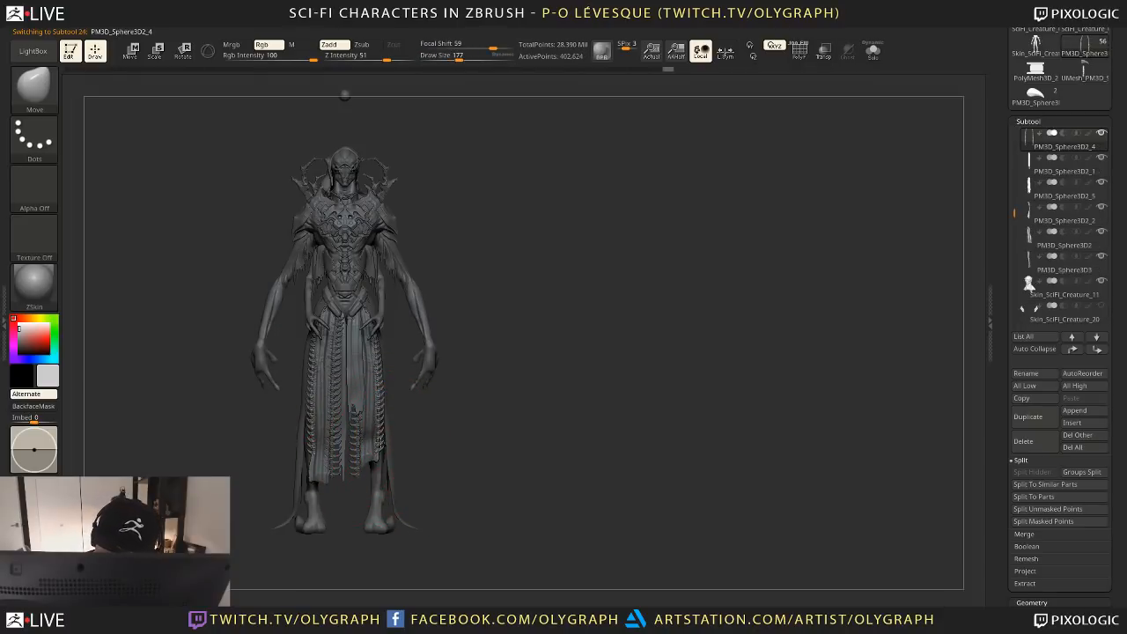
Select the inner claw spine rows, try isolating their lower claws and restore full visibility
left_click(355, 473, "alt")
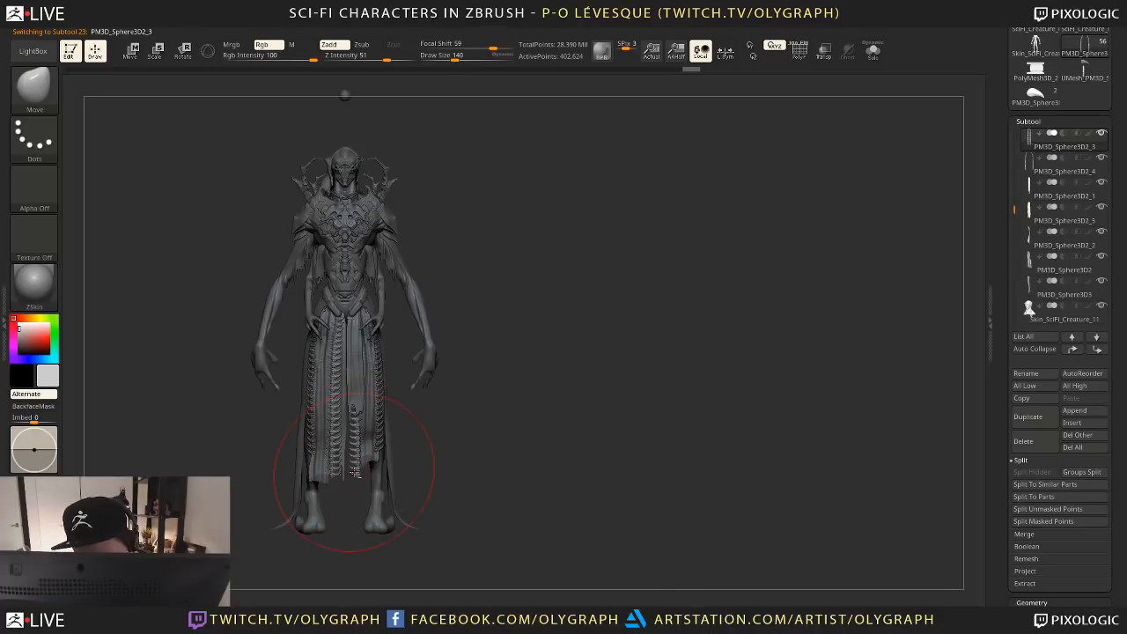
left_click_drag(365, 496, 348, 438, "ctrl+shift")
left_click_drag(428, 443, 546, 524, "alt")
key("b")
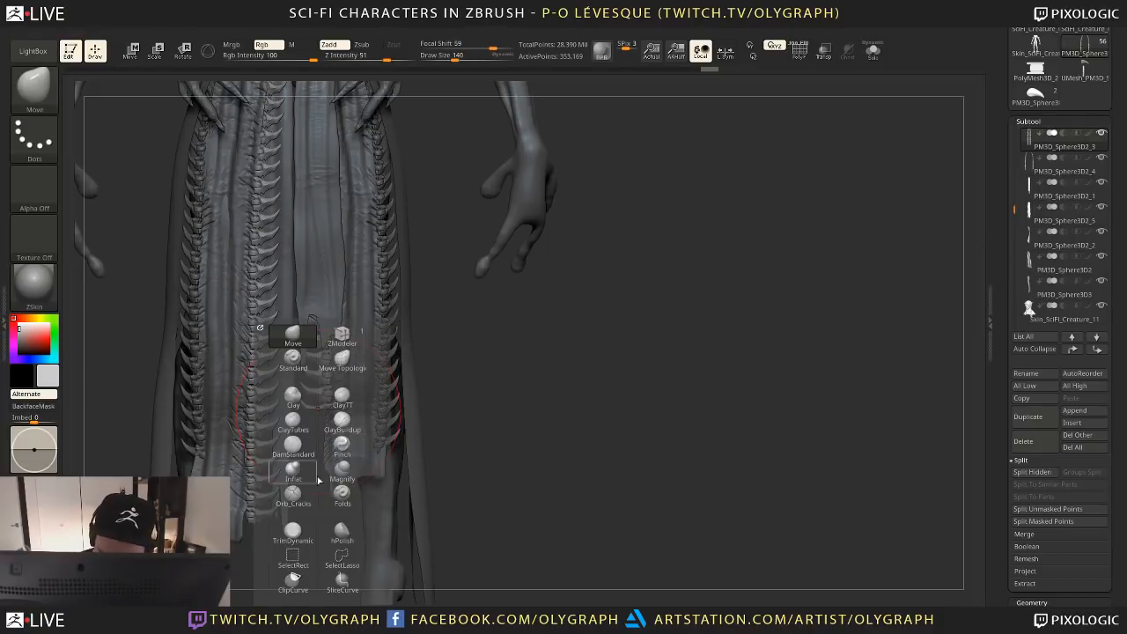
key("m")
key("v")
left_click(319, 409, "ctrl+shift")
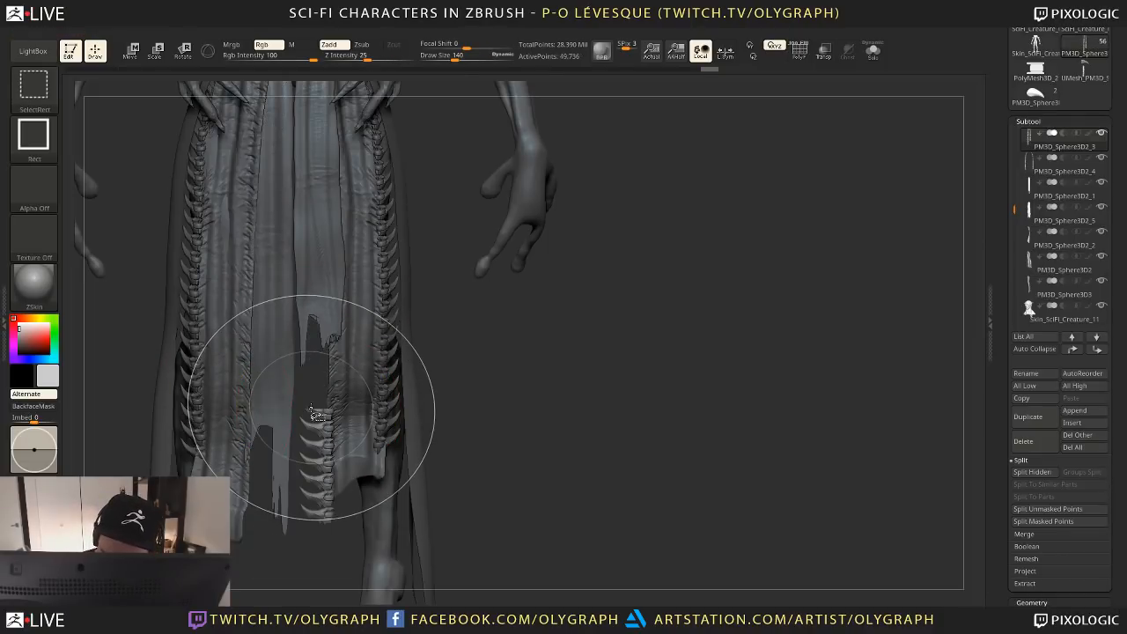
left_click(414, 404, "ctrl+shift")
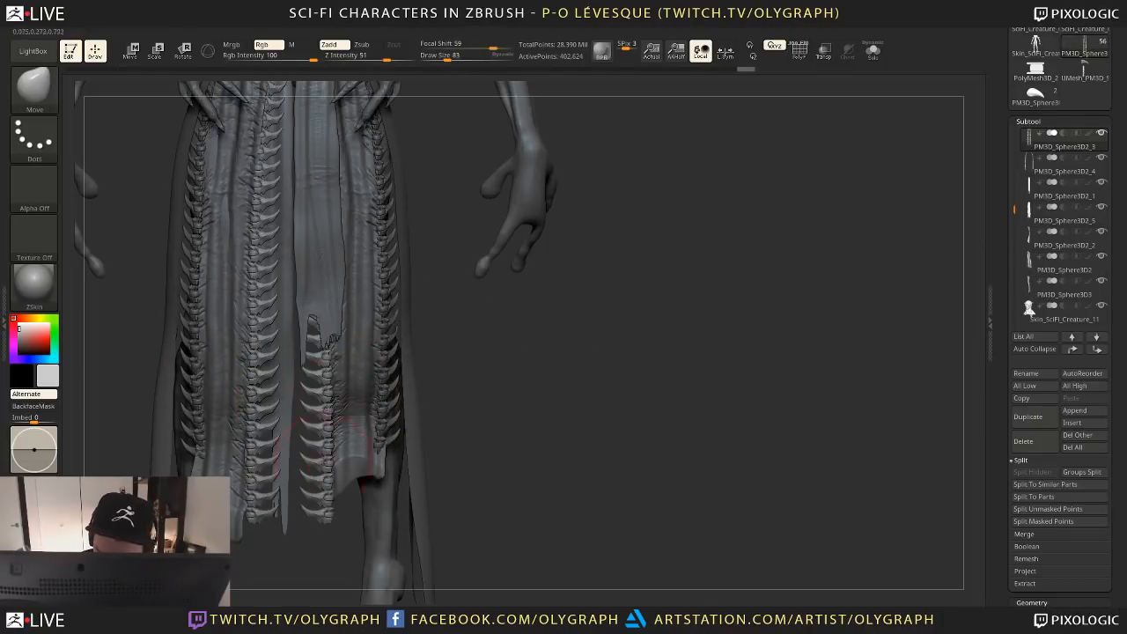
Auto-group the inner claw spine pieces and hide the lower claws of the row beneath the shorter torn strip
key("space")
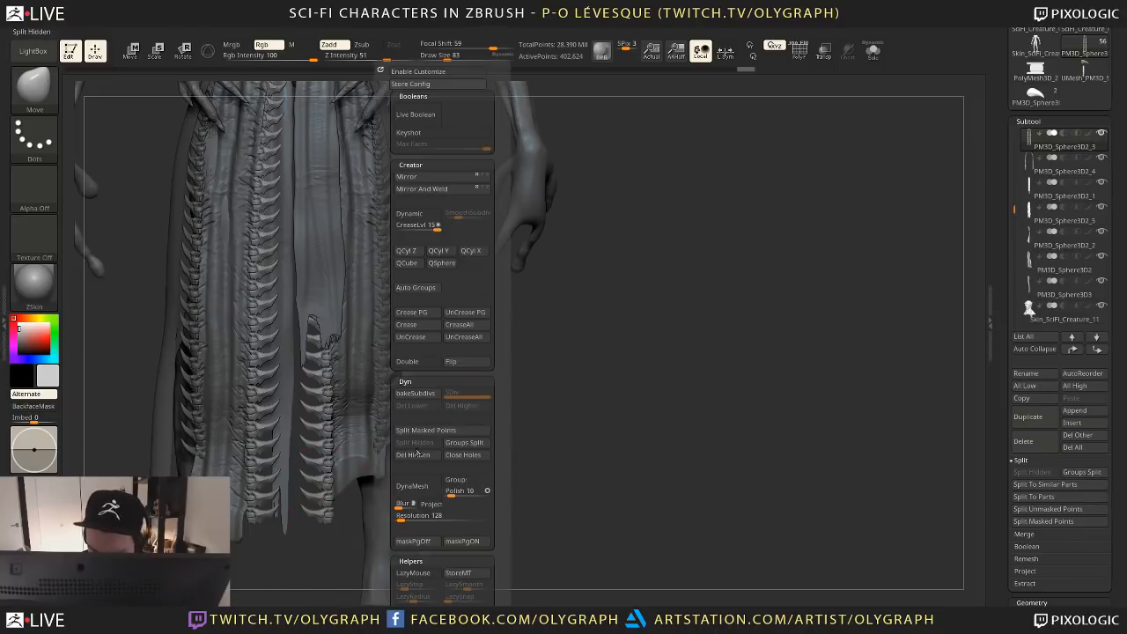
left_click(421, 287)
left_click(321, 377, "ctrl+shift")
left_click(322, 376, "ctrl+shift")
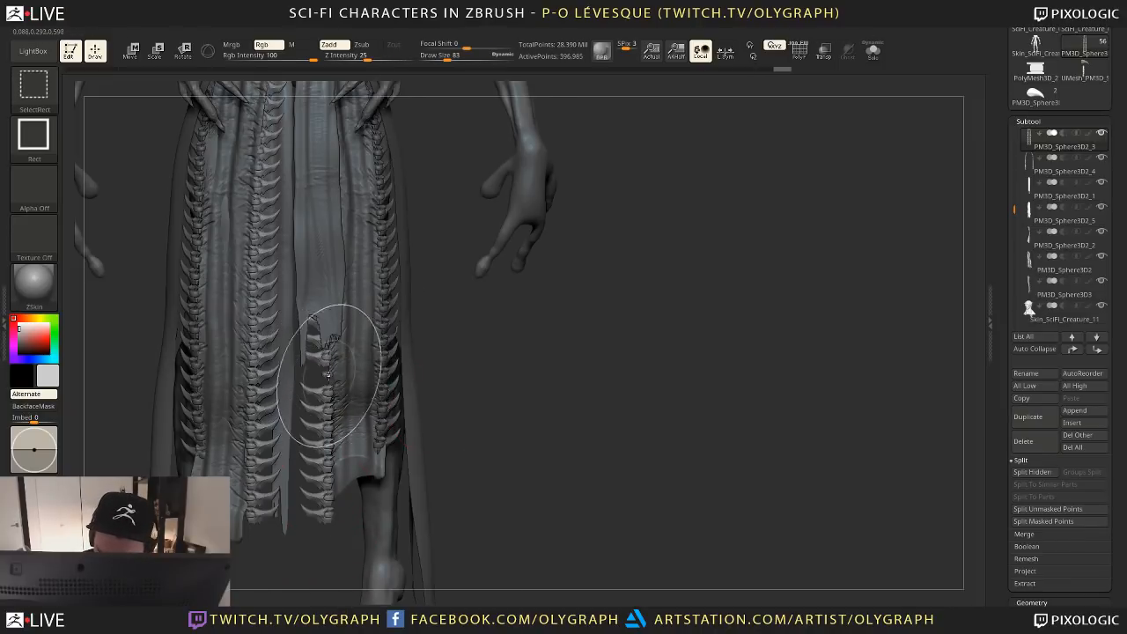
left_click_drag(294, 376, 350, 574, "ctrl+shift")
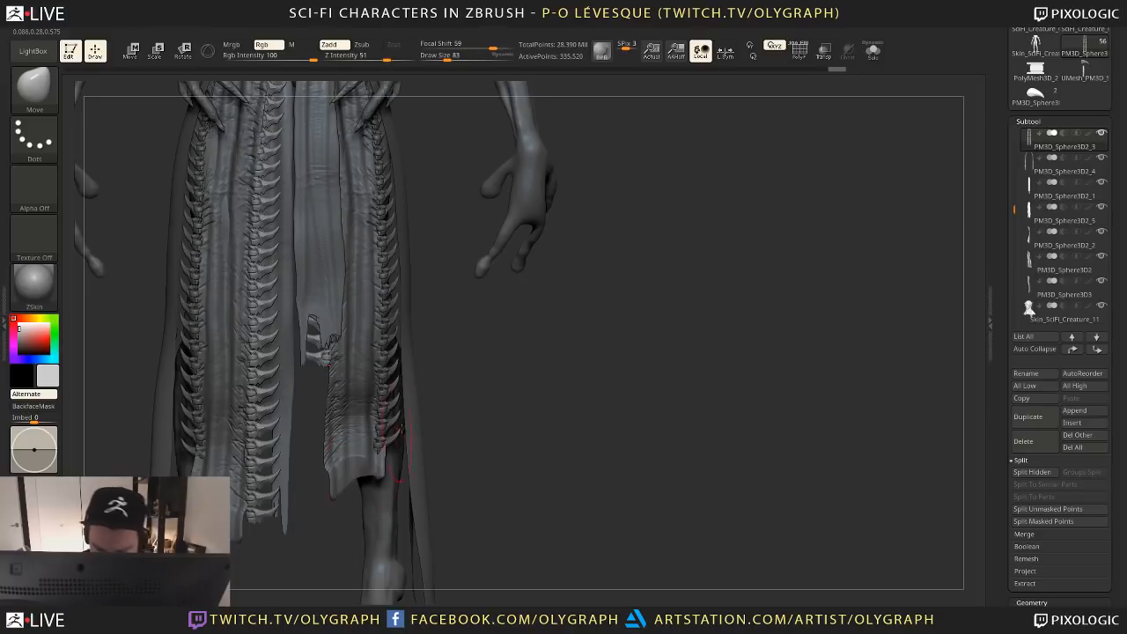
Delete the hidden lower claws of the inner claw spine row
key("space")
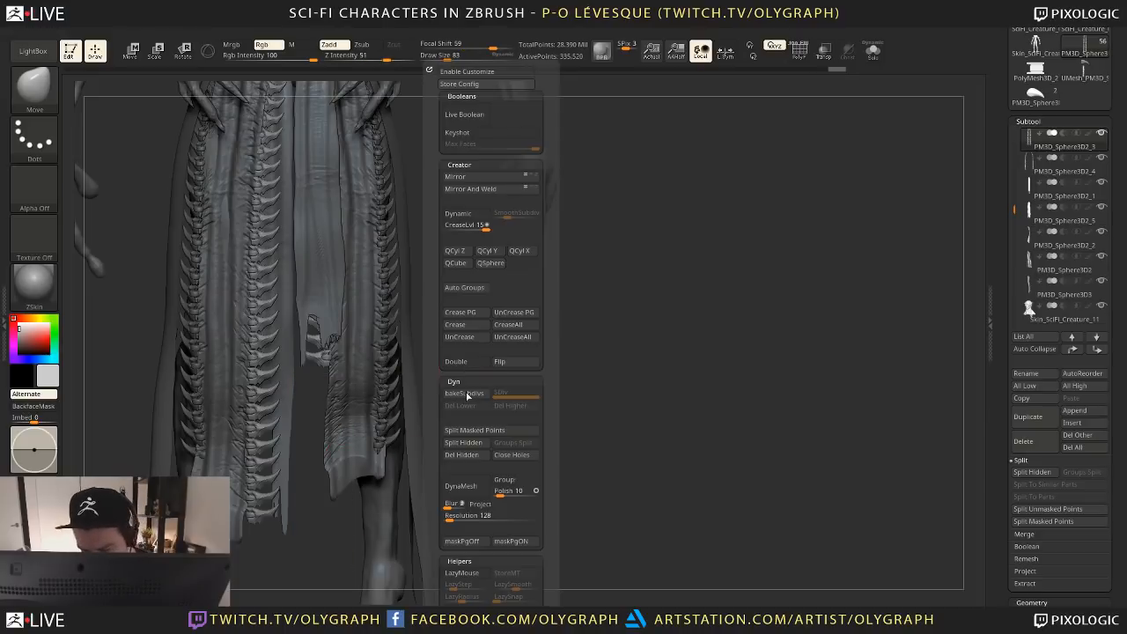
left_click(475, 461)
left_click_drag(444, 500, 404, 453, "alt")
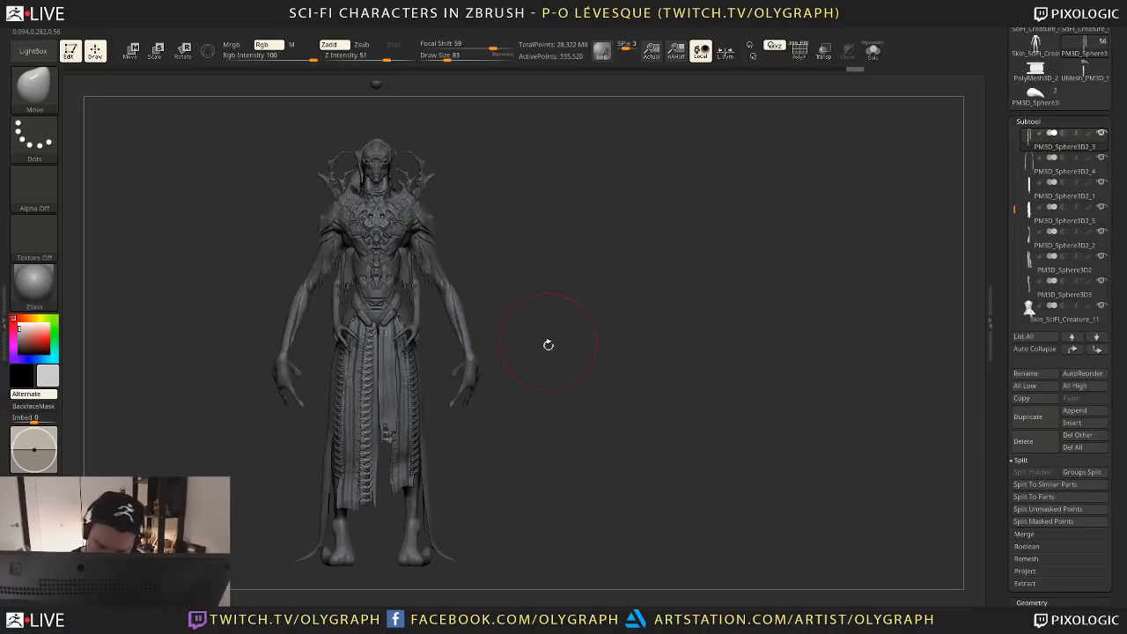
left_click_drag(572, 339, 463, 429, "alt")
Select the wide cloth panels and carve diagonal creases into the shorter panel's lower end with the Orb_Cracks brush at draw size 11
left_click(409, 493, "alt")
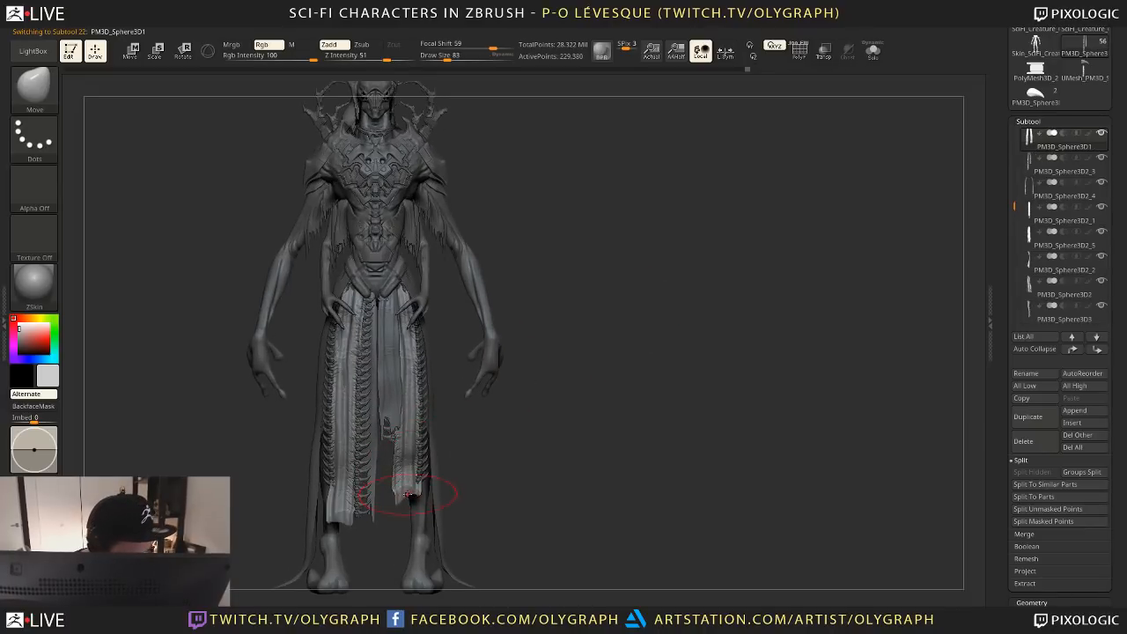
key("b")
key("o")
key("c")
mouse_move(555, 423)
left_mouse_down("alt")
mouse_move(554, 438)
mouse_move(430, 301)
left_mouse_up("alt")
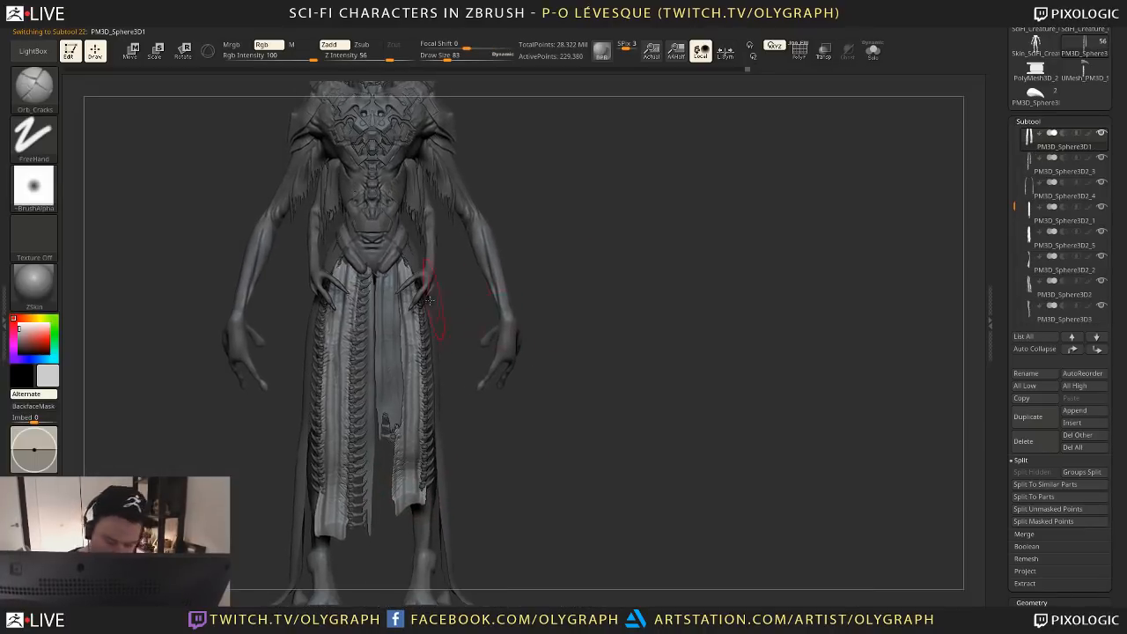
key("s")
left_click_drag(407, 450, 395, 454)
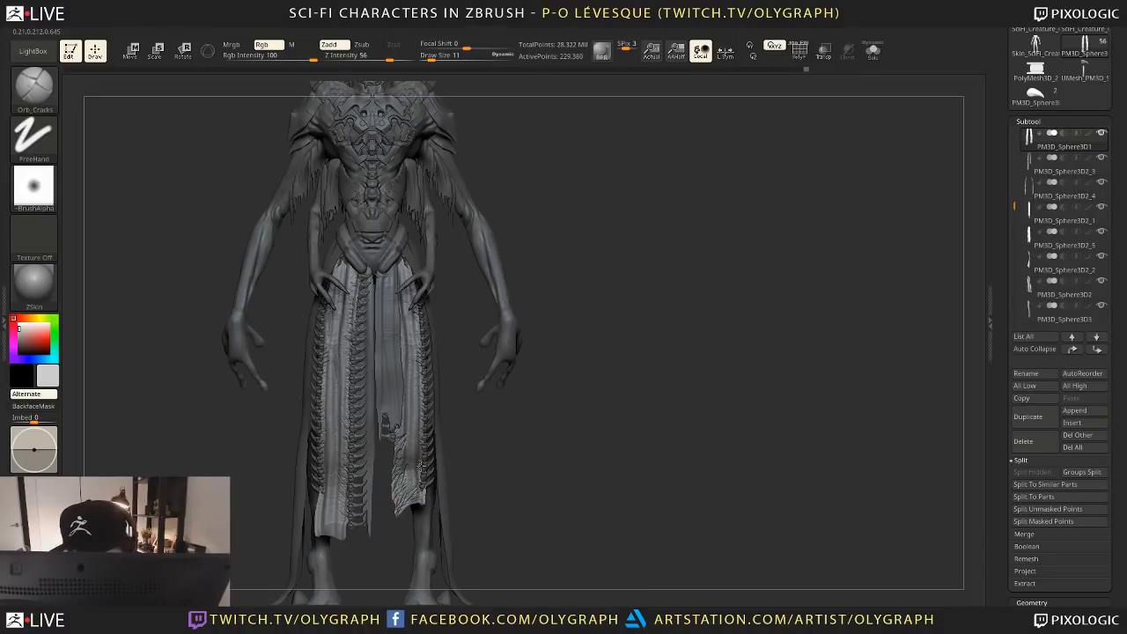
Carve creases into the lower end of the panel over the creature's right leg with Orb_Cracks at draw sizes 22 and 12
key("s")
left_click_drag(329, 497, 344, 521)
key("s")
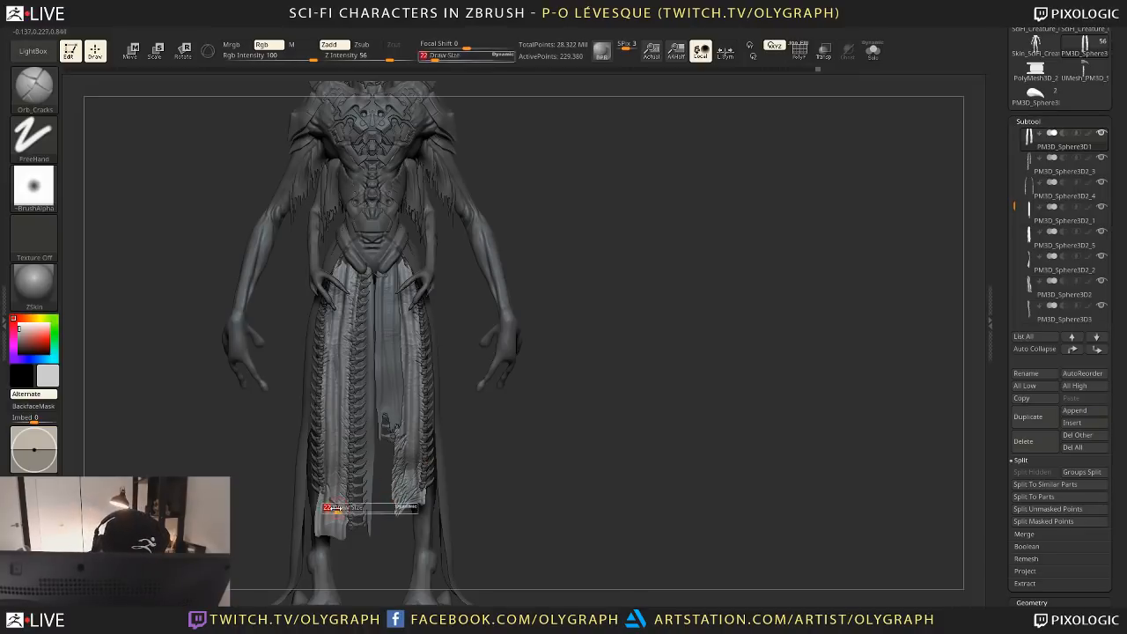
left_click(330, 506)
Pull ragged points down from the right-leg panel's lower edge with the Move brush at draw sizes 24 and 15
key("b")
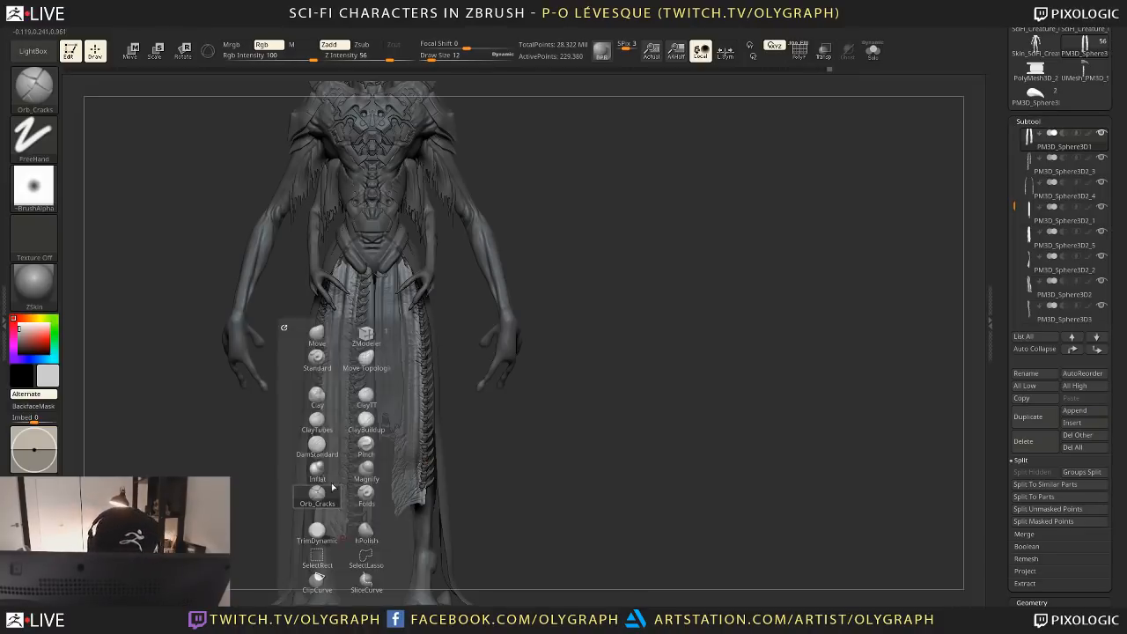
left_click(319, 335)
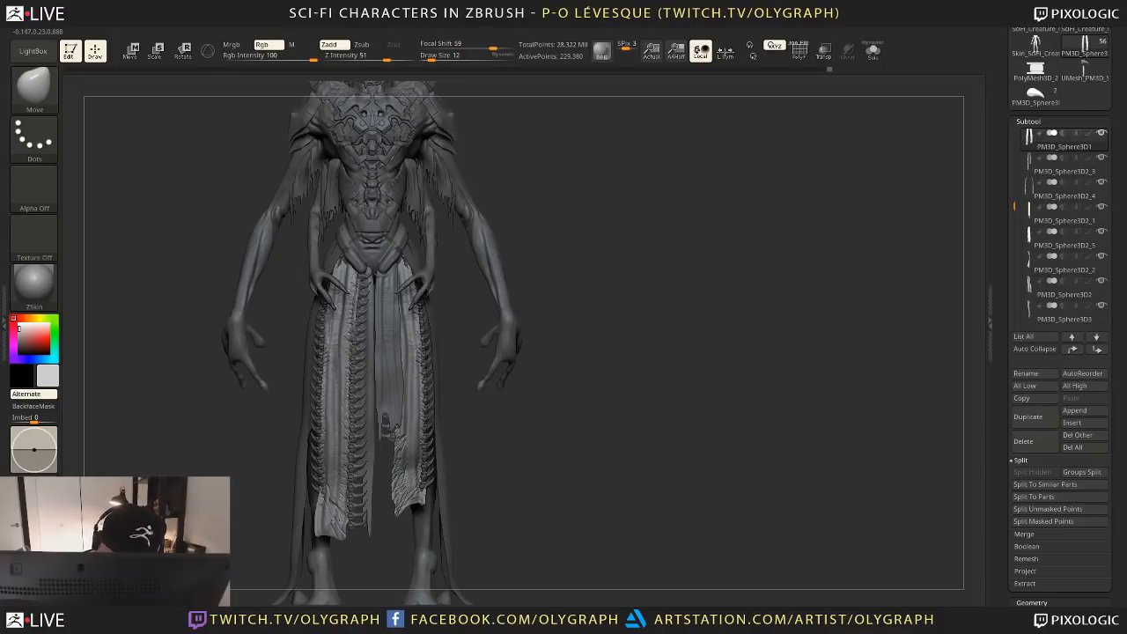
key("s")
left_click(328, 533)
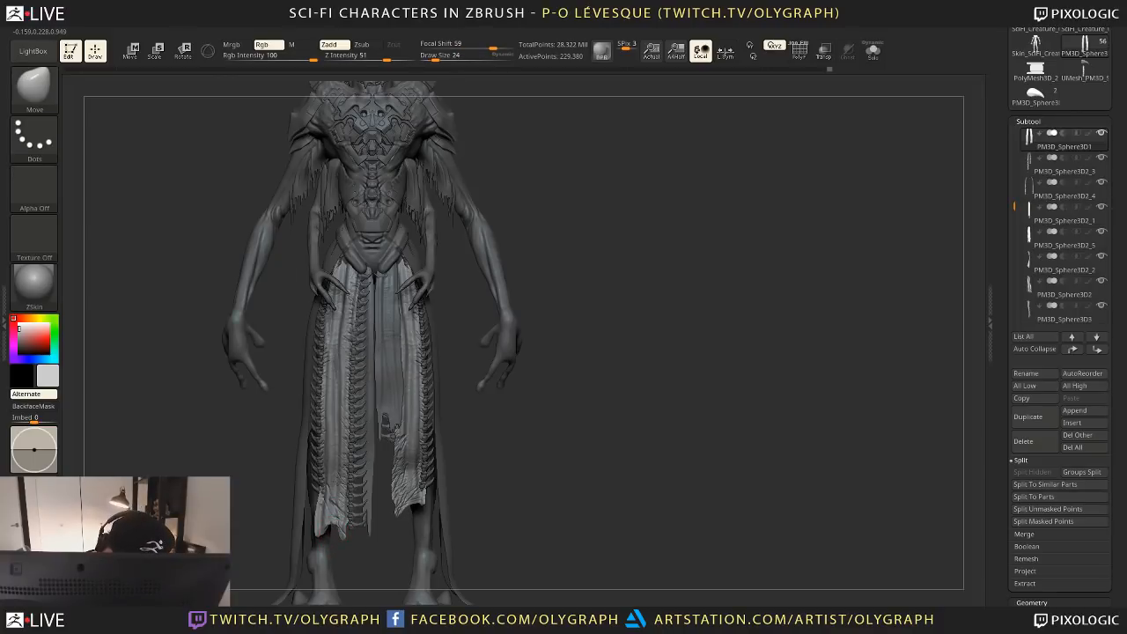
key("s")
left_click(322, 536)
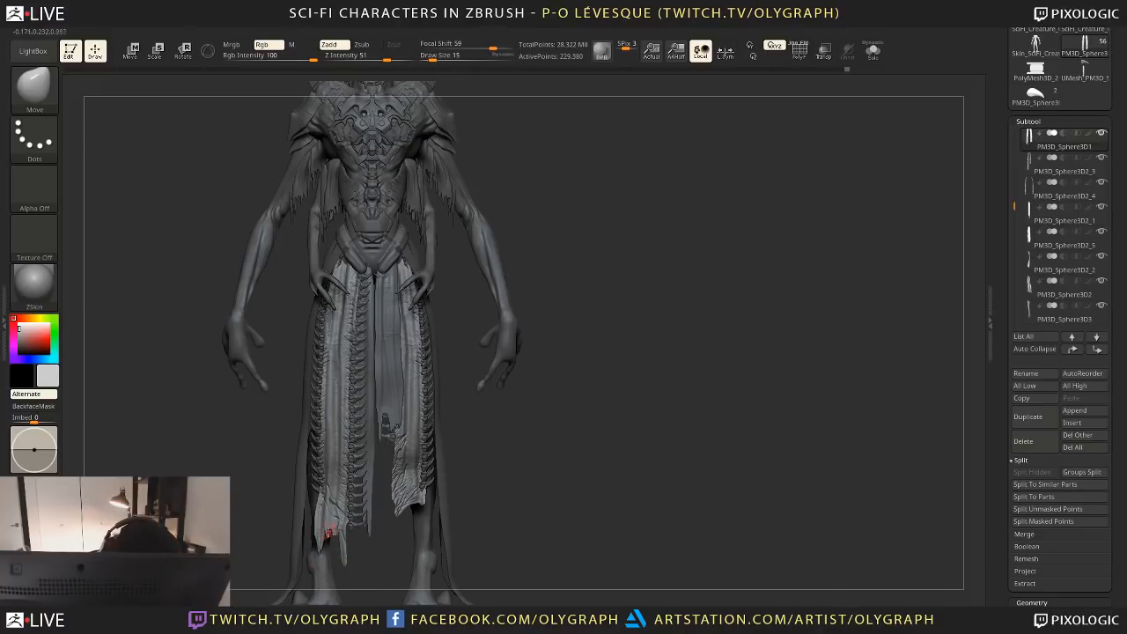
key("s")
left_click(319, 537)
Reselect the wide cloth panels and reshape the torn lower edge over the creature's right leg with Move at draw size 116
left_click(490, 372, "alt")
left_click_drag(485, 436, 377, 440, "alt")
key("s")
left_click(381, 451)
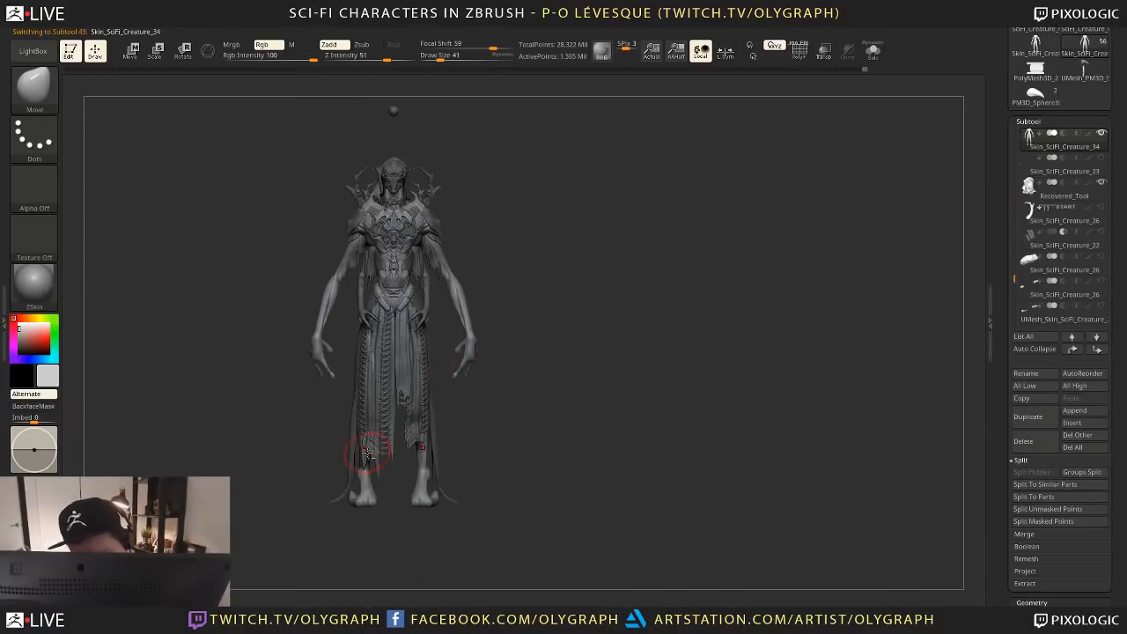
left_click(368, 453, "alt")
key("s")
left_click(375, 456)
key("s")
left_click(371, 458)
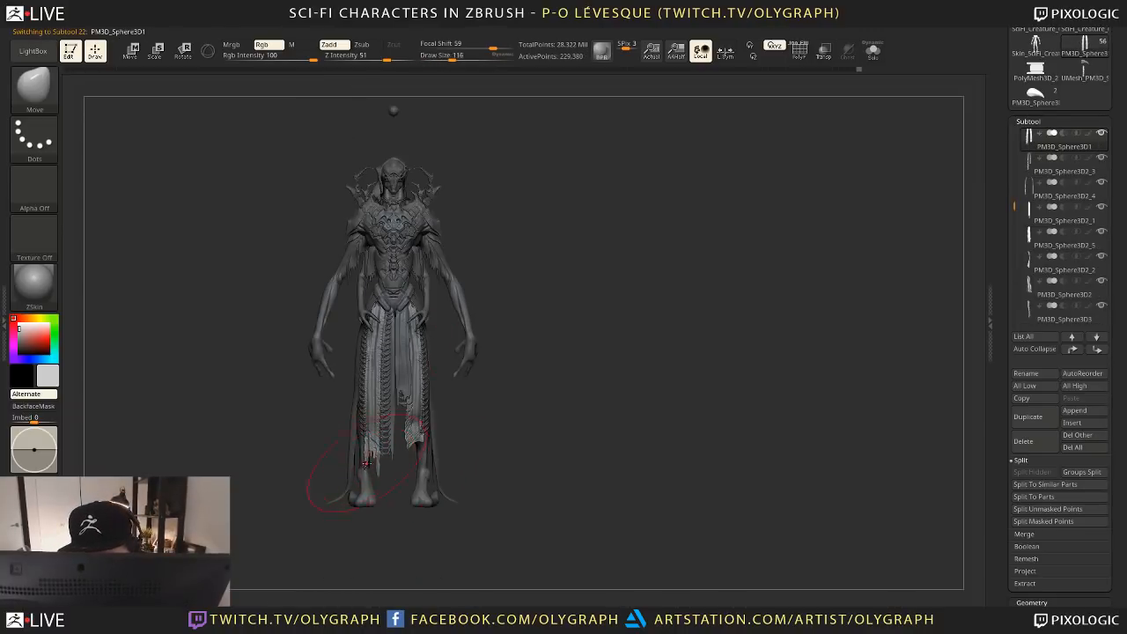
Refine the ragged tips of the right-leg panel with the Move brush at draw sizes 83 and 49
key("s")
left_click(373, 451)
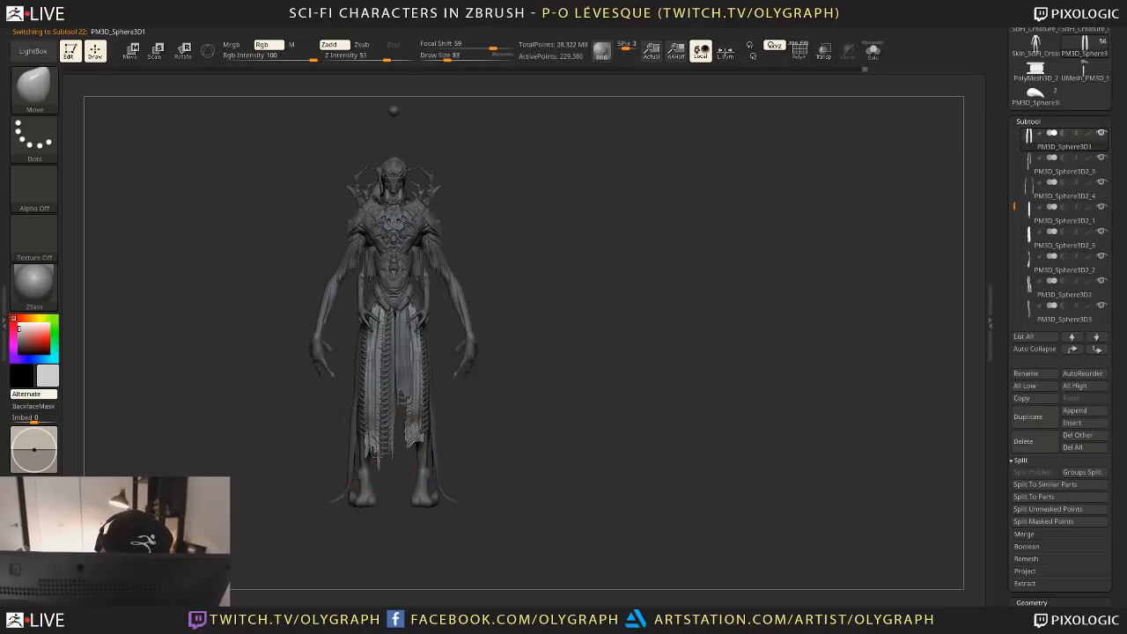
key("s")
left_click(365, 456)
key("s")
left_click(373, 448)
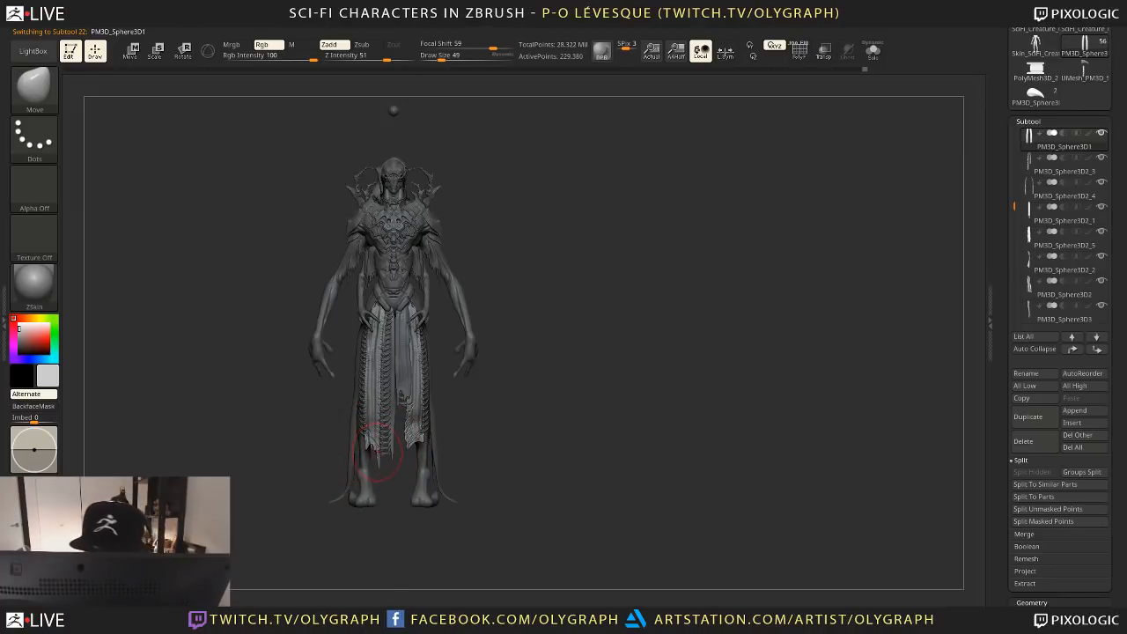
Hide the surrounding interface and examine the creature's overall silhouette, torso armour and hanging skirt from the front
left_click(384, 412, "alt")
left_click_drag(524, 282, 540, 233, "alt")
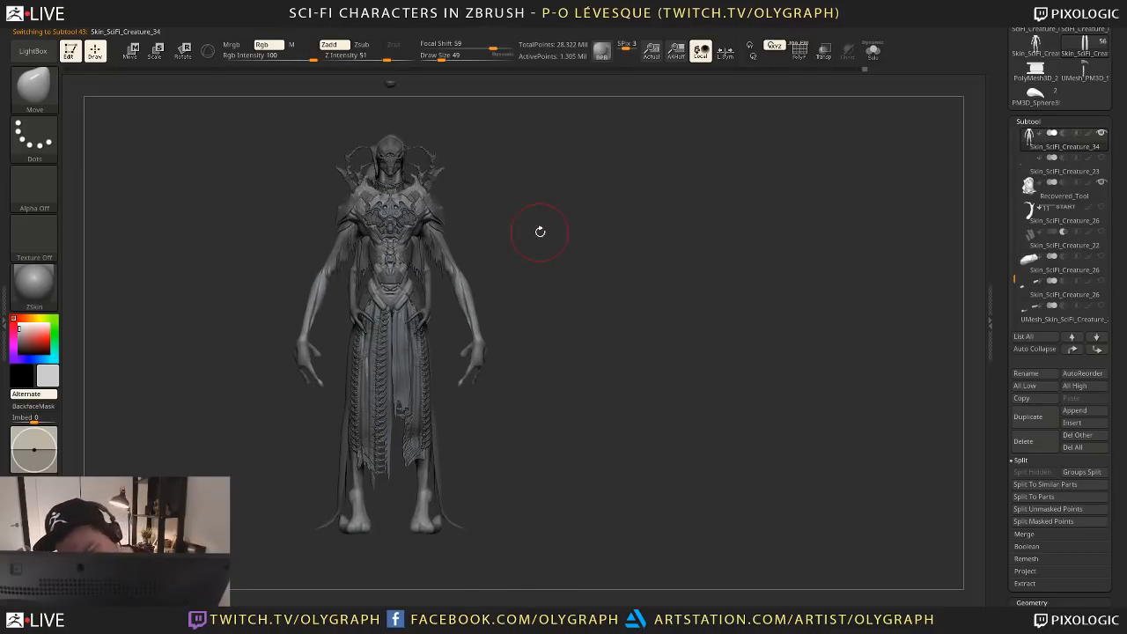
key("s")
left_click(370, 364)
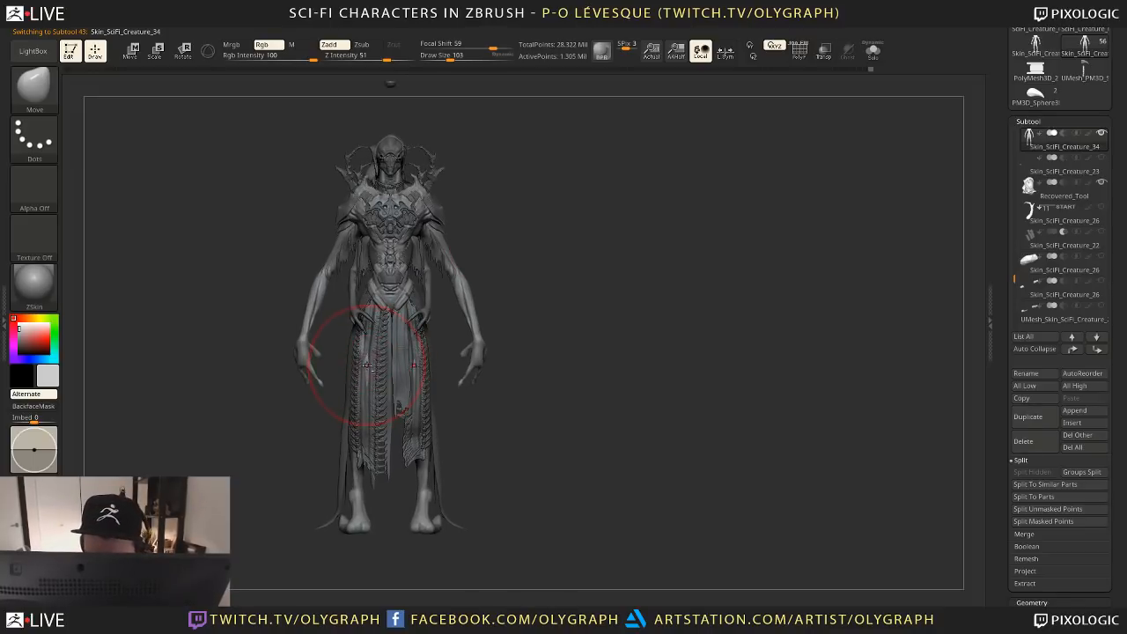
left_click_drag(449, 172, 420, 144, "alt")
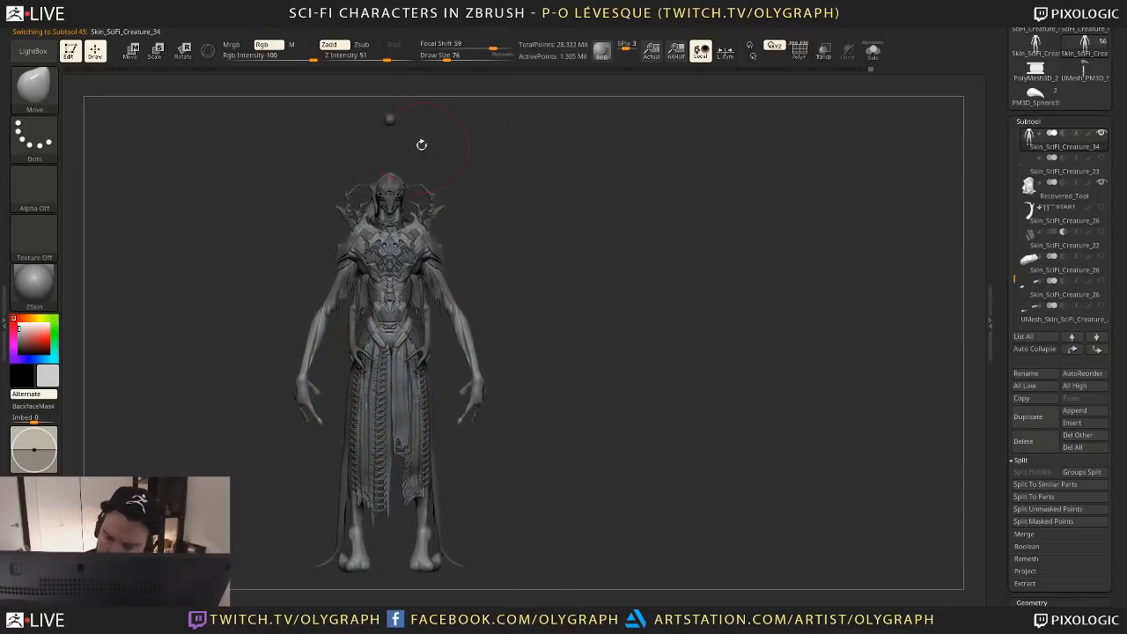
left_click(392, 119, "alt")
key("Tab")
left_click_drag(544, 323, 559, 226, "alt")
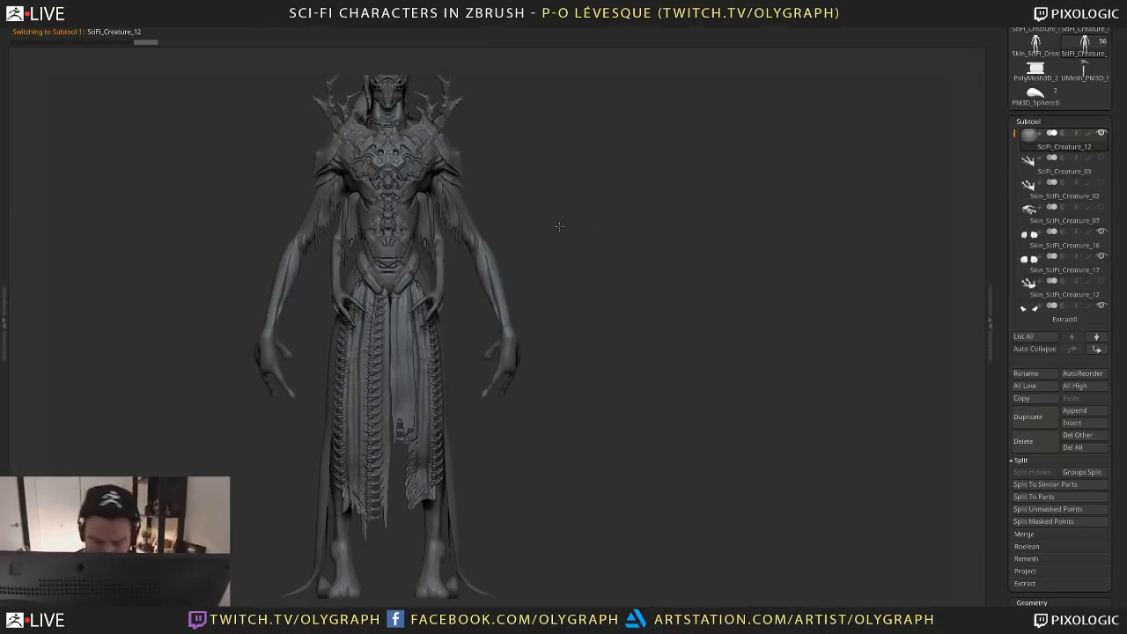
left_click_drag(589, 301, 543, 258, "alt")
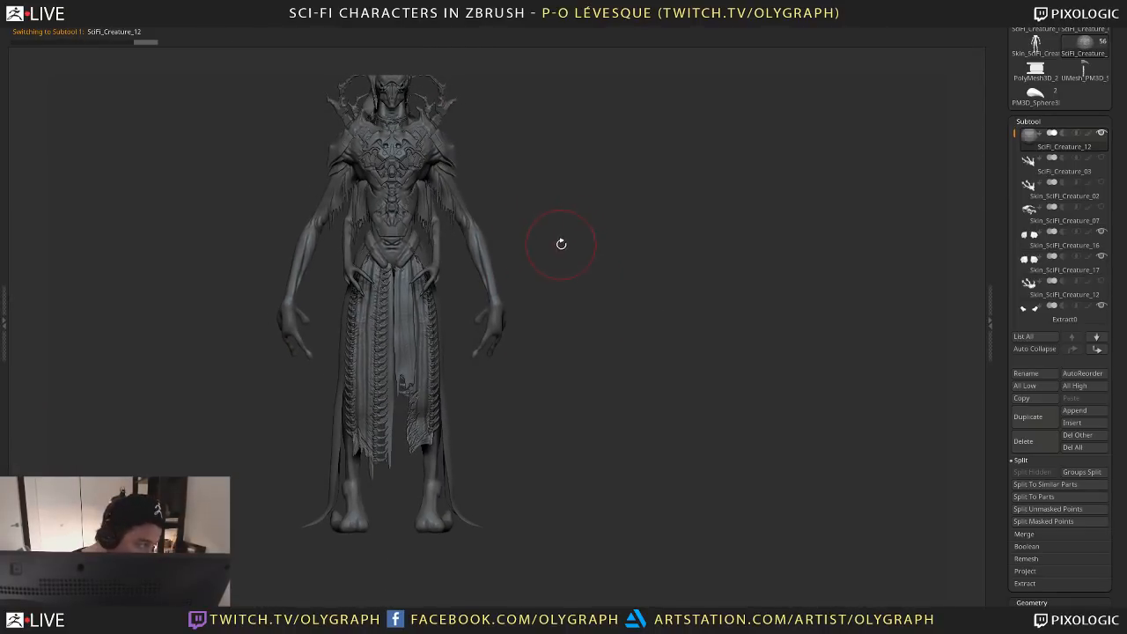
left_click(409, 250, "alt")
left_click_drag(576, 216, 593, 262, "alt")
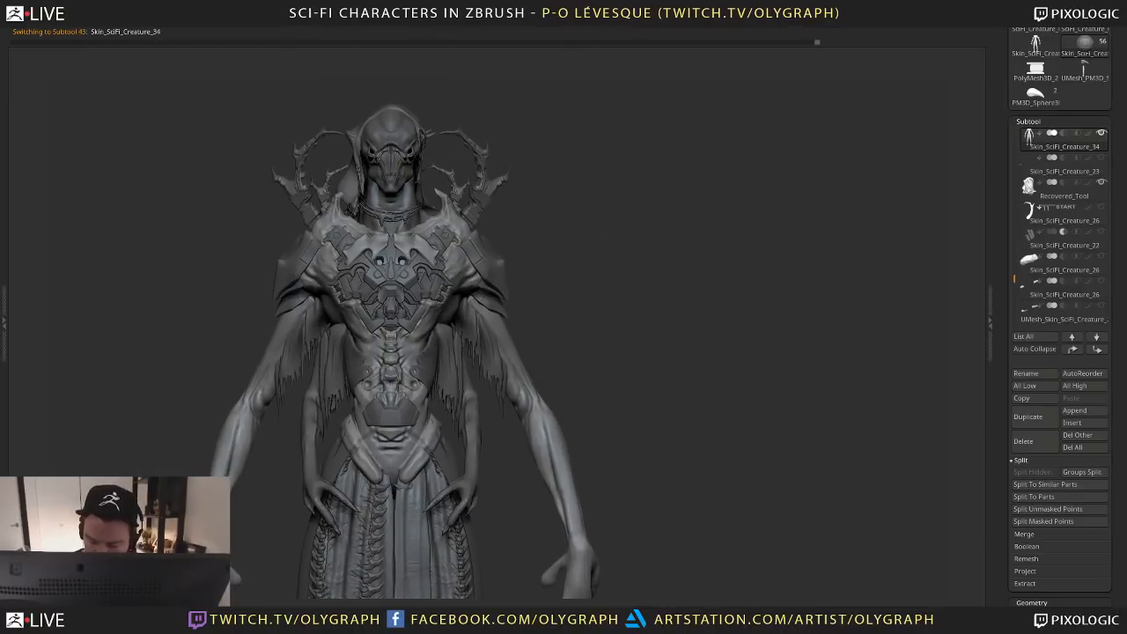
left_click_drag(508, 458, 507, 281, "alt")
left_click(388, 295, "alt")
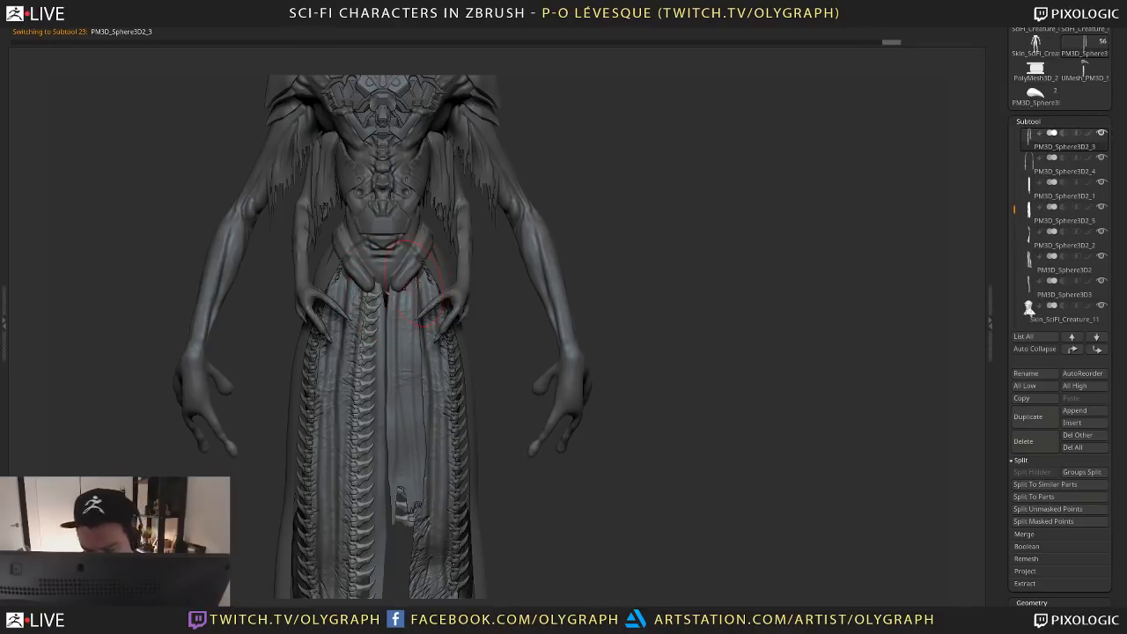
left_click_drag(506, 523, 439, 437, "alt")
Select the central torn strip, duplicate it and shift the copy toward the inner claw spine row with Transpose
left_click(413, 380, "alt")
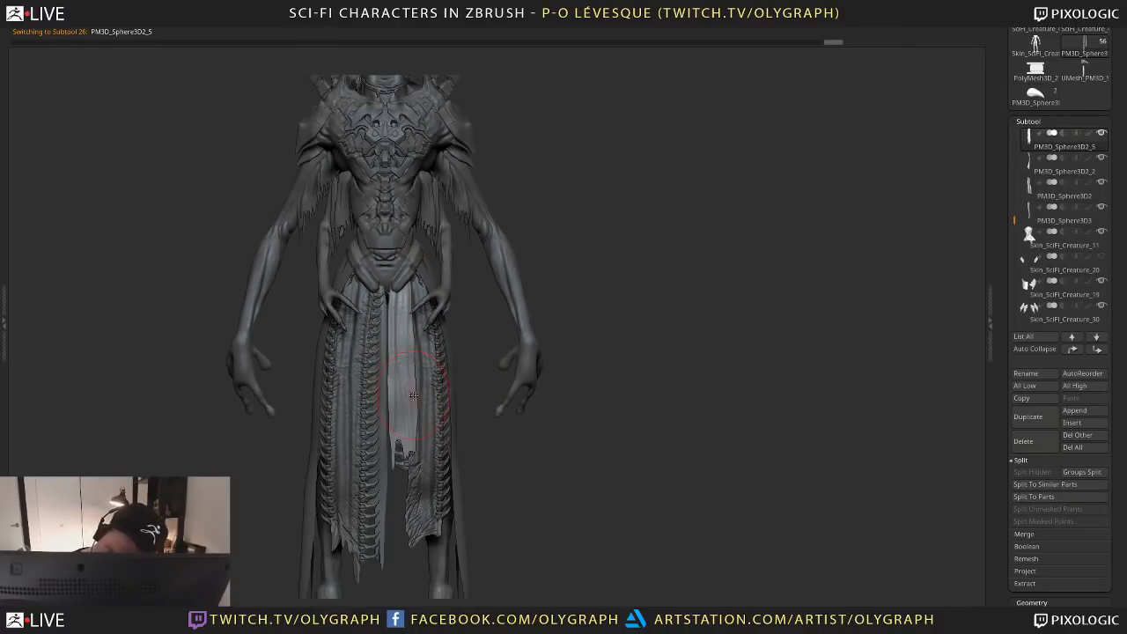
key("s")
key("w")
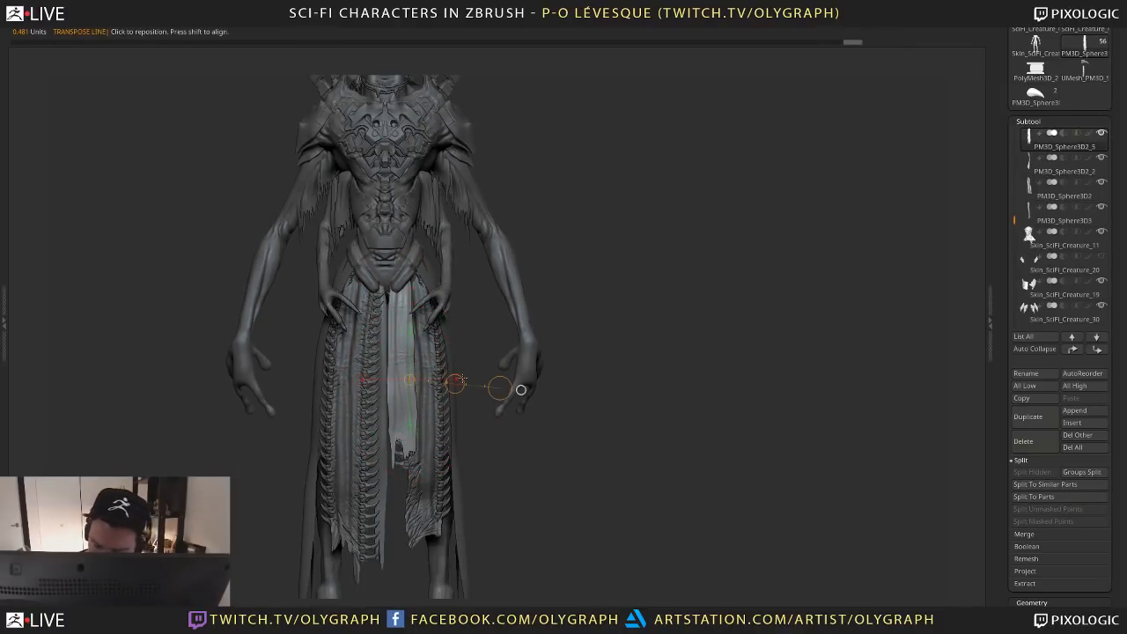
left_click(462, 380, "alt")
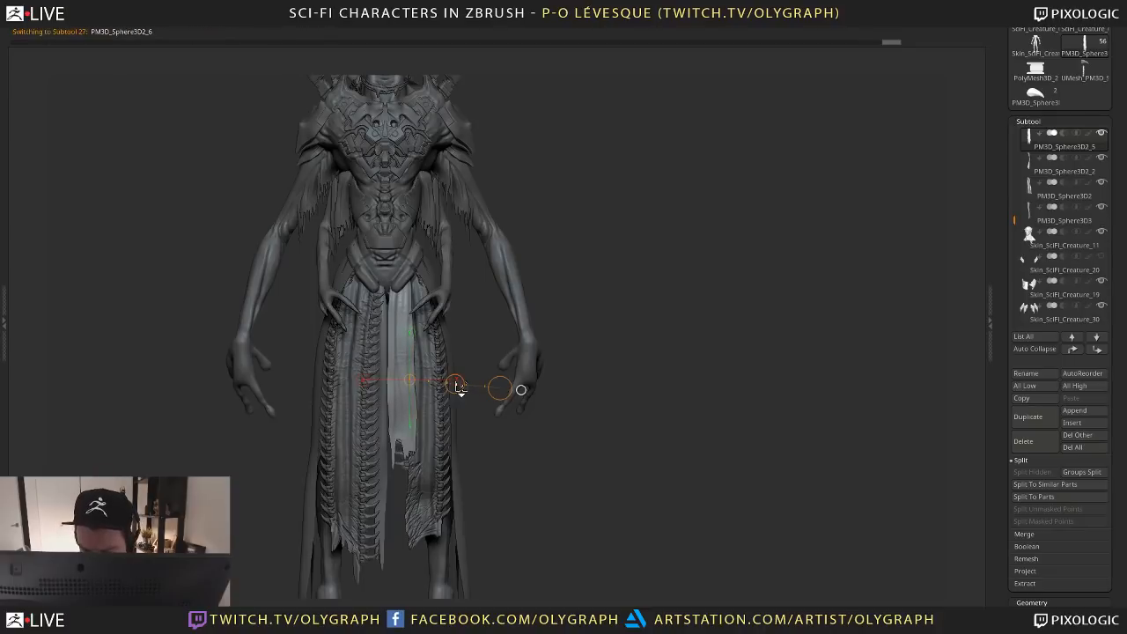
left_click_drag(384, 352, 488, 325)
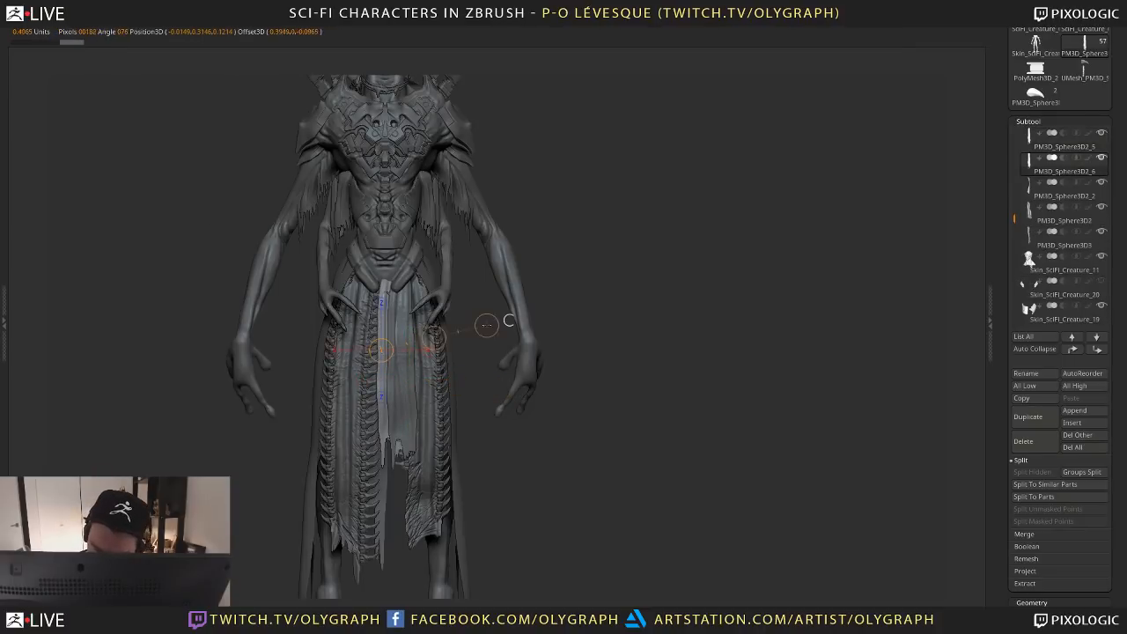
left_click_drag(383, 325, 451, 325, "shift")
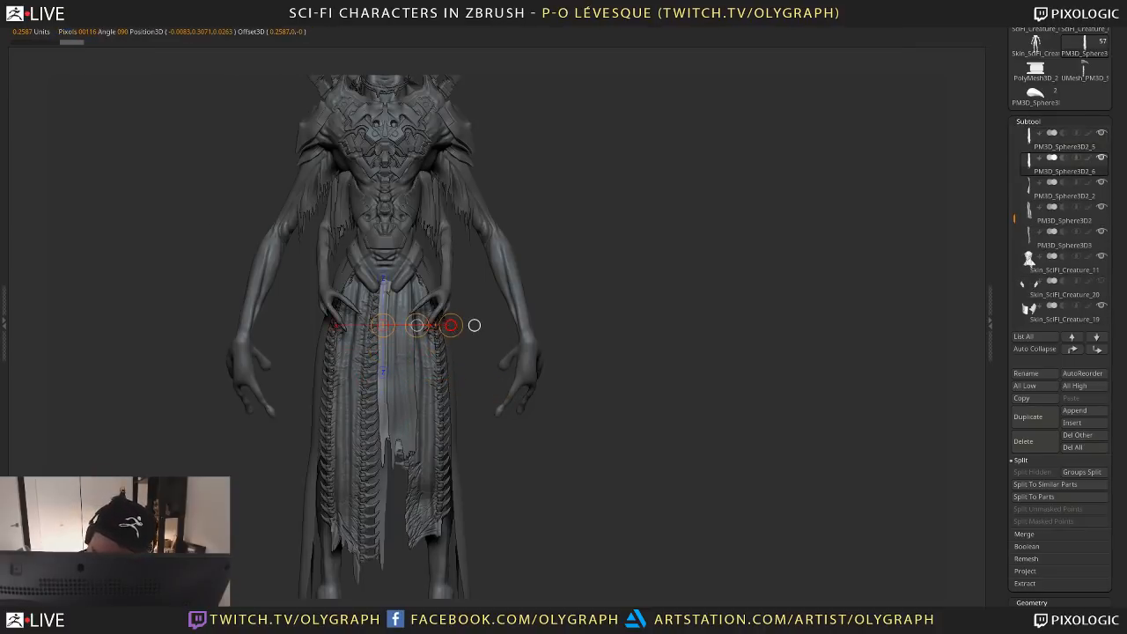
mouse_move(411, 361)
right_mouse_down()
mouse_move(304, 364)
mouse_move(435, 378)
right_mouse_up()
key("b")
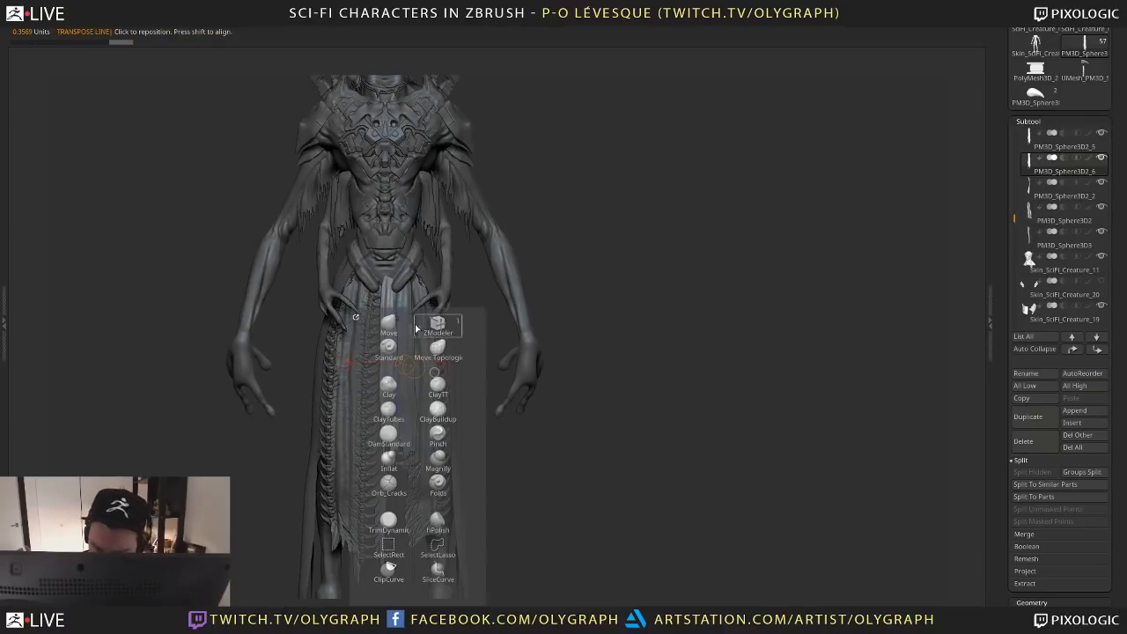
left_click(392, 326)
left_click_drag(394, 350, 386, 342)
key("ctrl+z")
Reshape the duplicated strip with a large Move brush, lengthening its lower end and fitting its upper end under the waist
key("b")
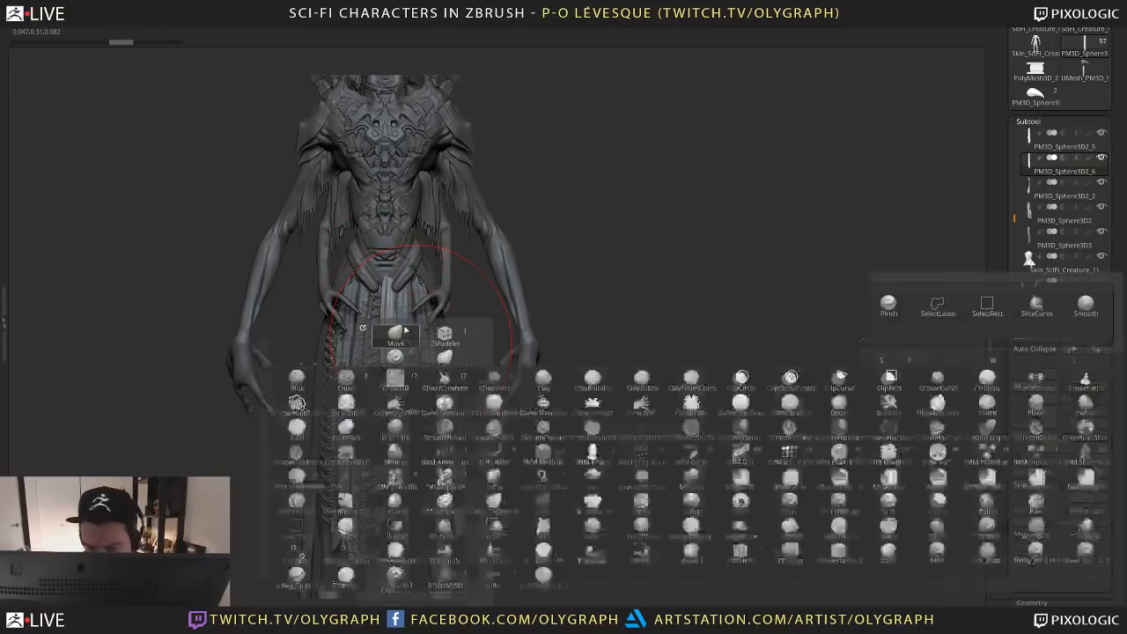
key("m")
key("v")
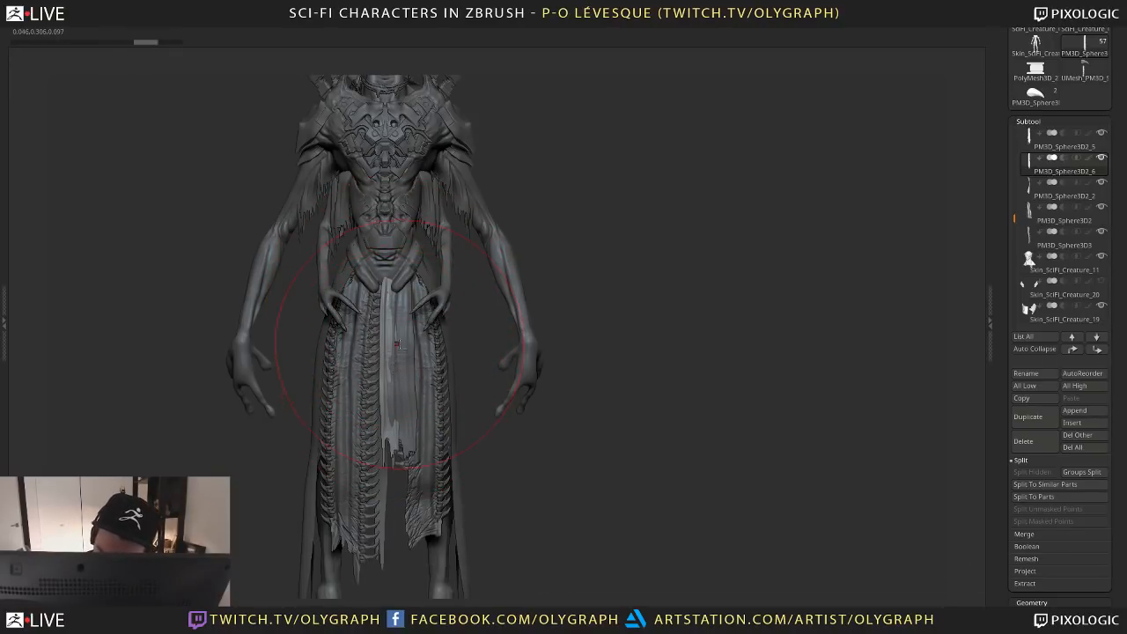
left_click_drag(398, 344, 401, 321)
key("s")
left_click_drag(395, 439, 406, 439)
left_click_drag(396, 398, 395, 493)
key("ctrl+z")
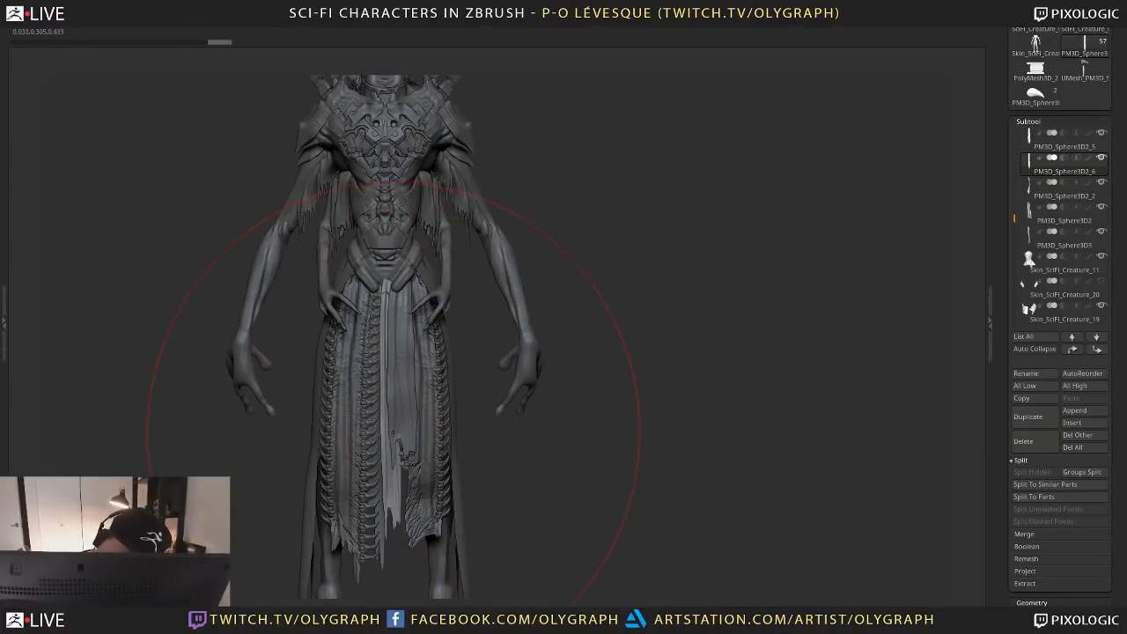
left_click_drag(388, 293, 387, 351)
left_click_drag(391, 277, 389, 285)
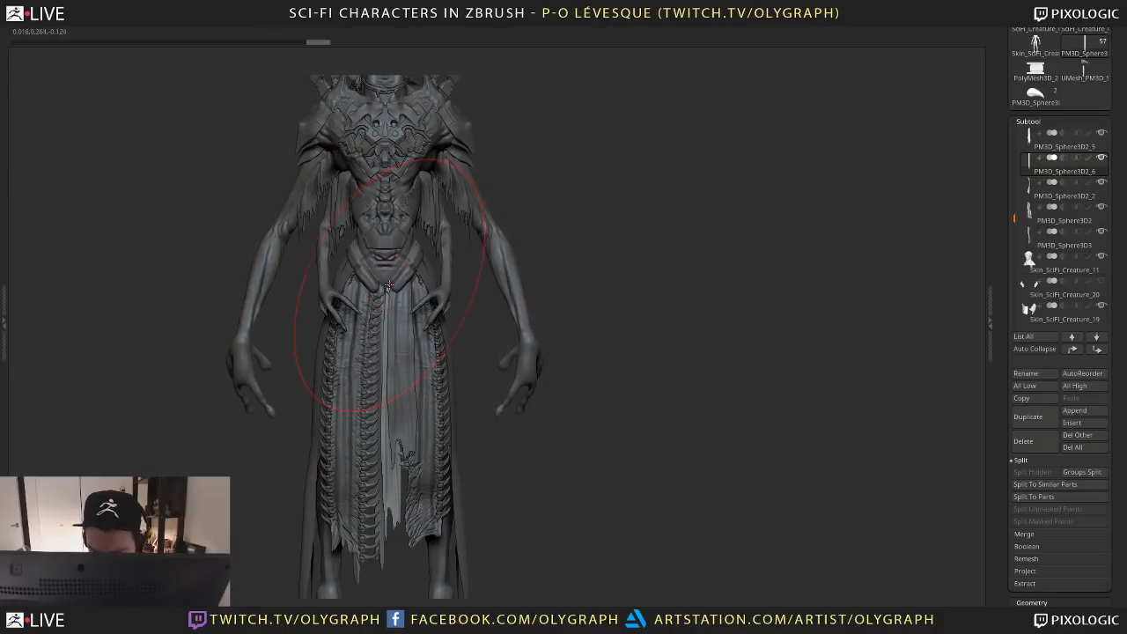
Duplicate the central torn strip and shift the copy sideways to the outer claw spine row with Transpose
left_click(522, 300, "alt")
key("f")
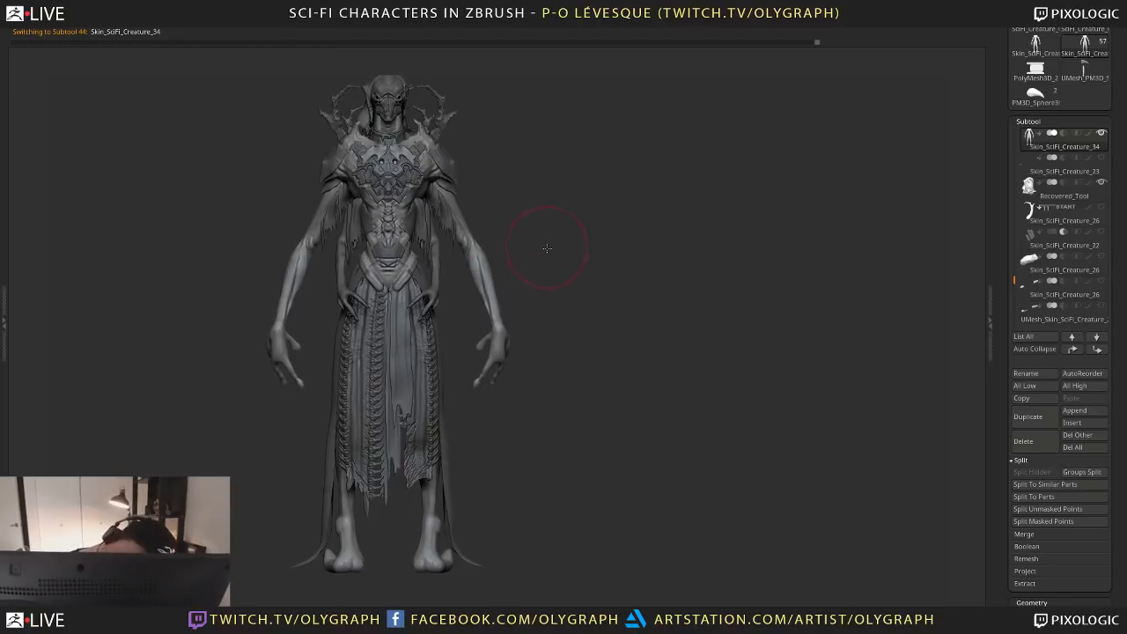
mouse_move(547, 248)
left_mouse_down("alt")
mouse_move(538, 300)
mouse_move(534, 267)
mouse_move(523, 267)
mouse_move(556, 260)
mouse_move(546, 260)
mouse_move(572, 294)
mouse_move(582, 285)
left_mouse_up("alt")
left_click(387, 517, "alt")
key("w")
left_click_drag(387, 397, 407, 411)
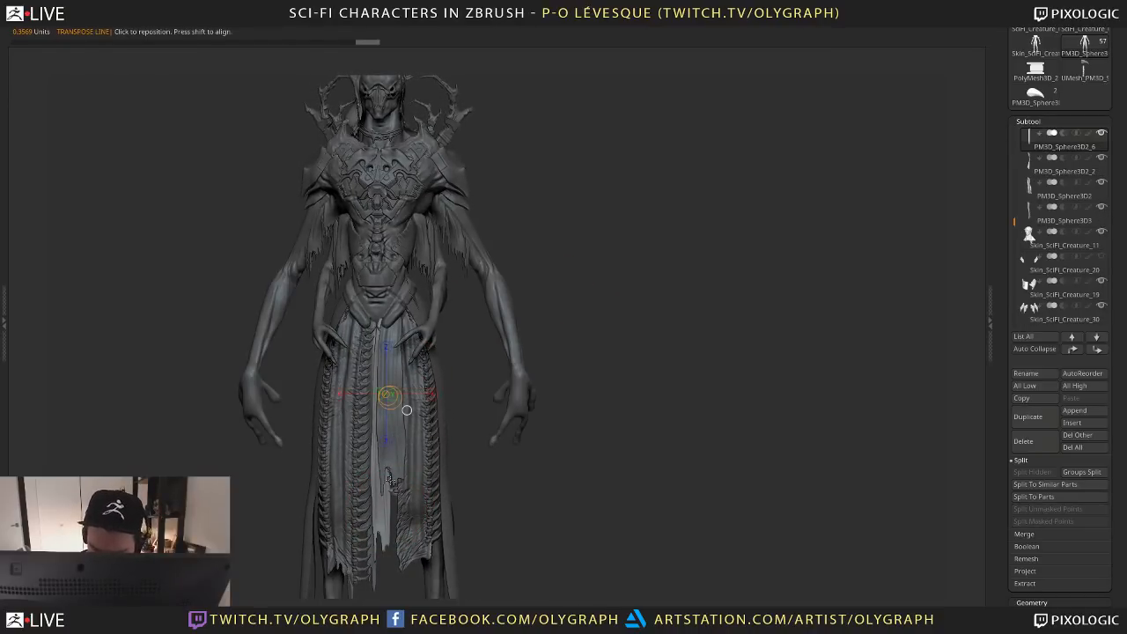
key("ctrl+shift+d")
mouse_move(382, 508)
left_mouse_down()
mouse_move(487, 507)
mouse_move(470, 502)
left_mouse_up()
Align a Transpose line along the duplicated strip and rotate the strip so its lower end swings outward over the spine row
left_click_drag(421, 371, 417, 482)
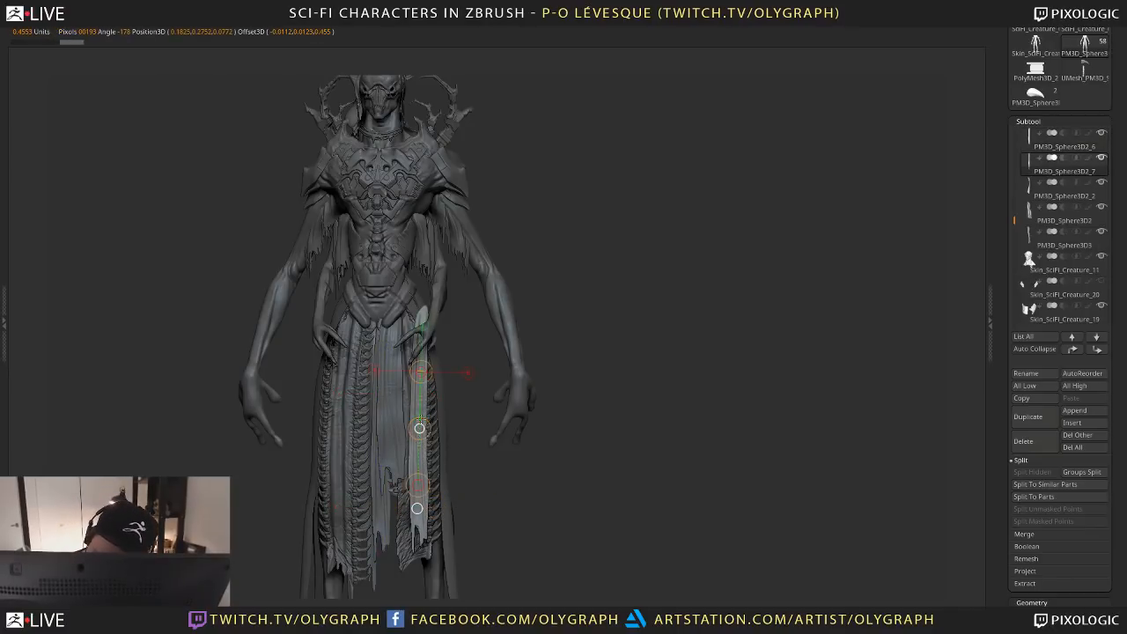
left_click_drag(579, 370, 683, 370)
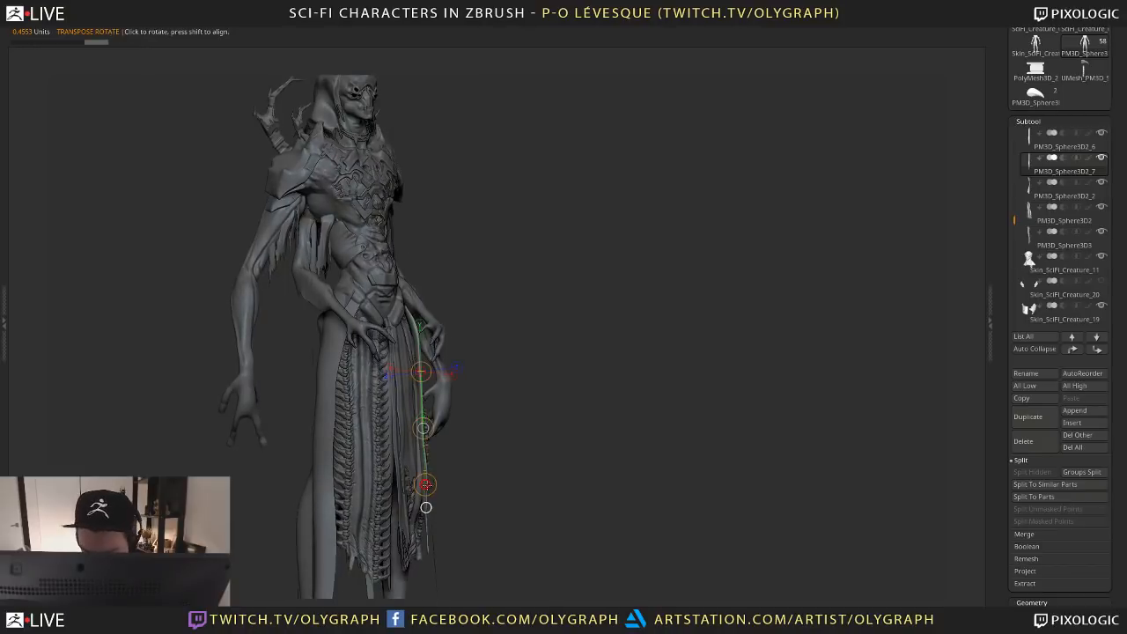
left_click_drag(627, 449, 533, 462)
left_click_drag(541, 511, 449, 498)
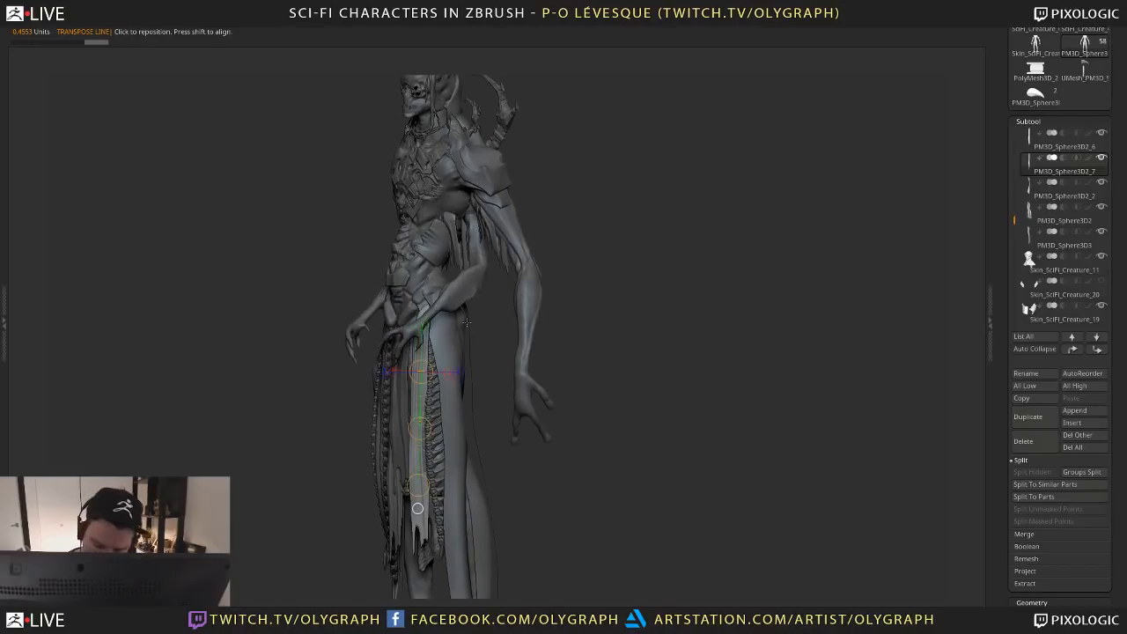
mouse_move(420, 428)
left_mouse_down()
mouse_move(432, 429)
mouse_move(419, 429)
left_mouse_up()
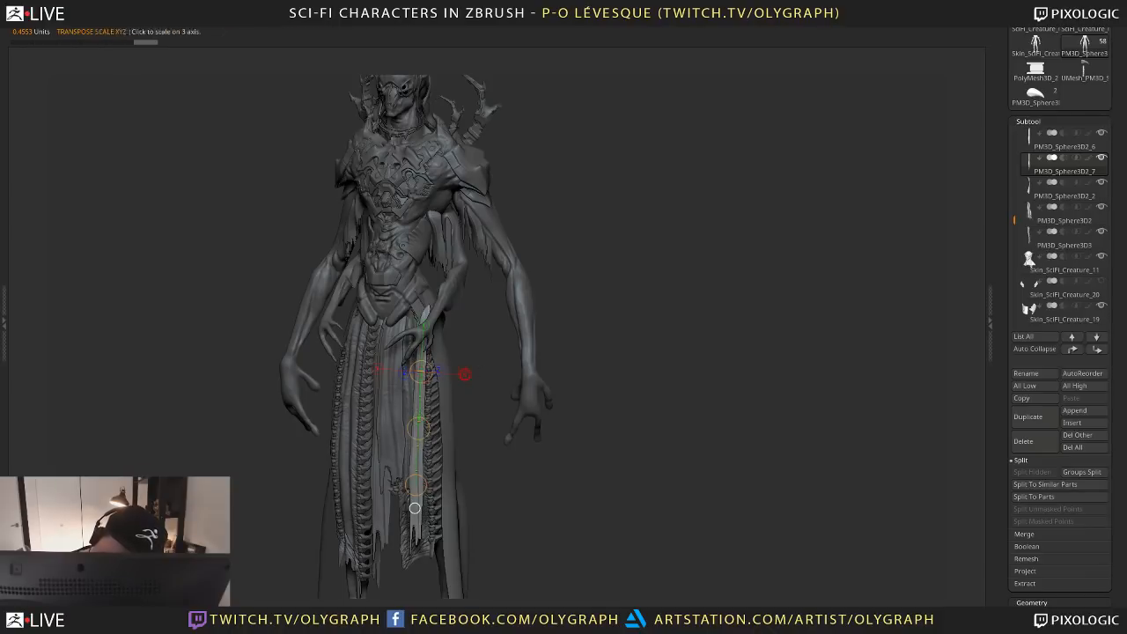
left_click_drag(528, 375, 480, 379)
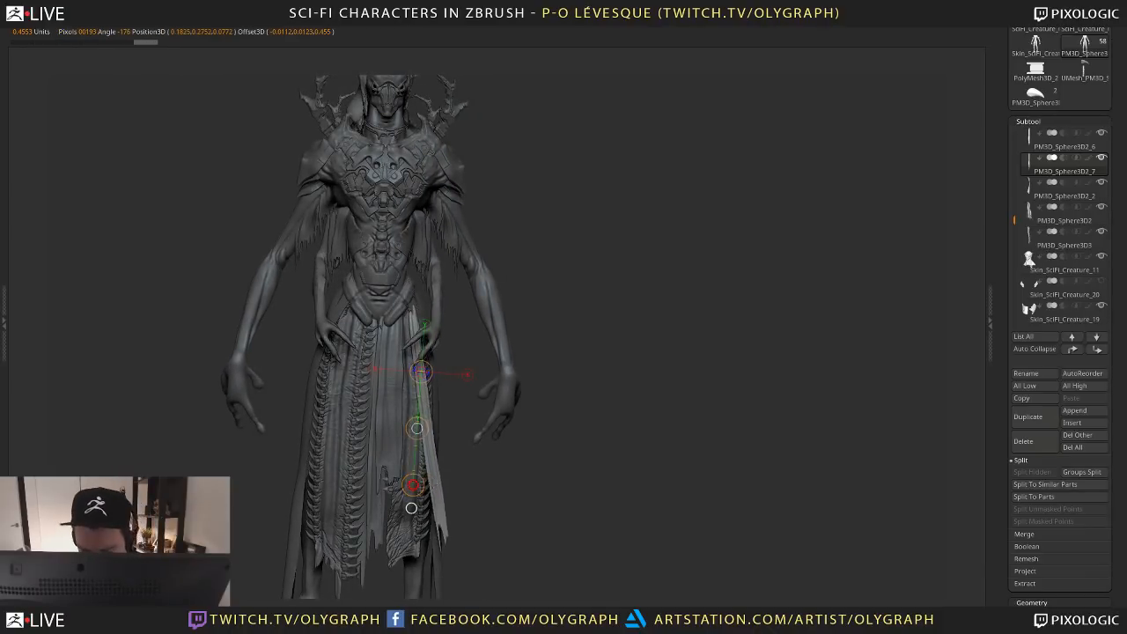
left_click_drag(479, 467, 431, 370)
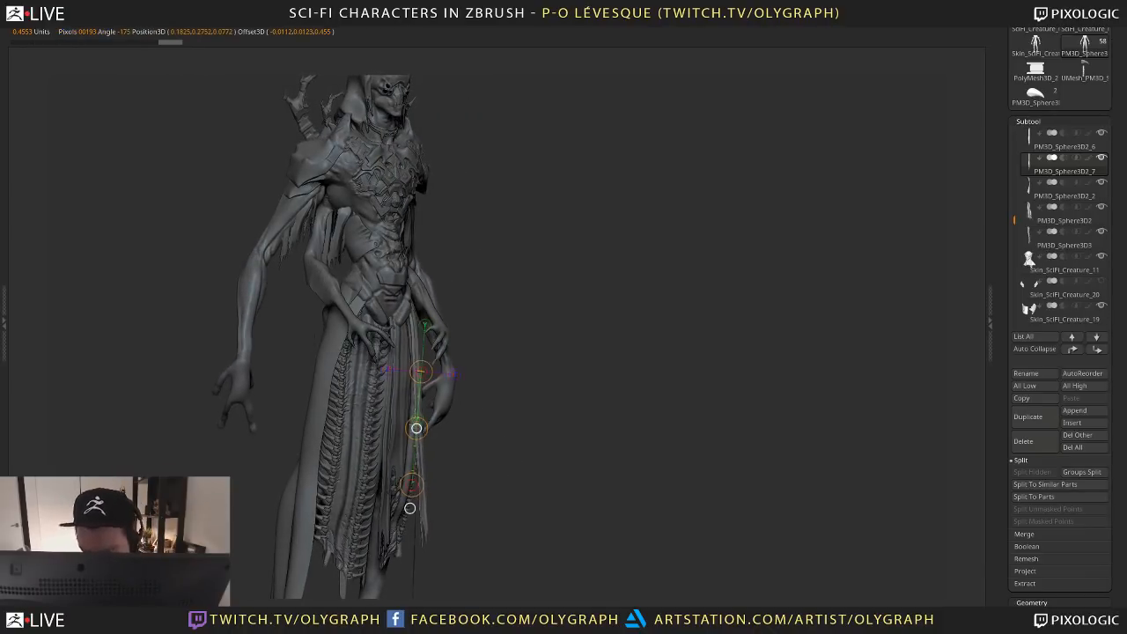
Fit the duplicated strip's upper end under the waist with a large Move brush
key("b")
left_click(423, 335)
key("s")
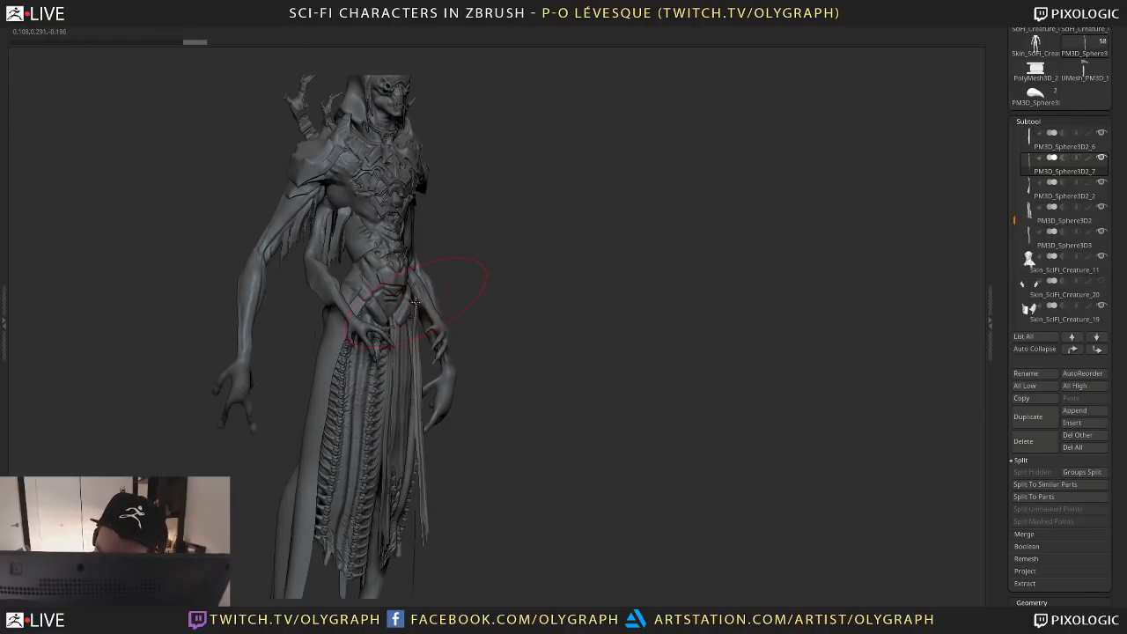
key("b")
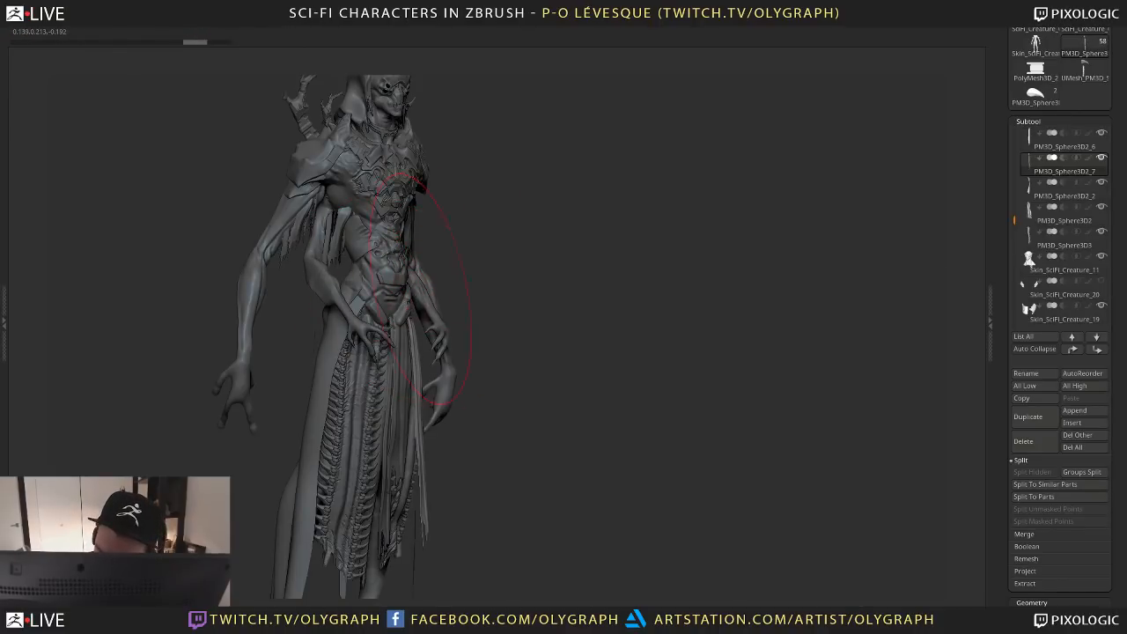
right_click_drag(420, 289, 413, 314)
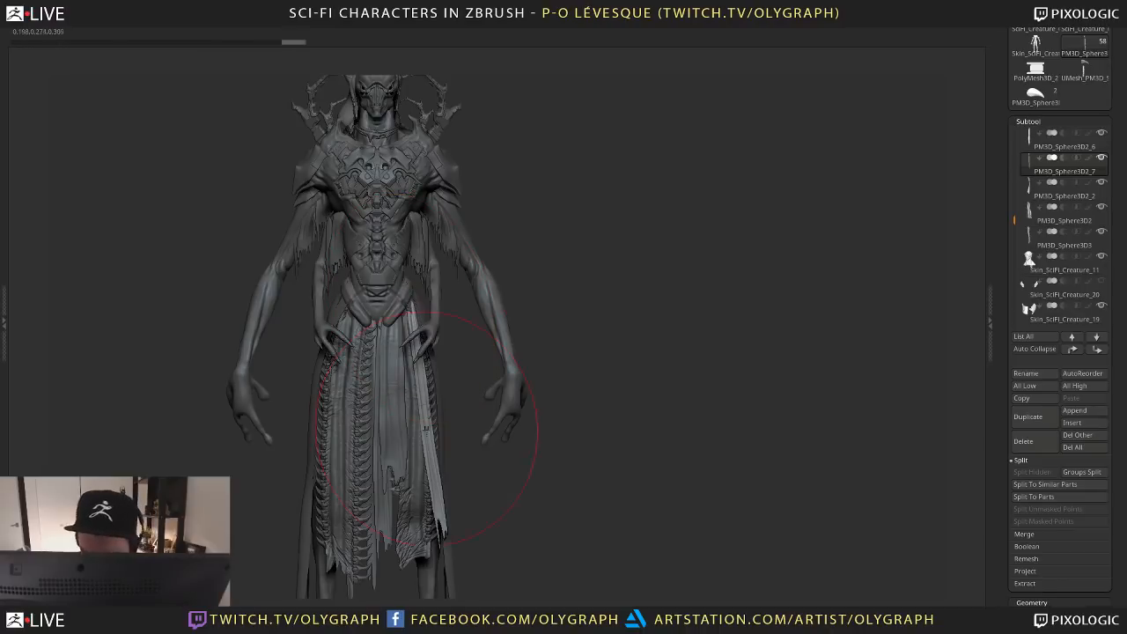
left_click_drag(423, 410, 424, 396)
Pull the duplicated strip's lower end and middle inward with resized Move brush strokes so it hangs along the outer spine row
left_click_drag(447, 512, 412, 519)
key("s")
left_click_drag(416, 433, 400, 433)
left_click_drag(425, 388, 421, 383)
key("s")
left_click_drag(420, 490, 426, 490)
key("space")
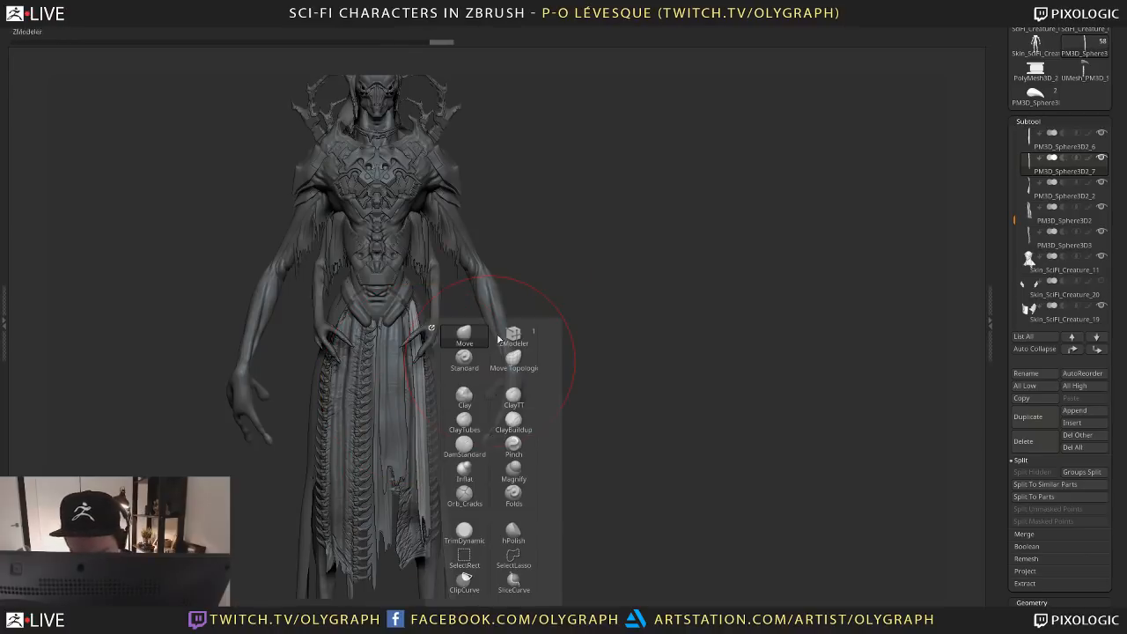
left_click(502, 340)
key("b")
left_click(491, 276)
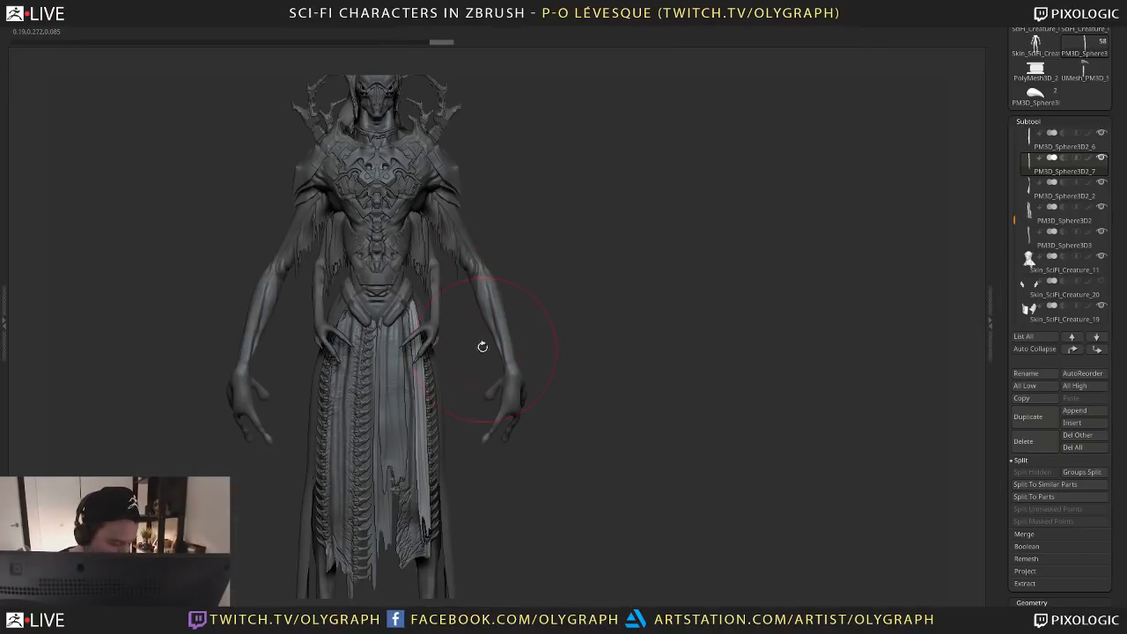
Reshape the narrow cloth strip on the skirt's front by pulling along its upper, middle and lower sections
left_click_drag(419, 451, 420, 401)
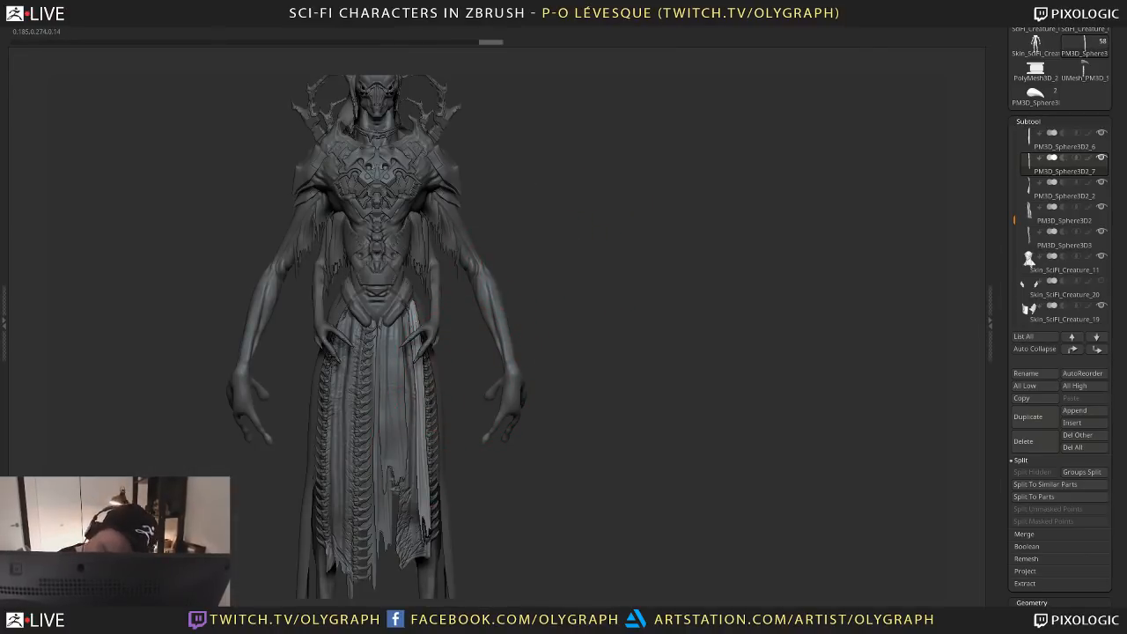
mouse_move(414, 314)
left_mouse_down()
mouse_move(414, 326)
mouse_move(410, 299)
mouse_move(418, 340)
left_mouse_up()
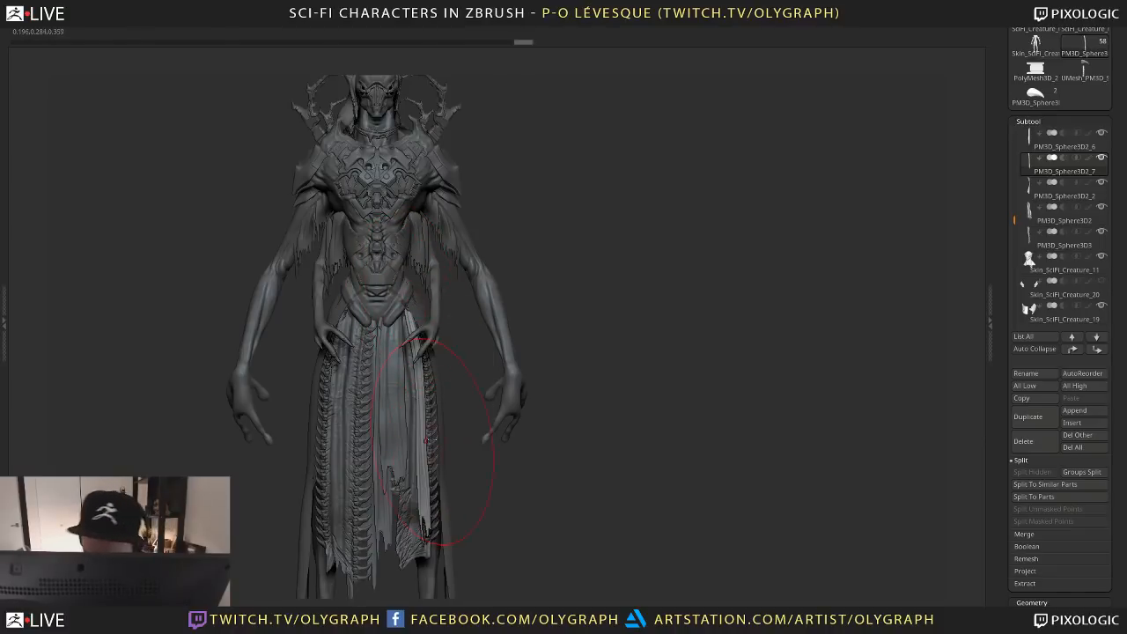
key("b")
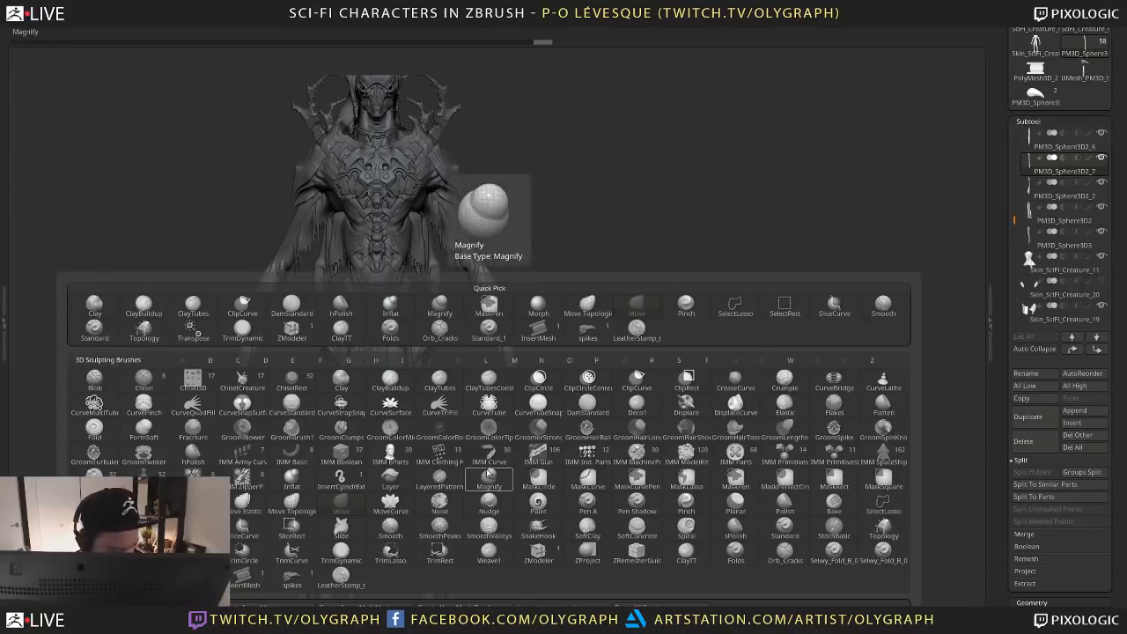
key("p")
key("o")
left_click_drag(428, 477, 426, 546)
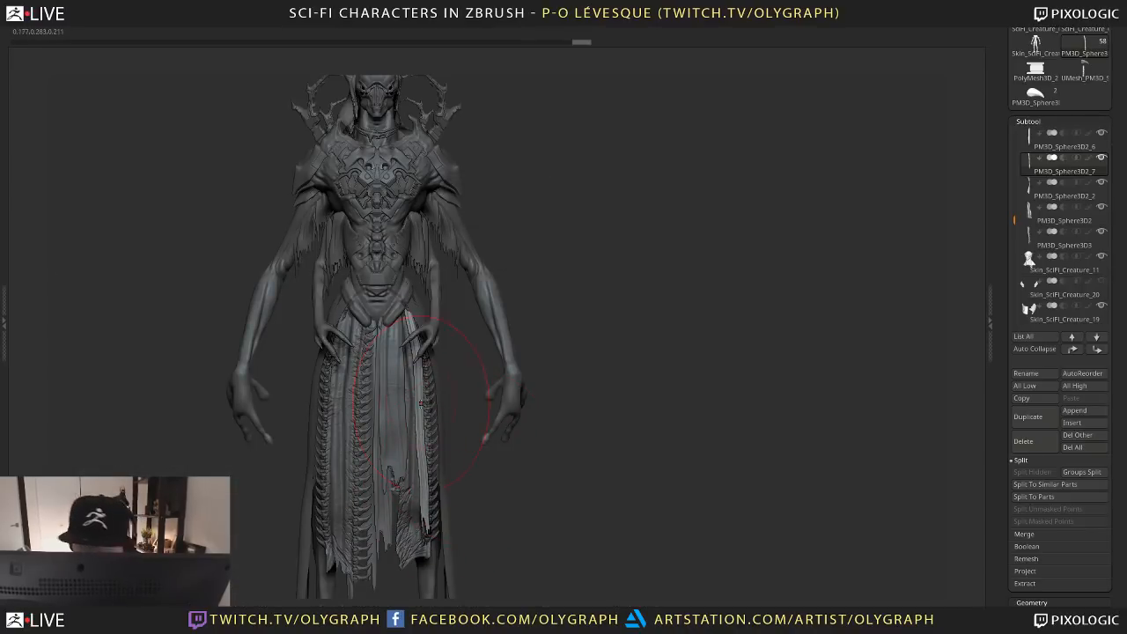
left_click_drag(421, 461, 418, 389)
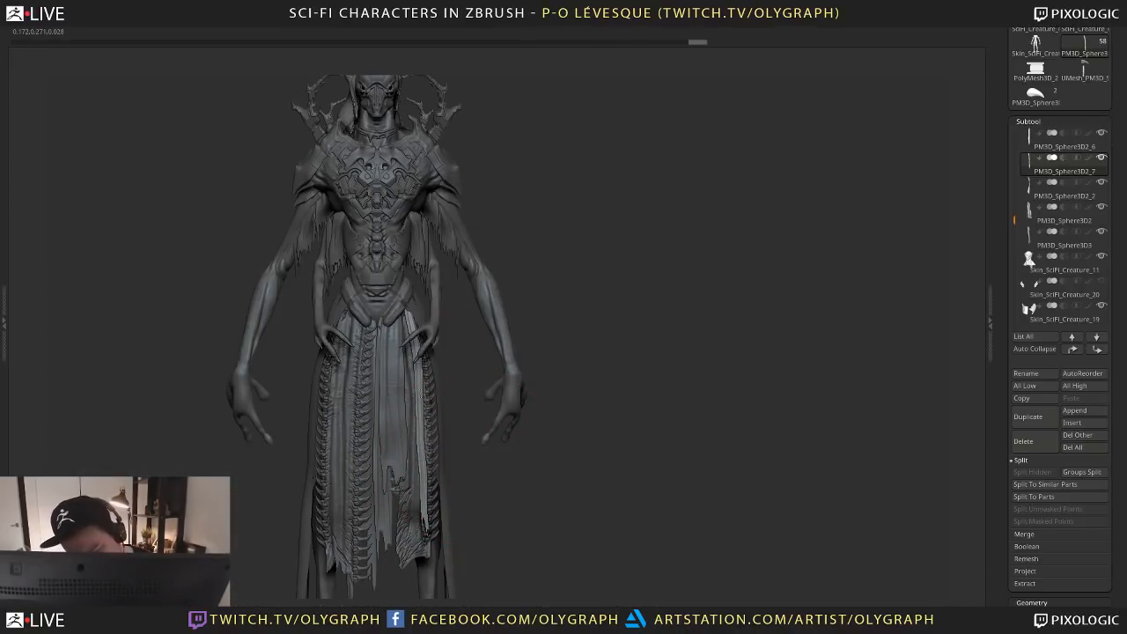
Enlarge the brush to a draw size of about 285 and adjust the lower half of the narrow cloth strip
key("b")
left_click(415, 333)
key("s")
left_click_drag(429, 482, 434, 483)
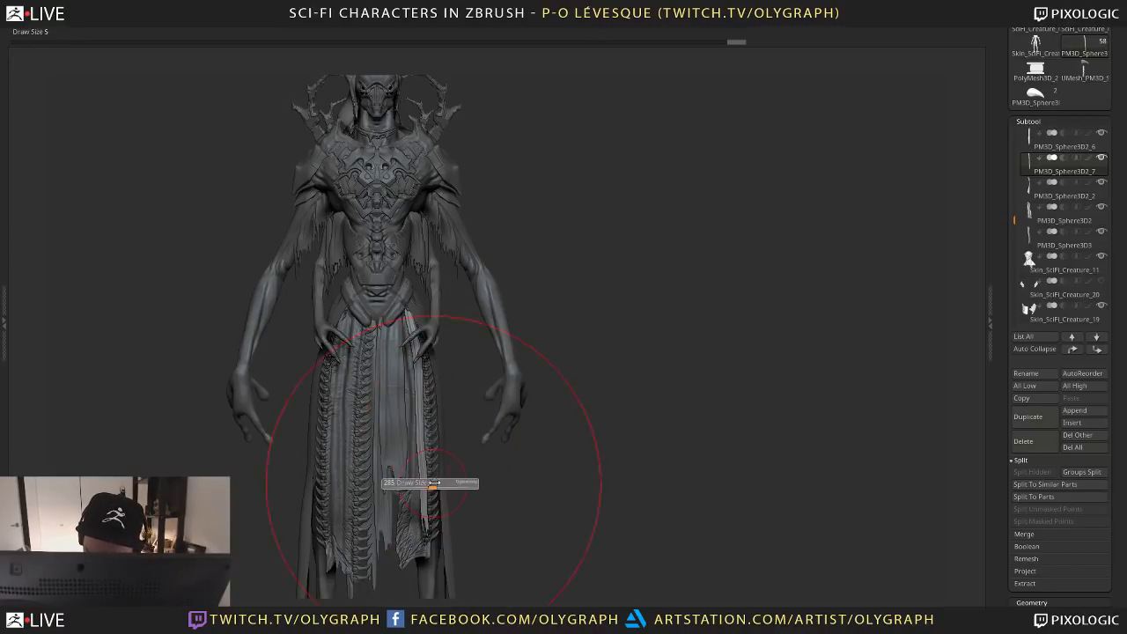
left_click_drag(426, 539, 429, 426)
left_click_drag(430, 534, 427, 541)
Make the small sphere above the head the active subtool and examine the whole figure from the front
right_click_drag(485, 527, 449, 262, "ctrl")
right_click_drag(428, 183, 428, 214, "alt")
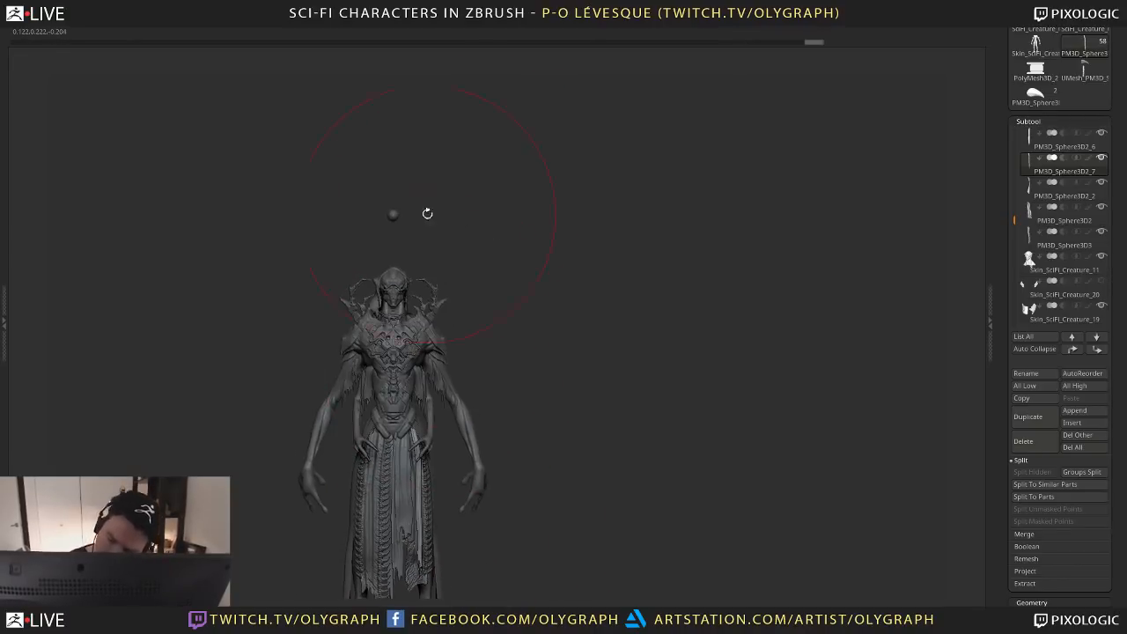
left_click(393, 214, "alt")
mouse_move(534, 465)
right_mouse_down("alt")
mouse_move(513, 386)
mouse_move(516, 289)
mouse_move(501, 314)
right_mouse_up("alt")
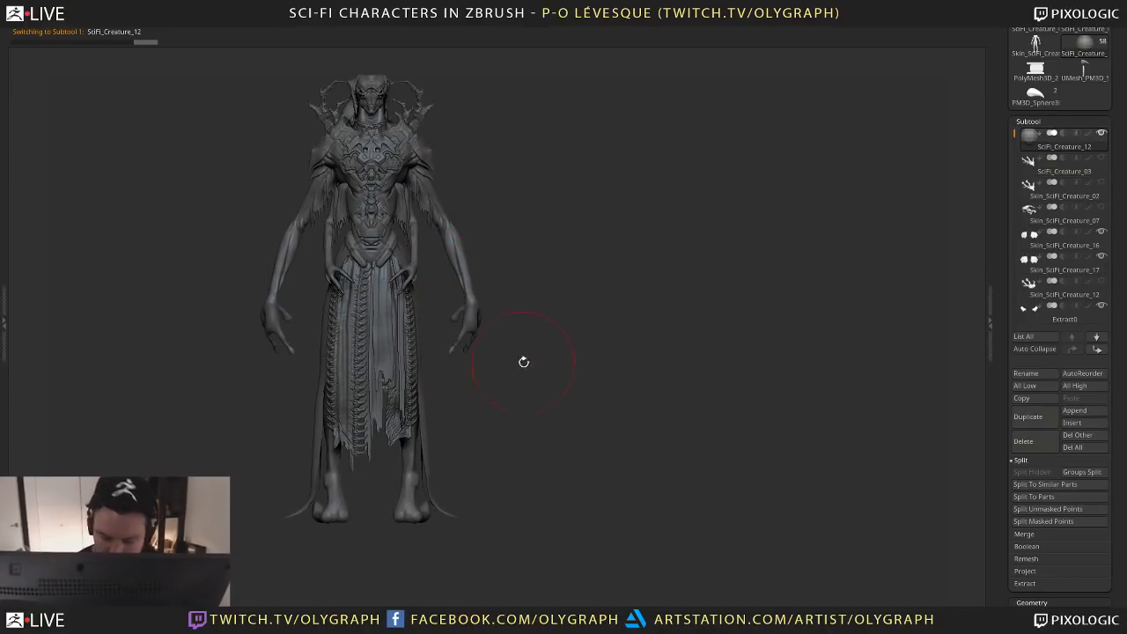
right_click_drag(520, 406, 495, 524, "alt")
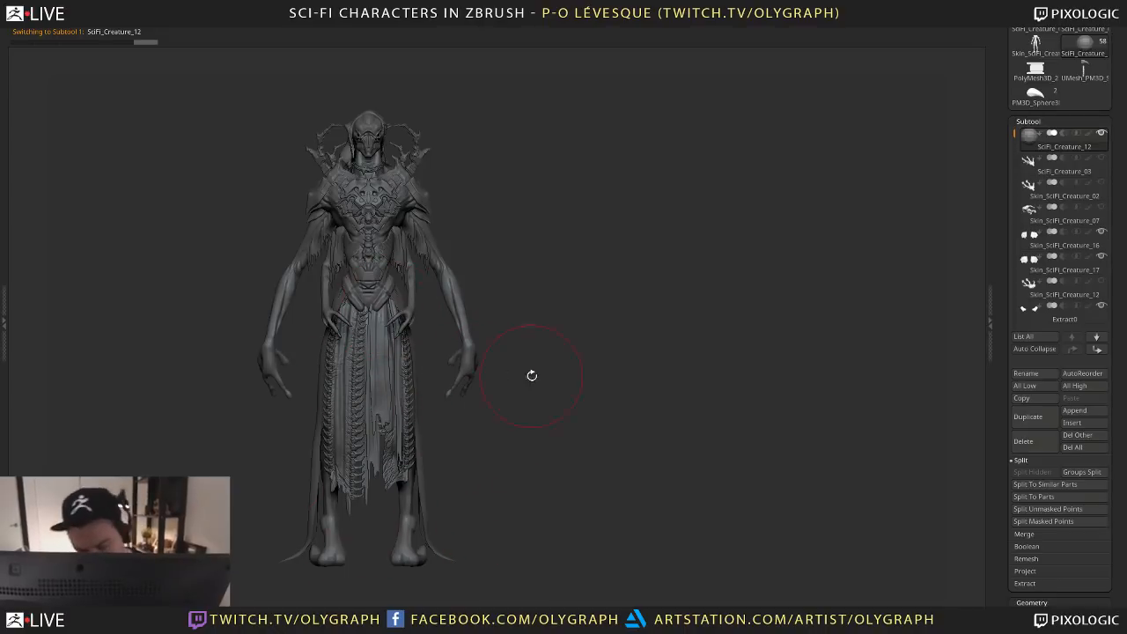
right_click_drag(533, 375, 545, 374, "ctrl")
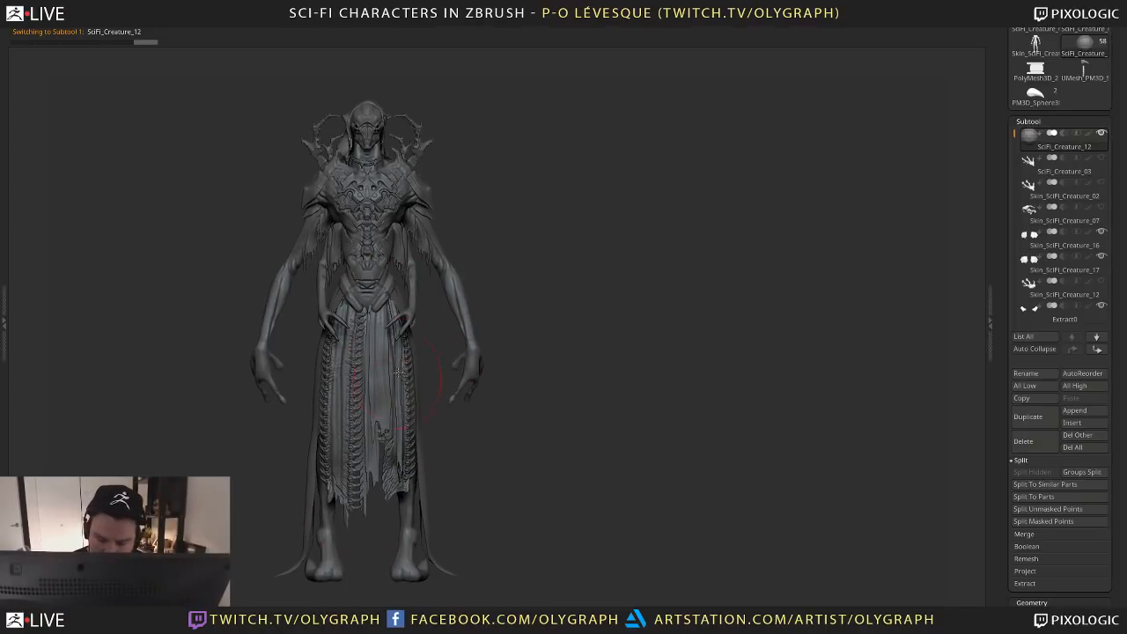
Select the narrow front cloth strip and position it along the opposite side of the skirt with a vertical Transpose line
left_click(402, 431, "alt")
key("w")
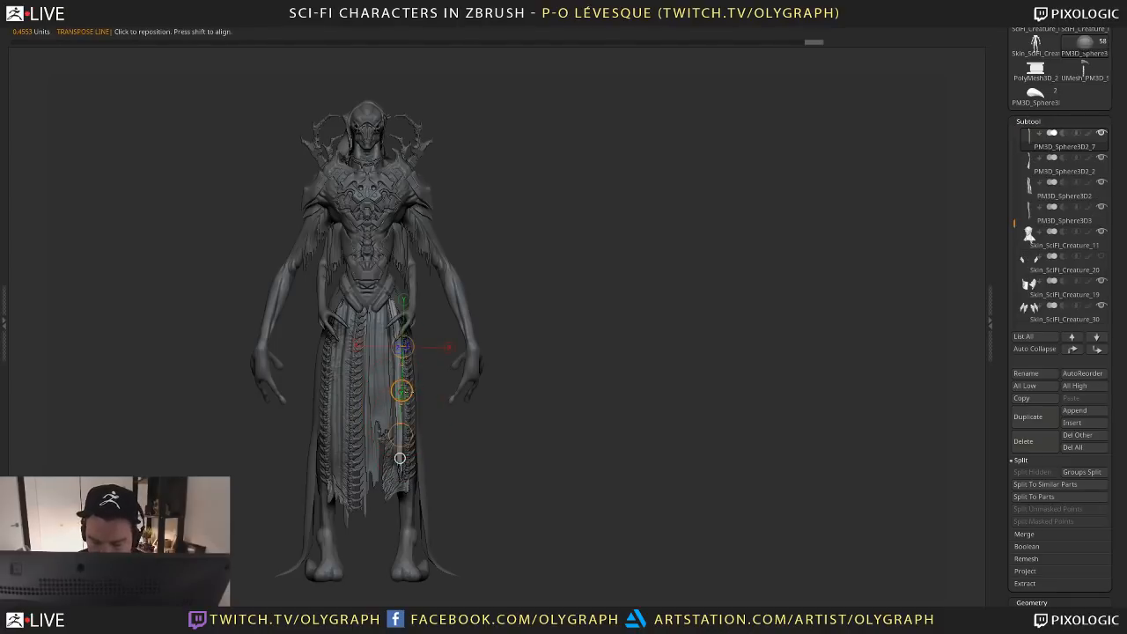
left_click_drag(331, 344, 333, 486)
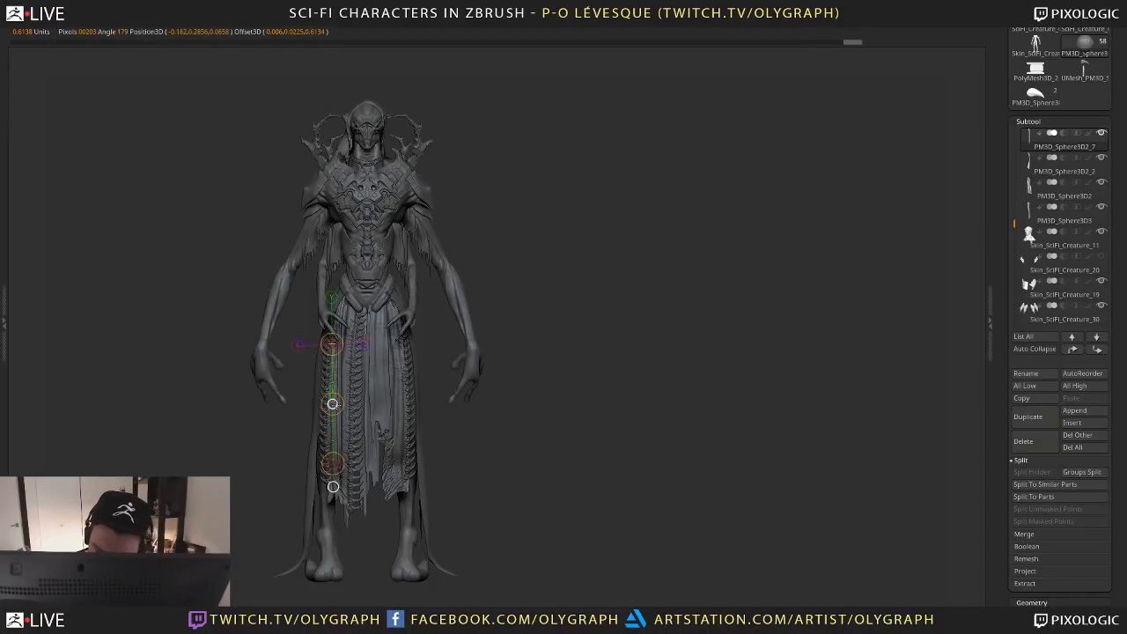
Reshape the upper part of the repositioned cloth strip with a large sculpting brush to fit the skirt
key("b")
key("Escape")
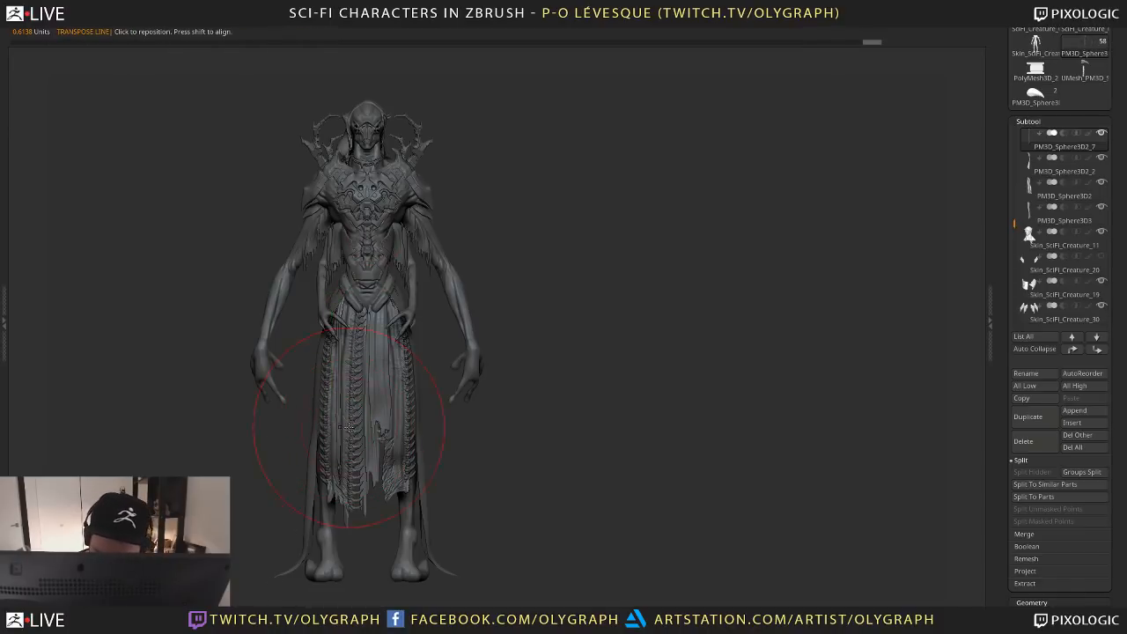
mouse_move(335, 378)
left_mouse_down()
mouse_move(335, 452)
mouse_move(342, 404)
left_mouse_up()
key("b")
left_click(327, 336)
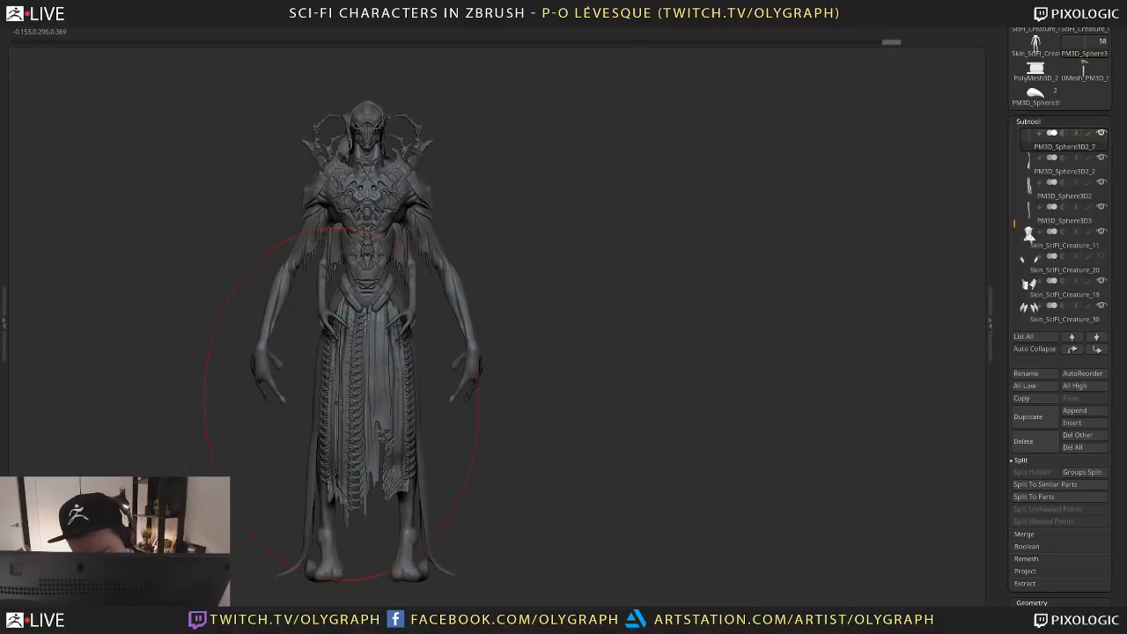
Check the repositioned strip against the full figure by switching the active subtool between the body, the floating sphere and the strip
left_click(480, 286, "alt")
left_click_drag(519, 248, 519, 332, "alt")
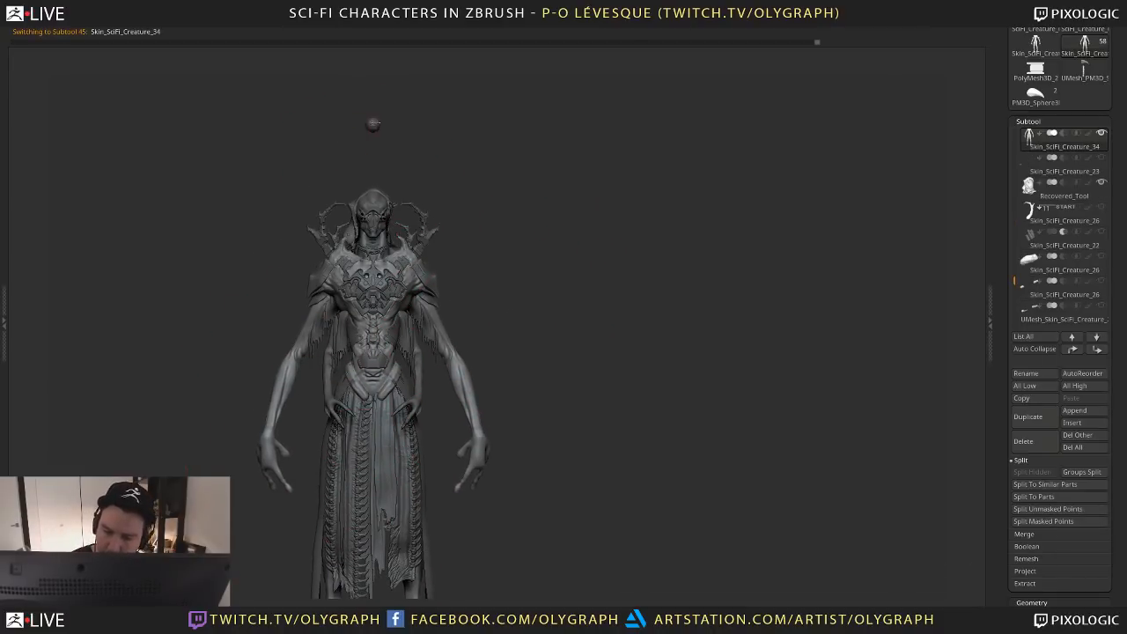
left_click(374, 125, "alt")
left_click_drag(543, 410, 546, 308, "alt")
key("s")
left_click(546, 309)
right_click_drag(397, 379, 390, 405, "ctrl")
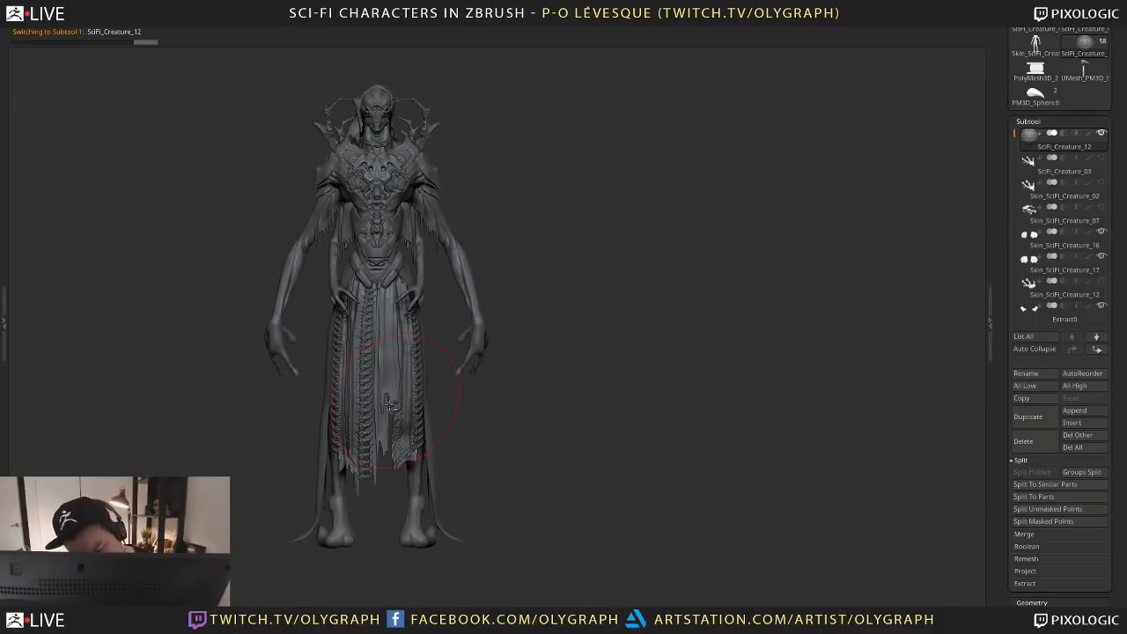
left_click(345, 432, "alt")
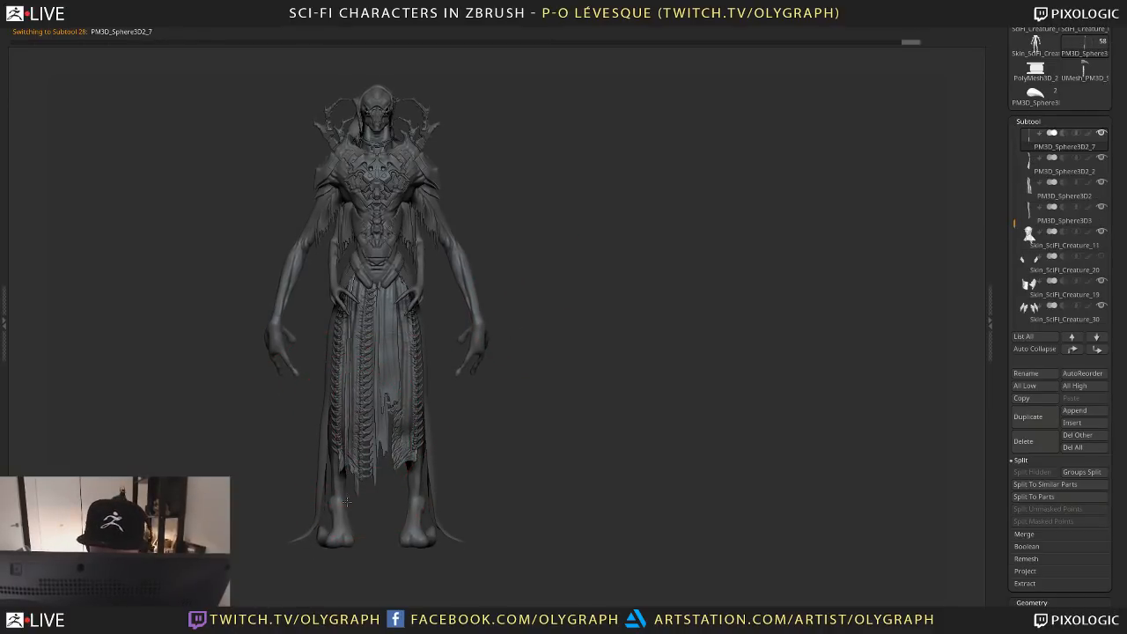
left_click(472, 291, "alt")
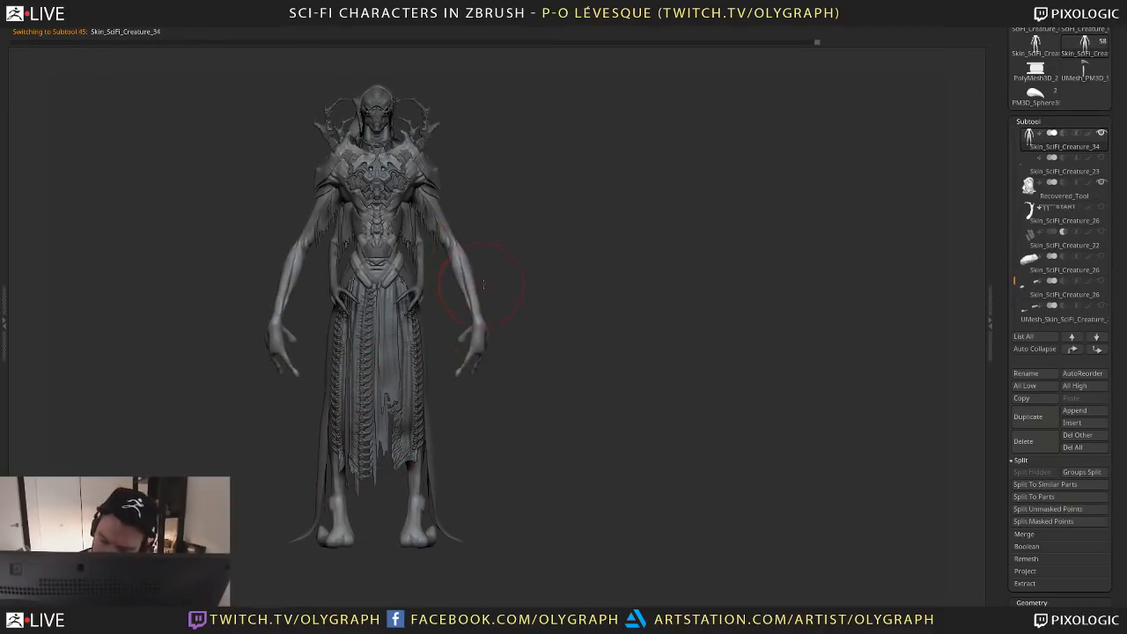
Select the narrow cloth strip in side view and push its lower length in against the front of the skirt
left_click_drag(534, 296, 367, 352)
left_click(359, 341, "alt")
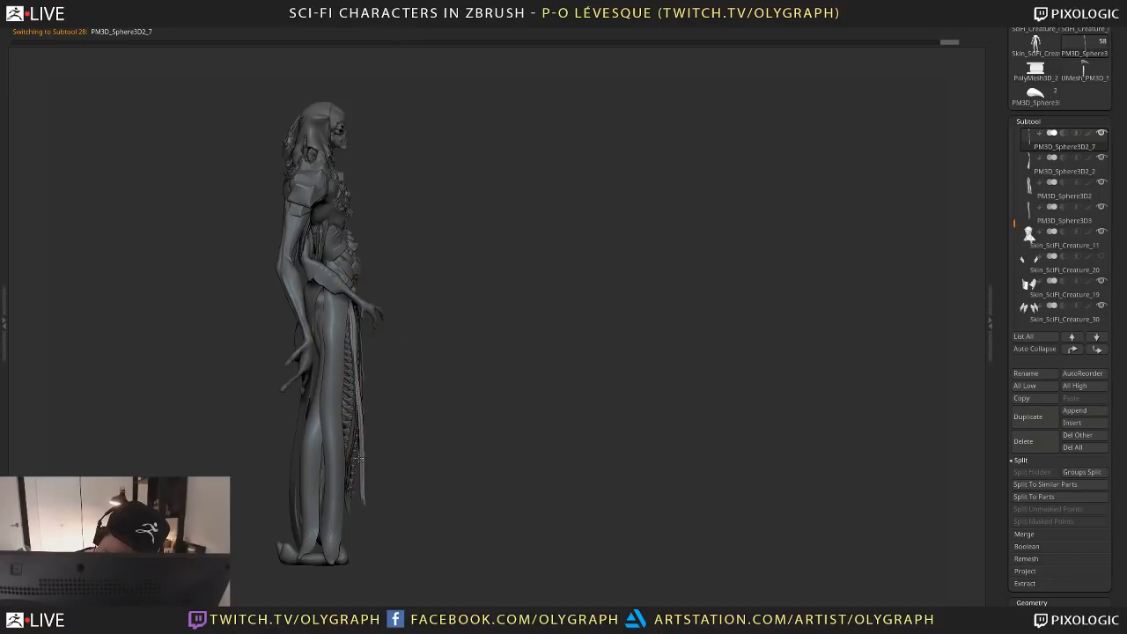
left_click_drag(350, 508, 357, 381)
left_click_drag(358, 502, 355, 483)
left_click_drag(358, 441, 356, 427)
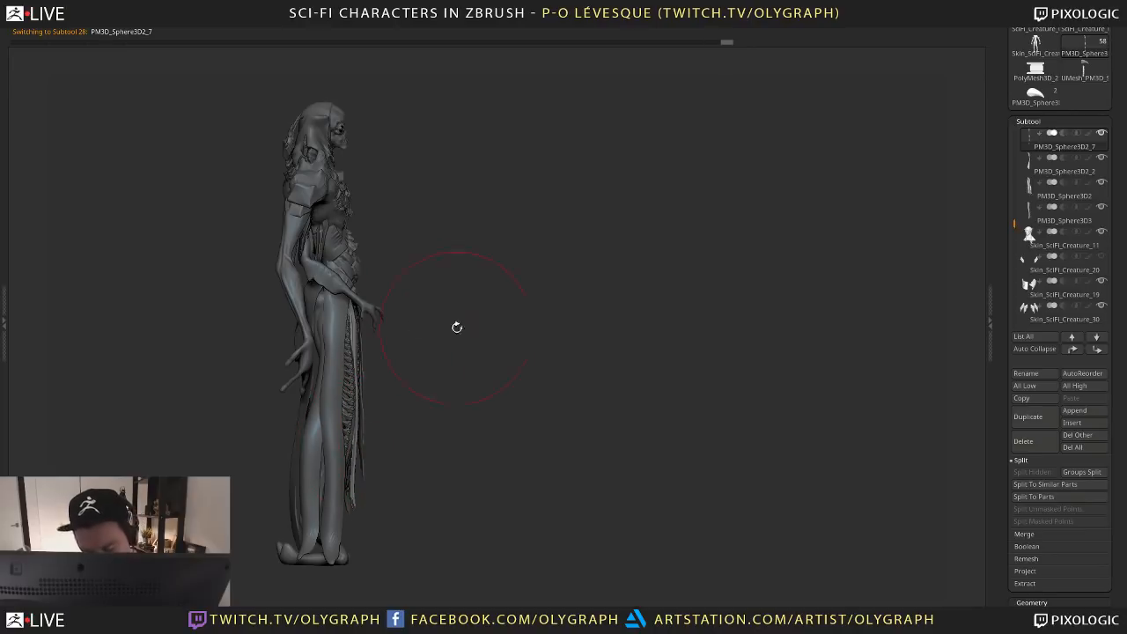
Return to the front view, activate the floating sphere subtool and examine how the cloth strips sit on the skirt
left_click_drag(455, 327, 359, 377, "shift")
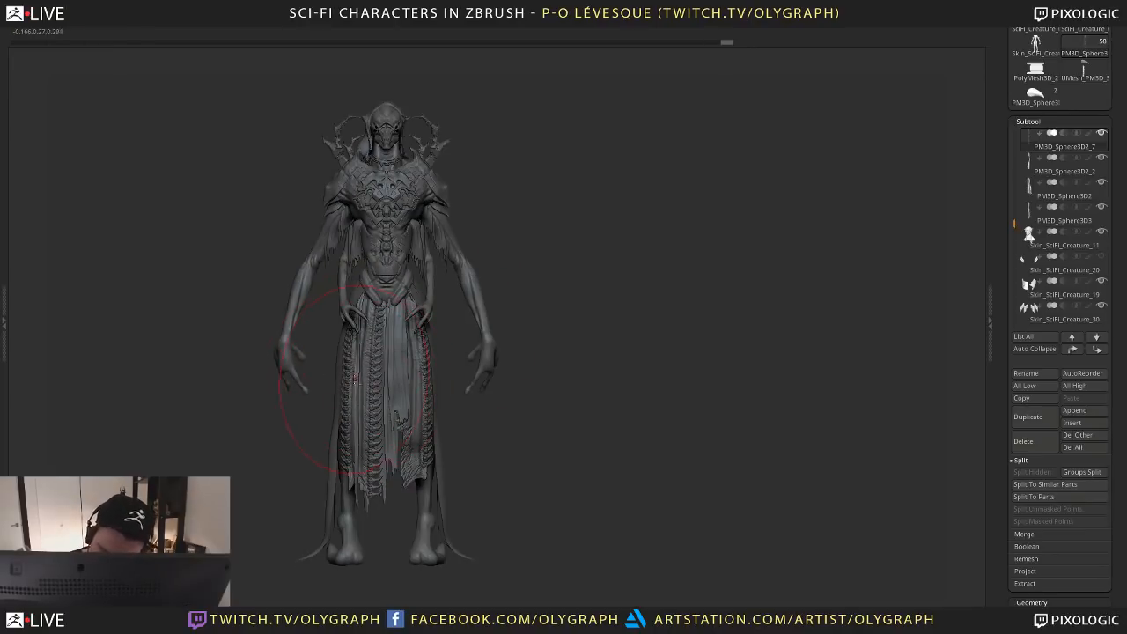
left_click_drag(542, 174, 529, 294, "alt")
left_click(377, 162, "alt")
left_click_drag(530, 365, 542, 282, "alt")
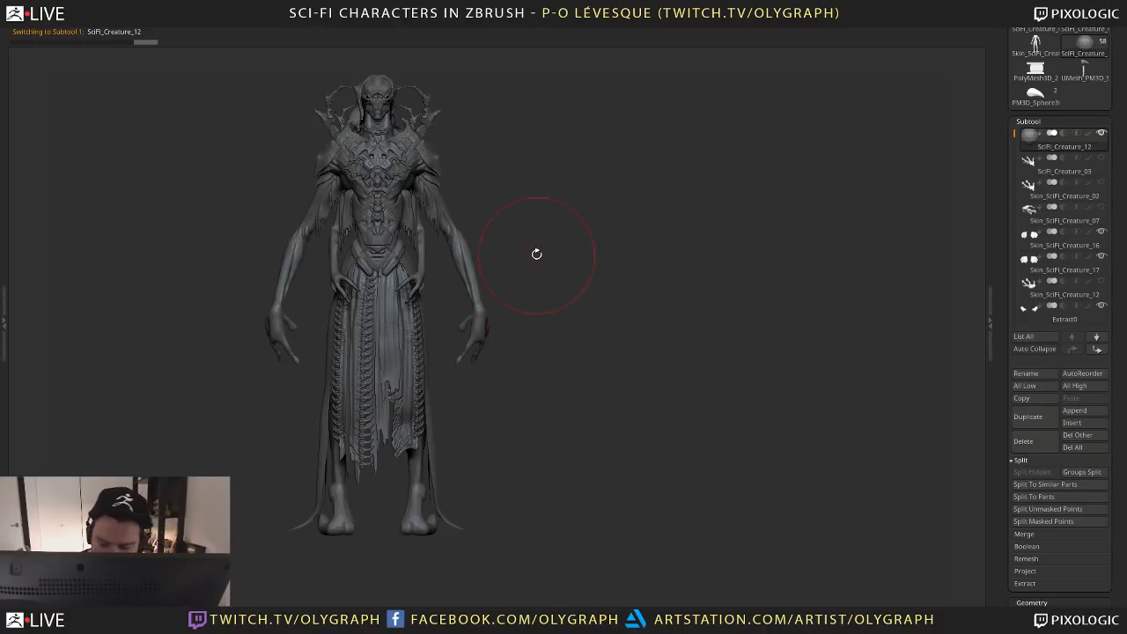
right_click_drag(490, 426, 484, 408, "ctrl")
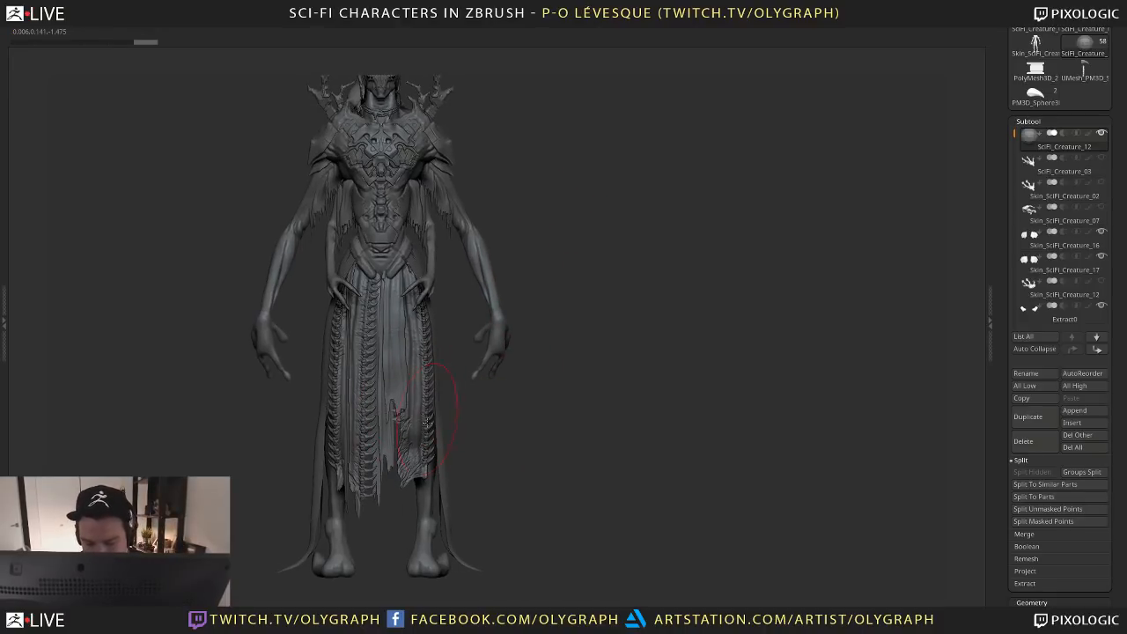
Select the PM3D_Sphere3D1 cloth subtool on the skirt and choose the LeatherStamp_torn01 brush
left_click(441, 387, "alt")
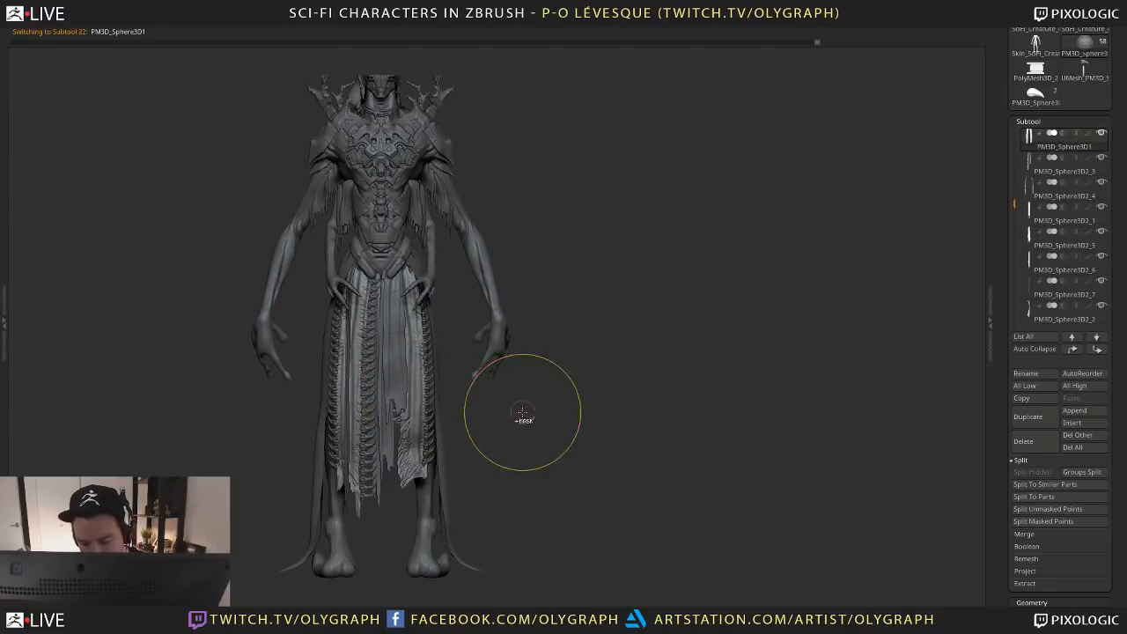
key("b")
left_click(370, 576)
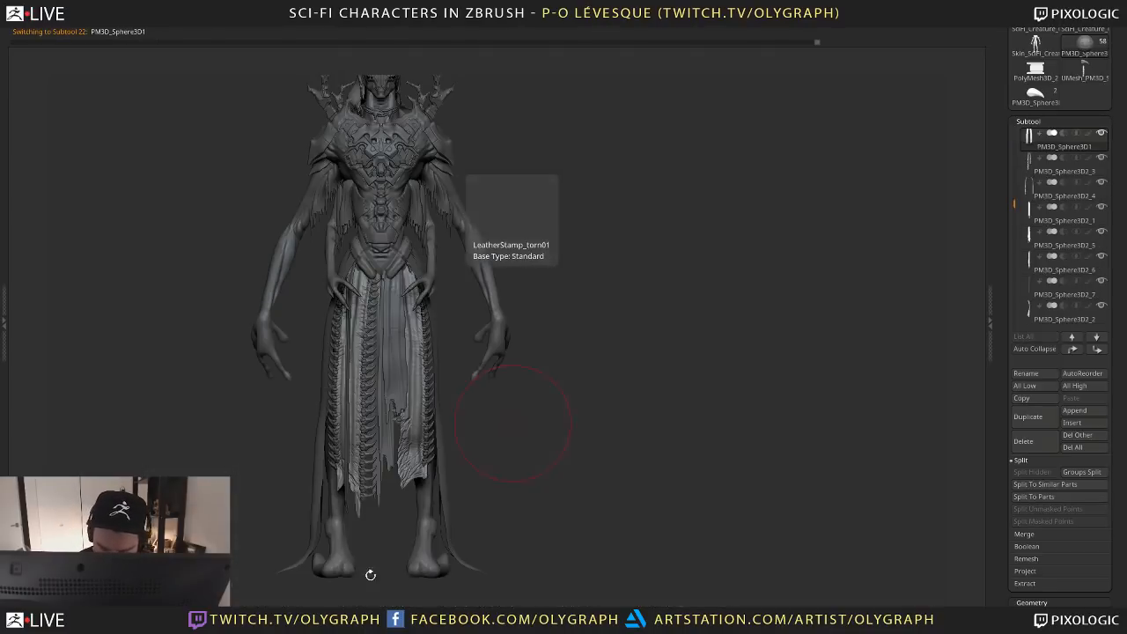
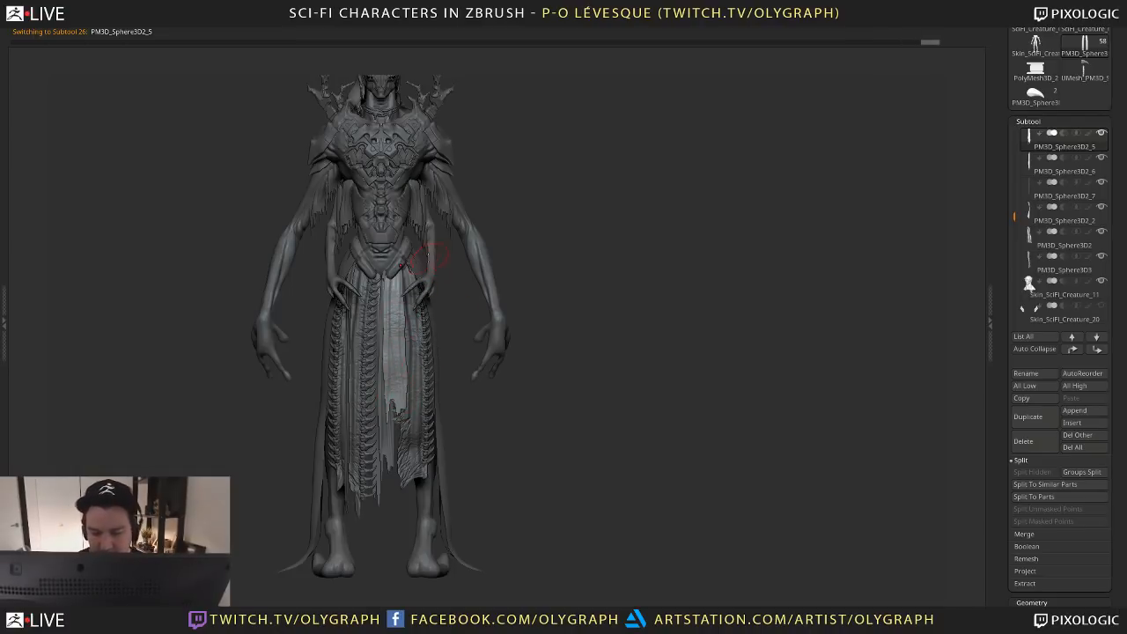
Activate the sphere above the head and review the skirt cloth on the full figure
left_click_drag(526, 176, 530, 333, "alt")
left_click(395, 134, "alt")
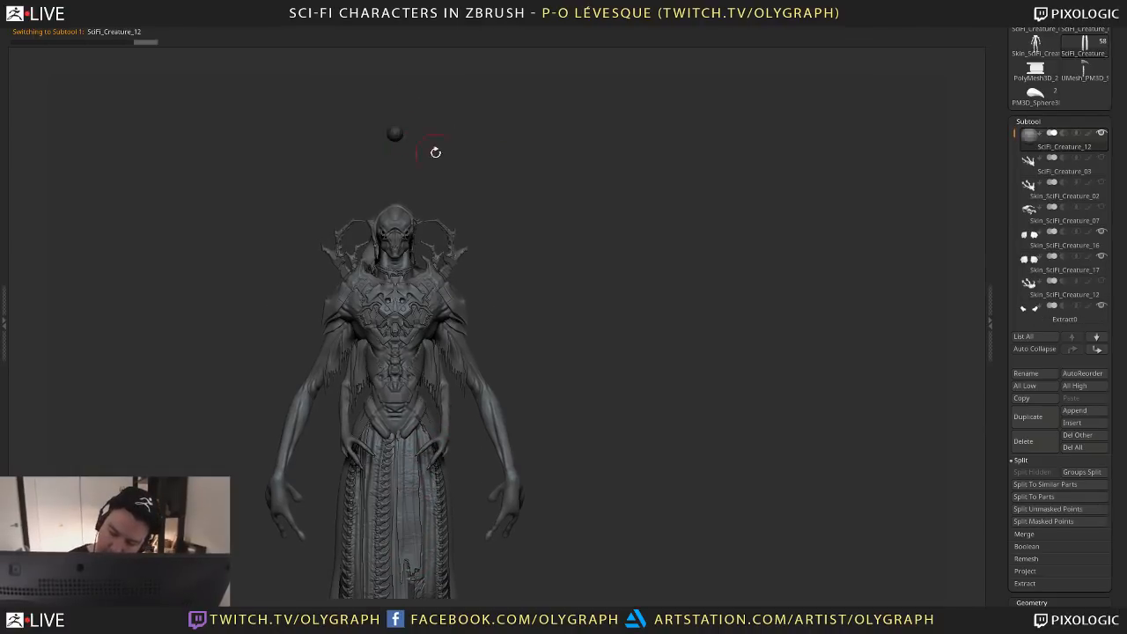
left_click_drag(499, 264, 491, 187, "alt")
mouse_move(522, 304)
left_mouse_down("alt")
mouse_move(507, 249)
mouse_move(520, 207)
left_mouse_up("alt")
Select the wide front cloth panel PM3D_Sphere3D2_5 and load the Wear_Tear10 brush from the Cloths brush folder
left_click(385, 379, "alt")
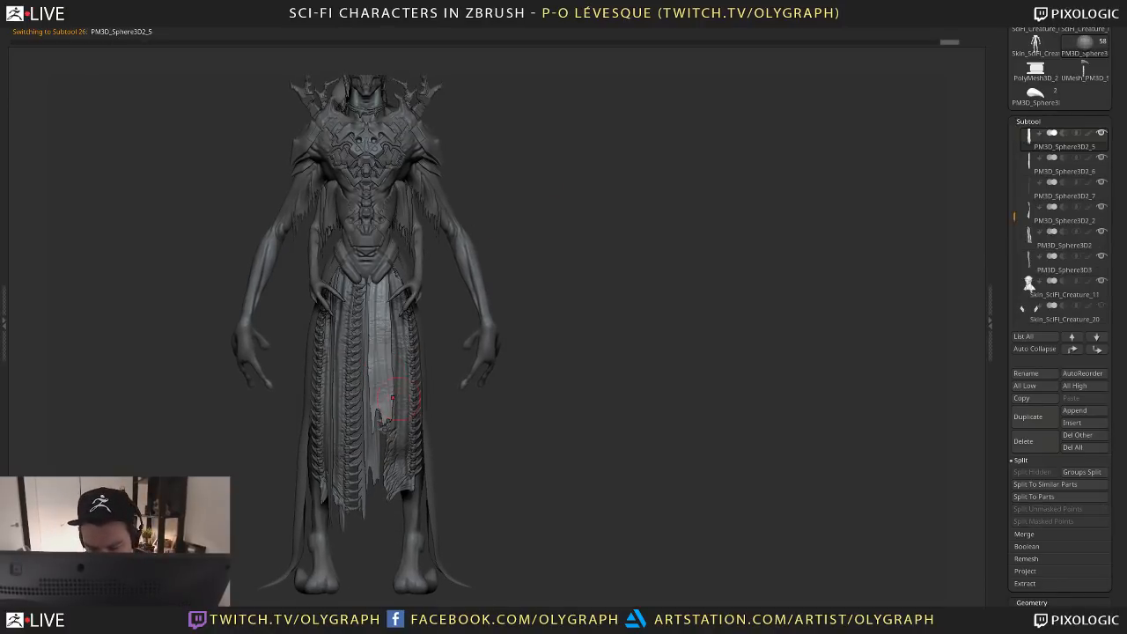
key("Tab")
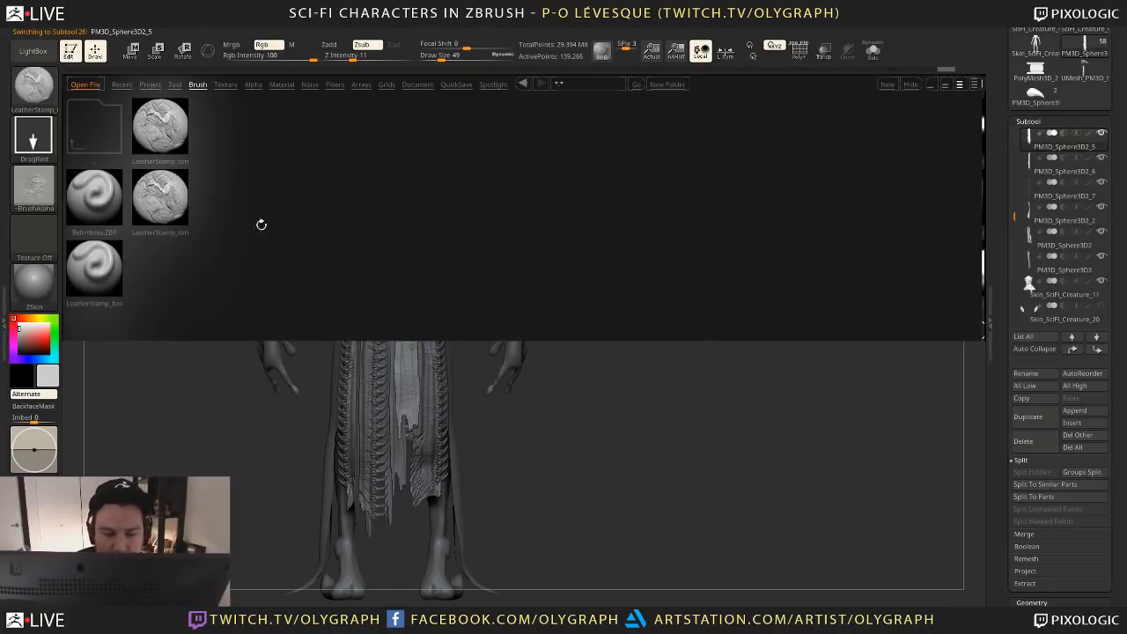
left_click(107, 130)
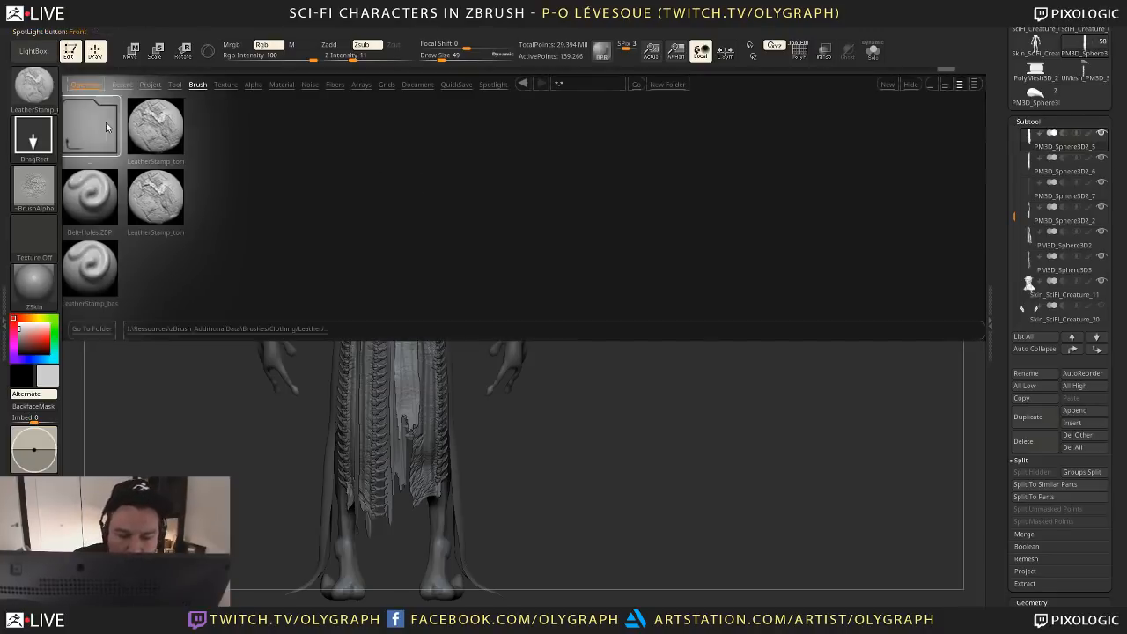
left_click(92, 129)
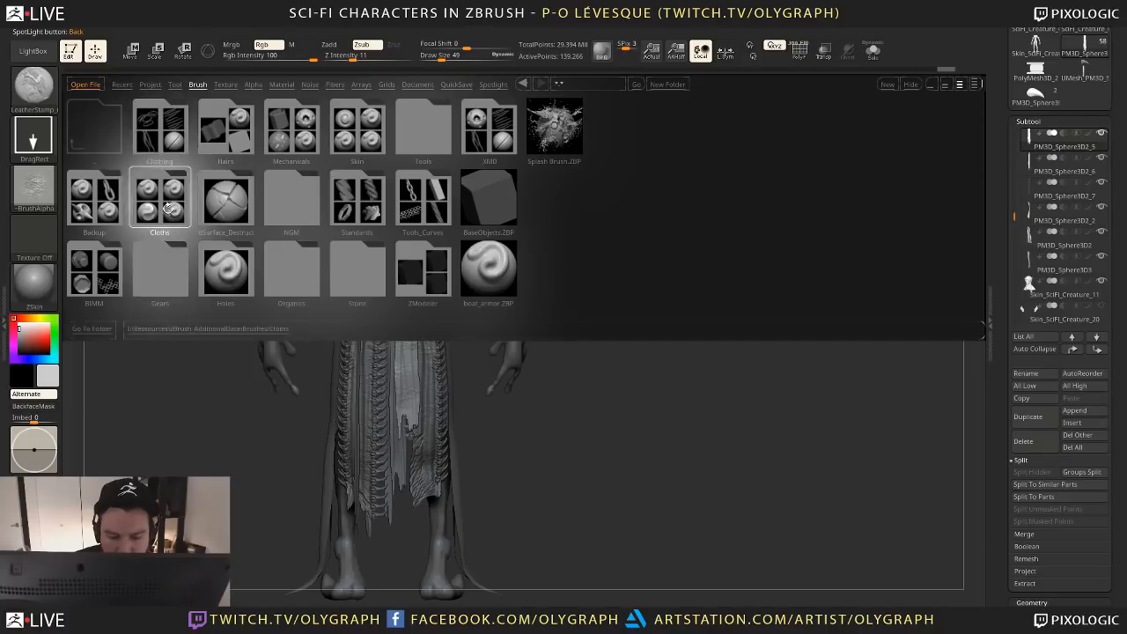
left_click(168, 217)
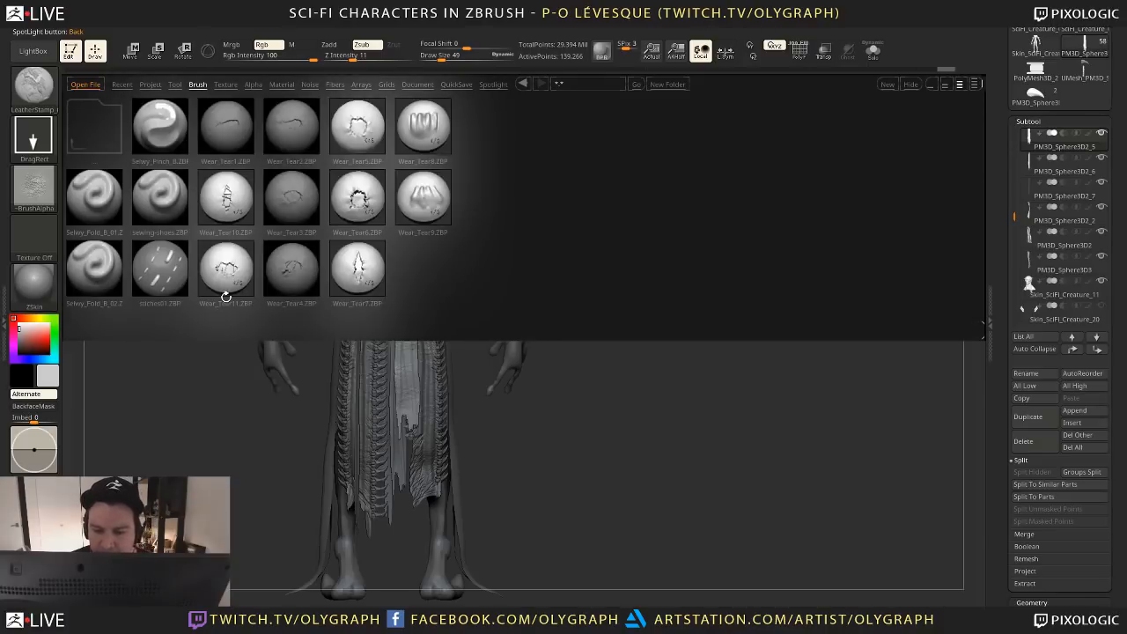
double_click(226, 195)
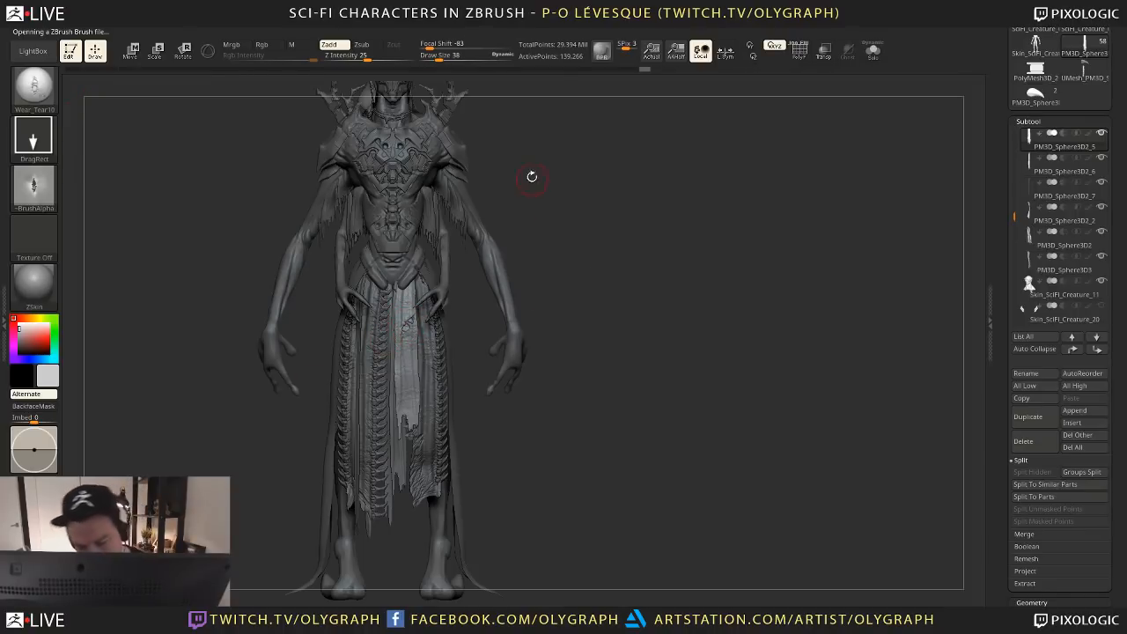
Stamp a tear onto the upper part of the wide front cloth panel with the Wear_Tear10 brush
scroll(423, 314, "up", 5)
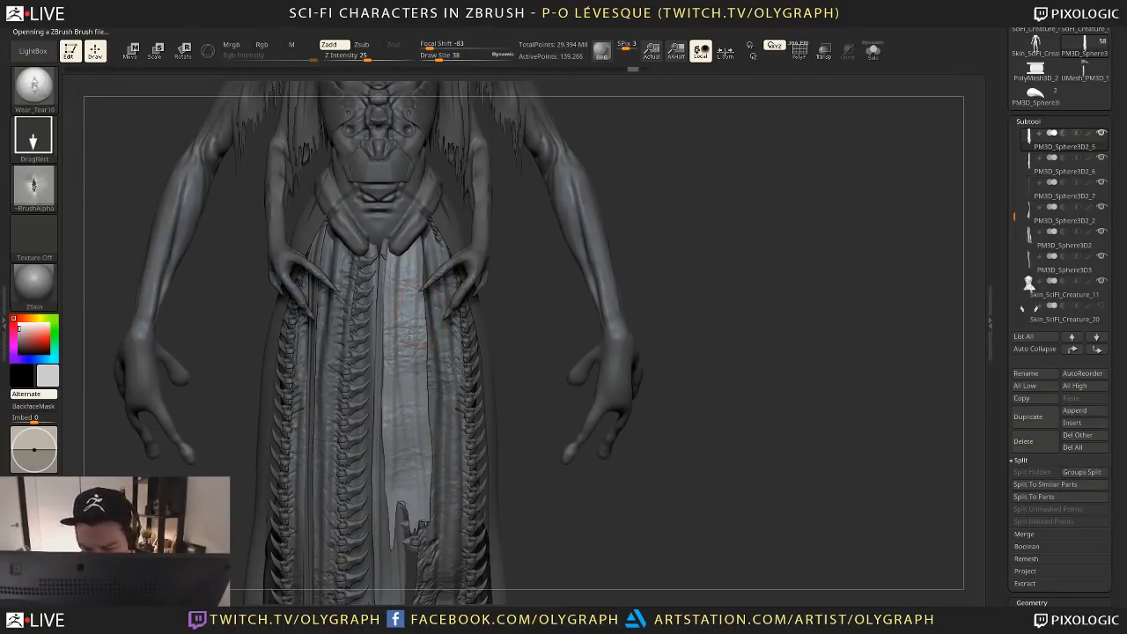
mouse_move(408, 333)
left_mouse_down()
mouse_move(421, 317)
mouse_move(387, 370)
left_mouse_up()
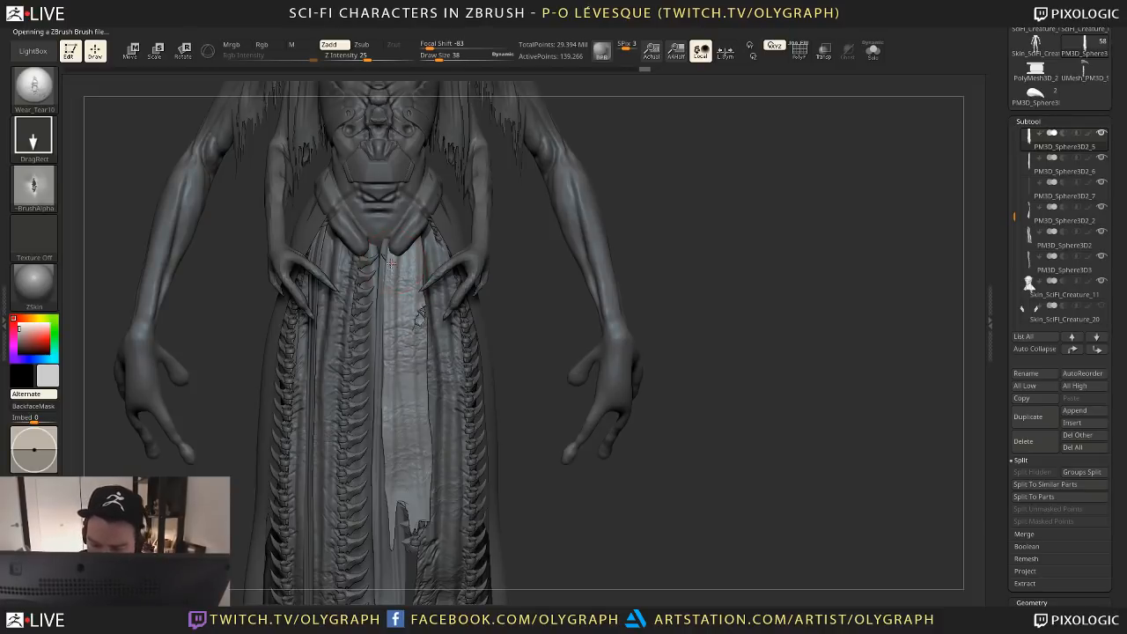
Stamp further Wear_Tear10 tears at the waist end and in the lower part of the wide front cloth panel
mouse_move(407, 258)
left_mouse_down()
mouse_move(392, 265)
mouse_move(403, 345)
left_mouse_up()
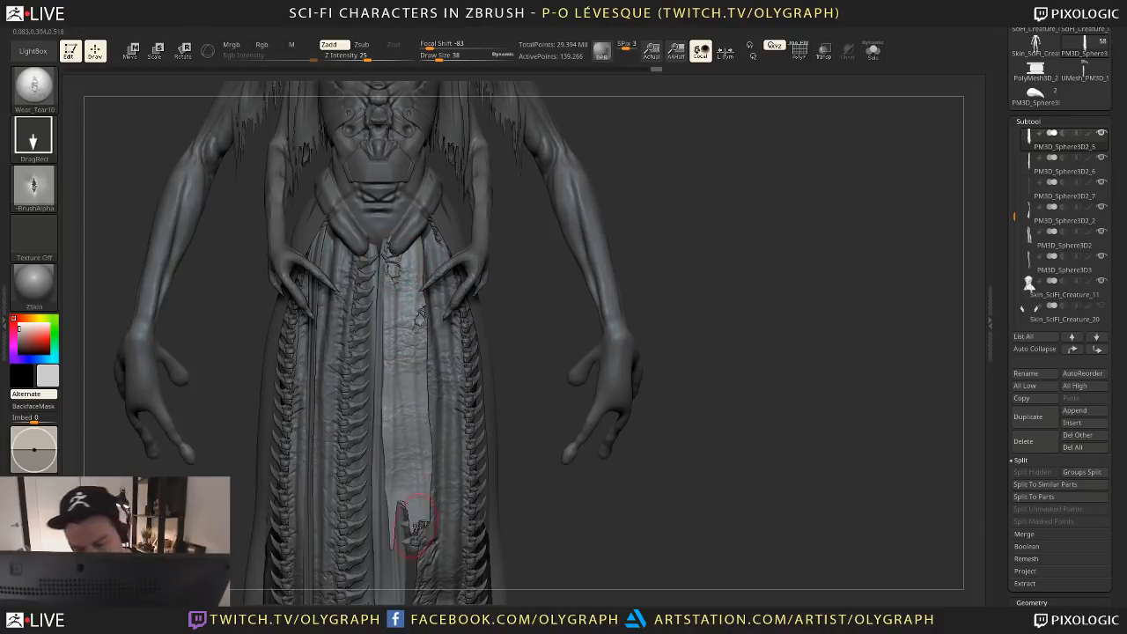
left_click_drag(397, 465, 389, 513)
left_click_drag(386, 567, 386, 580)
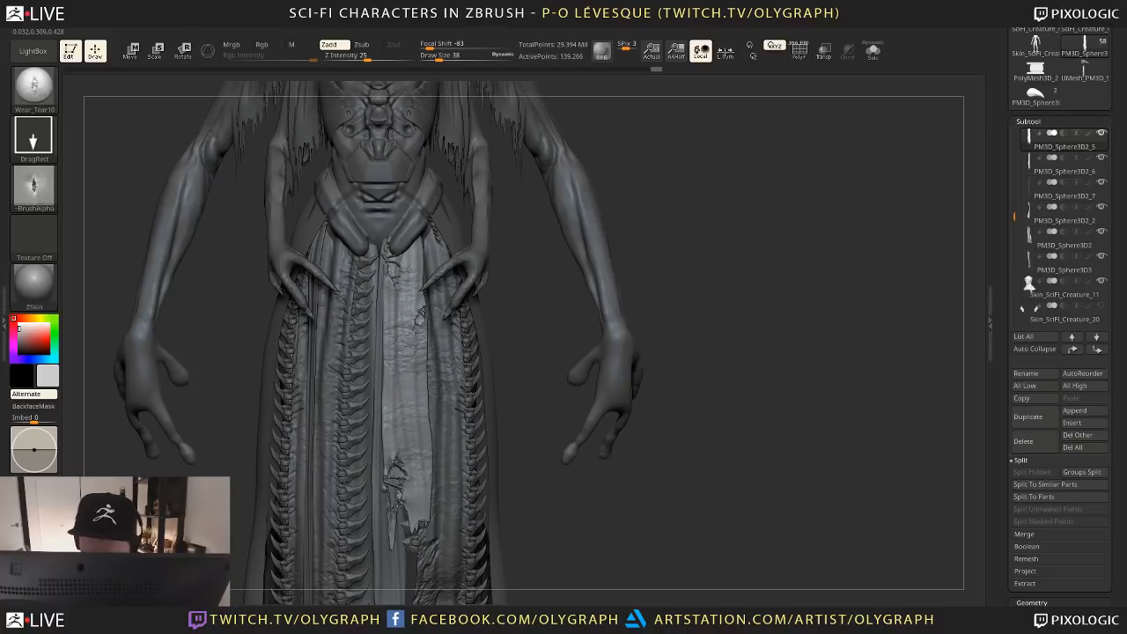
left_click_drag(507, 472, 456, 388, "alt")
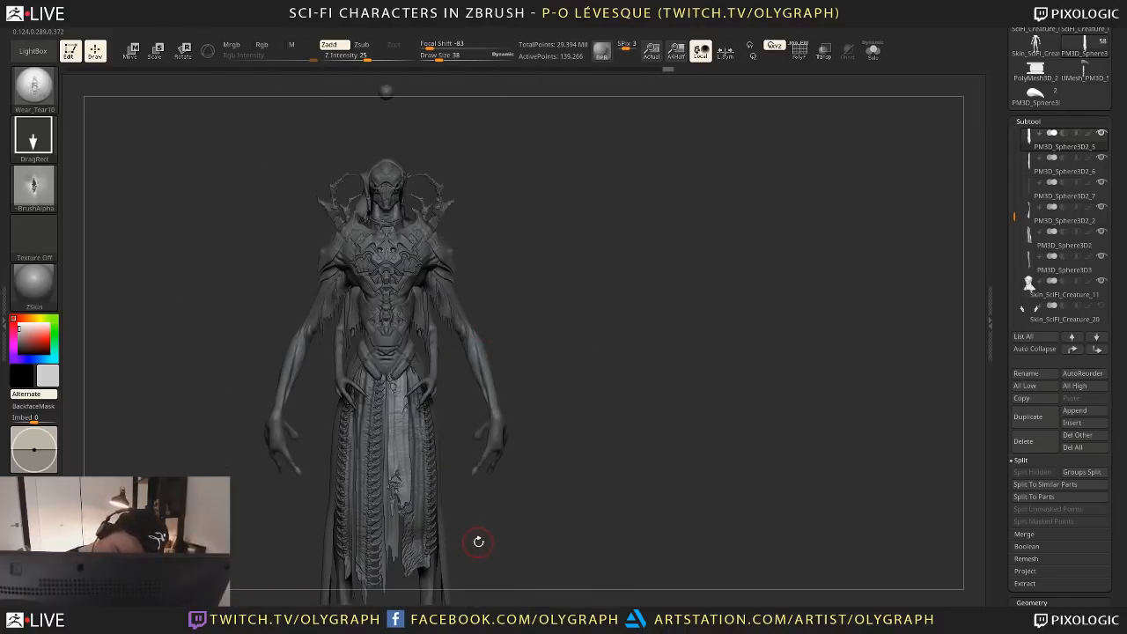
Activate the PM3D_Sphere3D1 cloth strips and stamp a Wear_Tear10 tear near their lower end
left_click_drag(478, 537, 465, 461, "alt")
left_click(418, 497, "alt")
left_click_drag(420, 498, 396, 496)
left_click_drag(415, 481, 423, 556)
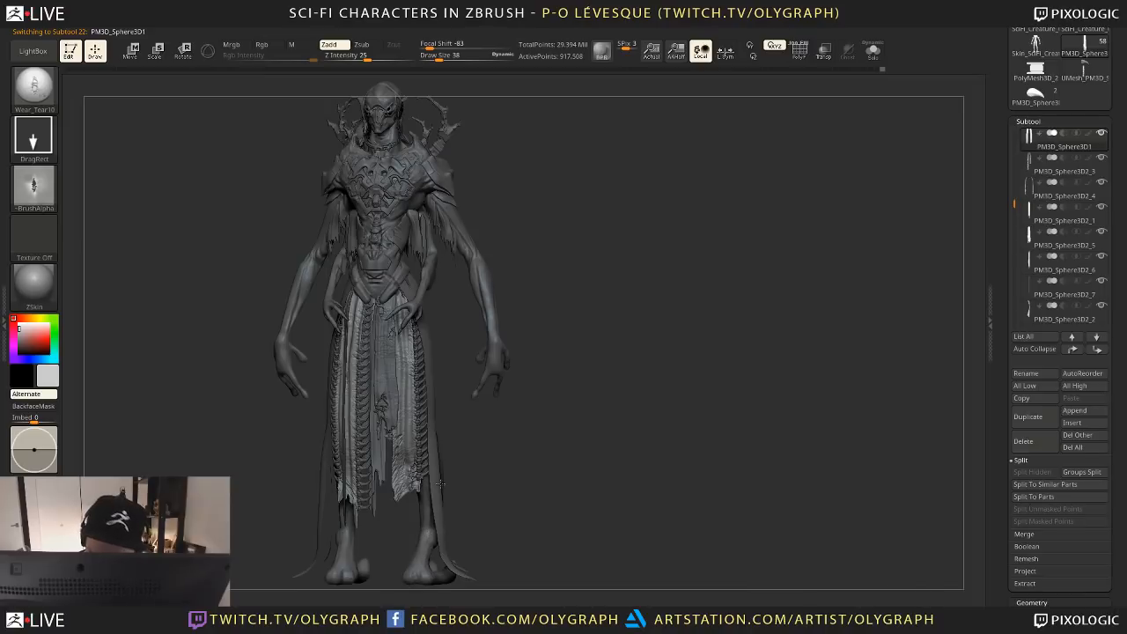
left_click_drag(490, 446, 448, 359)
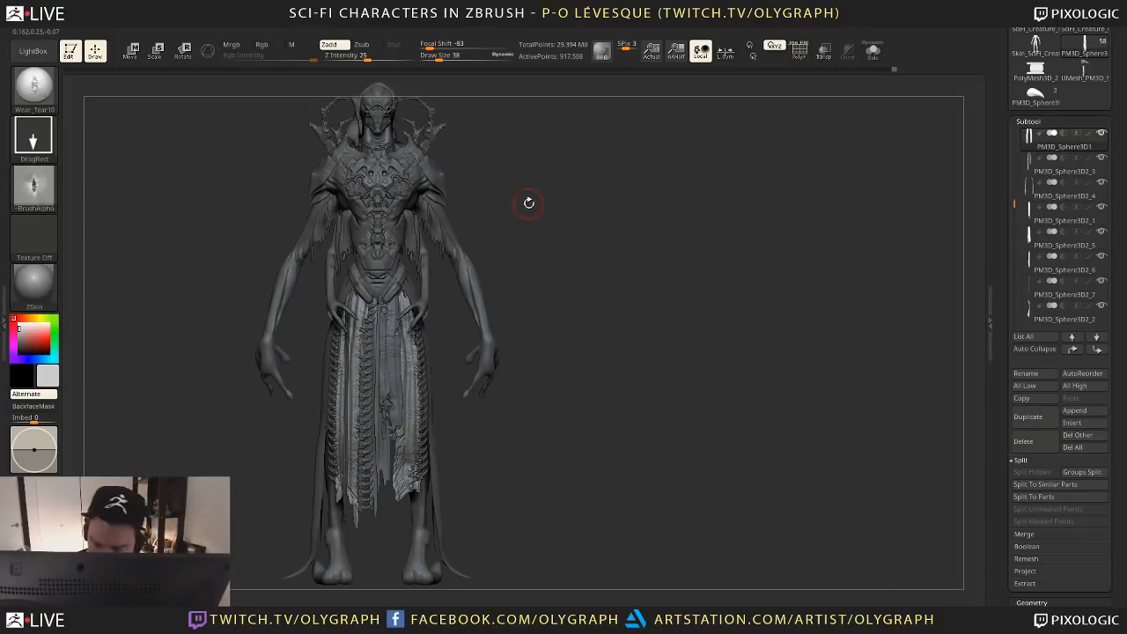
Activate the SciFi_Creature_12 sphere above the head, choose the Move brush and review the full figure
left_click_drag(528, 207, 384, 109)
left_click(384, 123, "alt")
left_click_drag(509, 340, 508, 222, "alt")
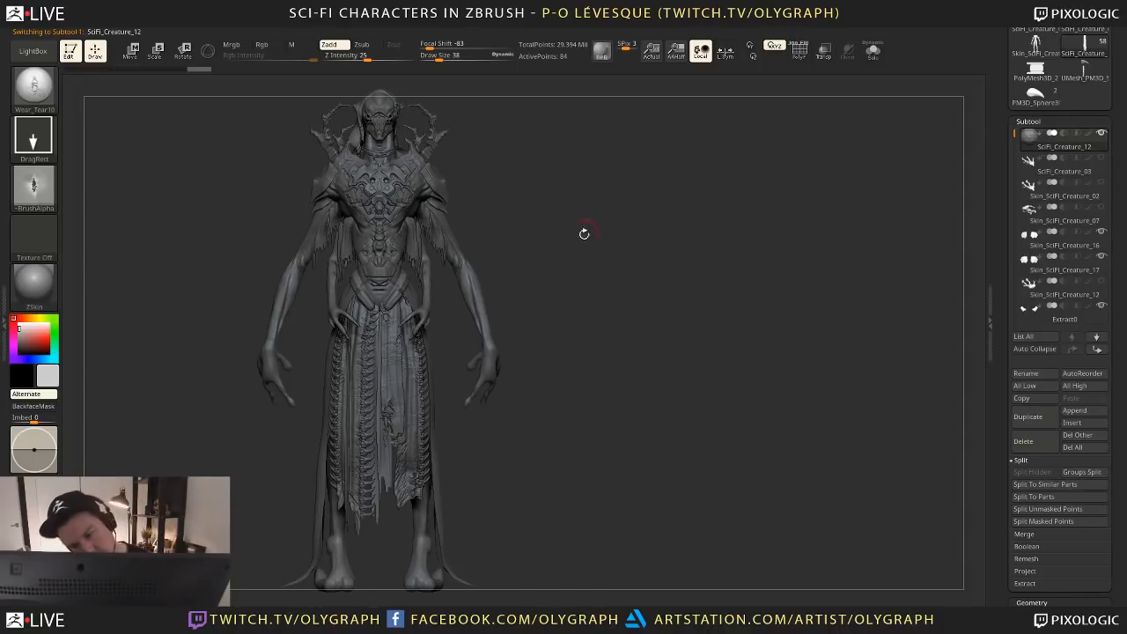
key("b")
left_click(571, 314)
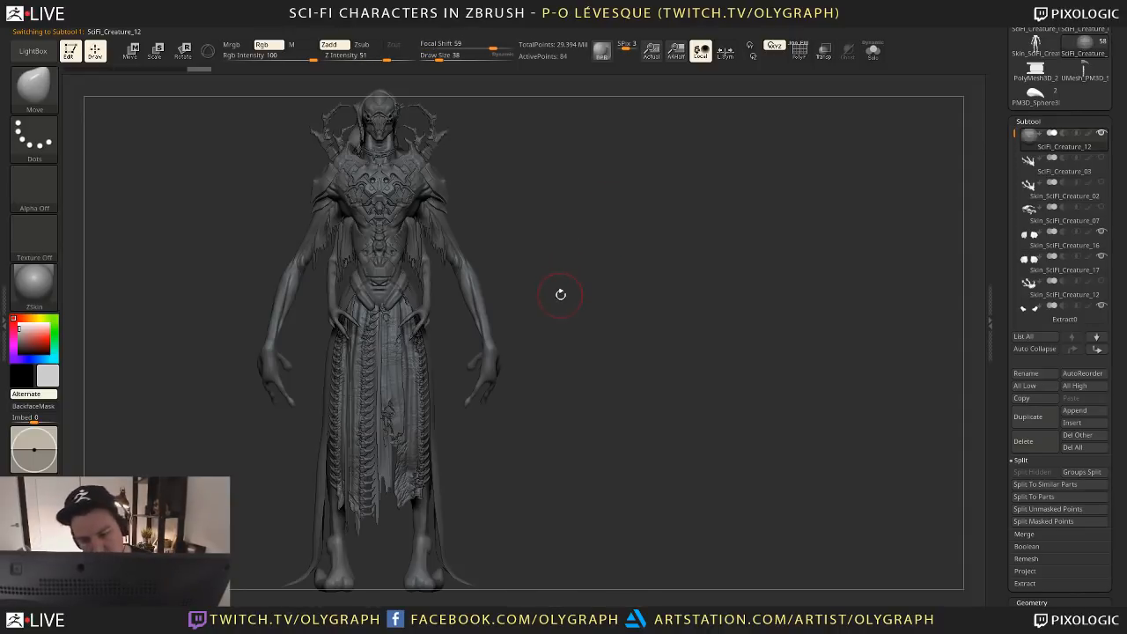
left_click_drag(560, 294, 558, 300)
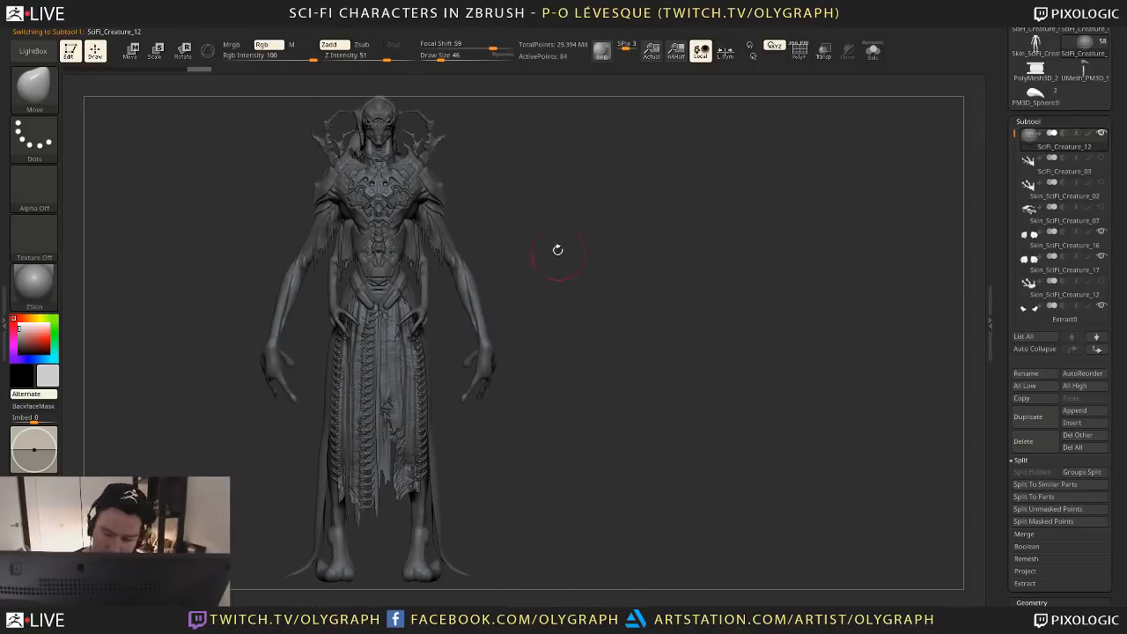
left_click_drag(557, 250, 531, 289)
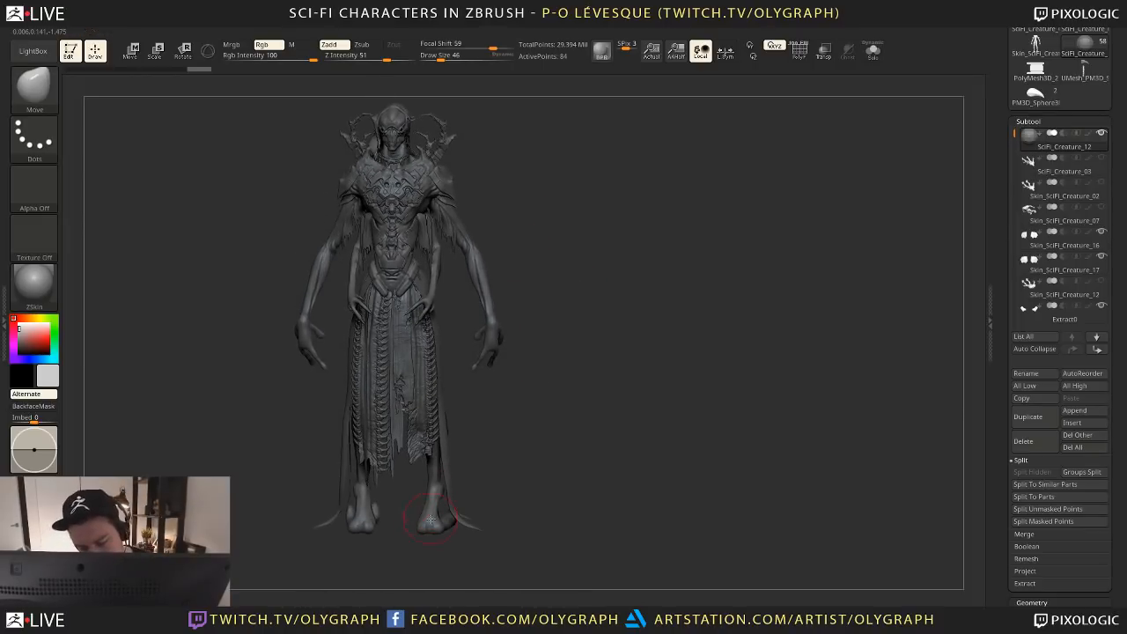
Activate the PM3D_Sphere3D1 cloth strips and pull their lower ends down toward the feet with the Move brush at Draw Size 292
key("shift")
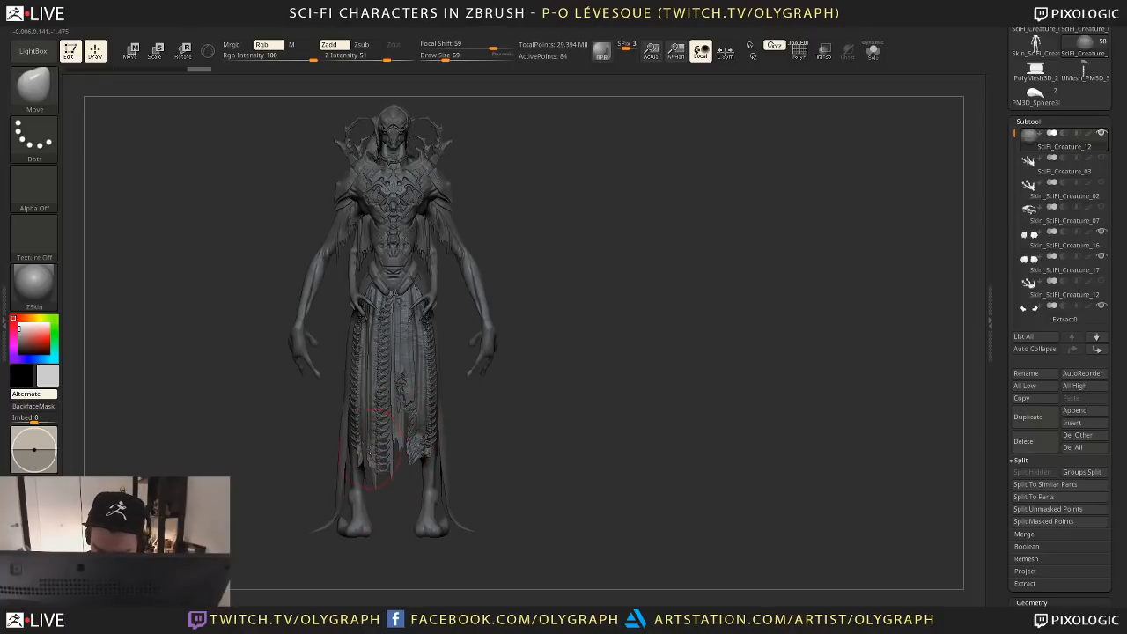
left_click(374, 467, "alt")
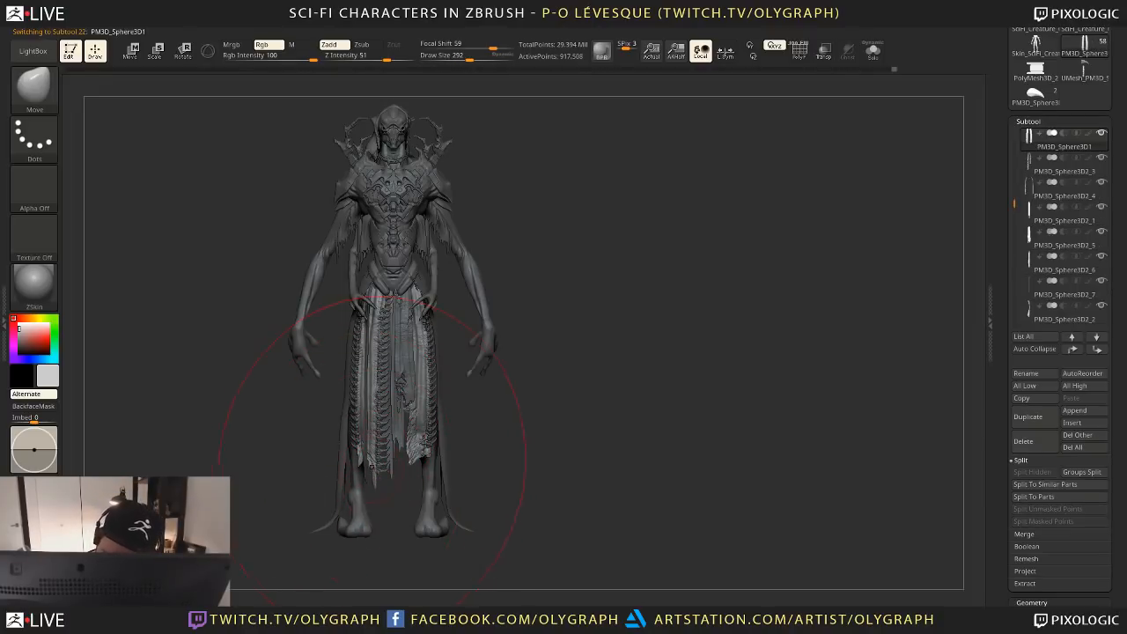
left_click_drag(372, 467, 370, 505)
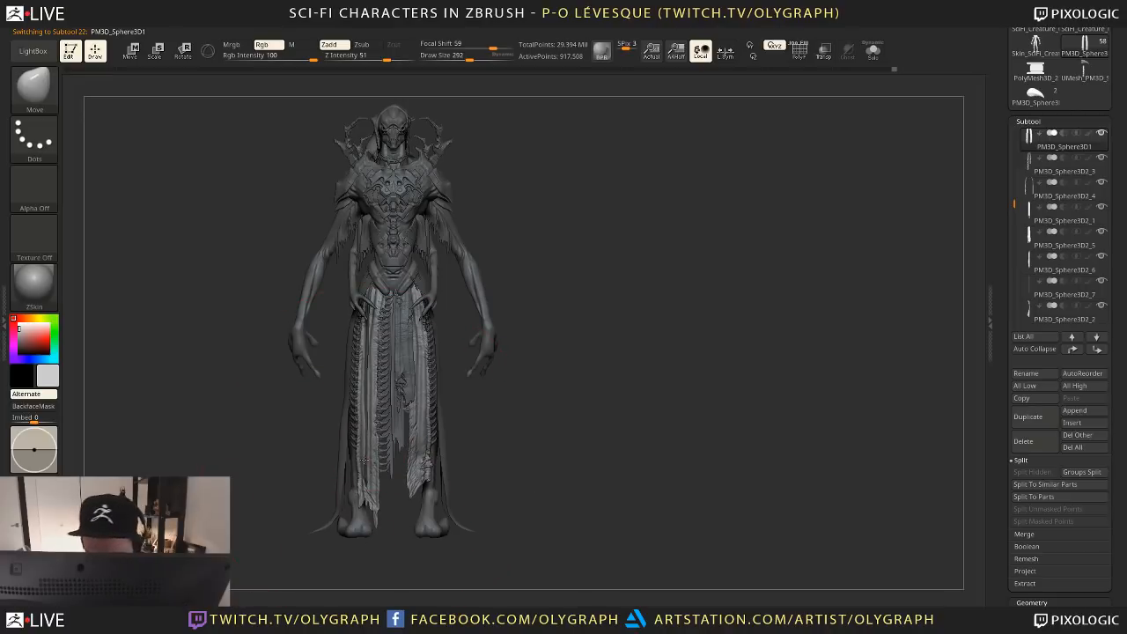
left_click_drag(364, 460, 363, 472)
Reshape the lengthened PM3D_Sphere3D1 strips from the side with the Move brush, reducing the Draw Size to 200
left_click_drag(470, 428, 348, 442)
key("s")
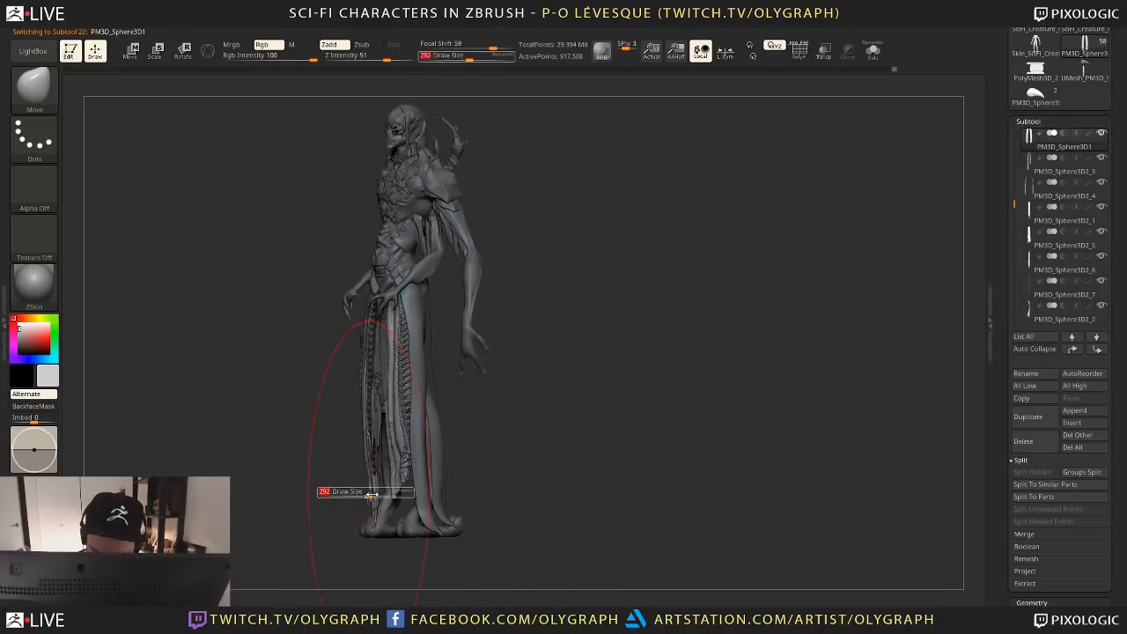
mouse_move(371, 495)
left_mouse_down()
mouse_move(368, 511)
mouse_move(380, 443)
left_mouse_up()
key("s")
left_click_drag(378, 443, 362, 431)
key("s")
left_click_drag(368, 414, 360, 413)
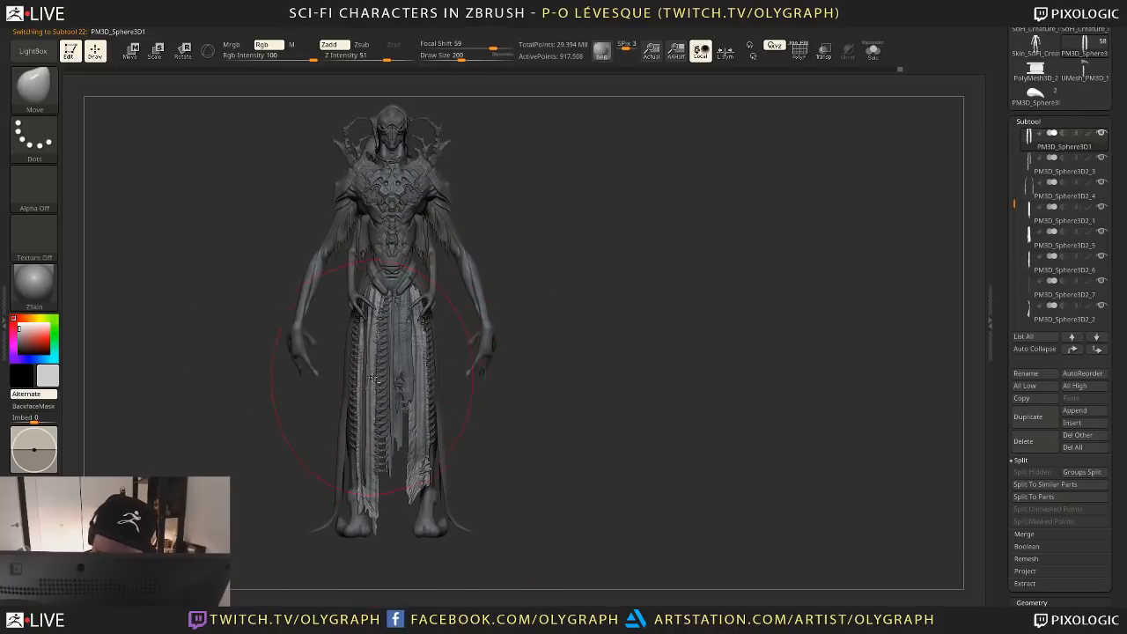
Adjust the ragged lower ends of the PM3D_Sphere3D1 strips from the front with smaller Move brushes, down to Draw Size 116
key("[")
mouse_move(303, 461)
left_mouse_down()
mouse_move(388, 465)
mouse_move(410, 447)
mouse_move(353, 493)
left_mouse_up()
key("[")
key("s")
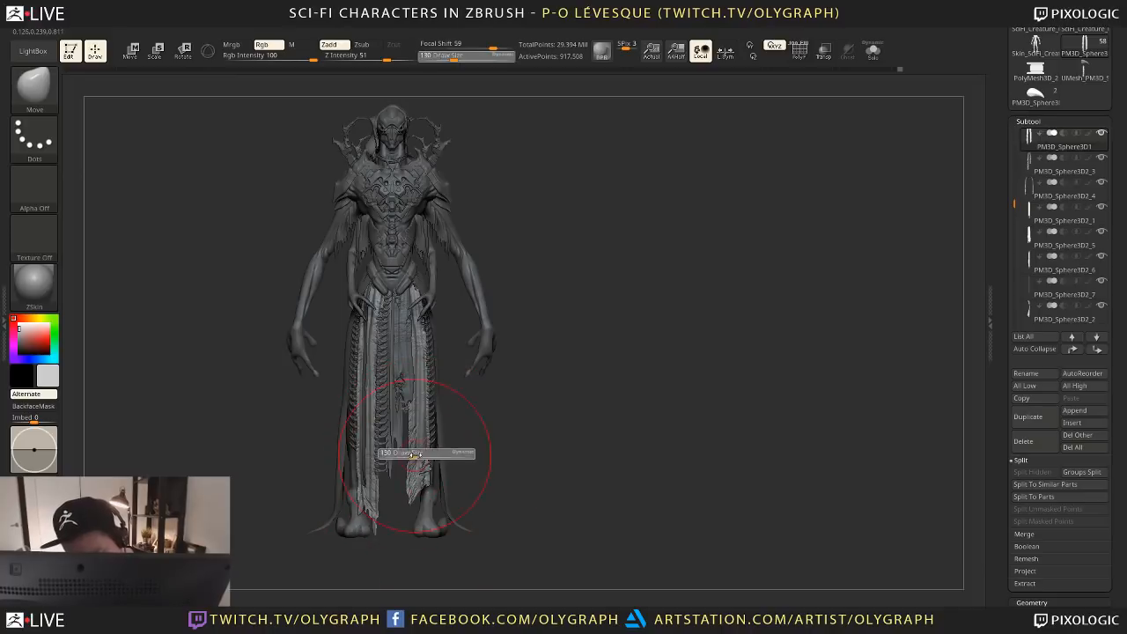
left_click_drag(412, 452, 416, 453)
key("[")
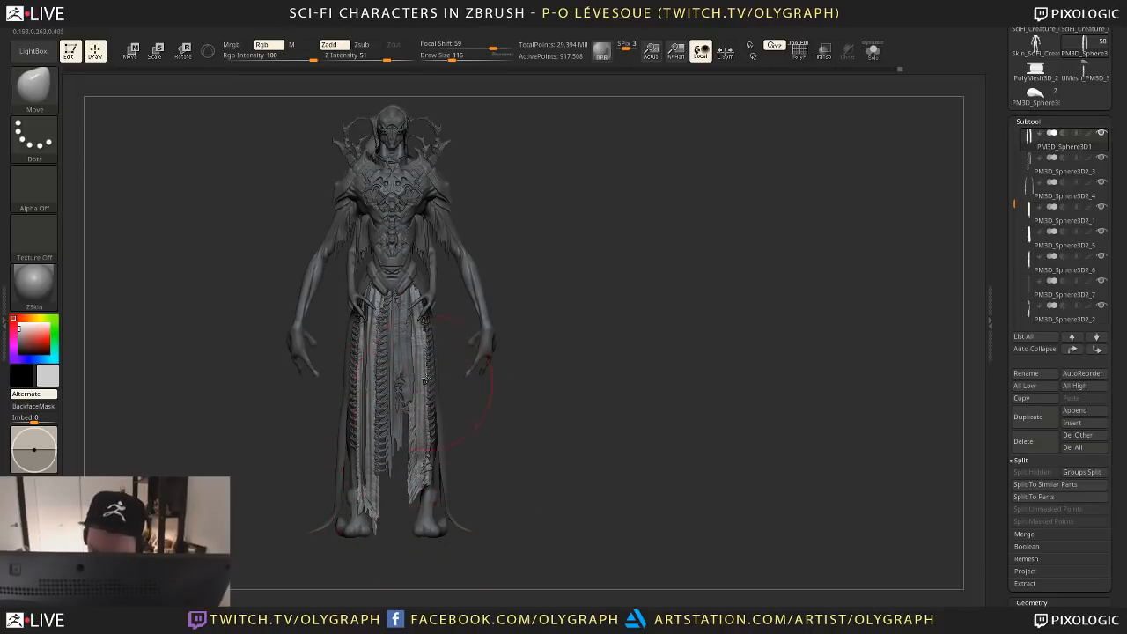
Activate the sphere above the head, hide the surrounding interface panels and examine the full figure's silhouette
mouse_move(522, 185)
left_mouse_down("alt")
mouse_move(519, 280)
mouse_move(579, 264)
mouse_move(591, 196)
mouse_move(588, 270)
mouse_move(569, 292)
mouse_move(576, 285)
left_mouse_up("alt")
left_click(393, 143, "alt")
key("[")
key("Tab")
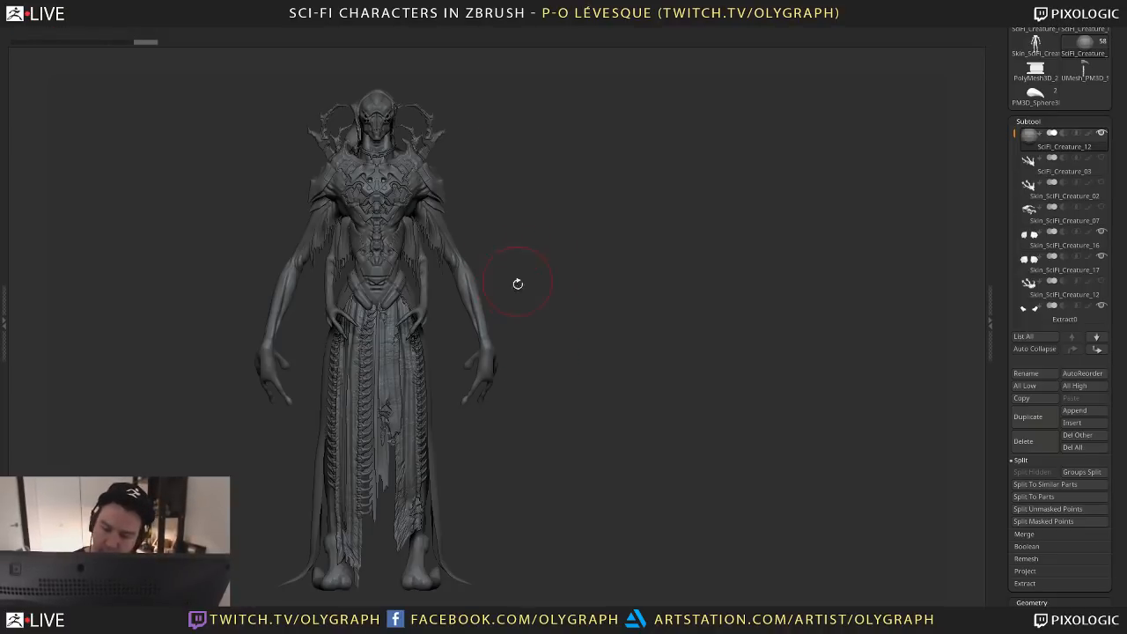
left_click_drag(516, 279, 546, 221)
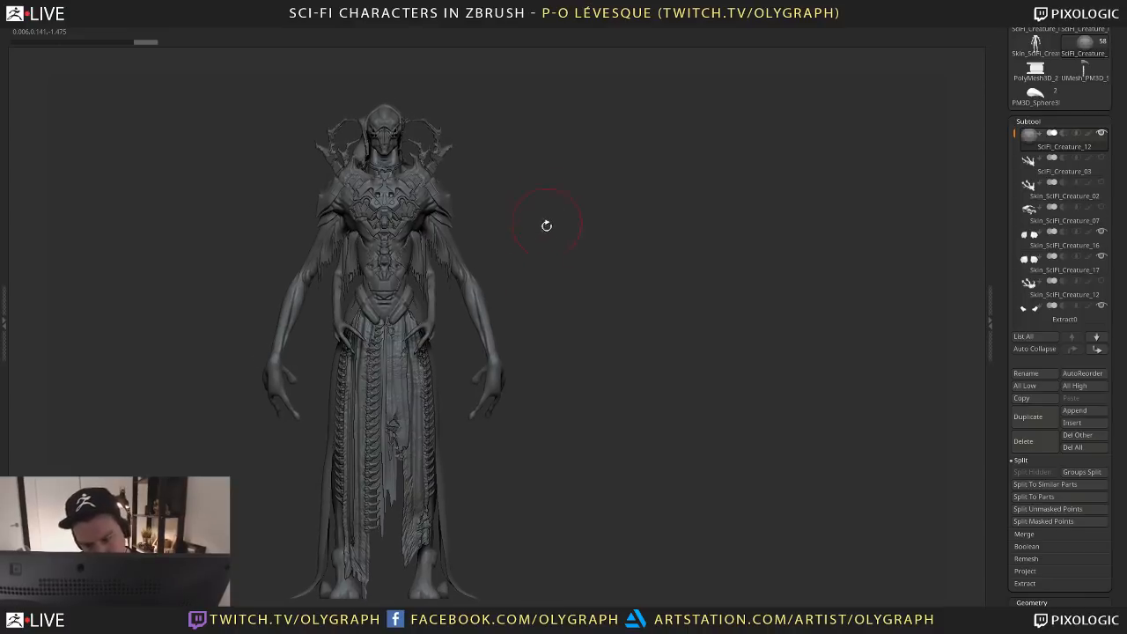
left_click_drag(557, 273, 576, 178)
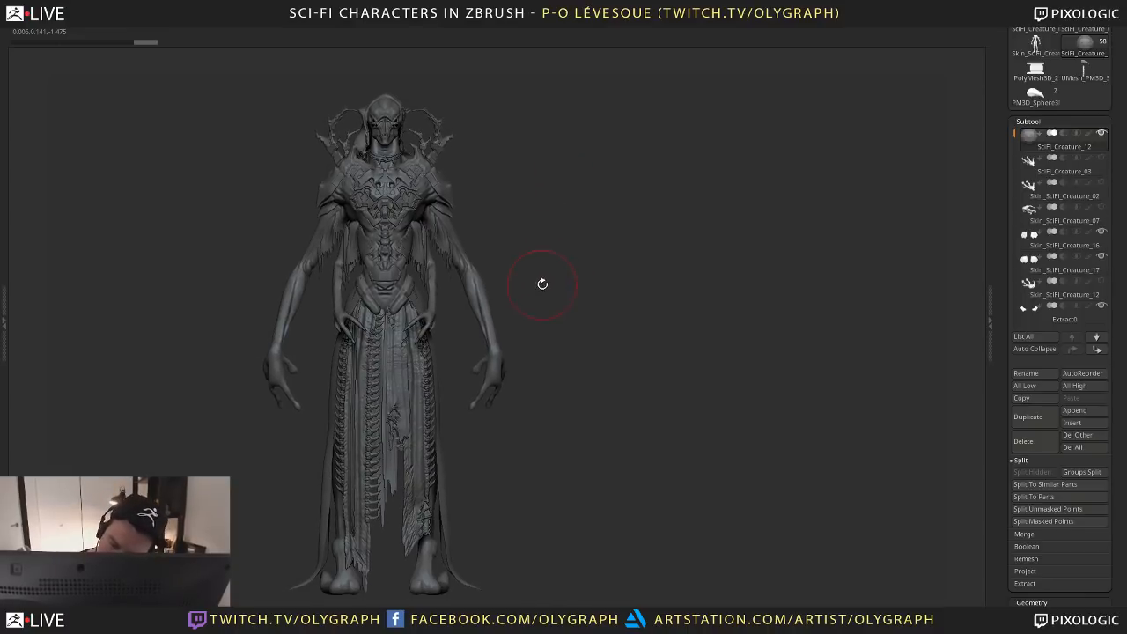
mouse_move(583, 280)
left_mouse_down("alt")
mouse_move(583, 290)
mouse_move(582, 277)
left_mouse_up("alt")
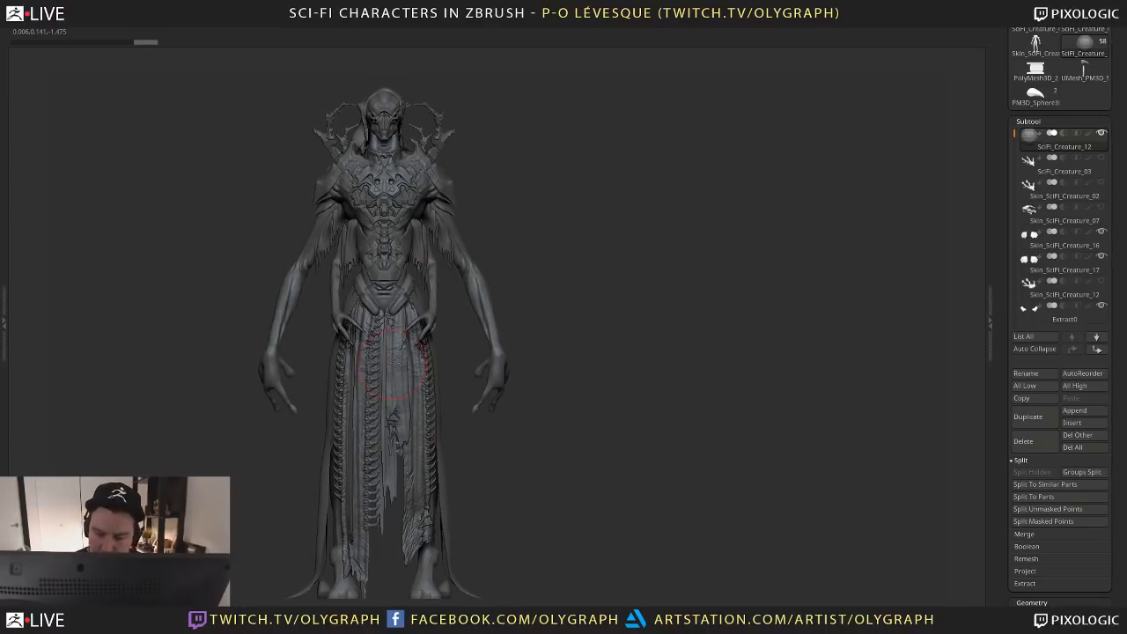
Activate the Skin_SciFi_Creature_34 body and sculpt rounded knobs at the lower ends of the two pelvic bones
left_click(392, 291, "alt")
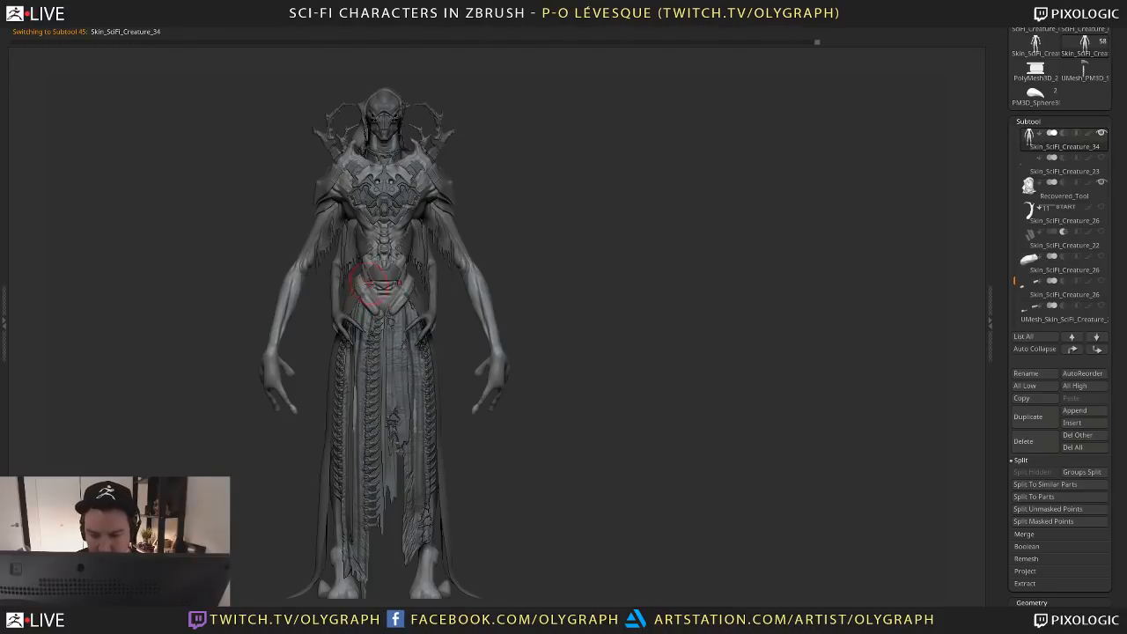
left_click_drag(554, 244, 376, 356, "alt")
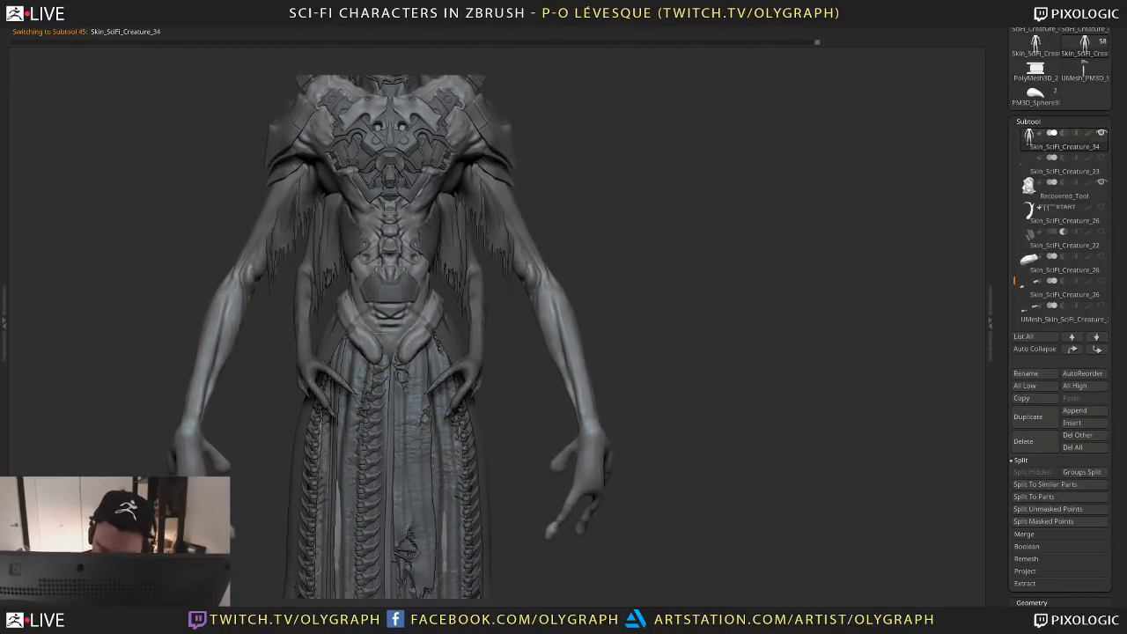
key("s")
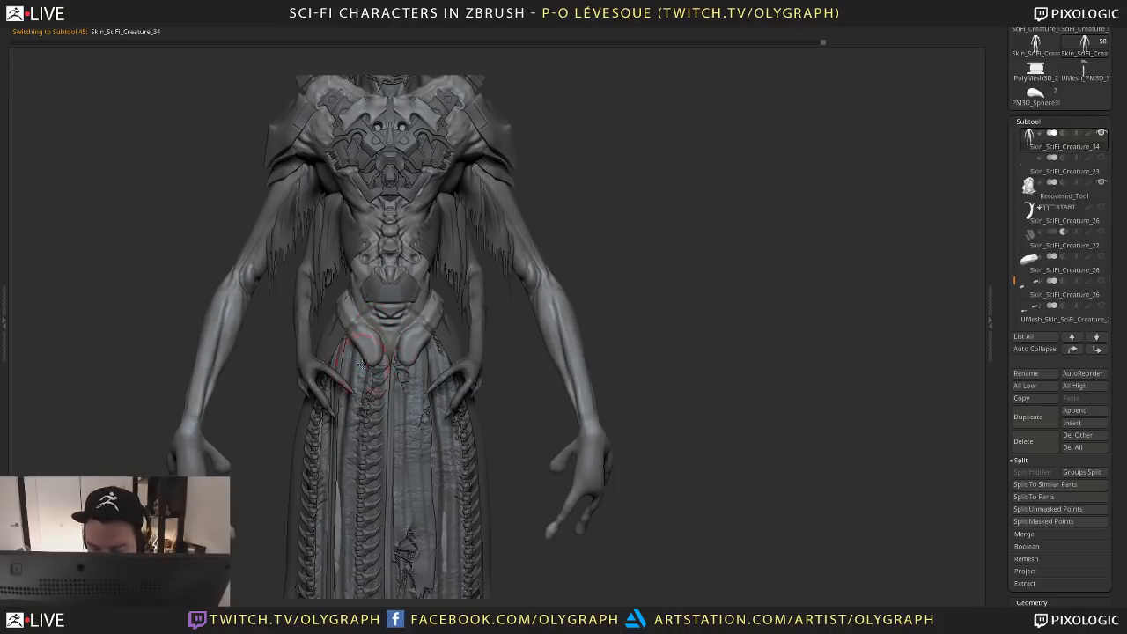
key("b")
left_click(442, 336)
key("s")
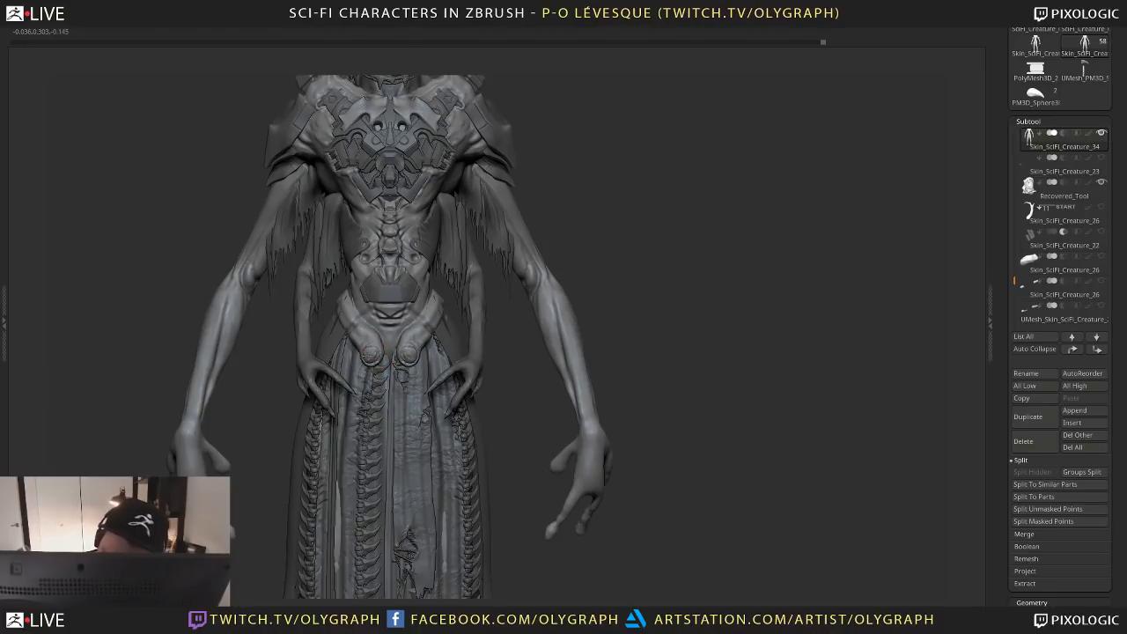
key("b")
left_click(494, 394)
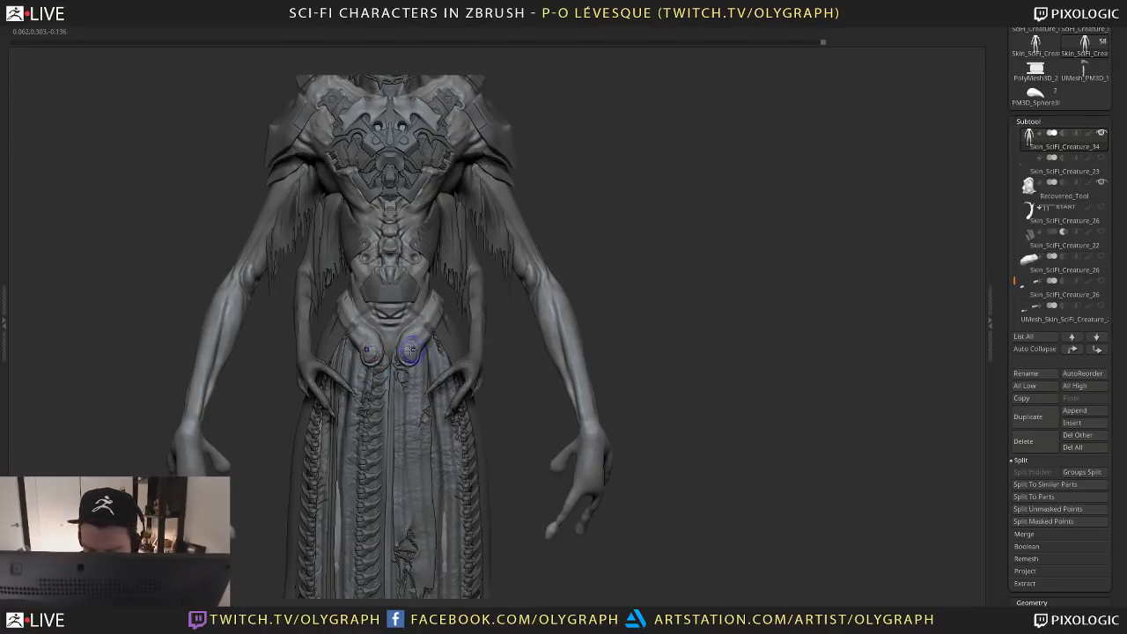
Restore the interface panels and flare both pelvic bones outward with the Move brush, enlarging the Draw Size to 95
key("b")
left_click(406, 333)
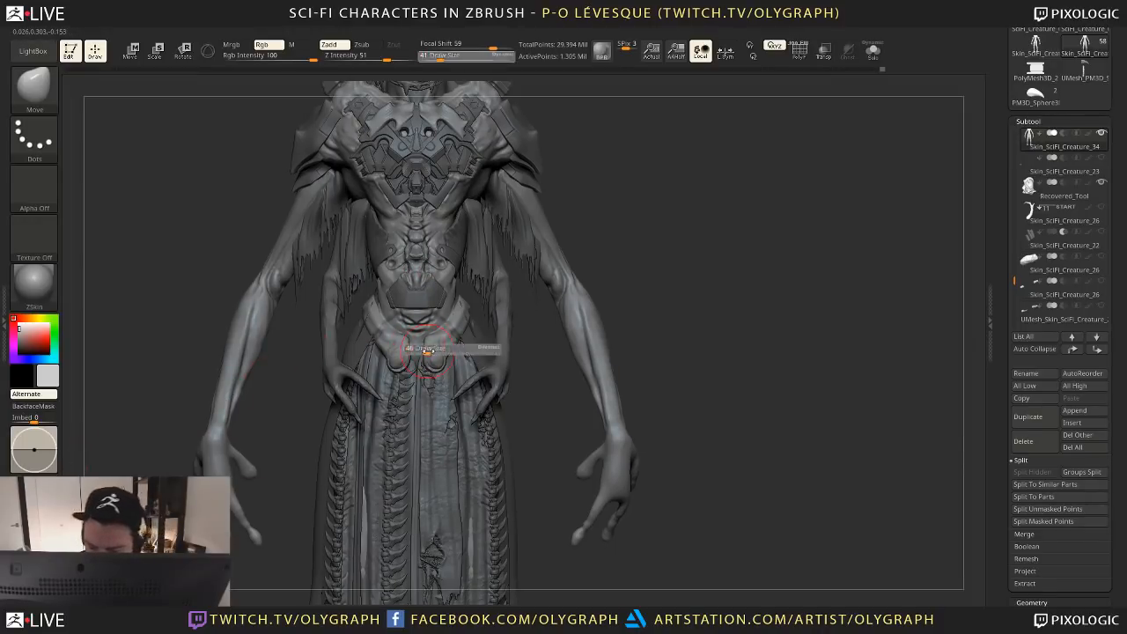
key("s")
mouse_move(454, 335)
left_mouse_down()
mouse_move(469, 324)
mouse_move(468, 335)
mouse_move(473, 299)
left_mouse_up()
key("s")
left_click_drag(576, 189, 454, 298, "alt")
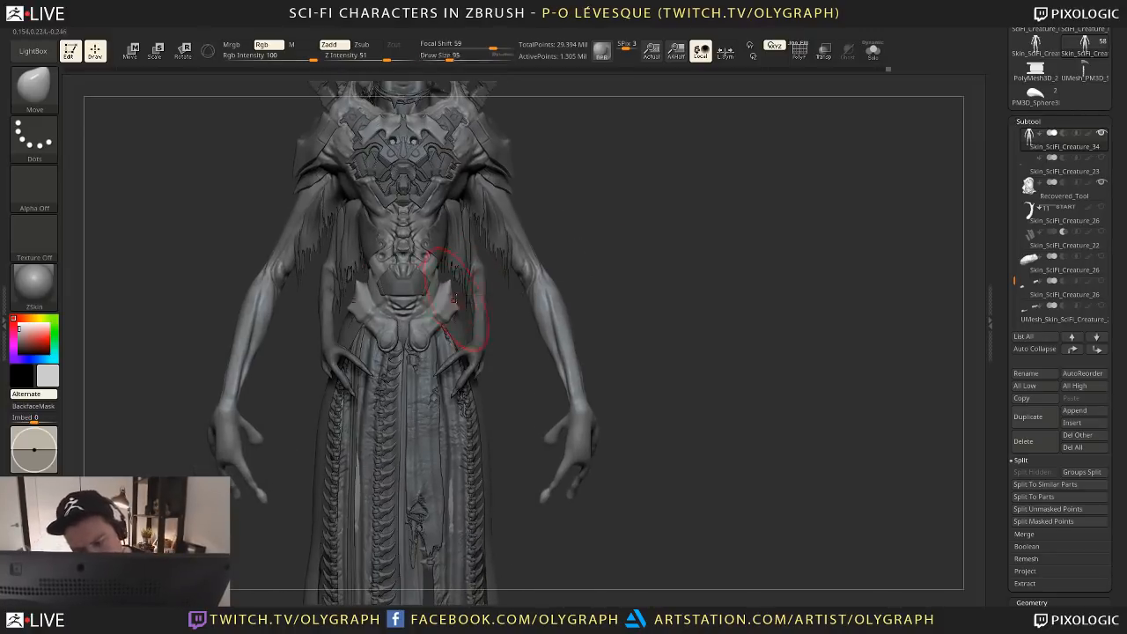
Refine the outline of the flared pelvic bones with the Move brush at smaller Draw Sizes of 62 and 24
key("s")
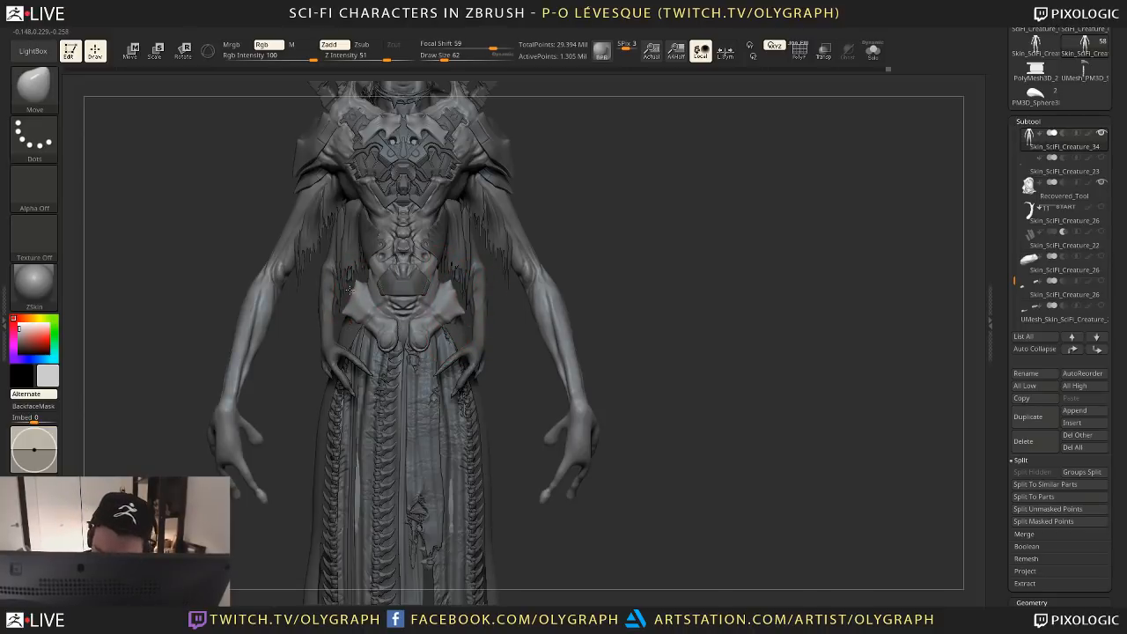
key("s")
key("s")
left_click_drag(450, 300, 423, 321)
key("s")
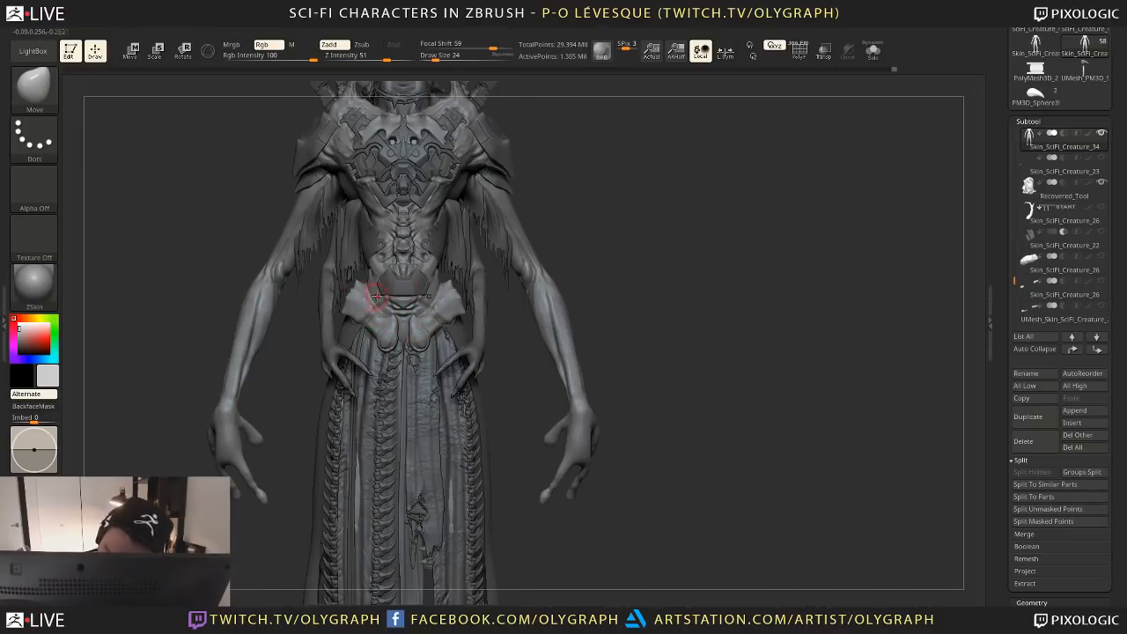
Carve creases into the flared pelvic bones and around their rounded ends with the Orb_Cracks brush at Draw Size 10
key("b")
left_click(542, 282)
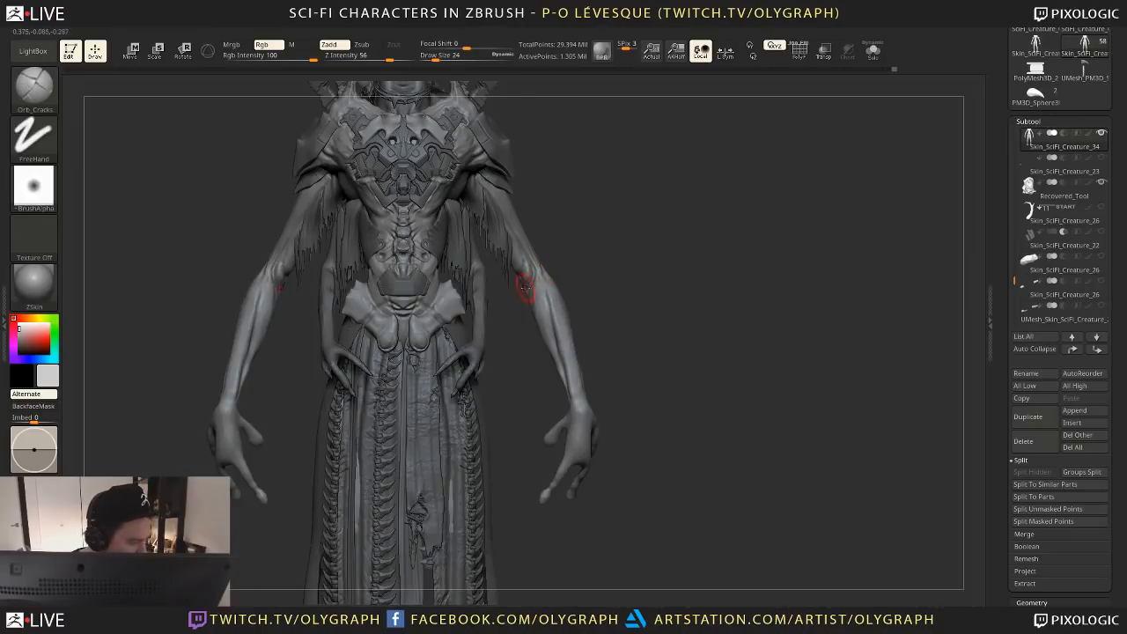
mouse_move(525, 282)
right_mouse_down("ctrl")
mouse_move(525, 270)
mouse_move(606, 280)
right_mouse_up("ctrl")
key("s")
left_click_drag(451, 319, 447, 320)
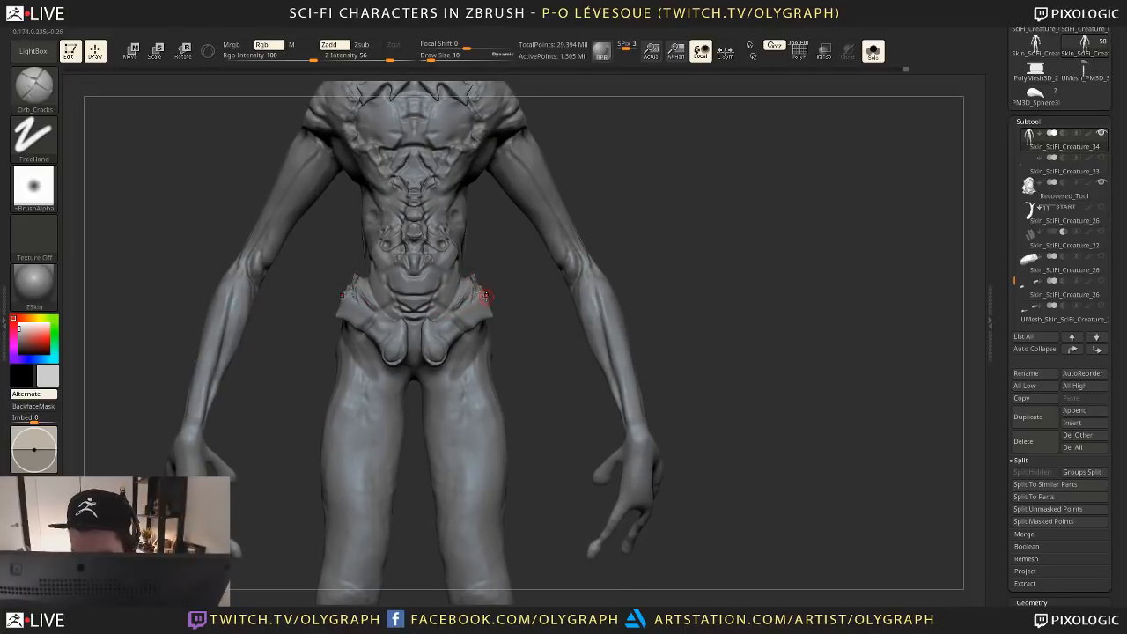
key("shift+s")
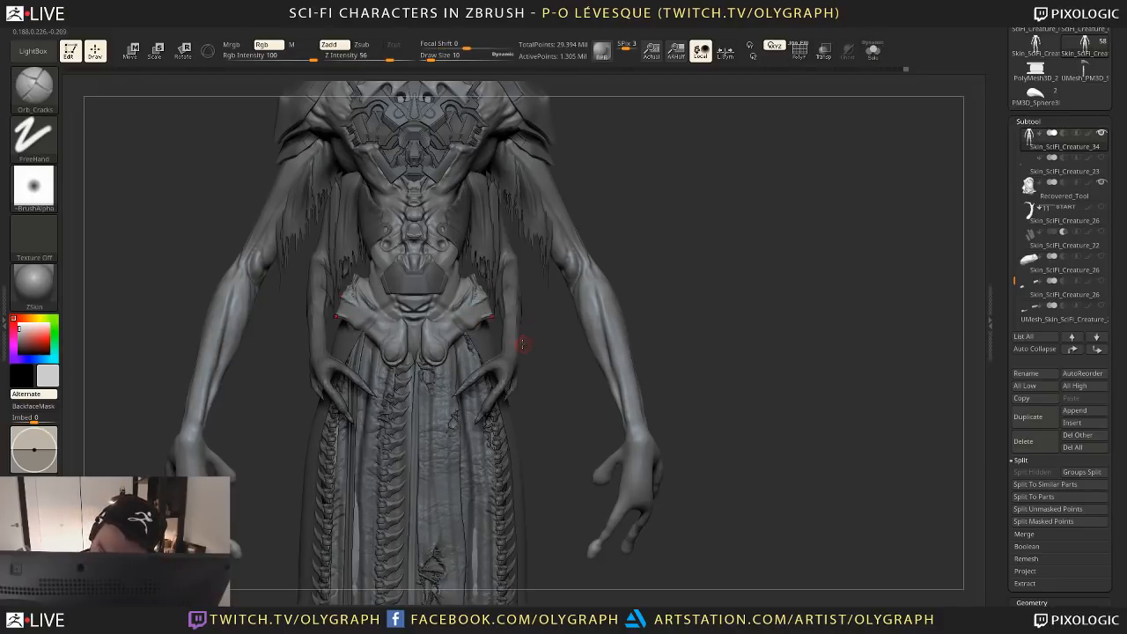
mouse_move(370, 333)
left_mouse_down()
mouse_move(381, 354)
mouse_move(397, 337)
left_mouse_up()
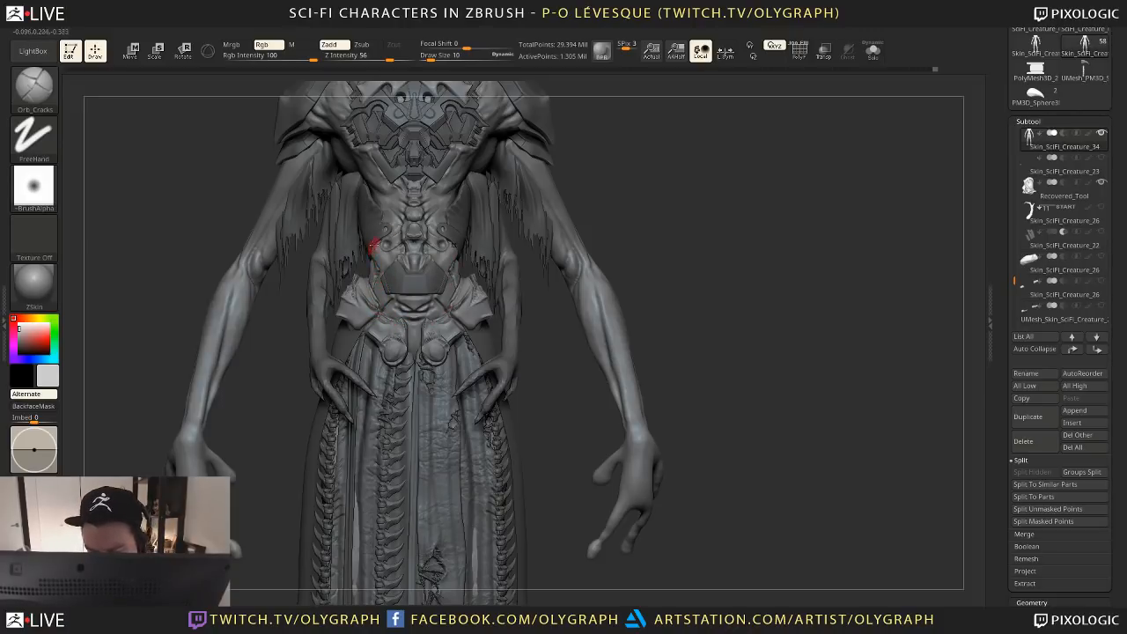
Activate the horned shoulder piece Merged_UMesh_Skin_SciFi_Creature_26, set Draw Size 19 and examine the full figure from the front
left_click_drag(667, 253, 578, 311, "alt")
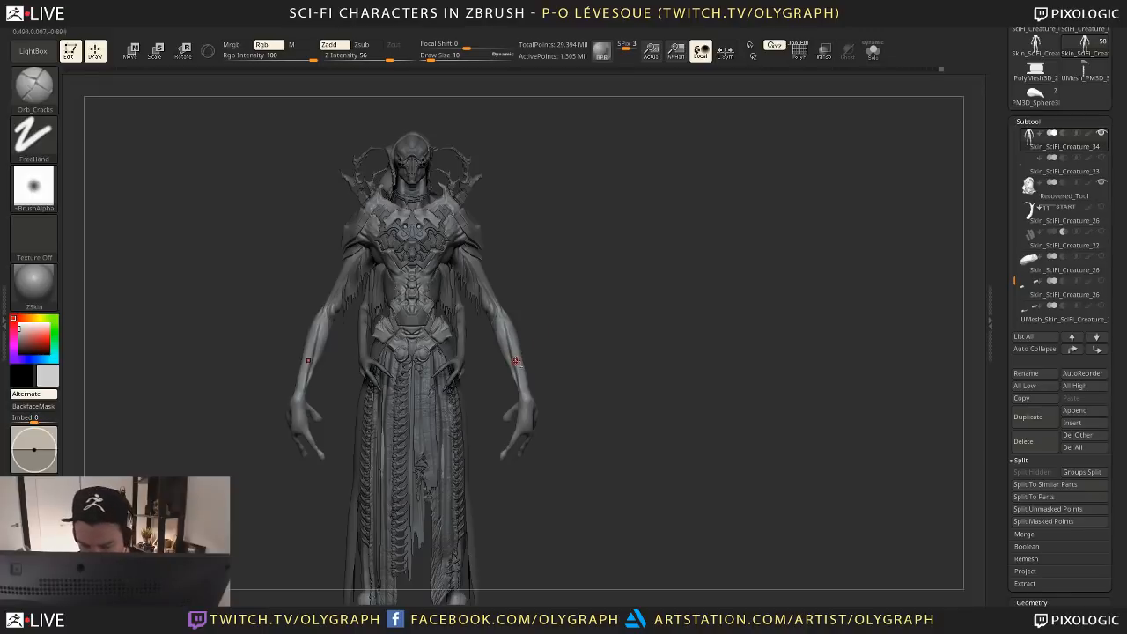
left_click(472, 160, "alt")
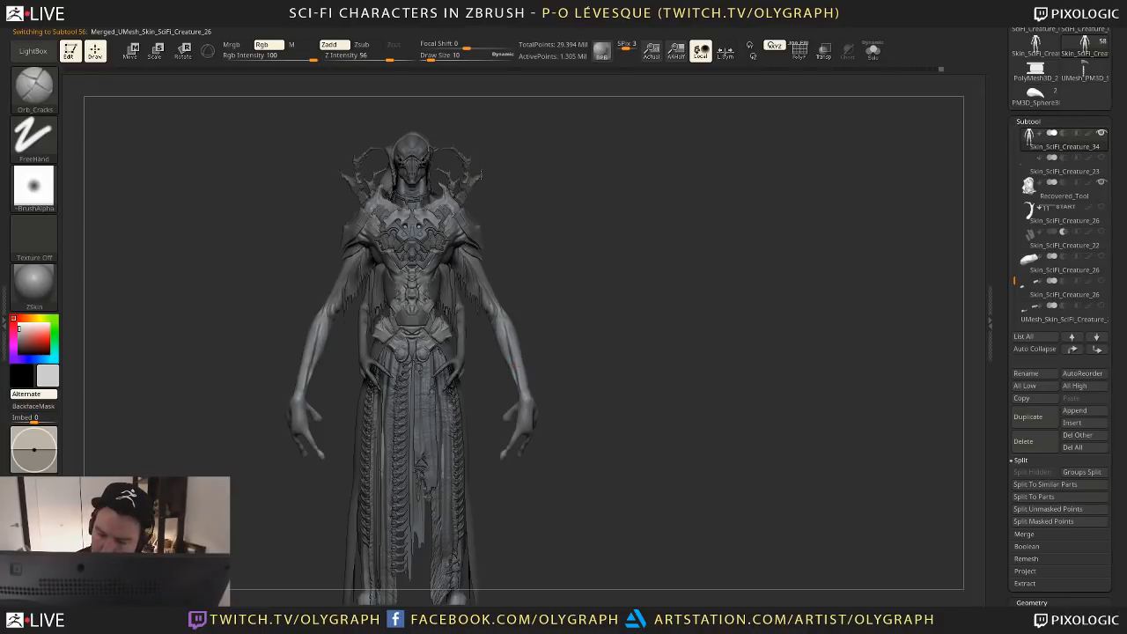
key("s")
left_click(536, 204)
left_click_drag(535, 203, 537, 160, "alt")
left_click_drag(551, 229, 538, 174, "alt")
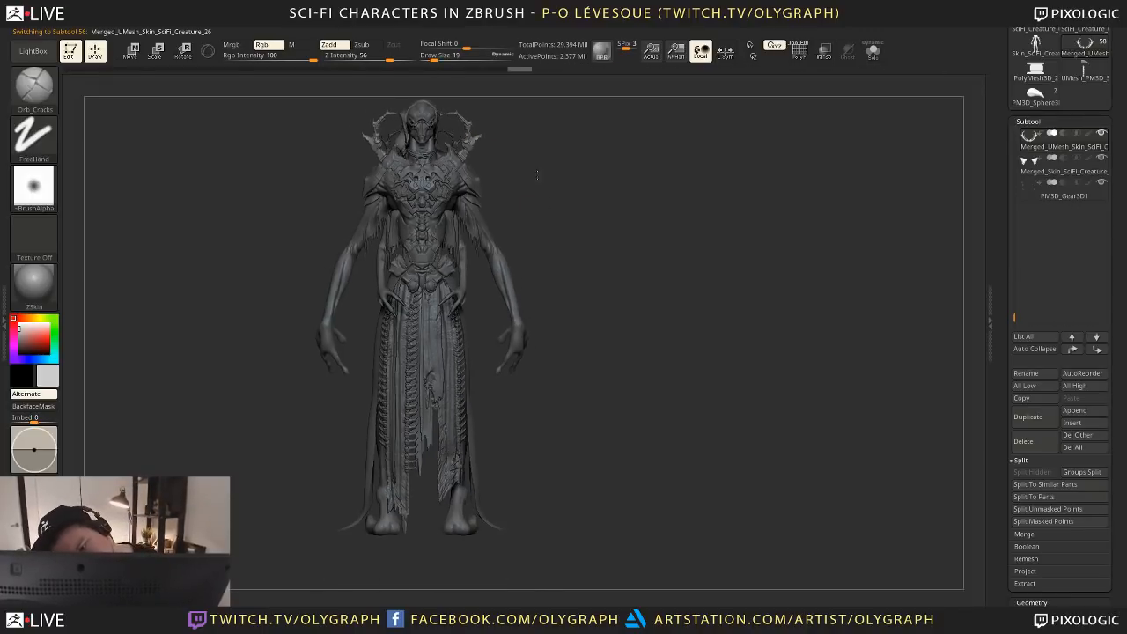
left_click_drag(552, 250, 594, 232)
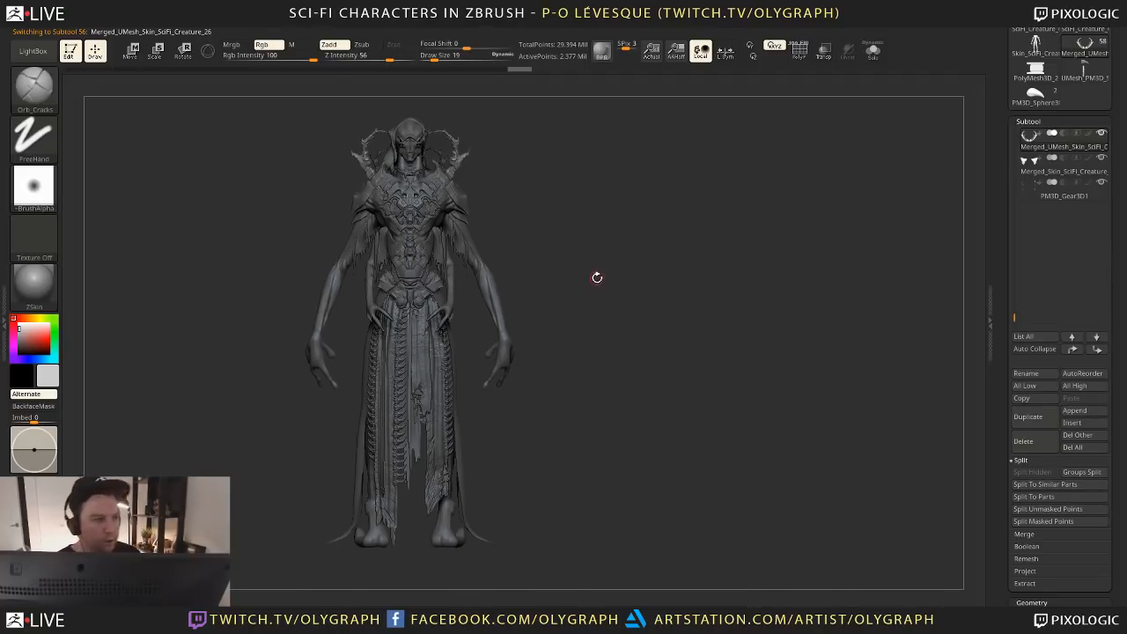
Isolate the Skin_SciFi_Creature_34 body and smooth down the flared pelvic bones with the TrimDynamic brush, then restore the other parts
left_click_drag(591, 320, 583, 356, "alt")
left_click(436, 362, "alt")
key("b")
left_click(428, 340)
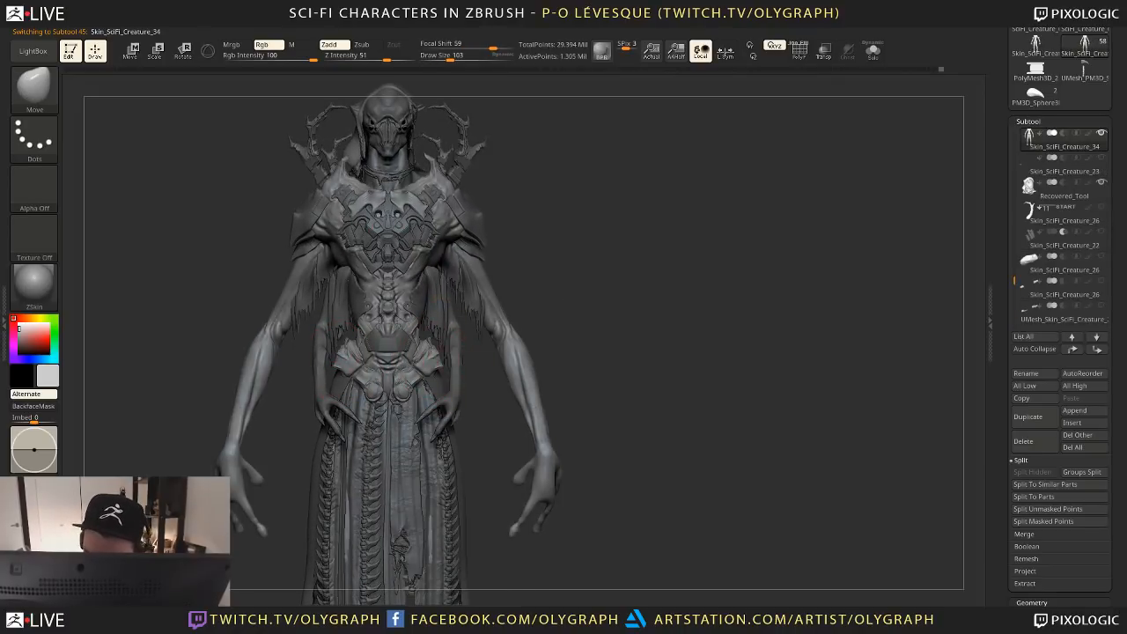
key("shift+s")
left_click_drag(546, 317, 452, 390)
key("b")
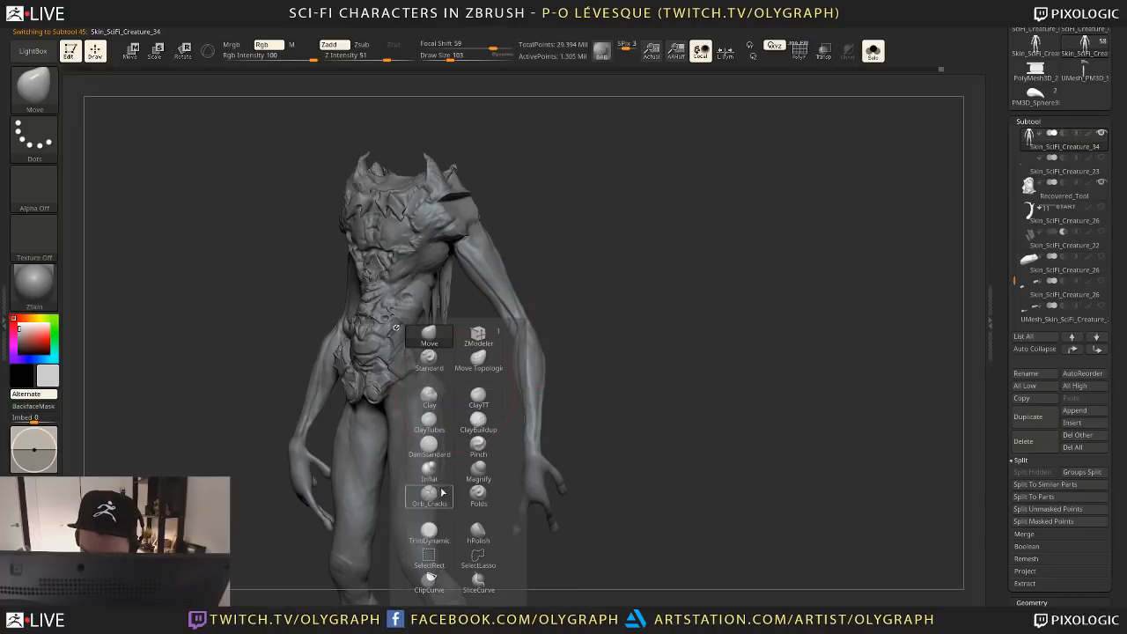
left_click(429, 533)
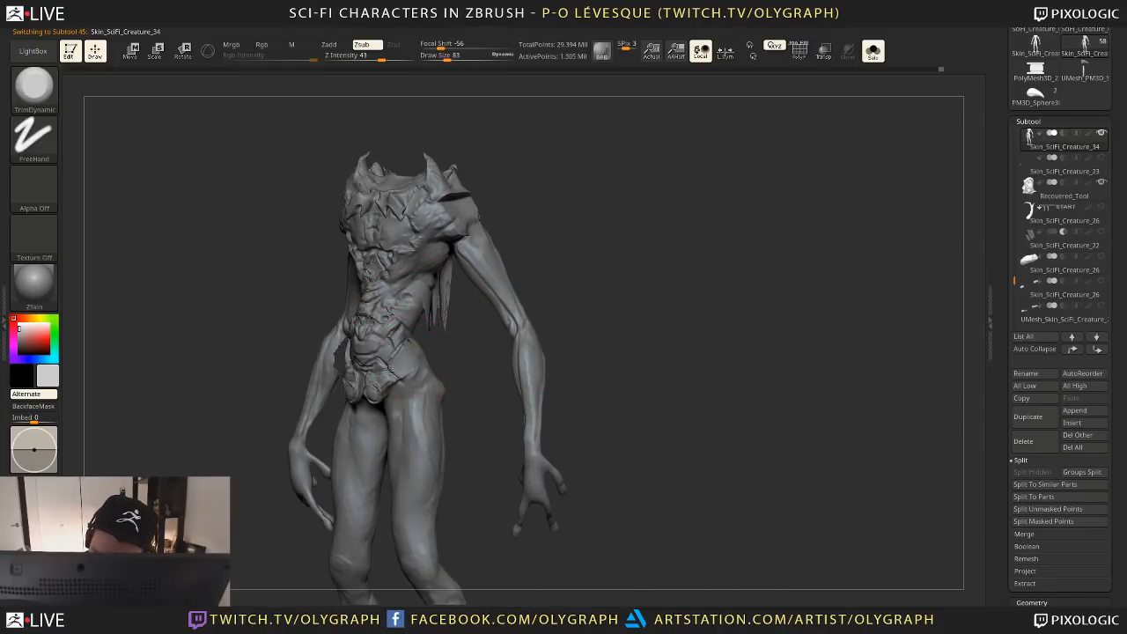
key("shift+s")
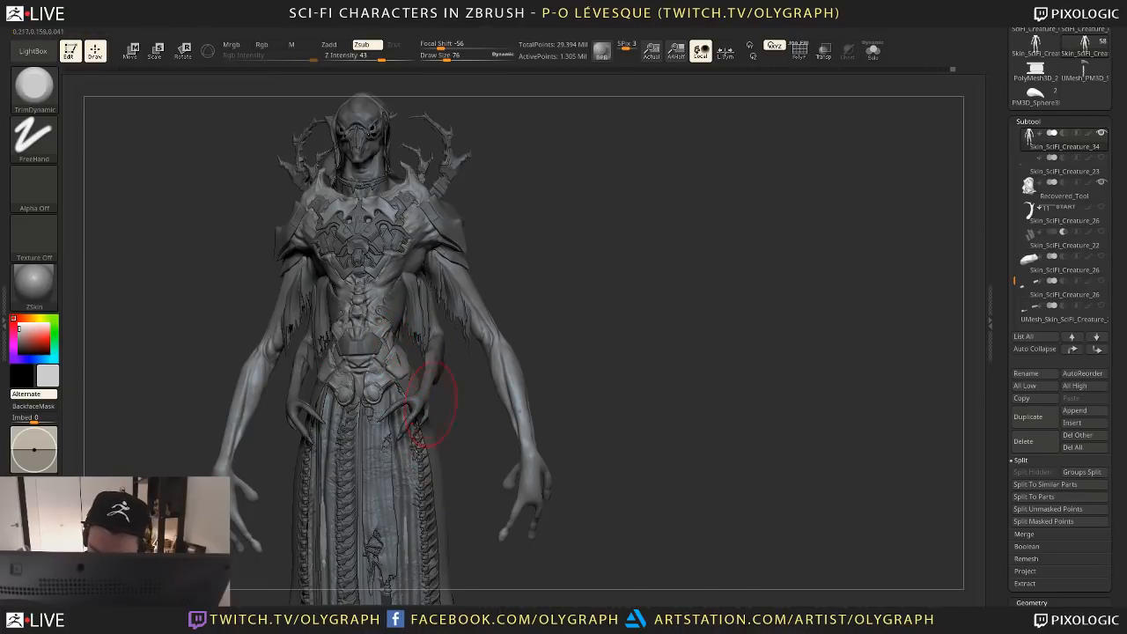
Undo the last stroke and nudge the pelvic bones slightly outward with the Move brush at Draw Size 183
left_click_drag(449, 422, 481, 420, "shift")
mouse_move(566, 320)
left_mouse_down("alt")
mouse_move(565, 257)
mouse_move(324, 257)
left_mouse_up("alt")
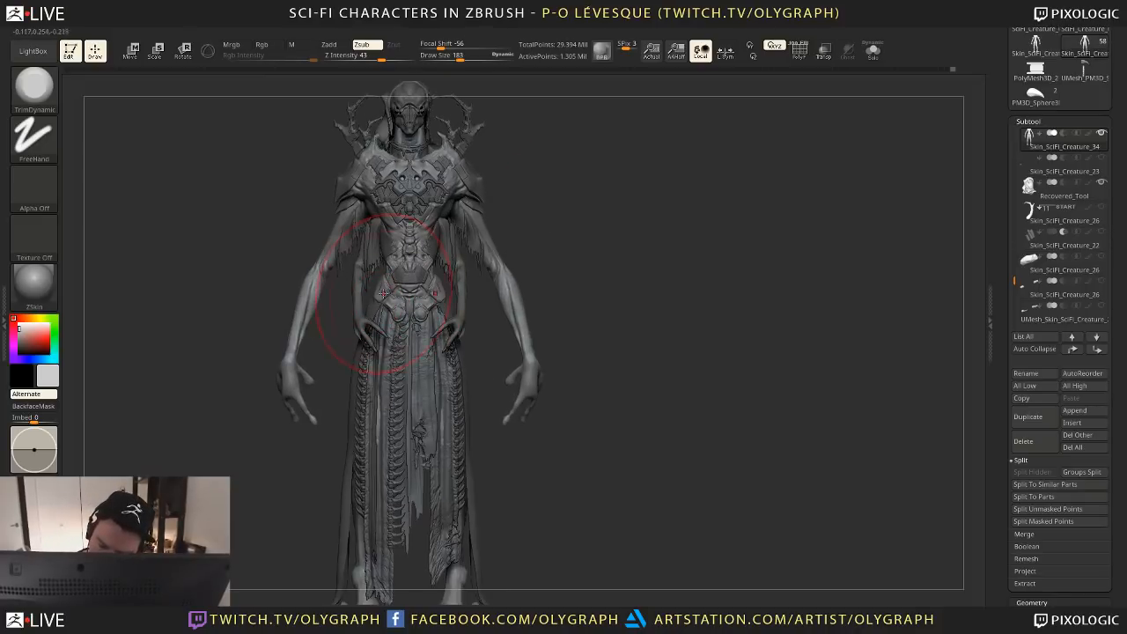
key("ctrl+z")
key("b")
key("m")
key("v")
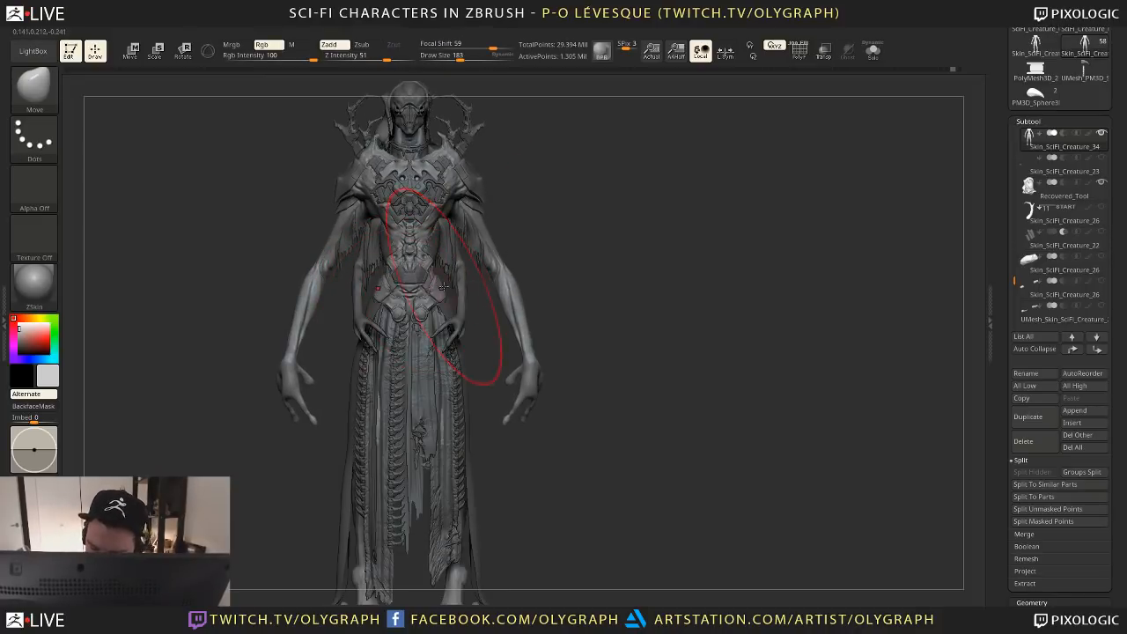
left_click_drag(439, 288, 446, 285)
Activate the PM3D_Sphere3D2 side cloth and pull its outline outward near the hips with the Move brush, enlarging Draw Size to 238
left_click(370, 307, "alt")
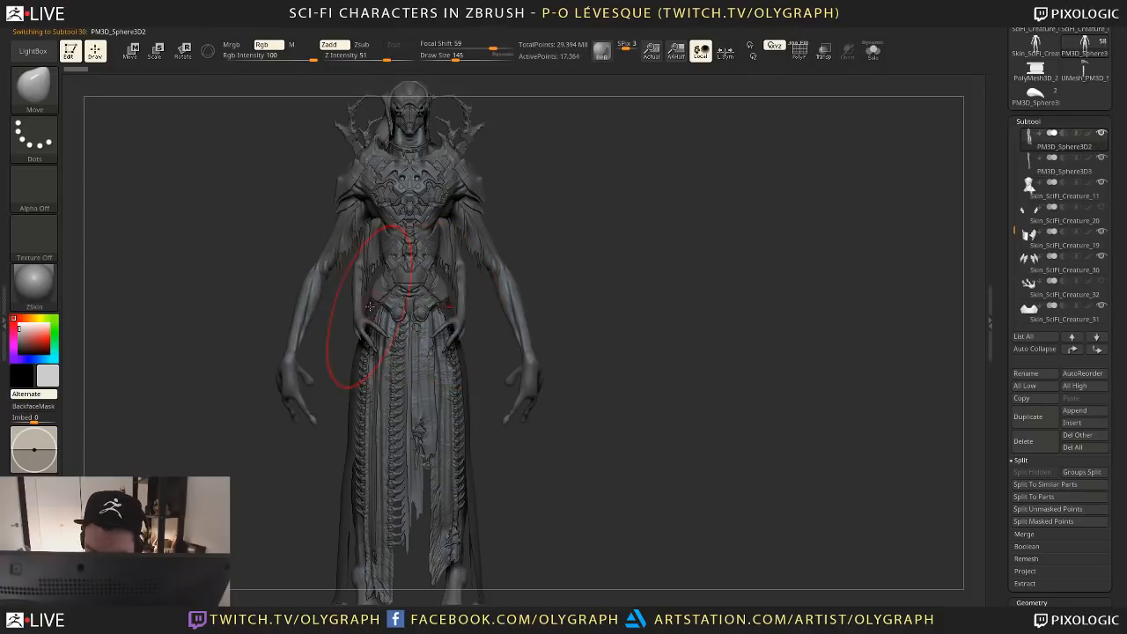
left_click_drag(604, 271, 606, 299, "ctrl")
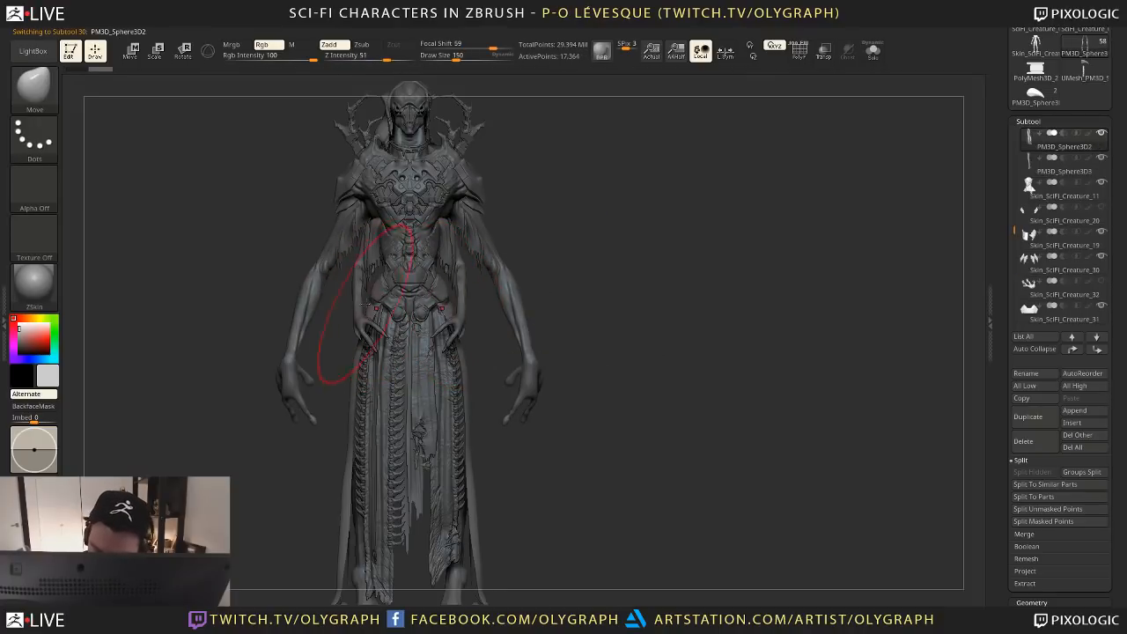
left_click_drag(370, 306, 368, 328, "ctrl+alt+shift")
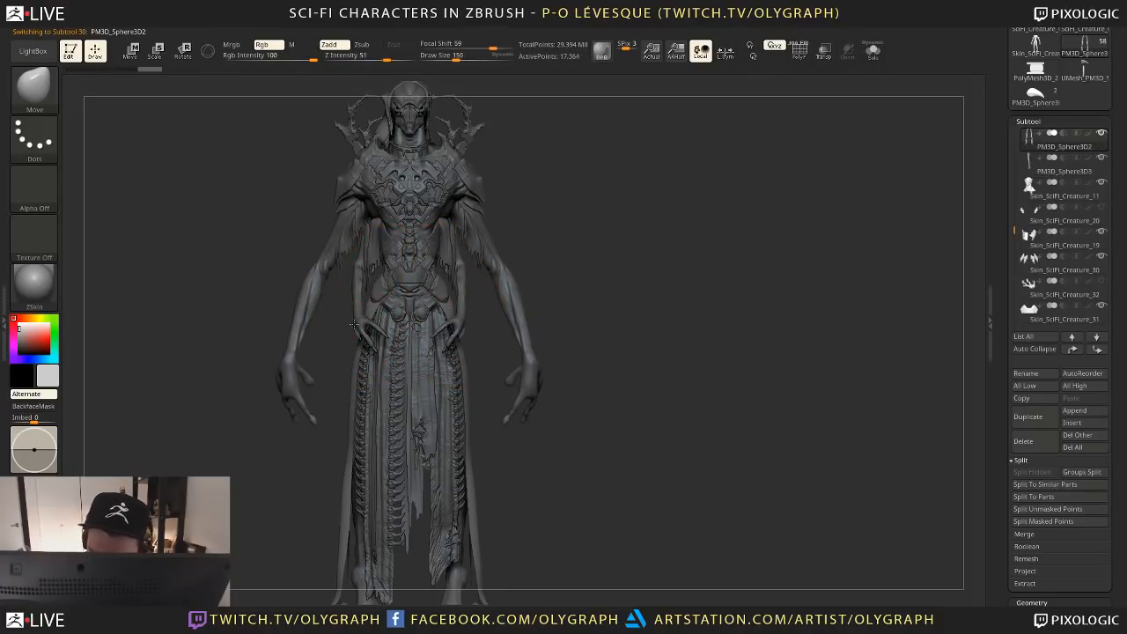
mouse_move(339, 370)
right_mouse_down()
mouse_move(349, 320)
mouse_move(416, 255)
right_mouse_up()
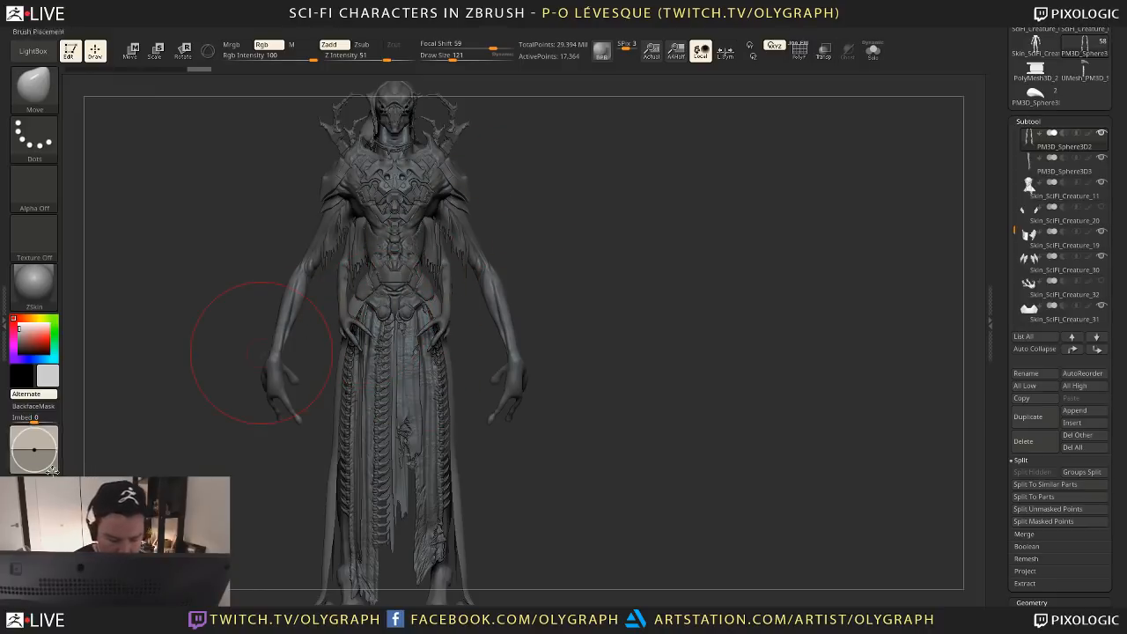
key("bracketright")
left_click_drag(351, 342, 344, 345)
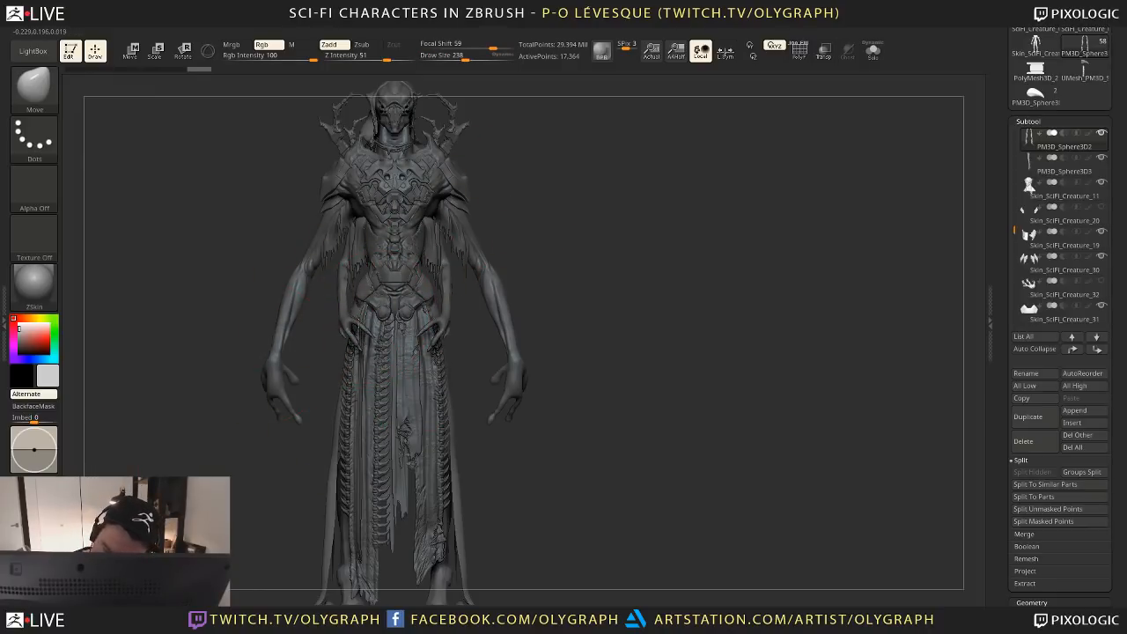
key("bracketleft")
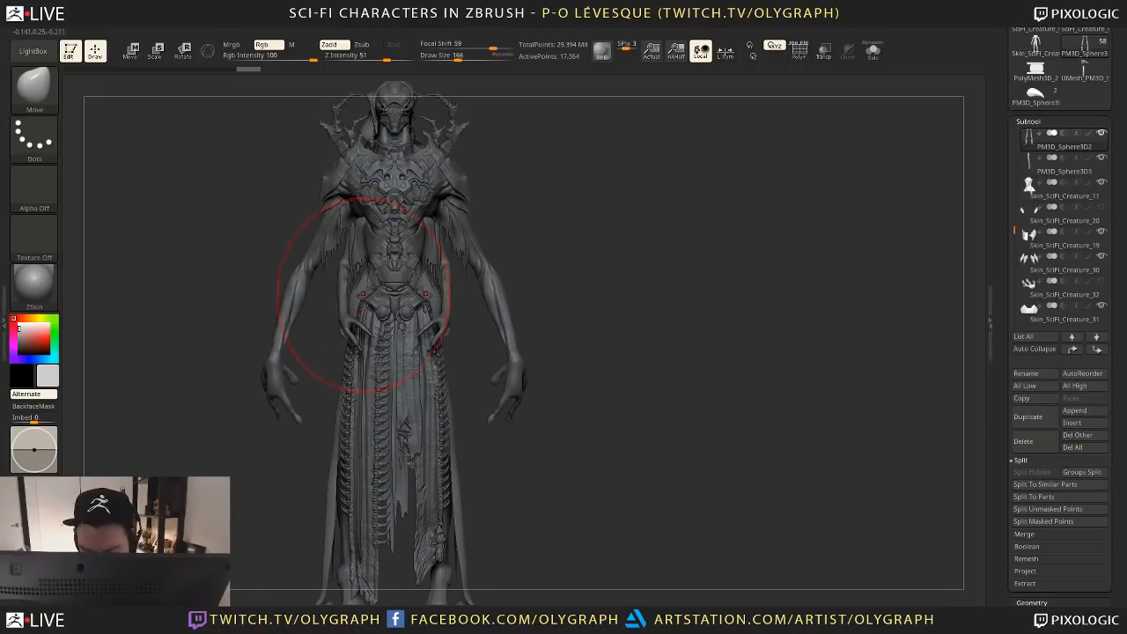
Reshape the lower length of the side cloth with the Move brush at Draw Sizes of 264, 337 and 244
key("bracketright")
left_click_drag(341, 436, 335, 440)
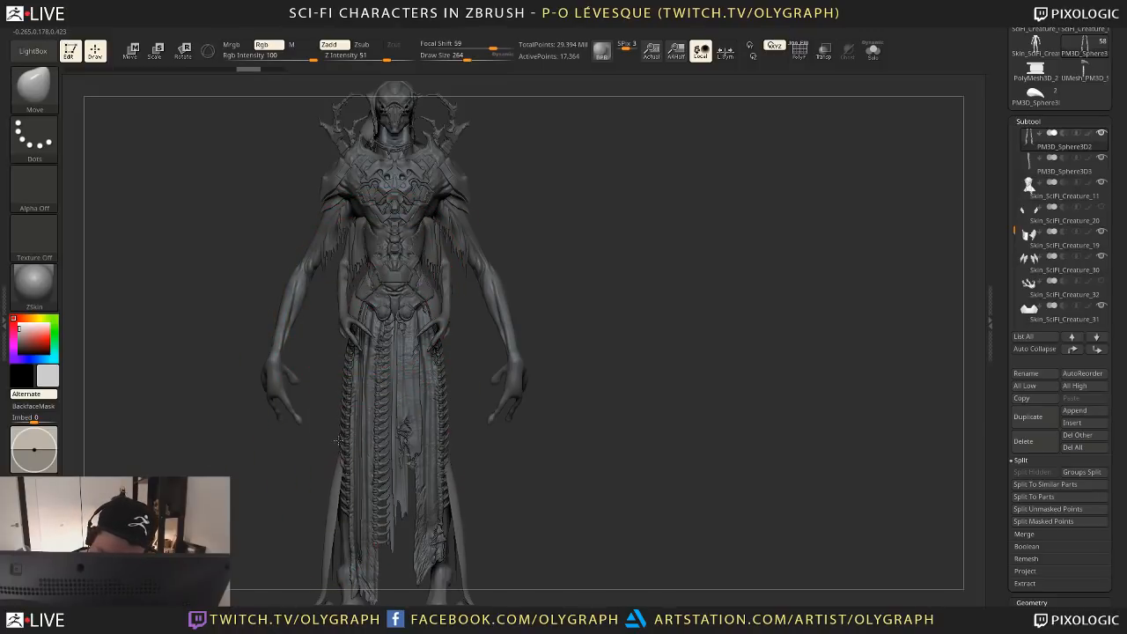
key("bracketright")
left_click_drag(498, 502, 490, 430, "alt")
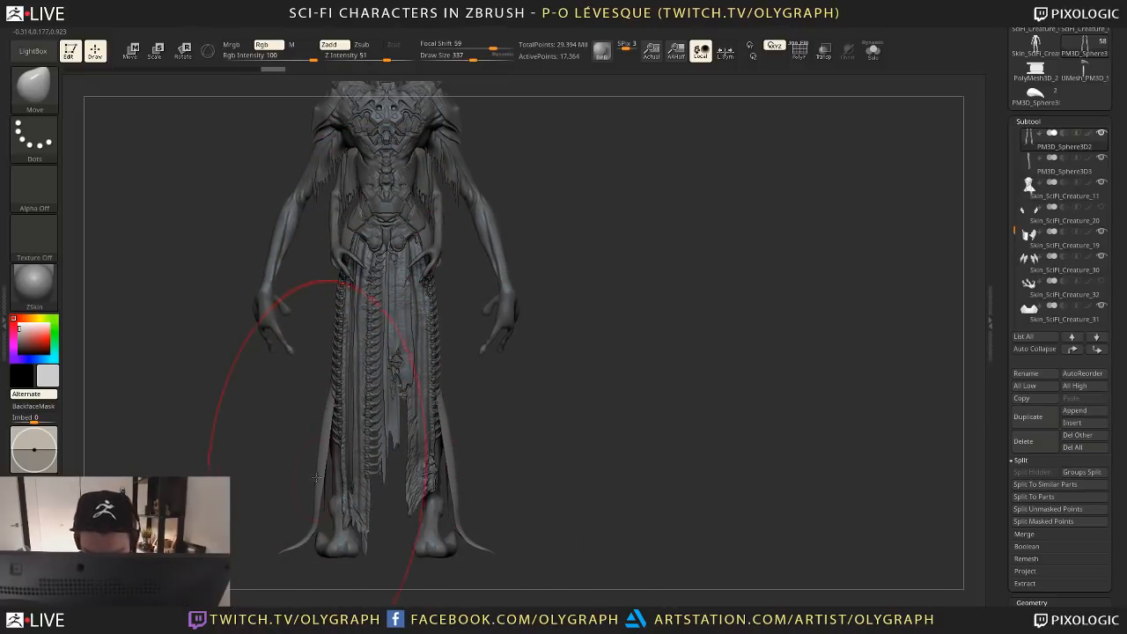
left_click_drag(319, 475, 334, 459)
key("s")
left_click_drag(331, 391, 325, 391)
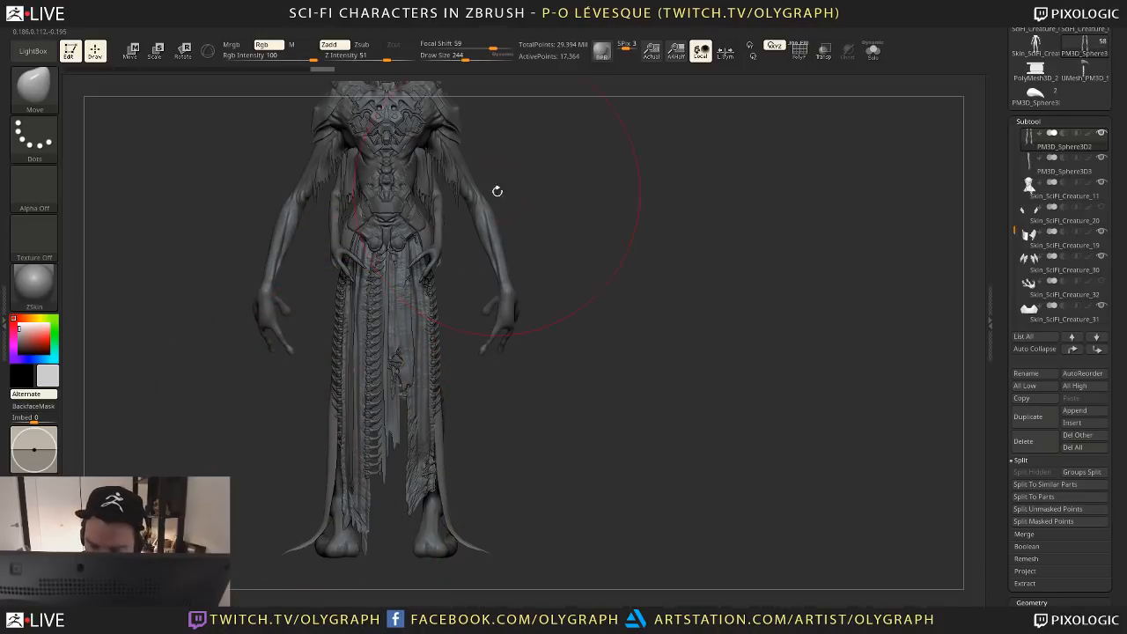
Activate the Skin_SciFi_Creature_34 body and adjust the waist beside the belt plate with the Move brush at Draw Size 59
left_click_drag(496, 189, 519, 284, "alt")
left_click(357, 324, "alt")
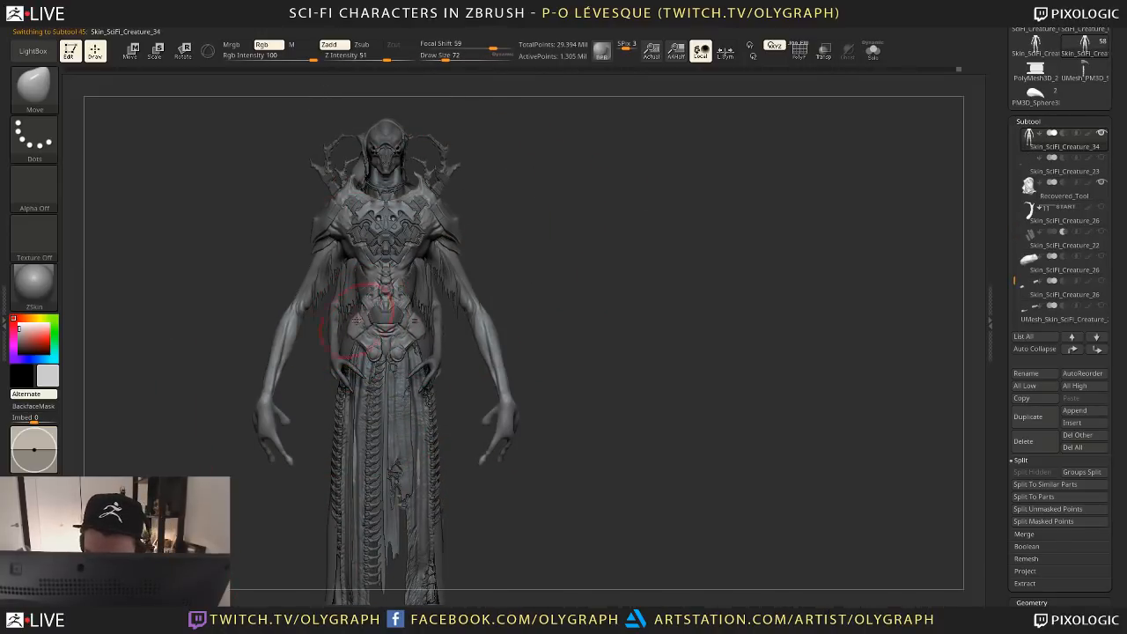
key("bracketleft")
key("bracketleft")
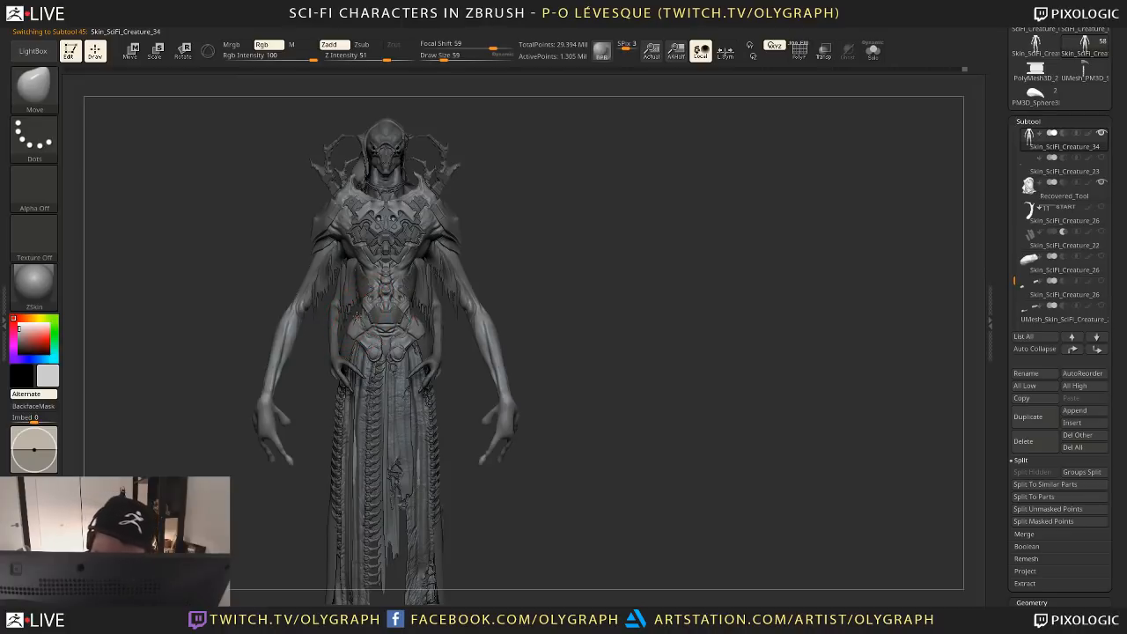
left_click_drag(515, 258, 513, 213, "alt")
left_click_drag(494, 158, 506, 212, "alt")
Examine the figure's overall silhouette while switching between the head, the Skin_SciFi_Creature_19 piece and the Skin_SciFi_Creature_34 body
left_click(394, 133, "alt")
mouse_move(522, 263)
left_mouse_down("alt")
mouse_move(554, 282)
mouse_move(549, 272)
mouse_move(546, 317)
left_mouse_up("alt")
left_click(379, 280, "alt")
left_click(379, 280, "alt")
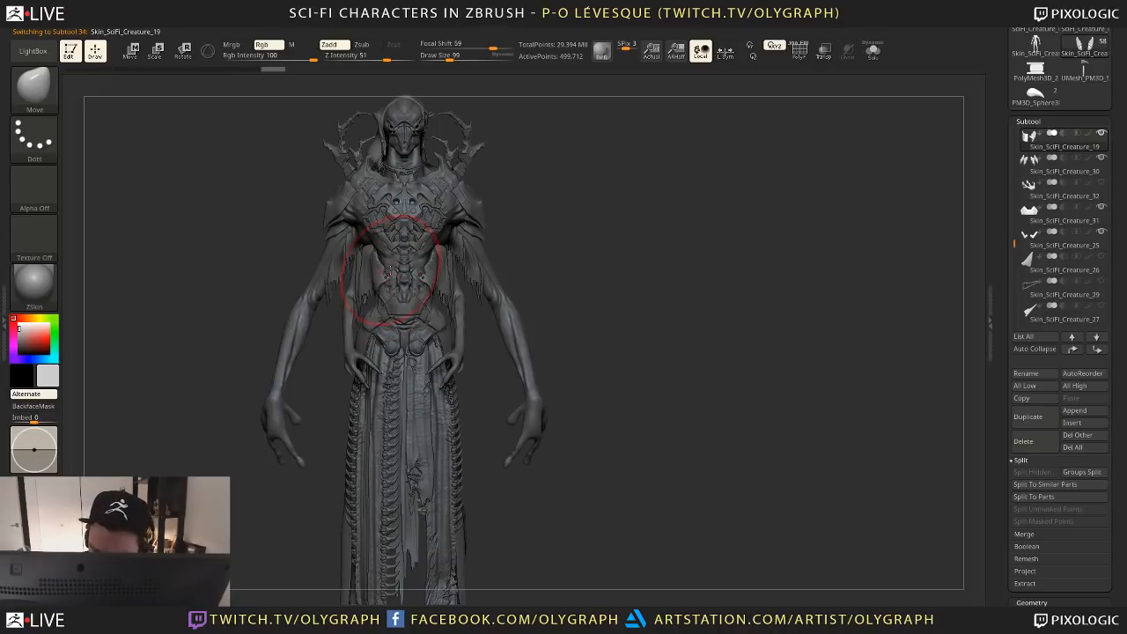
left_click(387, 273, "alt")
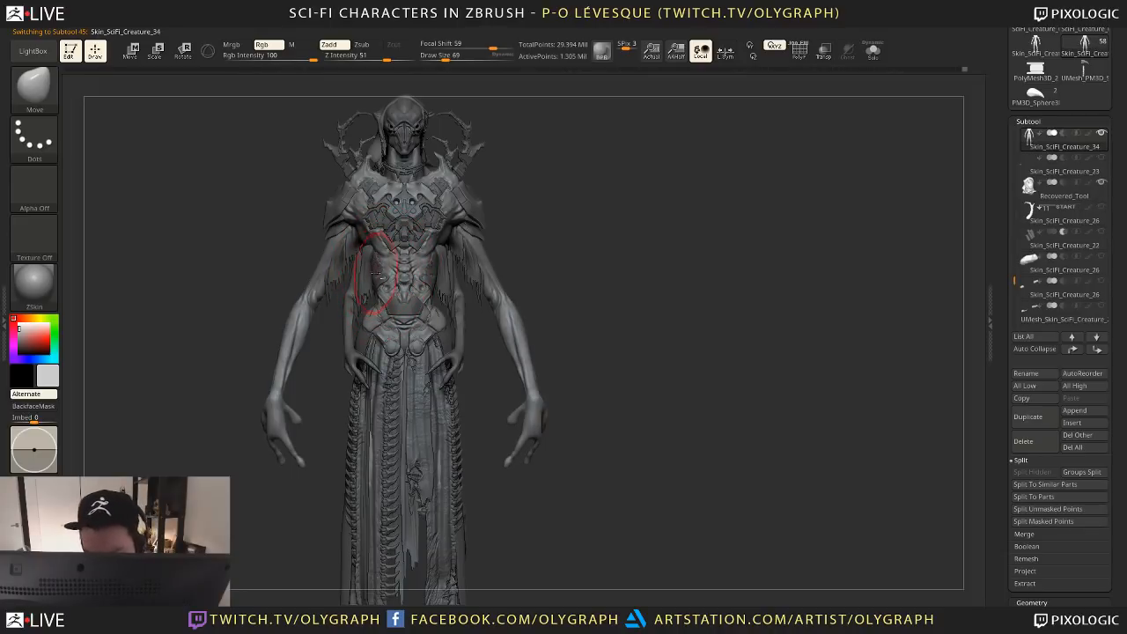
mouse_move(554, 210)
left_mouse_down("alt")
mouse_move(559, 333)
mouse_move(582, 304)
mouse_move(574, 271)
mouse_move(593, 252)
left_mouse_up("alt")
left_click(410, 140, "alt")
key("f")
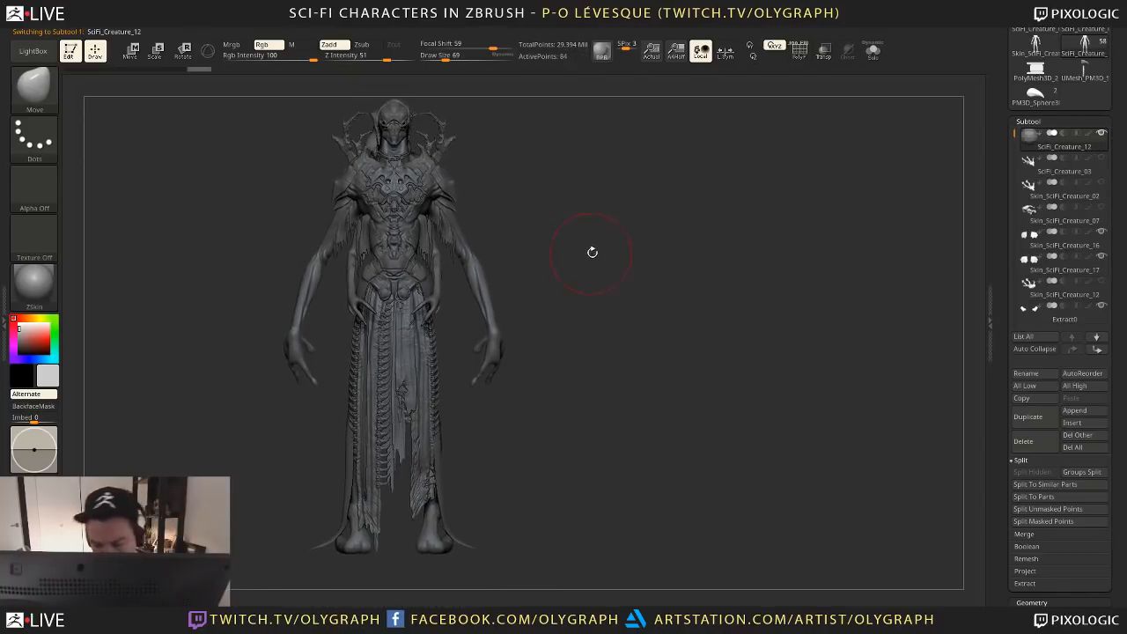
Activate the PM3D_Sphere3D2_3 skirt cloth and adjust its shape with the Move brush at Draw Size 116
left_click_drag(576, 322, 567, 326)
left_click(379, 405, "alt")
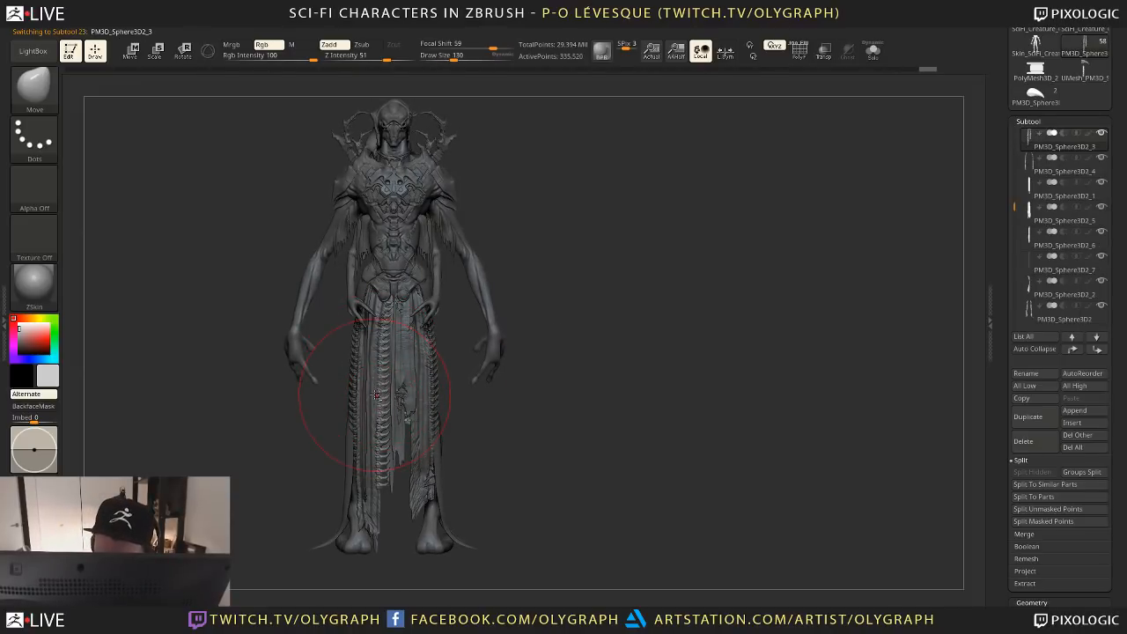
key("bracketleft")
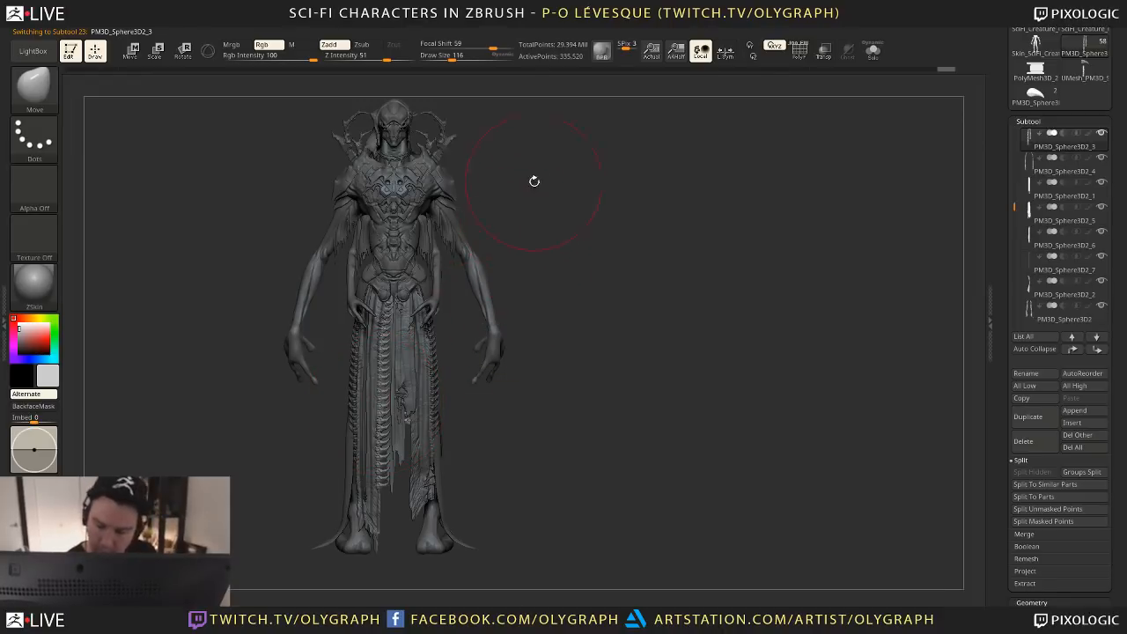
Activate the SciFi_Creature_12 head part, reduce Draw Size to 46 and review the whole figure down to the feet
left_click_drag(534, 182, 559, 275, "alt")
left_click(415, 126, "alt")
key("s")
mouse_move(595, 359)
left_mouse_down("alt")
mouse_move(601, 263)
mouse_move(589, 265)
left_mouse_up("alt")
left_click_drag(589, 269, 603, 301, "alt")
key("s")
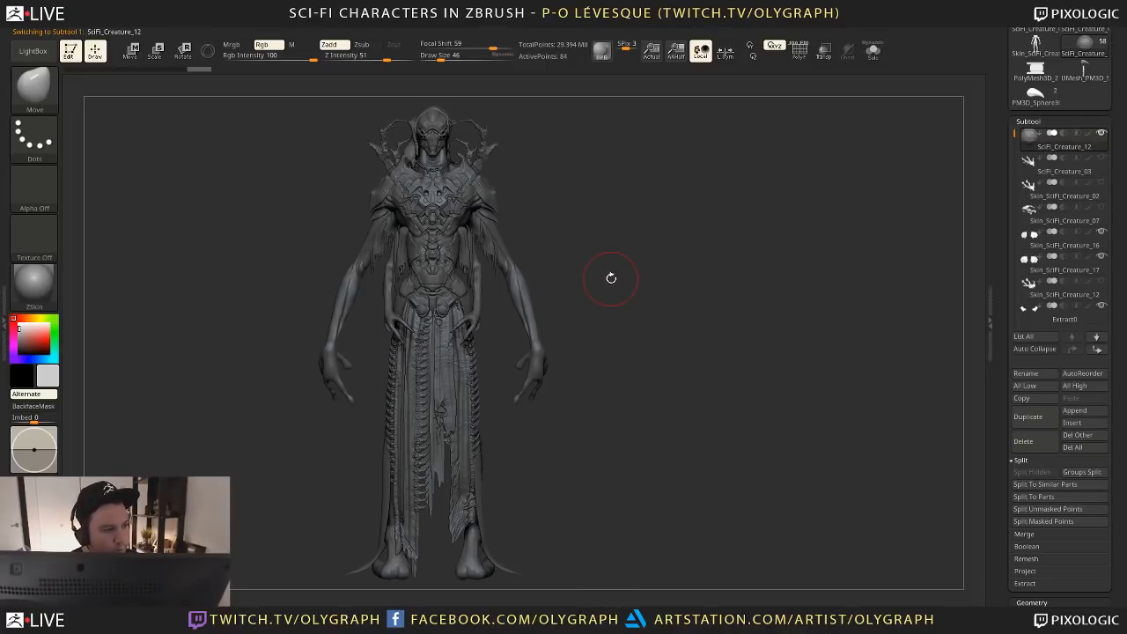
Activate the Skin_SciFi_Creature_34 body and inspect its abdomen and pelvis in isolation, reducing Draw Size to 21
left_click_drag(552, 241, 678, 264, "alt")
left_click(454, 324, "alt")
key("b")
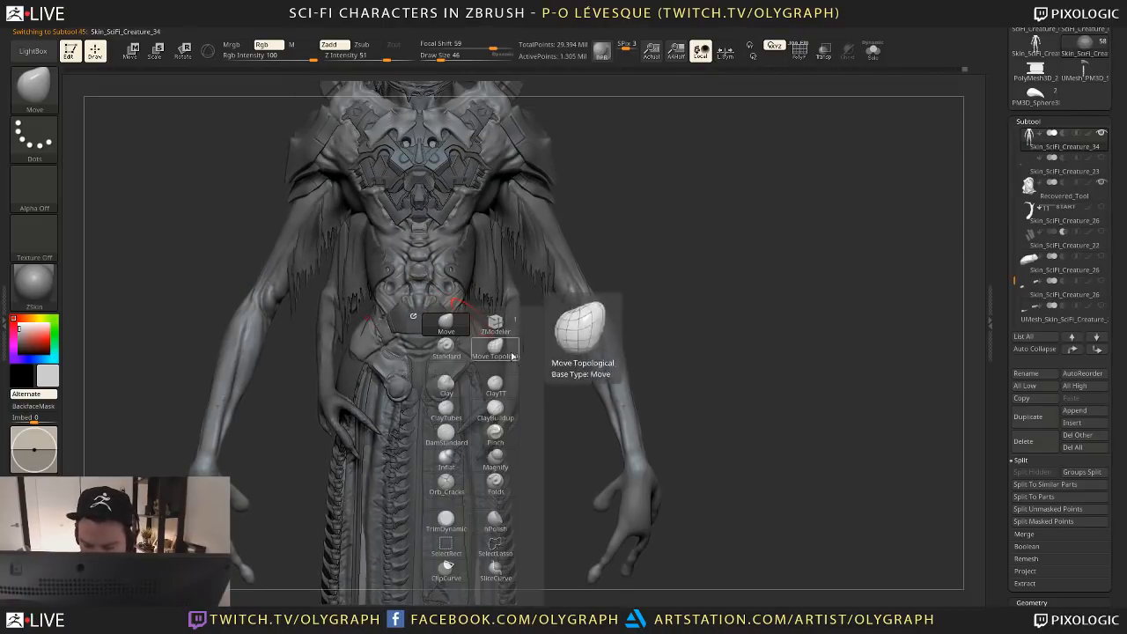
key("shift+s")
mouse_move(502, 290)
left_mouse_down()
mouse_move(385, 340)
mouse_move(406, 342)
left_mouse_up()
key("ctrl")
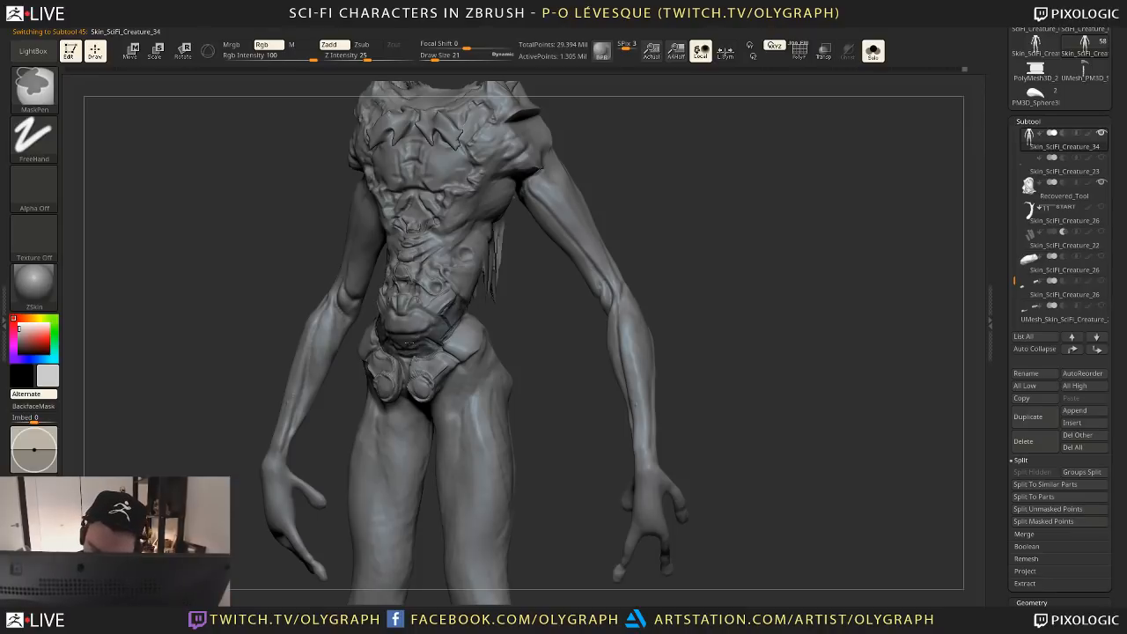
key("shift+s")
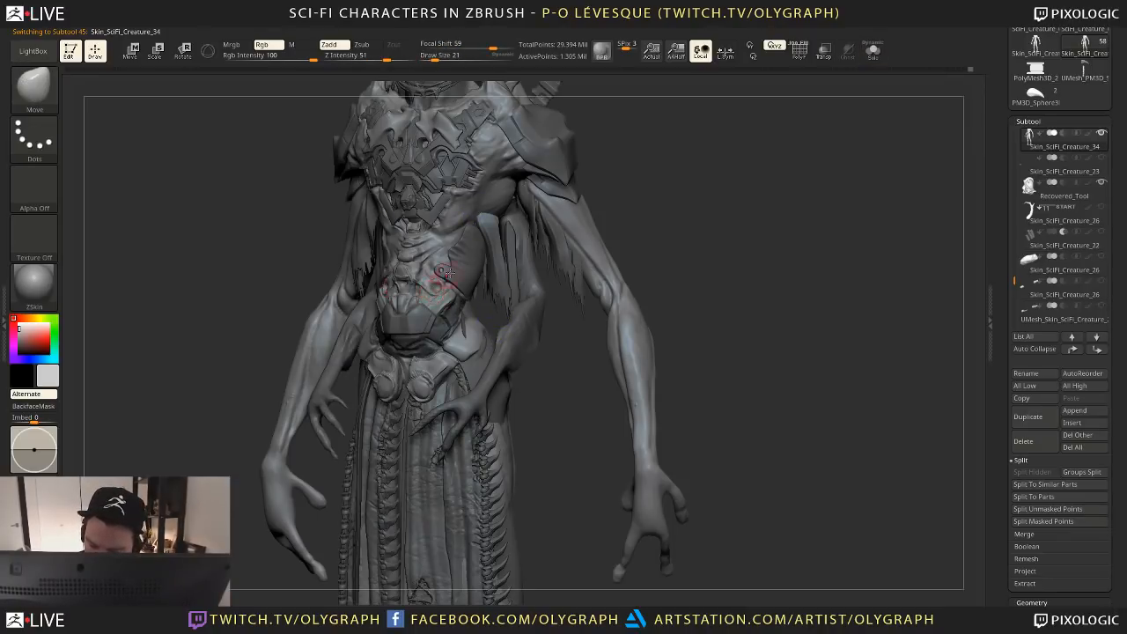
From the front view, mask the areas on both sides of the lower abdomen at Draw Size 17 and invert the mask
left_click_drag(559, 379, 558, 323, "shift")
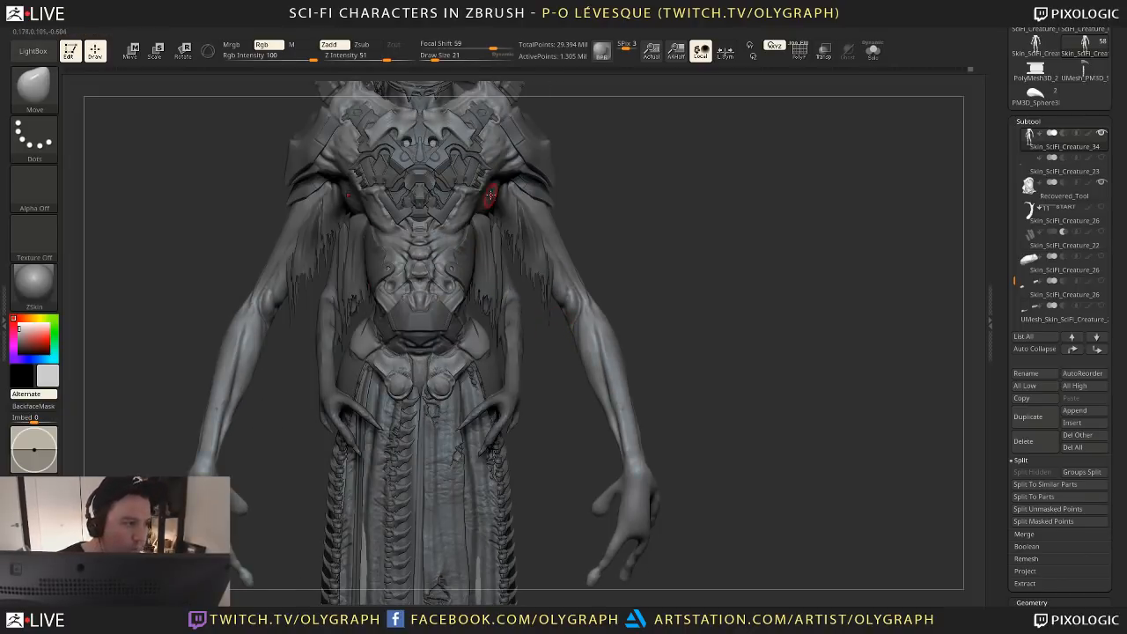
left_click_drag(457, 281, 441, 273, "shift")
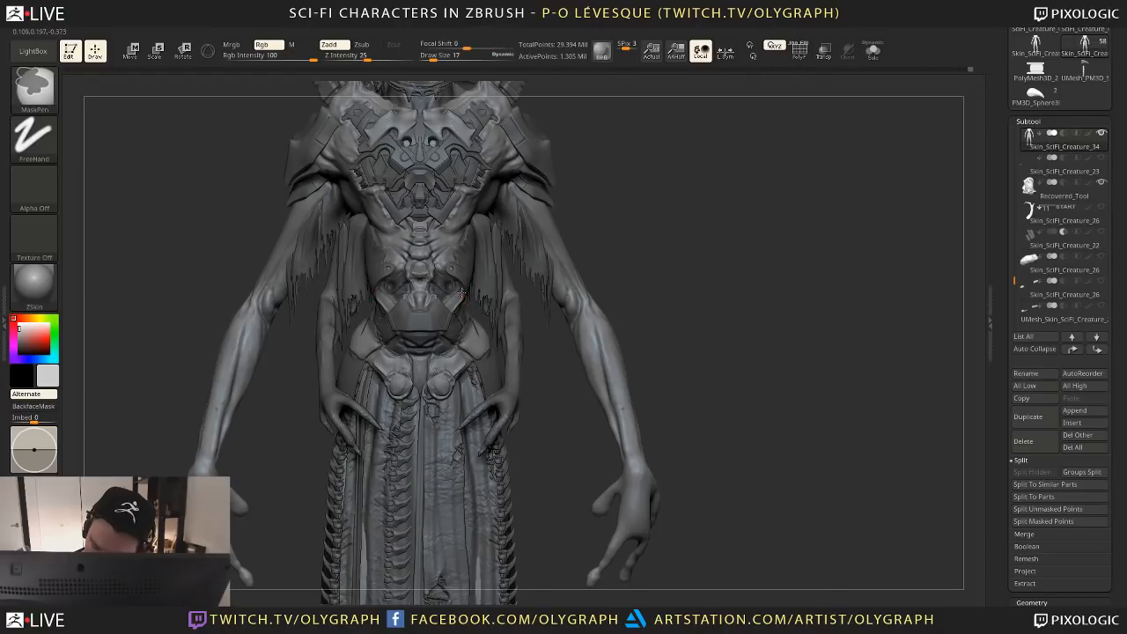
left_click(620, 247, "ctrl")
Build up the unmasked lower abdomen with ClayTubes, smooth it and refine it with ClayTT at Draw Size 33
key("b")
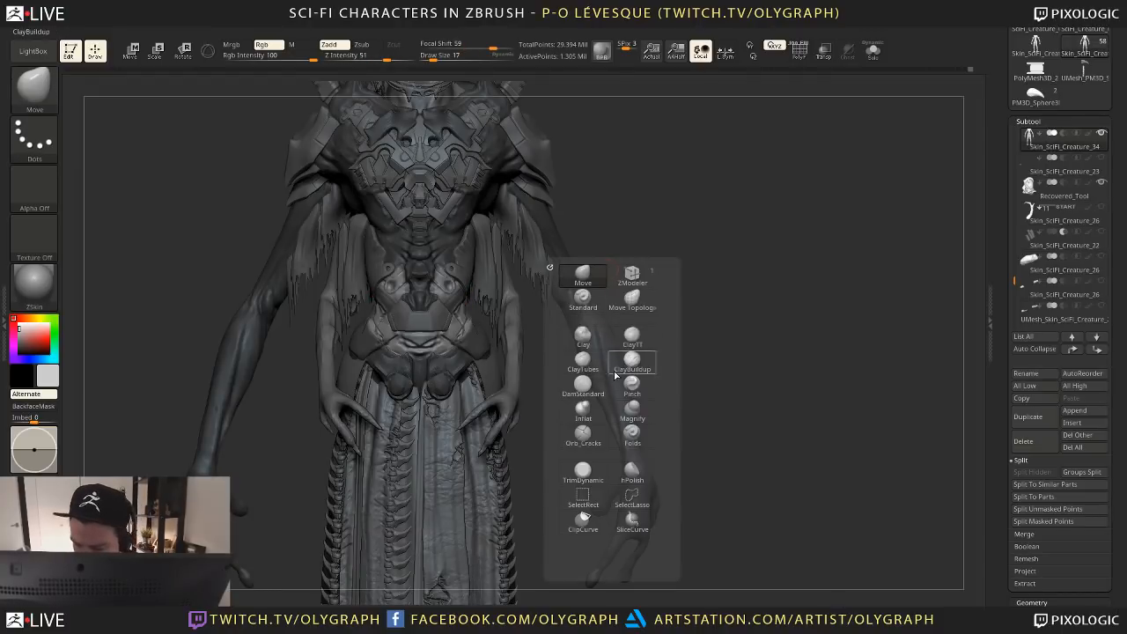
key("s")
left_click_drag(470, 330, 468, 330)
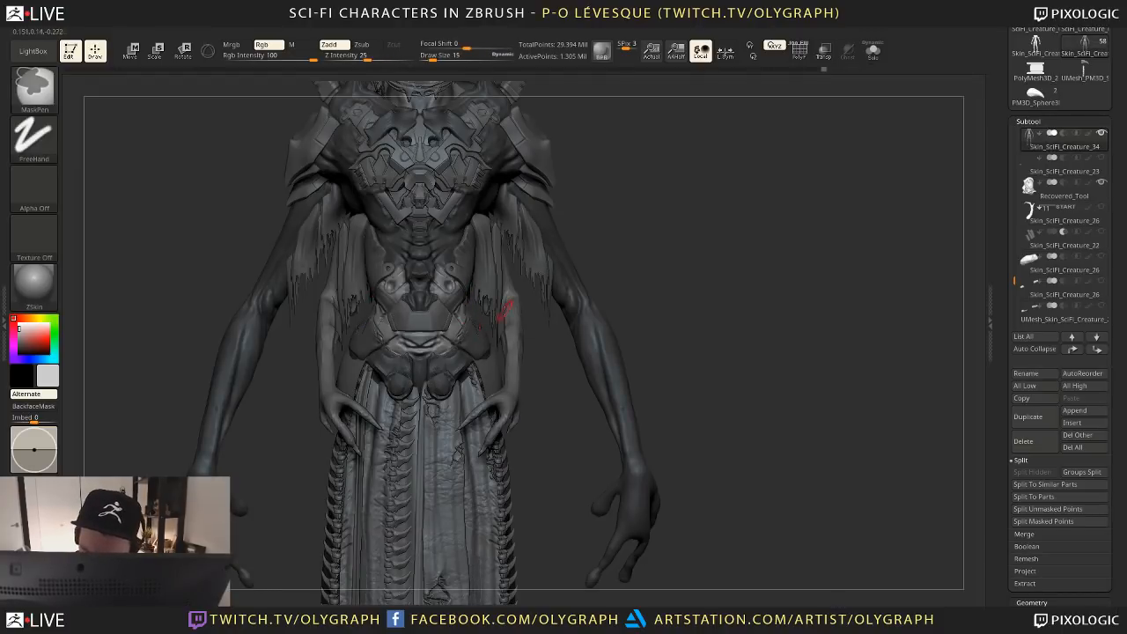
key("b")
left_click(640, 380)
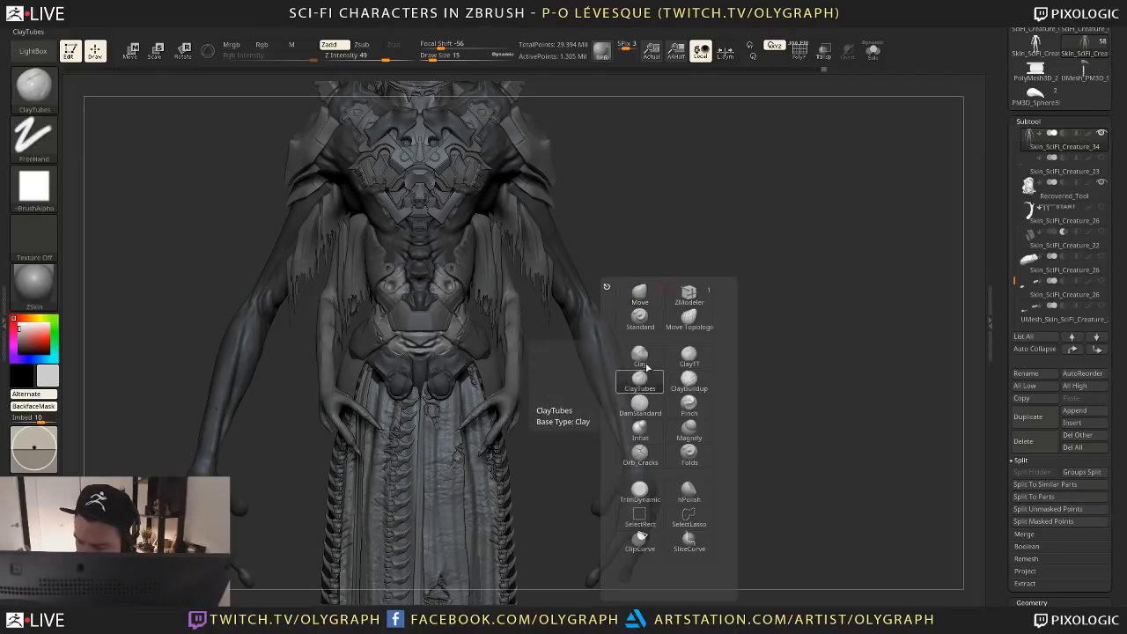
key("shift")
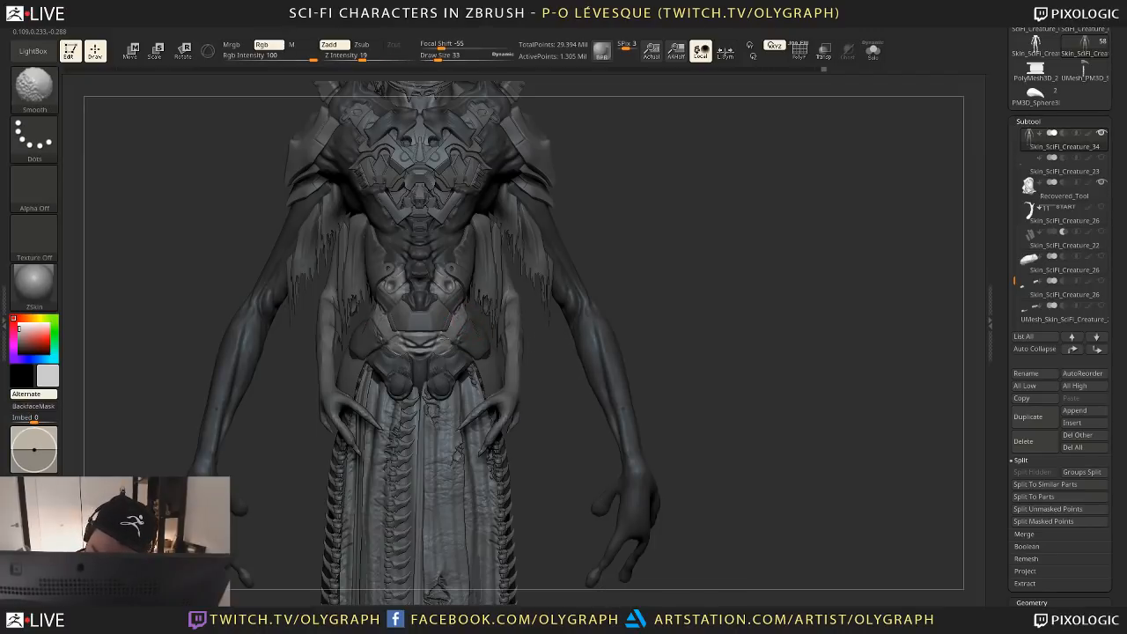
key("b")
left_click(471, 421)
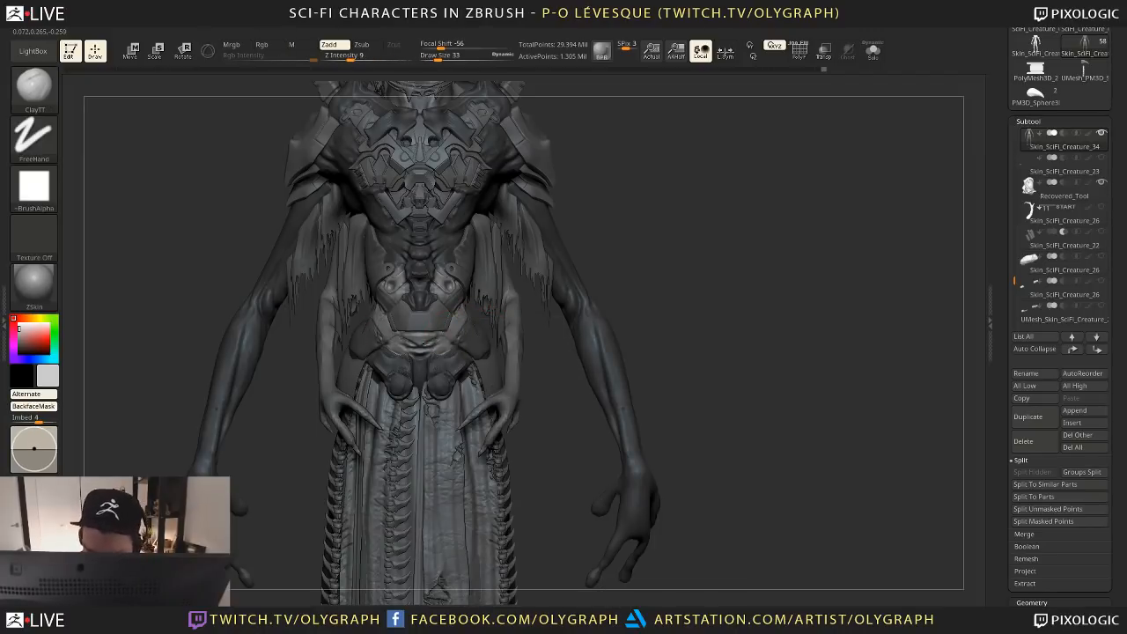
Sculpt skin folds around the lower abdomen with the Standard brush at Draw Size 9 and Z Intensity 45
left_click_drag(611, 273, 564, 284)
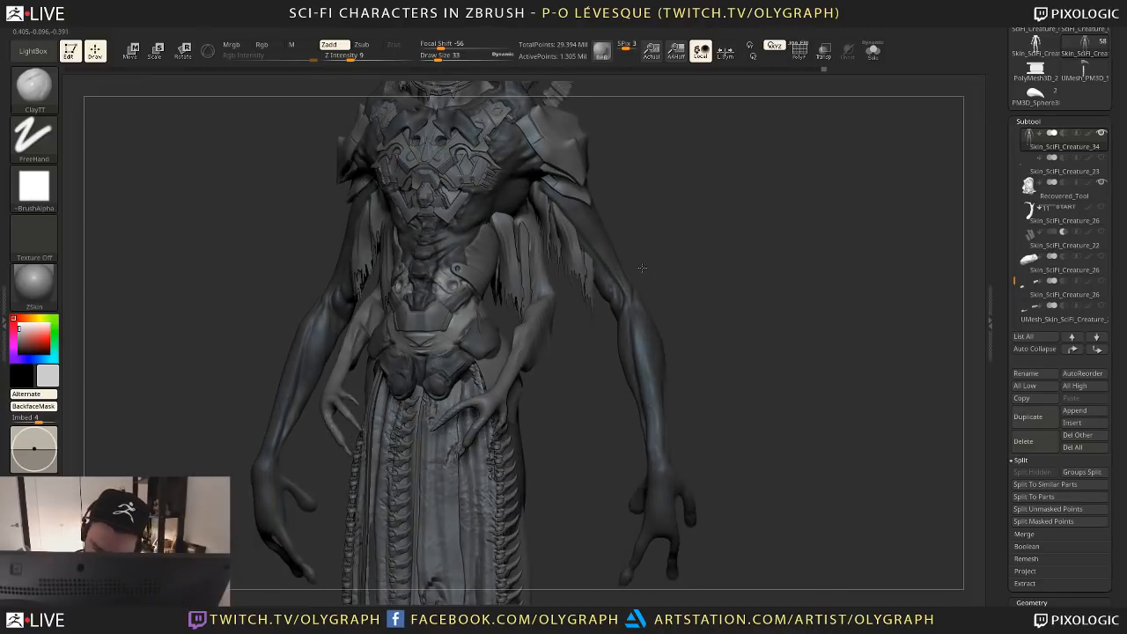
key("b")
key("s")
key("t")
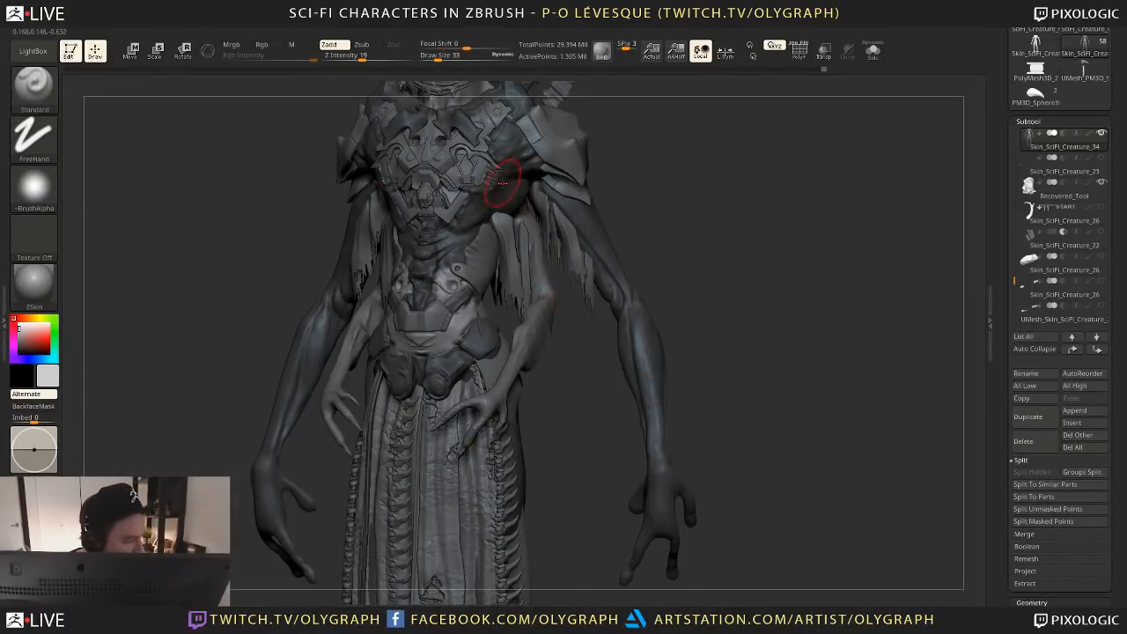
key("bracketleft")
key("bracketleft")
key("bracketleft")
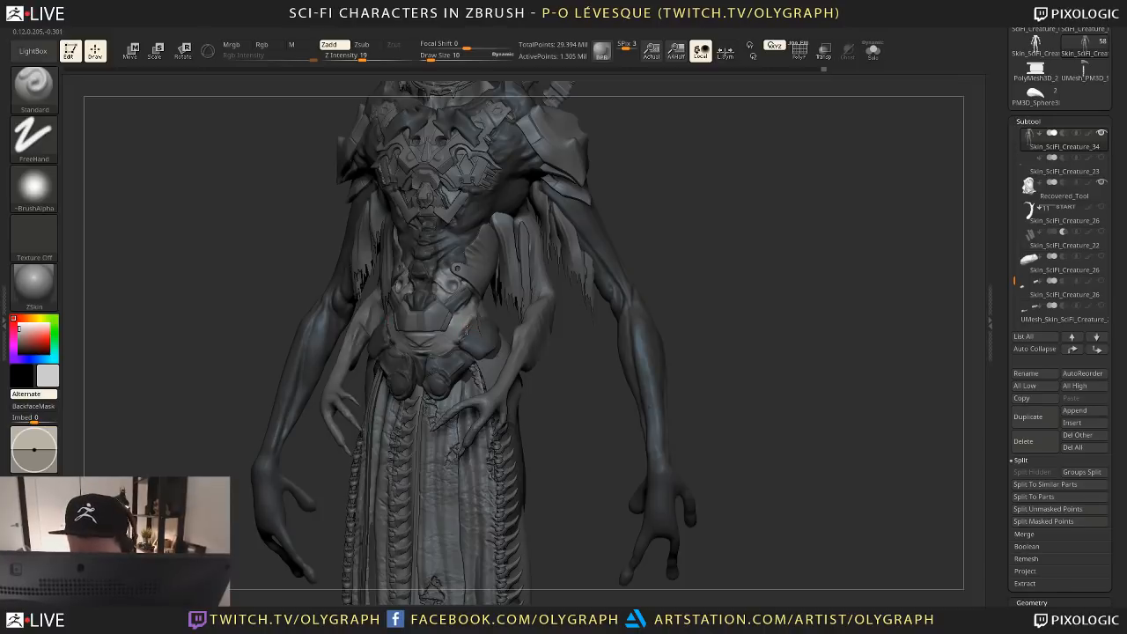
key("bracketleft")
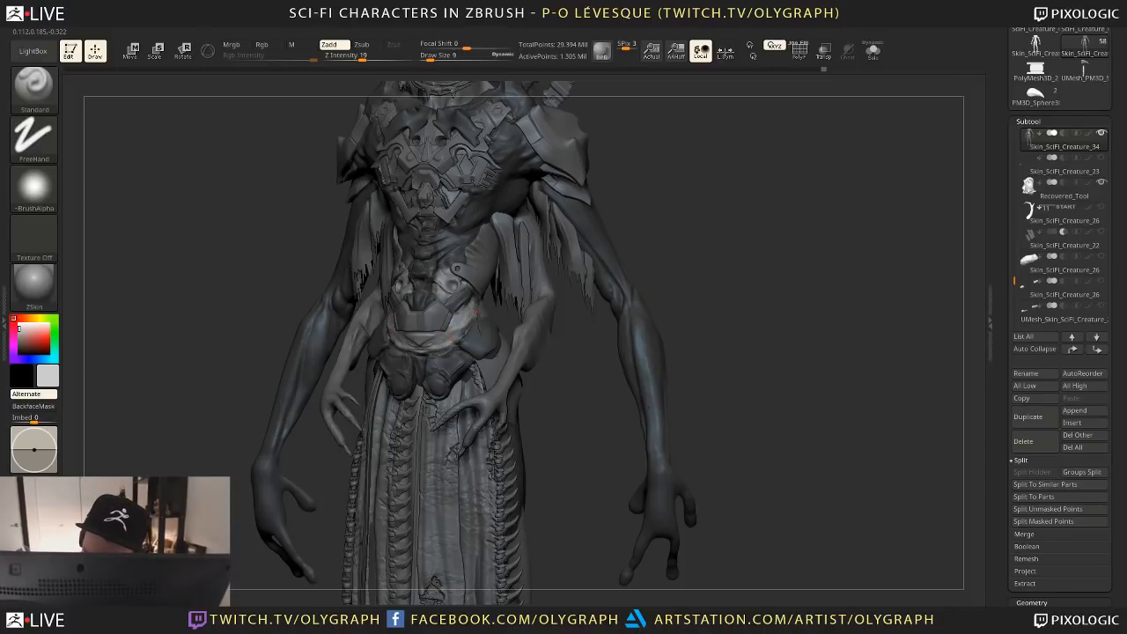
left_click(383, 56)
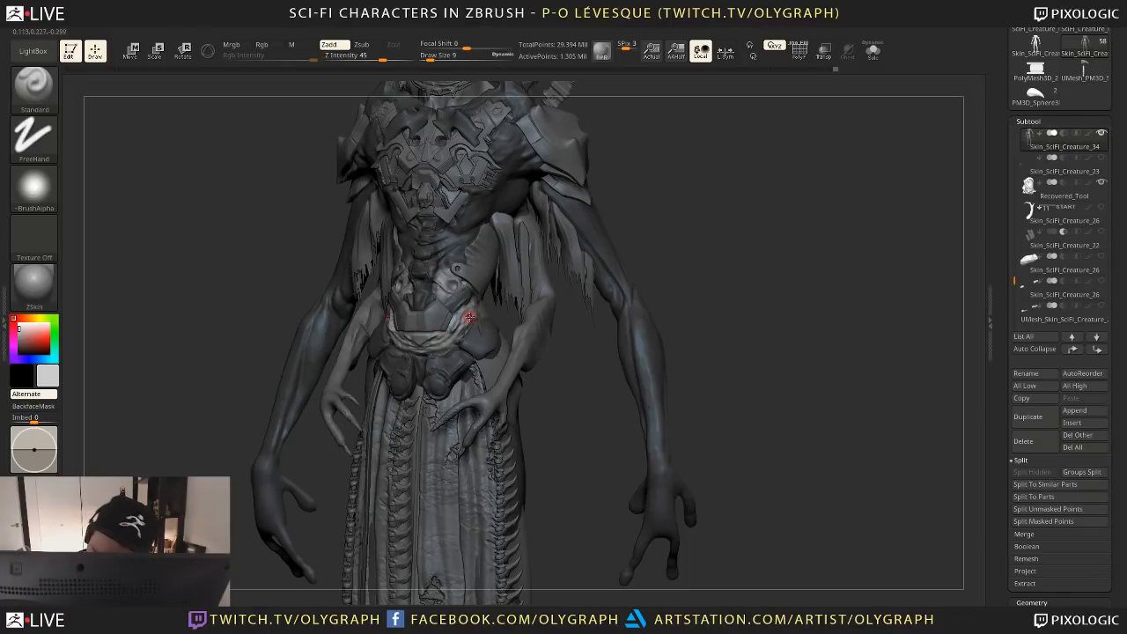
Fill out the lower abdomen folds with ClayTubes and ClayTT at Draw Size 31 and smooth them
key("b")
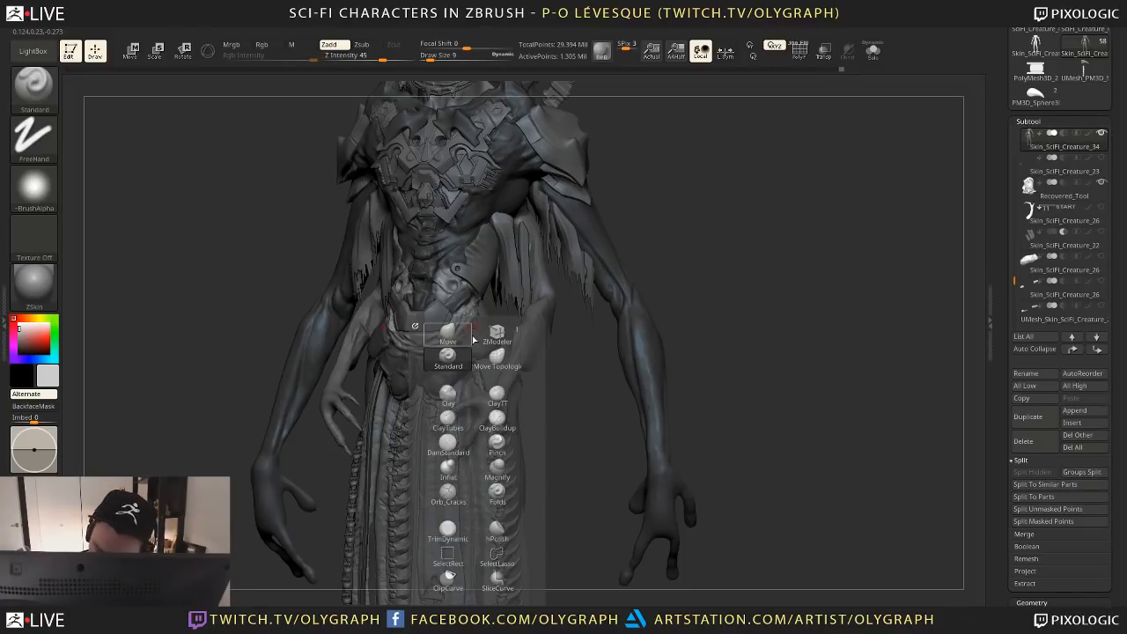
left_click(457, 423)
key("s")
left_click_drag(419, 335, 420, 344)
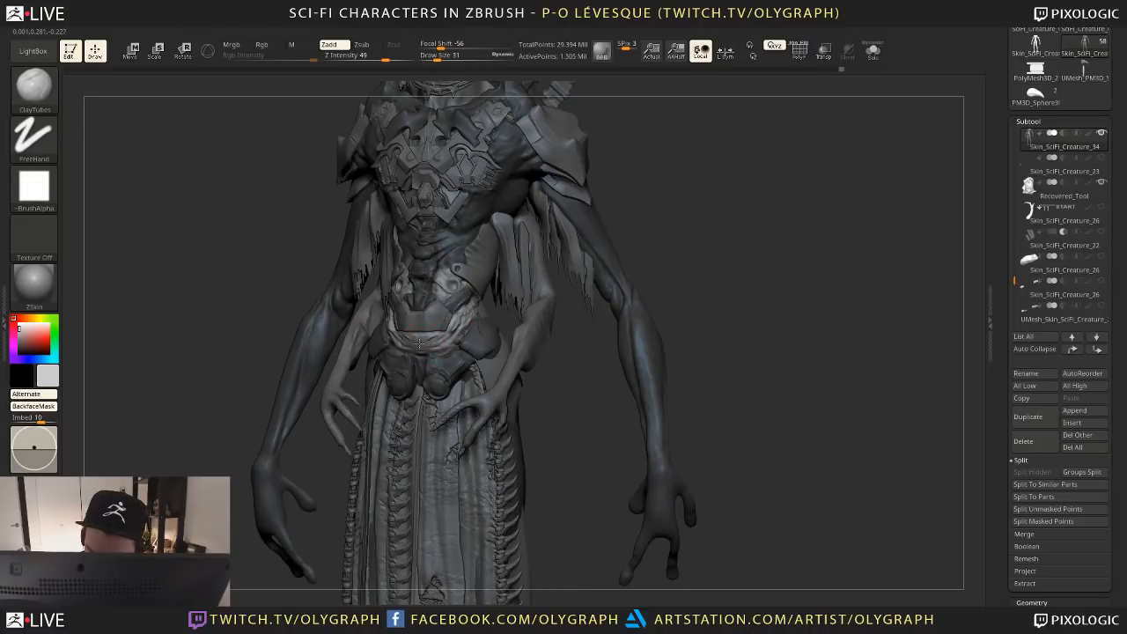
key("space")
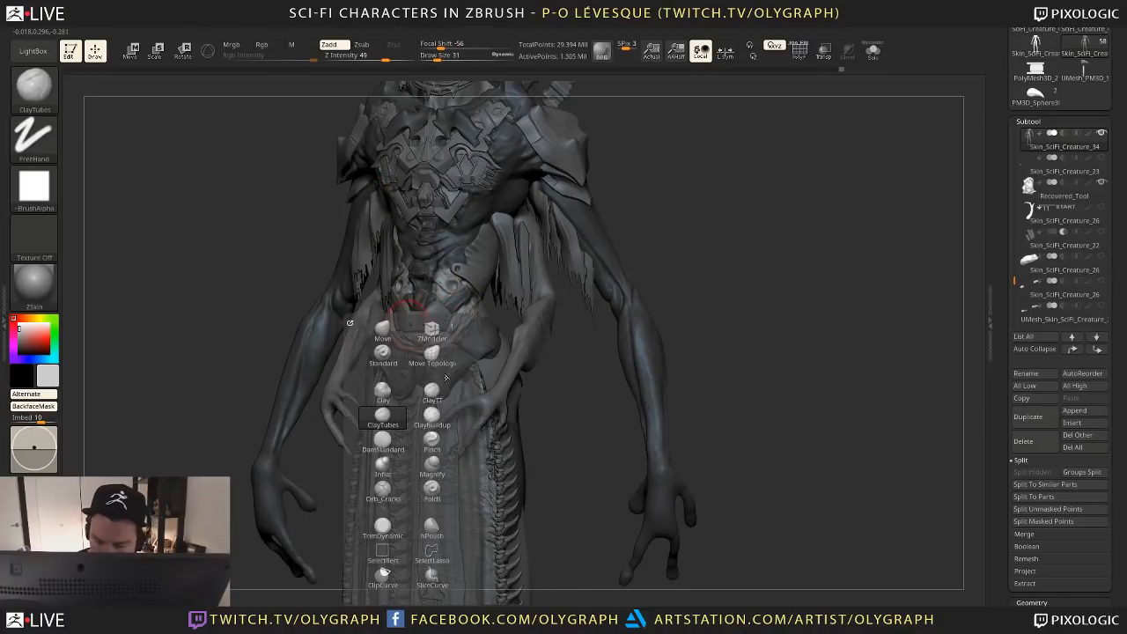
left_click(410, 403)
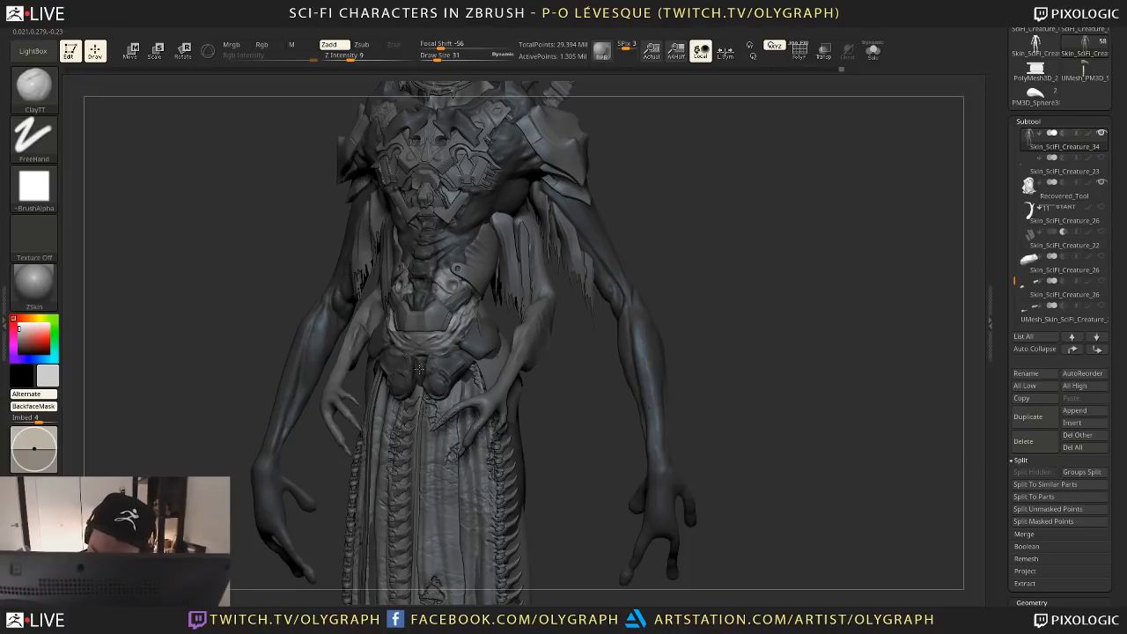
left_click_drag(240, 375, 418, 345)
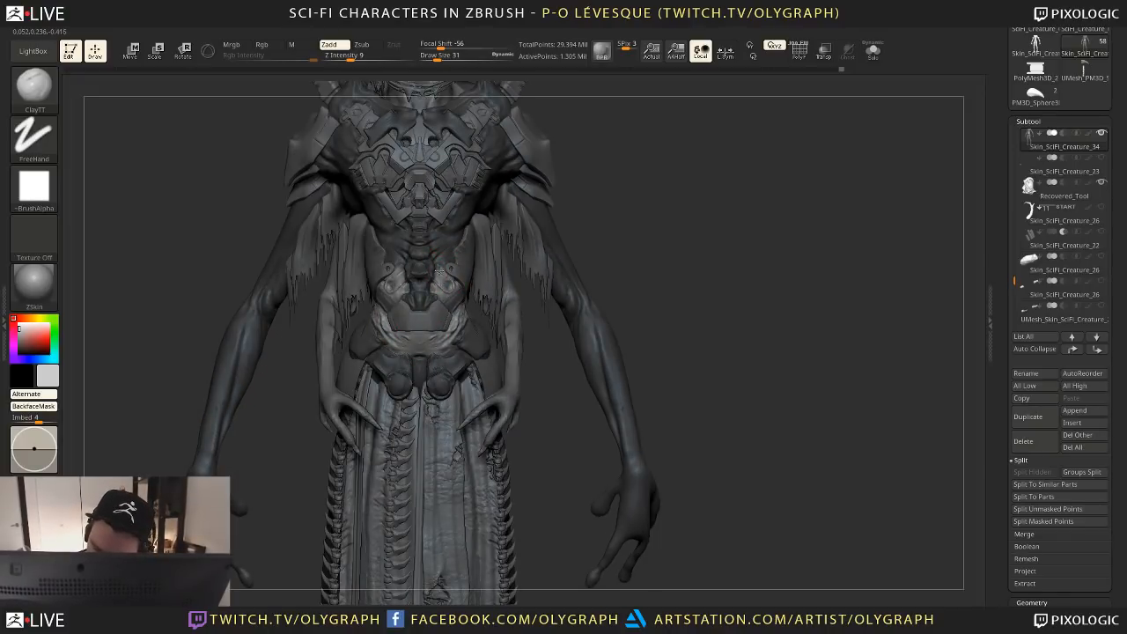
key("shift")
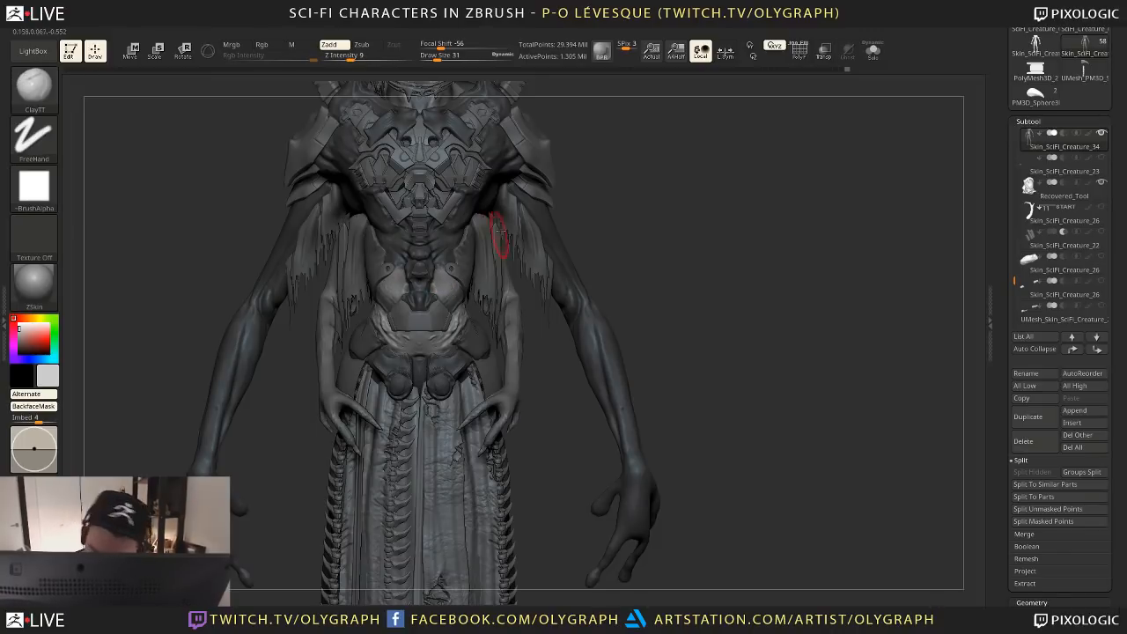
Clear the abdomen mask, activate the SciFi_Creature_12 head part and hide the surrounding interface to review the figure
left_click_drag(616, 231, 642, 255, "ctrl")
mouse_move(609, 199)
left_mouse_down("alt")
mouse_move(558, 249)
mouse_move(592, 252)
mouse_move(584, 225)
mouse_move(589, 303)
mouse_move(564, 231)
mouse_move(569, 252)
mouse_move(588, 254)
mouse_move(581, 280)
mouse_move(582, 236)
mouse_move(579, 267)
mouse_move(563, 279)
left_mouse_up("alt")
left_click(437, 120, "alt")
key("Tab")
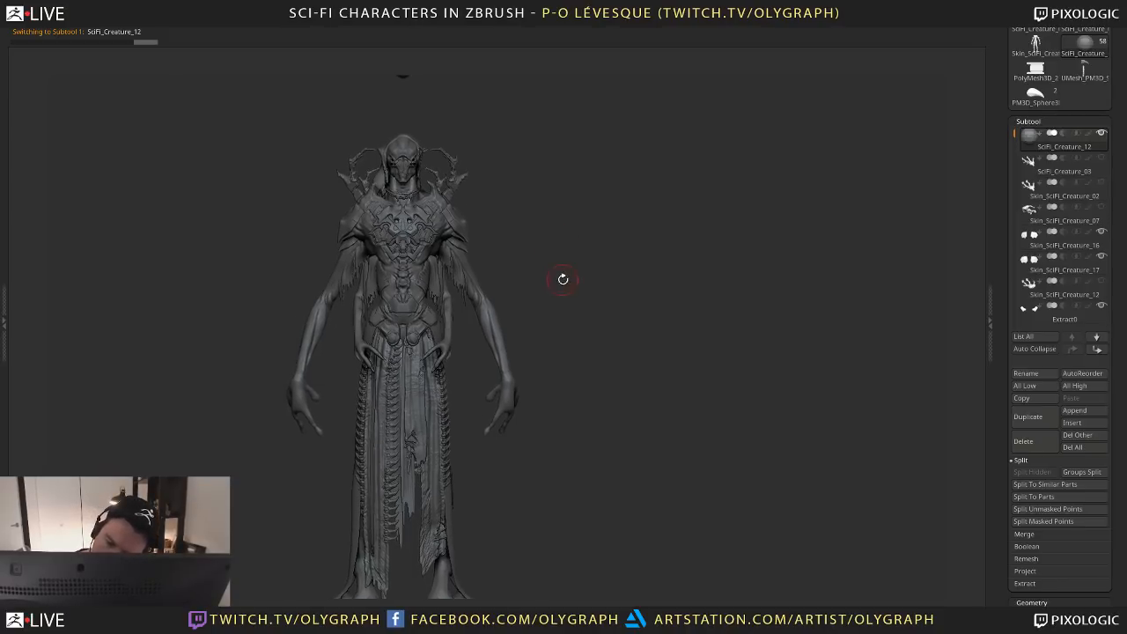
Activate the merged horns behind the head, move them outward with a transpose line and undo the last adjustment
left_click(460, 174, "alt")
key("w")
left_click_drag(368, 376, 369, 518)
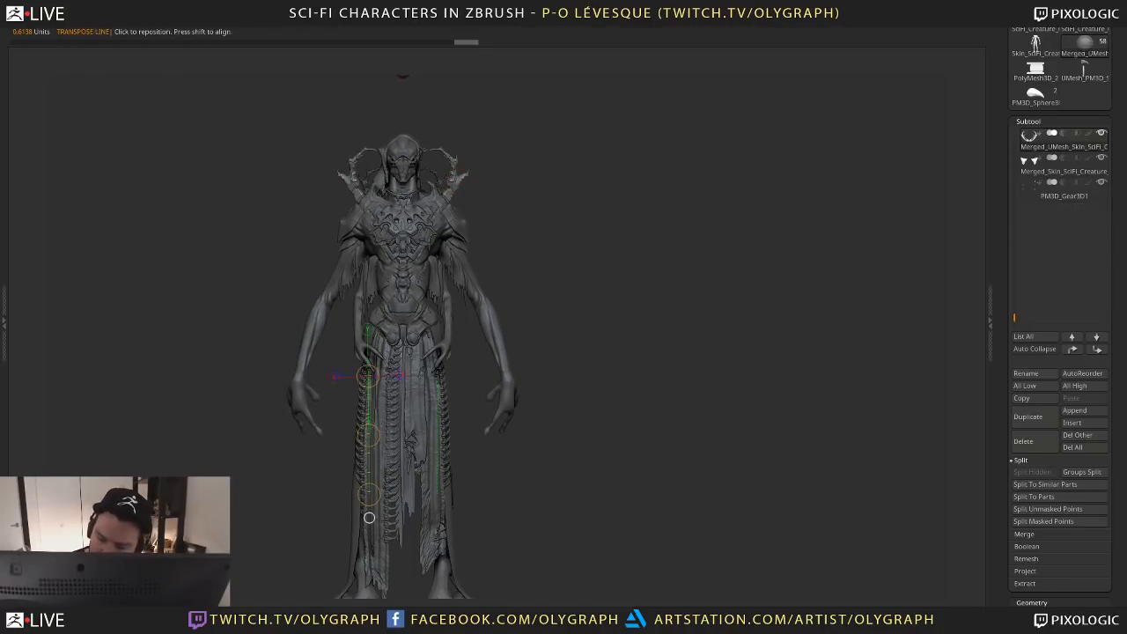
left_click_drag(451, 193, 569, 120)
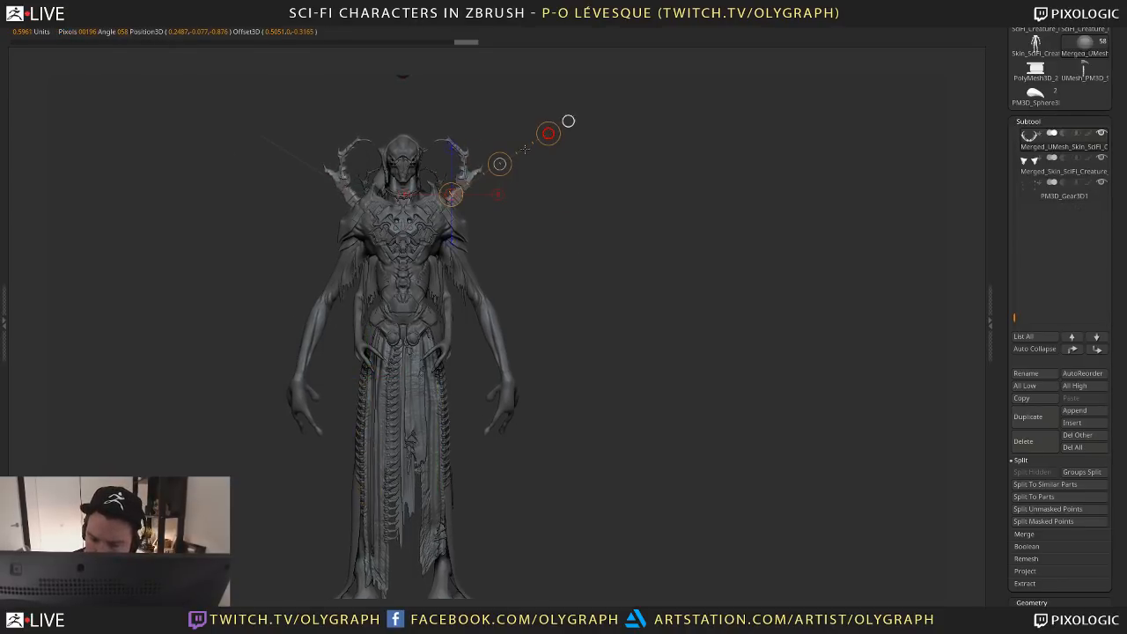
mouse_move(504, 157)
left_mouse_down()
mouse_move(501, 144)
mouse_move(546, 131)
mouse_move(523, 111)
mouse_move(539, 114)
left_mouse_up()
key("q")
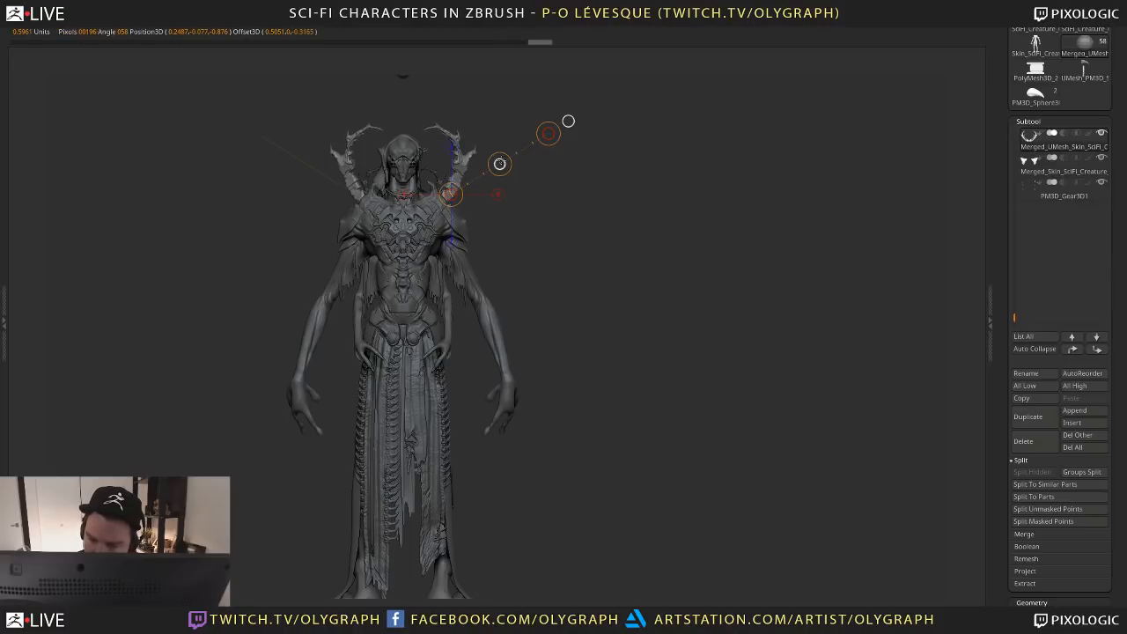
left_click_drag(499, 164, 578, 103)
key("ctrl+z")
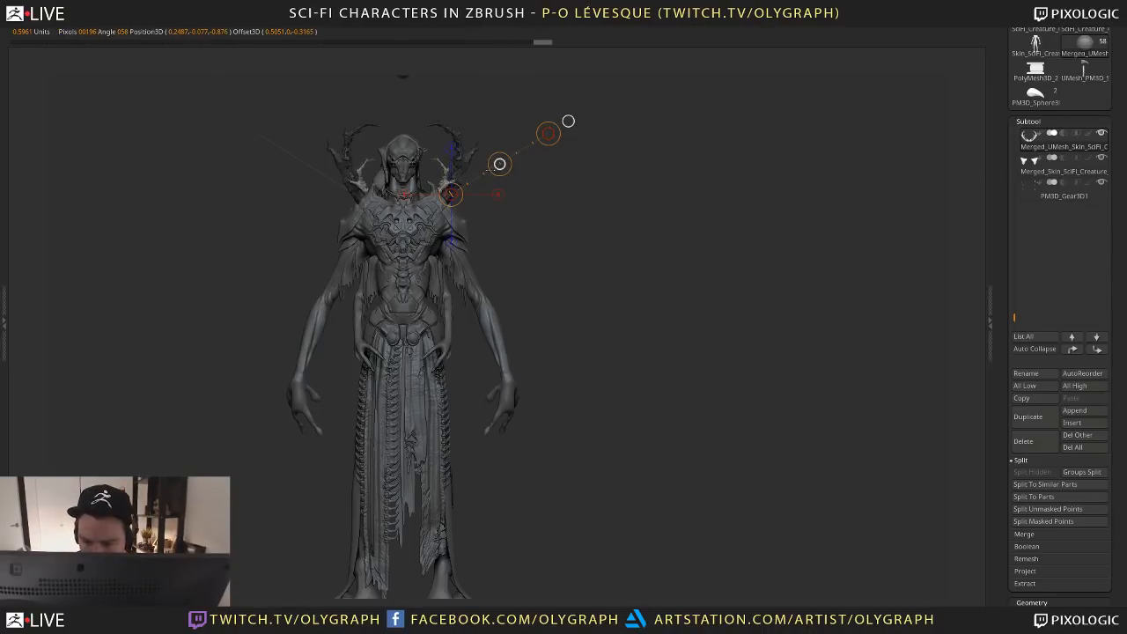
key("q")
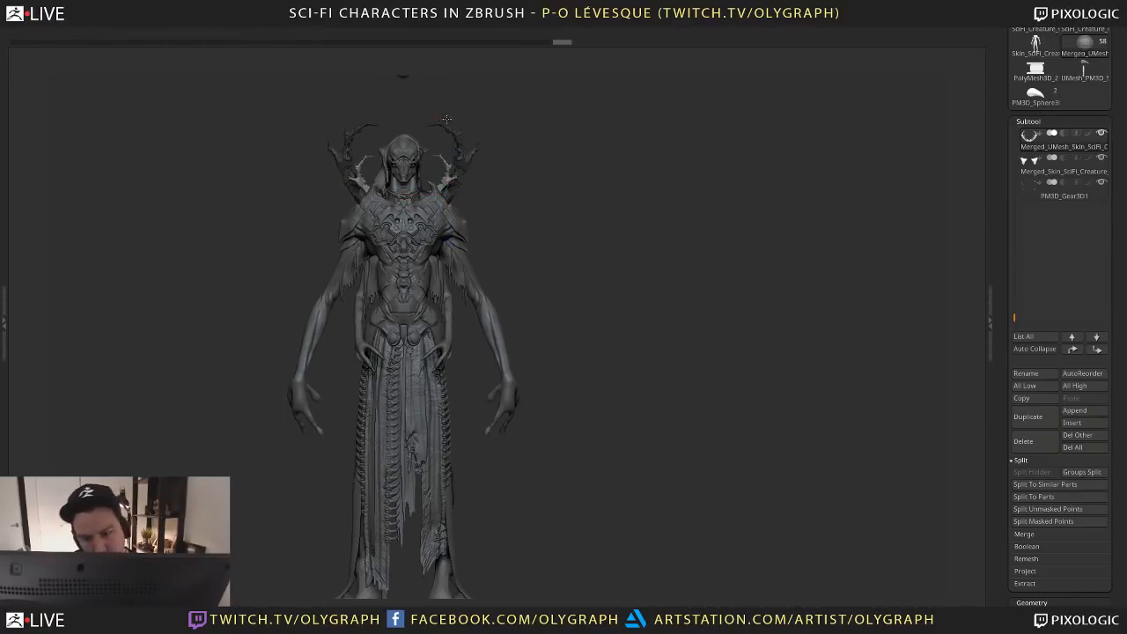
Bring the horns slightly closer to the head and check the full figure's silhouette from the front
left_click_drag(436, 99, 441, 120, "alt")
left_click(409, 89, "alt")
left_click_drag(577, 221, 559, 190, "alt")
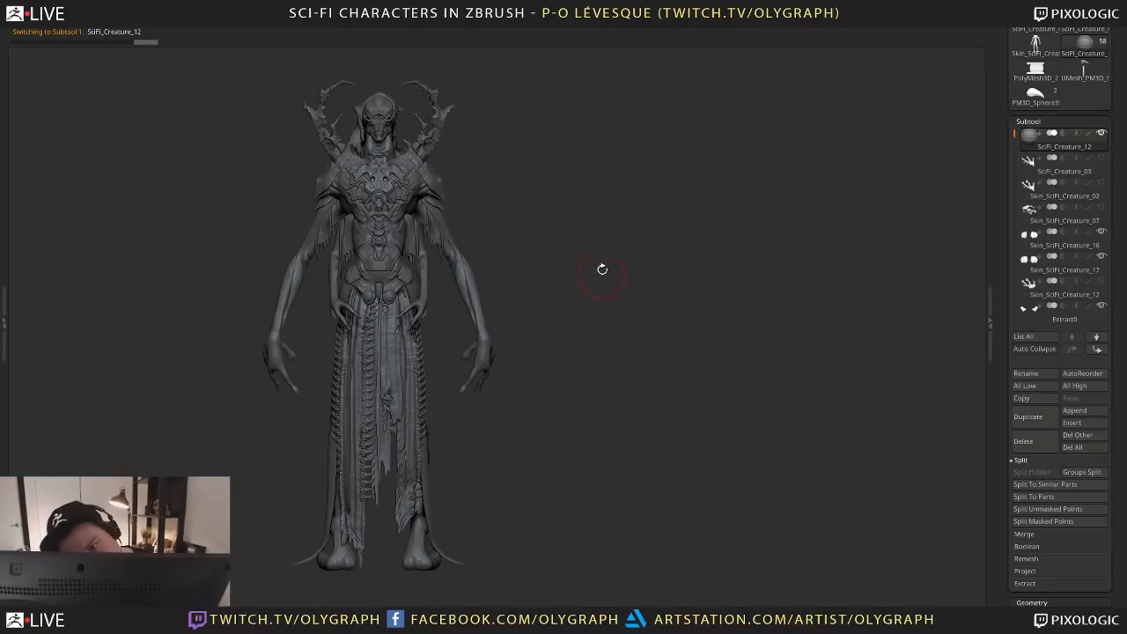
left_click_drag(564, 261, 572, 300, "alt")
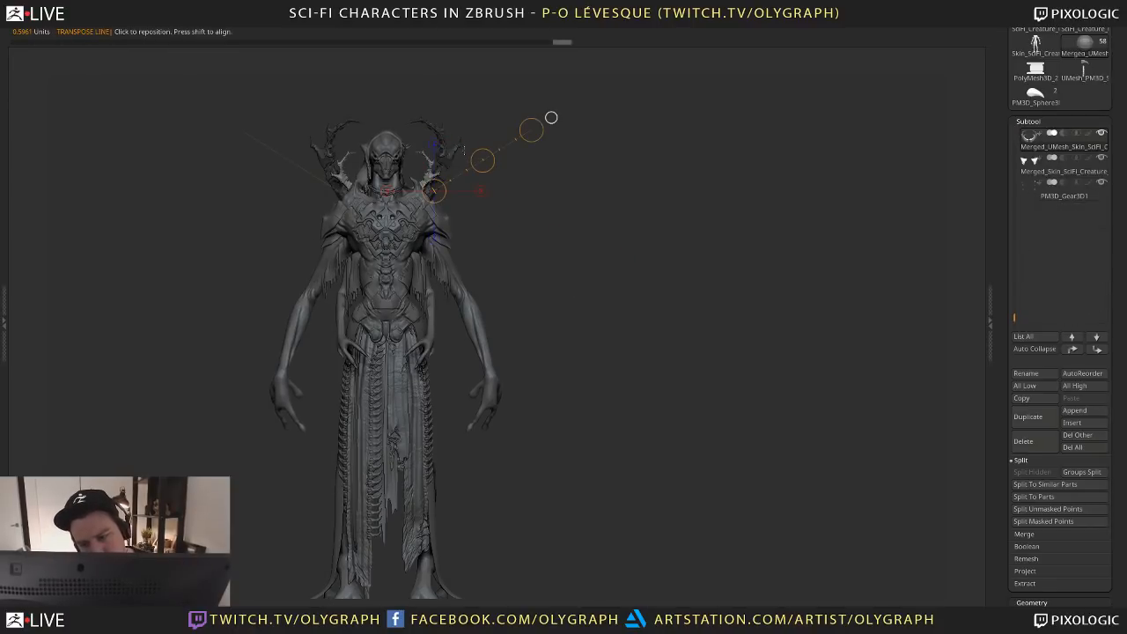
mouse_move(465, 150)
left_mouse_down("ctrl")
mouse_move(475, 168)
mouse_move(506, 156)
mouse_move(451, 156)
mouse_move(488, 153)
mouse_move(476, 158)
left_mouse_up("ctrl")
key("q")
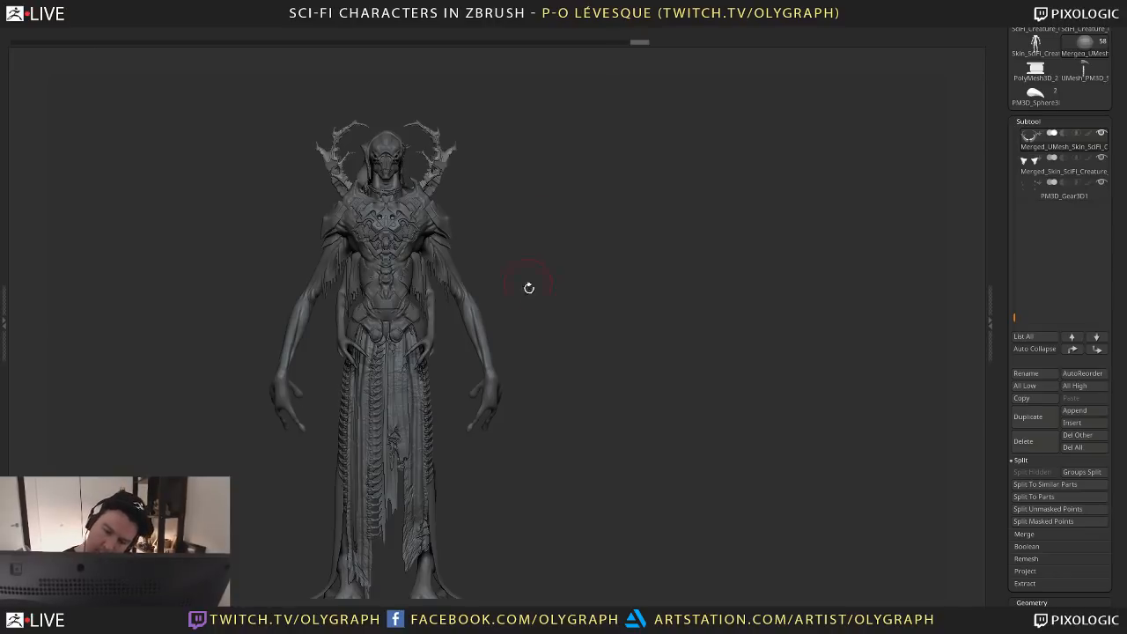
left_click_drag(582, 344, 596, 393)
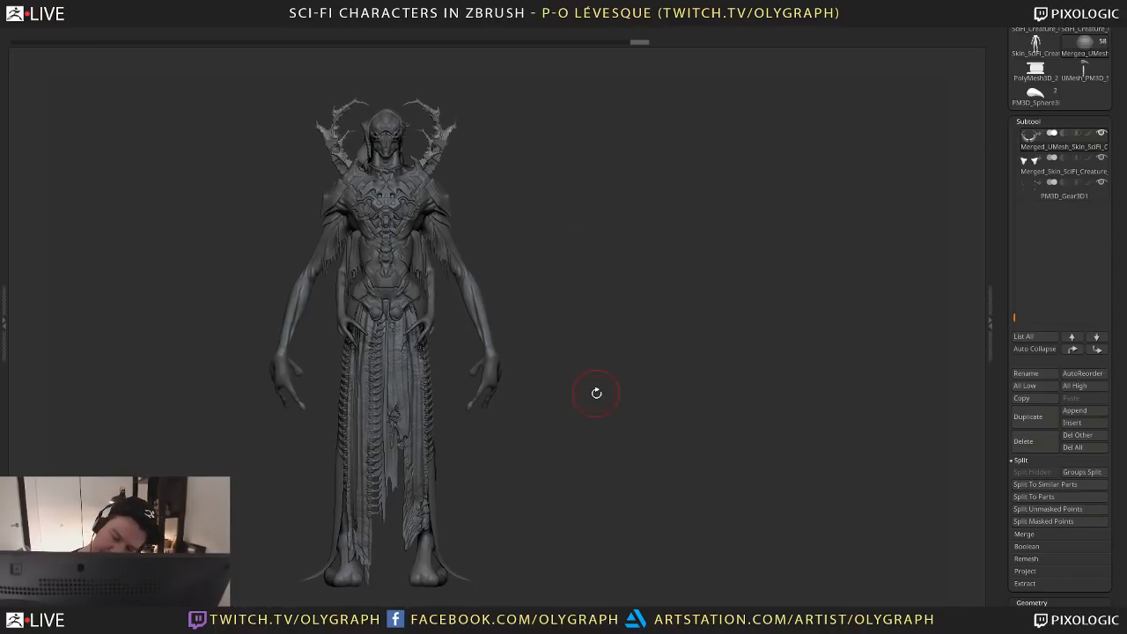
left_click_drag(591, 322, 617, 219)
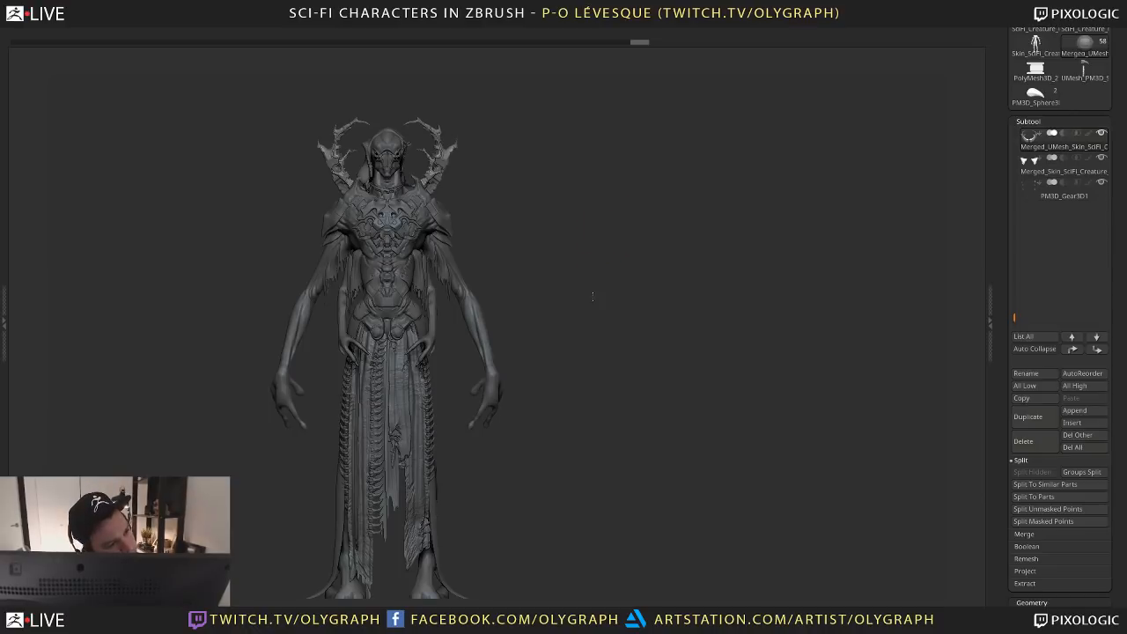
From the back view, activate the PM3D_Sphere3D3 skirt strips and duplicate them as a new subtool
mouse_move(593, 297)
left_mouse_down("alt")
mouse_move(608, 277)
mouse_move(621, 300)
mouse_move(611, 296)
mouse_move(625, 287)
mouse_move(499, 388)
mouse_move(452, 463)
mouse_move(380, 434)
left_mouse_up("alt")
mouse_move(641, 271)
left_mouse_down()
mouse_move(728, 252)
mouse_move(640, 225)
mouse_move(616, 260)
mouse_move(493, 256)
left_mouse_up()
left_click(473, 242, "alt")
key("s")
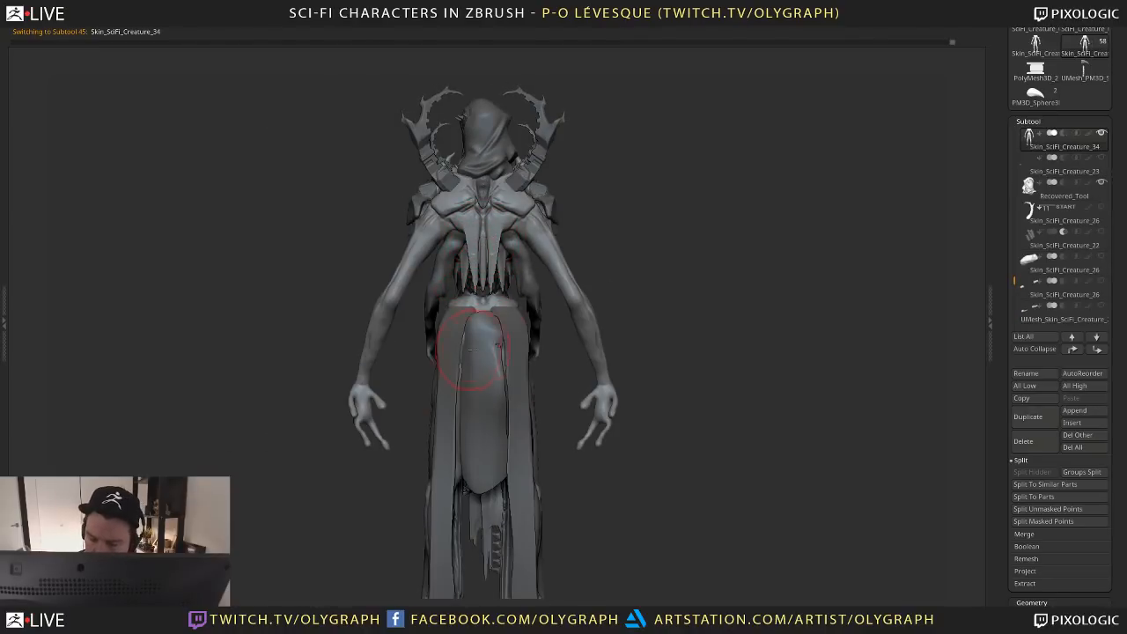
left_click(454, 375, "alt")
key("w")
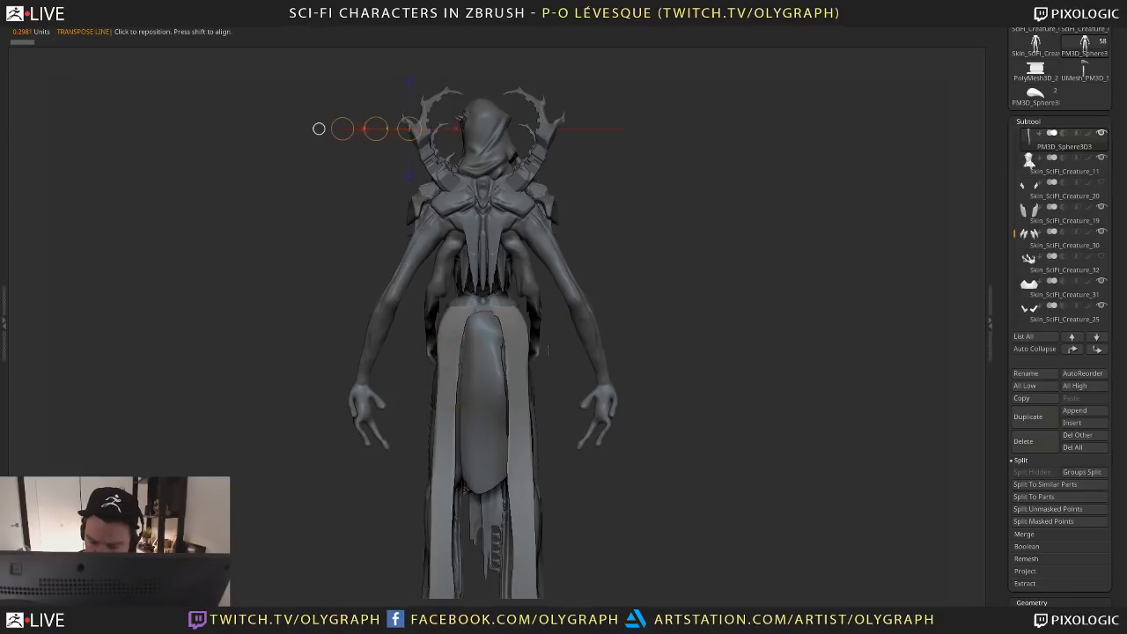
key("ctrl+shift+d")
Raise and shorten the duplicated cloth strips with transpose lines and shift them inward behind the waist
left_click_drag(443, 525, 444, 355, "shift")
left_click_drag(444, 439, 442, 393)
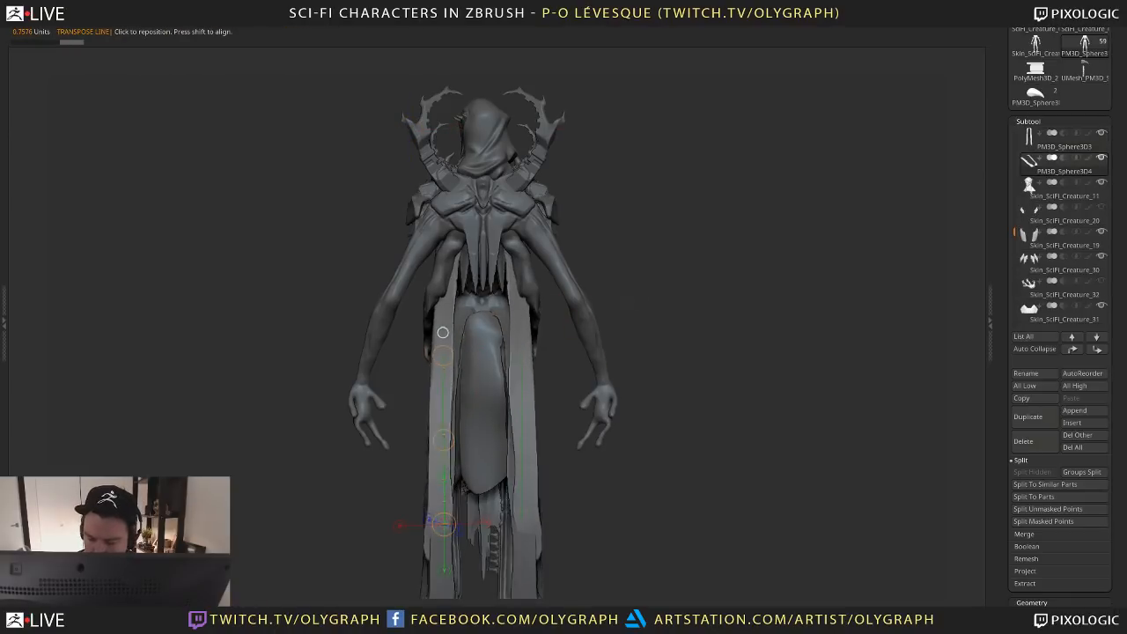
left_click_drag(687, 300, 528, 310)
left_click_drag(449, 440, 443, 440)
left_click_drag(274, 484, 387, 491)
mouse_move(431, 307)
left_mouse_down("shift")
mouse_move(542, 308)
mouse_move(480, 308)
left_mouse_up("shift")
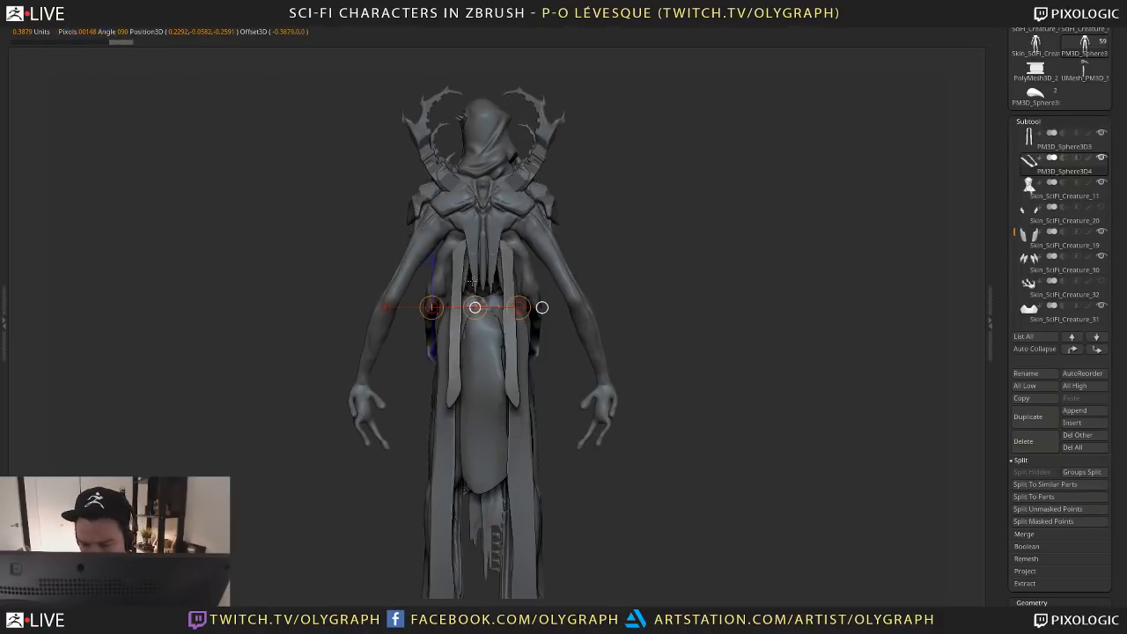
mouse_move(491, 261)
left_mouse_down()
mouse_move(516, 251)
mouse_move(505, 220)
mouse_move(448, 321)
mouse_move(438, 418)
mouse_move(380, 574)
mouse_move(491, 480)
mouse_move(511, 473)
mouse_move(588, 497)
left_mouse_up()
Turn on double-sided display for the duplicated back strips and switch to the Move brush
key("space")
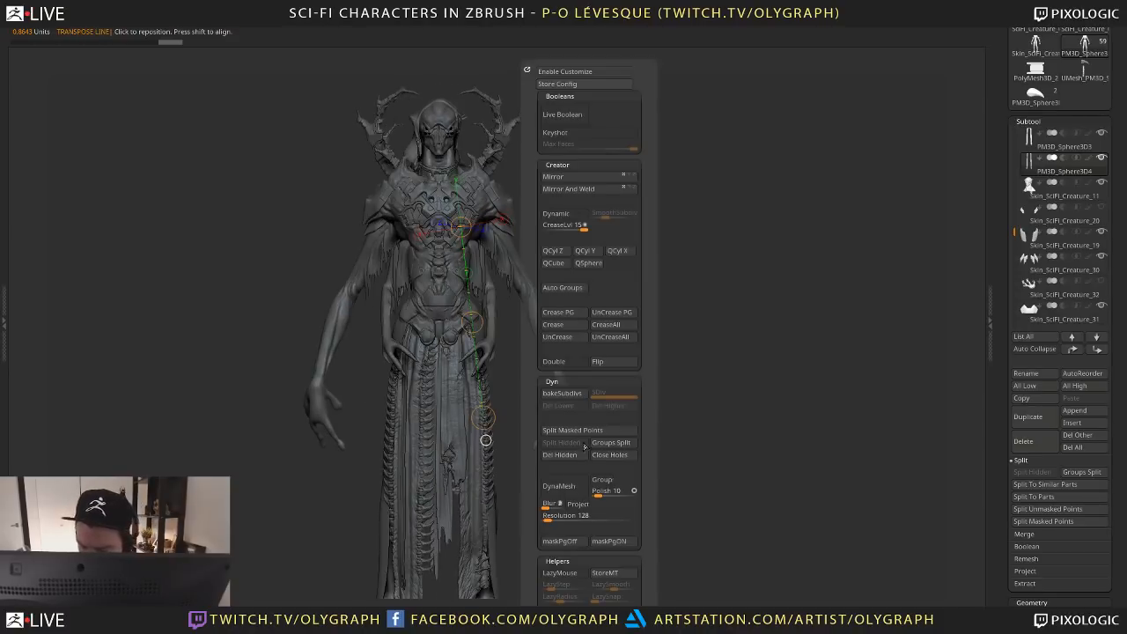
left_click(559, 364)
mouse_move(486, 439)
left_mouse_down()
mouse_move(456, 466)
mouse_move(461, 400)
left_mouse_up()
key("b")
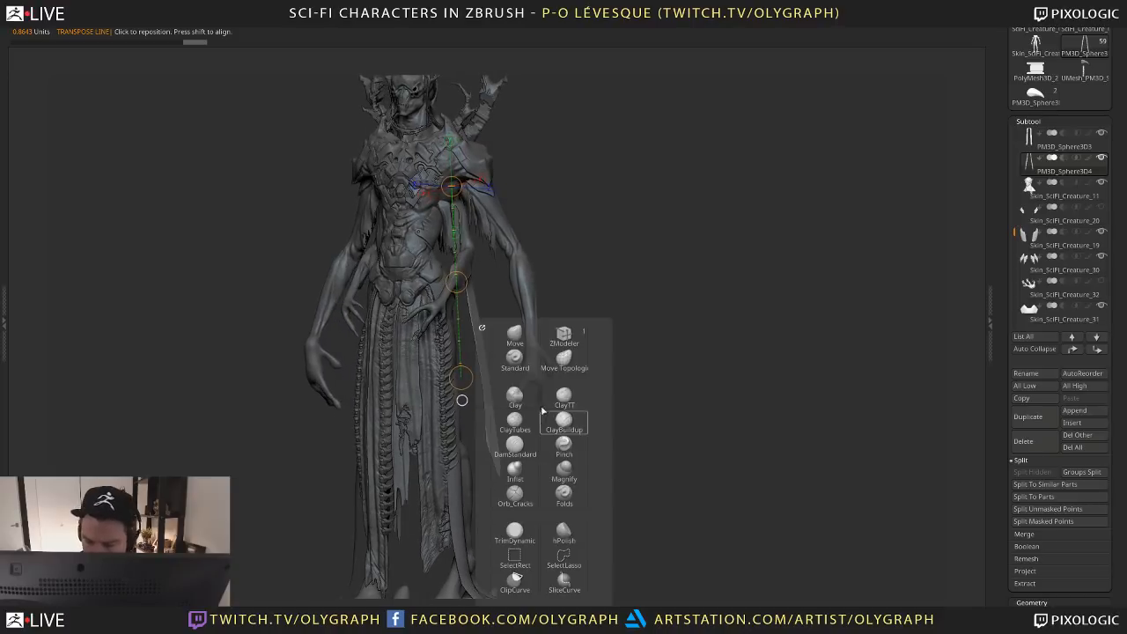
left_click(527, 333)
key("b")
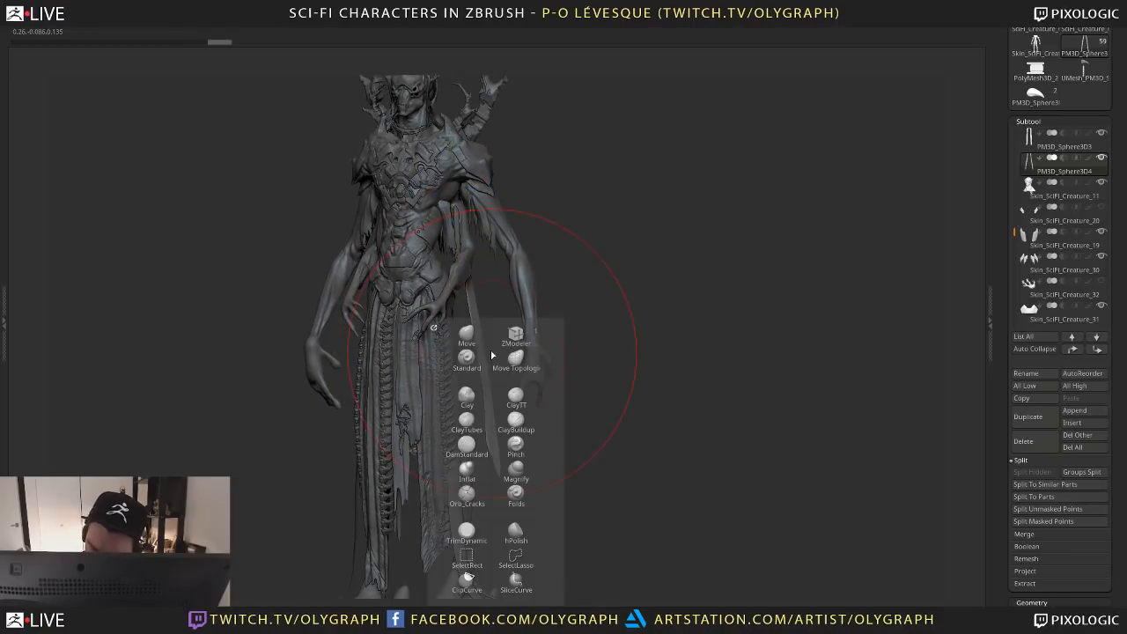
left_click(471, 337)
key("b")
key("s")
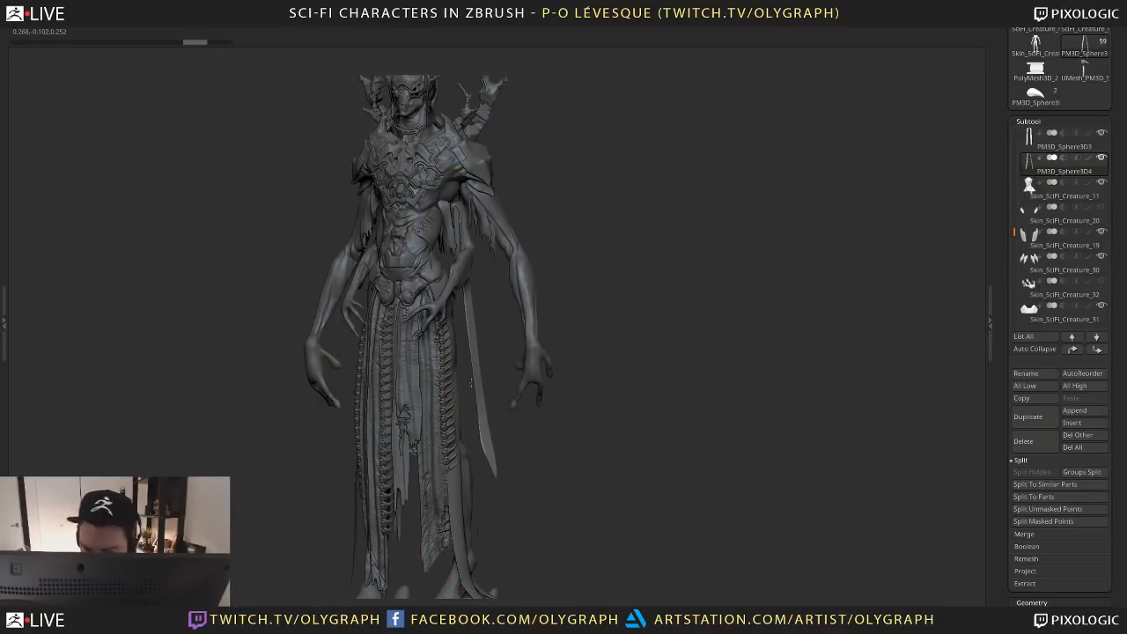
Reshape the tops of the duplicated strips from the back view, check their silhouette from the front, and isolate them
mouse_move(705, 353)
left_mouse_down()
mouse_move(515, 310)
mouse_move(446, 164)
left_mouse_up()
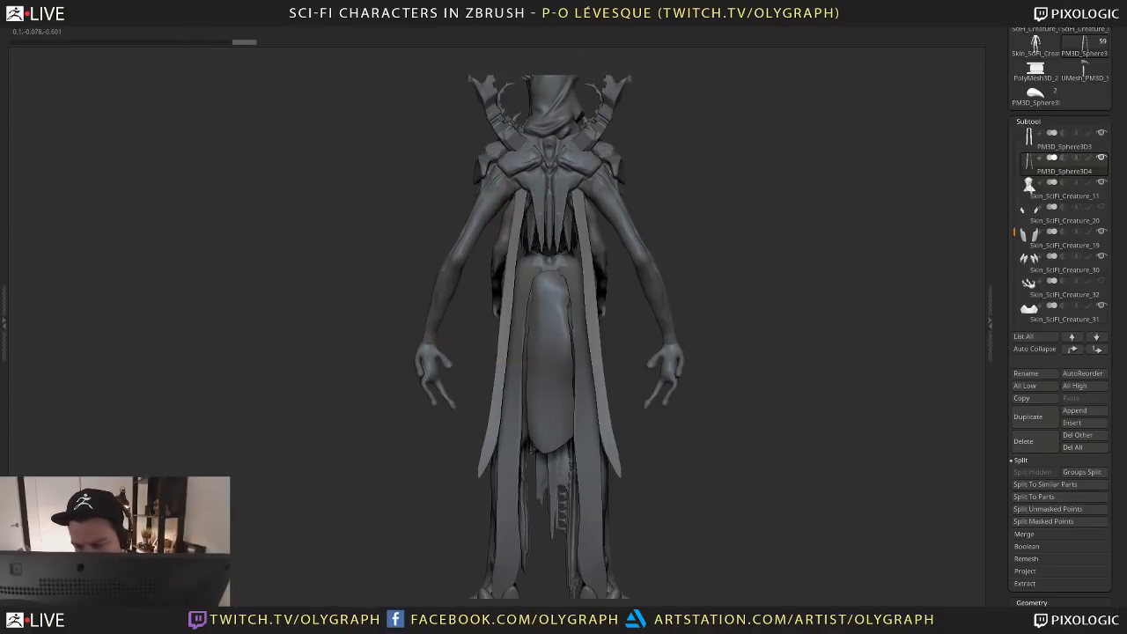
mouse_move(519, 197)
left_mouse_down()
mouse_move(509, 199)
mouse_move(523, 191)
mouse_move(518, 257)
left_mouse_up()
key("s")
key("s")
left_click_drag(414, 459, 509, 427, "shift")
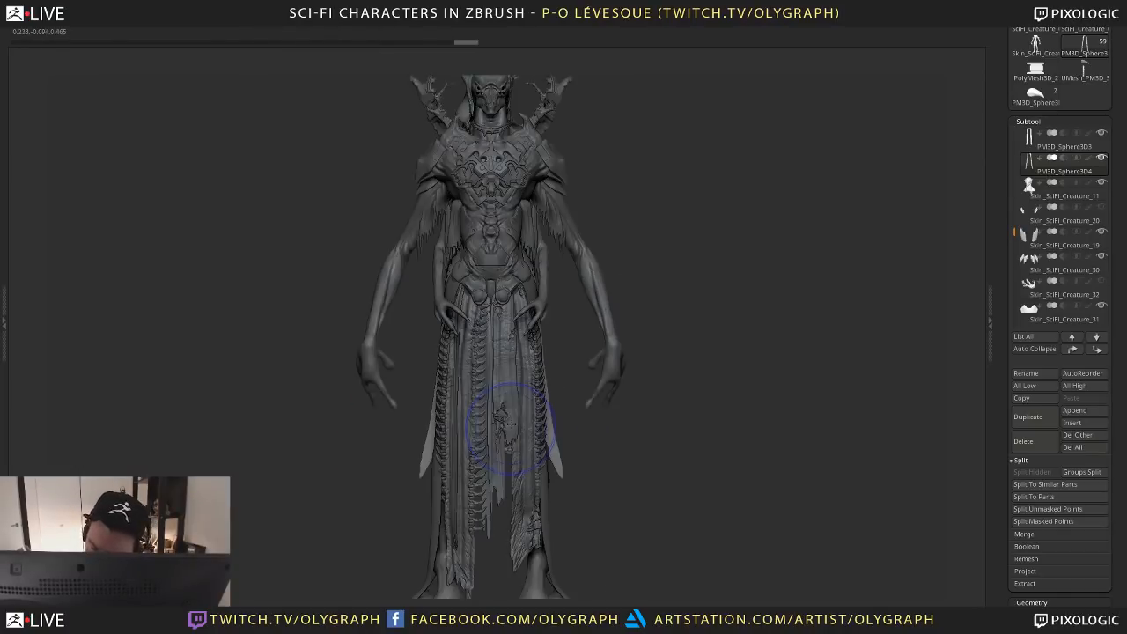
mouse_move(574, 466)
left_mouse_down("alt")
mouse_move(592, 416)
mouse_move(526, 420)
left_mouse_up("alt")
left_click_drag(595, 405, 557, 404)
left_click_drag(637, 214, 634, 269, "alt")
key("shift+s")
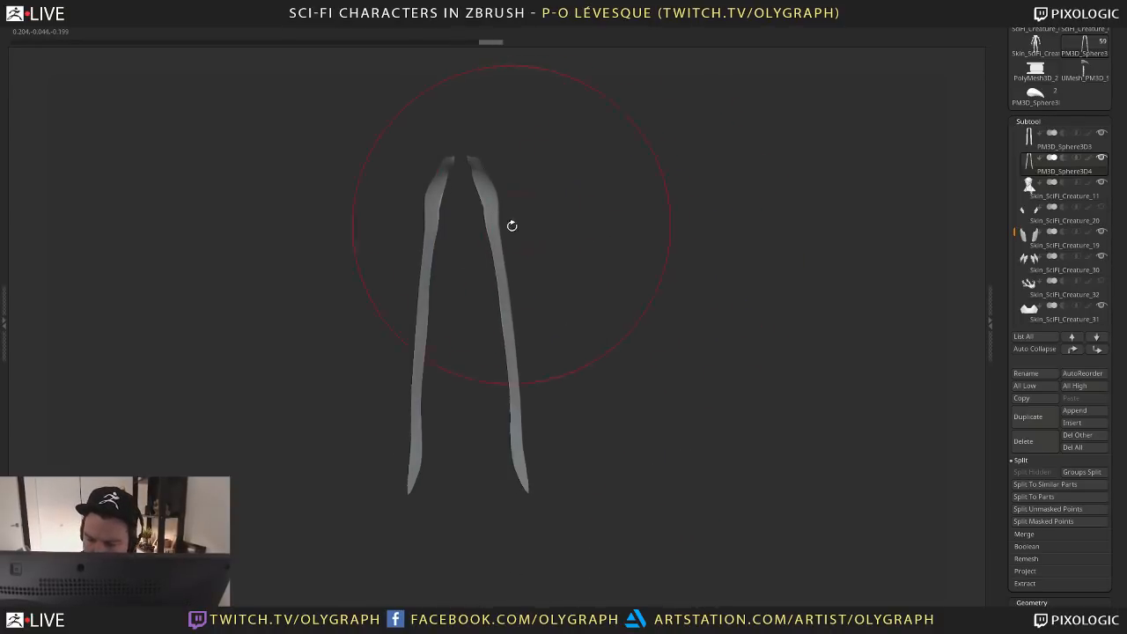
key("r")
left_click_drag(514, 406, 525, 403)
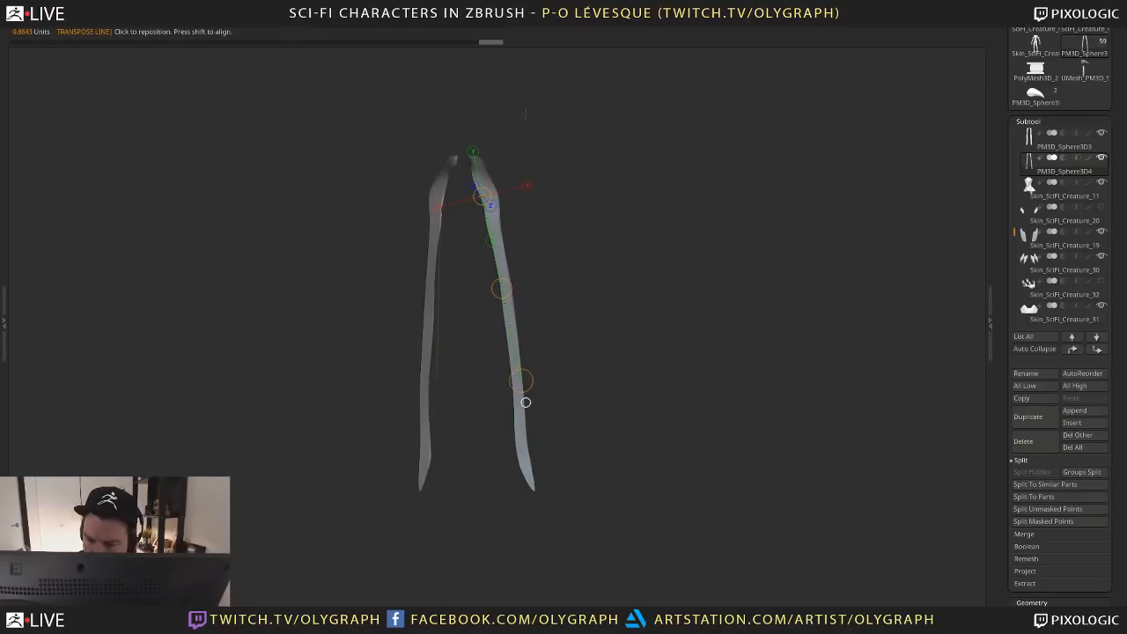
left_click(485, 197)
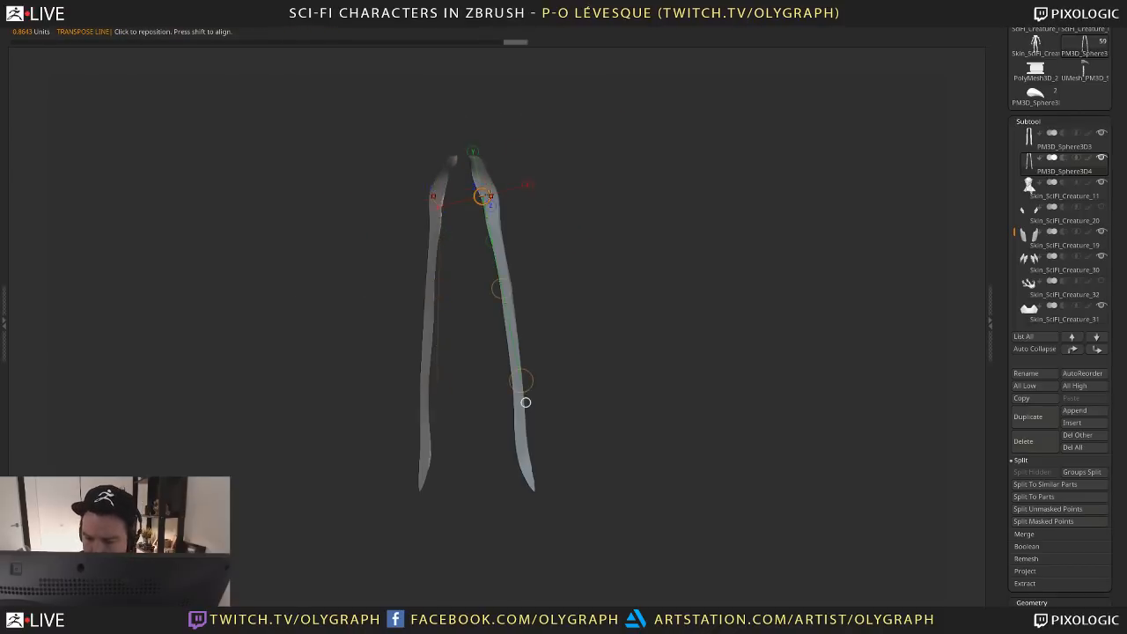
key("ctrl+z")
Widen the upper half of the isolated strips symmetrically with the Move brush and show the whole figure again
key("b")
key("m")
key("v")
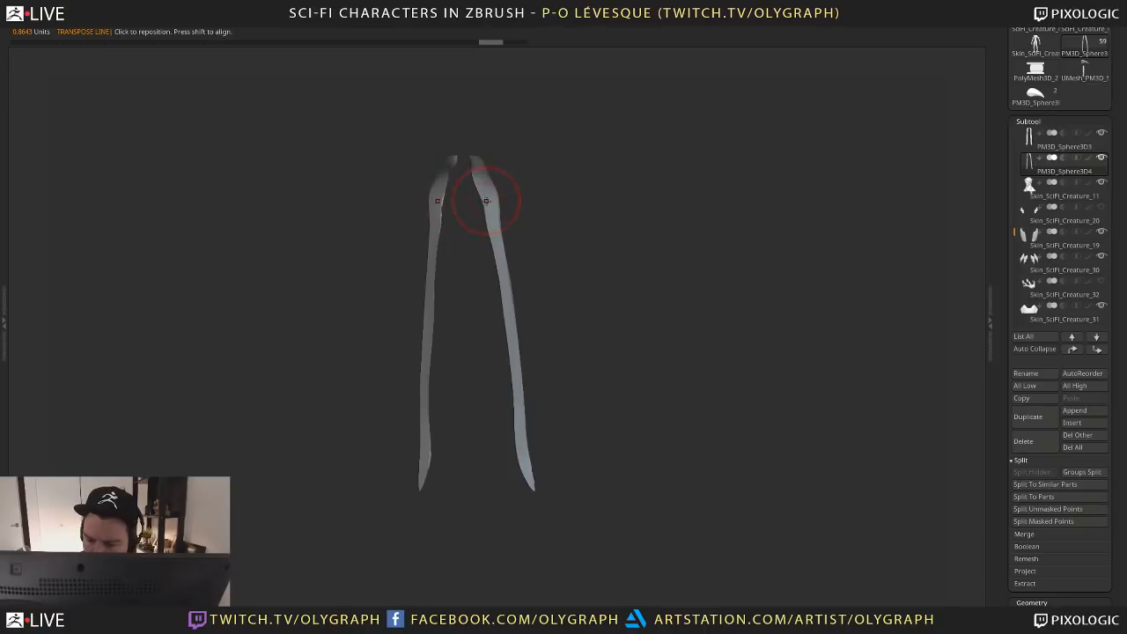
left_click_drag(484, 201, 467, 204)
key("b")
key("m")
left_click(488, 224)
key("ctrl+z")
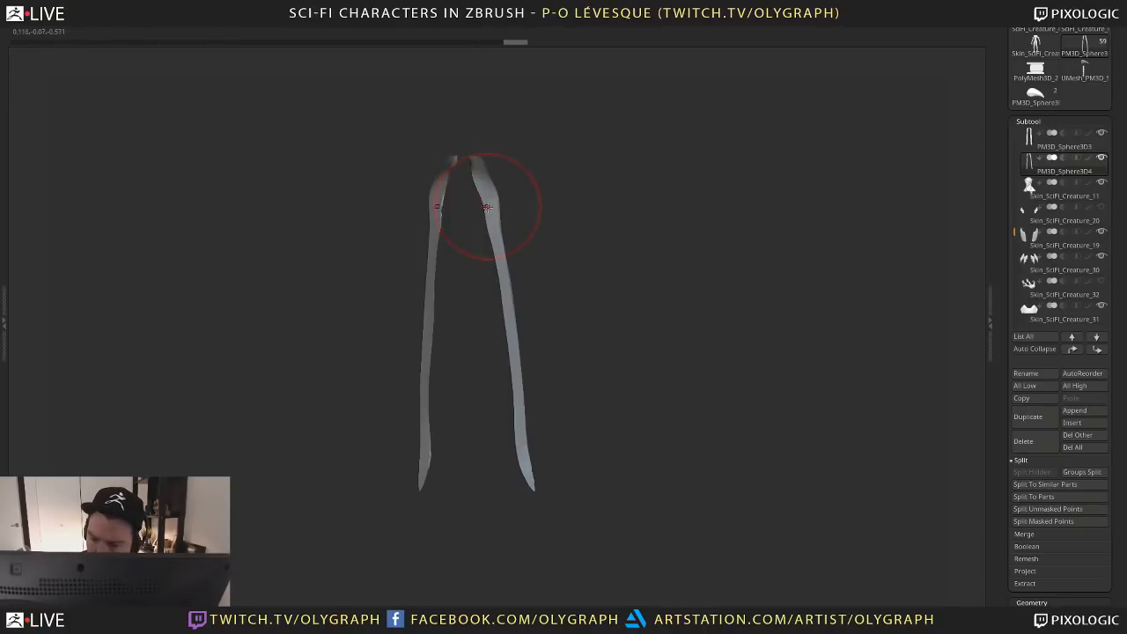
mouse_move(482, 240)
left_mouse_down()
mouse_move(502, 269)
mouse_move(491, 284)
mouse_move(514, 288)
mouse_move(495, 309)
mouse_move(517, 343)
left_mouse_up()
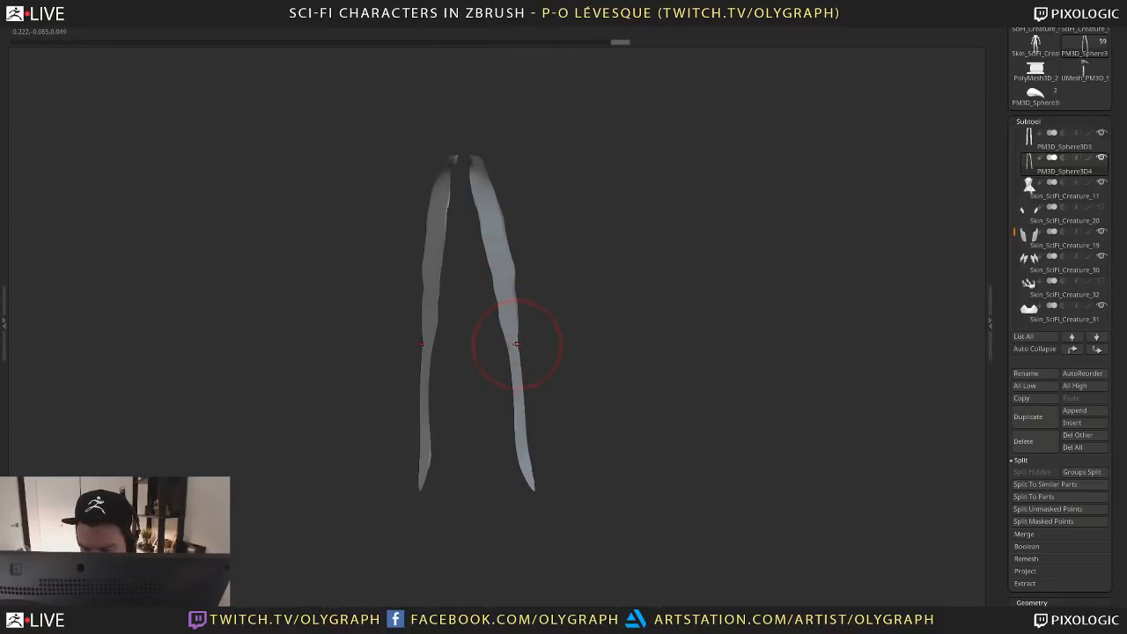
key("shift+s")
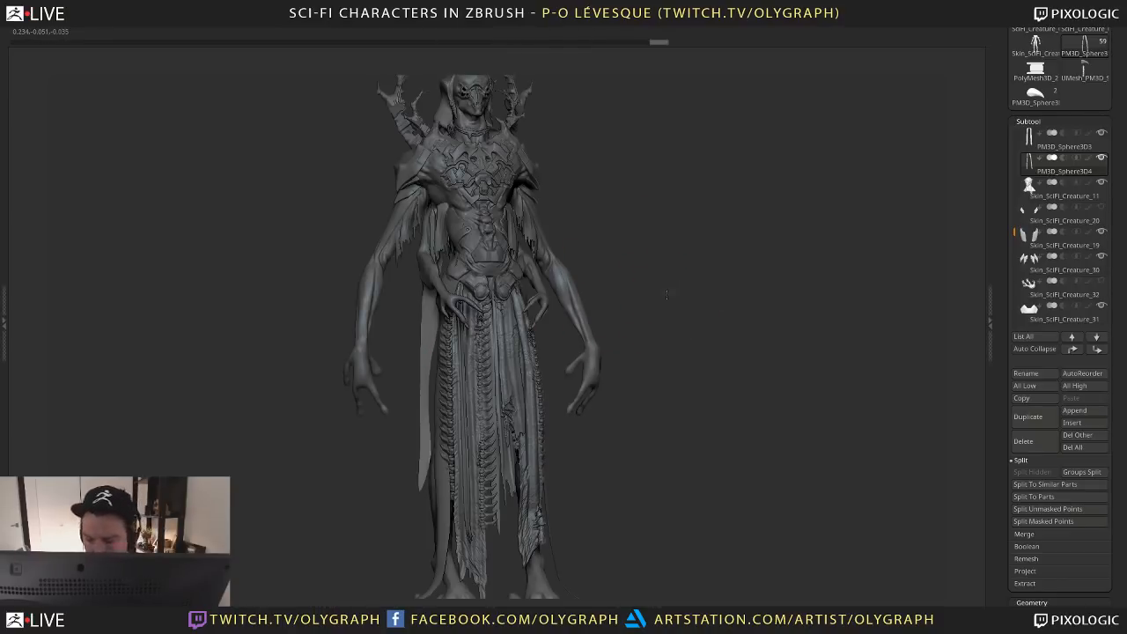
Activate the SciFi_Creature_12 sphere above the head and inspect the figure from the front
left_click_drag(666, 295, 583, 280)
left_click_drag(658, 255, 514, 186)
left_click(514, 187, "alt")
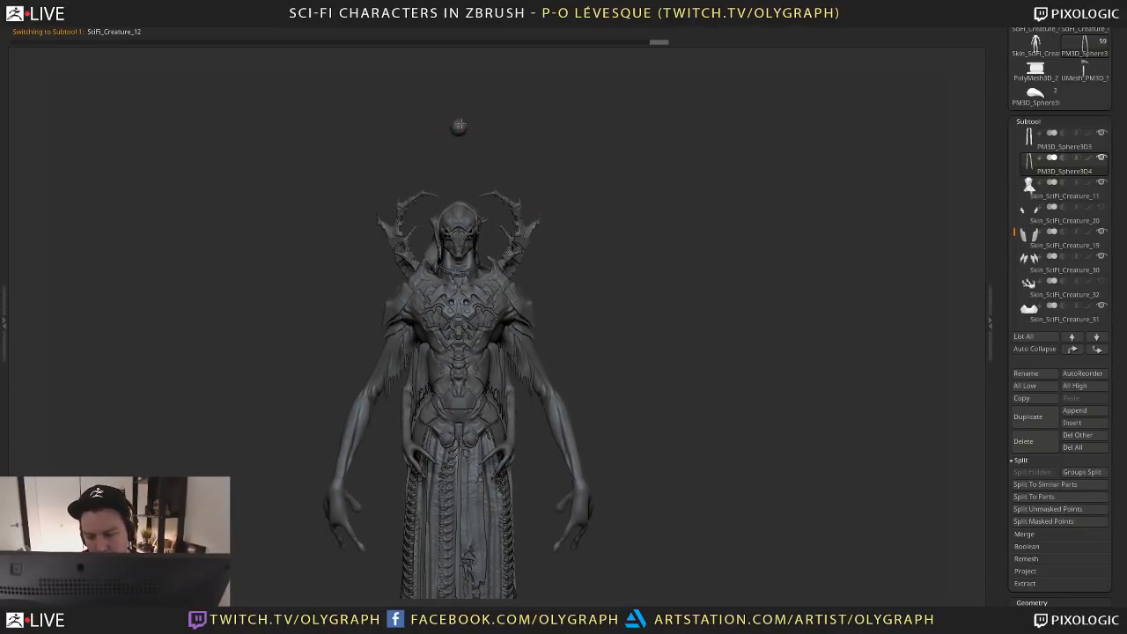
left_click_drag(604, 330, 620, 266)
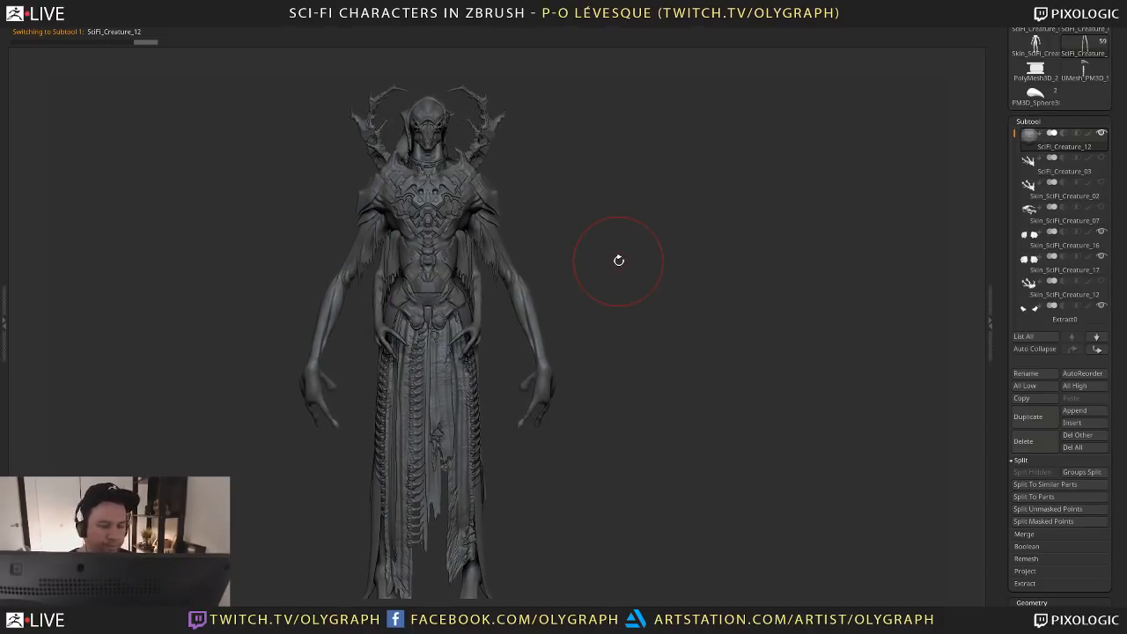
left_click_drag(598, 260, 473, 388, "alt")
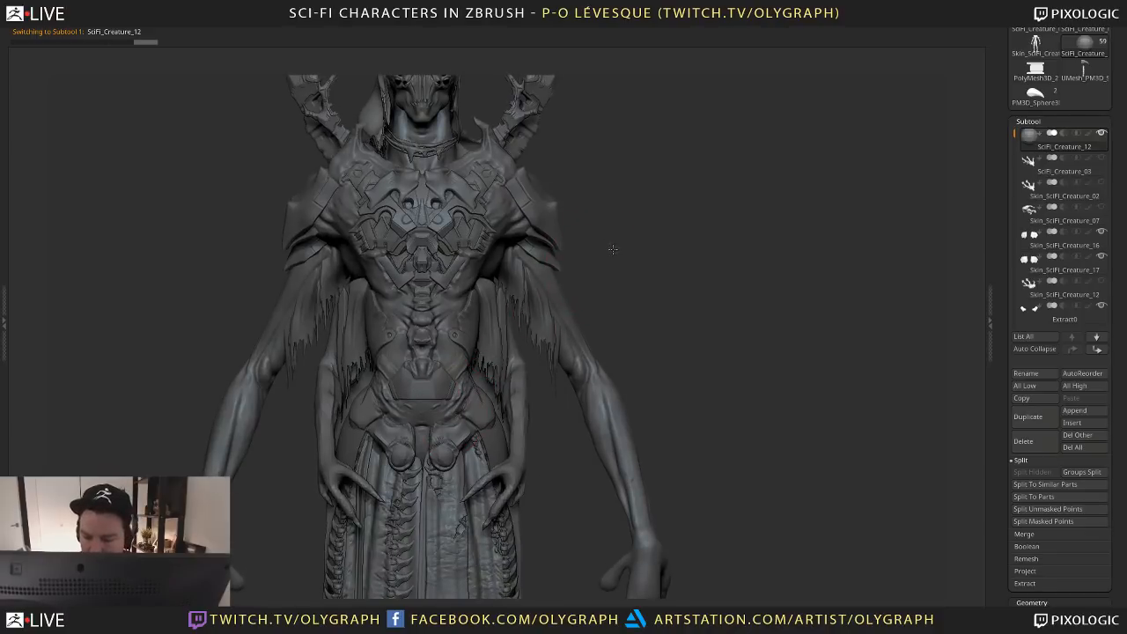
mouse_move(613, 249)
left_mouse_down()
mouse_move(589, 254)
mouse_move(606, 248)
mouse_move(594, 242)
mouse_move(602, 322)
mouse_move(593, 317)
mouse_move(618, 237)
left_mouse_up()
Activate the Skin_SciFi_Creature_34 body and reshape the fingers of the large hands with the Move brush at draw size 36
left_click(558, 371, "alt")
key("s")
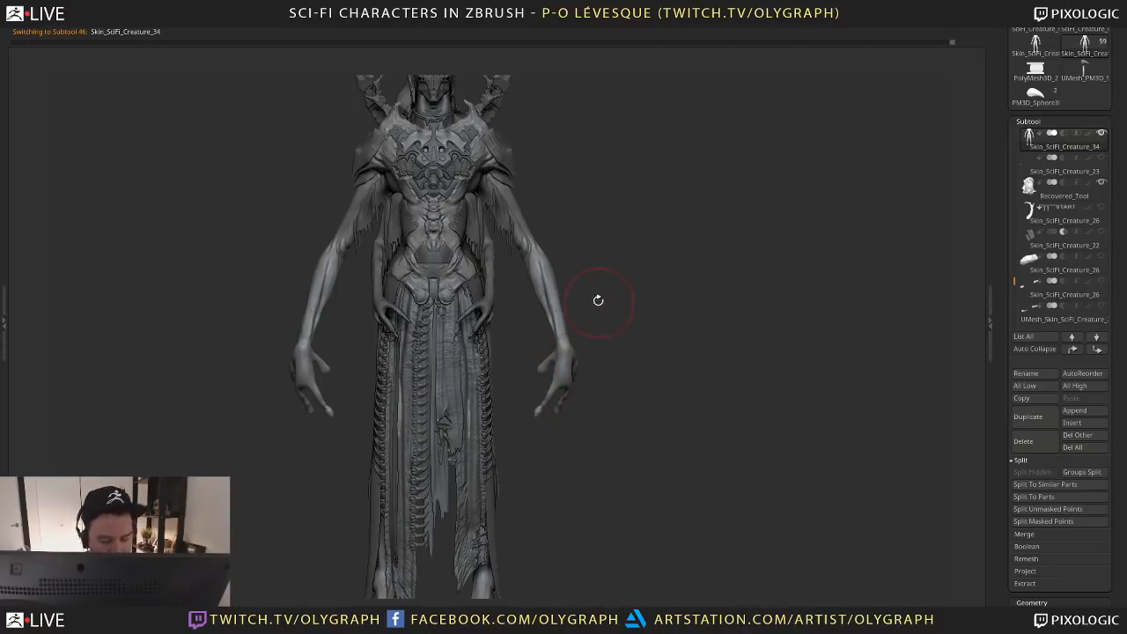
key("s")
mouse_move(595, 395)
left_mouse_down("alt")
mouse_move(650, 375)
mouse_move(622, 312)
left_mouse_up("alt")
key("b")
key("s")
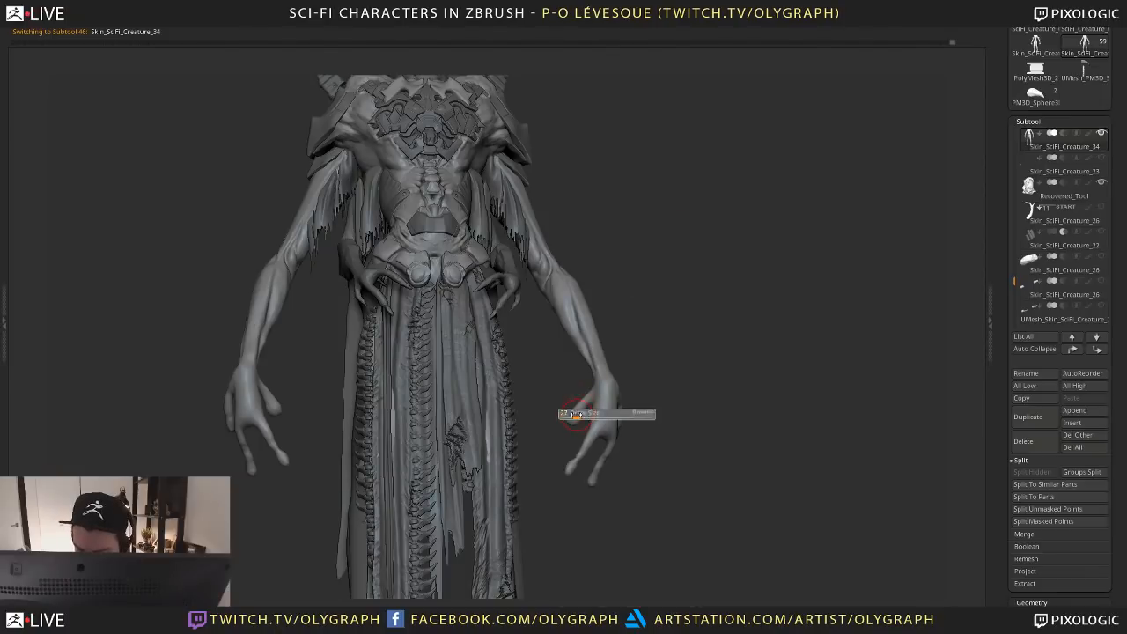
key("Tab")
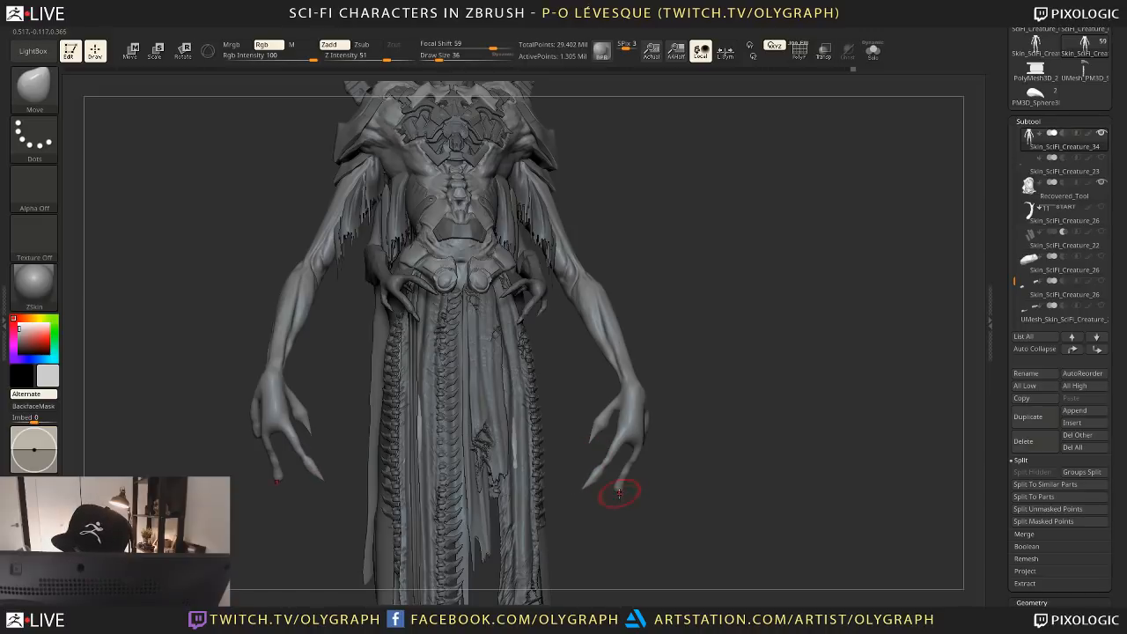
left_click_drag(663, 486, 621, 493)
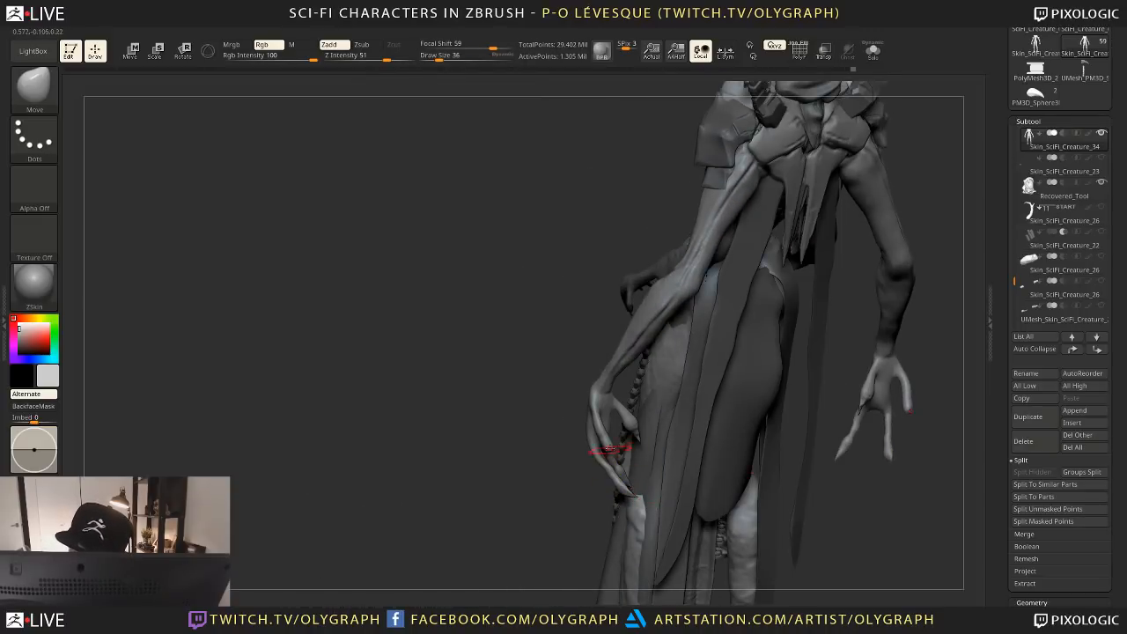
left_click_drag(569, 524, 654, 376)
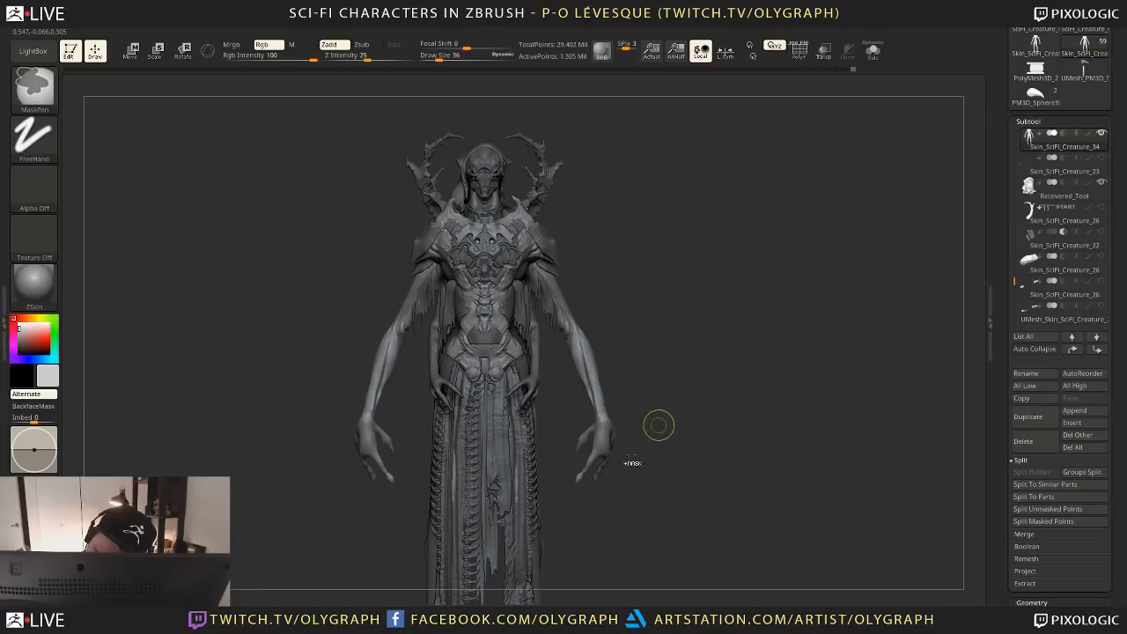
left_click_drag(640, 376, 672, 368, "alt")
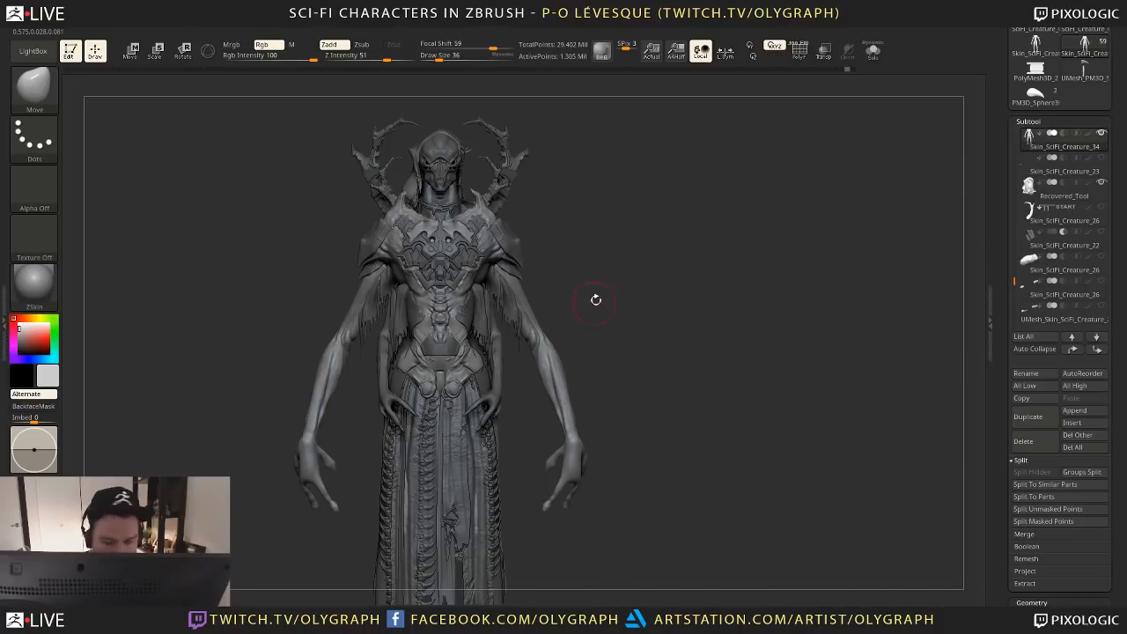
Reactivate the SciFi_Creature_12 sphere above the head and hide the interface to review the full silhouette
mouse_move(597, 308)
left_mouse_down()
mouse_move(596, 322)
mouse_move(591, 276)
mouse_move(608, 381)
left_mouse_up()
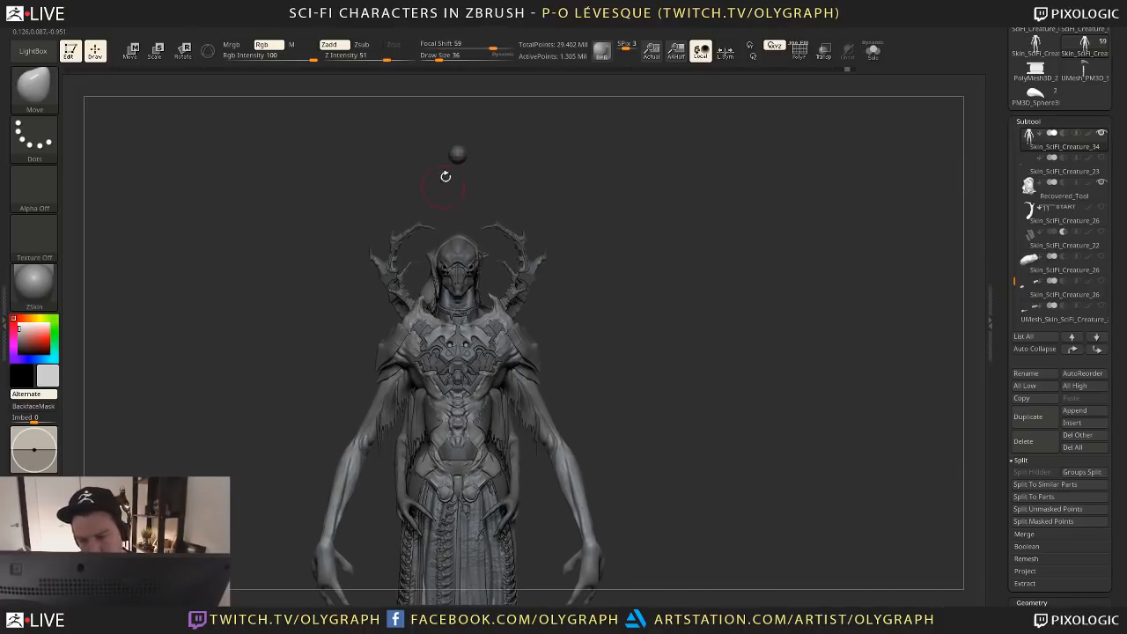
left_click(462, 154, "alt")
mouse_move(564, 247)
left_mouse_down()
mouse_move(608, 266)
mouse_move(621, 292)
mouse_move(619, 327)
mouse_move(625, 284)
mouse_move(633, 333)
mouse_move(625, 347)
mouse_move(622, 332)
mouse_move(622, 342)
mouse_move(597, 339)
mouse_move(618, 338)
left_mouse_up()
key("s")
left_click(629, 310)
key("Tab")
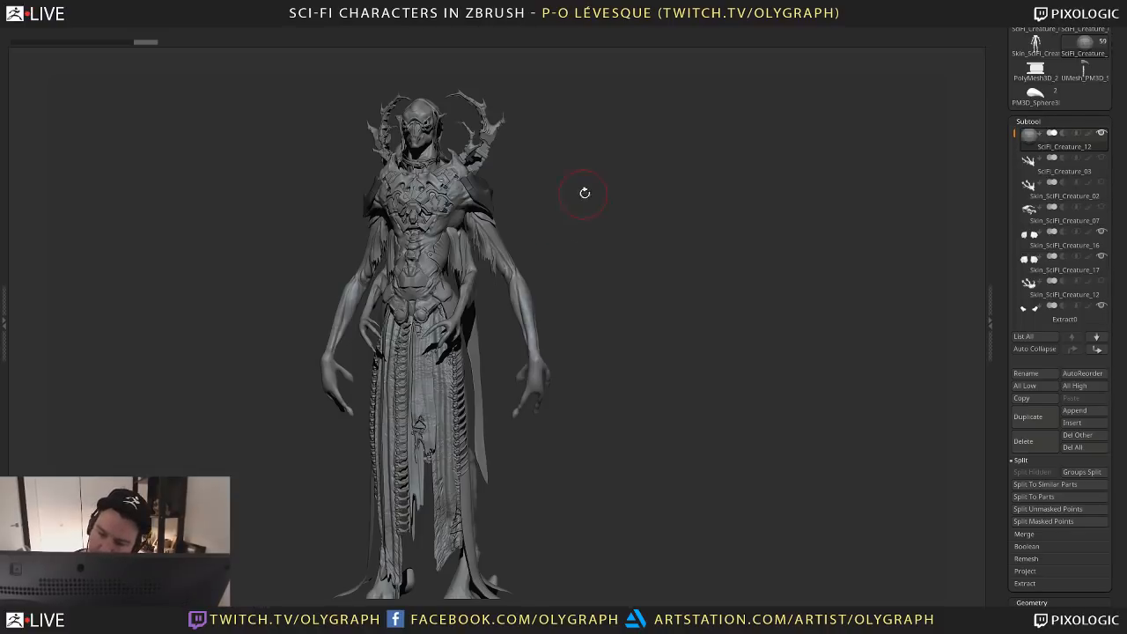
Restore the interface, darken the display colour to a medium grey and apply the Longhi material to the figure
key("Tab")
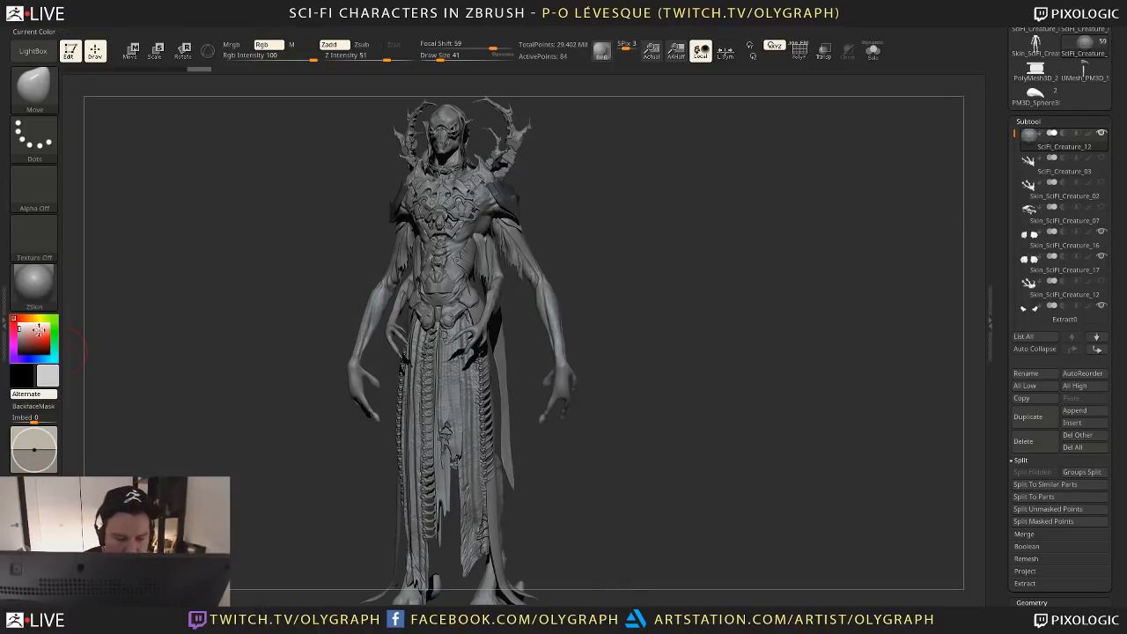
left_click(17, 333)
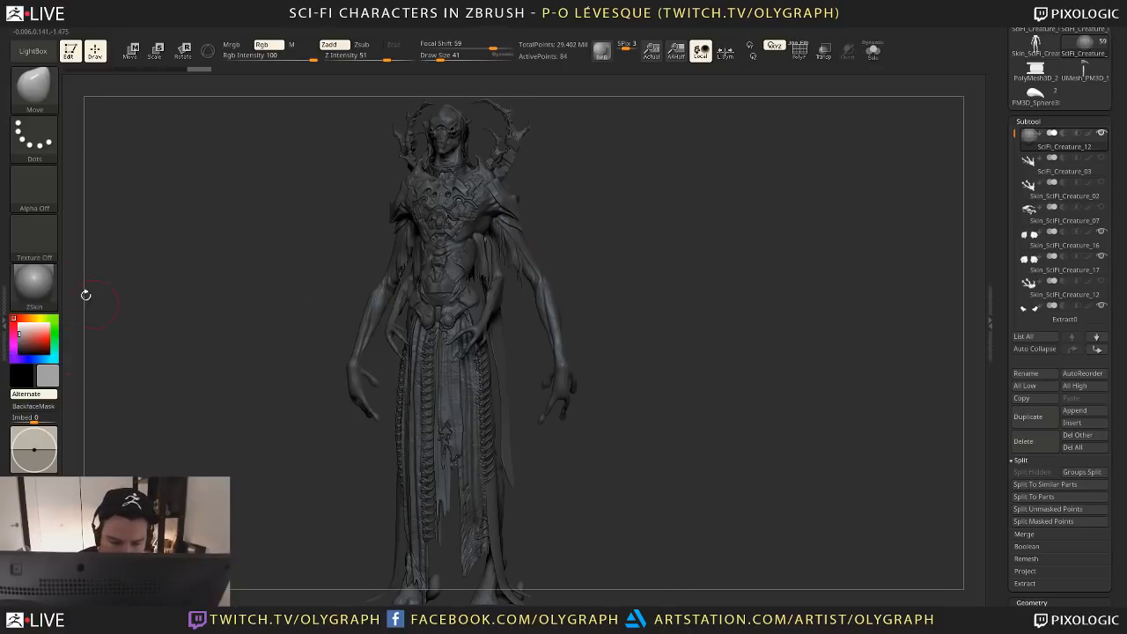
left_click(34, 281)
left_click(93, 294)
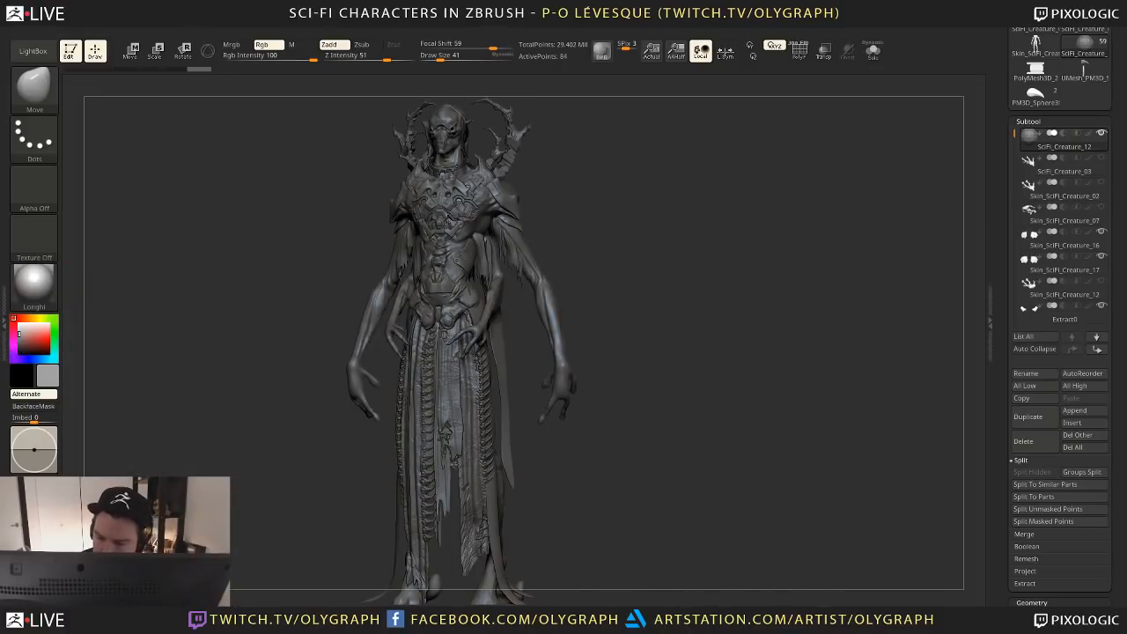
mouse_move(612, 273)
left_mouse_down("shift")
mouse_move(657, 287)
mouse_move(642, 282)
mouse_move(657, 298)
mouse_move(642, 295)
mouse_move(647, 310)
mouse_move(629, 290)
mouse_move(640, 333)
mouse_move(639, 291)
mouse_move(637, 315)
mouse_move(653, 305)
mouse_move(645, 324)
mouse_move(690, 322)
mouse_move(637, 284)
mouse_move(587, 304)
left_mouse_up("shift")
key("s")
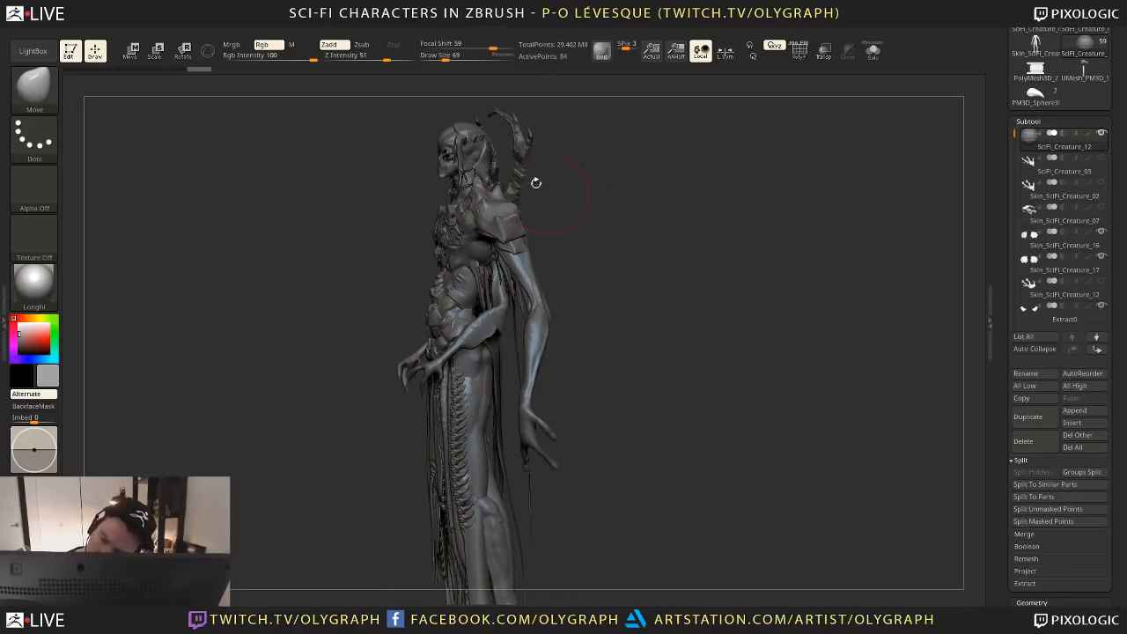
Hide the Recovered_Tool hood, activate the Skin_SciFi_Creature_26 subtool and check the bare head from the front
left_click(478, 159, "alt")
key("F1")
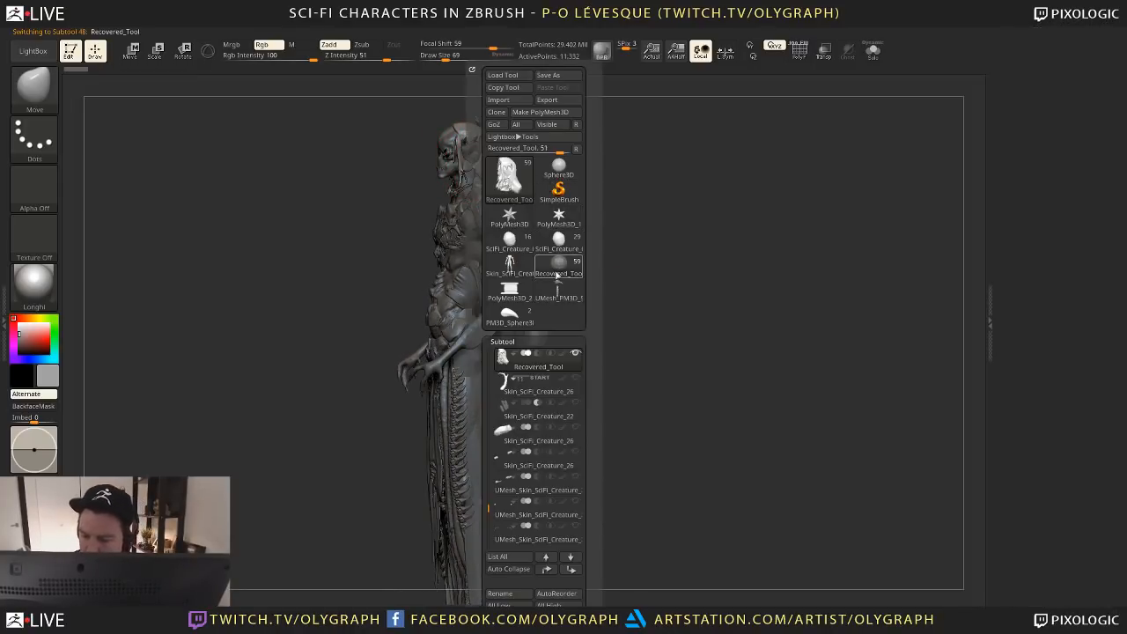
left_click(502, 385)
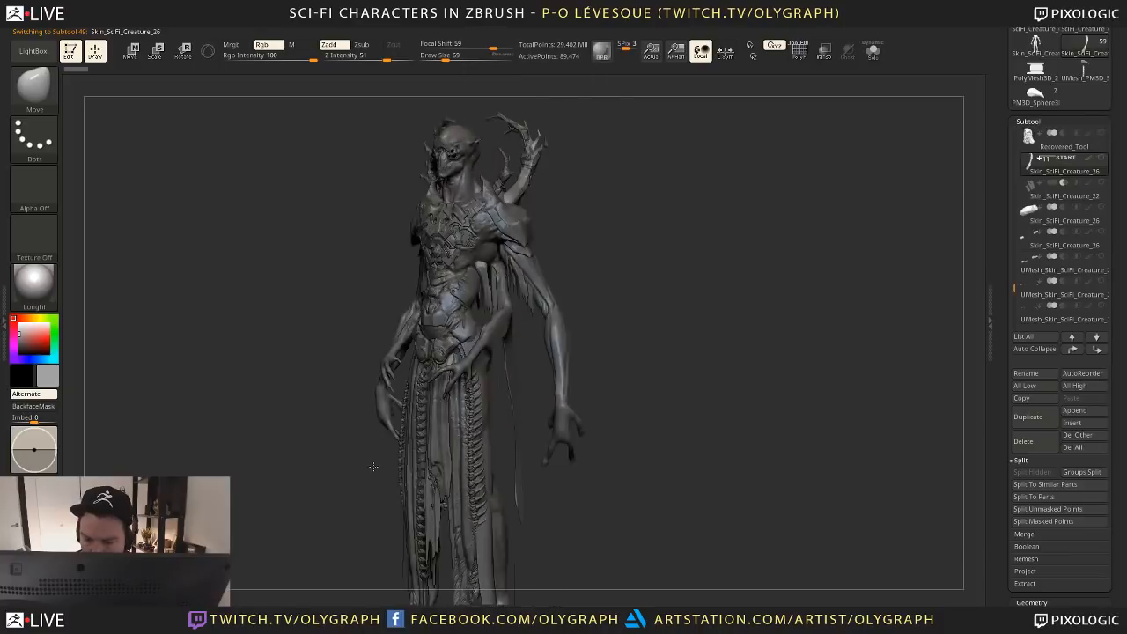
left_click_drag(373, 467, 396, 466)
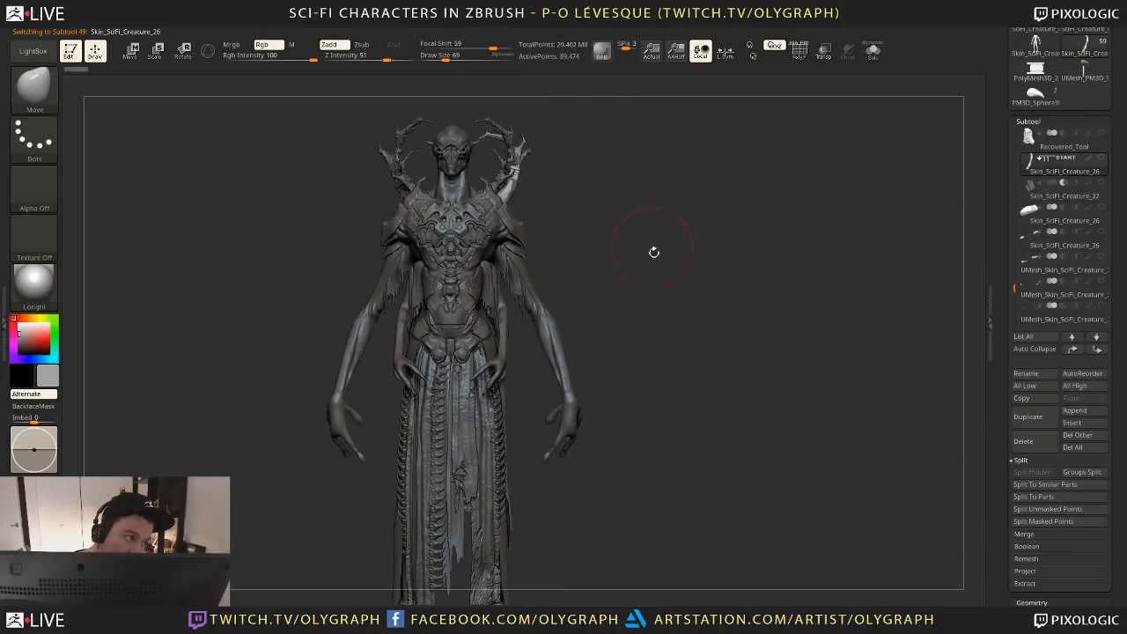
left_click_drag(654, 252, 451, 85)
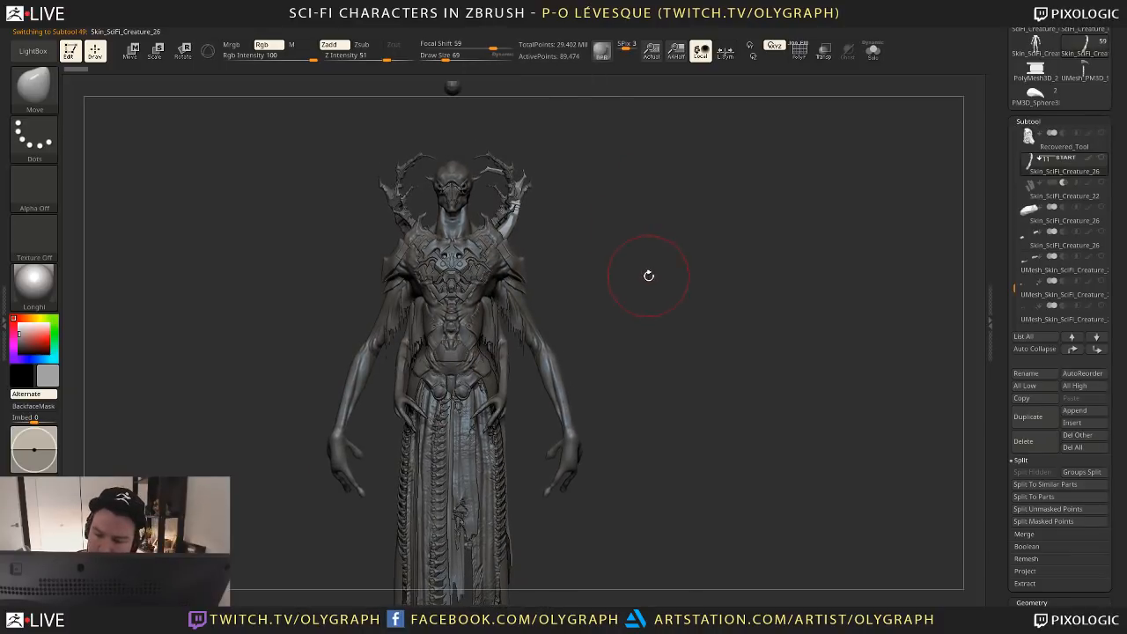
Activate the Skin_SciFi_Creature_11 head and select the Standard brush at draw size 4 for facial detailing
mouse_move(649, 276)
left_mouse_down()
mouse_move(482, 457)
mouse_move(545, 375)
mouse_move(542, 431)
left_mouse_up()
key("b")
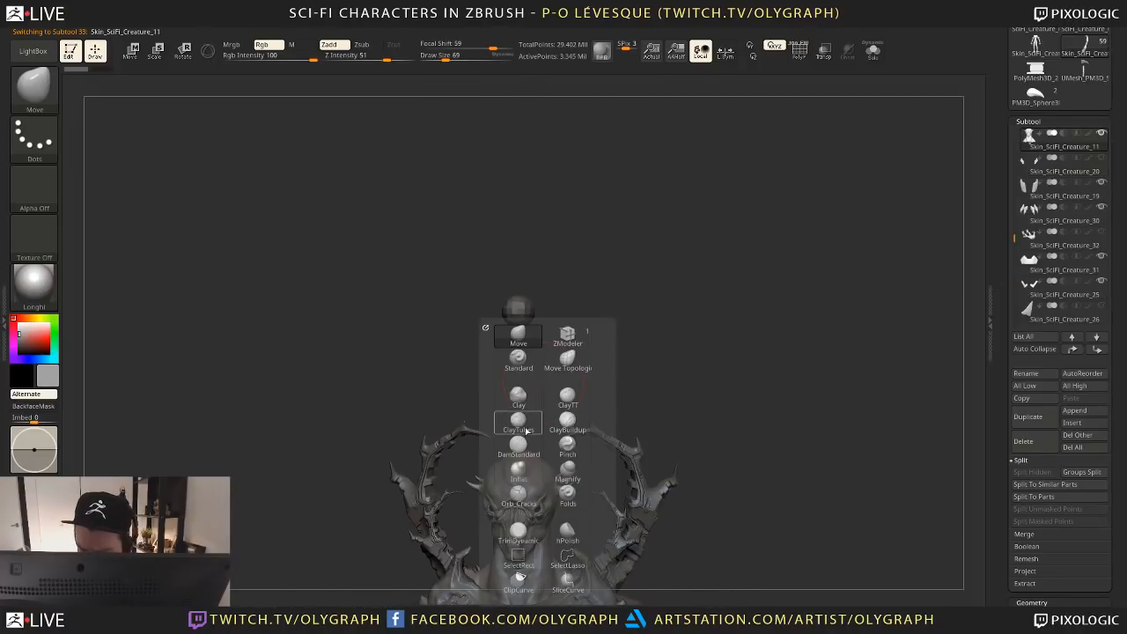
key("s")
key("t")
left_click_drag(638, 282, 635, 291, "alt")
key("s")
left_click_drag(540, 292, 517, 292)
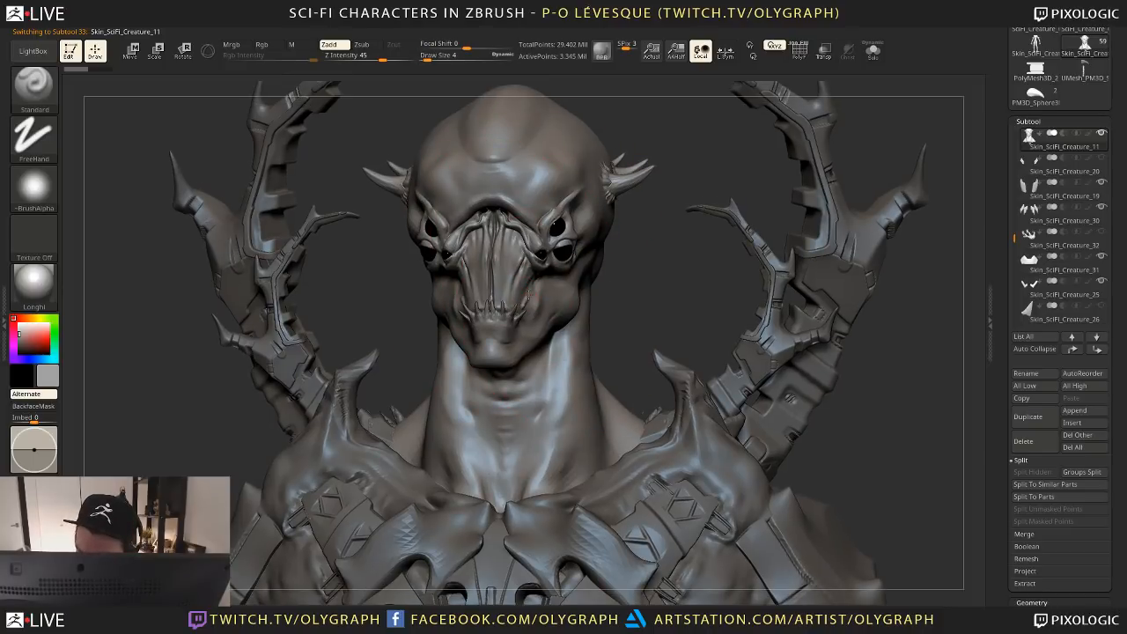
Sculpt fine vertical folds between the eyes and mouth with the Standard brush at draw size 4
key("s")
left_click(542, 279)
key("s")
left_click(530, 276)
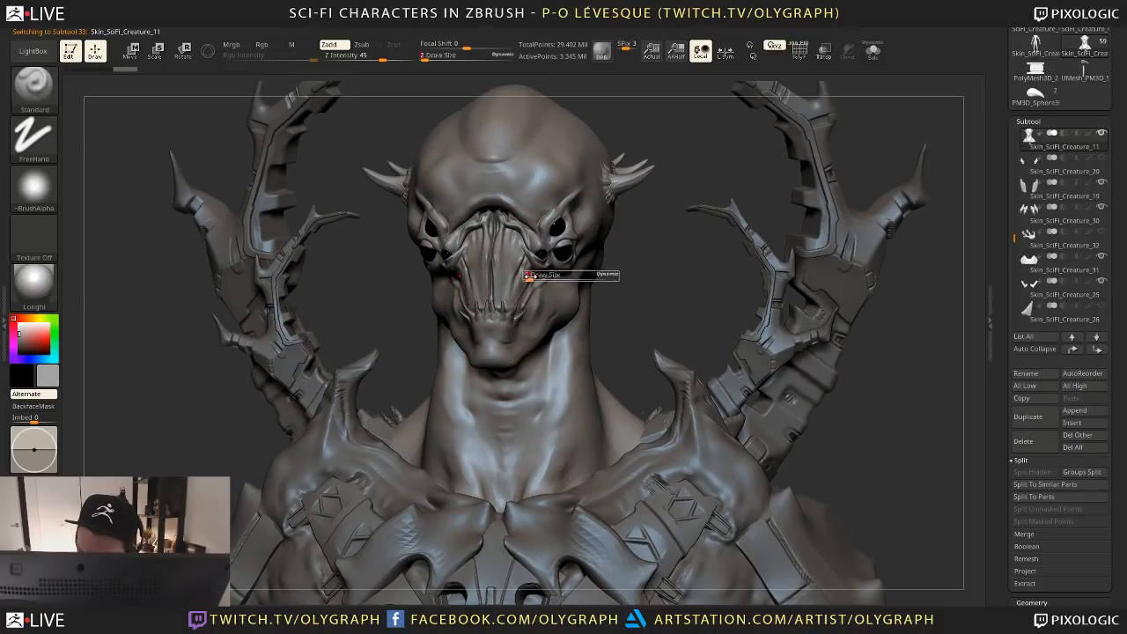
mouse_move(530, 277)
left_mouse_down()
mouse_move(516, 273)
mouse_move(517, 247)
mouse_move(510, 274)
mouse_move(509, 255)
mouse_move(528, 207)
left_mouse_up()
mouse_move(613, 282)
left_mouse_down()
mouse_move(546, 283)
mouse_move(541, 300)
left_mouse_up()
Flatten the facial folds beside the mouth and below the eyes with the TrimDynamic brush at draw size 9
key("space")
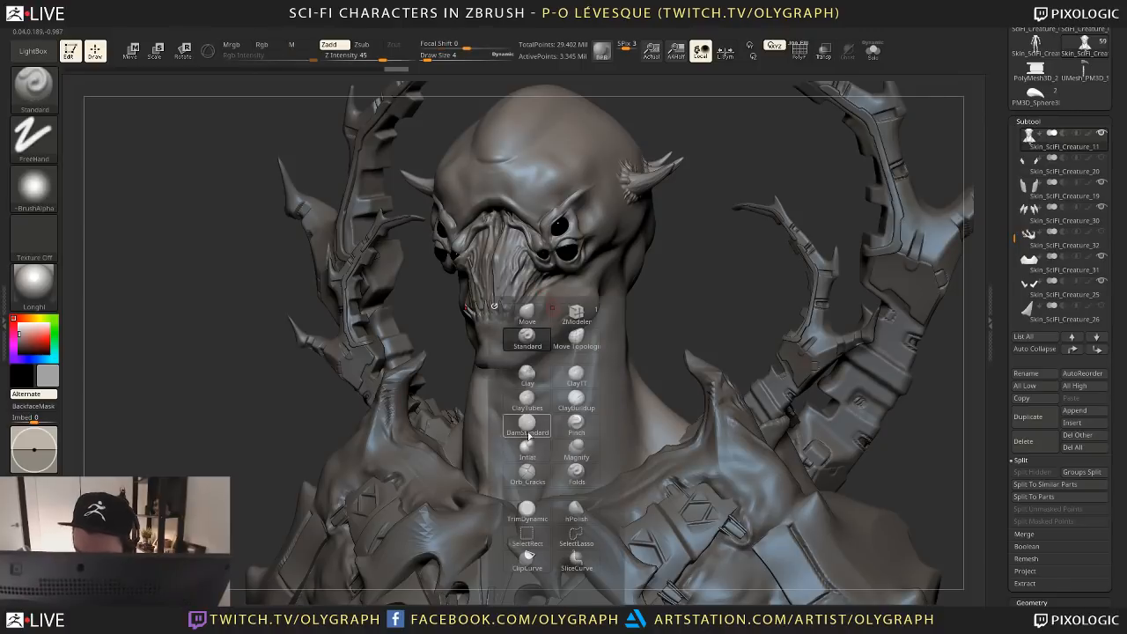
left_click(527, 509)
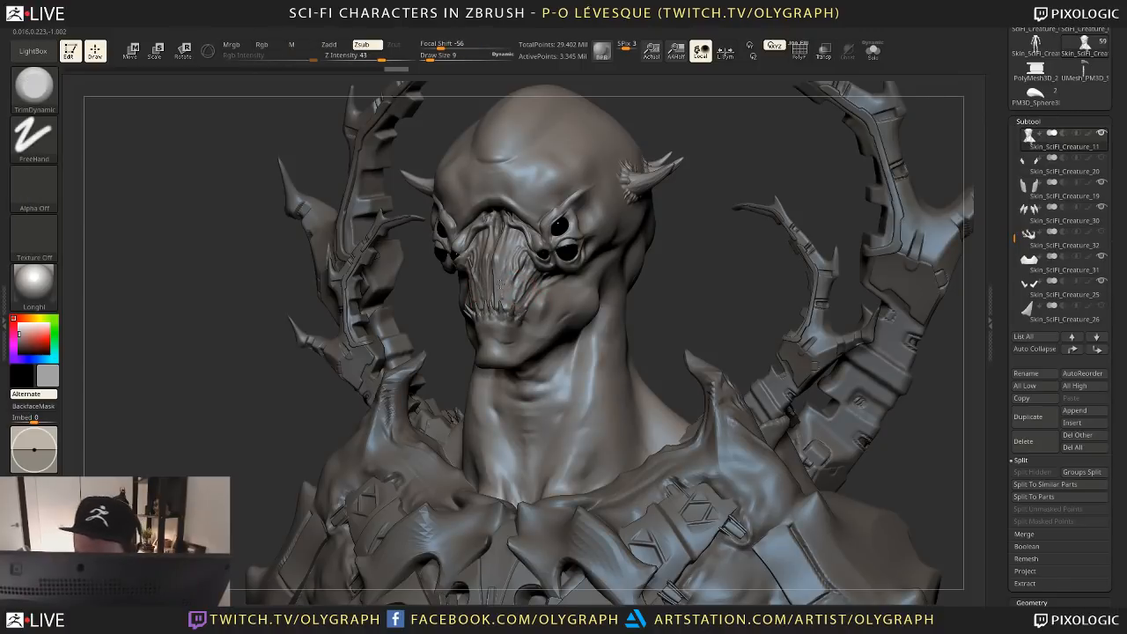
left_click_drag(501, 284, 519, 301)
right_click_drag(528, 396, 388, 405)
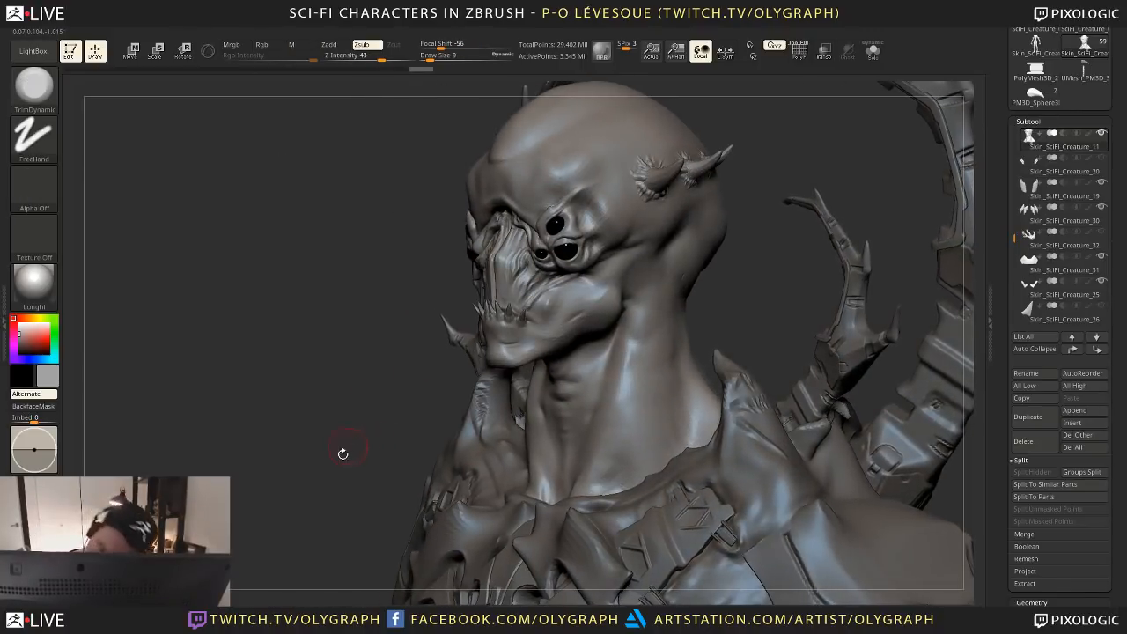
left_click_drag(548, 268, 535, 264)
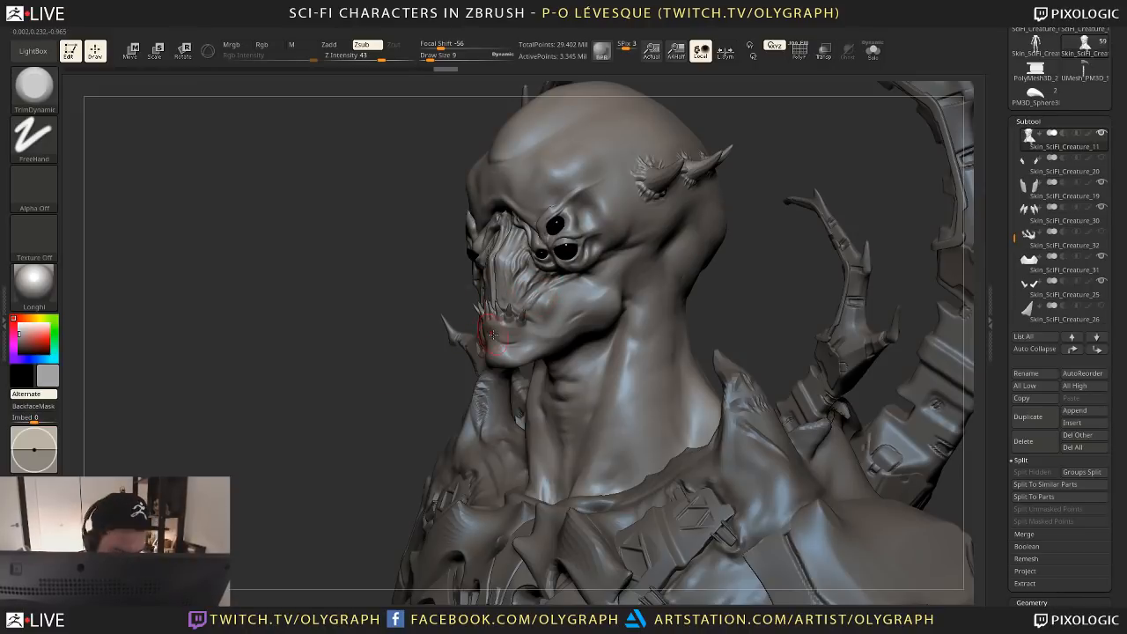
Sculpt fine wrinkles around the mouth and upper chin with the Standard brush at draw size 3
key("b")
key("s")
key("t")
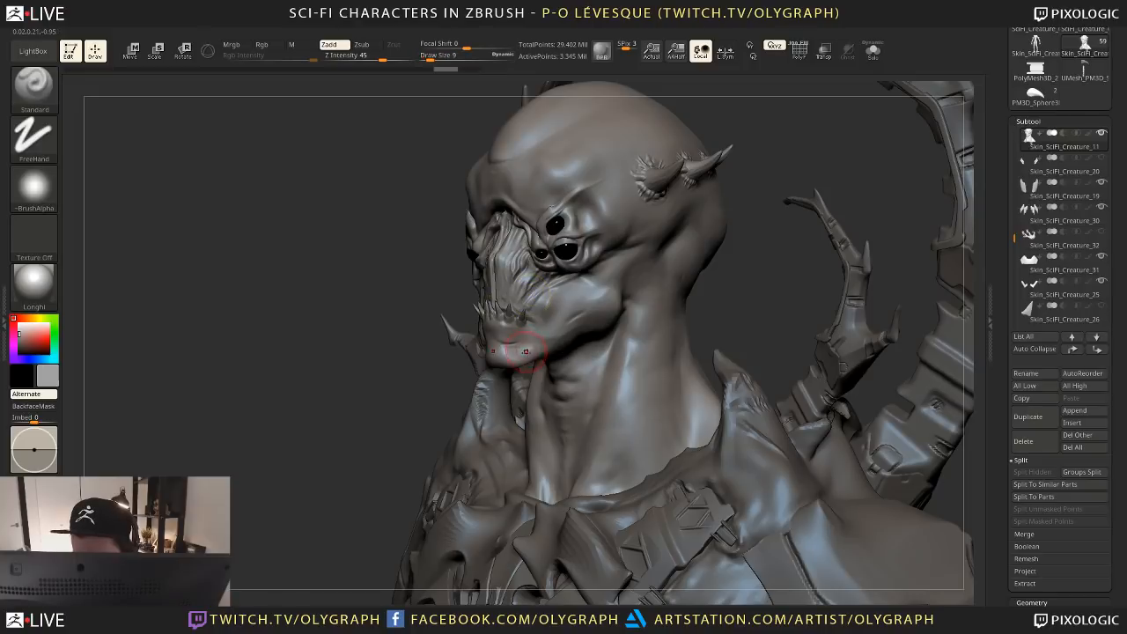
key("s")
left_click(525, 346)
mouse_move(526, 341)
left_mouse_down()
mouse_move(506, 339)
mouse_move(527, 355)
mouse_move(527, 326)
mouse_move(489, 322)
mouse_move(517, 326)
left_mouse_up()
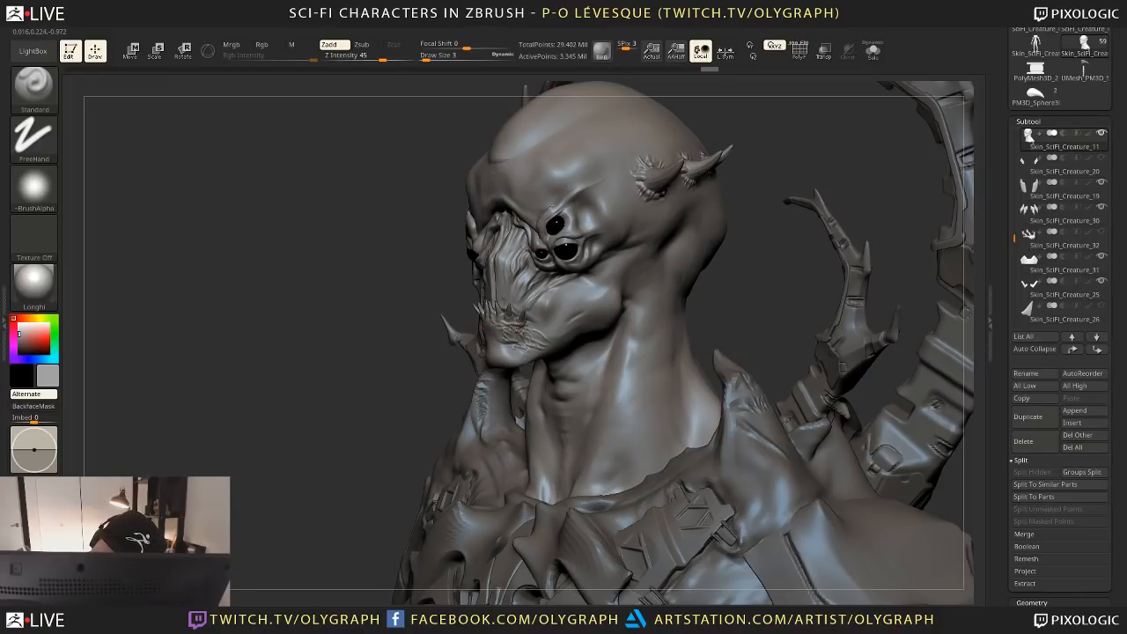
Build up the lip skin below the small teeth with the ClayBuildup brush at draw size 3
right_click_drag(431, 388, 545, 288, "ctrl")
key("b")
left_click(565, 402)
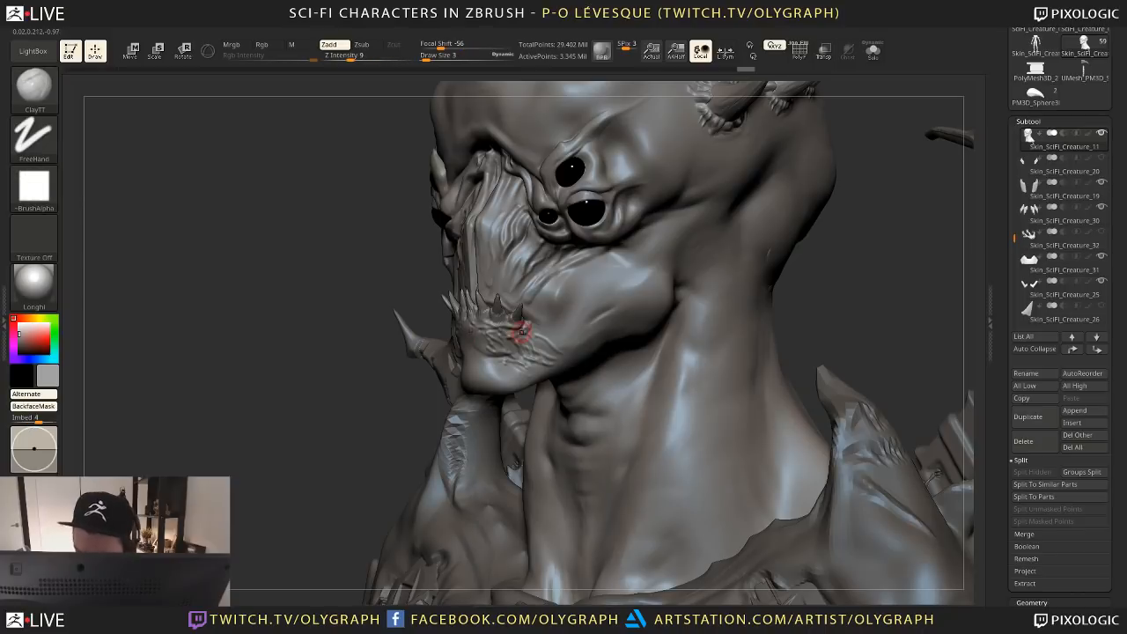
key("b")
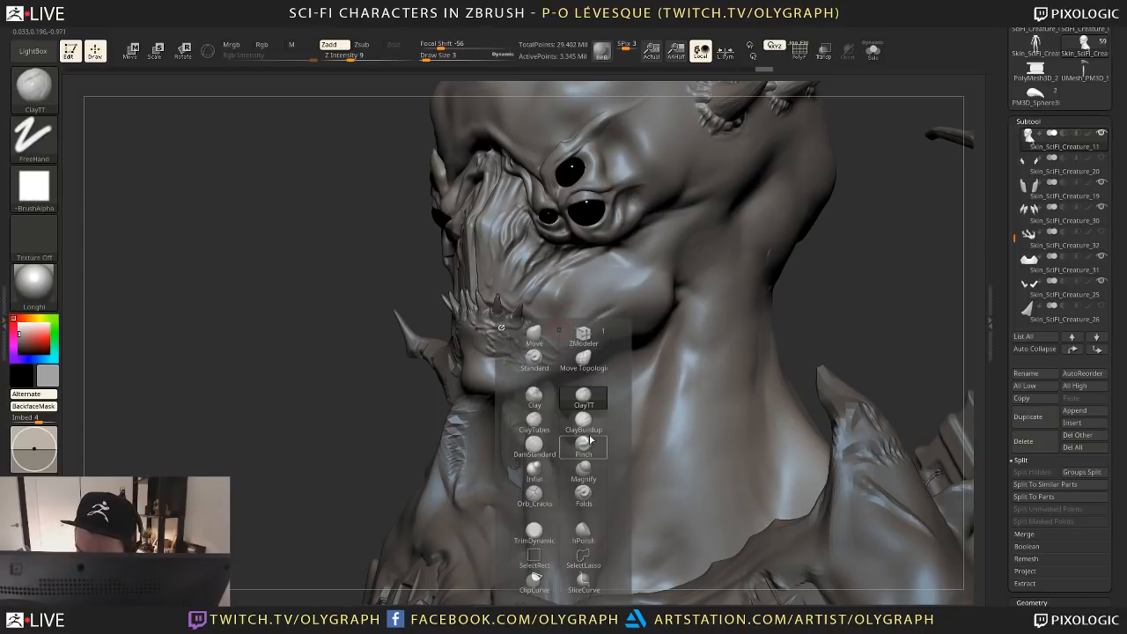
left_click(583, 422)
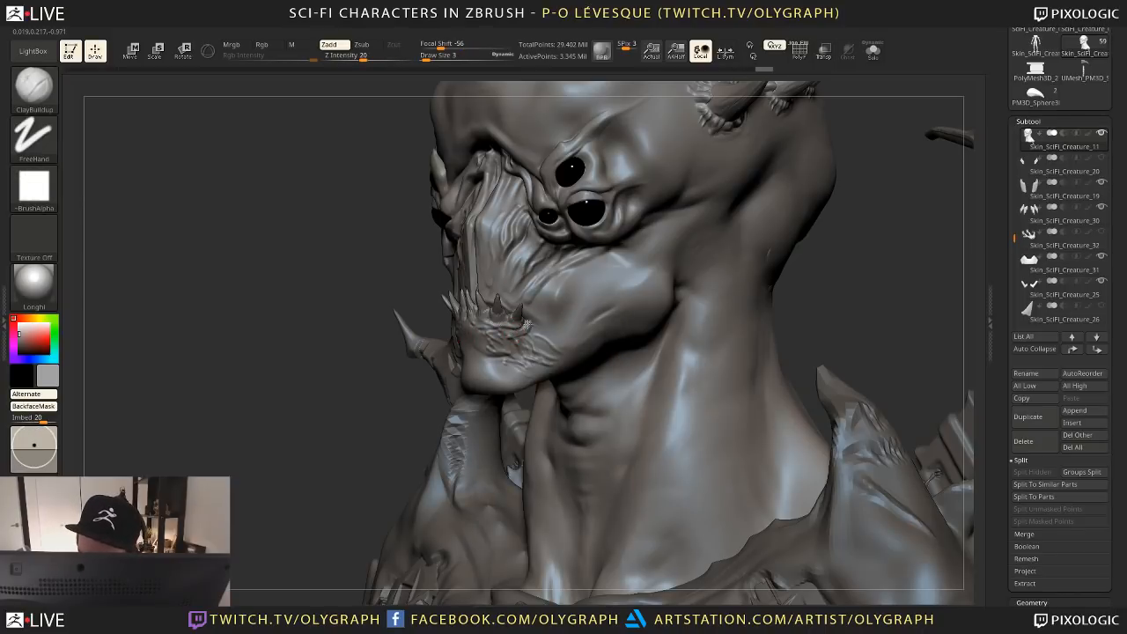
left_click_drag(526, 325, 511, 333)
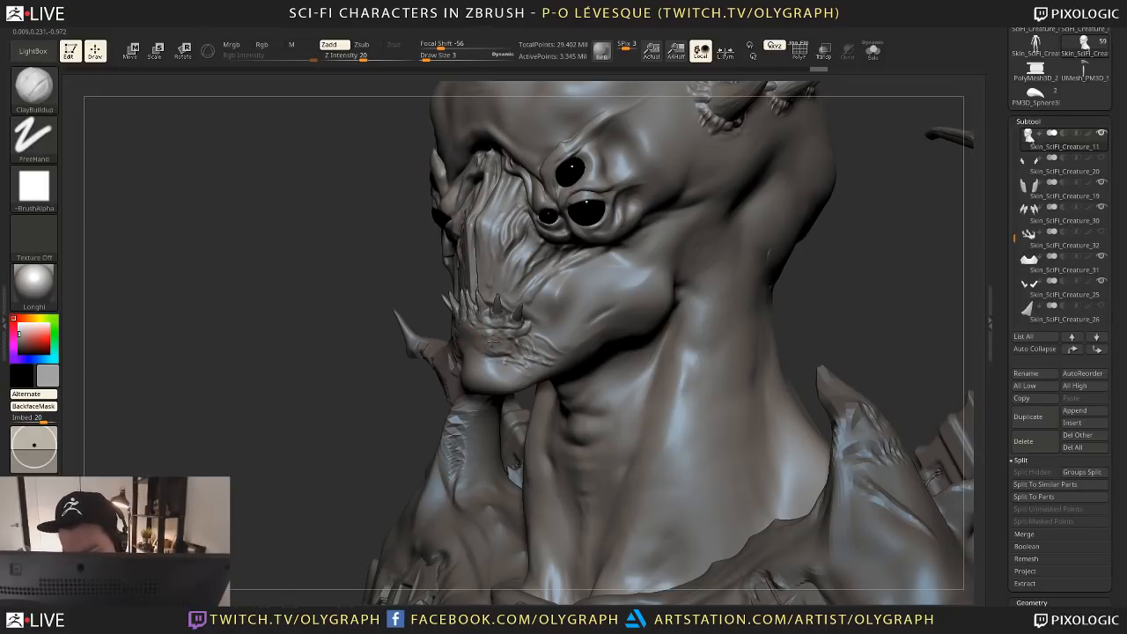
left_click_drag(490, 341, 477, 339)
Extend the fine wrinkles from the mouth corner along the lower jaw with the Standard brush
key("b")
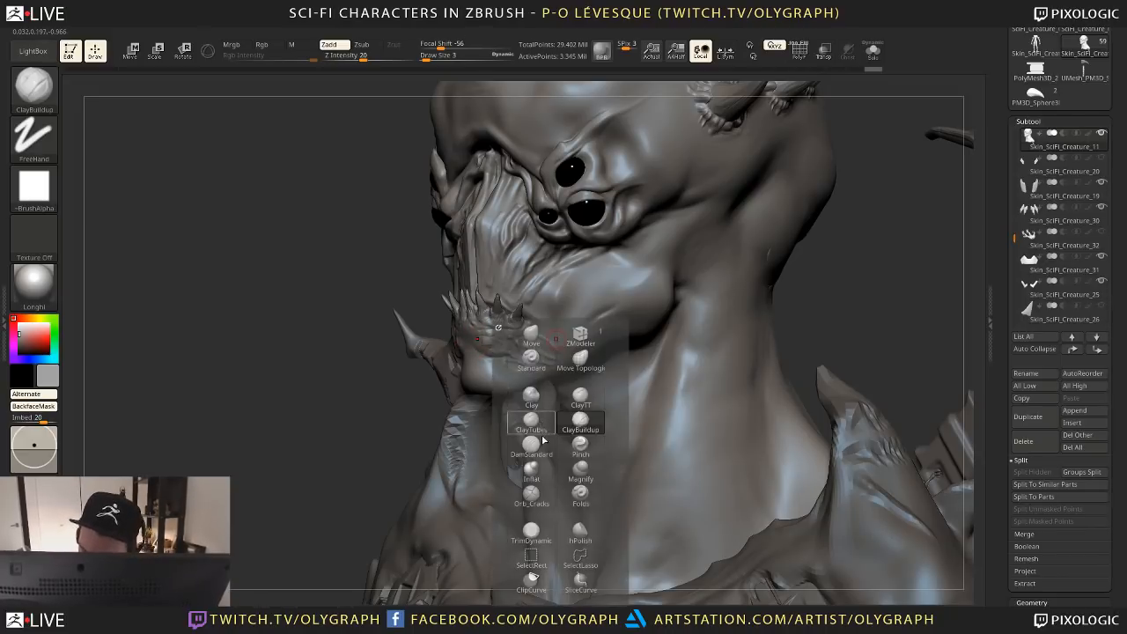
left_click(532, 357)
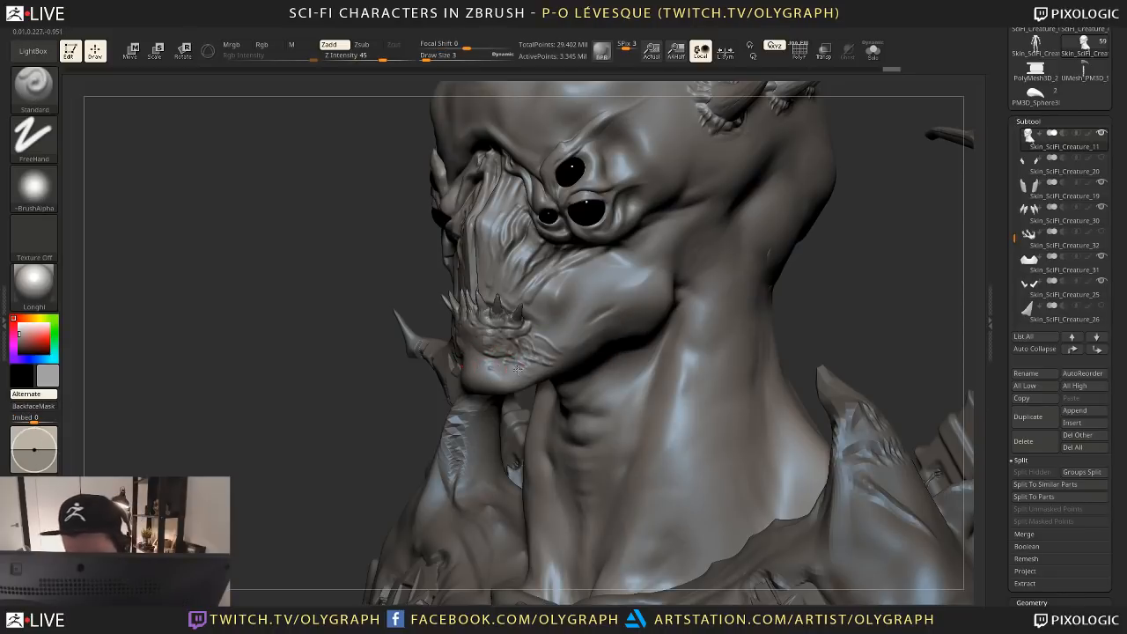
mouse_move(520, 369)
left_mouse_down()
mouse_move(566, 362)
mouse_move(575, 348)
mouse_move(566, 361)
mouse_move(506, 368)
left_mouse_up()
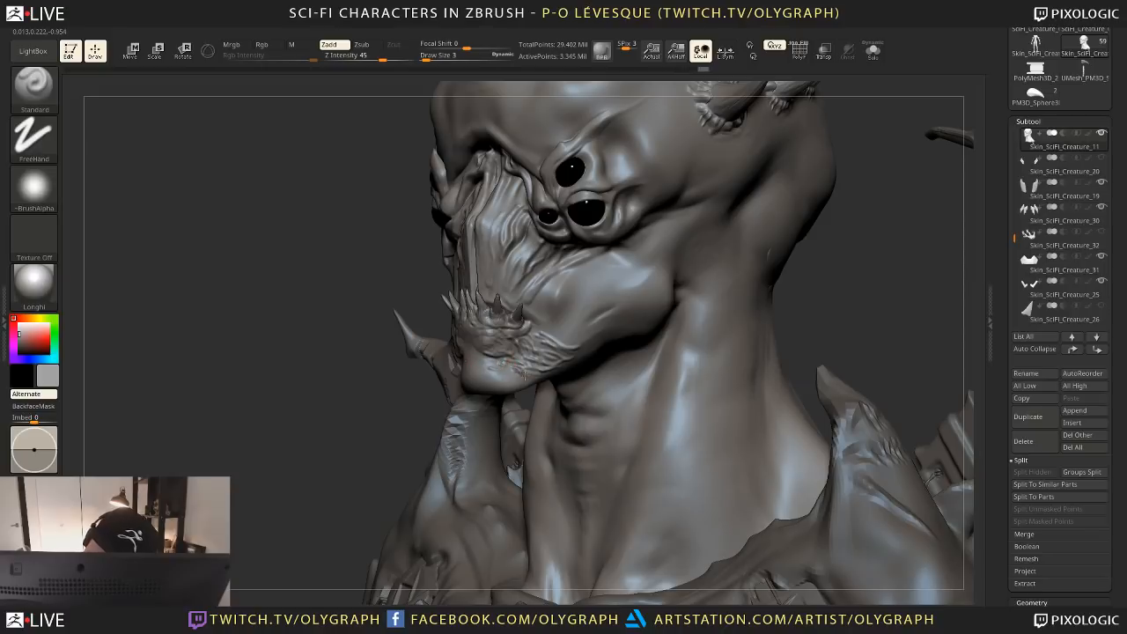
Work over the wrinkled skin of the lower jaw with the ClayTT brush at draw size 9
key("b")
key("c")
key("t")
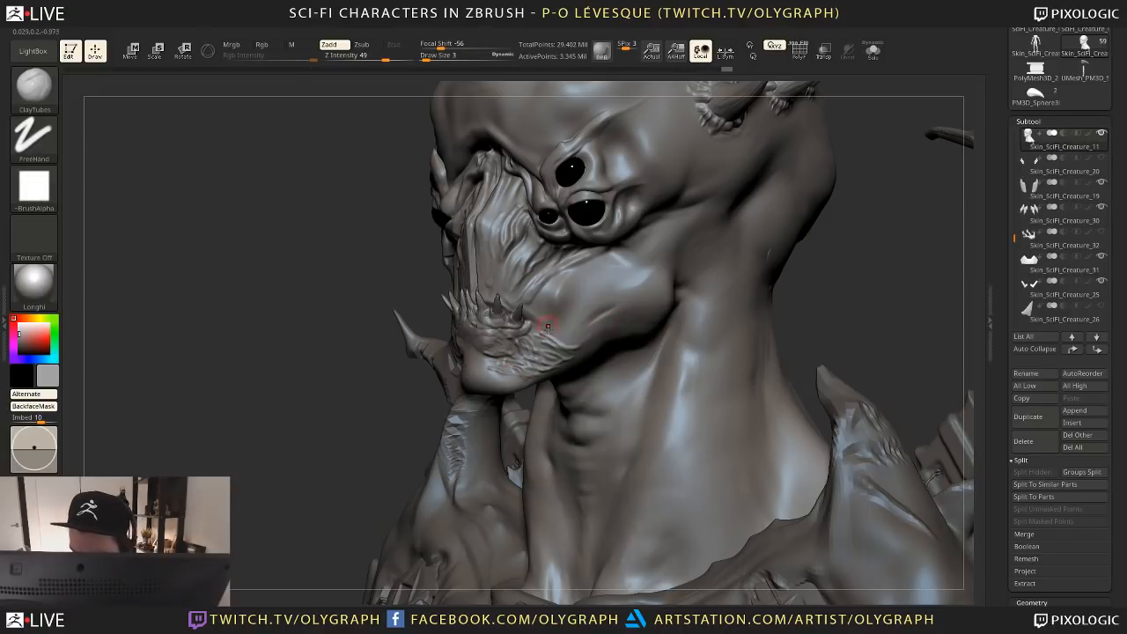
key("b")
key("c")
key("t")
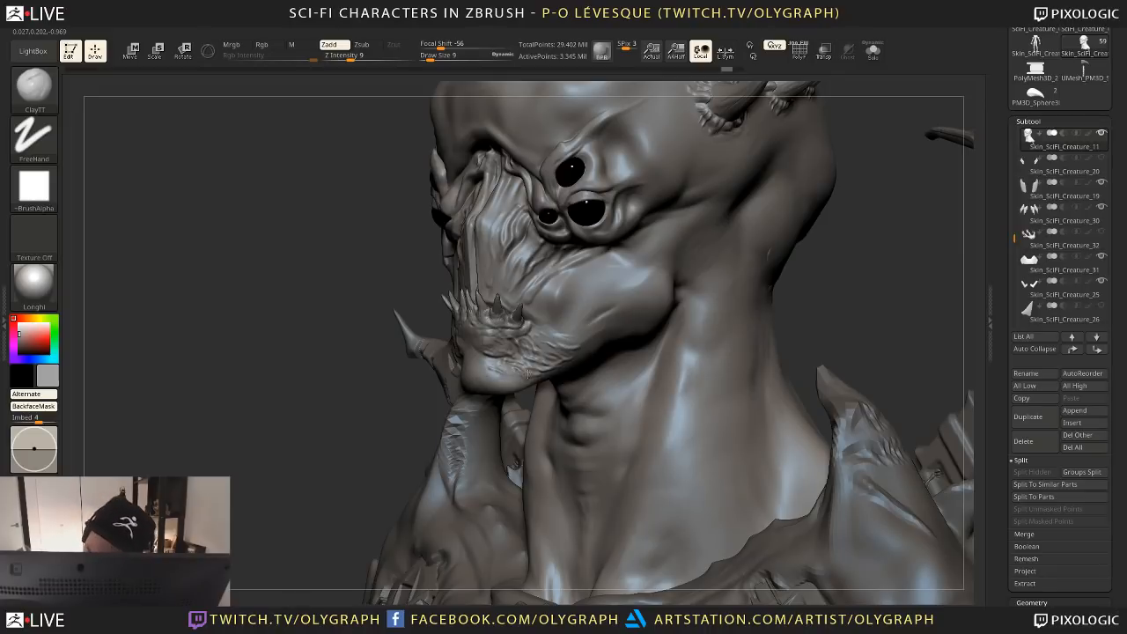
left_click(560, 362)
Select the ClayTubes brush and assign Alpha 18 to it
left_click_drag(352, 445, 317, 361, "alt")
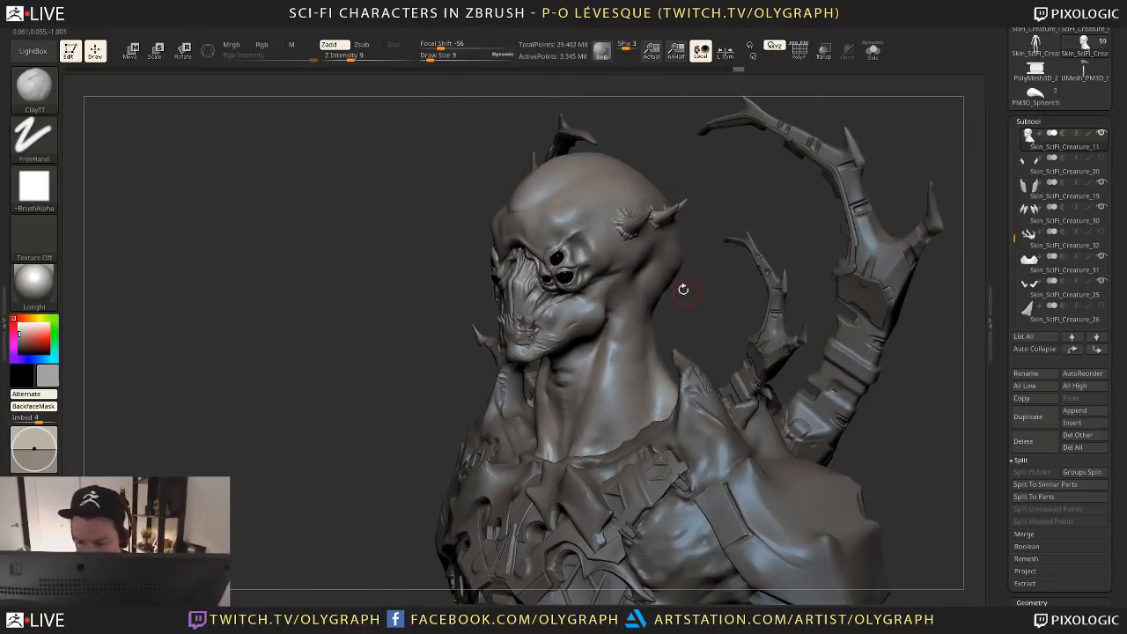
left_click_drag(457, 404, 380, 475, "alt")
left_click_drag(637, 259, 637, 344, "alt")
key("space")
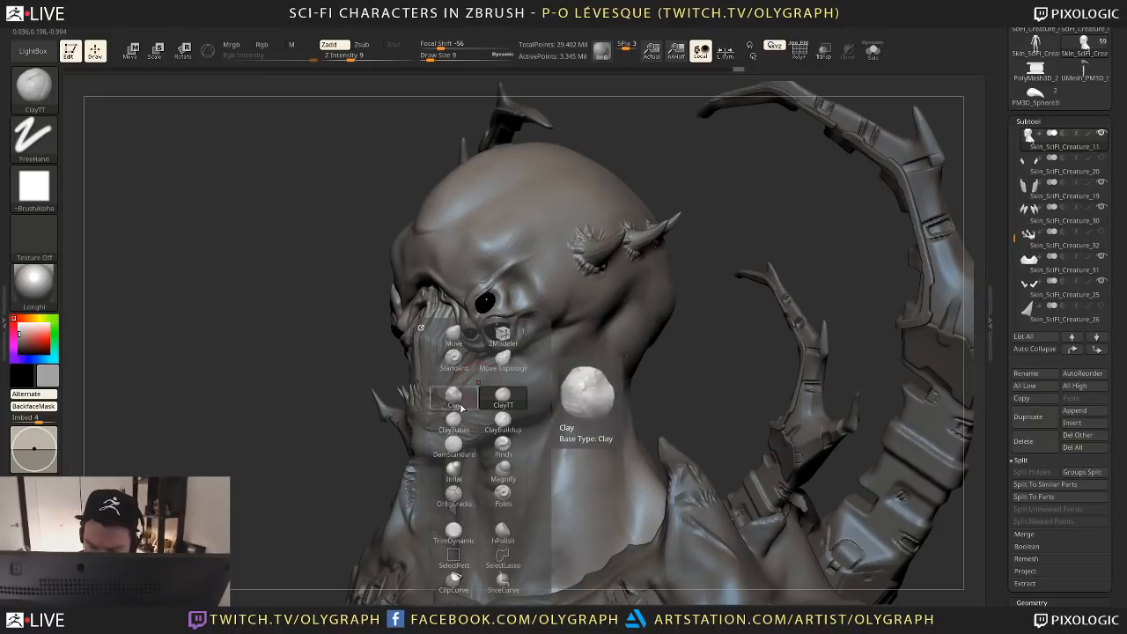
left_click(457, 409)
left_click(453, 423)
left_click(35, 186)
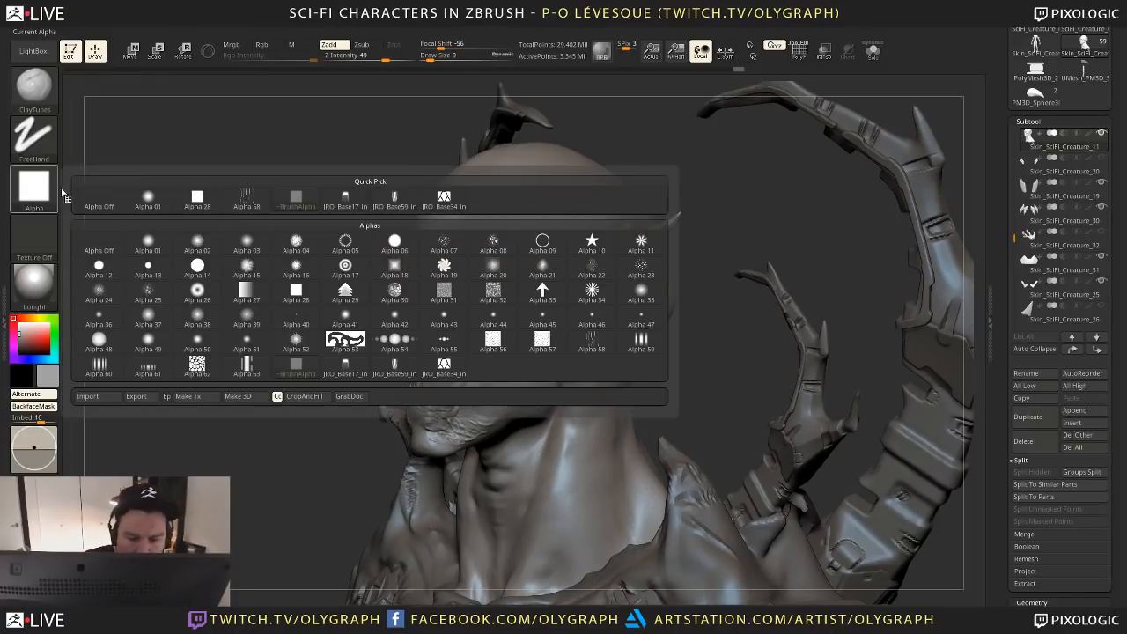
left_click(396, 291)
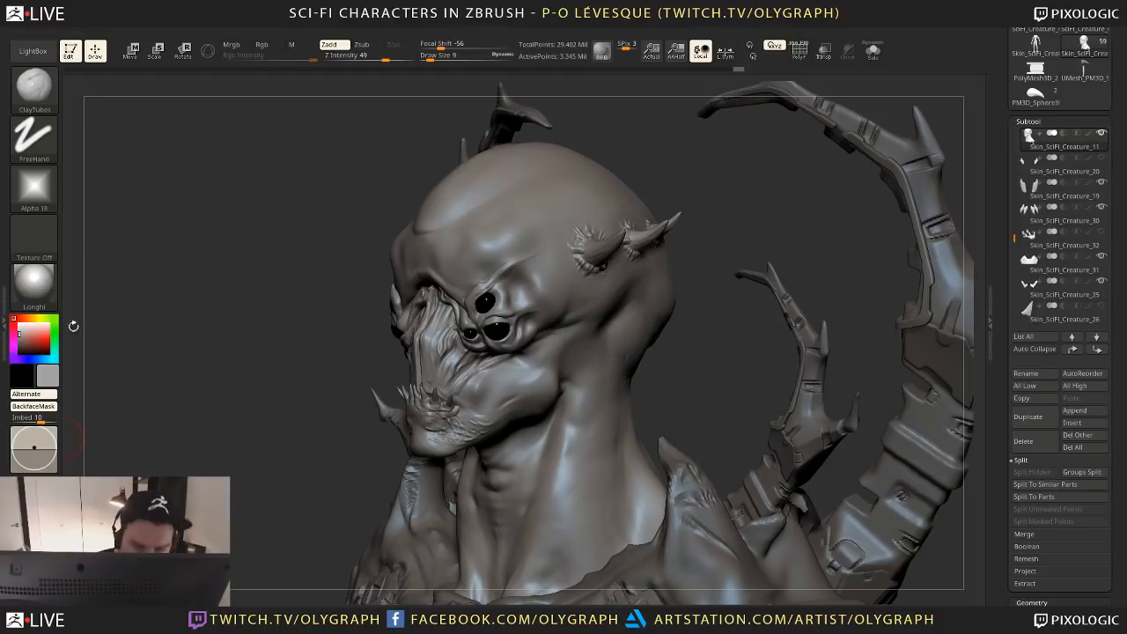
Enable interface customization to reach the alpha's Modify settings, and store the interface configuration
key("space")
left_click(198, 72)
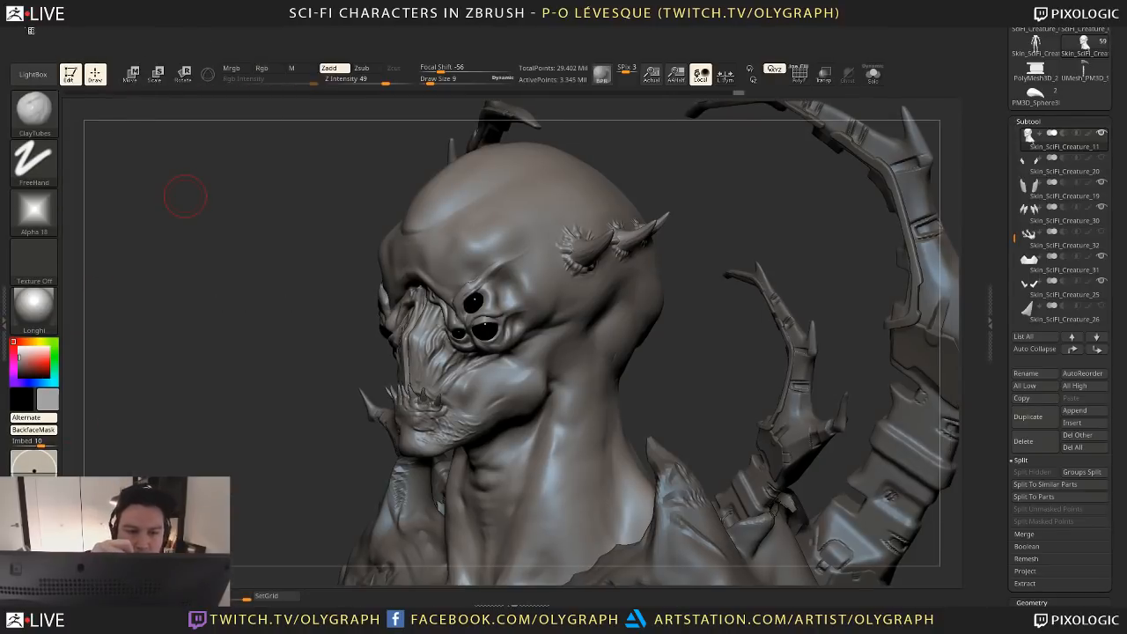
left_click(29, 27)
left_click(46, 269)
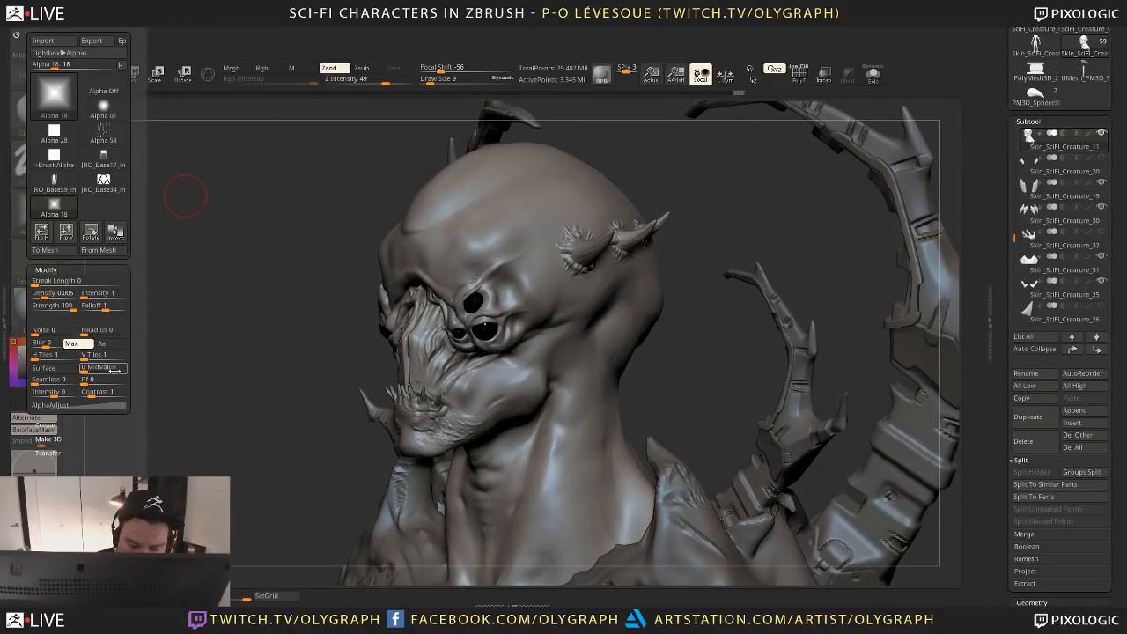
key("shift")
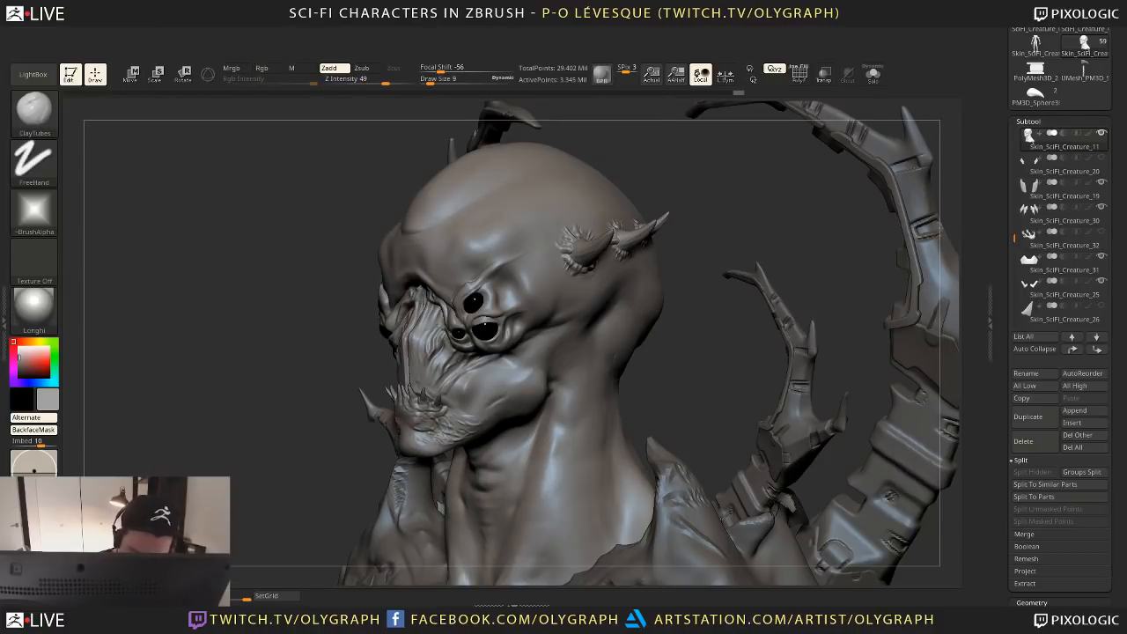
key("space")
left_click(313, 84)
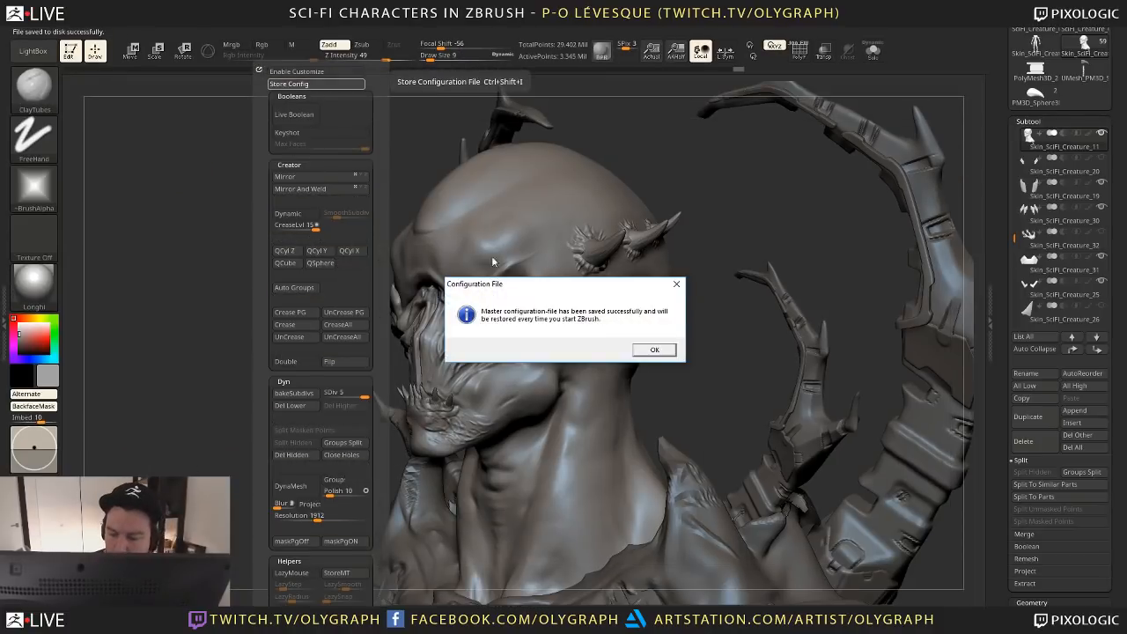
left_click(652, 350)
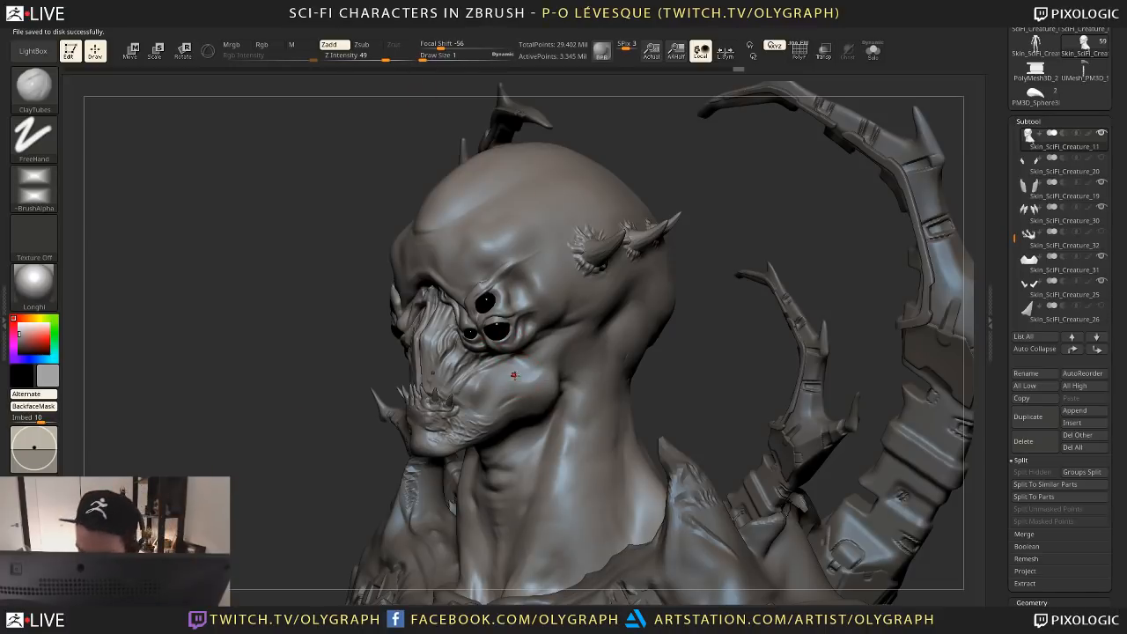
Texture the cheek and rear jaw with the modified-alpha ClayTubes brush at draw size 6
key("s")
key("s")
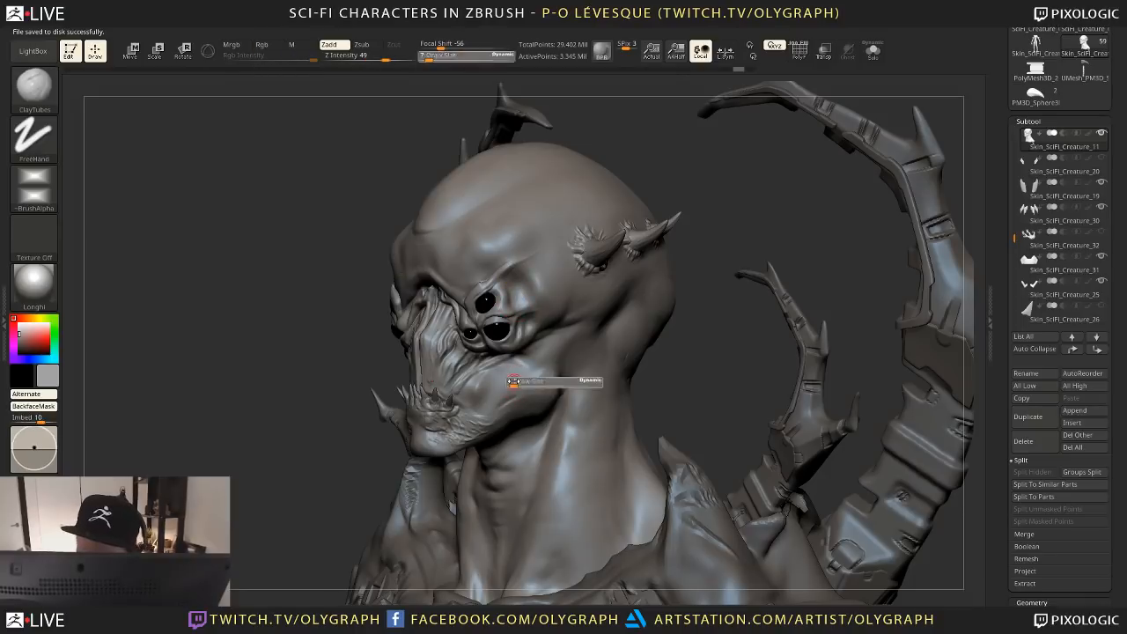
key("s")
left_click_drag(495, 378, 502, 379)
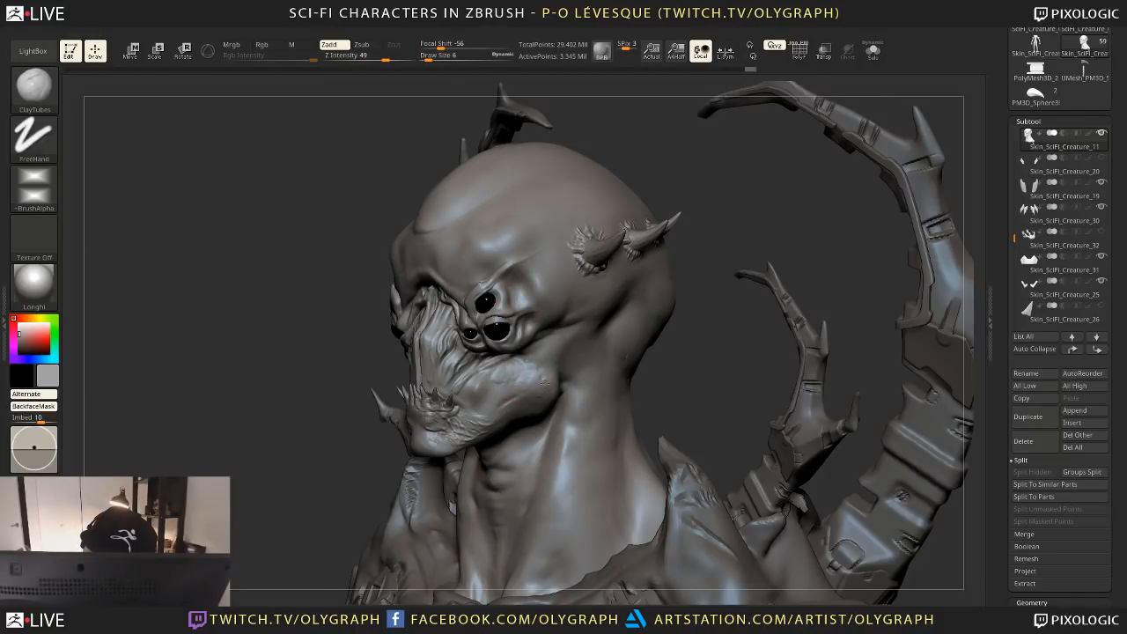
key("s")
left_click(547, 379)
right_click_drag(549, 396, 531, 404)
key("s")
left_click(546, 404)
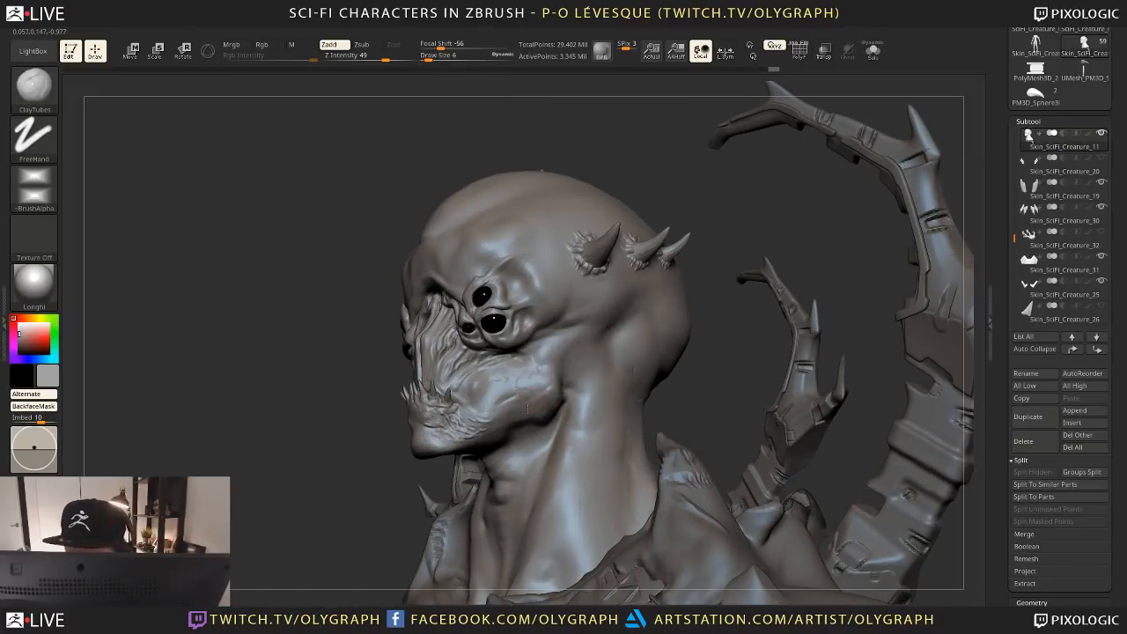
Add finer skin texture to the rear lower jaw with ClayTubes at draw size 3 and Z Intensity 72
key("s")
left_click(523, 407)
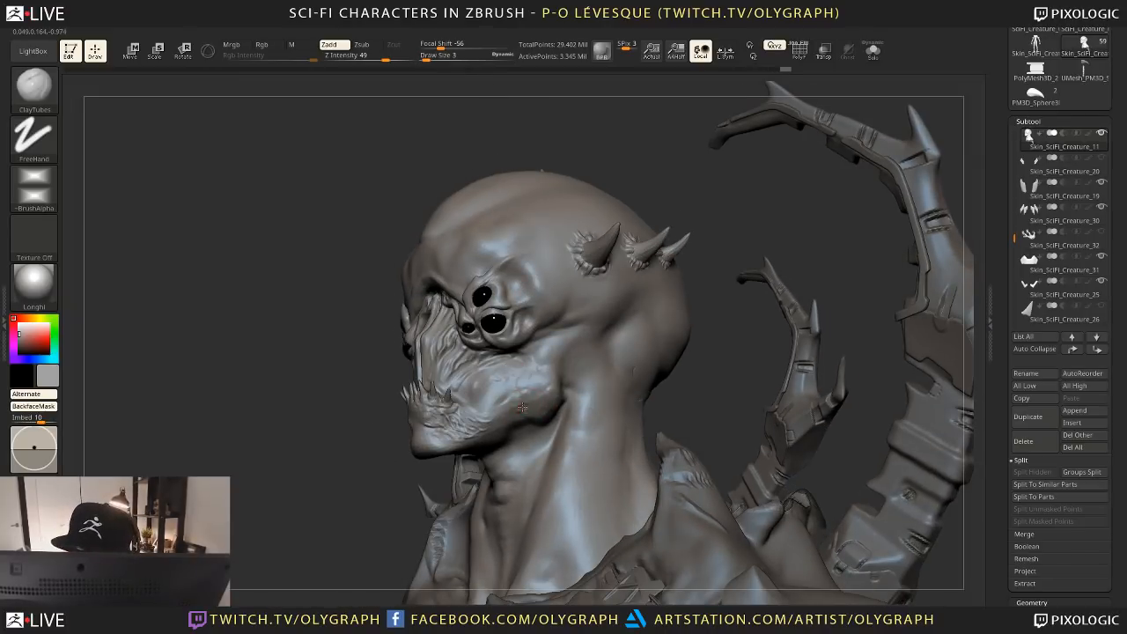
left_click(398, 56)
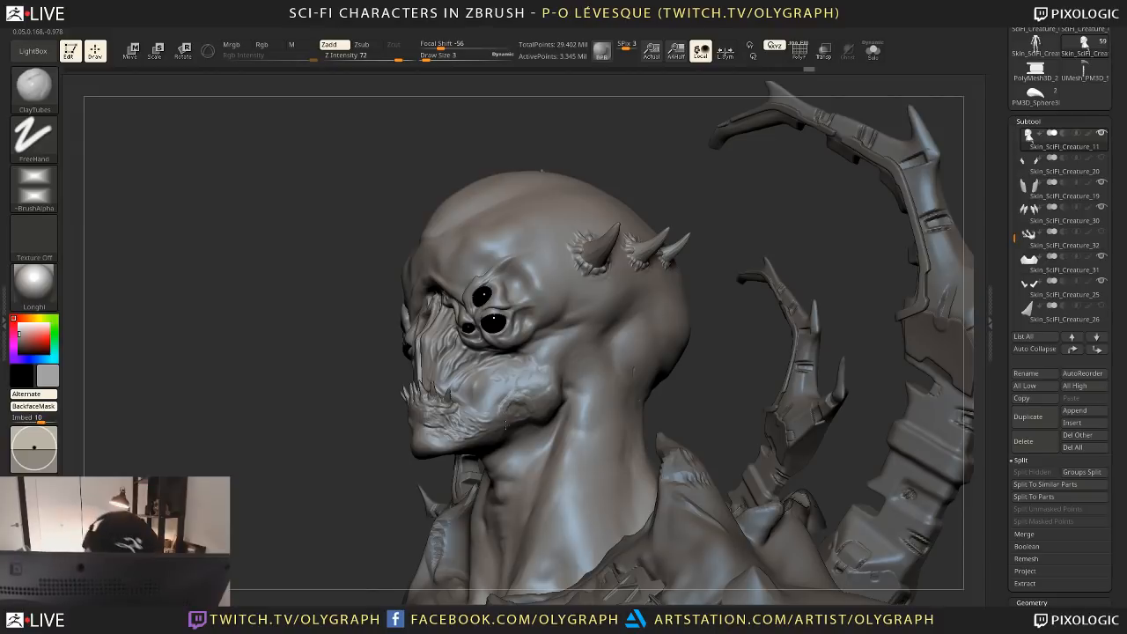
Spread the rough skin texture over the cheek below the eyes with ClayTubes at draw size 5
key("s")
left_click(513, 392)
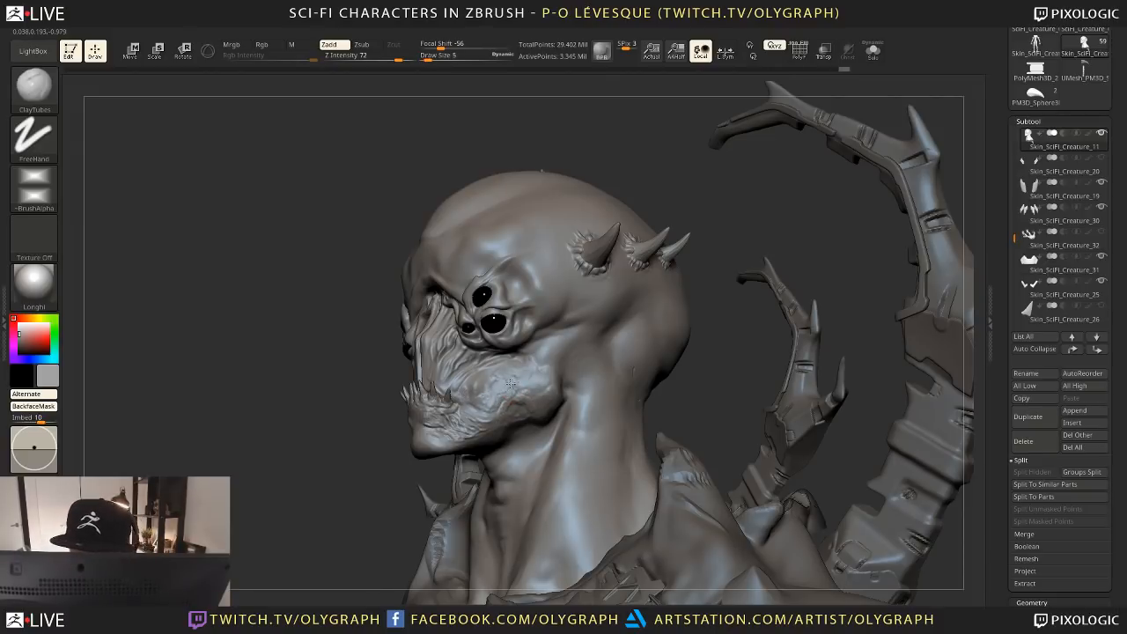
left_click_drag(511, 384, 522, 381)
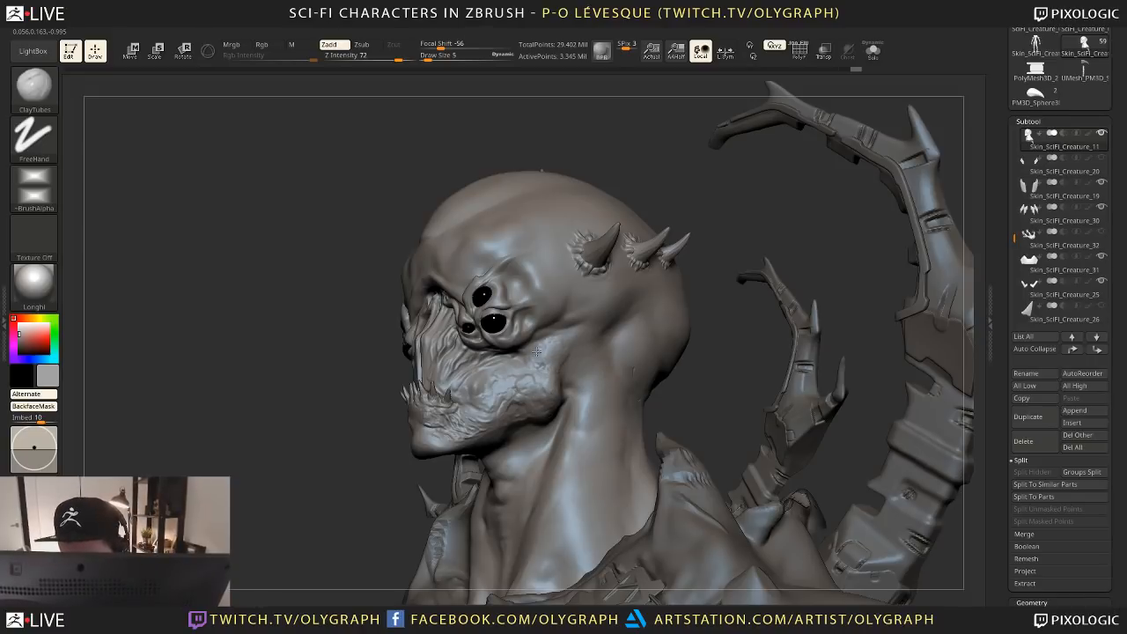
left_click_drag(384, 500, 529, 392, "alt")
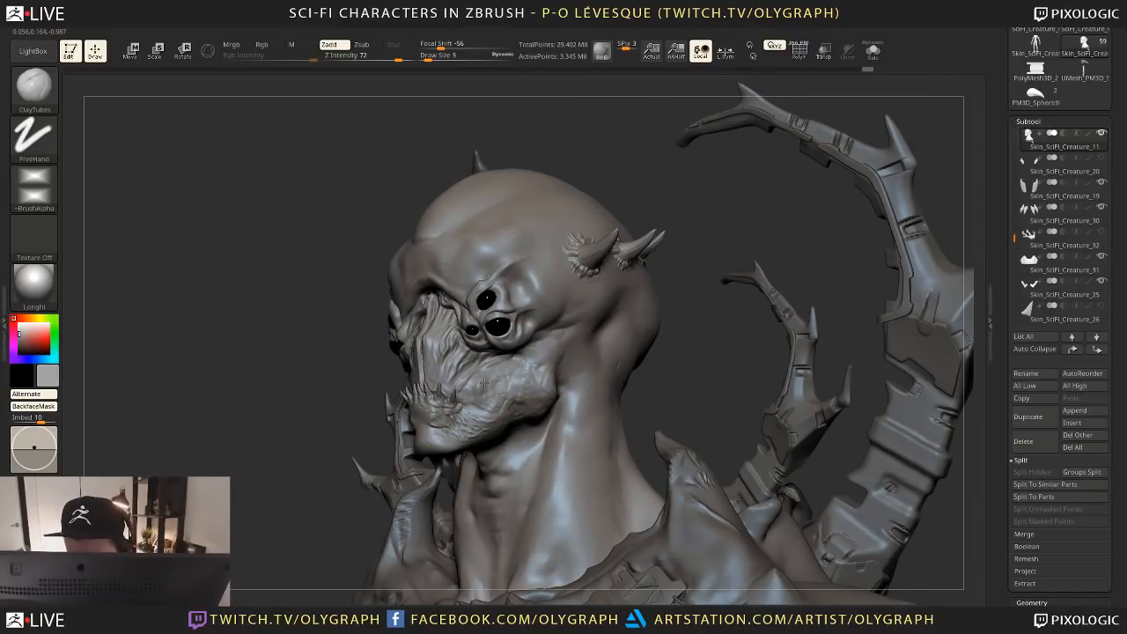
Pull small spikes out of the rear jaw corners with the Move brush, reducing the draw size from 49 to 27
key("b")
left_click(578, 398)
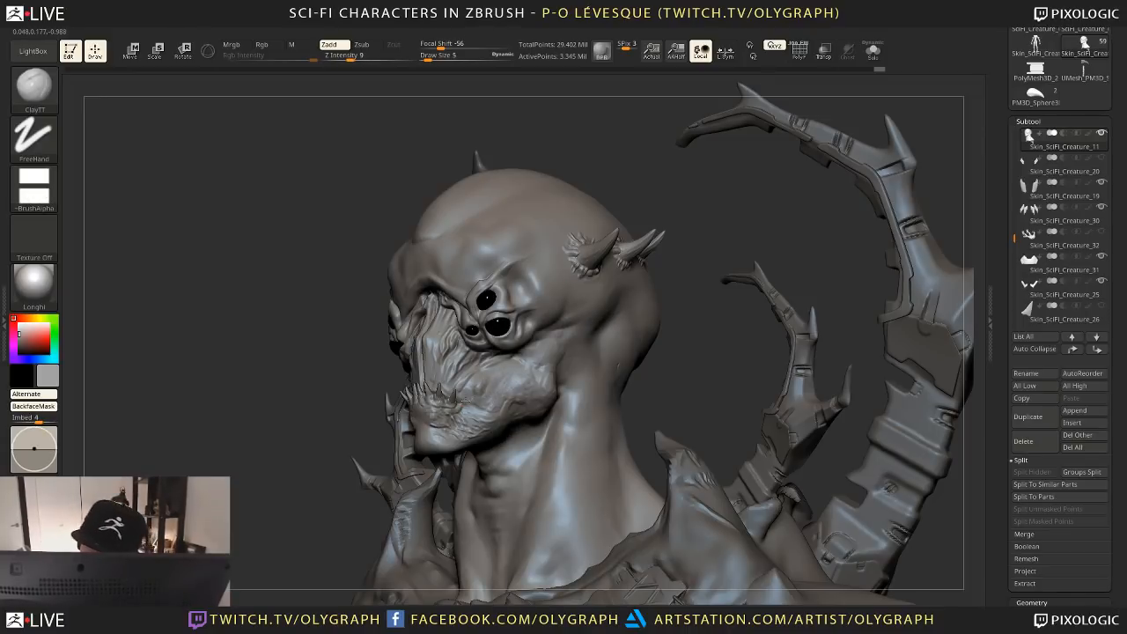
mouse_move(694, 382)
left_mouse_down("alt")
mouse_move(617, 294)
mouse_move(742, 294)
mouse_move(725, 325)
mouse_move(767, 358)
mouse_move(577, 403)
left_mouse_up("alt")
key("b")
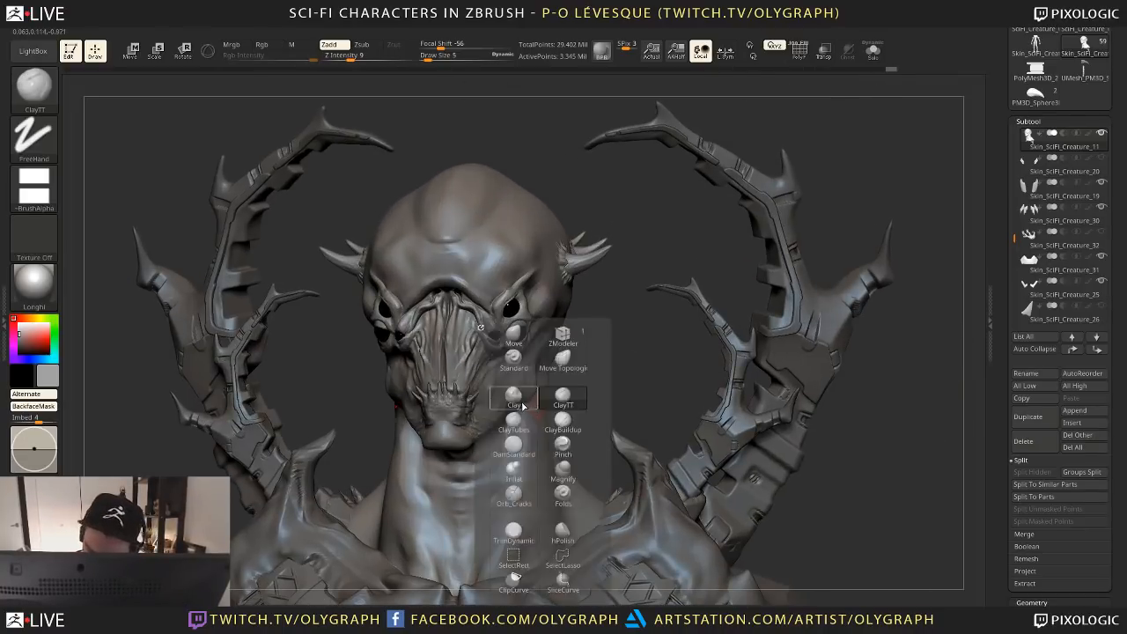
left_click(513, 361)
key("bracketright")
key("bracketright")
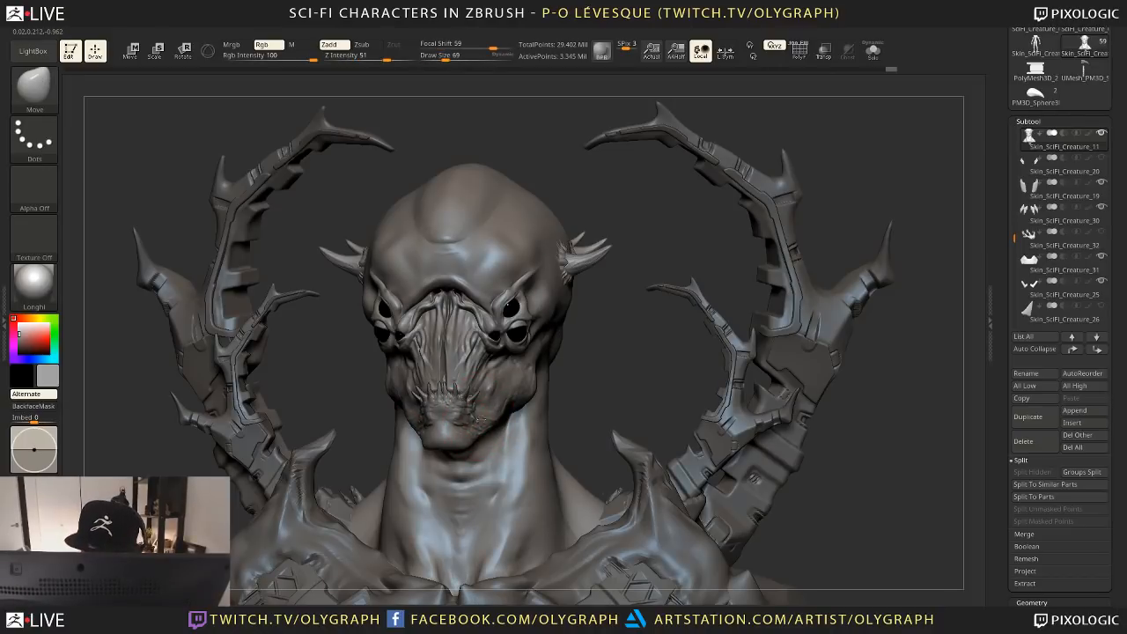
key("bracketleft")
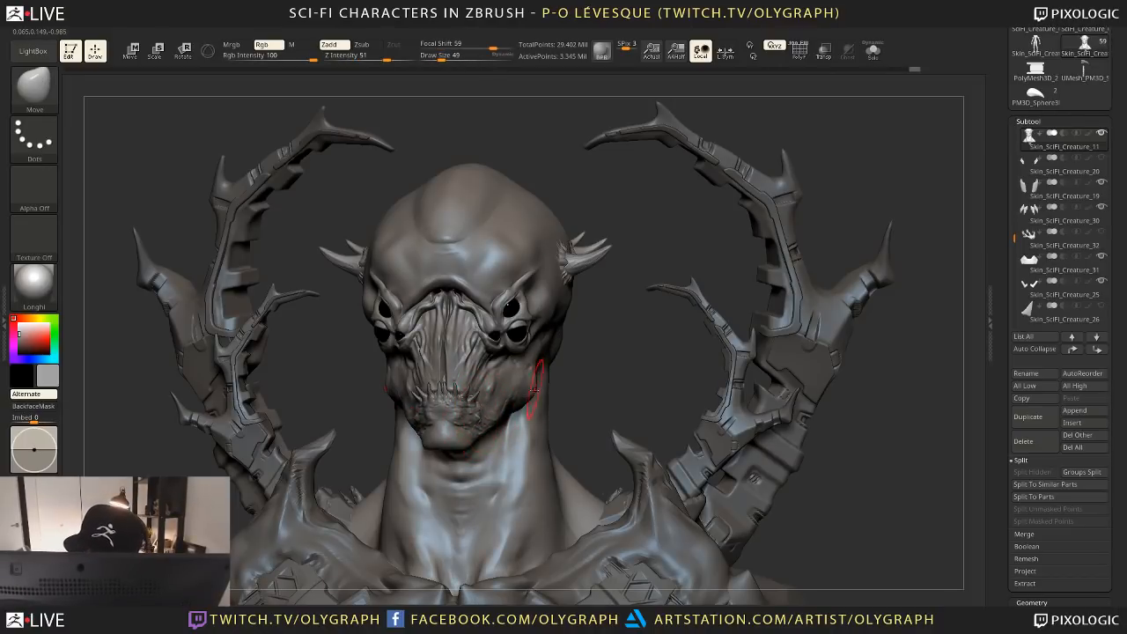
left_click_drag(578, 371, 545, 371)
key("bracketleft")
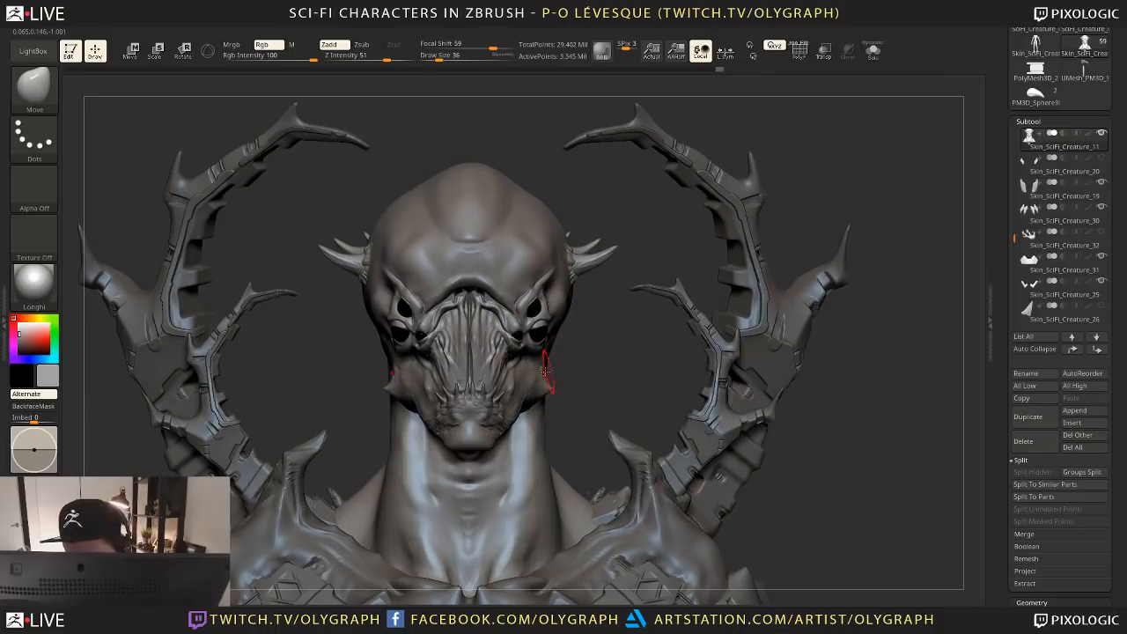
key("bracketleft")
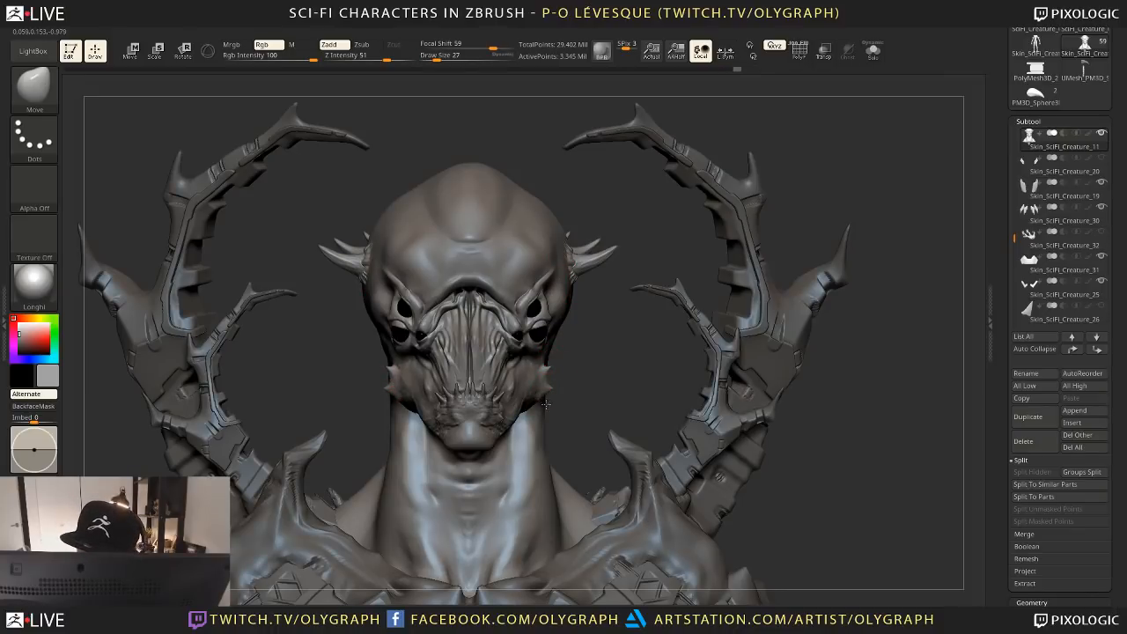
left_click_drag(546, 397, 612, 322)
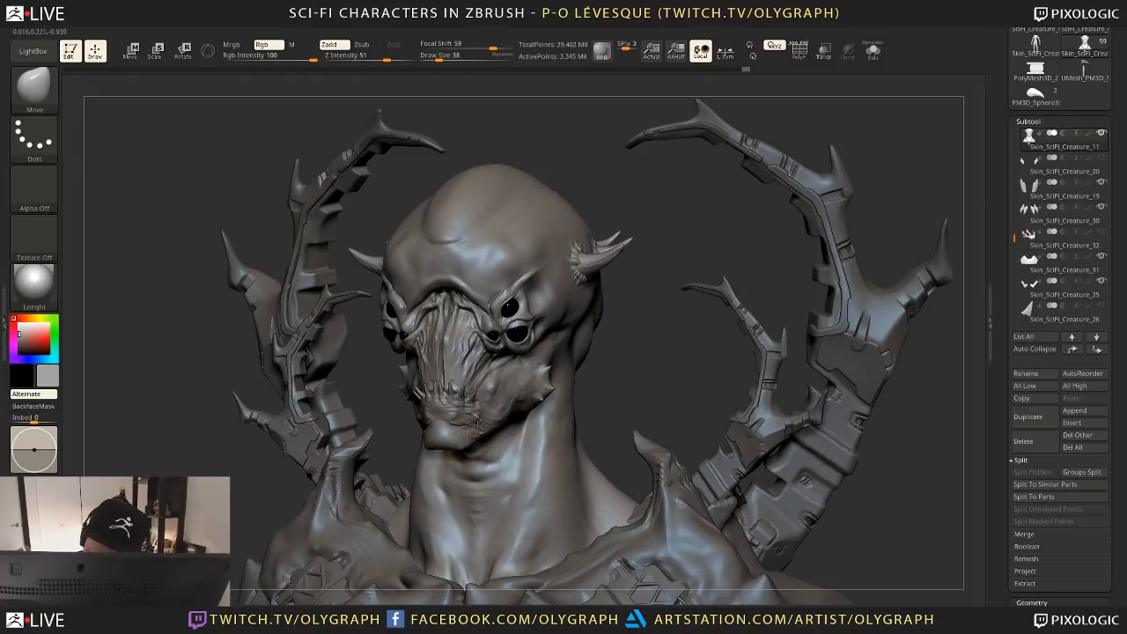
Reshape the chin and front of the lower jaw in side and front views with the Move brush at draw sizes 46 to 65
left_click_drag(625, 381, 466, 406)
key("s")
left_click_drag(455, 447, 466, 447)
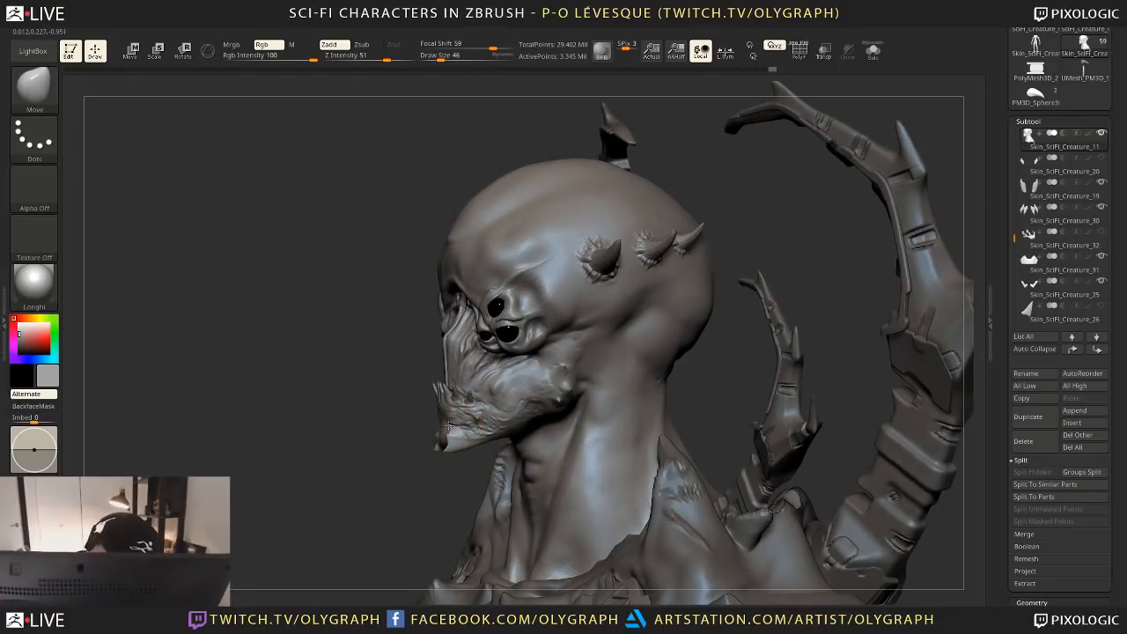
key("s")
left_click_drag(452, 427, 443, 427)
right_click_drag(443, 427, 522, 342)
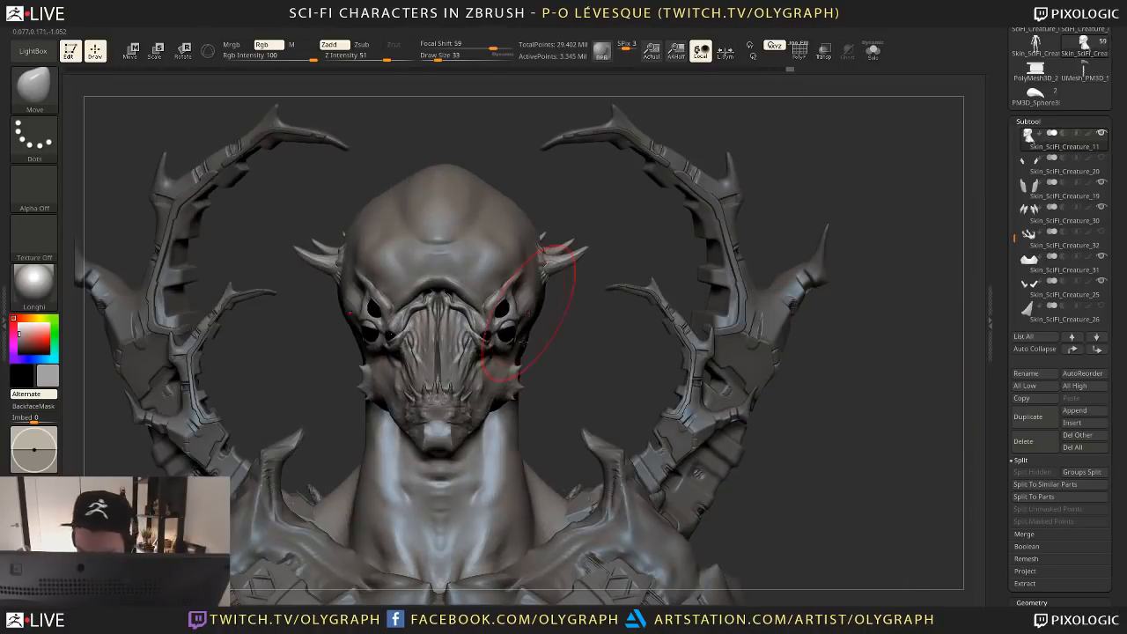
key("s")
left_click_drag(422, 439, 416, 439)
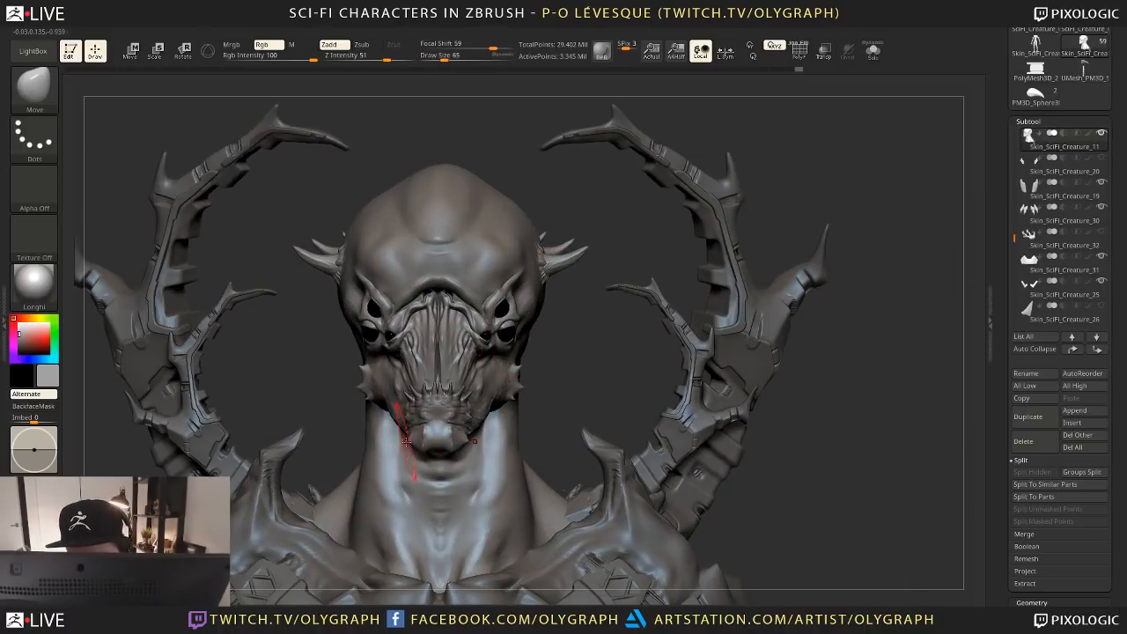
Pull the brow corners above the eyes into sharper points with the Move brush, using draw sizes up to 72
right_click_drag(594, 346, 575, 424, "alt")
key("s")
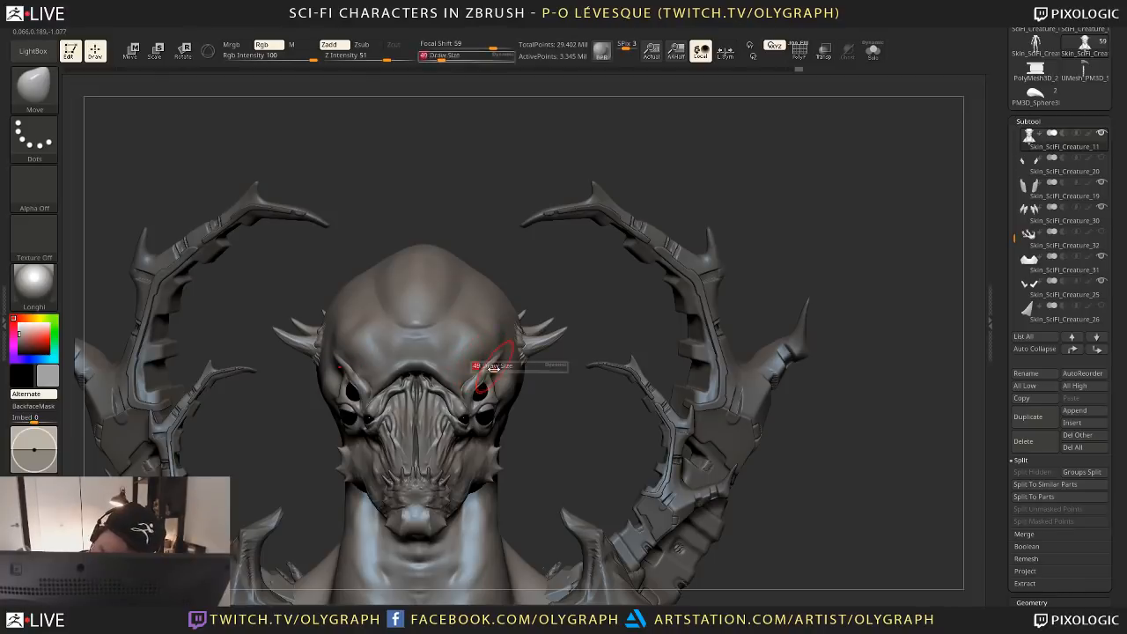
mouse_move(479, 362)
left_mouse_down()
mouse_move(501, 370)
mouse_move(490, 401)
mouse_move(518, 394)
mouse_move(489, 407)
left_mouse_up()
key("s")
key("s")
key("s")
key("s")
right_click_drag(511, 377, 461, 392)
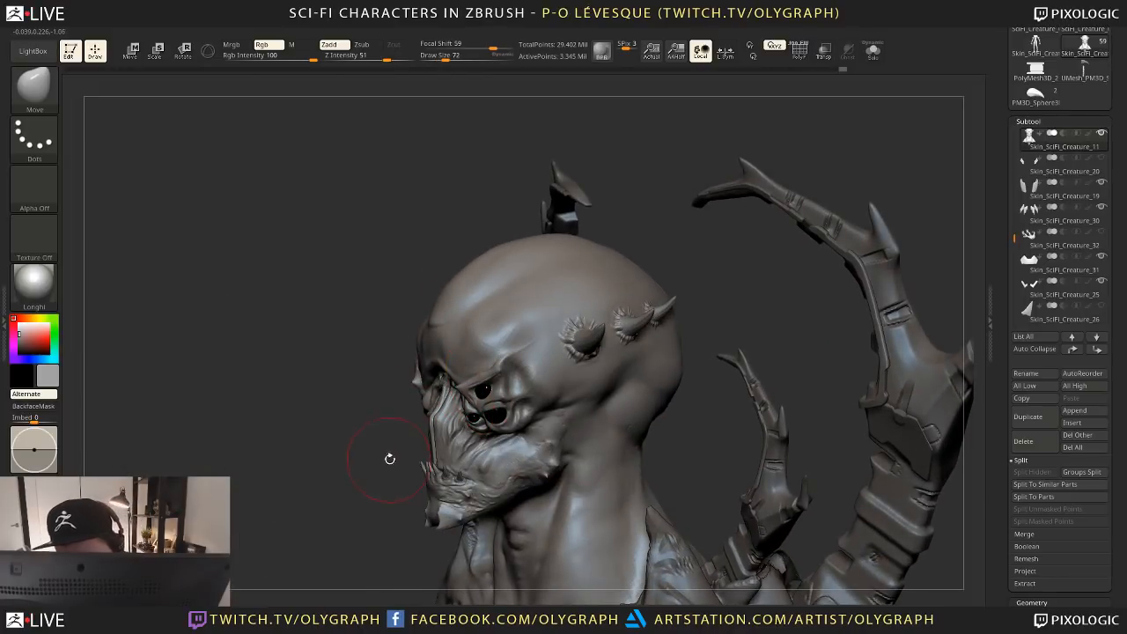
Refine the ridges around the eye sockets from the side with the Move brush, reducing the draw size to 36
mouse_move(390, 458)
left_mouse_down()
mouse_move(370, 465)
mouse_move(372, 505)
mouse_move(339, 500)
left_mouse_up()
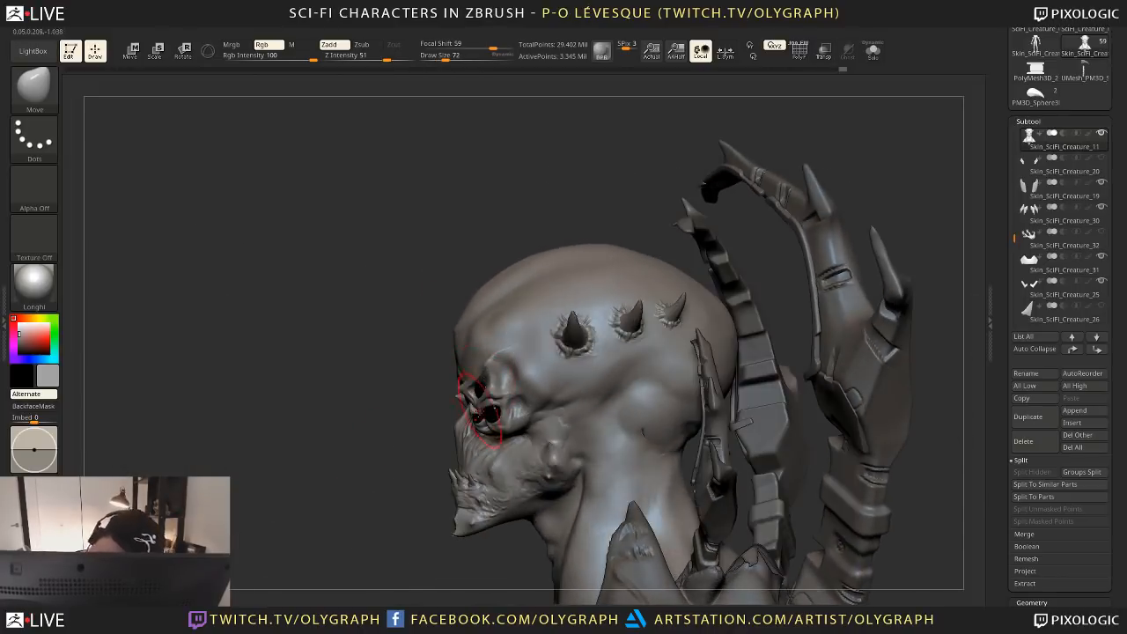
right_click_drag(441, 400, 483, 414)
key("s")
left_click_drag(467, 417, 445, 416)
key("s")
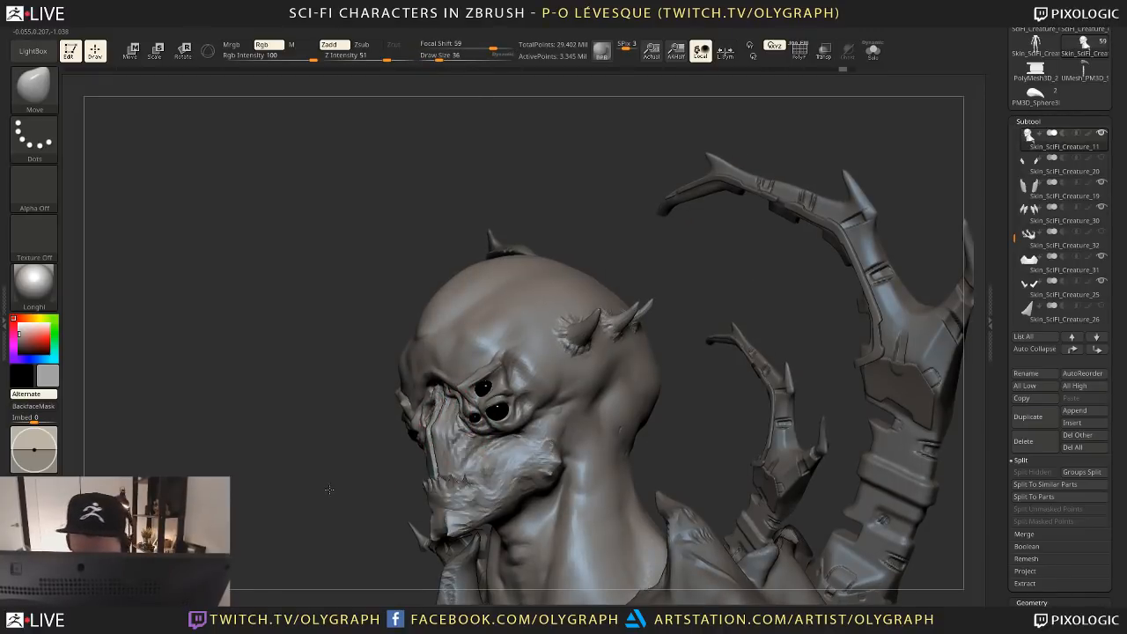
Try the Orb_Cracks brush at draw size 4 on the lower face
left_click_drag(329, 488, 438, 420, "alt")
left_click(462, 189, "alt")
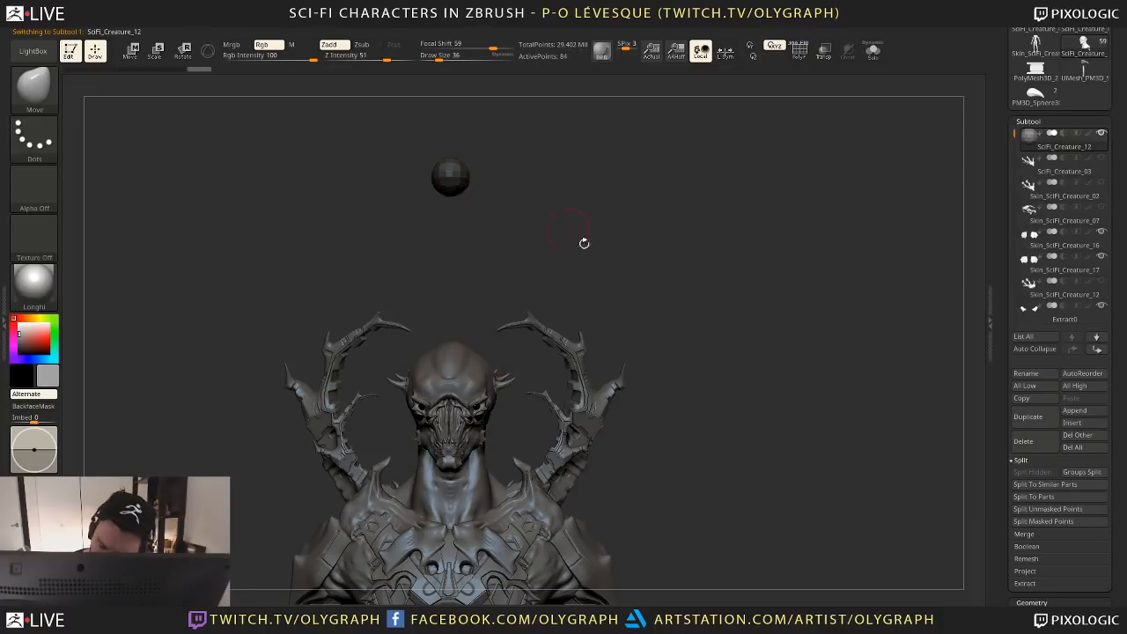
mouse_move(642, 310)
left_mouse_down("alt")
mouse_move(608, 191)
mouse_move(632, 324)
mouse_move(695, 342)
mouse_move(585, 436)
mouse_move(592, 347)
left_mouse_up("alt")
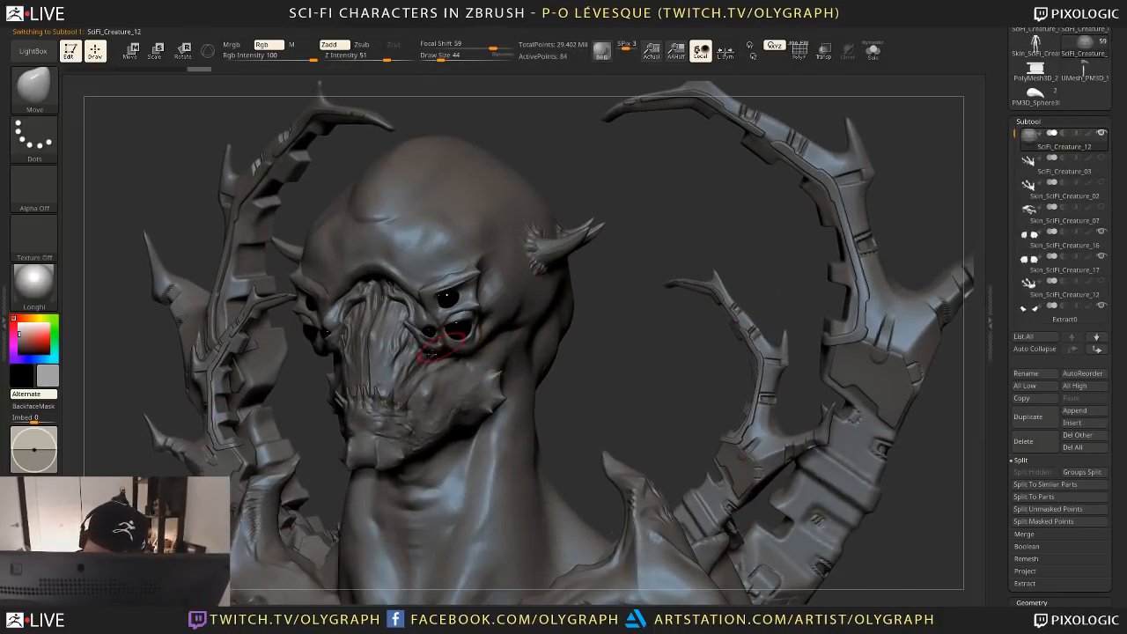
key("b")
left_click(414, 295)
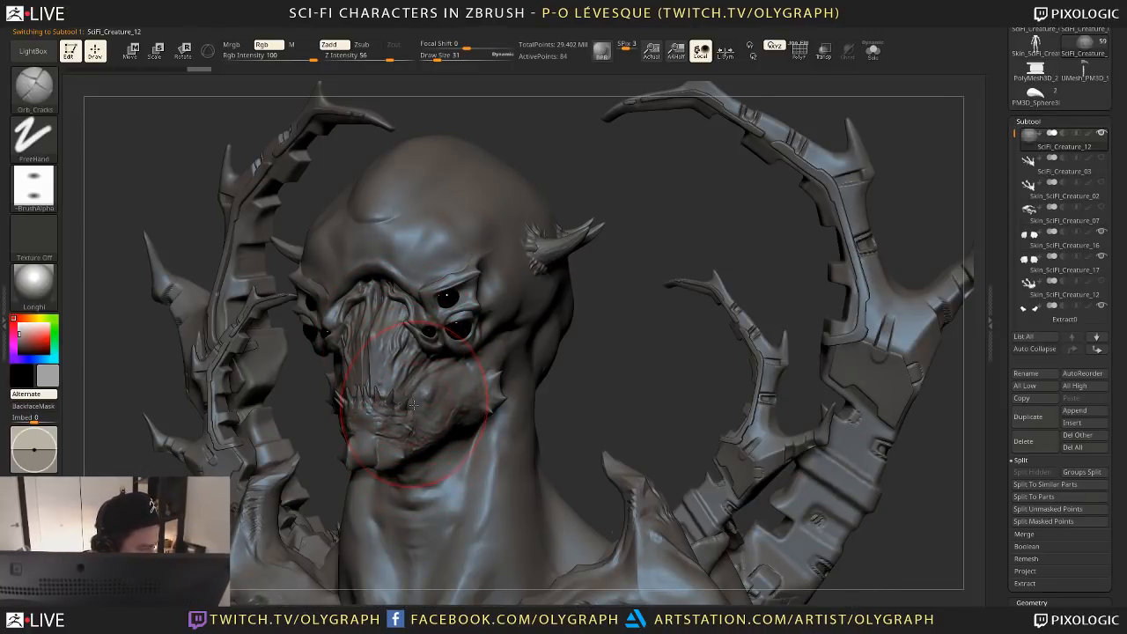
key("s")
left_click_drag(405, 421, 399, 414)
key("s")
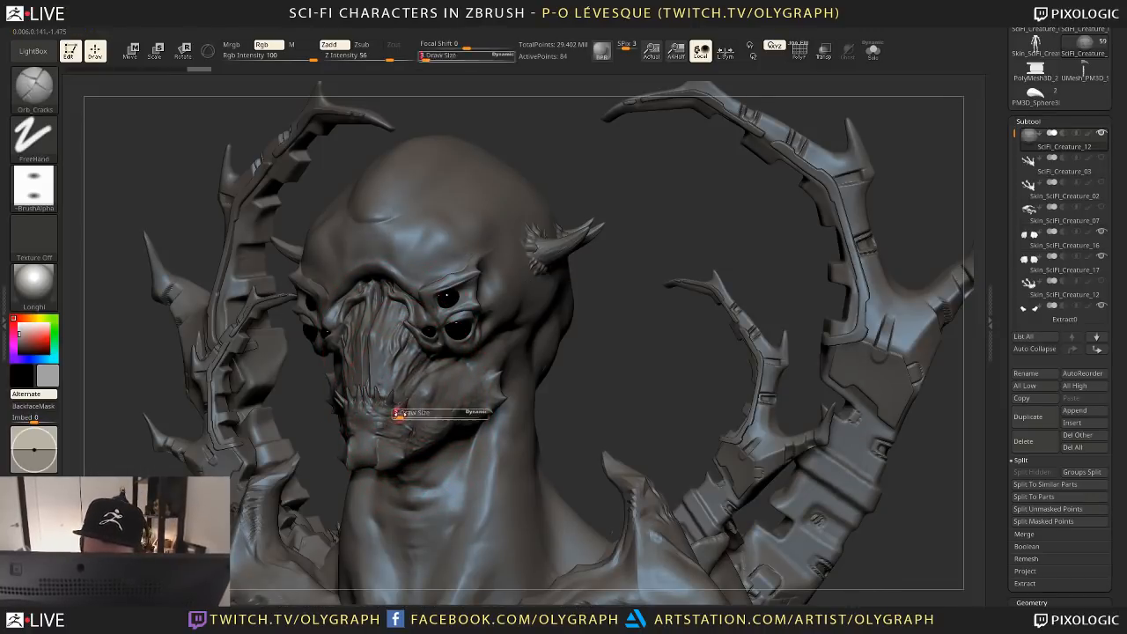
Make the head's skin subtool Skin_SciFi_Creature_11 active and stroke creases into the neck with Orb_Cracks at draw size 11
left_click_drag(605, 359, 583, 278, "alt")
left_click_drag(708, 251, 619, 314, "alt")
left_click_drag(593, 232, 579, 293)
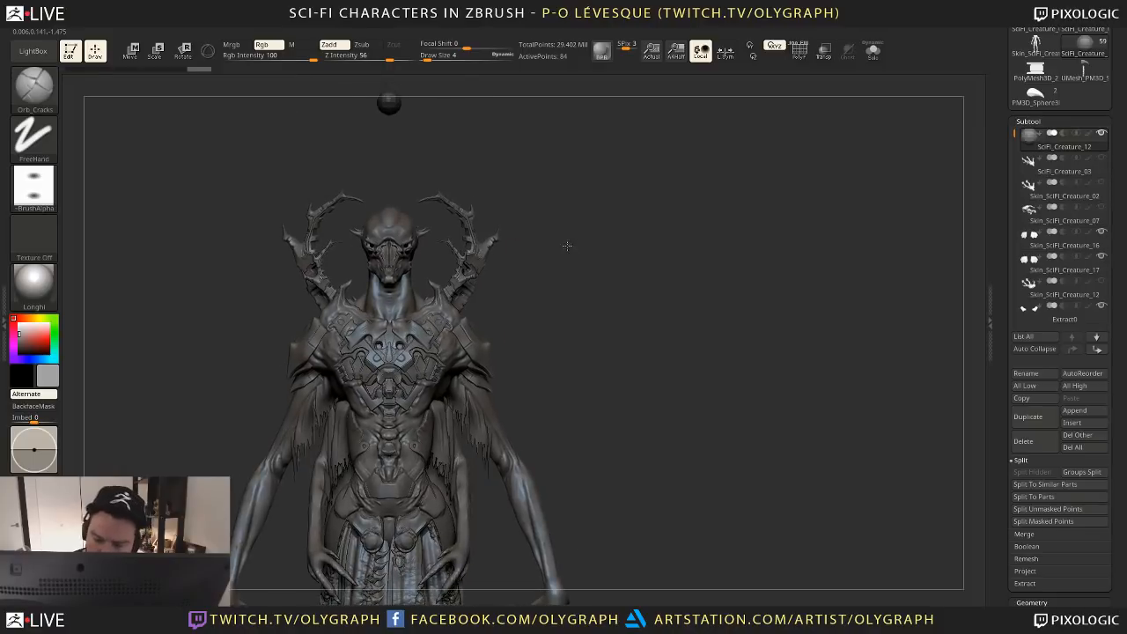
left_click_drag(566, 244, 438, 315, "alt")
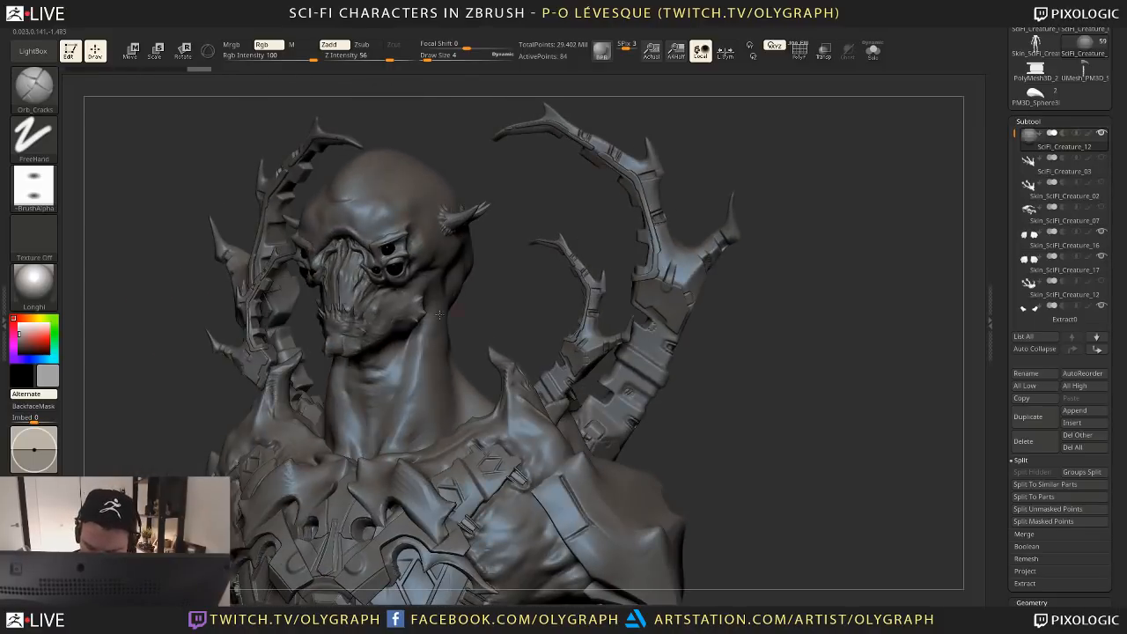
left_click(396, 377, "alt")
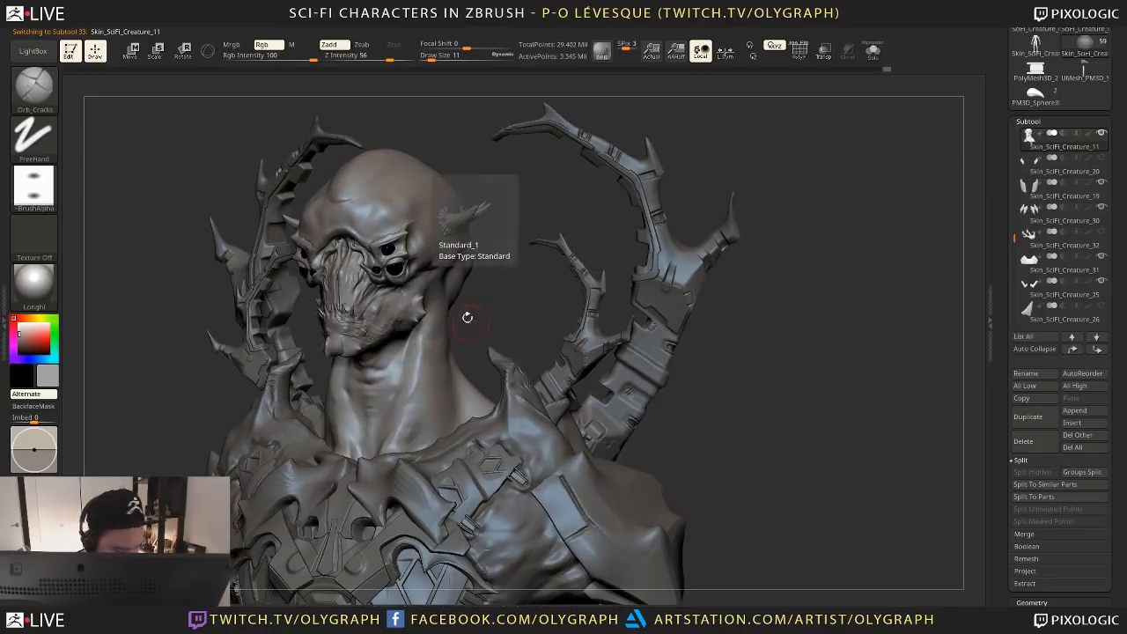
mouse_move(390, 409)
left_mouse_down()
mouse_move(416, 366)
mouse_move(402, 393)
mouse_move(396, 384)
left_mouse_up()
left_click_drag(406, 336, 371, 441)
Build up the vertical tendons of the throat with the ClayTT brush at draw size 11 and Z Intensity 9
key("space")
left_click(453, 426)
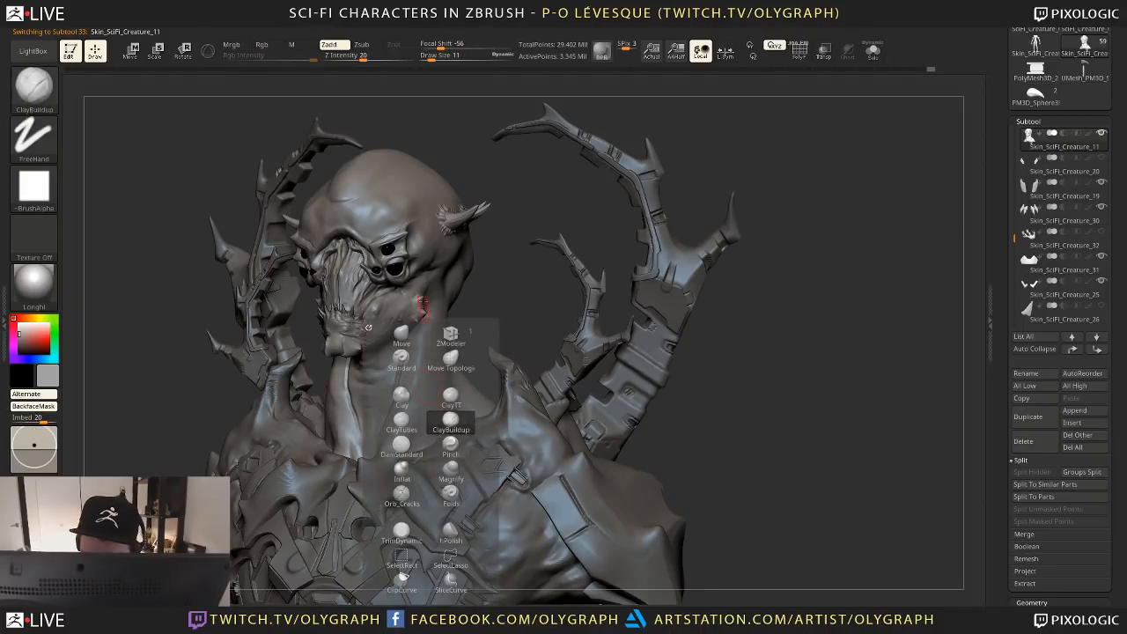
key("space")
left_click(472, 394)
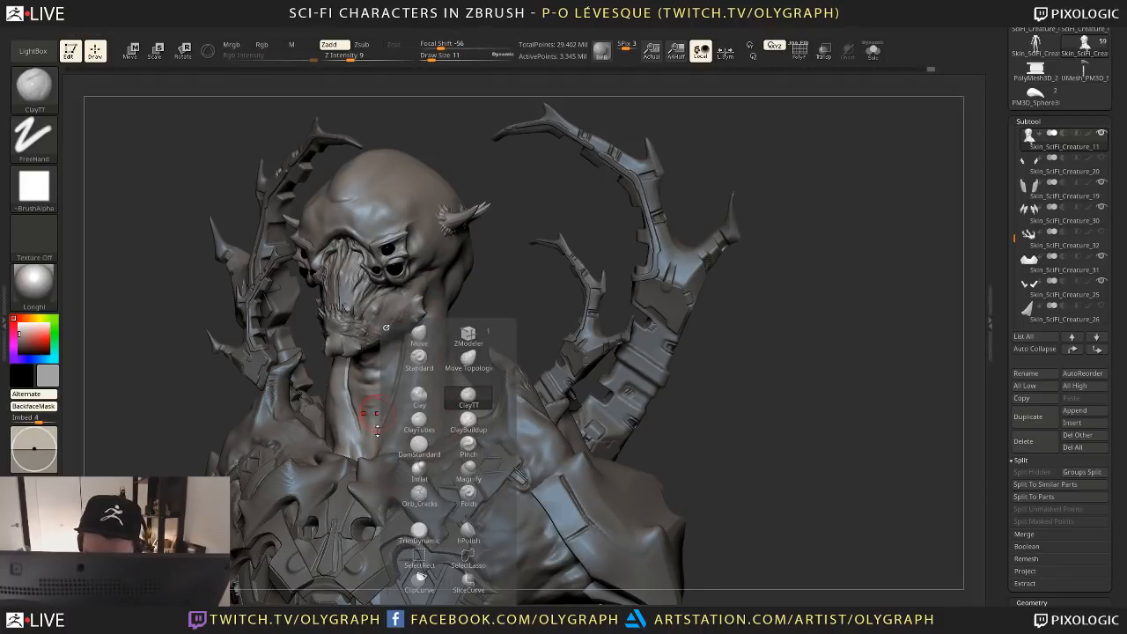
left_click_drag(393, 386, 404, 347)
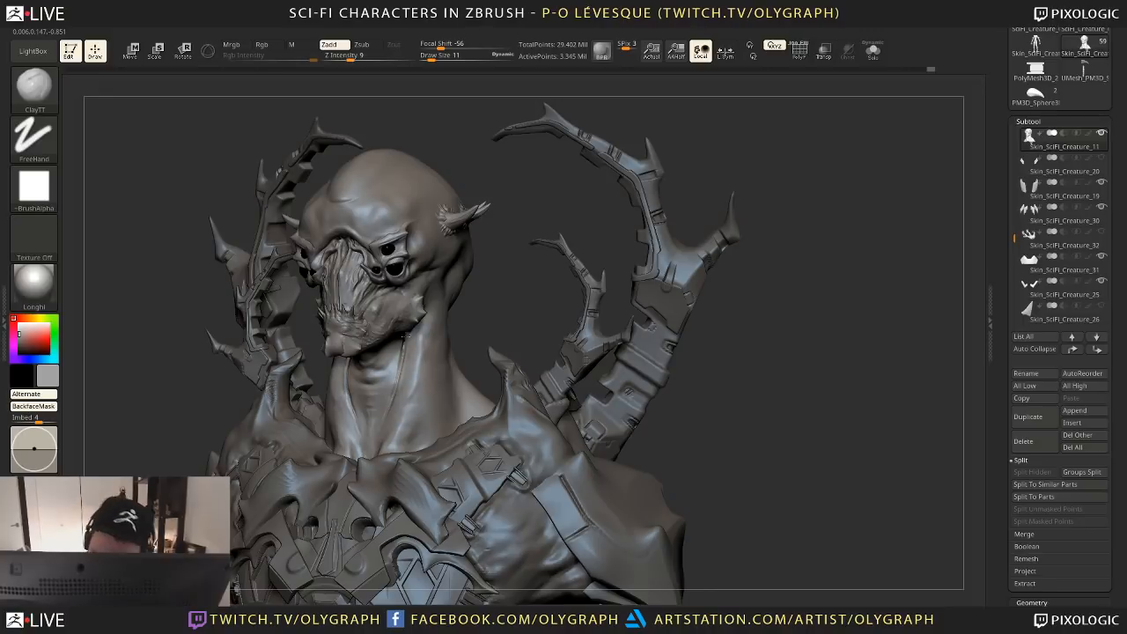
Sculpt thin winding veins down the side of the neck with the Standard brush at draw sizes 4 and 3
key("s")
key("t")
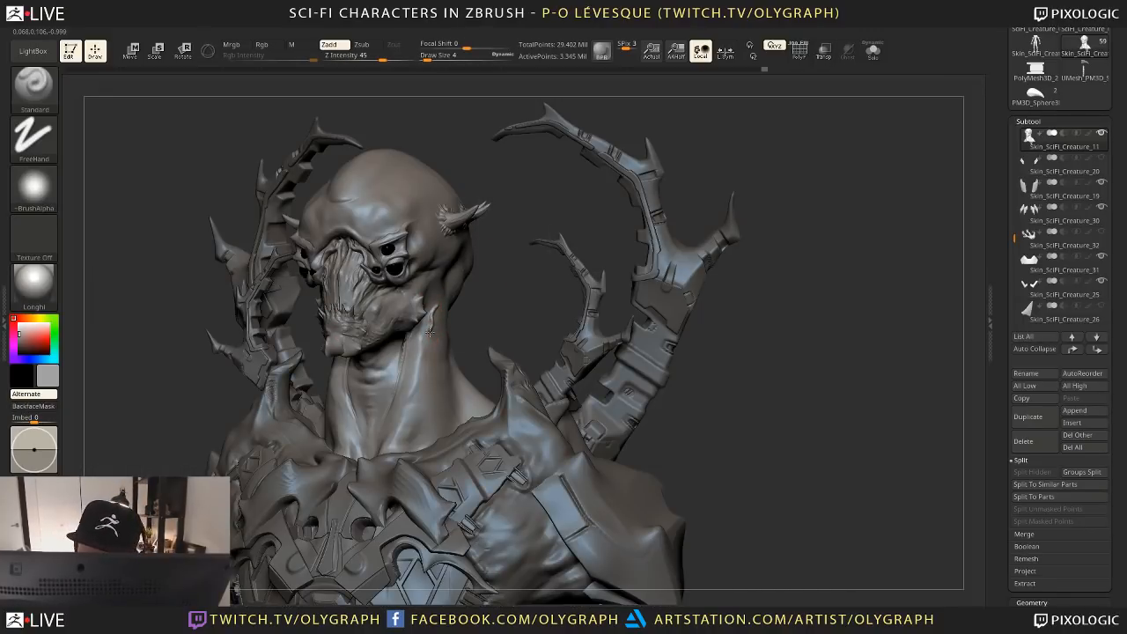
key("bracketleft")
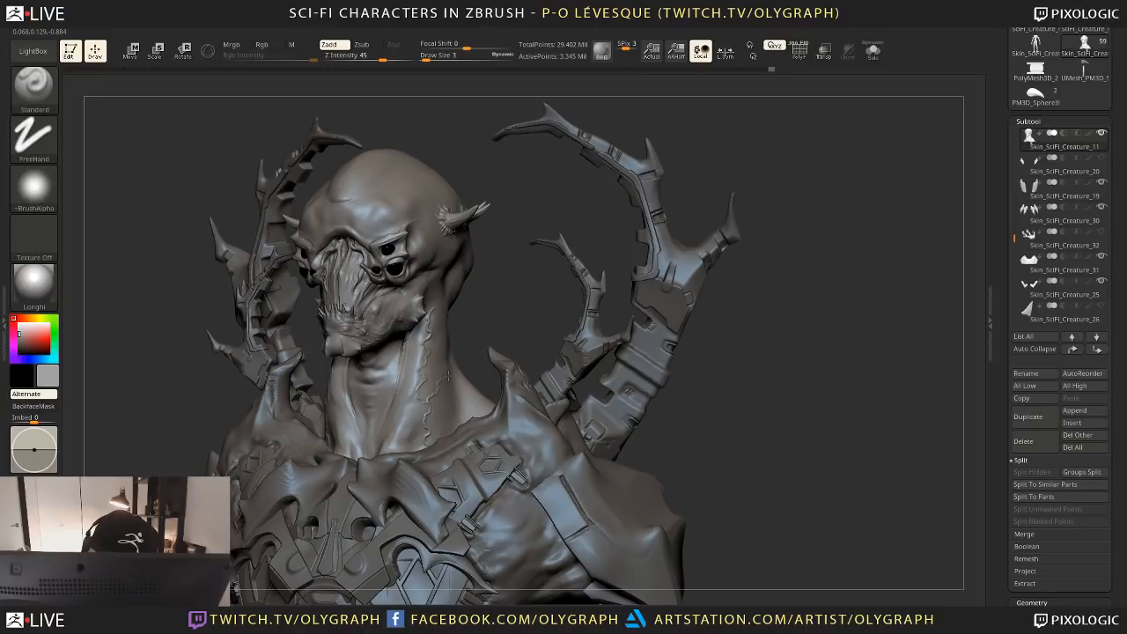
key("shift")
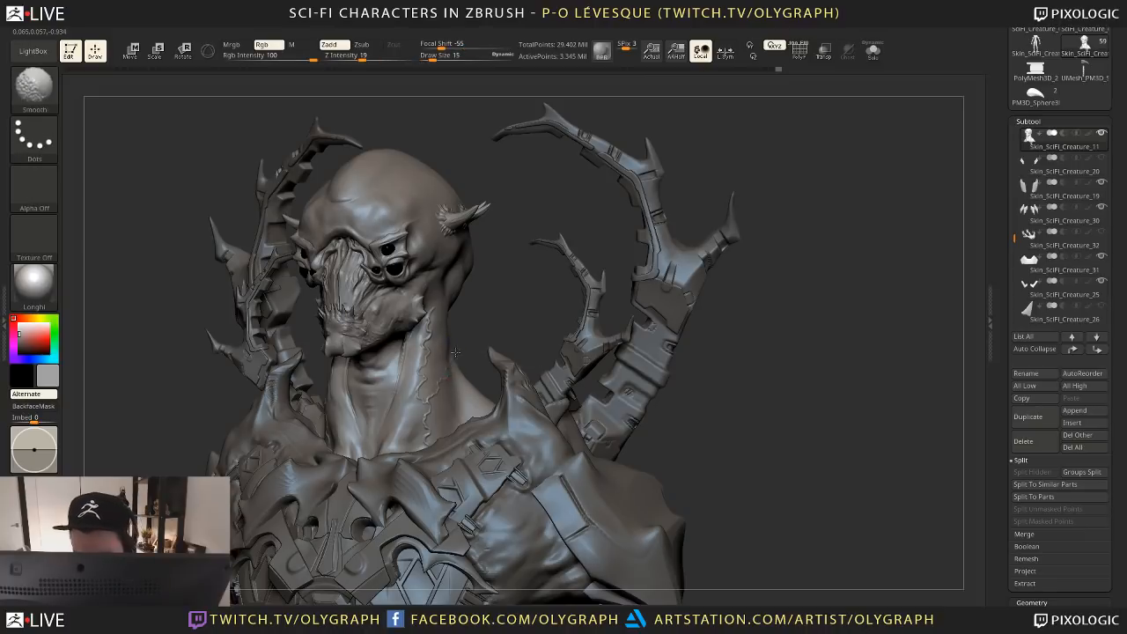
Layer ClayTT strokes at draw size 15 over the neck's side muscle around the veins and smooth them
key("b")
left_click(527, 398)
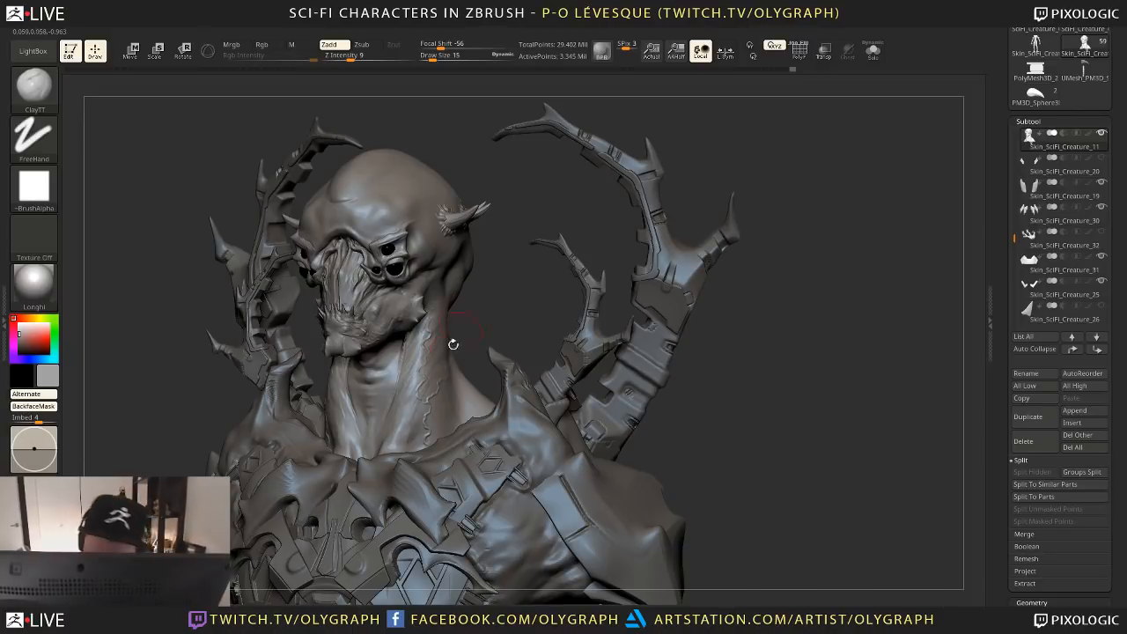
left_click_drag(421, 391, 413, 374)
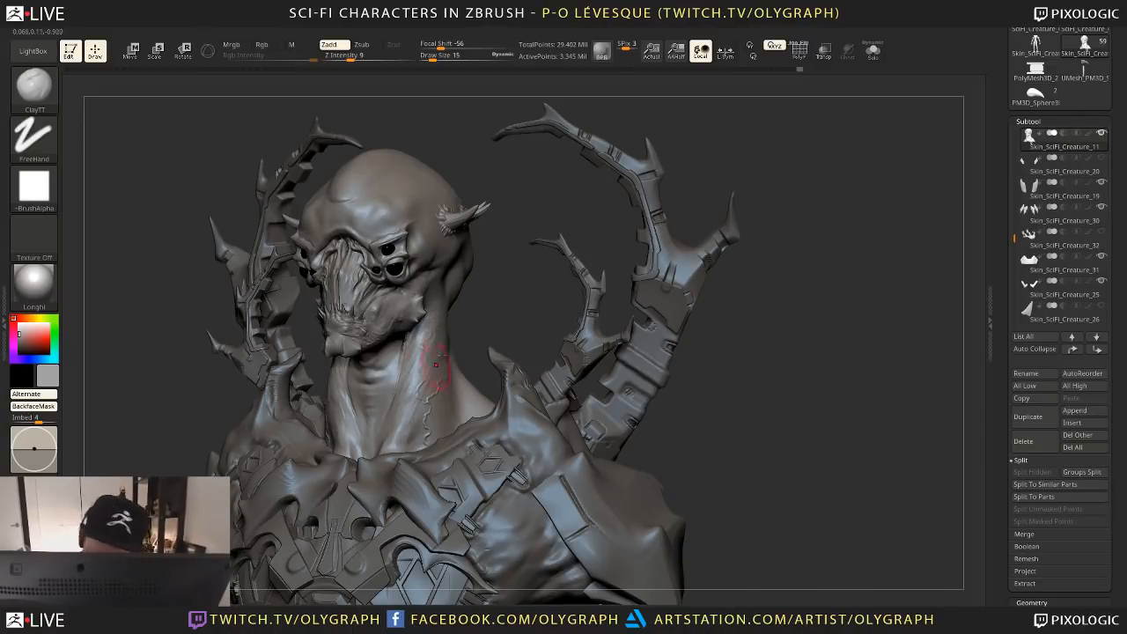
key("shift")
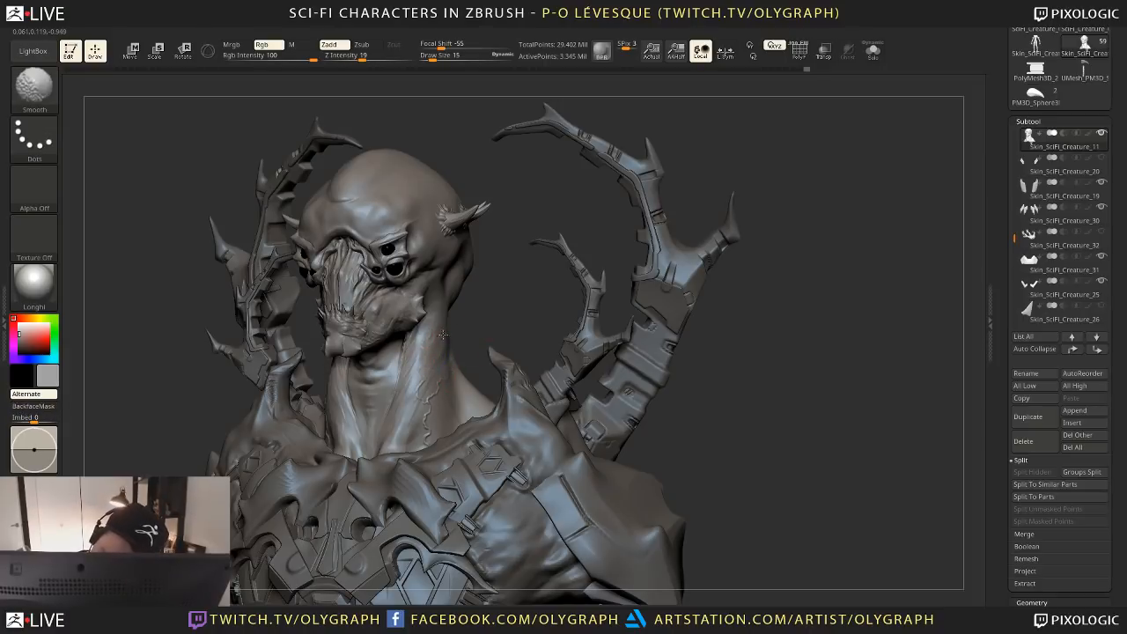
Adjust the neck's outline in front view with the Move brush, raising the draw size from 38 to 140
left_click_drag(443, 335, 490, 322, "shift")
key("b")
key("m")
key("v")
key("s")
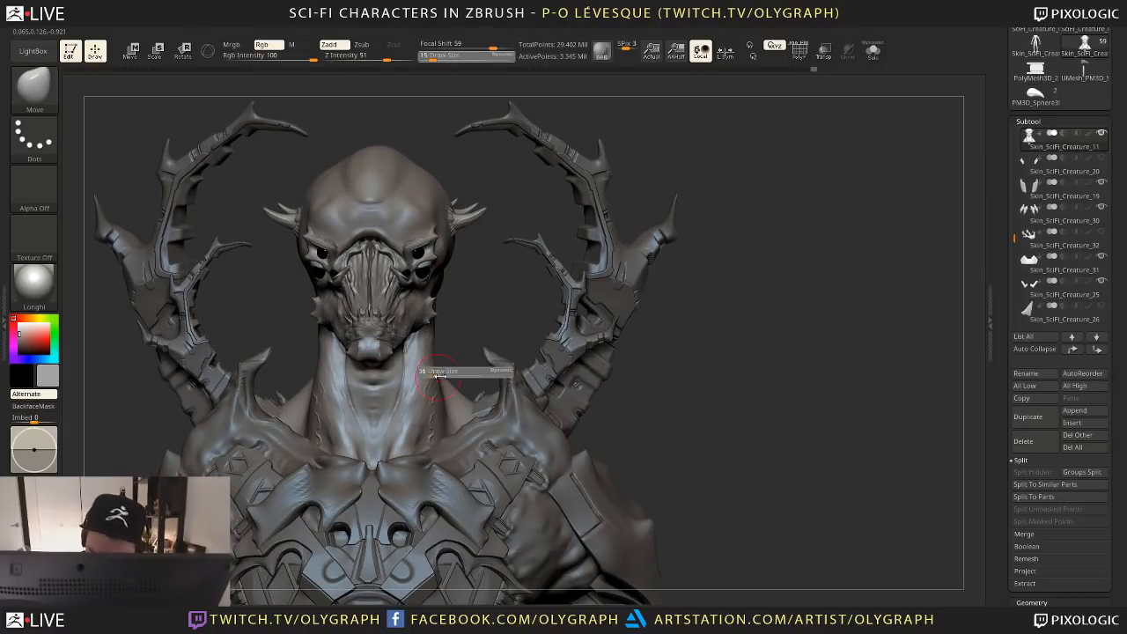
mouse_move(440, 376)
left_mouse_down()
mouse_move(457, 376)
mouse_move(431, 387)
left_mouse_up()
key("s")
mouse_move(316, 365)
left_mouse_down()
mouse_move(321, 387)
mouse_move(329, 372)
mouse_move(308, 374)
mouse_move(312, 355)
left_mouse_up()
key("s")
key("s")
key("s")
left_click_drag(325, 356, 317, 356)
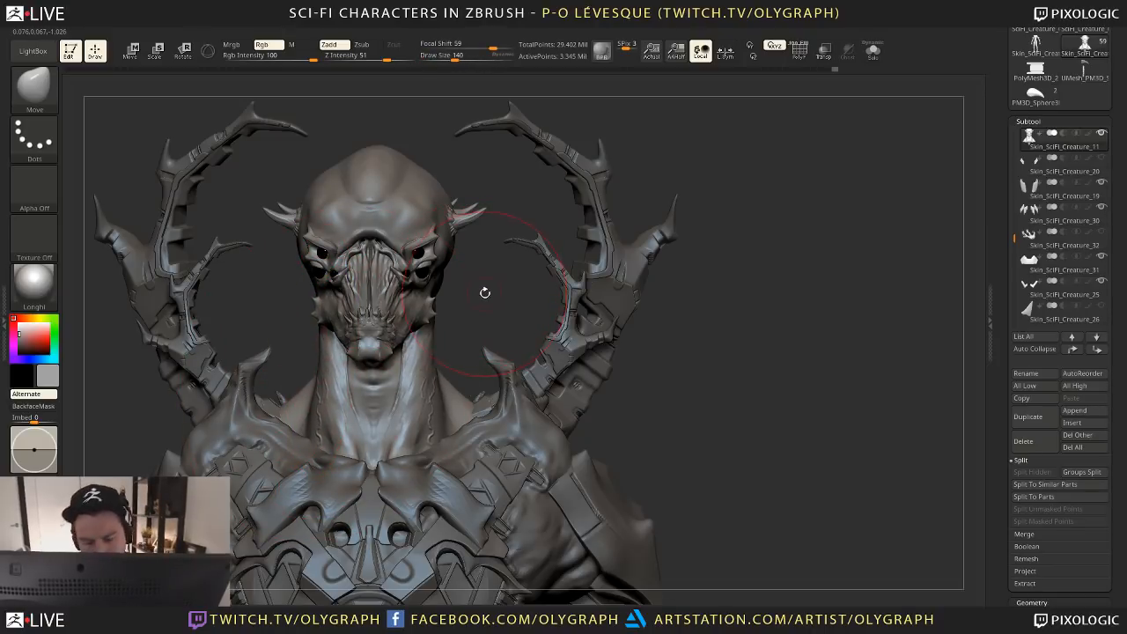
Carve skin creases on the side of the head behind the eyes with the DamStandard brush at draw size 6
mouse_move(486, 291)
left_mouse_down("alt")
mouse_move(493, 297)
mouse_move(449, 246)
mouse_move(465, 329)
left_mouse_up("alt")
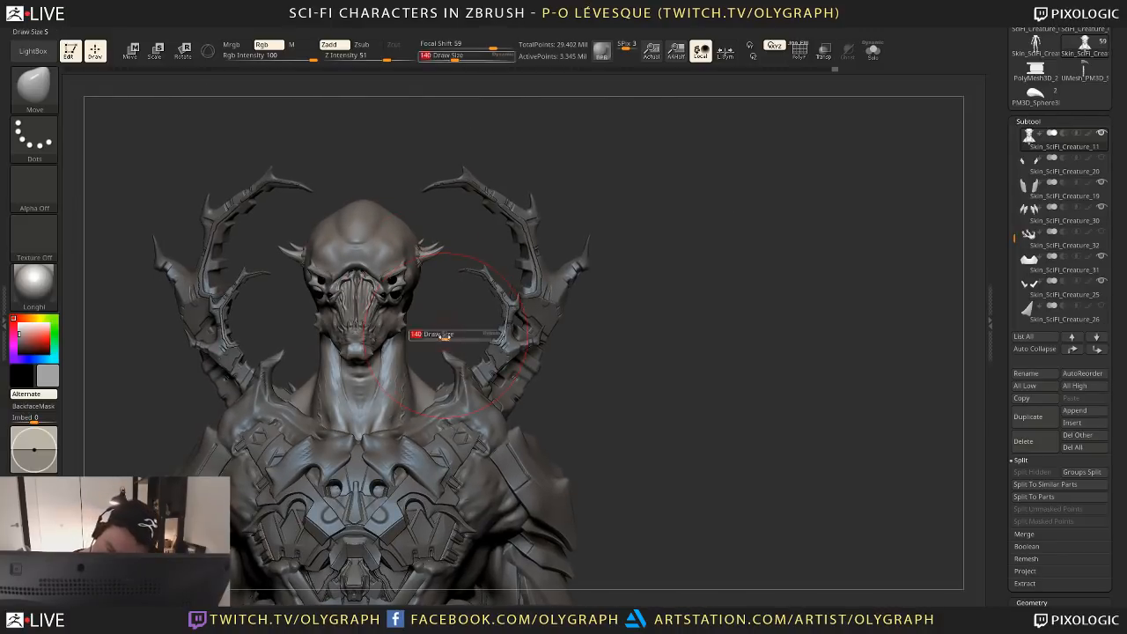
key("shift")
key("b")
left_click(343, 417)
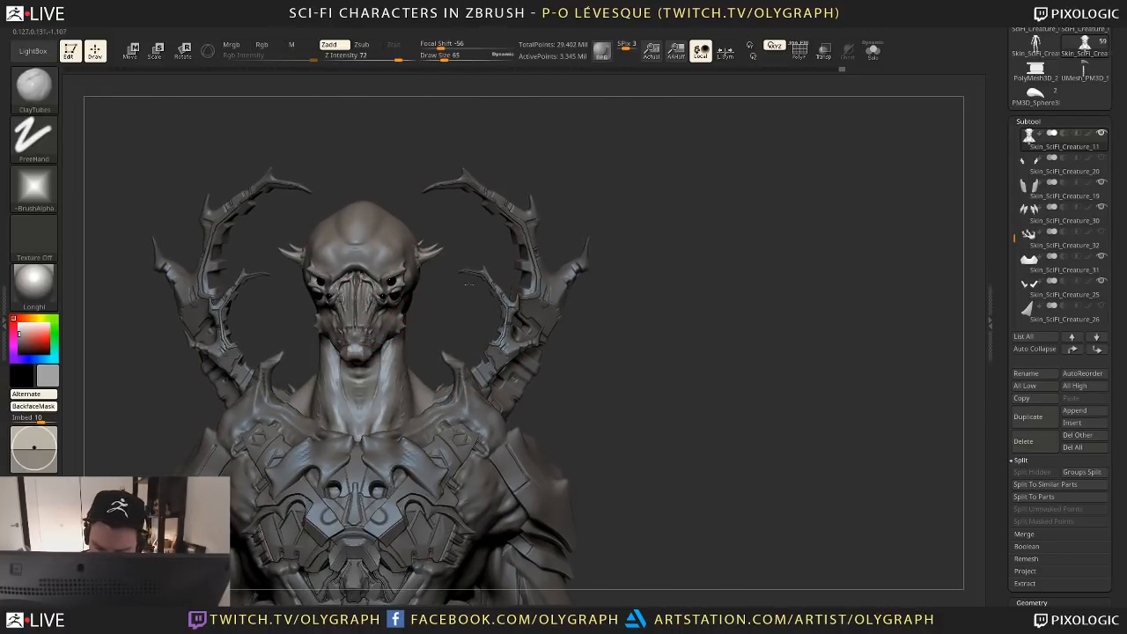
mouse_move(458, 236)
left_mouse_down("alt")
mouse_move(469, 287)
mouse_move(415, 245)
left_mouse_up("alt")
key("s")
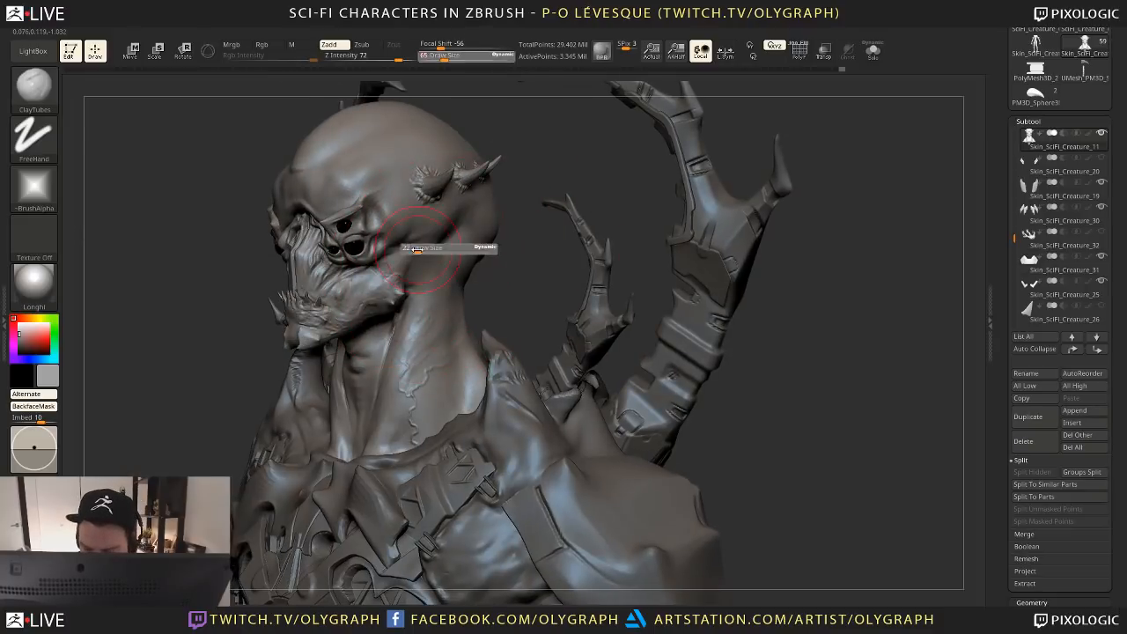
left_click(415, 245)
key("b")
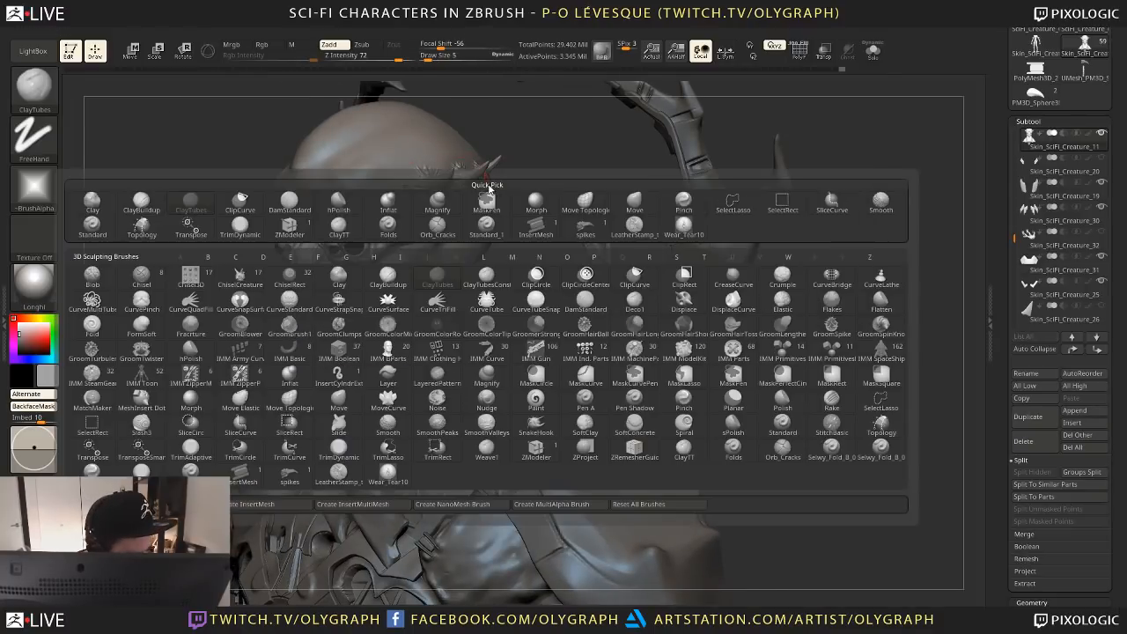
key("d")
key("s")
left_click_drag(513, 286, 480, 357, "alt")
key("bracketright")
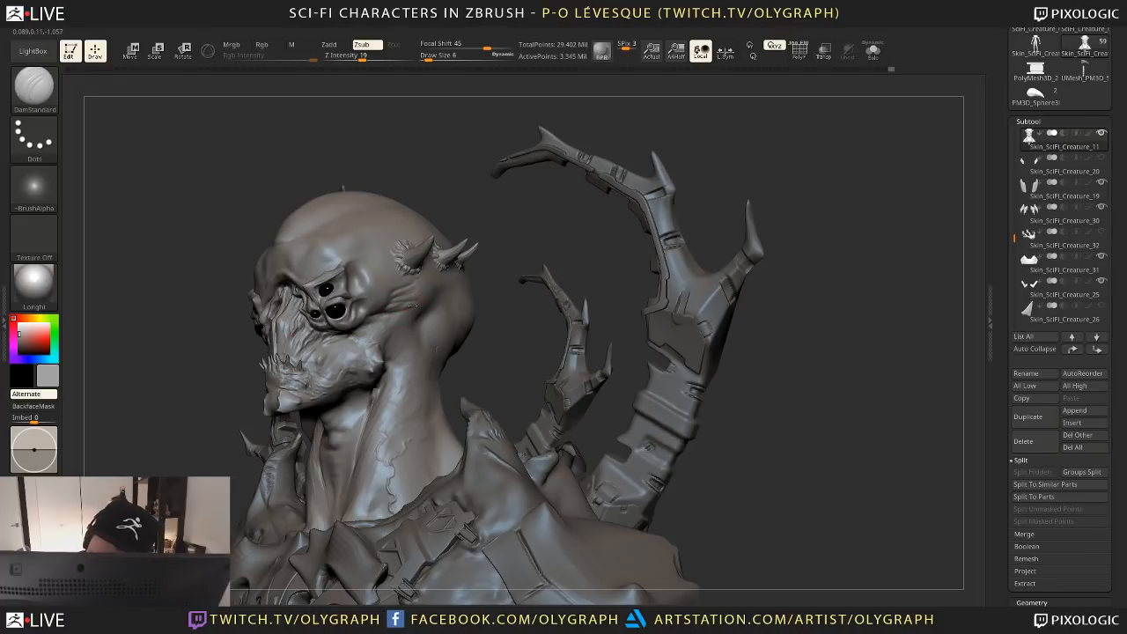
Swell the folds behind the eyes with the Inflat brush at draw size 5 and smooth them at a lower subdivision level
key("b")
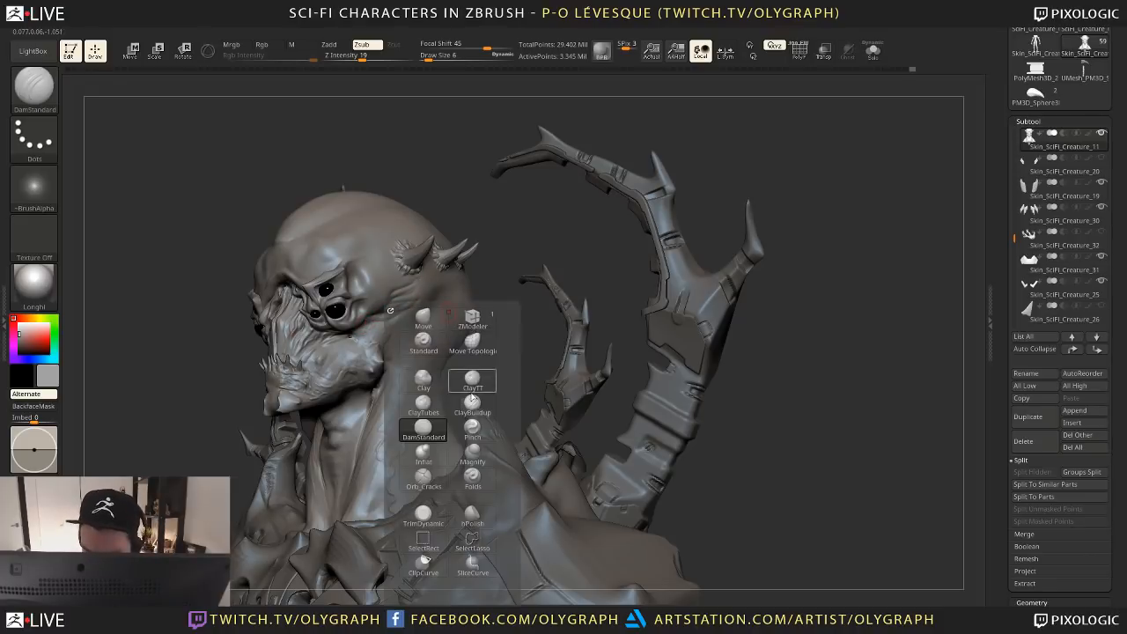
left_click(425, 451)
right_click_drag(280, 417, 405, 296, "ctrl")
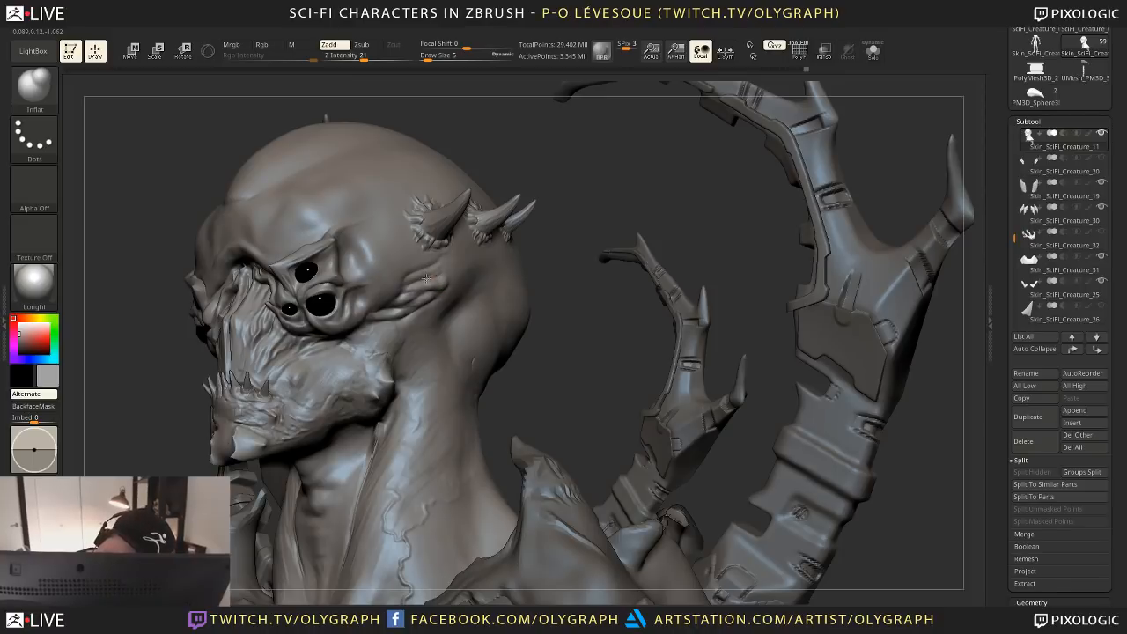
key("shift+d")
key("shift+d")
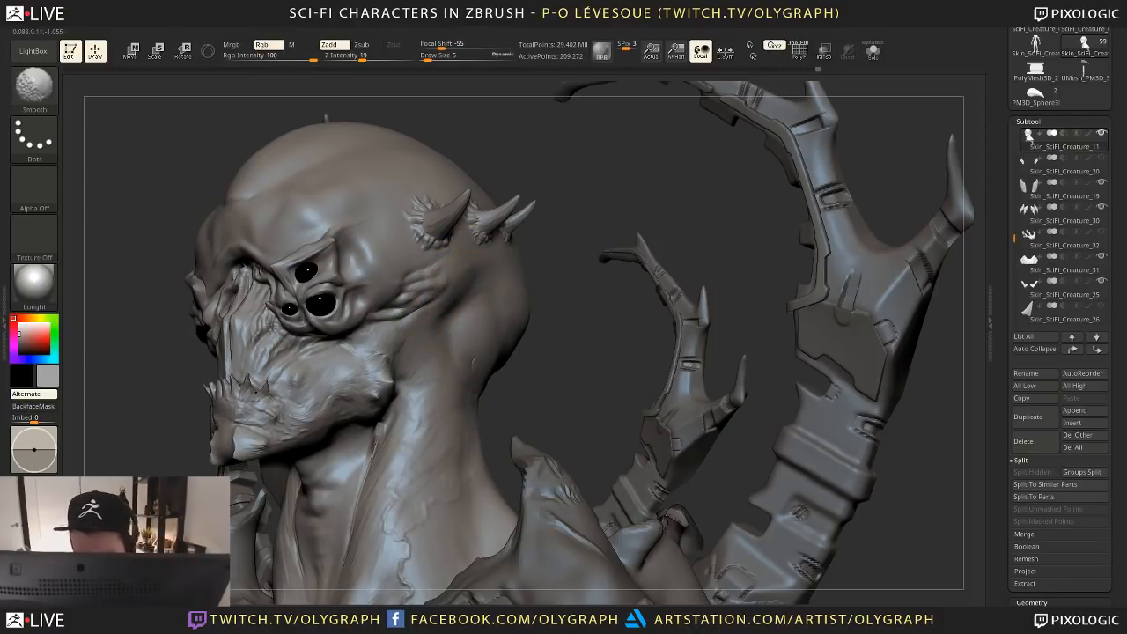
key("d")
key("d")
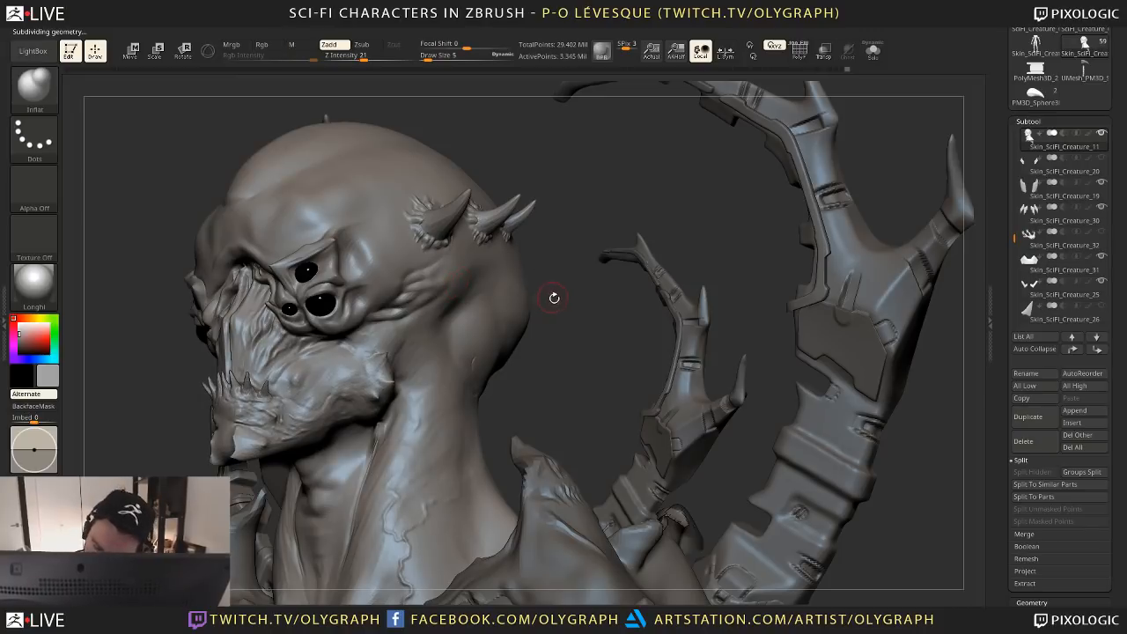
Accentuate the folds behind the eyes with the Magnify brush at draw size 2
left_click_drag(554, 297, 511, 210, "alt")
left_click_drag(508, 288, 500, 324, "alt")
key("b")
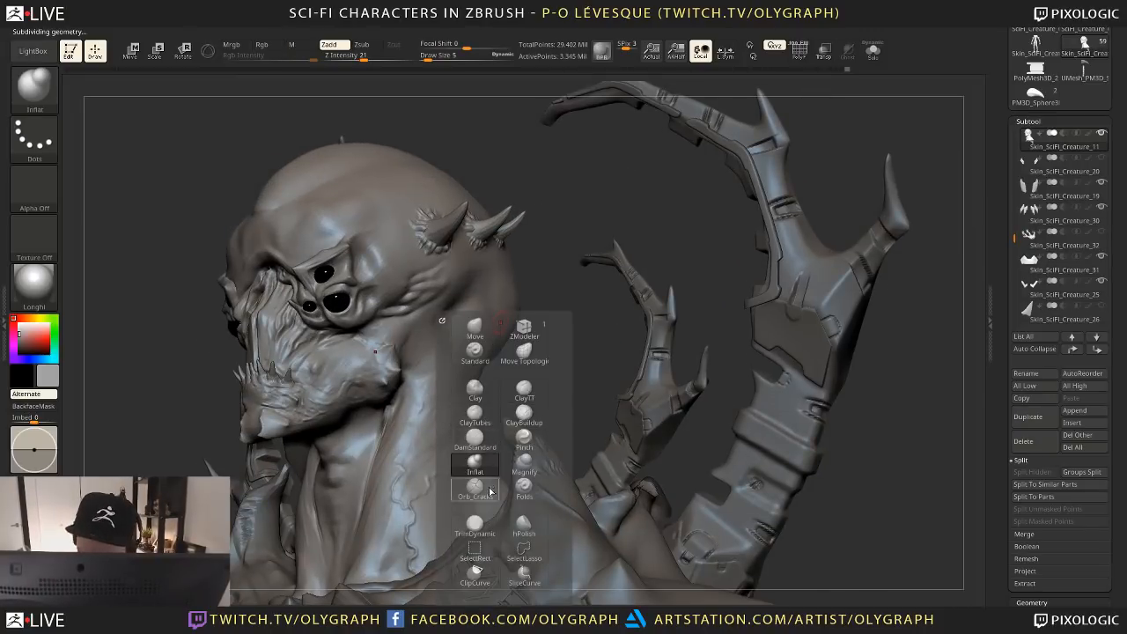
left_click(524, 464)
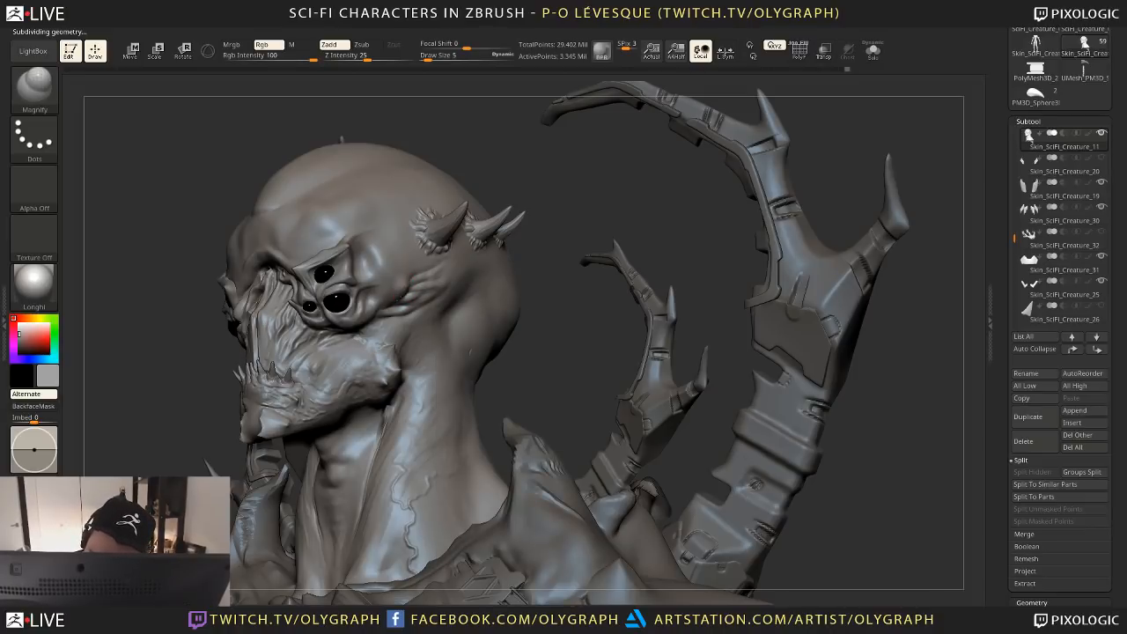
key("s")
left_click(436, 260)
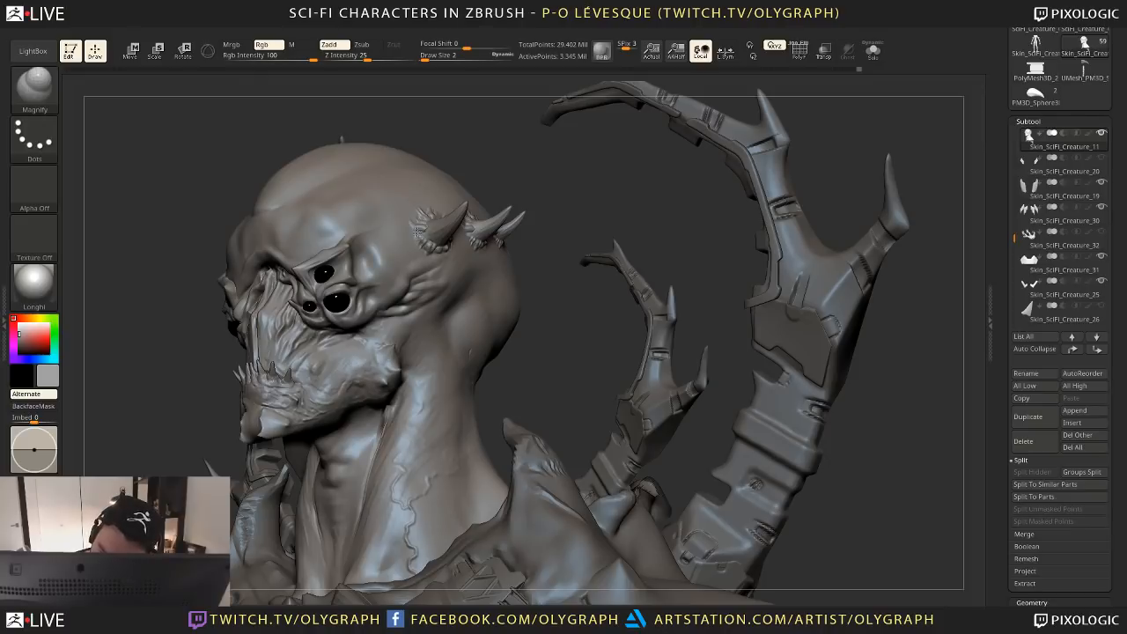
Sculpt winding veins across the upper side of the neck with the Standard brush at draw sizes 2 and 4
key("b")
mouse_move(469, 160)
left_mouse_down()
mouse_move(508, 176)
mouse_move(447, 191)
left_mouse_up()
key("b")
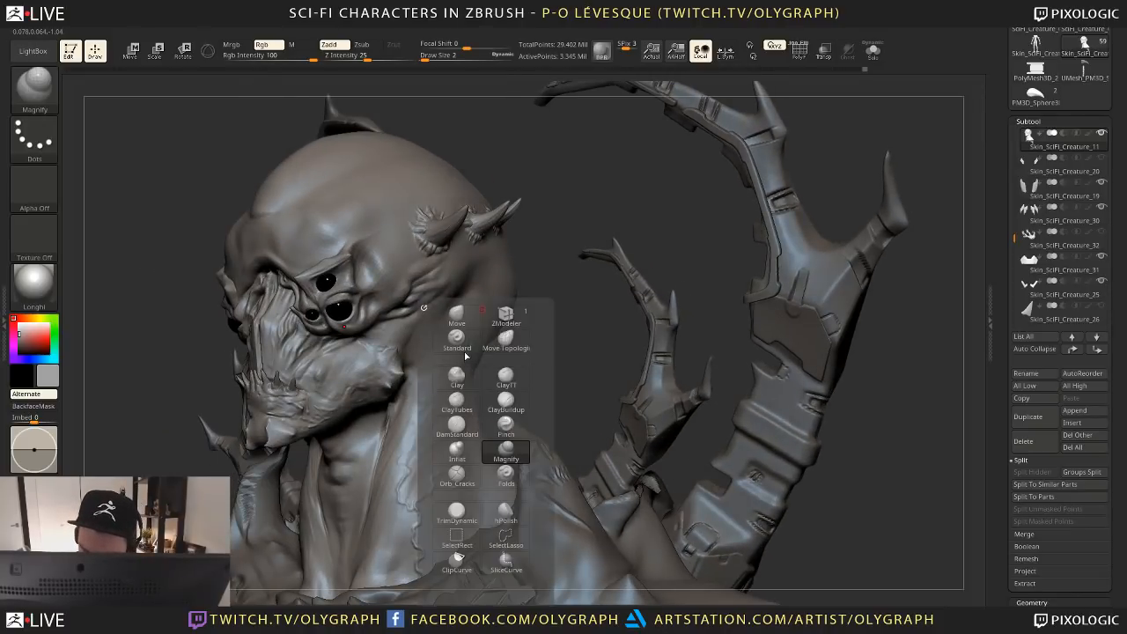
left_click(464, 352)
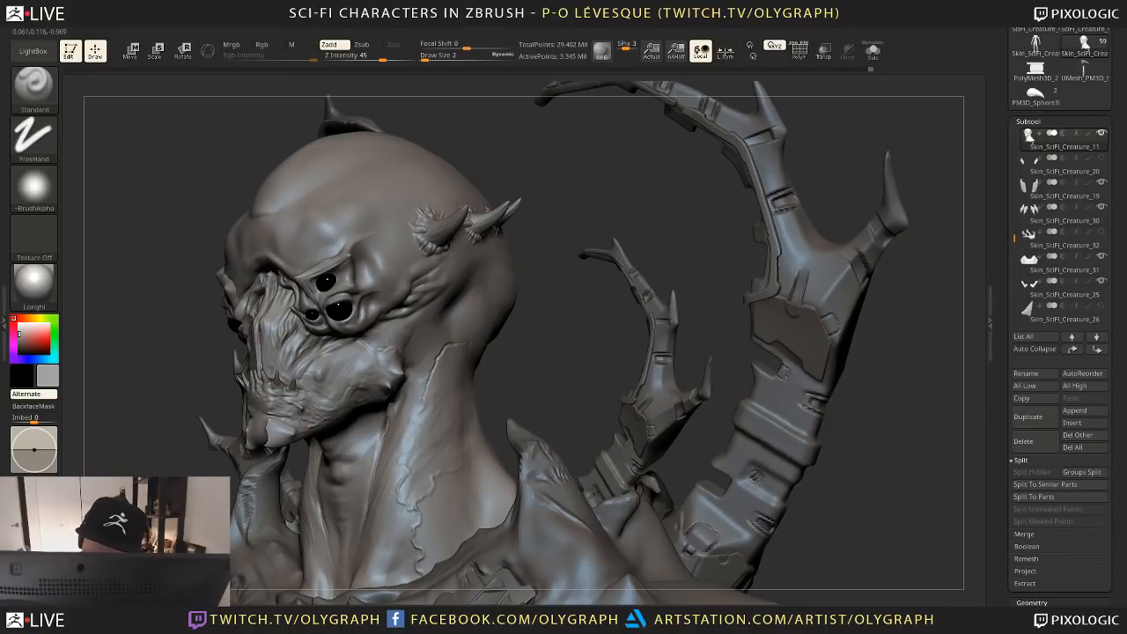
left_click_drag(522, 342, 458, 357)
key("]")
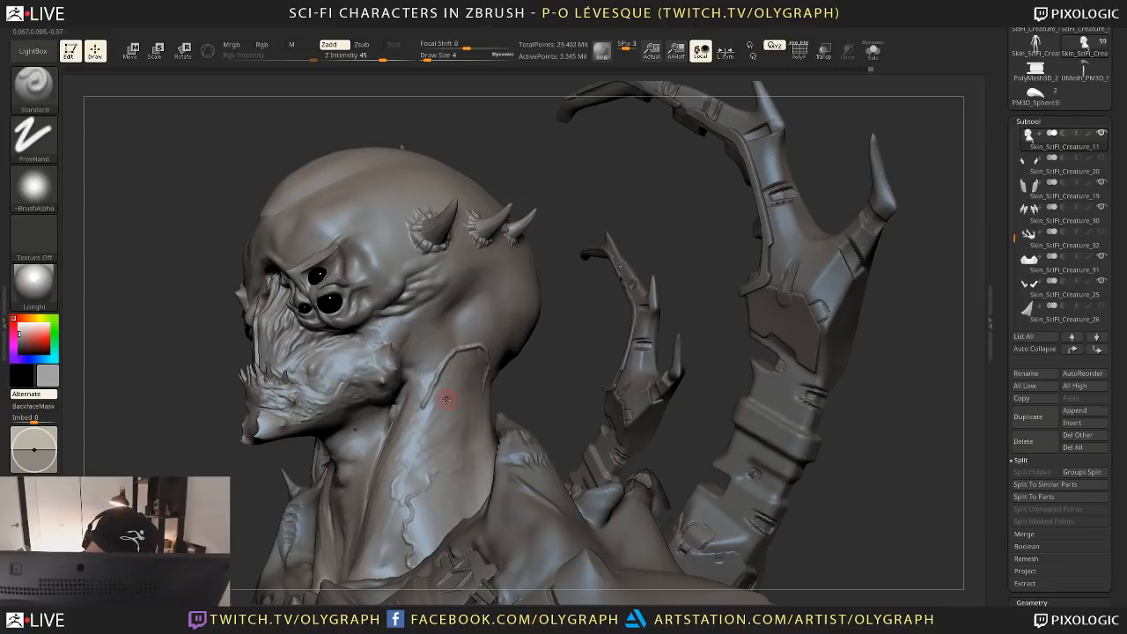
key("[")
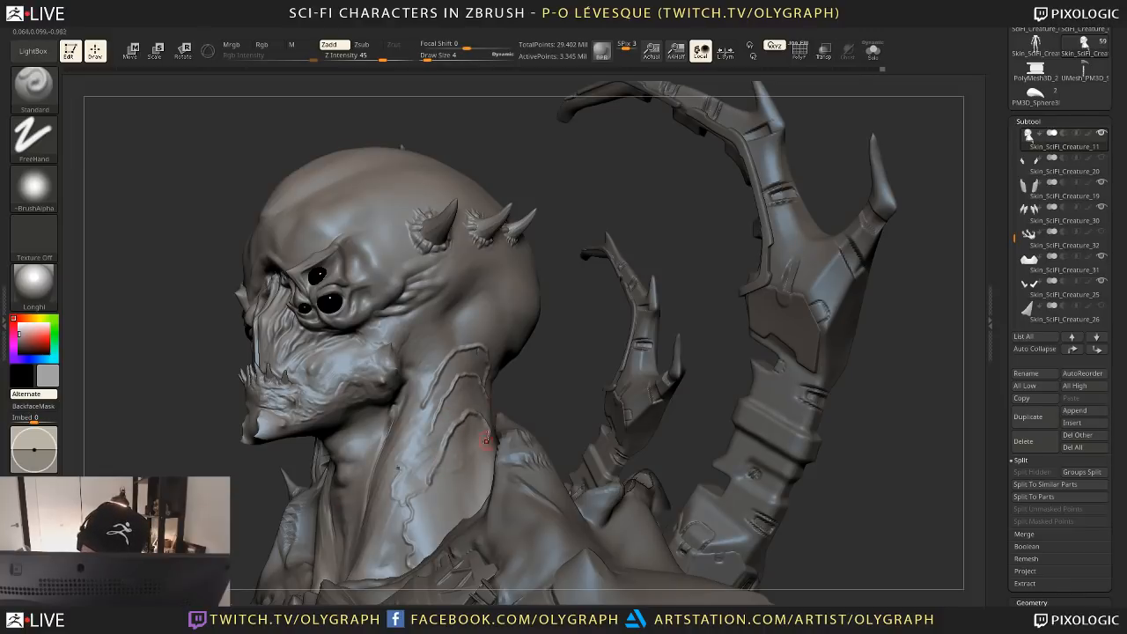
Adjust the rear of the neck with the Move brush at draw size 116
key("b")
left_click(500, 336)
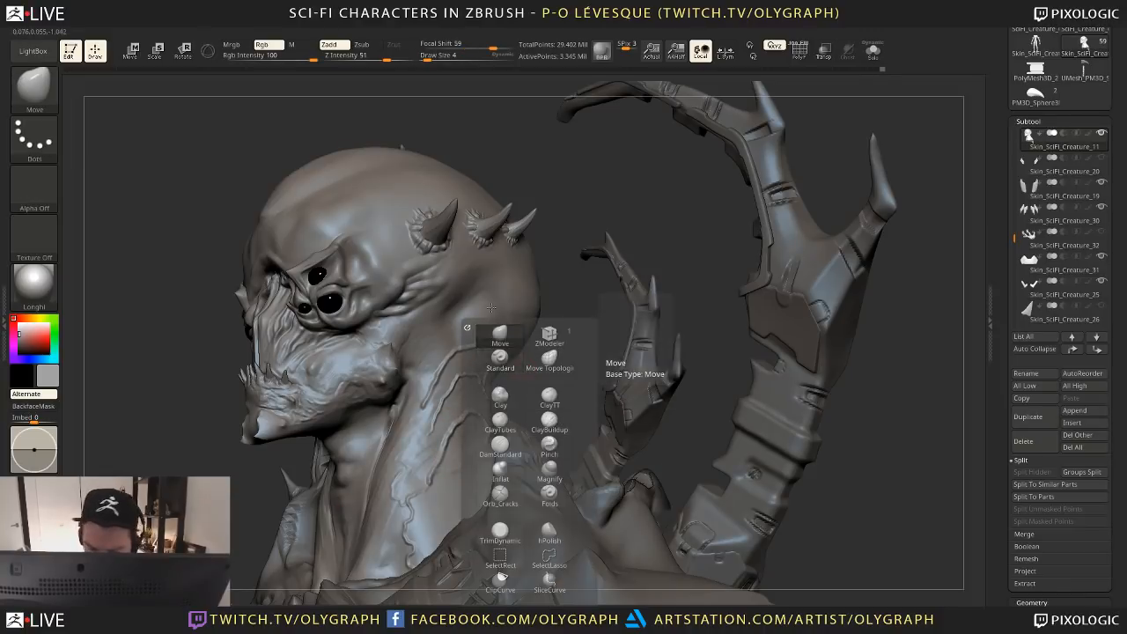
key("s")
left_click_drag(467, 372, 480, 372)
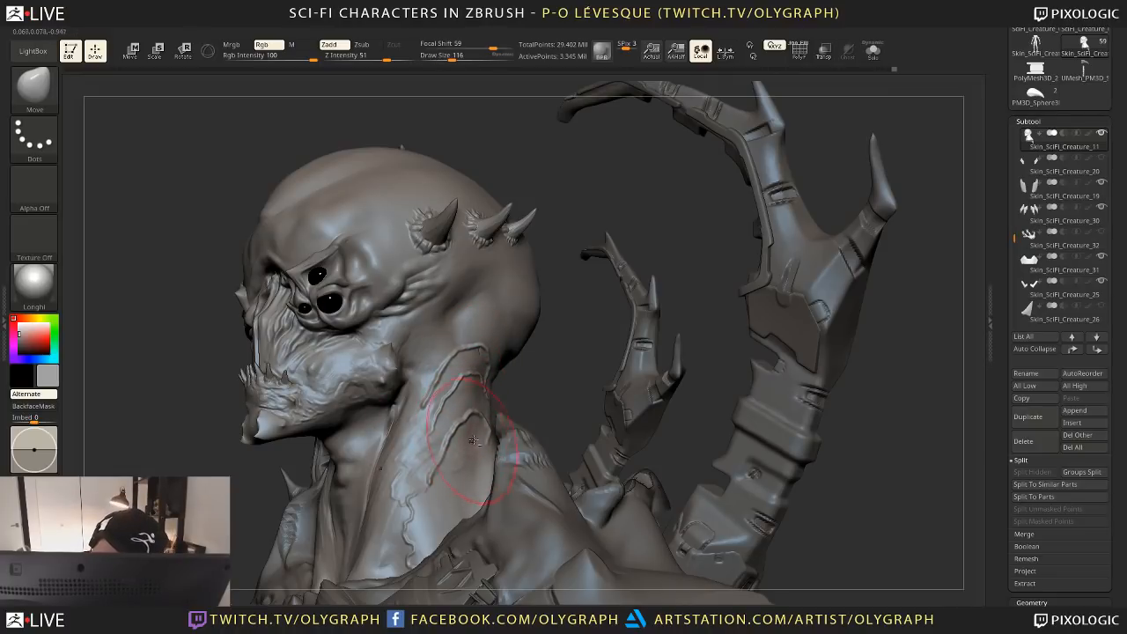
Layer strokes around the upper neck veins with ClayTT at draw size 7 and ClayBuildup at draw sizes 7 and 11
key("b")
left_click(525, 400)
key("s")
left_click_drag(480, 372, 450, 371)
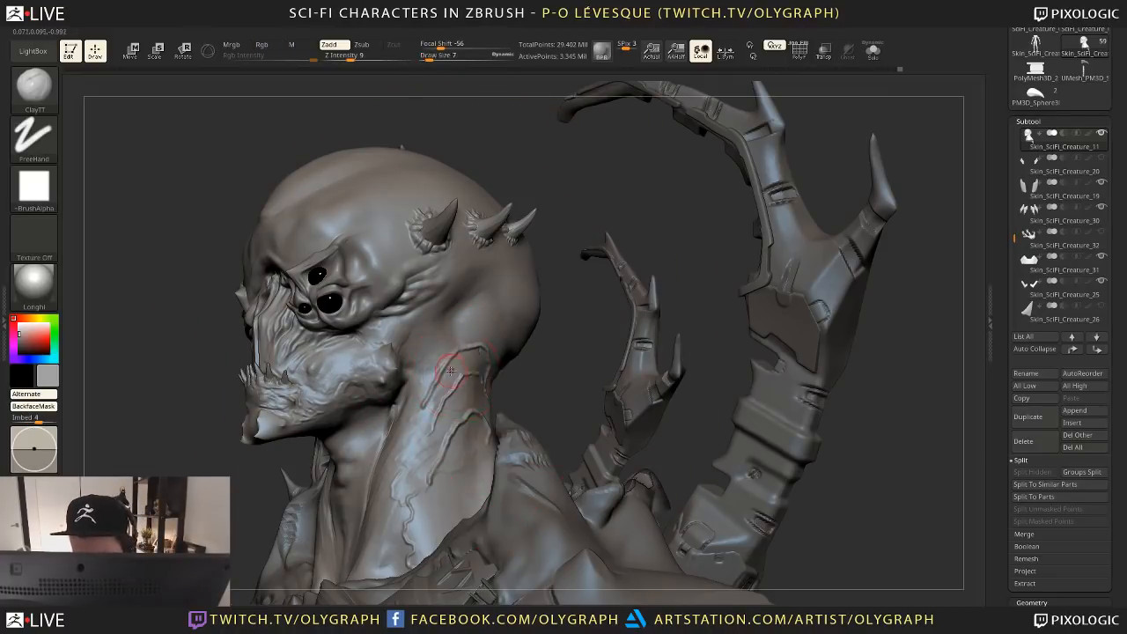
key("b")
key("c")
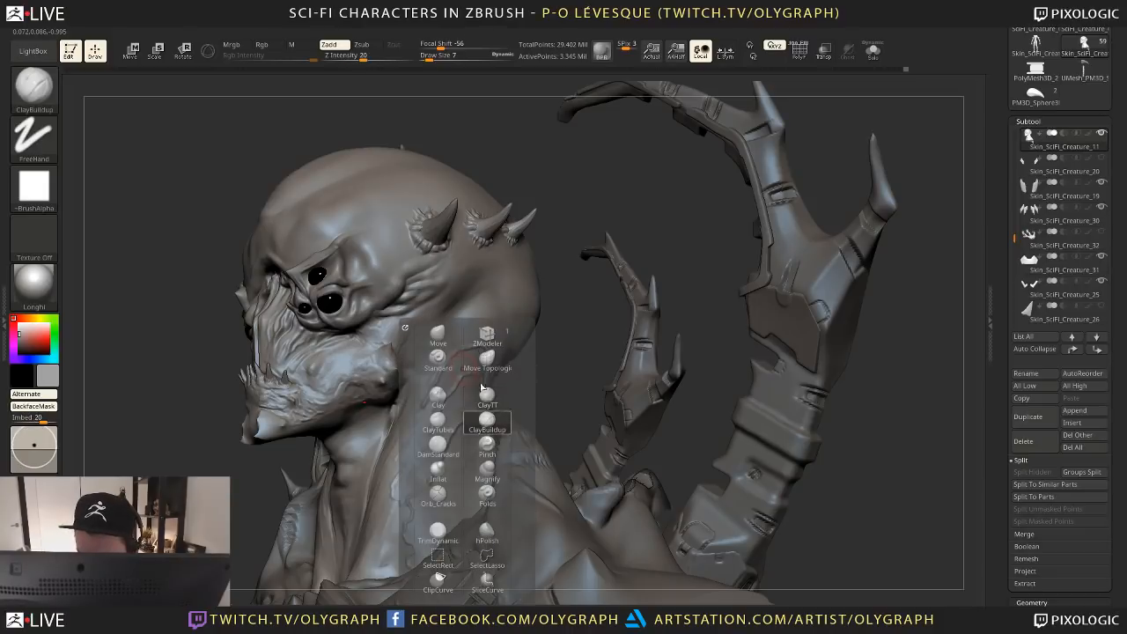
key("b")
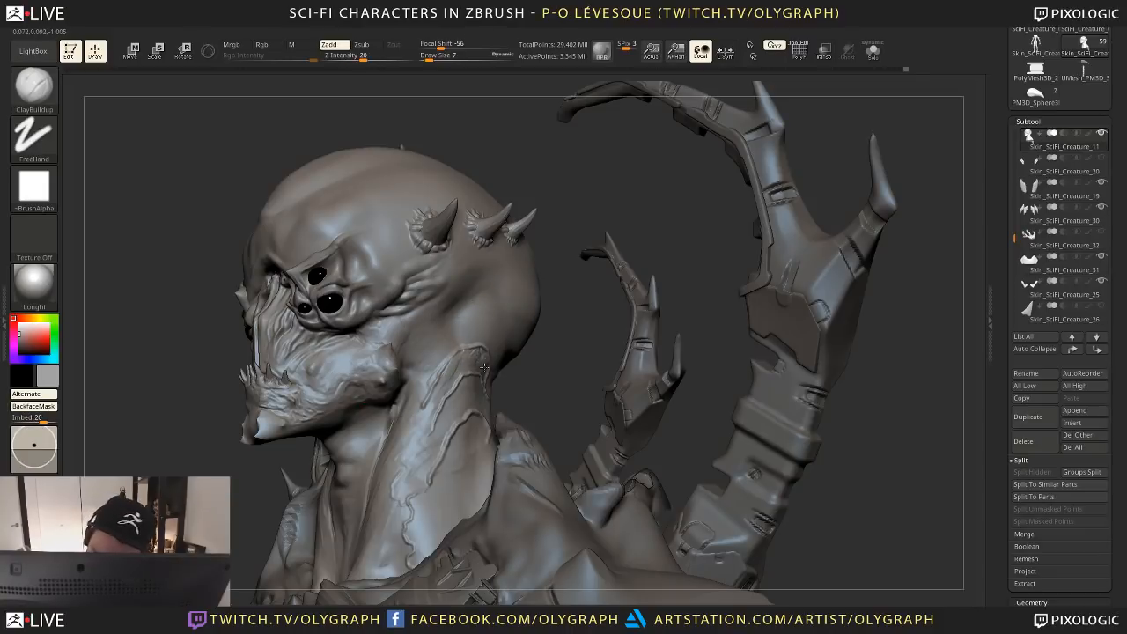
mouse_move(445, 377)
left_mouse_down()
mouse_move(441, 387)
mouse_move(482, 425)
left_mouse_up()
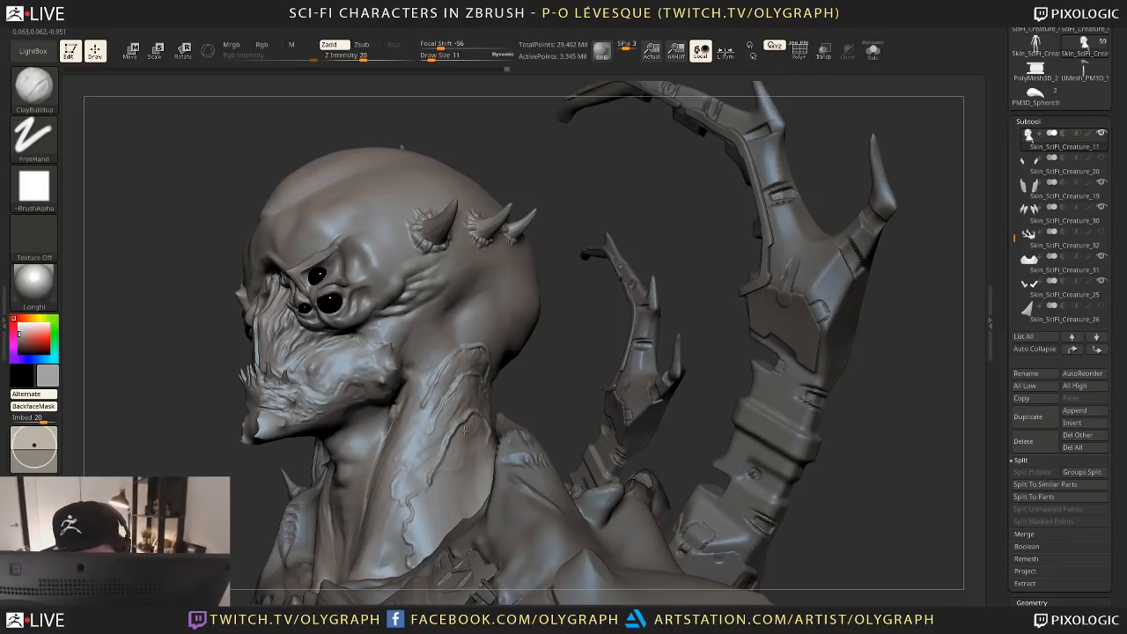
right_click_drag(455, 504, 455, 468)
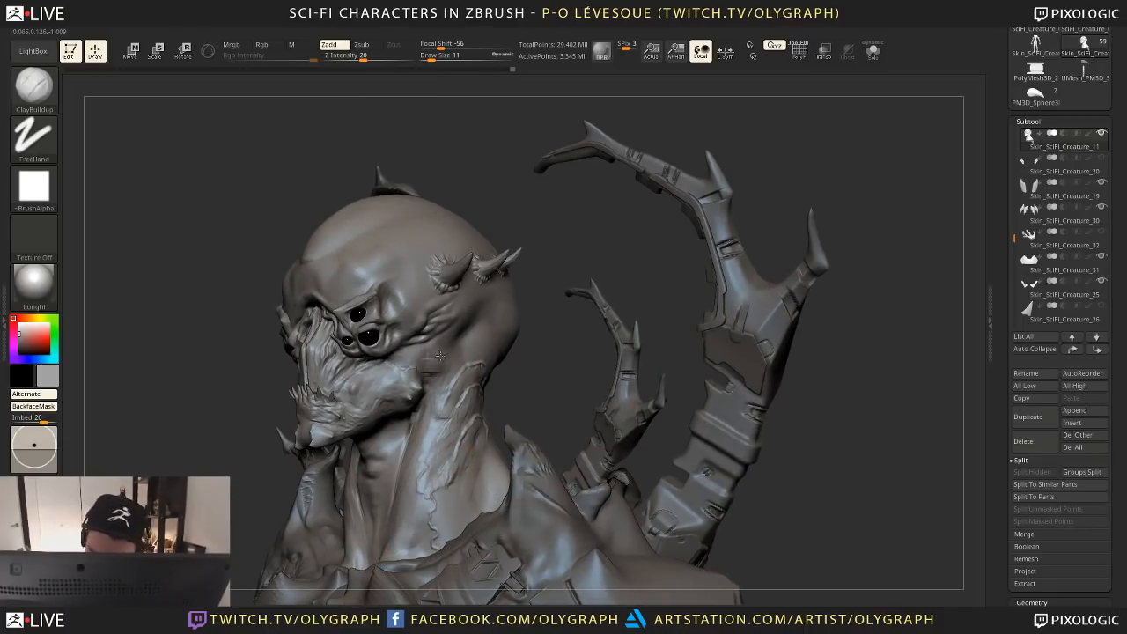
Flatten the skin behind the jaw and above the neck veins with the TrimDynamic brush at draw size 9
right_click_drag(515, 319, 475, 328)
key("b")
left_click(497, 537)
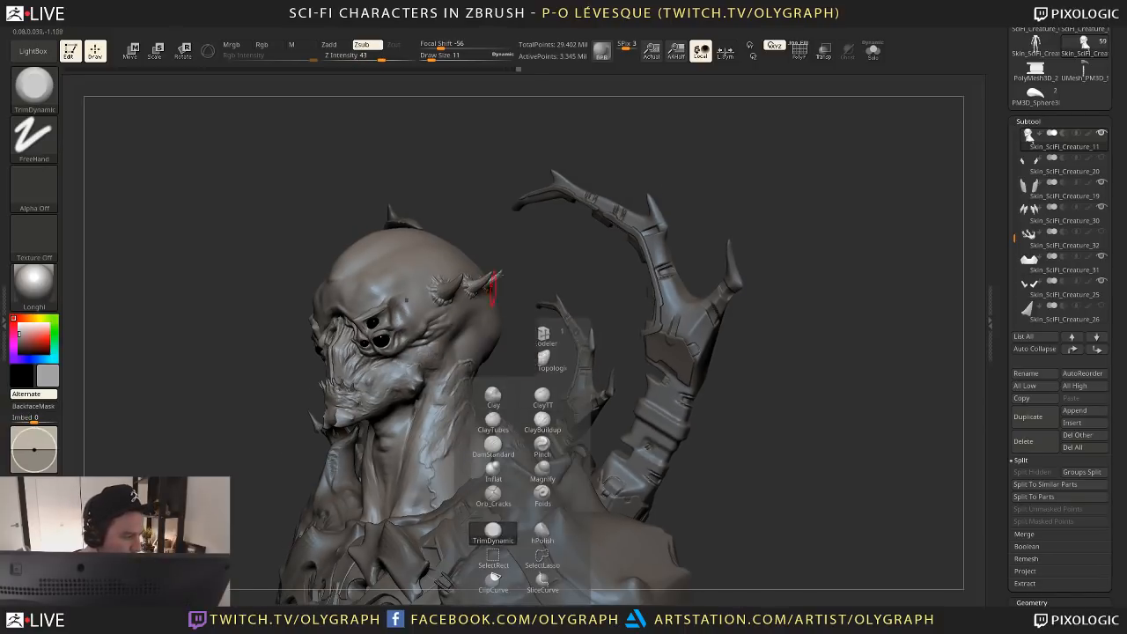
right_click_drag(527, 357, 429, 356, "ctrl")
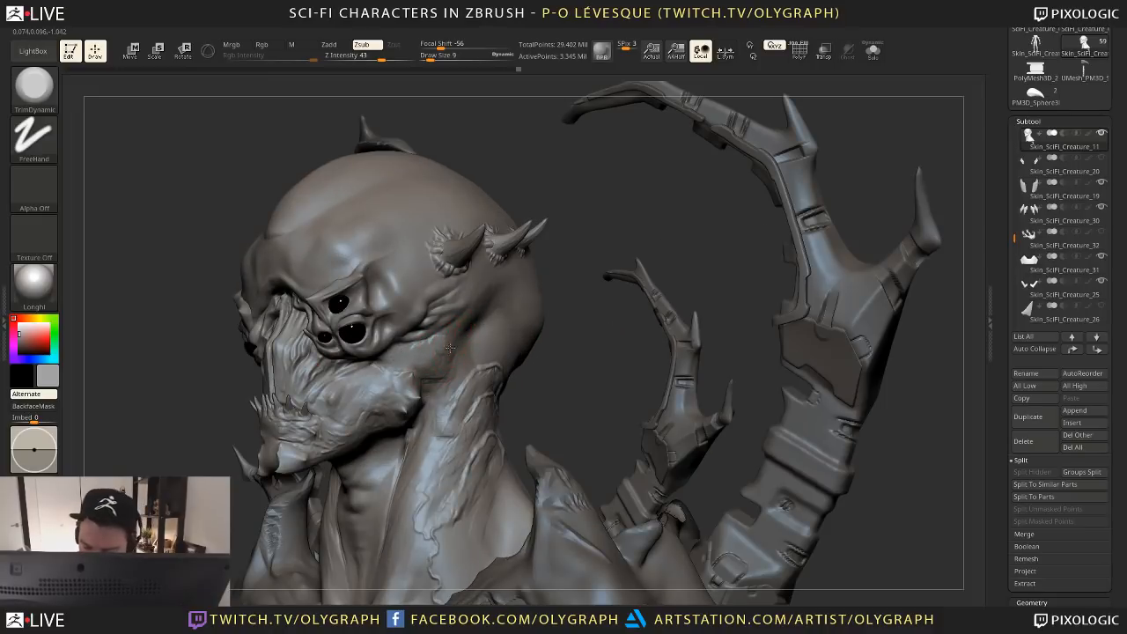
left_click_drag(554, 350, 531, 231)
Adjust the head's shape in front and three-quarter views with the Move brush, lowering the draw size from 79 to 55
right_click_drag(523, 365, 500, 310, "ctrl")
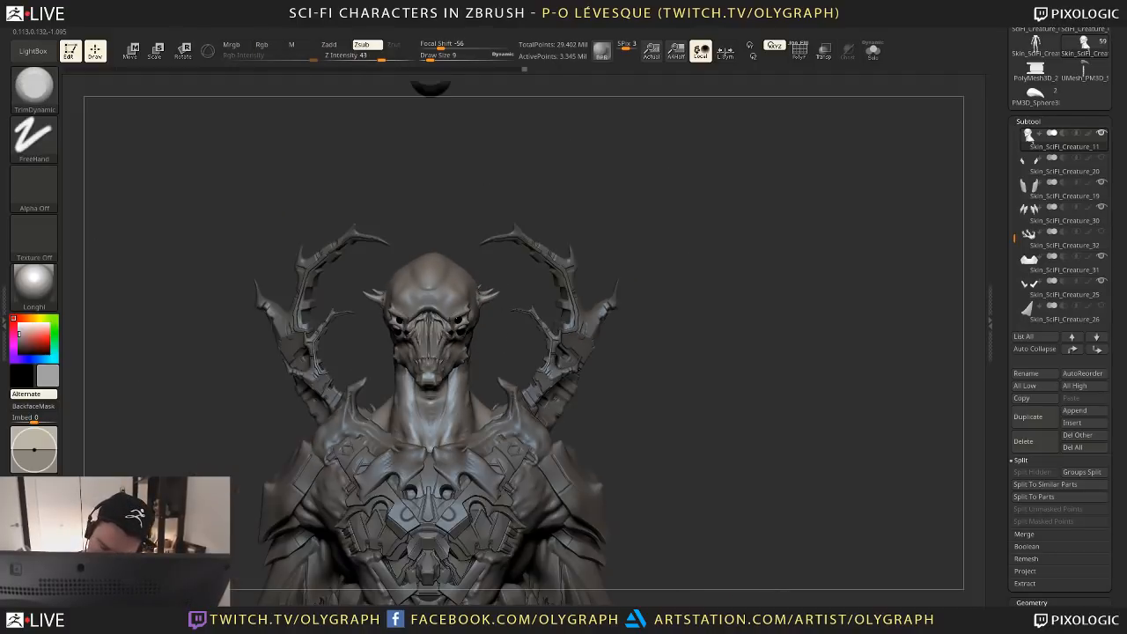
key("s")
left_click_drag(471, 402, 484, 402)
key("b")
key("m")
key("v")
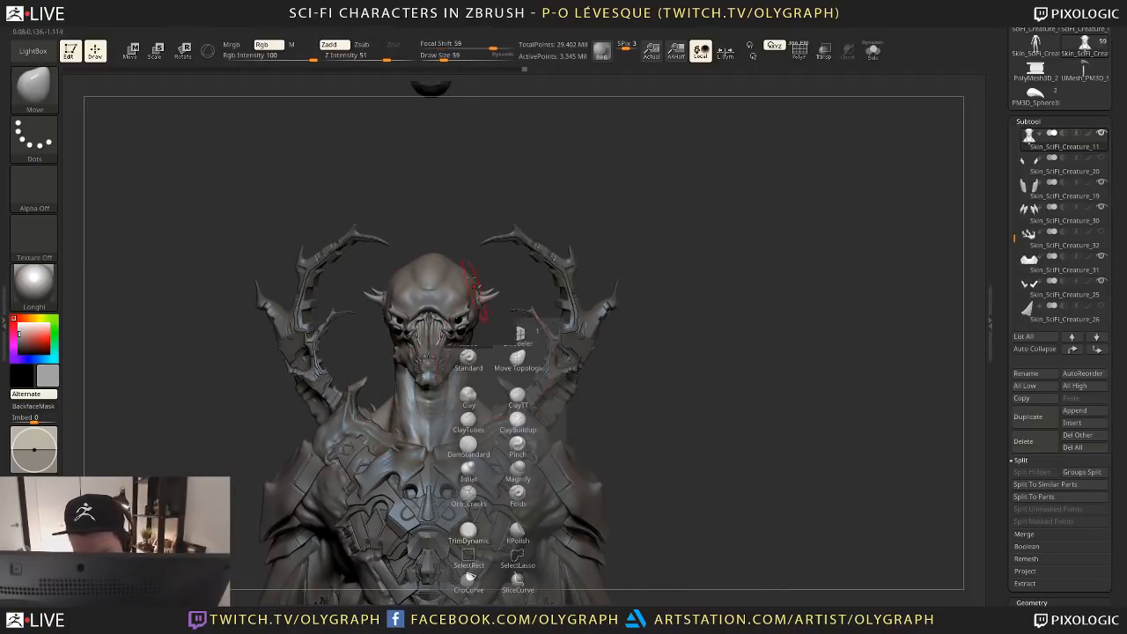
left_click_drag(511, 339, 370, 396)
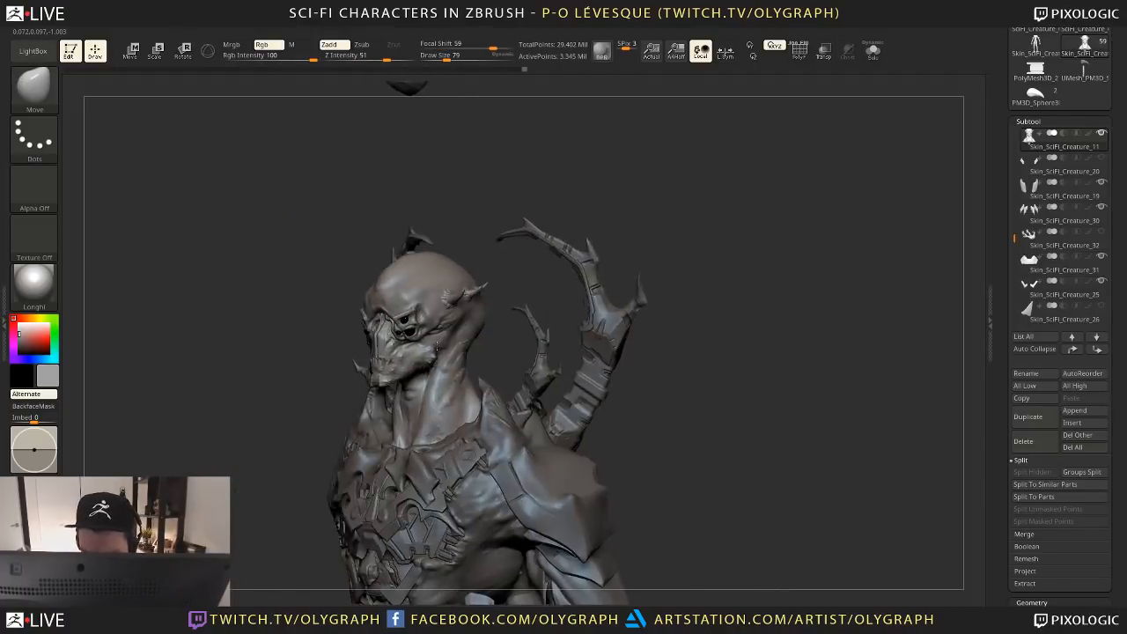
right_click_drag(293, 414, 339, 395, "ctrl")
left_click_drag(340, 394, 390, 331)
key("bracketleft")
key("bracketleft")
key("bracketleft")
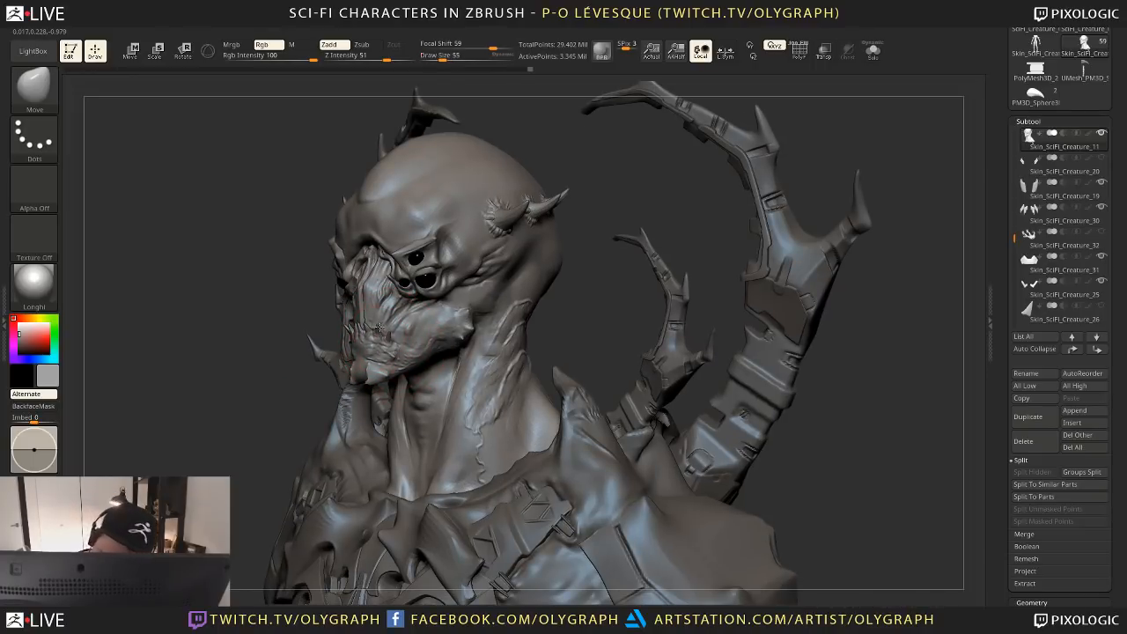
Reshape the head's profile in side view with the Move brush at draw sizes 83 and 251
left_click_drag(293, 399, 414, 387)
key("s")
left_click_drag(387, 333, 382, 351)
left_click_drag(497, 302, 476, 256, "alt")
mouse_move(612, 282)
left_mouse_down()
mouse_move(473, 305)
mouse_move(343, 364)
mouse_move(365, 347)
mouse_move(335, 385)
mouse_move(386, 342)
mouse_move(365, 357)
mouse_move(411, 351)
mouse_move(422, 321)
left_mouse_up()
key("s")
key("s")
key("s")
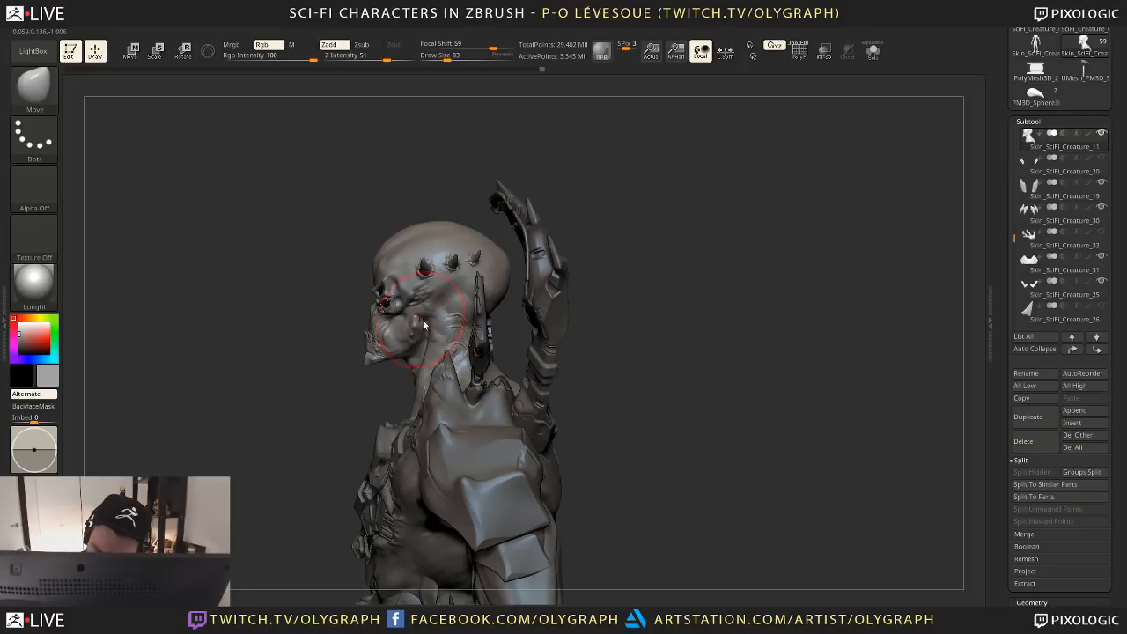
key("s")
left_click_drag(419, 231, 450, 252)
key("s")
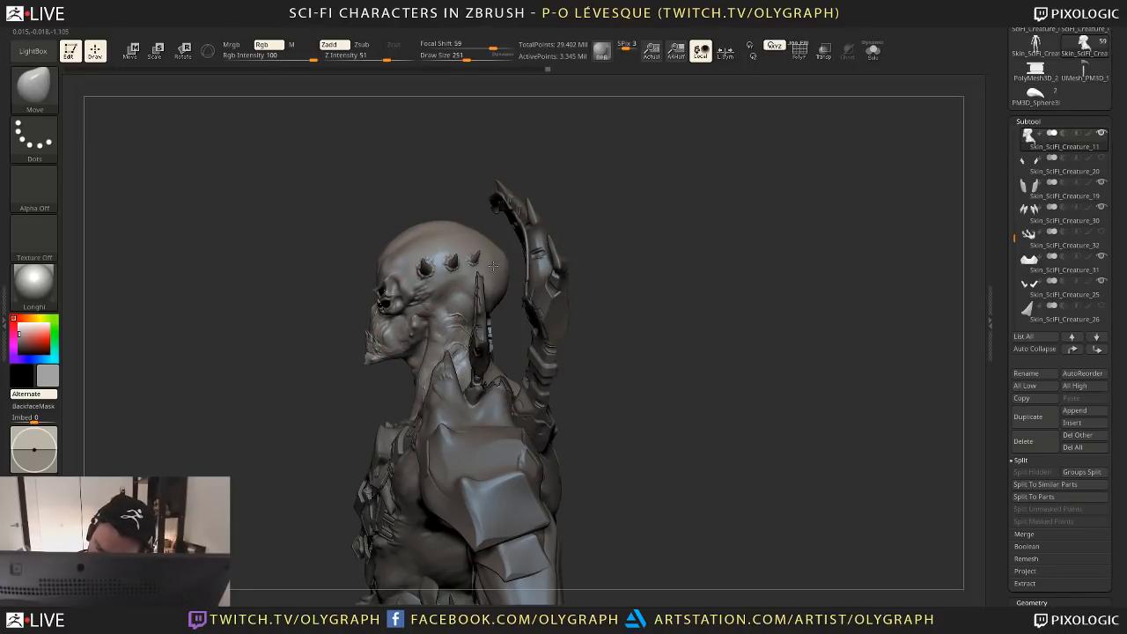
Refine the skull's outline in front and side views on subtool Skin_SciFi_Creature_11 with the Move brush at draw sizes 91 and 112
mouse_move(340, 403)
left_mouse_down()
mouse_move(563, 291)
mouse_move(555, 288)
left_mouse_up()
key("s")
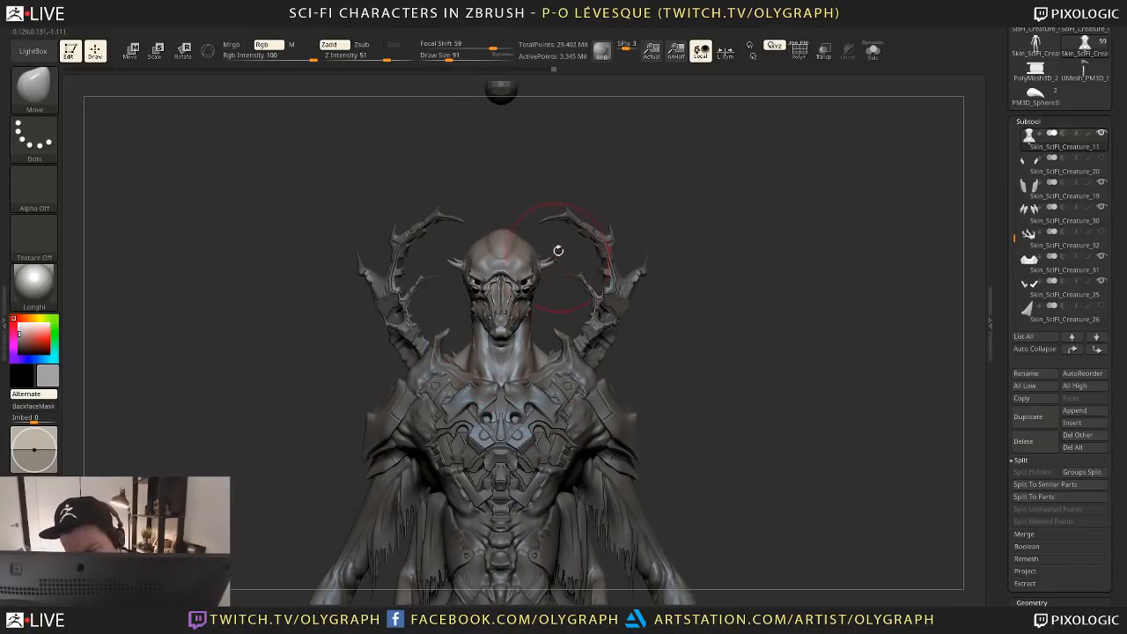
left_click(501, 100, "alt")
left_click_drag(719, 310, 569, 233, "alt")
left_click_drag(570, 326, 536, 317)
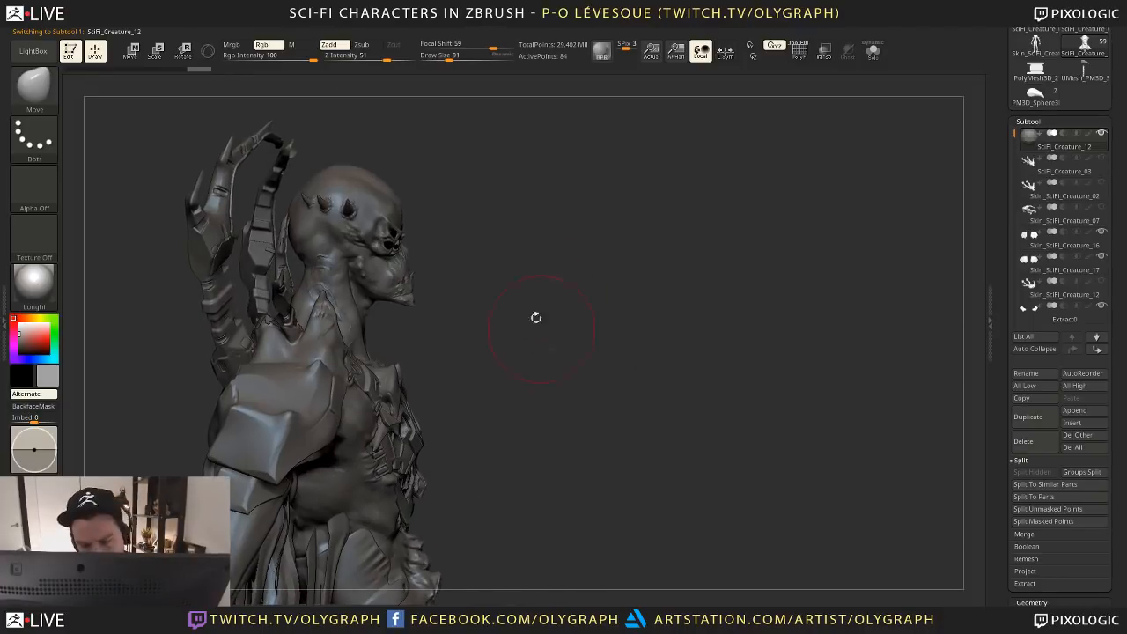
left_click(393, 195, "alt")
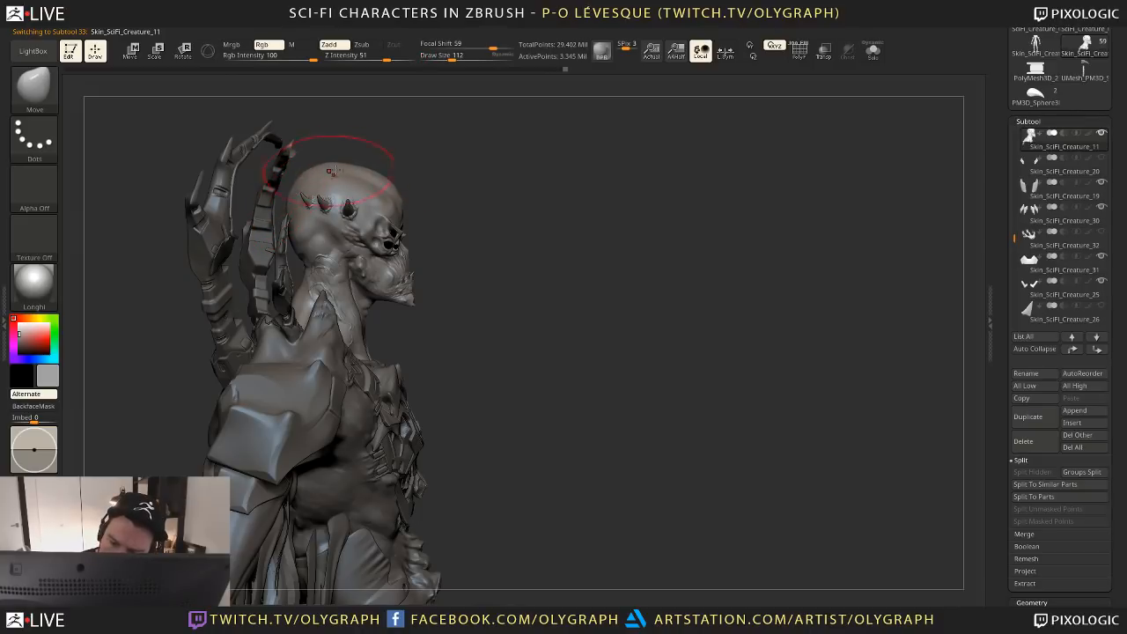
left_click_drag(481, 196, 414, 178)
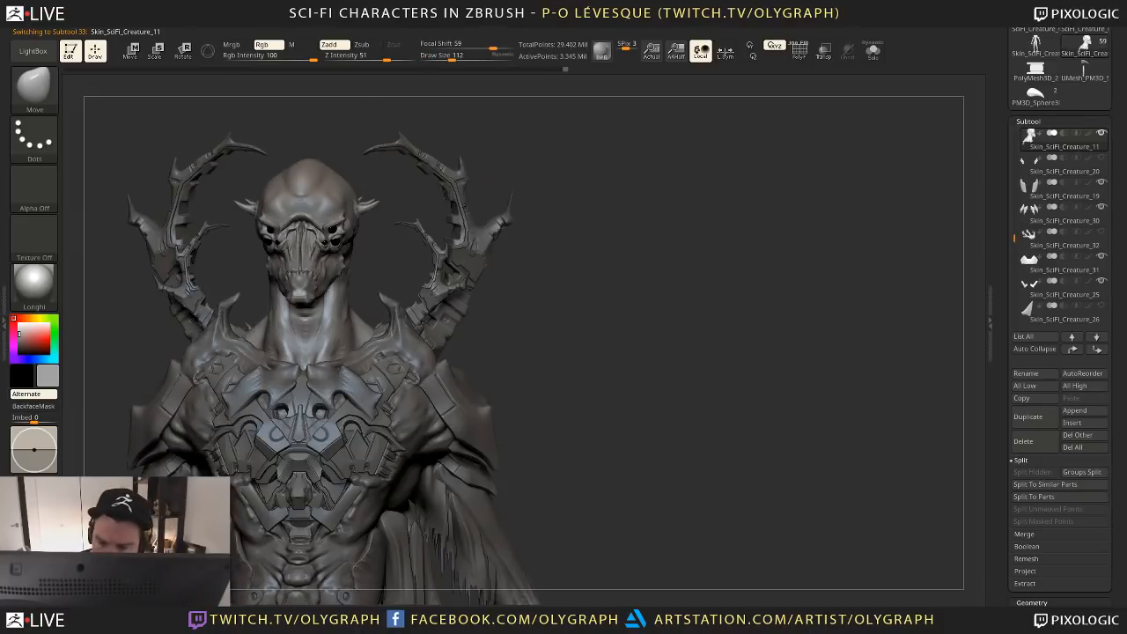
Adjust the side of the skull in front view with the Move brush at draw size 44
key("s")
left_click_drag(347, 174, 334, 174)
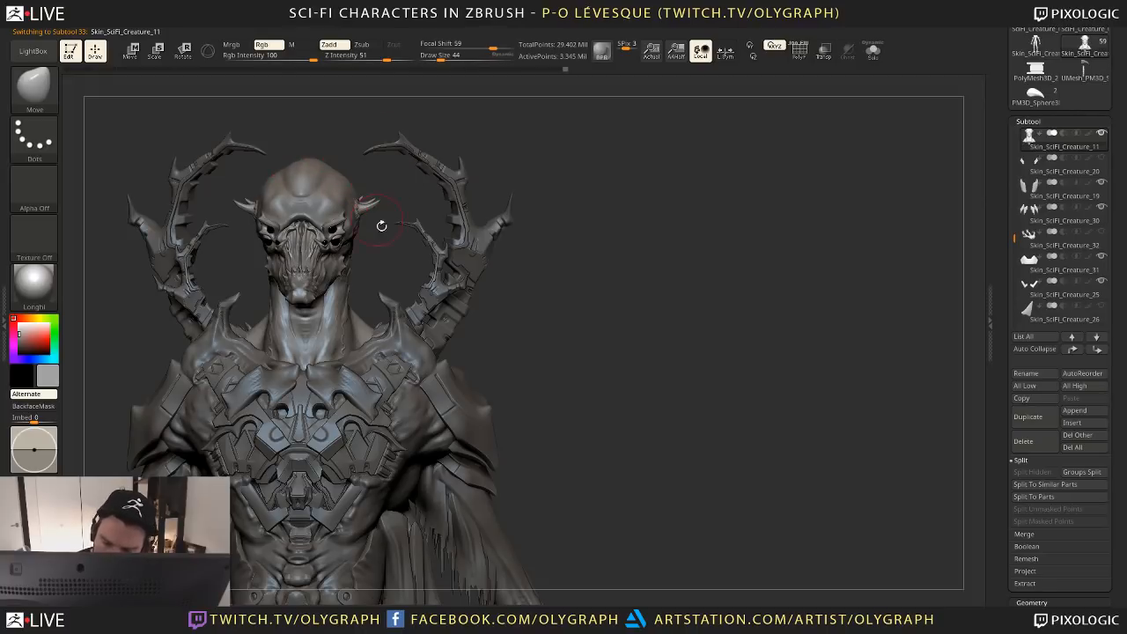
mouse_move(382, 226)
left_mouse_down("alt")
mouse_move(423, 287)
mouse_move(325, 258)
mouse_move(337, 221)
left_mouse_up("alt")
Carve cracks around the side horns with the Orb_Cracks brush at draw size 10, undoing the unwanted strokes
key("b")
key("o")
key("r")
key("s")
key("ctrl+z")
left_click_drag(323, 263, 359, 217)
key("ctrl+z")
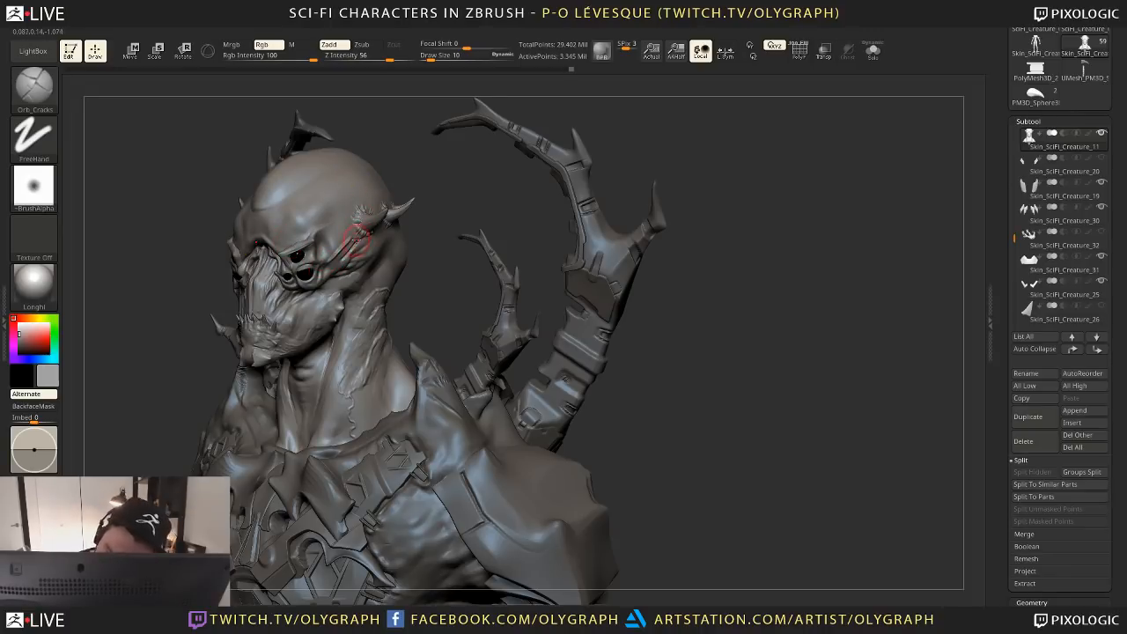
key("ctrl+z")
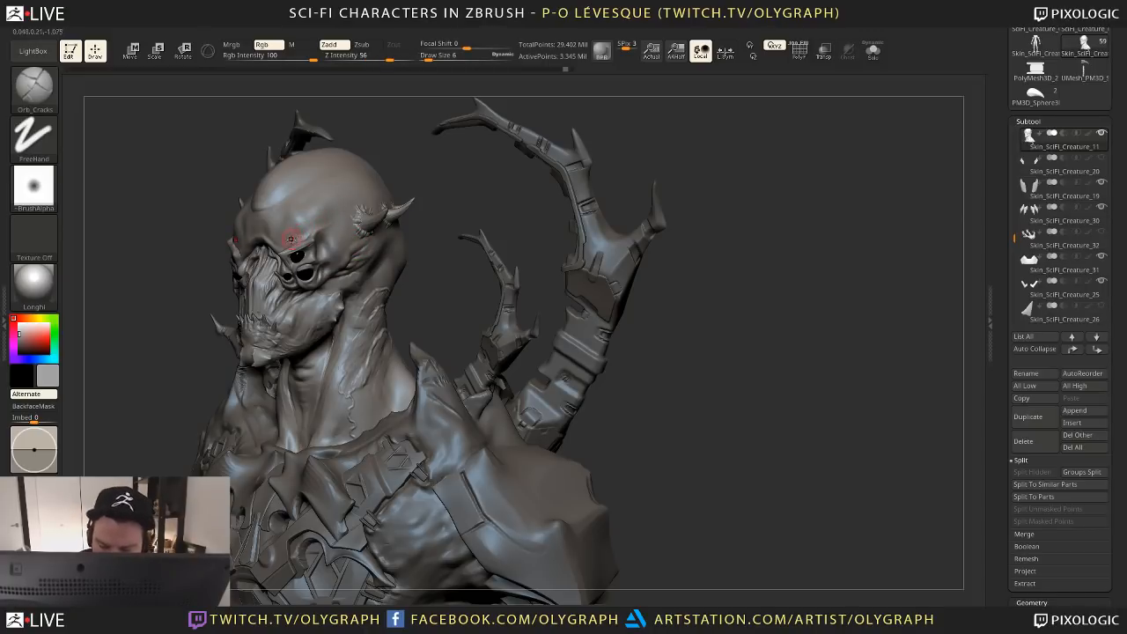
Carve slanted grooves from above the eyes up the forehead with Orb_Cracks at draw sizes 9 and 5, lowering Z Intensity to 38
left_click_drag(234, 222, 335, 188)
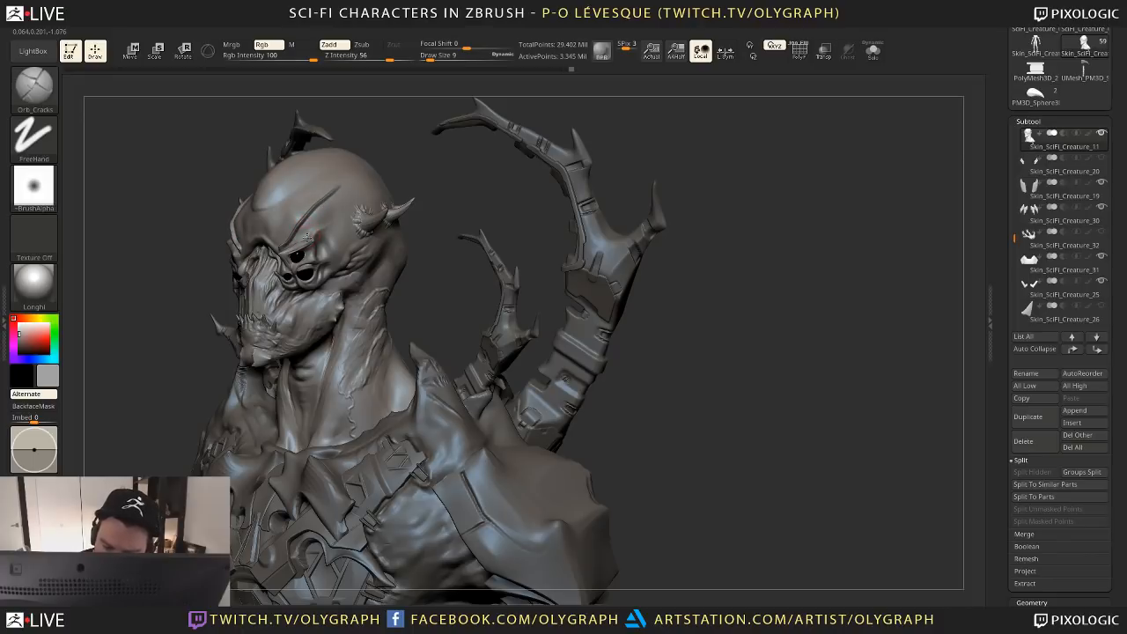
mouse_move(390, 156)
left_mouse_down()
mouse_move(531, 179)
mouse_move(590, 242)
mouse_move(529, 161)
left_mouse_up()
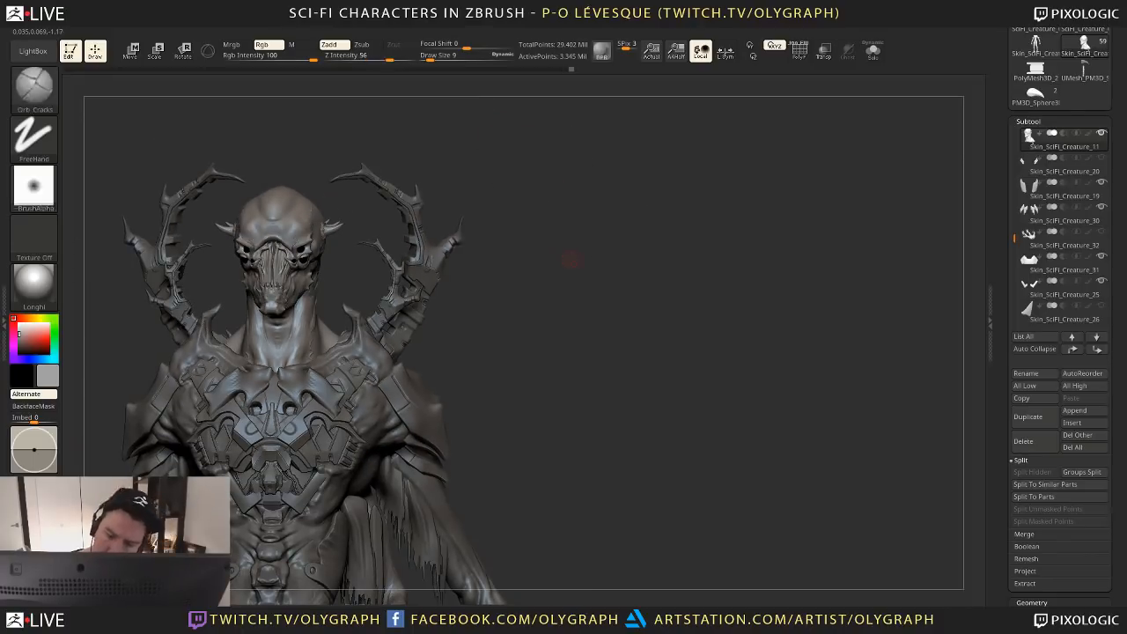
left_click_drag(571, 259, 576, 369)
left_click(378, 56)
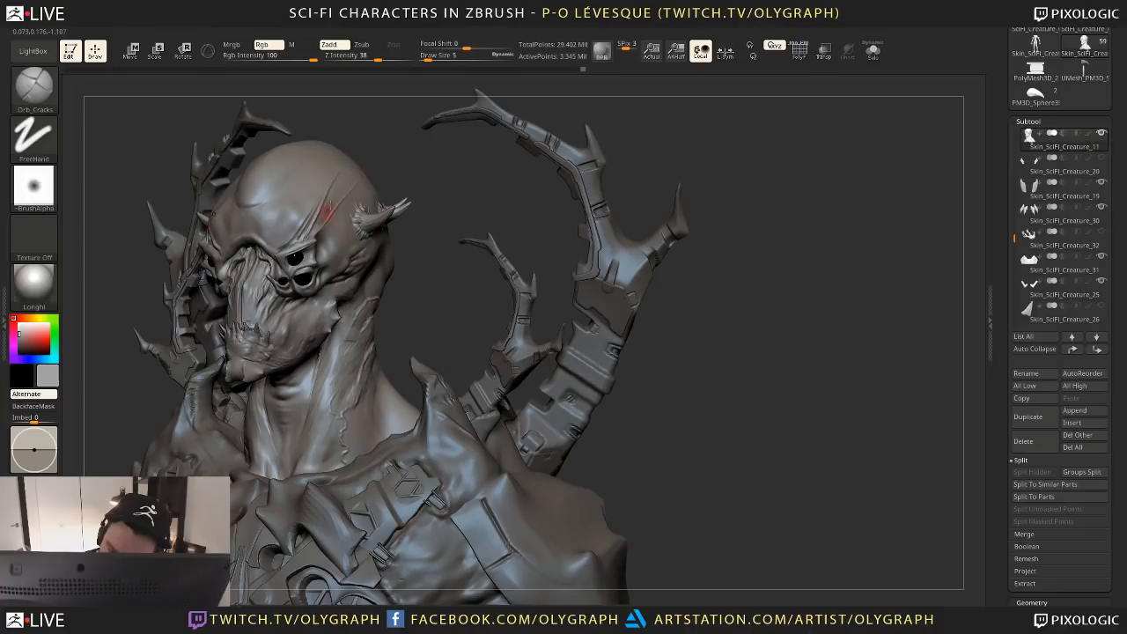
left_click_drag(388, 134, 340, 106, "shift")
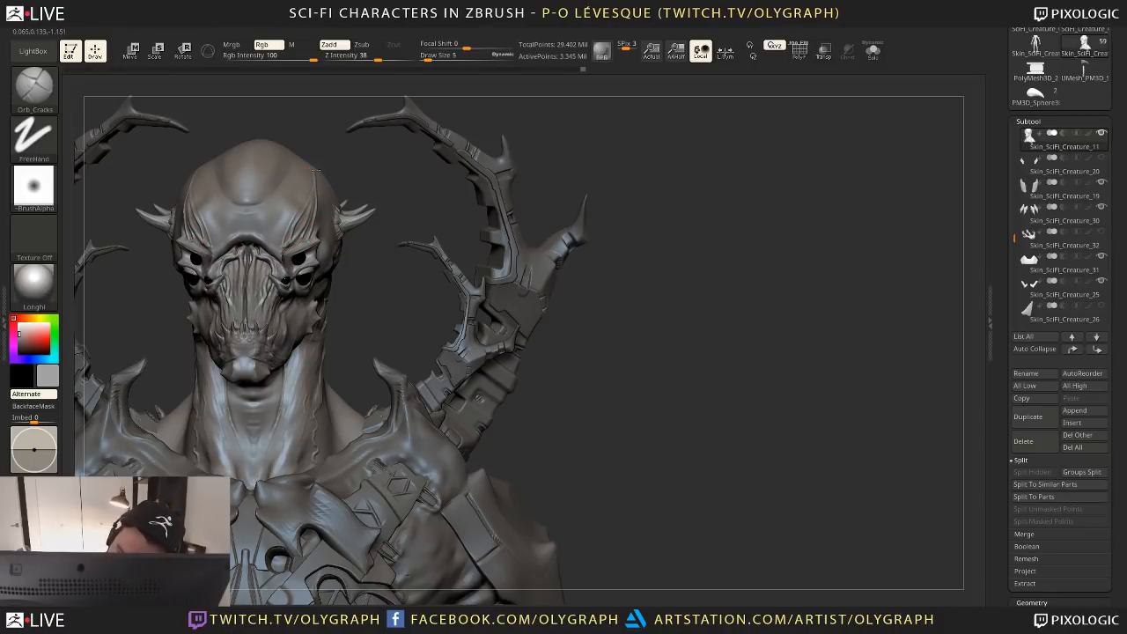
left_click_drag(376, 294, 483, 259, "alt")
left_click_drag(510, 319, 599, 458, "alt")
Mask the pointed fold above each eye and invert the mask so only that fold stays editable
key("ctrl")
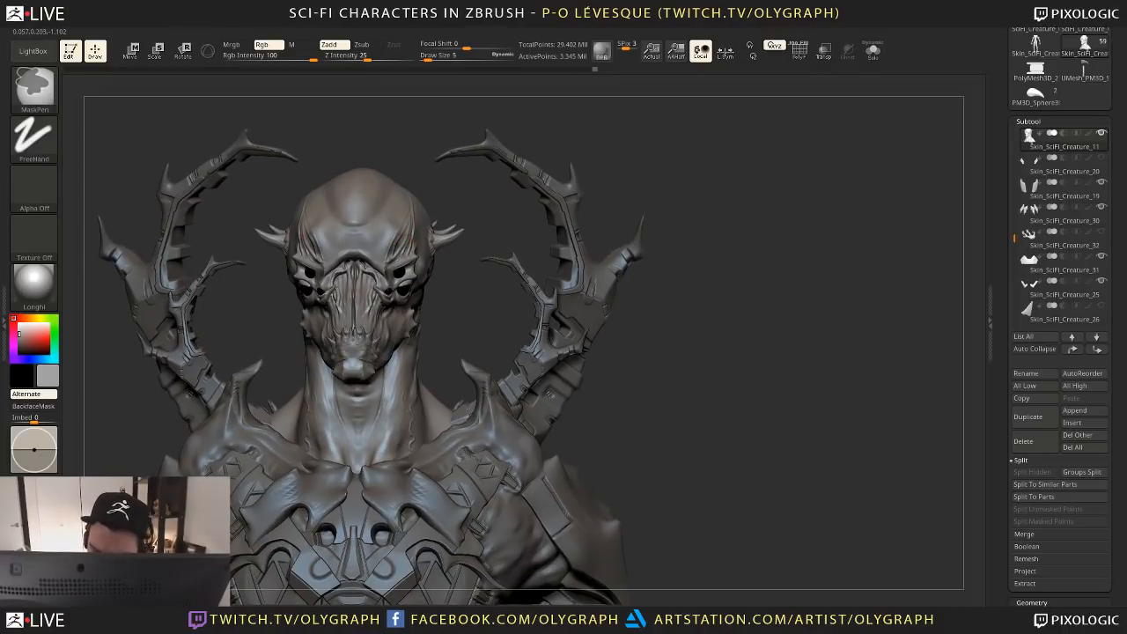
mouse_move(391, 257)
left_mouse_down("ctrl")
mouse_move(410, 212)
mouse_move(403, 226)
left_mouse_up("ctrl")
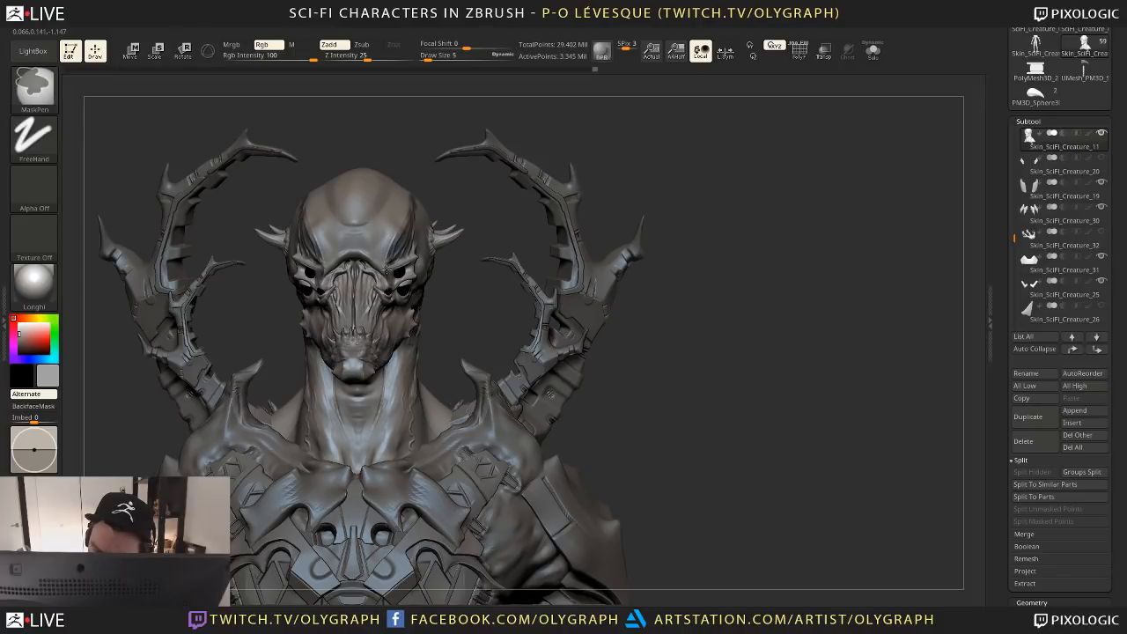
left_click_drag(468, 209, 396, 96)
key("ctrl")
key("ctrl")
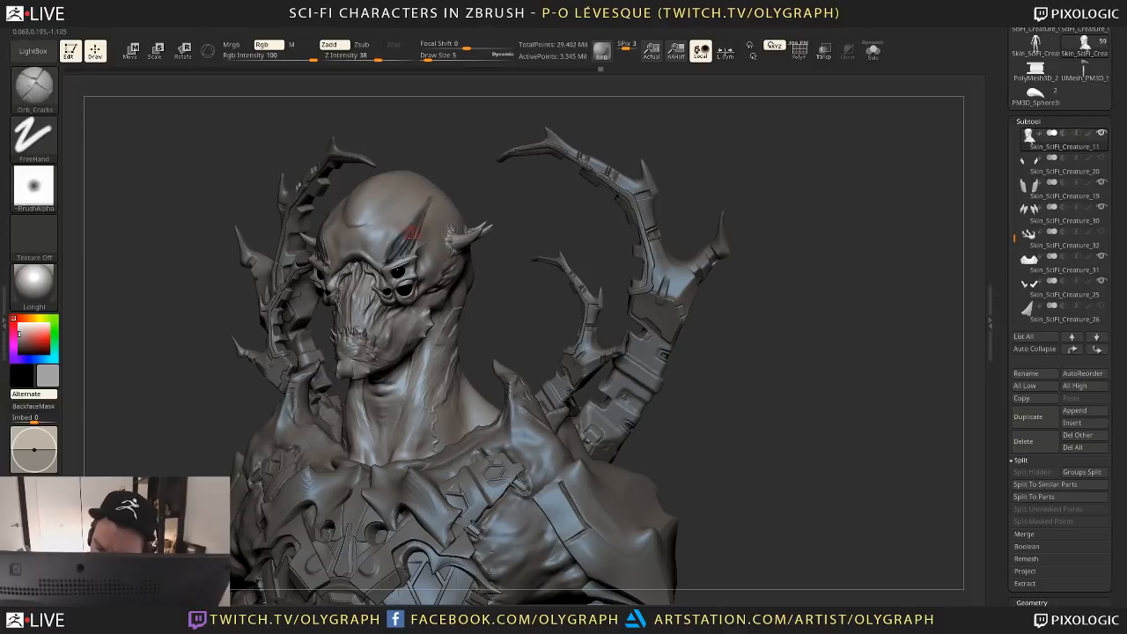
key("ctrl")
left_click(464, 173, "ctrl")
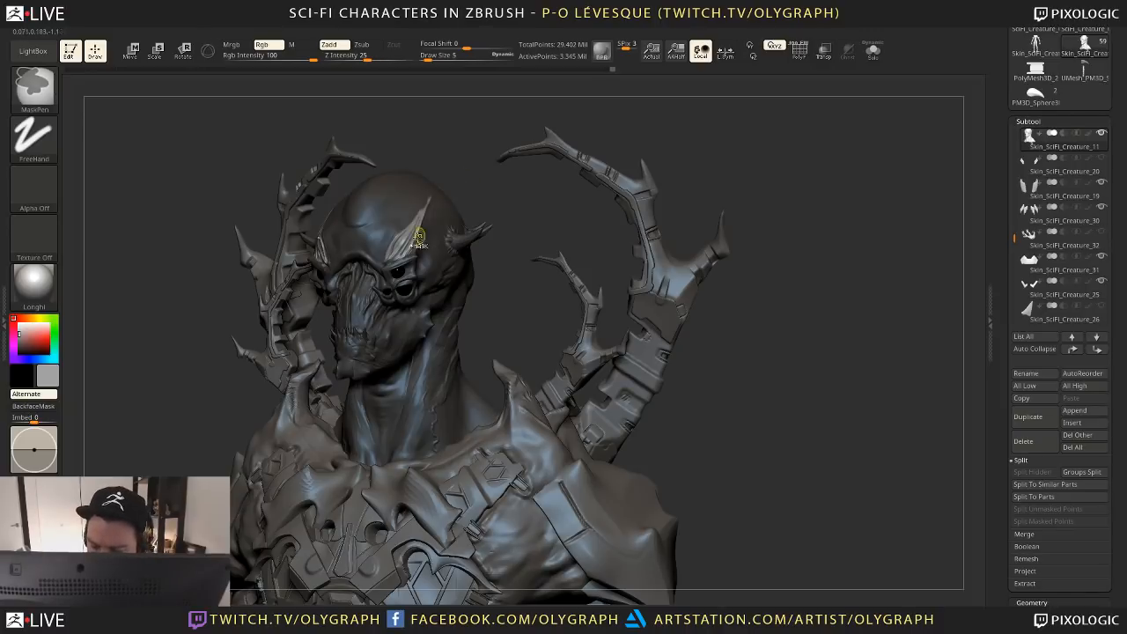
Reshape the unmasked fold above the eyes with the Move brush at draw size 65
key("b")
key("m")
key("v")
key("s")
left_click(407, 240)
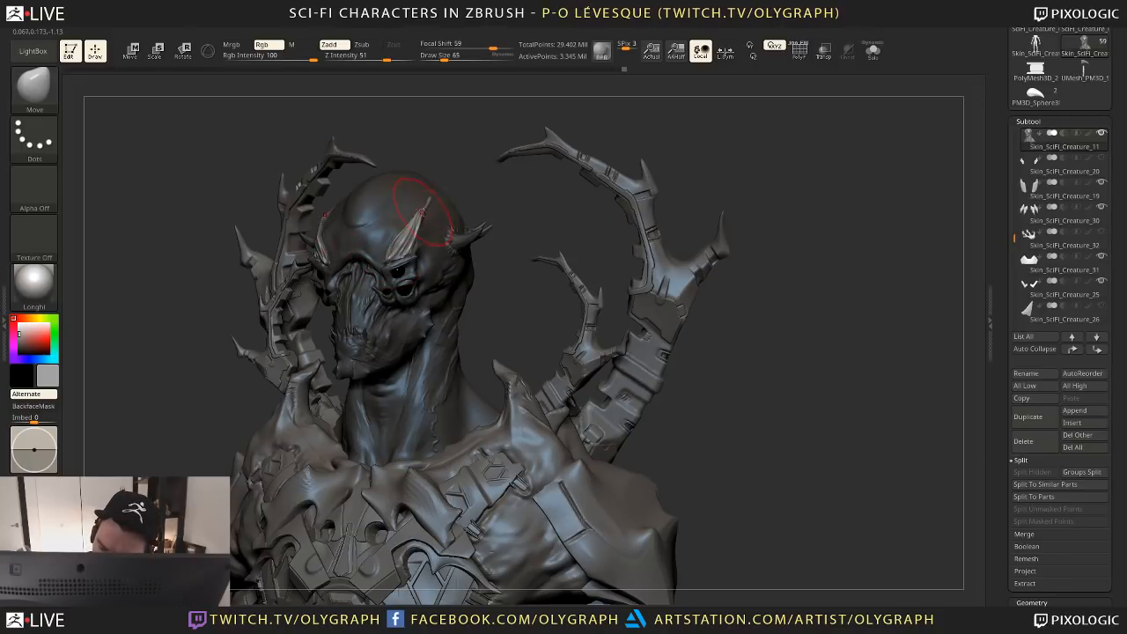
Swell the unmasked fold with the Inflat brush at draw sizes 22 and 11, clear the mask and smooth the fold
key("b")
key("i")
key("n")
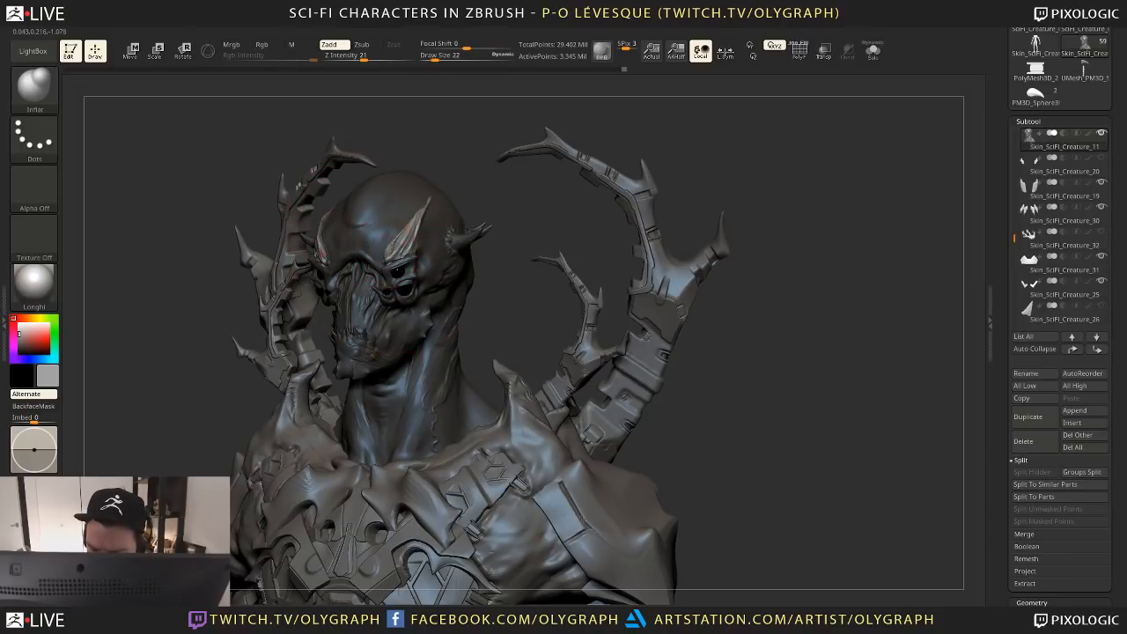
left_click_drag(394, 250, 423, 212)
key("s")
left_click(408, 239)
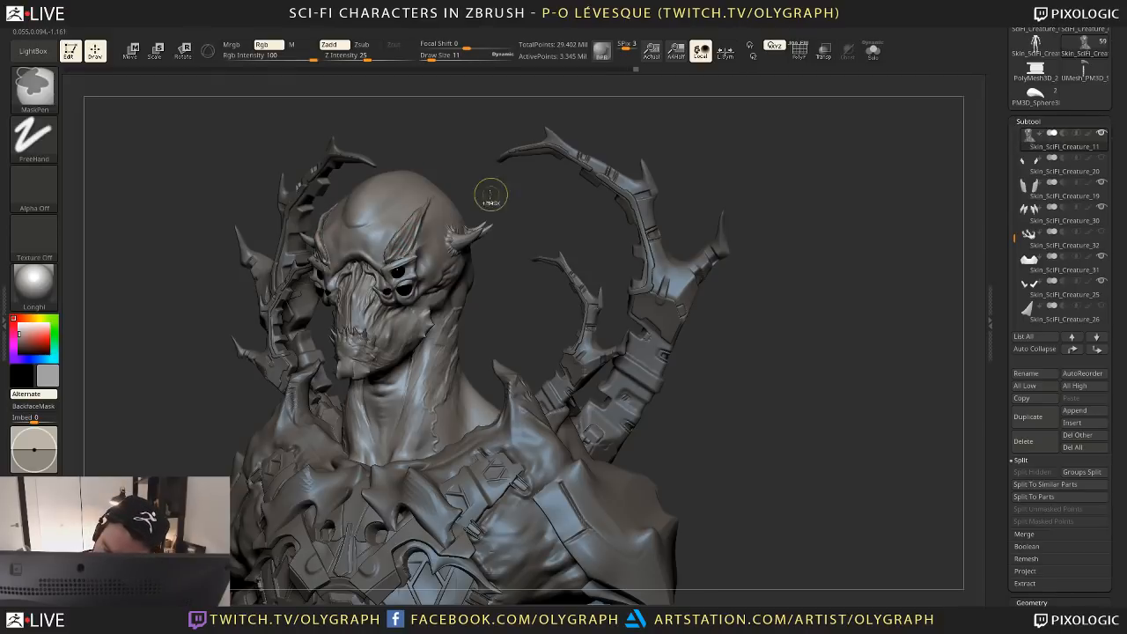
left_click_drag(491, 194, 408, 230, "shift")
key("shift")
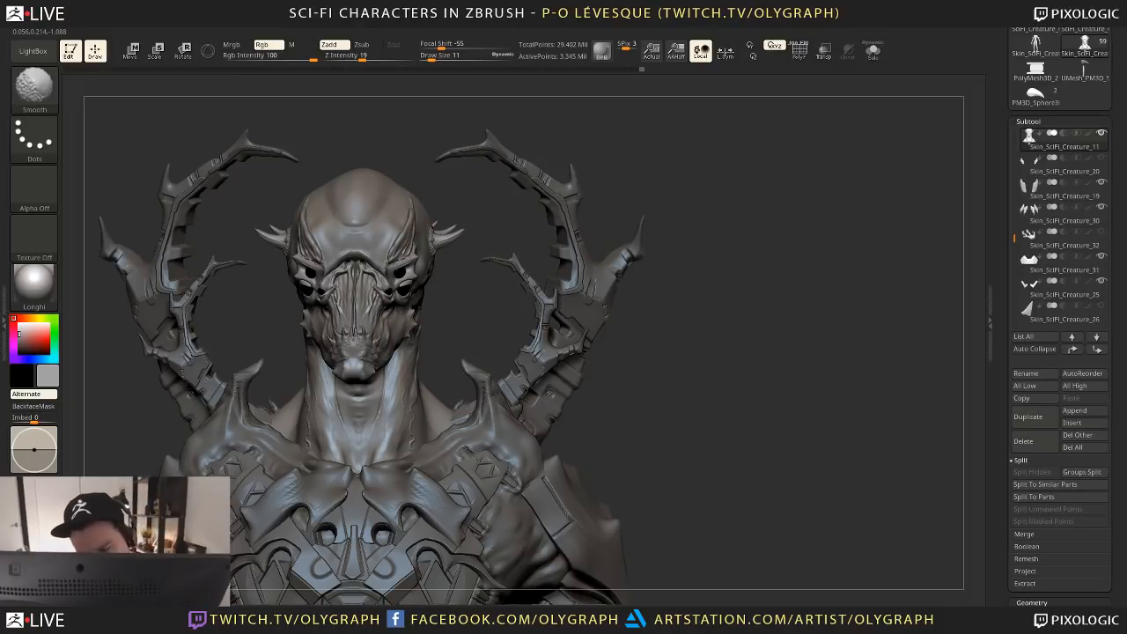
left_click_drag(486, 234, 479, 121, "alt")
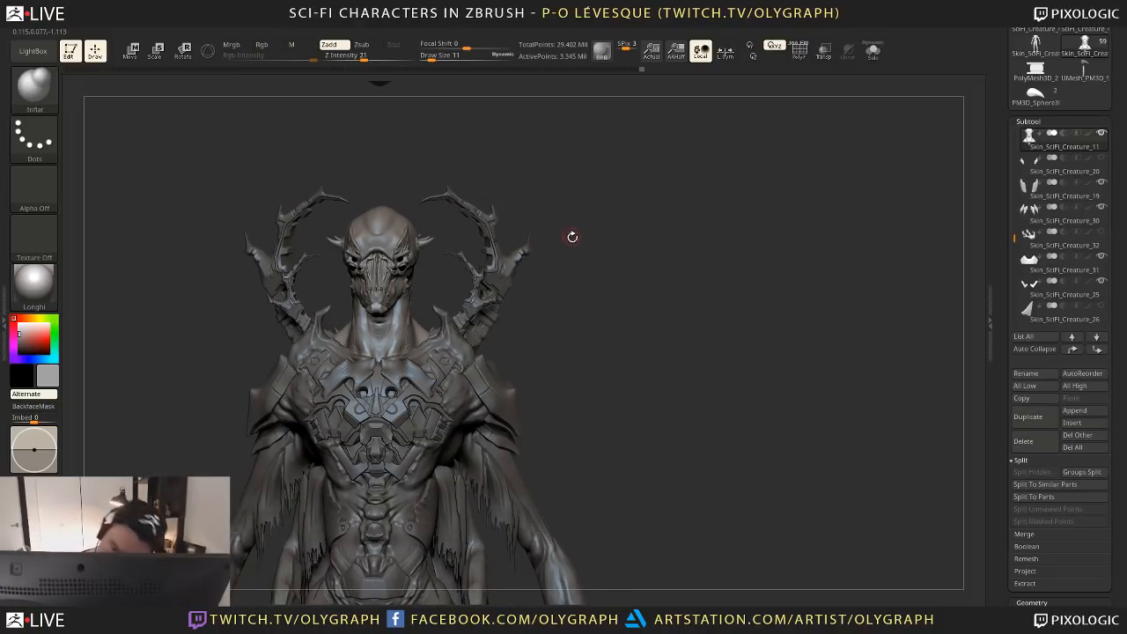
left_click_drag(581, 233, 583, 179, "alt")
left_click(387, 137, "alt")
mouse_move(587, 284)
left_mouse_down()
mouse_move(584, 272)
mouse_move(580, 319)
mouse_move(493, 202)
left_mouse_up()
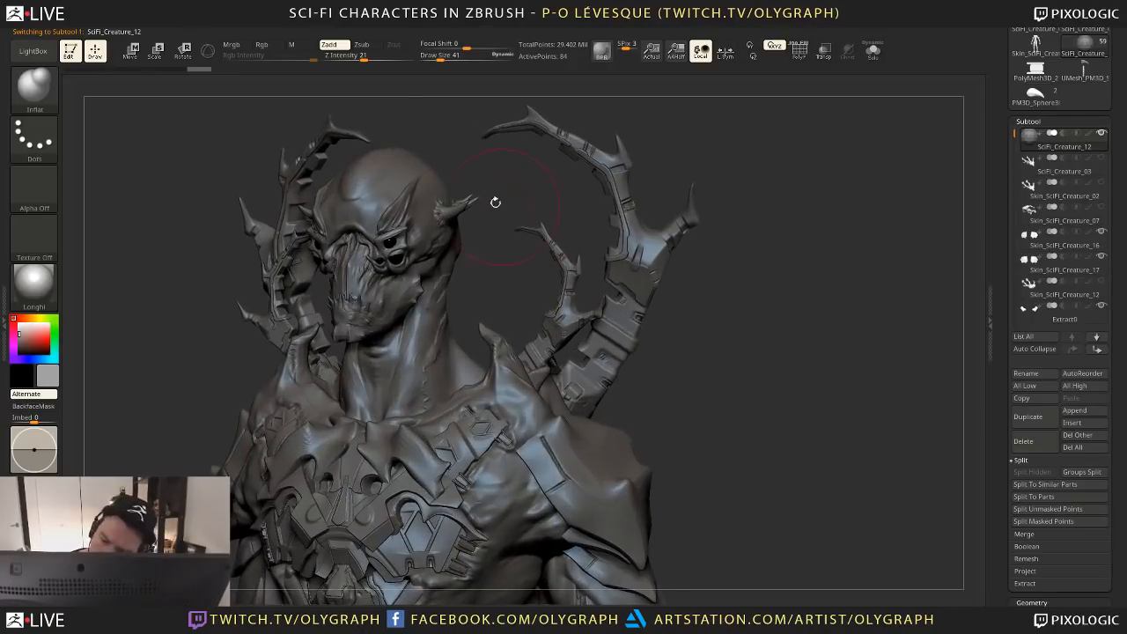
Reselect subtool Skin_SciFi_Creature_11 and pull the folds above the eyes outward with the Move brush at draw sizes 55 and 76
key("b")
left_click(457, 192)
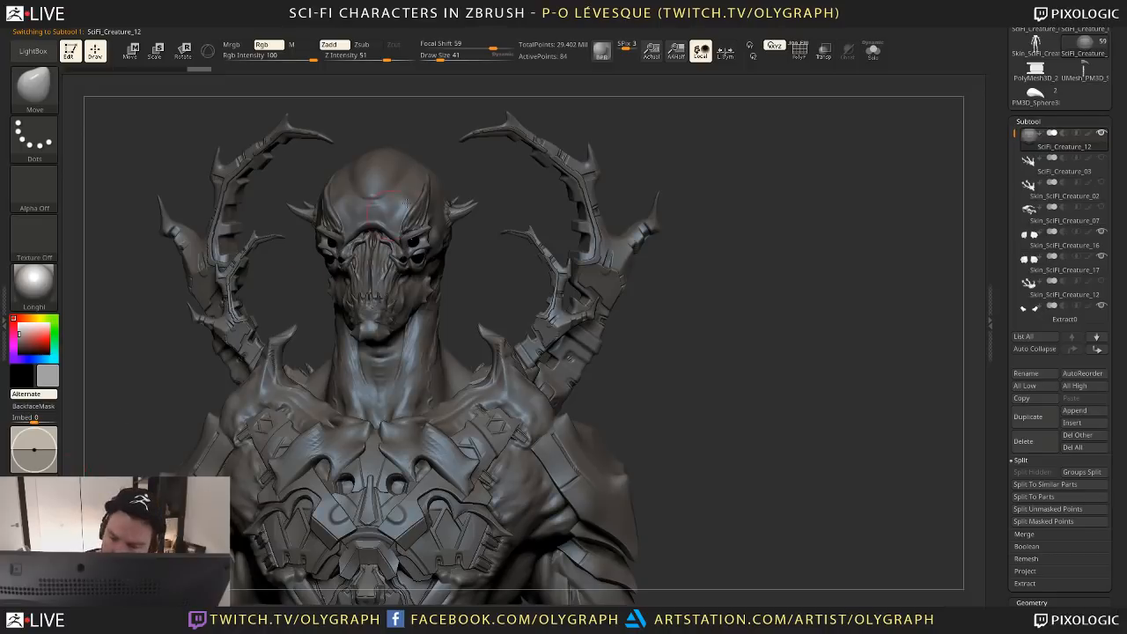
left_click(428, 181, "alt")
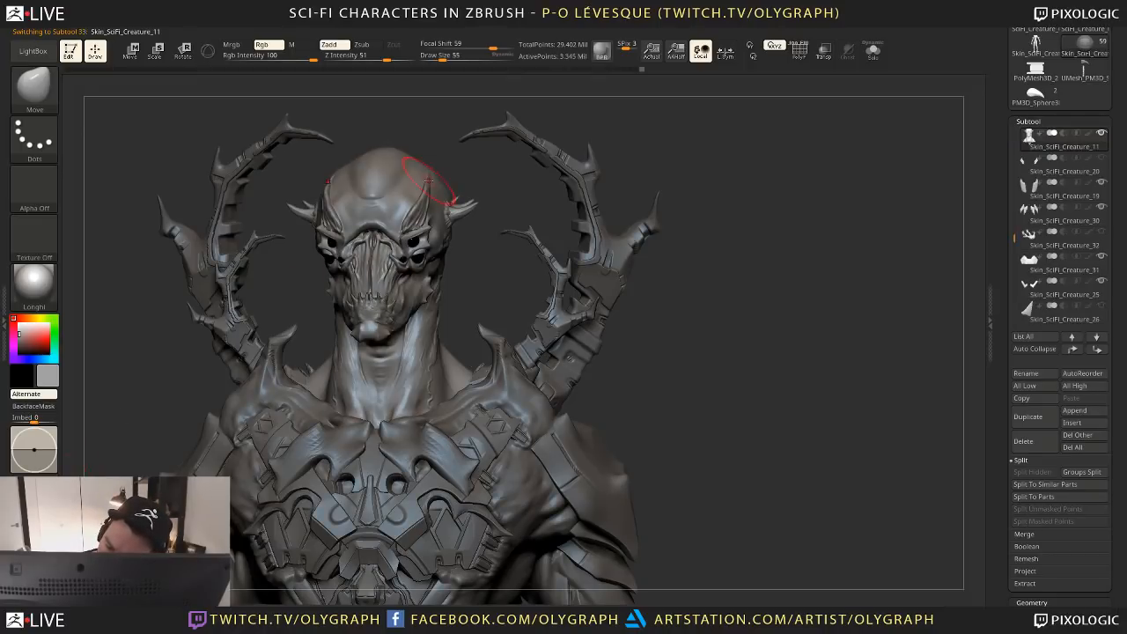
mouse_move(433, 183)
left_mouse_down()
mouse_move(435, 155)
mouse_move(360, 169)
left_mouse_up()
key("s")
left_click_drag(430, 177, 444, 177)
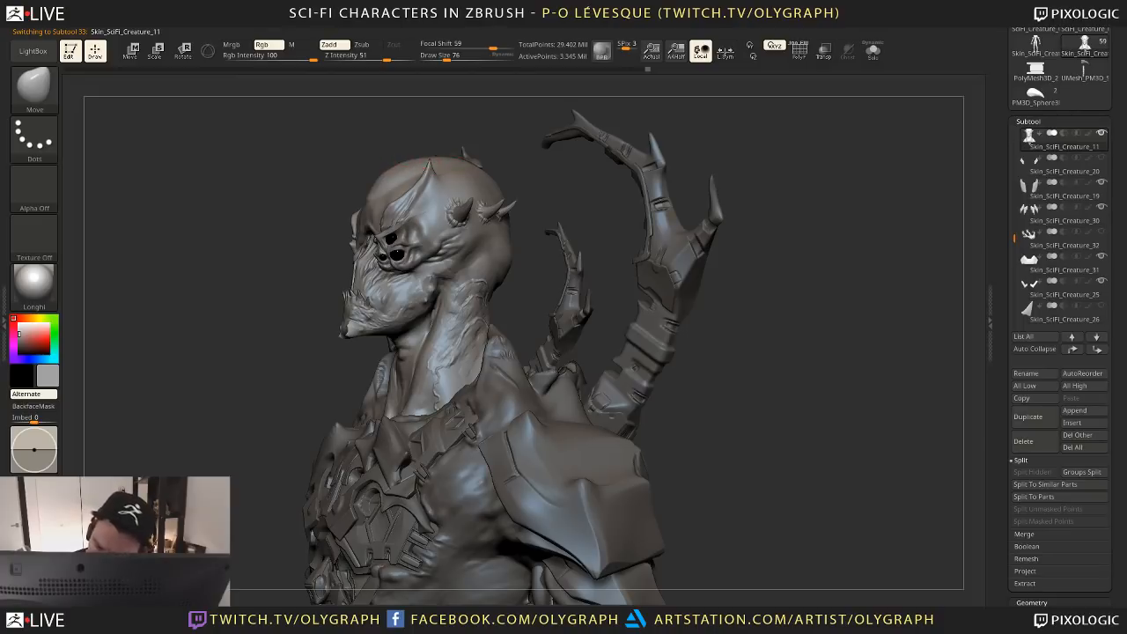
Stretch the folds above the eyes into upright spikes with the Move brush at draw size 95, then reduce the size to 65
left_click_drag(467, 155, 521, 126)
left_click_drag(433, 176, 448, 166)
key("s")
left_click(444, 176)
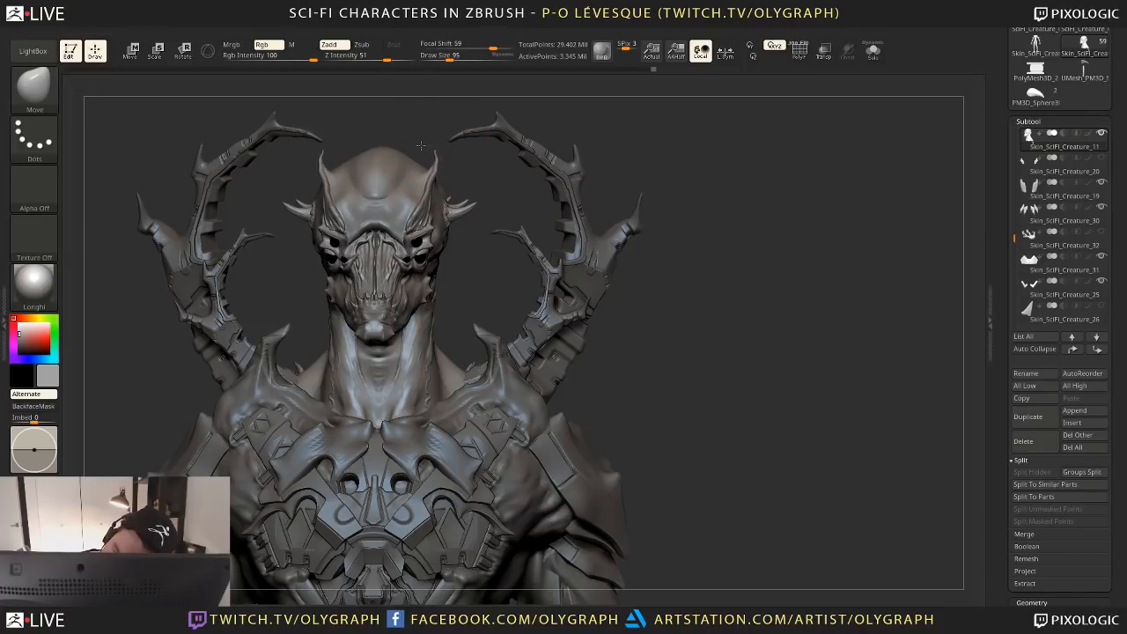
key("bracketleft")
key("bracketleft")
key("bracketleft")
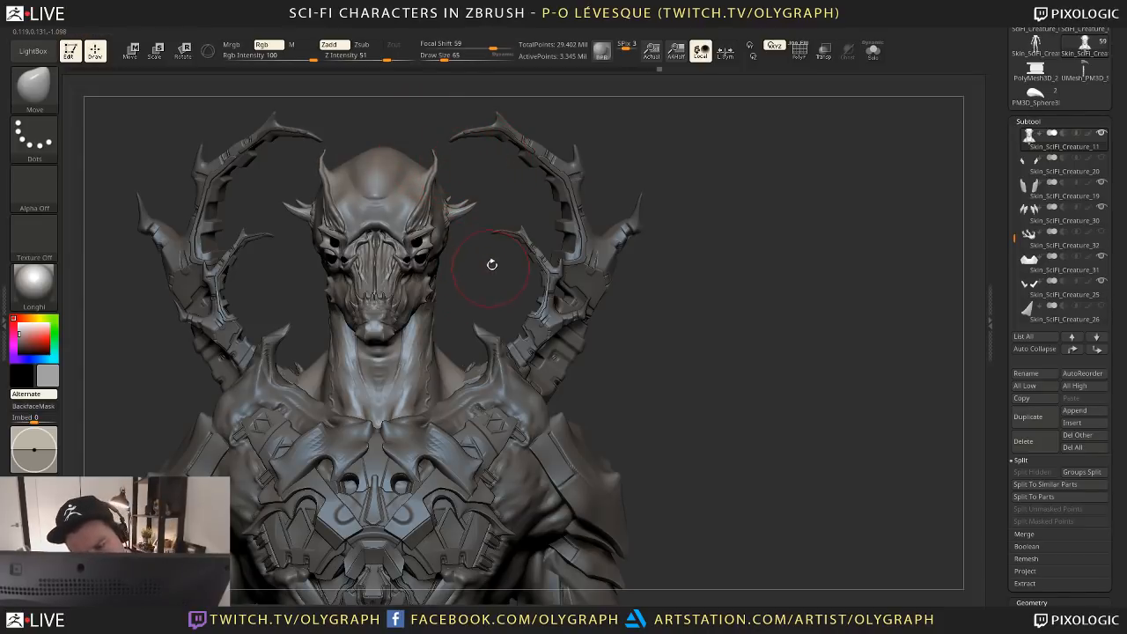
Thicken the spikes above the eyes with the Inflat brush at Z Intensity 17 and draw size 21
left_click_drag(492, 264, 379, 262)
key("b")
left_click(495, 356)
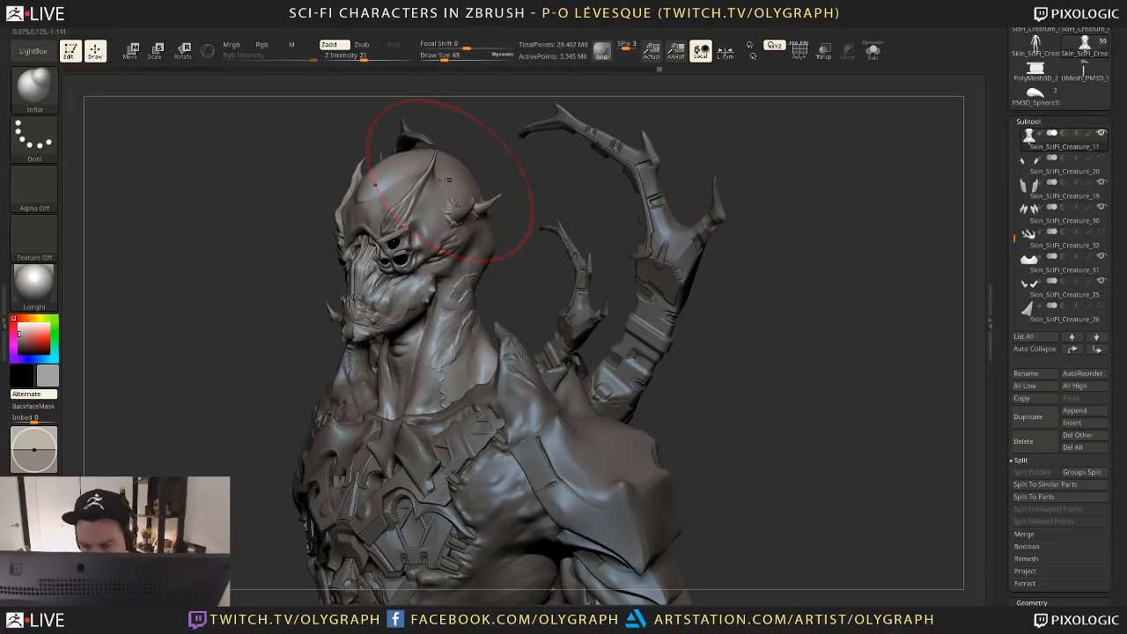
key("shift")
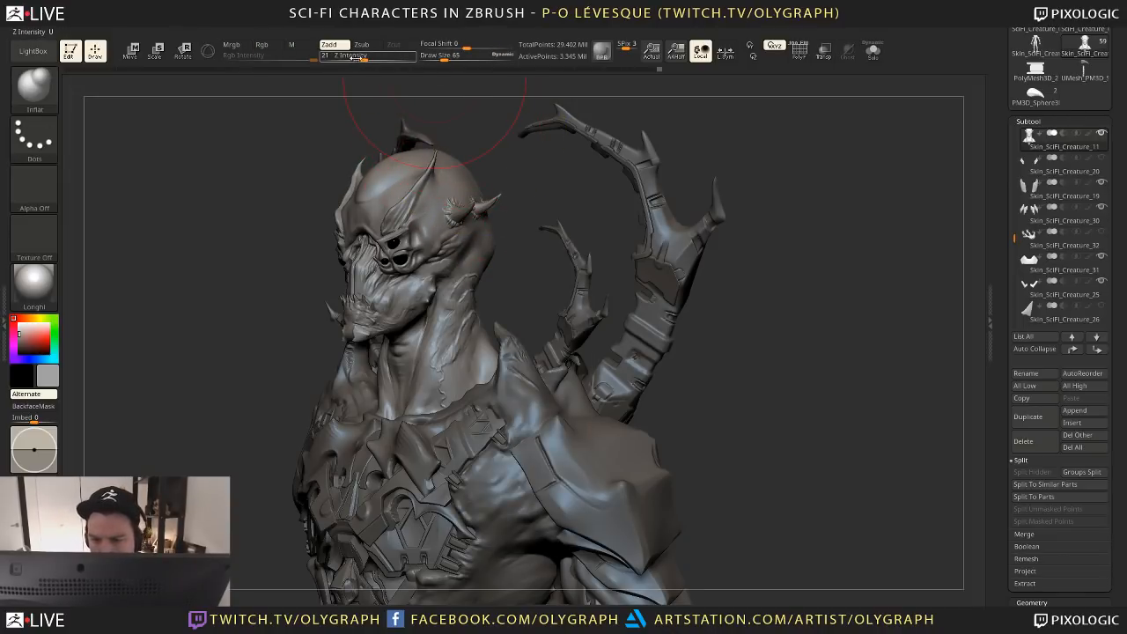
left_click_drag(356, 57, 351, 57)
key("s")
left_click(426, 176)
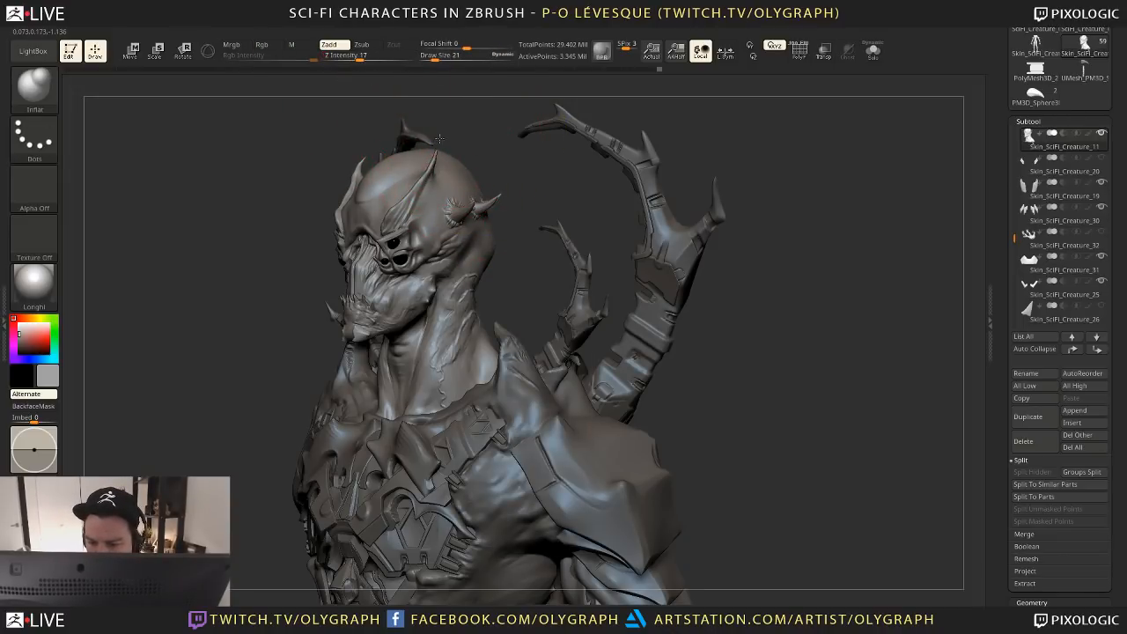
key("shift")
left_click_drag(445, 295, 473, 297, "shift")
mouse_move(568, 300)
left_mouse_down()
mouse_move(593, 301)
mouse_move(617, 335)
mouse_move(606, 341)
left_mouse_up()
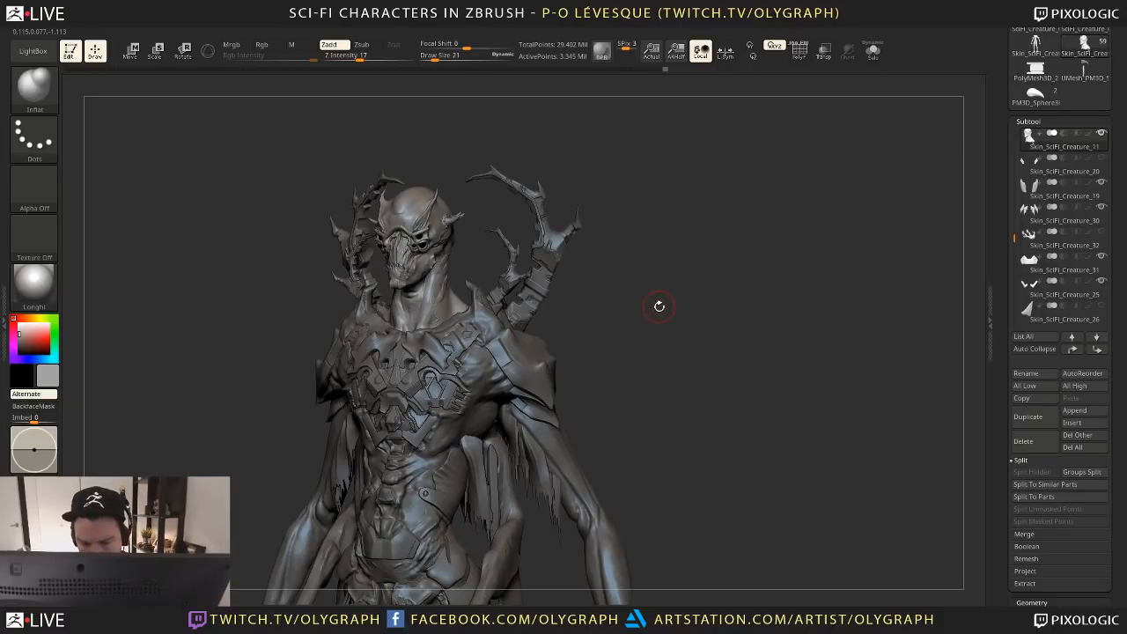
Adjust the forehead's profile in side view with the Move brush at draw size 69
left_click_drag(660, 307, 634, 320)
key("space")
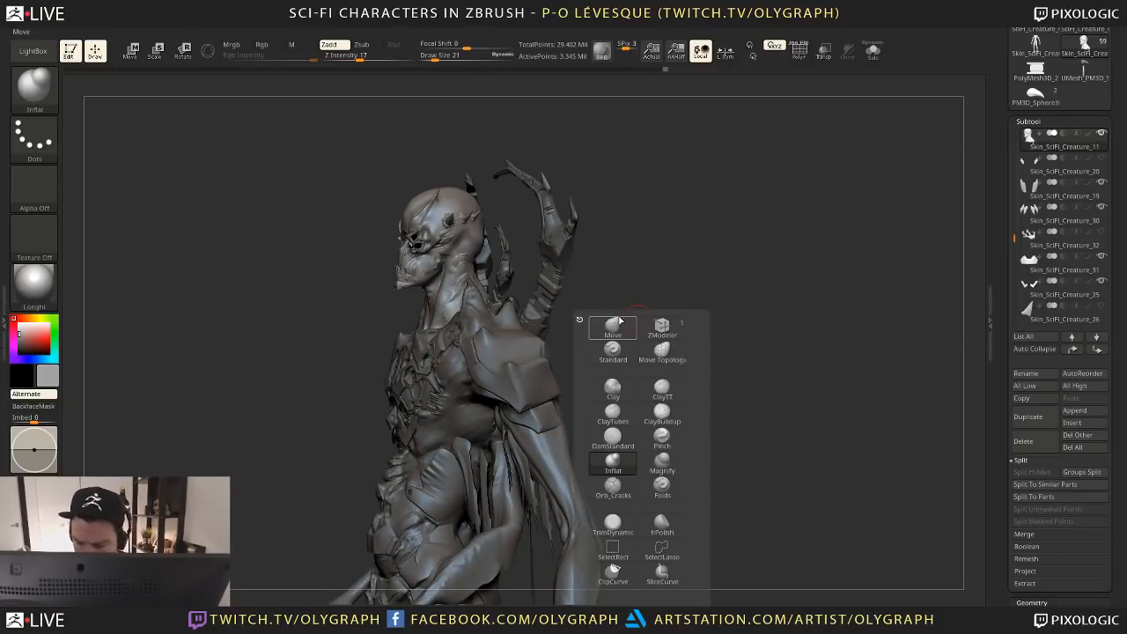
left_click(620, 322)
mouse_move(661, 244)
left_mouse_down()
mouse_move(410, 291)
mouse_move(431, 299)
left_mouse_up()
key("s")
key("s")
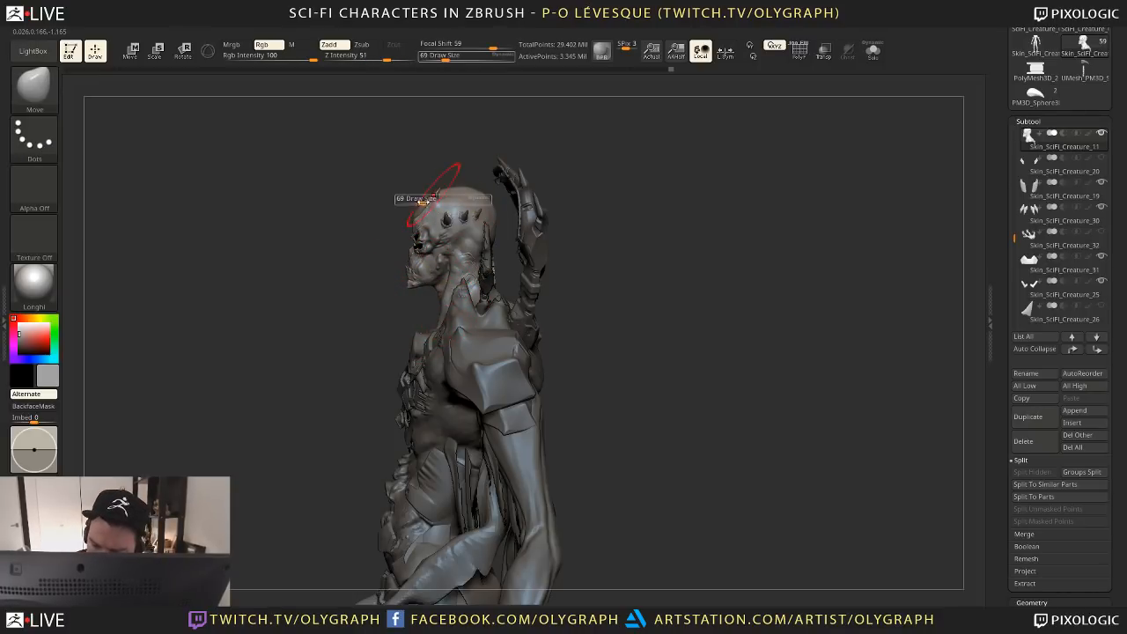
left_click_drag(275, 363, 283, 386)
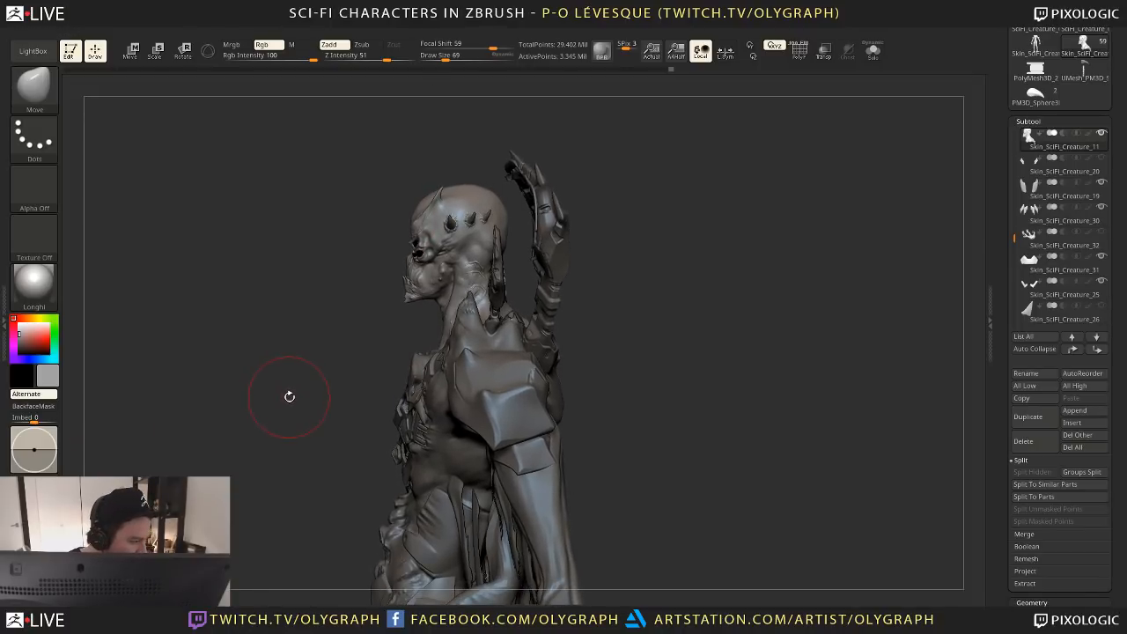
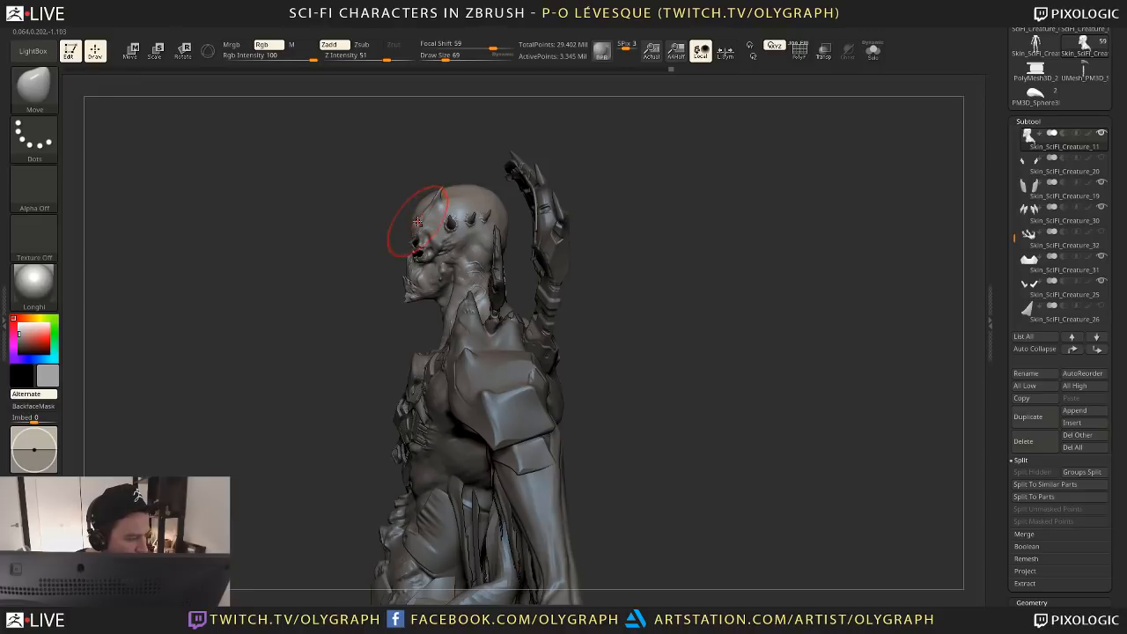
Refine the head's side profile with the Move brush at draw sizes 116, 103, 62, 83 and 150
key("bracketright")
key("bracketright")
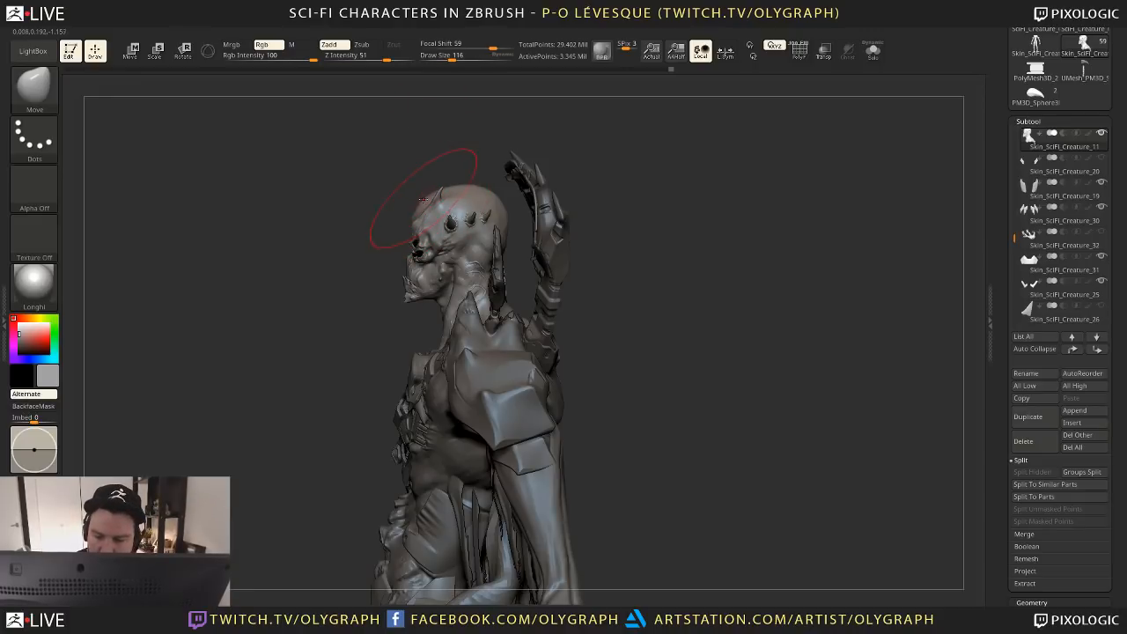
key("bracketleft")
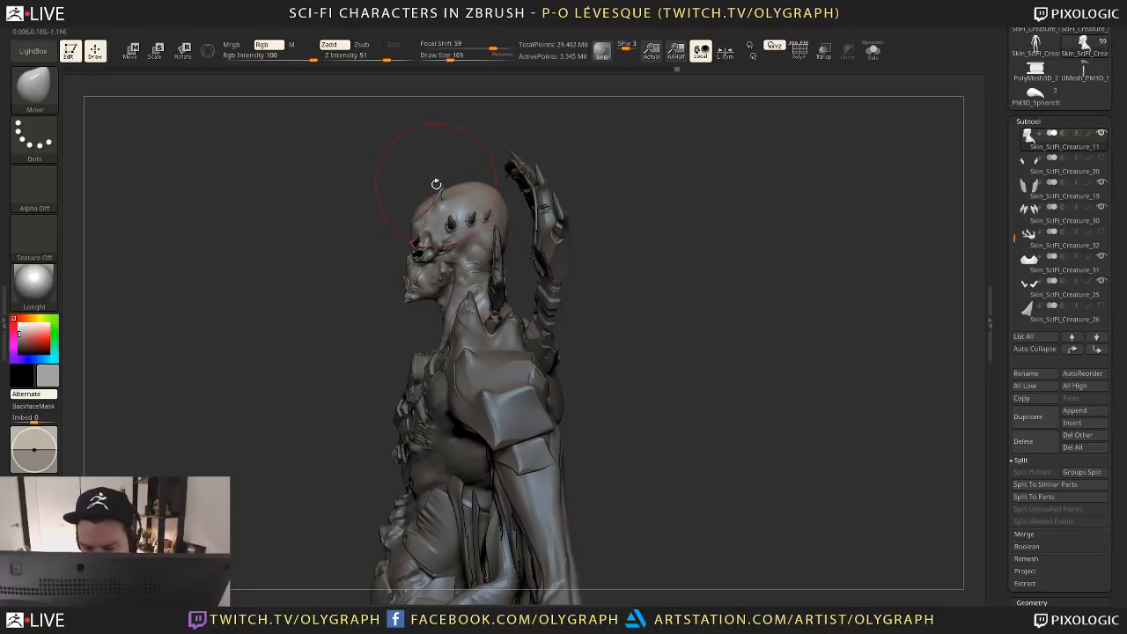
key("bracketleft")
key("bracketleft")
key("bracketleft")
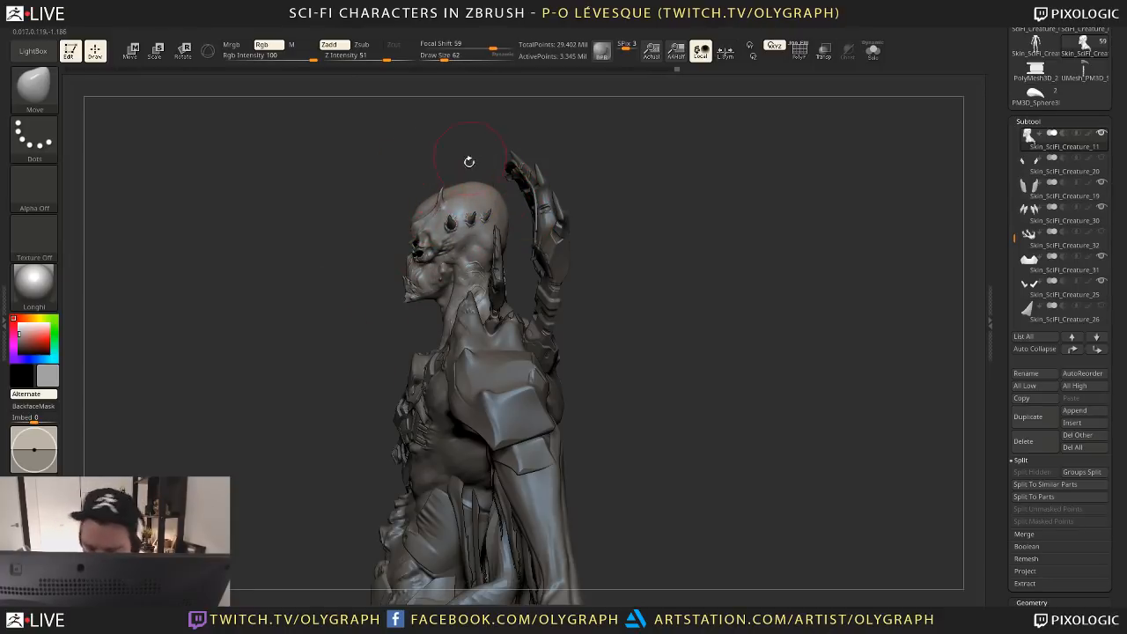
key("bracketright")
key("bracketright")
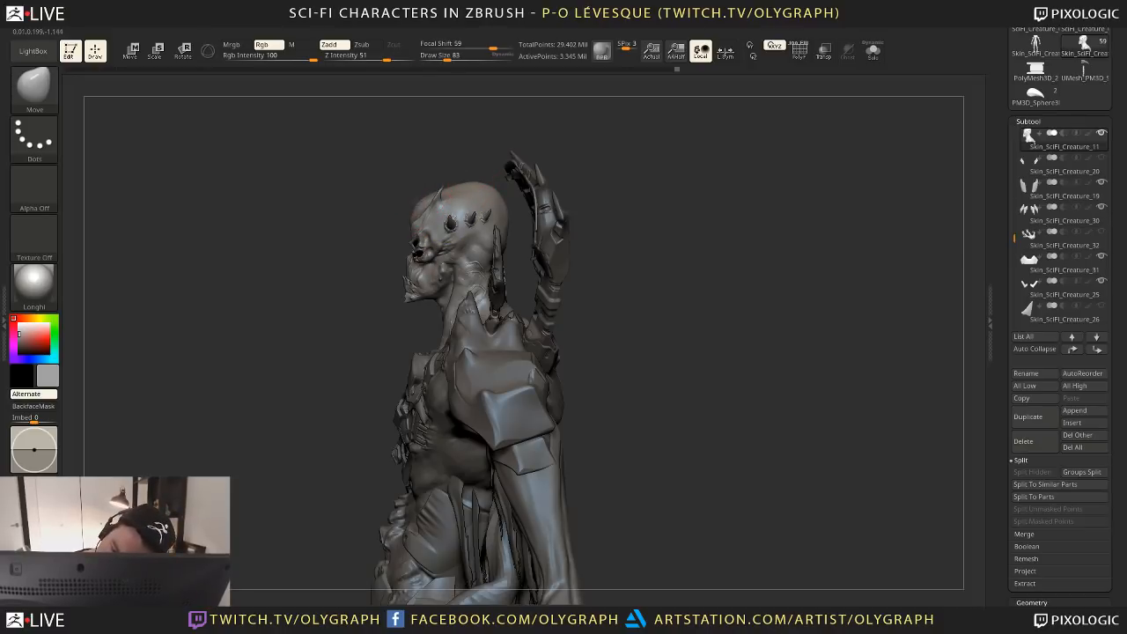
key("s")
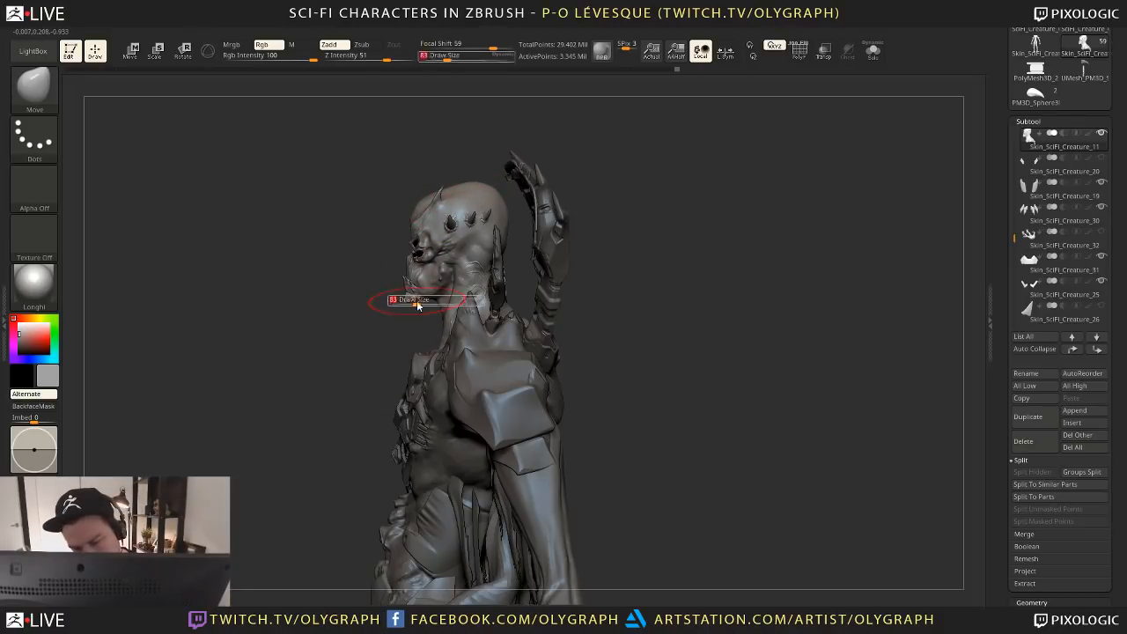
mouse_move(418, 303)
left_mouse_down()
mouse_move(427, 304)
mouse_move(420, 291)
left_mouse_up()
left_click_drag(388, 338, 454, 169)
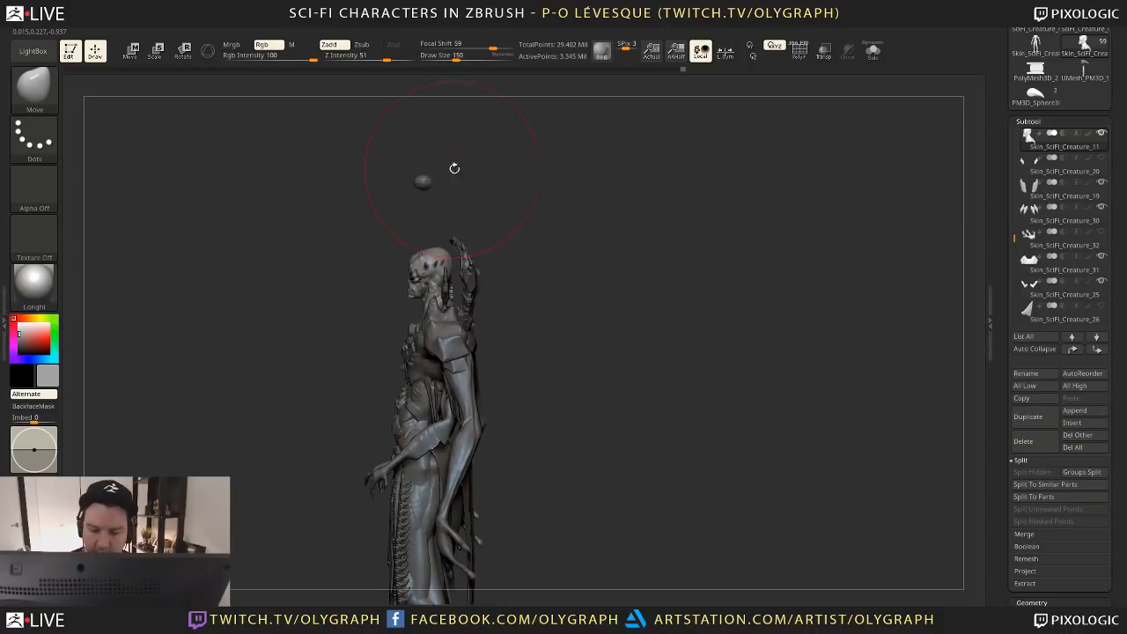
Select the sphere subtool SciFi_Creature_12, hide the interface panels and examine the whole figure from the front and in three-quarter view
left_click_drag(471, 225, 457, 162)
left_click(439, 153, "alt")
key("s")
left_click_drag(584, 312, 568, 254, "alt")
key("Tab")
key("Tab")
key("Tab")
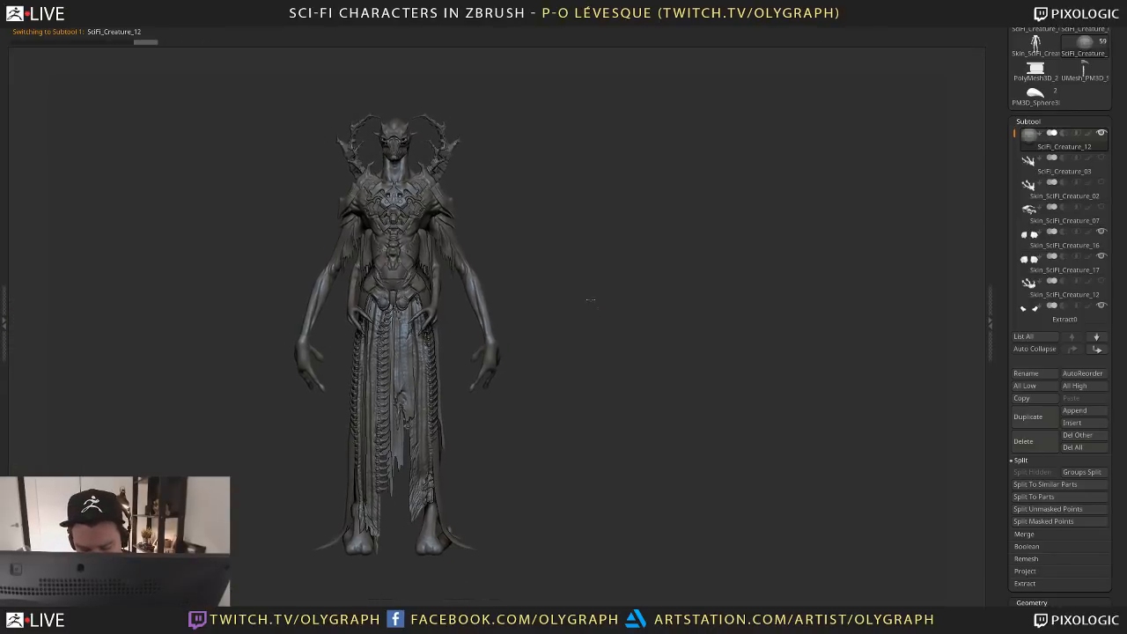
left_click_drag(582, 283, 617, 290)
left_click_drag(600, 209, 629, 252, "alt")
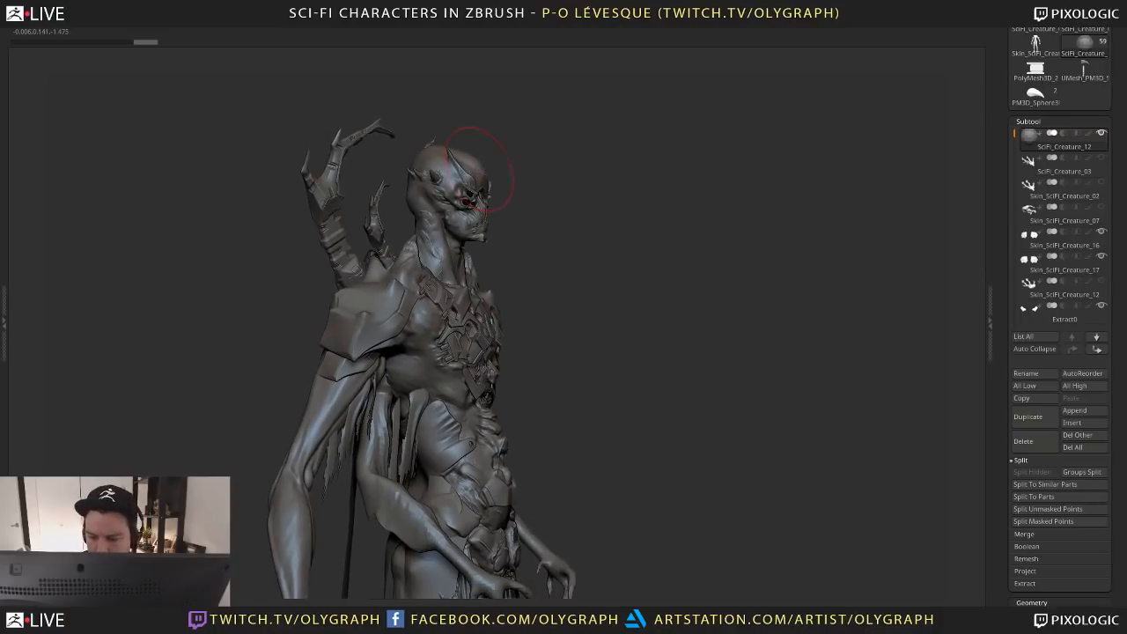
Reselect subtool Skin_SciFi_Creature_11 and reshape the skull's crown and back with the Move brush in side view
left_click(478, 176, "alt")
left_click_drag(520, 157, 560, 156)
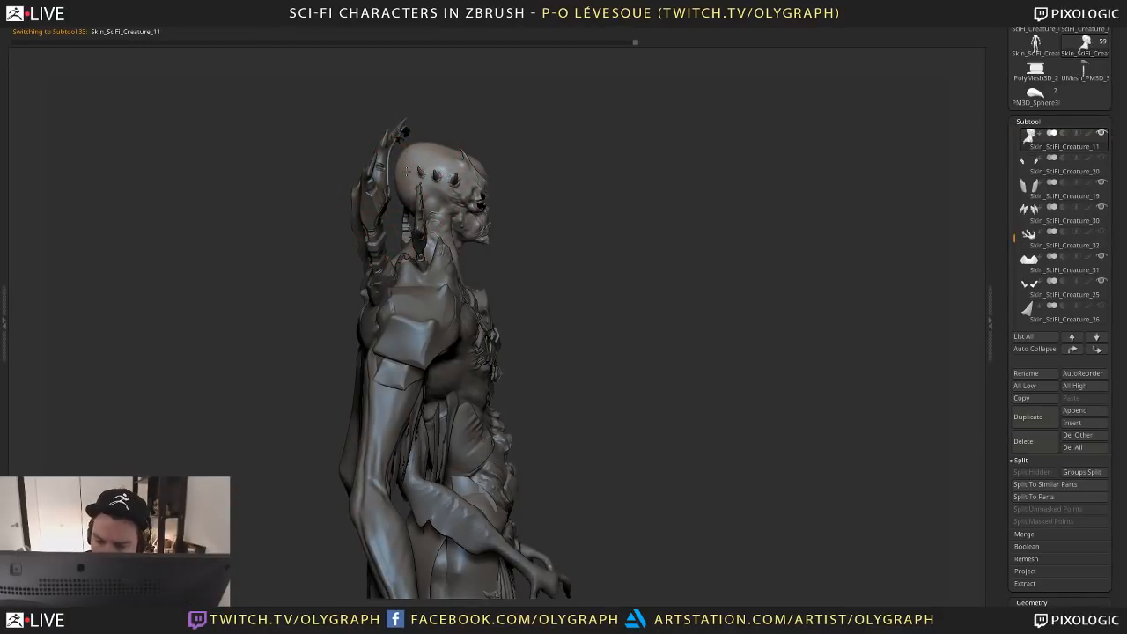
left_click_drag(573, 153, 458, 146)
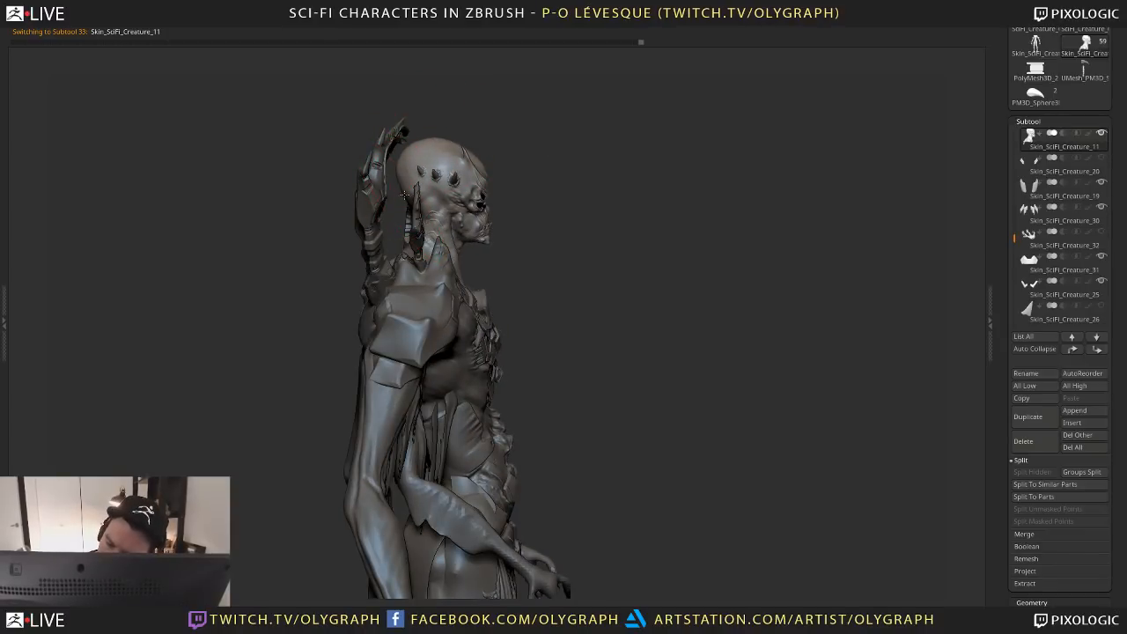
left_click_drag(601, 212, 567, 146)
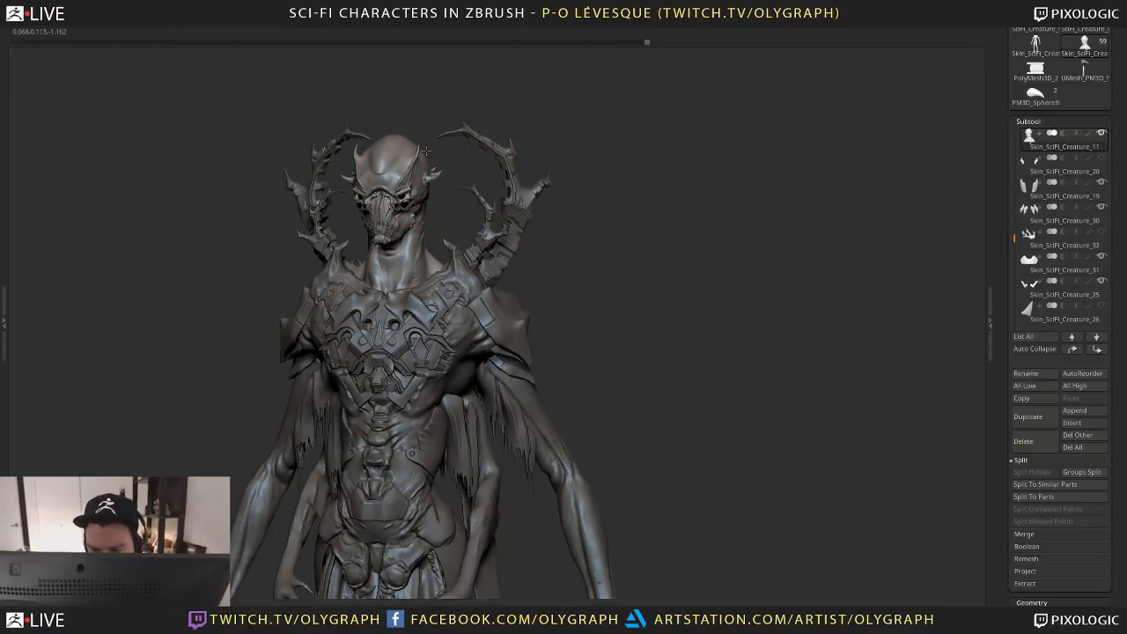
left_click_drag(456, 159, 508, 186)
Check the bust from the front through subtool SciFi_Creature_12, reselect Skin_SciFi_Creature_11 and adjust the head's front silhouette
left_click(424, 113, "alt")
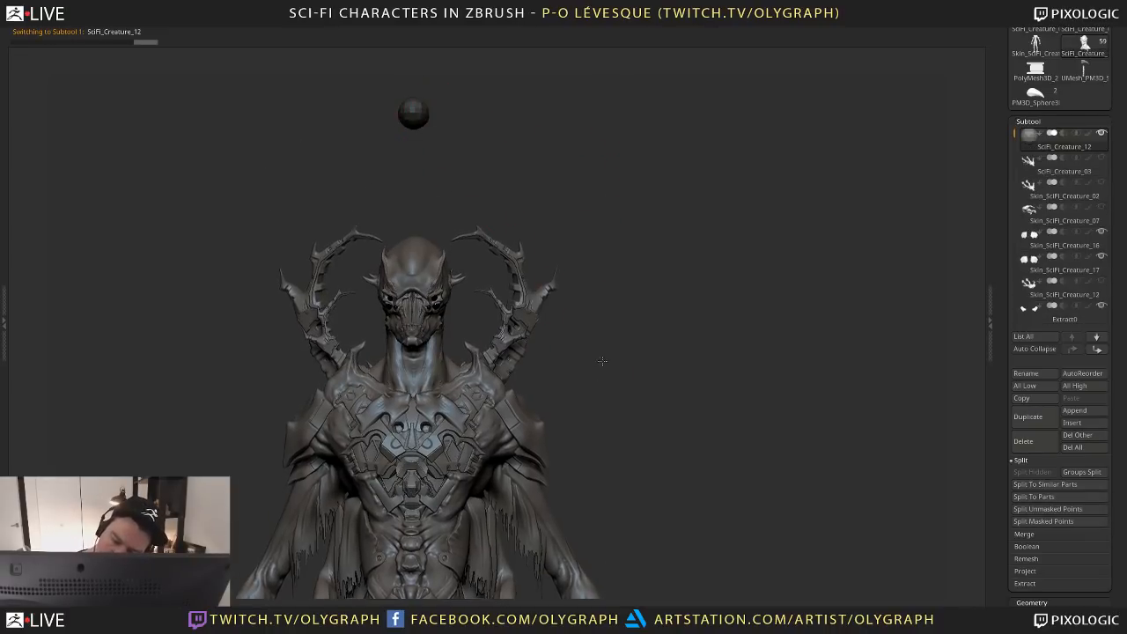
left_click_drag(602, 360, 625, 359, "alt")
left_click(462, 257, "alt")
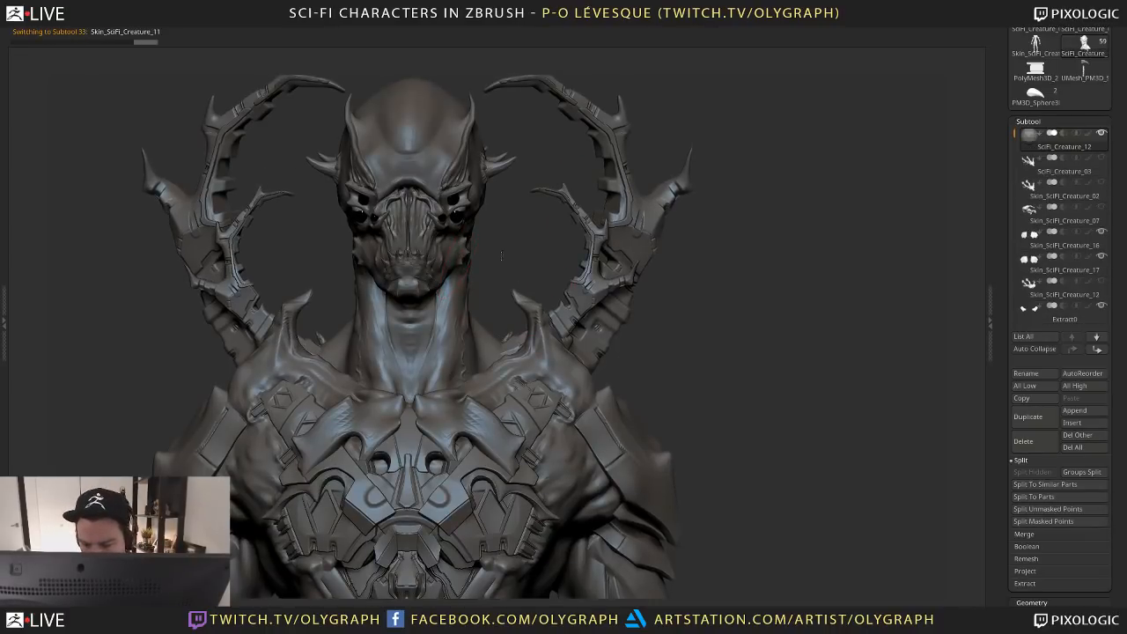
mouse_move(502, 255)
left_mouse_down()
mouse_move(446, 266)
mouse_move(451, 254)
mouse_move(533, 235)
mouse_move(664, 282)
mouse_move(640, 207)
left_mouse_up()
key("space")
left_click(479, 471)
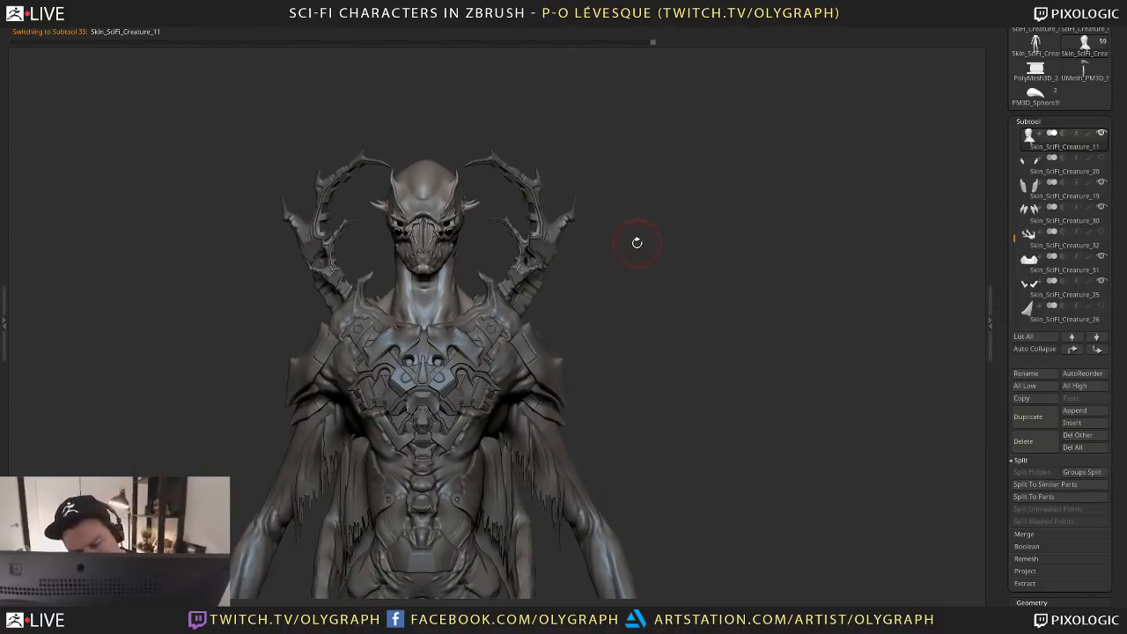
key("b")
key("s")
left_click(417, 265)
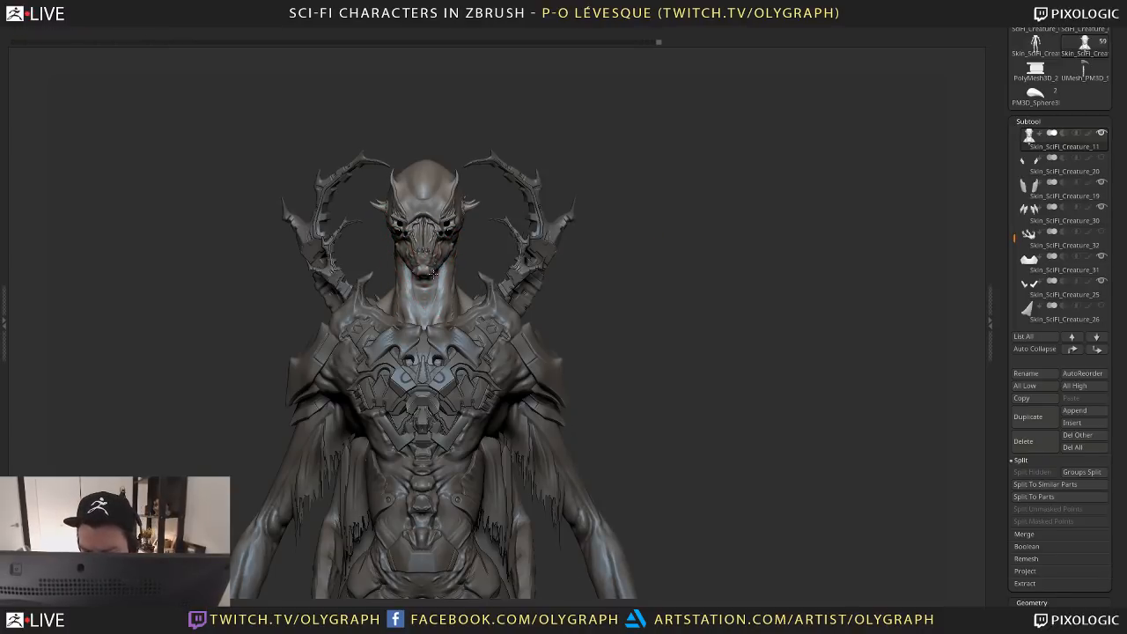
Refine the jaw and neck shapes in three-quarter and front views with the Move brush, enlarging the brush for the neck
left_click_drag(478, 247, 448, 268)
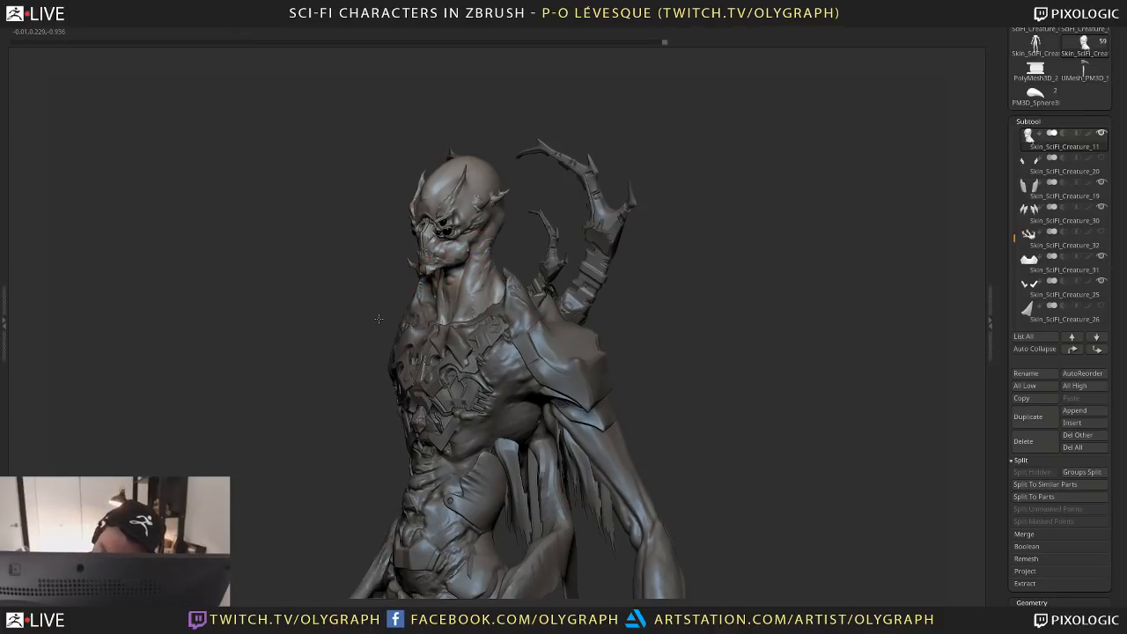
left_click_drag(467, 256, 413, 251)
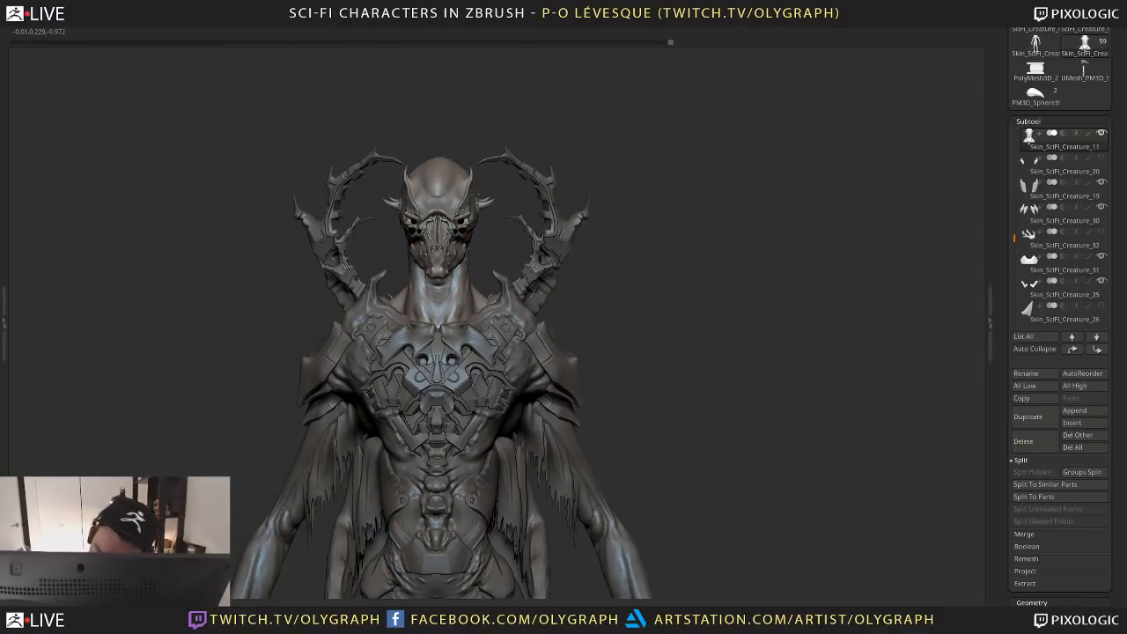
mouse_move(495, 238)
left_mouse_down()
mouse_move(407, 336)
mouse_move(440, 282)
mouse_move(498, 246)
mouse_move(325, 323)
mouse_move(333, 330)
mouse_move(486, 270)
left_mouse_up()
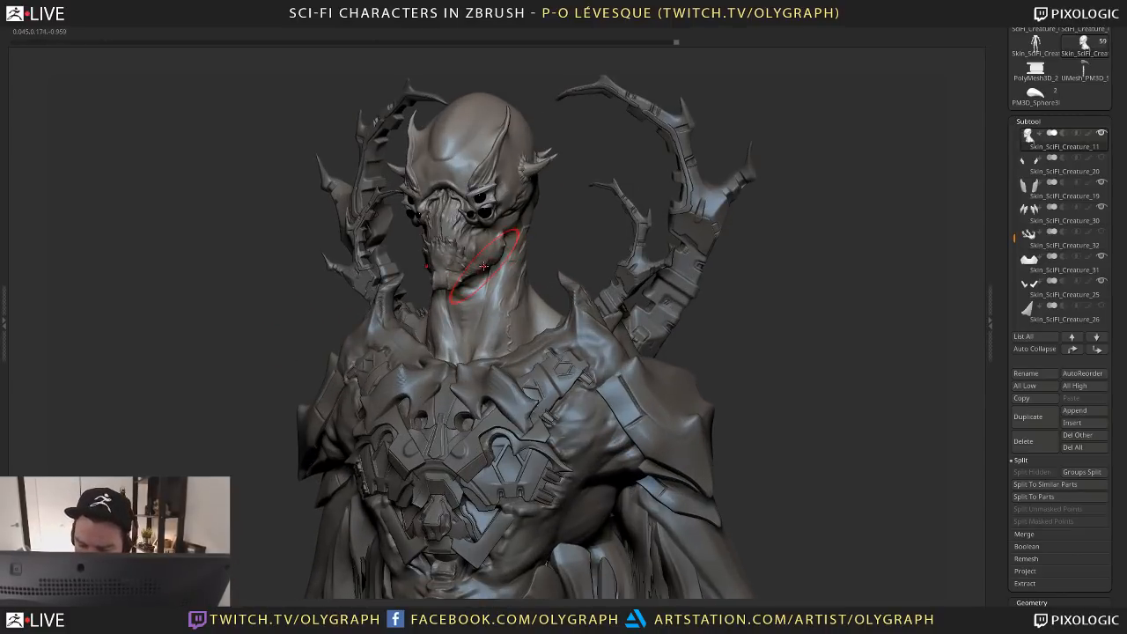
left_click_drag(568, 230, 419, 211)
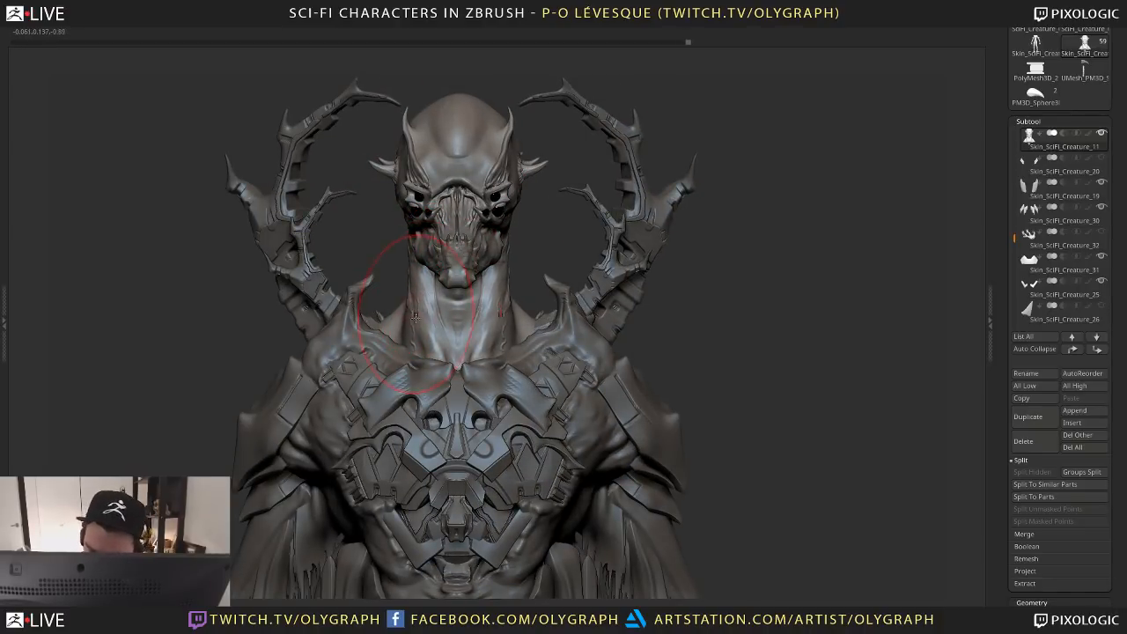
key("]")
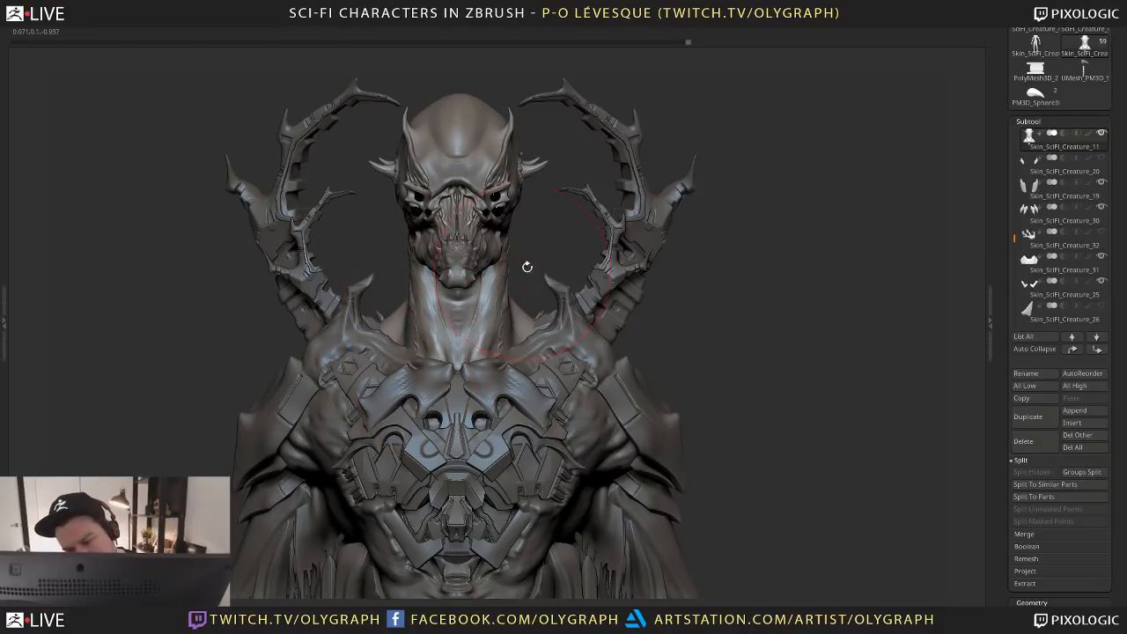
Examine the full figure's proportions in three-quarter view through subtool SciFi_Creature_12 and return to Skin_SciFi_Creature_11
left_click_drag(526, 252, 598, 240, "alt")
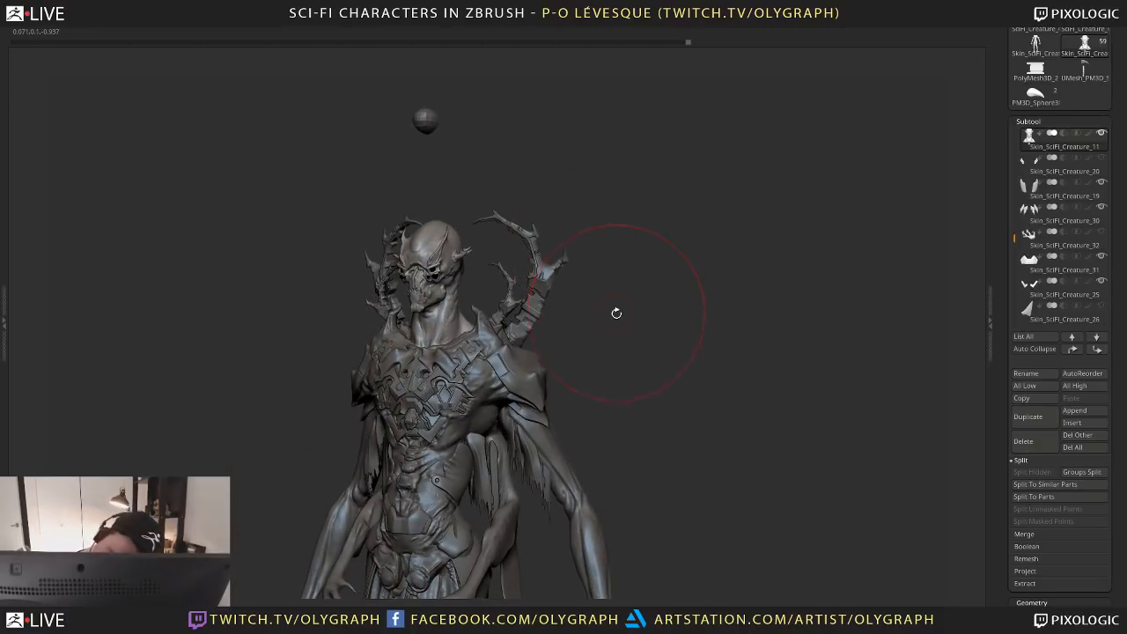
left_click_drag(617, 313, 554, 259, "alt")
left_click(425, 169, "alt")
left_click_drag(599, 340, 575, 204, "alt")
left_click_drag(583, 310, 604, 312)
left_click_drag(604, 361, 629, 272, "alt")
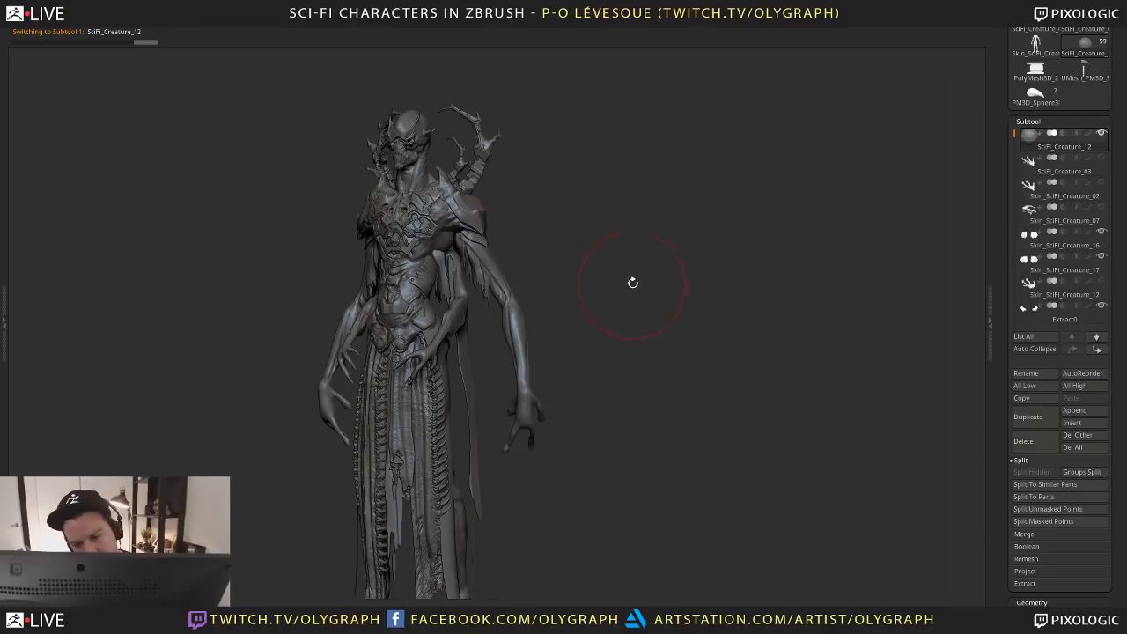
left_click_drag(631, 340, 639, 280, "alt")
left_click(440, 146, "alt")
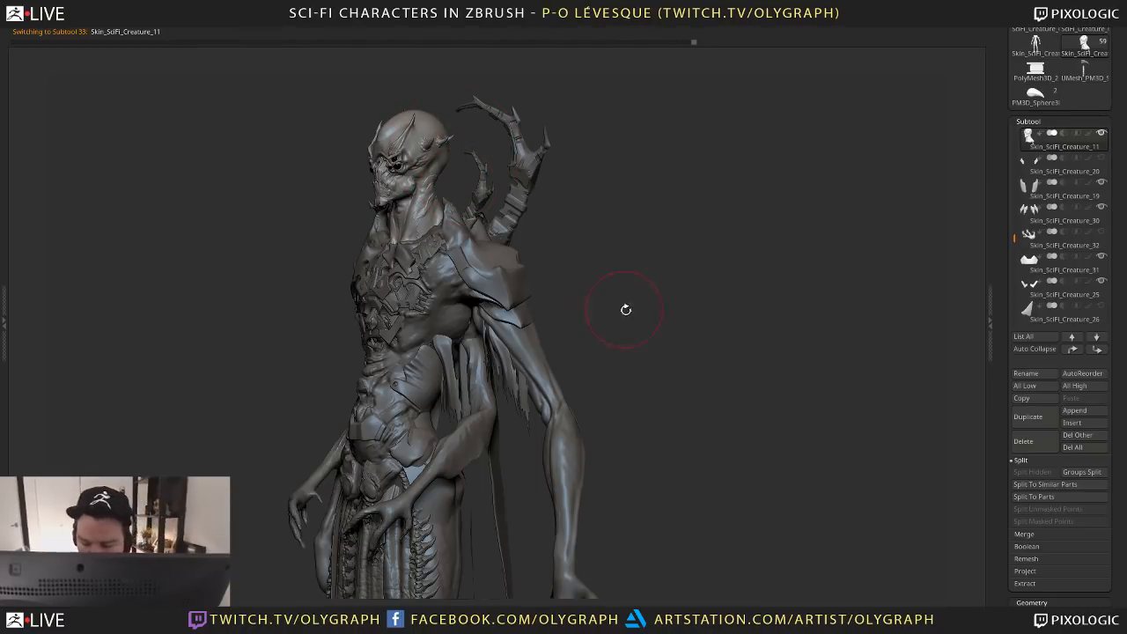
Adjust both sides of the neck base symmetrically in front view with a resized Move brush
mouse_move(623, 315)
left_mouse_down()
mouse_move(402, 220)
mouse_move(379, 223)
left_mouse_up()
key("s")
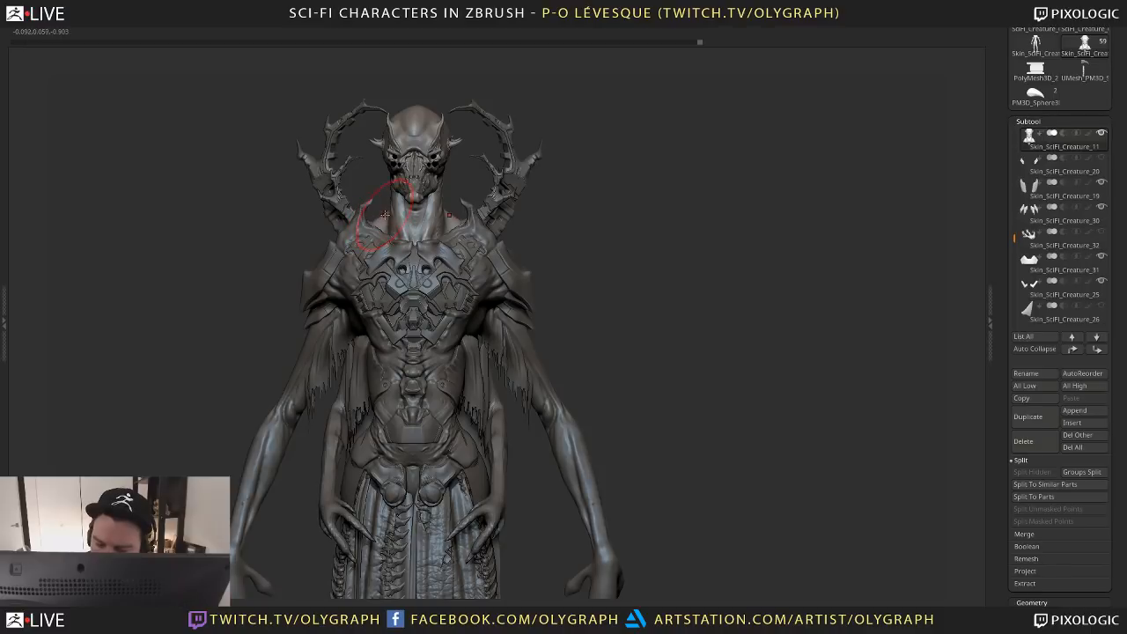
key("s")
left_click_drag(392, 222, 403, 213)
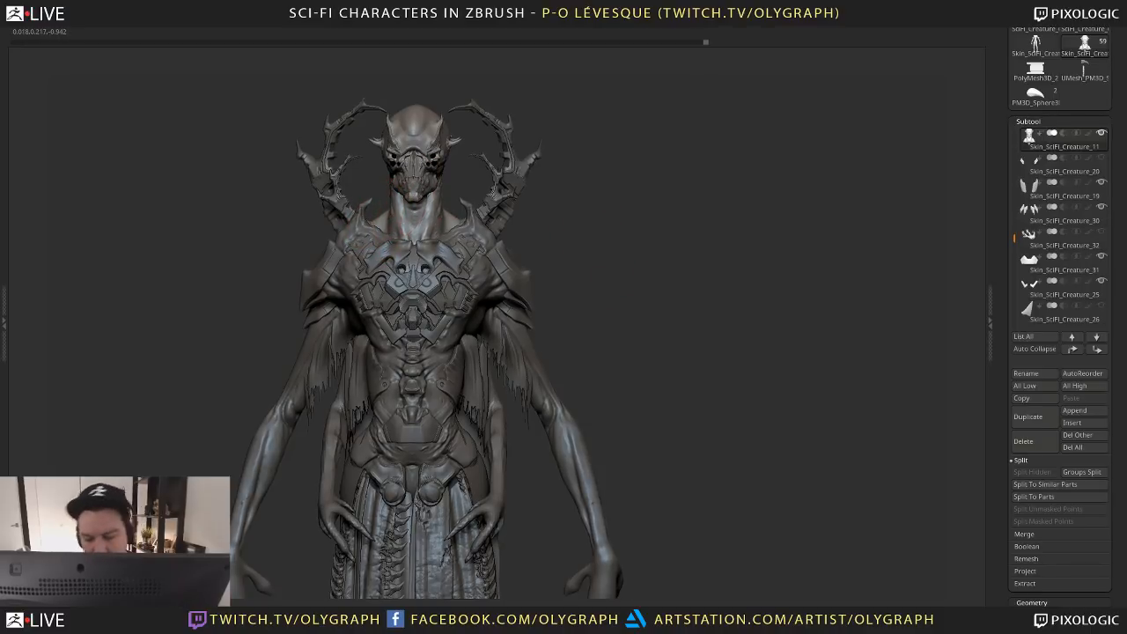
Compare the full figure's front and side silhouettes through subtool SciFi_Creature_12 and switch back to Skin_SciFi_Creature_11
left_click_drag(590, 229, 589, 156, "alt")
left_click_drag(440, 83, 466, 133, "alt")
left_click(431, 141, "alt")
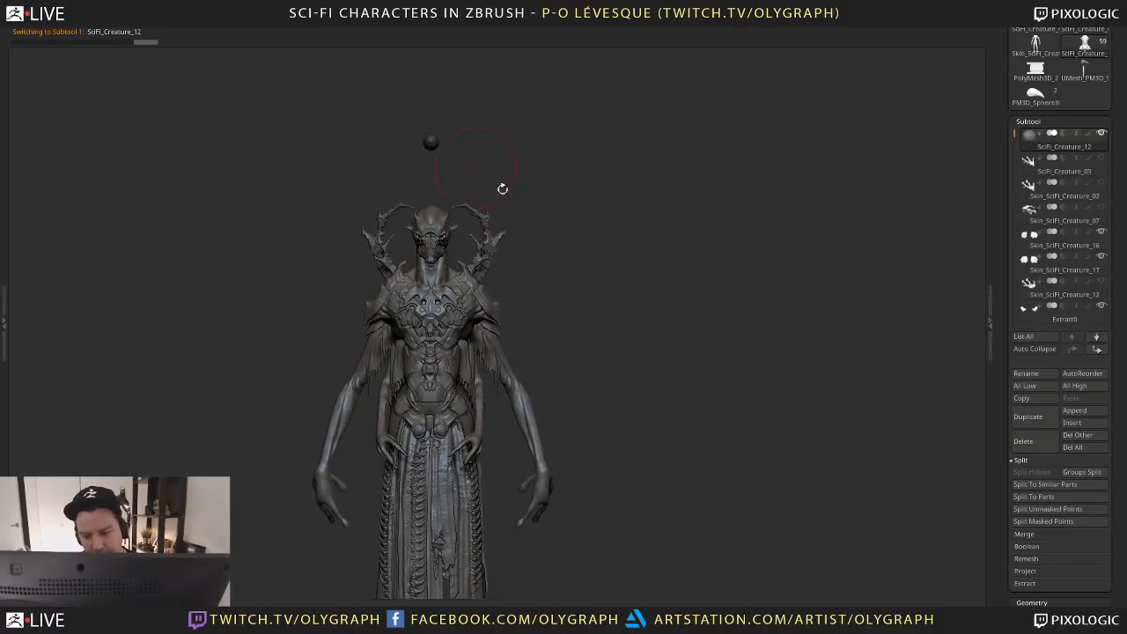
mouse_move(502, 188)
left_mouse_down()
mouse_move(642, 297)
mouse_move(656, 287)
mouse_move(645, 319)
mouse_move(642, 291)
mouse_move(605, 238)
mouse_move(606, 272)
mouse_move(634, 217)
left_mouse_up()
left_click(460, 214, "alt")
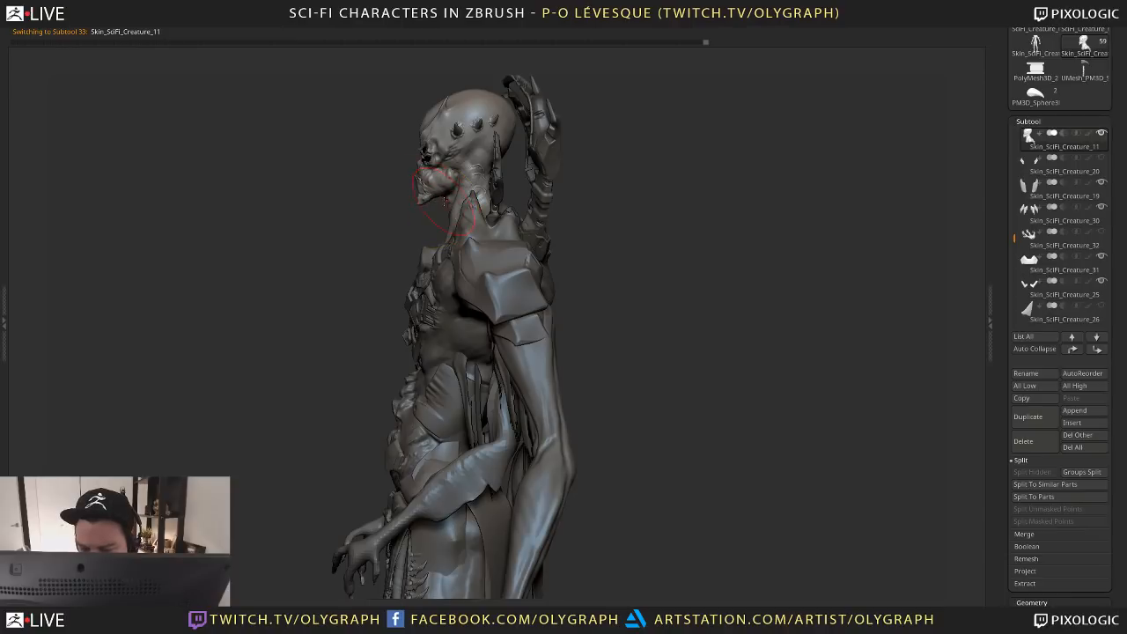
Reshape the throat and neck profile in side view and check the neck's width from the front
scroll(444, 200, "up", 5)
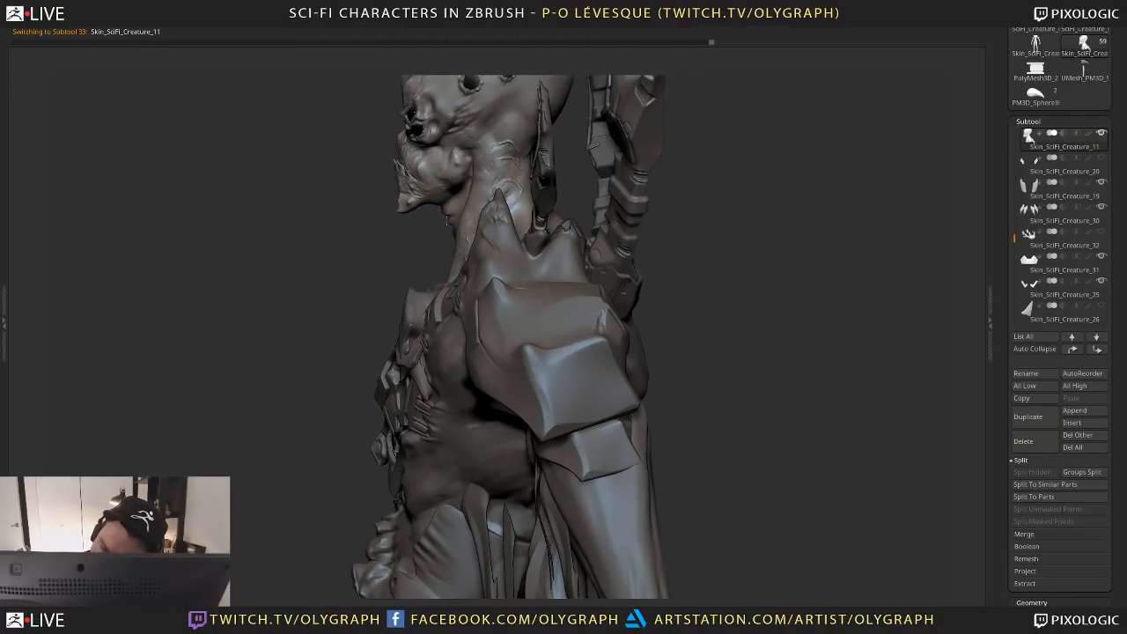
right_click_drag(423, 266, 440, 202, "ctrl")
key("shift+s")
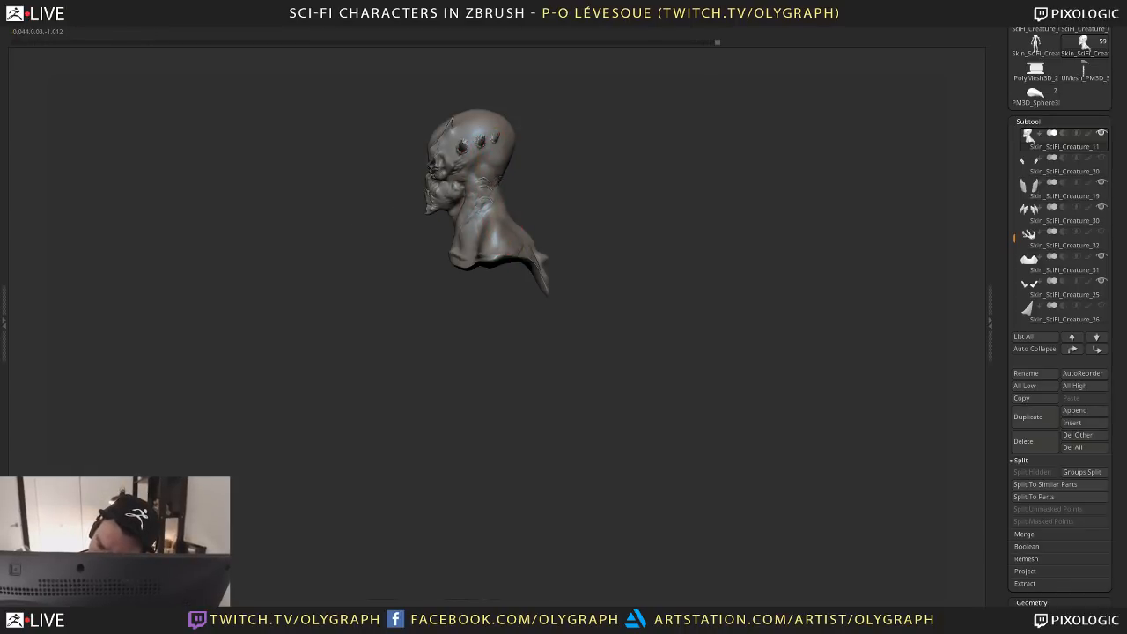
right_click_drag(514, 187, 532, 178, "shift")
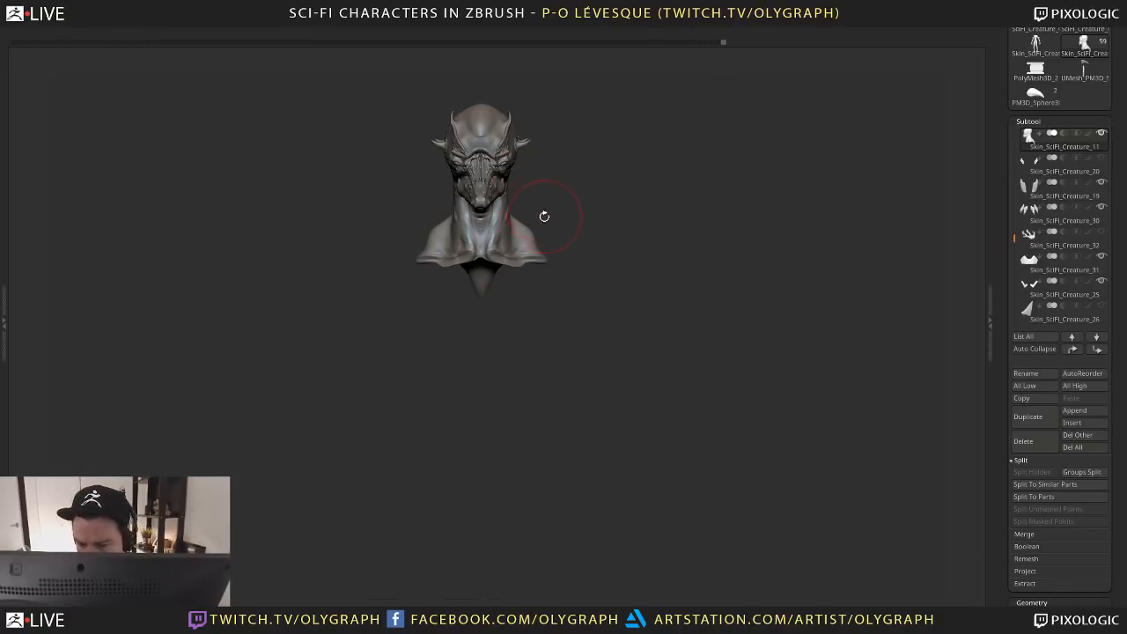
key("shift+s")
right_click_drag(539, 249, 659, 218, "ctrl")
Reframe the figure through subtool SciFi_Creature_12, reselect Skin_SciFi_Creature_11 and refine the neck's slope onto the shoulders
left_click(491, 135, "alt")
mouse_move(657, 299)
right_mouse_down("alt")
mouse_move(642, 202)
mouse_move(639, 256)
mouse_move(599, 299)
right_mouse_up("alt")
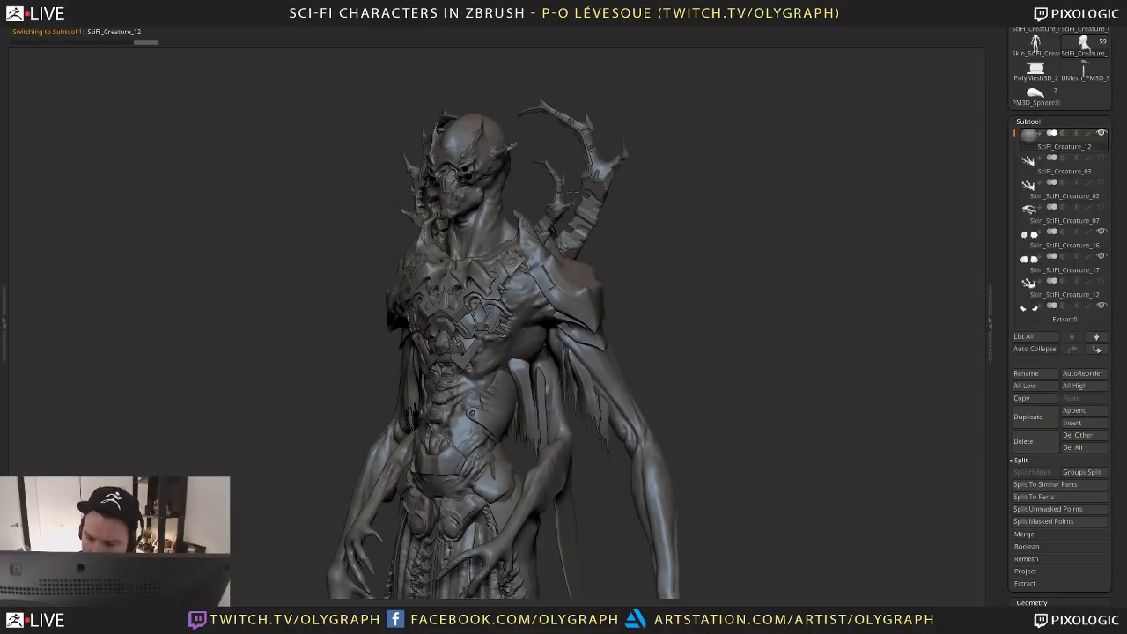
key("b")
left_click(514, 201)
left_click(502, 188, "alt")
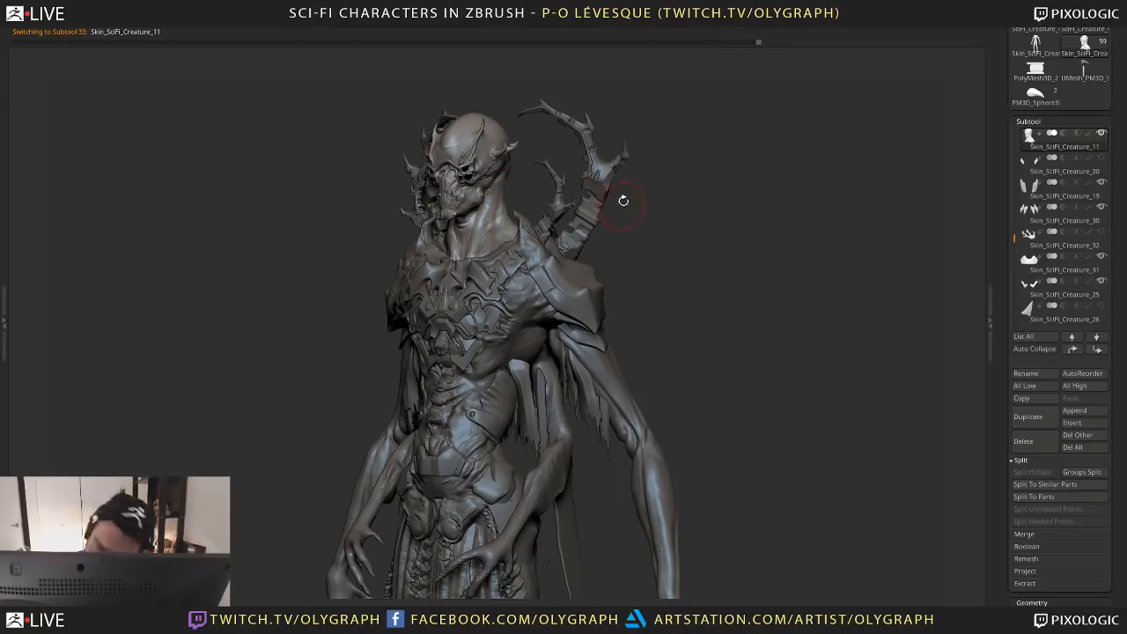
left_click_drag(664, 248, 543, 199, "shift")
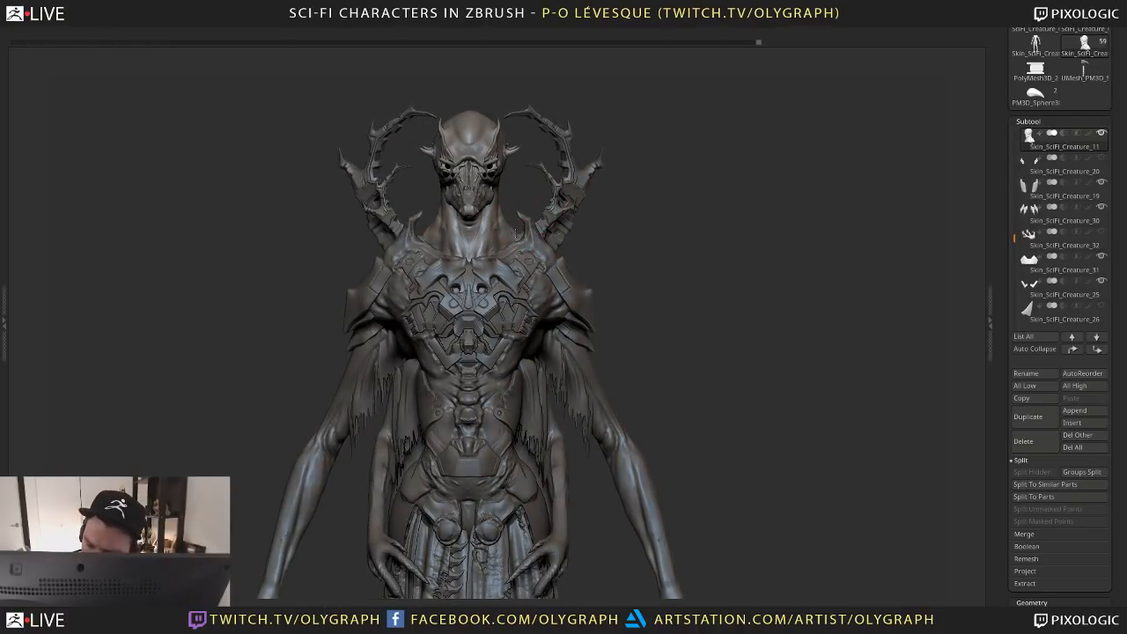
left_click_drag(630, 235, 519, 194)
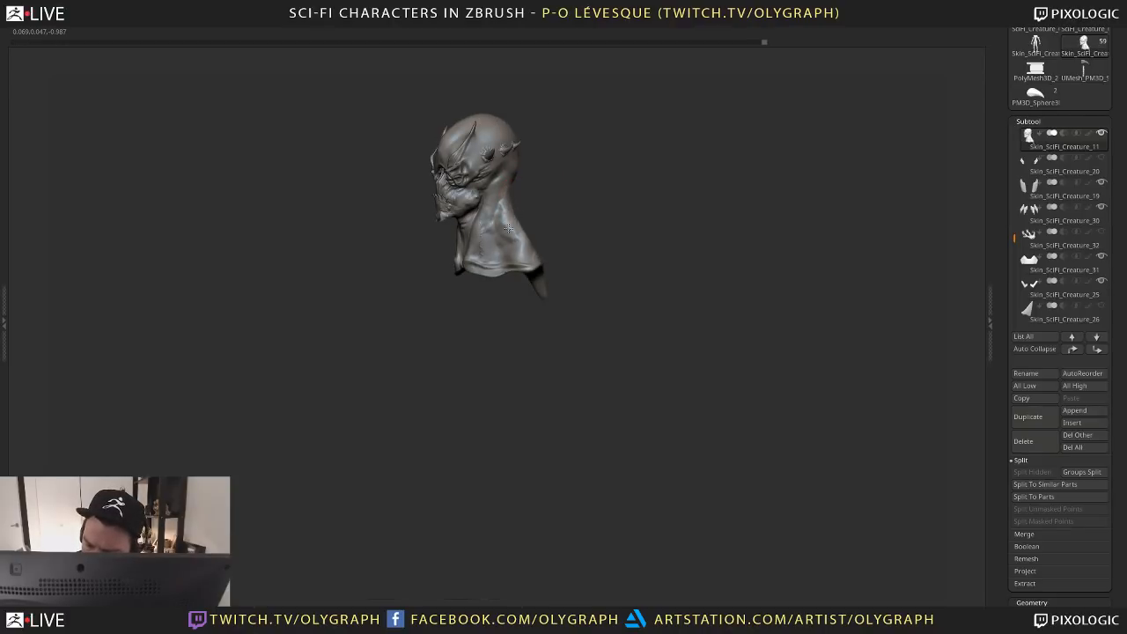
left_click_drag(508, 243, 563, 141)
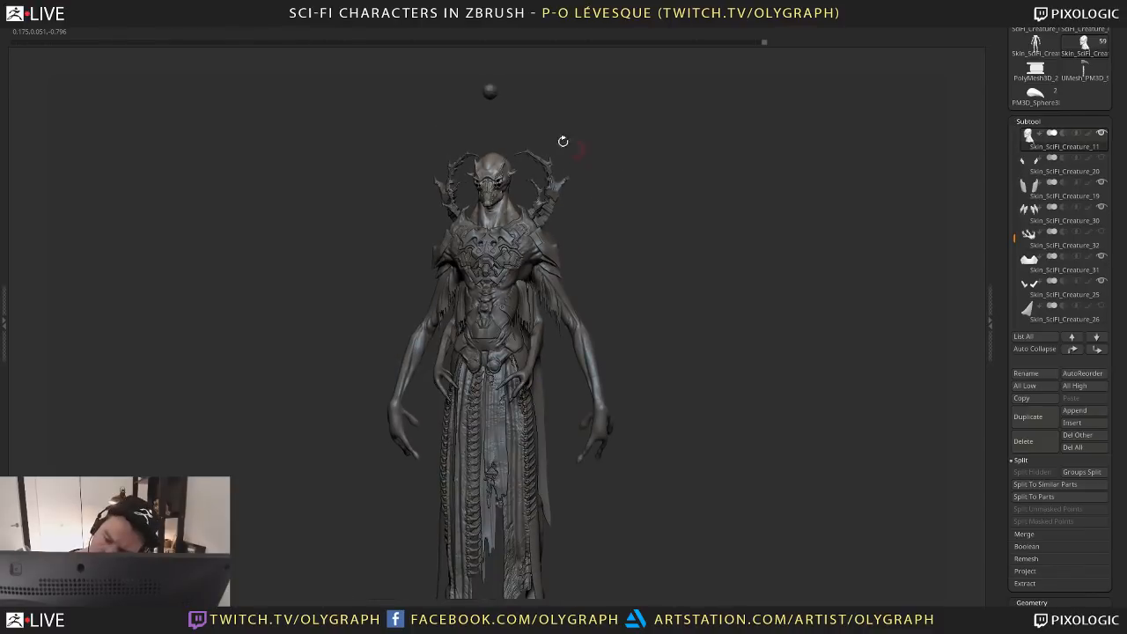
Reselect Skin_SciFi_Creature_11 through SciFi_Creature_12 and adjust the isolated neck's base, checking it from the side and front
left_click(495, 172, "alt")
mouse_move(626, 249)
left_mouse_down()
mouse_move(626, 221)
mouse_move(679, 246)
mouse_move(625, 239)
left_mouse_up()
left_click(483, 171, "alt")
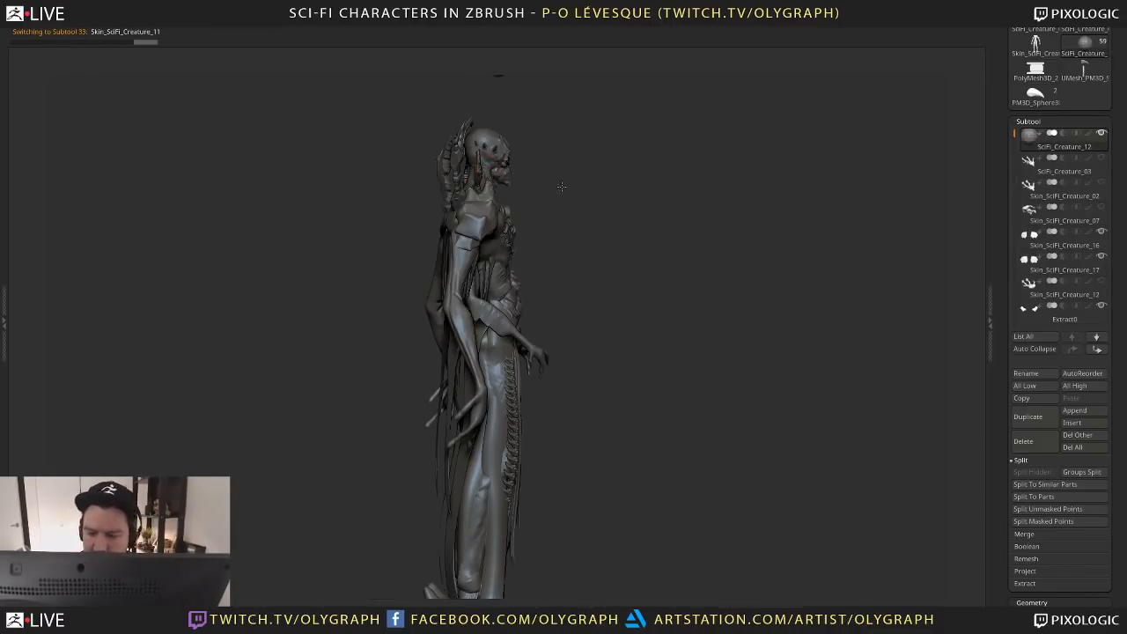
left_click_drag(609, 190, 552, 265, "alt")
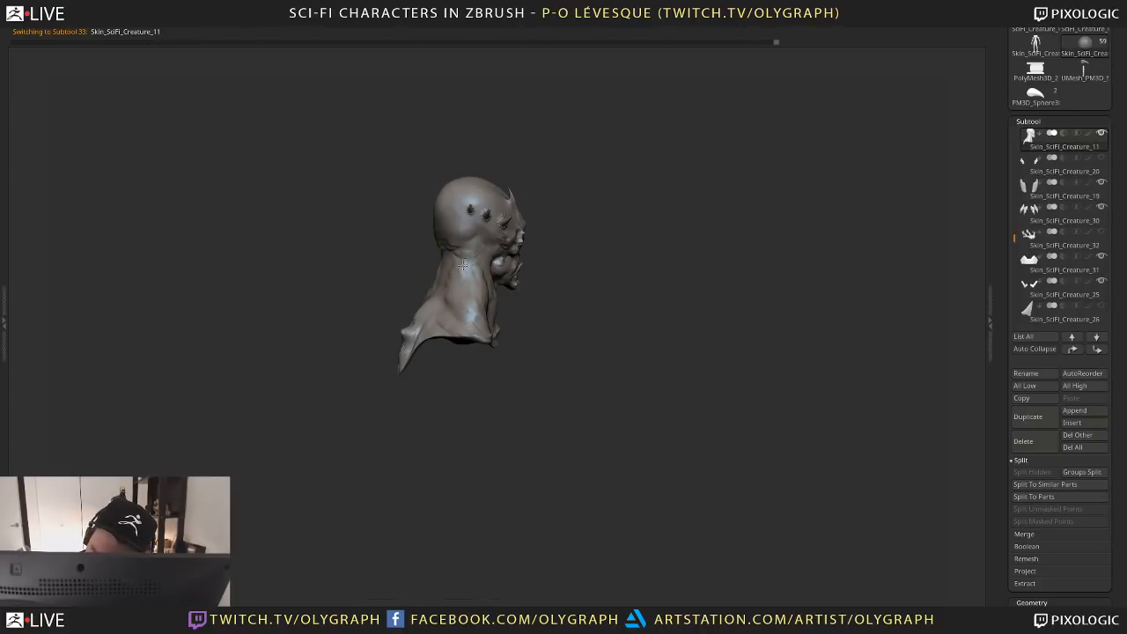
left_click_drag(470, 331, 417, 321)
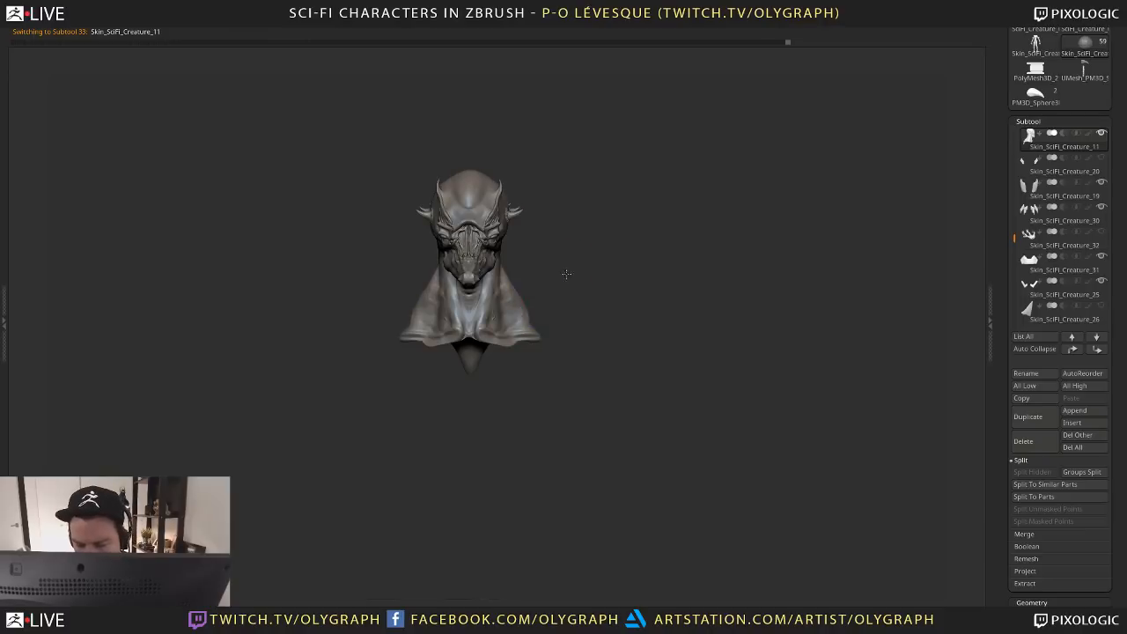
left_click_drag(566, 275, 520, 290)
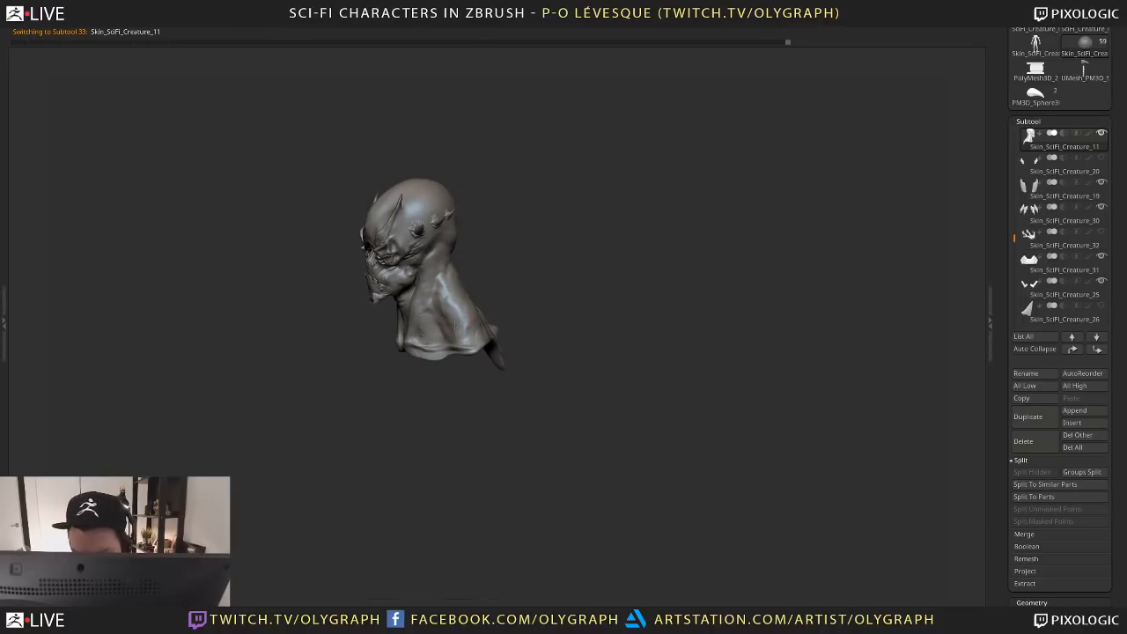
mouse_move(474, 334)
left_mouse_down("shift")
mouse_move(572, 309)
mouse_move(561, 255)
mouse_move(551, 230)
mouse_move(411, 88)
mouse_move(581, 260)
mouse_move(519, 235)
mouse_move(447, 237)
left_mouse_up("shift")
key("shift+s")
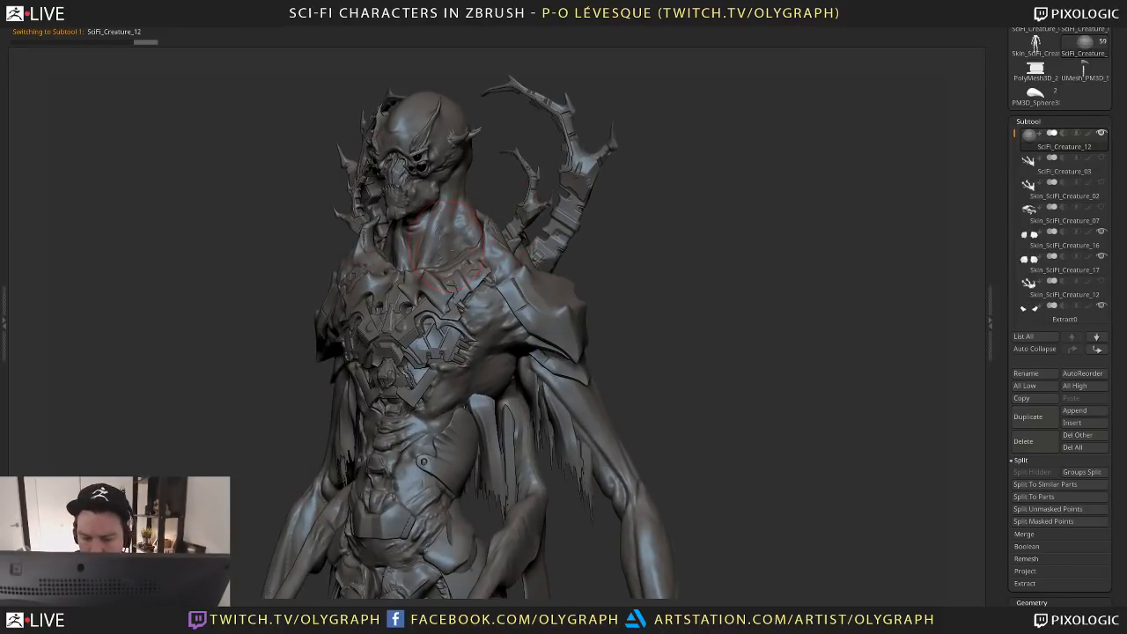
Push the front of Skin_SciFi_Creature_11's neck inward with a resized Move brush and check it from three-quarter and side views
left_click(454, 234, "alt")
key("b")
key("m")
key("v")
key("s")
left_click(451, 231)
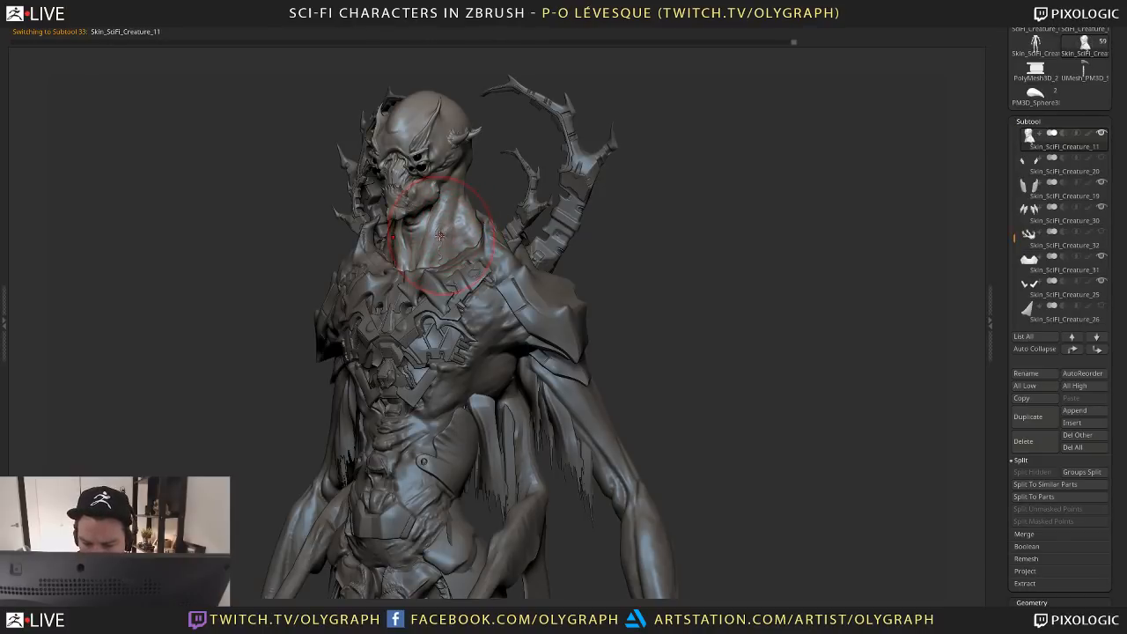
left_click_drag(439, 236, 426, 234)
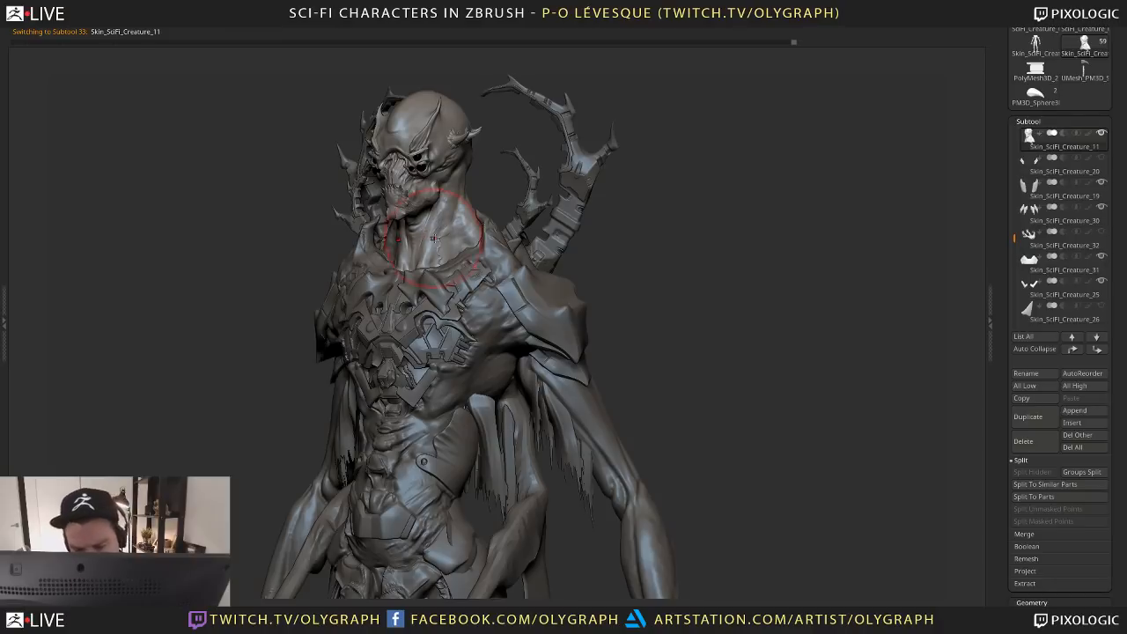
mouse_move(485, 184)
left_mouse_down()
mouse_move(385, 252)
mouse_move(388, 240)
left_mouse_up()
mouse_move(244, 327)
left_mouse_down()
mouse_move(453, 253)
mouse_move(374, 218)
mouse_move(384, 194)
mouse_move(382, 209)
left_mouse_up()
key("s")
key("s")
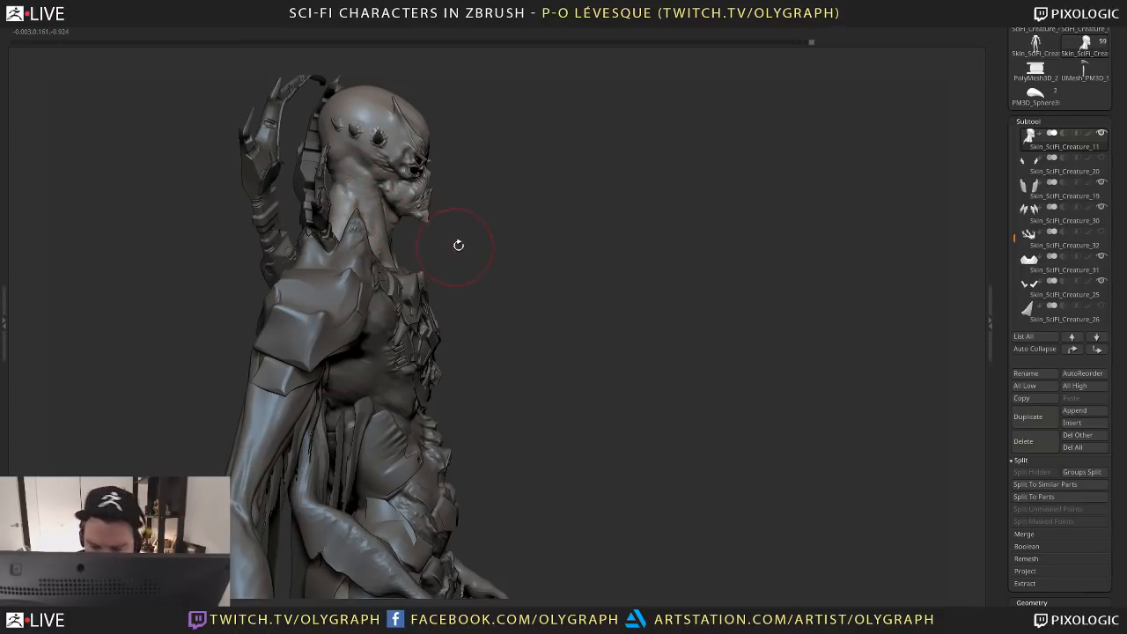
Build up the isolated neck's muscle below the jaw corner with the Clay brush
left_click_drag(458, 245, 501, 225)
key("b")
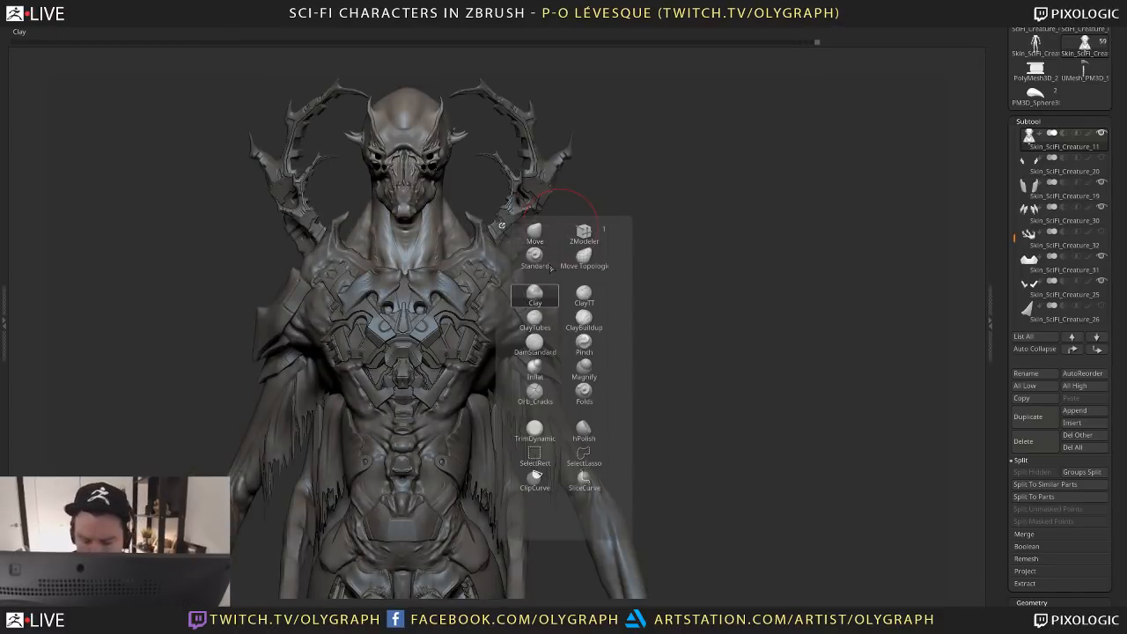
left_click(551, 267)
left_click_drag(672, 214, 629, 273)
left_click_drag(602, 214, 595, 199)
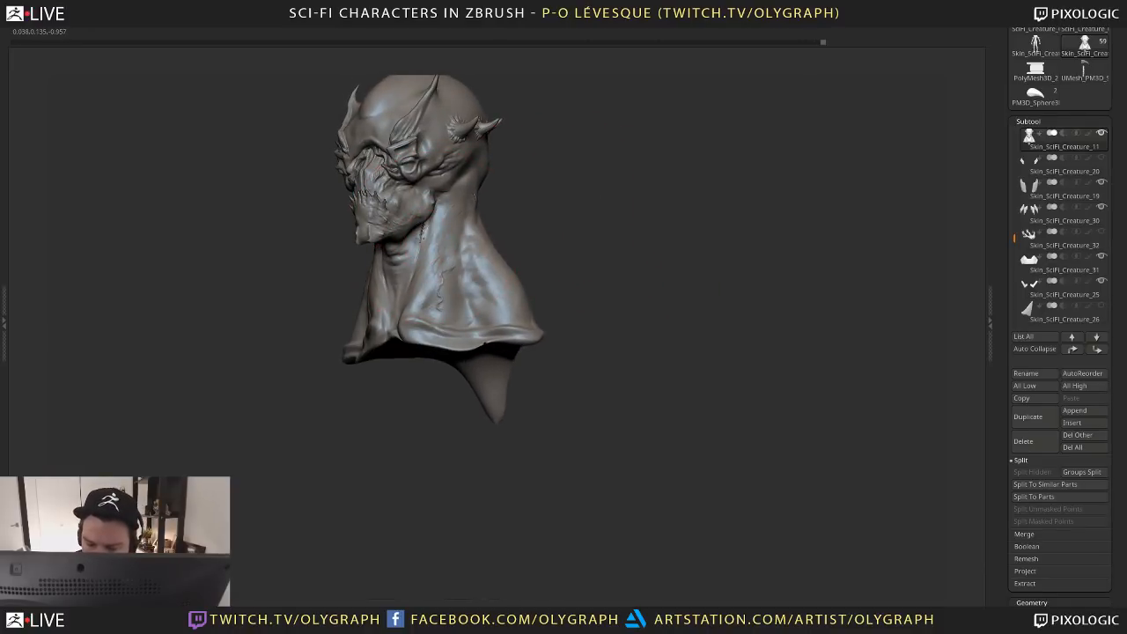
left_click_drag(423, 238, 426, 229)
right_click_drag(423, 225, 399, 229)
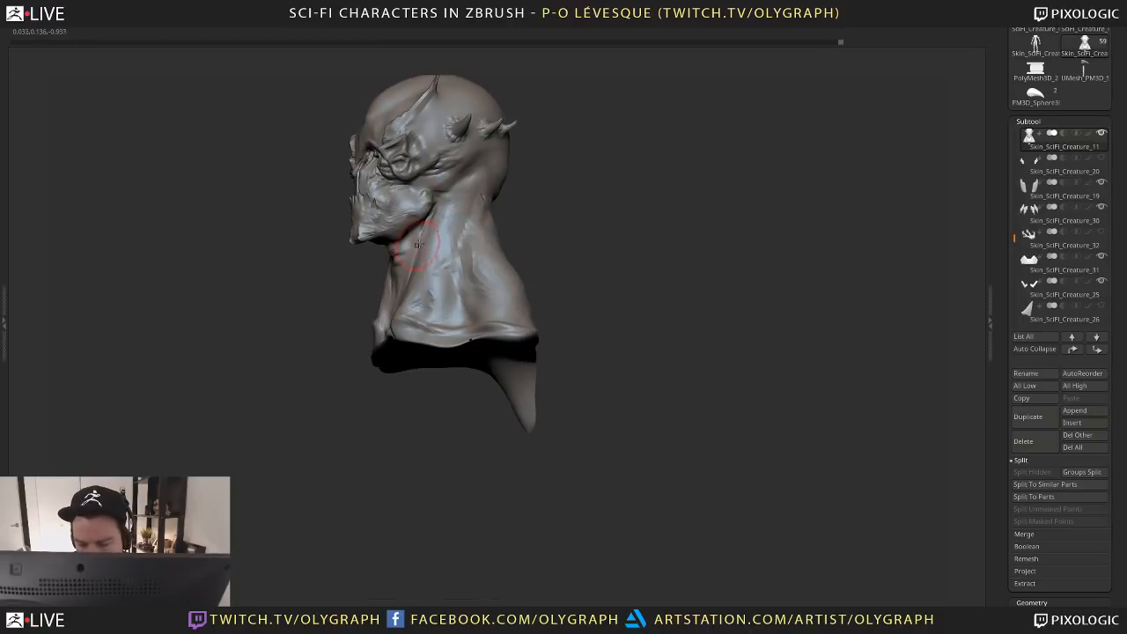
left_click_drag(424, 232, 435, 214)
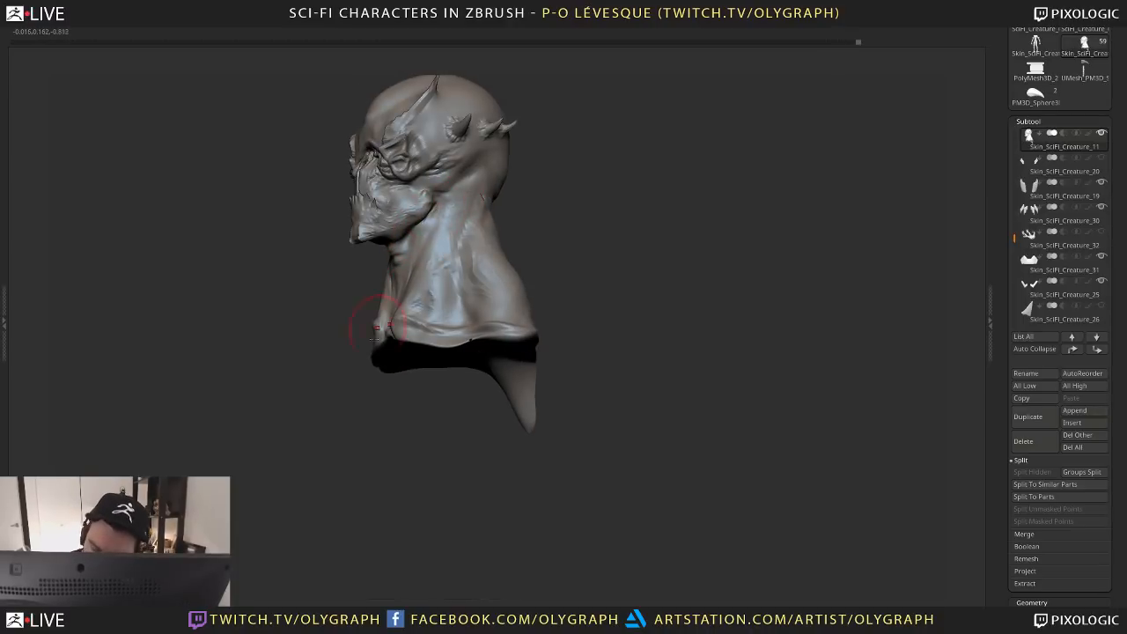
right_click_drag(376, 328, 402, 396, "shift")
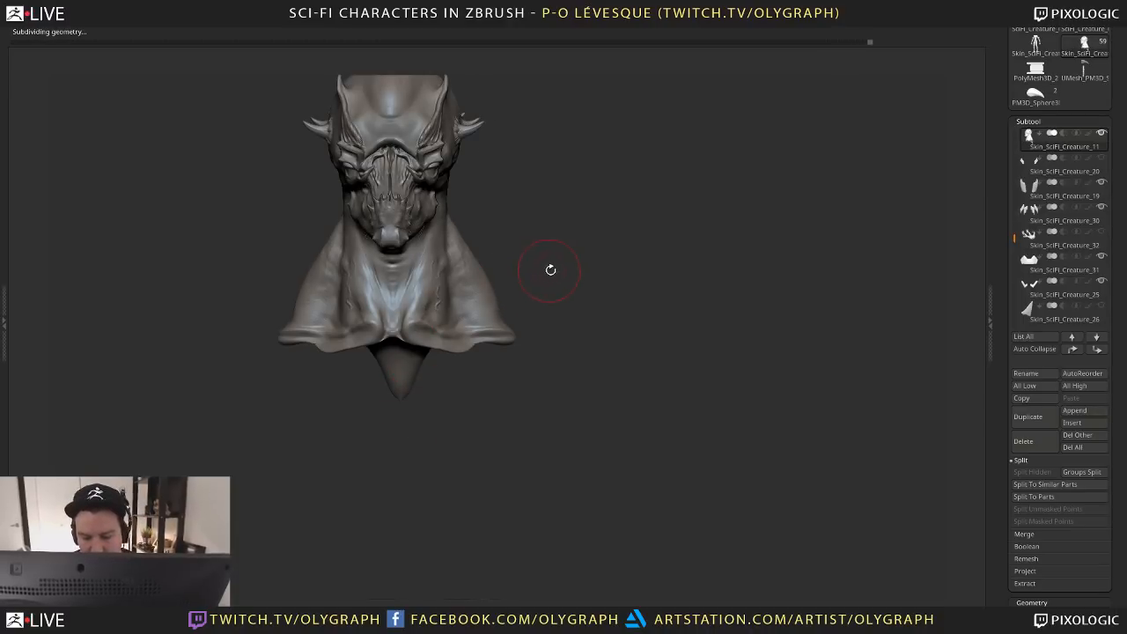
Check the neck against the torso from several angles, reframing through SciFi_Creature_12 and returning to Skin_SciFi_Creature_11
mouse_move(658, 236)
left_mouse_down()
mouse_move(634, 259)
mouse_move(458, 228)
mouse_move(421, 232)
left_mouse_up()
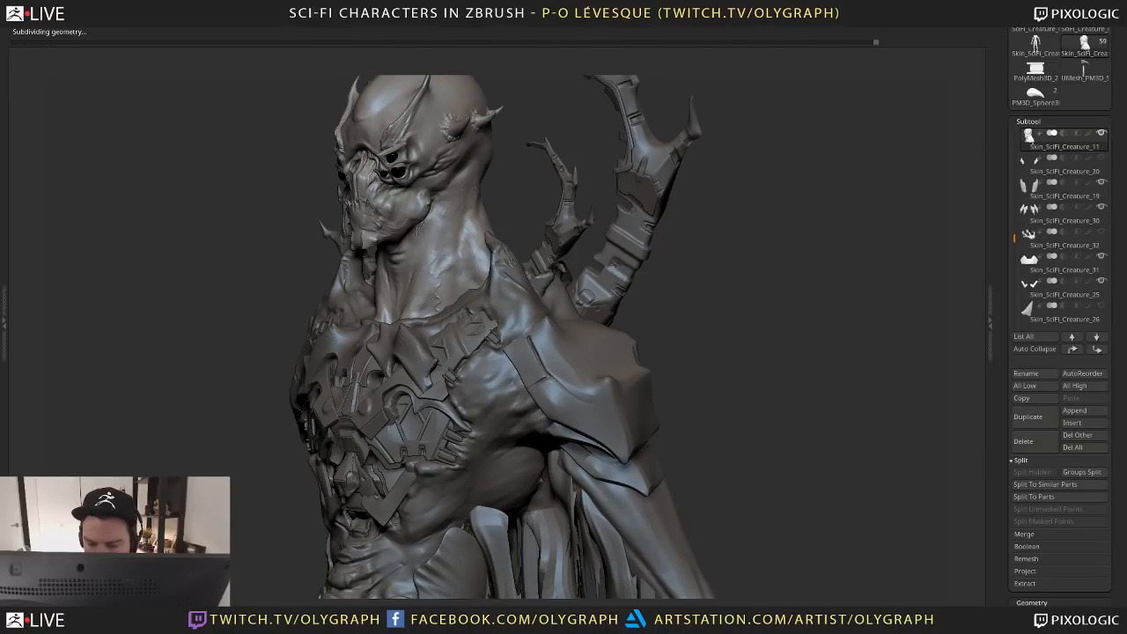
left_click_drag(518, 191, 430, 245)
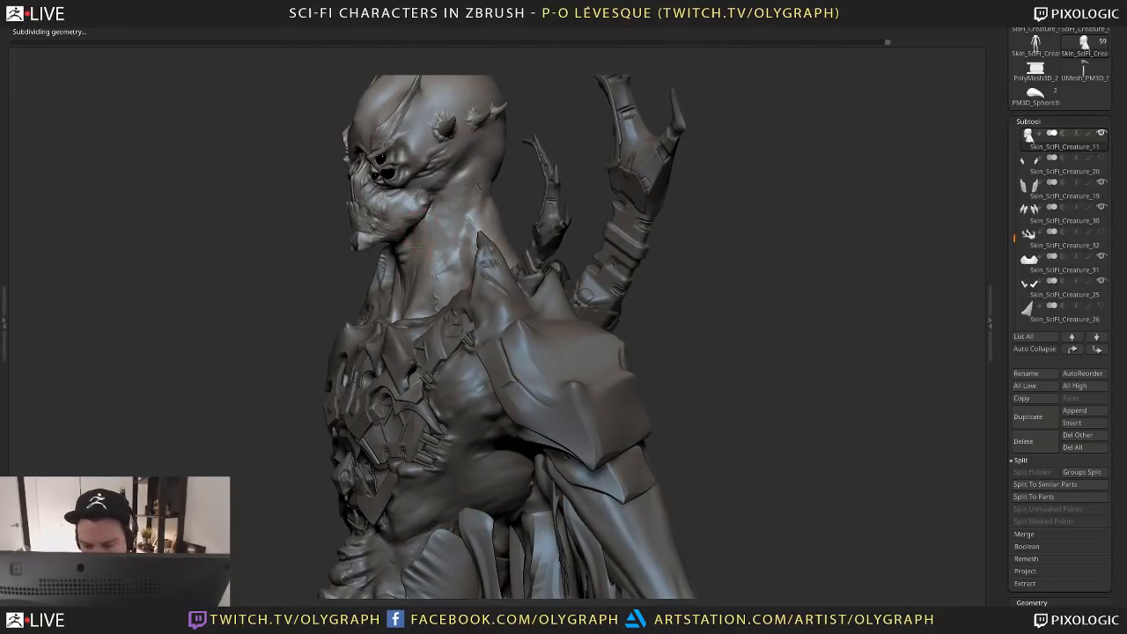
mouse_move(277, 391)
left_mouse_down("alt")
mouse_move(267, 408)
mouse_move(396, 387)
mouse_move(398, 114)
left_mouse_up("alt")
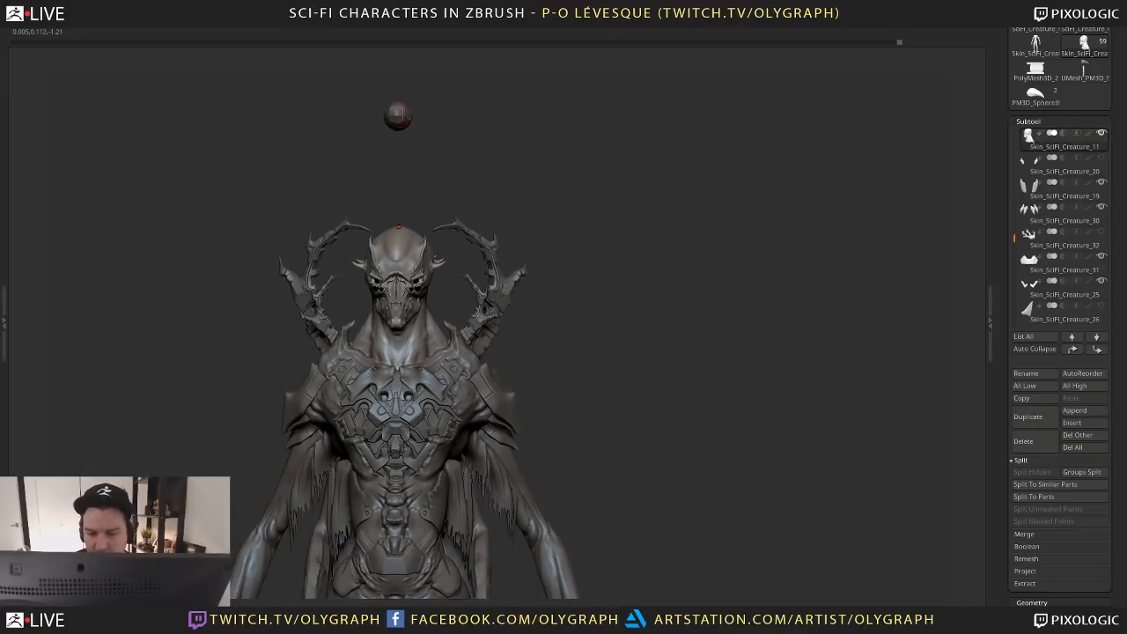
left_click(400, 117, "alt")
left_click_drag(593, 372, 591, 432, "alt")
left_click_drag(591, 378, 557, 378)
left_click(453, 216, "alt")
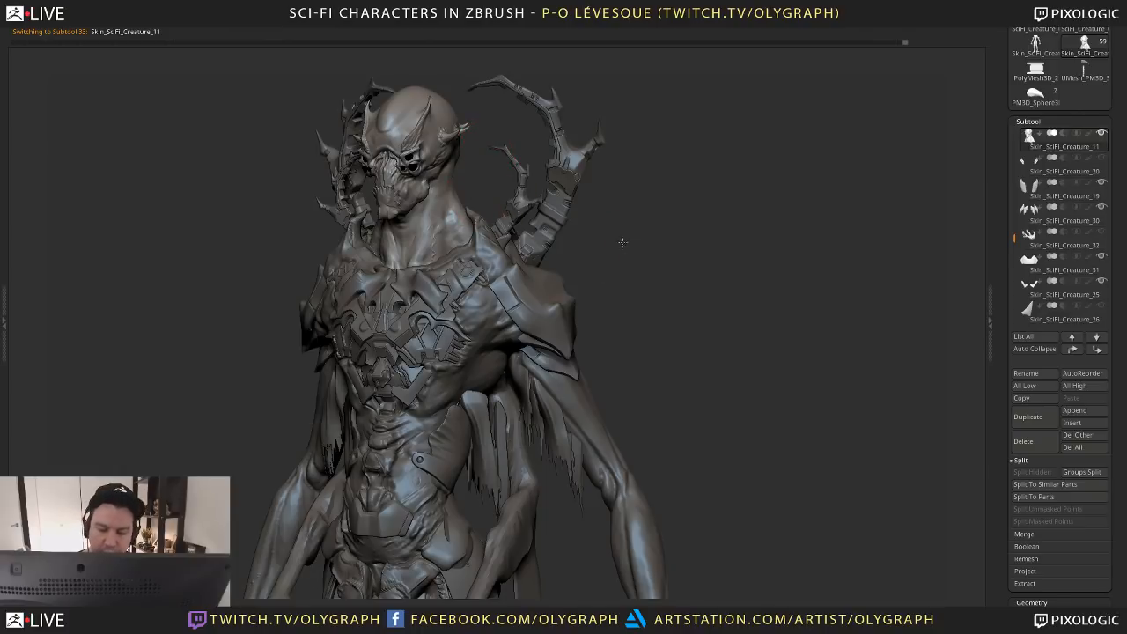
Examine the whole figure's front and side silhouettes through SciFi_Creature_12 and reselect Skin_SciFi_Creature_11 for the jaw area
left_click_drag(623, 242, 455, 132, "alt")
left_click(442, 94, "alt")
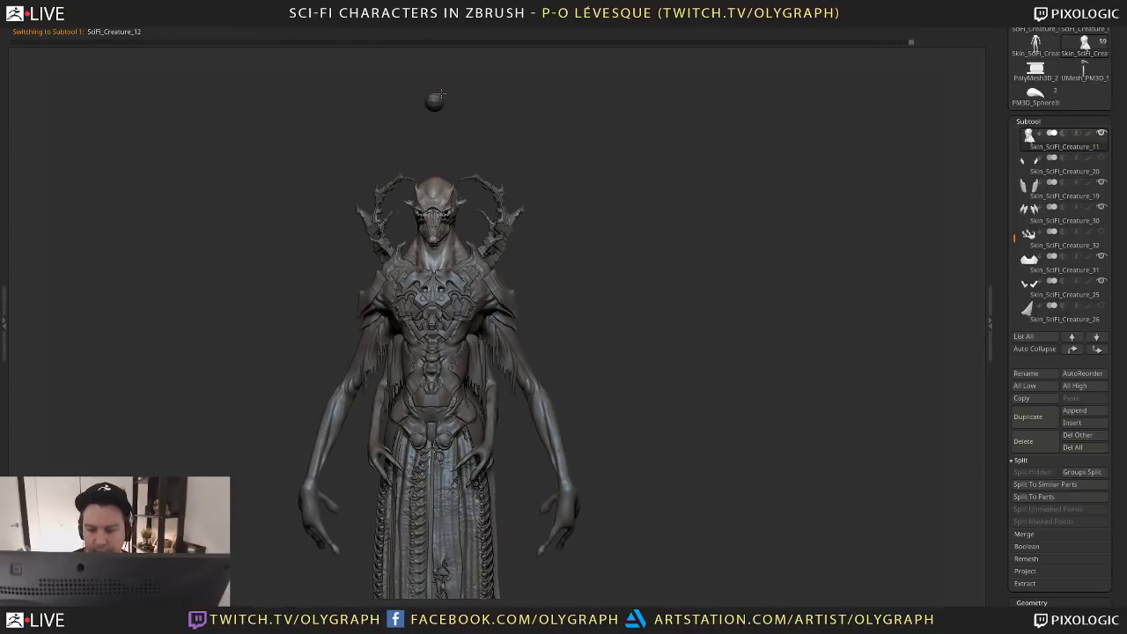
left_click_drag(599, 351, 611, 256, "alt")
key("s")
key("Tab")
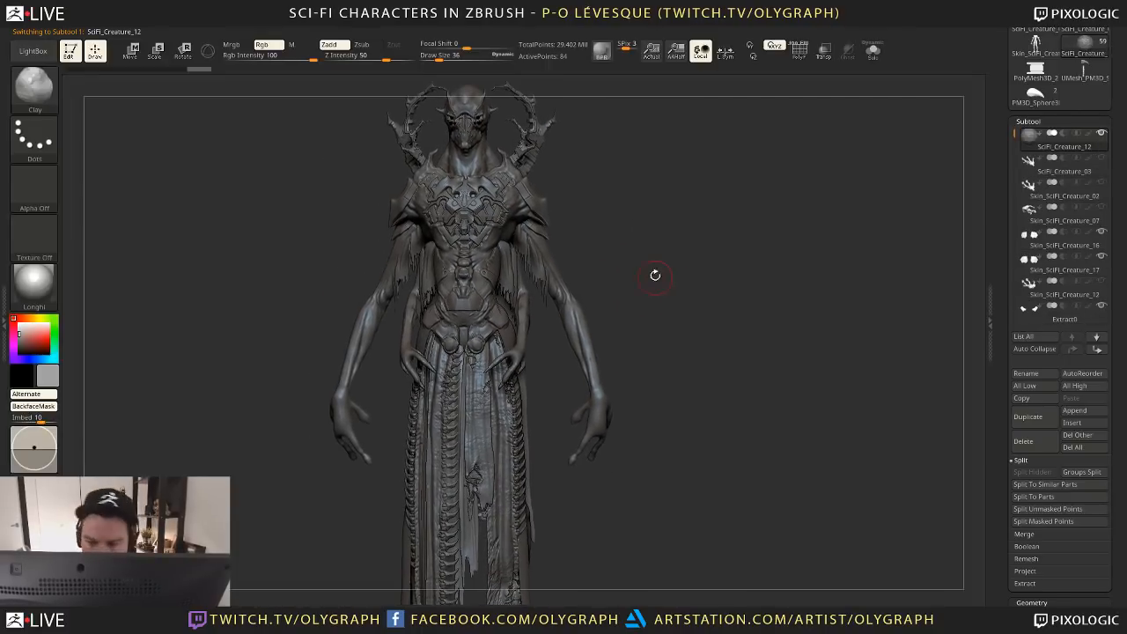
key("Tab")
left_click_drag(656, 299, 467, 299)
left_click(483, 248, "alt")
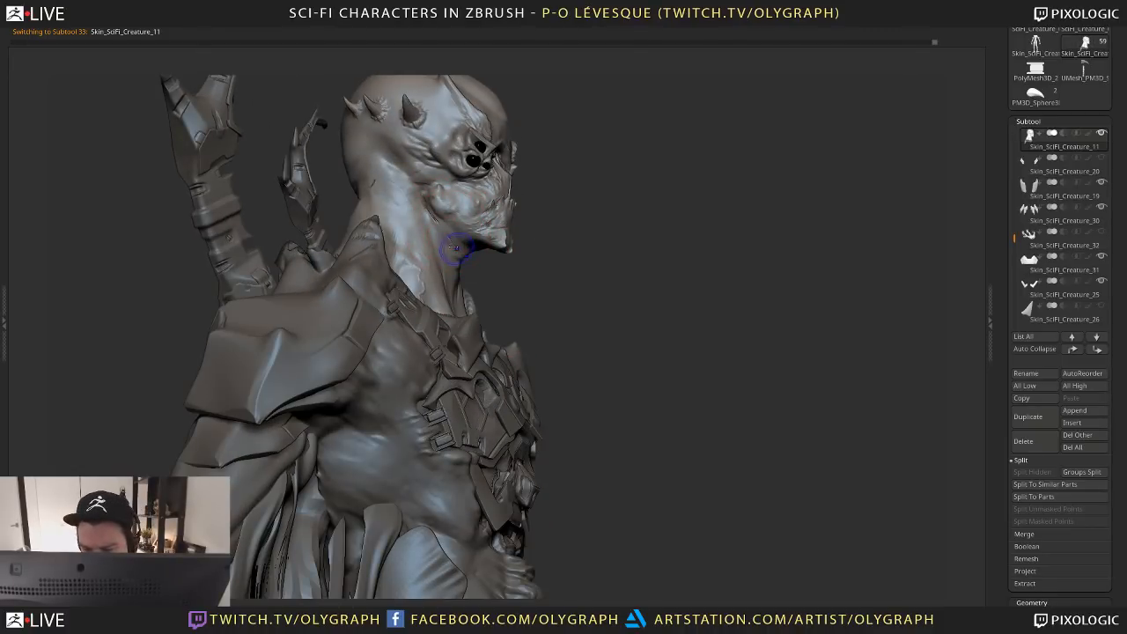
Reframe the full figure through SciFi_Creature_12, reselect Skin_SciFi_Creature_11 and adjust the chin profile with the Move brush
left_click_drag(592, 295, 648, 296, "alt")
left_click(463, 104, "alt")
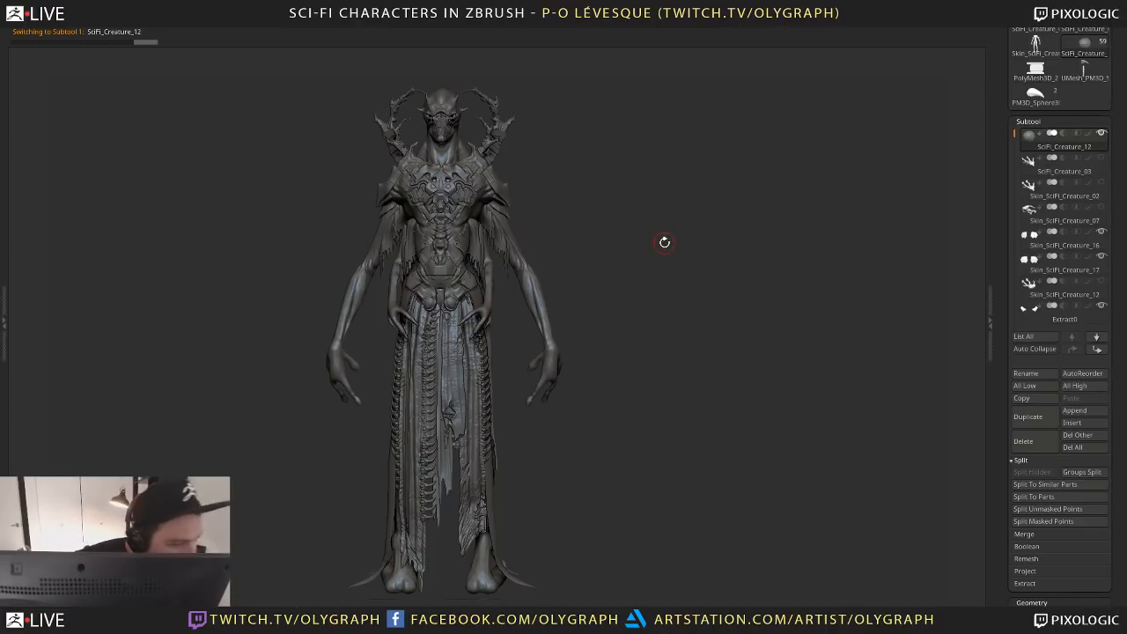
key("s")
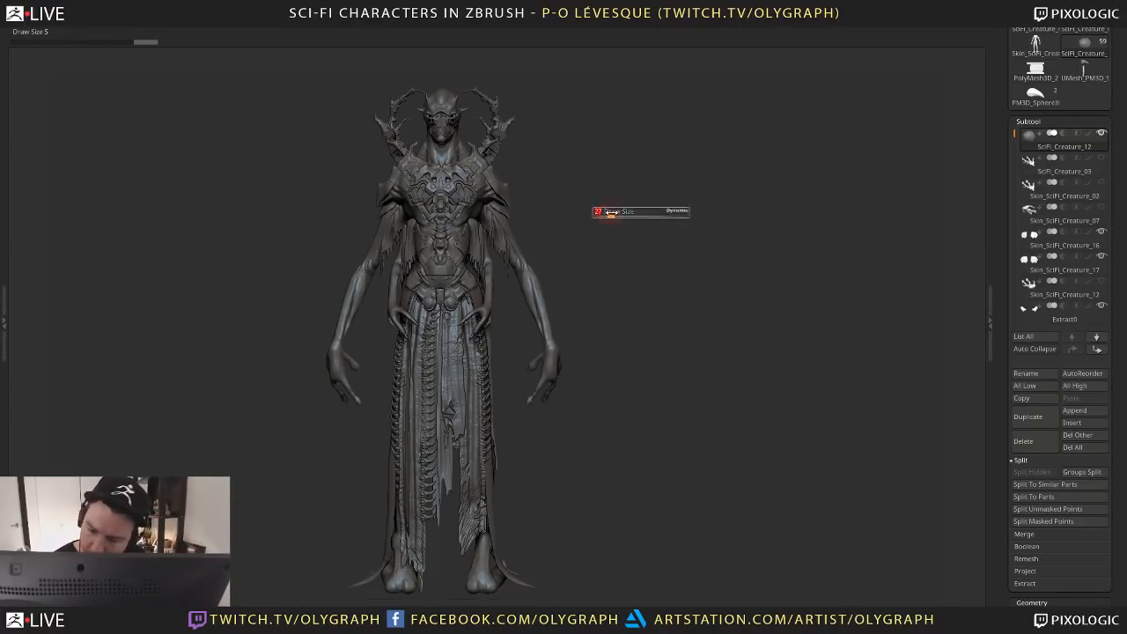
mouse_move(613, 198)
left_mouse_down("alt")
mouse_move(703, 318)
mouse_move(554, 183)
left_mouse_up("alt")
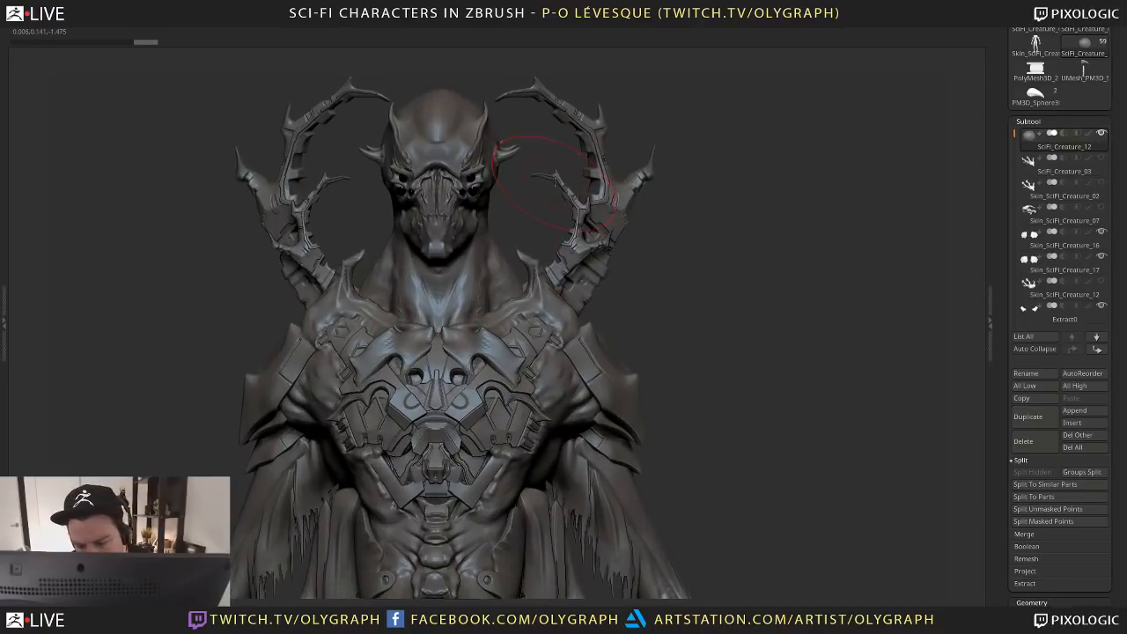
left_click_drag(713, 255, 617, 257)
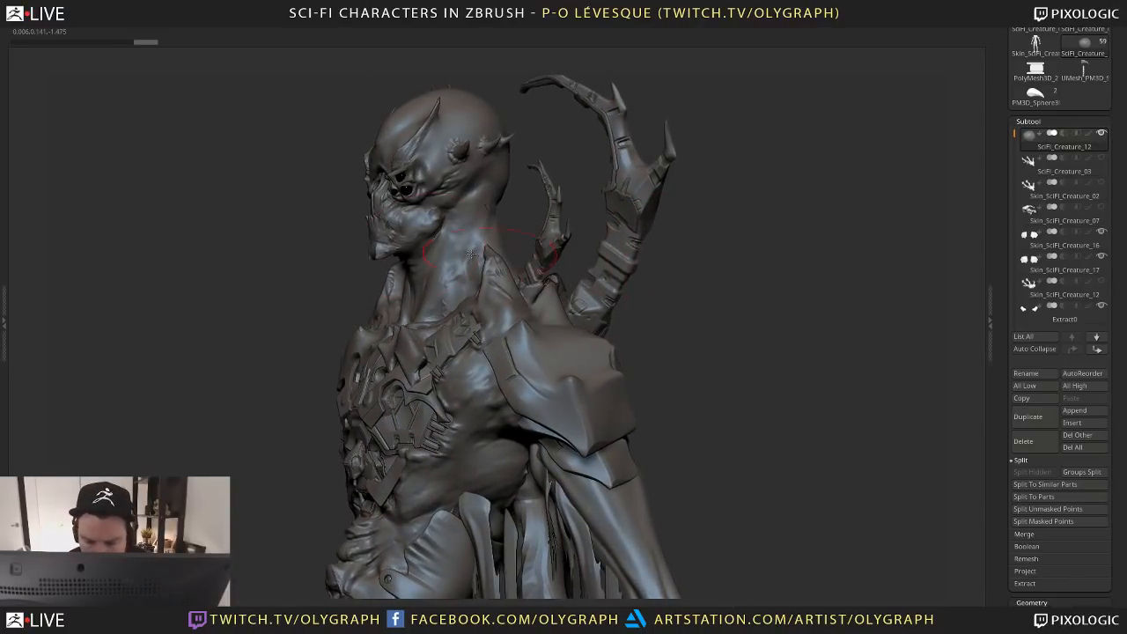
left_click(378, 229, "alt")
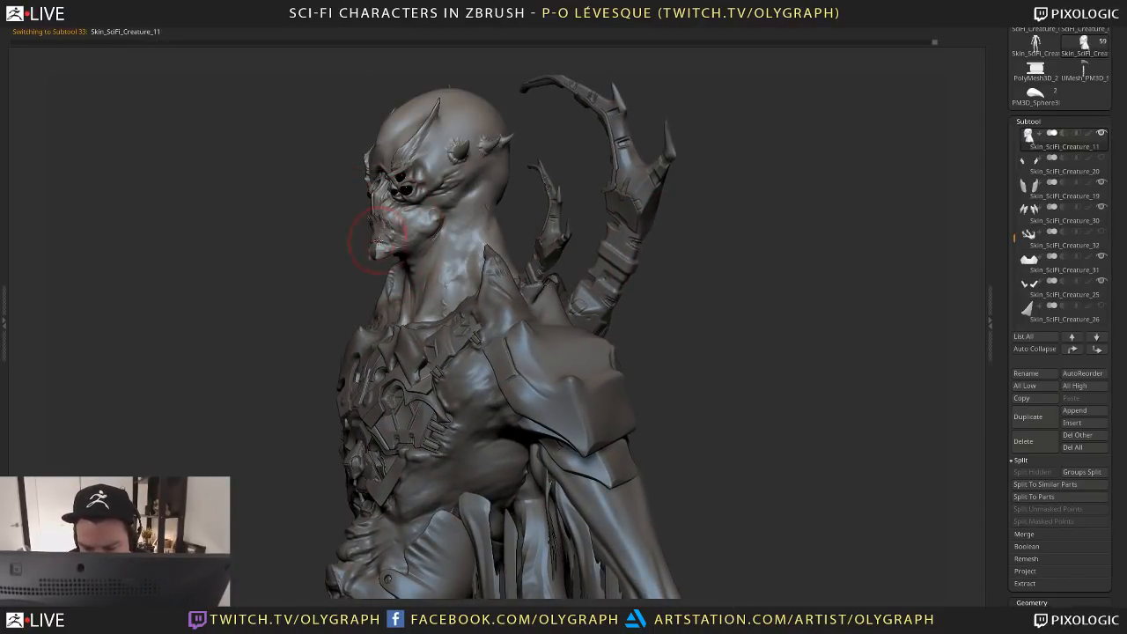
key("space")
left_click(375, 236)
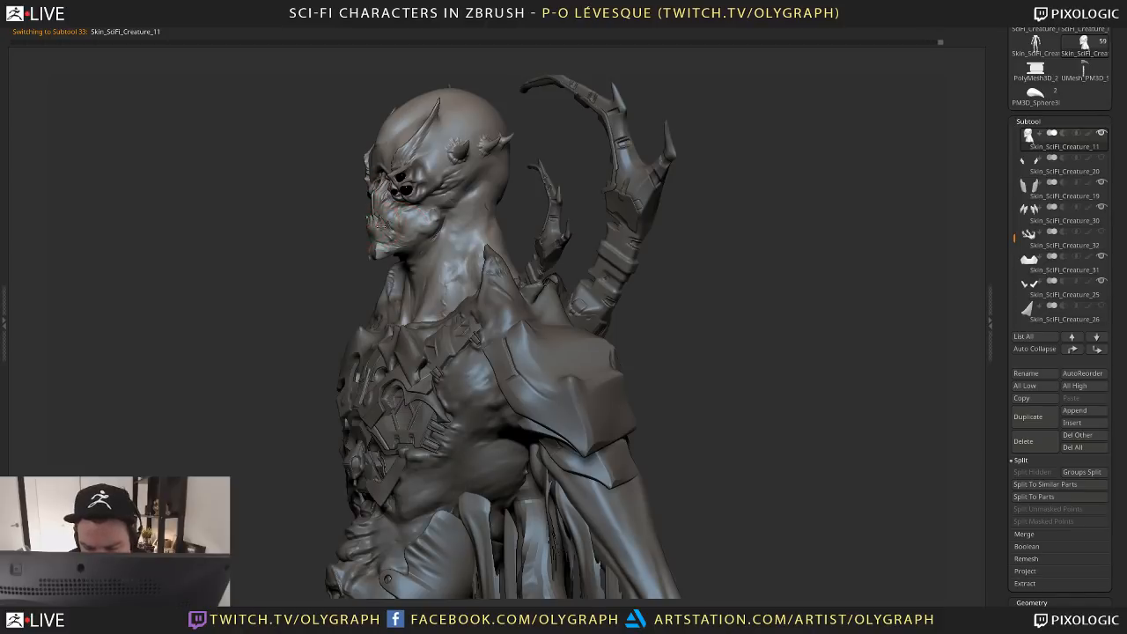
left_click_drag(356, 281, 391, 221)
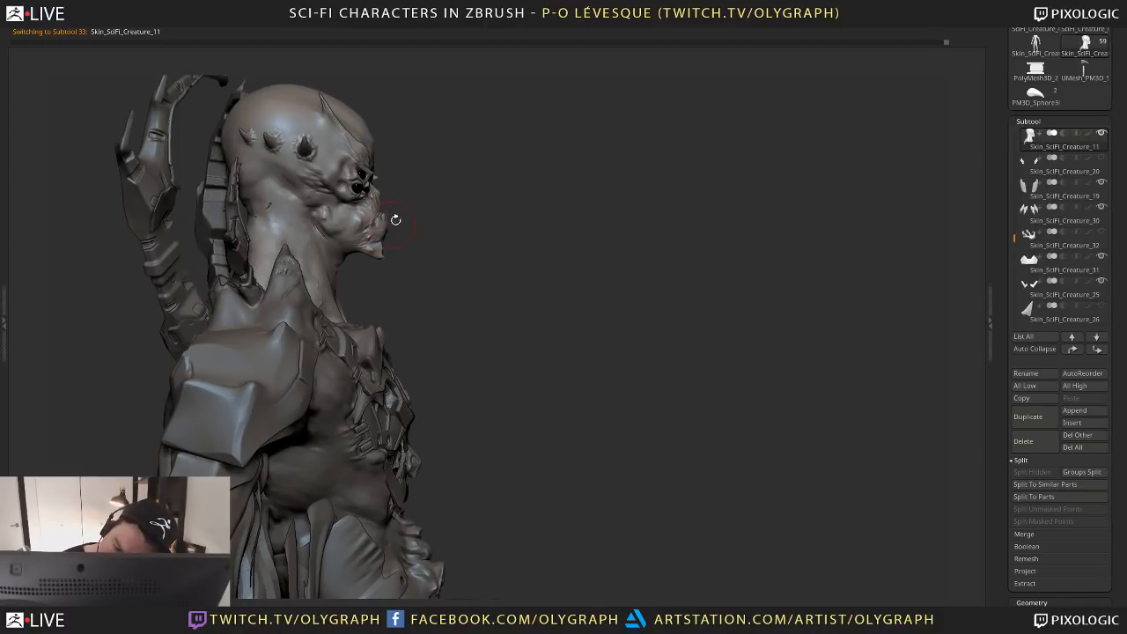
mouse_move(395, 220)
left_mouse_down()
mouse_move(503, 227)
mouse_move(493, 220)
mouse_move(379, 282)
mouse_move(284, 315)
mouse_move(294, 312)
mouse_move(285, 370)
mouse_move(297, 335)
mouse_move(338, 312)
left_mouse_up()
Raise the head's subdivision level and swell the cheek and lower jaw with the Inflat brush
key("ctrl+d")
key("b")
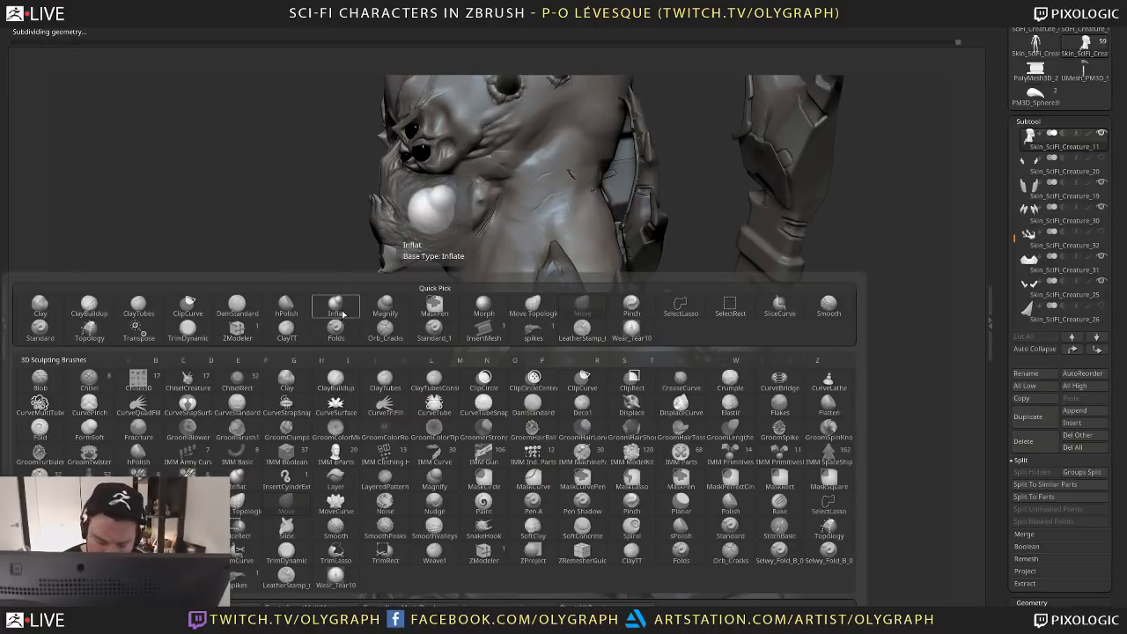
left_click(341, 312)
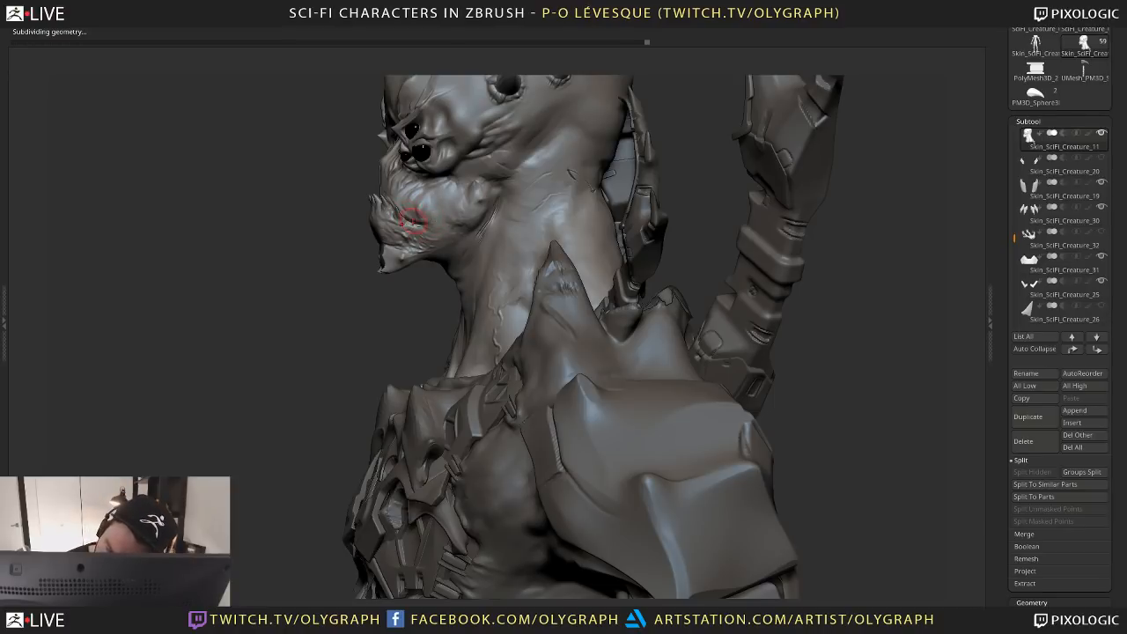
left_click_drag(378, 326, 611, 300)
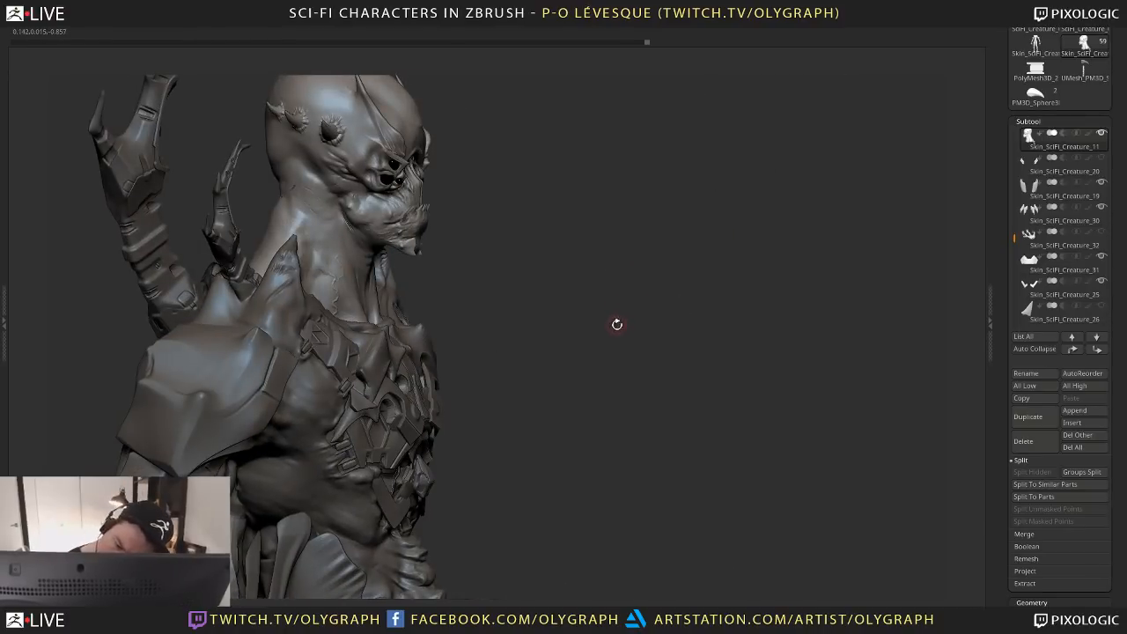
left_click_drag(593, 303, 446, 171, "alt")
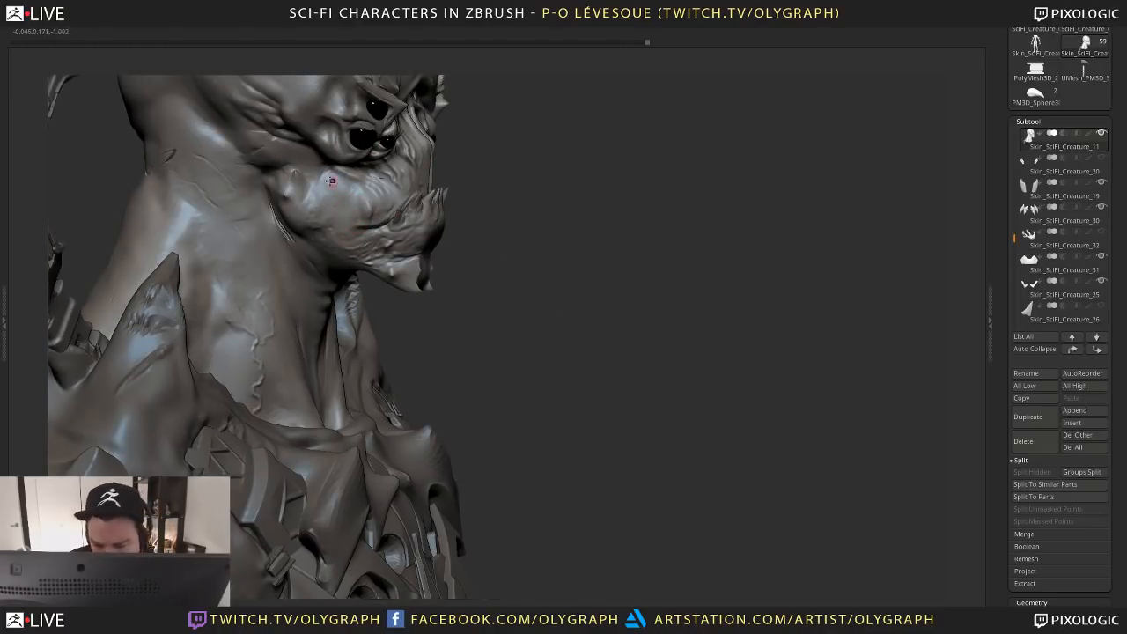
mouse_move(352, 214)
left_mouse_down()
mouse_move(321, 179)
mouse_move(343, 214)
mouse_move(331, 189)
mouse_move(341, 196)
left_mouse_up()
left_click_drag(352, 238, 327, 189)
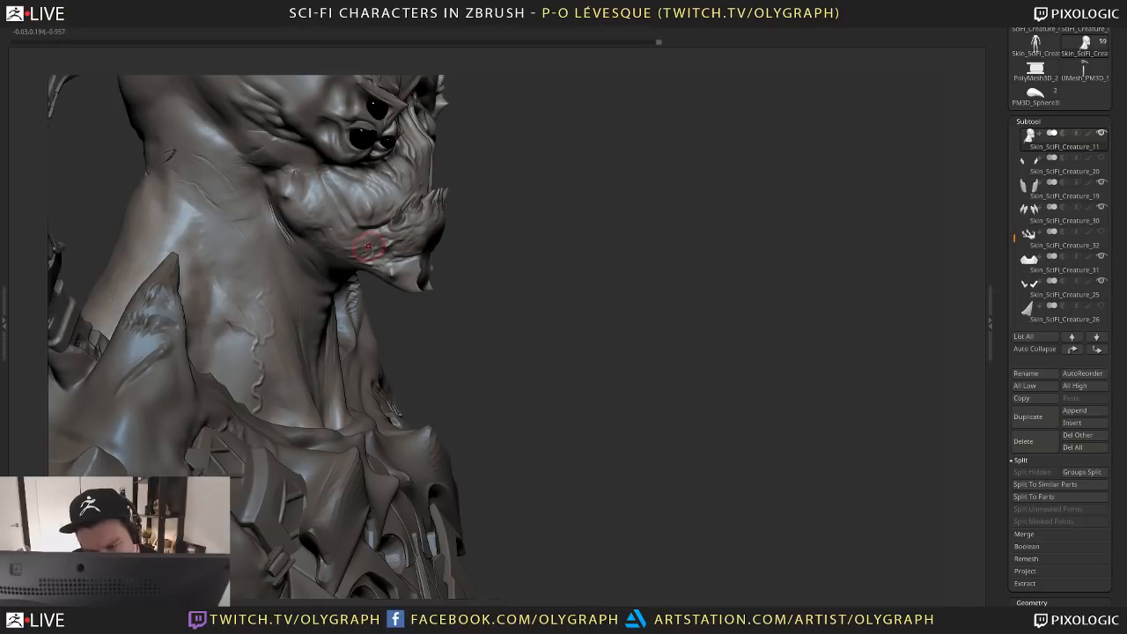
mouse_move(436, 355)
left_mouse_down("alt")
mouse_move(476, 344)
mouse_move(494, 264)
left_mouse_up("alt")
left_click_drag(616, 327, 307, 325)
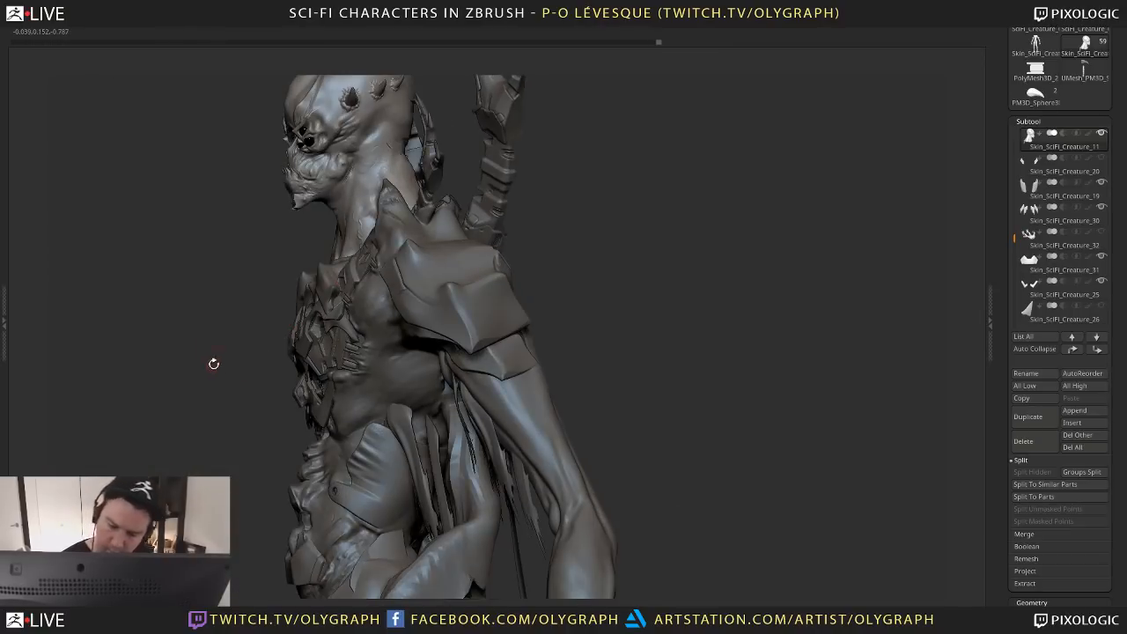
Smooth the area behind the cheek near the jaw hinge and lower the head's subdivision level
left_click_drag(227, 371, 202, 409, "ctrl")
left_click_drag(338, 189, 351, 173)
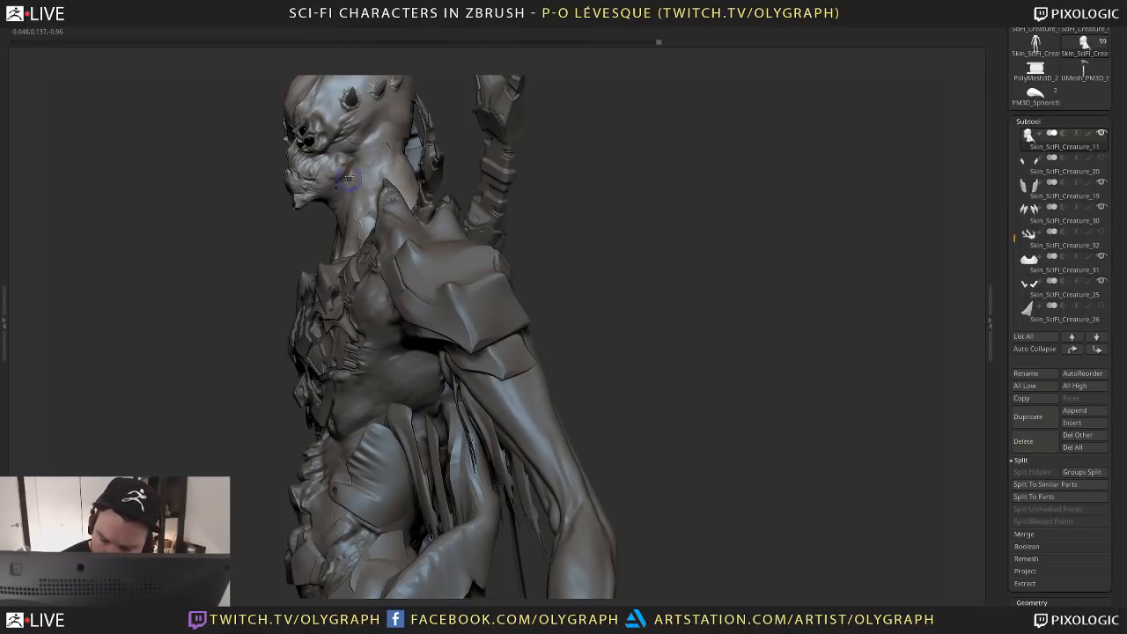
key("shift+d")
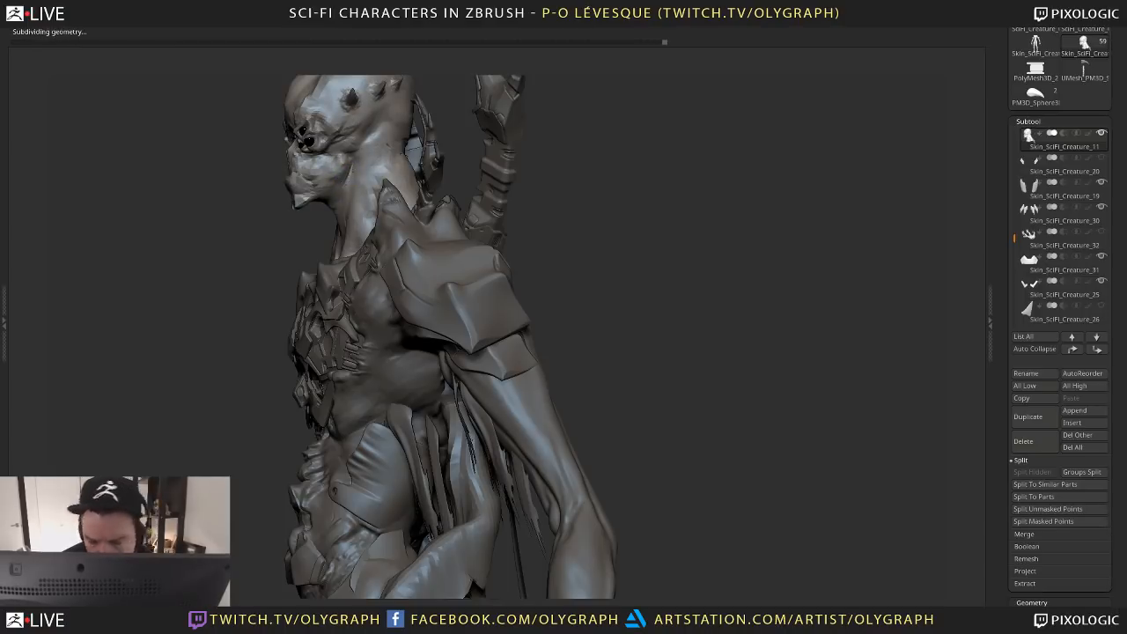
Raise the head's subdivision level, switch brushes and rework the area behind the cheek near the jaw hinge
key("d")
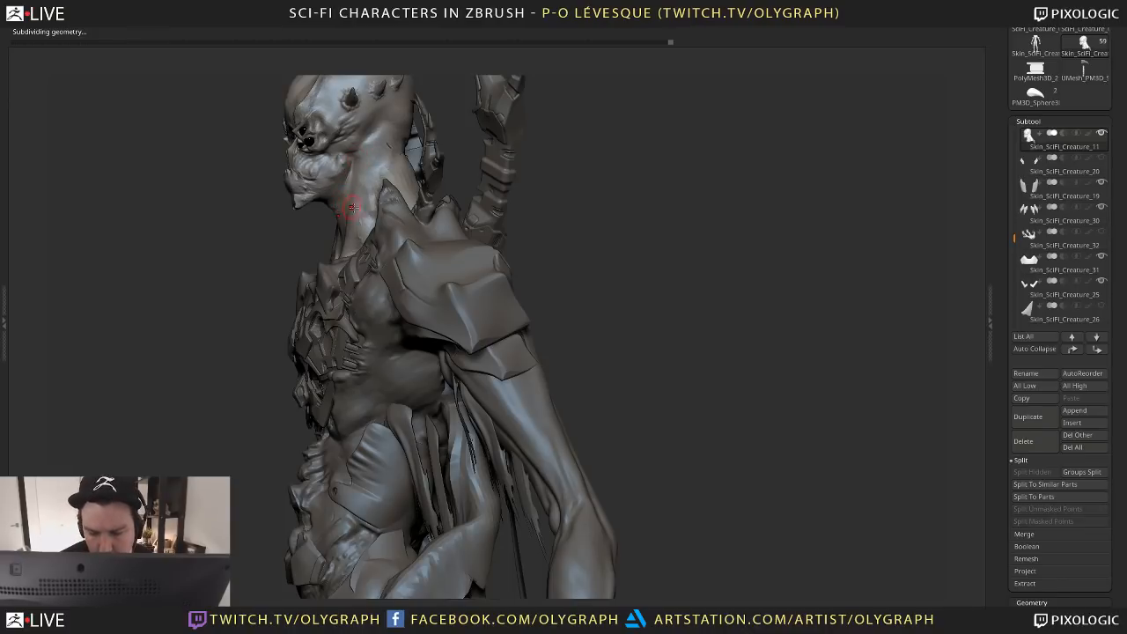
key("b")
left_click(354, 333)
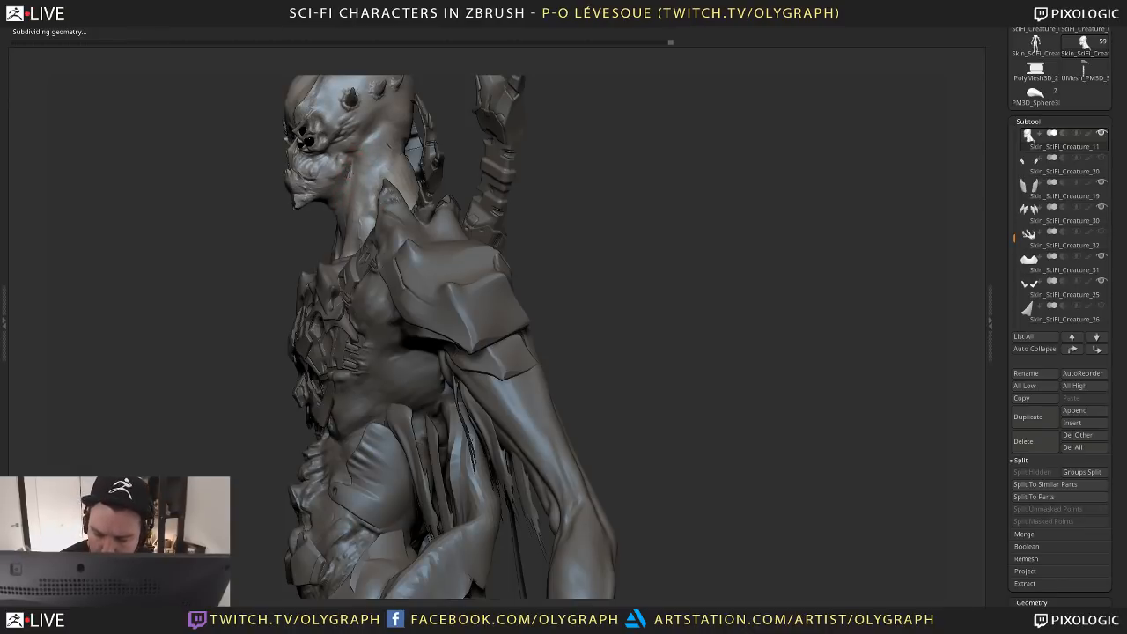
key("shift+d")
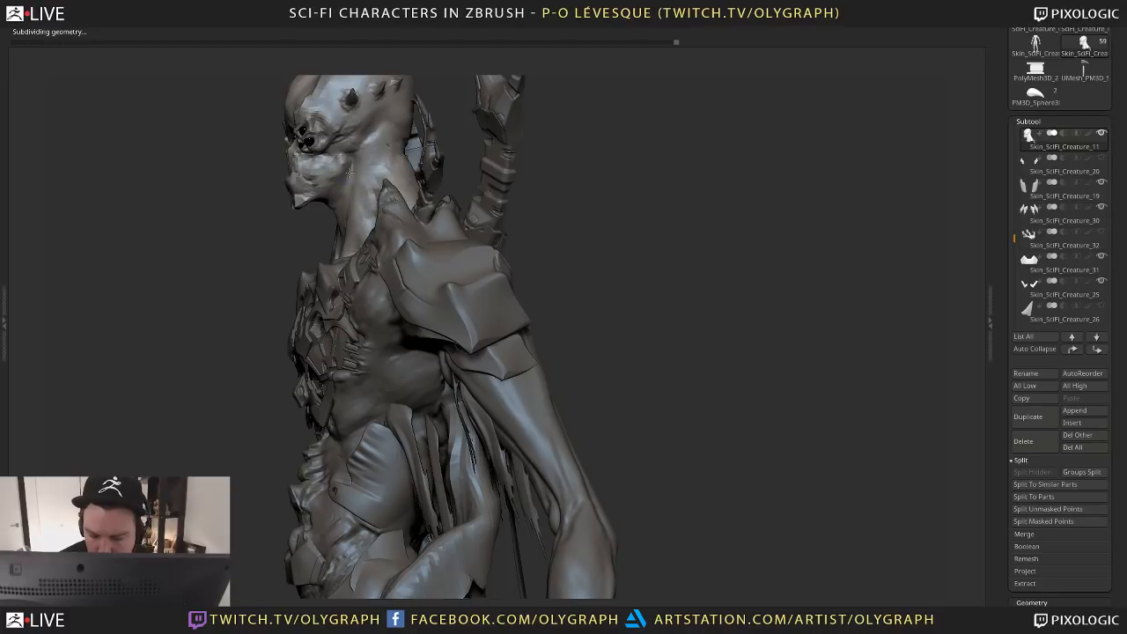
key("d")
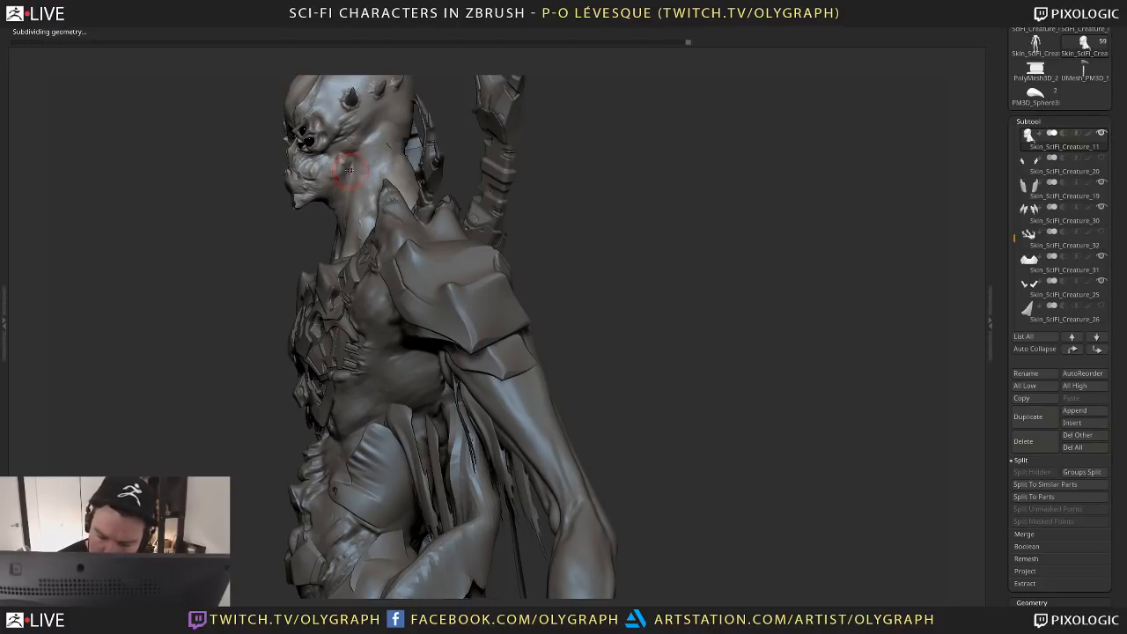
Build up the side of the neck below the jaw with the ClayBuildup brush
left_click_drag(298, 247, 481, 501, "alt")
key("b")
key("f")
key("b")
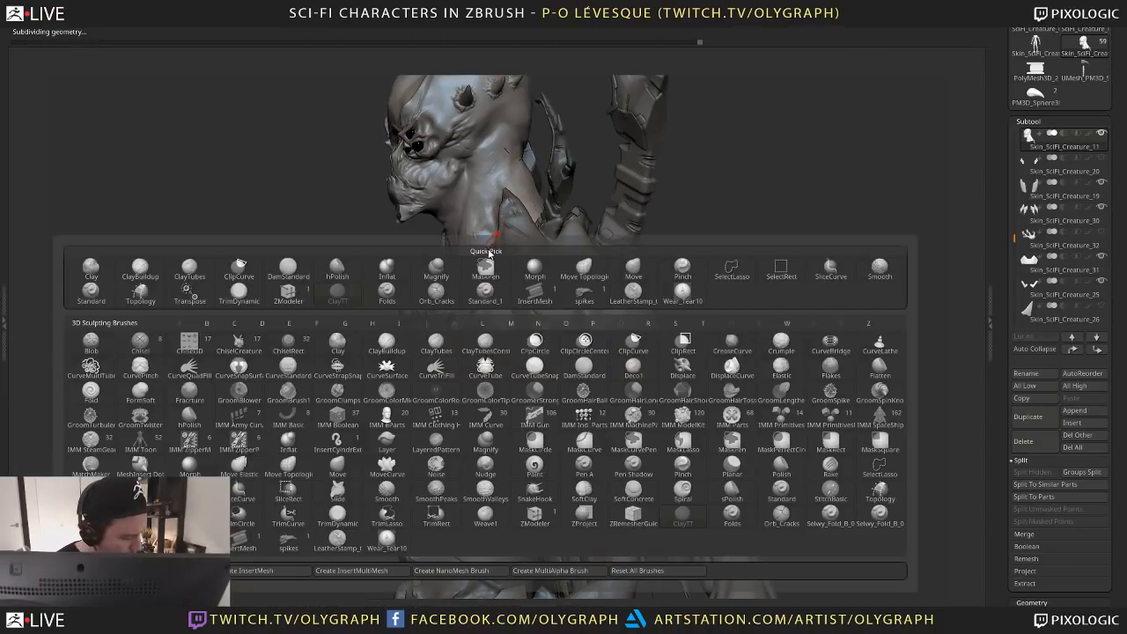
key("c")
key("b")
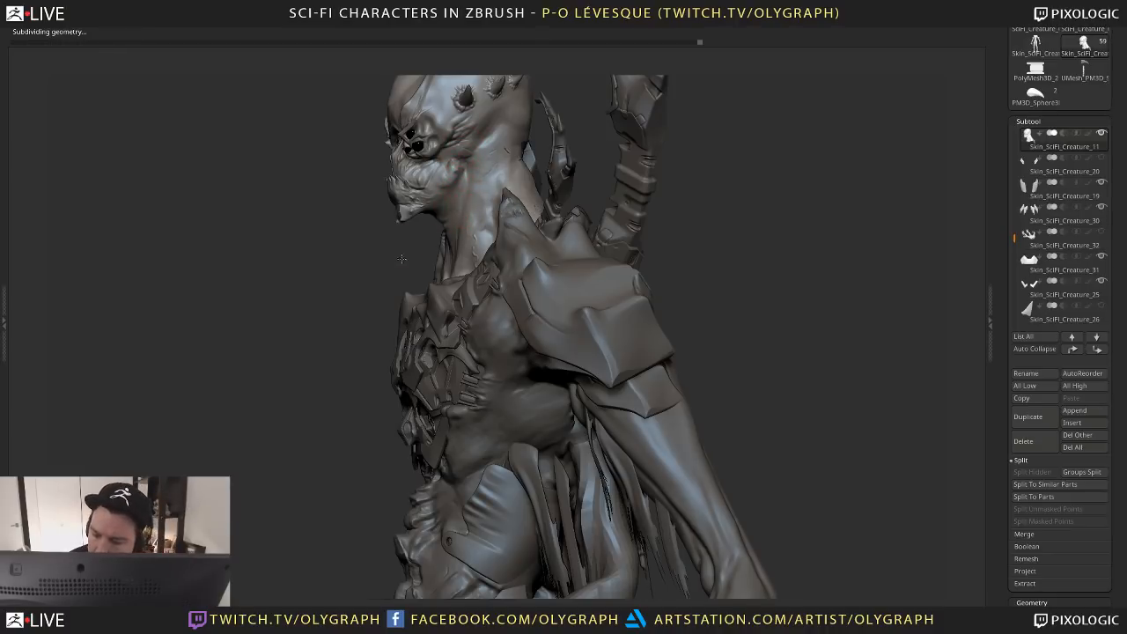
left_click_drag(401, 258, 459, 156)
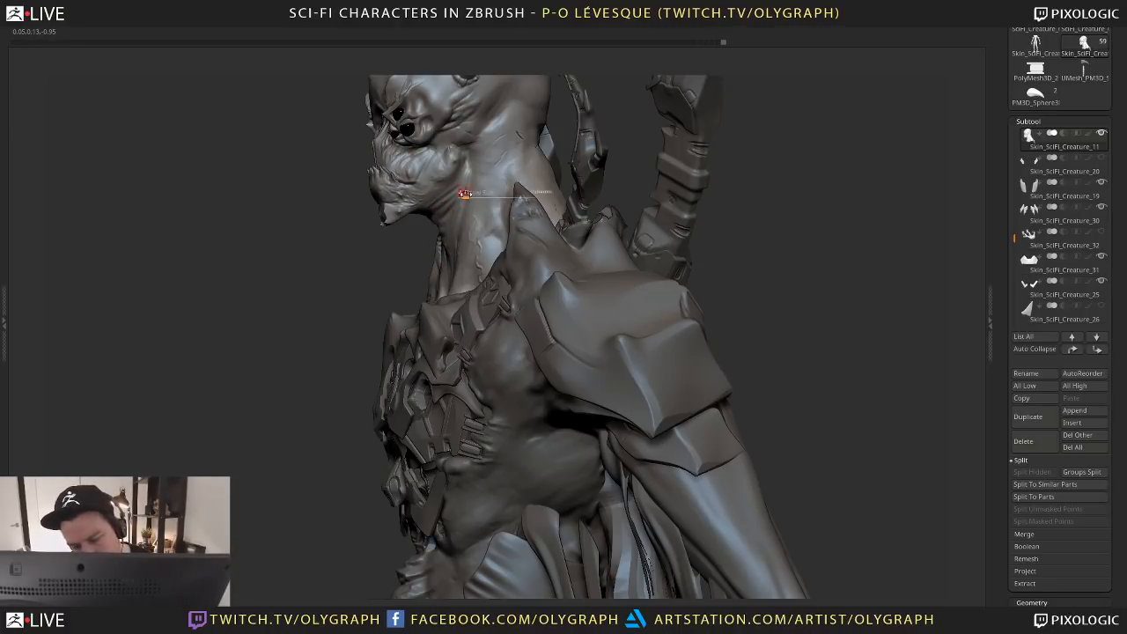
Switch sculpting brushes and refine the throat and the front of the neck
mouse_move(381, 291)
left_mouse_down()
mouse_move(609, 193)
mouse_move(644, 244)
mouse_move(692, 225)
left_mouse_up()
key("b")
left_click(467, 299)
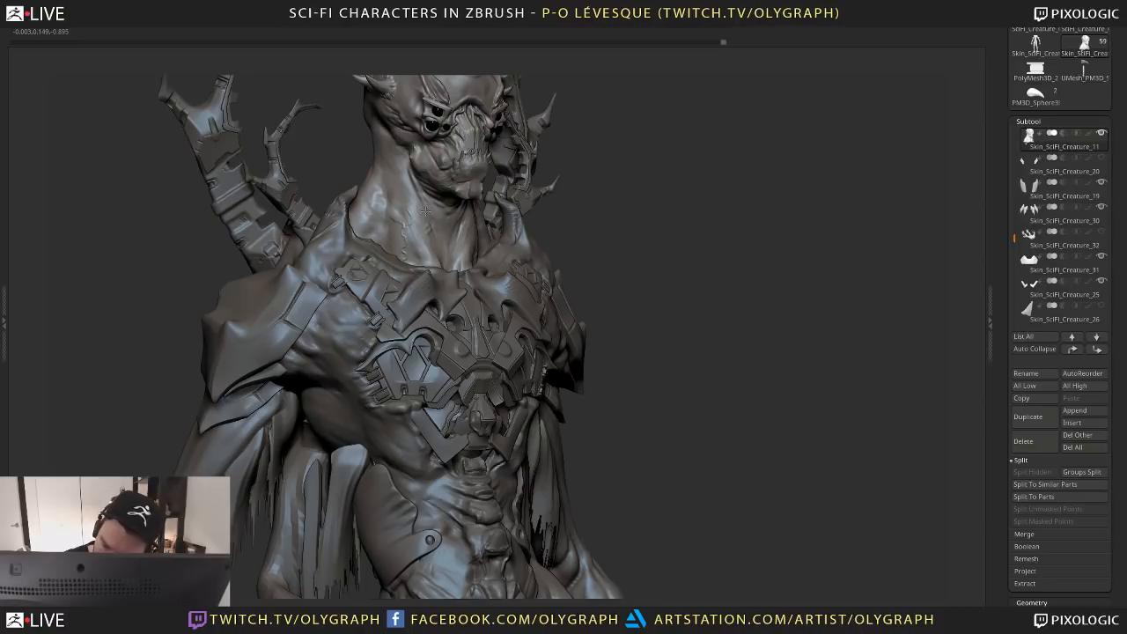
mouse_move(566, 194)
left_mouse_down()
mouse_move(551, 255)
mouse_move(589, 300)
mouse_move(624, 211)
left_mouse_up()
key("b")
left_click(596, 262)
Refine the neck forms beneath the cheek and jawline from a three-quarter front view
left_click_drag(596, 262, 466, 243, "alt")
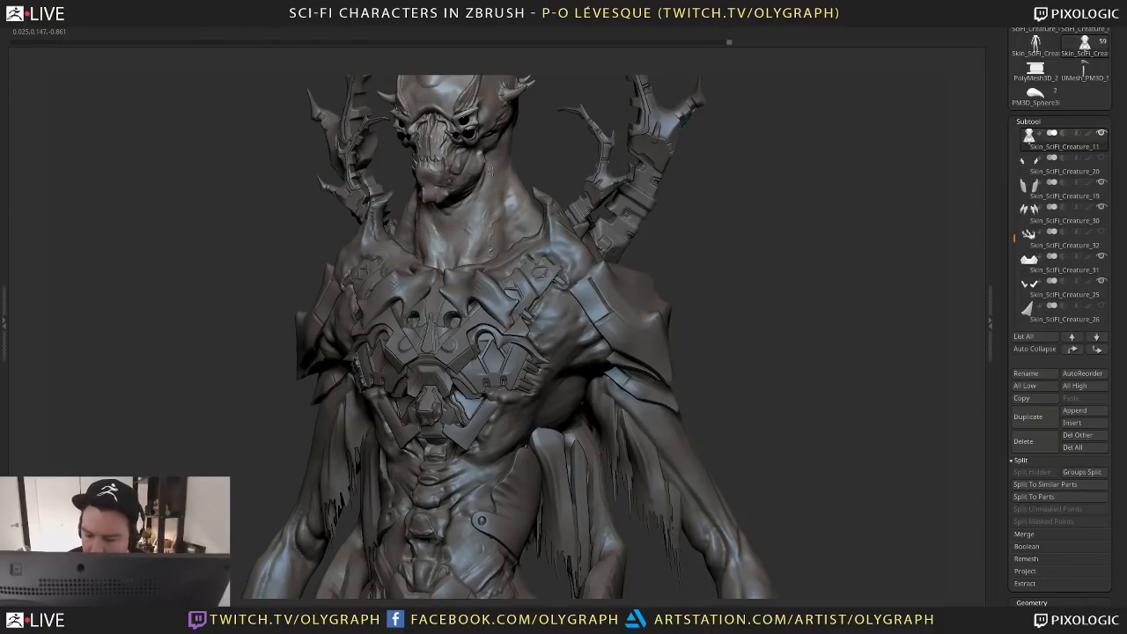
left_click_drag(677, 224, 481, 205)
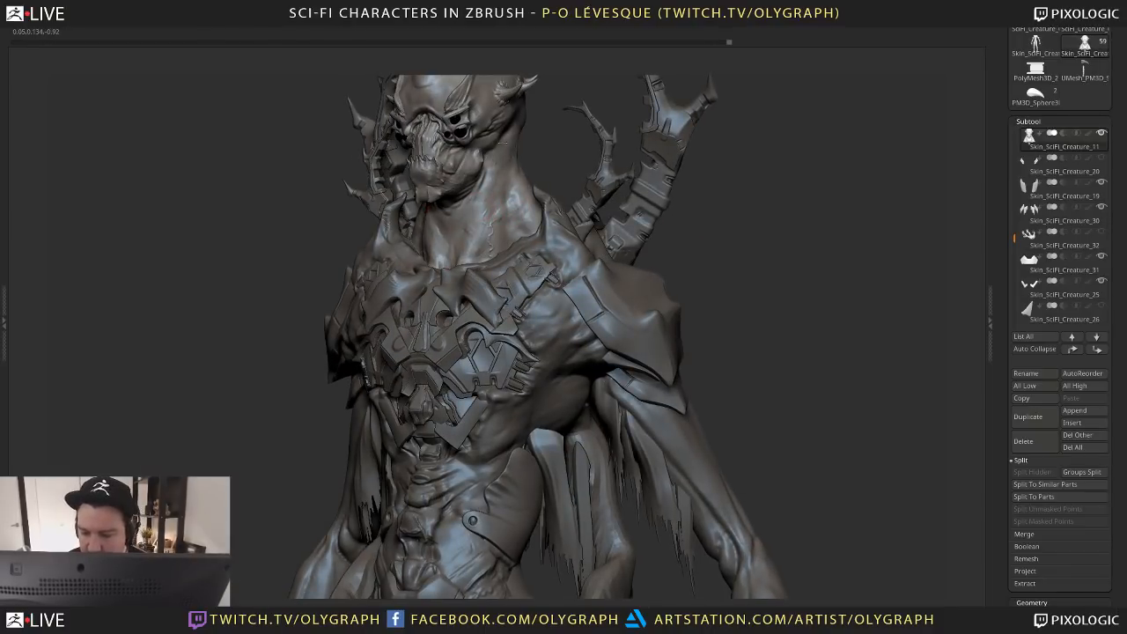
left_click_drag(541, 148, 513, 149)
mouse_move(353, 304)
left_mouse_down()
mouse_move(274, 303)
mouse_move(302, 401)
mouse_move(511, 158)
left_mouse_up()
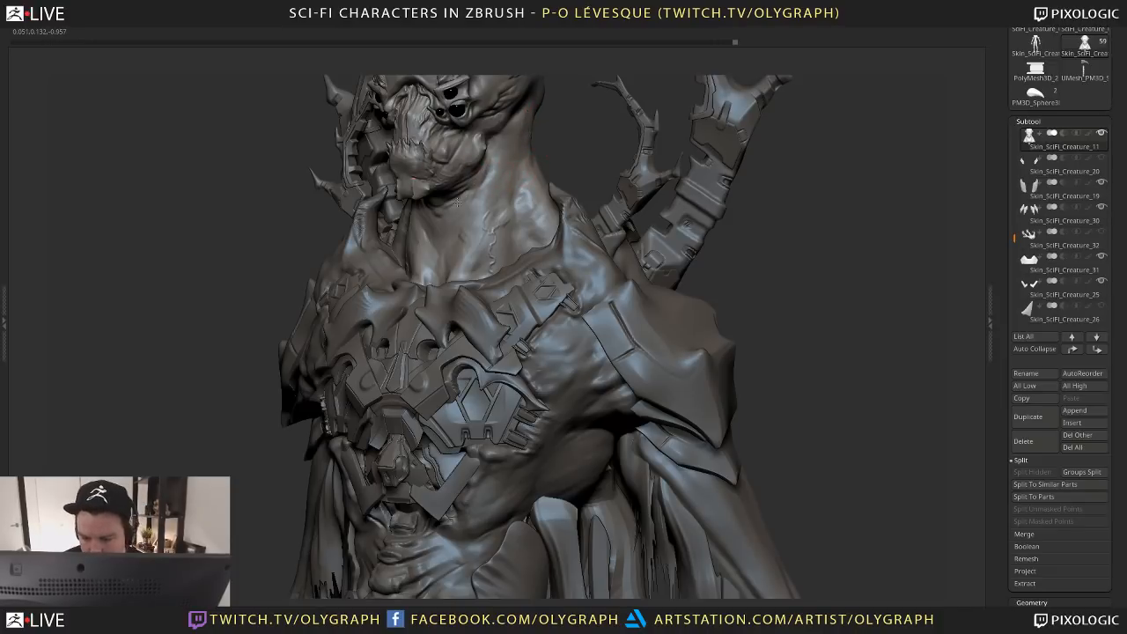
Check the upper body's proportions through SciFi_Creature_12 and reselect Skin_SciFi_Creature_11
left_click_drag(482, 182, 343, 353, "alt")
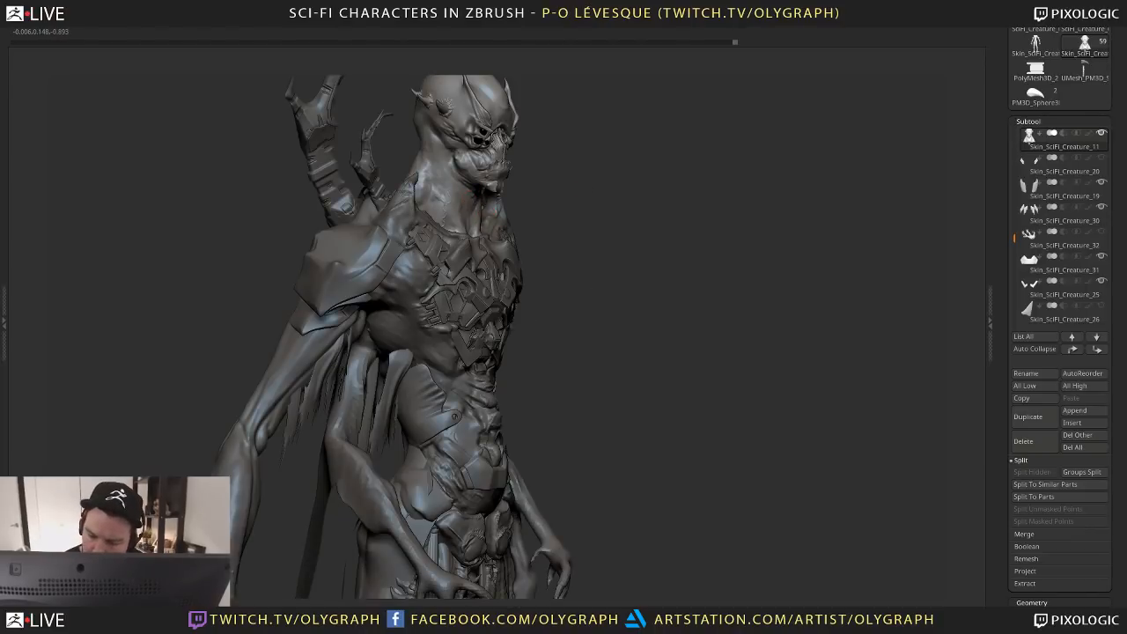
left_click_drag(471, 199, 357, 493, "alt")
left_click(483, 77, "alt")
left_click(421, 305, "alt")
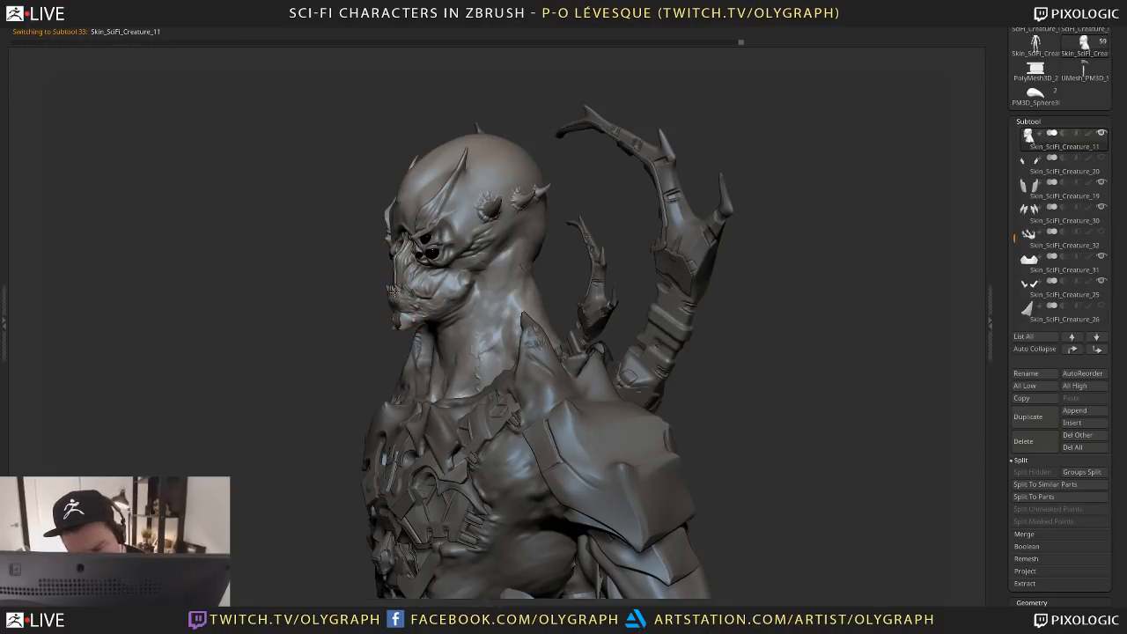
Adjust the jaw's shape from the front with a large Move brush
left_click_drag(347, 348, 397, 347, "shift")
key("s")
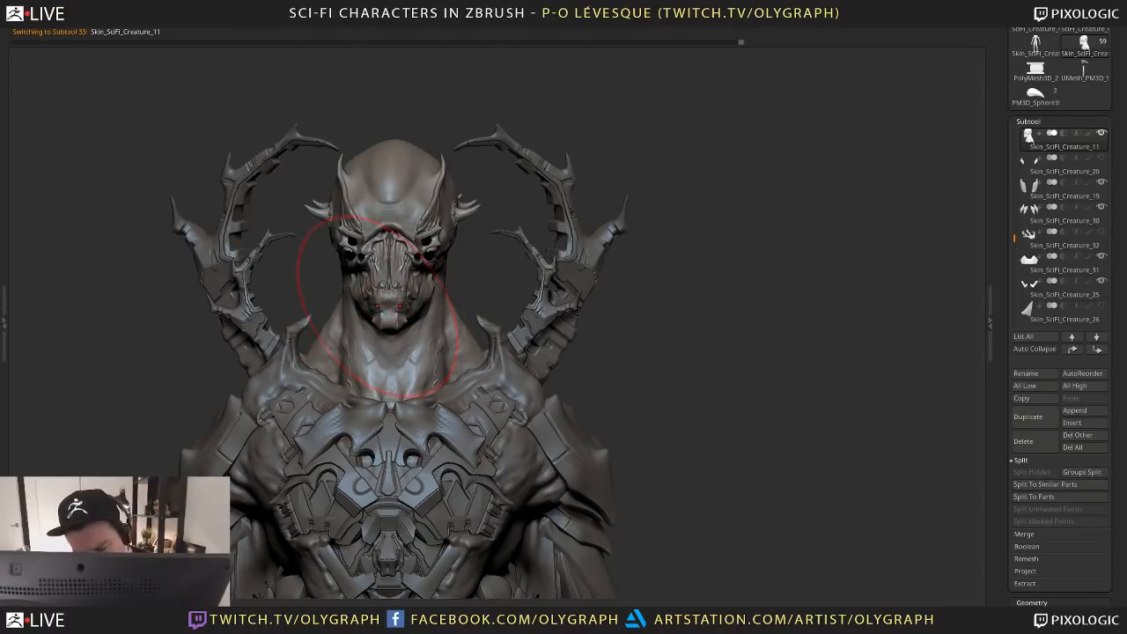
left_click_drag(377, 306, 372, 292)
Examine the figure's side and front silhouettes through SciFi_Creature_12 and return to Skin_SciFi_Creature_11
mouse_move(505, 296)
left_mouse_down("alt")
mouse_move(503, 194)
mouse_move(390, 273)
left_mouse_up("alt")
left_click_drag(320, 394, 370, 265, "alt")
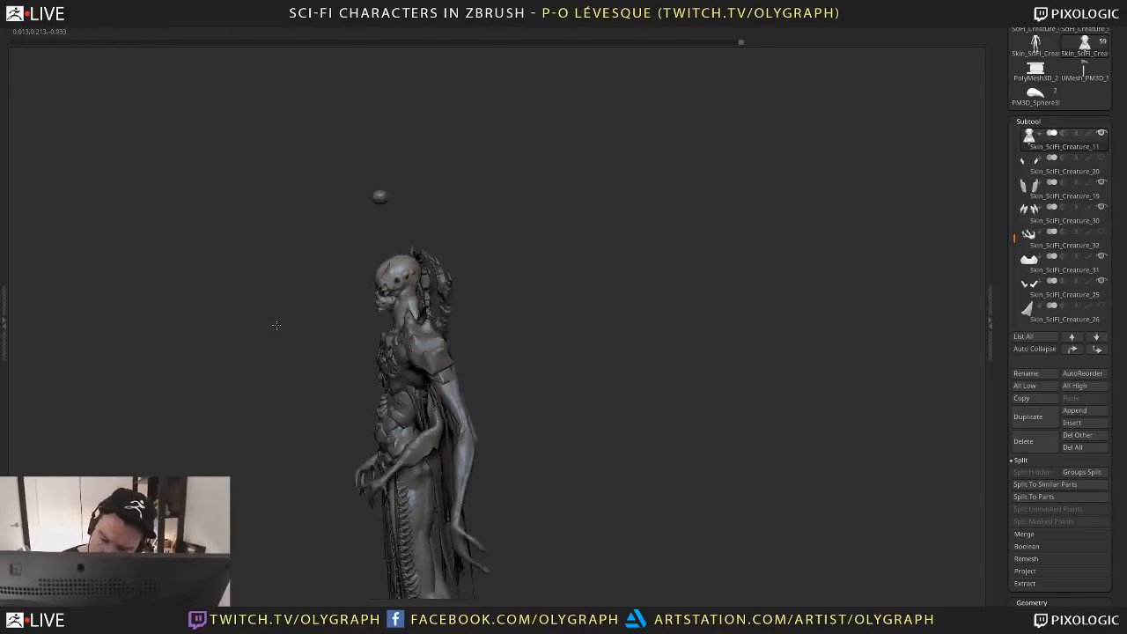
left_click(381, 194, "alt")
mouse_move(529, 280)
left_mouse_down()
mouse_move(506, 220)
mouse_move(528, 232)
mouse_move(571, 355)
mouse_move(573, 467)
left_mouse_up()
key("s")
left_click(406, 338, "alt")
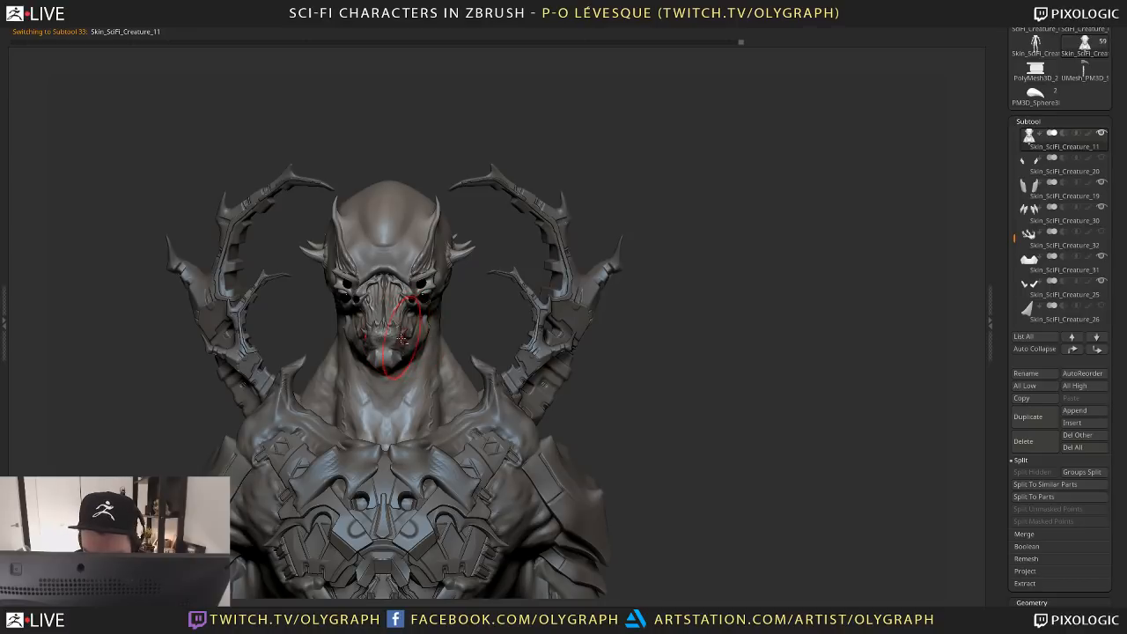
Resize the brush, switch to the Clay brush and sculpt the cheek beside the mouth
key("s")
key("b")
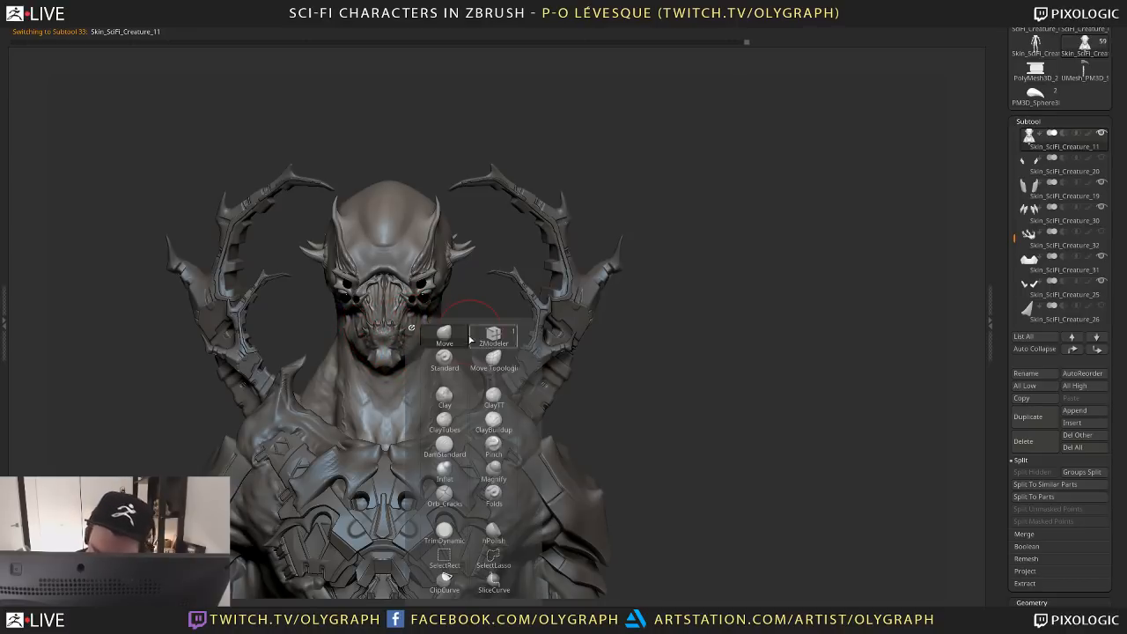
left_click(460, 401)
left_click_drag(648, 246, 739, 290)
key("s")
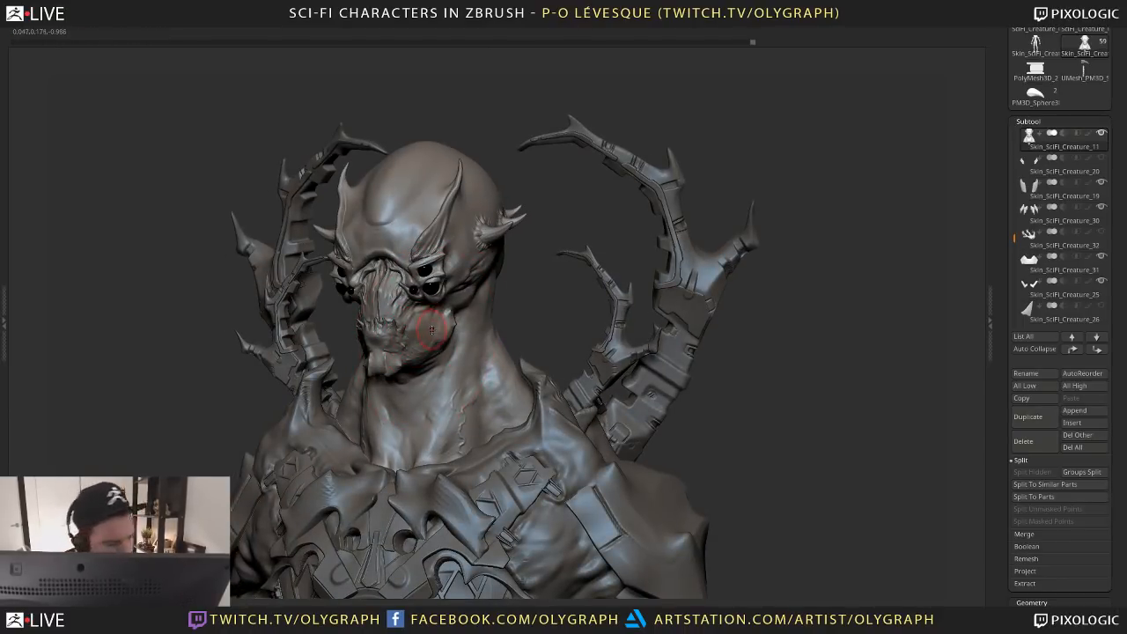
Select SciFi_Creature_12 and frame the whole figure from the front to check the head's proportions
key("f")
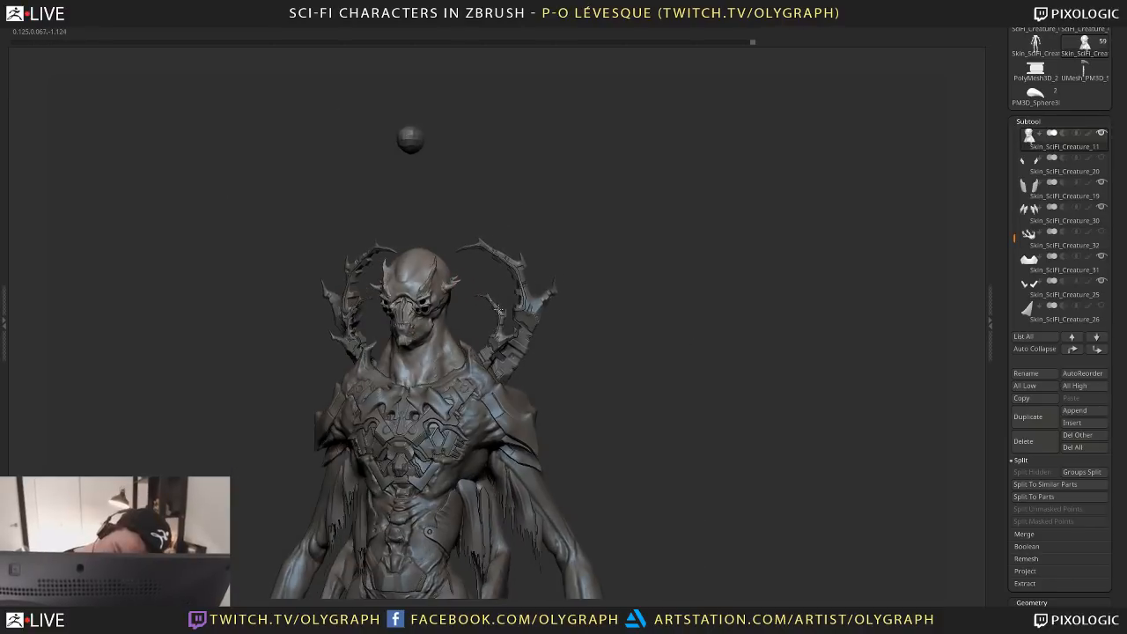
left_click(414, 142, "alt")
left_click_drag(567, 268, 580, 155, "alt")
left_click_drag(609, 290, 612, 279, "alt")
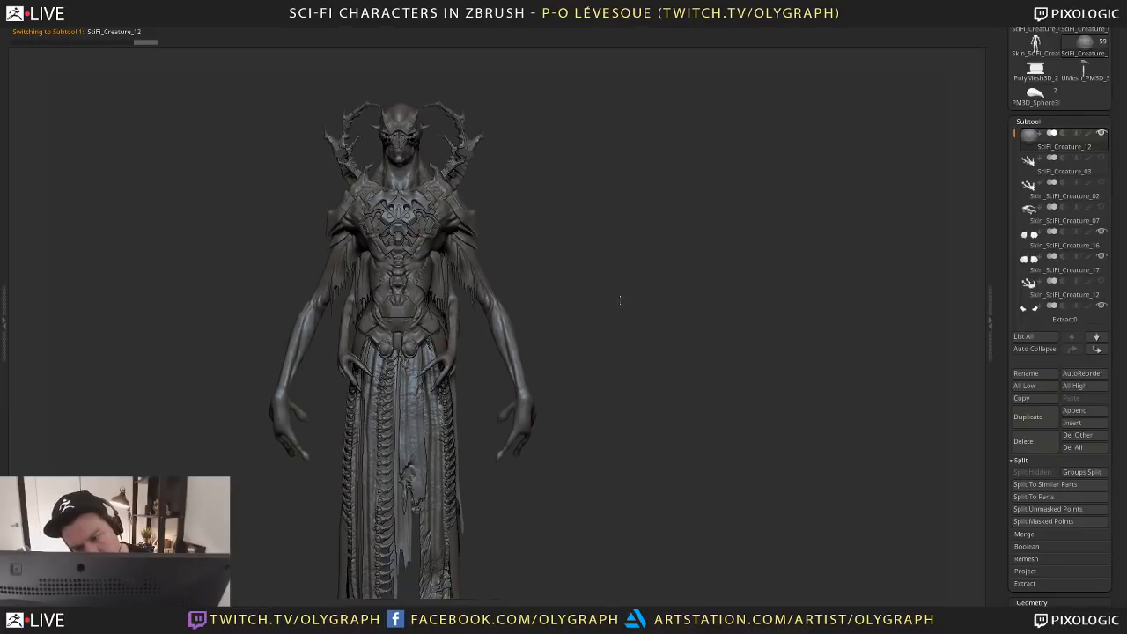
Choose a sculpting brush and make the head-and-neck subtool Skin_SciFi_Creature_11 active
left_click_drag(620, 327, 572, 329)
left_click_drag(597, 288, 744, 369, "alt")
mouse_move(727, 309)
left_mouse_down()
mouse_move(746, 329)
mouse_move(728, 342)
mouse_move(741, 333)
mouse_move(703, 334)
mouse_move(720, 345)
mouse_move(652, 267)
mouse_move(644, 288)
left_mouse_up()
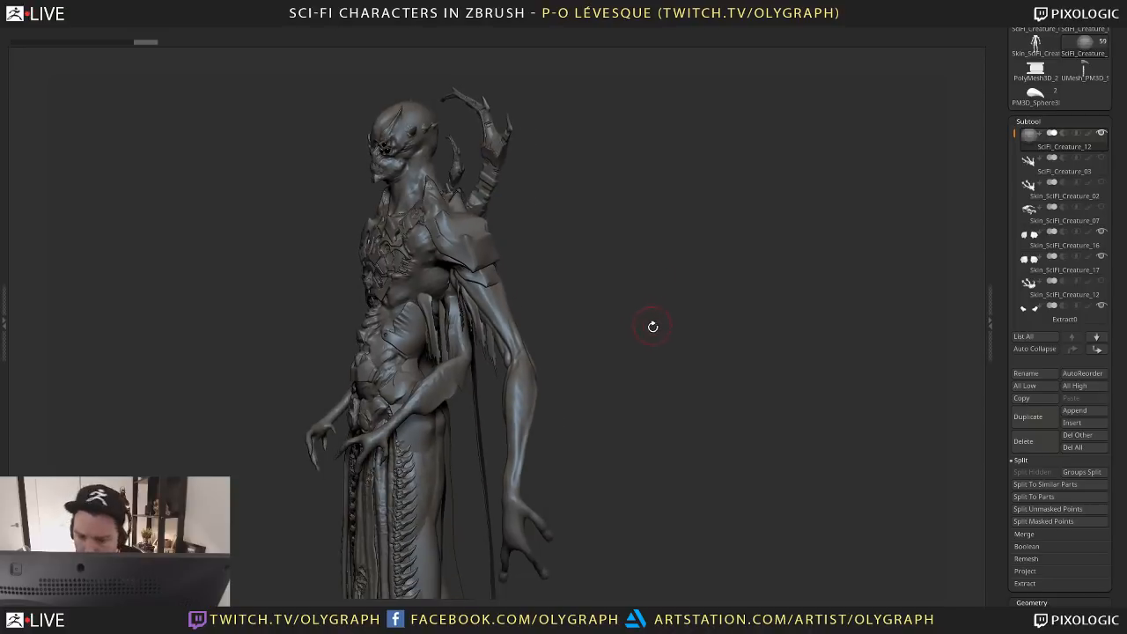
mouse_move(652, 326)
left_mouse_down()
mouse_move(695, 337)
mouse_move(694, 379)
left_mouse_up()
key("b")
left_click(610, 290)
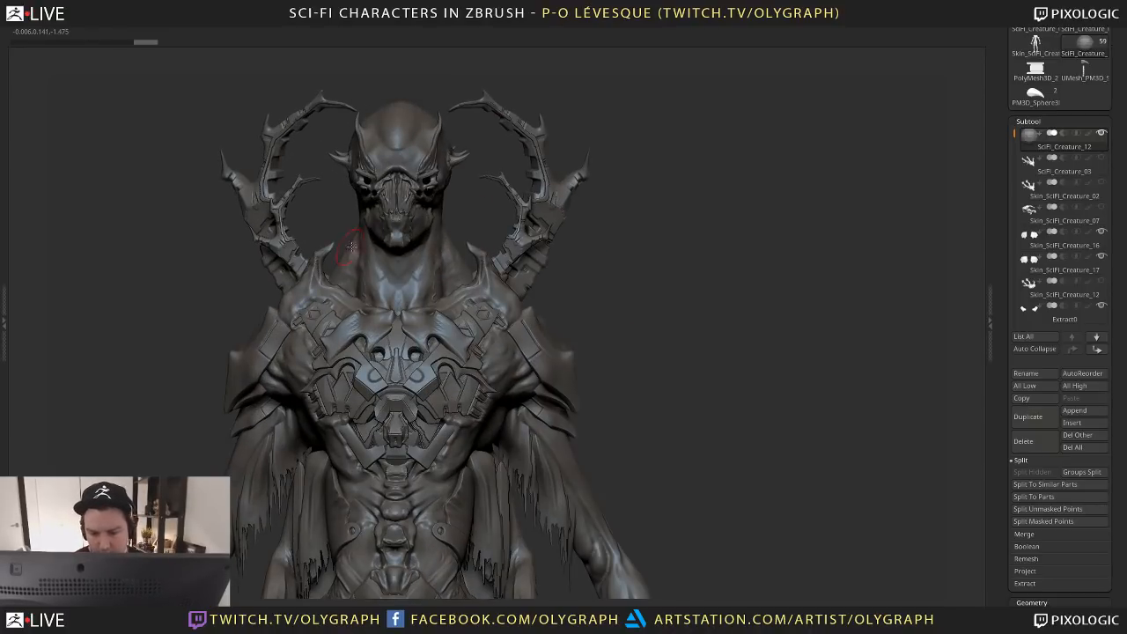
right_click_drag(351, 248, 370, 212)
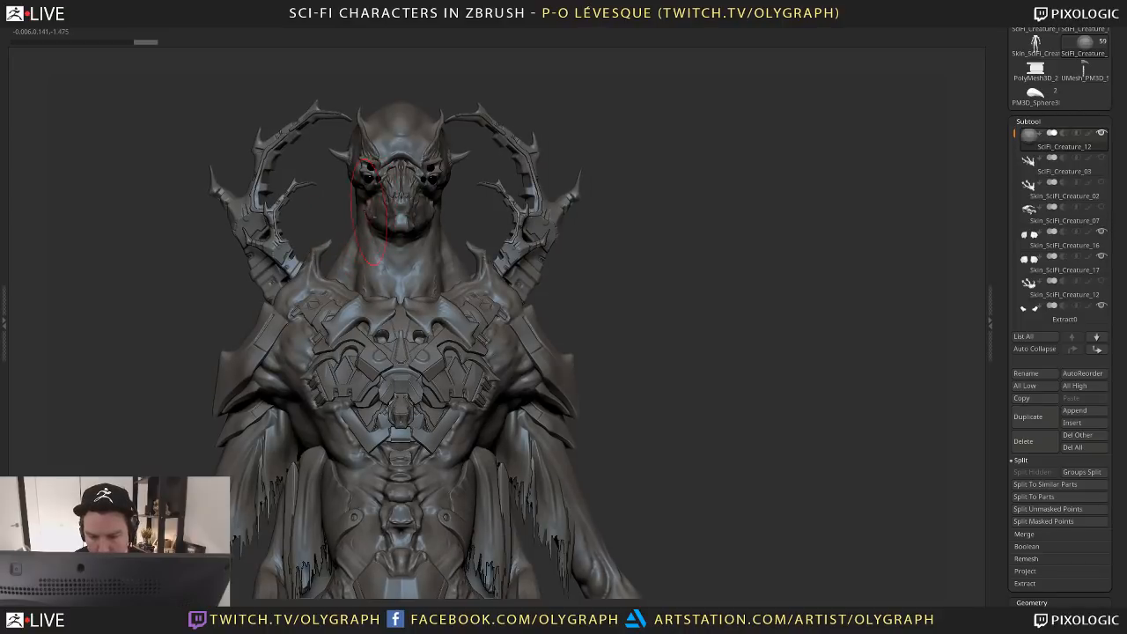
left_click(371, 212, "alt")
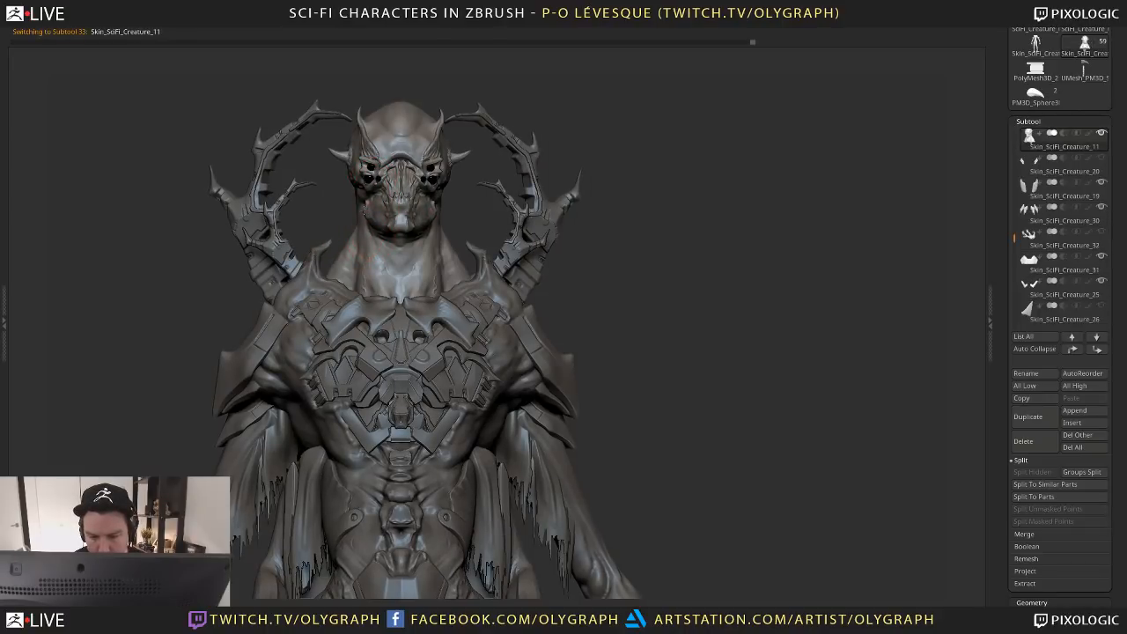
Try to reshape the sides of the face and neck with a large brush, and undo the strokes
left_click_drag(361, 169, 363, 209)
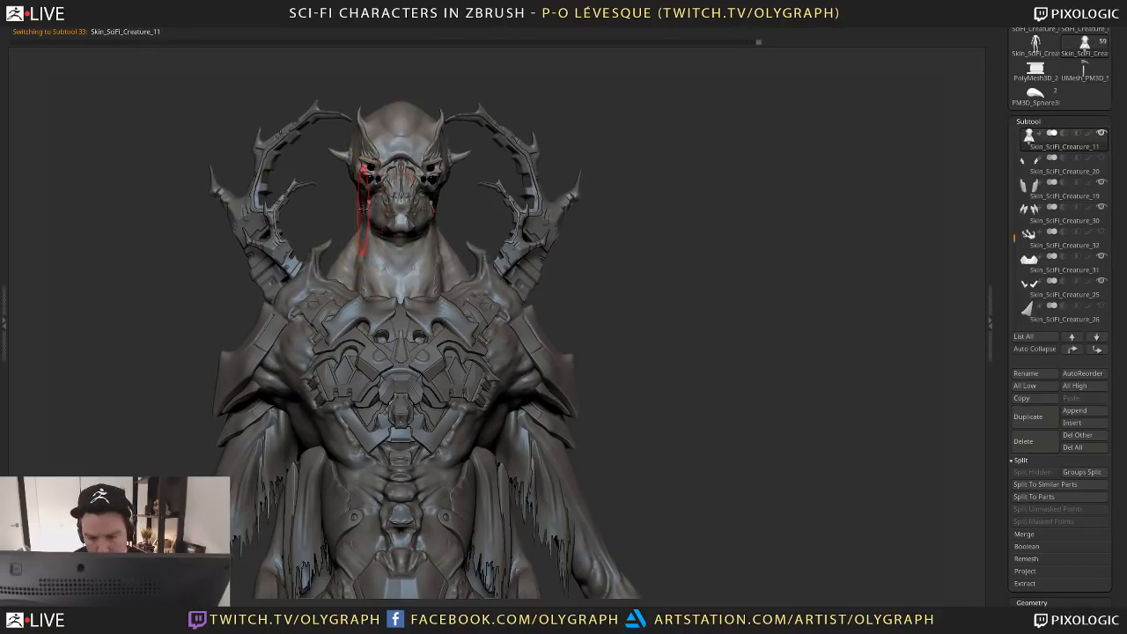
mouse_move(458, 168)
left_mouse_down()
mouse_move(493, 203)
mouse_move(502, 181)
left_mouse_up()
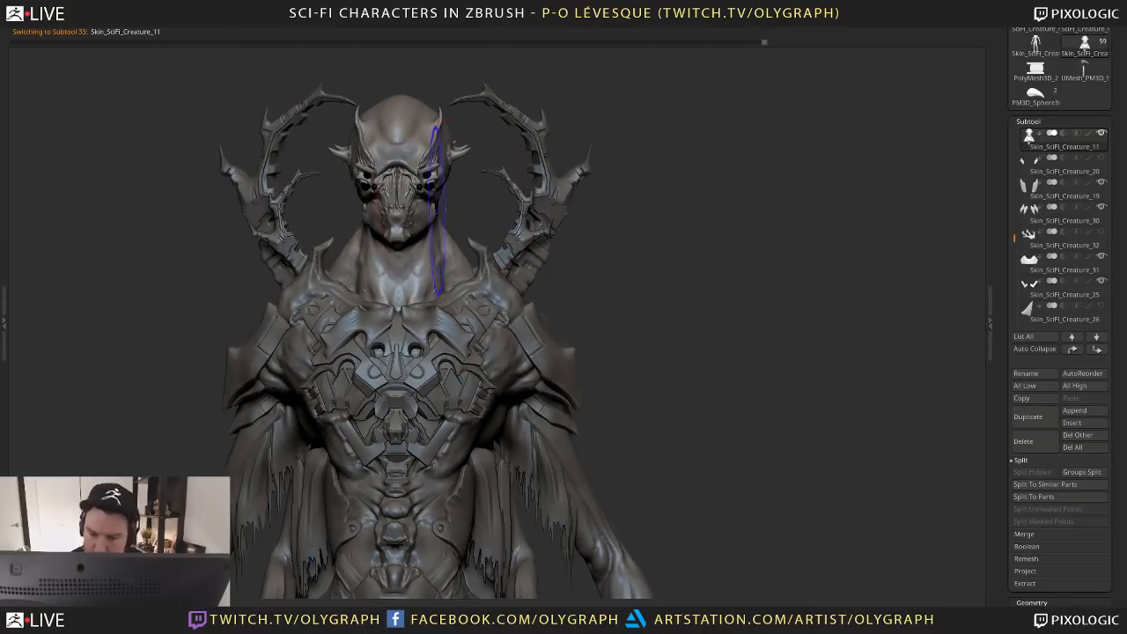
key("ctrl+z")
key("ctrl+z")
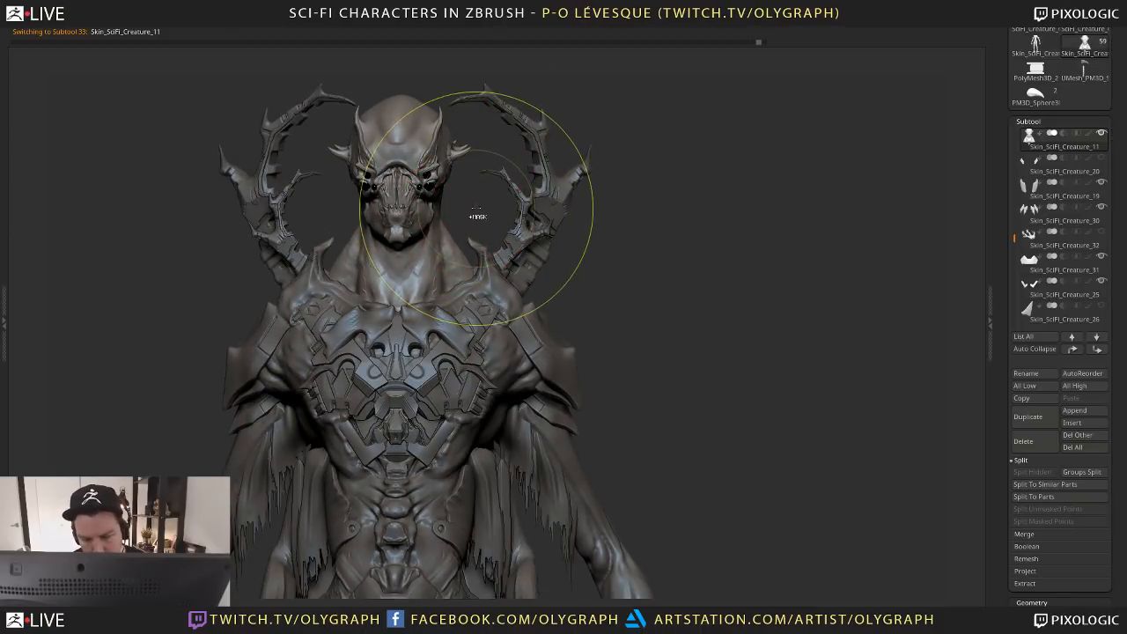
key("ctrl+z")
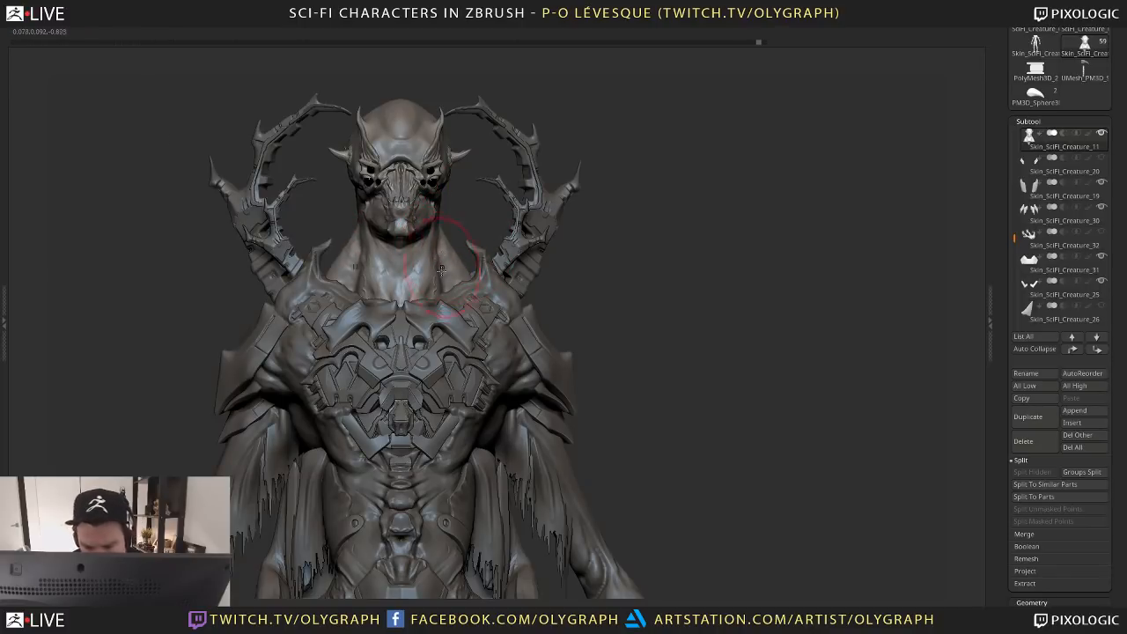
Adjust the brush size and try reshaping the sides of the neck symmetrically
key("s")
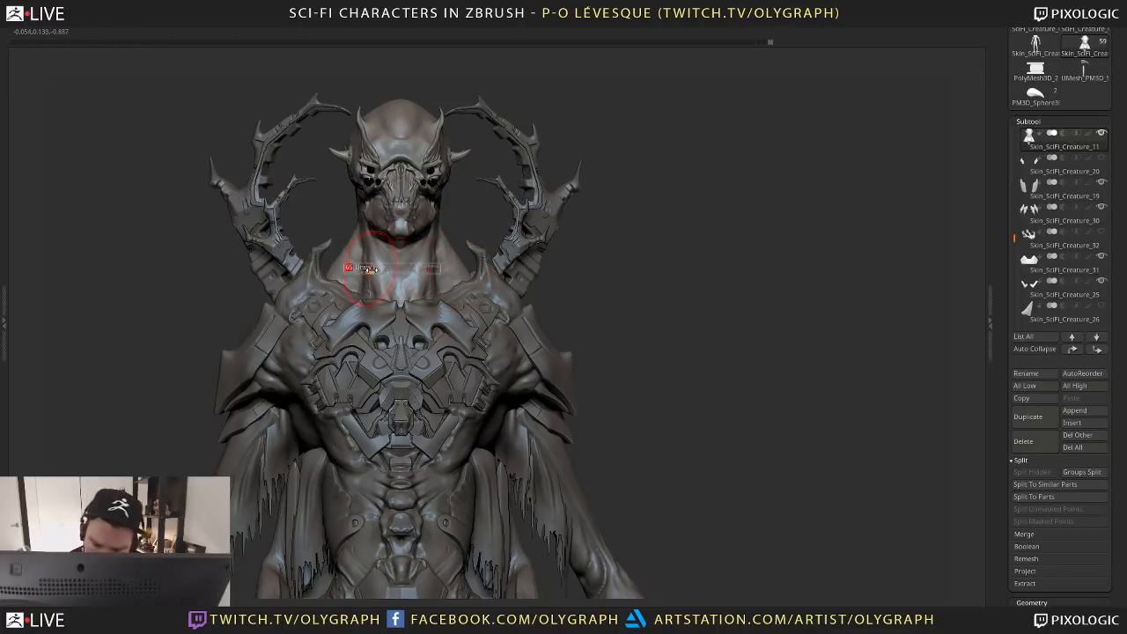
left_click_drag(360, 245, 366, 289)
left_click_drag(586, 206, 583, 186, "alt")
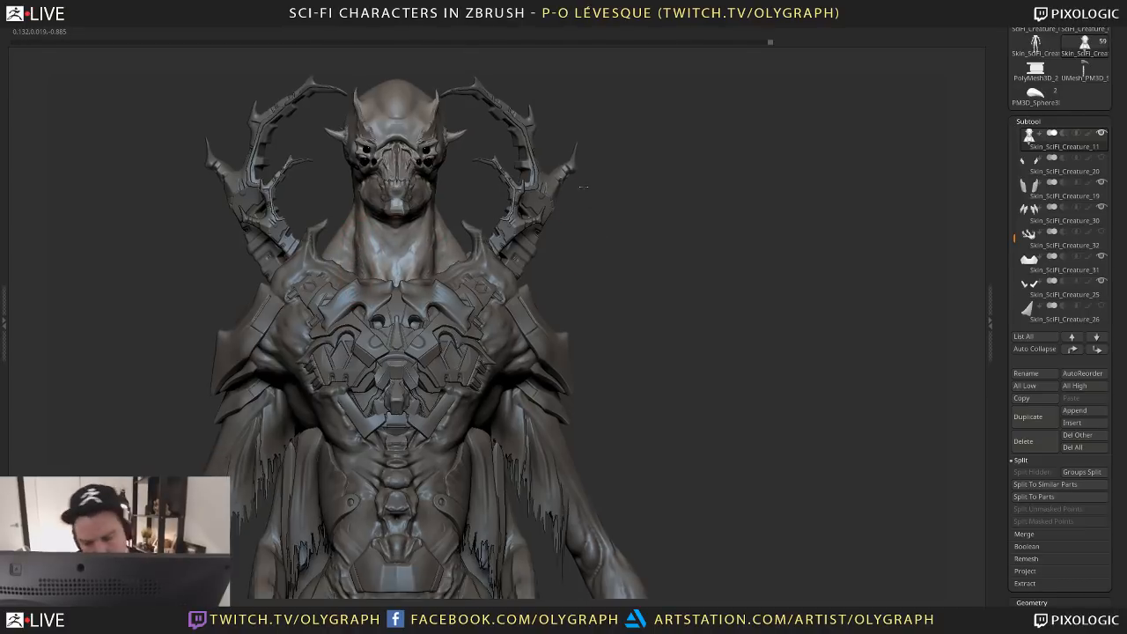
Alternate between the sphere subtool SciFi_Creature_12 and Skin_SciFi_Creature_11 to judge the neck shape on the full figure
key("f")
left_click(379, 109, "alt")
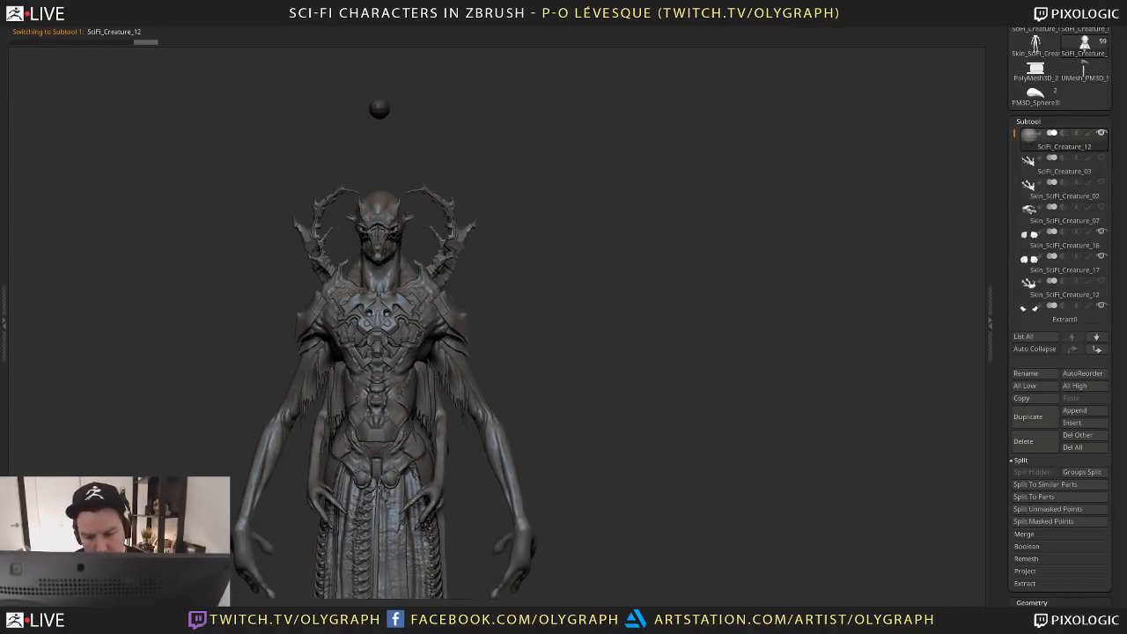
left_click_drag(552, 300, 566, 229, "alt")
left_click(396, 189, "alt")
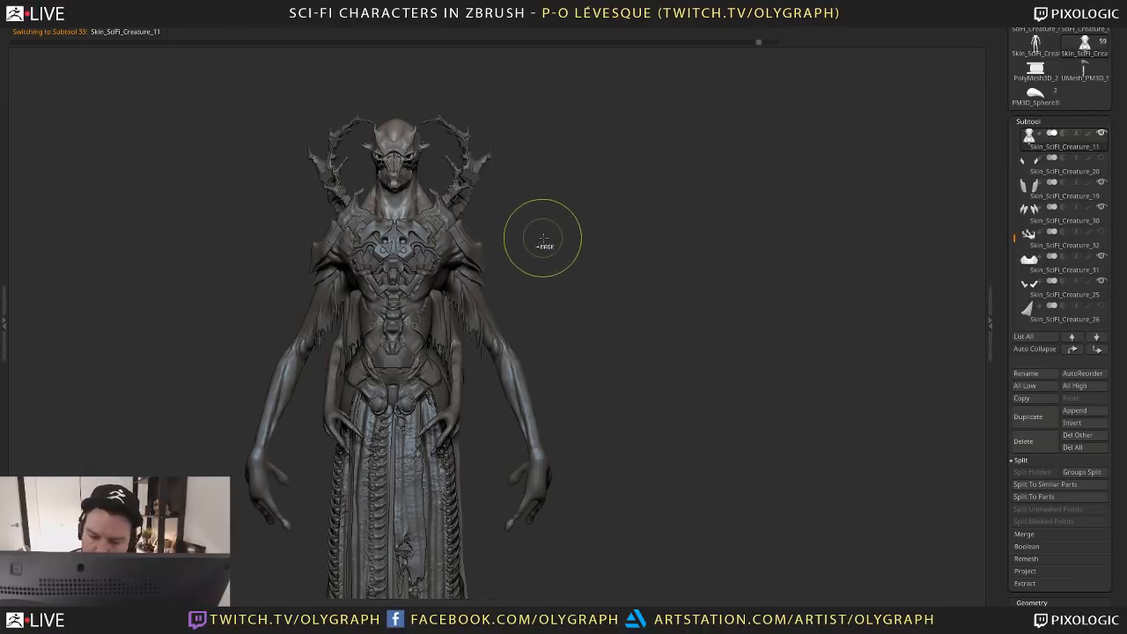
left_click_drag(544, 238, 572, 224, "alt")
left_click(413, 109, "alt")
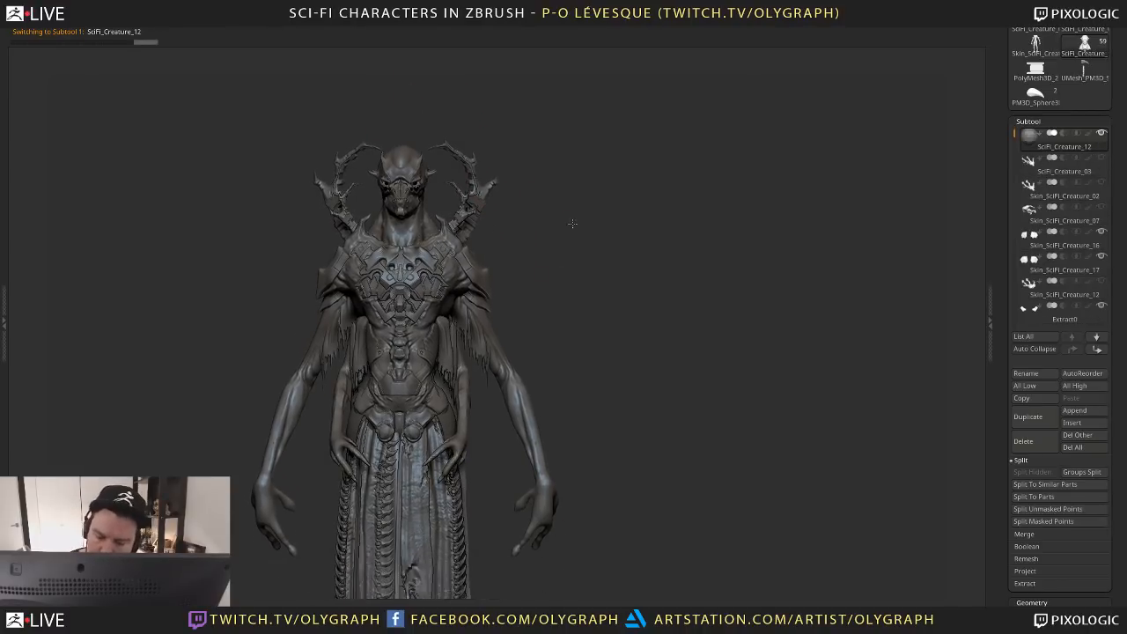
Sculpt the neck muscles and creases of Skin_SciFi_Creature_11 with a resized DamStandard brush
mouse_move(636, 282)
left_mouse_down()
mouse_move(605, 297)
mouse_move(697, 307)
mouse_move(594, 353)
mouse_move(591, 337)
mouse_move(607, 333)
mouse_move(616, 232)
mouse_move(627, 276)
mouse_move(502, 240)
left_mouse_up()
left_click(466, 275, "alt")
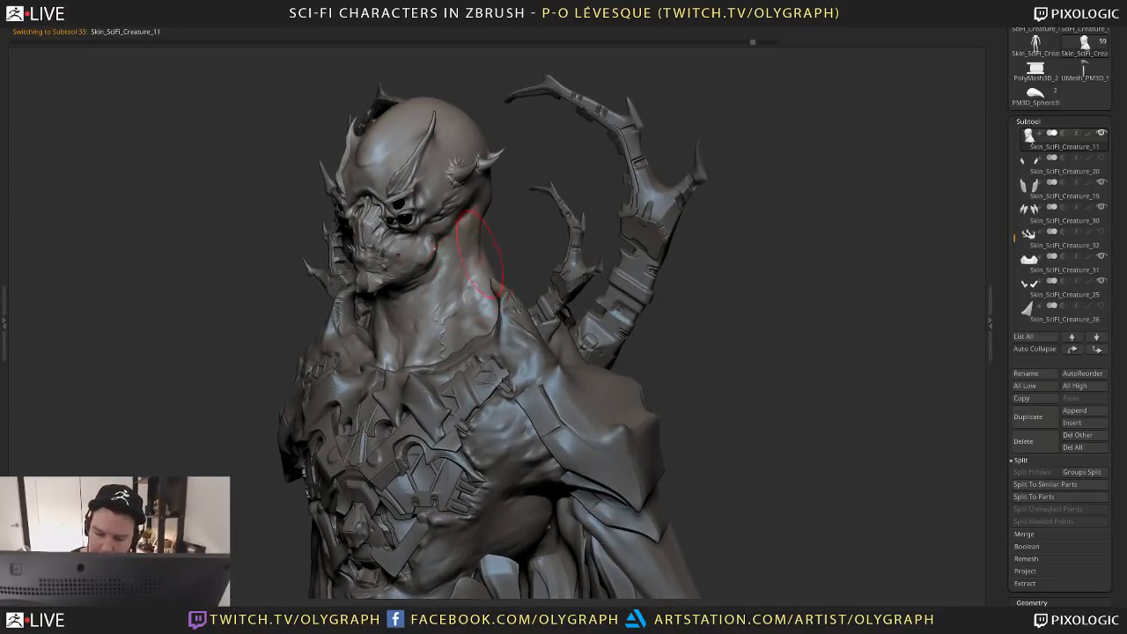
key("b")
left_click(476, 271)
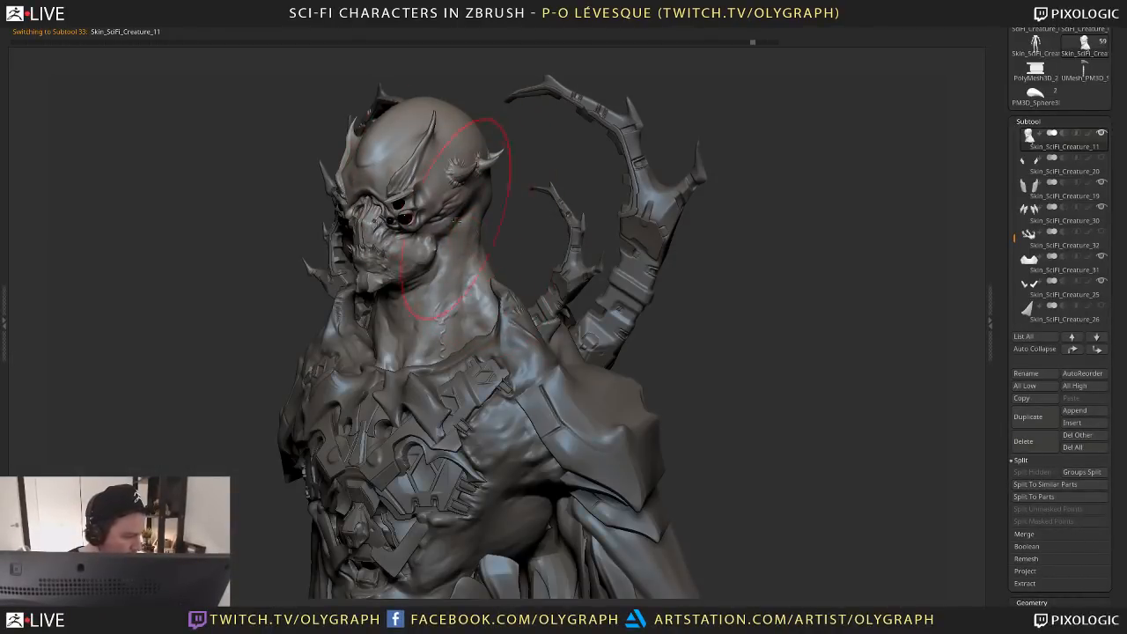
key("s")
left_click(456, 250)
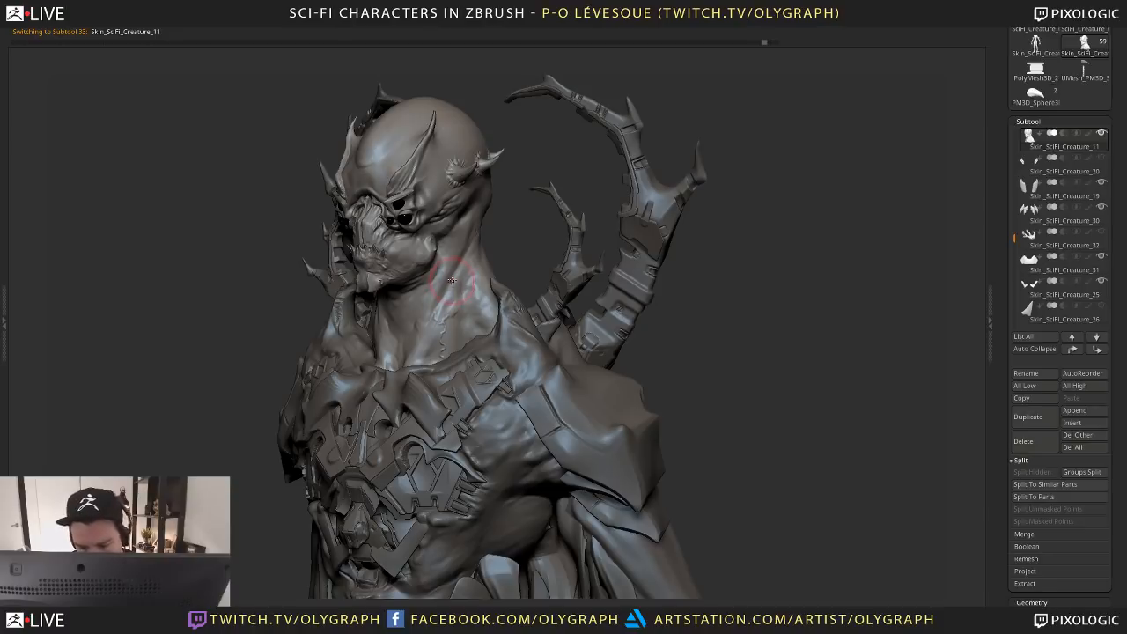
mouse_move(513, 224)
left_mouse_down()
mouse_move(569, 115)
mouse_move(617, 207)
mouse_move(617, 188)
left_mouse_up()
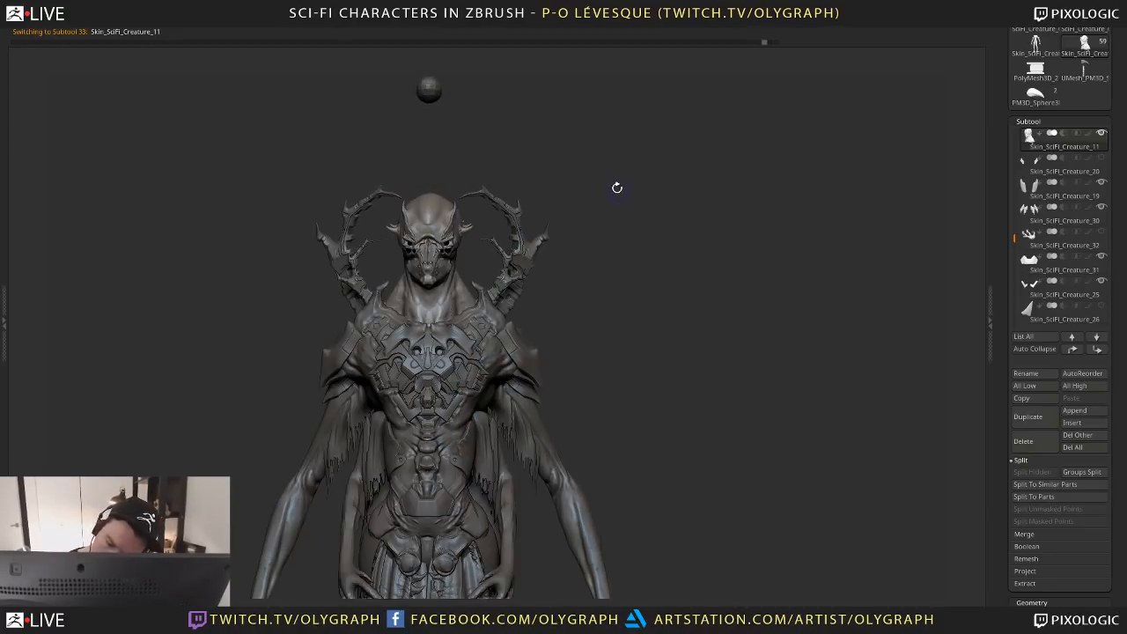
left_click_drag(586, 234, 460, 290, "alt")
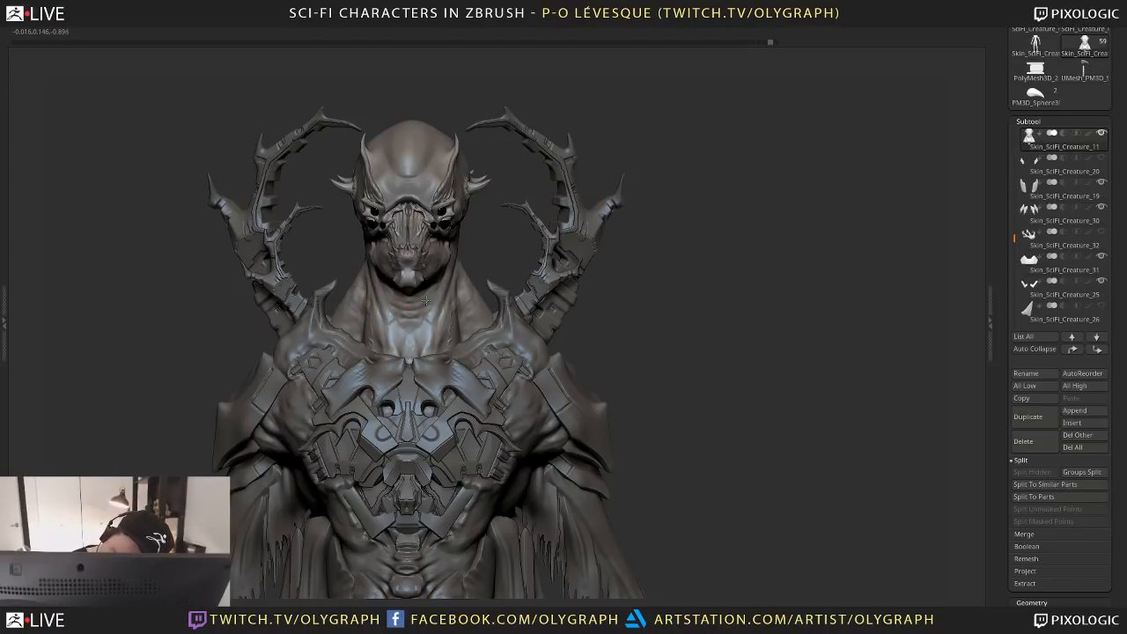
left_click_drag(619, 298, 475, 136, "alt")
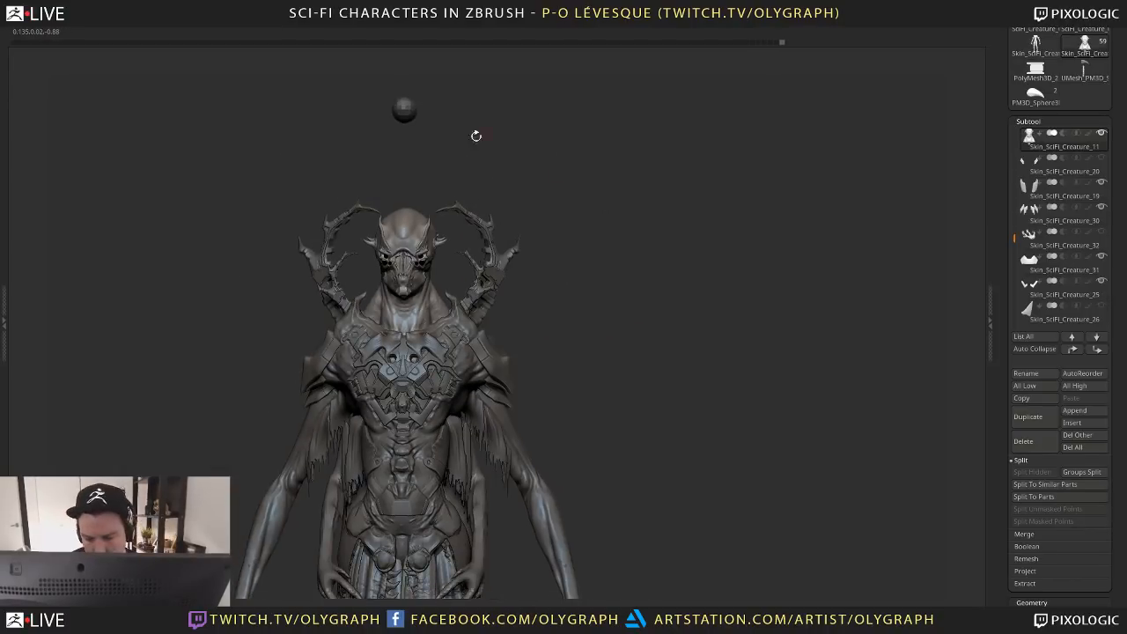
Adjust the lower face and chin of Skin_SciFi_Creature_11 with a resized Move brush
left_click(407, 114, "alt")
key("s")
mouse_move(573, 310)
left_mouse_down("alt")
mouse_move(602, 246)
mouse_move(608, 267)
mouse_move(503, 226)
left_mouse_up("alt")
key("s")
left_click(464, 210, "alt")
key("b")
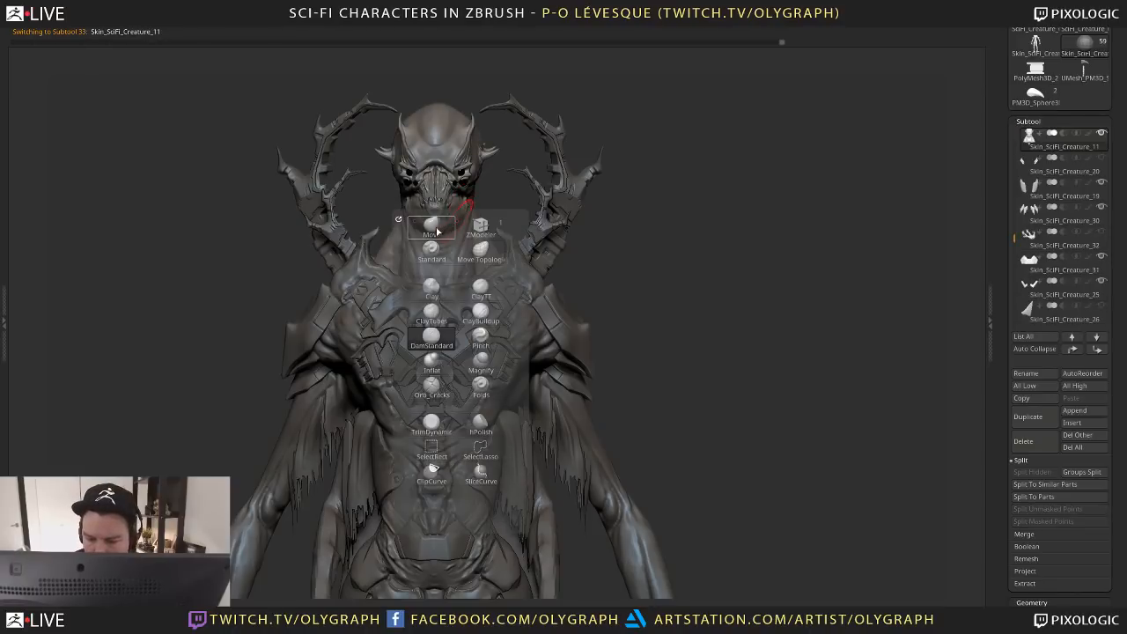
left_click(433, 229)
key("s")
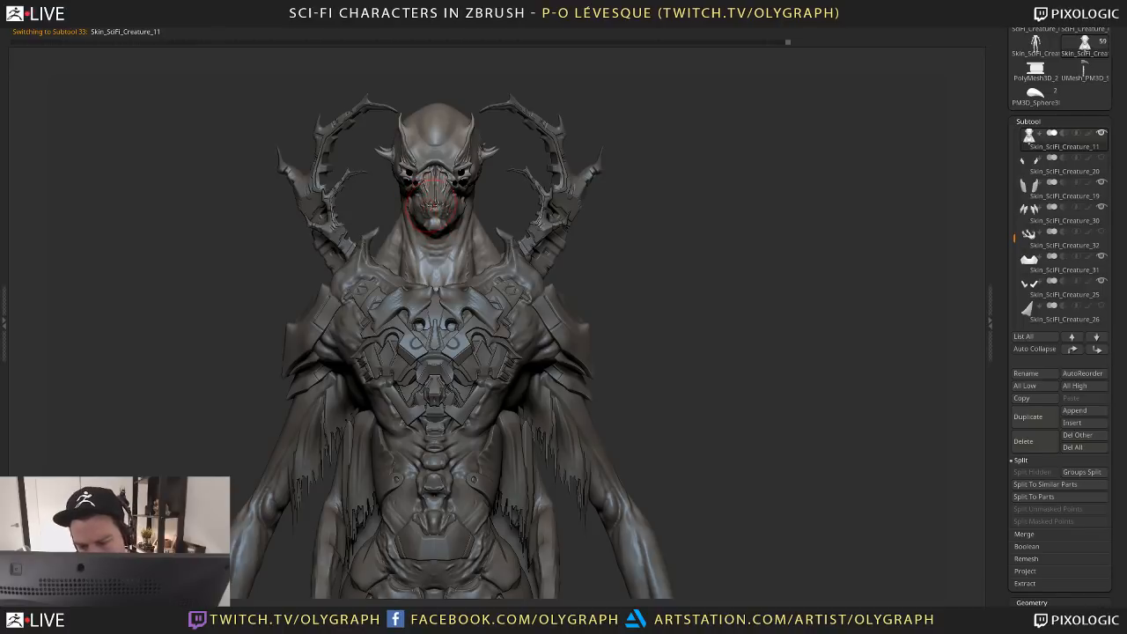
left_click_drag(523, 159, 435, 135)
left_click_drag(422, 89, 432, 135, "alt")
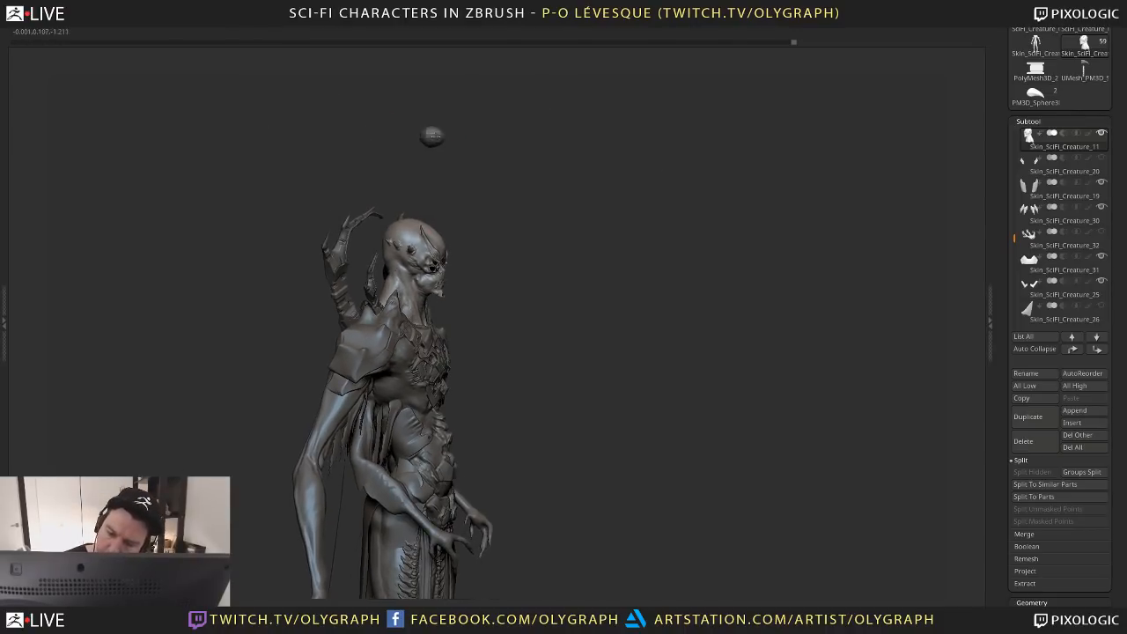
With the sphere subtool SciFi_Creature_12 active, show the full interface, set the material to ZSkin and lighten the main colour
left_click(431, 136, "alt")
left_click_drag(531, 241, 521, 211, "shift")
left_click_drag(542, 331, 678, 284, "alt")
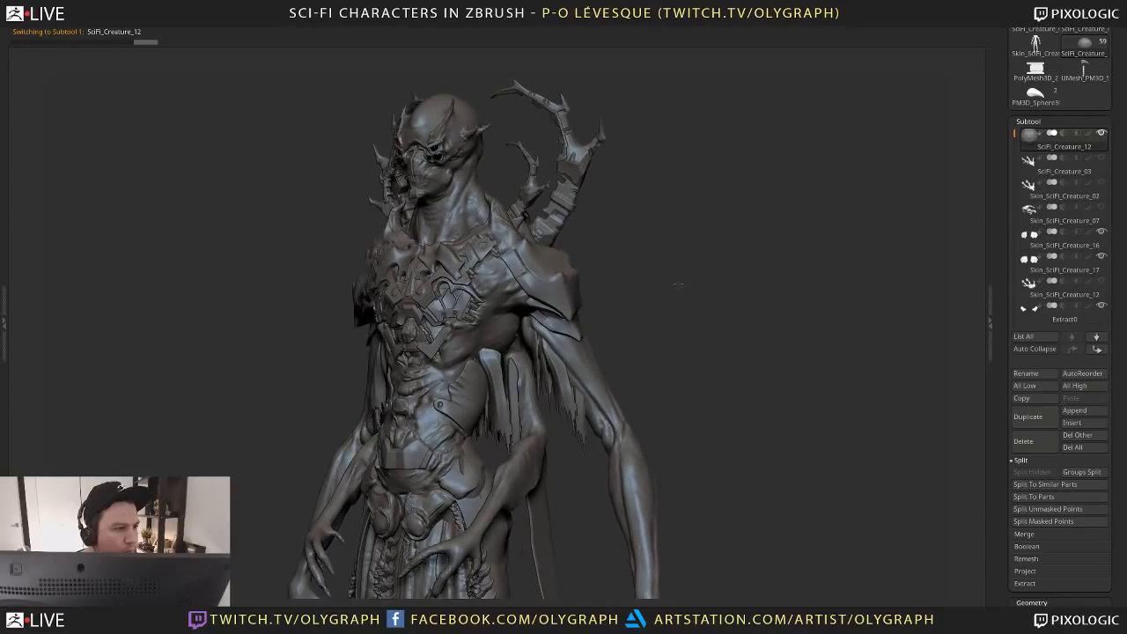
key("Tab")
left_click(34, 283)
left_click(251, 553)
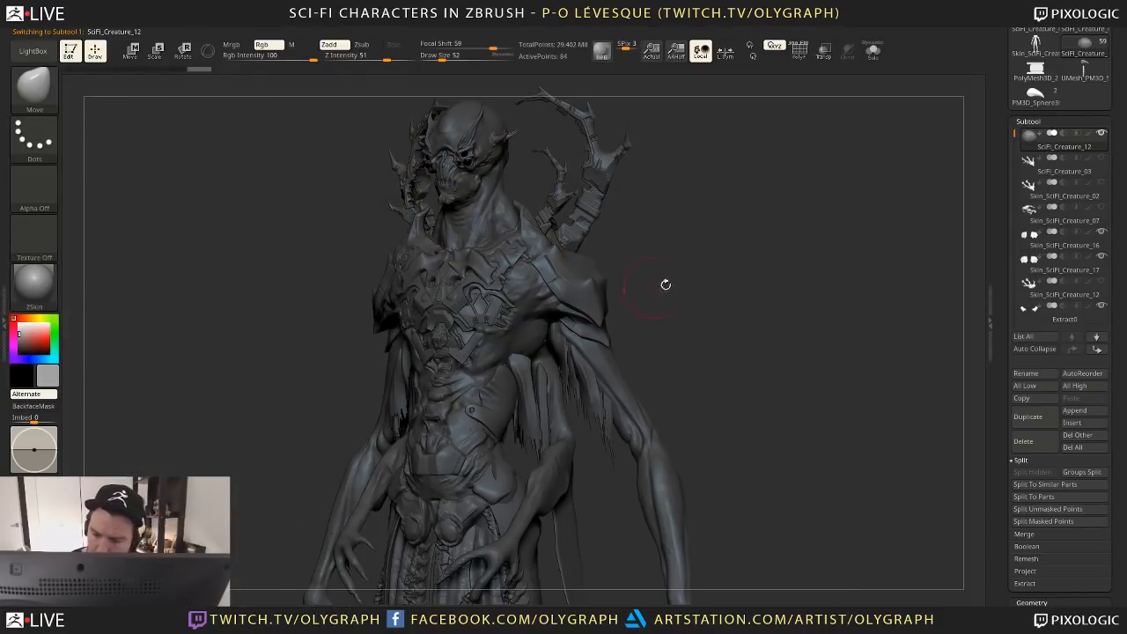
left_click(19, 327)
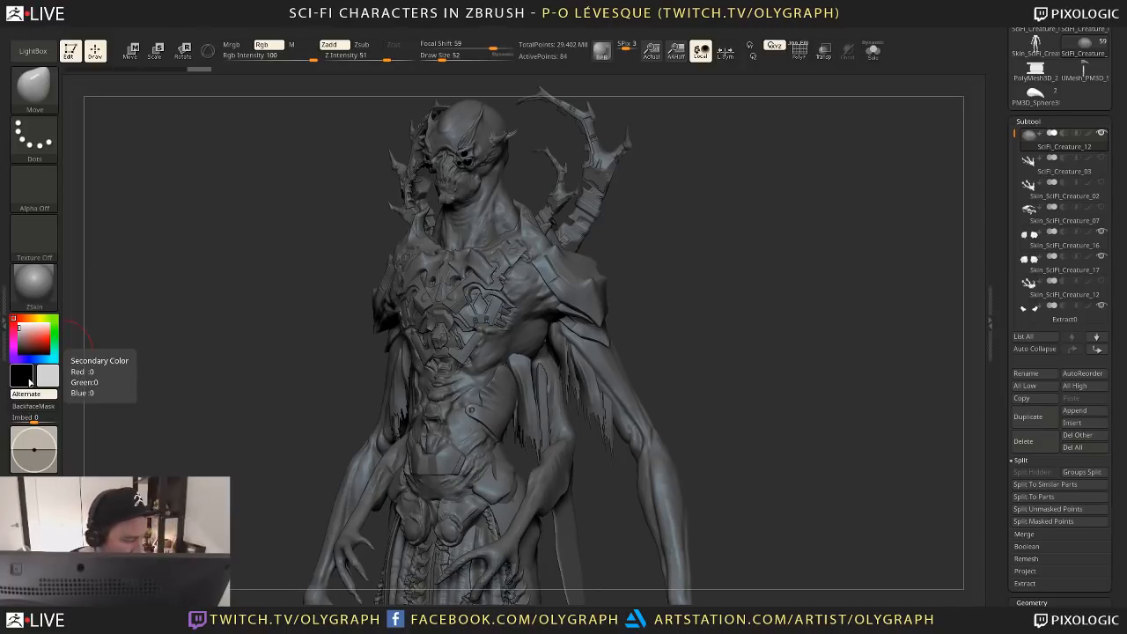
Make the spine-strip subtool PM3D_Sphere3D2_3 on the creature's skirt active
key("f")
left_click_drag(628, 365, 644, 294, "alt")
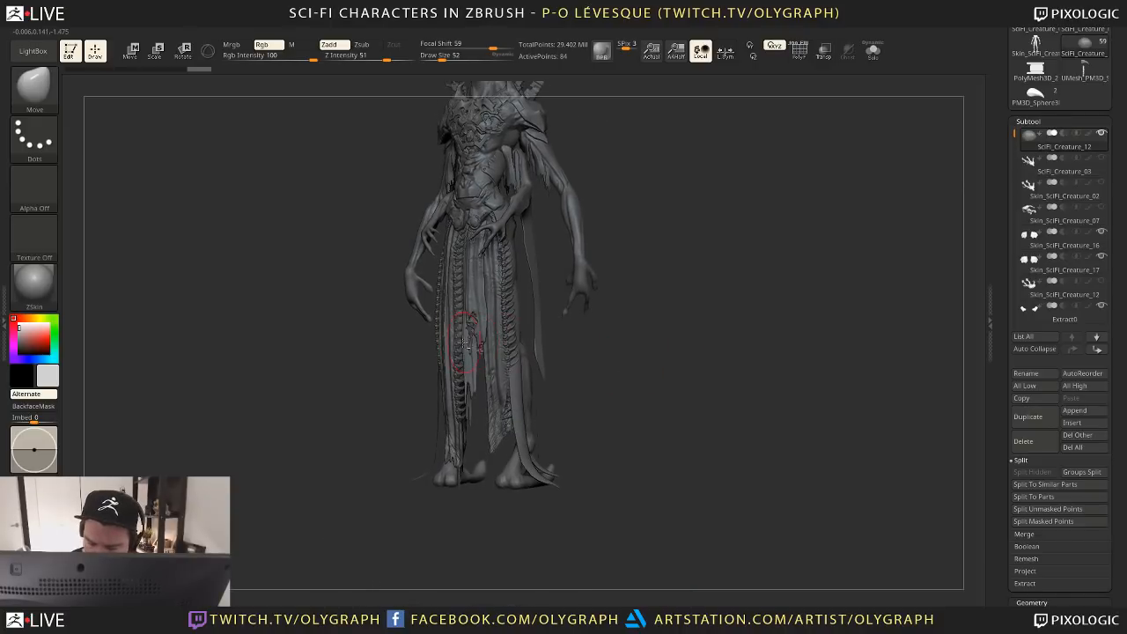
left_click(459, 344, "alt")
key("ctrl+shift+s")
left_click_drag(393, 447, 604, 337)
key("ctrl+shift+s")
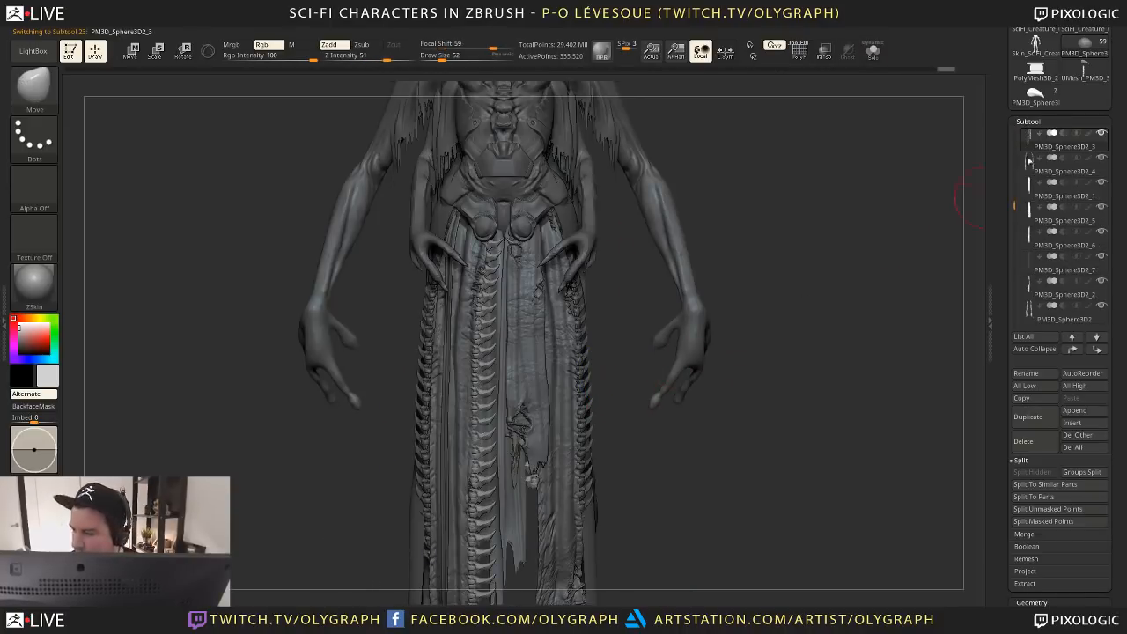
Switch to the UMesh_PM3D_Sphere3D tool and back to the creature, clear the canvas and redraw the creature framed
left_click(1083, 79)
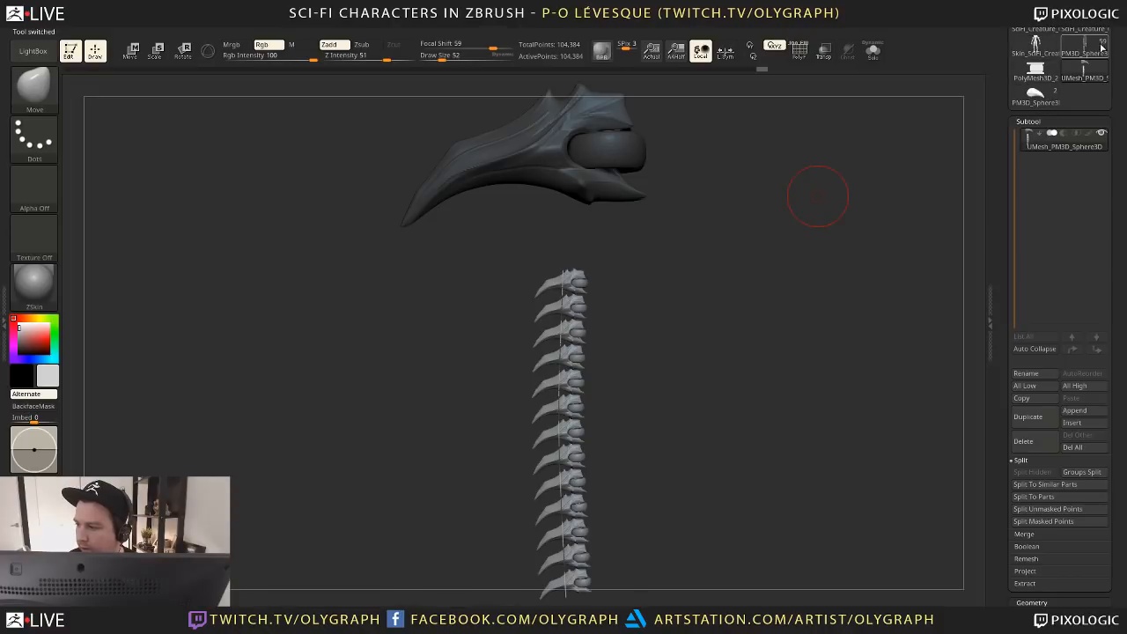
left_click(1026, 76)
key("ctrl+n")
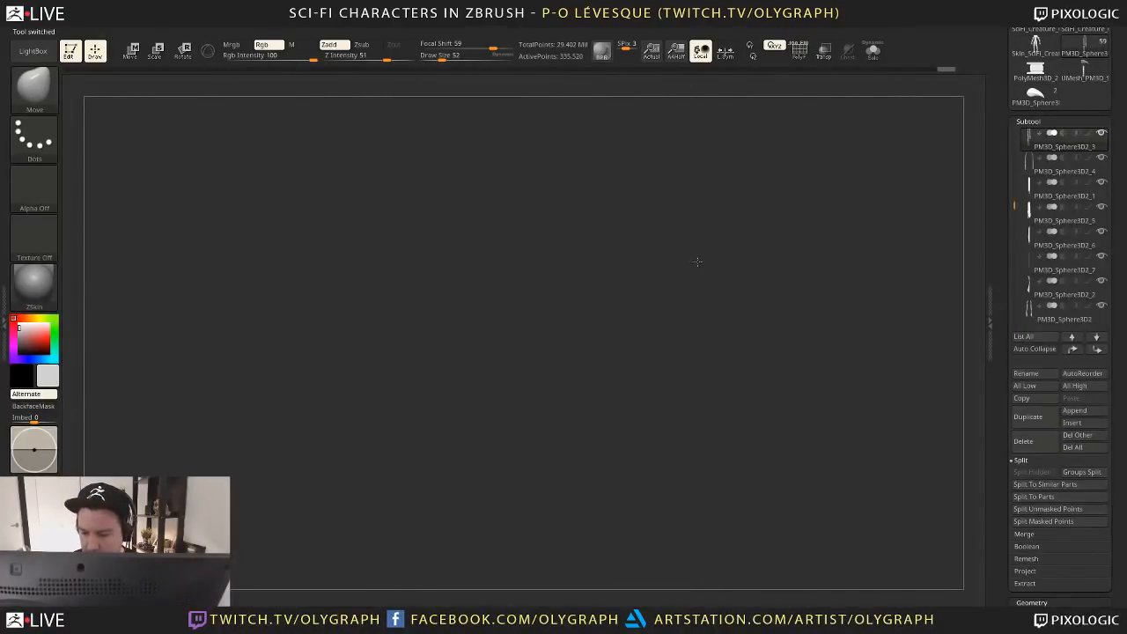
left_click_drag(665, 251, 625, 353, "alt")
key("f")
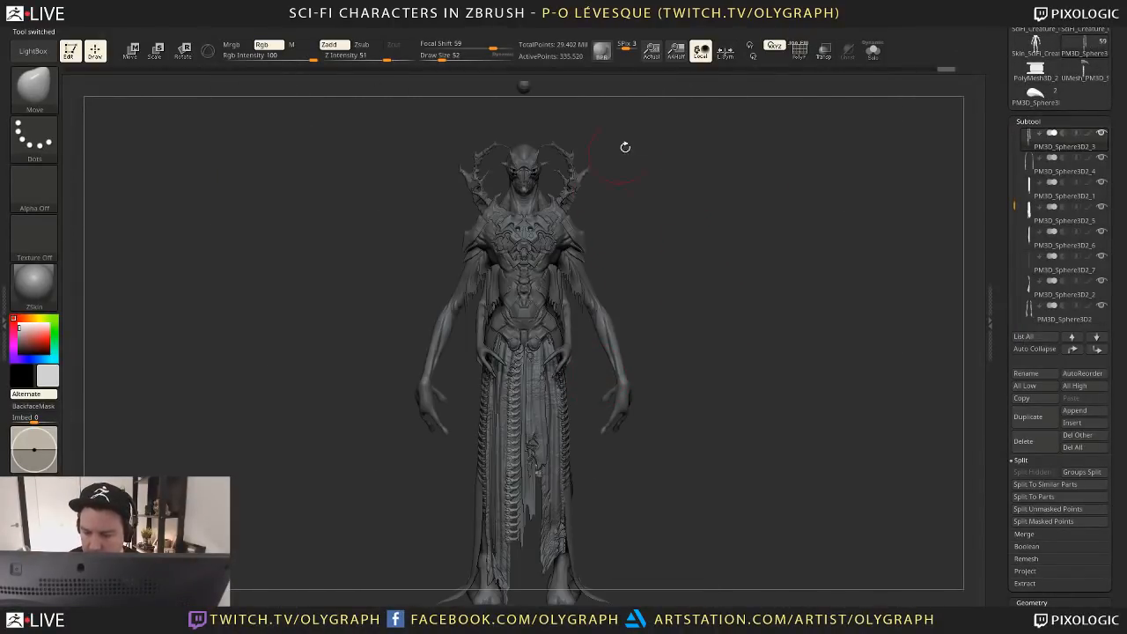
Make the sphere subtool SciFi_Creature_12 active and switch the sculpting brush to Folds
left_click_drag(549, 91, 531, 148, "alt")
left_click(513, 145, "alt")
left_click_drag(646, 226, 601, 176, "alt")
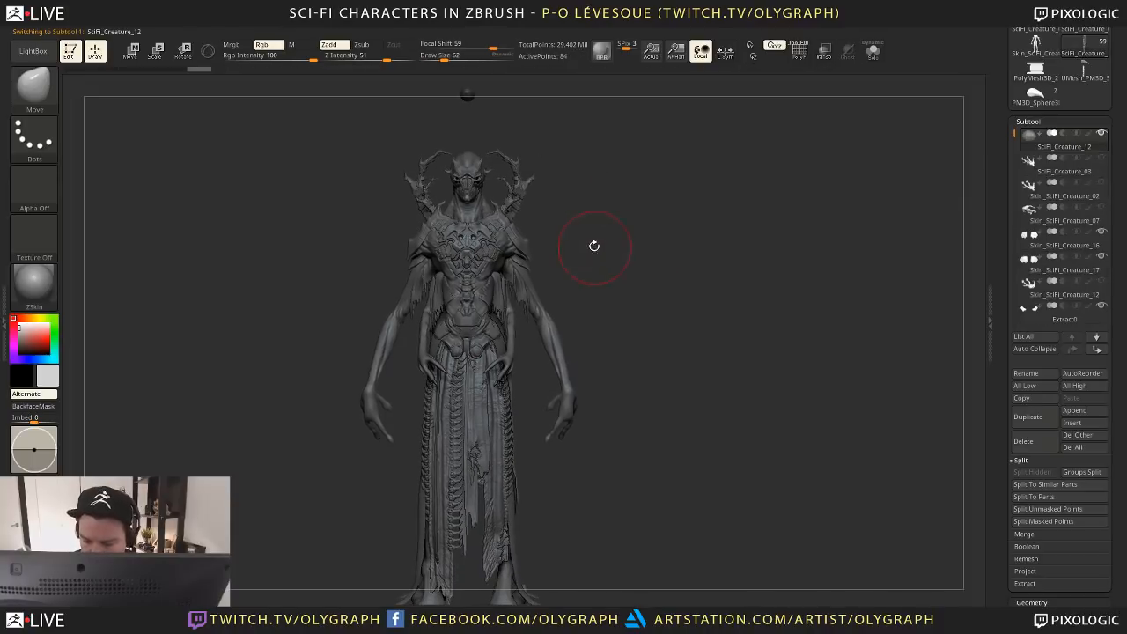
left_click_drag(606, 263, 656, 280)
key("b")
key("f")
key("o")
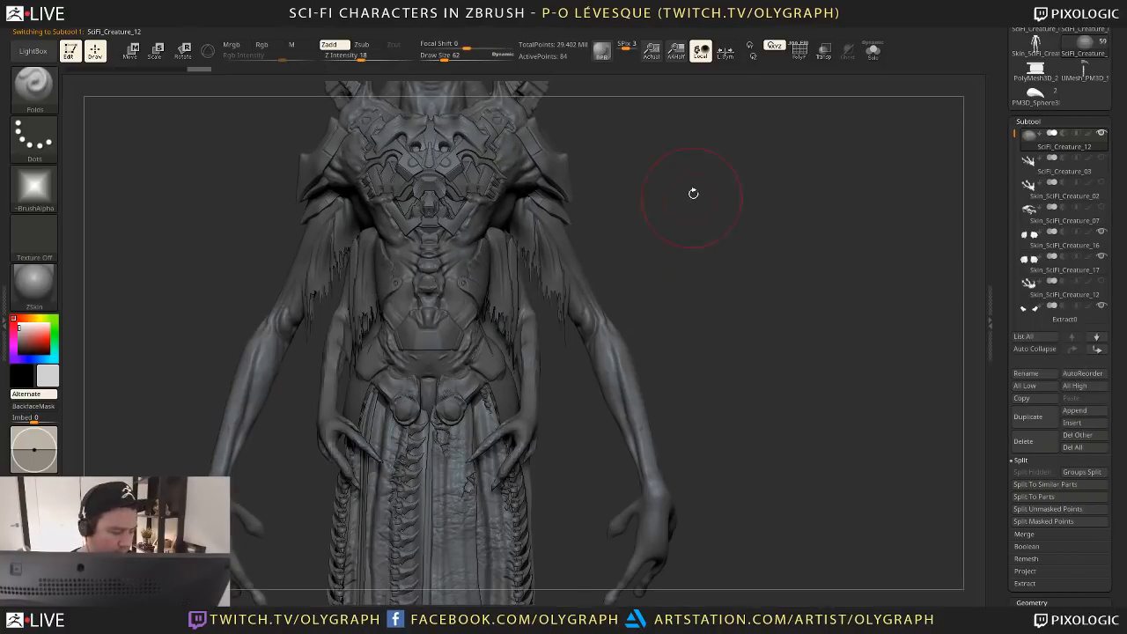
Make Skin_SciFi_Creature_11 active and set the Folds brush's draw size to 17 for the neck area
left_click_drag(702, 184, 657, 486)
left_click(384, 308, "alt")
key("s")
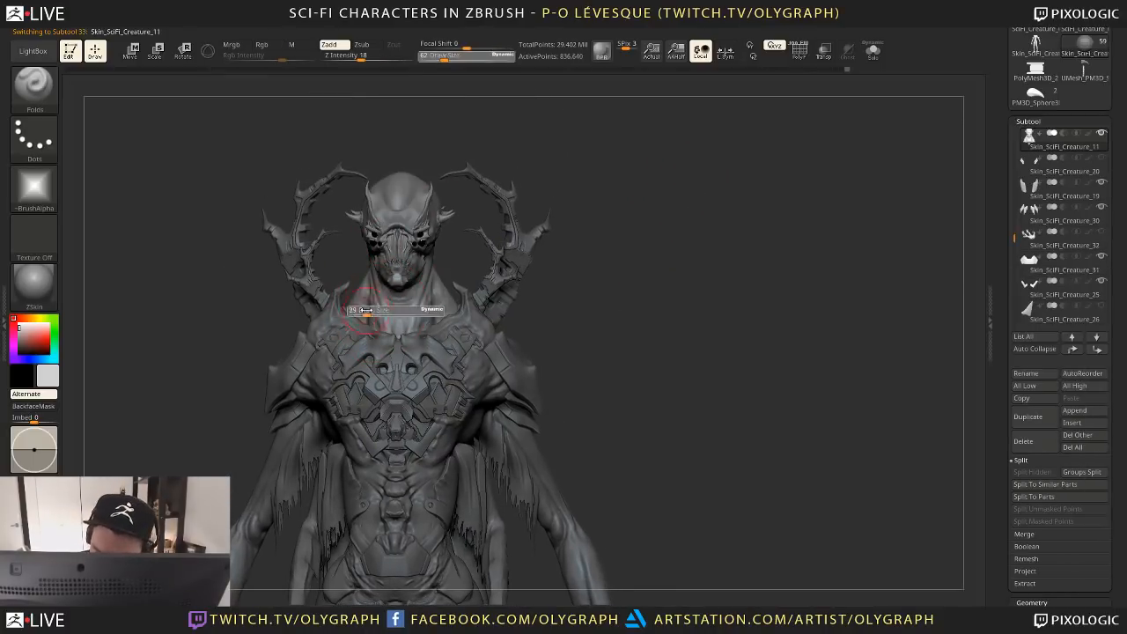
left_click(370, 312)
left_click_drag(546, 277, 448, 231)
key("s")
left_click(439, 307)
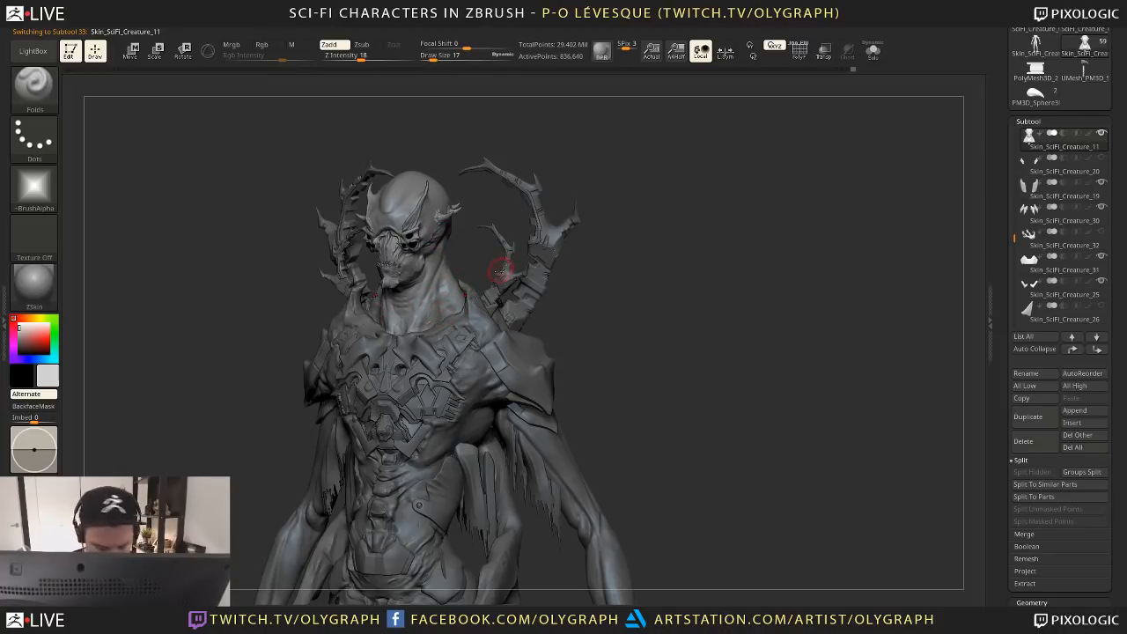
Switch the sculpting brush to DamStandard and set its draw size to 12 for Skin_SciFi_Creature_11
key("b")
key("d")
key("s")
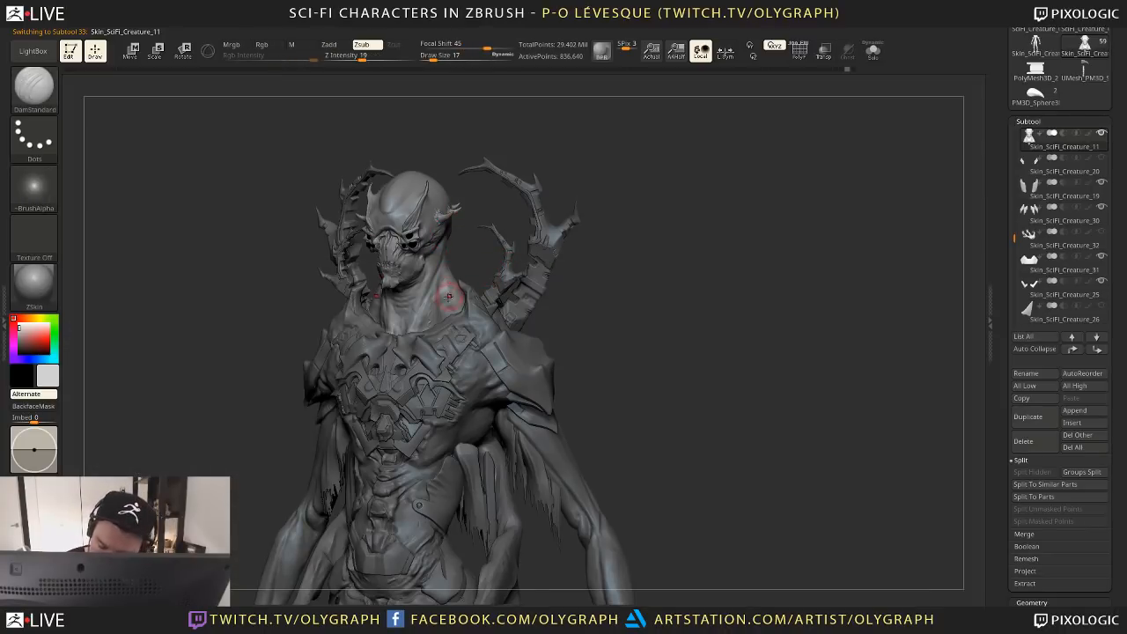
key("bracketleft")
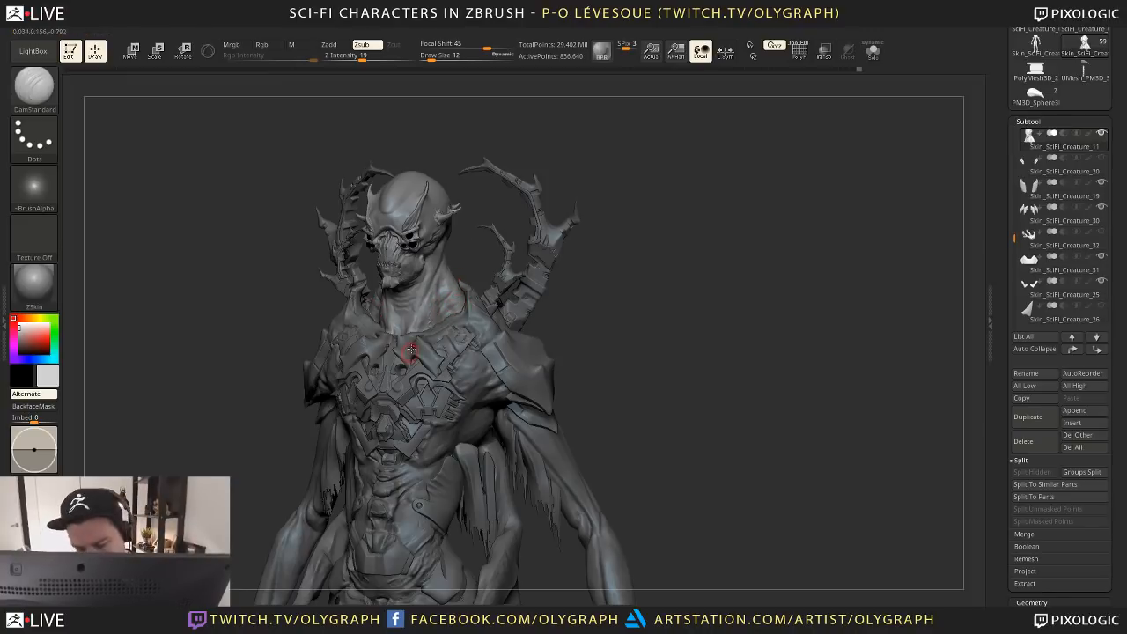
right_click_drag(594, 323, 567, 205, "ctrl")
left_click_drag(571, 281, 479, 183)
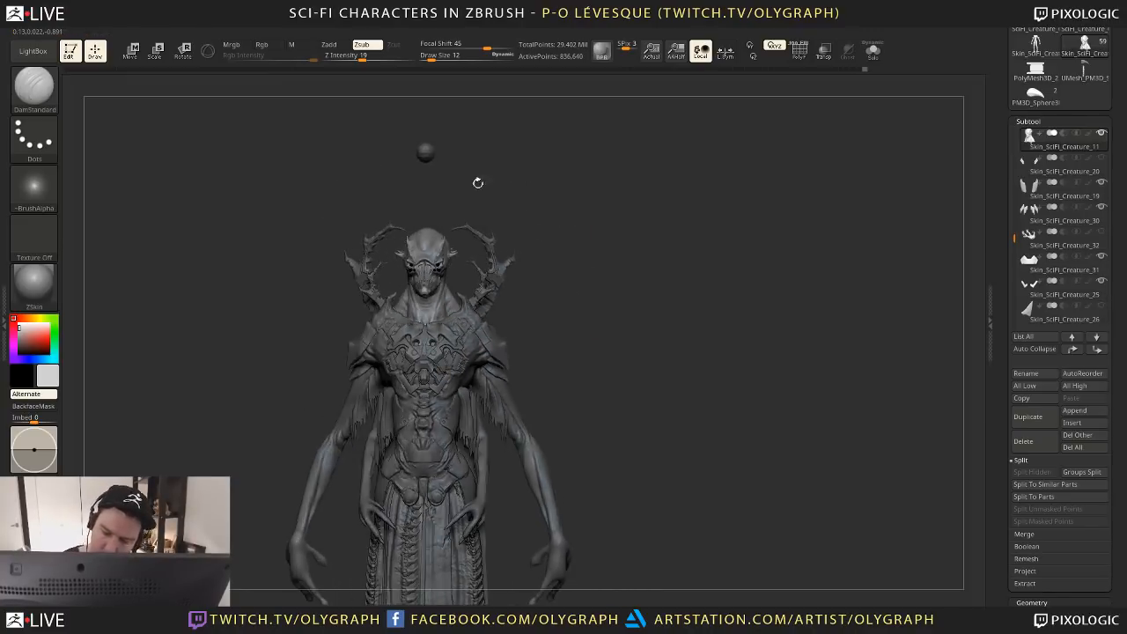
Make the sphere SciFi_Creature_12 active, return to Skin_SciFi_Creature_11 and subdivide the head and neck mesh
left_click(433, 164, "alt")
right_click_drag(568, 300, 573, 270, "alt")
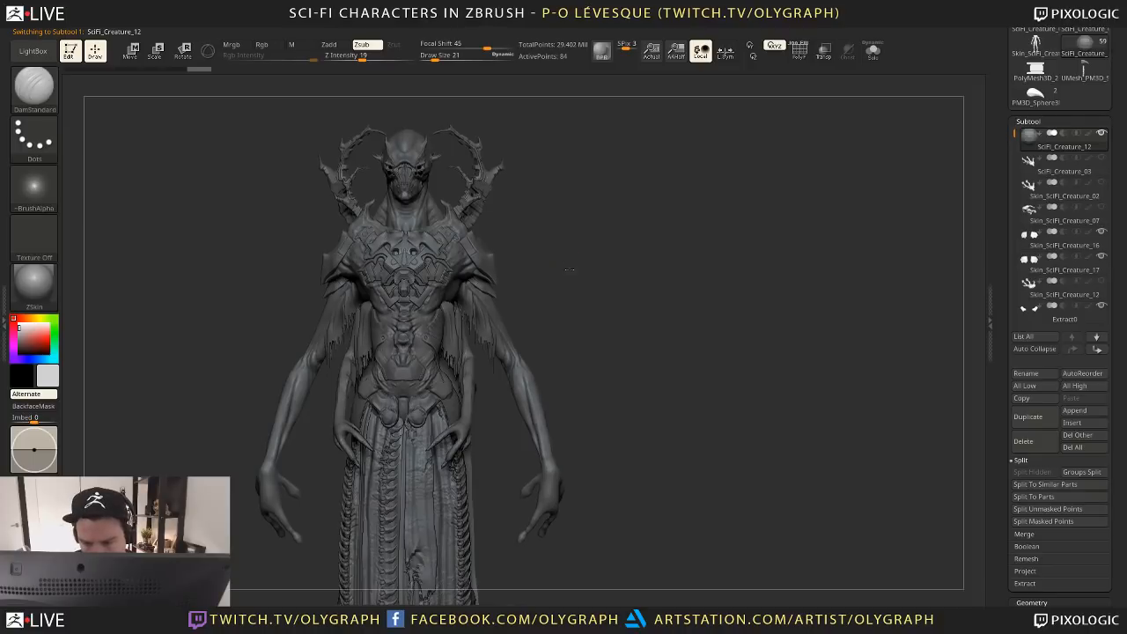
right_click_drag(576, 278, 555, 165, "ctrl")
key("shift")
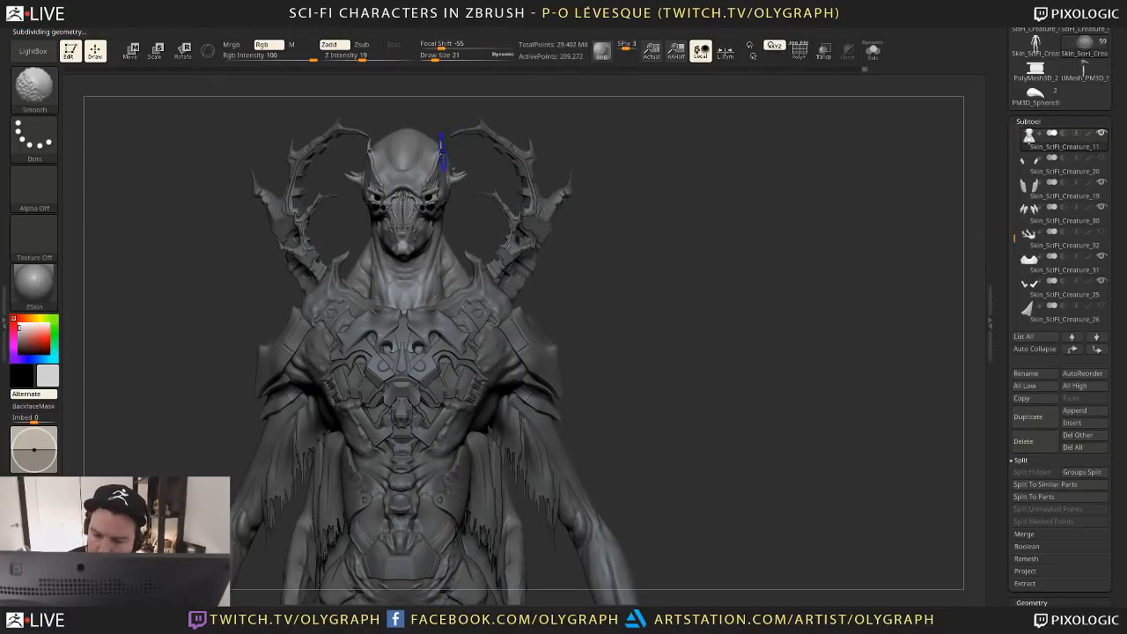
key("ctrl+d")
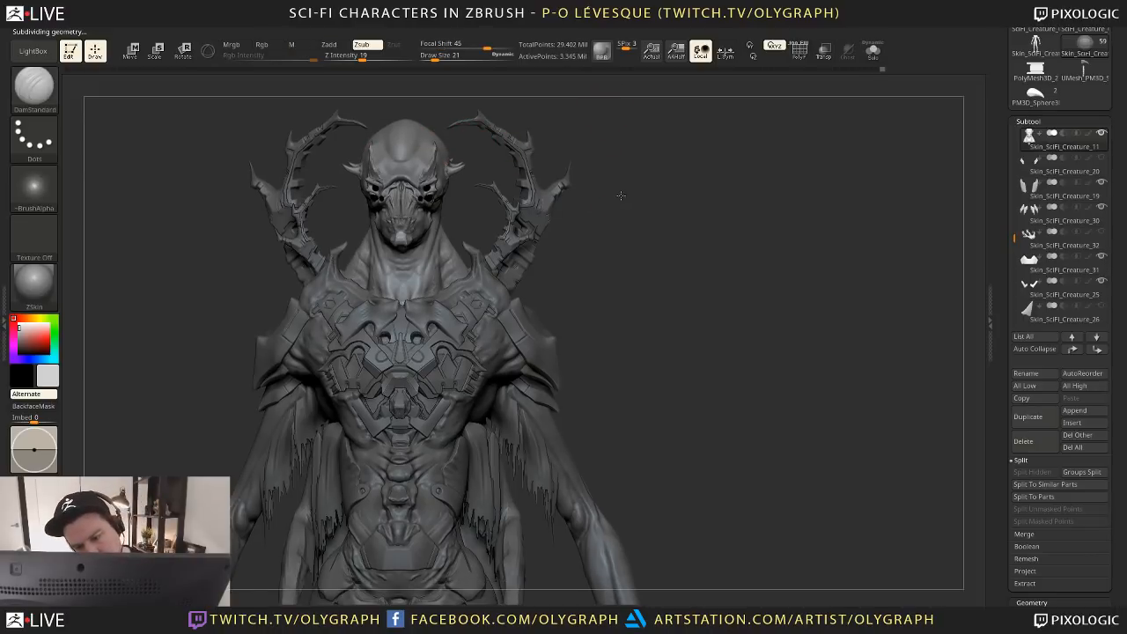
Switch to the sphere SciFi_Creature_12 and back to Skin_SciFi_Creature_11, and set up the Move brush with a draw size of 76
left_click_drag(621, 195, 567, 199, "alt")
left_click(423, 100, "alt")
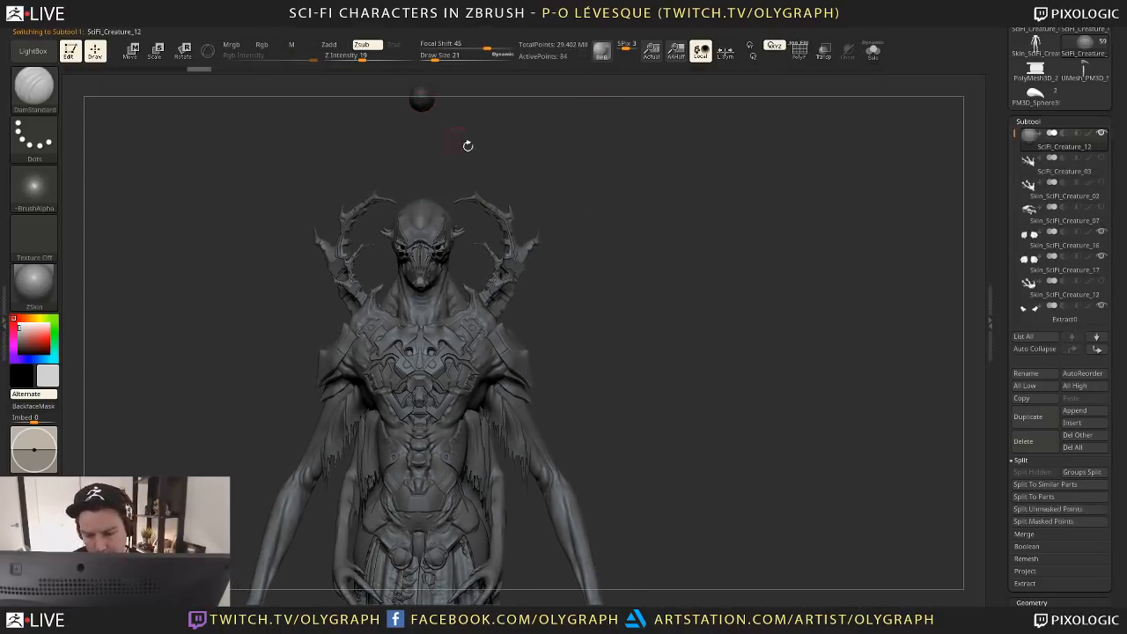
left_click_drag(598, 276, 593, 203, "alt")
left_click_drag(443, 135, 467, 194, "alt")
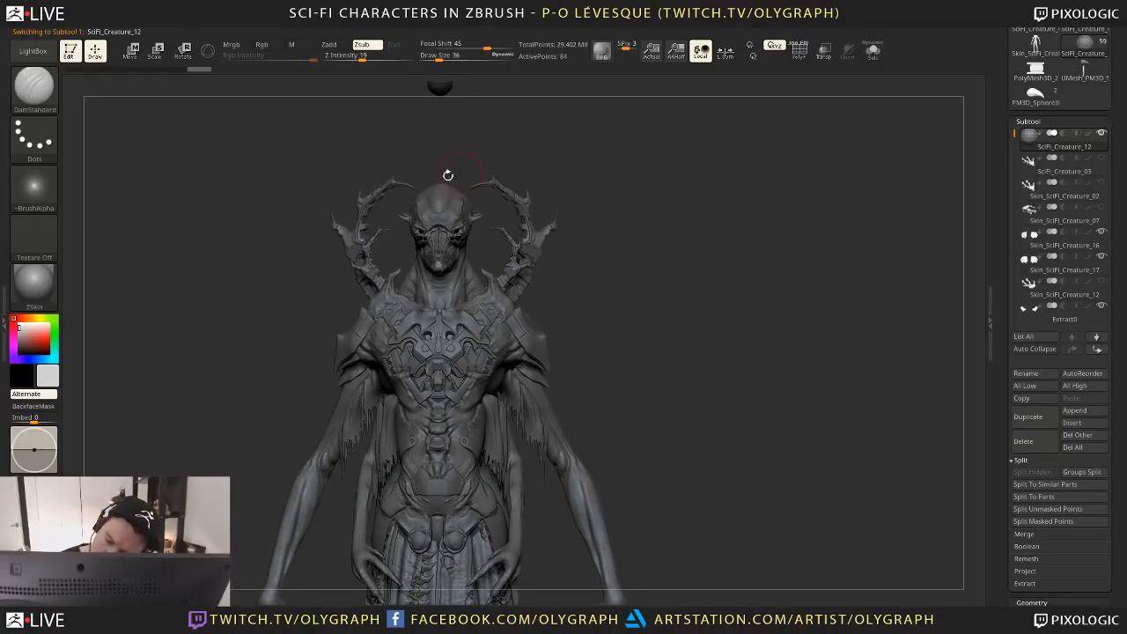
left_click(437, 190, "alt")
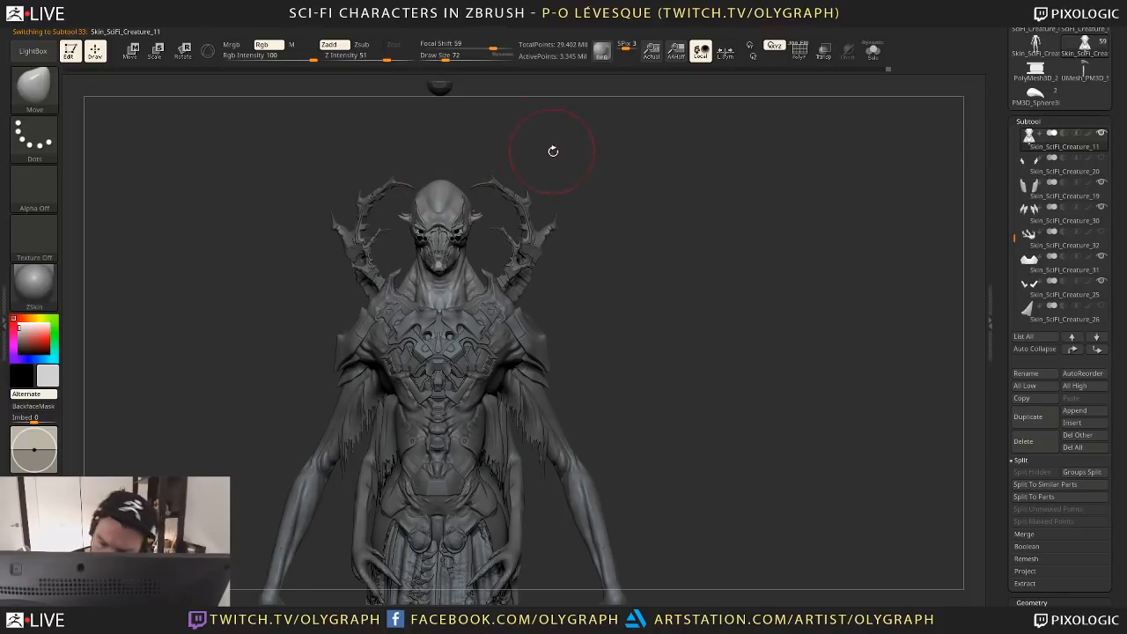
left_click_drag(599, 171, 452, 182)
key("s")
mouse_move(325, 299)
left_mouse_down()
mouse_move(420, 192)
mouse_move(433, 101)
left_mouse_up()
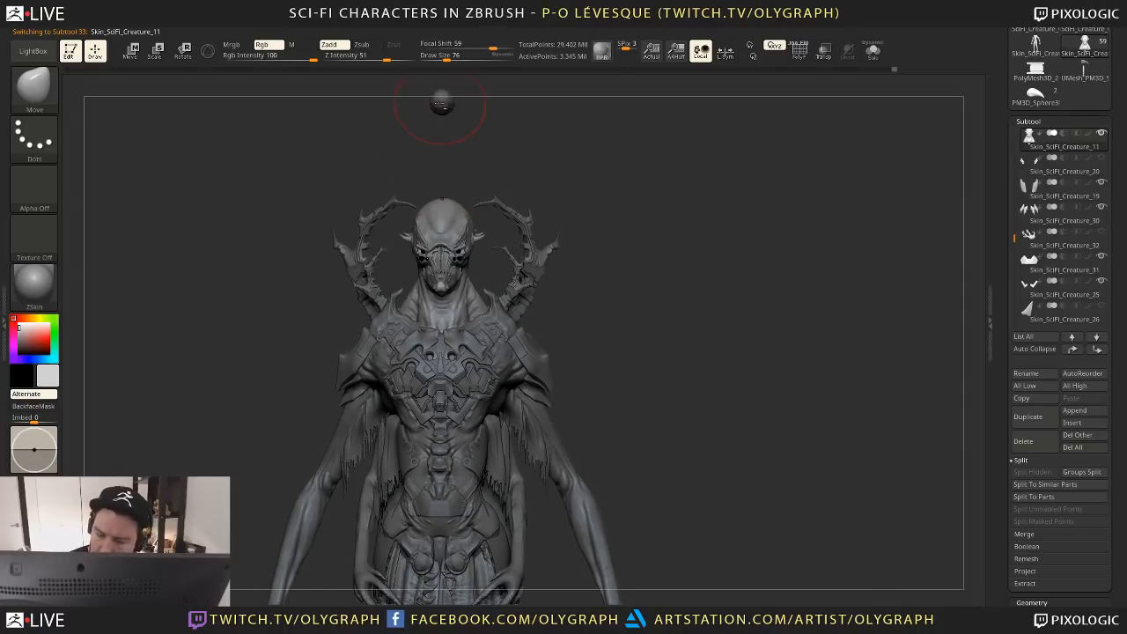
Adjust the skull shape of Skin_SciFi_Creature_11 with the Move brush, enlarging its draw size to 99
left_click(440, 103, "alt")
left_click_drag(561, 168, 547, 286)
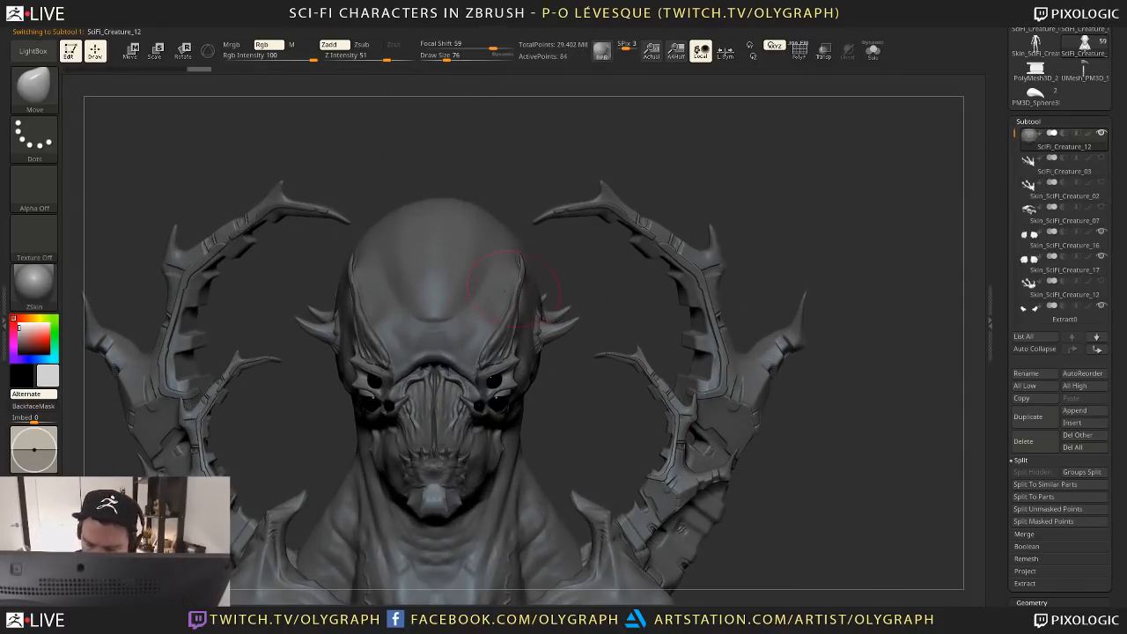
left_click(494, 308, "alt")
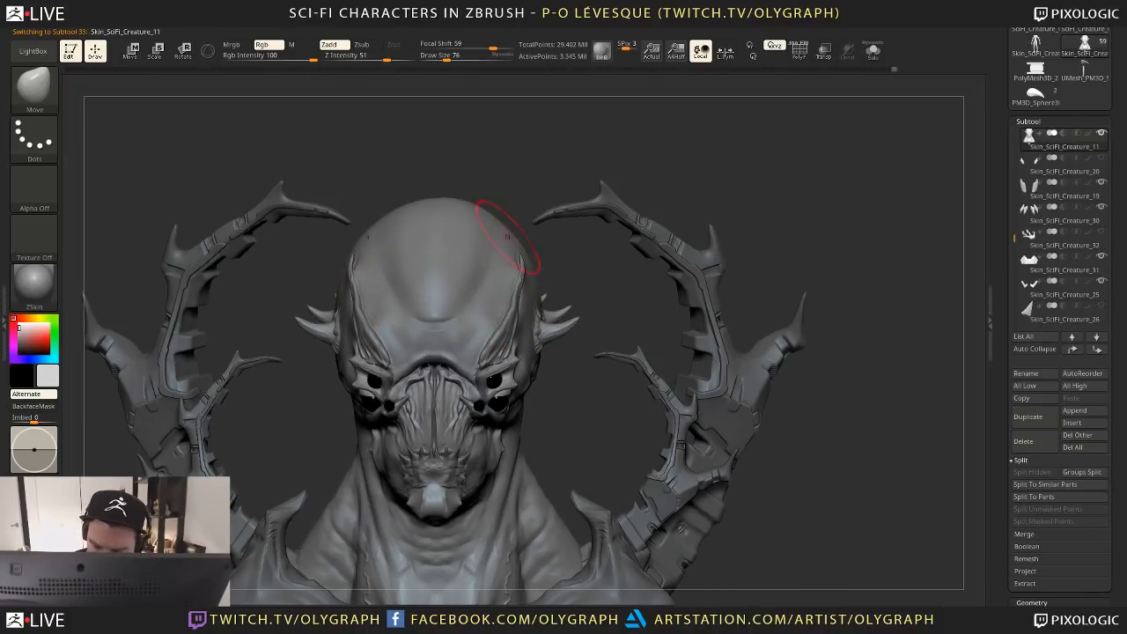
key("b")
left_click_drag(513, 167, 473, 213)
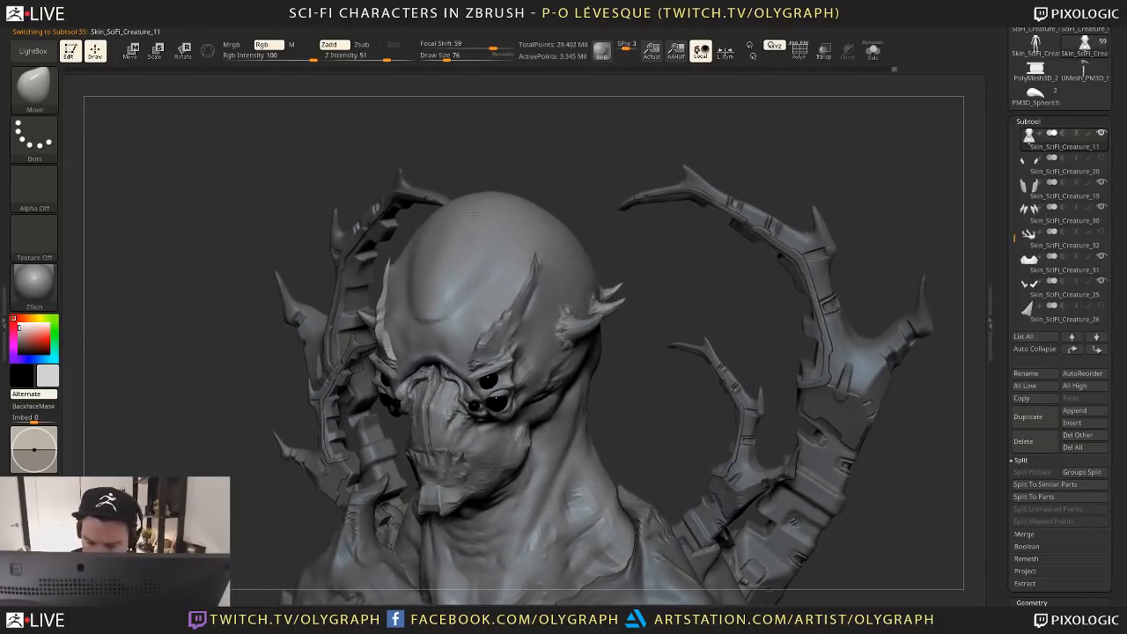
key("bracketright")
key("s")
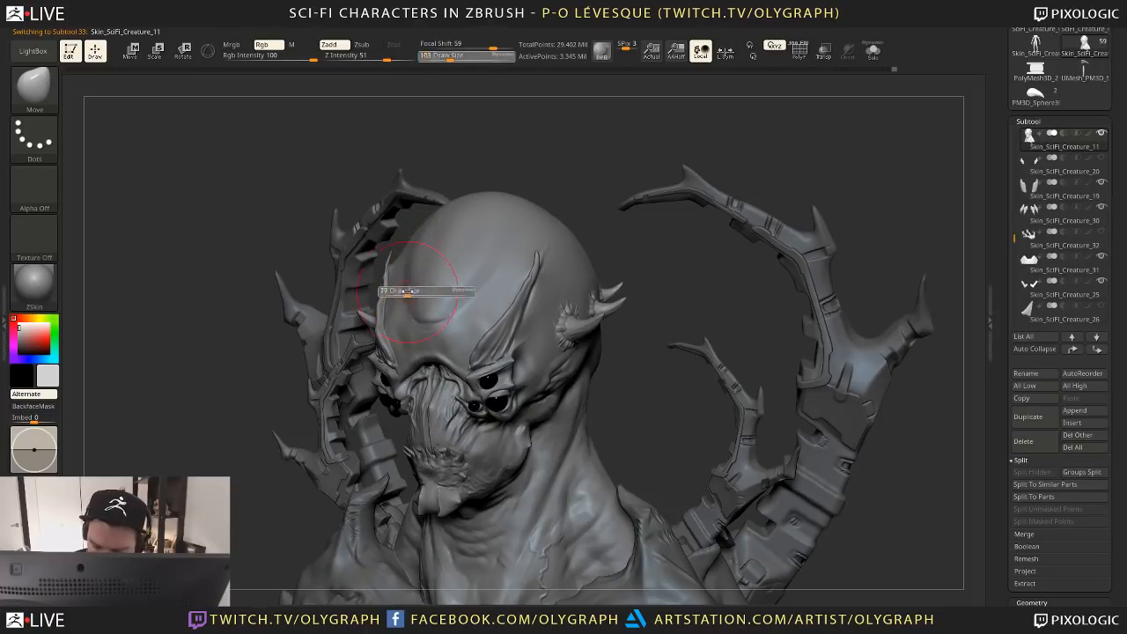
left_click(405, 292)
mouse_move(531, 145)
left_mouse_down("alt")
mouse_move(465, 167)
mouse_move(599, 161)
left_mouse_up("alt")
left_click(422, 133, "alt")
mouse_move(639, 246)
left_mouse_down("alt")
mouse_move(640, 232)
mouse_move(650, 271)
mouse_move(634, 237)
mouse_move(445, 123)
left_mouse_up("alt")
left_click(445, 125, "alt")
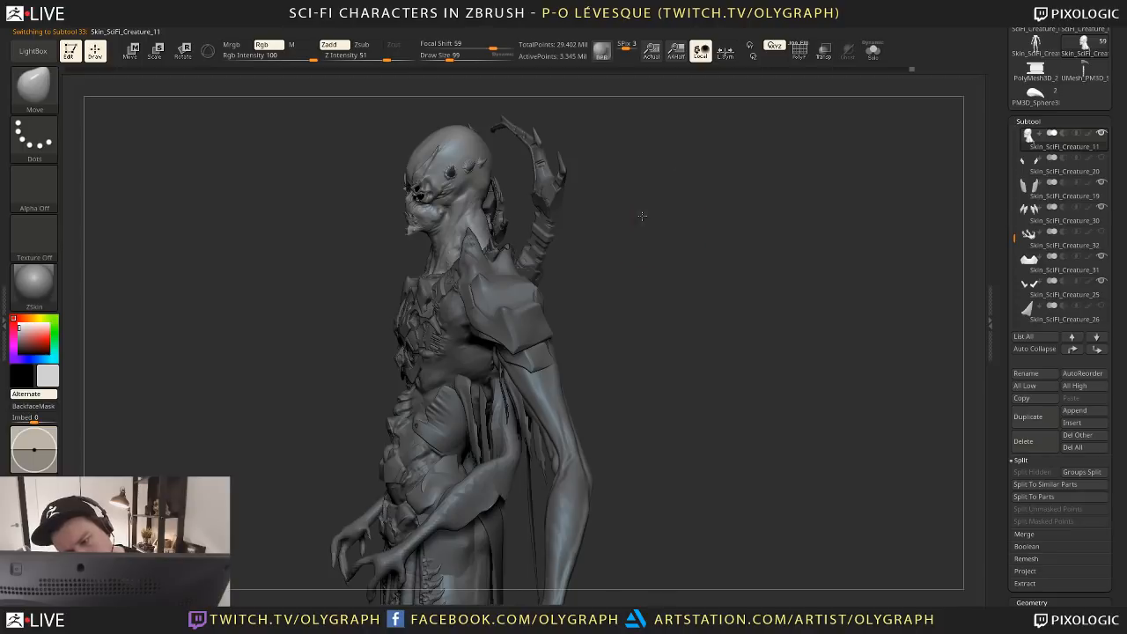
Isolate the head and neck subtool and reshape the back of the skull with the Move brush at draw size 72
left_click_drag(642, 216, 621, 214)
key("shift+s")
key("bracketleft")
key("bracketleft")
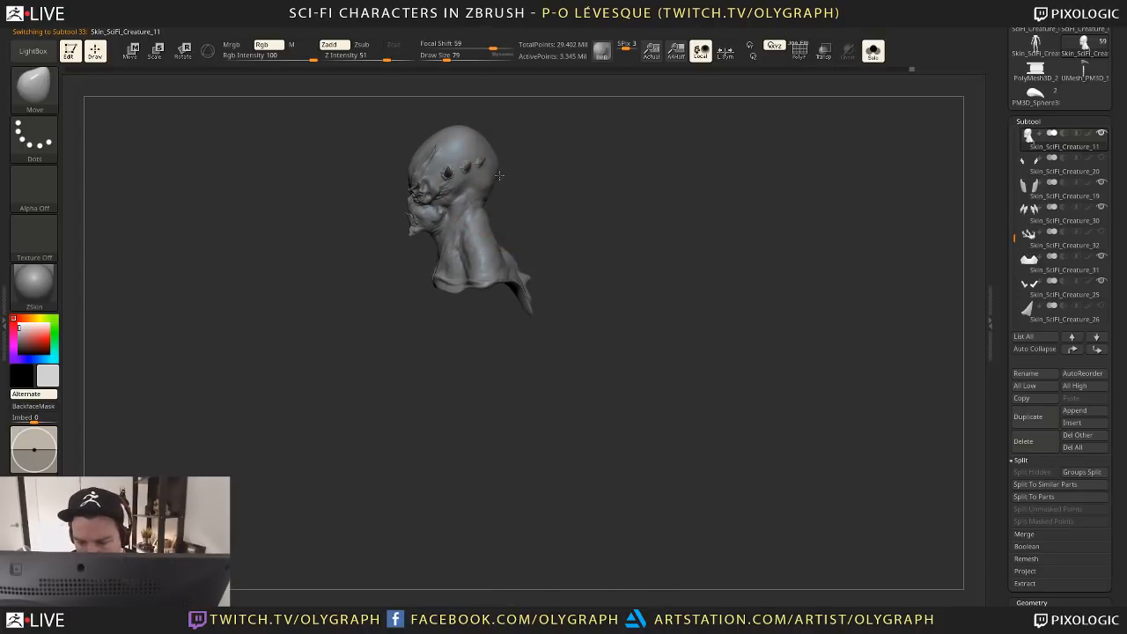
key("bracketleft")
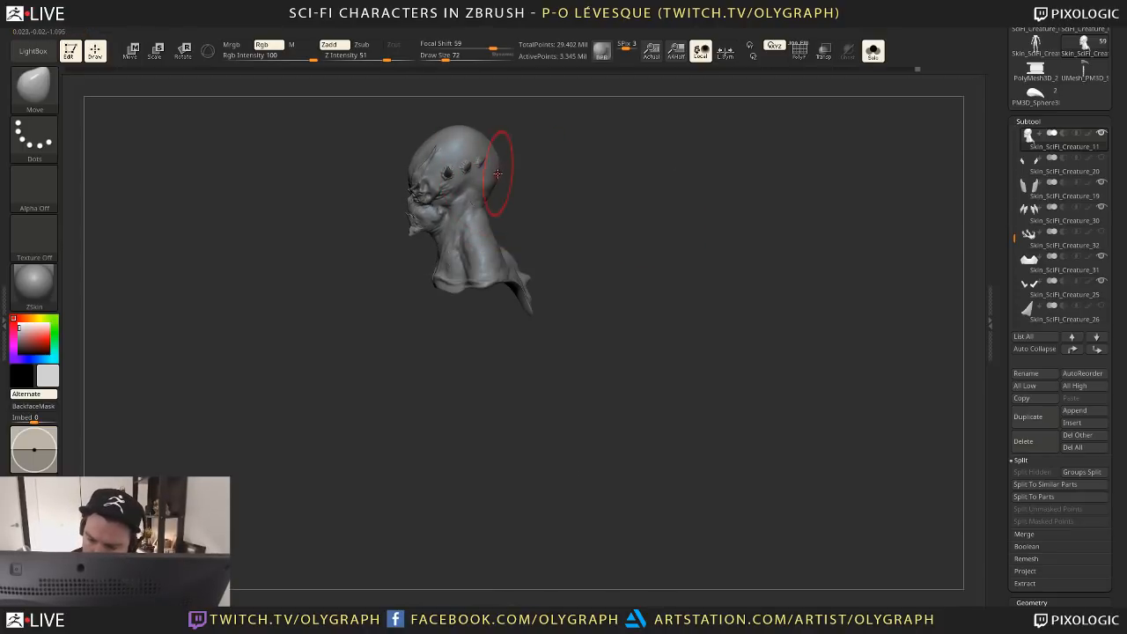
left_click_drag(562, 209, 488, 150)
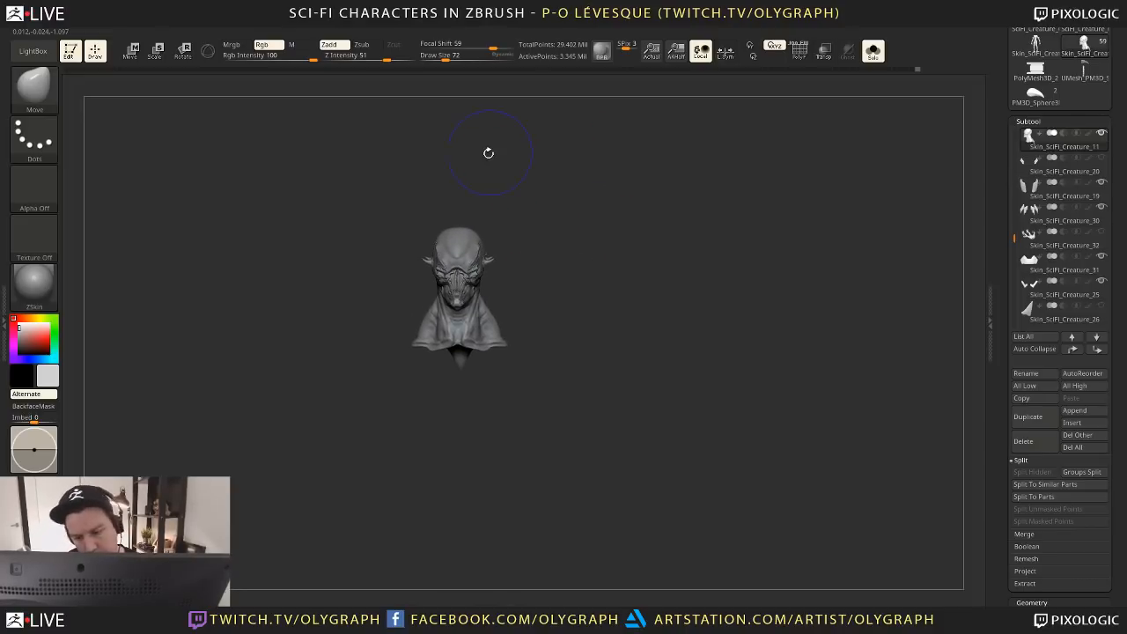
Show all subtools again, make the sphere SciFi_Creature_12 active, and switch back to Skin_SciFi_Creature_11 for close work on the head
key("shift+s")
left_click(458, 146, "alt")
left_click_drag(655, 370, 706, 322, "alt")
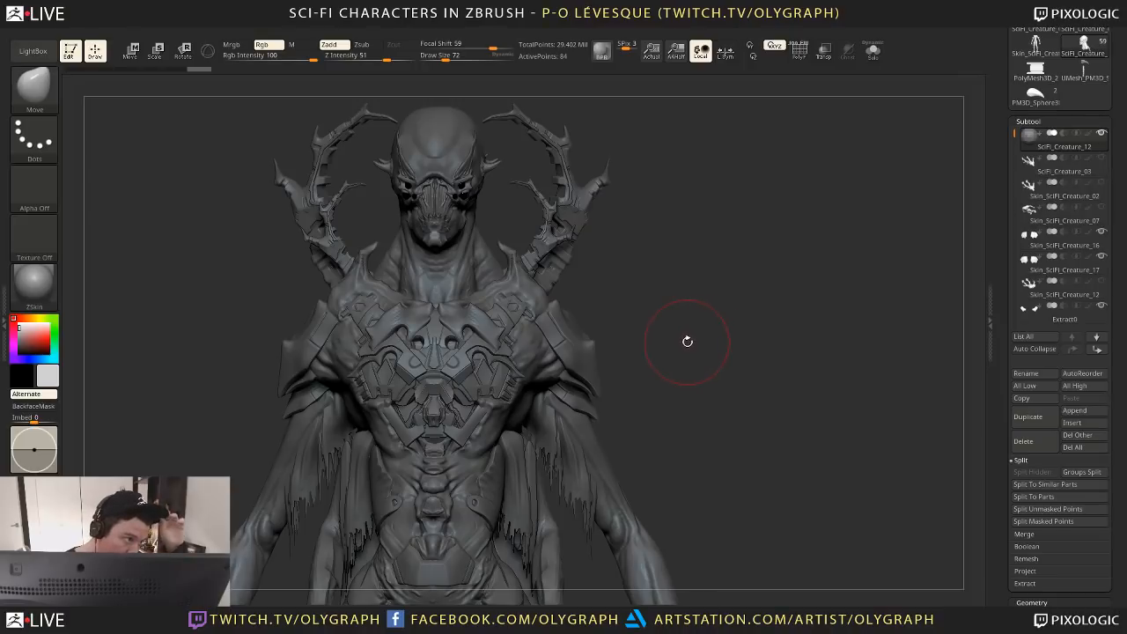
left_click_drag(650, 251, 597, 321, "alt")
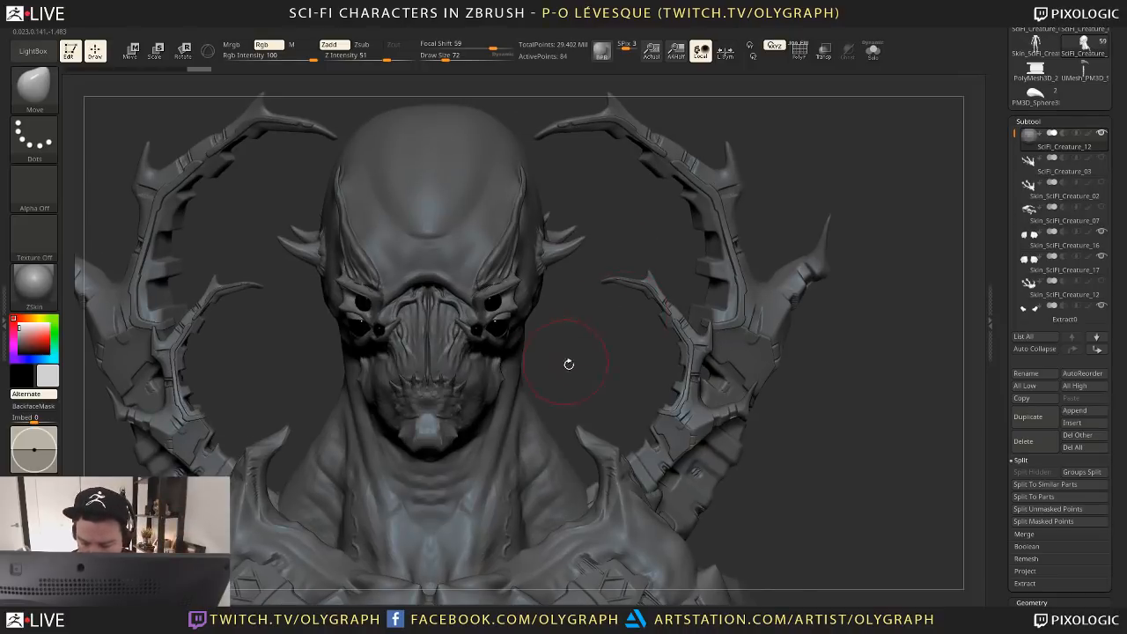
left_click_drag(569, 364, 533, 309)
left_click(529, 307, "alt")
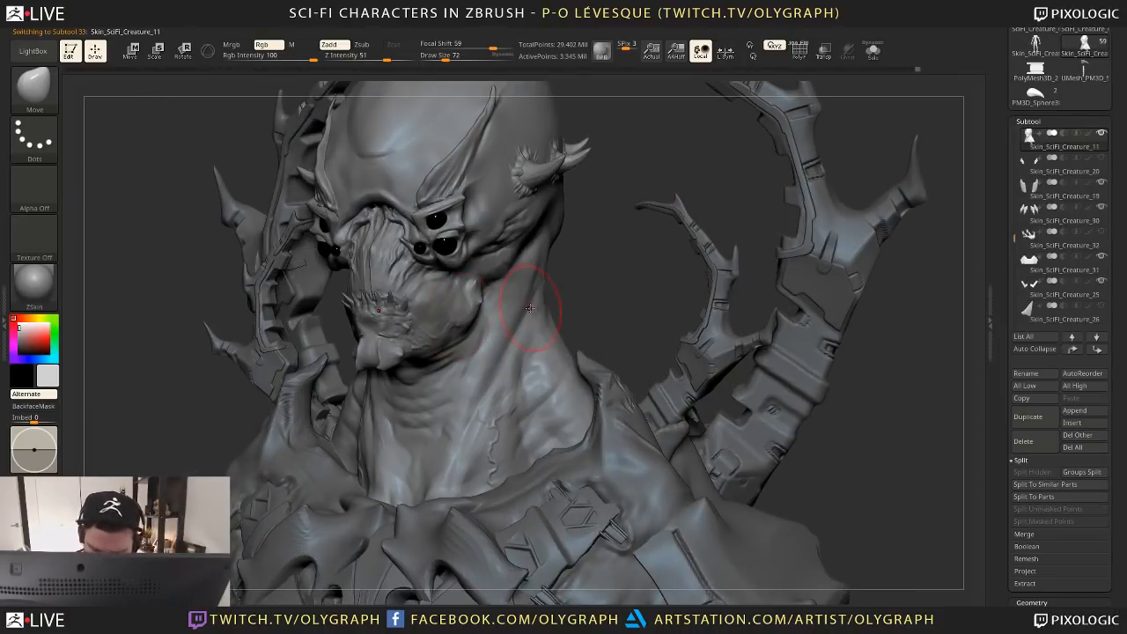
Switch to the DamStandard brush with draw size 2 and Z Intensity 55
key("b")
key("d")
key("s")
key("s")
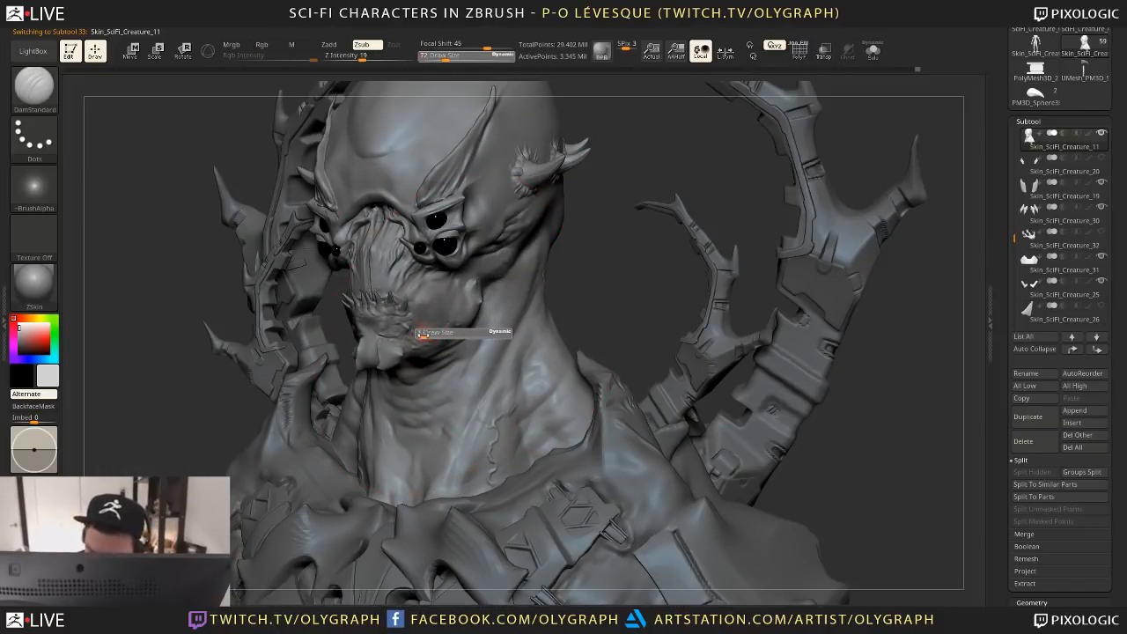
left_click_drag(423, 335, 398, 330)
key("space")
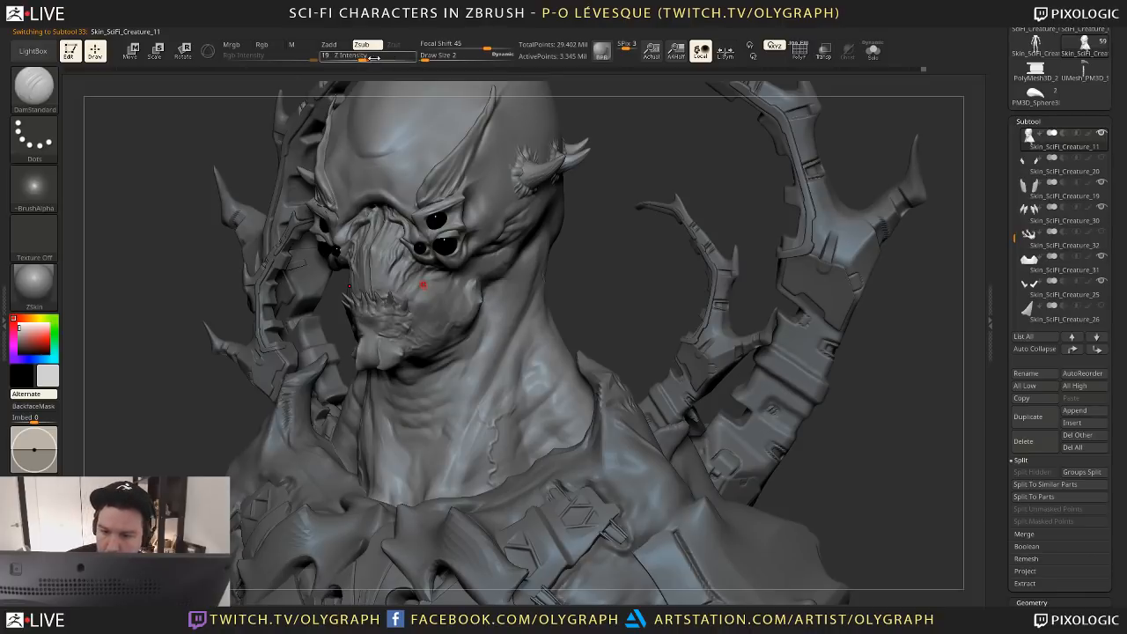
left_click(388, 56)
key("Return")
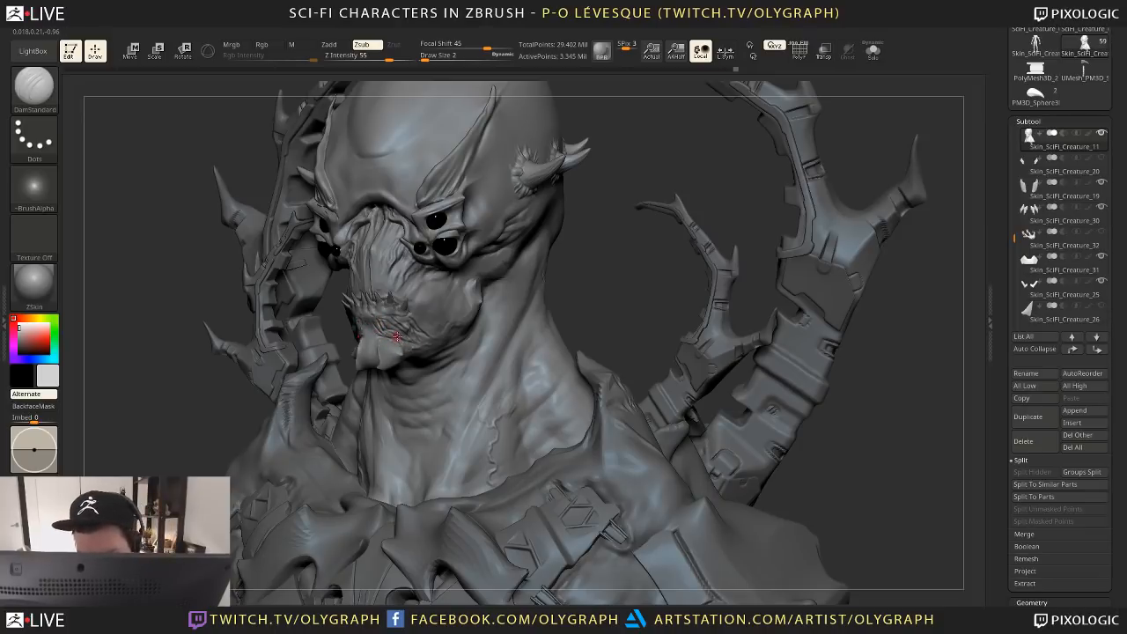
Carve fine wrinkles around the creature's mouth, cheek and lower eye area, and save the project
left_click_drag(557, 283, 406, 315)
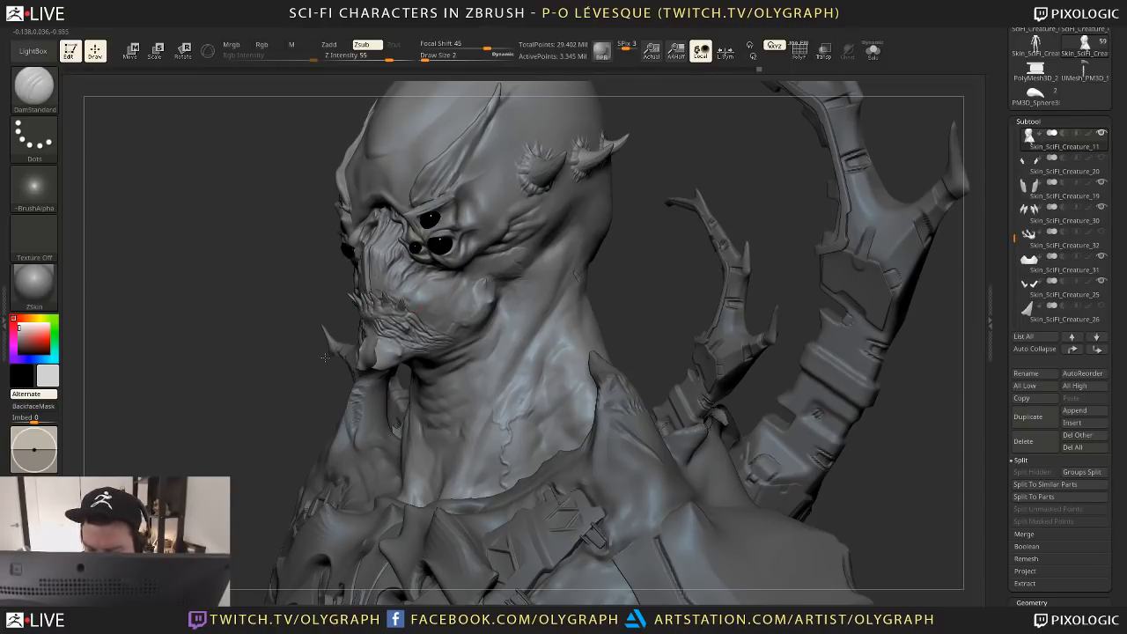
left_click_drag(285, 390, 428, 273)
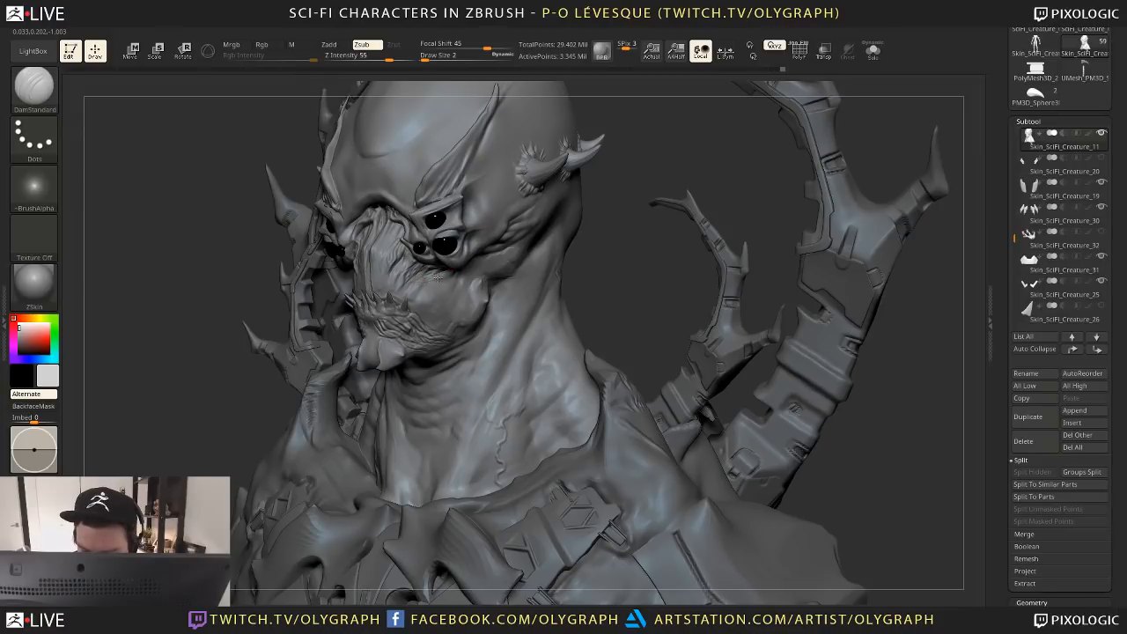
left_click_drag(617, 268, 537, 273)
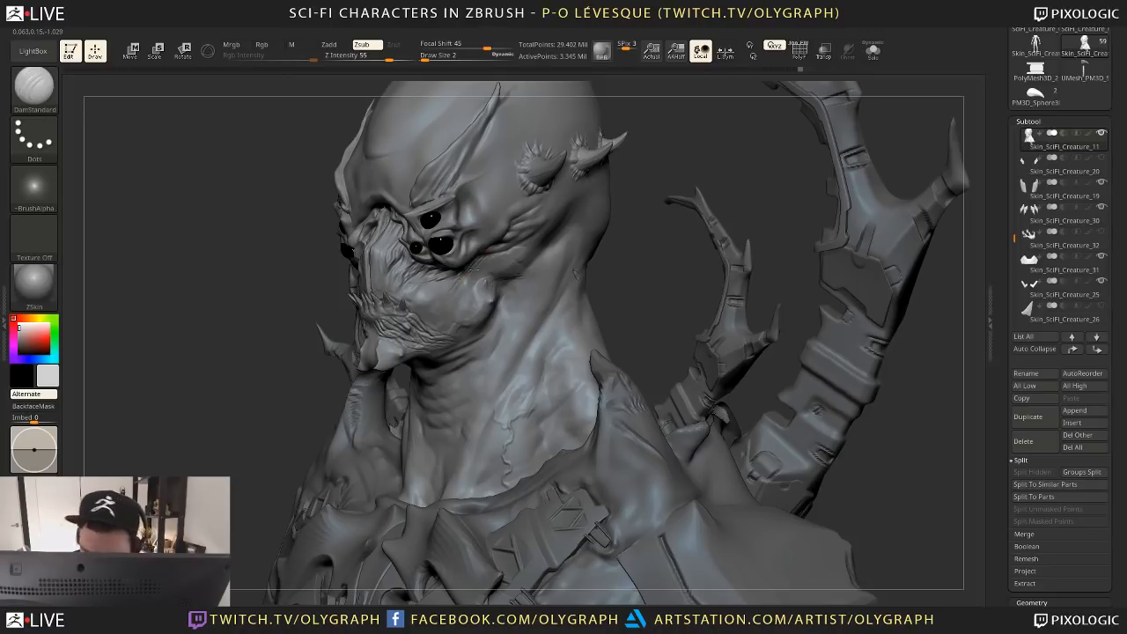
key("ctrl+s")
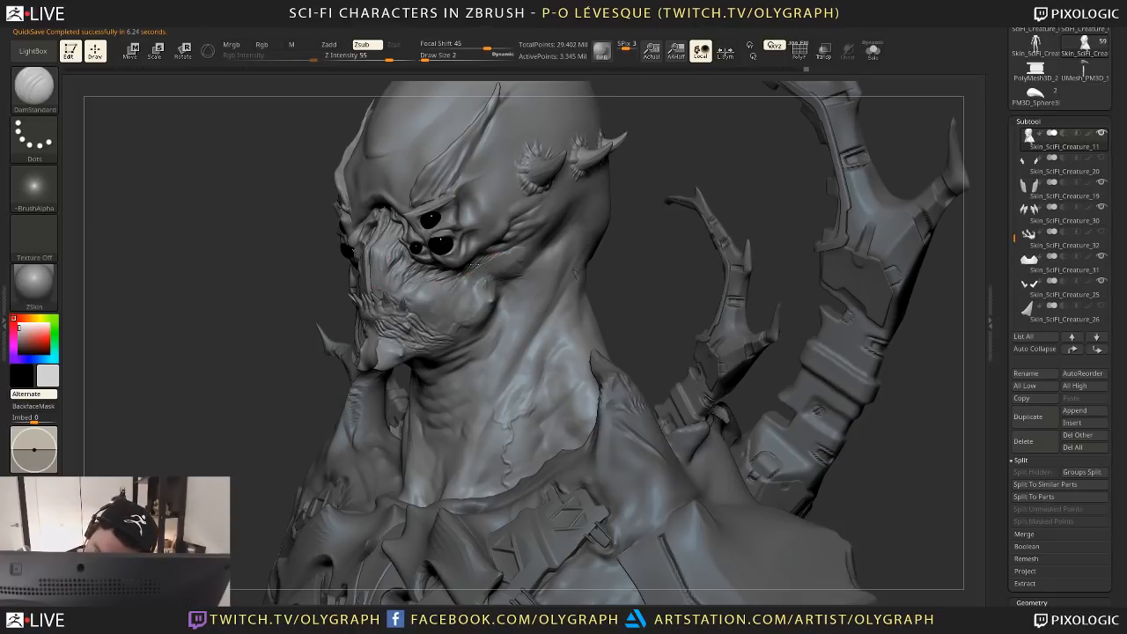
Swell and soften the cheek wrinkles below the eyes with the Inflat brush, using draw sizes of 7, 10 and 4
key("b")
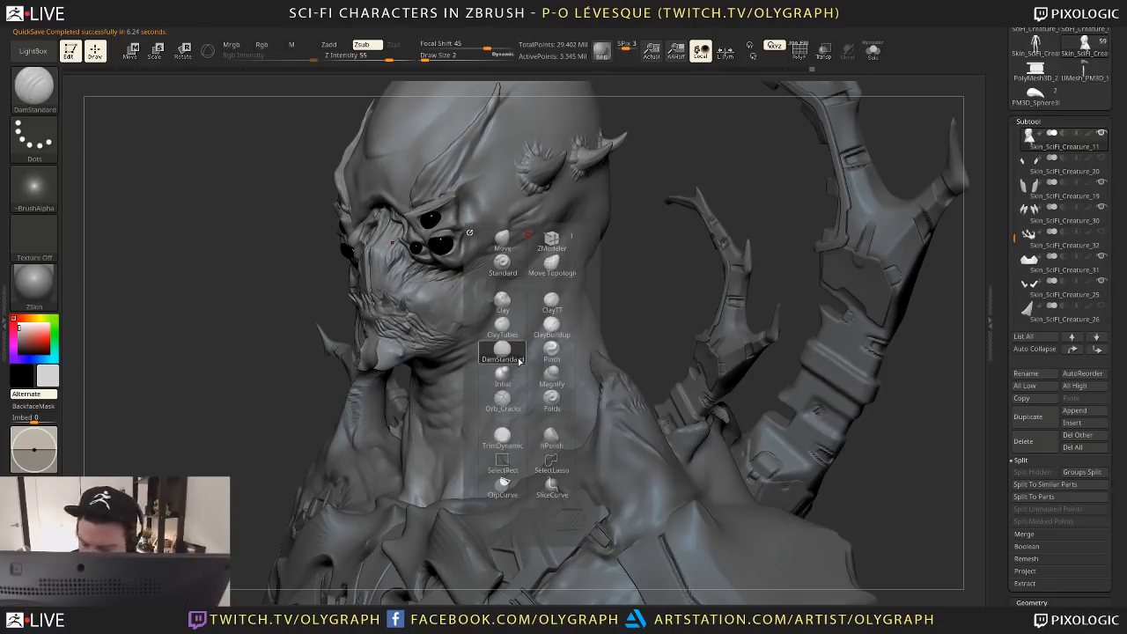
left_click(504, 359)
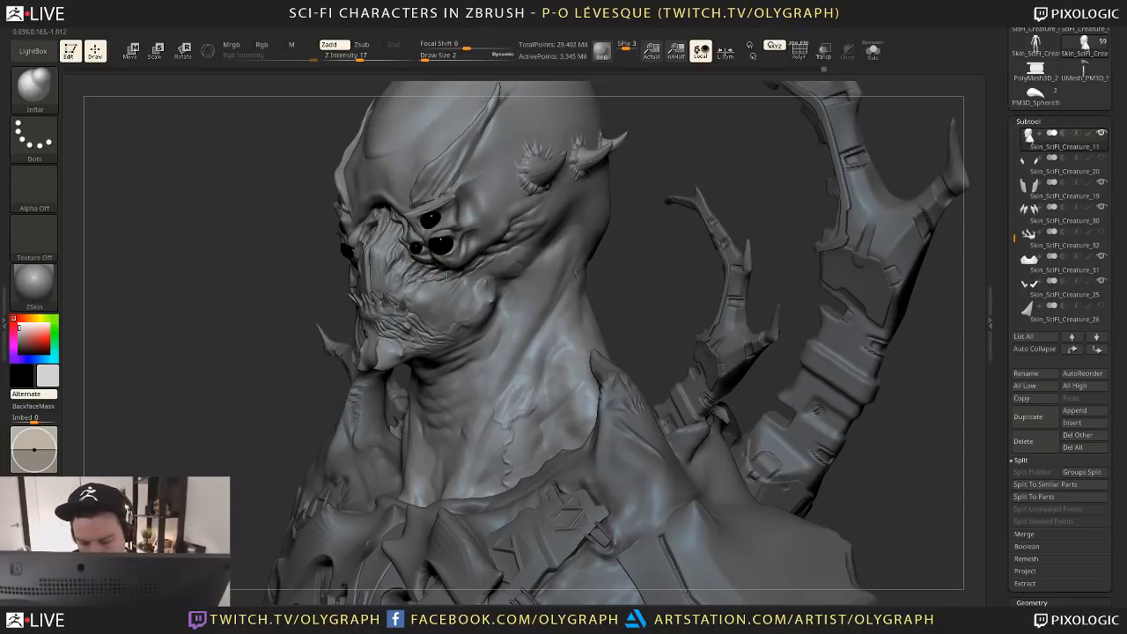
right_click_drag(456, 282, 563, 166)
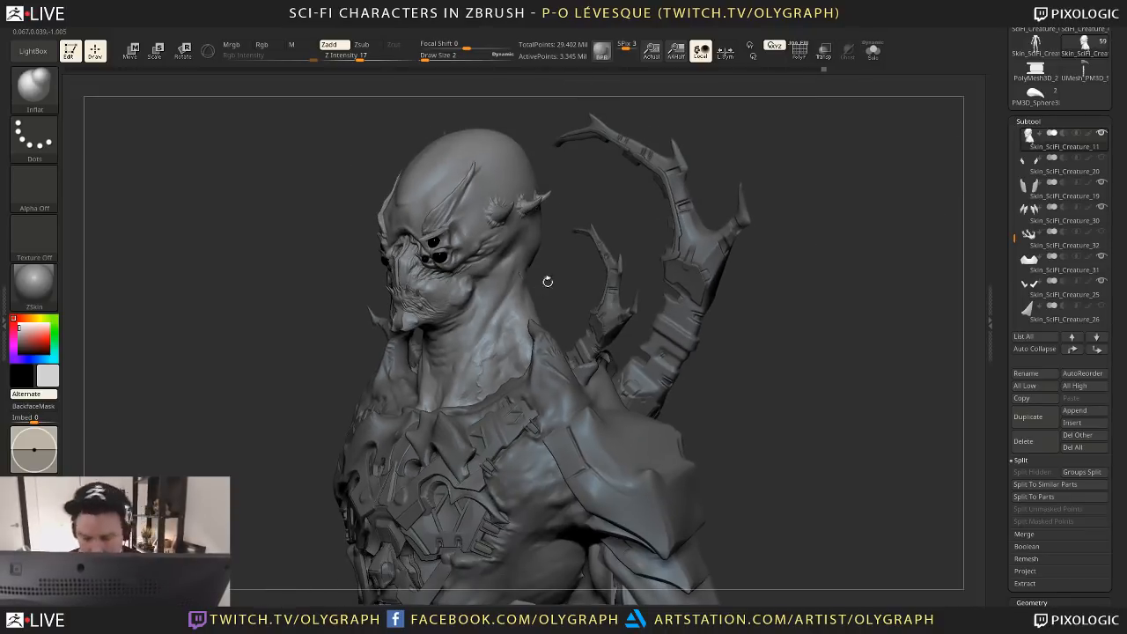
right_click_drag(493, 203, 435, 297, "ctrl")
key("s")
left_click_drag(426, 301, 433, 301)
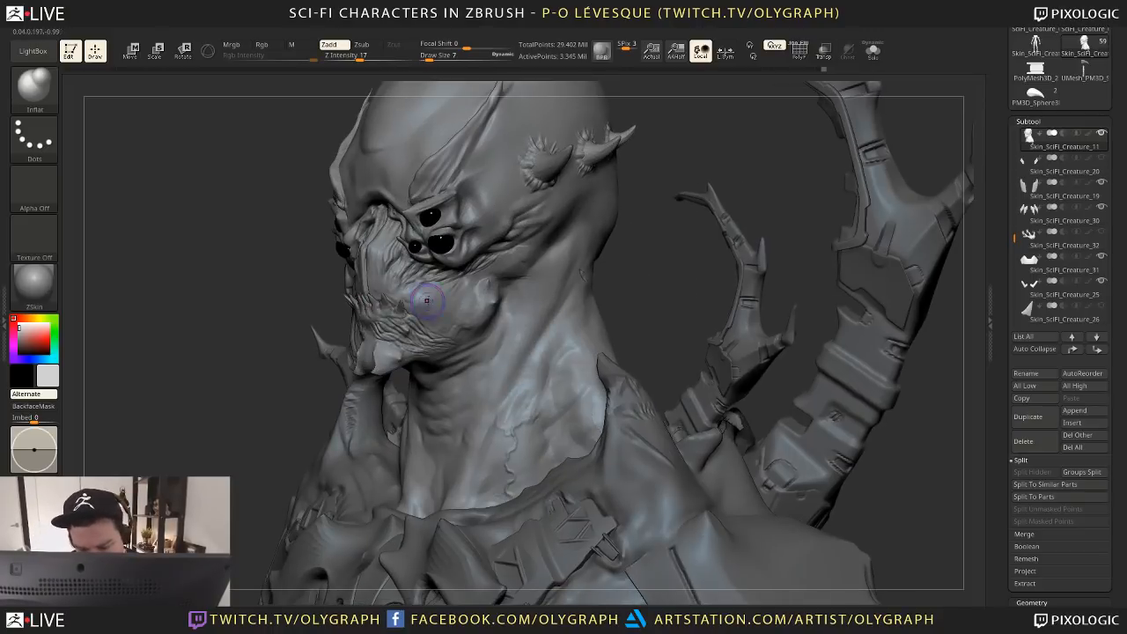
key("shift")
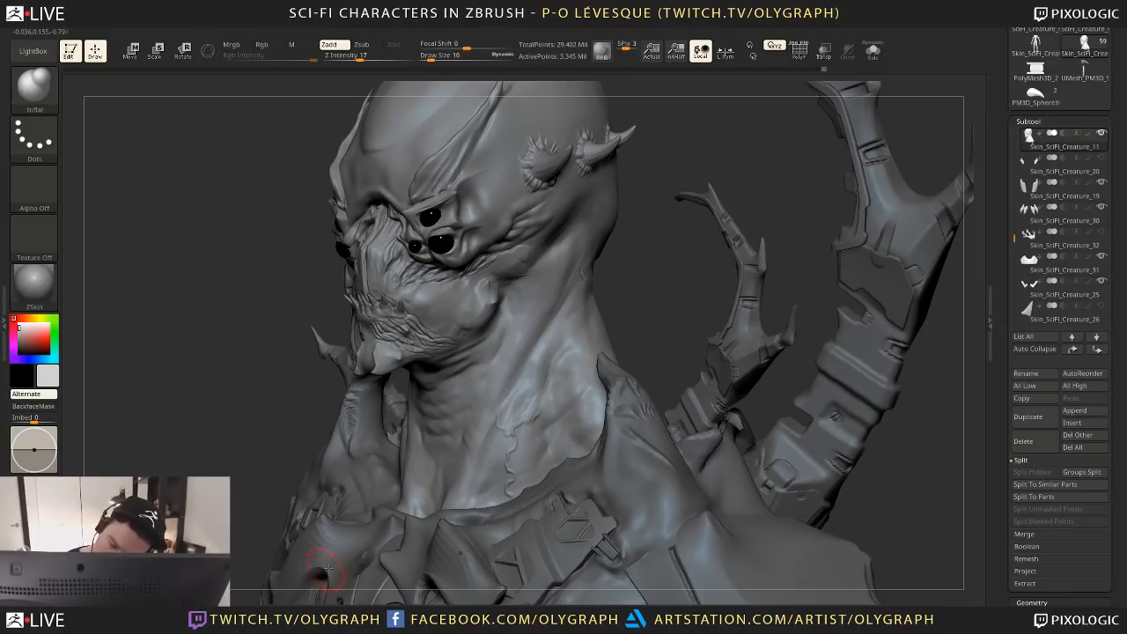
key("s")
left_click(451, 308)
Switch back to the DamStandard brush and isolate the head subtool for detailing the cheek up close
key("b")
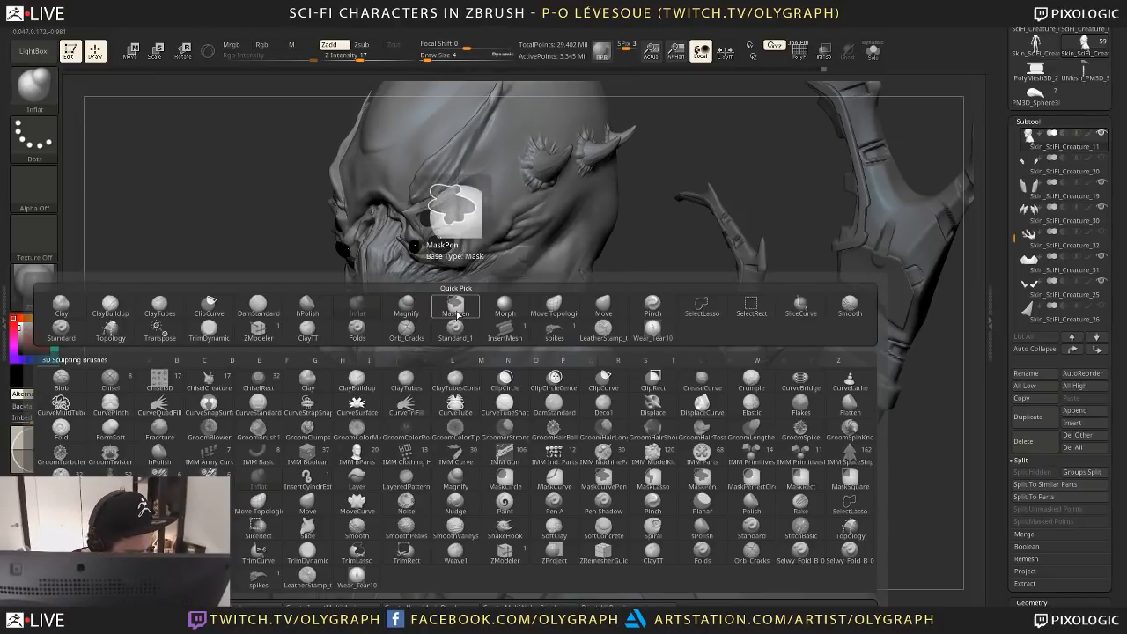
key("d")
key("s")
key("shift+s")
left_click_drag(304, 407, 385, 271, "alt")
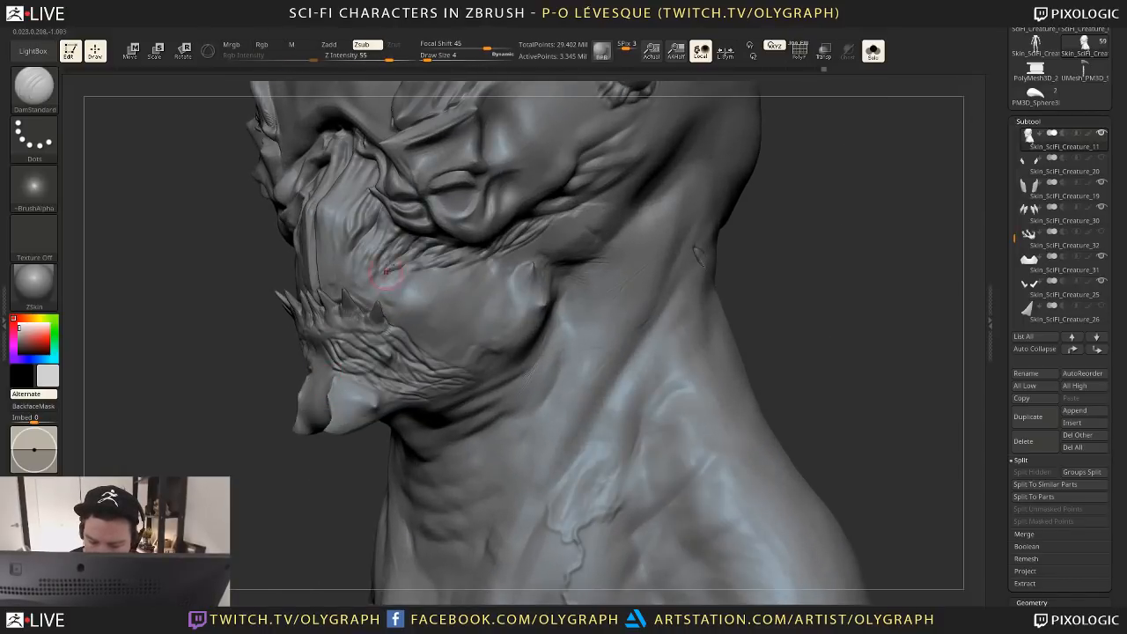
Carve fine radiating creases around the spikes above the mouth with the DamStandard brush, reducing its draw size to 3 and 1
key("s")
left_click(390, 318)
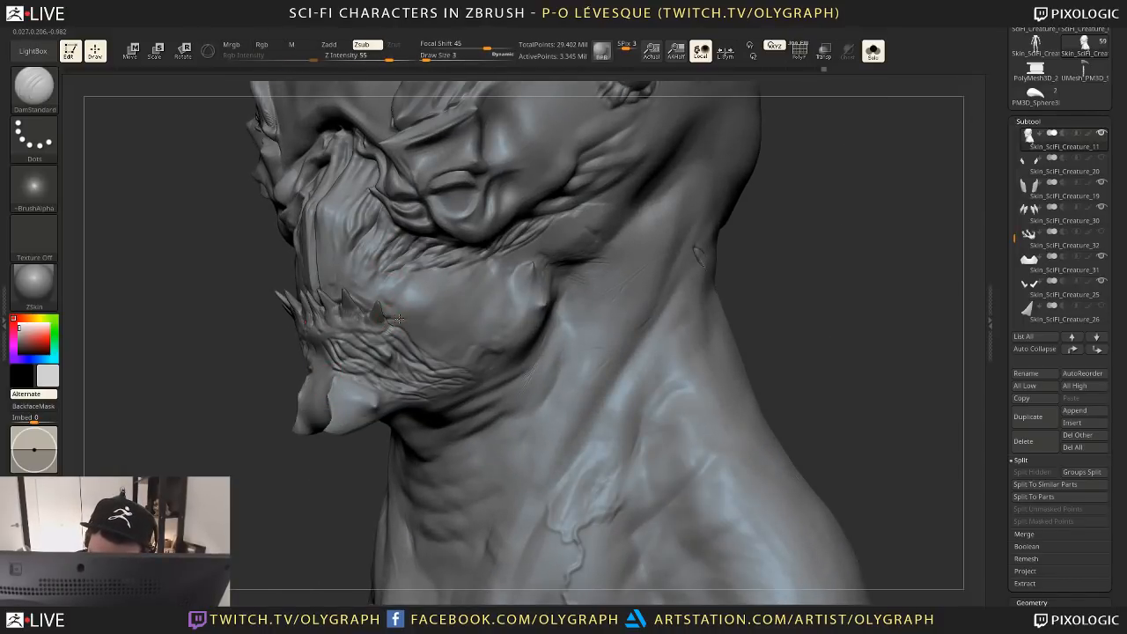
key("s")
left_click(405, 302)
key("s")
left_click(407, 300)
left_click(407, 299)
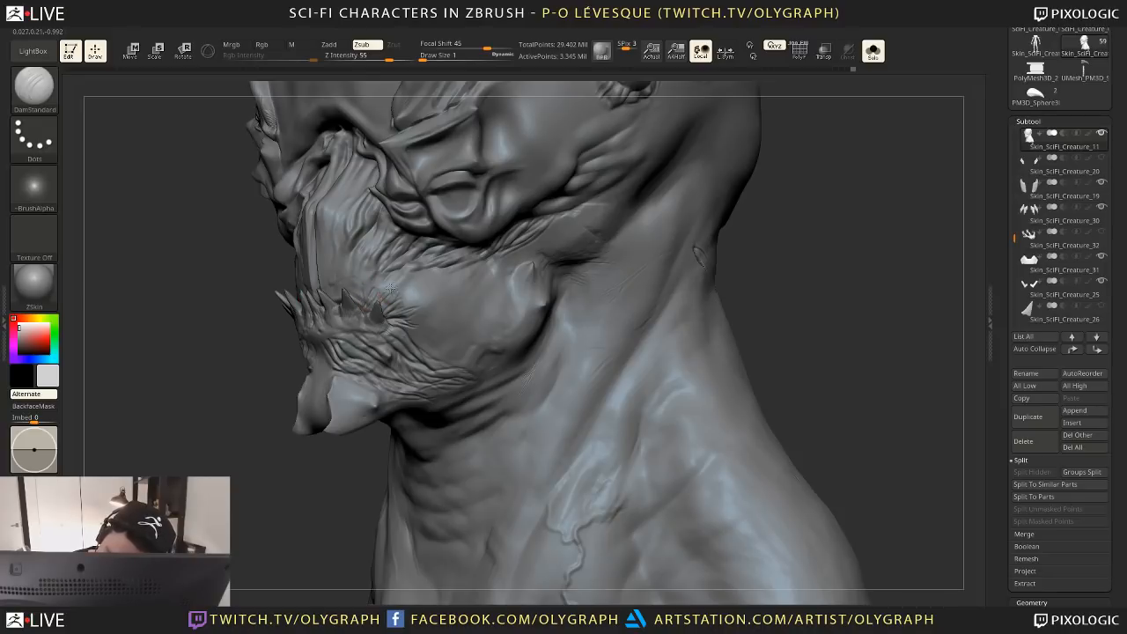
mouse_move(294, 363)
left_mouse_down()
mouse_move(280, 418)
mouse_move(475, 414)
left_mouse_up()
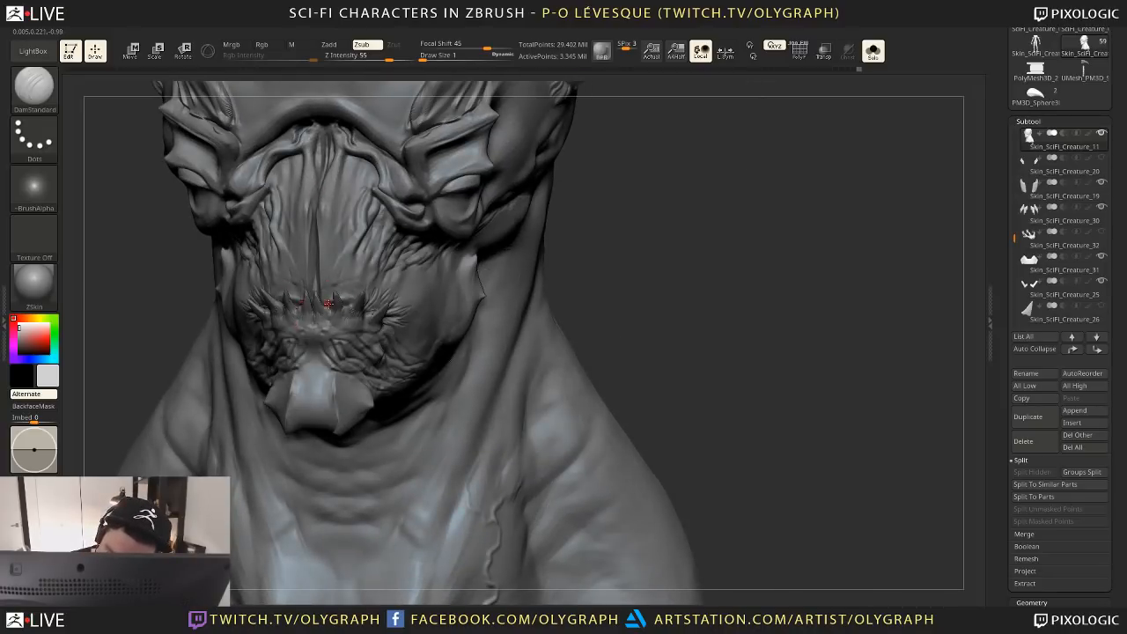
left_click_drag(458, 312, 346, 304)
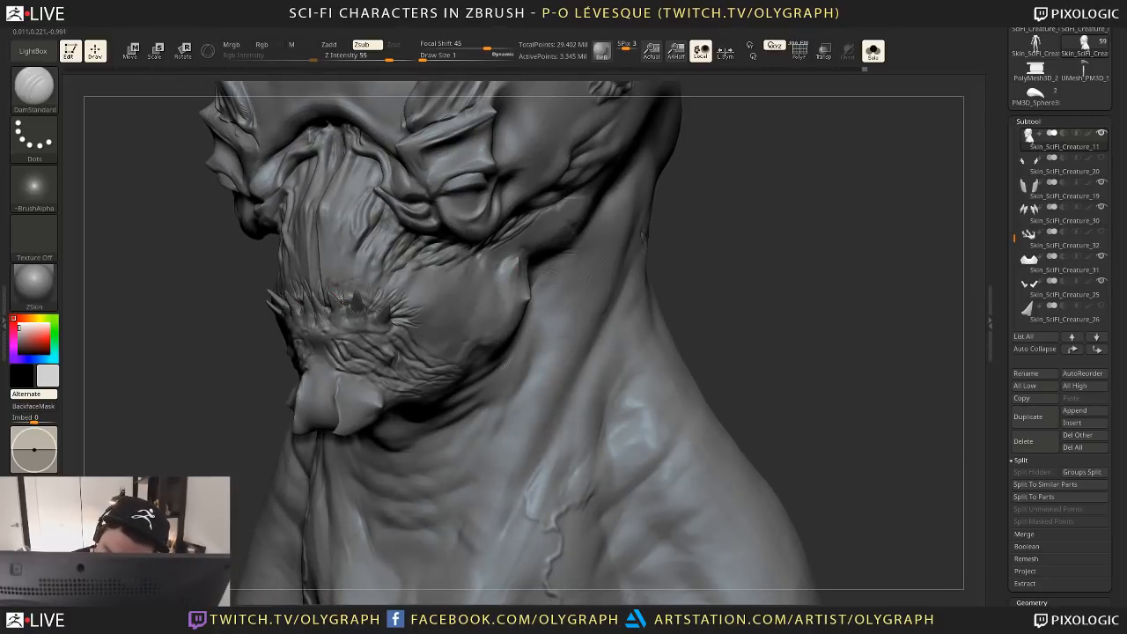
left_click_drag(562, 288, 703, 231)
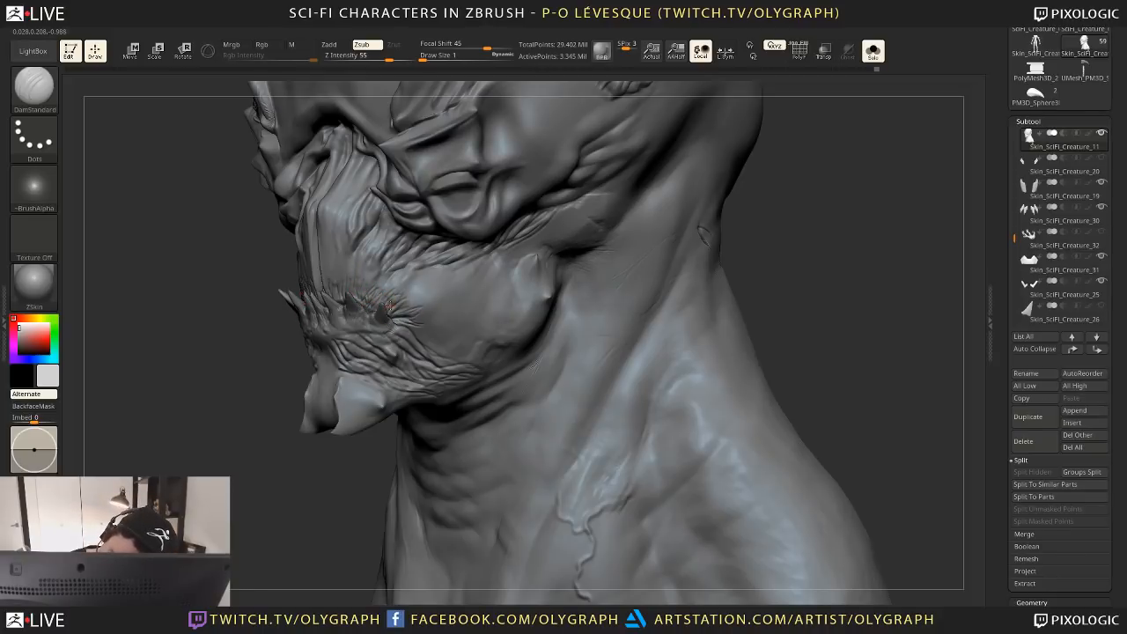
Swell the creases around the mouth spikes with the Inflat brush at draw size 1, and smooth the skin there
key("b")
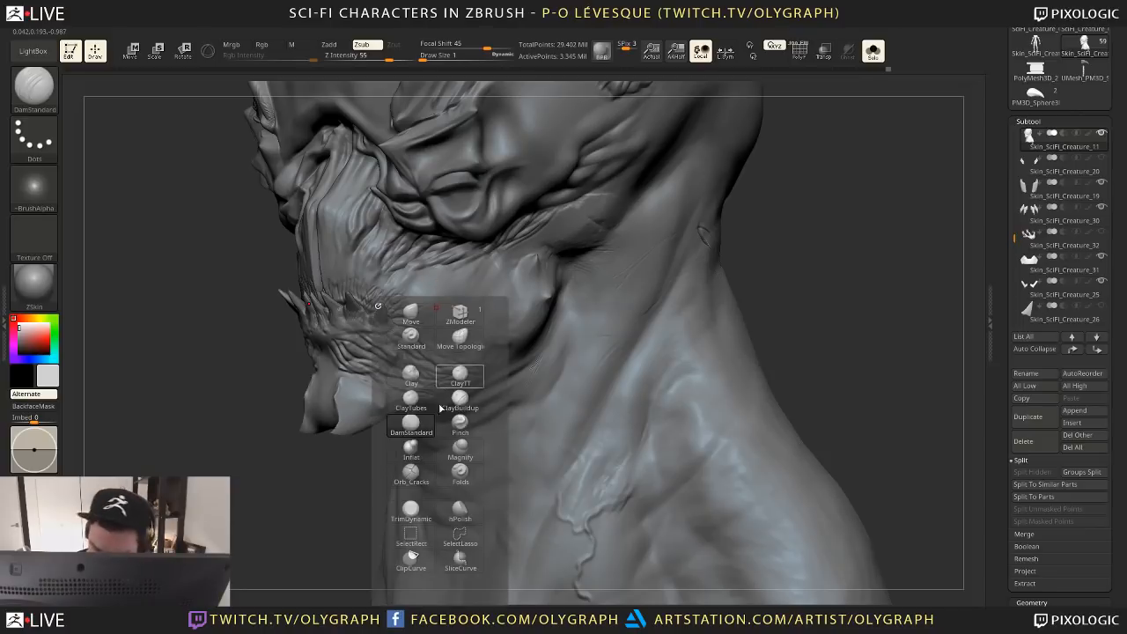
left_click(418, 451)
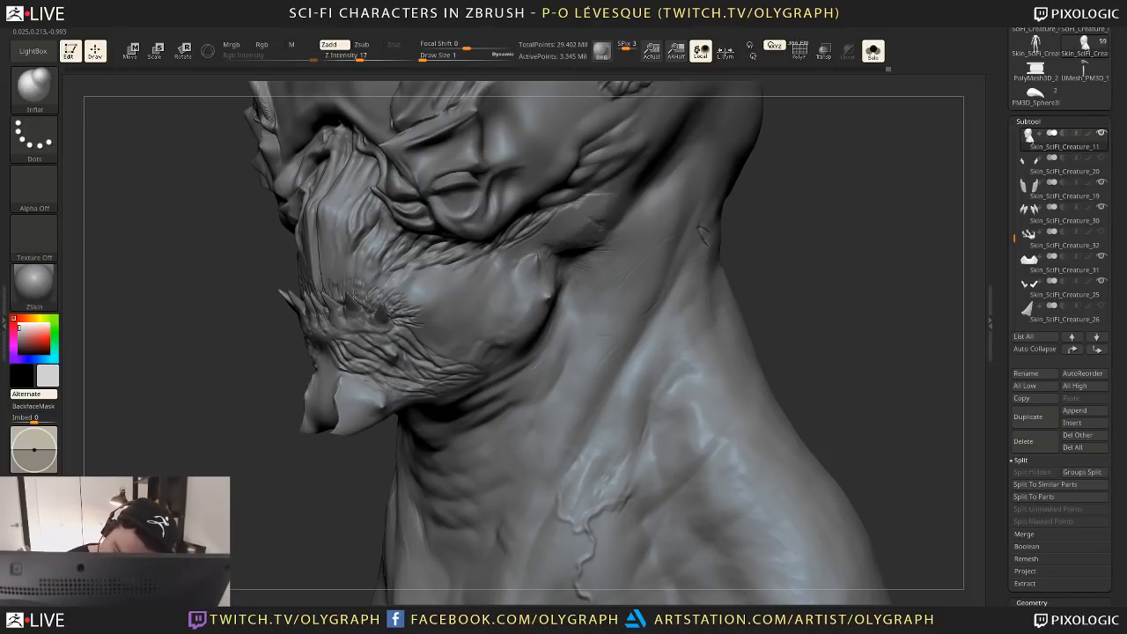
left_click_drag(242, 373, 361, 362)
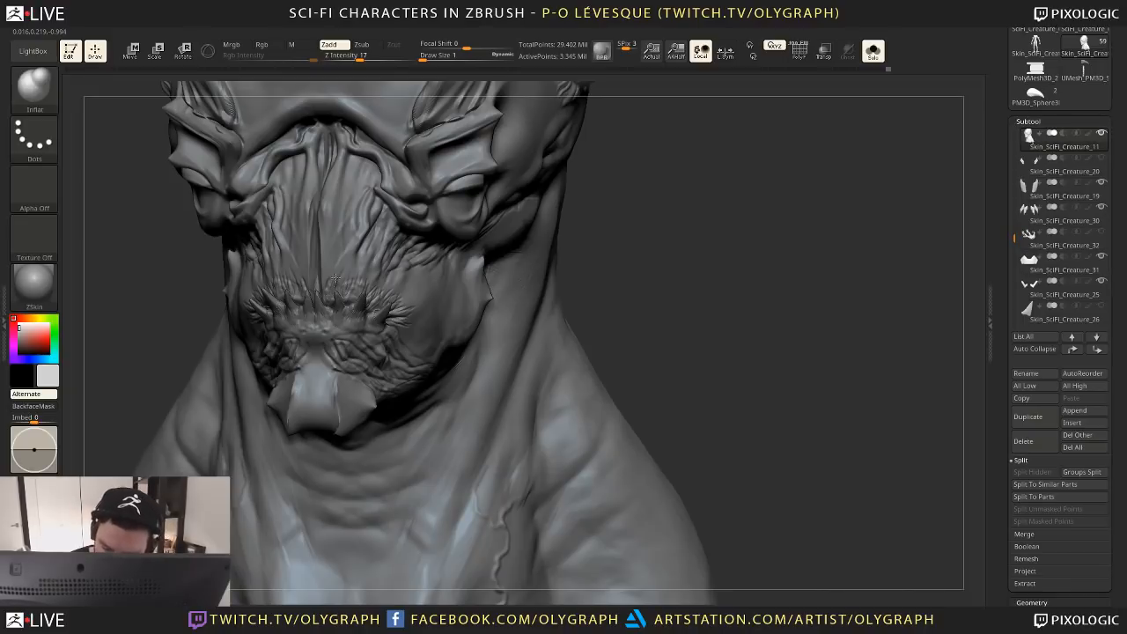
right_click_drag(336, 278, 432, 285)
left_click_drag(432, 285, 372, 279, "shift")
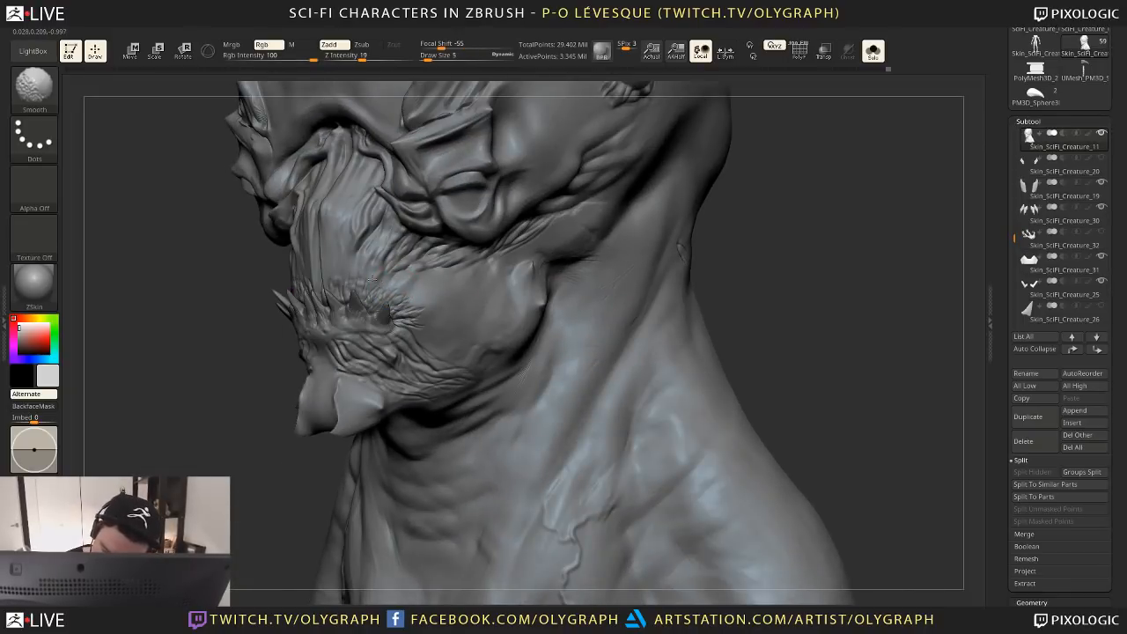
Build up the skin around the mouth spikes with the ClayTubes brush at draw size 5 and Z Intensity 72
key("b")
key("i")
key("n")
key("b")
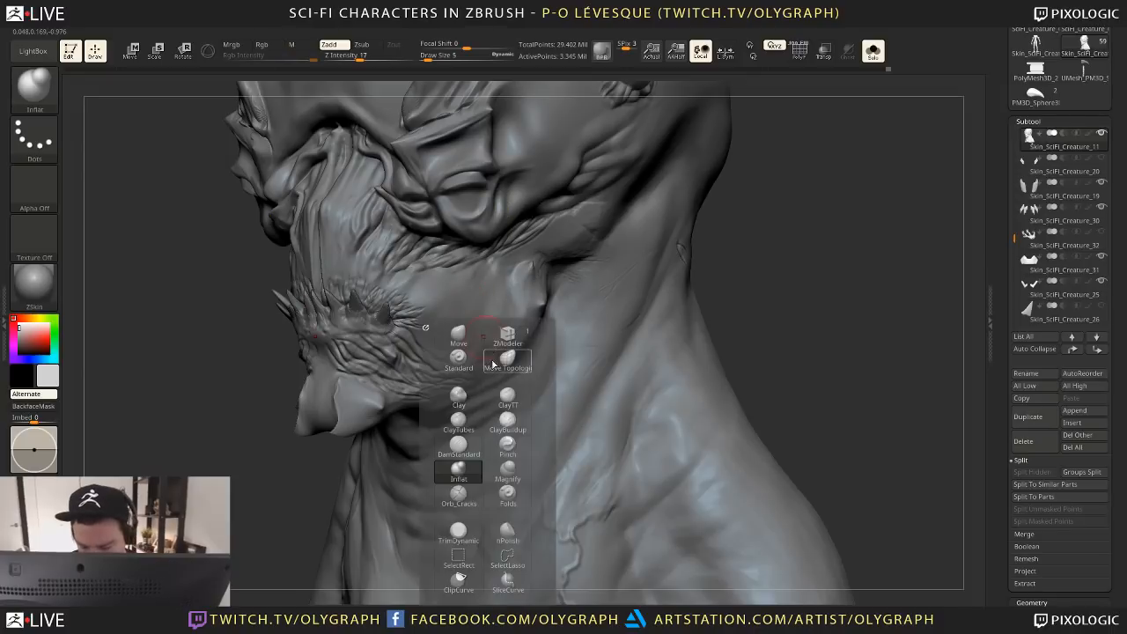
key("c")
key("t")
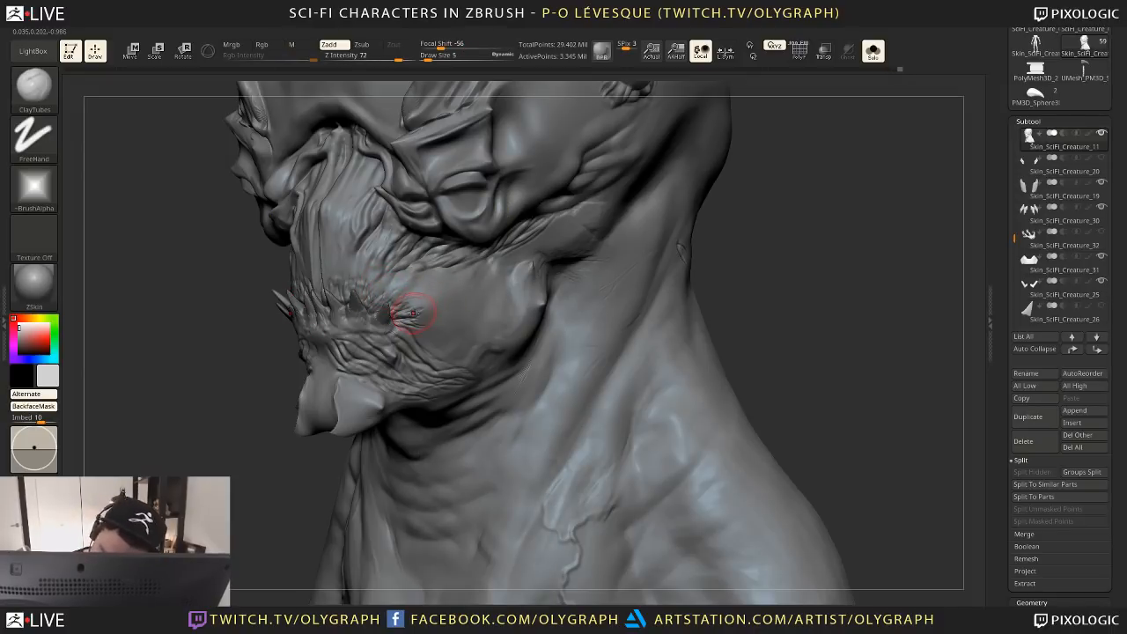
left_click_drag(342, 277, 329, 248)
mouse_move(256, 342)
left_mouse_down("alt")
mouse_move(223, 428)
mouse_move(197, 358)
left_mouse_up("alt")
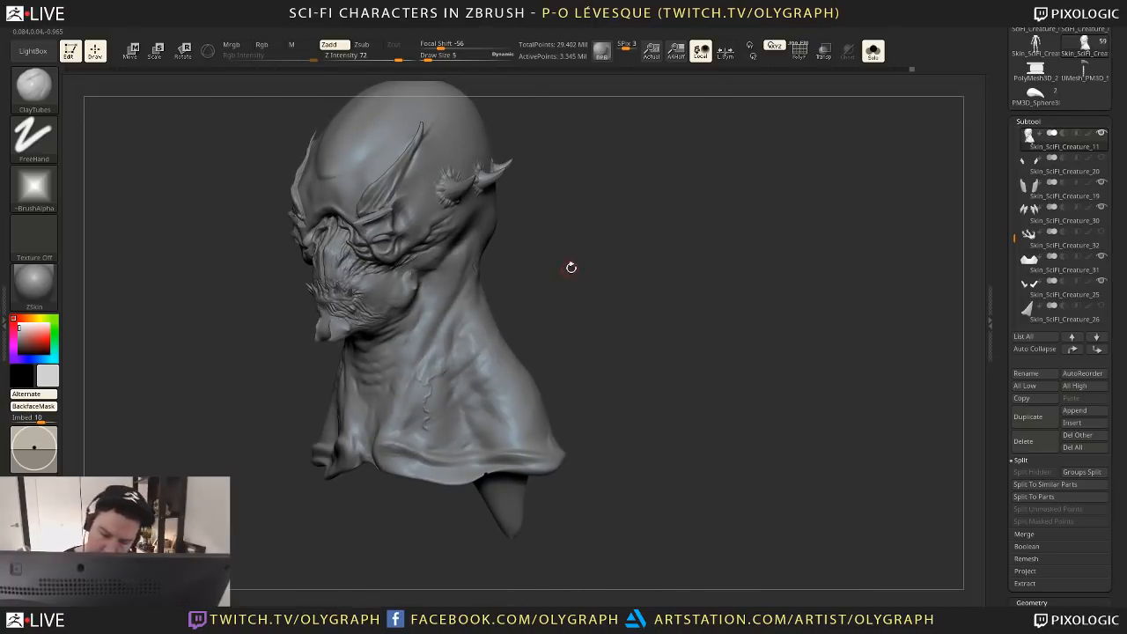
left_click_drag(572, 269, 546, 384, "alt")
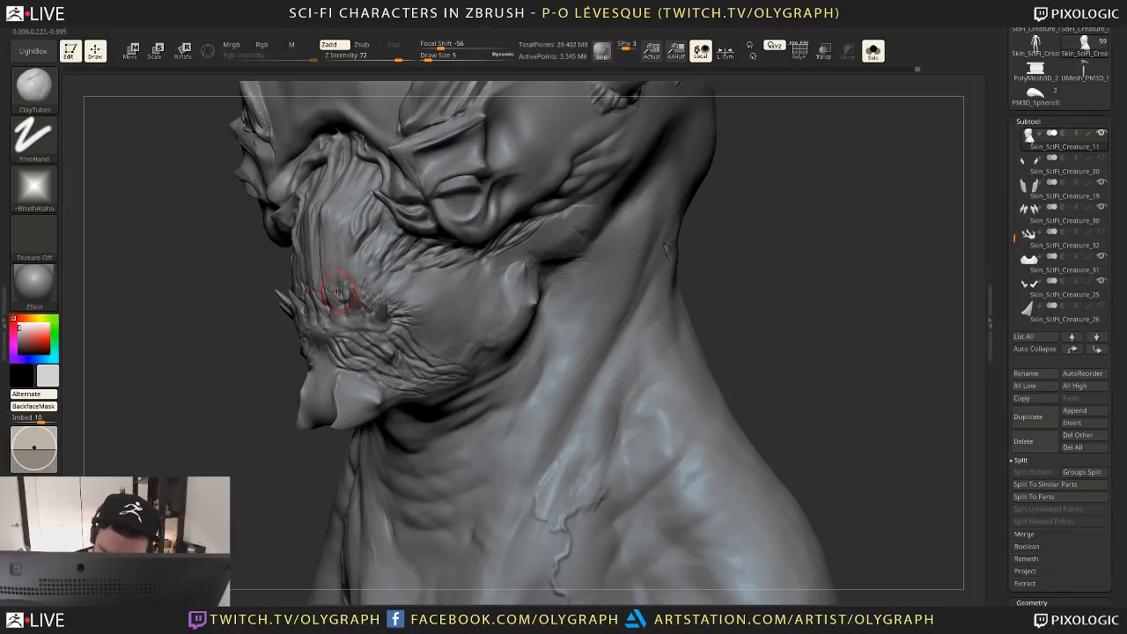
Carve thin creases from the mouth spikes across the cheek with the DamStandard brush at draw size 1
right_click(591, 326)
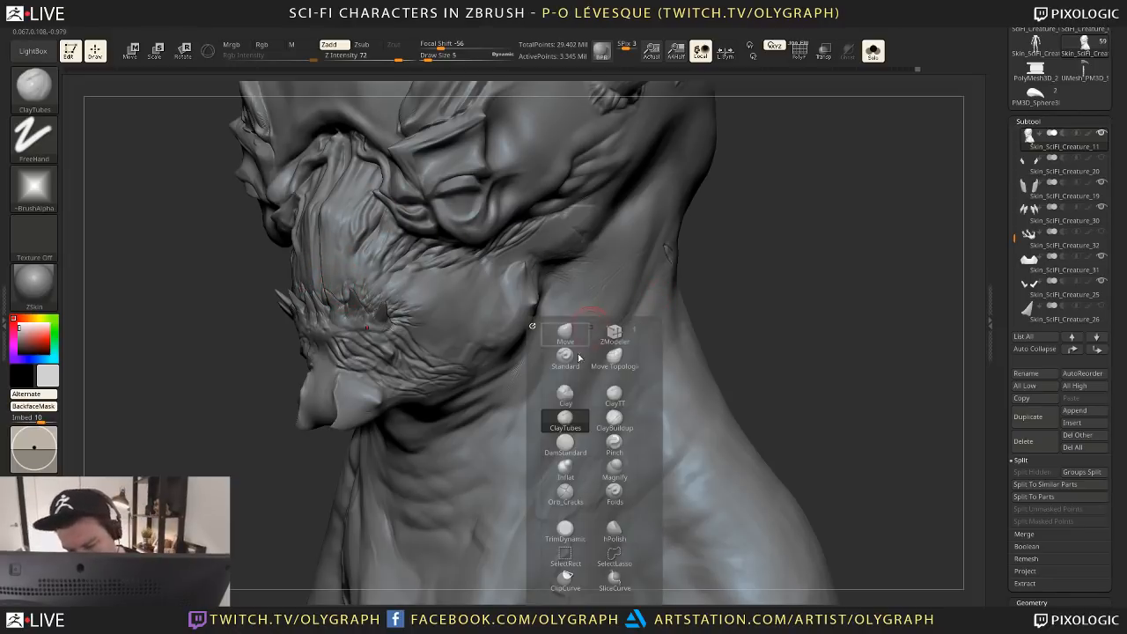
left_click(572, 446)
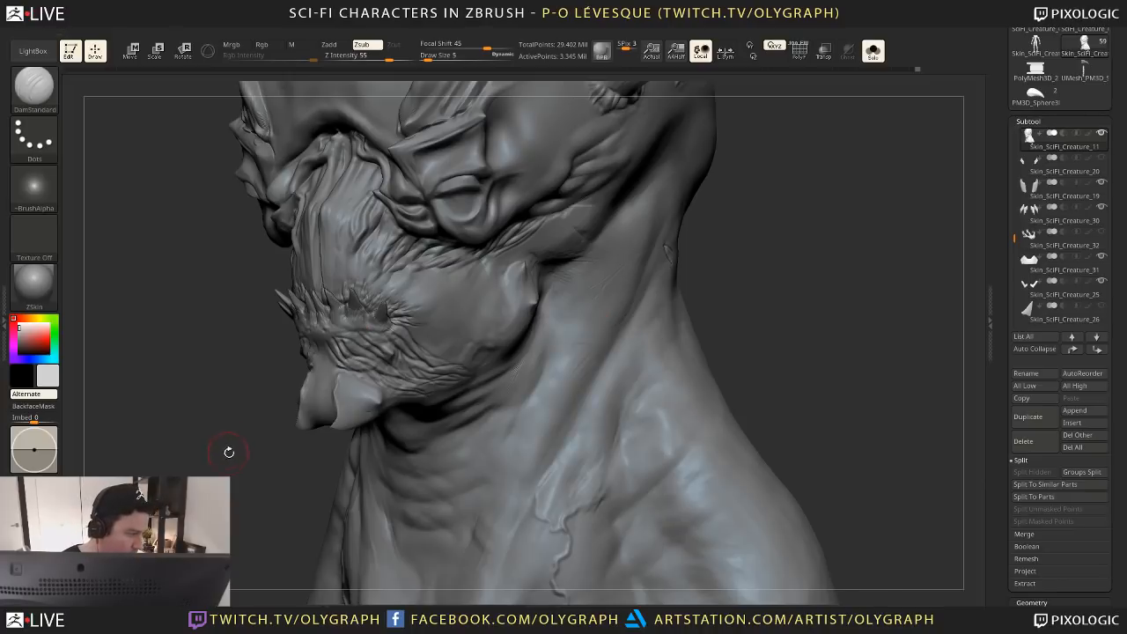
left_click_drag(229, 453, 223, 458, "alt")
key("shift+s")
key("bracketleft")
key("bracketleft")
key("bracketleft")
key("bracketleft")
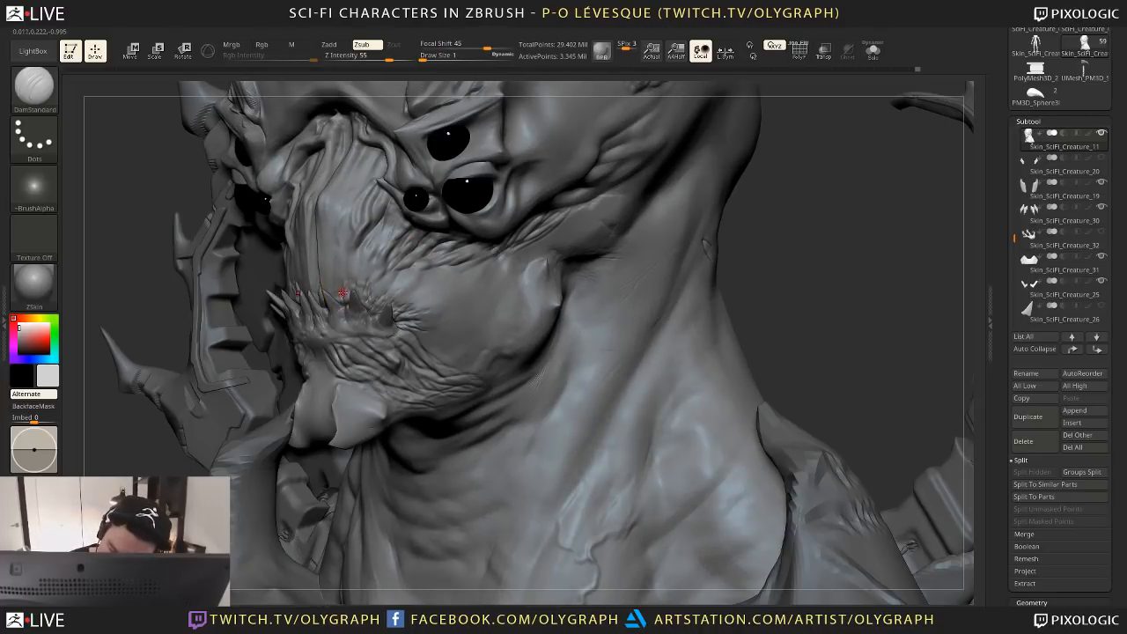
key("shift+s")
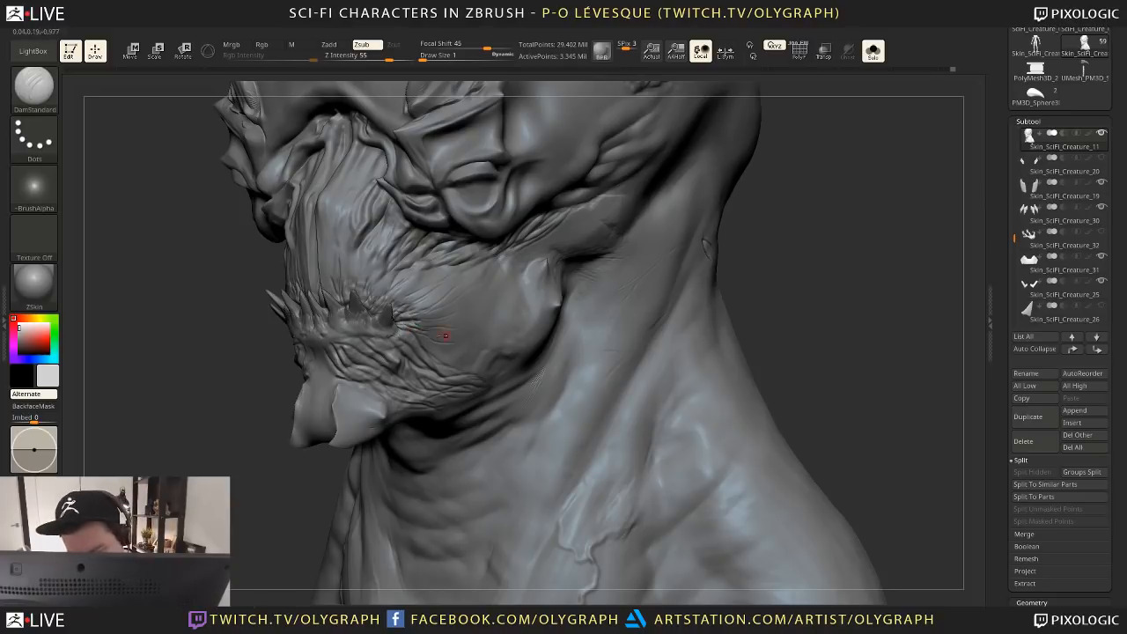
Swell the fine cheek creases with the Inflat brush at draw size 1, smooth them, and check them against the full creature
key("b")
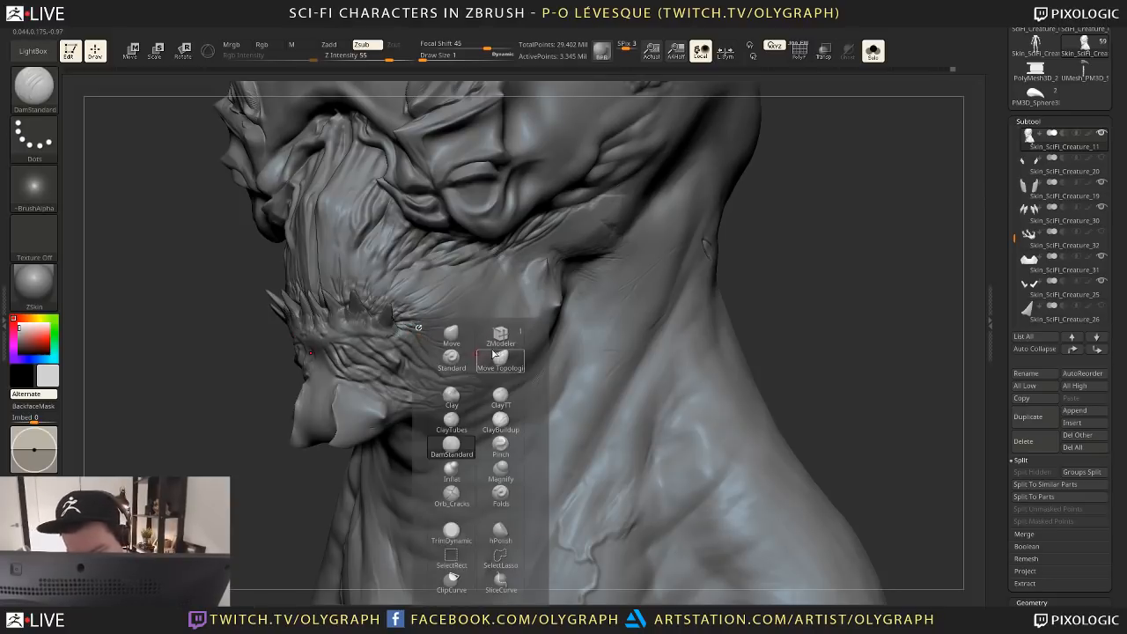
left_click(452, 471)
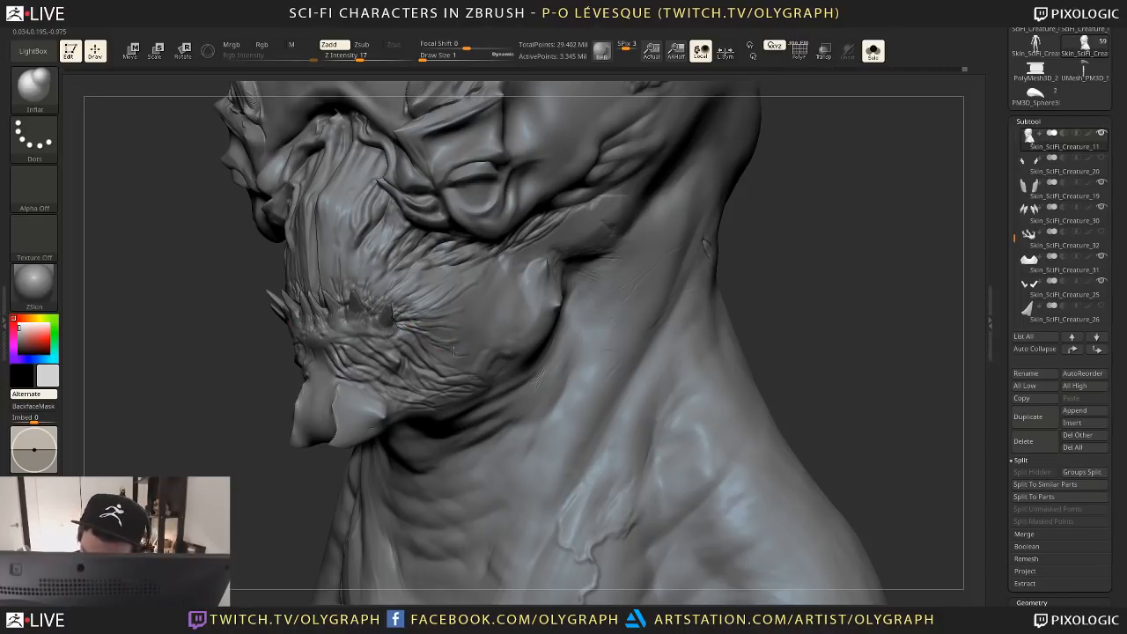
key("shift")
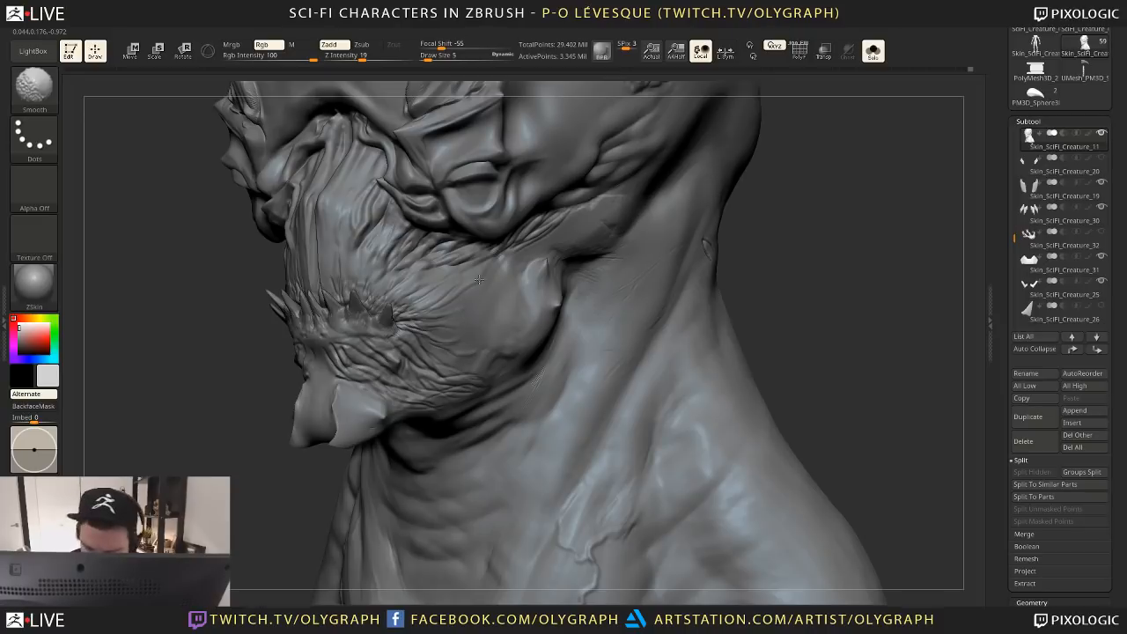
key("f")
mouse_move(650, 299)
left_mouse_down()
mouse_move(629, 350)
mouse_move(619, 340)
mouse_move(609, 360)
left_mouse_up()
key("shift+s")
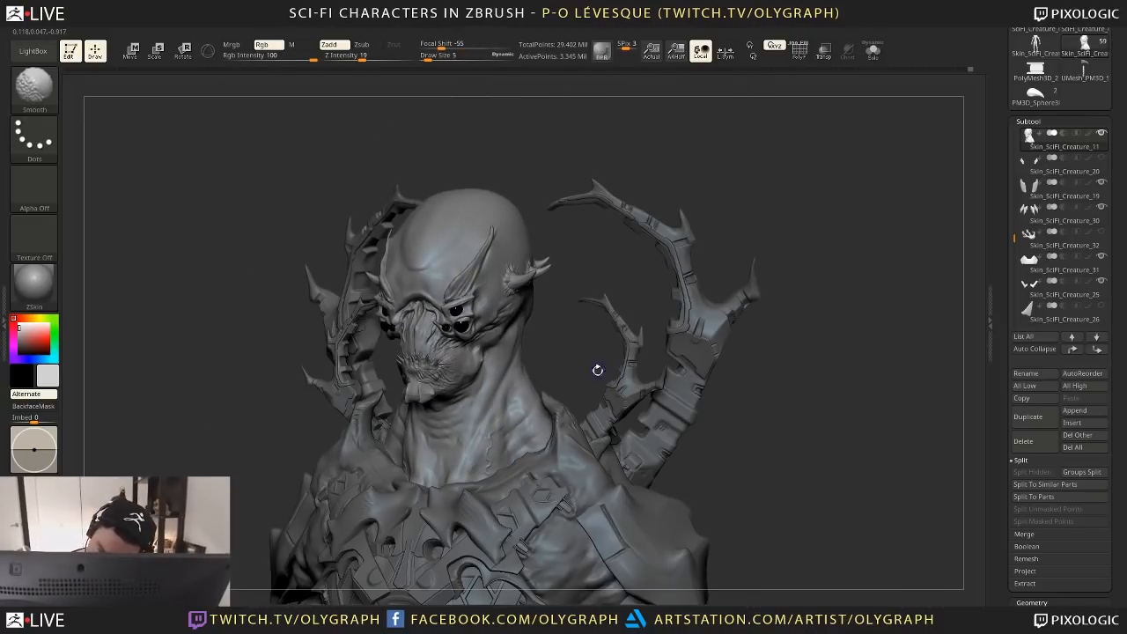
key("shift+s")
key("f")
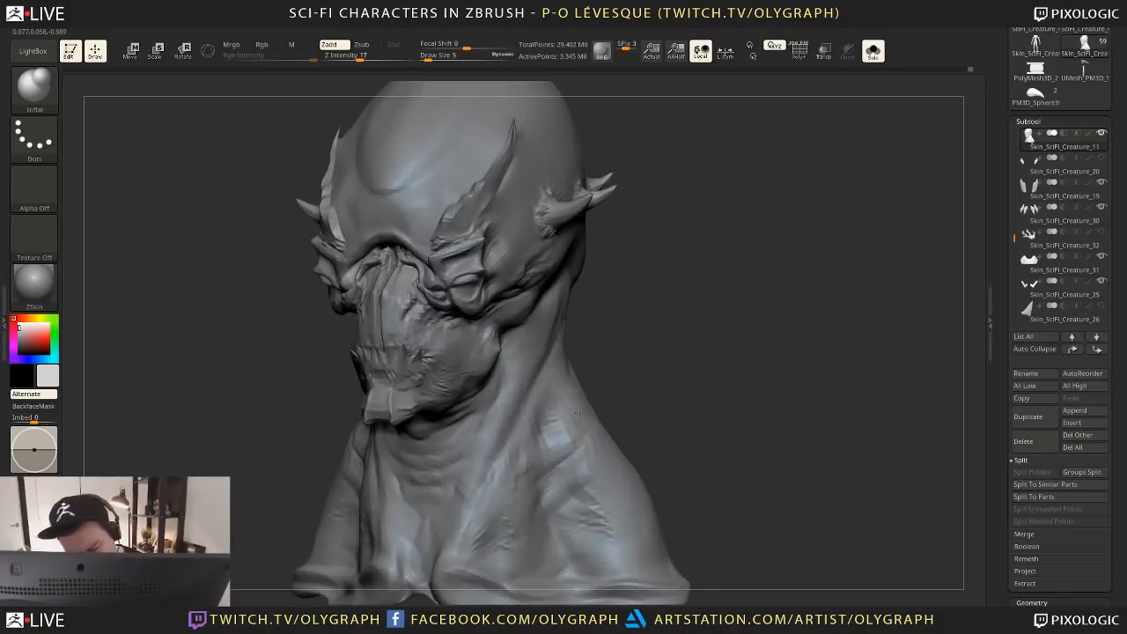
Puff up the wrinkles at the mouth corner with the Inflat brush at draw sizes 1 and 2, undoing an unwanted stroke
left_click_drag(578, 412, 679, 340)
key("s")
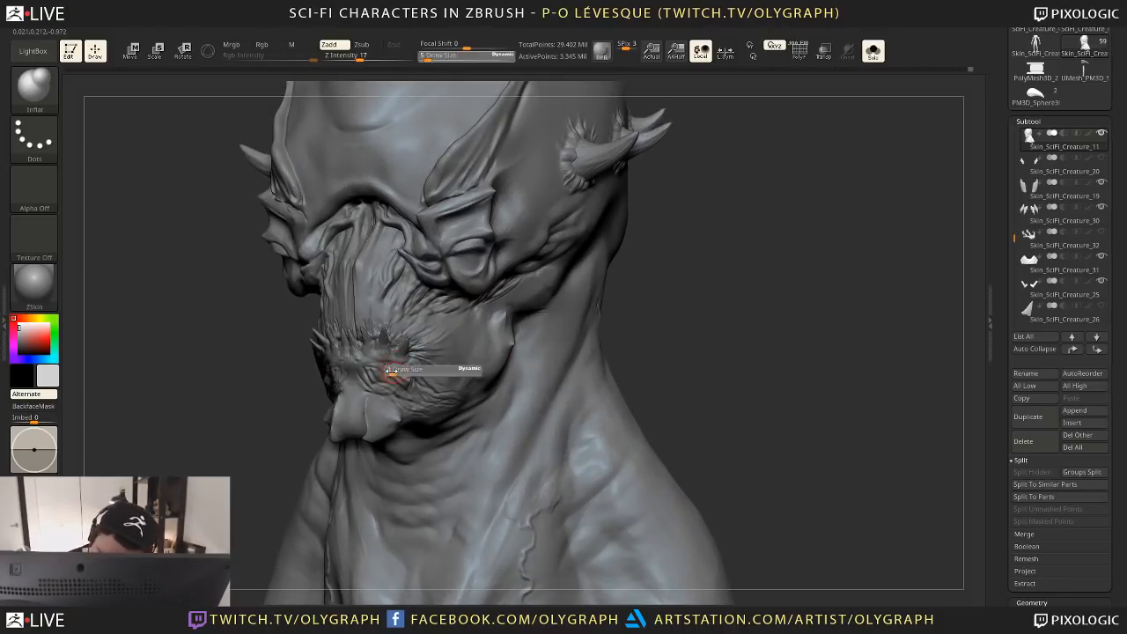
key("s")
mouse_move(391, 371)
left_mouse_down()
mouse_move(372, 358)
mouse_move(387, 382)
mouse_move(366, 378)
mouse_move(380, 367)
mouse_move(350, 362)
mouse_move(361, 364)
left_mouse_up()
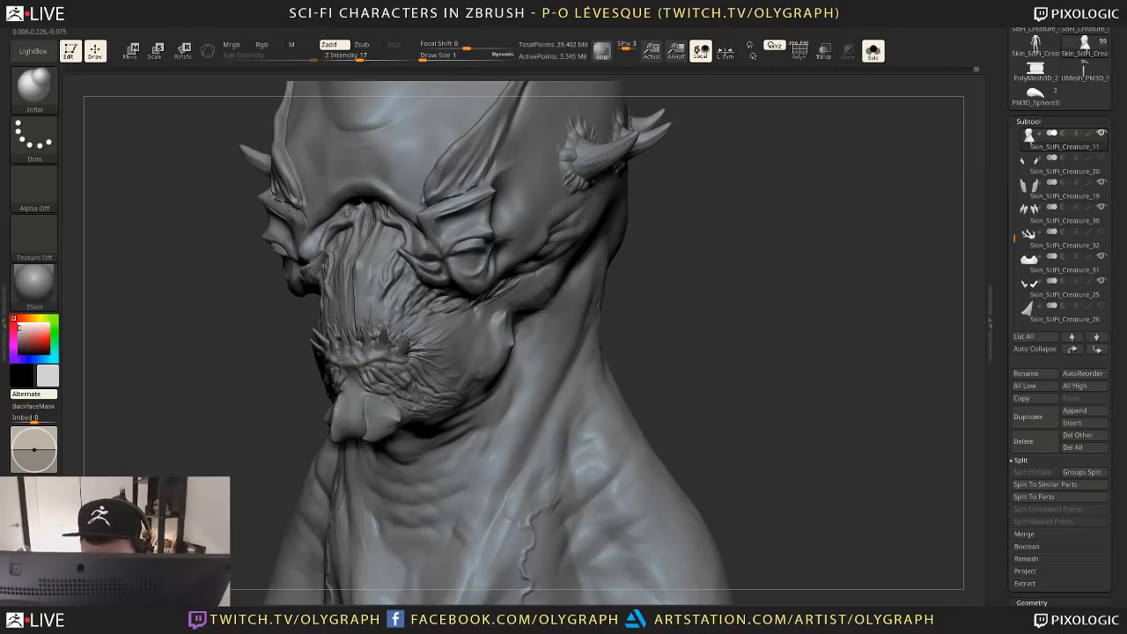
key("ctrl+z")
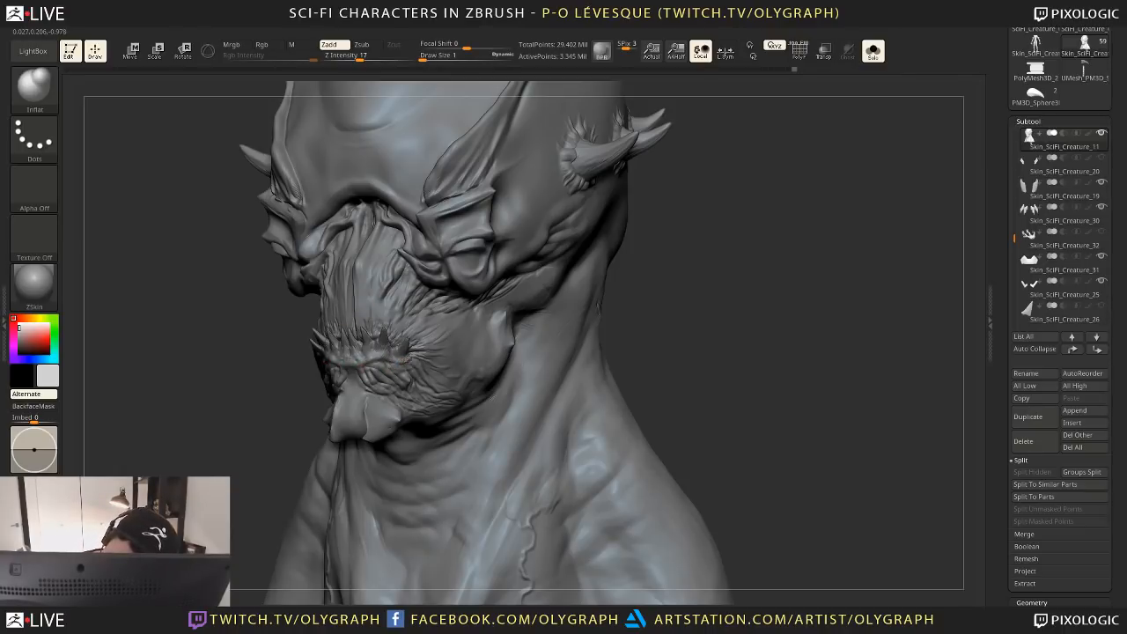
left_click_drag(383, 361, 395, 362)
Show all subtools again, mask the smooth cheek area with the MaskPen at draw size 10, and invert the mask
mouse_move(276, 439)
left_mouse_down("alt")
mouse_move(264, 425)
mouse_move(265, 352)
left_mouse_up("alt")
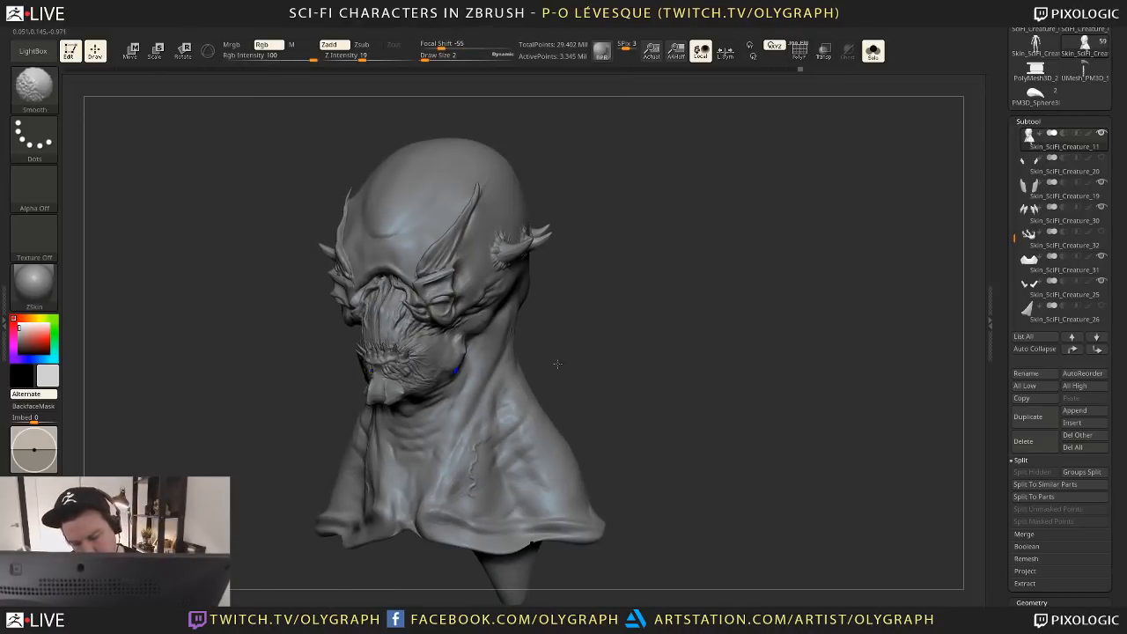
key("shift+s")
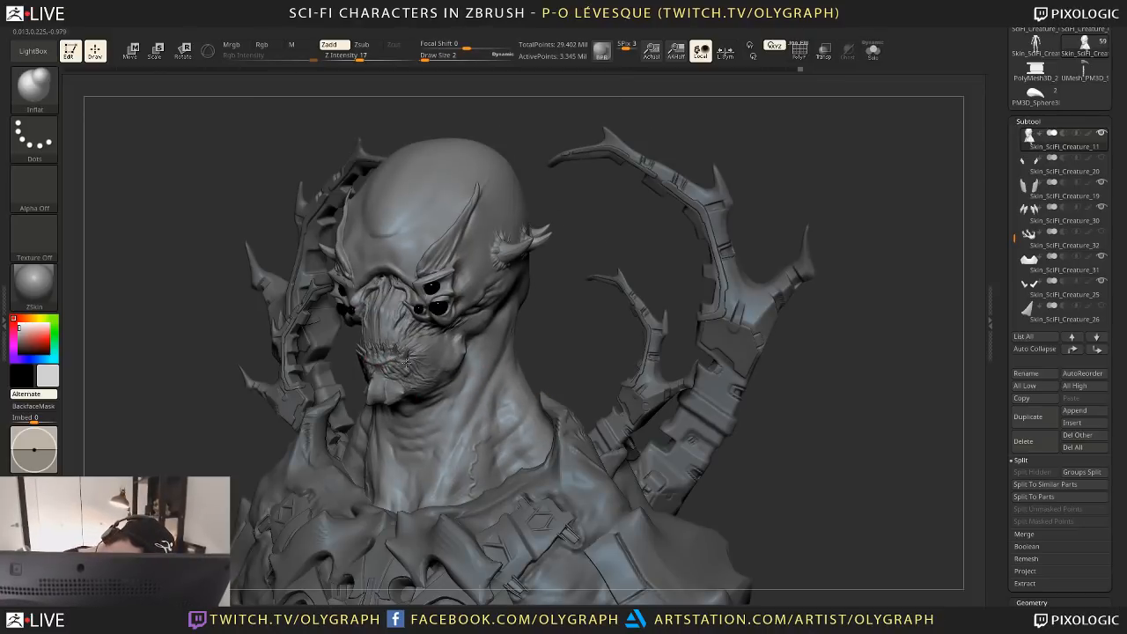
left_click_drag(237, 431, 514, 237)
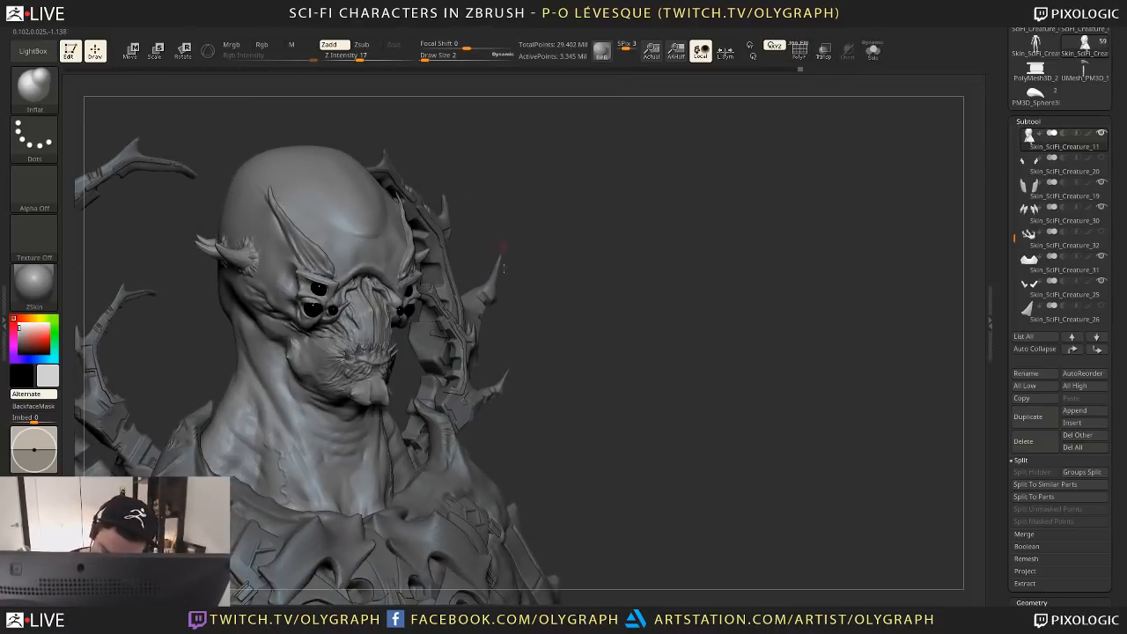
left_click_drag(623, 321, 317, 397)
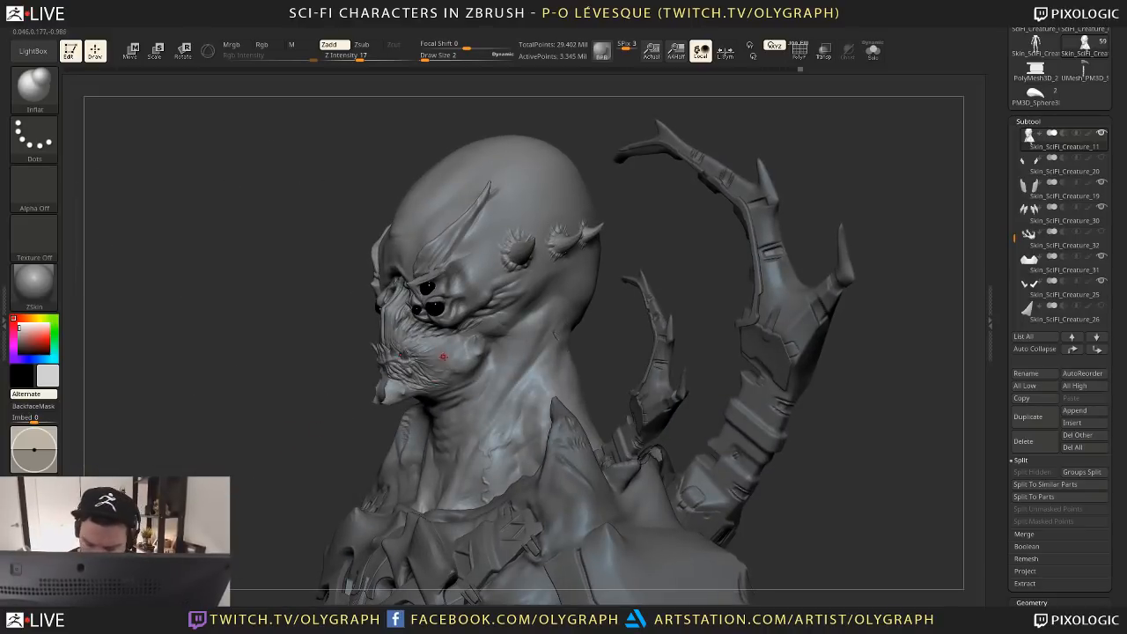
key("shift")
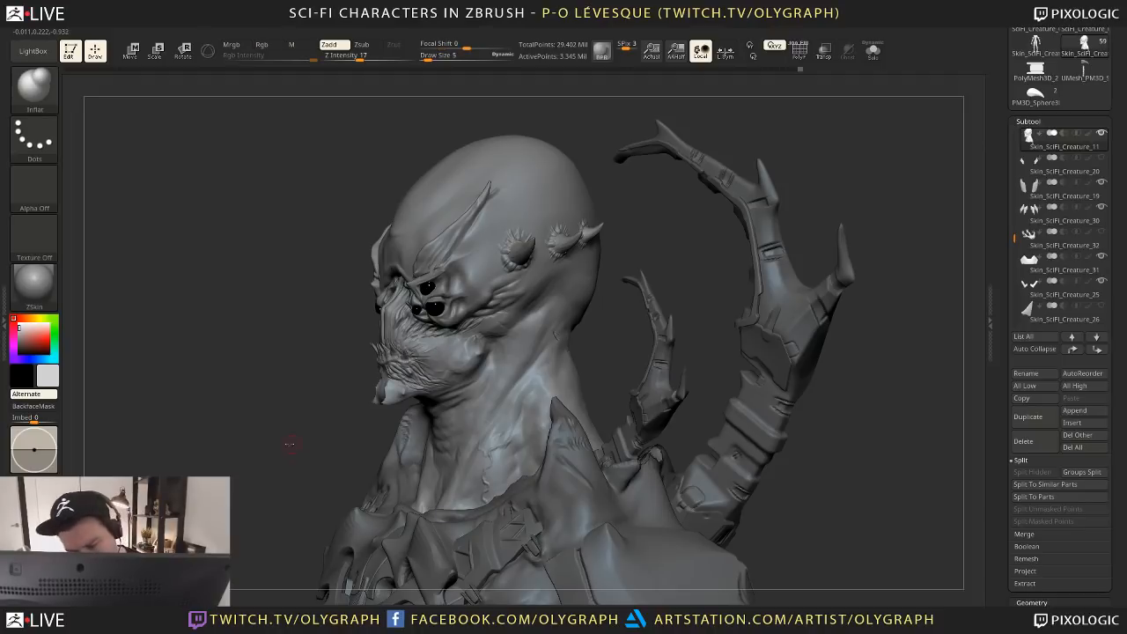
mouse_move(290, 445)
left_mouse_down("alt")
mouse_move(280, 431)
mouse_move(508, 326)
mouse_move(449, 357)
left_mouse_up("alt")
key("ctrl")
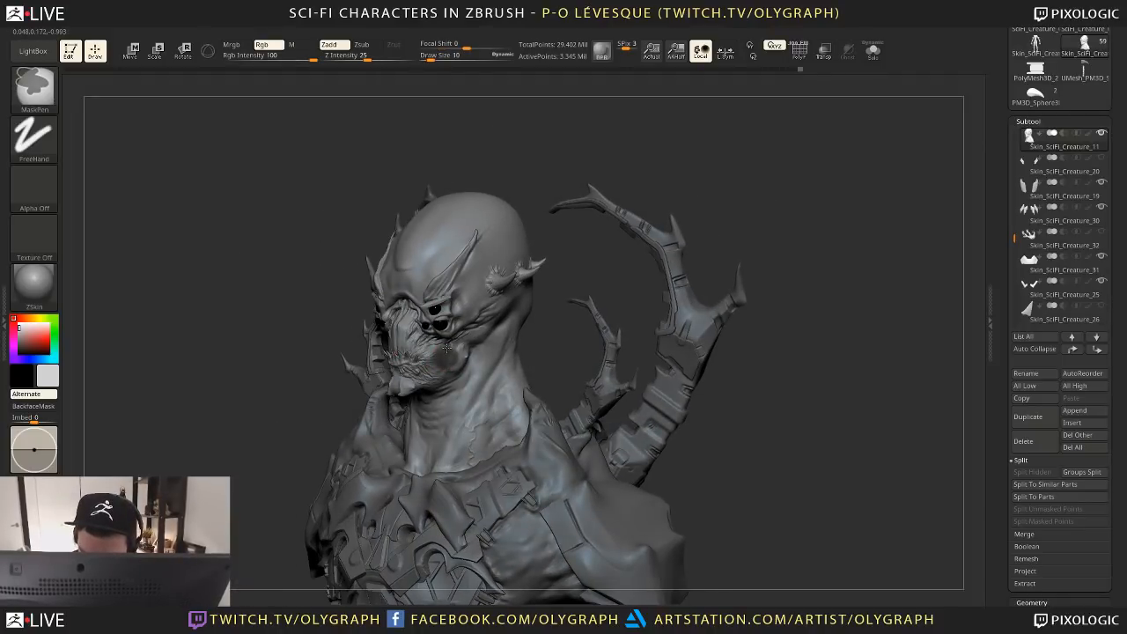
left_click(526, 359, "ctrl")
left_click_drag(269, 494, 286, 544, "alt")
Load the Reptilian brush from the Skin folder of the LightBox brush library
left_click(32, 51)
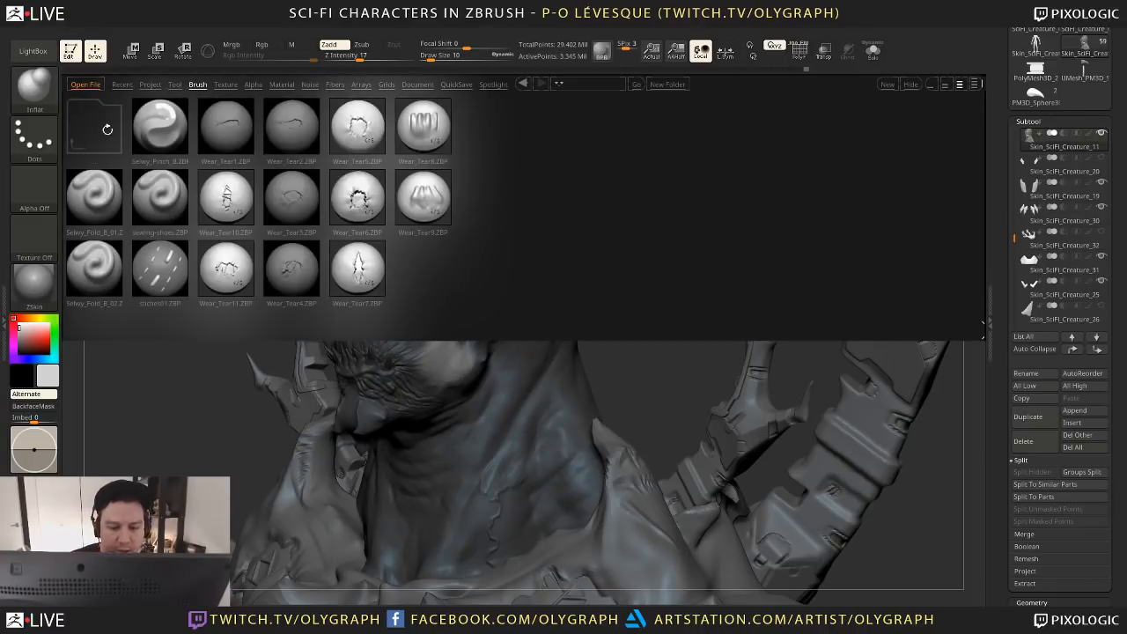
left_click(98, 128)
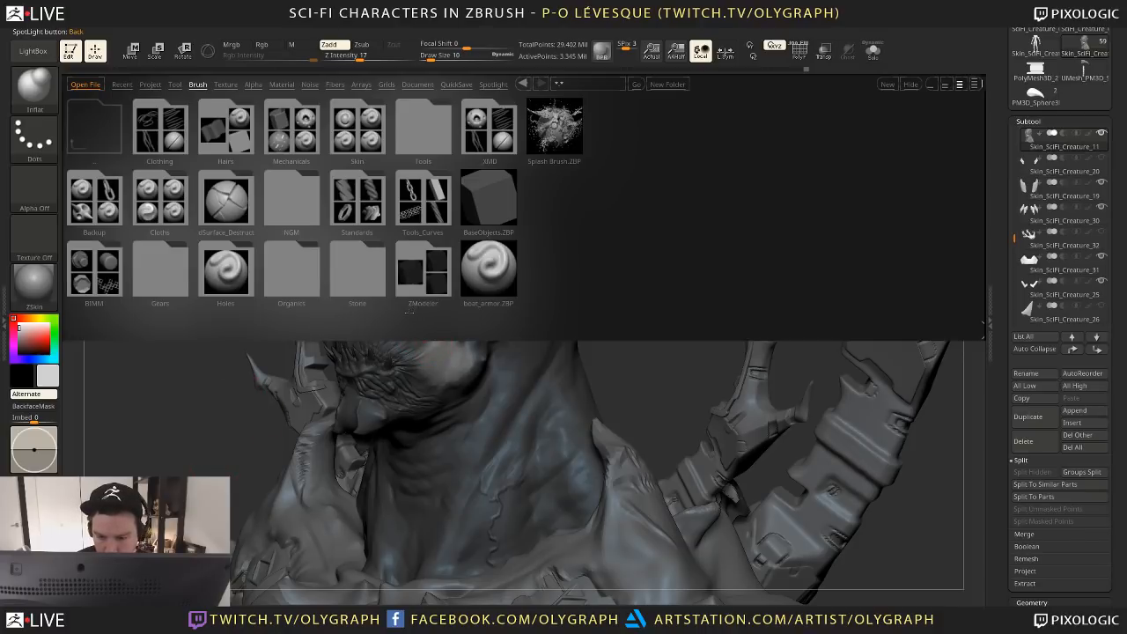
left_click(357, 132)
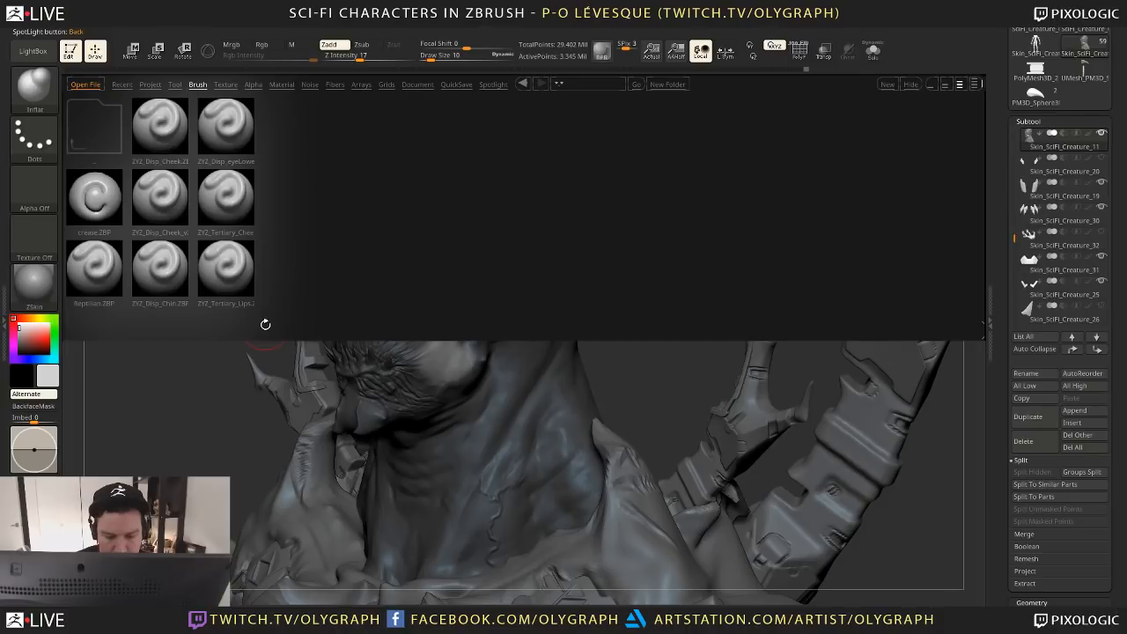
double_click(99, 278)
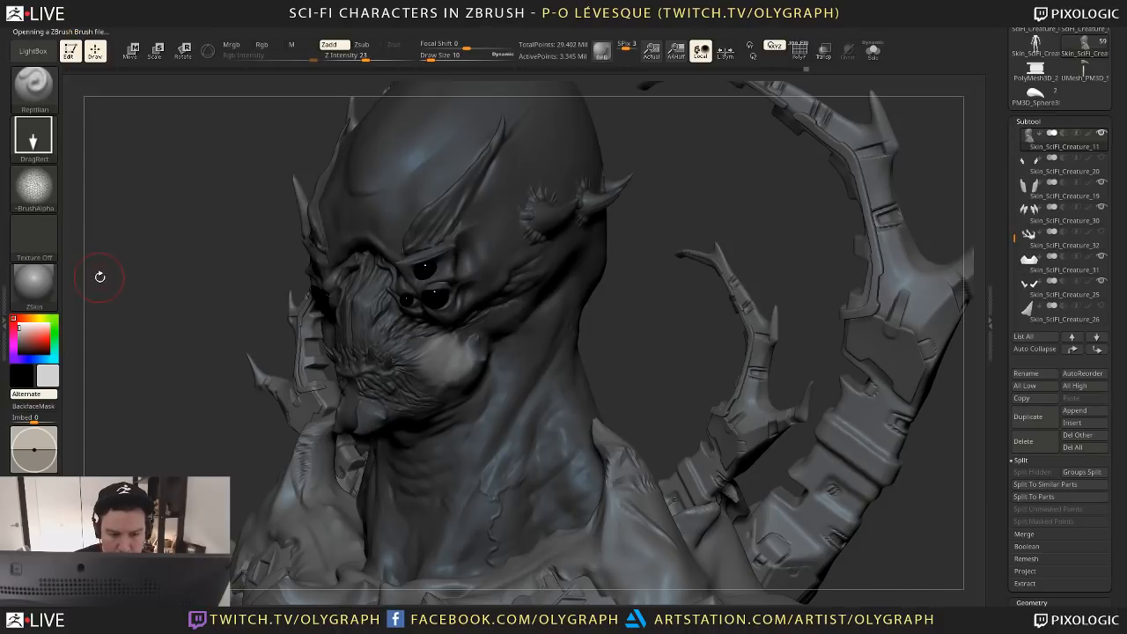
Load the ZYZ_Disp_Cheek brush from the Skin folder of the LightBox brush library in place of the Reptilian brush
mouse_move(447, 360)
left_mouse_down()
mouse_move(451, 374)
mouse_move(415, 402)
left_mouse_up()
left_click(33, 50)
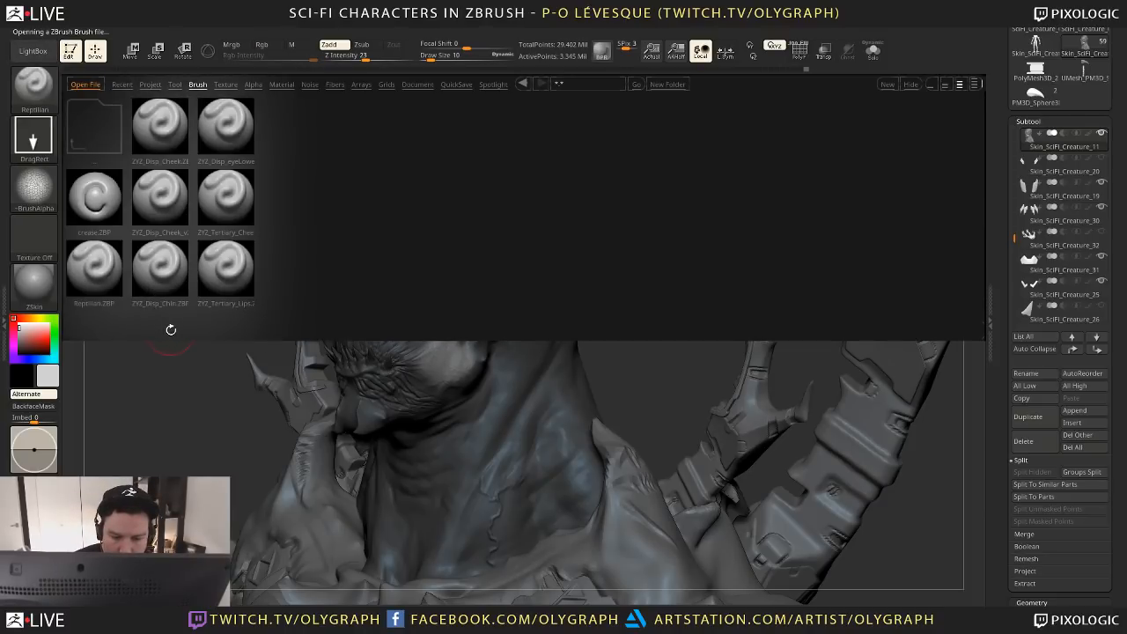
left_click(164, 118)
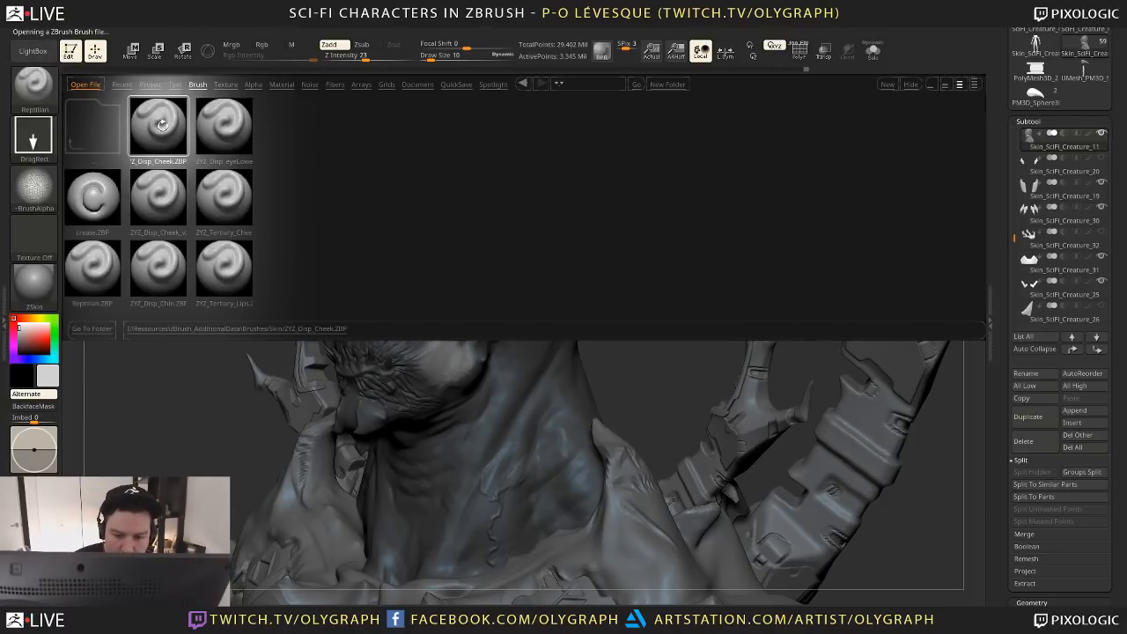
double_click(162, 119)
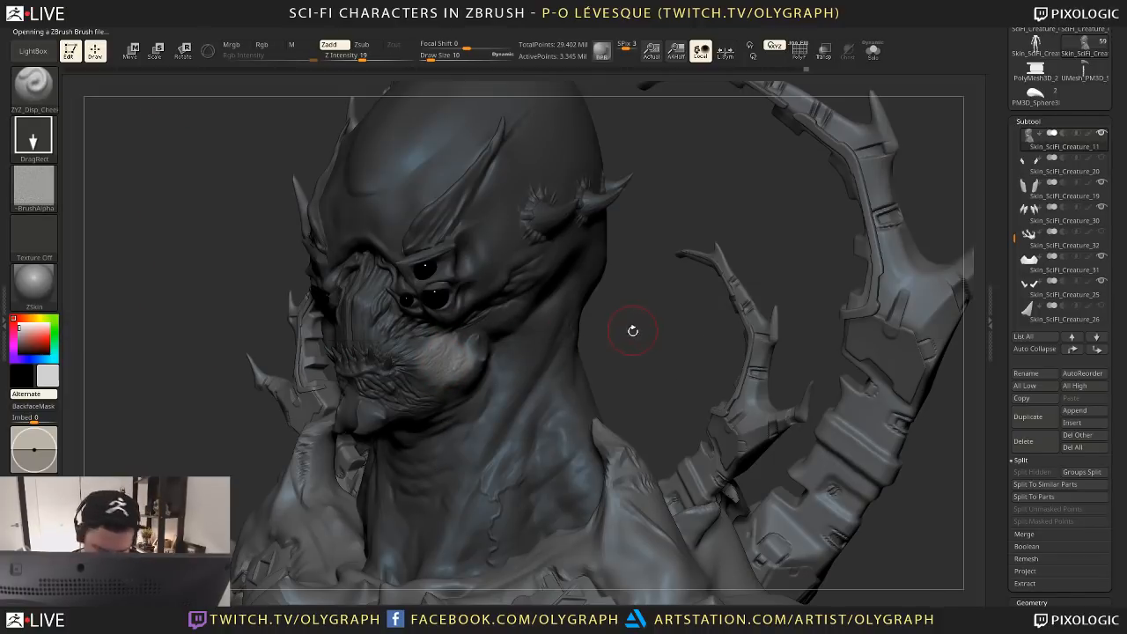
key("ctrl+h")
key("ctrl+h")
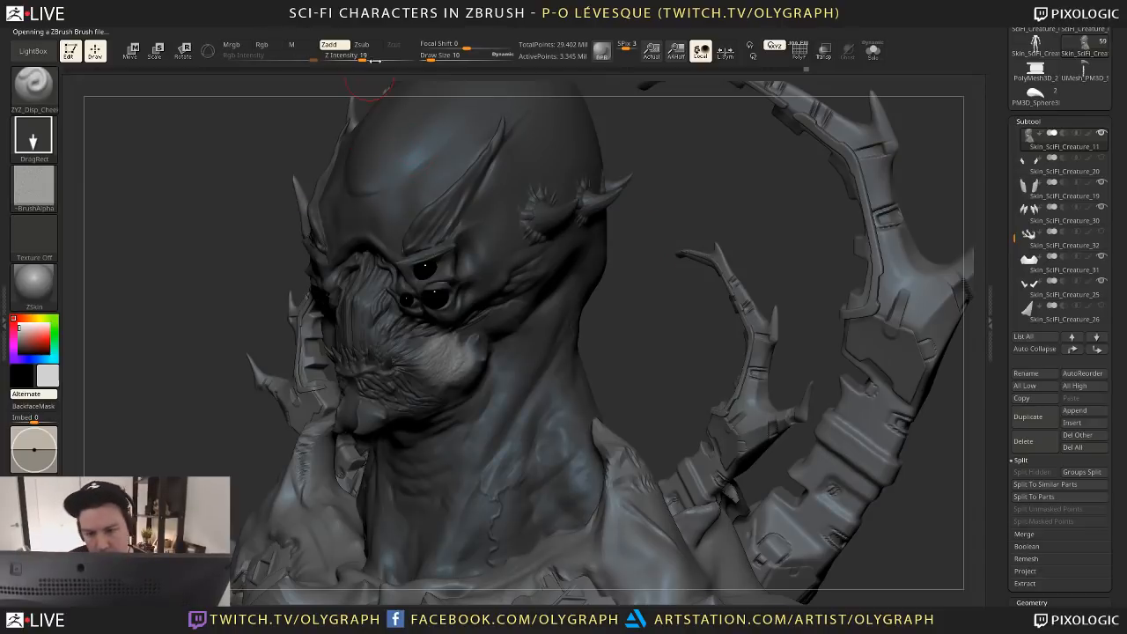
Try to stamp the cheek skin texture onto the unmasked cheek area at Z Intensity 47
left_click(374, 56)
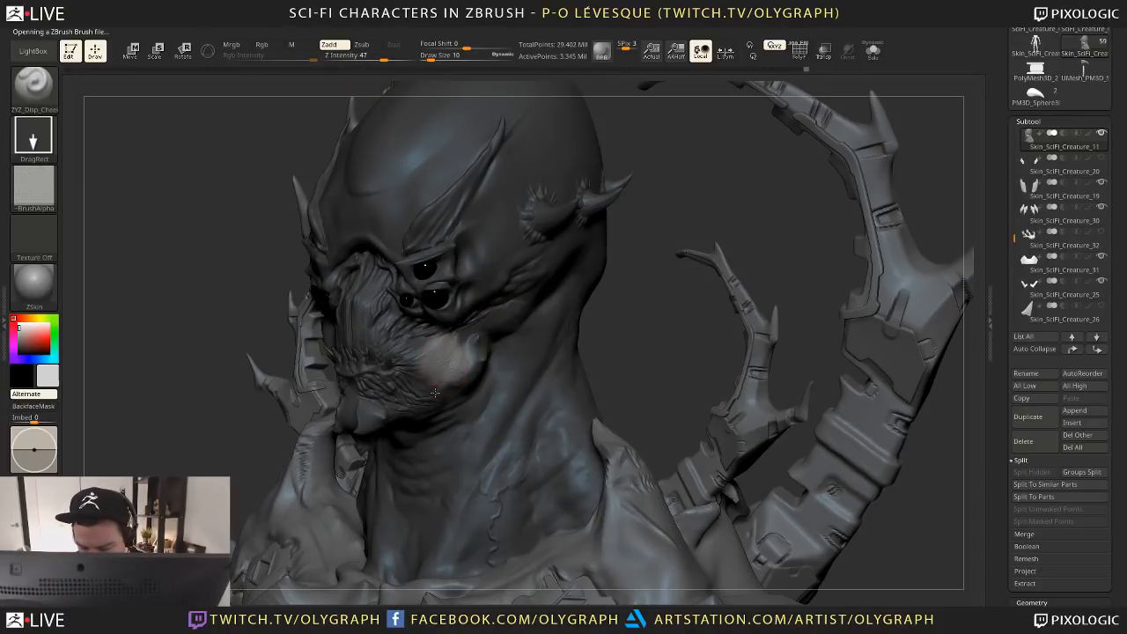
left_click_drag(423, 408, 420, 418)
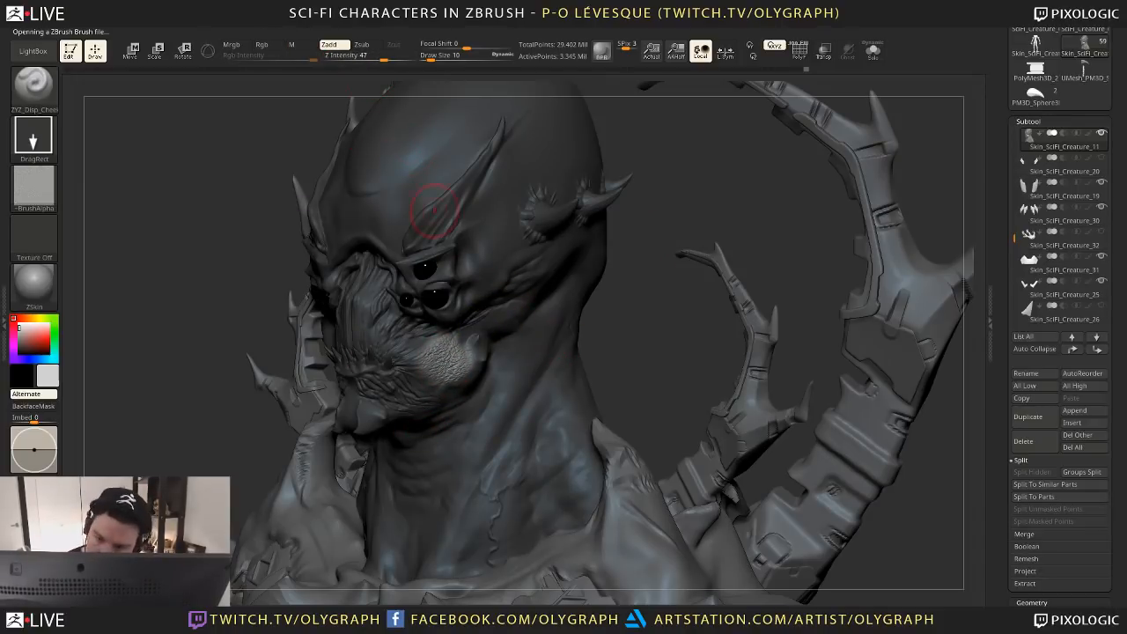
key("ctrl+z")
Stamp the cheek skin texture at Z Intensity 33, then clear the mask and soften the result at draw size 5
left_click(373, 55)
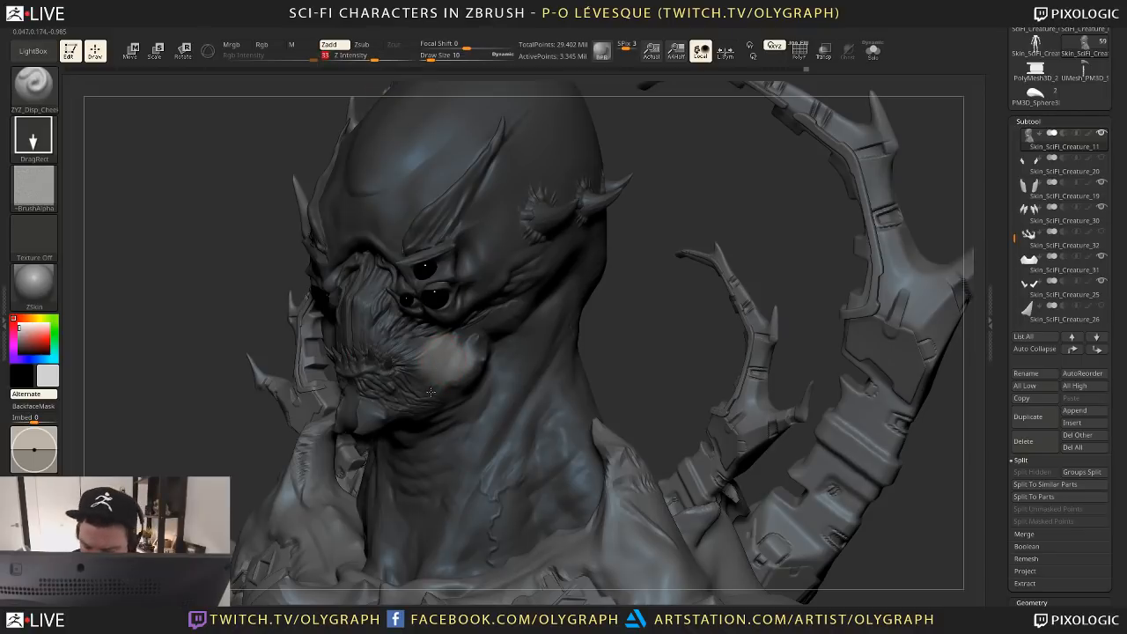
mouse_move(633, 344)
left_mouse_down("ctrl")
mouse_move(632, 371)
mouse_move(619, 365)
mouse_move(604, 290)
left_mouse_up("ctrl")
key("s")
key("shift")
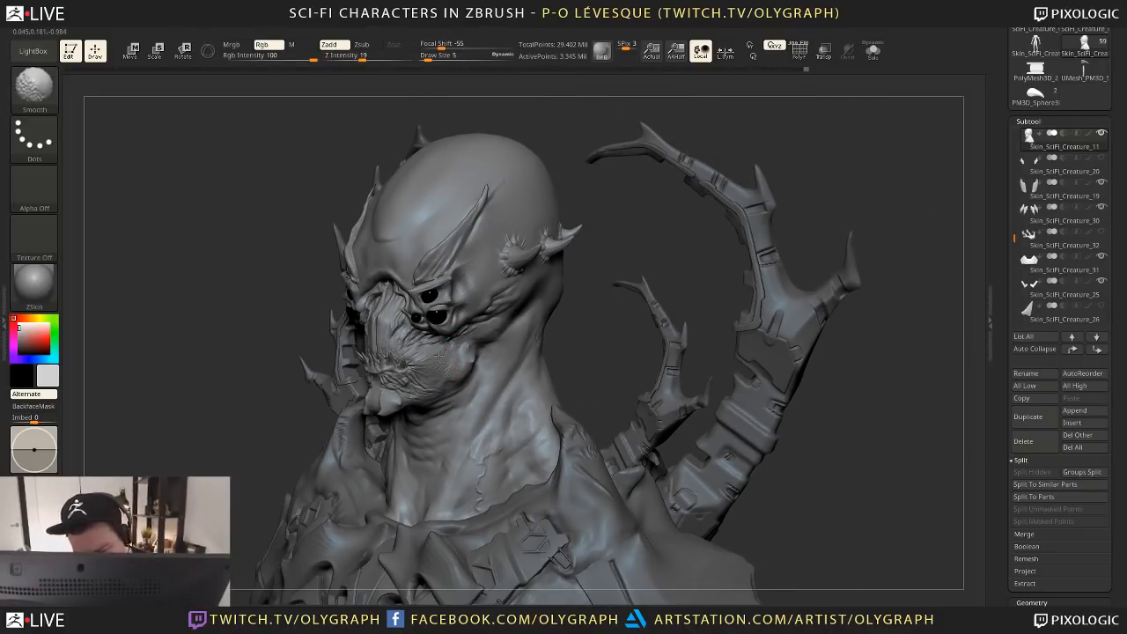
Stamp the skin texture on the neck just behind the jaw and soften it with the Smooth brush at draw size 10
left_click_drag(577, 352, 574, 349)
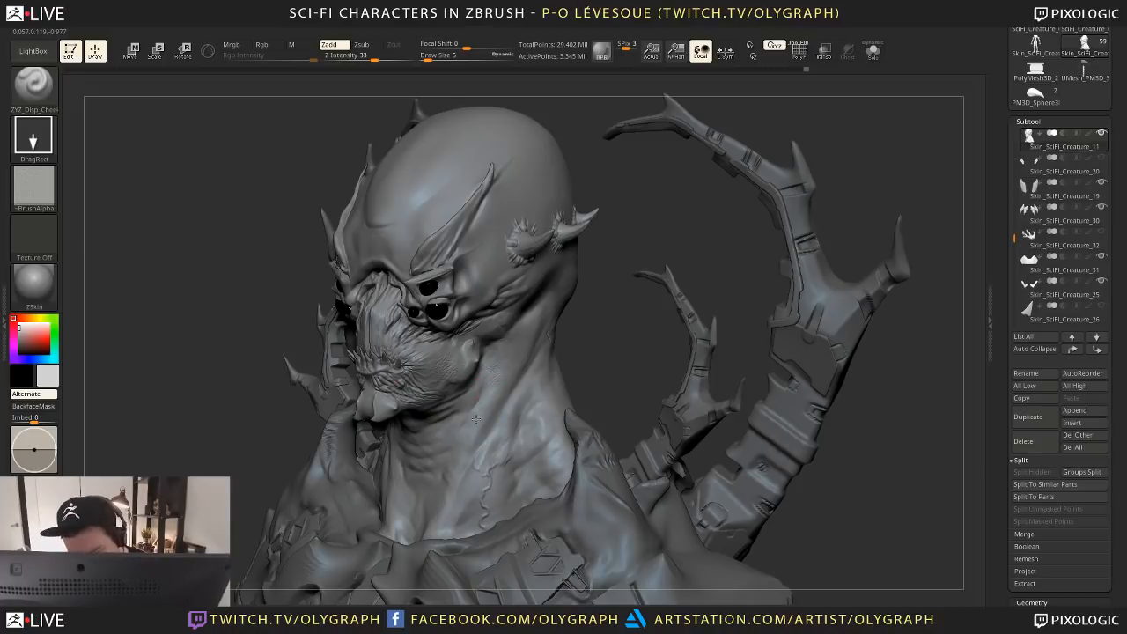
key("shift")
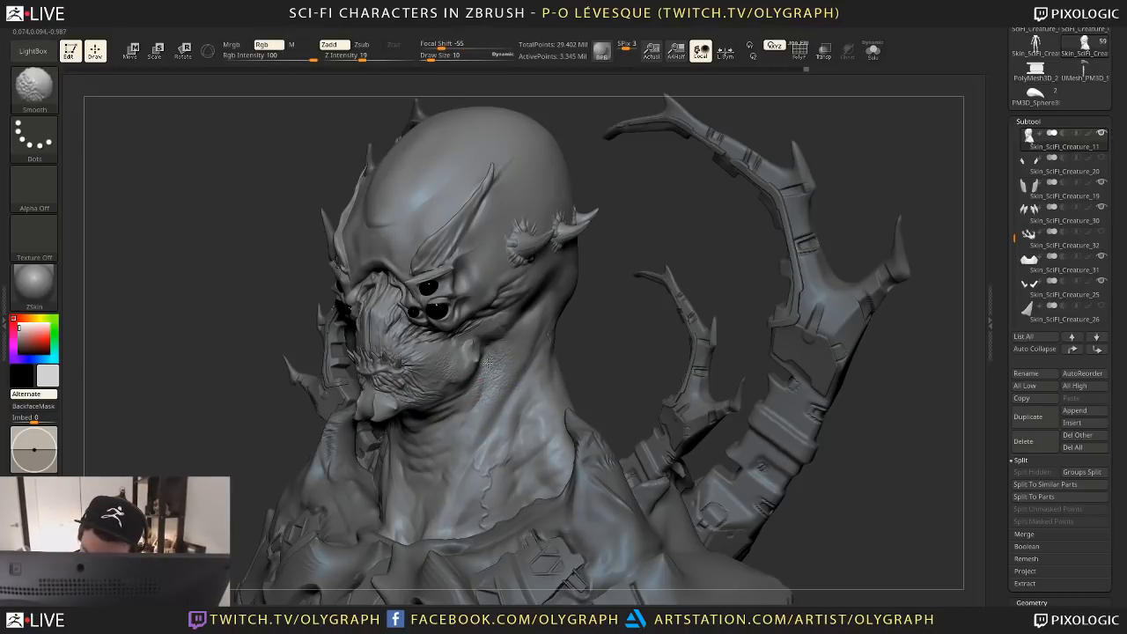
left_click_drag(595, 328, 545, 343)
Isolate the head, lower it three subdivision levels, and smooth the middle of the mouth
mouse_move(560, 408)
left_mouse_down("alt")
mouse_move(547, 345)
mouse_move(579, 374)
mouse_move(637, 345)
left_mouse_up("alt")
key("shift+s")
key("shift+d")
key("shift+d")
key("shift+d")
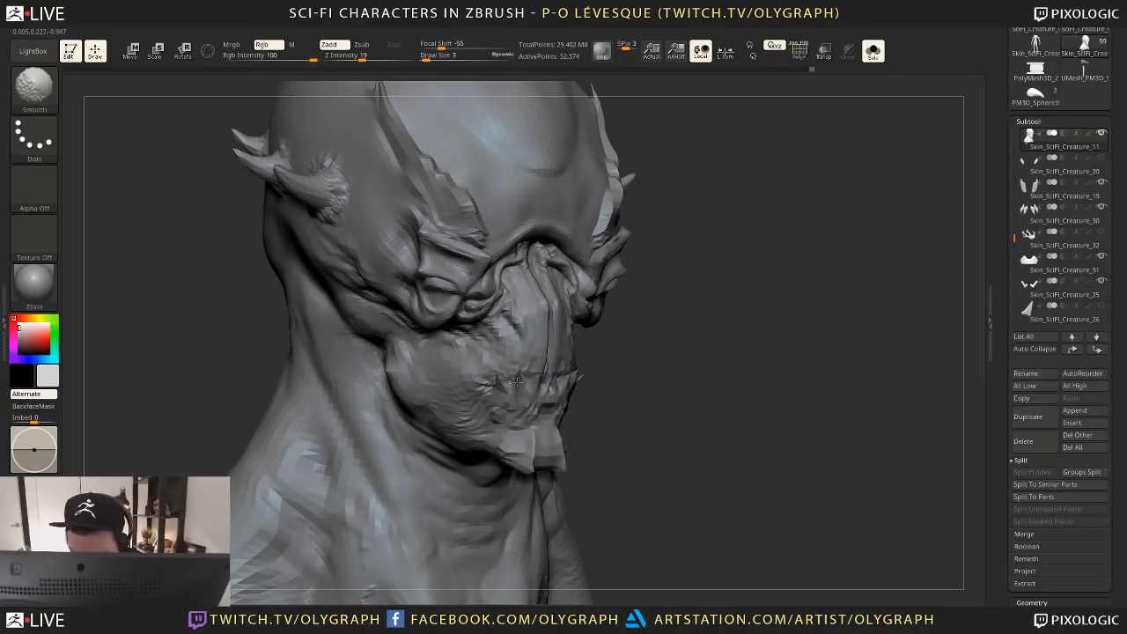
left_click_drag(517, 381, 548, 383)
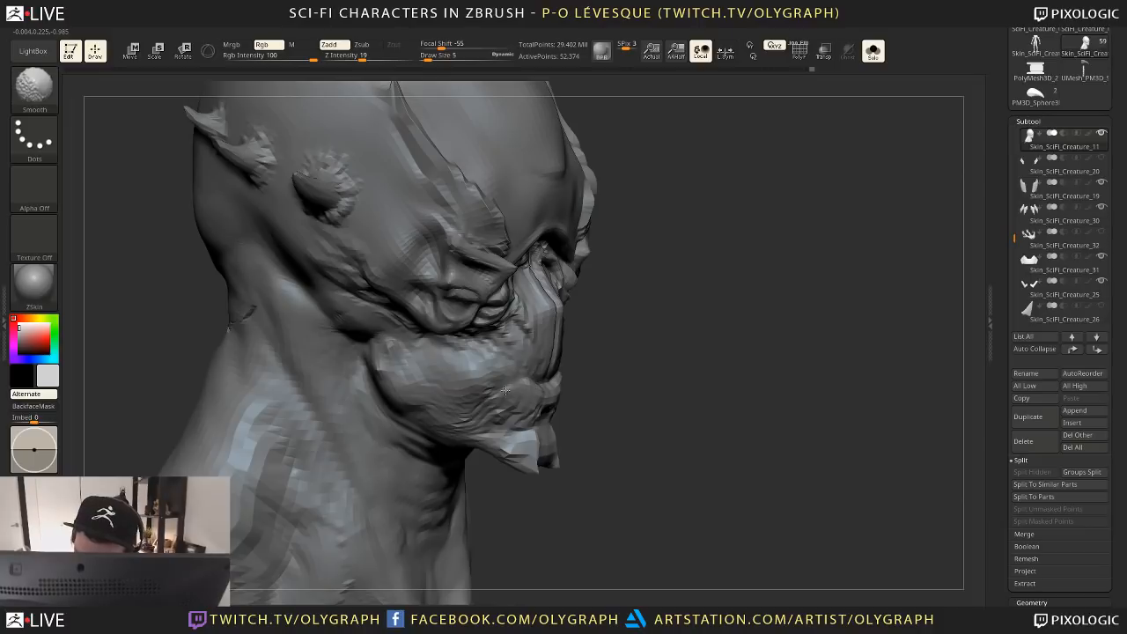
Raise the head back to its highest subdivision level, smoothing the front of the mouth at the intermediate levels with draw sizes 3 and 5
key("d")
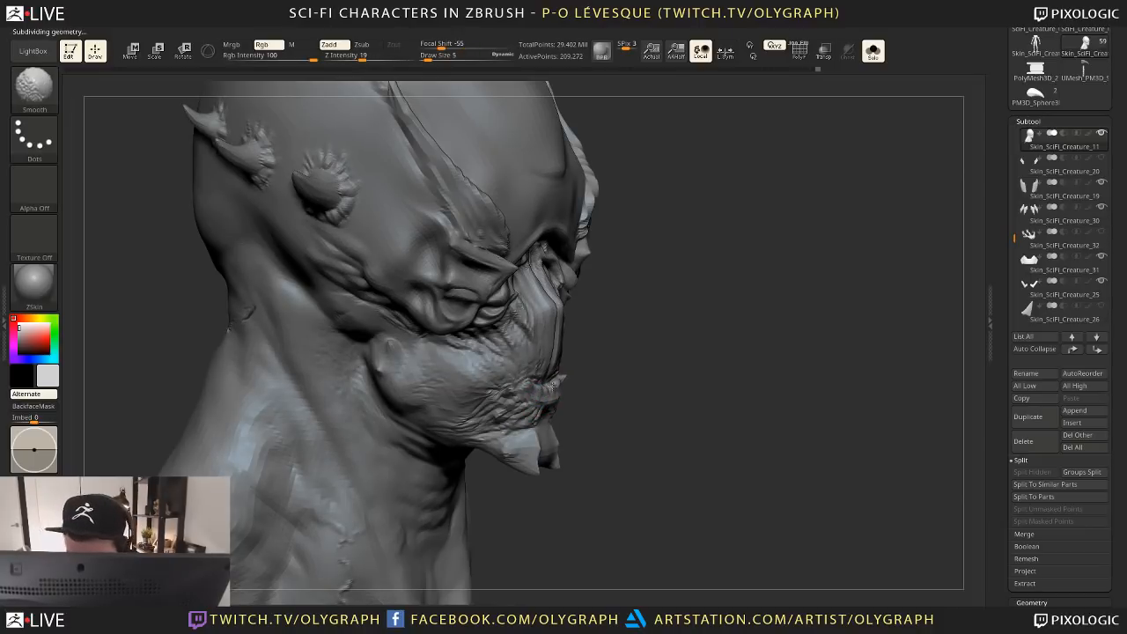
left_click_drag(556, 381, 547, 387, "shift")
key("shift+d")
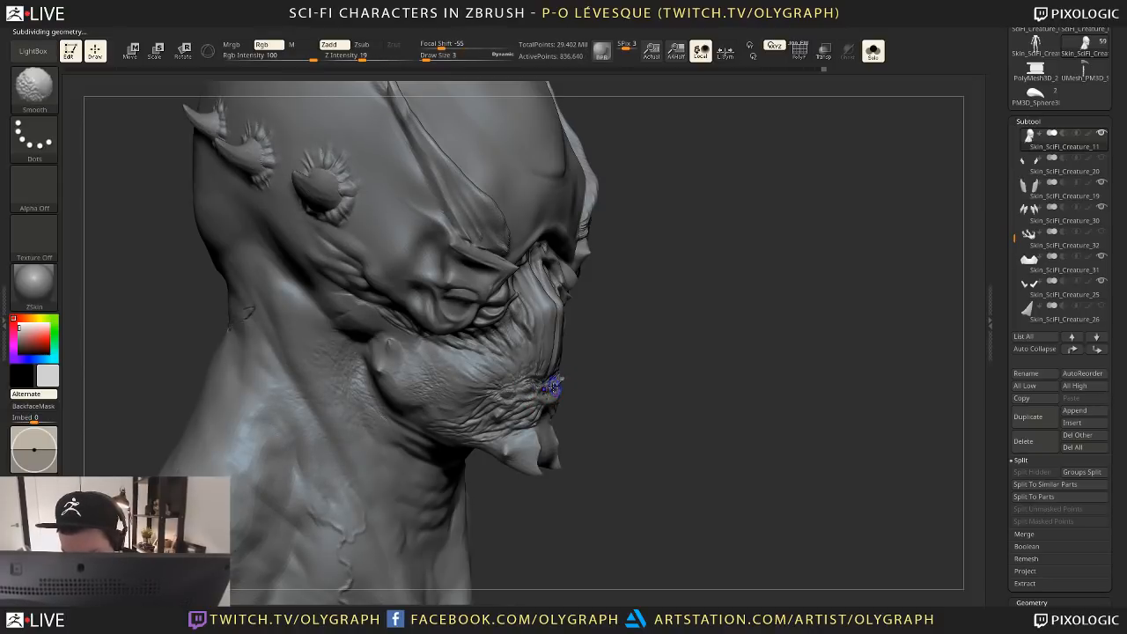
key("s")
left_click(553, 391)
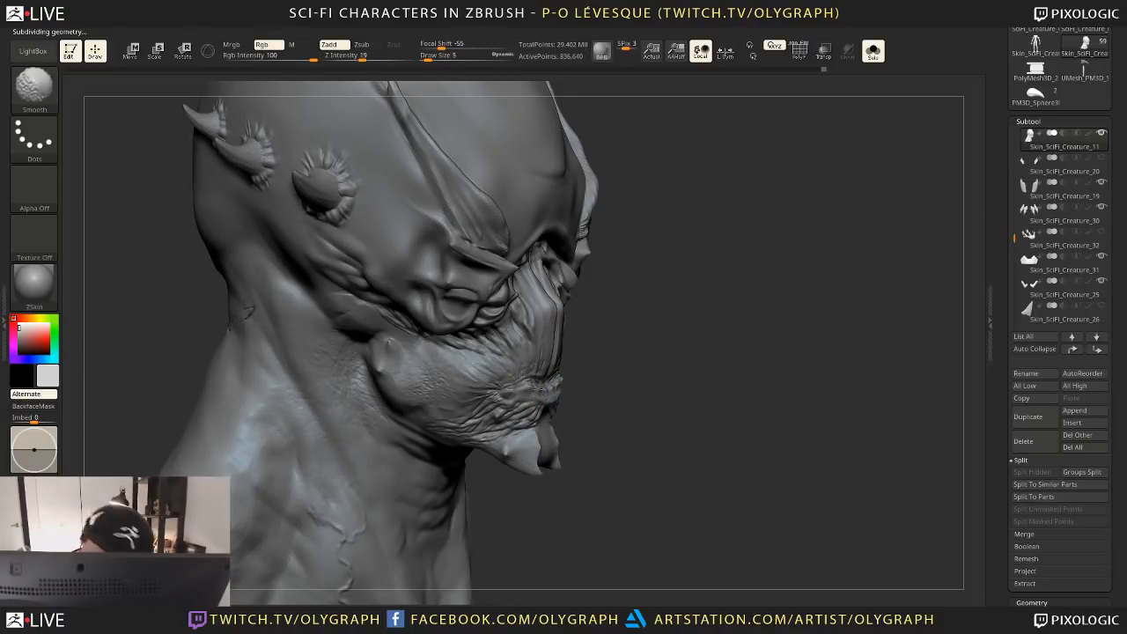
key("d")
Reshape the upper lip symmetrically from the front with the Move brush at draw size 29
left_click_drag(608, 387, 410, 423)
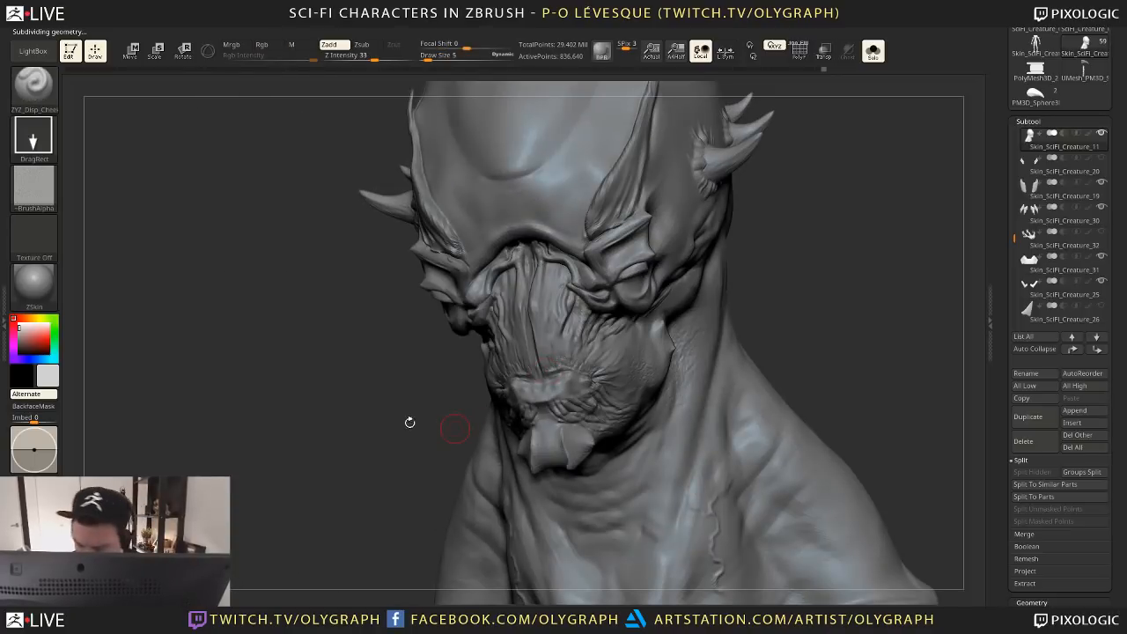
left_click_drag(388, 476, 425, 397, "alt")
mouse_move(724, 358)
left_mouse_down("alt")
mouse_move(674, 358)
mouse_move(670, 398)
left_mouse_up("alt")
key("b")
key("m")
key("v")
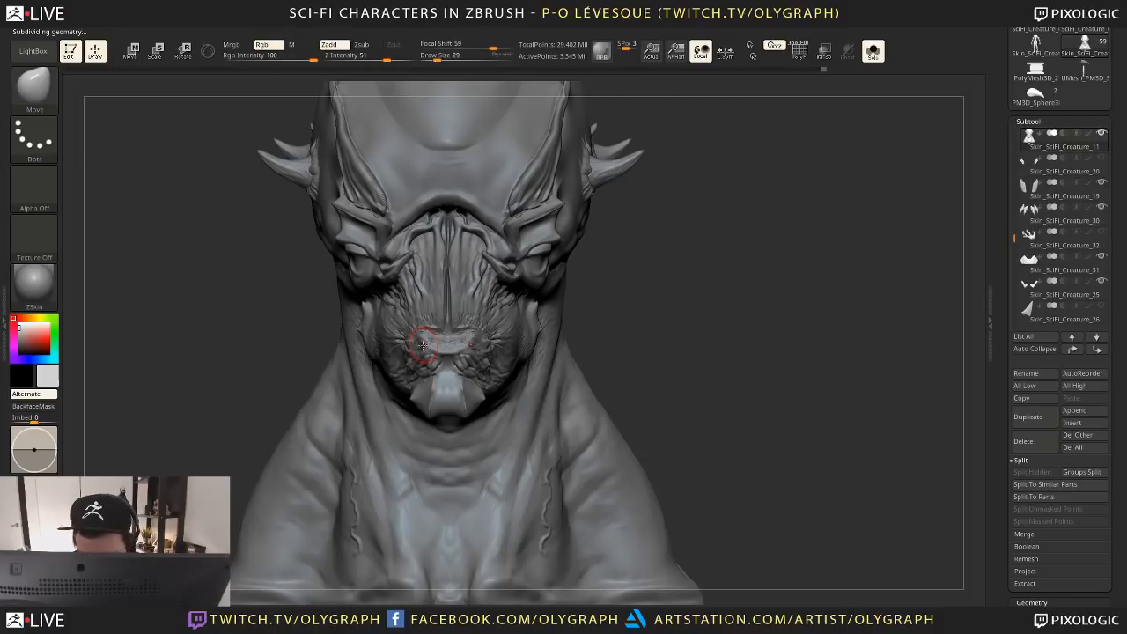
left_click_drag(414, 346, 444, 340)
key("s")
key("s")
Adjust the profile of the lips from the side with the Move brush at draw size 49
left_click_drag(661, 322, 555, 324)
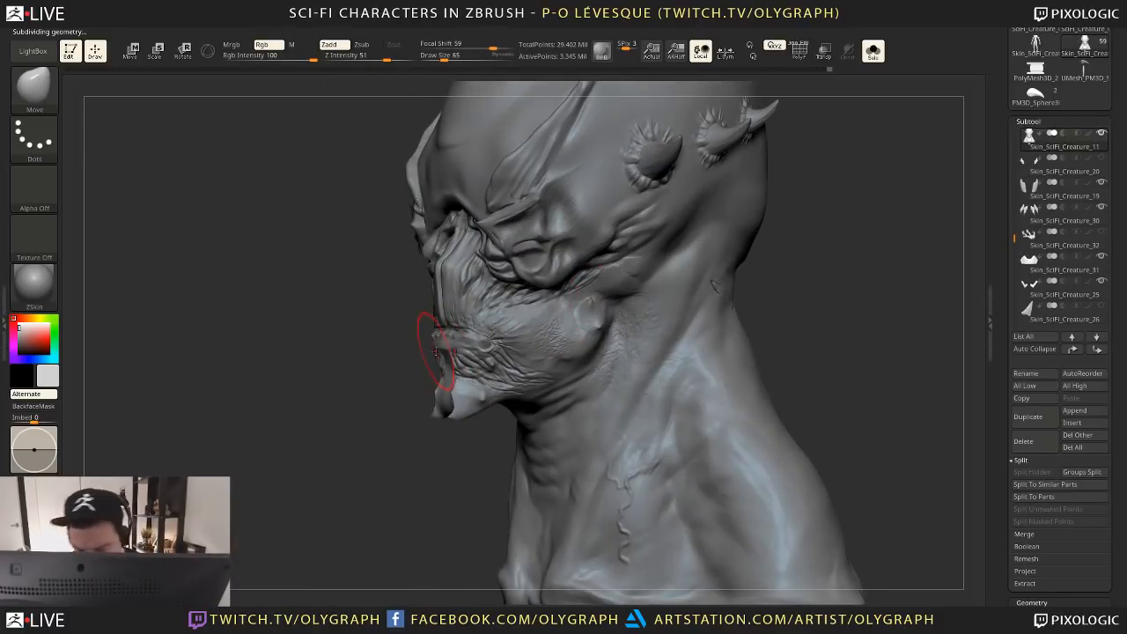
key("s")
left_click_drag(447, 341, 443, 341)
Append a Sphere3D as a new subtool, show all subtools again, and make the sphere the active subtool
key("f")
left_click_drag(365, 392, 418, 396, "shift")
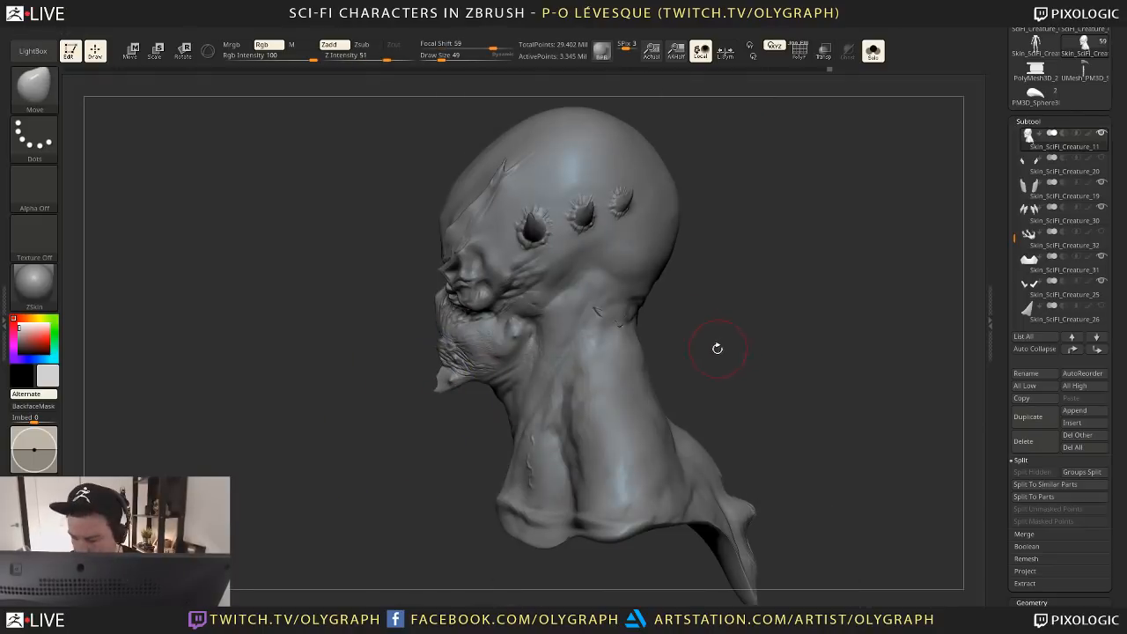
left_click_drag(717, 347, 680, 351, "alt")
left_click(1075, 410)
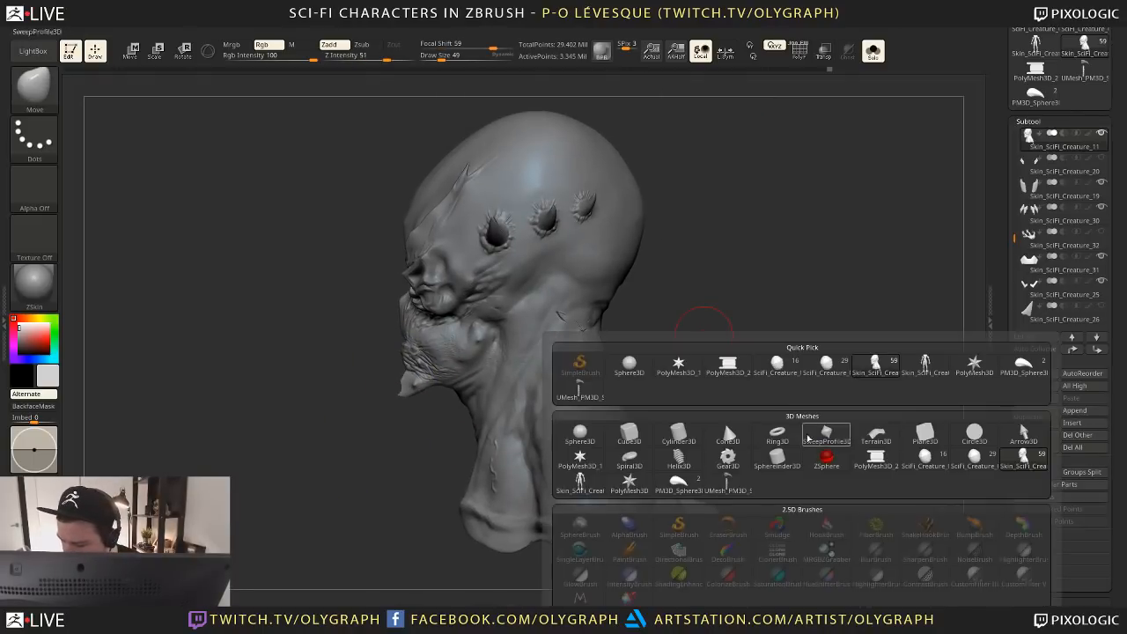
left_click(588, 442)
key("w")
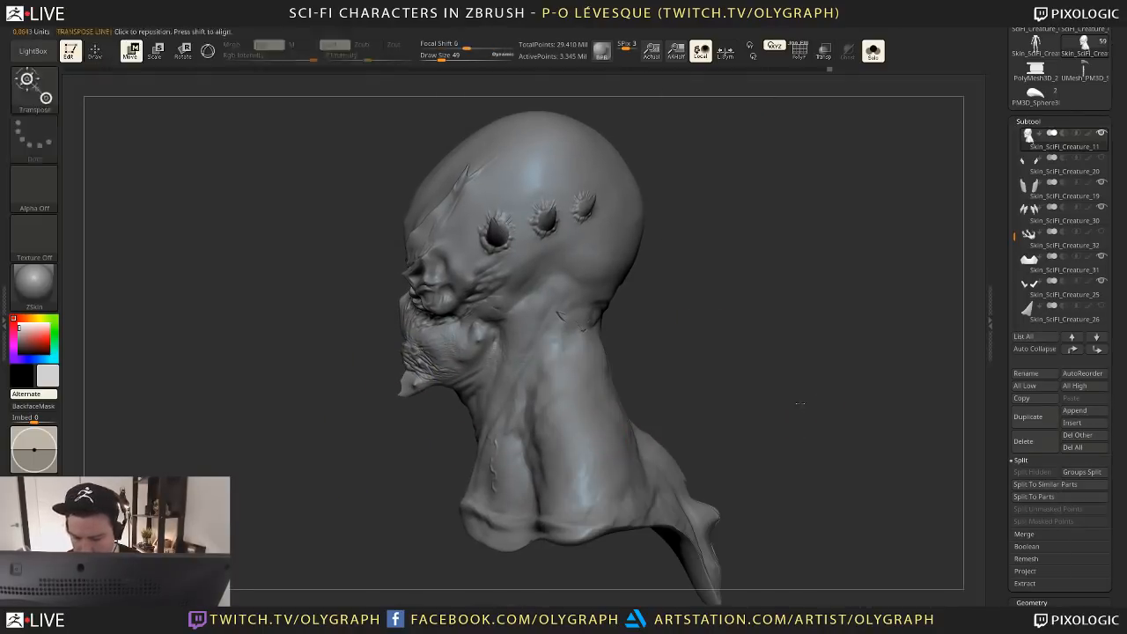
key("f")
key("f")
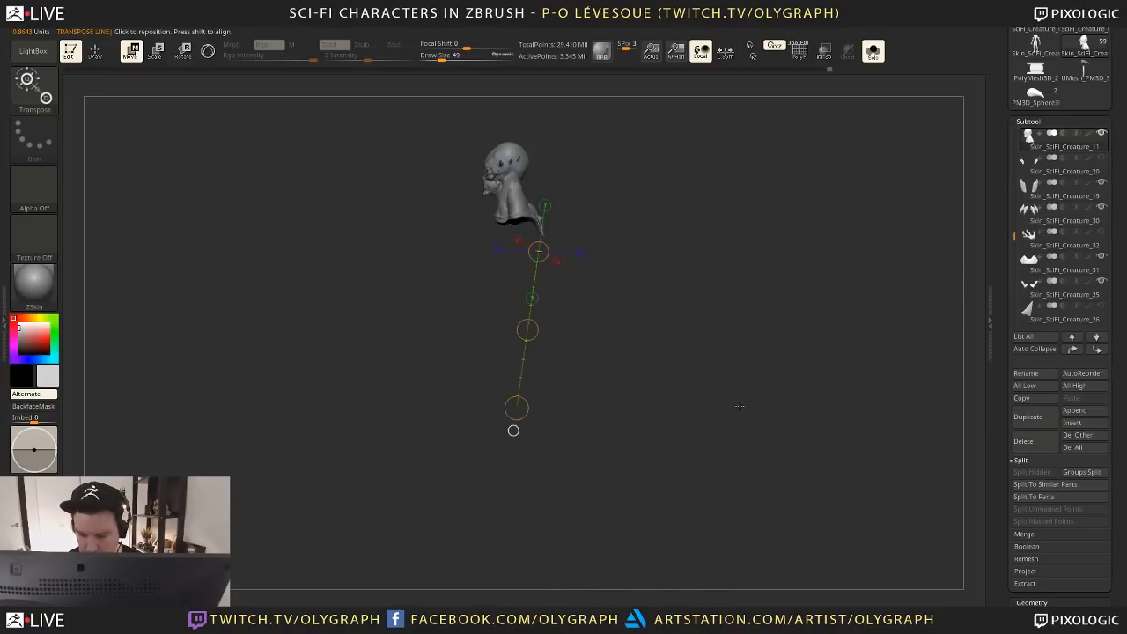
key("shift+s")
left_click(667, 382, "alt")
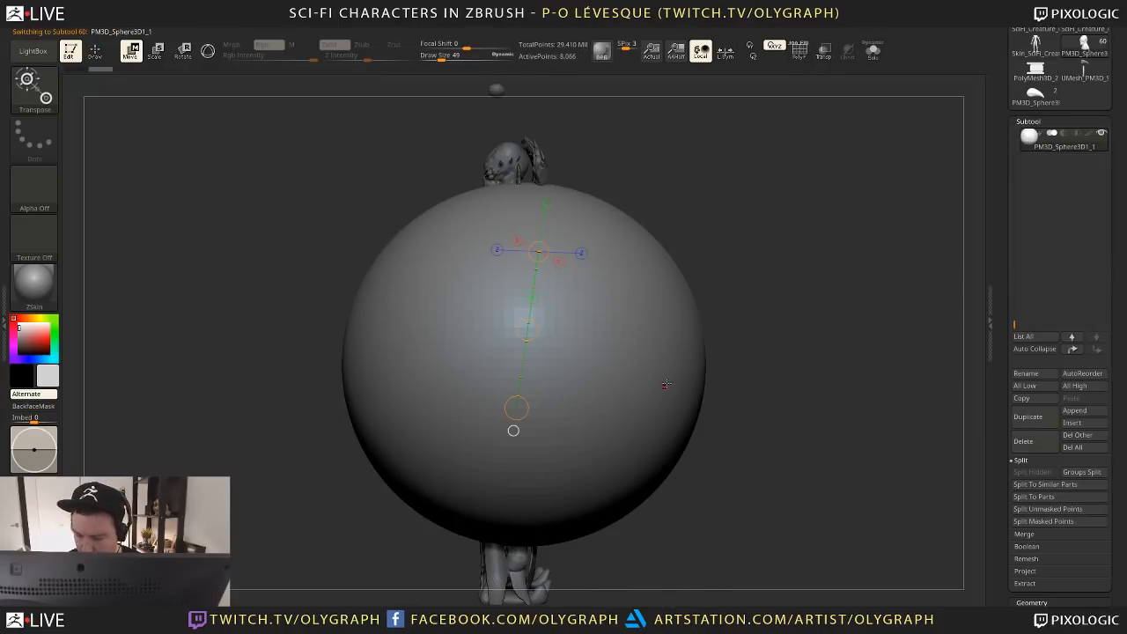
Shrink the sphere, place it in front of the creature's mouth, and stretch it into an upright ellipsoid
key("y")
left_click_drag(524, 388, 512, 157)
key("f")
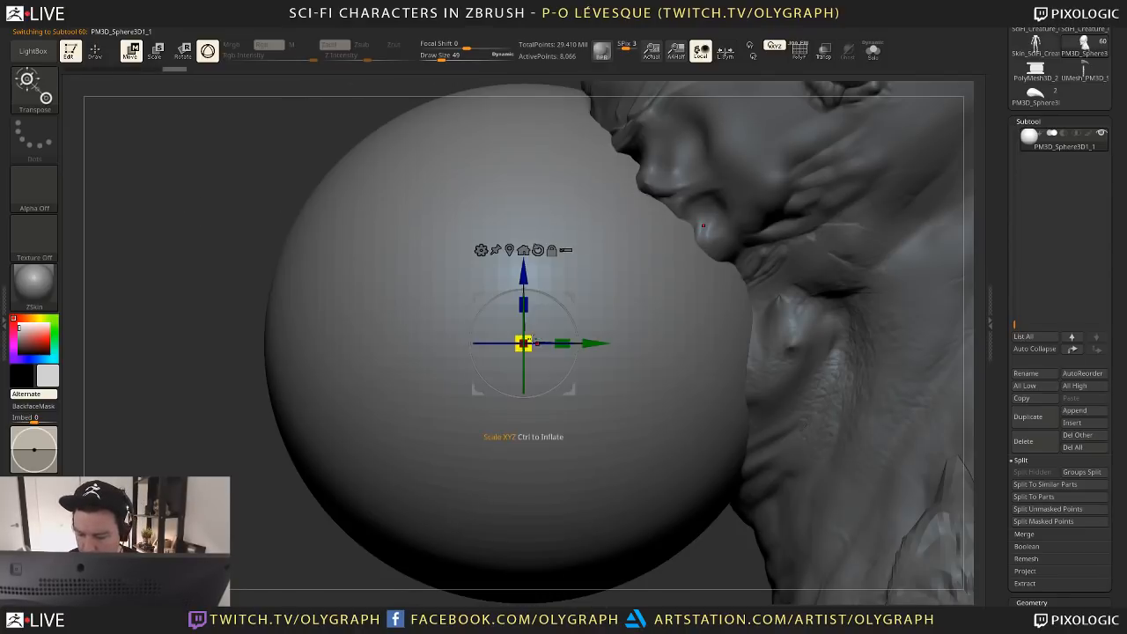
left_click_drag(386, 315, 251, 342)
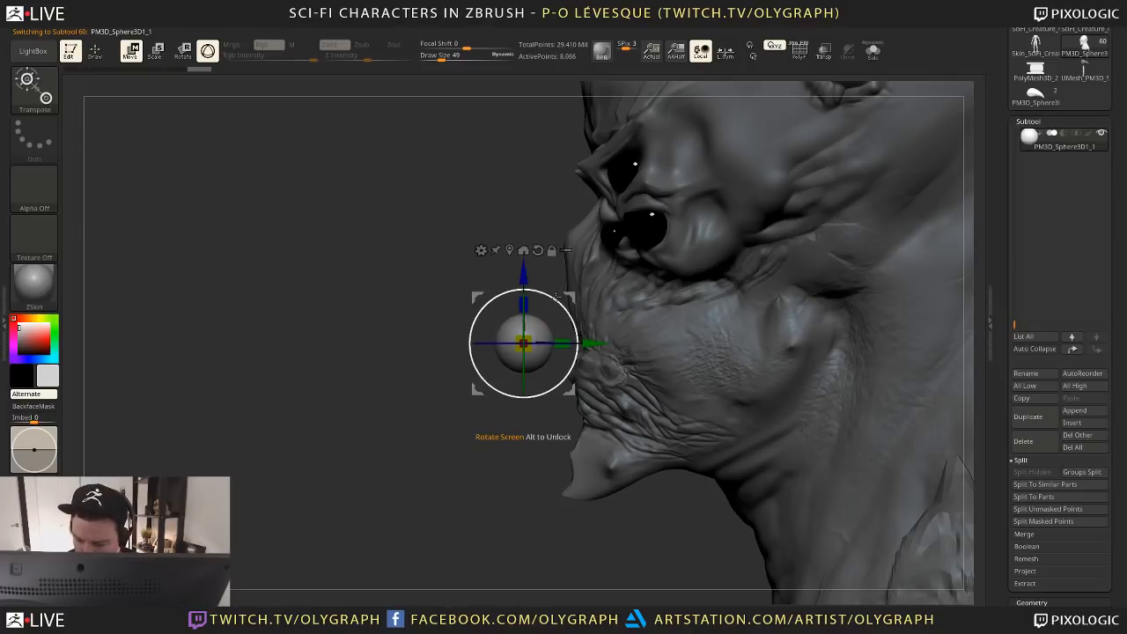
mouse_move(532, 290)
left_mouse_down()
mouse_move(522, 291)
mouse_move(527, 274)
left_mouse_up()
Remesh the stretched sphere with DynaMesh at a resolution of 1016
left_click(481, 251)
left_click(503, 482)
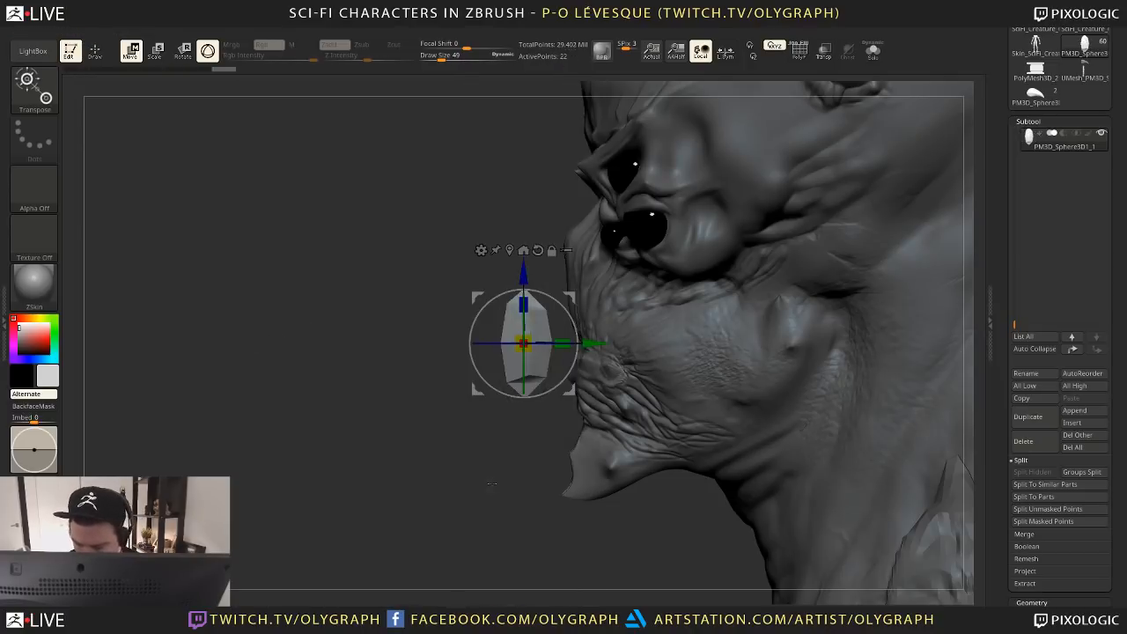
left_click(481, 250)
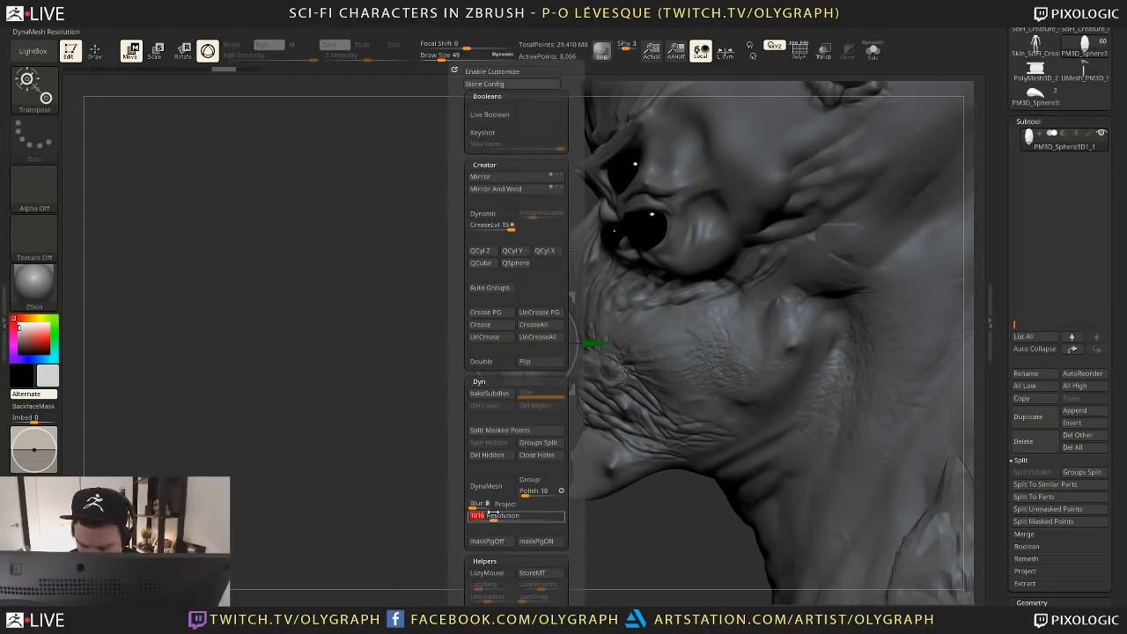
left_click(495, 481)
Tilt the remeshed ellipsoid in front of the mouth and shape it into a slim form with the Move brush
mouse_move(571, 298)
left_mouse_down()
mouse_move(555, 283)
mouse_move(583, 290)
mouse_move(559, 287)
left_mouse_up()
mouse_move(534, 336)
left_mouse_down()
mouse_move(515, 349)
mouse_move(520, 297)
left_mouse_up()
key("space")
left_click(525, 329)
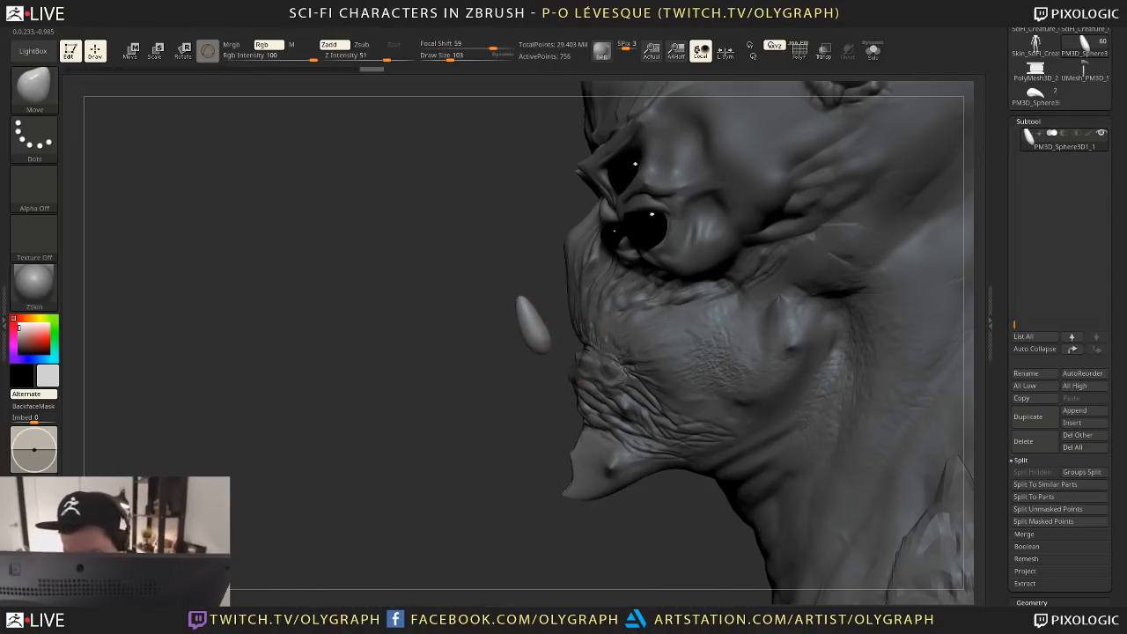
Swell the lower end of the small ellipsoid with the Inflat brush at draw size 12 and smooth its upper tip
key("space")
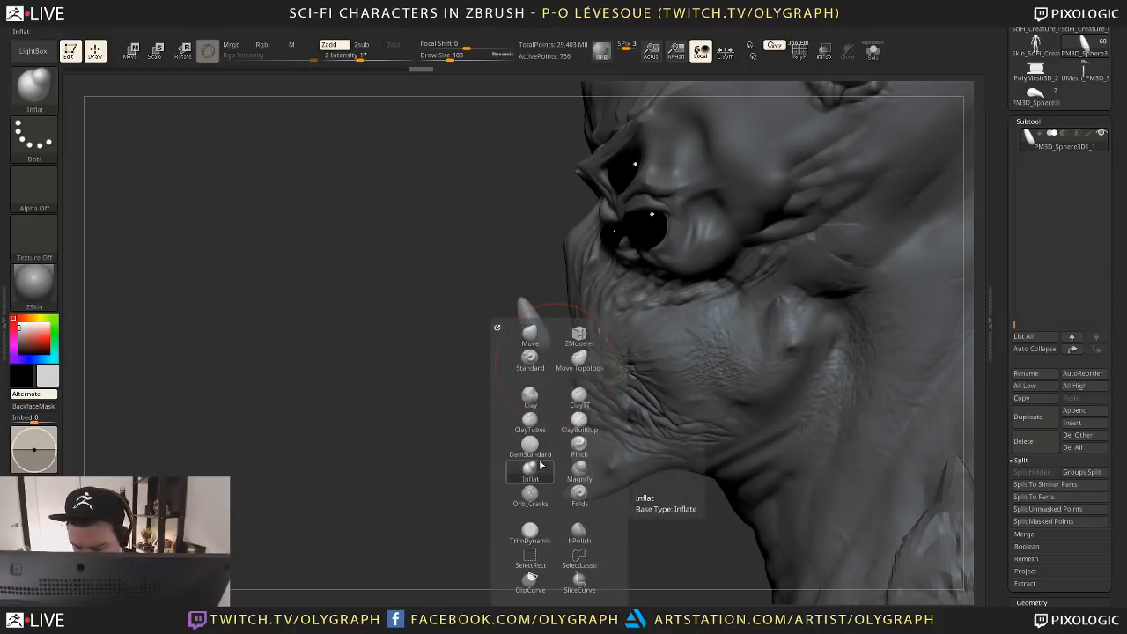
left_click(539, 478)
key("s")
left_click_drag(539, 353, 520, 356)
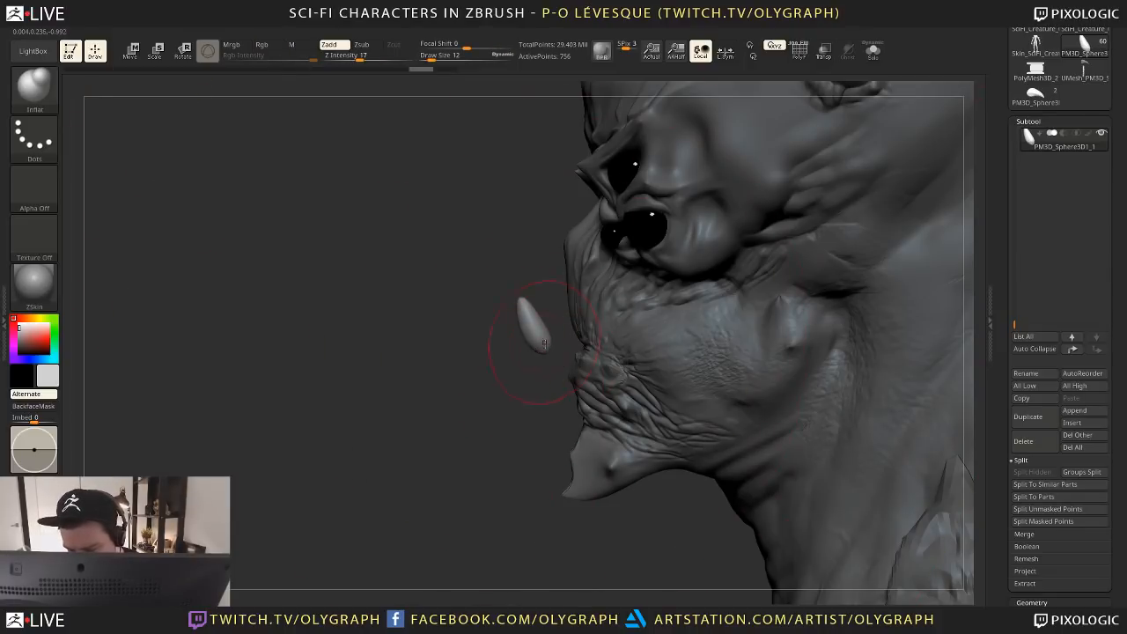
key("shift")
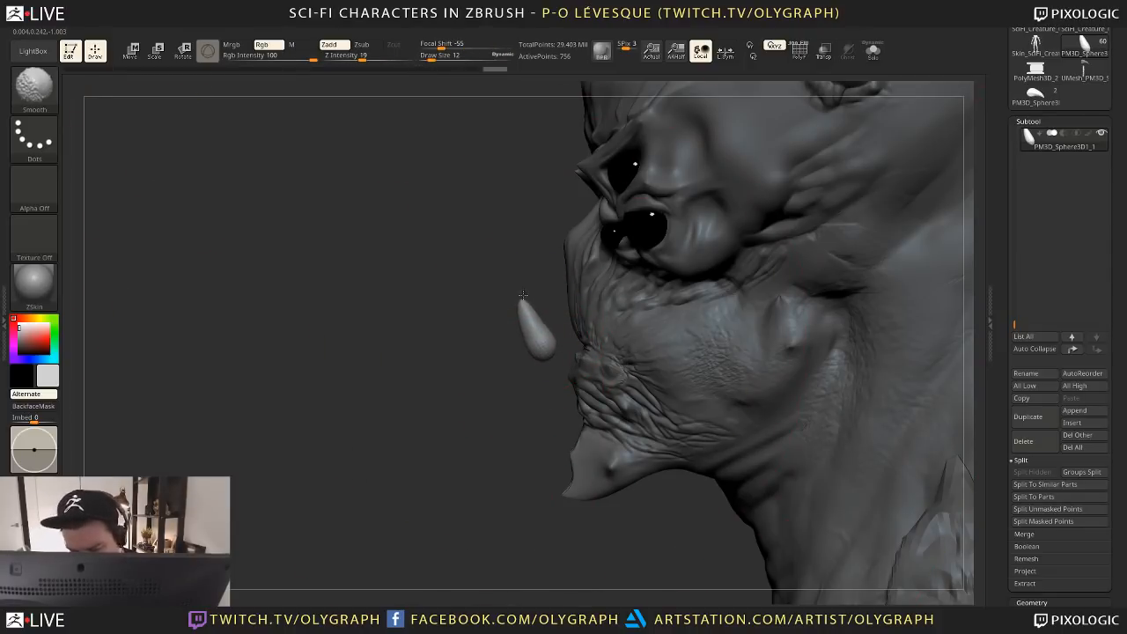
Refine the shape's pointed tip and curve with the Move brush, enlarging the draw size to 55
key("b")
key("m")
key("v")
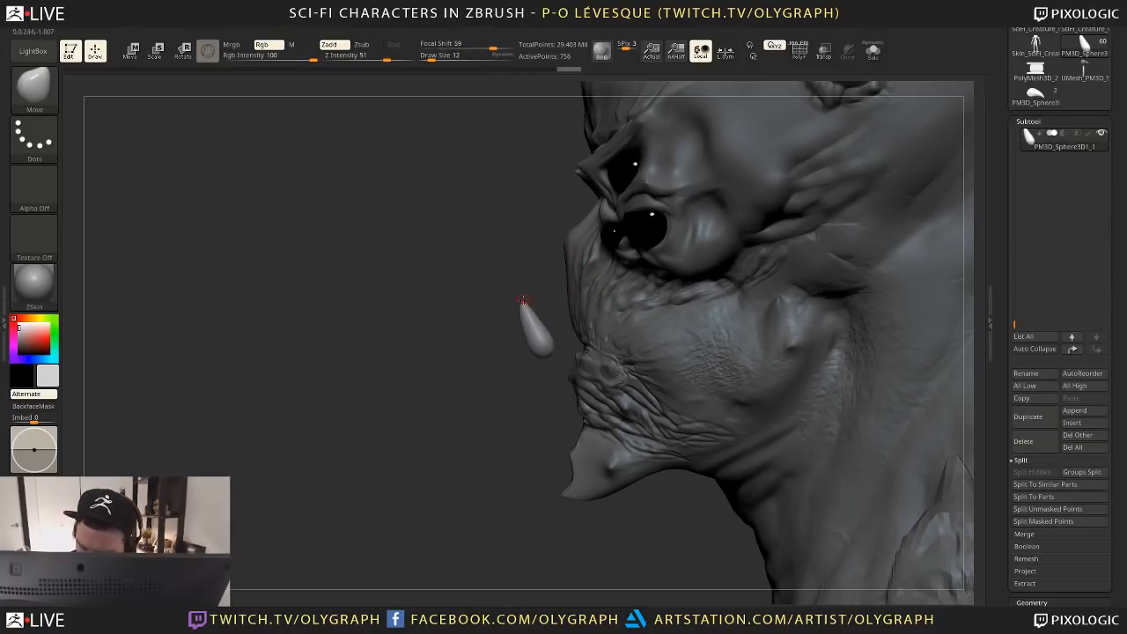
key("s")
mouse_move(521, 282)
left_mouse_down()
mouse_move(534, 292)
mouse_move(528, 321)
left_mouse_up()
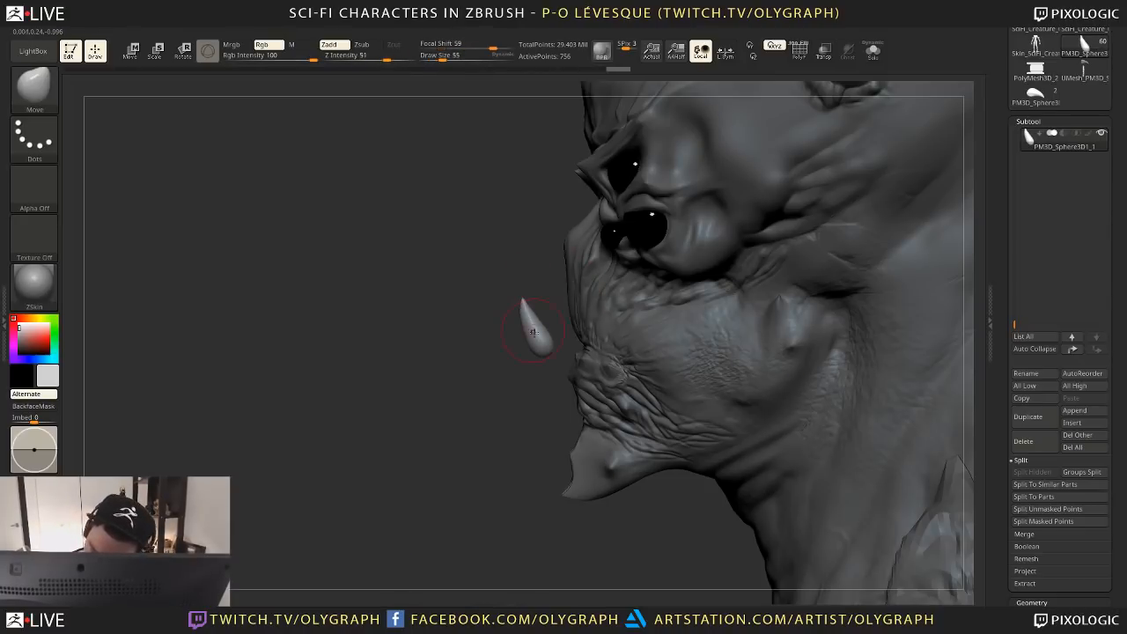
Move the tapered tooth-like shape back onto the creature's mouth and check its placement from the front
mouse_move(528, 321)
right_mouse_down()
mouse_move(772, 307)
mouse_move(559, 282)
right_mouse_up()
key("w")
left_click_drag(559, 282, 599, 292)
right_click_drag(598, 291, 583, 316, "shift")
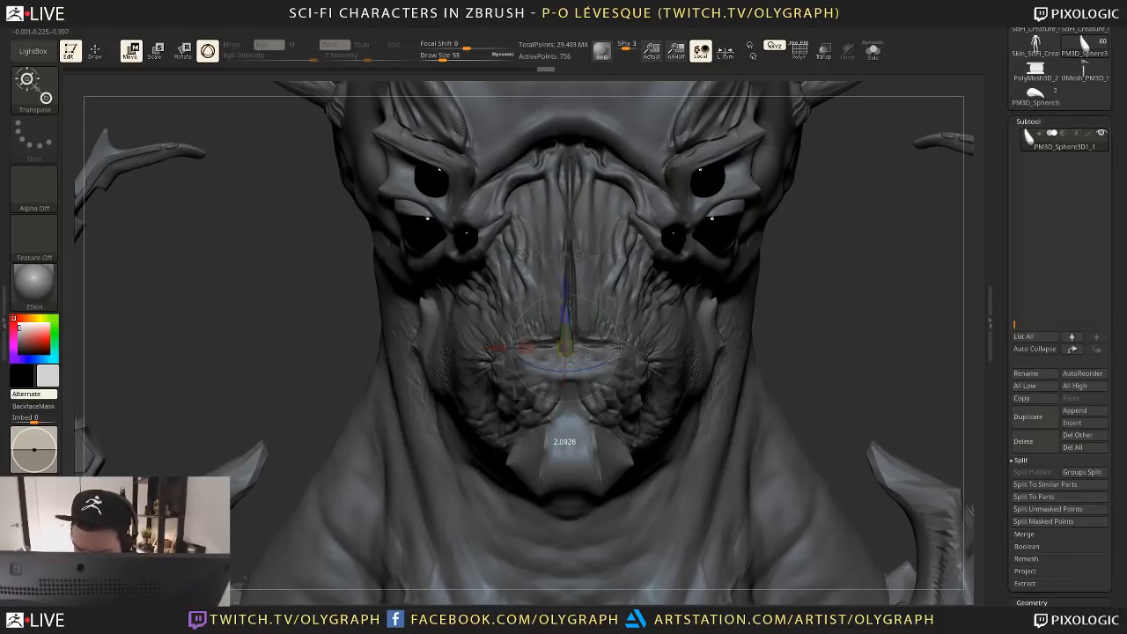
Position and orient the tapered tooth just beside the centre of the creature's upper lip
left_click_drag(569, 307, 629, 302)
key("q")
key("w")
key("e")
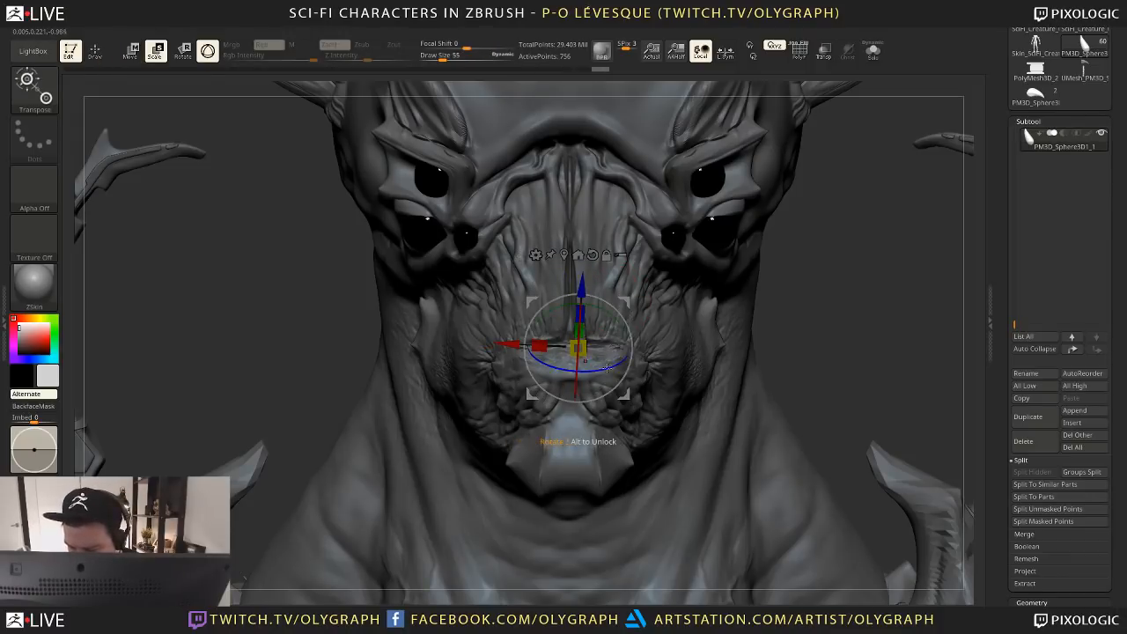
key("w")
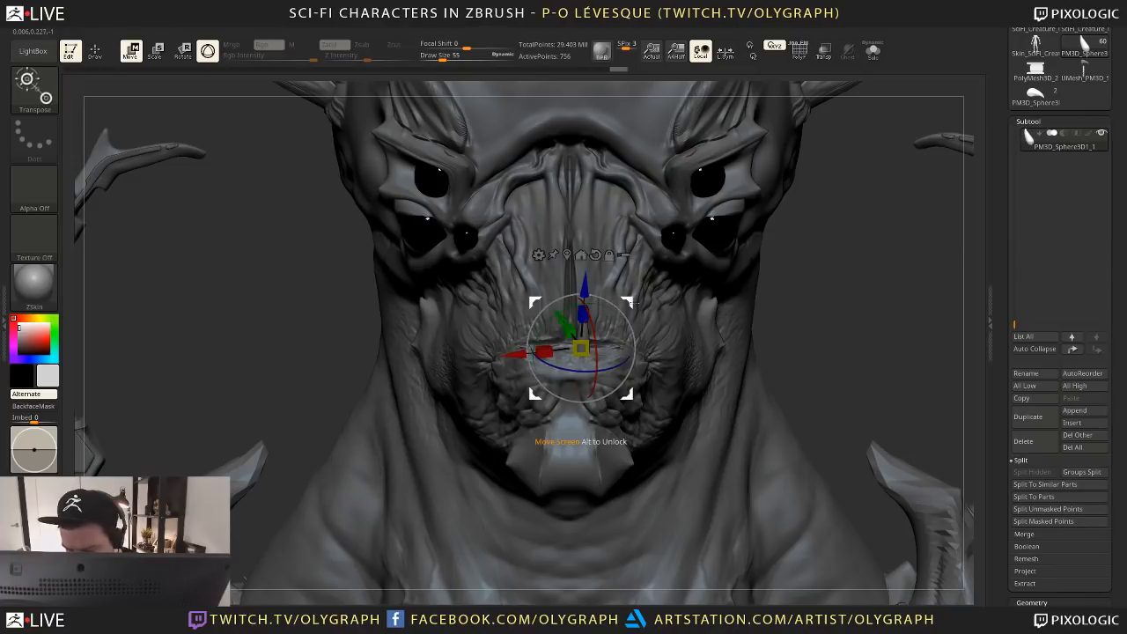
Duplicate the tooth towards the mouth corner and adjust the copy's position, rotation and size beside the first one
left_click_drag(633, 303, 655, 305, "ctrl")
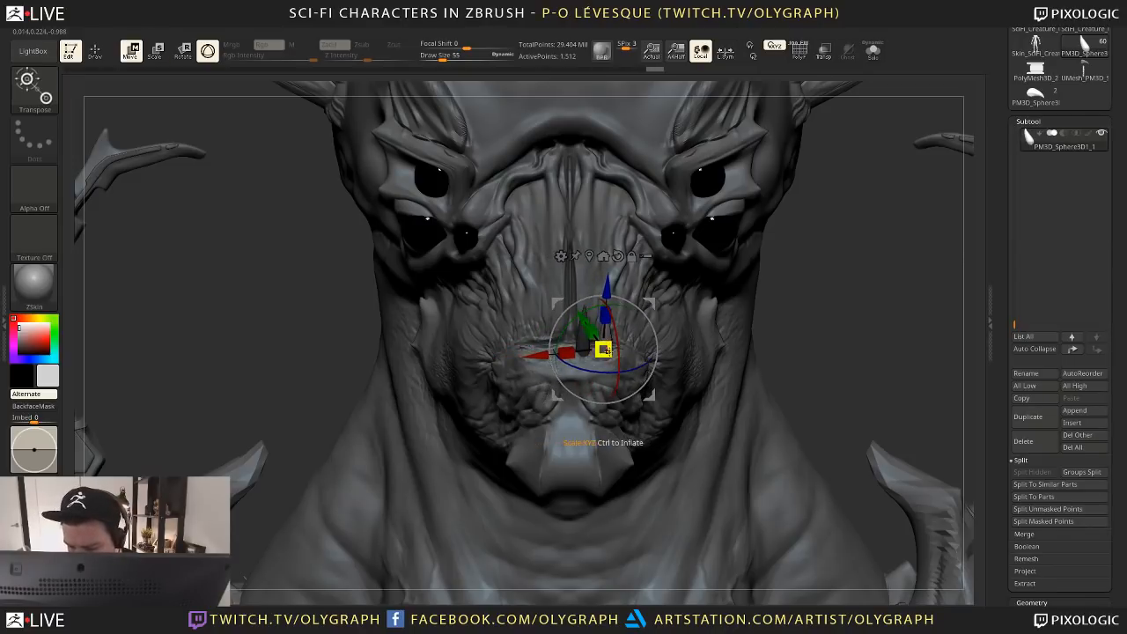
left_click_drag(606, 351, 600, 351)
left_click_drag(650, 303, 644, 303)
left_click_drag(642, 315, 645, 320)
key("e")
left_click_drag(632, 372, 642, 369)
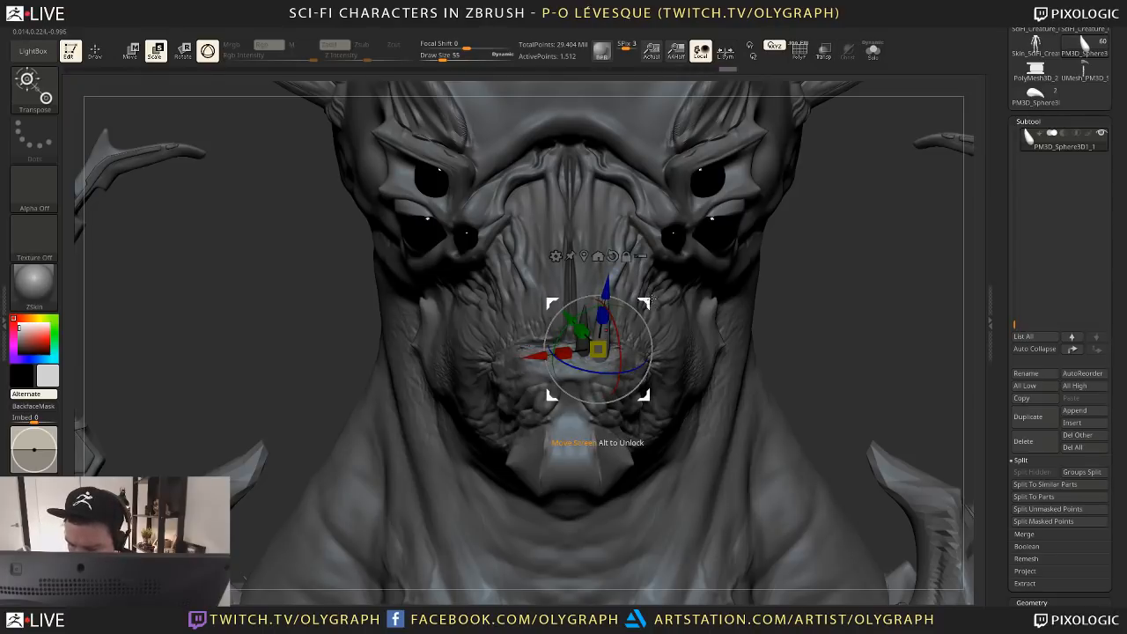
Place a third copy of the tooth beside the second one and rotate it to follow the lip
mouse_move(650, 301)
left_mouse_down()
mouse_move(541, 375)
mouse_move(571, 400)
left_mouse_up()
mouse_move(498, 418)
left_mouse_down()
mouse_move(488, 452)
mouse_move(498, 451)
mouse_move(489, 439)
left_mouse_up()
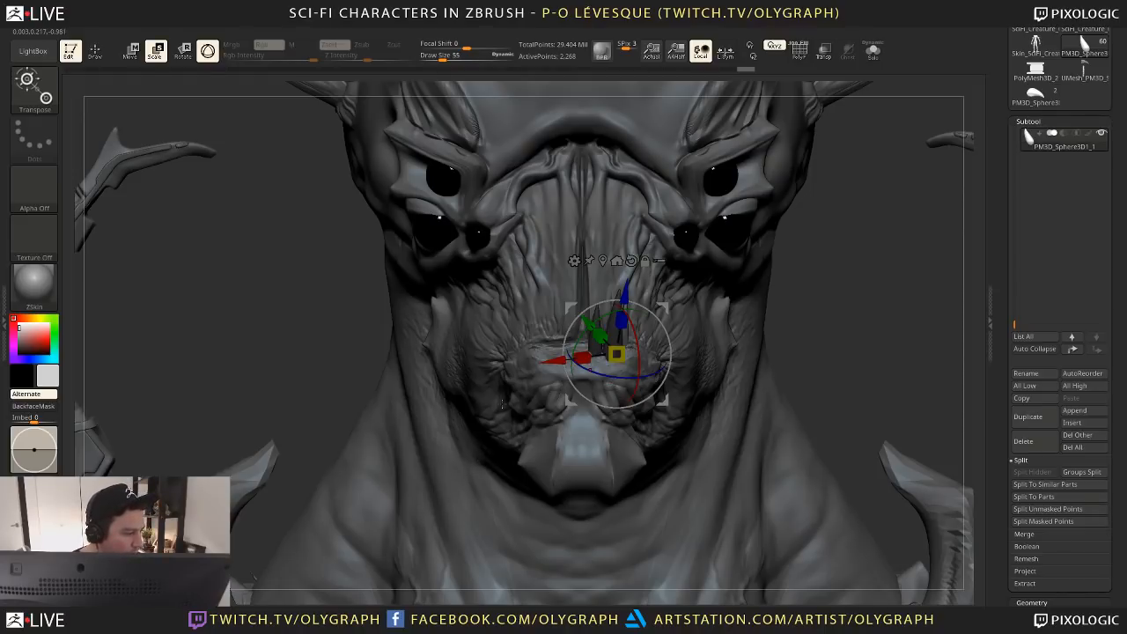
left_click_drag(809, 282, 763, 284)
left_click_drag(572, 307, 581, 312)
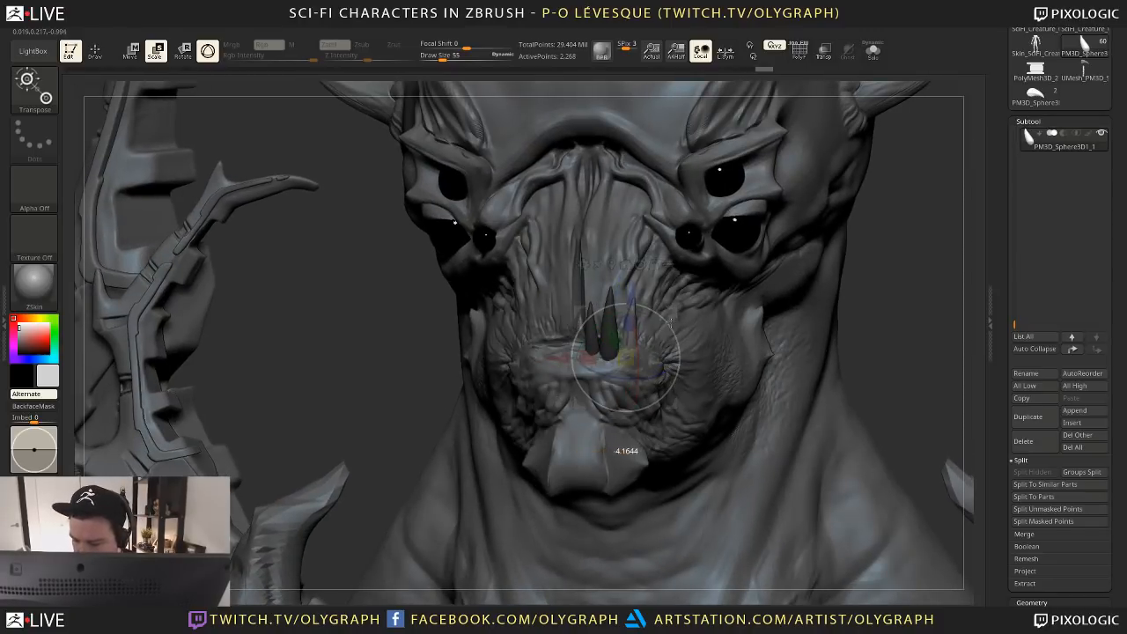
left_click_drag(663, 318, 621, 308)
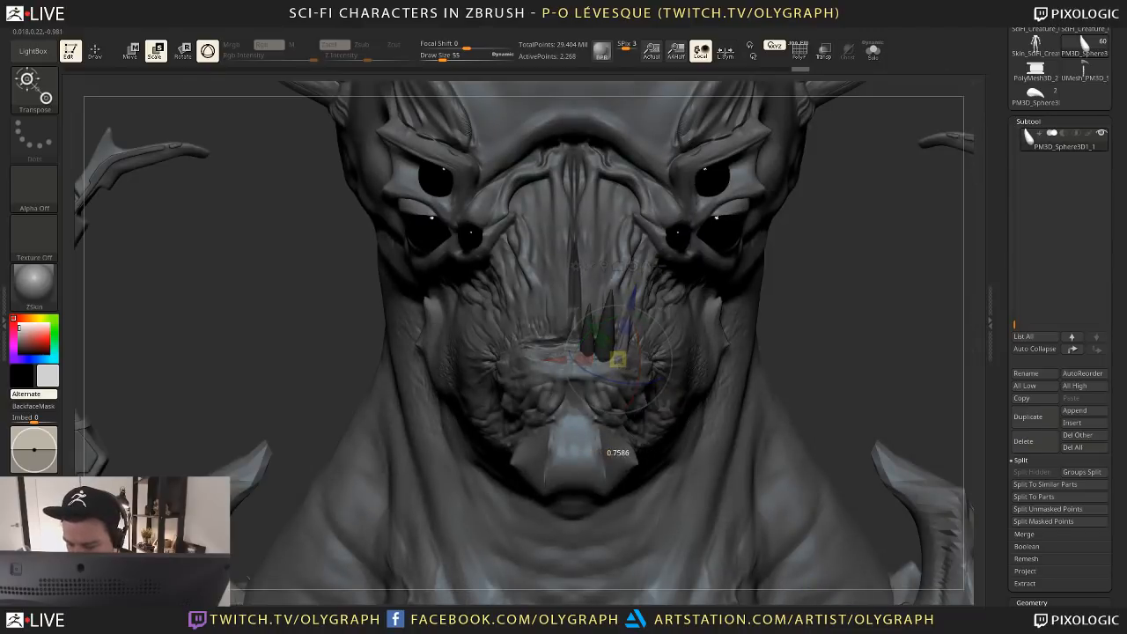
Add a fourth tooth farther along the lip and set its depth against the mouth from the side
mouse_move(618, 358)
left_mouse_down()
mouse_move(648, 359)
mouse_move(686, 322)
mouse_move(678, 315)
left_mouse_up()
left_click_drag(309, 525, 441, 520)
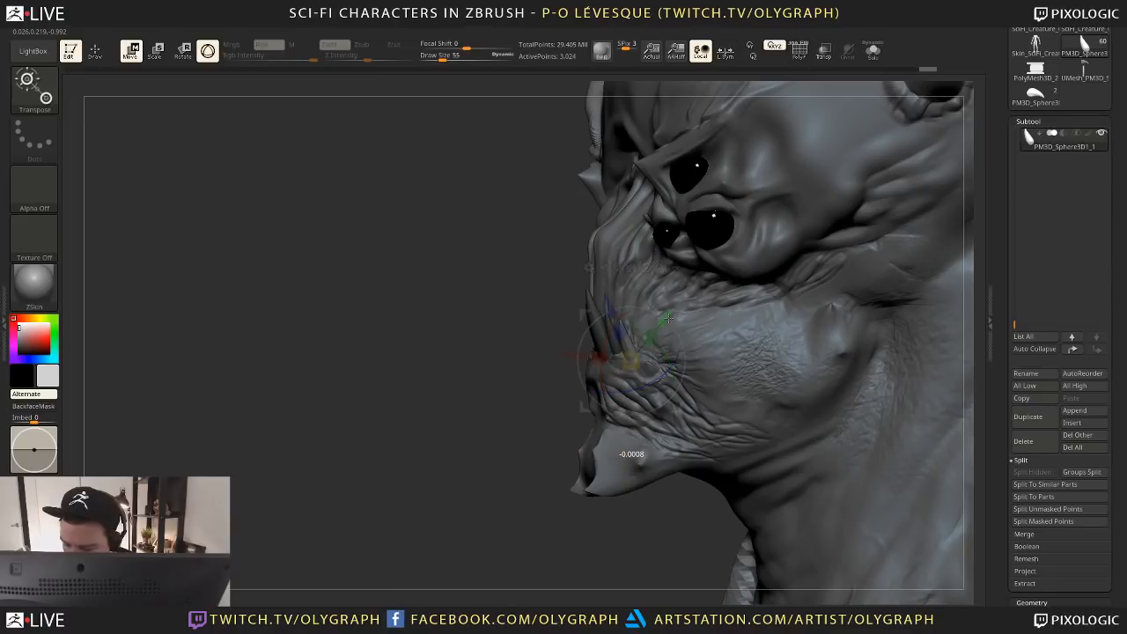
left_click_drag(669, 318, 666, 320)
left_click_drag(423, 520, 678, 528)
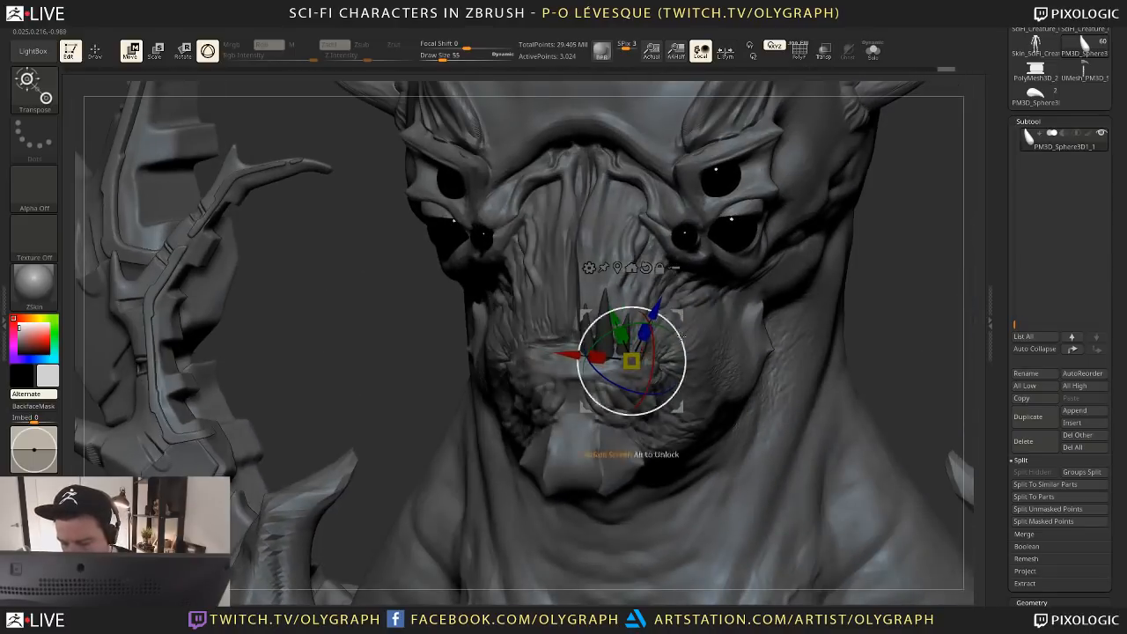
Add a fifth tooth nearer the mouth corner, tilting and scaling it to follow the curve of the lip
left_click_drag(885, 309, 654, 375)
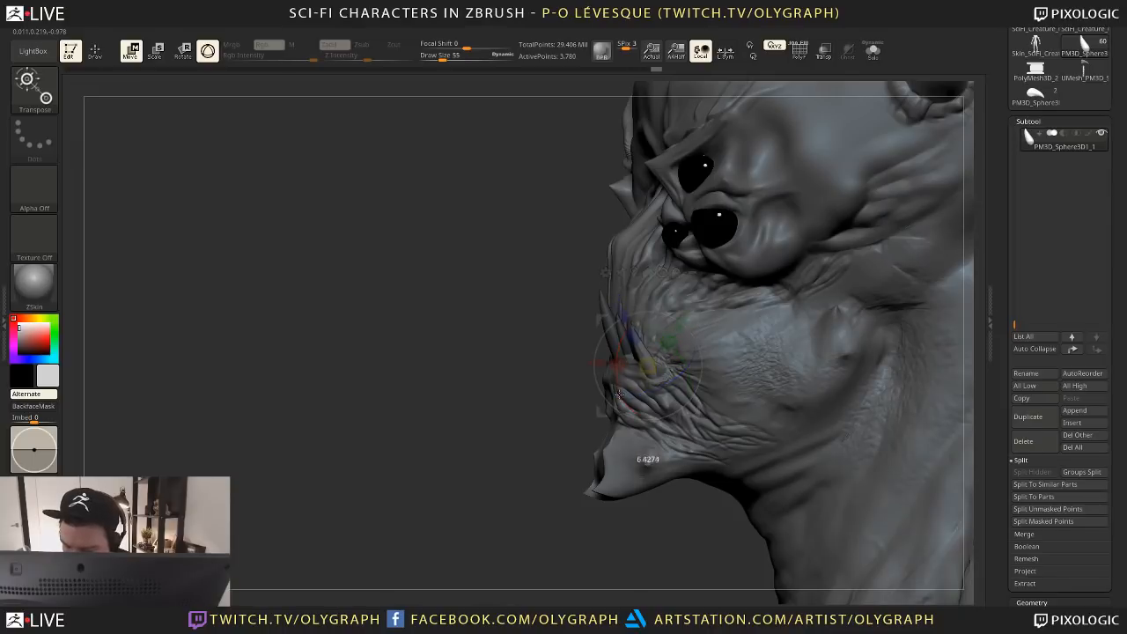
key("e")
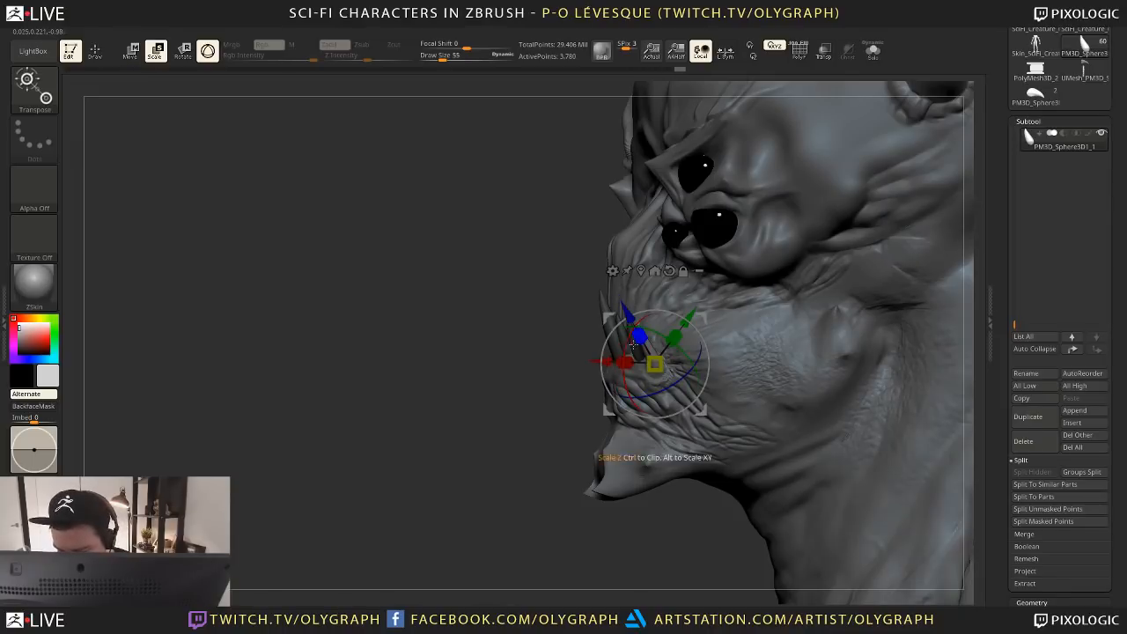
left_click_drag(634, 343, 627, 333)
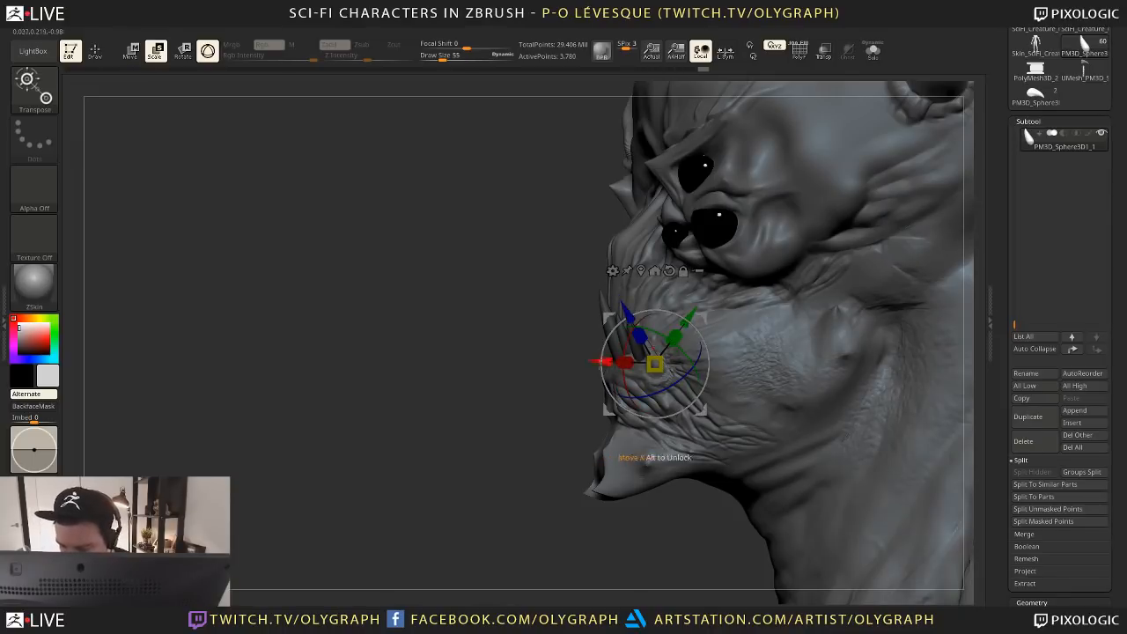
right_click_drag(602, 362, 692, 332)
left_click_drag(696, 335, 702, 318)
key("w")
right_click_drag(740, 322, 693, 333)
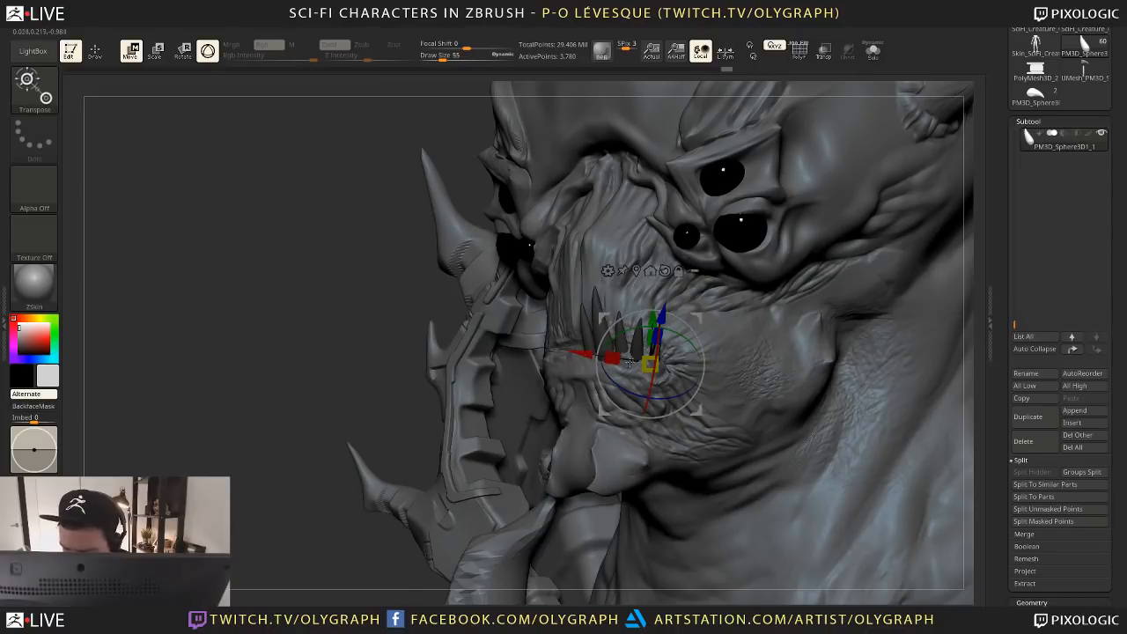
Add two more tooth copies at the mouth corner, then scale and rotate them to fit the row
left_click_drag(699, 319, 712, 324, "ctrl")
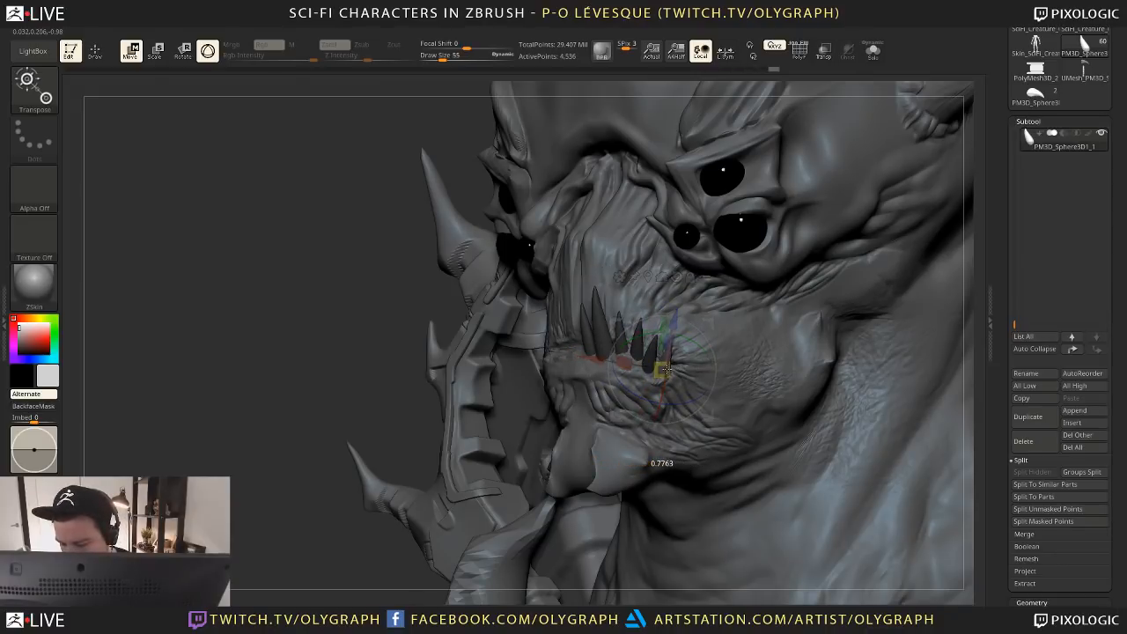
key("e")
left_click_drag(661, 375, 631, 390)
key("r")
key("w")
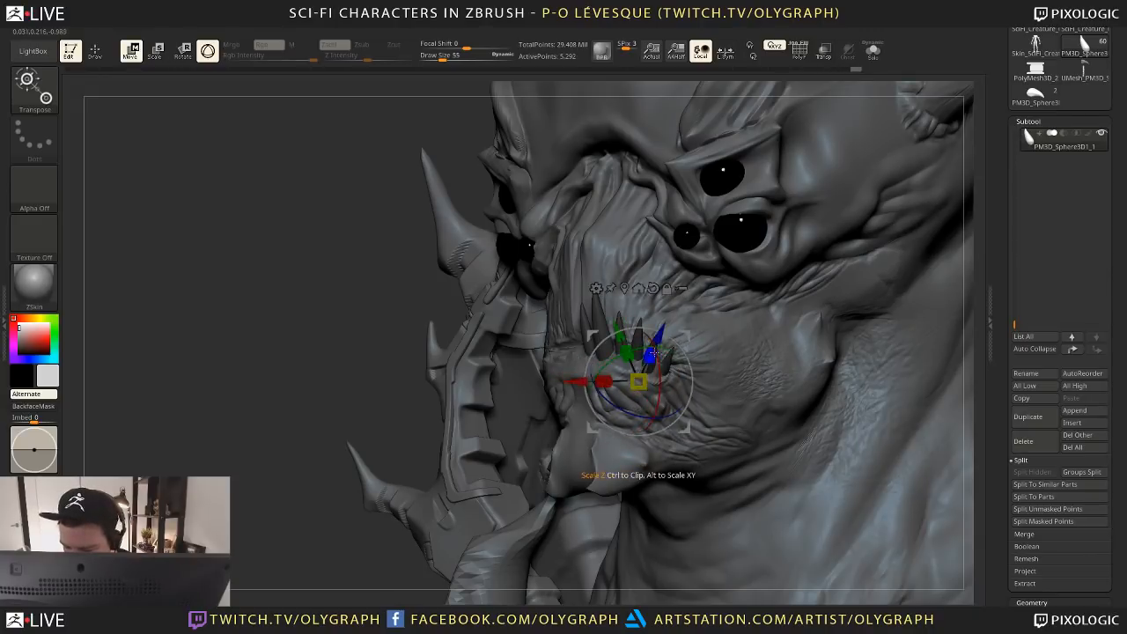
key("r")
left_click_drag(636, 381, 668, 361)
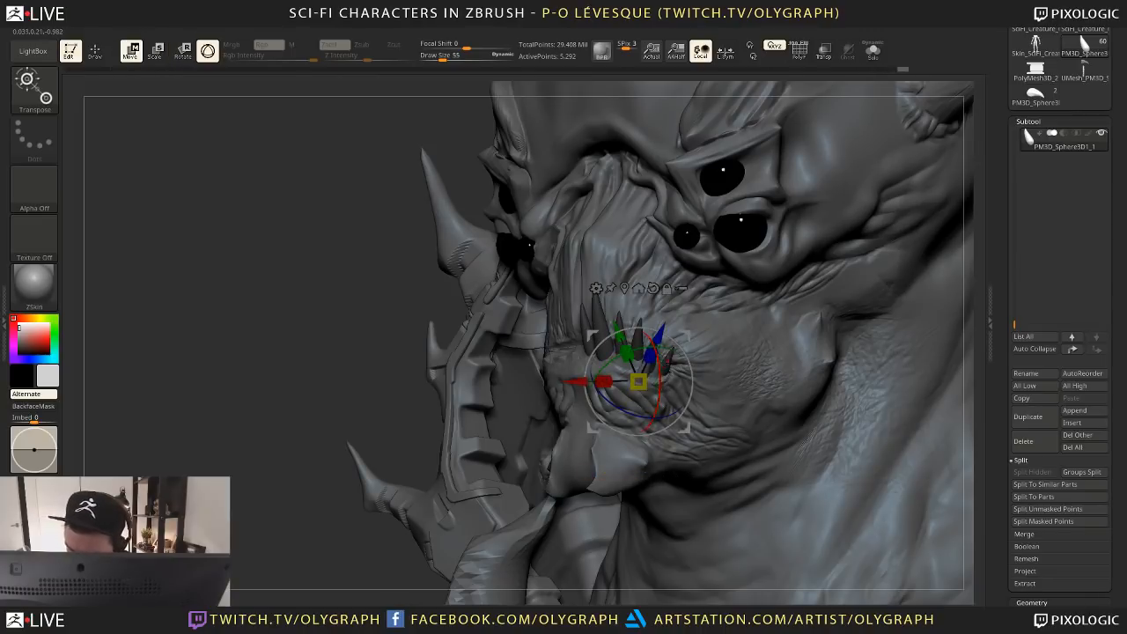
left_click_drag(679, 417, 679, 417)
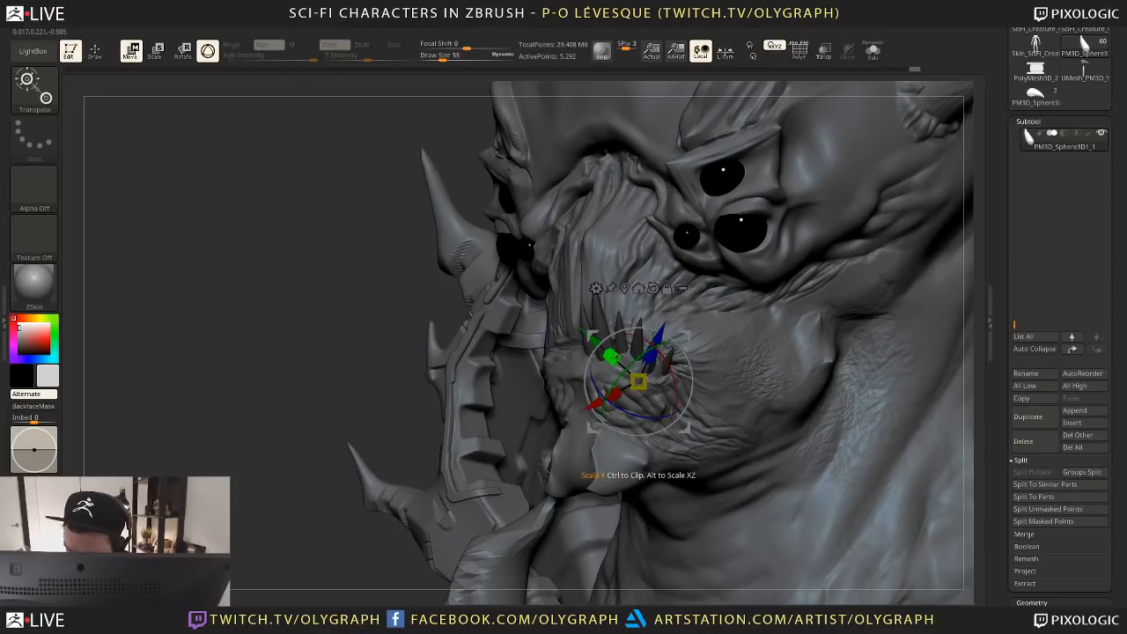
left_click_drag(615, 362, 639, 381)
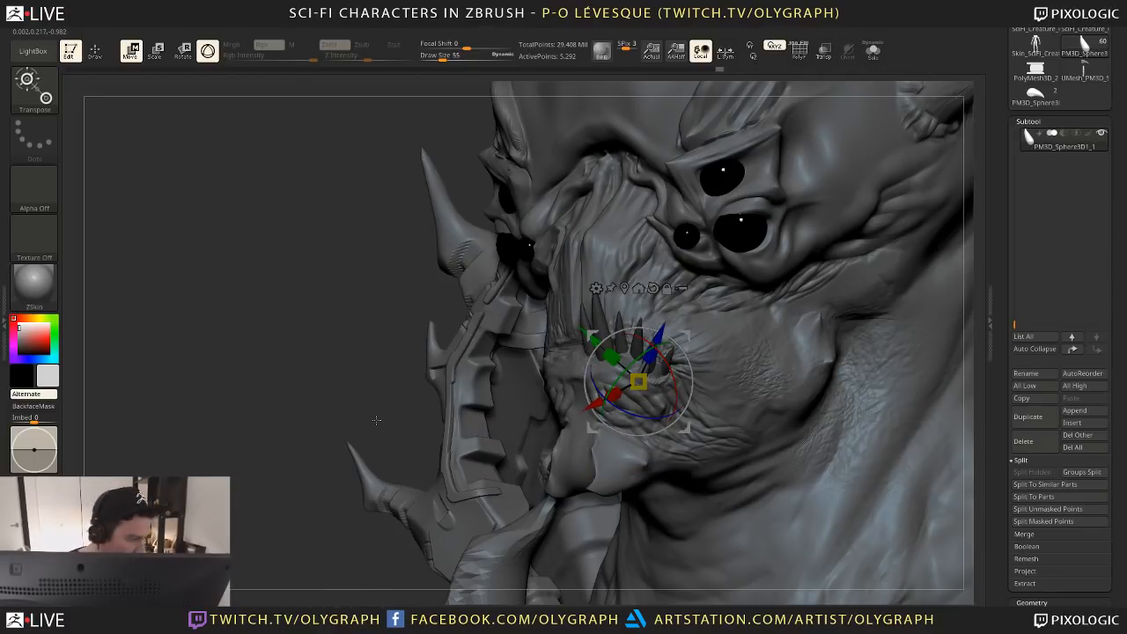
Copy another tooth in front of the existing row and move and rotate it against the lip
left_click_drag(320, 493, 319, 504)
left_click_drag(604, 501, 649, 329)
left_click_drag(883, 310, 859, 280)
left_click_drag(680, 311, 653, 311, "ctrl")
right_click_drag(687, 352, 577, 365)
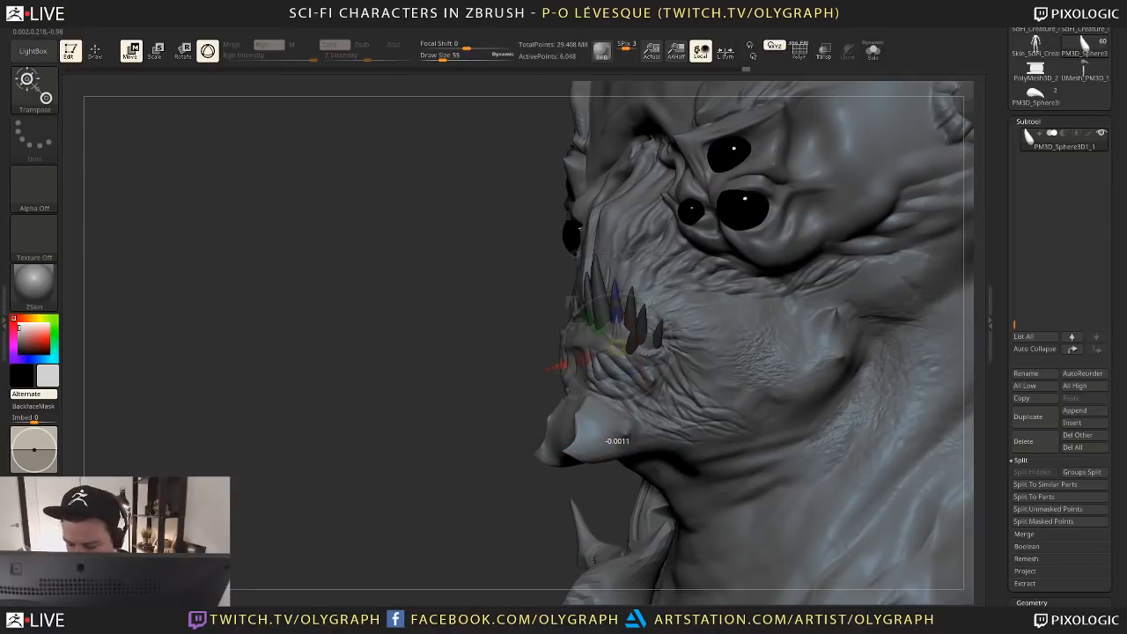
key("r")
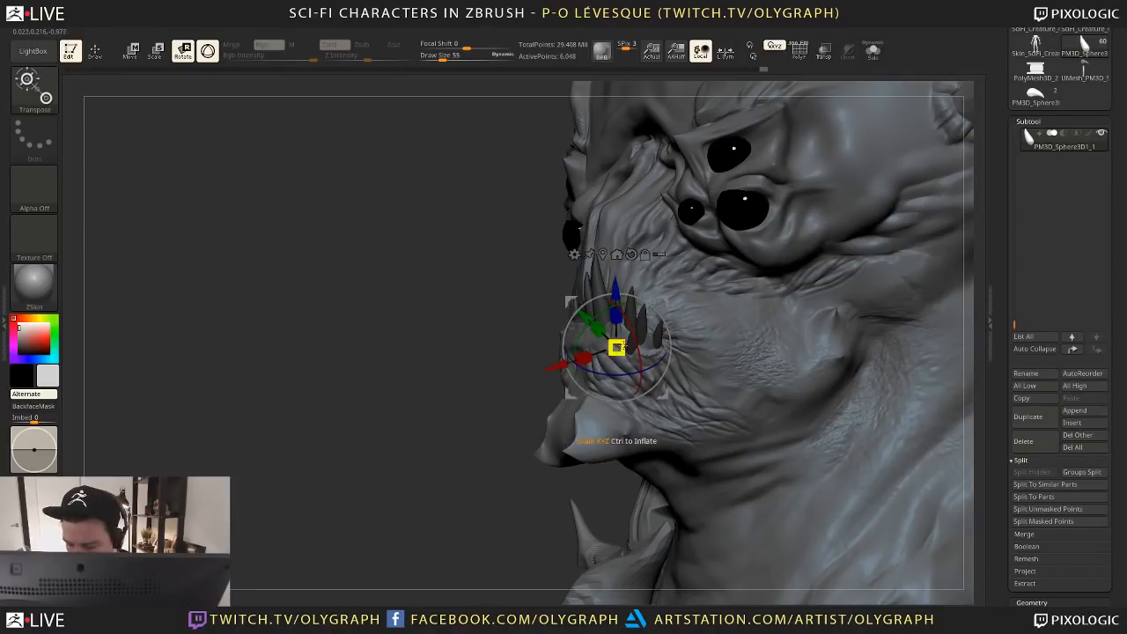
right_click_drag(622, 345, 731, 342)
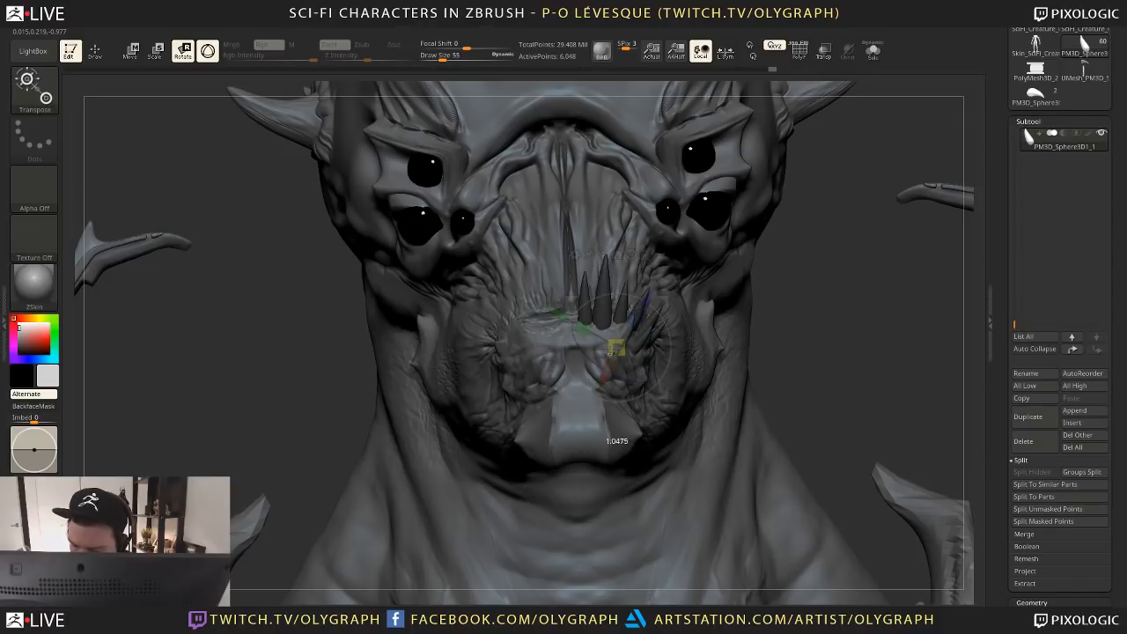
key("w")
right_click_drag(615, 348, 640, 388)
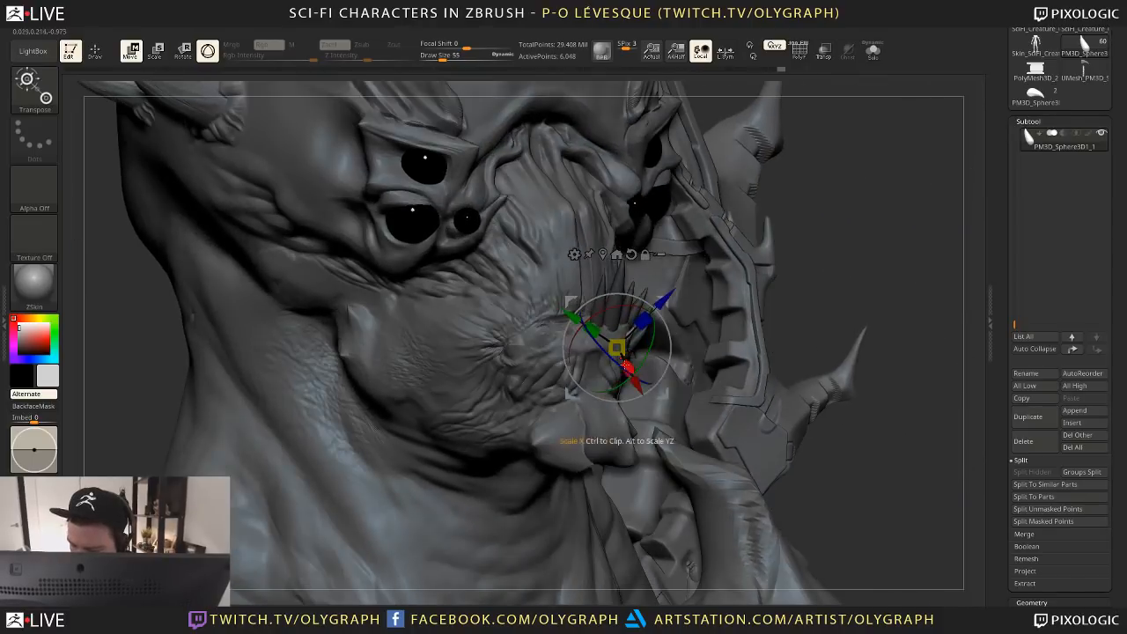
Fill a lower row along the lip with small tooth copies in front of the larger teeth
right_click_drag(485, 350, 317, 350)
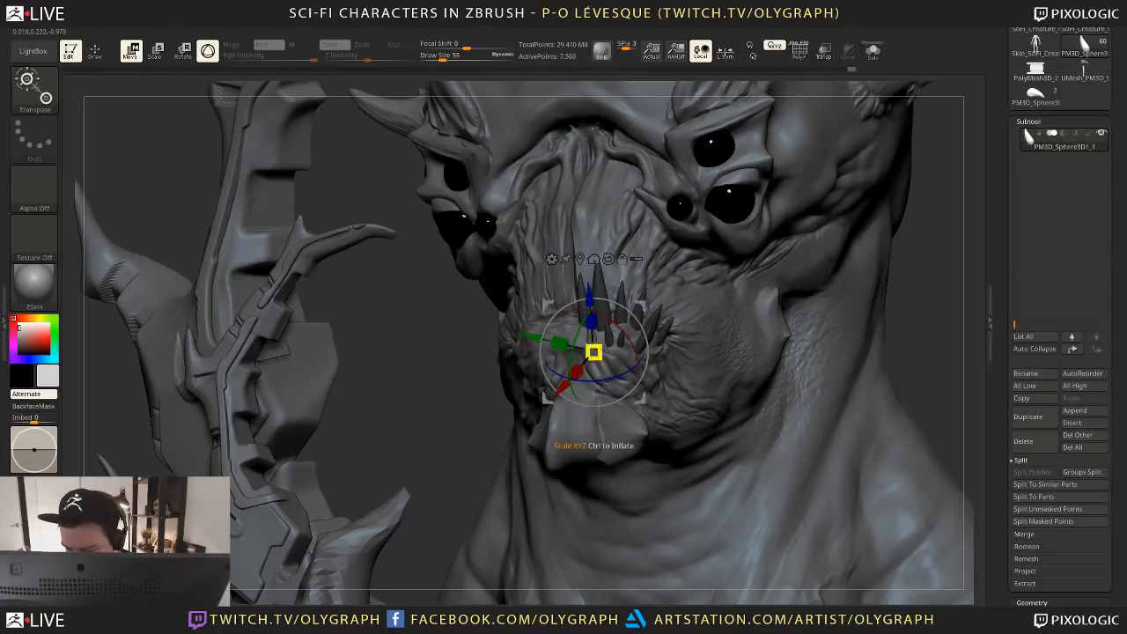
left_click_drag(476, 412, 634, 312)
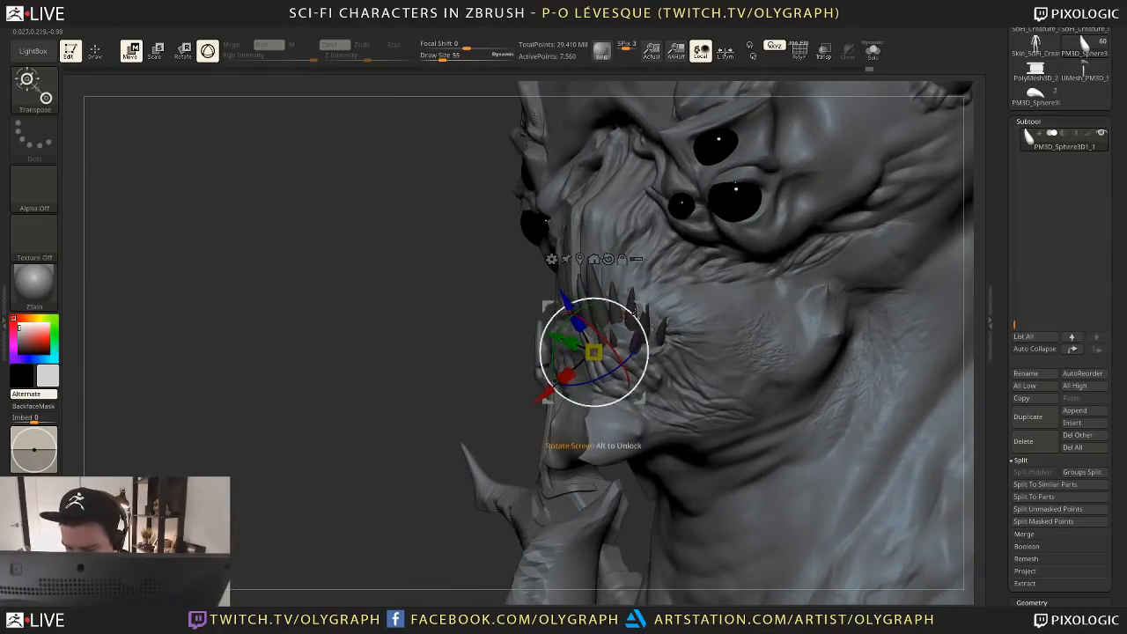
key("q")
left_click_drag(453, 421, 526, 428)
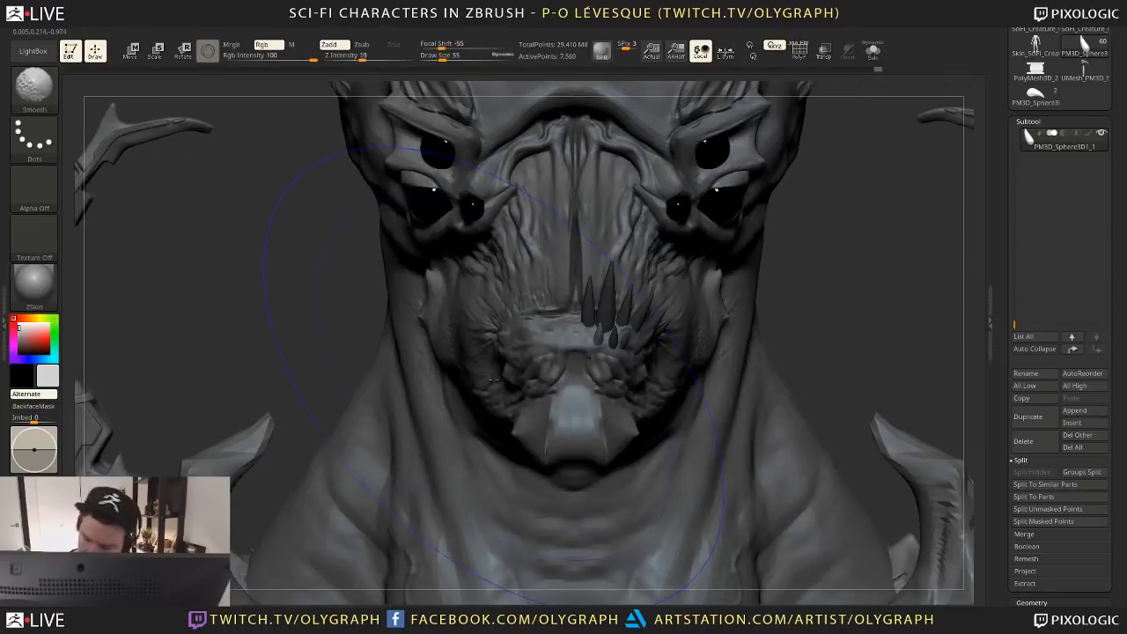
key("w")
left_click_drag(634, 300, 635, 301)
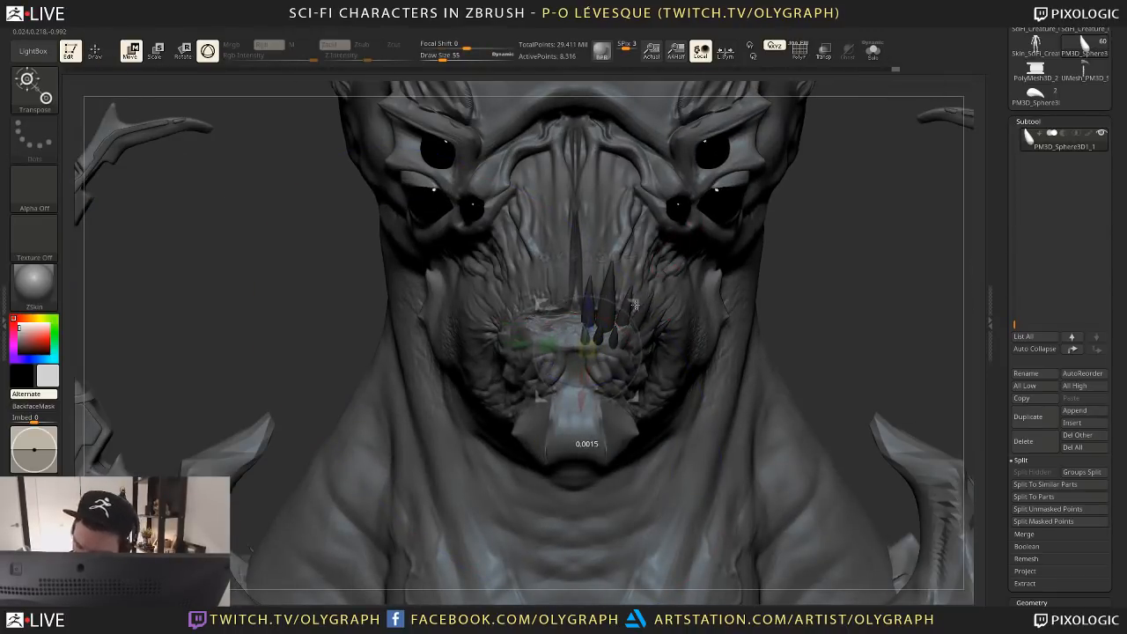
Mirror the finished half of the teeth to the other side of the mouth with Mirror And Weld
key("q")
mouse_move(815, 307)
left_mouse_down()
mouse_move(251, 480)
mouse_move(241, 432)
mouse_move(256, 438)
mouse_move(204, 411)
left_mouse_up()
key("f")
left_click_drag(648, 303, 616, 423)
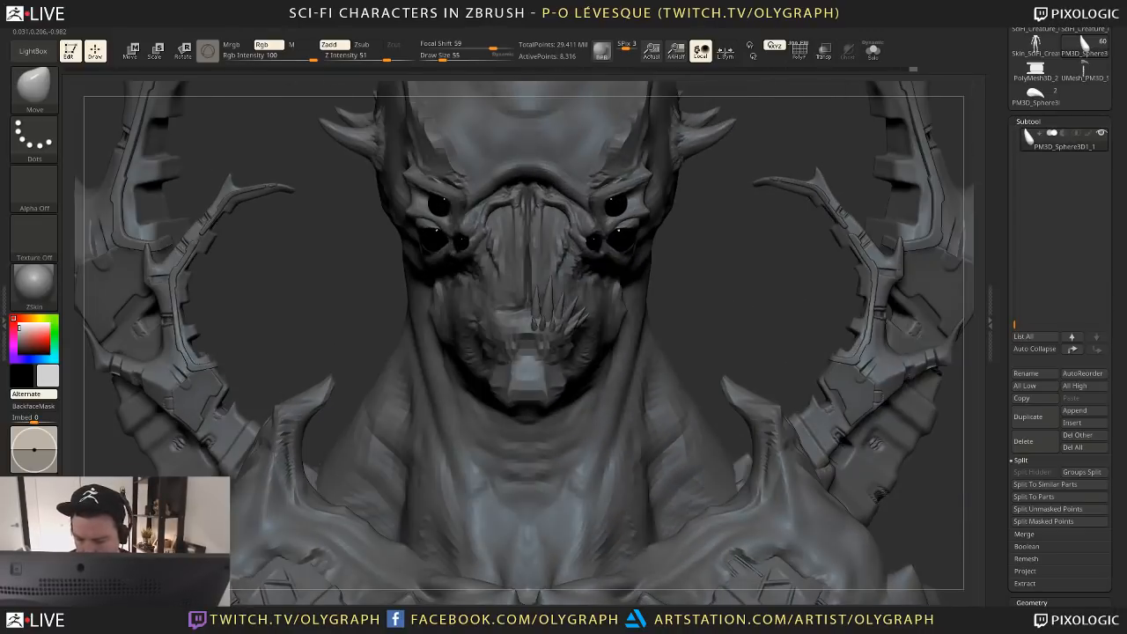
key("space")
left_click(720, 189)
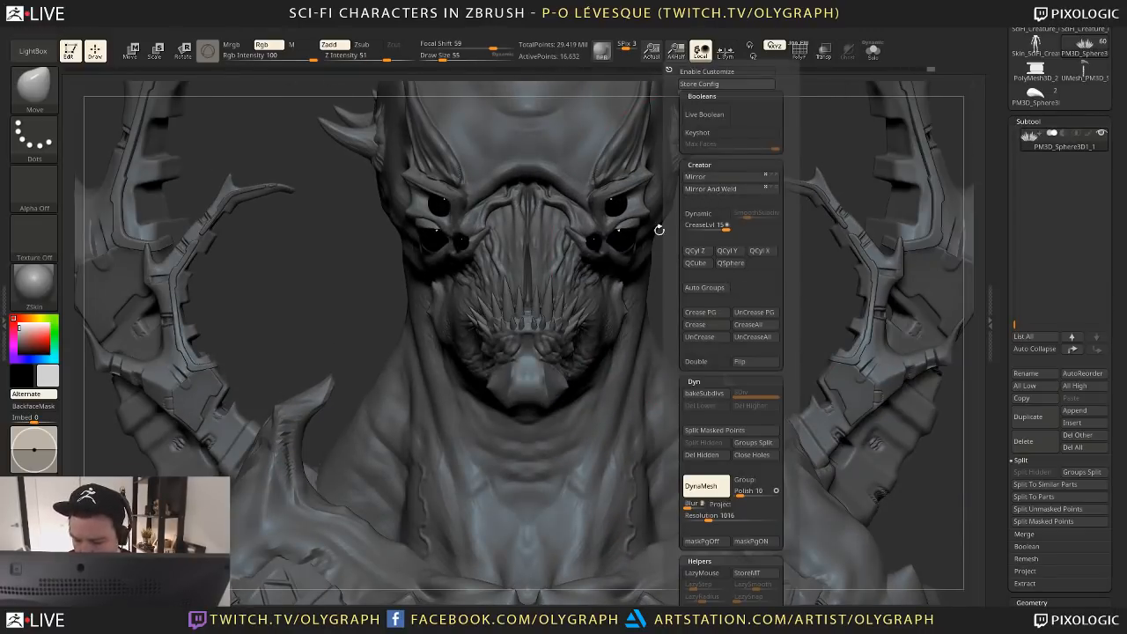
Assign automatic polygroups to the teeth and isolate them to inspect the mesh
left_click_drag(706, 281, 727, 294, "alt")
key("space")
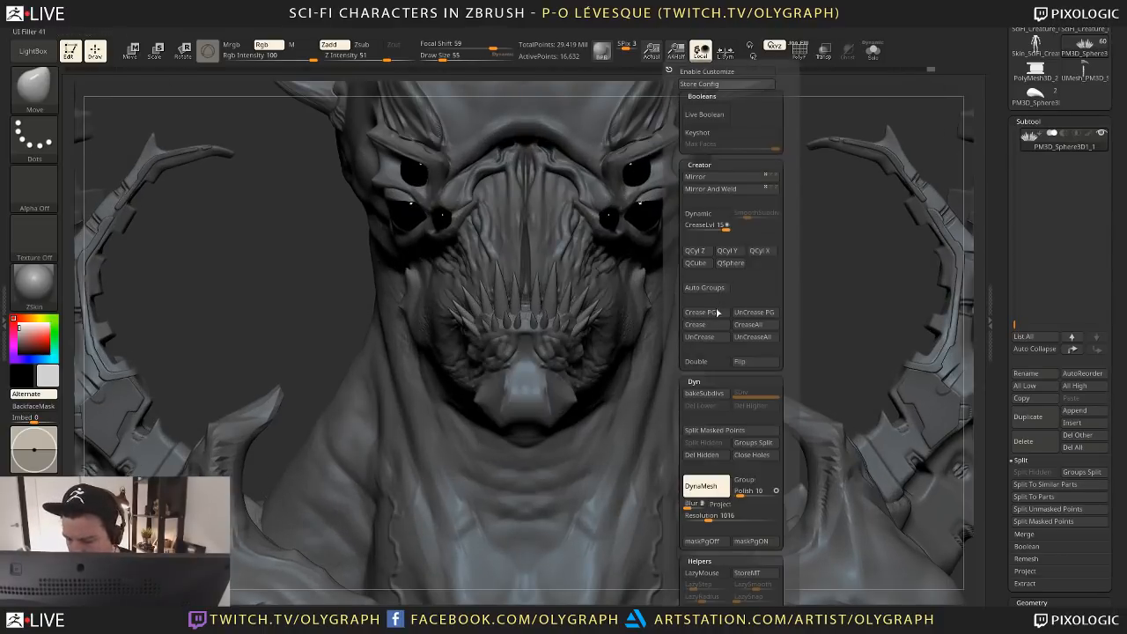
left_click(705, 287)
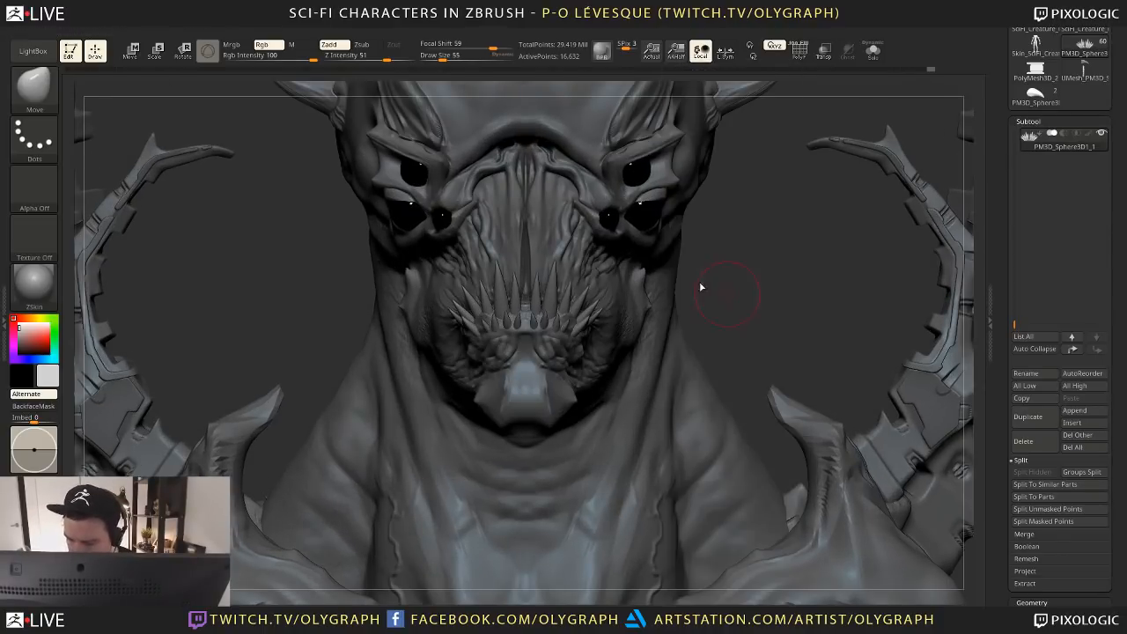
key("alt+s")
key("shift+f")
key("shift+f")
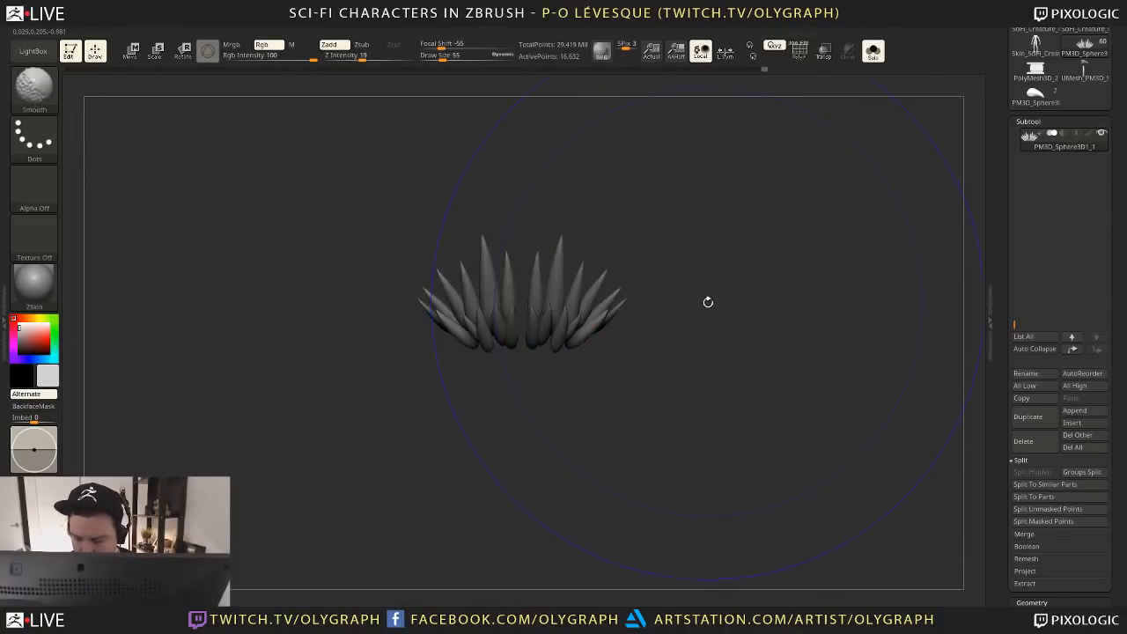
Rotate and shift one of the inner teeth beside the centre line to break the mirrored symmetry
key("w")
key("space")
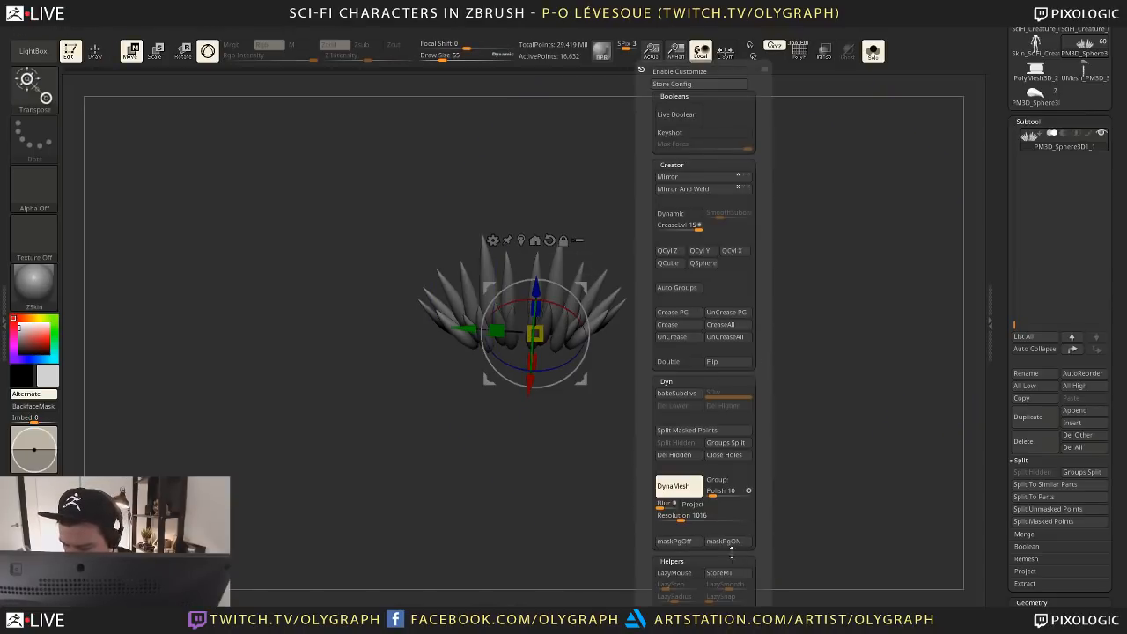
key("space")
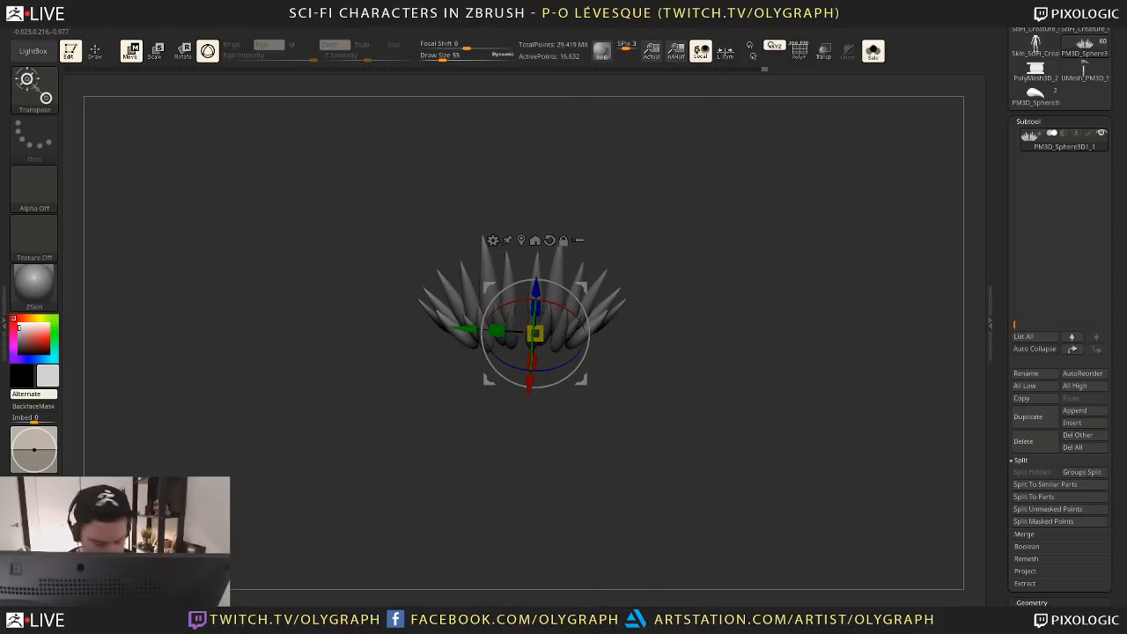
key("y")
left_click_drag(510, 283, 611, 291)
key("r")
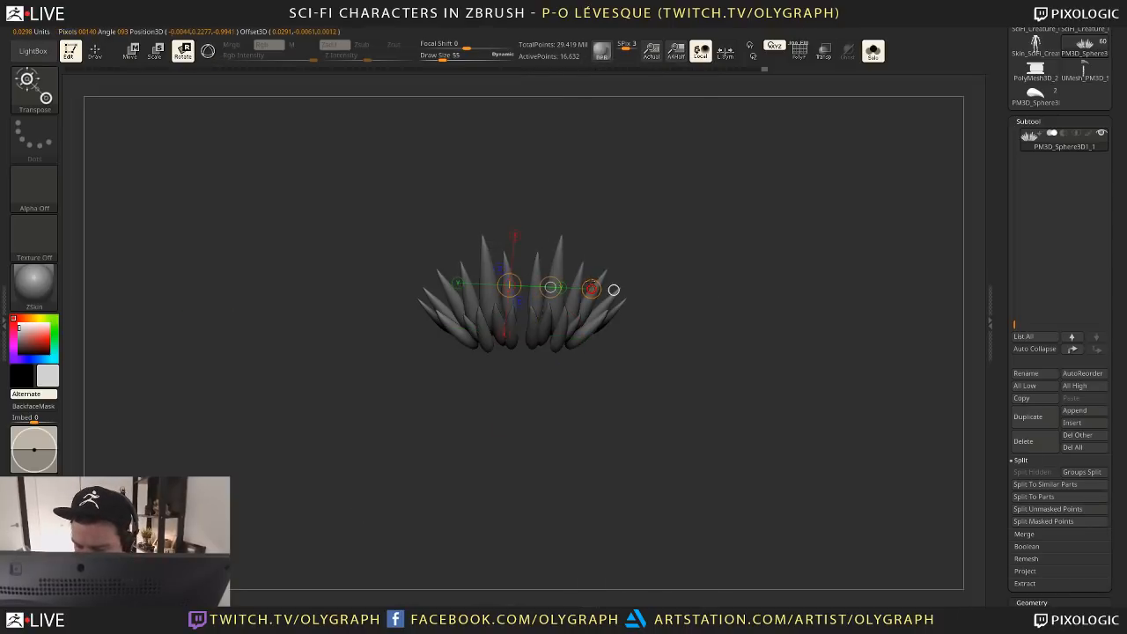
key("w")
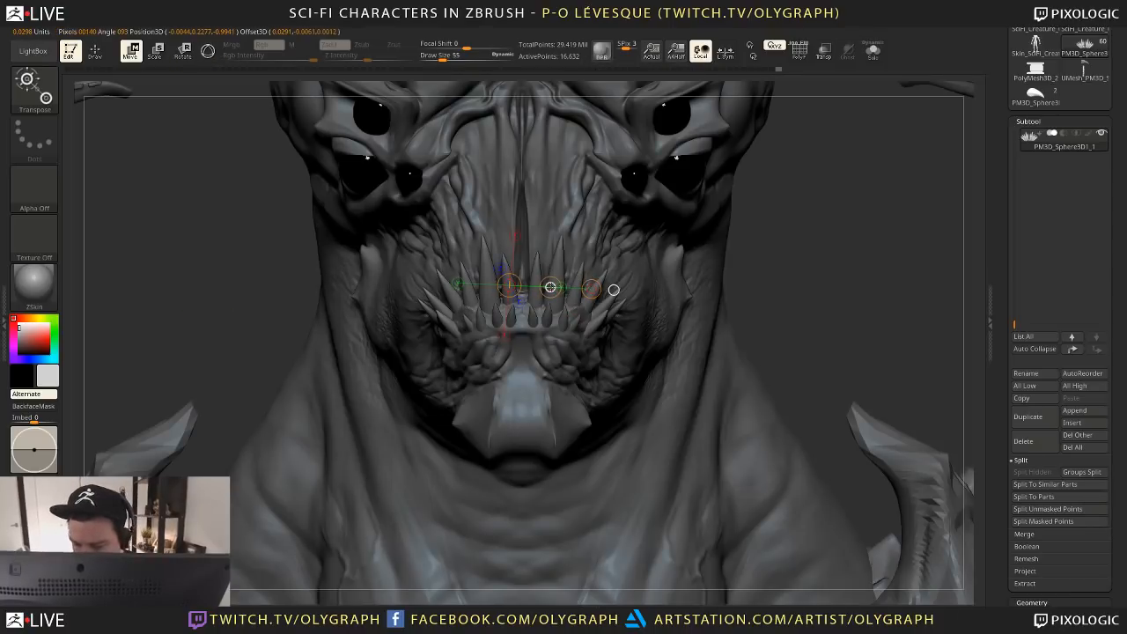
Adjust the position, scale and rotation of the tall front tooth so it differs from its mirrored twin
left_click_drag(487, 271, 607, 248)
key("e")
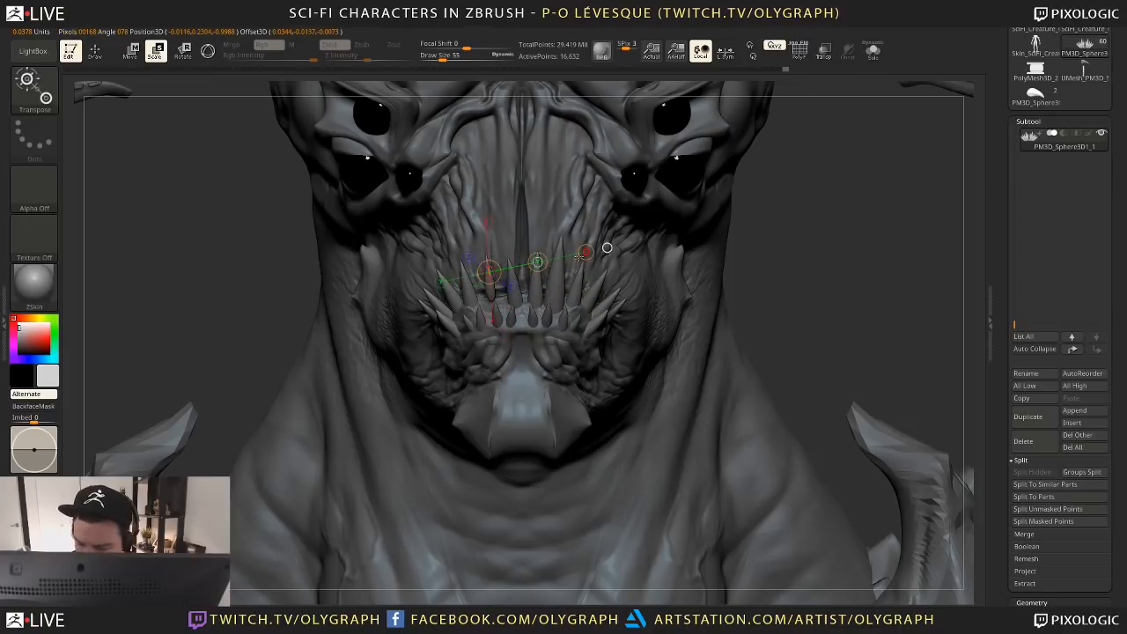
key("r")
key("w")
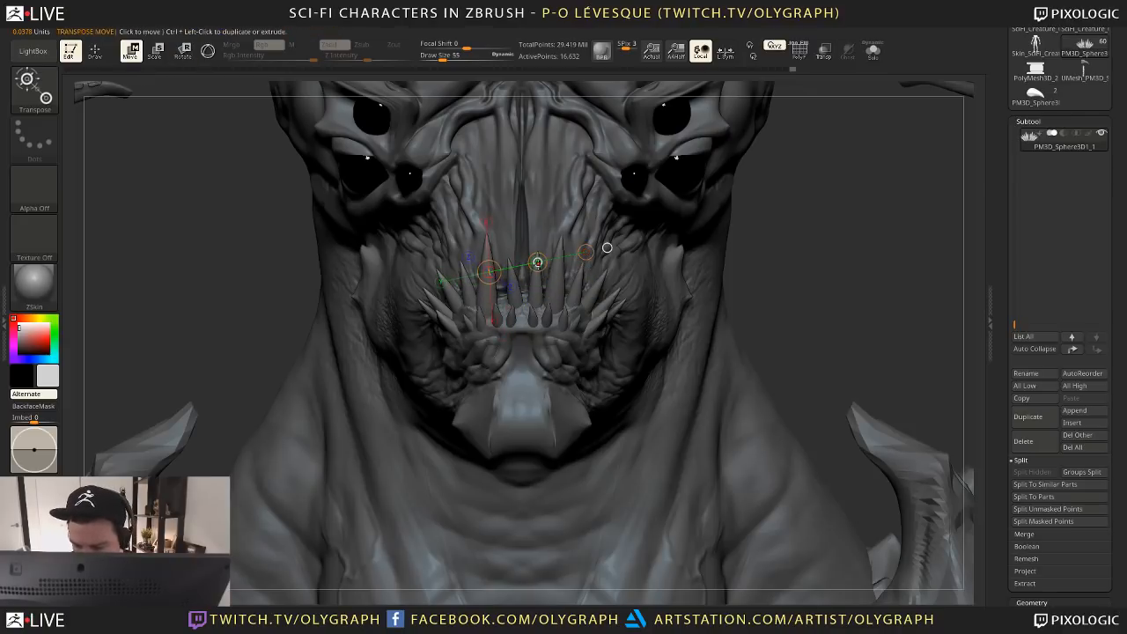
Move and rotate the medium tooth outside the tall one to vary the spacing of the row
left_click_drag(466, 296, 517, 291)
key("r")
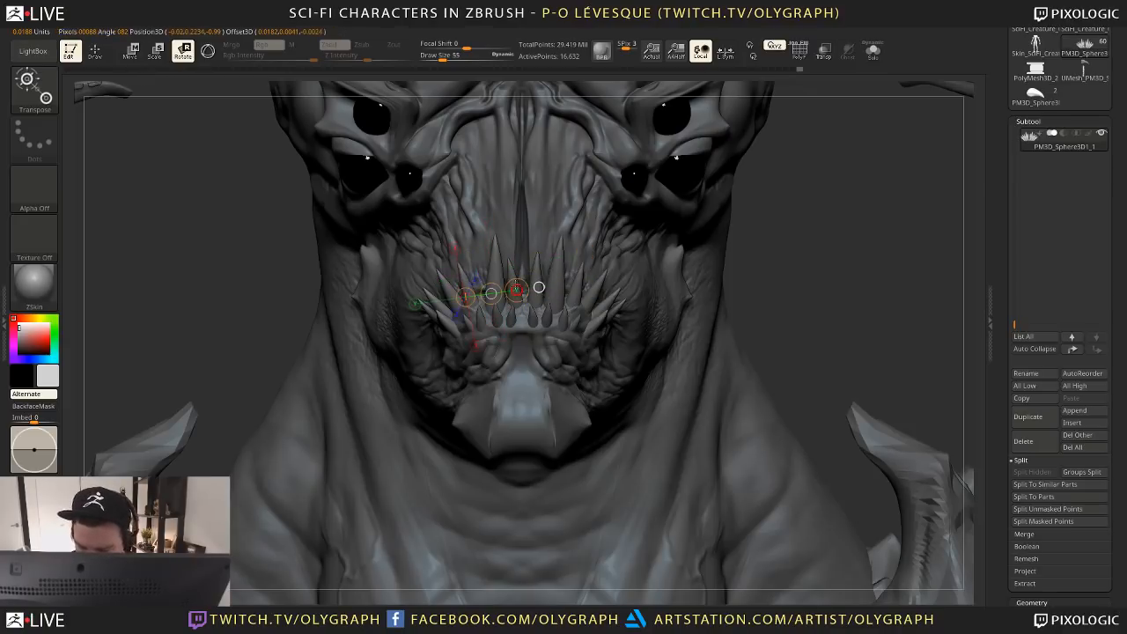
key("w")
key("q")
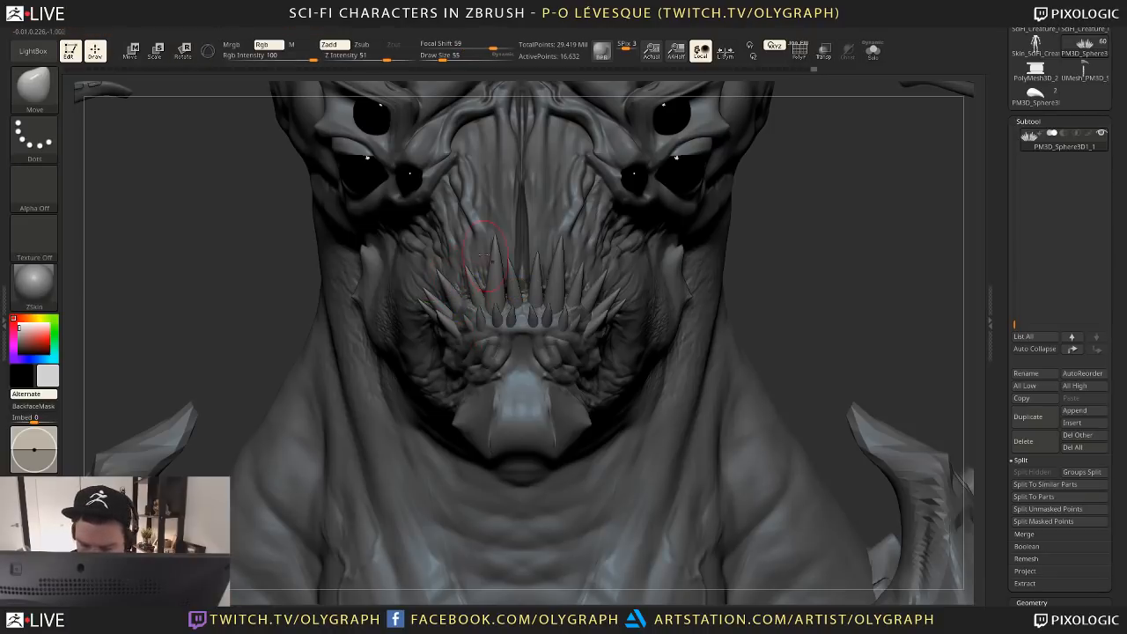
Reposition the small lower teeth on both sides of the lip individually so the lower row looks irregular
key("w")
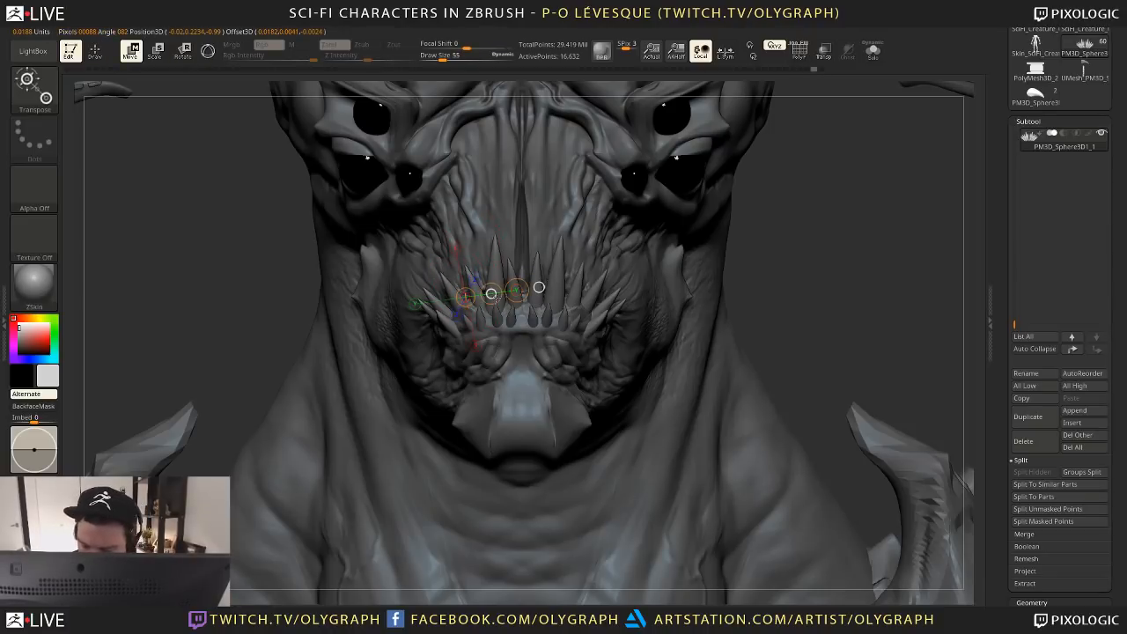
left_click_drag(482, 321, 477, 390)
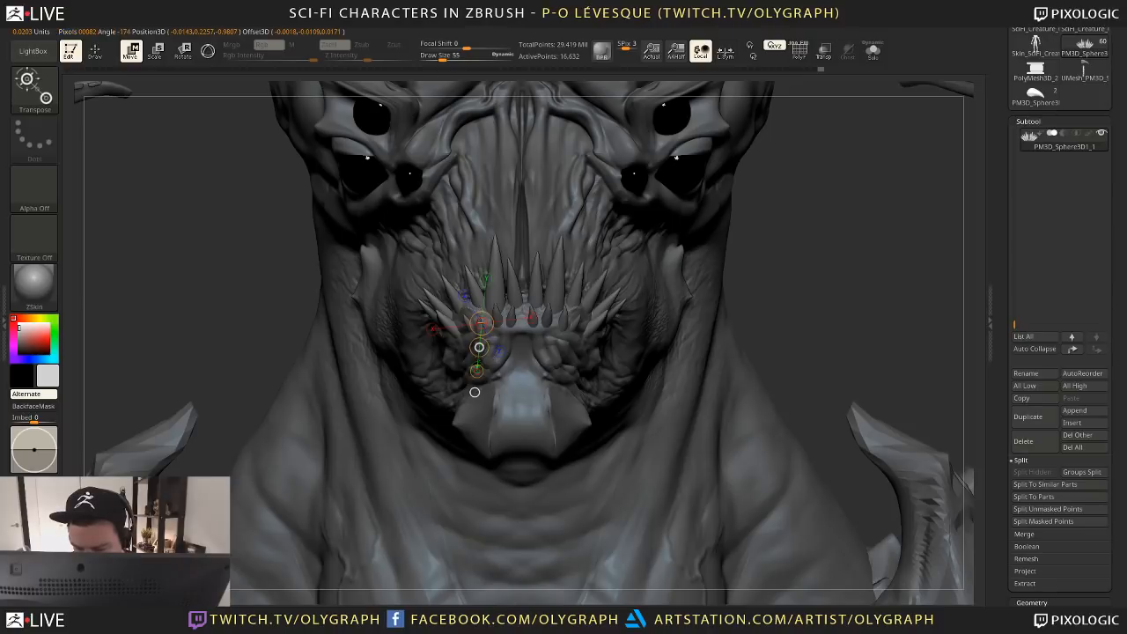
mouse_move(478, 347)
left_mouse_down()
mouse_move(564, 344)
mouse_move(597, 329)
left_mouse_up()
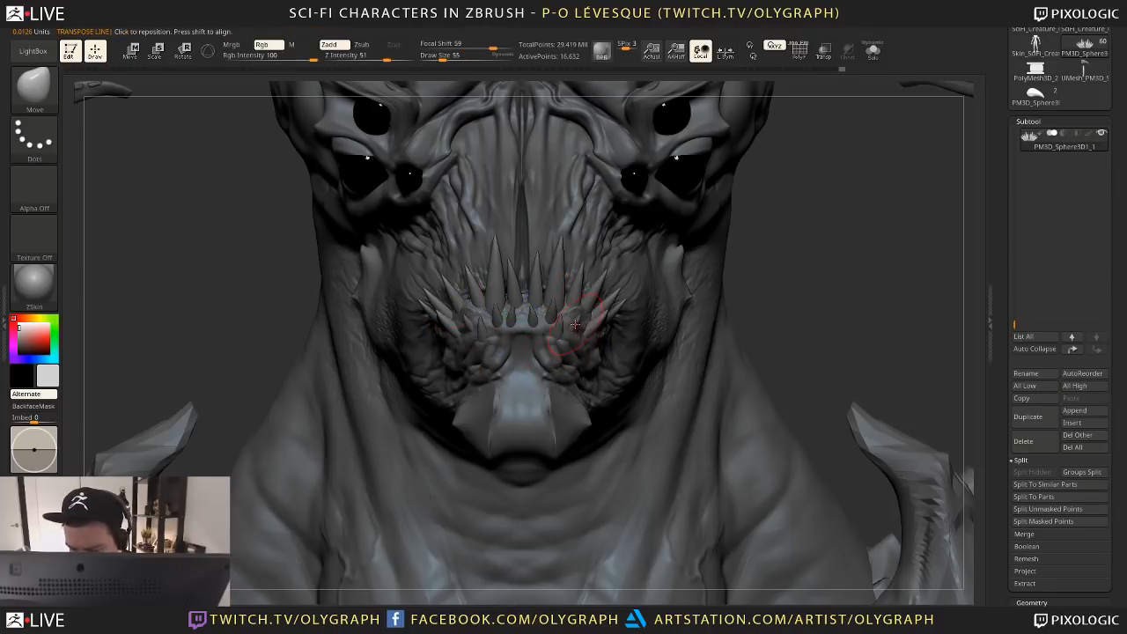
left_click_drag(583, 312, 570, 396)
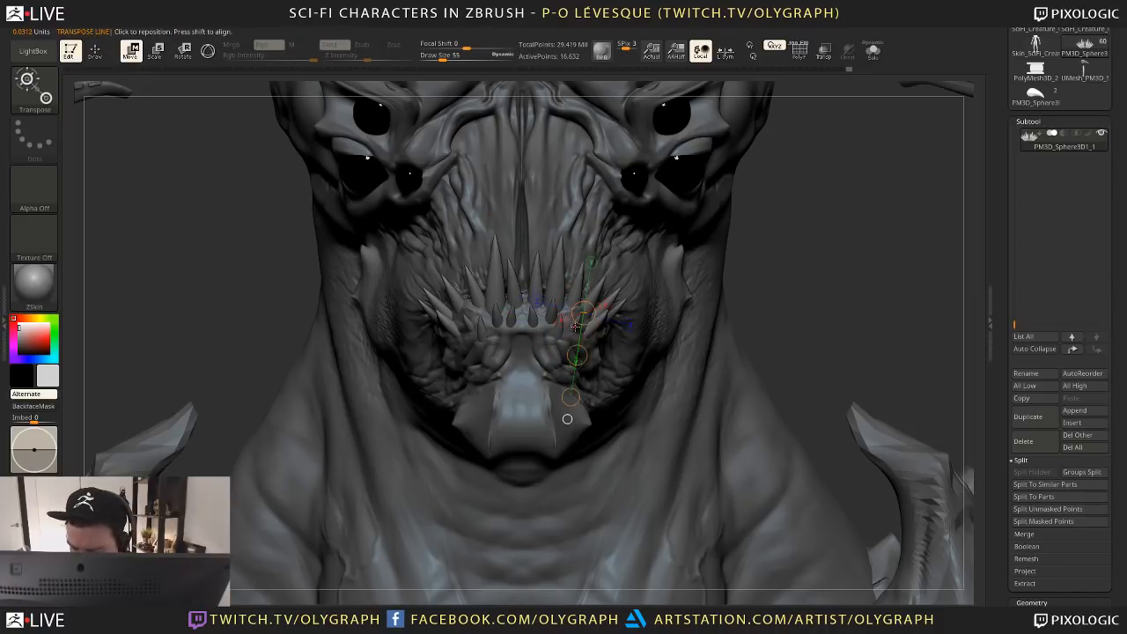
left_click_drag(574, 327, 555, 384)
key("q")
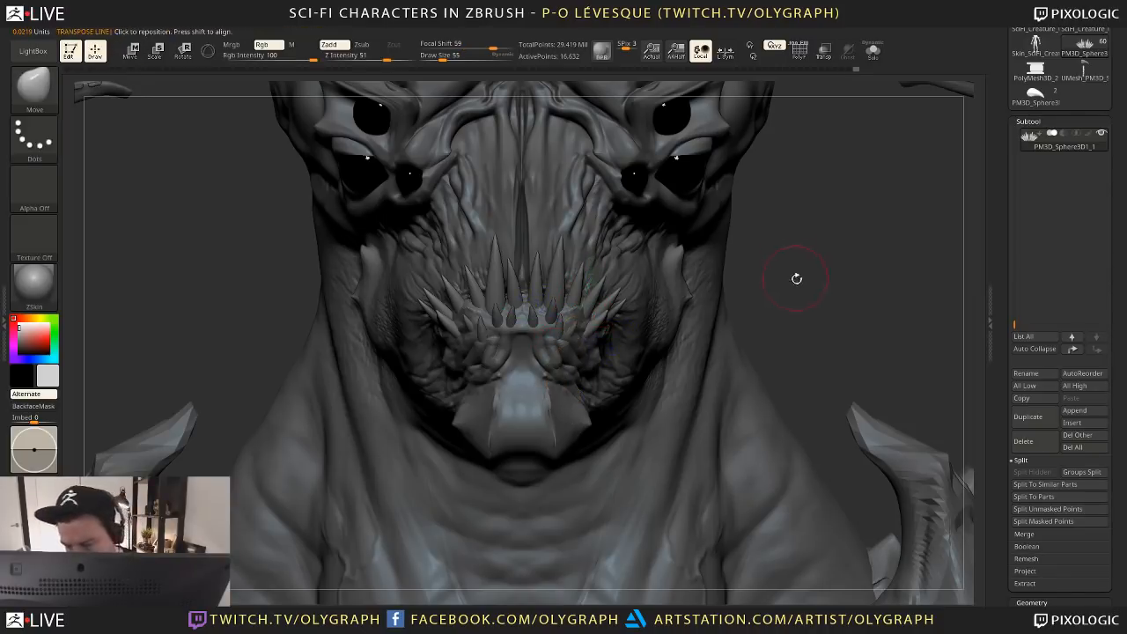
Isolate the teeth and set up the Orb_Cracks brush with a draw size of 2
mouse_move(798, 279)
left_mouse_down("alt")
mouse_move(755, 217)
mouse_move(658, 278)
mouse_move(652, 297)
mouse_move(700, 307)
mouse_move(689, 365)
left_mouse_up("alt")
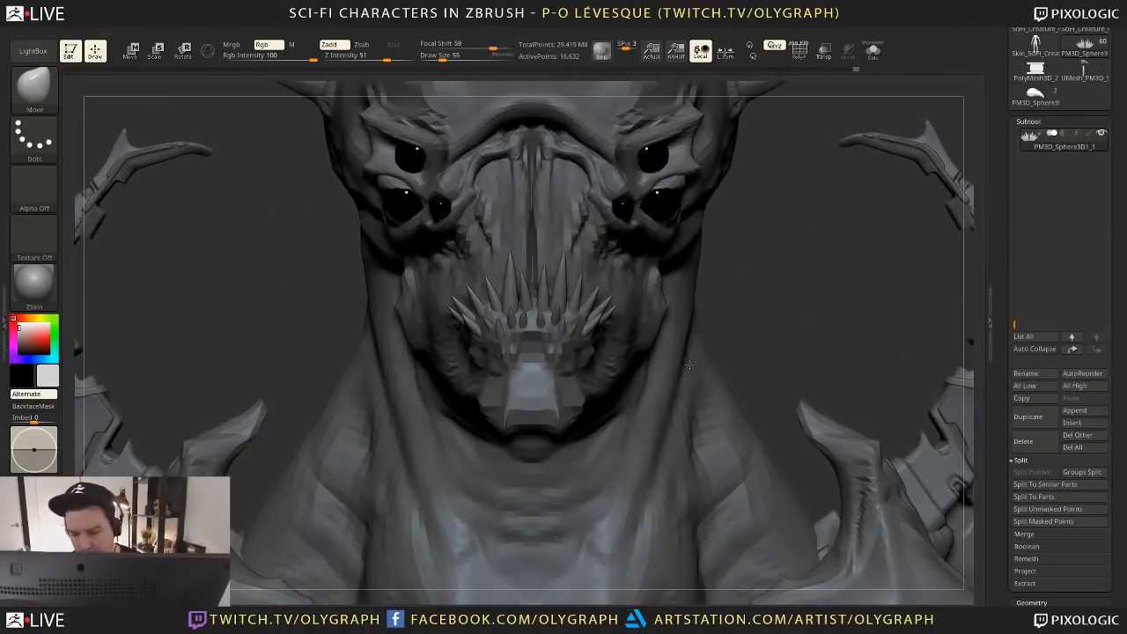
key("b")
left_click(616, 298)
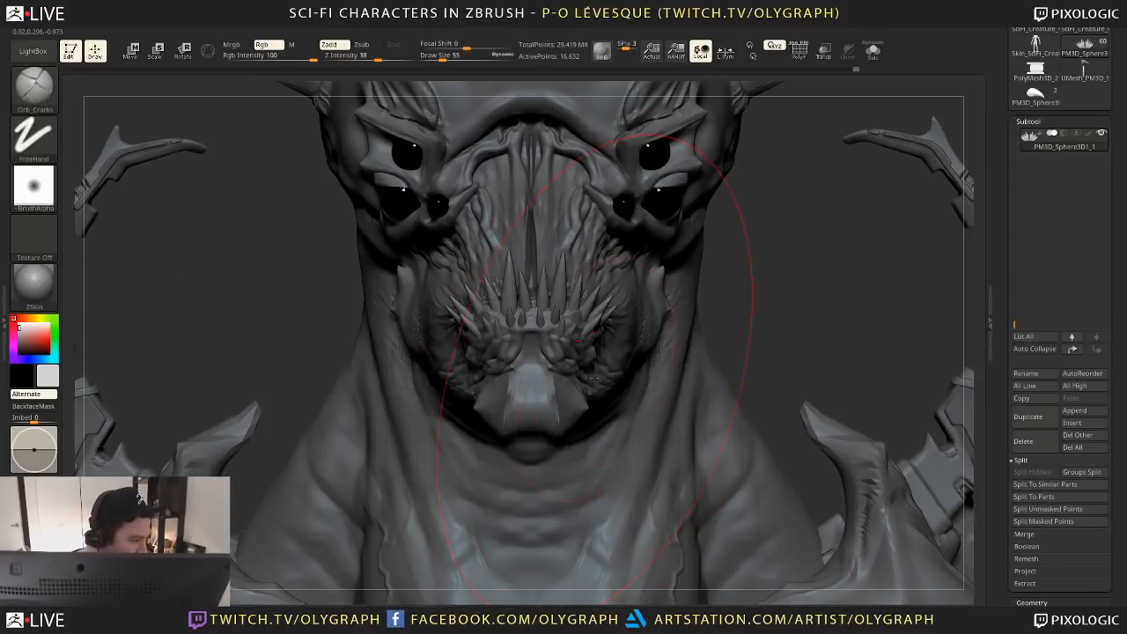
key("shift+s")
key("s")
left_click_drag(565, 286, 546, 287)
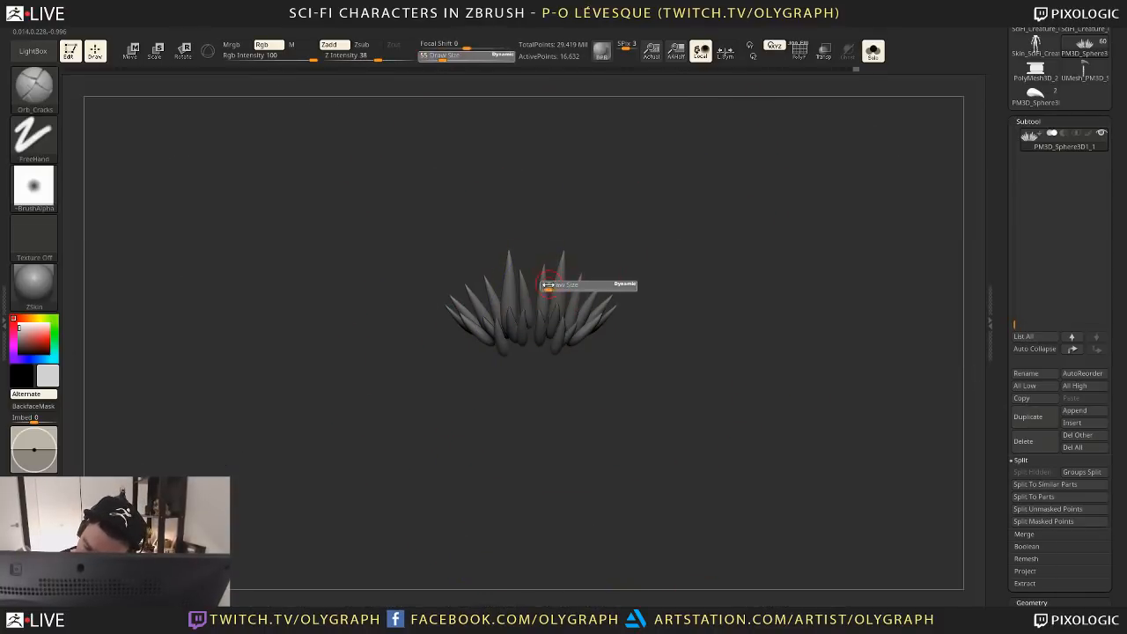
mouse_move(591, 235)
left_mouse_down("alt")
mouse_move(604, 247)
mouse_move(553, 256)
left_mouse_up("alt")
key("s")
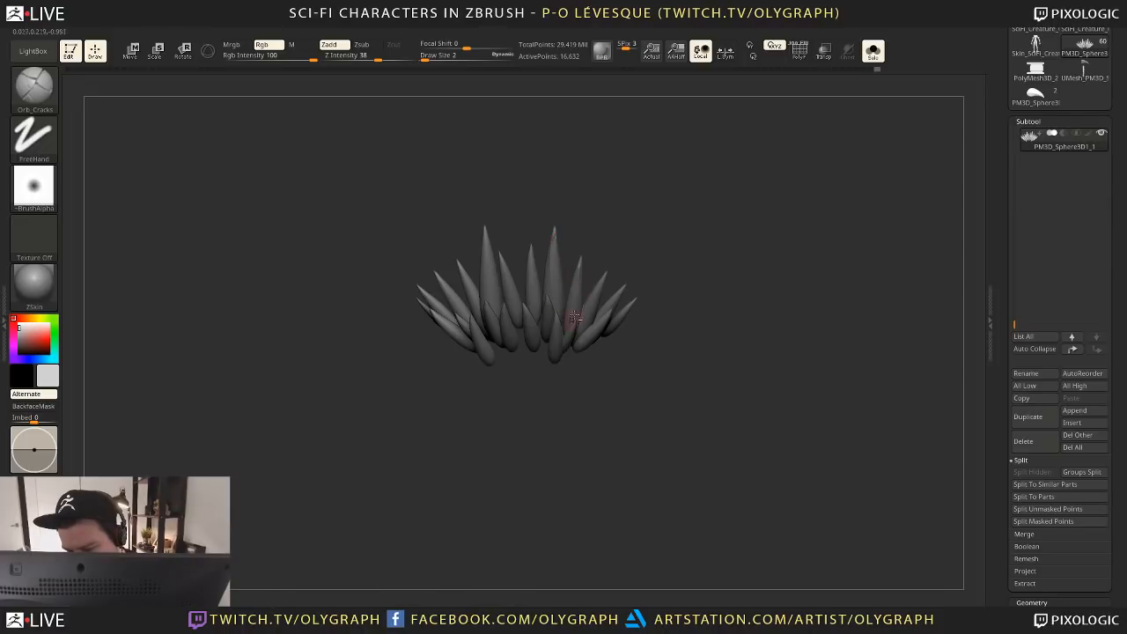
Carve fine cracks and nicks into the upper teeth, then show the whole creature again
right_click_drag(585, 351, 640, 295, "alt")
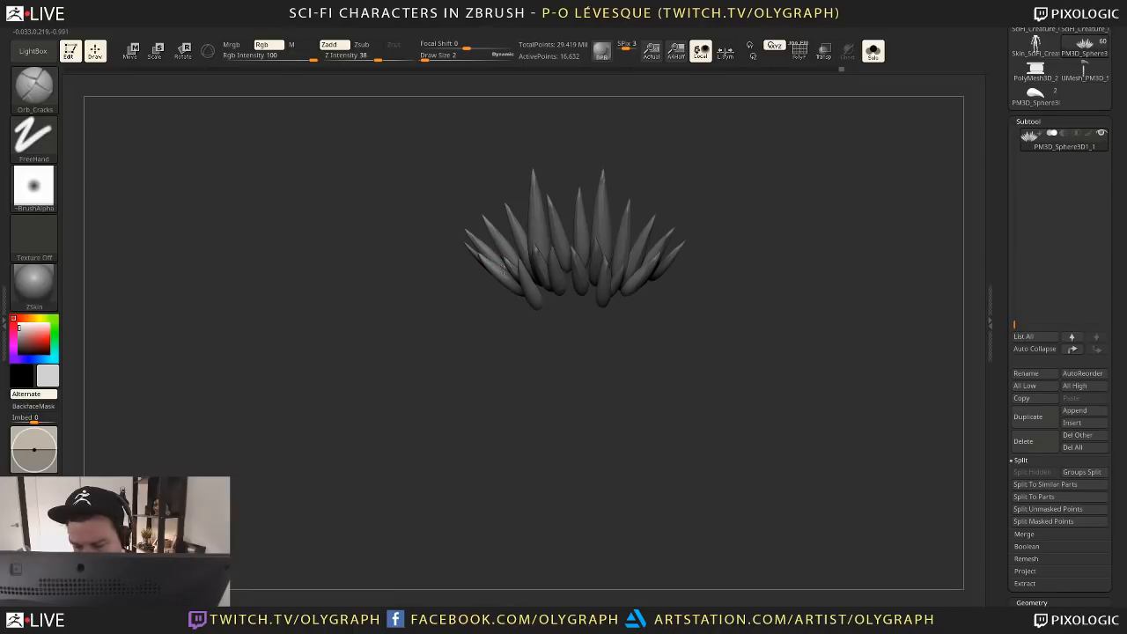
left_click_drag(553, 343, 538, 402, "alt")
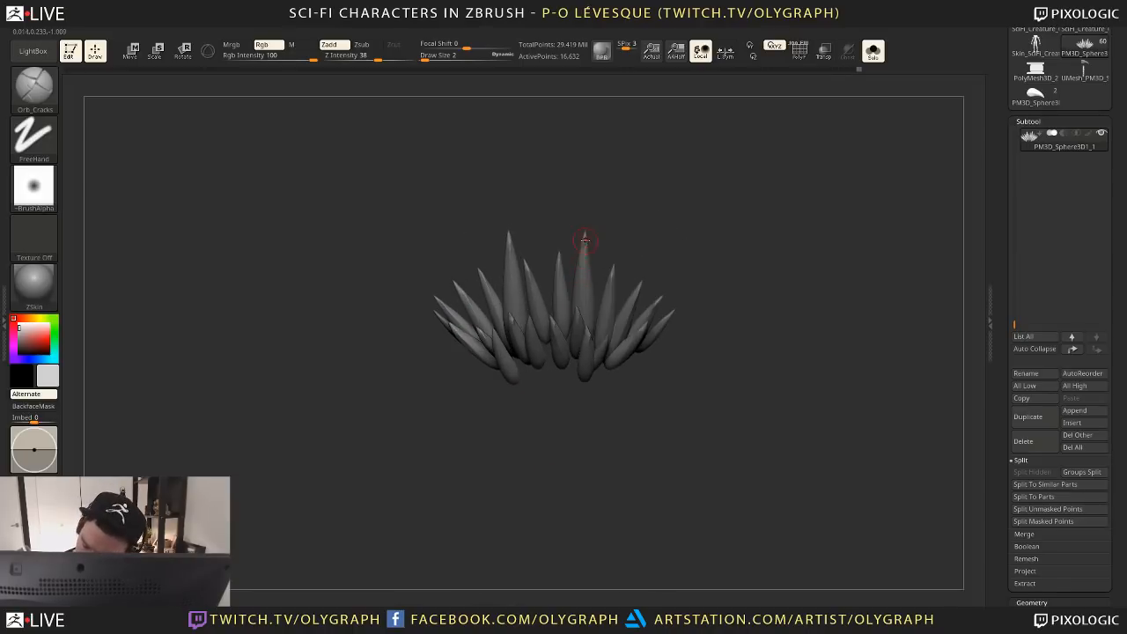
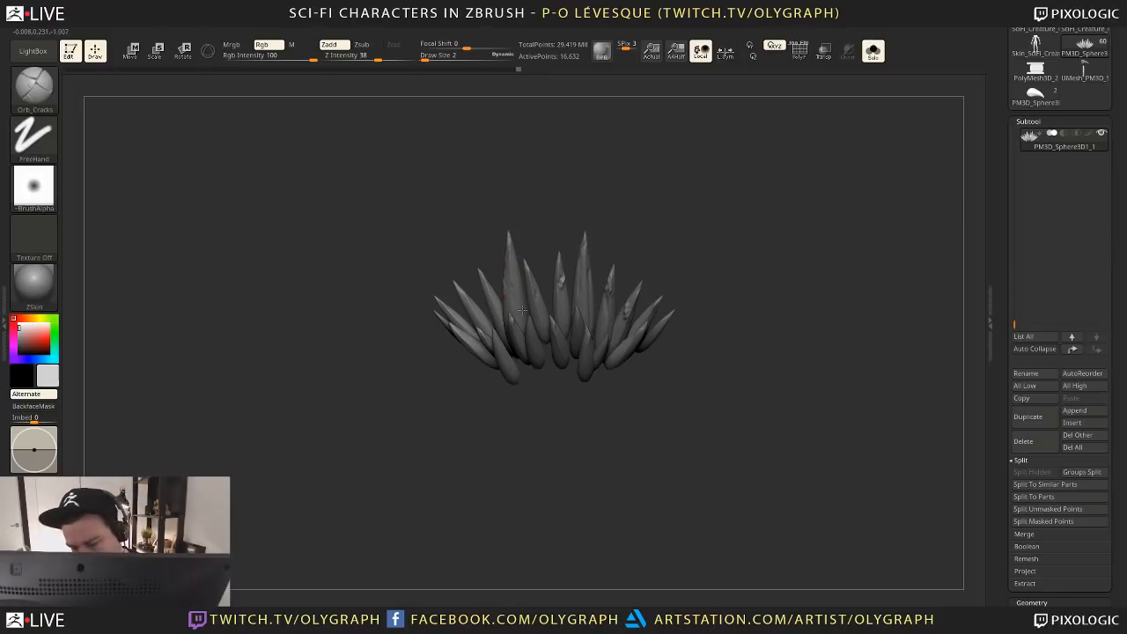
left_click_drag(577, 451, 569, 435, "alt")
key("shift+s")
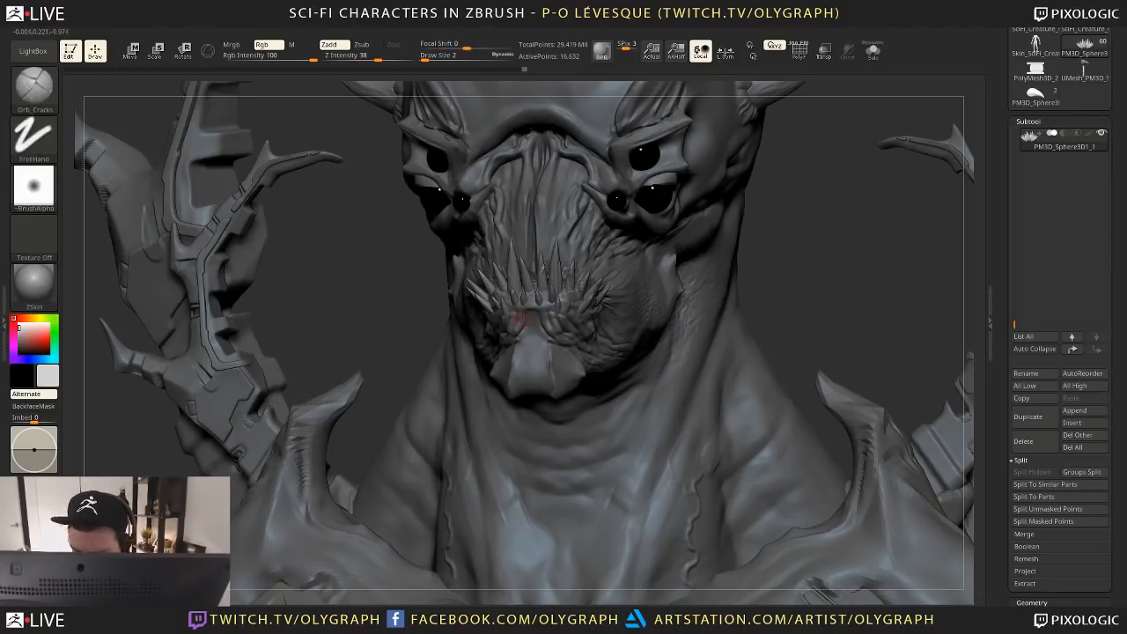
Select the creature's head skin and build up gum ridges around the tooth bases with the Standard brush
left_click(525, 322, "alt")
left_click(518, 496)
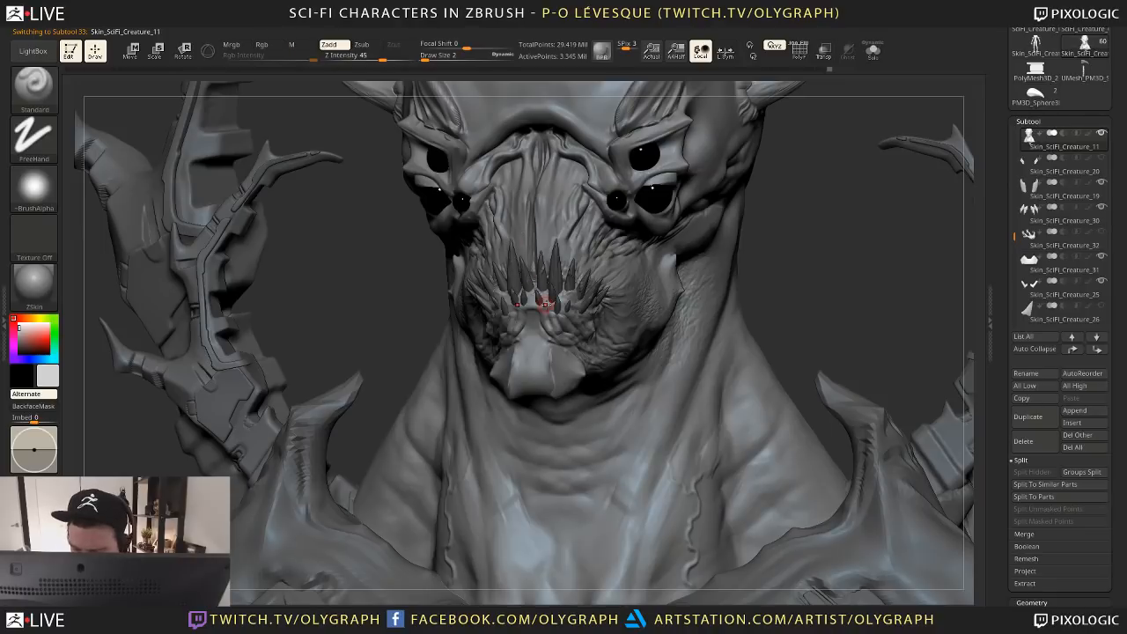
key("s")
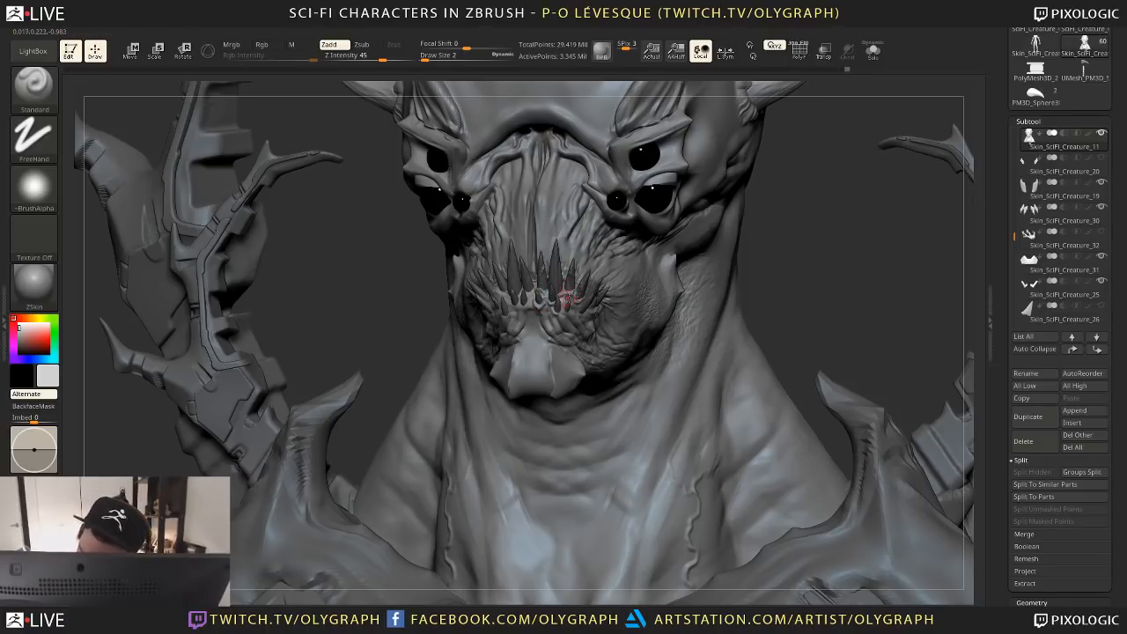
left_click_drag(568, 309, 585, 303)
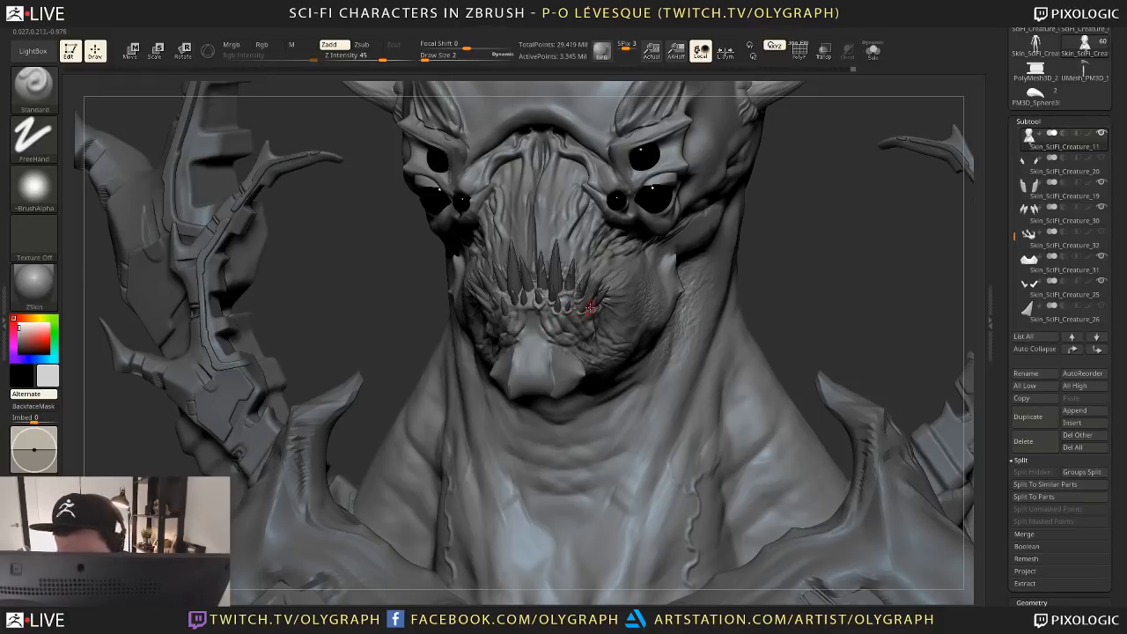
left_click_drag(395, 341, 540, 306)
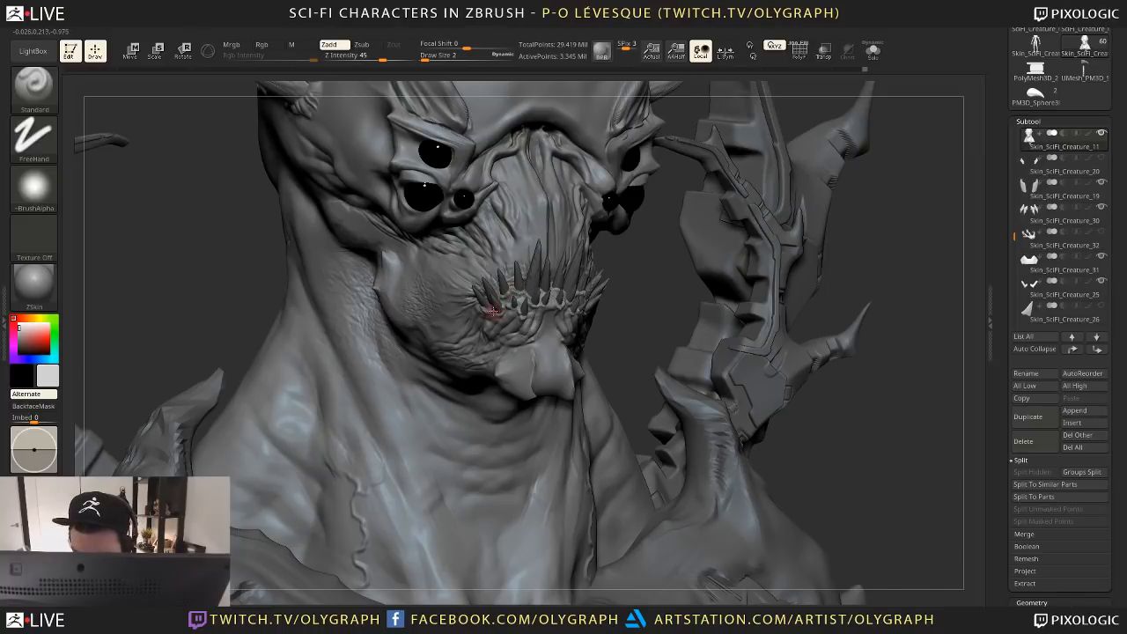
left_click(493, 311)
Examine the whole upper body with the new teeth from the front and from three-quarter views
right_click_drag(493, 311, 721, 234, "ctrl")
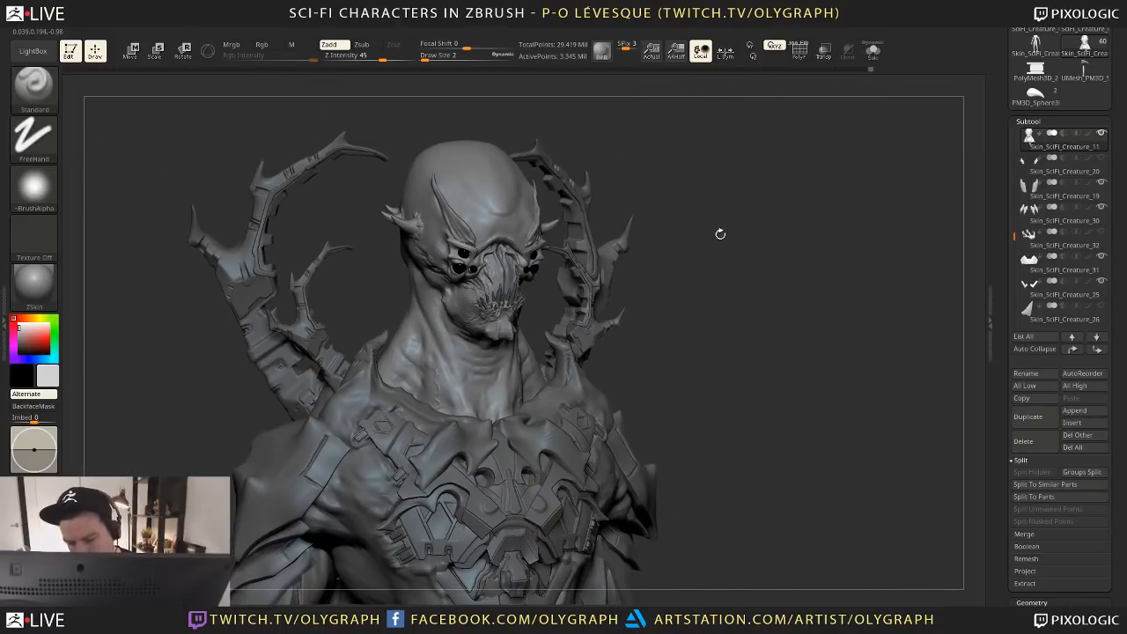
left_click_drag(719, 243, 656, 261, "shift")
left_click(661, 269, "alt")
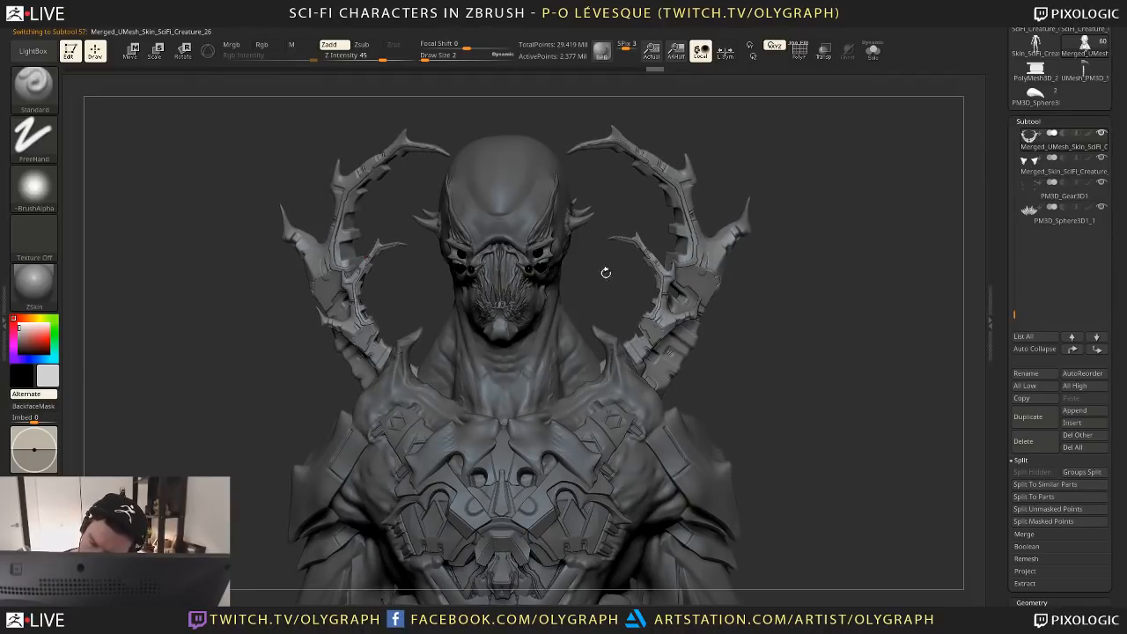
key("f")
right_click_drag(763, 297, 710, 293)
right_click_drag(733, 359, 639, 450, "ctrl")
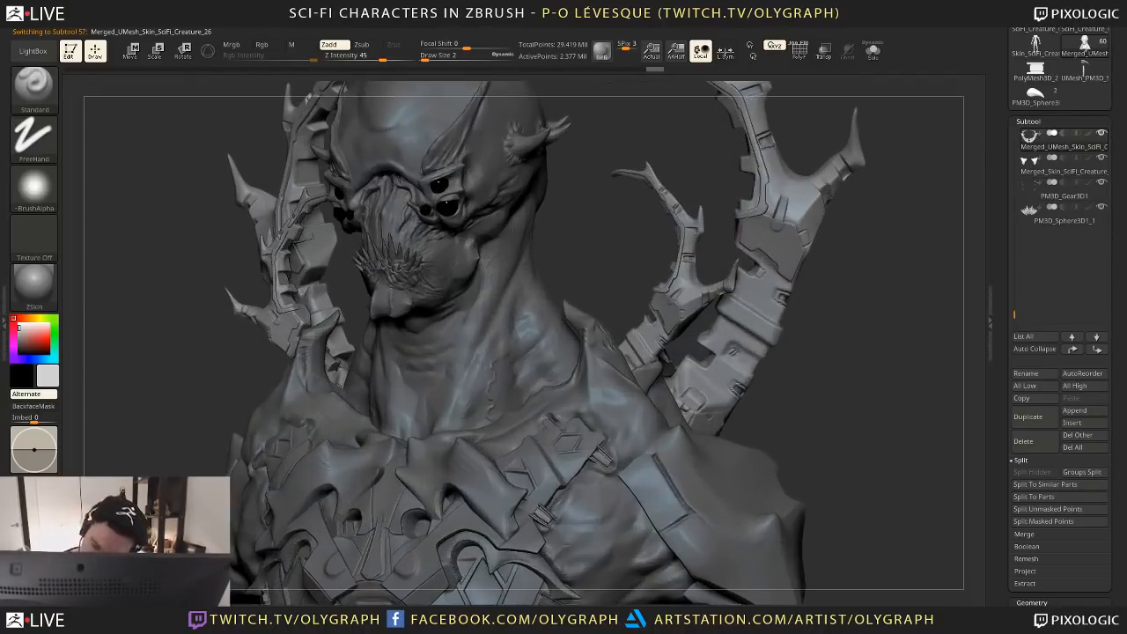
Make the teeth the active subtool again and hide a single tooth on one side of the mouth
left_click(401, 282, "alt")
right_click_drag(574, 241, 549, 242, "shift")
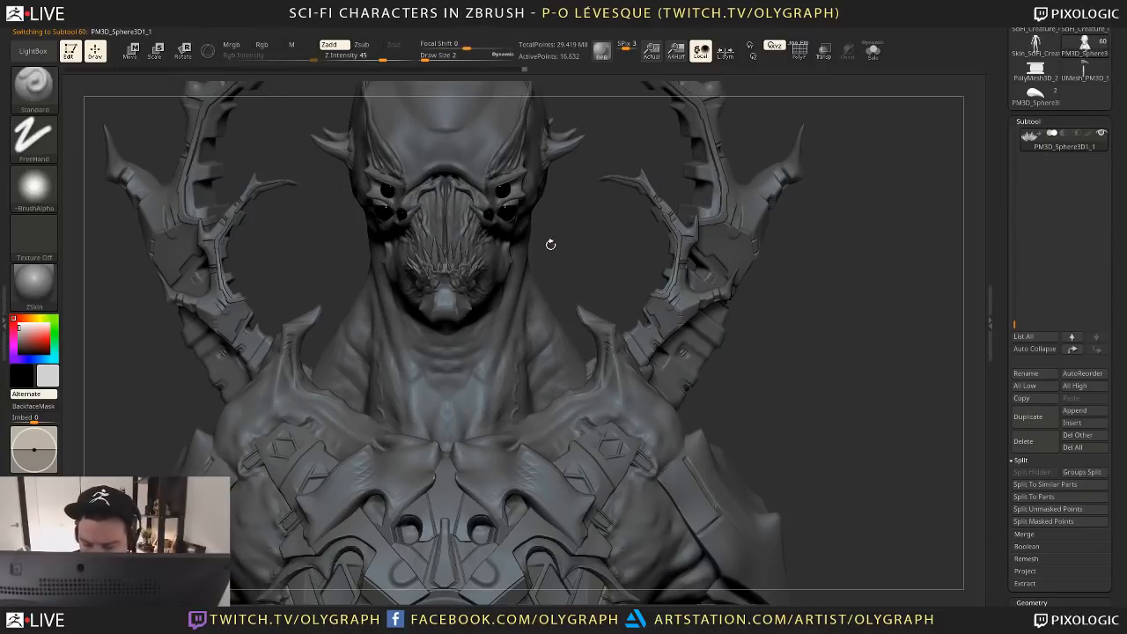
right_click_drag(441, 211, 459, 180, "ctrl")
left_click(459, 176, "ctrl+shift")
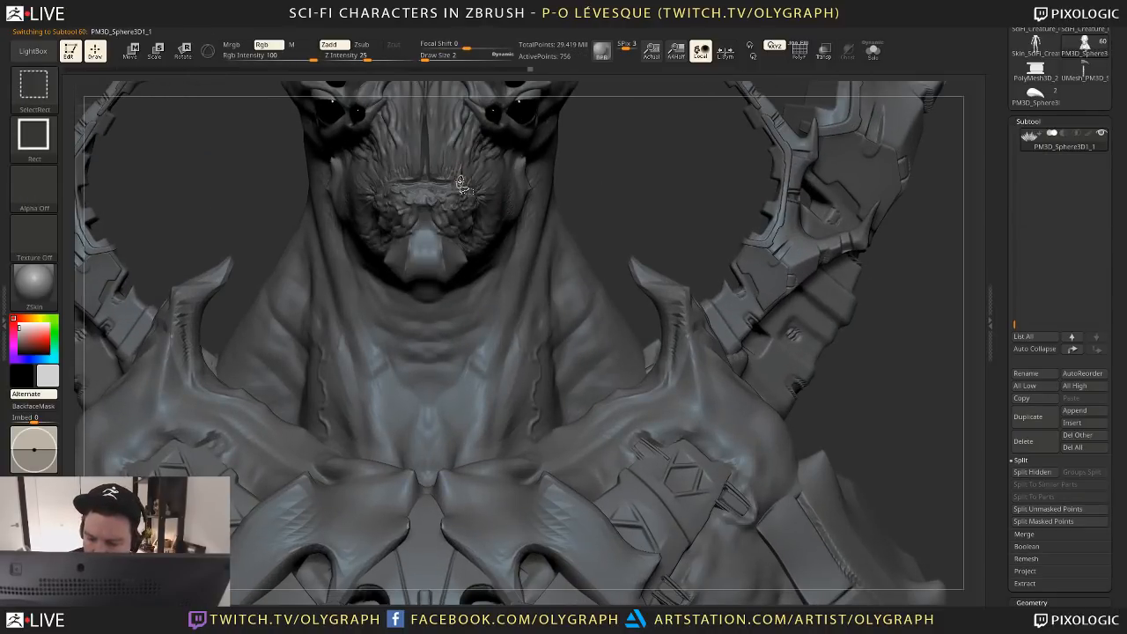
left_click(462, 181, "ctrl+shift")
right_click_drag(619, 177, 536, 102, "ctrl")
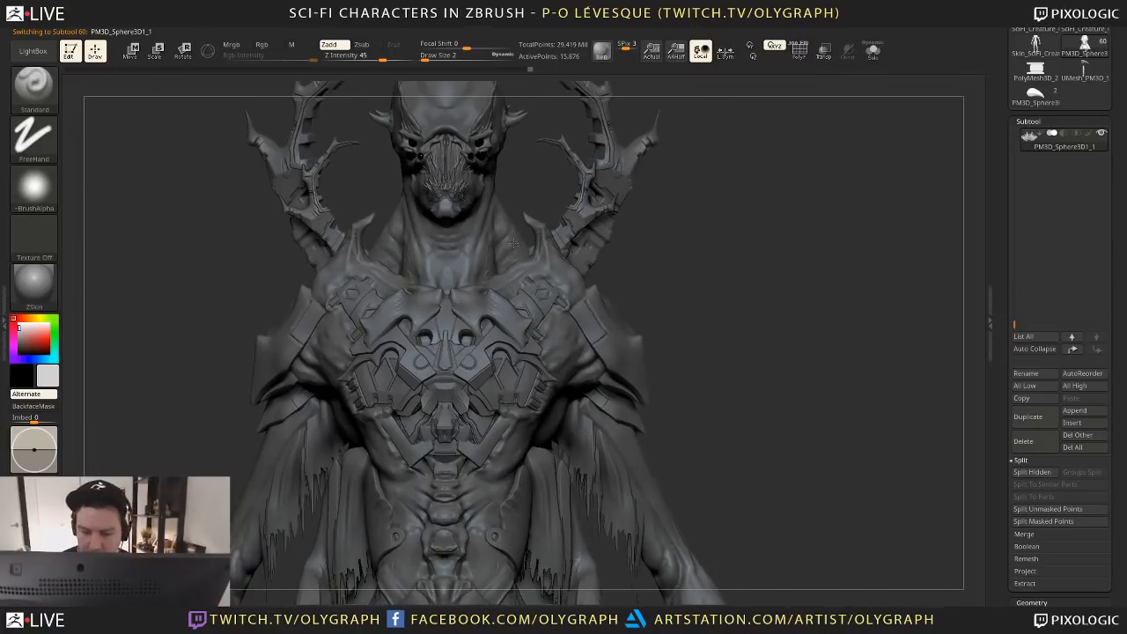
mouse_move(529, 182)
right_mouse_down("alt")
mouse_move(516, 295)
mouse_move(561, 249)
right_mouse_up("alt")
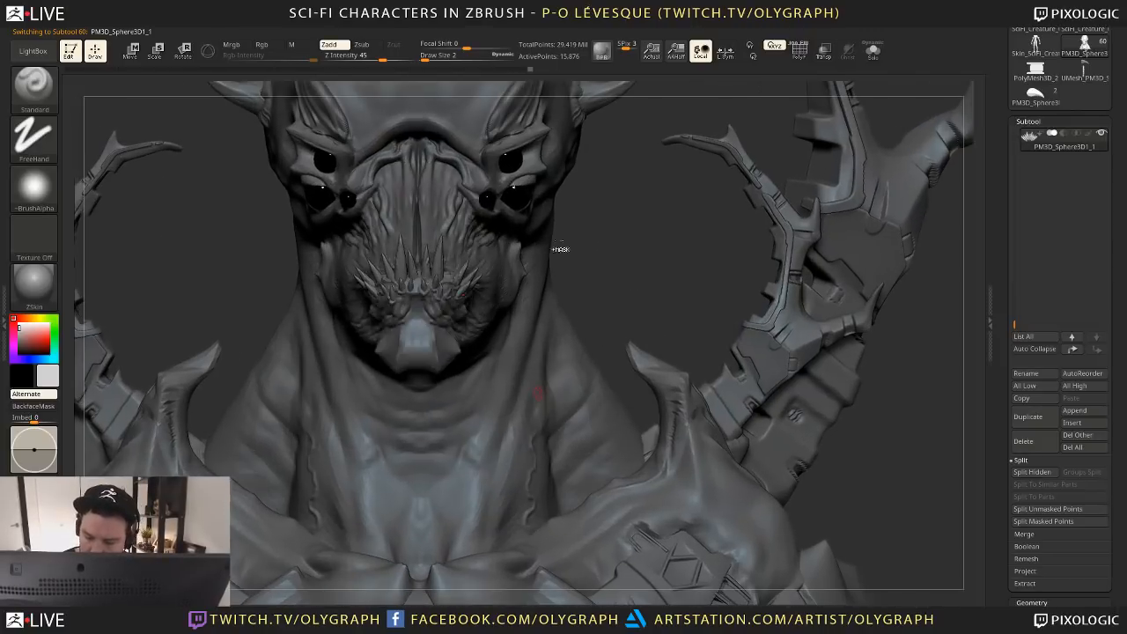
Hide a small section of the teeth by inverting a rectangular selection, delete the hidden part and close the holes
left_click_drag(463, 225, 448, 289, "ctrl+shift")
left_click(629, 299, "ctrl+shift")
key("space")
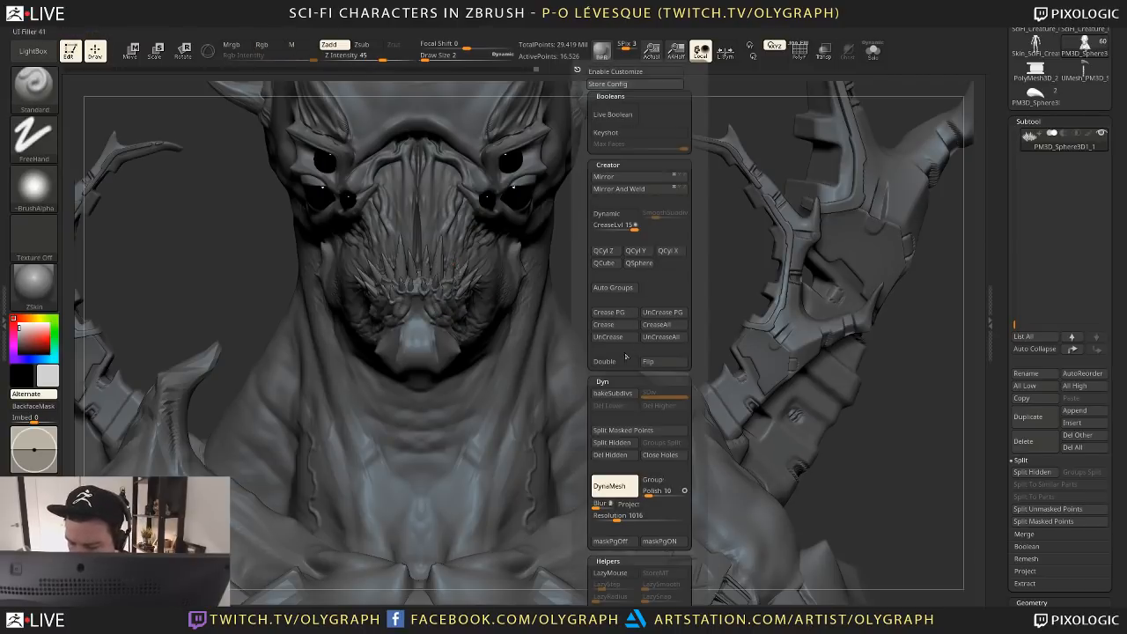
left_click(627, 456)
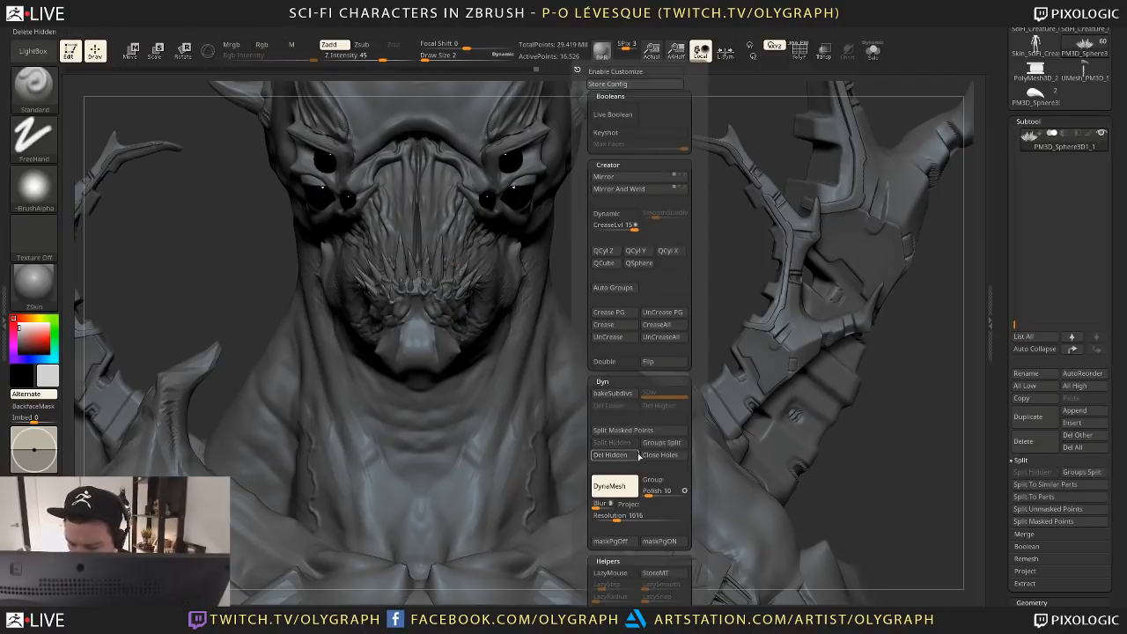
left_click(660, 455)
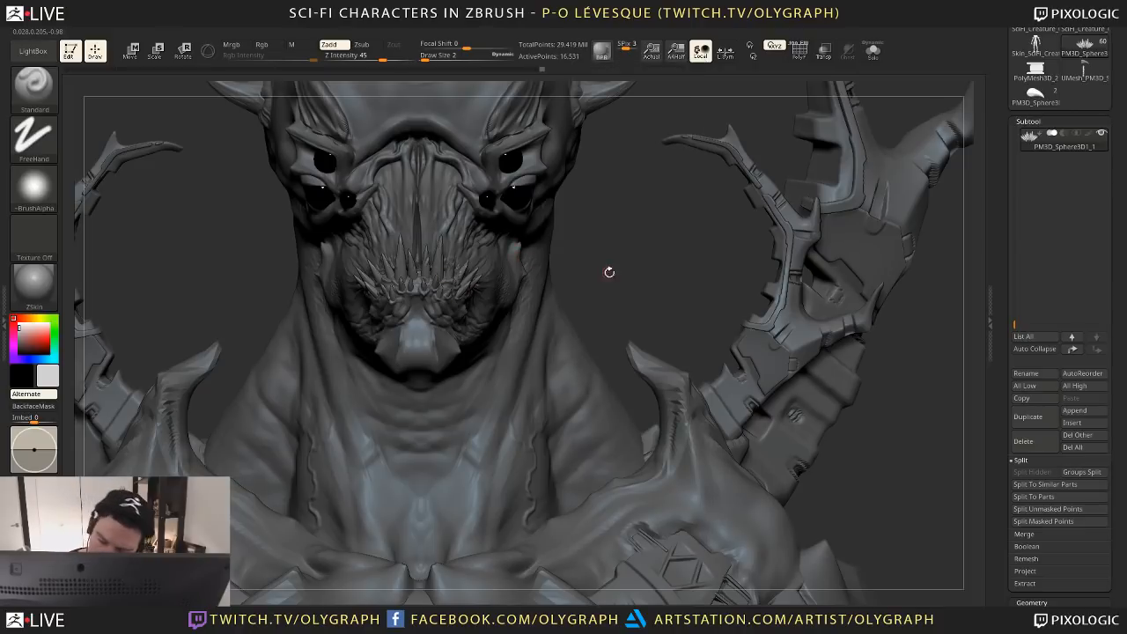
Make the head skin active and stamp fine skin texture over the skull with the ZYZ_Disp cheek brush at Z Intensity 22
mouse_move(608, 272)
left_mouse_down()
mouse_move(535, 238)
mouse_move(553, 257)
mouse_move(566, 244)
mouse_move(529, 379)
left_mouse_up()
key("s")
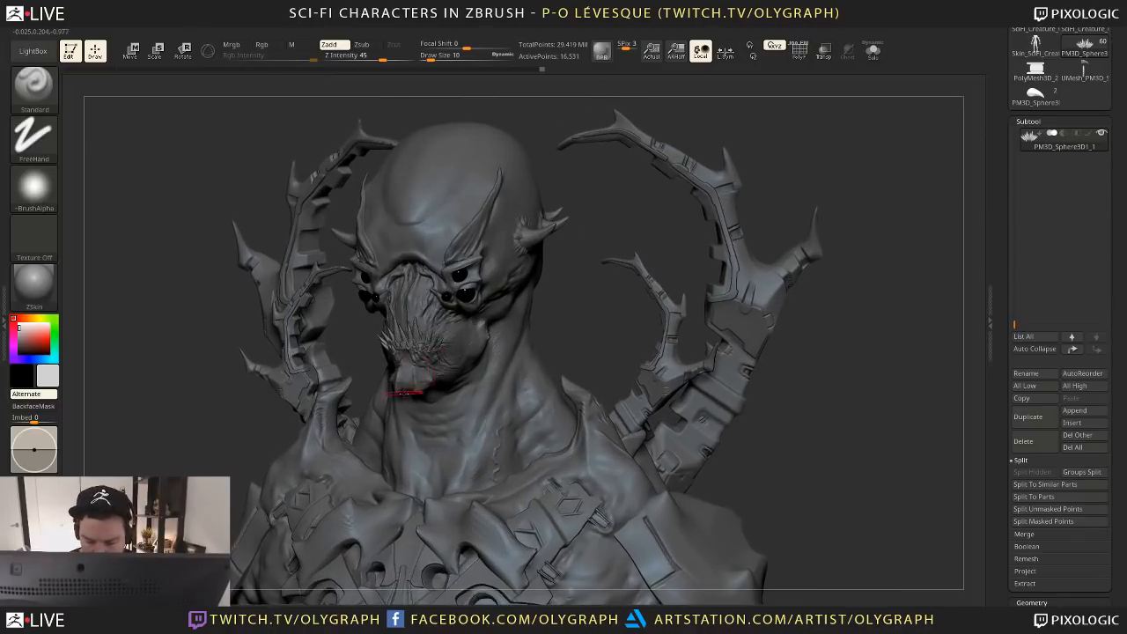
key("space")
key("b")
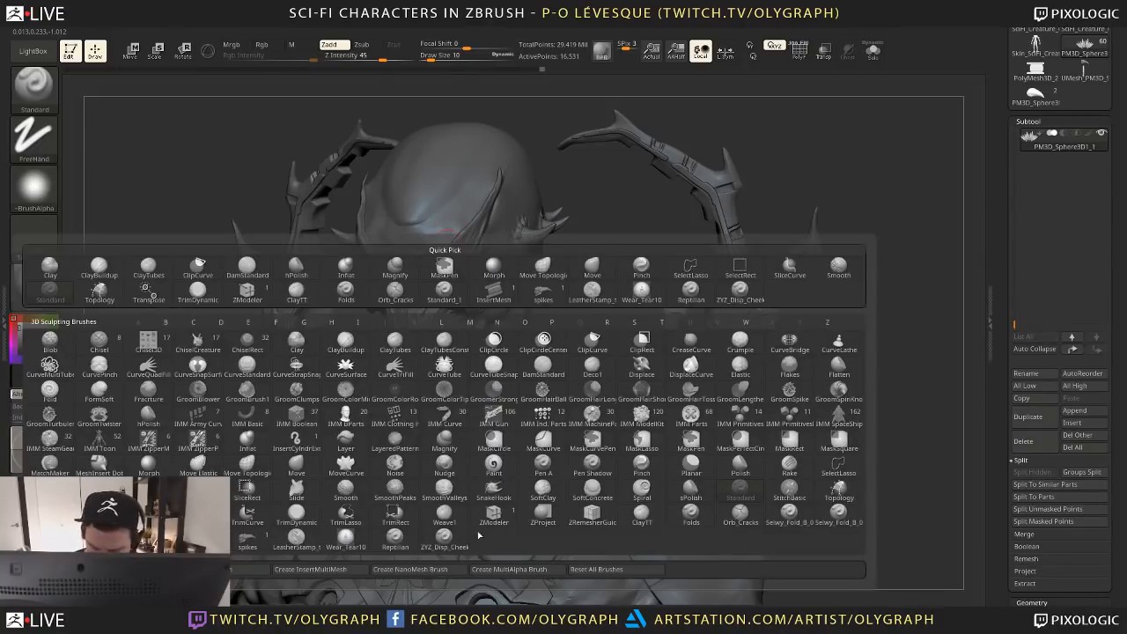
left_click(446, 535)
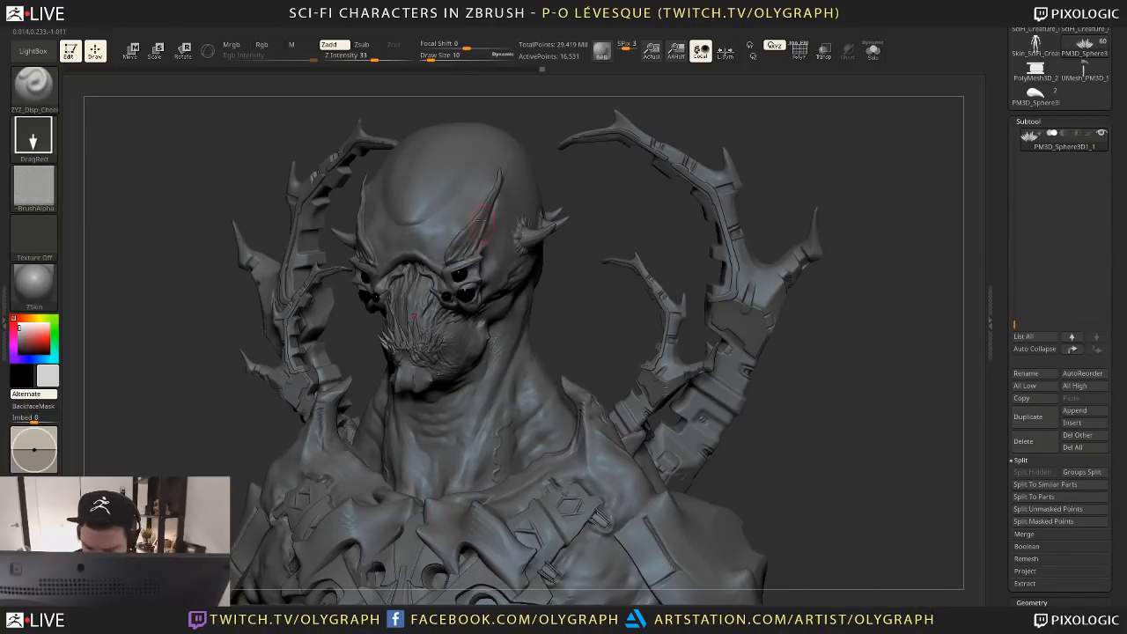
left_click(407, 381, "alt")
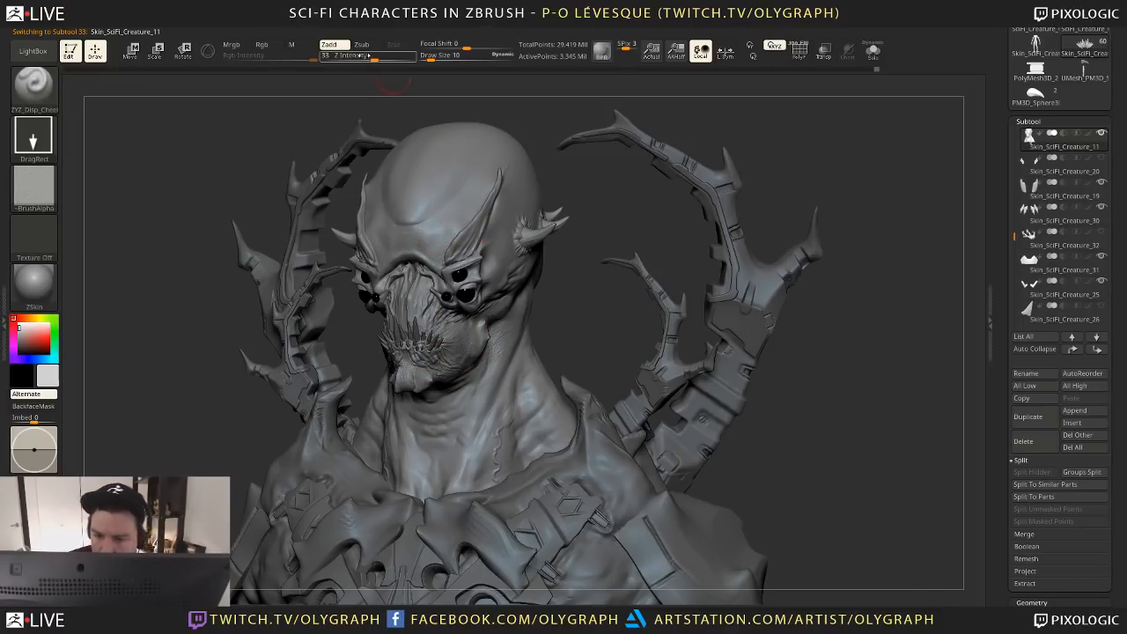
left_click(365, 55)
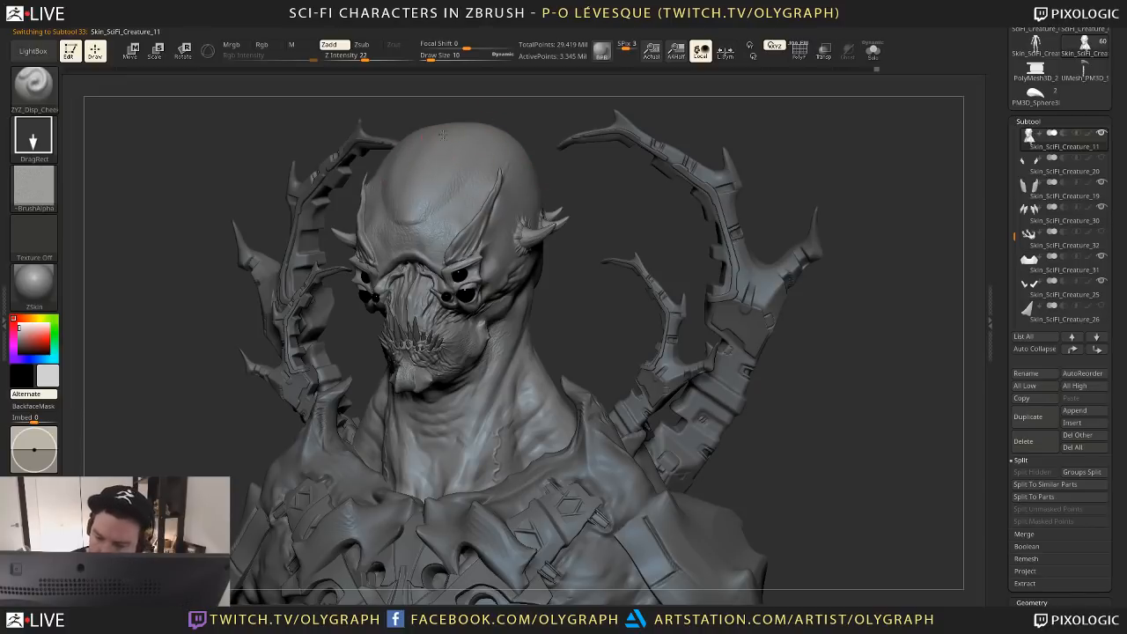
left_click_drag(564, 173, 643, 176)
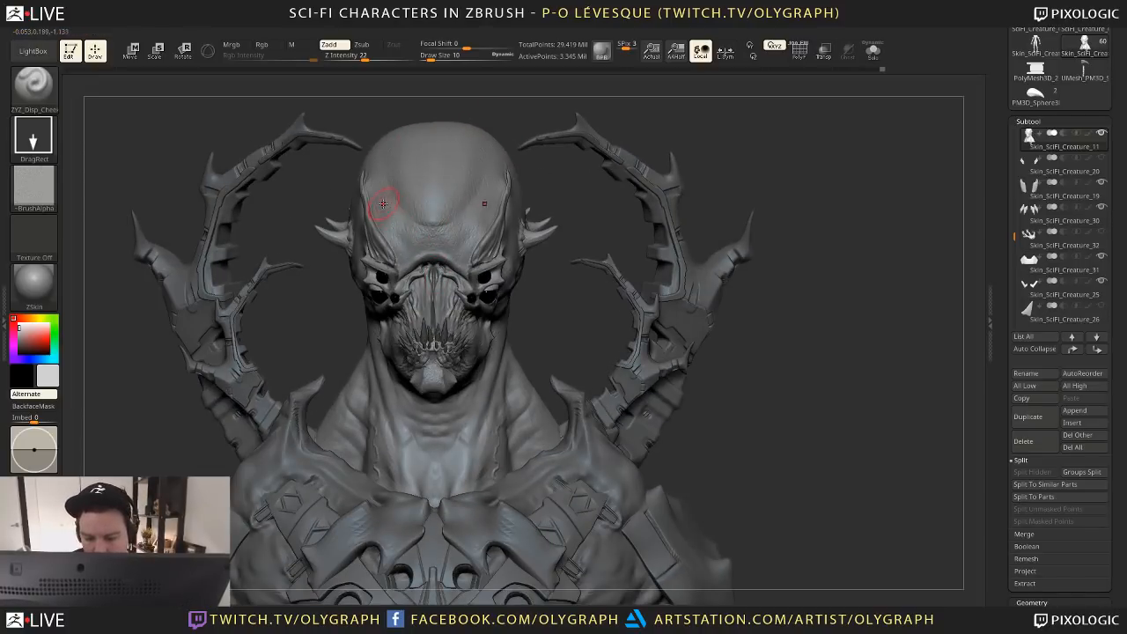
Refine the brow ridges above the creature's eyes with the Move brush, reducing its Draw Size to 24
key("b")
key("m")
key("v")
key("s")
mouse_move(383, 204)
left_mouse_down()
mouse_move(401, 203)
mouse_move(382, 184)
left_mouse_up()
key("s")
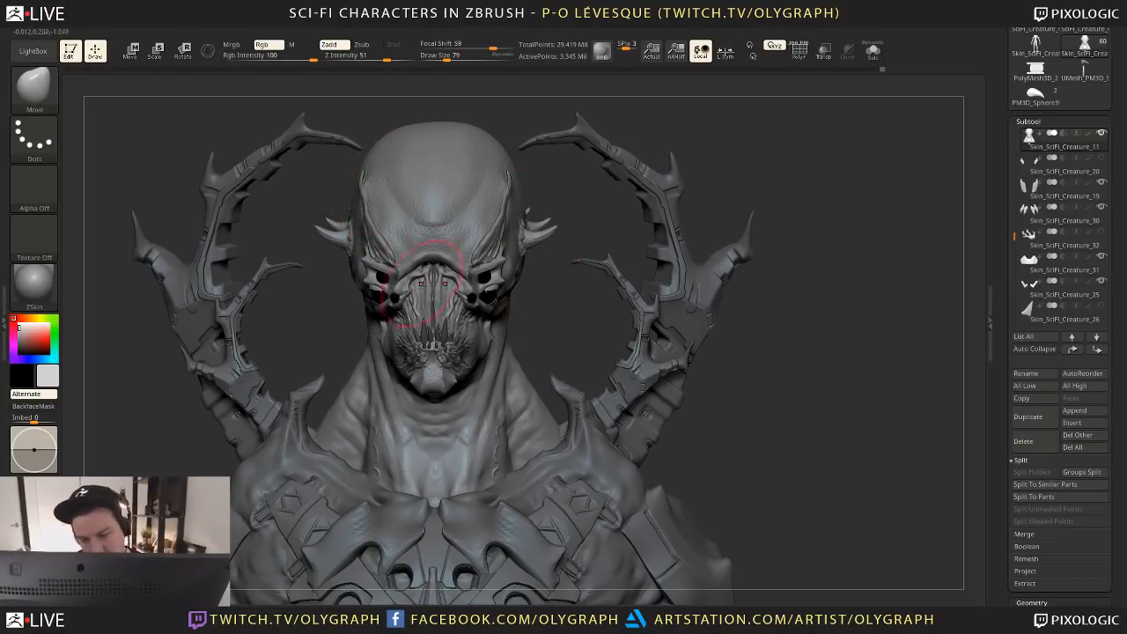
key("s")
left_click_drag(504, 249, 486, 249)
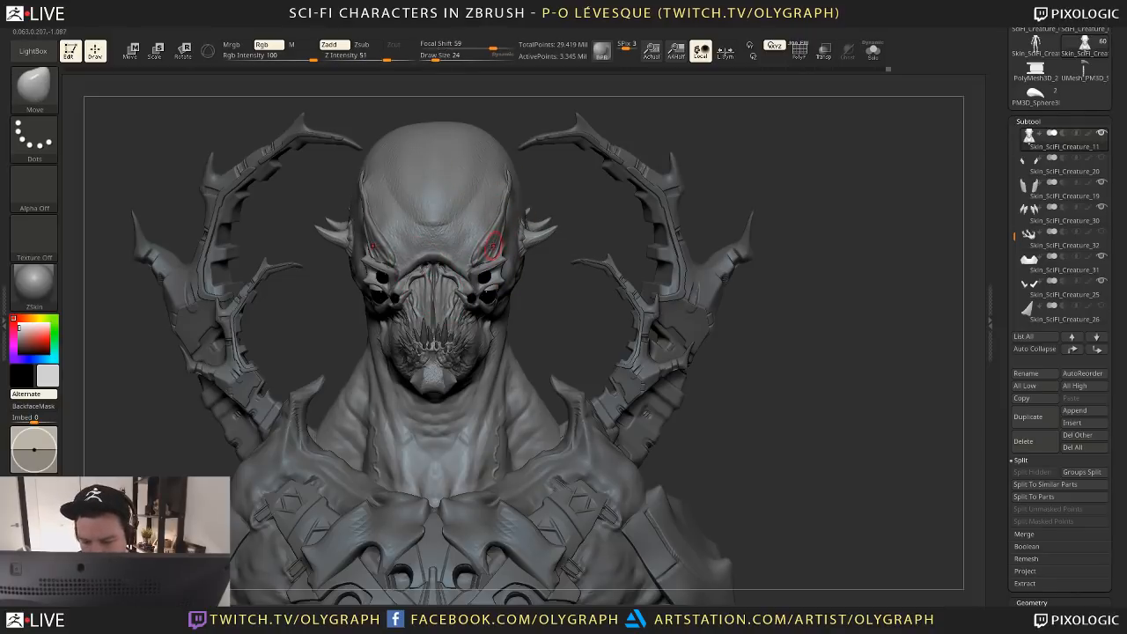
key("f")
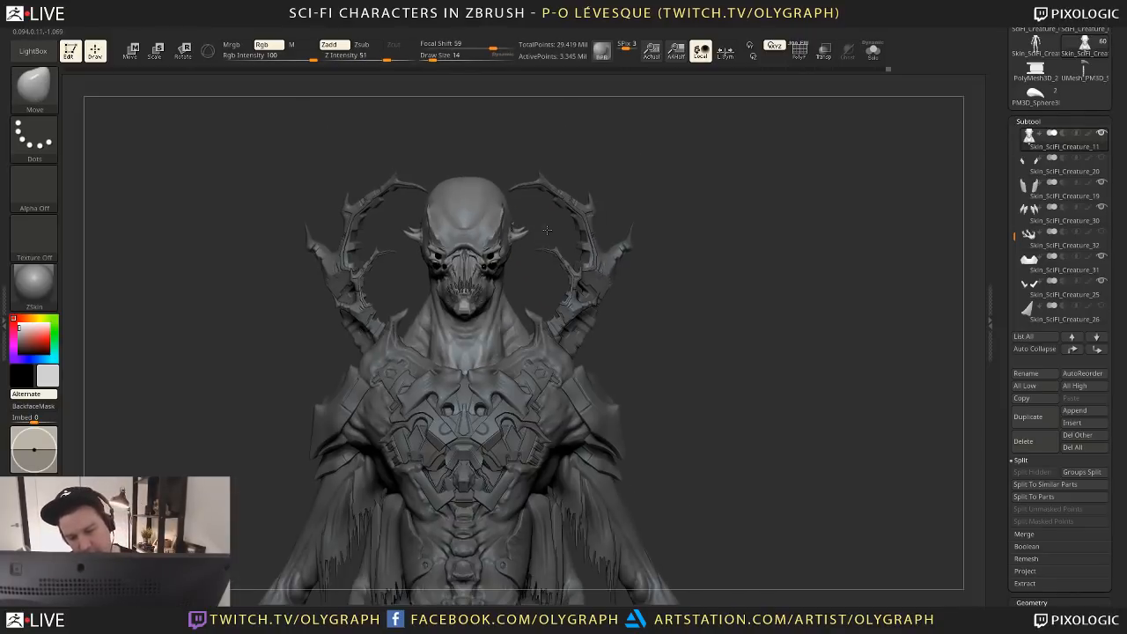
Adjust the sides of the skull and the temples with the Move brush at Draw Size 62
mouse_move(702, 220)
left_mouse_down()
mouse_move(692, 244)
mouse_move(667, 214)
mouse_move(627, 227)
mouse_move(617, 291)
left_mouse_up()
key("s")
mouse_move(437, 315)
left_mouse_down()
mouse_move(448, 314)
mouse_move(423, 317)
left_mouse_up()
key("s")
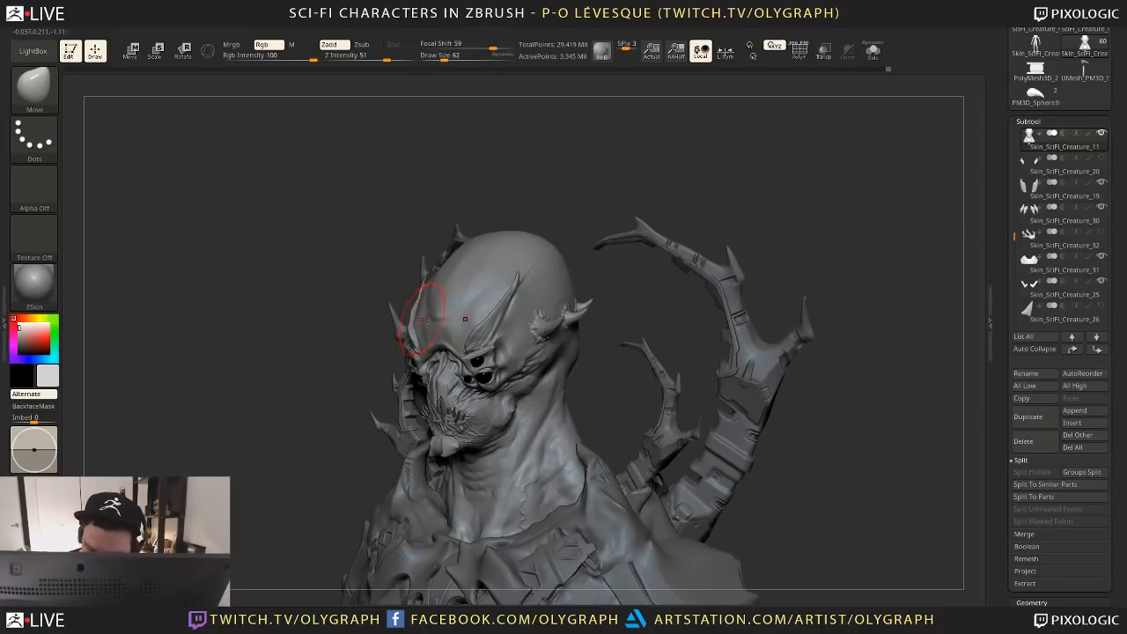
mouse_move(344, 360)
left_mouse_down()
mouse_move(414, 304)
mouse_move(407, 246)
left_mouse_up()
key("s")
key("s")
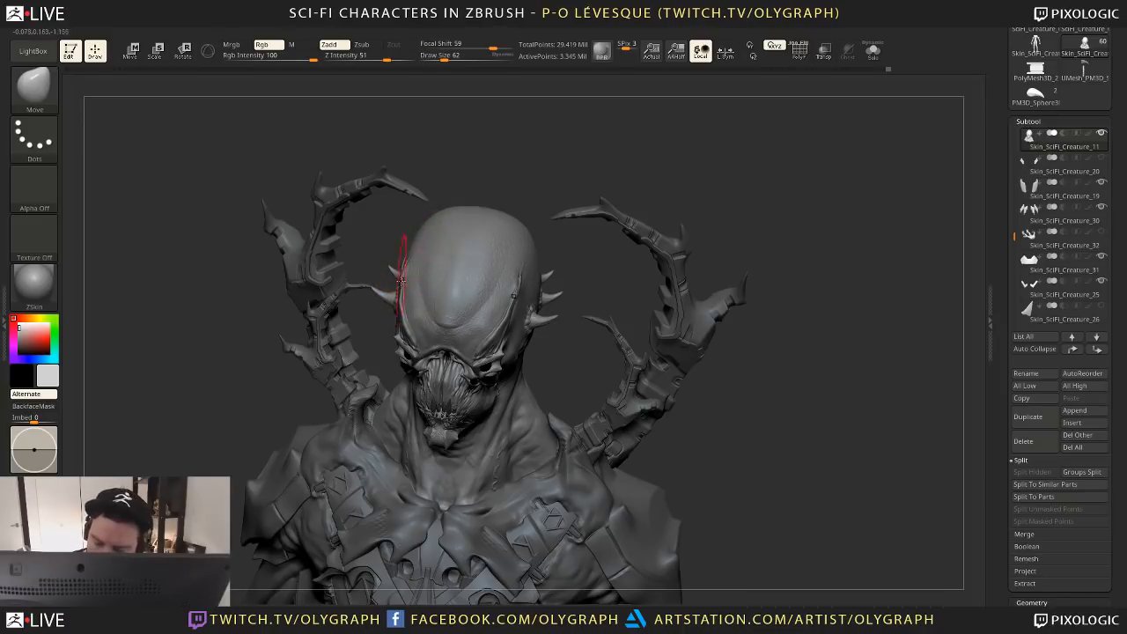
left_click_drag(572, 277, 552, 252, "shift")
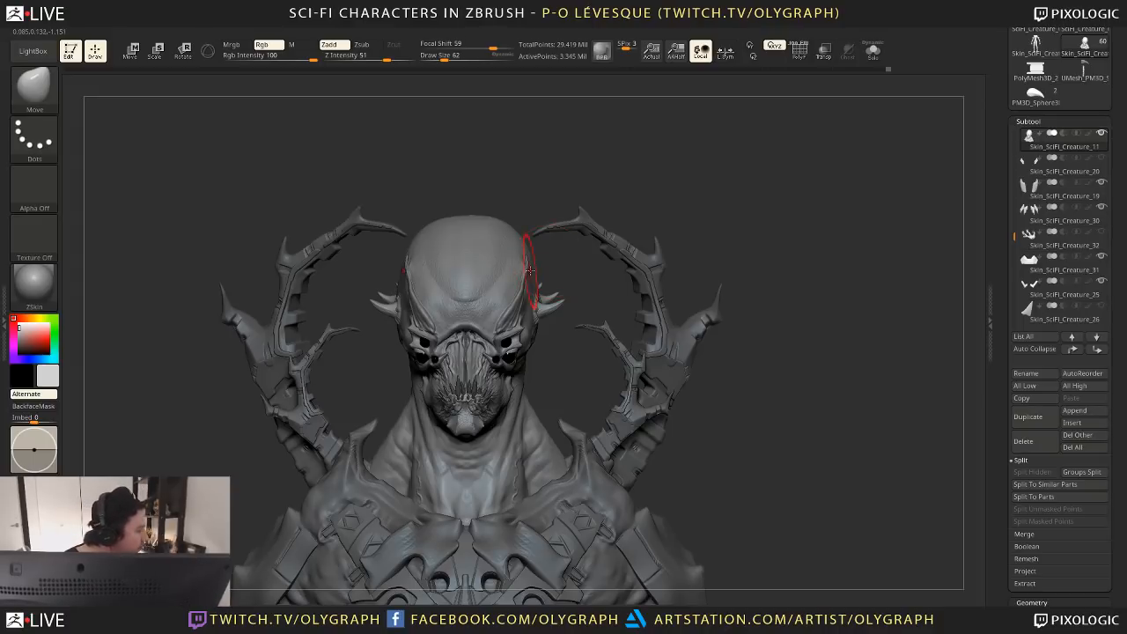
Stamp rough skin texture over the creature's neck with the ZYZ_Disp cheek brush, reducing its Draw Size to 36
left_click_drag(565, 375, 497, 304)
key("b")
key("1")
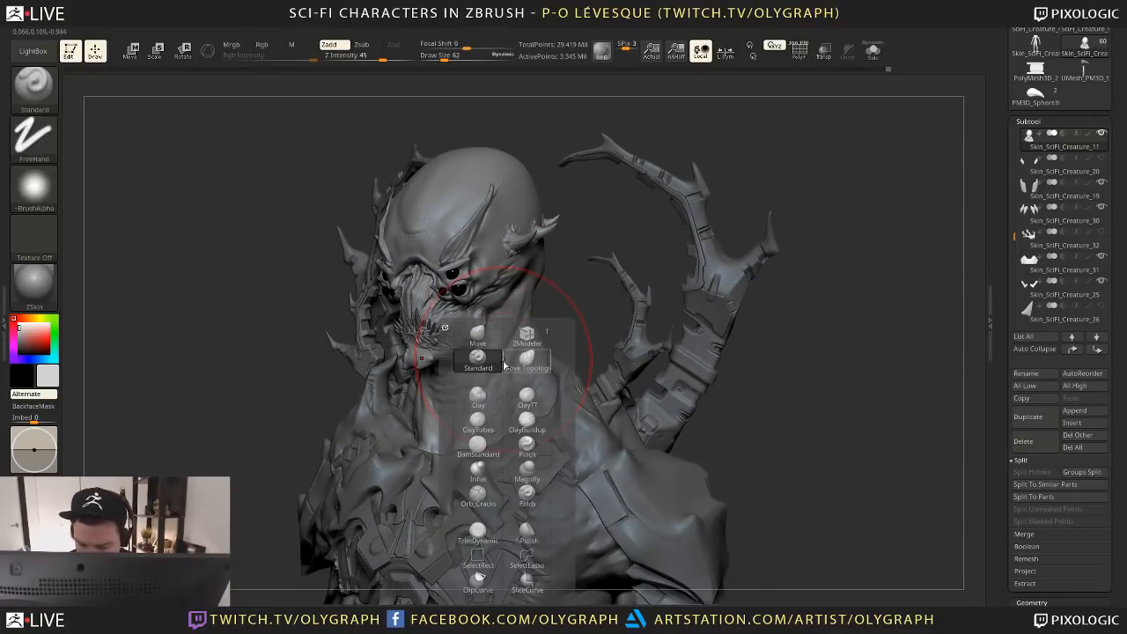
key("b")
right_click_drag(573, 307, 559, 403, "ctrl")
key("1")
key("b")
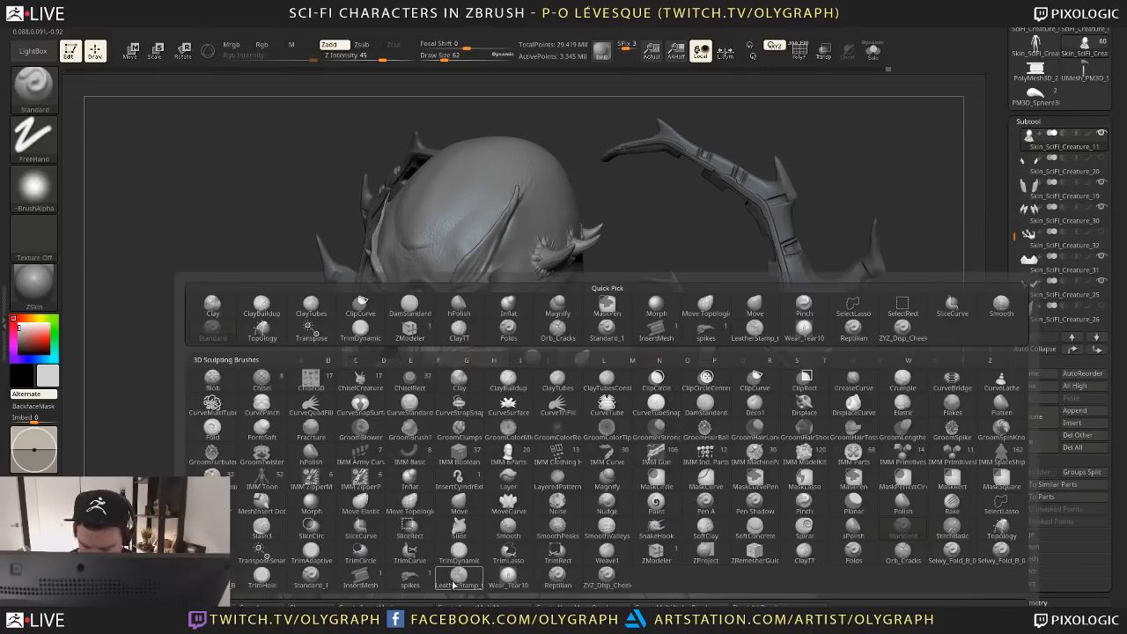
left_click(606, 580)
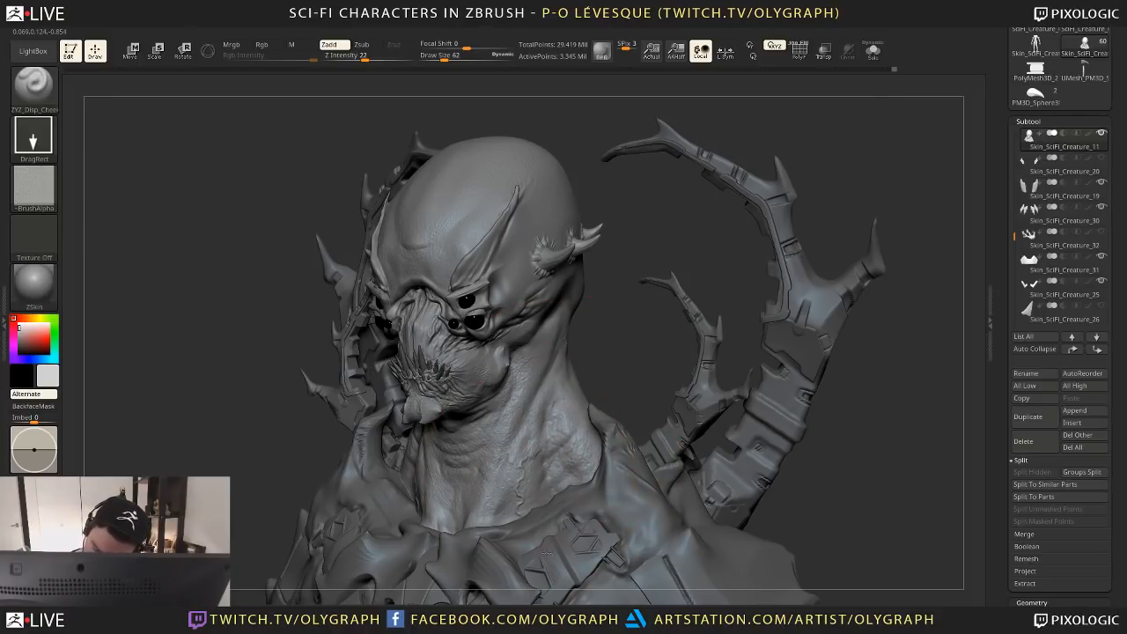
key("s")
left_click_drag(557, 415, 548, 415)
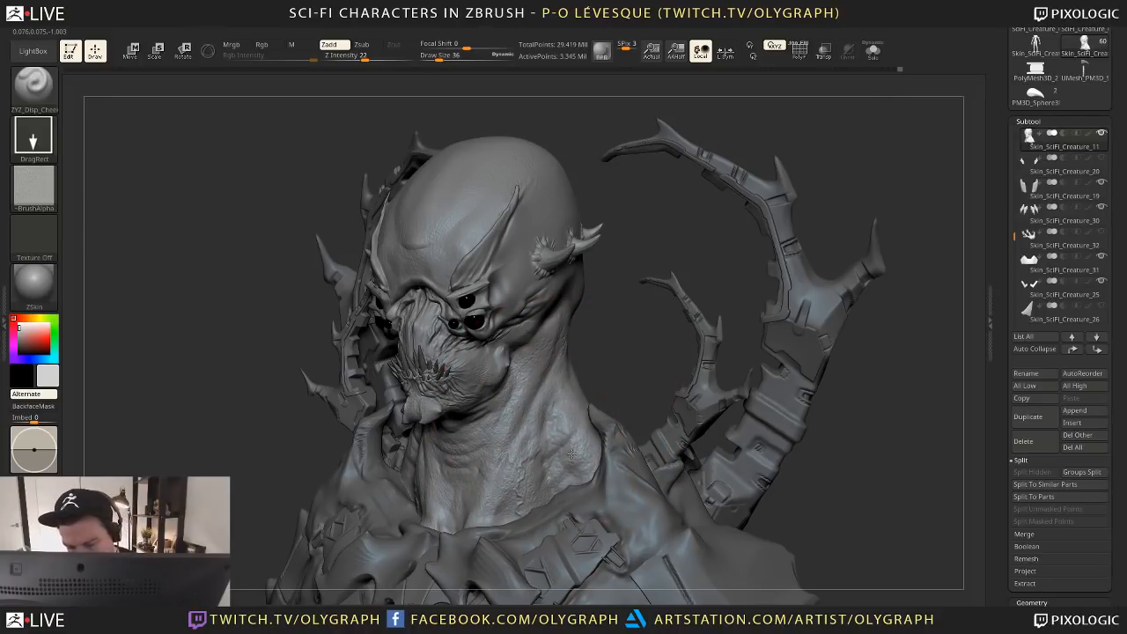
key("shift")
Sculpt thin veins along the neck with the Standard brush at Draw Size 6 and Z Intensity 24
key("b")
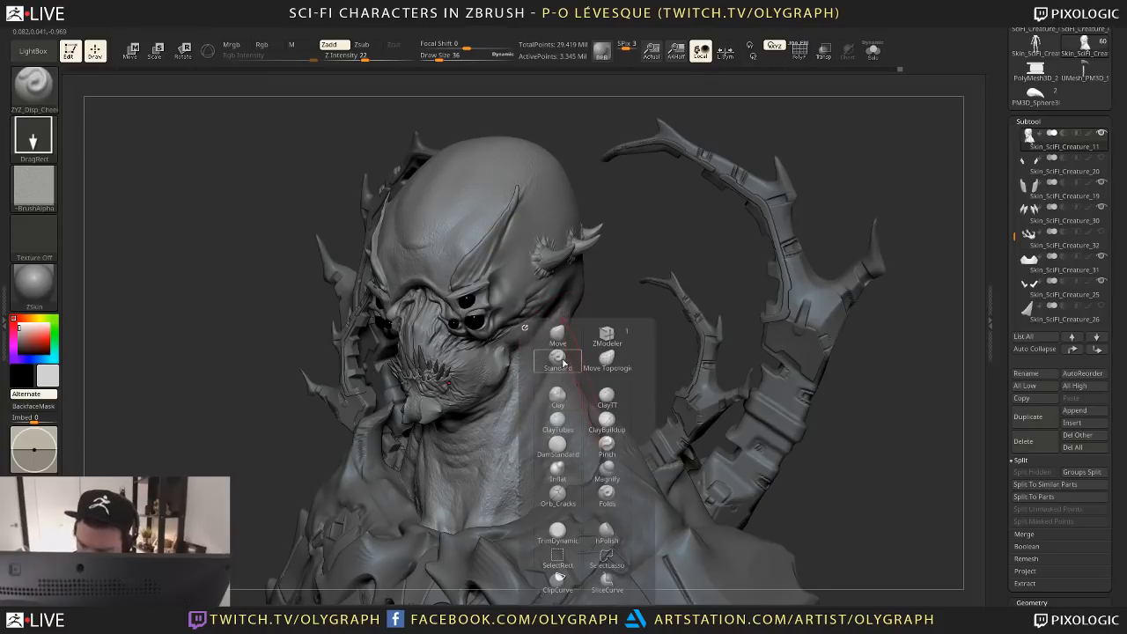
left_click(559, 360)
key("s")
left_click_drag(511, 446, 500, 441)
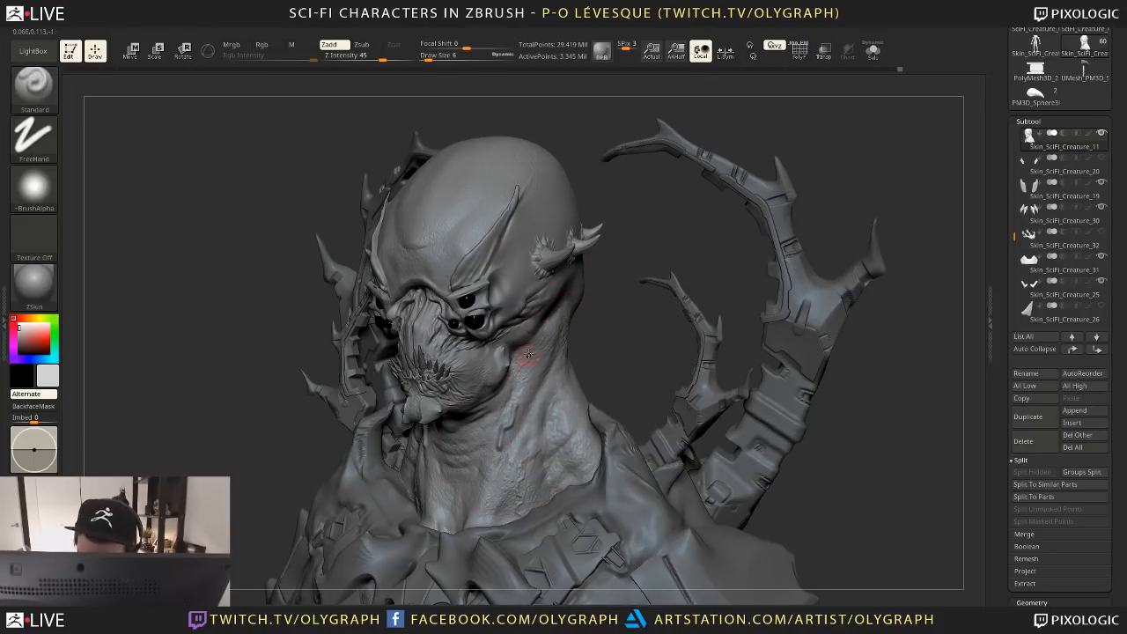
left_click_drag(382, 55, 359, 55)
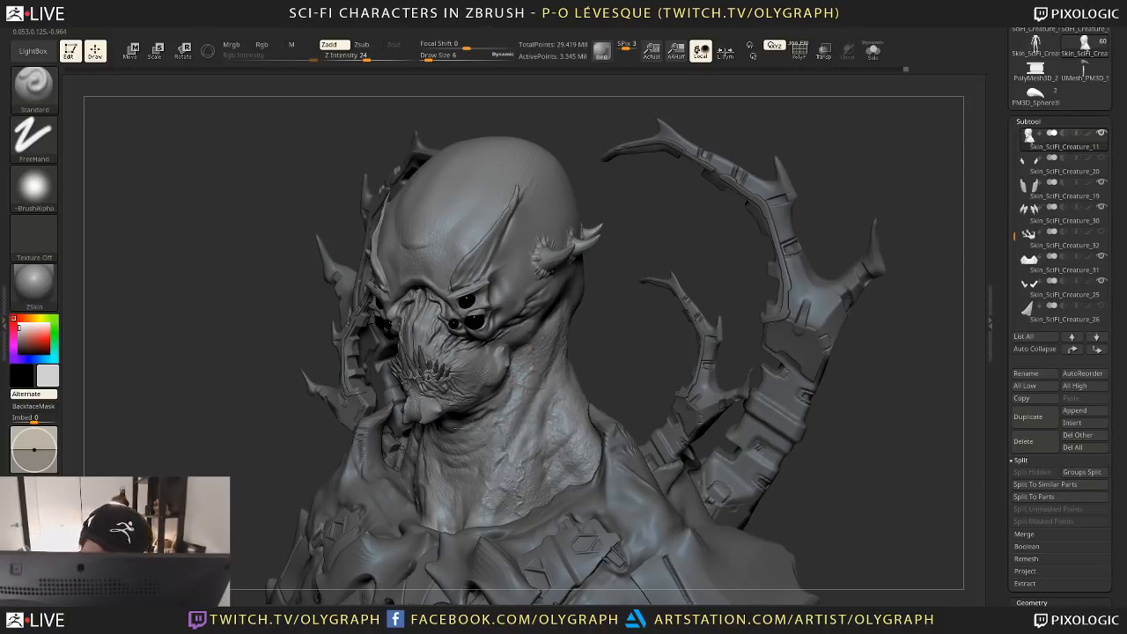
left_click_drag(602, 347, 563, 268, "alt")
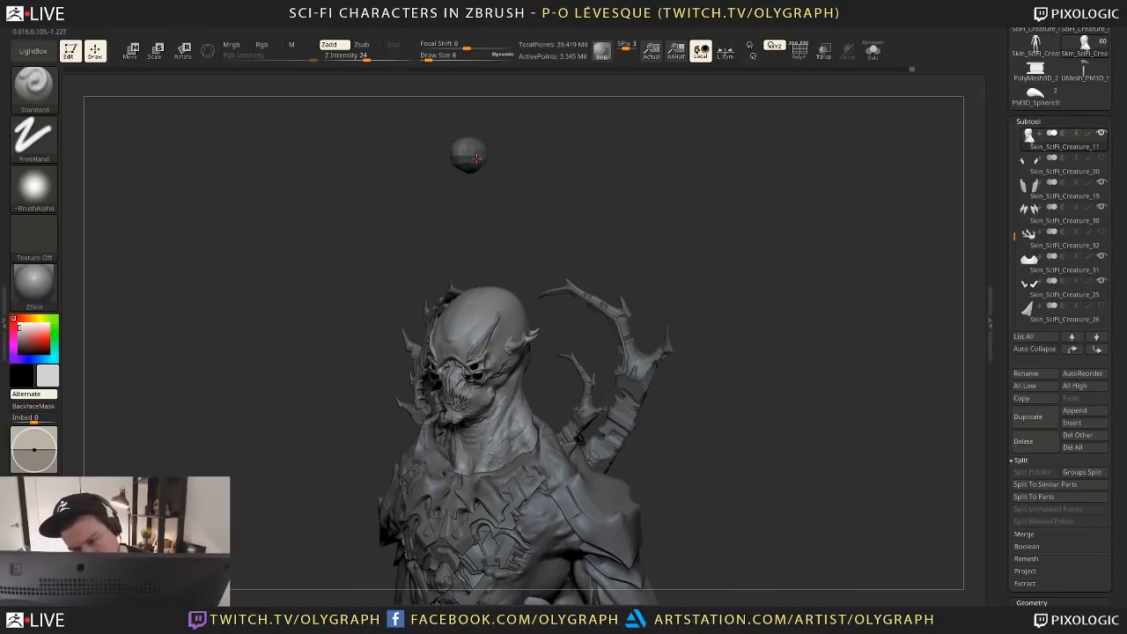
Reactivate the head skin and reshape the outer eye sockets from the front with the Move brush at Draw Size 76
left_click(477, 158, "alt")
left_click_drag(672, 449, 509, 318, "alt")
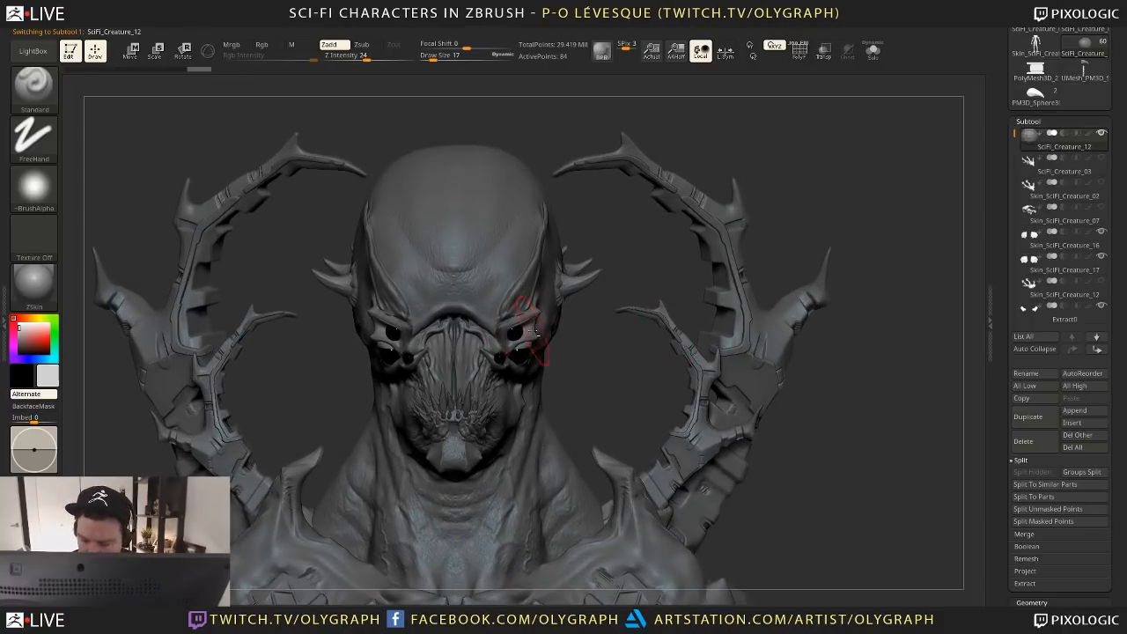
left_click(534, 332, "alt")
key("b")
left_click(507, 334)
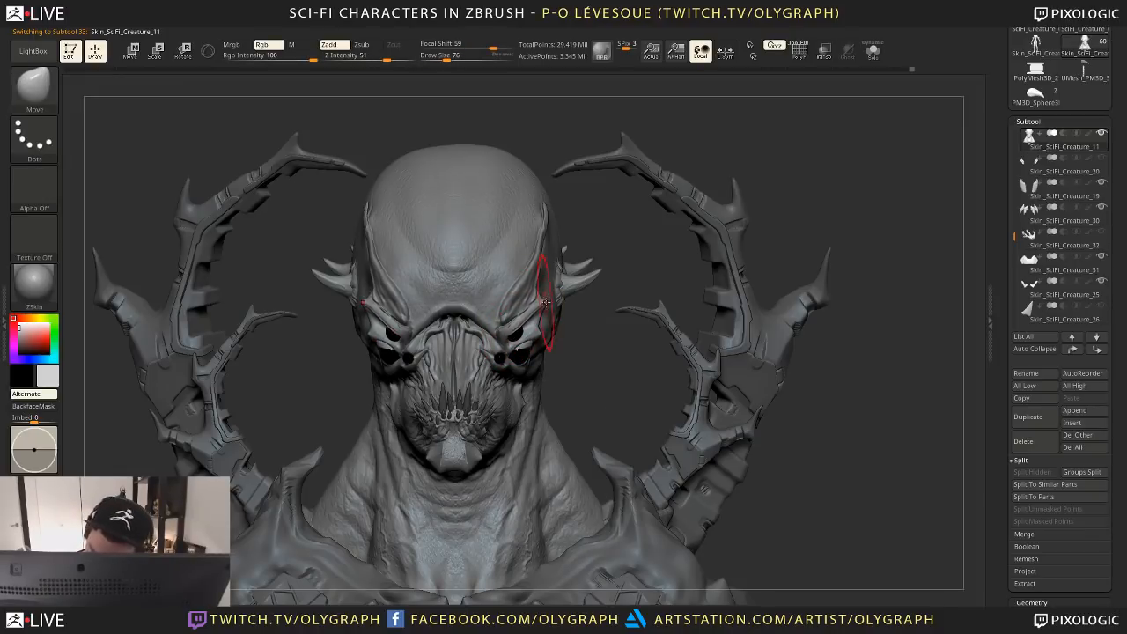
Stretch the eyeballs to fit the reshaped sockets with the Move brush and make the head skin active again
left_click(521, 328, "alt")
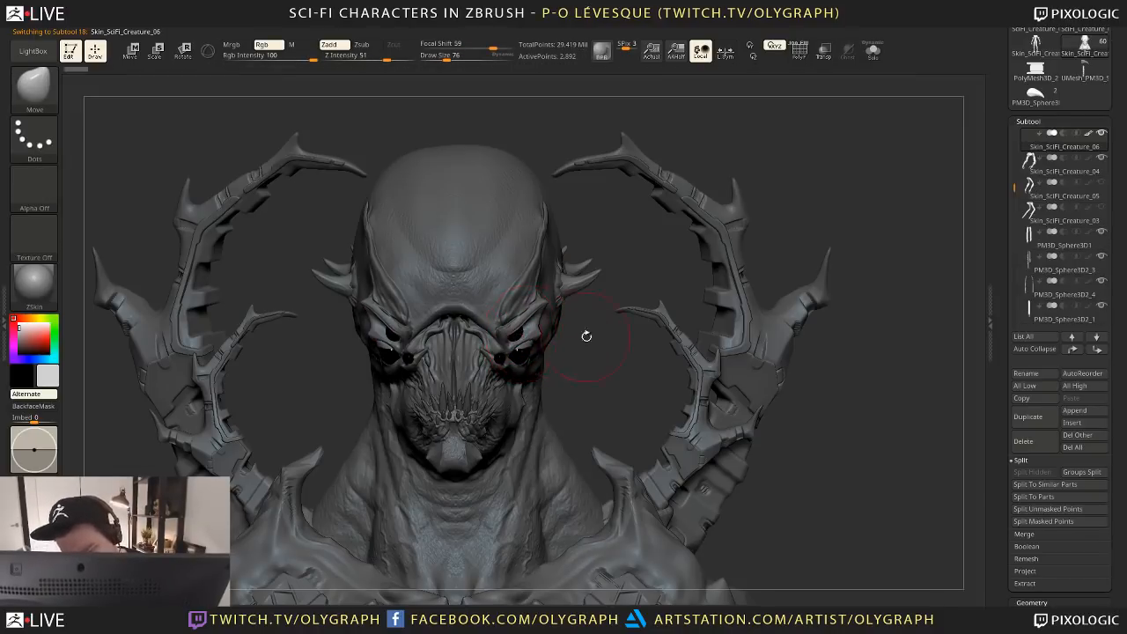
left_click_drag(587, 336, 526, 329)
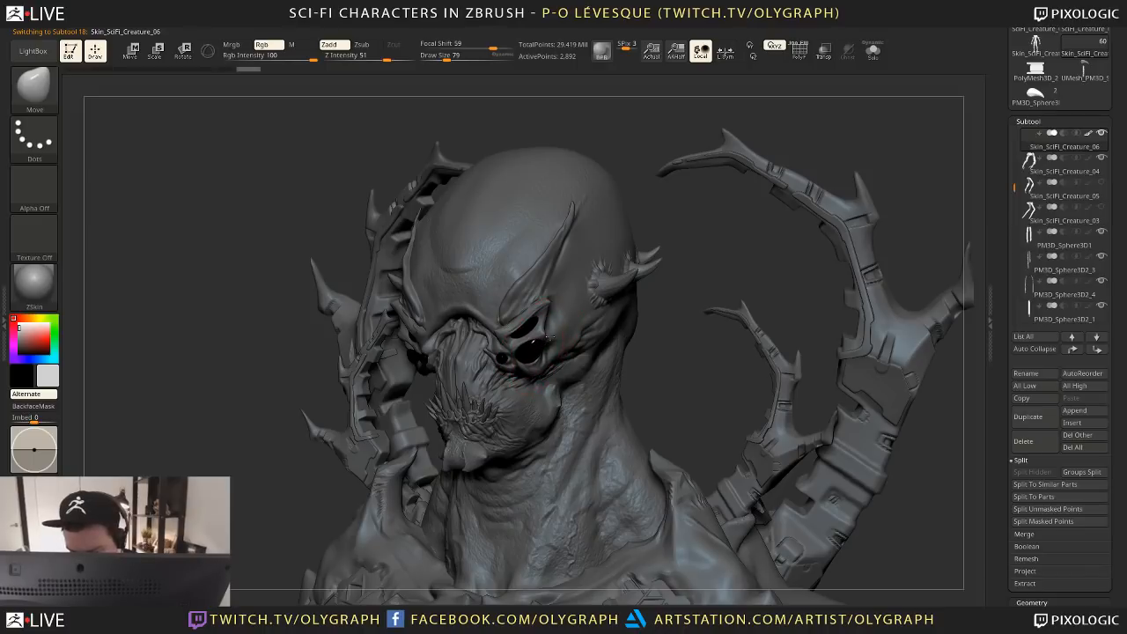
left_click(544, 339, "alt")
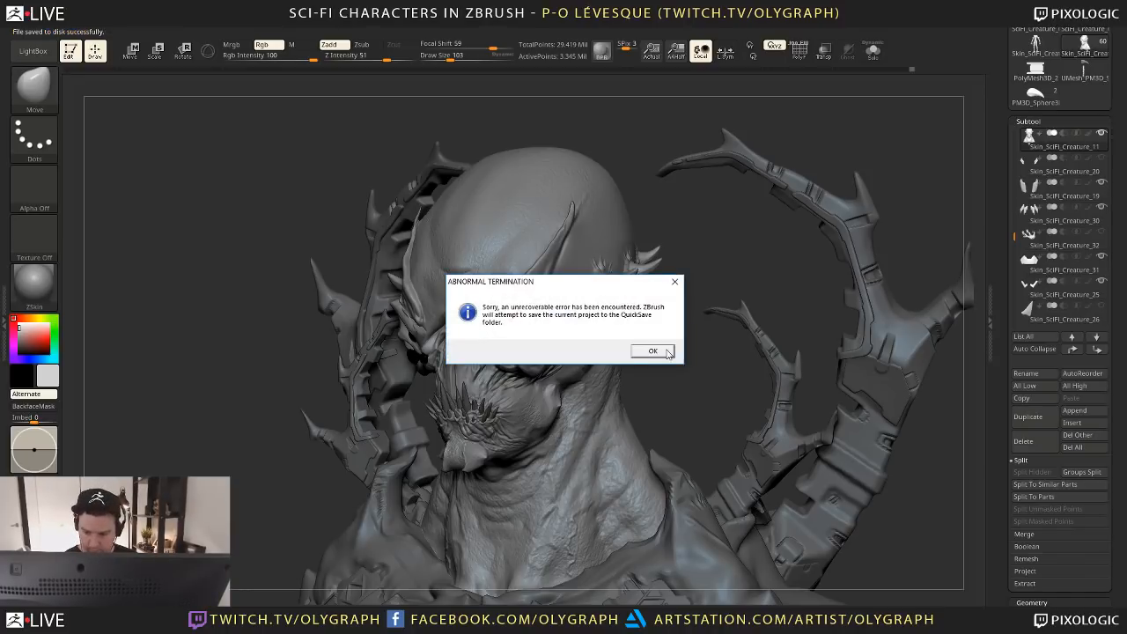
Dismiss the crash notices, load the Recovered_Tool file from the QuickSave files and frame the creature's upper body
left_click(652, 352)
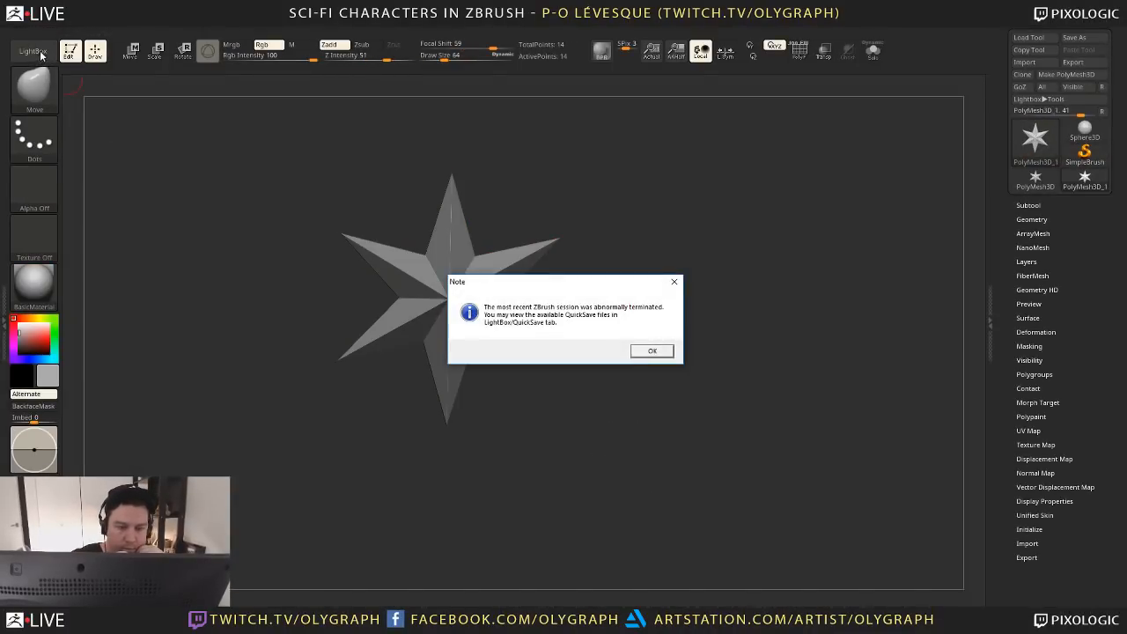
left_click(657, 352)
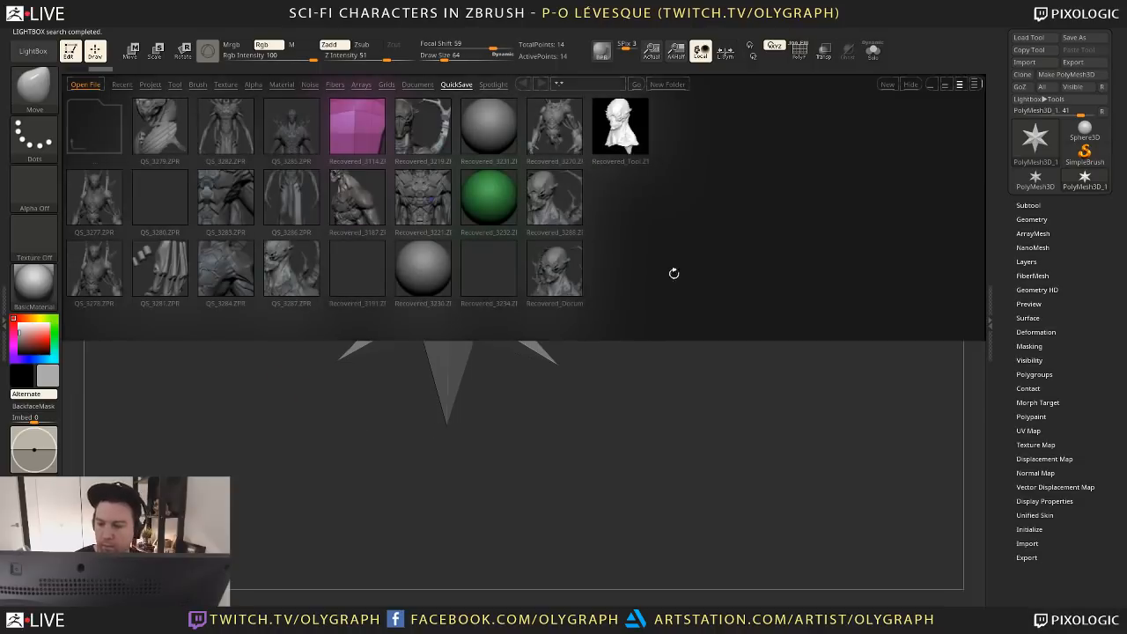
double_click(631, 136)
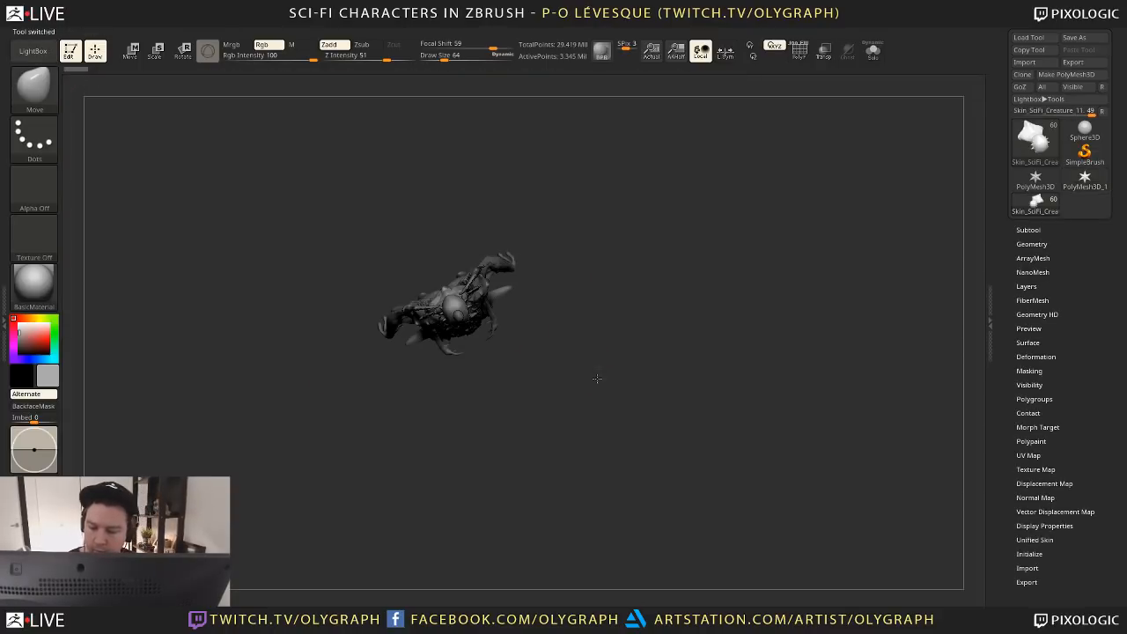
key("f")
left_click_drag(692, 226, 604, 222, "alt")
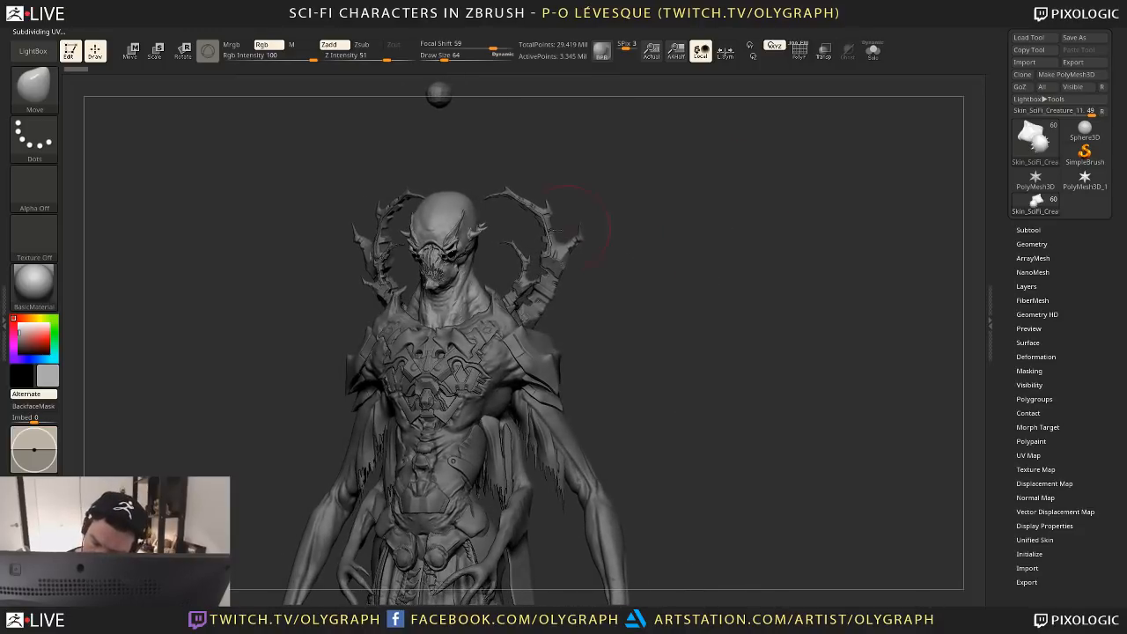
Apply the ZSkin material to the recovered creature and make the small sphere above its head the active subtool
left_click(40, 286)
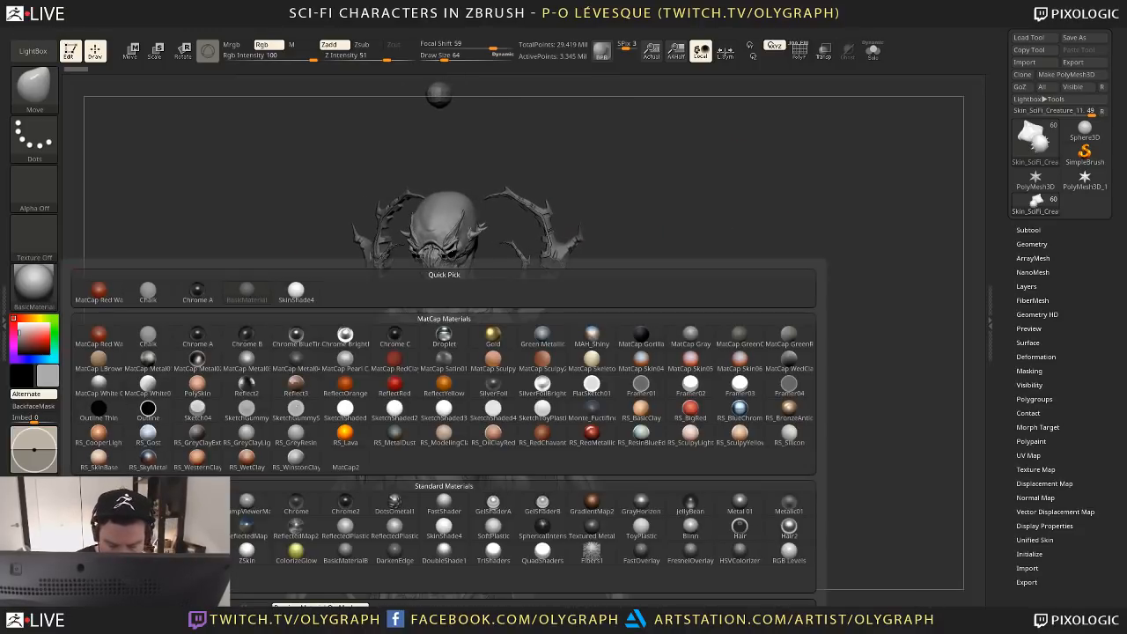
left_click(246, 552)
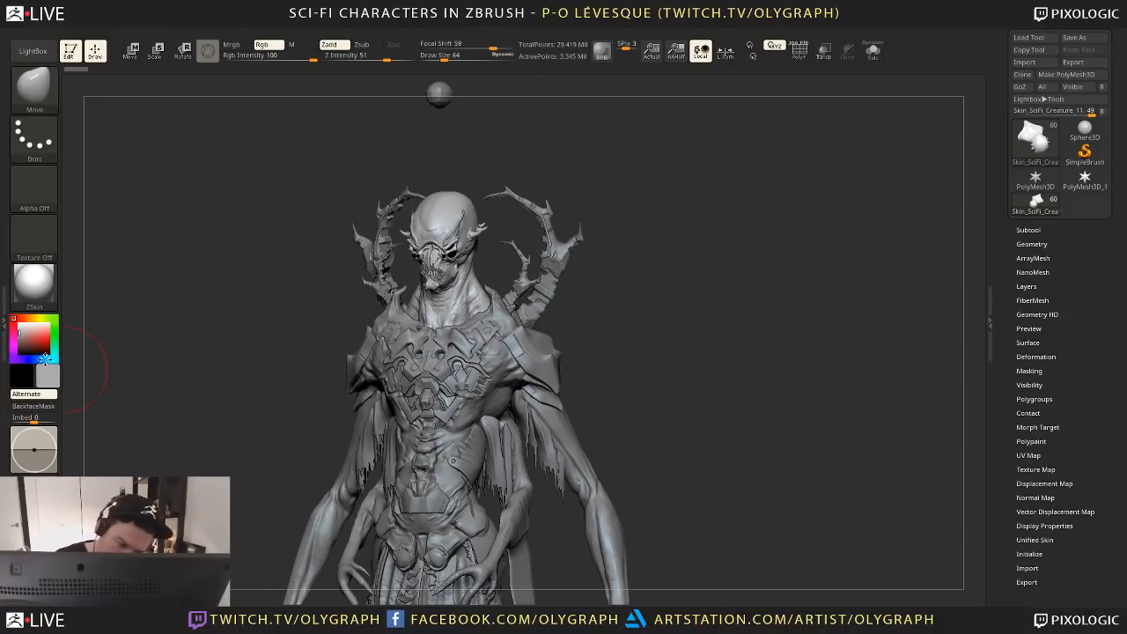
key("shift")
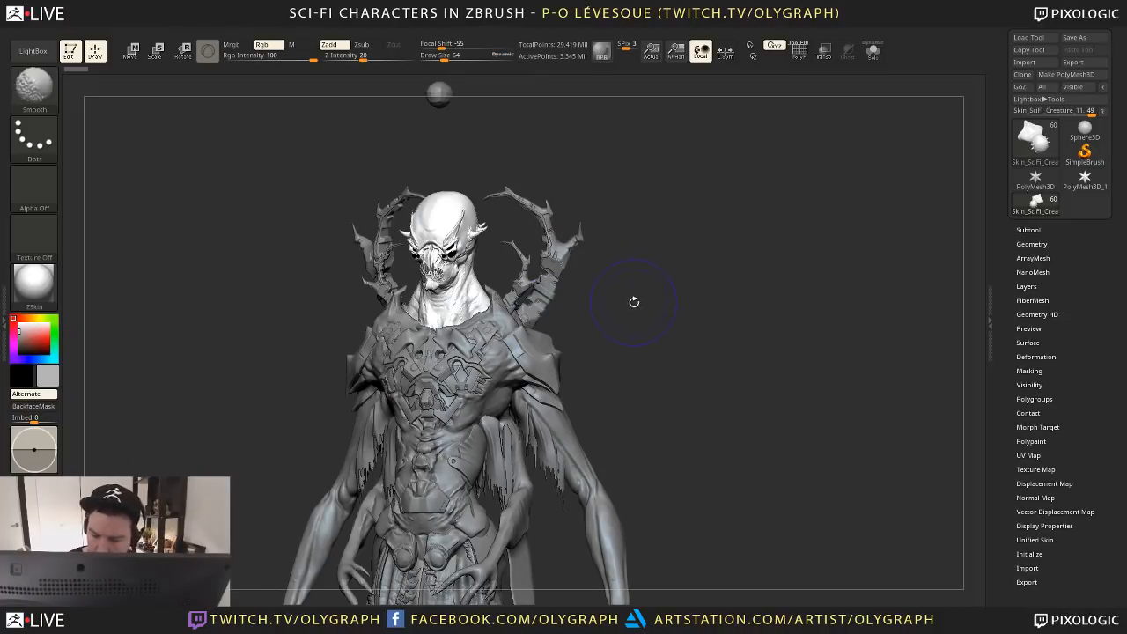
left_click(438, 95, "alt")
Make the creature's eyeballs the active subtool, isolate them in Solo mode and display their polygroups
left_click_drag(670, 227, 540, 327, "alt")
left_click(460, 414, "alt")
key("shift+s")
left_click_drag(566, 418, 469, 380)
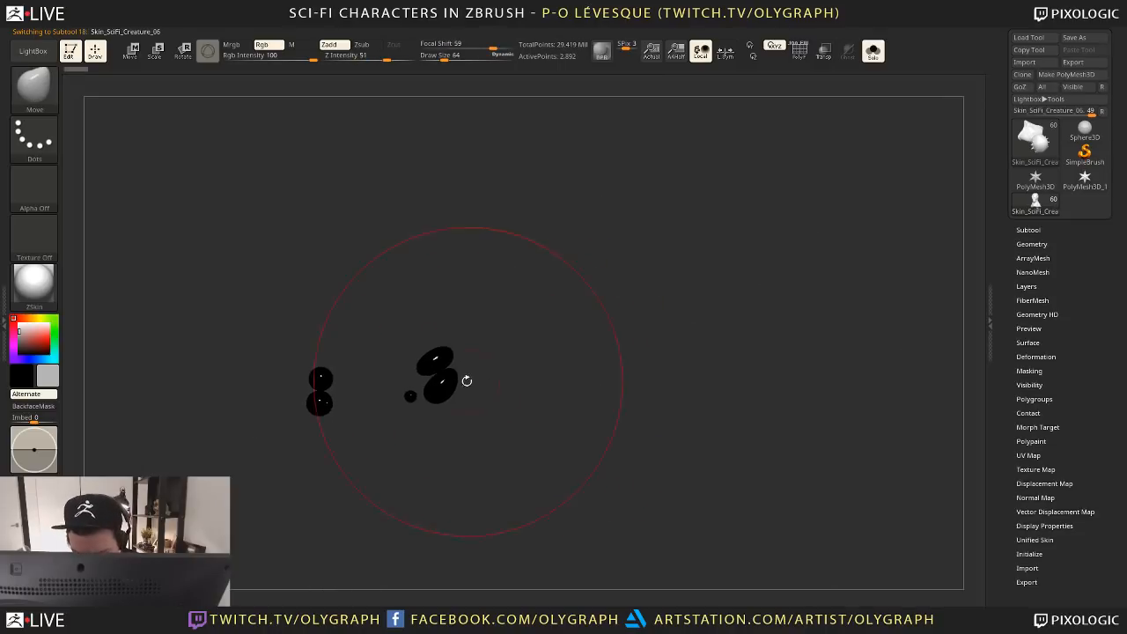
key("shift+f")
Split the eyeballs into polygroups with Auto Groups and mask every eyeball except the lower large pair, leaving all of them visible
key("space")
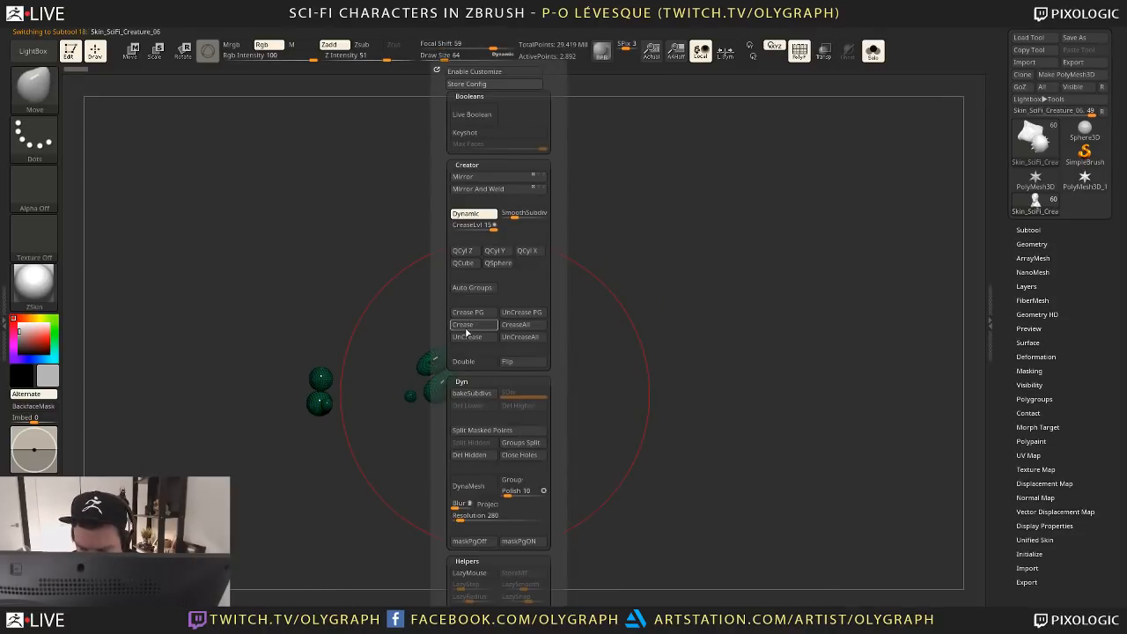
left_click(472, 287)
left_click(446, 396, "ctrl+shift")
left_click(443, 394, "ctrl+shift")
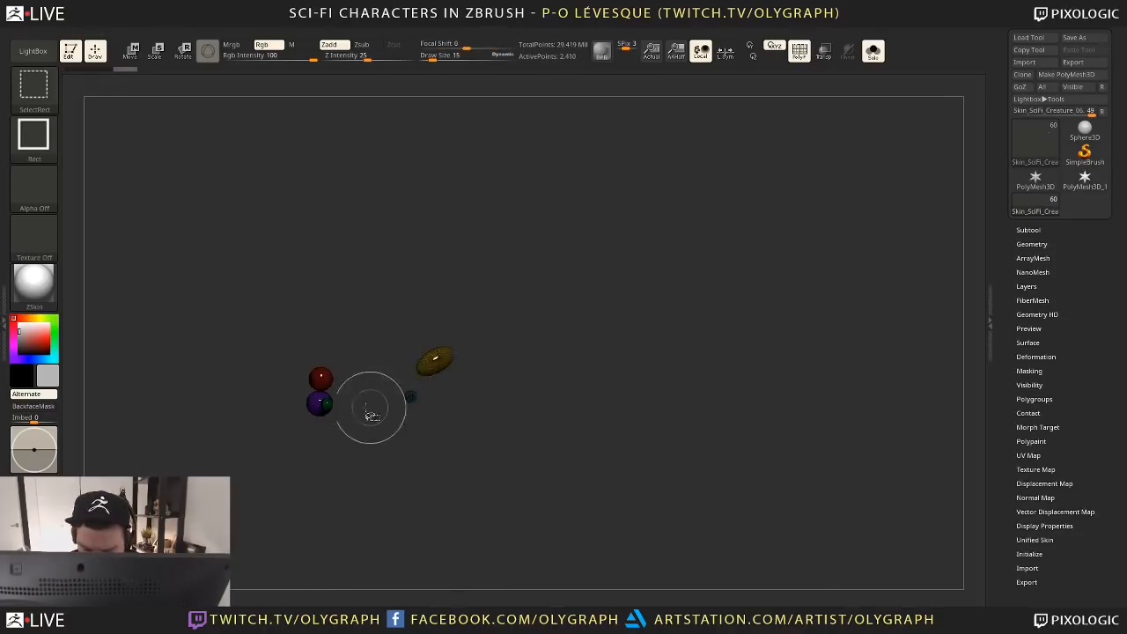
left_click(318, 402, "ctrl+shift")
left_click(397, 458, "ctrl")
left_click(397, 458, "ctrl+shift")
Centre the transform gizmo on the unmasked lower eyeball, leave Solo mode and move the eyeball into its socket with local symmetry on
key("w")
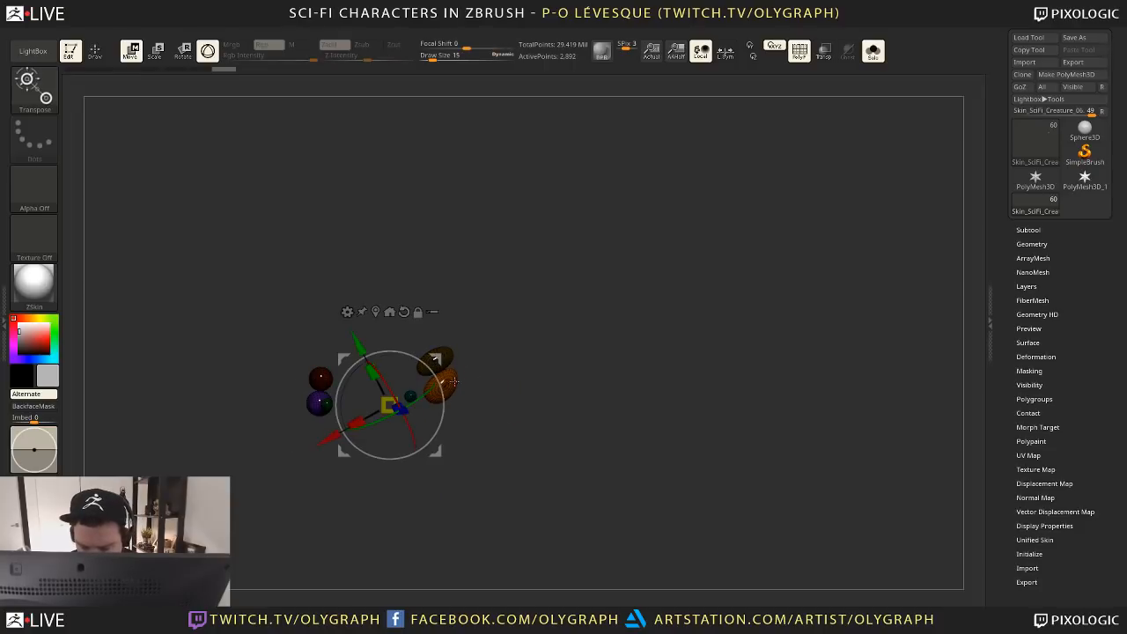
left_click(440, 386, "alt")
left_click_drag(558, 370, 559, 440, "alt")
left_click_drag(437, 386, 540, 302)
key("shift+s")
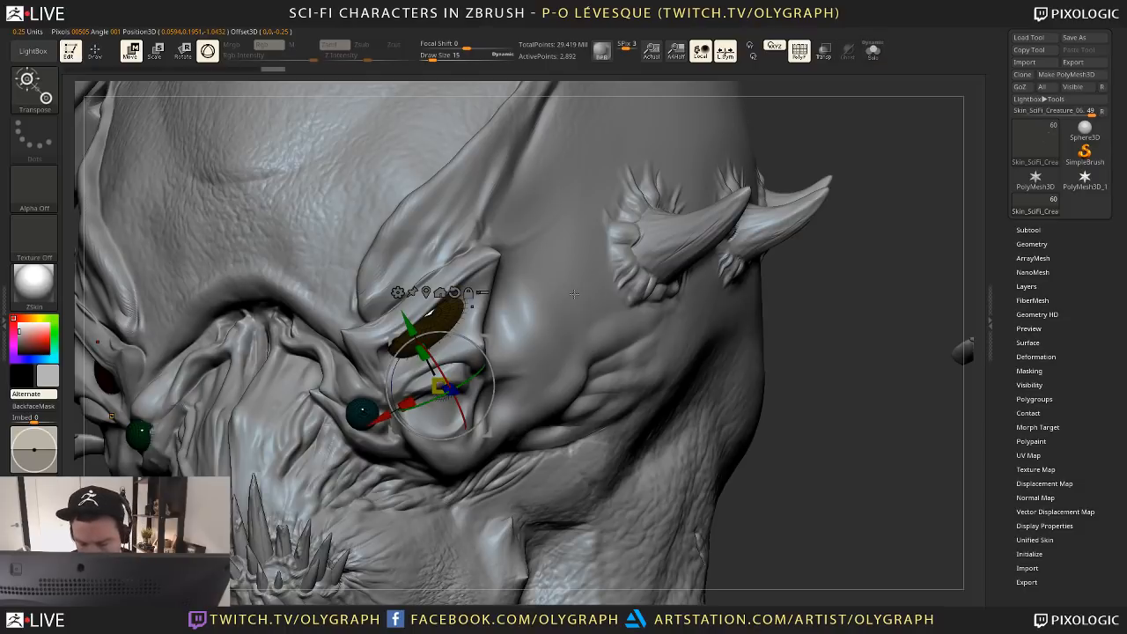
mouse_move(484, 340)
left_mouse_down()
mouse_move(476, 370)
mouse_move(478, 355)
left_mouse_up()
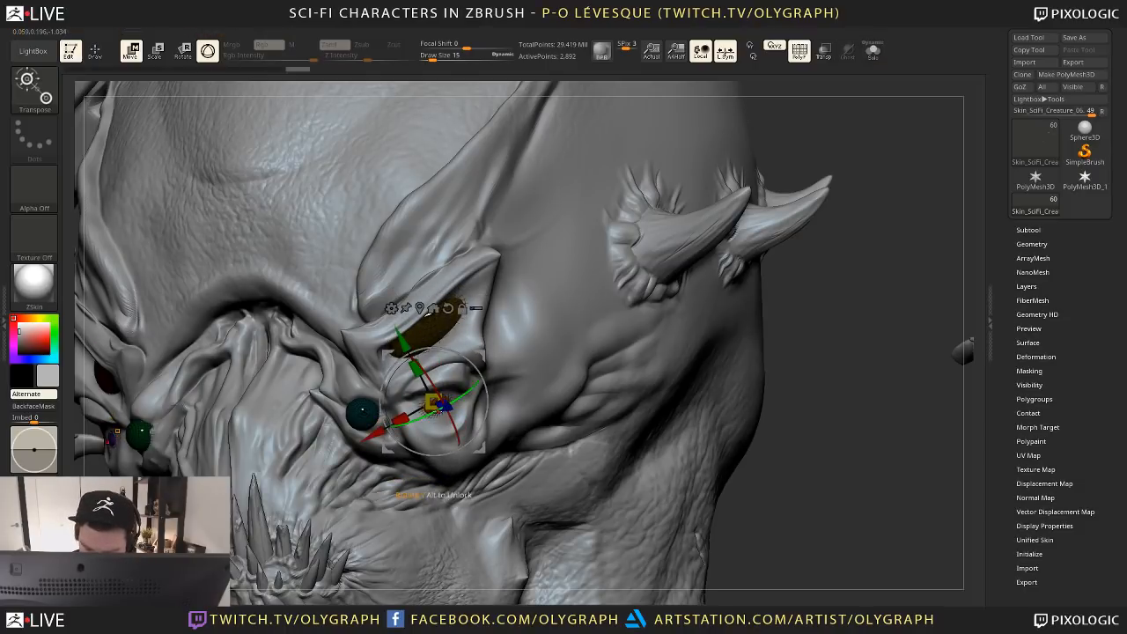
left_click_drag(438, 407, 438, 412)
left_click_drag(451, 345, 407, 453)
Switch to the Move brush with polygroup colours hidden and try raising the eyeballs' subdivision level
key("b")
key("m")
key("v")
left_click_drag(811, 362, 767, 334, "alt")
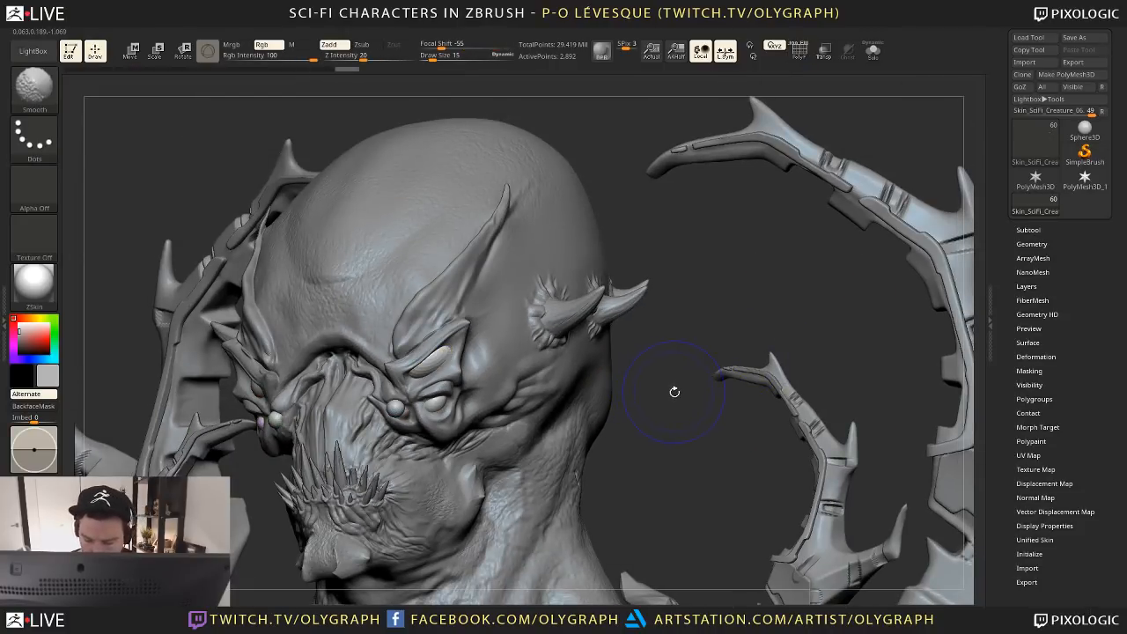
key("d")
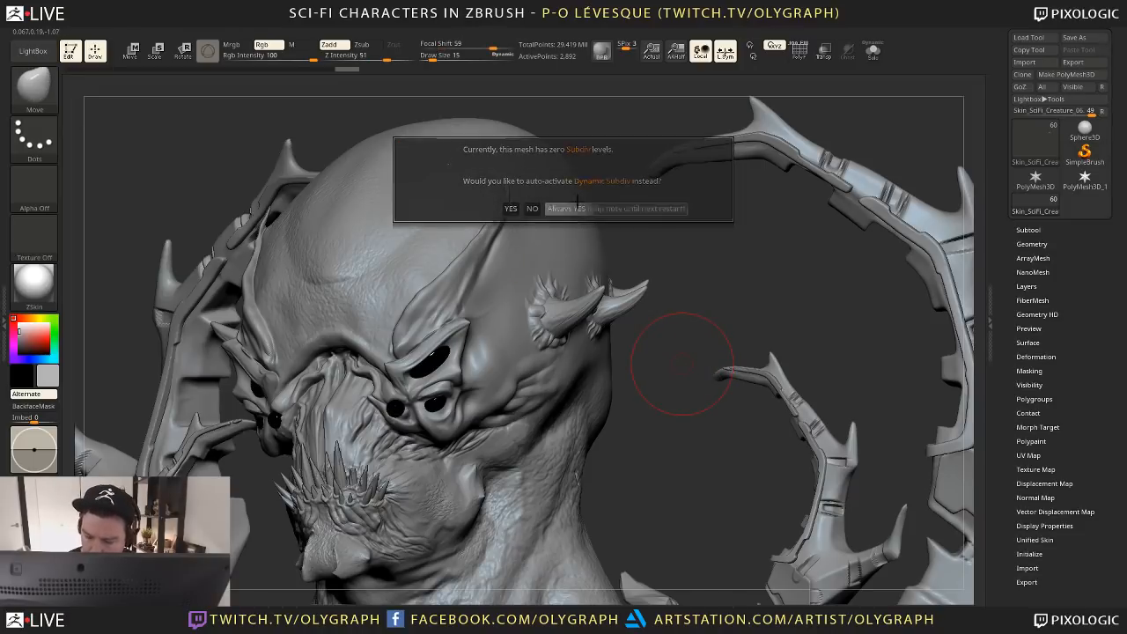
key("b")
left_click(470, 339)
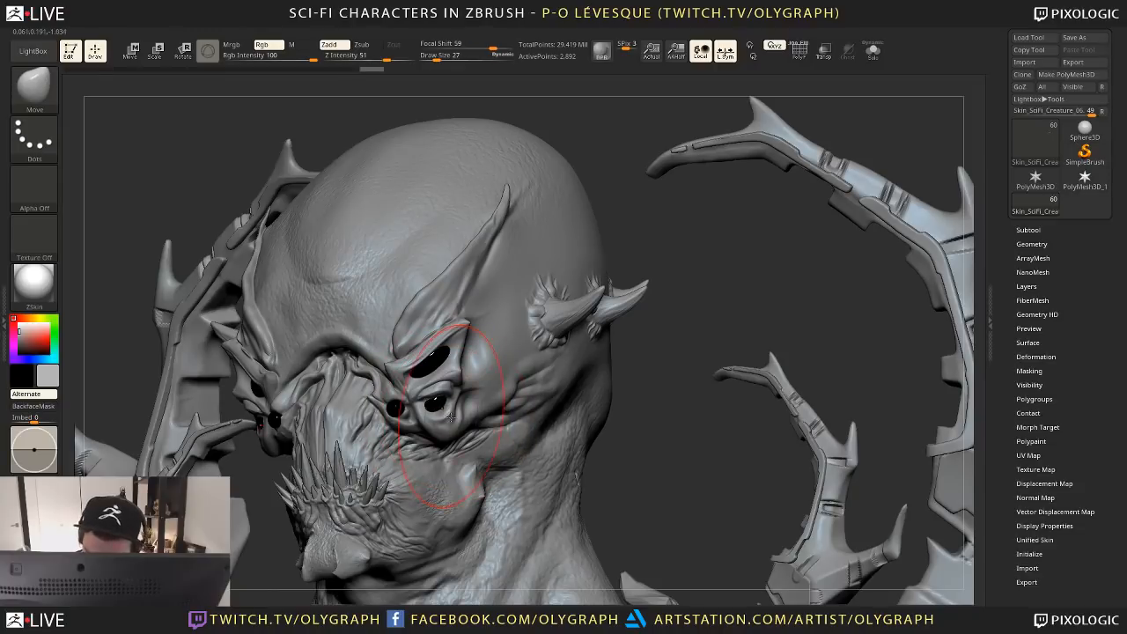
Make the head skin the active subtool and reshape the eyelids around the lower eyes with the Move brush
left_click(446, 413, "alt")
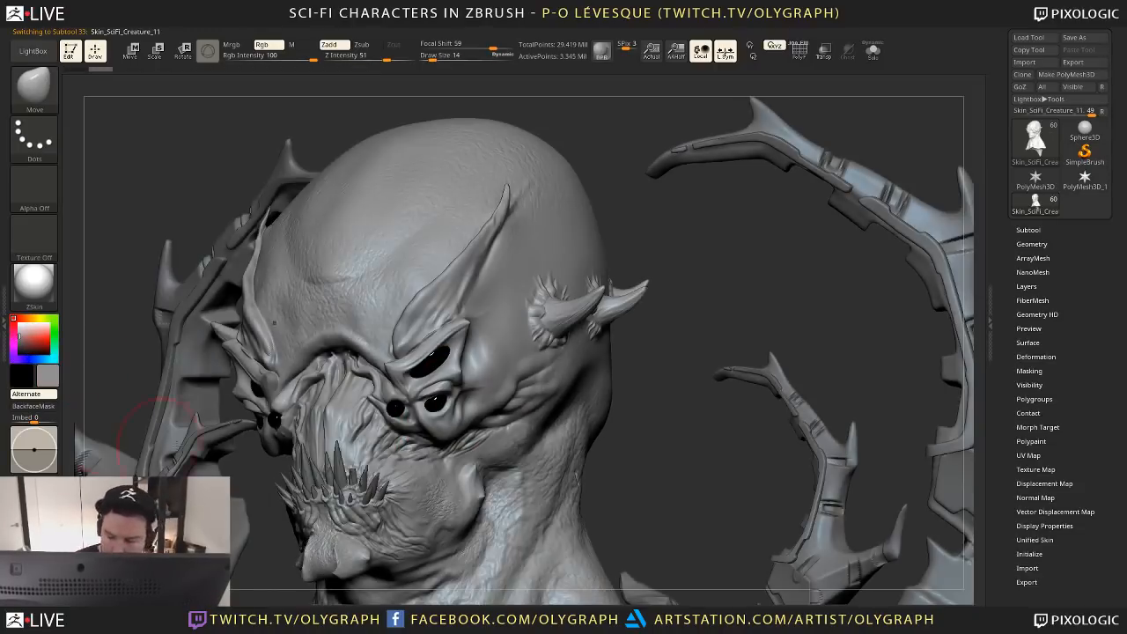
key("[")
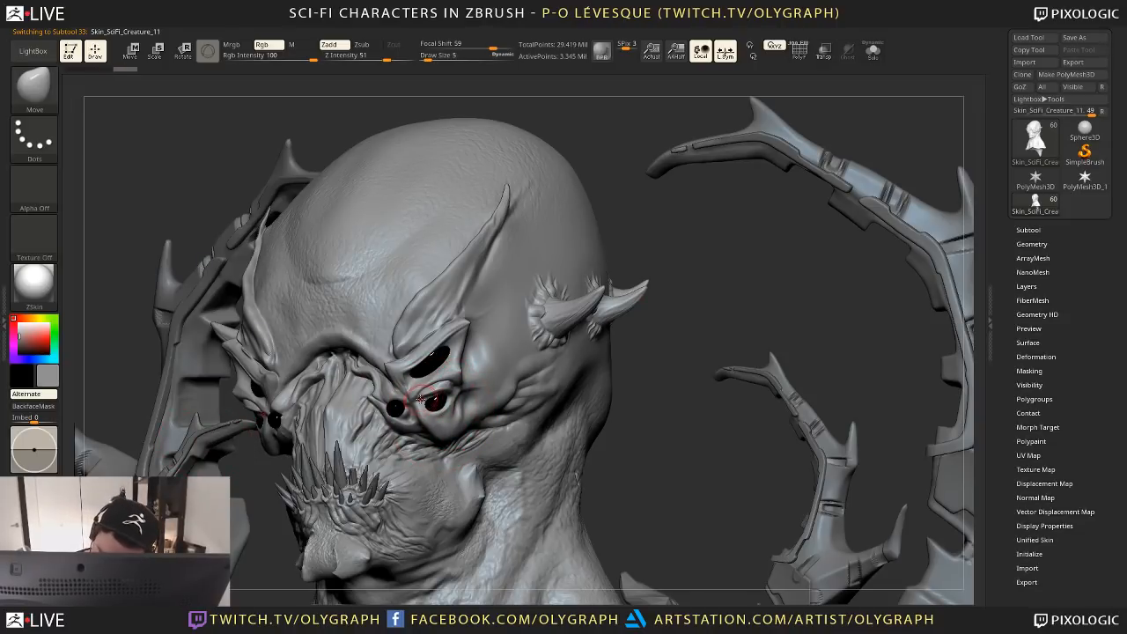
left_click_drag(430, 401, 453, 395)
right_click_drag(597, 386, 426, 398, "ctrl")
key("]")
key("]")
key("]")
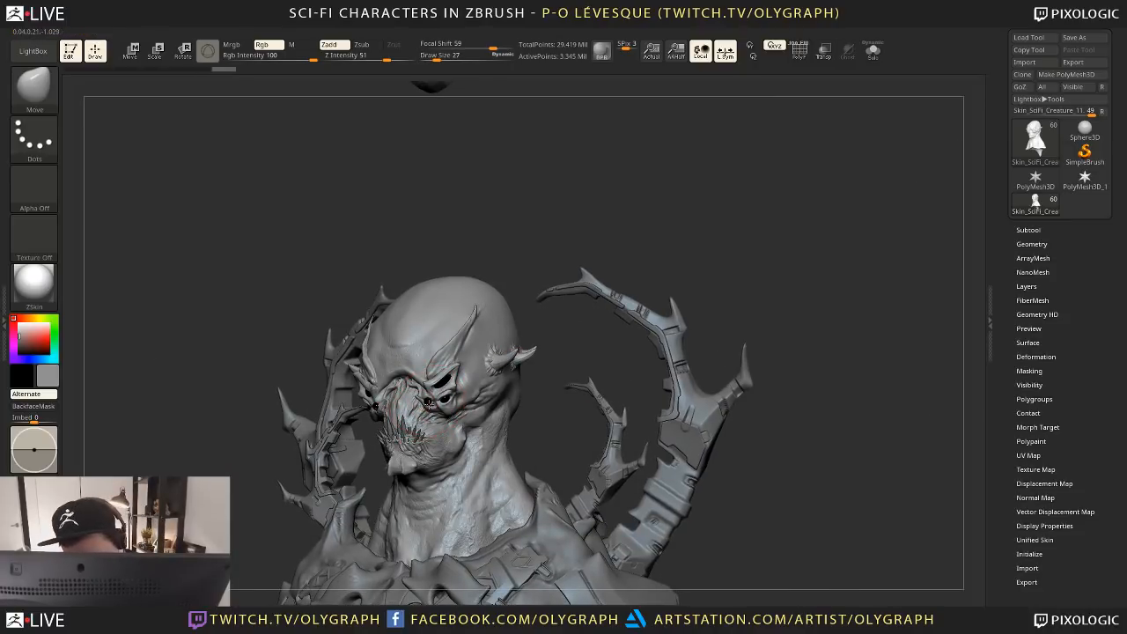
left_click_drag(428, 402, 428, 413)
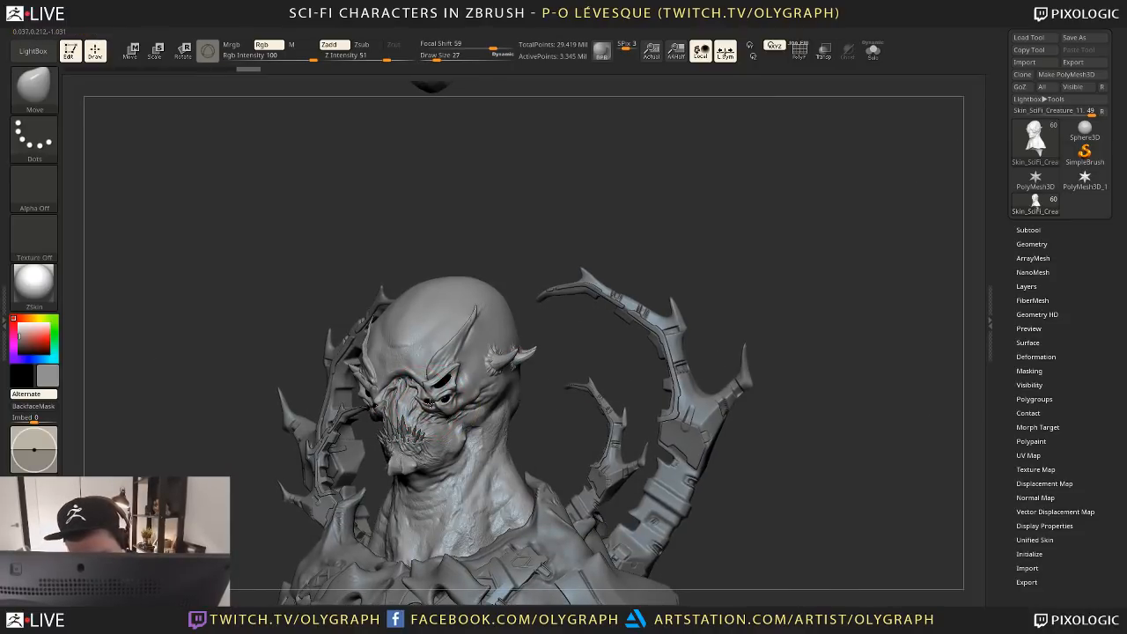
Pull the brows and outer eye corners into a sharper upward slant with the Move brush, varying the brush size
mouse_move(429, 402)
right_mouse_down()
mouse_move(297, 511)
mouse_move(500, 397)
mouse_move(624, 364)
mouse_move(643, 330)
mouse_move(666, 331)
mouse_move(671, 360)
mouse_move(476, 265)
right_mouse_up()
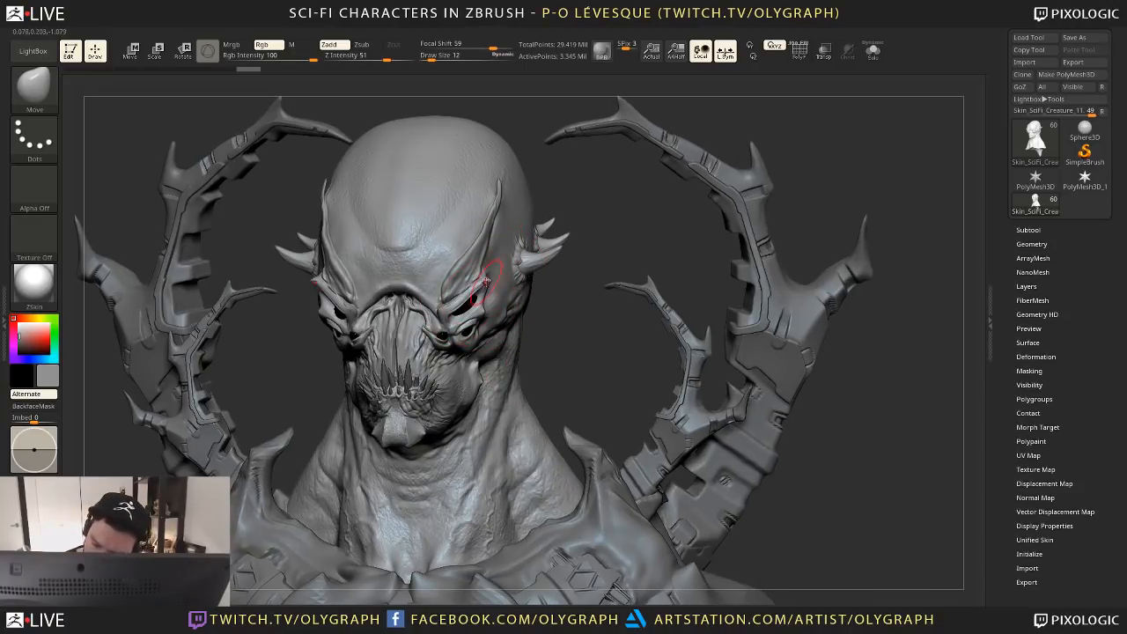
right_click_drag(546, 300, 539, 305)
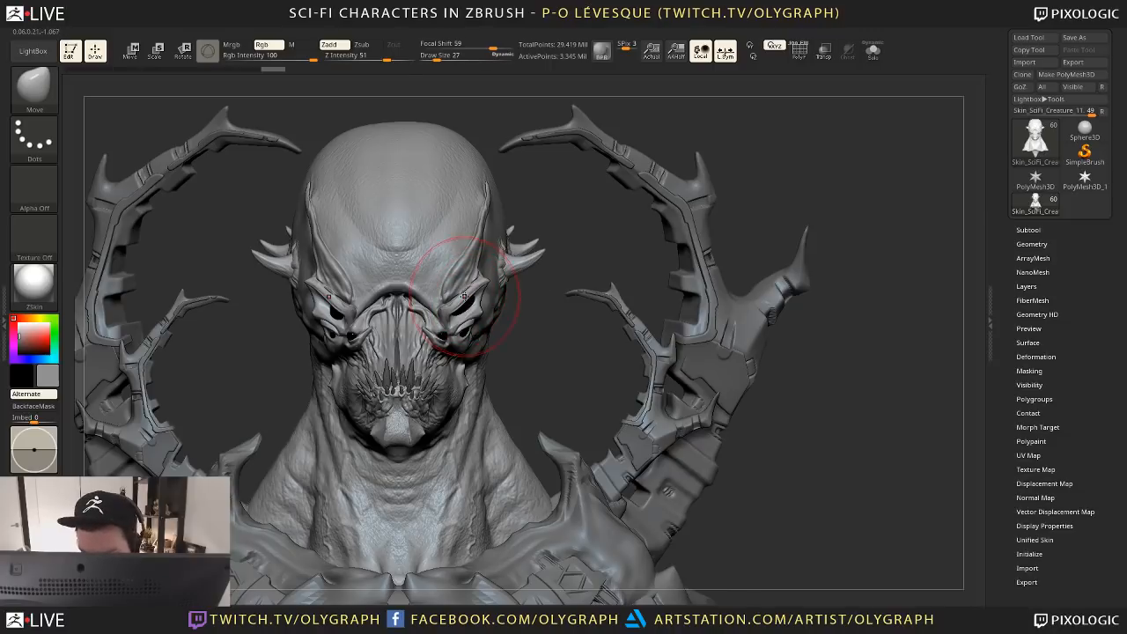
key("]")
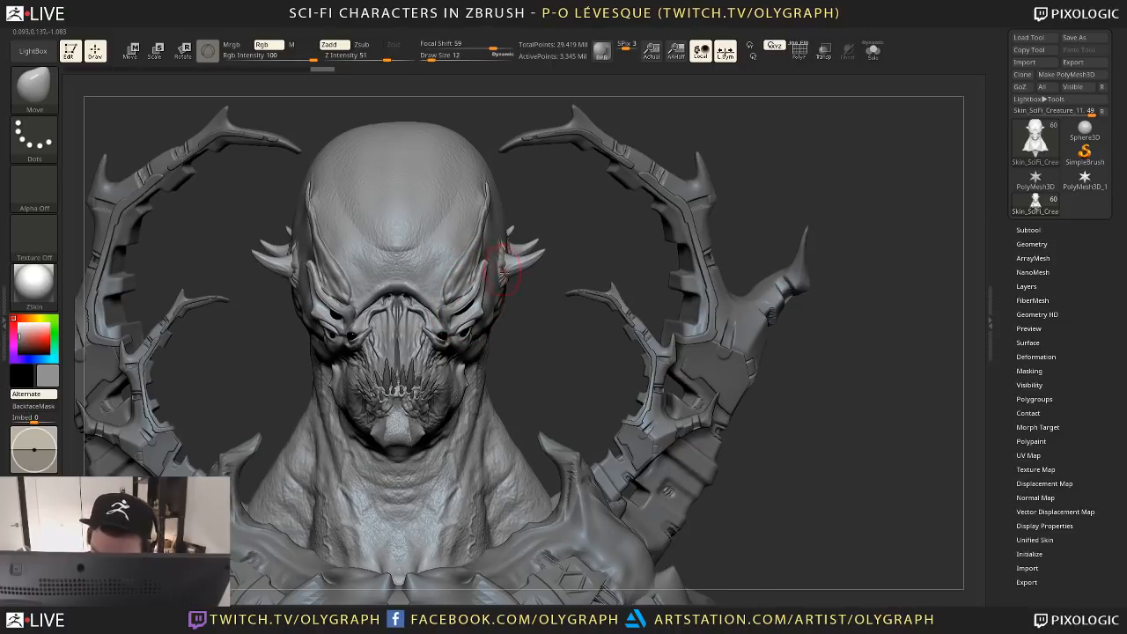
mouse_move(484, 280)
right_mouse_down()
mouse_move(486, 266)
mouse_move(477, 287)
right_mouse_up()
key("]")
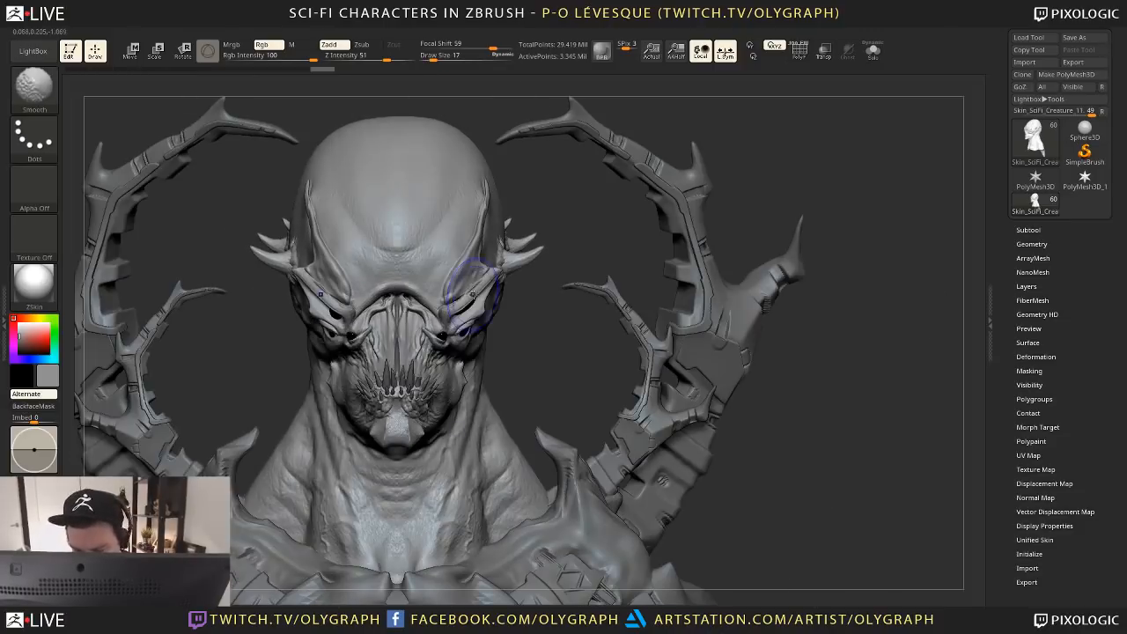
key("]")
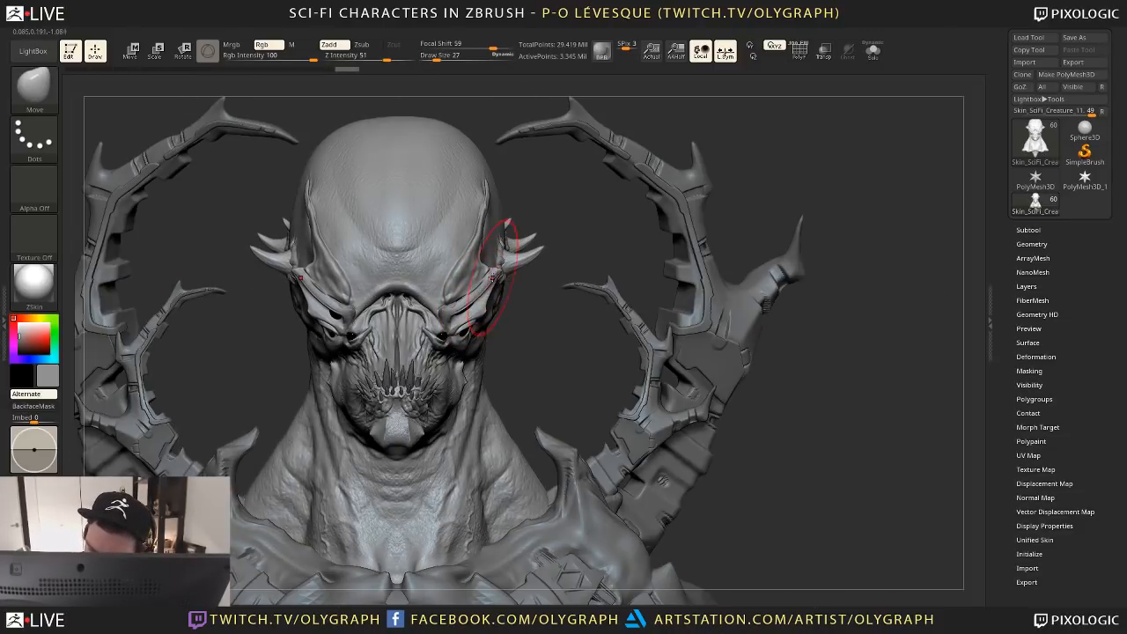
key("s")
mouse_move(489, 282)
left_mouse_down()
mouse_move(378, 357)
mouse_move(252, 415)
left_mouse_up()
key("]")
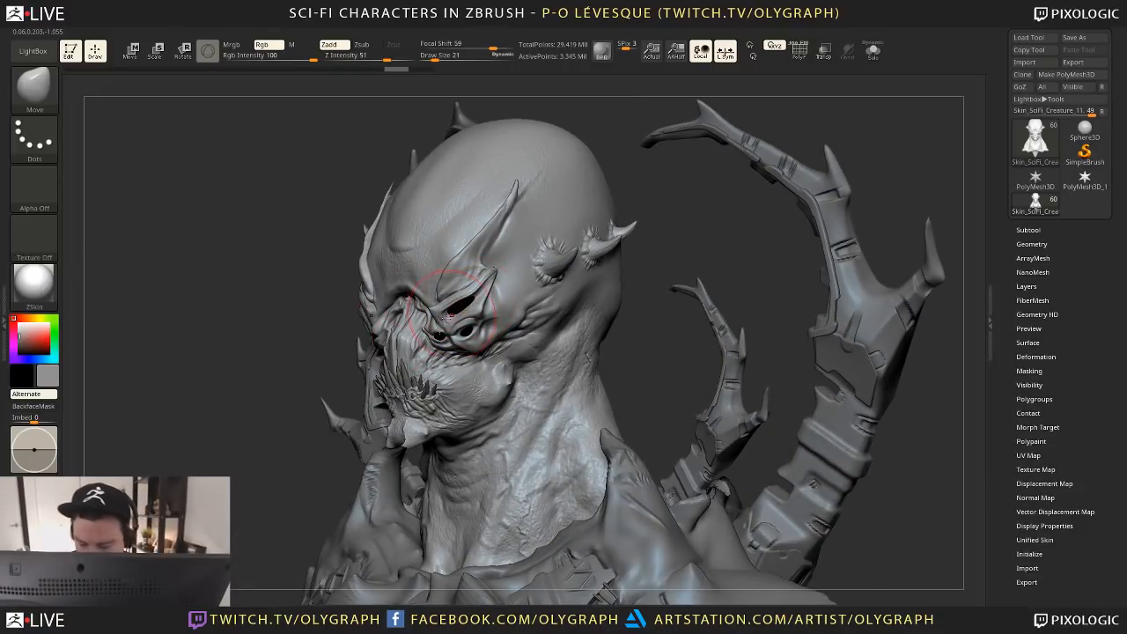
Examine the reshaped brows and eye sockets from the front, side and below
right_click_drag(448, 315, 562, 318, "shift")
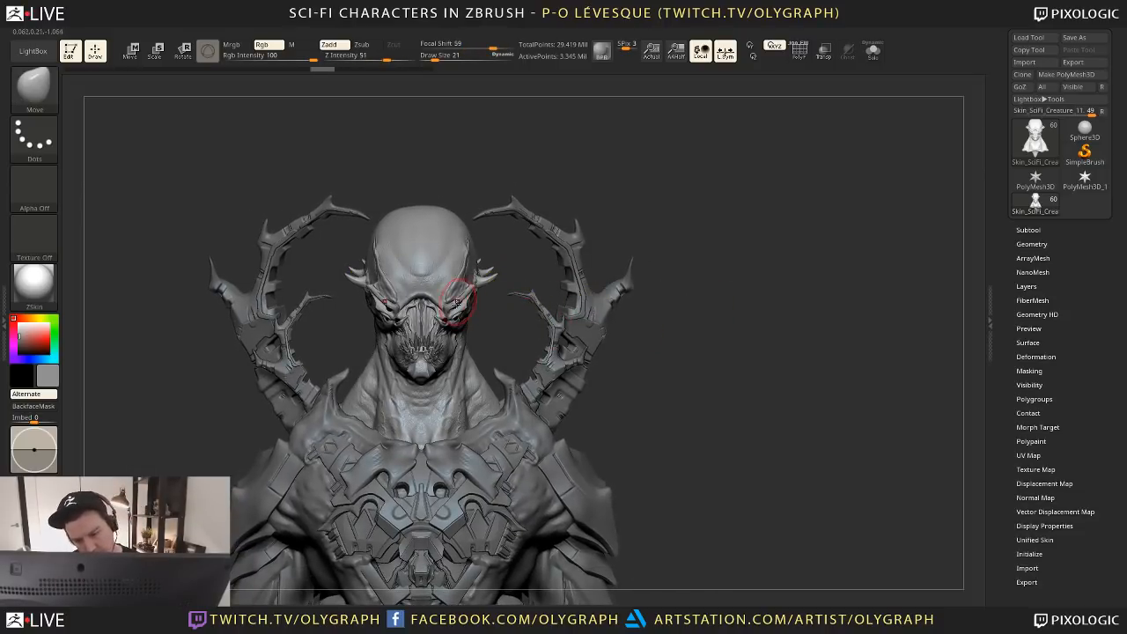
mouse_move(460, 299)
right_mouse_down()
mouse_move(474, 269)
mouse_move(481, 286)
right_mouse_up()
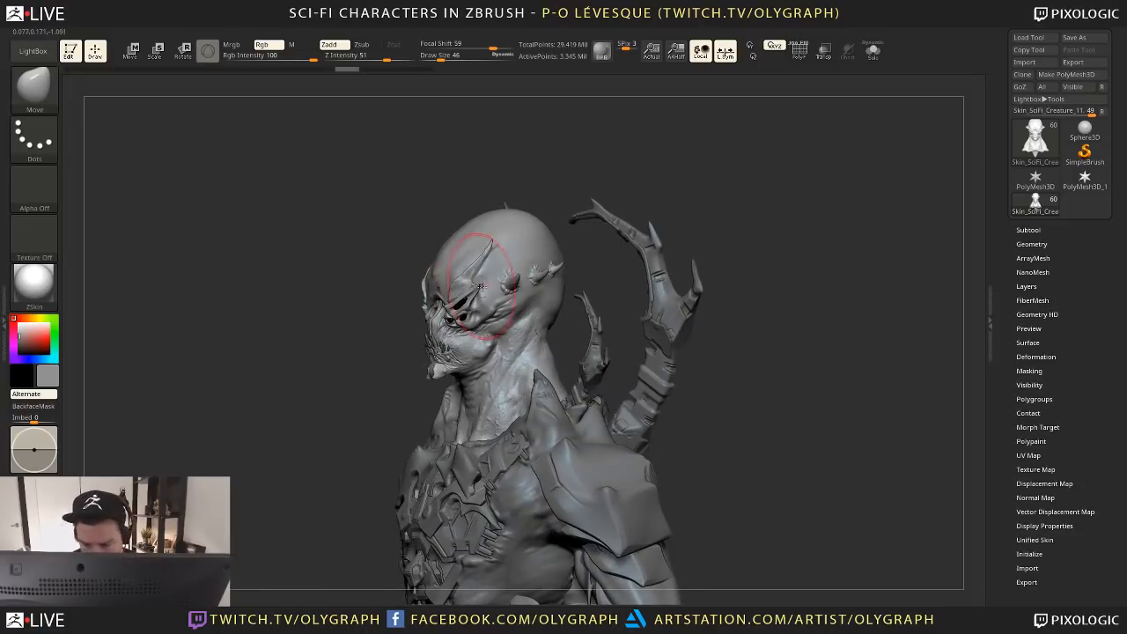
right_click_drag(381, 424, 390, 302)
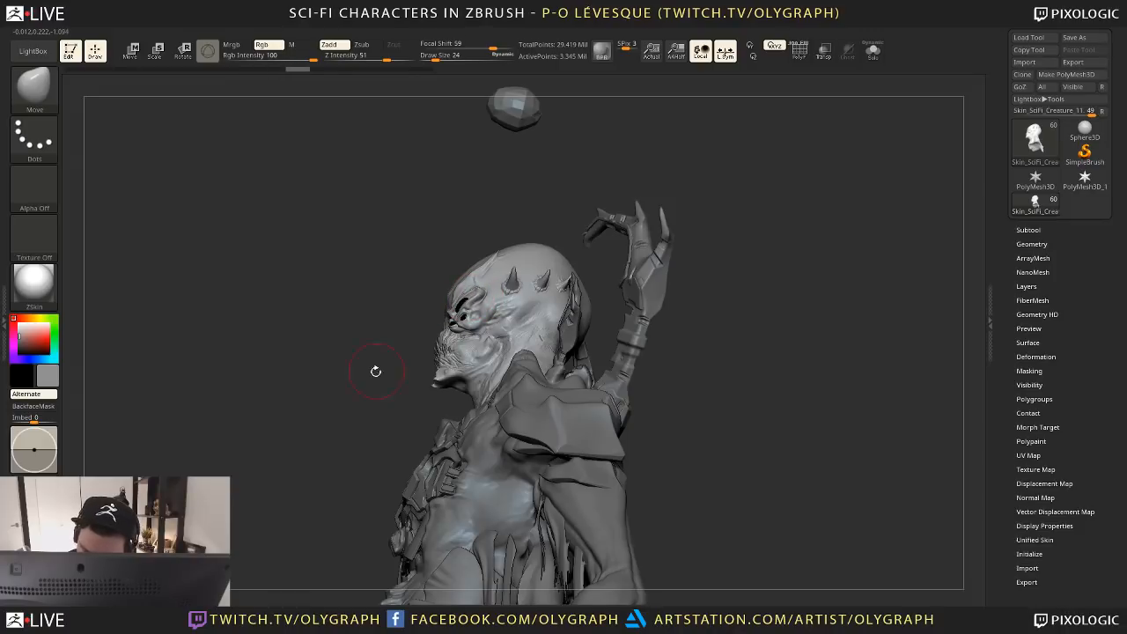
right_click_drag(376, 370, 456, 300)
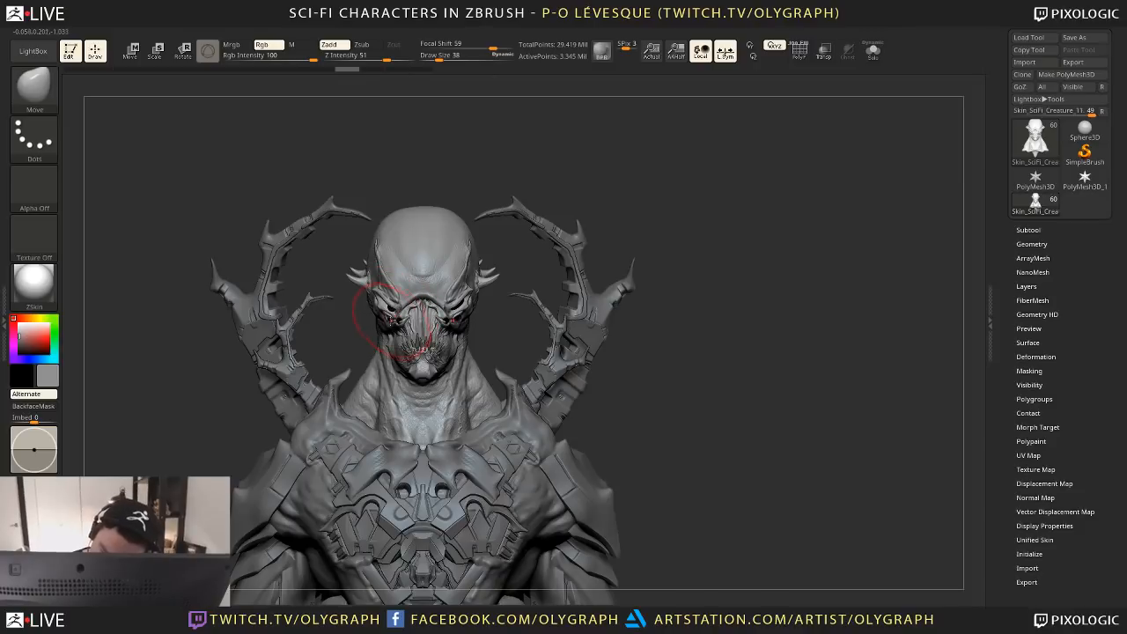
key("bracketleft")
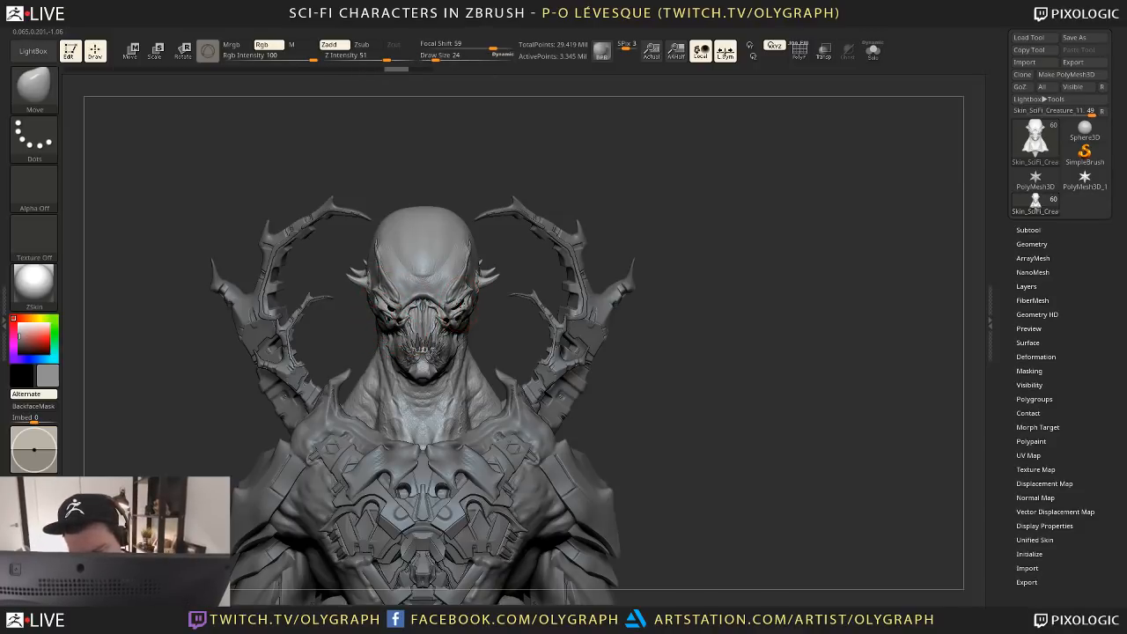
right_click_drag(499, 310, 454, 300)
Make the eyeballs the active subtool and apply Mirror and Weld to them with local symmetry turned off
left_click(453, 300, "alt")
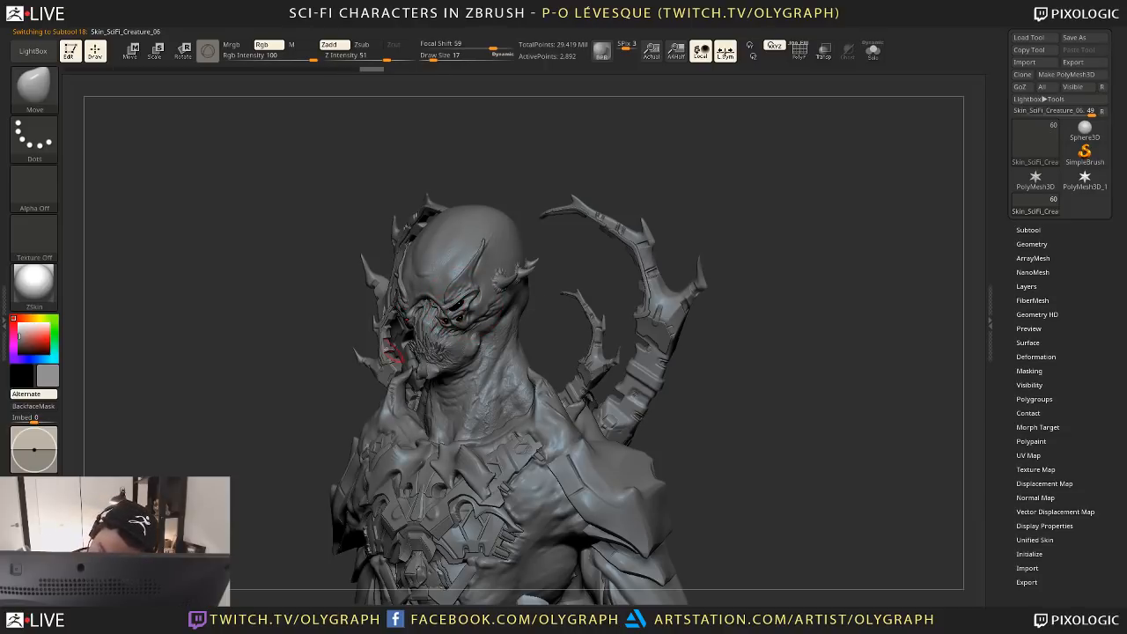
right_click_drag(394, 352, 460, 251, "shift")
left_click(467, 300, "alt")
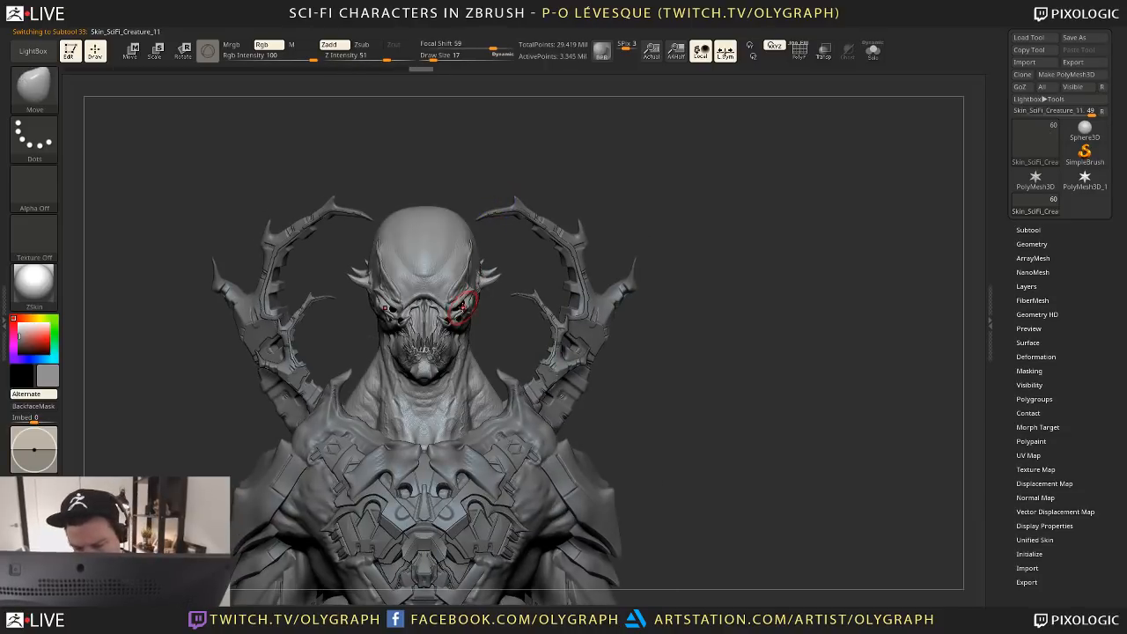
key("space")
left_click(484, 188)
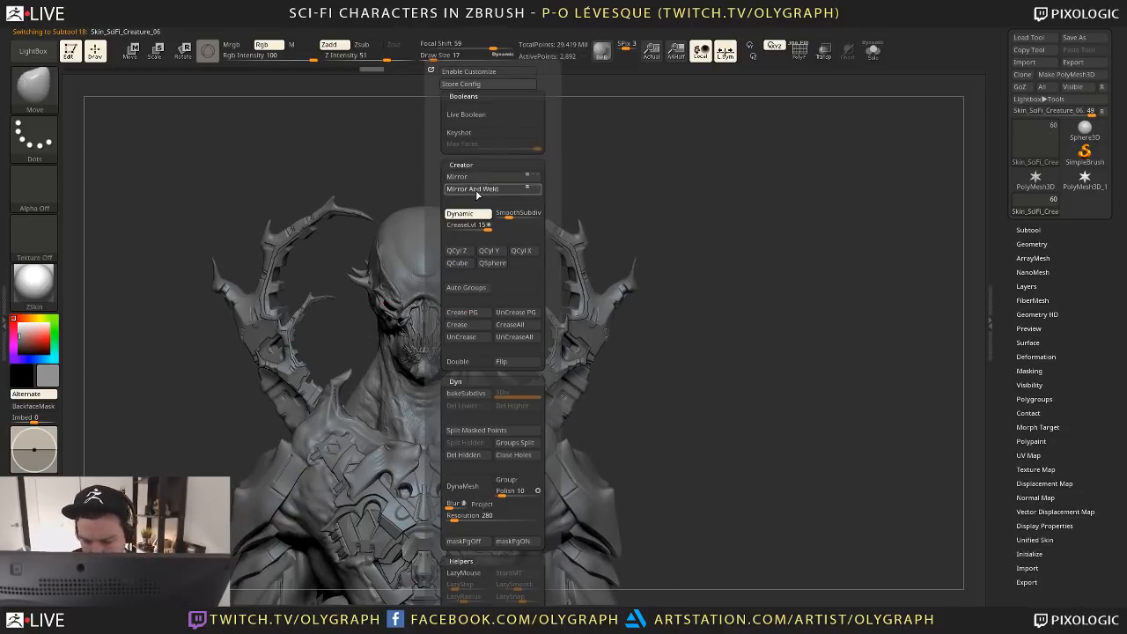
left_click_drag(509, 285, 518, 300, "alt")
left_click(726, 58)
key("space")
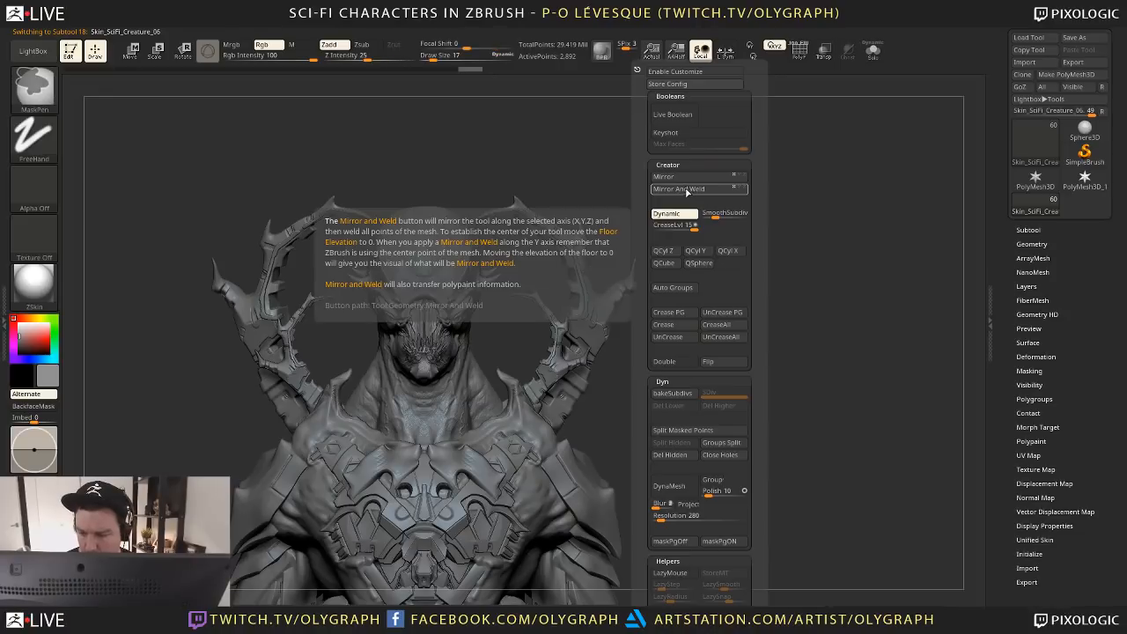
key("ctrl+z")
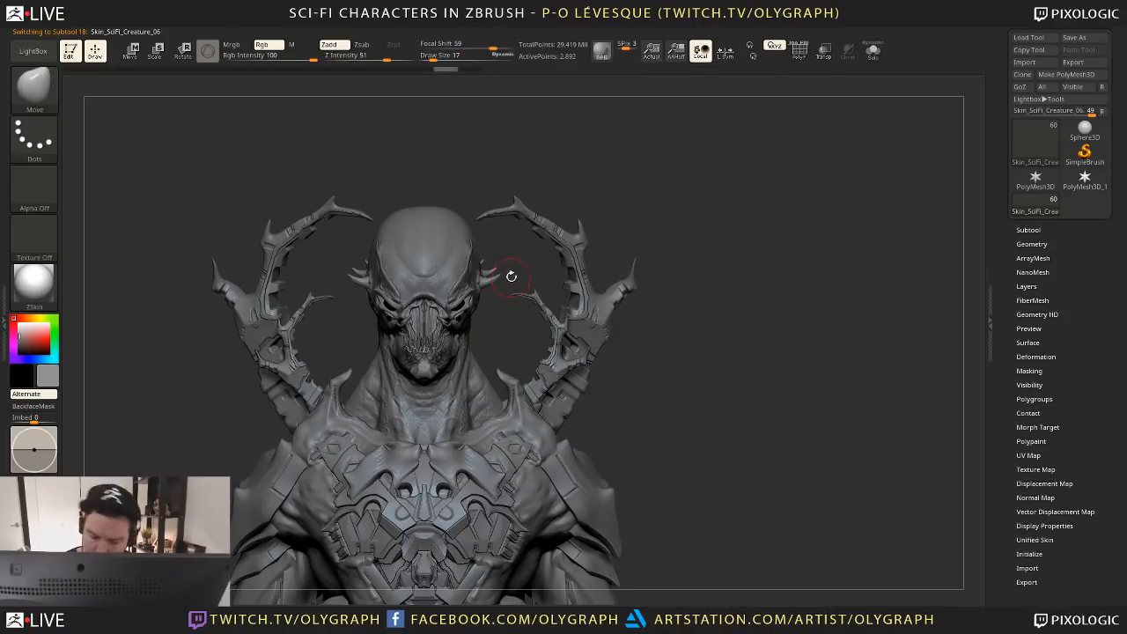
Make the small sphere above the head the active subtool and examine the creature from a three-quarter view, full figure and close up
left_click_drag(511, 277, 506, 388, "alt")
left_click(424, 149, "alt")
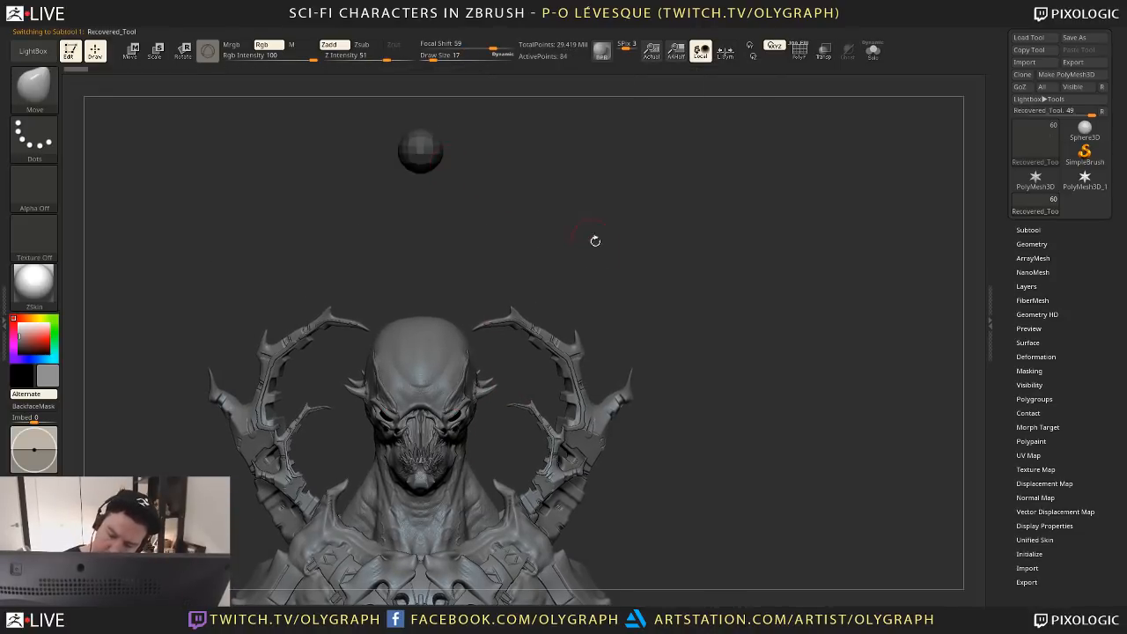
left_click_drag(596, 240, 664, 306)
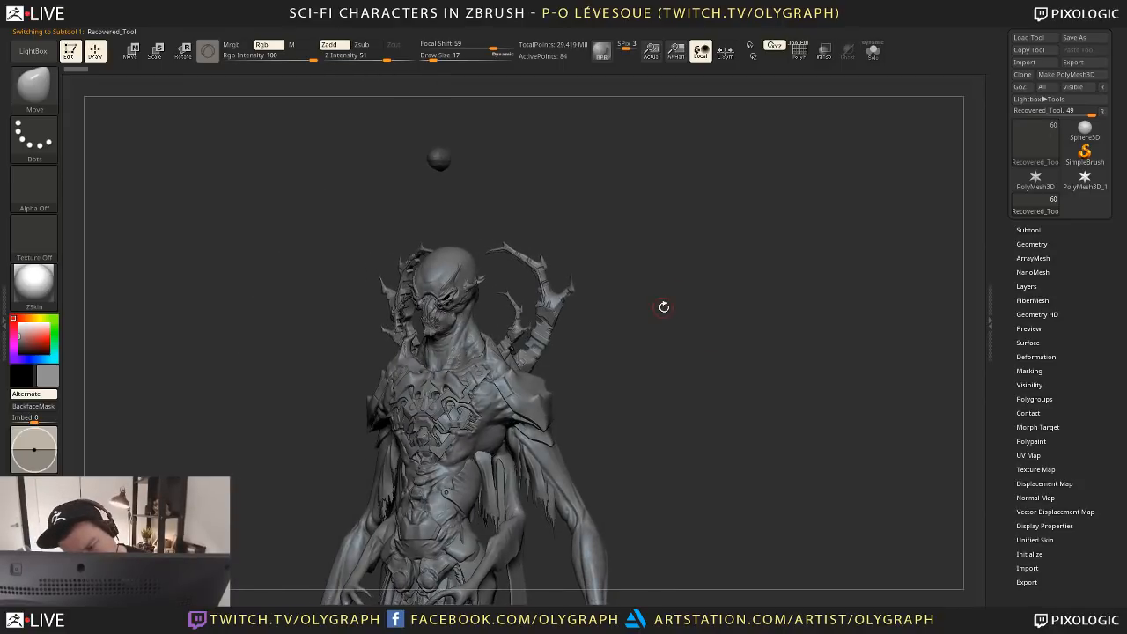
key("s")
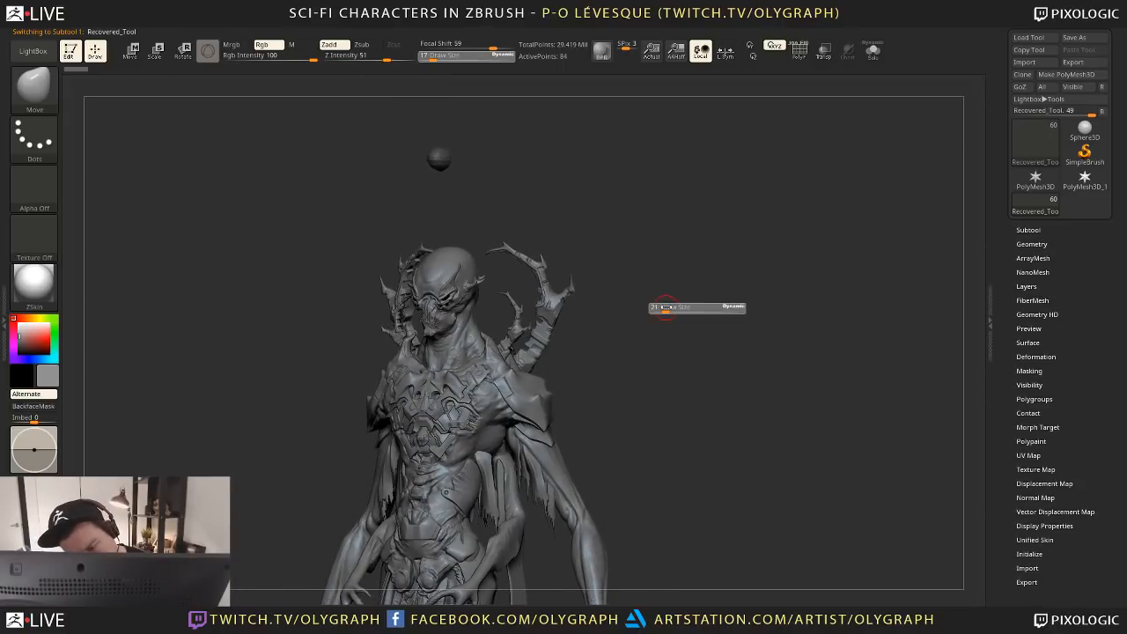
left_click_drag(665, 307, 671, 307)
mouse_move(636, 338)
left_mouse_down("alt")
mouse_move(625, 292)
mouse_move(627, 311)
left_mouse_up("alt")
left_click_drag(614, 383, 637, 307, "alt")
left_click_drag(662, 493, 458, 168, "alt")
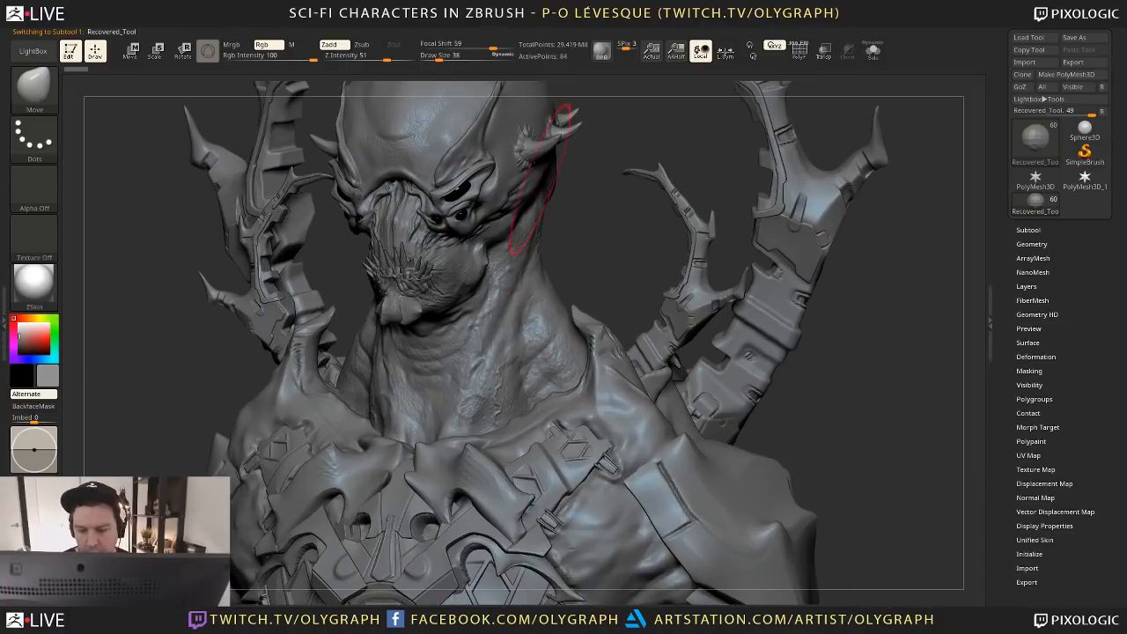
Make the creature's skin the active subtool and nudge the outer brows and temples with the Move brush at varying sizes
left_click(456, 169, "alt")
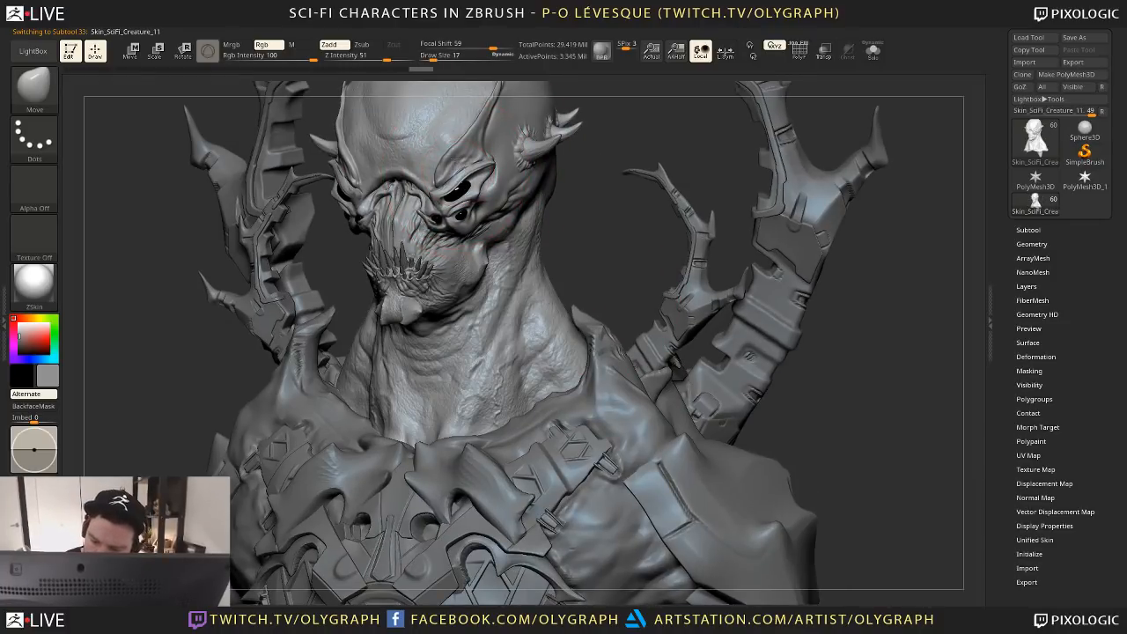
key("ctrl")
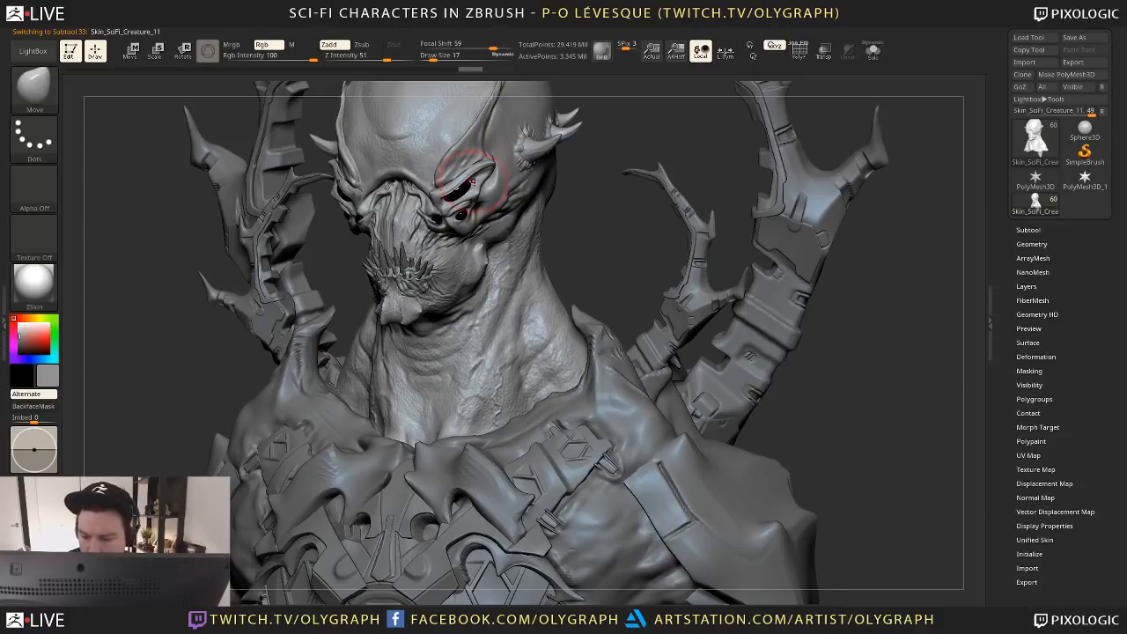
key("ctrl")
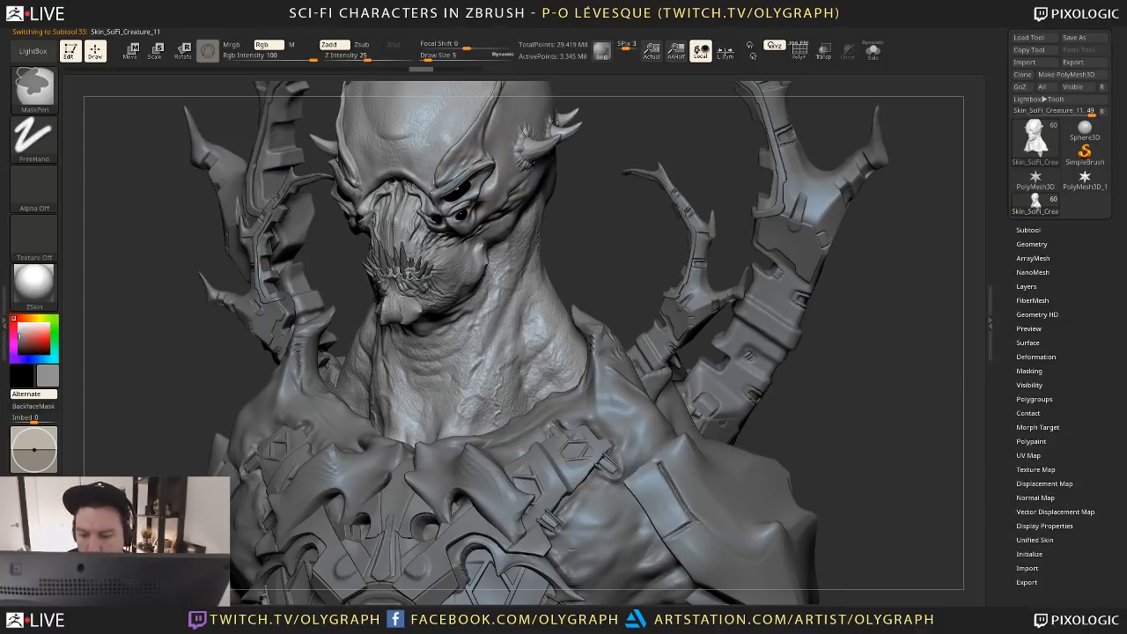
key("s")
mouse_move(464, 175)
left_mouse_down()
mouse_move(465, 158)
mouse_move(443, 173)
mouse_move(493, 151)
left_mouse_up()
key("s")
key("s")
mouse_move(583, 217)
left_mouse_down("shift")
mouse_move(542, 151)
mouse_move(501, 175)
left_mouse_up("shift")
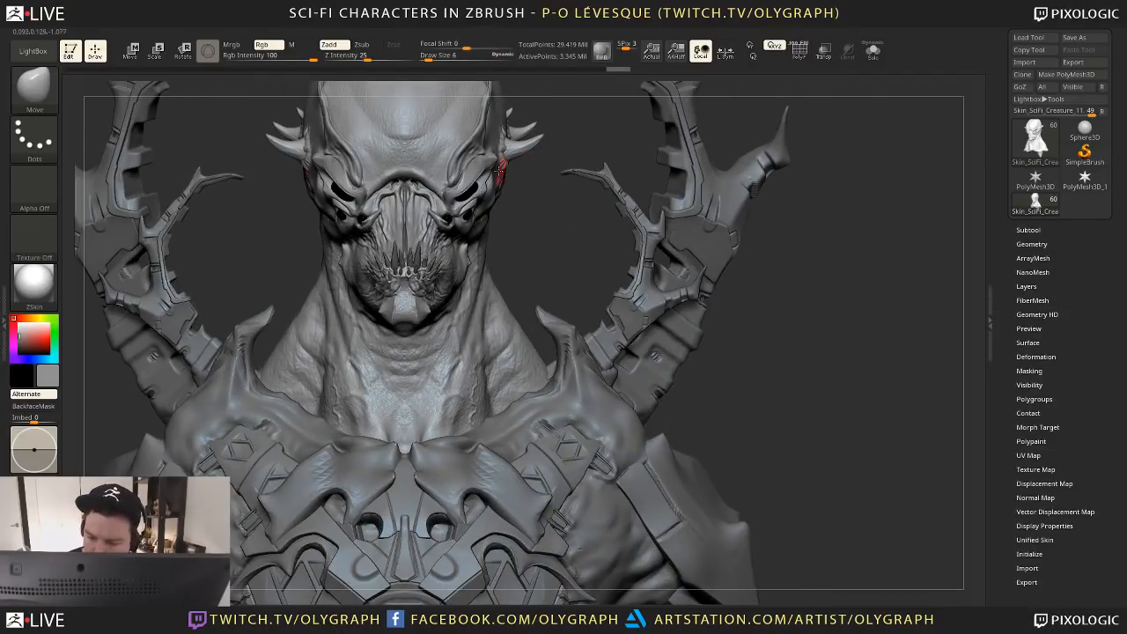
key("s")
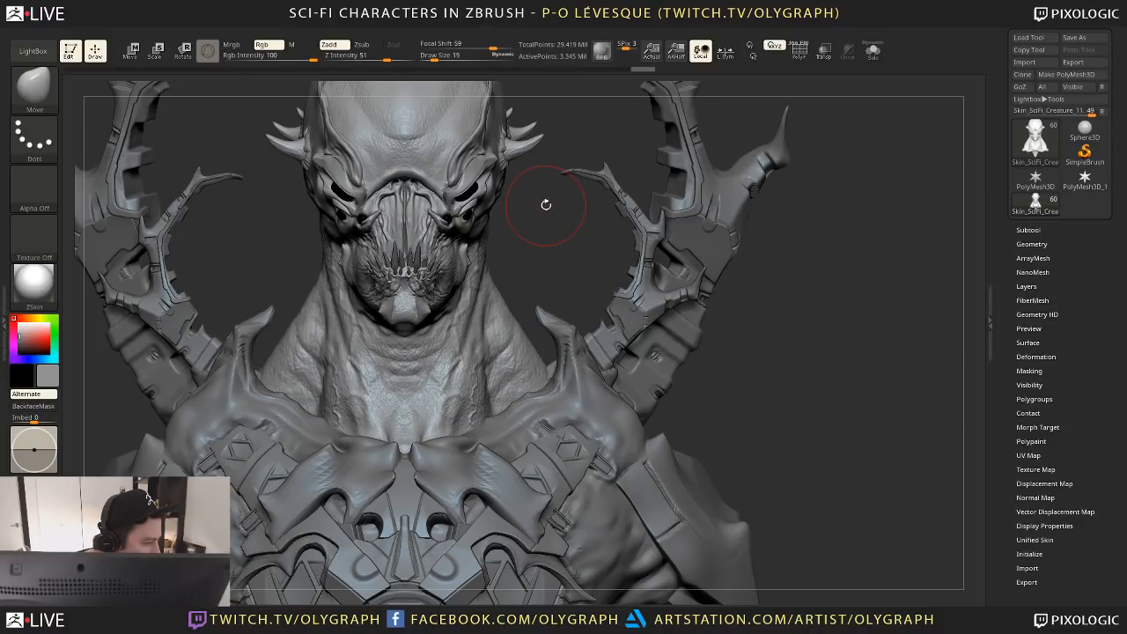
Pull the brow ridges above the eyes inward from the front with the Move brush at a draw size of about 10
mouse_move(541, 258)
left_mouse_down("alt")
mouse_move(524, 333)
mouse_move(490, 328)
left_mouse_up("alt")
key("bracketleft")
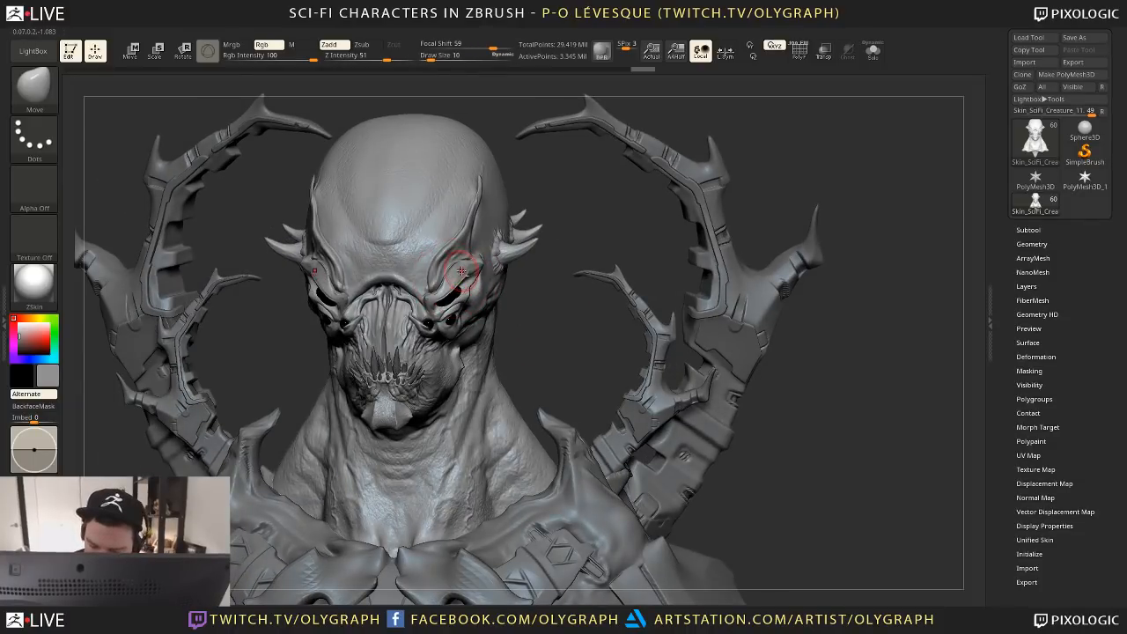
mouse_move(467, 265)
left_mouse_down()
mouse_move(449, 287)
mouse_move(470, 262)
mouse_move(446, 273)
left_mouse_up()
Lower the skin by two subdivision levels and swell the brow ridges above the eyes with a small Inflat brush
key("shift+d")
key("shift+d")
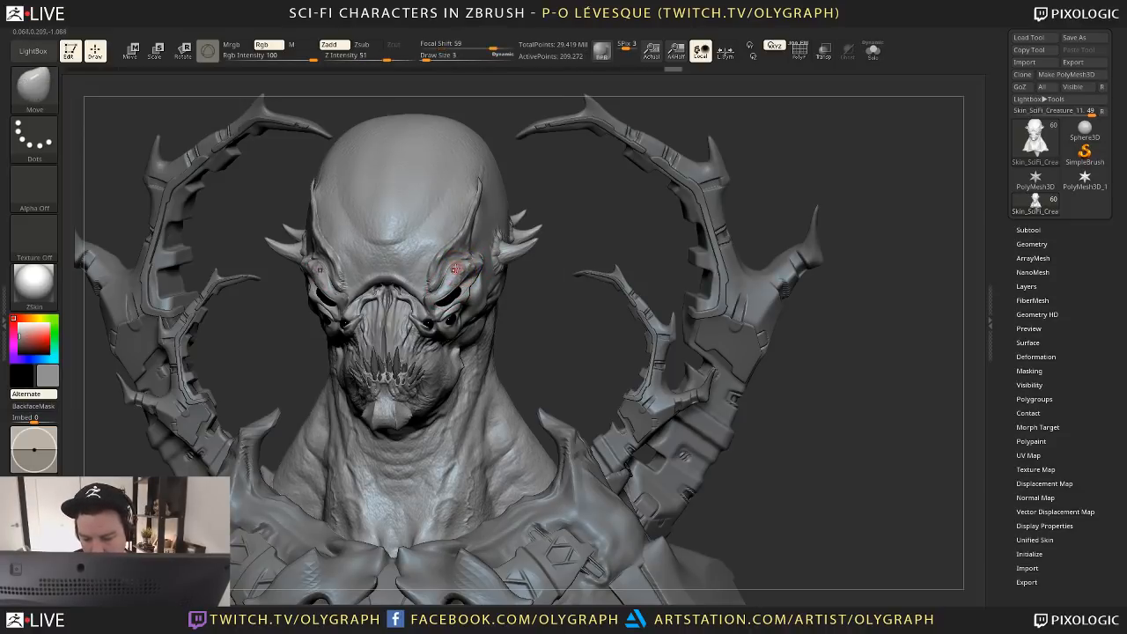
key("b")
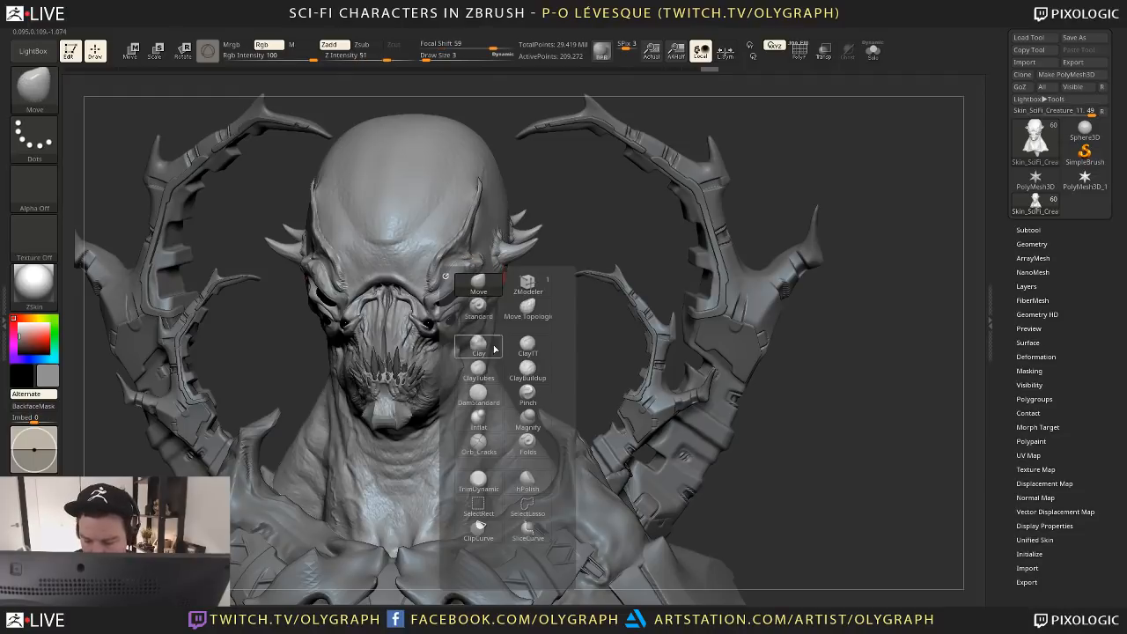
key("i")
key("n")
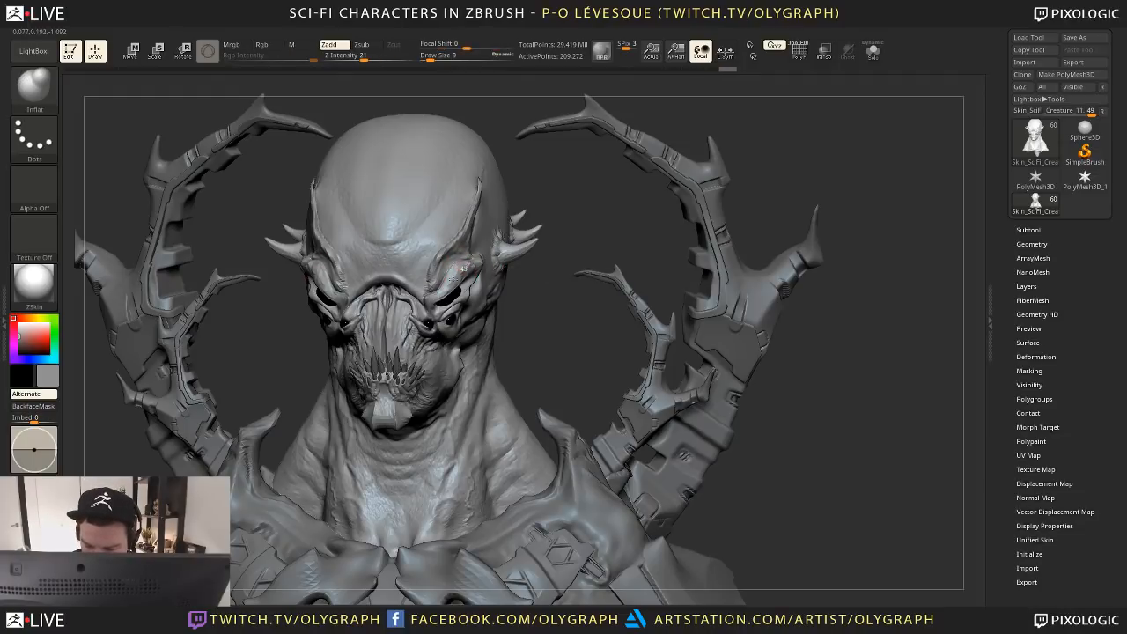
left_click_drag(429, 300, 445, 288)
right_click_drag(444, 287, 387, 293)
key("s")
left_click(461, 272)
key("shift")
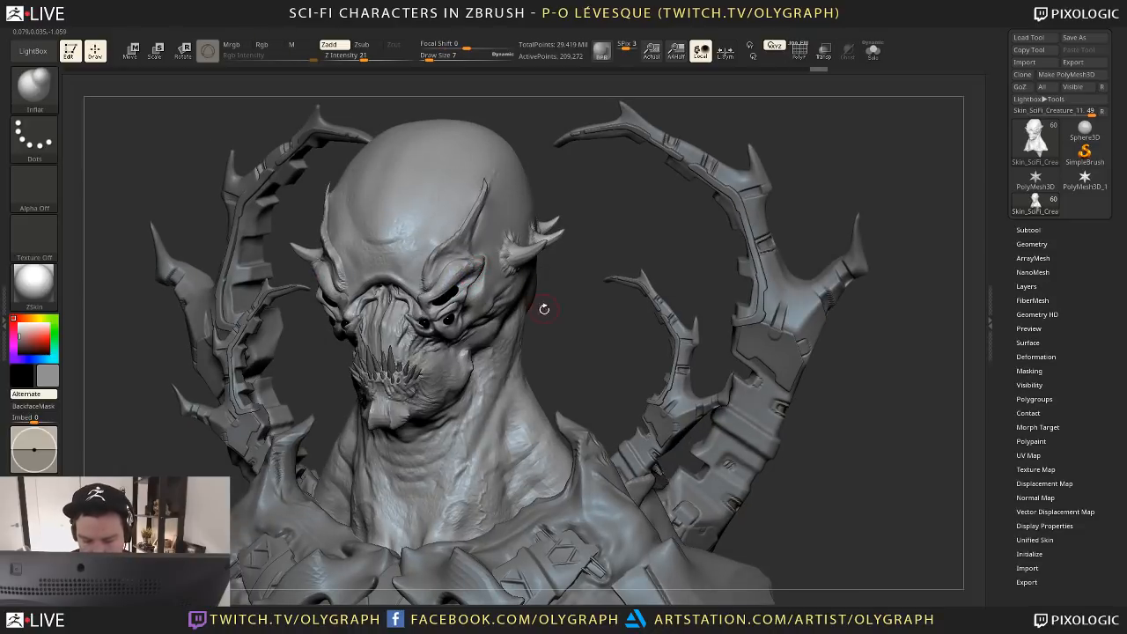
Reshape the inner eye corners and lower brow edges in a close front view with the Move brush, varying its size
mouse_move(541, 309)
right_mouse_down("shift")
mouse_move(498, 321)
mouse_move(501, 340)
right_mouse_up("shift")
key("b")
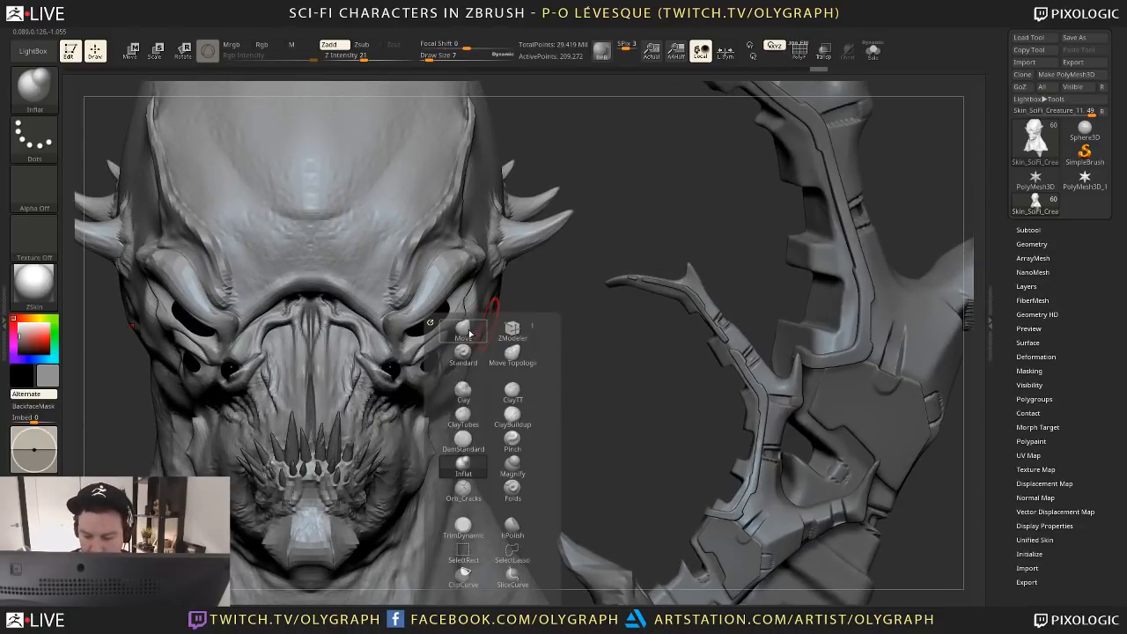
key("m")
key("v")
mouse_move(421, 321)
left_mouse_down()
mouse_move(418, 304)
mouse_move(398, 329)
left_mouse_up()
key("bracketright")
key("bracketright")
key("s")
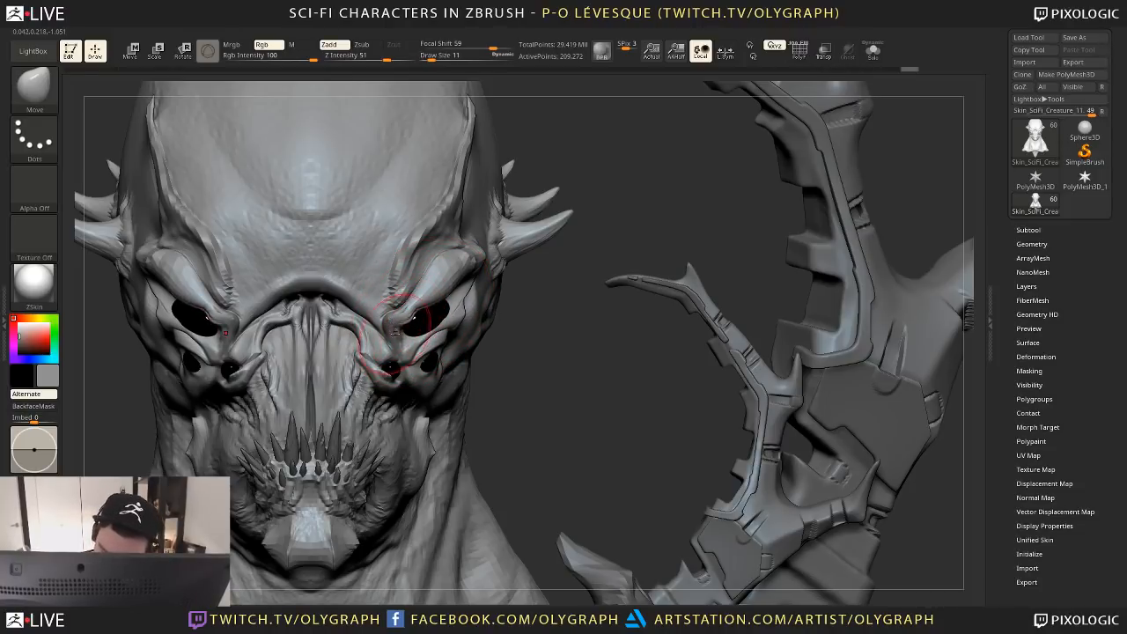
mouse_move(486, 370)
left_mouse_down("alt")
mouse_move(486, 321)
mouse_move(487, 353)
left_mouse_up("alt")
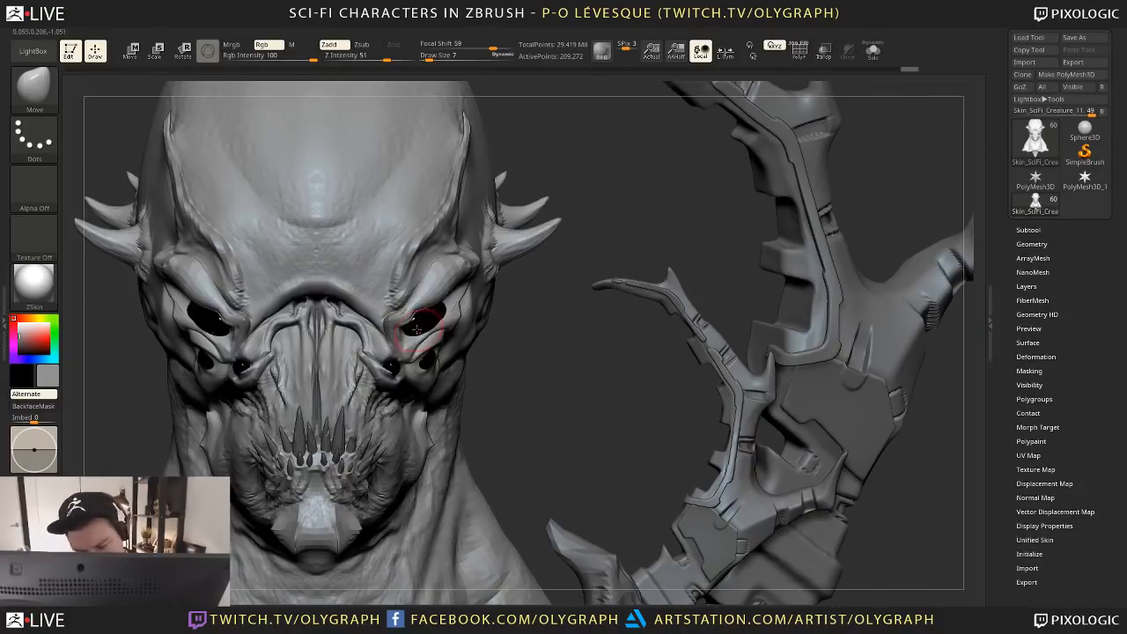
Return the skin to its highest subdivision level and pull the outer brow ends back into pointed tips with the Move brush
key("d")
key("d")
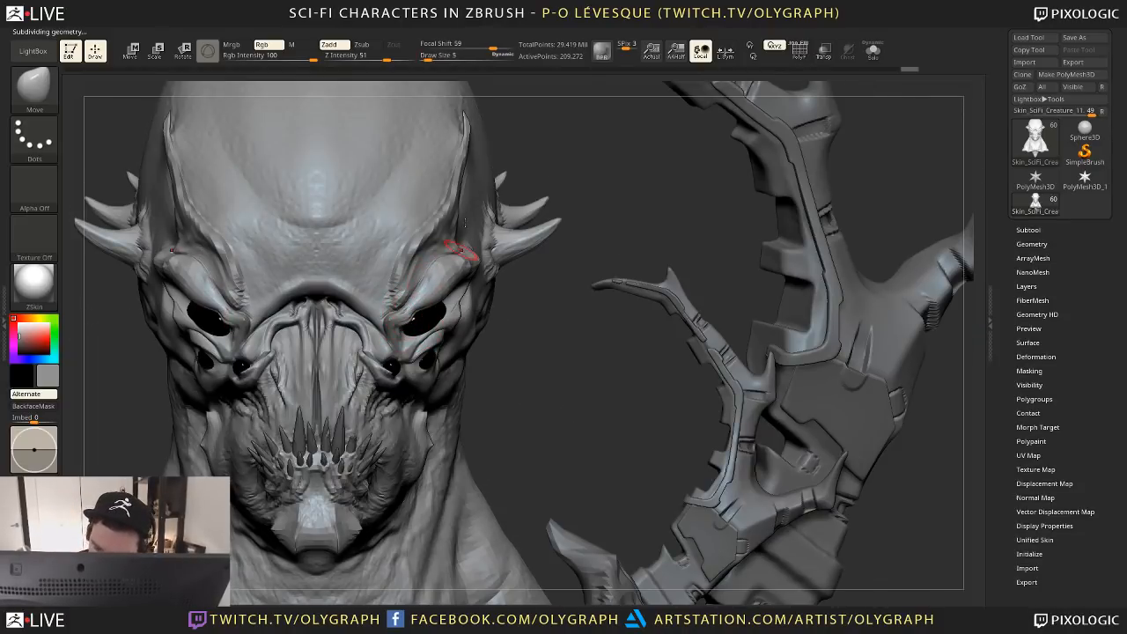
left_click_drag(446, 263, 450, 267)
right_click_drag(469, 265, 506, 256)
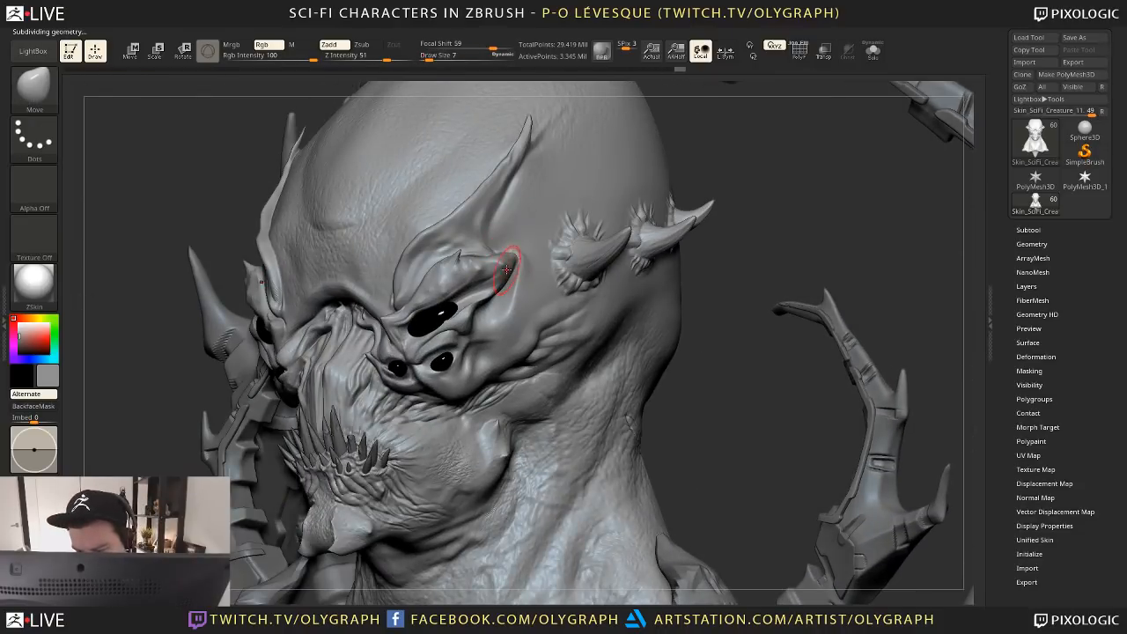
mouse_move(503, 271)
left_mouse_down()
mouse_move(525, 256)
mouse_move(514, 279)
left_mouse_up()
Lower the skin by three subdivision levels, swell the lid folds behind the upper eye with the Inflat brush, and restore the highest level
key("s")
key("shift+d")
key("shift+d")
key("shift+d")
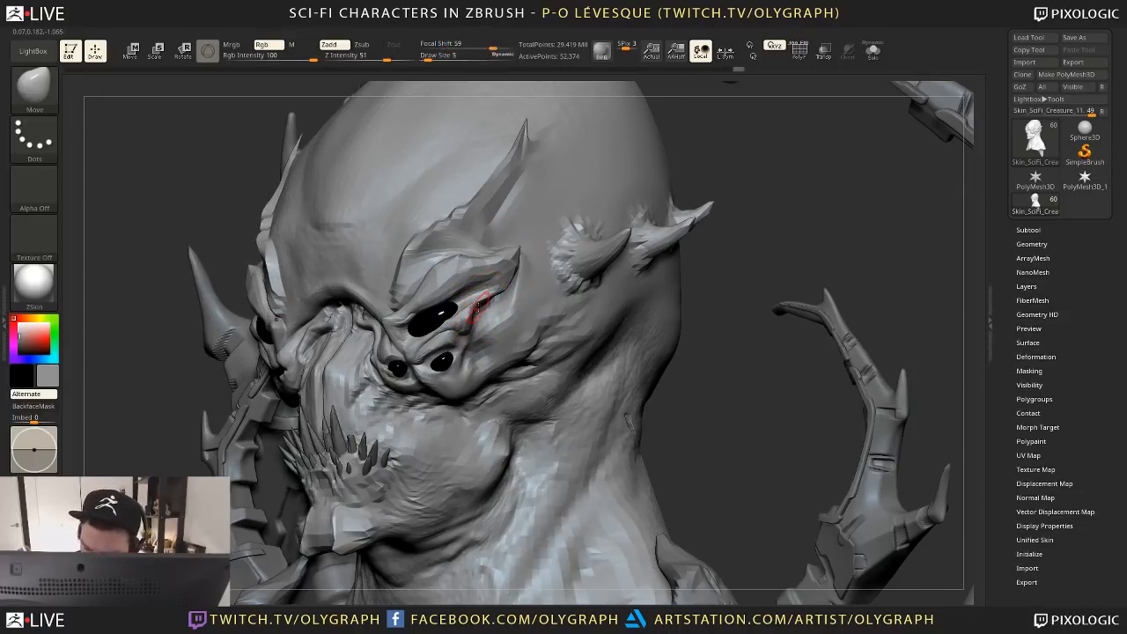
key("1")
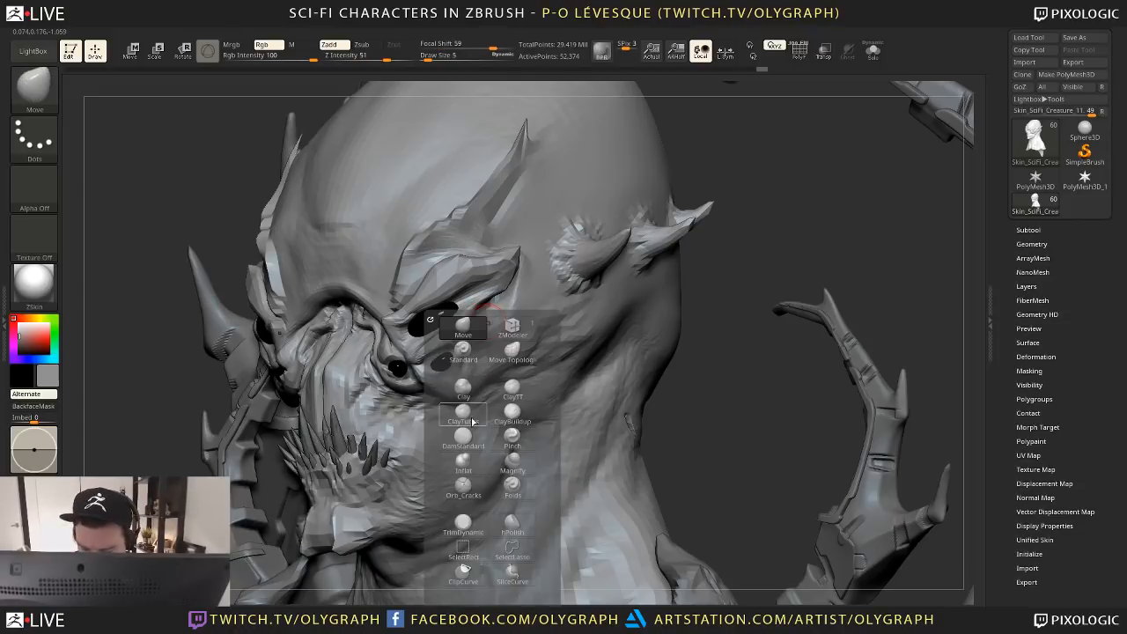
left_click(468, 439)
left_click(472, 465)
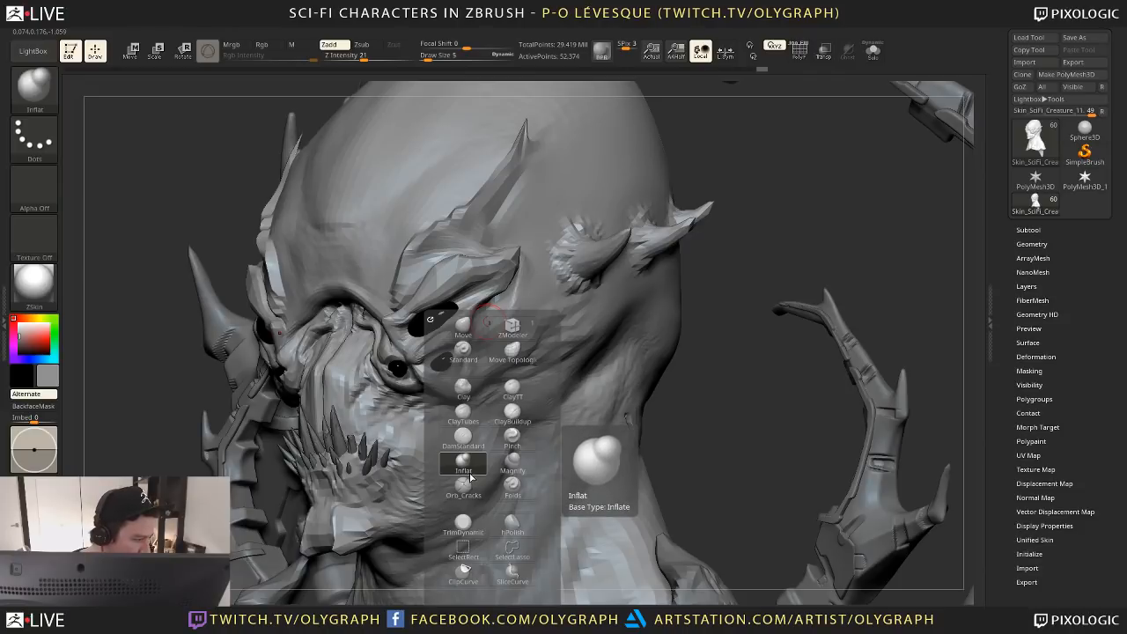
left_click(471, 479)
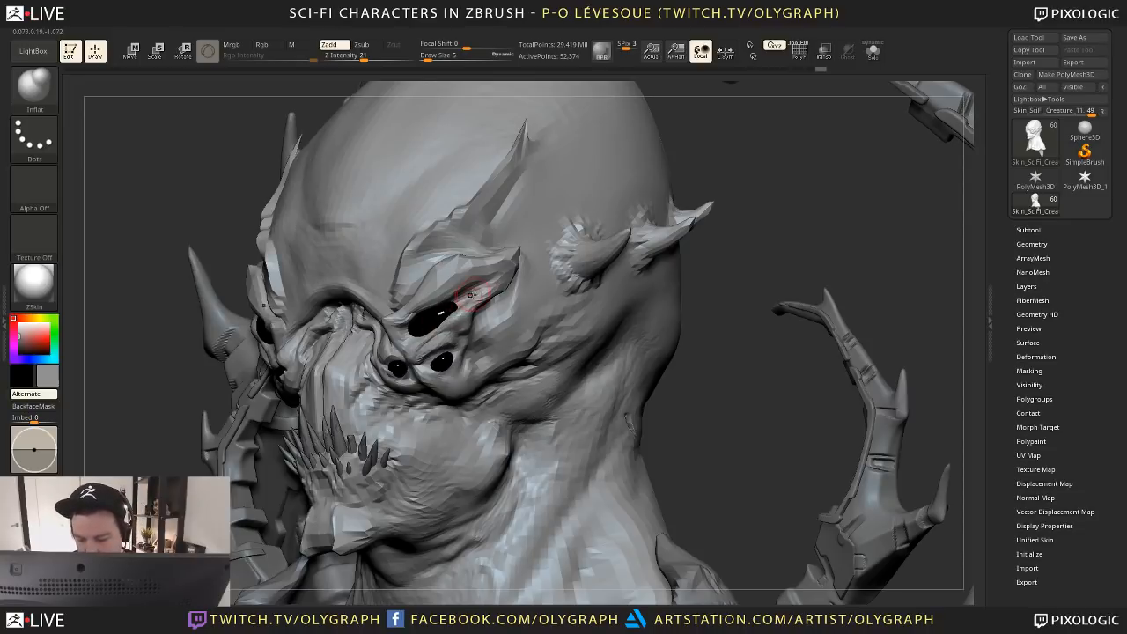
key("d")
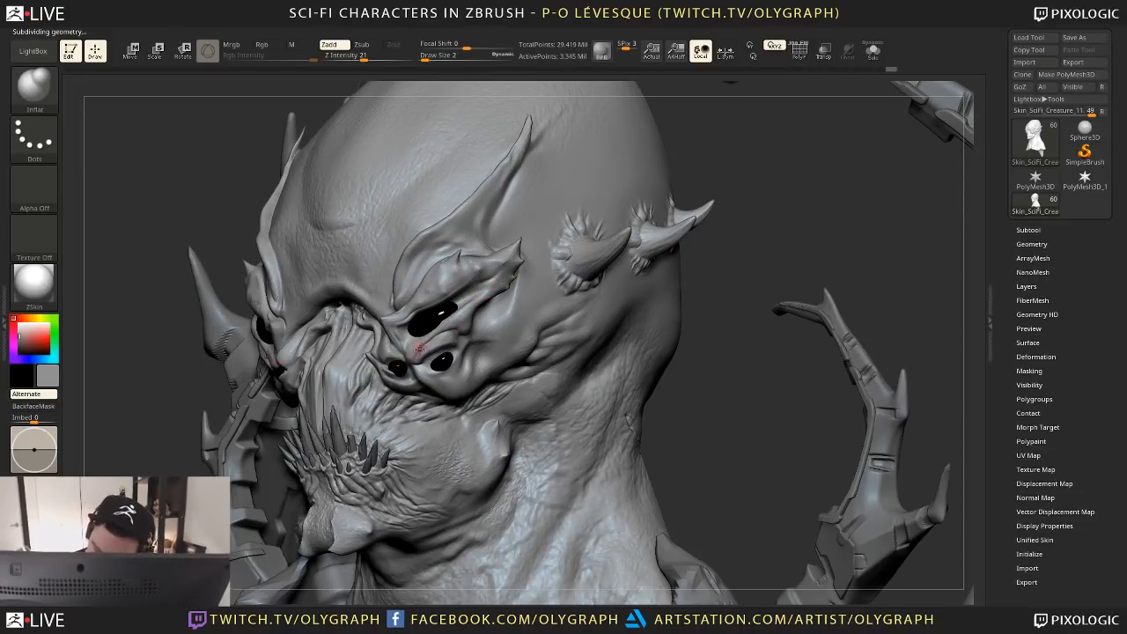
Make the small sphere above the head the active subtool and examine the creature from the front, three-quarter view and close up
left_click_drag(677, 352, 648, 273, "alt")
left_click(462, 108, "alt")
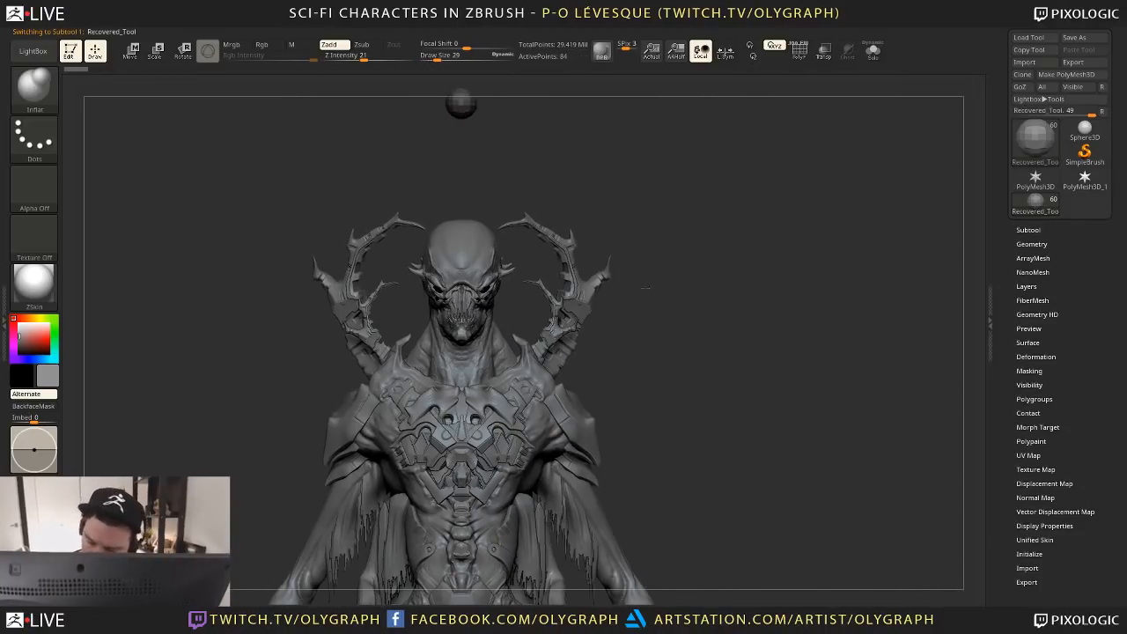
left_click_drag(655, 315, 622, 238, "alt")
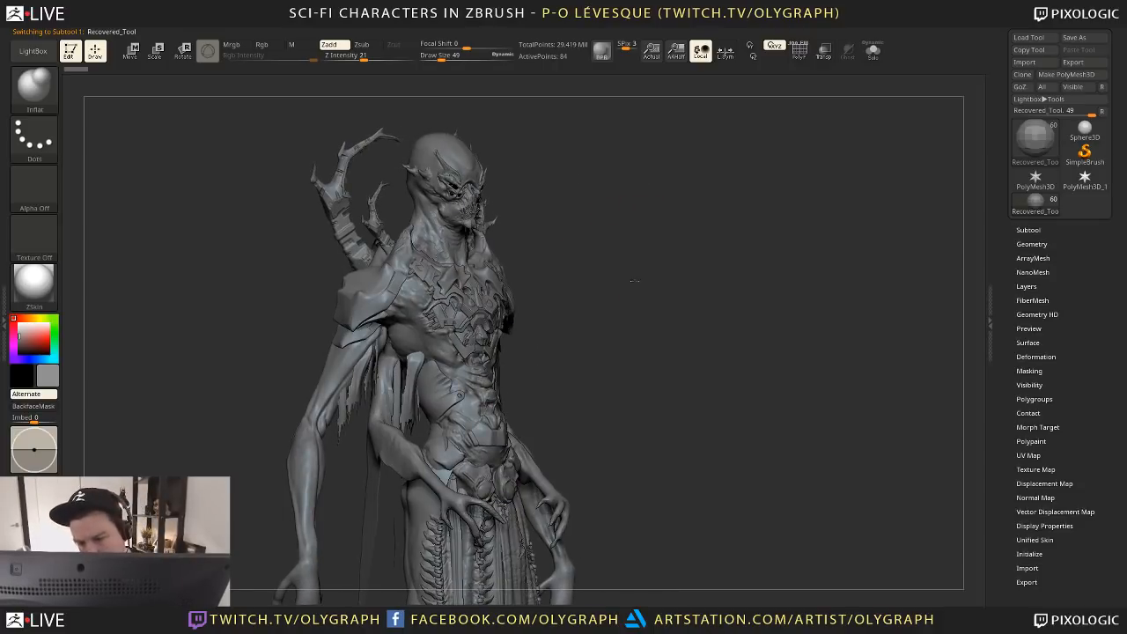
mouse_move(635, 281)
left_mouse_down()
mouse_move(682, 261)
mouse_move(629, 314)
left_mouse_up()
key("s")
left_click(479, 329)
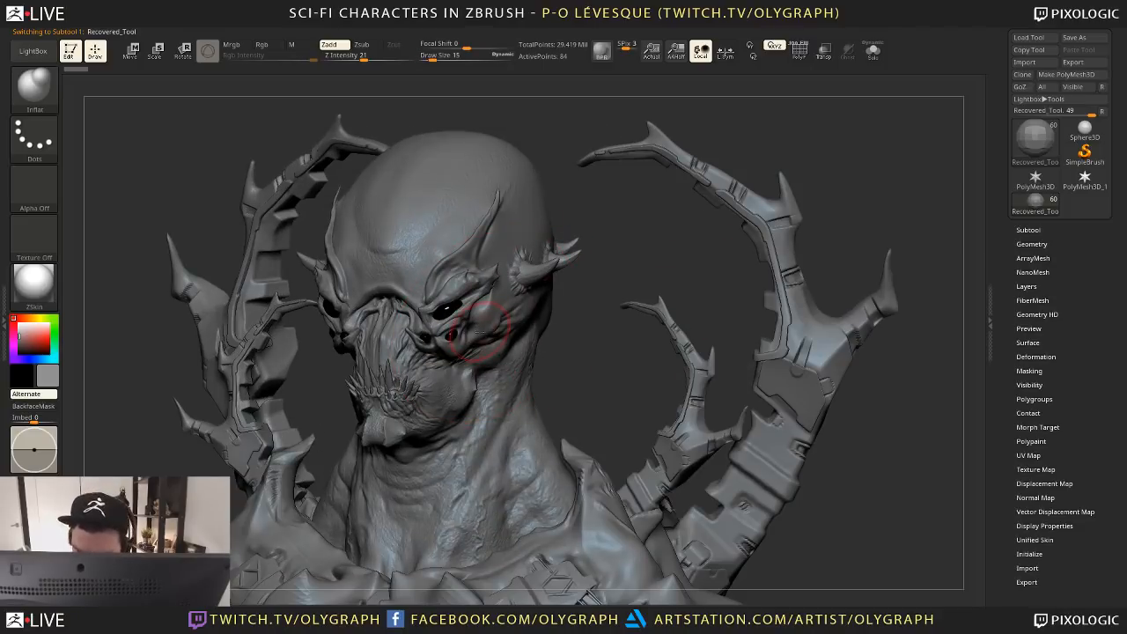
Make the creature's skin the active subtool again and save the file
left_click(478, 329, "alt")
key("ctrl")
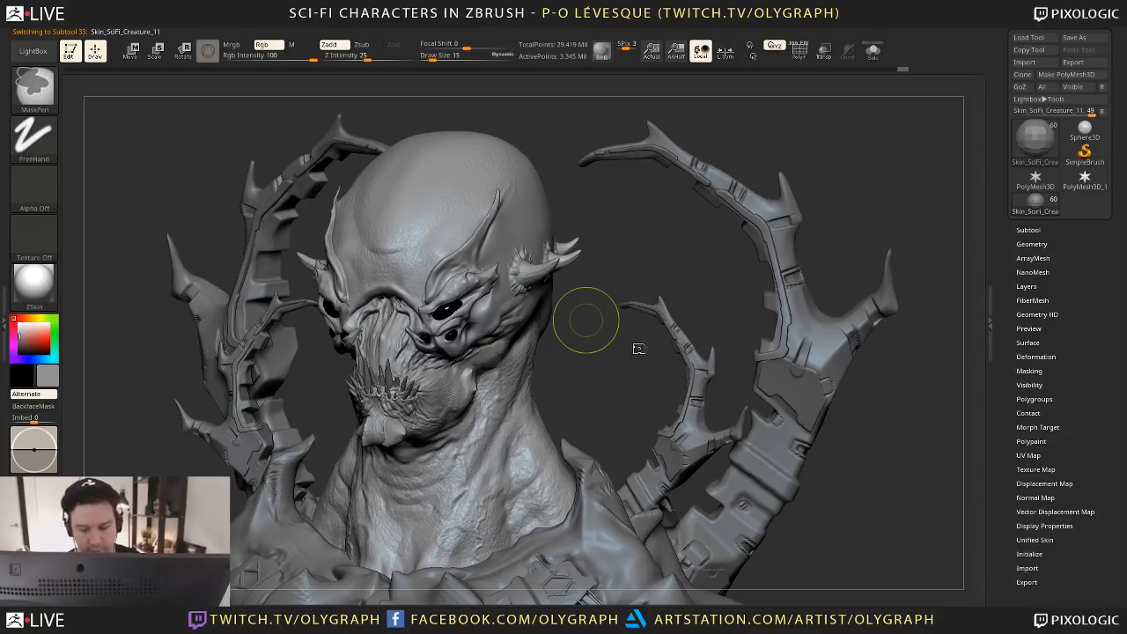
key("ctrl+s")
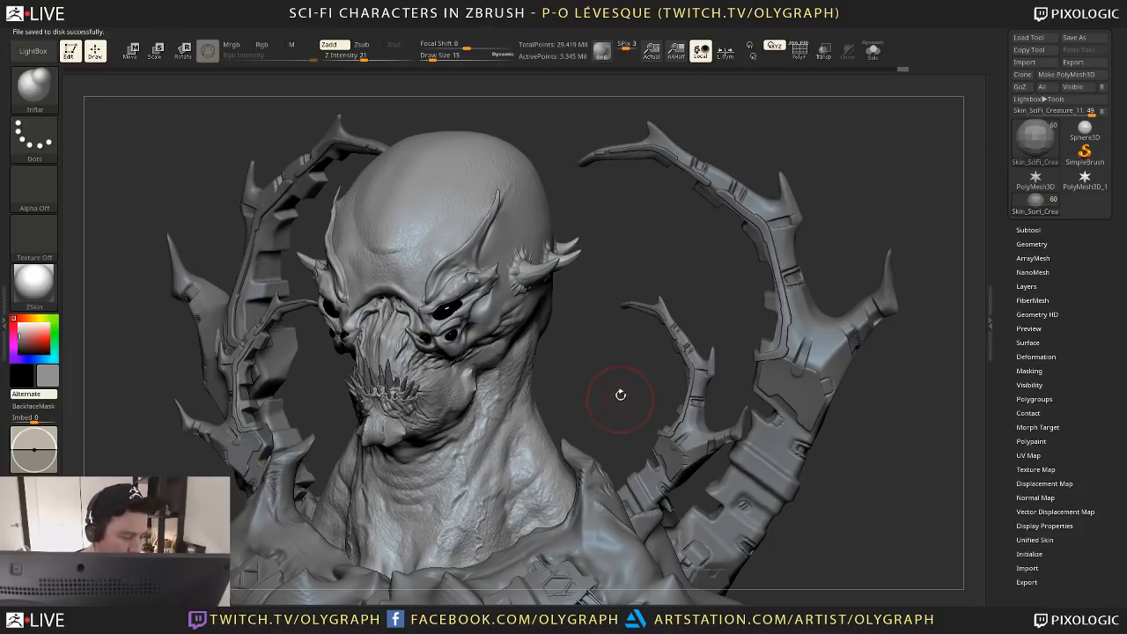
Carve fine creases from the upper eye's outer corner towards the brow tip with the Orb_Cracks brush at draw size 3
left_click_drag(605, 361, 614, 550, "alt")
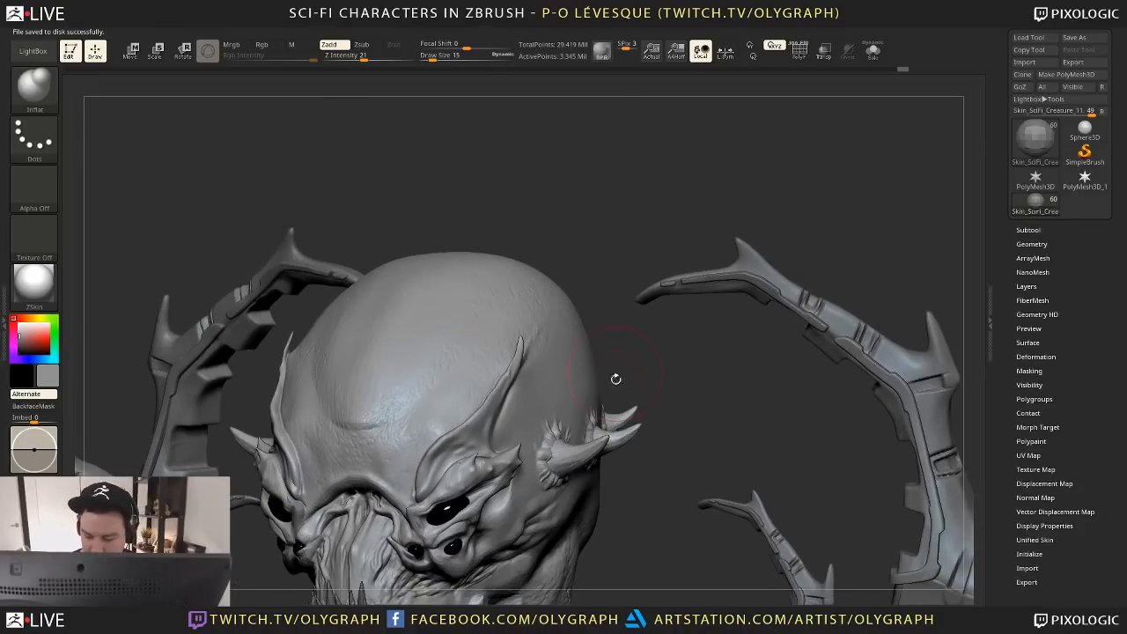
mouse_move(642, 445)
left_mouse_down("alt")
mouse_move(633, 381)
mouse_move(650, 272)
left_mouse_up("alt")
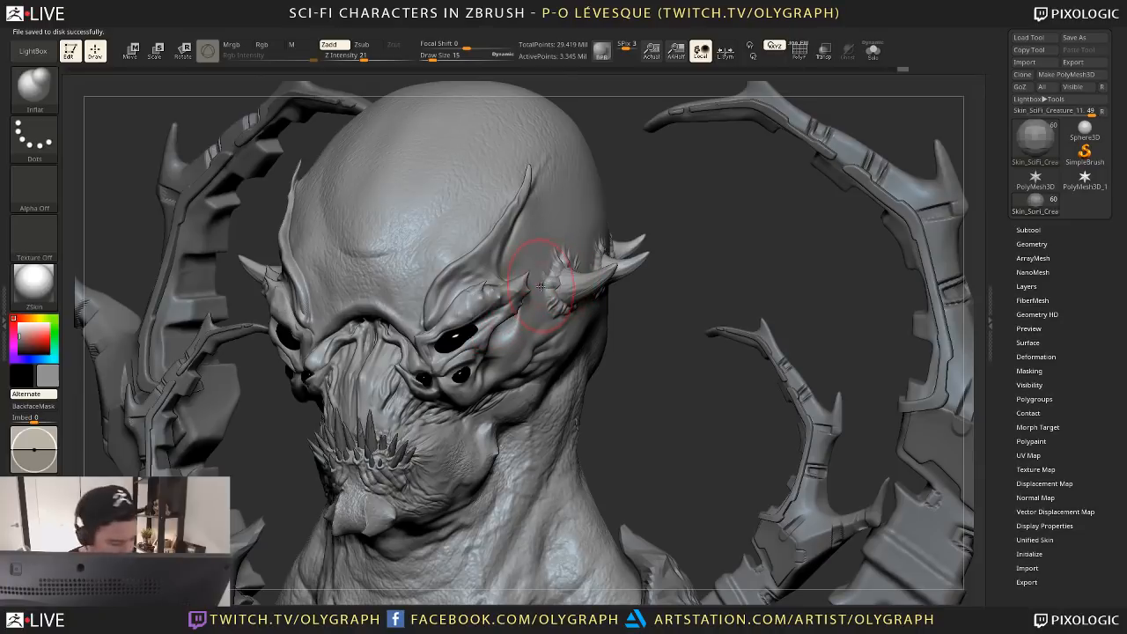
key("b")
left_click(488, 301)
key("s")
mouse_move(498, 325)
left_mouse_down()
mouse_move(521, 282)
mouse_move(498, 312)
left_mouse_up()
key("ctrl+z")
key("ctrl+z")
key("s")
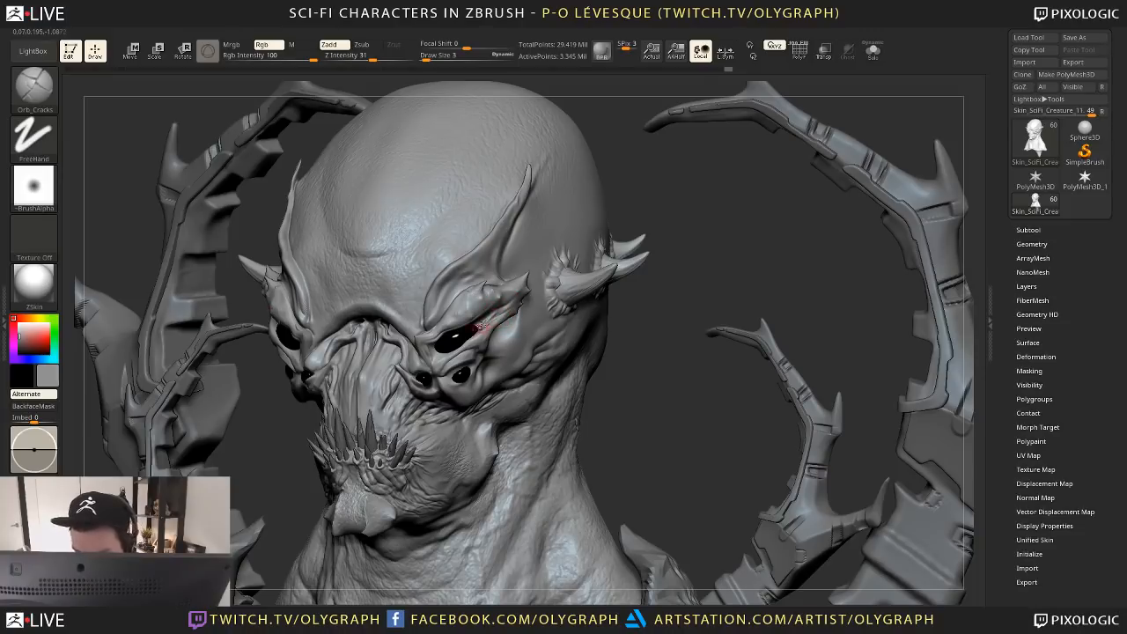
right_click_drag(494, 315, 449, 315)
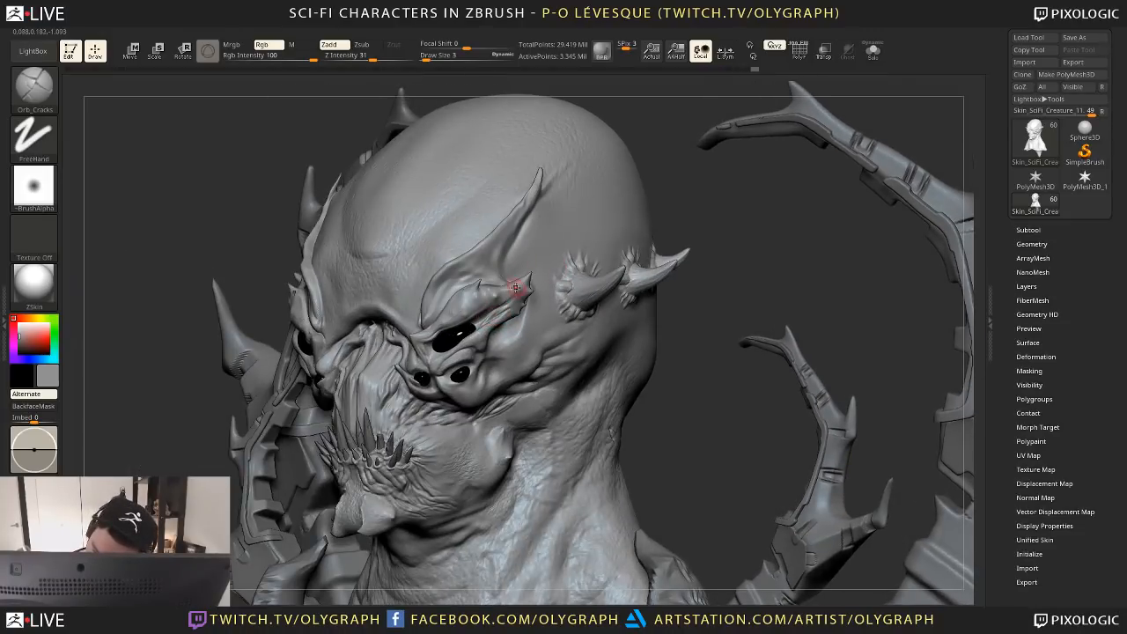
key("s")
left_click_drag(480, 319, 476, 320)
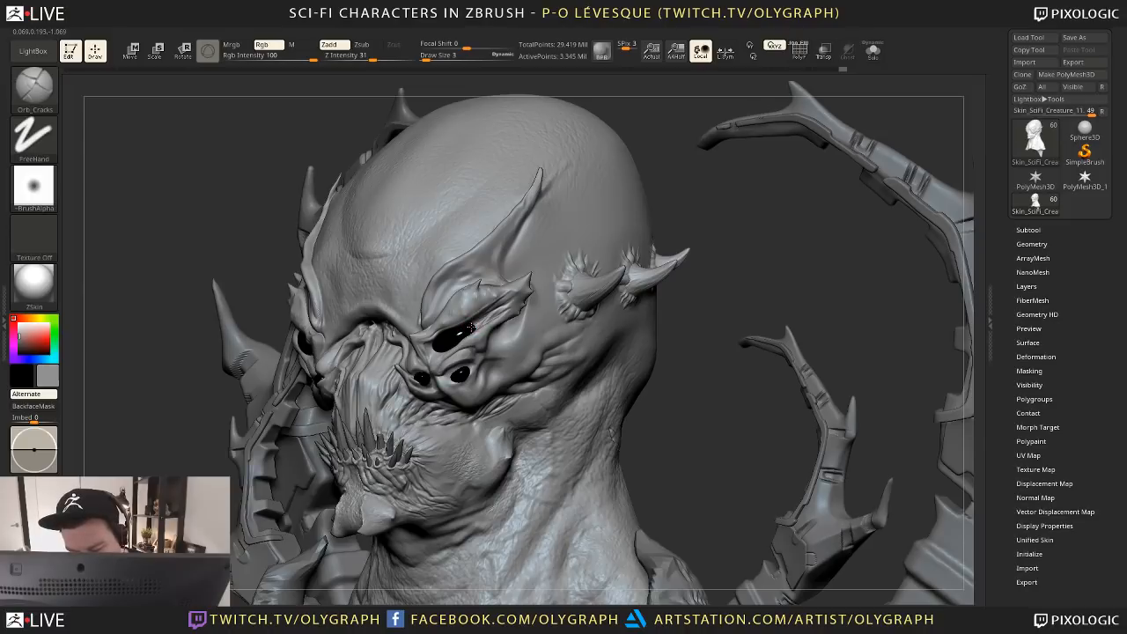
Cut further creases into the skin below the brow tip and behind the upper eye with Orb_Cracks at draw size 4
mouse_move(508, 329)
left_mouse_down()
mouse_move(493, 351)
mouse_move(504, 348)
left_mouse_up()
left_click_drag(689, 339, 621, 339)
left_click_drag(533, 297, 521, 336)
left_click_drag(534, 292, 517, 331)
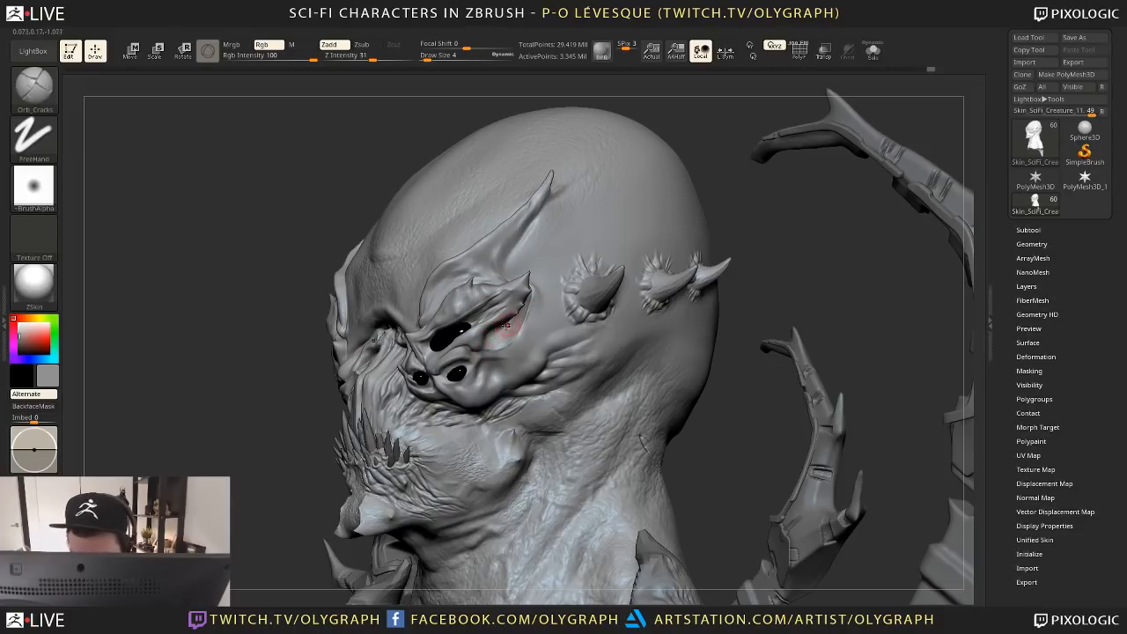
left_click_drag(366, 393, 300, 427)
left_click_drag(649, 364, 493, 322)
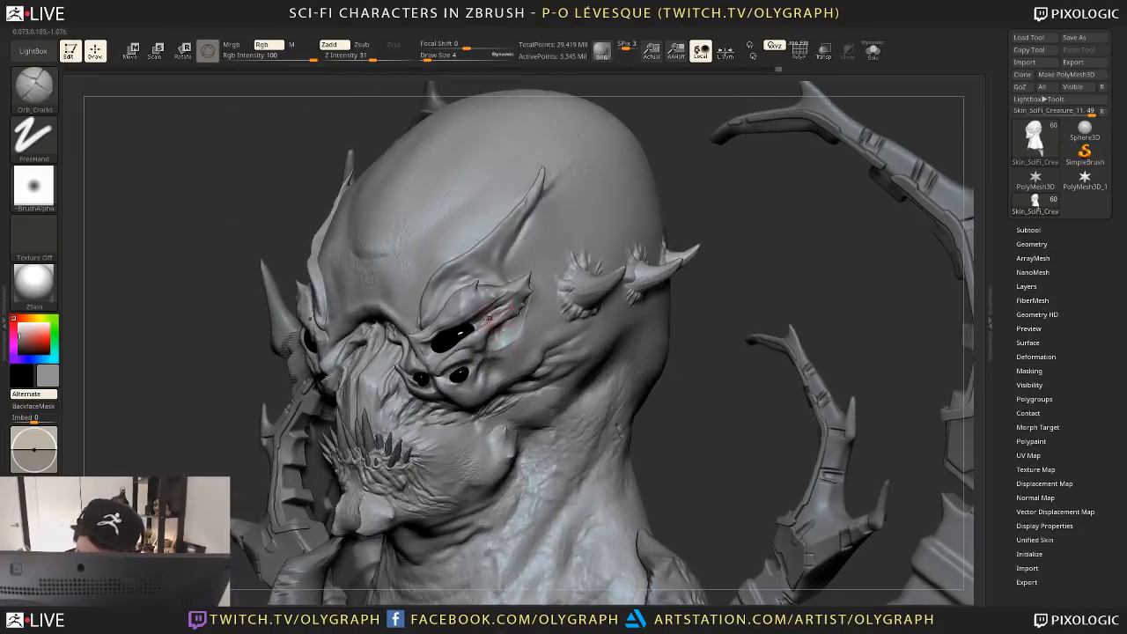
key("bracketleft")
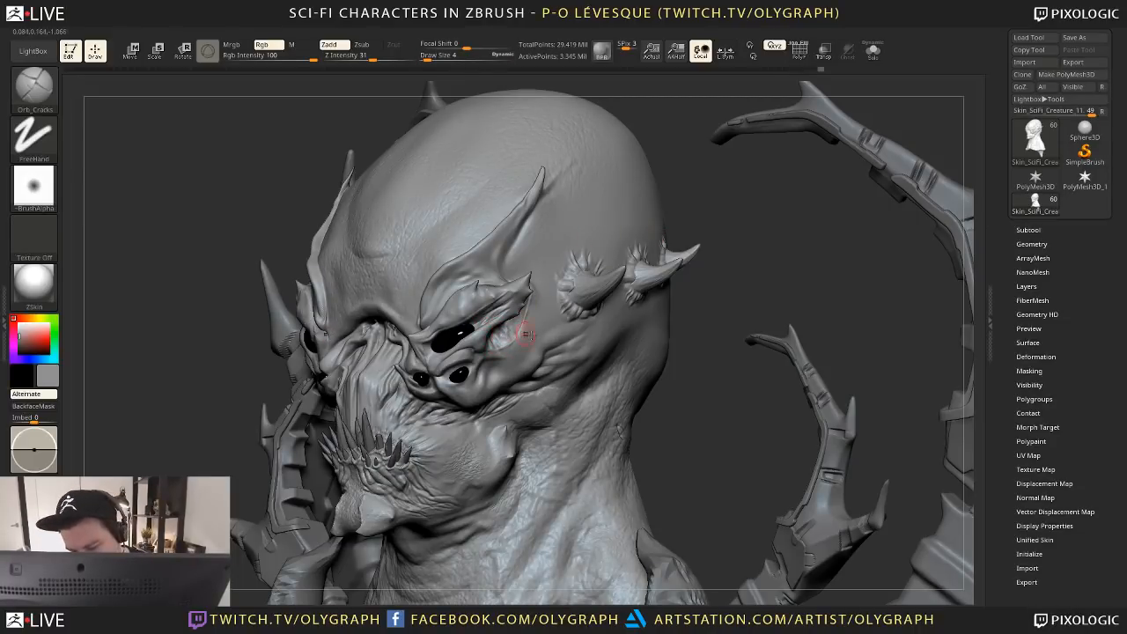
Refine the skin behind the upper eye with TrimDynamic and the folds beside the lower eye with the Inflat brush, down to draw size 2
key("b")
key("t")
key("d")
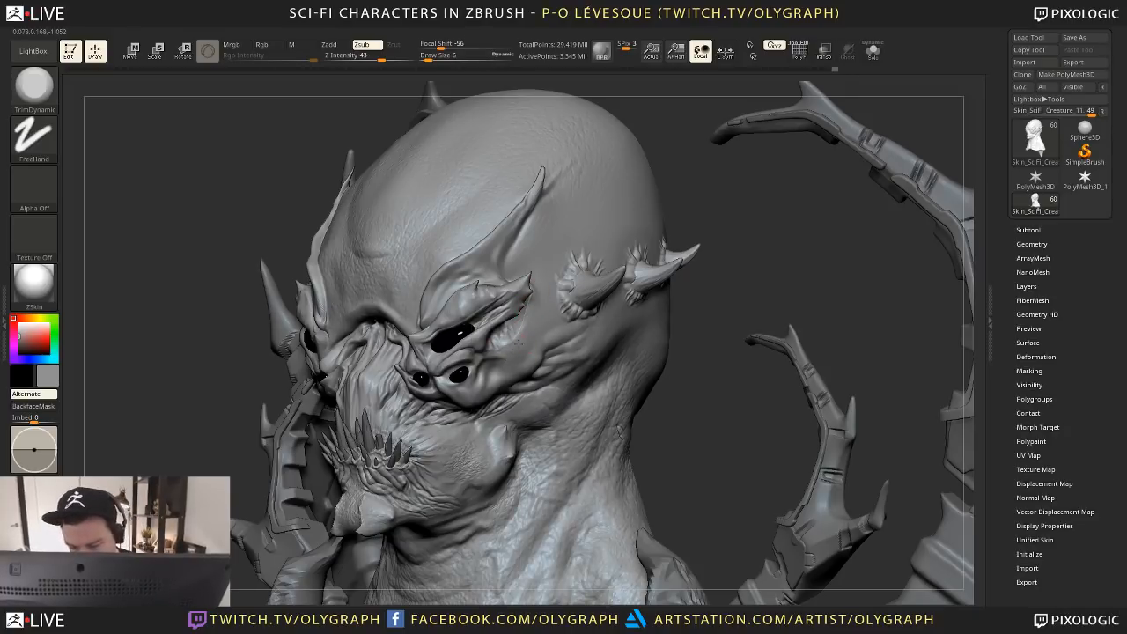
key("b")
key("i")
key("n")
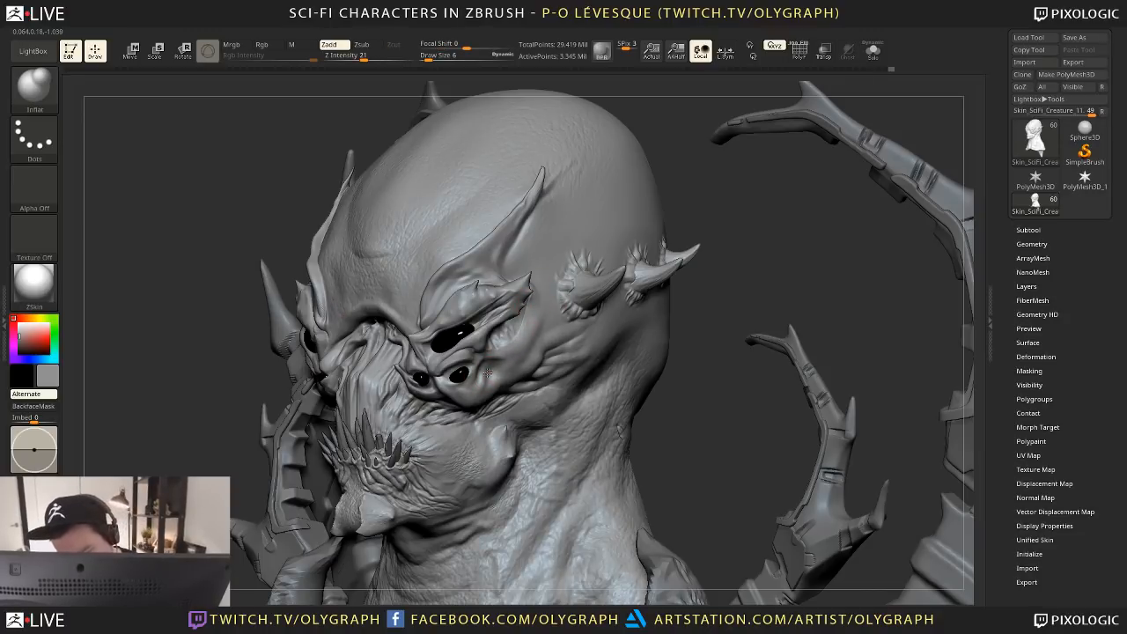
key("]")
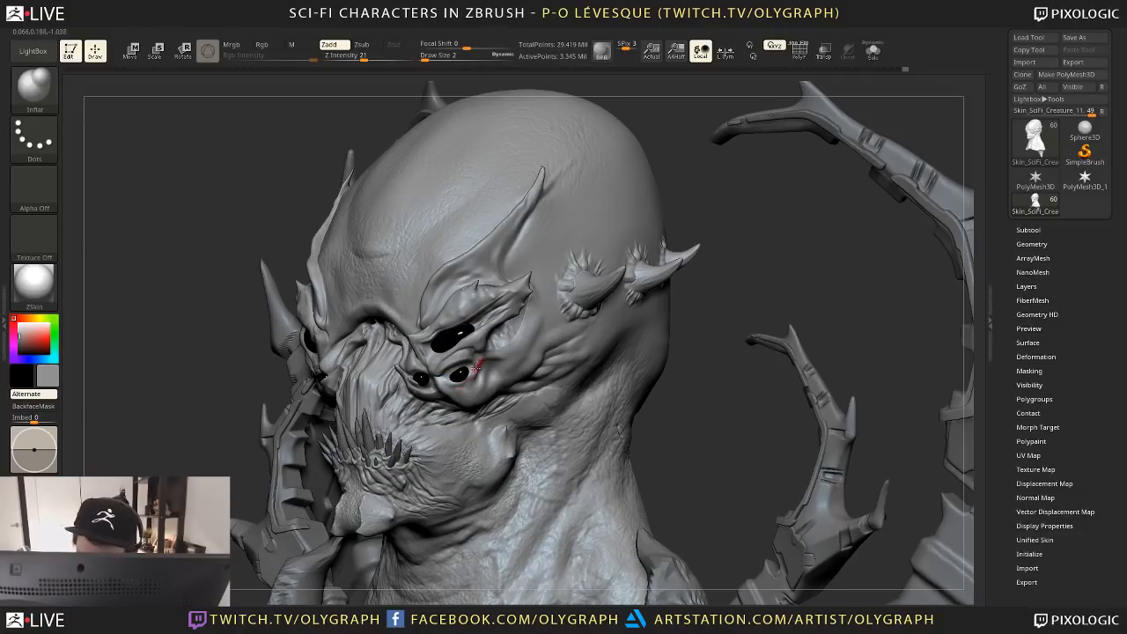
Undo the last strokes and reshape the lid around the outer lower eye with the Move brush at draw size 10
key("b")
key("m")
key("v")
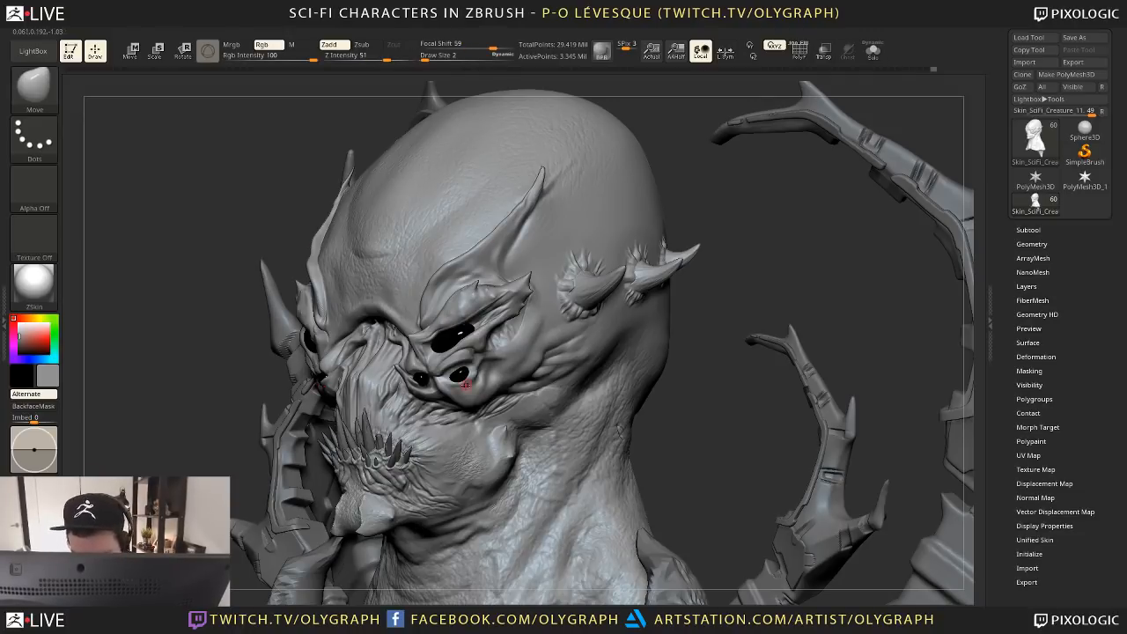
key("[")
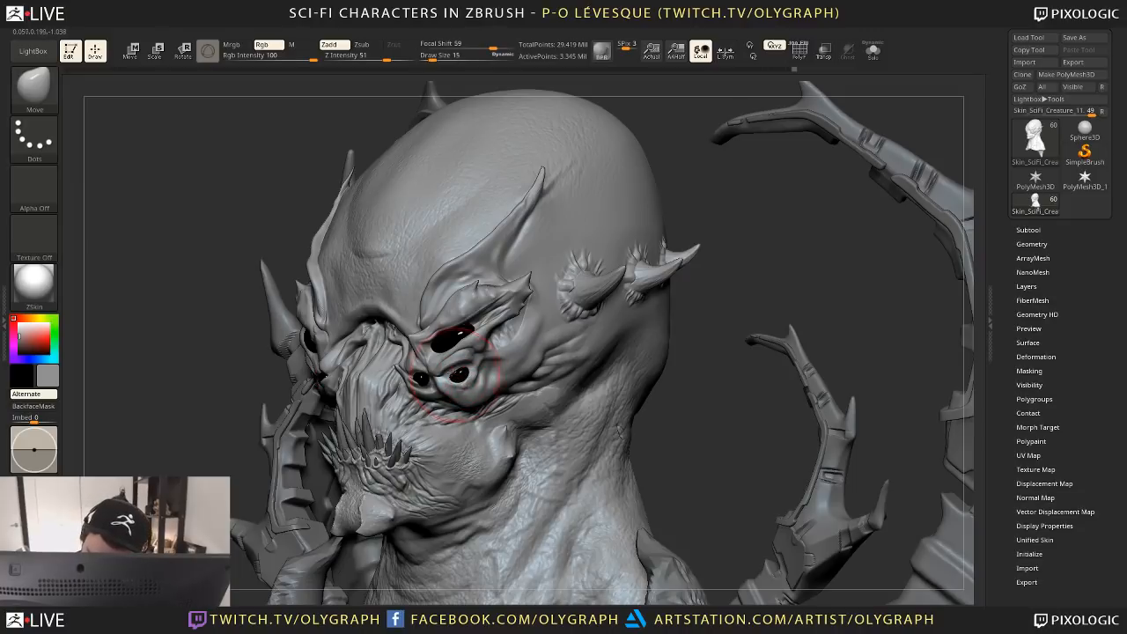
key("ctrl+z")
key("ctrl+z")
key("ctrl+z")
left_click_drag(458, 370, 472, 362)
key("s")
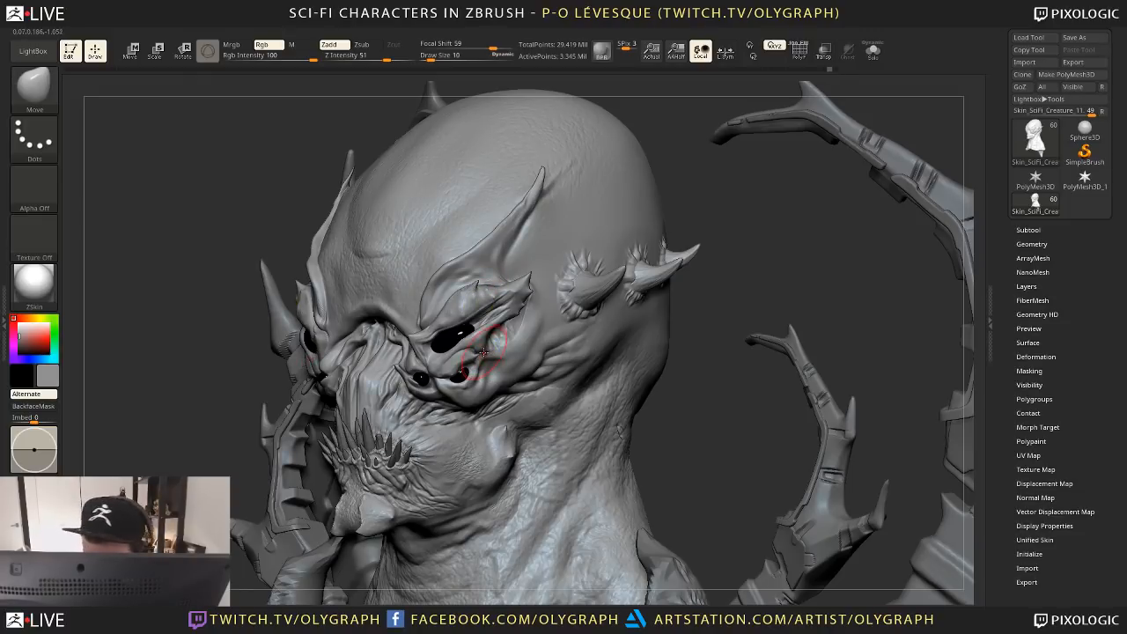
left_click_drag(471, 357, 460, 360)
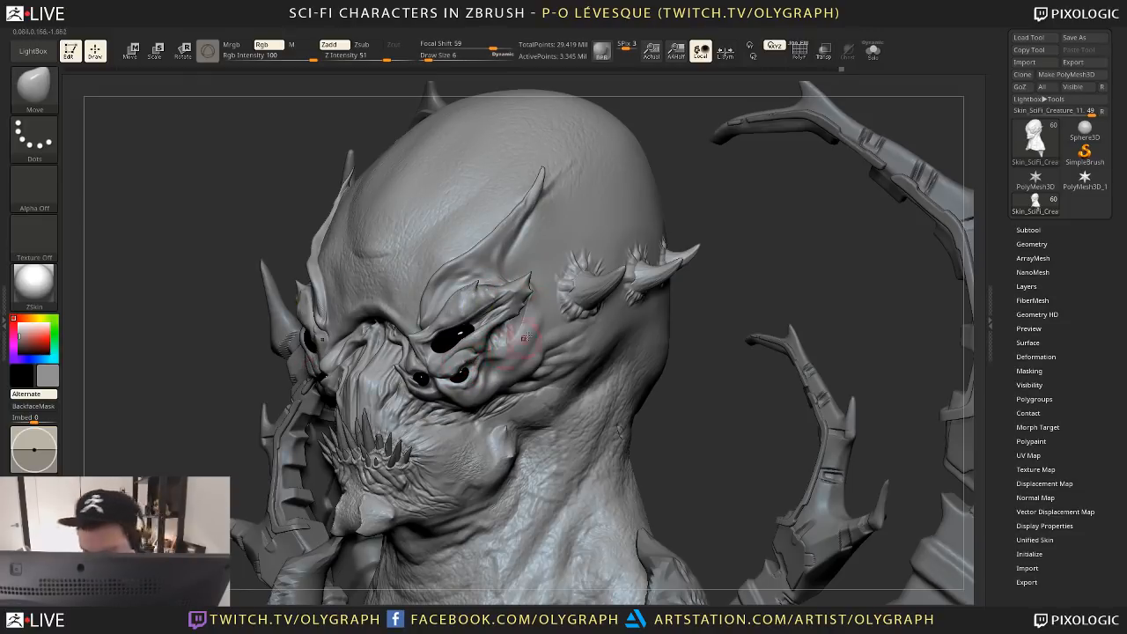
Undo the last move and nudge the folds beside the outer lower eye with the Move brush at draw sizes 4 to 19
key("ctrl+z")
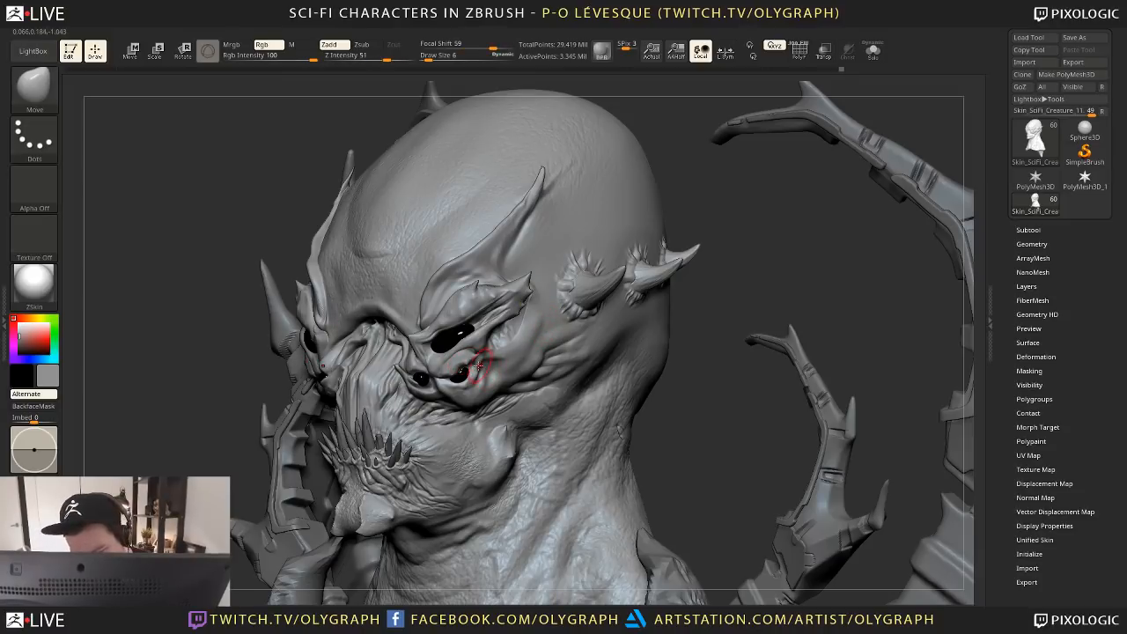
key("bracketleft")
key("bracketleft")
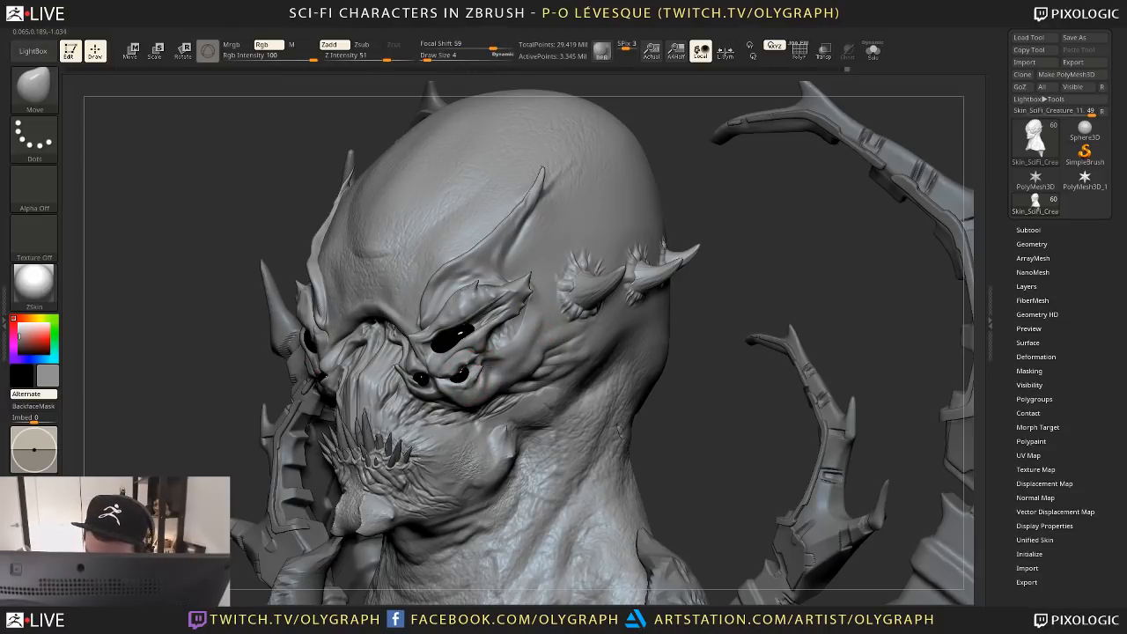
key("bracketright")
key("bracketright")
key("bracketright")
key("bracketright")
key("bracketright")
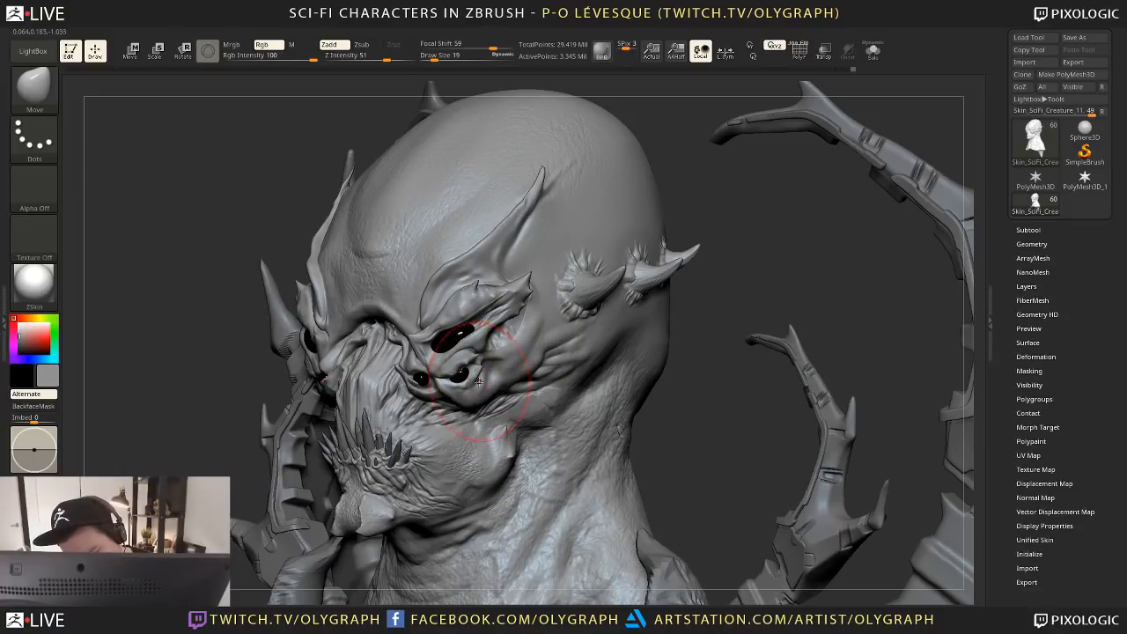
key("bracketleft")
key("bracketleft")
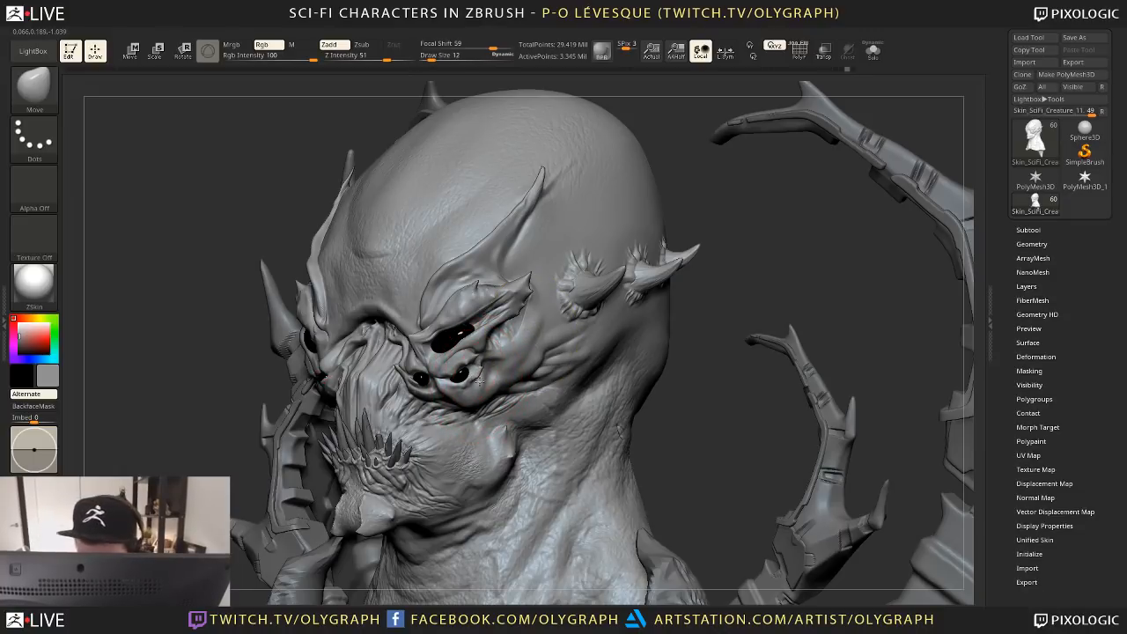
key("s")
Adjust the brow and upper eye area in three-quarter view with the Move brush, undoing the draw size 24 attempt and using size 15
right_click_drag(678, 356, 577, 260, "ctrl")
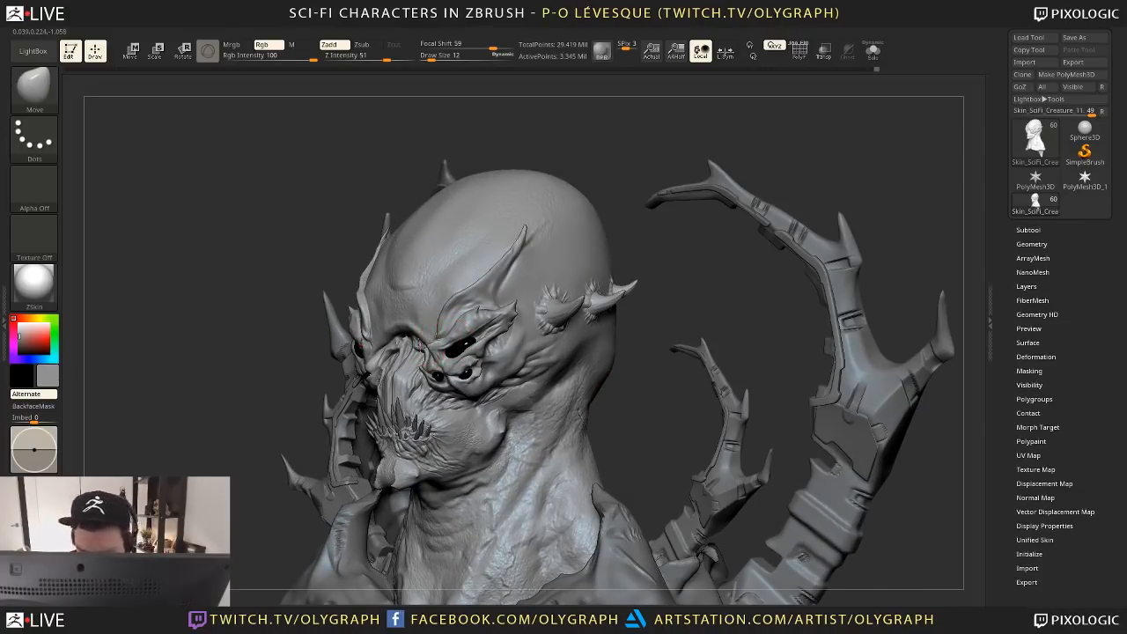
key("ctrl+z")
key("s")
left_click_drag(511, 308, 529, 282)
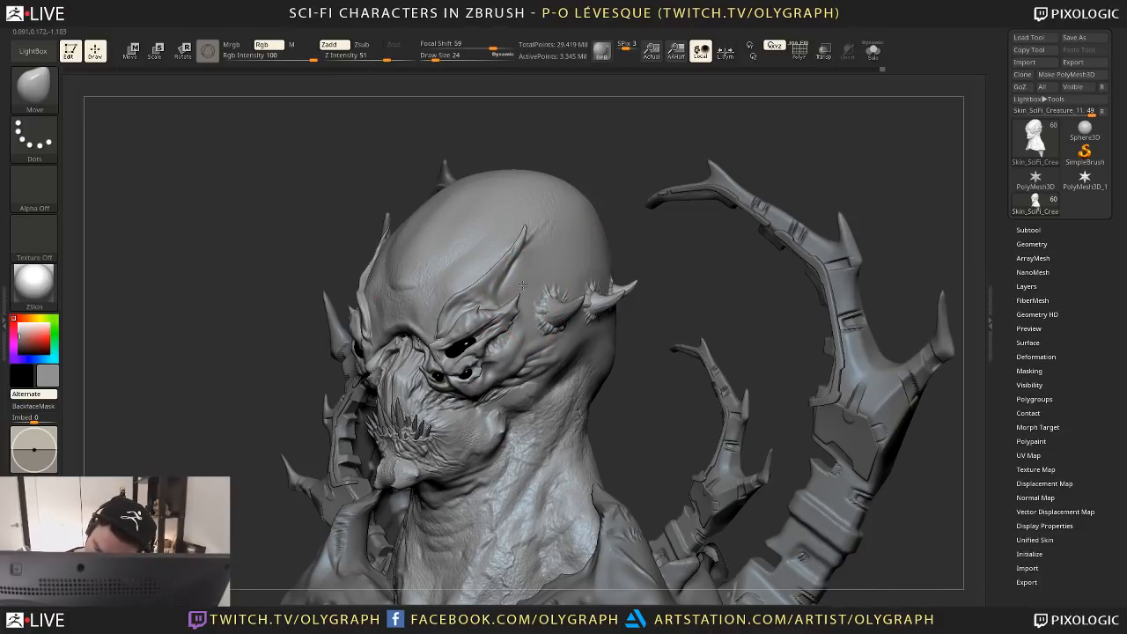
key("ctrl+z")
key("s")
left_click_drag(502, 340, 457, 342)
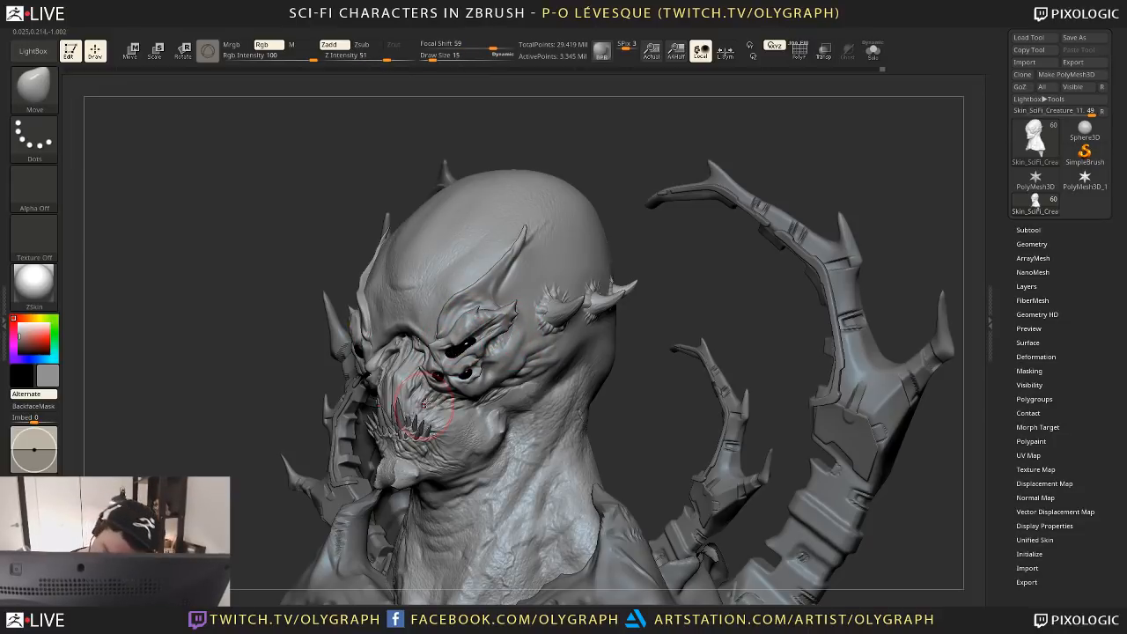
Reshape the skin around the eyes from the opposite side and in three-quarter view with the Move brush at draw size 17
key("f")
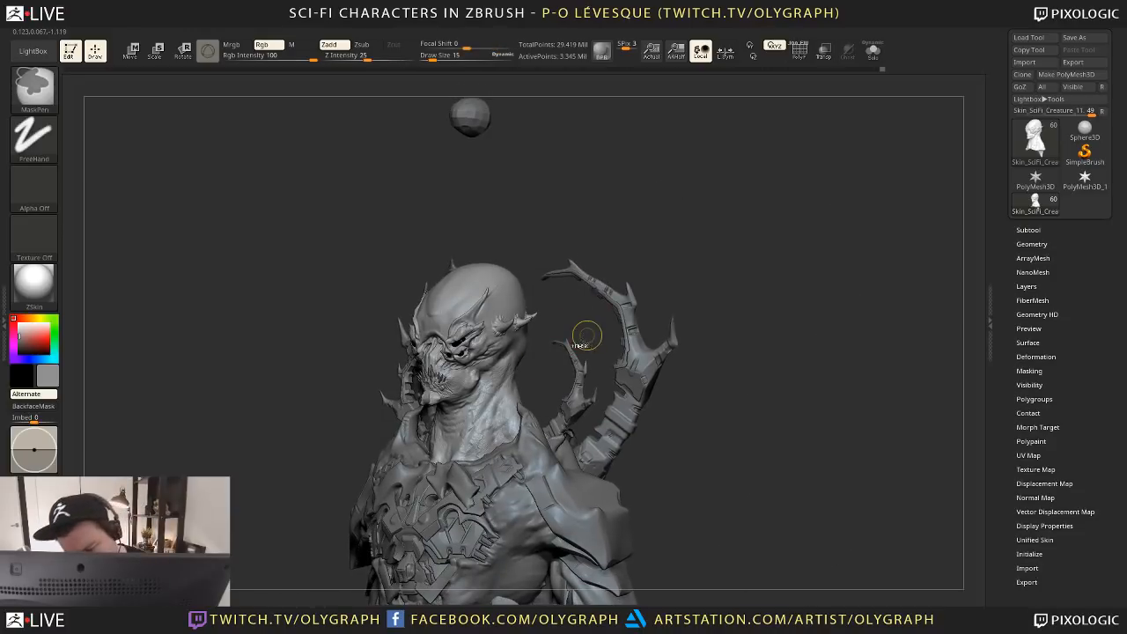
mouse_move(539, 366)
left_mouse_down()
mouse_move(597, 373)
mouse_move(525, 360)
left_mouse_up()
key("ctrl")
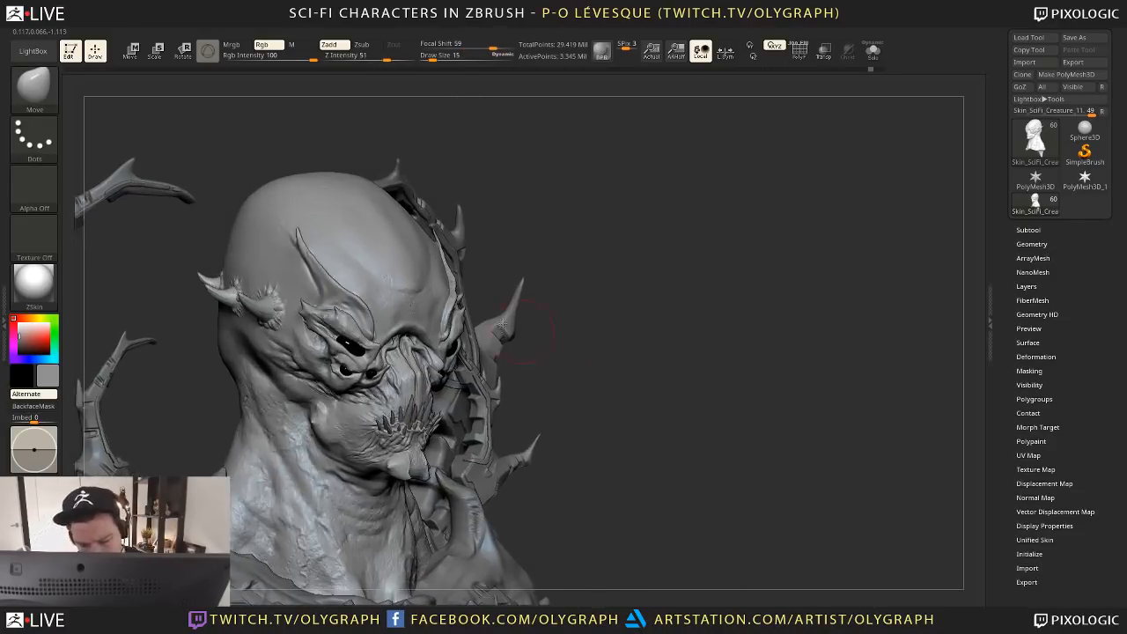
key("s")
left_click_drag(362, 351, 364, 369)
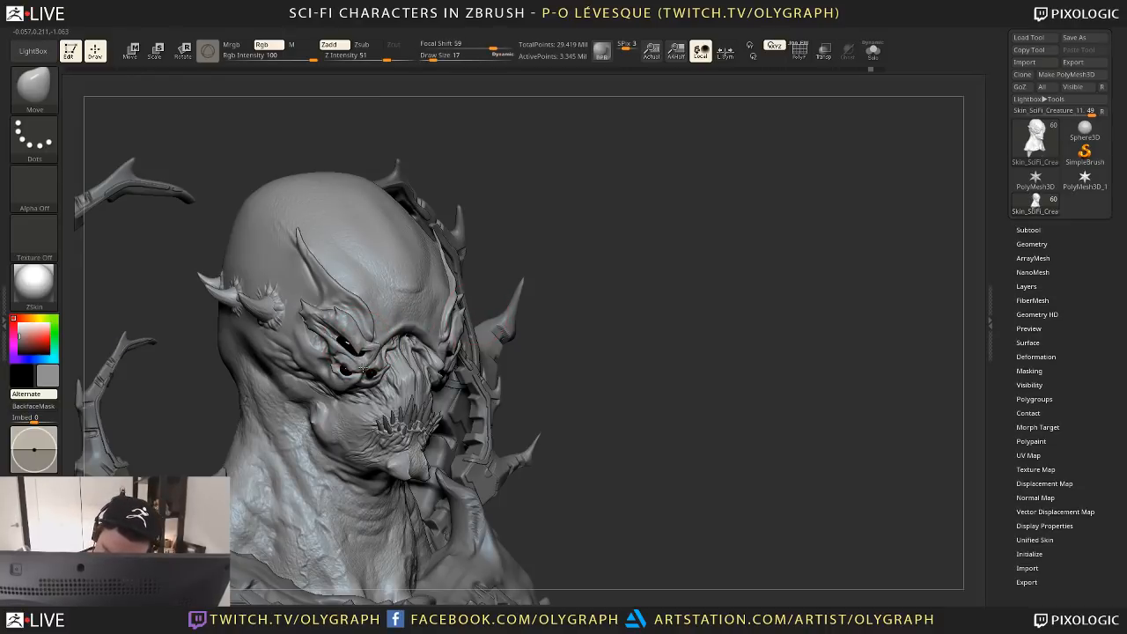
left_click_drag(609, 264, 536, 252)
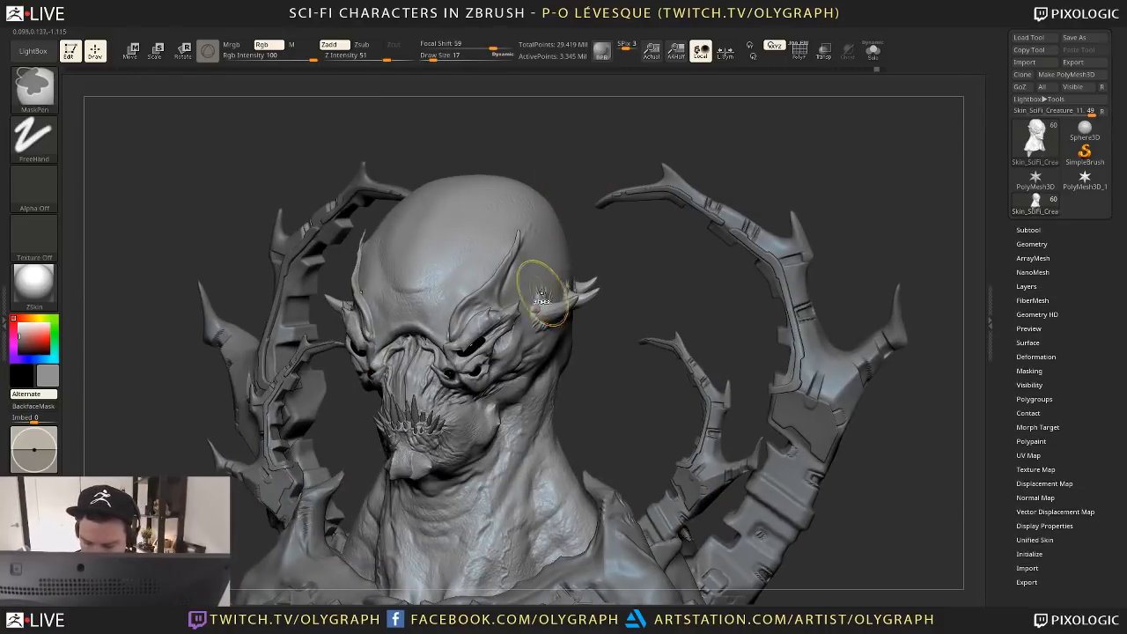
key("s")
mouse_move(489, 331)
left_mouse_down()
mouse_move(509, 298)
mouse_move(497, 318)
mouse_move(463, 317)
mouse_move(449, 344)
left_mouse_up()
key("s")
Make the small sphere above the head the active subtool and examine the creature's head from the front and from above
mouse_move(596, 387)
left_mouse_down("alt")
mouse_move(523, 248)
mouse_move(660, 330)
left_mouse_up("alt")
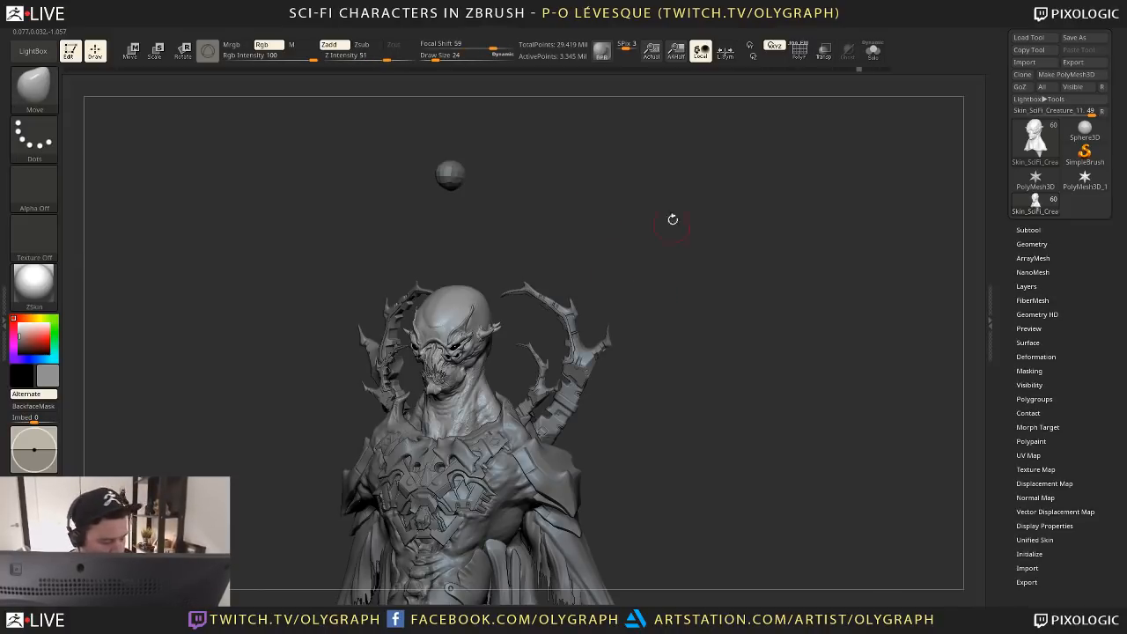
left_click(448, 171, "alt")
left_click_drag(651, 365, 658, 268, "alt")
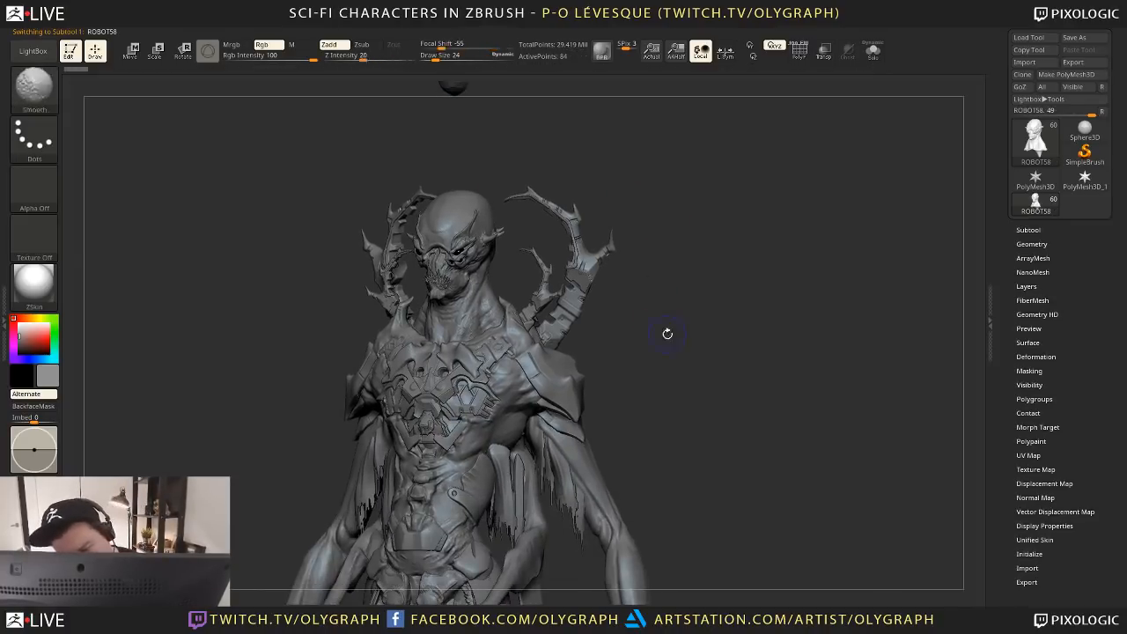
mouse_move(667, 334)
left_mouse_down("shift")
mouse_move(669, 317)
mouse_move(591, 353)
left_mouse_up("shift")
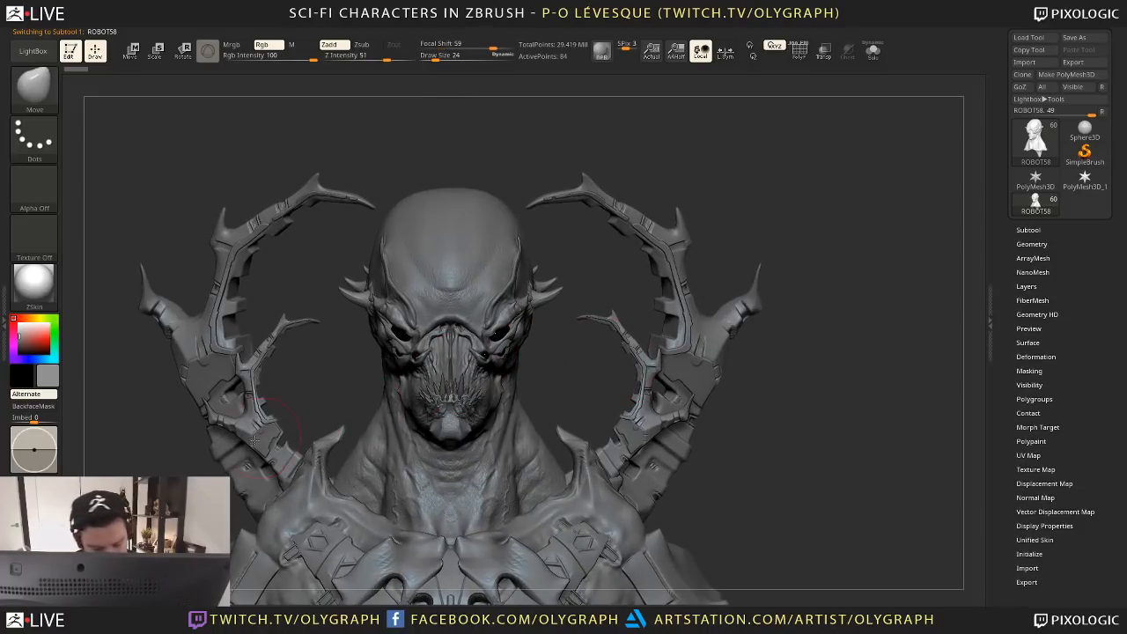
right_click_drag(485, 352, 482, 359)
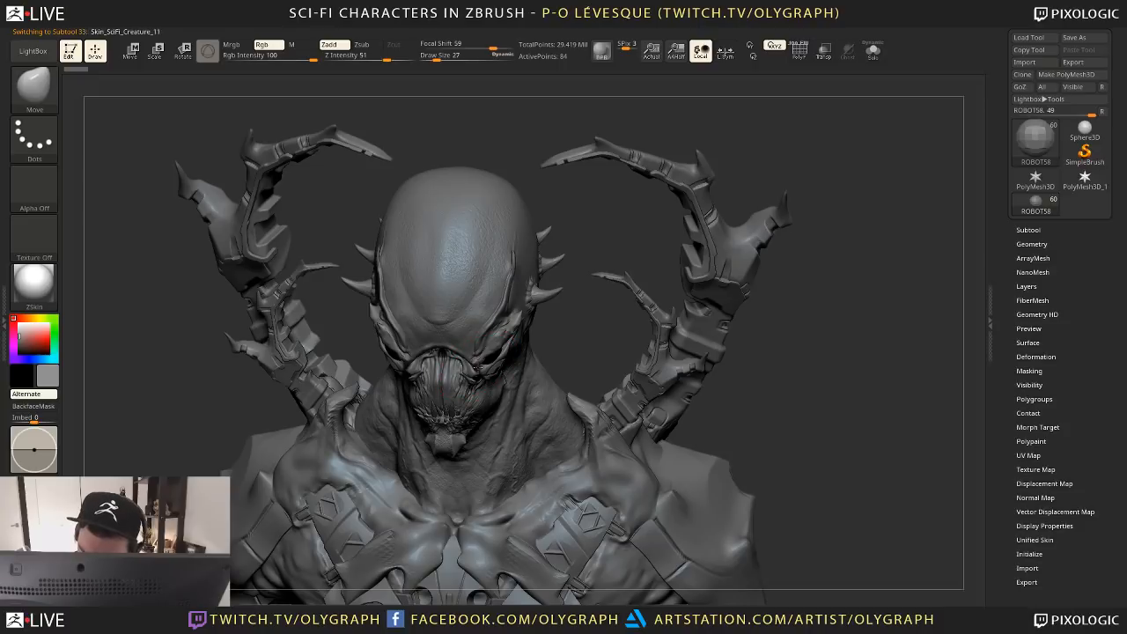
Make the skin the active subtool and adjust the brows from above with the Move brush at draw sizes 19 and 17
left_click(481, 357, "alt")
key("s")
left_click_drag(485, 357, 483, 356)
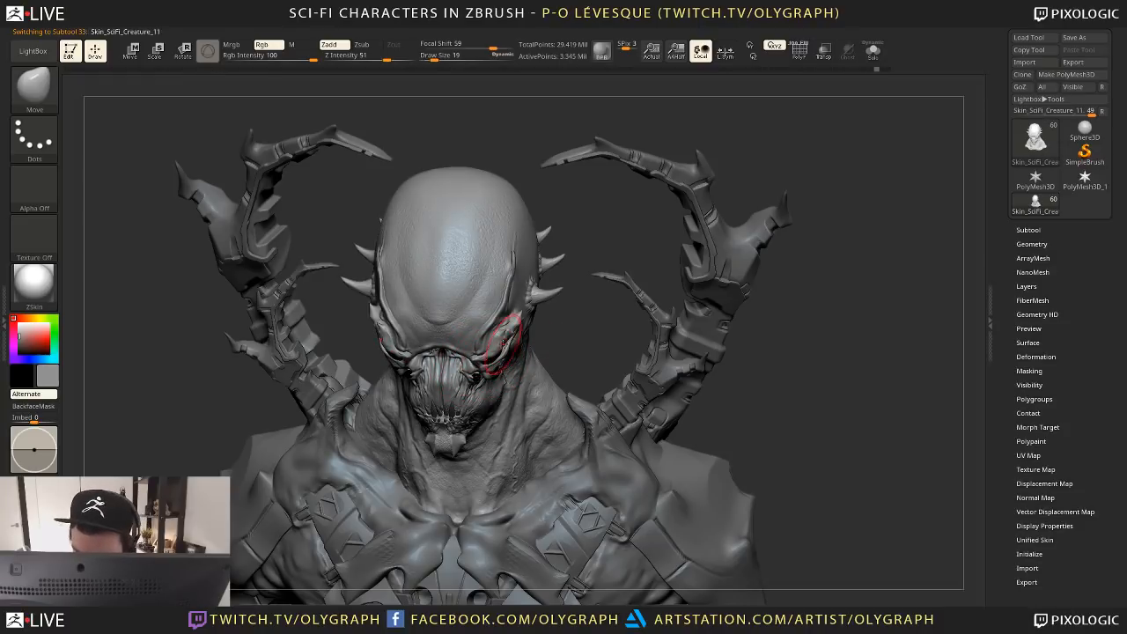
key("s")
left_click_drag(509, 332, 507, 331)
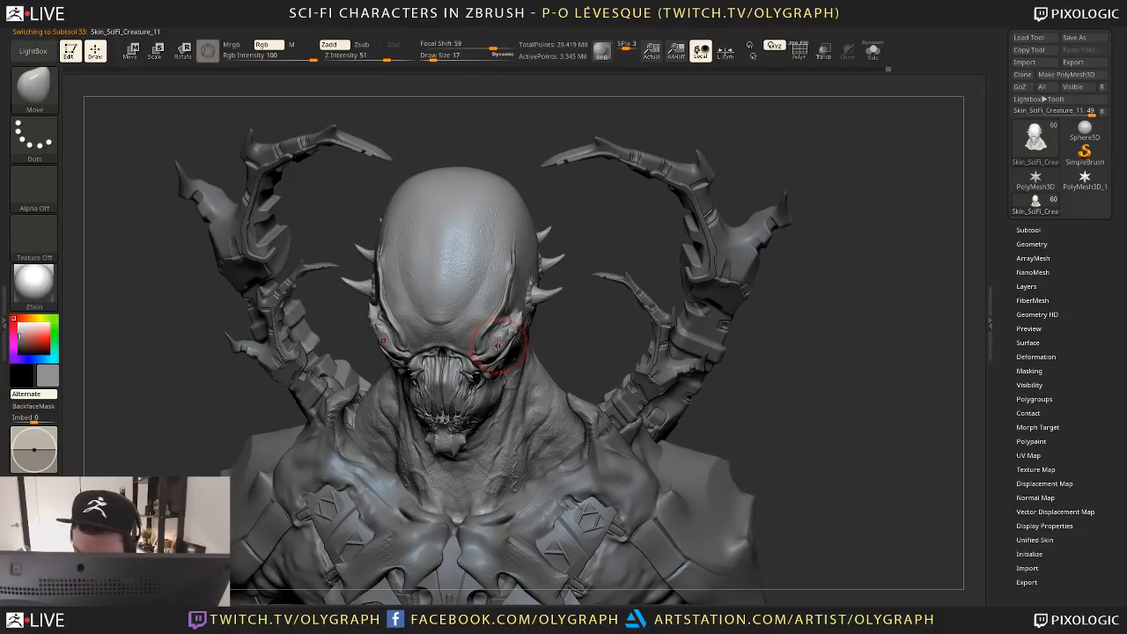
mouse_move(511, 339)
right_mouse_down()
mouse_move(546, 328)
mouse_move(516, 342)
right_mouse_up()
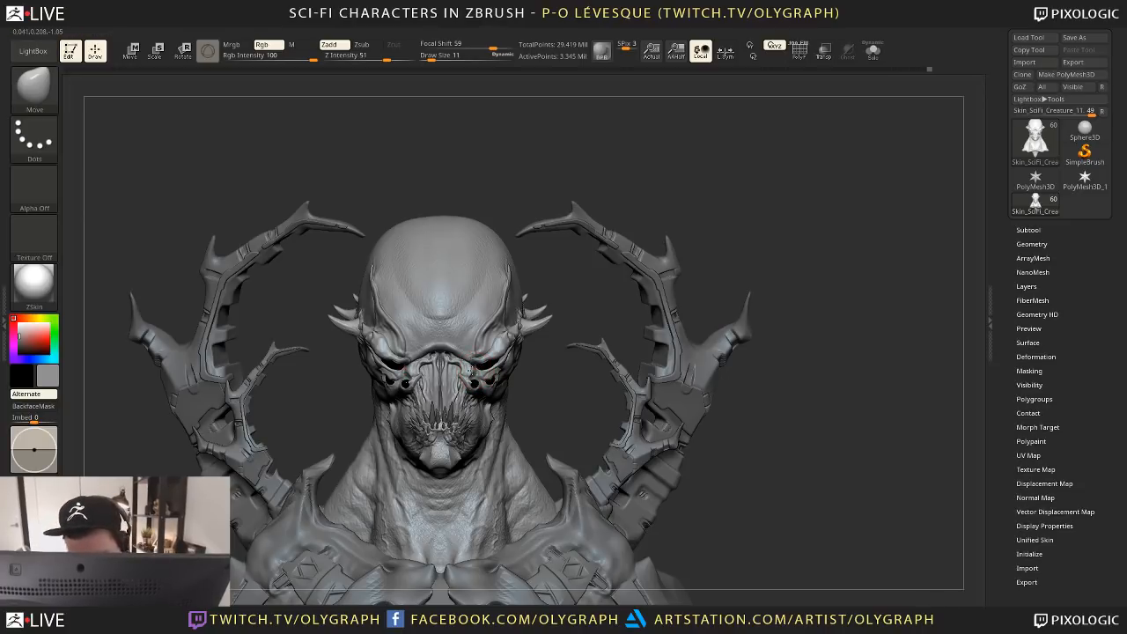
Tweak the upper eyelids in three-quarter and front view with the Move brush, going from draw size 17 to 12 and 7
mouse_move(522, 390)
left_mouse_down("alt")
mouse_move(534, 323)
mouse_move(558, 328)
mouse_move(539, 382)
mouse_move(466, 438)
left_mouse_up("alt")
key("ctrl")
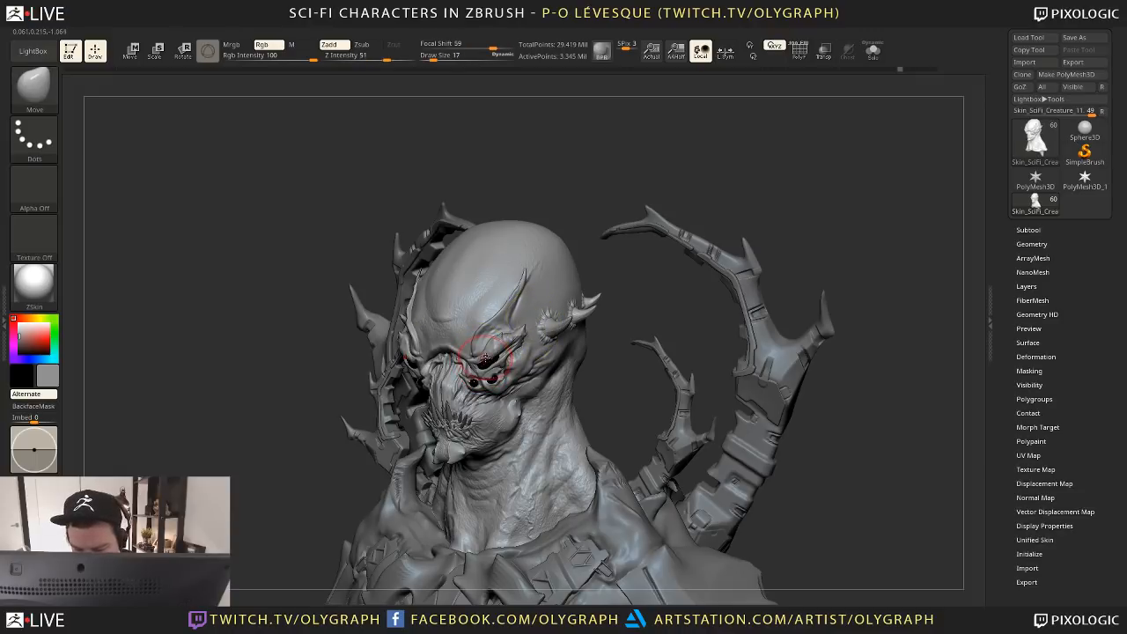
key("bracketleft")
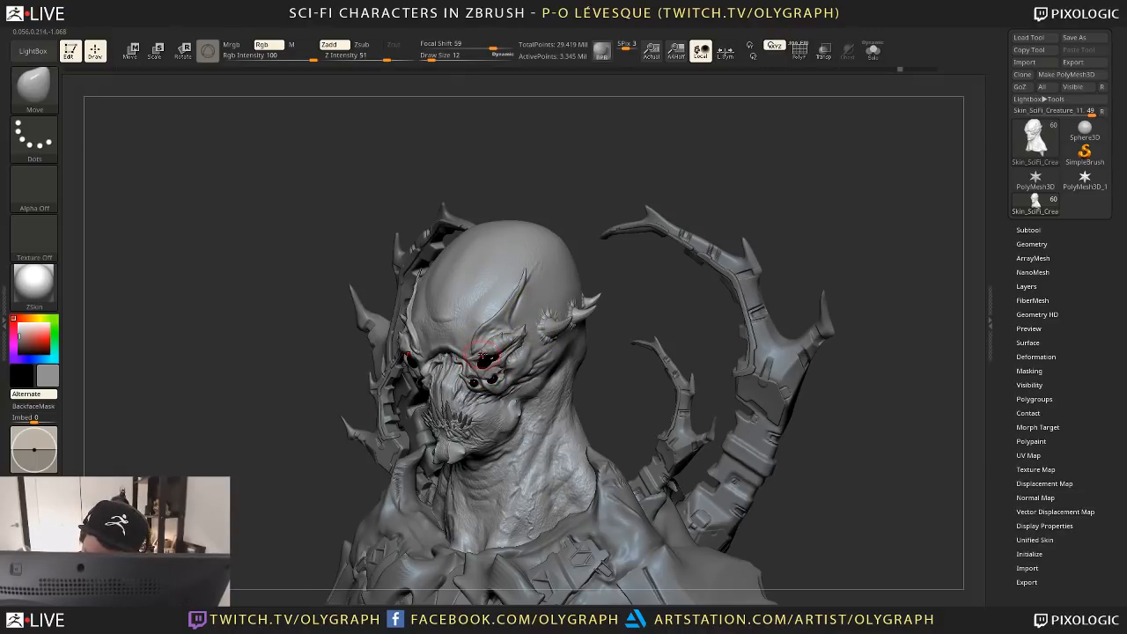
left_click_drag(608, 371, 678, 371, "shift")
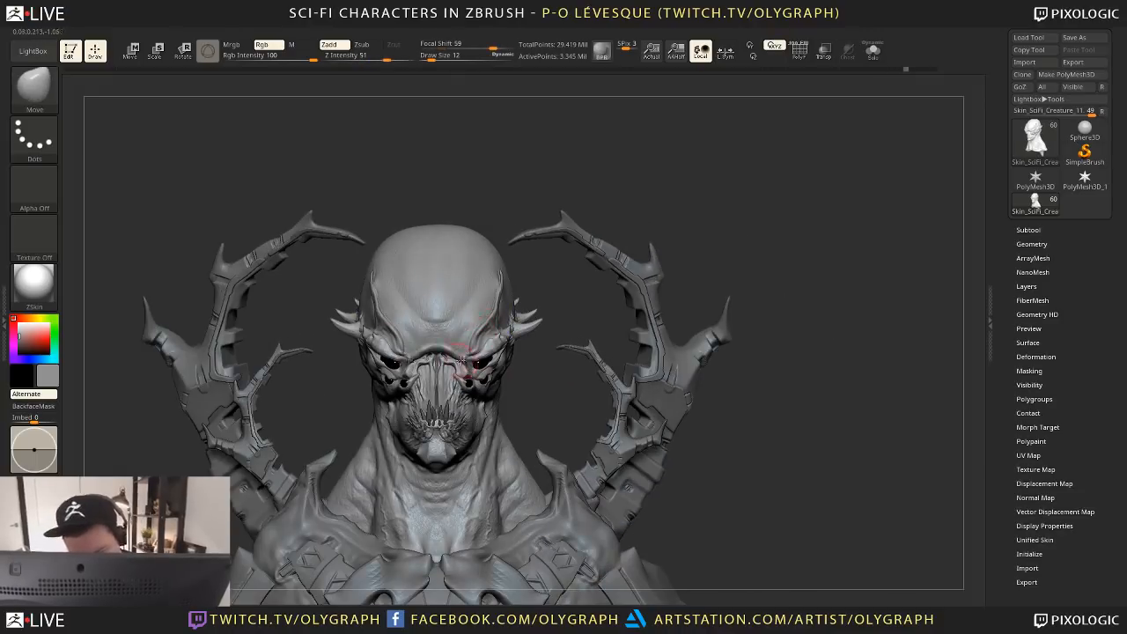
left_click_drag(387, 355, 384, 360)
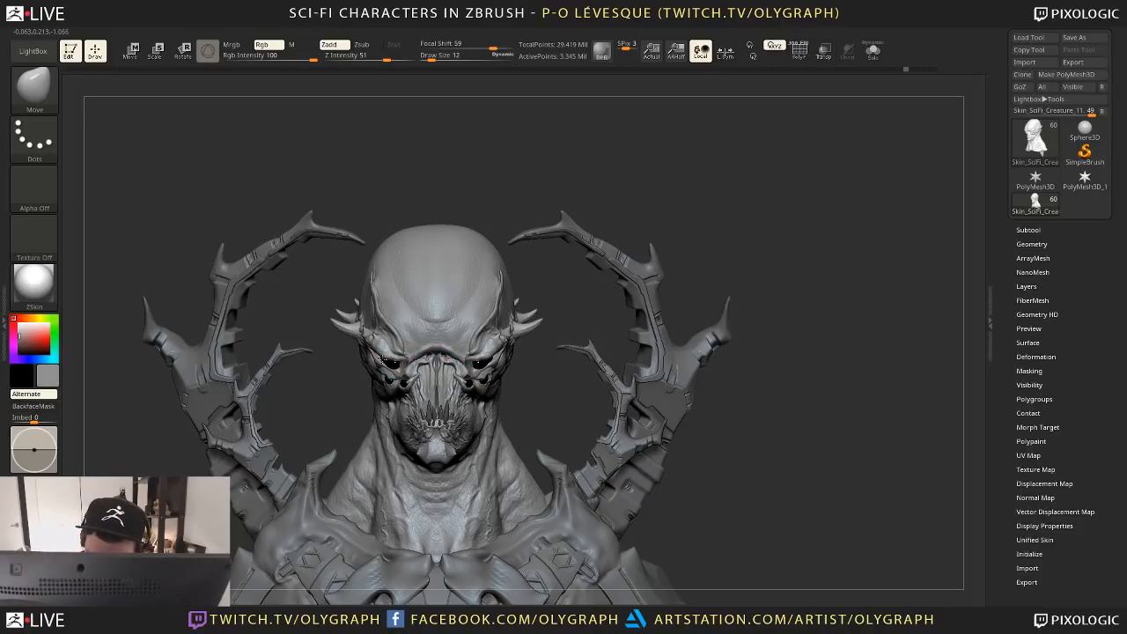
key("bracketleft")
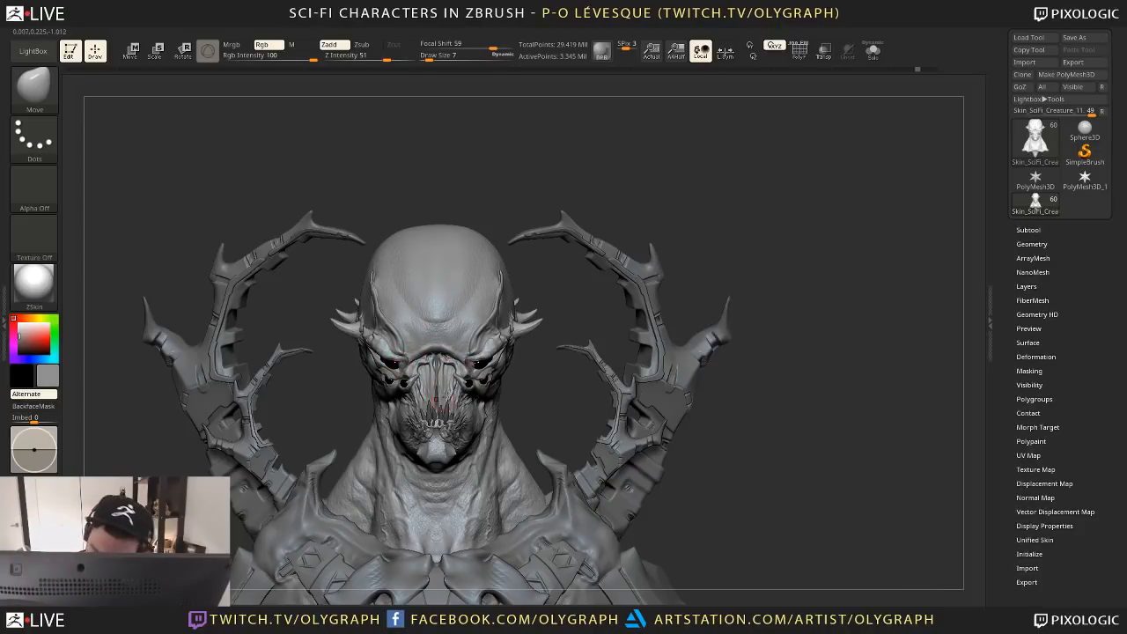
Switch to the small sphere subtool again and examine the creature's overall silhouette and head
left_click_drag(550, 415, 523, 271, "alt")
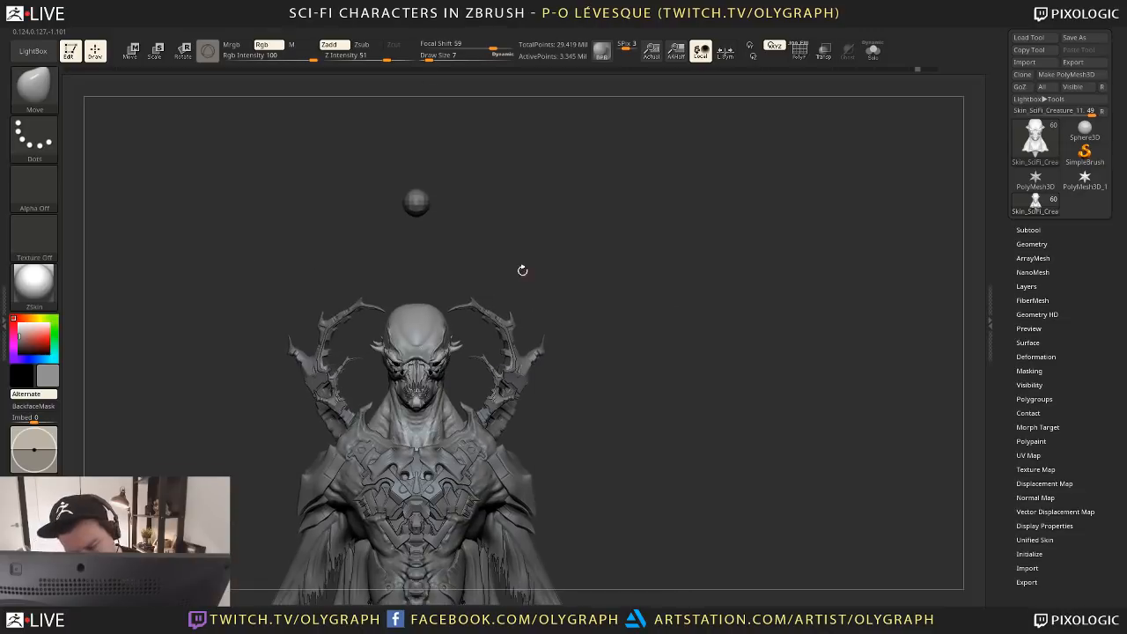
left_click(416, 206, "alt")
key("s")
mouse_move(595, 365)
left_mouse_down("alt")
mouse_move(594, 287)
mouse_move(630, 326)
mouse_move(596, 259)
mouse_move(606, 415)
left_mouse_up("alt")
Return to the skin, isolate the brows with an inverted mask, reshape them with the Move brush at draw size 12, and clear the mask
left_click(441, 333, "alt")
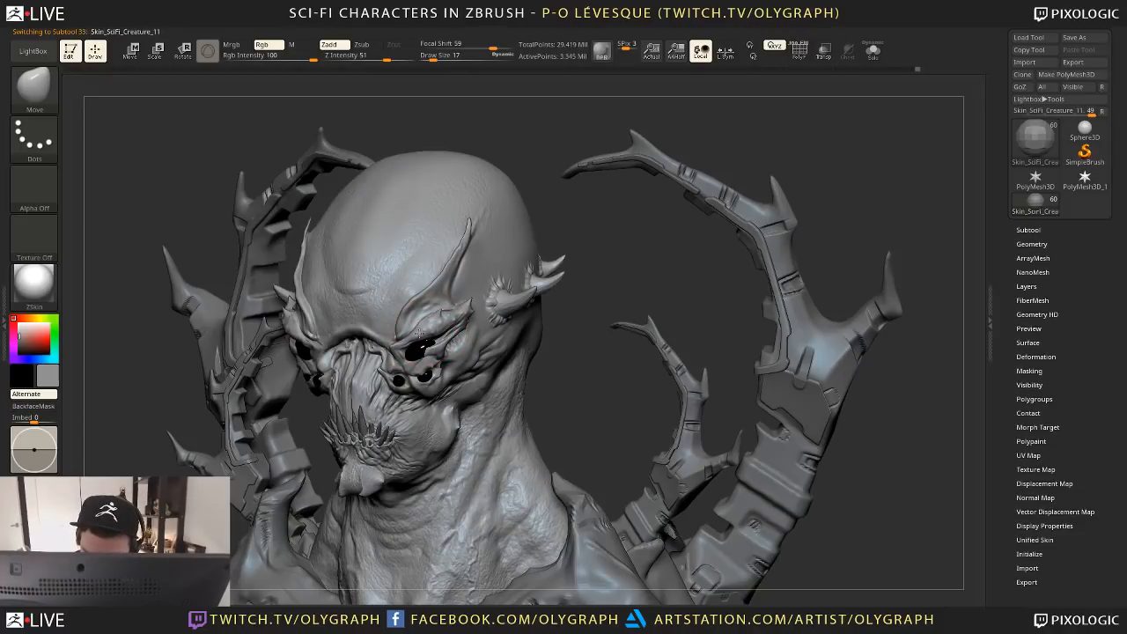
left_click_drag(449, 317, 407, 340, "ctrl")
key("ctrl+i")
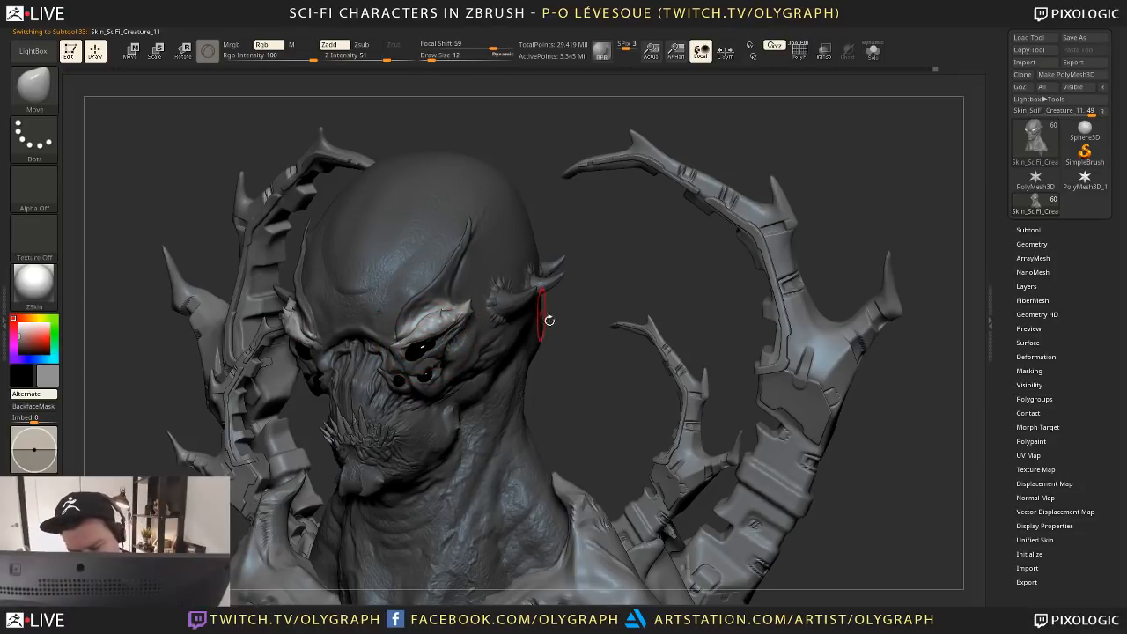
mouse_move(553, 339)
left_mouse_down("ctrl")
mouse_move(572, 398)
mouse_move(500, 341)
mouse_move(427, 336)
left_mouse_up("ctrl")
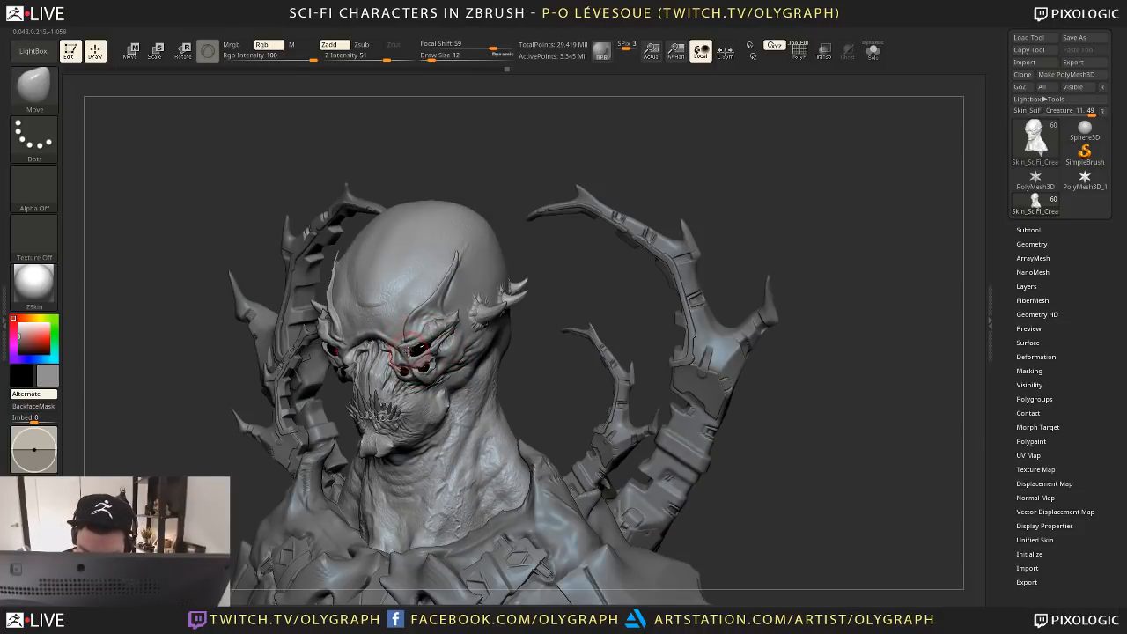
key("bracketleft")
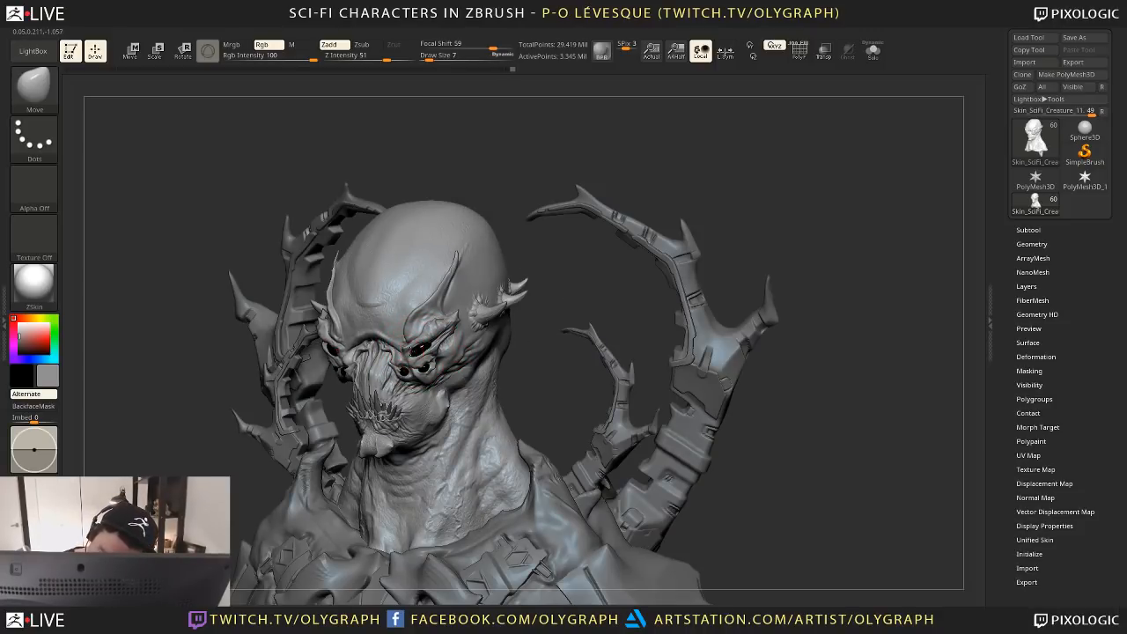
Switch to the small sphere subtool and examine the creature's upper body from the front and in three-quarter view
left_click_drag(544, 270, 528, 204, "alt")
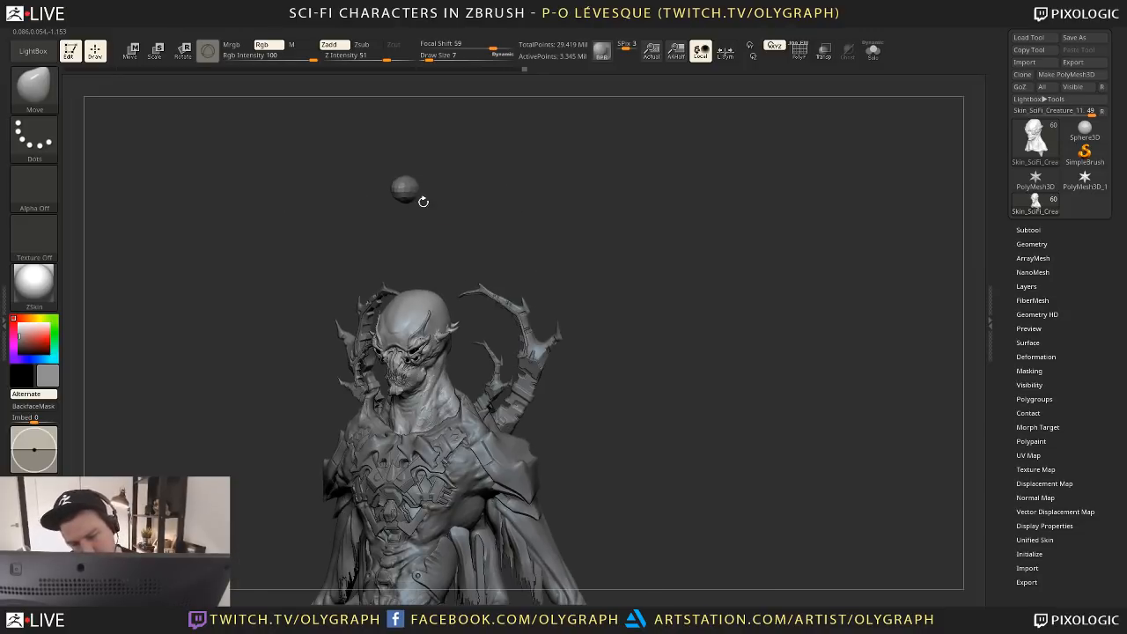
left_click(412, 195, "alt")
mouse_move(610, 326)
left_mouse_down("alt")
mouse_move(628, 186)
mouse_move(614, 327)
left_mouse_up("alt")
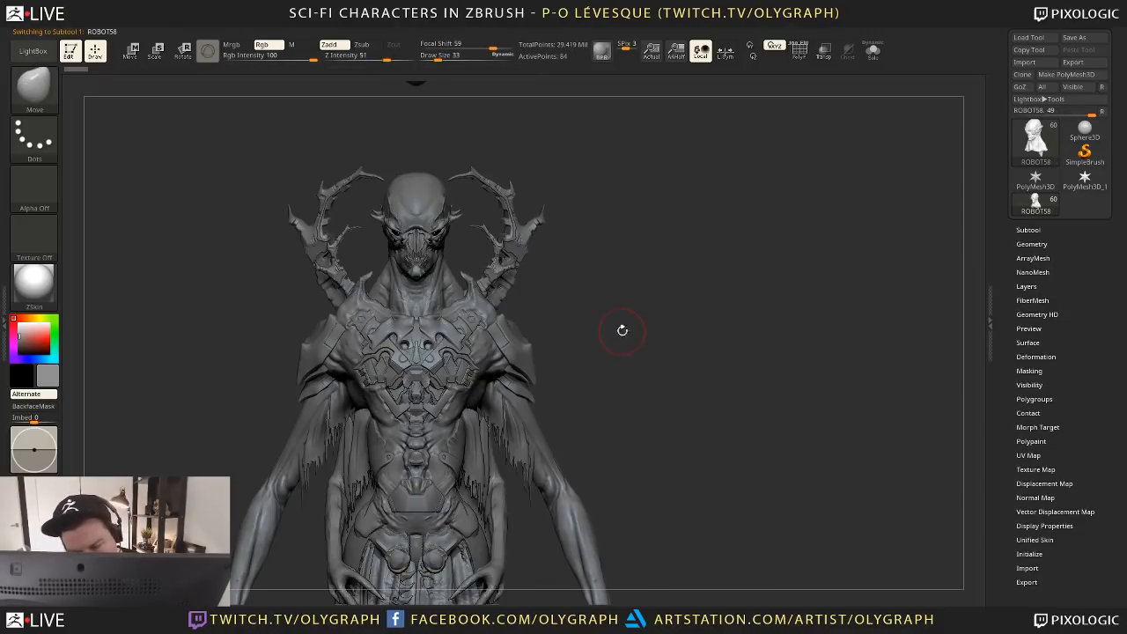
left_click_drag(611, 276, 611, 314, "alt")
left_click_drag(652, 313, 593, 315)
mouse_move(600, 360)
left_mouse_down("alt")
mouse_move(609, 302)
mouse_move(712, 359)
left_mouse_up("alt")
Return to the skin subtool and step its undo history back to entry 144 of 157
left_click(445, 223, "alt")
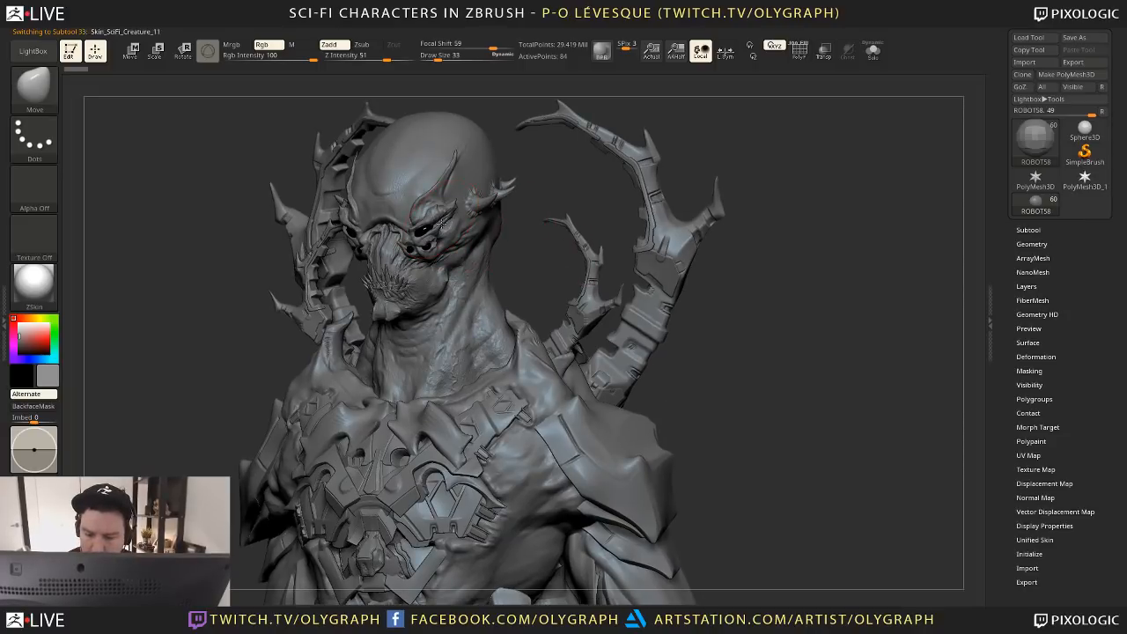
key("ctrl")
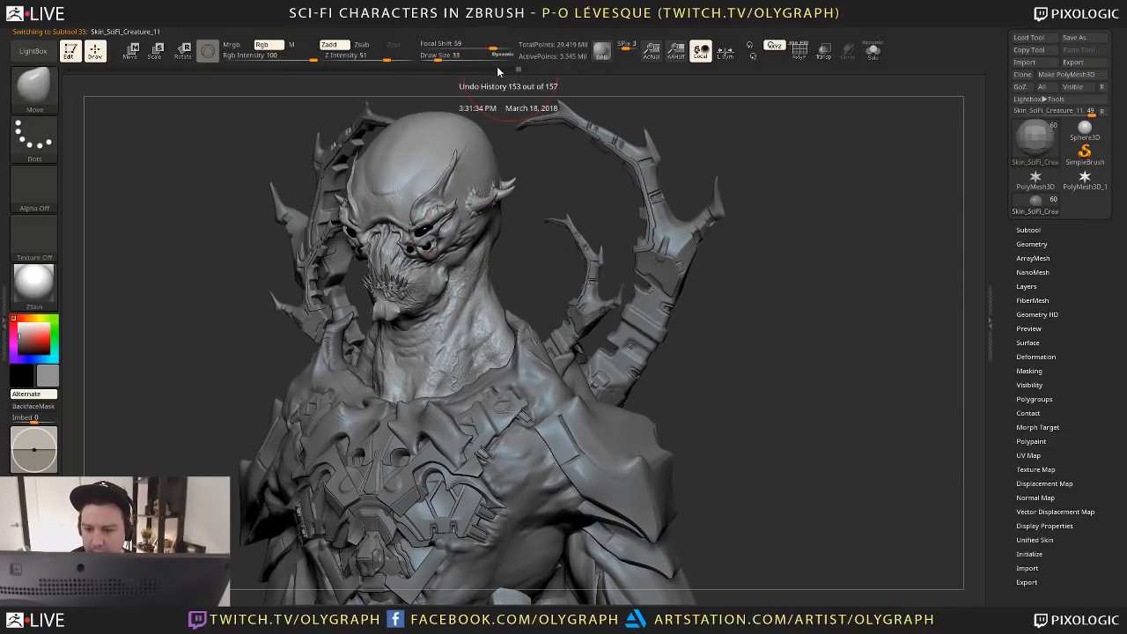
left_click_drag(497, 68, 370, 75)
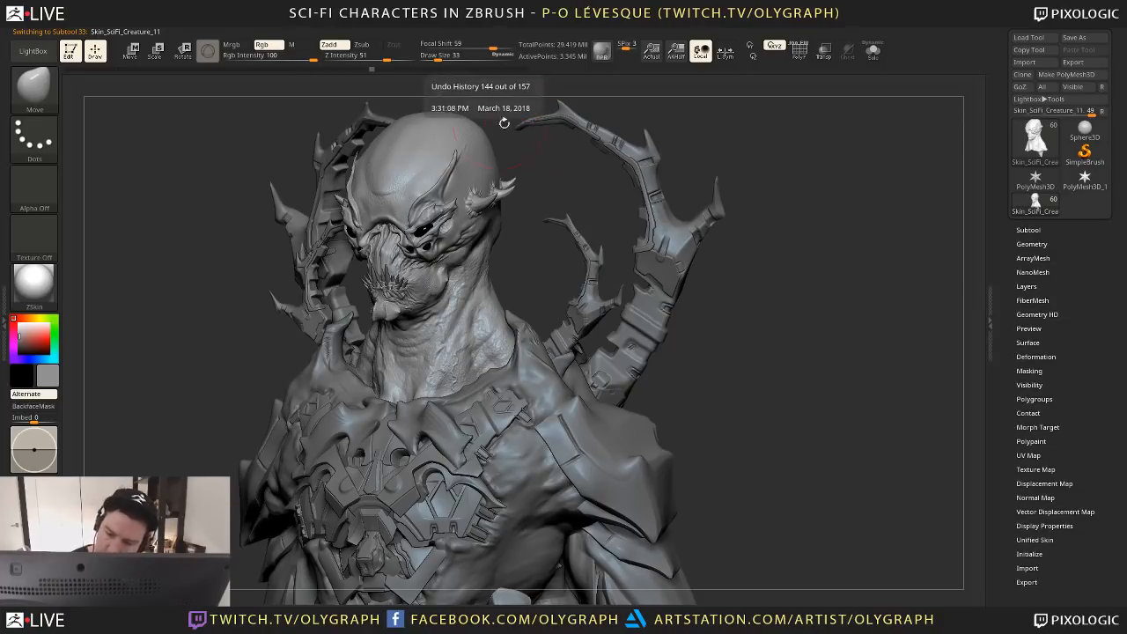
Make the small sphere subtool active and examine the creature's full-body silhouette from the front and side
left_click_drag(747, 216, 646, 431, "alt")
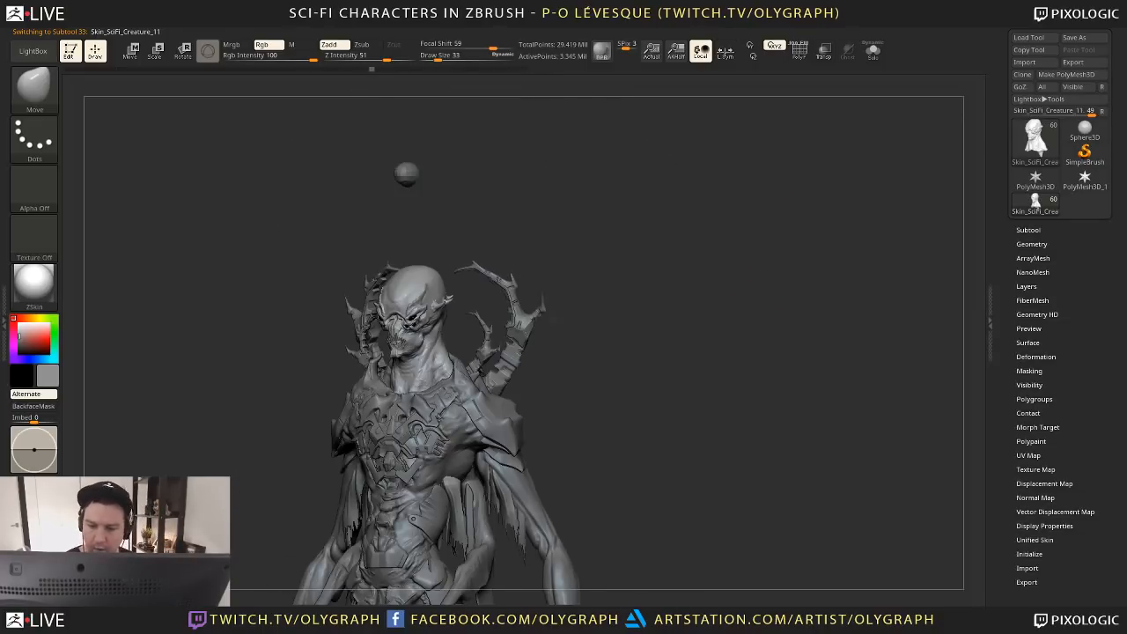
left_click(406, 174, "alt")
left_click_drag(622, 355, 644, 281, "alt")
key("s")
left_click_drag(644, 281, 619, 283)
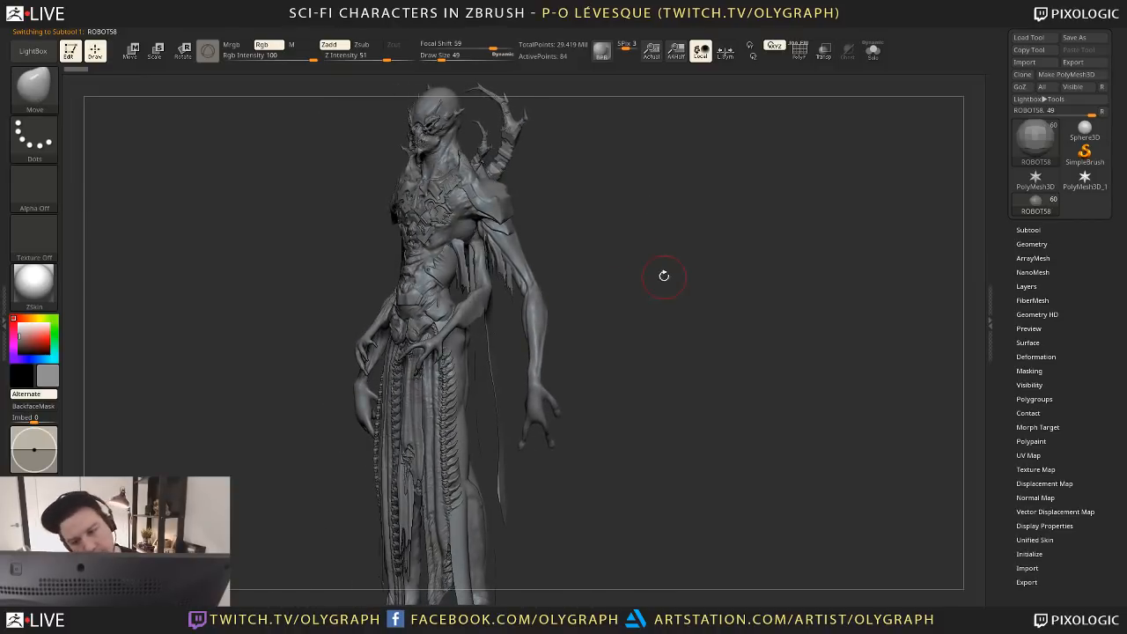
left_click_drag(666, 369, 694, 373, "shift")
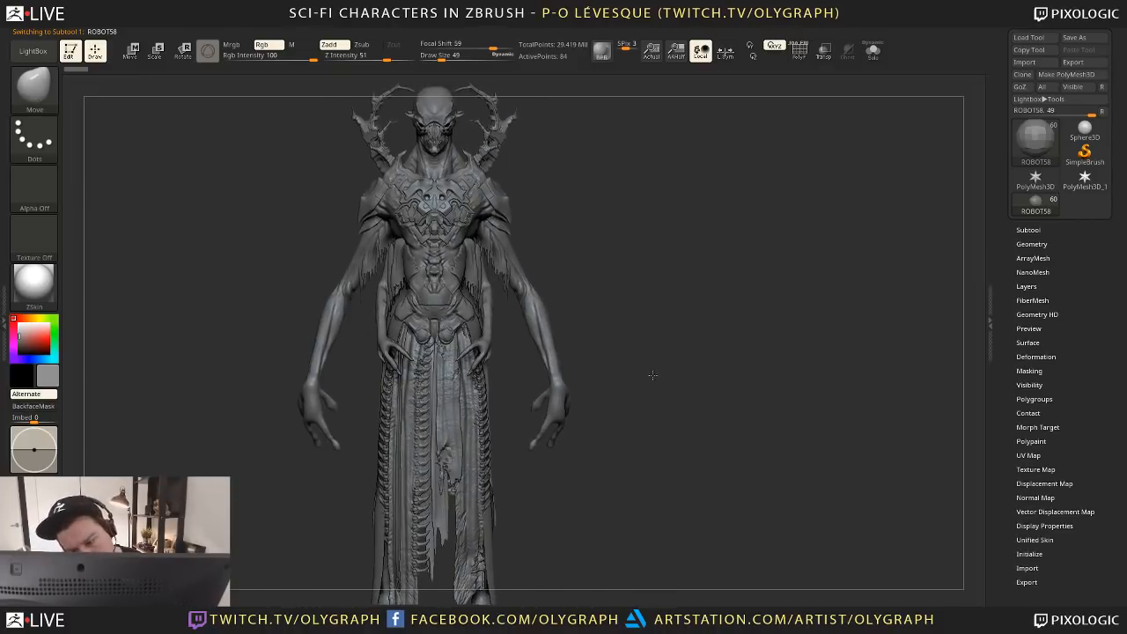
left_click_drag(618, 366, 690, 401)
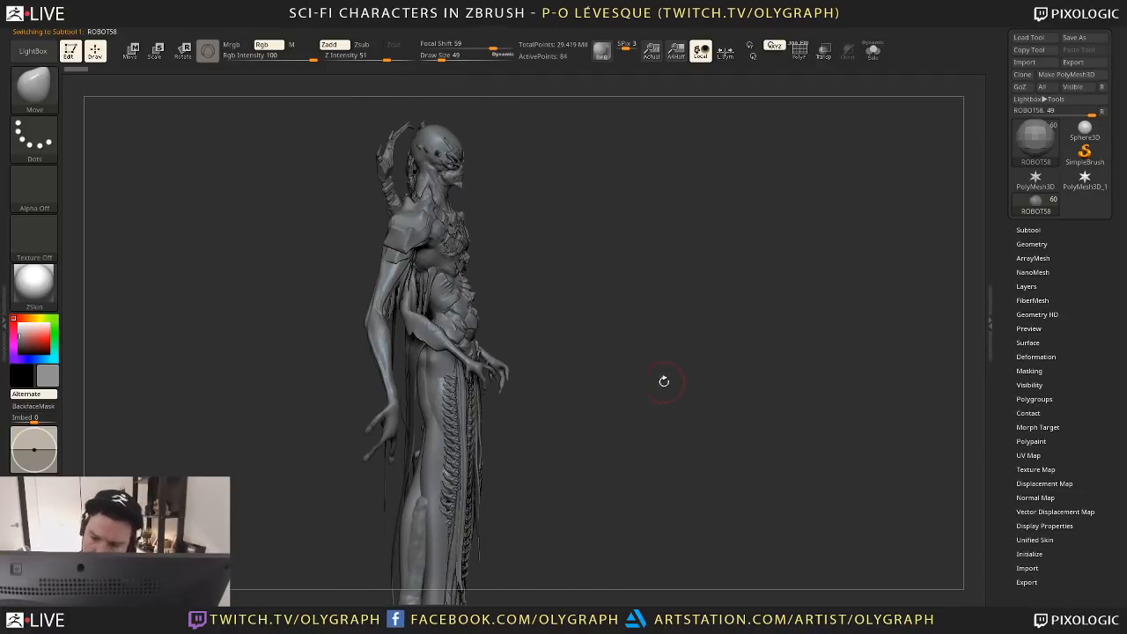
left_click_drag(658, 357, 628, 325)
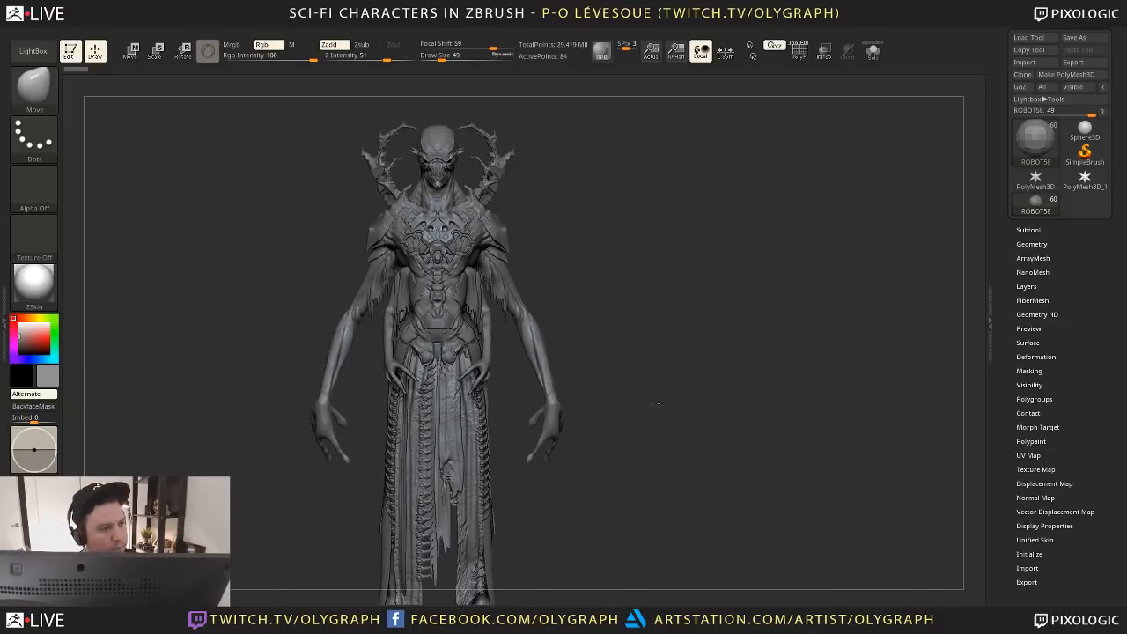
left_click_drag(654, 405, 657, 458, "alt")
mouse_move(661, 332)
left_mouse_down("alt")
mouse_move(677, 265)
mouse_move(661, 327)
mouse_move(673, 325)
left_mouse_up("alt")
left_click_drag(673, 282, 659, 458, "shift")
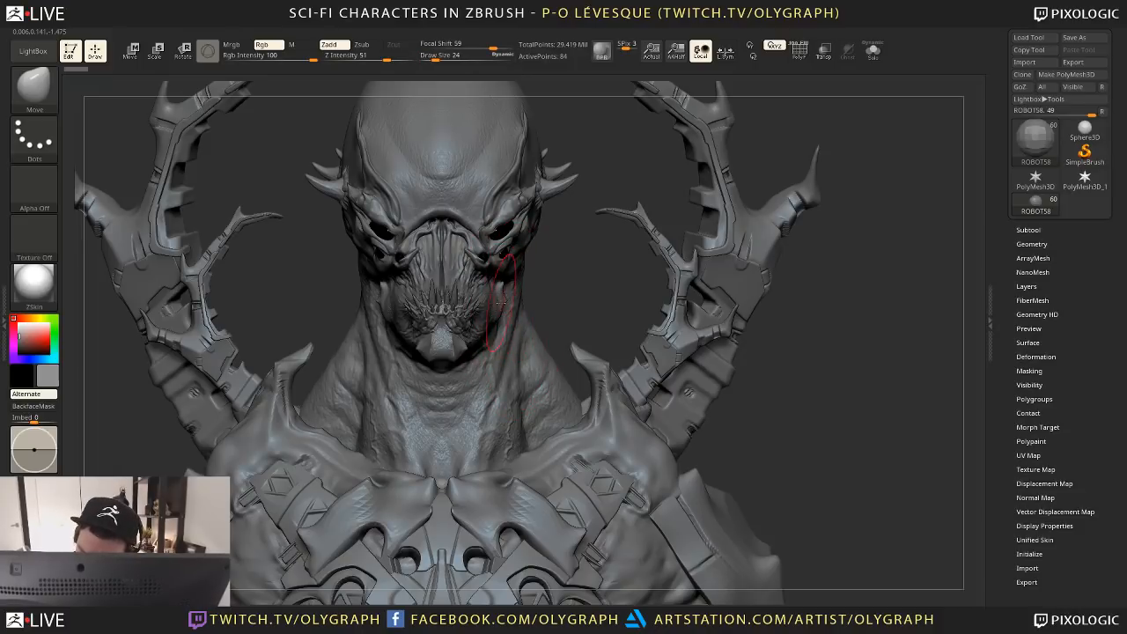
Reactivate the skin, accept discarding the newer undo entries, and build up the cheek with ClayBuildup at draw sizes 17 and 10
left_click(500, 302, "alt")
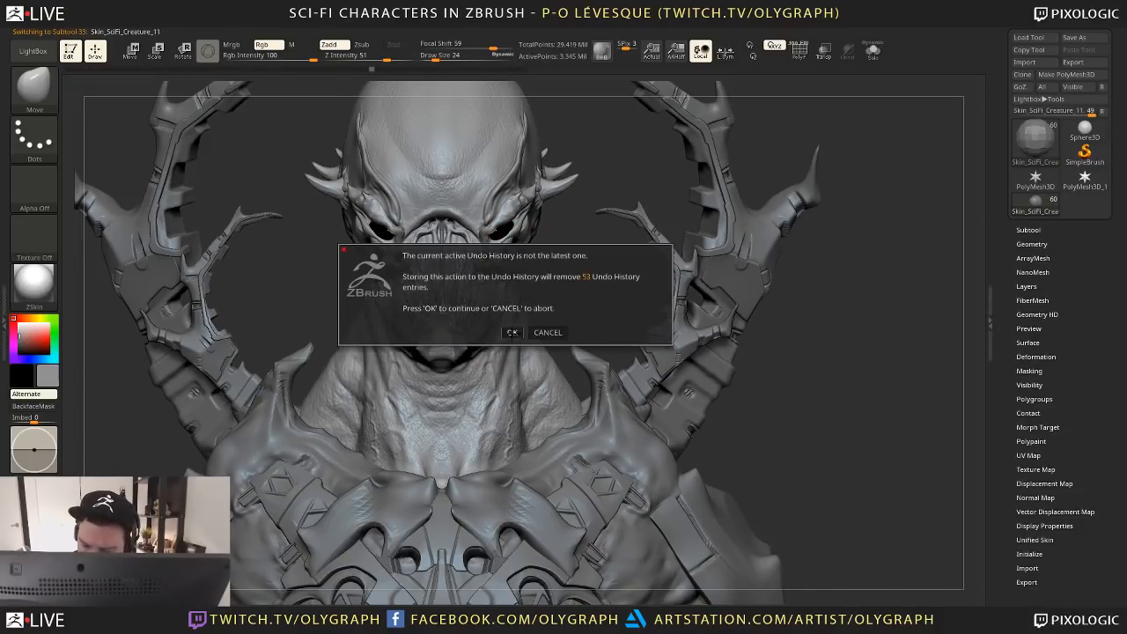
left_click(512, 332)
left_click_drag(579, 259, 503, 303)
key("b")
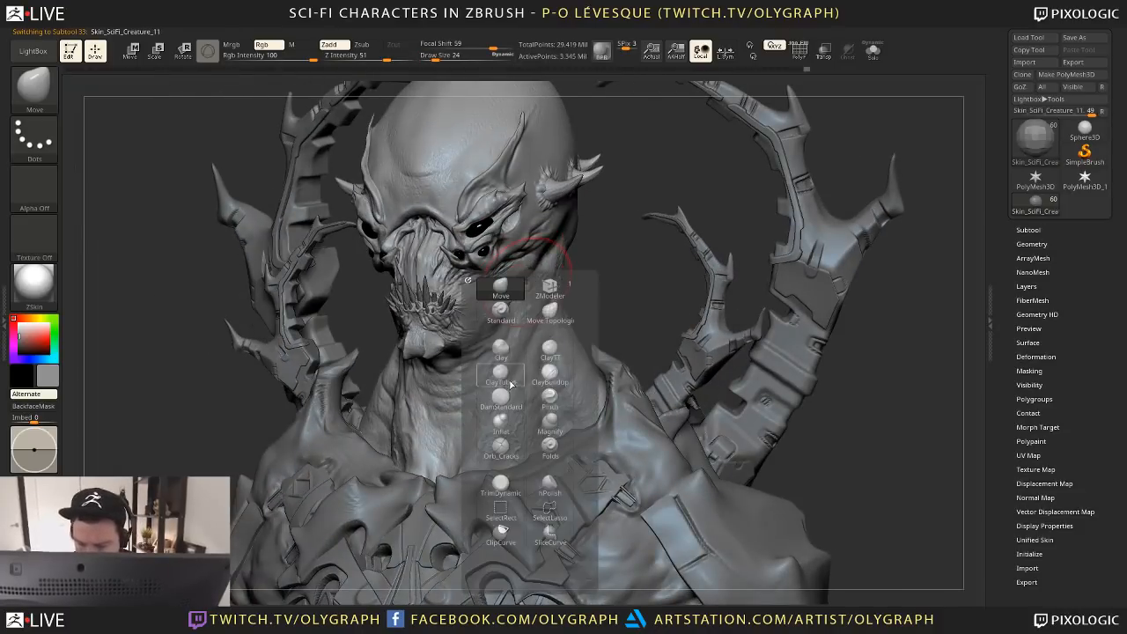
left_click(549, 373)
key("s")
left_click(504, 294)
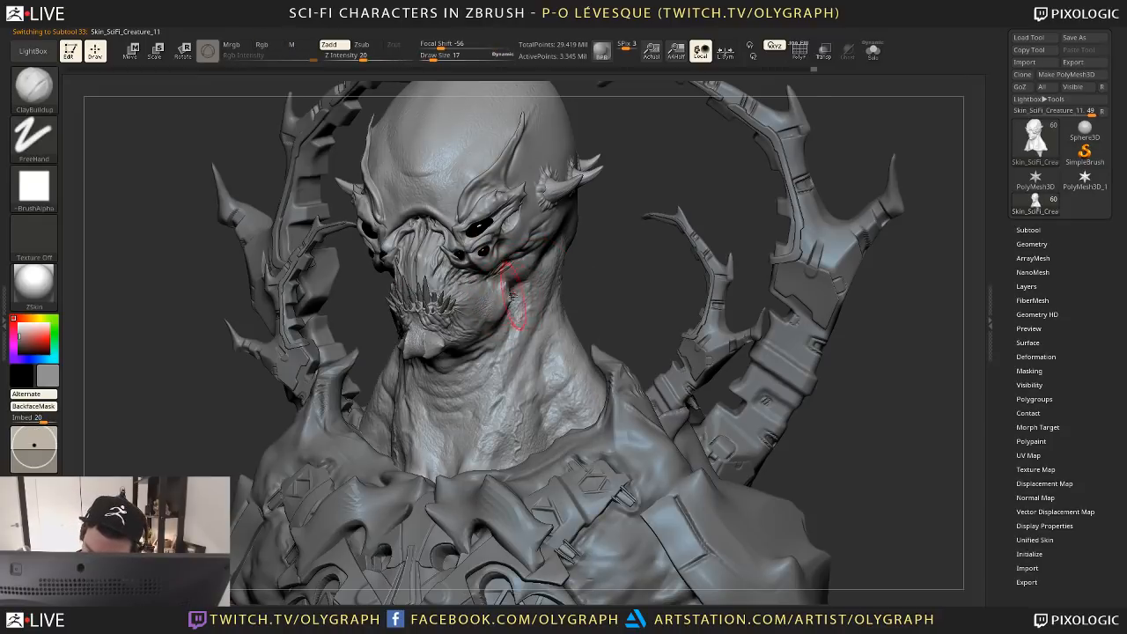
key("space")
key("space")
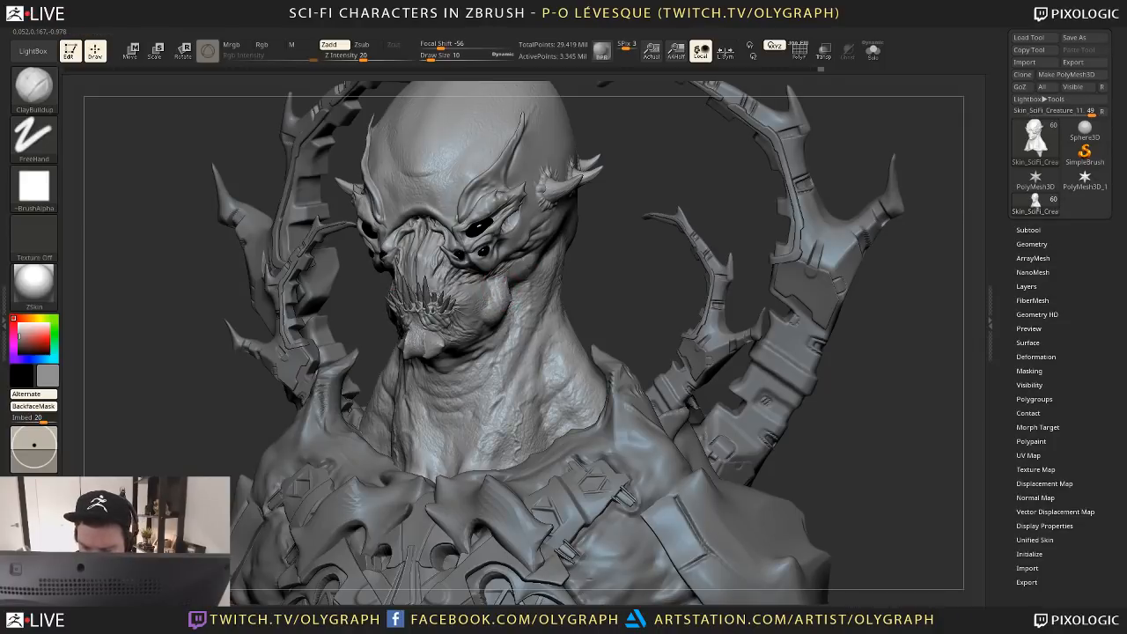
key("space")
left_click(532, 315)
Reshape the cheeks beside the mouth in front view with the Move brush at draw sizes 33, 29 and 17
left_click_drag(614, 261, 669, 262, "shift")
key("s")
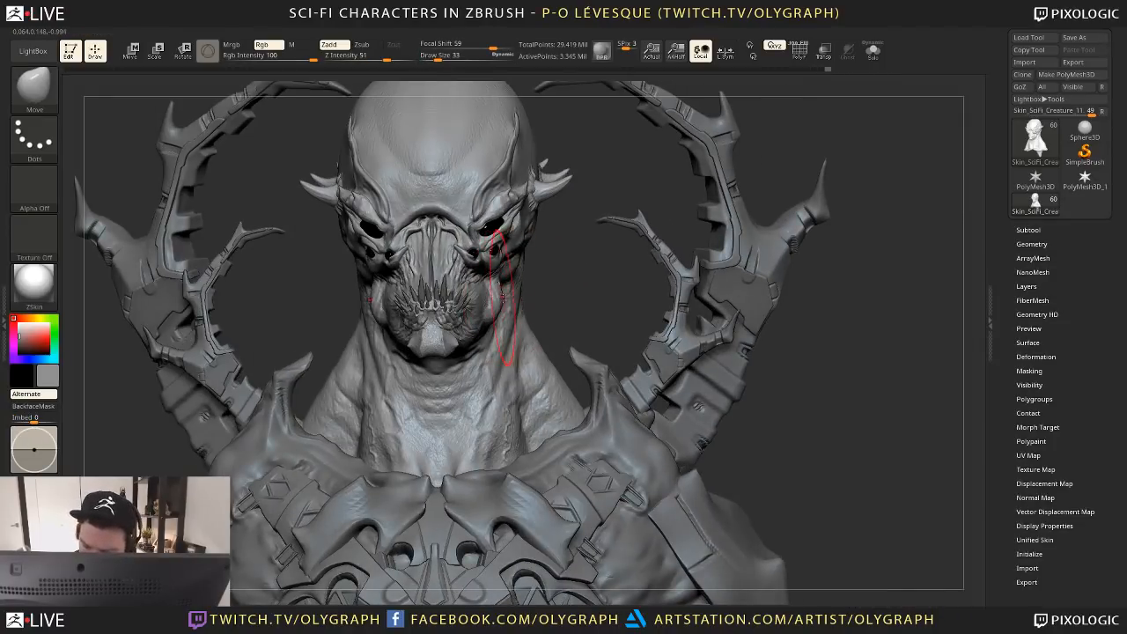
left_click_drag(504, 297, 497, 296)
key("ctrl+z")
key("s")
left_click_drag(497, 297, 477, 327)
key("s")
key("s")
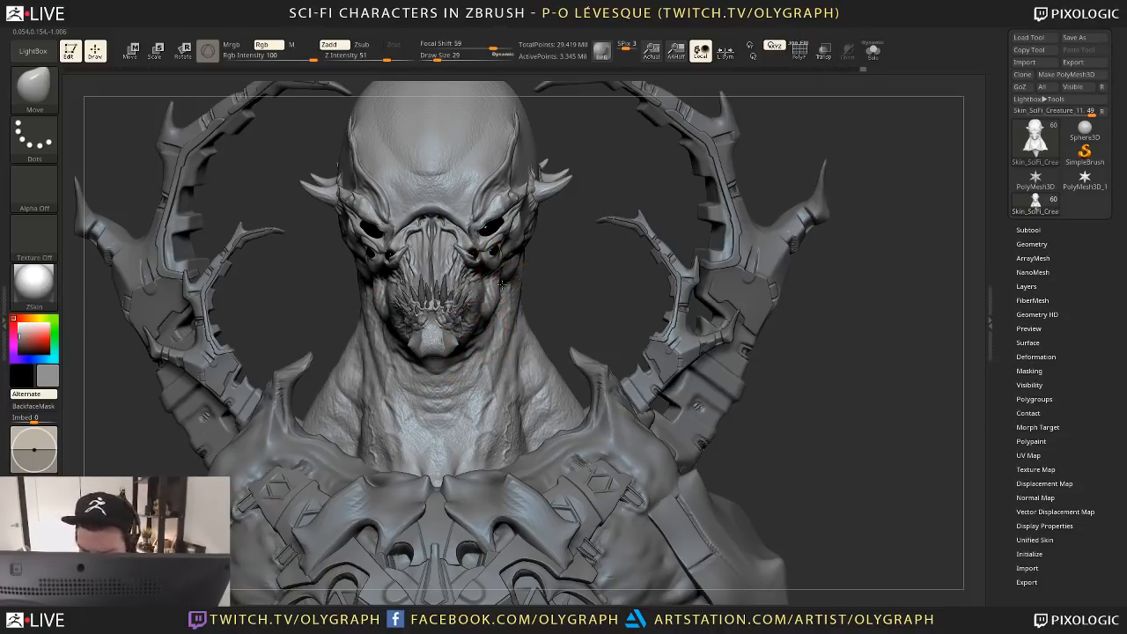
key("s")
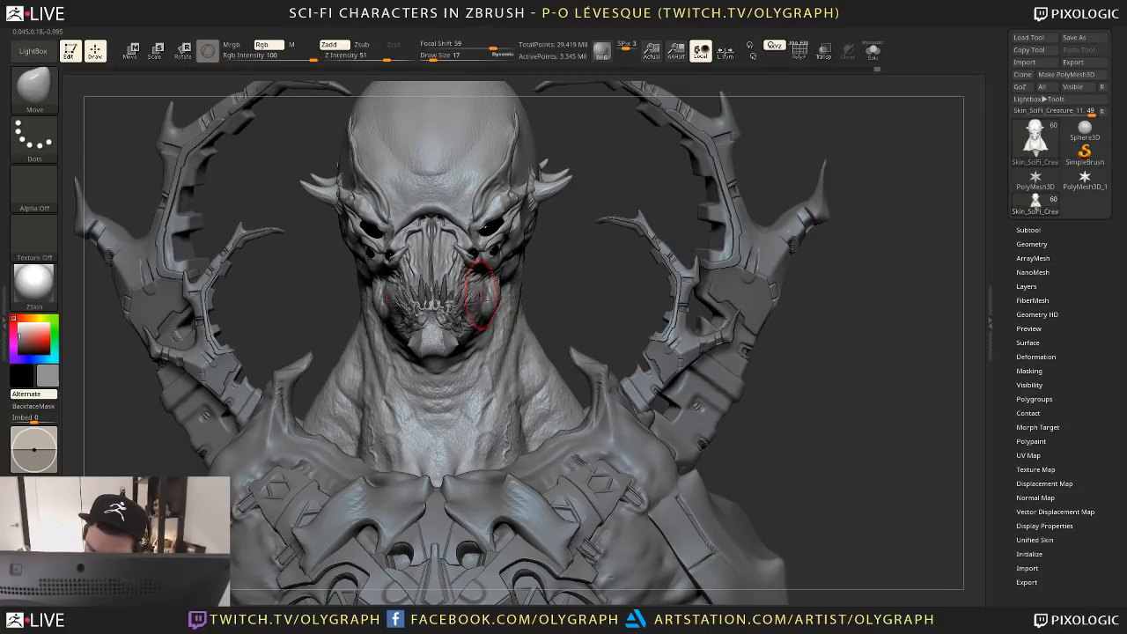
Adjust the jaw and upper neck from below with the Move brush at draw sizes 38 and 21
right_click_drag(490, 287, 501, 324)
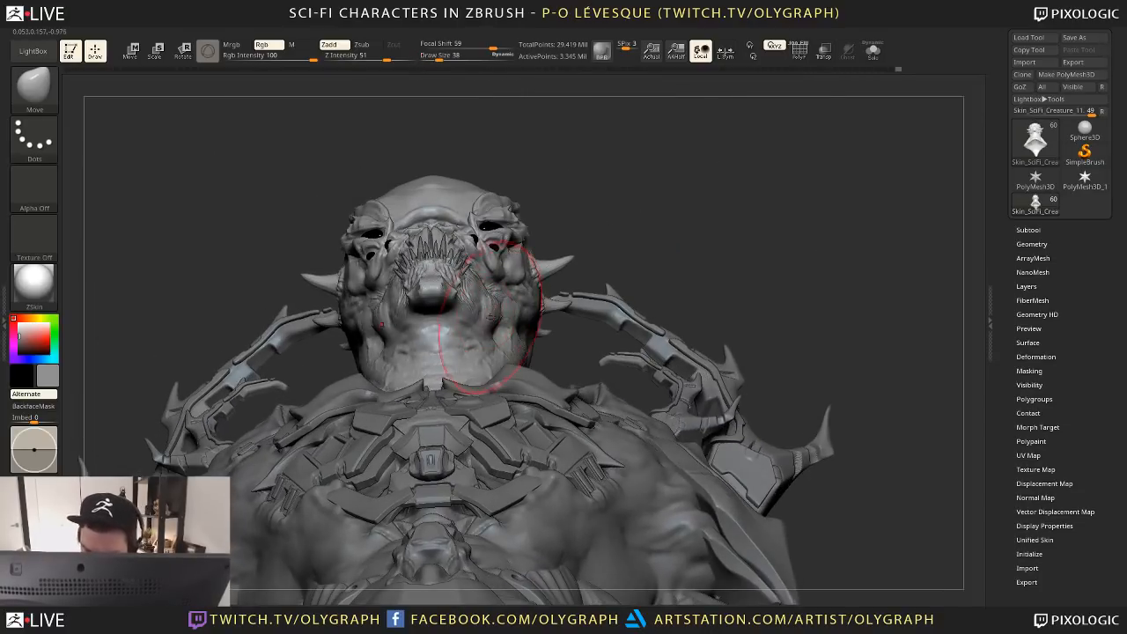
left_click_drag(501, 324, 481, 347)
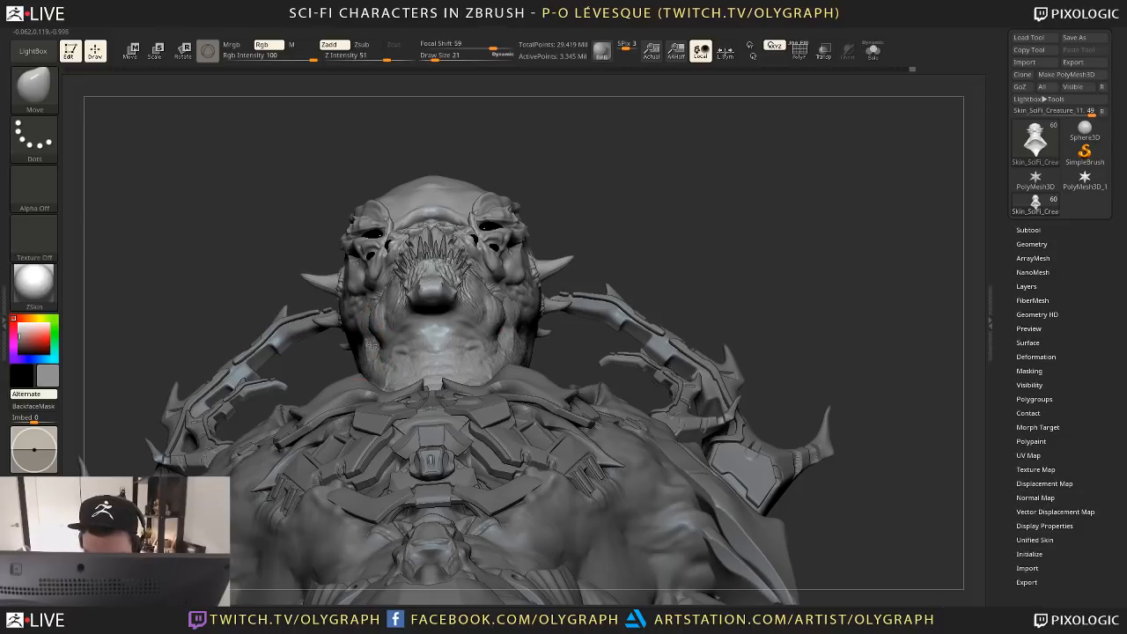
left_click_drag(368, 344, 370, 336)
Alternate between the small sphere and arm subtools while checking the creature's full-body proportions from the front
mouse_move(634, 232)
left_mouse_down()
mouse_move(579, 184)
mouse_move(602, 291)
mouse_move(594, 230)
left_mouse_up()
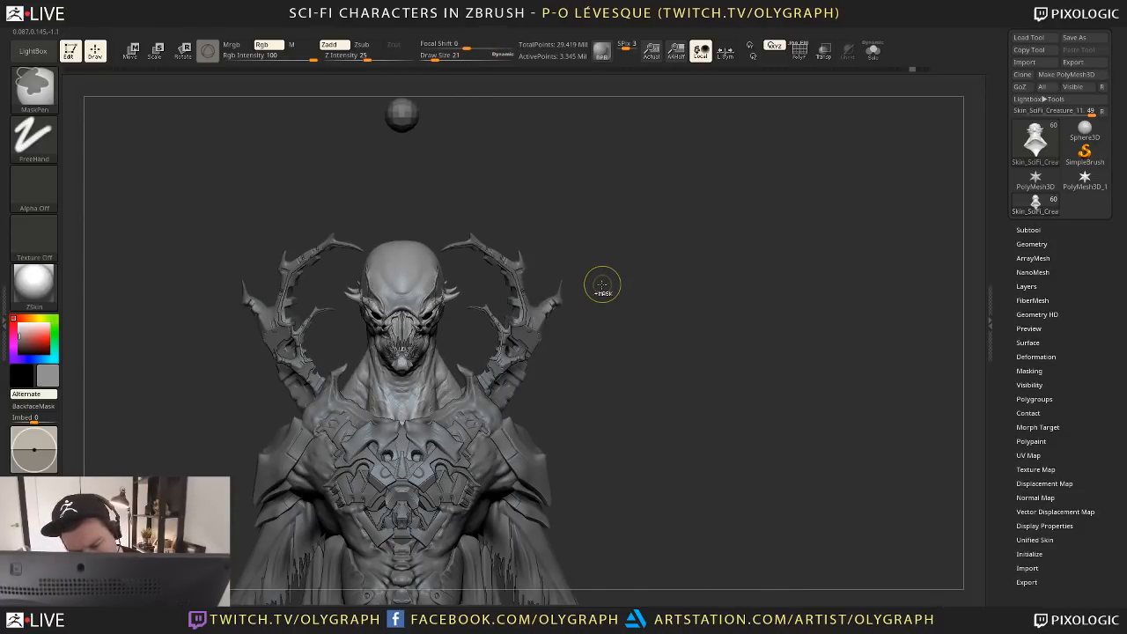
left_click(403, 117, "alt")
left_click_drag(621, 332, 589, 242, "alt")
left_click(595, 267)
left_click(506, 341, "alt")
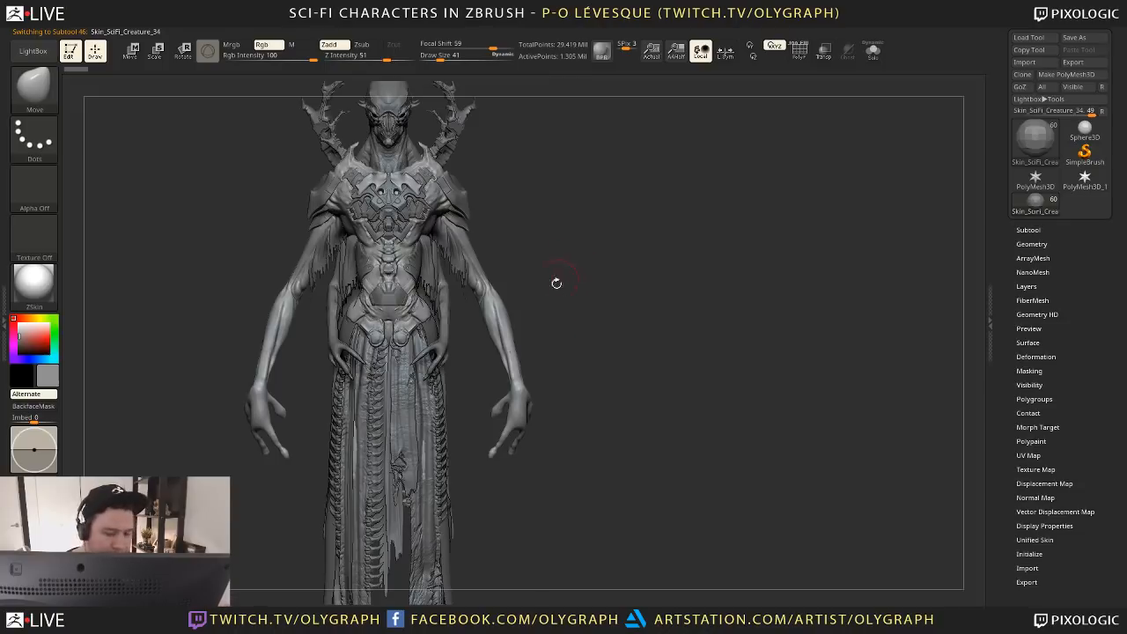
left_click_drag(587, 198, 569, 238)
left_click(395, 115, "alt")
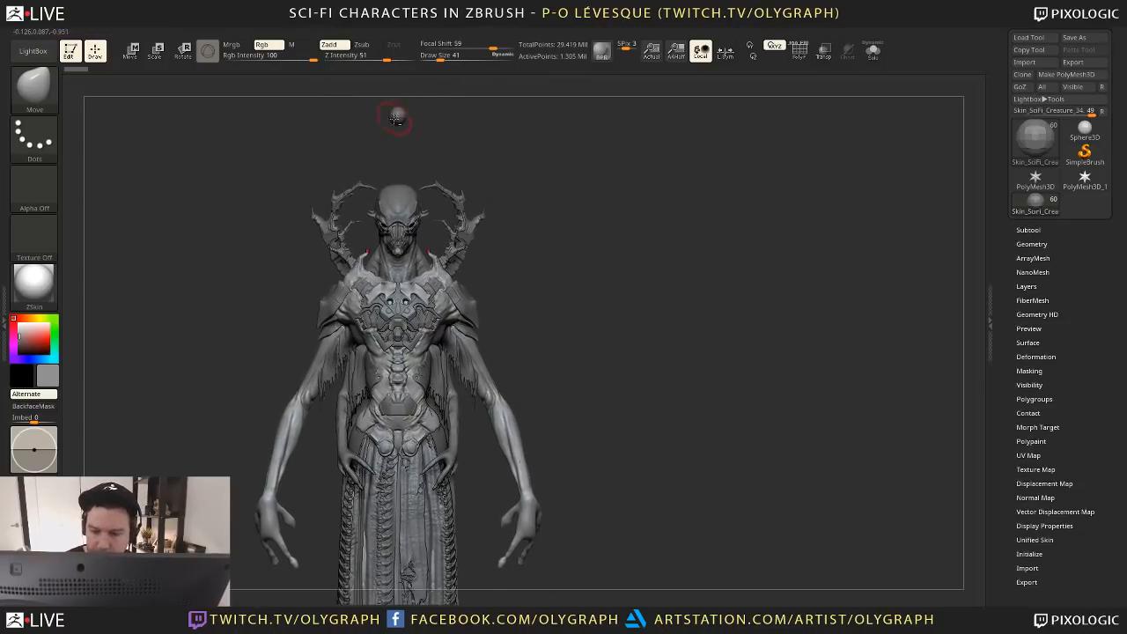
Hide the surrounding interface and examine the creature's body and head in side and three-quarter view
key("Tab")
mouse_move(635, 393)
left_mouse_down("alt")
mouse_move(674, 307)
mouse_move(649, 330)
mouse_move(652, 373)
mouse_move(680, 371)
mouse_move(641, 380)
left_mouse_up("alt")
mouse_move(625, 388)
left_mouse_down()
mouse_move(604, 389)
mouse_move(643, 376)
left_mouse_up()
mouse_move(629, 310)
left_mouse_down()
mouse_move(634, 368)
mouse_move(581, 292)
left_mouse_up()
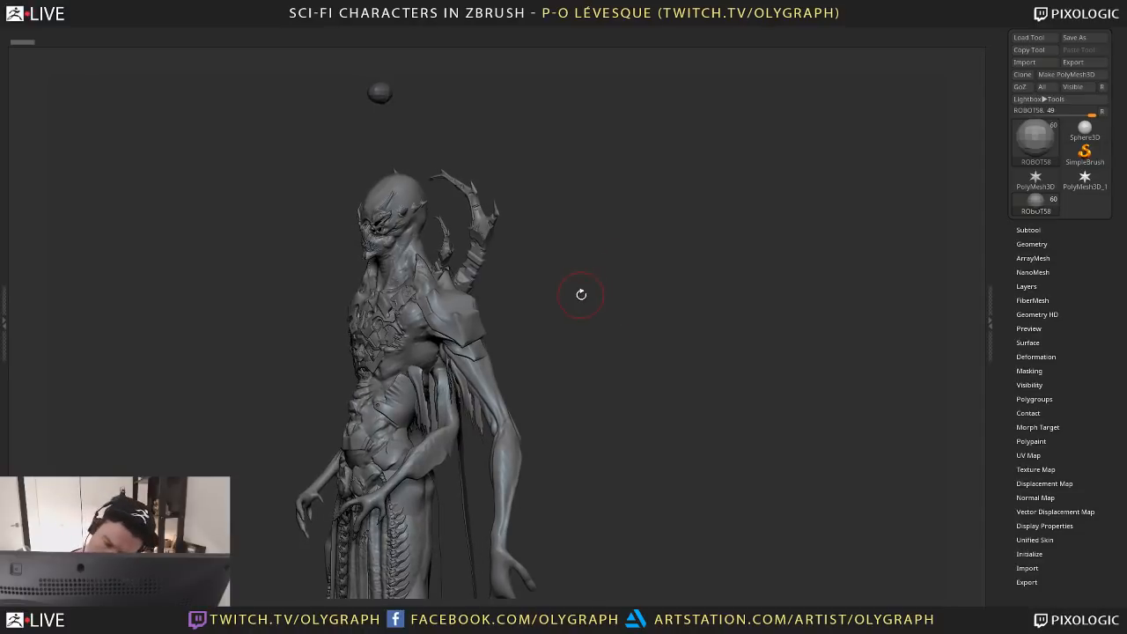
left_click_drag(596, 253, 616, 414, "alt")
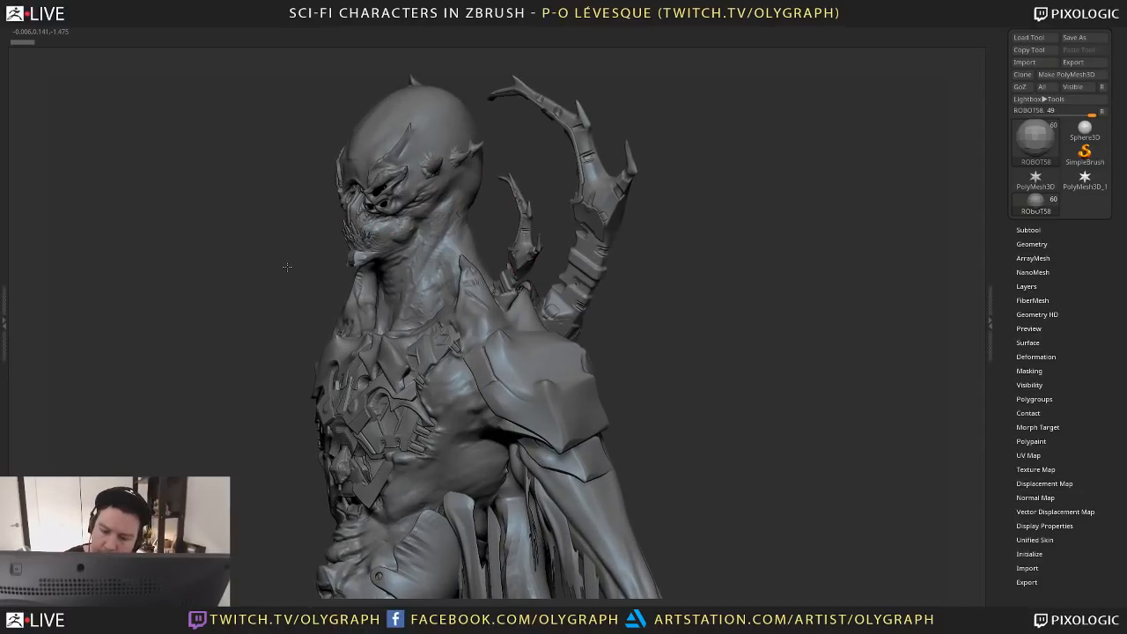
left_click_drag(287, 267, 369, 267)
Make the skin active, mask the forehead above the brows, and invert the mask to isolate it
left_click(426, 167, "alt")
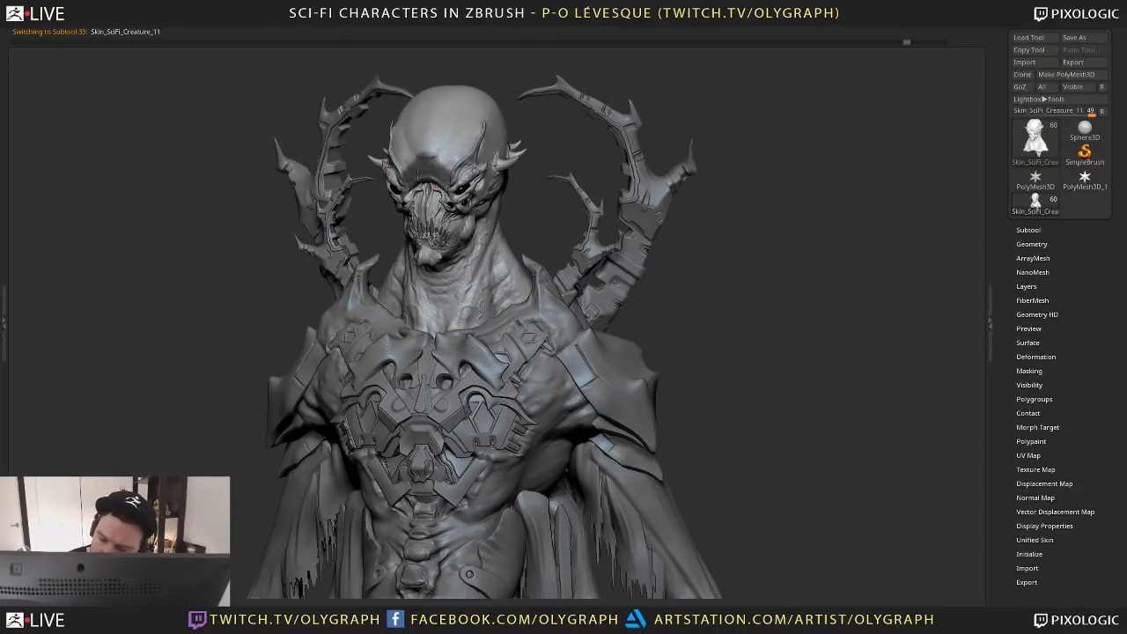
mouse_move(417, 167)
left_mouse_down("ctrl")
mouse_move(413, 148)
mouse_move(453, 151)
left_mouse_up("ctrl")
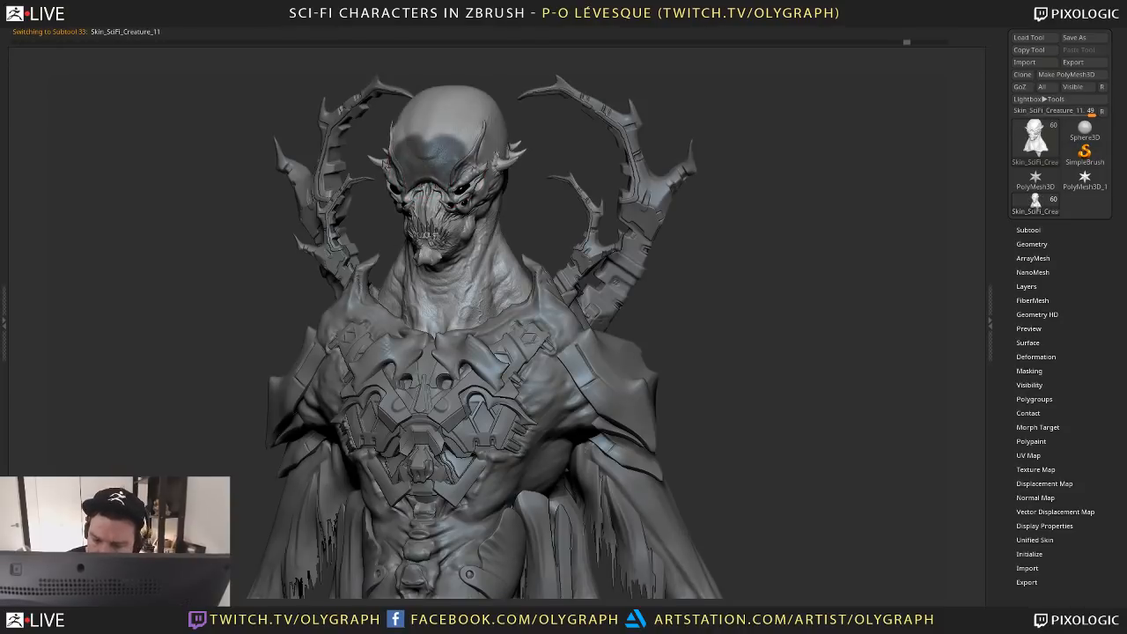
left_click(520, 212, "ctrl")
left_click_drag(525, 211, 520, 180)
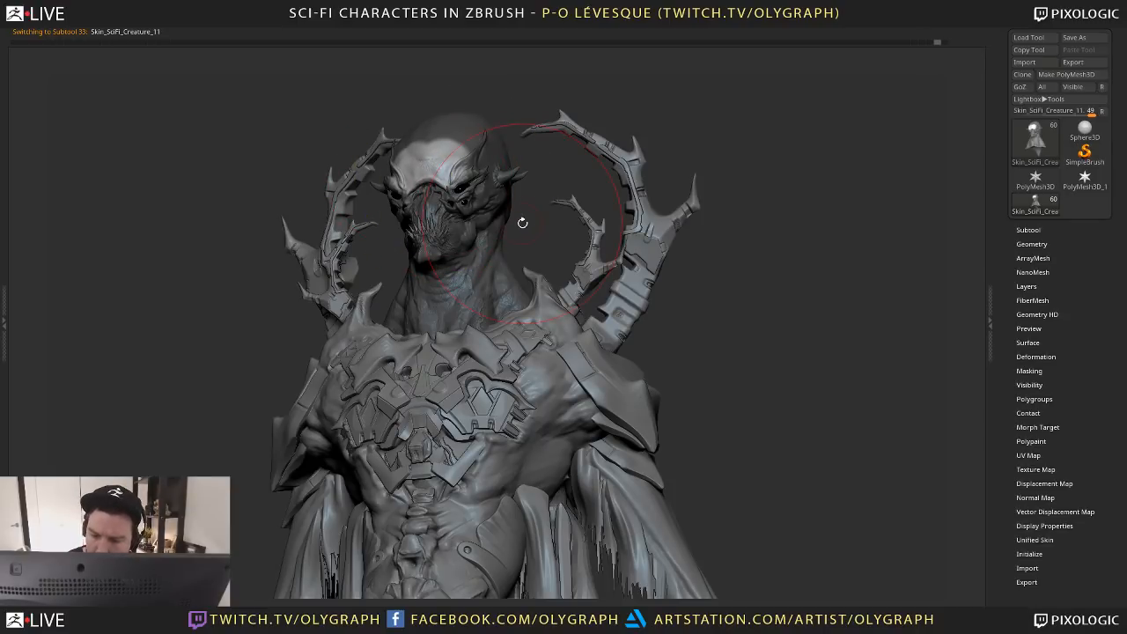
Reshape the isolated forehead and brow area in front view with the Move brush, comparing strokes through undo and redo
left_click_drag(523, 223, 426, 184)
left_click_drag(344, 235, 439, 152)
key("ctrl+z")
key("s")
left_click(408, 192)
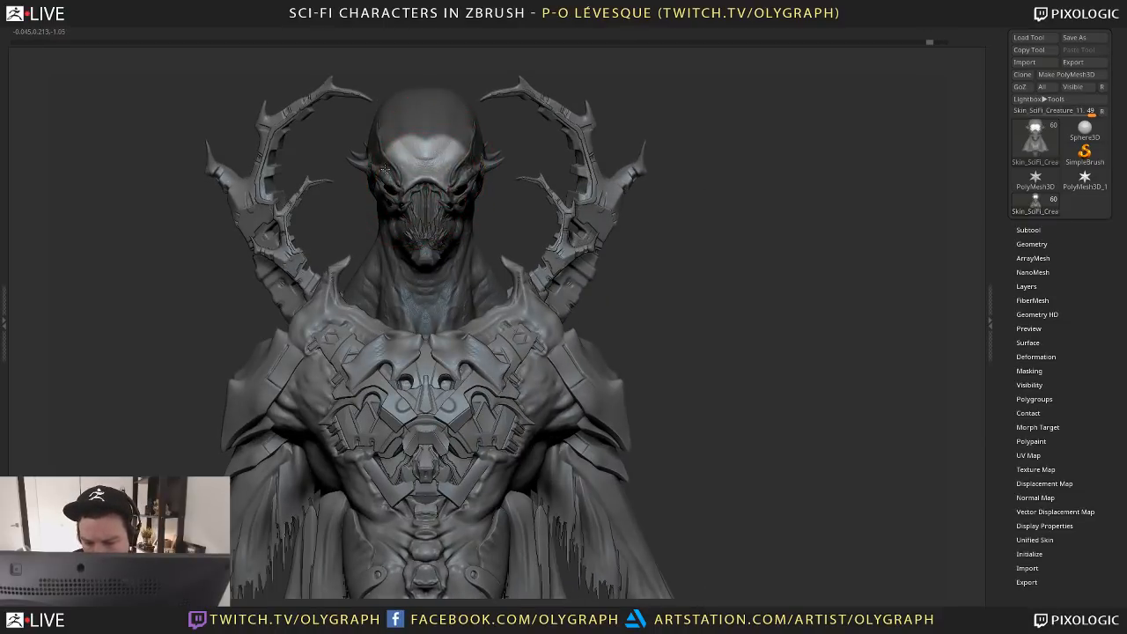
key("ctrl+shift+z")
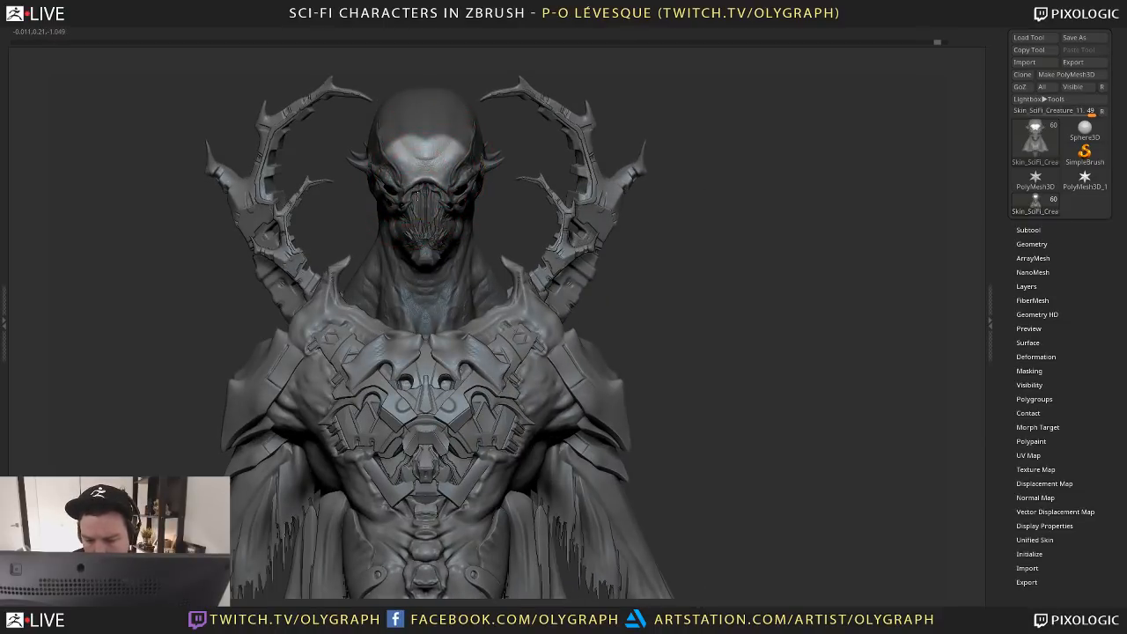
key("ctrl+shift+z")
left_click_drag(483, 212, 414, 182)
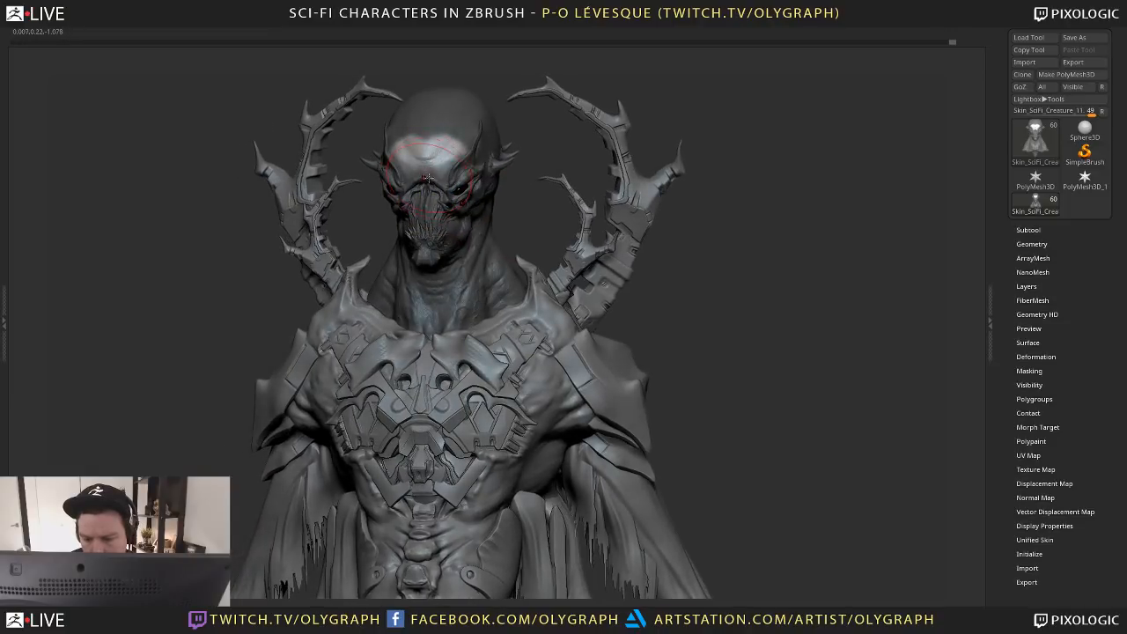
Refine the isolated forehead's profile from the side and check it against the full-body silhouette
key("ctrl+z")
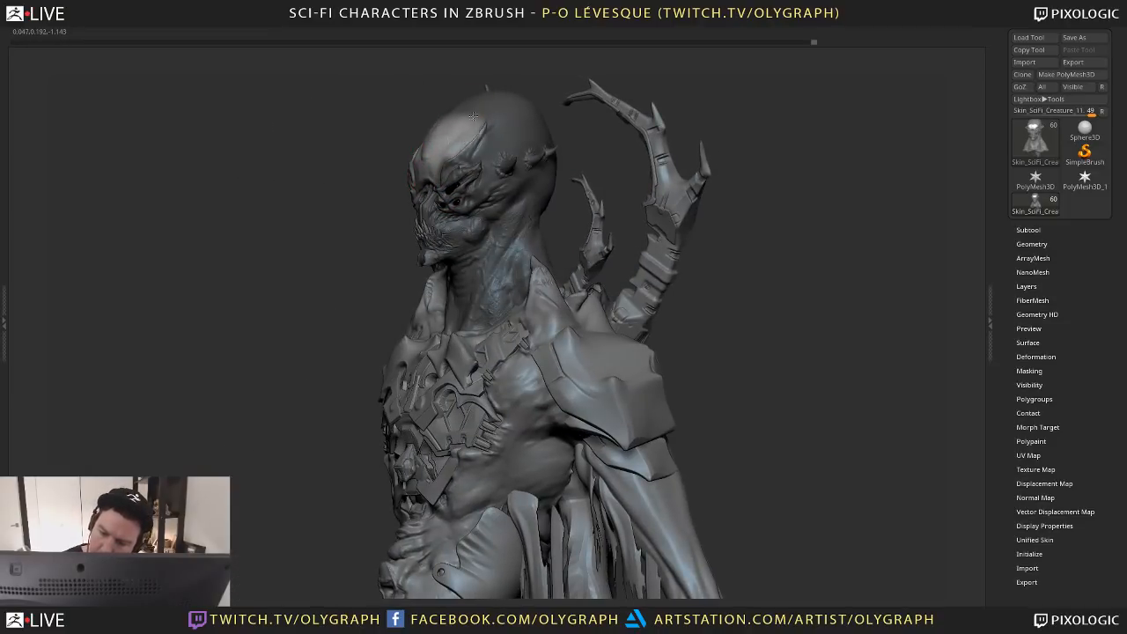
key("ctrl+shift+z")
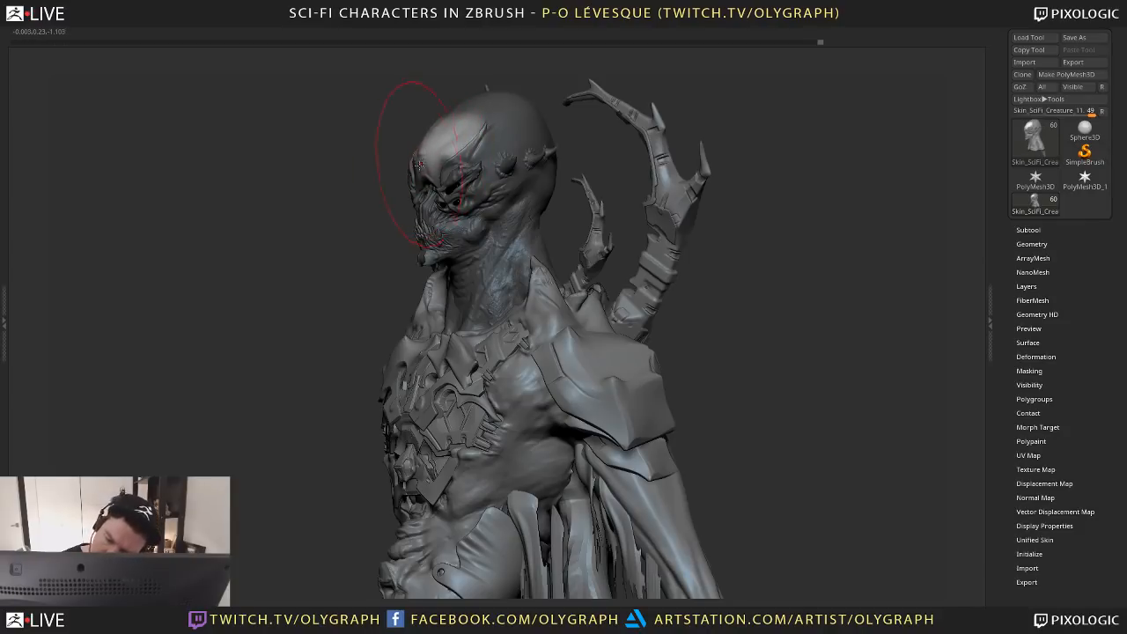
key("ctrl+shift+z")
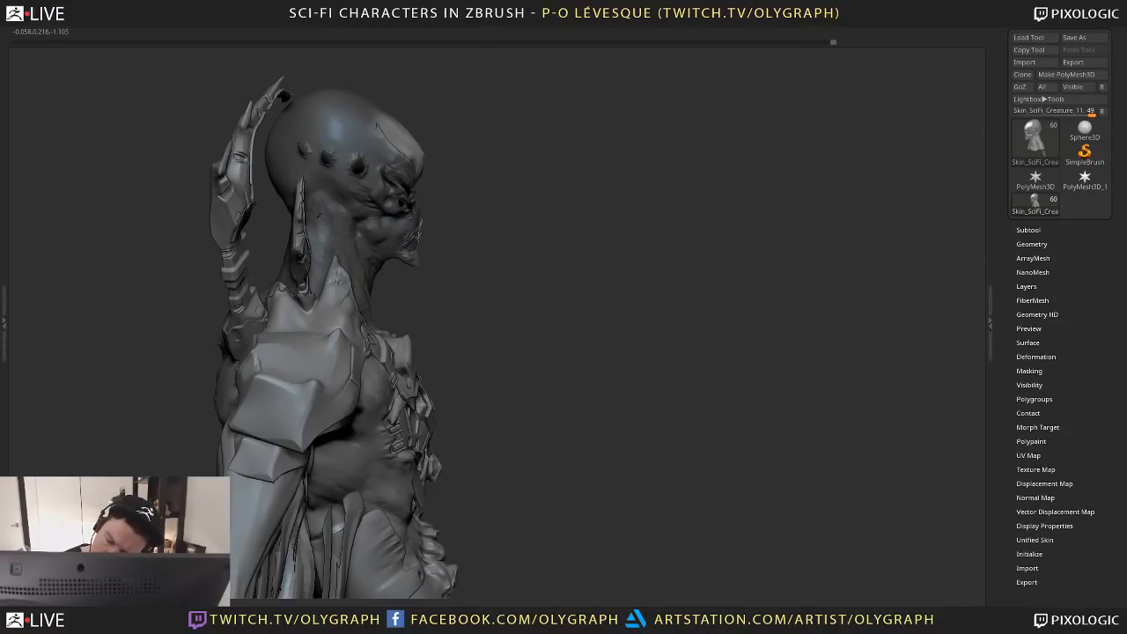
key("ctrl+shift+z")
mouse_move(514, 184)
left_mouse_down("alt")
mouse_move(569, 206)
mouse_move(575, 239)
mouse_move(553, 182)
left_mouse_up("alt")
left_click_drag(440, 83, 450, 146, "alt")
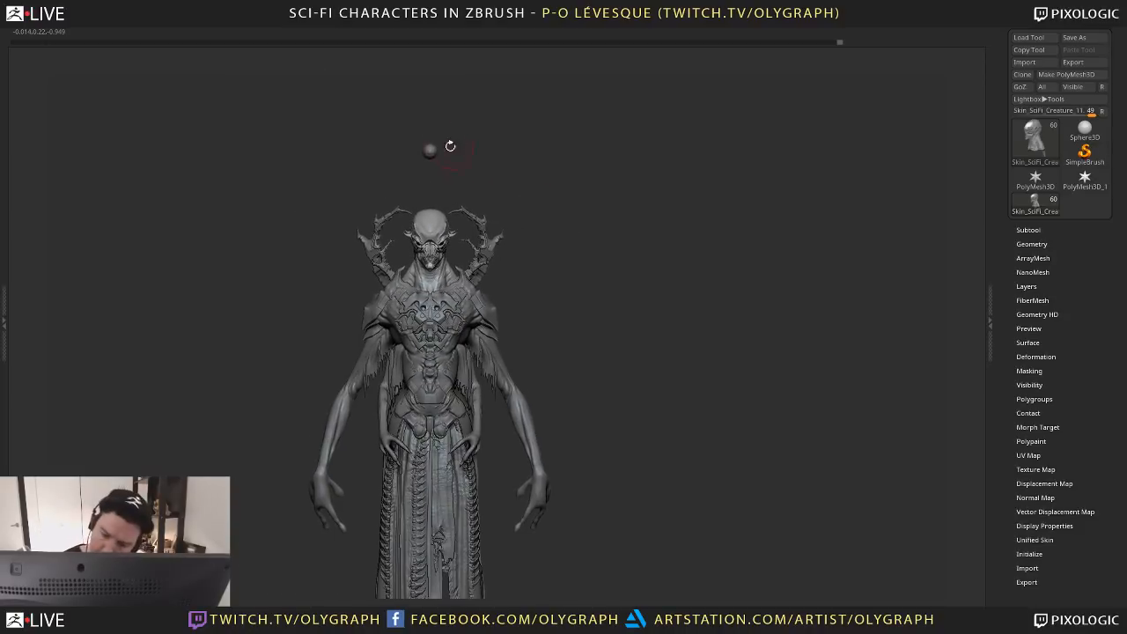
Examine the full figure from the front and in three-quarter view, making the small sphere, skirt and arm skin active in turn
left_click(430, 151, "alt")
mouse_move(570, 256)
left_mouse_down()
mouse_move(602, 227)
mouse_move(558, 253)
mouse_move(607, 259)
mouse_move(600, 308)
mouse_move(600, 207)
left_mouse_up()
key("s")
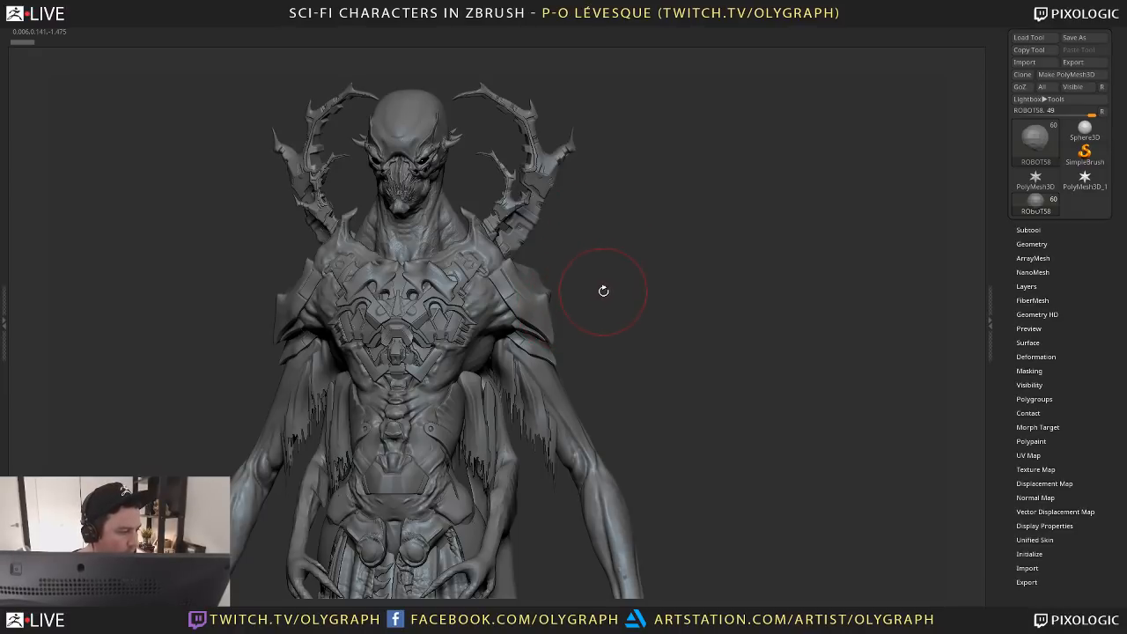
mouse_move(616, 335)
left_mouse_down("alt")
mouse_move(596, 292)
mouse_move(591, 311)
mouse_move(602, 317)
mouse_move(419, 452)
left_mouse_up("alt")
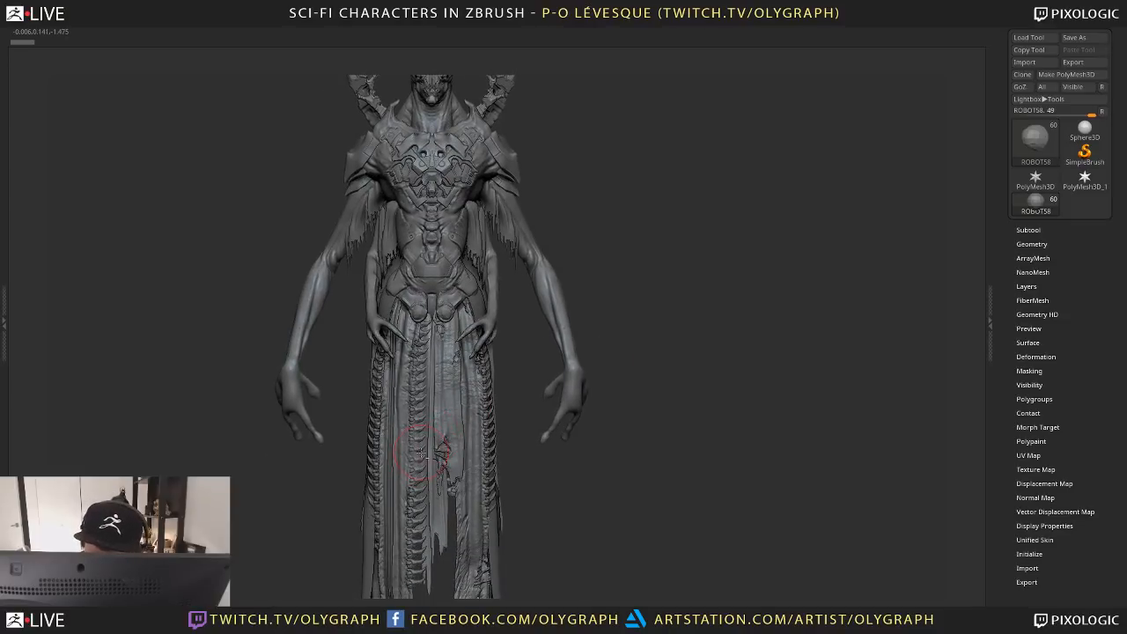
left_click(421, 452, "alt")
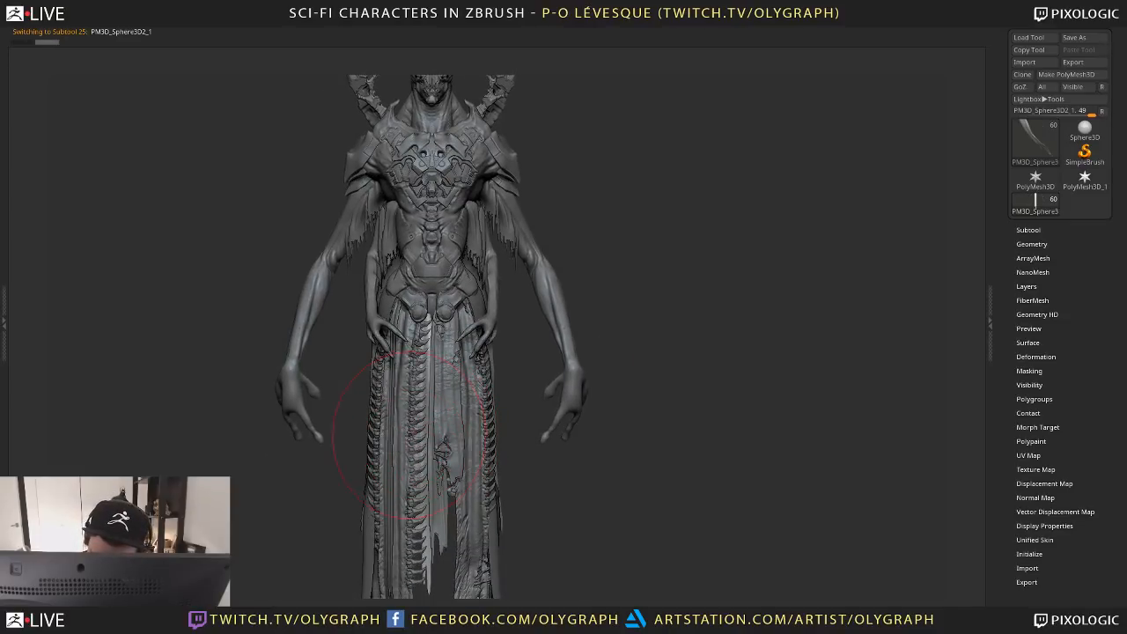
left_click_drag(579, 467, 588, 452, "alt")
left_click_drag(624, 415, 607, 488, "alt")
left_click(559, 395, "alt")
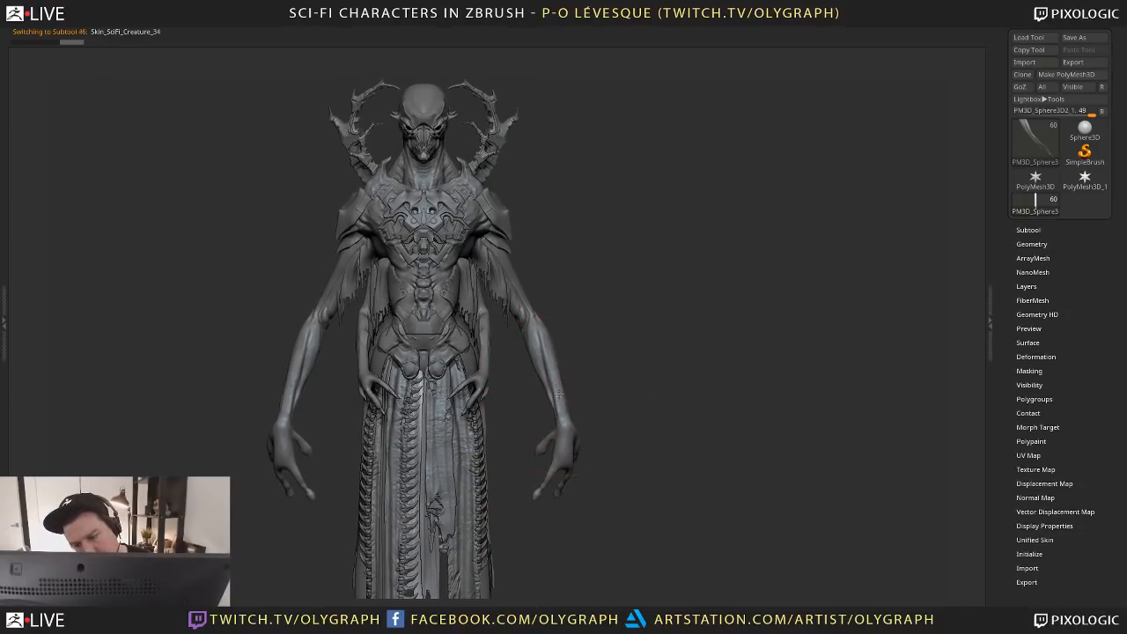
key("s")
left_click_drag(599, 362, 592, 363)
left_click_drag(607, 409, 607, 506, "alt")
left_click(424, 109, "alt")
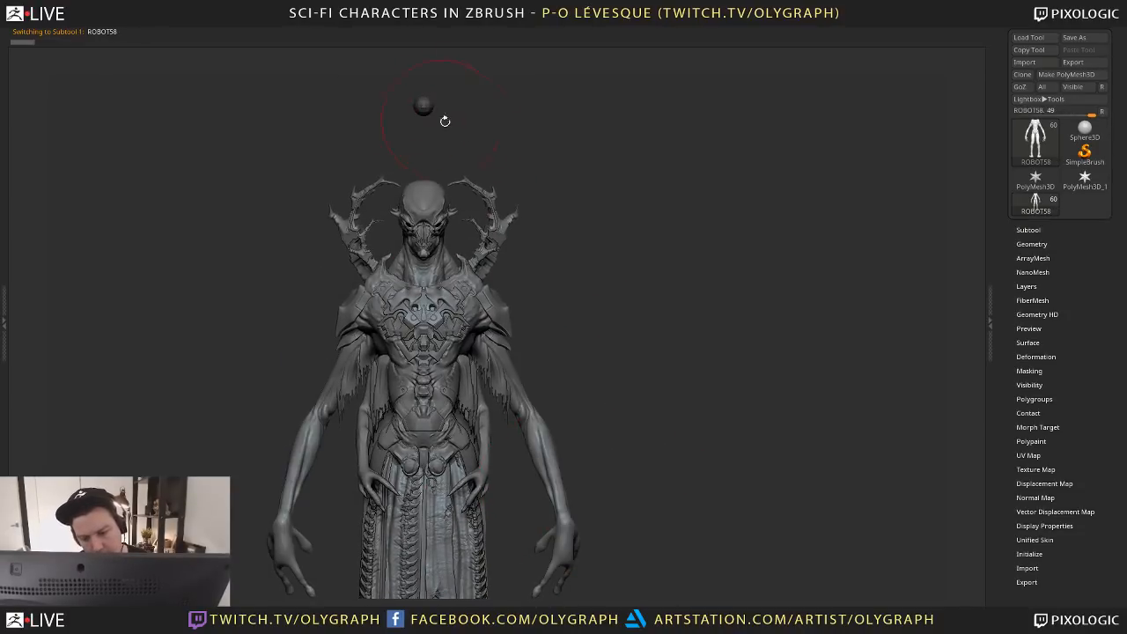
mouse_move(607, 296)
left_mouse_down()
mouse_move(619, 358)
mouse_move(666, 358)
mouse_move(664, 283)
mouse_move(646, 272)
left_mouse_up()
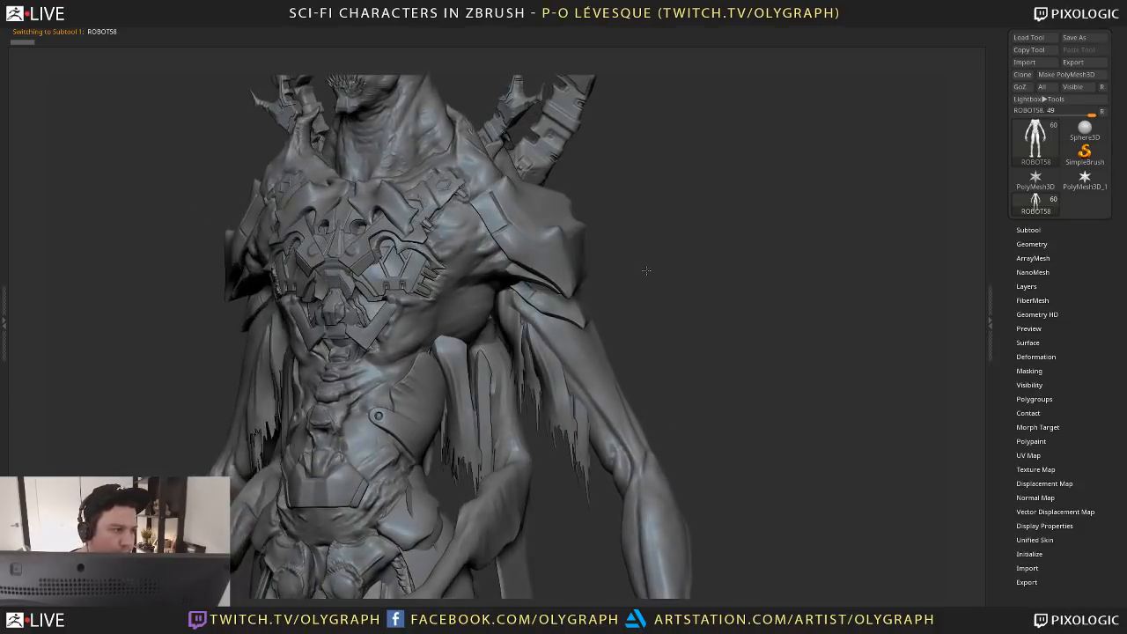
Make the body skin active, choose the Move brush, and start shaping the muscles over the ribs below the armpit
left_click(442, 326, "alt")
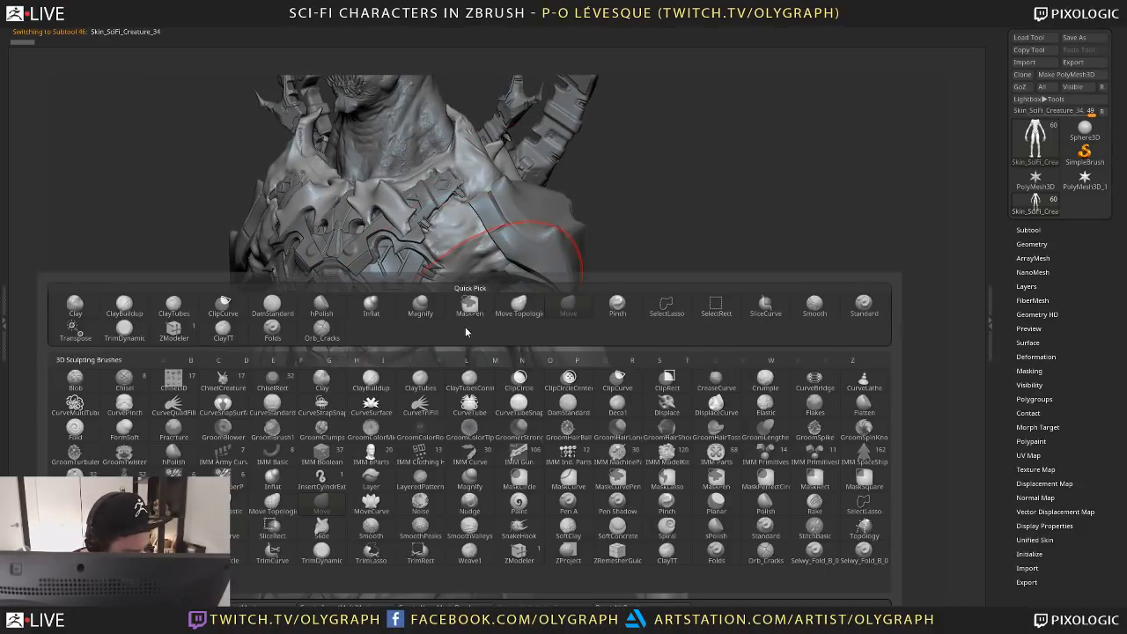
key("b")
key("m")
key("v")
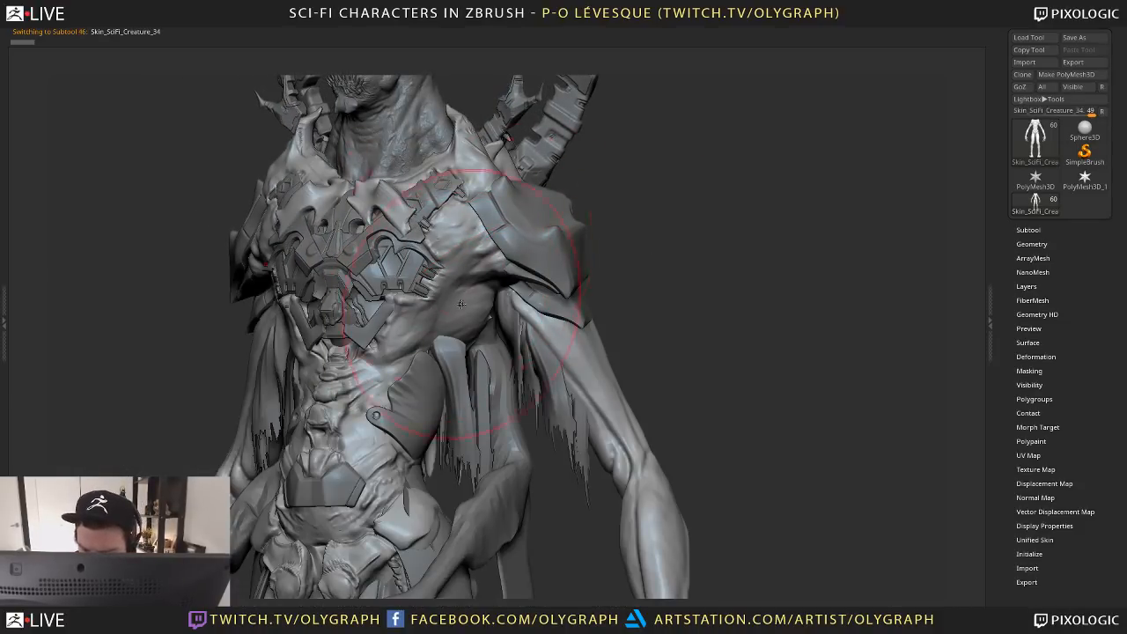
key("s")
left_click_drag(461, 312, 445, 312)
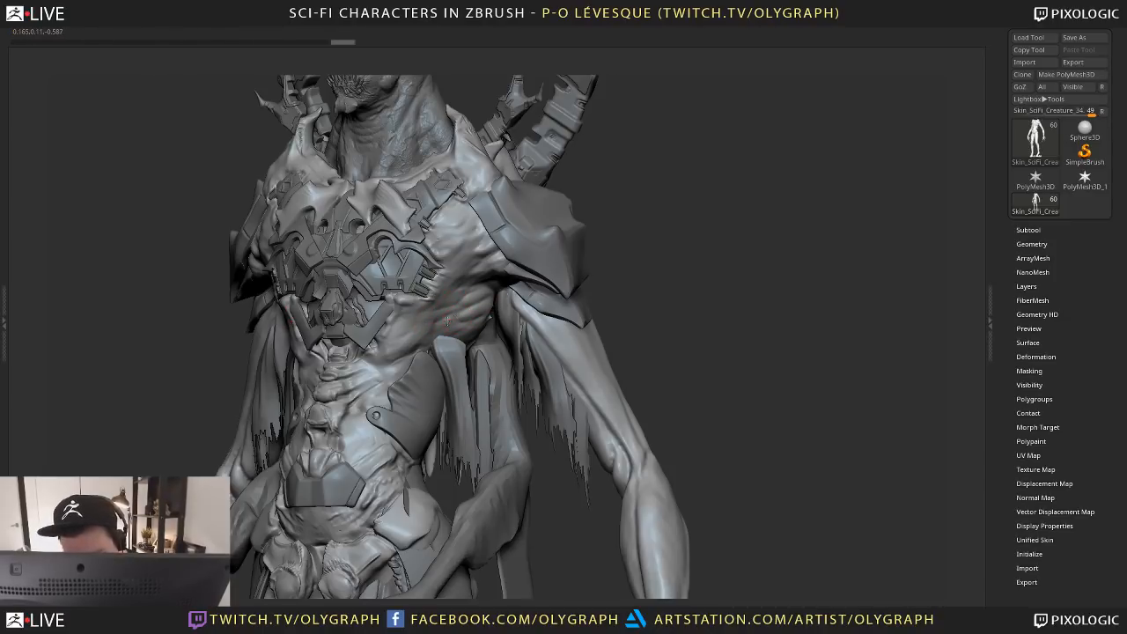
Deepen and define the muscle ridges on the side of the ribcage with short strokes, adjusting the brush settings between them
key("space")
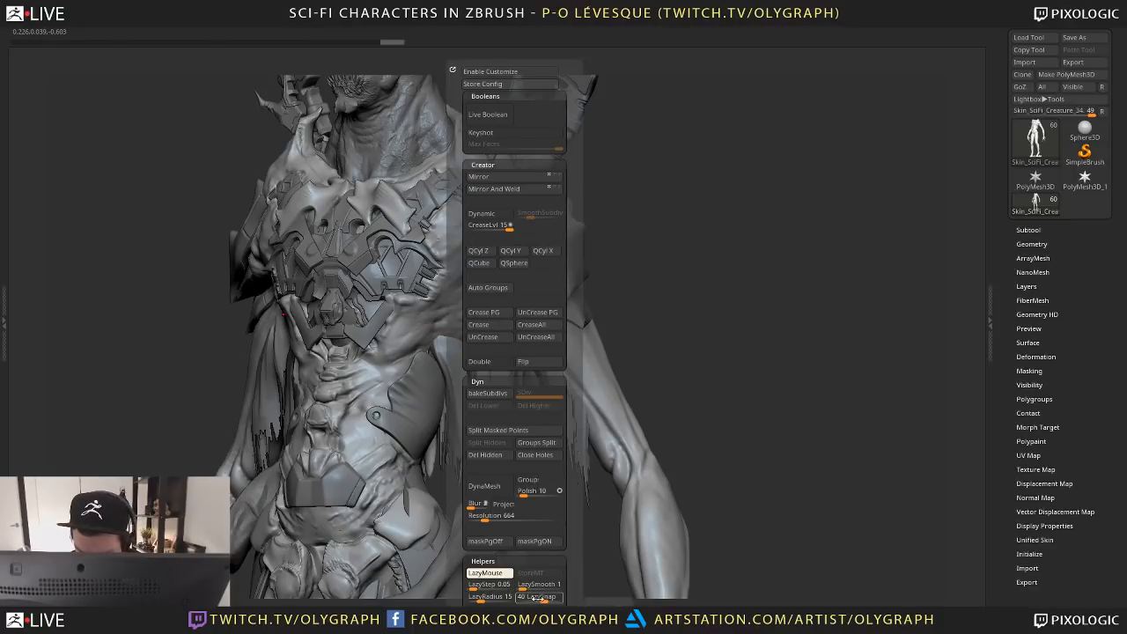
mouse_move(453, 315)
left_mouse_down()
mouse_move(467, 327)
mouse_move(474, 314)
mouse_move(438, 319)
mouse_move(459, 306)
left_mouse_up()
key("space")
left_click(523, 468)
key("s")
key("space")
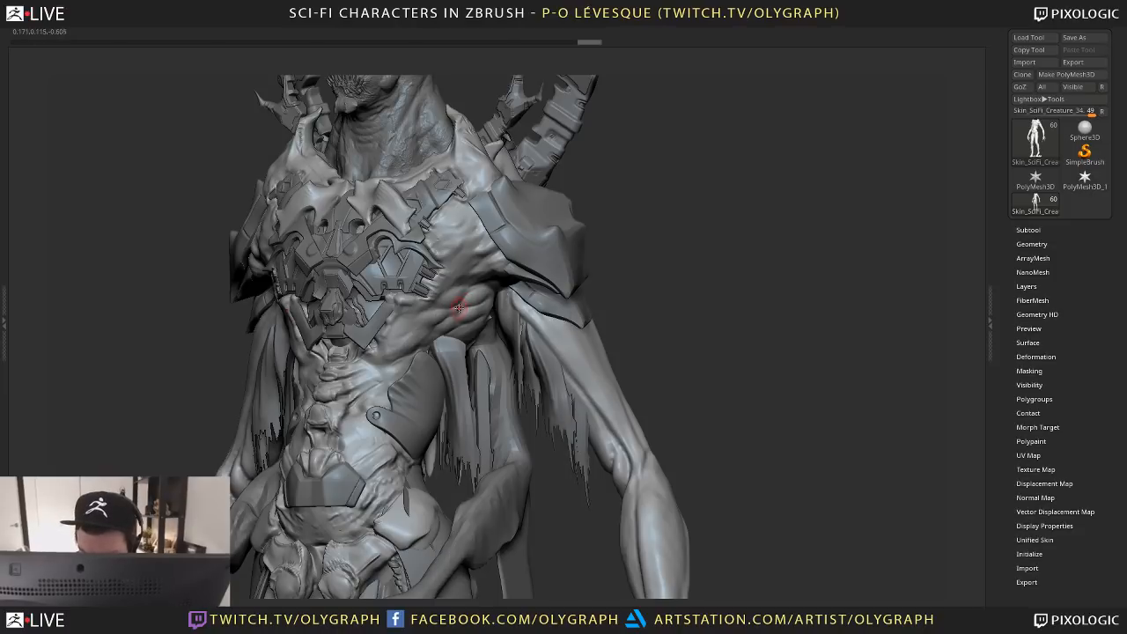
left_click(474, 460)
key("space")
left_click(442, 577)
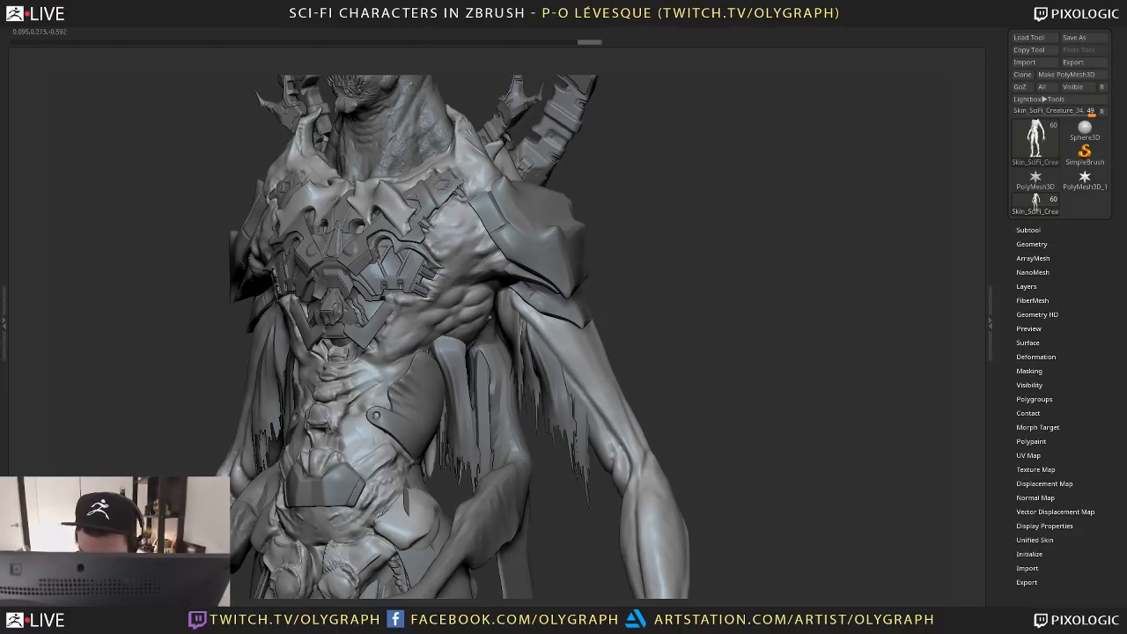
mouse_move(459, 307)
left_mouse_down()
mouse_move(452, 295)
mouse_move(482, 284)
mouse_move(451, 324)
mouse_move(476, 303)
left_mouse_up()
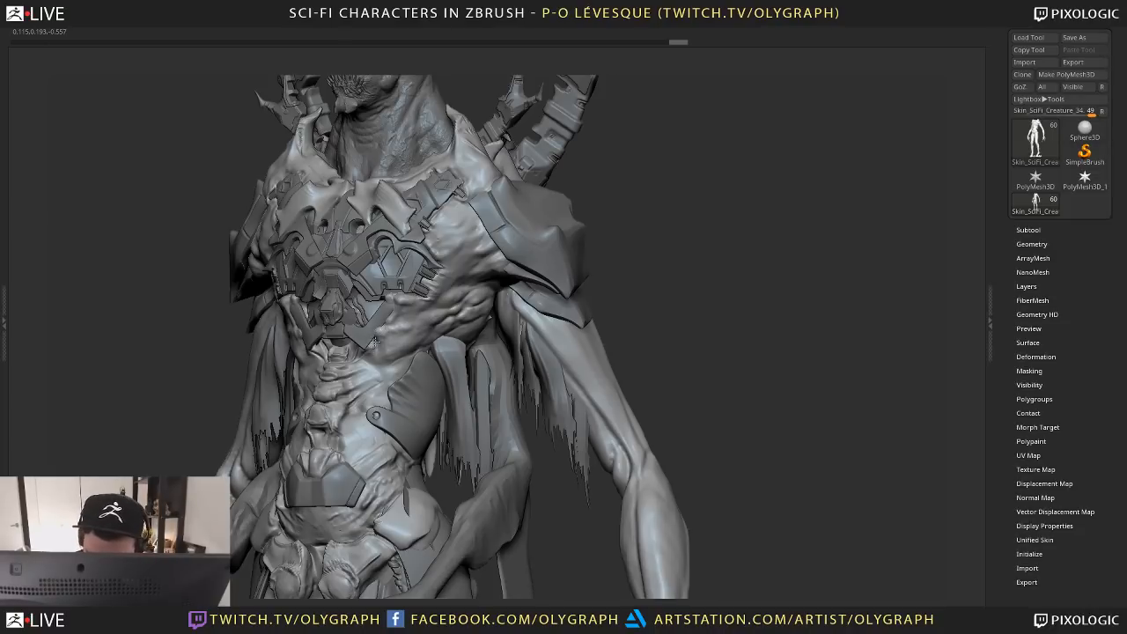
Build up the skin fold at the lower edge of the ribcage with the Inflat brush and bring back the full interface
mouse_move(375, 341)
left_mouse_down()
mouse_move(390, 359)
mouse_move(406, 355)
left_mouse_up()
key("b")
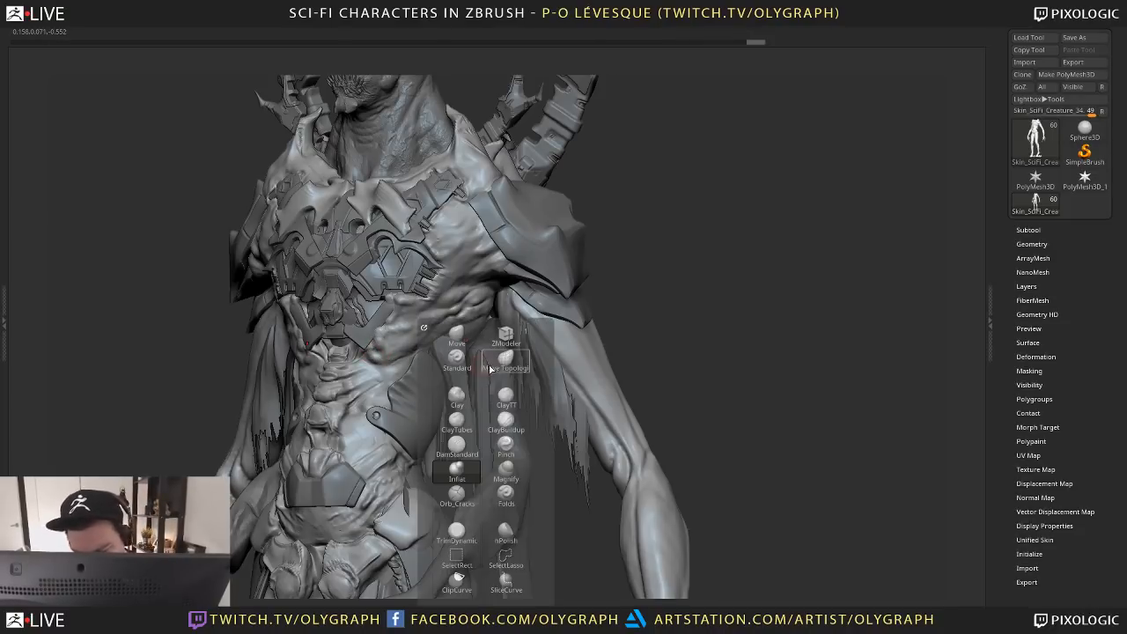
key("b")
key("Tab")
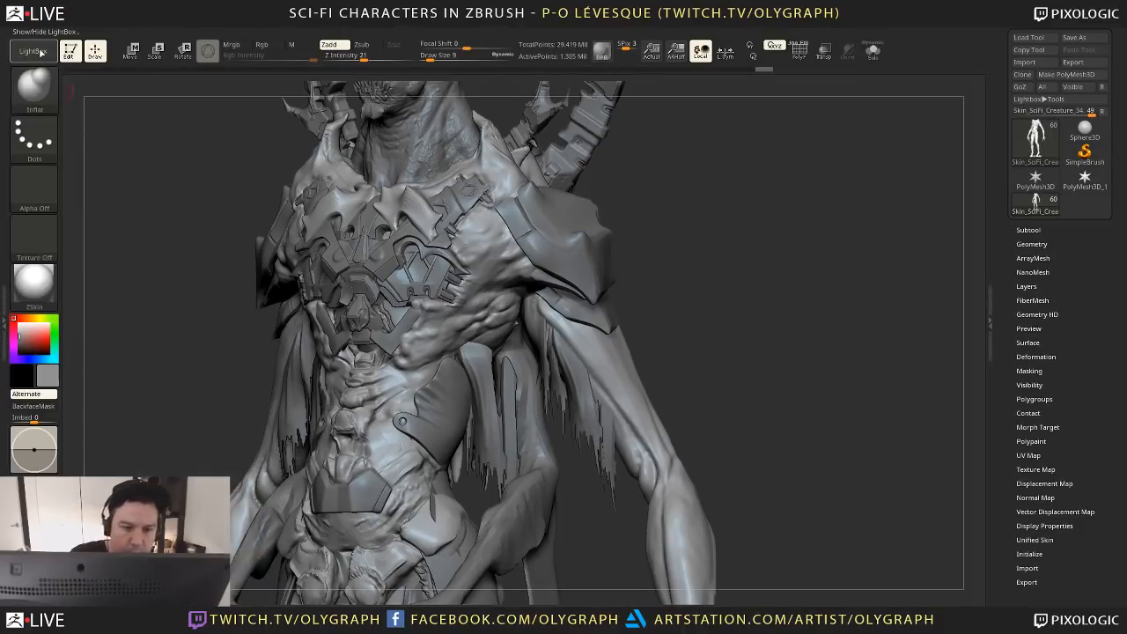
Load the ZYZ_Disp_Cheek_v2 brush from the Skin folder of the custom brush library
left_click(39, 52)
left_click(197, 84)
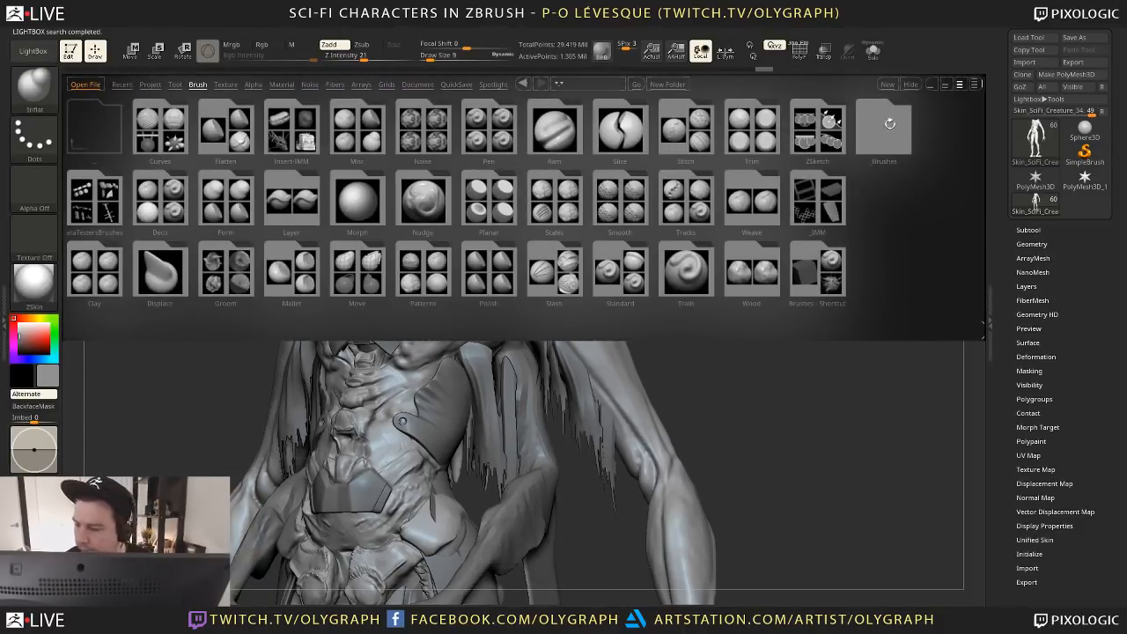
left_click(894, 130)
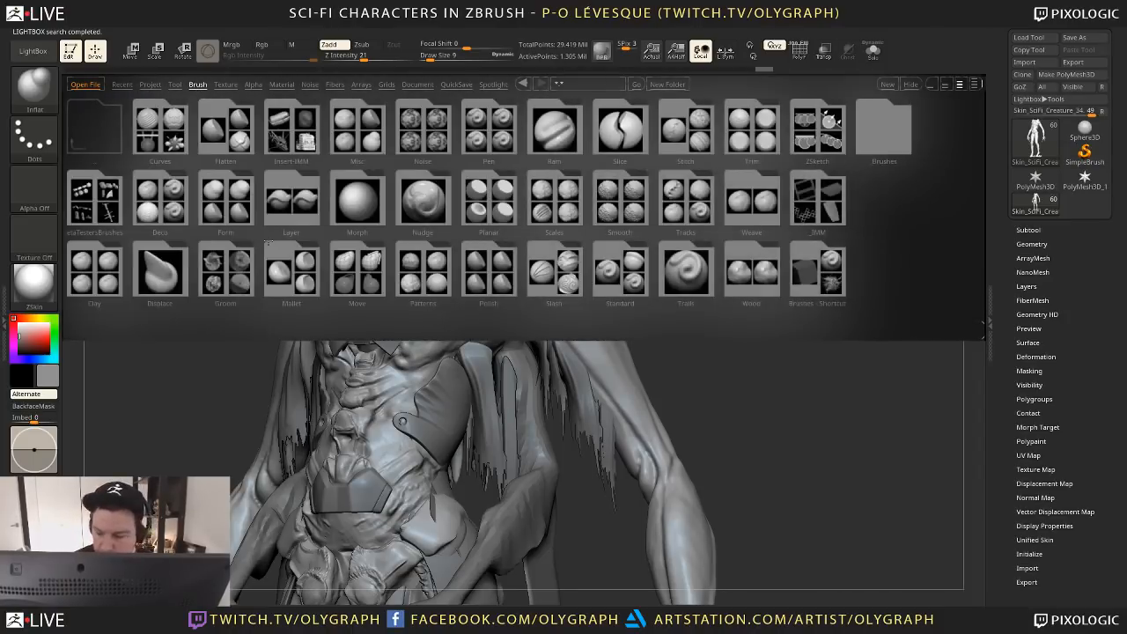
left_click(821, 279)
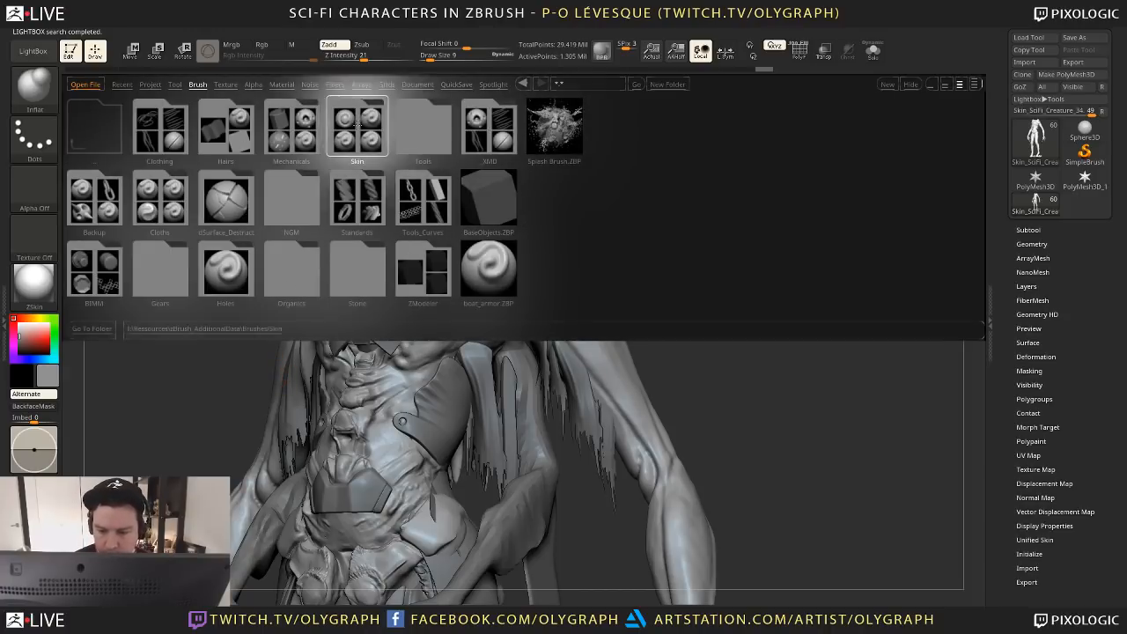
left_click(357, 130)
left_click(172, 196)
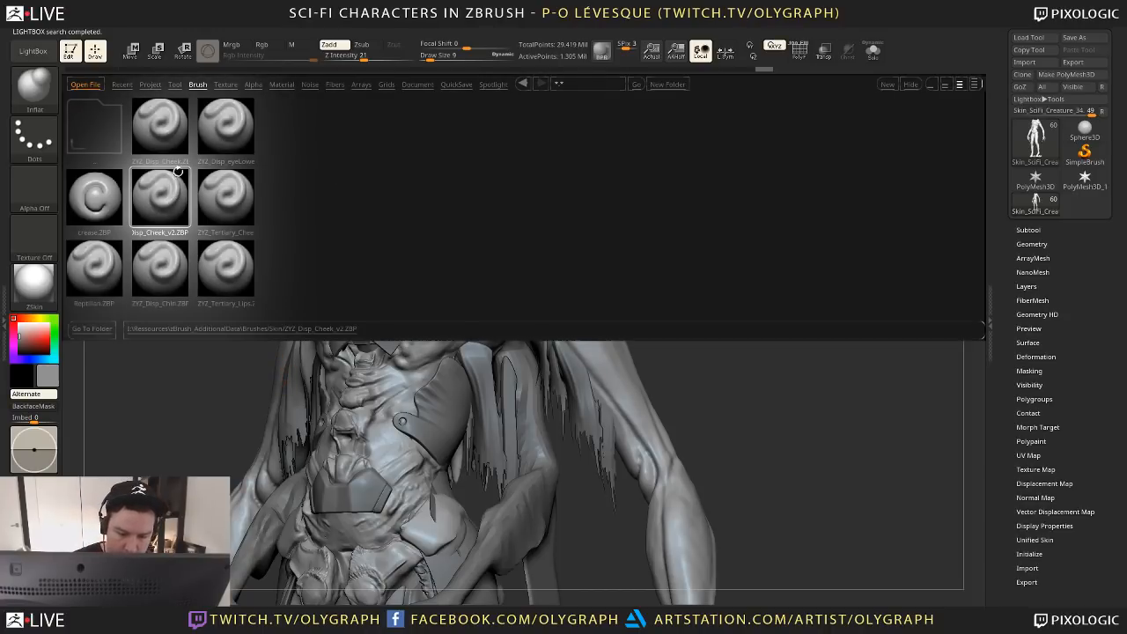
double_click(169, 203)
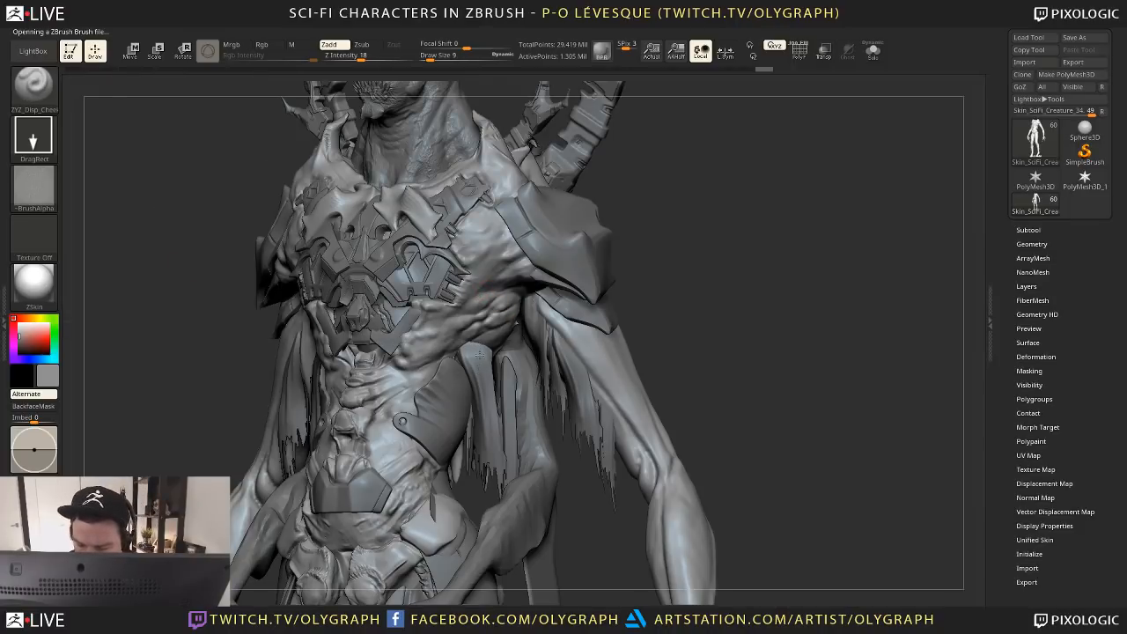
Try stamping the cheek skin texture onto the chest at Z Intensity 37, including at a higher subdivision level
left_click(377, 57)
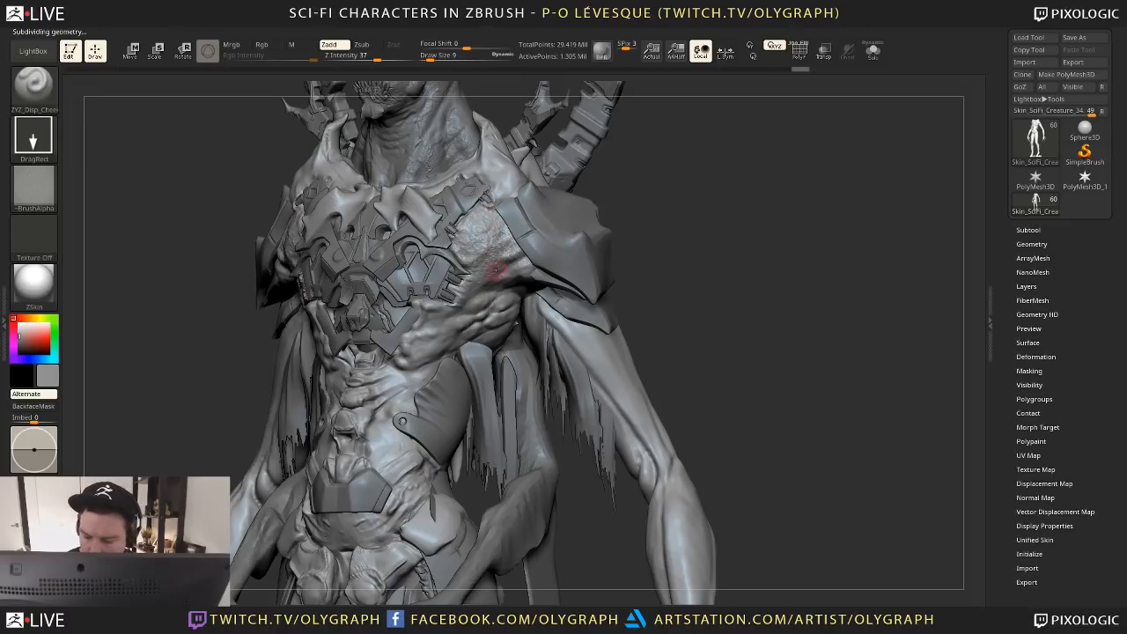
left_click_drag(494, 273, 497, 269)
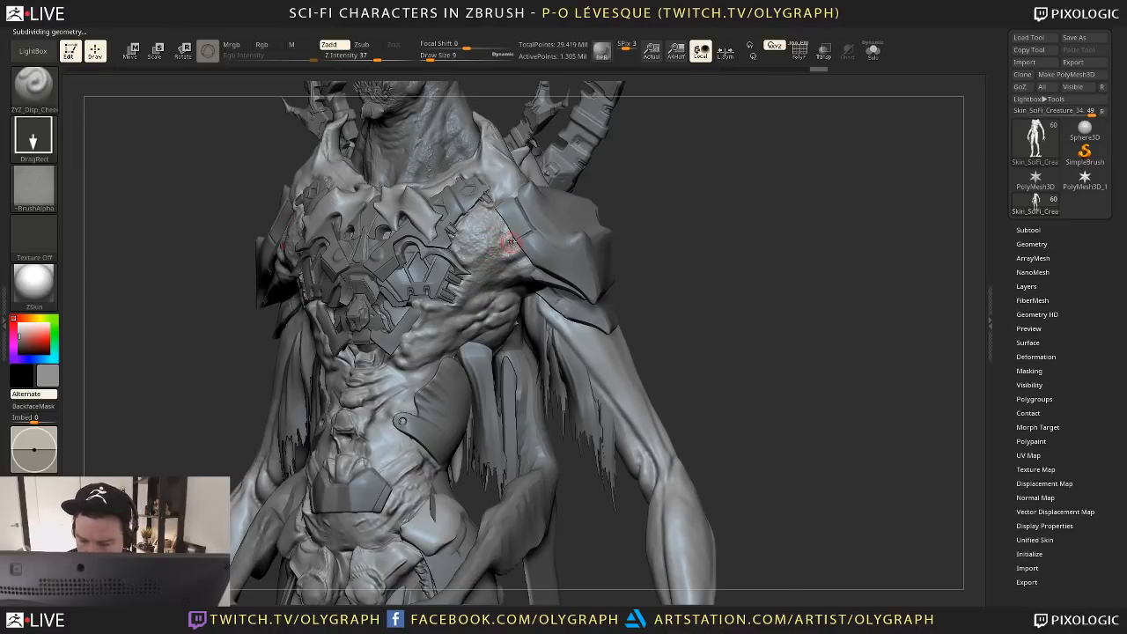
key("space")
left_click(493, 216)
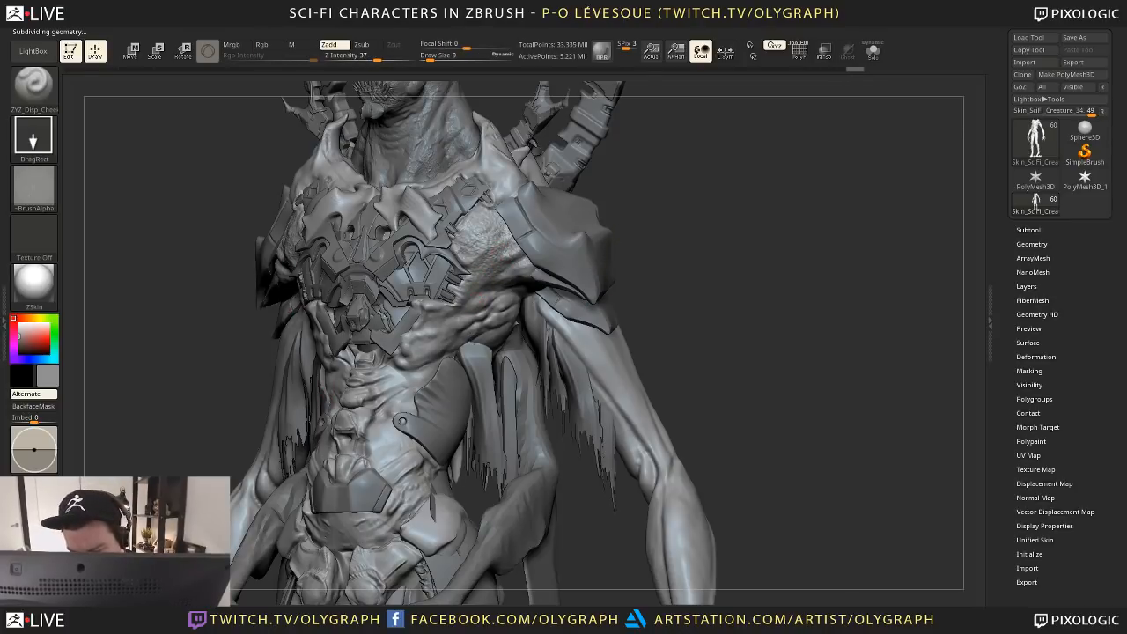
key("ctrl")
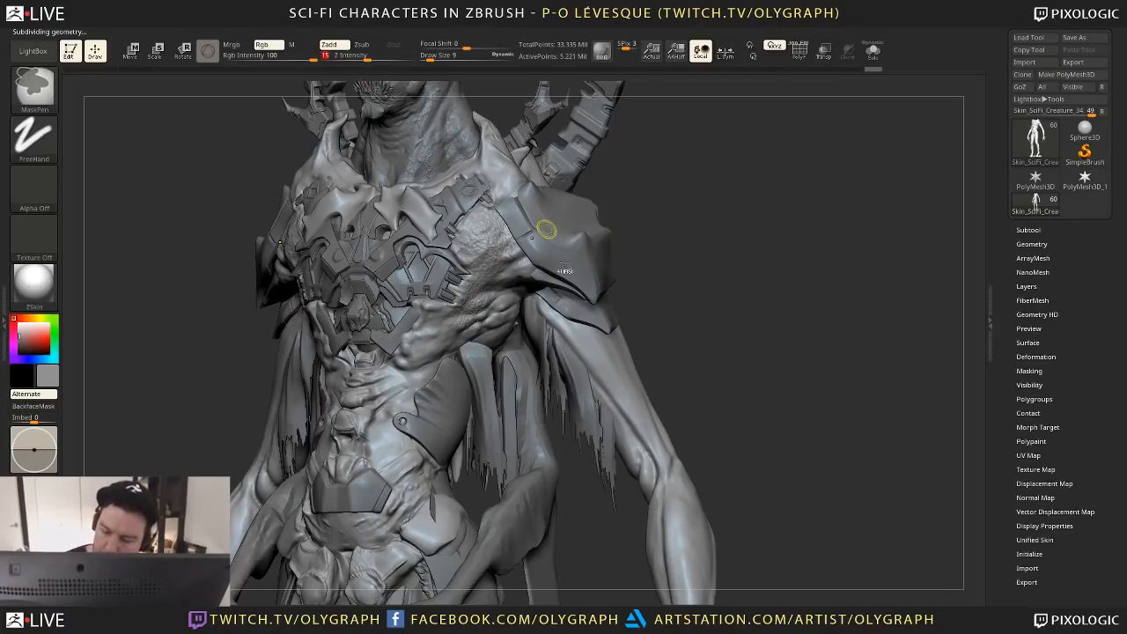
key("shift+d")
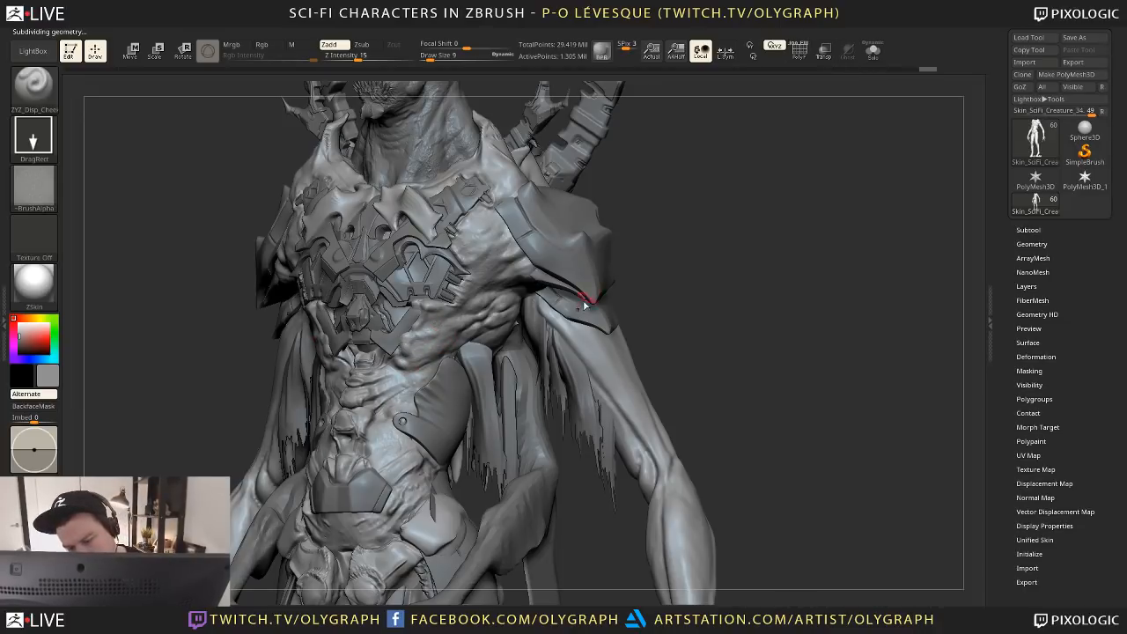
Carve creases into the chest skin just below the chest armor with the DamStandard brush at Z Intensity 15
key("b")
key("b")
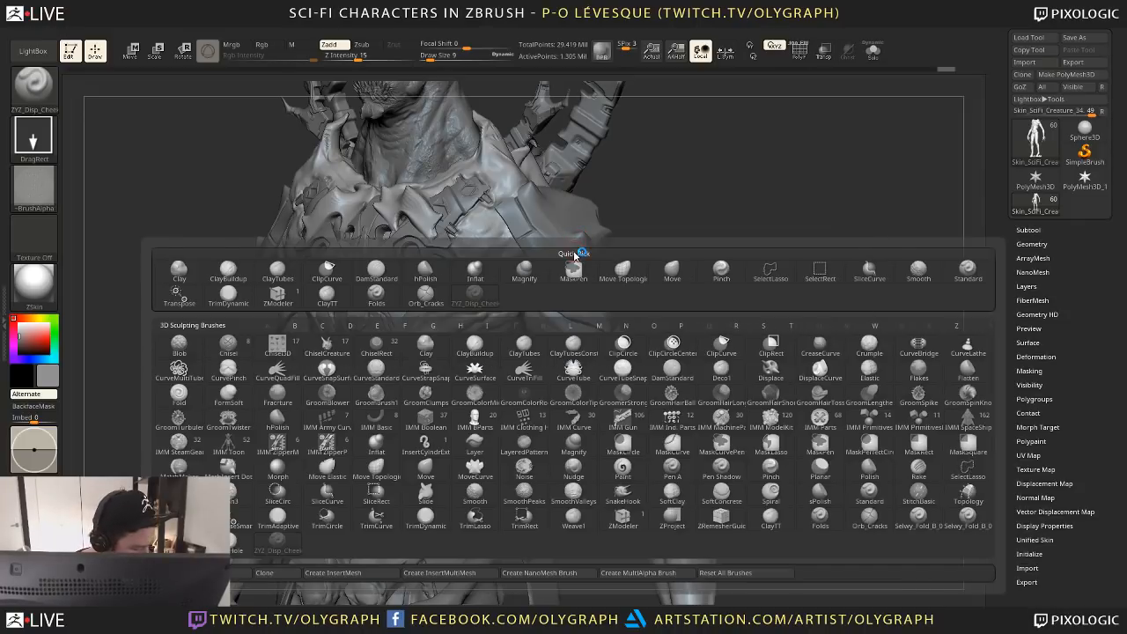
key("d")
key("s")
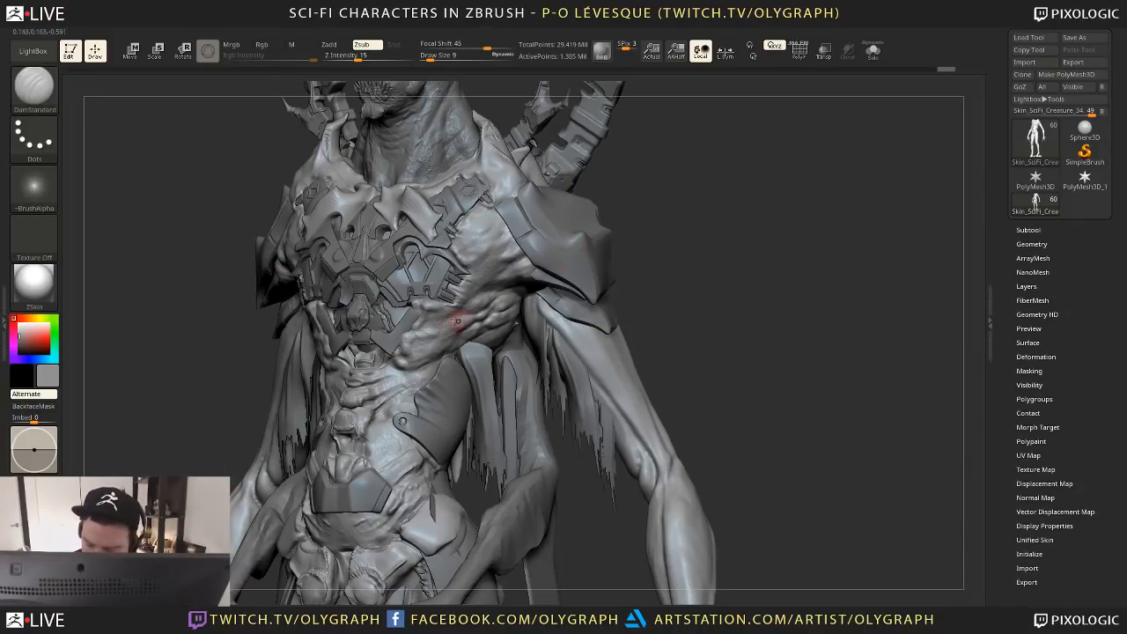
left_click_drag(445, 311, 461, 277)
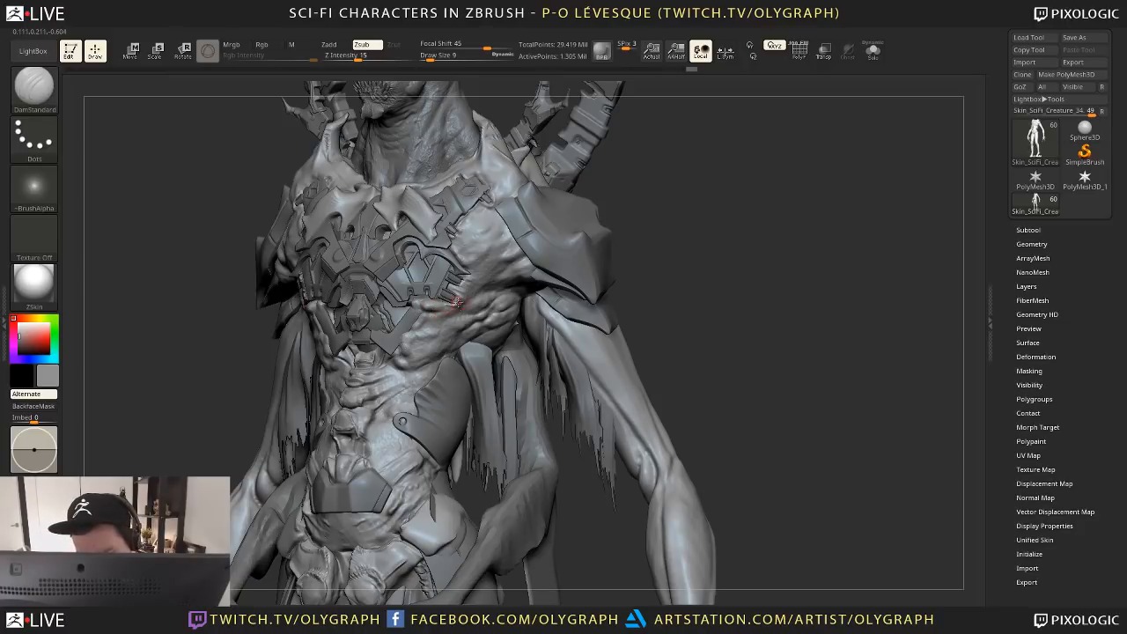
left_click_drag(448, 310, 453, 319)
Carve finer creases along the rib folds and the chest armor's edge with DamStandard at Z Intensity 38 and Draw Size 5
left_click_drag(357, 56, 428, 57)
mouse_move(411, 332)
left_mouse_down()
mouse_move(447, 310)
mouse_move(402, 357)
left_mouse_up()
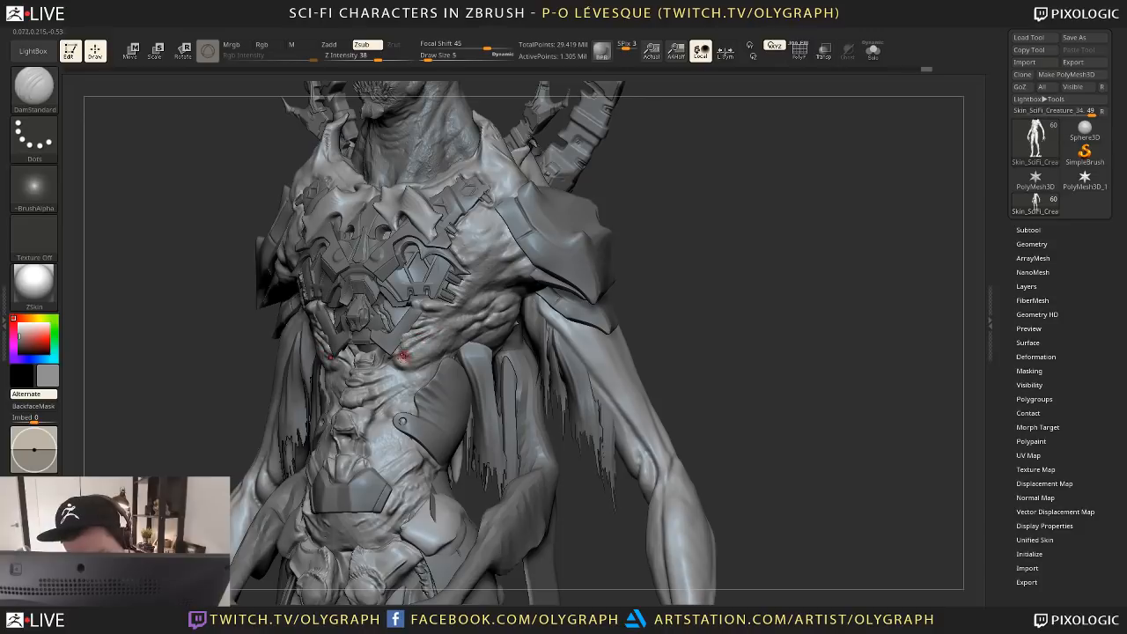
key("ctrl+z")
key("ctrl+z")
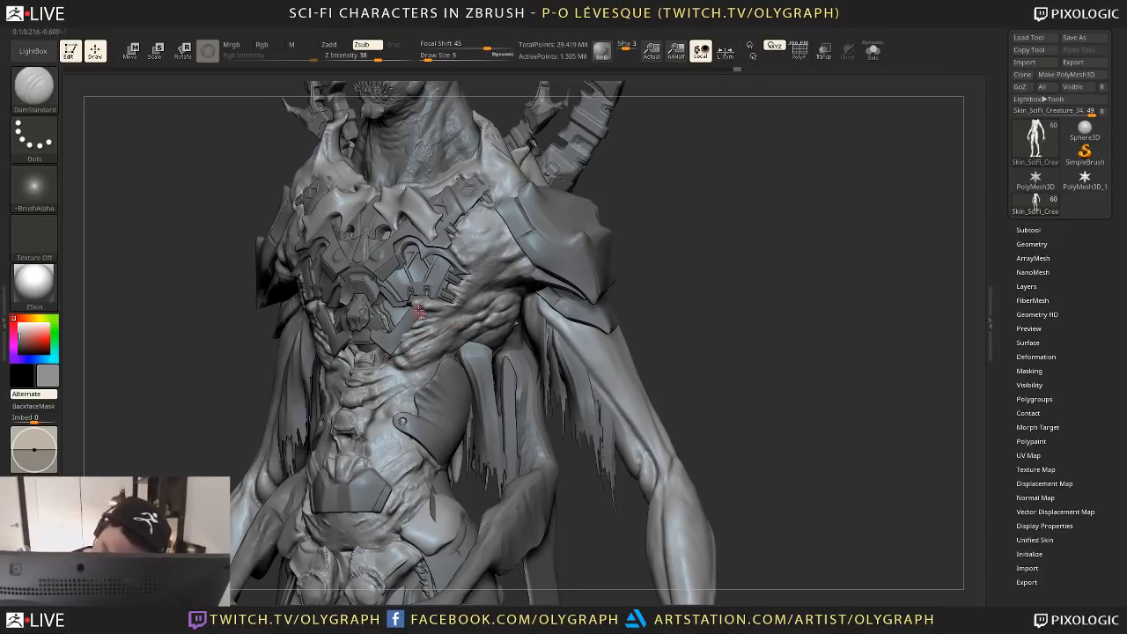
left_click_drag(421, 305, 446, 314)
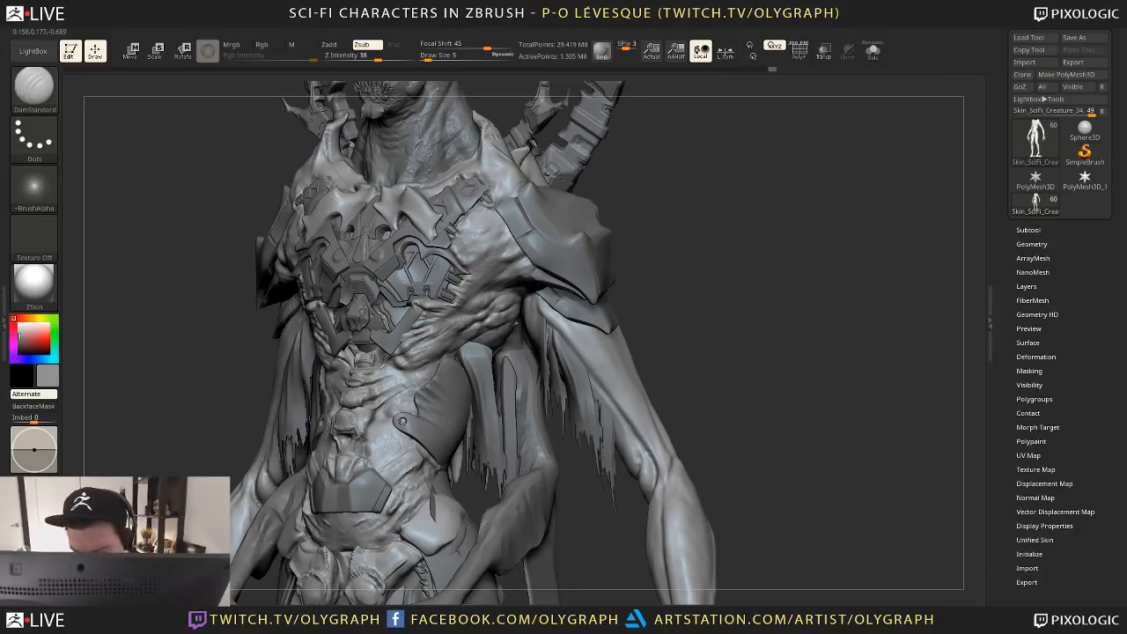
left_click(451, 234)
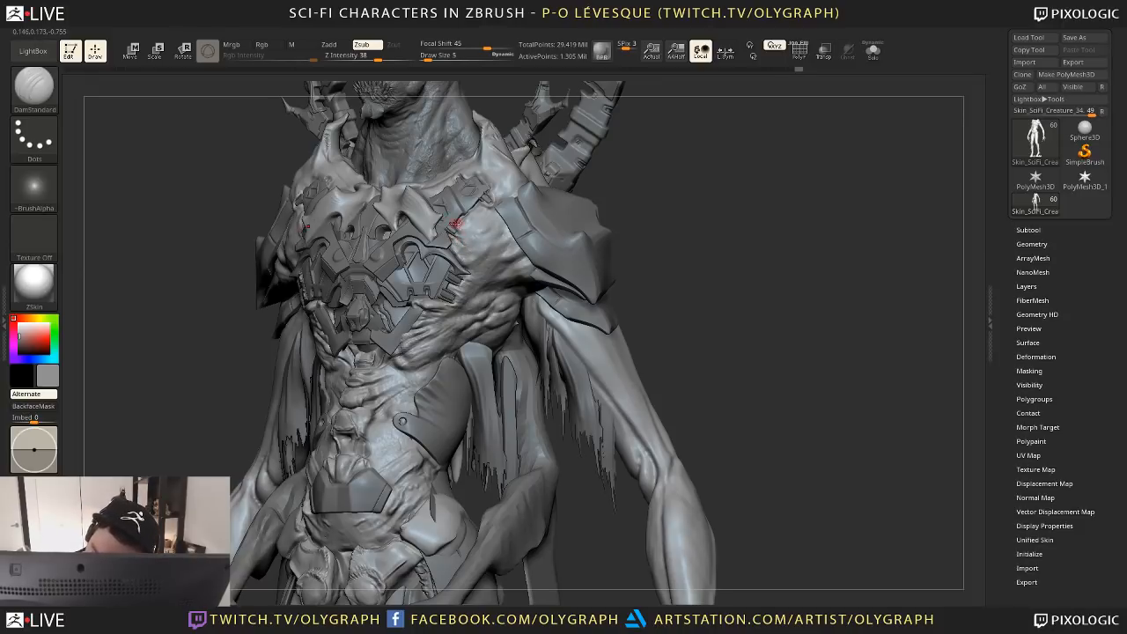
left_click(453, 225)
left_click_drag(464, 215, 516, 218)
Swell the skin folds between the creases on the chest and ribs with the Inflat brush at Z Intensity 21
key("b")
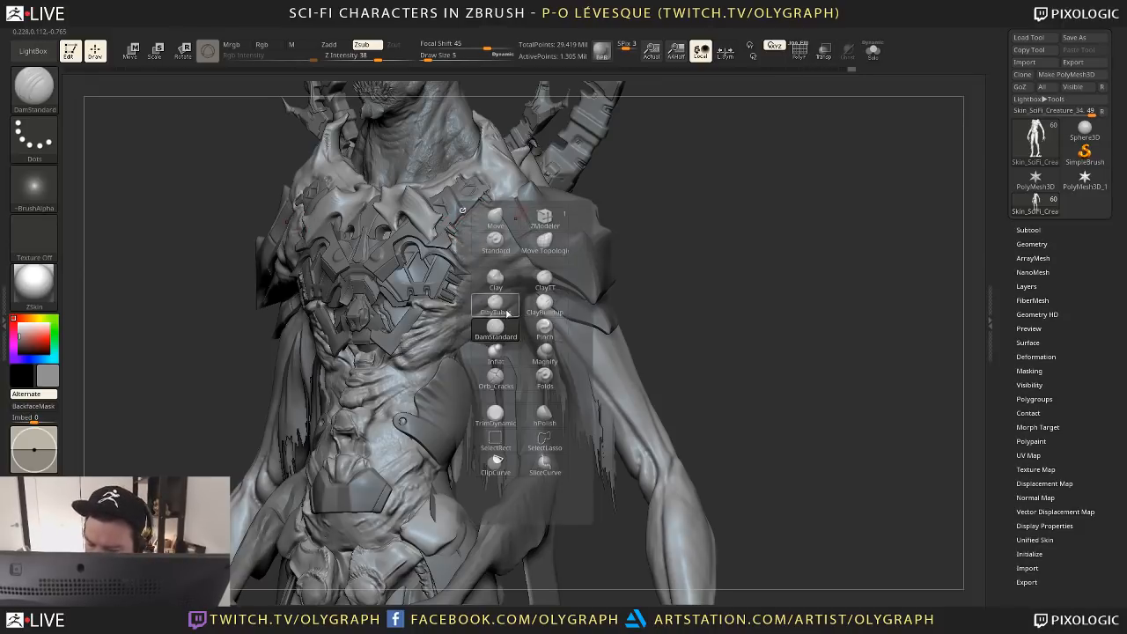
left_click(496, 352)
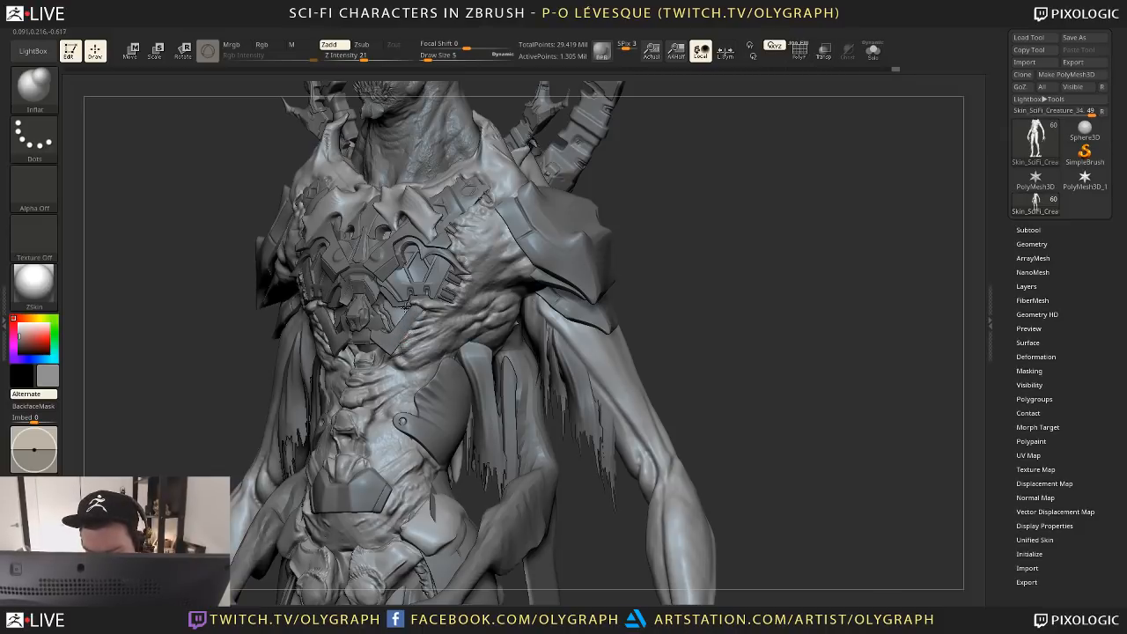
left_click_drag(406, 306, 409, 310)
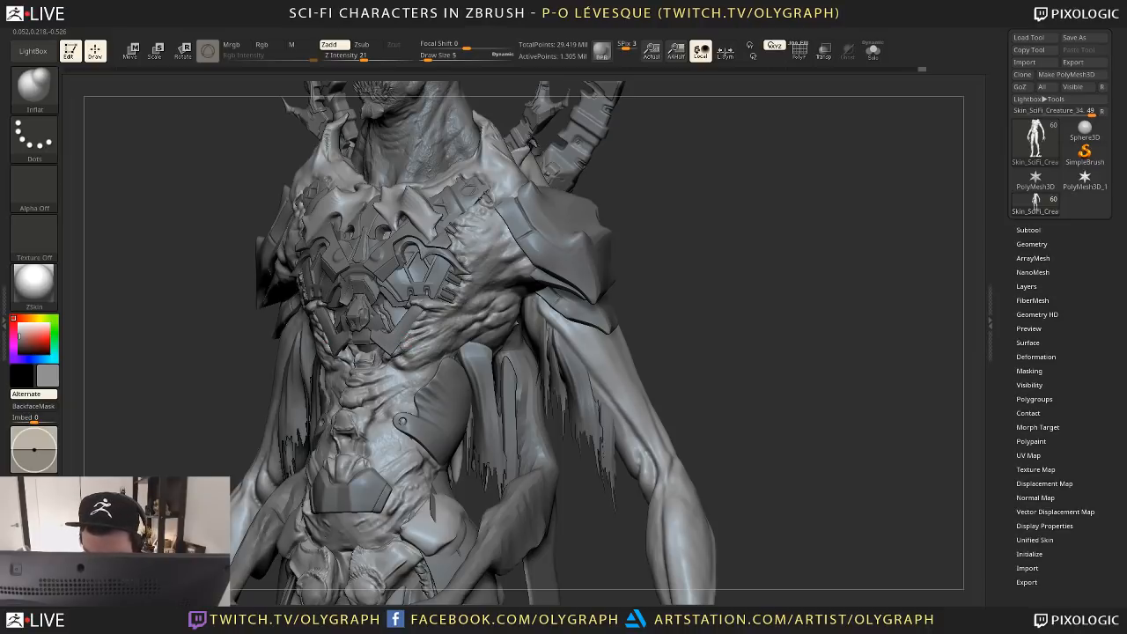
key("s")
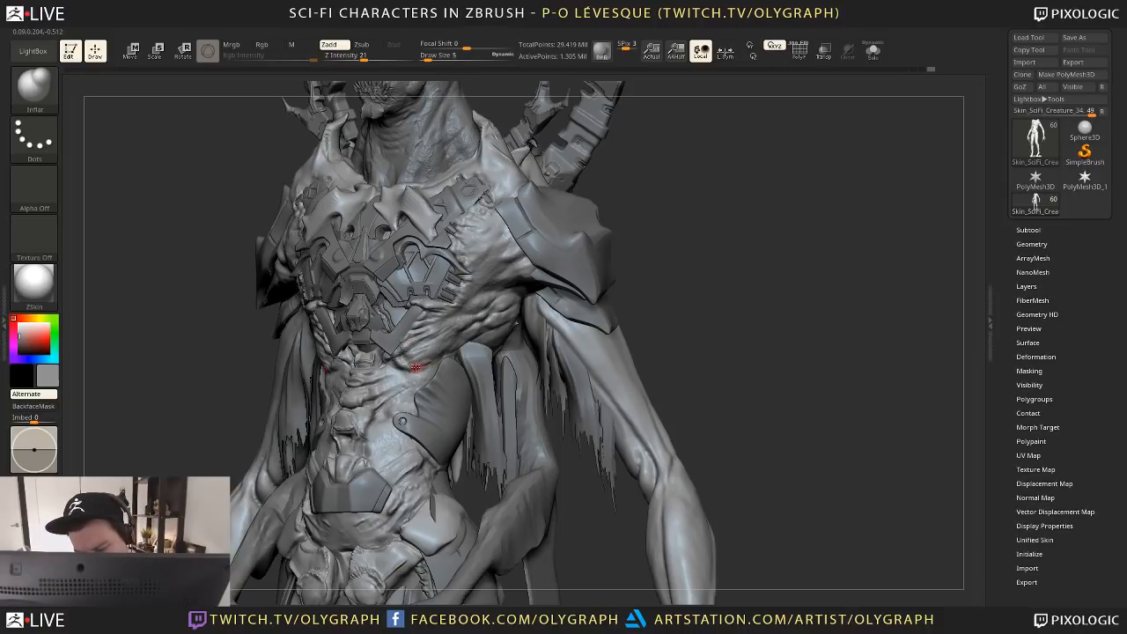
left_click_drag(417, 367, 437, 357)
key("ctrl+z")
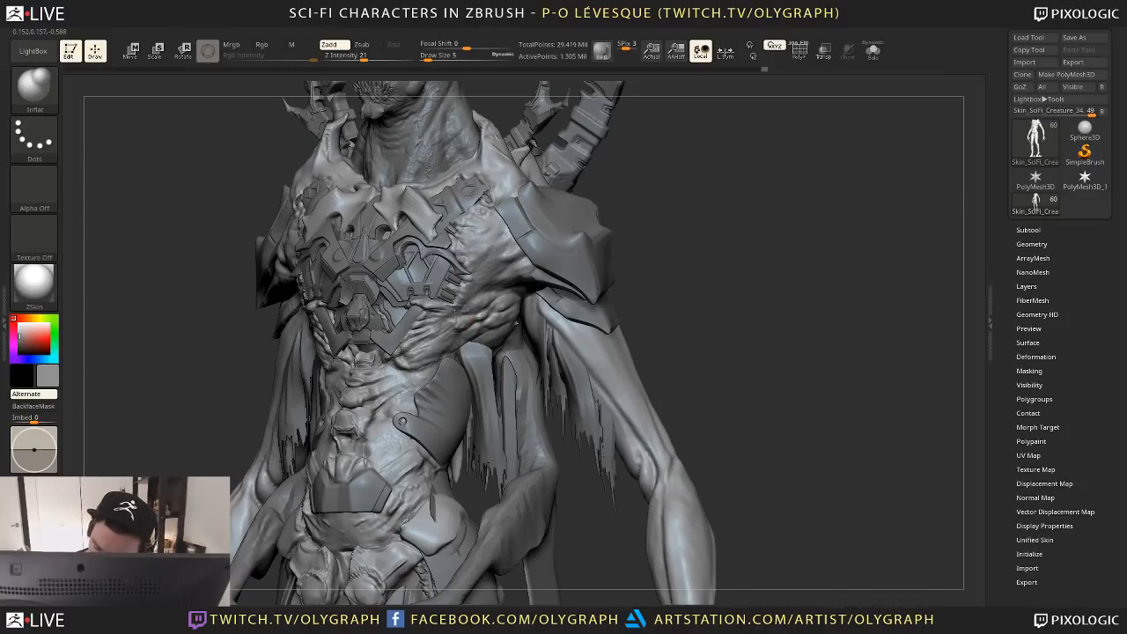
left_click_drag(483, 290, 520, 283)
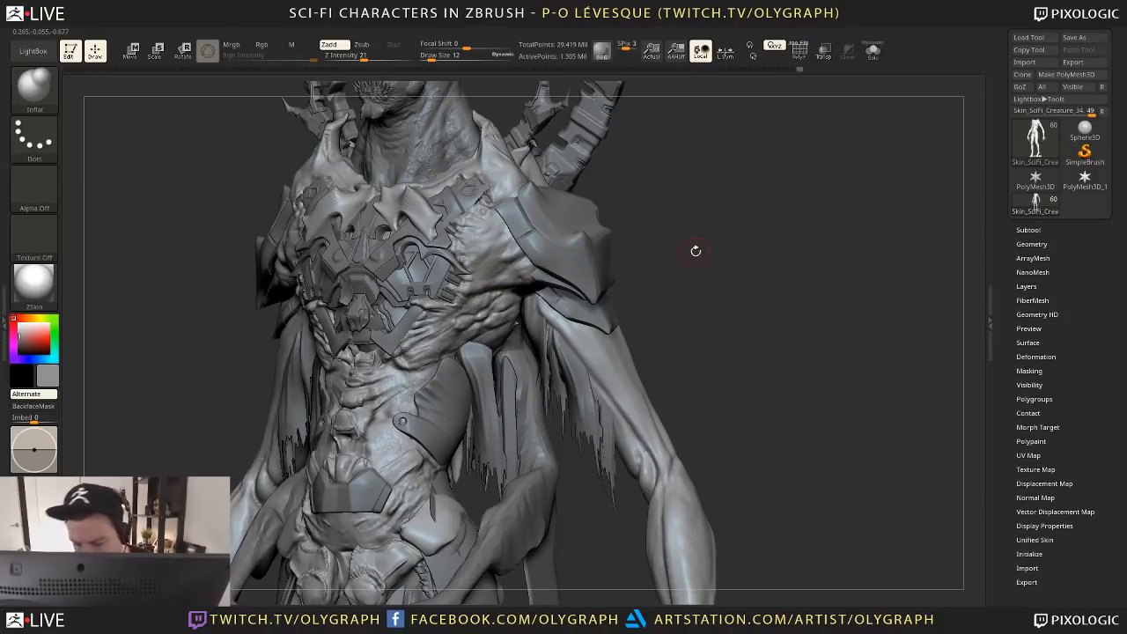
Isolate the body subtool and inflate the fold near the armpit at Draw Size 17
left_click(873, 50)
key("s")
left_click_drag(526, 282, 546, 280)
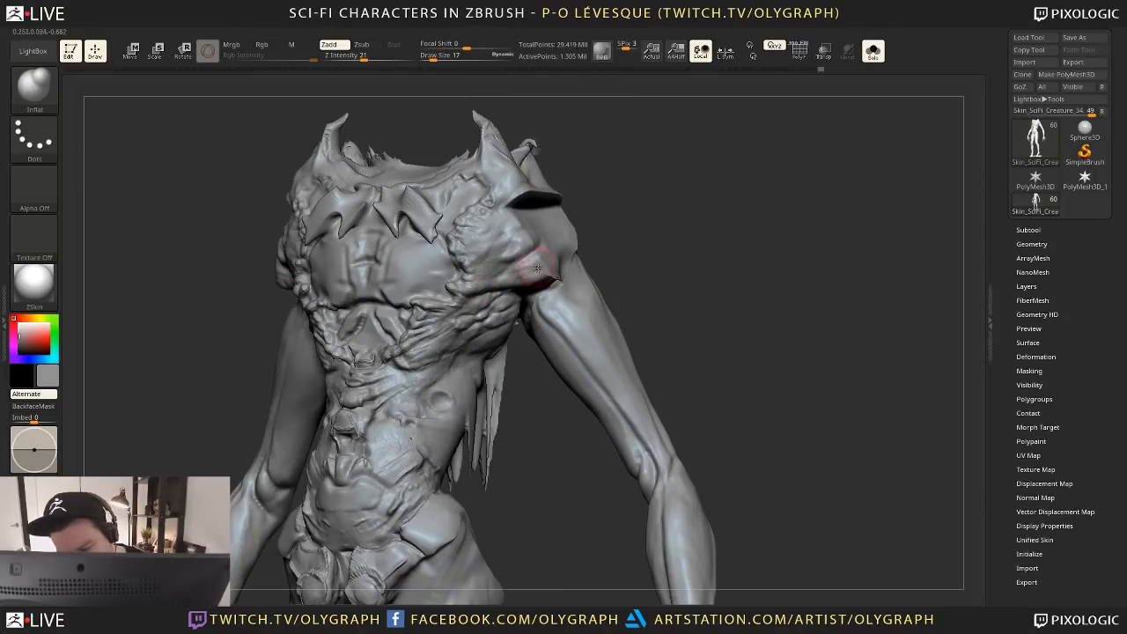
Carve creases running from the chest to the armpit with DamStandard at Draw Size 11, and show all subtools again
key("b")
key("d")
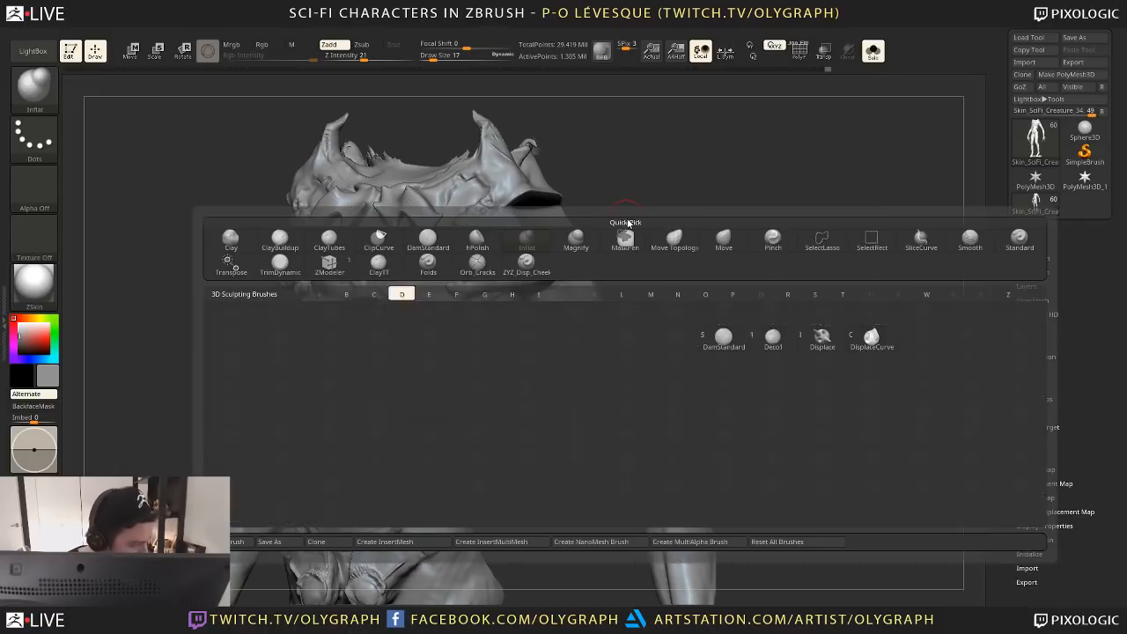
key("s")
left_click_drag(509, 274, 543, 273)
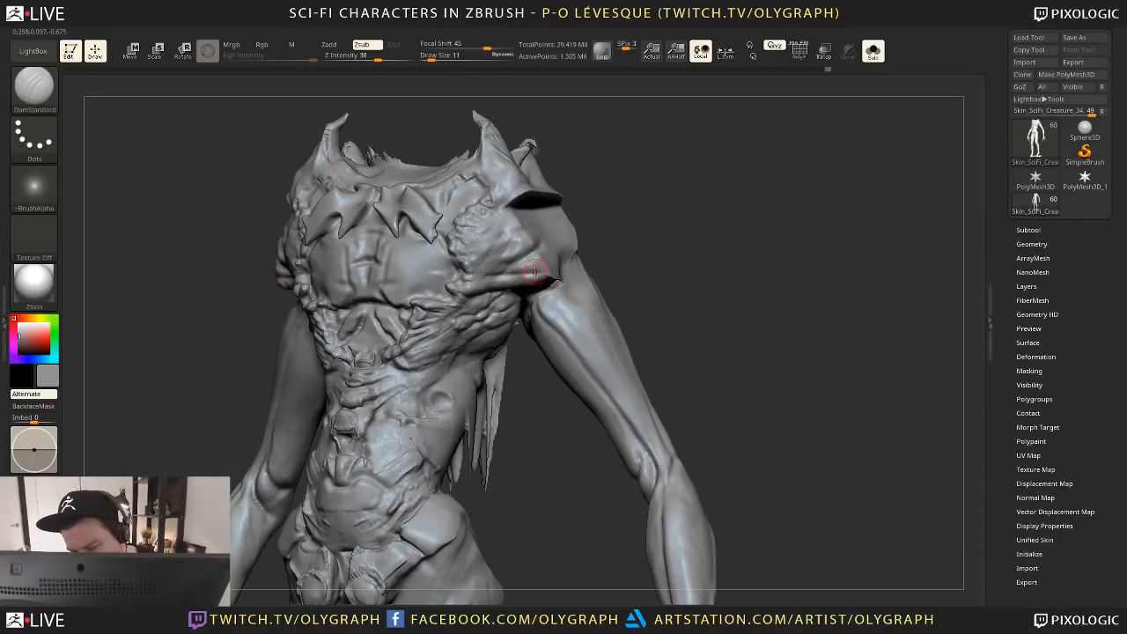
key("bracketleft")
left_click_drag(475, 256, 528, 267)
key("alt+s")
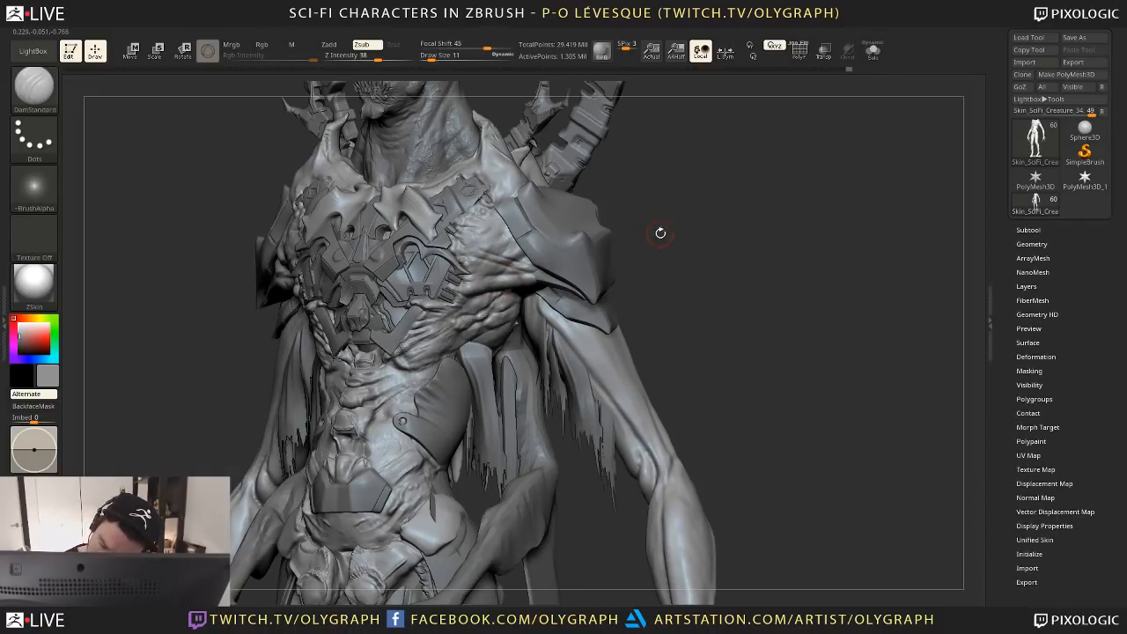
Inflate the folds between the chest and armpit with the Inflat brush at Draw Size 11 and smooth the chest skin
key("b")
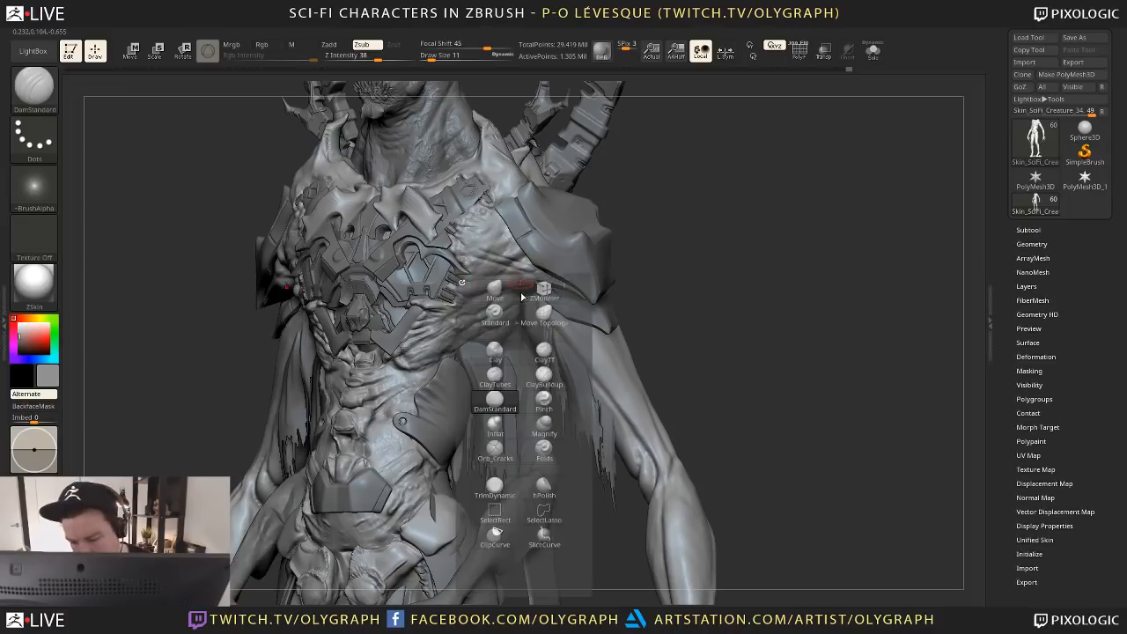
left_click(495, 425)
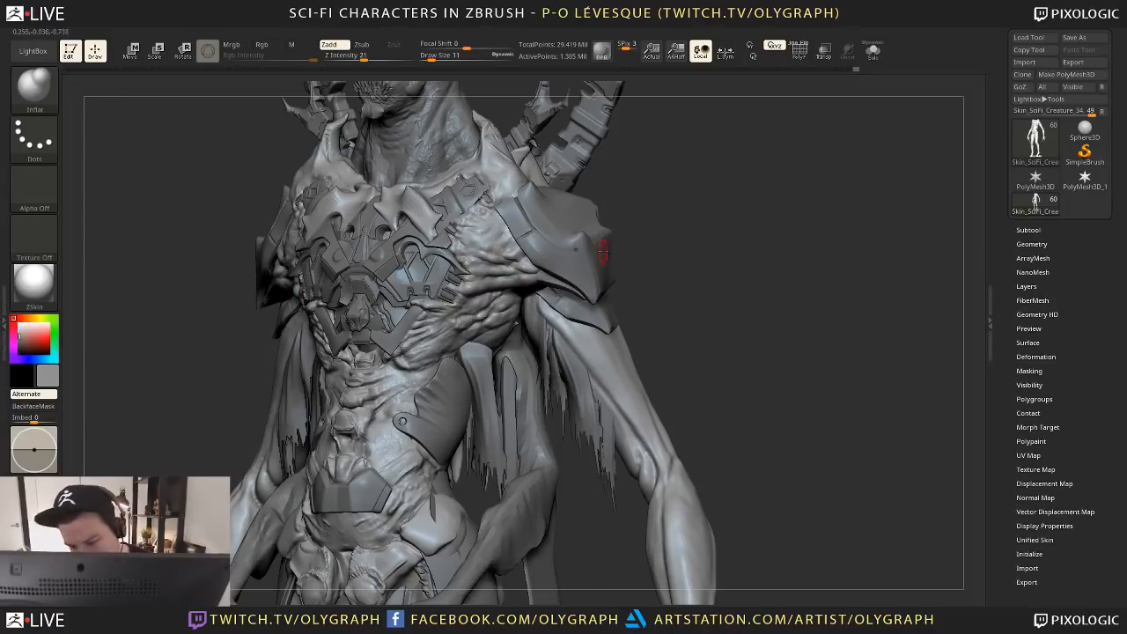
key("f")
mouse_move(591, 270)
left_mouse_down()
mouse_move(616, 273)
mouse_move(584, 277)
mouse_move(617, 340)
mouse_move(661, 370)
left_mouse_up()
key("b")
left_click(687, 392)
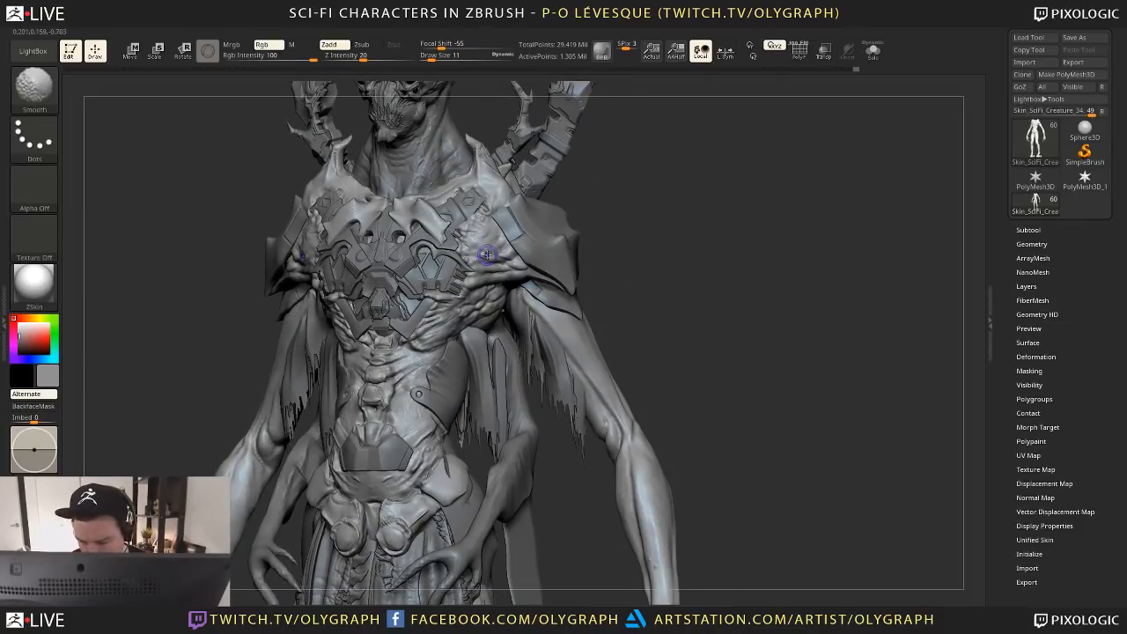
mouse_move(493, 271)
left_mouse_down("shift")
mouse_move(504, 267)
mouse_move(491, 255)
left_mouse_up("shift")
Reshape the skin fold at the armpit with the Move brush, starting at Draw Size 24 and enlarging the brush to 79
key("b")
key("m")
key("v")
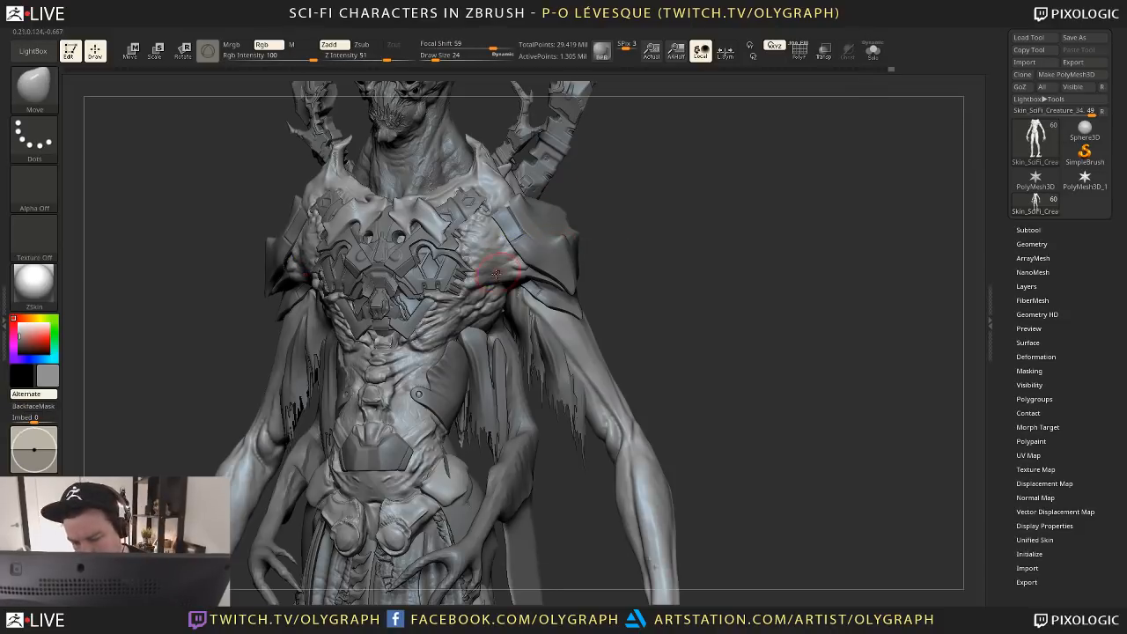
left_click_drag(524, 265, 515, 261)
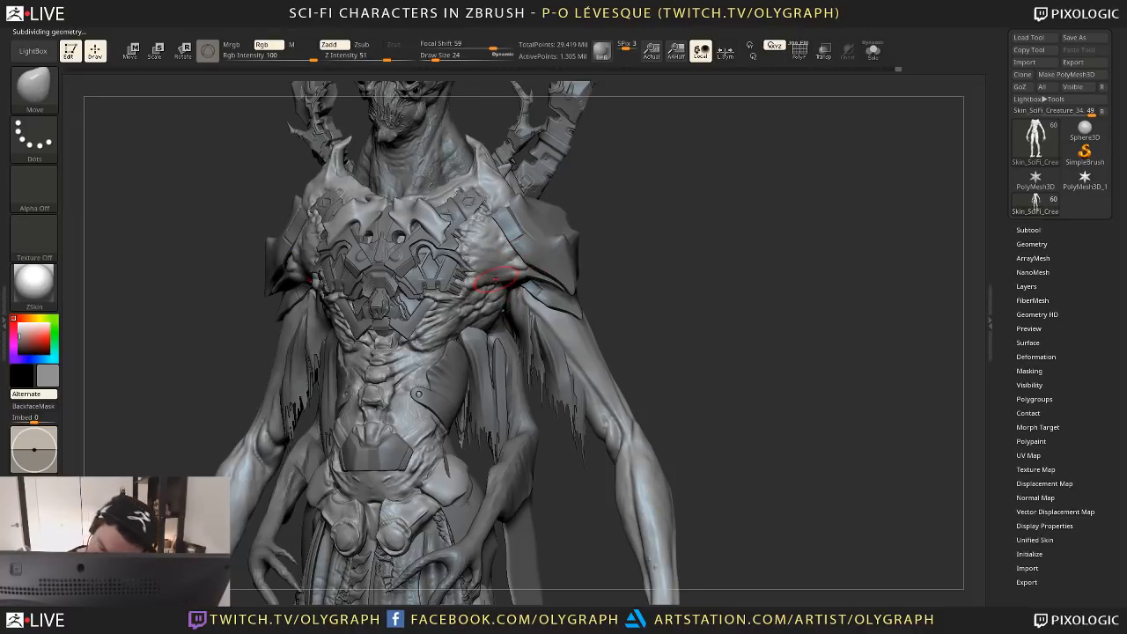
right_click_drag(533, 260, 540, 237, "ctrl")
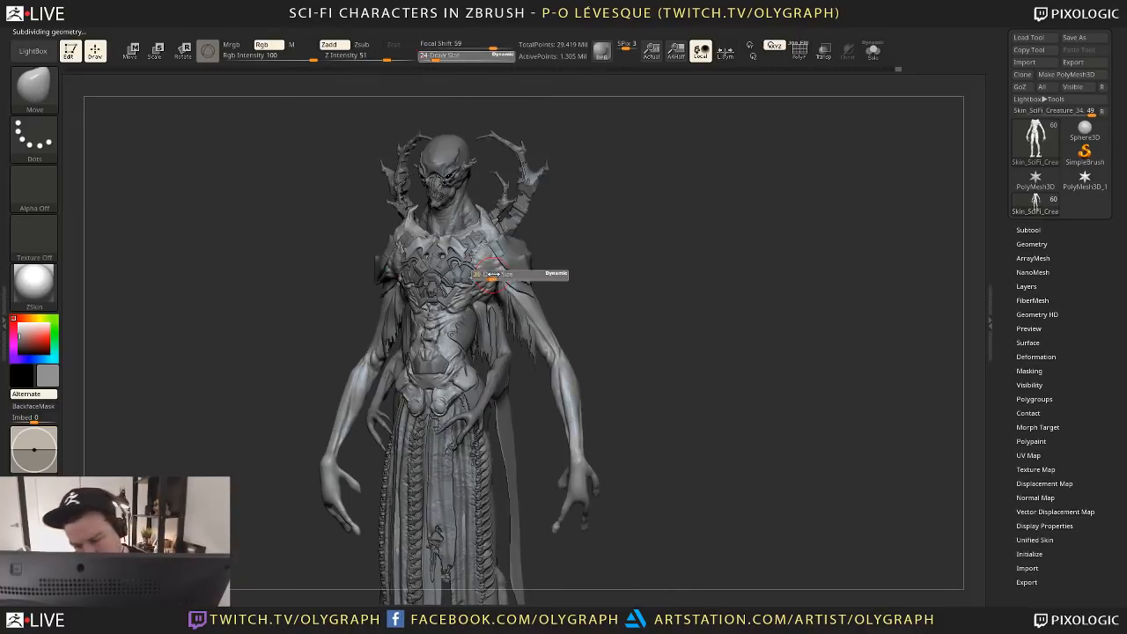
key("s")
mouse_move(504, 280)
left_mouse_down()
mouse_move(477, 280)
mouse_move(519, 265)
left_mouse_up()
right_click_drag(519, 264, 543, 259, "ctrl")
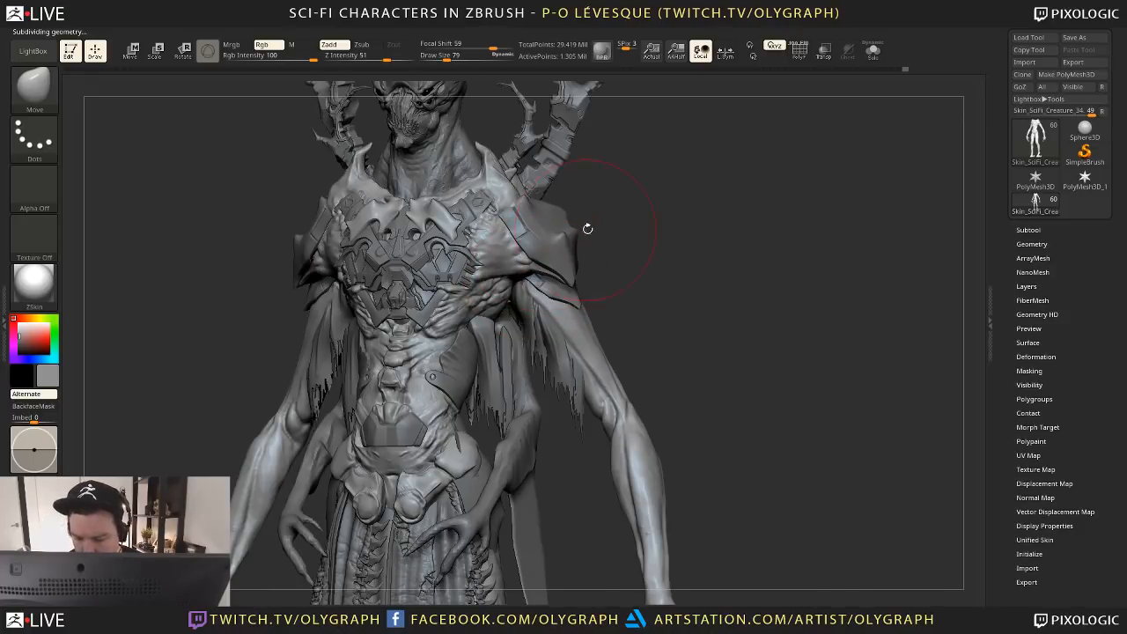
Sculpt folds between the chest and armpit with the Folds brush at Z Intensity 18, reducing the Draw Size to 12
key("b")
key("f")
key("o")
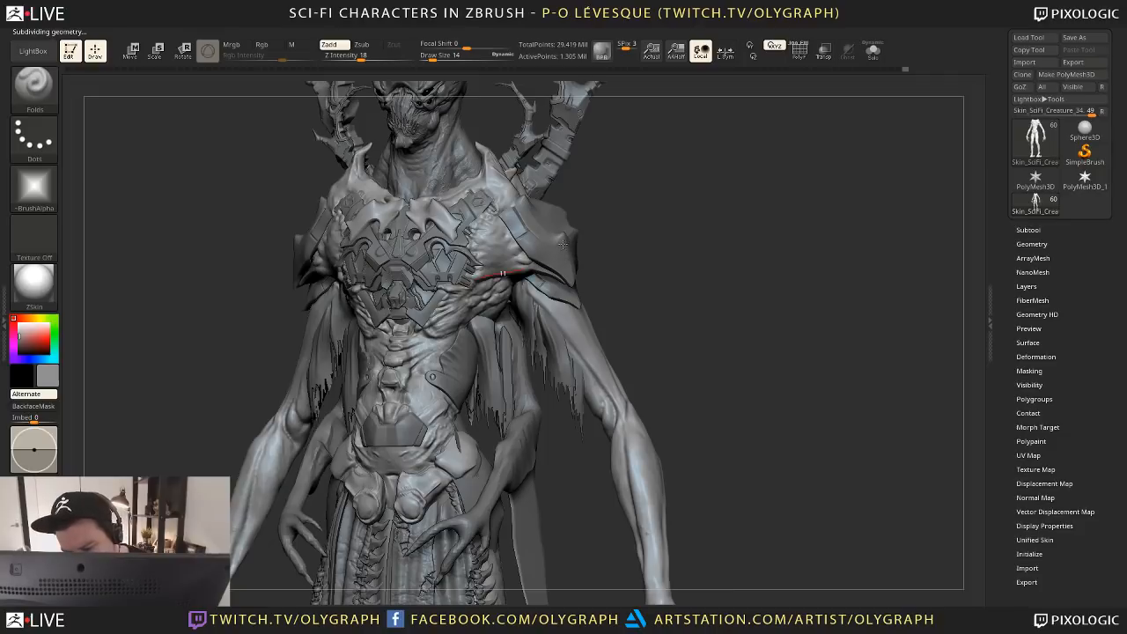
key("space")
left_click(536, 213)
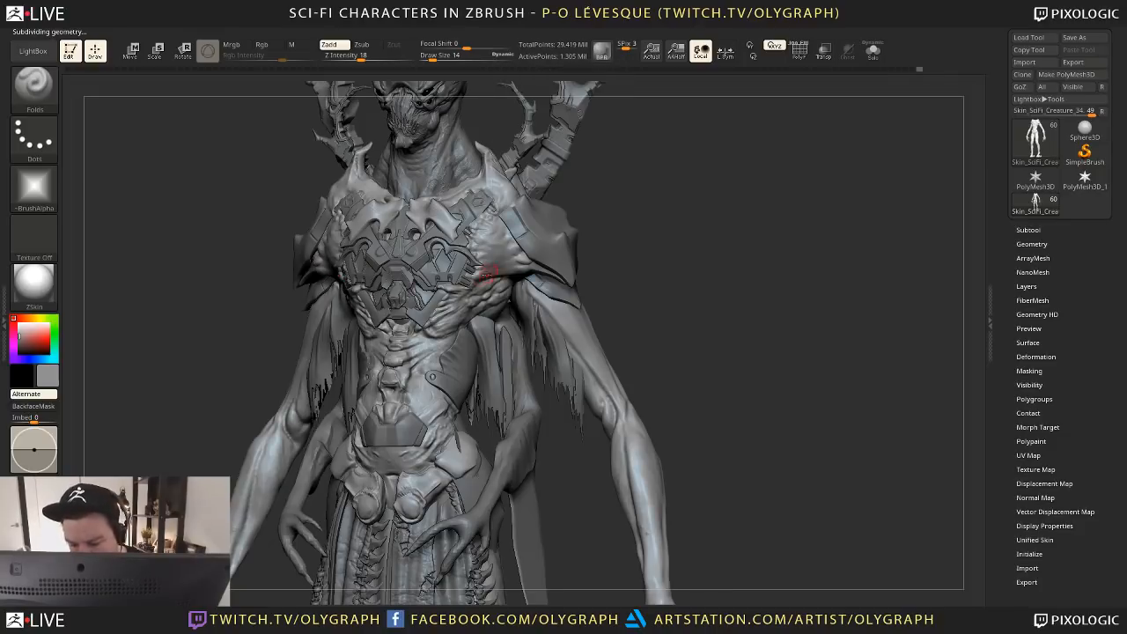
key("ctrl+z")
key("s")
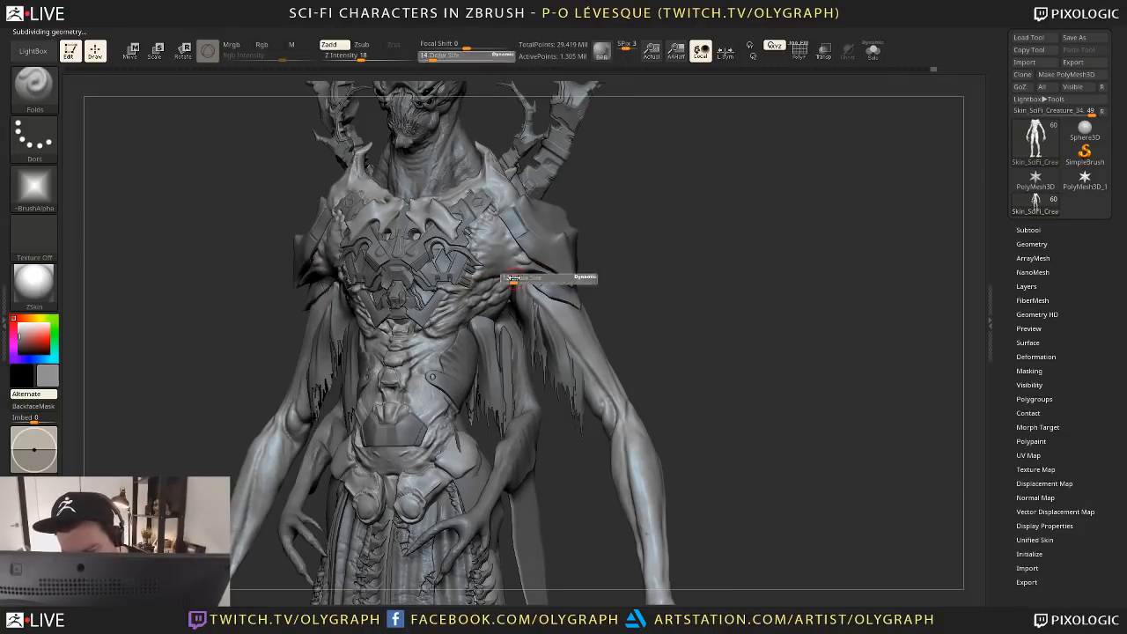
left_click_drag(516, 280, 512, 280)
key("ctrl+z")
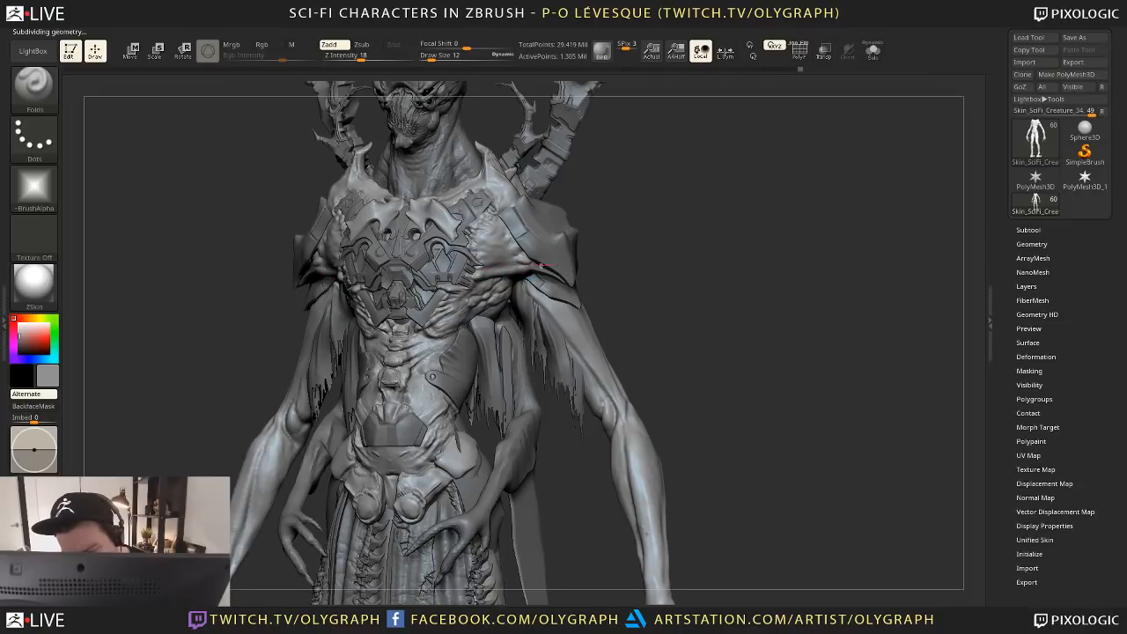
key("ctrl+shift+z")
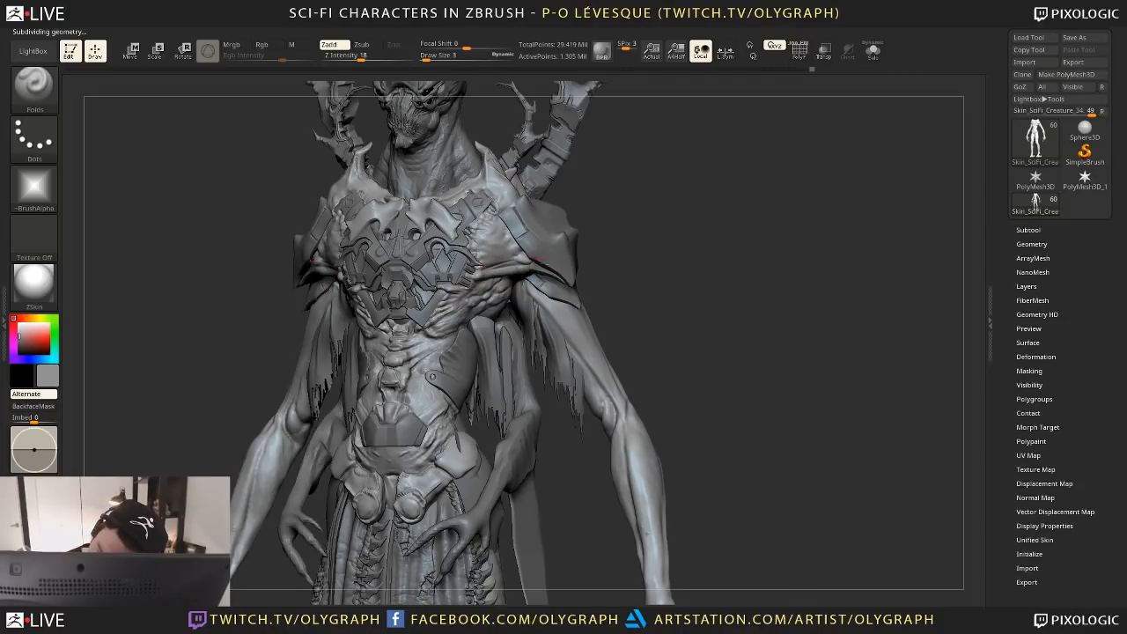
Adjust the shape of the folds between chest and armpit with the Move brush, resizing it between strokes
key("b")
key("m")
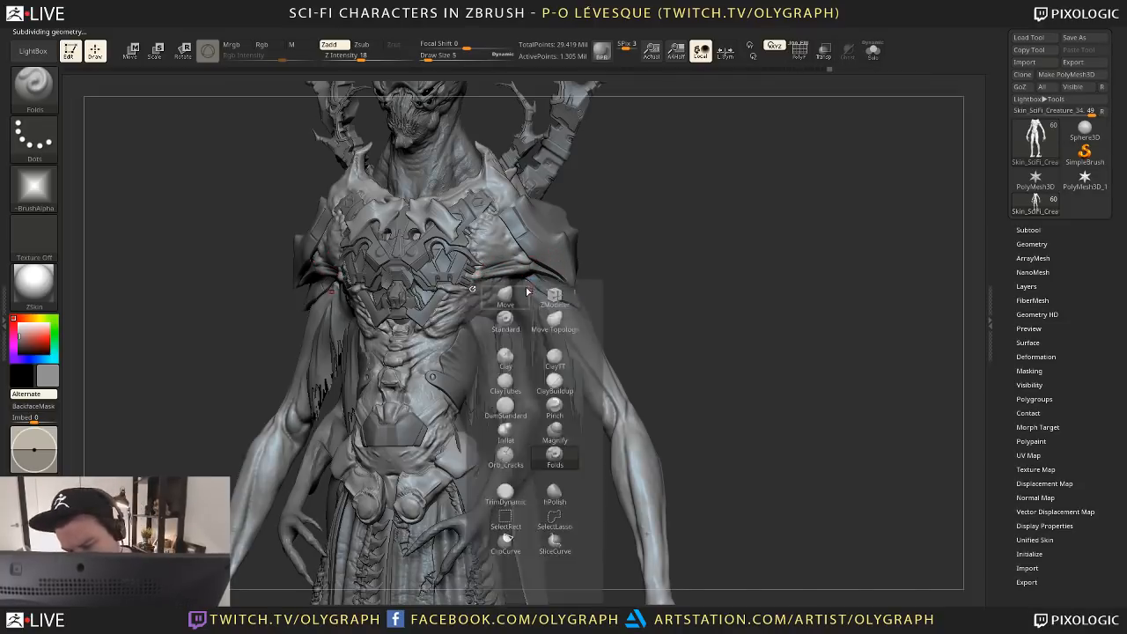
key("v")
key("s")
left_click(512, 280)
mouse_move(500, 271)
left_mouse_down()
mouse_move(506, 259)
mouse_move(516, 269)
mouse_move(467, 278)
left_mouse_up()
key("s")
left_click(501, 271)
key("s")
left_click(474, 271)
Make the small sphere above the head the active subtool and examine the creature's torso and overall silhouette
left_click_drag(649, 264, 531, 211, "alt")
left_click(448, 102, "alt")
left_click_drag(582, 254, 579, 243, "shift")
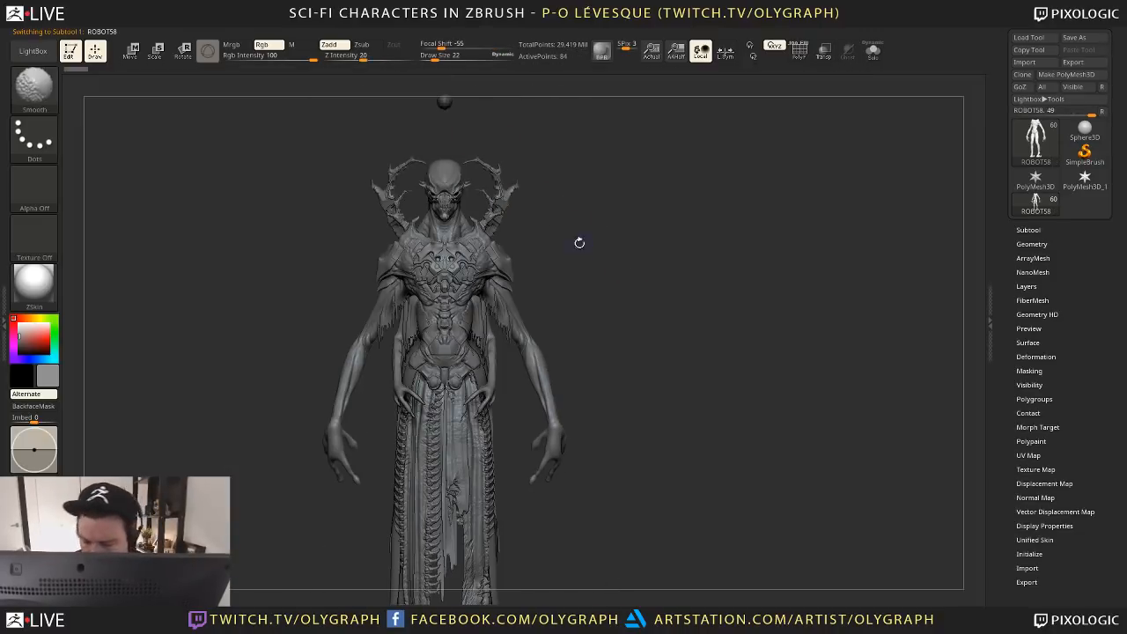
key("s")
key("s")
left_click_drag(551, 280, 555, 280)
mouse_move(555, 280)
left_mouse_down()
mouse_move(564, 239)
mouse_move(597, 305)
mouse_move(506, 294)
left_mouse_up()
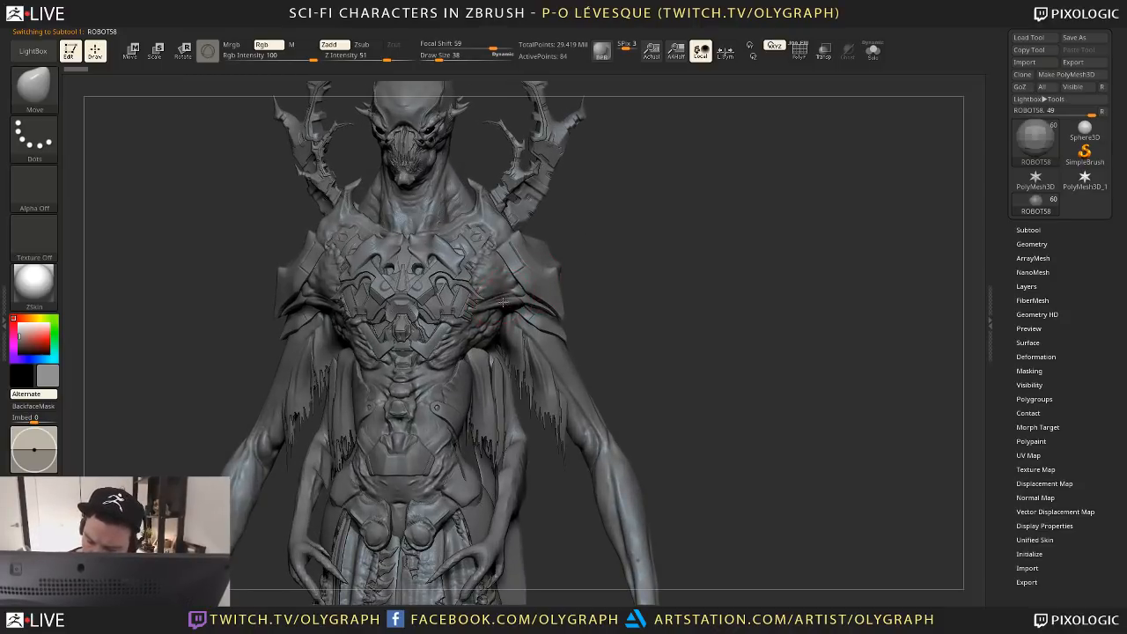
Reselect the skin subtool, add surface detail to the chest skin with the ZYZ_Disp_Cheek brush, and smooth the area
left_click(503, 302, "alt")
key("b")
left_click(281, 565)
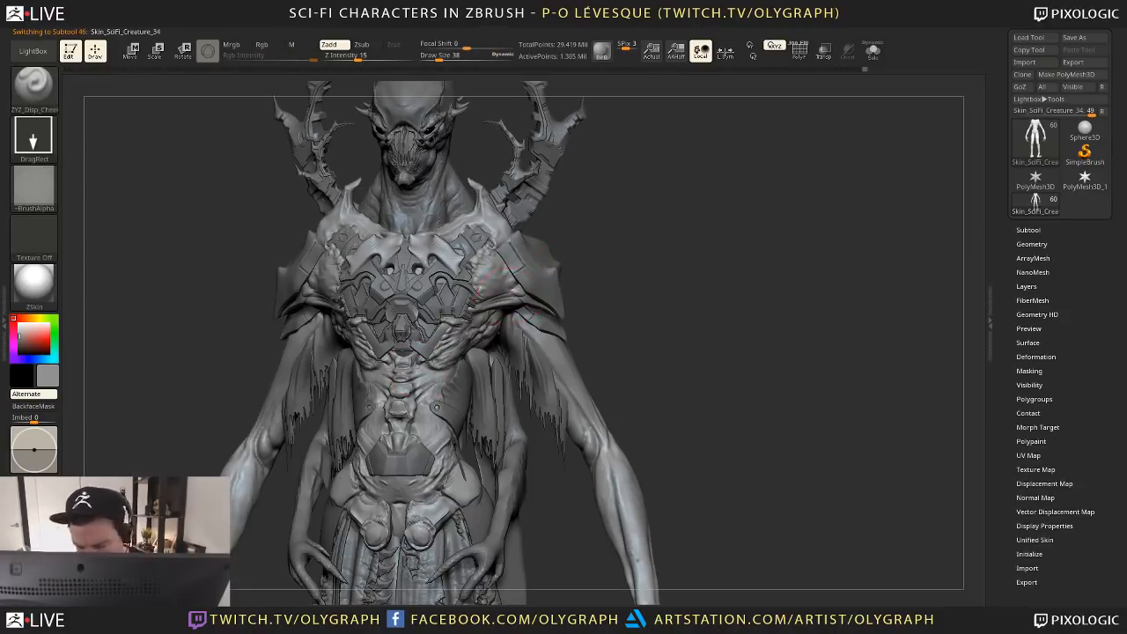
left_click(369, 58)
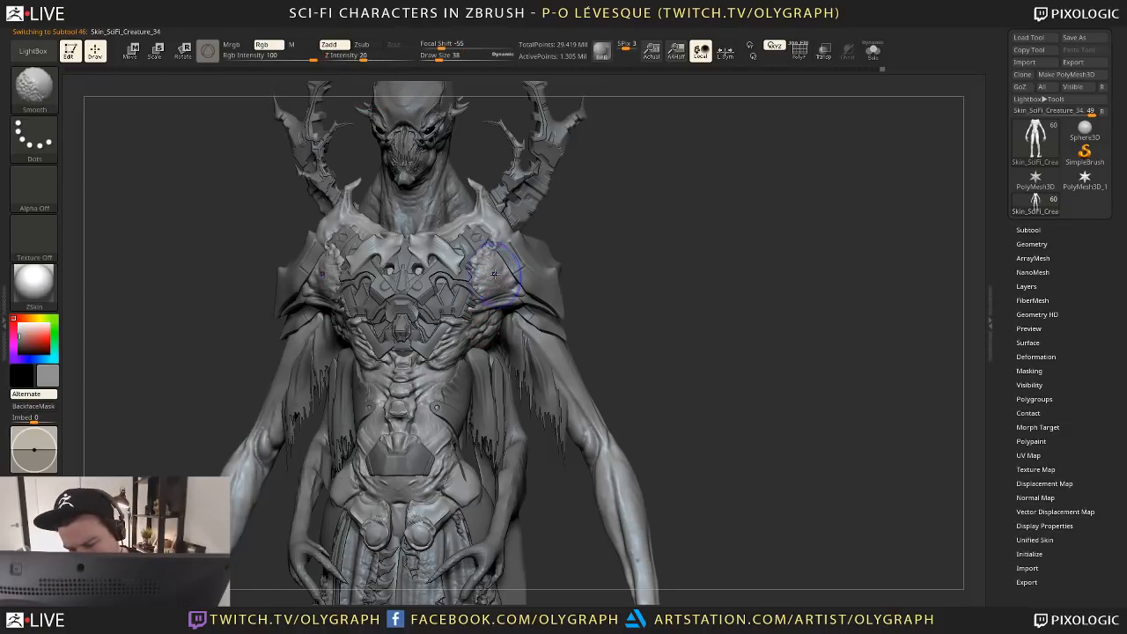
left_click_drag(496, 270, 489, 314, "shift")
Subdivide the skin mesh and add finer chest detail with ZYZ_Disp_Cheek at Z Intensity 26 and Draw Size 24, smoothing where needed
key("ctrl+d")
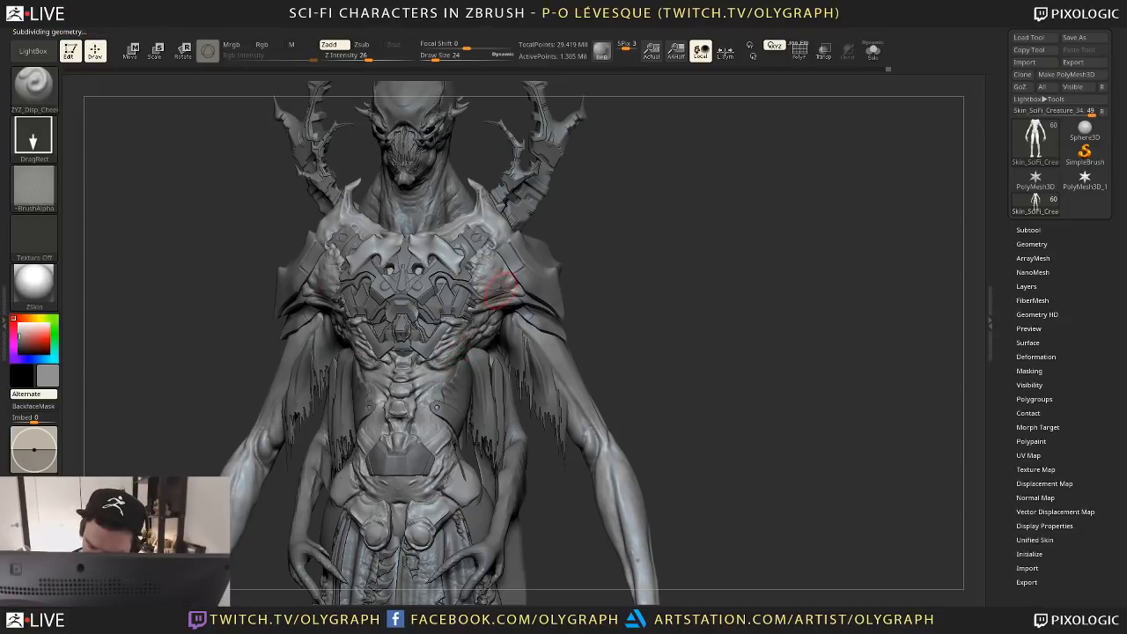
key("space")
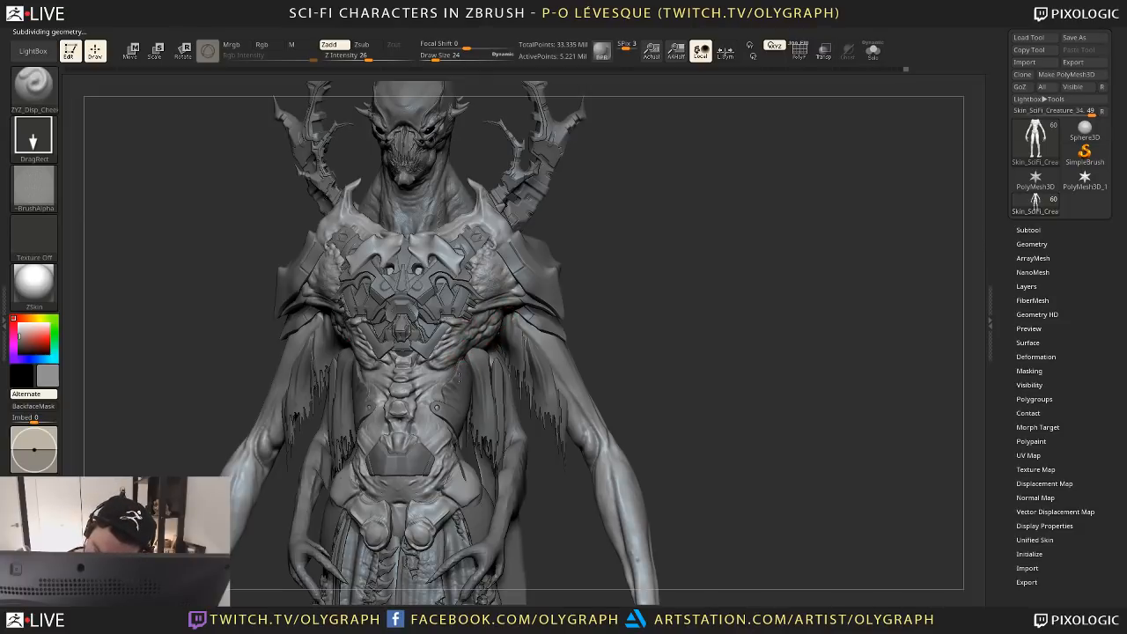
key("shift")
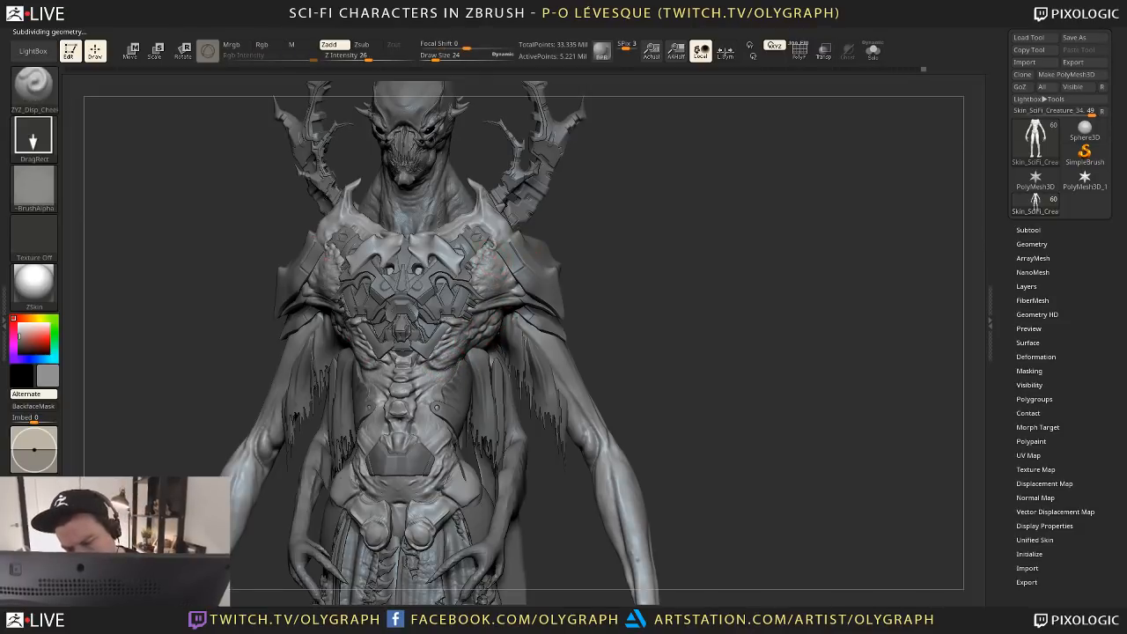
key("shift")
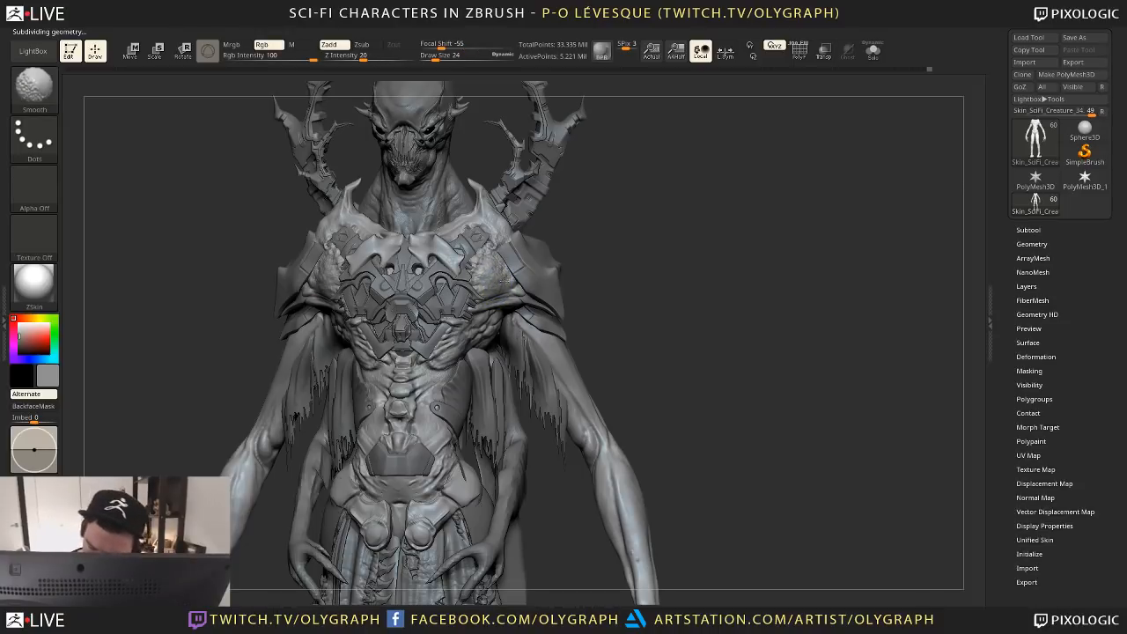
Activate the small sphere subtool, hide the interface palettes around the canvas, and examine the whole creature
mouse_move(608, 287)
left_mouse_down("alt")
mouse_move(448, 85)
mouse_move(441, 153)
left_mouse_up("alt")
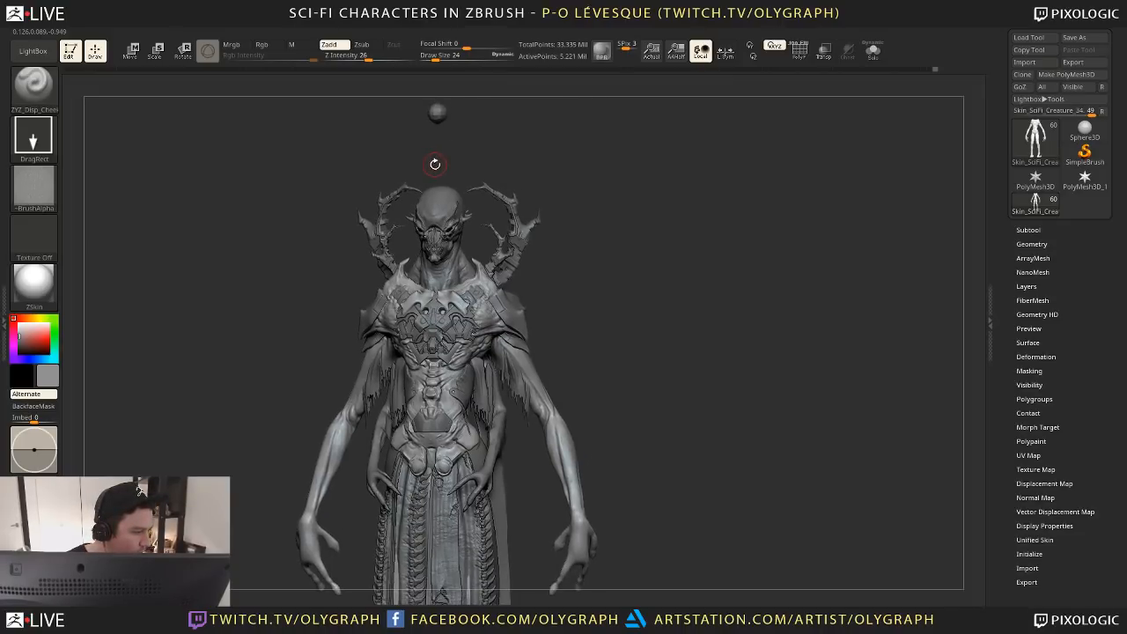
left_click(439, 121, "alt")
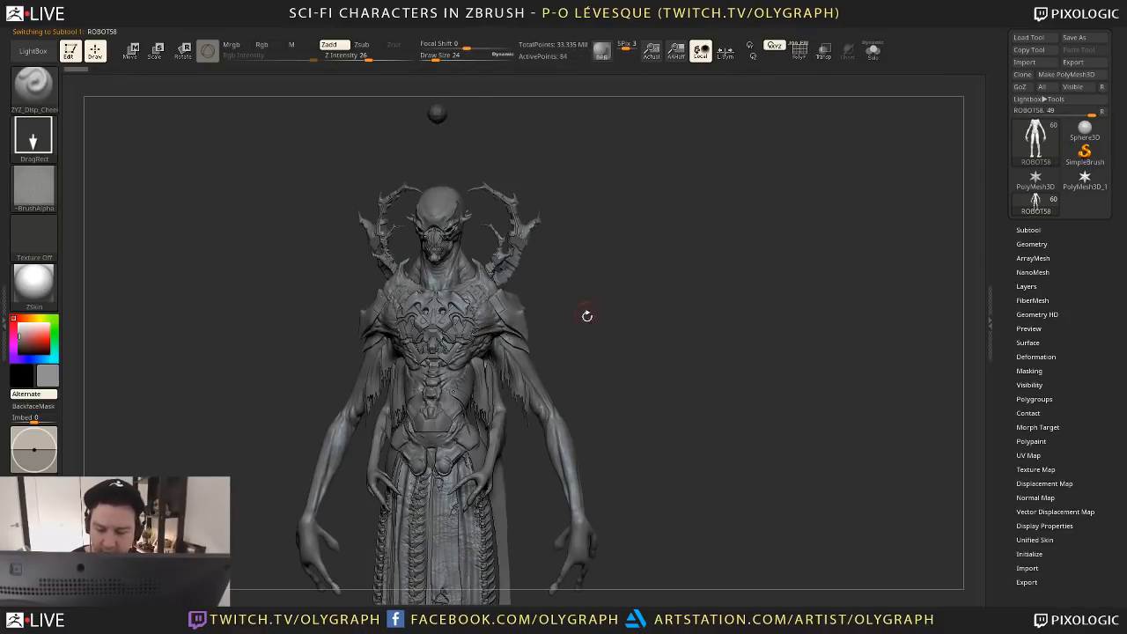
left_click_drag(586, 315, 581, 200)
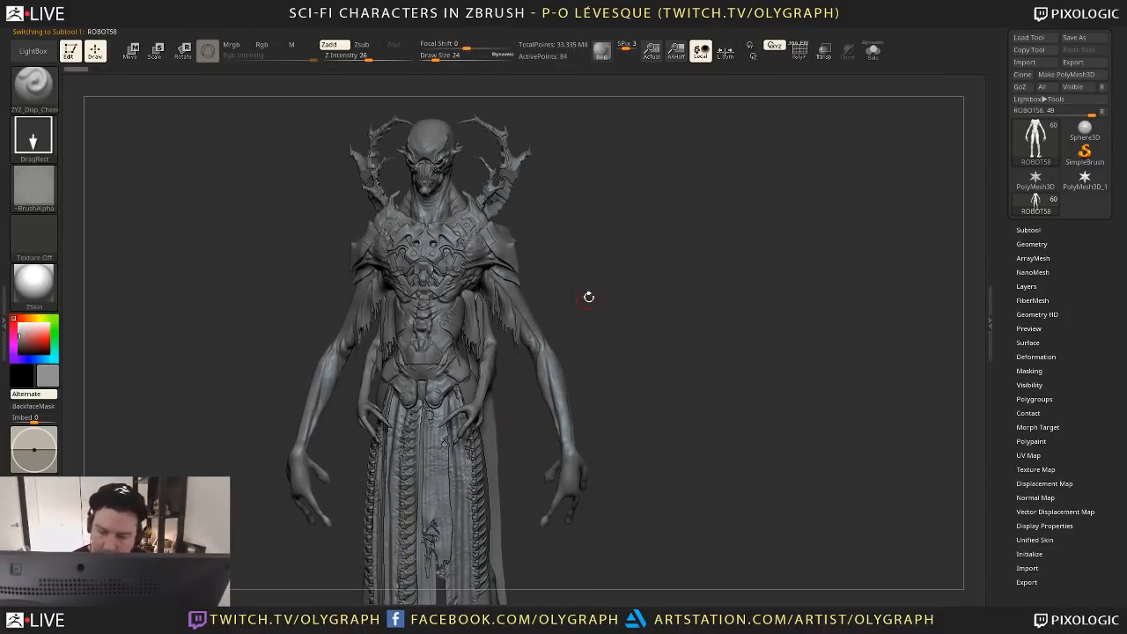
left_click_drag(614, 332, 619, 290, "alt")
key("Tab")
left_click_drag(603, 332, 458, 282)
Select the skin subtool again and fill out the upper chest skin beside the armor with the ClayTT brush
left_click(443, 267, "alt")
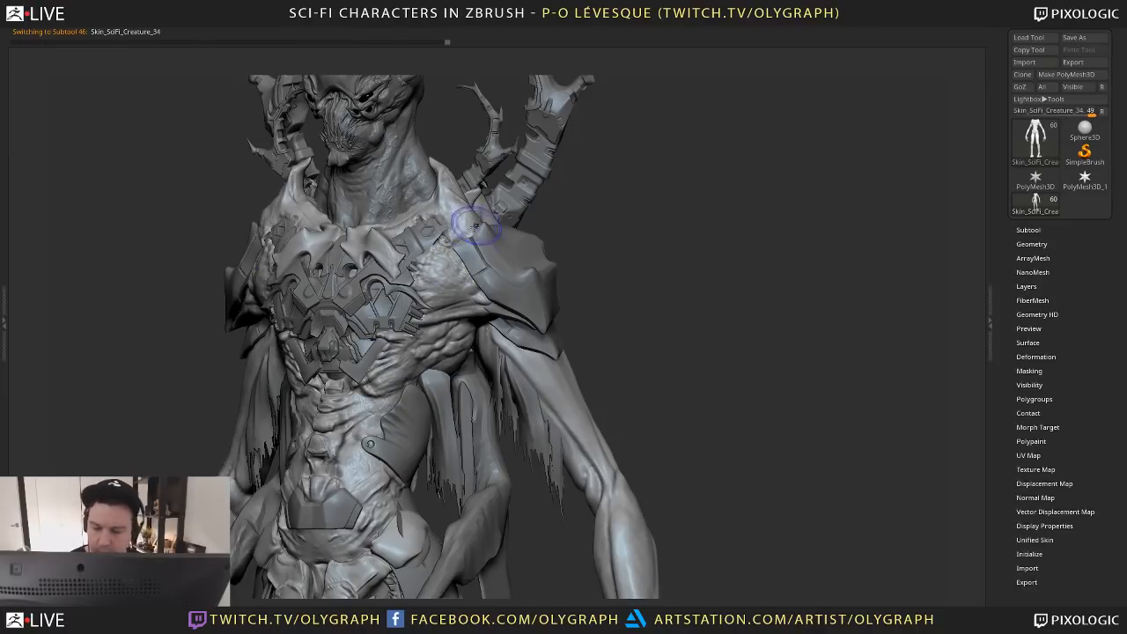
key("b")
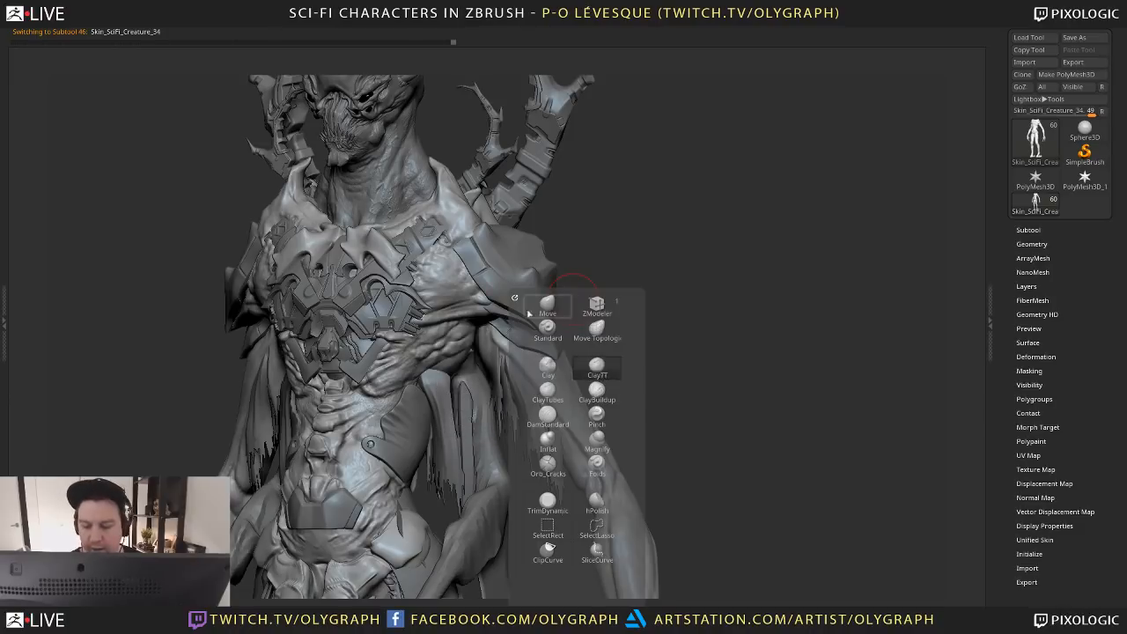
left_click(598, 398)
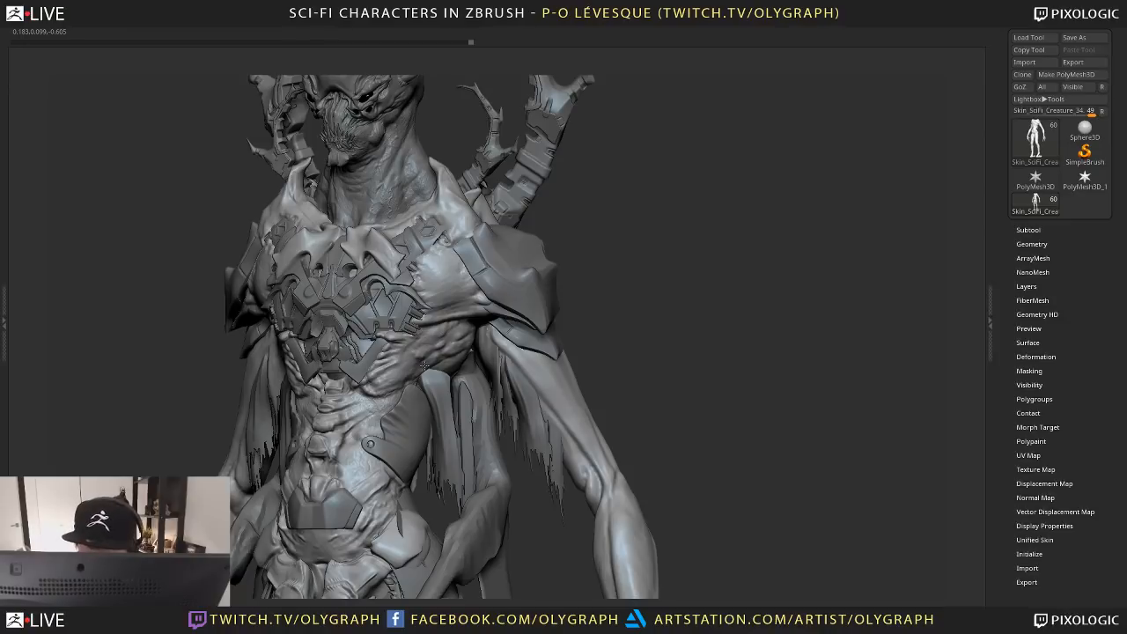
Build up the skin along the ribs and upper abdomen below the chest armor with the ClayTT brush
right_click_drag(604, 215, 526, 340, "ctrl")
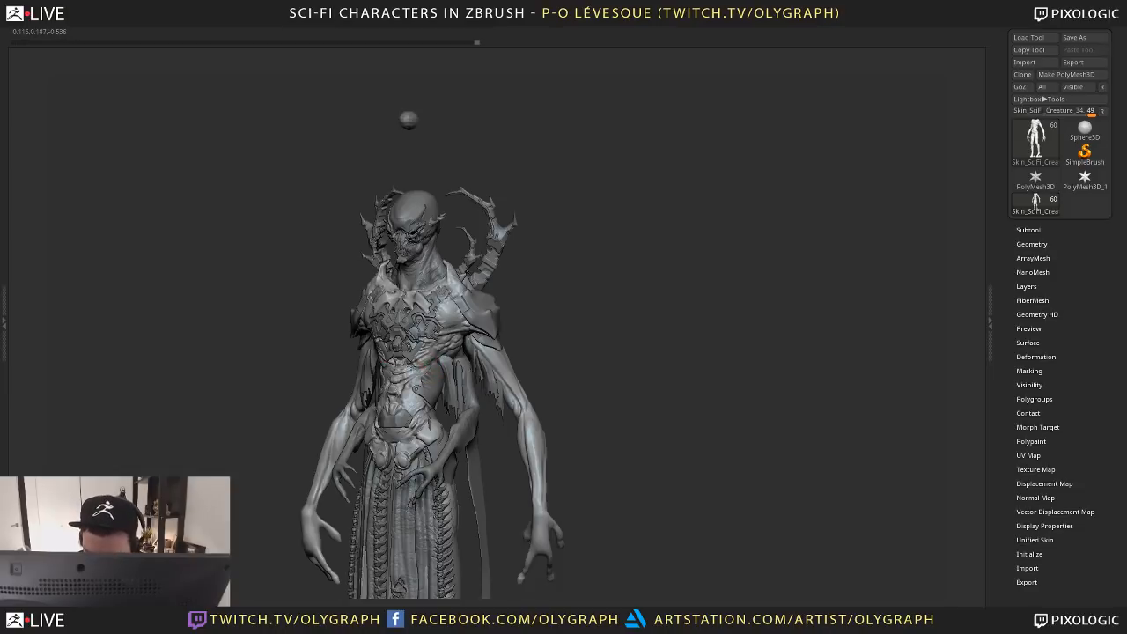
mouse_move(549, 302)
right_mouse_down()
mouse_move(573, 299)
mouse_move(606, 346)
mouse_move(581, 343)
mouse_move(604, 340)
right_mouse_up()
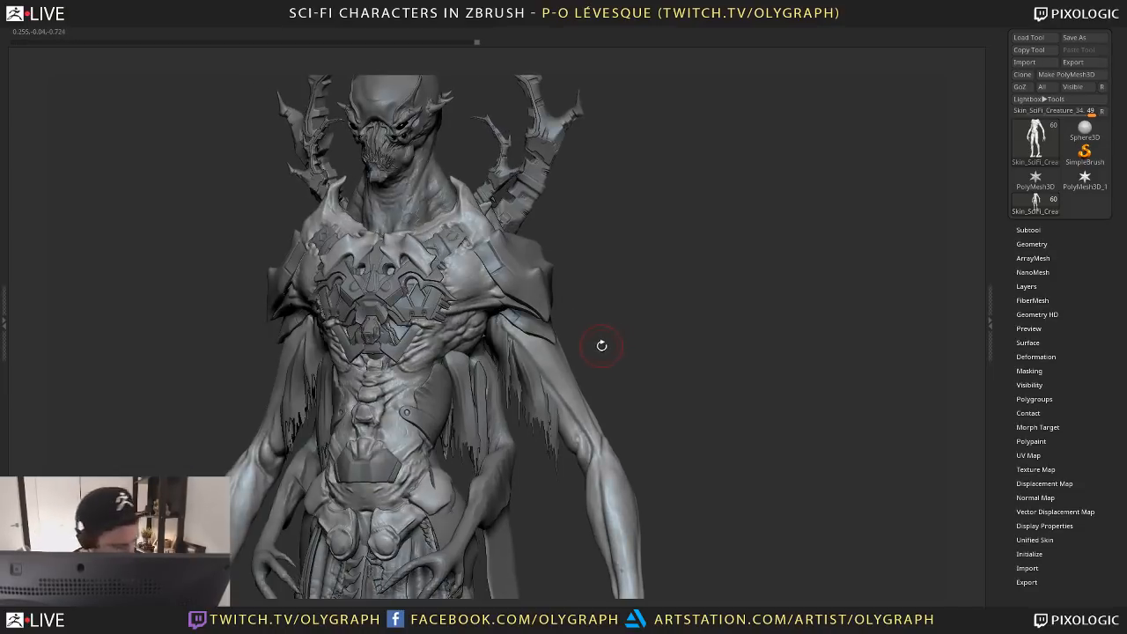
key("b")
key("Escape")
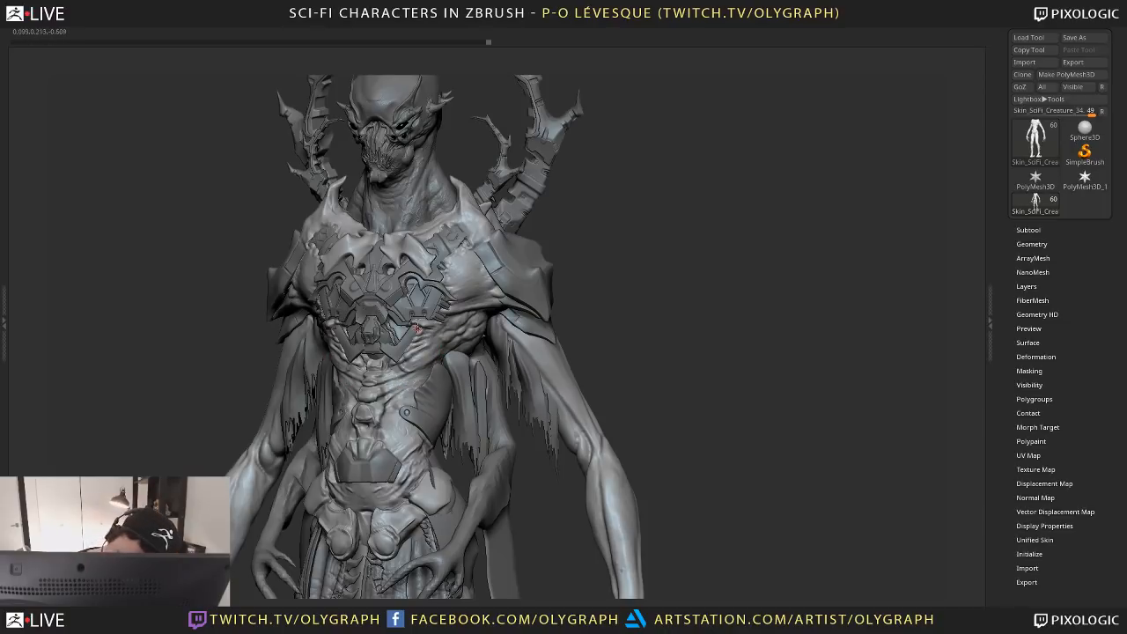
key("b")
left_click(472, 402)
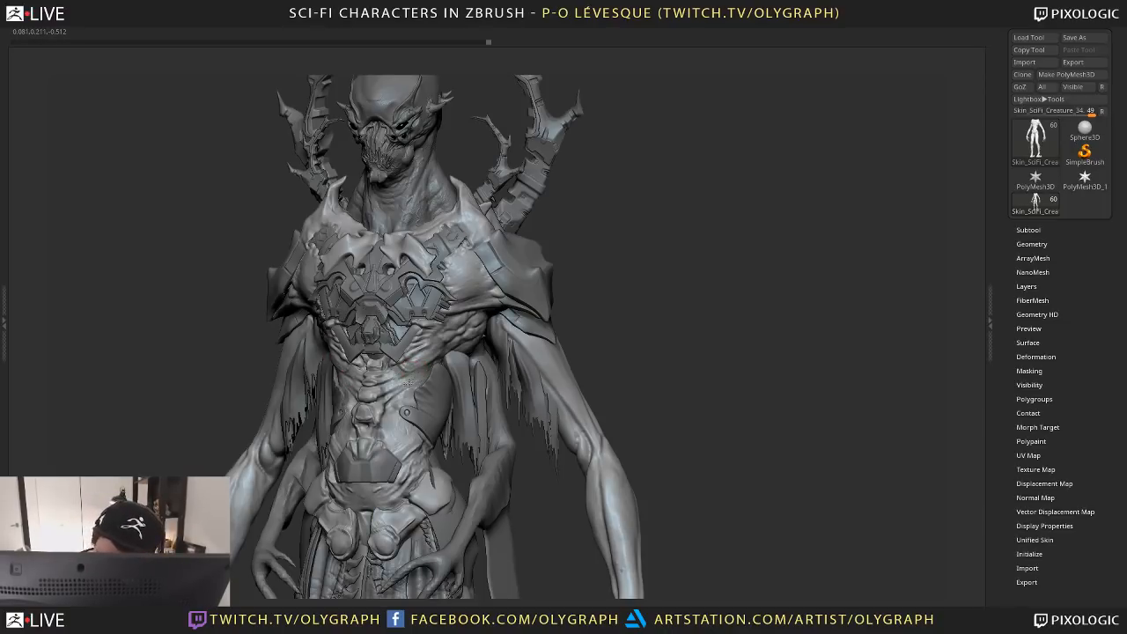
Swell the skin folds on the lower ribs and abdomen around the spine-like armor with the Inflat brush
left_click_drag(620, 320, 552, 302, "alt")
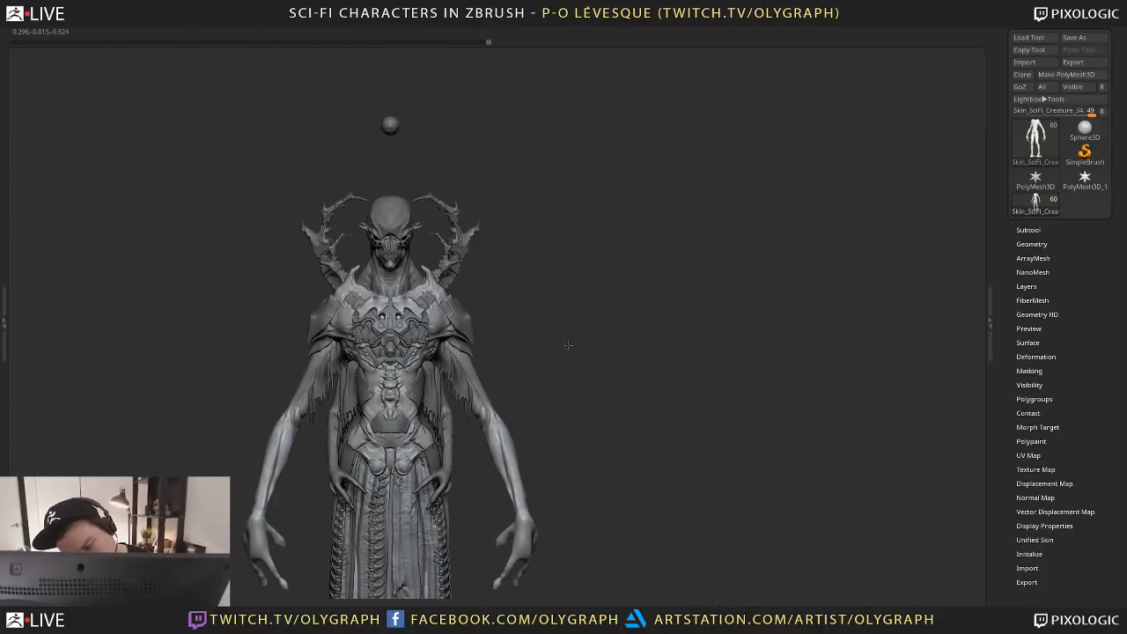
left_click_drag(568, 345, 621, 352, "alt")
key("b")
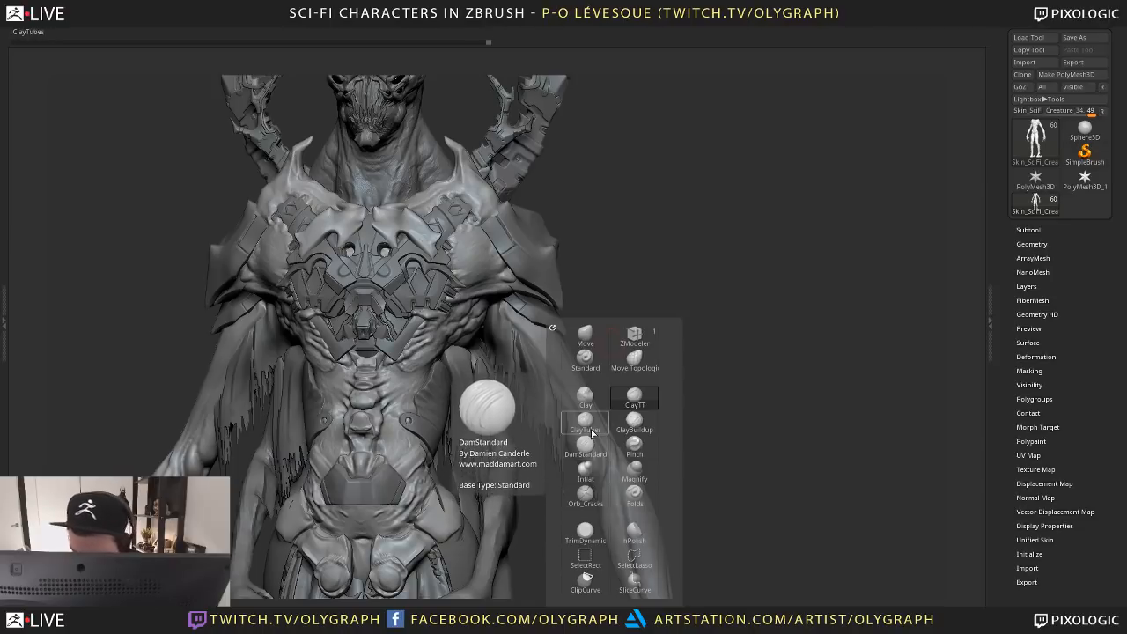
key("b")
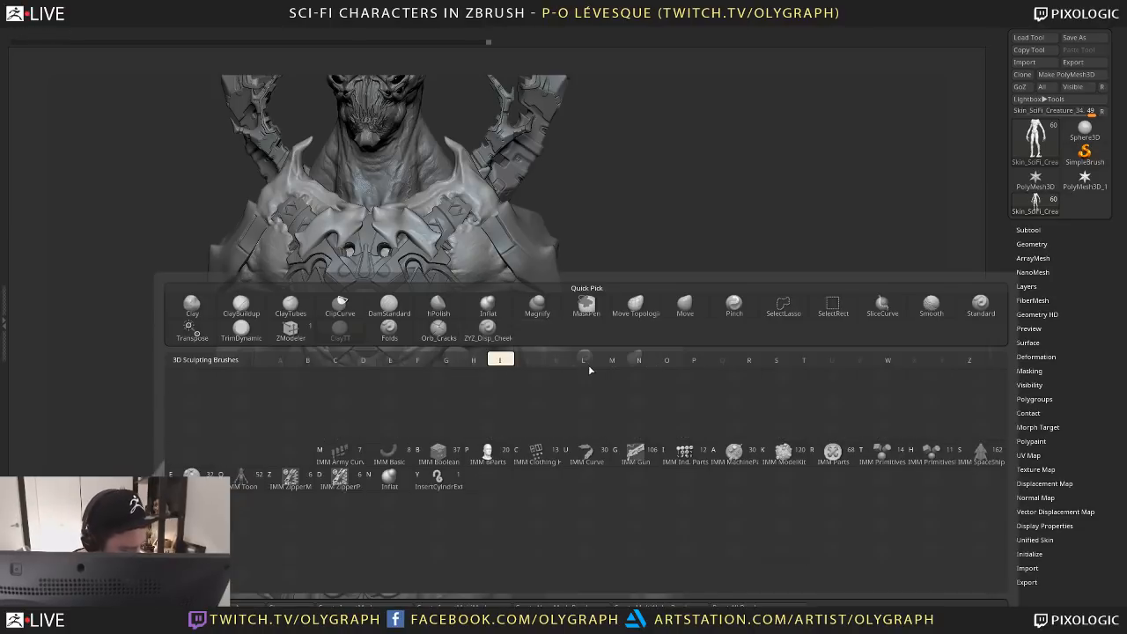
key("i")
key("n")
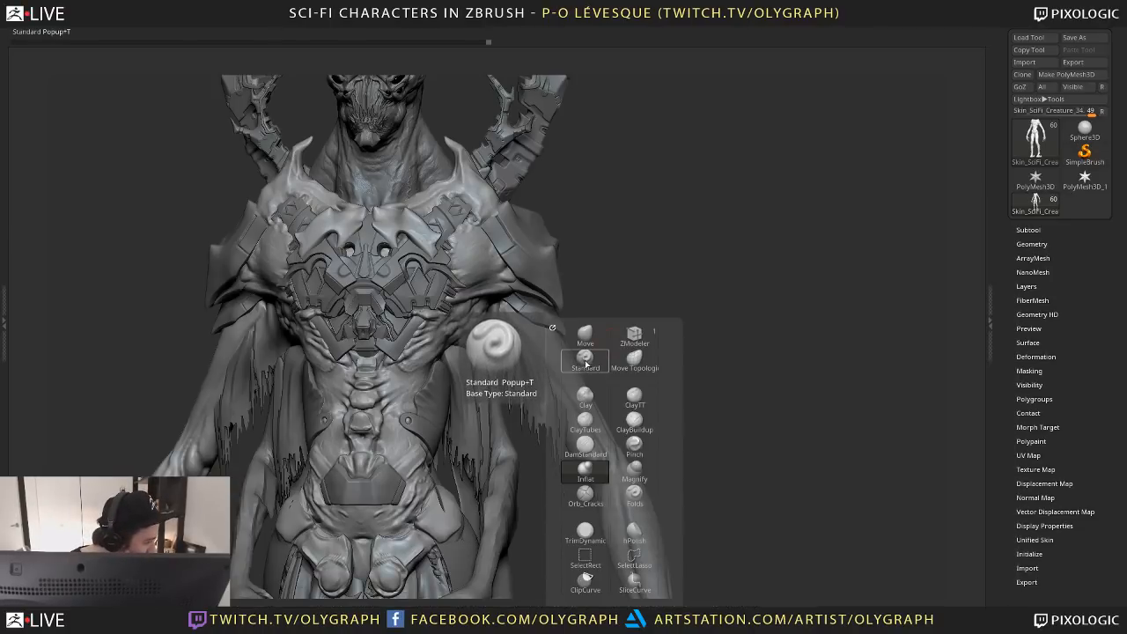
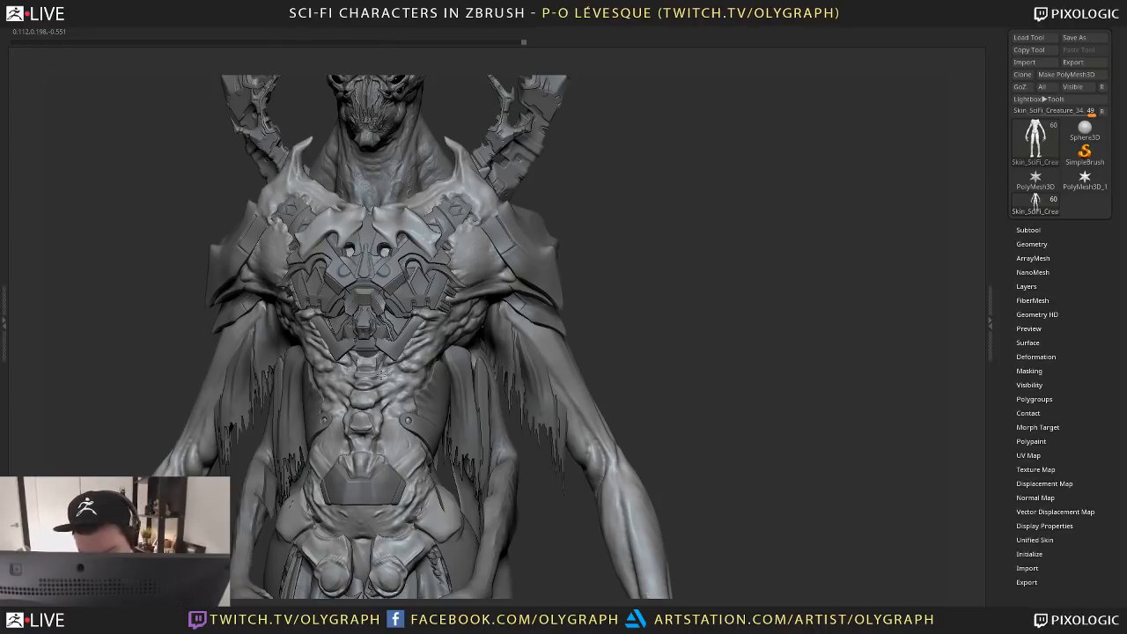
Blend the abdominal folds on both sides of the central armor pieces with the ClayTT brush
key("space")
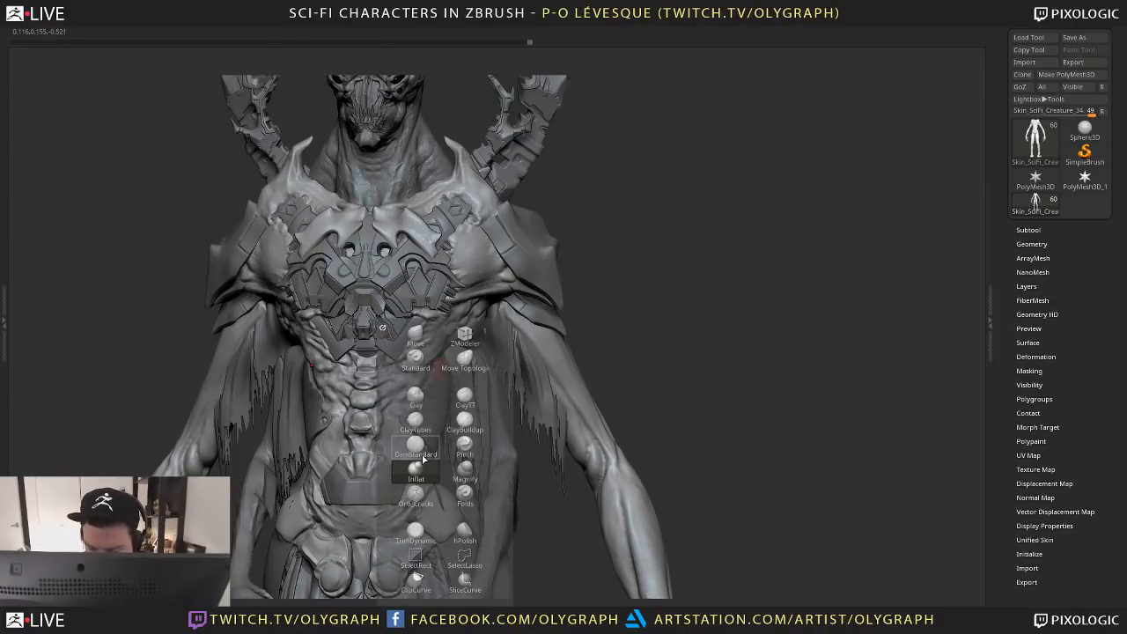
left_click(465, 398)
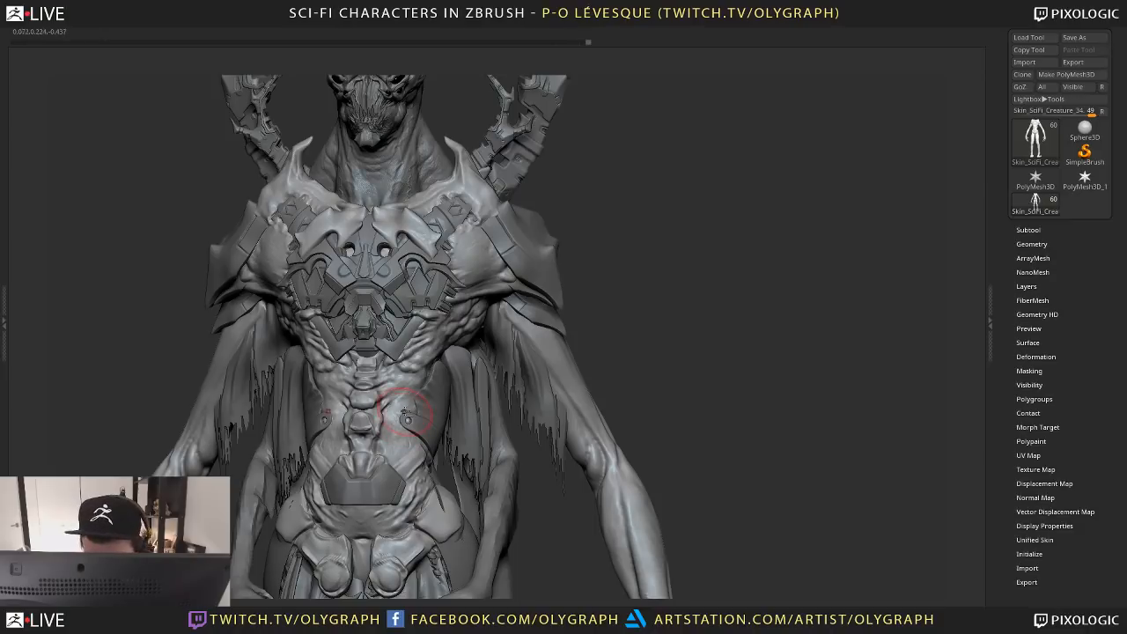
Refine the skin folds on the ribs and abdomen beside the central armor with the Clay and ClayTT brushes
key("space")
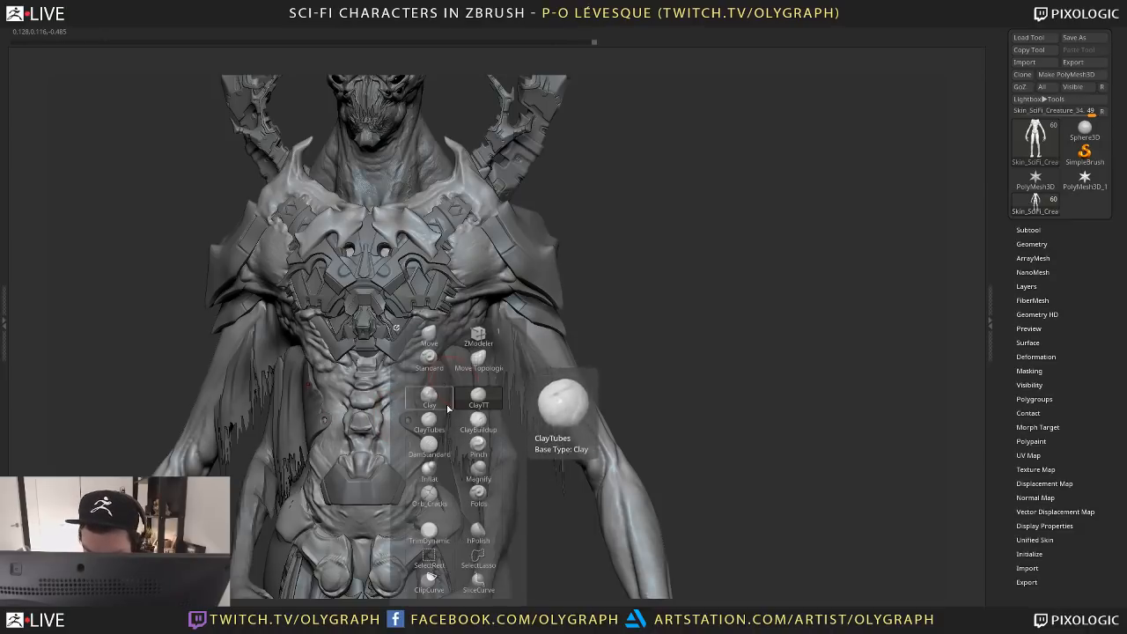
key("s")
left_click(421, 389)
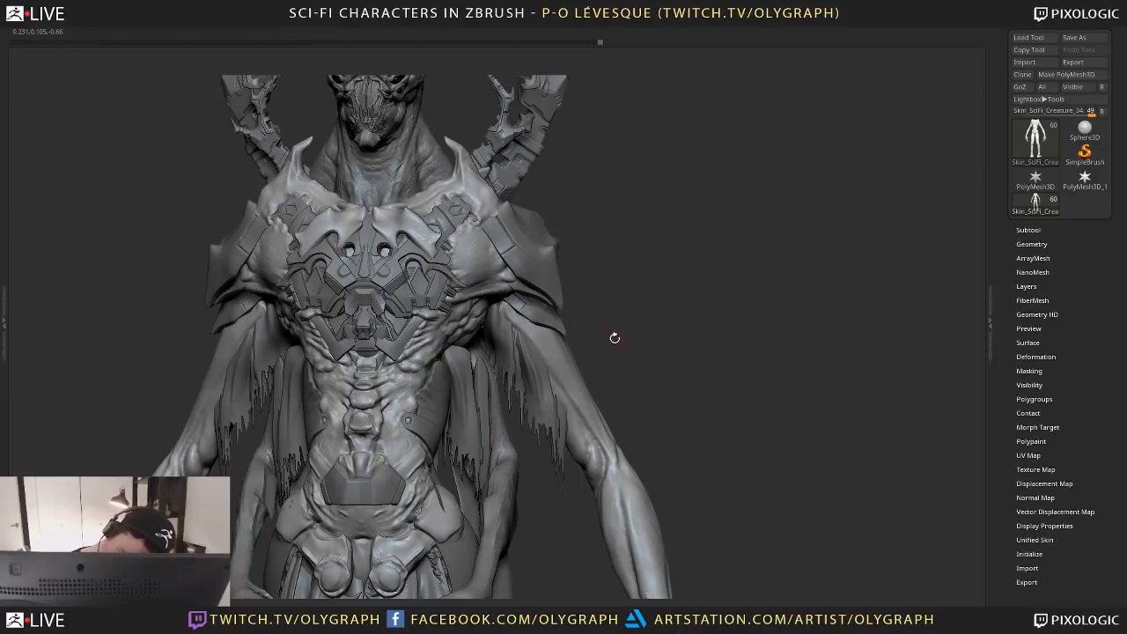
left_click_drag(614, 338, 554, 279, "alt")
left_click_drag(552, 343, 586, 440, "alt")
key("space")
left_click(485, 364)
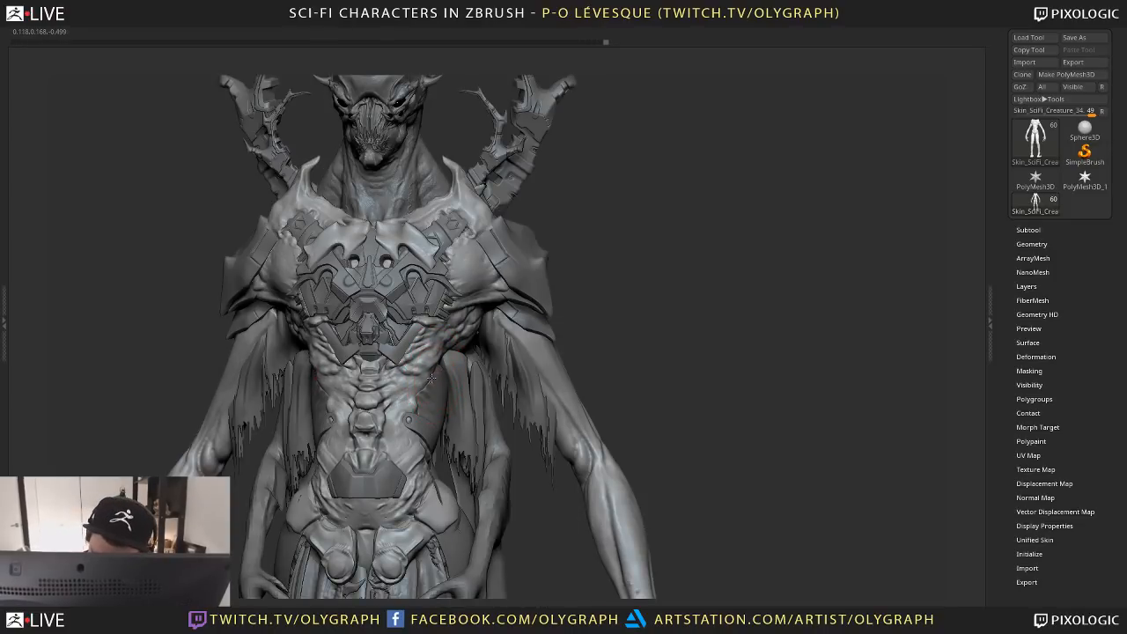
key("s")
left_click_drag(436, 376, 431, 372)
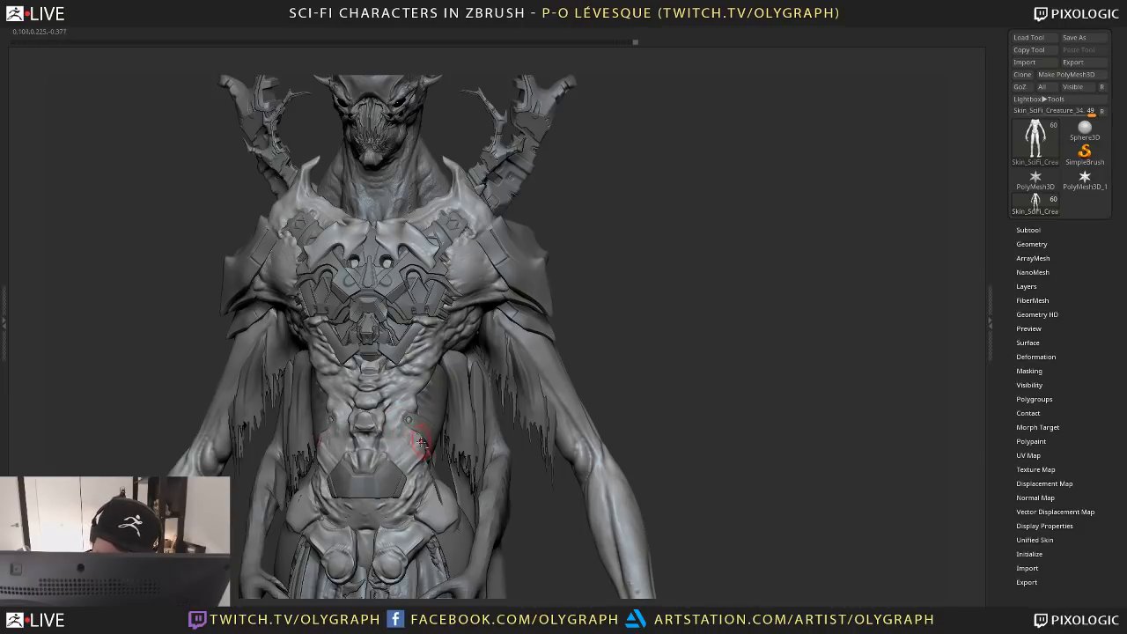
Check the torso on the whole figure with the sphere above the head selected, and reselect the skin subtool
left_click_drag(615, 284, 433, 195, "alt")
left_click(407, 199, "alt")
left_click_drag(516, 256, 482, 144, "alt")
key("s")
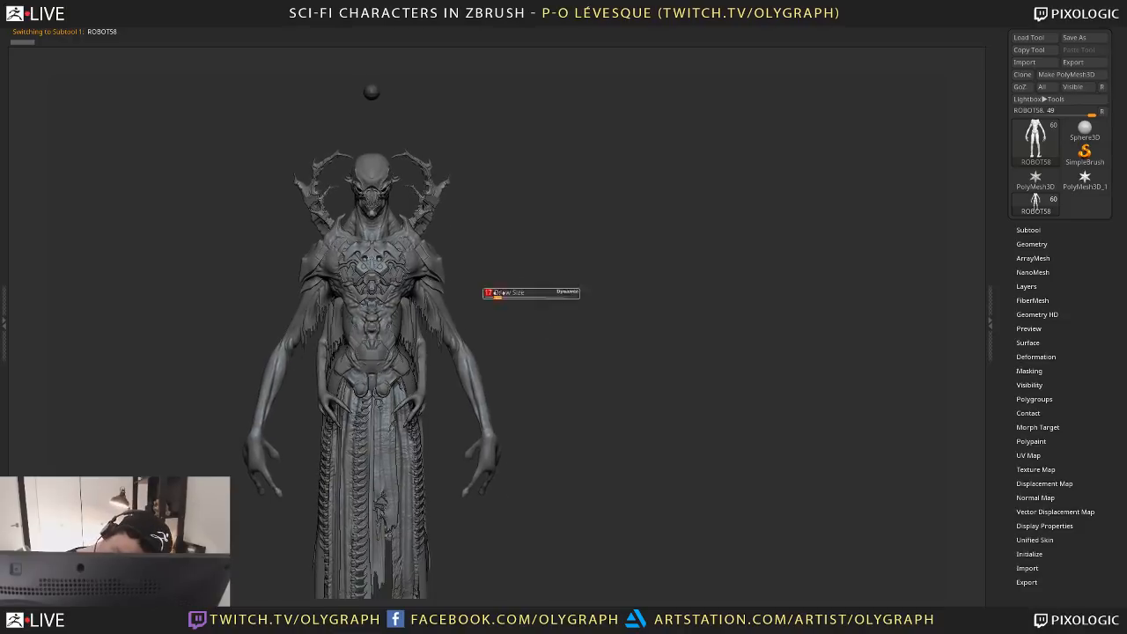
left_click_drag(519, 281, 523, 226)
left_click_drag(505, 273, 390, 328, "alt")
left_click(363, 348, "alt")
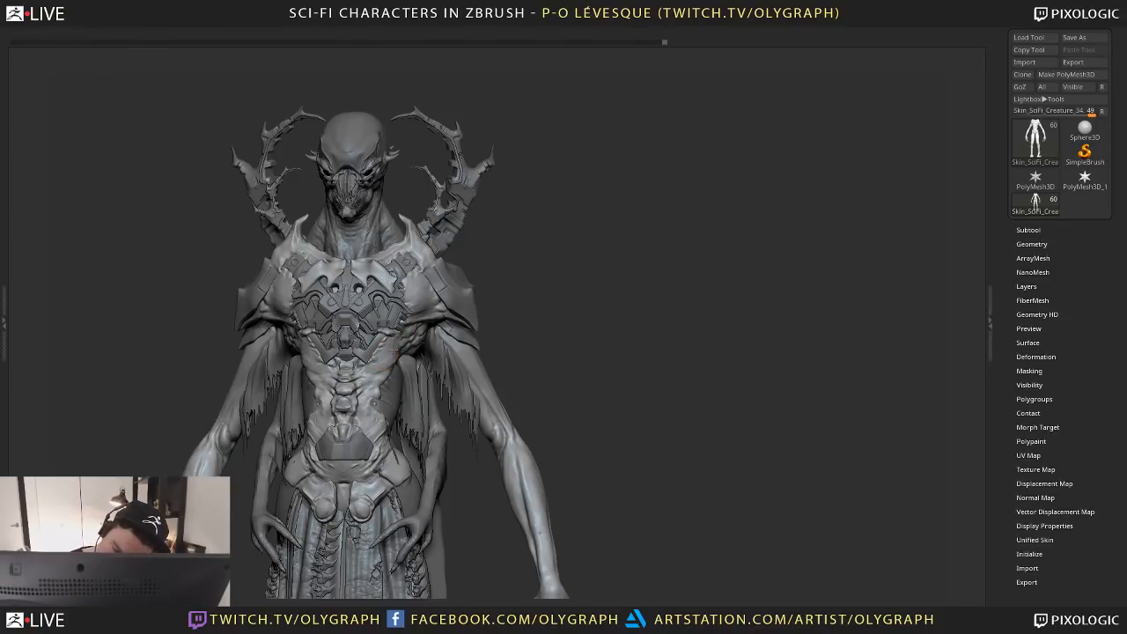
Swell the skin forms along the lower ribs and abdomen with the Magnify brush
key("b")
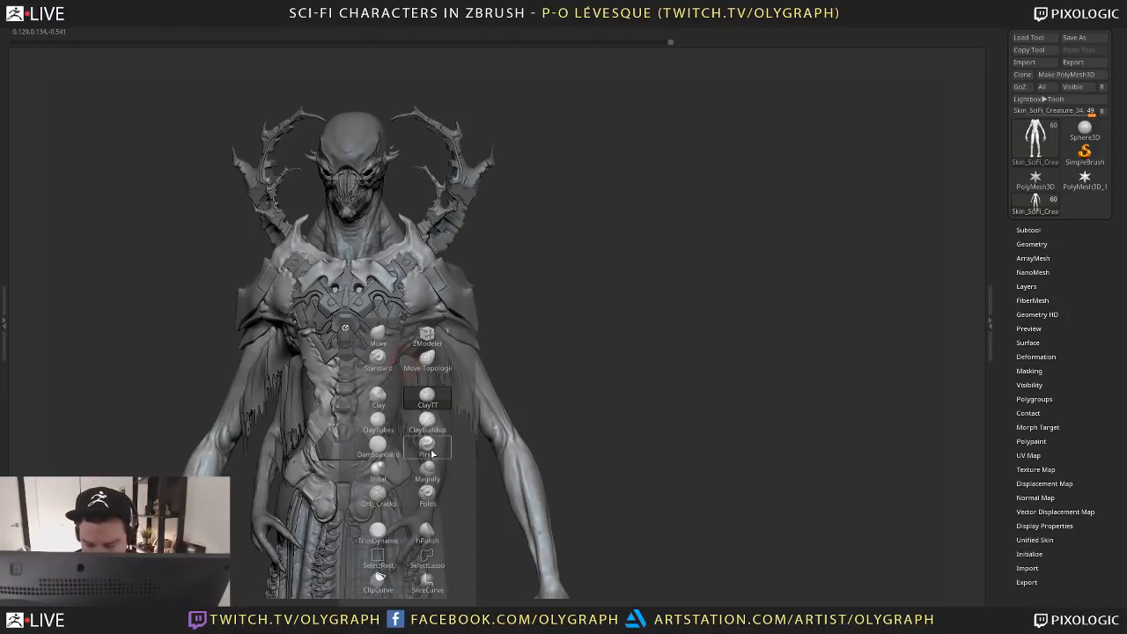
left_click(434, 479)
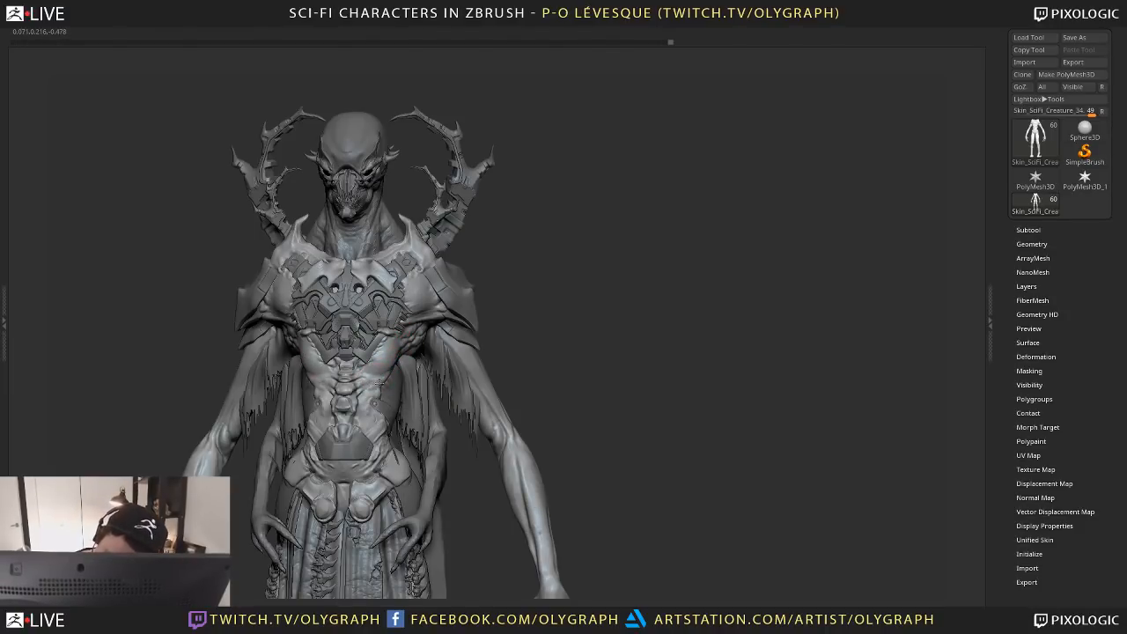
left_click_drag(526, 230, 523, 287, "alt")
left_click_drag(385, 131, 382, 166, "alt")
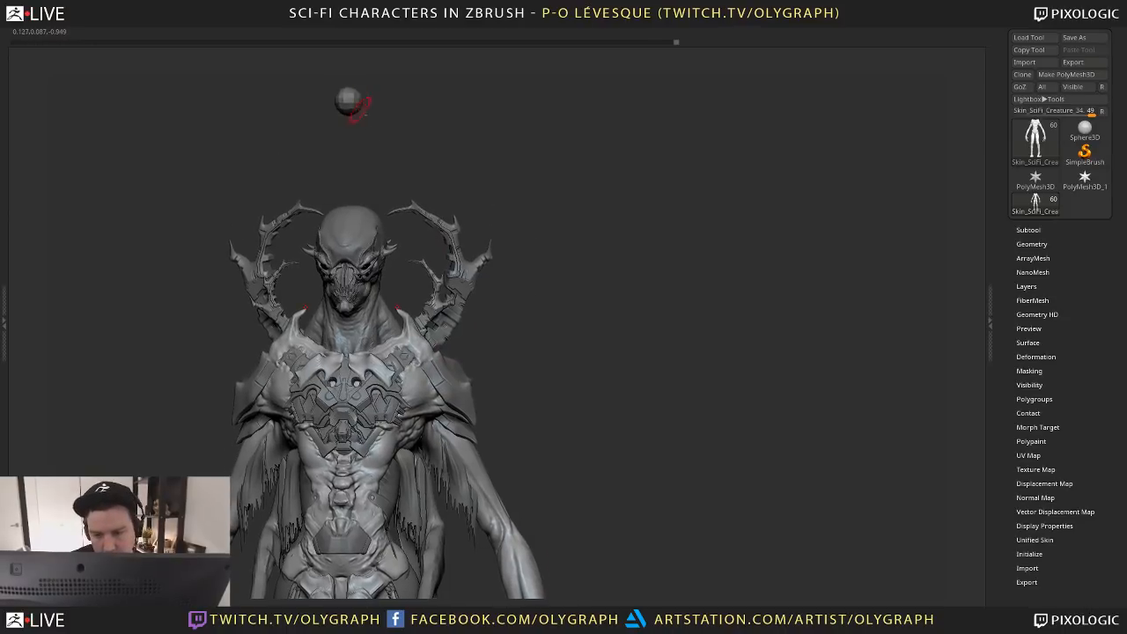
Examine the torso and overall silhouette from front and three-quarter angles, alternating between the sphere and skin subtools
left_click(355, 106, "alt")
left_click_drag(513, 317, 555, 346, "alt")
key("n")
left_click(523, 341)
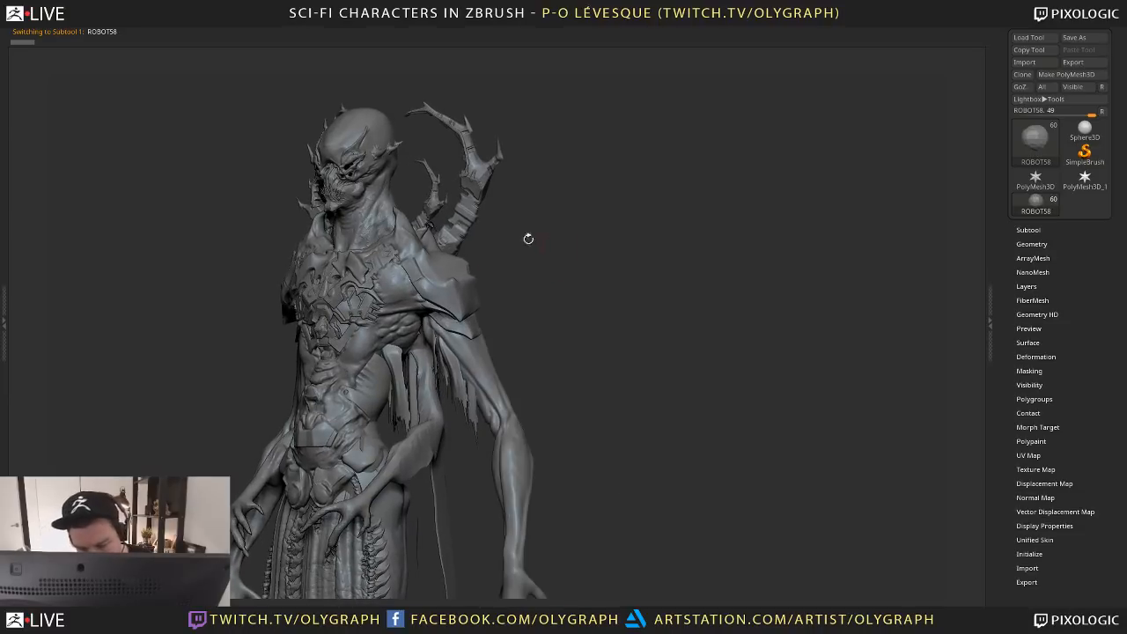
left_click(354, 347, "alt")
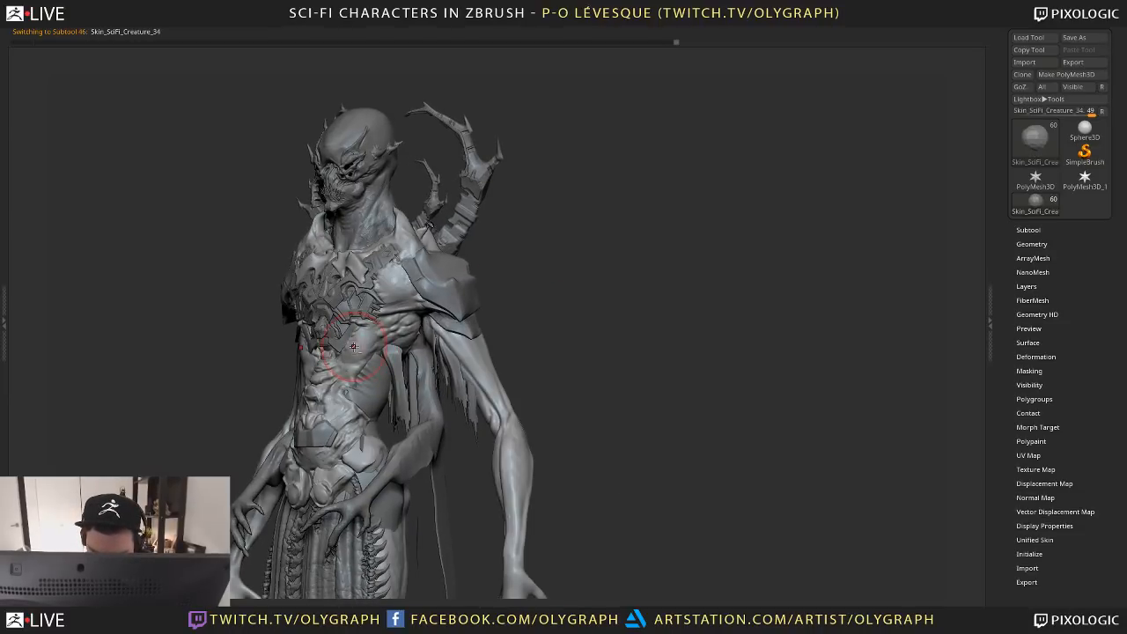
left_click_drag(547, 294, 478, 229, "shift")
left_click(338, 171, "alt")
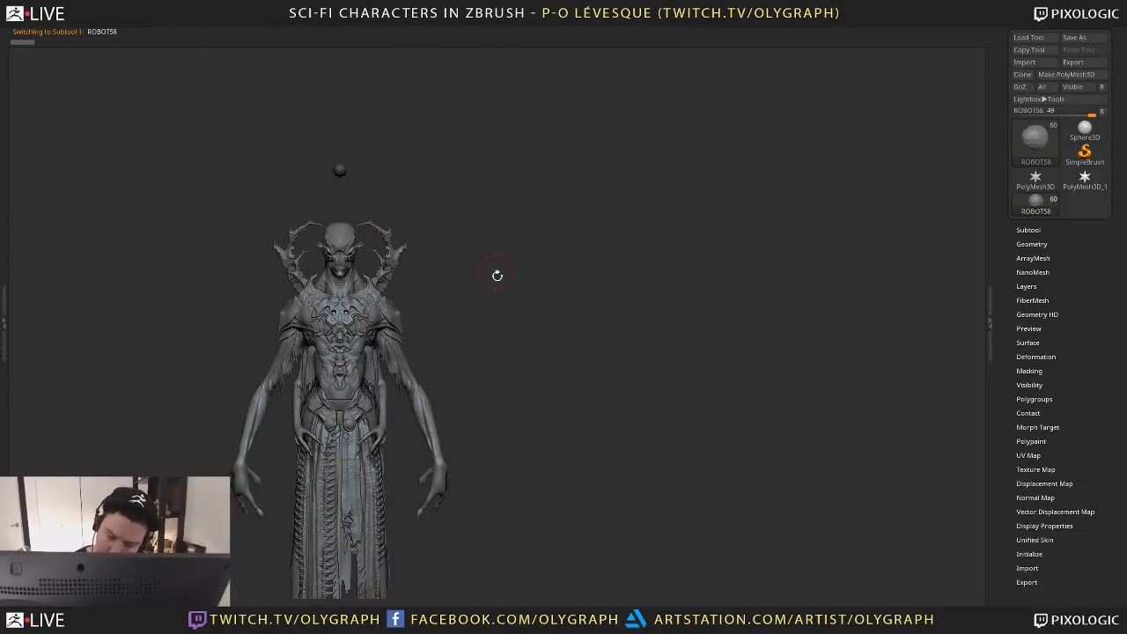
left_click_drag(496, 274, 572, 227, "alt")
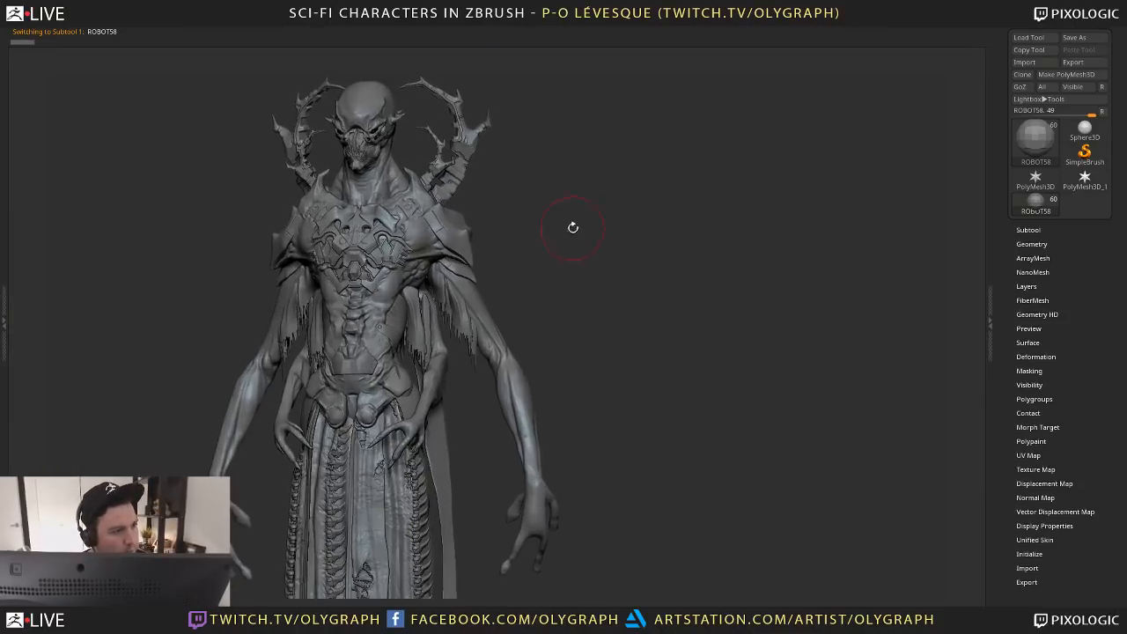
left_click_drag(579, 268, 574, 280)
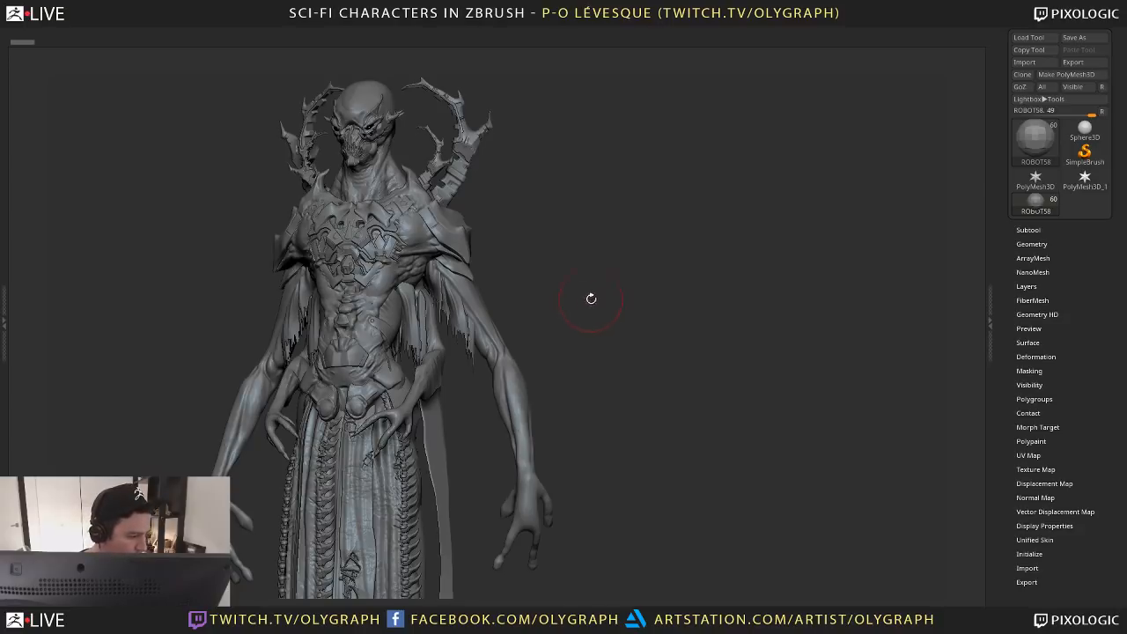
mouse_move(591, 299)
left_mouse_down()
mouse_move(566, 297)
mouse_move(599, 231)
mouse_move(617, 289)
mouse_move(493, 308)
left_mouse_up()
Select the skin subtool and adjust the rib and upper abdomen contours with the Move brush
left_click(482, 310, "alt")
key("space")
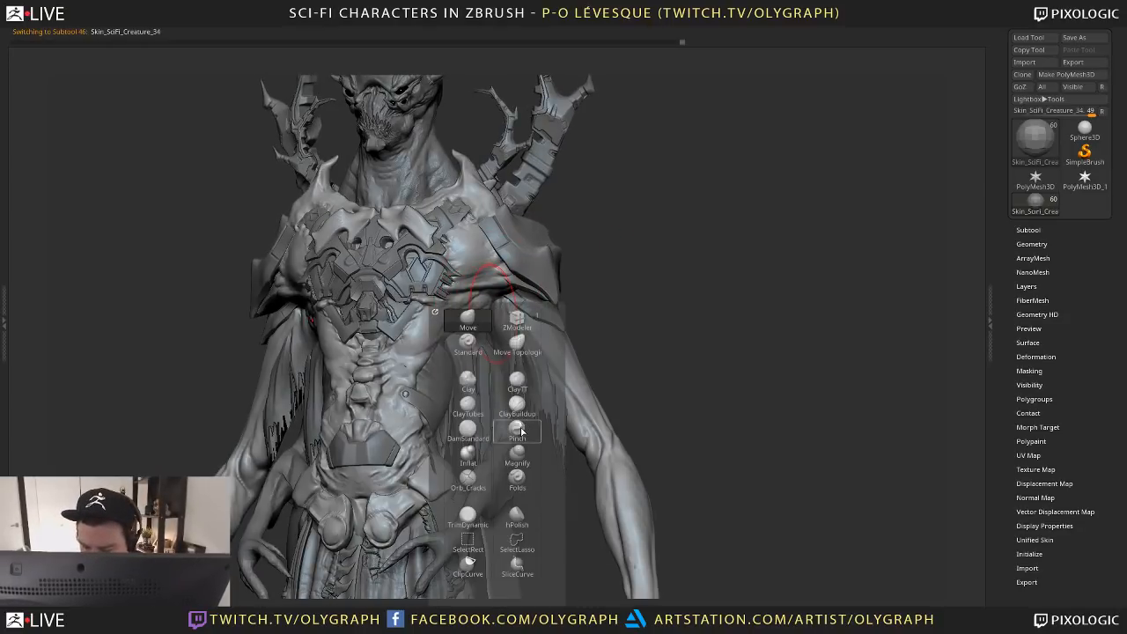
left_click(469, 319)
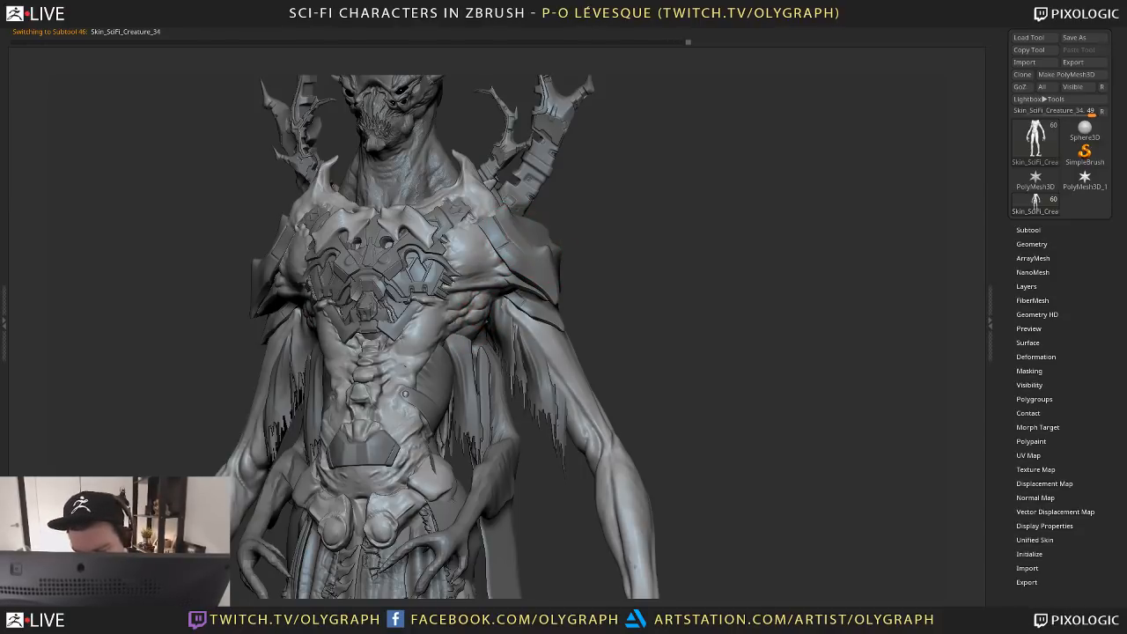
mouse_move(606, 288)
left_mouse_down()
mouse_move(568, 276)
mouse_move(599, 298)
mouse_move(438, 340)
left_mouse_up()
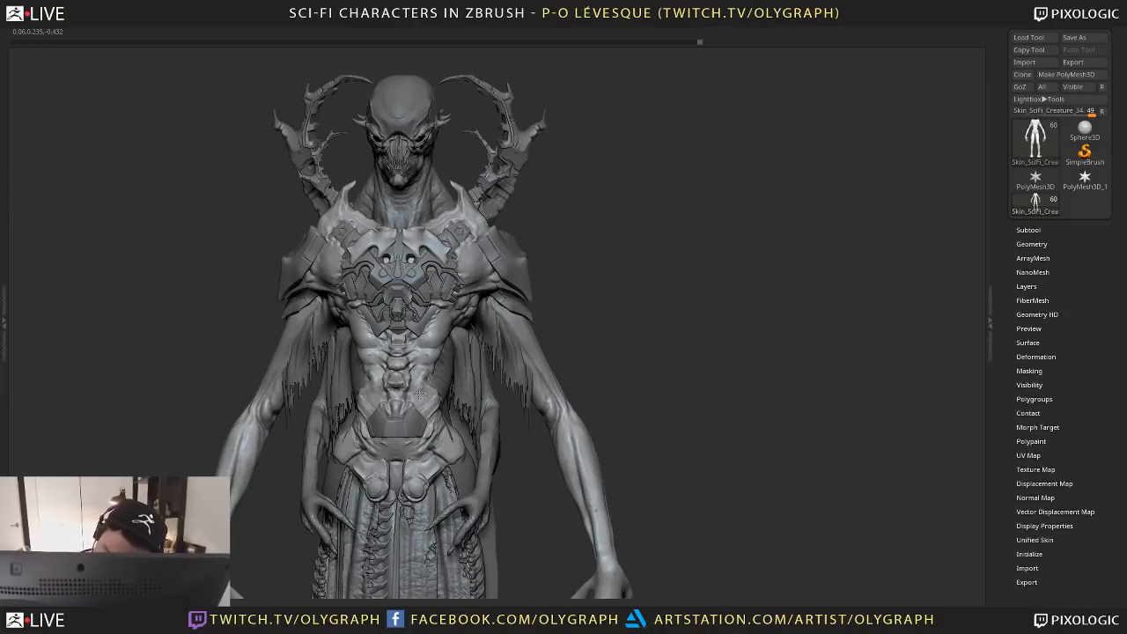
Examine the reshaped ribcage and full-body proportions, switching between the skin and the sphere above the head
left_click_drag(605, 308, 592, 282, "alt")
left_click(416, 141, "alt")
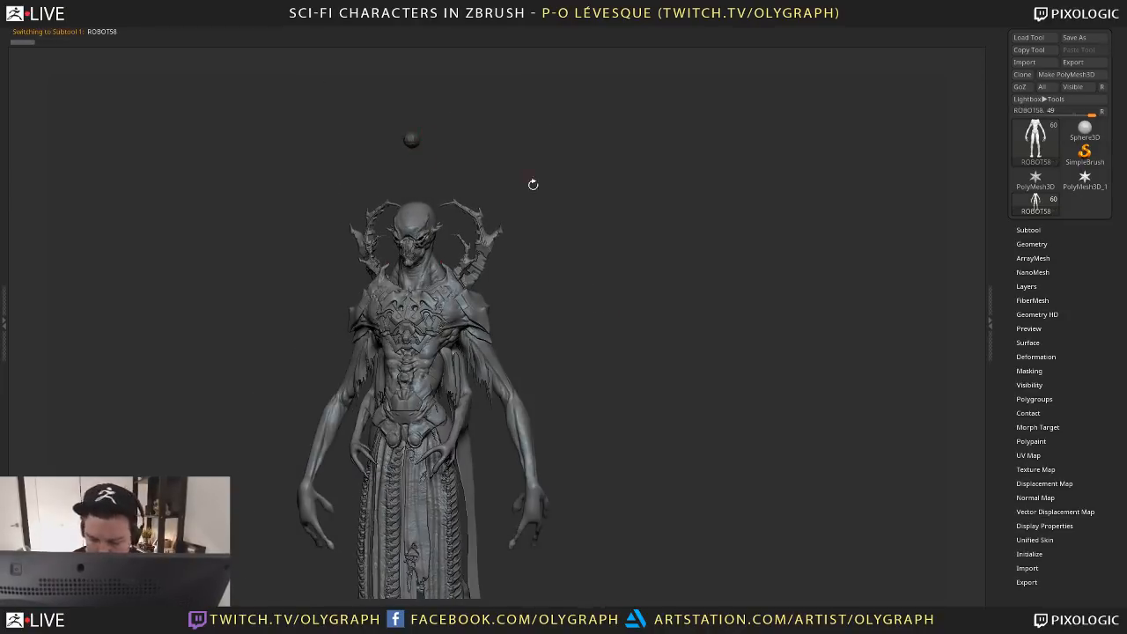
mouse_move(533, 184)
left_mouse_down("shift")
mouse_move(542, 253)
mouse_move(523, 301)
mouse_move(516, 285)
mouse_move(536, 295)
mouse_move(538, 265)
mouse_move(584, 322)
mouse_move(562, 305)
left_mouse_up("shift")
left_click(443, 327, "alt")
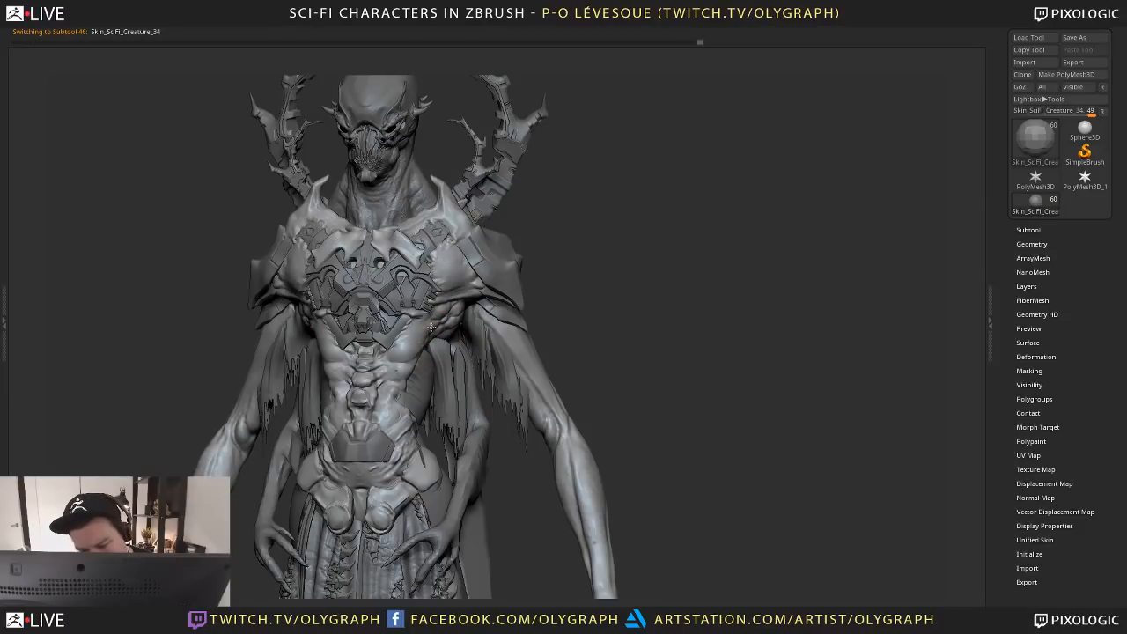
left_click_drag(574, 256, 512, 124, "alt")
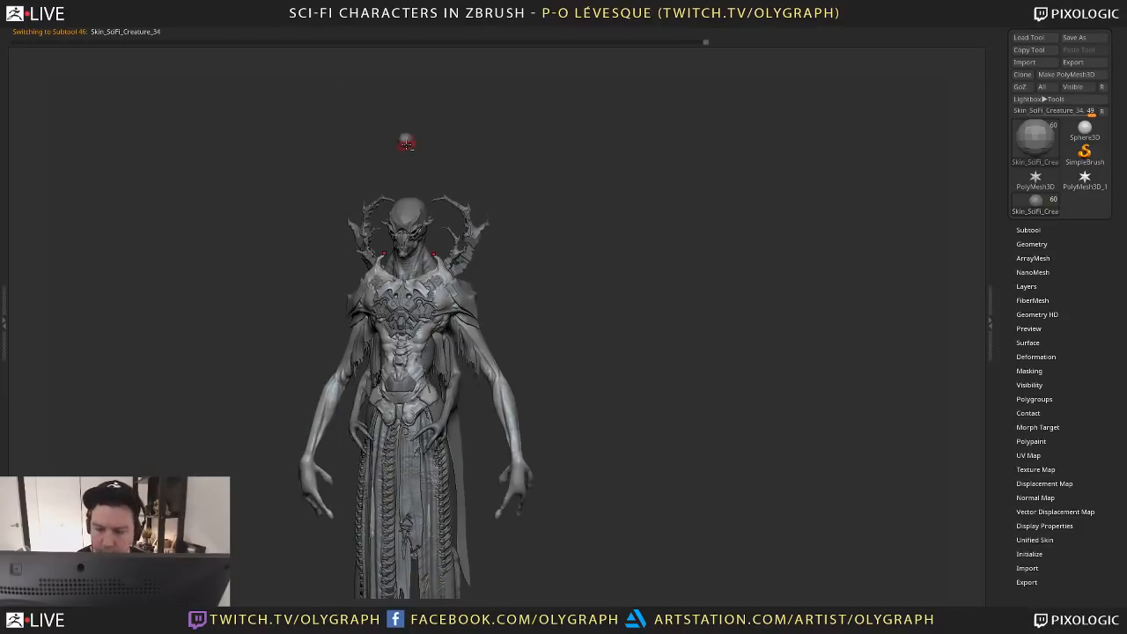
left_click(407, 142, "alt")
left_click_drag(563, 255, 553, 145, "alt")
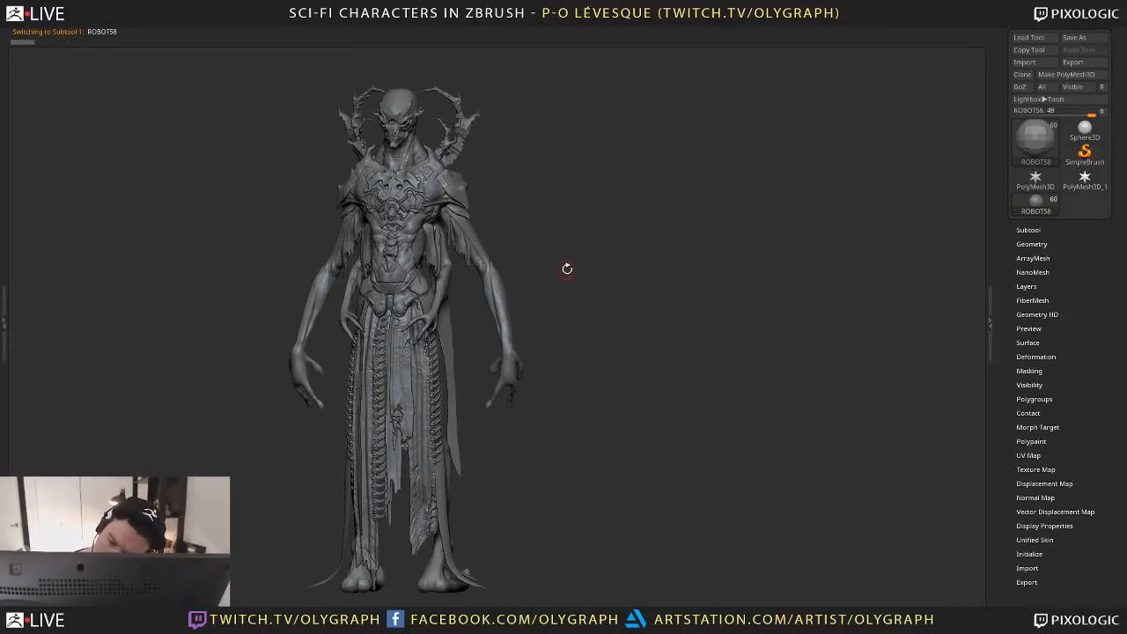
left_click_drag(569, 266, 596, 292)
Show the hidden interface, apply the Longhi material and set the active color to light grey
key("Tab")
left_click(34, 283)
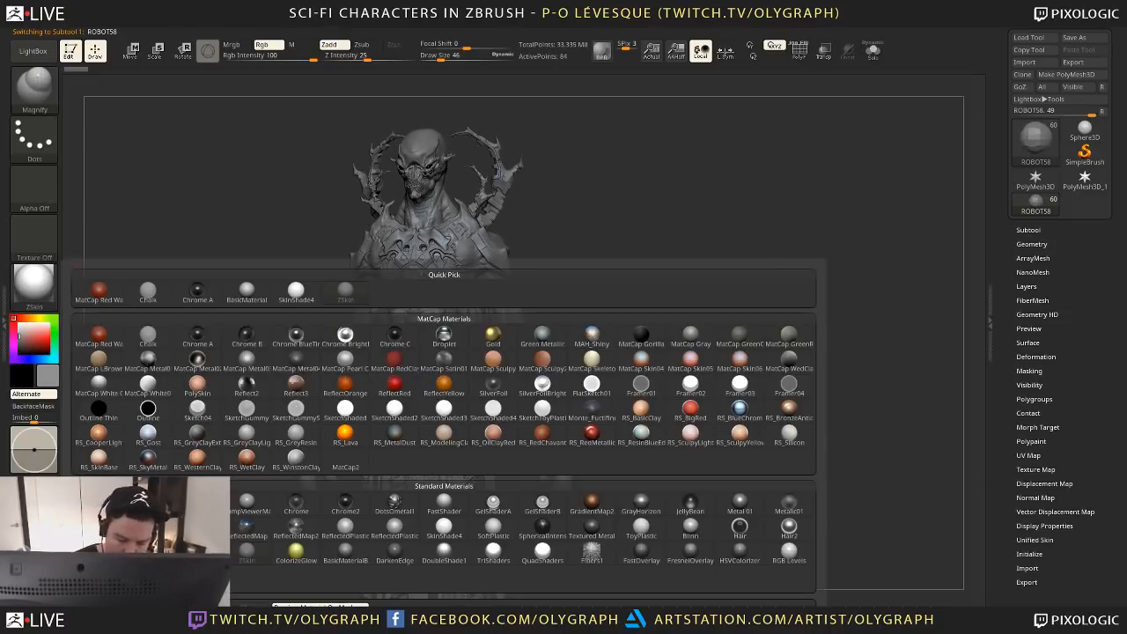
left_click(264, 369)
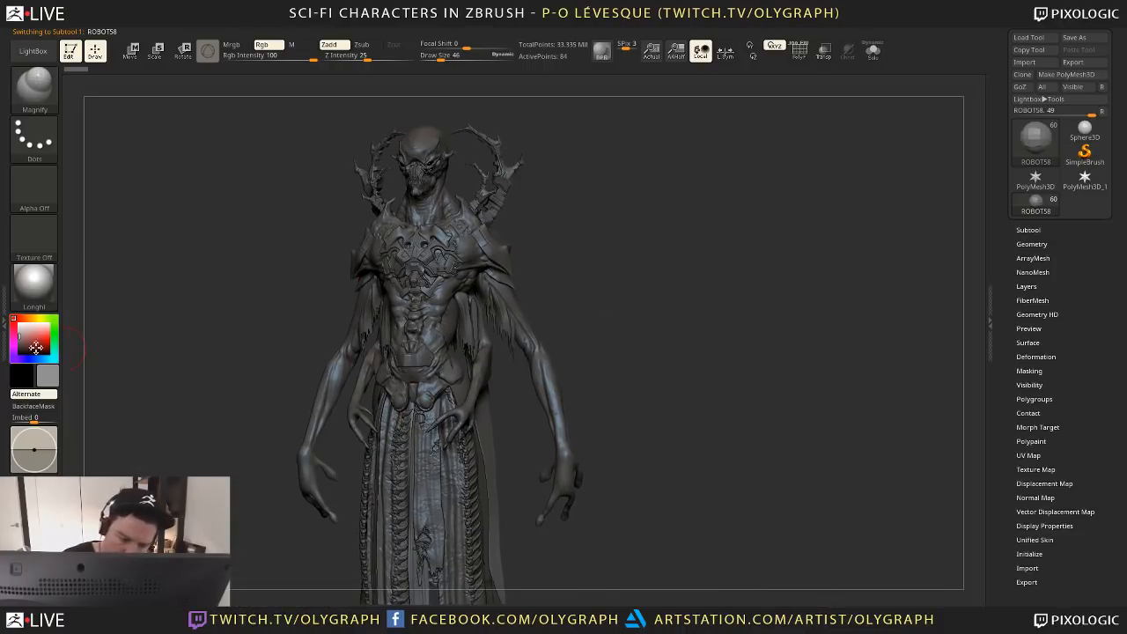
left_click(17, 328)
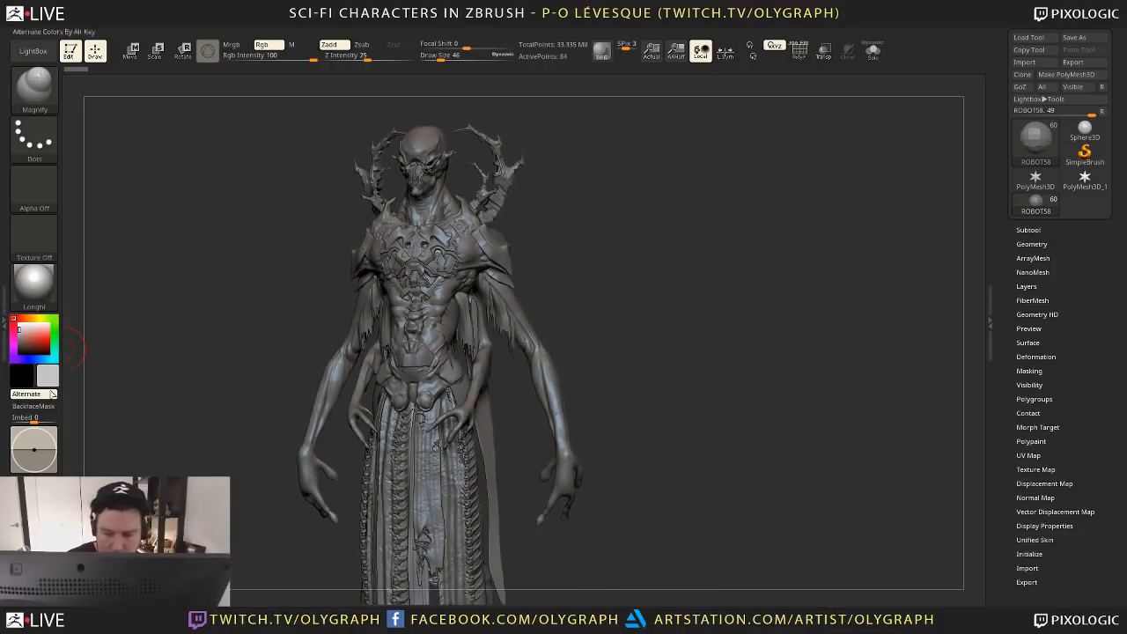
mouse_move(609, 305)
left_mouse_down()
mouse_move(627, 308)
mouse_move(623, 292)
mouse_move(635, 308)
mouse_move(622, 271)
left_mouse_up()
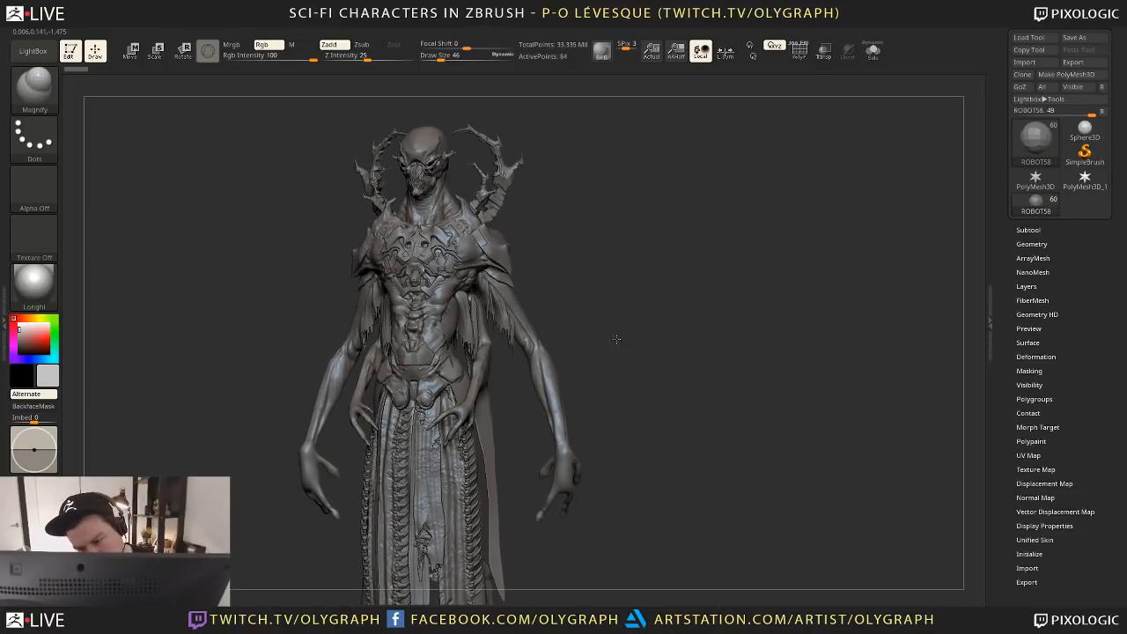
Select the horn structure behind the head and reposition it in side view with the move gizmo
mouse_move(617, 340)
left_mouse_down()
mouse_move(621, 375)
mouse_move(656, 392)
mouse_move(502, 397)
left_mouse_up()
mouse_move(660, 395)
left_mouse_down()
mouse_move(712, 393)
mouse_move(673, 390)
mouse_move(525, 215)
left_mouse_up()
left_click(503, 196, "alt")
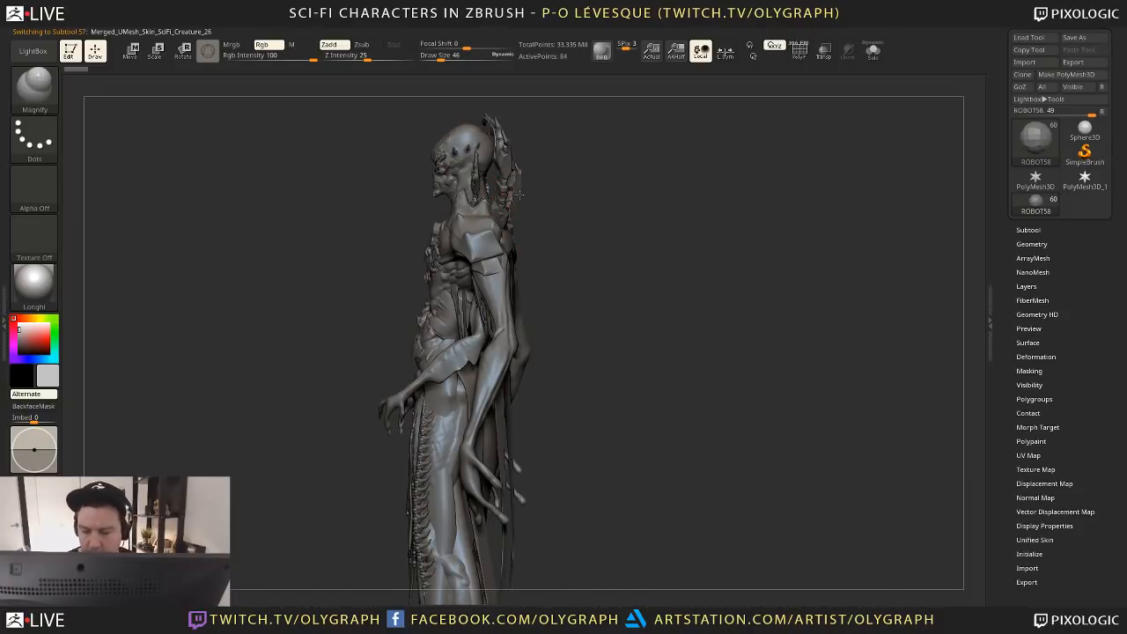
key("w")
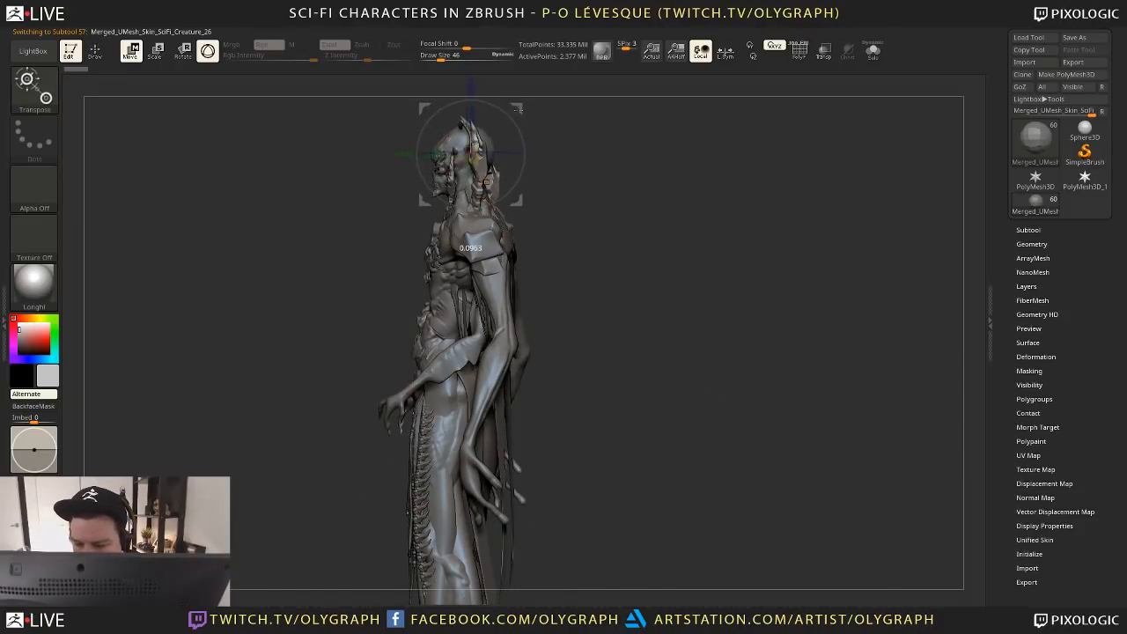
left_click_drag(519, 127, 529, 145)
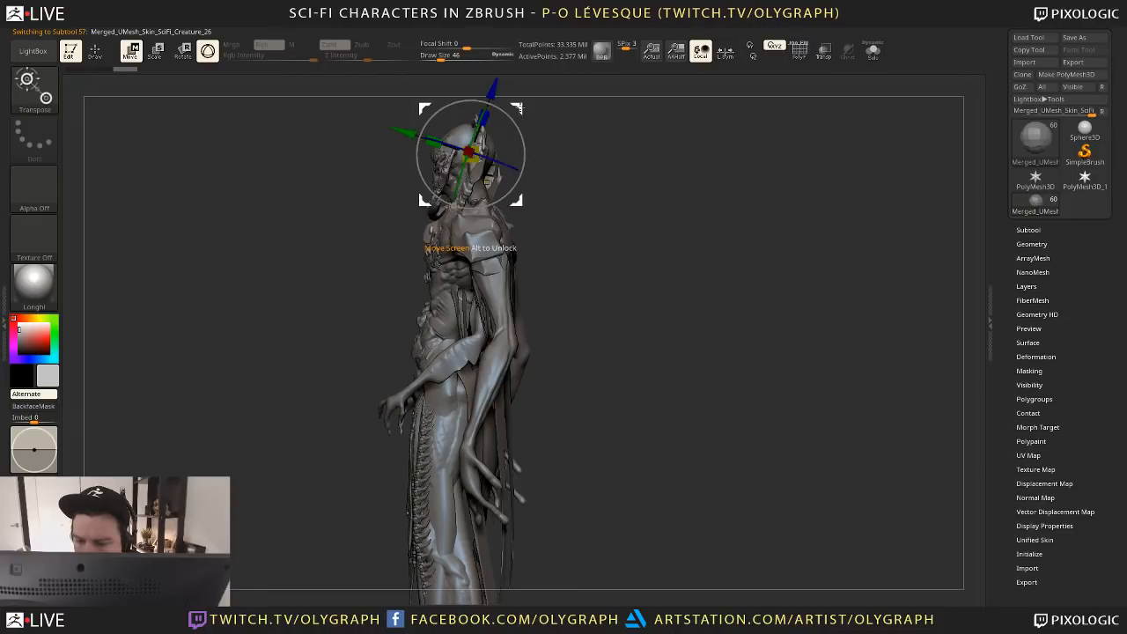
key("q")
Rotate the horn structure behind the head in side view to change its tilt
left_click_drag(660, 221, 731, 237)
mouse_move(646, 261)
left_mouse_down()
mouse_move(592, 257)
mouse_move(574, 173)
left_mouse_up()
key("r")
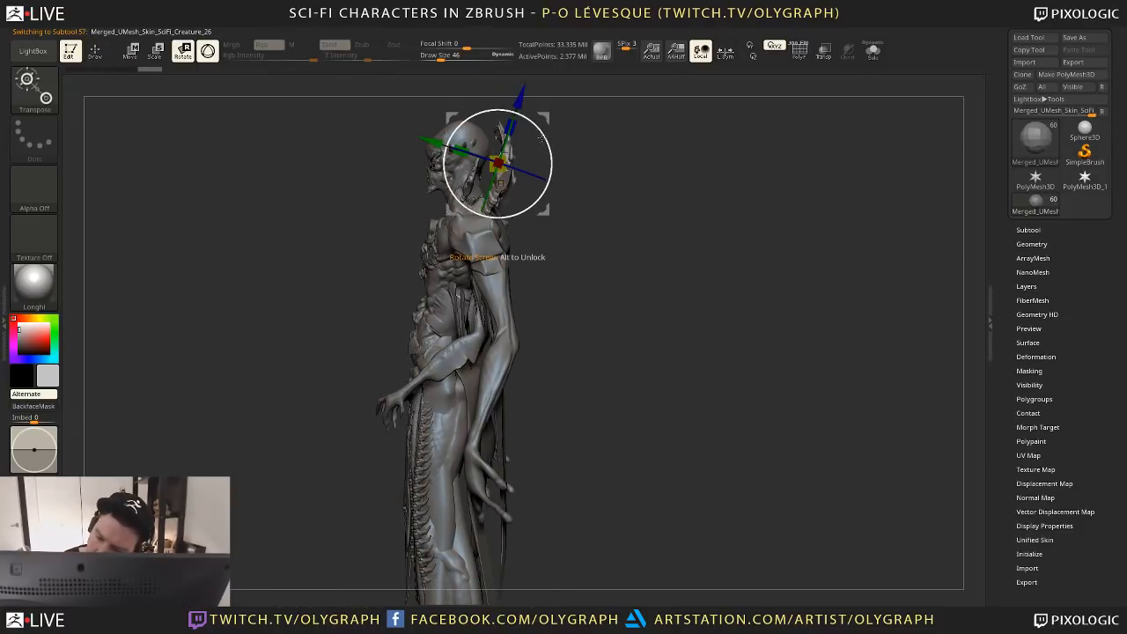
mouse_move(545, 209)
left_mouse_down()
mouse_move(574, 215)
mouse_move(614, 269)
mouse_move(683, 290)
mouse_move(514, 161)
left_mouse_up()
key("q")
Isolate one half of the horn structure, show it whole again and fine-tune the horns' placement with the move gizmo
key("ctrl")
key("ctrl+shift")
key("ctrl+shift")
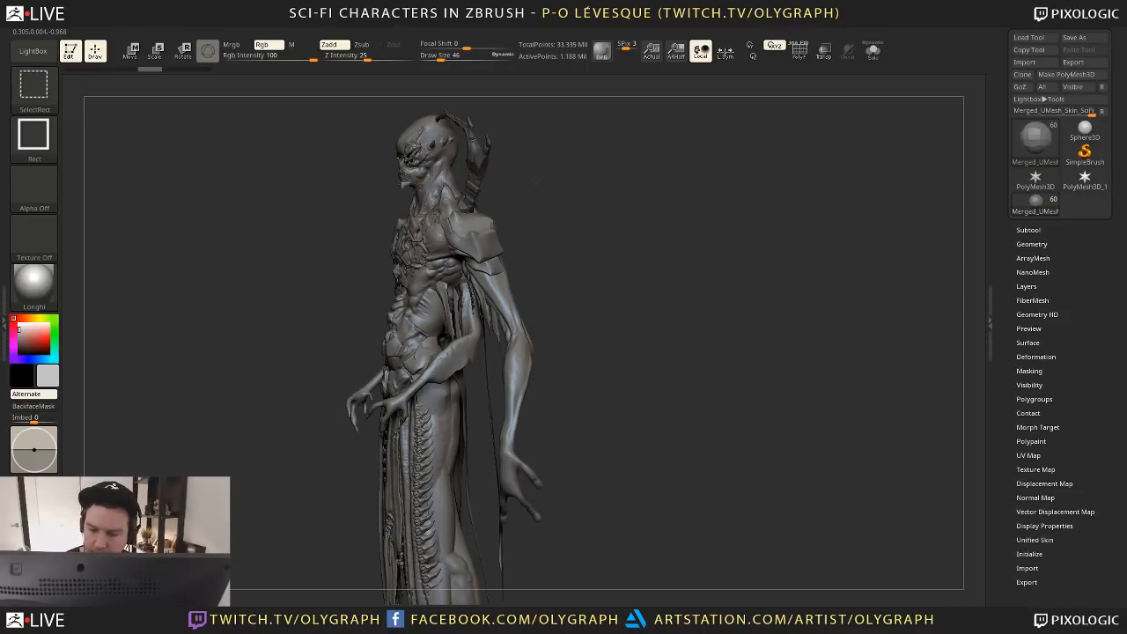
left_click_drag(573, 182, 532, 151)
key("w")
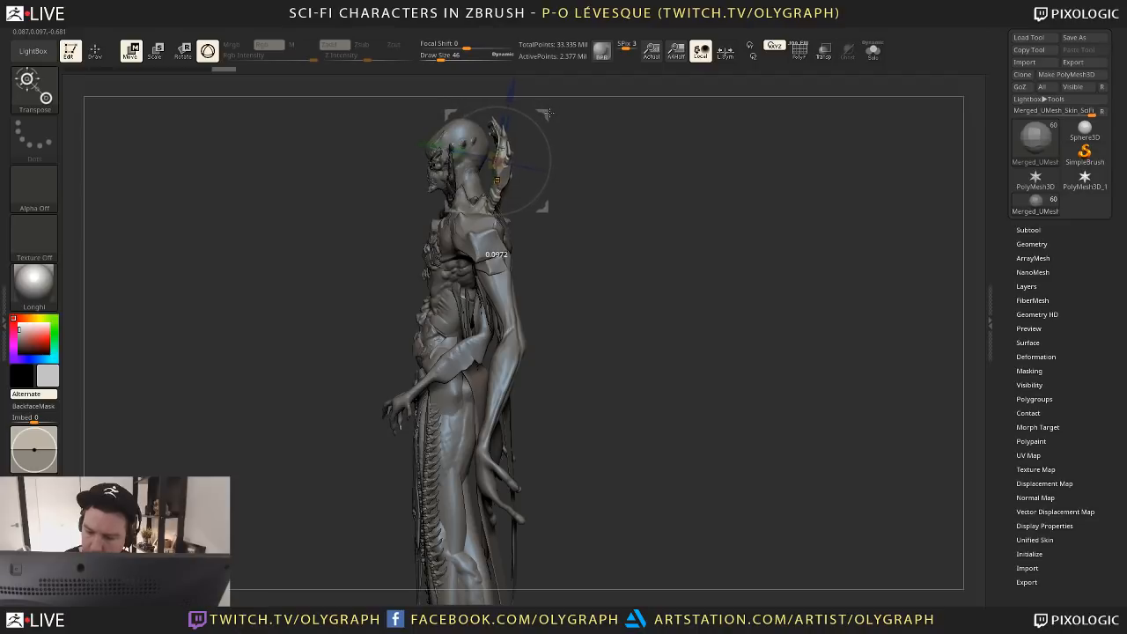
key("q")
mouse_move(583, 156)
left_mouse_down()
mouse_move(529, 163)
mouse_move(567, 138)
mouse_move(542, 118)
mouse_move(555, 134)
mouse_move(538, 120)
mouse_move(548, 122)
mouse_move(528, 155)
mouse_move(551, 156)
left_mouse_up()
key("ctrl")
key("w")
mouse_move(545, 124)
left_mouse_down()
mouse_move(643, 141)
mouse_move(546, 128)
left_mouse_up()
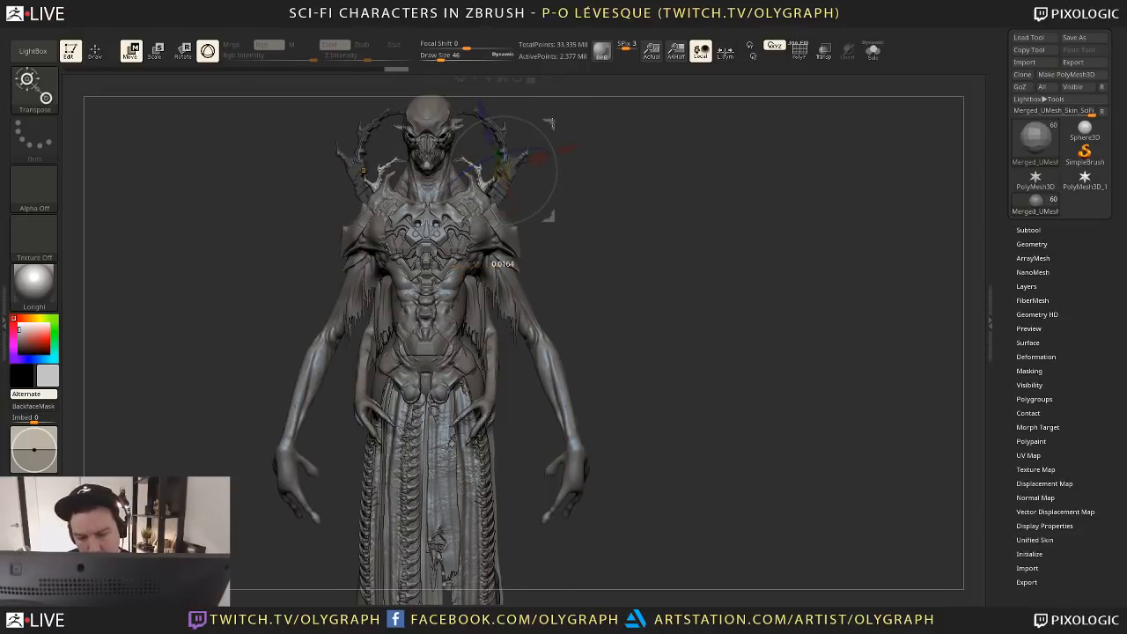
key("q")
Select the skin subtool, hide the hands and lower forearms on both arms, and view the full figure
mouse_move(622, 203)
left_mouse_down("alt")
mouse_move(589, 155)
mouse_move(594, 230)
mouse_move(559, 221)
mouse_move(523, 164)
left_mouse_up("alt")
left_click(467, 136, "alt")
left_click_drag(561, 215, 598, 253, "alt")
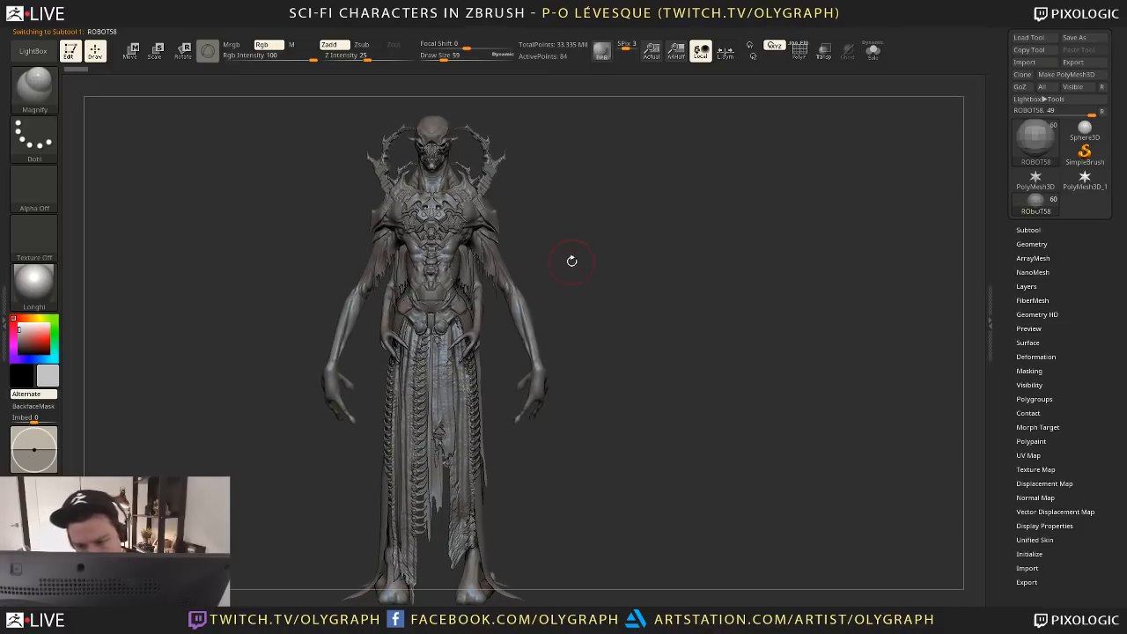
left_click(534, 335, "alt")
left_click_drag(510, 363, 567, 455, "ctrl+shift")
left_click_drag(636, 352, 649, 425, "alt")
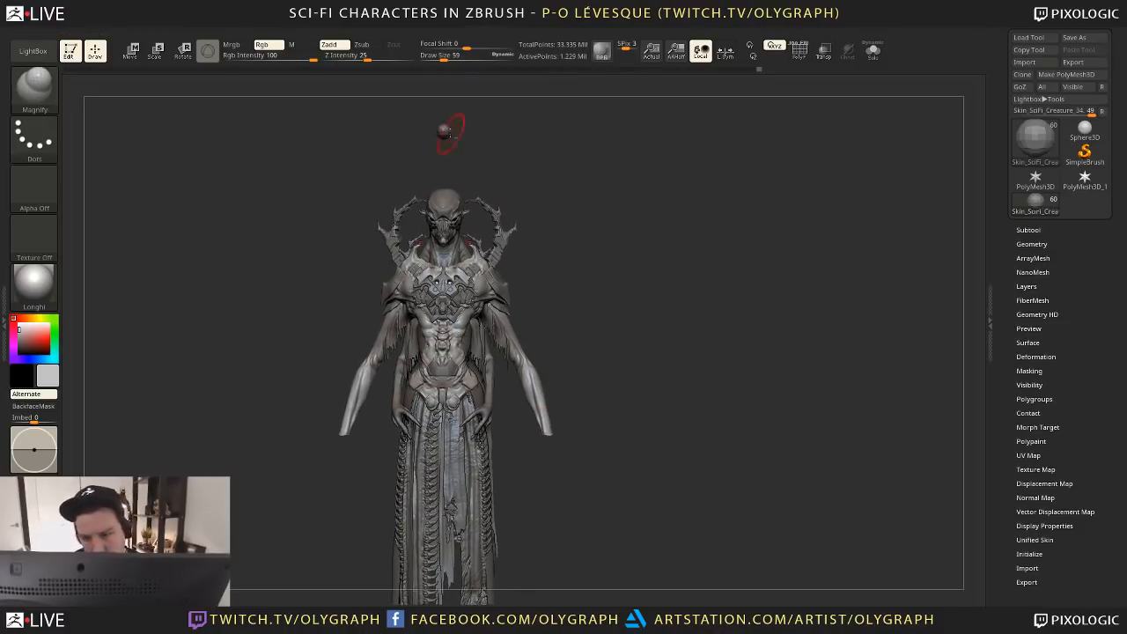
left_click(444, 131, "alt")
left_click_drag(596, 326, 595, 256, "alt")
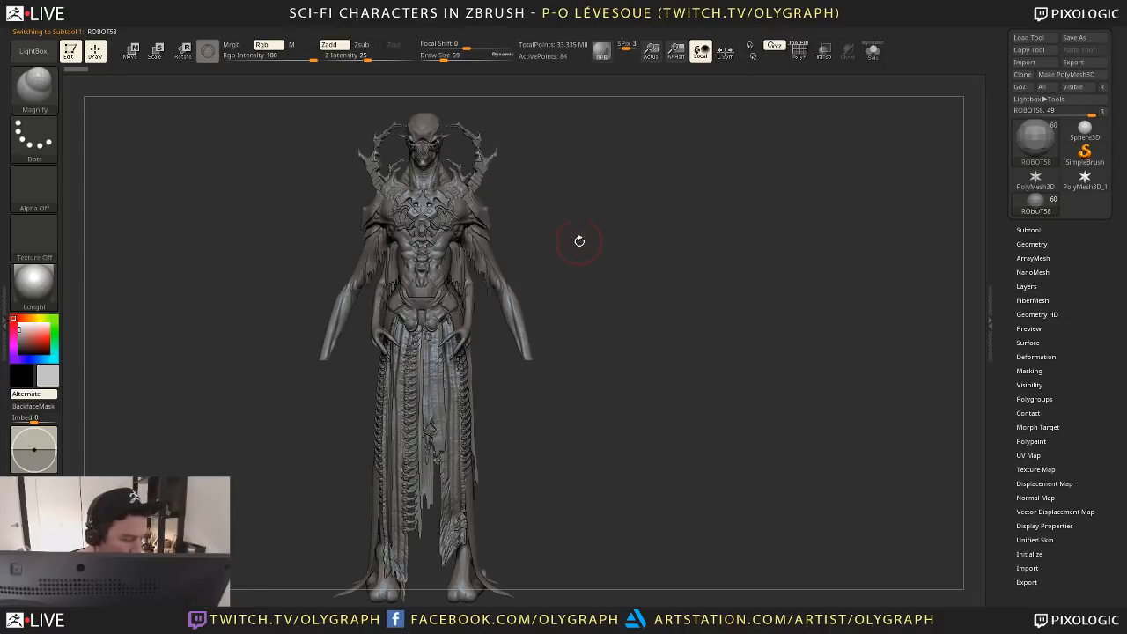
Unhide the hands on the skin subtool and view the whole figure from the front without the surrounding interface
left_click_drag(611, 313, 627, 324, "alt")
left_click(545, 357, "alt")
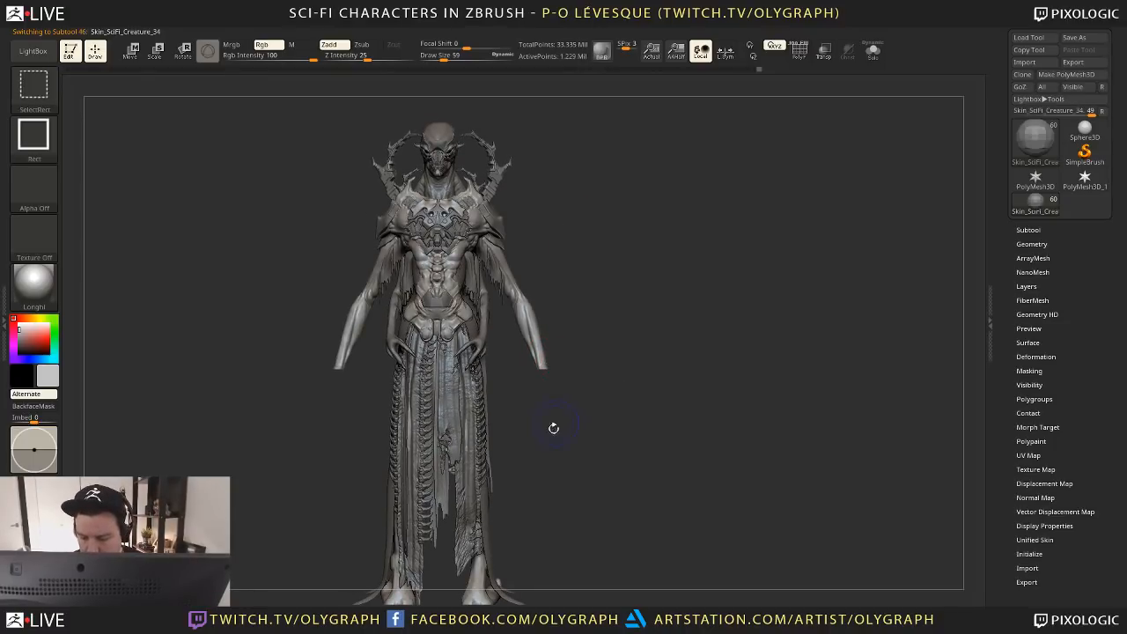
left_click(569, 465, "ctrl+shift")
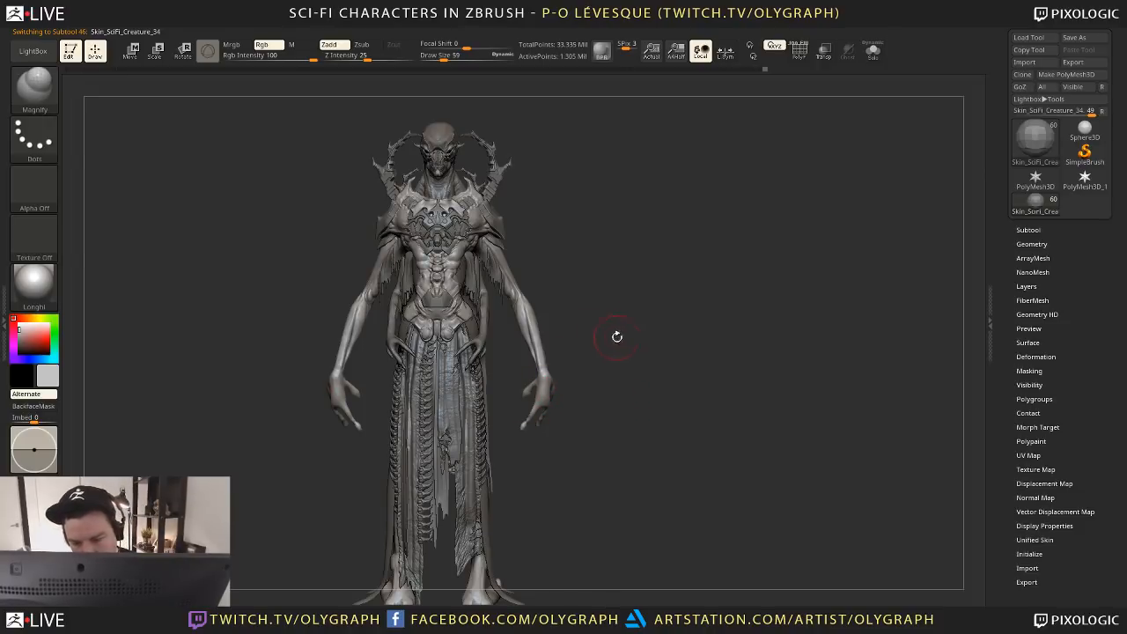
left_click_drag(596, 183, 607, 256, "alt")
left_click(450, 129, "alt")
left_click_drag(626, 357, 616, 208, "alt")
left_click_drag(614, 318, 573, 378, "alt")
key("Tab")
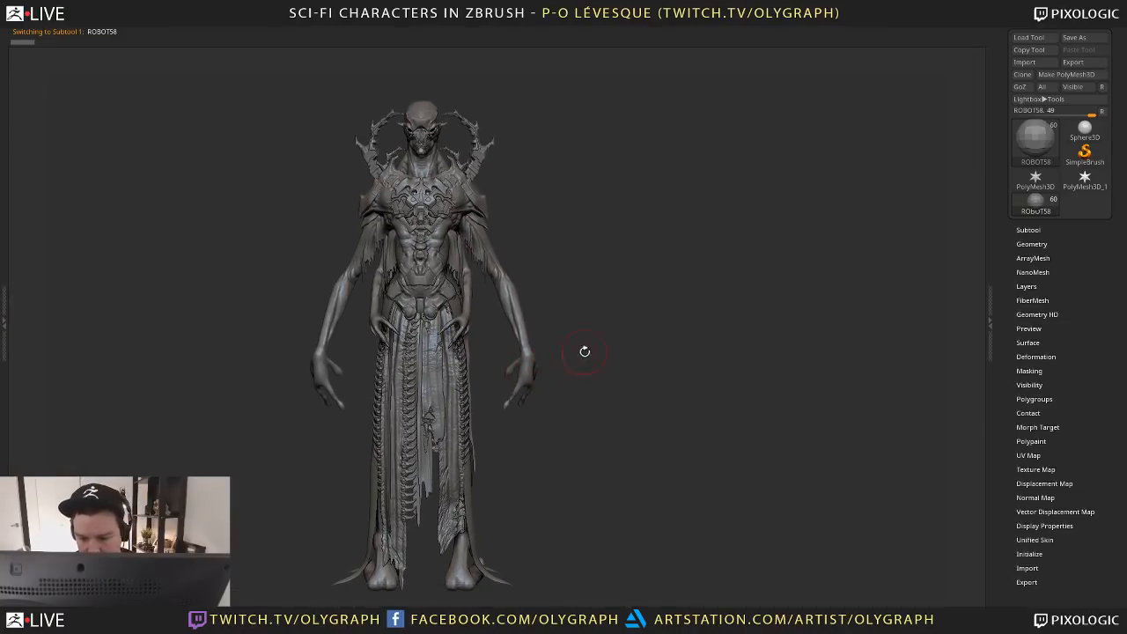
Isolate both hands of the skin subtool and examine one hand up close from several angles
left_click(523, 374, "alt")
left_click_drag(571, 347, 484, 425, "ctrl+shift")
key("shift+s")
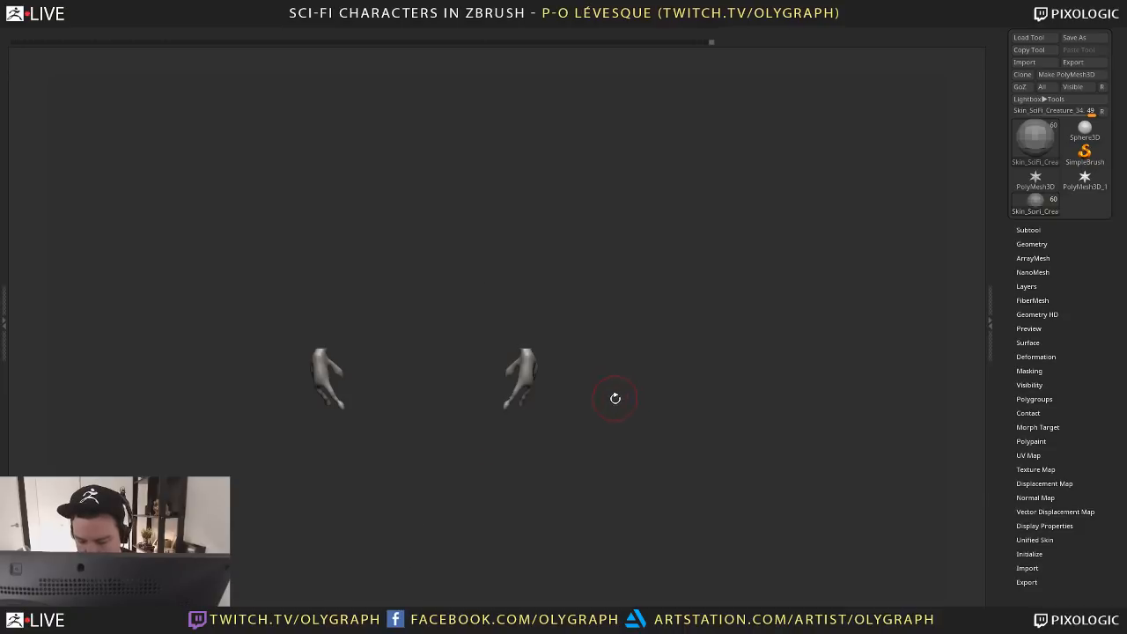
key("f")
left_click_drag(734, 424, 449, 463, "alt")
left_click_drag(860, 341, 828, 343, "alt")
left_click_drag(747, 389, 532, 381)
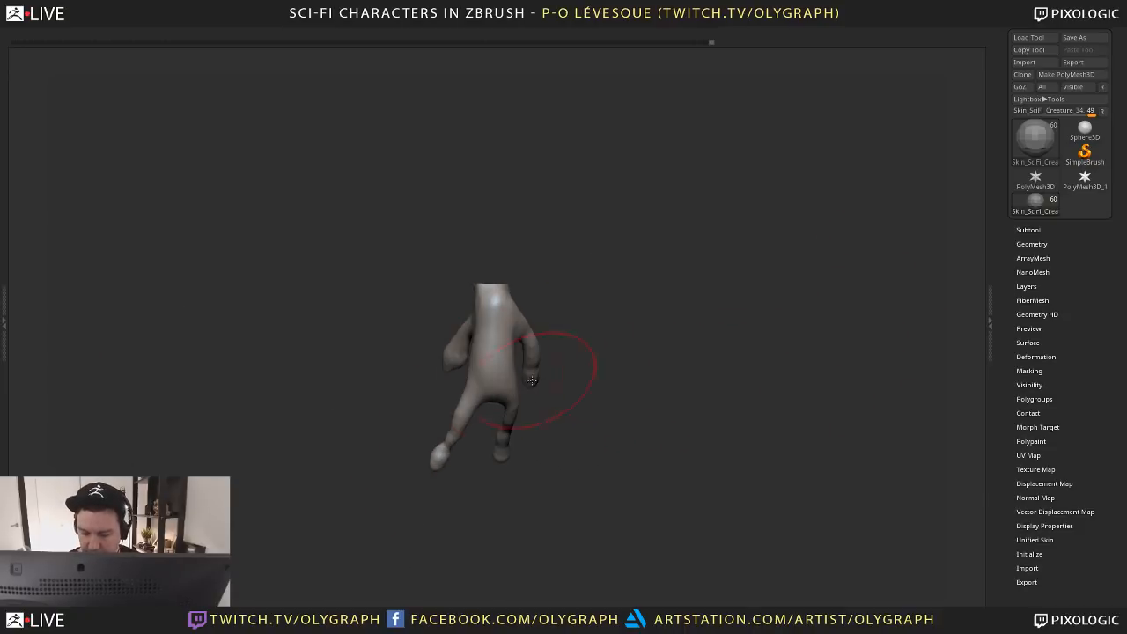
left_click_drag(570, 429, 556, 408)
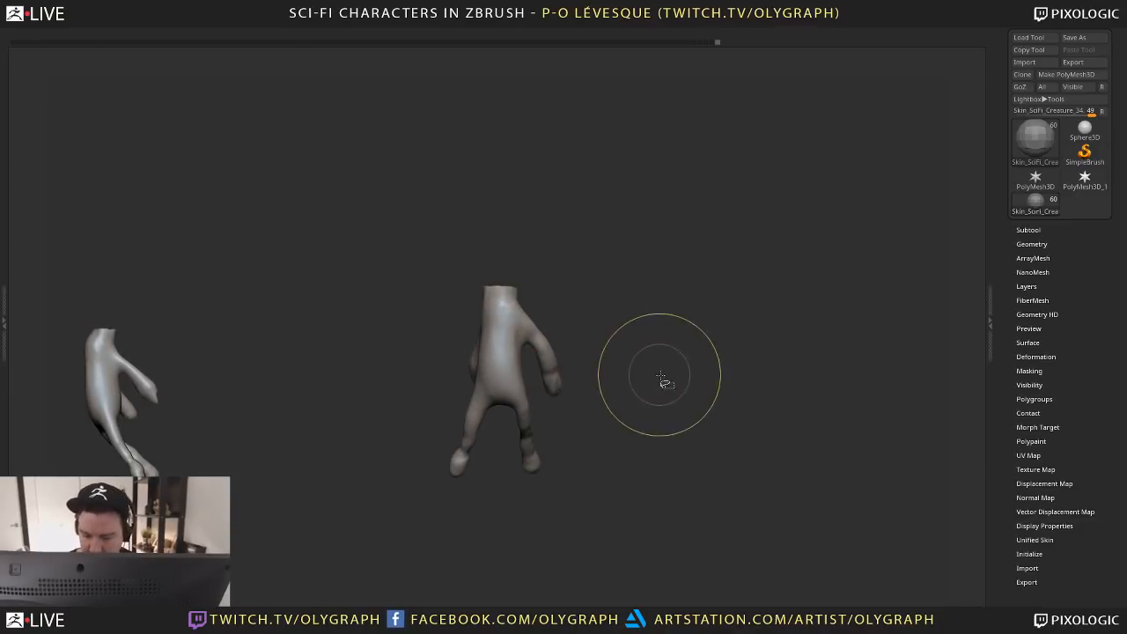
Show the complete skin mesh again and return to a front view of the whole figure
left_click(665, 377, "ctrl+shift")
key("f")
left_click_drag(664, 367, 693, 377, "shift")
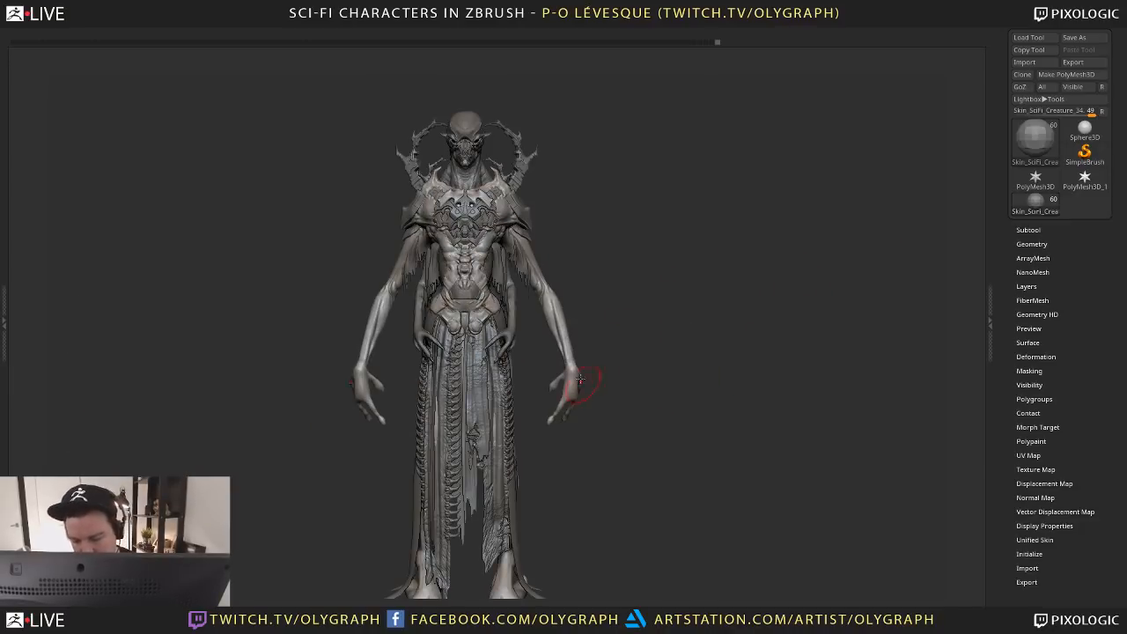
left_click_drag(605, 246, 605, 317, "alt")
left_click(467, 122, "alt")
left_click_drag(651, 362, 583, 391, "alt")
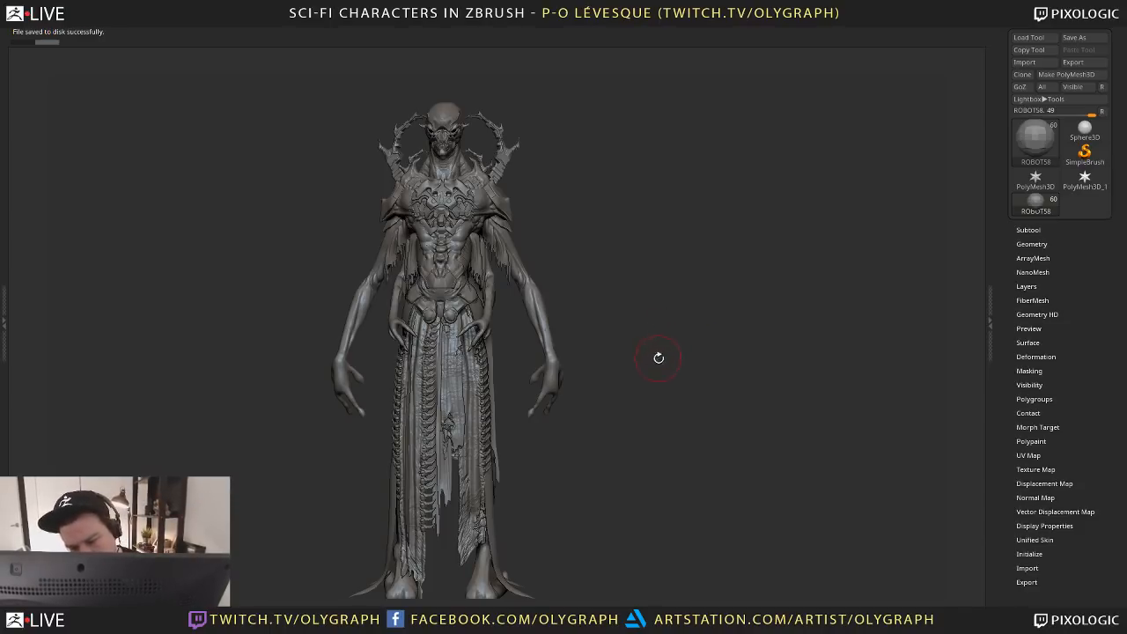
Isolate the hands on the skin subtool, duplicate the subtool and try to delete the copy's hidden geometry
left_click(560, 375, "alt")
key("f")
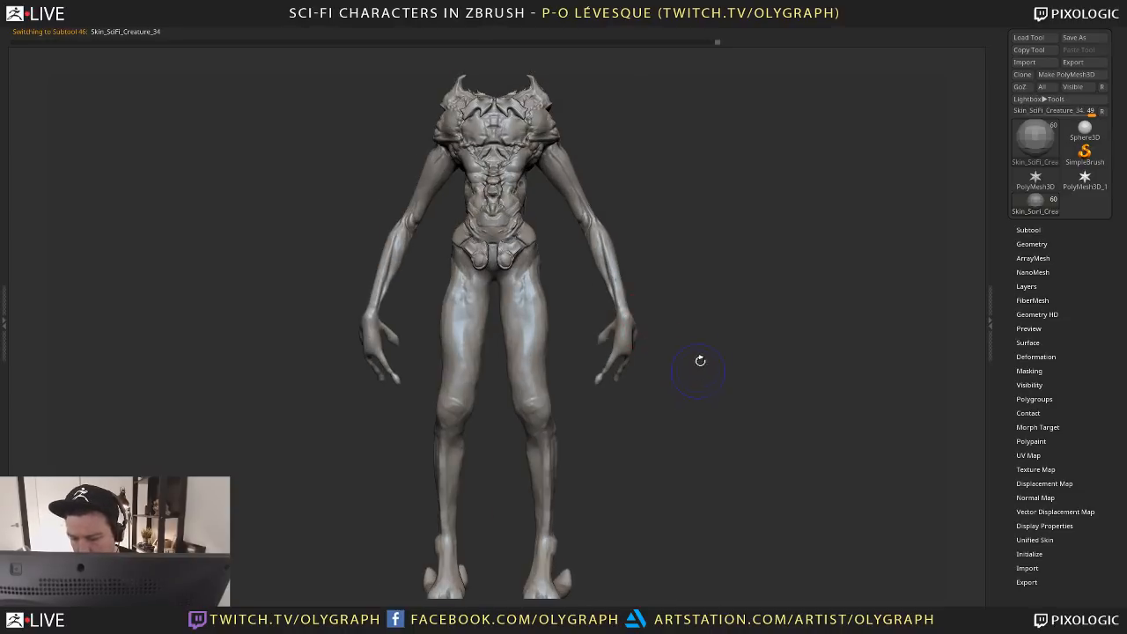
left_click_drag(685, 302, 572, 426, "ctrl+shift")
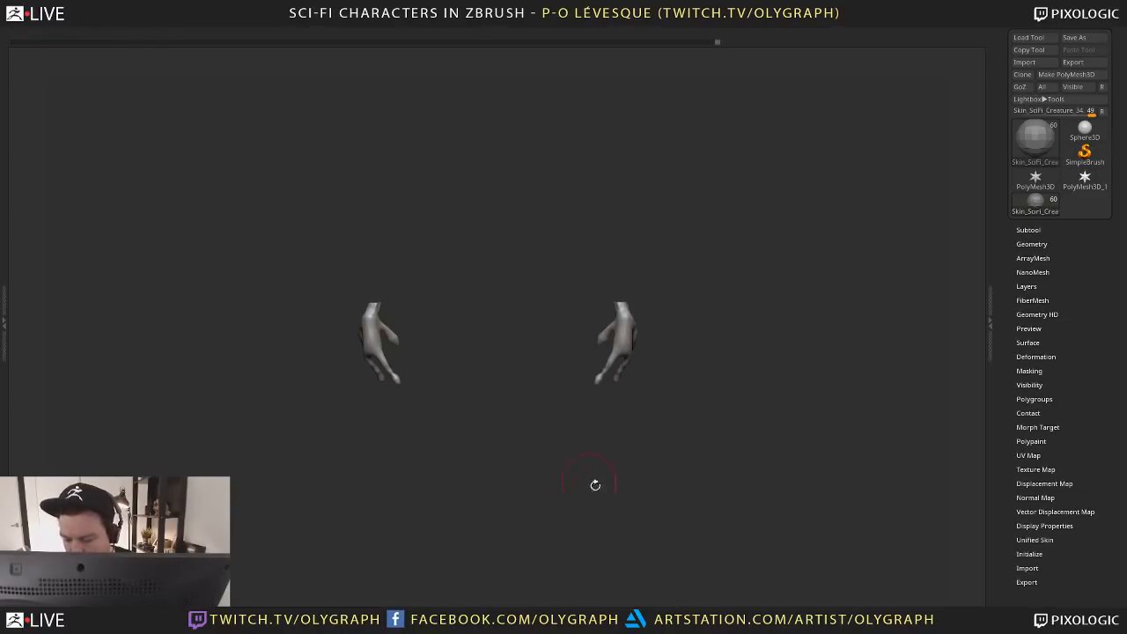
left_click_drag(745, 335, 709, 393, "alt")
key("space")
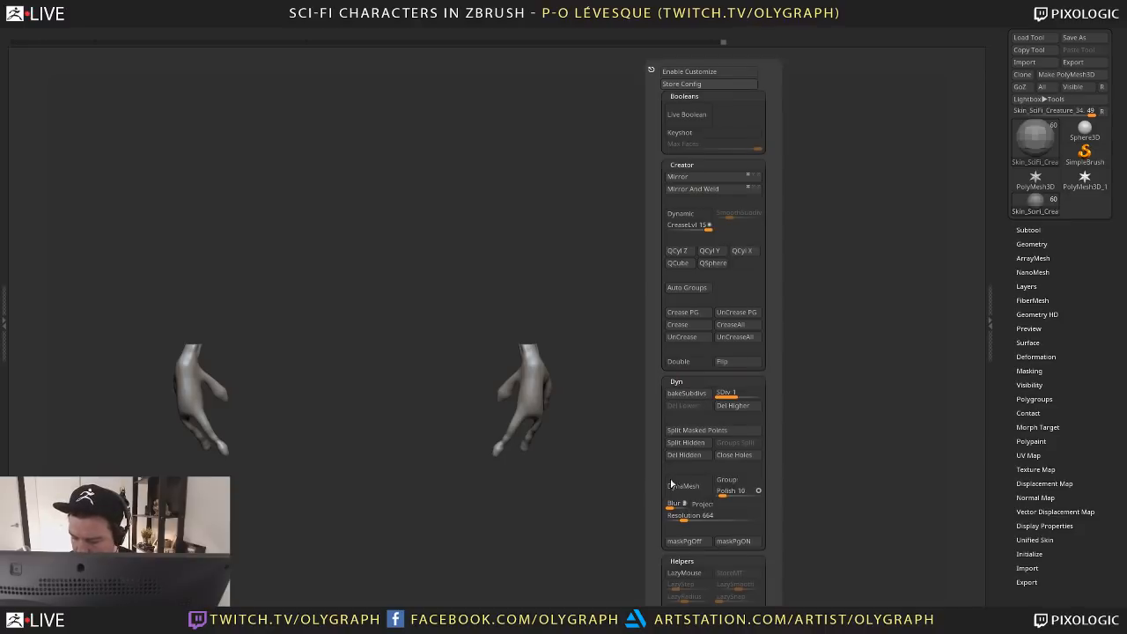
left_click(692, 449)
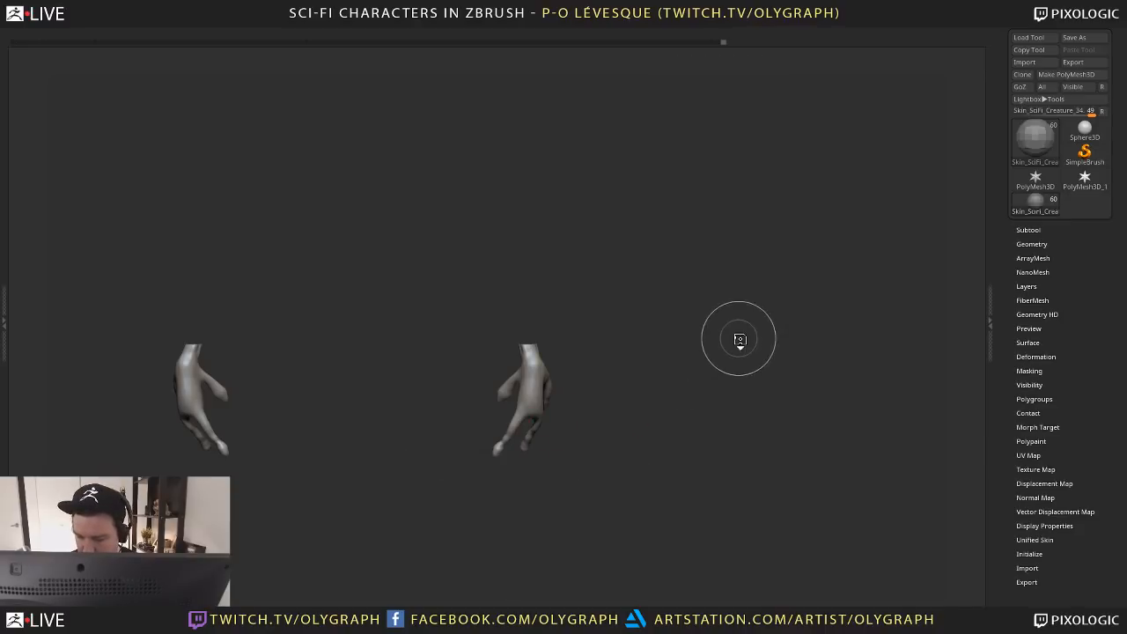
key("space")
left_click(700, 455)
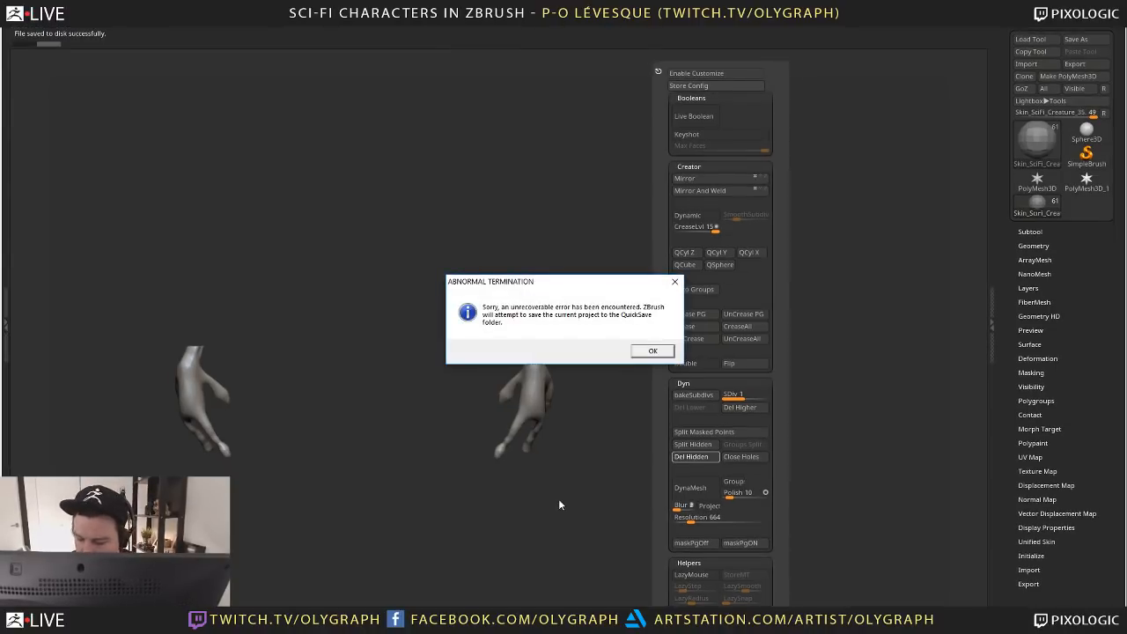
Dismiss the crash notices, load Recovered_Tool.ZTL from the QuickSave files and close LightBox
key("Return")
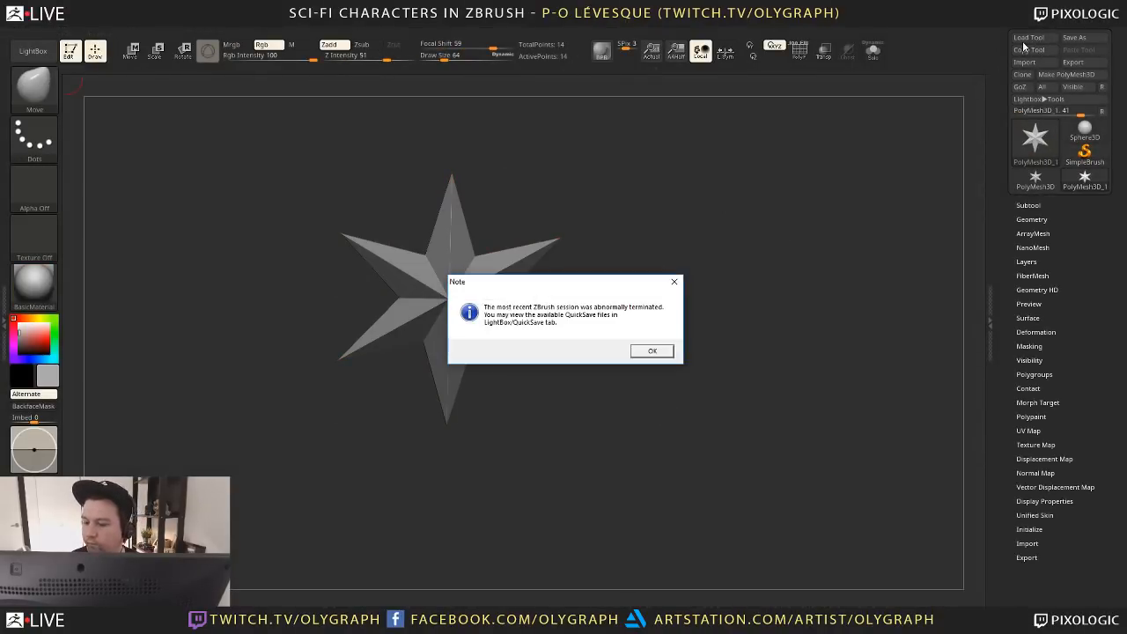
left_click(662, 353)
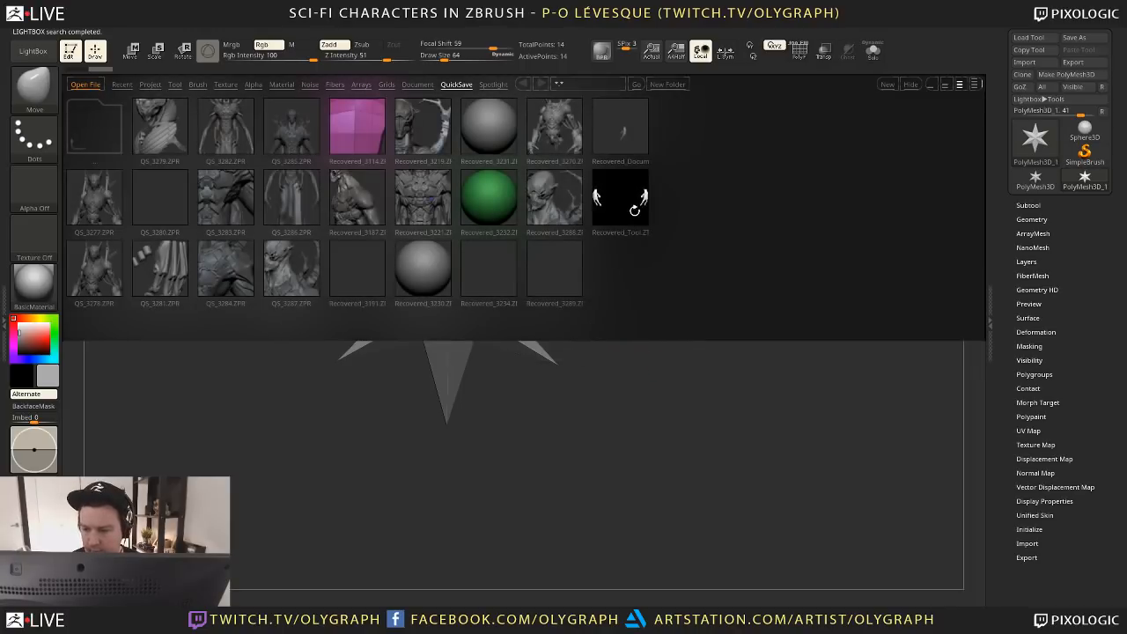
double_click(634, 210)
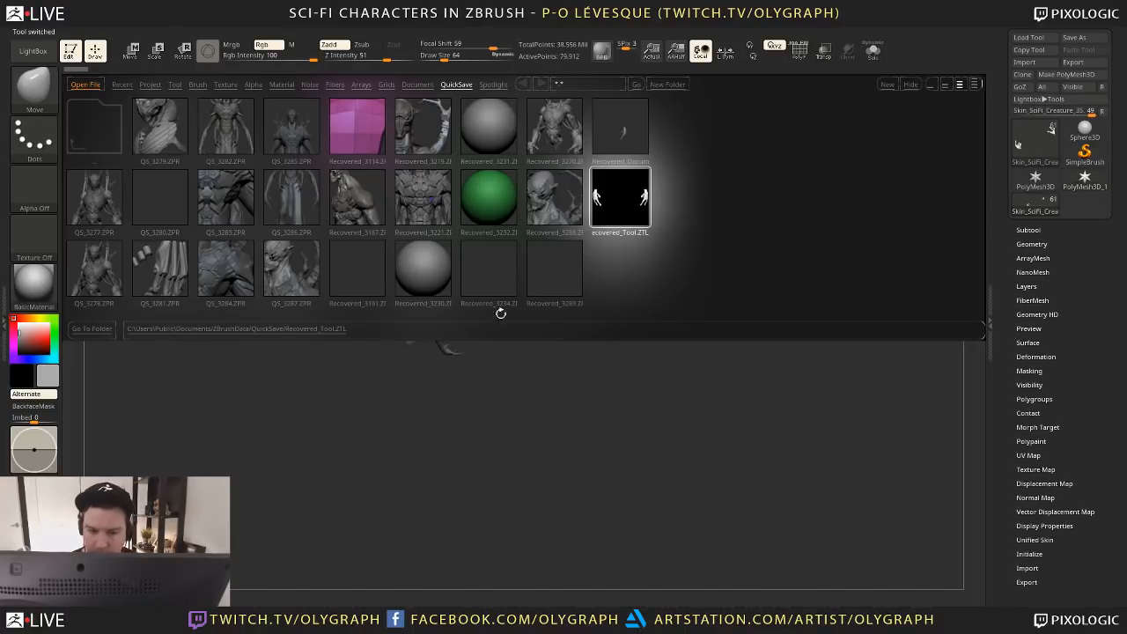
key("comma")
left_click_drag(616, 382, 629, 272)
Remove the higher subdivision levels and hidden geometry from the duplicated skin subtool, keeping only the two hands
left_click(661, 366, "ctrl+shift")
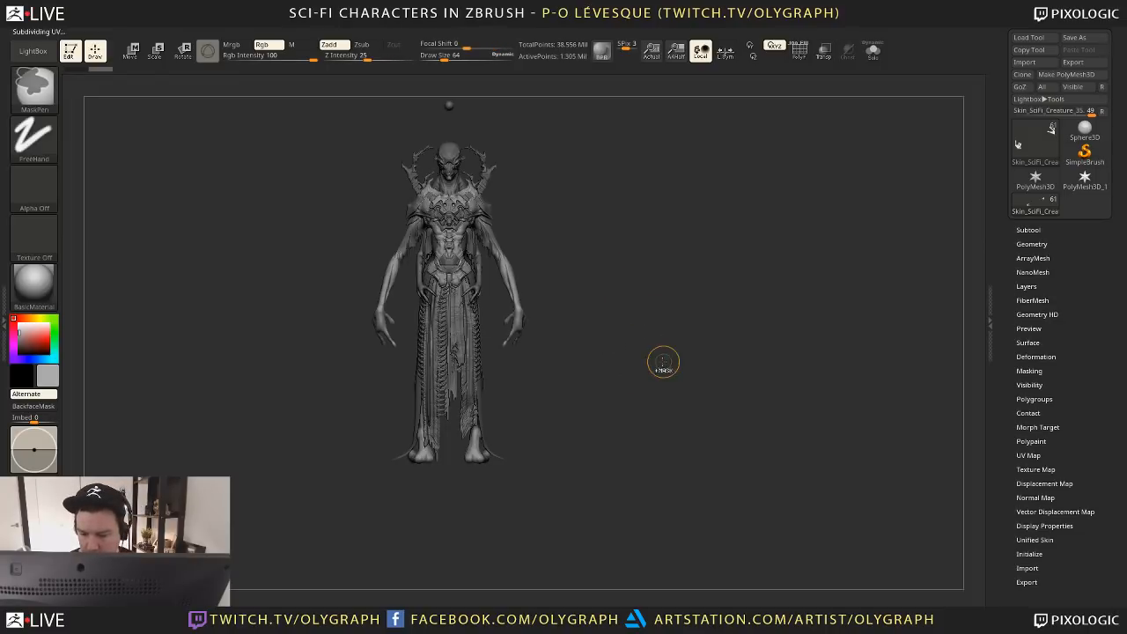
key("ctrl+z")
left_click_drag(660, 335, 702, 380, "alt")
key("space")
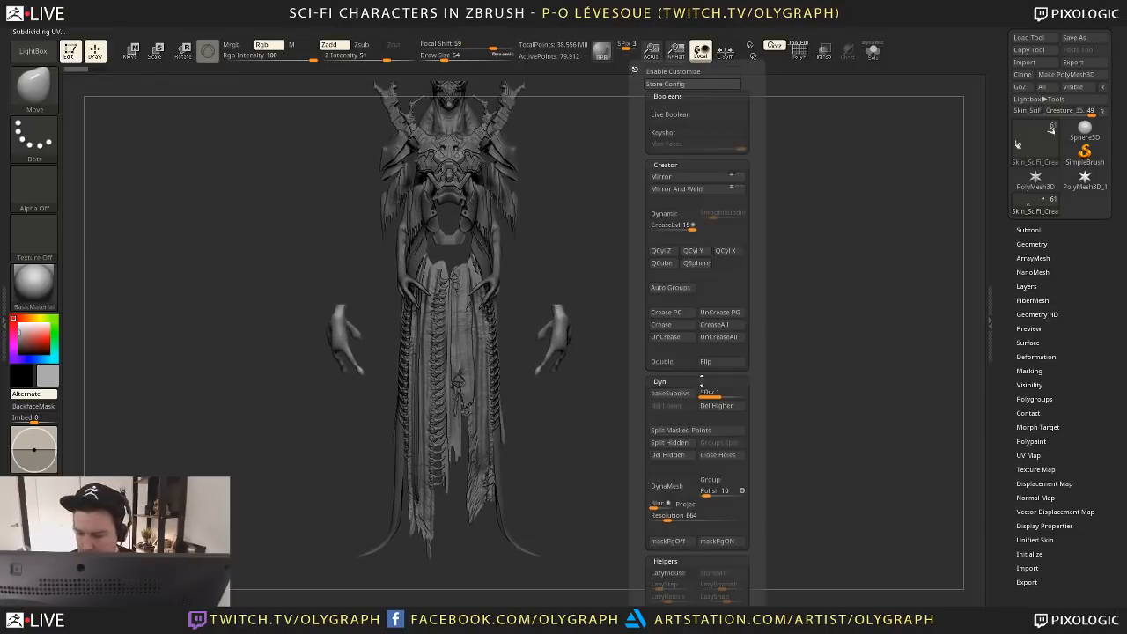
left_click(722, 407)
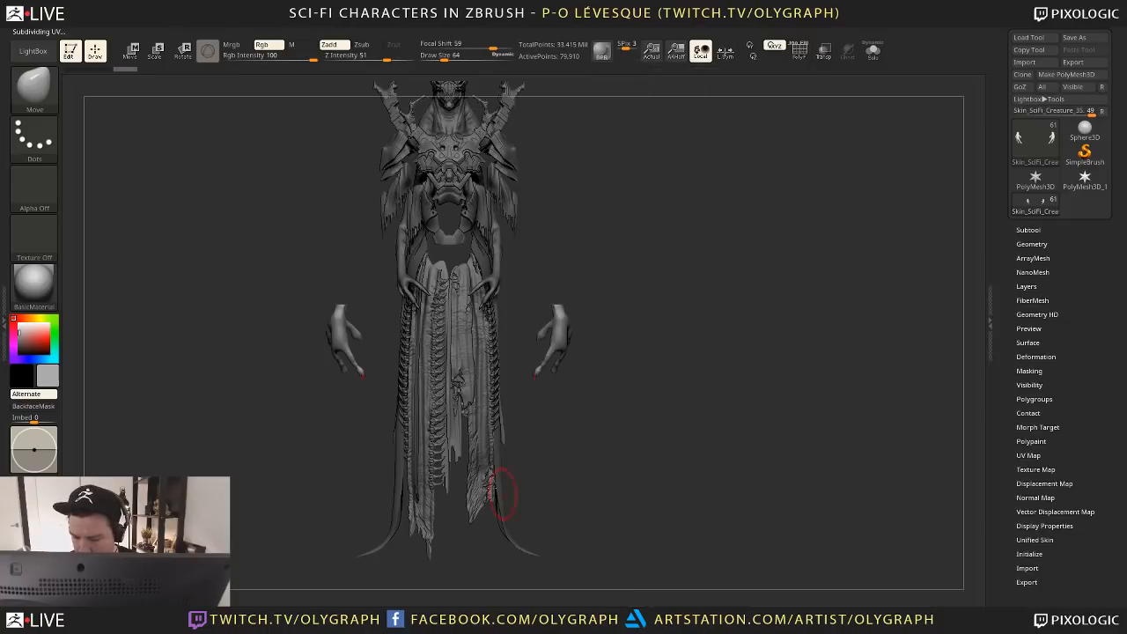
Select the original skin subtool in the subtool list, show its full body and hide its two hands
key("alt+Up")
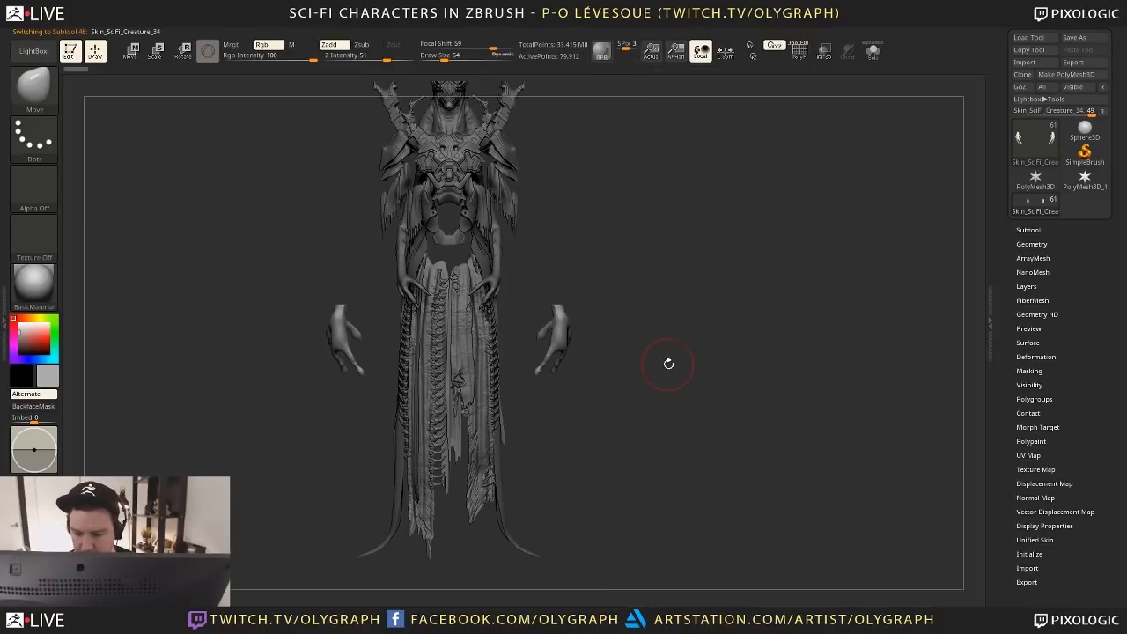
left_click_drag(1054, 251, 1055, 247)
left_click(1029, 227)
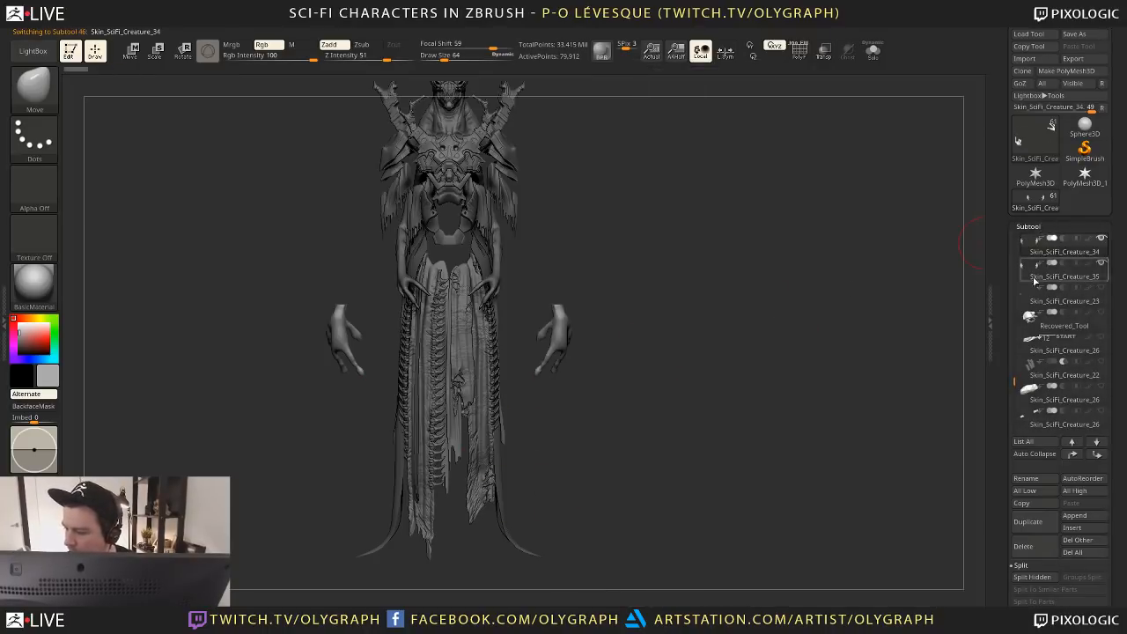
key("alt+Down")
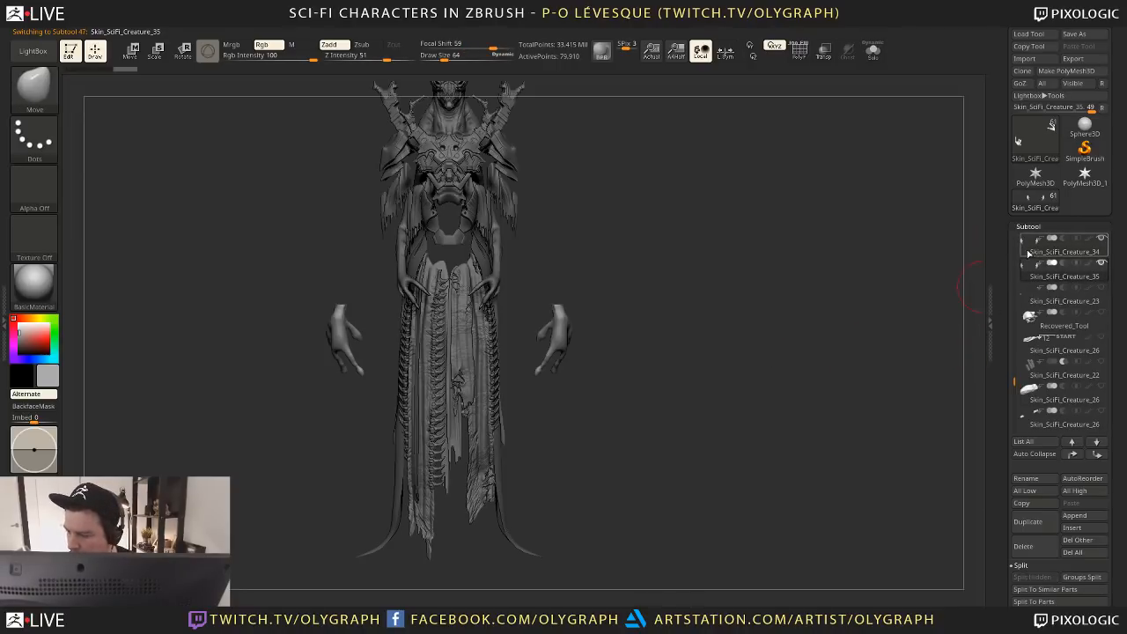
key("alt+Up")
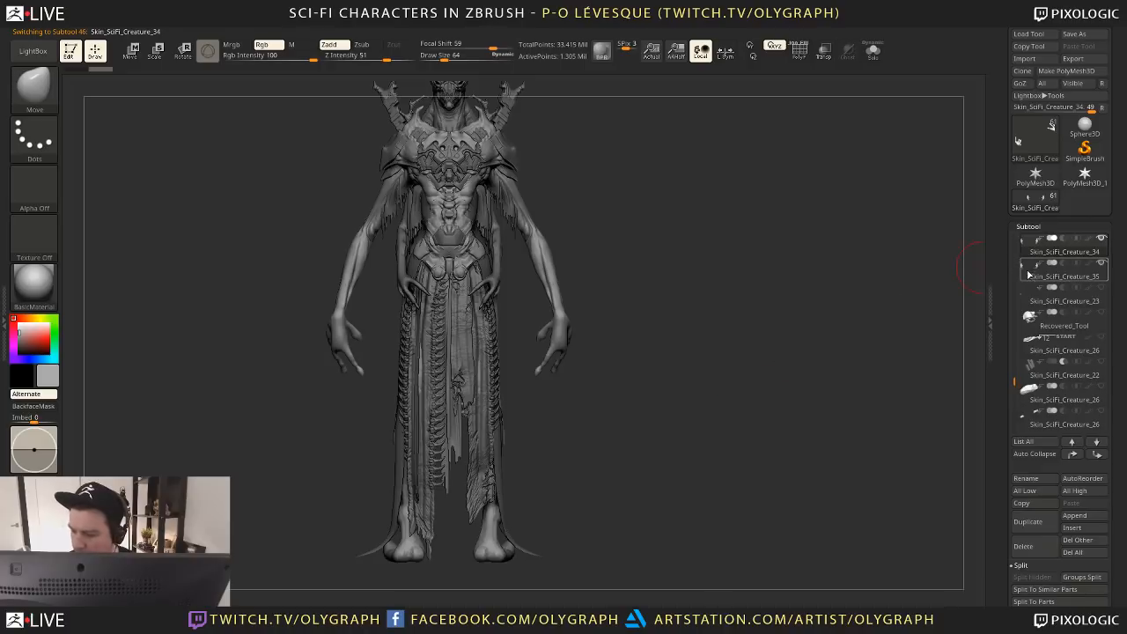
left_click(1029, 276)
left_click(1029, 246)
mouse_move(659, 320)
left_mouse_down("ctrl+shift")
mouse_move(506, 423)
mouse_move(530, 412)
left_mouse_up("ctrl+shift")
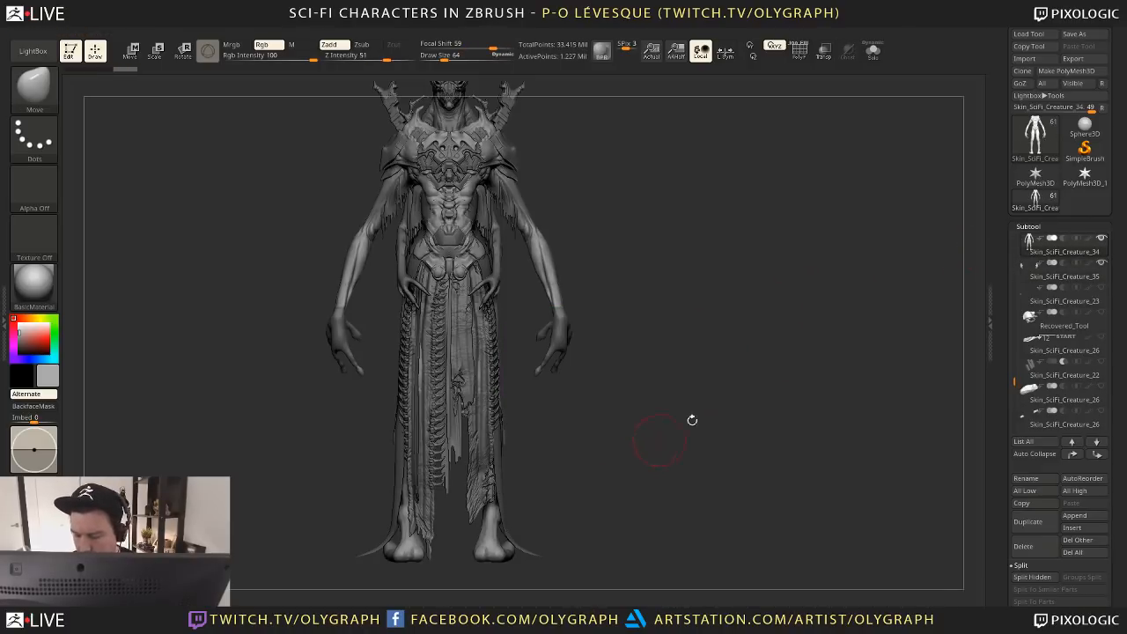
Solo the separate hands subtool and reshape the thumb and fingers with the Move brush
left_click(1031, 276)
key("ctrl+shift+s")
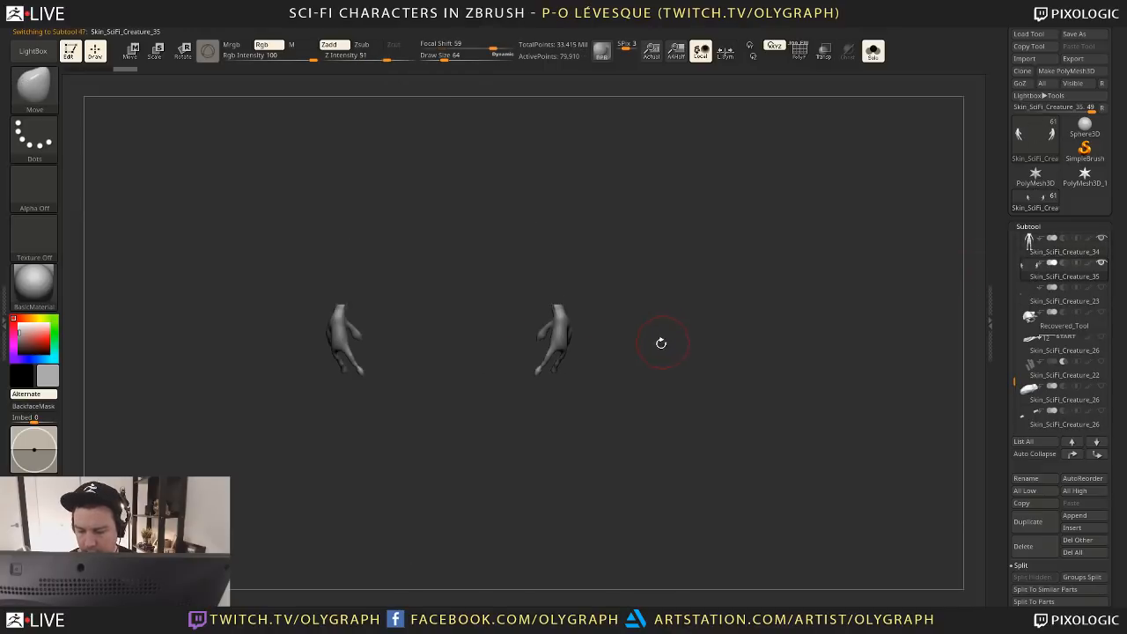
key("f")
left_click_drag(639, 304, 692, 327)
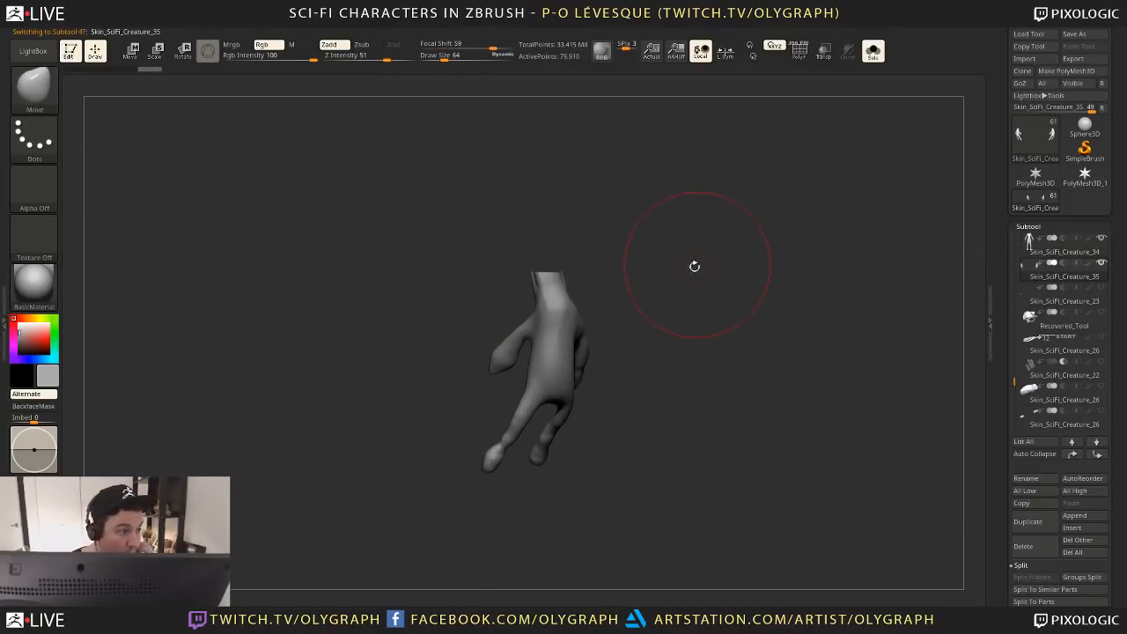
mouse_move(637, 297)
left_mouse_down()
mouse_move(652, 320)
mouse_move(740, 327)
mouse_move(717, 312)
left_mouse_up()
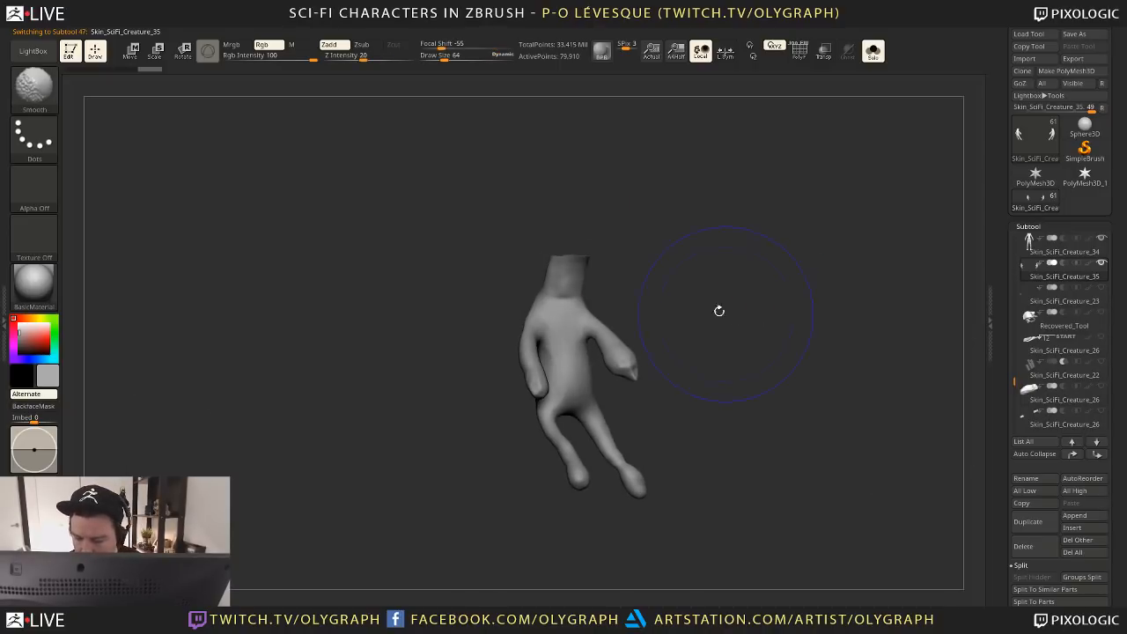
key("s")
left_click(600, 331)
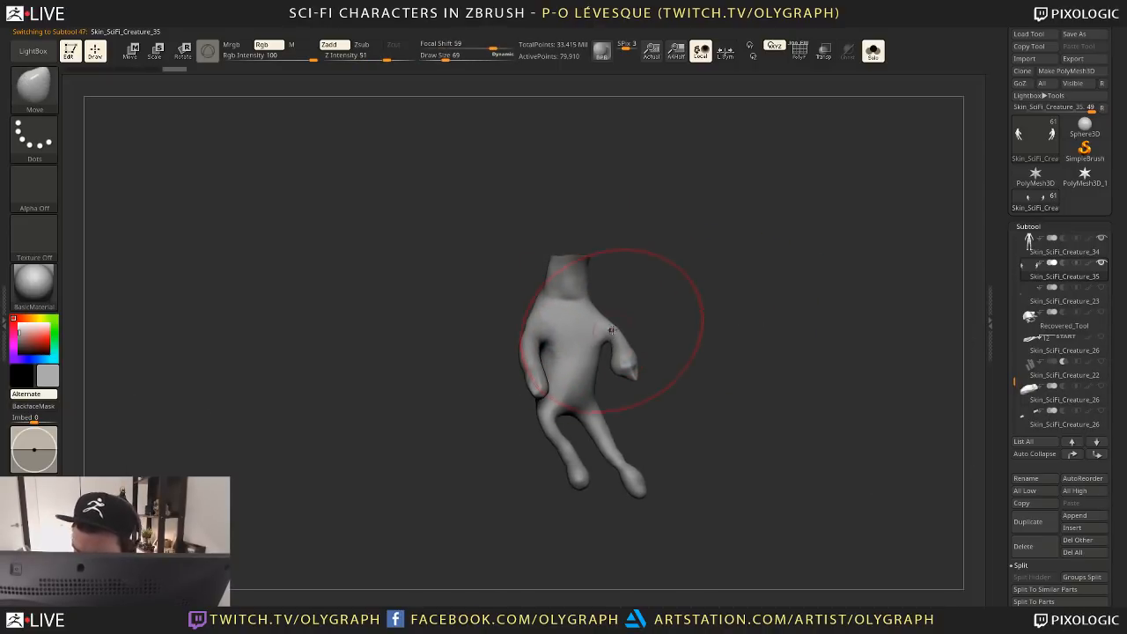
left_click_drag(516, 340, 567, 373)
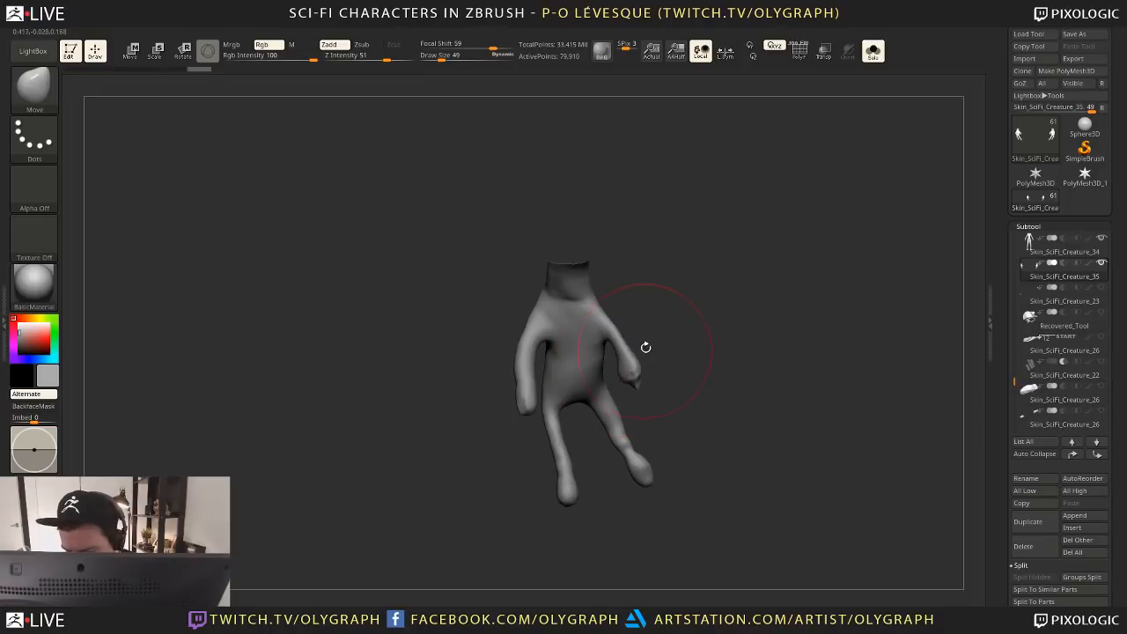
Build up volume on the thumb and its base on the palm with the ClayTubes brush
key("b")
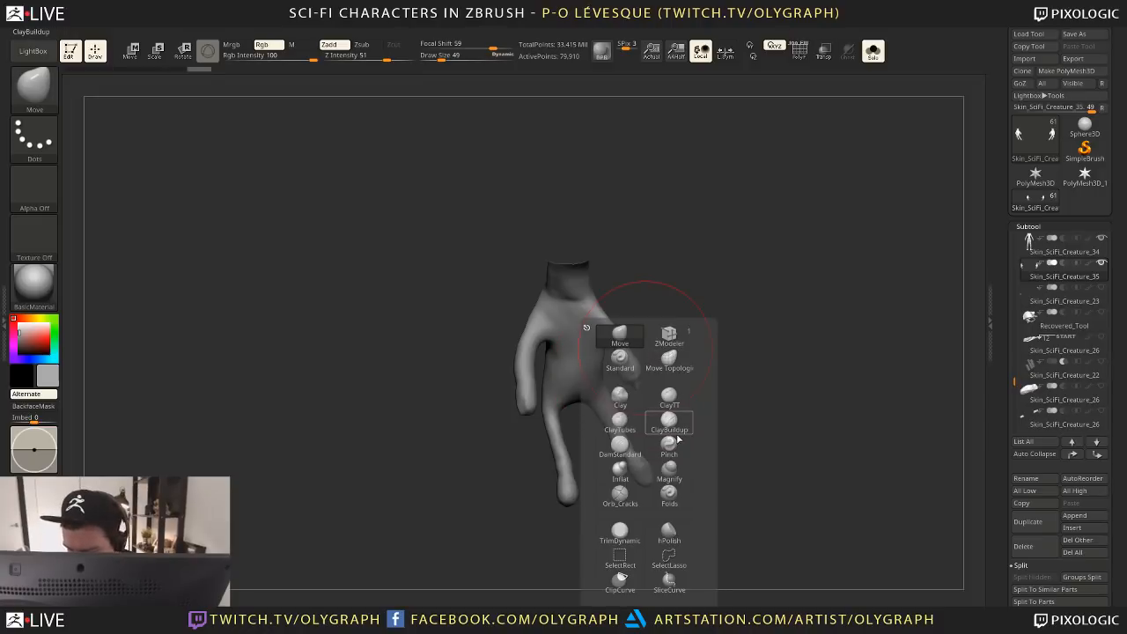
left_click(620, 424)
mouse_move(604, 354)
left_mouse_down()
mouse_move(588, 314)
mouse_move(600, 317)
left_mouse_up()
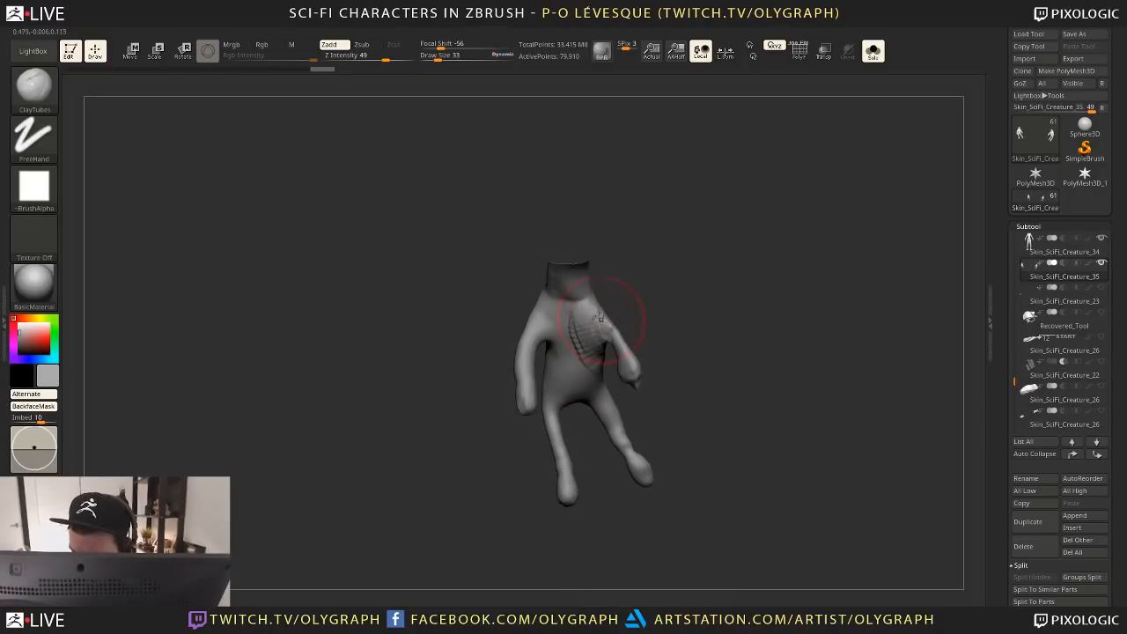
right_click_drag(620, 343, 652, 331)
left_click_drag(626, 346, 611, 332)
left_click_drag(622, 360, 614, 347)
left_click_drag(600, 330, 617, 354)
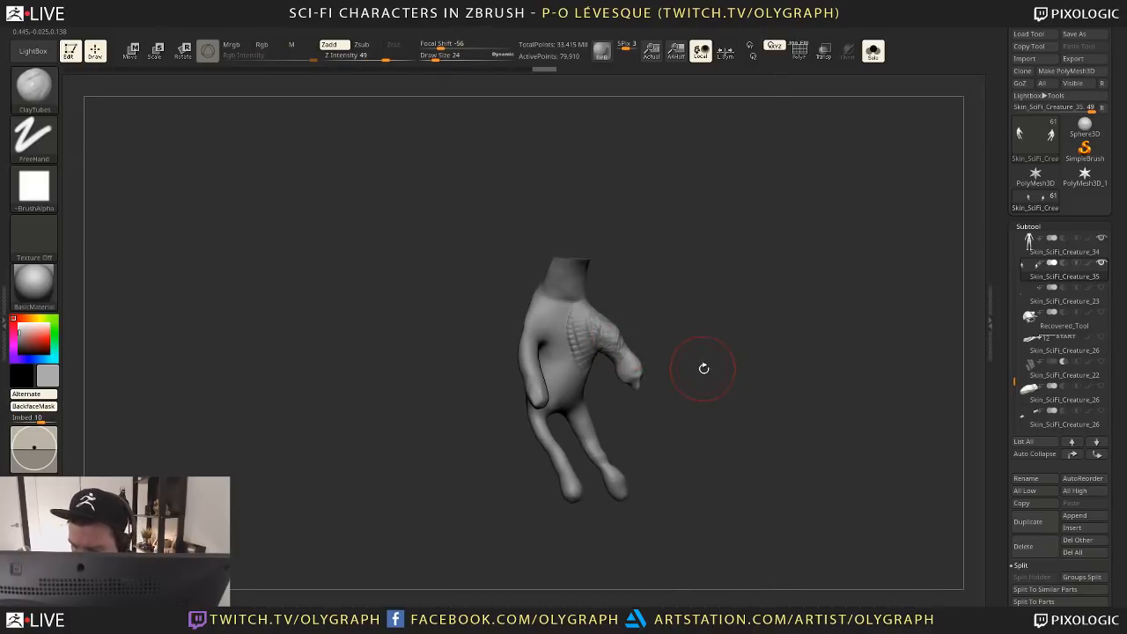
DynaMesh the hands and raise the DynaMesh resolution to 960
key("space")
left_click(690, 492)
right_click_drag(685, 485, 705, 342)
key("space")
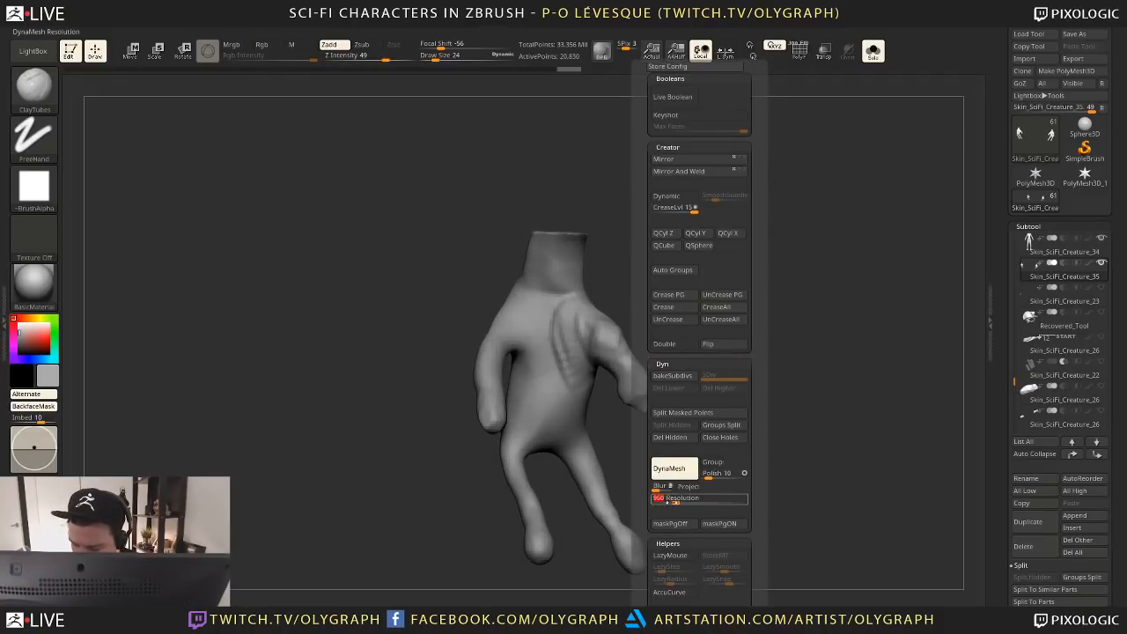
Remesh the hands at the new DynaMesh resolution and build up the thumb's base toward the wrist with ClayTubes
left_click_drag(604, 361, 574, 372)
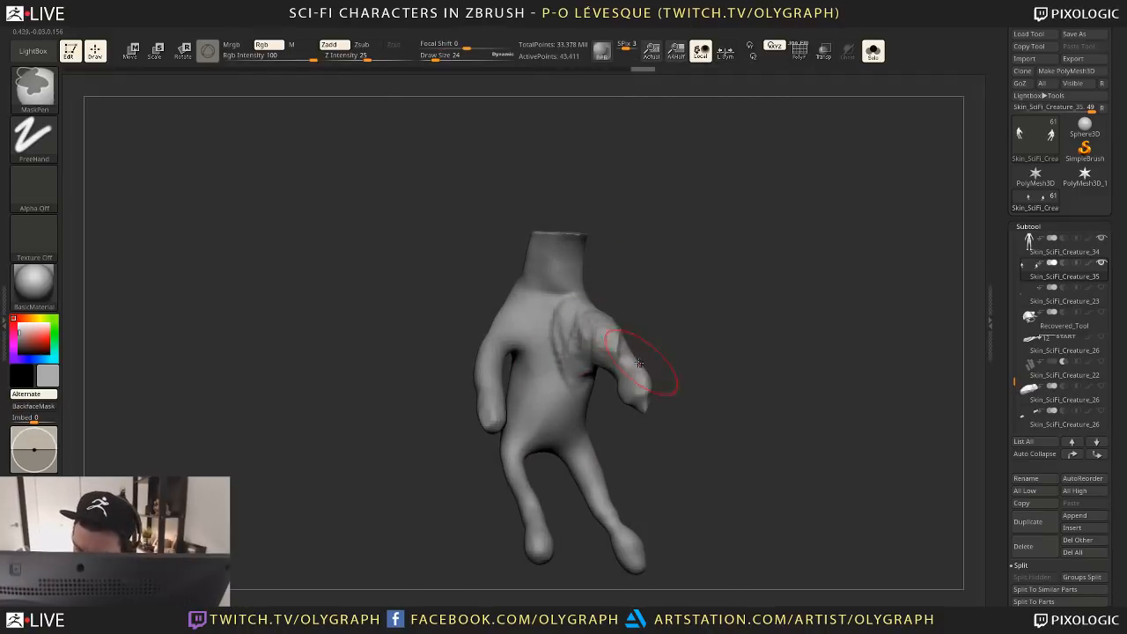
mouse_move(601, 322)
left_mouse_down()
mouse_move(587, 359)
mouse_move(629, 364)
left_mouse_up()
right_click_drag(680, 334, 612, 308)
left_click_drag(620, 308, 574, 344)
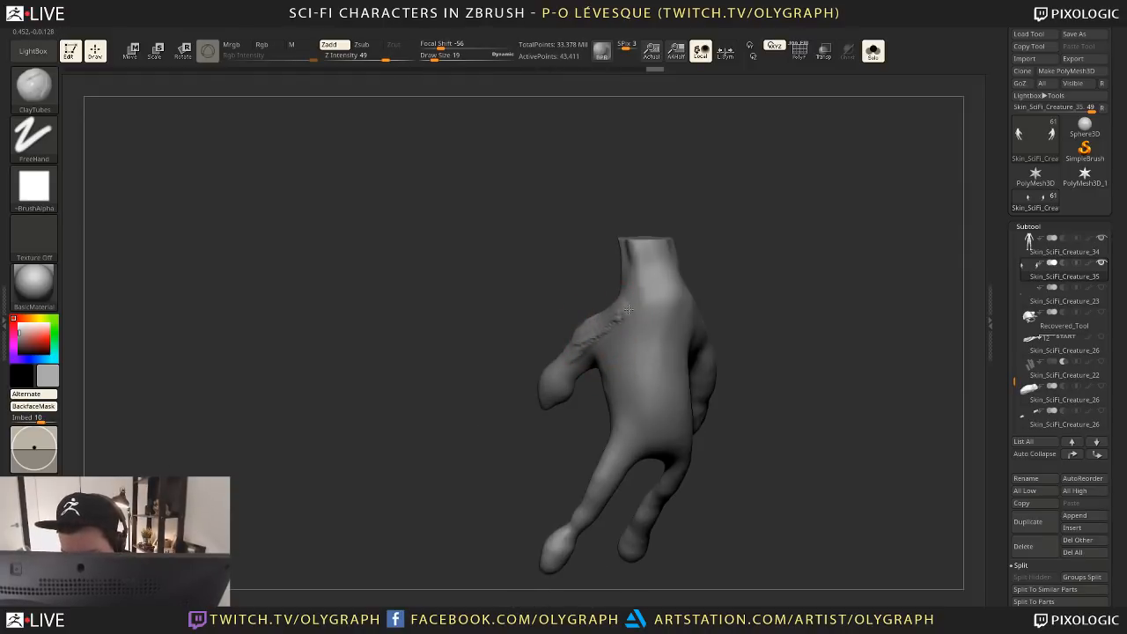
Reposition the thumb and slim its outer contour toward the wrist with the Move brush
key("b")
key("m")
key("v")
right_click_drag(574, 247, 548, 390)
key("s")
mouse_move(540, 400)
left_mouse_down()
mouse_move(559, 387)
mouse_move(536, 362)
mouse_move(536, 398)
left_mouse_up()
key("s")
key("s")
left_click_drag(532, 400, 537, 400)
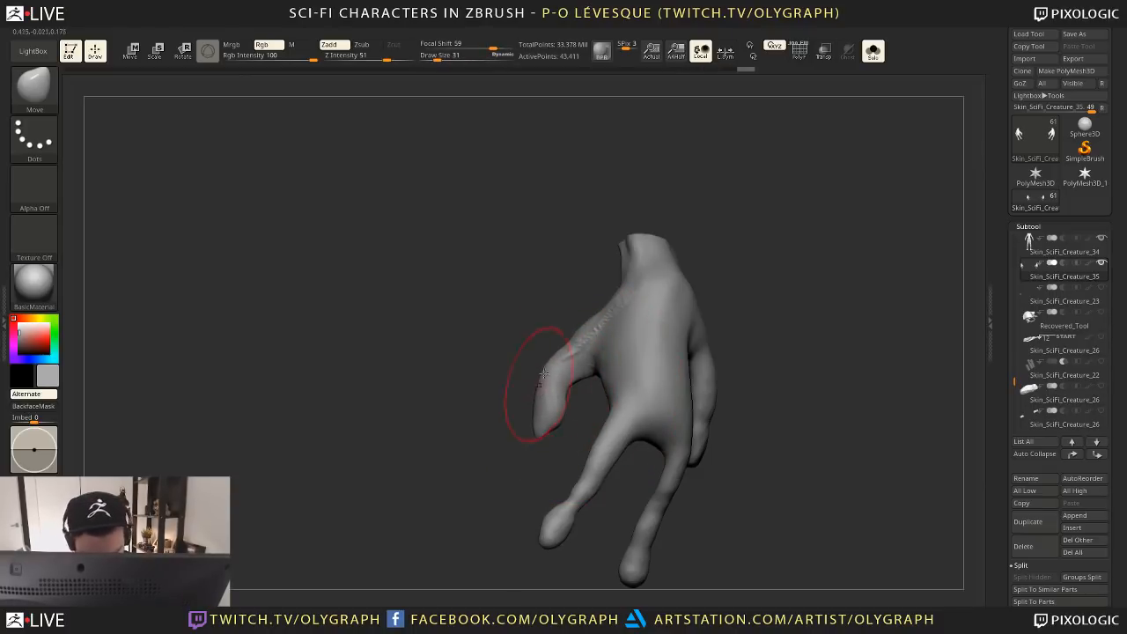
mouse_move(578, 330)
left_mouse_down()
mouse_move(571, 321)
mouse_move(613, 331)
mouse_move(597, 296)
mouse_move(627, 280)
left_mouse_up()
Refine the thumb's angle and the bulk of its base from several sides using the Move brush
key("s")
key("s")
key("s")
left_click_drag(554, 374, 554, 421)
right_click_drag(552, 421, 576, 361)
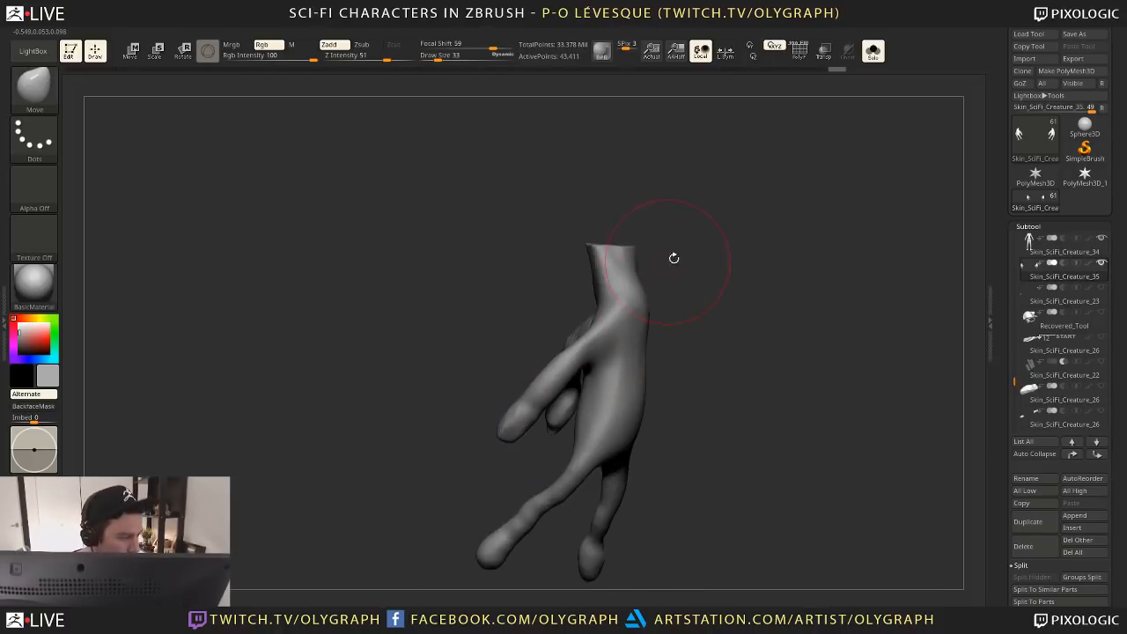
right_click_drag(673, 258, 604, 352)
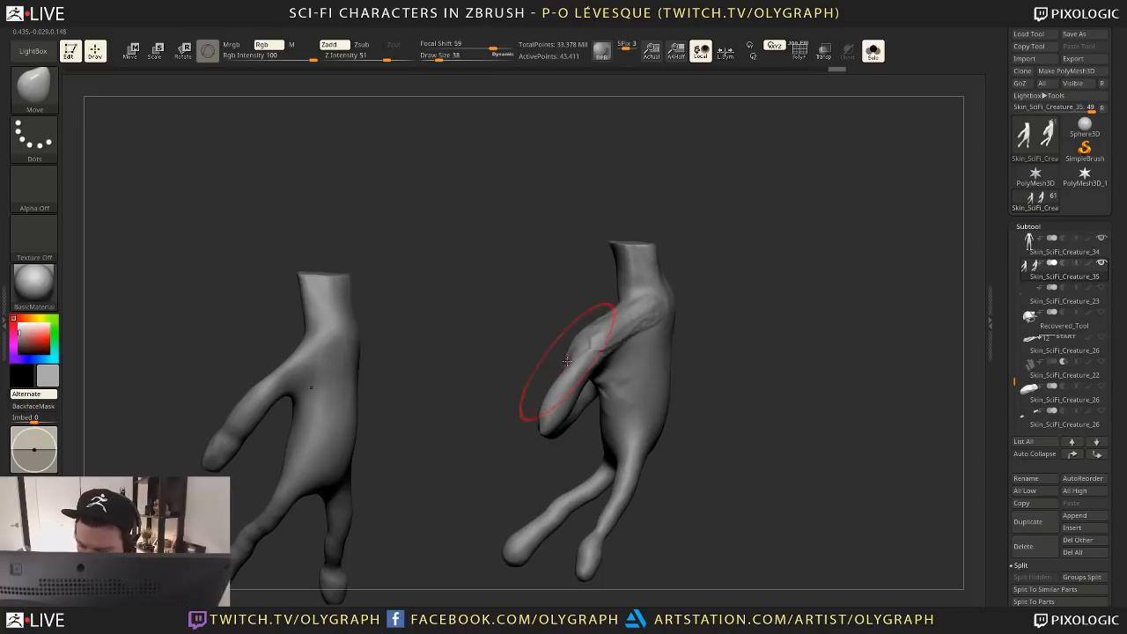
key("s")
left_click_drag(568, 350, 608, 359)
key("s")
mouse_move(616, 360)
left_mouse_down()
mouse_move(626, 360)
mouse_move(613, 360)
left_mouse_up()
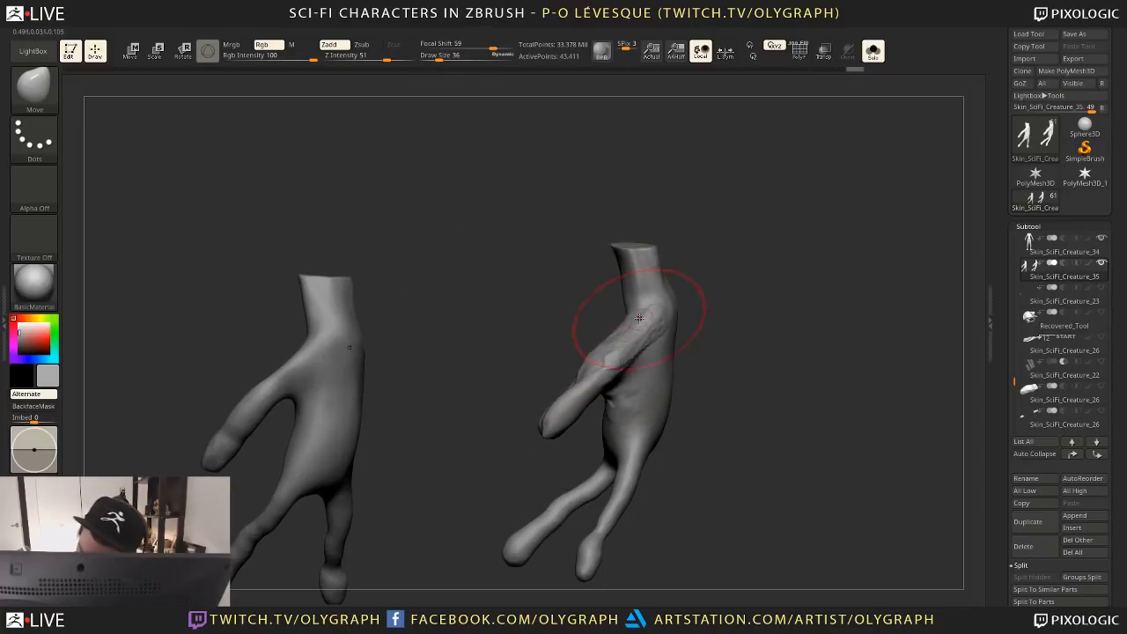
left_click_drag(639, 318, 570, 379)
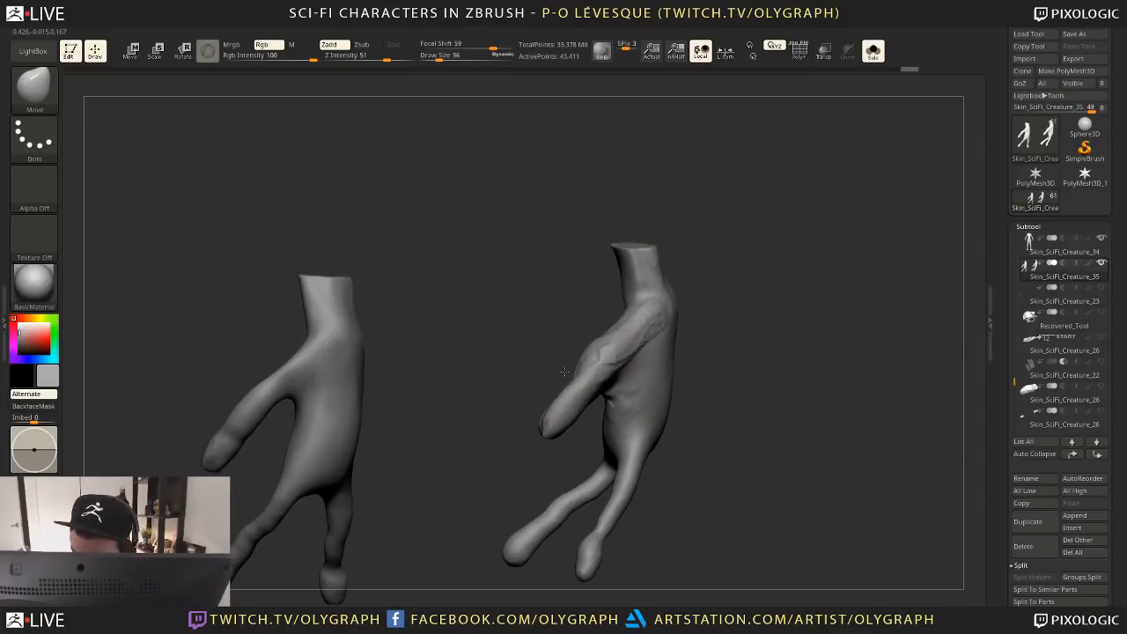
Add volume along the thumb and its fingertip with the ClayTT and ClayTubes brushes
key("b")
key("c")
key("t")
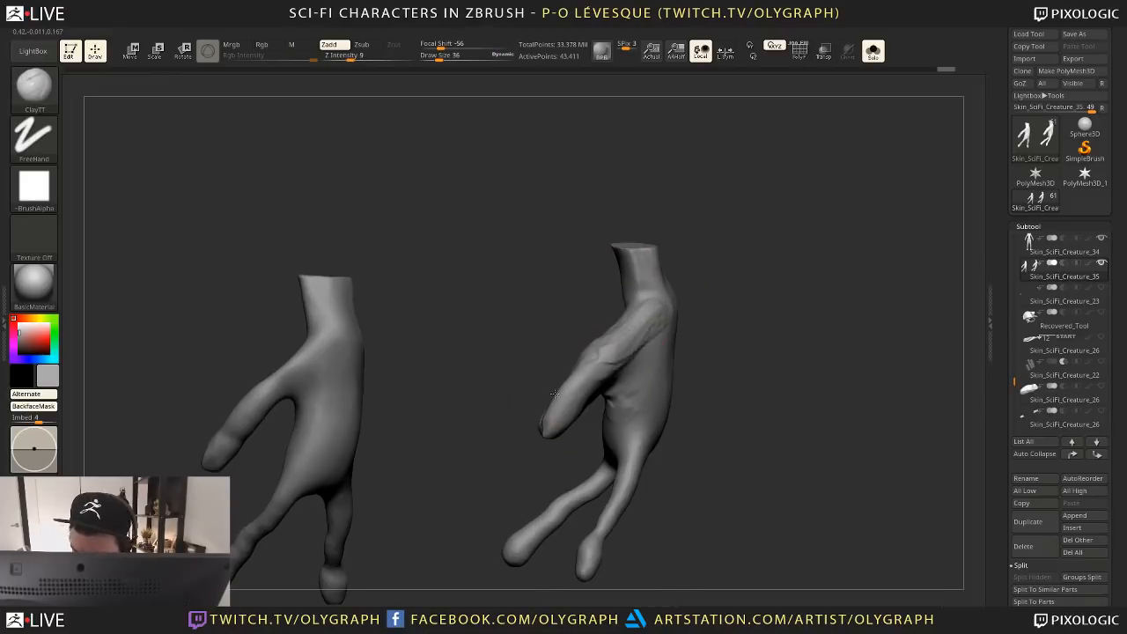
mouse_move(595, 379)
left_mouse_down()
mouse_move(652, 328)
mouse_move(743, 332)
left_mouse_up()
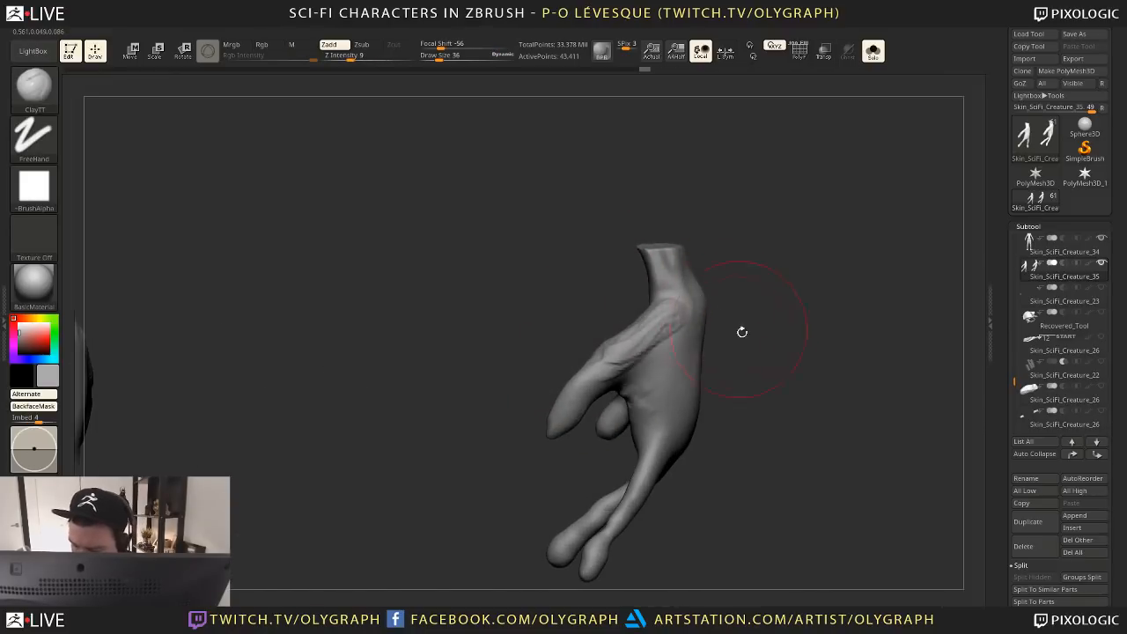
key("b")
key("c")
key("t")
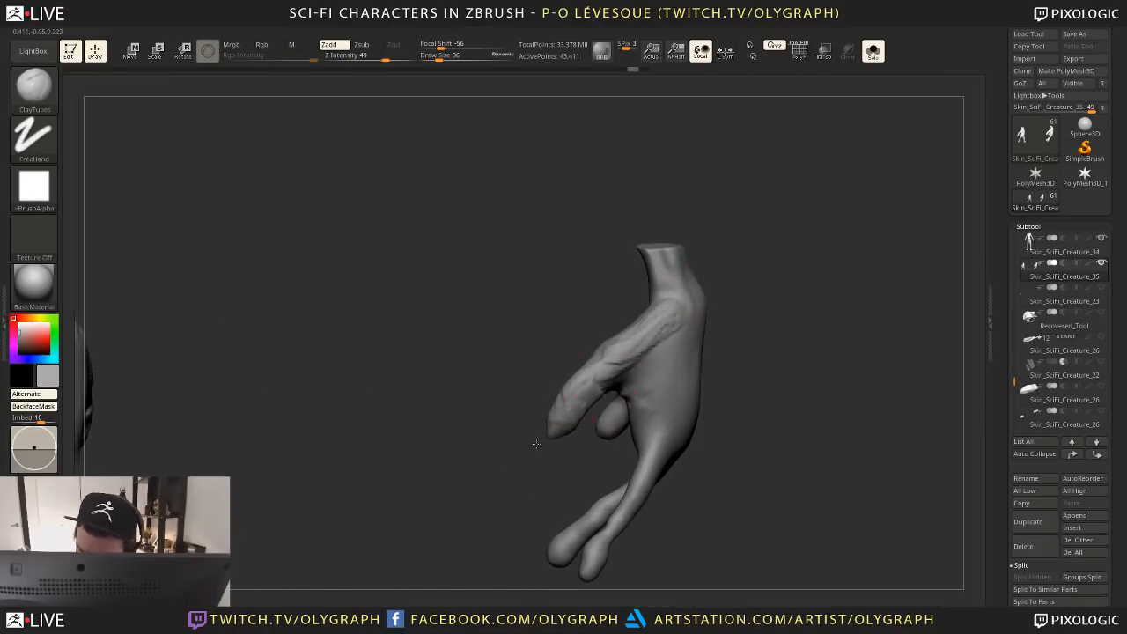
left_click_drag(536, 444, 554, 374)
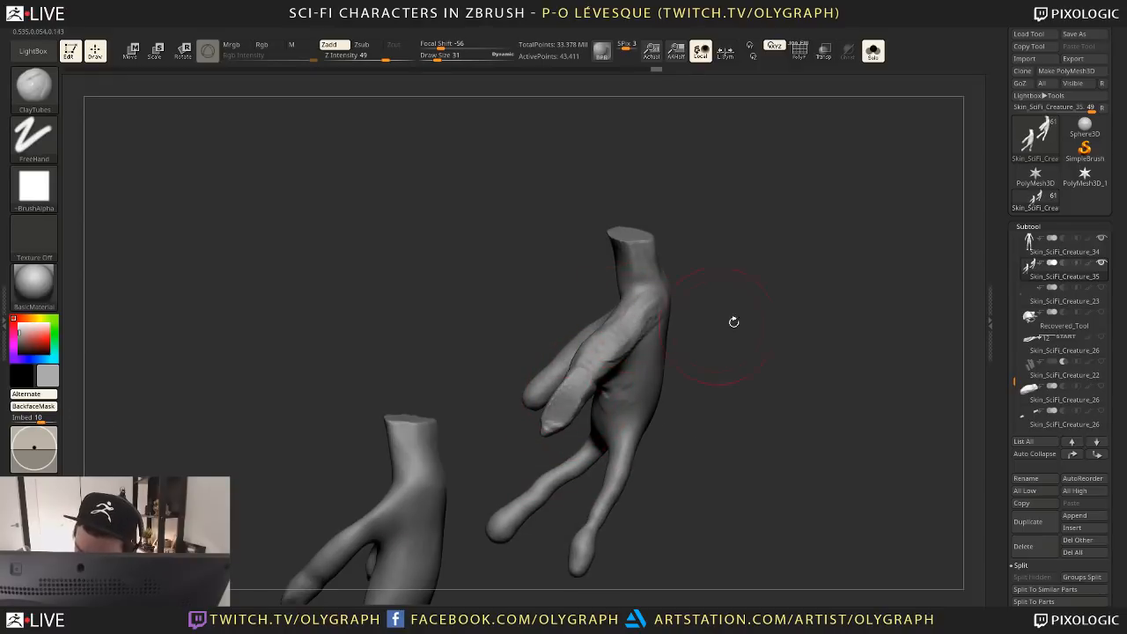
left_click_drag(734, 321, 614, 291, "shift")
left_click_drag(546, 443, 533, 327)
Pull the thumb's tip outward and down into a long point with the Move brush
key("b")
key("m")
key("v")
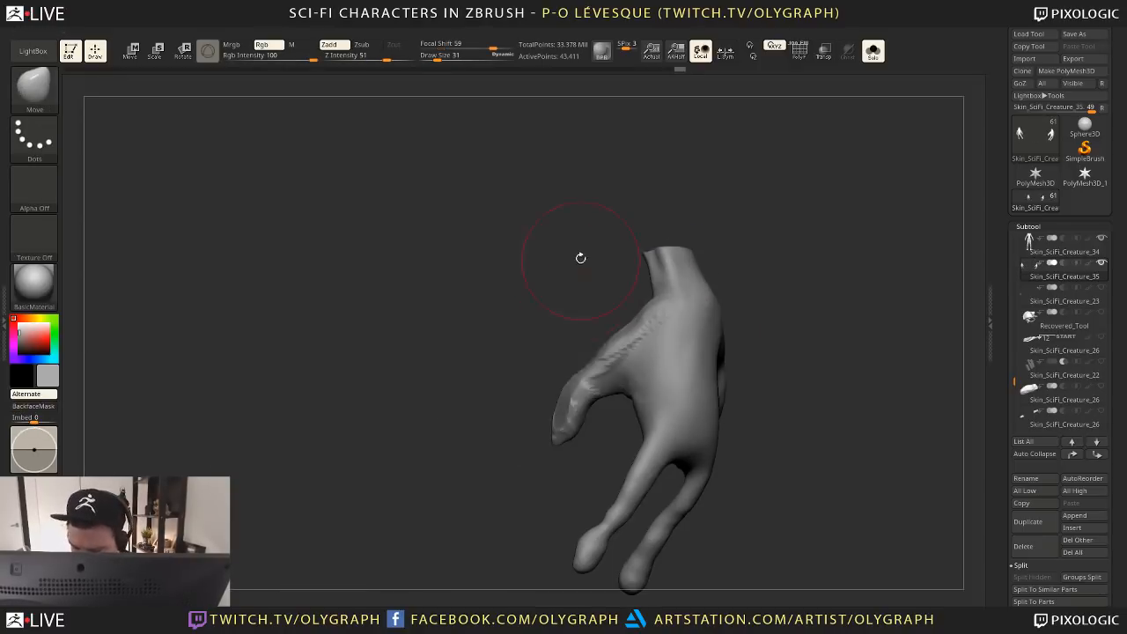
left_click_drag(569, 386, 543, 506)
Shape the thumb's elongated tip into a thin curved claw, using smaller Move brush sizes
key("s")
key("bracketleft")
key("bracketleft")
key("bracketleft")
key("s")
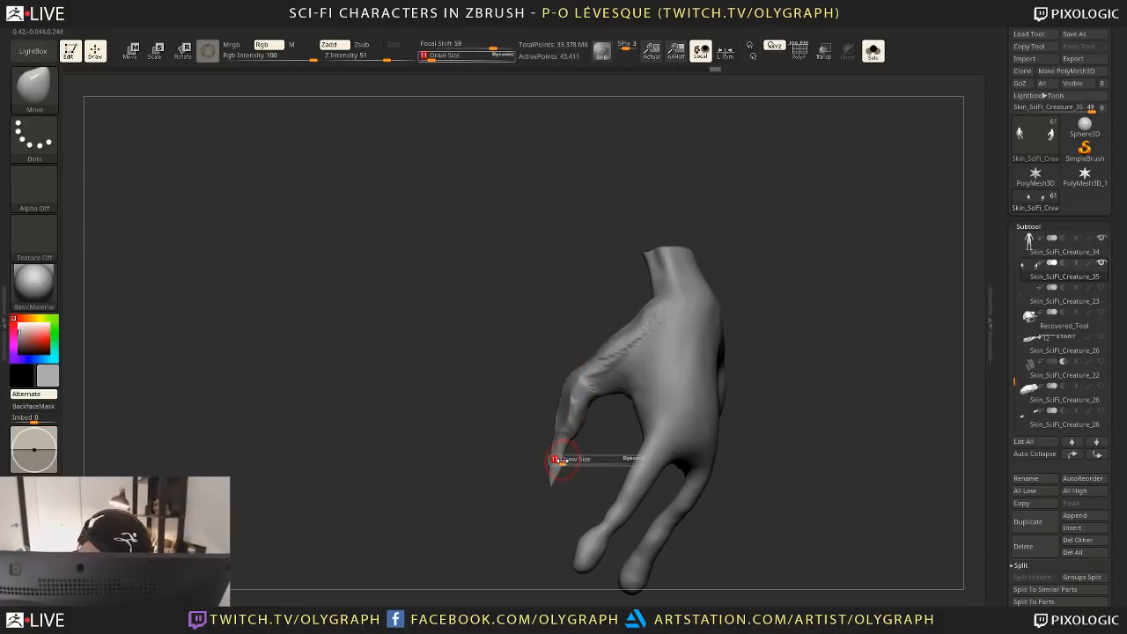
left_click_drag(556, 461, 563, 461)
mouse_move(563, 456)
left_mouse_down()
mouse_move(521, 485)
mouse_move(559, 395)
left_mouse_up()
key("bracketleft")
key("bracketleft")
key("bracketright")
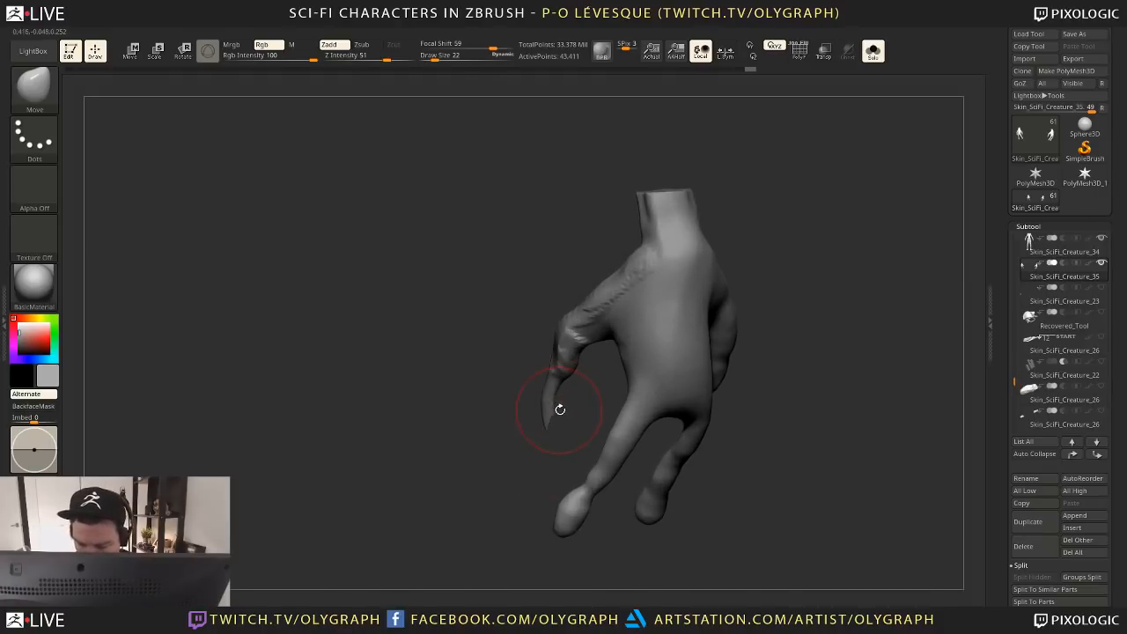
left_click_drag(543, 454, 577, 387)
Build up the webbing between the thumb and the palm with ClayTubes strokes
key("b")
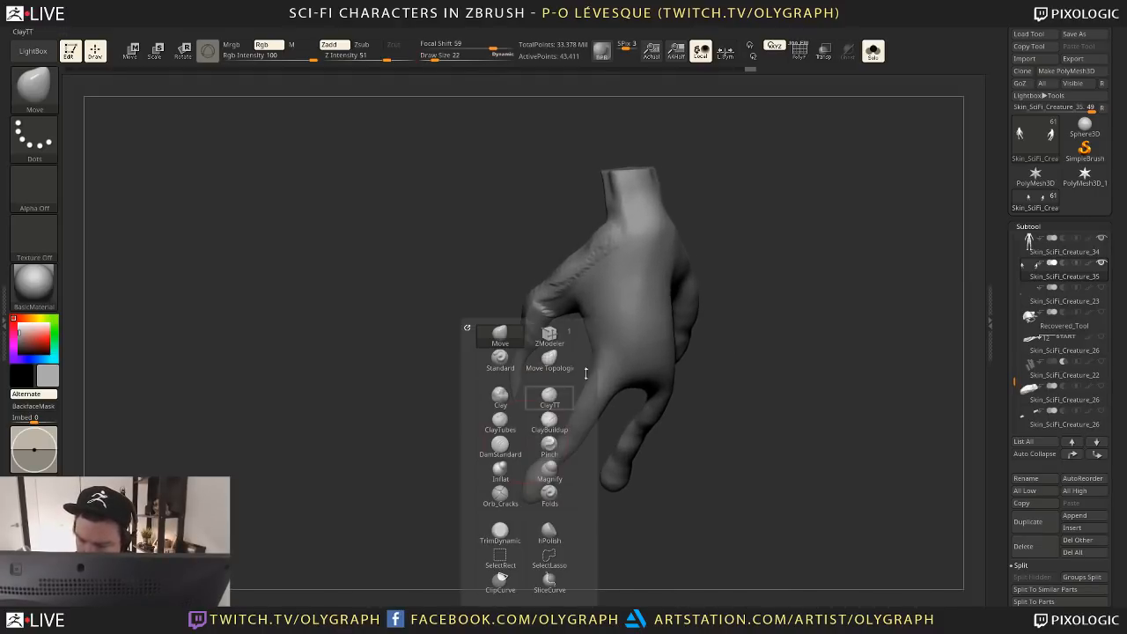
left_click(520, 432)
left_click_drag(573, 297, 601, 264)
key("bracketright")
key("bracketright")
mouse_move(564, 319)
left_mouse_down()
mouse_move(591, 289)
mouse_move(584, 313)
mouse_move(590, 278)
mouse_move(612, 263)
mouse_move(583, 315)
mouse_move(606, 345)
left_mouse_up()
key("bracketleft")
left_click_drag(599, 292, 620, 257)
left_click_drag(528, 390, 581, 370)
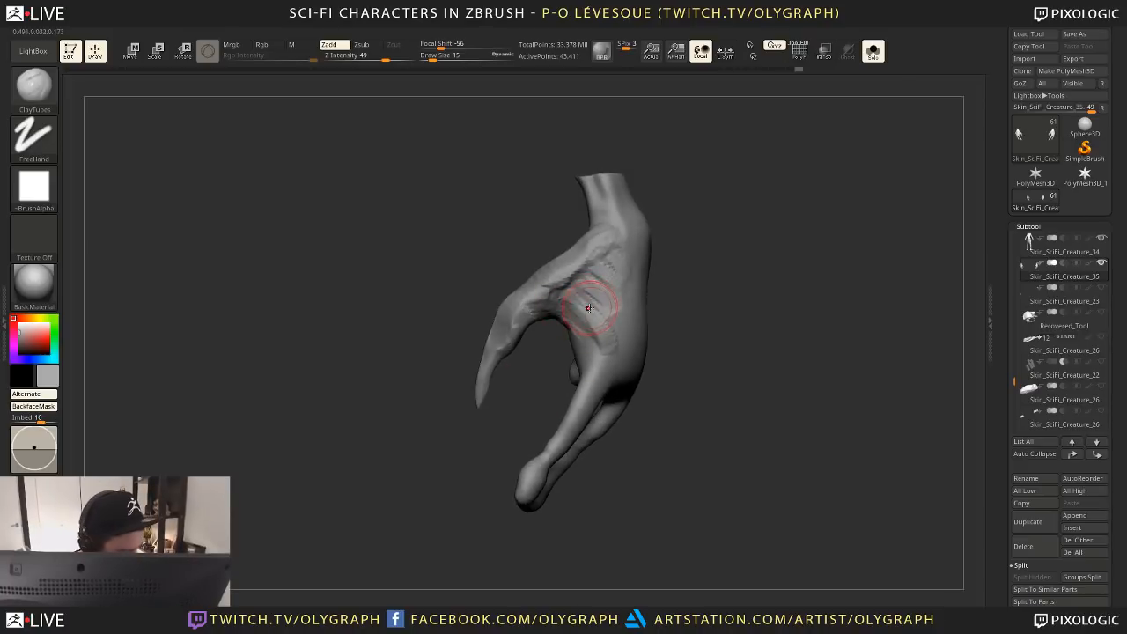
Carve skin wrinkles across the webbing between thumb and palm with the Folds brush at draw size 5
key("b")
key("f")
key("o")
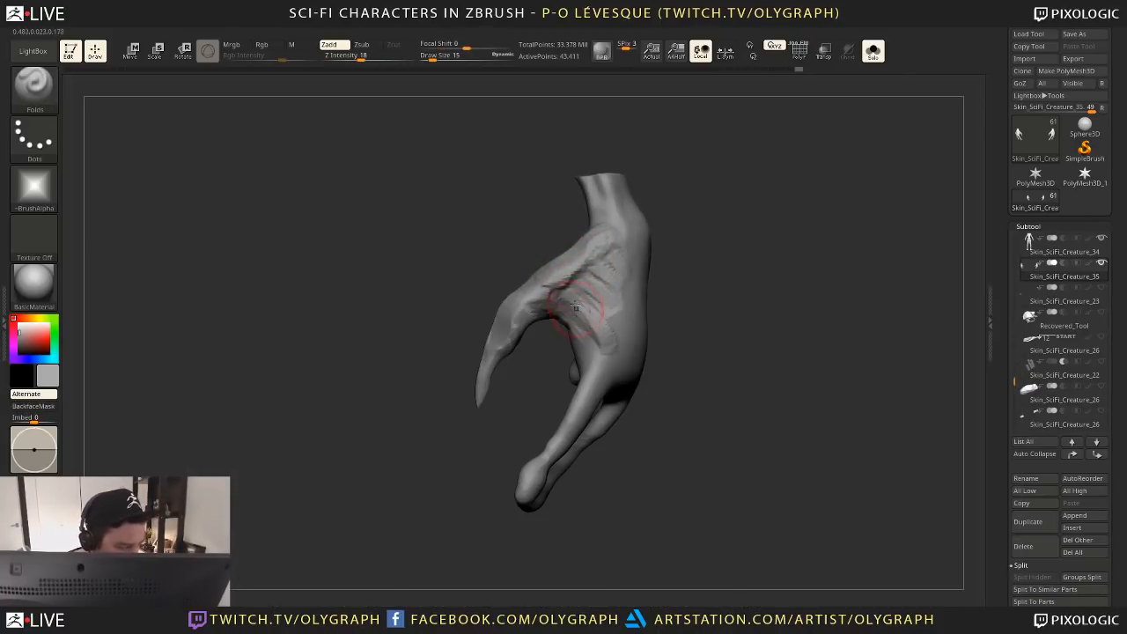
key("s")
left_click_drag(577, 319, 543, 308)
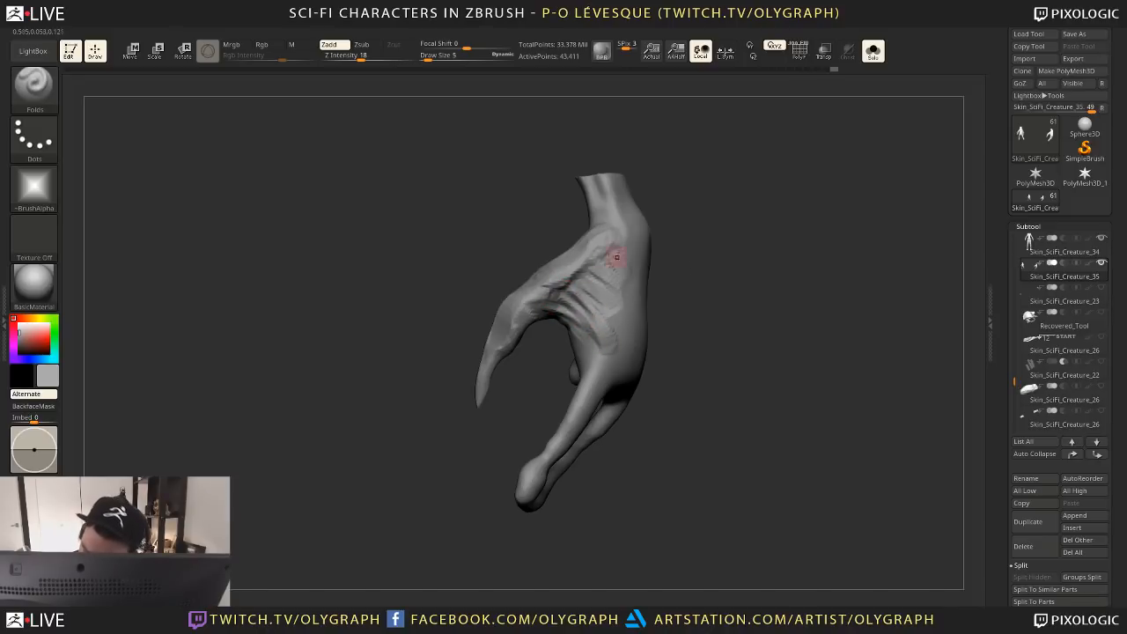
left_click_drag(730, 264, 679, 273)
key("2")
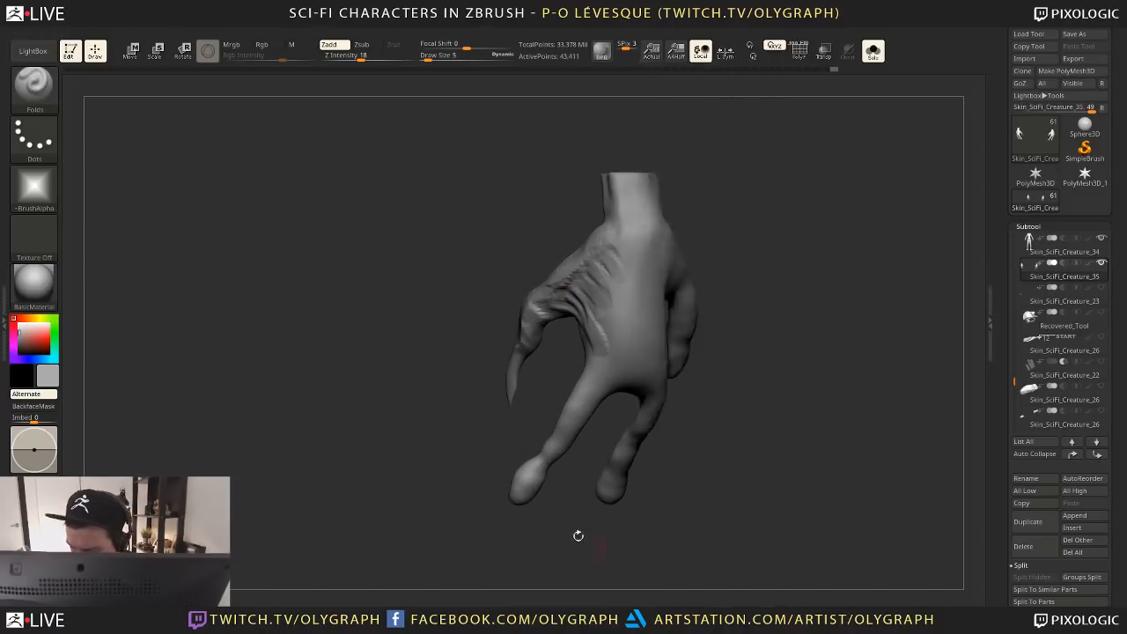
left_click_drag(578, 534, 597, 288)
left_click_drag(610, 342, 533, 321)
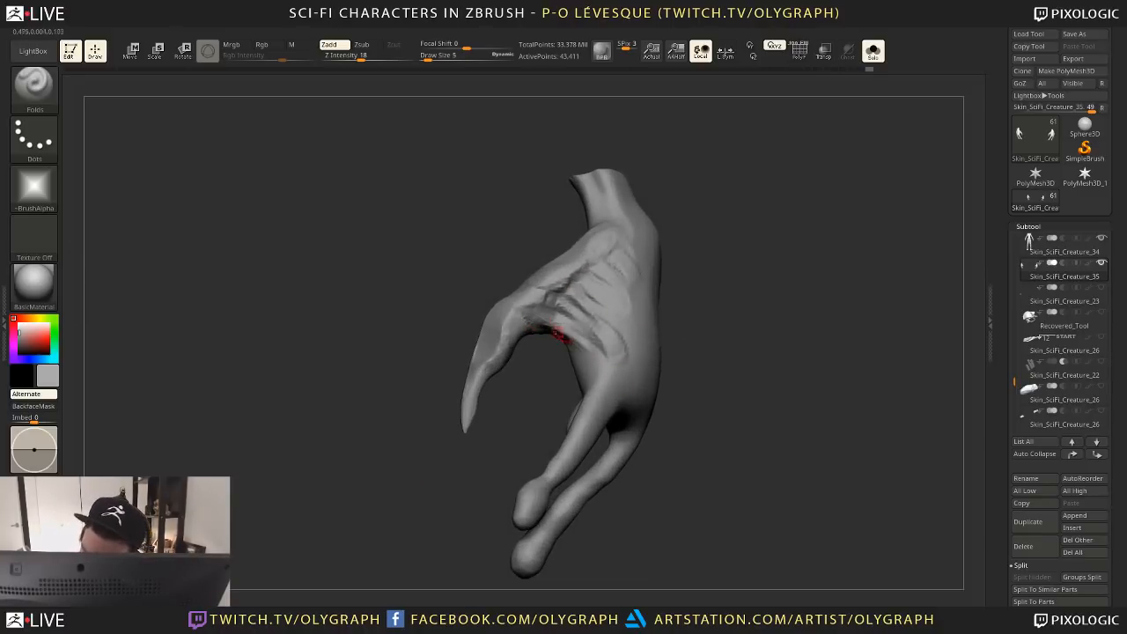
mouse_move(727, 300)
left_mouse_down()
mouse_move(753, 343)
mouse_move(698, 327)
left_mouse_up()
Reshape the palm's thumb side and the base of the neighbouring finger with an enlarged Move brush
key("b")
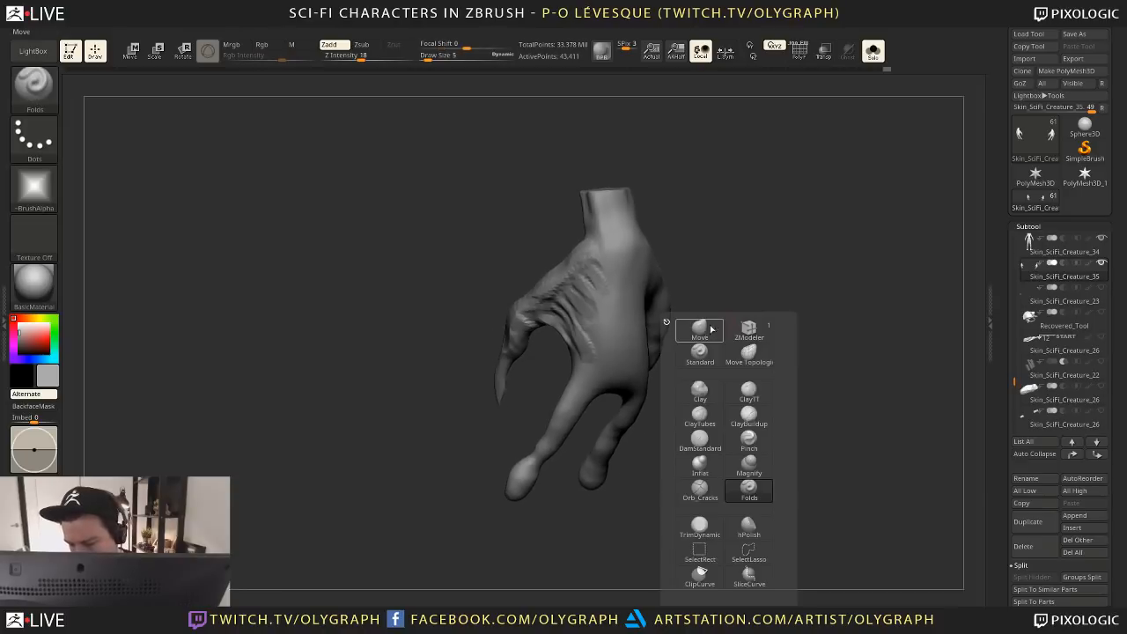
key("m")
key("v")
left_click_drag(563, 323, 566, 319)
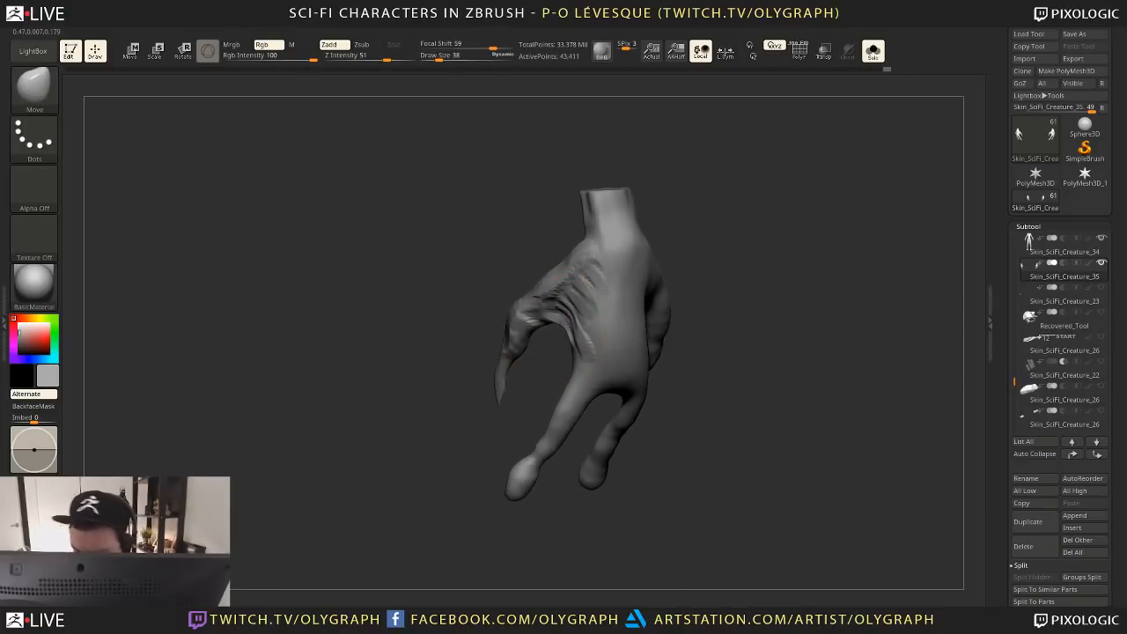
key("s")
left_click_drag(683, 289, 702, 283)
key("bracketright")
key("bracketright")
key("bracketright")
key("bracketright")
mouse_move(587, 345)
left_mouse_down()
mouse_move(563, 343)
mouse_move(566, 355)
left_mouse_up()
key("s")
left_click_drag(581, 370, 561, 377)
mouse_move(553, 450)
right_mouse_down()
mouse_move(533, 468)
mouse_move(553, 468)
mouse_move(549, 495)
right_mouse_up()
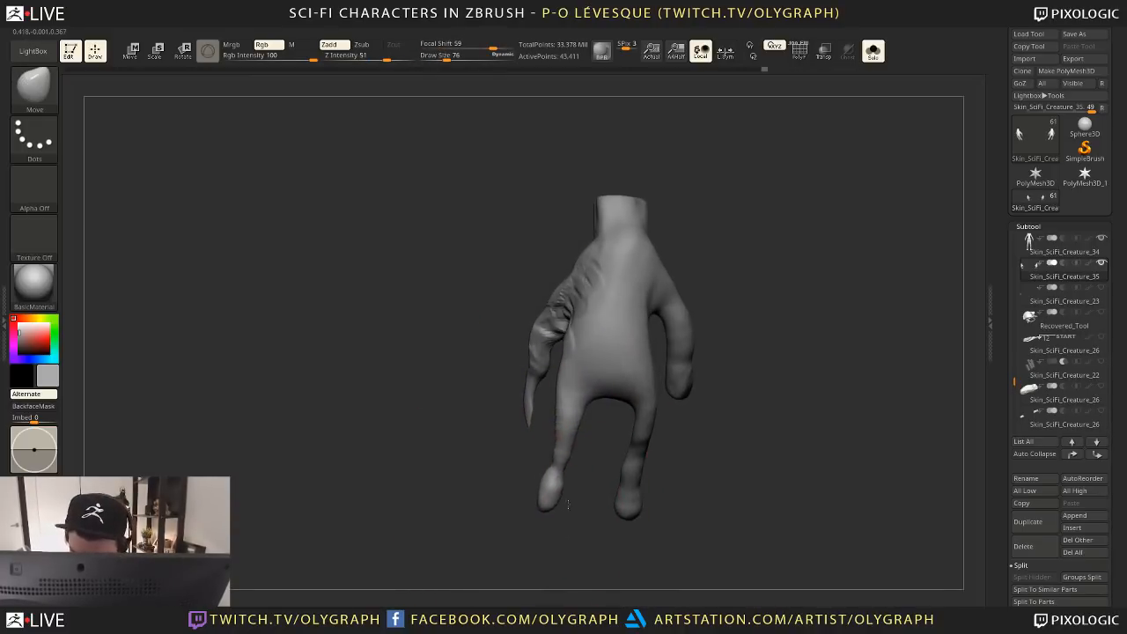
Bend the tip of the finger nearest the thumb inward with the Move brush
key("s")
left_click_drag(564, 480, 546, 480)
right_click_drag(546, 482, 568, 519)
key("s")
left_click_drag(555, 493, 577, 493)
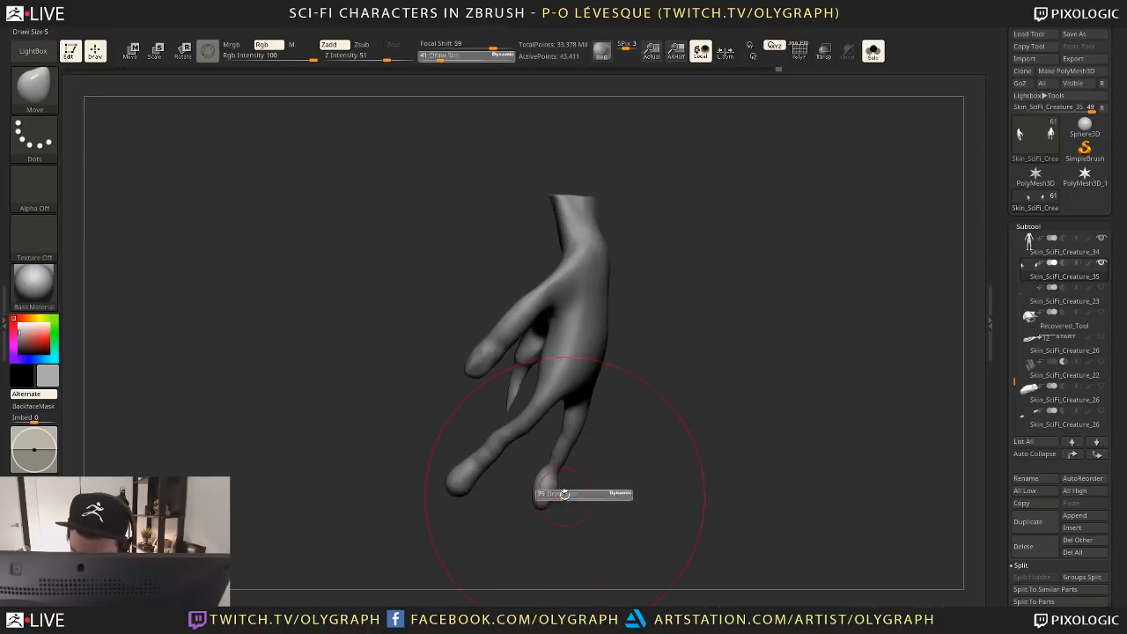
mouse_move(579, 473)
right_mouse_down()
mouse_move(568, 480)
mouse_move(550, 467)
right_mouse_up()
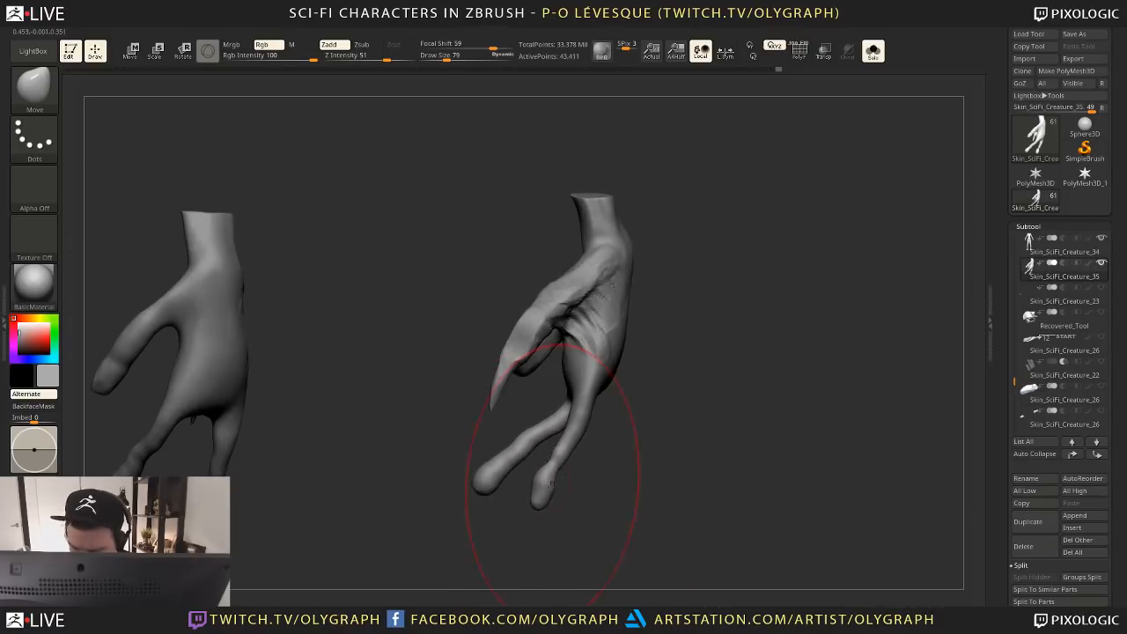
key("s")
mouse_move(555, 499)
left_mouse_down()
mouse_move(526, 475)
mouse_move(539, 472)
left_mouse_up()
key("s")
Build up the finger nearest the thumb, its knuckle and the tendon on the back of the hand with ClayTubes
key("b")
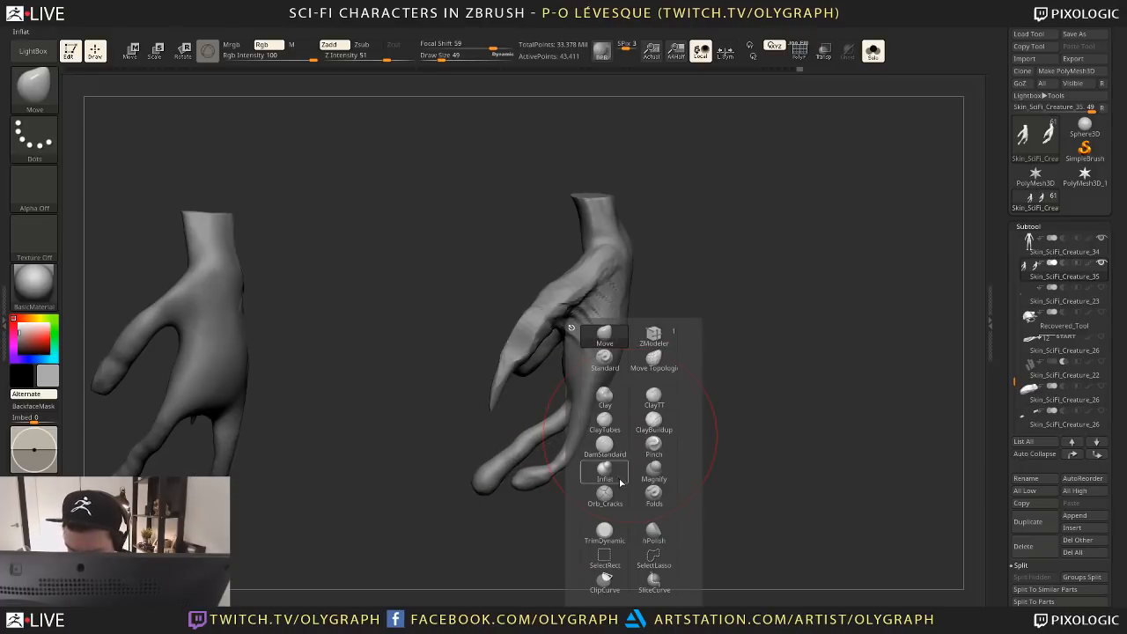
left_click(607, 429)
mouse_move(524, 476)
left_mouse_down()
mouse_move(576, 436)
mouse_move(546, 484)
mouse_move(593, 383)
mouse_move(592, 423)
left_mouse_up()
right_click_drag(592, 423, 520, 419)
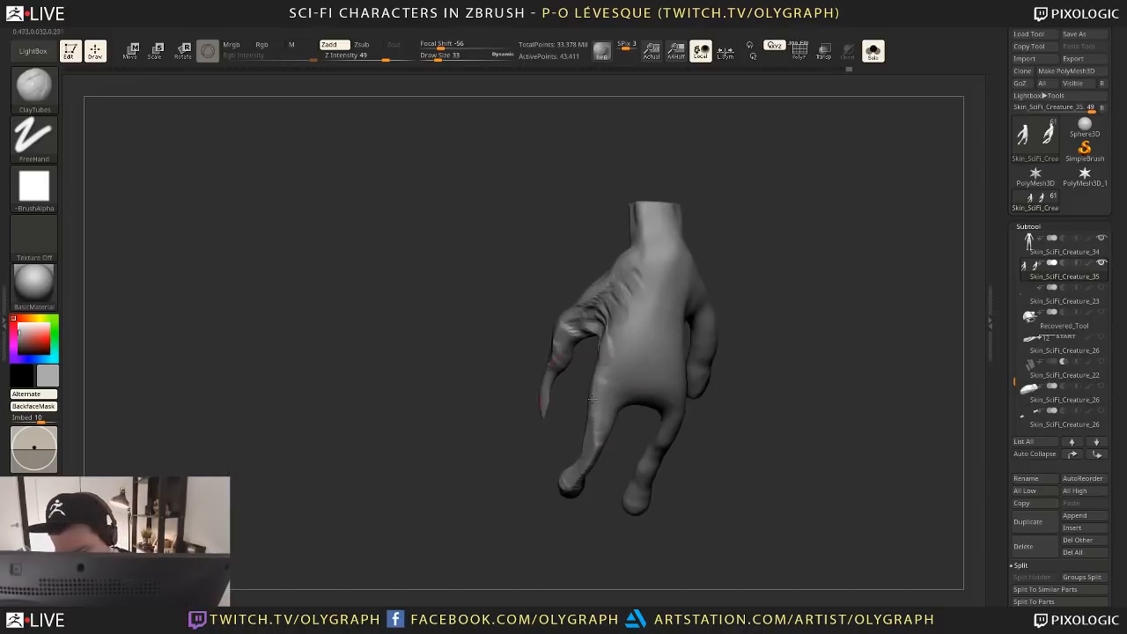
key("s")
left_click_drag(606, 407, 601, 407)
left_click_drag(586, 448, 602, 385)
key("s")
mouse_move(599, 401)
left_mouse_down()
mouse_move(616, 383)
mouse_move(614, 396)
mouse_move(653, 292)
mouse_move(620, 356)
mouse_move(633, 393)
left_mouse_up()
key("s")
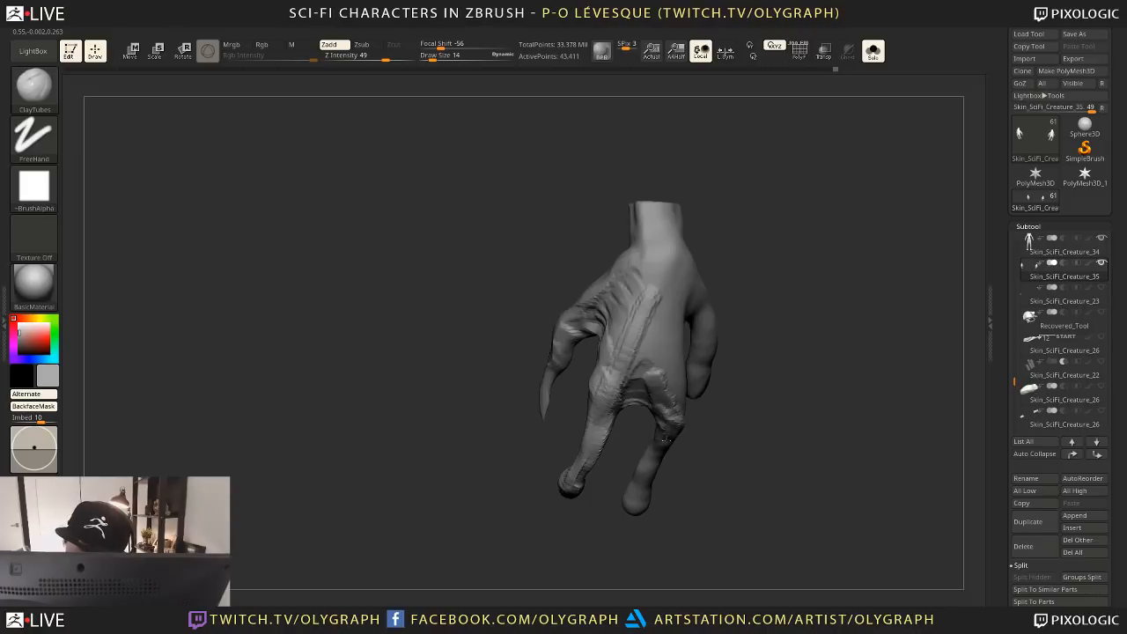
Add ClayTubes volume along the adjacent finger and its knuckle, and remesh the hands with DynaMesh
left_click_drag(657, 463, 627, 514)
mouse_move(755, 422)
left_mouse_down()
mouse_move(761, 398)
mouse_move(682, 397)
left_mouse_up()
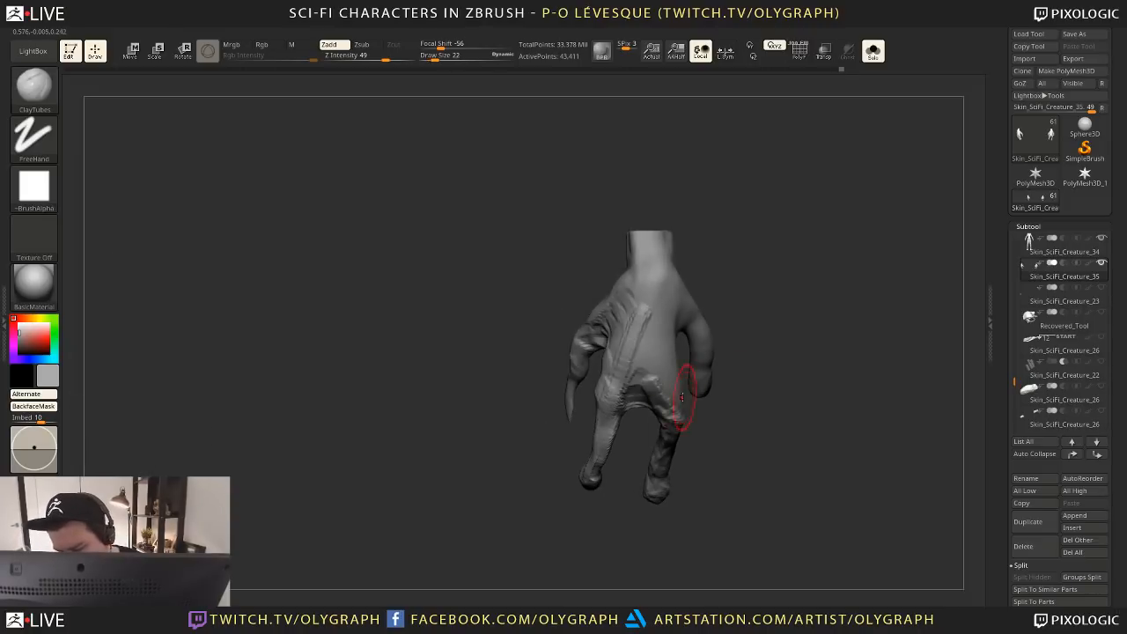
left_click_drag(665, 445, 656, 502)
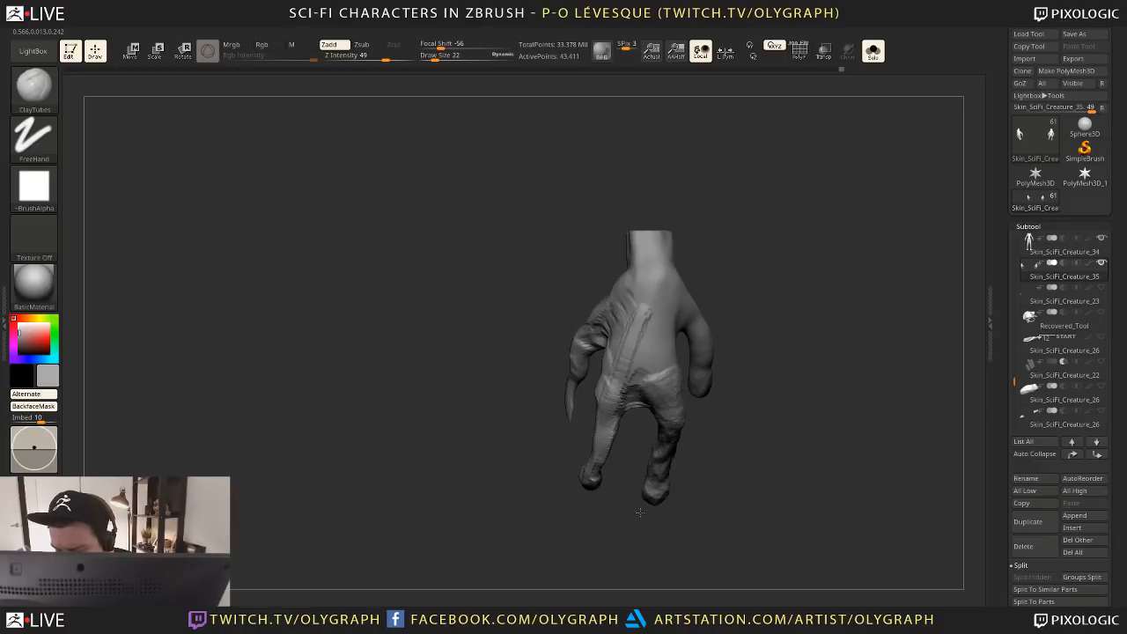
mouse_move(737, 450)
left_mouse_down()
mouse_move(713, 427)
mouse_move(735, 417)
left_mouse_up()
Adjust the form around the second finger's knuckle with the Move brush
key("b")
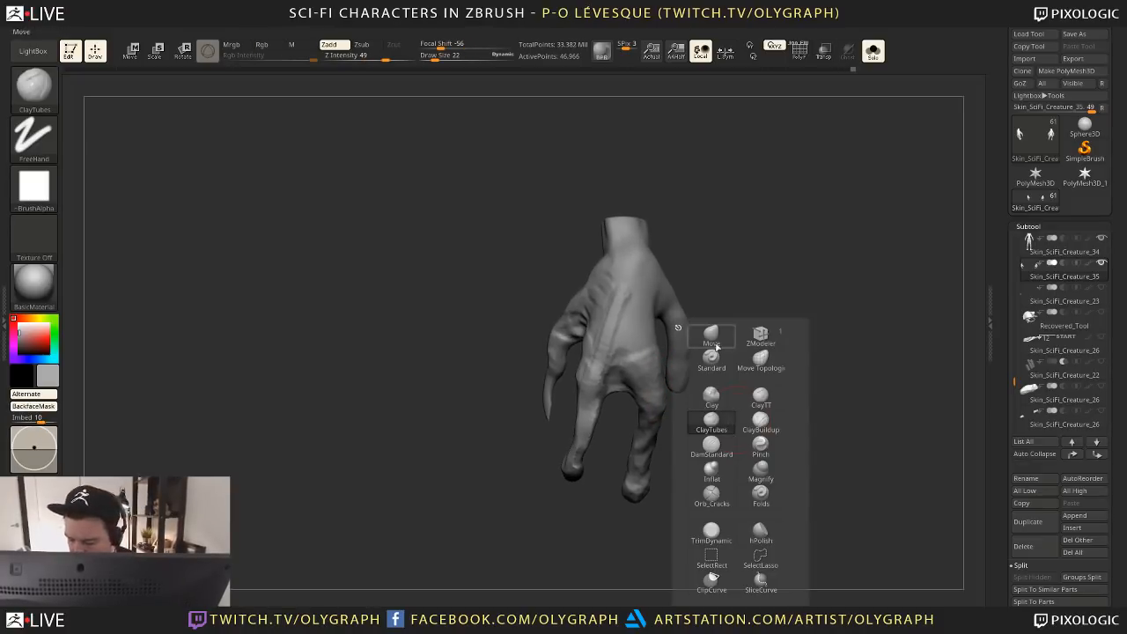
key("m")
key("v")
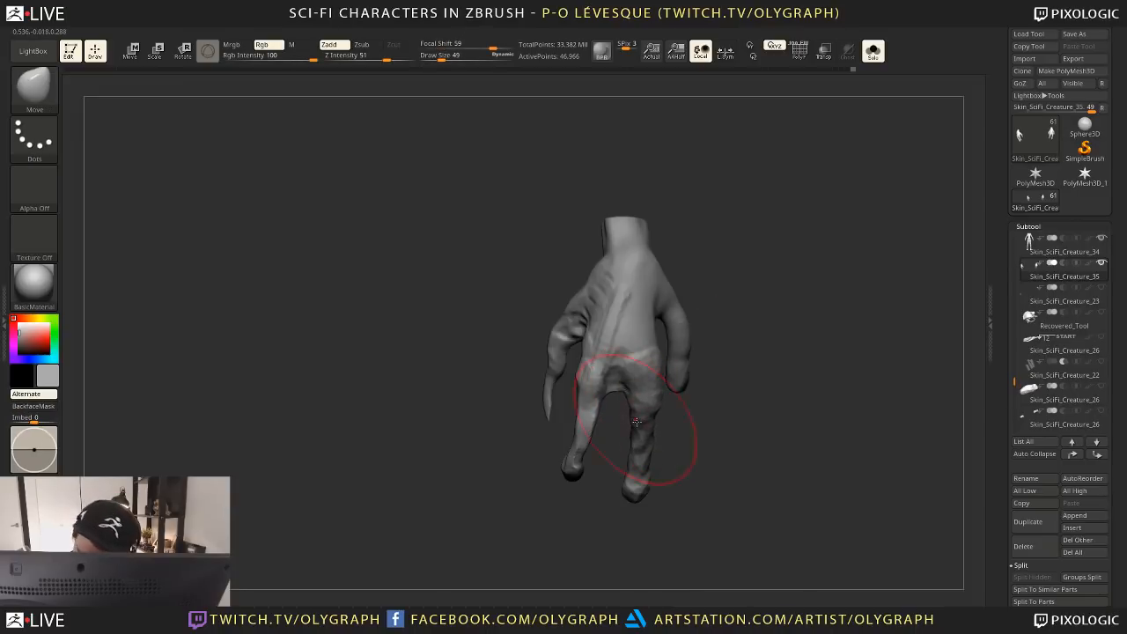
Sculpt tendons from the wrist to the second finger's knuckle on the back of the hand with ClayTubes
key("b")
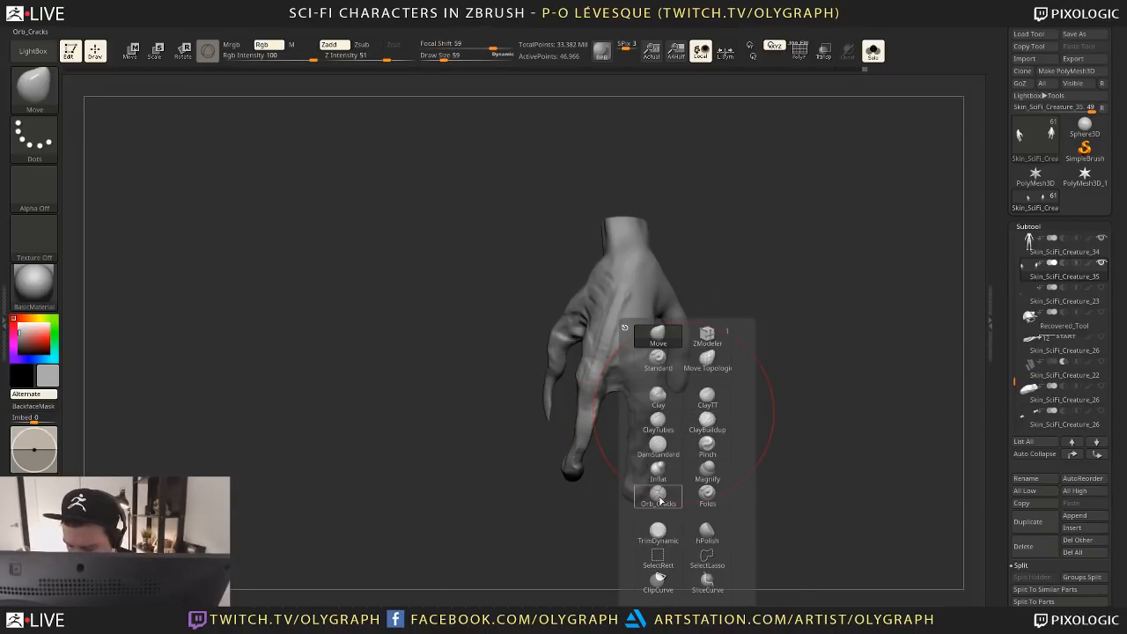
left_click(658, 421)
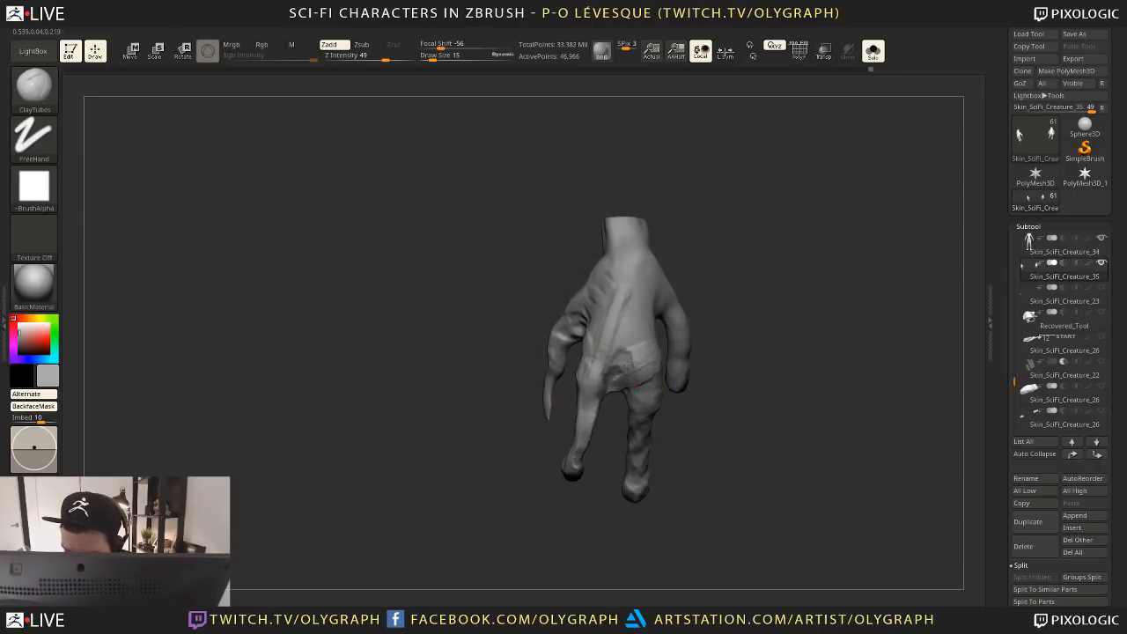
left_click_drag(633, 302, 650, 387)
left_click_drag(651, 305, 660, 378)
mouse_move(718, 244)
left_mouse_down("alt")
mouse_move(722, 291)
mouse_move(710, 303)
left_mouse_up("alt")
mouse_move(661, 433)
left_mouse_down()
mouse_move(658, 349)
mouse_move(652, 401)
left_mouse_up()
key("s")
left_click(667, 392)
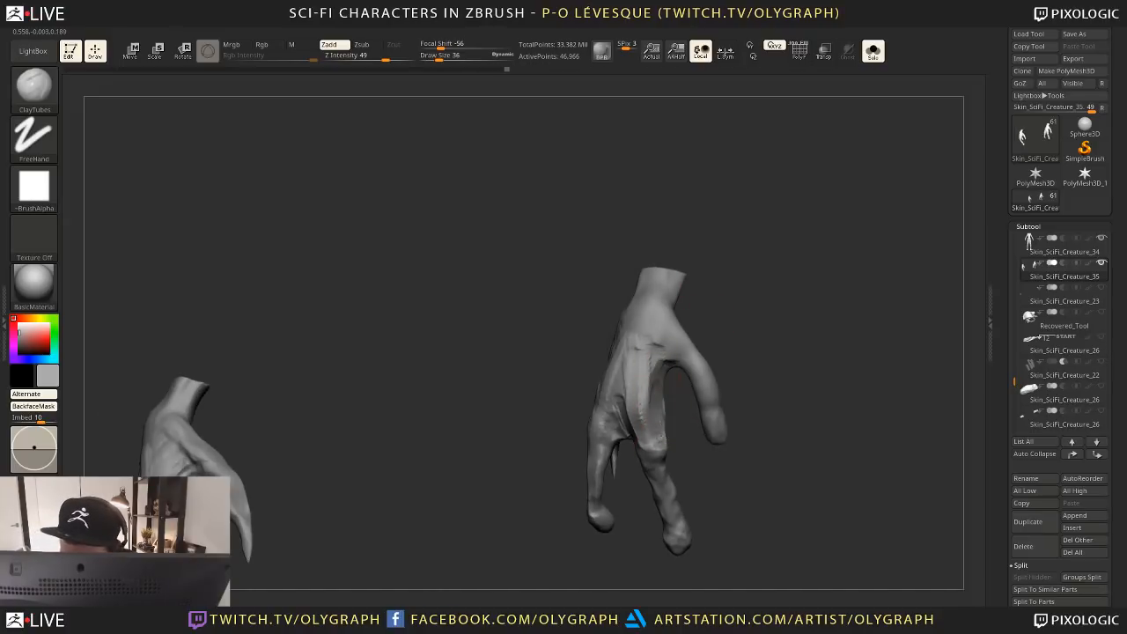
Build up the length and knuckles of the finger nearest the thumb with ClayTubes at draw size 24
mouse_move(725, 332)
left_mouse_down()
mouse_move(767, 352)
mouse_move(742, 295)
left_mouse_up()
key("s")
left_click(635, 384)
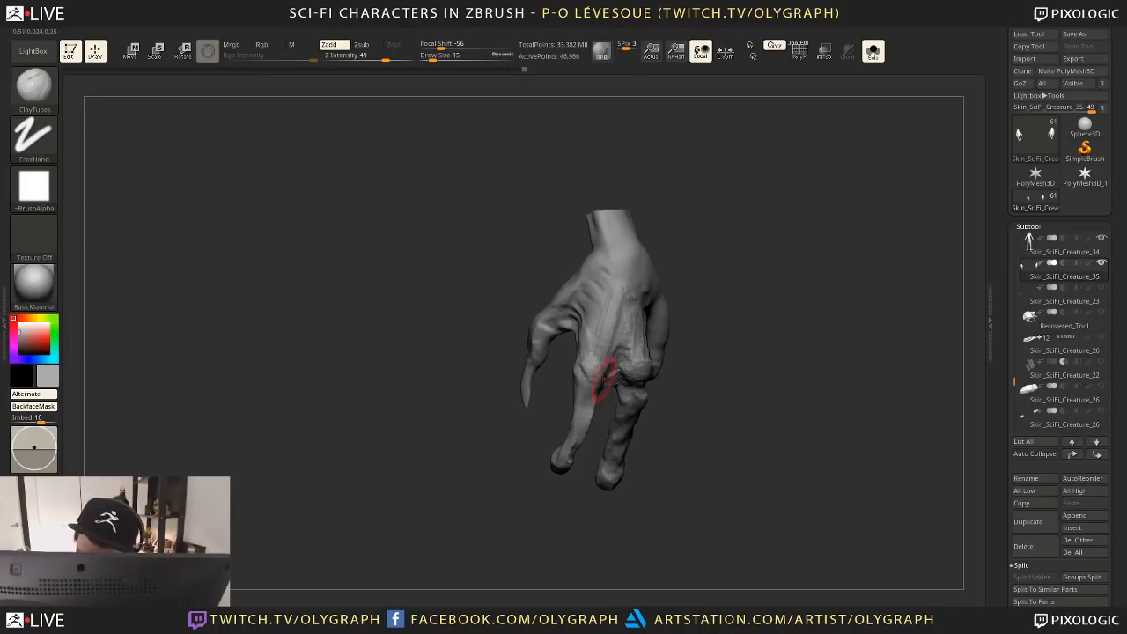
left_click_drag(578, 453, 576, 482)
left_click_drag(586, 393, 575, 414)
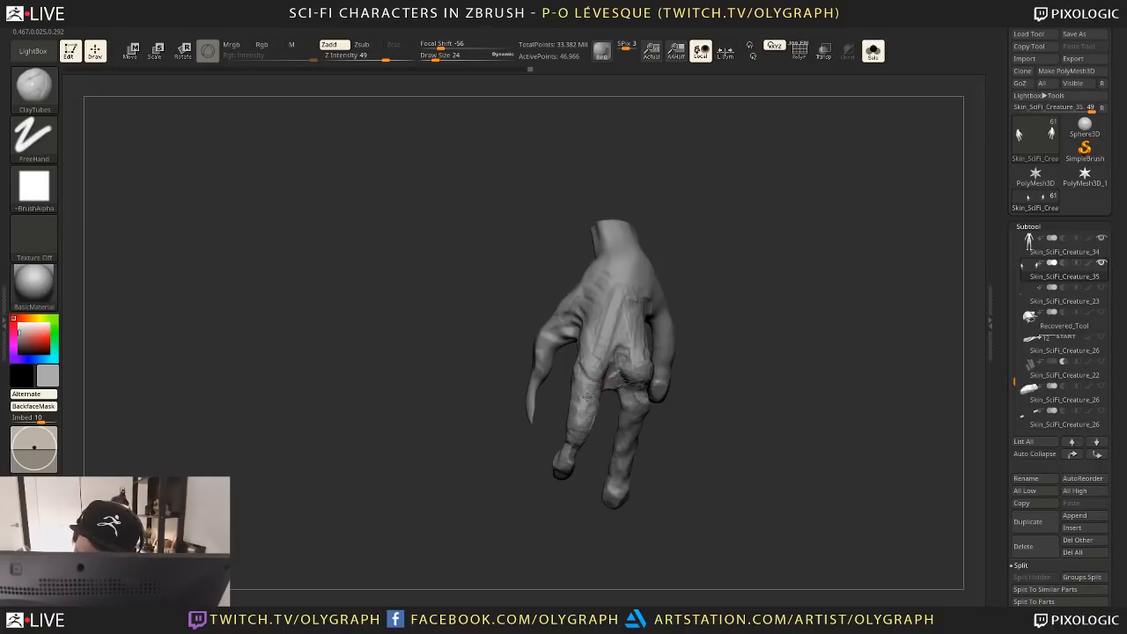
right_click_drag(578, 454, 568, 454)
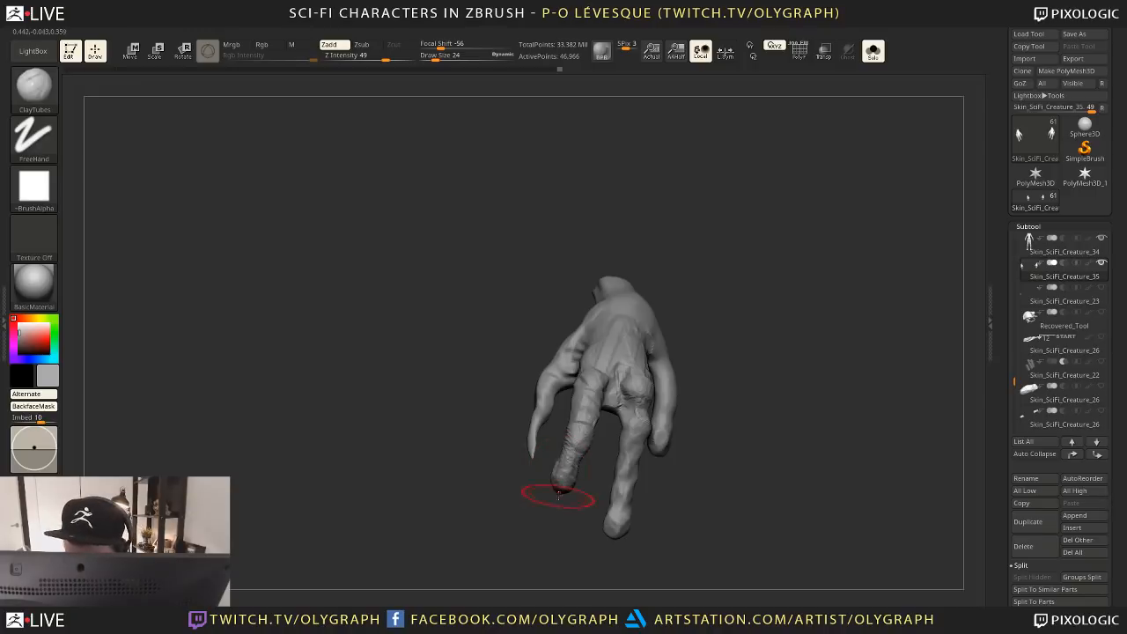
Pull the tip of the finger nearest the thumb into a more pointed shape with the Move brush
mouse_move(558, 495)
right_mouse_down()
mouse_move(573, 503)
mouse_move(549, 492)
right_mouse_up()
key("b")
key("m")
key("v")
key("s")
left_click_drag(546, 491, 553, 491)
mouse_move(553, 482)
left_mouse_down()
mouse_move(529, 503)
mouse_move(544, 478)
left_mouse_up()
key("s")
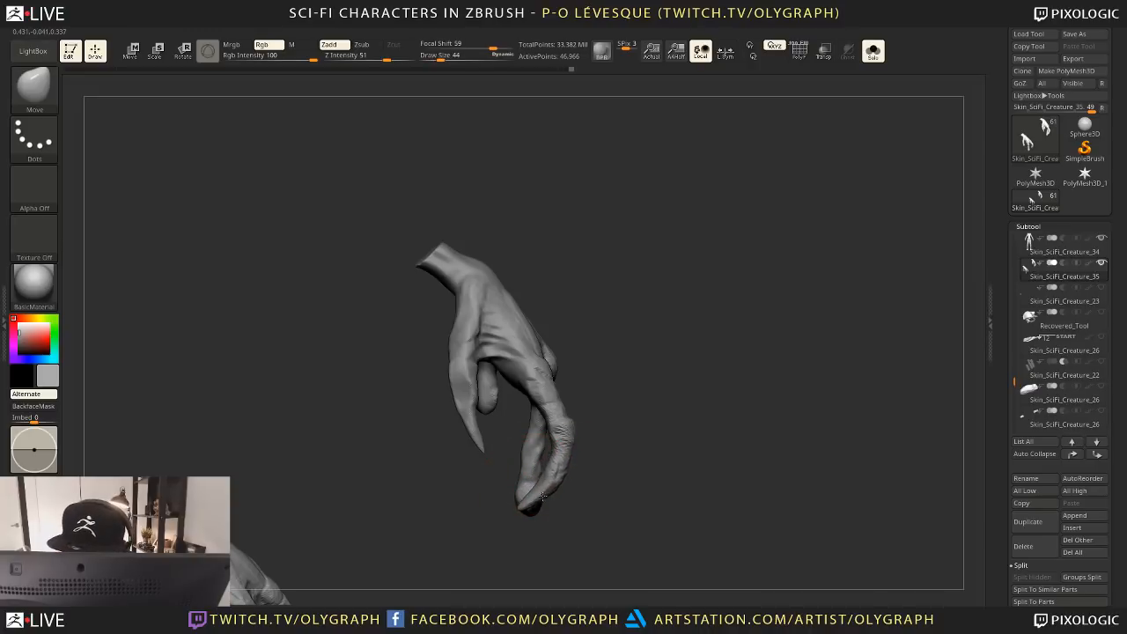
Remesh the hands with DynaMesh and build up the segments of the finger nearest the thumb with ClayTubes
key("b")
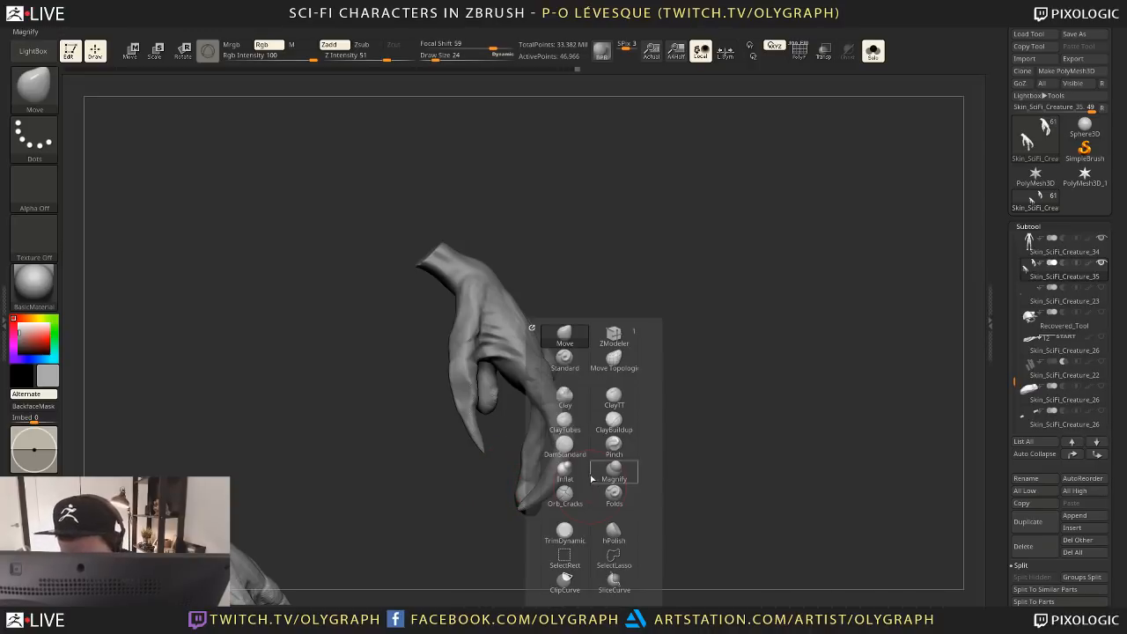
left_click(572, 429)
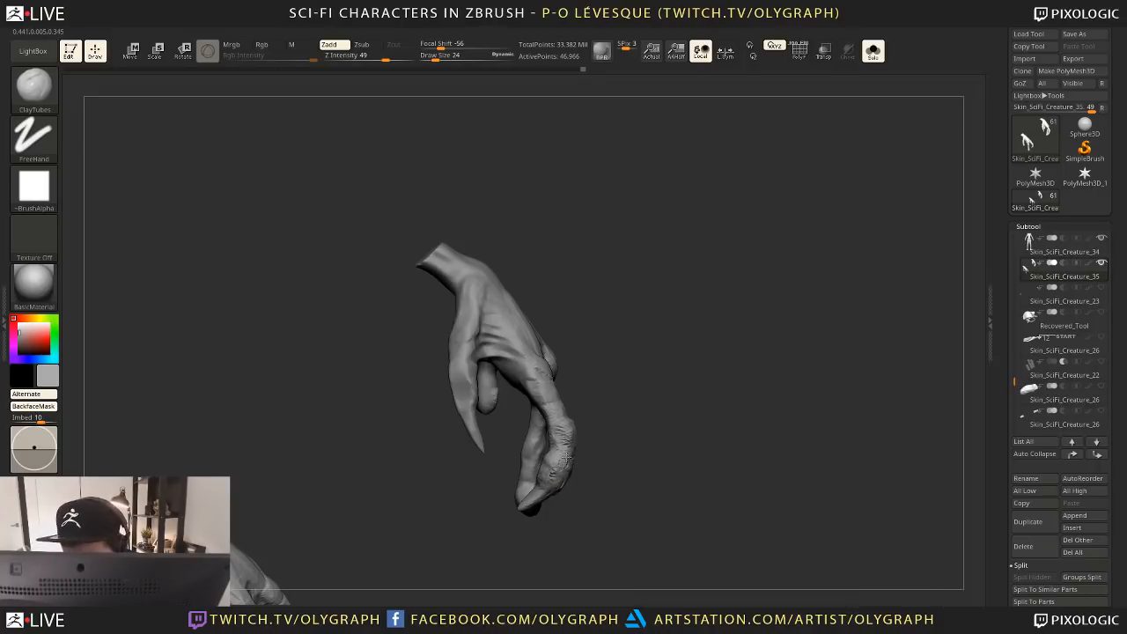
left_click_drag(641, 381, 647, 384, "ctrl")
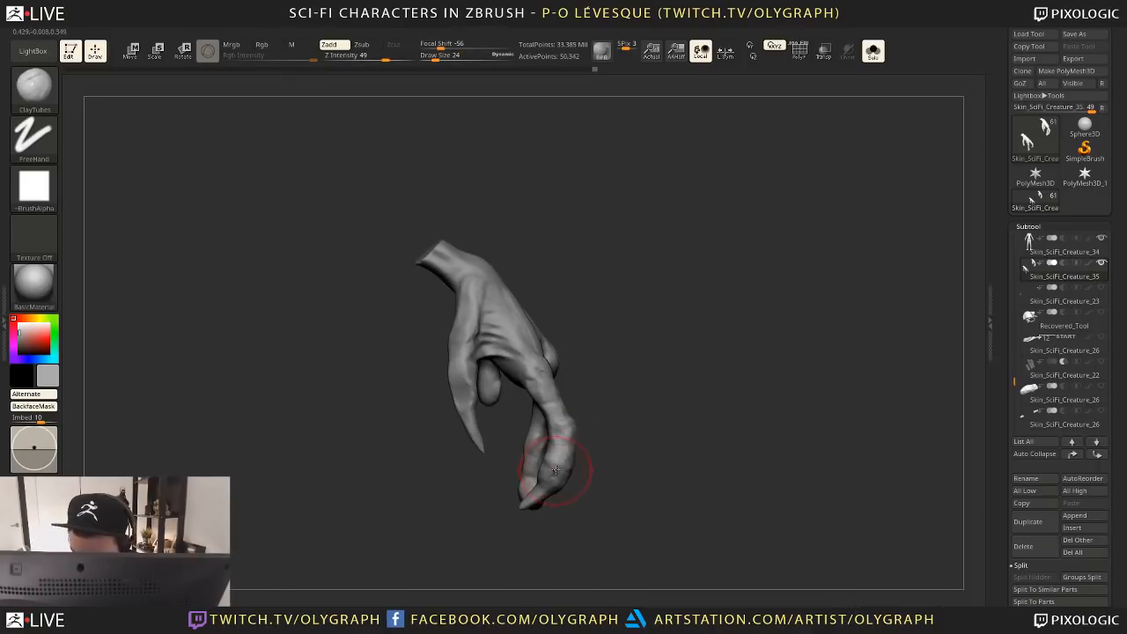
mouse_move(539, 366)
right_mouse_down()
mouse_move(564, 405)
mouse_move(529, 400)
right_mouse_up()
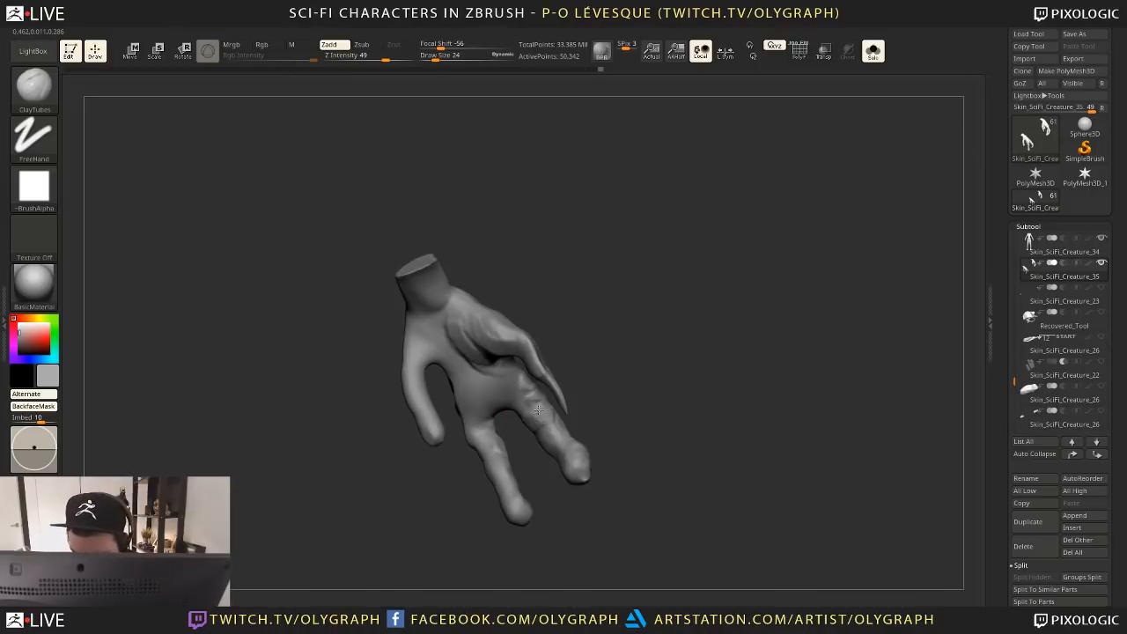
right_click_drag(627, 406, 558, 437)
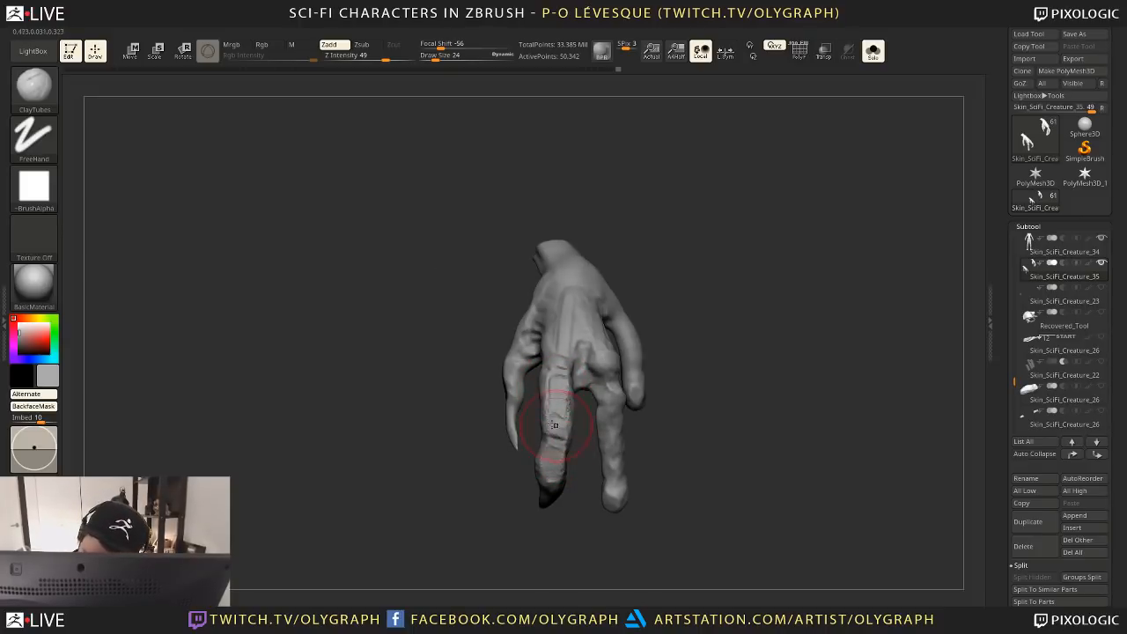
mouse_move(579, 531)
right_mouse_down()
mouse_move(562, 453)
mouse_move(591, 531)
right_mouse_up()
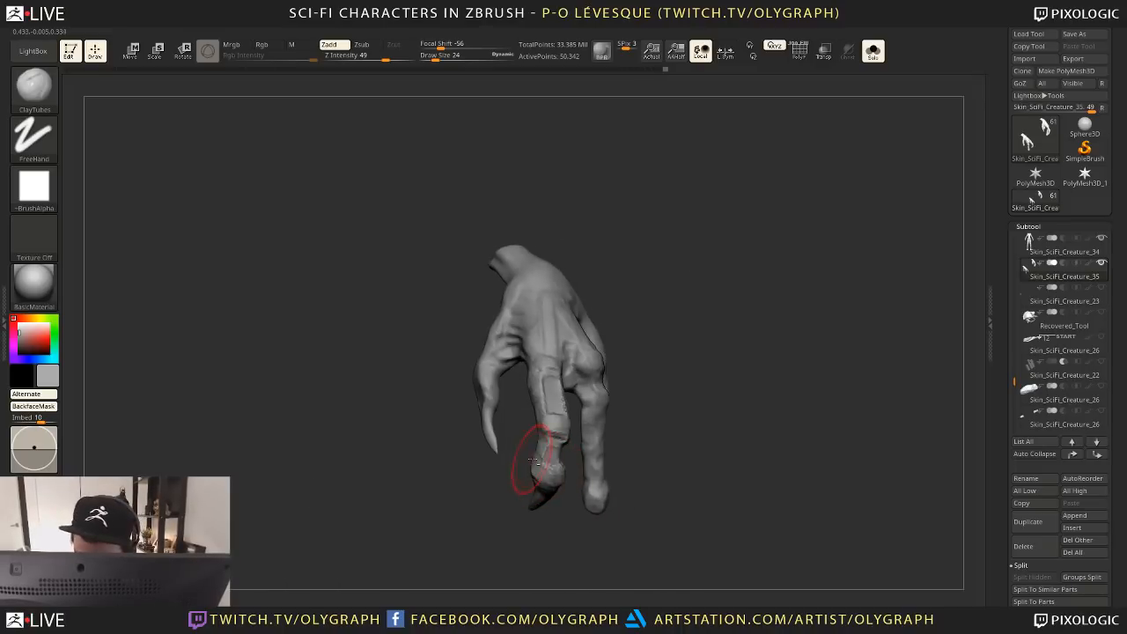
mouse_move(561, 473)
right_mouse_down()
mouse_move(577, 462)
mouse_move(561, 438)
mouse_move(568, 446)
right_mouse_up()
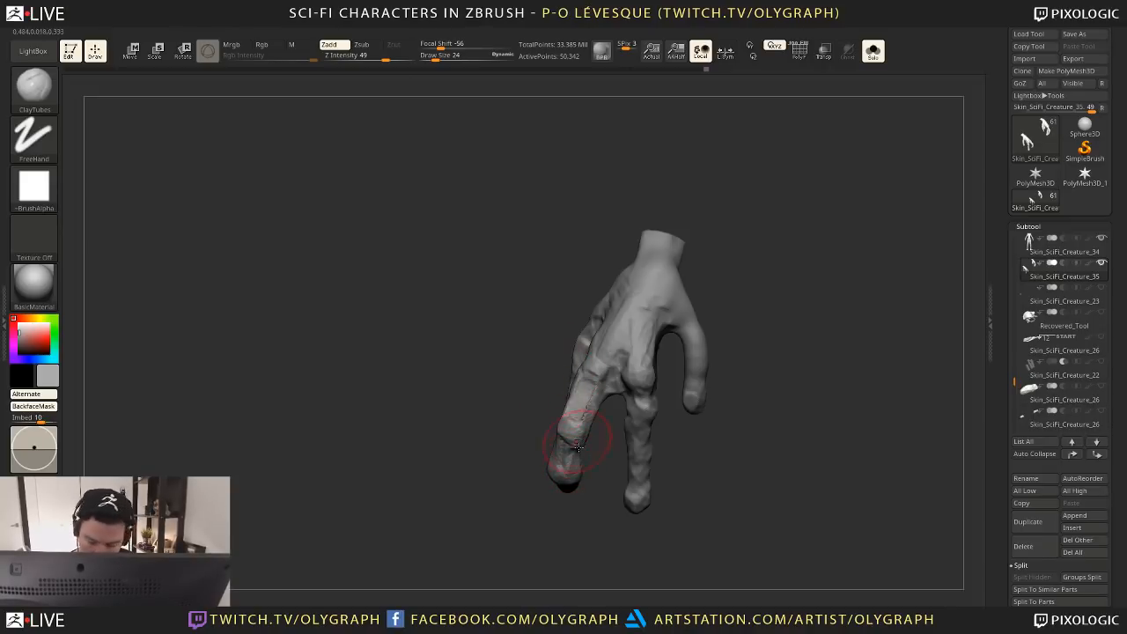
Sculpt fine skin folds between the tendons on the back of the hand with the Folds brush at draw size 6
right_click_drag(603, 426, 583, 459, "alt")
key("s")
left_click_drag(598, 392, 592, 393)
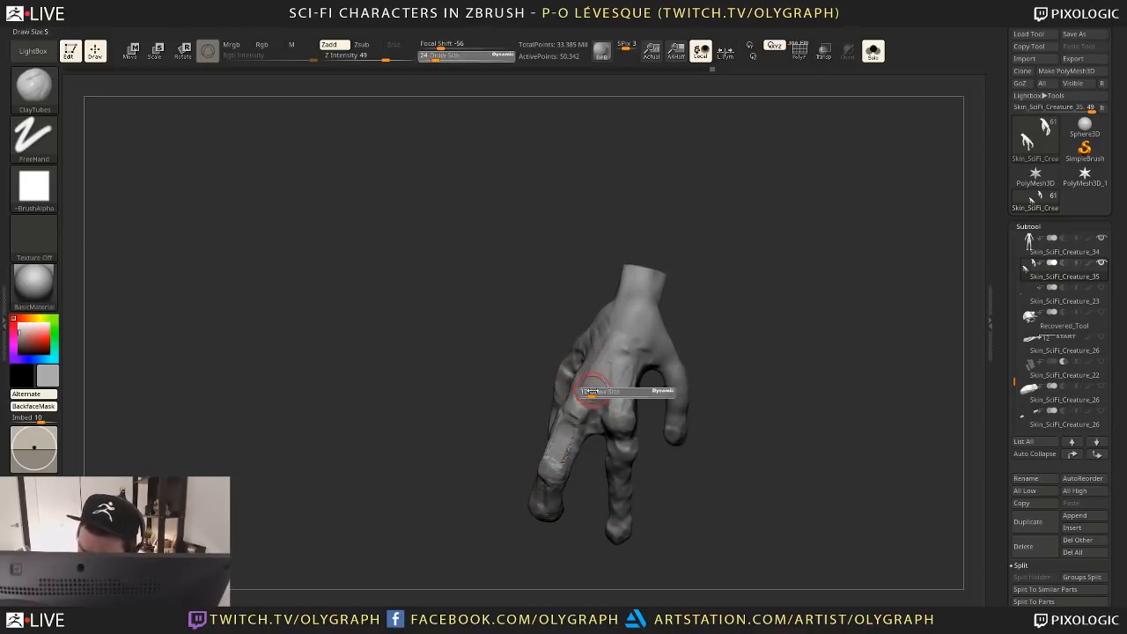
key("b")
left_click(645, 324)
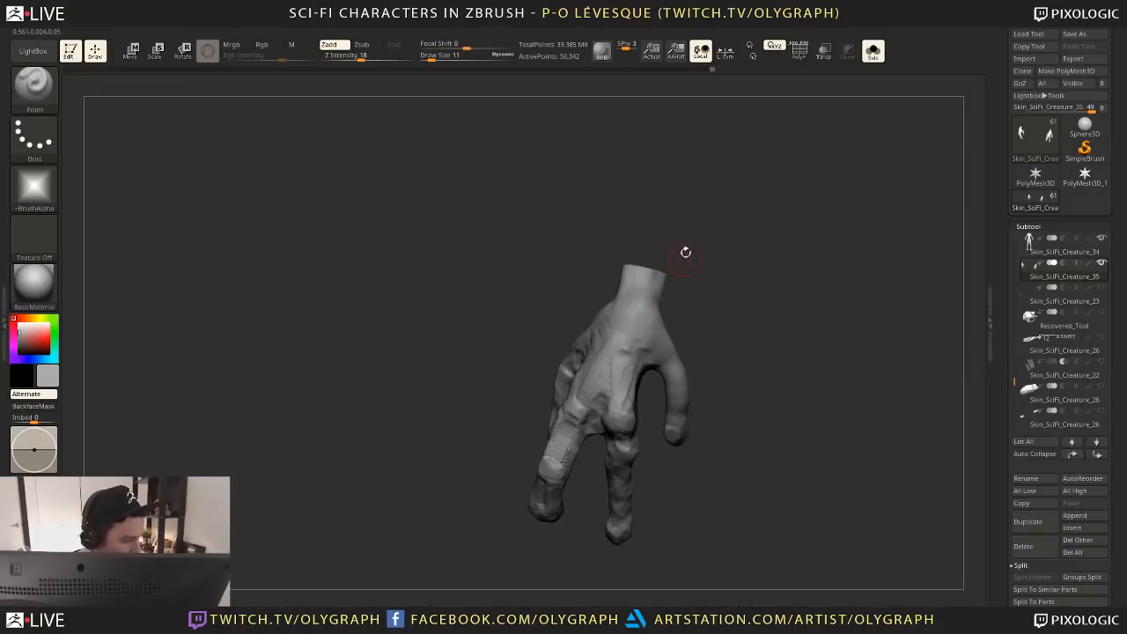
right_click_drag(717, 351, 607, 370)
key("]")
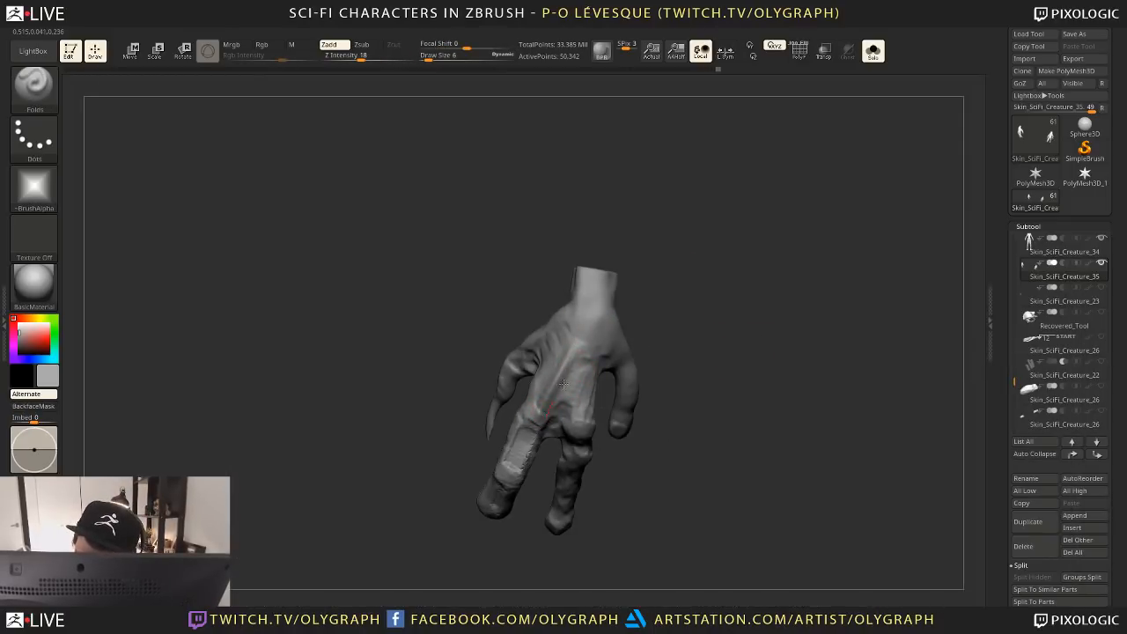
left_click_drag(583, 423, 583, 311)
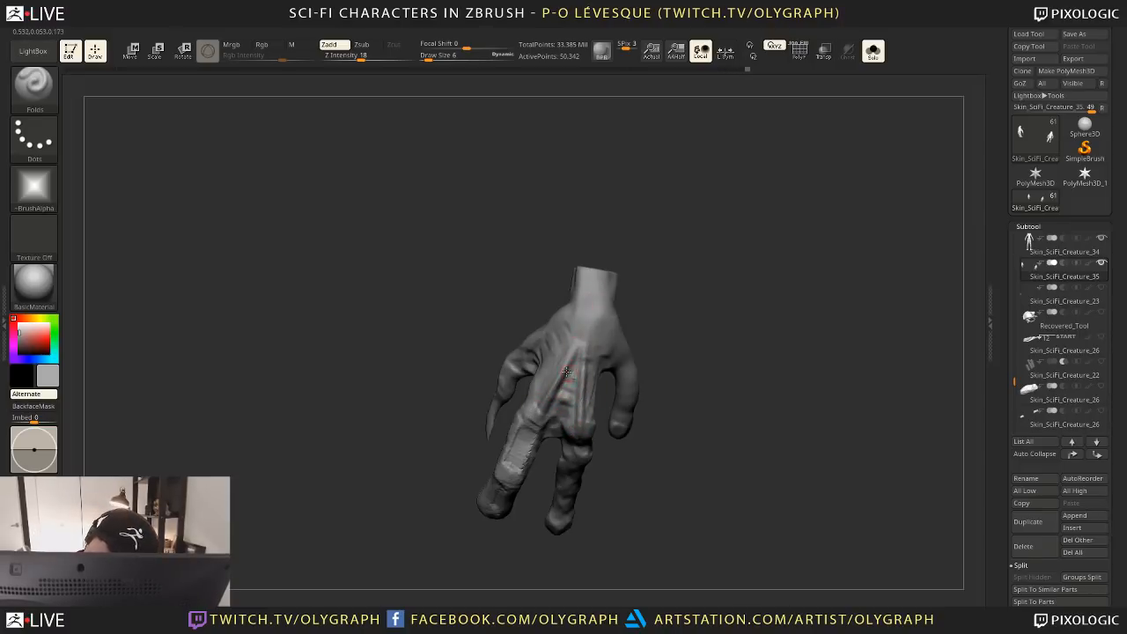
Extend the tendon crease from the first knuckle to the wrist with the Folds brush at draw size 10
key("s")
key("s")
left_click_drag(560, 379, 565, 379)
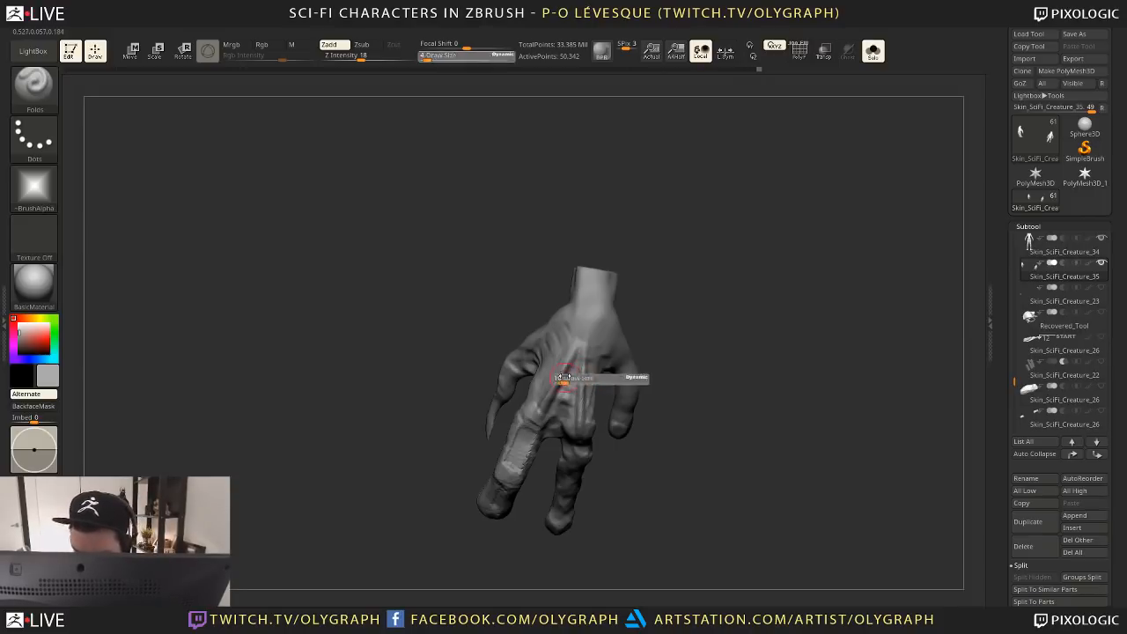
mouse_move(526, 421)
left_mouse_down()
mouse_move(604, 283)
mouse_move(594, 302)
left_mouse_up()
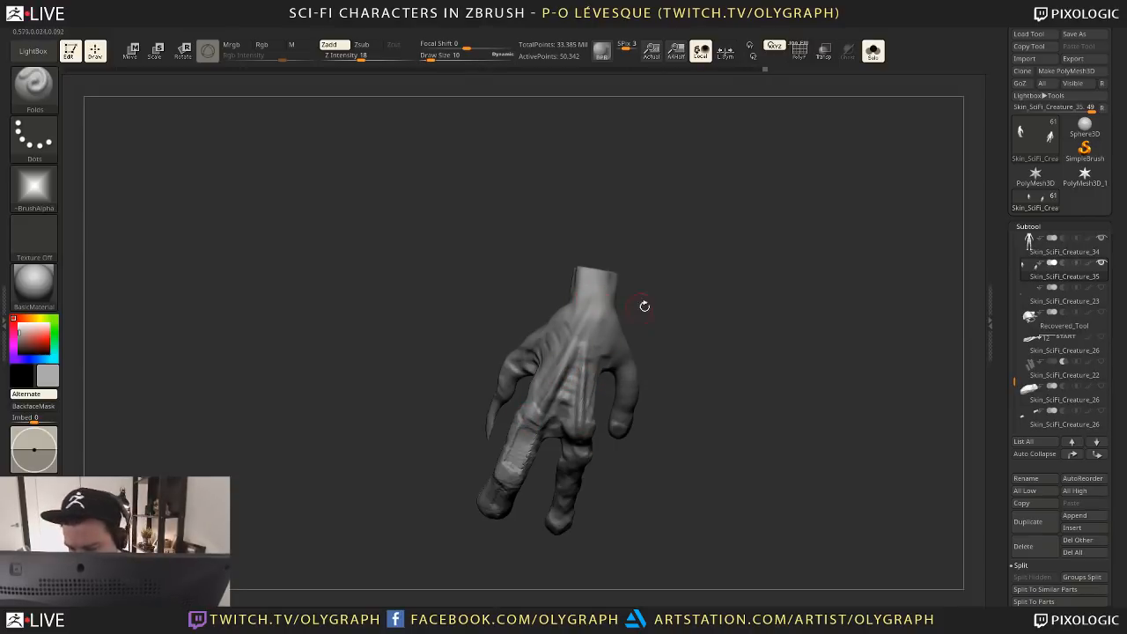
Select the Move brush and show the creature's whole body around the hands
key("b")
key("m")
key("v")
key("alt+s")
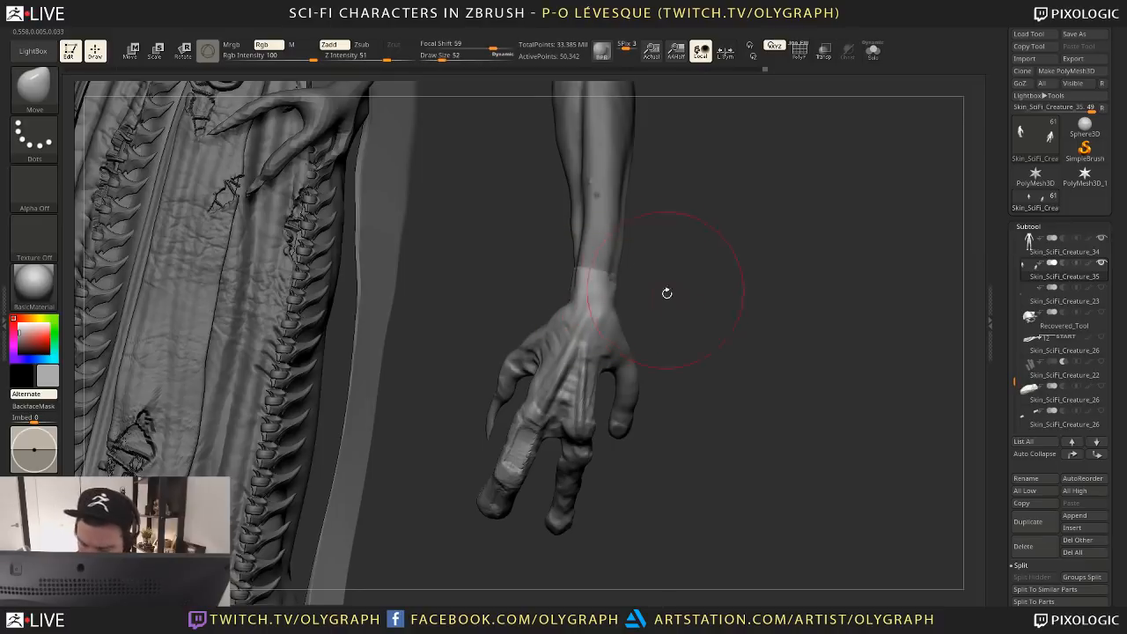
left_click_drag(667, 293, 657, 270)
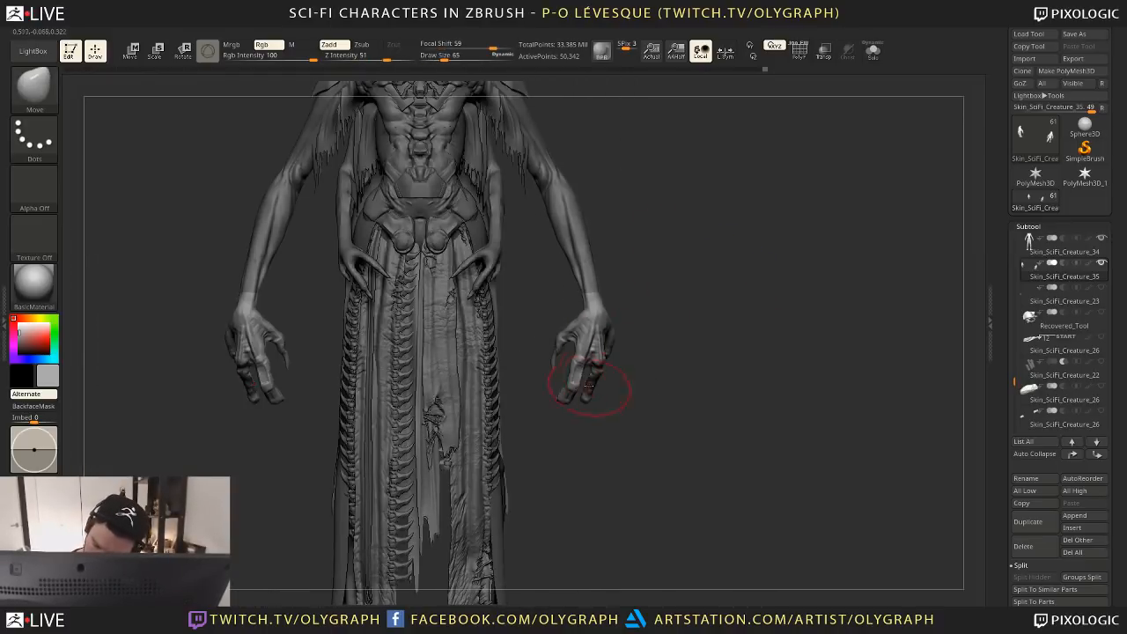
left_click_drag(617, 478, 578, 404, "alt")
left_click_drag(583, 494, 548, 483)
Mask the finger nearest the thumb with MaskLasso and invert the mask to leave only that finger editable
left_click_drag(524, 486, 573, 414, "ctrl")
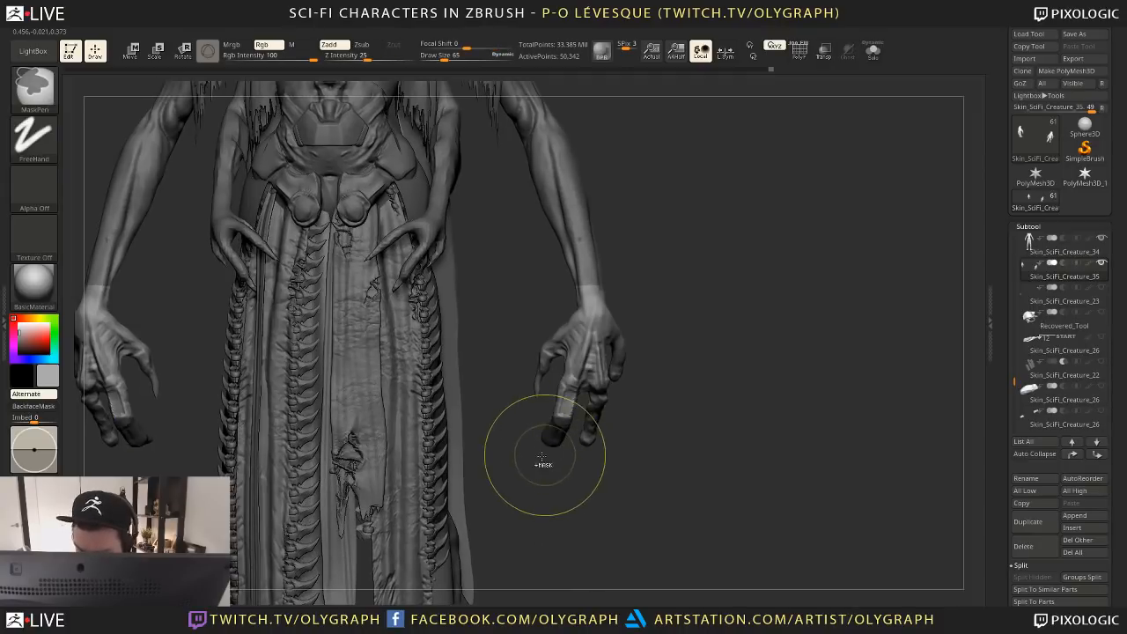
left_click(34, 88, "ctrl")
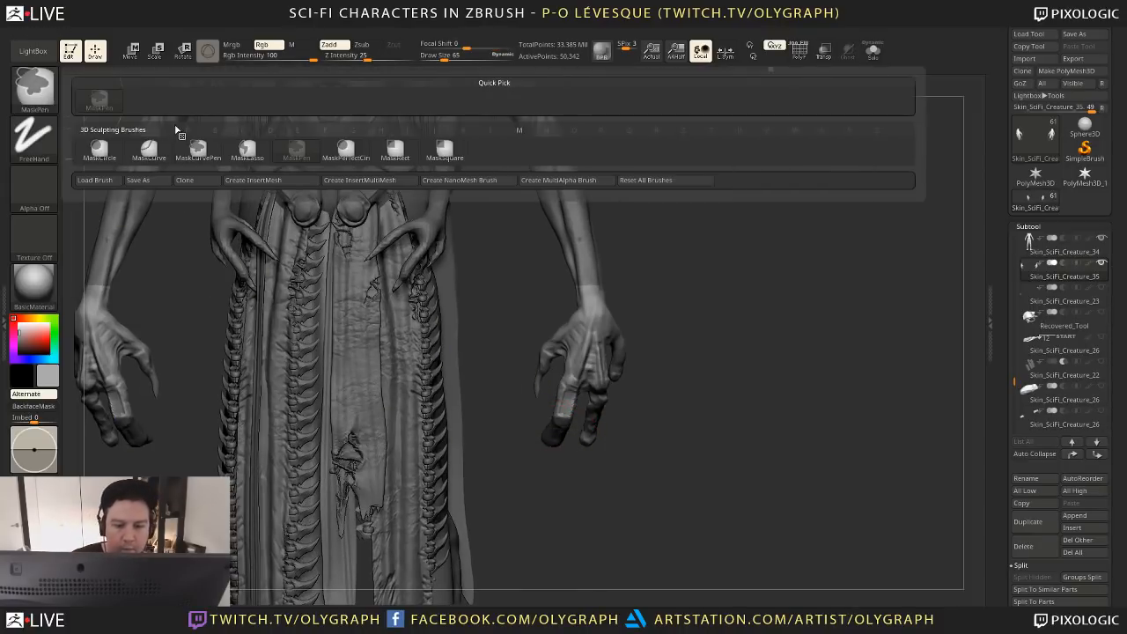
left_click(35, 88, "ctrl")
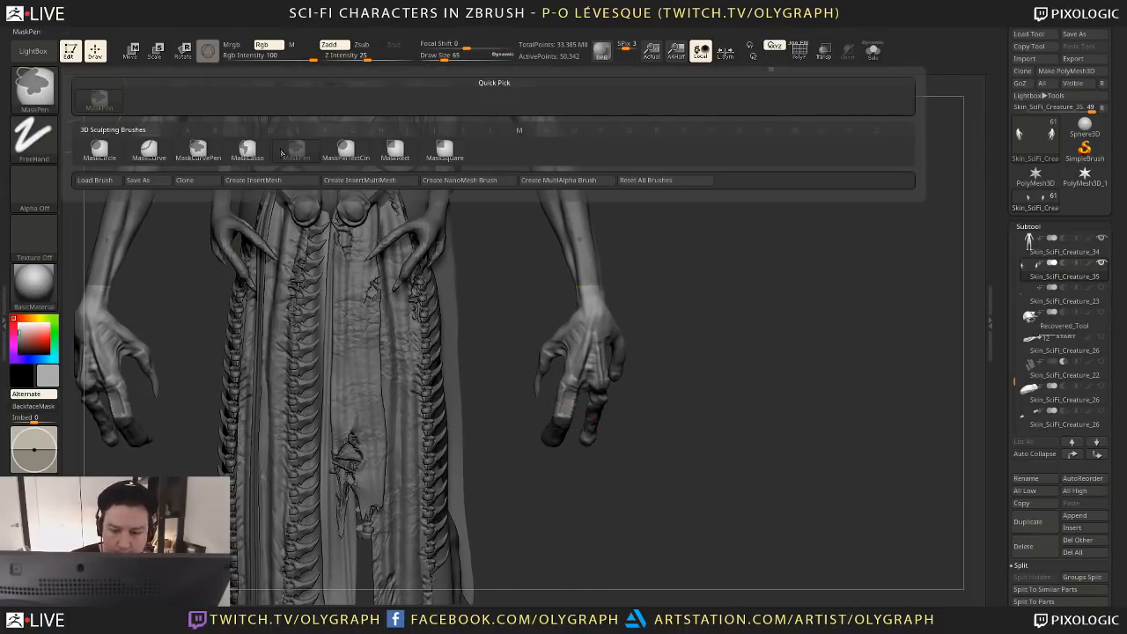
left_click(247, 149, "ctrl")
mouse_move(537, 470)
left_mouse_down("ctrl")
mouse_move(552, 391)
mouse_move(578, 388)
left_mouse_up("ctrl")
key("ctrl+i")
Turn on local symmetry and rotate the unmasked finger inwards from its knuckle with a Transpose line
key("r")
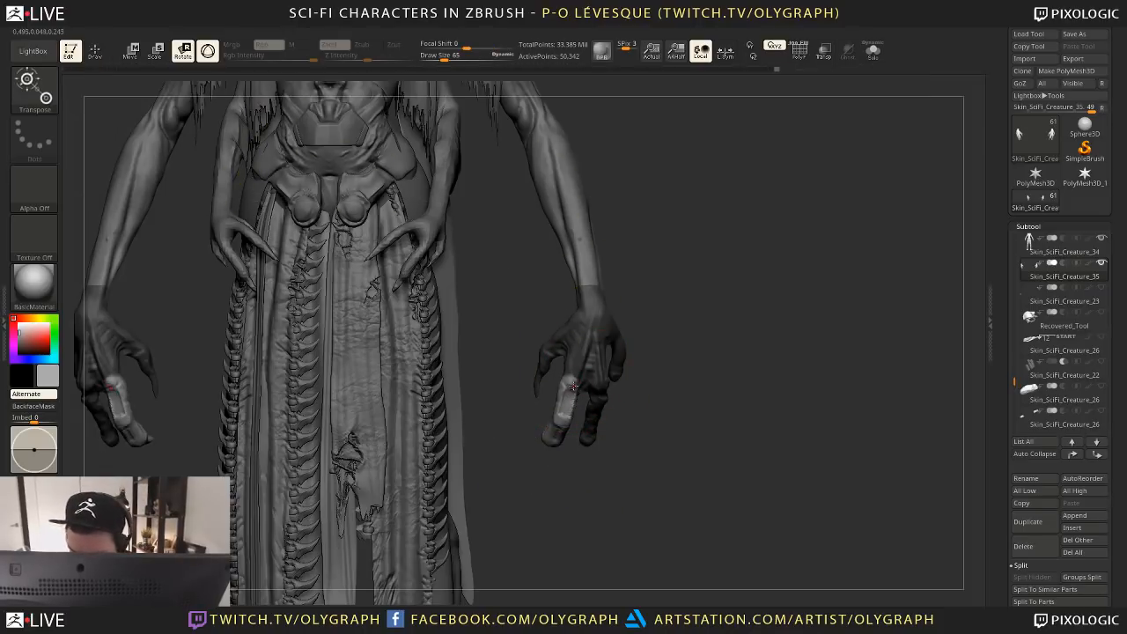
key("y")
mouse_move(572, 385)
left_mouse_down()
mouse_move(516, 460)
mouse_move(528, 443)
left_mouse_up()
key("e")
key("ctrl+z")
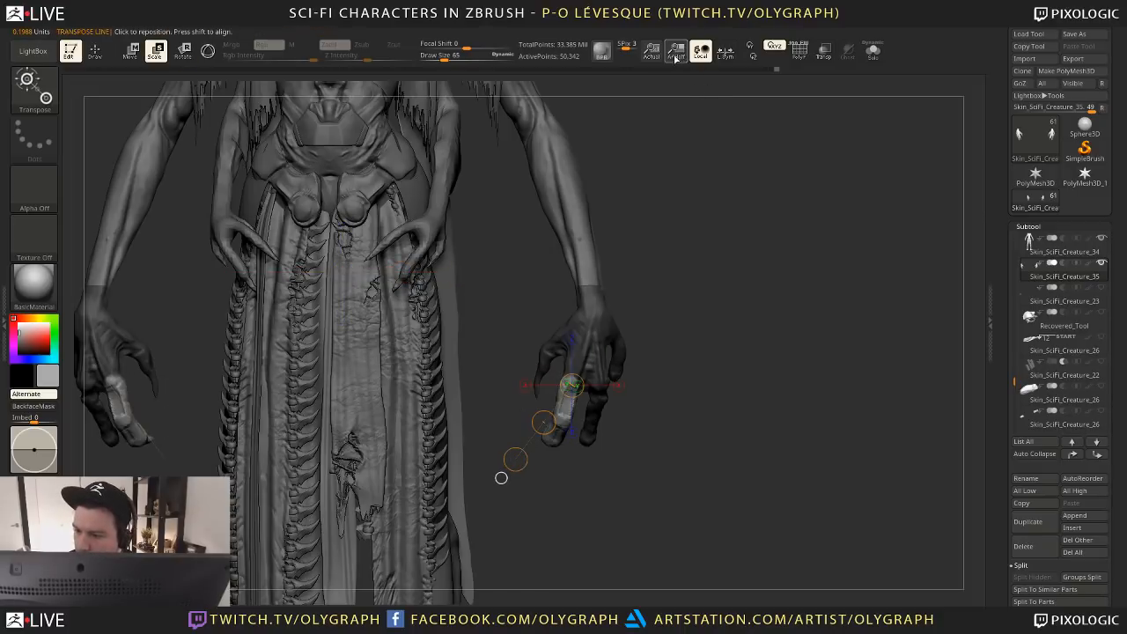
left_click(725, 51)
left_click_drag(517, 459, 531, 430)
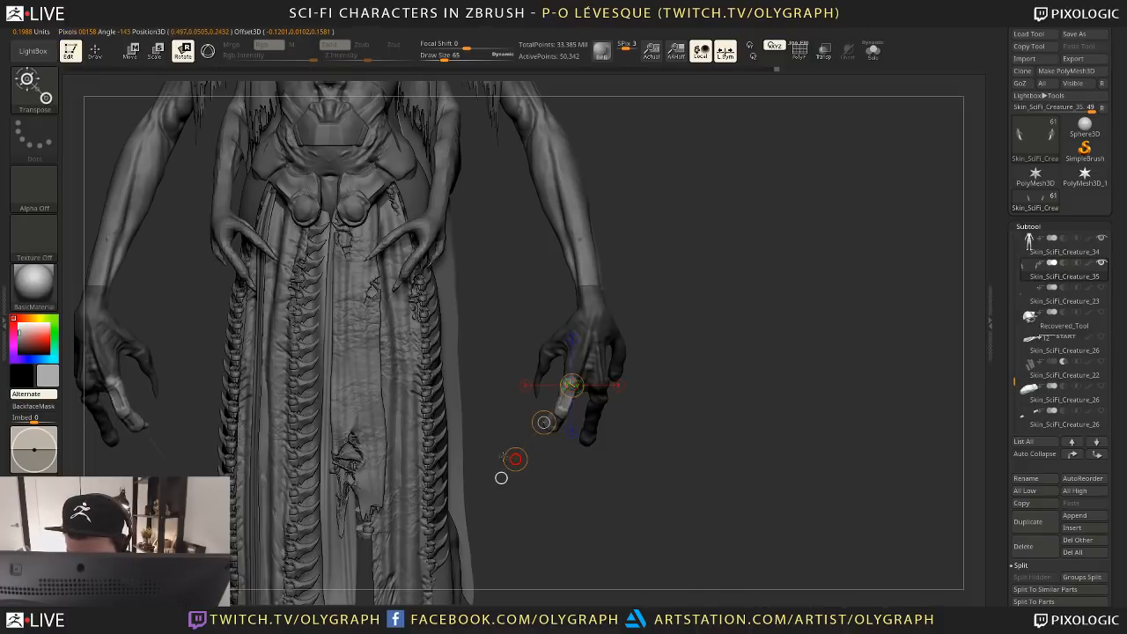
Isolate the second finger with the lasso mask and rotate it outwards from its knuckle
key("q")
mouse_move(653, 420)
left_mouse_down("ctrl")
mouse_move(639, 447)
mouse_move(611, 445)
mouse_move(598, 385)
mouse_move(616, 489)
mouse_move(608, 441)
left_mouse_up("ctrl")
key("r")
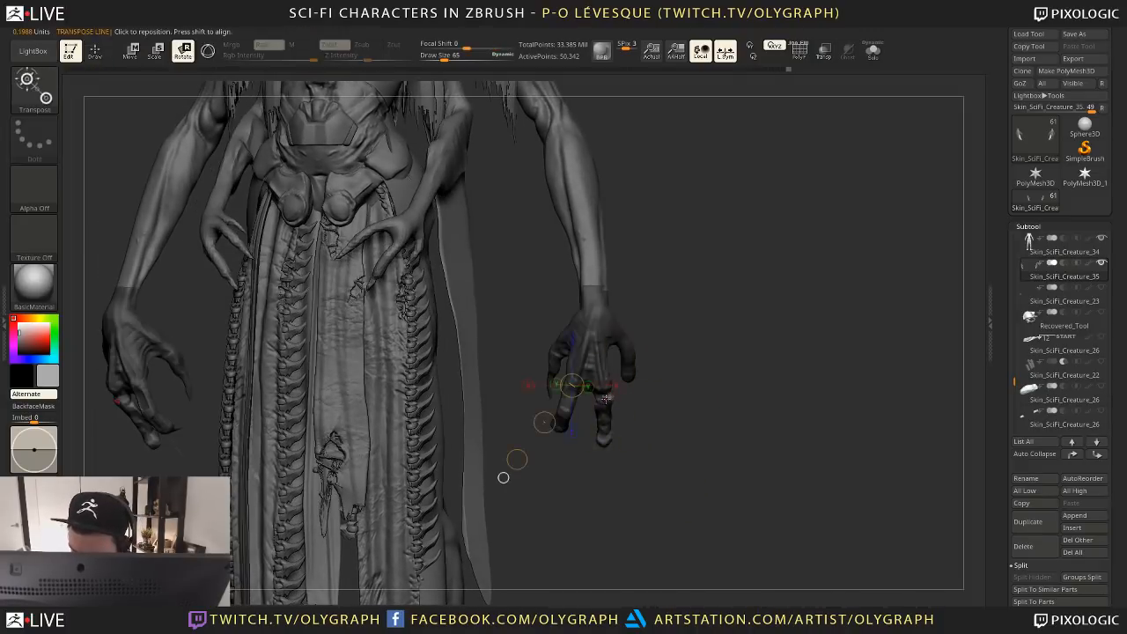
mouse_move(604, 400)
left_mouse_down()
mouse_move(650, 439)
mouse_move(659, 432)
mouse_move(633, 419)
left_mouse_up()
key("w")
Isolate the outer finger with an inverted lasso mask and swing it outwards from its base using Transpose
left_click(682, 371, "ctrl")
mouse_move(647, 305)
left_mouse_down("ctrl")
mouse_move(614, 356)
mouse_move(681, 371)
left_mouse_up("ctrl")
left_click(682, 372, "ctrl")
key("r")
left_click_drag(620, 334, 702, 327)
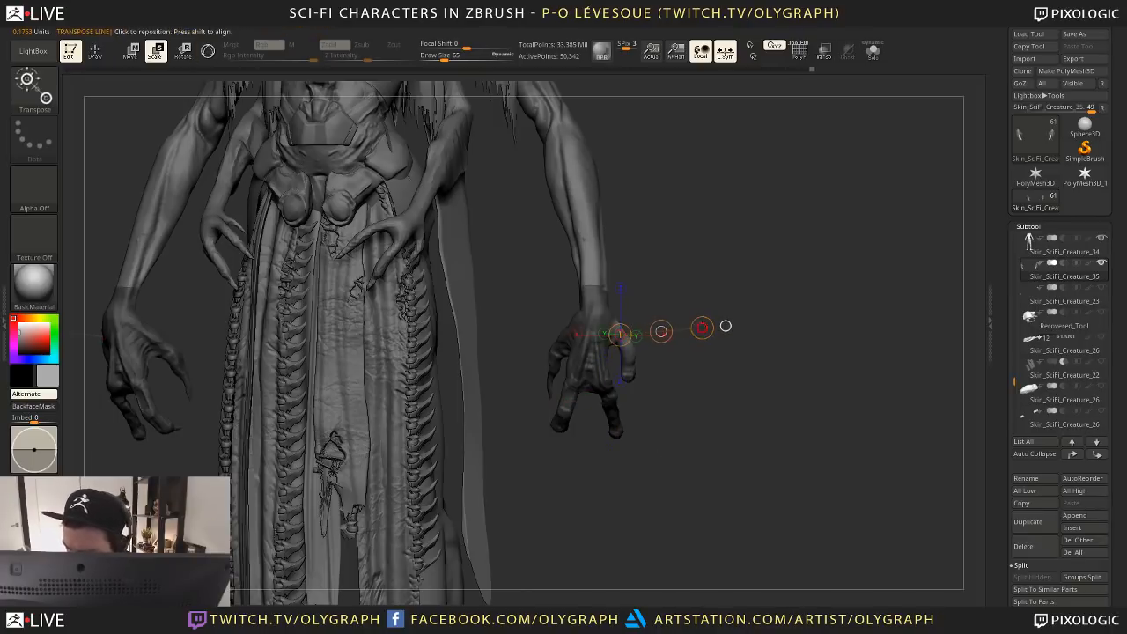
key("w")
key("r")
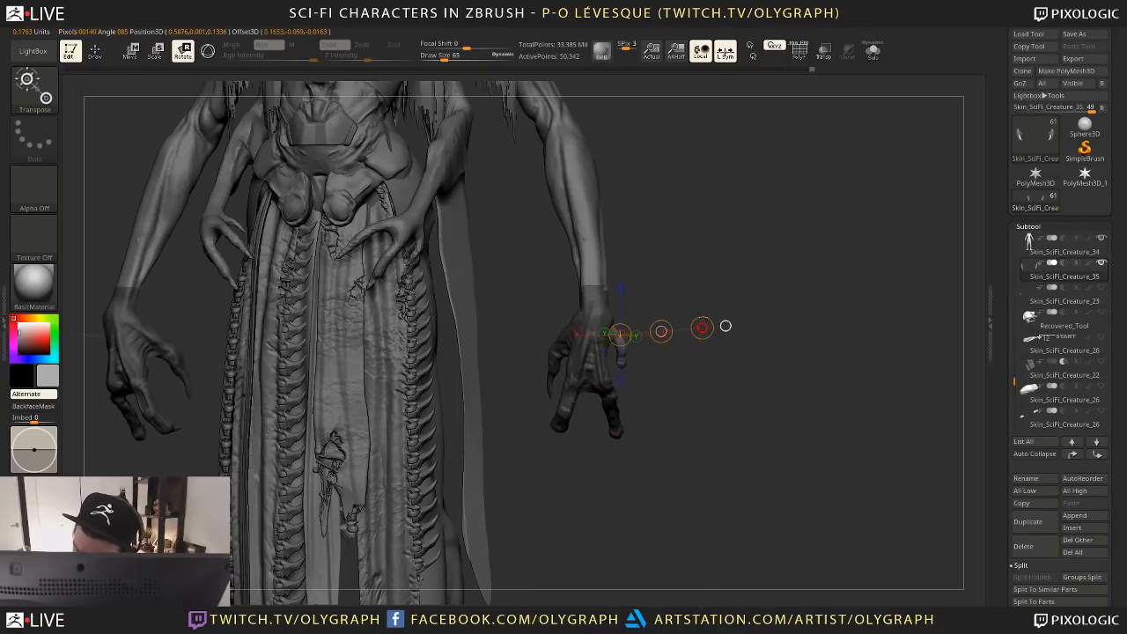
key("w")
left_click_drag(662, 331, 669, 322)
key("q")
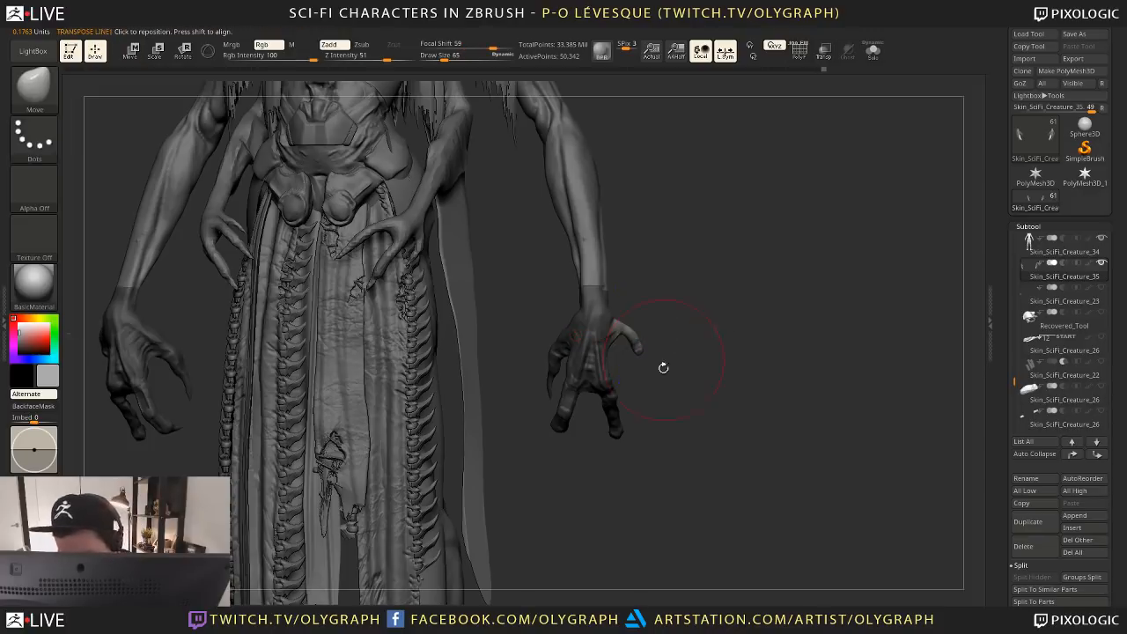
Clear the mask and adjust both hands from the wrists with a vertical Transpose line
mouse_move(663, 365)
left_mouse_down("ctrl")
mouse_move(740, 361)
mouse_move(710, 312)
mouse_move(697, 336)
mouse_move(672, 298)
left_mouse_up("ctrl")
left_click_drag(696, 335, 674, 391, "alt")
left_click_drag(664, 317, 649, 292, "alt")
left_click_drag(676, 347, 699, 441, "alt")
key("w")
key("e")
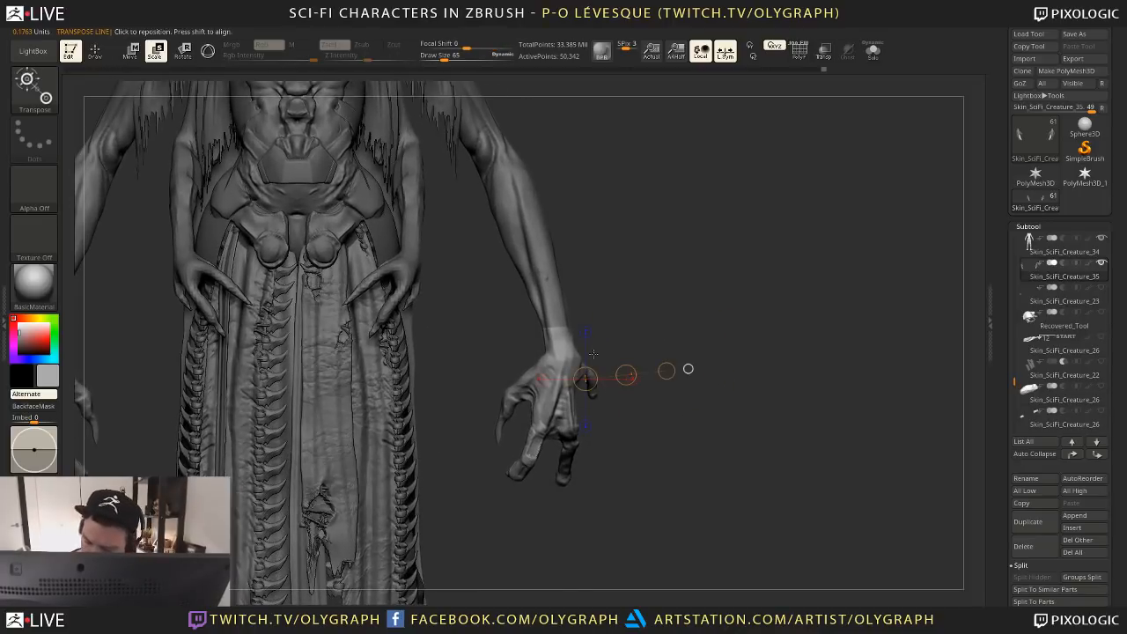
mouse_move(563, 369)
left_mouse_down()
mouse_move(671, 322)
mouse_move(566, 395)
mouse_move(568, 508)
left_mouse_up()
key("q")
key("f")
key("w")
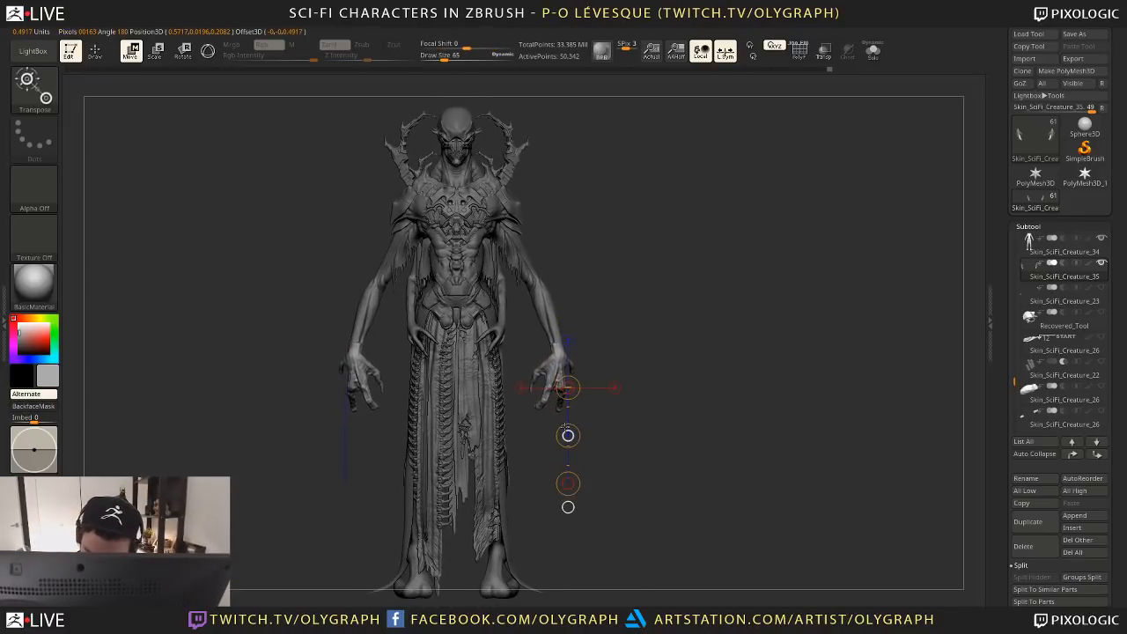
key("q")
key("f")
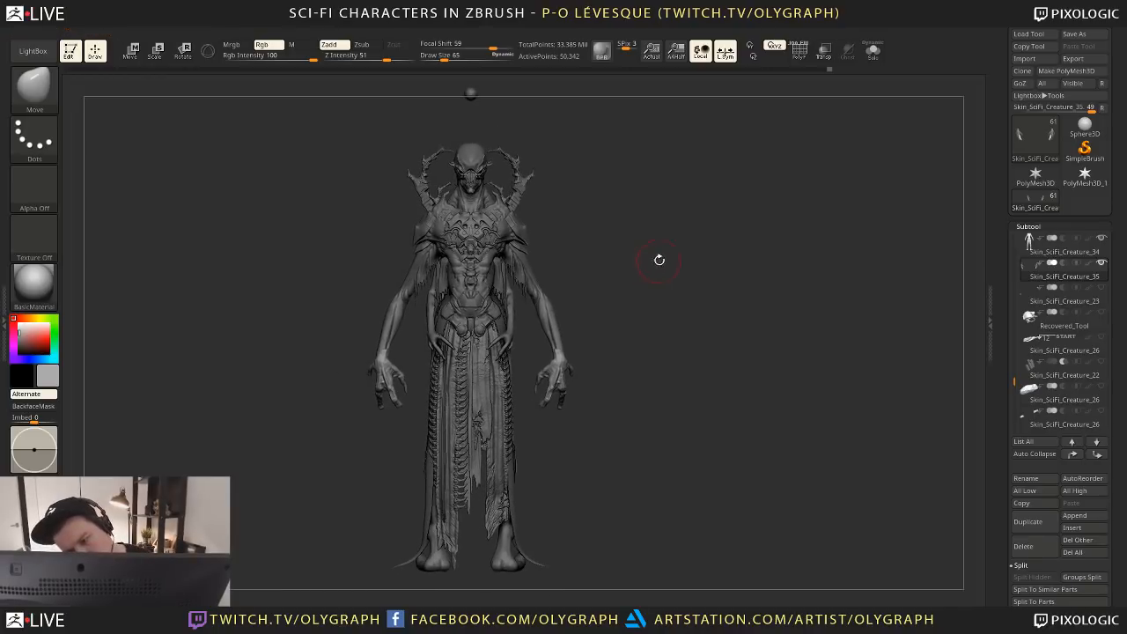
Shift the hands horizontally in side view with Transpose Move to line them up with the forearms
mouse_move(675, 335)
left_mouse_down("alt")
mouse_move(707, 486)
mouse_move(630, 410)
mouse_move(662, 392)
mouse_move(664, 427)
mouse_move(520, 374)
mouse_move(657, 368)
left_mouse_up("alt")
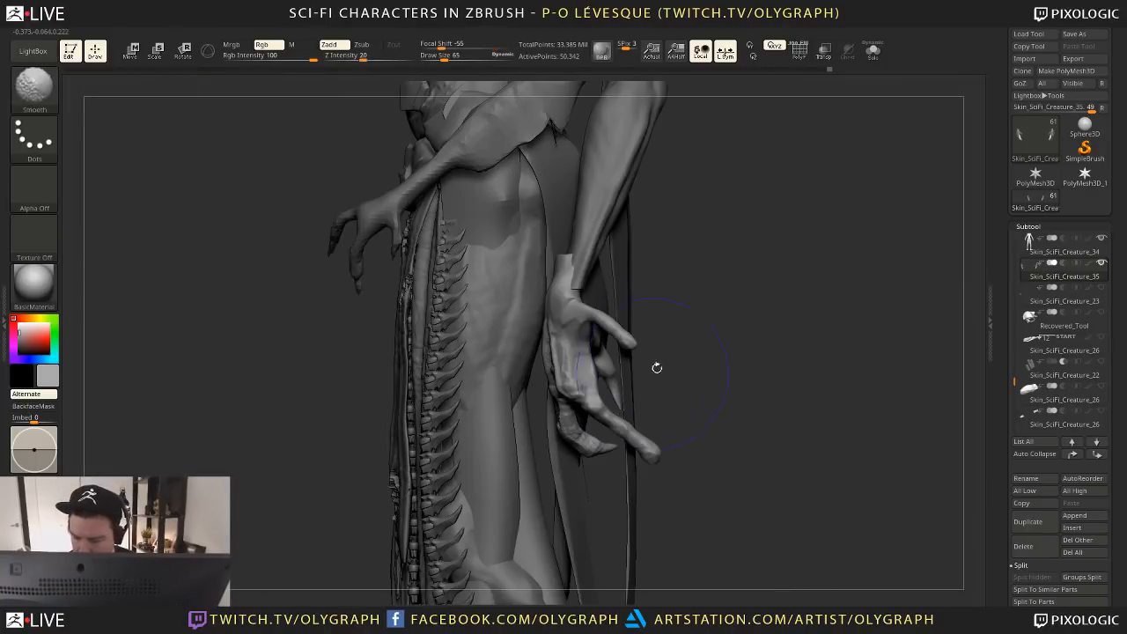
key("w")
left_click_drag(580, 357, 714, 356, "shift")
left_click_drag(646, 357, 647, 358)
key("q")
mouse_move(682, 417)
left_mouse_down()
mouse_move(730, 418)
mouse_move(714, 298)
mouse_move(654, 297)
mouse_move(673, 335)
left_mouse_up()
left_click_drag(691, 392, 692, 304, "alt")
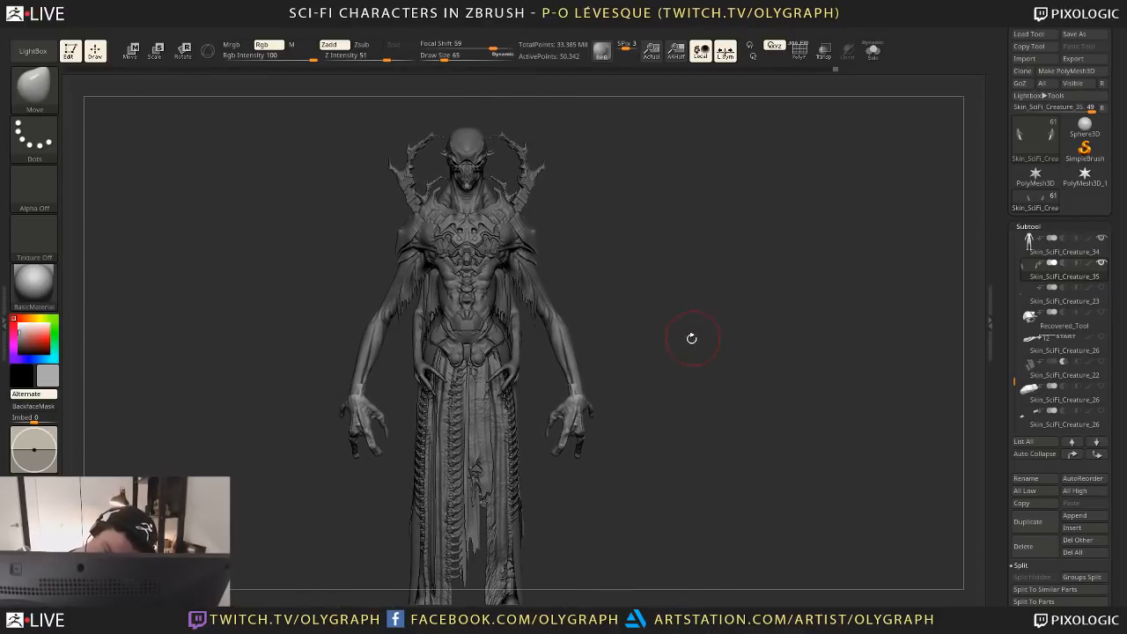
Rotate both hands from the wrists with a vertical Transpose line so the claws turn in towards the body
key("r")
left_click_drag(584, 404, 592, 535)
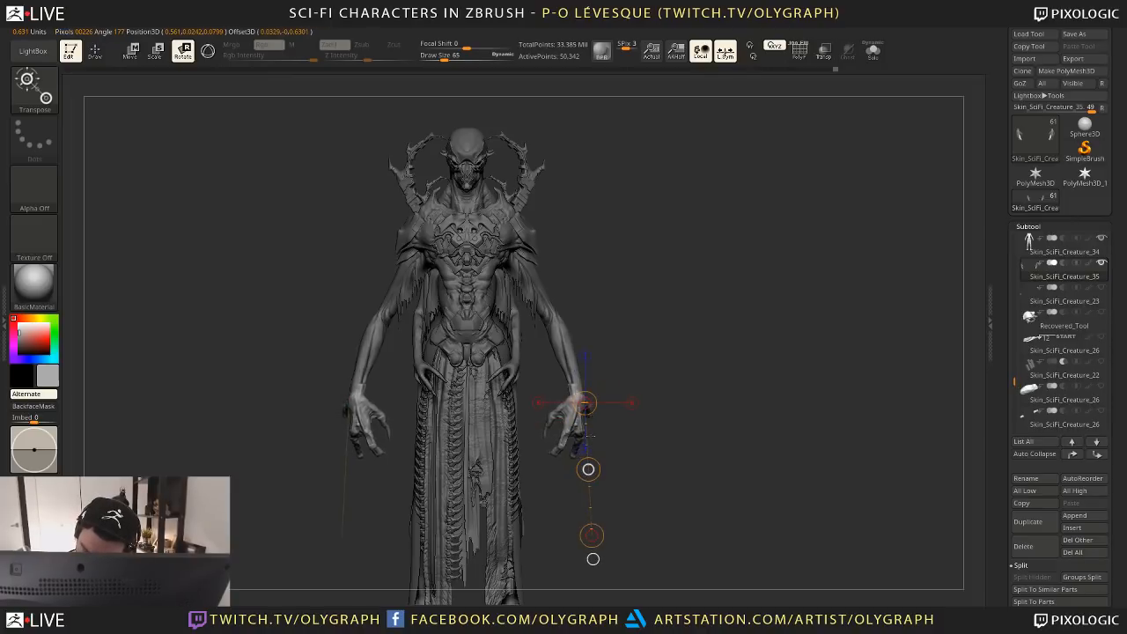
key("q")
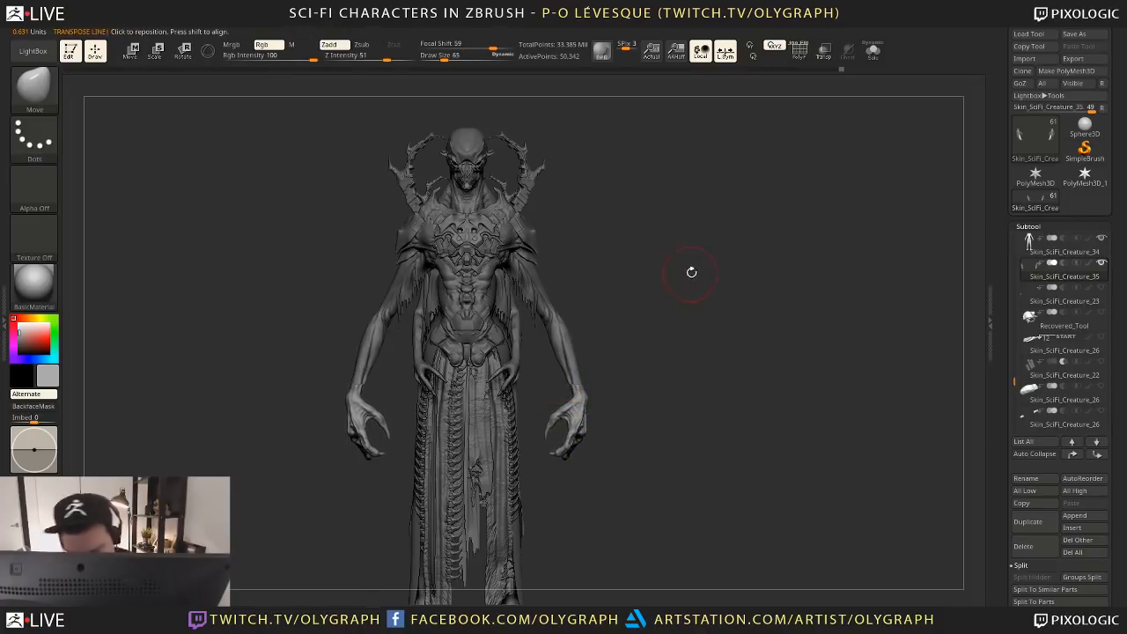
left_click_drag(686, 360, 674, 279, "alt")
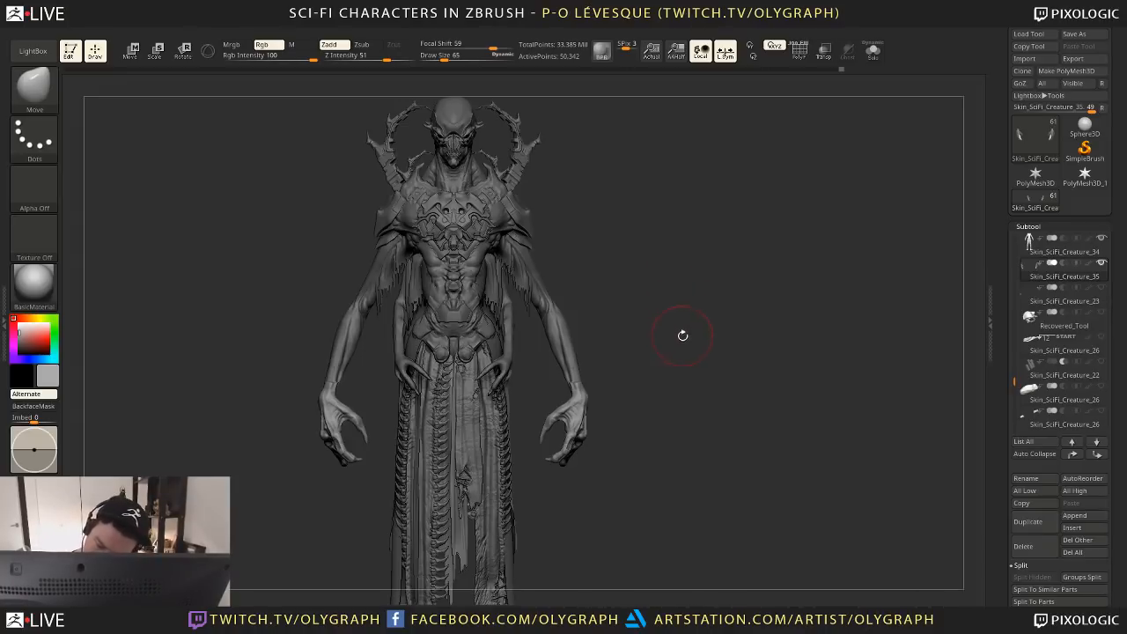
Reposition the hands in side view with Transpose Move to line them up with the wrists
left_click_drag(682, 335, 689, 378, "alt")
key("w")
left_click_drag(581, 476, 604, 476)
left_click_drag(652, 410, 572, 412)
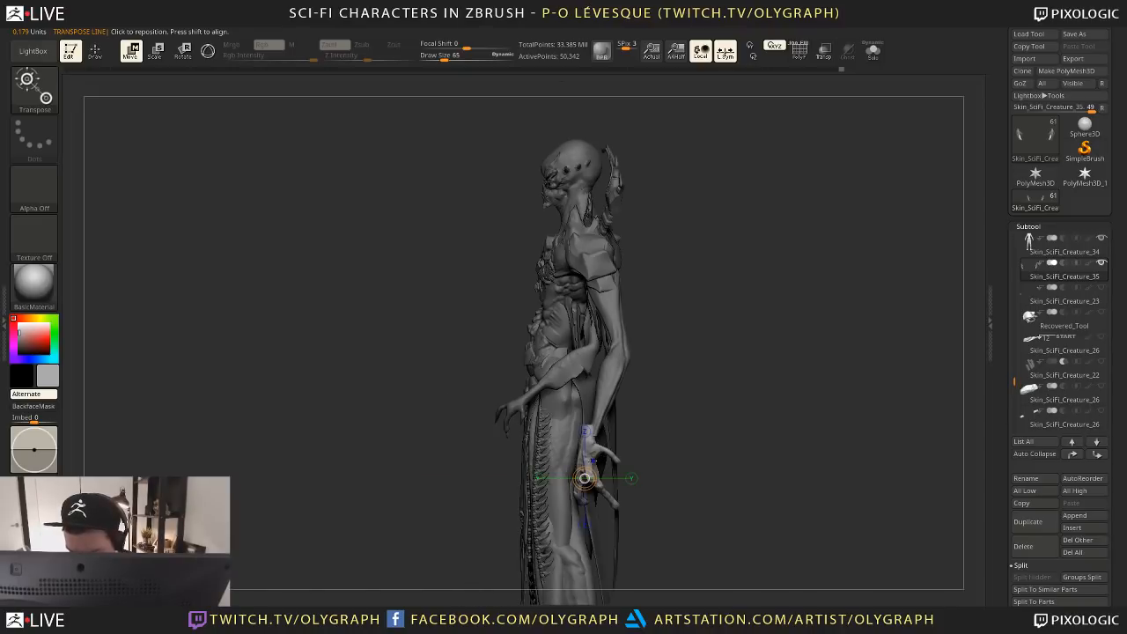
left_click_drag(597, 463, 620, 465)
key("q")
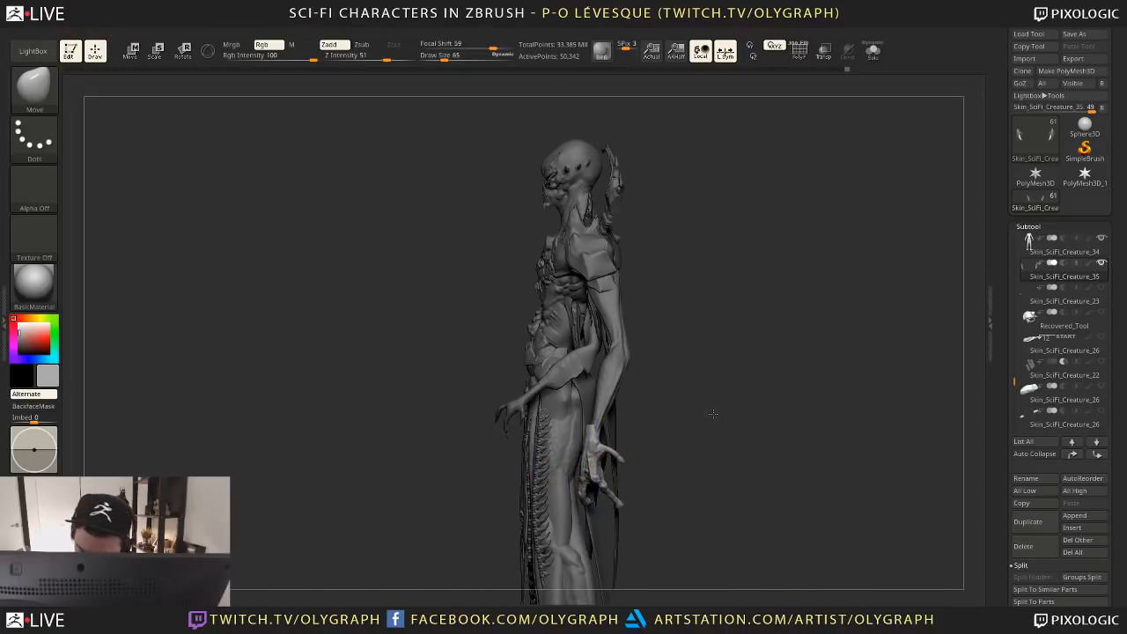
mouse_move(710, 408)
left_mouse_down()
mouse_move(685, 363)
mouse_move(659, 430)
left_mouse_up()
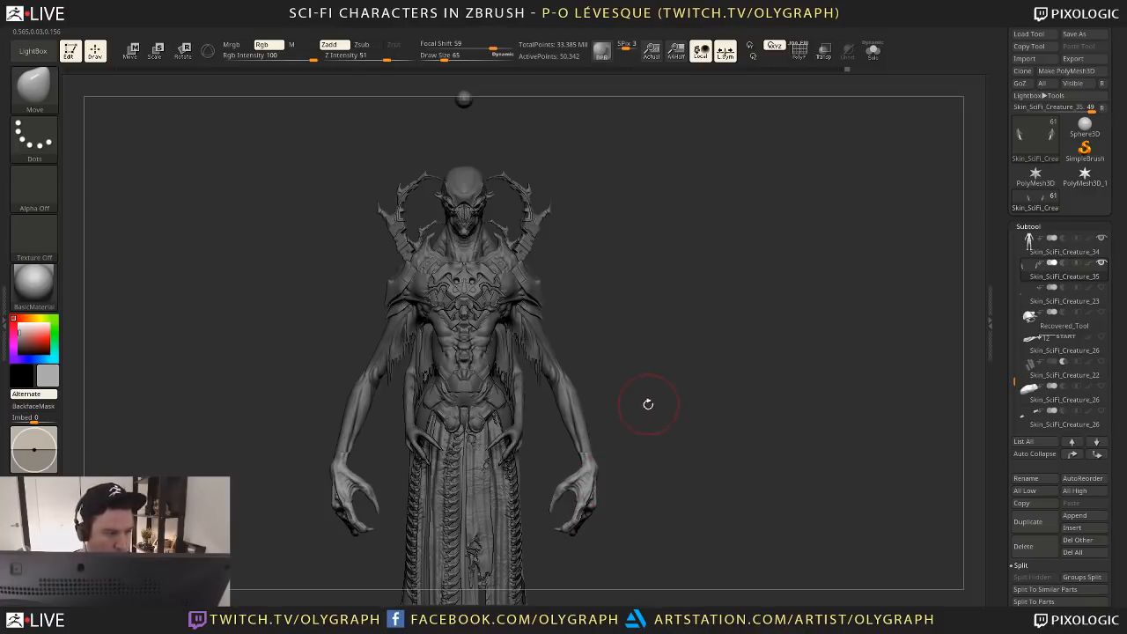
Adjust the hands' size with Transpose Scale and stretch them slightly downwards with Transpose Move
left_click_drag(660, 406, 669, 319, "alt")
key("e")
mouse_move(566, 373)
left_mouse_down()
mouse_move(652, 357)
mouse_move(626, 364)
left_mouse_up()
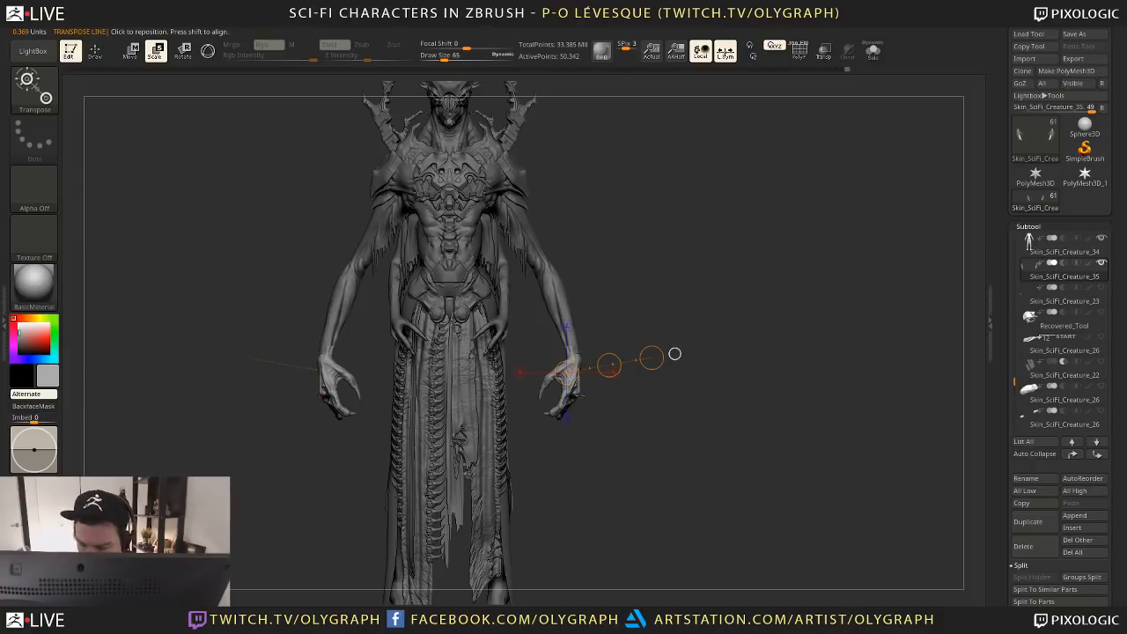
key("w")
left_click_drag(579, 388, 579, 461)
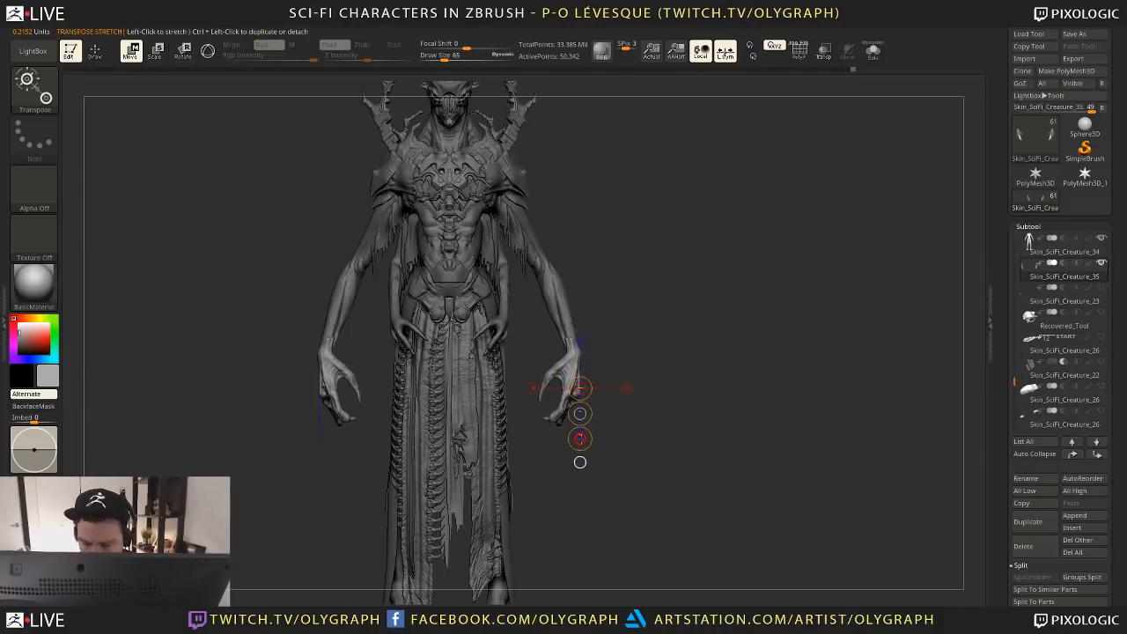
key("q")
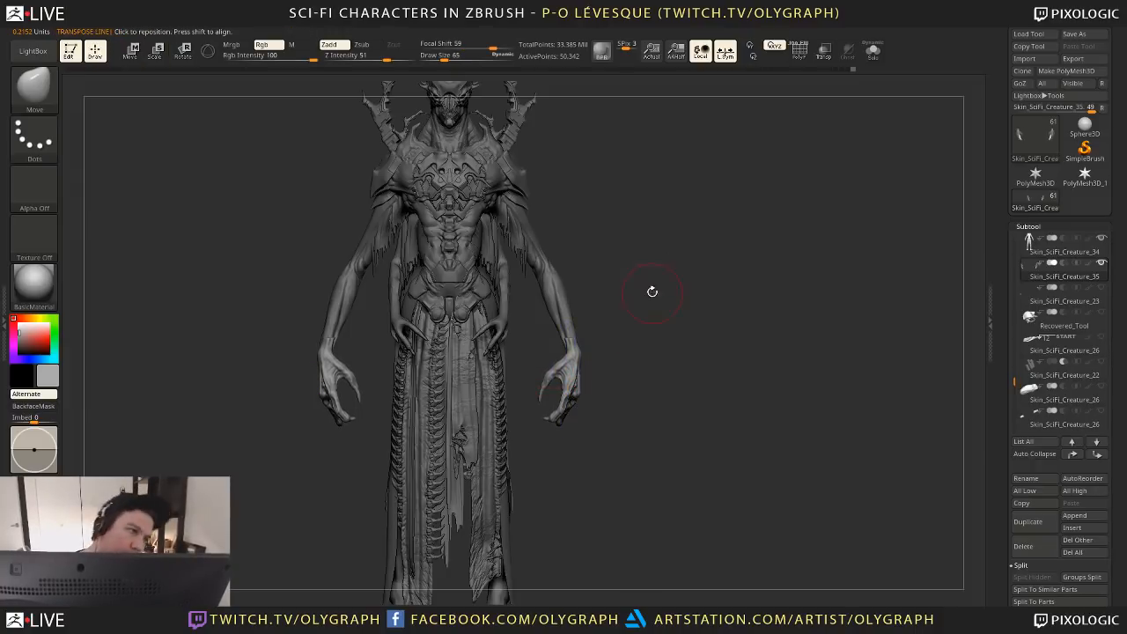
Select the head subtool and adjust its shape with an enlarged Move brush from the front and side
left_click_drag(661, 247, 659, 287)
left_click_drag(639, 194, 493, 198)
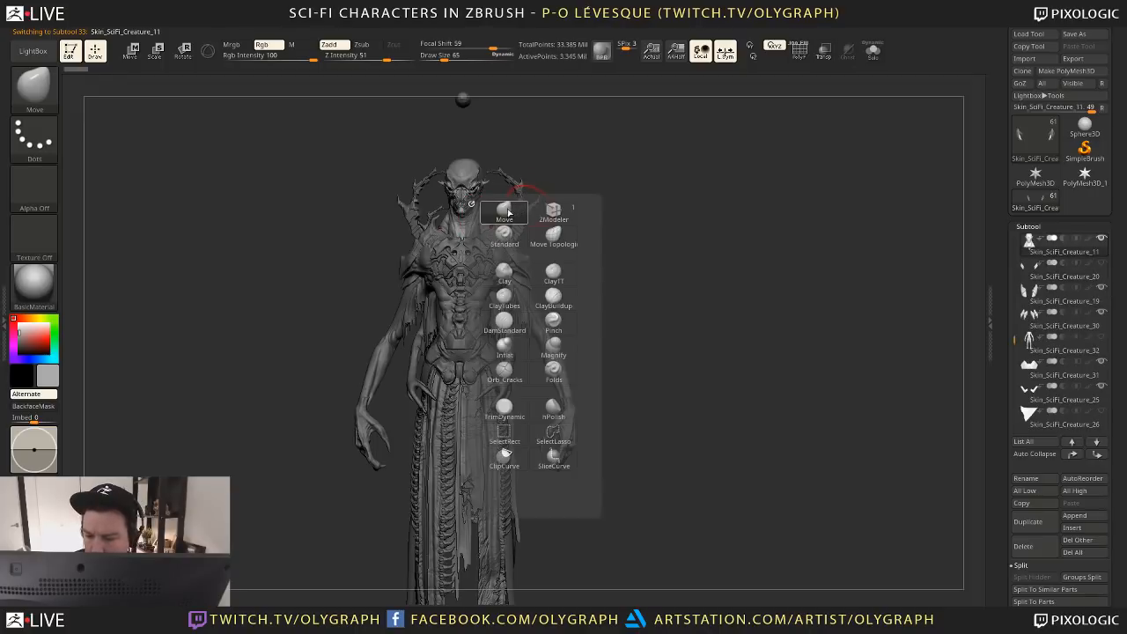
left_click(478, 212, "alt")
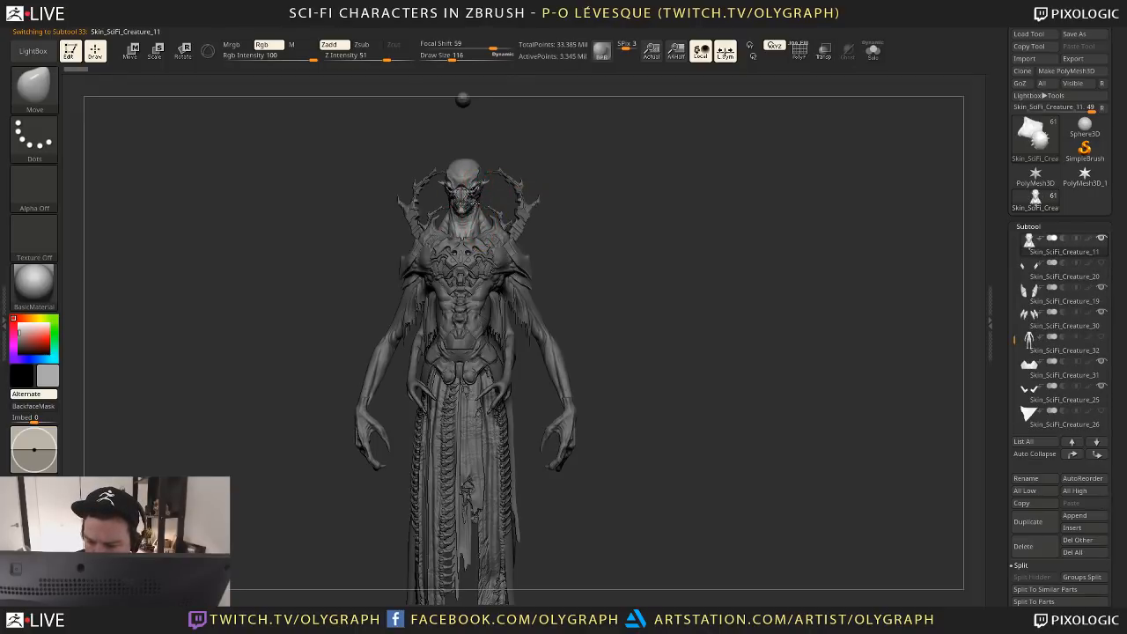
key("s")
left_click_drag(451, 188, 453, 174)
key("s")
left_click_drag(462, 99, 458, 94)
key("bracketright")
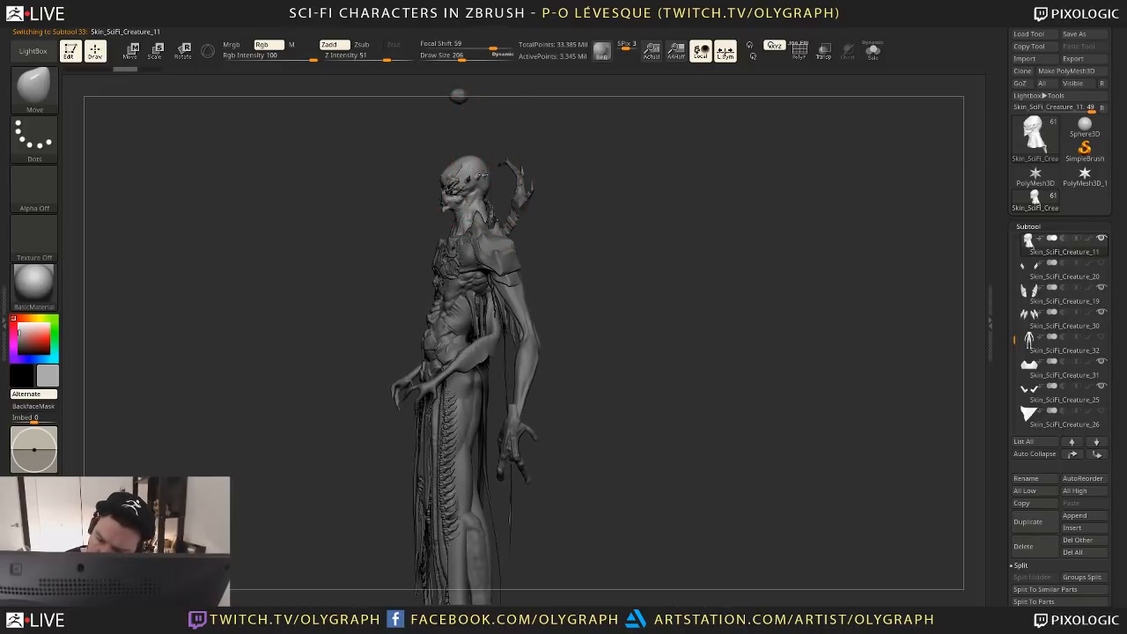
left_click_drag(458, 95, 473, 89)
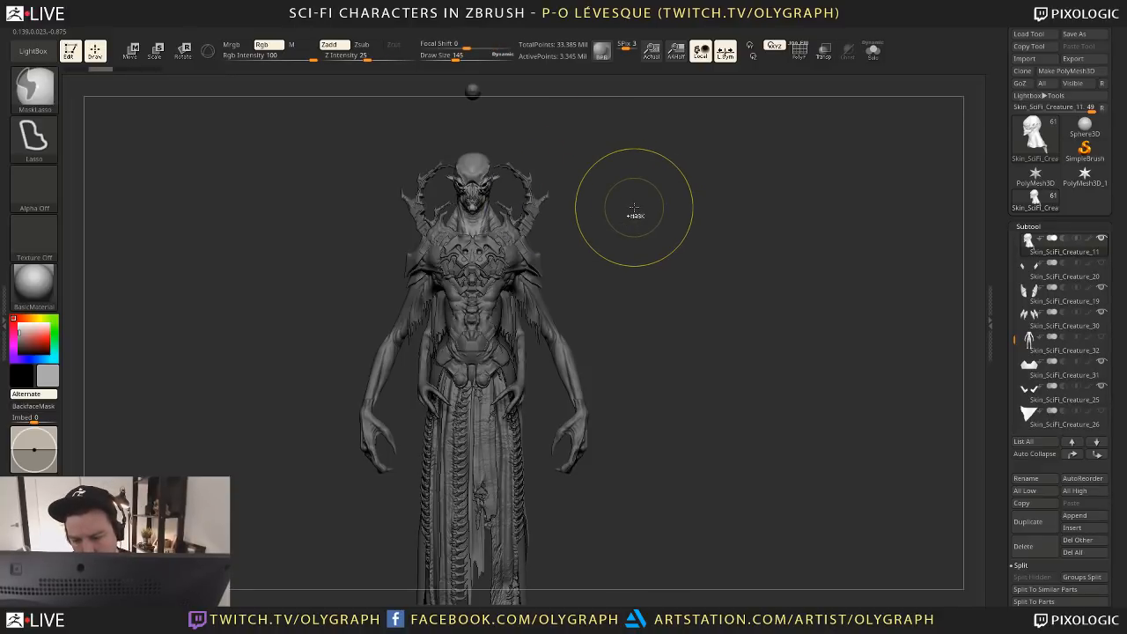
Select the small sphere above the head, turn on the Gizmo 3D and centre it on that mesh
key("ctrl")
left_click_drag(512, 111, 523, 153, "alt")
left_click(483, 134, "alt")
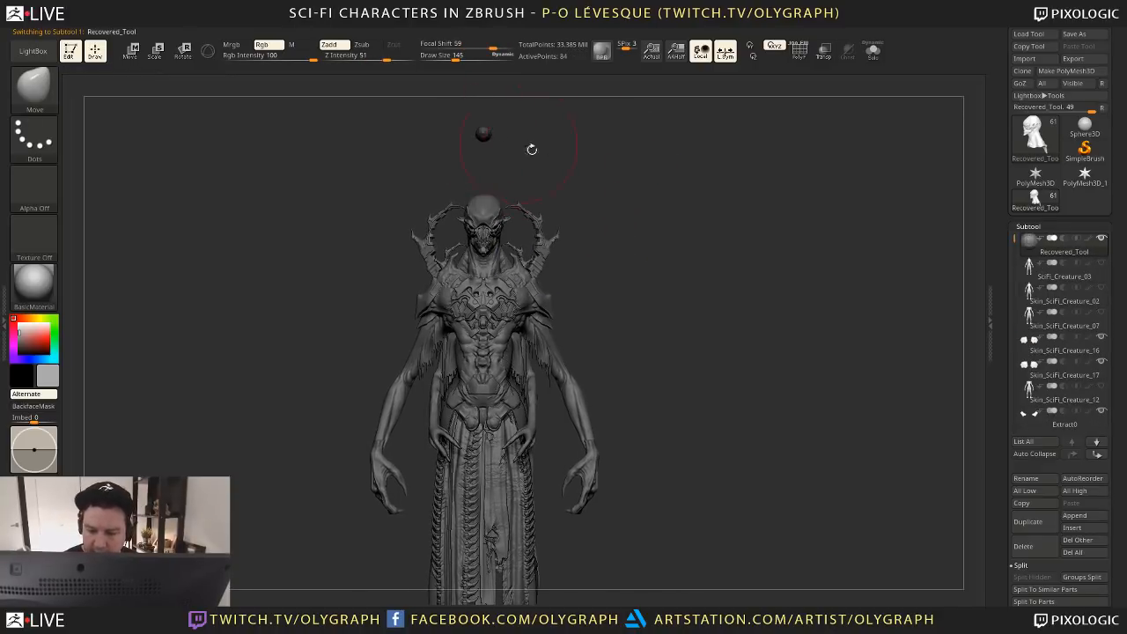
left_click_drag(636, 230, 666, 268, "alt")
key("w")
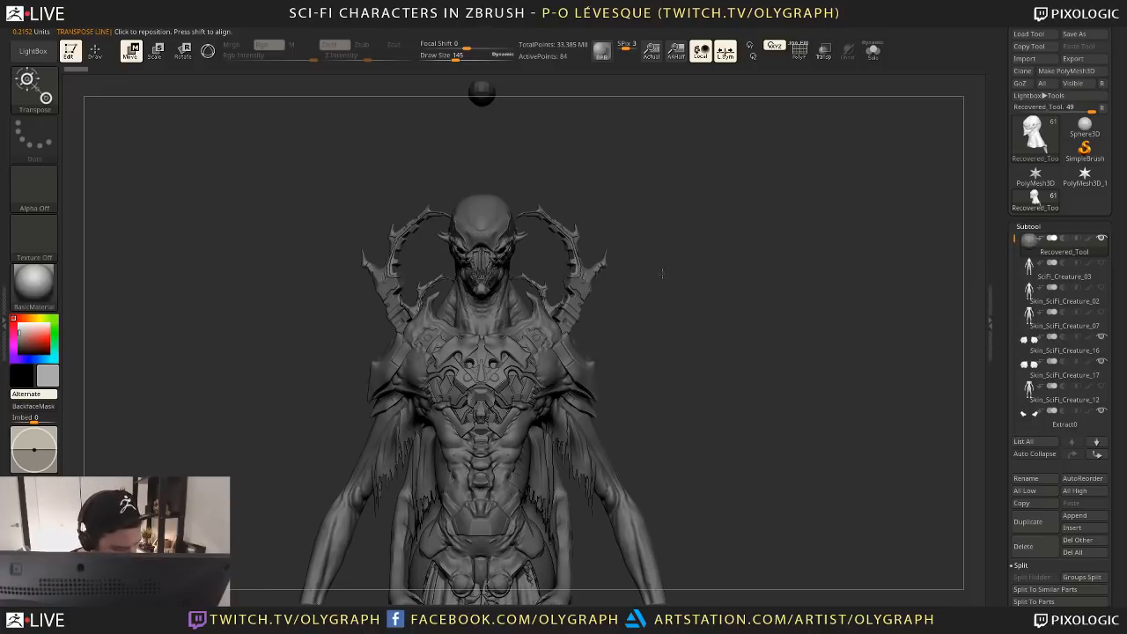
key("y")
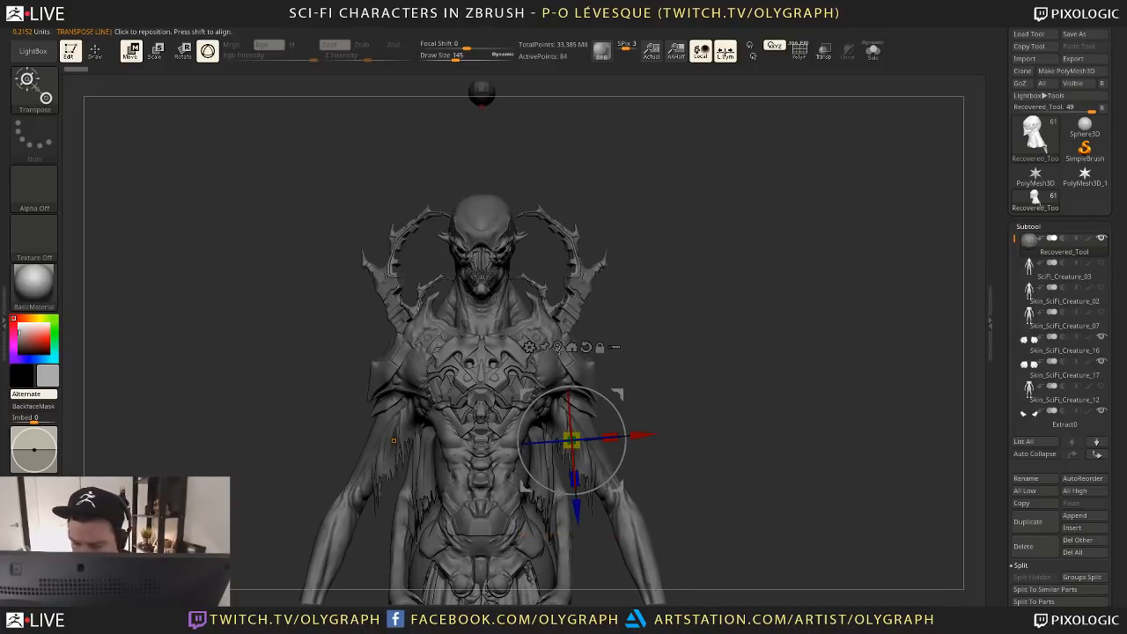
left_click(558, 346)
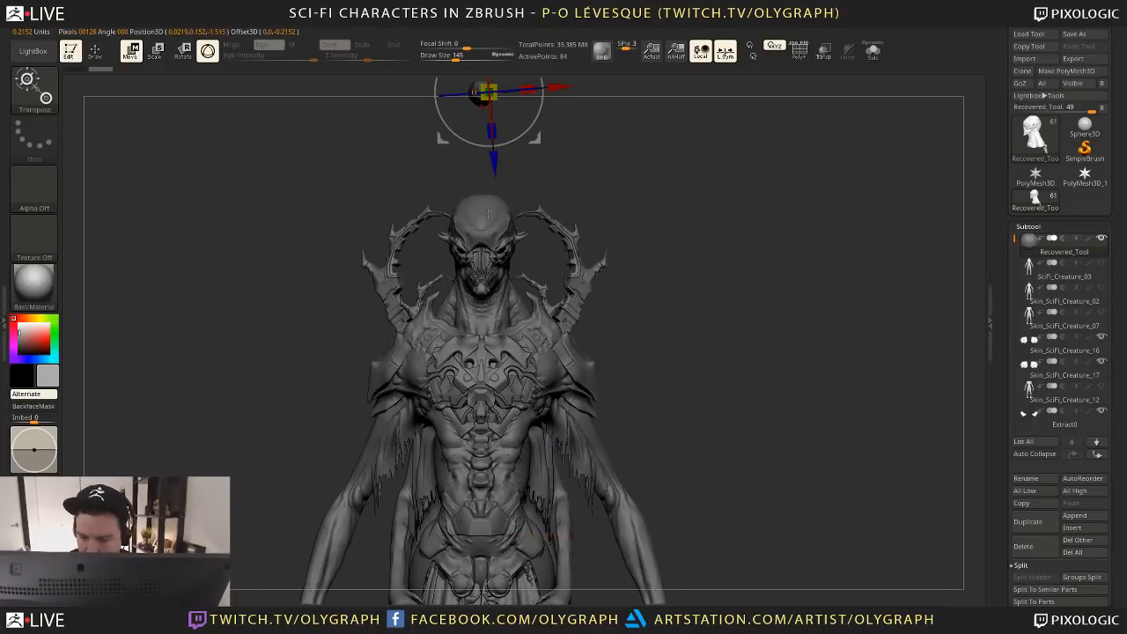
Select the head subtool, reset the gizmo's orientation and move it to the unmasked mesh centre
left_click(488, 212, "alt")
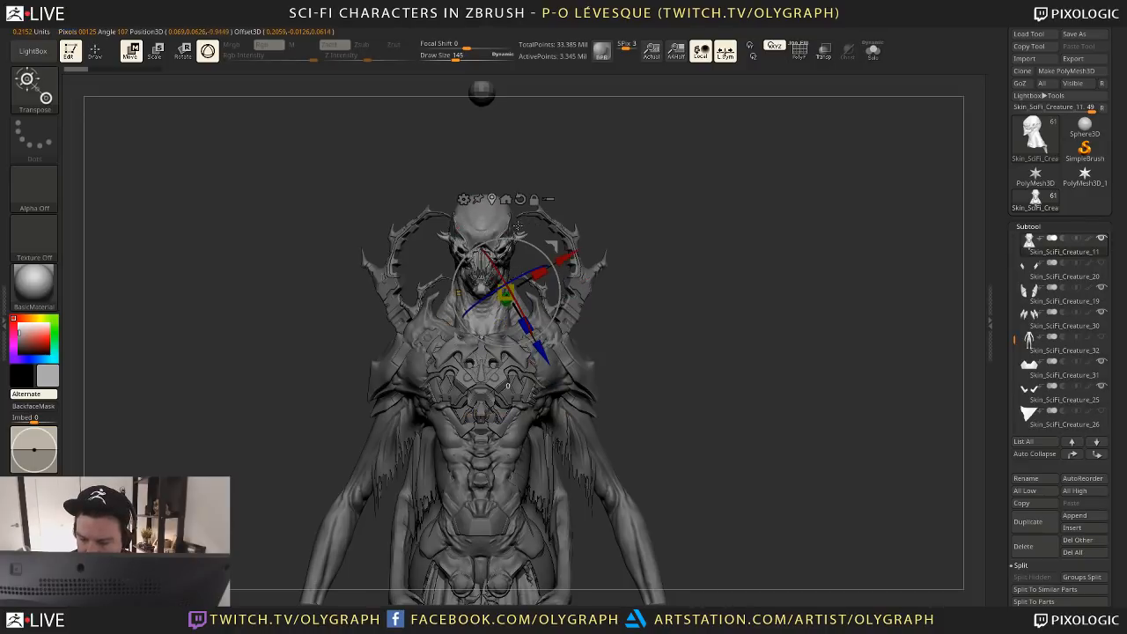
left_click(520, 199)
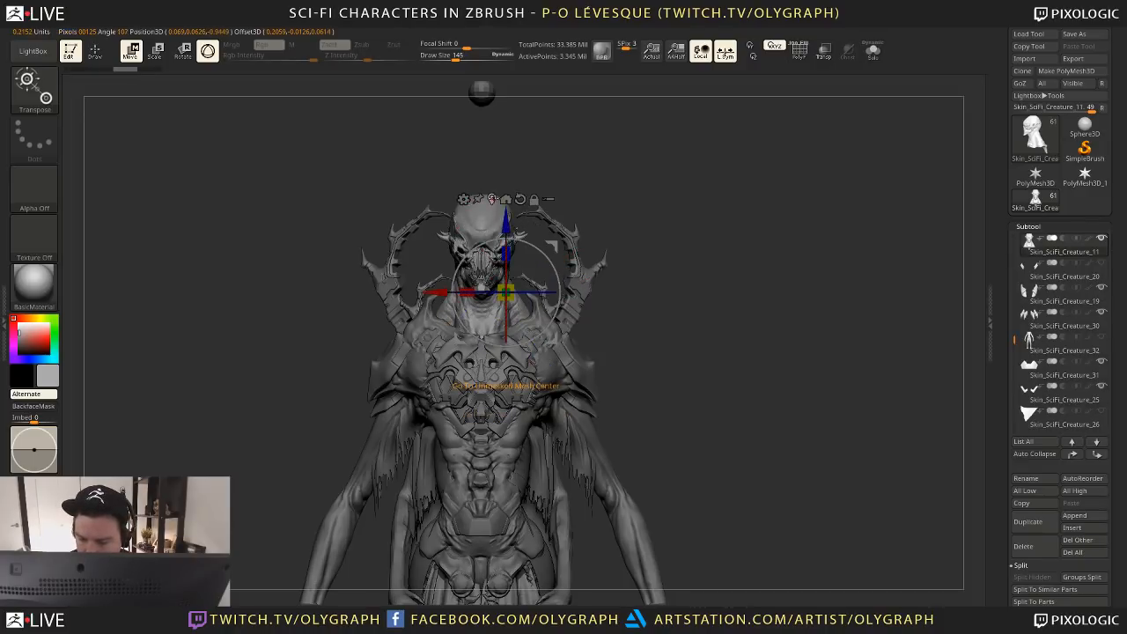
left_click(492, 199)
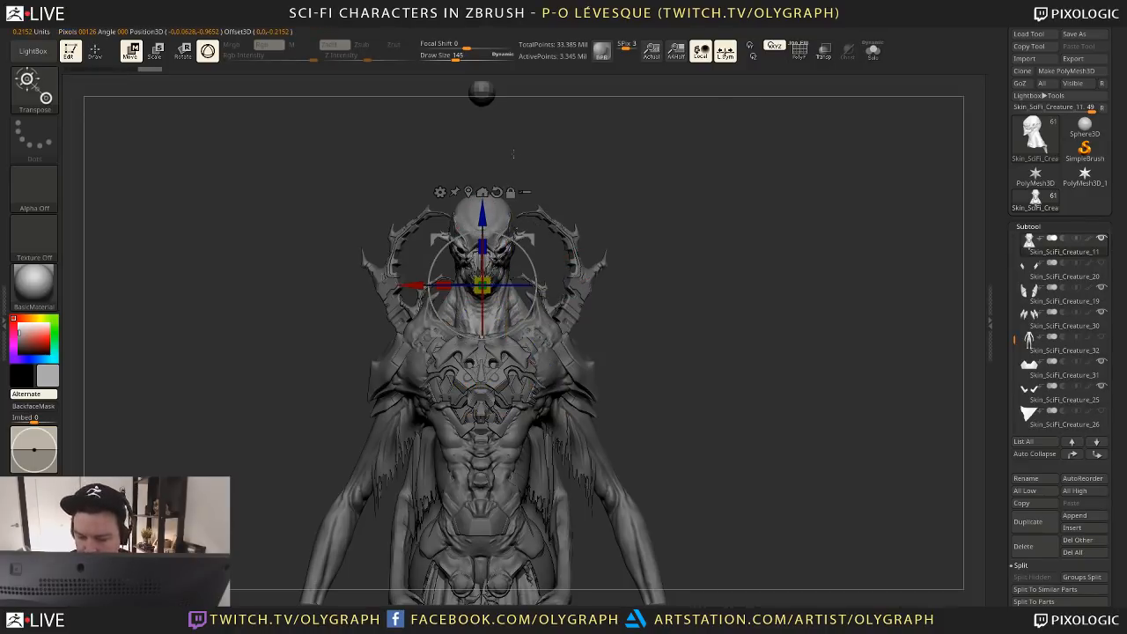
Restrict the multi-subtool Transpose selection to the head by deselecting the surrounding armor, arms, horns and body pieces
left_click_drag(461, 146, 510, 304, "ctrl+shift")
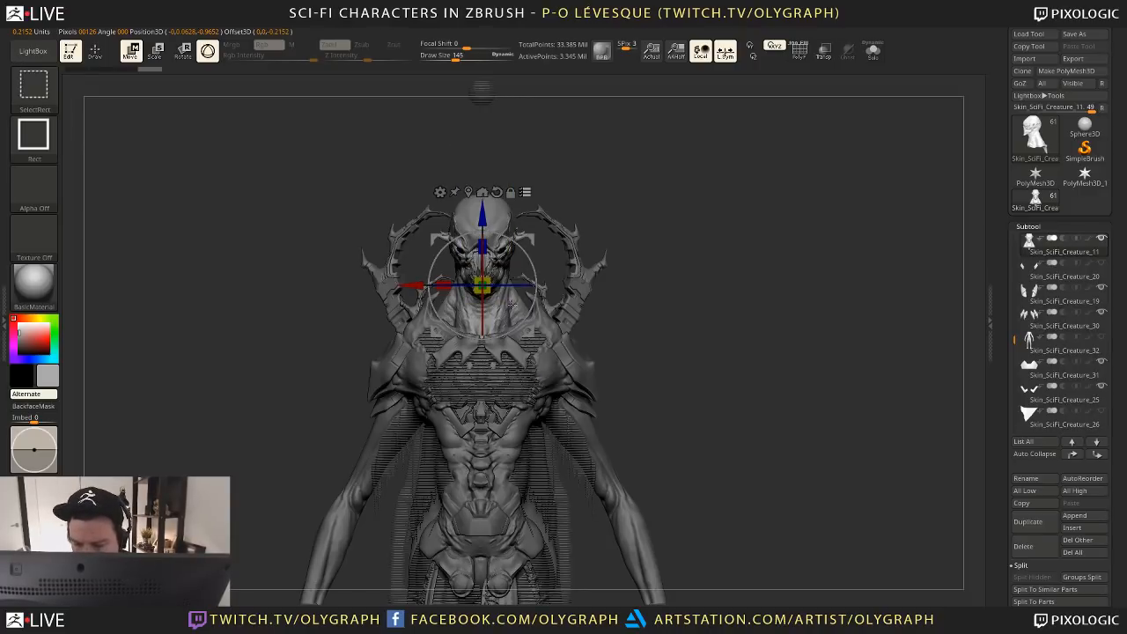
left_click_drag(539, 235, 544, 223)
key("ctrl+z")
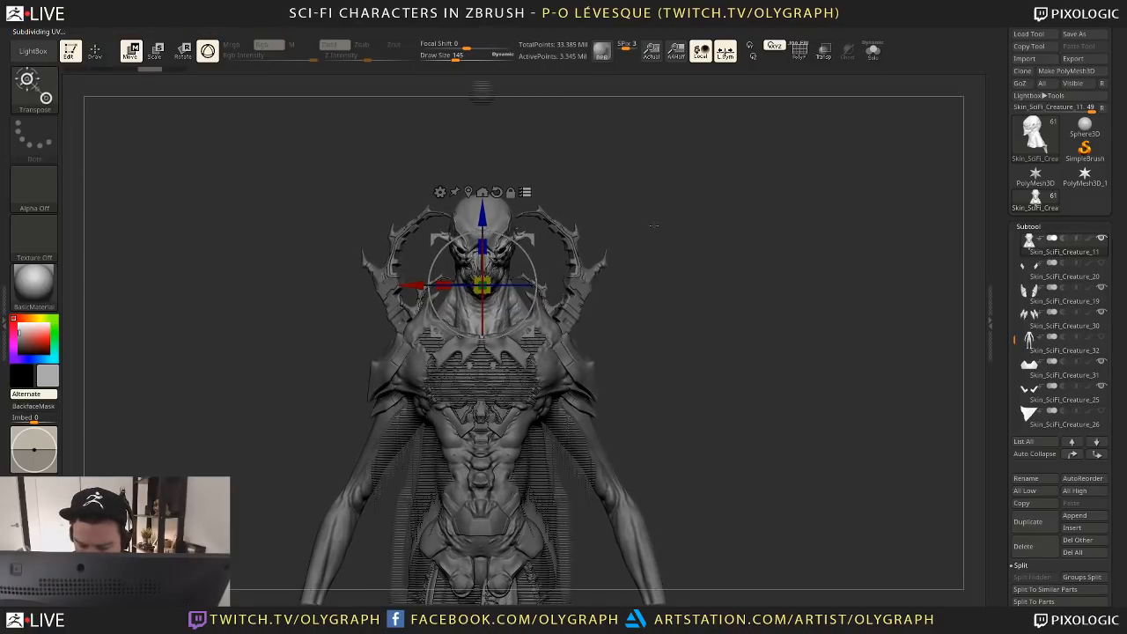
key("shift+s")
key("shift+s")
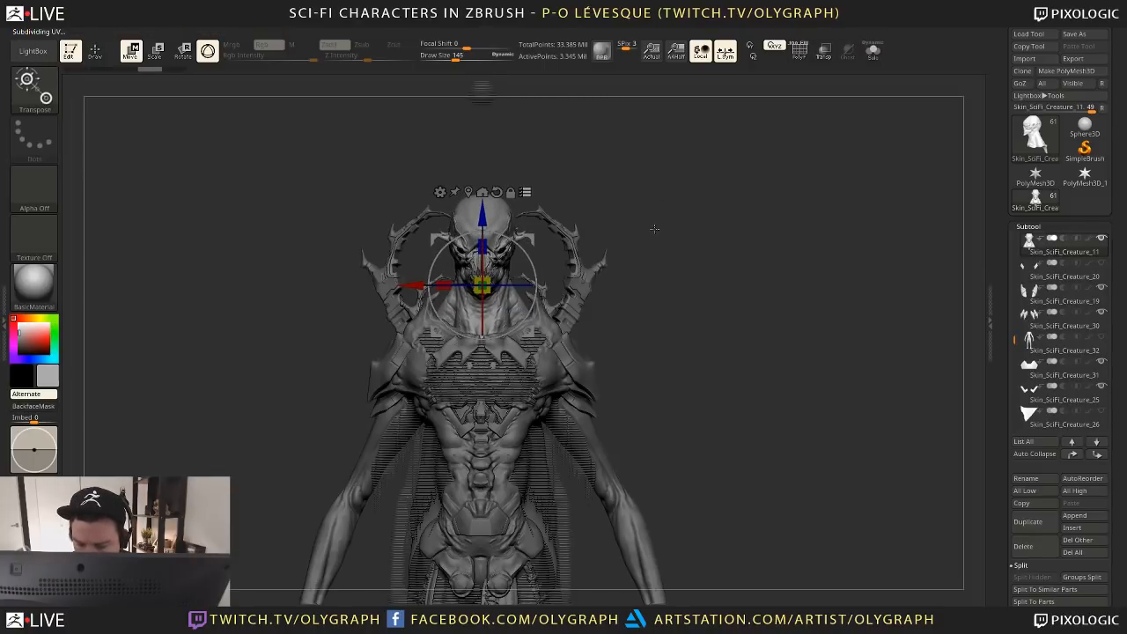
left_click_drag(664, 390, 565, 496, "ctrl+shift")
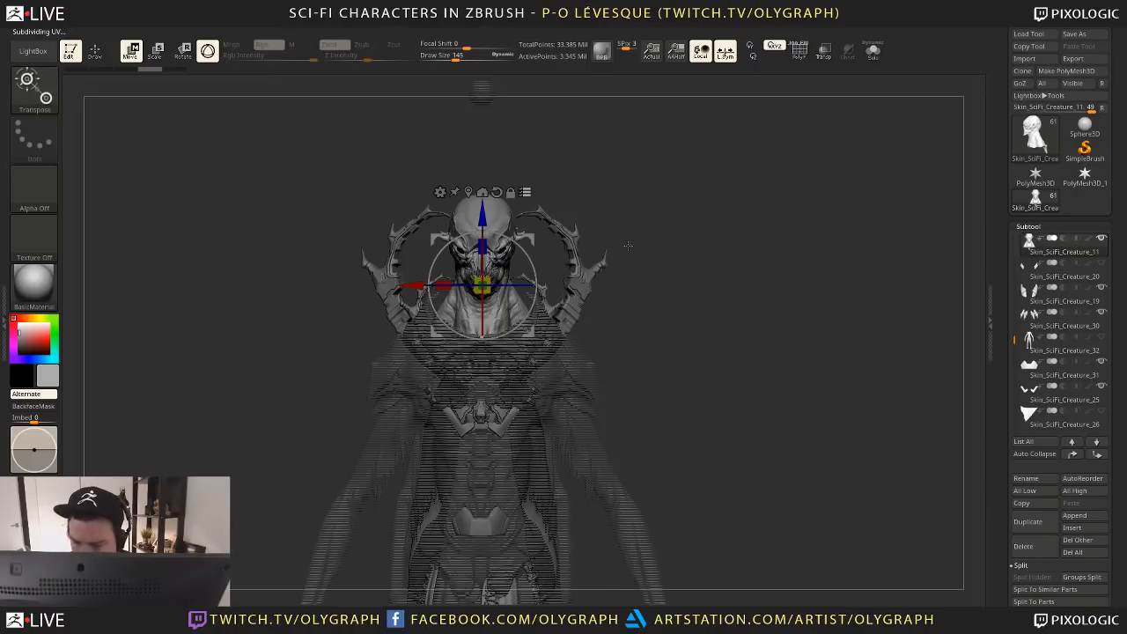
left_click_drag(675, 191, 546, 326, "ctrl+alt+shift")
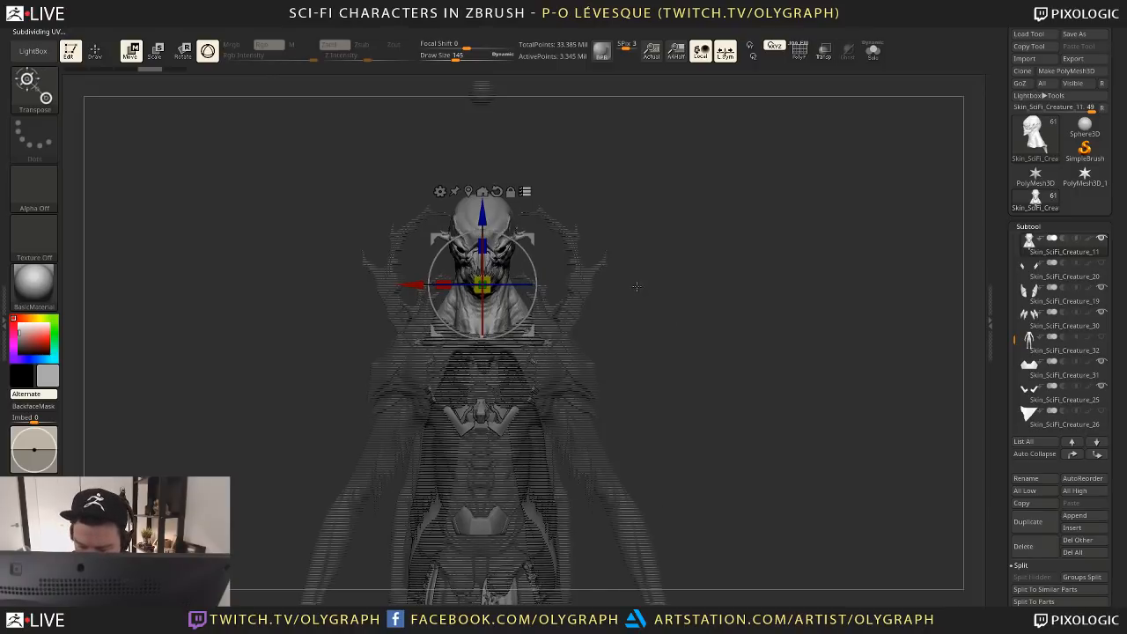
left_click_drag(635, 335, 355, 585, "ctrl+shift")
left_click_drag(488, 287, 477, 287)
Check the head's proportions in Solo mode and against the full body from the front and a three-quarter angle
left_click_drag(555, 299, 547, 212, "alt")
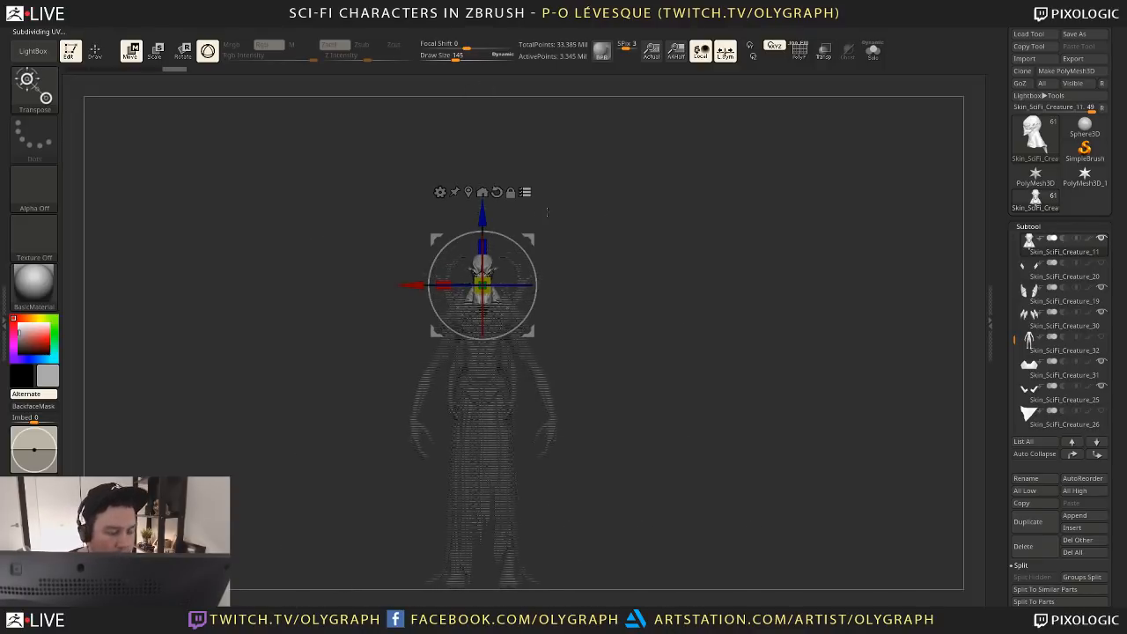
left_click_drag(614, 322, 622, 242, "alt")
key("shift+s")
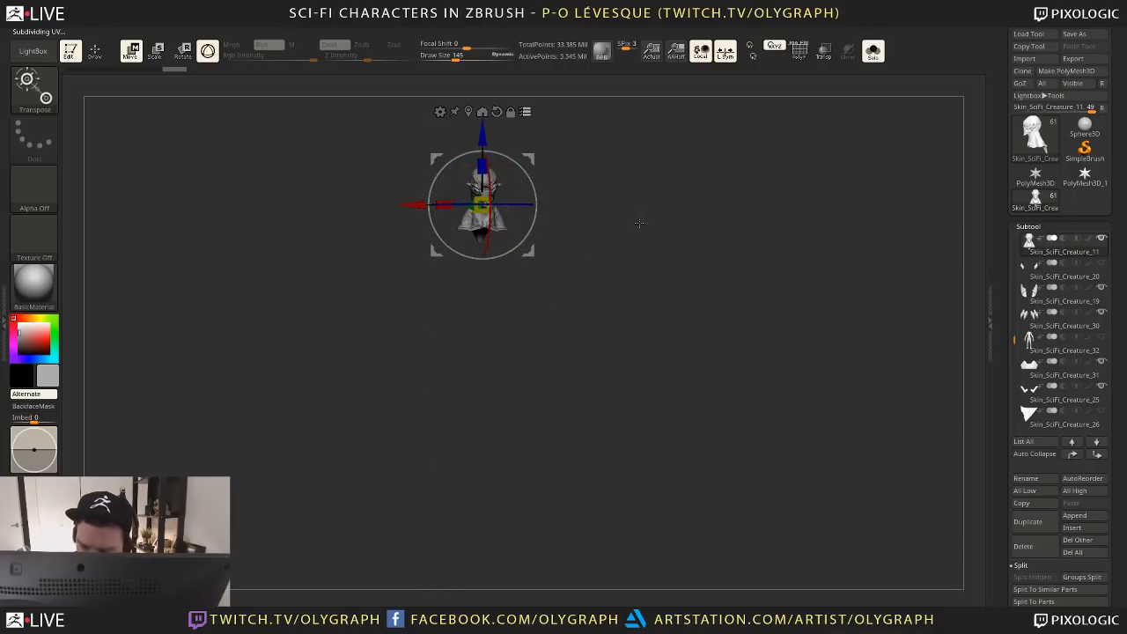
key("q")
key("shift+s")
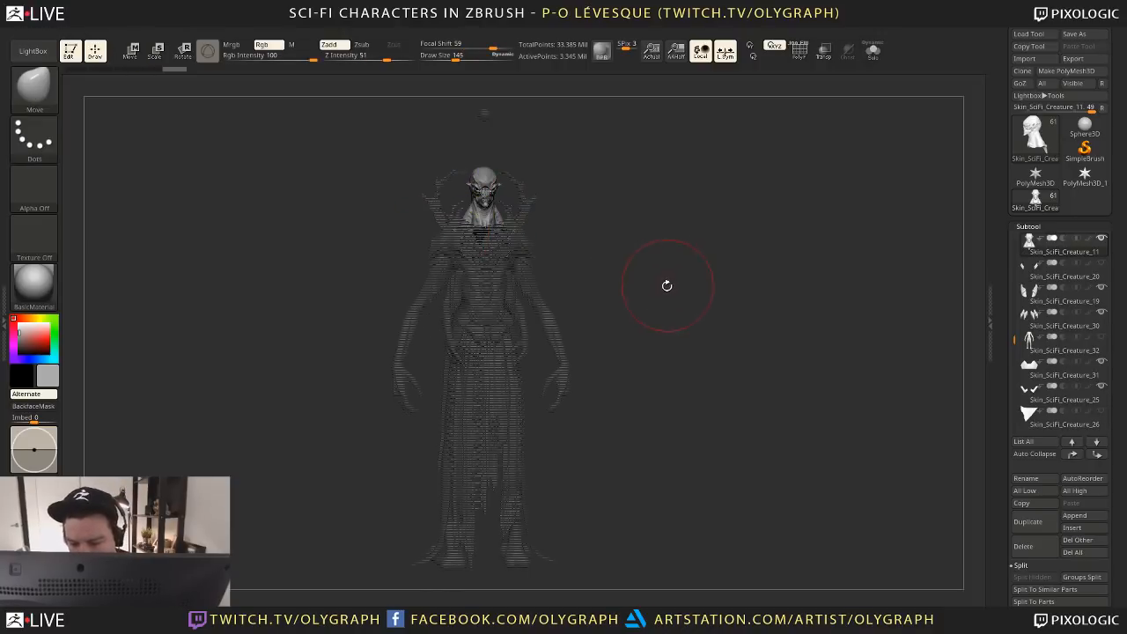
key("space")
key("w")
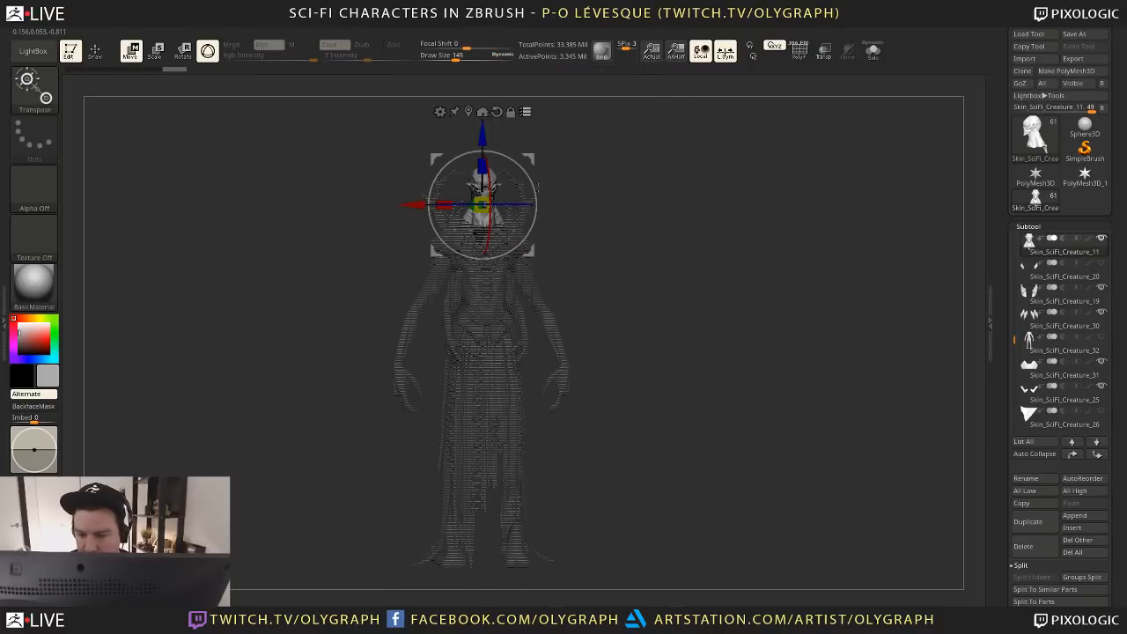
key("q")
mouse_move(675, 252)
left_mouse_down()
mouse_move(638, 282)
mouse_move(646, 252)
mouse_move(687, 239)
mouse_move(691, 310)
left_mouse_up()
key("ctrl")
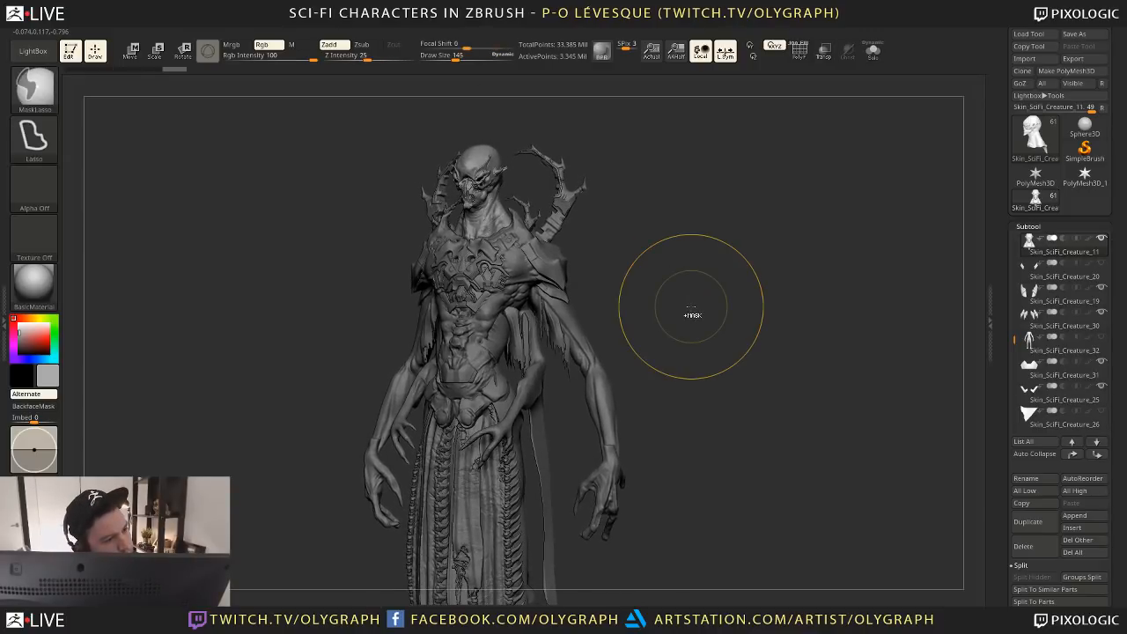
Turn on Transpose All Selected Subtools and shift the selected head pieces slightly in side view with the gizmo
key("w")
left_click_drag(670, 251, 648, 212, "shift")
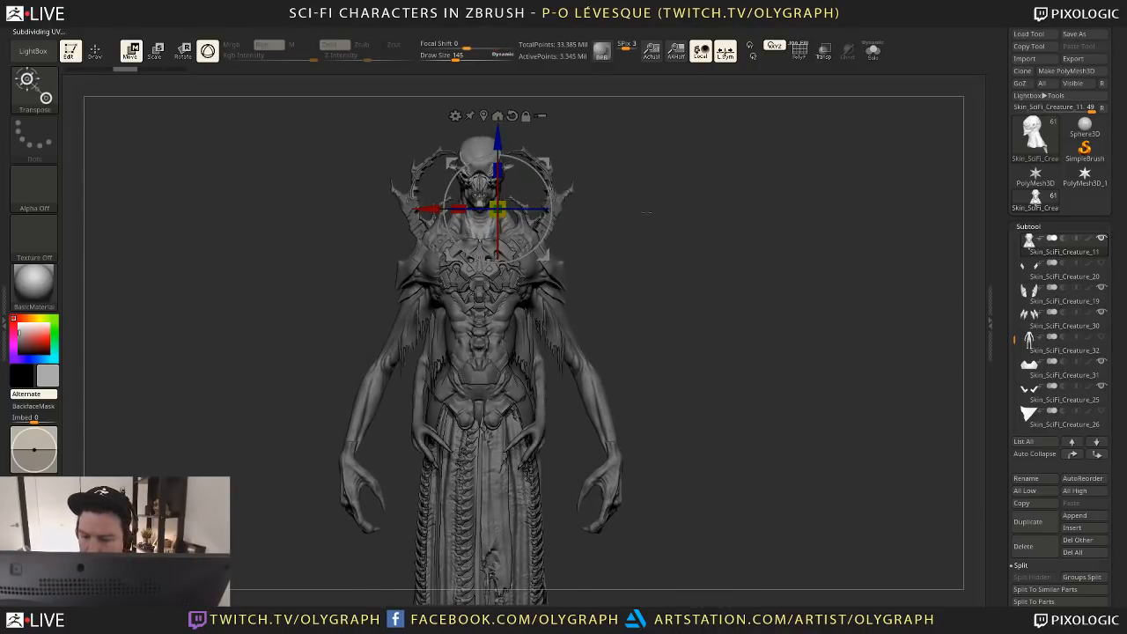
key("ctrl")
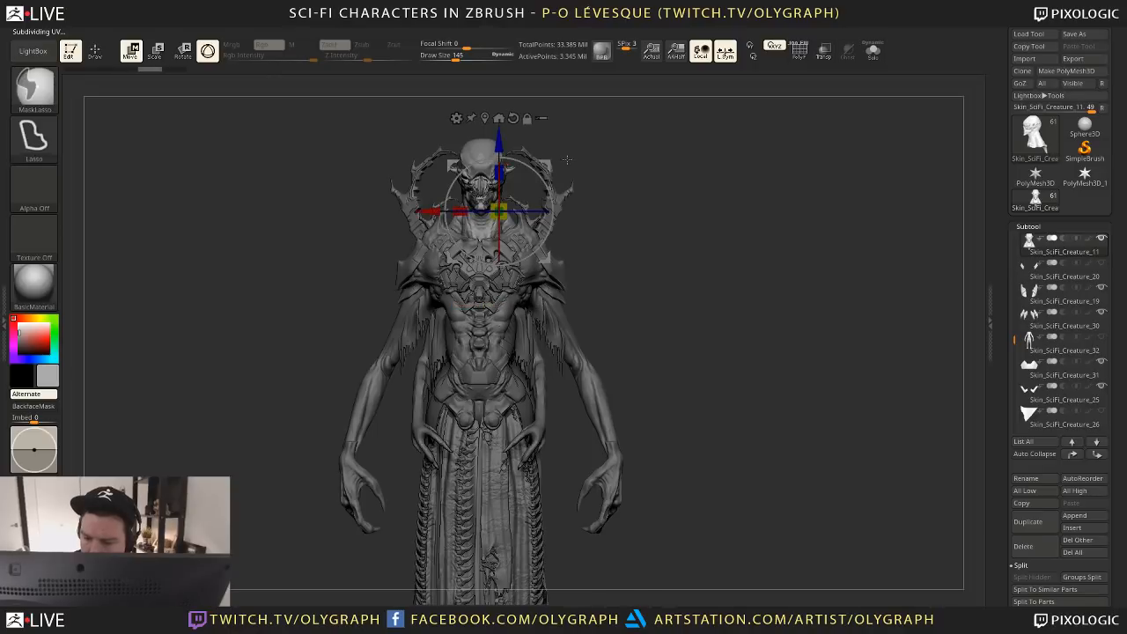
key("q")
left_click_drag(472, 121, 484, 164, "ctrl+shift")
key("w")
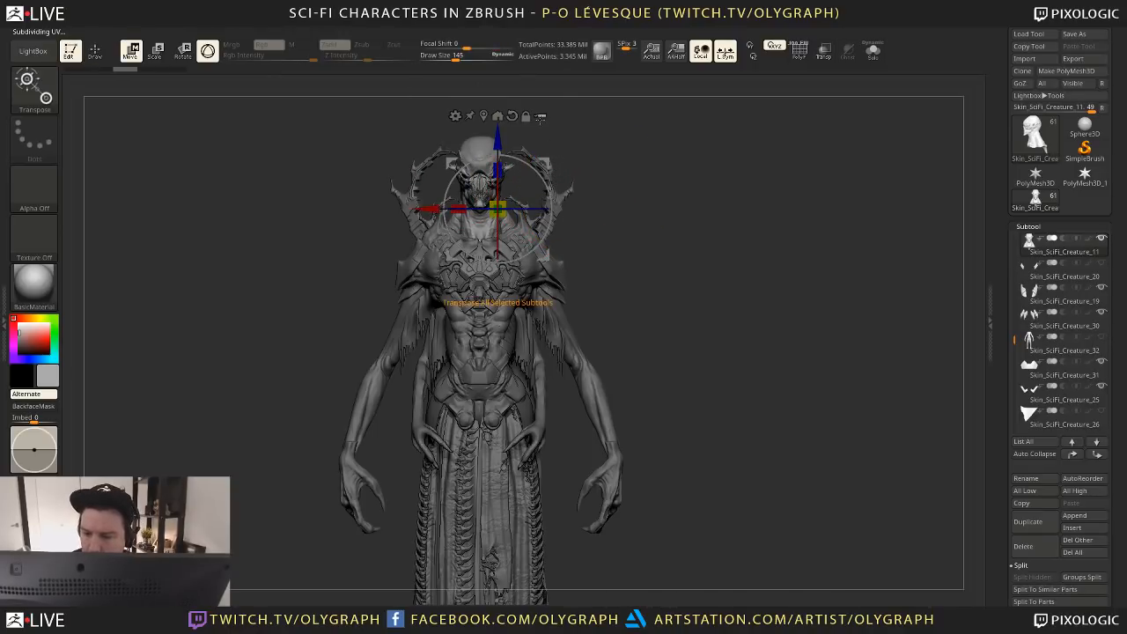
left_click(541, 116)
left_click_drag(654, 197, 540, 164)
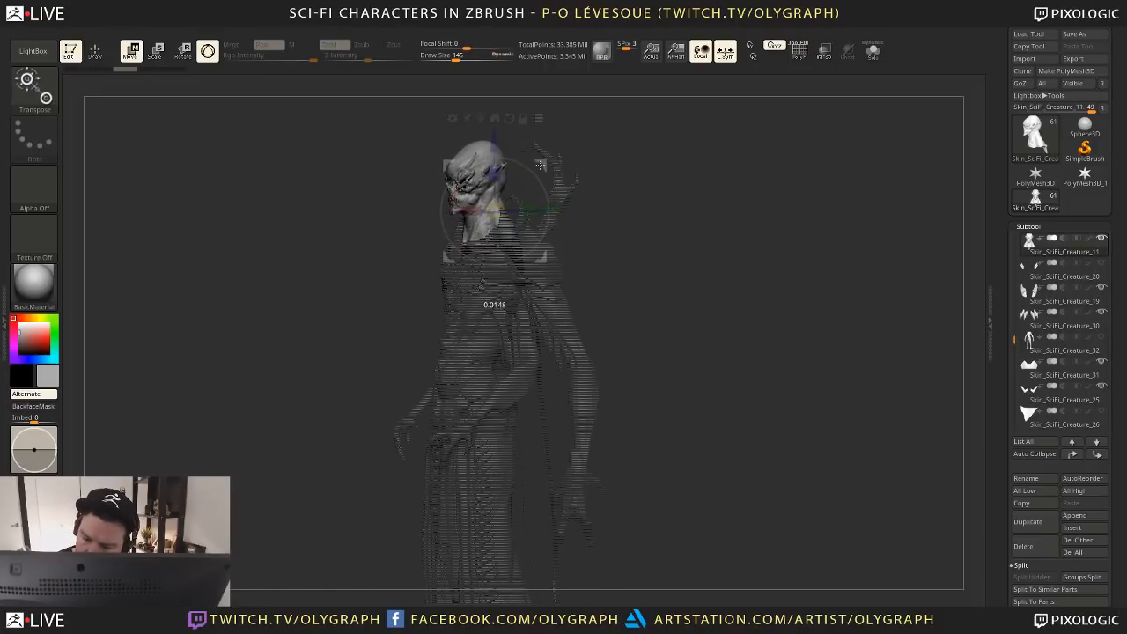
mouse_move(618, 201)
left_mouse_down()
mouse_move(646, 226)
mouse_move(696, 227)
left_mouse_up()
Try to scale the head pieces down to about 0.94 from the front view
key("q")
left_click_drag(652, 182, 667, 317)
key("w")
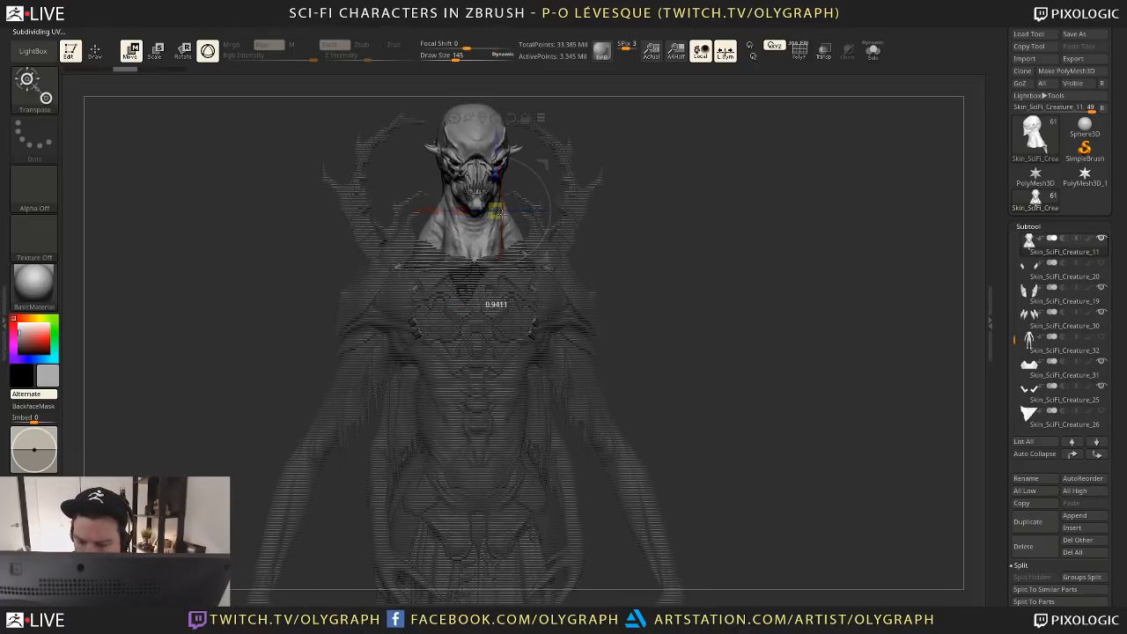
left_click_drag(501, 214, 498, 212)
key("ctrl+z")
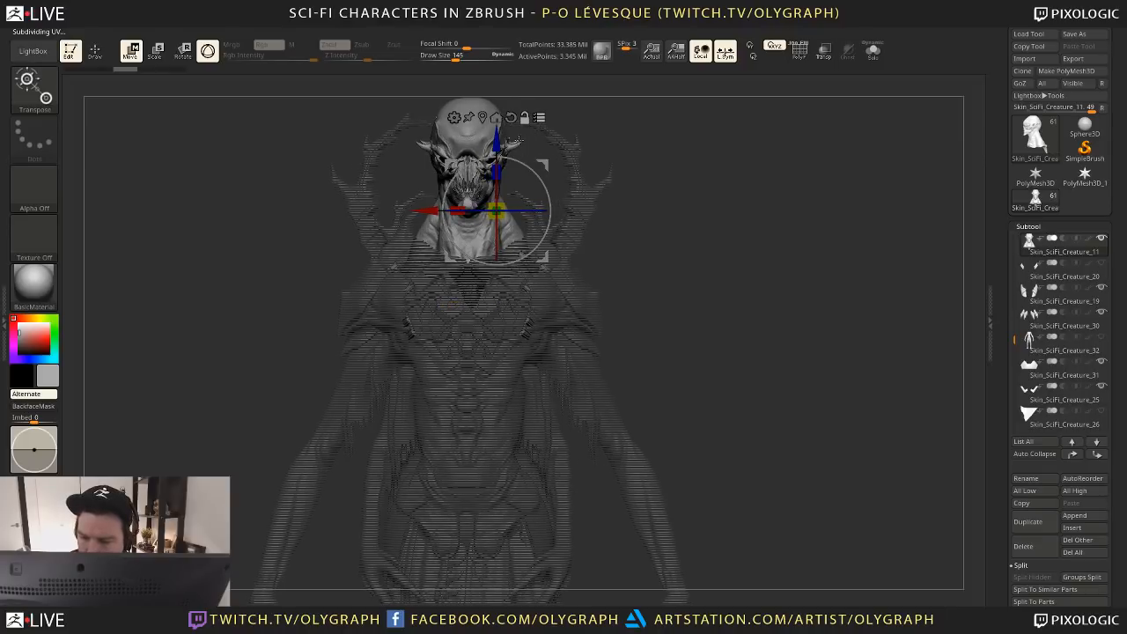
Recentre the gizmo on the head, scale the head pieces to about 0.93 and lower them slightly with Local Symmetry off
left_click(495, 118)
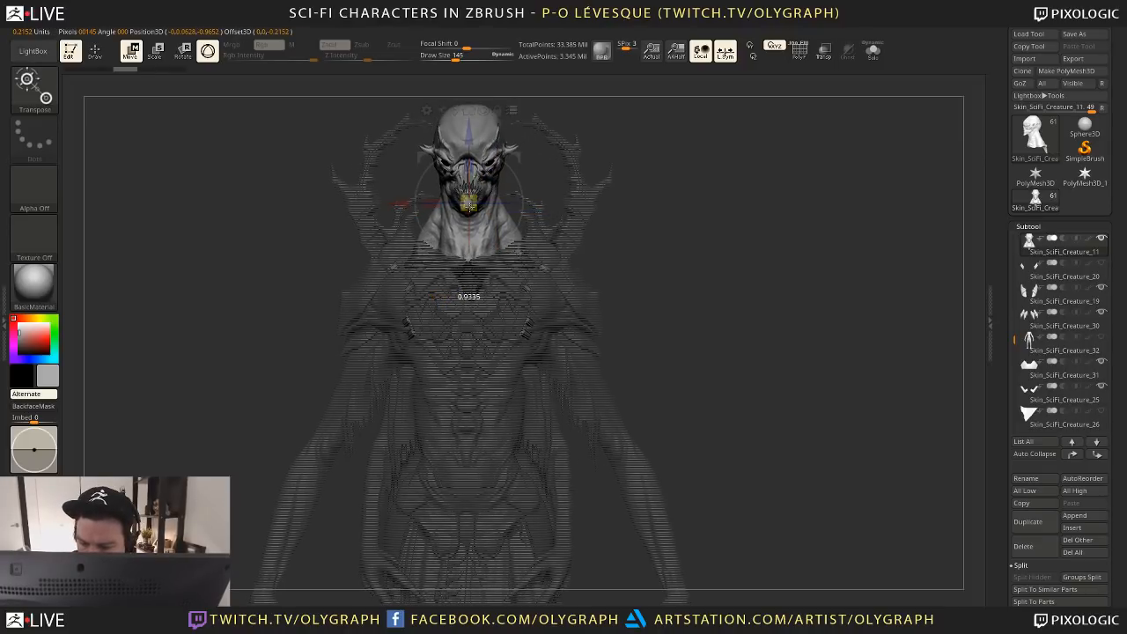
left_click_drag(469, 204, 468, 204)
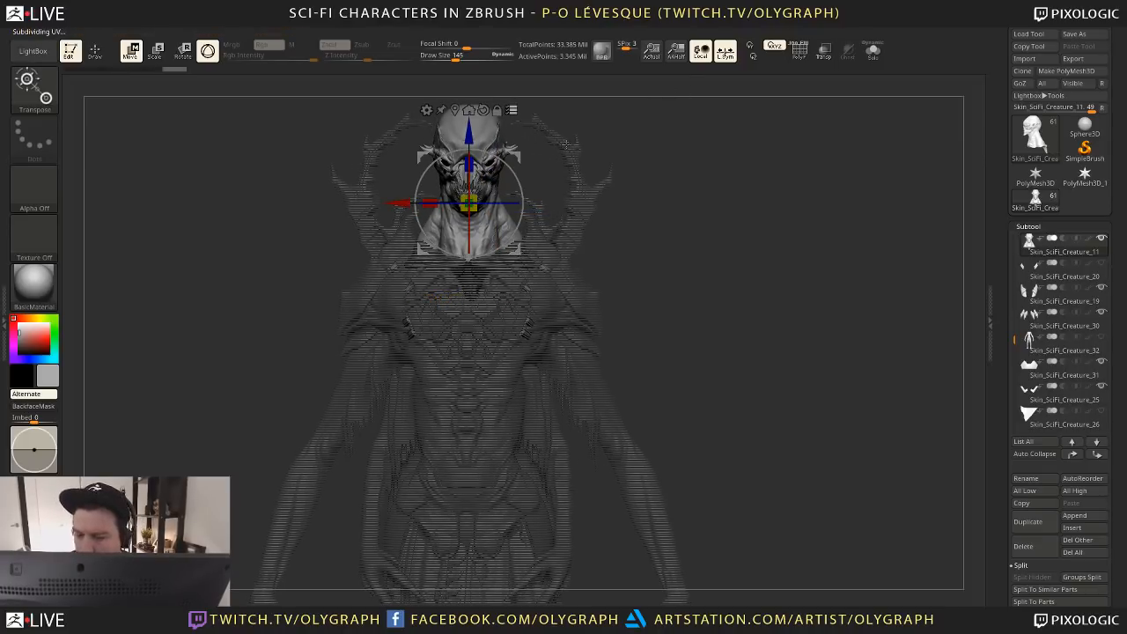
left_click(725, 50)
left_click_drag(468, 205, 475, 92)
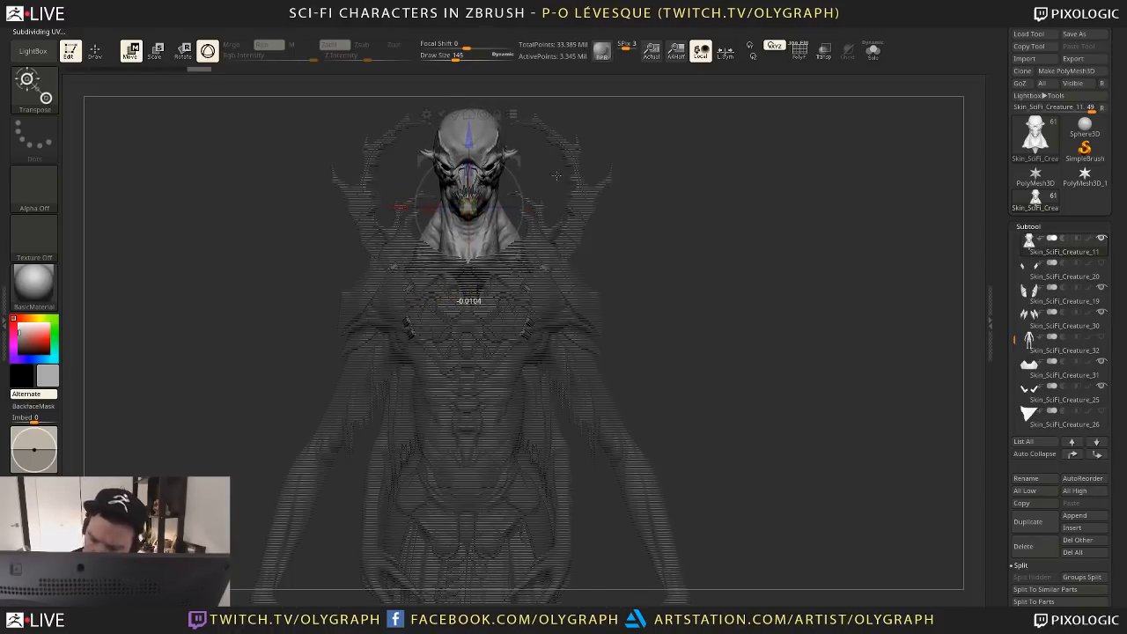
Adjust the neck beneath the head with the Move brush, reducing the draw size to 52
key("b")
left_click(540, 209)
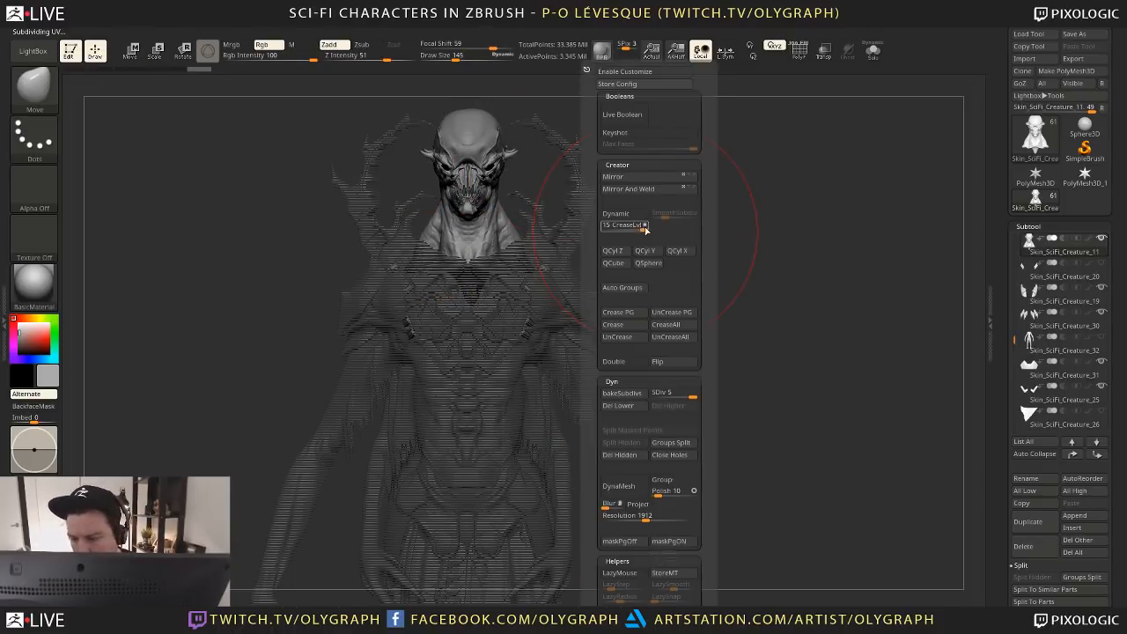
key("w")
key("q")
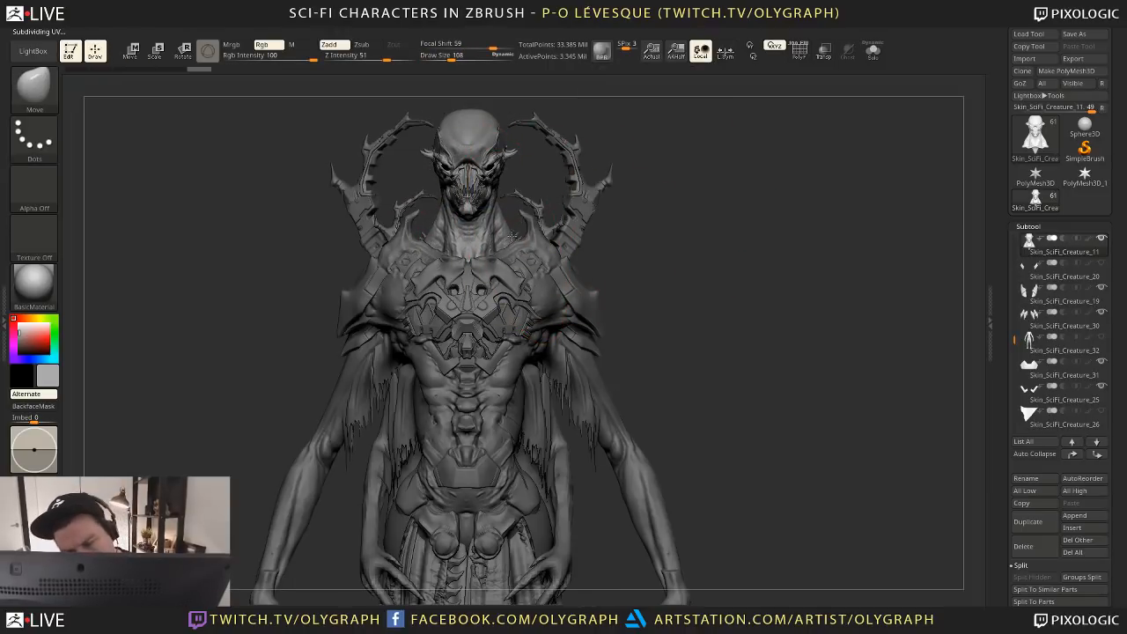
key("bracketleft")
key("bracketleft")
key("bracketleft")
key("bracketright")
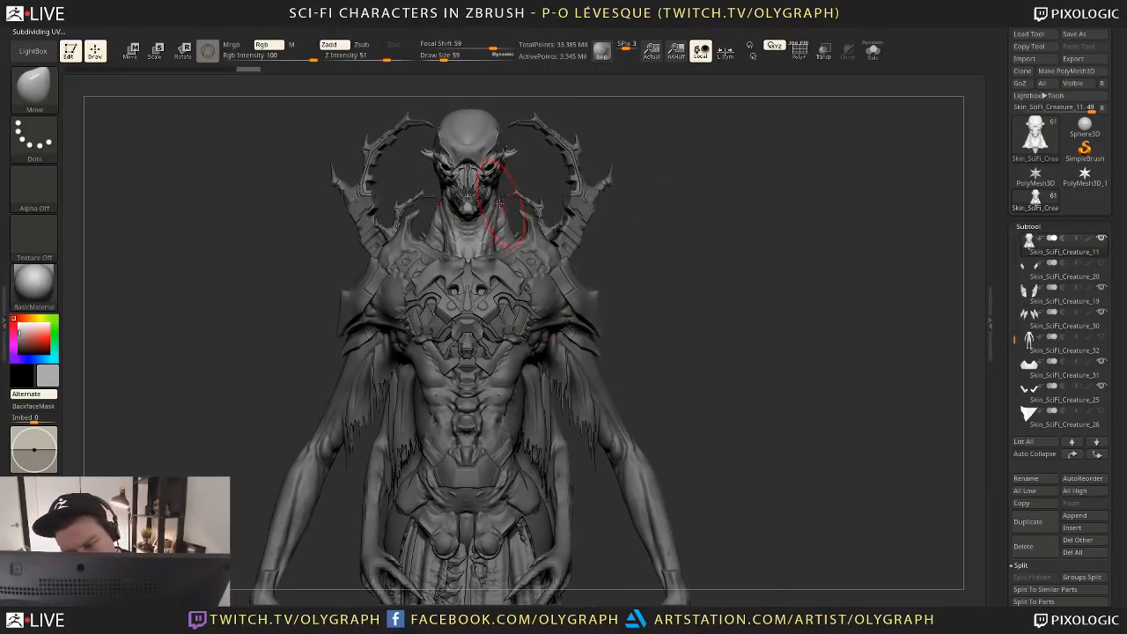
key("bracketright")
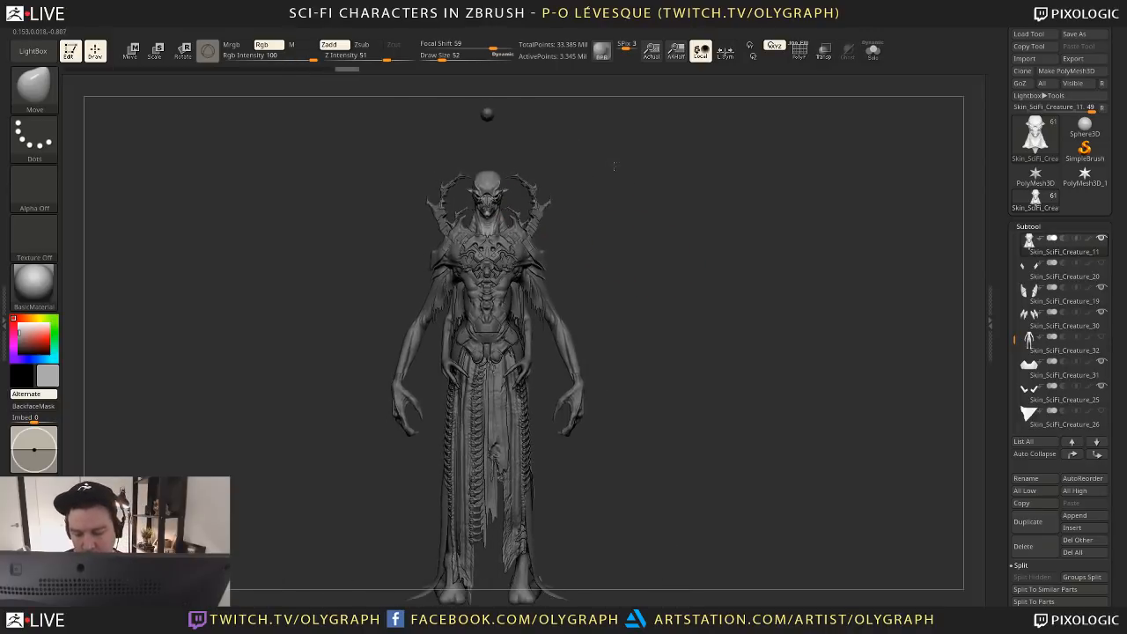
Switch the display material to ZSkin and set the active color to a neutral grey
left_click(51, 289)
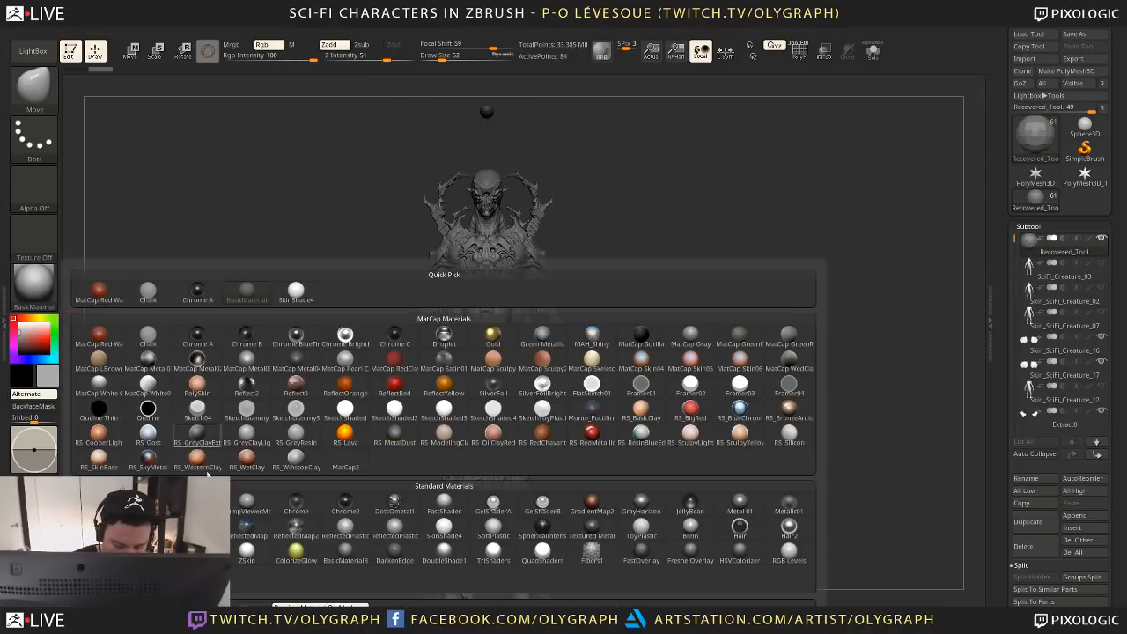
left_click(247, 552)
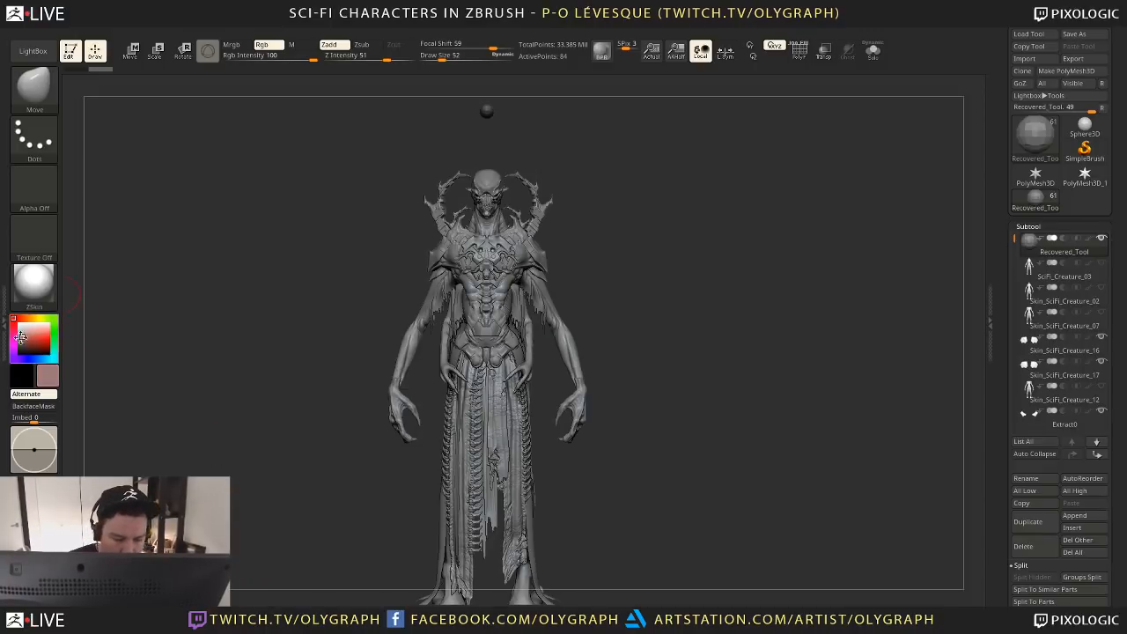
left_click(18, 338)
left_click_drag(626, 229, 585, 188, "alt")
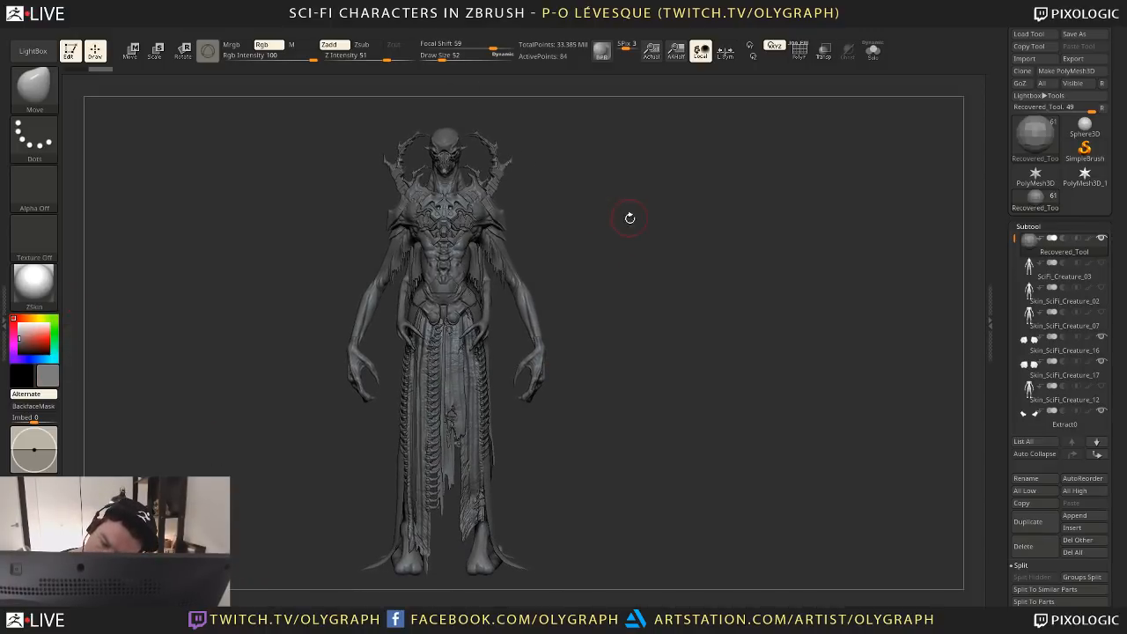
mouse_move(629, 218)
left_mouse_down()
mouse_move(615, 243)
mouse_move(627, 272)
mouse_move(616, 157)
left_mouse_up()
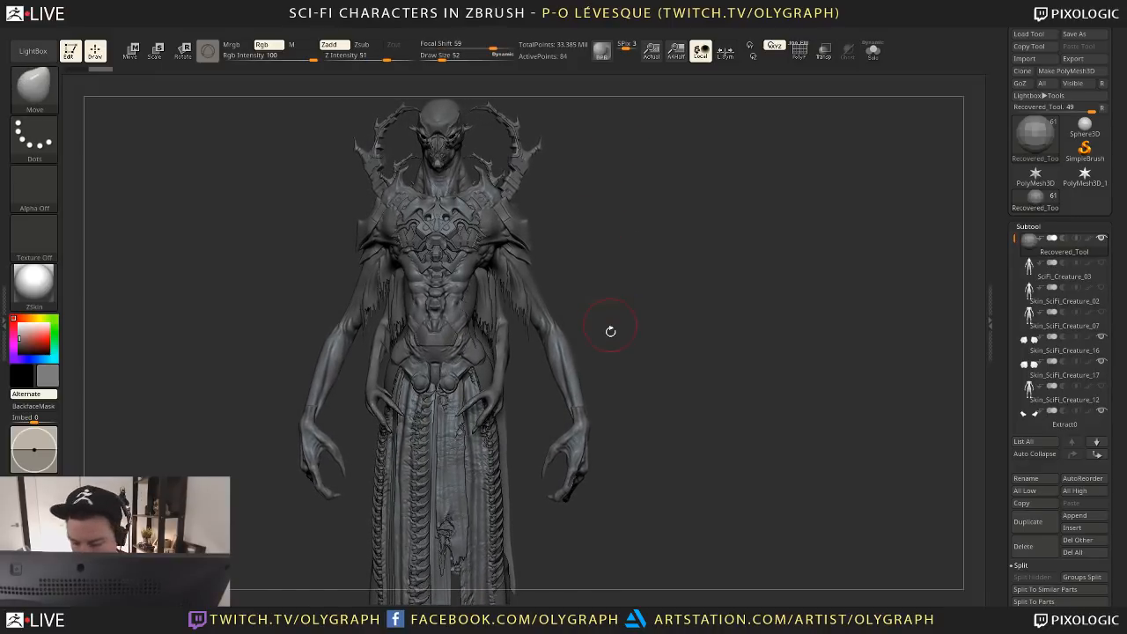
Select the large hands subtool and shift it slightly in side view to line up with the forearms
mouse_move(608, 327)
left_mouse_down()
mouse_move(622, 302)
mouse_move(533, 410)
left_mouse_up()
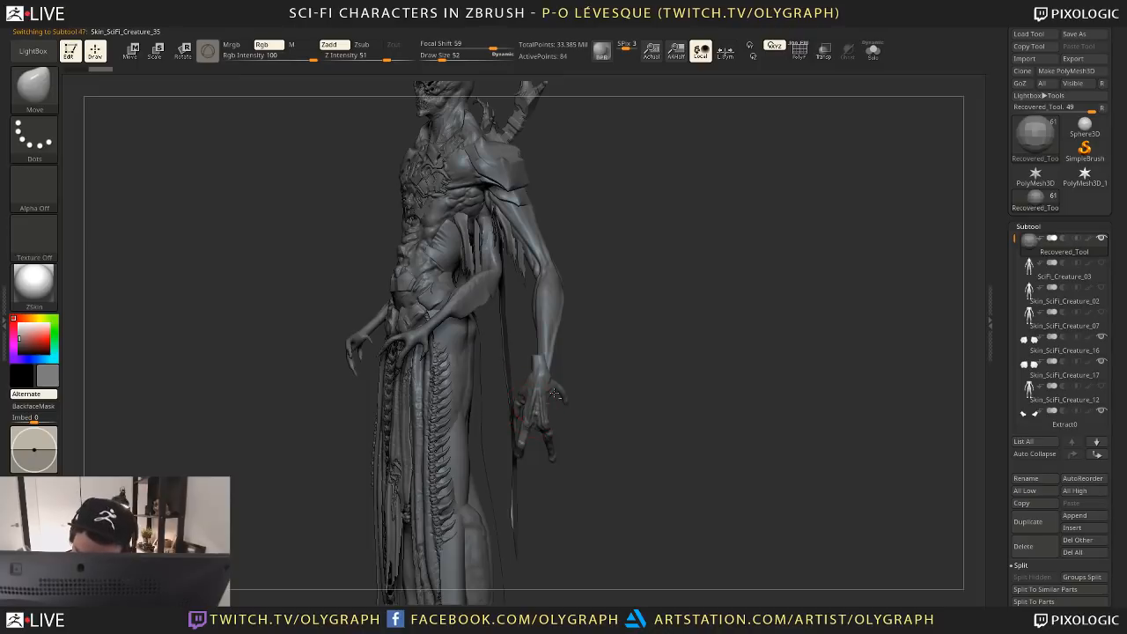
key("w")
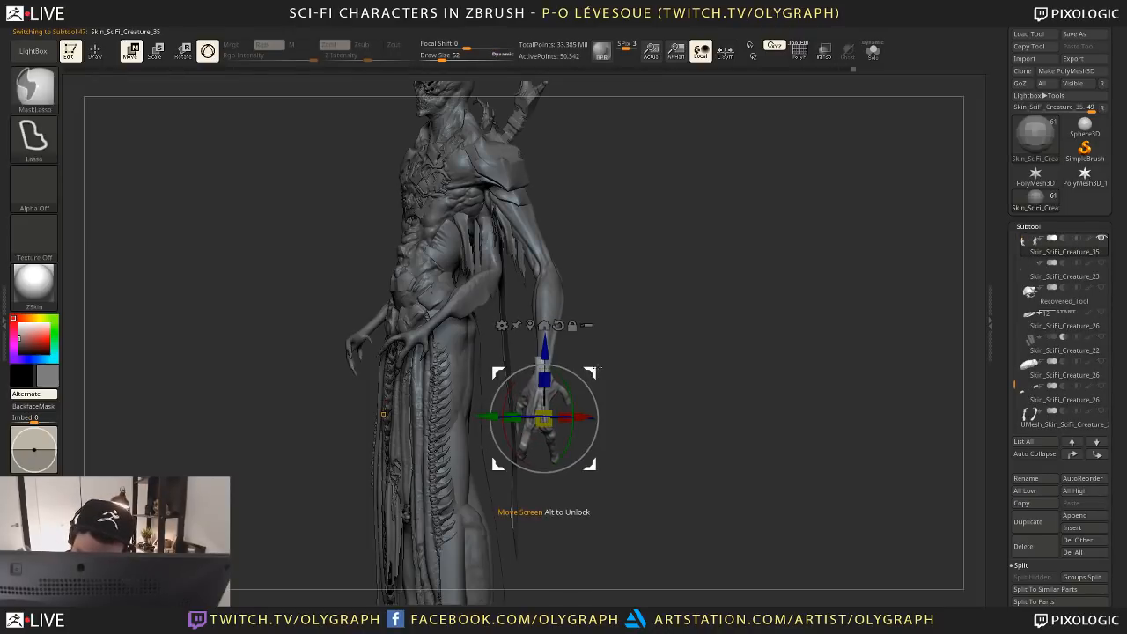
left_click_drag(593, 370, 616, 338)
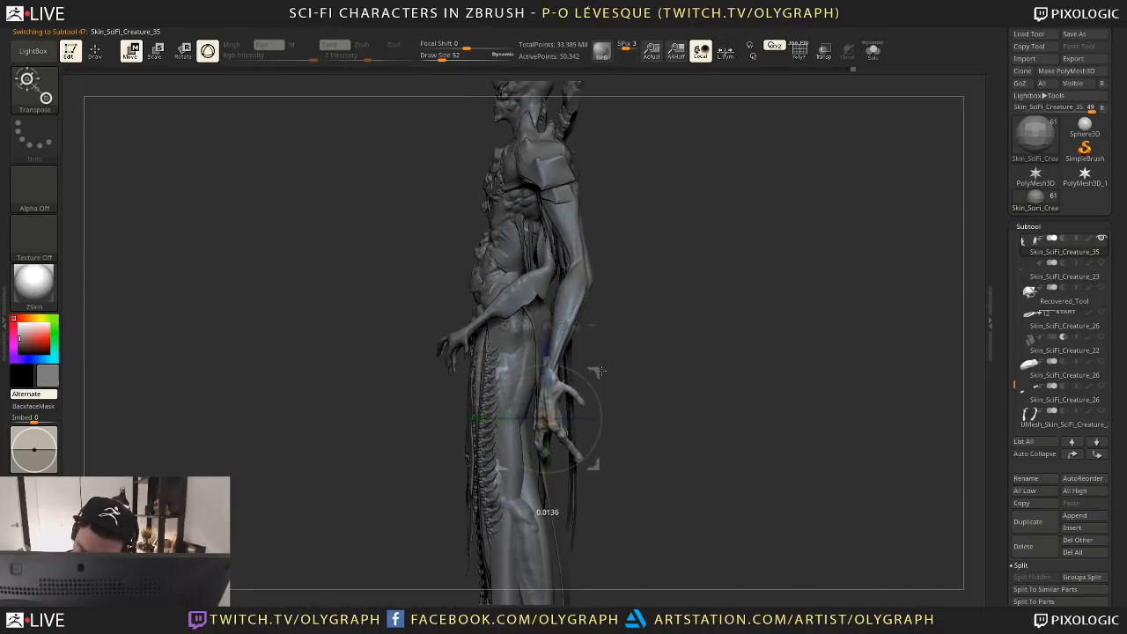
key("q")
mouse_move(672, 262)
left_mouse_down()
mouse_move(691, 295)
mouse_move(591, 197)
left_mouse_up()
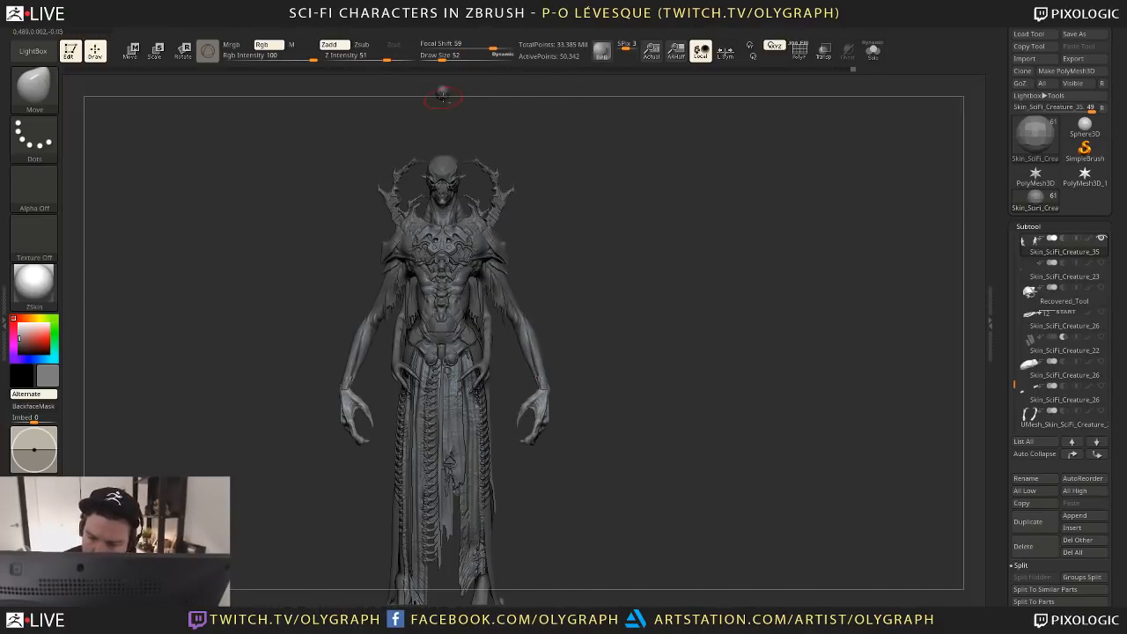
Select the floating sphere subtool, turn the creature to a side view and hide the surrounding interface
left_click(444, 93, "alt")
mouse_move(601, 307)
left_mouse_down()
mouse_move(640, 312)
mouse_move(640, 344)
mouse_move(627, 351)
mouse_move(656, 350)
mouse_move(600, 357)
mouse_move(622, 218)
mouse_move(616, 395)
left_mouse_up()
key("Tab")
key("s")
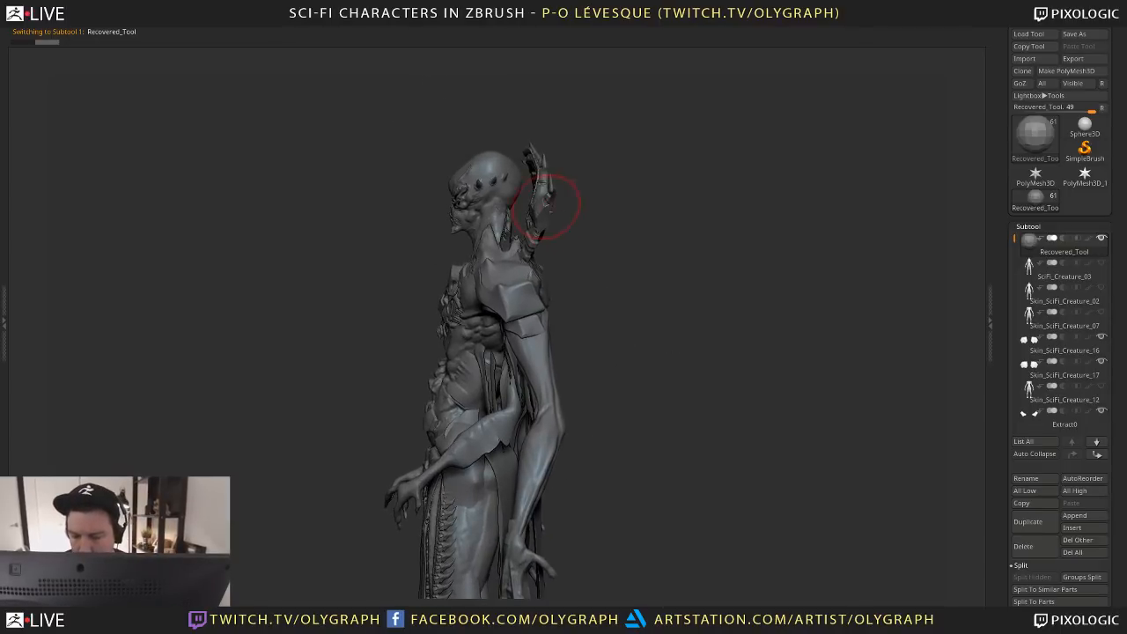
Select the back horns subtool and invert its mask, leaving only the large horn pair free to transform
left_click(549, 206, "alt")
key("w")
left_click_drag(615, 167, 494, 280)
key("q")
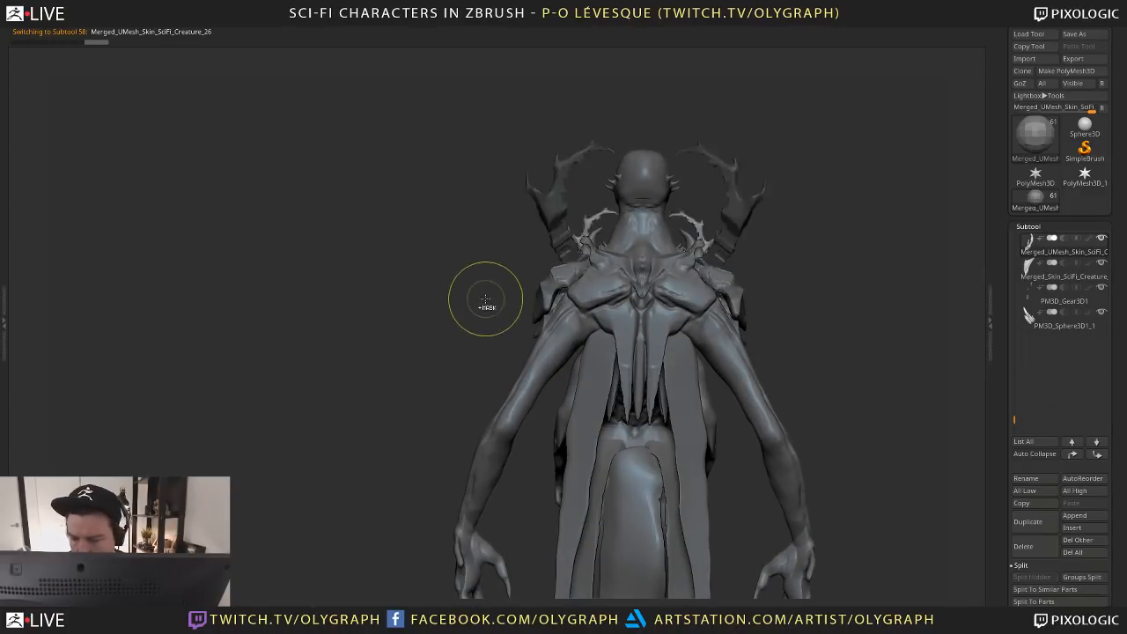
key("w")
mouse_move(608, 163)
left_mouse_down()
mouse_move(625, 161)
mouse_move(621, 145)
left_mouse_up()
key("ctrl+z")
left_click(460, 303, "ctrl")
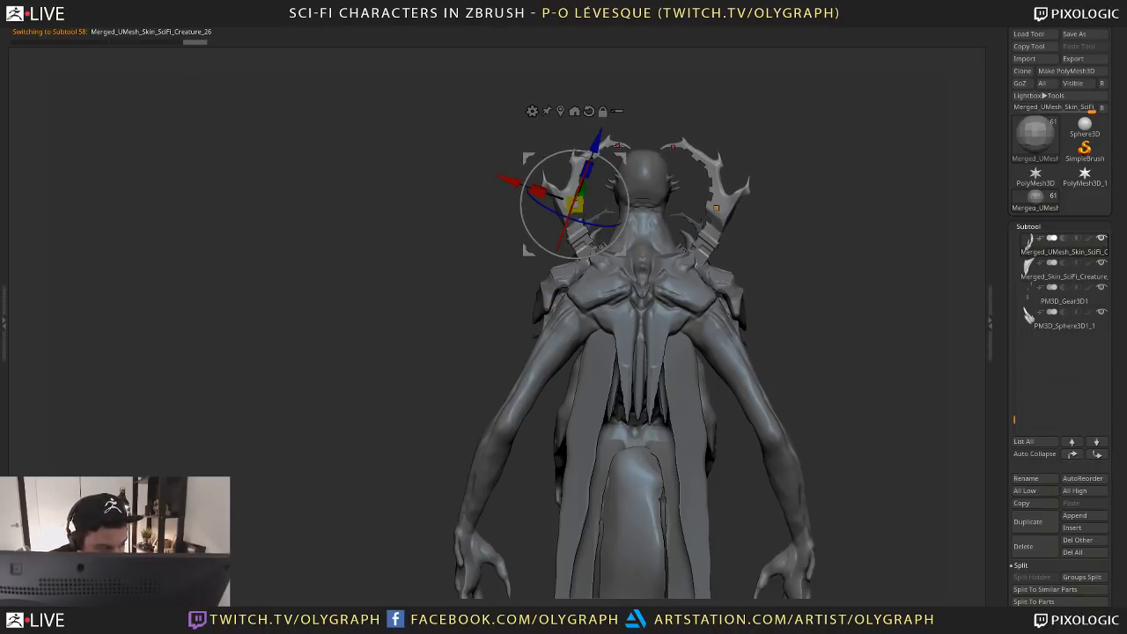
Try to rotate and reposition the large horns behind the head in side view
left_click_drag(400, 421, 492, 352)
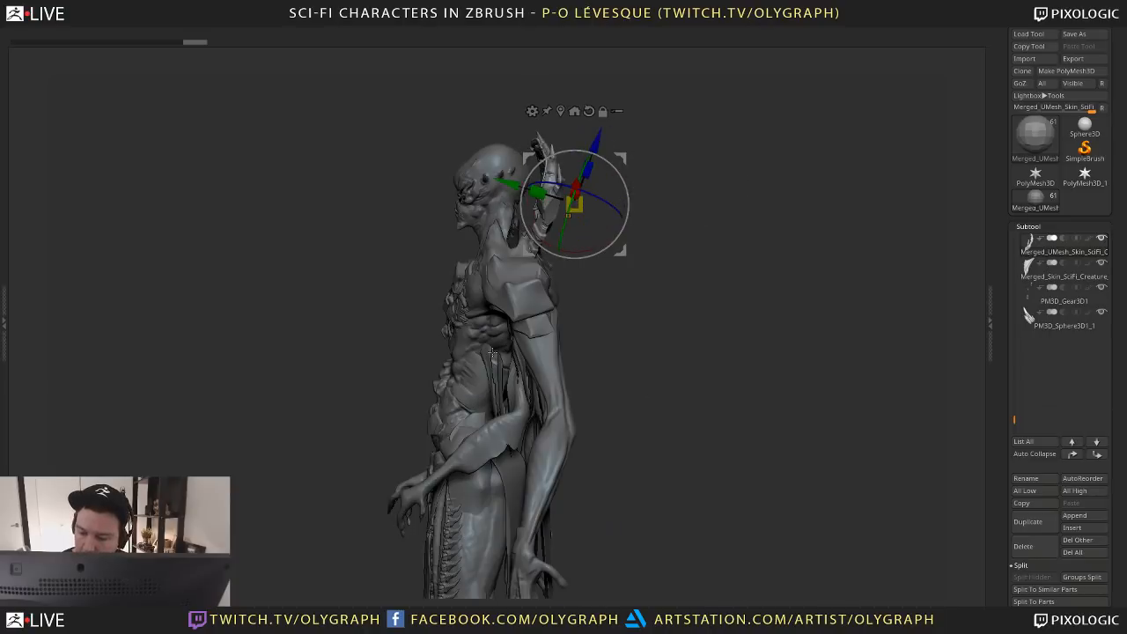
left_click_drag(682, 243, 775, 259)
left_click_drag(585, 234, 582, 224)
mouse_move(621, 158)
left_mouse_down()
mouse_move(628, 171)
mouse_move(628, 137)
mouse_move(612, 142)
left_mouse_up()
key("q")
Try tilting the large horns inward from the front and judge them against the full body
left_click_drag(661, 197, 597, 161, "alt")
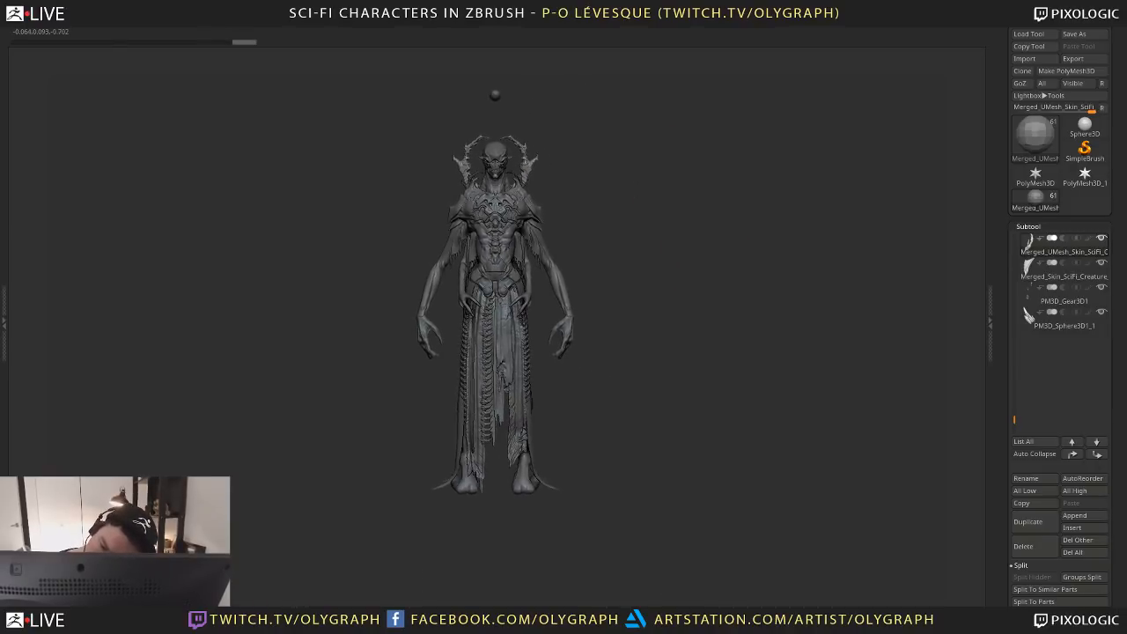
right_click_drag(597, 160, 671, 210, "ctrl")
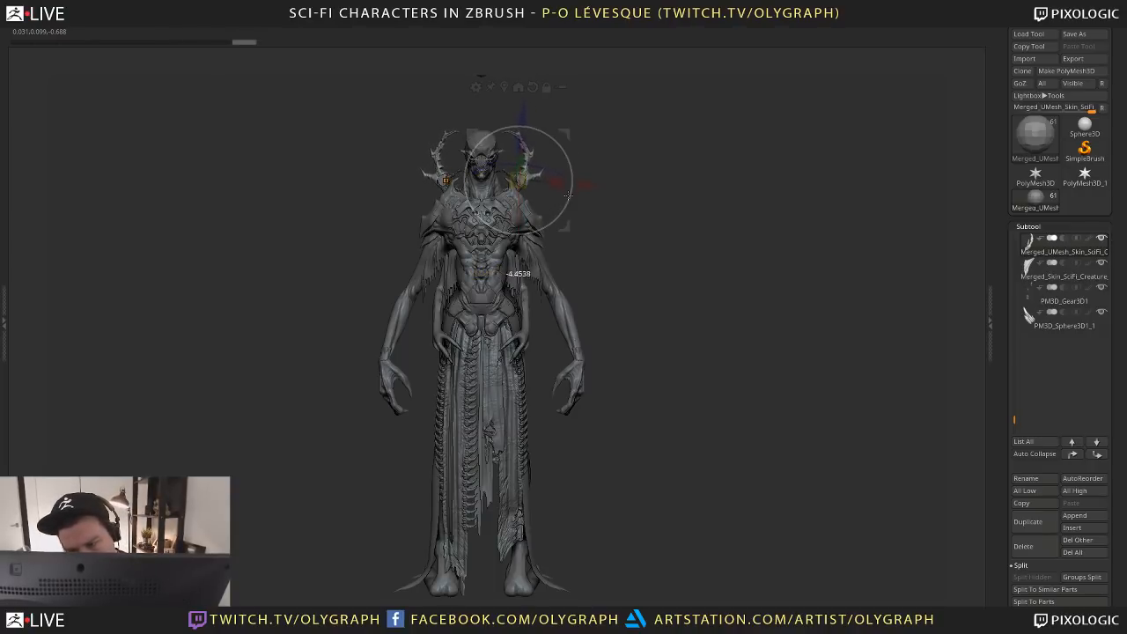
left_click_drag(568, 196, 519, 192)
key("q")
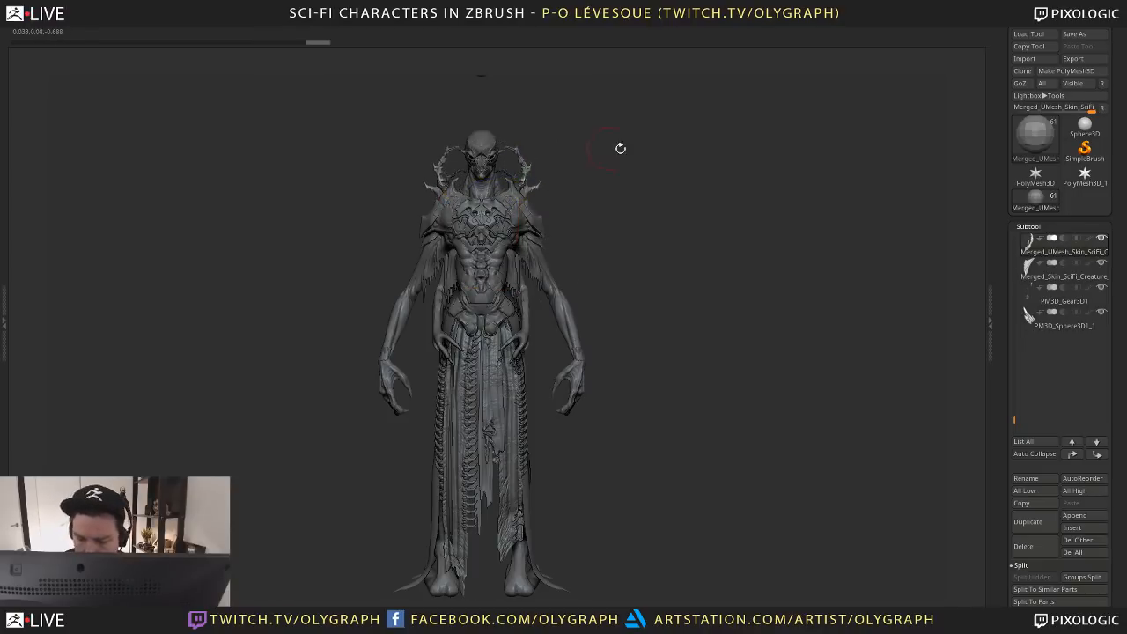
left_click_drag(648, 177, 643, 145)
left_click_drag(626, 193, 619, 222)
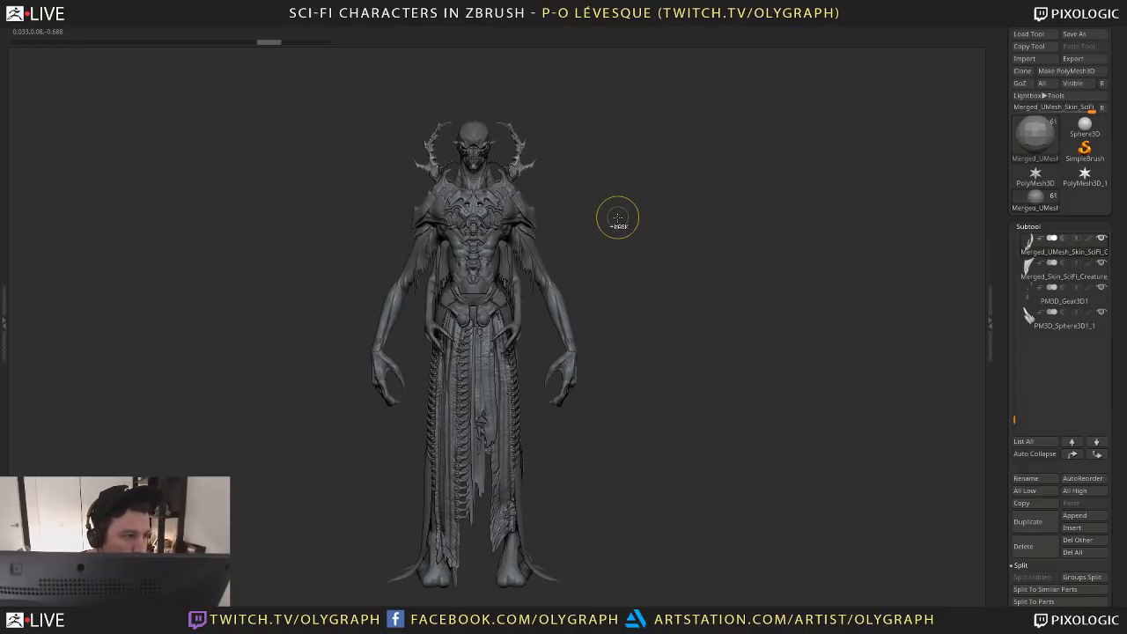
Undo the recent transforms of the large horns
key("ctrl+z")
key("ctrl+z")
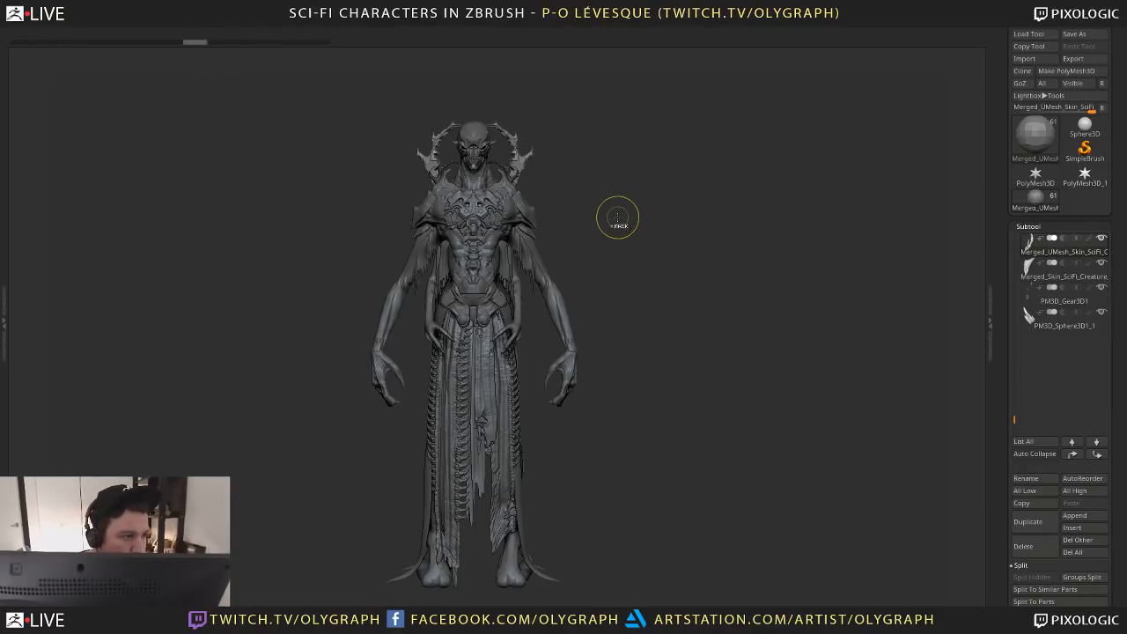
key("ctrl+z")
key("ctrl+z")
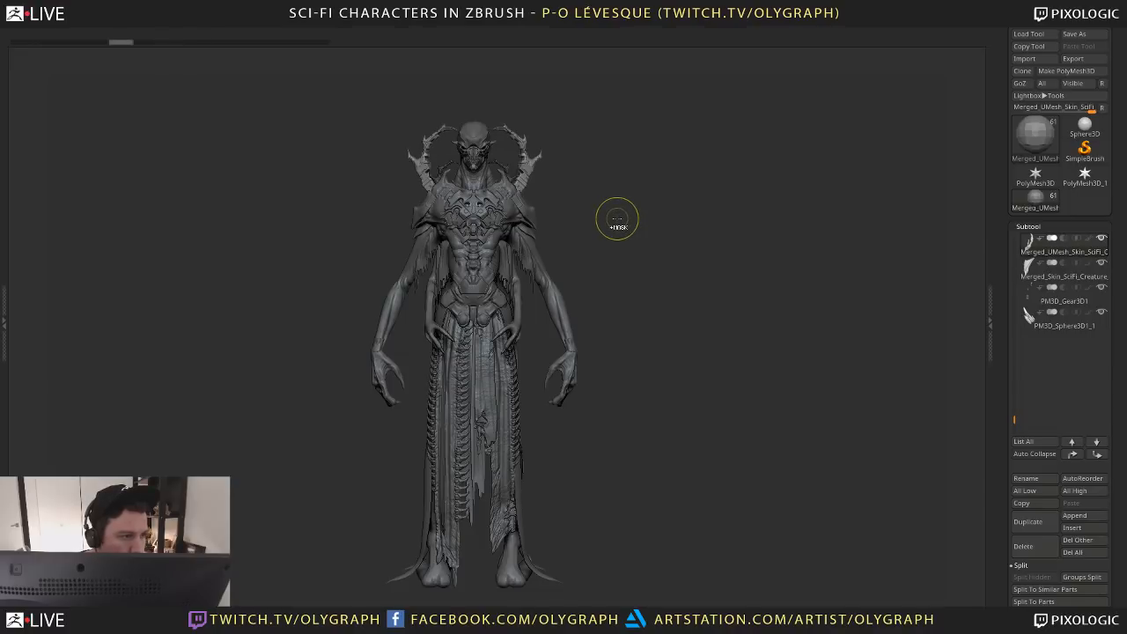
Try another tilt and height for the large horns in front view, comparing versions by undoing and redoing
key("w")
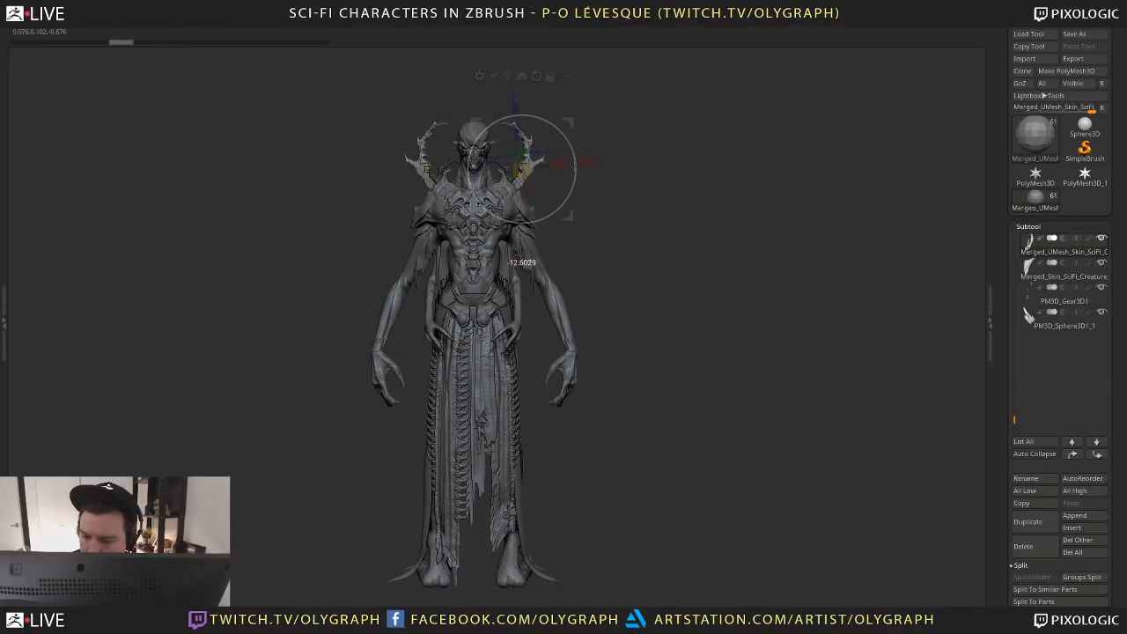
key("ctrl+shift+z")
key("ctrl+shift+z")
key("ctrl+shift+z")
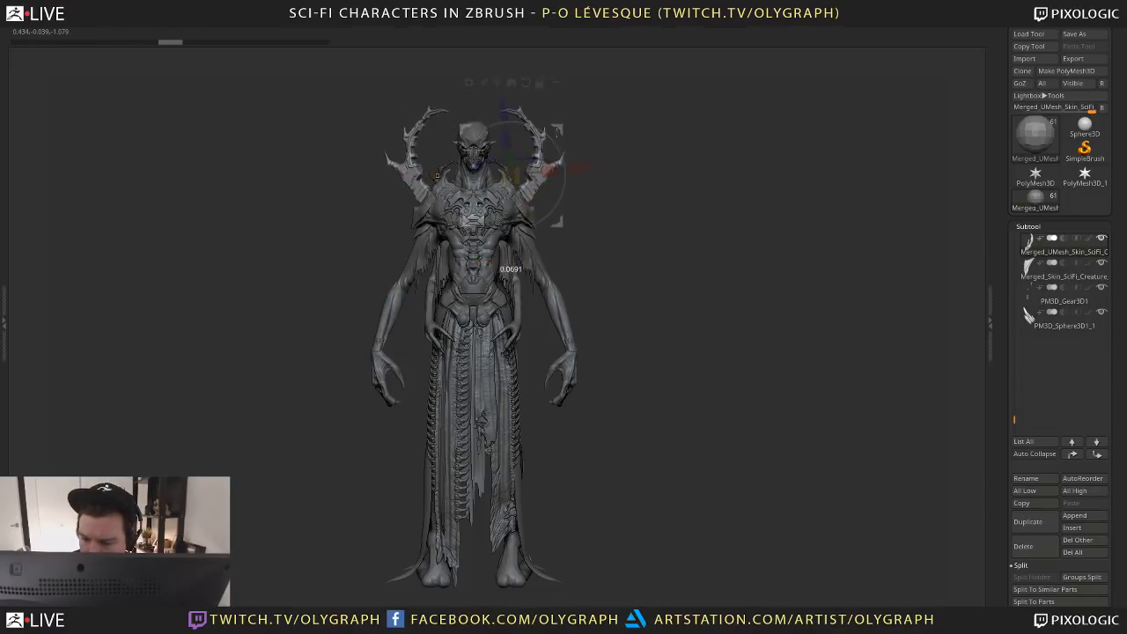
key("ctrl+z")
key("ctrl+shift+z")
key("ctrl+z")
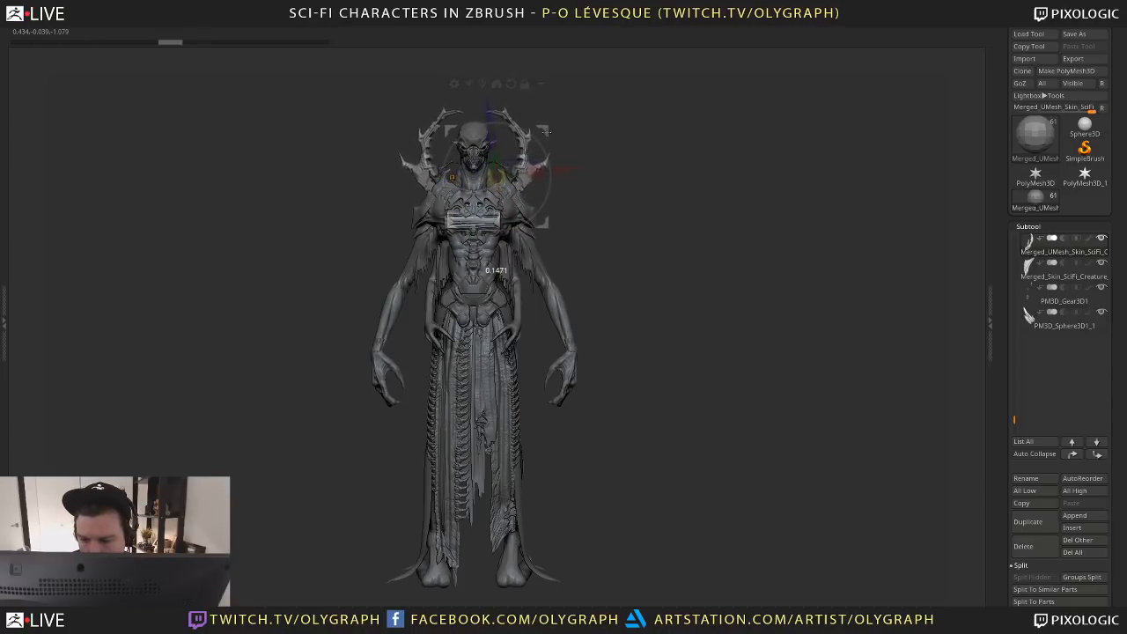
key("ctrl+shift+z")
mouse_move(640, 212)
left_mouse_down()
mouse_move(593, 212)
mouse_move(631, 212)
mouse_move(634, 193)
left_mouse_up()
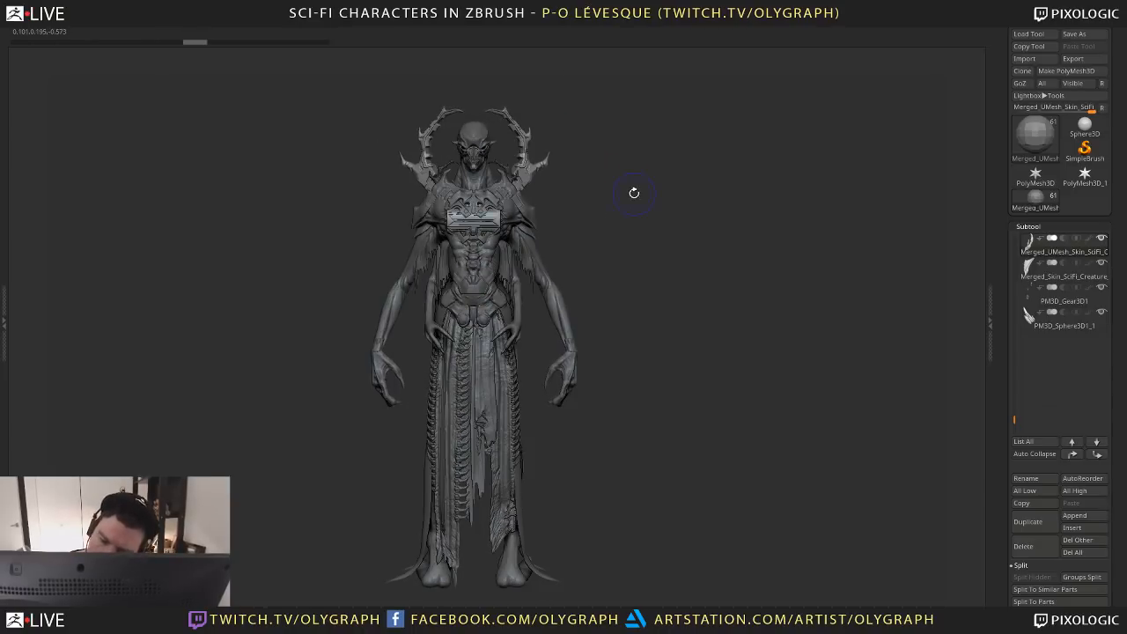
key("ctrl+z")
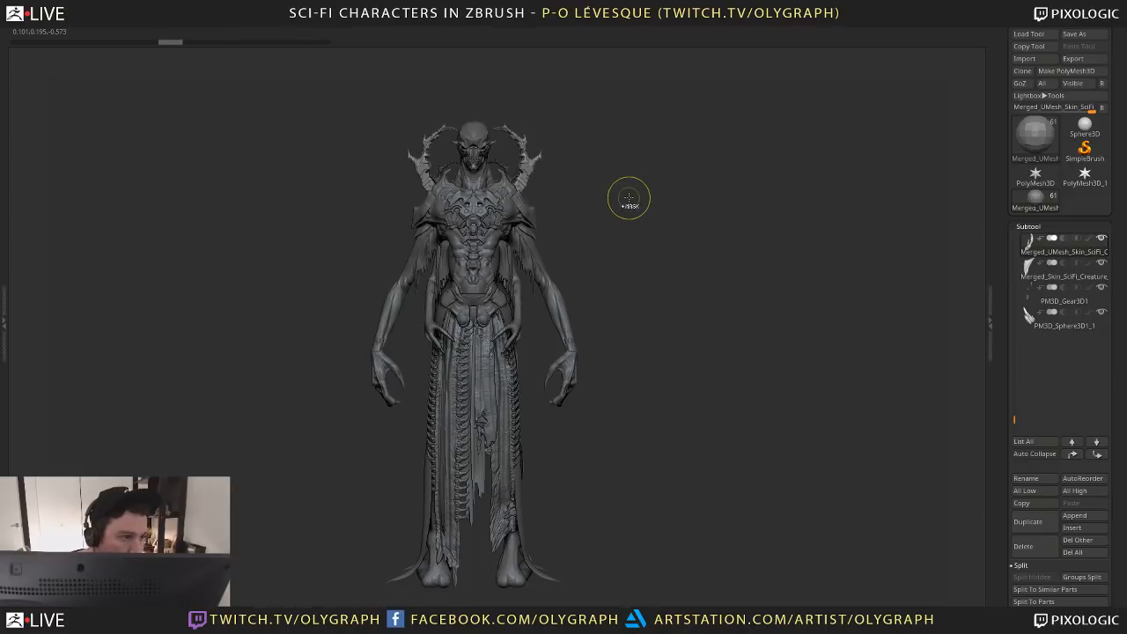
Scale and lower the large horns so they sit closer behind the head, working from front and side views
key("w")
left_click_drag(522, 169, 576, 126)
left_click_drag(687, 171, 552, 181)
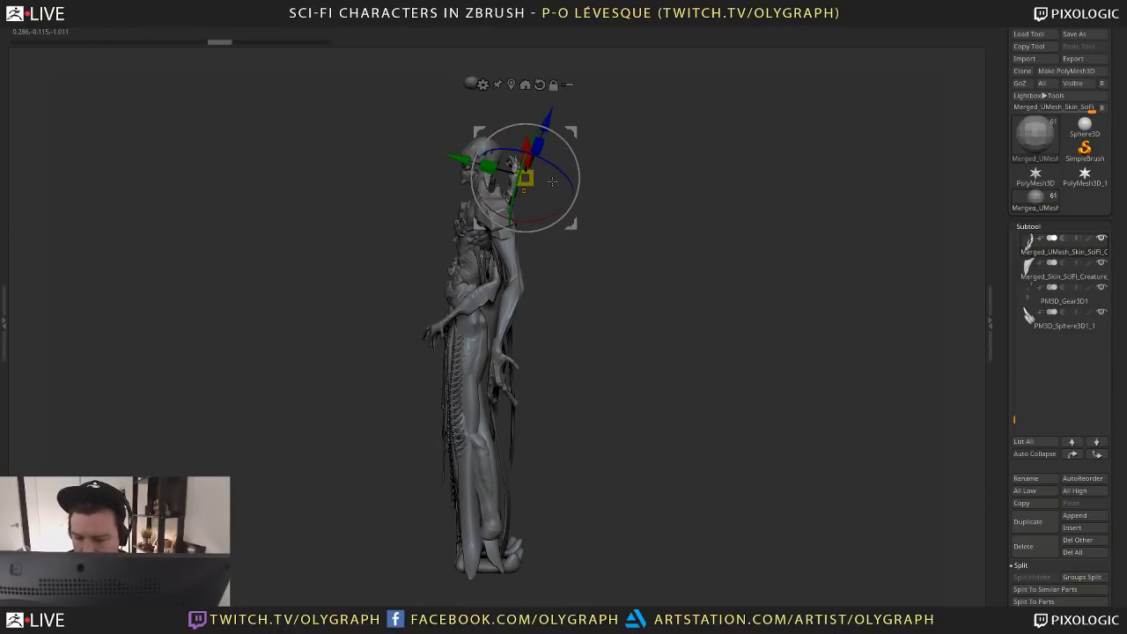
left_click_drag(595, 291, 601, 235)
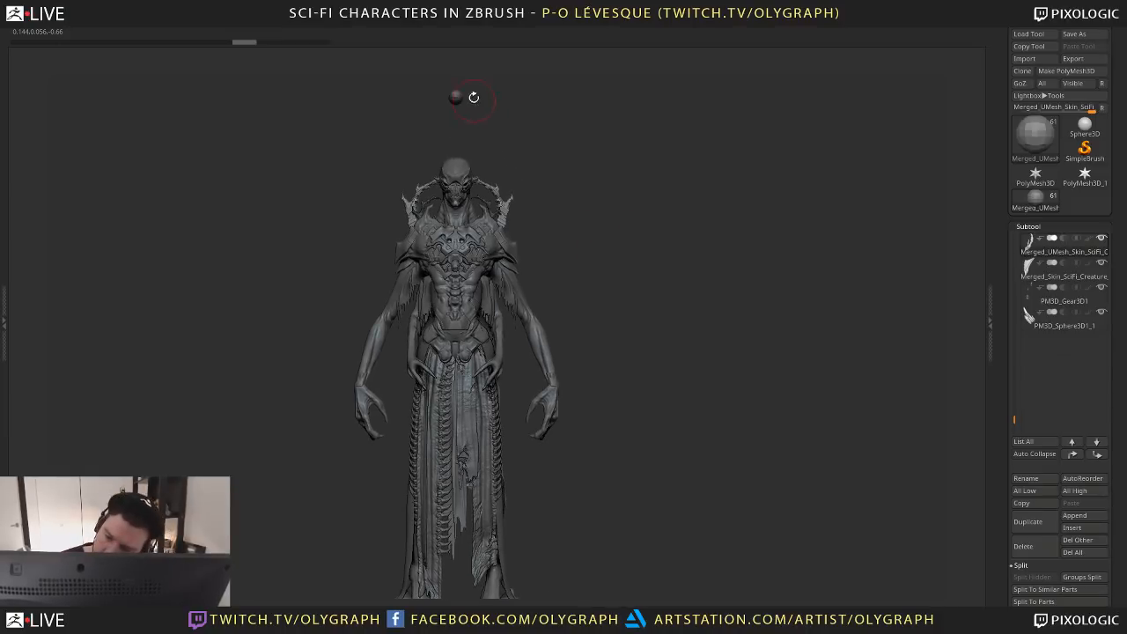
Select the floating sphere subtool, reframe the full creature from the front and take a canvas snapshot
left_click(456, 97, "alt")
left_click_drag(593, 279, 559, 201, "alt")
key("shift+s")
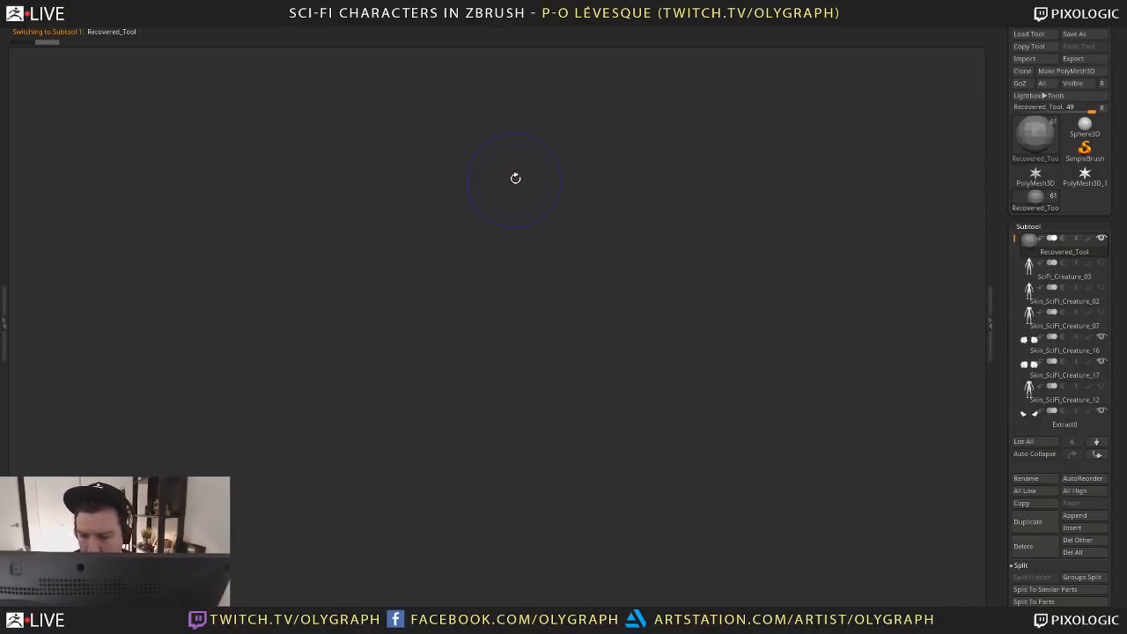
Isolate the large back horns and rotate them with the transpose line, bringing their bases closer together
key("shift+s")
left_click(500, 170, "alt")
key("shift+s")
key("w")
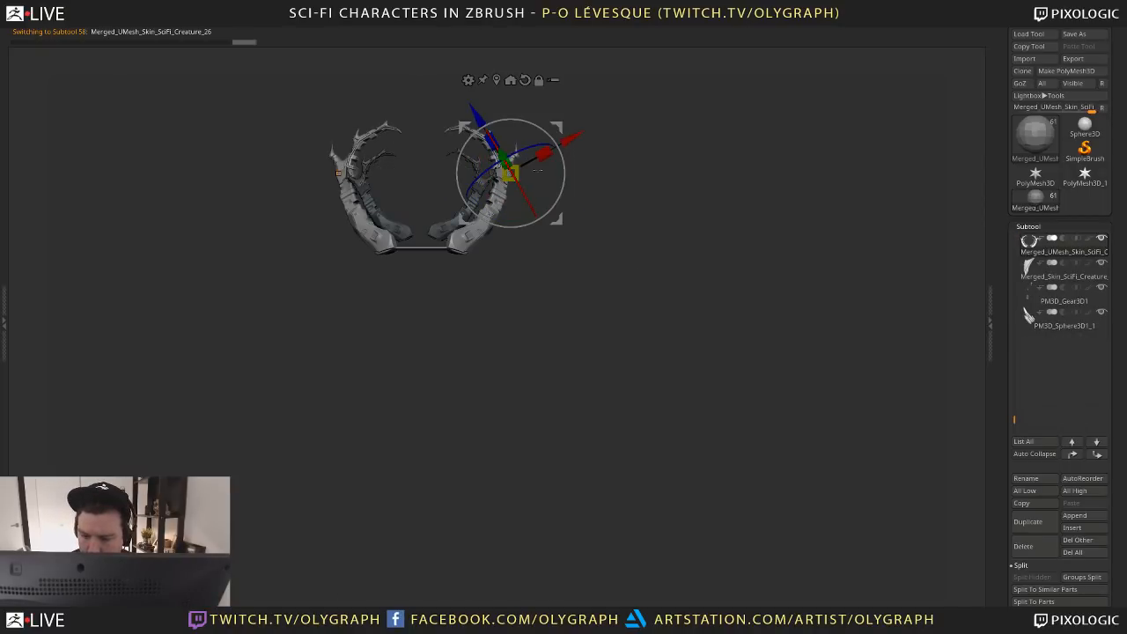
key("y")
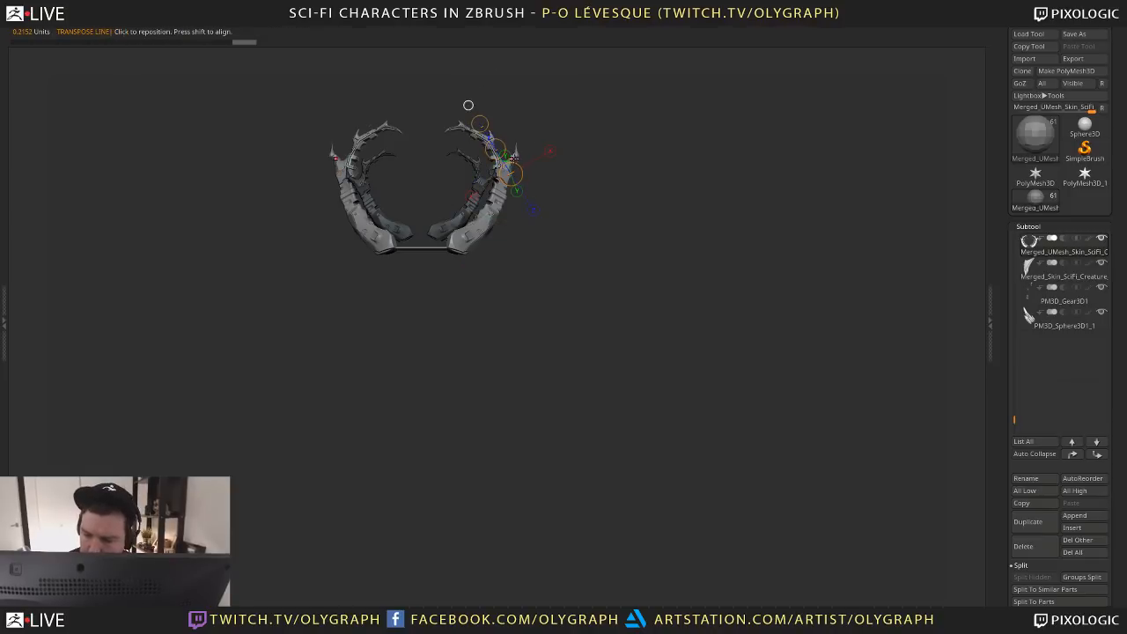
left_click_drag(481, 124, 561, 123)
left_click_drag(510, 159, 459, 340)
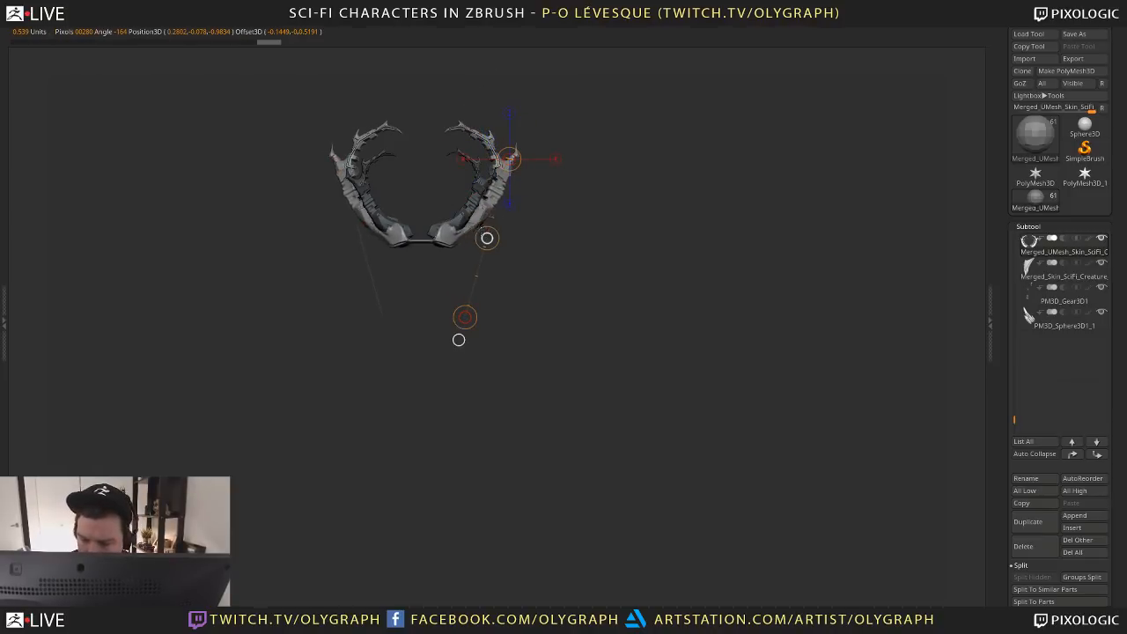
Reshape the outer curve and side spikes of the large horns with the Move and SnakeHook brushes
key("b")
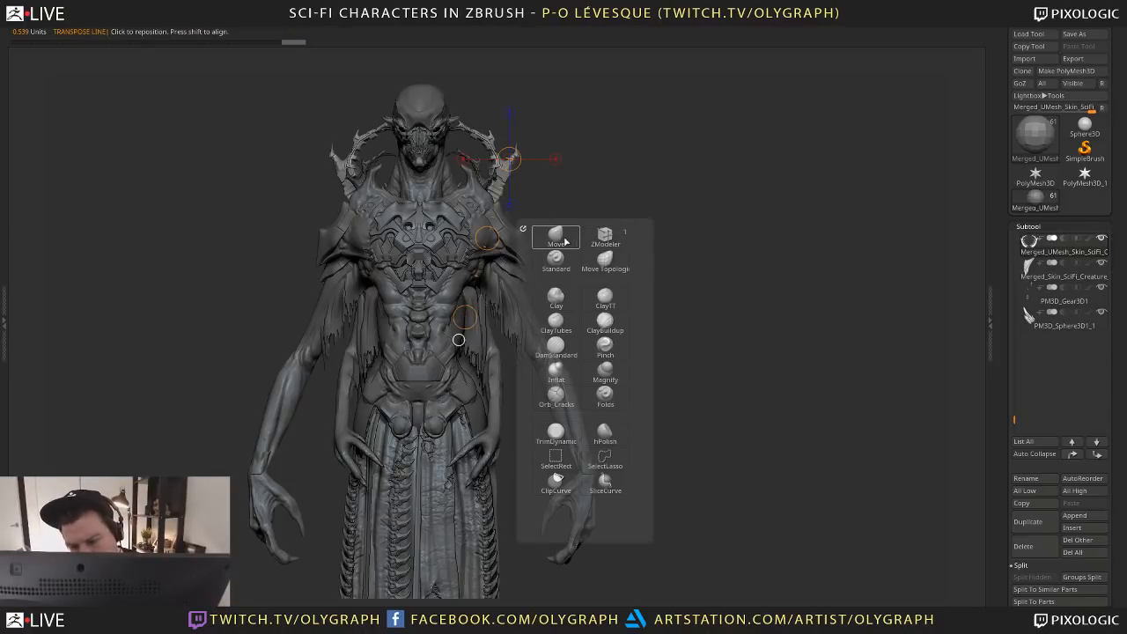
left_click(566, 243)
key("s")
left_click_drag(490, 183, 510, 176)
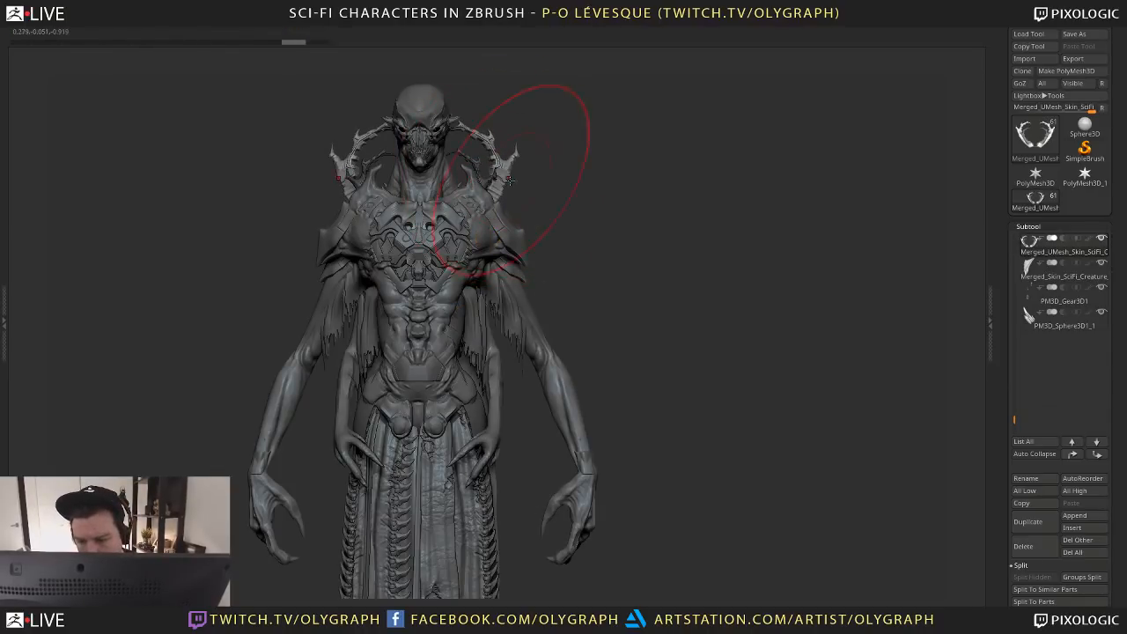
key("b")
key("s")
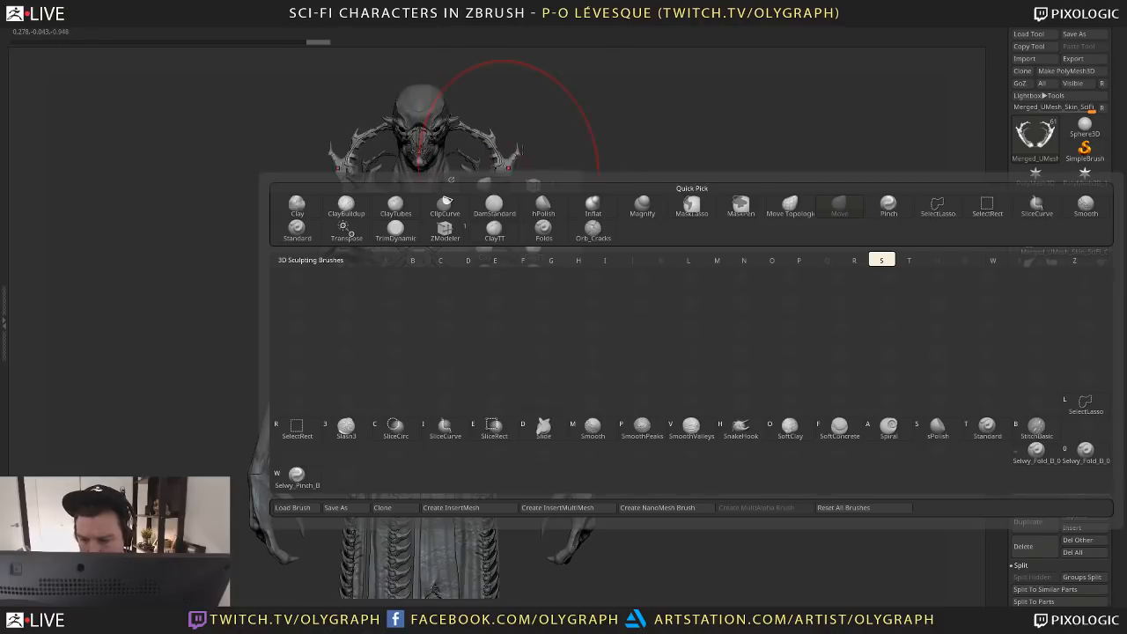
key("h")
key("s")
mouse_move(520, 189)
left_mouse_down()
mouse_move(532, 189)
mouse_move(485, 169)
left_mouse_up()
key("s")
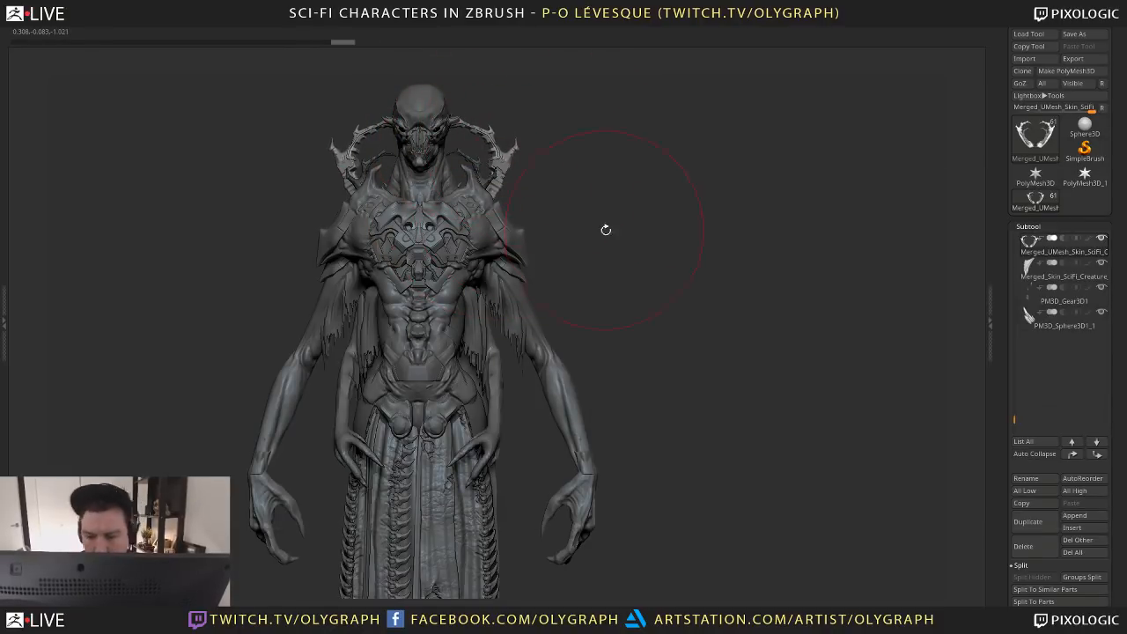
Select the smaller horn subtool and hide the large back horns, reframing the full creature from the front
scroll(581, 186, "down", 3)
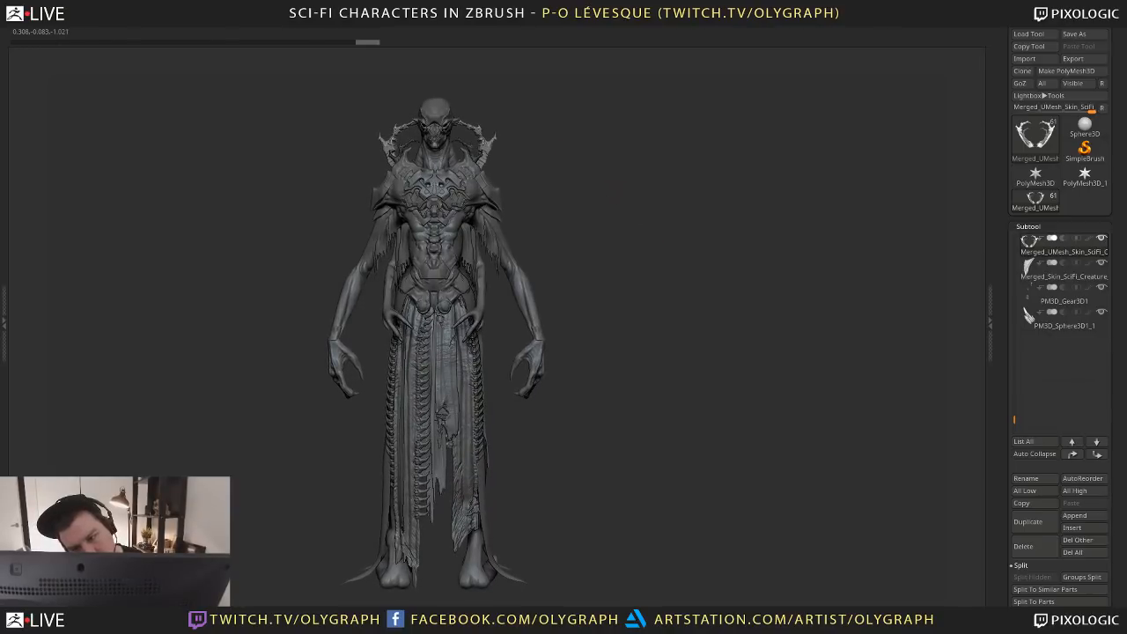
left_click_drag(660, 189, 611, 188)
key("F1")
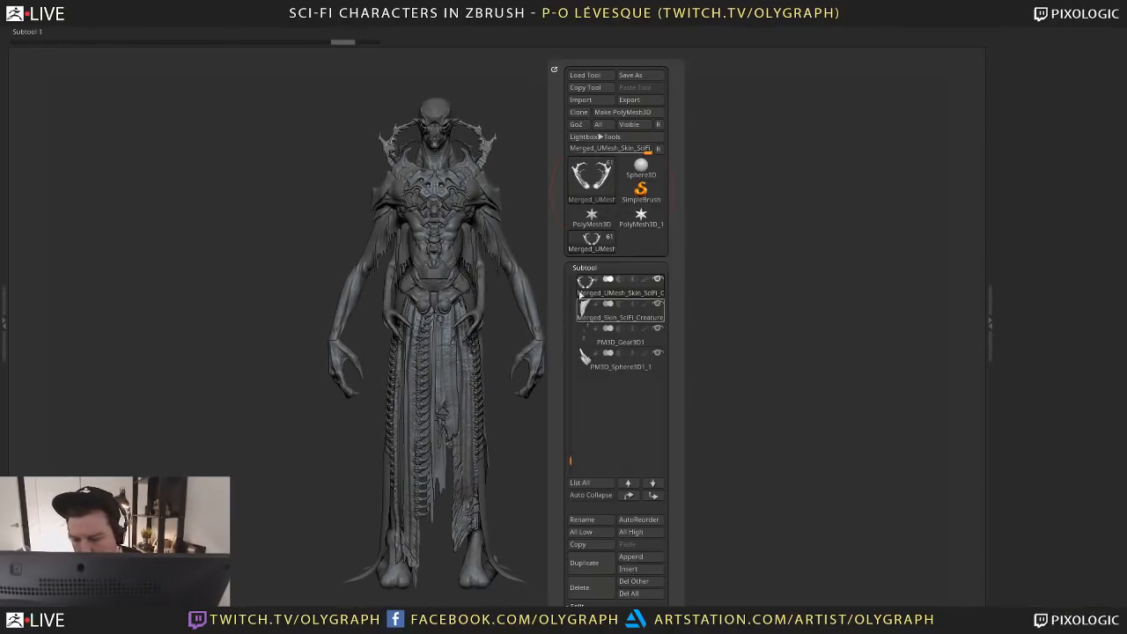
left_click(584, 317)
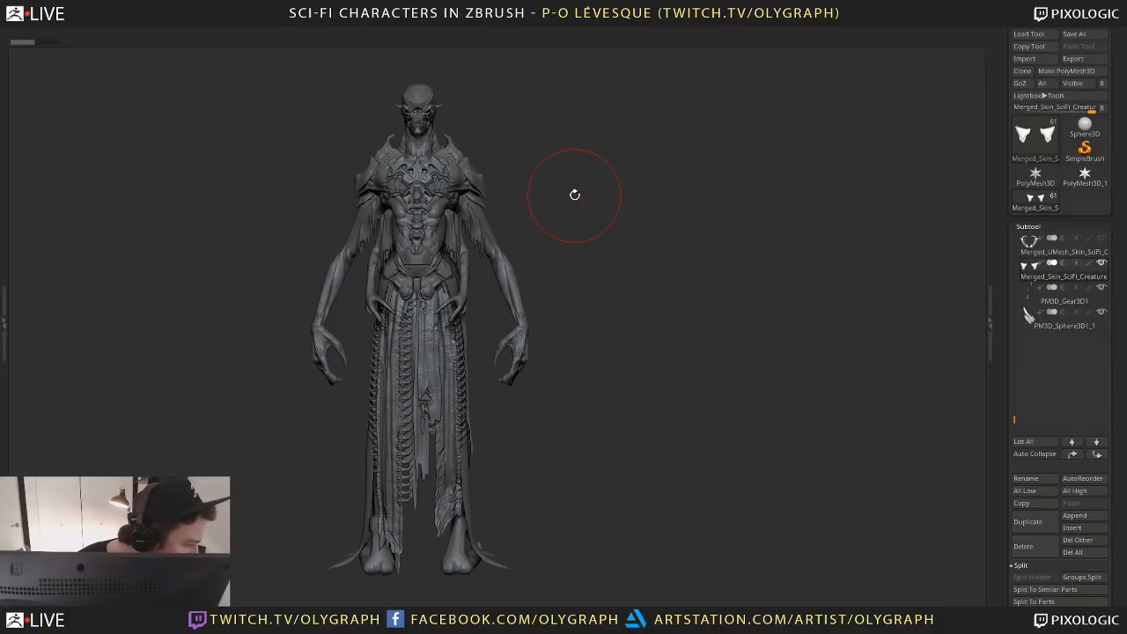
left_click_drag(574, 195, 568, 151)
Select the lower arms, isolate the torso, and examine where the small arms attach beneath the armpit
left_click(473, 279, "alt")
mouse_move(590, 199)
left_mouse_down()
mouse_move(583, 211)
mouse_move(621, 194)
mouse_move(599, 194)
mouse_move(765, 186)
mouse_move(435, 205)
left_mouse_up()
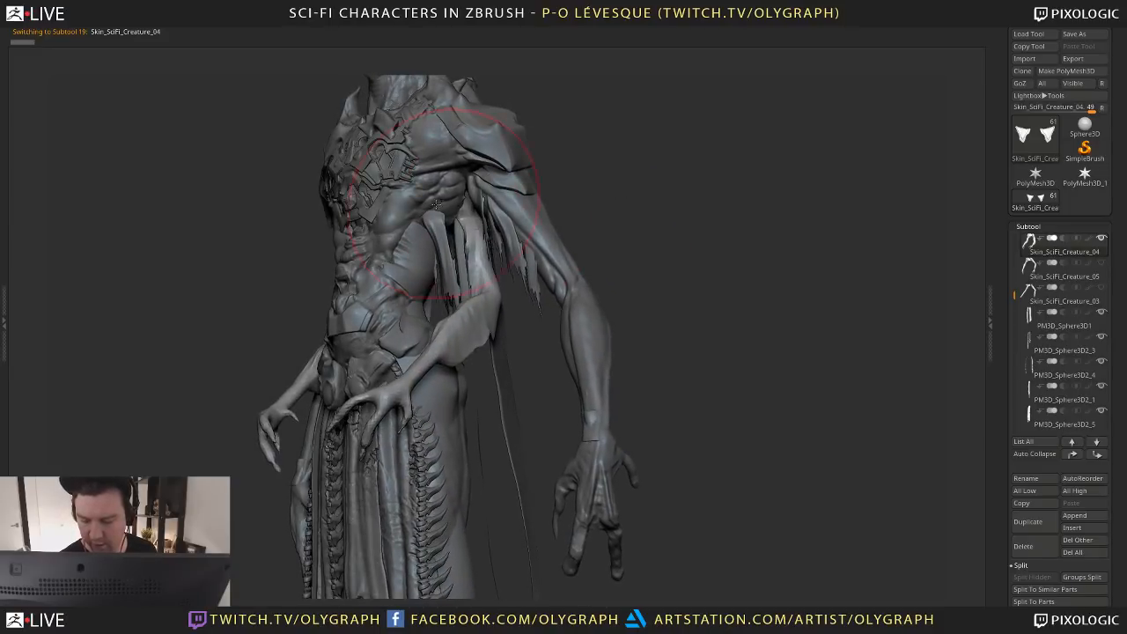
left_click(601, 188, "shift")
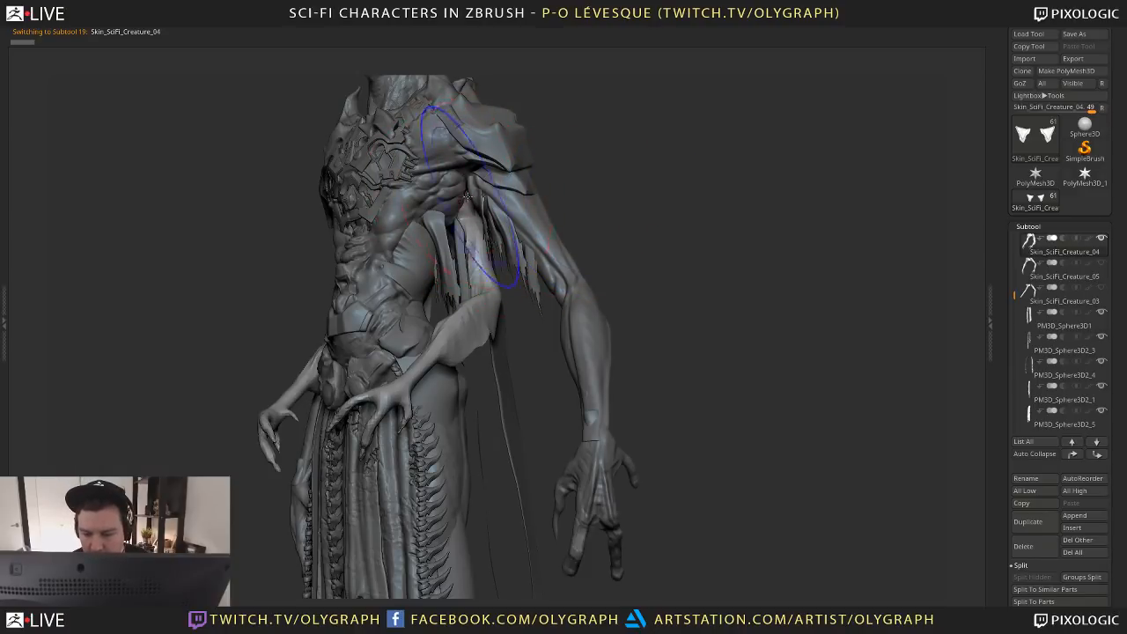
left_click(455, 201, "alt")
mouse_move(567, 171)
left_mouse_down()
mouse_move(532, 147)
mouse_move(481, 209)
left_mouse_up()
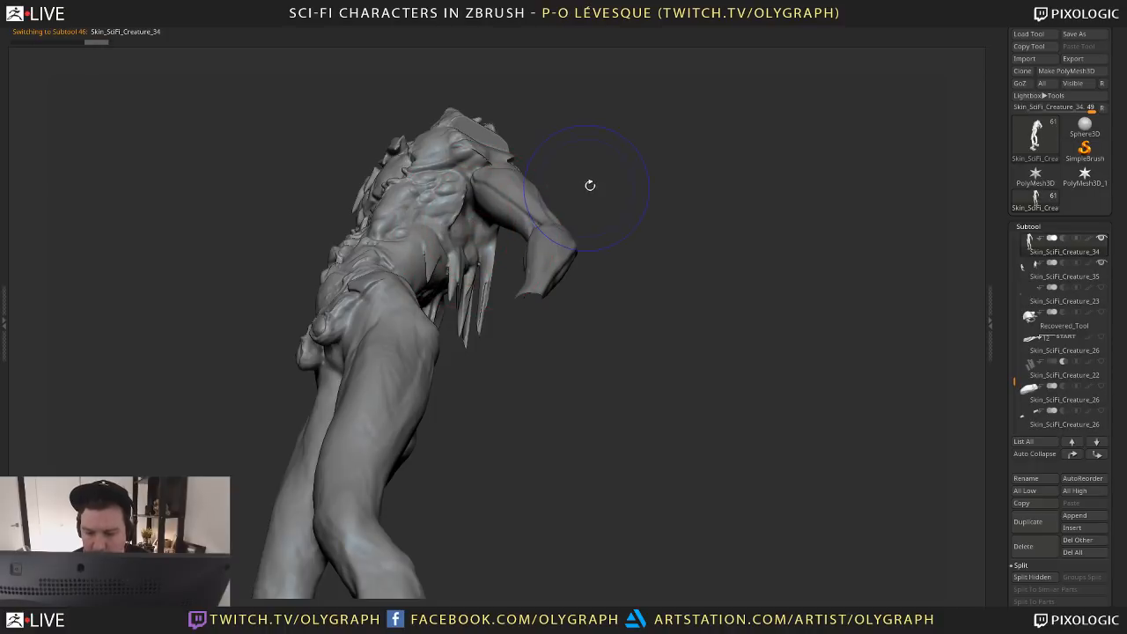
mouse_move(590, 185)
left_mouse_down()
mouse_move(621, 211)
mouse_move(606, 252)
left_mouse_up()
key("b")
left_click(591, 426)
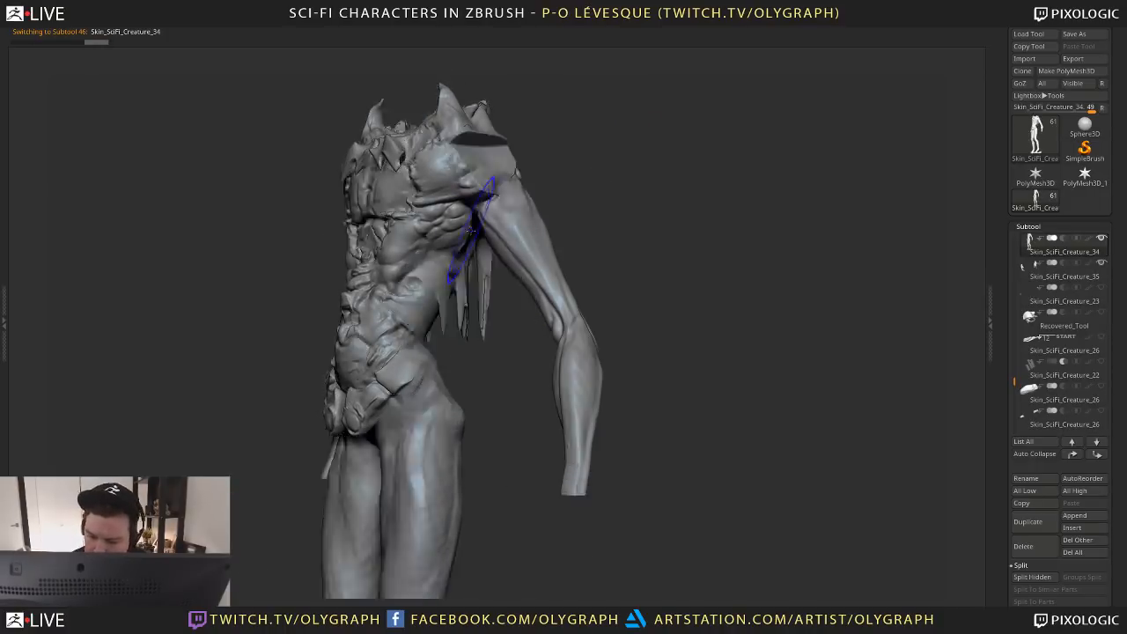
left_click_drag(619, 181, 650, 317)
left_click(450, 91, "alt")
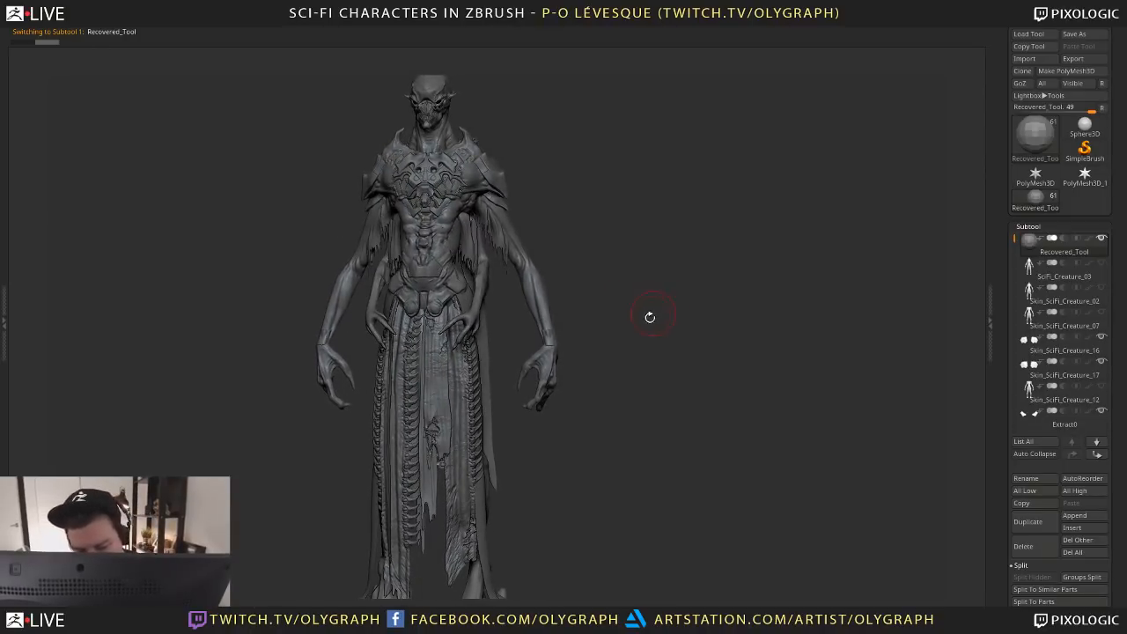
Duplicate the large hands within their own subtool and mirror the unmasked copies
left_click(553, 356, "alt")
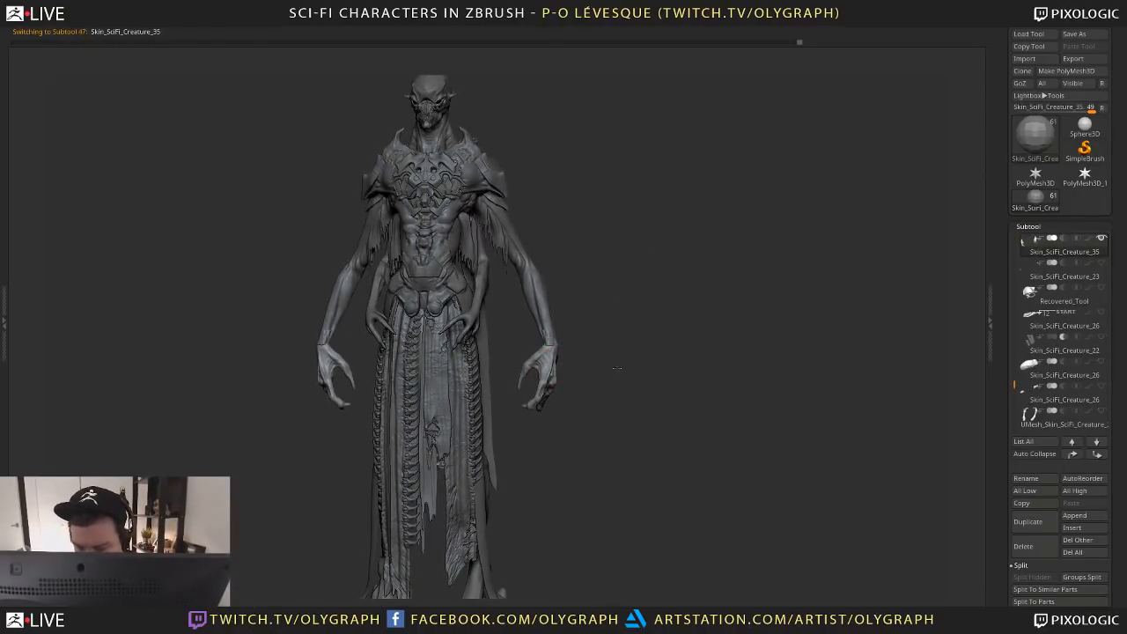
mouse_move(618, 369)
left_mouse_down()
mouse_move(599, 368)
mouse_move(596, 355)
mouse_move(653, 378)
mouse_move(469, 336)
mouse_move(536, 347)
left_mouse_up()
key("w")
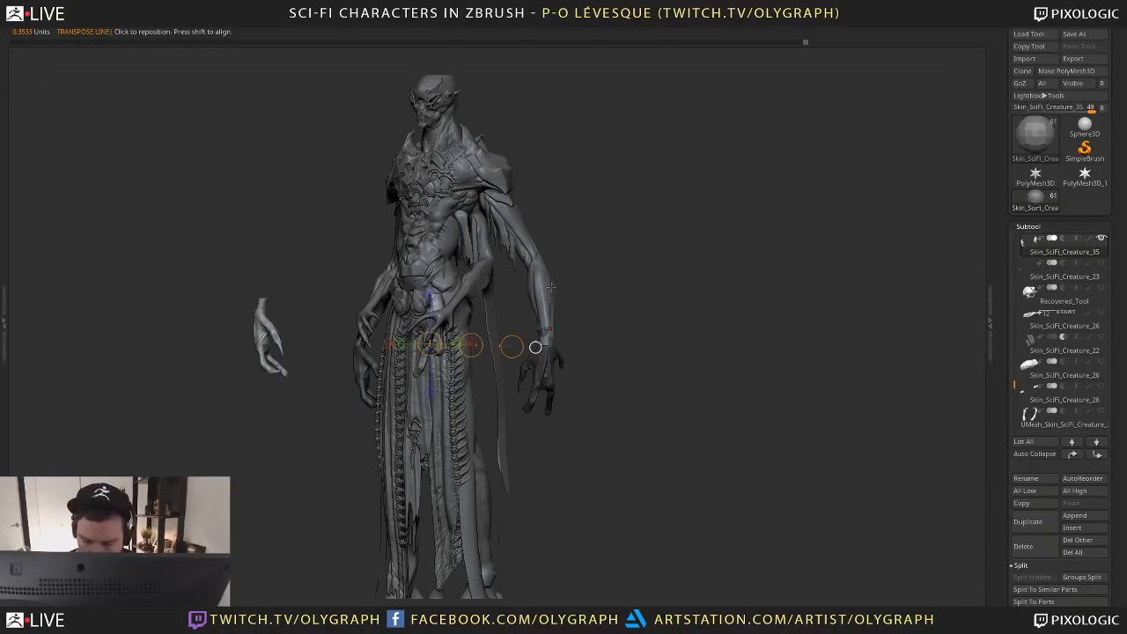
left_click_drag(615, 279, 568, 273, "shift")
key("space")
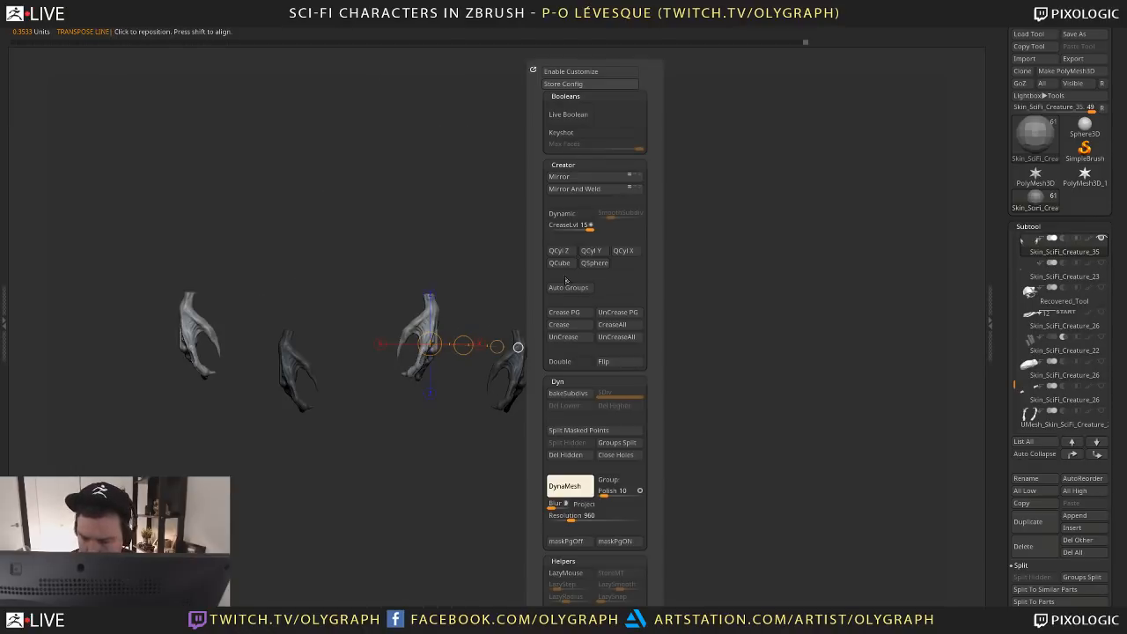
left_click(574, 178)
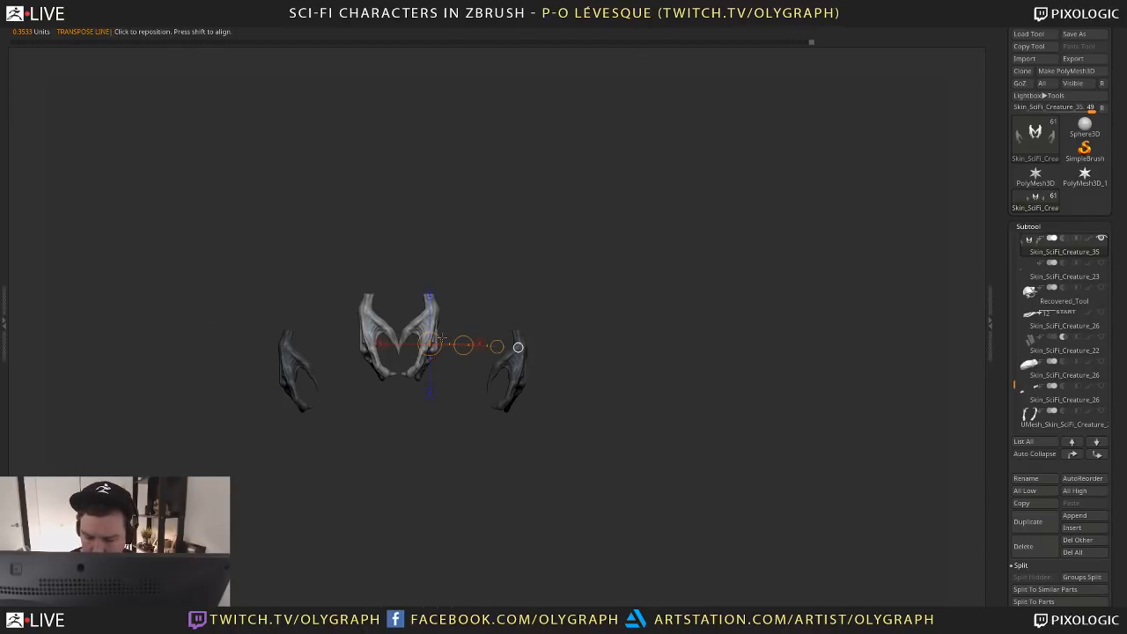
Rotate the copied hand and move it over to the small lower arm's wrist from front and side views
left_click_drag(604, 331, 720, 356)
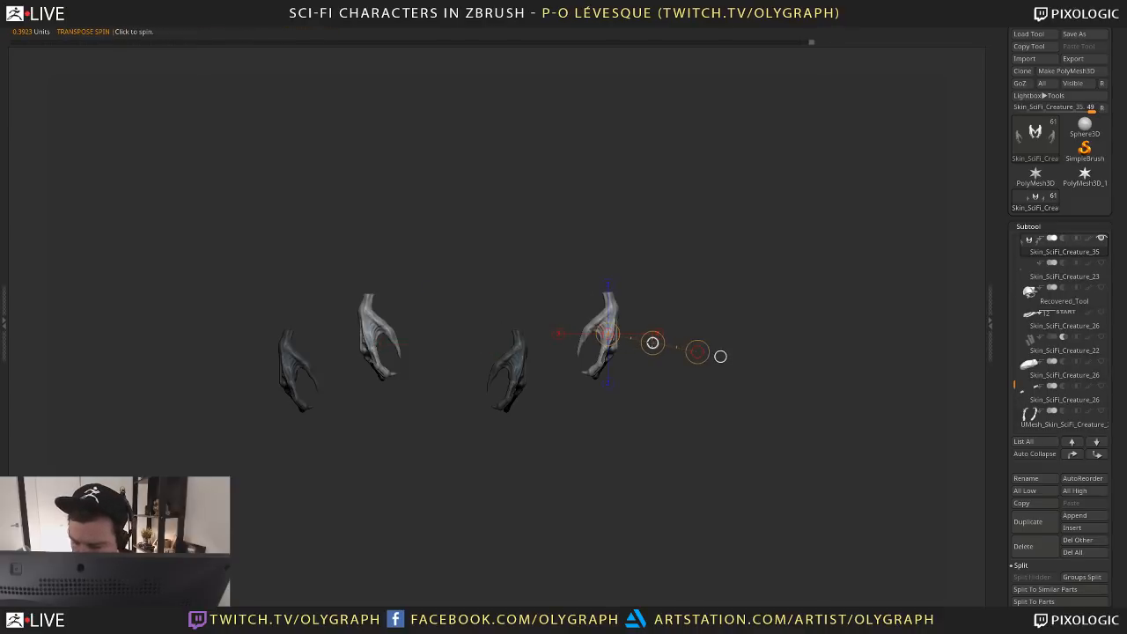
left_click(495, 441, "ctrl+shift")
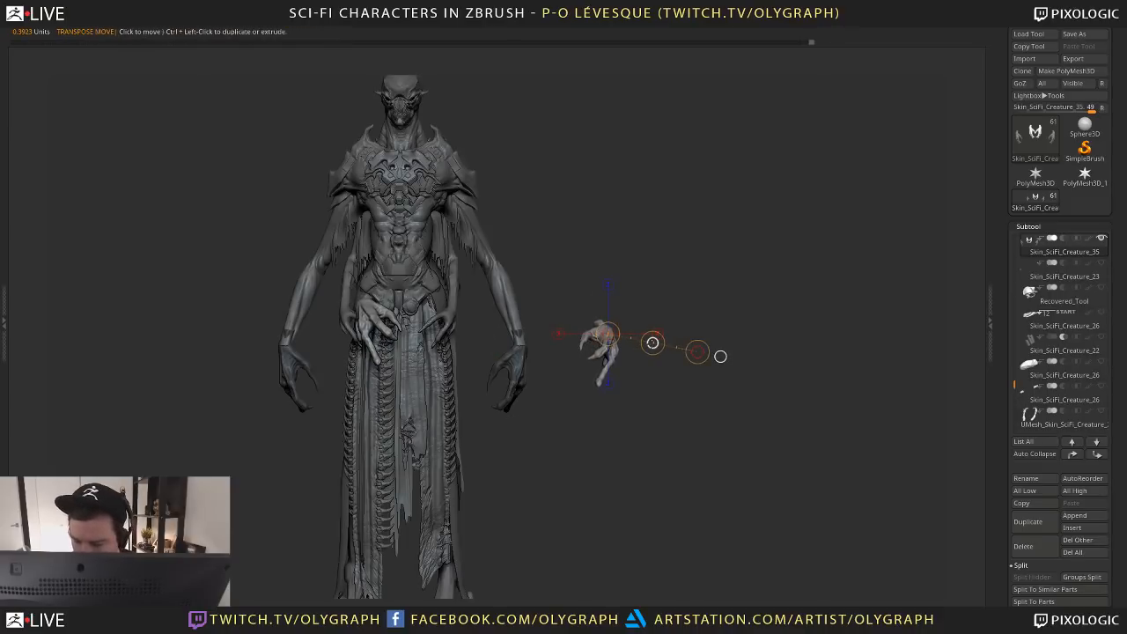
left_click_drag(653, 343, 477, 308)
left_click_drag(643, 344, 446, 344)
left_click_drag(350, 305, 495, 326)
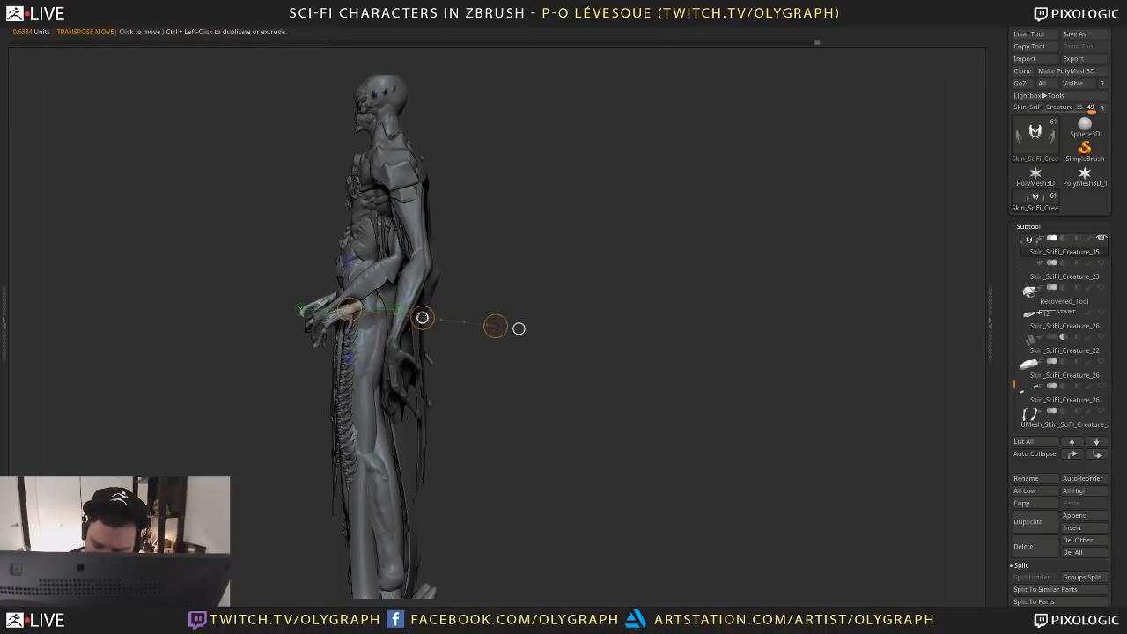
mouse_move(423, 317)
left_mouse_down()
mouse_move(402, 315)
mouse_move(421, 317)
left_mouse_up()
Refine the copied hand's angle and position on the lower wrist from three-quarter and front views
left_click_drag(467, 388, 291, 384)
left_click_drag(532, 349, 403, 393)
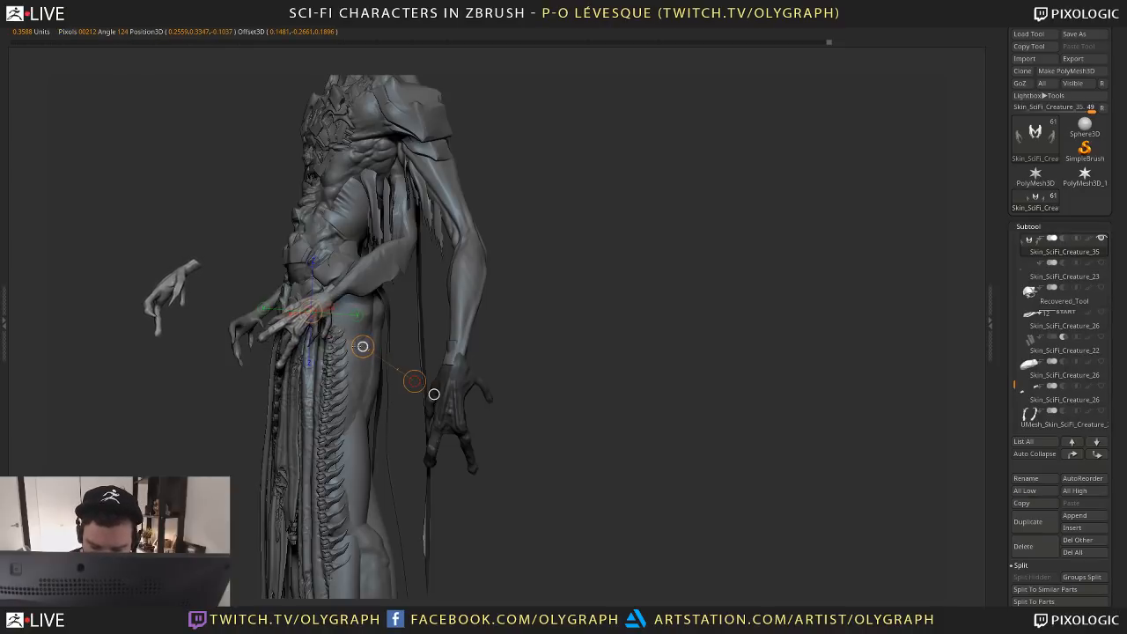
left_click_drag(552, 252, 617, 273, "shift")
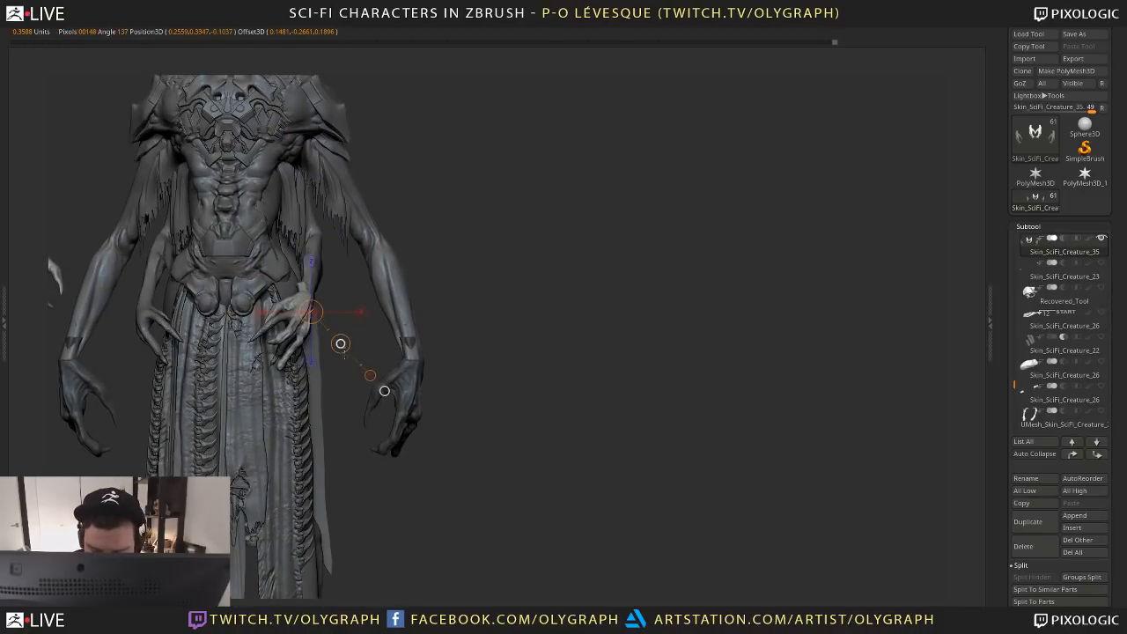
left_click_drag(340, 389, 229, 295)
key("q")
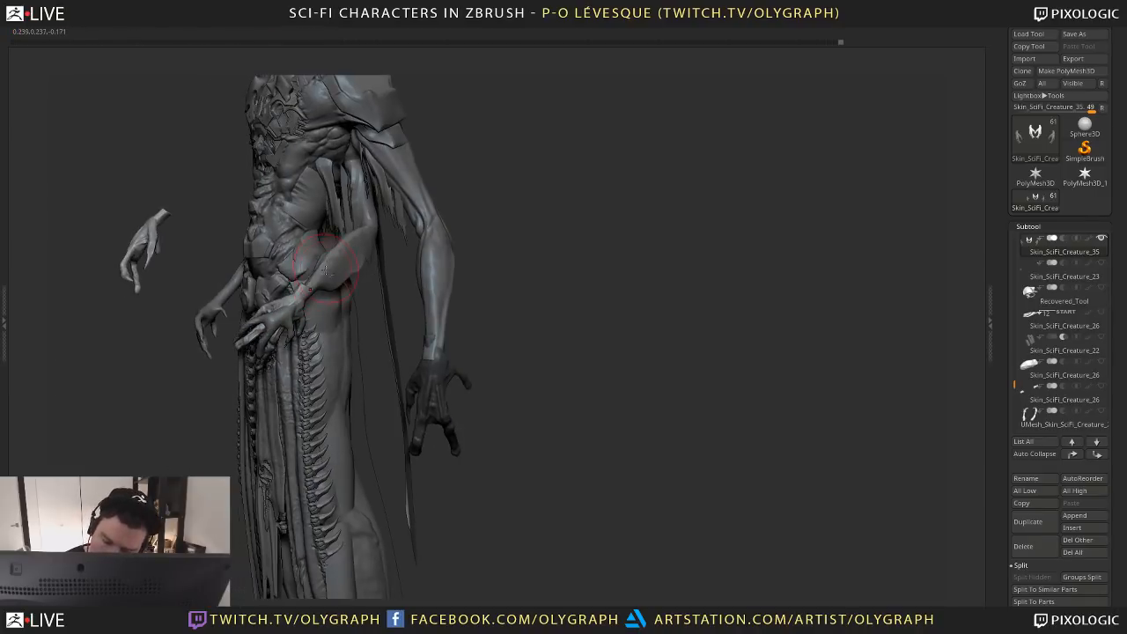
Select the lower arms subtool and hide its original hands, leaving the forearms cut at the wrists
left_click(327, 278, "alt")
key("shift+s")
left_click_drag(257, 383, 327, 399)
key("shift+s")
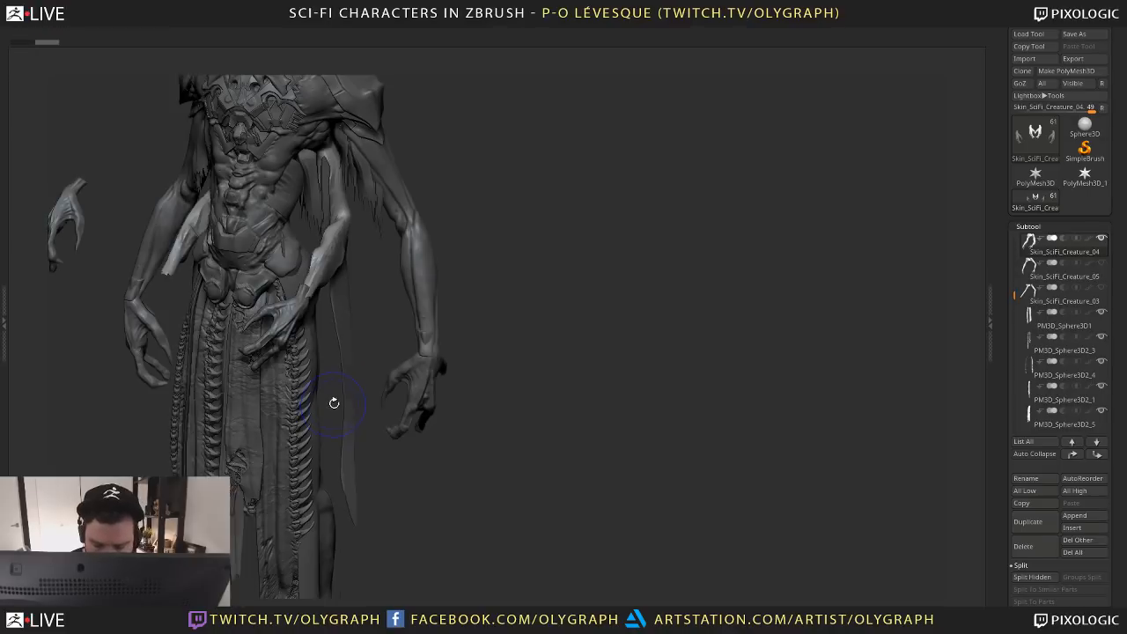
Tilt and fit the copied hand against the lower arm's wrist, and mirror it onto the opposite arm
mouse_move(535, 279)
left_mouse_down()
mouse_move(548, 262)
mouse_move(387, 290)
left_mouse_up()
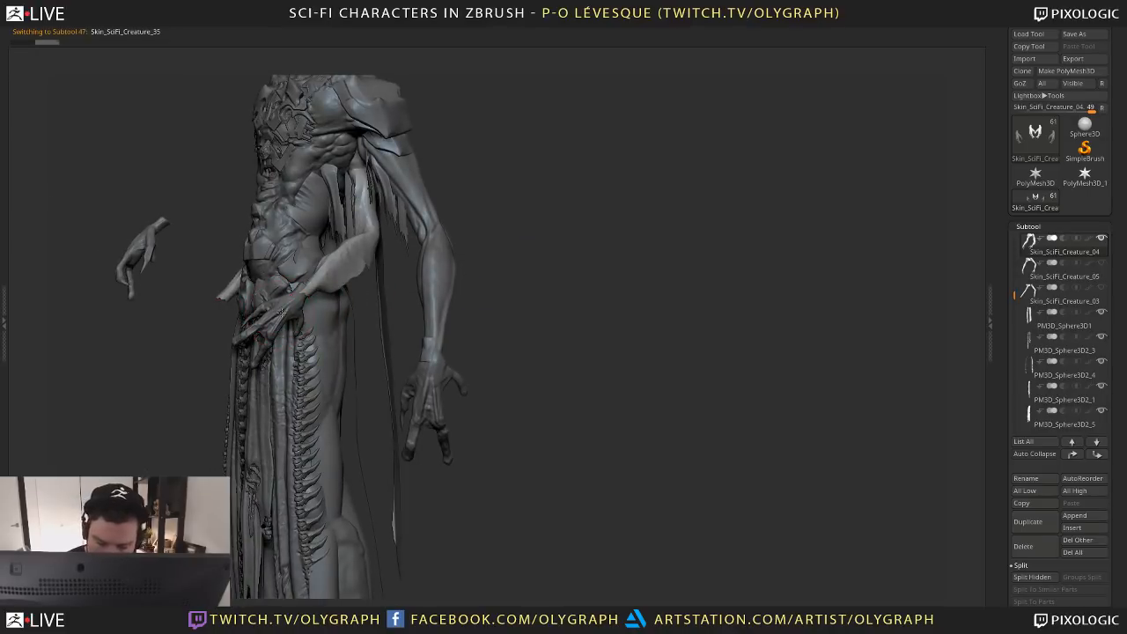
left_click_drag(282, 312, 389, 377)
left_click_drag(337, 345, 331, 341)
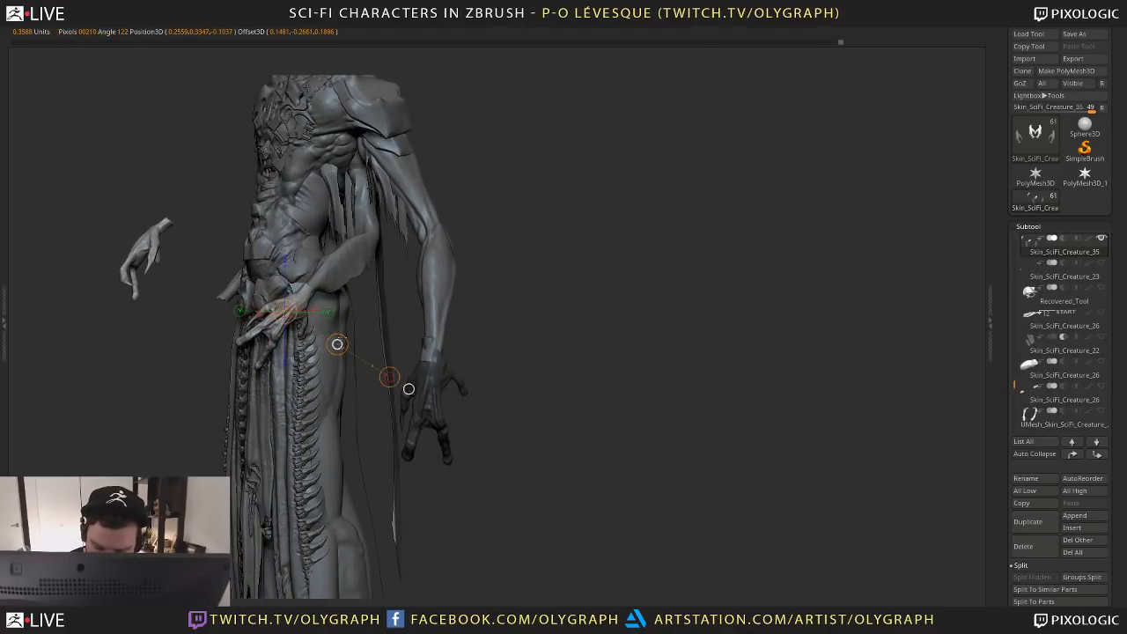
left_click_drag(389, 377, 357, 353)
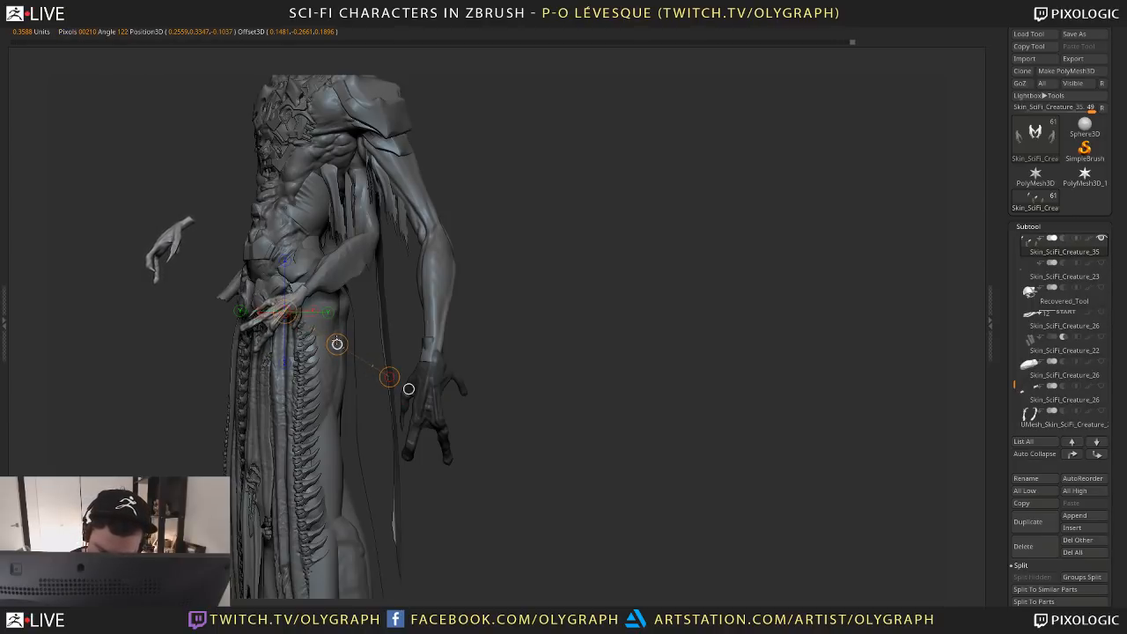
left_click_drag(531, 255, 573, 365)
key("space")
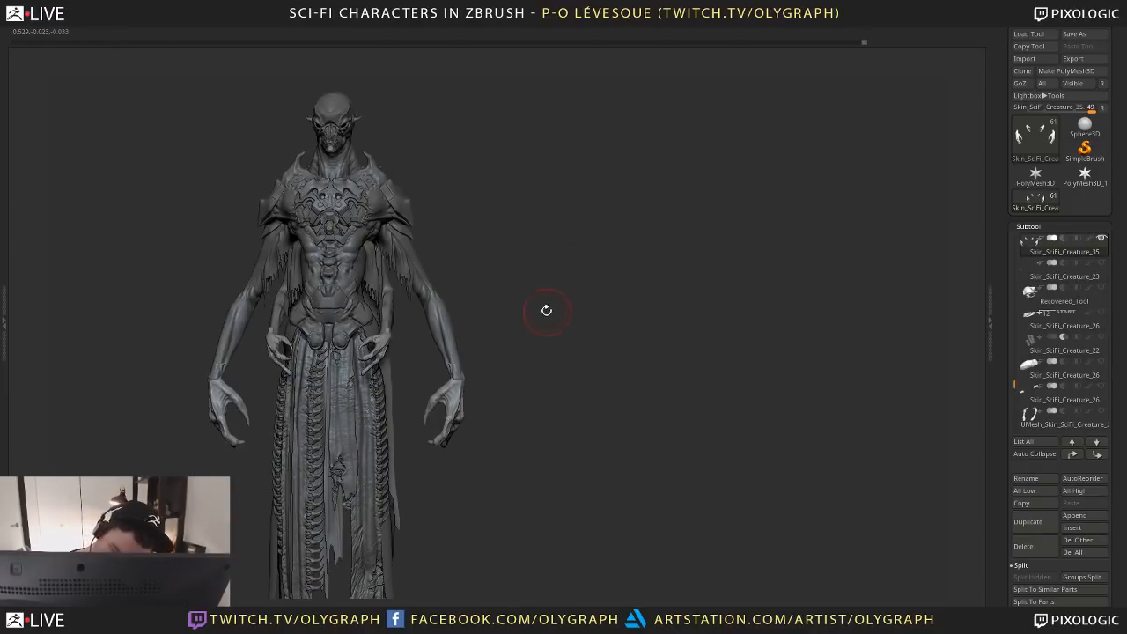
Mask the large outer hands so that only the two small lower hands remain editable
key("w")
mouse_move(388, 346)
left_mouse_down()
mouse_move(442, 405)
mouse_move(452, 358)
left_mouse_up()
left_click_drag(413, 307, 275, 403)
left_click_drag(535, 260, 373, 321, "ctrl")
mouse_move(362, 315)
left_mouse_down("ctrl")
mouse_move(345, 312)
mouse_move(370, 398)
mouse_move(449, 363)
left_mouse_up("ctrl")
left_click(513, 326, "ctrl")
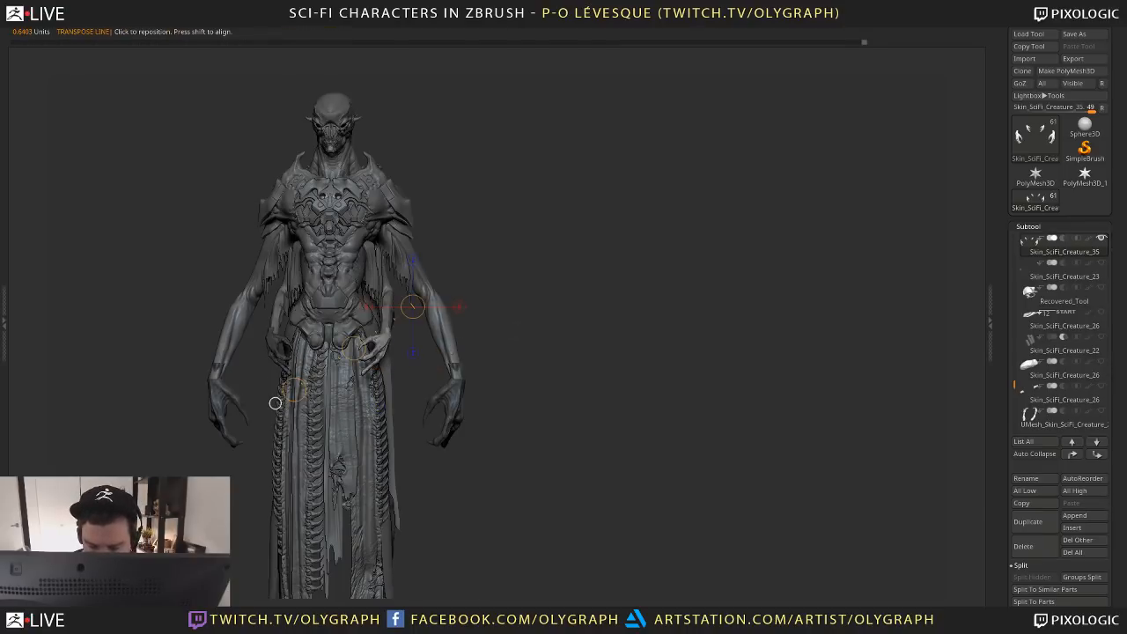
mouse_move(220, 250)
left_mouse_down("ctrl+alt")
mouse_move(269, 392)
mouse_move(334, 264)
left_mouse_up("ctrl+alt")
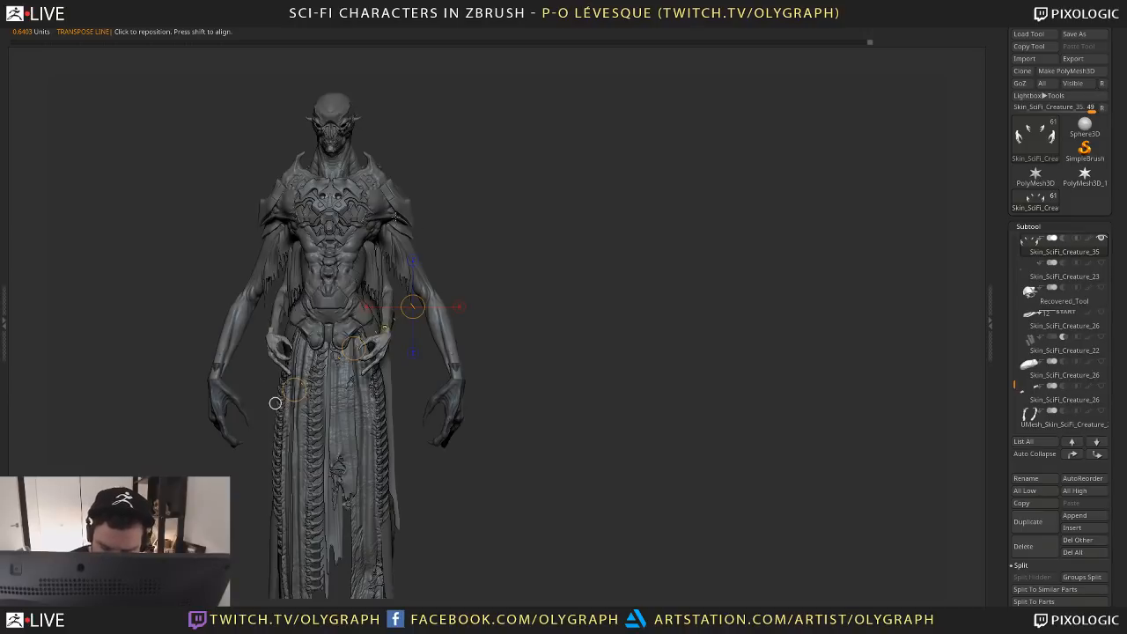
Adjust the two small hands' placement on the lower wrists with the transpose line from front and side views
mouse_move(381, 347)
left_mouse_down("shift")
mouse_move(438, 346)
mouse_move(408, 345)
left_mouse_up("shift")
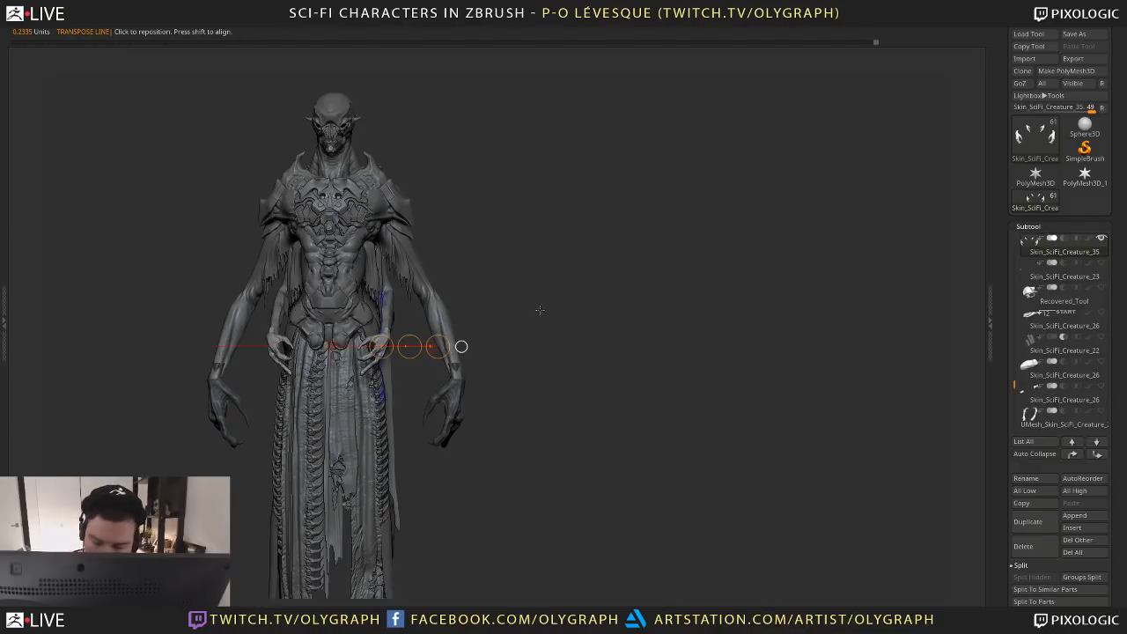
left_click_drag(529, 306, 368, 380)
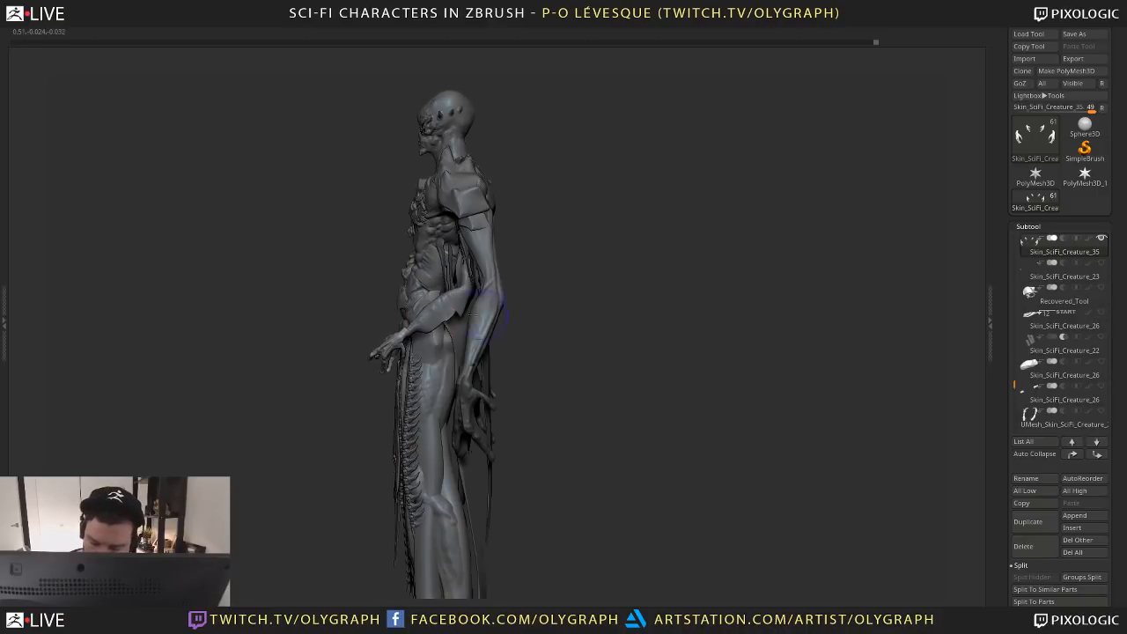
mouse_move(404, 328)
left_mouse_down()
mouse_move(329, 418)
mouse_move(328, 467)
mouse_move(549, 278)
left_mouse_up()
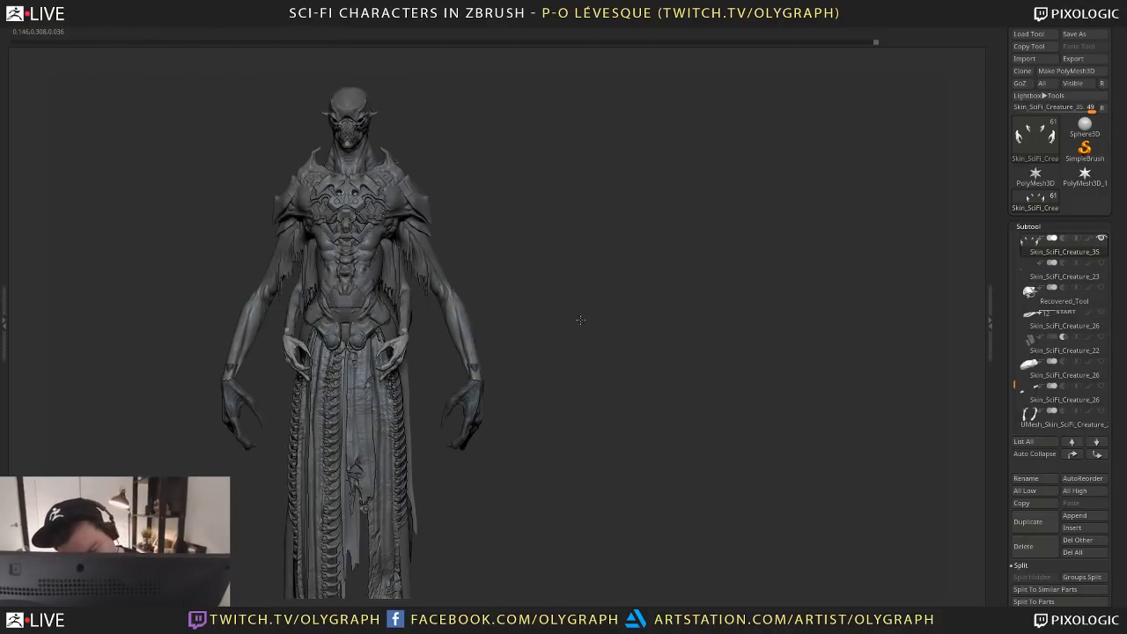
Duplicate the small sphere floating above the head and move the copy down onto the top of the skull
left_click_drag(581, 320, 465, 173)
left_click(365, 96, "alt")
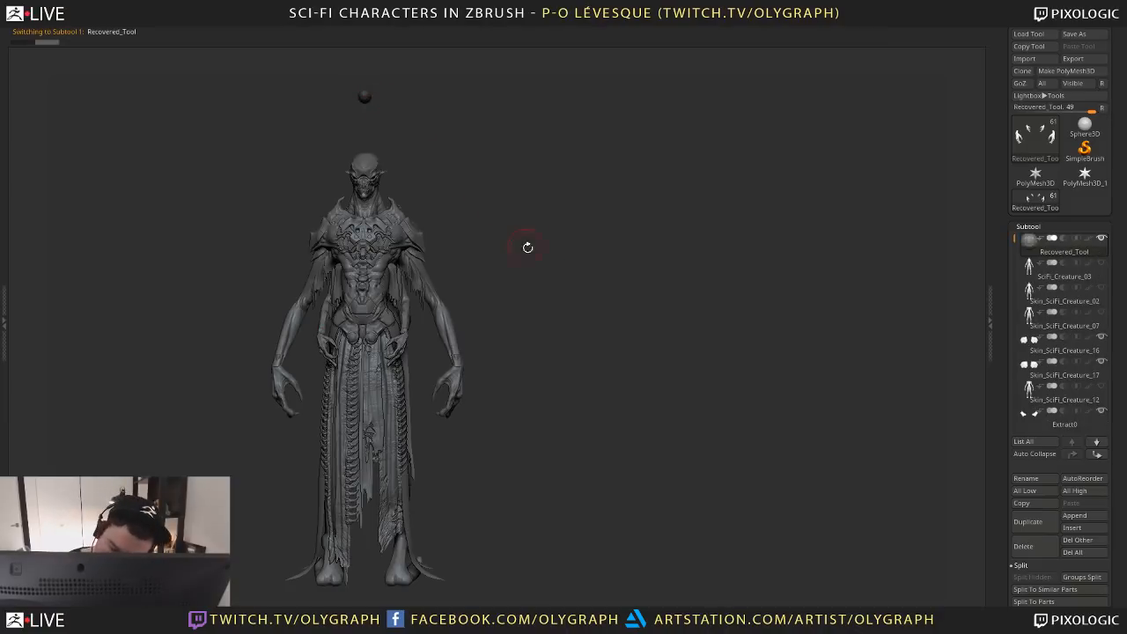
left_click_drag(603, 203, 632, 177, "alt")
mouse_move(617, 280)
left_mouse_down()
mouse_move(604, 344)
mouse_move(636, 263)
left_mouse_up()
mouse_move(672, 345)
left_mouse_down("alt")
mouse_move(675, 358)
mouse_move(665, 337)
mouse_move(690, 339)
mouse_move(659, 331)
left_mouse_up("alt")
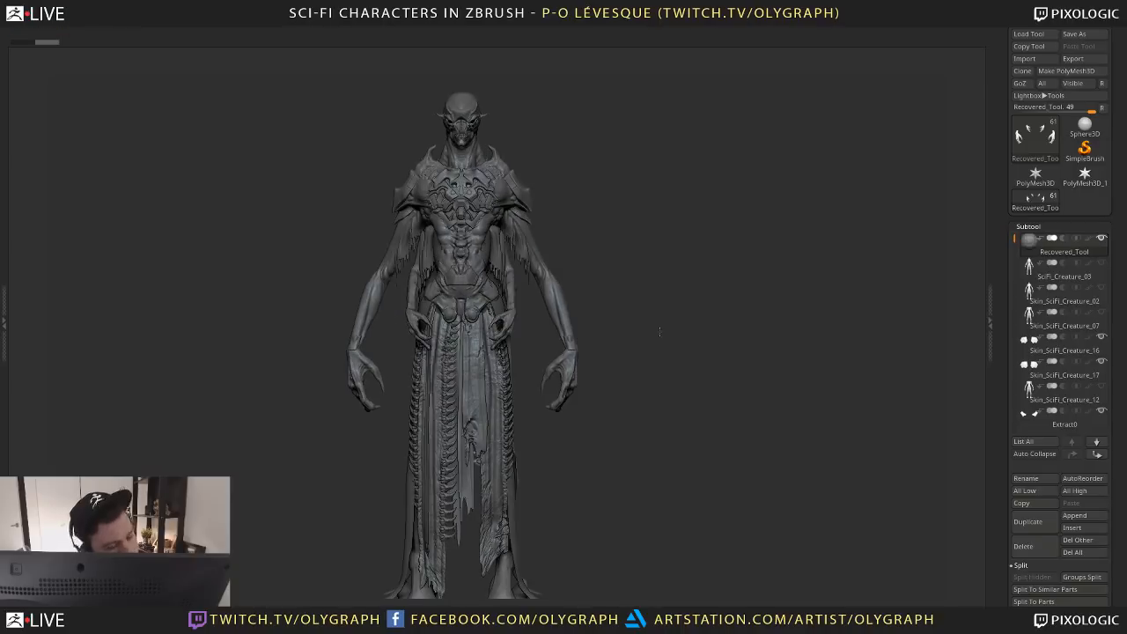
mouse_move(630, 186)
left_mouse_down()
mouse_move(473, 88)
mouse_move(448, 204)
mouse_move(610, 327)
mouse_move(473, 111)
left_mouse_up()
key("w")
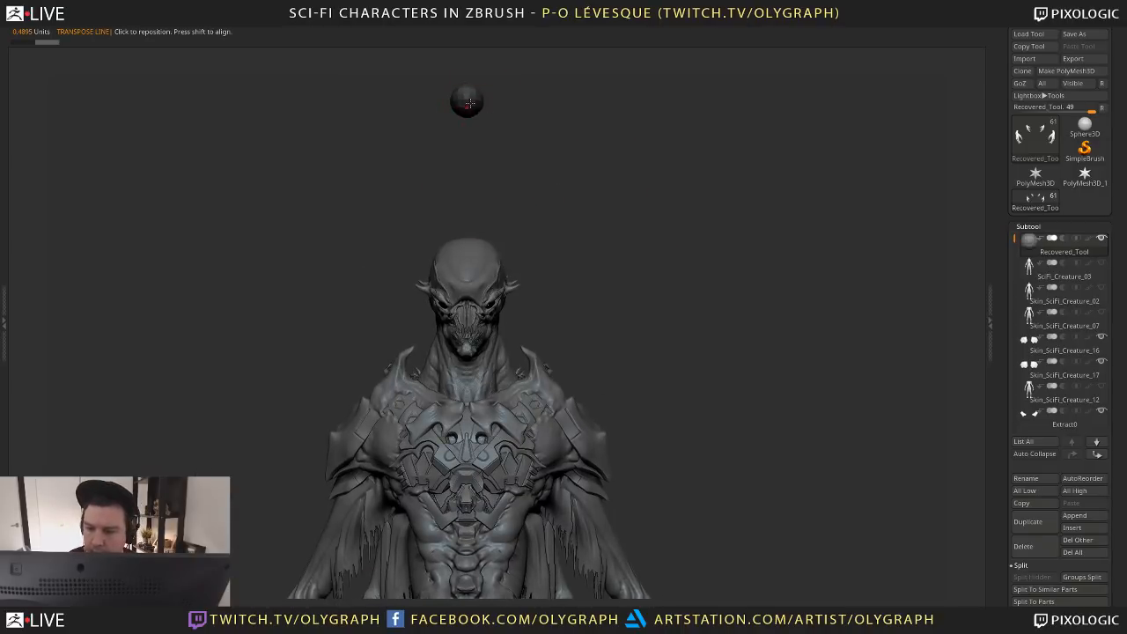
left_click(503, 118)
key("ctrl+shift+d")
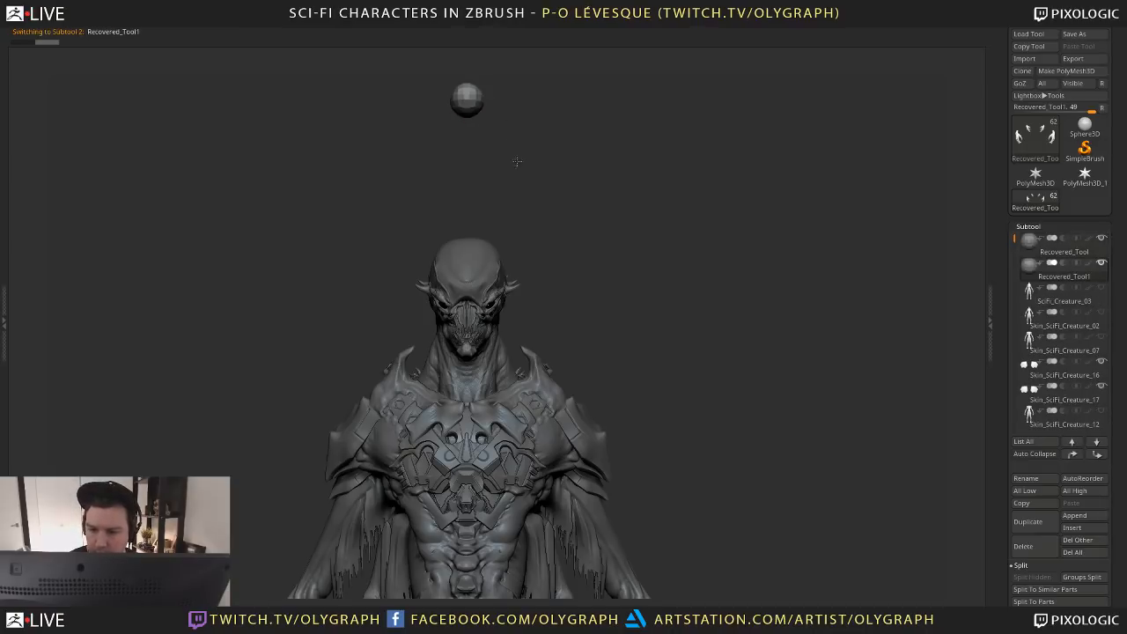
left_click_drag(476, 100, 476, 202, "shift")
left_click_drag(476, 151, 475, 296, "shift")
Reshape the sphere copy with the Move brush into a smooth, elongated crest along the skull's midline
key("b")
key("m")
key("v")
mouse_move(594, 174)
left_mouse_down()
mouse_move(516, 202)
mouse_move(518, 214)
mouse_move(592, 229)
mouse_move(519, 236)
mouse_move(505, 255)
mouse_move(529, 227)
mouse_move(581, 246)
mouse_move(526, 192)
left_mouse_up()
key("ctrl+z")
key("b")
key("m")
key("v")
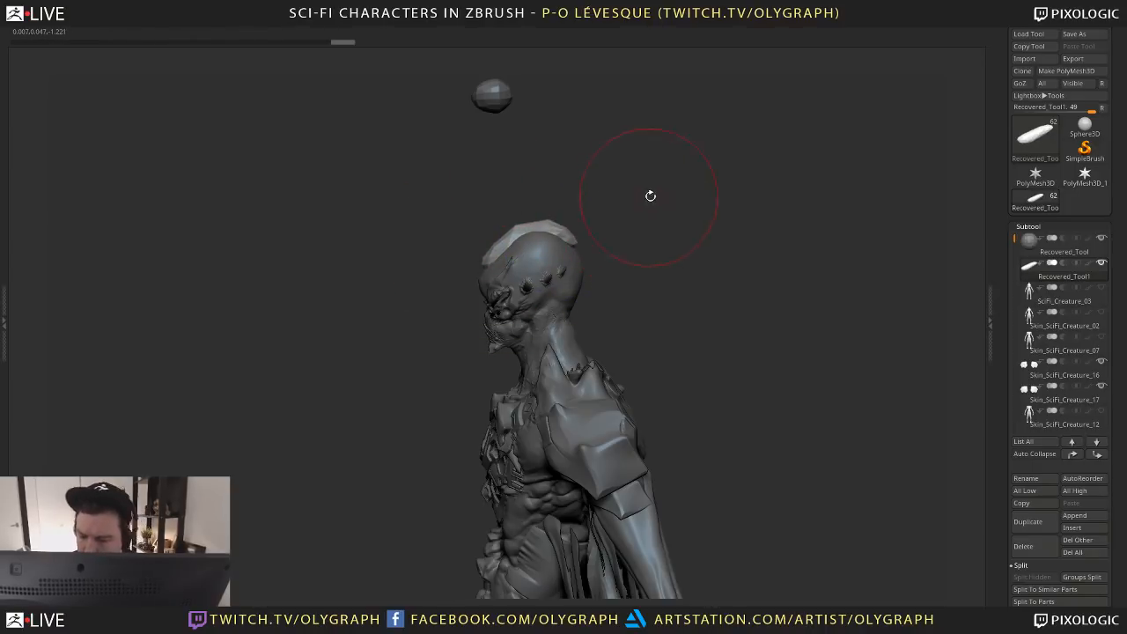
key("space")
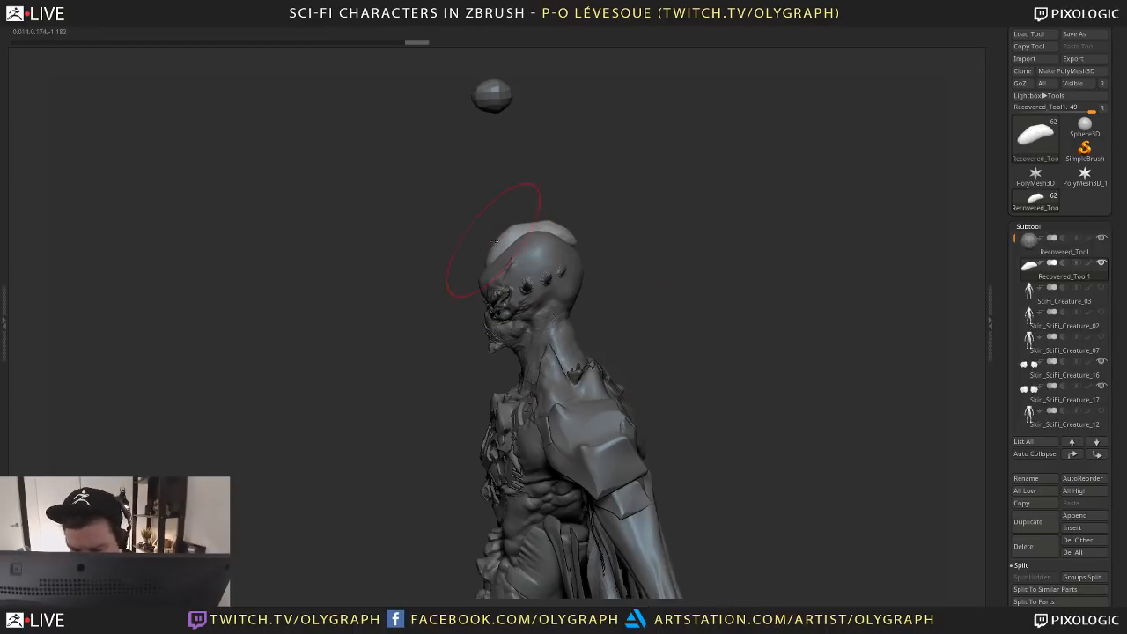
mouse_move(494, 241)
left_mouse_down()
mouse_move(678, 237)
mouse_move(624, 184)
mouse_move(643, 232)
mouse_move(604, 251)
mouse_move(554, 199)
mouse_move(632, 347)
left_mouse_up()
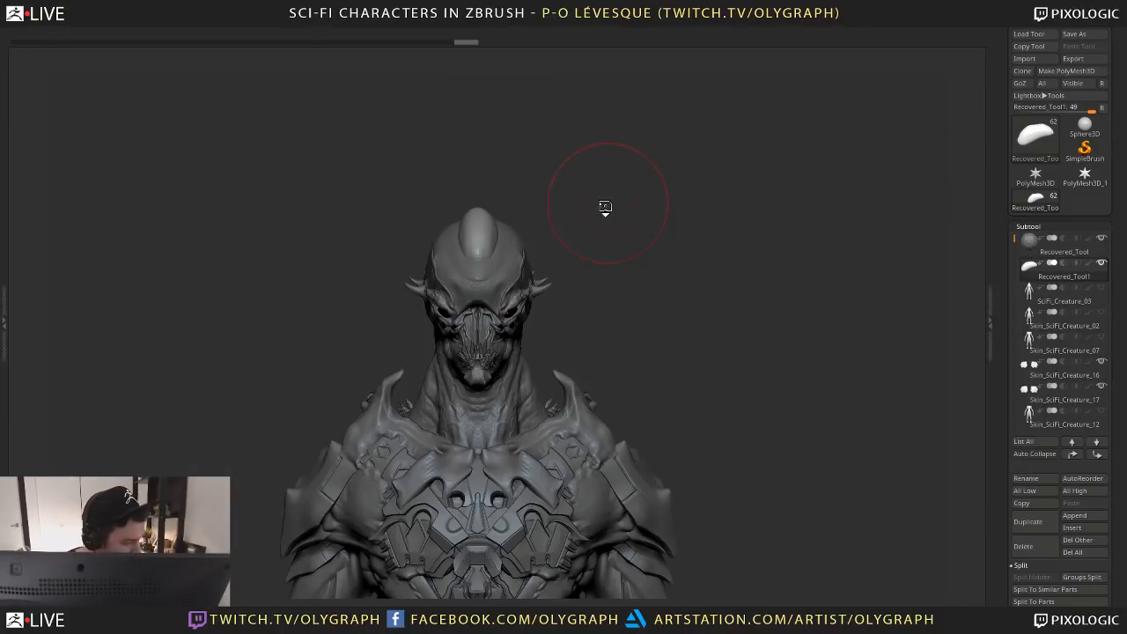
left_click_drag(608, 214, 423, 216)
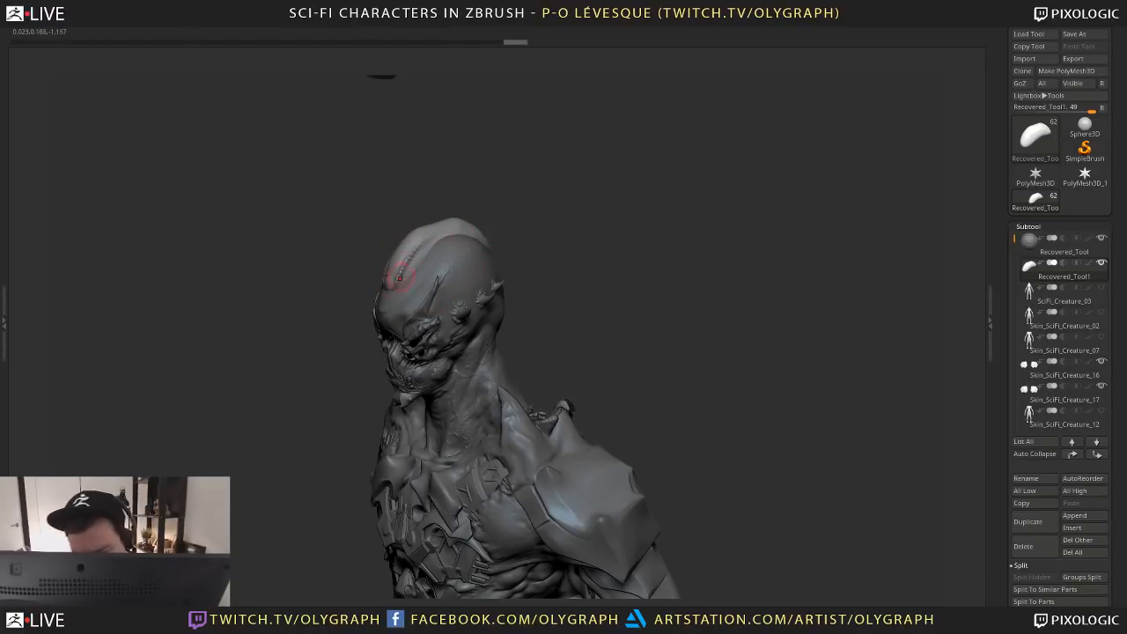
Sculpt the crest's front planes and taper its lower end to a narrow point on the forehead
left_click_drag(400, 280, 406, 271)
left_click_drag(492, 204, 598, 208)
key("b")
left_click(450, 244)
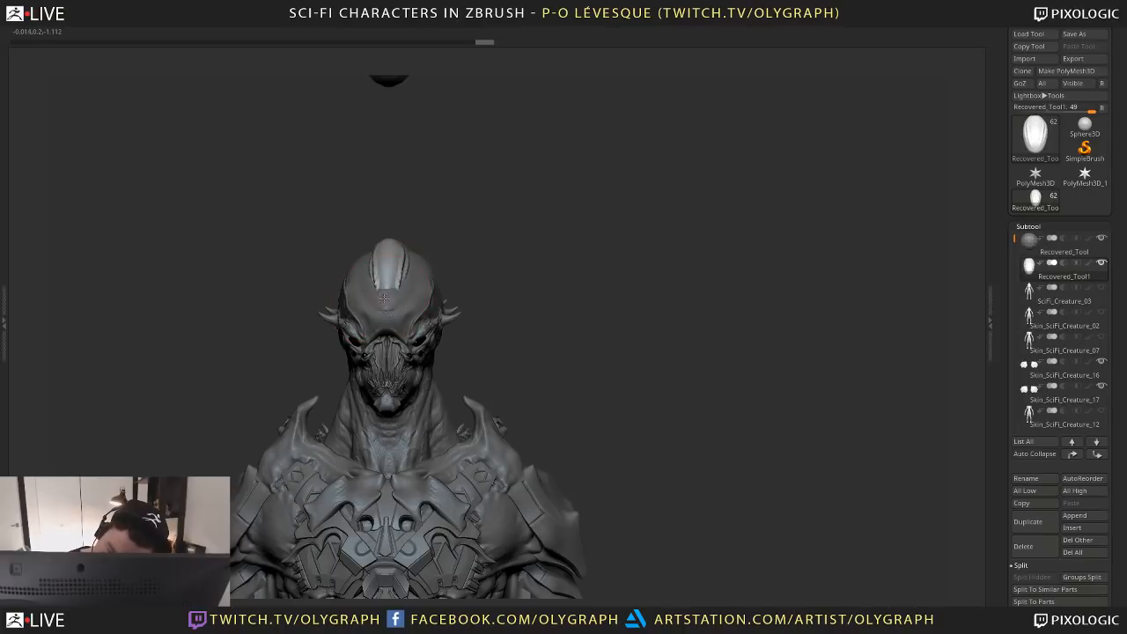
left_click_drag(390, 303, 401, 259)
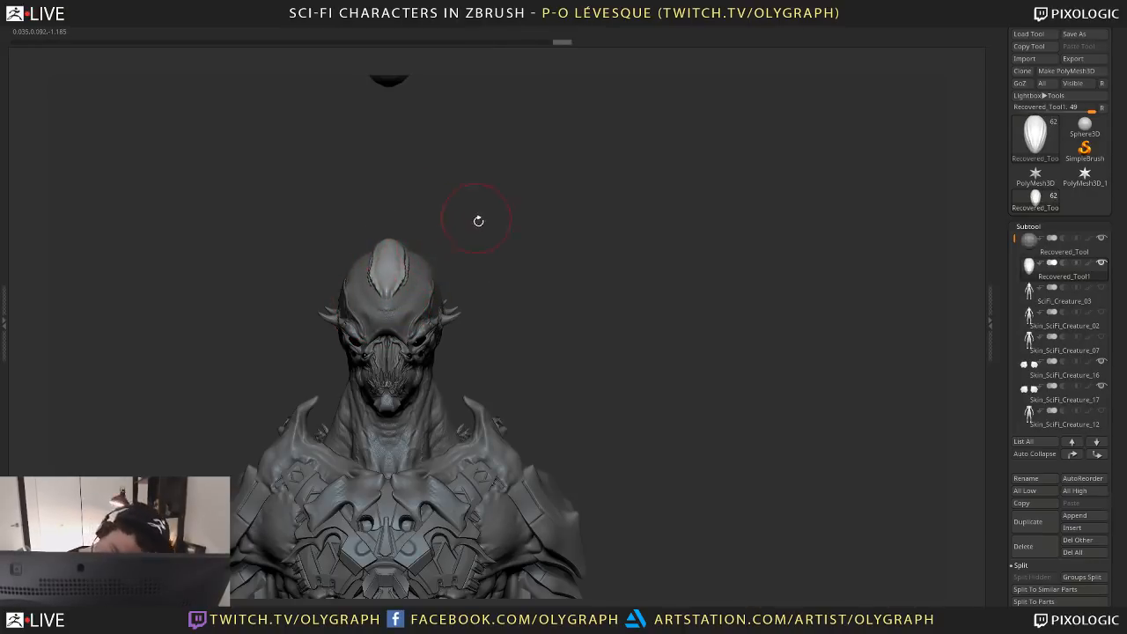
Sculpt ridged detail along the crest's side edges, working from the forehead over the top of the skull
left_click_drag(478, 221, 433, 227)
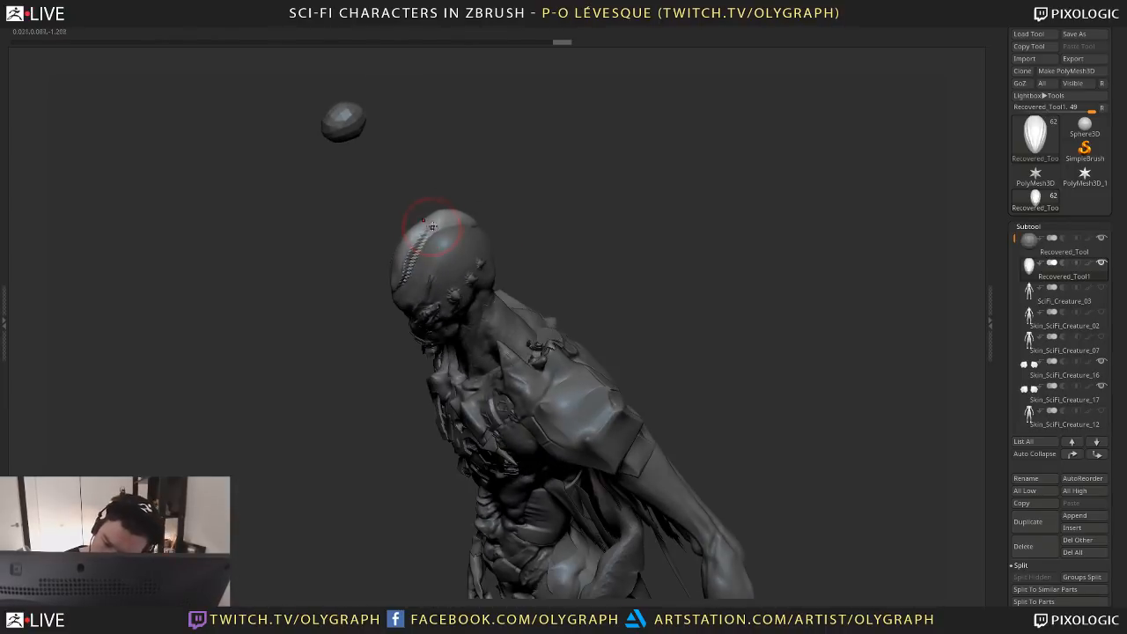
key("b")
left_click(577, 204)
left_click_drag(576, 204, 451, 212)
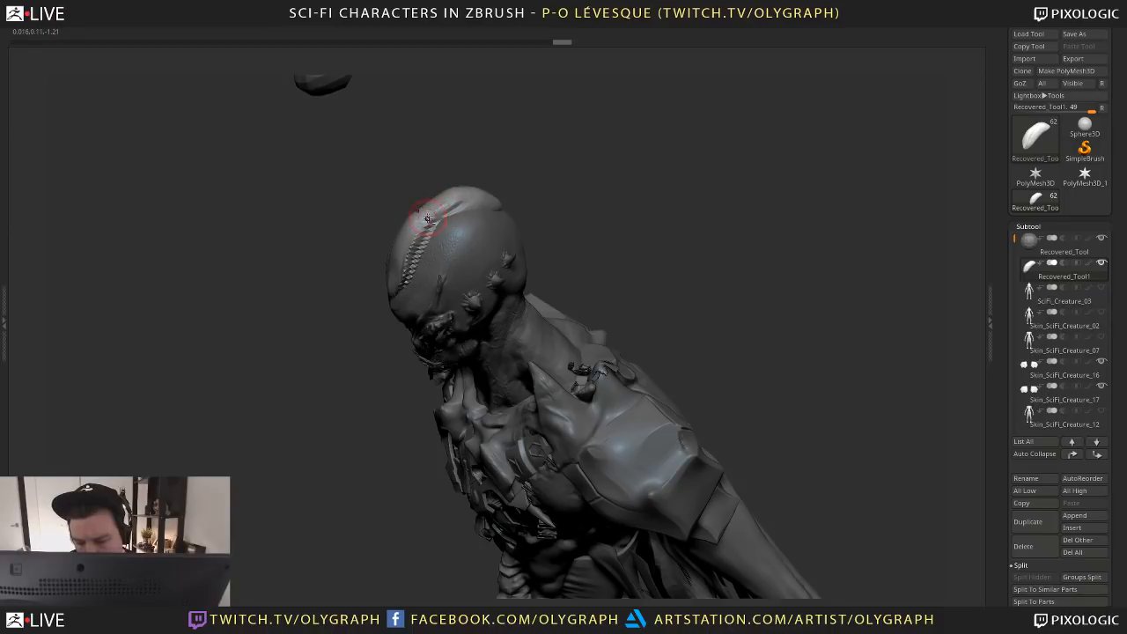
left_click_drag(544, 201, 511, 202)
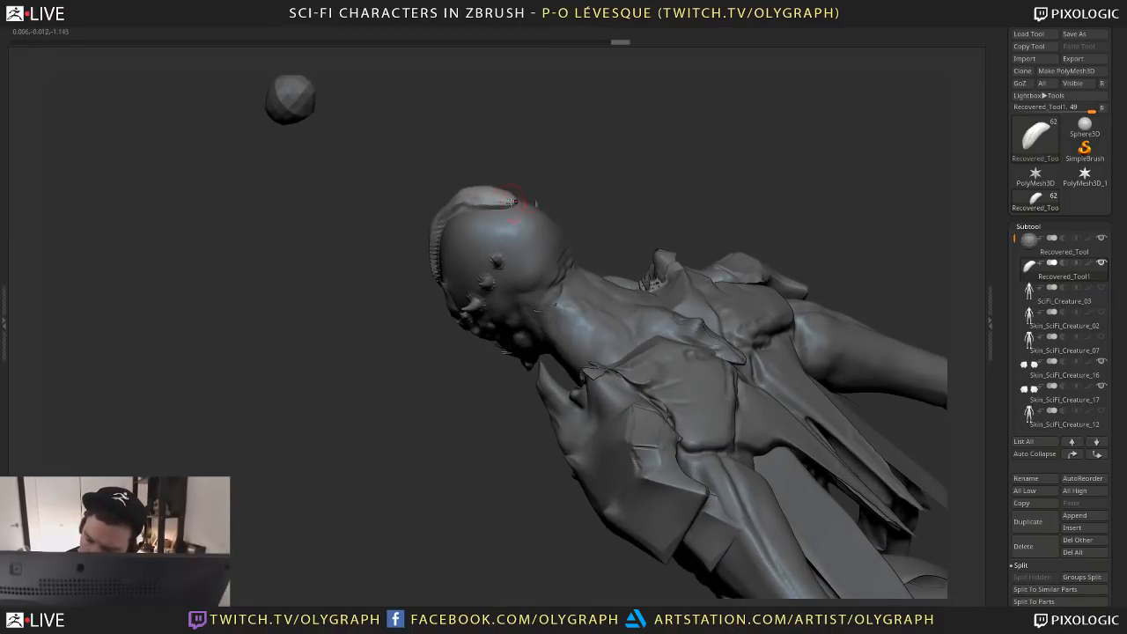
Pull the crest's rear end down around the back of the skull with the Move brush
left_click_drag(514, 160, 485, 131)
left_click(479, 156, "alt")
mouse_move(566, 256)
left_mouse_down("alt")
mouse_move(563, 206)
mouse_move(595, 253)
mouse_move(599, 237)
mouse_move(573, 244)
mouse_move(659, 244)
mouse_move(644, 234)
mouse_move(621, 247)
mouse_move(598, 306)
mouse_move(455, 154)
left_mouse_up("alt")
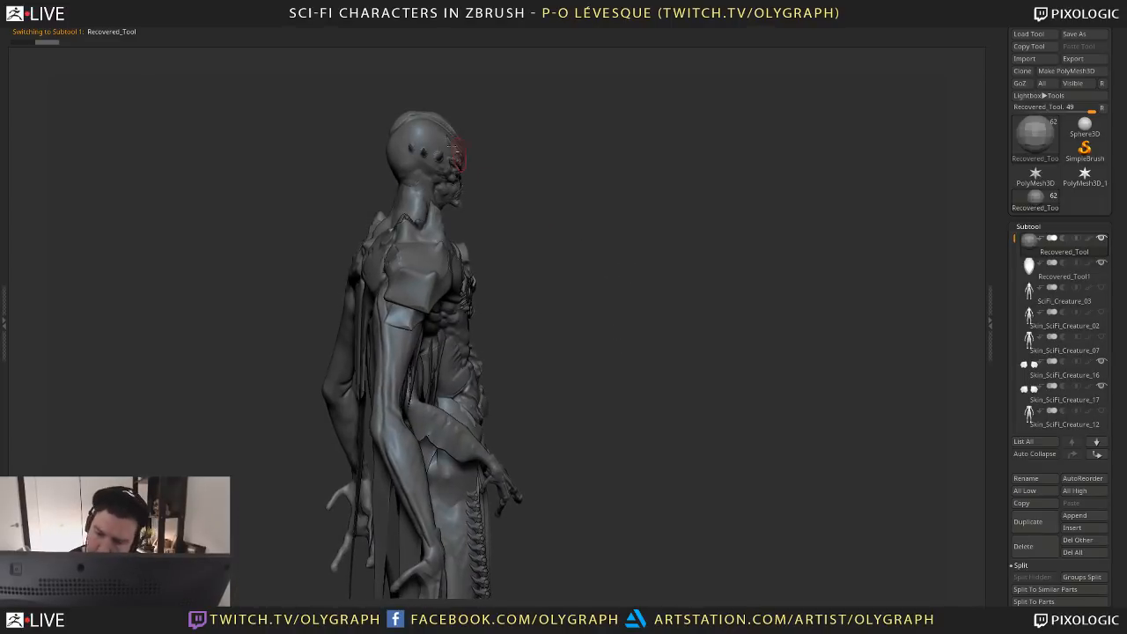
key("b")
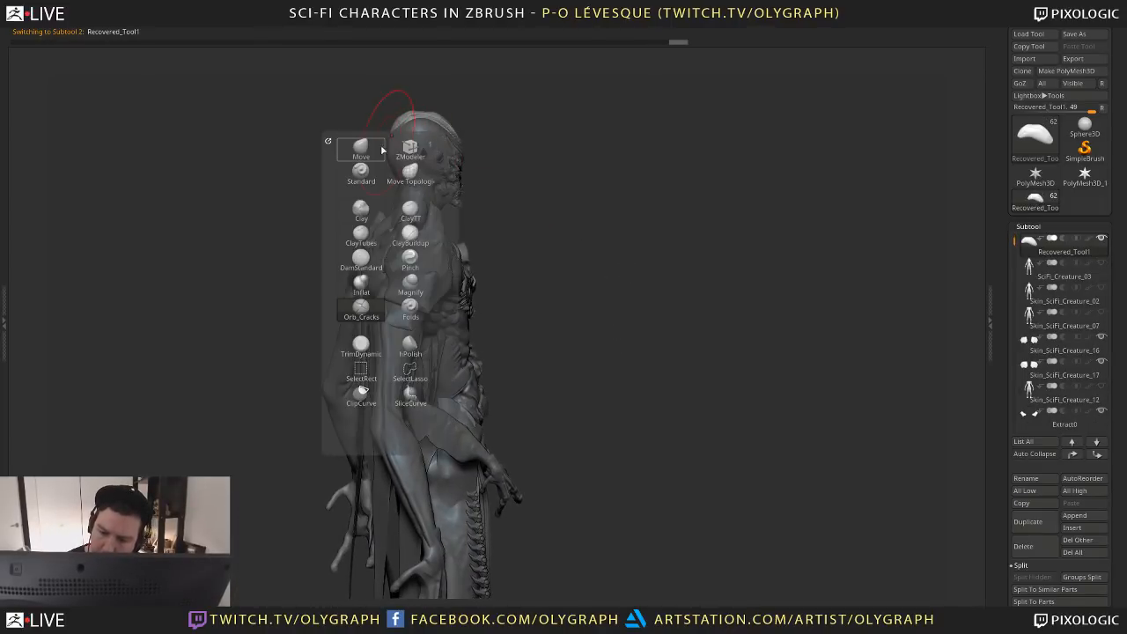
left_click(408, 150)
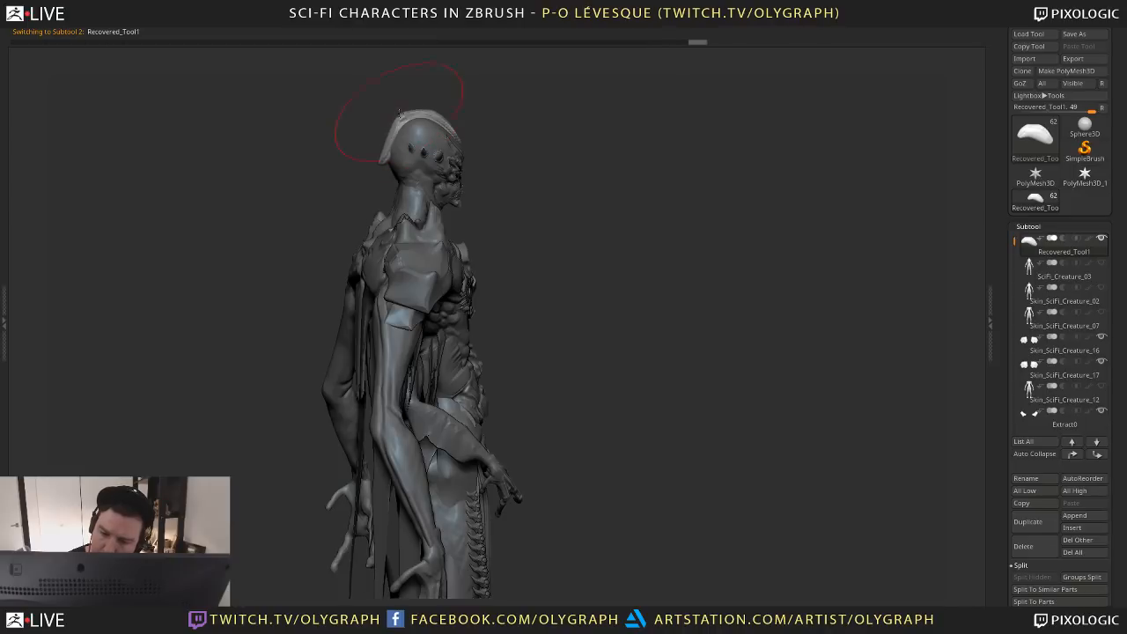
key("s")
key("s")
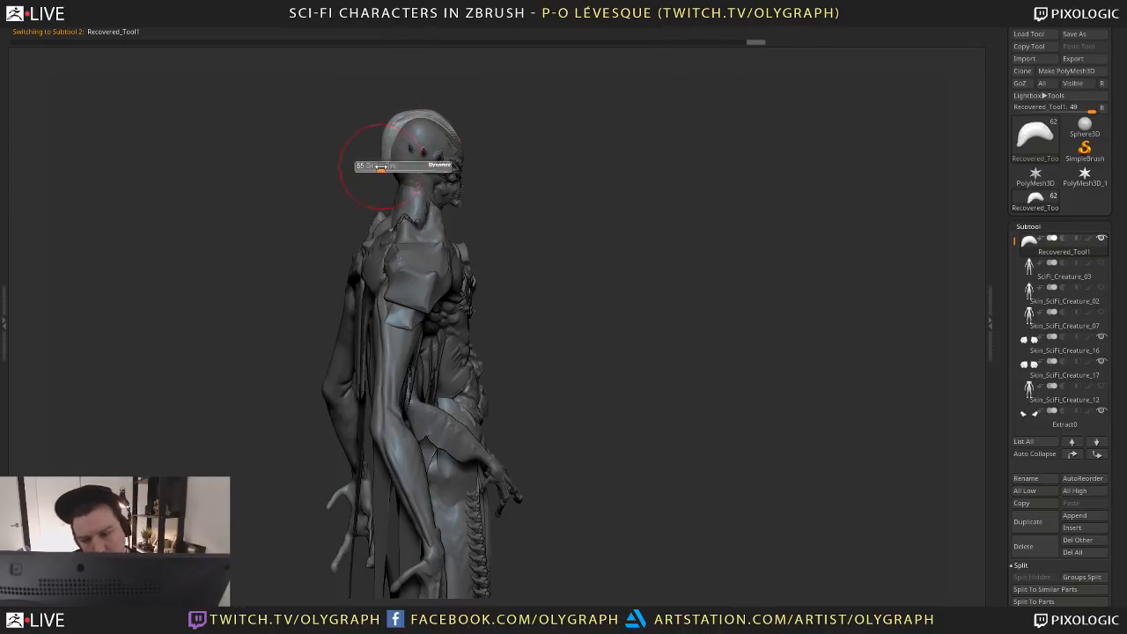
left_click_drag(493, 148, 539, 146)
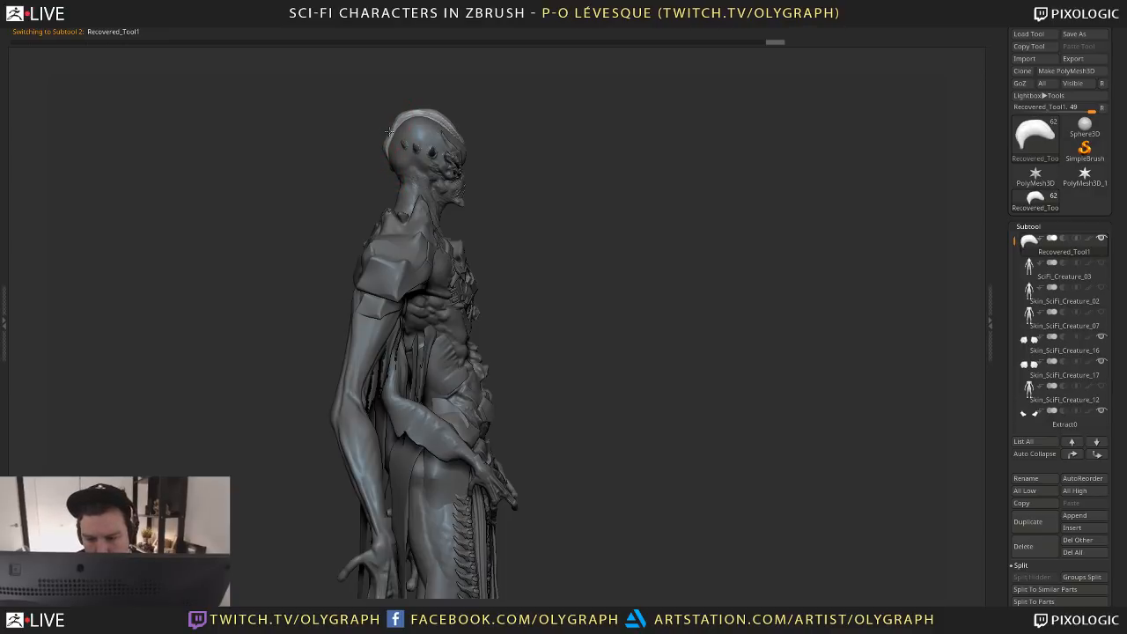
Taper the crest's rear end into a pointed shape at the back of the head
left_click_drag(488, 112, 494, 214, "alt")
left_click(444, 114, "alt")
left_click_drag(567, 248, 440, 201)
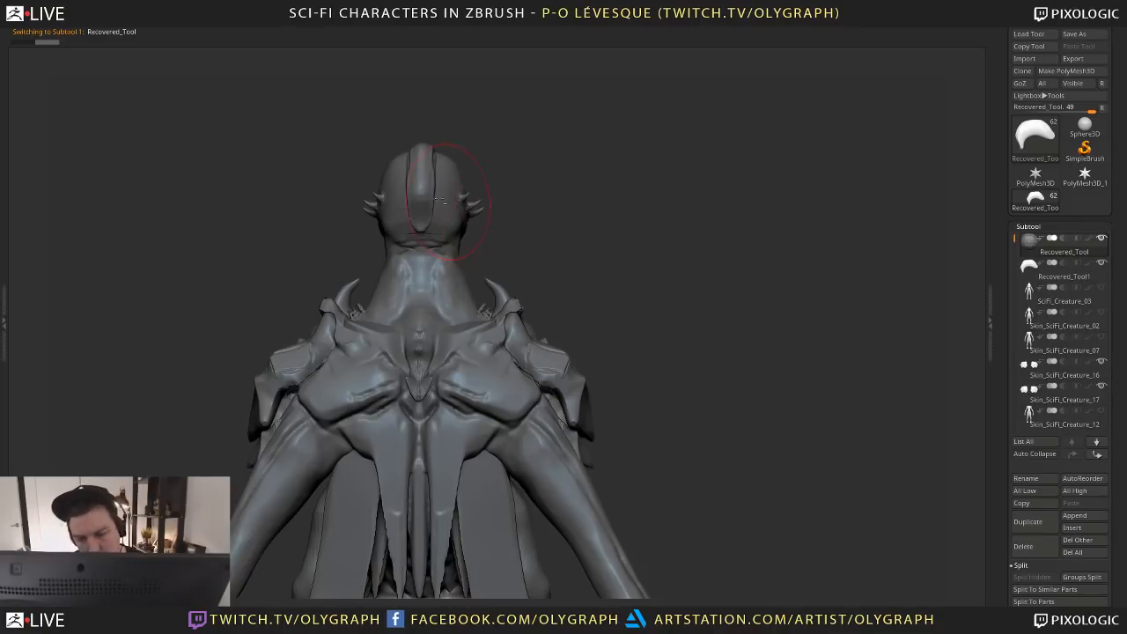
left_click(419, 192, "alt")
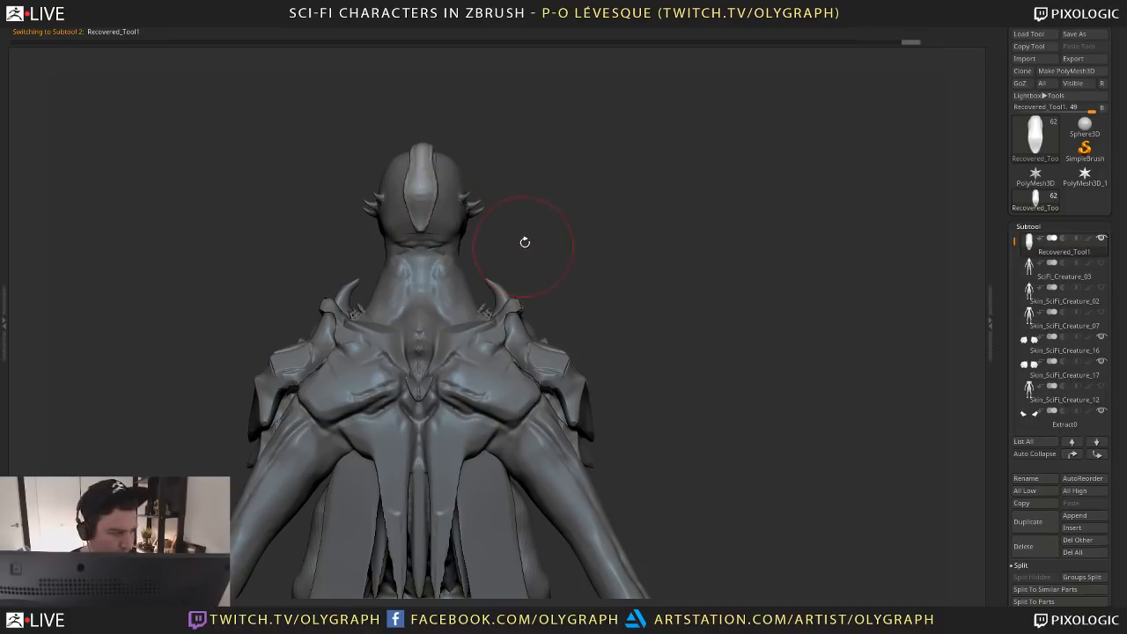
left_click_drag(588, 221, 422, 236)
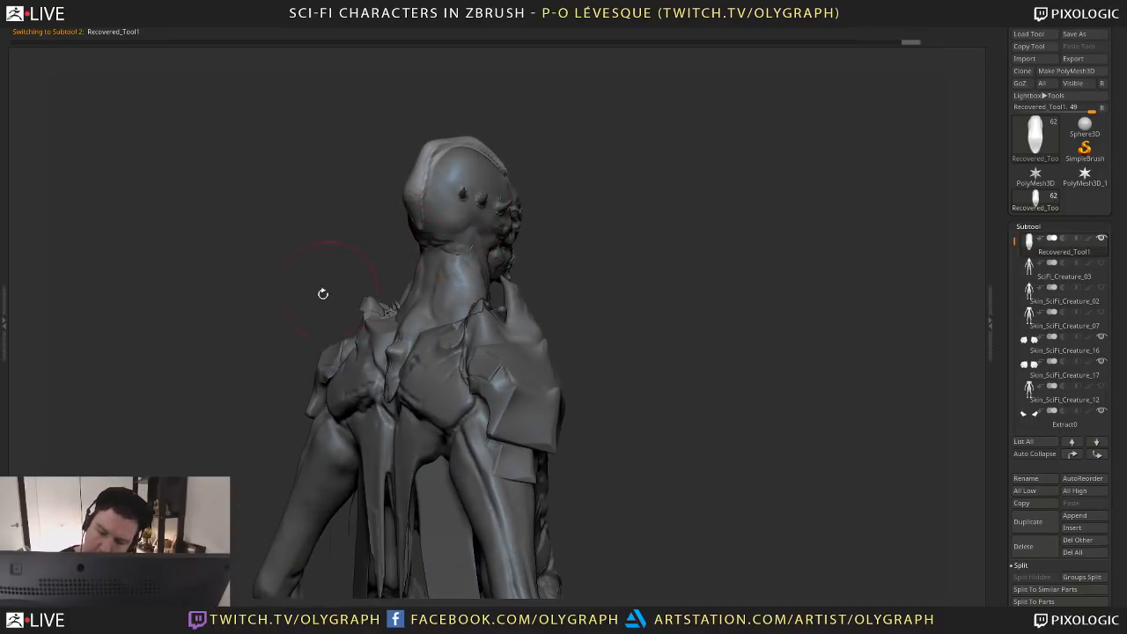
left_click_drag(323, 294, 590, 206)
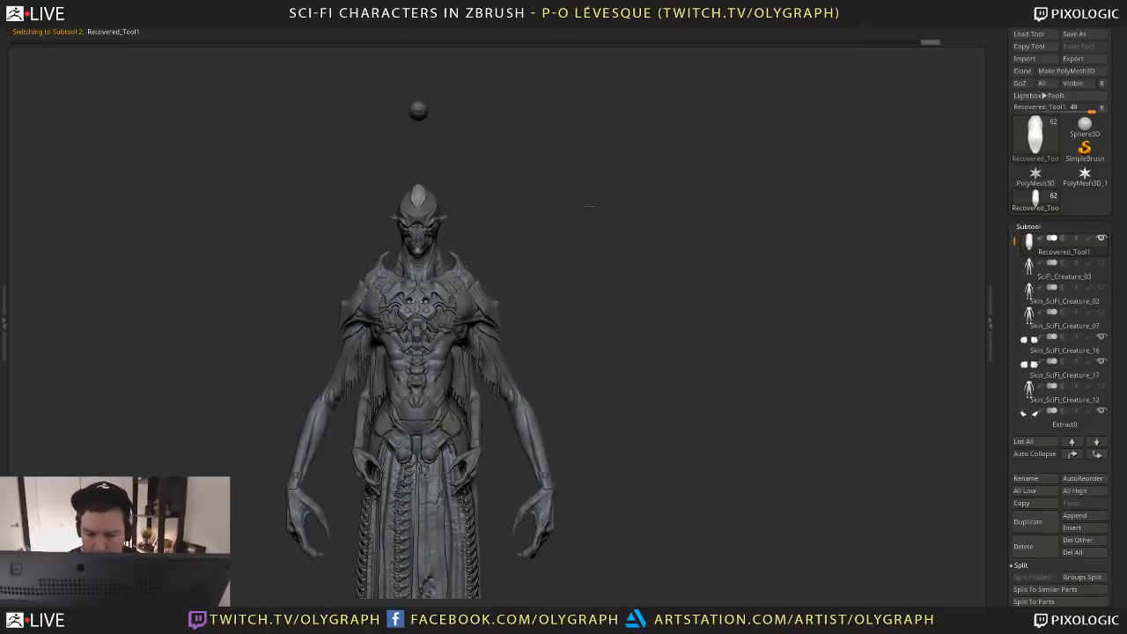
Select the sphere above the head as the active subtool and choose the cylinder insert brush
left_click(417, 113, "alt")
left_click_drag(582, 324, 600, 200, "alt")
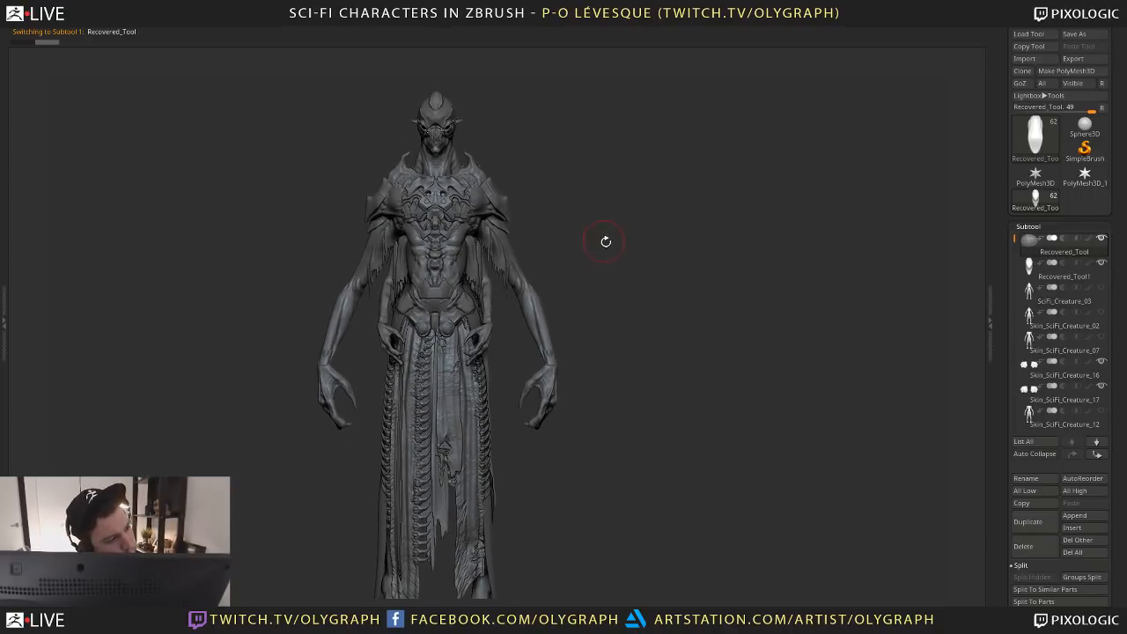
left_click_drag(606, 241, 566, 253)
left_click_drag(632, 212, 650, 233)
key("b")
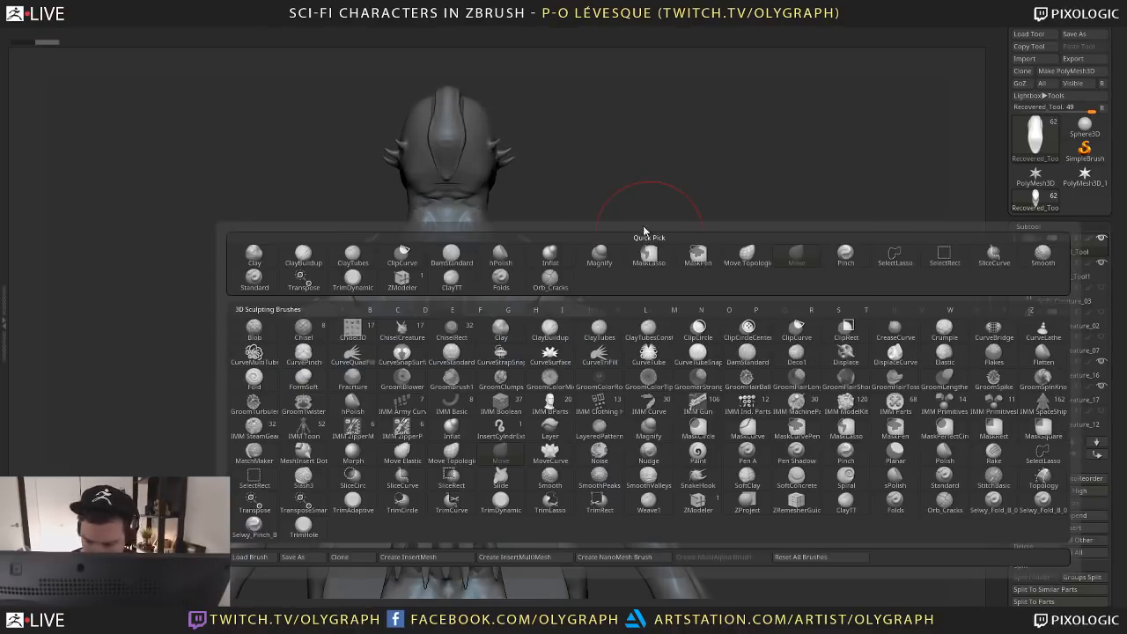
left_click(502, 427)
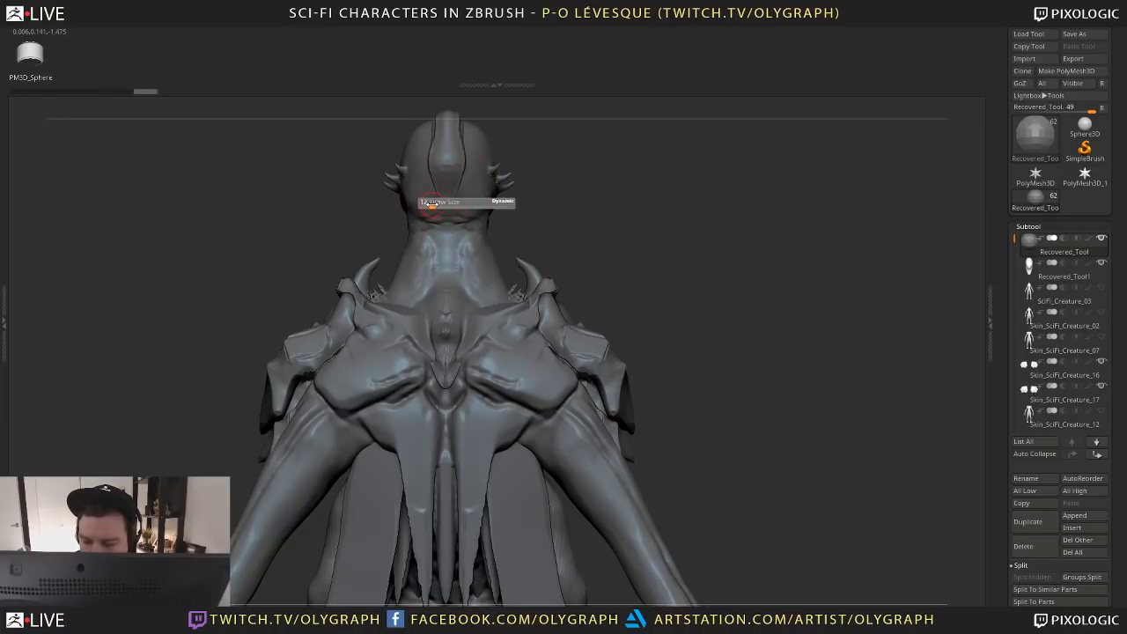
Try to draw a segmented tube arching from the back of the head down to the upper back
left_click_drag(389, 326, 415, 350)
mouse_move(636, 221)
left_mouse_down()
mouse_move(666, 231)
mouse_move(587, 147)
left_mouse_up()
left_click_drag(578, 257, 562, 379)
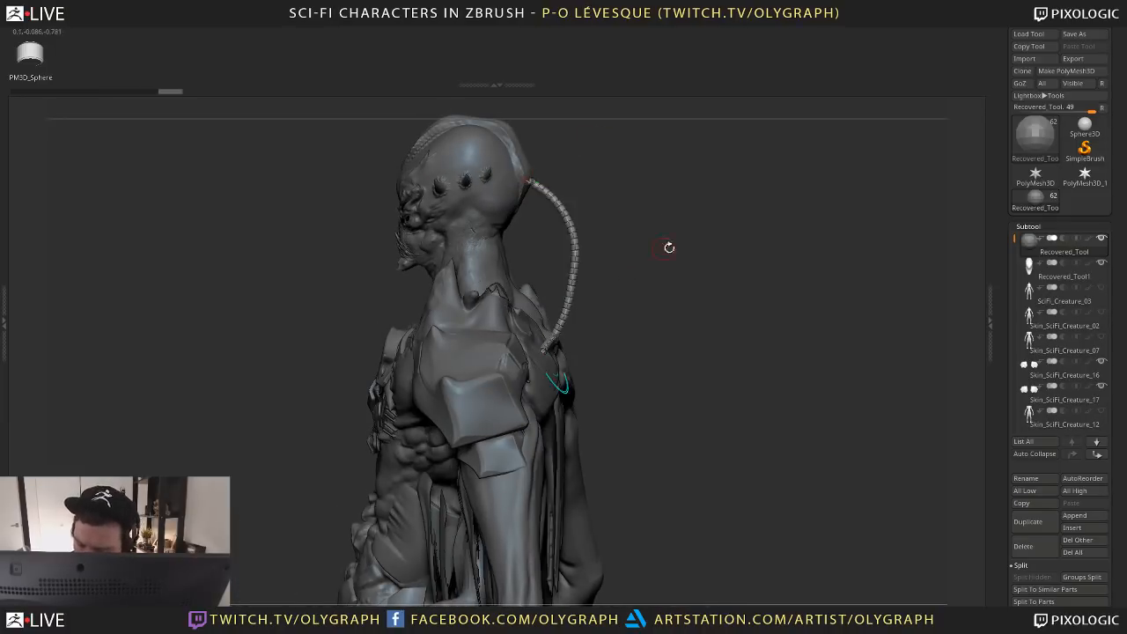
mouse_move(669, 247)
left_mouse_down()
mouse_move(631, 249)
mouse_move(638, 227)
mouse_move(690, 226)
mouse_move(571, 190)
left_mouse_up()
key("ctrl+z")
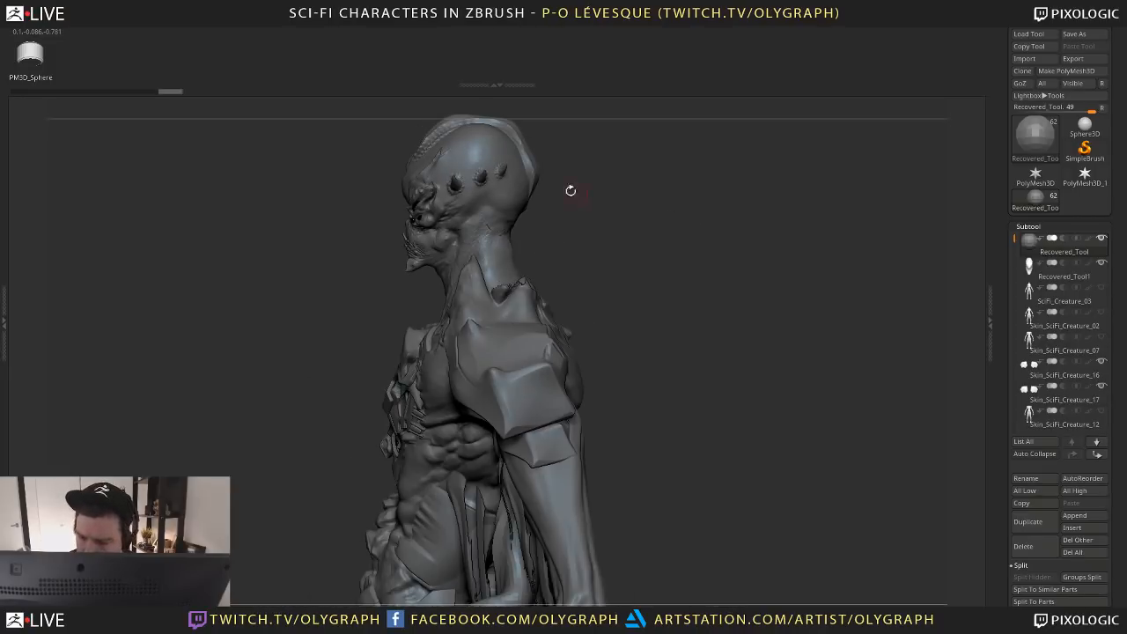
left_click_drag(555, 337, 560, 340)
mouse_move(678, 264)
left_mouse_down()
mouse_move(619, 267)
mouse_move(622, 249)
left_mouse_up()
key("ctrl+z")
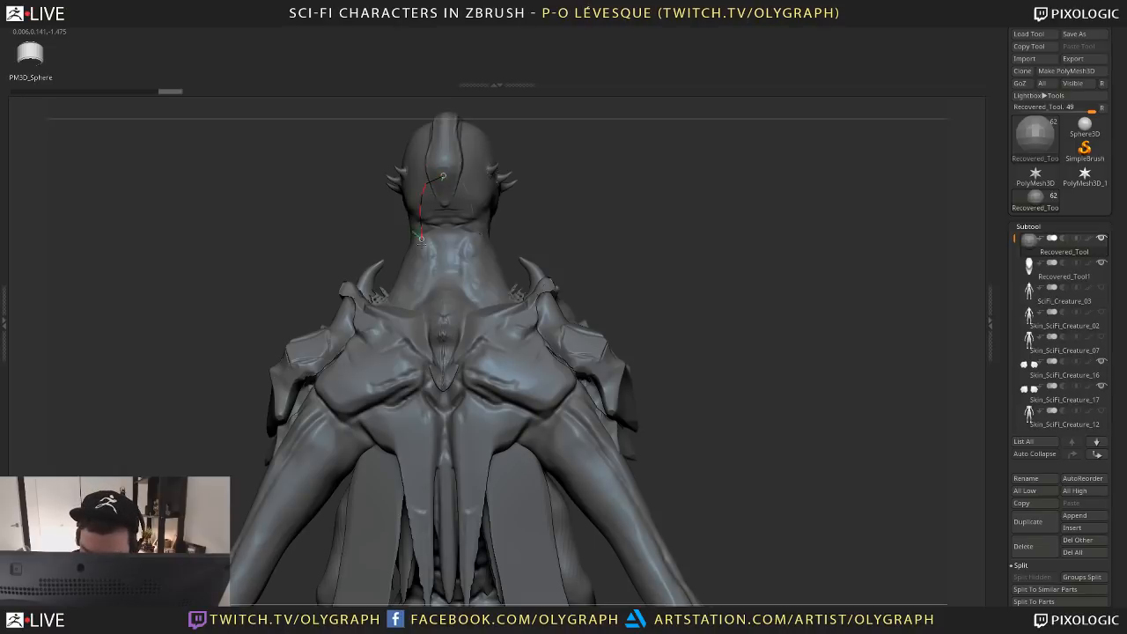
Draw mirrored segmented tubes from the crest's rear to the upper back, and bend their curve close to the neck
left_click_drag(578, 241, 568, 269)
left_click_drag(529, 320, 520, 360)
left_click_drag(523, 172, 503, 126)
left_click_drag(553, 297, 527, 402)
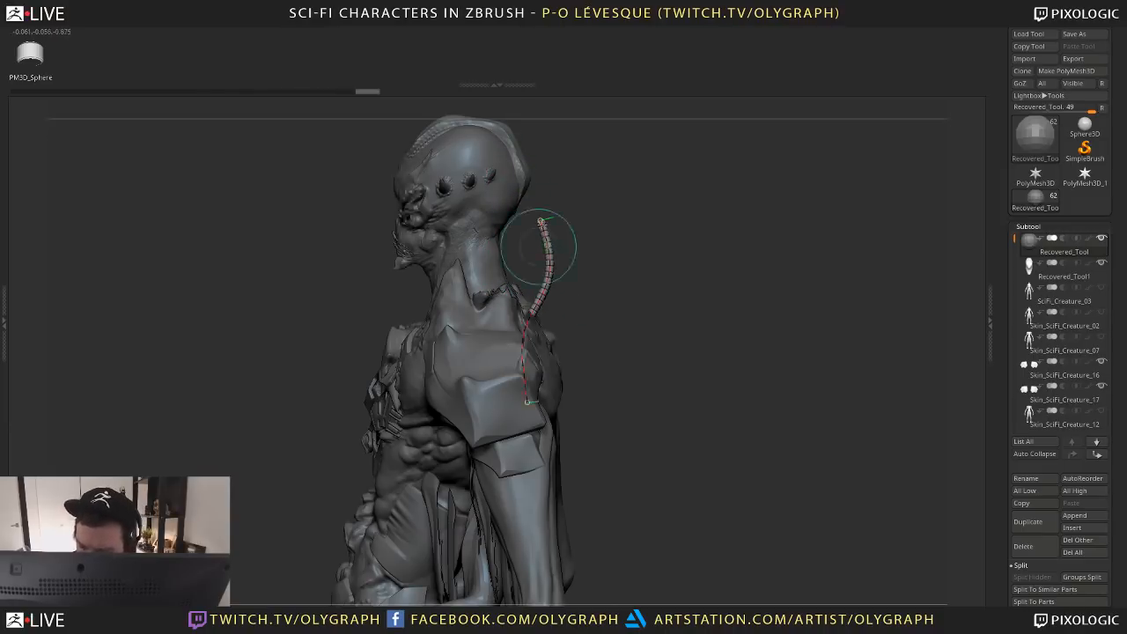
left_click_drag(541, 222, 534, 193)
left_click_drag(523, 143, 414, 162, "shift")
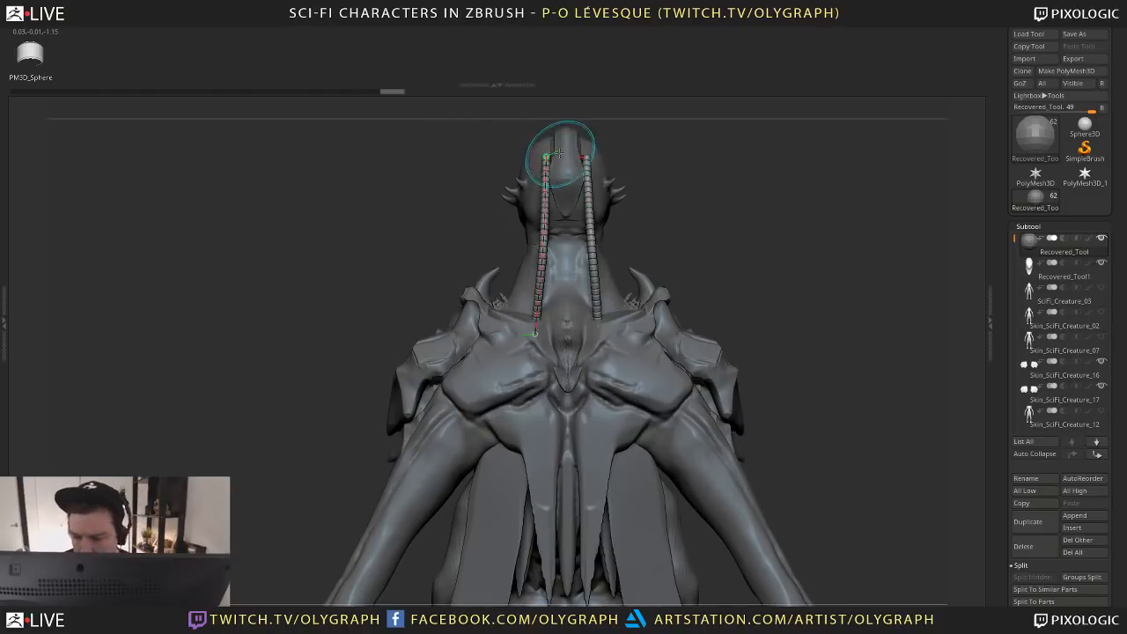
mouse_move(547, 158)
left_mouse_down()
mouse_move(643, 190)
mouse_move(519, 224)
mouse_move(588, 239)
mouse_move(577, 254)
left_mouse_up()
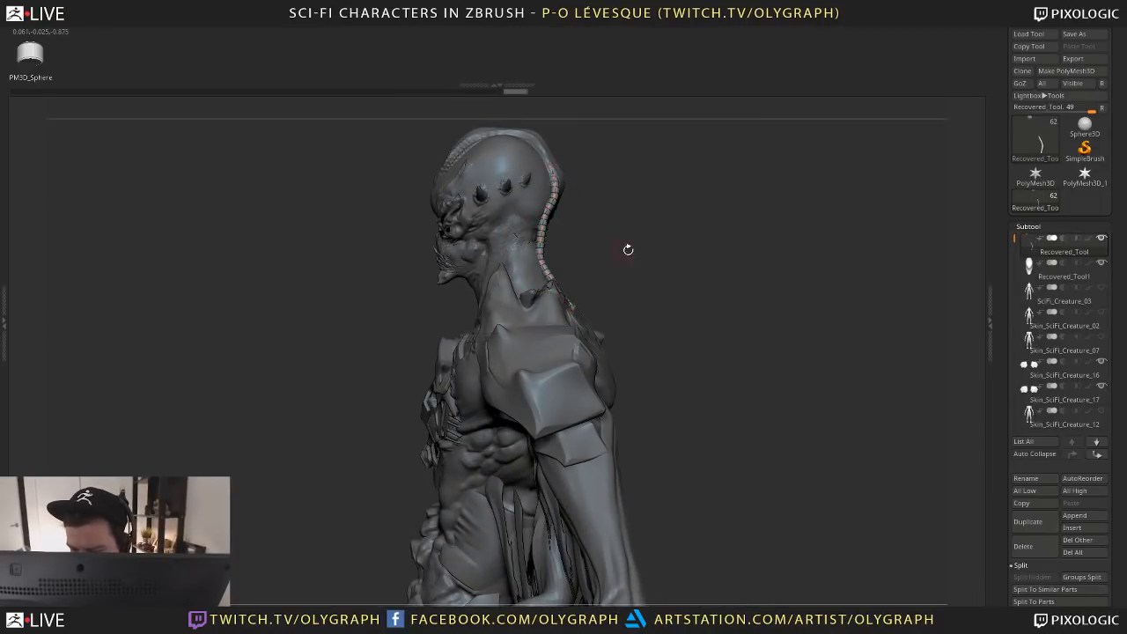
left_click_drag(628, 250, 608, 253)
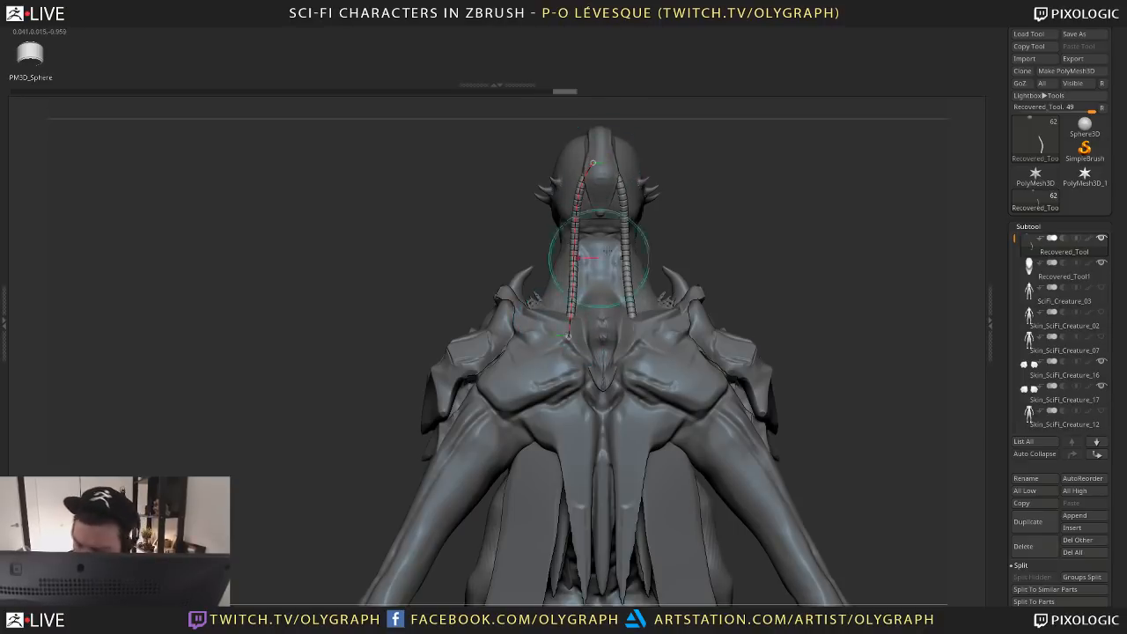
Delete the guide curve from the two segmented neck tubes
mouse_move(716, 214)
left_mouse_down()
mouse_move(724, 201)
mouse_move(755, 244)
mouse_move(722, 192)
mouse_move(699, 213)
mouse_move(637, 219)
mouse_move(687, 247)
mouse_move(750, 313)
left_mouse_up()
key("space")
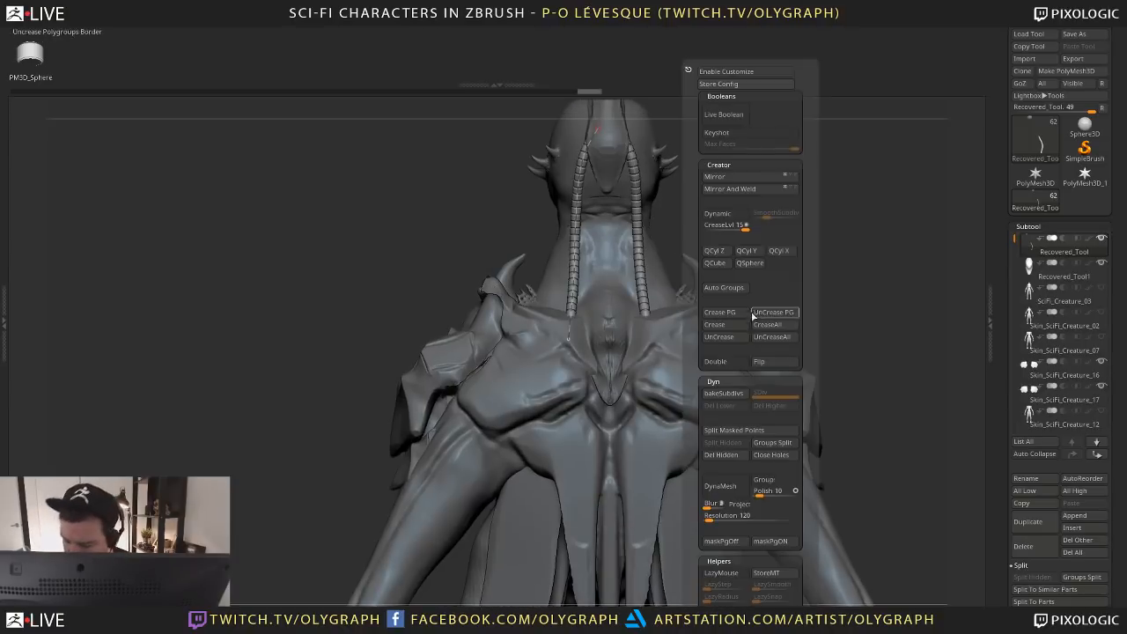
left_click_drag(809, 569, 804, 481)
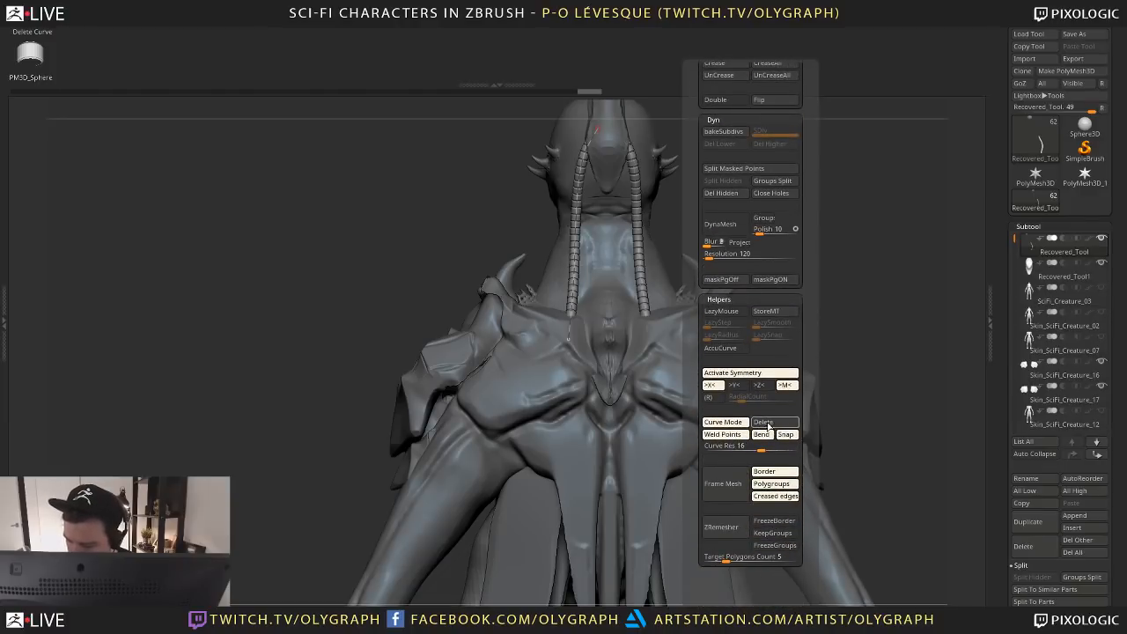
left_click(769, 425)
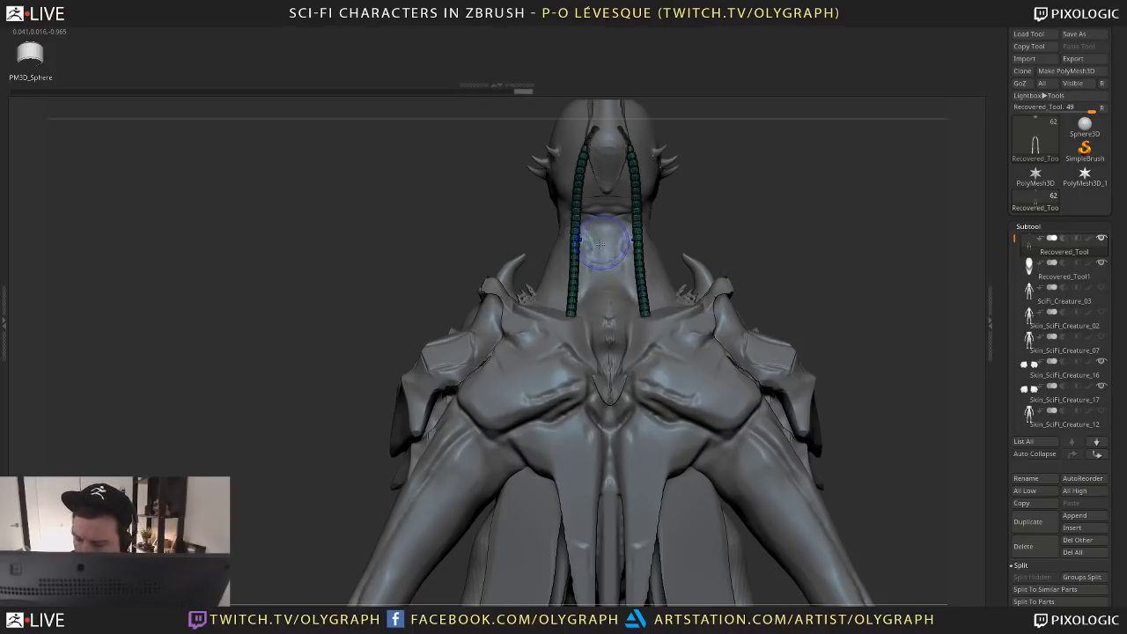
Remesh the two segmented neck tubes with DynaMesh at resolution 552 to merge them into smooth tubes
left_click(578, 308)
key("space")
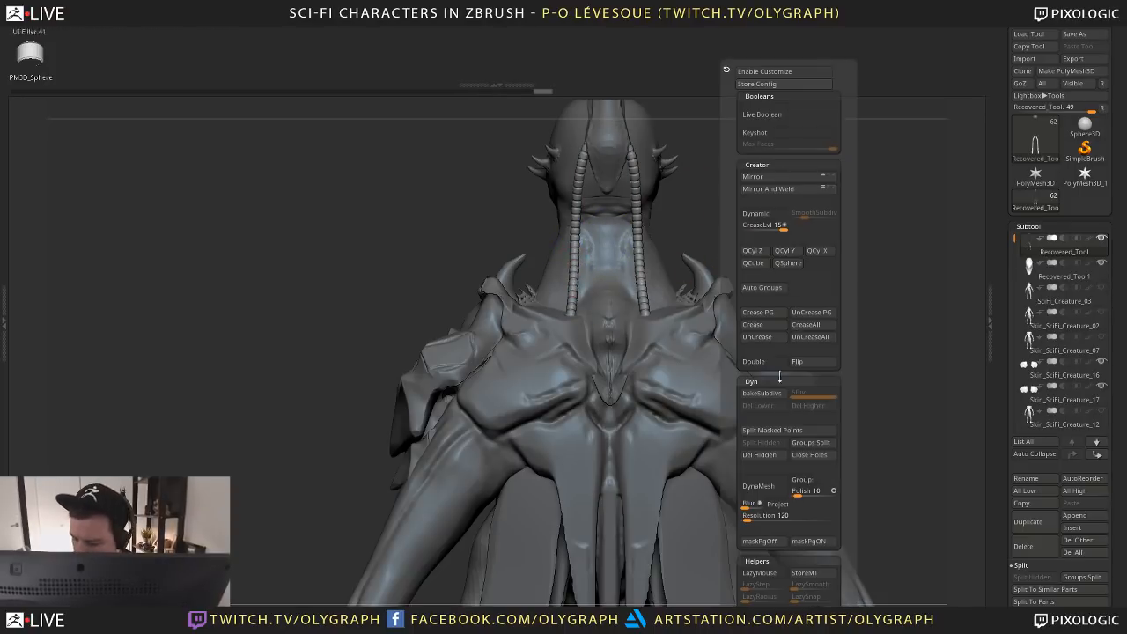
left_click(760, 489)
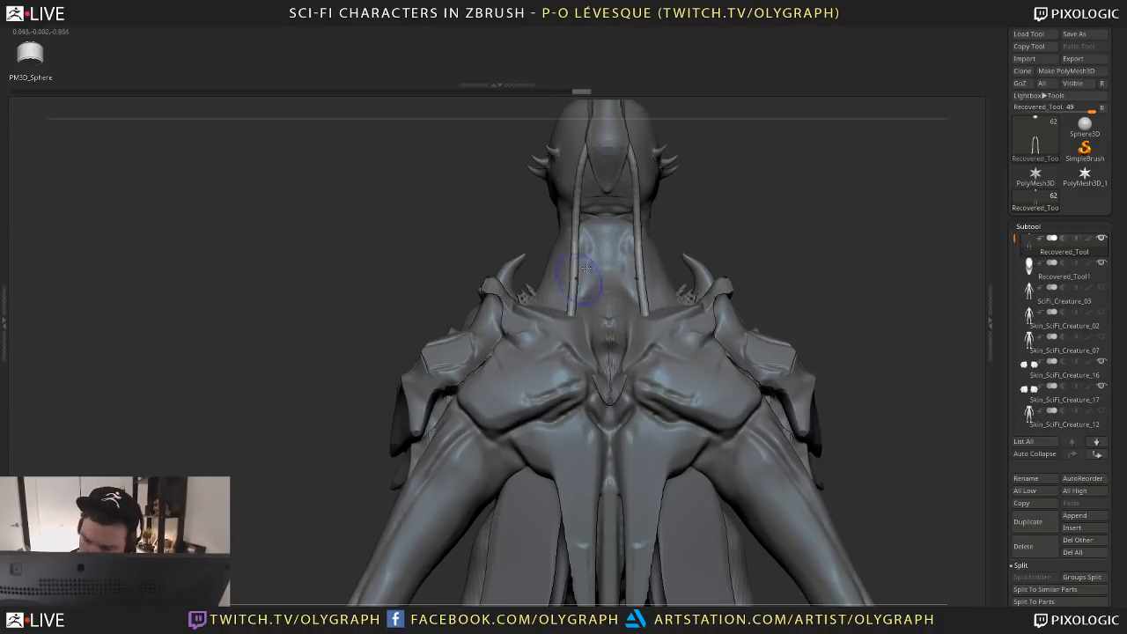
Duplicate the neck tubes, then use the Move brush to bow the copied pair outward and the original pair inward
key("b")
key("m")
key("v")
key("ctrl+shift+d")
key("s")
mouse_move(629, 217)
left_mouse_down()
mouse_move(657, 218)
mouse_move(570, 226)
left_mouse_up()
key("s")
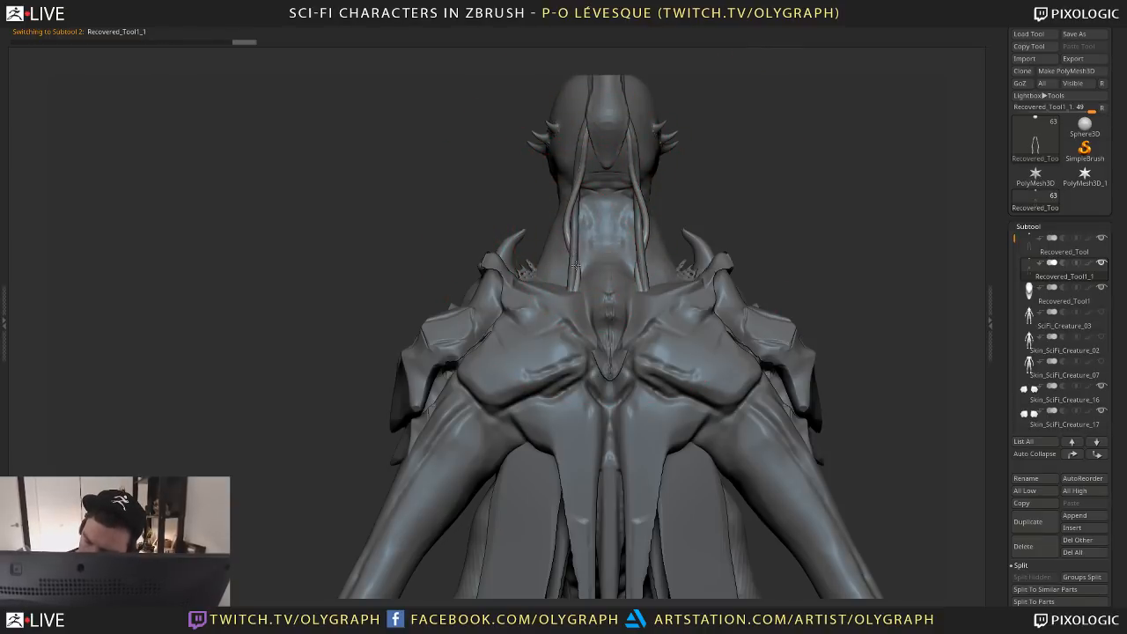
mouse_move(743, 198)
left_mouse_down()
mouse_move(683, 201)
mouse_move(754, 199)
mouse_move(647, 225)
left_mouse_up()
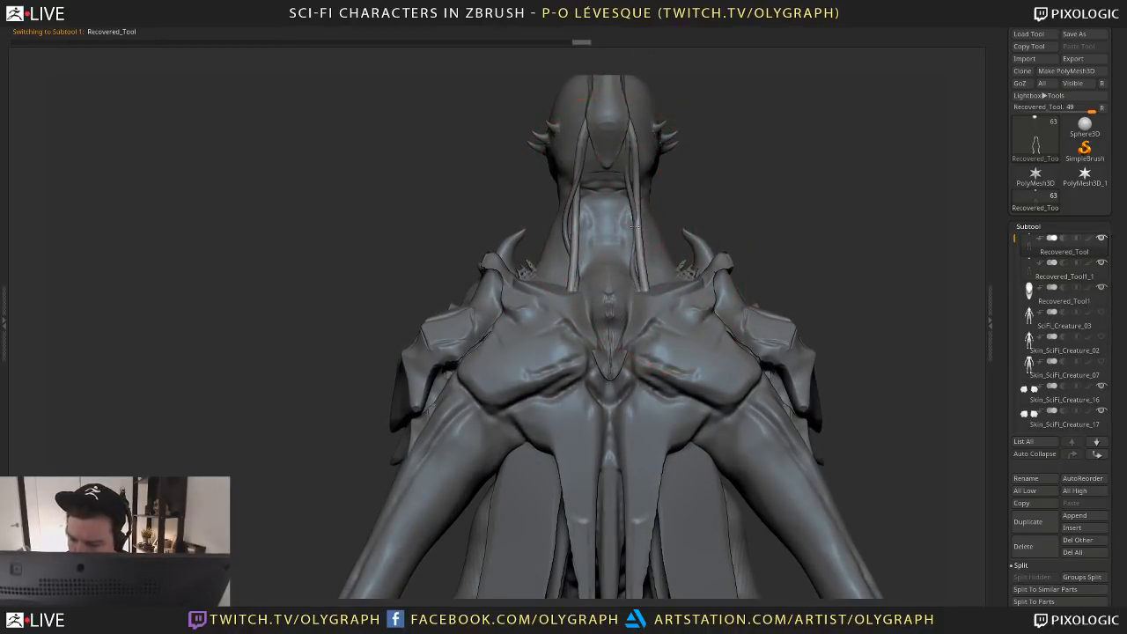
left_click(640, 225, "alt")
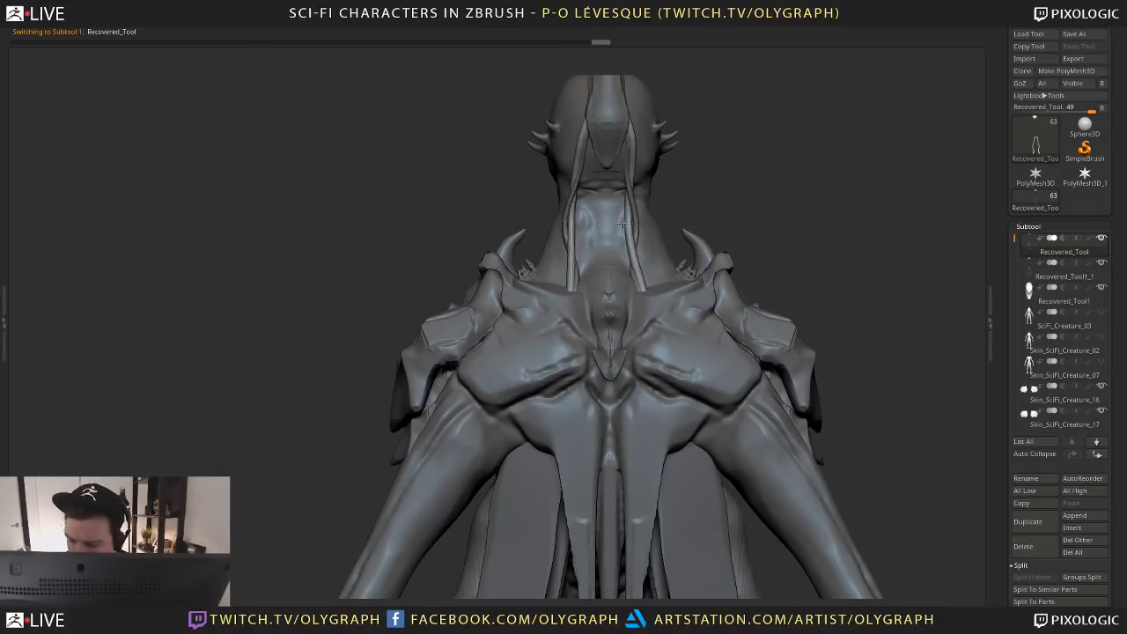
Try to isolate the original neck tubes and delete the sphere from their subtool
left_click_drag(711, 199, 626, 332, "alt")
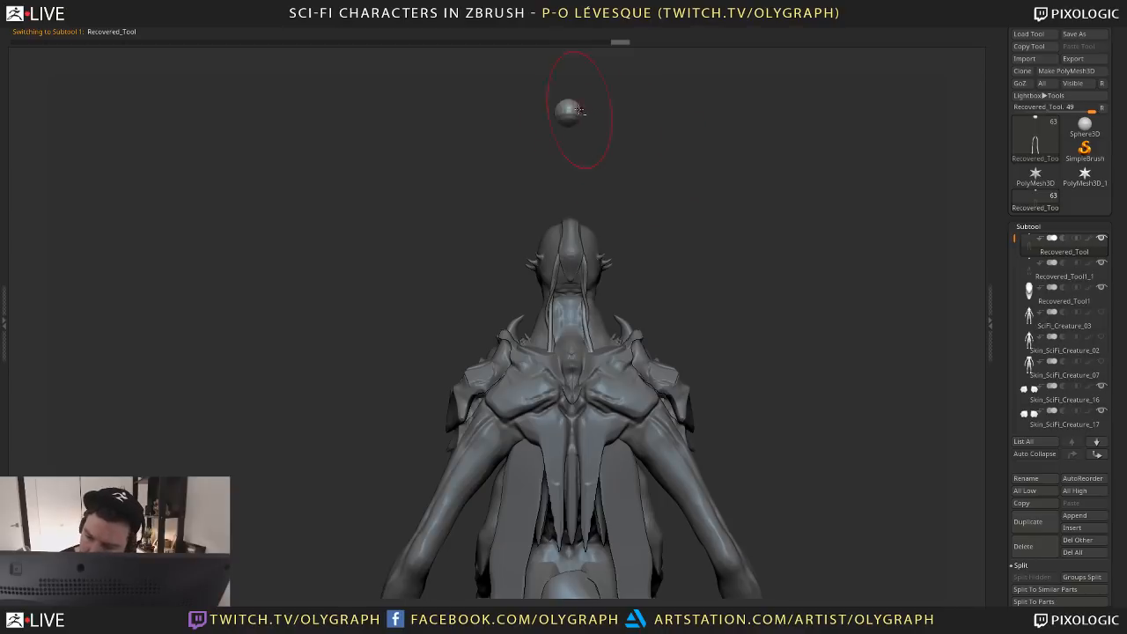
left_click_drag(505, 180, 632, 168)
left_click_drag(748, 295, 648, 184, "alt")
left_click_drag(663, 253, 590, 244, "alt")
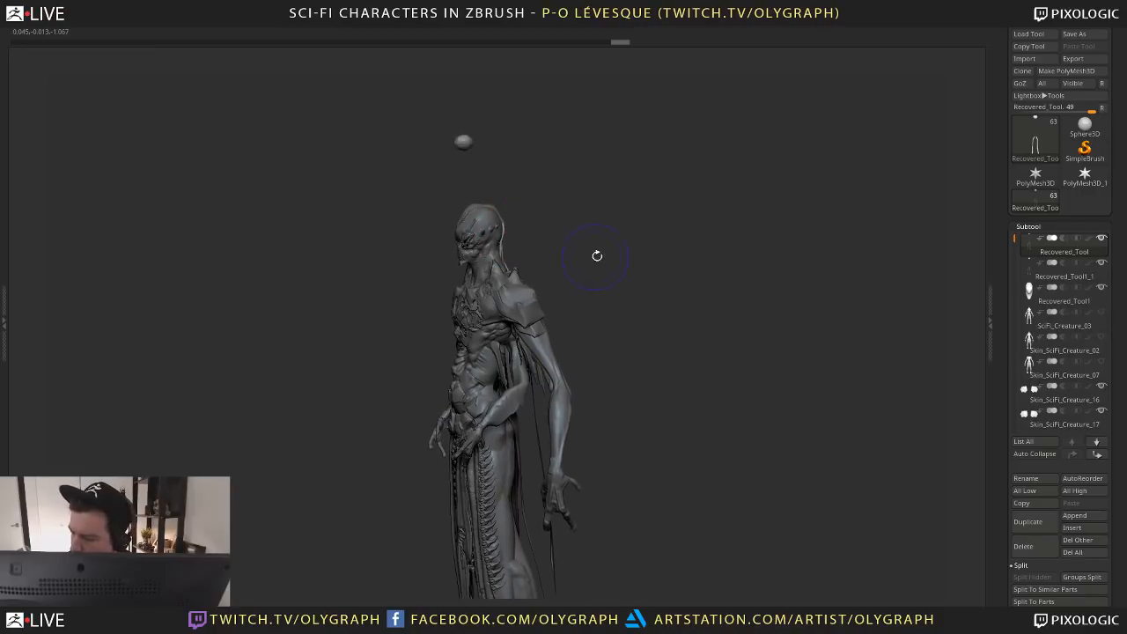
key("shift+s")
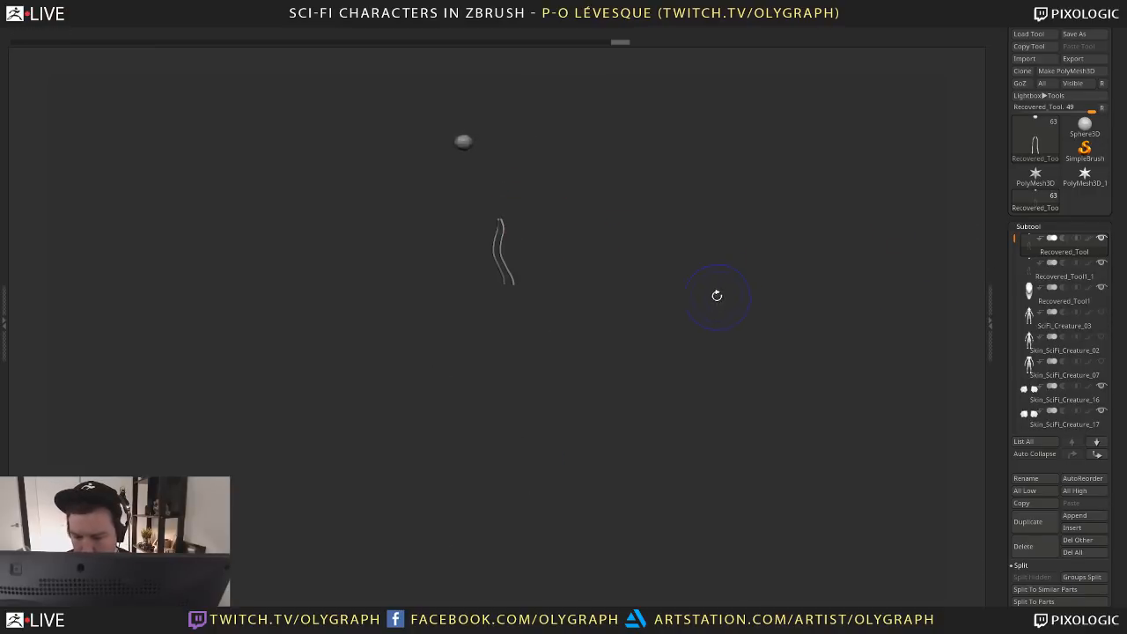
left_click_drag(575, 109, 410, 181, "ctrl+alt+shift")
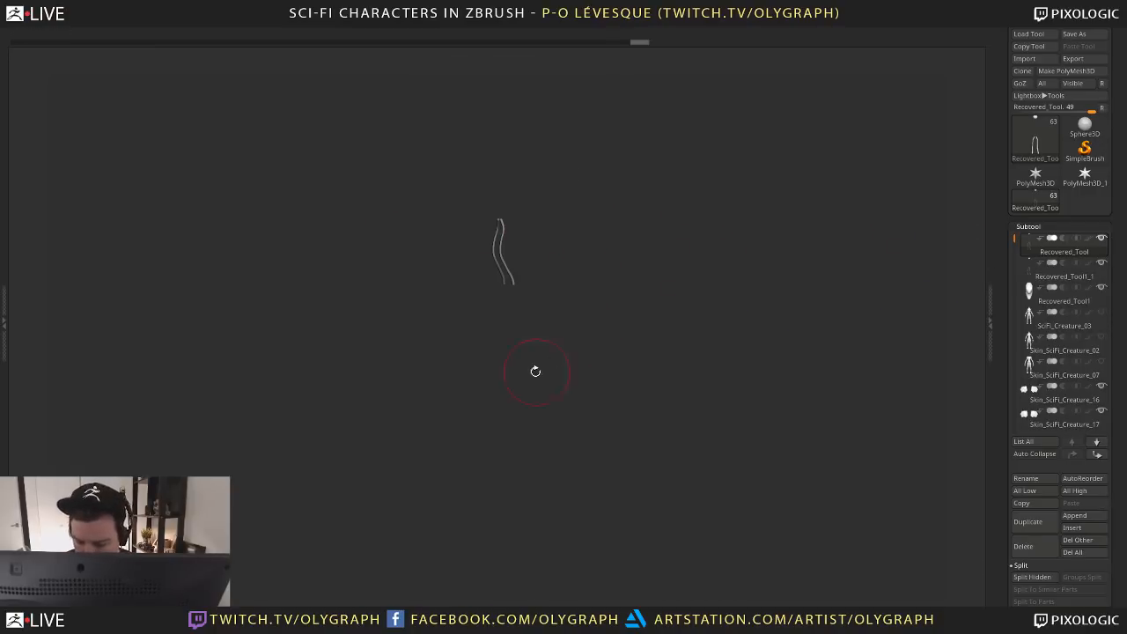
key("space")
left_click(516, 457)
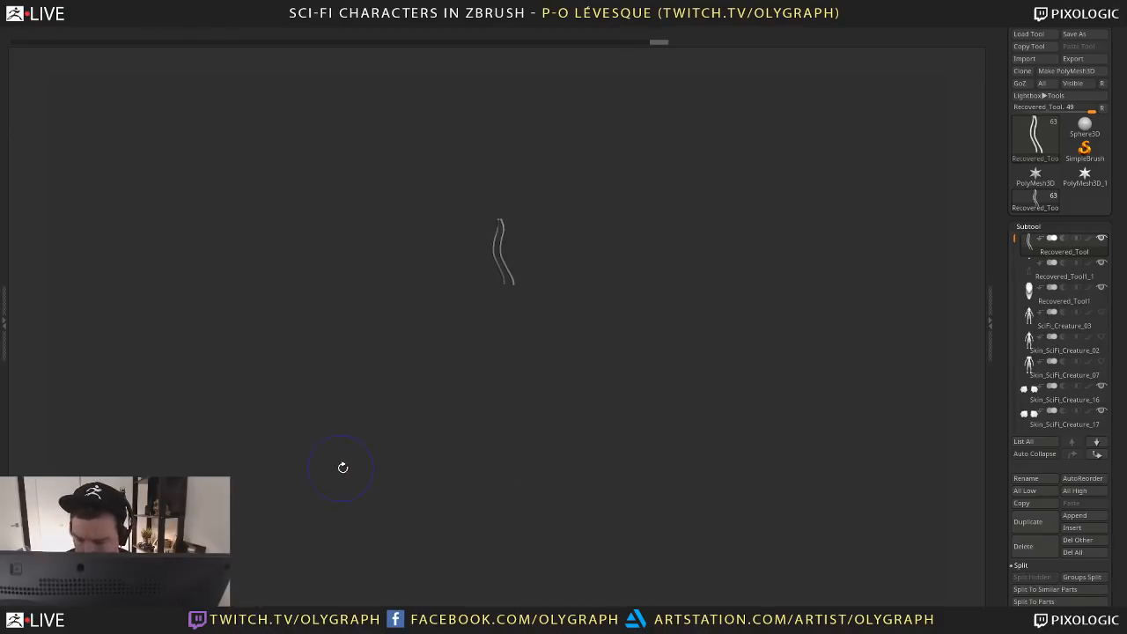
Select the duplicated tubes' subtool, hide its sphere and delete the hidden geometry
left_click(1034, 271)
left_click_drag(605, 119, 376, 185, "ctrl+alt+shift")
key("space")
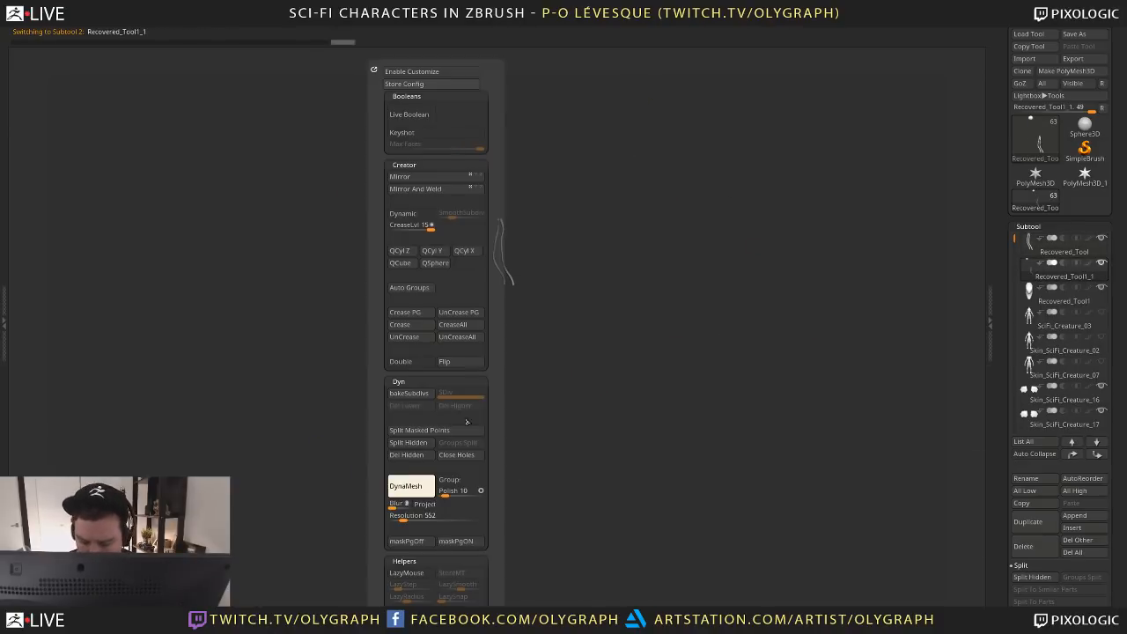
left_click(406, 455)
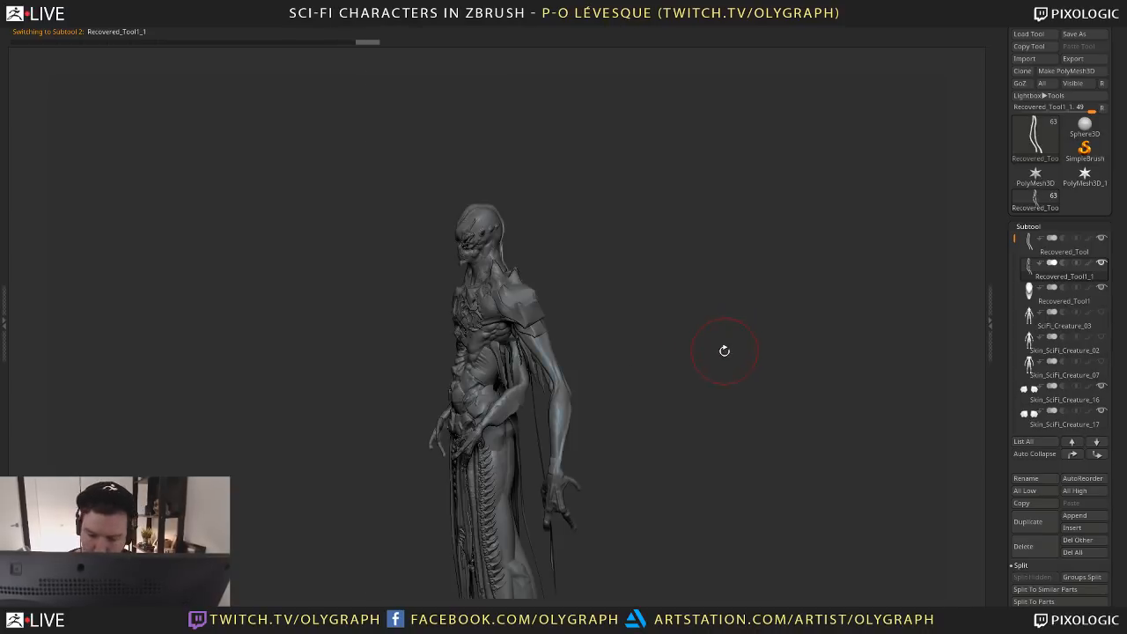
Undo the sphere's deletion in the original tubes' subtool, and split the sphere off into a separate subtool
left_click_drag(725, 347, 657, 296)
left_click_drag(574, 245, 595, 323, "alt")
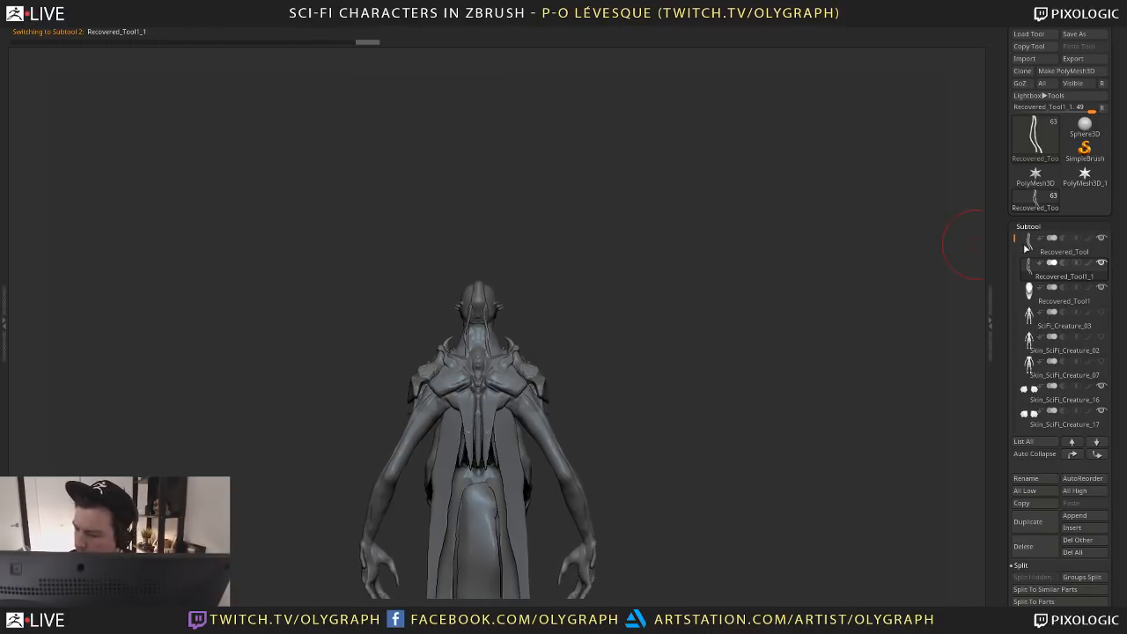
left_click(1025, 244)
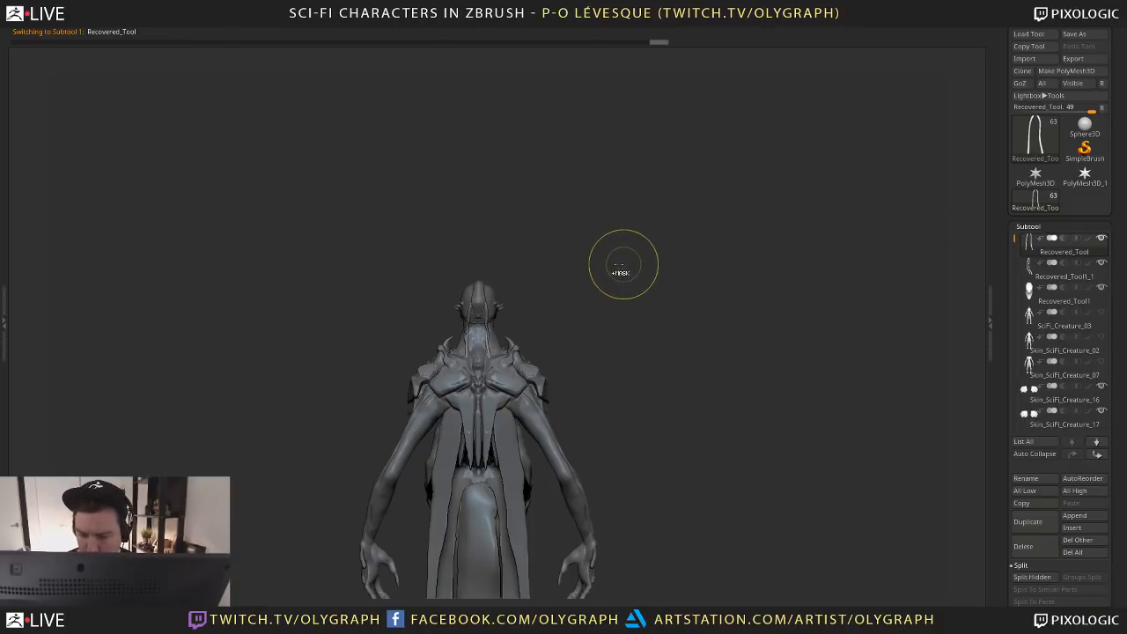
key("ctrl+z")
key("ctrl+z")
left_click_drag(591, 174, 421, 248, "ctrl+shift")
key("space")
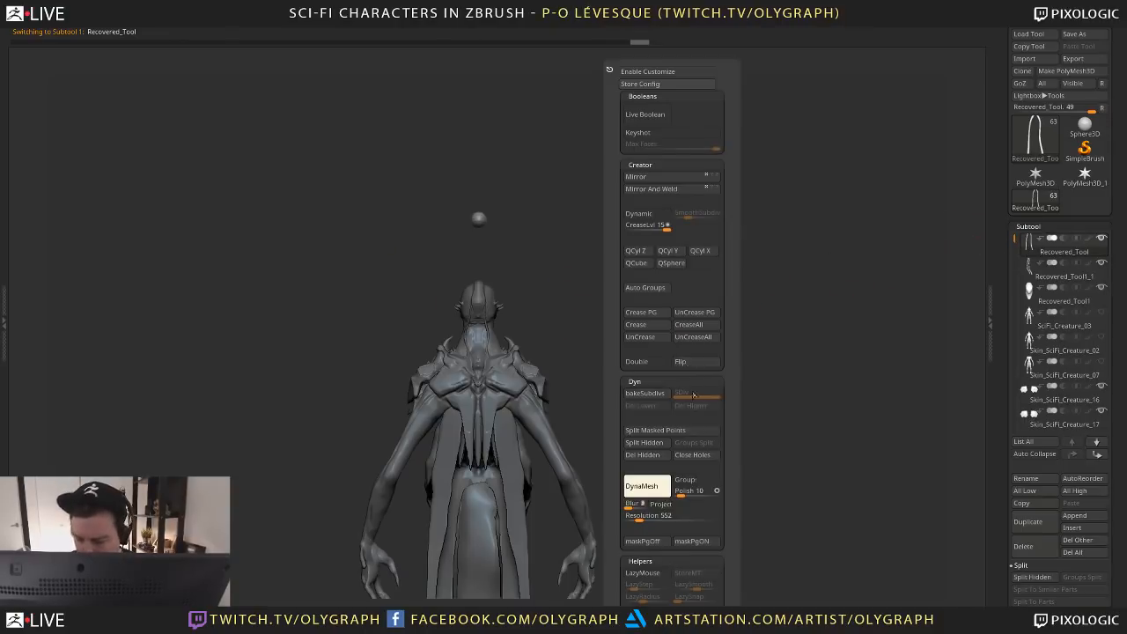
left_click(663, 455)
Examine the full figure's silhouette and new neck tubes from the front and the side
left_click_drag(639, 288, 764, 297)
left_click_drag(592, 262, 631, 216, "alt")
key("Tab")
key("Tab")
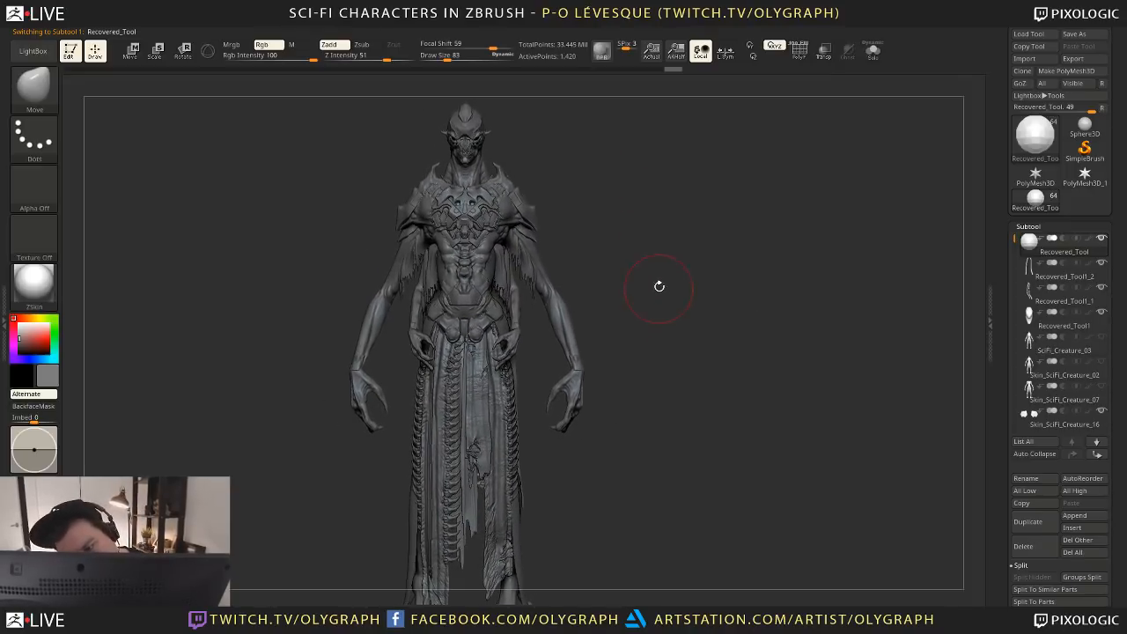
mouse_move(677, 294)
left_mouse_down()
mouse_move(674, 309)
mouse_move(595, 312)
mouse_move(672, 317)
mouse_move(596, 324)
left_mouse_up()
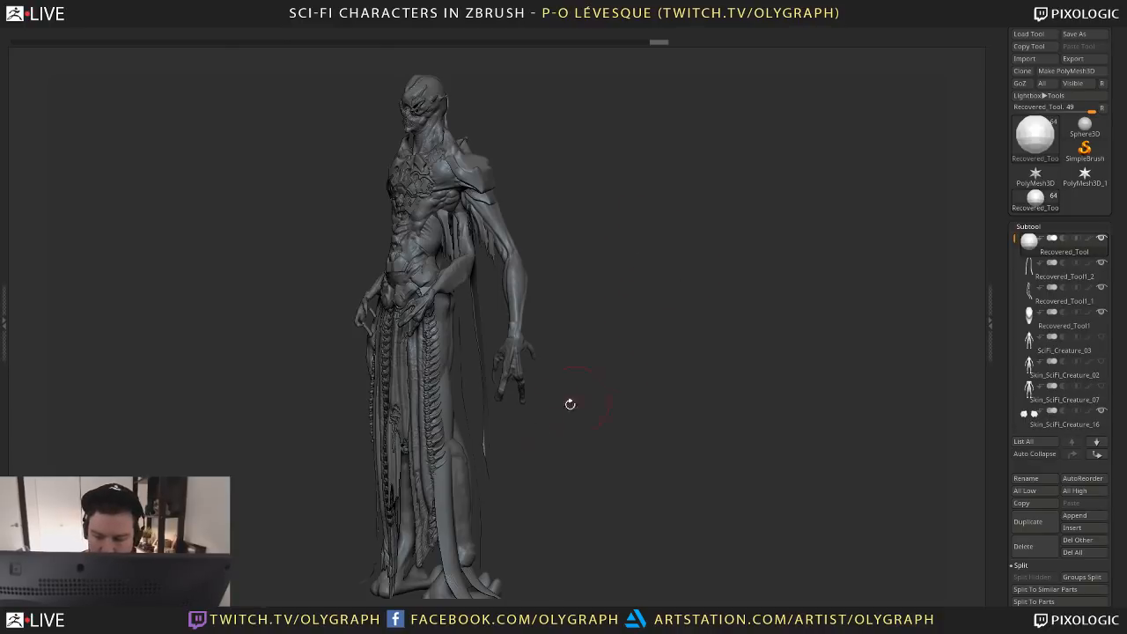
mouse_move(606, 414)
left_mouse_down()
mouse_move(675, 435)
mouse_move(662, 434)
left_mouse_up()
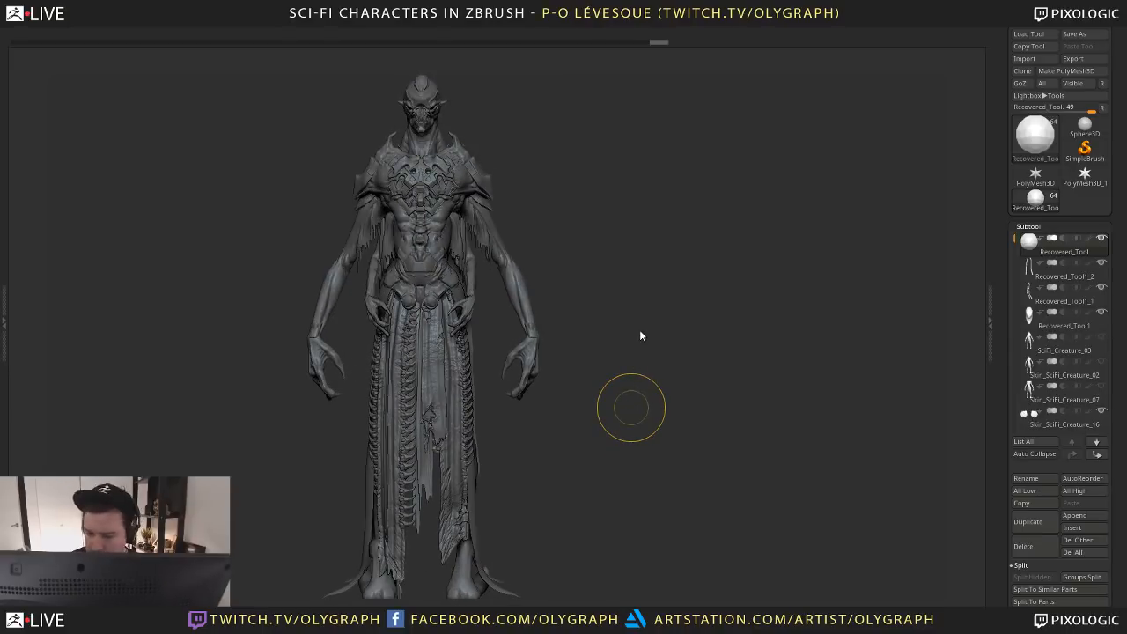
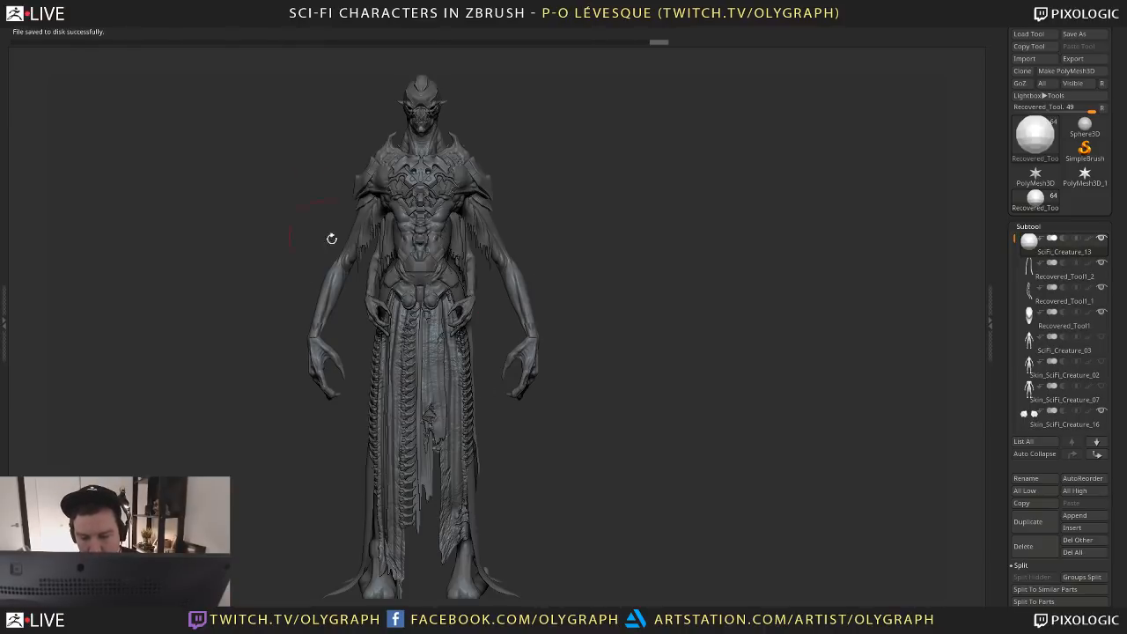
Compare the creature with the earlier SciFi_Creature_10 version, then return to SciFi_Creature_13
left_click_drag(711, 212, 670, 211)
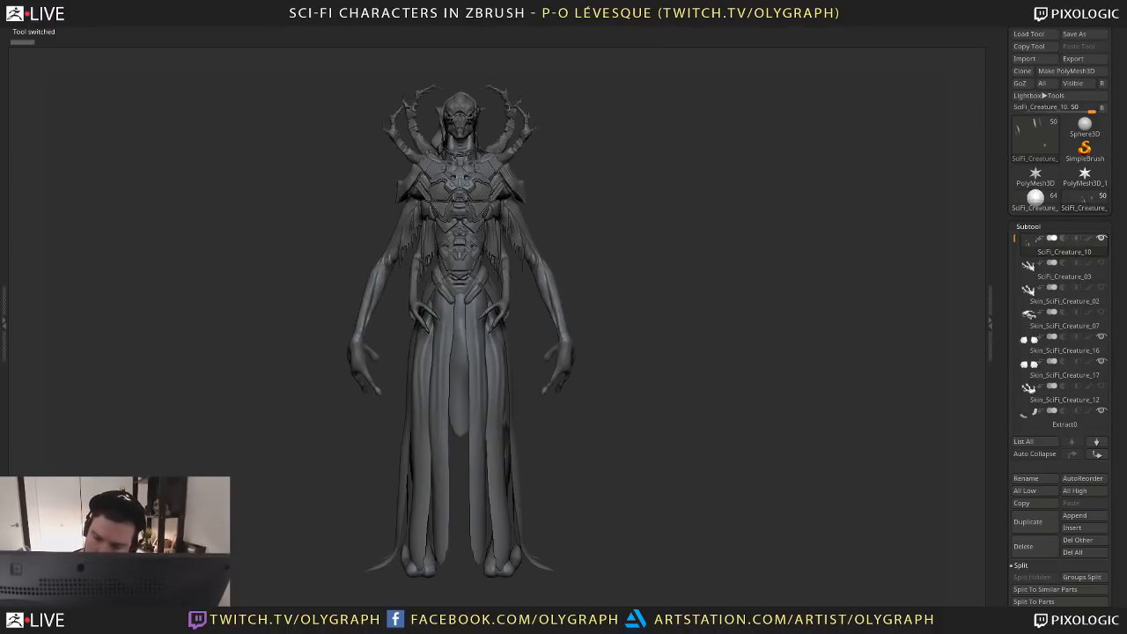
left_click_drag(617, 195, 678, 212)
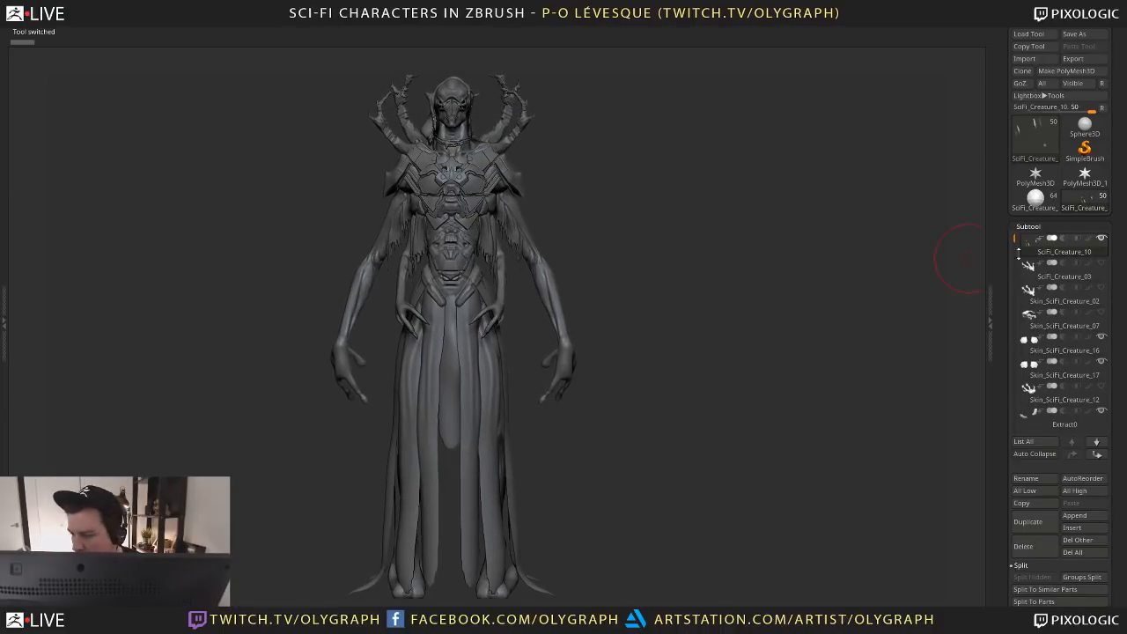
left_click(1037, 201)
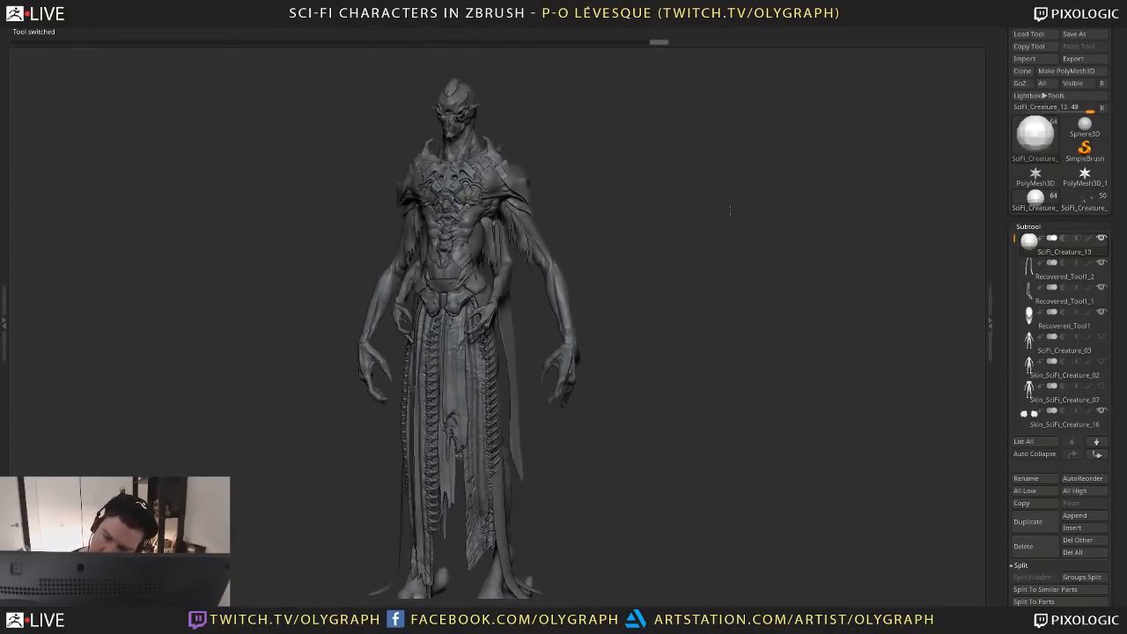
left_click_drag(740, 208, 756, 209)
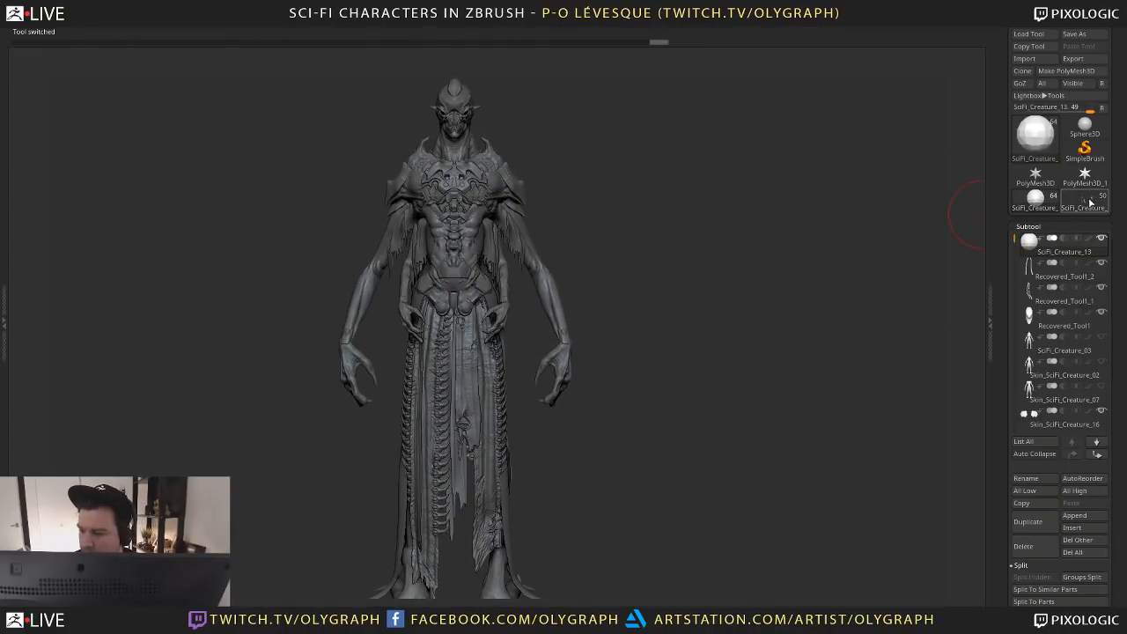
mouse_move(1048, 204)
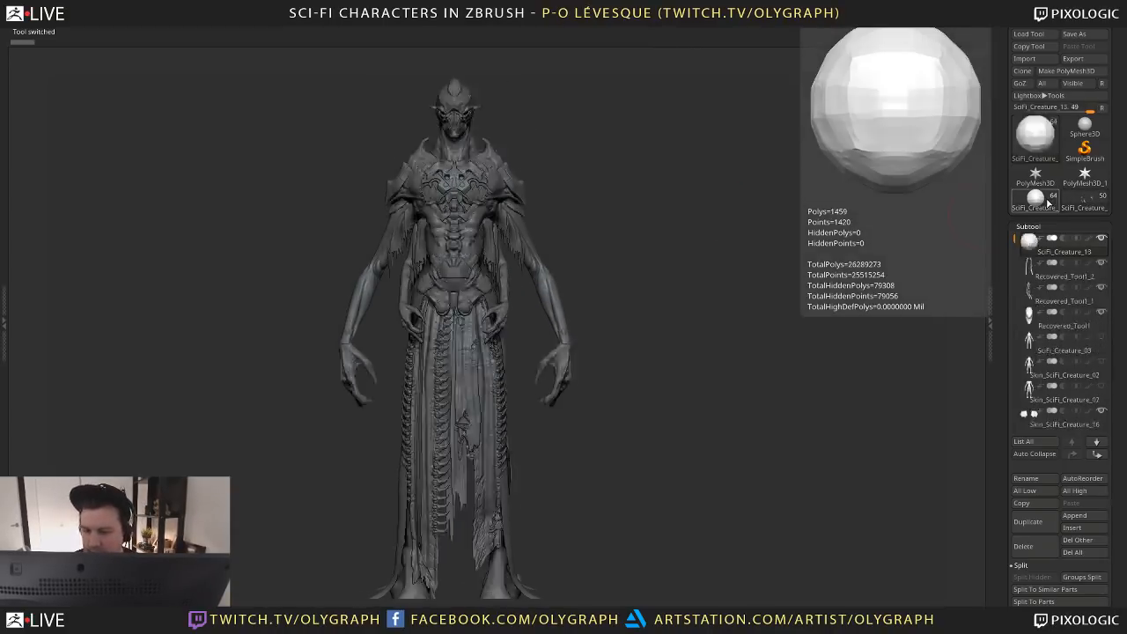
Select the cloth hood subtool and adjust its shape around the creature's head with a brush at draw size 112
left_click_drag(1010, 240, 1015, 259)
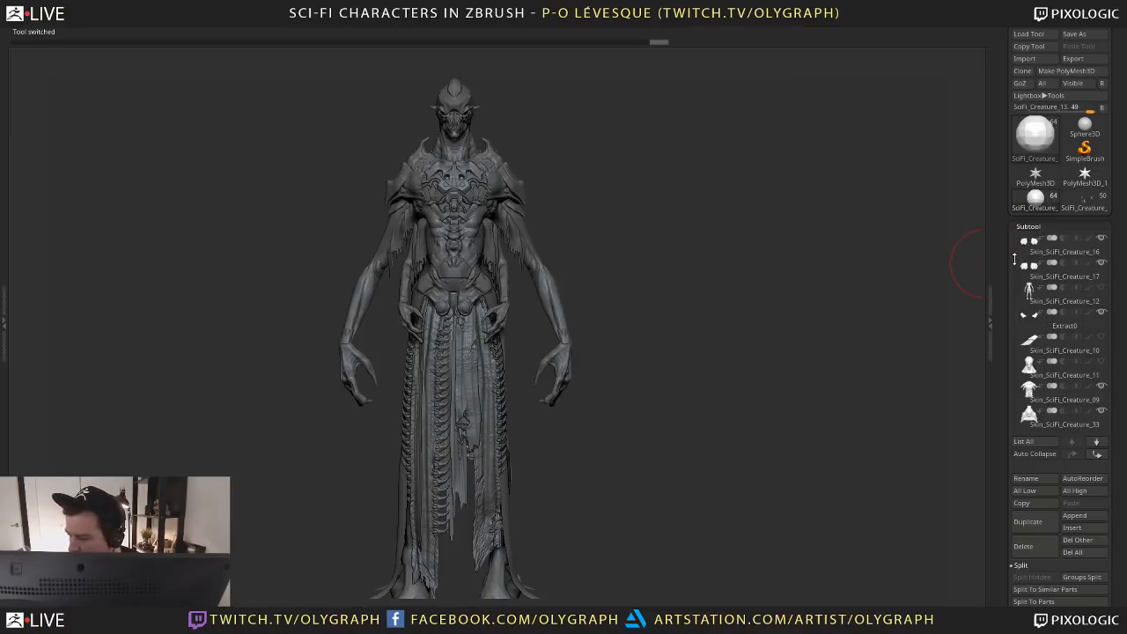
key("n")
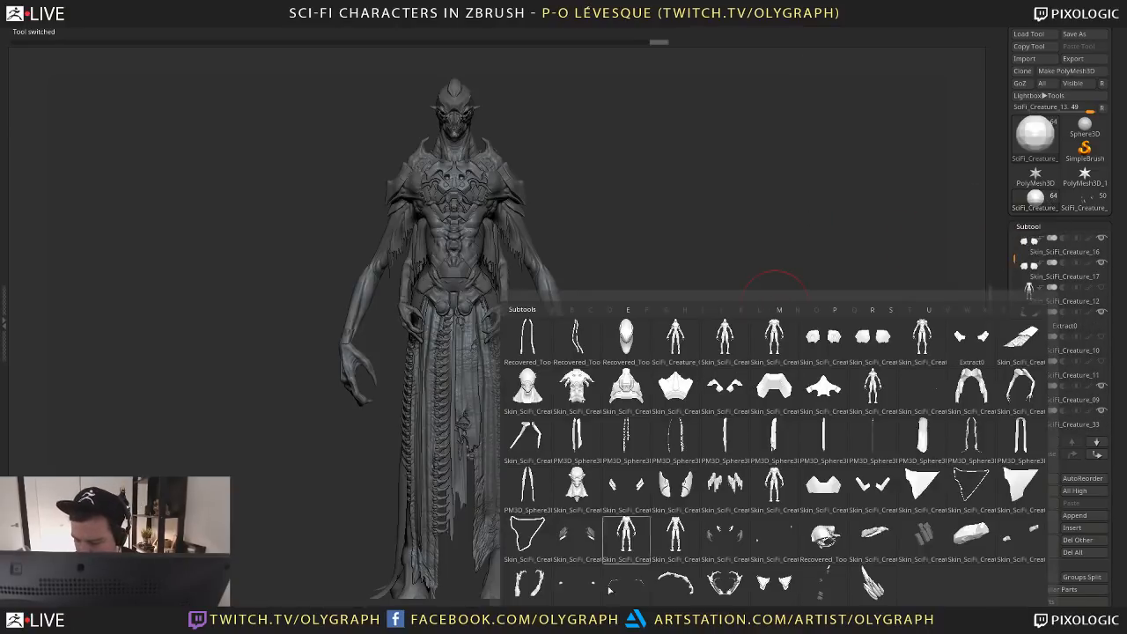
left_click(830, 535)
mouse_move(754, 171)
left_mouse_down()
mouse_move(725, 171)
mouse_move(735, 171)
left_mouse_up()
key("b")
left_click(462, 135)
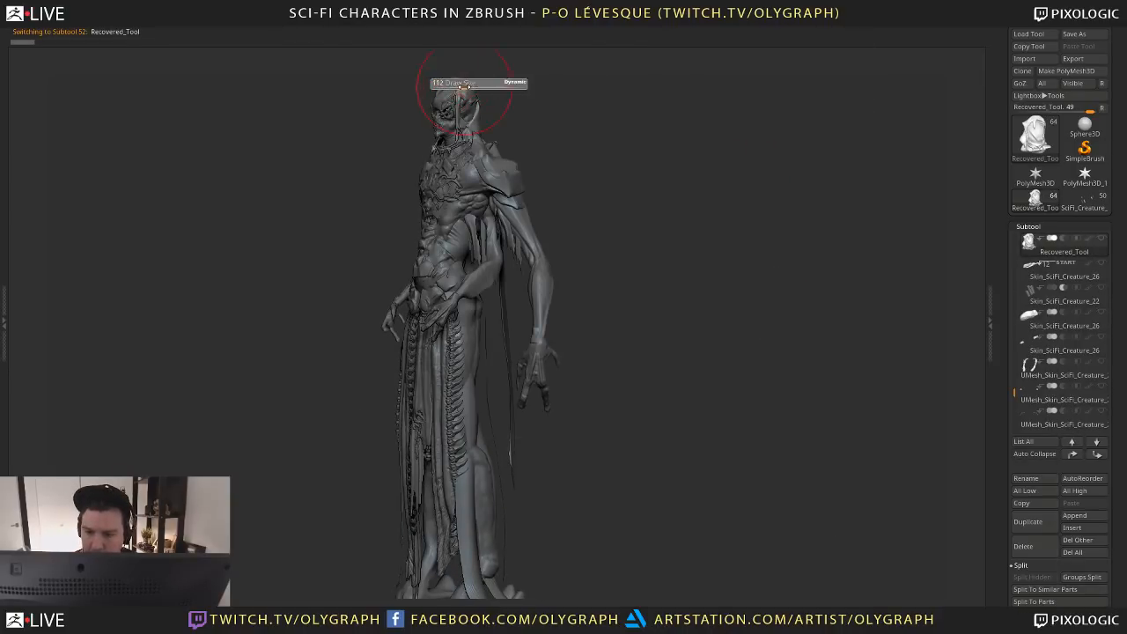
mouse_move(498, 88)
left_mouse_down()
mouse_move(546, 92)
mouse_move(549, 115)
mouse_move(573, 118)
mouse_move(543, 133)
left_mouse_up()
key("s")
key("s")
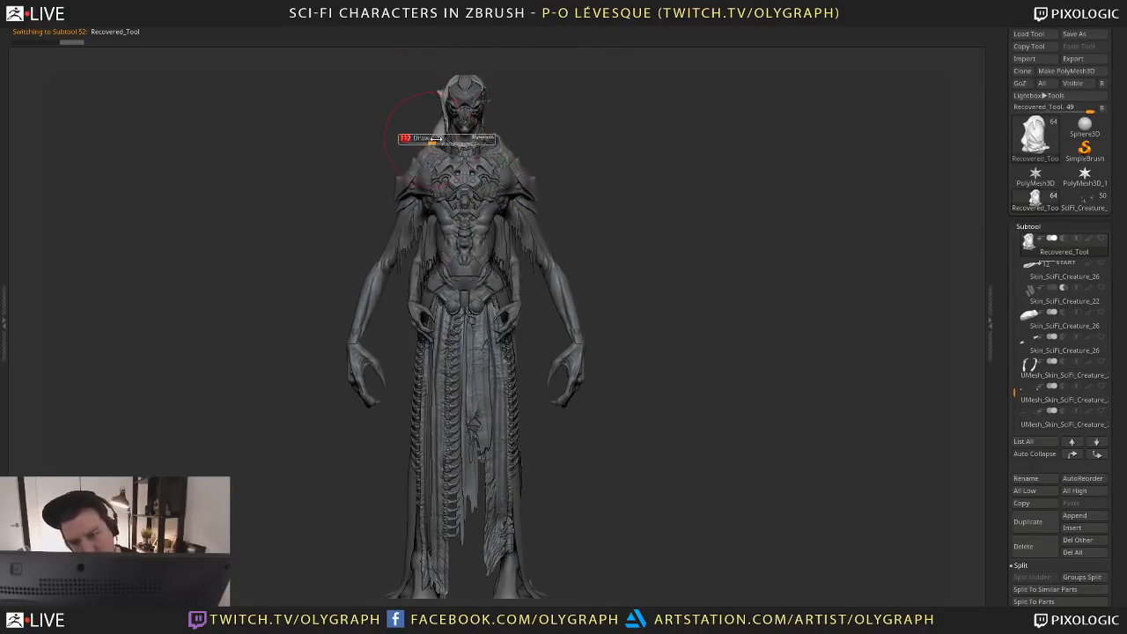
mouse_move(436, 138)
left_mouse_down()
mouse_move(515, 84)
mouse_move(487, 139)
left_mouse_up()
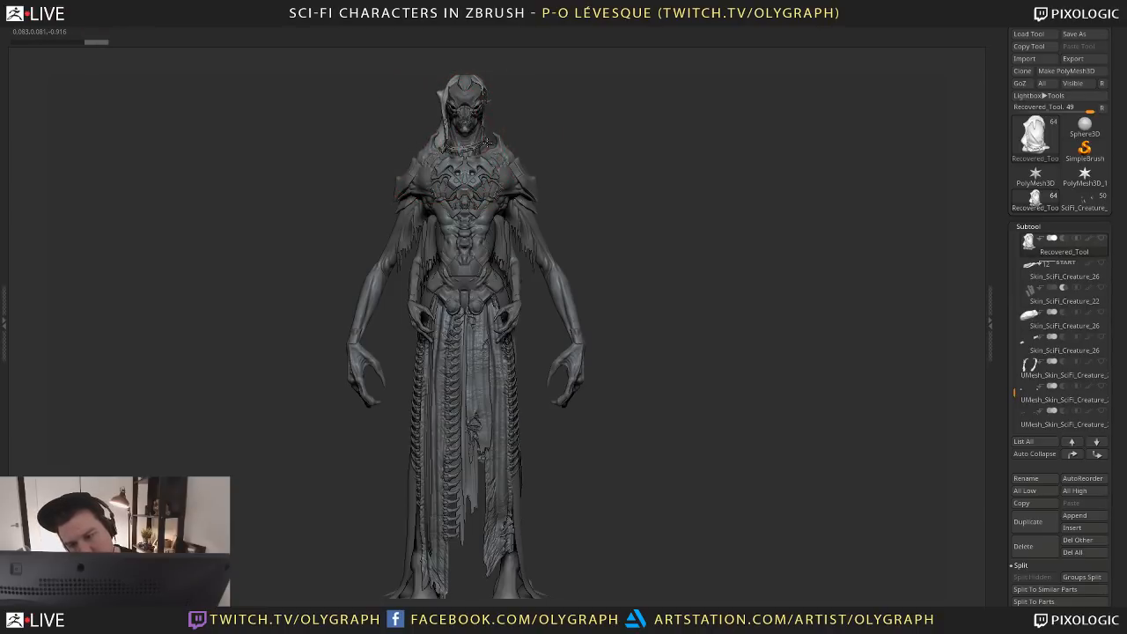
Compare the head without and with the cloth hood by selecting the sphere subtool and then the hood subtool
left_click_drag(604, 157, 607, 264, "alt")
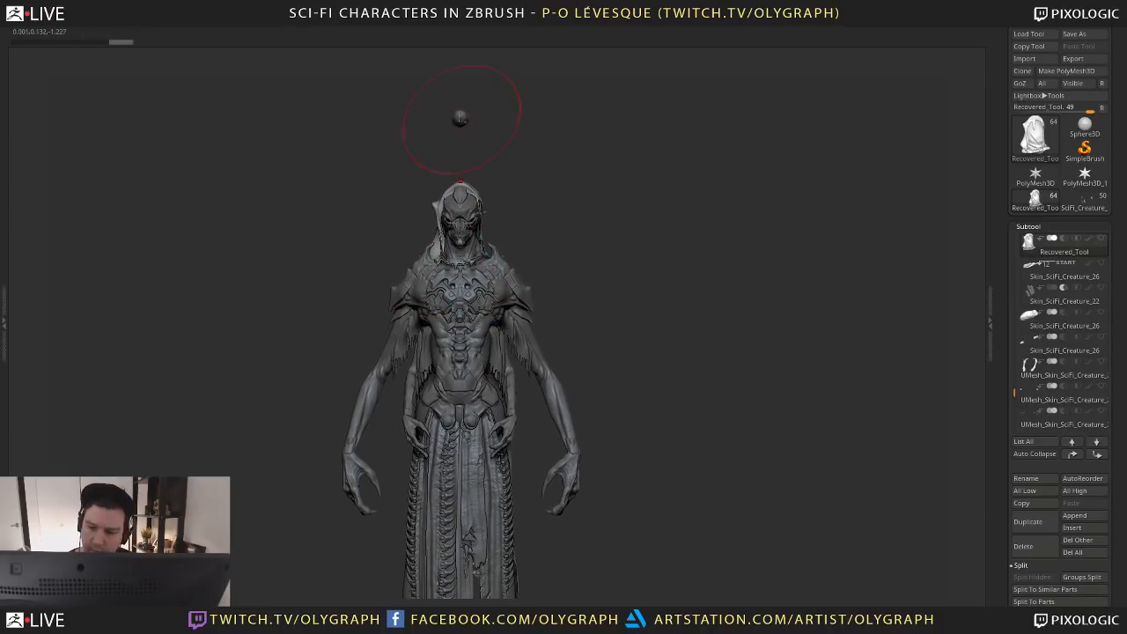
left_click(460, 117, "alt")
key("F1")
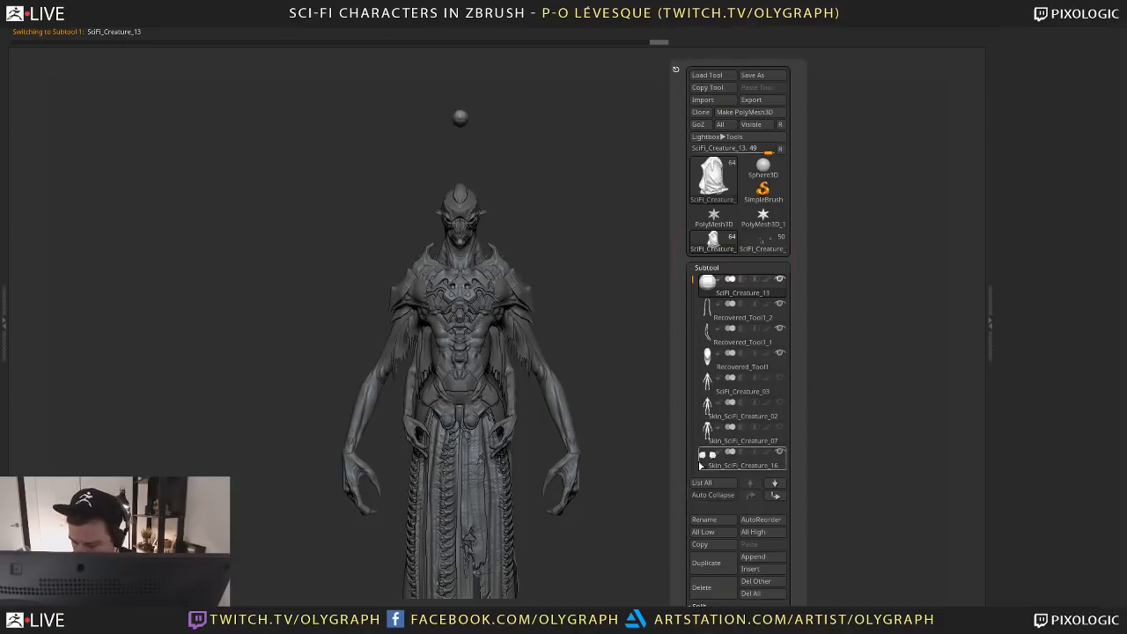
key("n")
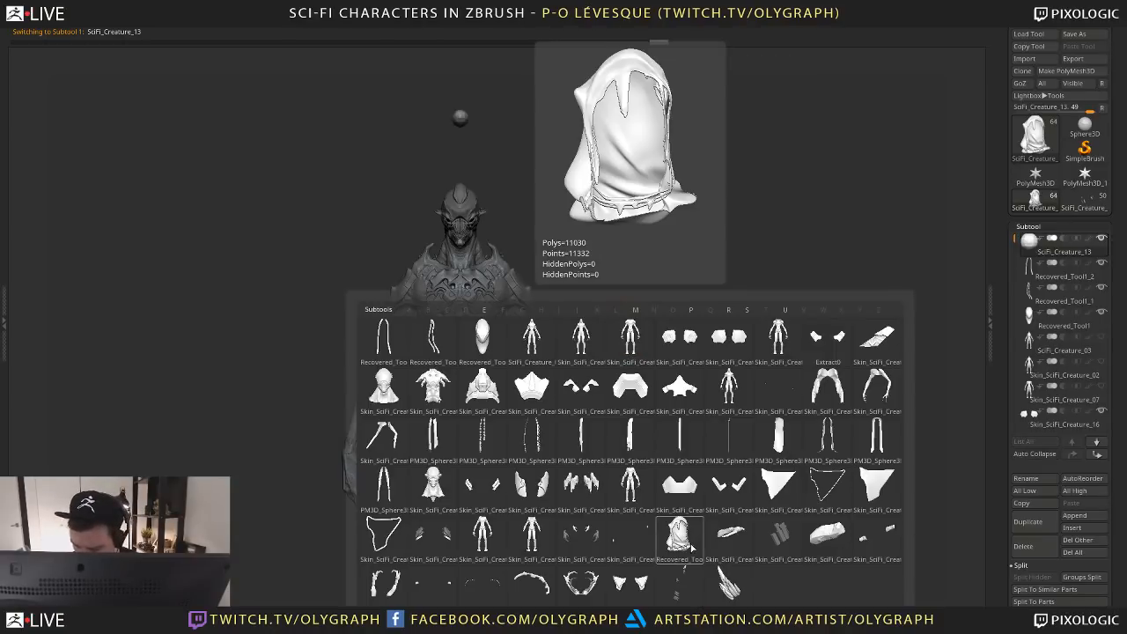
left_click(690, 543)
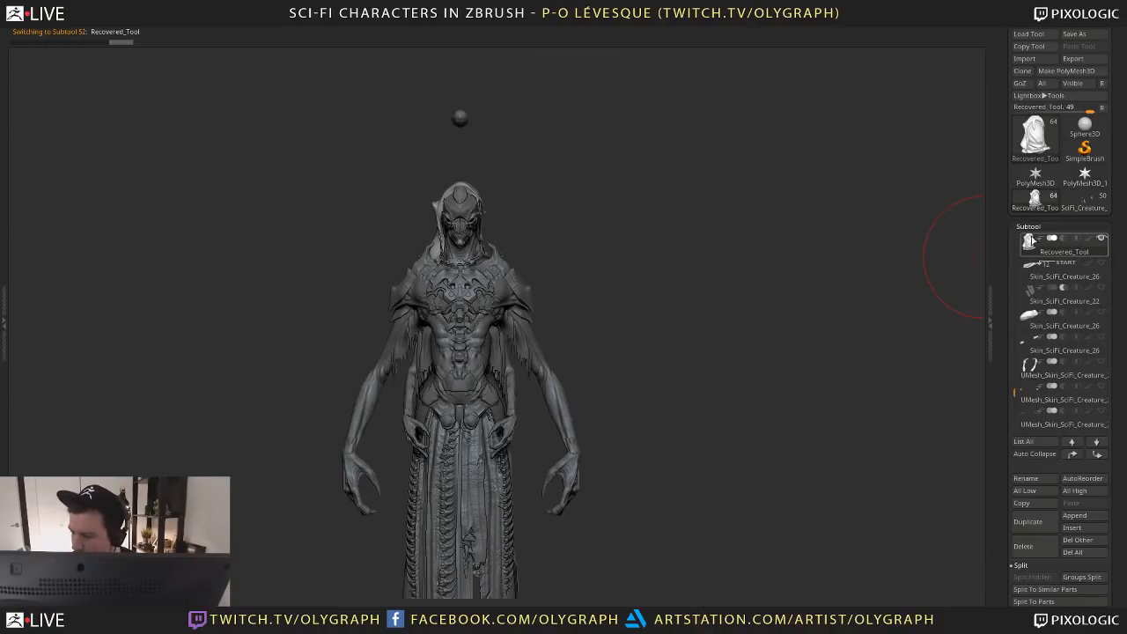
Switch to the SciFi_Creature_10 version and back to compare its horned design with the hooded creature
left_click(1085, 201)
left_click_drag(646, 272, 536, 120)
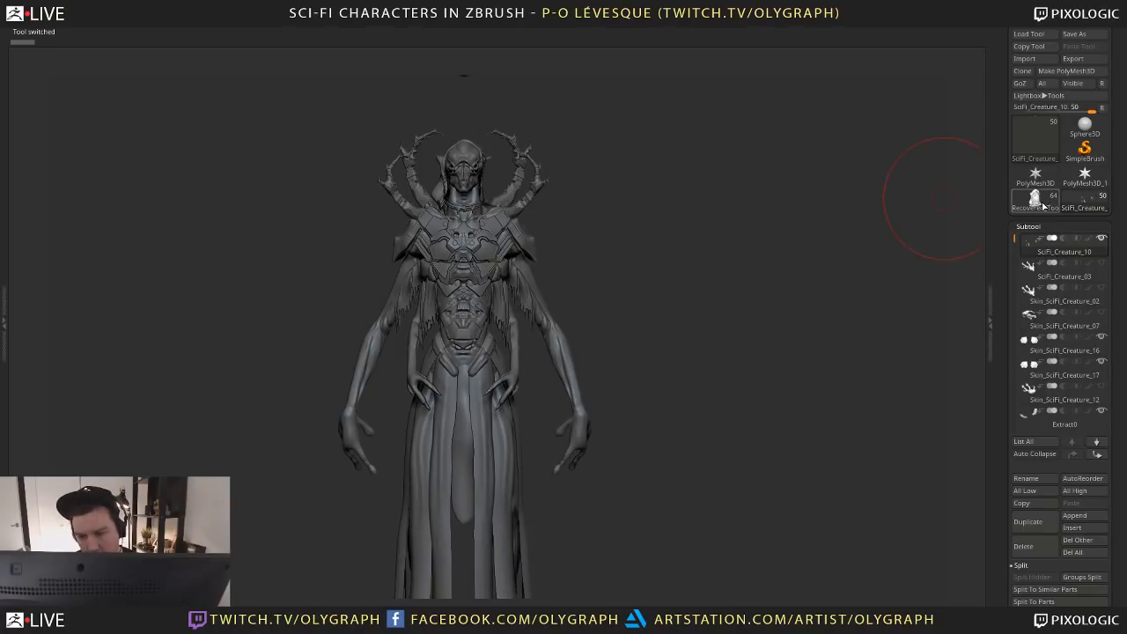
left_click(1038, 199)
left_click_drag(710, 244, 476, 106)
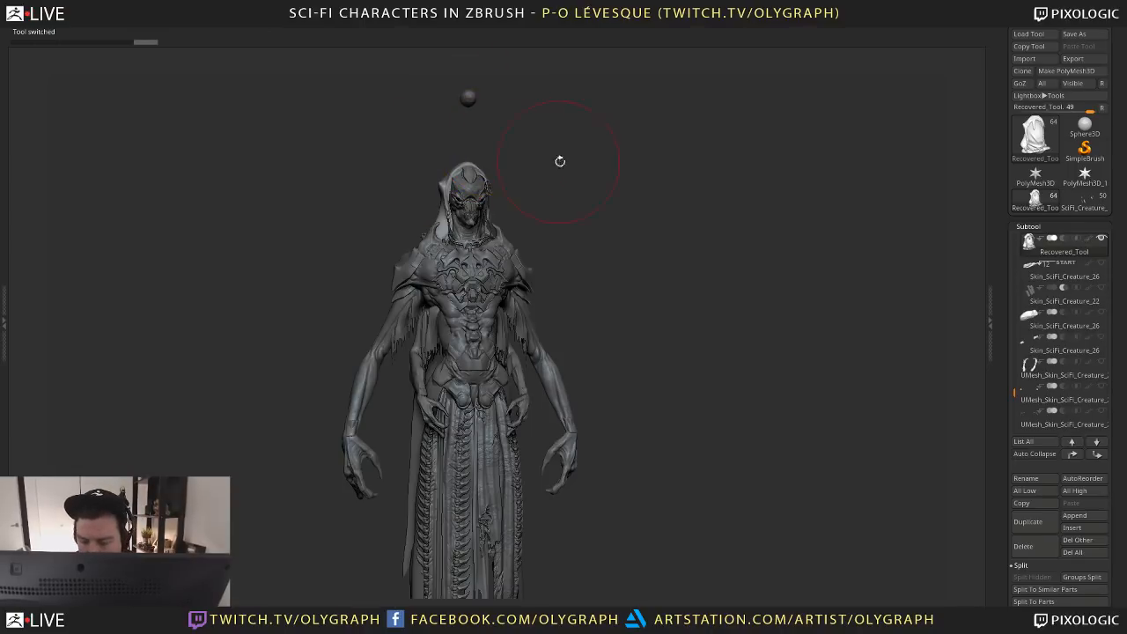
Select the sphere subtool above the creature's head and examine the full figure from the front without the cloth hood
left_click_drag(560, 158, 504, 141)
left_click(461, 95, "alt")
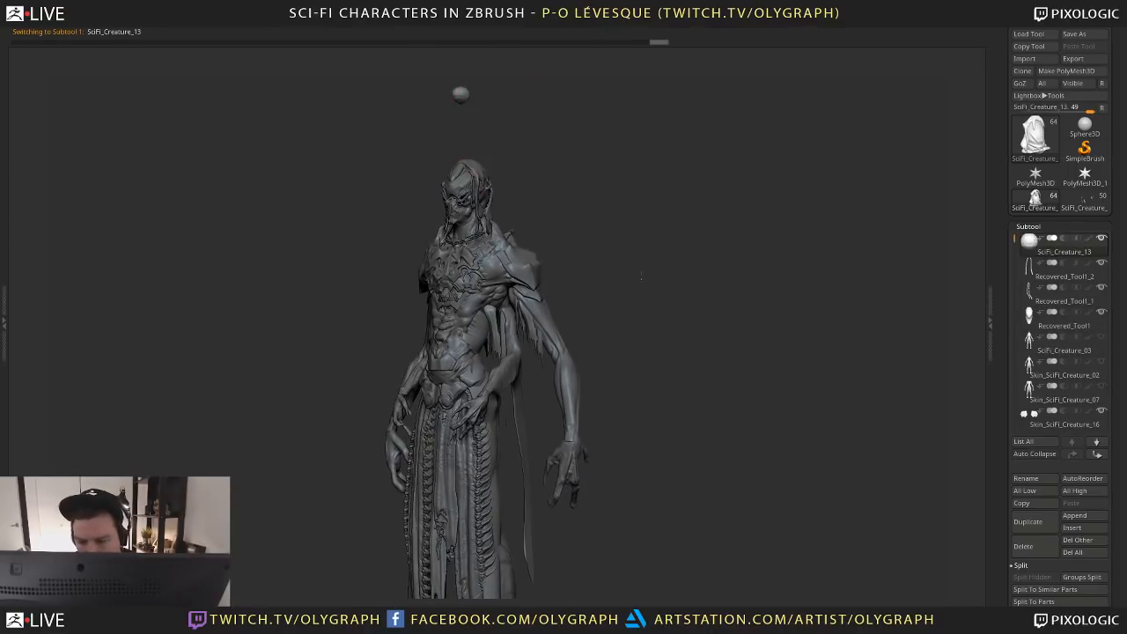
left_click_drag(641, 275, 670, 269, "alt")
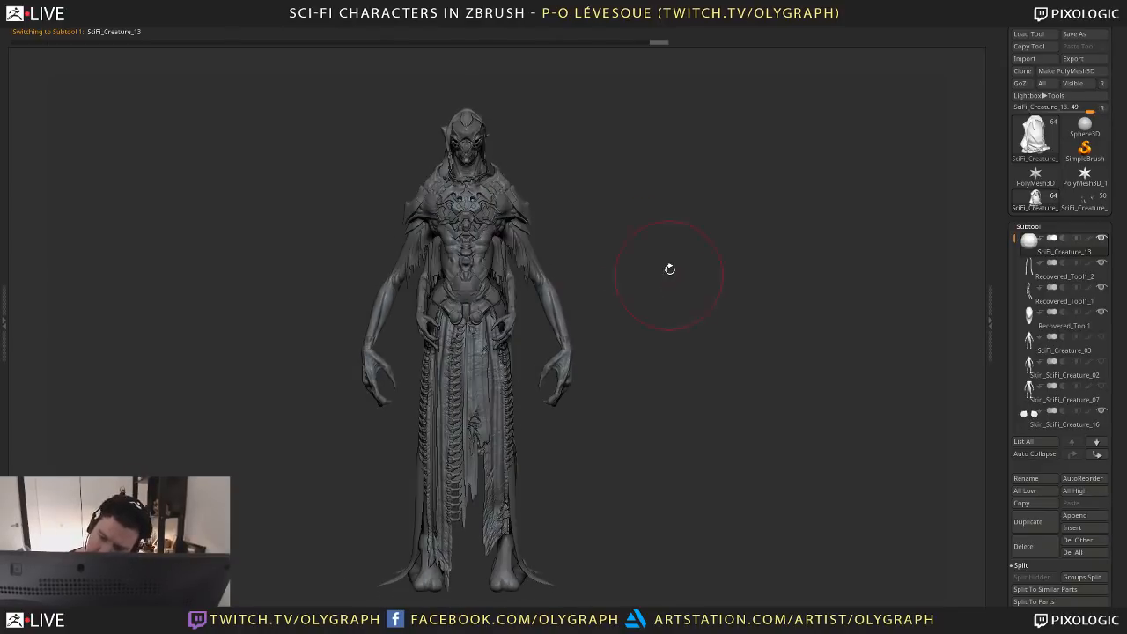
Compare the unhooded full-body creature with the horned SciFi_Creature_10 version, ending on SciFi_Creature_13
left_click(1042, 203)
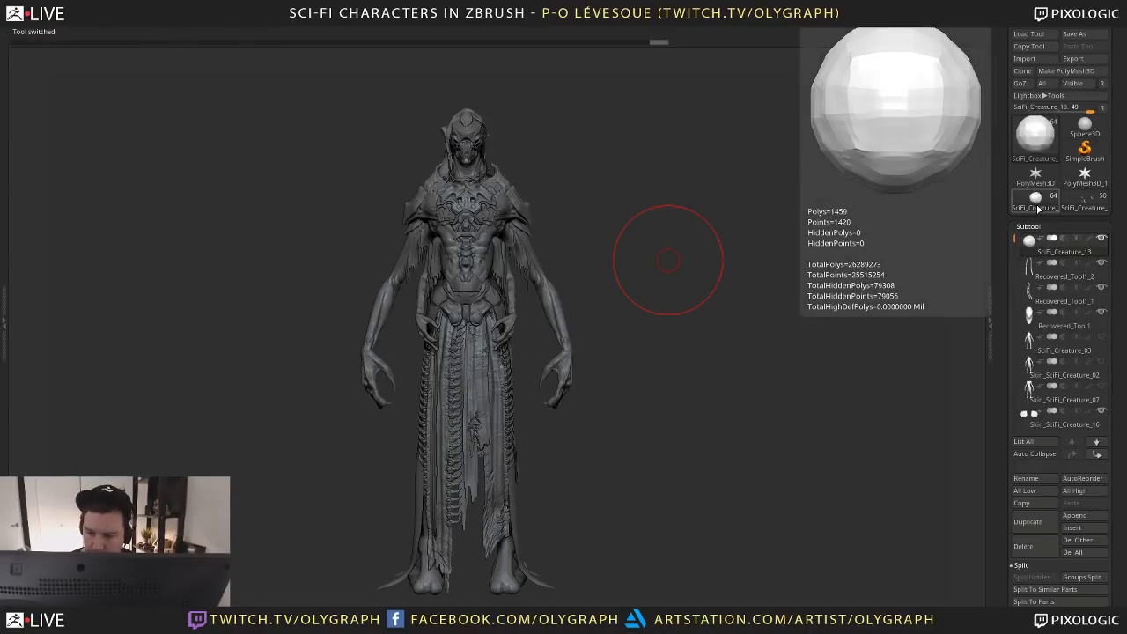
left_click_drag(610, 238, 930, 212)
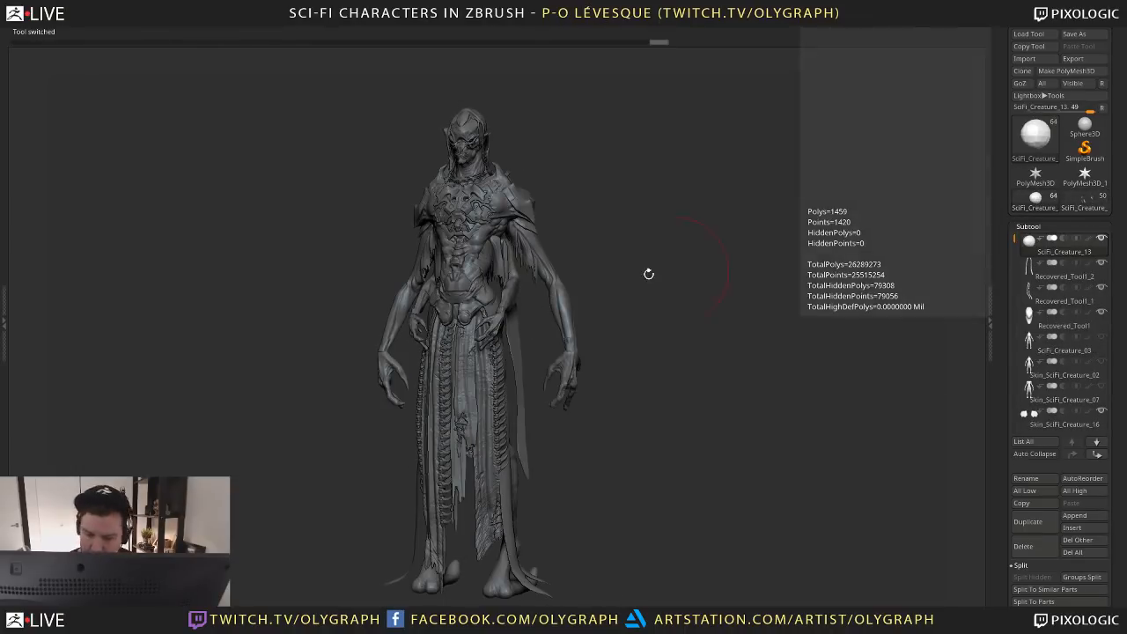
mouse_move(676, 264)
left_mouse_down()
mouse_move(751, 265)
mouse_move(660, 264)
left_mouse_up()
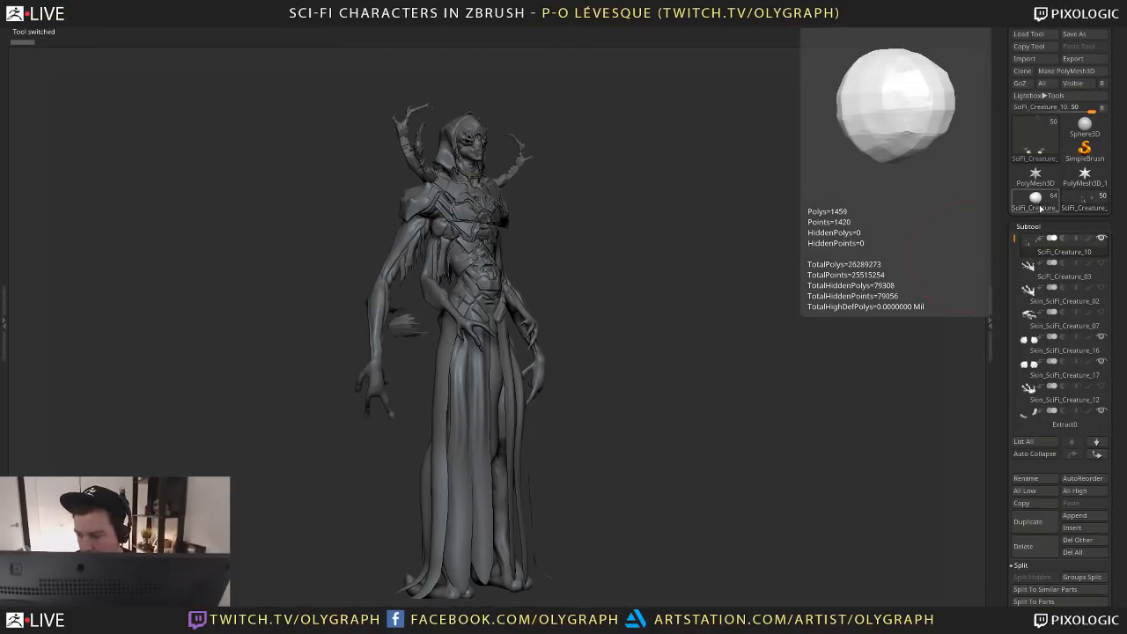
mouse_move(1035, 211)
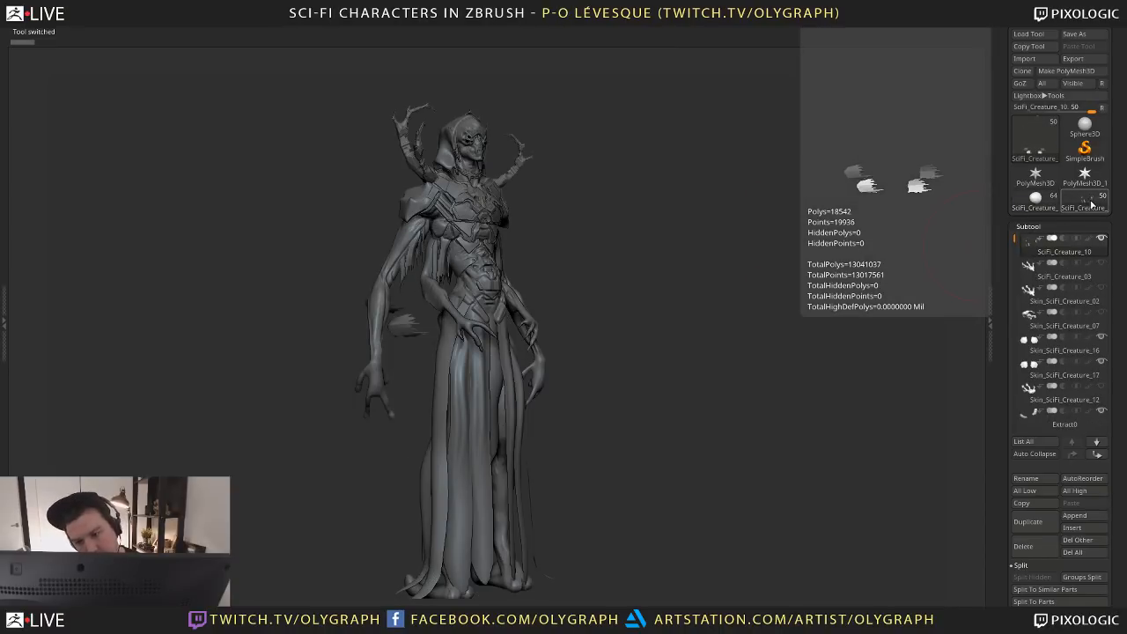
mouse_move(795, 230)
left_mouse_down()
mouse_move(746, 228)
mouse_move(794, 229)
left_mouse_up()
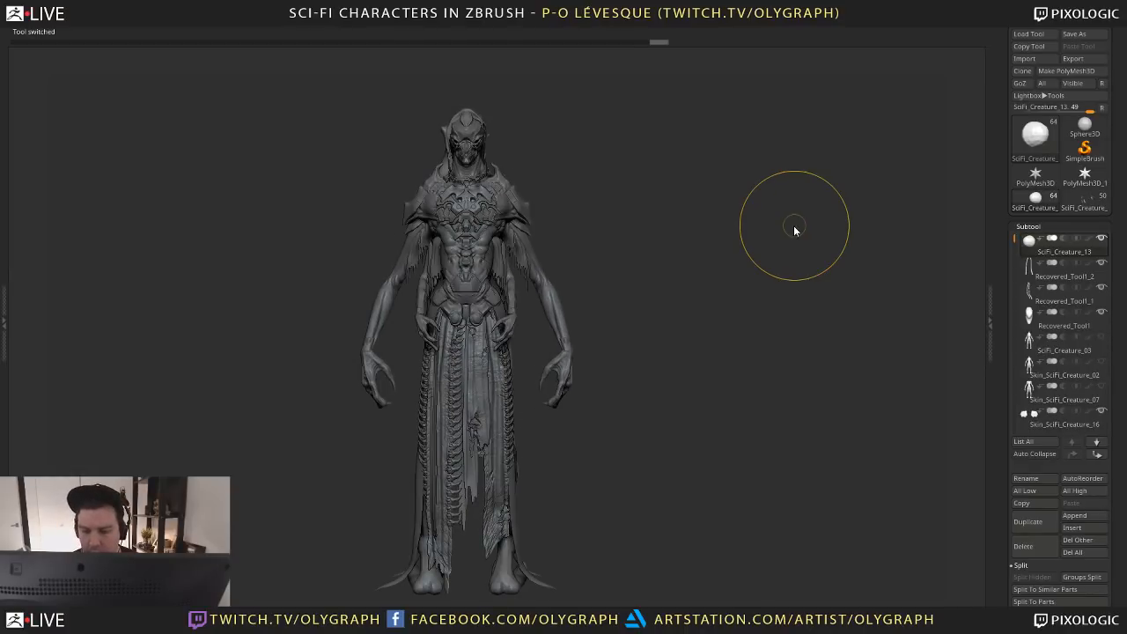